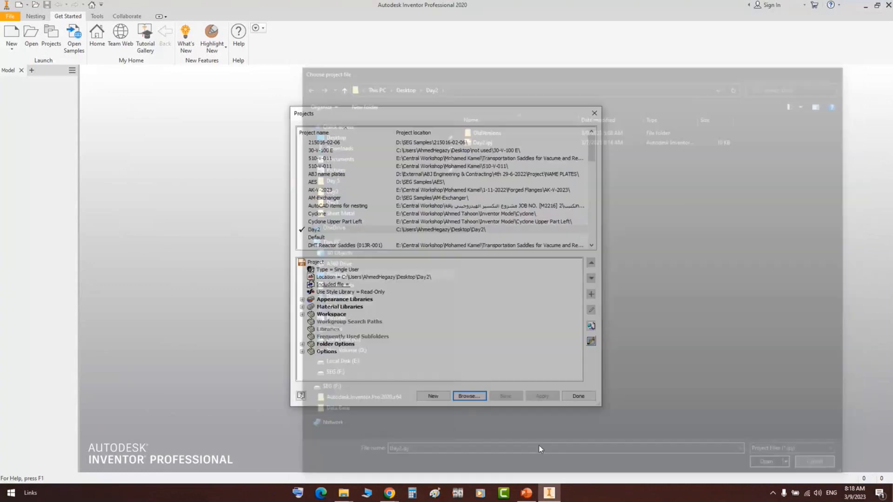
# Create a new single-user project named Day3 with its workspace in a new Day3 folder on the desktop
pyautogui.click(433, 395)
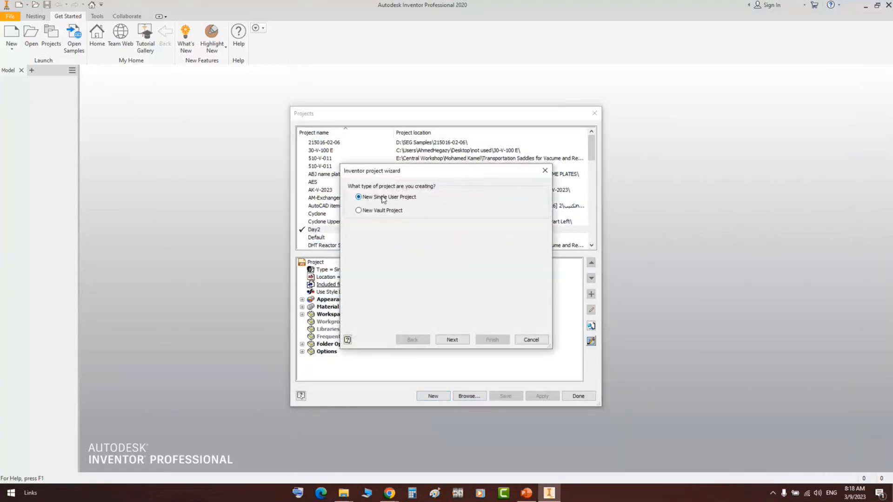
pyautogui.click(453, 340)
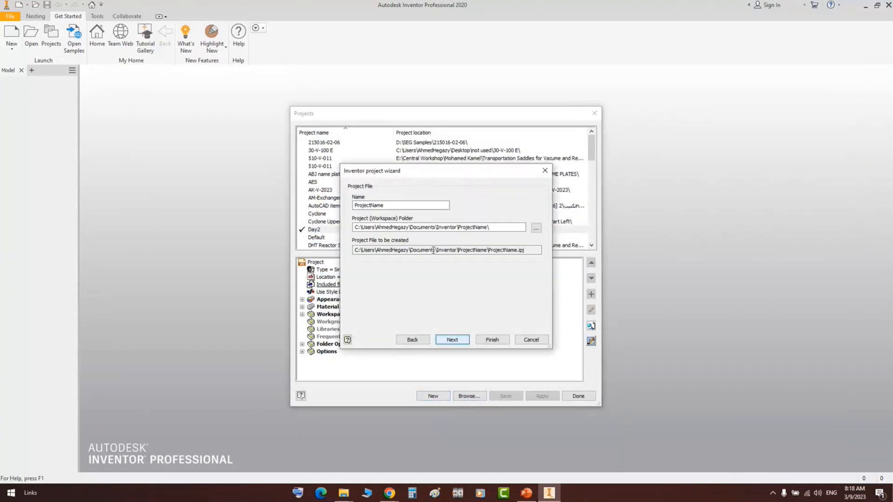
pyautogui.write('Day3')
pyautogui.click(536, 228)
pyautogui.click(356, 203)
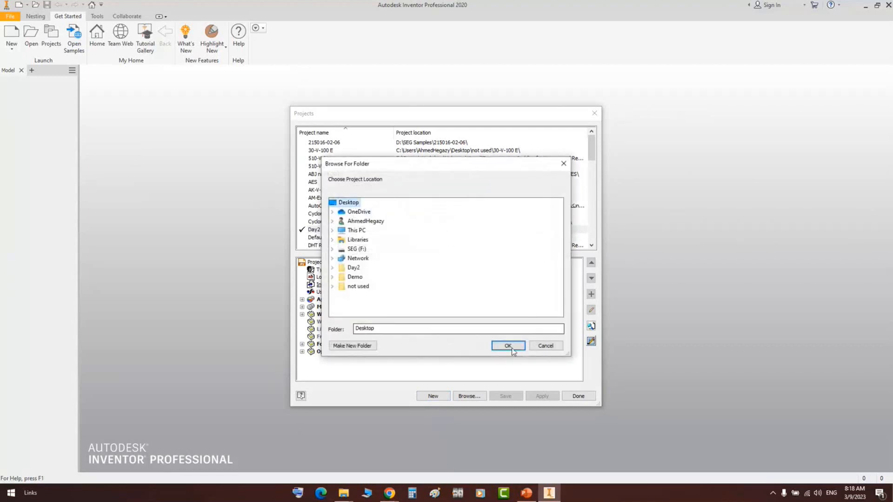
pyautogui.click(508, 345)
pyautogui.click(450, 229)
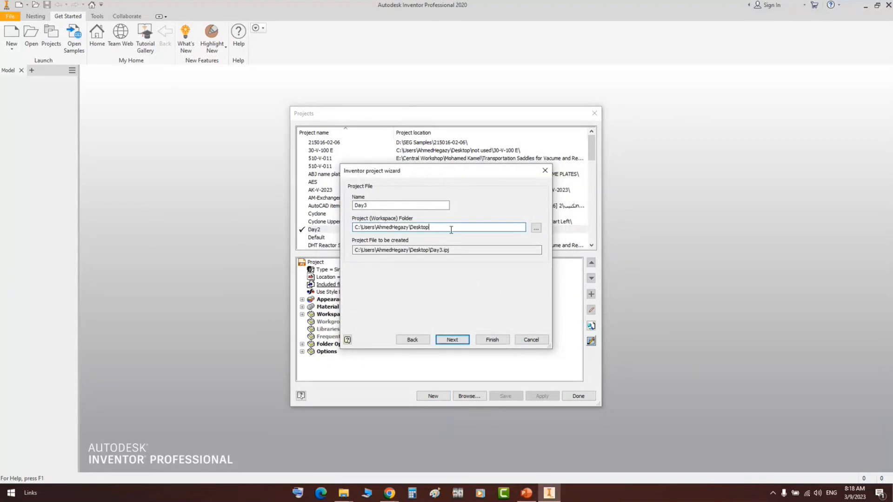
pyautogui.write('\\Day3')
pyautogui.click(498, 340)
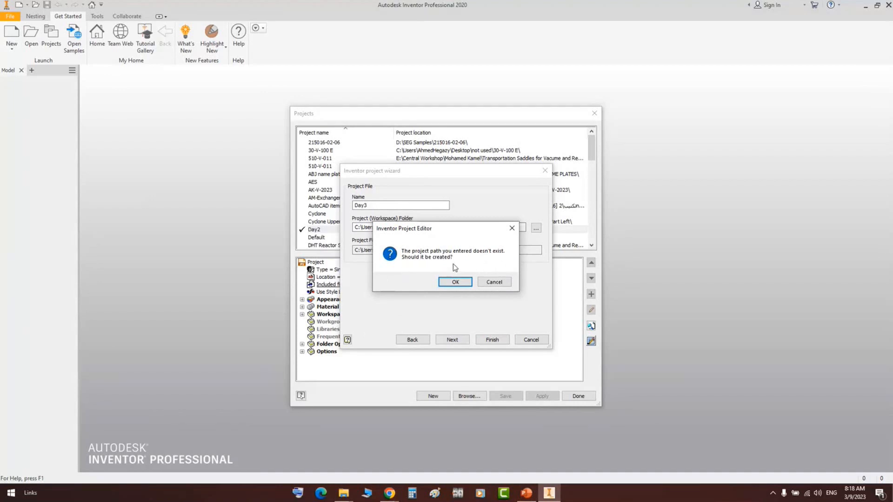
pyautogui.click(454, 282)
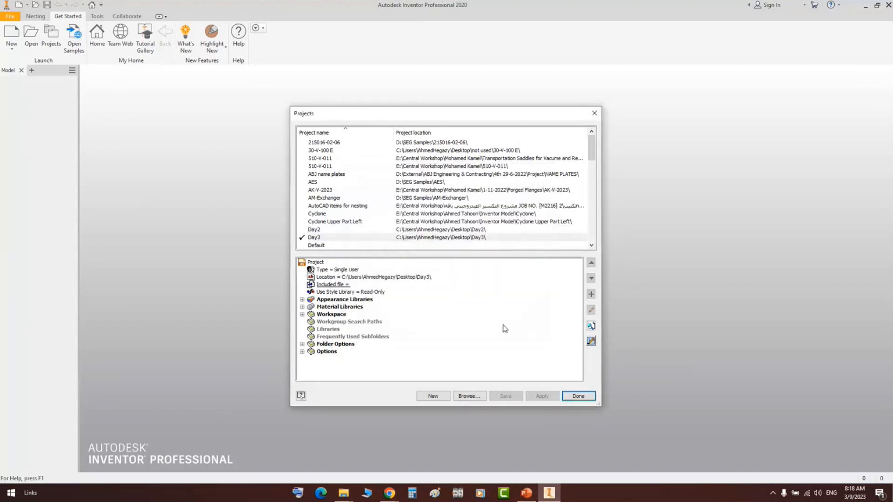
pyautogui.scroll(-1, 307, 240)
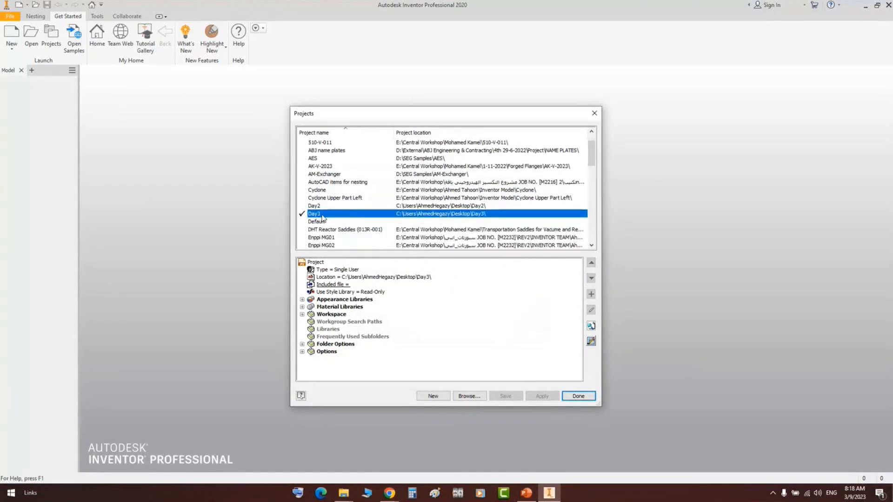
pyautogui.click(576, 396)
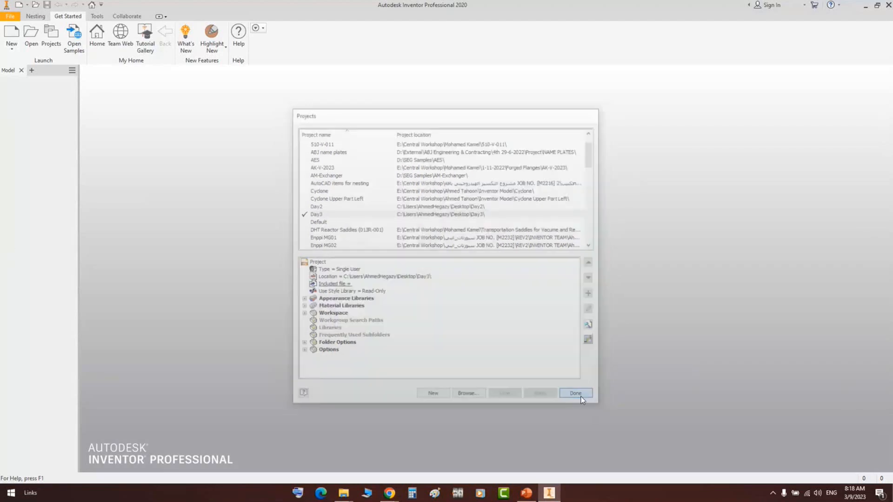
# Create a new part from the Standard.ipt template in the en-US template folder
pyautogui.click(19, 35)
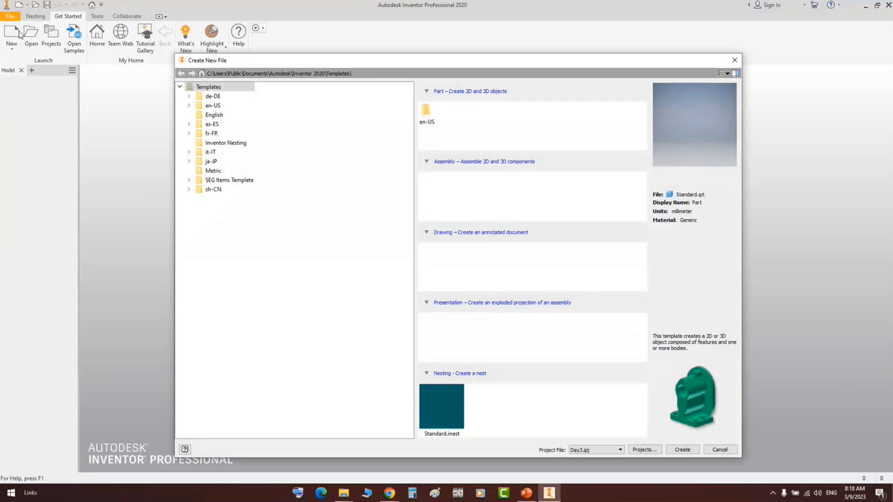
pyautogui.click(210, 105)
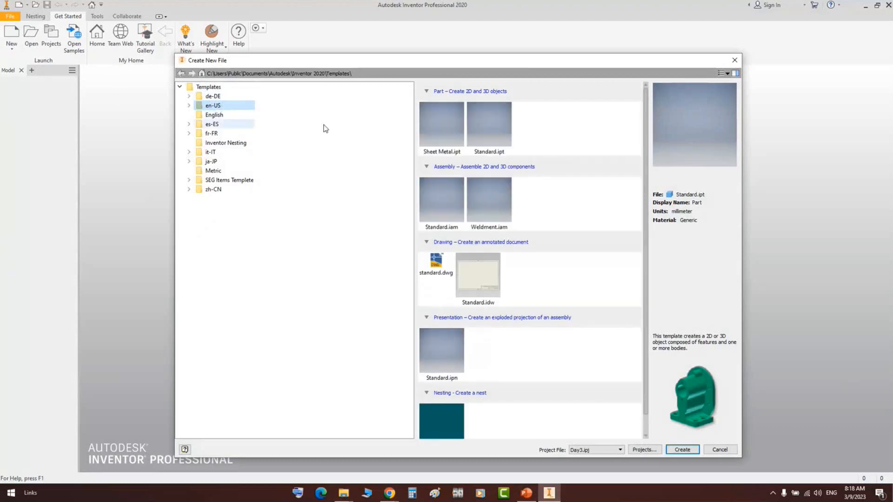
pyautogui.click(492, 134)
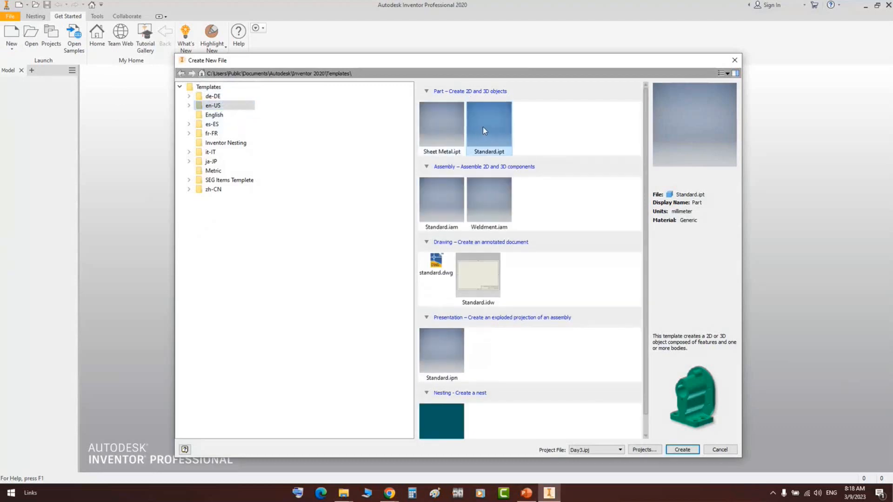
pyautogui.click(424, 150)
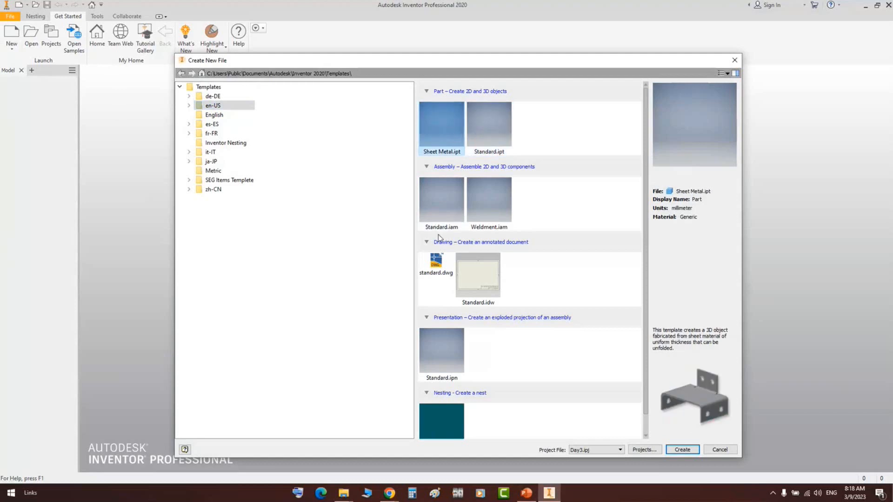
pyautogui.click(489, 132)
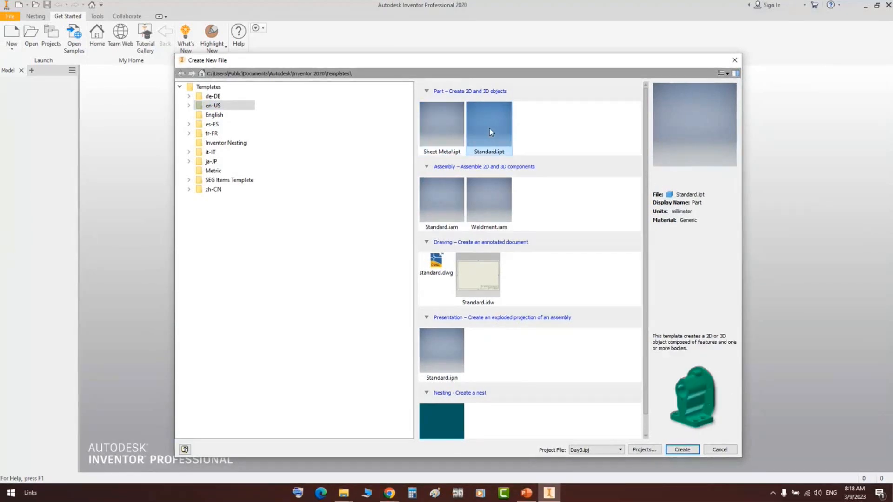
pyautogui.doubleClick(489, 132)
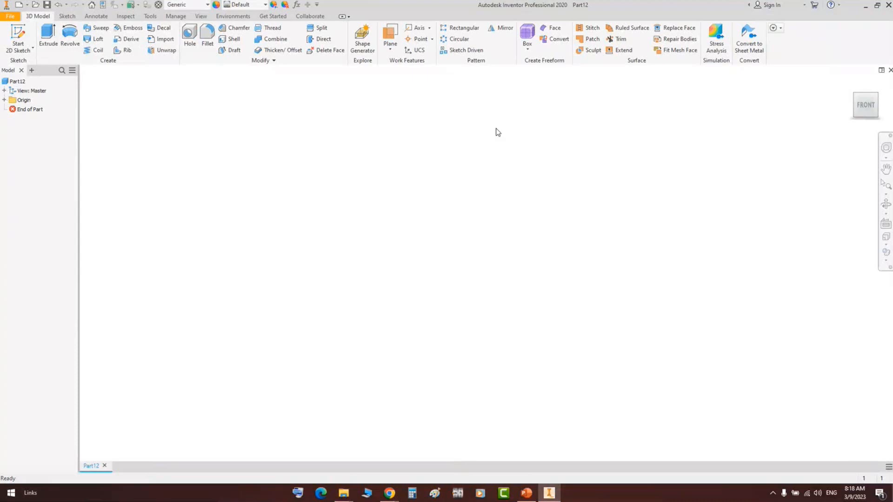
# Convert the part to sheet metal and choose Default_mm as its sheet metal rule
pyautogui.click(751, 41)
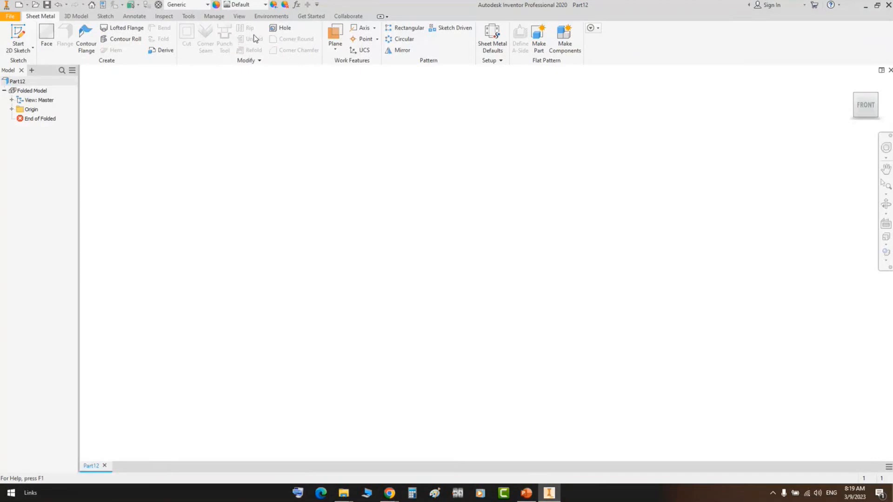
pyautogui.click(499, 42)
pyautogui.moveTo(236, 77); pyautogui.dragTo(424, 137)
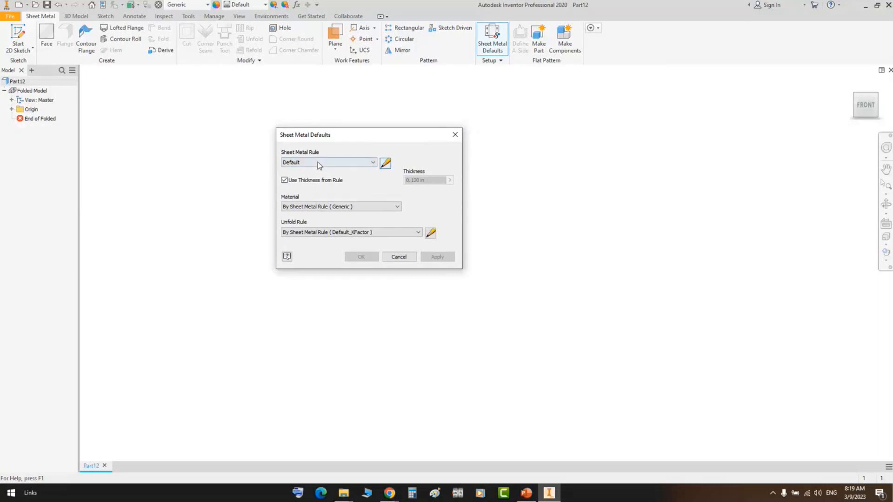
pyautogui.click(357, 163)
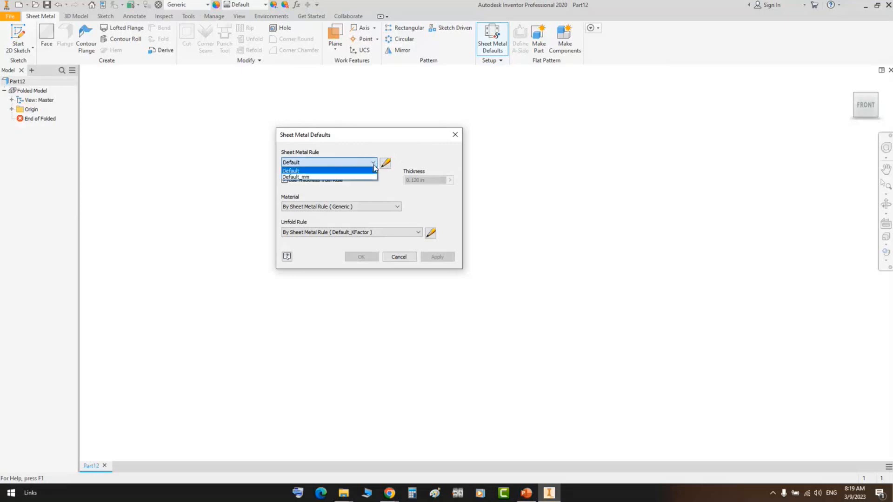
pyautogui.click(302, 171)
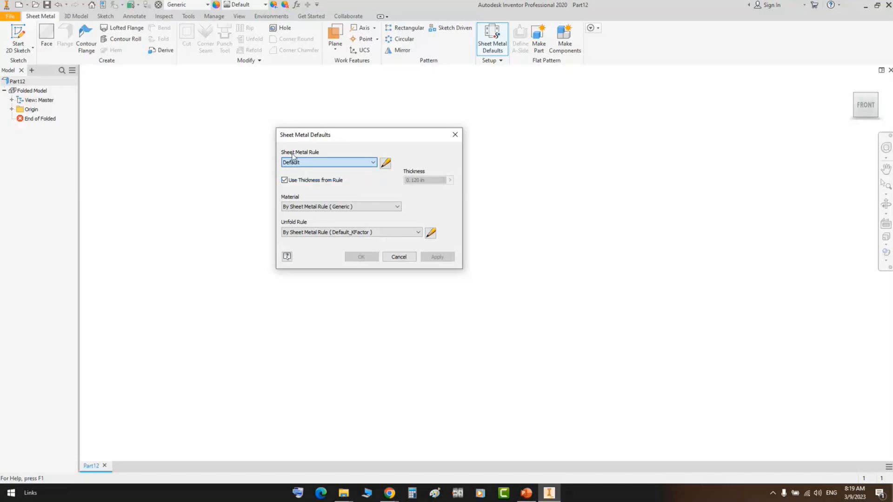
pyautogui.moveTo(420, 182)
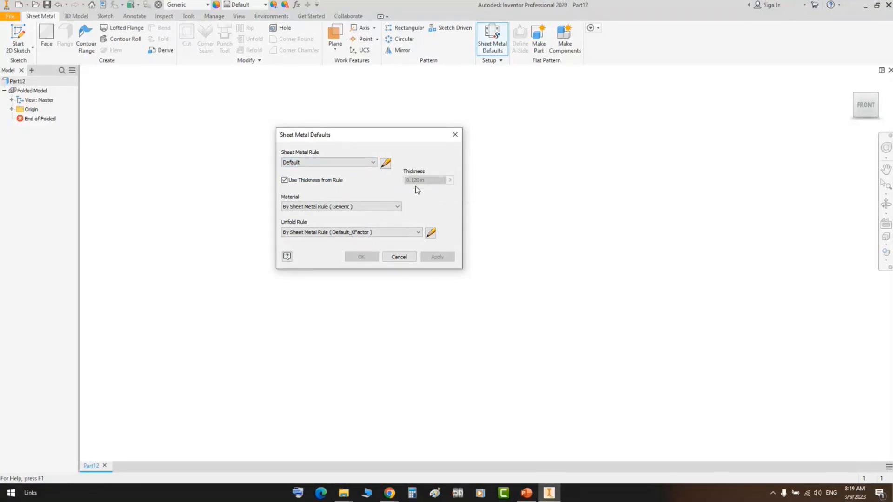
pyautogui.click(368, 163)
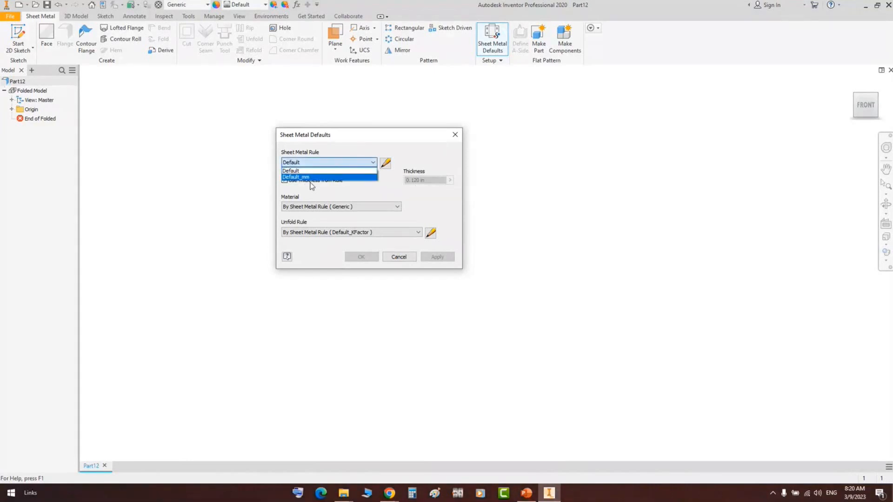
pyautogui.click(299, 177)
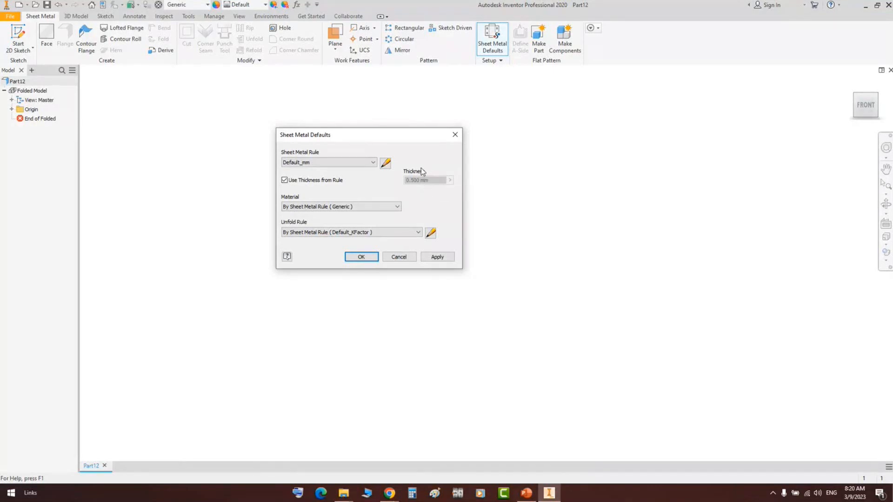
# Set the sheet metal material to Steel and keep the unfold rule By Sheet Metal Rule (Default_KFactor)
pyautogui.click(308, 208)
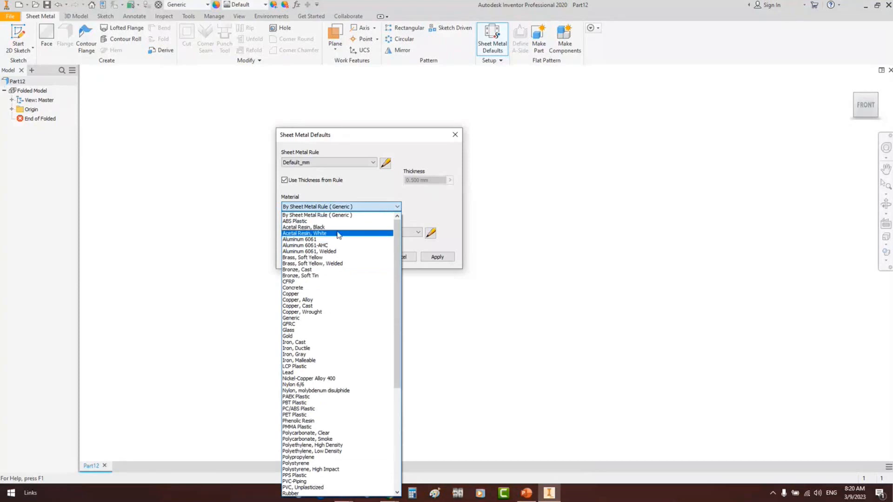
pyautogui.scroll(-5, 338, 235)
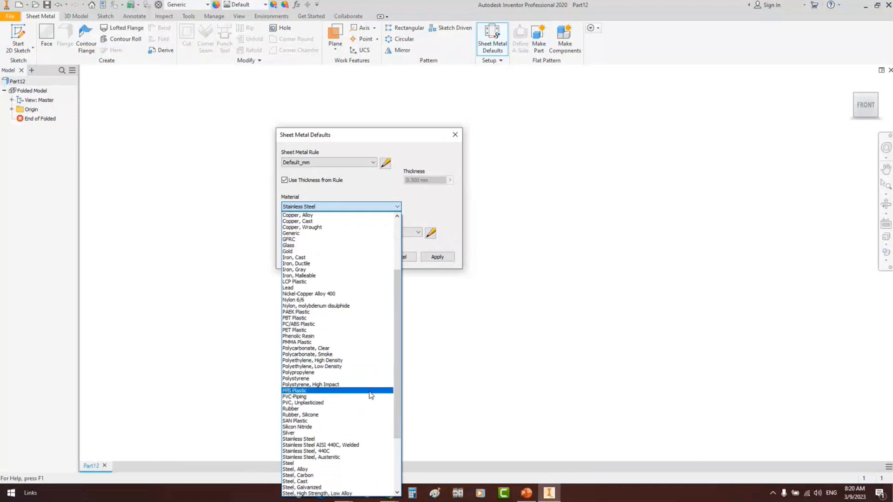
pyautogui.click(301, 463)
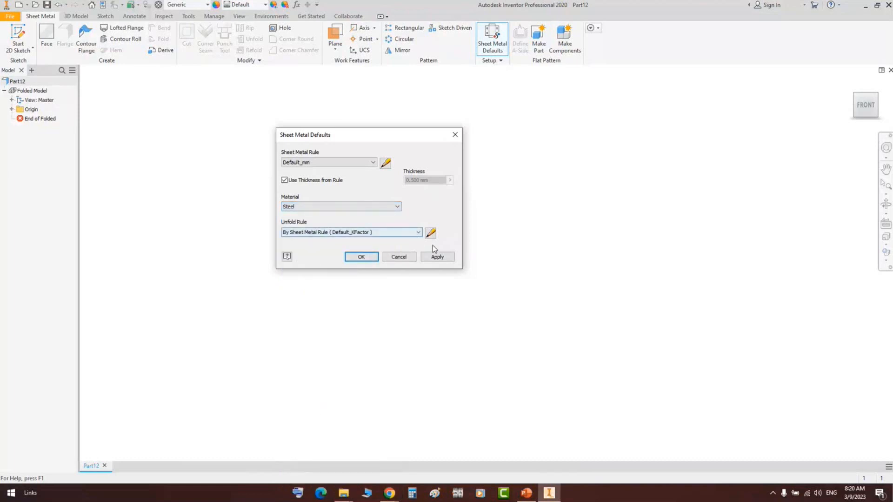
pyautogui.click(317, 234)
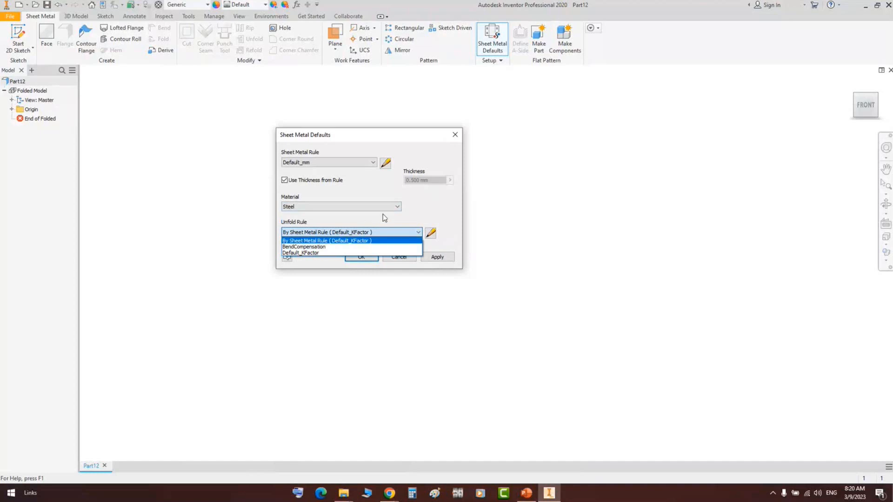
pyautogui.click(298, 241)
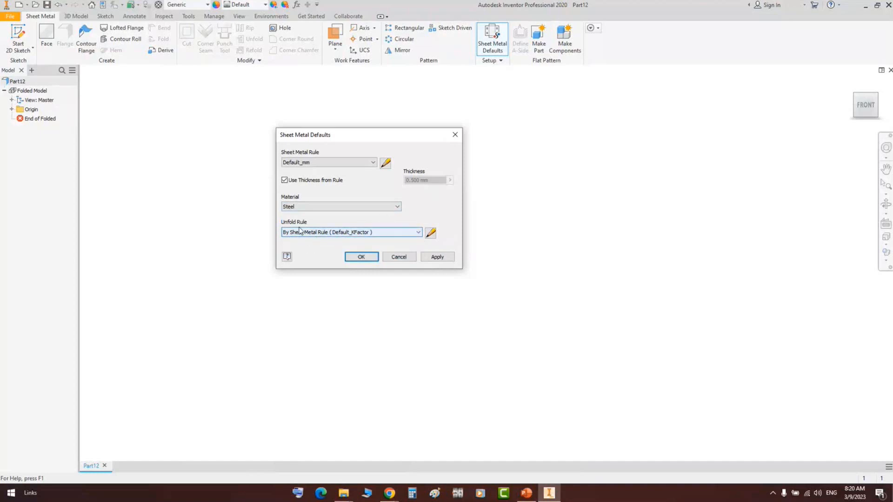
pyautogui.click(320, 162)
pyautogui.click(319, 163)
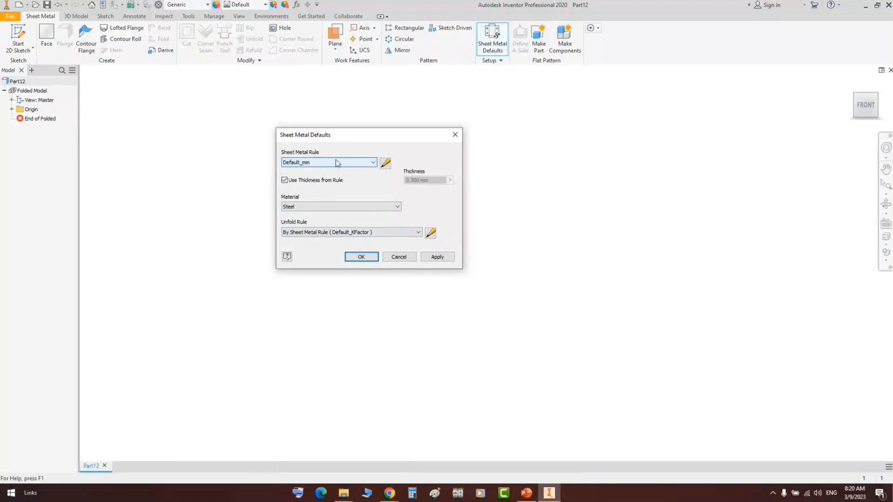
# Open the Default_mm sheet metal rule for editing beside the defaults dialog and set the rule's material to Steel
pyautogui.click(385, 163)
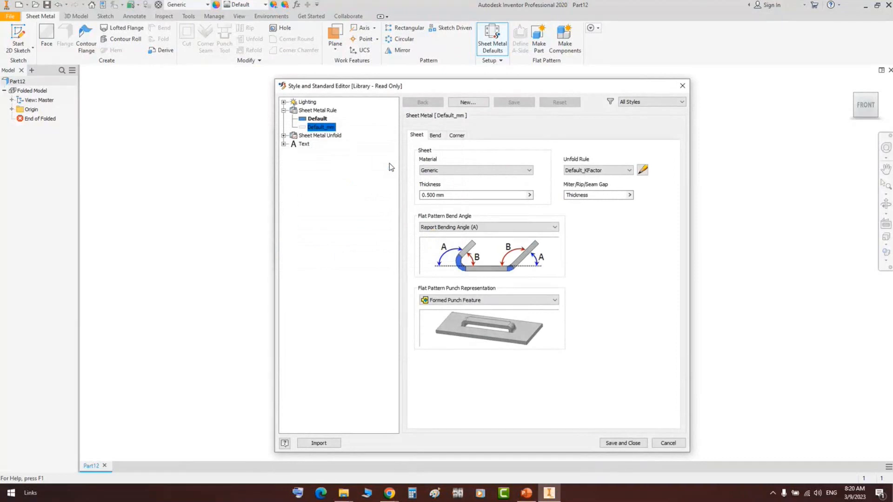
pyautogui.click(682, 85)
pyautogui.moveTo(369, 135)
pyautogui.mouseDown()
pyautogui.moveTo(171, 77)
pyautogui.moveTo(176, 90)
pyautogui.mouseUp()
pyautogui.click(192, 112)
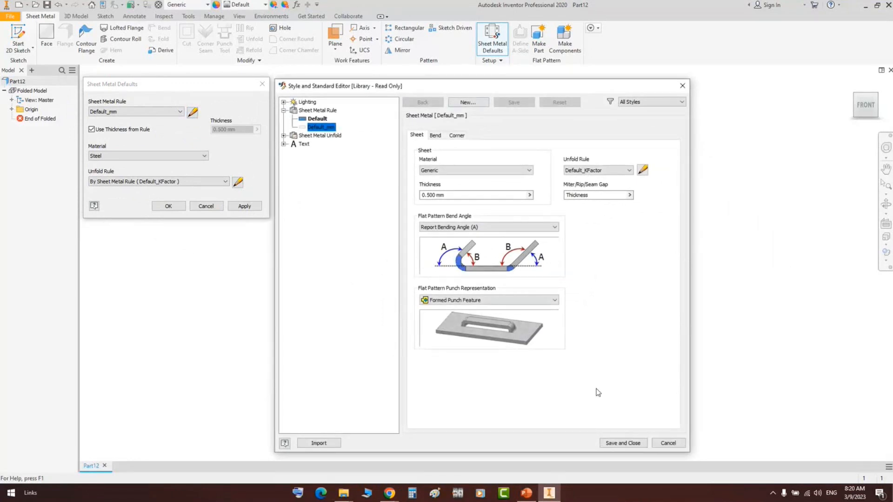
pyautogui.click(458, 171)
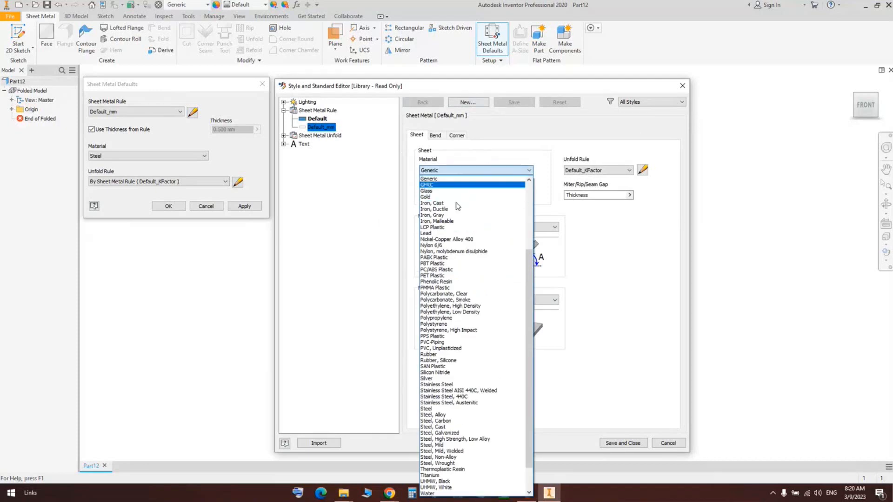
pyautogui.click(490, 157)
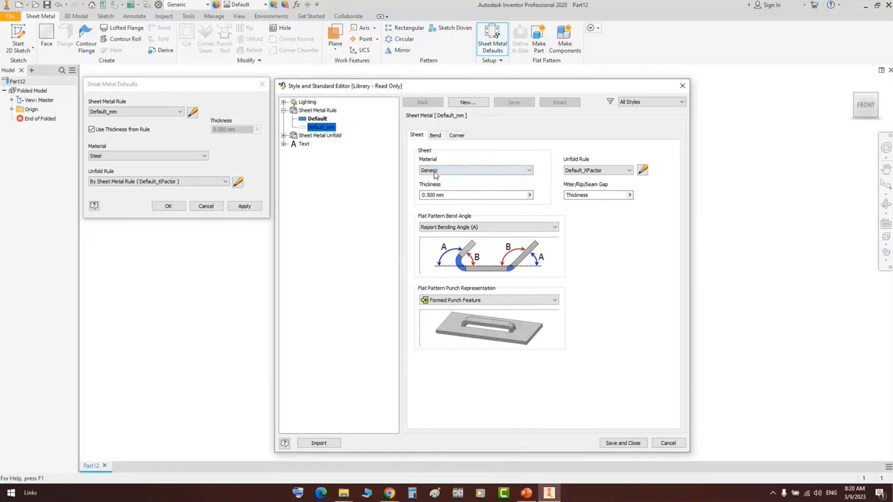
pyautogui.click(458, 171)
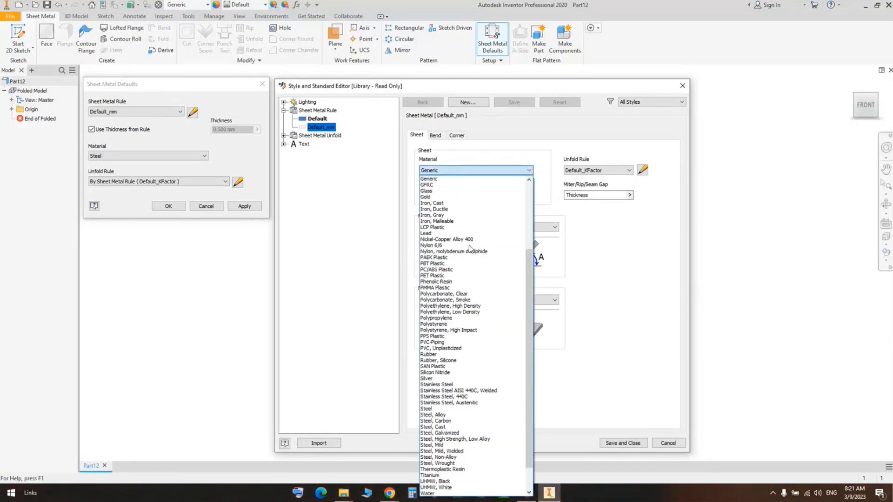
pyautogui.scroll(-2, 459, 294)
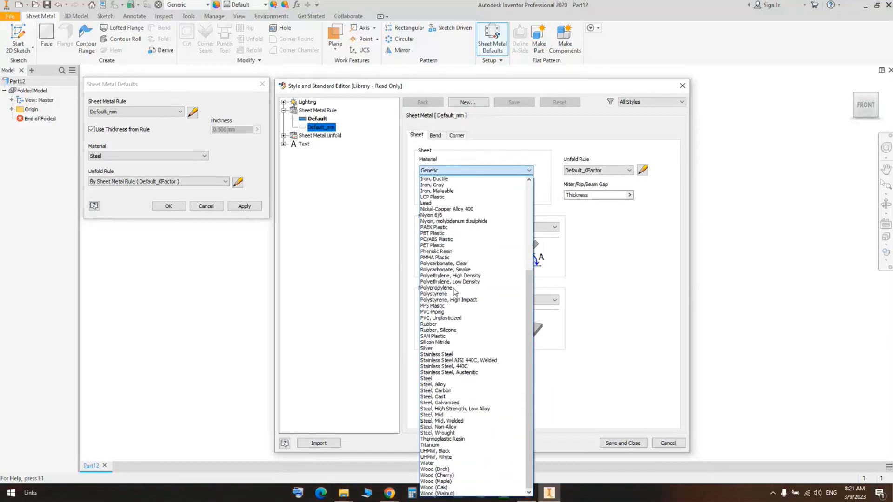
pyautogui.click(449, 379)
# Review the Default_mm rule's thickness, seam gap, bend and corner settings, returning to the sheet settings
pyautogui.moveTo(454, 195); pyautogui.dragTo(388, 194)
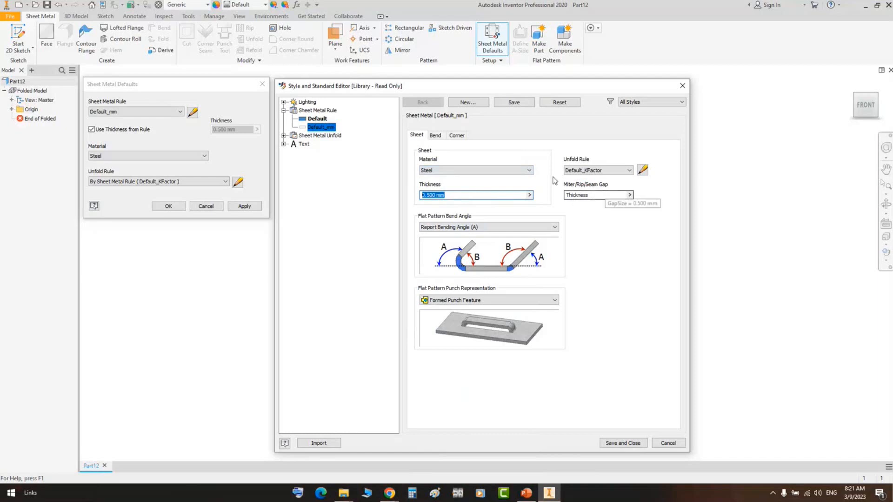
pyautogui.doubleClick(579, 195)
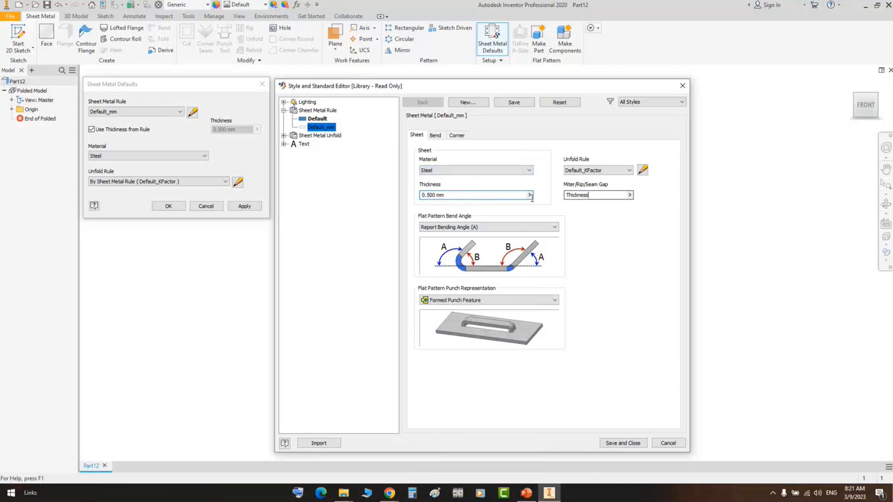
pyautogui.click(436, 136)
pyautogui.click(457, 136)
pyautogui.click(439, 137)
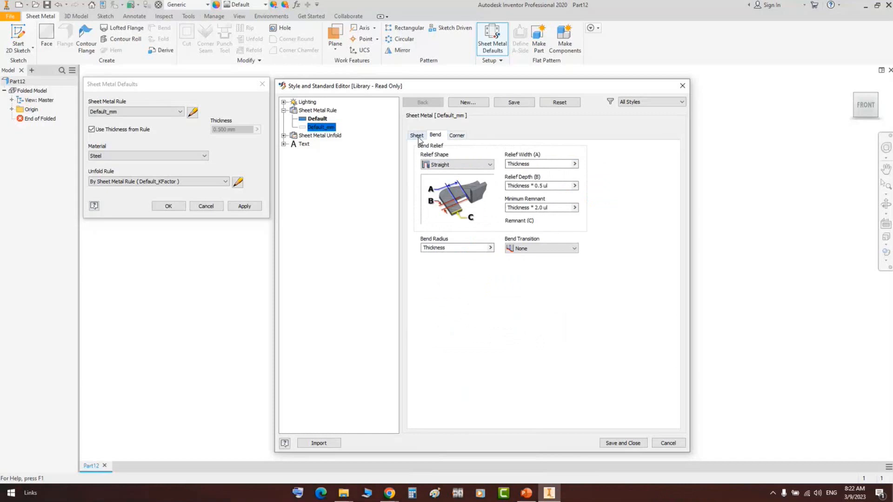
pyautogui.click(417, 136)
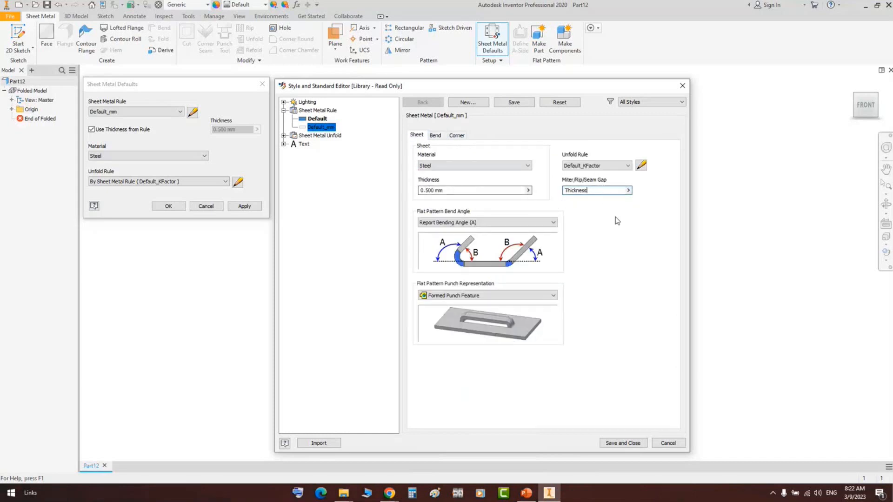
# Try multiplying the Miter/Rip/Seam Gap expression by 2 and by 0.5, and restore it to Thickness
pyautogui.moveTo(598, 190); pyautogui.dragTo(533, 192)
pyautogui.click(593, 191)
pyautogui.write('*2')
pyautogui.moveTo(599, 192); pyautogui.dragTo(590, 191)
pyautogui.click(597, 192)
pyautogui.doubleClick(585, 191)
pyautogui.click(613, 189)
pyautogui.write('0.5')
pyautogui.doubleClick(612, 191)
pyautogui.click(612, 191)
pyautogui.moveTo(612, 192); pyautogui.dragTo(588, 193)
pyautogui.press('BackSpace')
# Review the flat pattern bend angle options and keep Report Bending Angle (A)
pyautogui.click(513, 223)
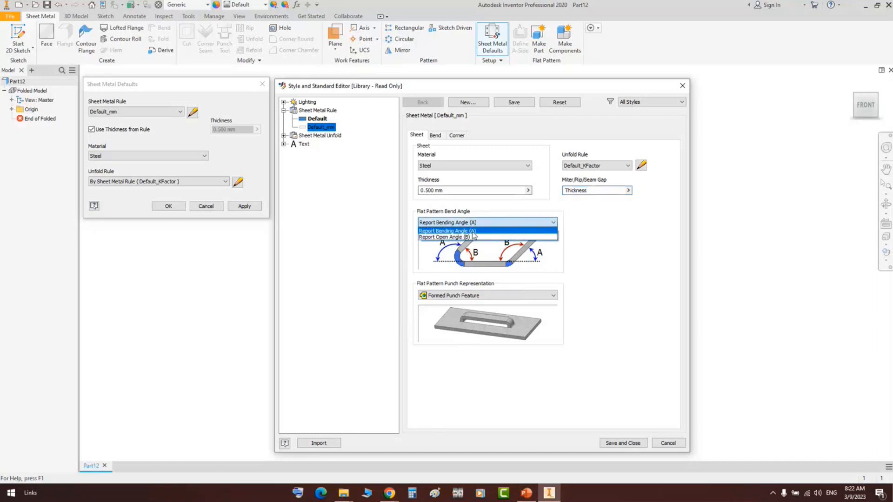
pyautogui.click(521, 222)
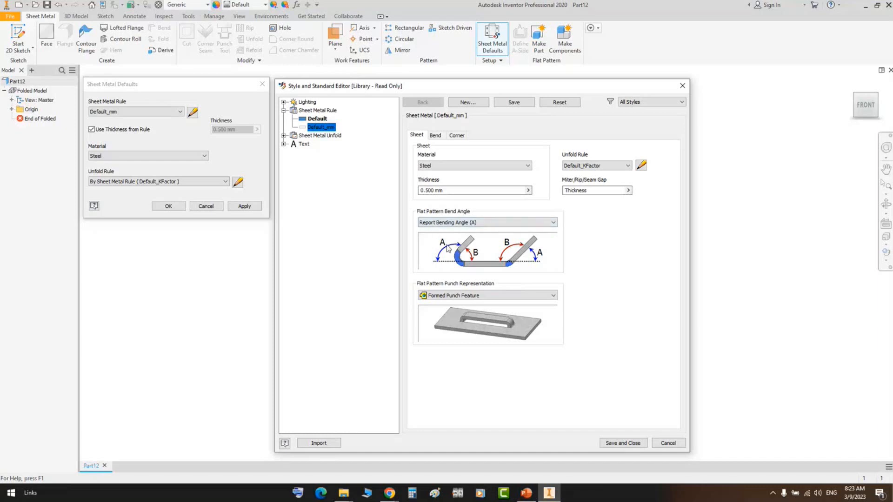
pyautogui.click(461, 227)
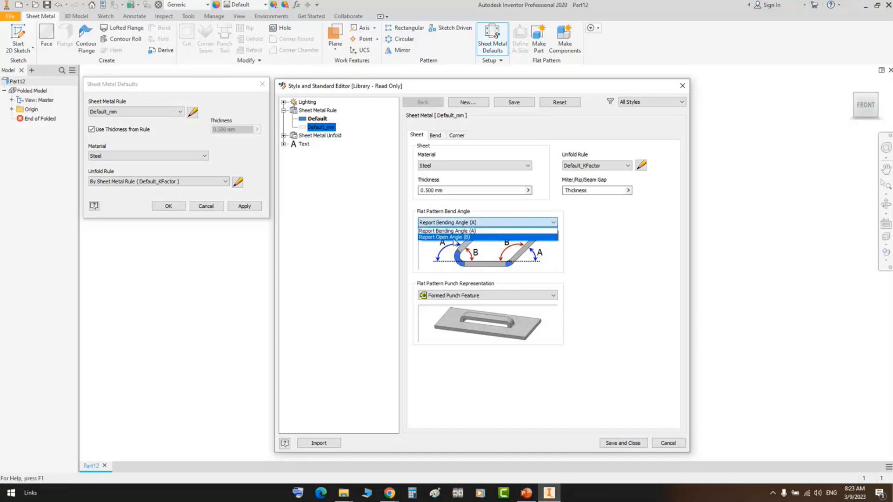
pyautogui.click(472, 231)
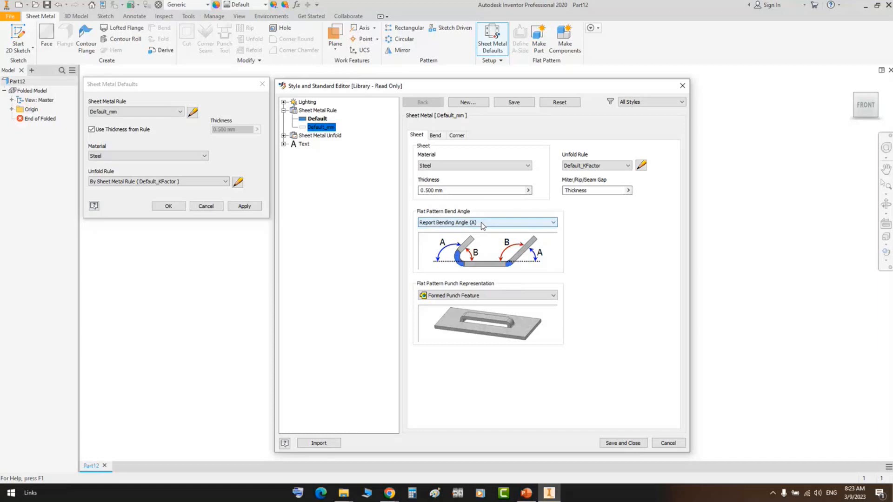
# Preview the 2D sketch, 2D sketch with center mark, and center-mark-only punch representations, and restore Formed Punch Feature
pyautogui.click(484, 296)
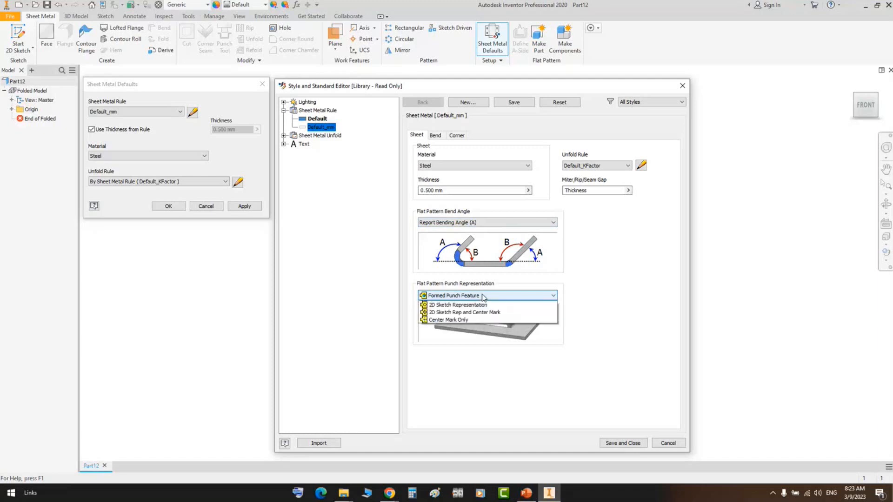
pyautogui.click(494, 296)
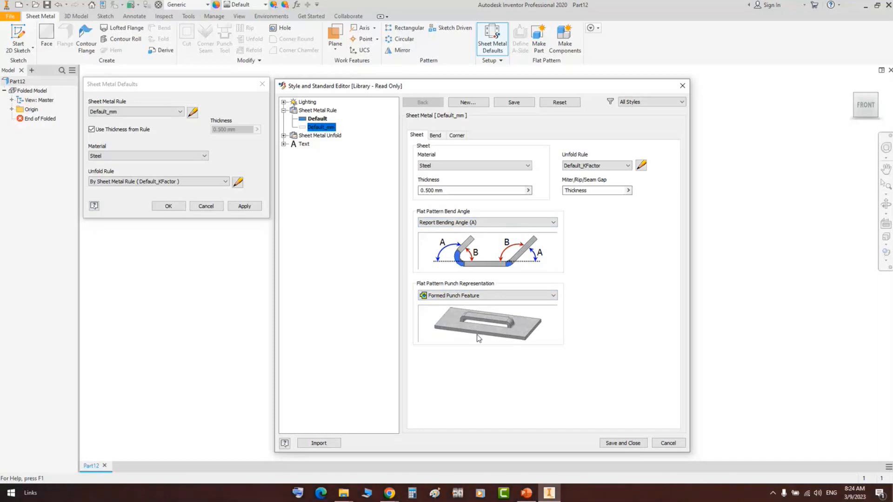
pyautogui.click(487, 298)
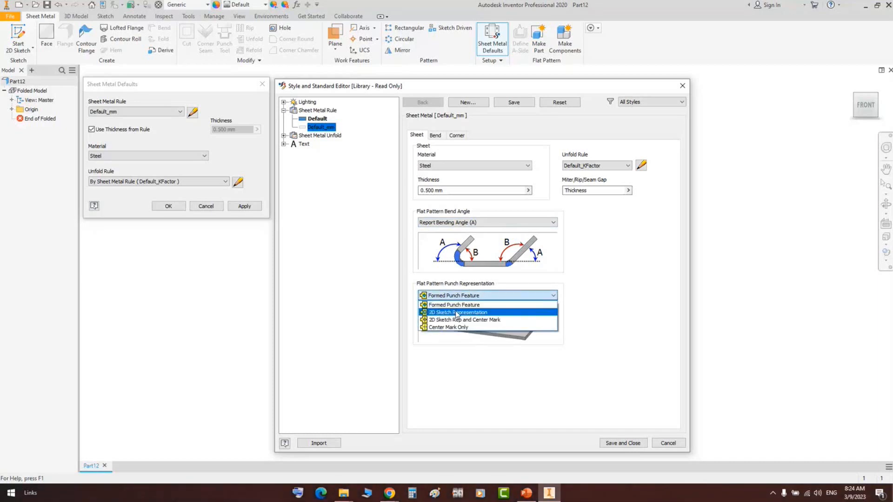
pyautogui.click(456, 311)
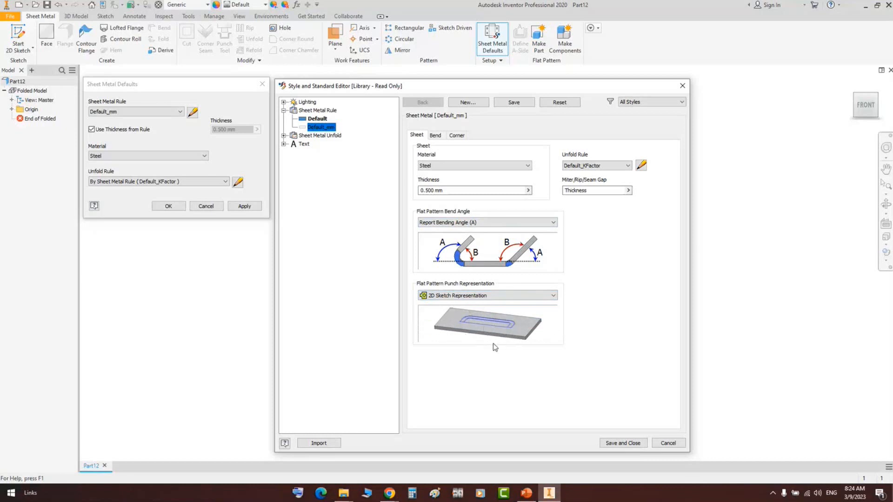
pyautogui.click(473, 296)
pyautogui.click(467, 320)
pyautogui.click(495, 295)
pyautogui.click(494, 320)
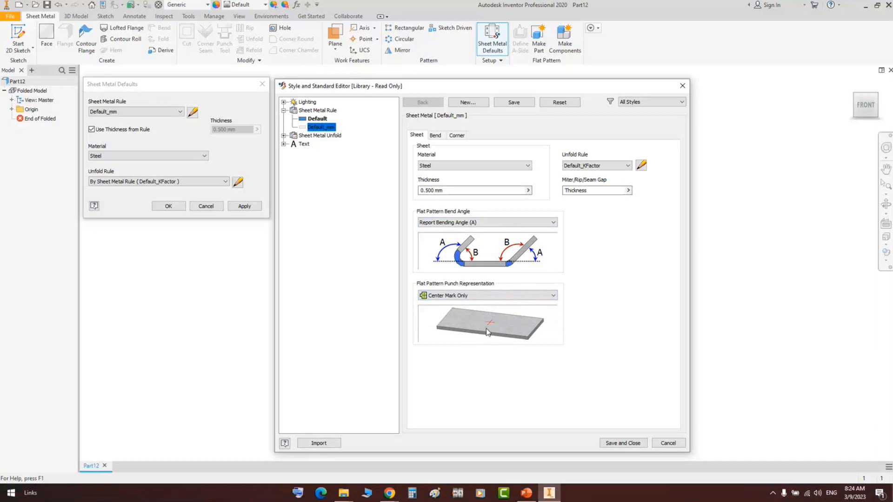
pyautogui.click(474, 295)
pyautogui.click(469, 308)
pyautogui.click(493, 296)
pyautogui.click(465, 303)
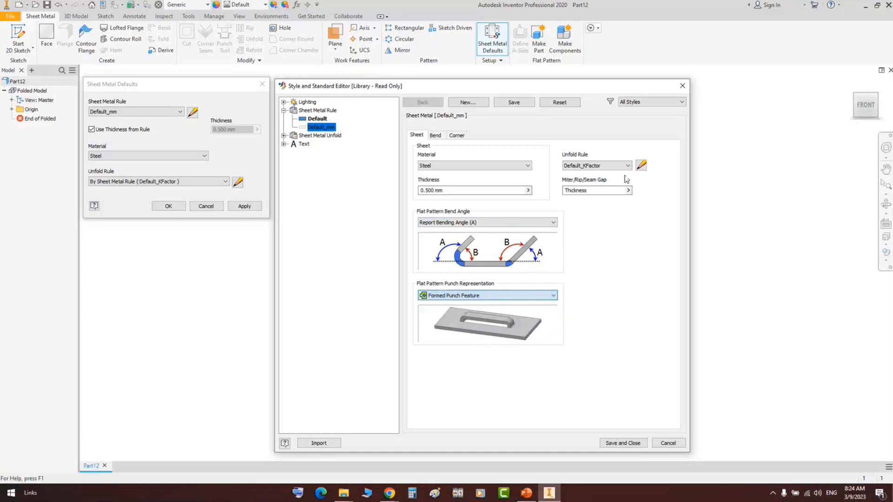
# Show the Default_mm rule's bend settings and switch to the Day 3 presentation in PowerPoint
pyautogui.click(436, 136)
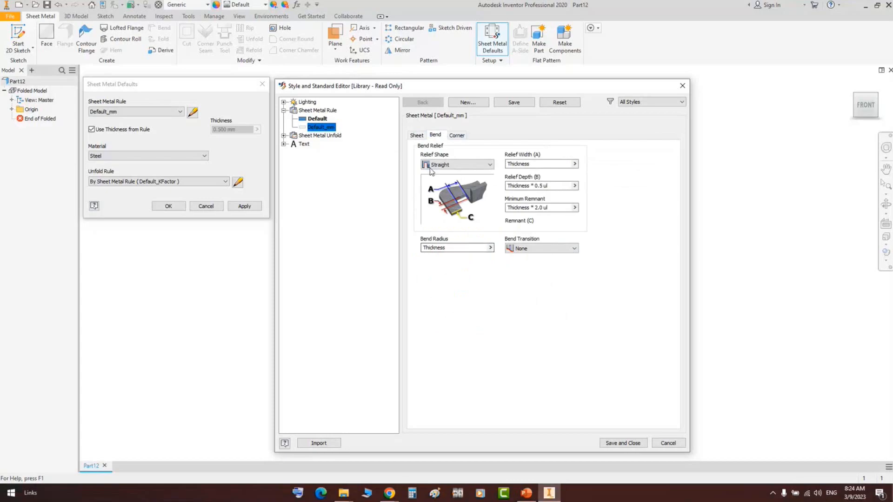
pyautogui.click(526, 492)
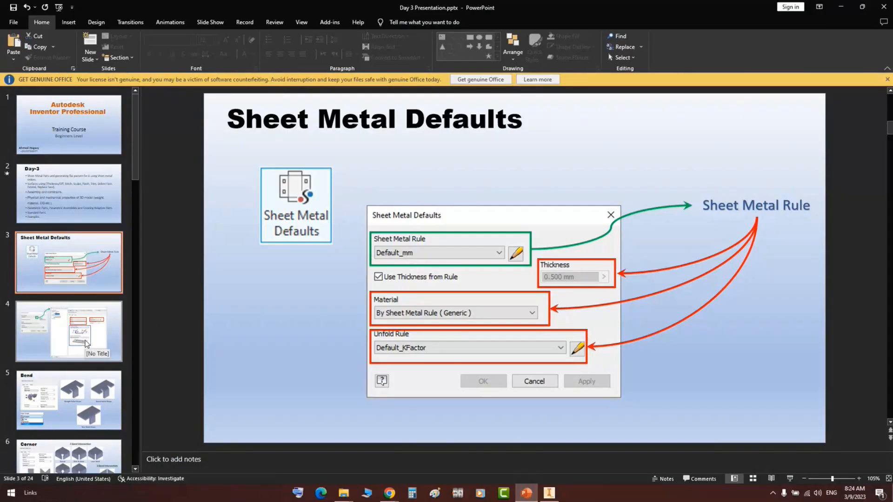
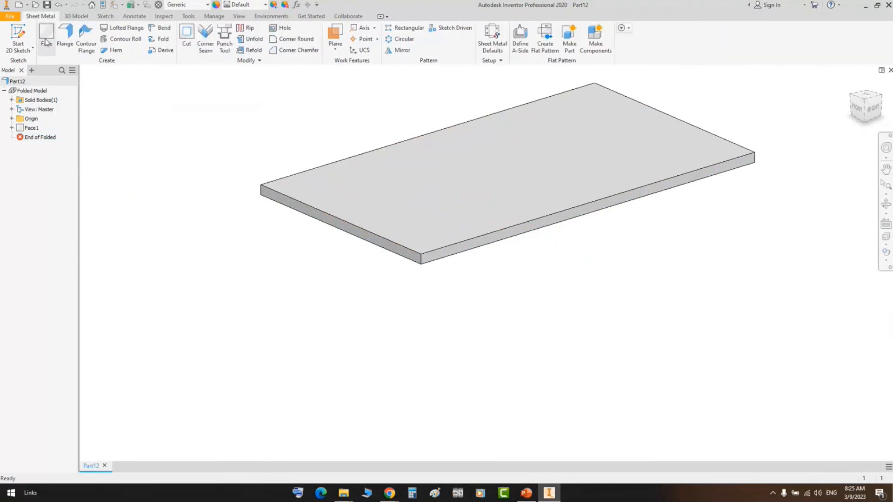
# Add a 25 mm flange at 90 degrees to the plate's long front edge, using Width as its width extents type
pyautogui.click(600, 212)
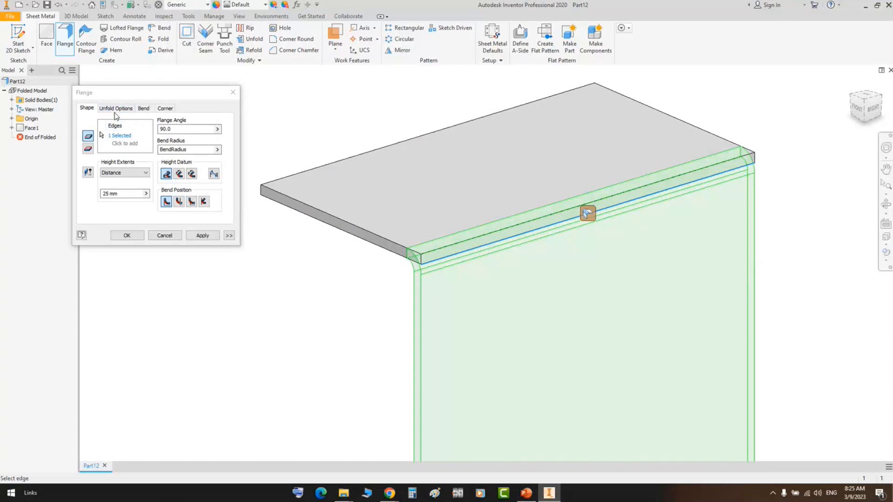
pyautogui.click(587, 213)
pyautogui.click(90, 103)
pyautogui.click(114, 107)
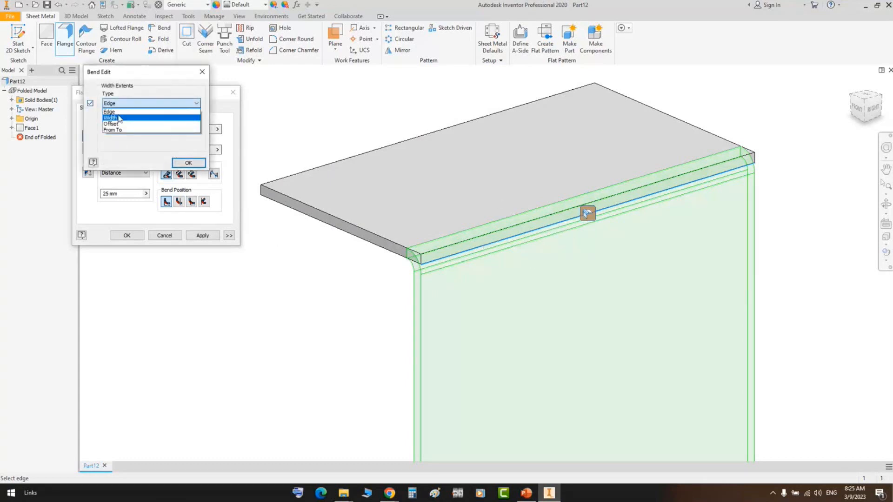
pyautogui.click(111, 118)
pyautogui.click(189, 162)
pyautogui.click(202, 235)
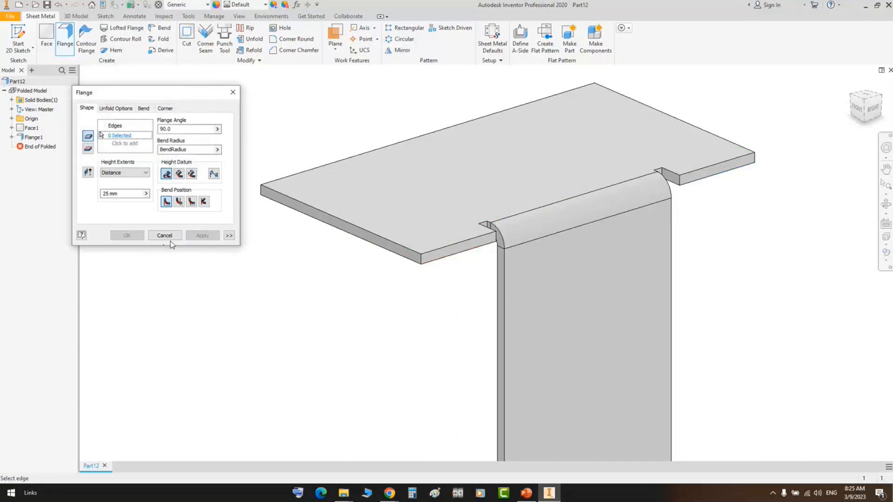
pyautogui.click(164, 236)
# Examine the bend relief notches where the flange meets the plate
pyautogui.click(886, 204)
pyautogui.moveTo(506, 260); pyautogui.dragTo(539, 289)
pyautogui.scroll(3, 355, 255)
pyautogui.moveTo(606, 179); pyautogui.dragTo(462, 219, button='middle')
pyautogui.rightClick(490, 194)
pyautogui.click(512, 199)
pyautogui.scroll(4, 650, 180)
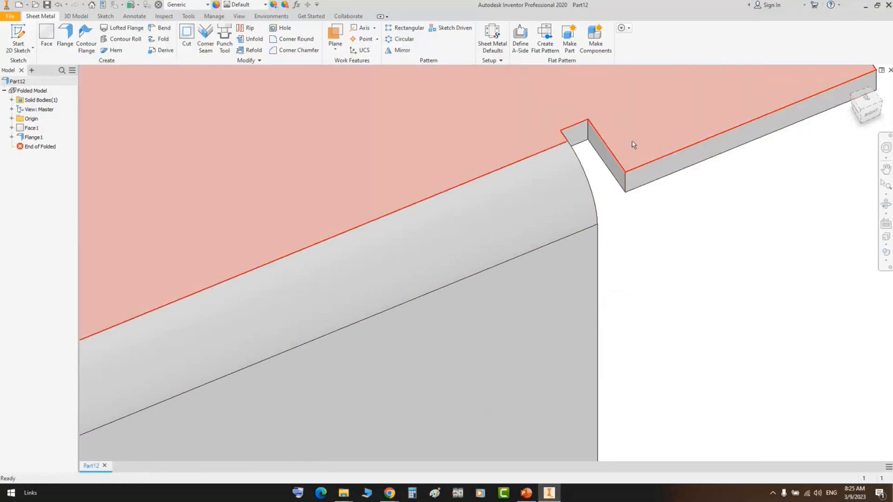
pyautogui.moveTo(639, 150); pyautogui.dragTo(669, 164, button='middle')
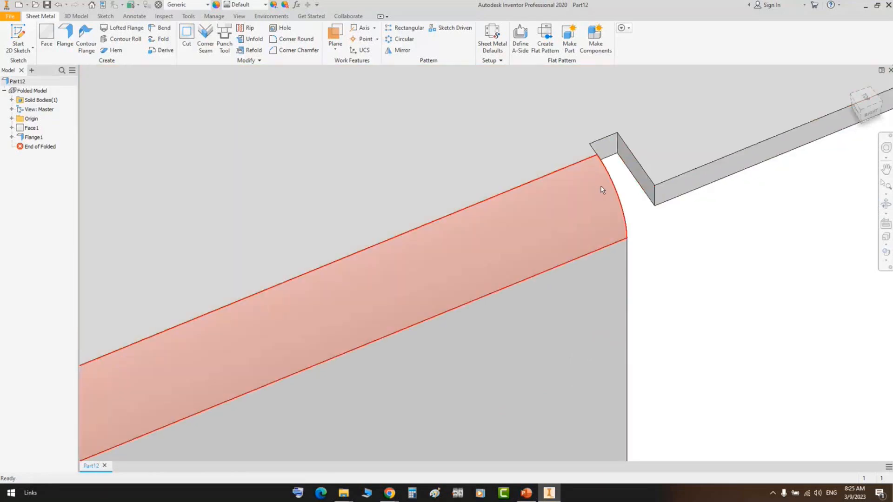
# Compare the flange's bend relief with the relief shapes on the PowerPoint Bend slide and return to the Inventor part
pyautogui.click(527, 493)
pyautogui.click(531, 278)
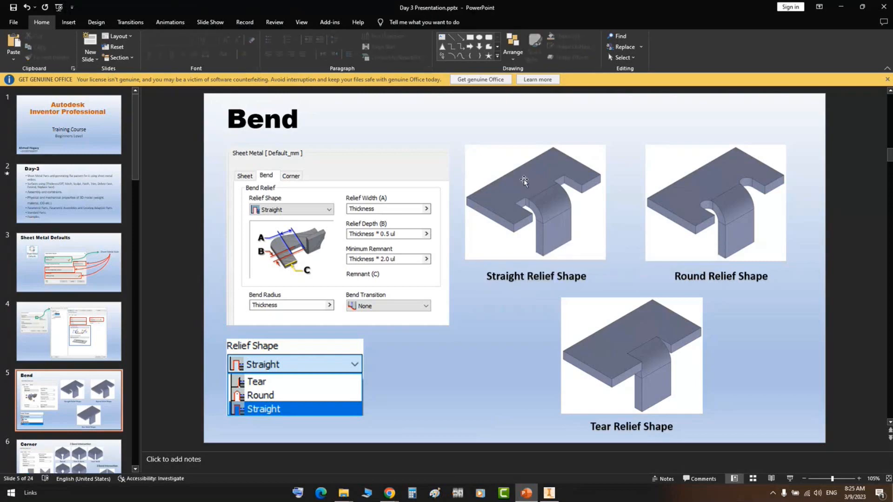
pyautogui.click(540, 495)
pyautogui.scroll(-5, 542, 273)
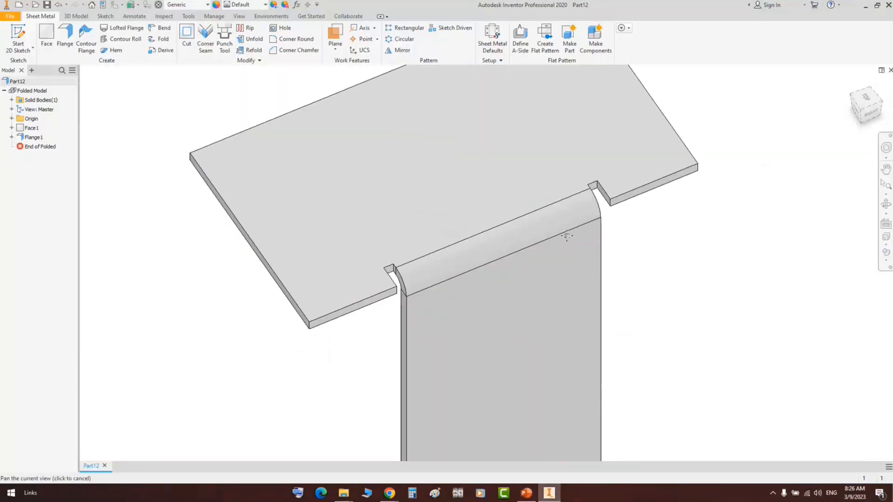
# Open the Default sheet metal rule for editing and show its bend settings
pyautogui.click(491, 39)
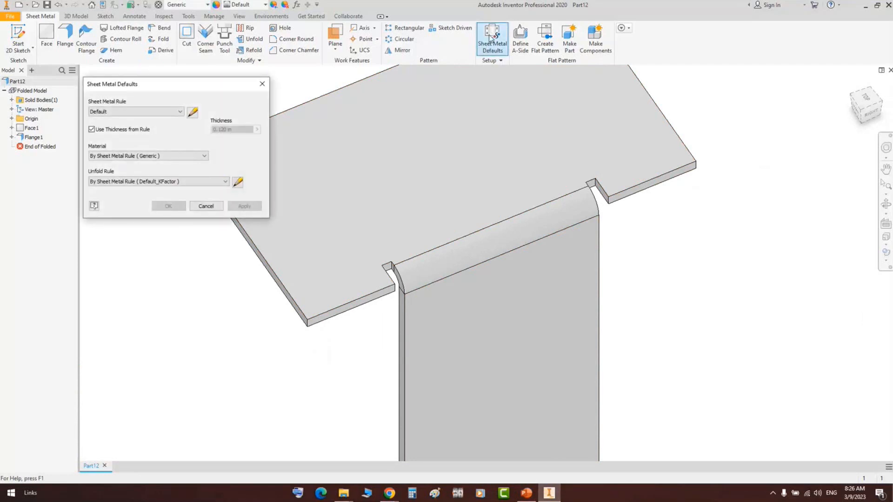
pyautogui.click(192, 112)
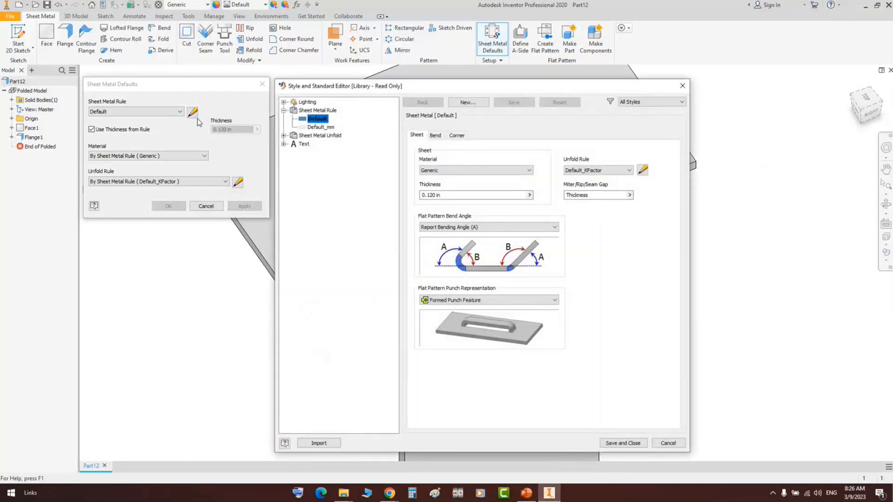
pyautogui.click(435, 135)
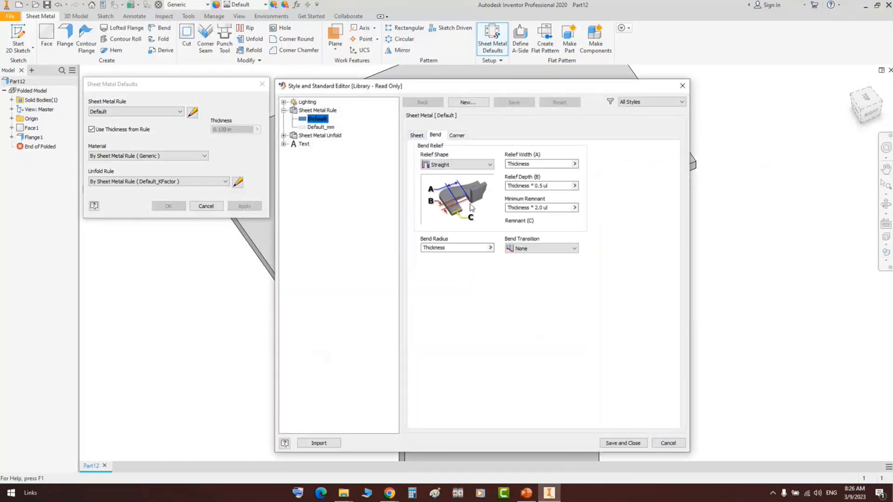
# Try the Round bend relief shape in the Default rule and set it back to Straight
pyautogui.click(465, 168)
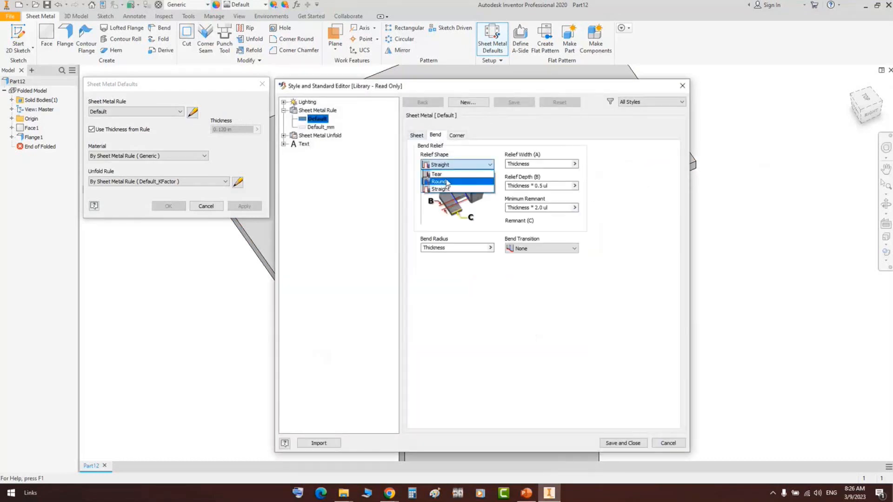
pyautogui.click(458, 182)
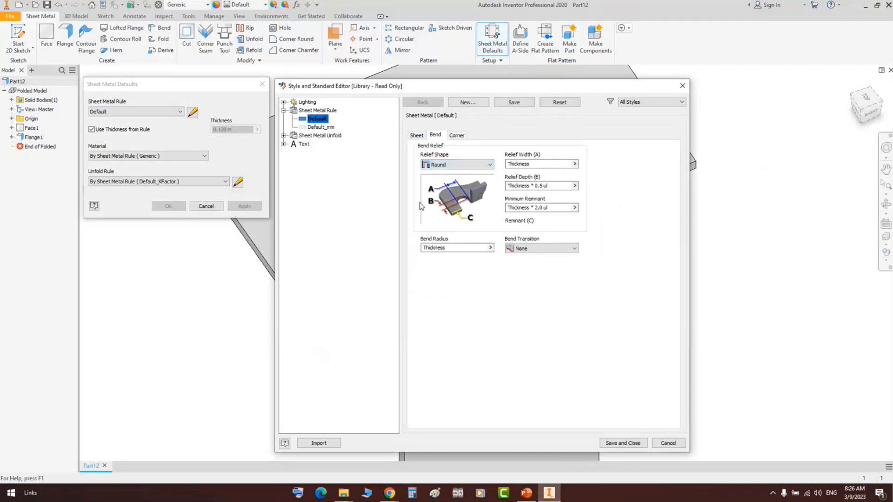
pyautogui.click(442, 167)
pyautogui.click(442, 188)
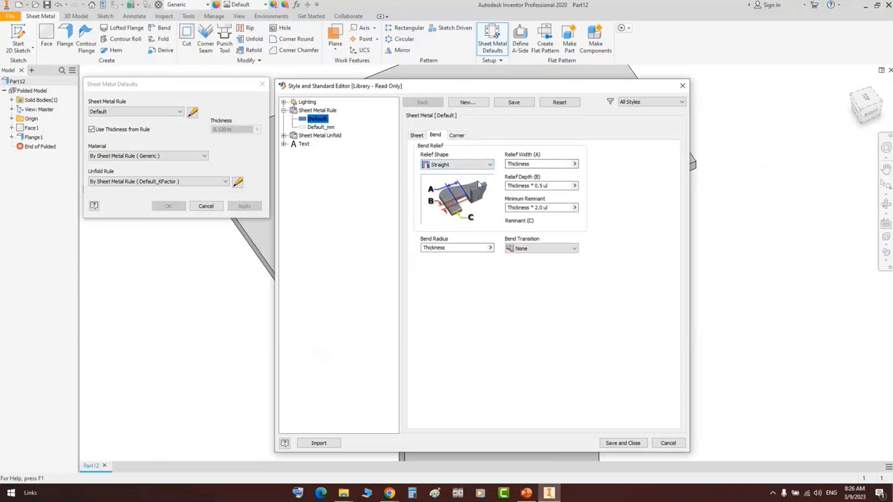
# Set the Default rule's Relief Width (A) to 2 and review its Relief Depth (B) and Minimum Remnant values
pyautogui.moveTo(494, 93); pyautogui.dragTo(293, 98)
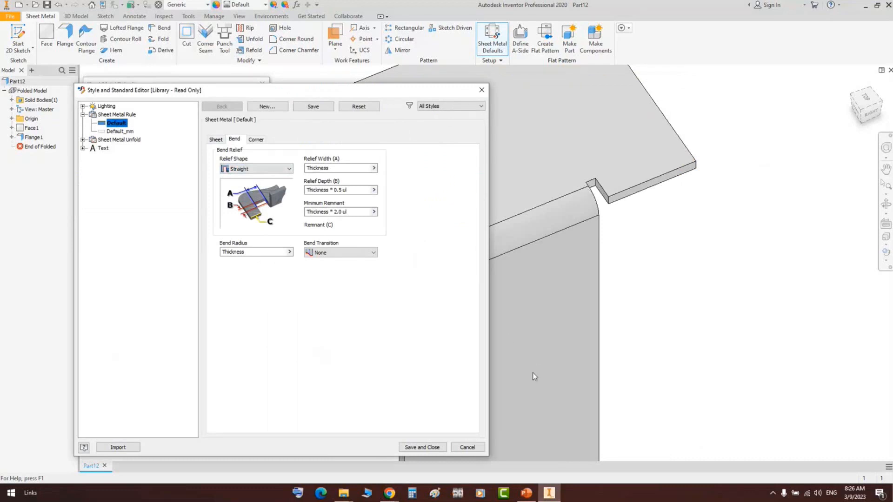
pyautogui.moveTo(277, 92); pyautogui.dragTo(454, 92)
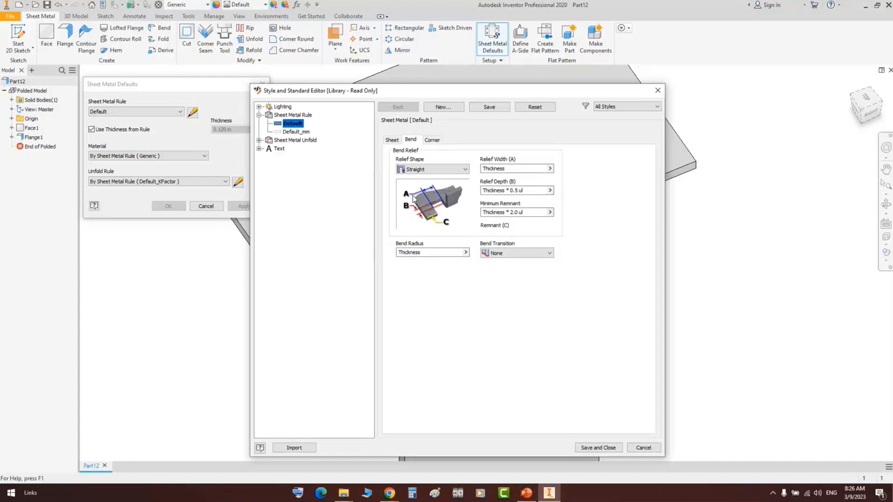
pyautogui.doubleClick(496, 169)
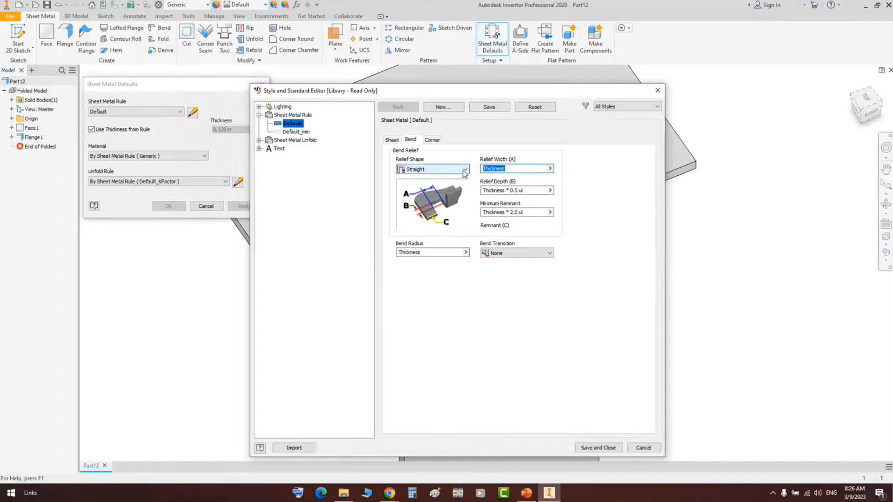
pyautogui.write('2')
pyautogui.click(523, 190)
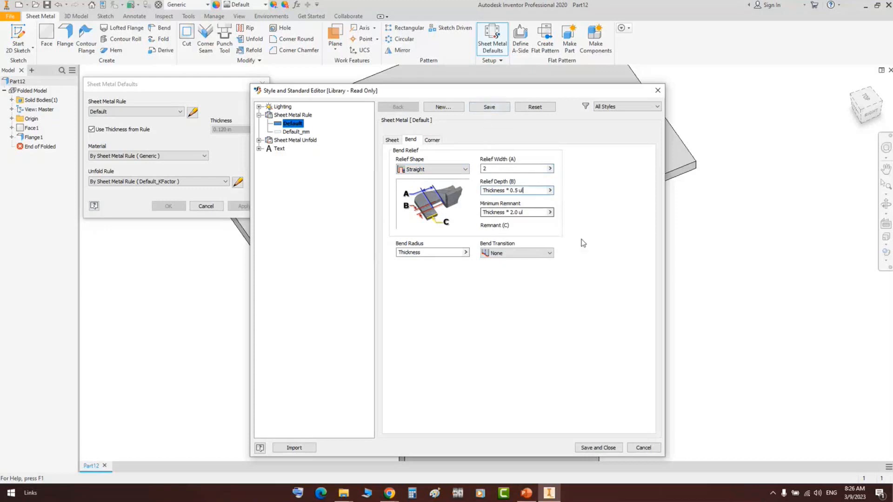
pyautogui.moveTo(521, 191); pyautogui.dragTo(467, 200)
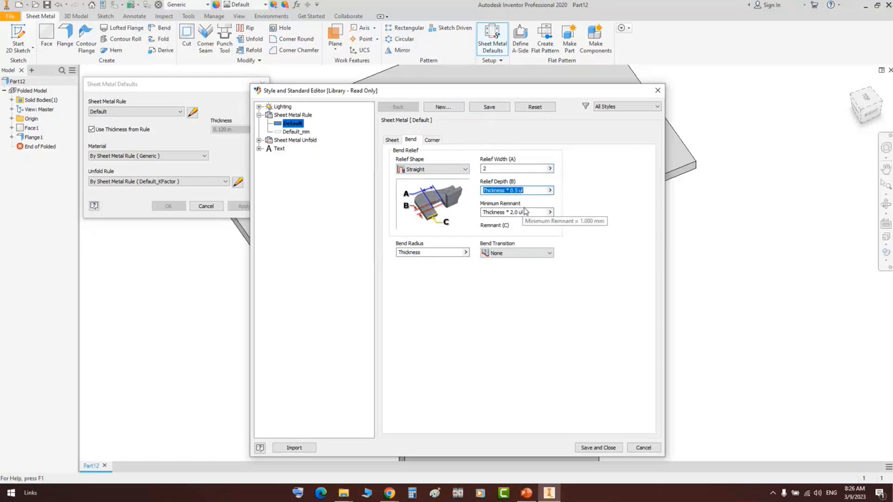
pyautogui.click(538, 212)
pyautogui.moveTo(524, 213); pyautogui.dragTo(483, 213)
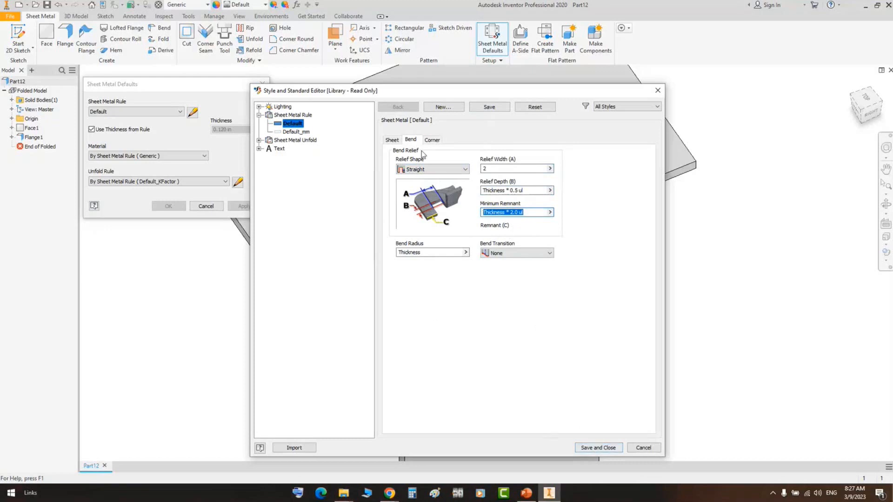
# Change the Default rule's bend relief shape to Round, save the rule and leave the sheet metal defaults
pyautogui.click(435, 170)
pyautogui.click(433, 187)
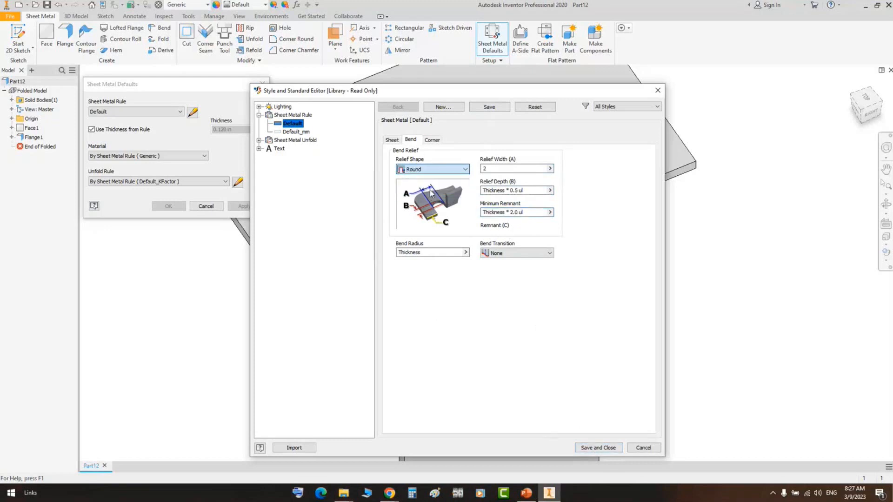
pyautogui.click(486, 168)
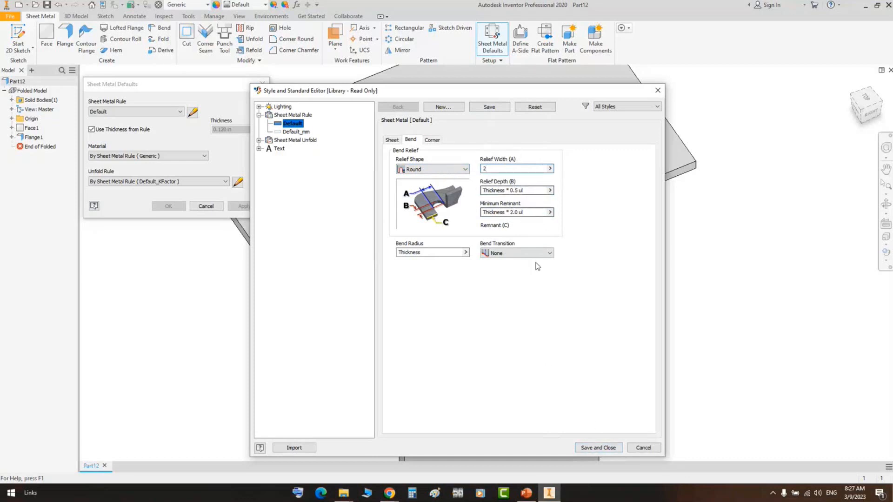
pyautogui.click(598, 449)
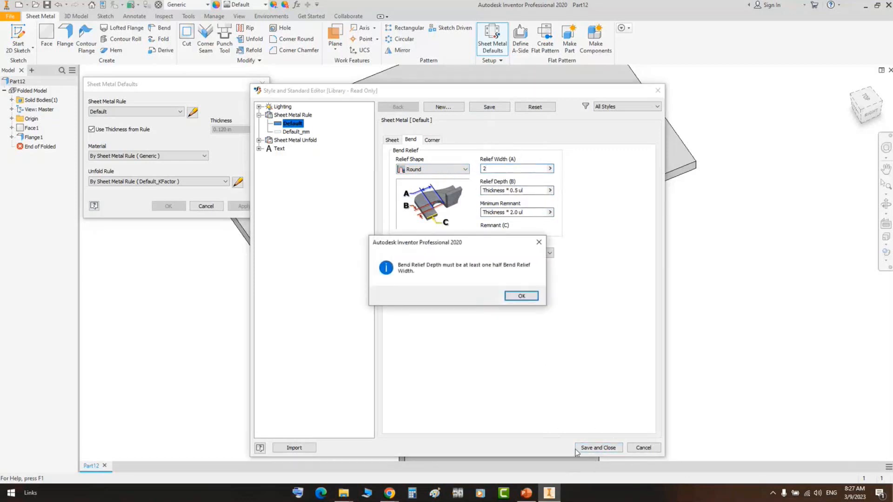
pyautogui.click(511, 298)
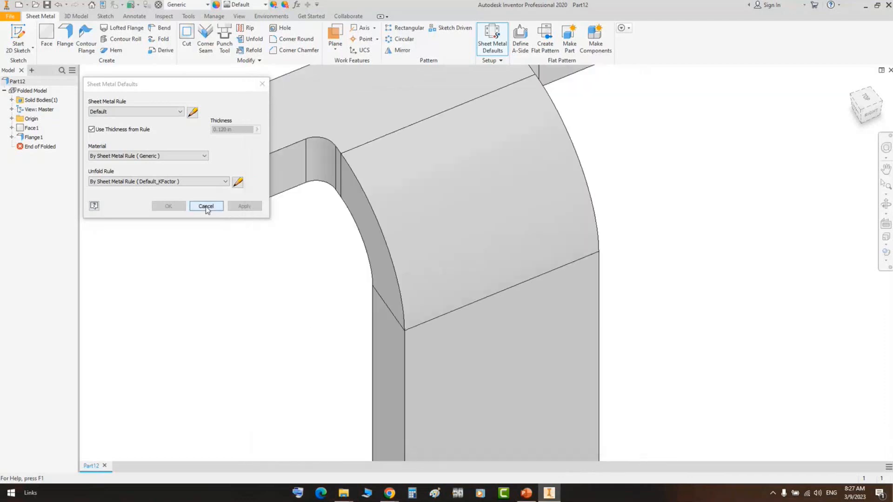
pyautogui.click(205, 206)
pyautogui.click(30, 137)
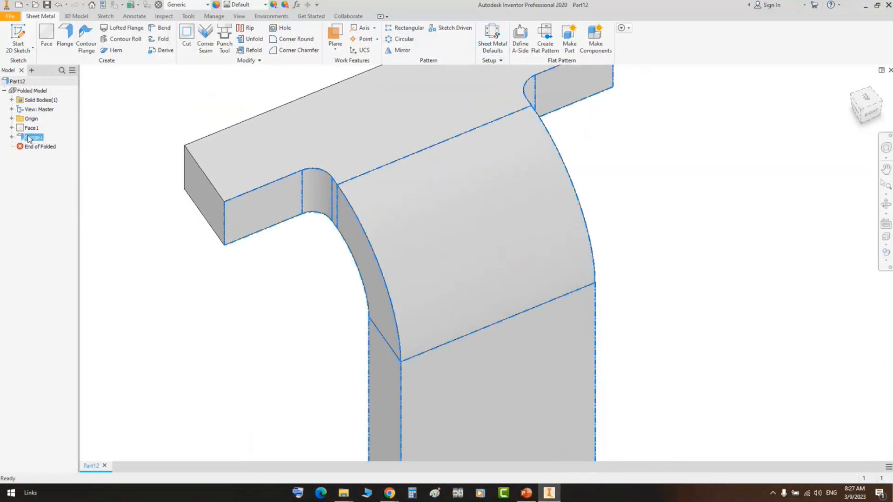
pyautogui.doubleClick(30, 137)
pyautogui.click(234, 94)
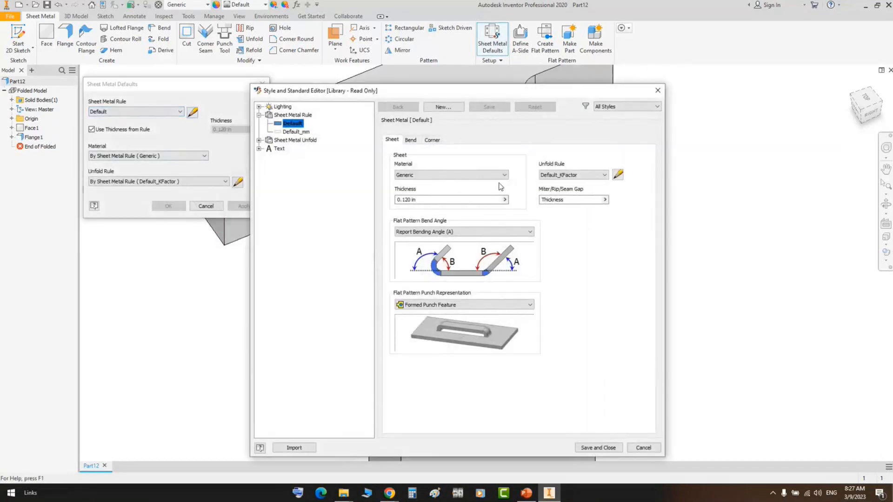
# Set the Relief Width (A) in the Default rule's bend settings to Thickness, save the rule and leave the sheet metal defaults
pyautogui.click(410, 139)
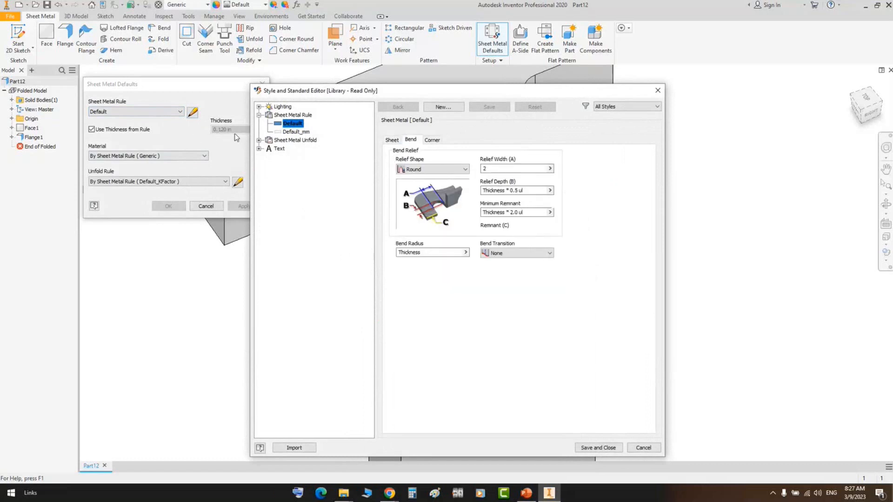
pyautogui.doubleClick(519, 169)
pyautogui.doubleClick(492, 190)
pyautogui.hotkey('ctrl', 'c')
pyautogui.moveTo(508, 169); pyautogui.dragTo(432, 181)
pyautogui.hotkey('ctrl', 'v')
pyautogui.click(530, 191)
pyautogui.click(593, 448)
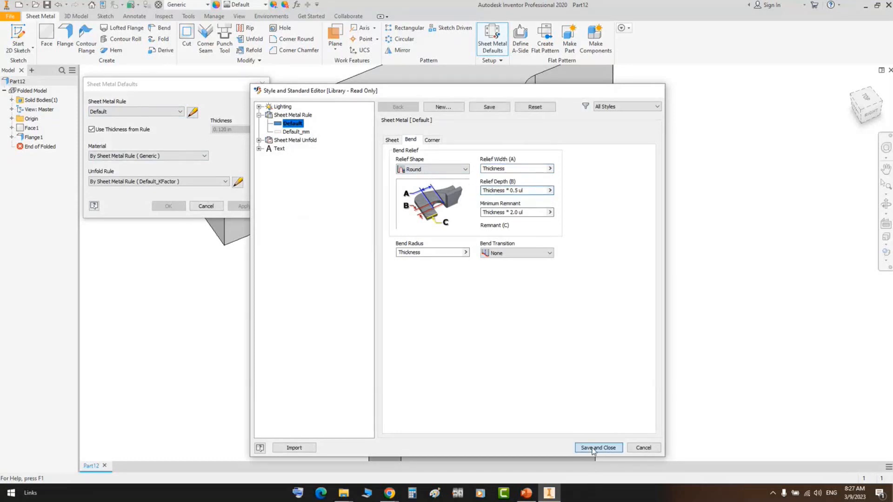
pyautogui.click(205, 206)
# Edit the base face's sketch, set its horizontal dimension to 30 mm and finish the sketch
pyautogui.click(11, 127)
pyautogui.click(31, 138)
pyautogui.click(468, 213)
pyautogui.doubleClick(423, 421)
pyautogui.write('30')
pyautogui.press('Return')
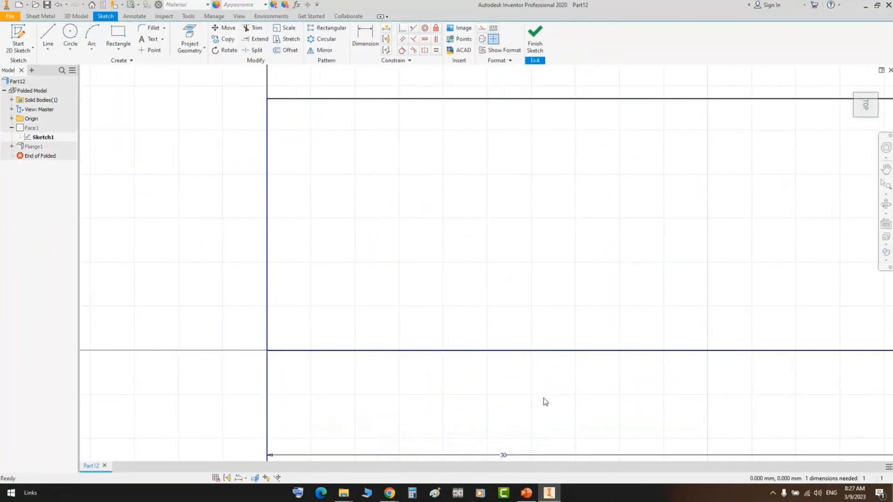
pyautogui.rightClick(395, 220)
pyautogui.click(408, 229)
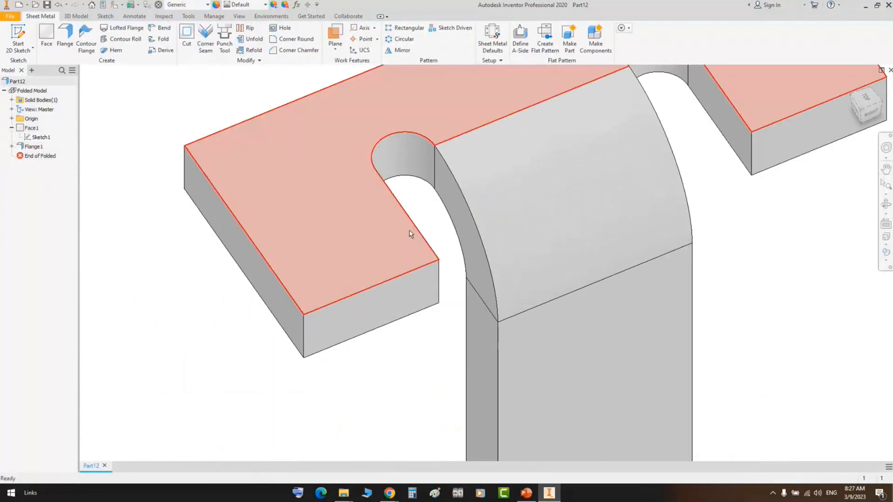
# Examine the round bend relief notches on both sides of the flange
pyautogui.scroll(-3, 405, 234)
pyautogui.moveTo(375, 234); pyautogui.dragTo(257, 279, button='middle')
pyautogui.scroll(3, 477, 201)
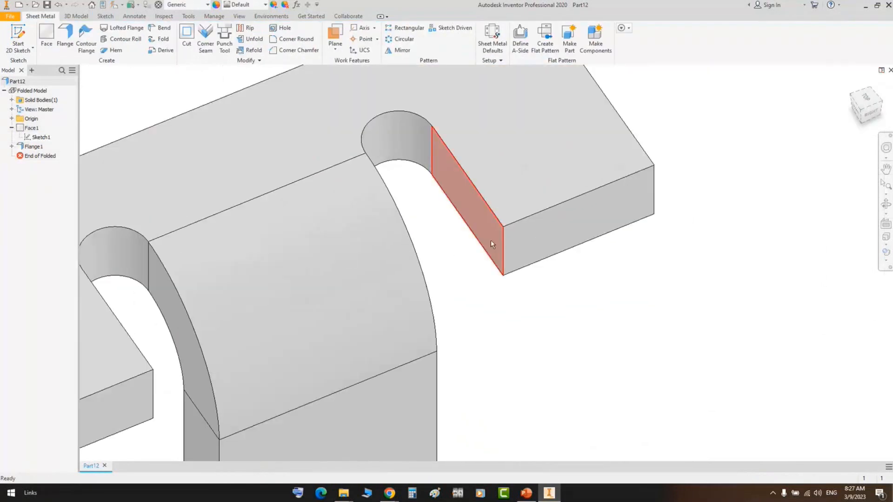
pyautogui.moveTo(398, 227); pyautogui.dragTo(466, 219, button='middle')
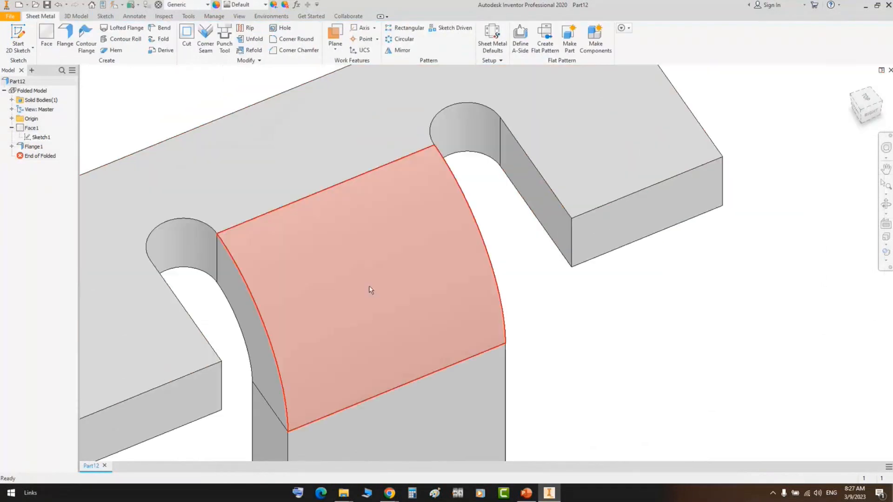
pyautogui.scroll(-3, 534, 242)
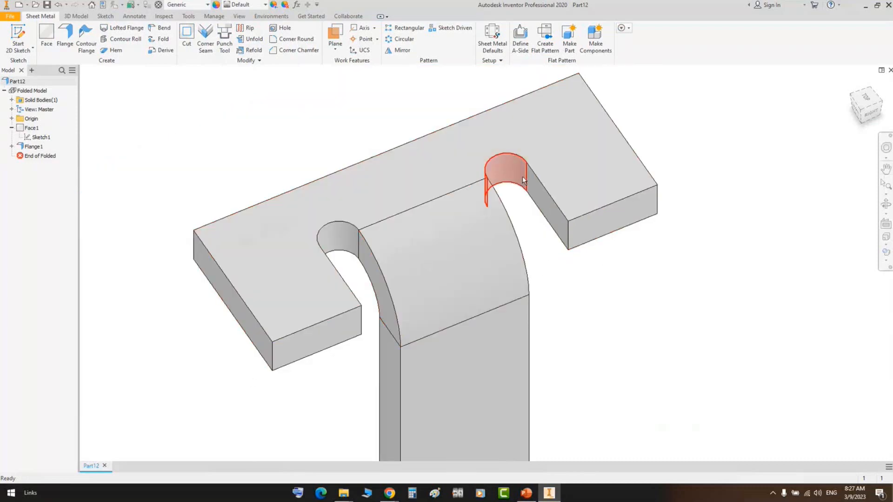
pyautogui.scroll(3, 523, 177)
pyautogui.scroll(-3, 459, 166)
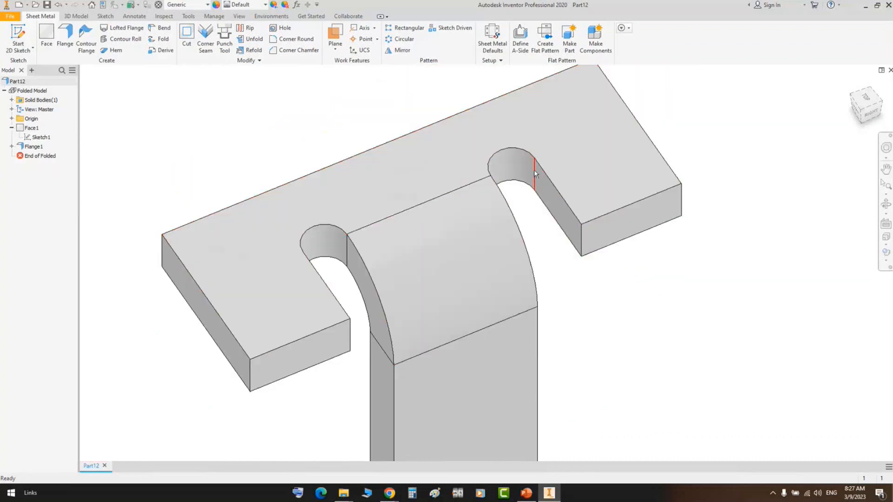
# Compare the flange's relief with the Round Relief Shape on the PowerPoint Bend slide and return to the Inventor part
pyautogui.click(526, 492)
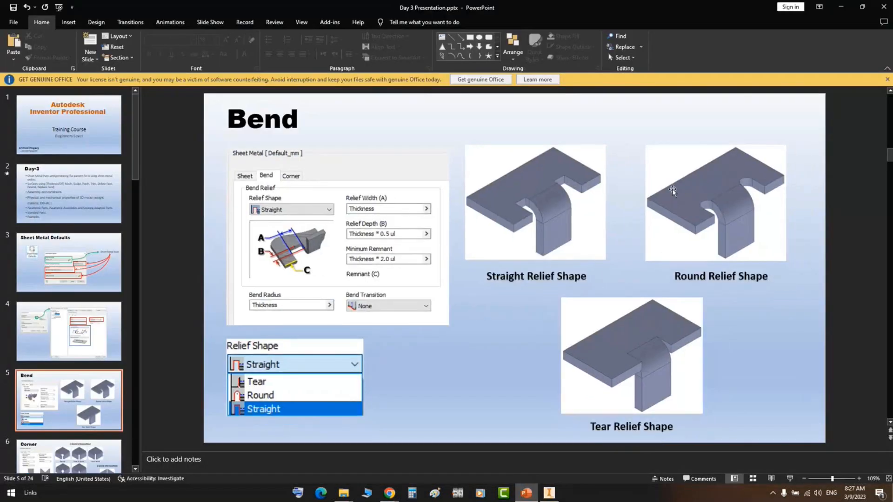
pyautogui.click(725, 277)
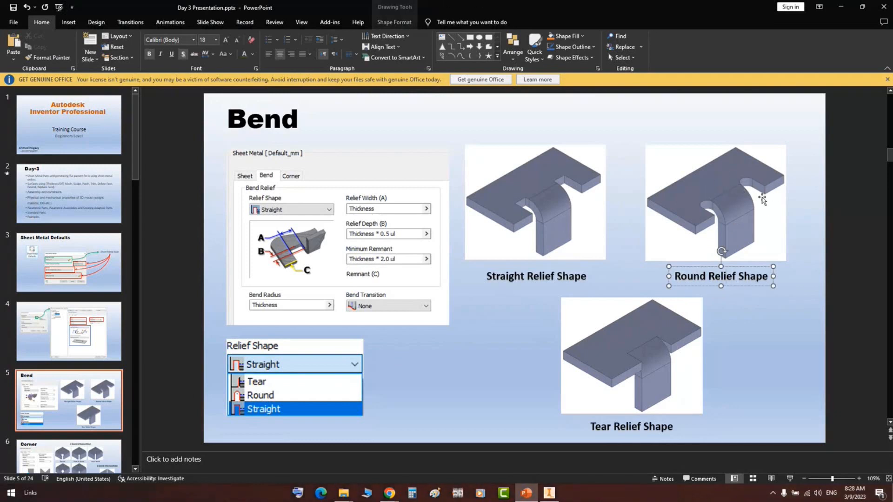
pyautogui.click(779, 346)
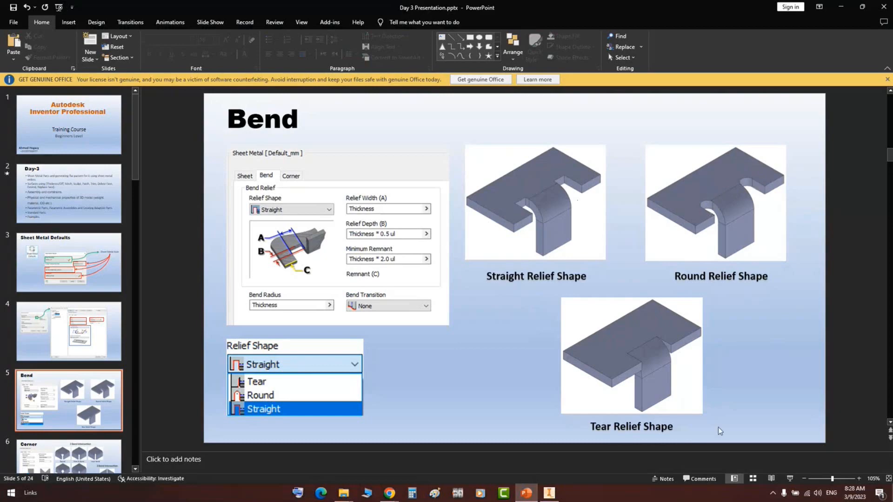
pyautogui.click(548, 492)
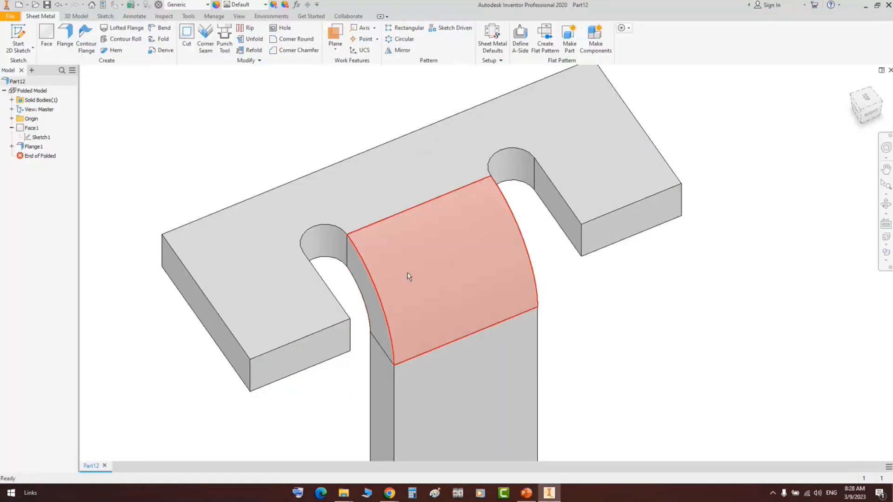
# Change the bend relief shape in the Default sheet metal rule to Tear and save the rule
pyautogui.click(493, 40)
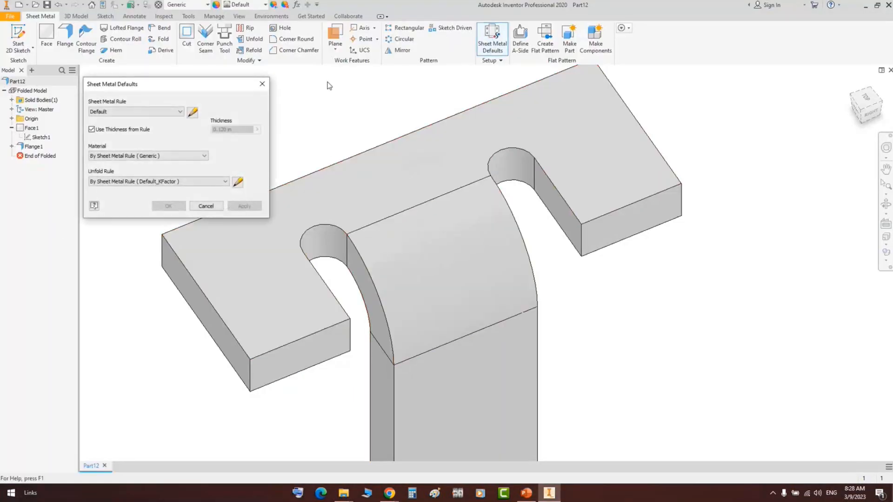
pyautogui.click(192, 113)
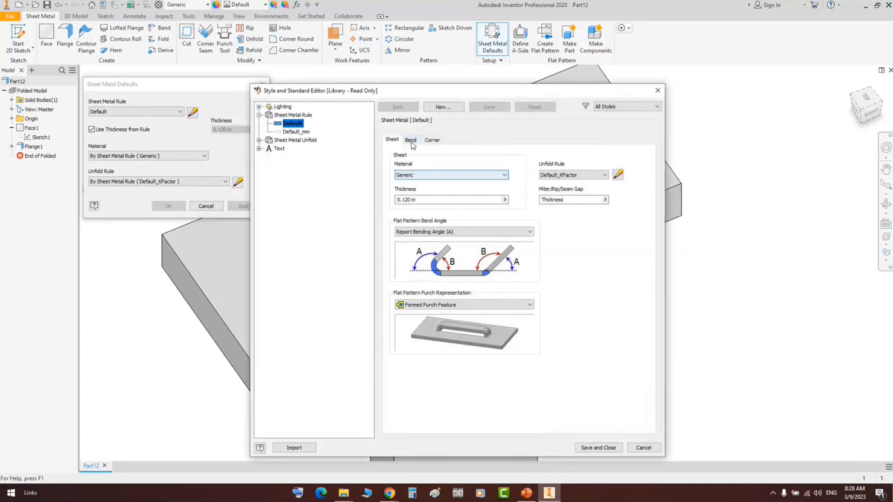
pyautogui.click(410, 140)
pyautogui.click(432, 169)
pyautogui.click(424, 178)
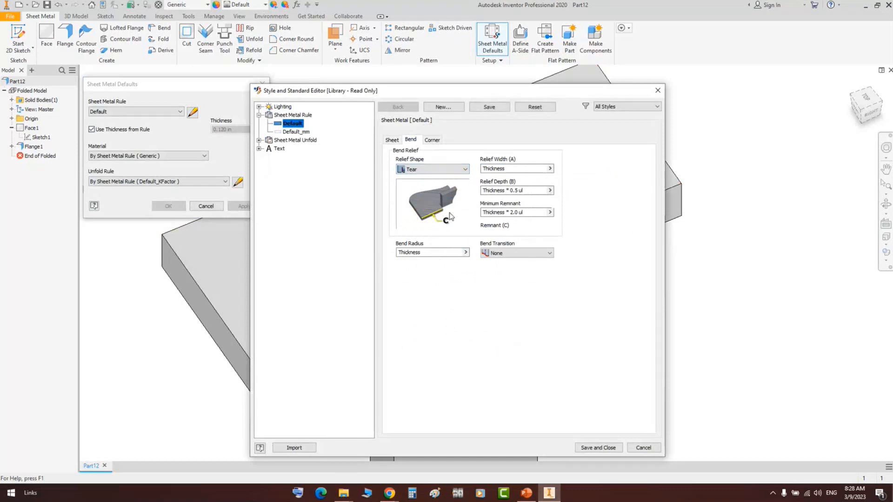
pyautogui.click(597, 448)
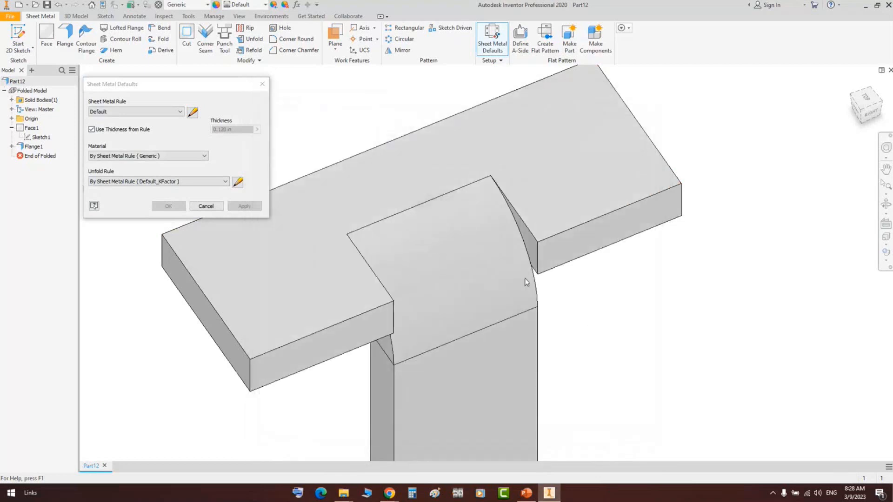
# Examine the tear relief where the flange's bend meets the plate, from several angles and close up
pyautogui.click(885, 204)
pyautogui.moveTo(517, 277); pyautogui.dragTo(490, 290)
pyautogui.scroll(-2, 478, 297)
pyautogui.click(886, 215)
pyautogui.click(810, 222)
pyautogui.scroll(2, 537, 304)
pyautogui.scroll(3, 493, 280)
pyautogui.scroll(2, 469, 253)
pyautogui.scroll(-2, 511, 284)
pyautogui.scroll(2, 386, 265)
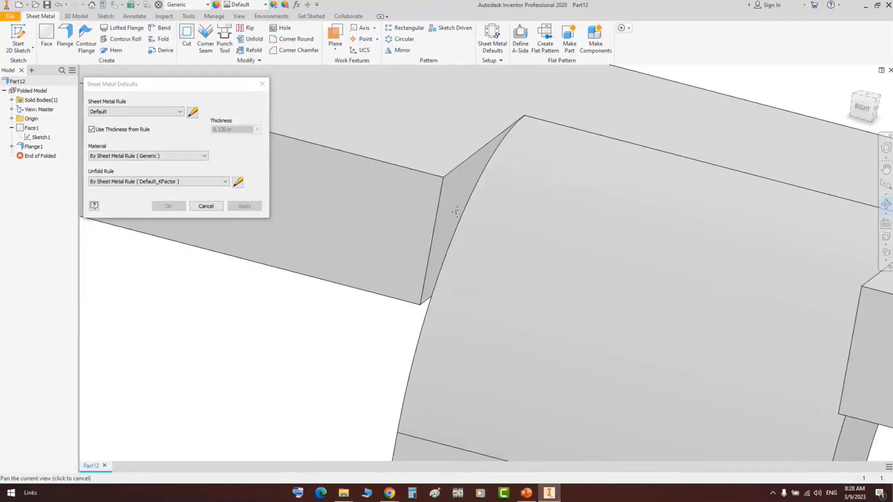
pyautogui.moveTo(441, 178); pyautogui.dragTo(407, 241)
pyautogui.rightClick(380, 224)
pyautogui.click(408, 228)
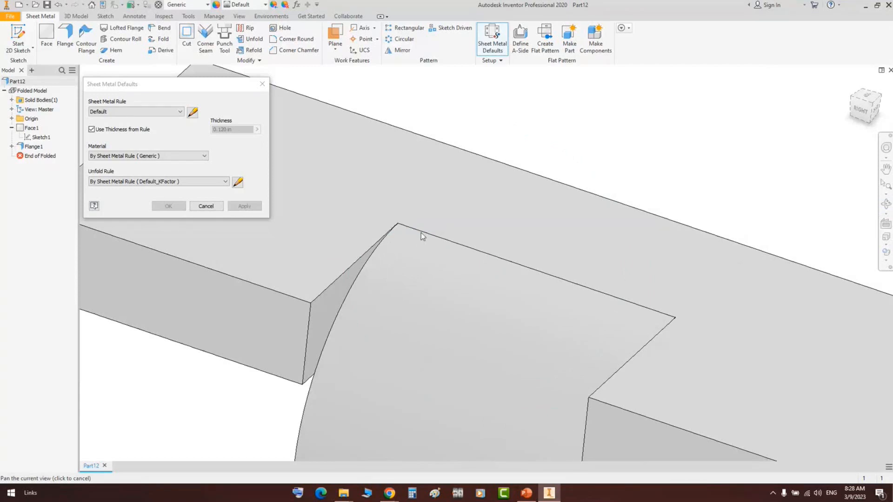
pyautogui.scroll(-3, 444, 228)
pyautogui.scroll(4, 446, 228)
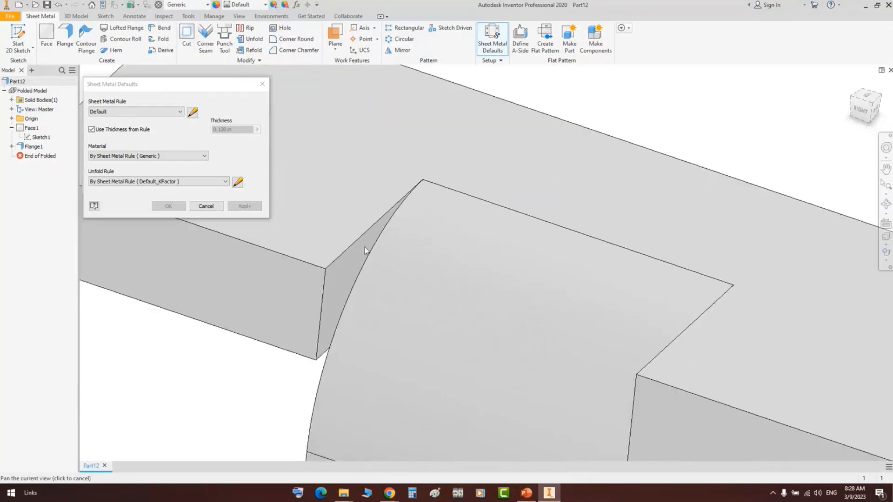
pyautogui.scroll(-3, 342, 284)
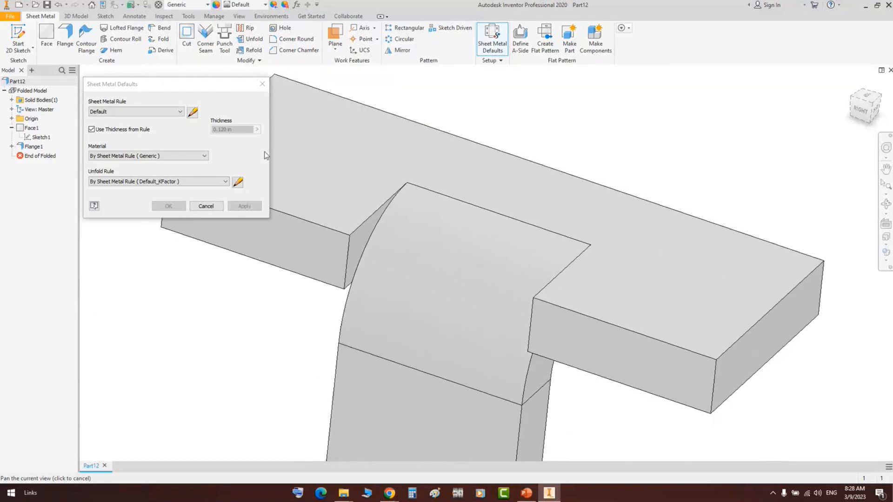
# Close the sheet metal defaults and switch to the PowerPoint Bend slide to compare the tear relief shape
pyautogui.click(263, 84)
pyautogui.click(526, 492)
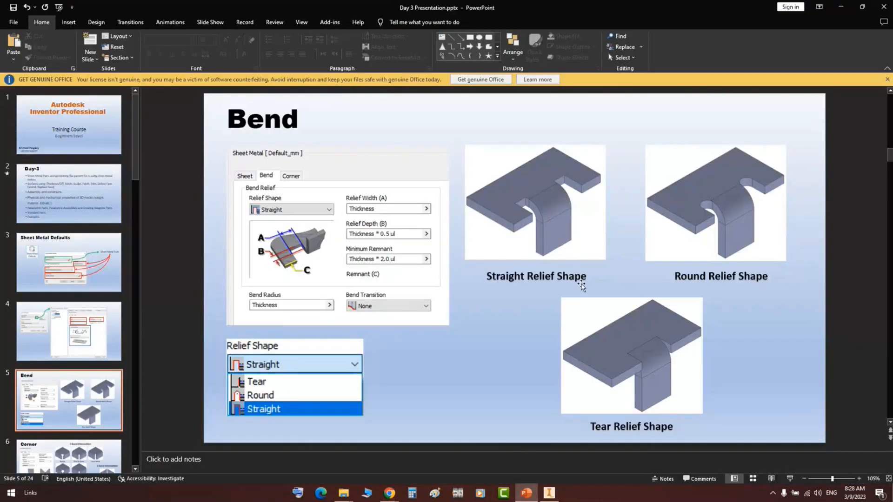
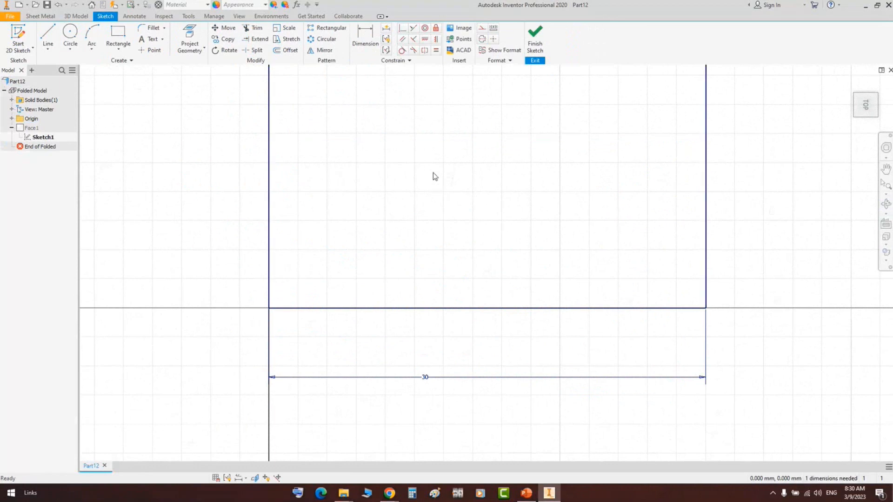
# Finish editing the base face's sketch
pyautogui.click(458, 219)
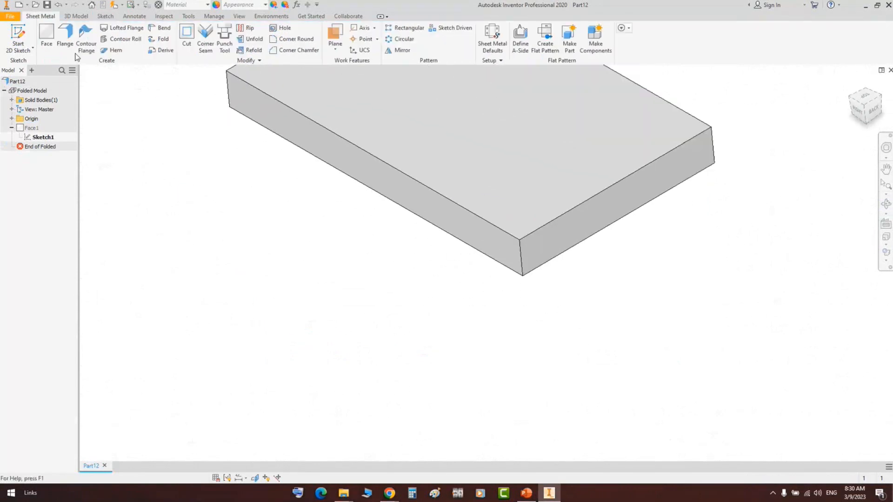
# Add a 25 mm flange at 90° along the long lower edge of the base plate
pyautogui.click(64, 37)
pyautogui.click(338, 171)
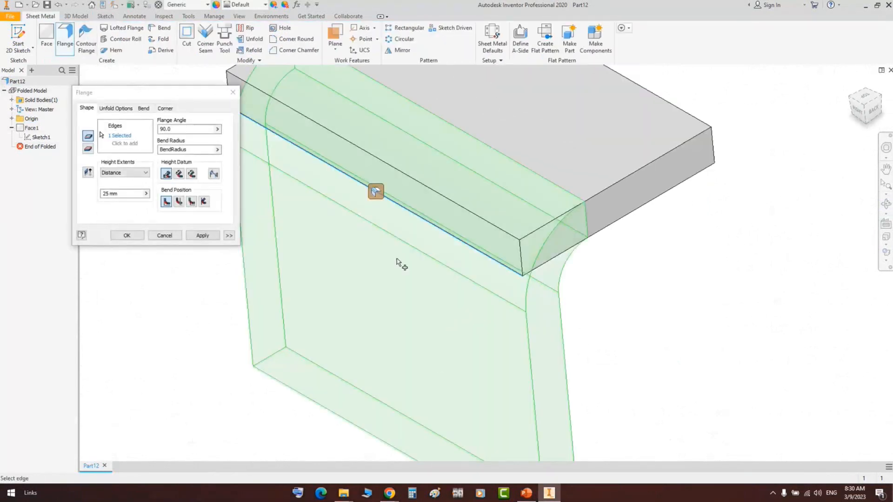
pyautogui.scroll(-3, 395, 284)
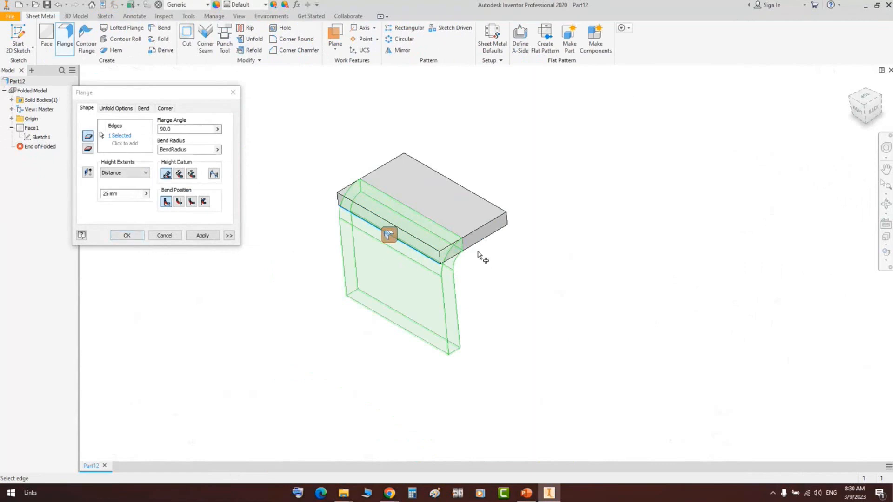
pyautogui.click(201, 235)
pyautogui.click(165, 235)
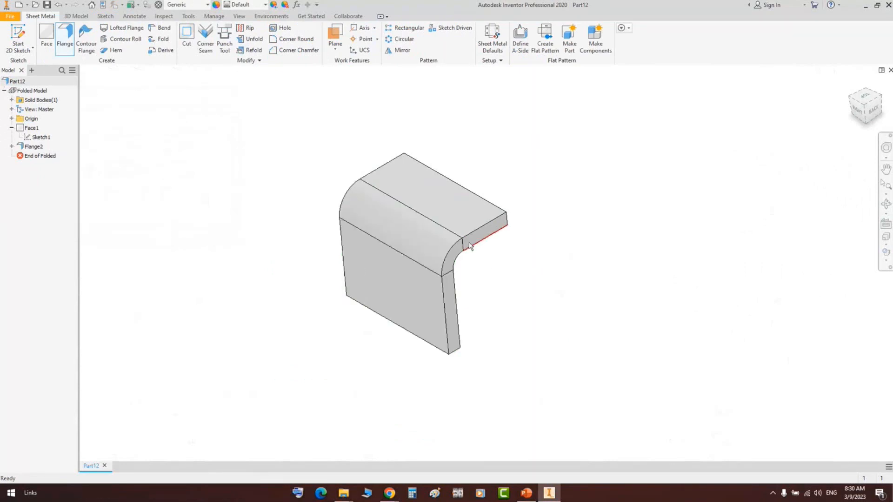
# In the sheet metal defaults, choose the Default_mm rule, stop using the rule's thickness and enter 0.2 mm as the thickness
pyautogui.click(479, 34)
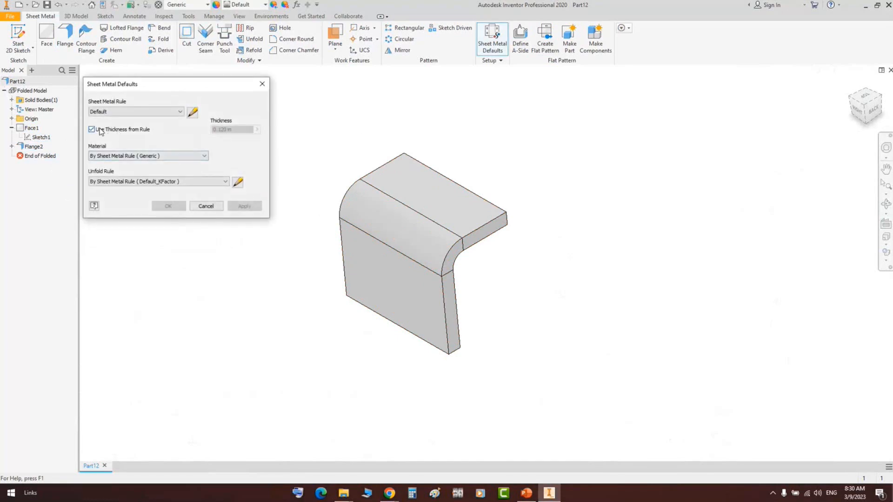
pyautogui.click(92, 129)
pyautogui.click(95, 130)
pyautogui.click(130, 115)
pyautogui.click(126, 123)
pyautogui.click(93, 129)
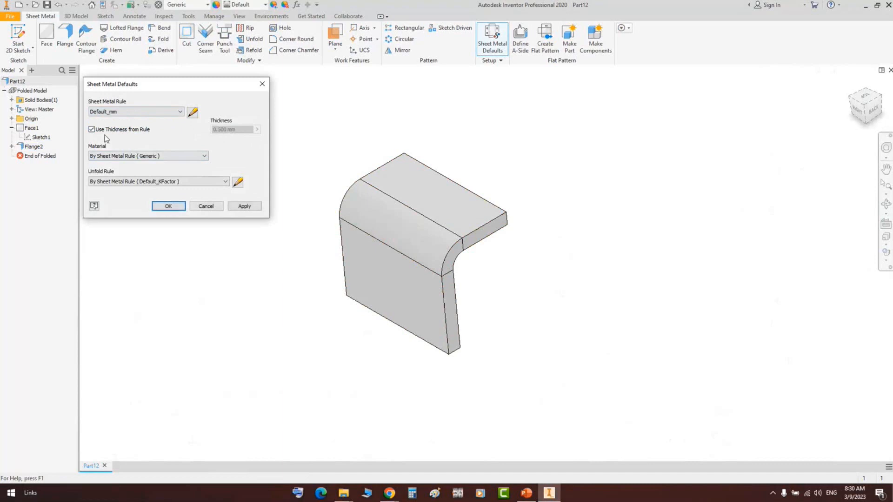
pyautogui.click(219, 129)
pyautogui.moveTo(219, 129); pyautogui.dragTo(299, 132)
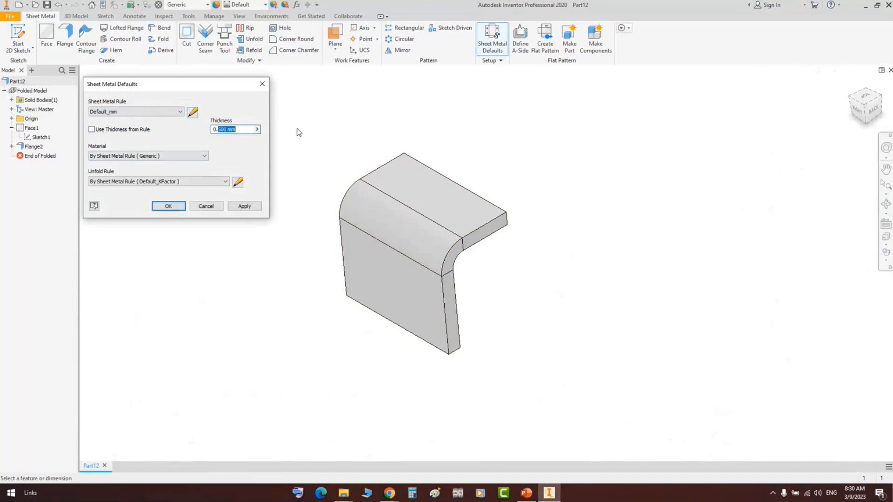
pyautogui.write('2')
# Review the Default_mm rule's corner relief settings and compare them with the Corner slide in PowerPoint, returning to Inventor
pyautogui.click(193, 113)
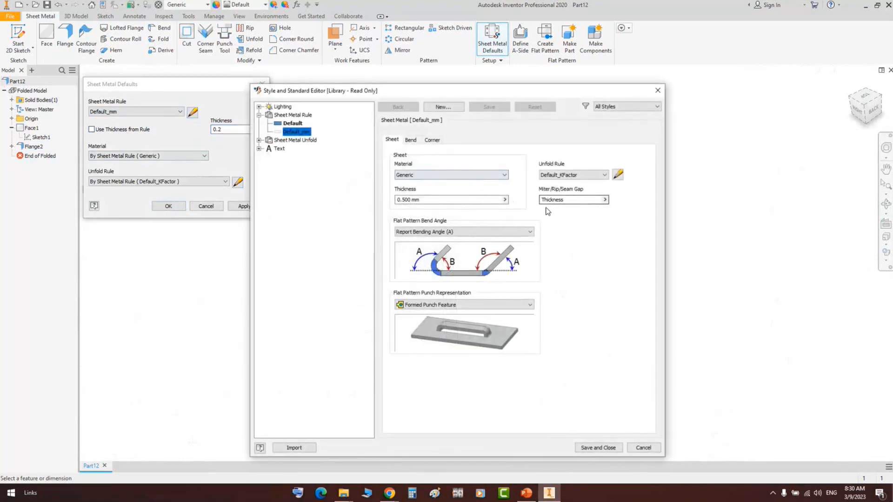
pyautogui.click(432, 140)
pyautogui.moveTo(471, 91); pyautogui.dragTo(680, 61)
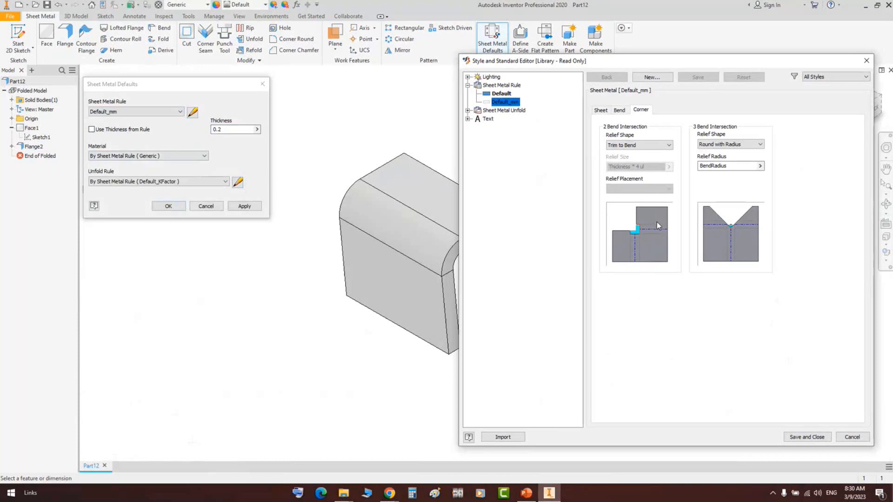
pyautogui.click(526, 492)
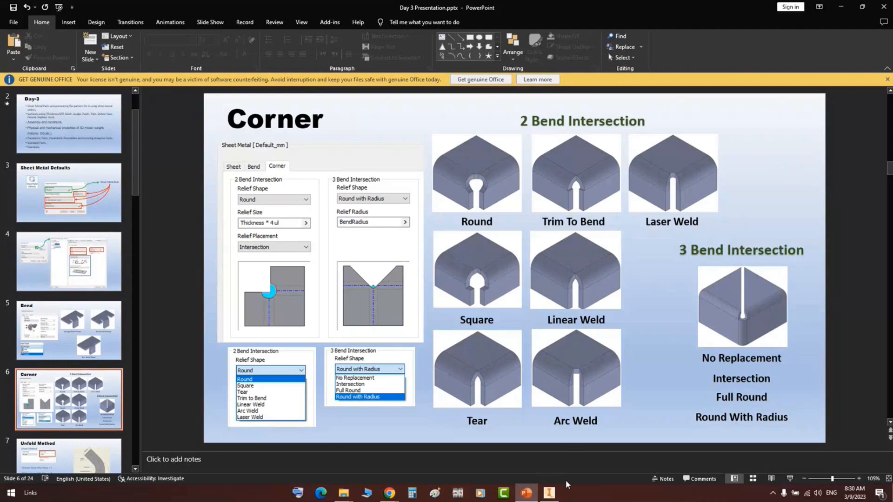
pyautogui.click(549, 492)
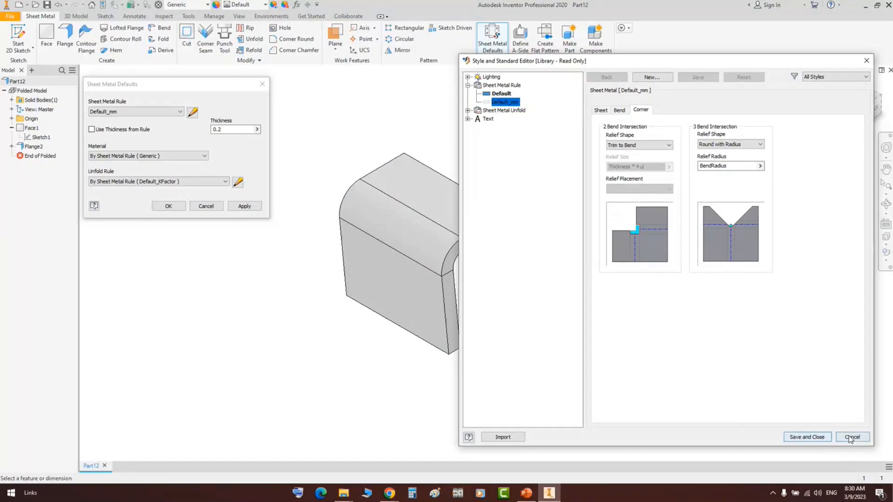
# Leave the rule editor without saving and apply the Default_mm rule with its 0.2 mm thickness to the part
pyautogui.click(850, 437)
pyautogui.click(242, 206)
pyautogui.click(209, 206)
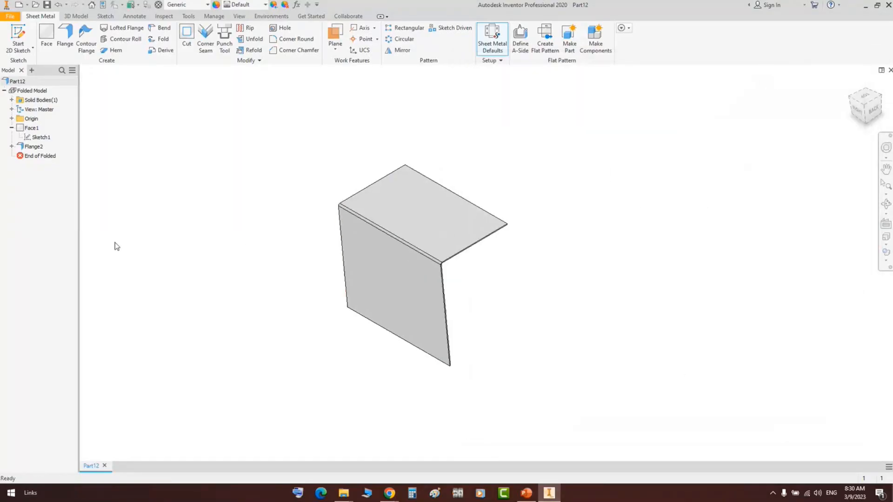
# Delete the flange so that only the base plate is left
pyautogui.click(34, 147)
pyautogui.rightClick(34, 146)
pyautogui.click(53, 165)
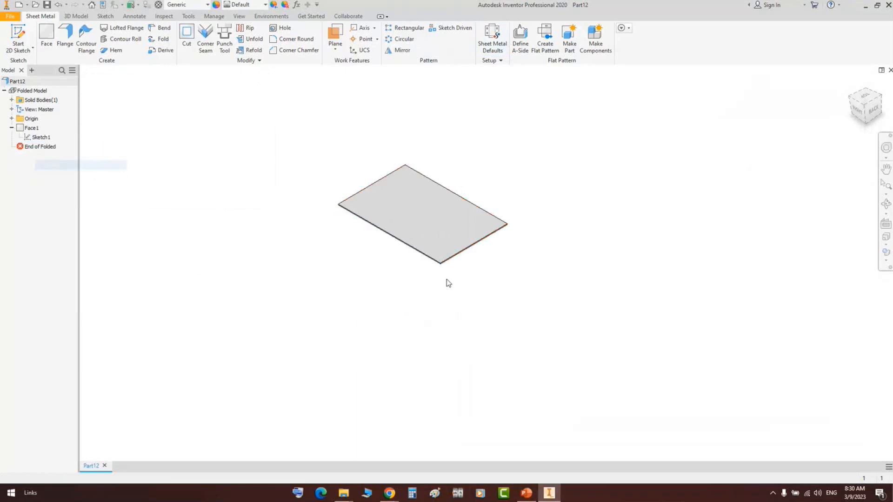
pyautogui.scroll(-4, 420, 211)
pyautogui.middleClick(420, 198)
pyautogui.middleClick(420, 198)
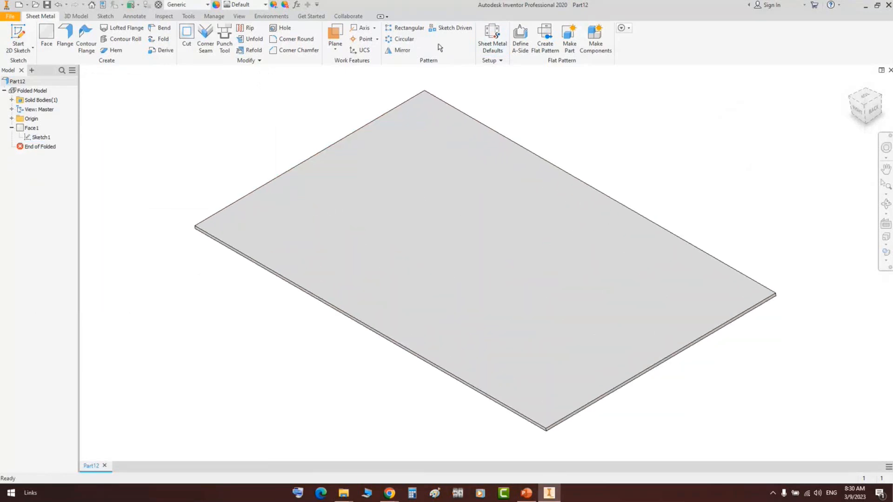
# Set the 2 Bend Intersection relief shape in the Default_mm rule's corner settings to Round
pyautogui.click(492, 40)
pyautogui.click(194, 113)
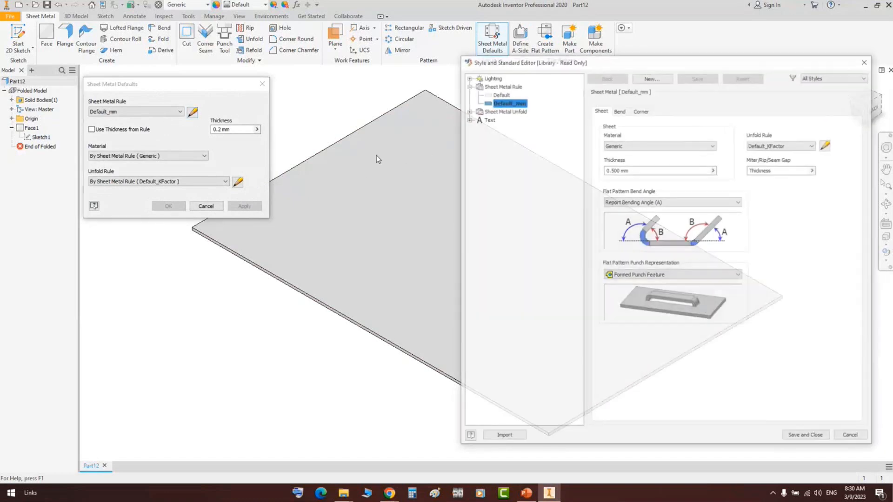
pyautogui.click(641, 109)
pyautogui.moveTo(633, 66); pyautogui.dragTo(414, 61)
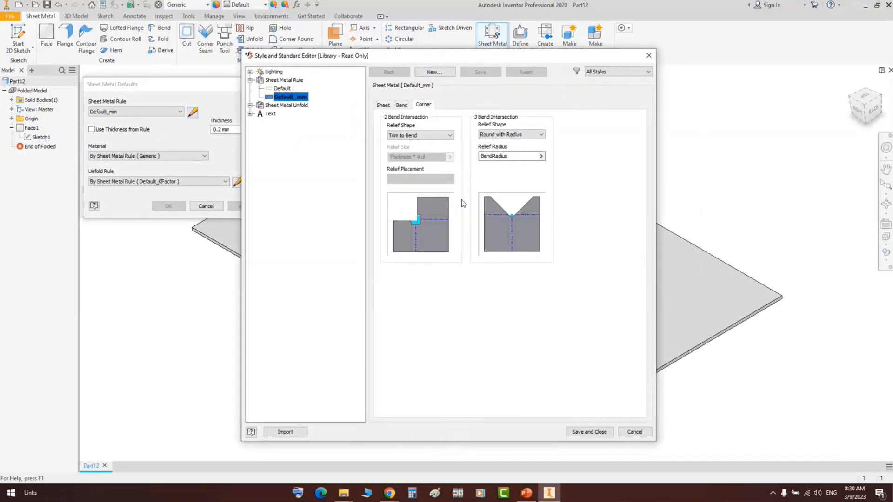
pyautogui.click(432, 137)
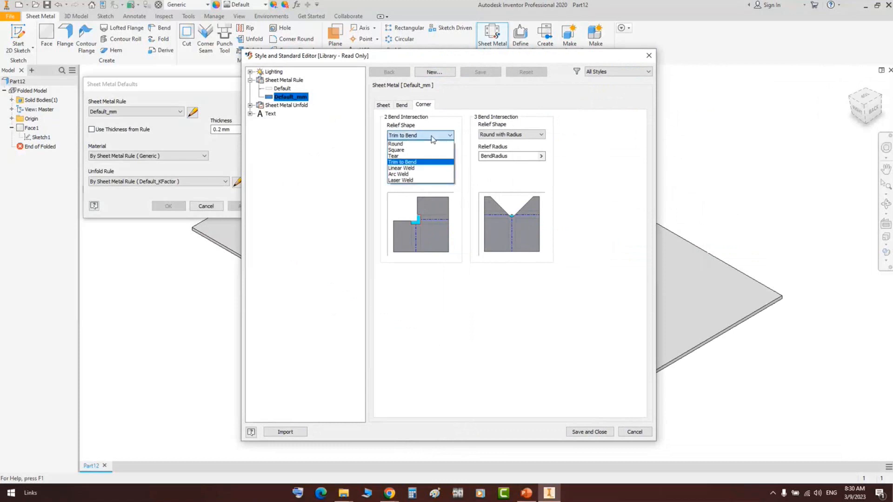
pyautogui.click(410, 144)
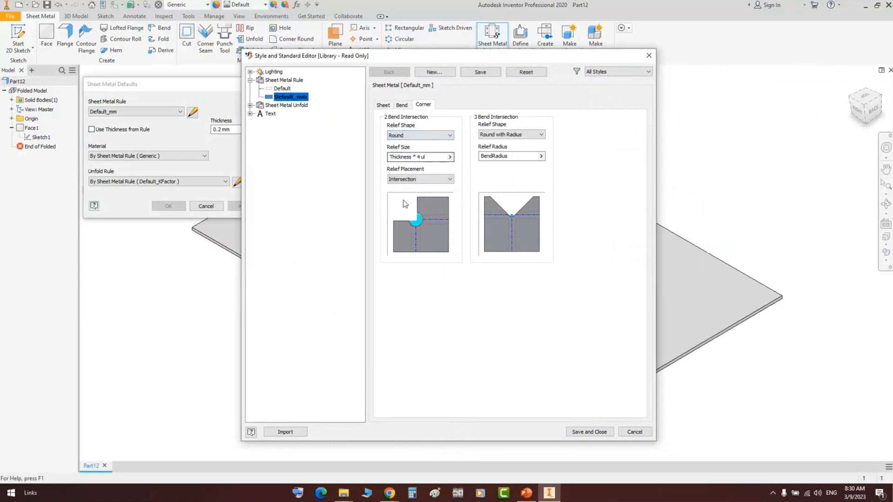
# Review the round relief's size and placement options, keep Thickness * 4 ul and Intersection, and save the rule
pyautogui.click(435, 156)
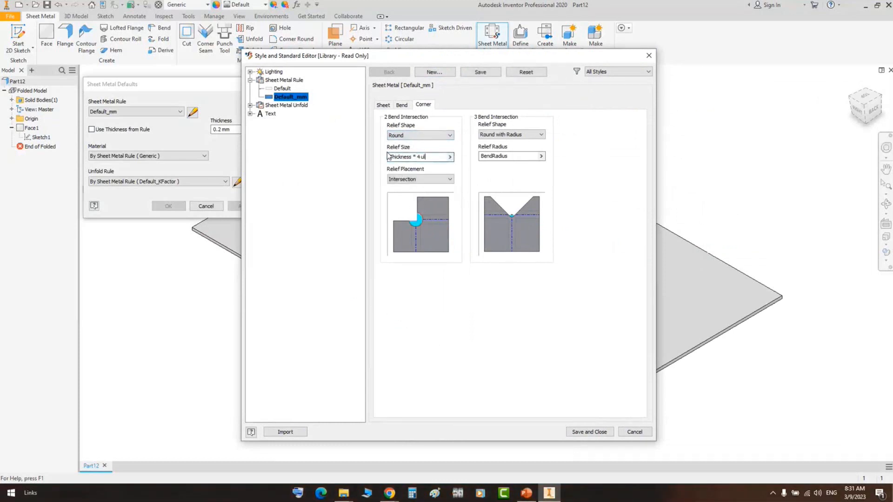
pyautogui.moveTo(432, 158); pyautogui.dragTo(311, 162)
pyautogui.click(449, 178)
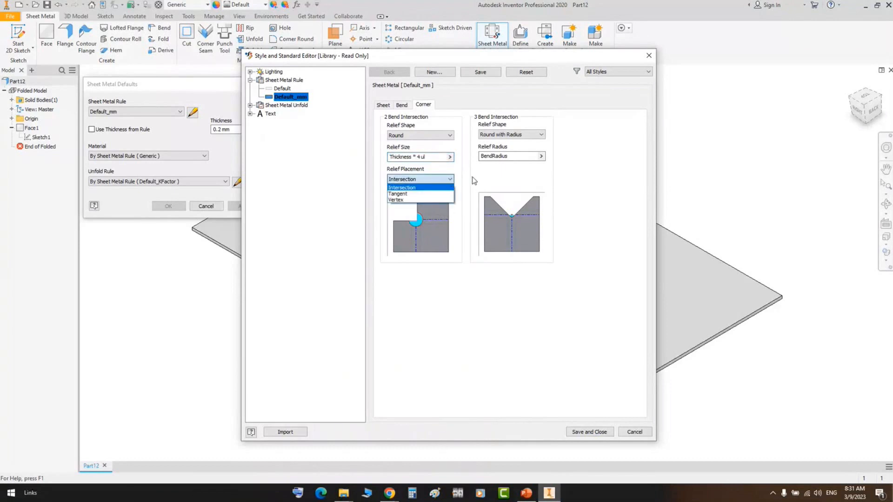
pyautogui.click(463, 181)
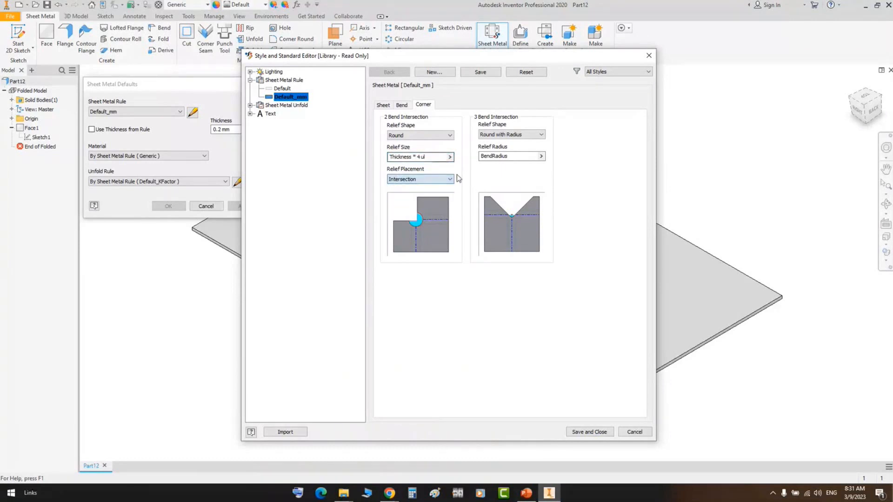
pyautogui.click(599, 432)
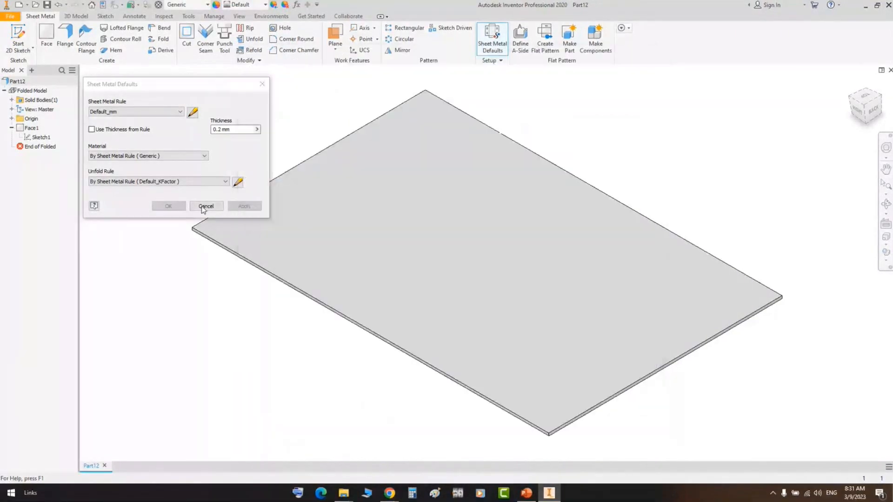
# Add 25 mm flanges at 90° along the two adjacent lower edges that meet at the plate's front corner
pyautogui.click(65, 37)
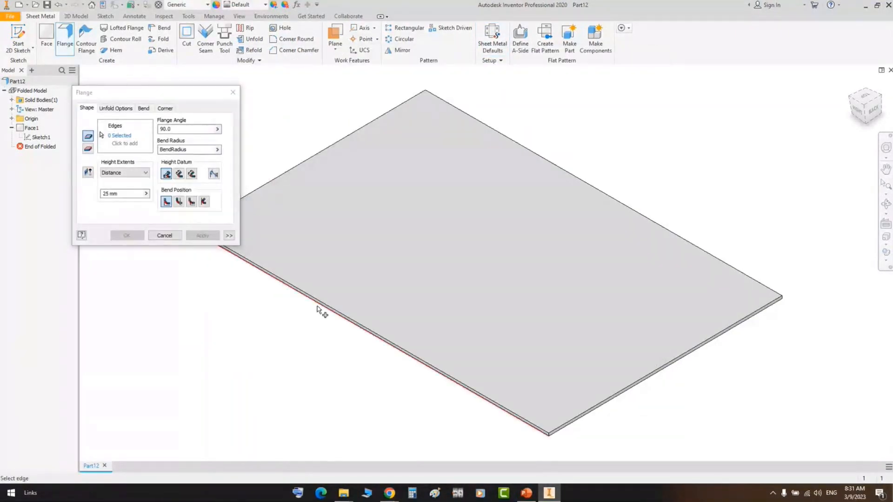
pyautogui.click(318, 307)
pyautogui.click(562, 429)
pyautogui.scroll(-4, 554, 433)
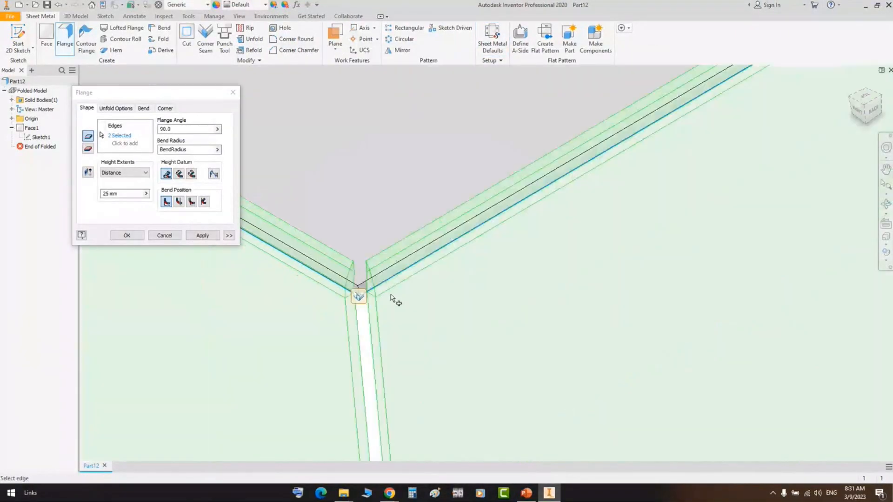
pyautogui.moveTo(325, 238); pyautogui.dragTo(437, 255, button='middle')
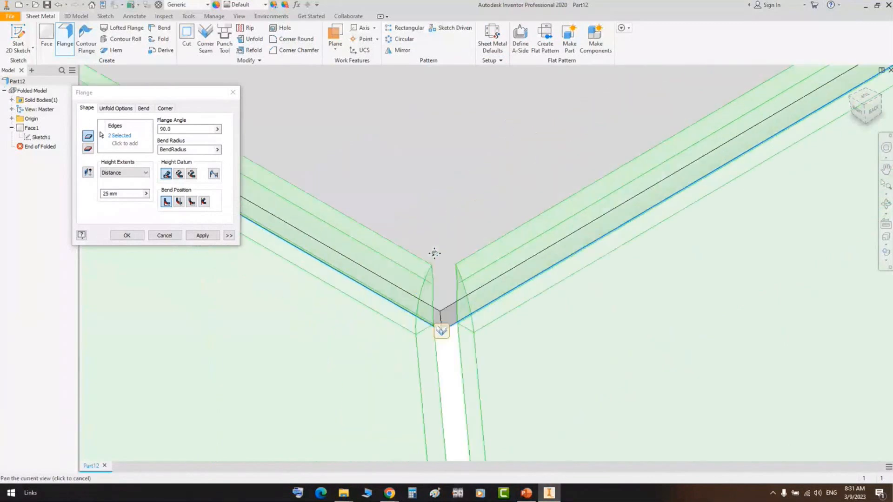
pyautogui.click(127, 235)
# Examine the round relief at the flange corner and check it against the PowerPoint presentation, returning to Inventor
pyautogui.scroll(-1, 479, 263)
pyautogui.scroll(2, 480, 263)
pyautogui.click(526, 492)
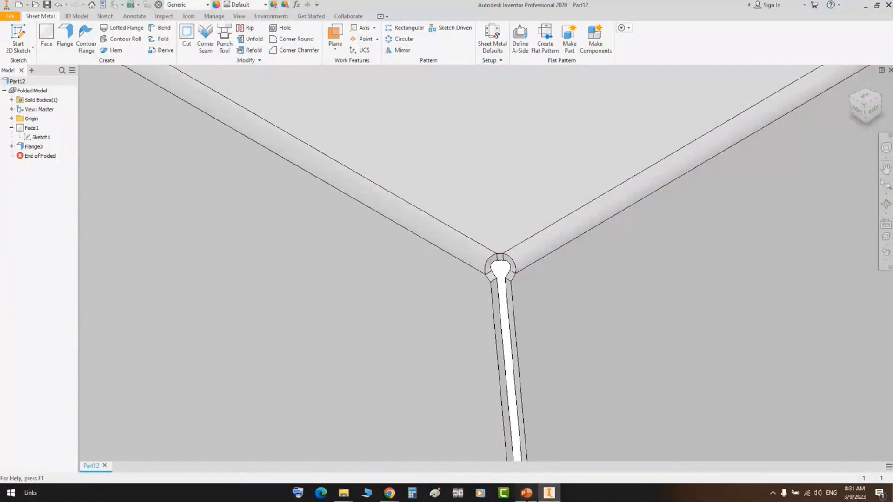
pyautogui.click(550, 493)
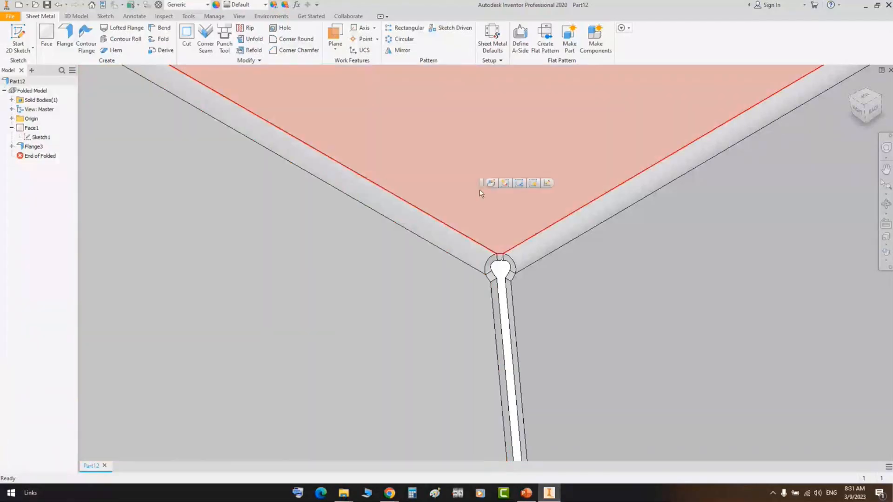
# Create the part's flat pattern and examine the round relief cutout where the two bend lines meet
pyautogui.scroll(3, 492, 158)
pyautogui.click(490, 163)
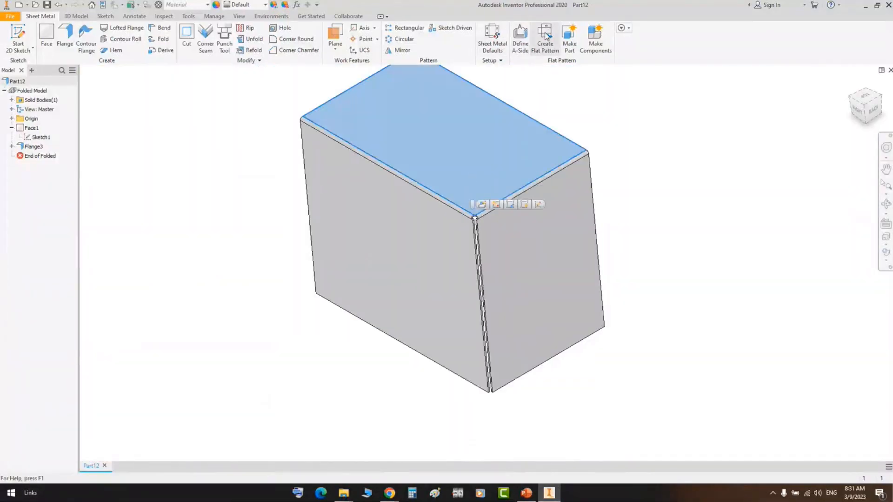
pyautogui.click(549, 35)
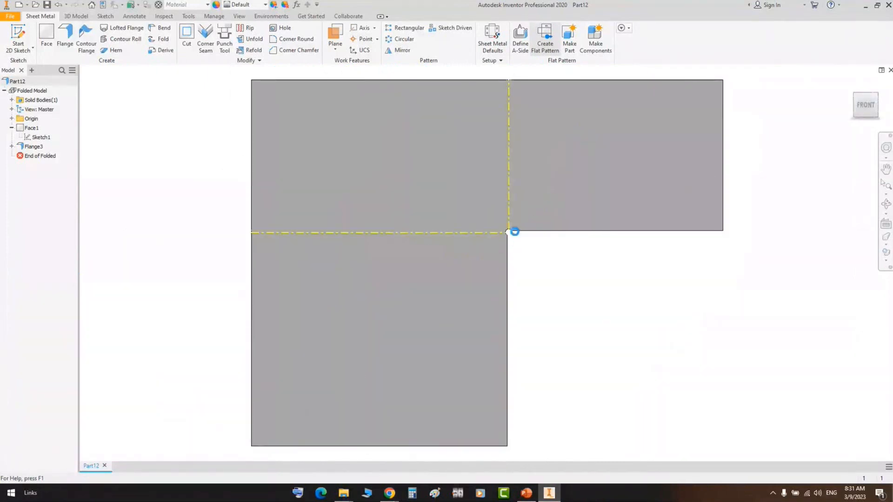
pyautogui.scroll(-5, 514, 231)
pyautogui.scroll(-6, 506, 240)
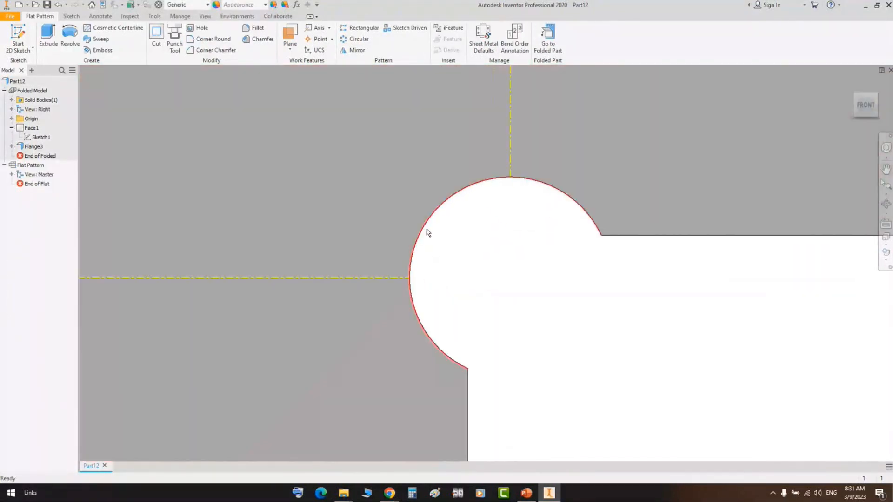
pyautogui.scroll(2, 460, 232)
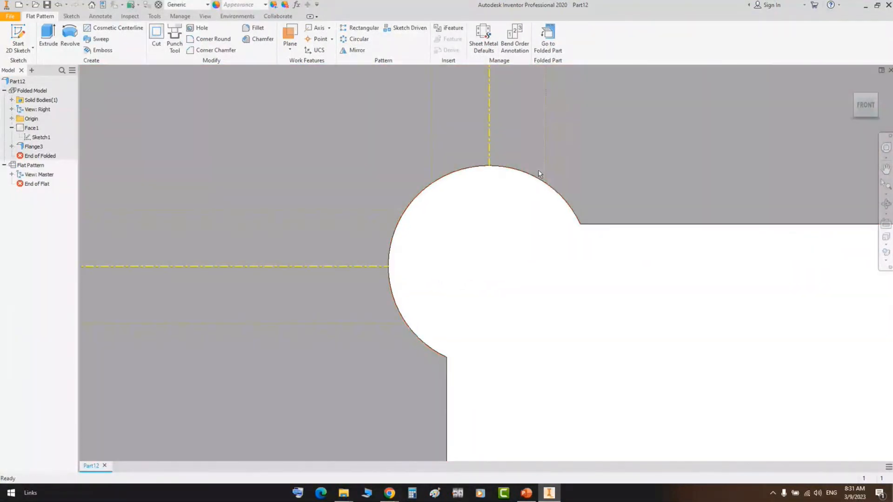
pyautogui.scroll(5, 459, 227)
pyautogui.moveTo(458, 223); pyautogui.dragTo(481, 259, button='middle')
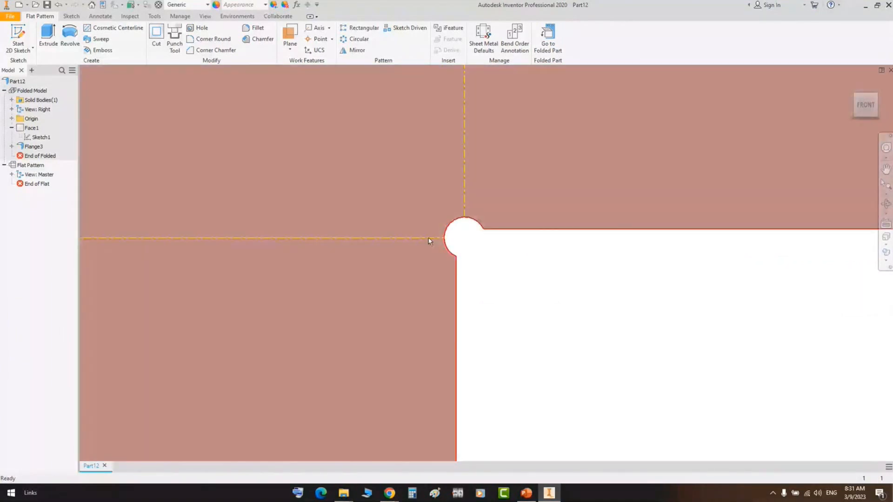
pyautogui.scroll(-3, 484, 241)
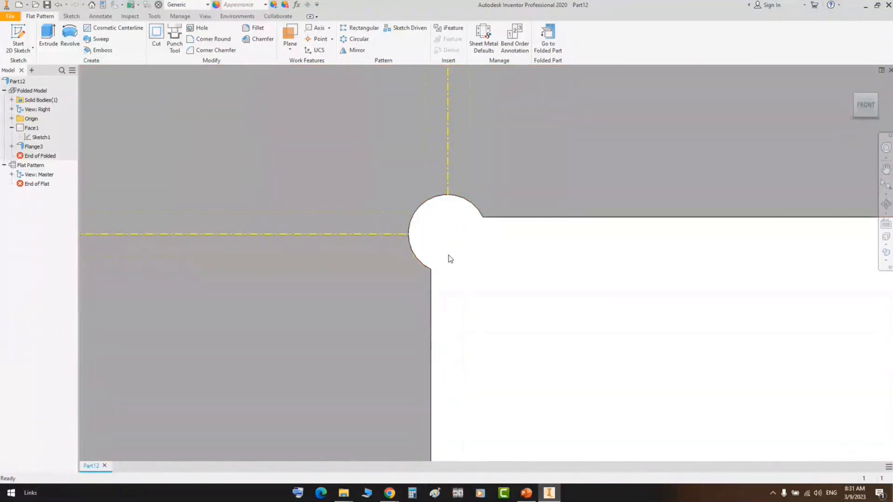
# Return to the folded model, set the sheet metal thickness to 2 mm and inspect the round corner relief
pyautogui.doubleClick(23, 91)
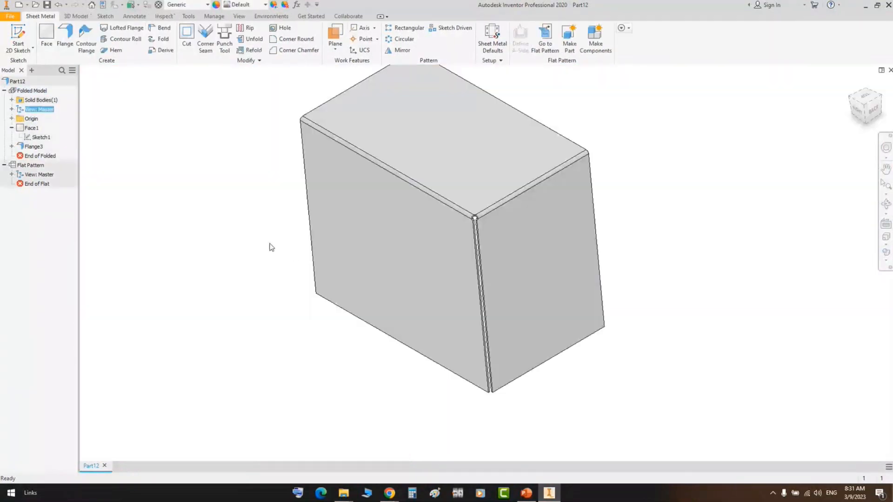
pyautogui.click(492, 38)
pyautogui.click(247, 130)
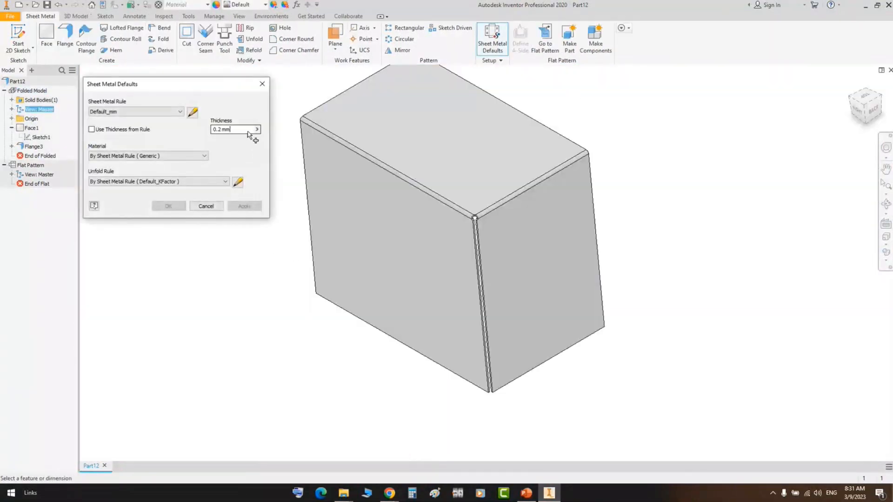
pyautogui.write('2')
pyautogui.click(244, 206)
pyautogui.click(205, 206)
pyautogui.scroll(-5, 528, 184)
pyautogui.scroll(3, 394, 251)
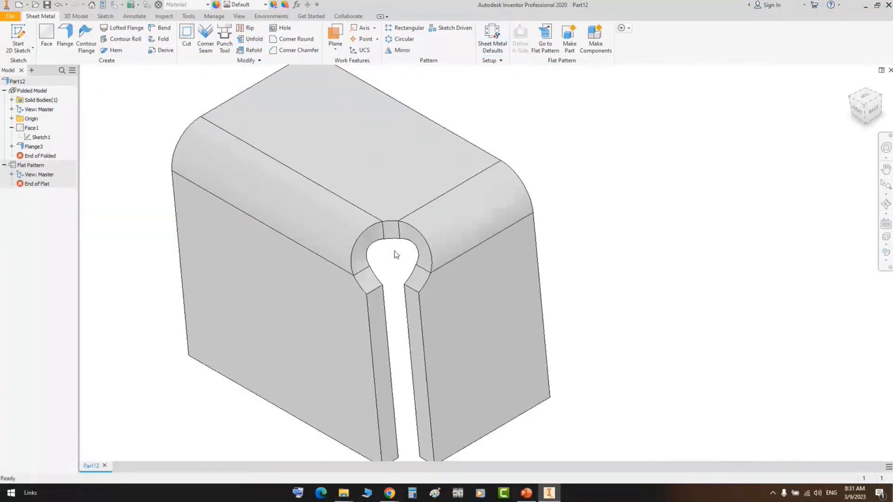
# Open the base face's sketch to view its profile, and finish the sketch to return to the folded model
pyautogui.doubleClick(31, 138)
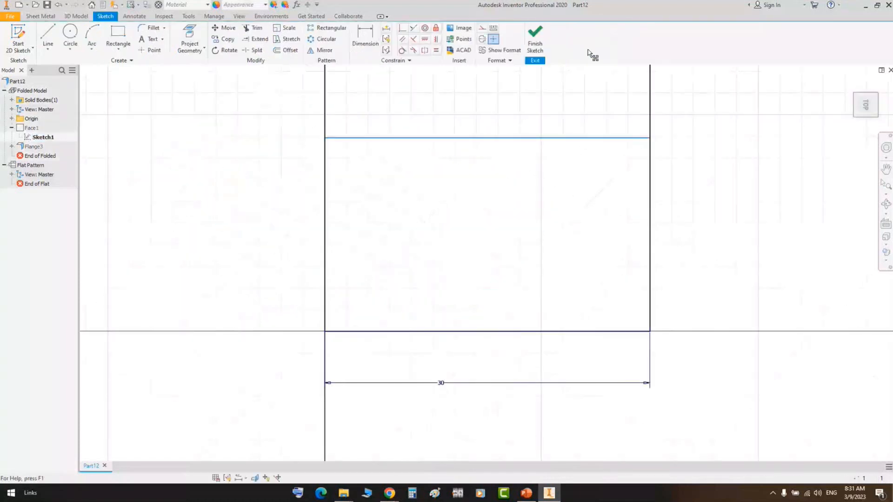
pyautogui.rightClick(600, 101)
pyautogui.click(646, 146)
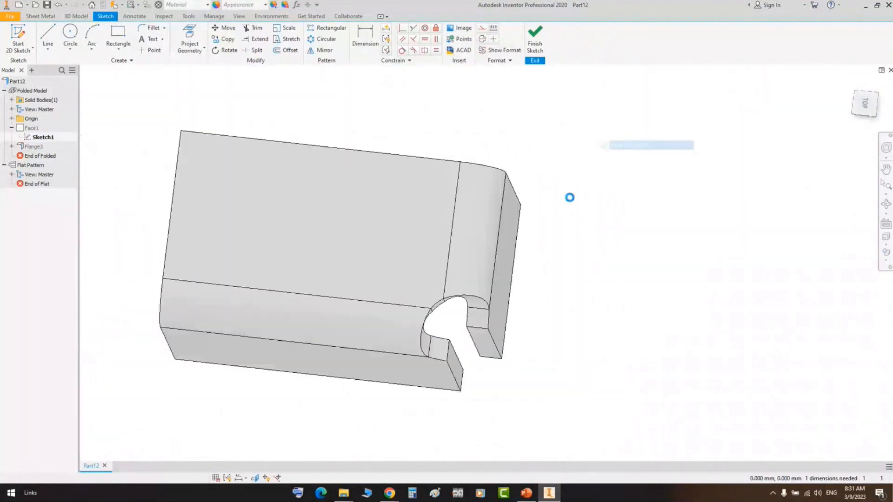
# Examine the round corner relief between the two flanges on the folded model from a different angle
pyautogui.scroll(-5, 409, 256)
pyautogui.scroll(1, 409, 256)
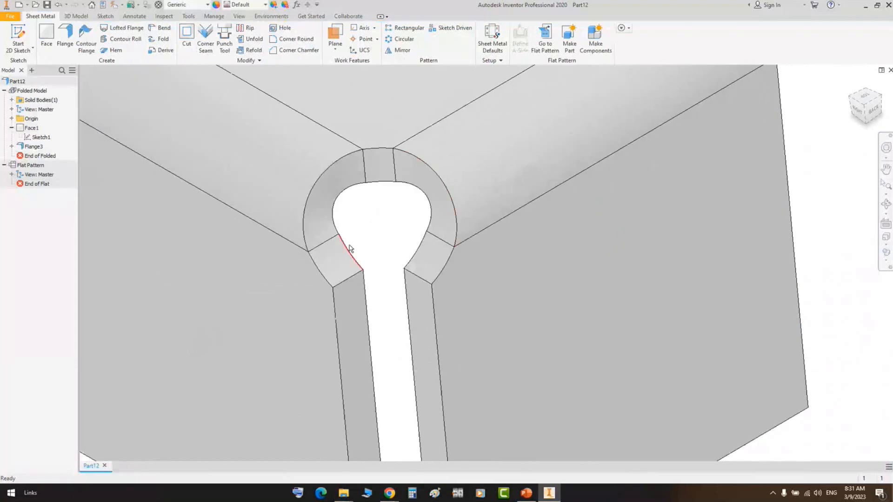
pyautogui.scroll(-2, 468, 199)
pyautogui.click(885, 203)
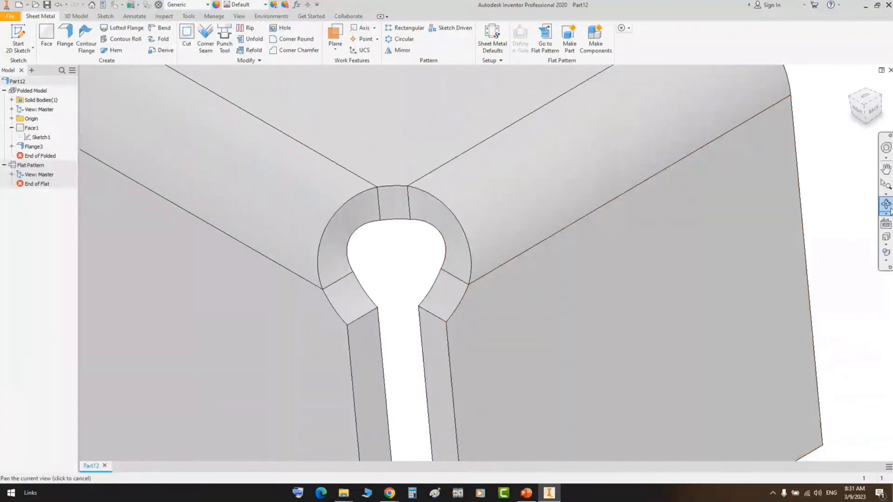
pyautogui.moveTo(363, 216); pyautogui.dragTo(438, 225)
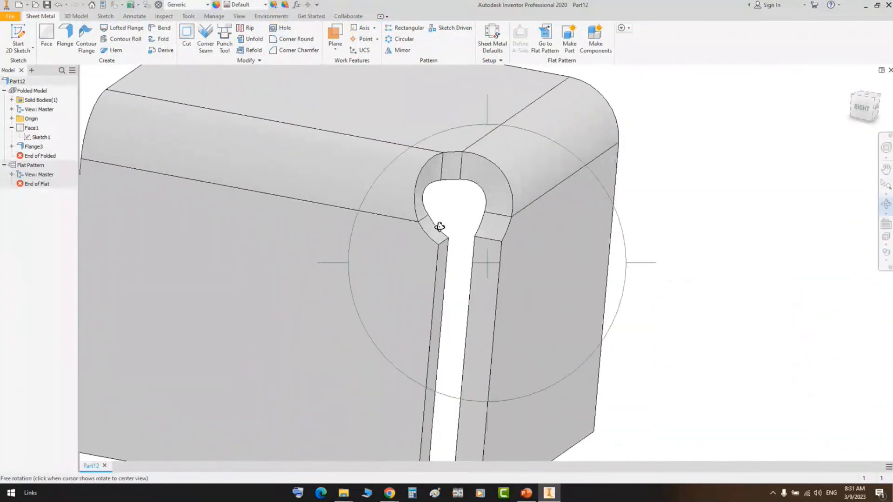
pyautogui.press('Escape')
pyautogui.click(419, 108)
# Examine the round relief cutout against the bend lines in the flat pattern, and return to the folded part
pyautogui.click(550, 35)
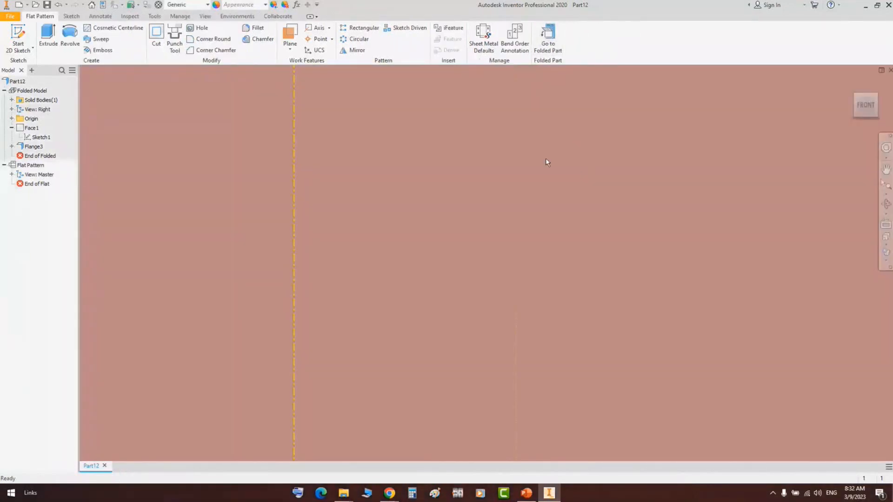
pyautogui.scroll(5, 498, 205)
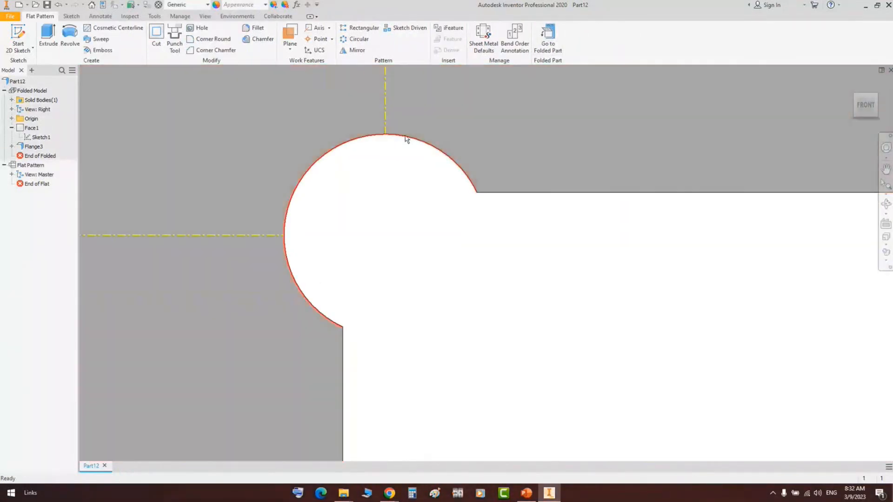
pyautogui.scroll(-3, 327, 208)
pyautogui.moveTo(390, 204); pyautogui.dragTo(412, 242, button='middle')
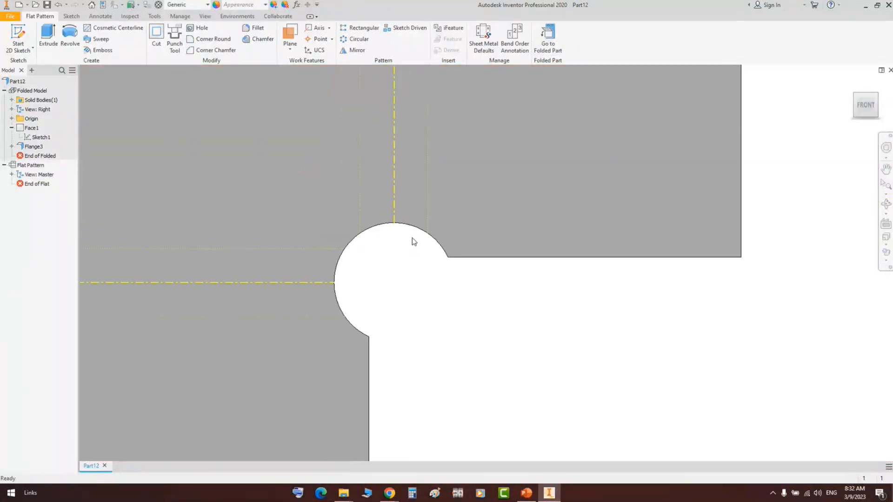
pyautogui.moveTo(368, 175); pyautogui.dragTo(423, 203, button='middle')
pyautogui.scroll(-3, 444, 186)
pyautogui.moveTo(457, 140); pyautogui.dragTo(465, 198, button='middle')
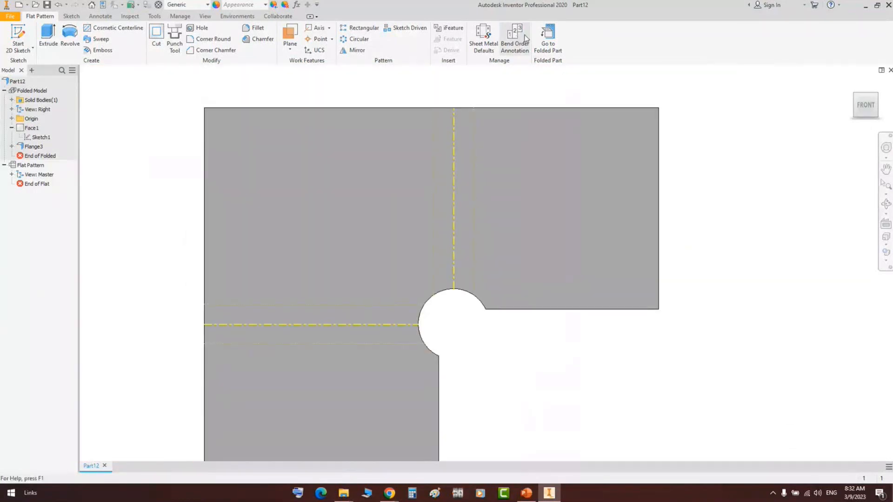
pyautogui.click(545, 35)
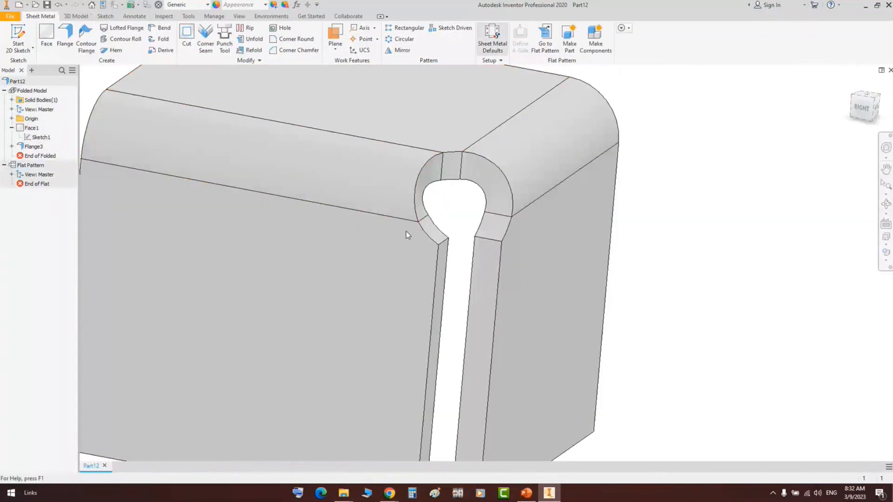
# Edit the Default_mm sheet metal rule and set its two-bend intersection corner relief shape to Square
pyautogui.click(492, 37)
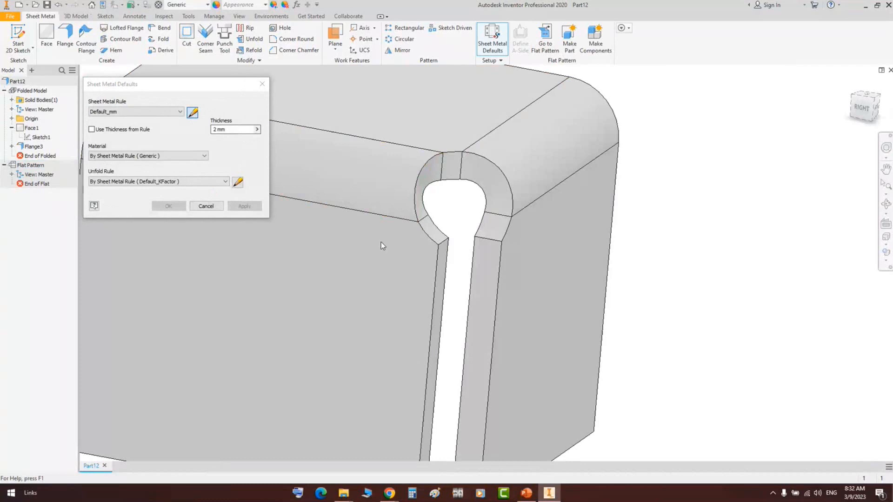
pyautogui.click(192, 112)
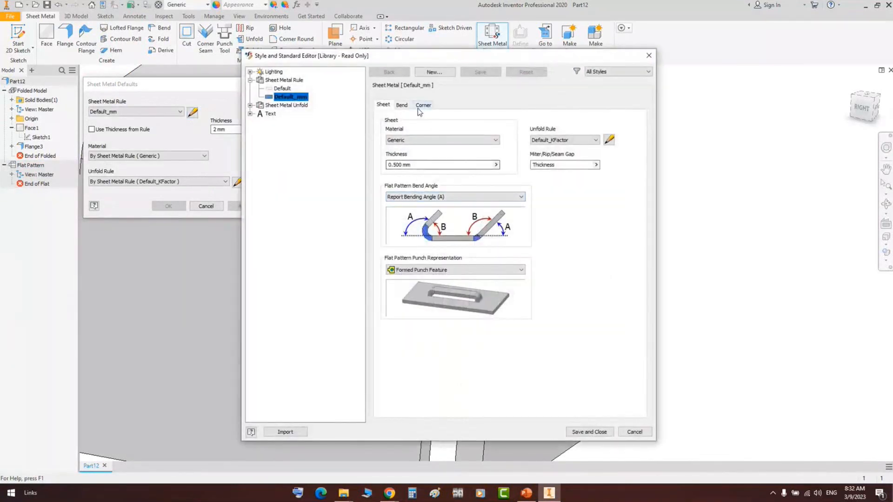
pyautogui.click(420, 105)
pyautogui.click(432, 135)
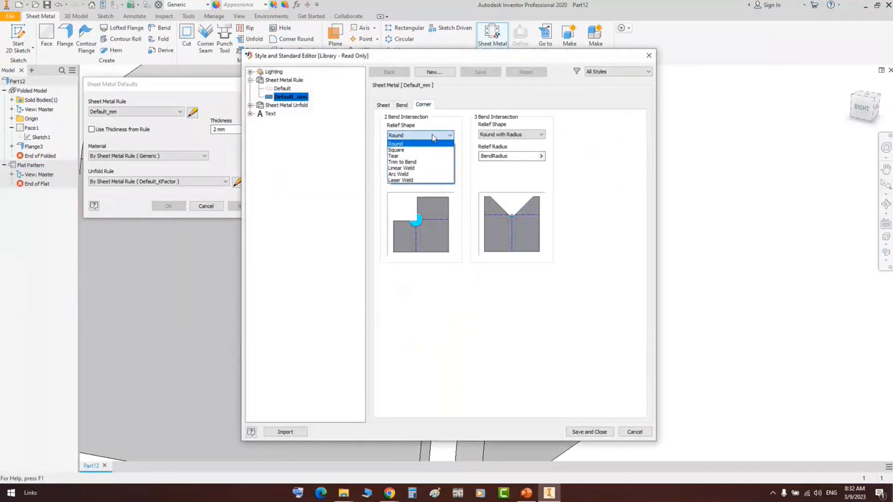
pyautogui.click(414, 153)
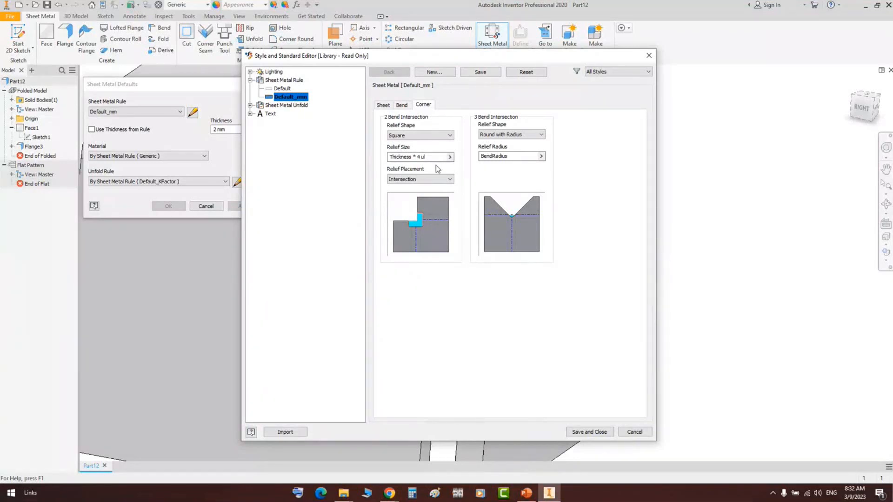
# Preview the Trim to Bend corner relief shape for the two-bend intersection, and set the shape back to Square
pyautogui.click(429, 135)
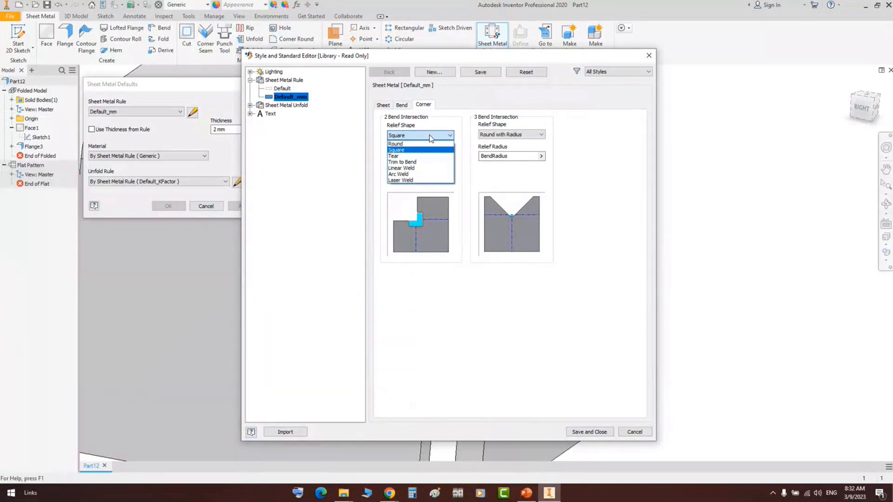
pyautogui.click(404, 162)
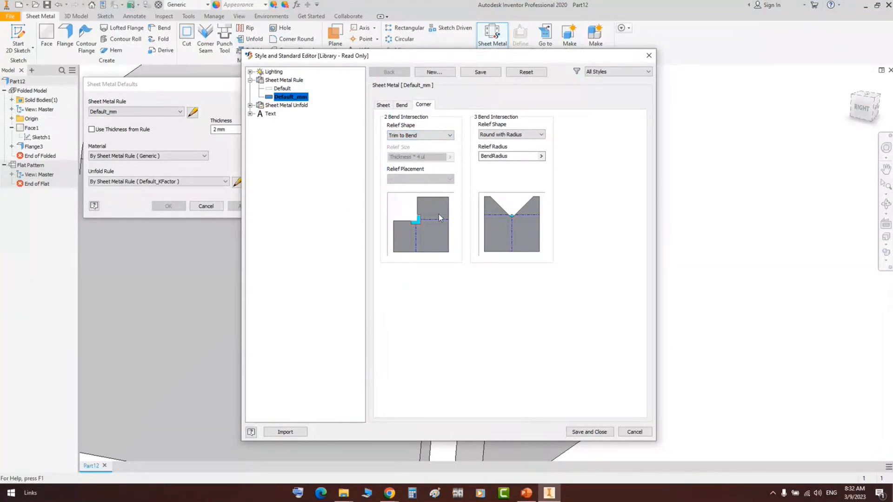
pyautogui.click(403, 138)
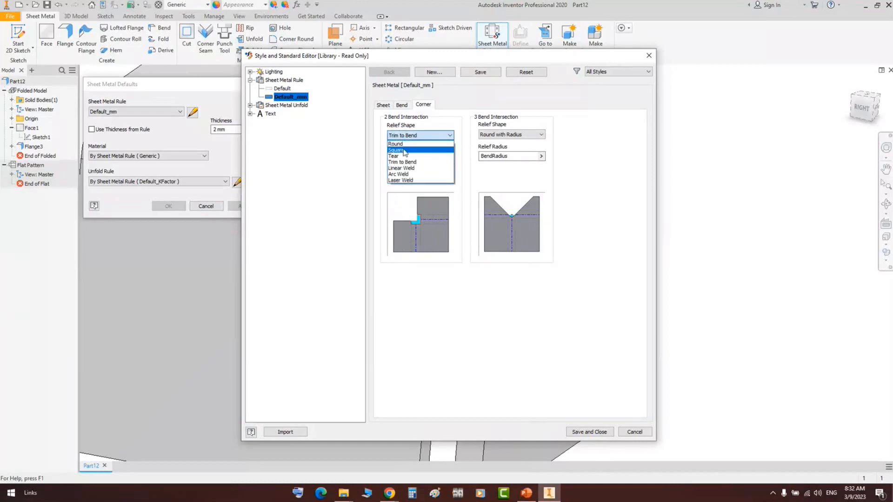
pyautogui.click(407, 154)
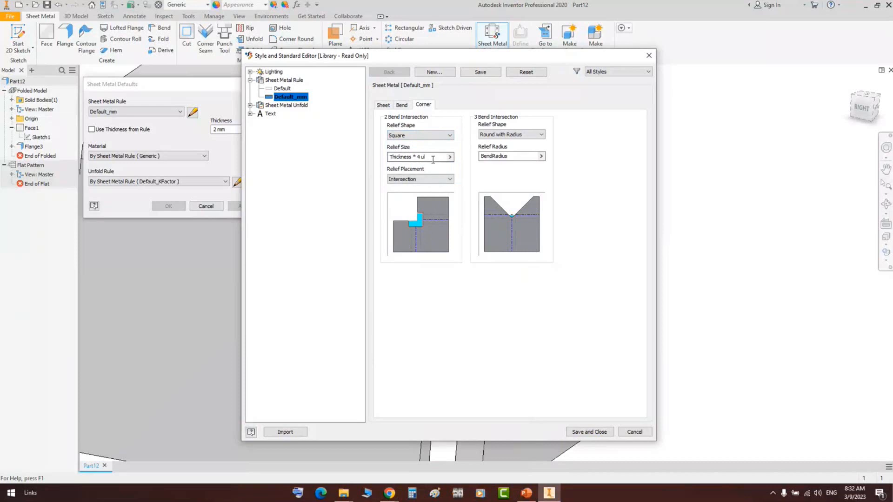
# Save the Default_mm rule with the square corner relief and close the sheet metal defaults
pyautogui.moveTo(433, 159); pyautogui.dragTo(397, 164)
pyautogui.click(600, 432)
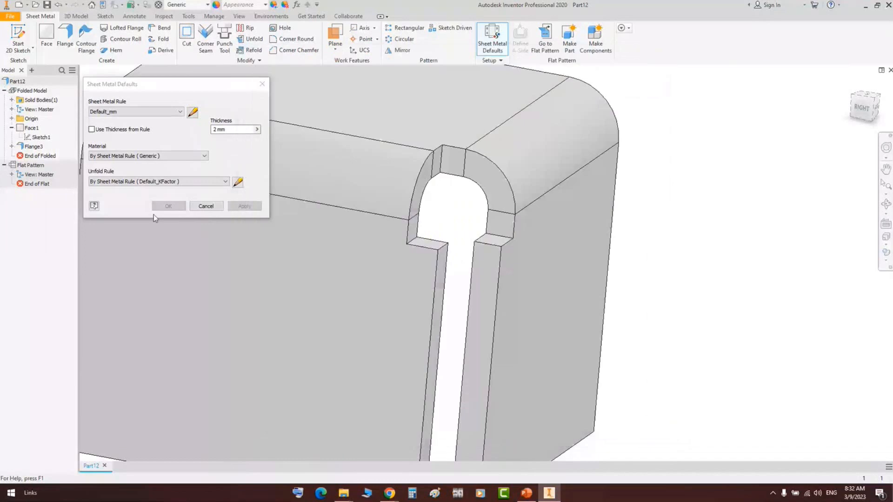
pyautogui.click(165, 206)
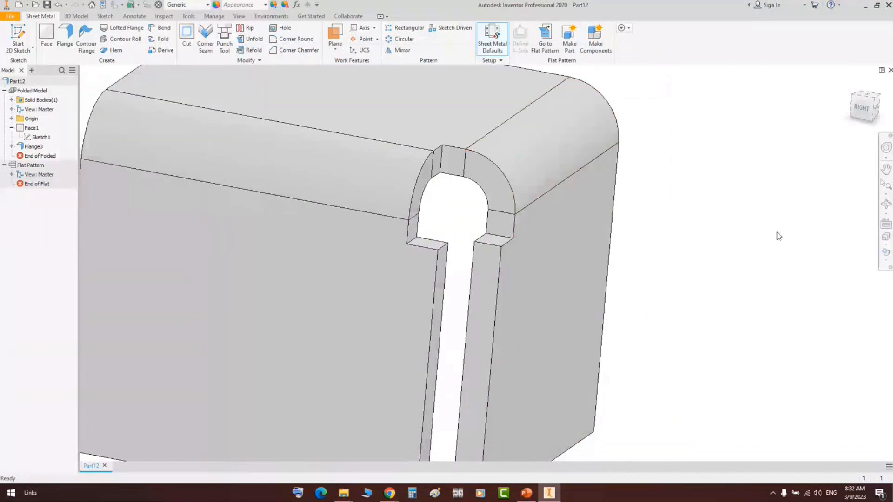
# Examine the square corner relief where the two flanges meet, viewing the folded model from the front corner
pyautogui.click(470, 114)
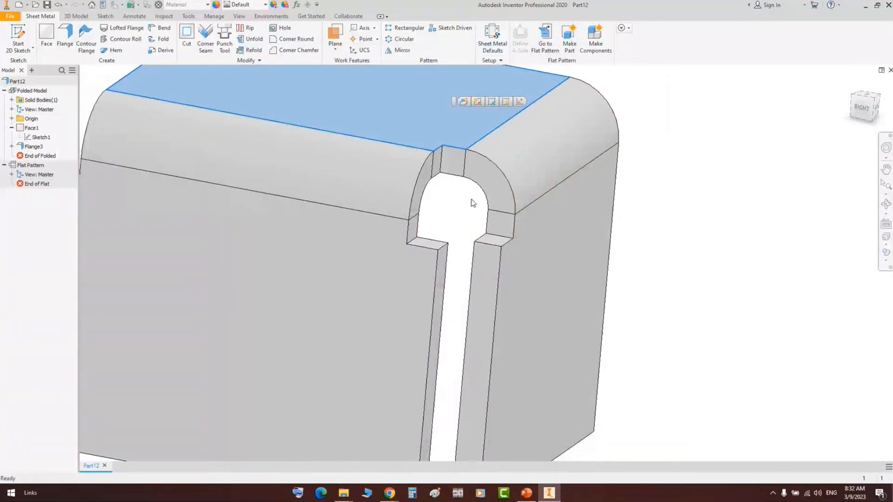
pyautogui.click(471, 200)
pyautogui.moveTo(464, 201); pyautogui.dragTo(428, 216, button='middle')
pyautogui.click(885, 205)
pyautogui.moveTo(460, 279); pyautogui.dragTo(438, 290)
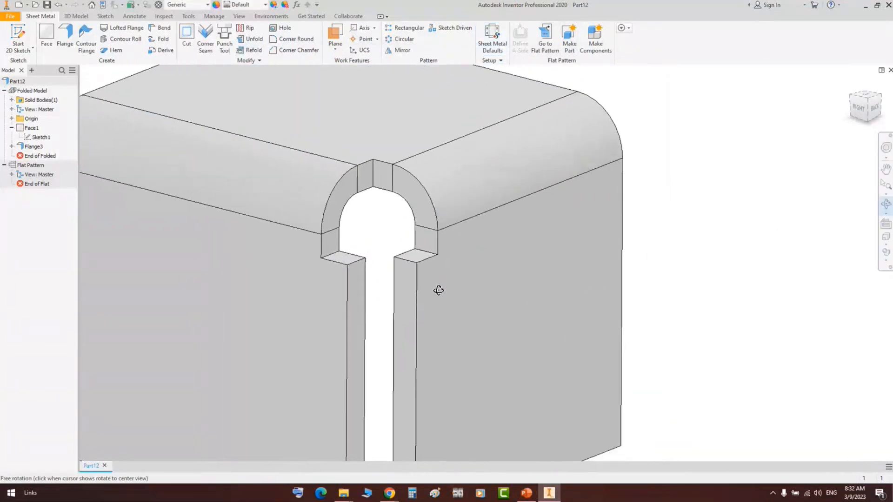
pyautogui.rightClick(372, 208)
pyautogui.click(386, 212)
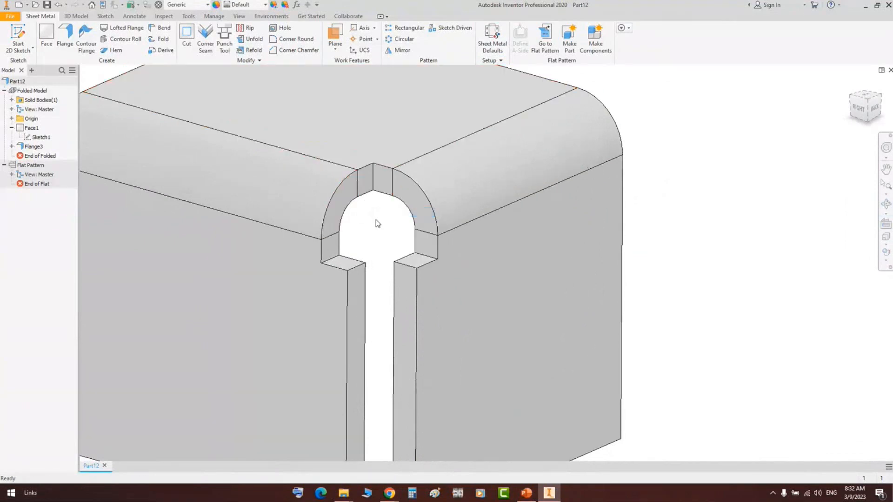
pyautogui.moveTo(404, 223); pyautogui.dragTo(427, 226, button='middle')
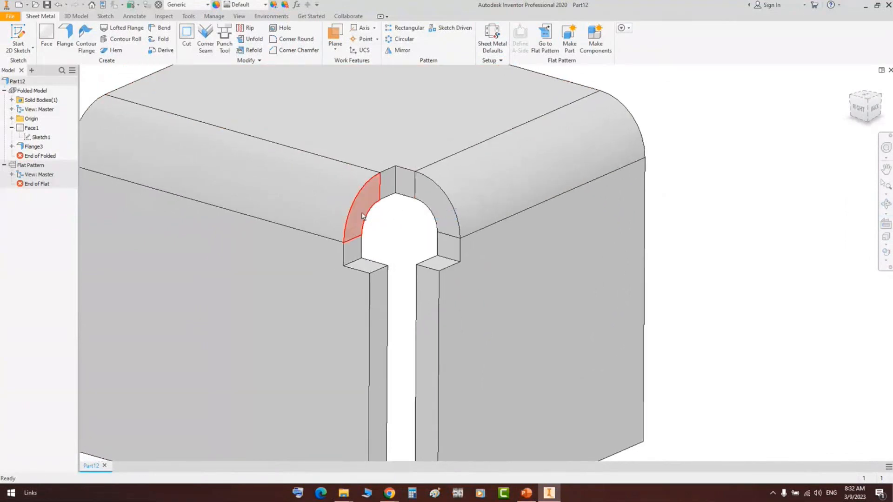
# Compare the square relief with its illustration on the PowerPoint Corner slide, and return to Inventor
pyautogui.click(530, 495)
pyautogui.click(487, 269)
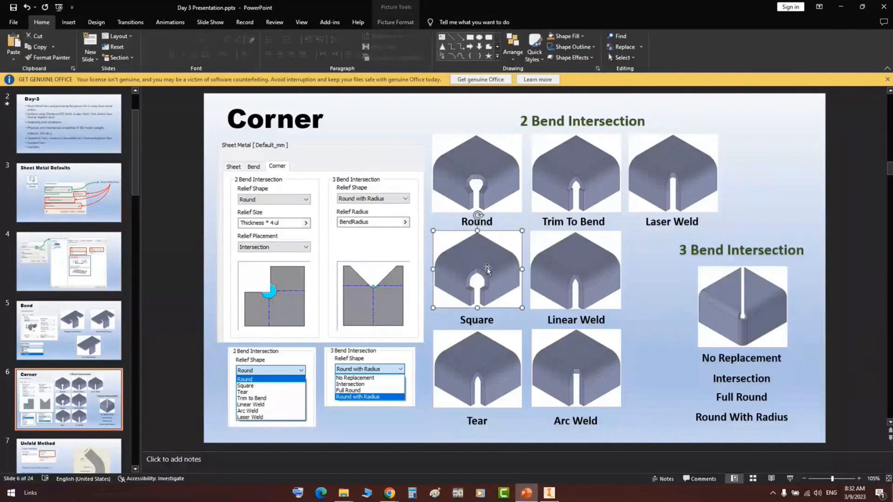
pyautogui.click(840, 7)
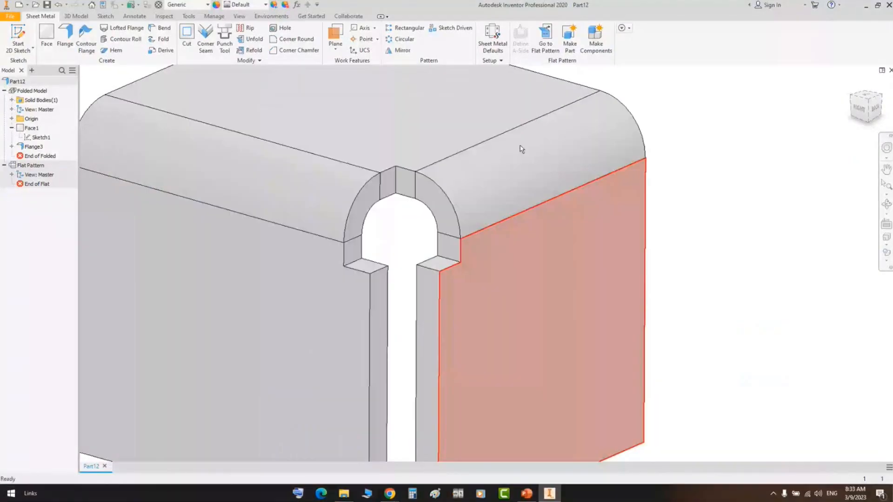
# Examine the square relief cutout and the bend lines in the flat pattern, and return to the folded part
pyautogui.click(545, 40)
pyautogui.scroll(3, 468, 317)
pyautogui.moveTo(469, 317); pyautogui.dragTo(495, 305, button='middle')
pyautogui.scroll(3, 530, 248)
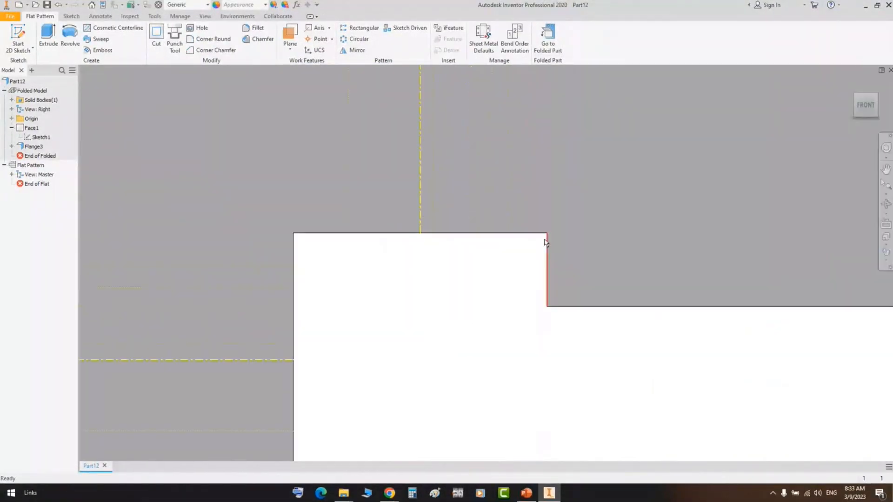
pyautogui.scroll(3, 527, 235)
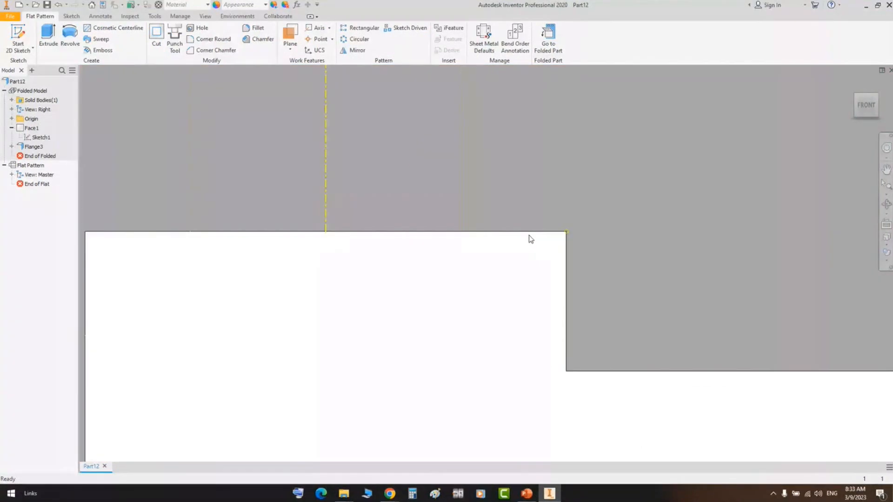
pyautogui.scroll(-5, 529, 240)
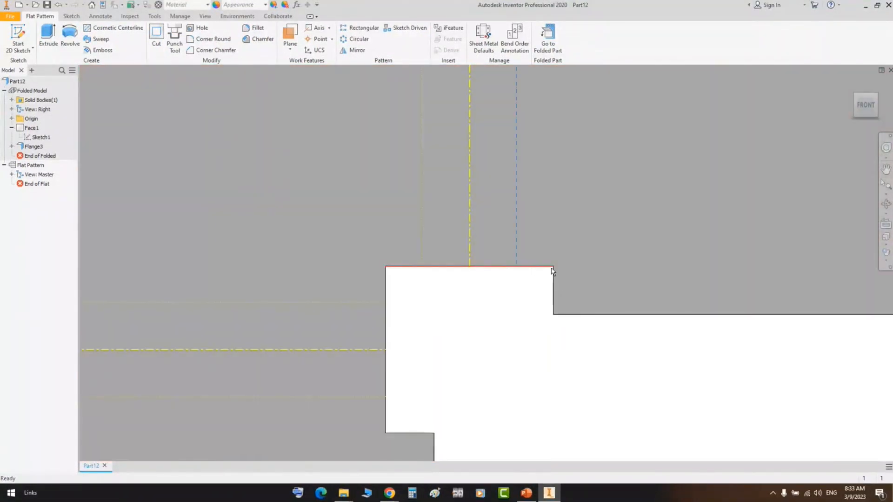
pyautogui.scroll(-3, 442, 297)
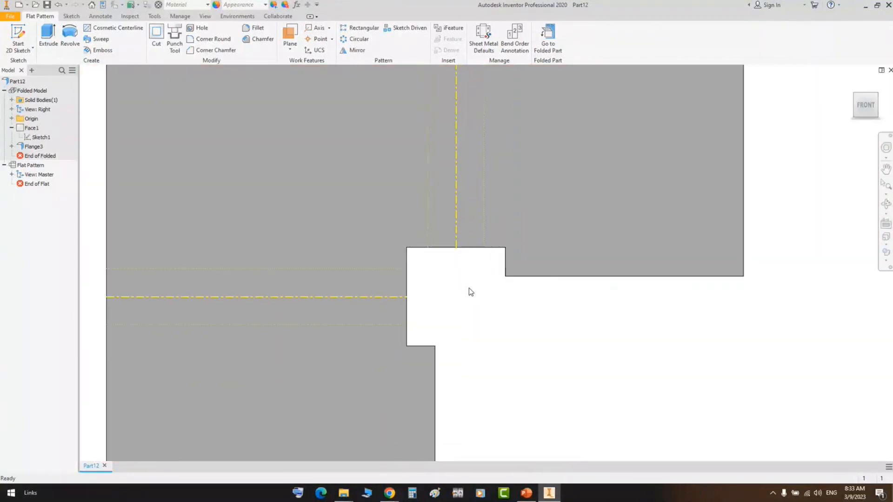
pyautogui.scroll(-3, 481, 279)
pyautogui.click(547, 37)
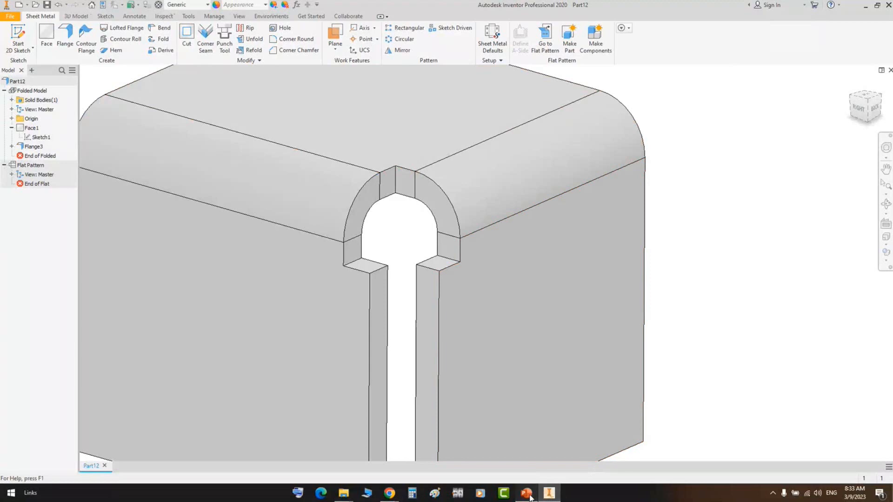
# Compare the Square and Trim To Bend illustrations on the PowerPoint Corner slide, and return to Inventor
pyautogui.click(525, 493)
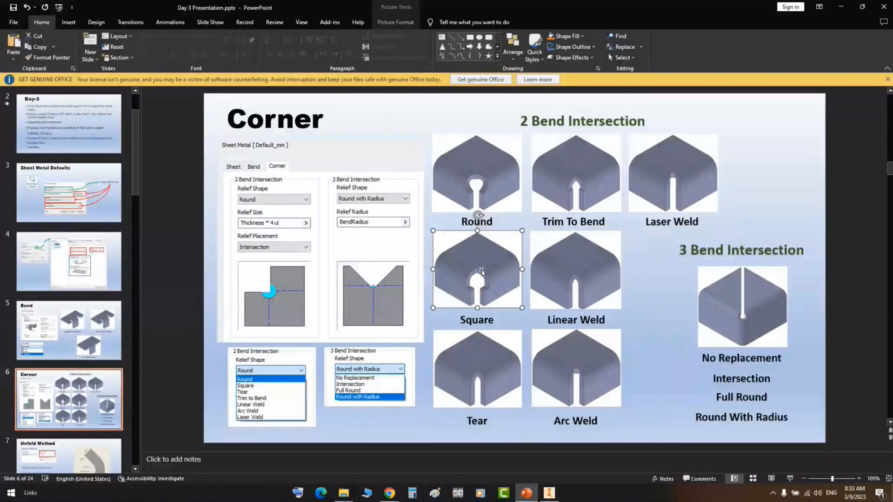
pyautogui.keyDown('shift'); pyautogui.click(588, 171); pyautogui.keyUp('shift')
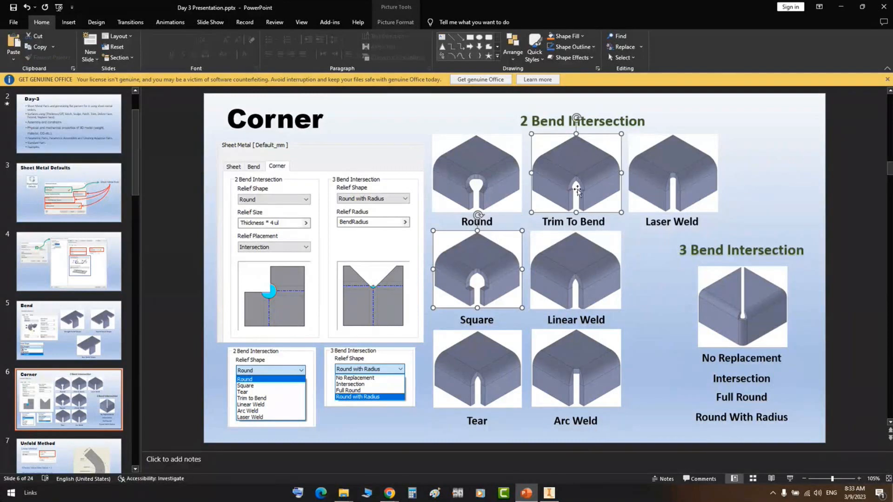
pyautogui.click(147, 459)
pyautogui.click(549, 493)
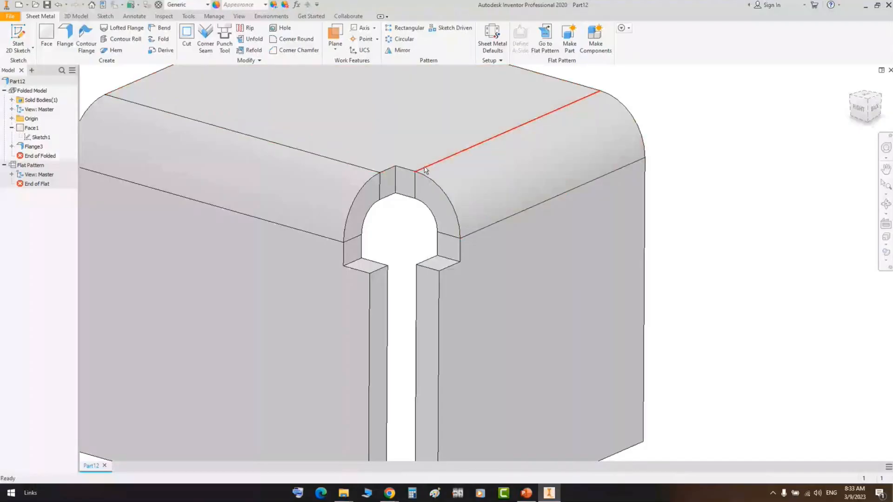
# Open the flat pattern again and inspect how far the square relief's edges extend past the bend extents
pyautogui.click(429, 145)
pyautogui.click(545, 36)
pyautogui.scroll(5, 473, 269)
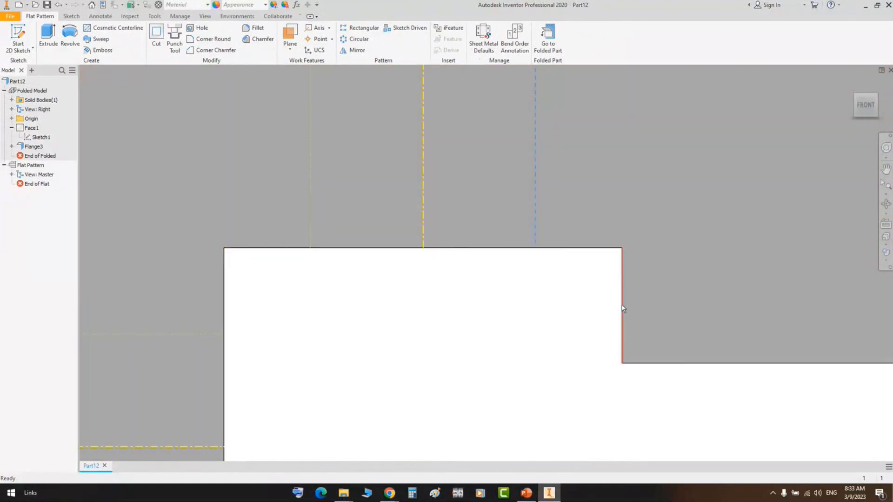
# Return to the folded part and set the Default_mm rule's 2 Bend Intersection relief shape to Trim to Bend
pyautogui.scroll(-3, 526, 328)
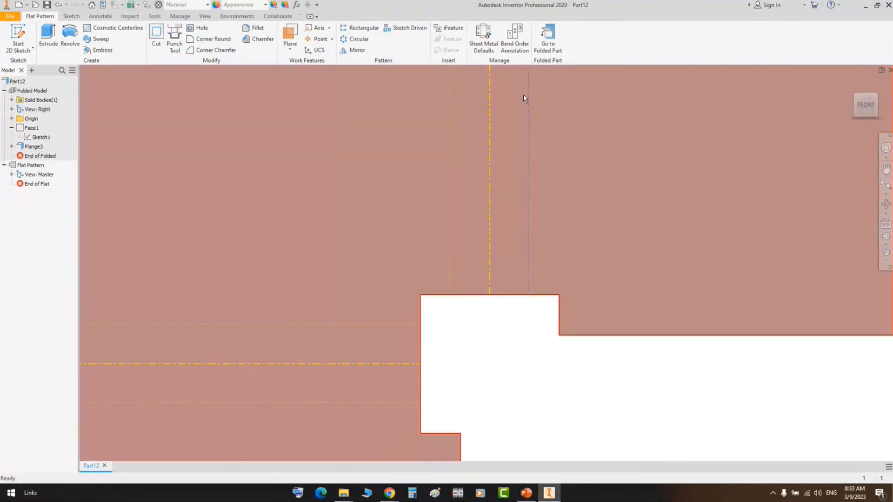
pyautogui.click(548, 37)
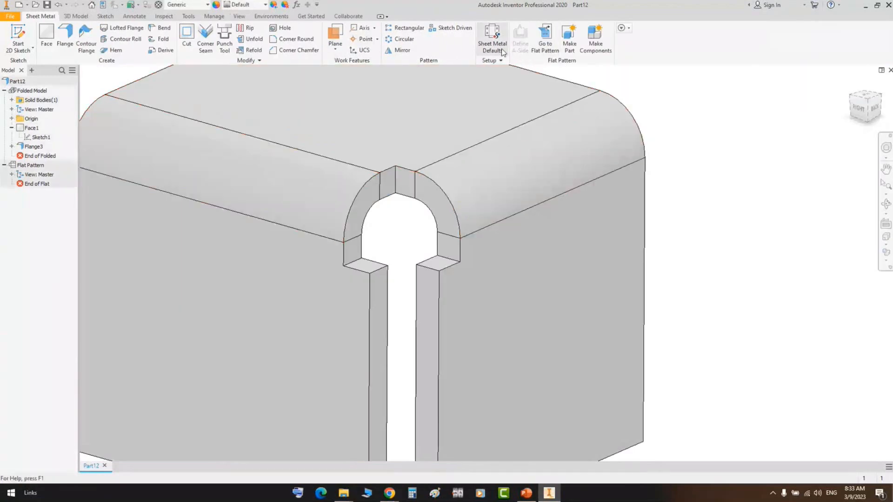
pyautogui.click(192, 113)
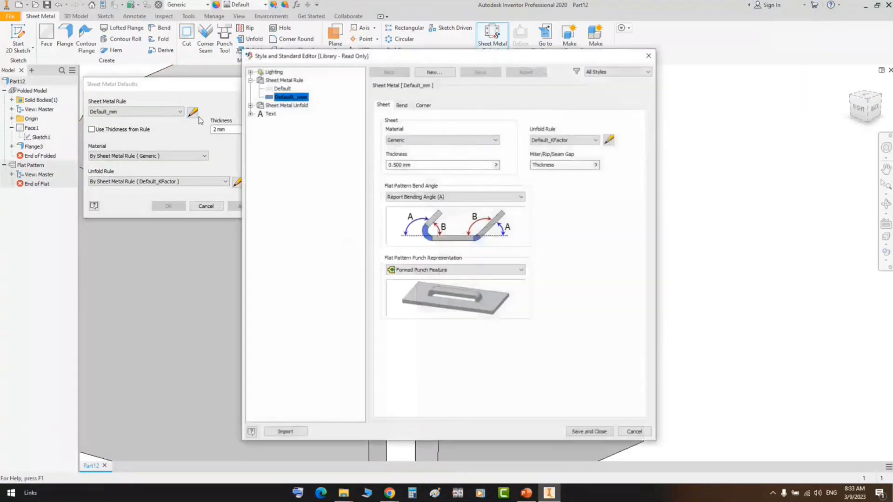
pyautogui.click(423, 104)
pyautogui.click(441, 138)
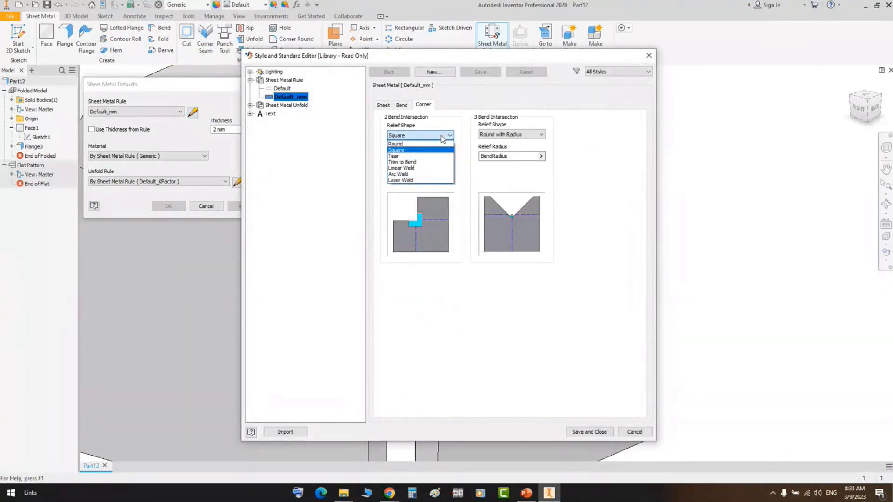
pyautogui.click(420, 163)
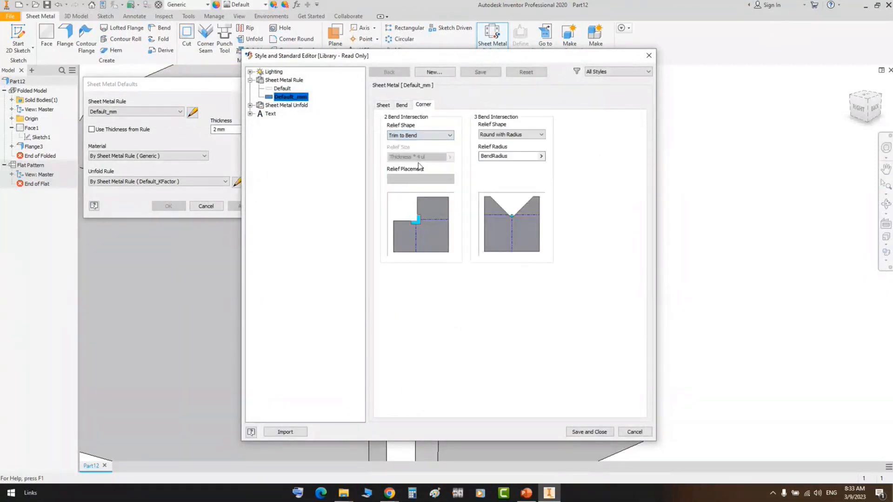
pyautogui.click(590, 430)
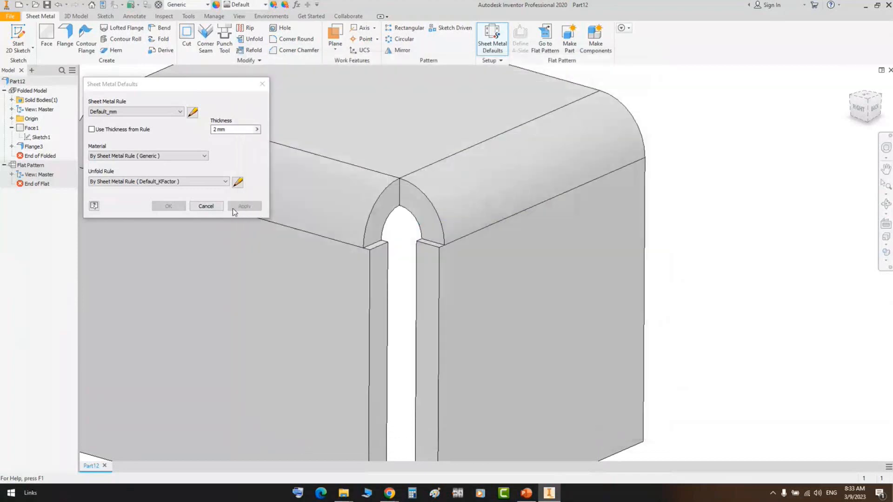
pyautogui.click(206, 207)
# Open the flat pattern and examine where the trim-to-bend relief's edges meet the bend extents
pyautogui.click(456, 137)
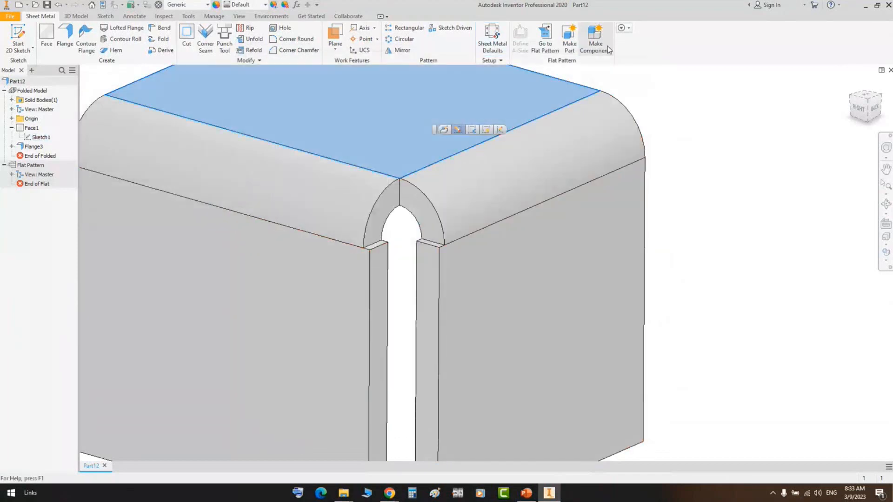
pyautogui.click(542, 55)
pyautogui.scroll(5, 454, 259)
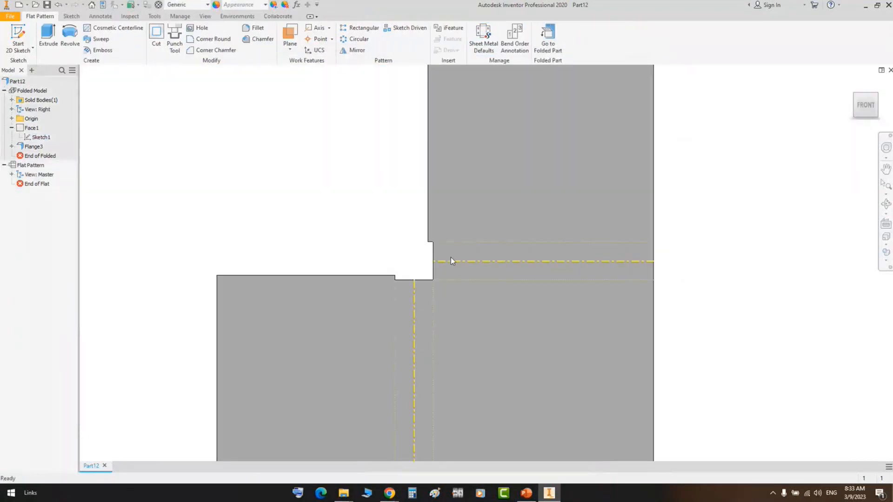
pyautogui.scroll(3, 435, 227)
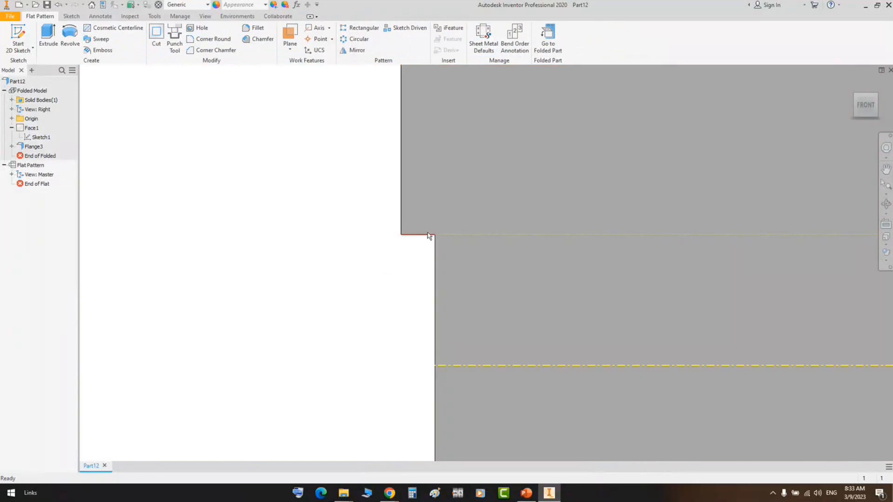
pyautogui.scroll(-3, 447, 239)
pyautogui.scroll(3, 327, 258)
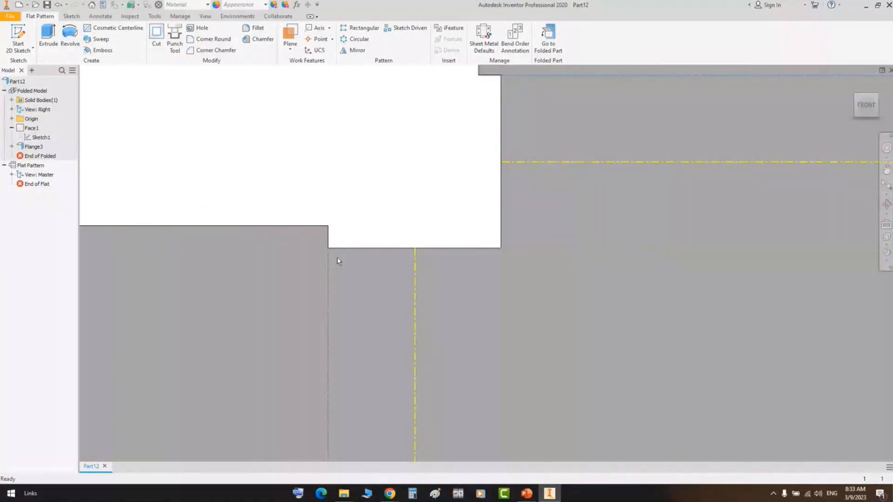
# Set the Default_mm rule's 2 Bend Intersection relief shape to Tear, and inspect the corner in the folded part
pyautogui.click(484, 38)
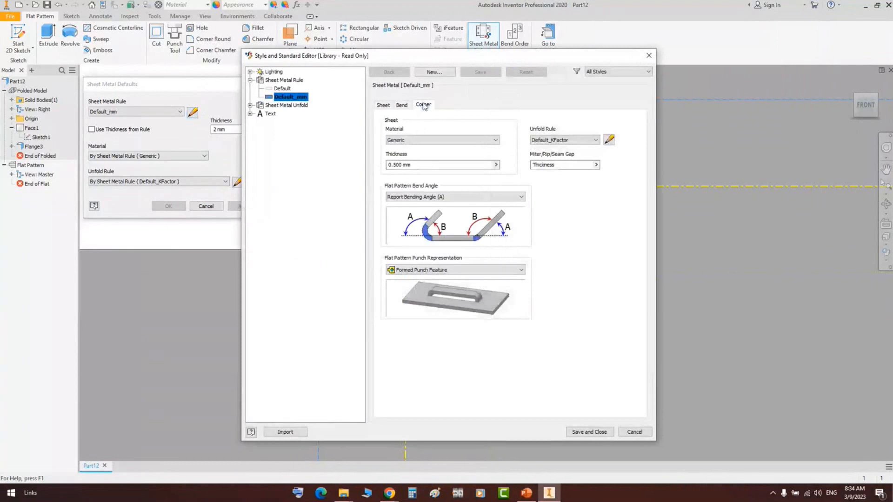
pyautogui.click(423, 105)
pyautogui.click(435, 135)
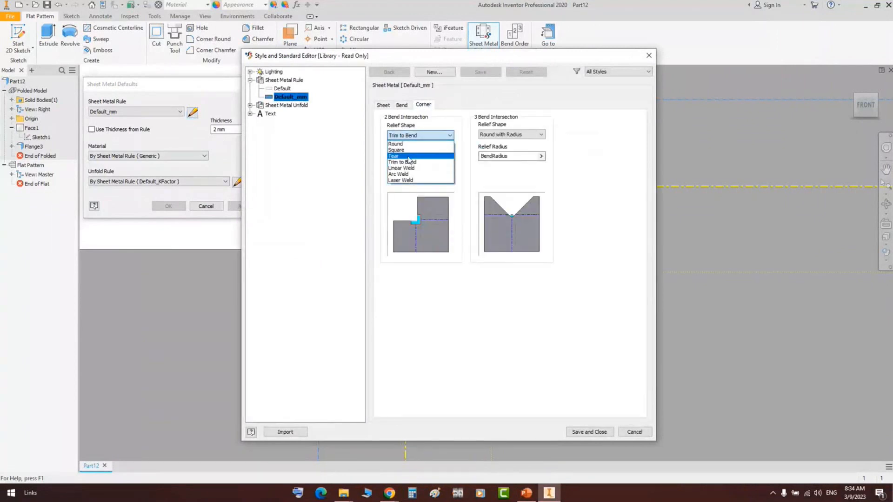
pyautogui.click(403, 156)
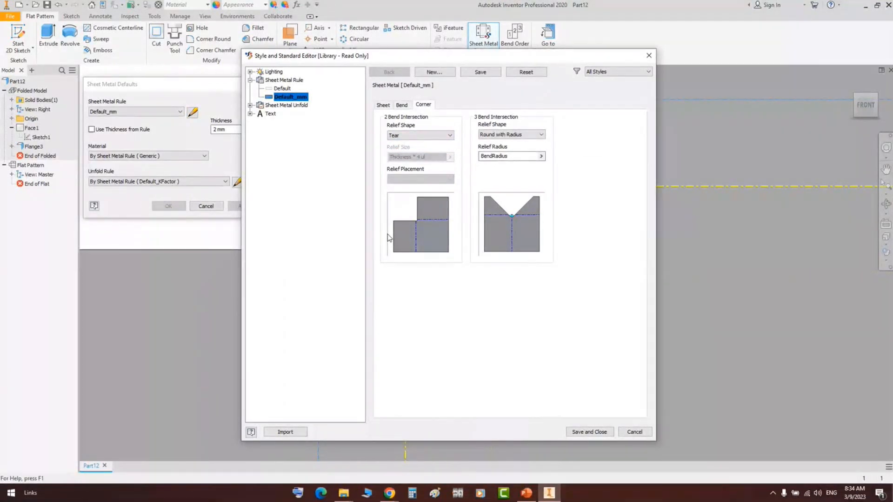
pyautogui.click(589, 432)
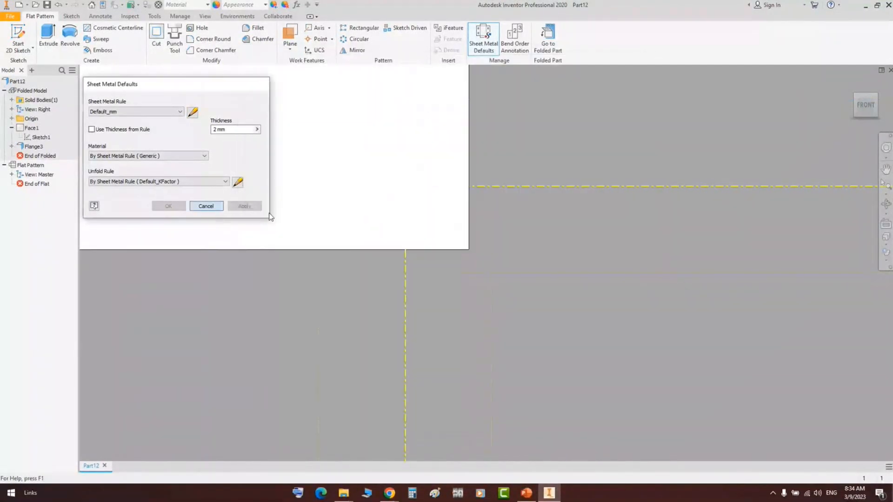
pyautogui.click(215, 209)
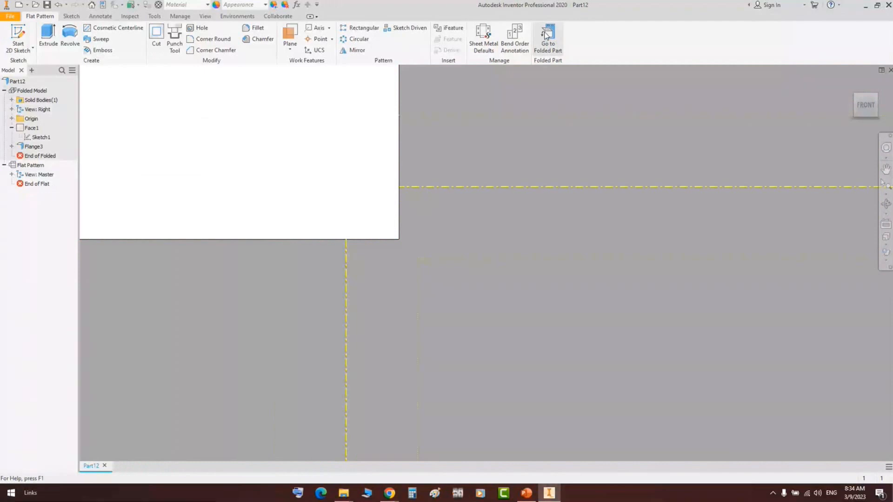
pyautogui.click(546, 35)
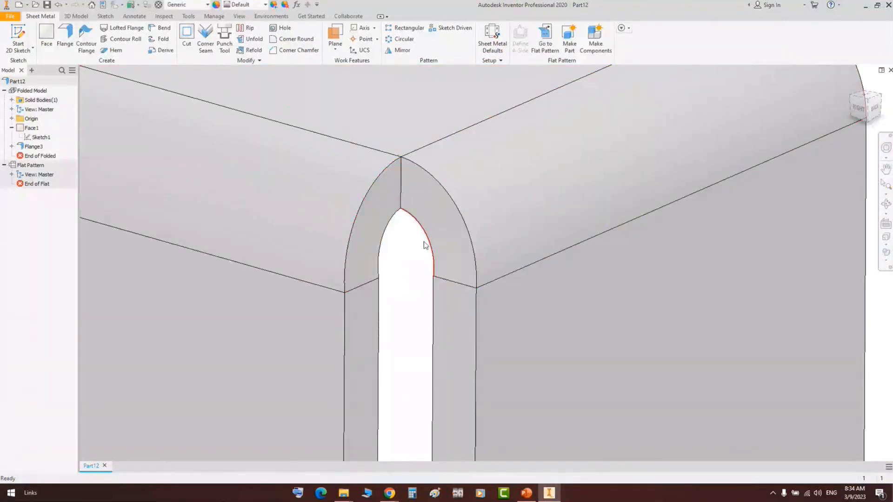
pyautogui.scroll(-5, 437, 274)
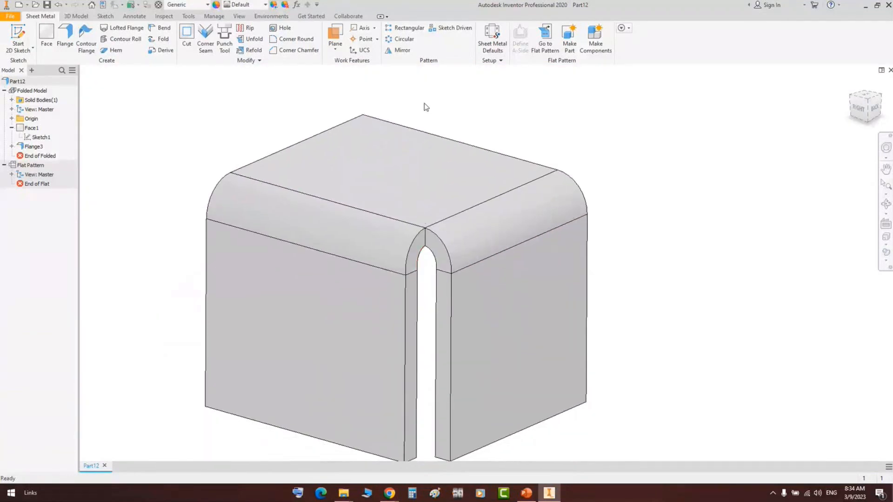
# Set the 2 Bend Intersection relief shape of the Default_mm rule to Linear Weld and save the rule
pyautogui.click(492, 37)
pyautogui.click(193, 112)
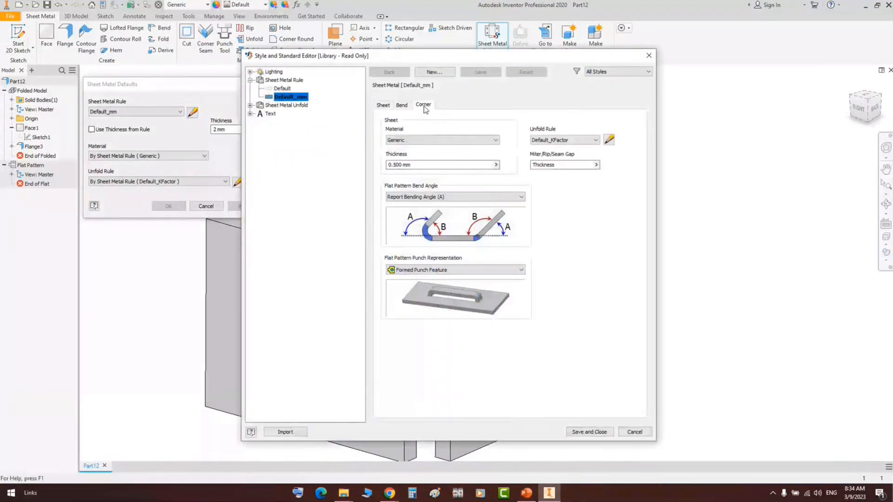
pyautogui.click(423, 105)
pyautogui.click(447, 135)
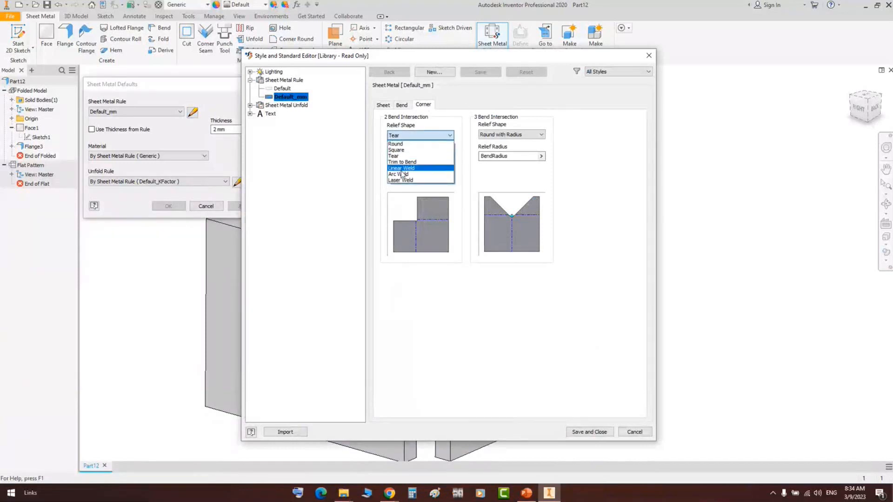
pyautogui.click(401, 168)
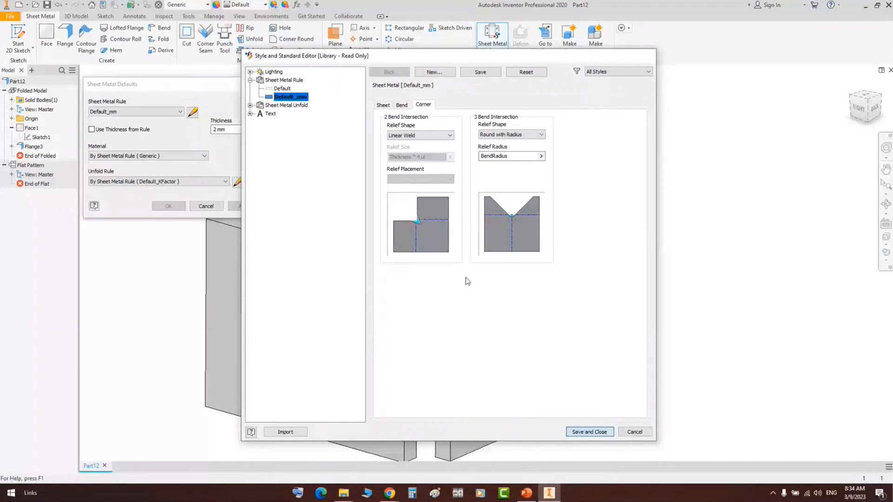
pyautogui.click(589, 431)
pyautogui.click(211, 207)
# Examine the linear weld relief's slanted edges in the flat pattern, and return to the folded part
pyautogui.click(435, 185)
pyautogui.click(545, 37)
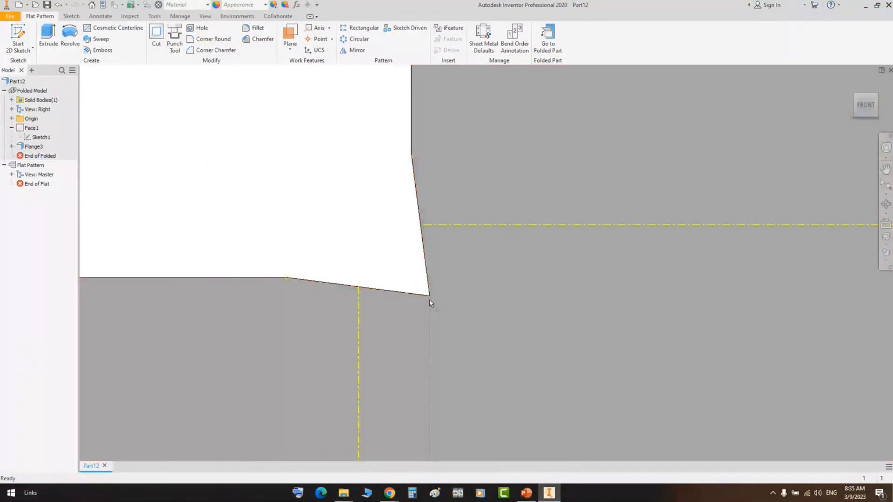
pyautogui.scroll(1, 429, 368)
pyautogui.press('Home')
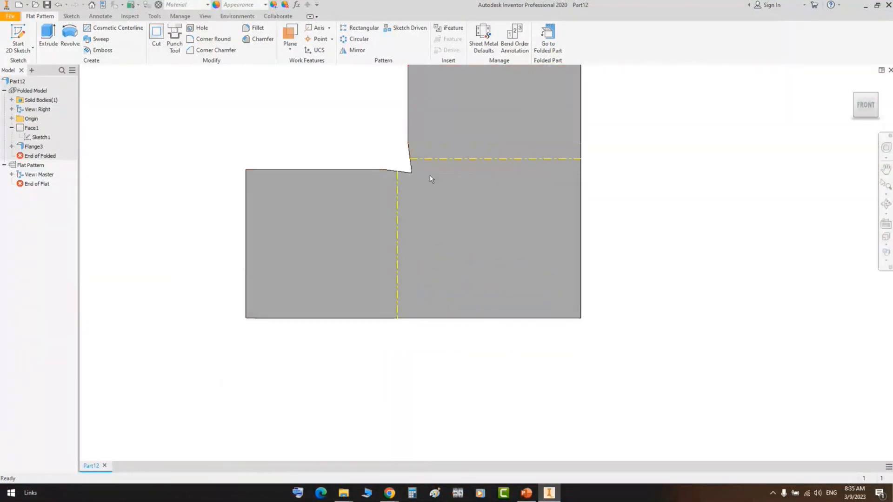
pyautogui.click(547, 37)
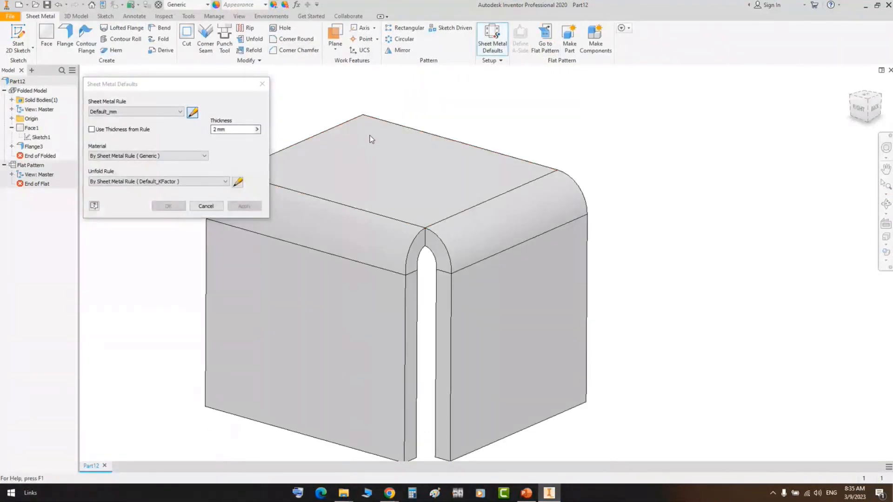
# Set the 2 Bend Intersection relief shape of the Default_mm rule to Arc Weld and save the rule
pyautogui.click(192, 112)
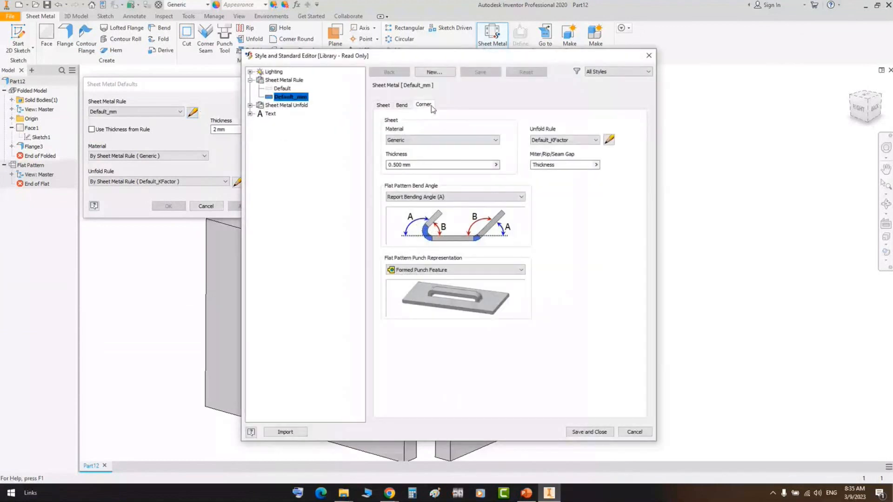
pyautogui.click(431, 106)
pyautogui.click(429, 135)
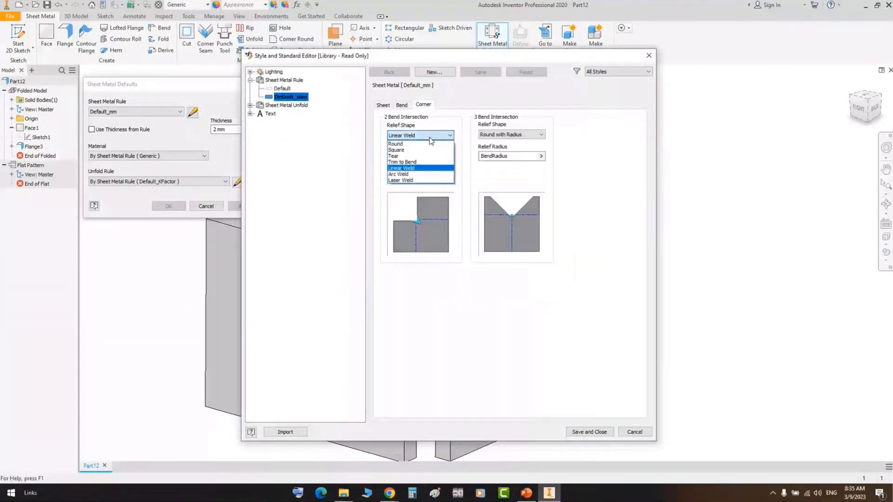
pyautogui.click(410, 174)
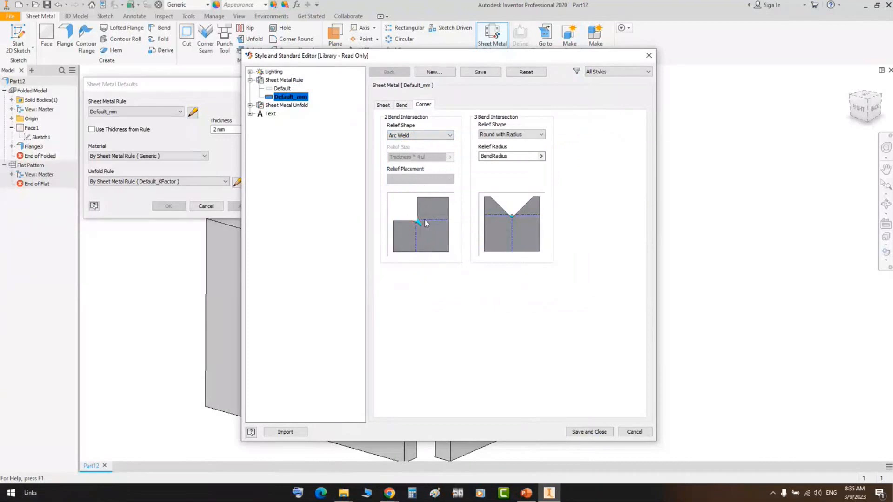
pyautogui.click(574, 432)
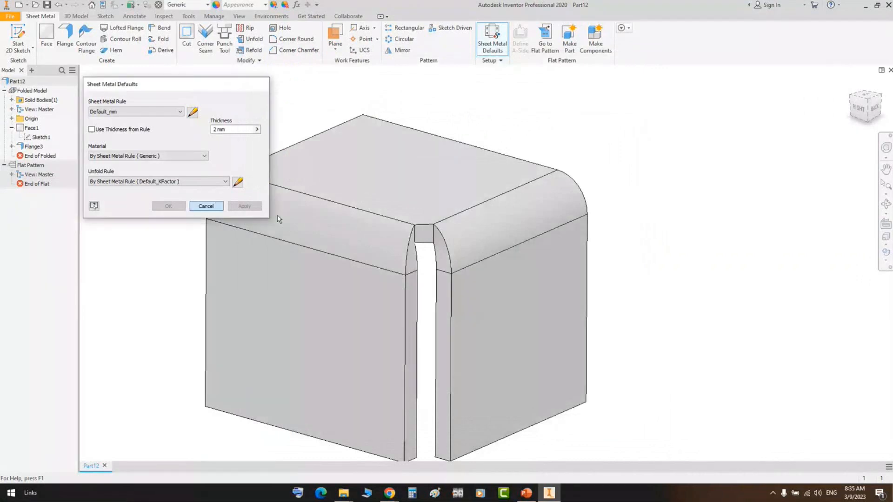
pyautogui.click(206, 206)
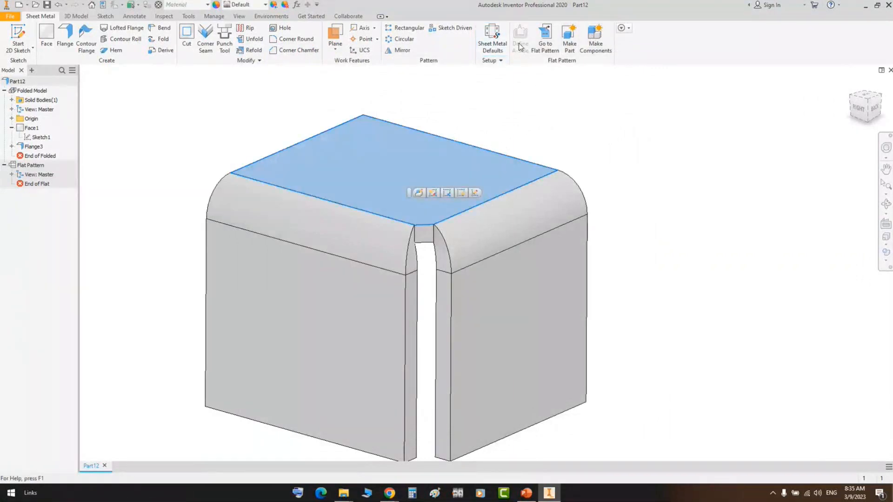
# Open the flat pattern and examine the arc weld relief cutout at the bend intersection
pyautogui.click(540, 41)
pyautogui.scroll(-5, 539, 311)
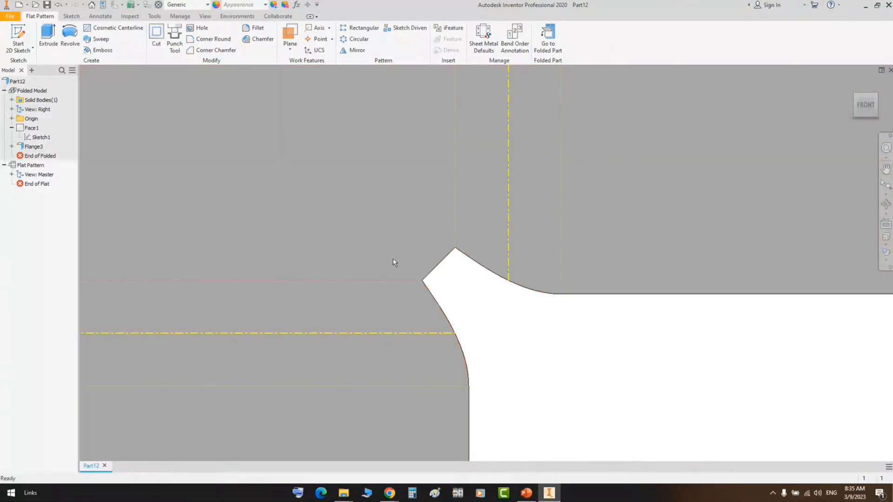
pyautogui.scroll(3, 418, 251)
# Set the Default_mm rule's 2 Bend Intersection relief shape to Laser Weld while staying in the flat pattern
pyautogui.click(483, 37)
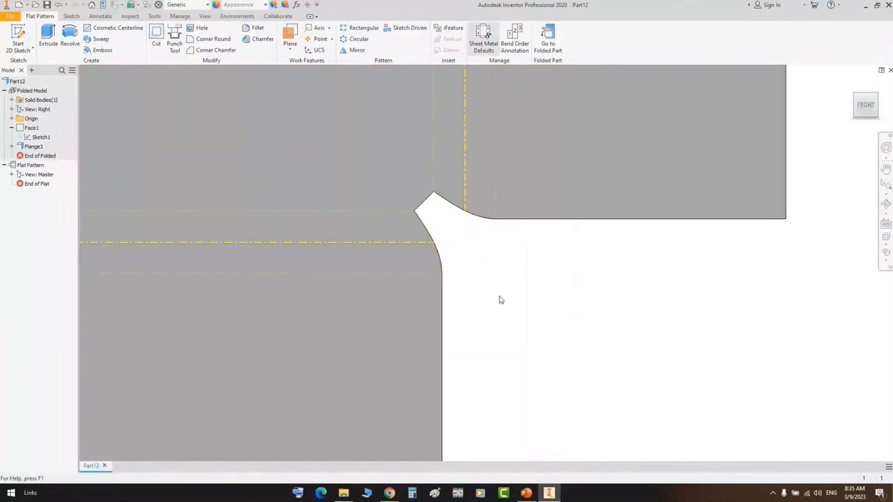
pyautogui.click(192, 113)
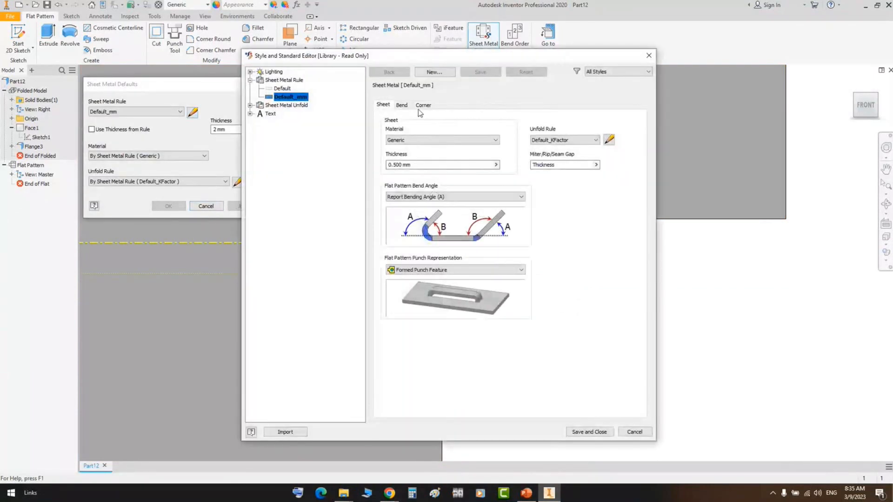
pyautogui.click(423, 105)
pyautogui.click(421, 135)
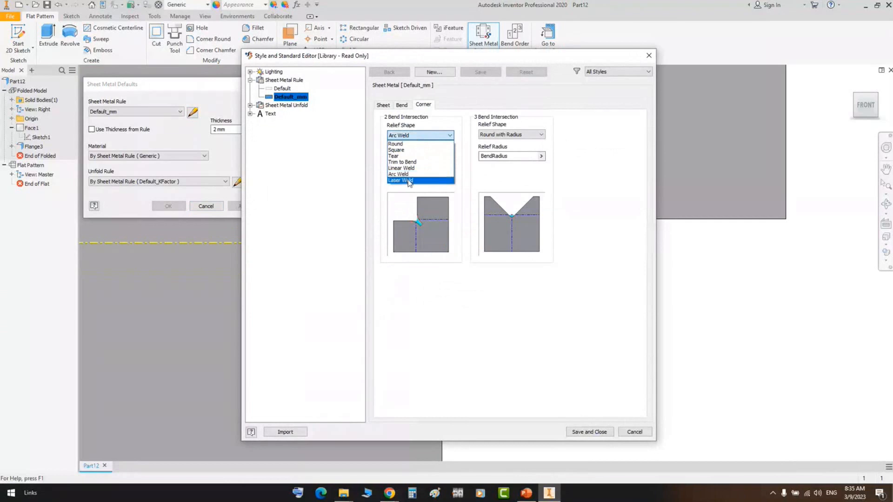
pyautogui.click(404, 180)
pyautogui.click(600, 433)
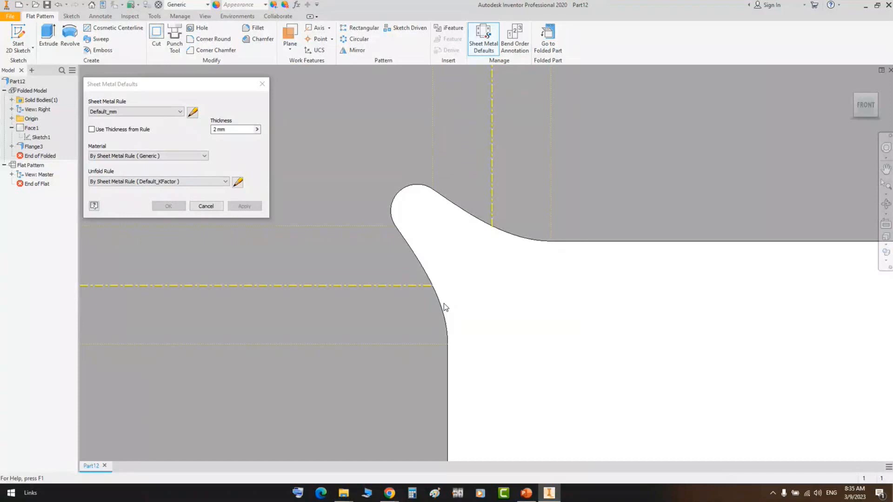
pyautogui.click(206, 206)
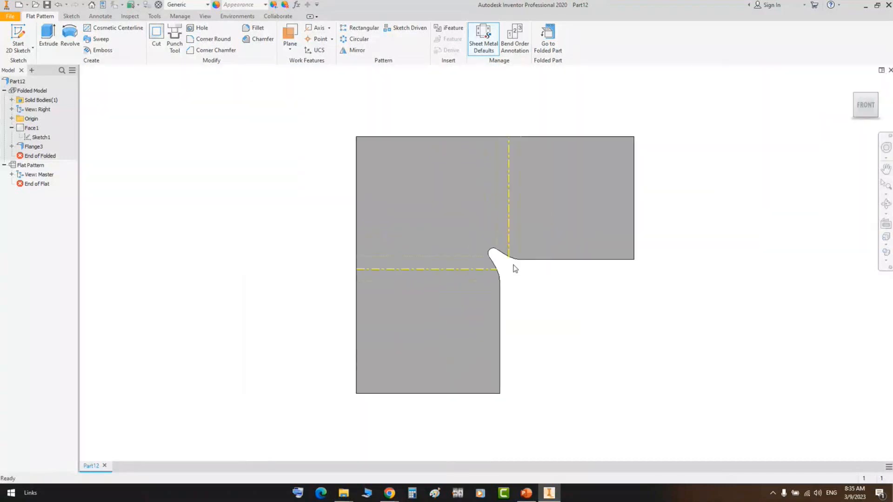
# Switch to PowerPoint and review the 2 Bend Intersection relief illustrations on the Corner slide
pyautogui.click(531, 495)
pyautogui.click(549, 122)
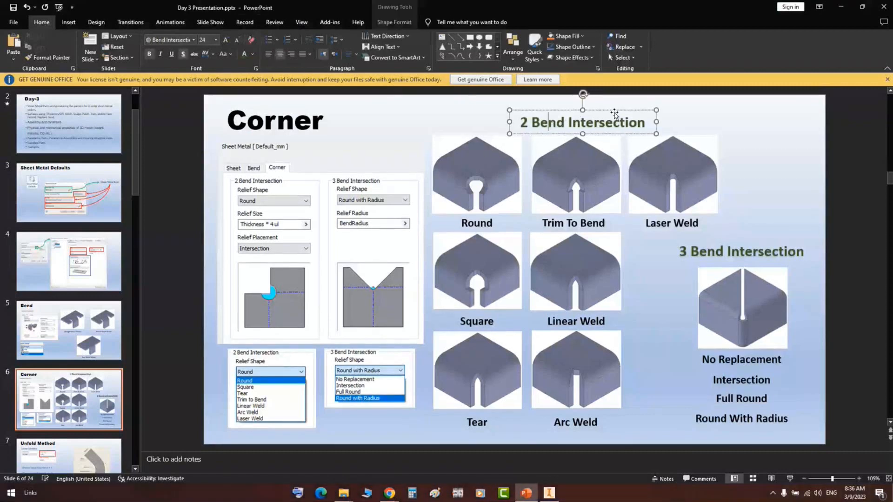
# Switch to Inventor, return to the folded model and remove the right-hand edge from Flange3, keeping a single flange
pyautogui.click(626, 276)
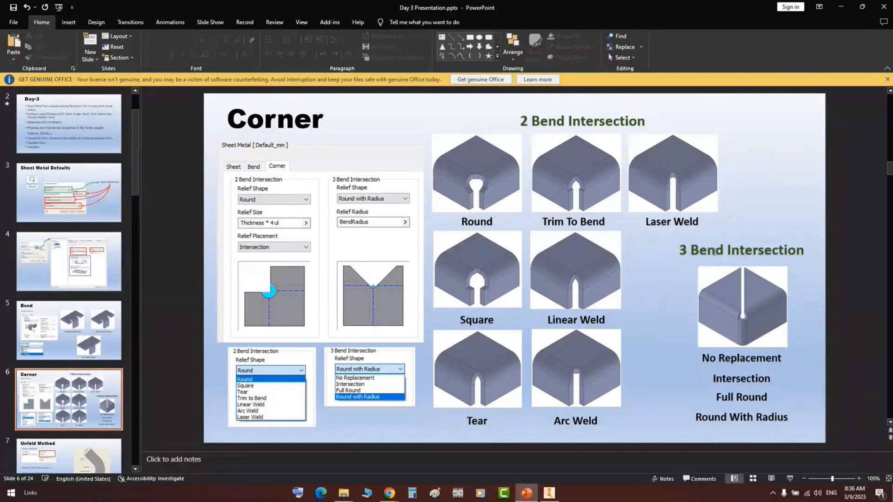
pyautogui.click(549, 495)
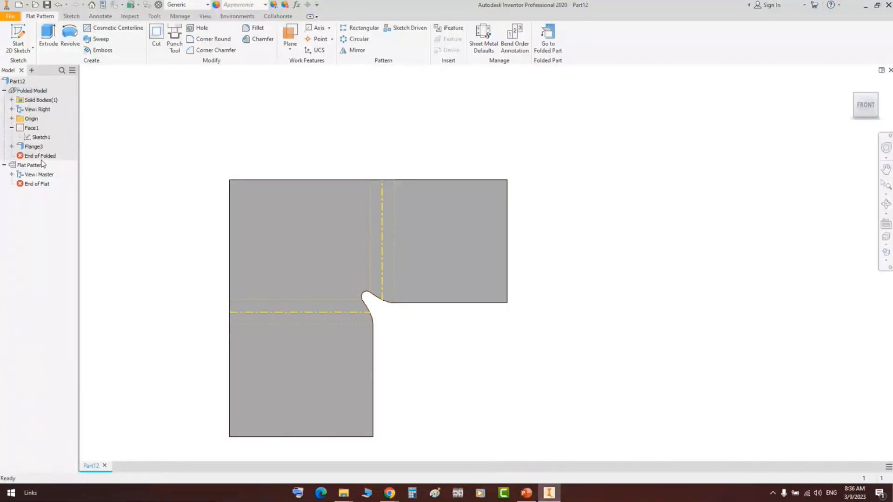
pyautogui.doubleClick(30, 91)
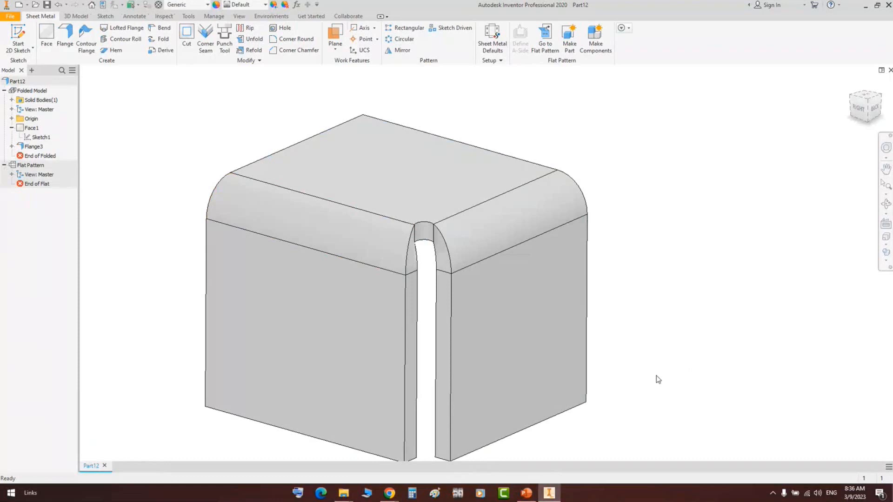
pyautogui.click(32, 146)
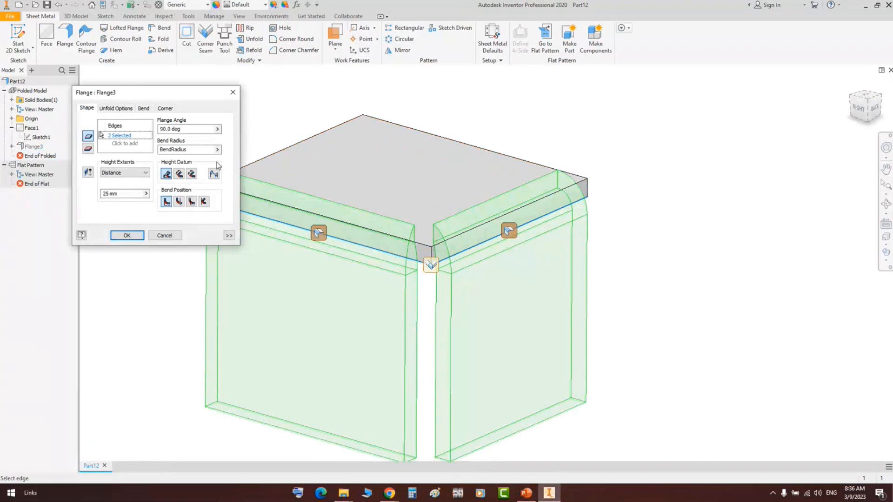
pyautogui.keyDown('ctrl'); pyautogui.click(461, 249); pyautogui.keyUp('ctrl')
pyautogui.click(137, 236)
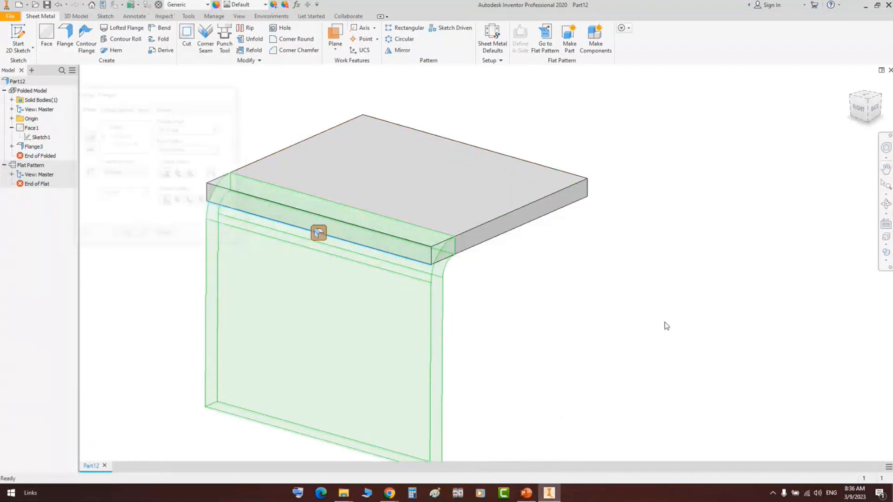
# Add 25 mm flanges at 90 degrees along the two inner edges on either side of the bend at the part's open end
pyautogui.press('F4')
pyautogui.moveTo(468, 262); pyautogui.dragTo(424, 175)
pyautogui.rightClick(463, 180)
pyautogui.click(478, 184)
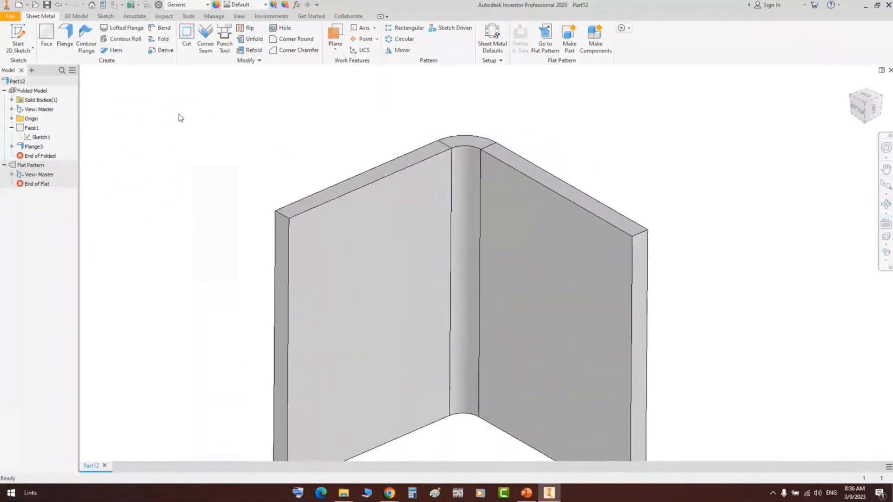
pyautogui.click(64, 39)
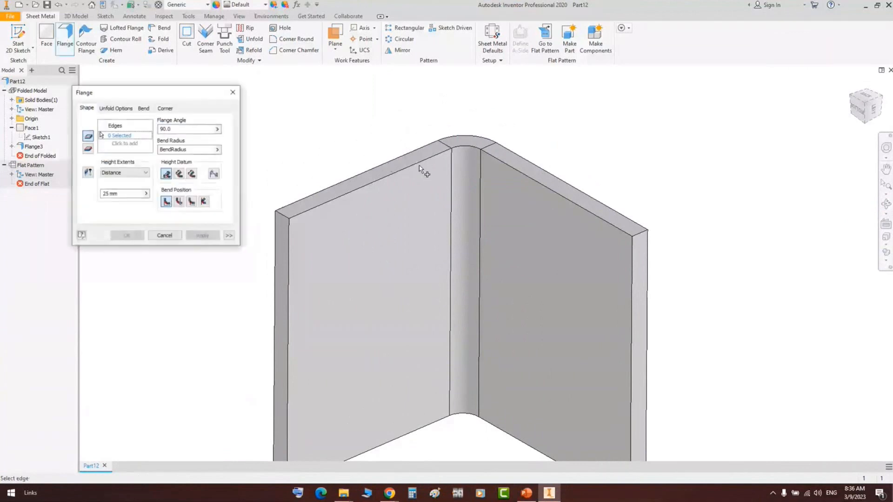
pyautogui.click(421, 162)
pyautogui.click(501, 164)
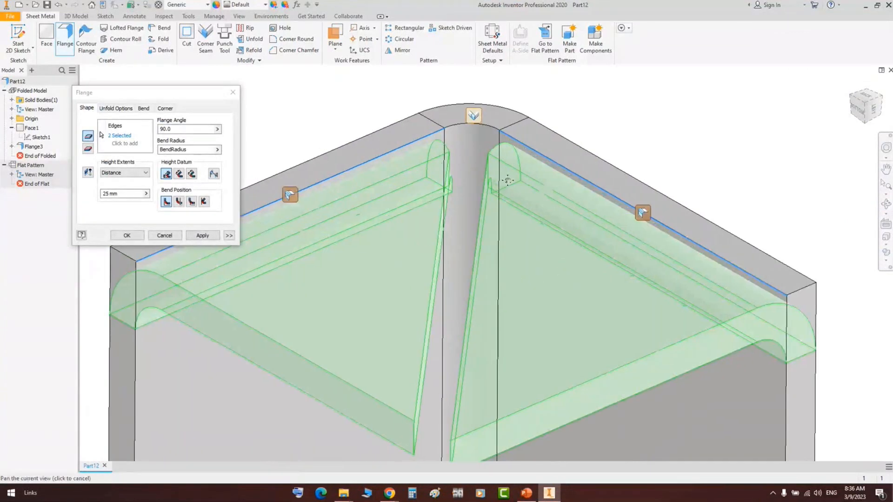
pyautogui.scroll(-3, 451, 186)
pyautogui.click(886, 203)
pyautogui.scroll(3, 497, 259)
pyautogui.moveTo(498, 259); pyautogui.dragTo(523, 310)
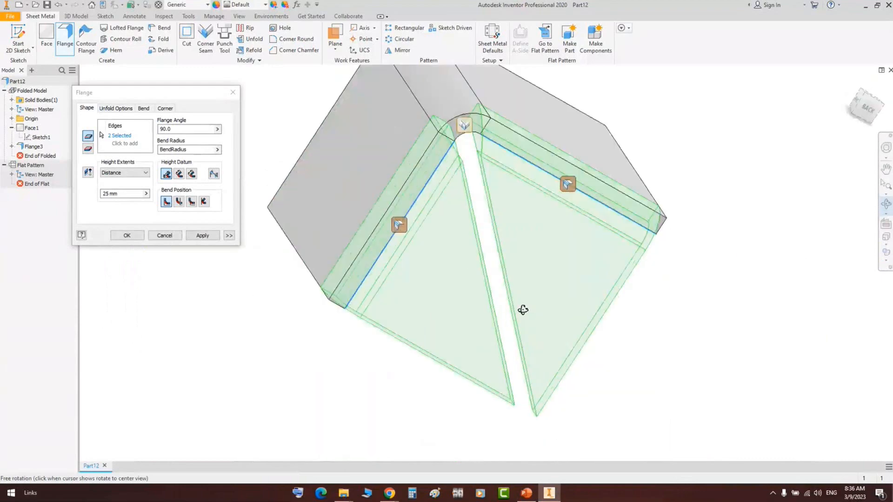
pyautogui.scroll(-5, 523, 310)
pyautogui.press('Escape')
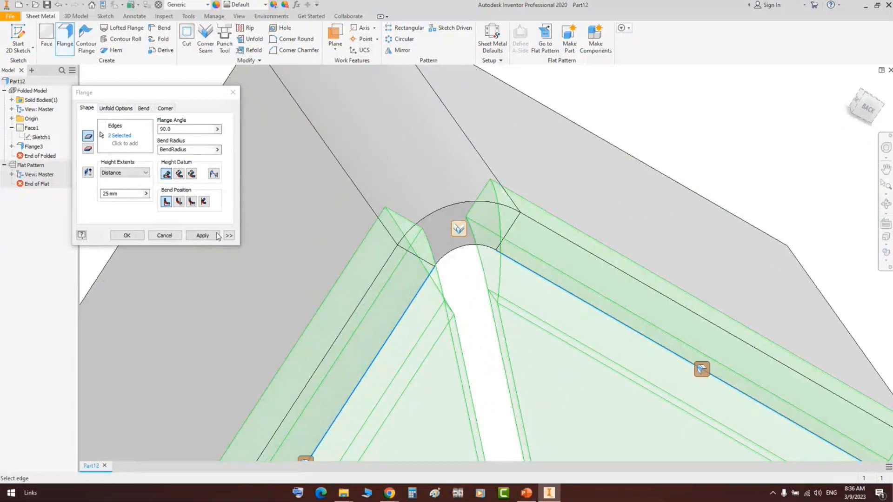
pyautogui.click(201, 235)
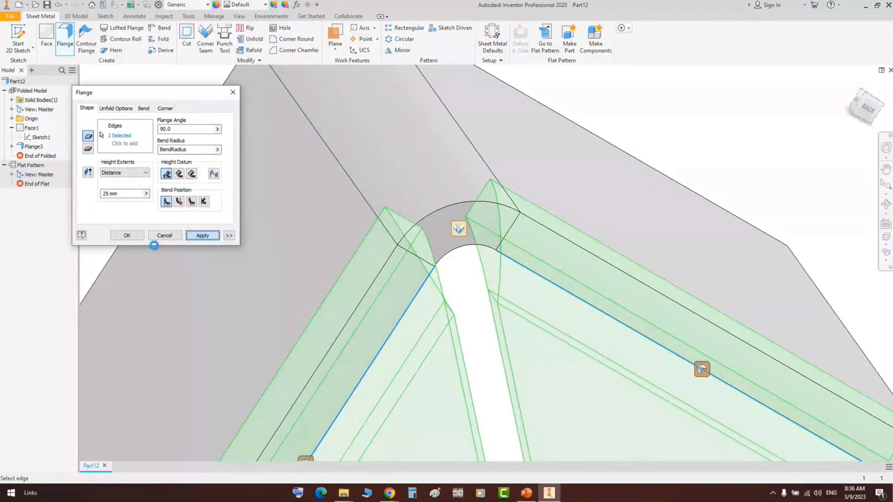
pyautogui.click(158, 237)
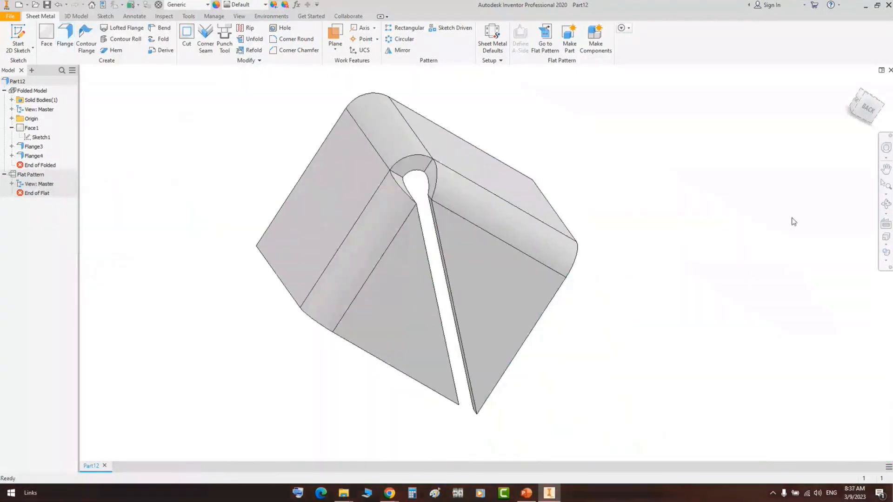
# Examine the three-bend corner relief in the folded model and the flat pattern, ending in the folded part
pyautogui.click(828, 113)
pyautogui.scroll(3, 500, 301)
pyautogui.click(498, 160)
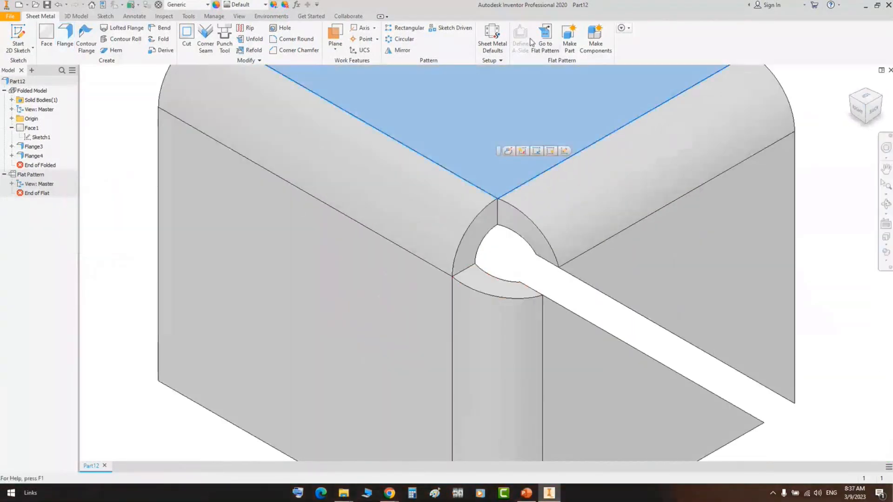
pyautogui.click(544, 40)
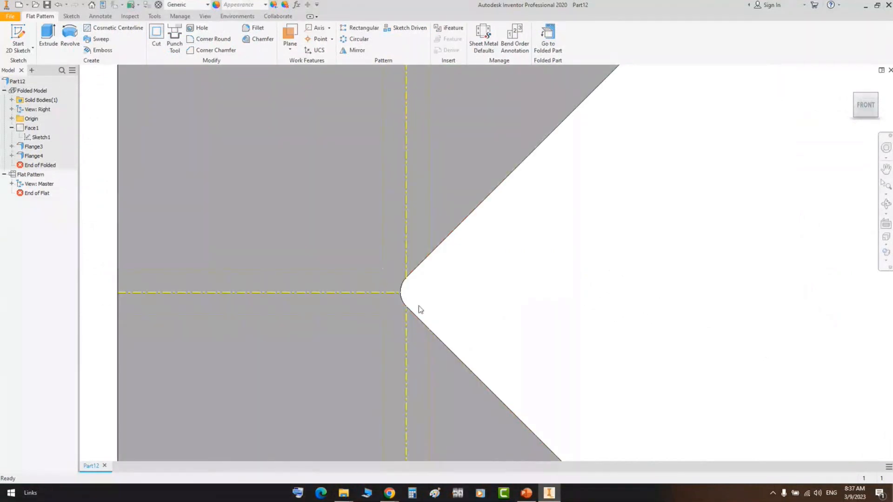
pyautogui.click(548, 37)
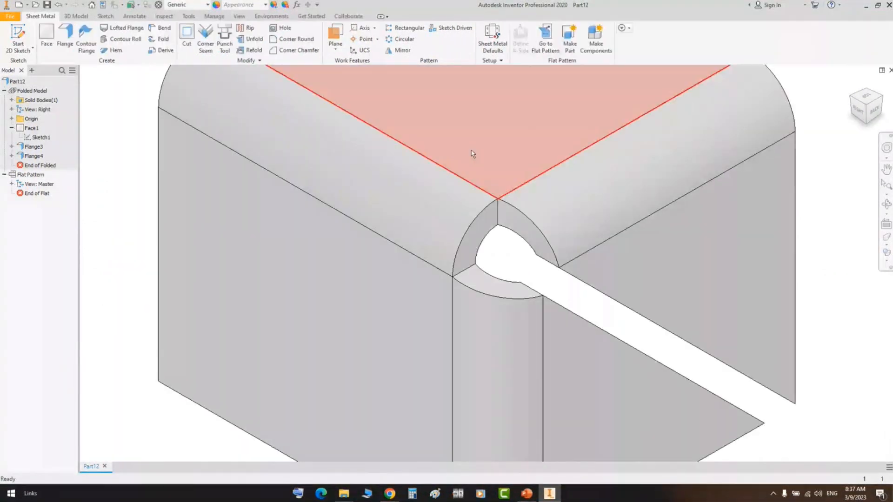
# Switch to PowerPoint and review the 3 Bend Intersection relief options from No Replacement to Round With Radius
pyautogui.click(526, 493)
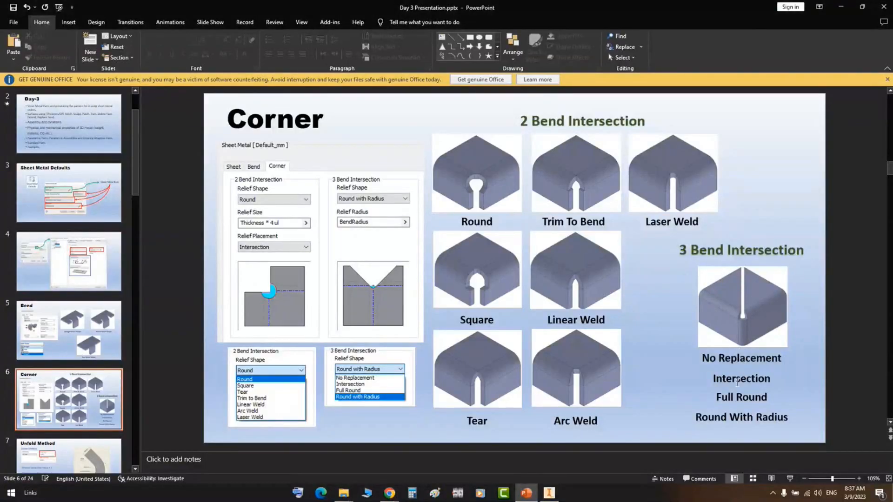
pyautogui.click(731, 359)
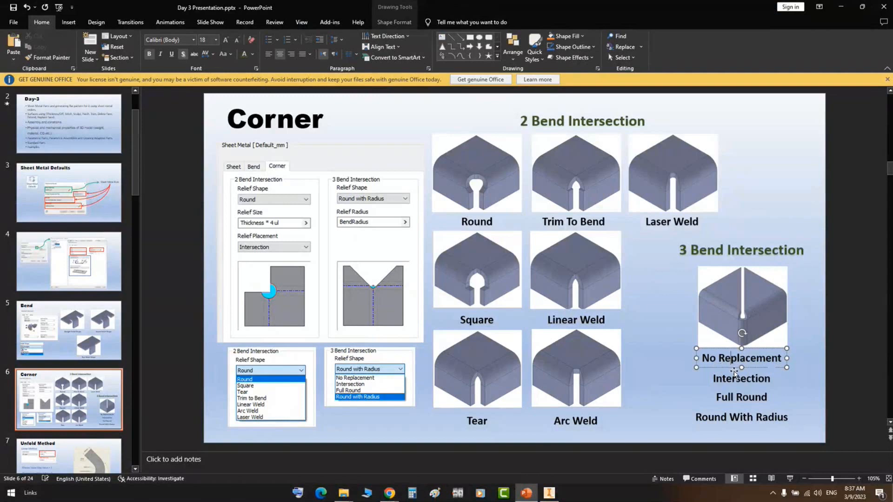
pyautogui.click(746, 378)
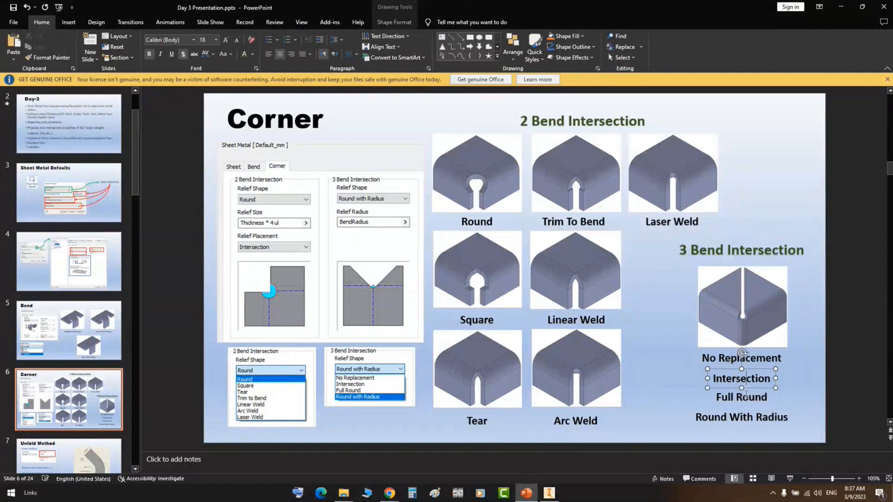
pyautogui.click(748, 396)
pyautogui.click(751, 416)
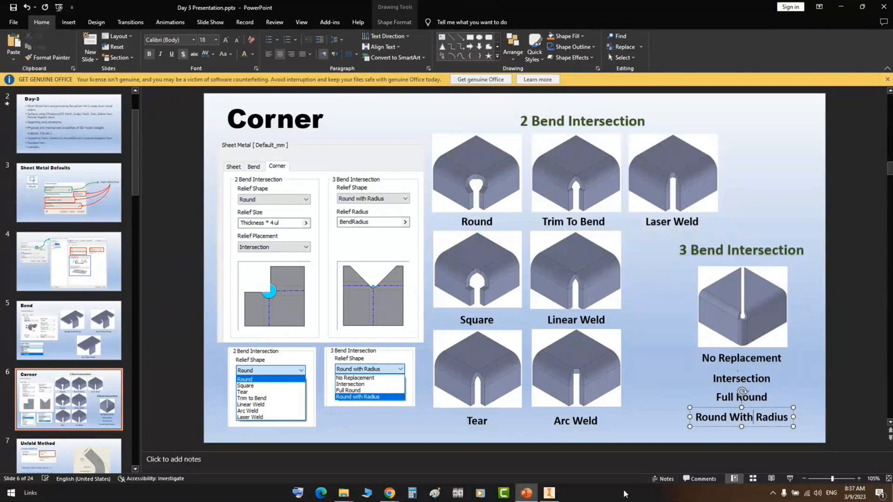
# Switch to Inventor and set the Default_mm rule's 3 Bend Intersection relief shape to No Replacement, saving the rule
pyautogui.click(549, 493)
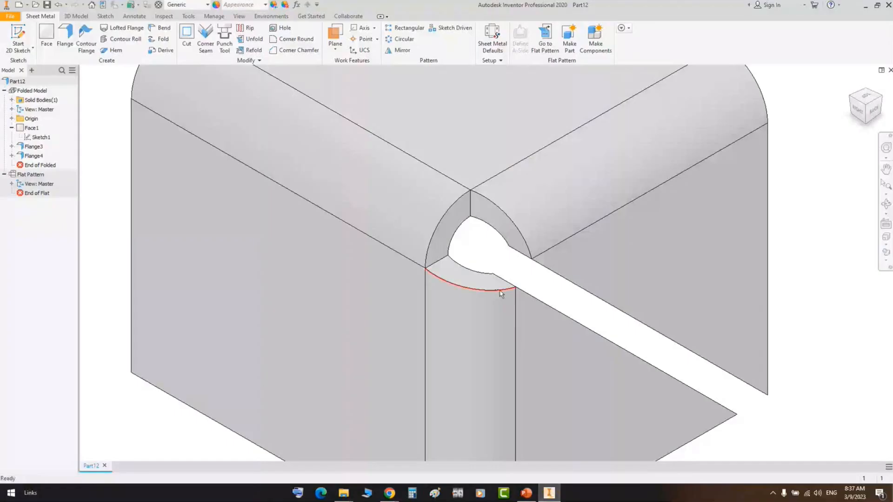
pyautogui.click(492, 40)
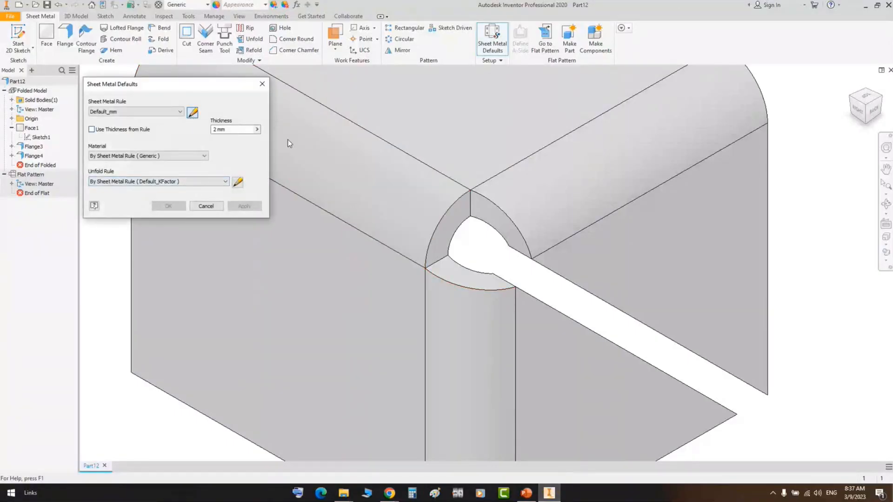
pyautogui.click(192, 112)
pyautogui.click(423, 104)
pyautogui.click(499, 135)
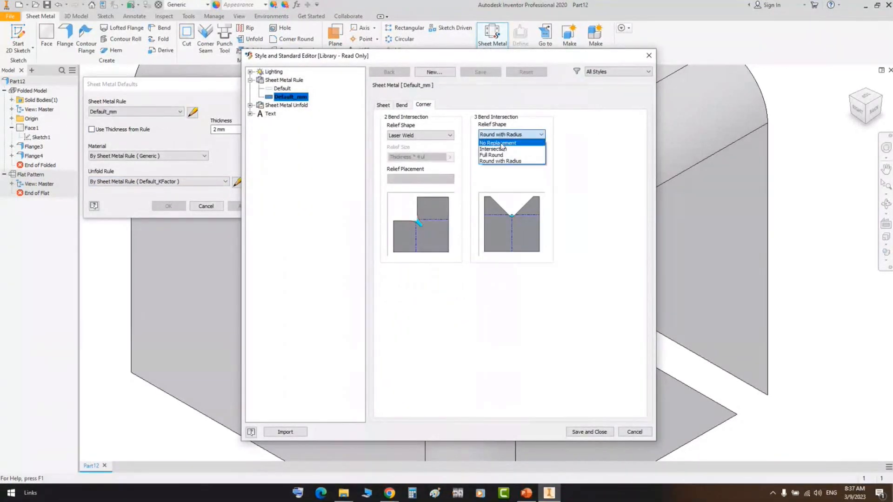
pyautogui.click(500, 143)
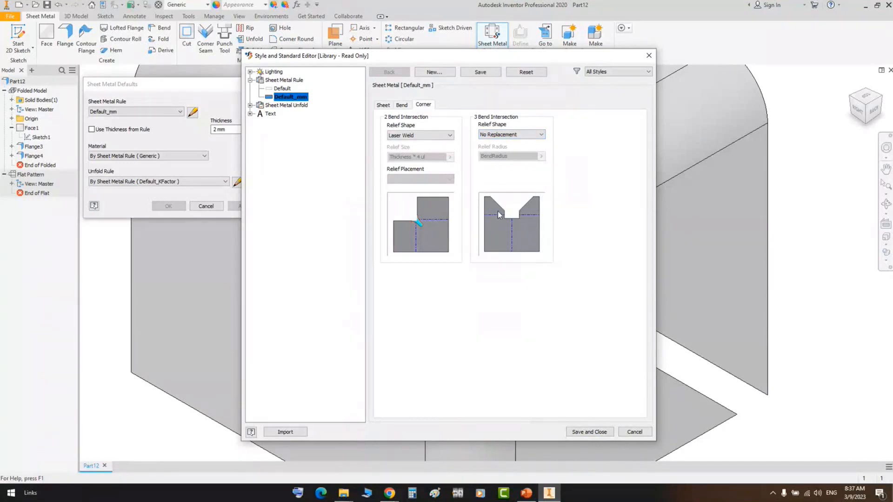
pyautogui.click(589, 432)
pyautogui.click(212, 206)
# Open the flat pattern, examine the No Replacement cutout where the three bends meet, and return to the folded part
pyautogui.click(453, 134)
pyautogui.click(546, 31)
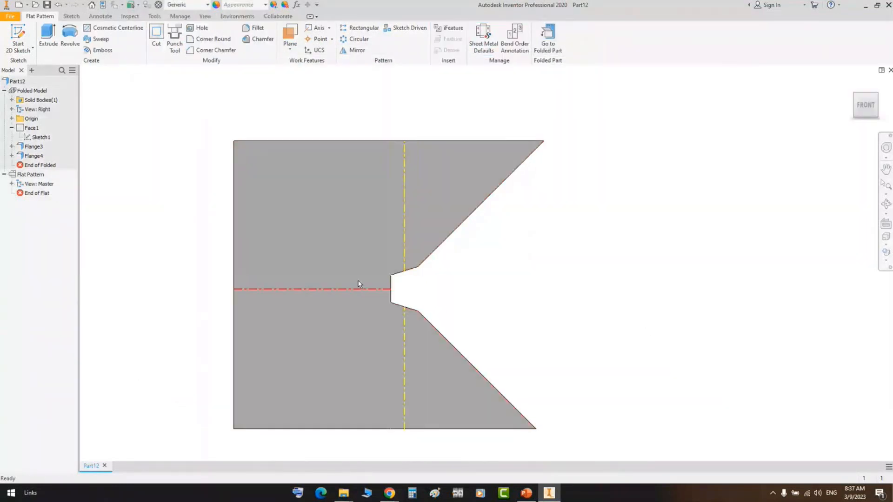
pyautogui.scroll(-5, 358, 285)
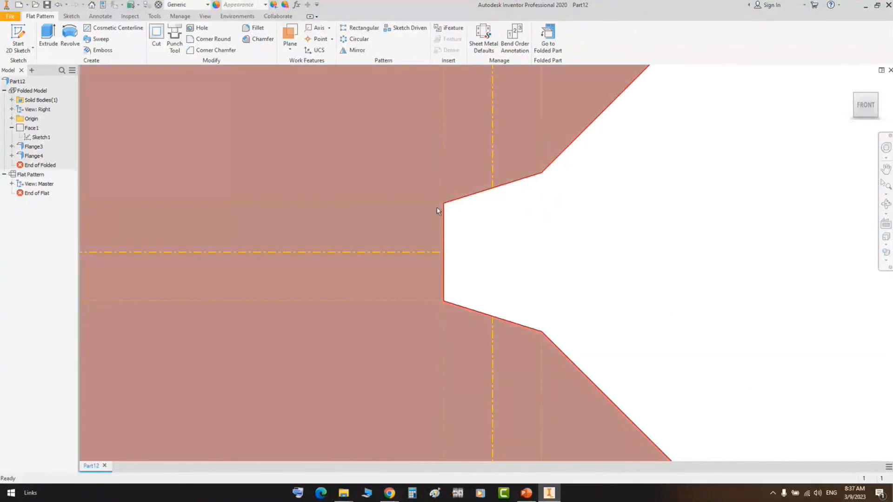
pyautogui.scroll(3, 496, 203)
pyautogui.moveTo(541, 185); pyautogui.dragTo(462, 222, button='middle')
pyautogui.scroll(2, 462, 222)
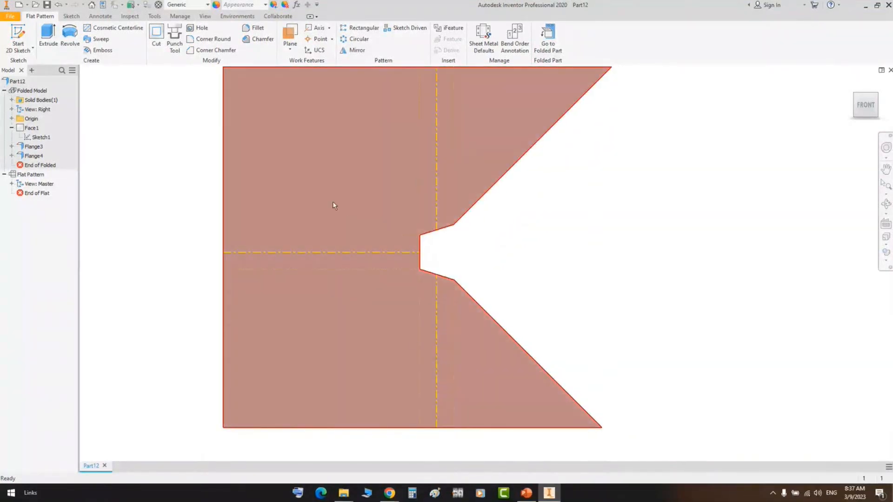
pyautogui.click(547, 38)
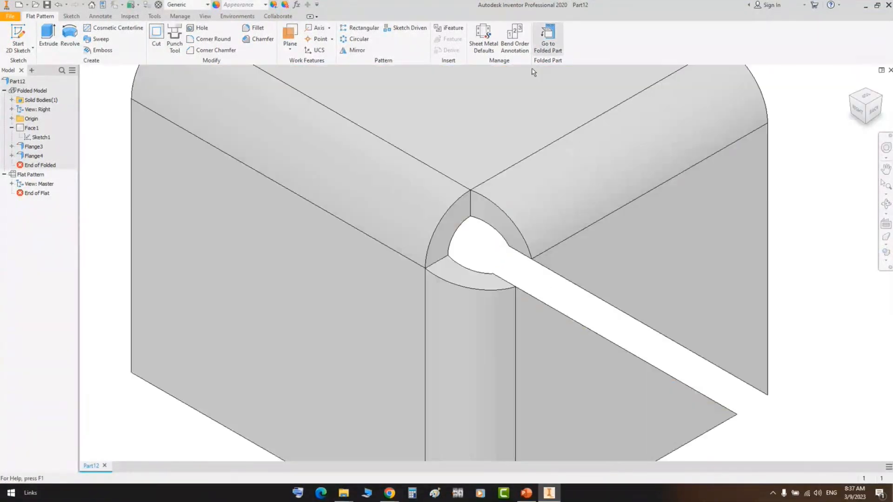
# Set the 3 Bend Intersection relief shape of the Default_mm rule to Intersection and save the rule
pyautogui.click(492, 40)
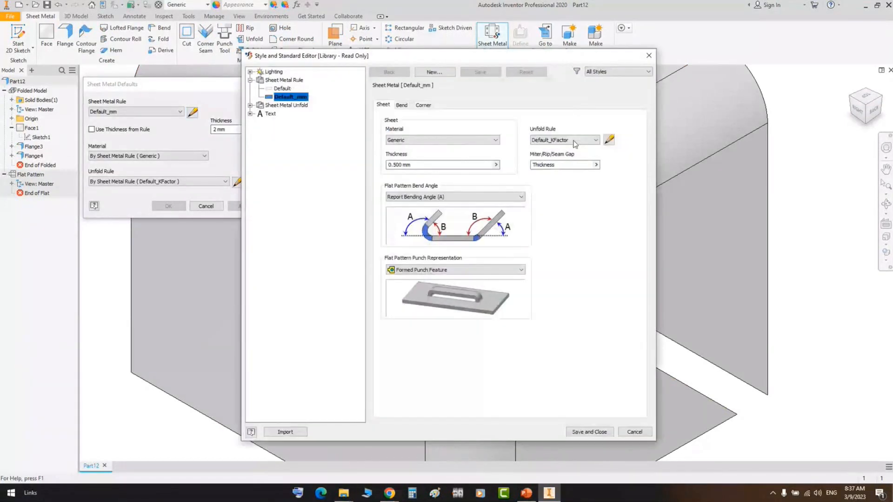
pyautogui.click(427, 108)
pyautogui.click(511, 134)
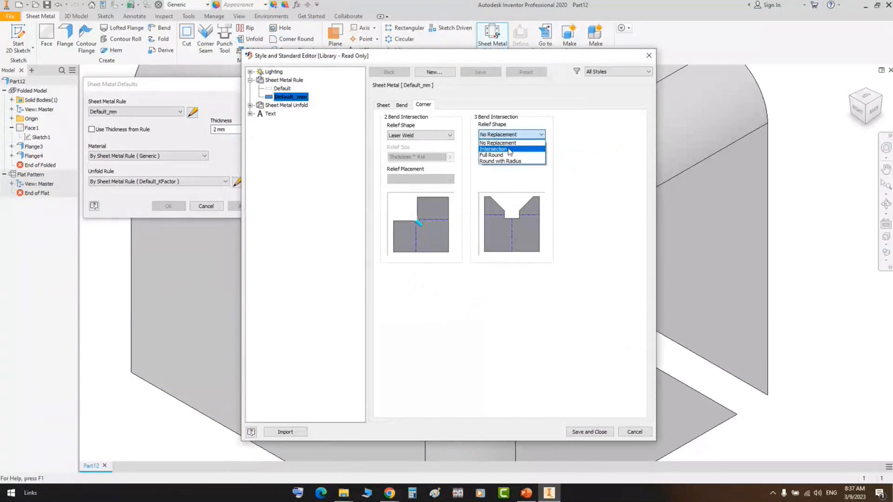
pyautogui.click(508, 149)
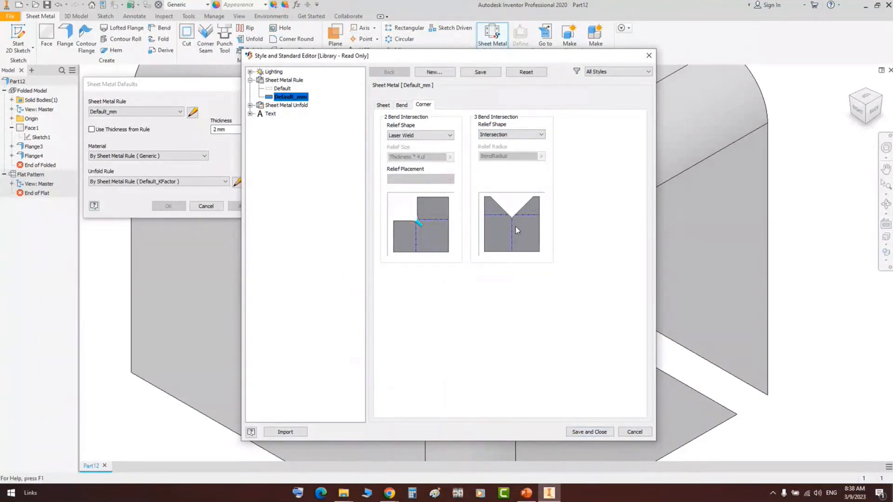
pyautogui.click(589, 431)
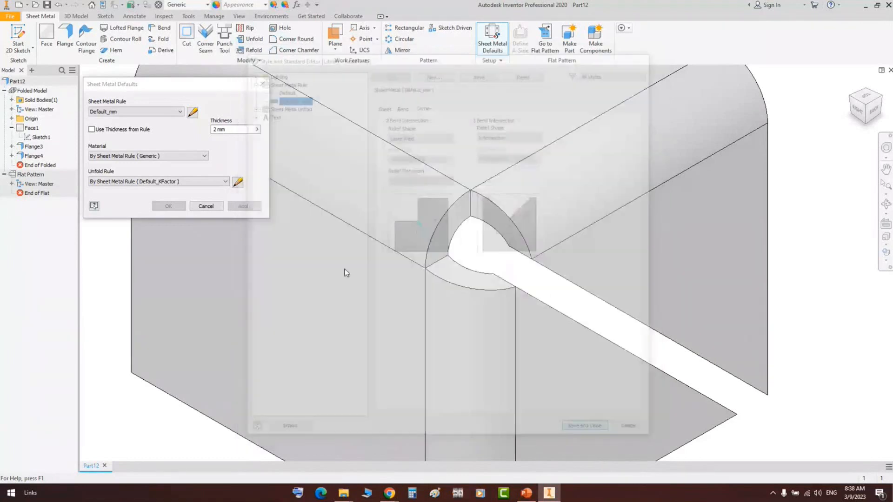
pyautogui.click(206, 206)
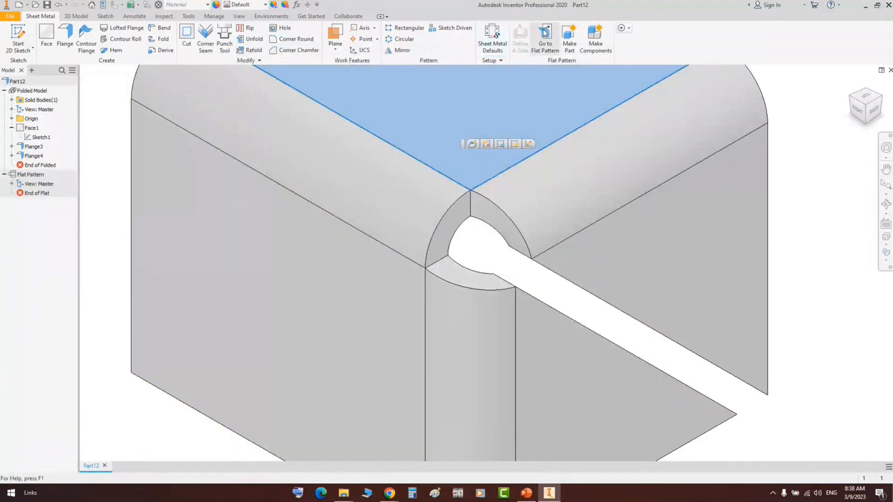
# Inspect the two edges of the Intersection relief in the flat pattern, and go back to the folded part
pyautogui.click(545, 37)
pyautogui.scroll(5, 420, 251)
pyautogui.click(584, 113)
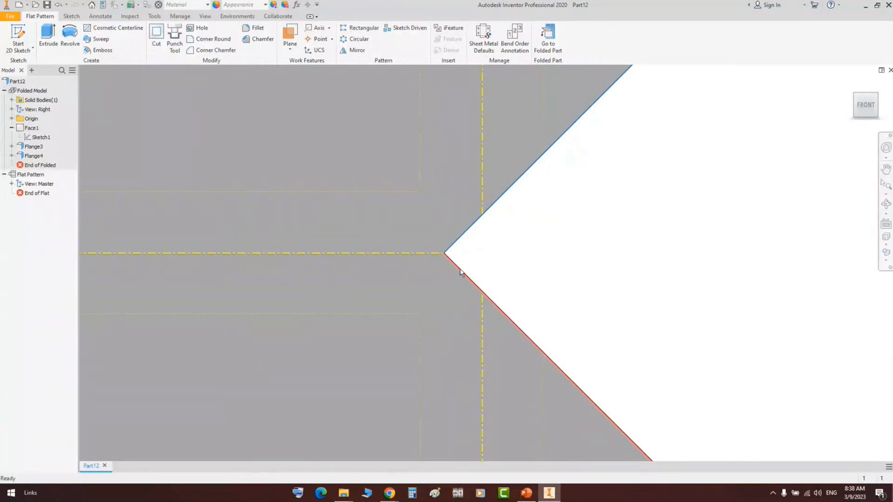
pyautogui.keyDown('ctrl'); pyautogui.click(461, 272); pyautogui.keyUp('ctrl')
pyautogui.scroll(-3, 506, 260)
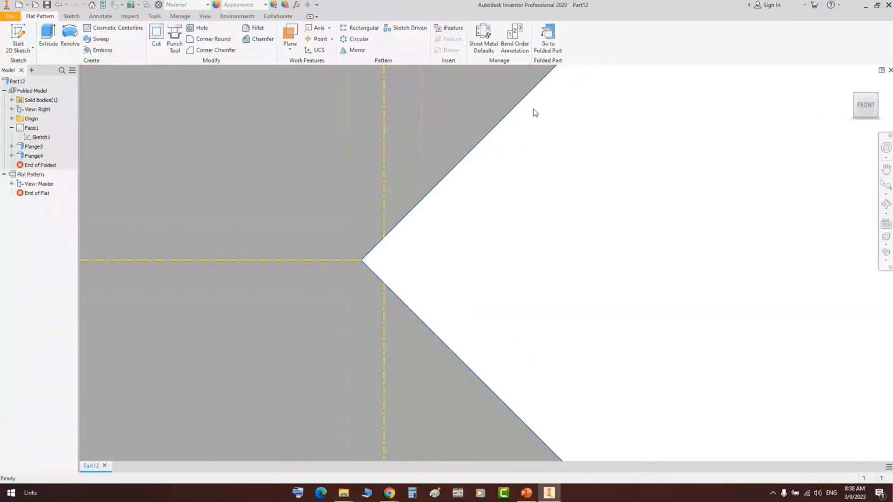
pyautogui.click(547, 37)
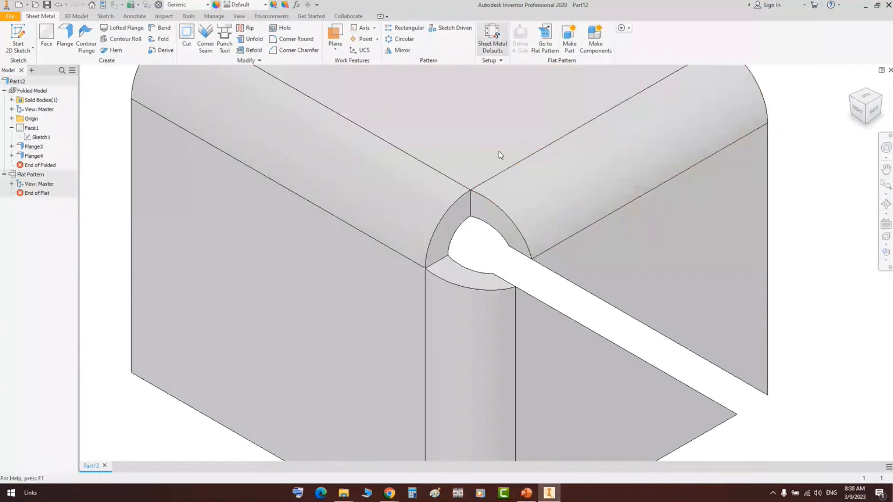
# Set the 3 Bend Intersection relief shape of the Default_mm rule to Full Round and save the rule
pyautogui.click(492, 37)
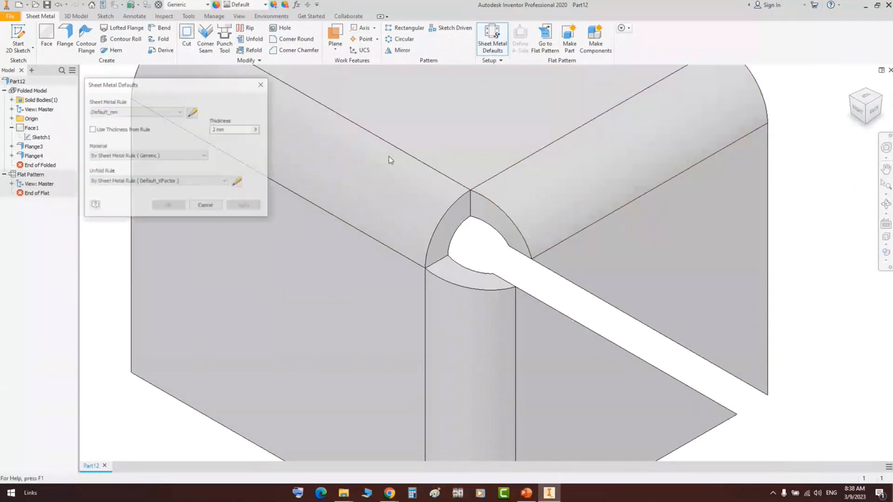
pyautogui.click(192, 113)
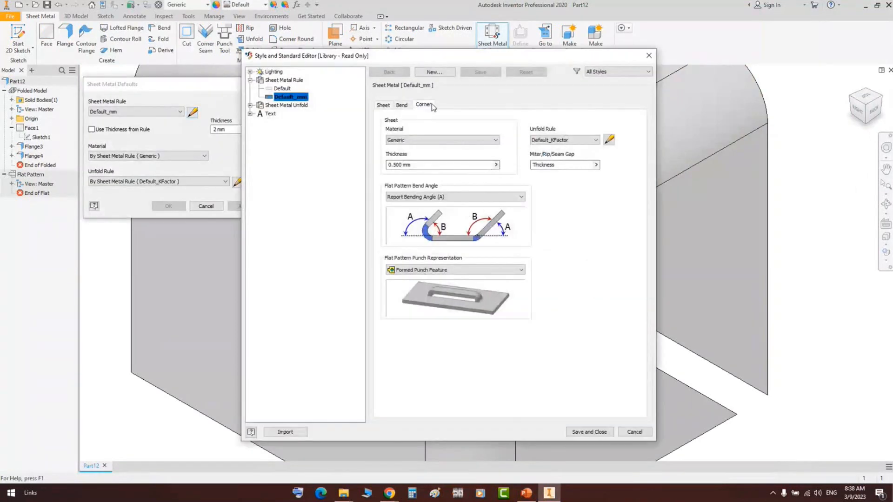
pyautogui.click(431, 104)
pyautogui.click(512, 134)
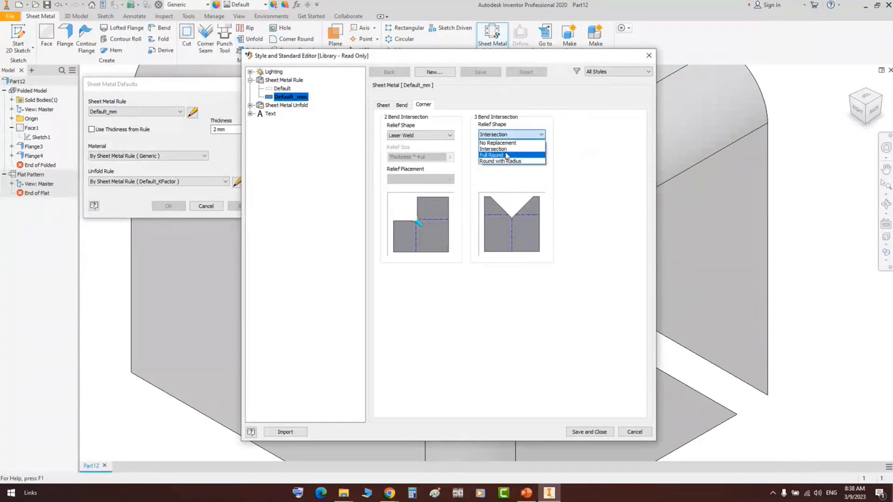
pyautogui.click(502, 147)
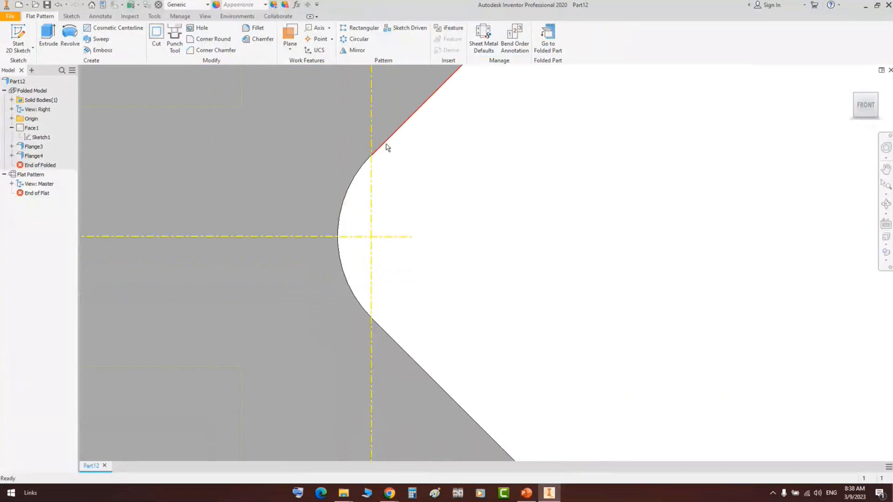
# Inspect the arc and the two straight edges of the Full Round relief in the flat pattern, and return to the folded part
pyautogui.click(384, 143)
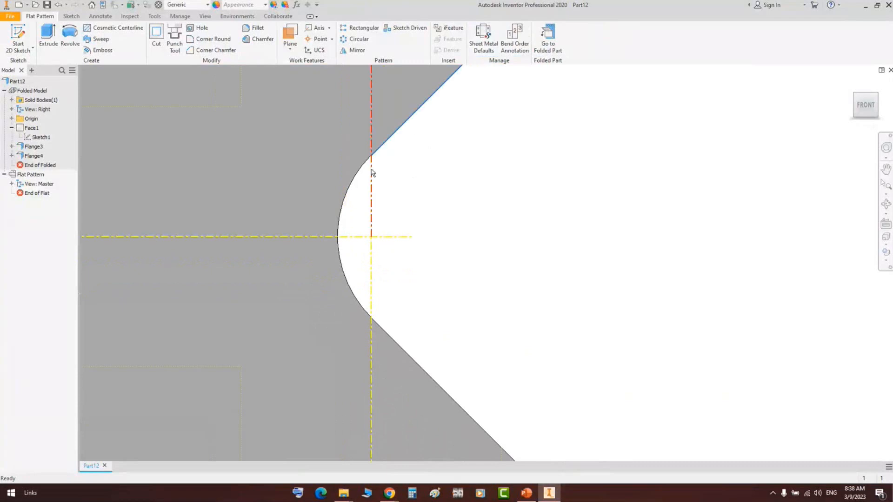
pyautogui.keyDown('ctrl'); pyautogui.click(356, 177); pyautogui.keyUp('ctrl')
pyautogui.keyDown('ctrl'); pyautogui.click(421, 368); pyautogui.keyUp('ctrl')
pyautogui.scroll(-4, 372, 225)
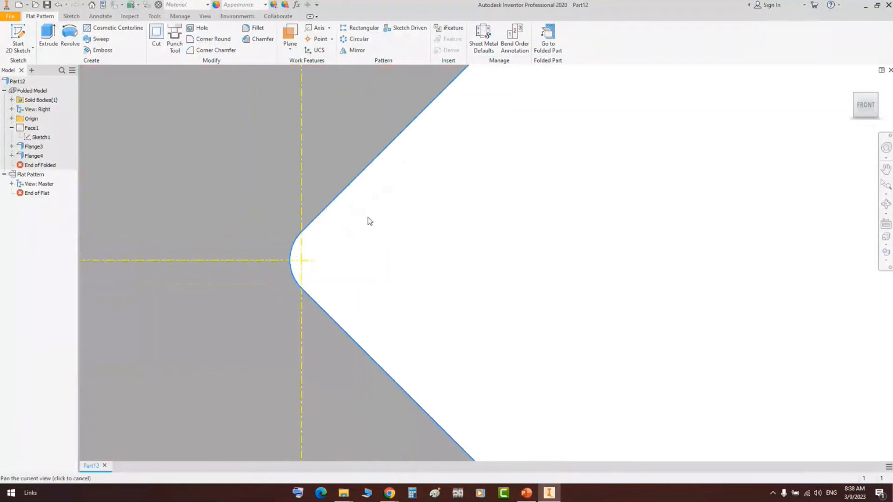
pyautogui.scroll(-4, 303, 238)
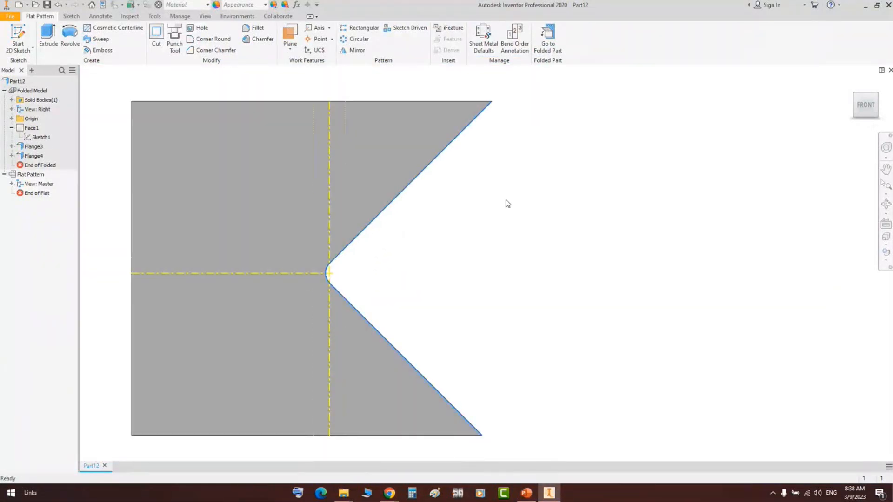
pyautogui.click(539, 42)
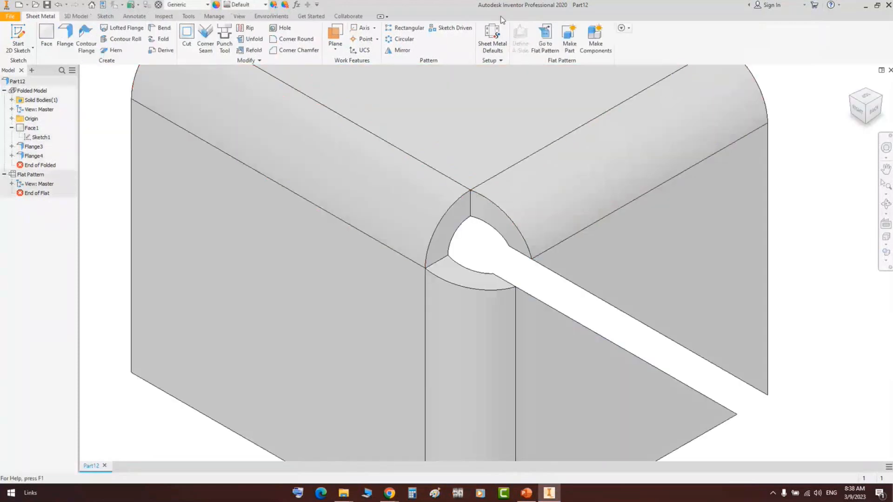
# Set the Default_mm rule's 3 Bend Intersection relief shape to Round with Radius, keeping BendRadius as the relief radius, and save the rule
pyautogui.click(495, 44)
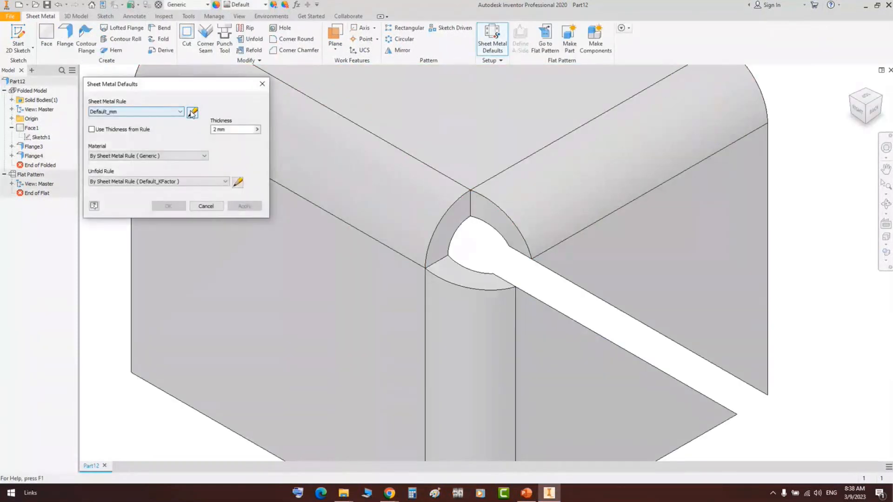
pyautogui.click(192, 112)
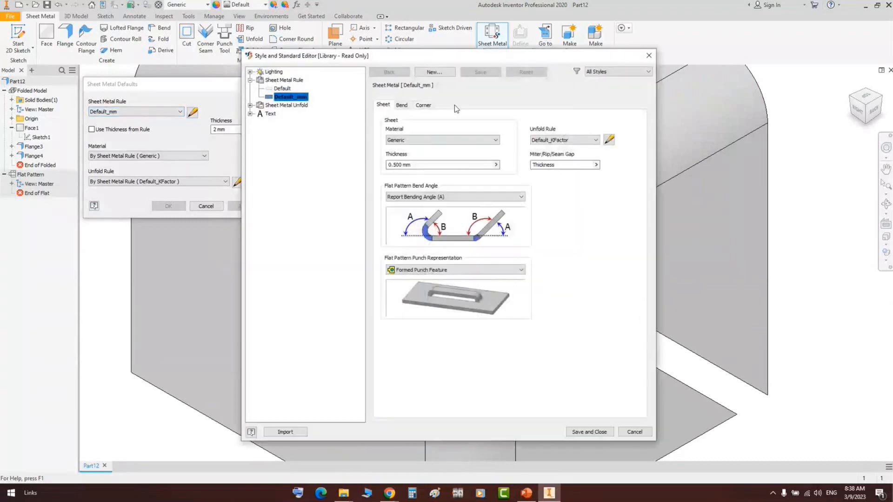
pyautogui.click(423, 104)
pyautogui.click(510, 135)
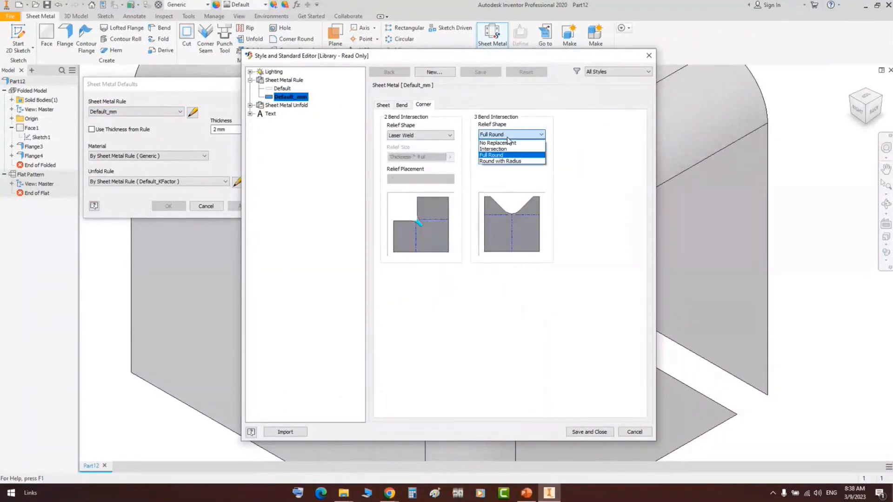
pyautogui.click(504, 162)
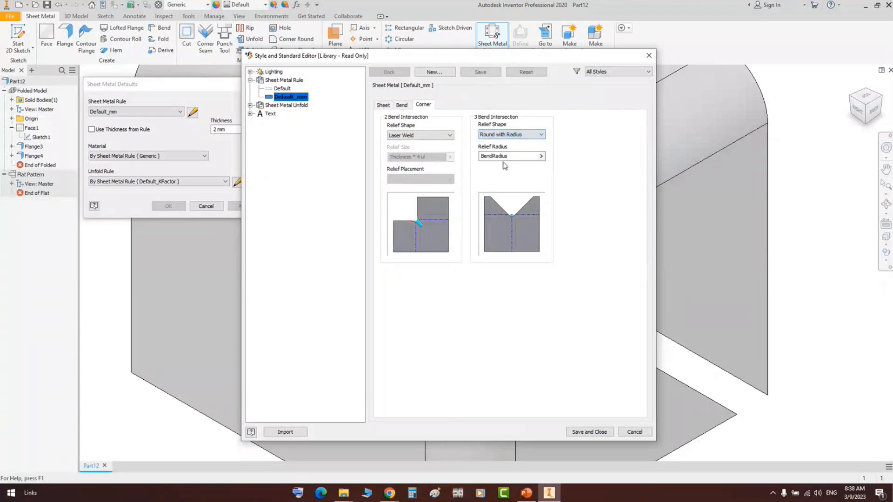
pyautogui.doubleClick(492, 156)
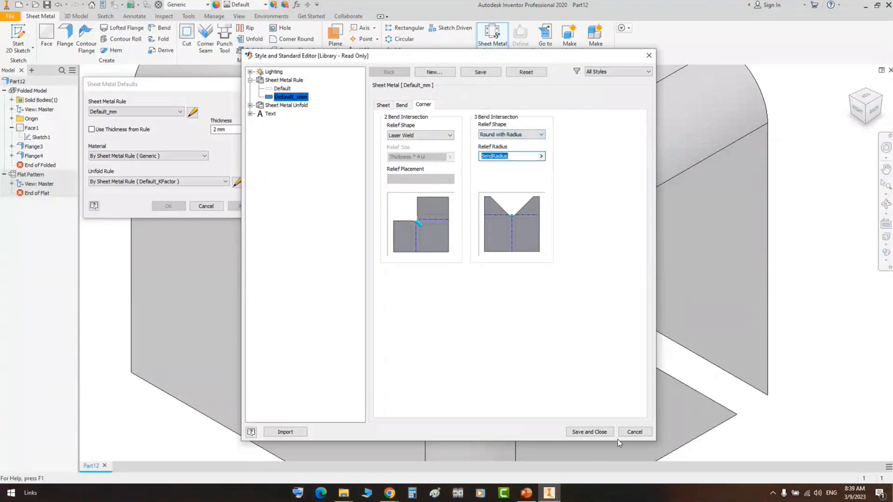
pyautogui.click(589, 432)
pyautogui.click(207, 206)
pyautogui.click(486, 122)
# Open the flat pattern, examine the rounded Round with Radius cutout at the bend intersection, and go back to the folded part
pyautogui.click(539, 33)
pyautogui.scroll(4, 329, 295)
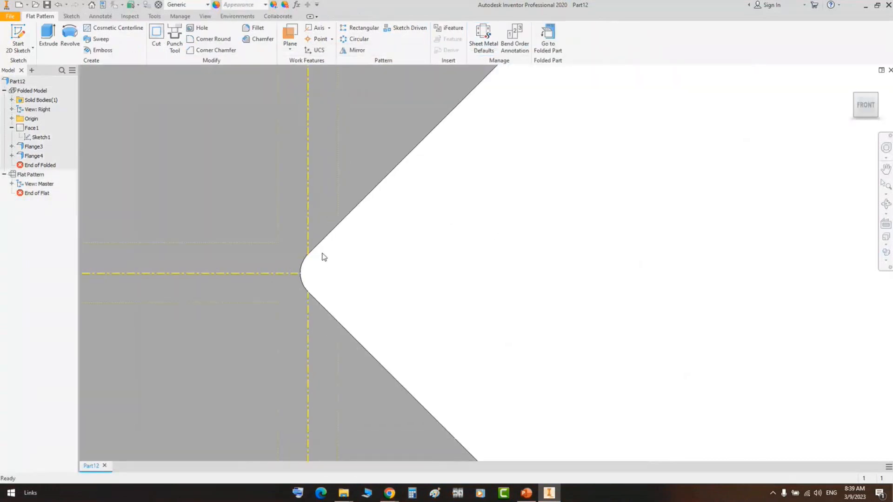
pyautogui.scroll(3, 306, 267)
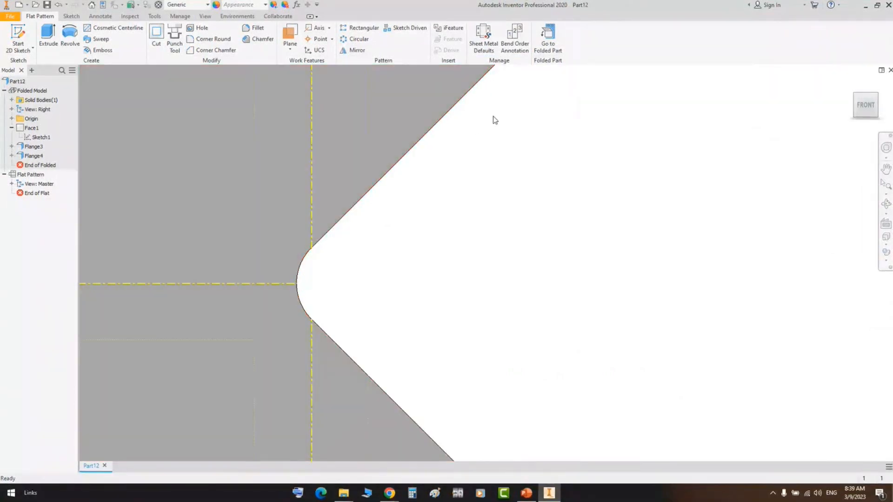
pyautogui.scroll(-3, 400, 306)
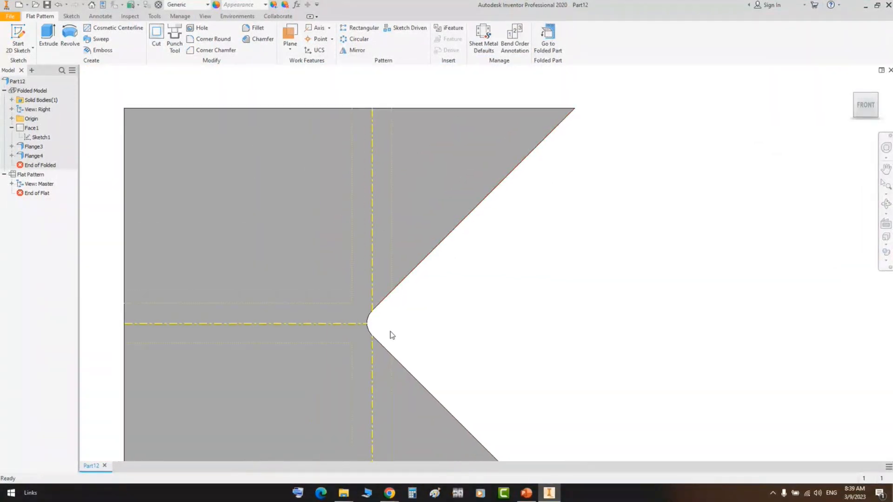
pyautogui.scroll(3, 371, 324)
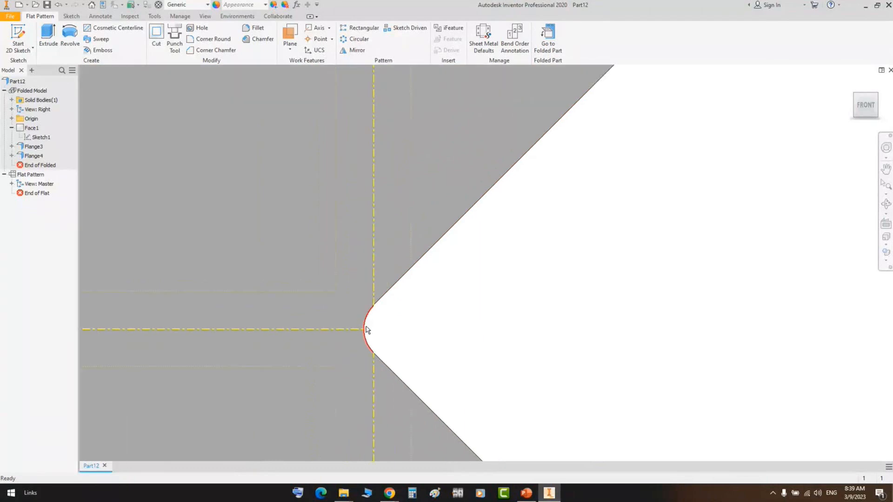
pyautogui.click(548, 37)
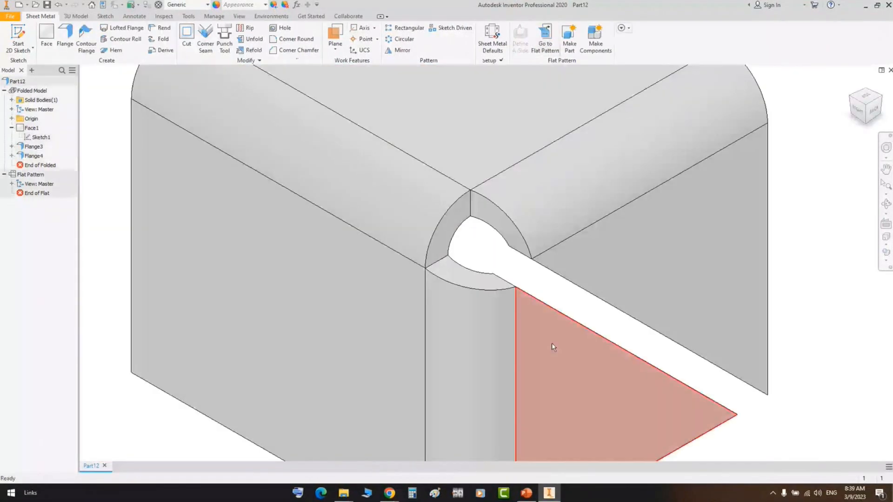
# Switch to PowerPoint, show the Bend slide with the relief shape examples, and return to Inventor
pyautogui.click(526, 492)
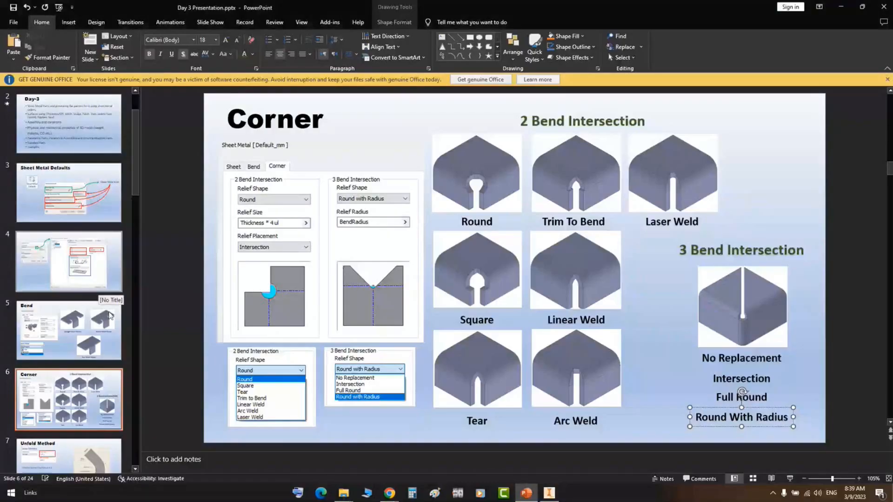
pyautogui.click(70, 330)
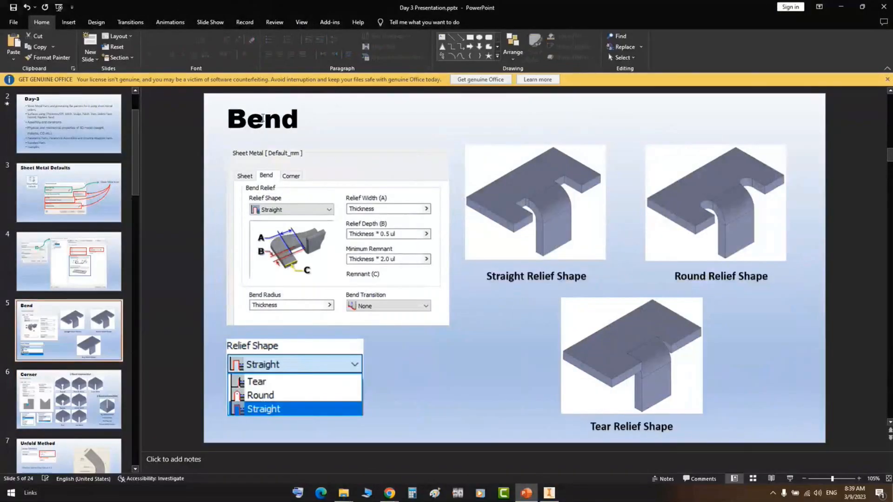
pyautogui.click(549, 493)
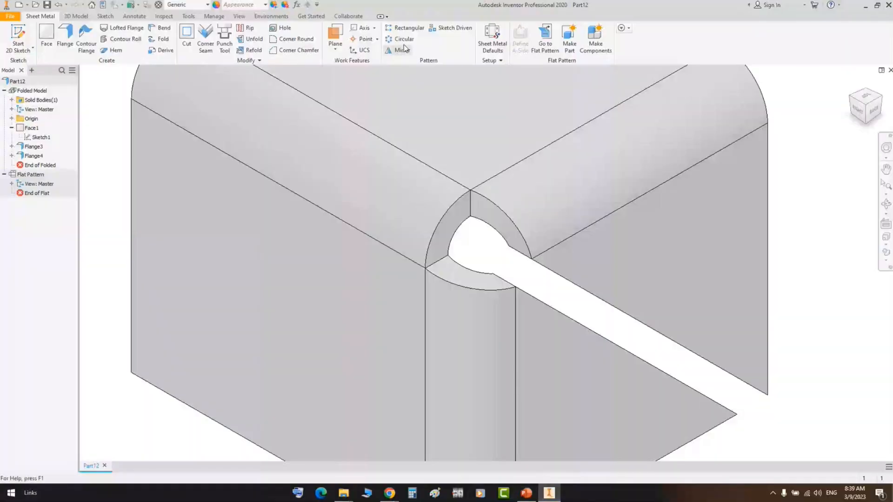
# Review the Default_mm rule's bend relief width, depth, minimum remnant and bend radius, and set the bend relief shape to Round
pyautogui.click(491, 40)
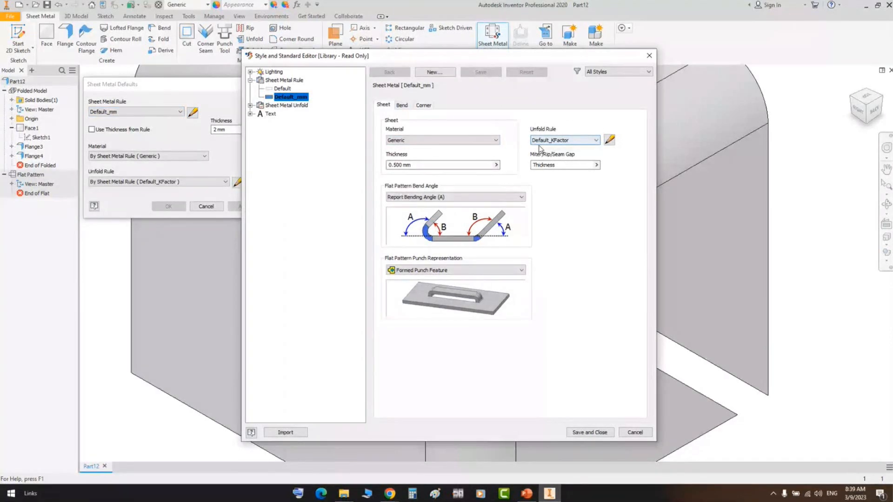
pyautogui.click(408, 104)
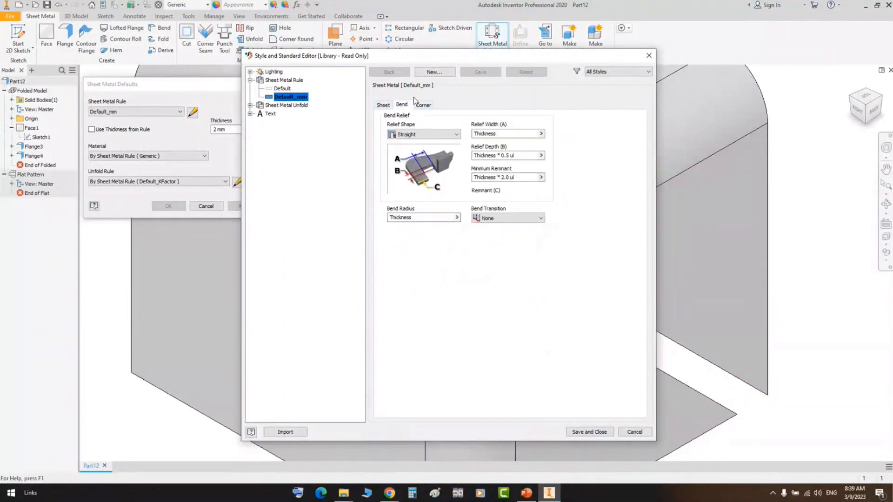
pyautogui.click(510, 134)
pyautogui.click(516, 157)
pyautogui.click(523, 178)
pyautogui.click(442, 134)
pyautogui.click(410, 158)
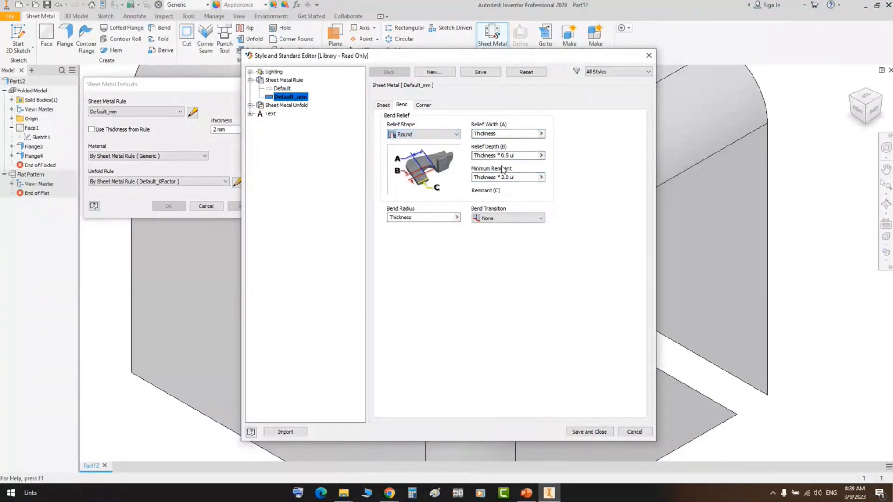
pyautogui.doubleClick(406, 217)
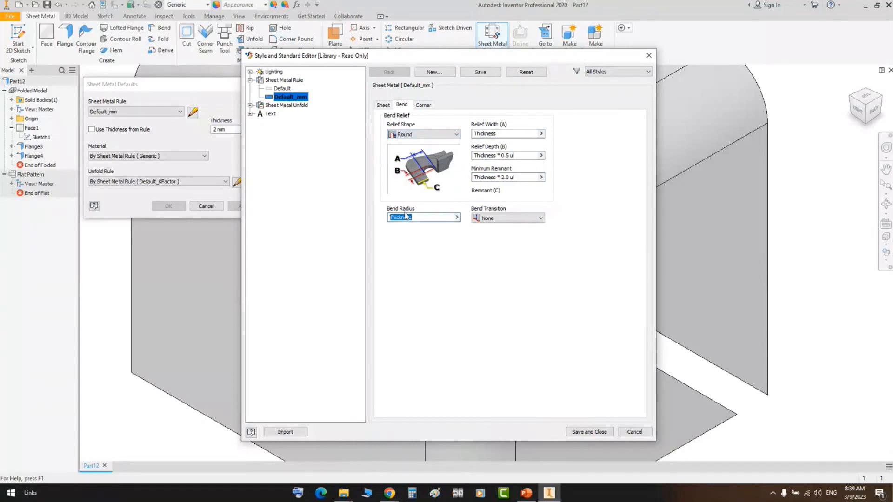
# Review the relief shape options for 2 Bend and 3 Bend Intersection in the Default_mm rule without changing them
pyautogui.click(424, 105)
pyautogui.click(442, 135)
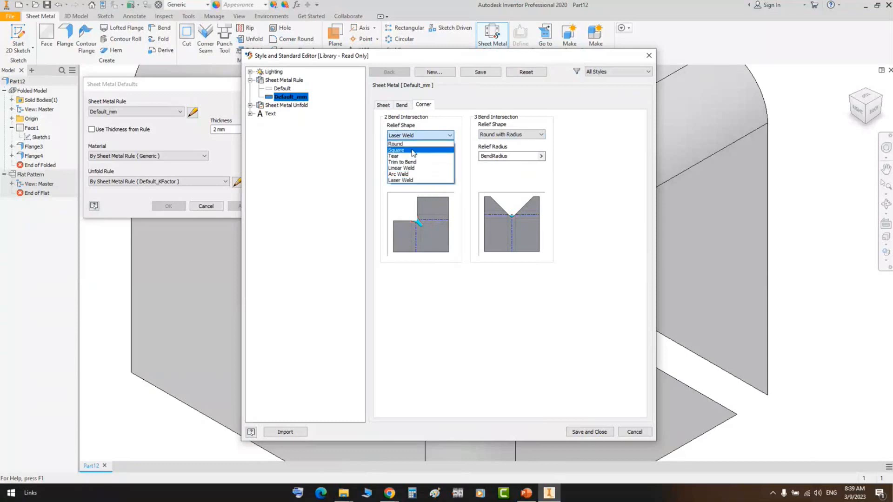
pyautogui.click(508, 134)
pyautogui.click(495, 135)
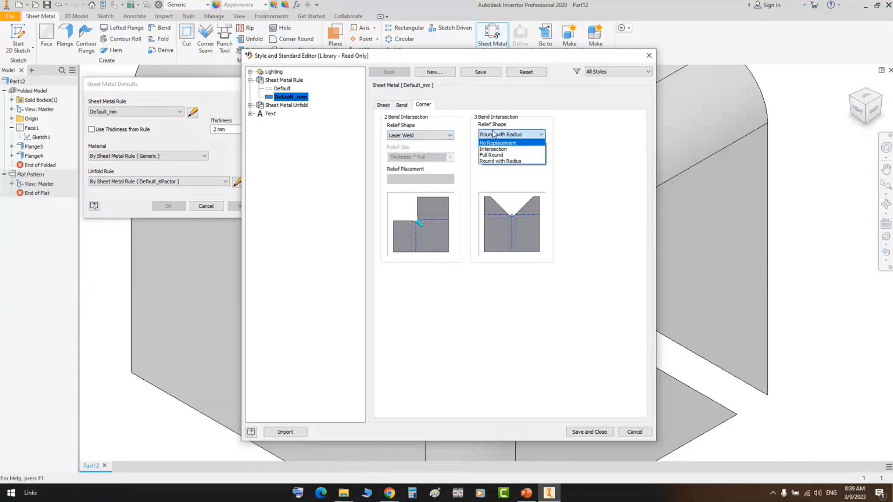
pyautogui.click(584, 141)
# Keep Default_KFactor as the Default_mm rule's unfold rule, save the edits, and open that unfold rule for editing
pyautogui.click(383, 105)
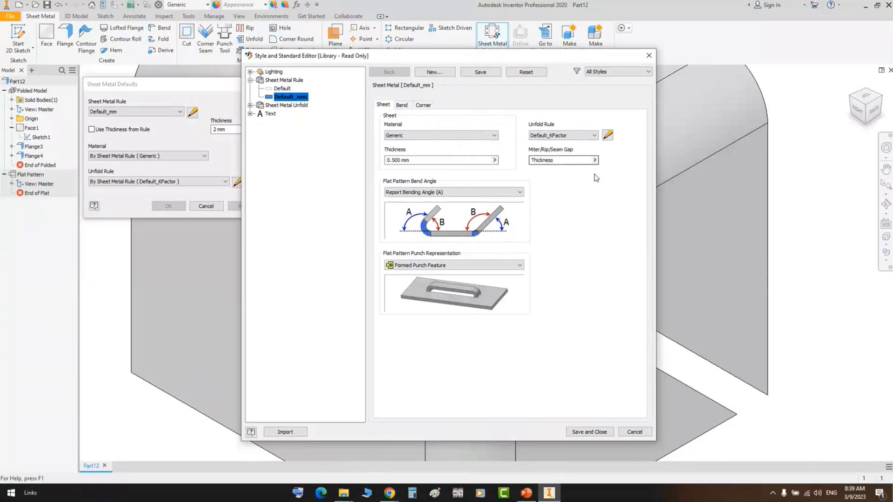
pyautogui.click(566, 135)
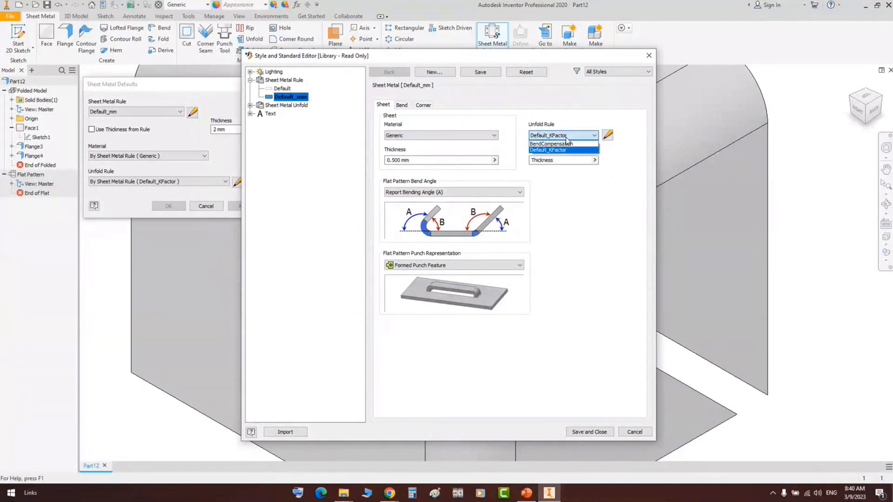
pyautogui.click(551, 150)
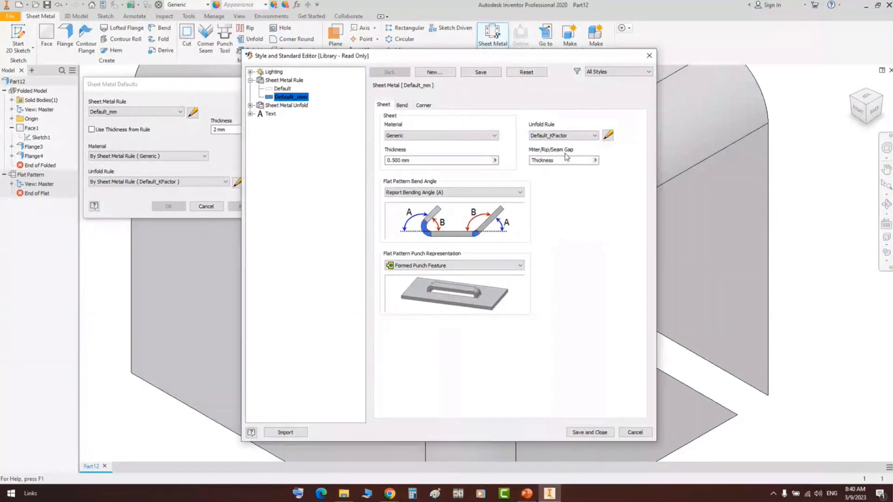
pyautogui.click(608, 136)
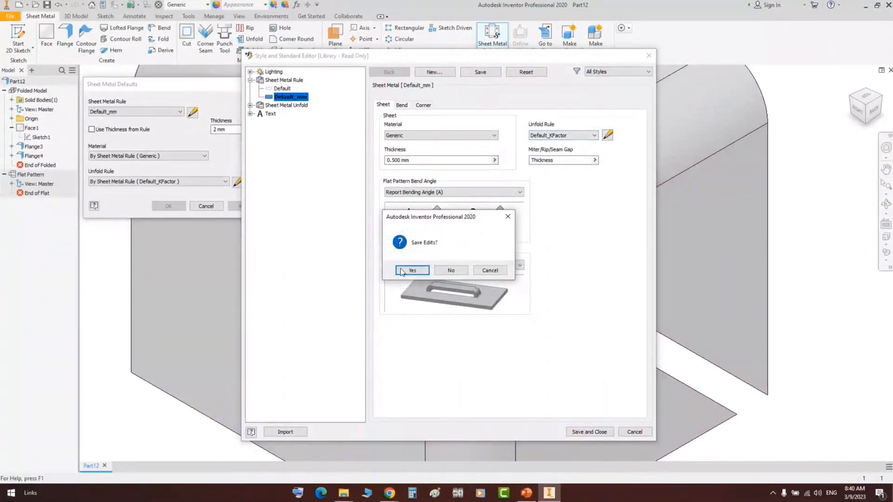
pyautogui.click(412, 271)
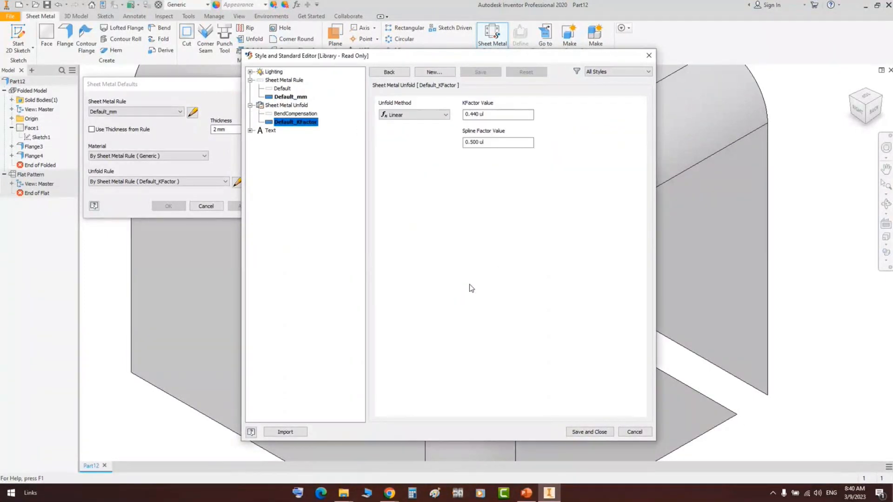
# Review the KFactor value and the available unfold methods of Default_KFactor, keeping Linear
pyautogui.moveTo(485, 115); pyautogui.dragTo(460, 115)
pyautogui.click(435, 115)
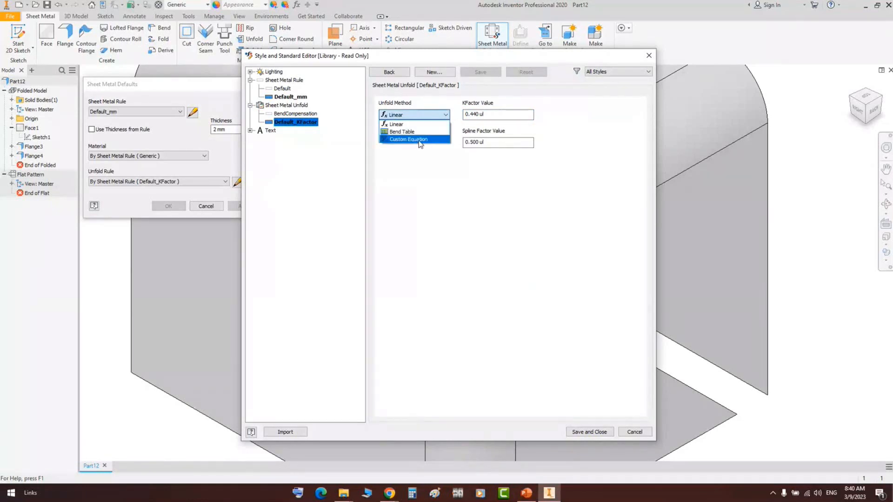
pyautogui.click(402, 124)
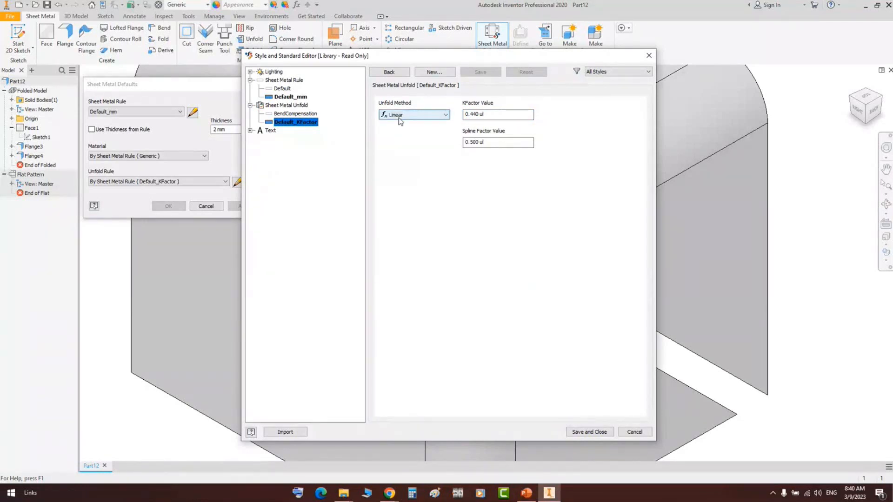
# Switch to PowerPoint and show the Unfold Method slide explaining the linear method's KFactor
pyautogui.click(529, 496)
pyautogui.click(84, 458)
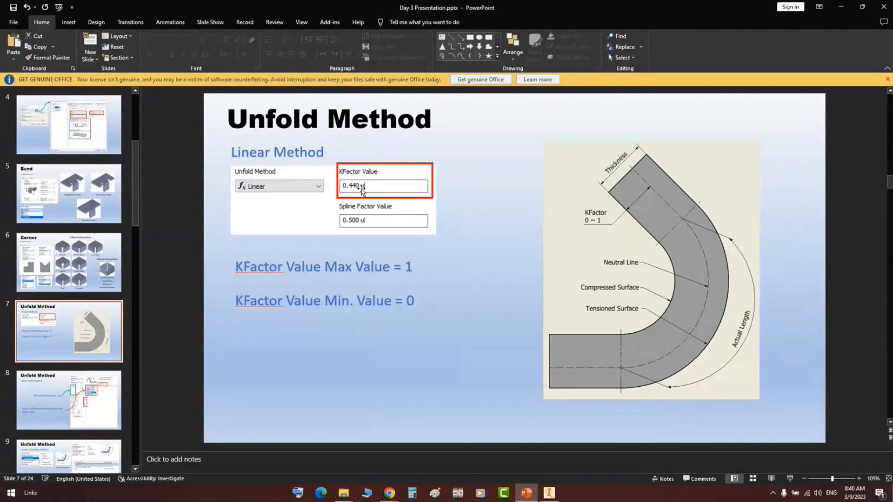
# Examine the maximum and minimum KFactor value lines on the Linear Method slide
pyautogui.click(407, 260)
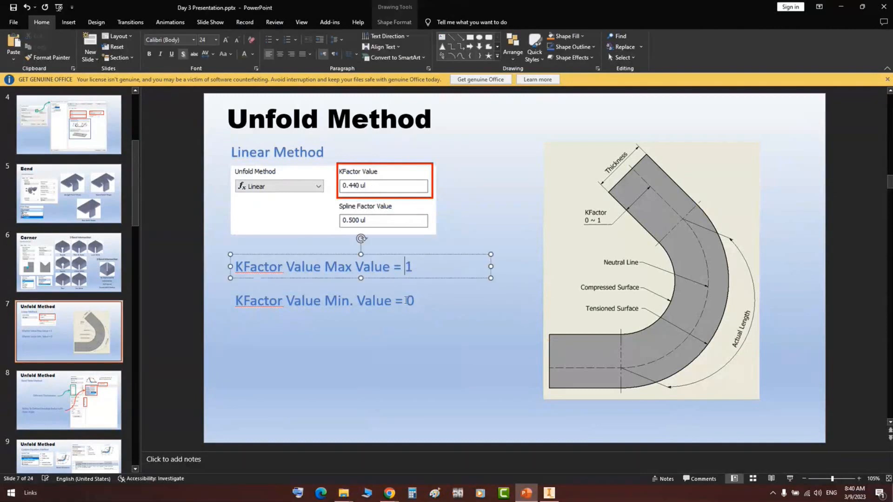
pyautogui.click(406, 300)
pyautogui.click(410, 267)
pyautogui.doubleClick(408, 267)
pyautogui.click(411, 301)
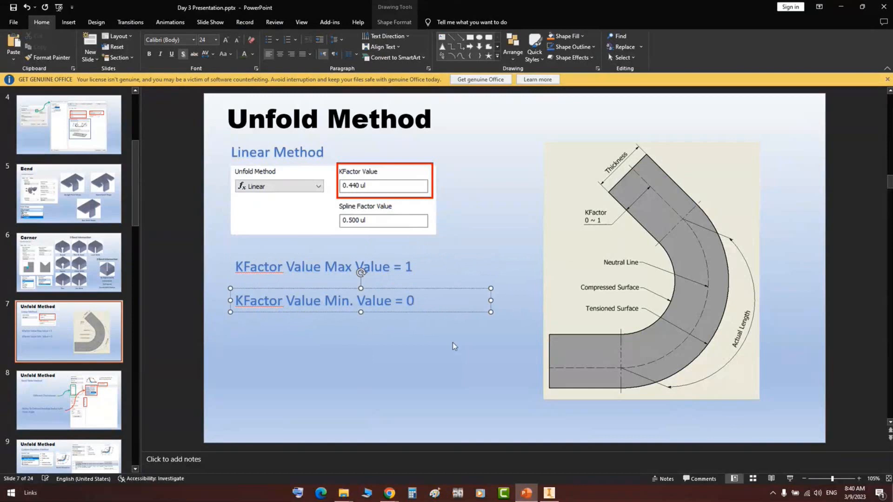
pyautogui.click(529, 338)
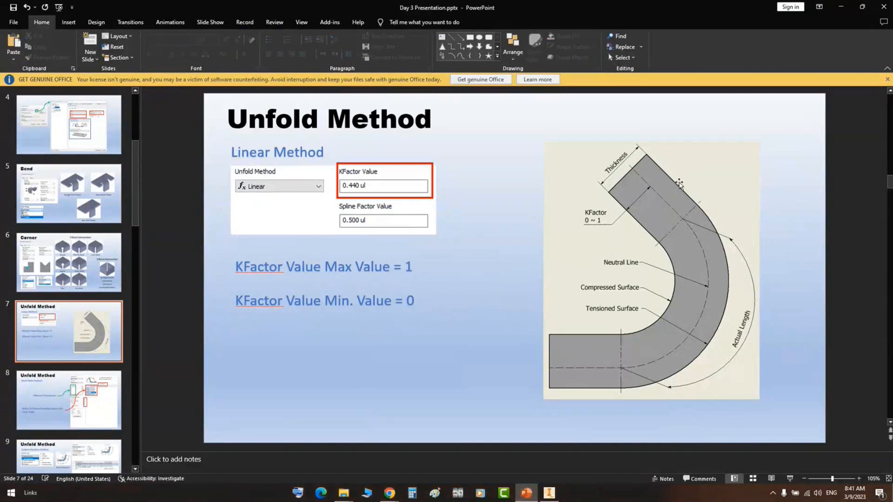
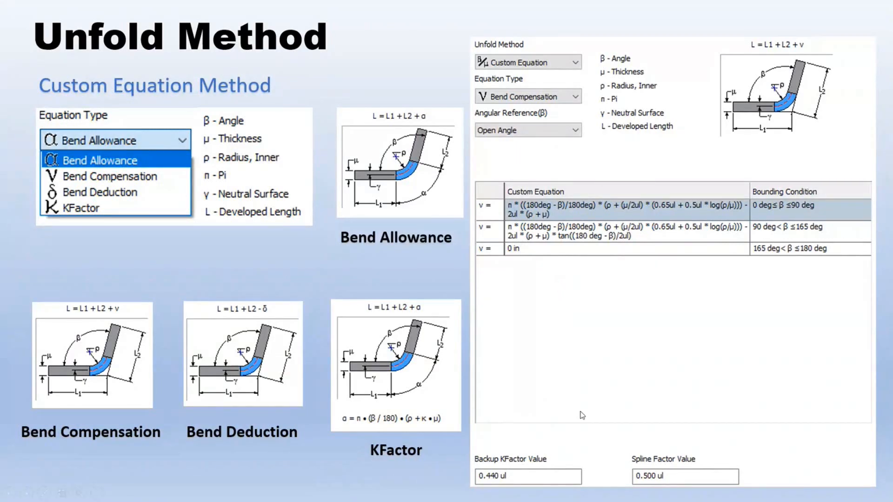
# Switch to Inventor, reopen the Default_mm rule's editor, and compare the BendCompensation and Default_KFactor unfold rules
pyautogui.press('Escape')
pyautogui.click(550, 494)
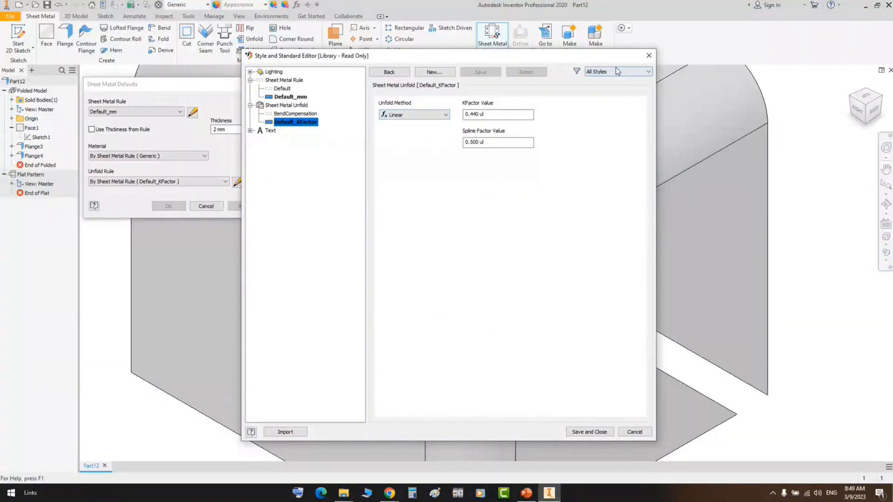
pyautogui.press('Escape')
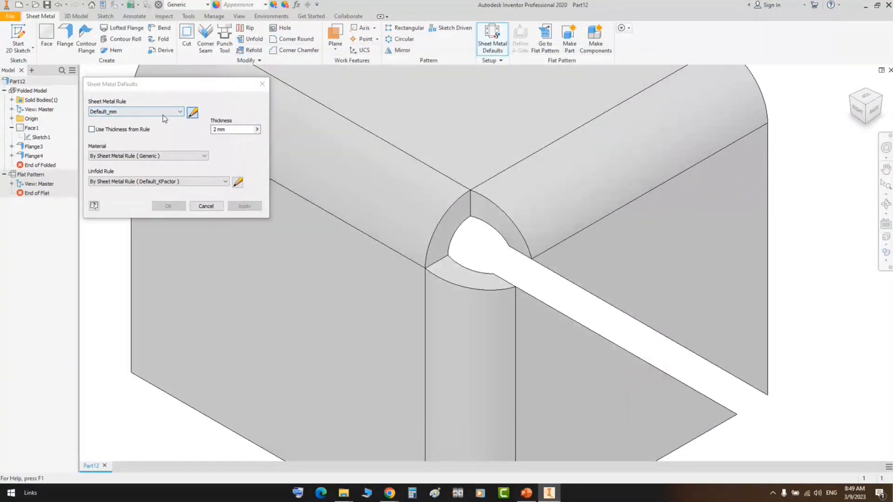
pyautogui.click(192, 112)
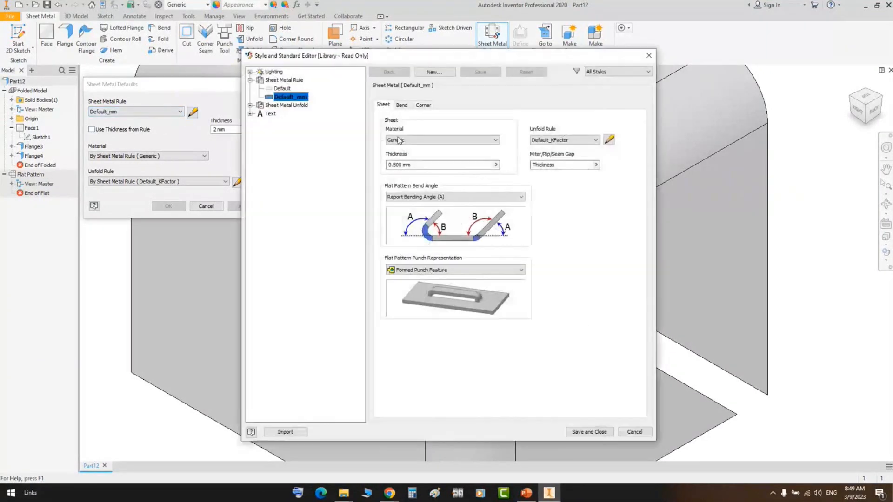
pyautogui.click(296, 106)
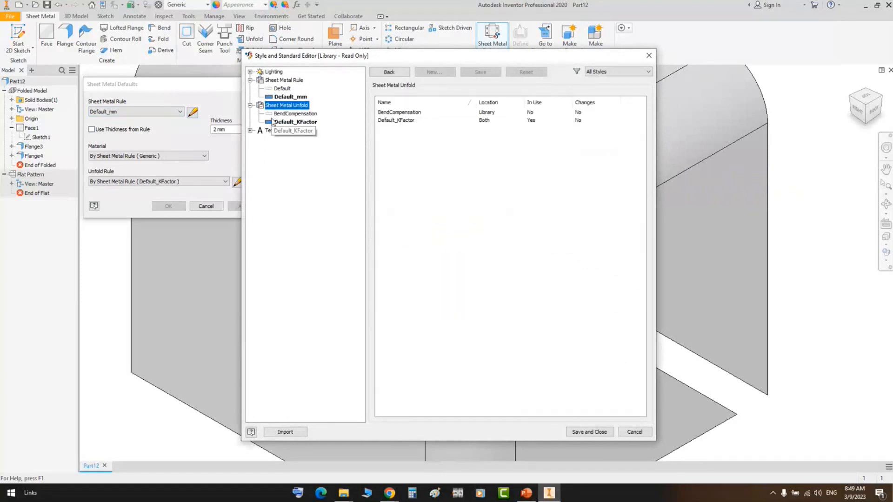
pyautogui.click(295, 113)
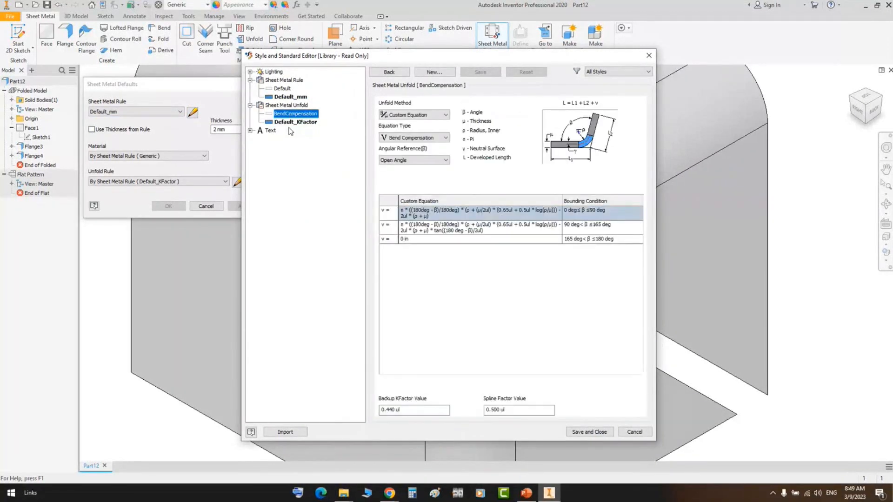
pyautogui.click(290, 122)
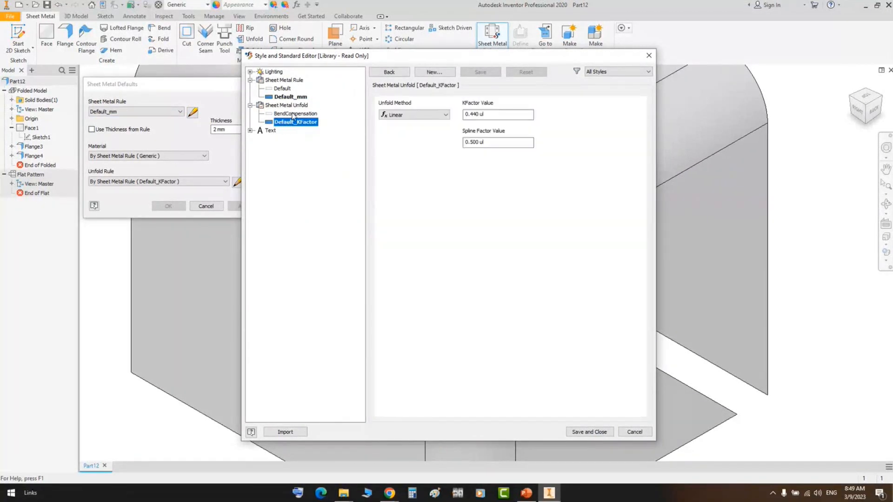
# Make BendCompensation the active unfold rule and try the Bend Allowance, Bend Compensation, Bend Deduction and KFactor equation types
pyautogui.click(294, 114)
pyautogui.doubleClick(293, 114)
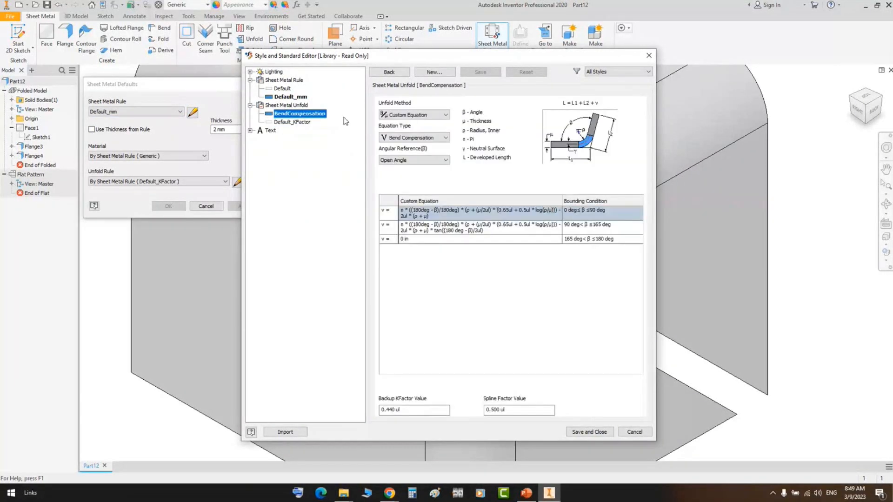
pyautogui.click(413, 138)
pyautogui.click(404, 142)
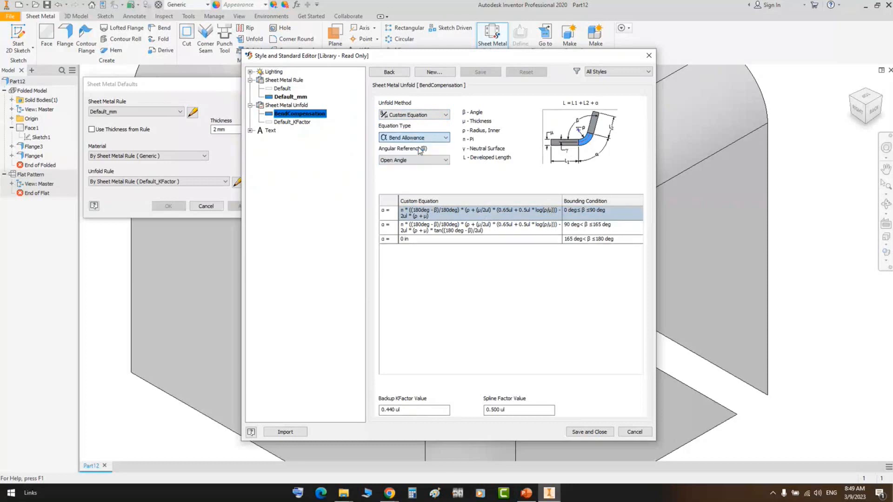
pyautogui.click(420, 139)
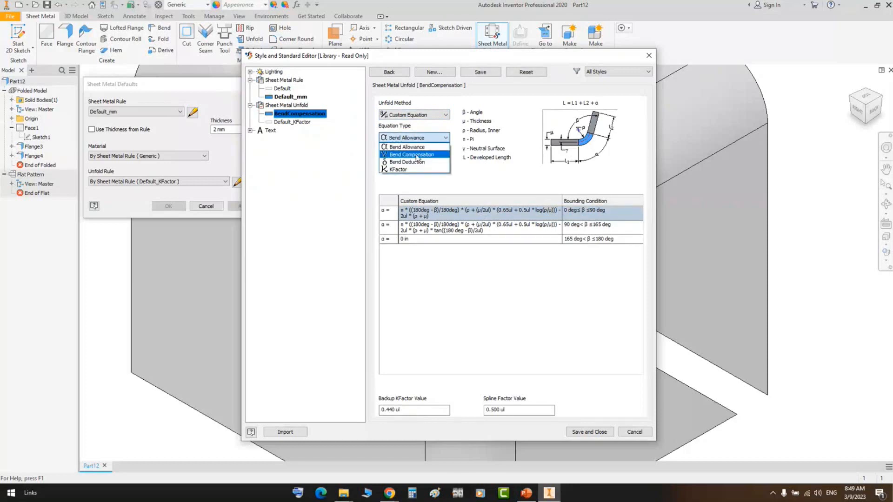
pyautogui.click(428, 155)
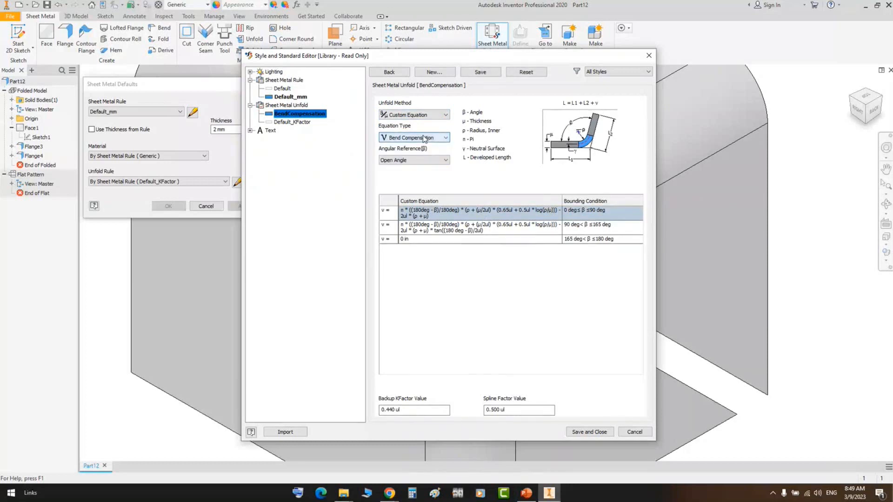
pyautogui.click(418, 138)
pyautogui.click(407, 162)
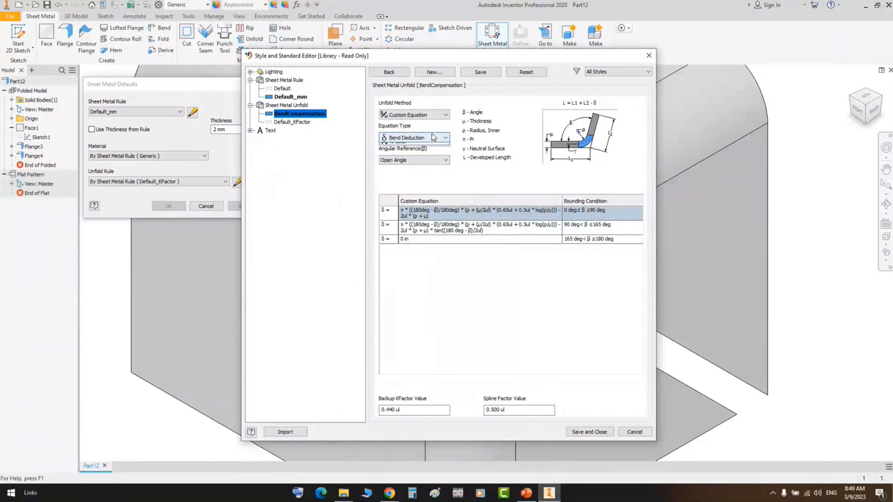
pyautogui.click(419, 137)
pyautogui.click(399, 169)
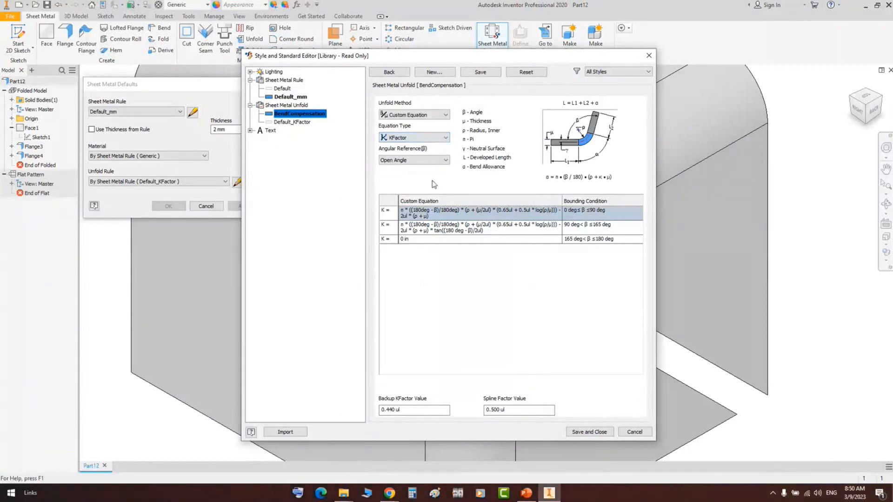
# Open the custom equation bounded by 90 deg < β ≤ 165 deg for editing, and close it without changes
pyautogui.click(530, 225)
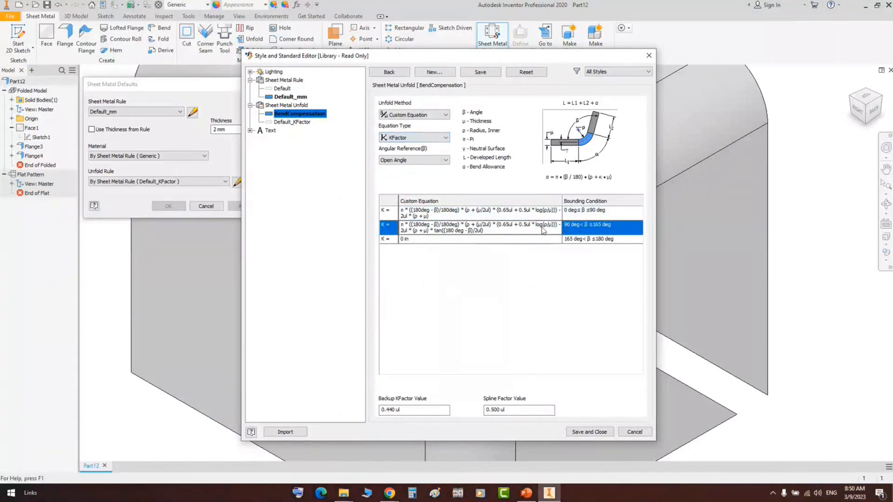
pyautogui.doubleClick(543, 230)
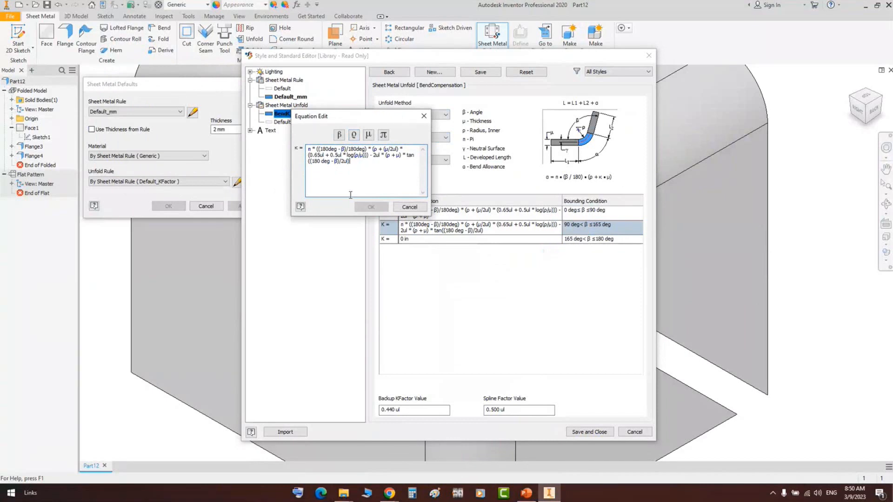
pyautogui.click(410, 207)
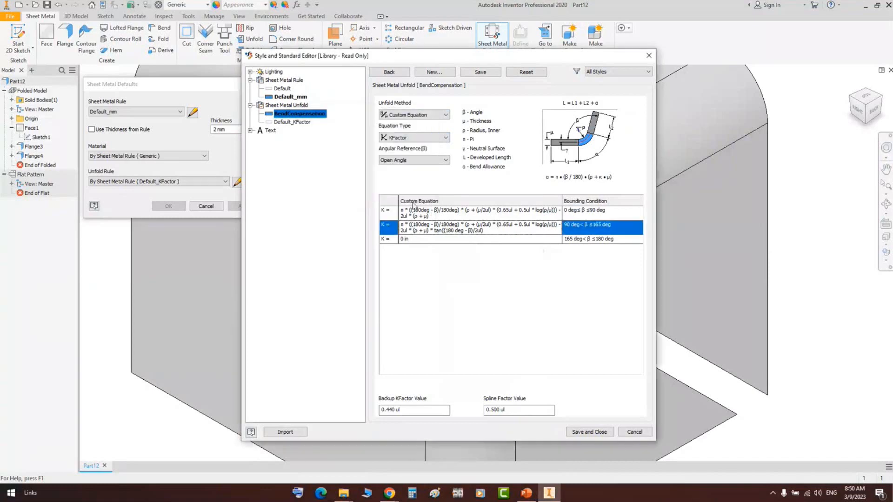
# Change BendCompensation's unfold method to Bend Table and add sheet thicknesses of 1, 2 and 3 mm
pyautogui.click(445, 114)
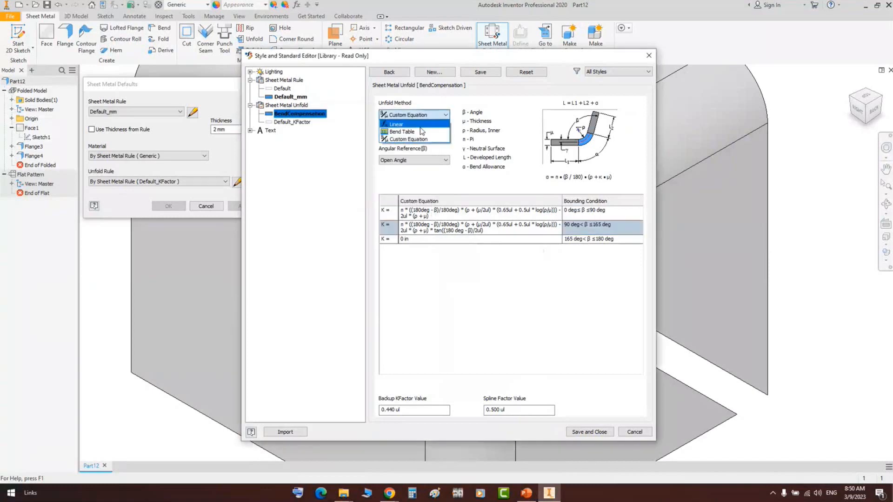
pyautogui.click(411, 133)
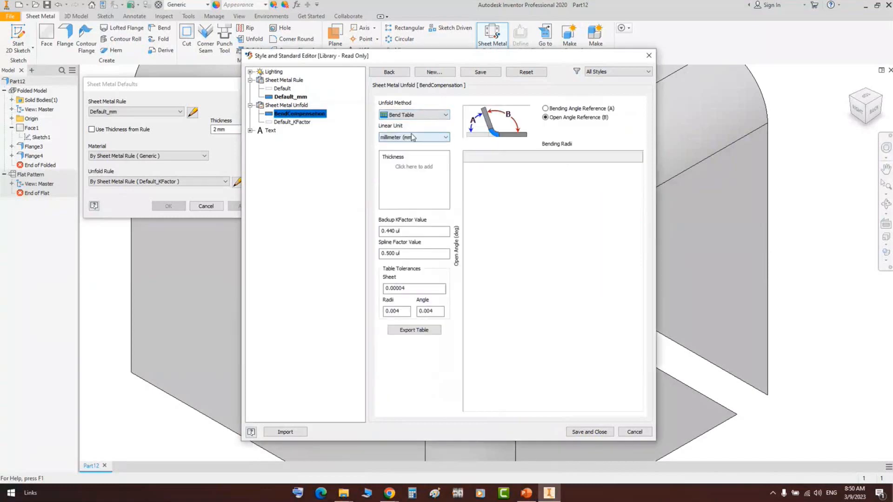
pyautogui.click(393, 171)
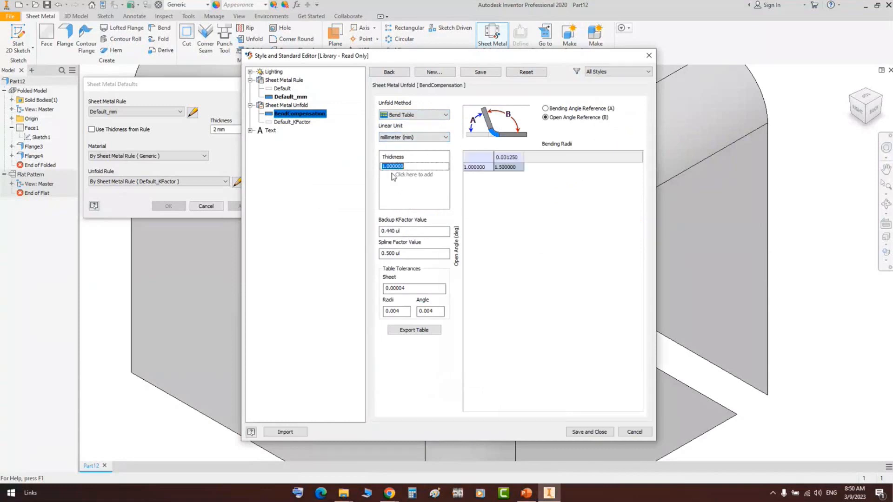
pyautogui.click(399, 174)
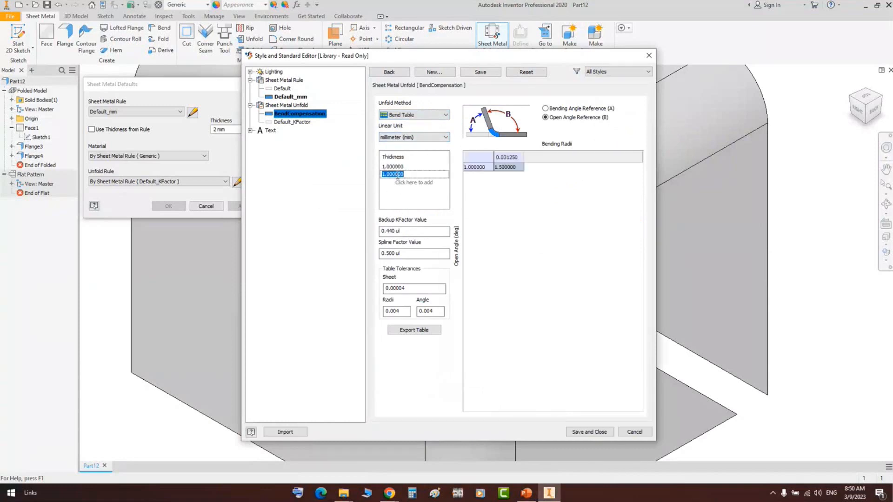
pyautogui.write('2')
pyautogui.click(402, 166)
pyautogui.write('1')
pyautogui.click(402, 182)
pyautogui.write('3')
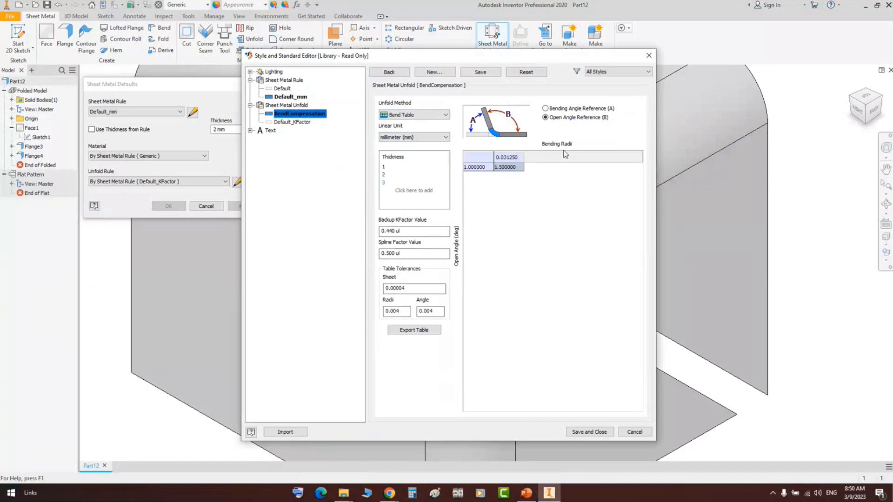
# Set the bend table's first open angle to 45 degrees and insert a second row for 90 degrees
pyautogui.click(483, 168)
pyautogui.click(487, 169)
pyautogui.write('45')
pyautogui.press('Return')
pyautogui.rightClick(478, 170)
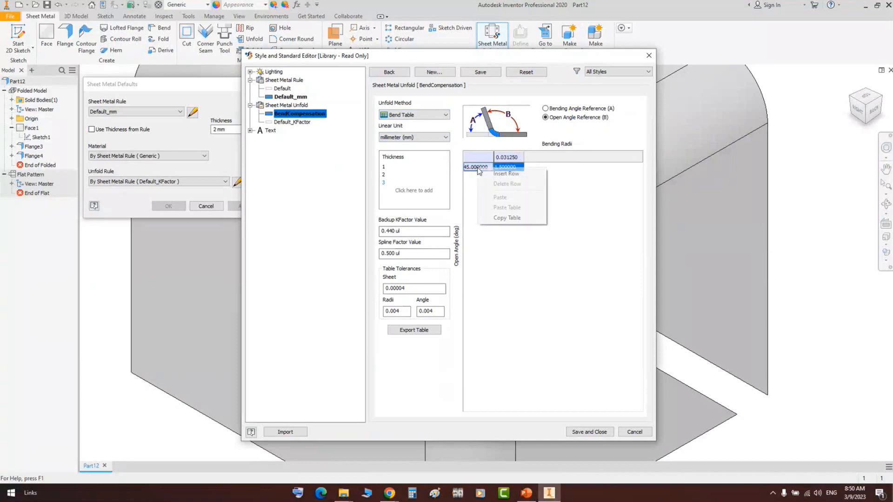
pyautogui.click(504, 174)
pyautogui.doubleClick(488, 176)
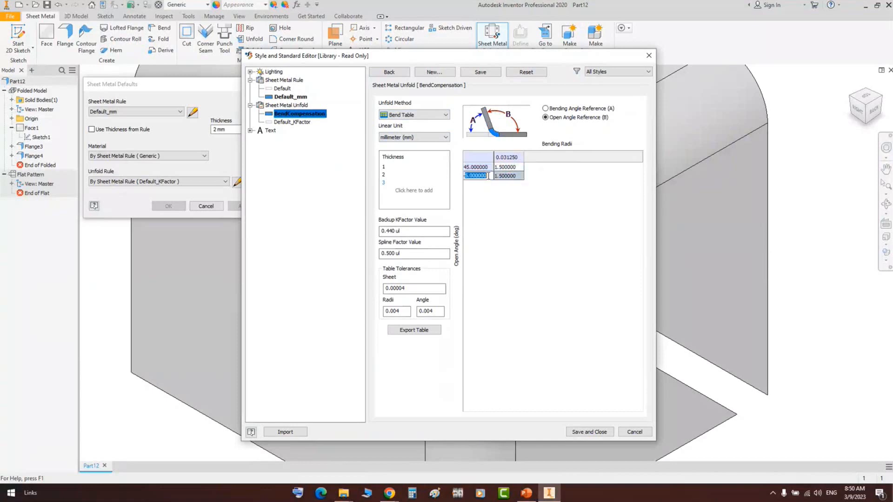
pyautogui.write('90')
pyautogui.doubleClick(518, 167)
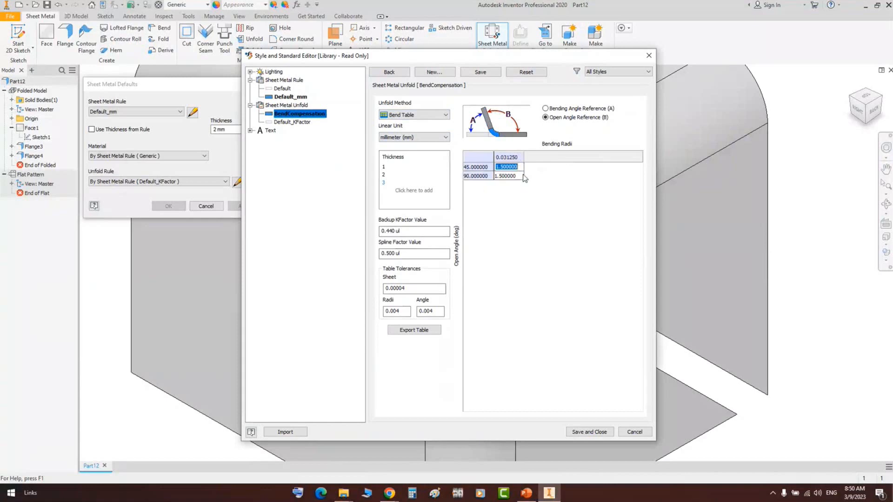
pyautogui.doubleClick(516, 176)
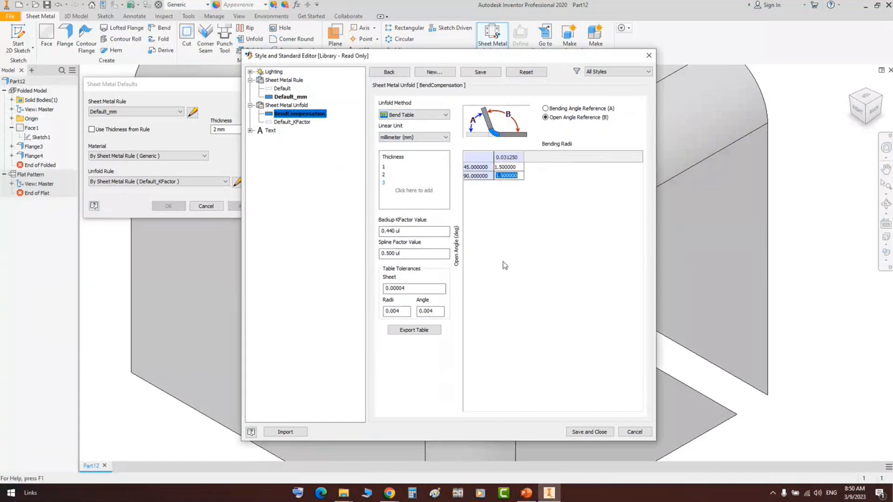
# Discard the edits to BendCompensation and make Default_KFactor the active unfold rule again
pyautogui.click(441, 115)
pyautogui.click(294, 106)
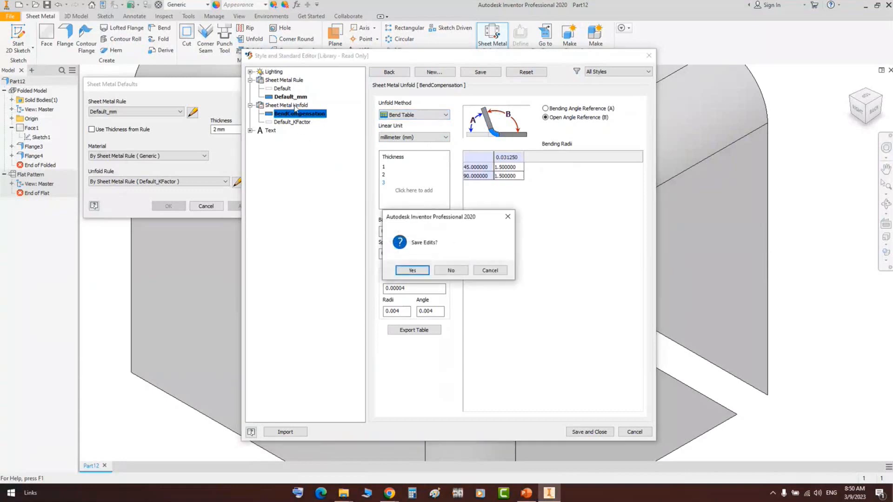
pyautogui.click(451, 270)
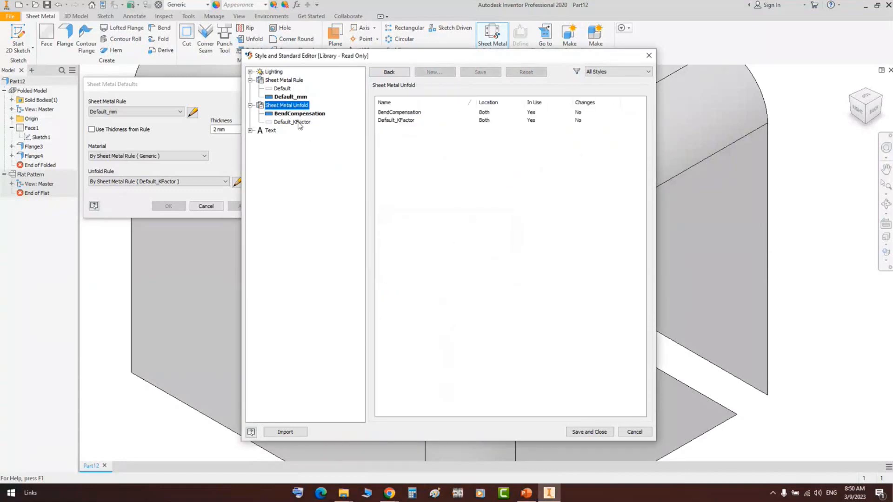
pyautogui.click(298, 122)
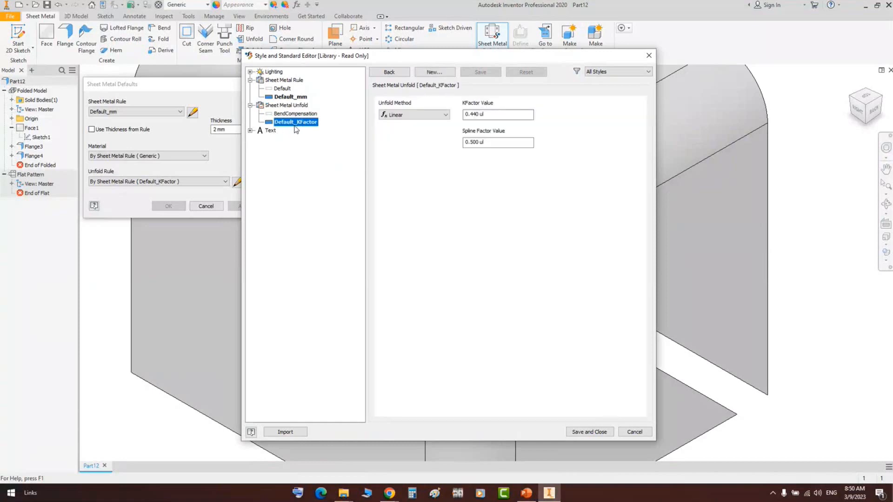
# Review Default_KFactor's Linear method and KFactor value, and cancel the style editor and sheet metal defaults without saving
pyautogui.click(412, 117)
pyautogui.click(403, 123)
pyautogui.moveTo(510, 116); pyautogui.dragTo(469, 115)
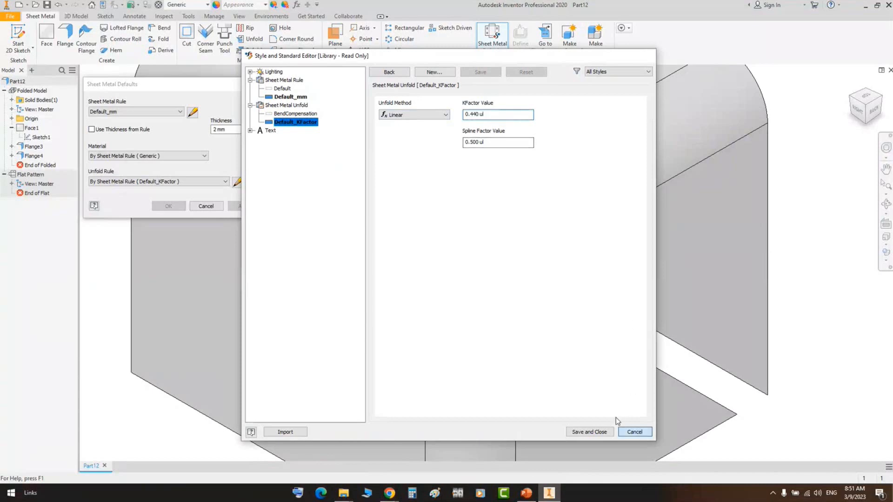
pyautogui.click(633, 432)
pyautogui.press('Escape')
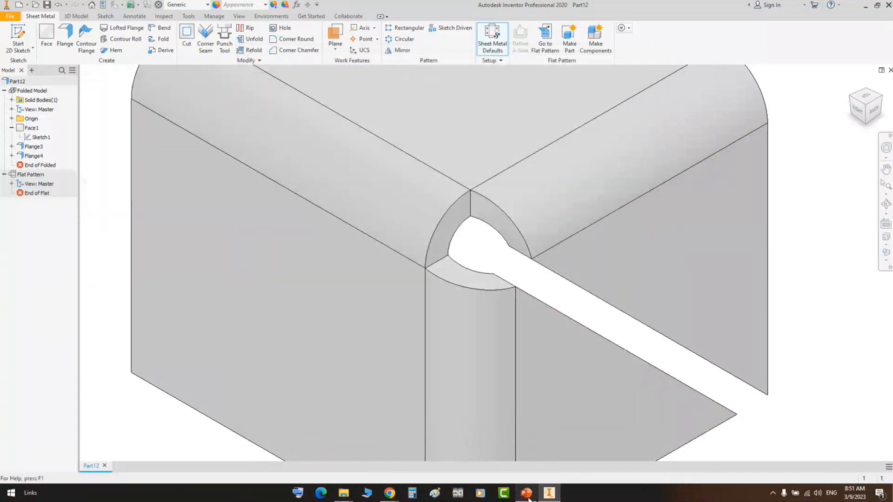
# Switch to PowerPoint and show the Face and Flange slide
pyautogui.click(526, 493)
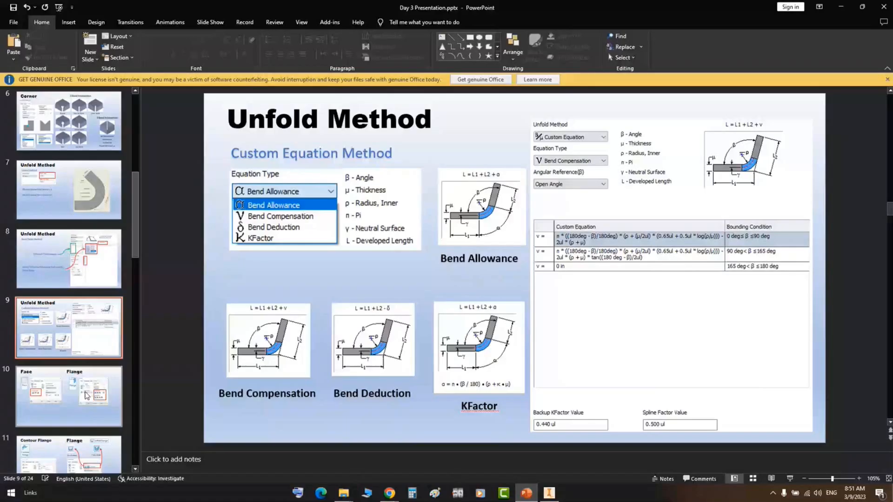
pyautogui.scroll(-1, 432, 383)
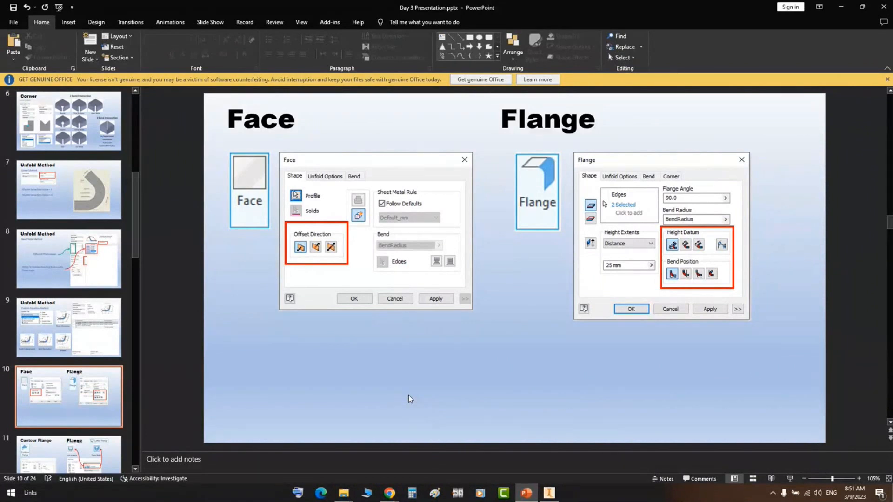
# Switch back to Inventor and close the flanged part Part12 without saving it
pyautogui.click(549, 492)
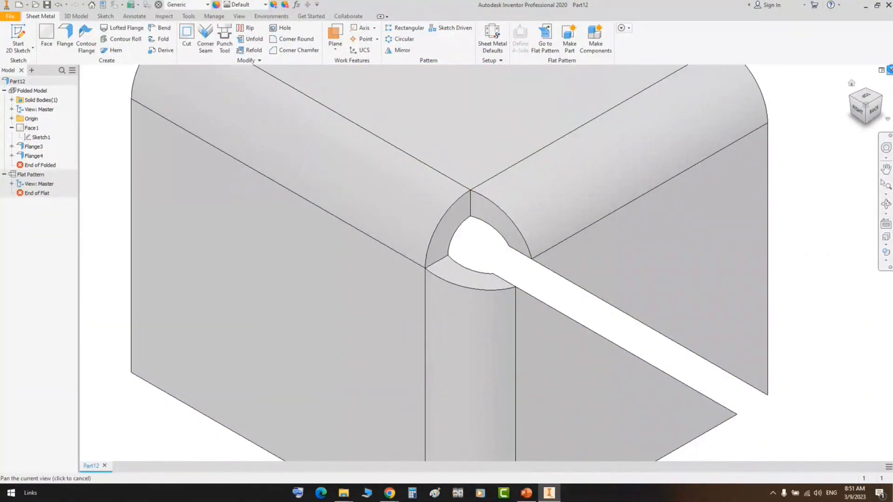
pyautogui.click(889, 70)
pyautogui.click(387, 266)
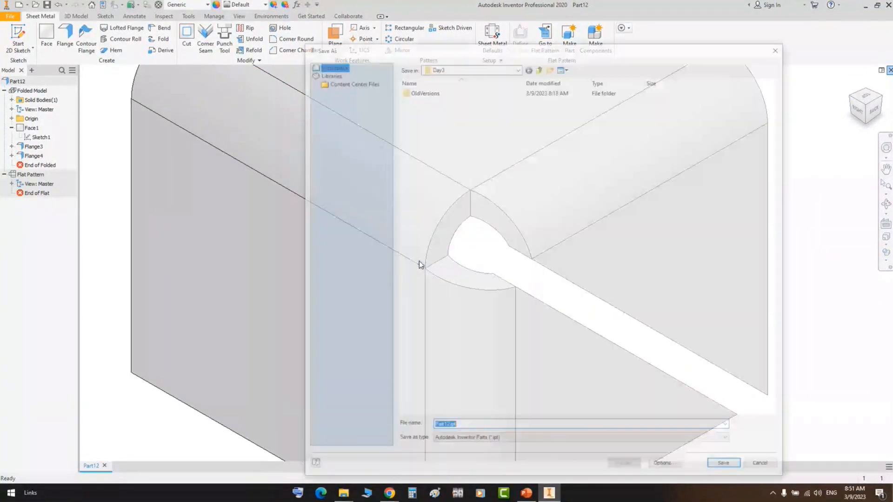
pyautogui.click(770, 464)
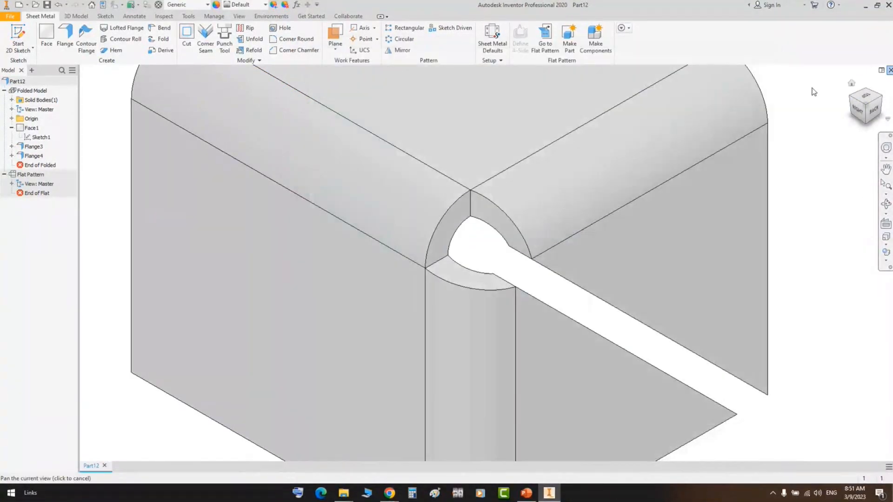
pyautogui.click(890, 71)
pyautogui.click(418, 264)
# Create a new part from the Sheet Metal.ipt template and try the Face tool before any sketch exists
pyautogui.click(15, 31)
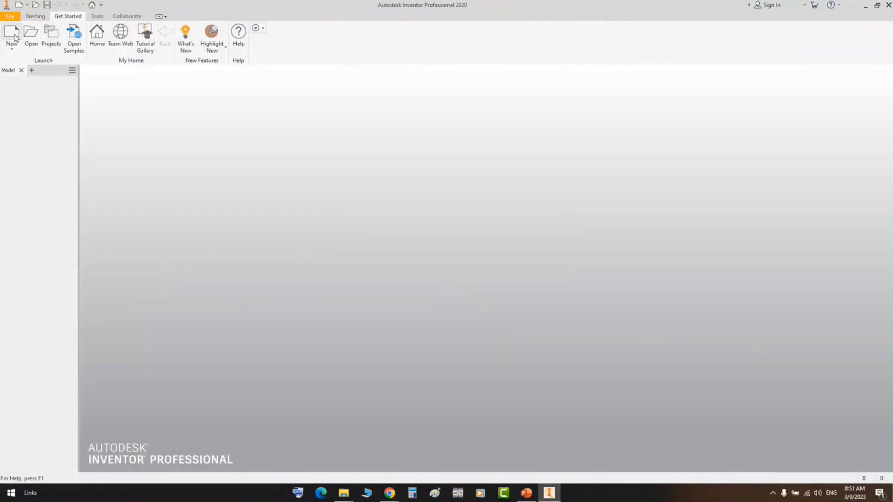
pyautogui.click(432, 131)
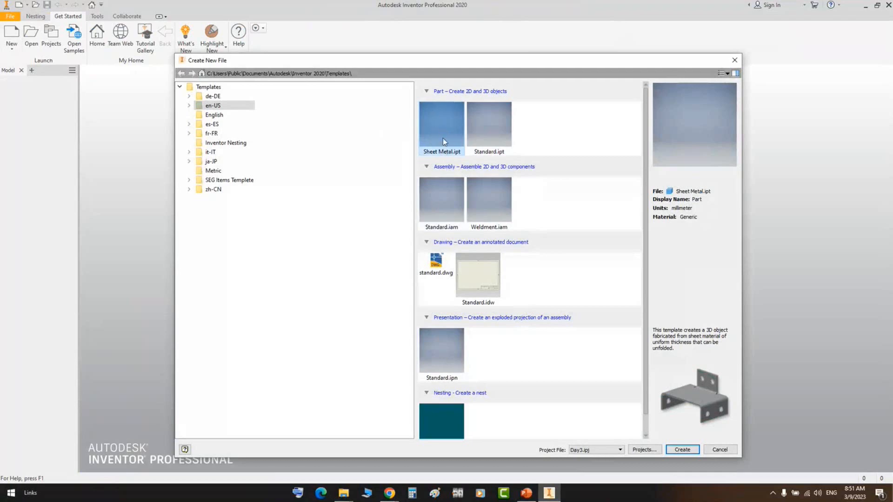
pyautogui.click(682, 449)
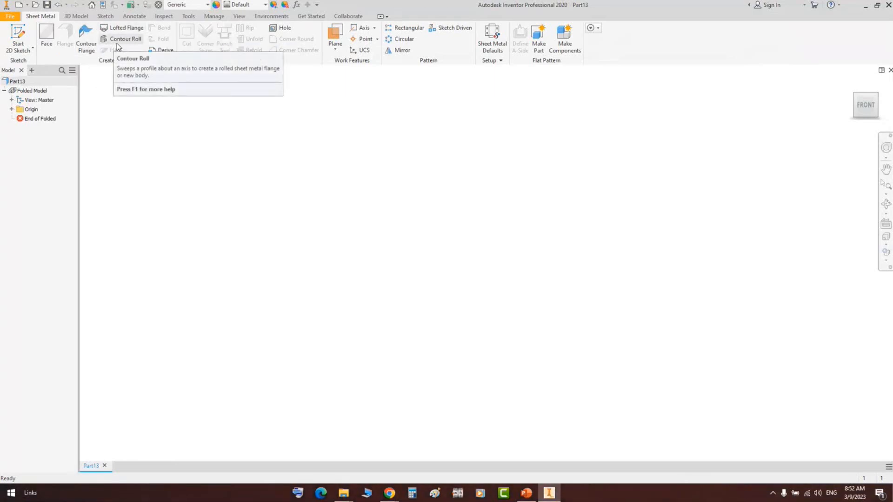
pyautogui.click(47, 42)
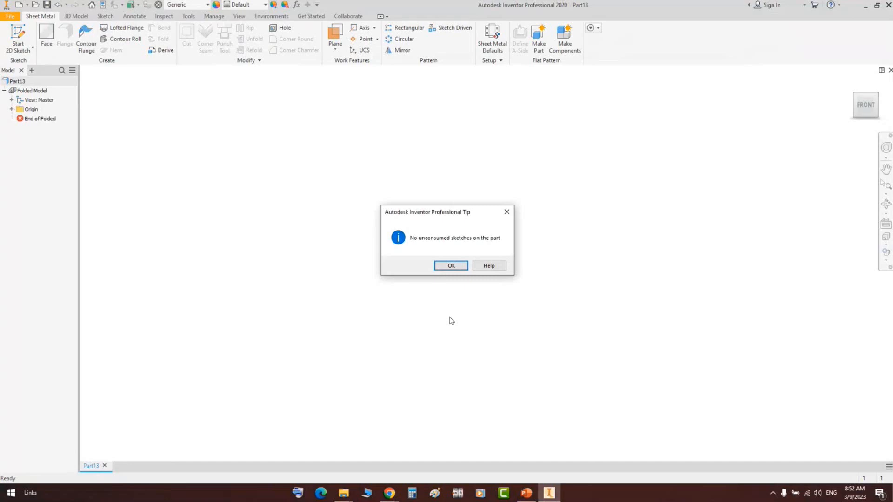
pyautogui.click(451, 264)
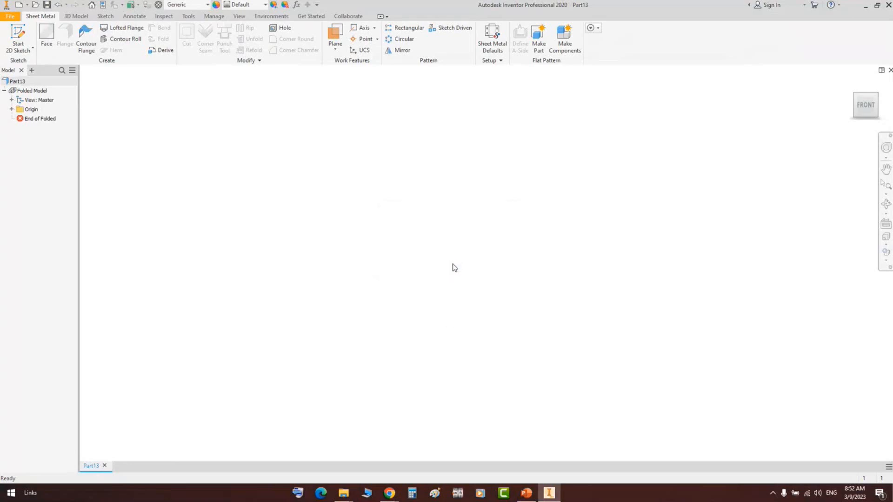
# Start a sketch on the front plane and draw a rectangle about 87 by 61 mm from the origin
pyautogui.click(18, 38)
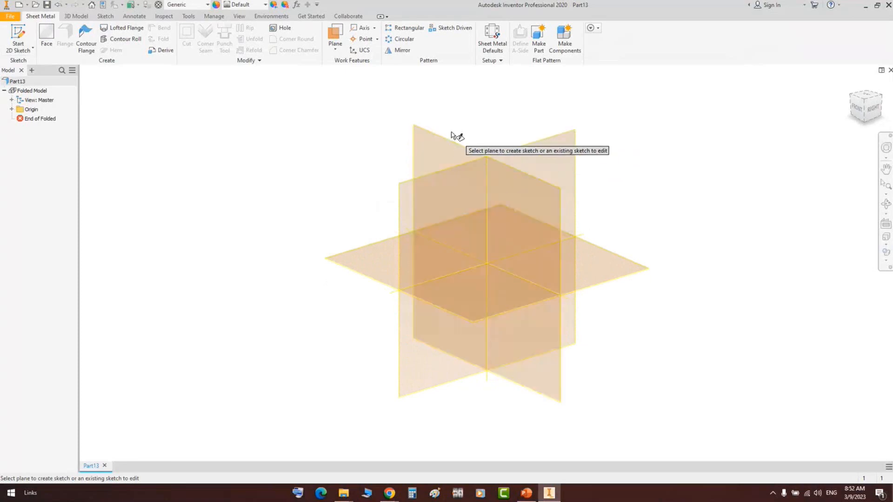
pyautogui.click(447, 137)
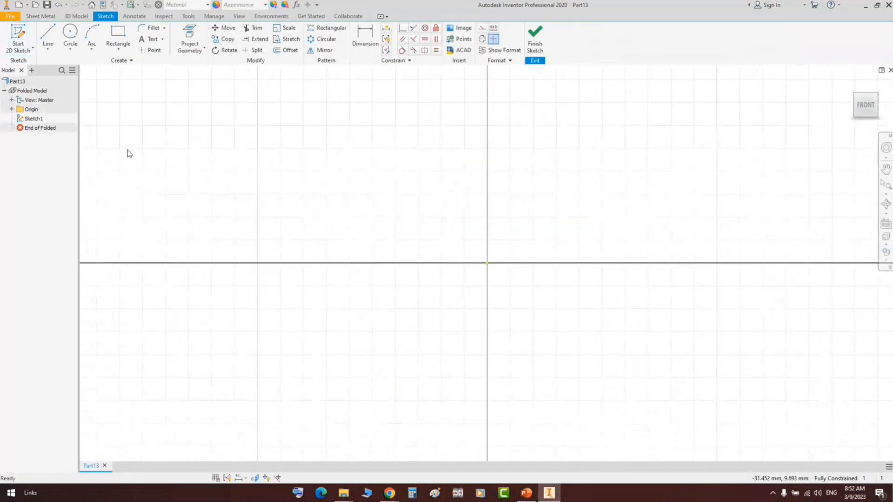
pyautogui.click(122, 50)
pyautogui.click(487, 263)
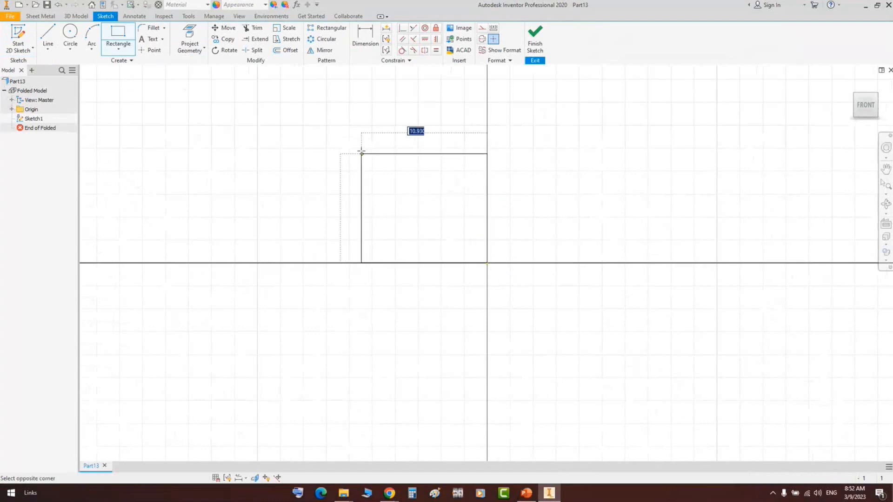
pyautogui.scroll(-5, 361, 153)
pyautogui.moveTo(275, 104); pyautogui.dragTo(377, 240, button='middle')
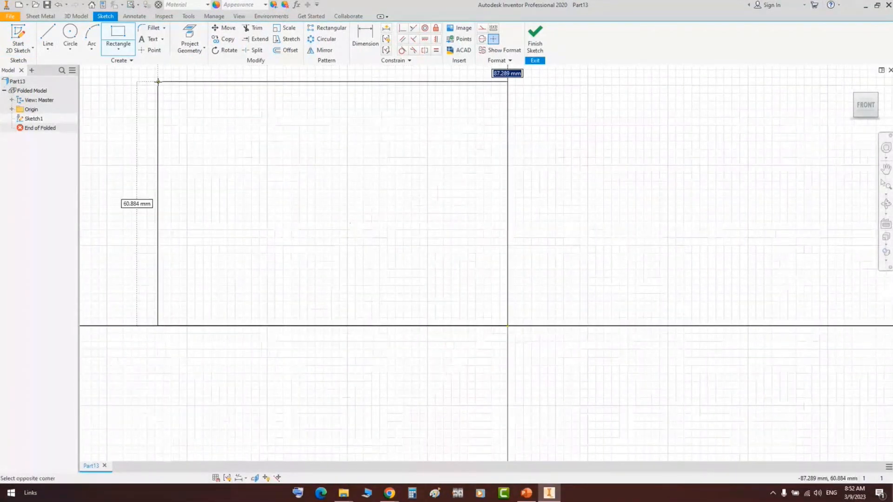
pyautogui.click(158, 82)
# Dimension the rectangle's upper edge and set its width to 100 mm
pyautogui.press('d')
pyautogui.click(363, 84)
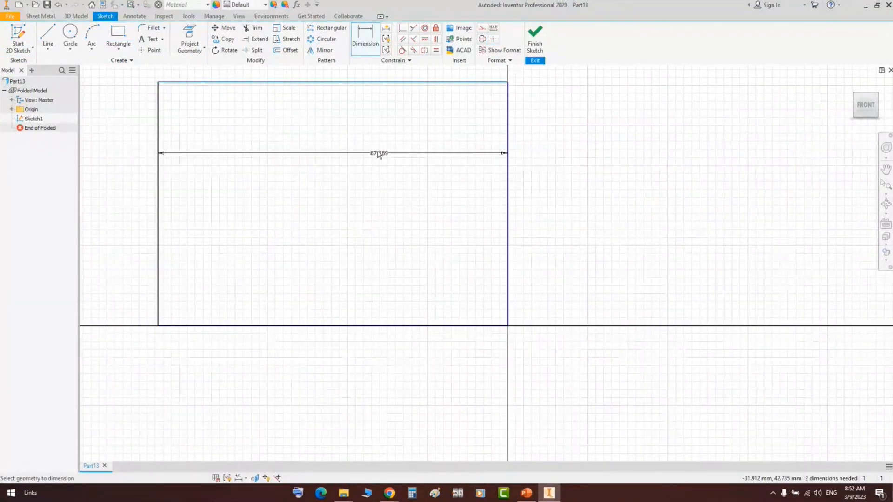
pyautogui.moveTo(350, 91); pyautogui.dragTo(363, 214, button='middle')
pyautogui.click(349, 166)
pyautogui.write('100')
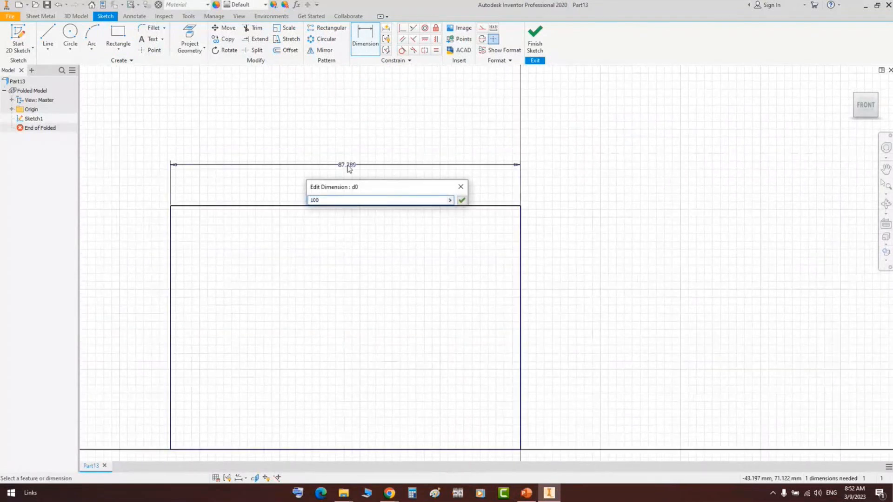
pyautogui.press('Return')
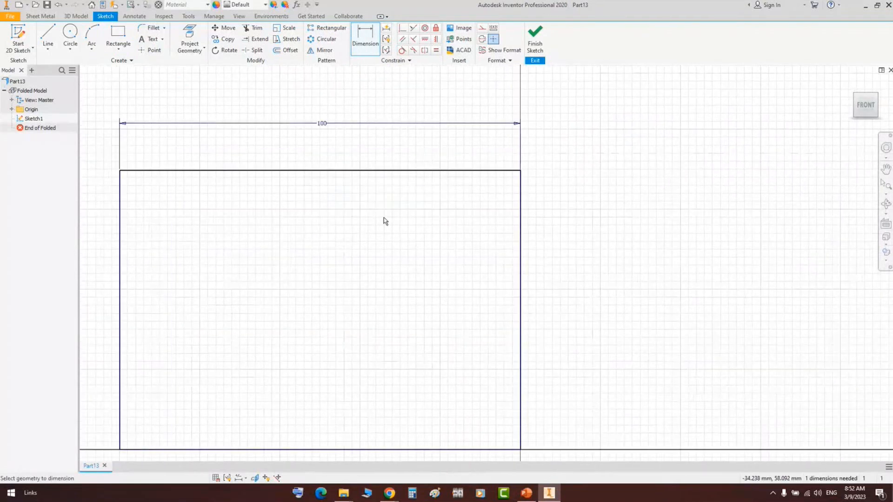
# Dimension the rectangle's height as 50 mm and finish the sketch
pyautogui.scroll(-1, 384, 217)
pyautogui.moveTo(384, 218); pyautogui.dragTo(482, 202, button='middle')
pyautogui.scroll(-1, 616, 195)
pyautogui.moveTo(617, 195); pyautogui.dragTo(697, 169, button='middle')
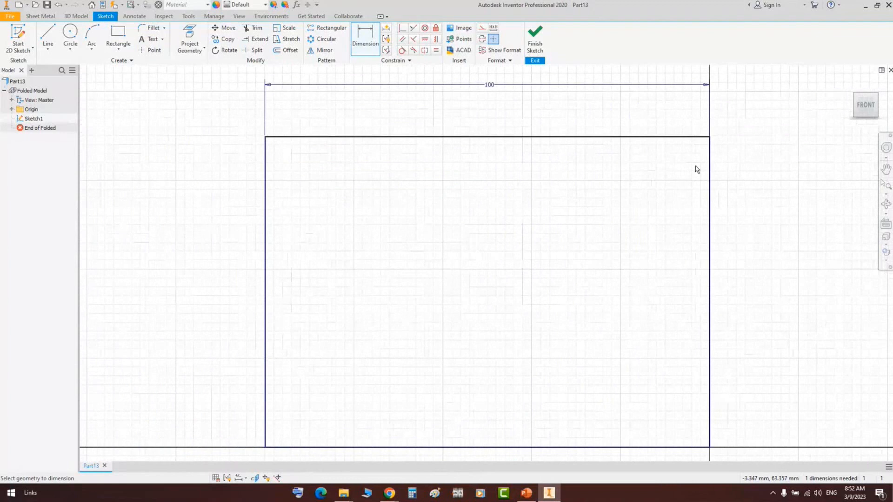
pyautogui.click(709, 169)
pyautogui.click(744, 173)
pyautogui.write('50')
pyautogui.press('Return')
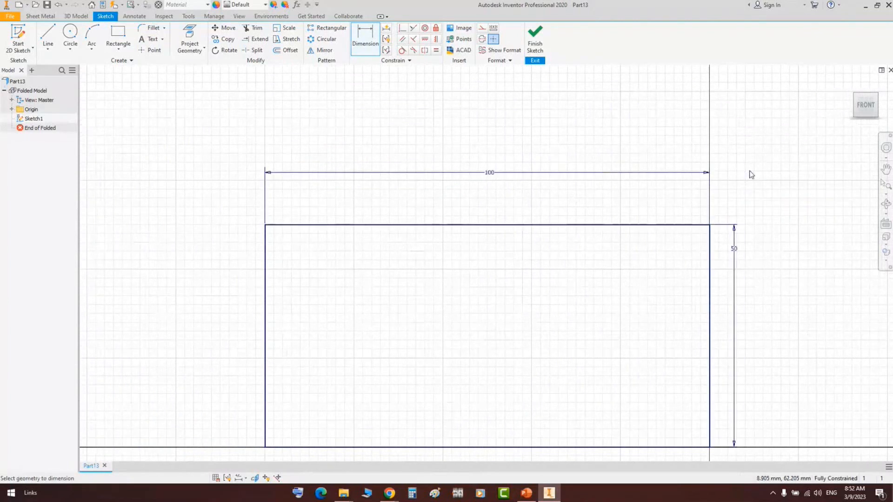
pyautogui.rightClick(572, 85)
pyautogui.click(577, 87)
pyautogui.click(535, 41)
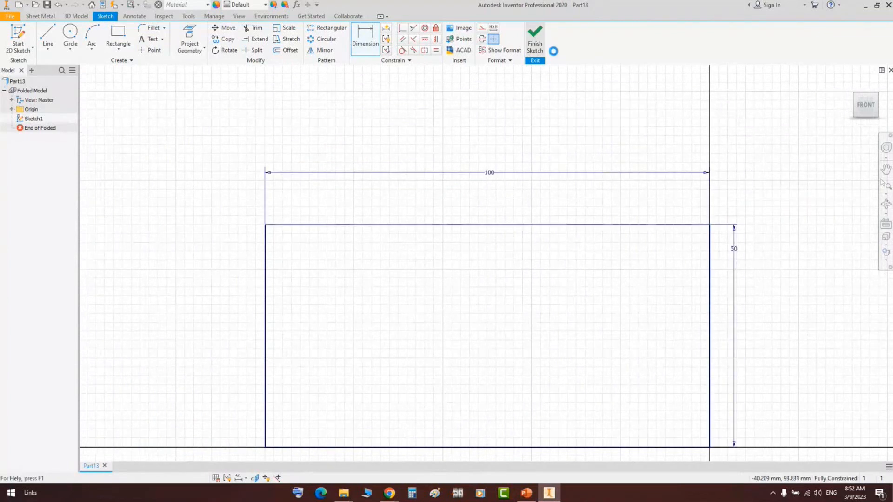
# Start a Face from the rectangle, inspect its thickness preview at the corner, and flip the offset to the opposite side
pyautogui.click(46, 38)
pyautogui.scroll(3, 600, 270)
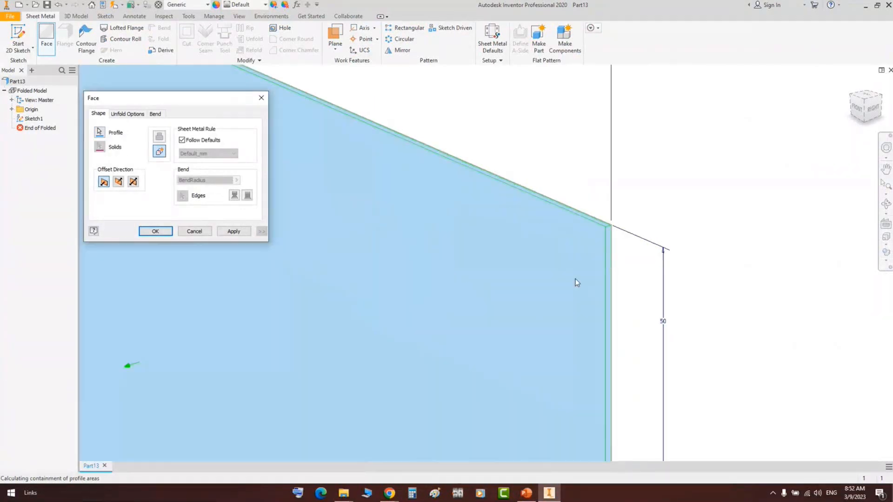
pyautogui.scroll(-4, 560, 275)
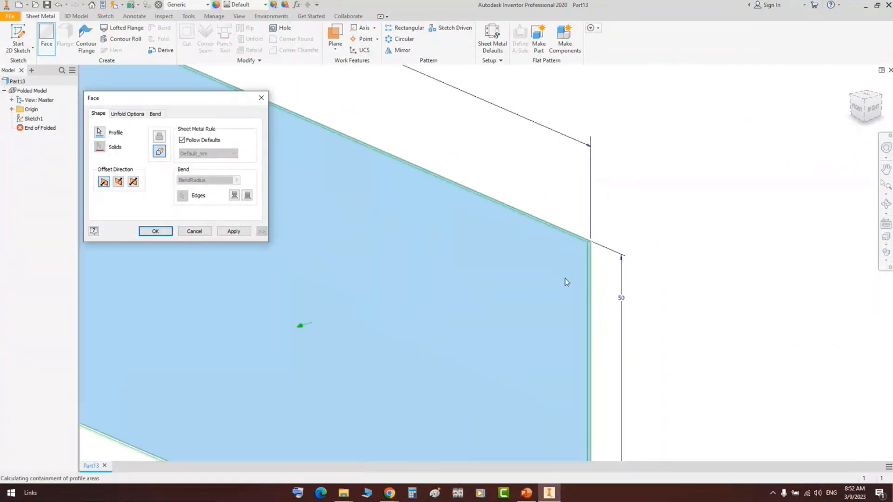
pyautogui.moveTo(531, 293); pyautogui.dragTo(602, 257, button='middle')
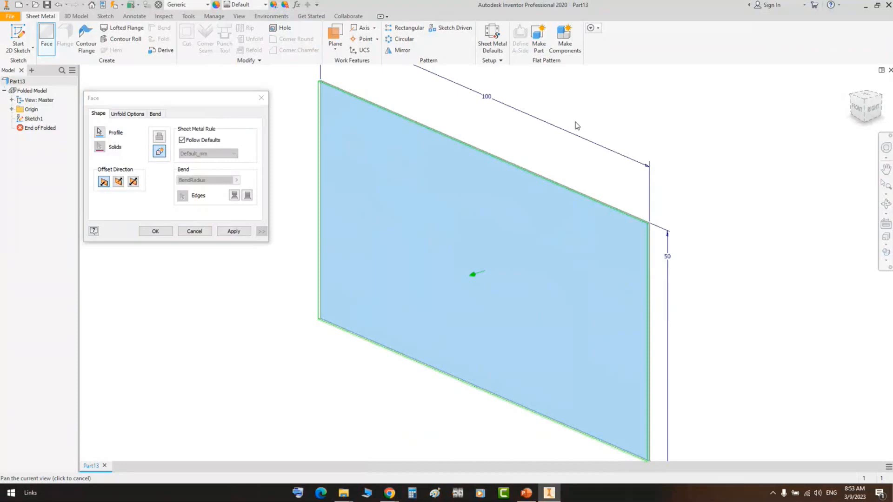
pyautogui.scroll(-5, 642, 222)
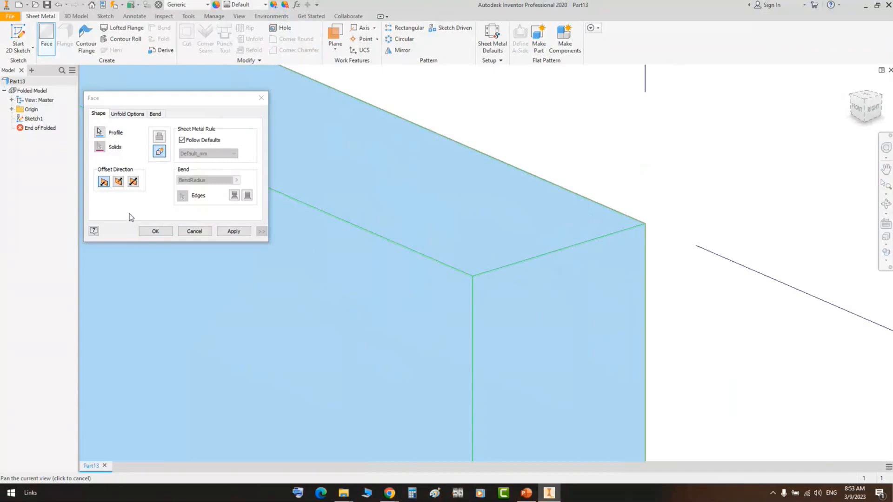
pyautogui.click(118, 182)
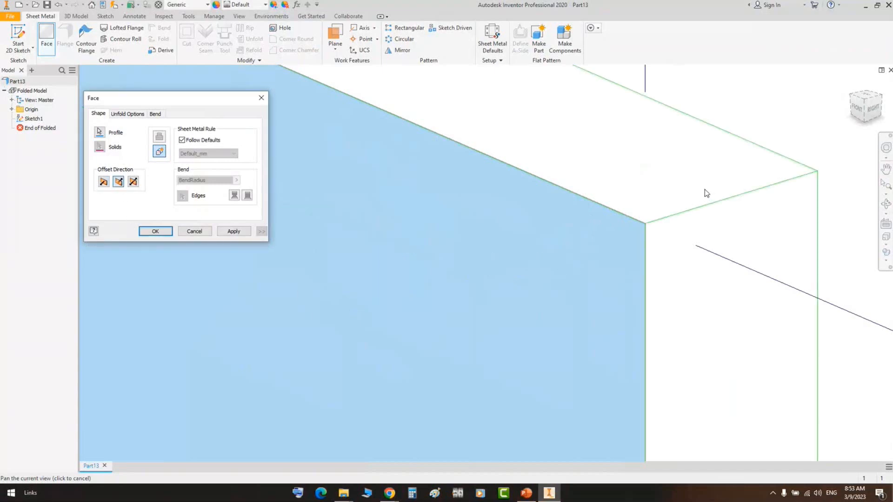
pyautogui.moveTo(735, 191); pyautogui.dragTo(671, 206)
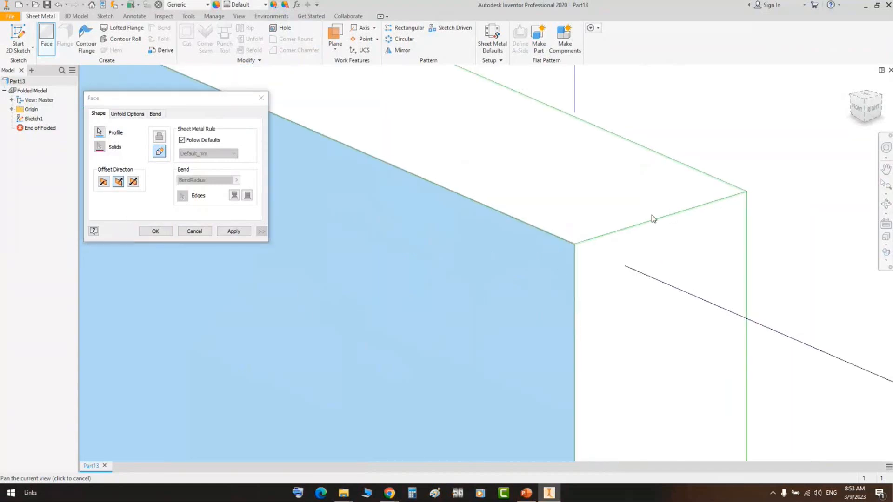
# Set the face's offset direction to both sides of the profile, inspect the preview at the corner, and create the face
pyautogui.click(134, 181)
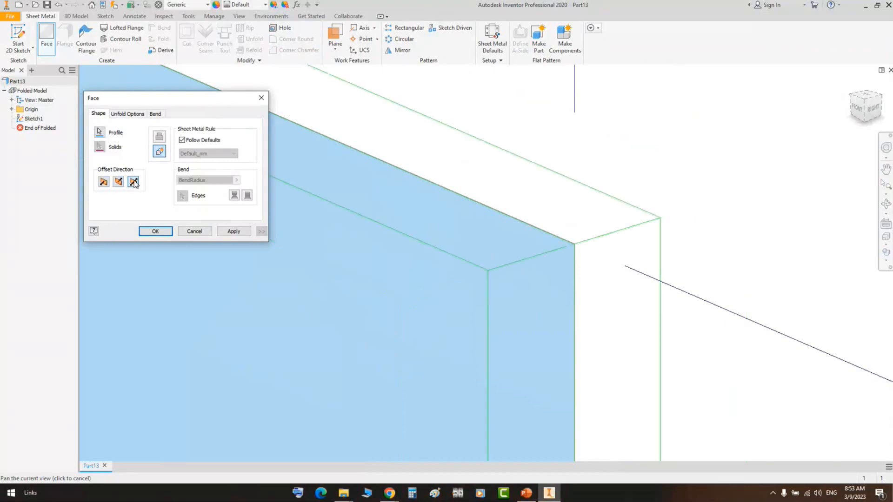
pyautogui.click(865, 105)
pyautogui.scroll(10, 579, 279)
pyautogui.moveTo(512, 261); pyautogui.dragTo(716, 269, button='middle')
pyautogui.scroll(8, 716, 268)
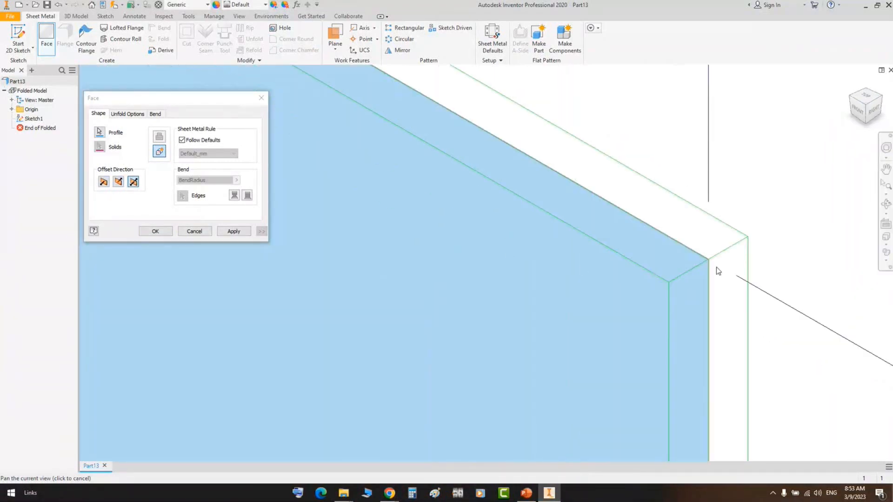
pyautogui.scroll(-12, 711, 267)
pyautogui.click(155, 231)
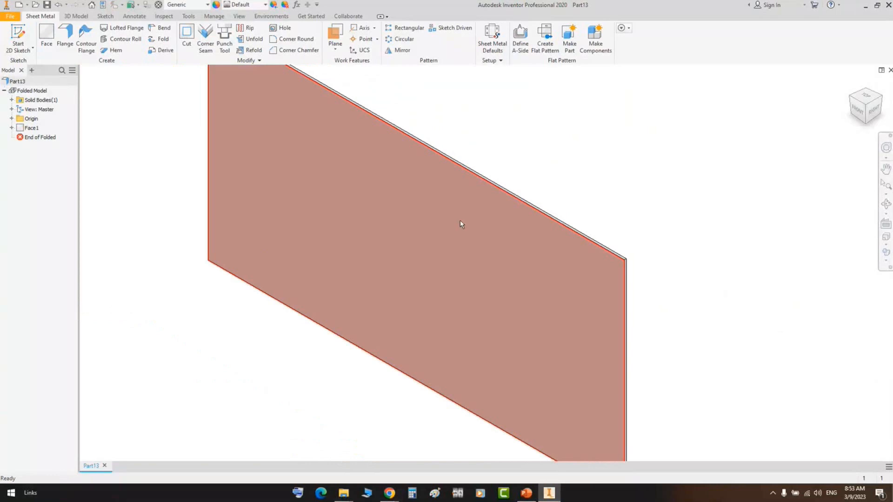
# Expand the new face feature in the model tree and select the sketch it consumed
pyautogui.scroll(-3, 418, 204)
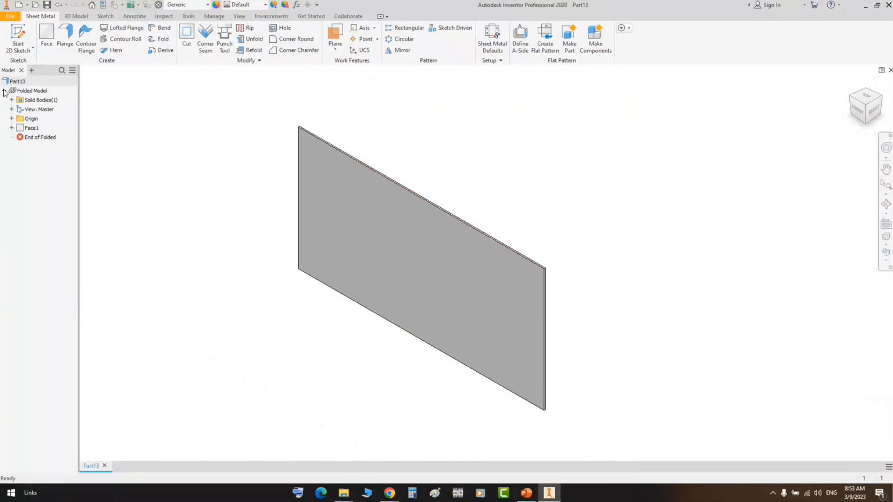
pyautogui.click(11, 128)
pyautogui.click(41, 138)
# Create a second part from the Sheet Metal.ipt template and start a sketch on its front plane
pyautogui.click(18, 5)
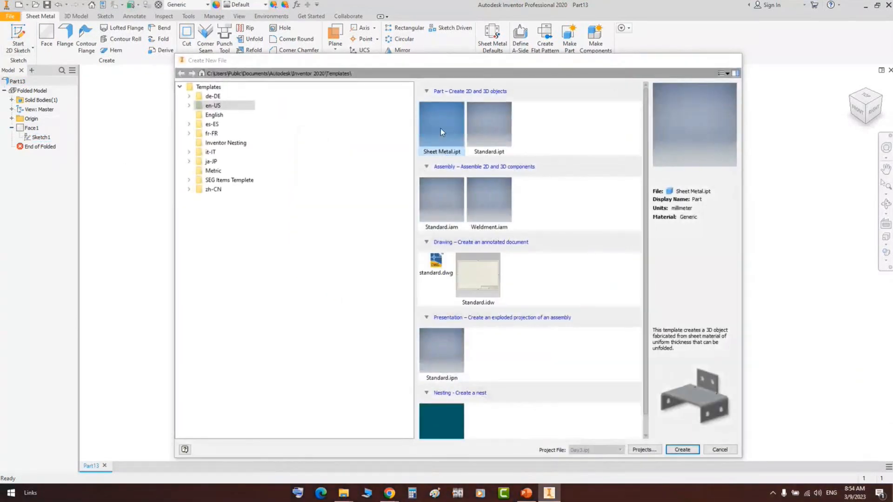
pyautogui.doubleClick(440, 128)
pyautogui.click(19, 39)
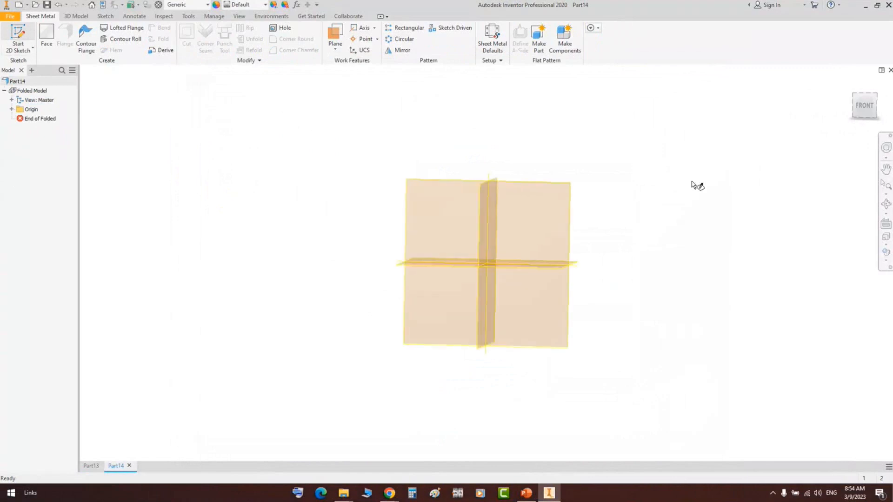
pyautogui.click(474, 147)
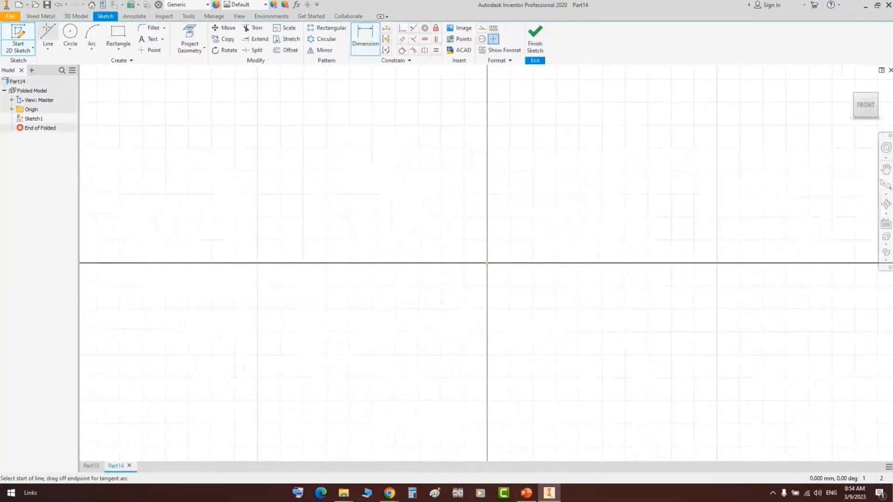
# Sketch a closed stepped profile of straight lines from the origin, about 95 mm wide and 57 mm tall, and finish the sketch
pyautogui.press('l')
pyautogui.click(487, 263)
pyautogui.scroll(-5, 490, 204)
pyautogui.moveTo(504, 163); pyautogui.dragTo(476, 259, button='middle')
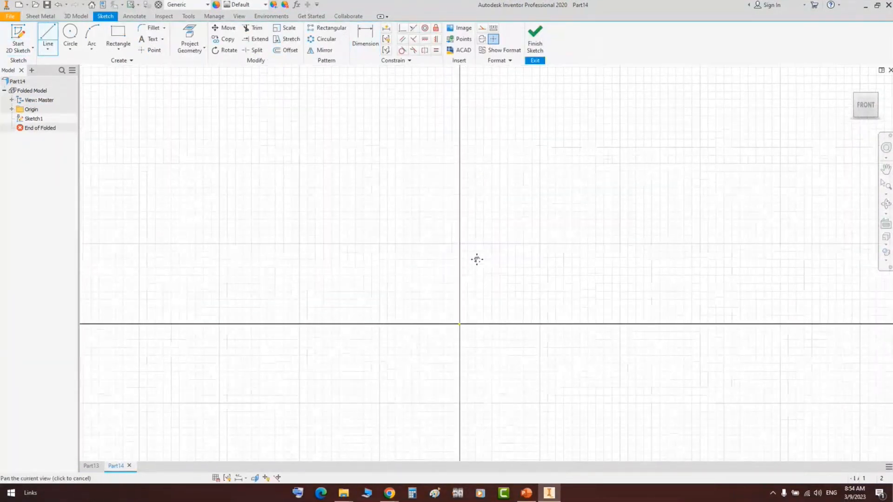
pyautogui.click(459, 176)
pyautogui.click(578, 176)
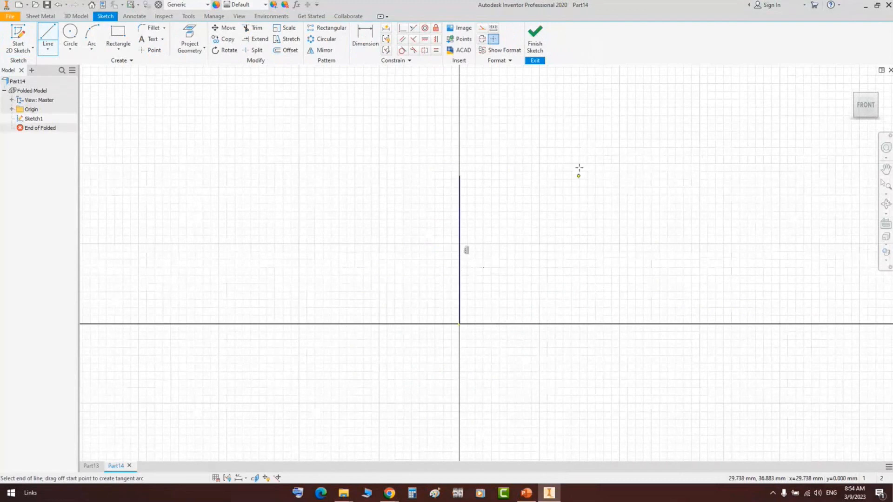
pyautogui.click(578, 96)
pyautogui.click(730, 97)
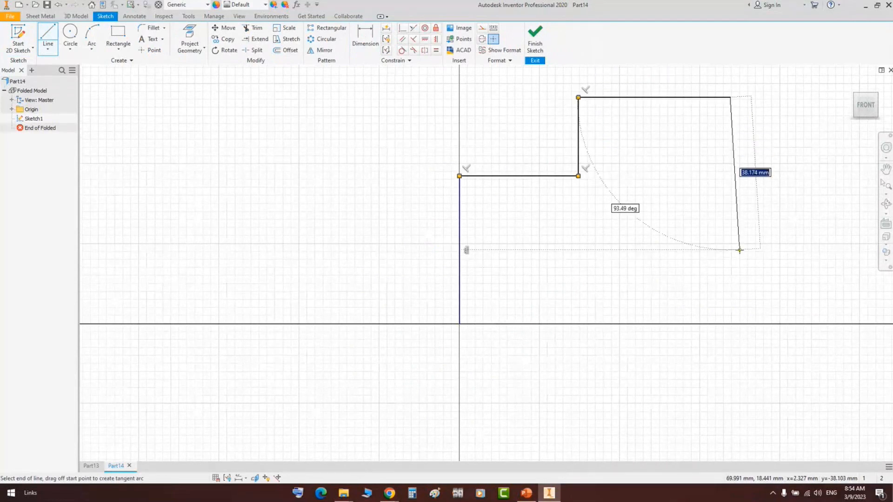
pyautogui.click(730, 253)
pyautogui.click(839, 252)
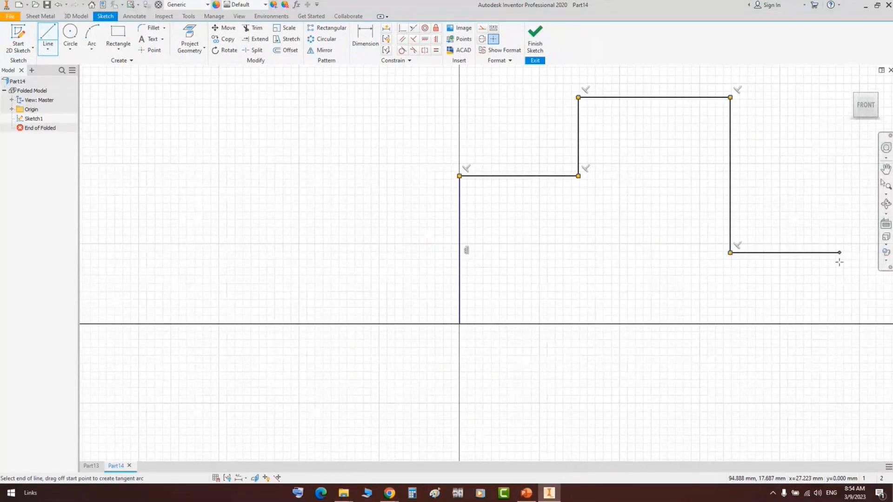
pyautogui.click(839, 323)
pyautogui.click(459, 324)
pyautogui.click(534, 39)
pyautogui.middleClick(529, 209)
pyautogui.middleClick(529, 209)
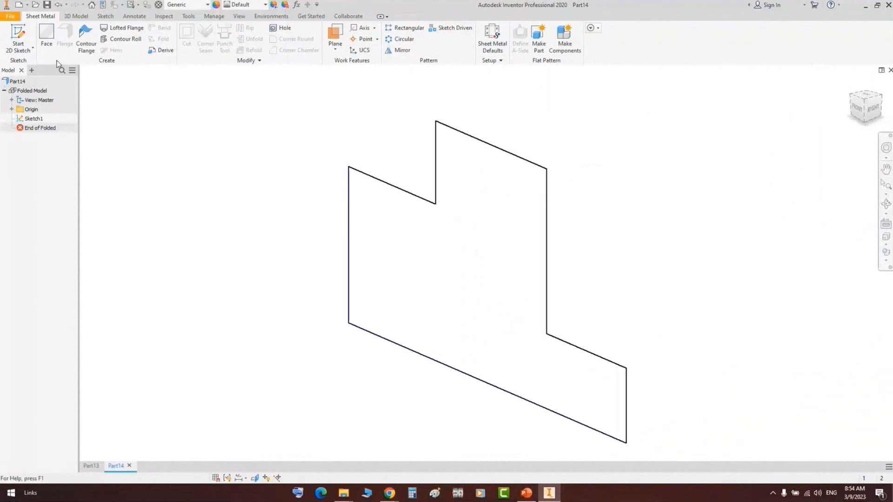
# Reopen the profile sketch and add a three-point arc bulging upward between the ends of the topmost horizontal line
pyautogui.doubleClick(34, 119)
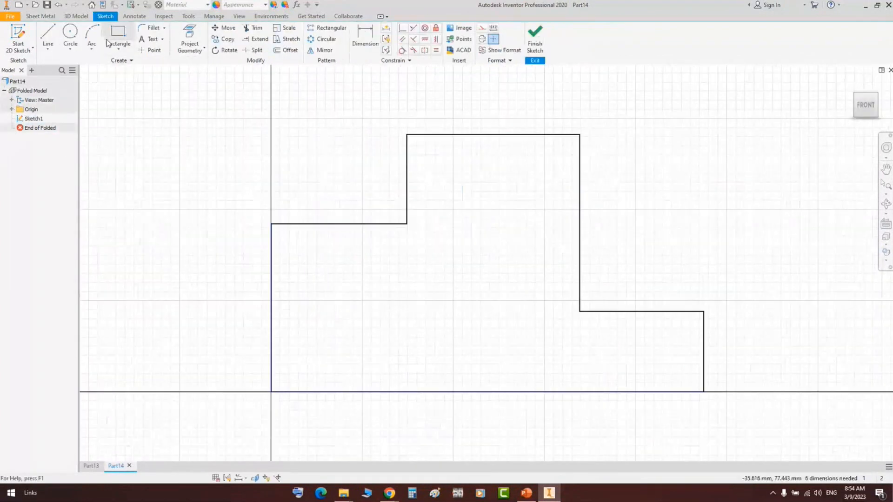
pyautogui.click(92, 42)
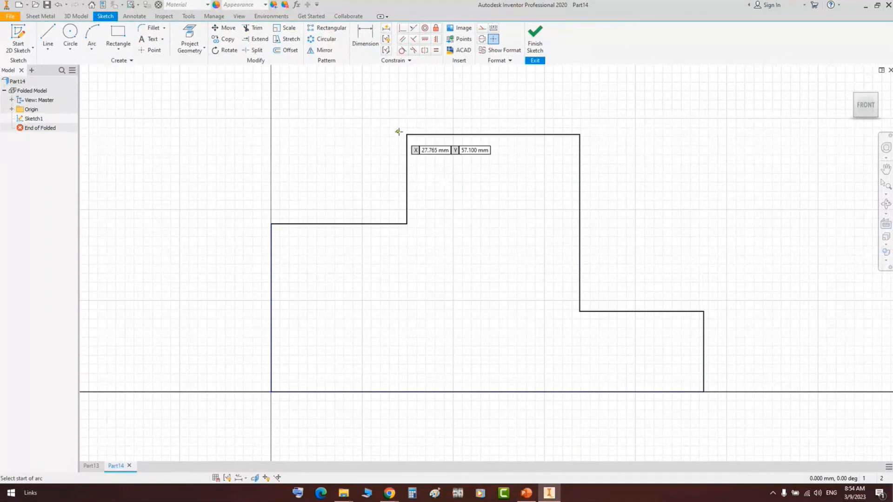
pyautogui.click(407, 135)
pyautogui.click(579, 135)
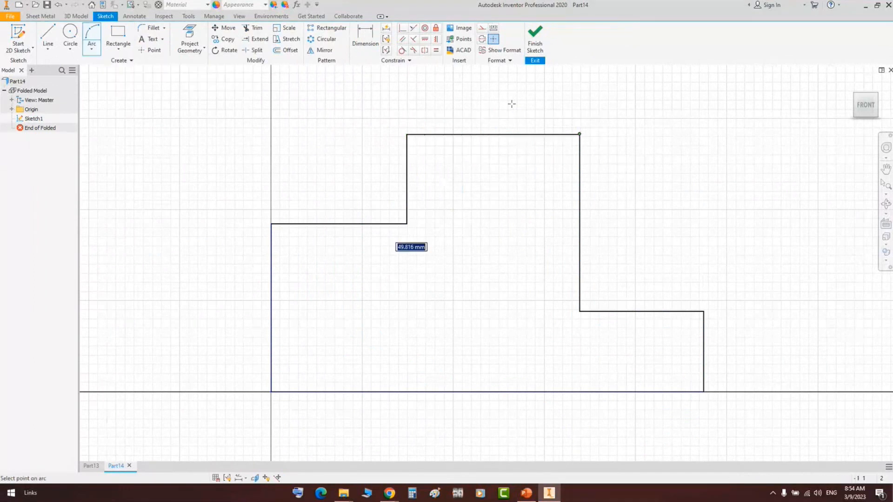
pyautogui.click(519, 76)
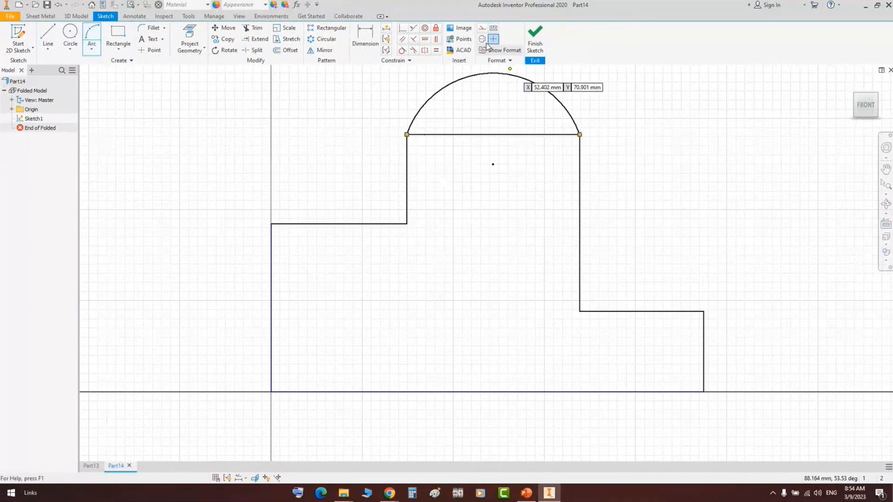
# Make the arc tangent to the short vertical line at its left end
pyautogui.click(402, 50)
pyautogui.click(417, 116)
pyautogui.click(408, 156)
pyautogui.press('Escape')
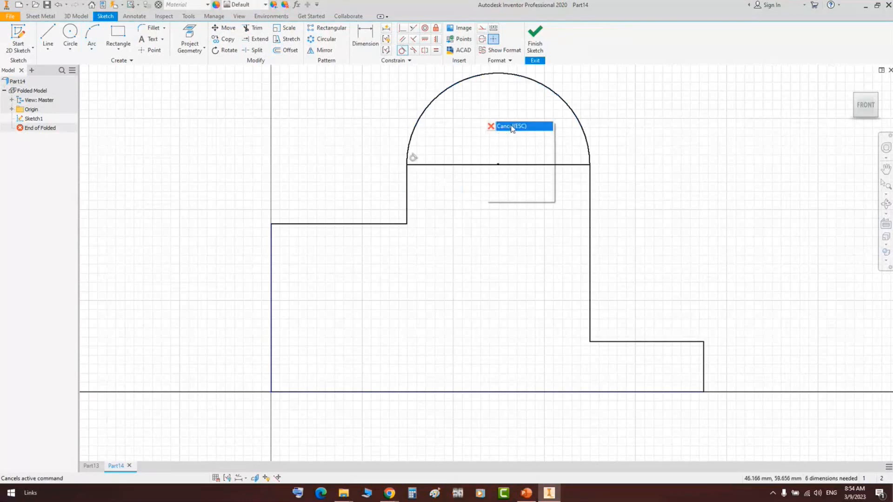
# Convert the horizontal line beneath the arc to construction geometry
pyautogui.moveTo(532, 130); pyautogui.dragTo(512, 177)
pyautogui.click(480, 37)
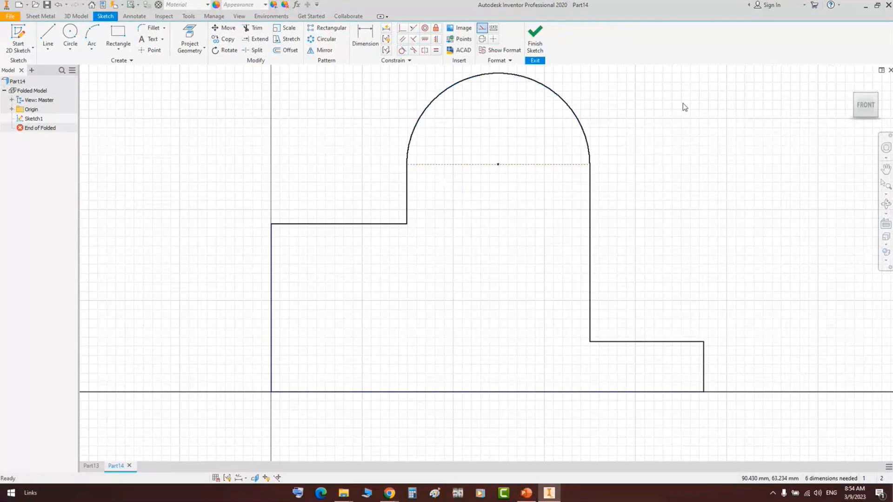
pyautogui.rightClick(682, 103)
pyautogui.press('Escape')
# Finish the sketch and create a face from the arched profile with the default sheet metal rule and offset direction
pyautogui.click(534, 40)
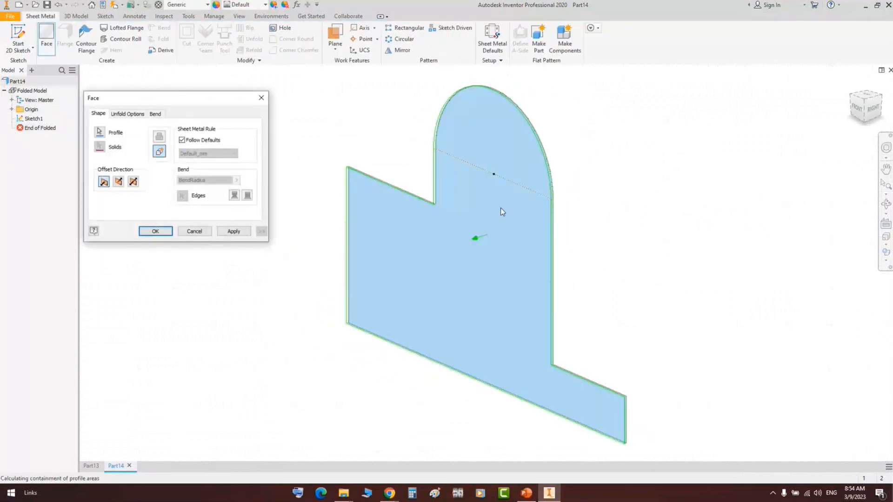
pyautogui.click(155, 231)
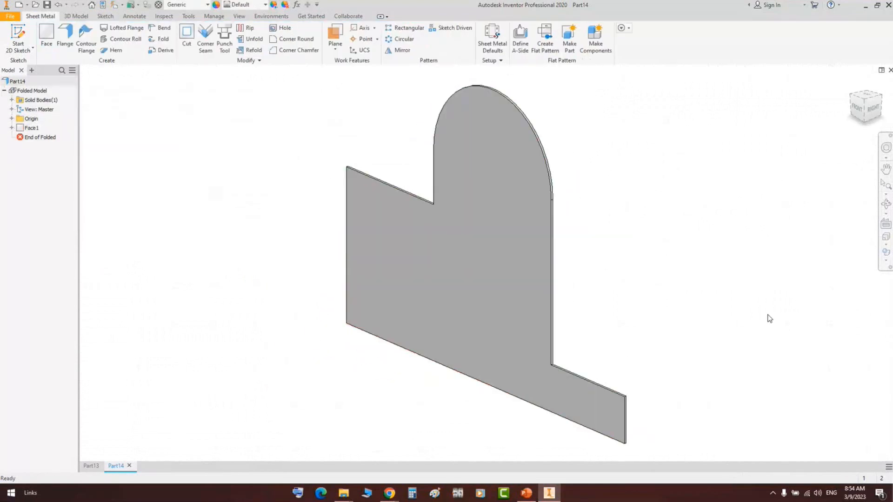
pyautogui.click(886, 204)
pyautogui.moveTo(469, 260); pyautogui.dragTo(510, 328)
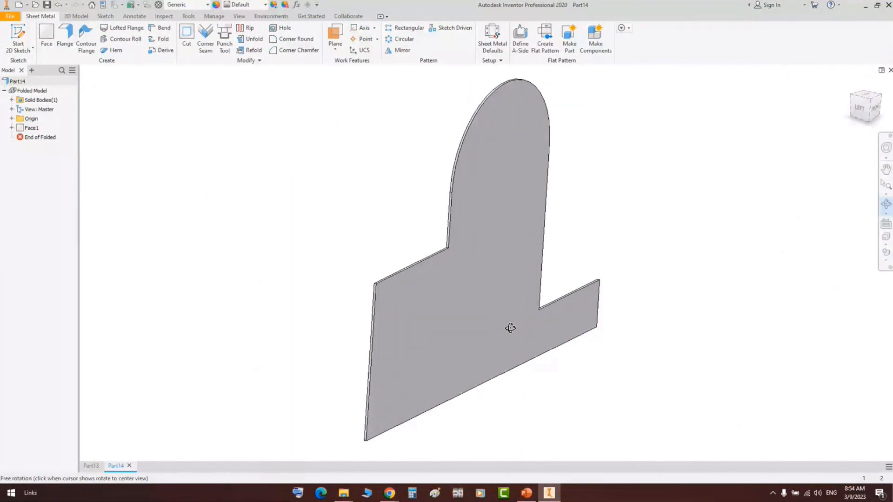
pyautogui.press('Escape')
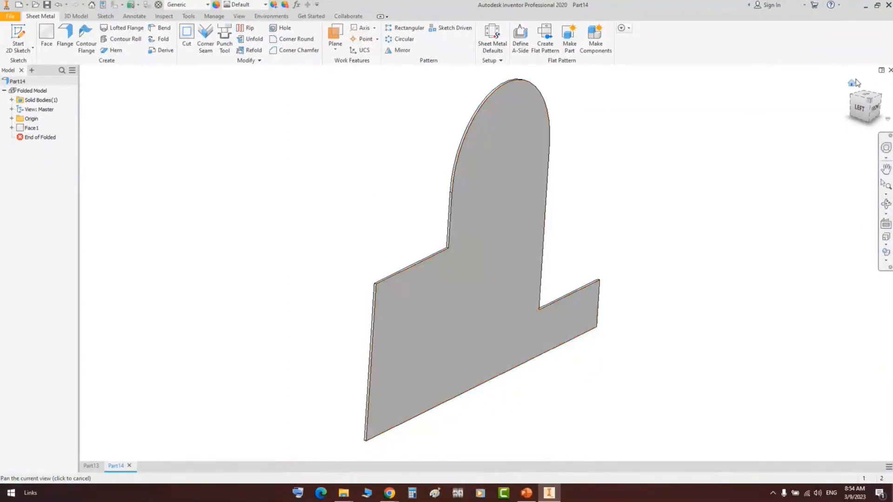
# Close the second part without saving and switch to PowerPoint to review the Face and Flange slide
pyautogui.click(890, 70)
pyautogui.click(427, 264)
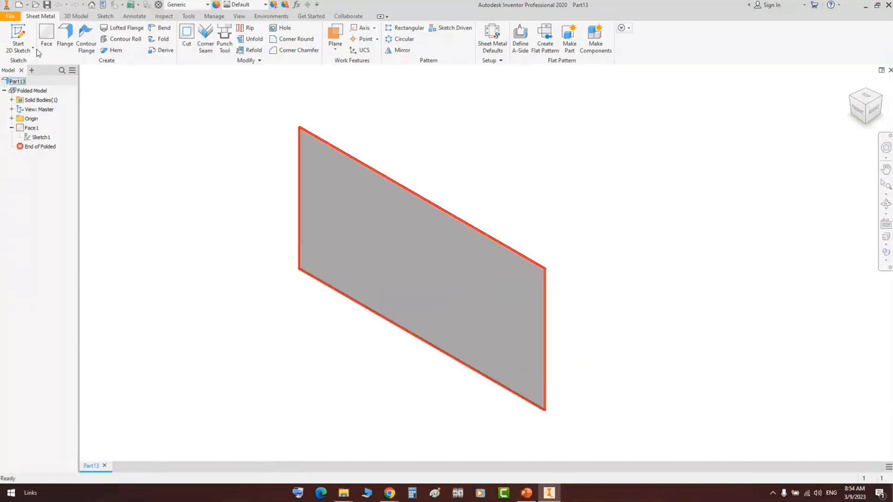
pyautogui.click(526, 493)
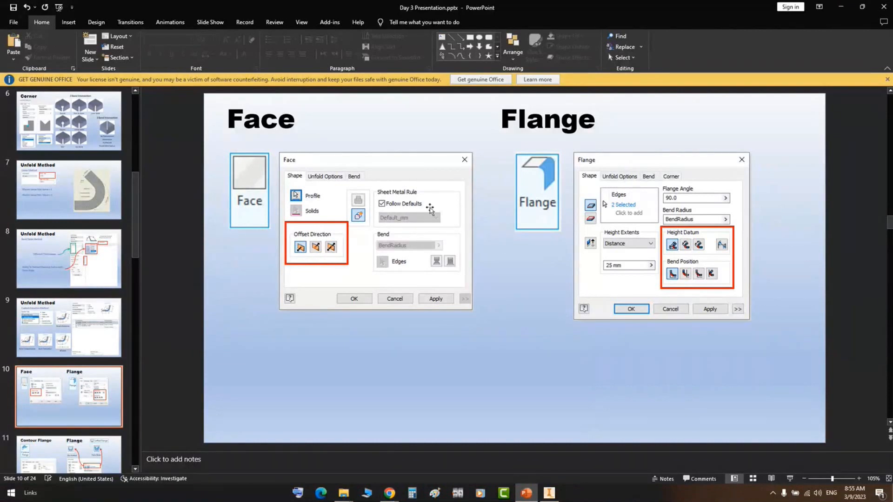
# Switch back to Inventor, start a Flange on the rectangular face's upper front edge, and inspect the bend preview from the right side
pyautogui.click(549, 493)
pyautogui.click(65, 37)
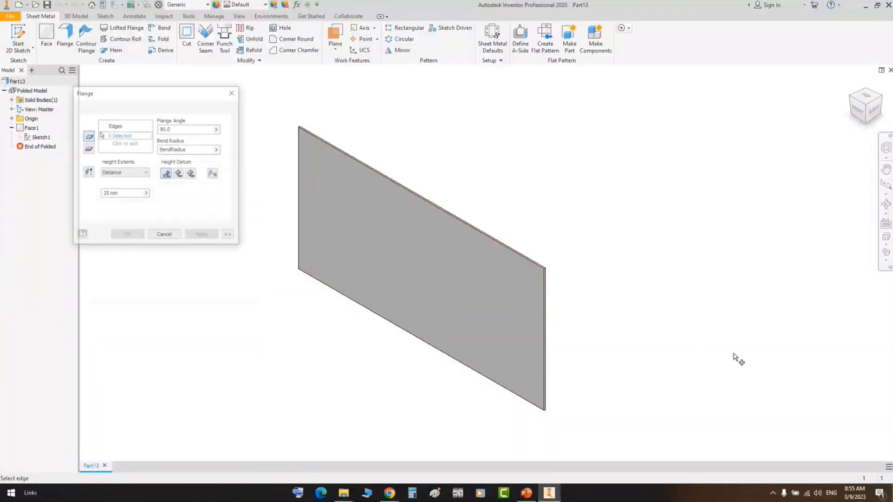
pyautogui.scroll(-3, 539, 270)
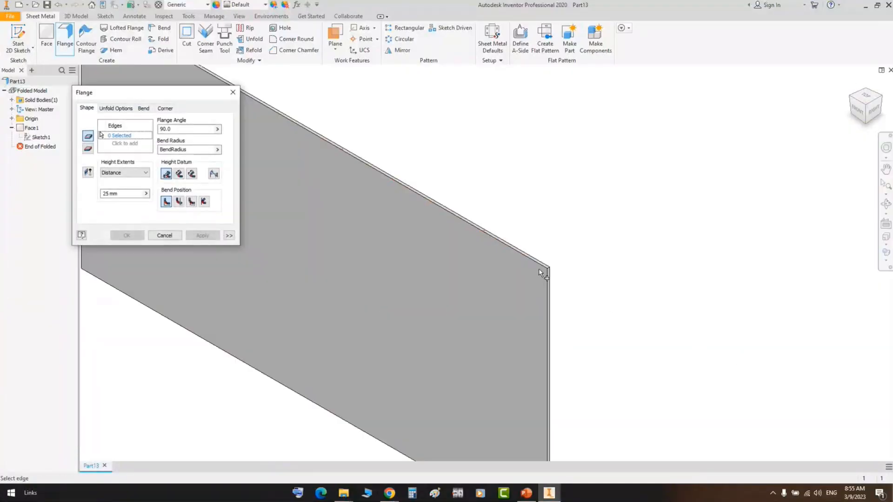
pyautogui.click(538, 269)
pyautogui.scroll(3, 539, 268)
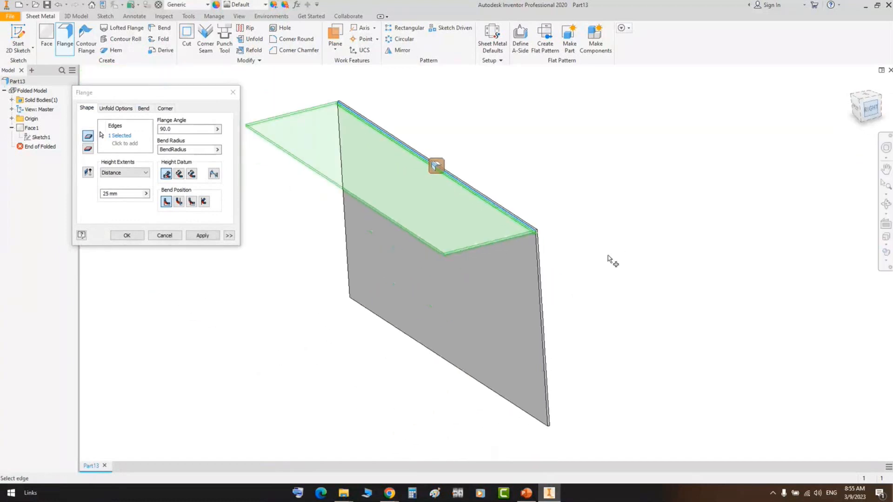
pyautogui.scroll(-8, 522, 201)
pyautogui.moveTo(579, 199); pyautogui.dragTo(649, 215, button='middle')
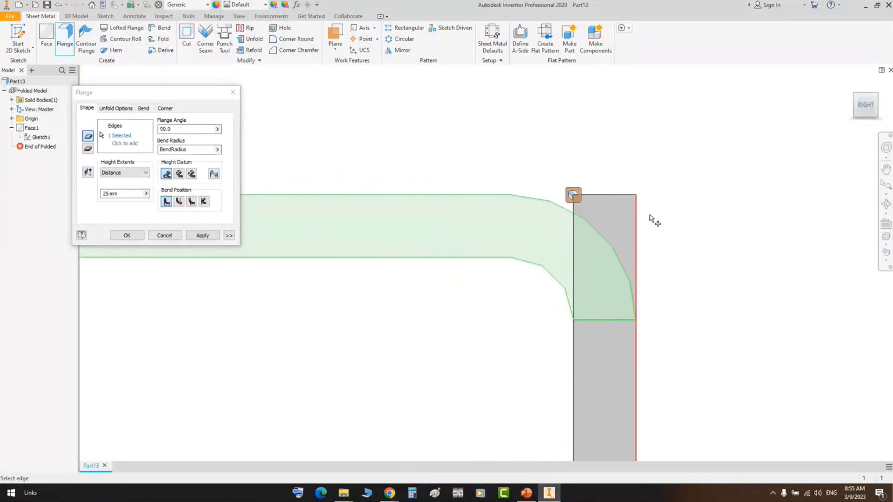
pyautogui.scroll(3, 716, 268)
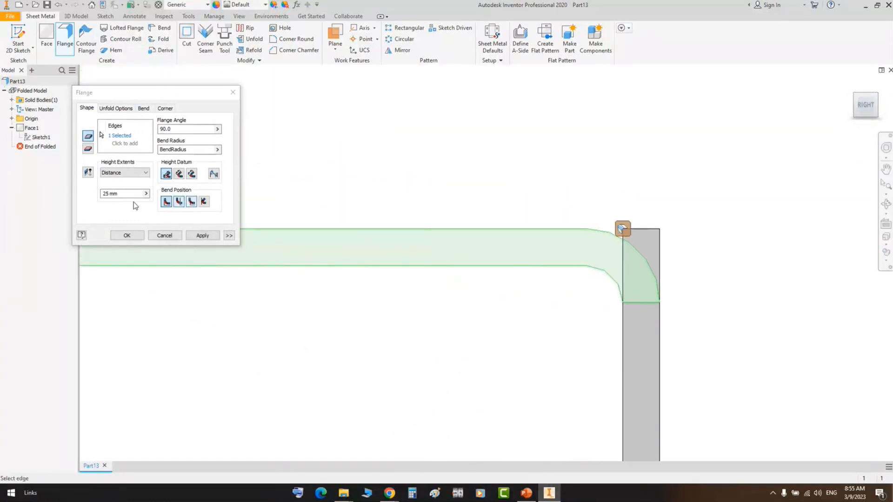
# Set the flange's height distance to 5 mm and uncover the preview for a closer look
pyautogui.moveTo(130, 194); pyautogui.dragTo(62, 200)
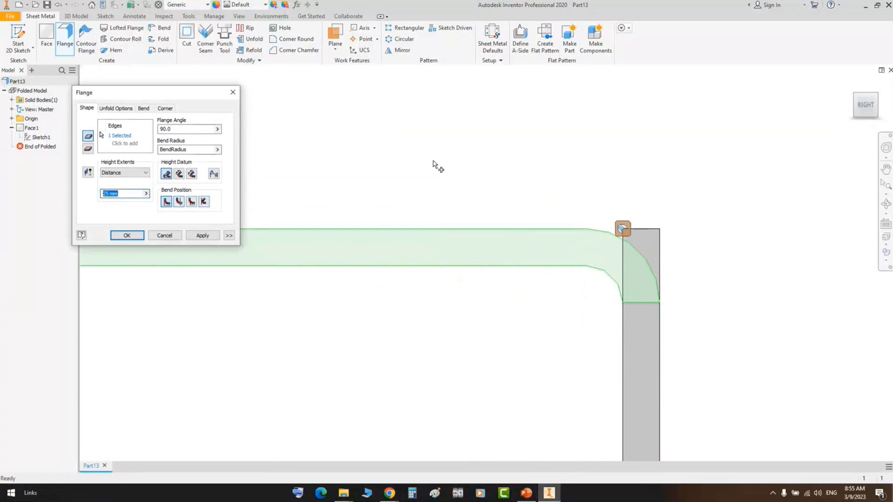
pyautogui.scroll(5, 661, 185)
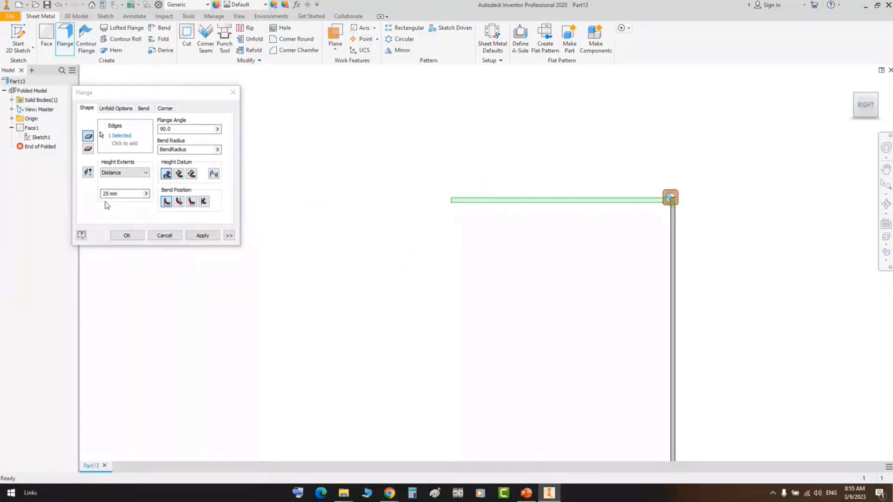
pyautogui.moveTo(123, 193); pyautogui.dragTo(86, 197)
pyautogui.write('5')
pyautogui.moveTo(140, 92); pyautogui.dragTo(194, 65)
pyautogui.scroll(-10, 669, 195)
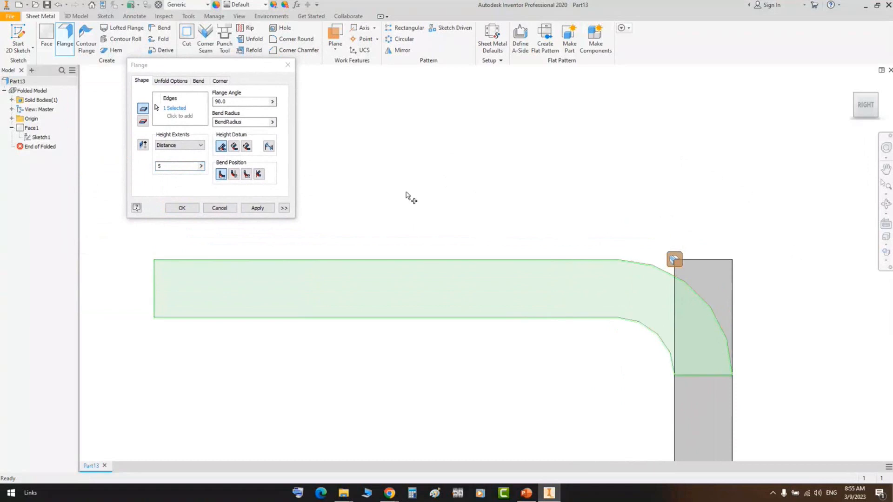
# Set the flange angle to 135 degrees and inspect how the preview bends
pyautogui.doubleClick(240, 102)
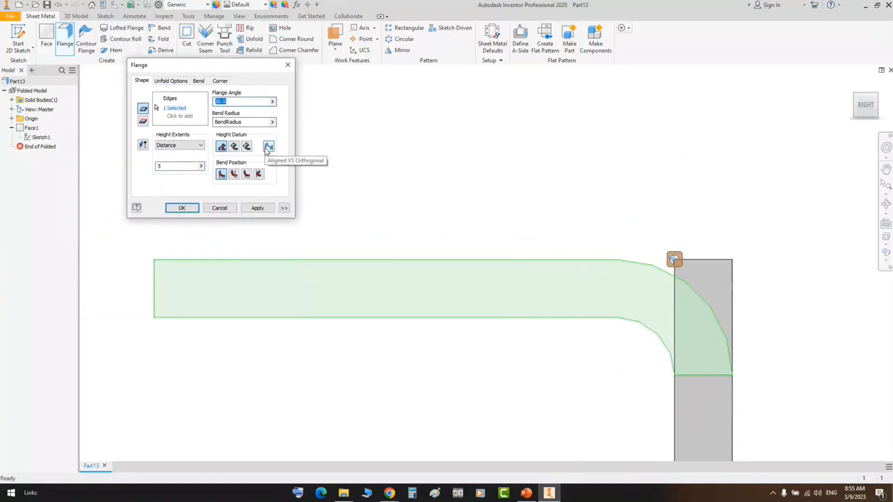
pyautogui.write('135')
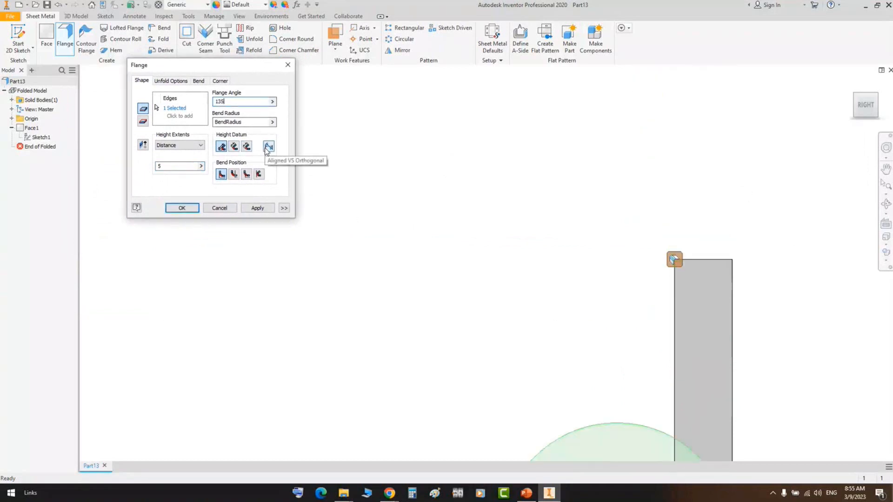
pyautogui.scroll(5, 563, 166)
pyautogui.scroll(-3, 565, 236)
pyautogui.scroll(1, 538, 245)
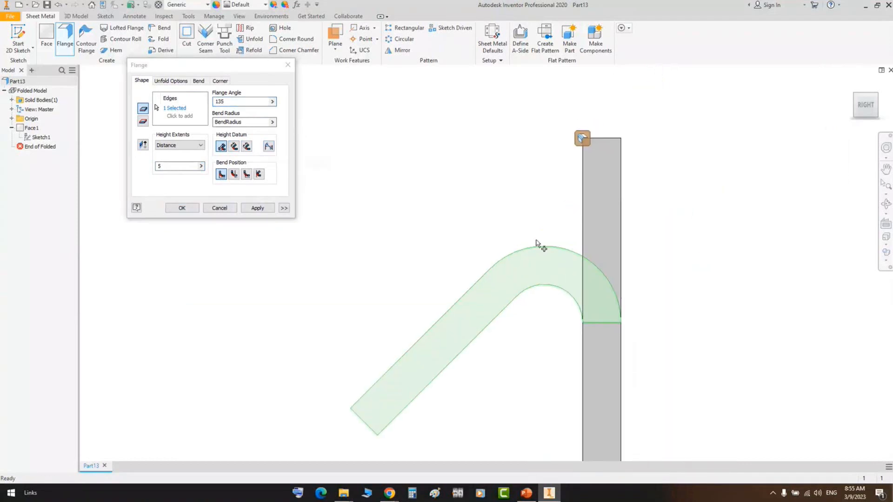
pyautogui.doubleClick(231, 102)
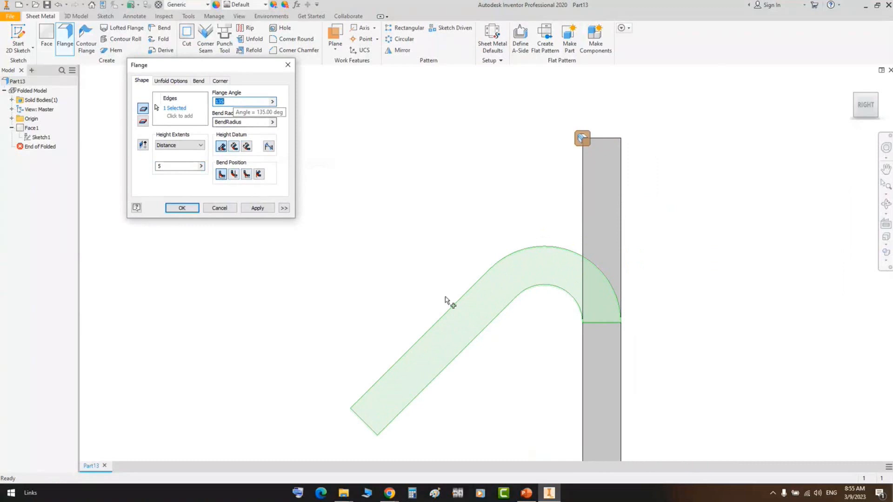
pyautogui.moveTo(593, 242); pyautogui.dragTo(593, 247, button='middle')
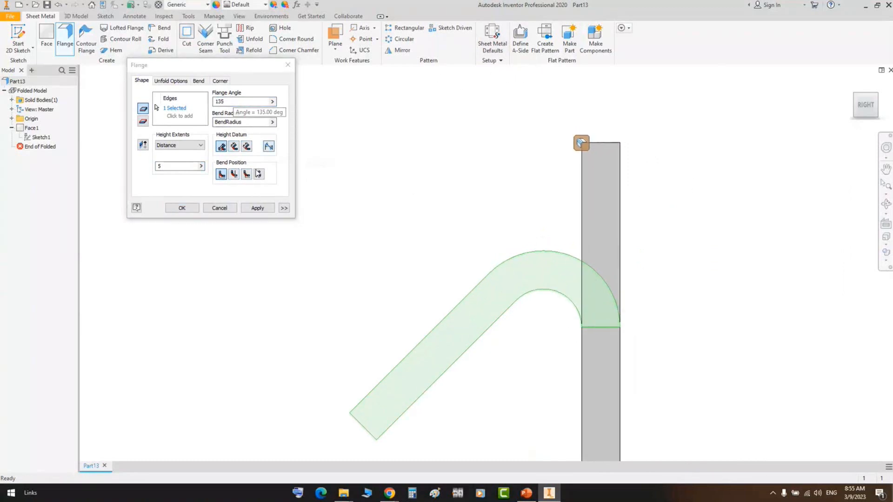
# Cancel the flange and open the Default_mm rule from the sheet metal defaults to examine its flat pattern bend angle setting
pyautogui.click(220, 208)
pyautogui.click(486, 52)
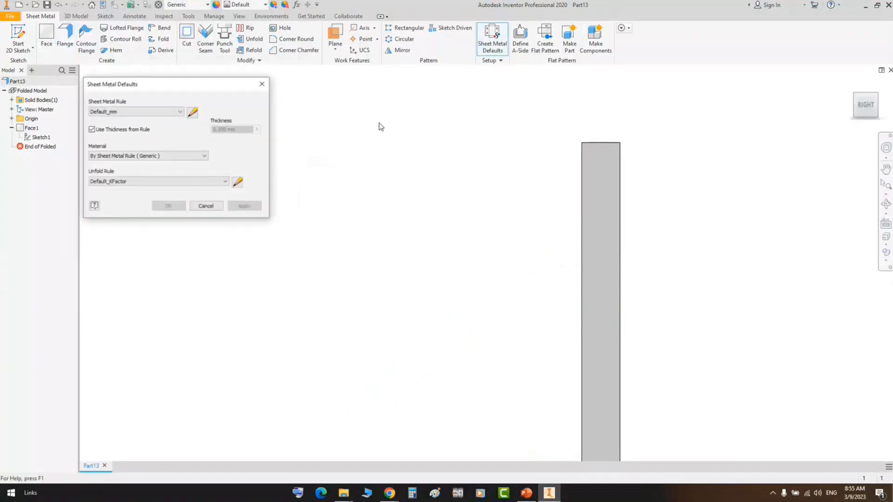
pyautogui.click(193, 116)
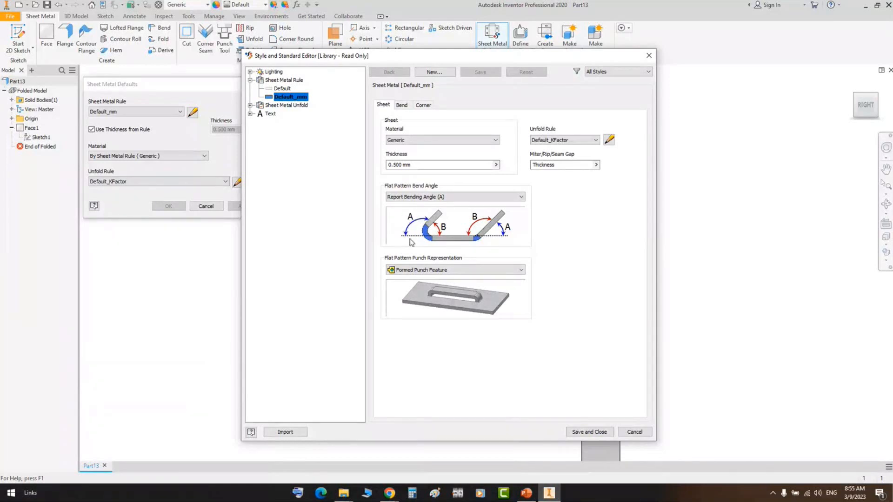
# Close the style editor and sheet metal defaults without changes, and start a flange on the sheet's upper edge, seen in right view
pyautogui.click(634, 431)
pyautogui.click(209, 207)
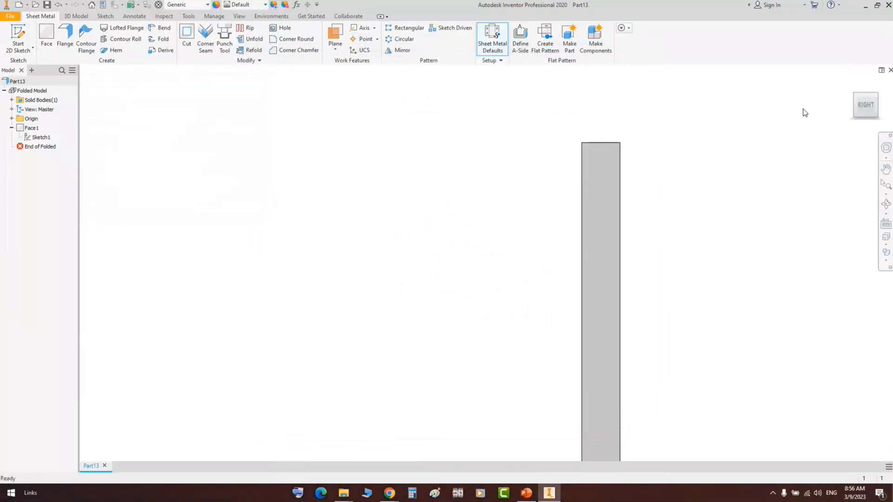
pyautogui.click(852, 95)
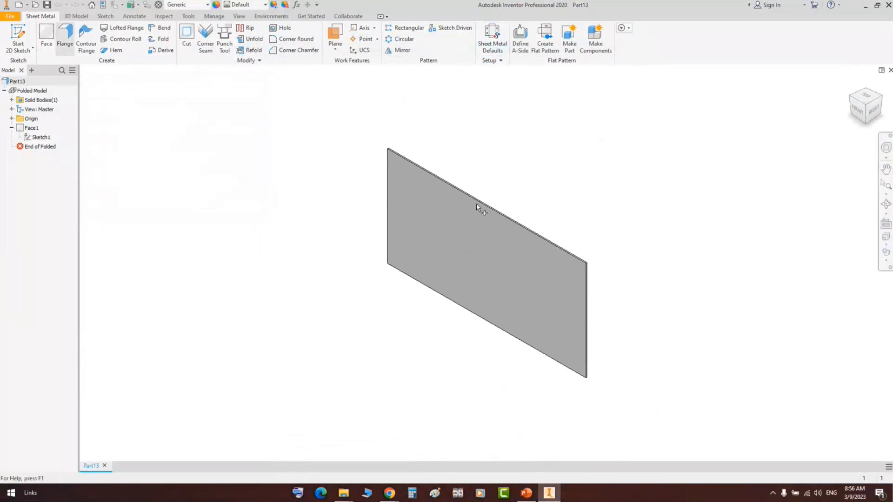
pyautogui.click(478, 203)
pyautogui.click(875, 113)
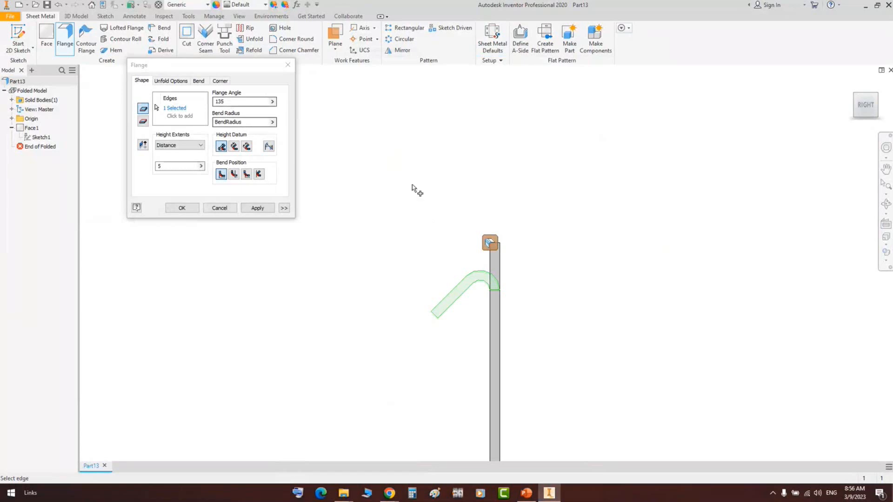
# Try a flange angle of 45 degrees and inspect the bend preview up close
pyautogui.click(235, 102)
pyautogui.doubleClick(235, 102)
pyautogui.write('45')
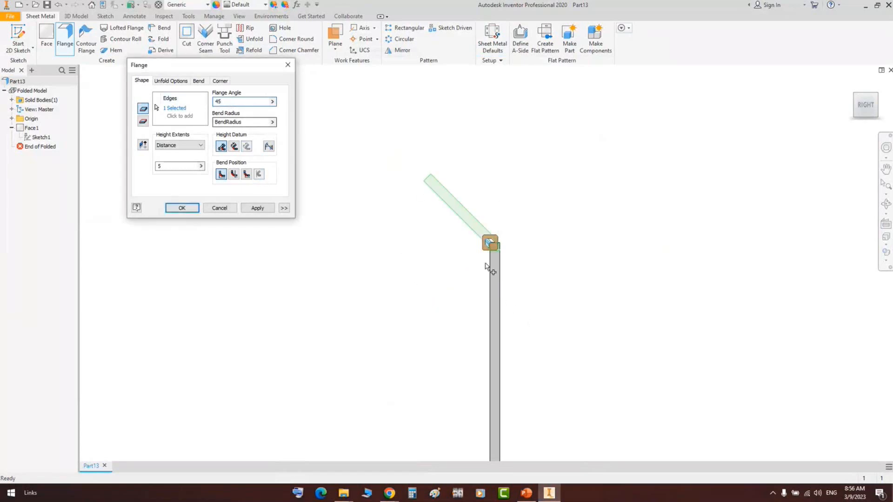
pyautogui.scroll(3, 504, 207)
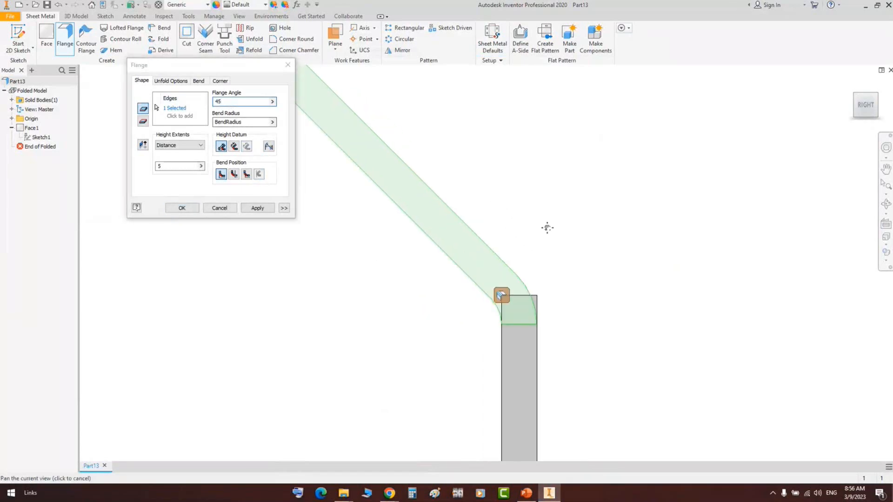
pyautogui.doubleClick(240, 123)
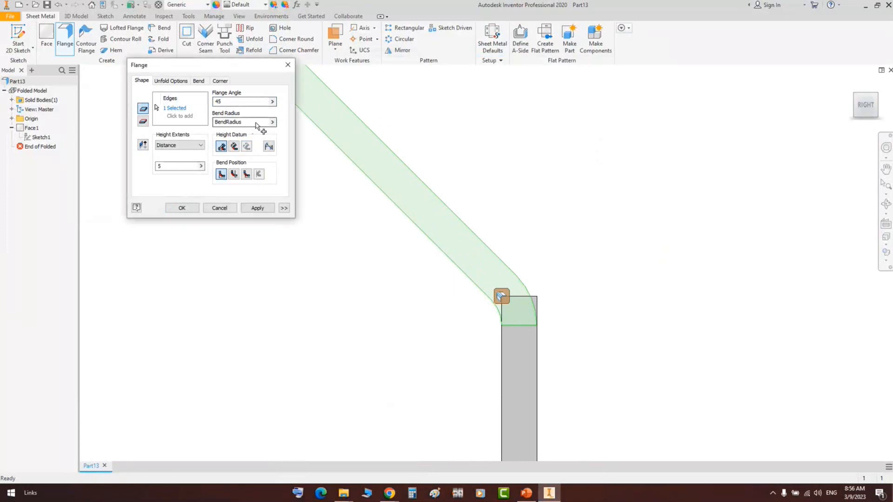
# Set the flange angle to 90 degrees
pyautogui.doubleClick(235, 101)
pyautogui.write('90')
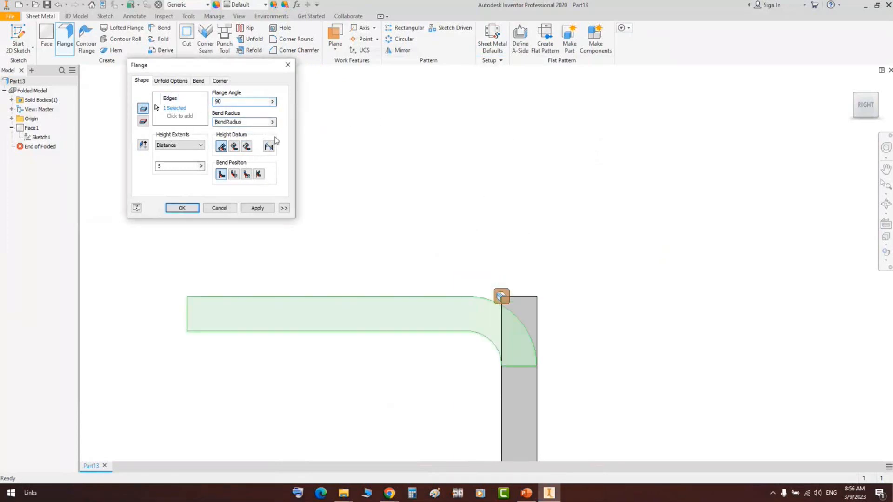
pyautogui.press('Tab')
# Examine the flange's unfold, bend relief and corner relief options, including the available unfold rules
pyautogui.click(171, 82)
pyautogui.click(198, 81)
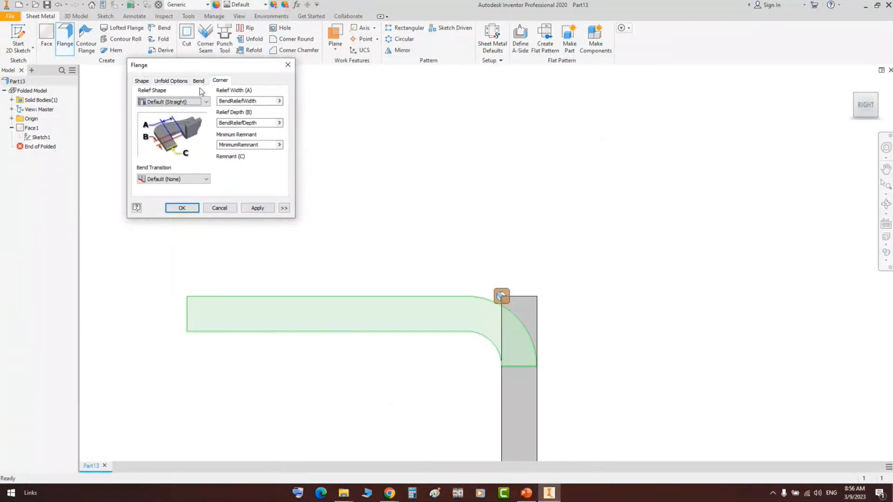
pyautogui.click(220, 81)
pyautogui.click(186, 81)
pyautogui.click(199, 81)
pyautogui.click(218, 82)
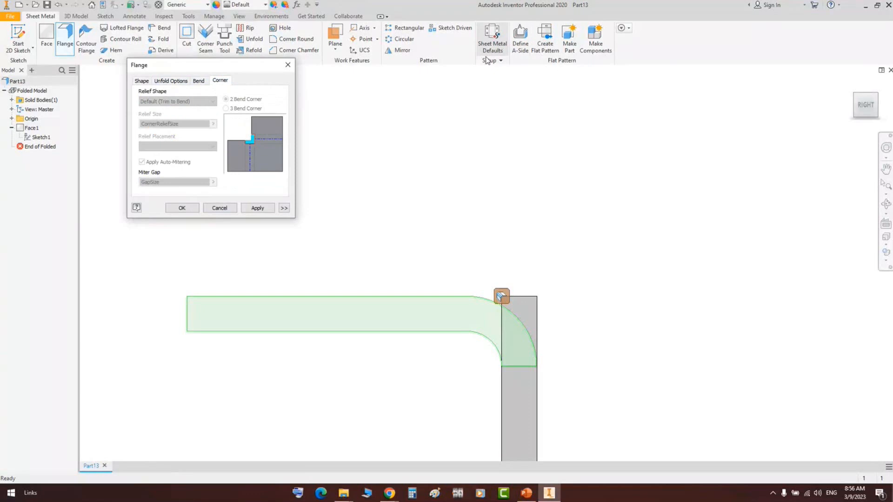
pyautogui.click(171, 81)
pyautogui.click(199, 81)
pyautogui.click(220, 81)
pyautogui.click(198, 81)
pyautogui.click(172, 82)
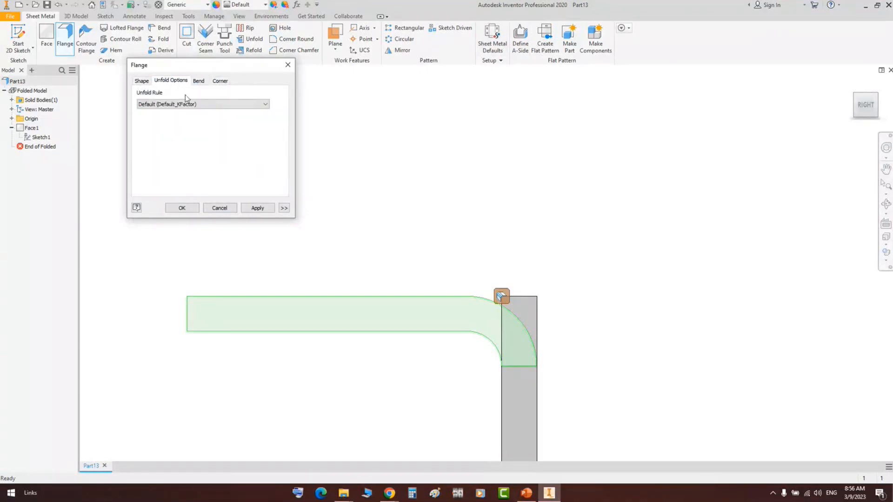
pyautogui.click(195, 104)
pyautogui.click(217, 155)
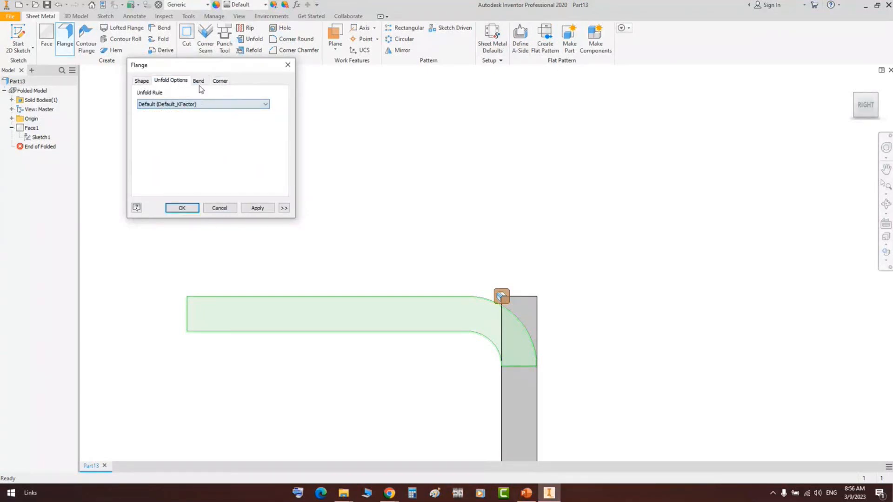
pyautogui.click(198, 81)
pyautogui.click(219, 80)
pyautogui.click(142, 80)
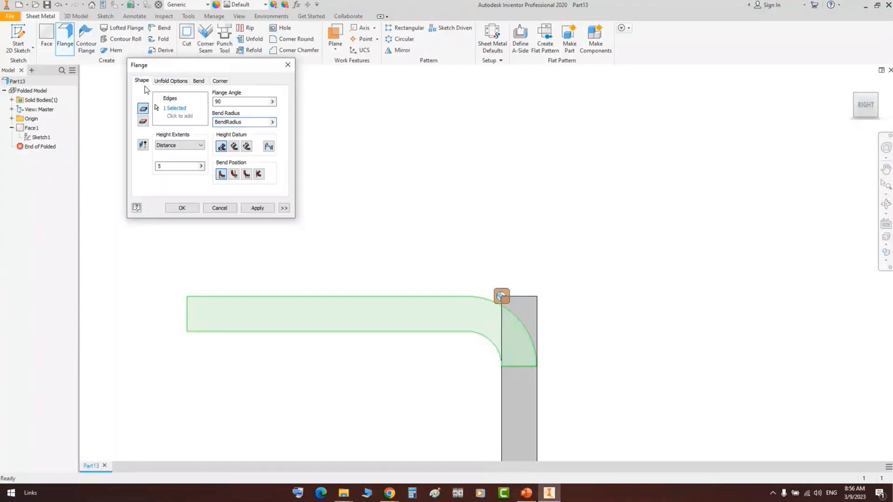
# Paste a screenshot of the flange settings into Paint and enlarge it to examine the height datum and bend position options
pyautogui.click(250, 122)
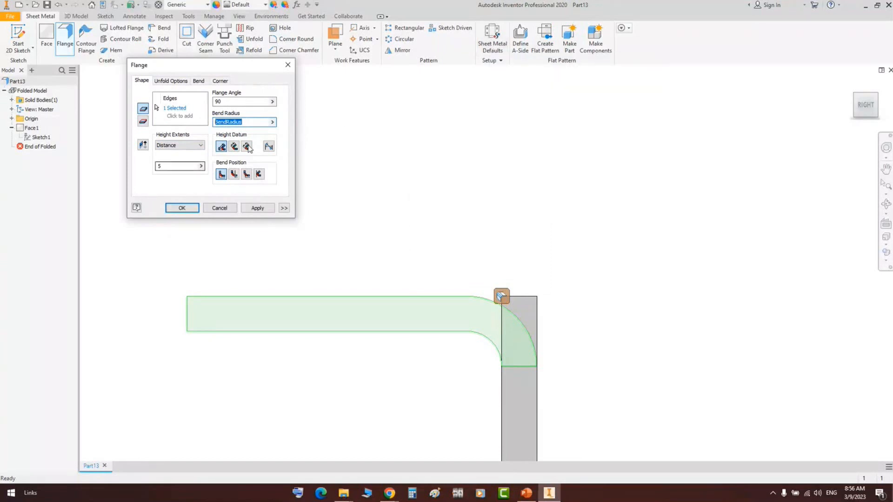
pyautogui.click(222, 147)
pyautogui.click(434, 493)
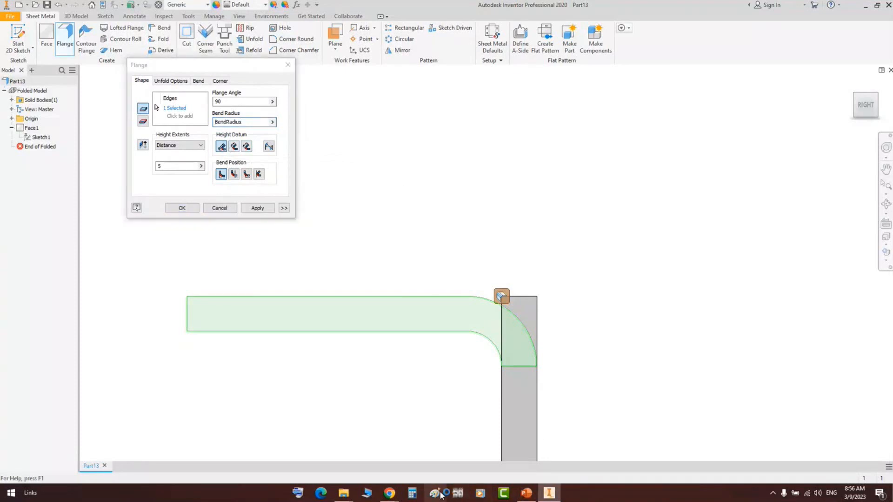
pyautogui.hotkey('ctrl', 'v')
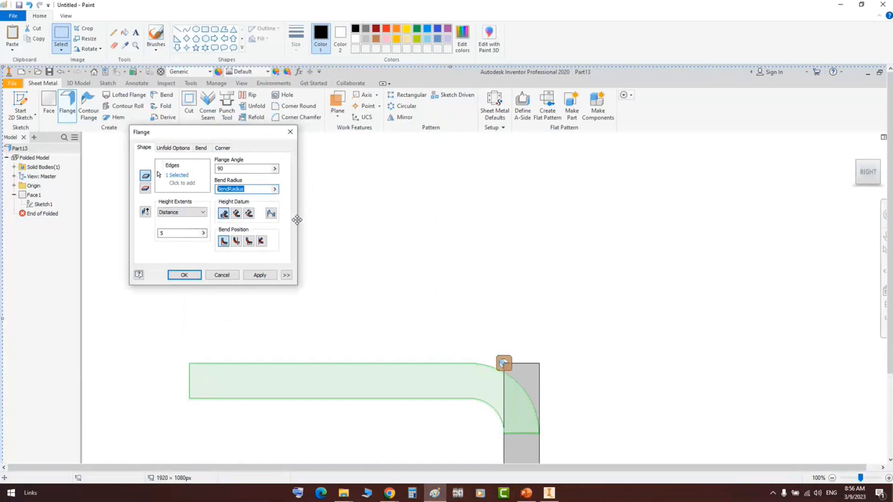
pyautogui.keyDown('ctrl'); pyautogui.scroll(2, 295, 219); pyautogui.keyUp('ctrl')
pyautogui.scroll(-4, 576, 318)
pyautogui.moveTo(282, 467); pyautogui.dragTo(393, 470)
pyautogui.keyDown('ctrl'); pyautogui.scroll(1, 523, 375); pyautogui.keyUp('ctrl')
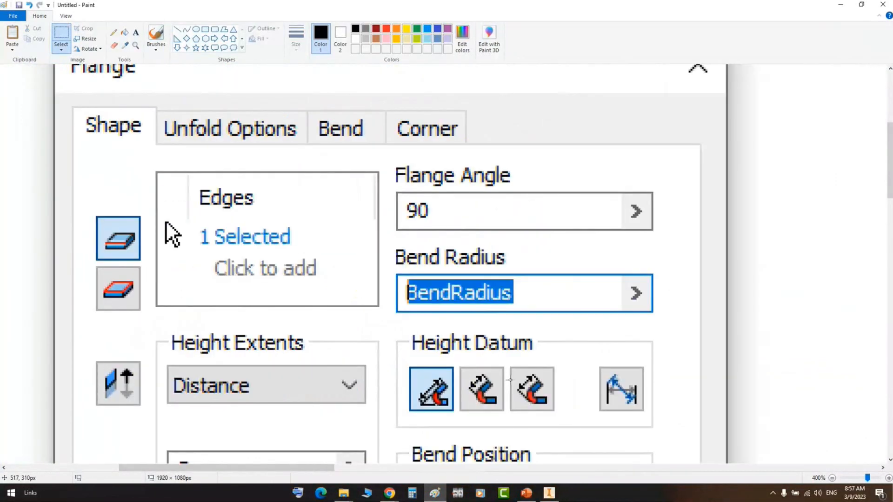
pyautogui.scroll(-2, 523, 375)
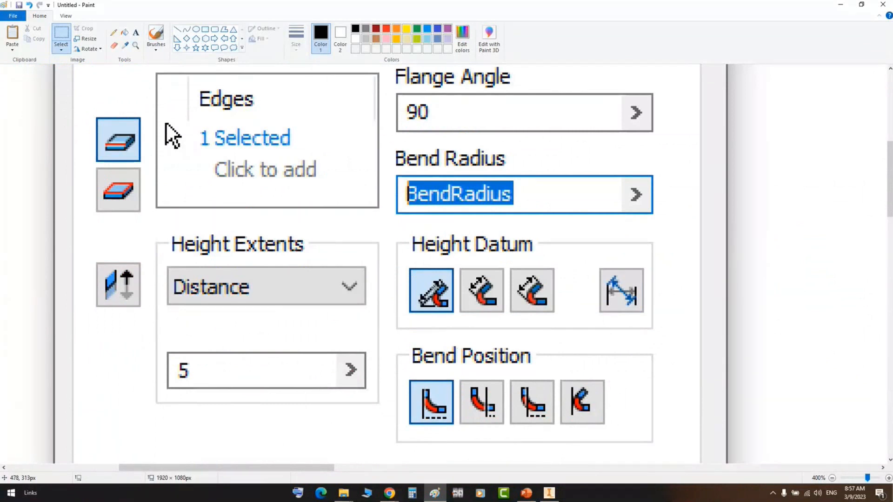
# Switch back to Inventor, set the flange distance to 2 mm and move the Flange dialog clear of the bend preview
pyautogui.hotkey('alt', 'Tab')
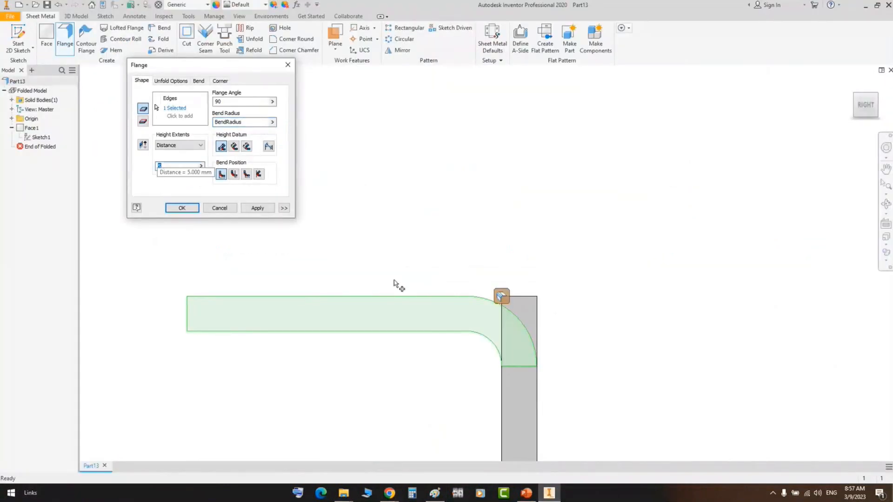
pyautogui.click(434, 493)
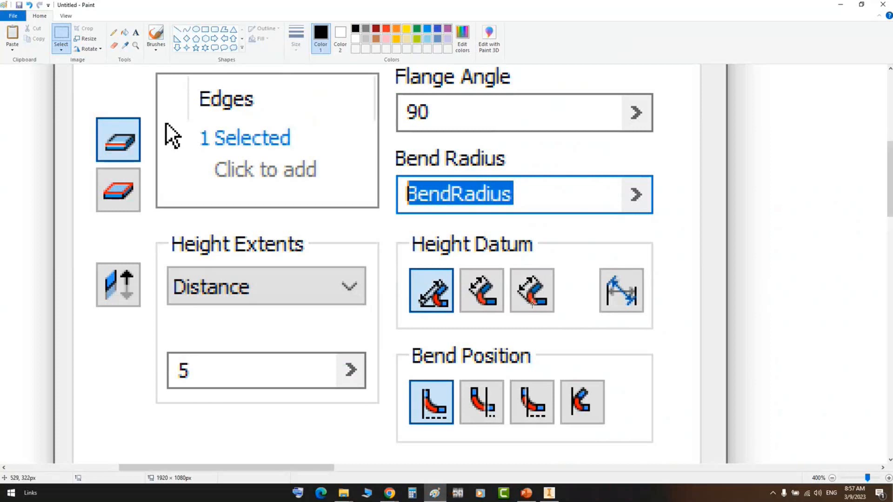
pyautogui.click(549, 493)
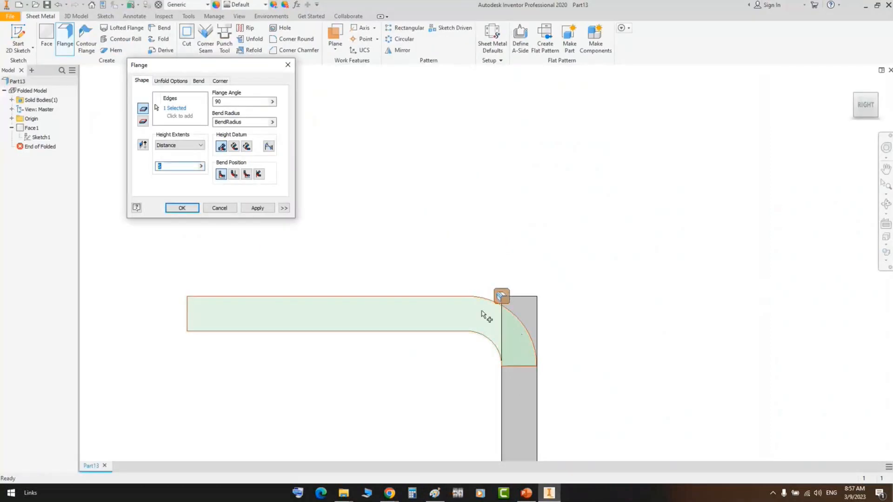
pyautogui.write('2')
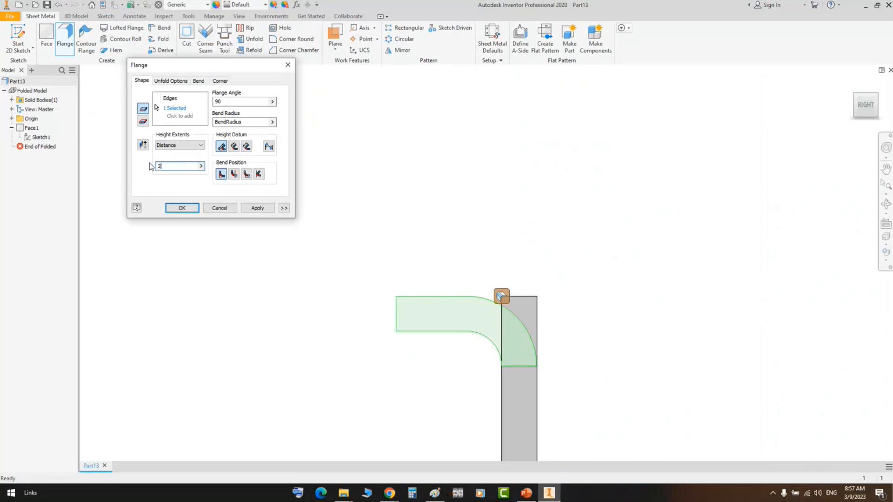
pyautogui.scroll(3, 520, 247)
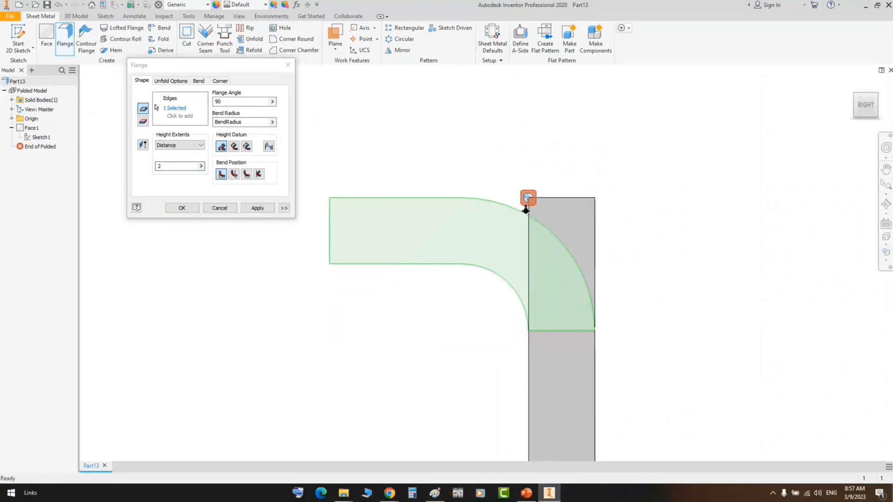
pyautogui.scroll(3, 506, 218)
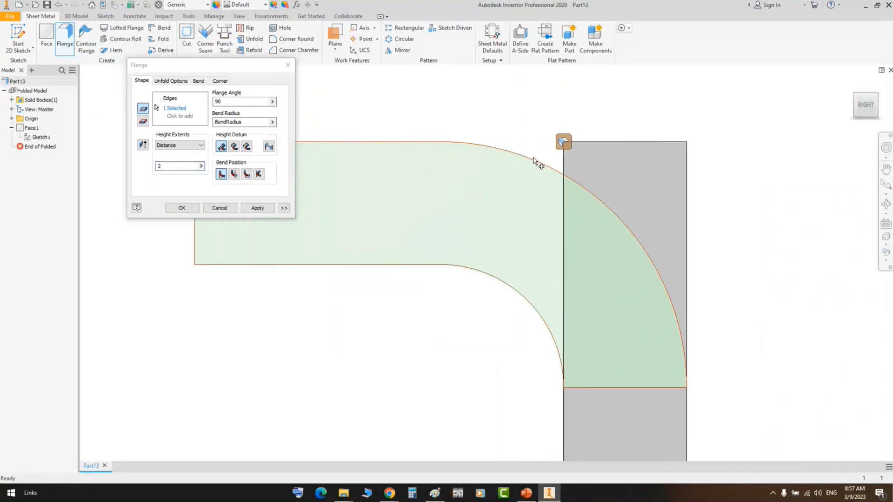
pyautogui.moveTo(534, 163); pyautogui.dragTo(550, 186, button='middle')
pyautogui.moveTo(212, 65); pyautogui.dragTo(152, 33)
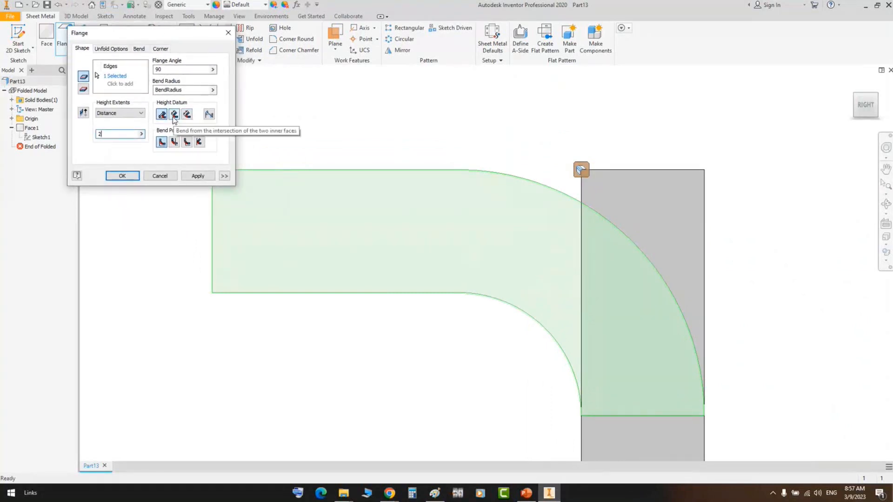
# Set the flange angle to 135 degrees and the flange distance to 4 mm
pyautogui.moveTo(168, 70); pyautogui.dragTo(146, 68)
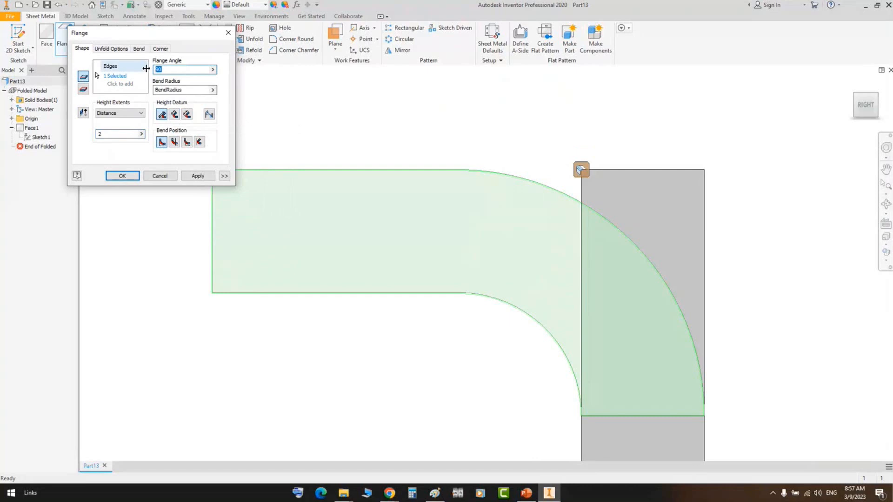
pyautogui.write('135')
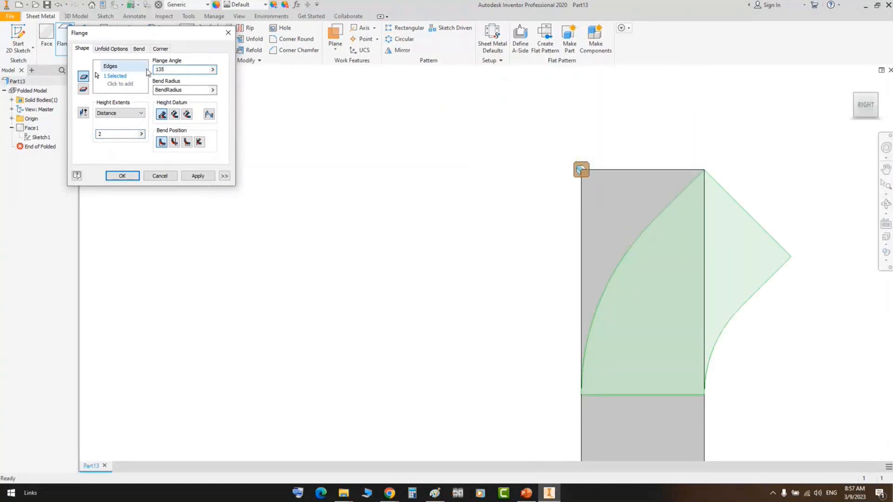
pyautogui.moveTo(112, 134); pyautogui.dragTo(72, 136)
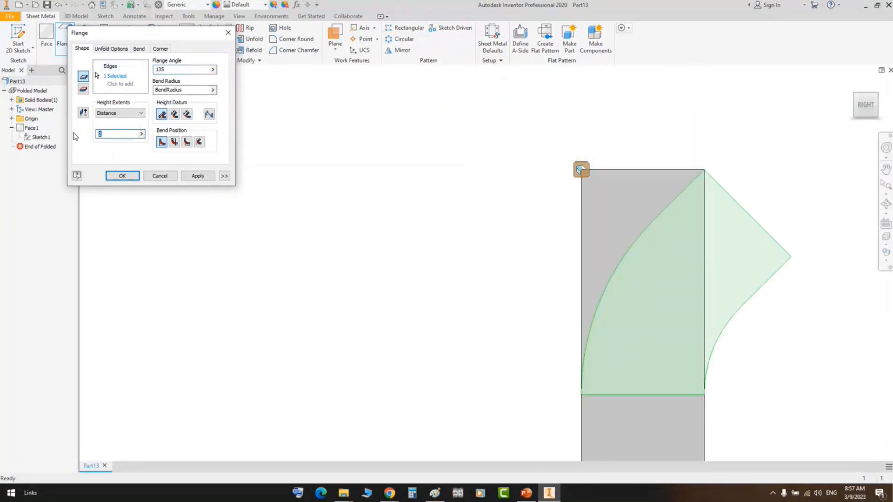
pyautogui.write('4')
pyautogui.scroll(10, 435, 172)
pyautogui.scroll(-8, 459, 225)
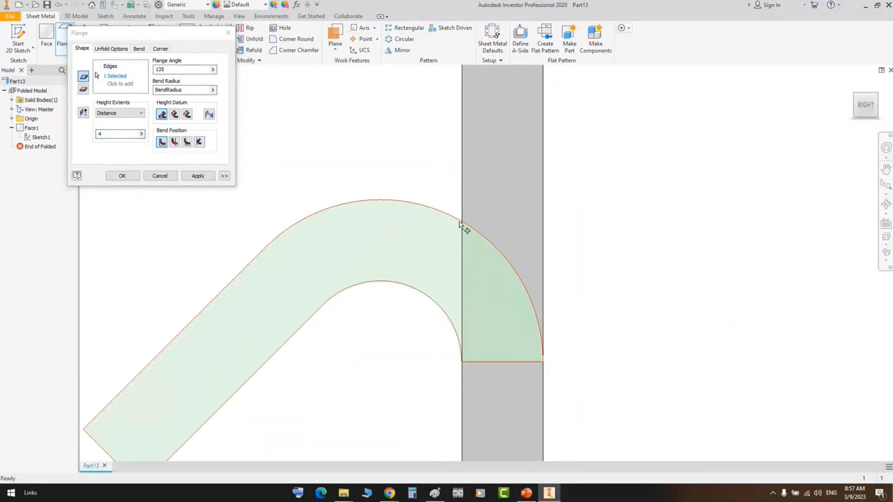
pyautogui.moveTo(459, 225); pyautogui.dragTo(579, 134, button='middle')
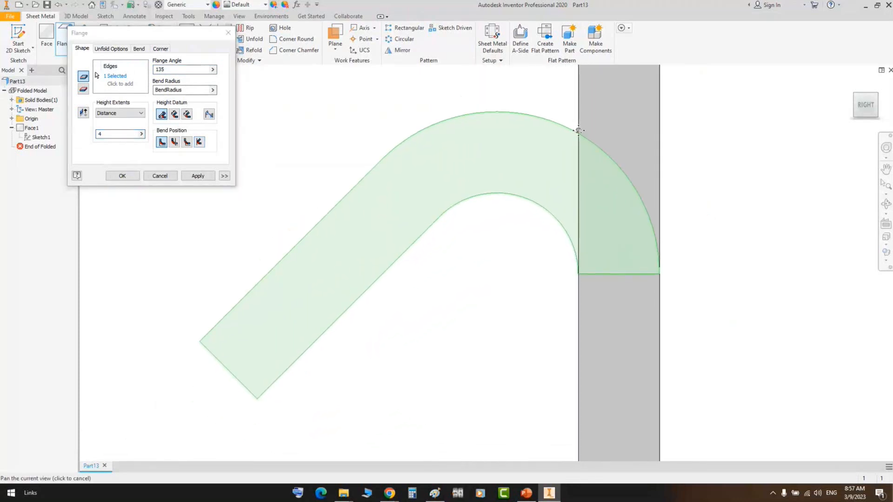
# Try the height datum from the intersection of the two inner faces, and switch back to the first datum option to compare flange lengths
pyautogui.click(173, 114)
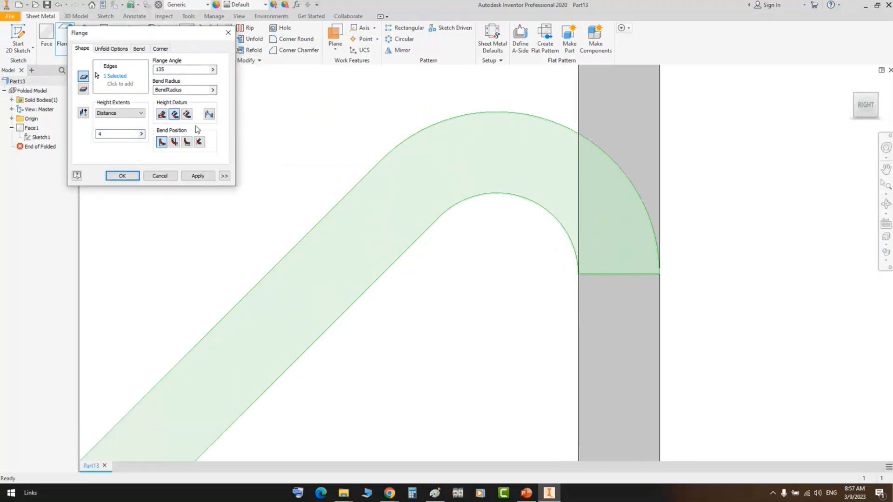
pyautogui.scroll(-3, 450, 191)
pyautogui.moveTo(379, 183); pyautogui.dragTo(408, 162, button='middle')
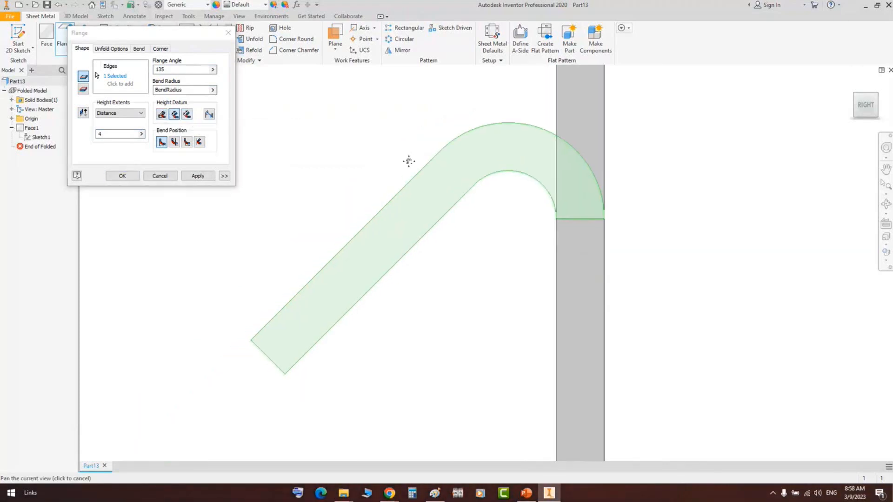
pyautogui.click(161, 115)
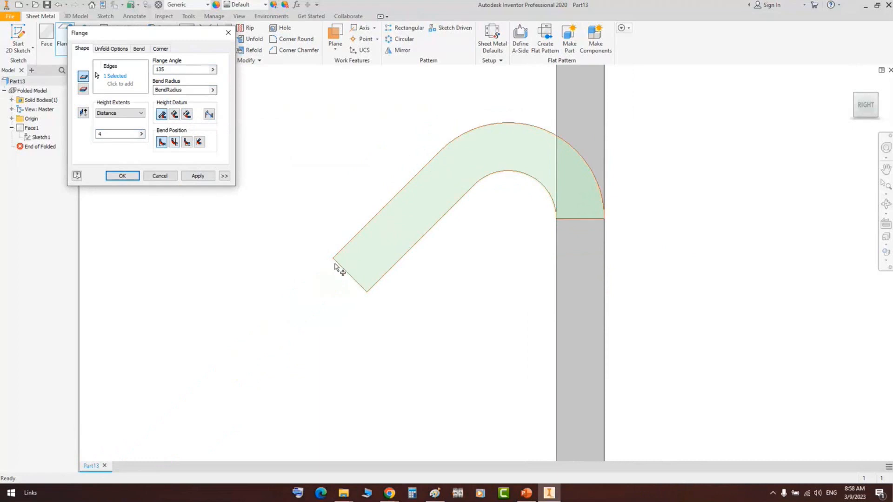
pyautogui.moveTo(596, 116); pyautogui.dragTo(596, 166, button='middle')
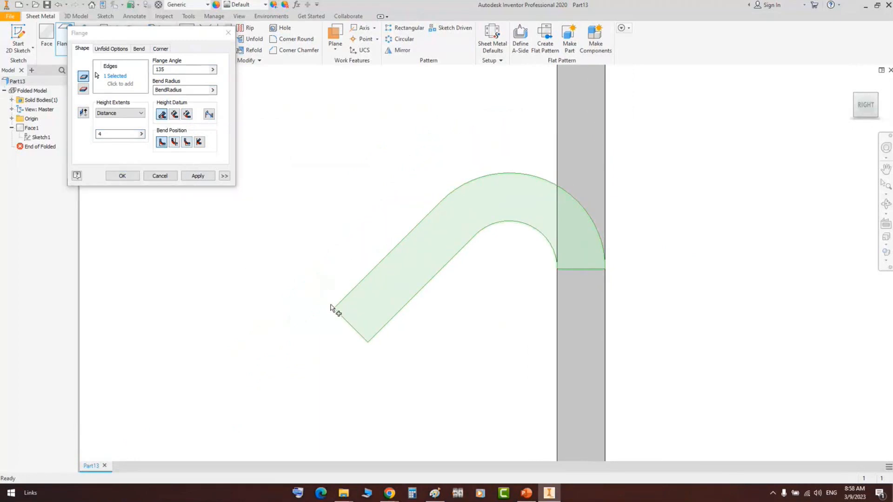
pyautogui.moveTo(463, 144); pyautogui.dragTo(452, 175, button='middle')
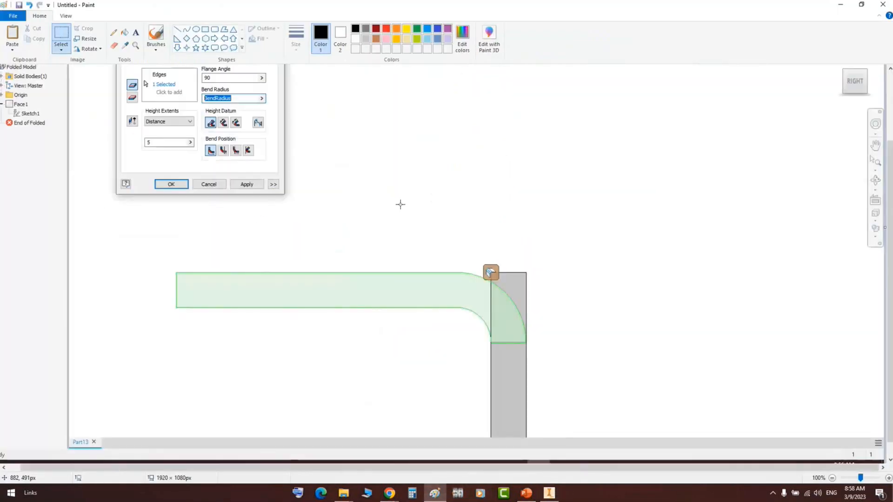
# Switch to Paint and paste a screenshot of the 135-degree flange preview over the earlier image
pyautogui.keyDown('ctrl'); pyautogui.scroll(-3, 401, 204); pyautogui.keyUp('ctrl')
pyautogui.hotkey('ctrl', 'v')
pyautogui.click(170, 168)
pyautogui.keyDown('ctrl'); pyautogui.scroll(2, 72, 86); pyautogui.keyUp('ctrl')
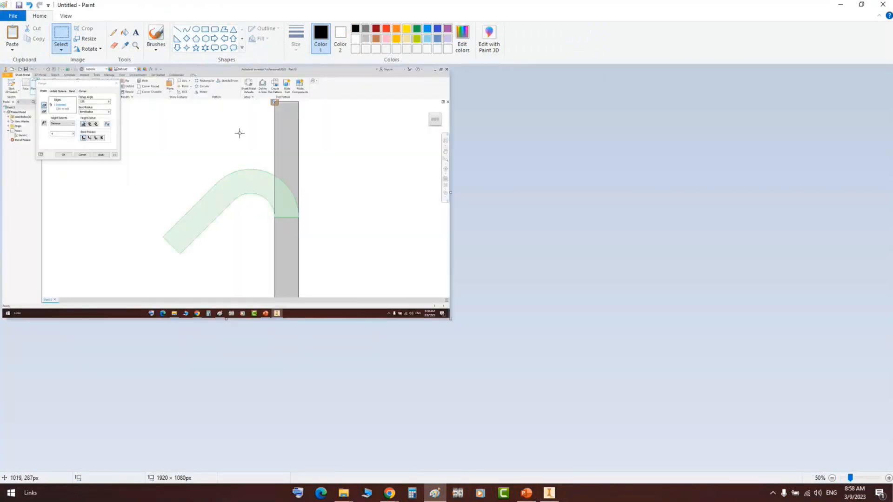
# Draw a black line along the flange's outer face, from its end corner up to the plate's top outer corner
pyautogui.keyDown('ctrl'); pyautogui.scroll(1, 239, 134); pyautogui.keyUp('ctrl')
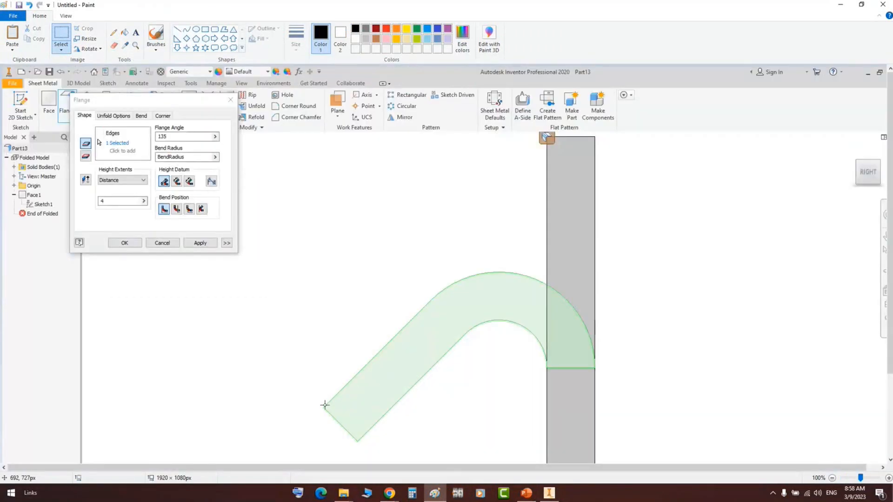
pyautogui.moveTo(324, 405)
pyautogui.mouseDown()
pyautogui.moveTo(538, 231)
pyautogui.moveTo(555, 202)
pyautogui.mouseUp()
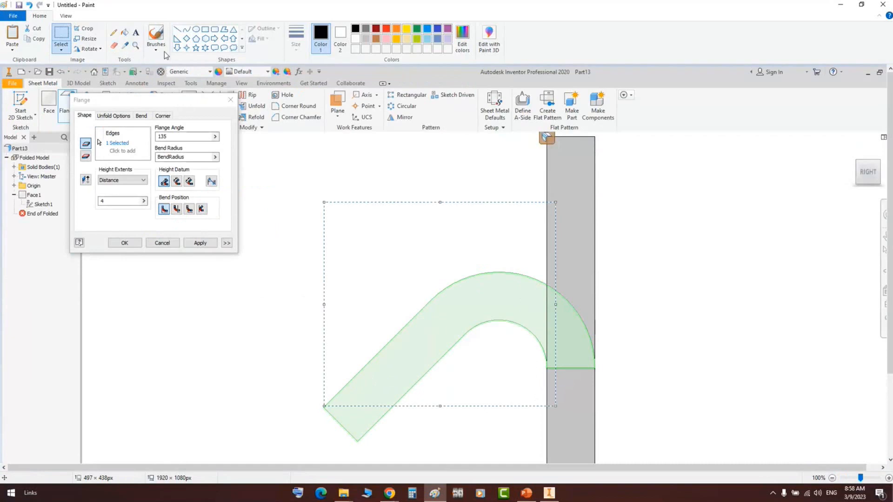
pyautogui.click(177, 30)
pyautogui.moveTo(322, 408)
pyautogui.mouseDown()
pyautogui.moveTo(584, 115)
pyautogui.moveTo(593, 136)
pyautogui.mouseUp()
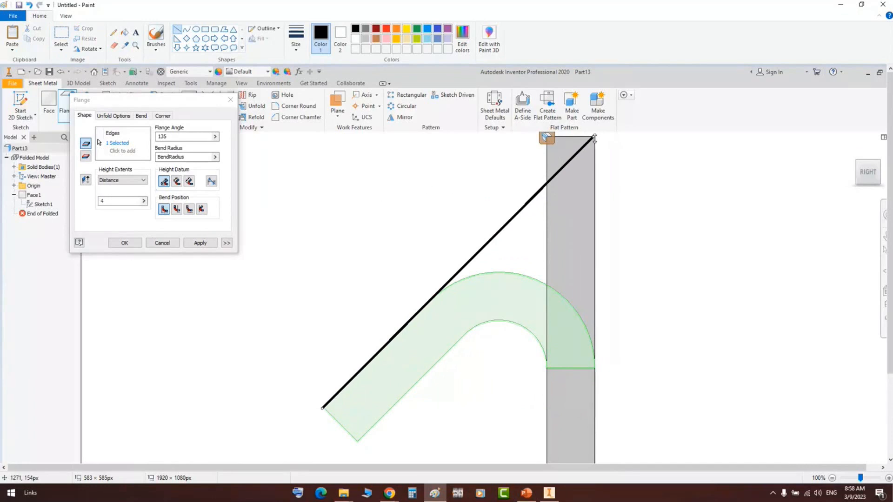
pyautogui.moveTo(594, 138); pyautogui.dragTo(594, 138)
pyautogui.moveTo(323, 407); pyautogui.dragTo(324, 406)
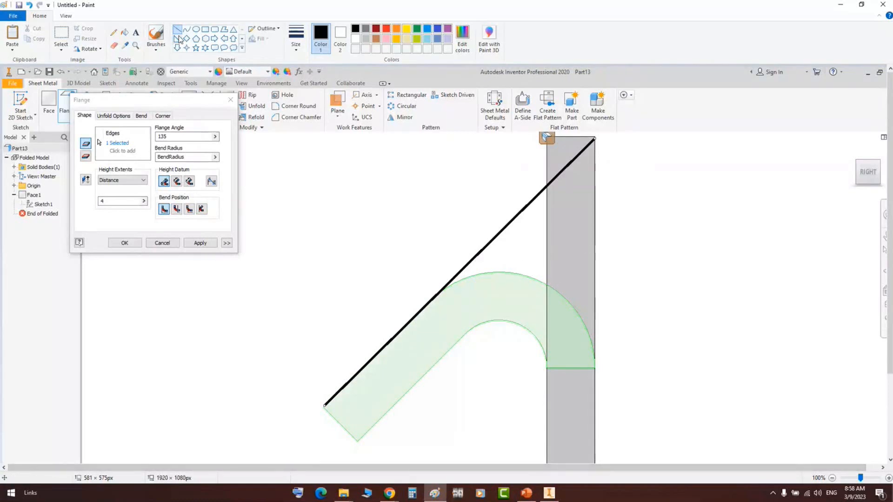
# Draw a line perpendicular to the flange from the bend's outer curve, and from its end a line parallel to the flange
pyautogui.moveTo(553, 290)
pyautogui.mouseDown()
pyautogui.moveTo(449, 218)
pyautogui.moveTo(448, 192)
pyautogui.moveTo(459, 193)
pyautogui.mouseUp()
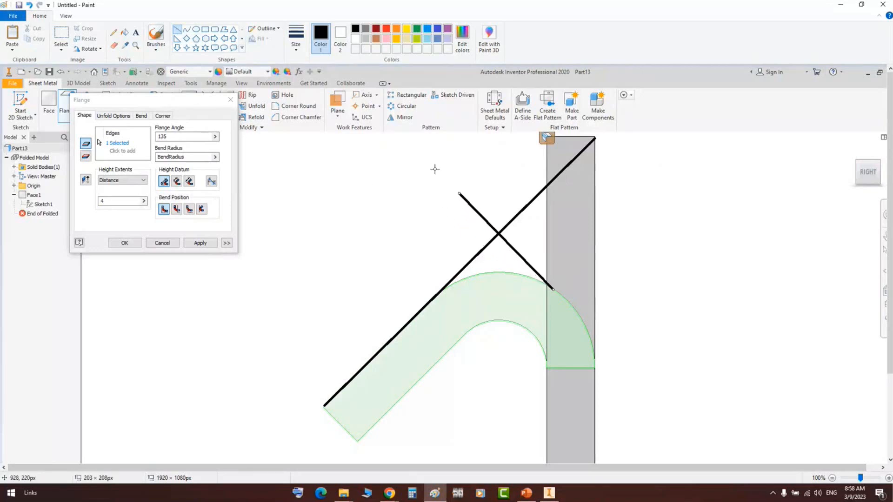
pyautogui.click(453, 205)
pyautogui.moveTo(459, 192)
pyautogui.mouseDown()
pyautogui.moveTo(255, 369)
pyautogui.moveTo(199, 447)
pyautogui.mouseUp()
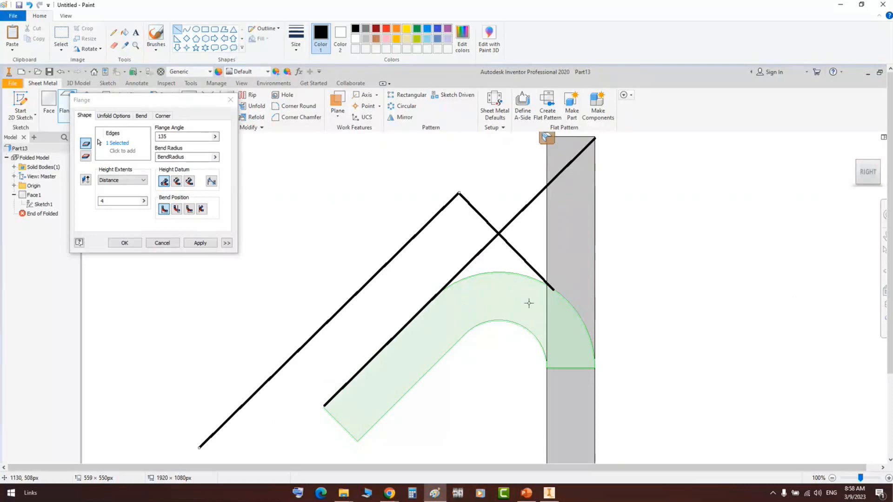
# Draw a second perpendicular line starting inside the bend, and a longer line parallel to the flange from its upper end
pyautogui.moveTo(528, 308)
pyautogui.mouseDown()
pyautogui.moveTo(407, 206)
pyautogui.moveTo(401, 180)
pyautogui.mouseUp()
pyautogui.scroll(-3, 388, 182)
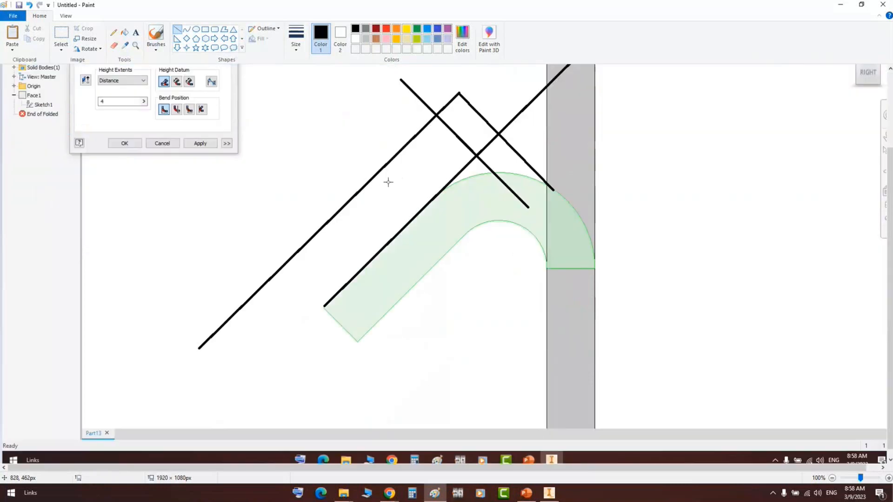
pyautogui.moveTo(401, 80)
pyautogui.mouseDown()
pyautogui.moveTo(300, 160)
pyautogui.moveTo(143, 351)
pyautogui.moveTo(120, 355)
pyautogui.mouseUp()
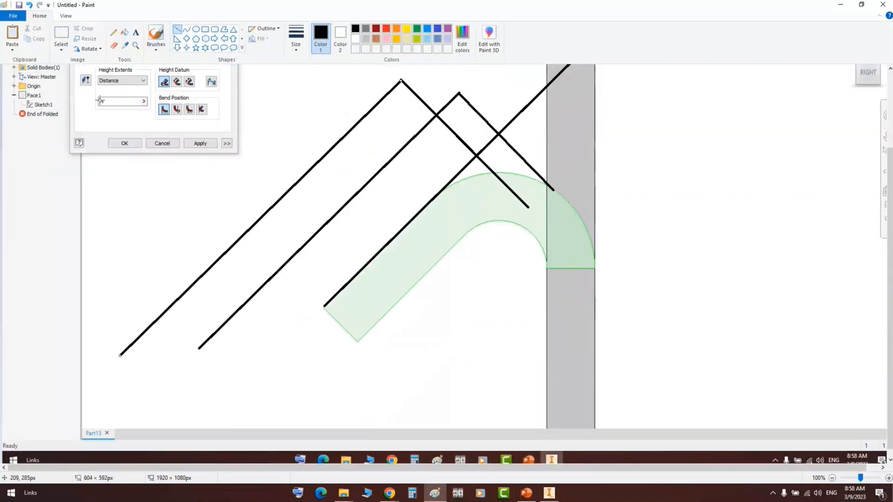
pyautogui.scroll(3, 513, 239)
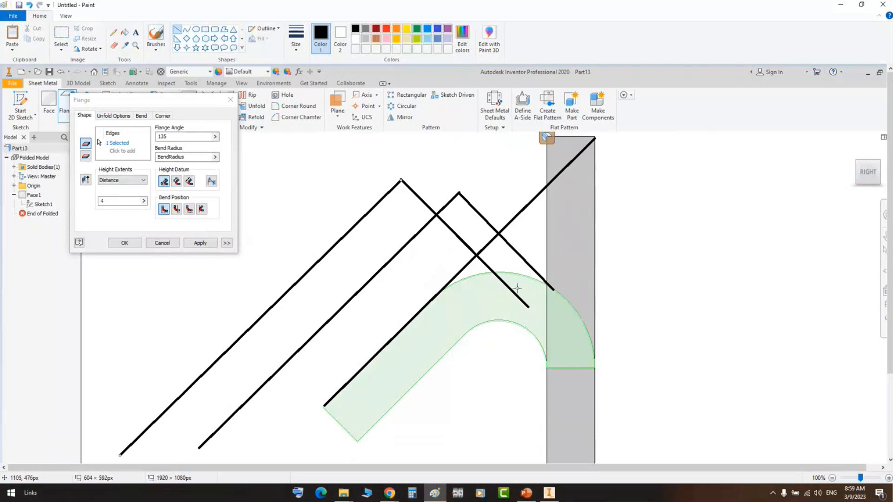
# Switch to Inventor, try the second height datum option for the 135-degree flange and select the third one
pyautogui.click(549, 493)
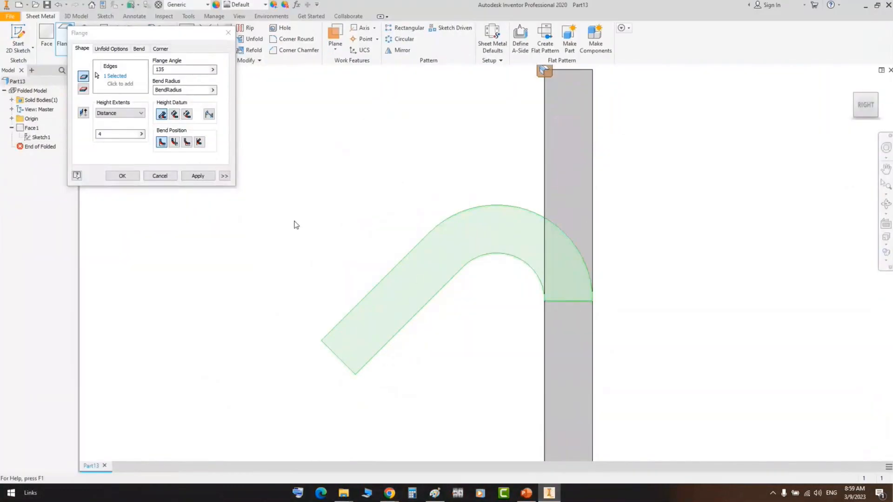
pyautogui.click(175, 114)
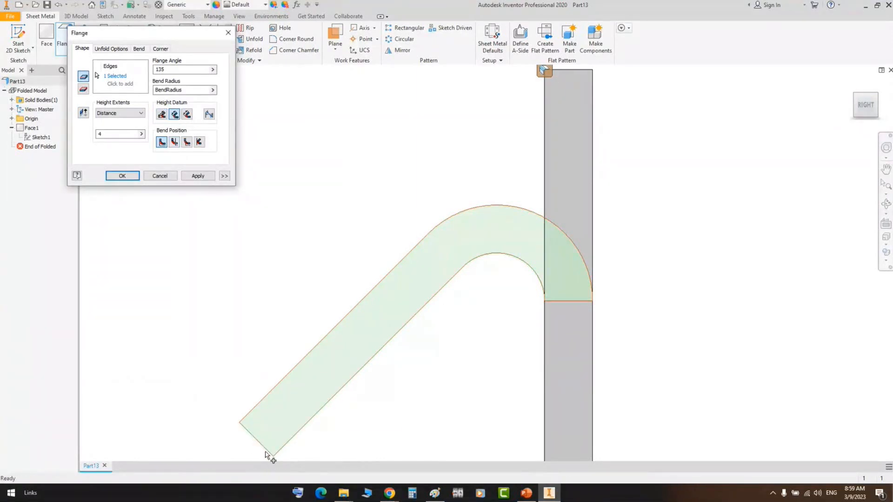
pyautogui.click(187, 114)
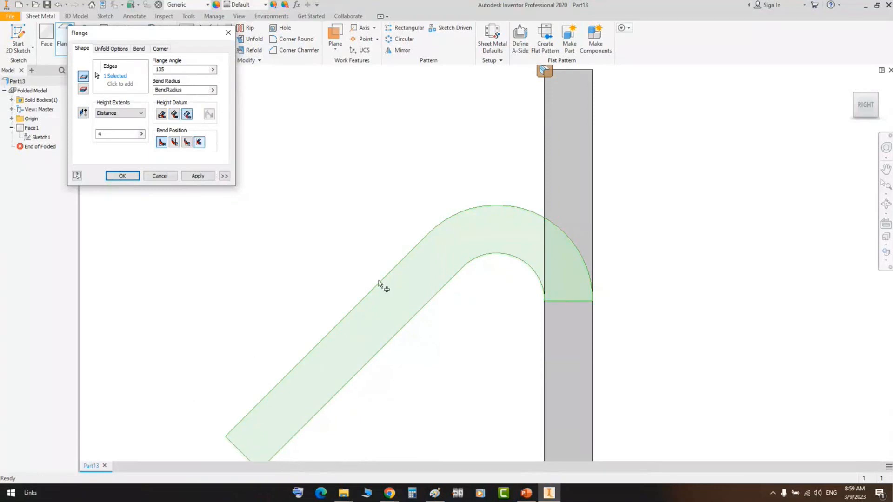
pyautogui.moveTo(384, 245); pyautogui.dragTo(399, 218, button='middle')
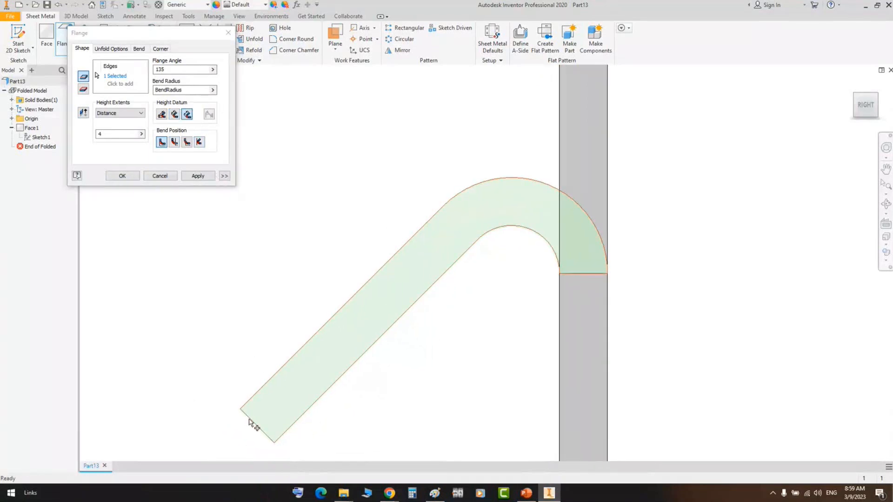
pyautogui.moveTo(489, 408); pyautogui.dragTo(488, 396, button='middle')
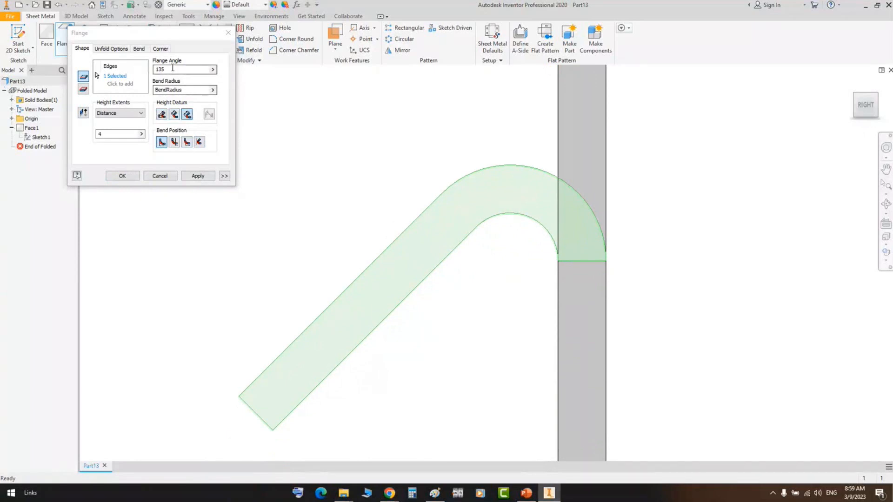
# Set the flange angle to 90 degrees
pyautogui.moveTo(171, 69); pyautogui.dragTo(132, 70)
pyautogui.write('90')
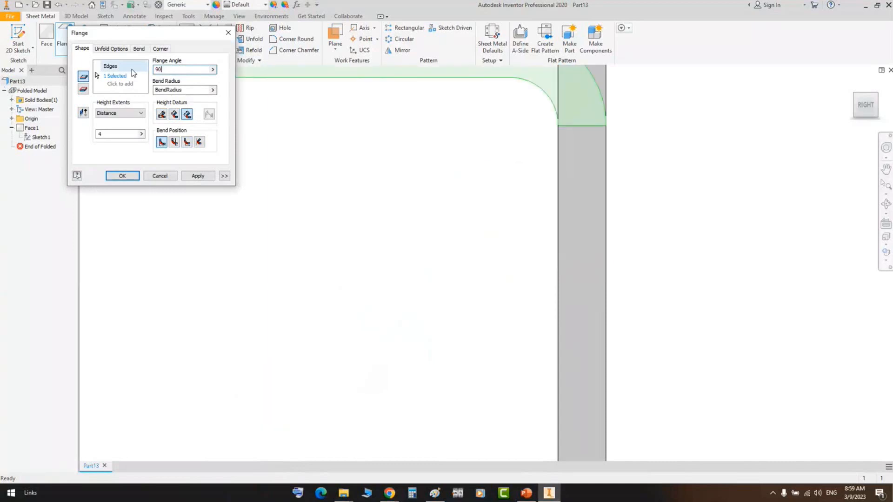
pyautogui.scroll(3, 524, 215)
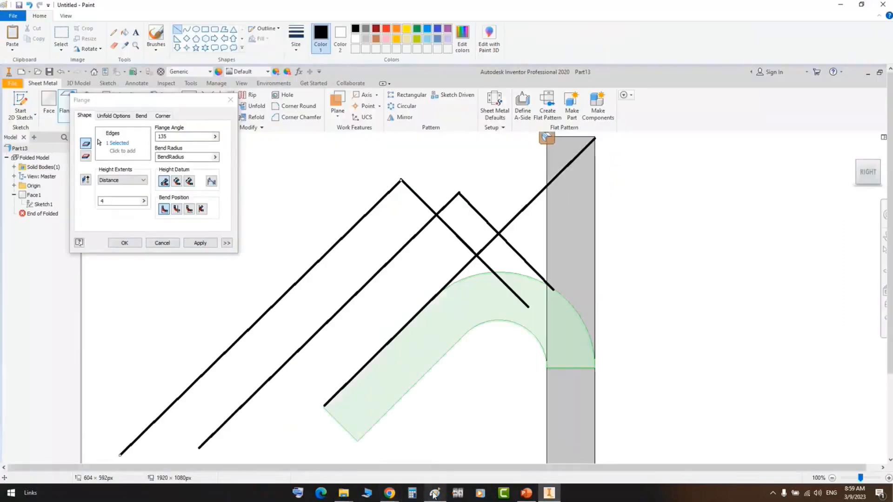
# Switch to Paint, enlarge the Height Datum and Bend Position icons in the screenshot, and set the thinnest line size with red colour
pyautogui.click(435, 493)
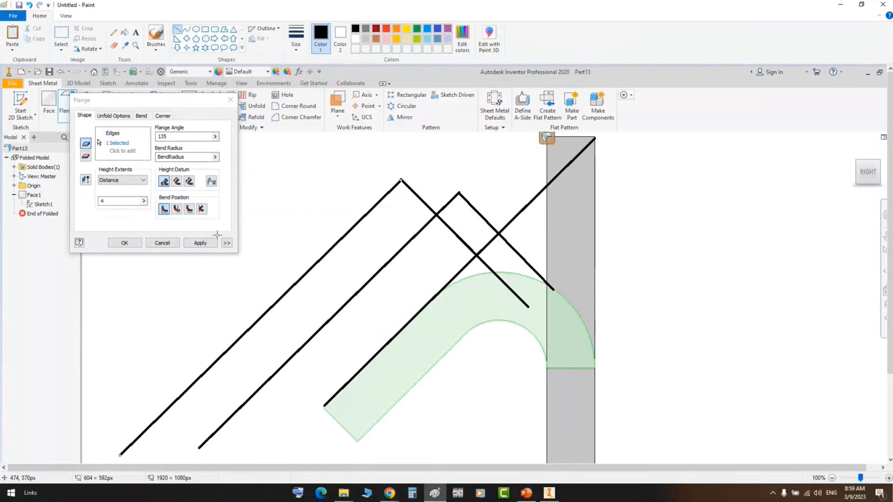
pyautogui.keyDown('ctrl'); pyautogui.scroll(3, 218, 234); pyautogui.keyUp('ctrl')
pyautogui.scroll(-4, 581, 347)
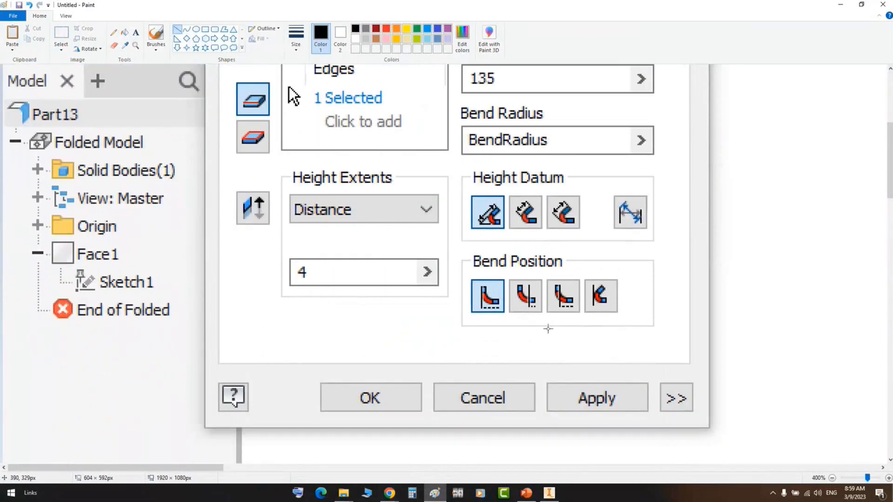
pyautogui.scroll(-2, 612, 338)
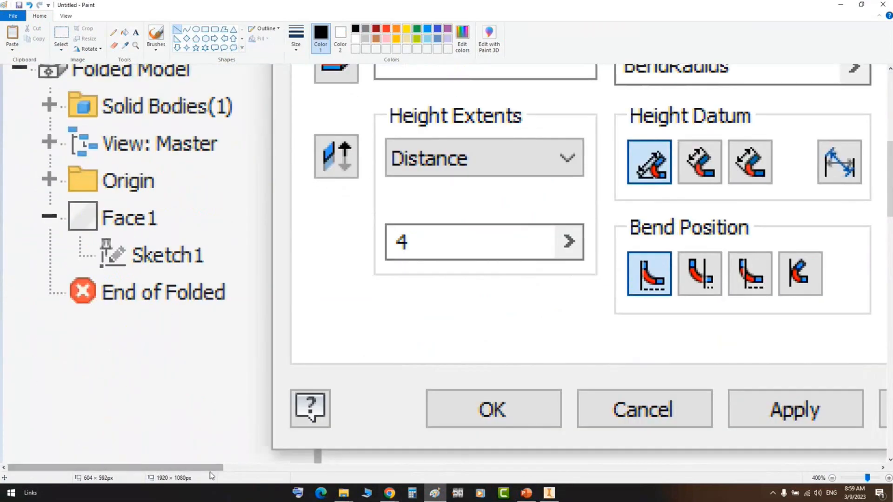
pyautogui.moveTo(214, 470)
pyautogui.mouseDown()
pyautogui.moveTo(331, 475)
pyautogui.moveTo(314, 474)
pyautogui.mouseUp()
pyautogui.keyDown('ctrl'); pyautogui.scroll(1, 345, 360); pyautogui.keyUp('ctrl')
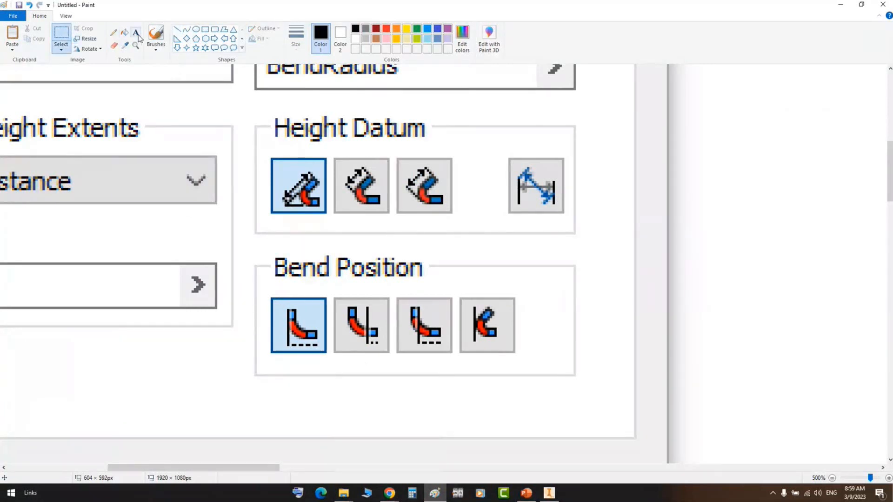
pyautogui.click(296, 37)
pyautogui.click(299, 67)
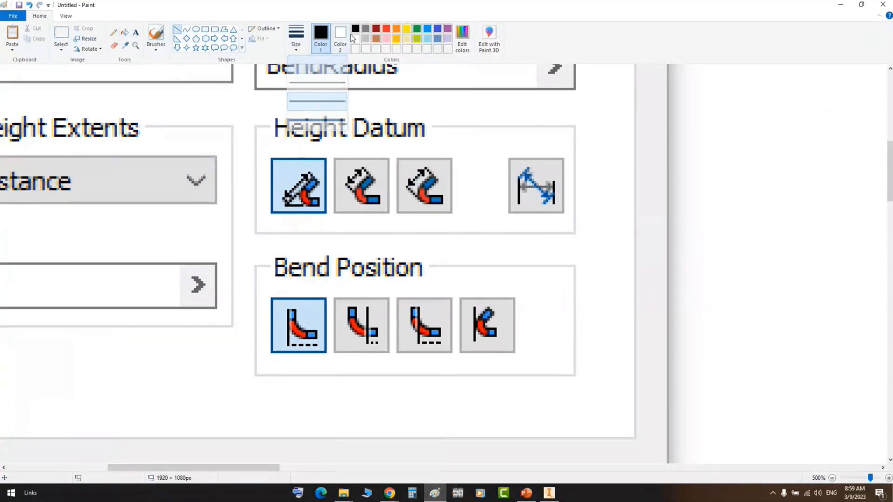
pyautogui.click(386, 28)
# Draw red rectangles over the left part of the first Bend Position icon and the right part of the second
pyautogui.moveTo(279, 303); pyautogui.dragTo(283, 359)
pyautogui.hotkey('ctrl', 'z')
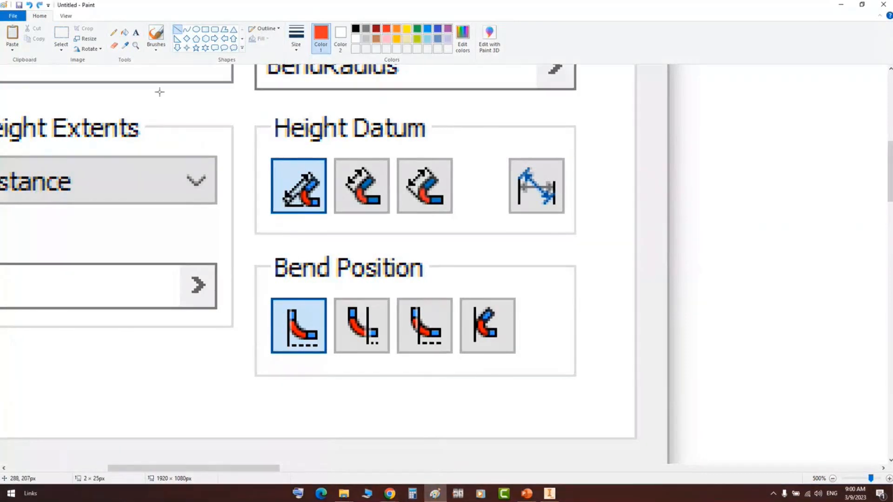
pyautogui.click(205, 29)
pyautogui.moveTo(267, 287); pyautogui.dragTo(292, 364)
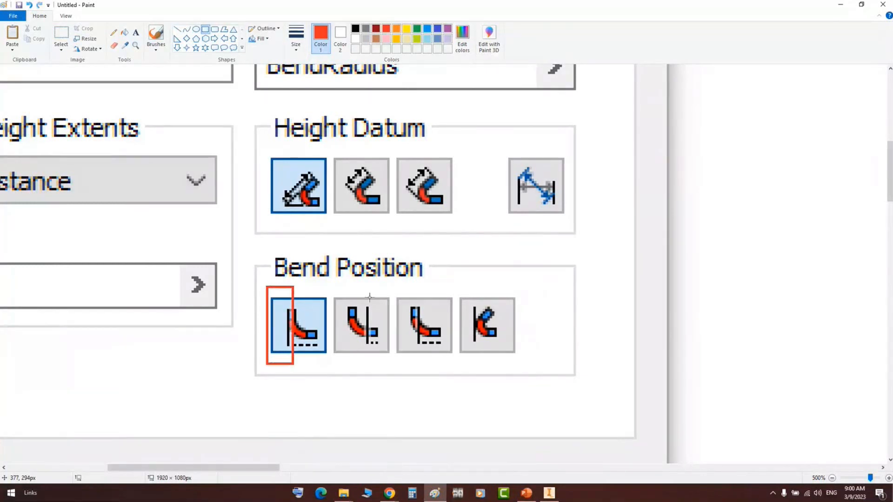
pyautogui.moveTo(363, 294); pyautogui.dragTo(374, 344)
pyautogui.moveTo(376, 353); pyautogui.dragTo(378, 355)
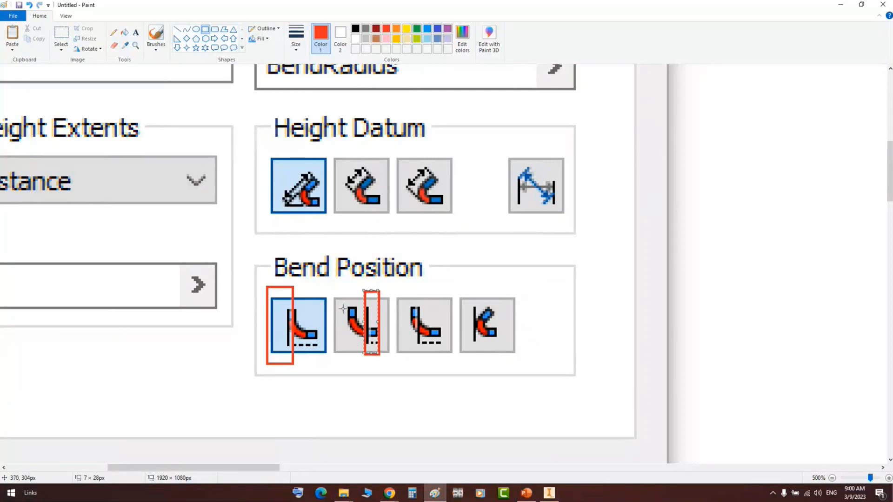
# Switch to Inventor and set the flange's bend position to the second option
pyautogui.click(549, 493)
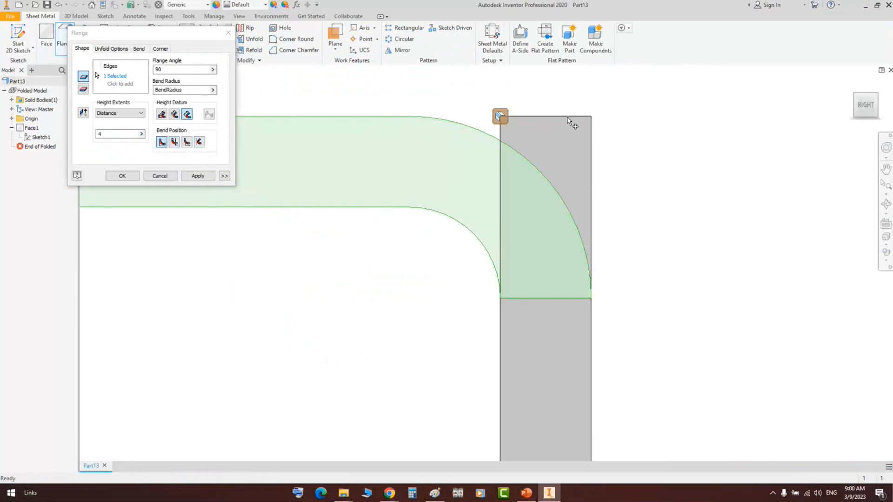
pyautogui.click(174, 141)
pyautogui.moveTo(476, 160); pyautogui.dragTo(472, 284, button='middle')
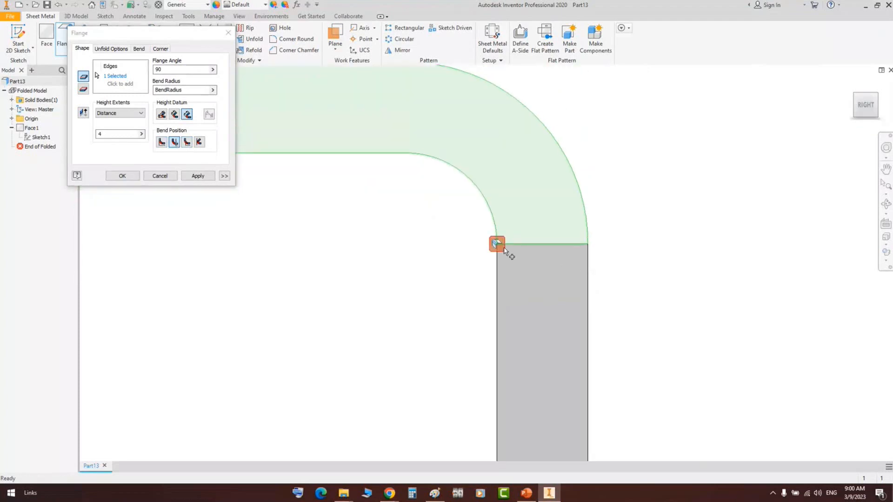
pyautogui.moveTo(564, 253); pyautogui.dragTo(631, 309, button='middle')
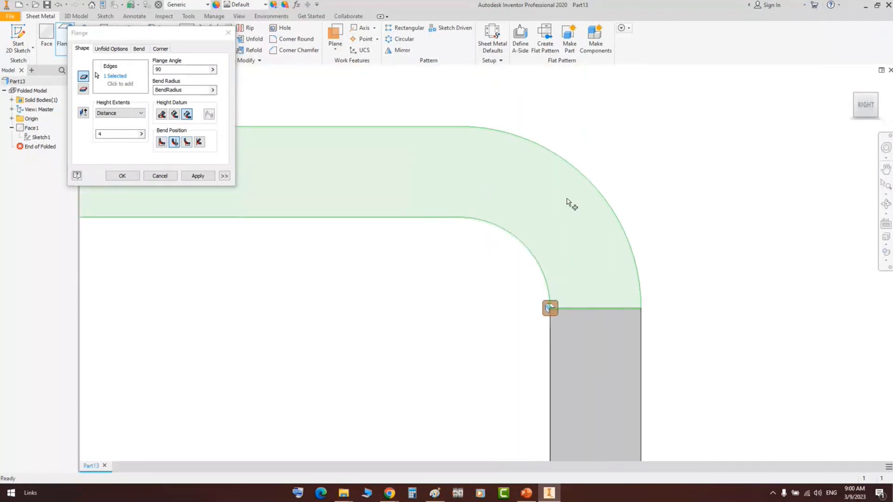
# Switch the bend position to the first option and back to the second, comparing where the bend starts relative to the plate edge
pyautogui.click(161, 142)
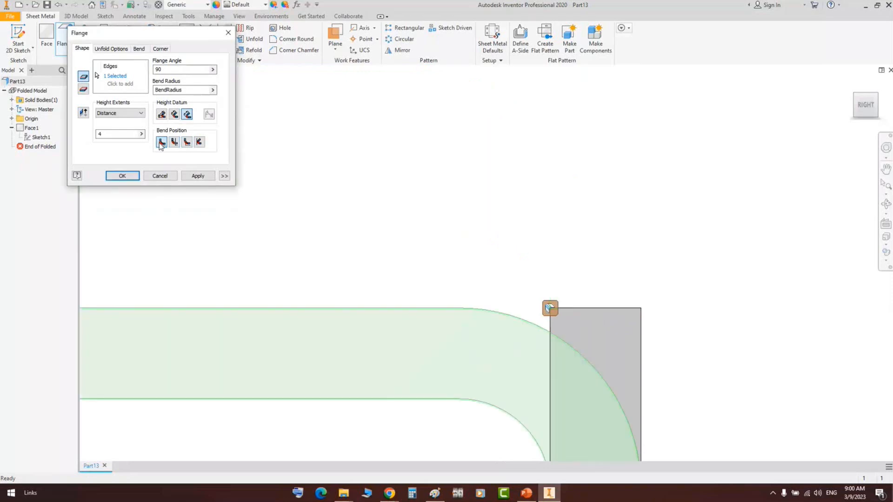
pyautogui.moveTo(600, 200); pyautogui.dragTo(670, 179, button='middle')
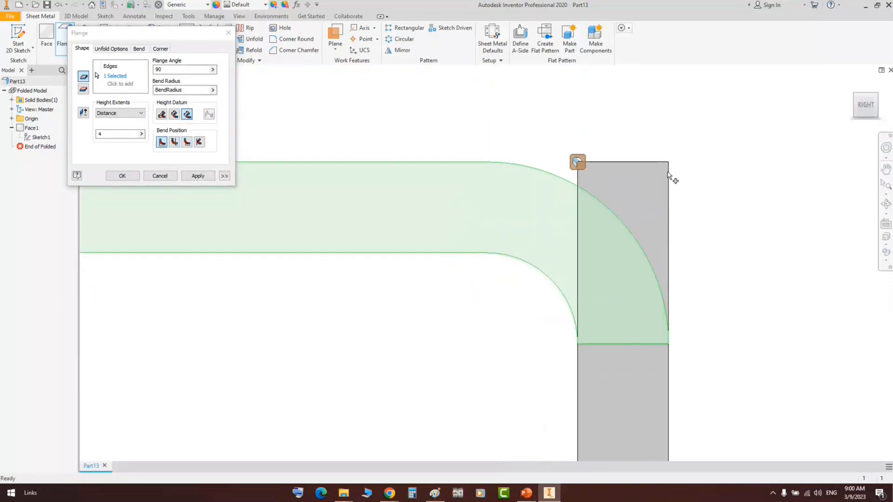
pyautogui.scroll(-3, 685, 269)
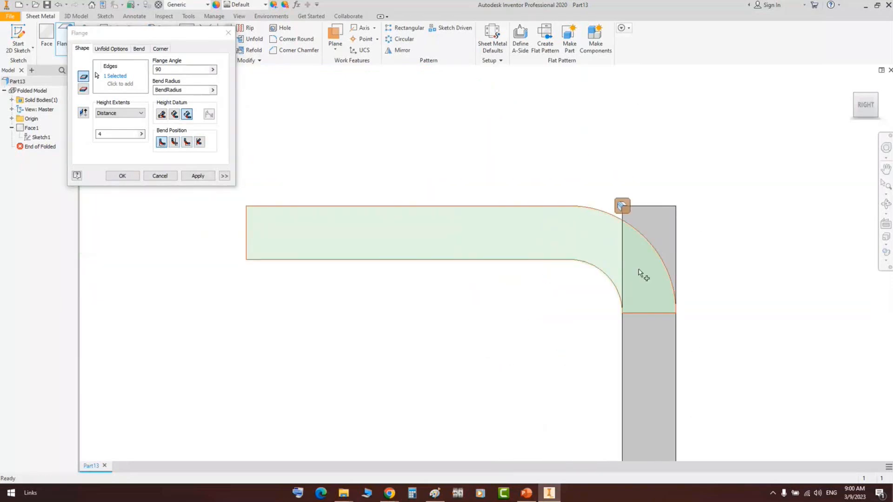
pyautogui.scroll(3, 605, 212)
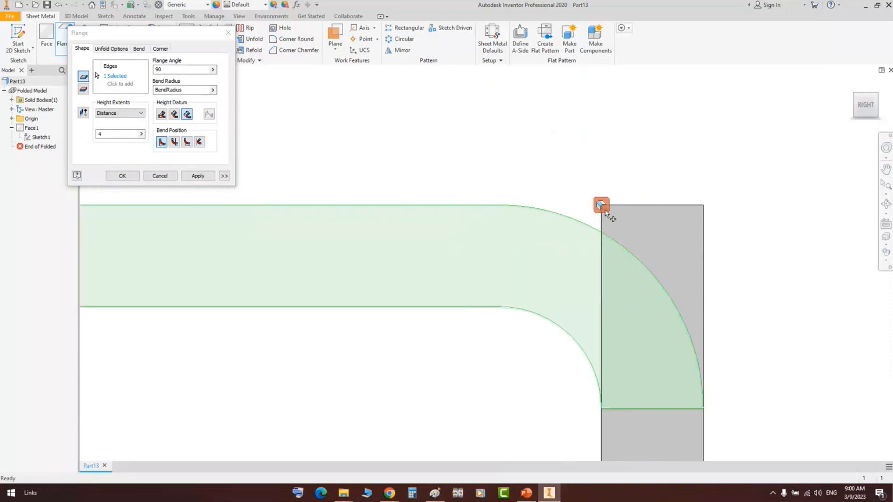
pyautogui.click(174, 142)
pyautogui.moveTo(604, 174); pyautogui.dragTo(591, 246, button='middle')
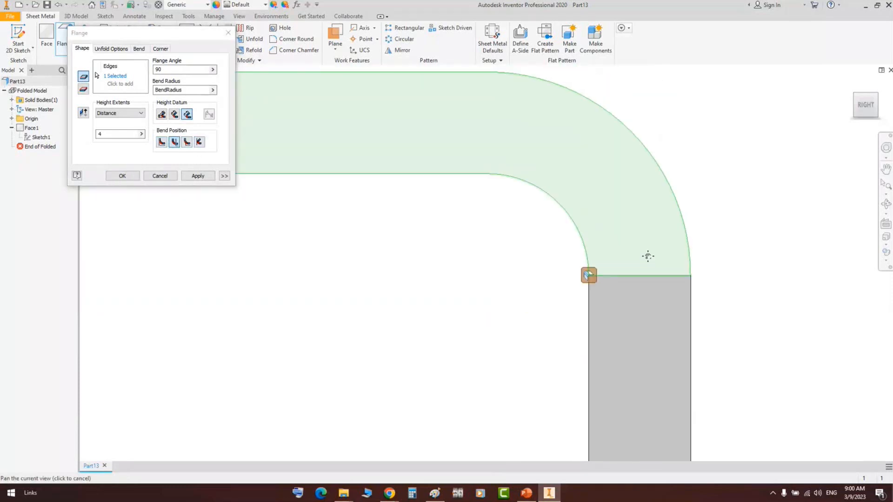
pyautogui.moveTo(418, 311); pyautogui.dragTo(422, 333, button='middle')
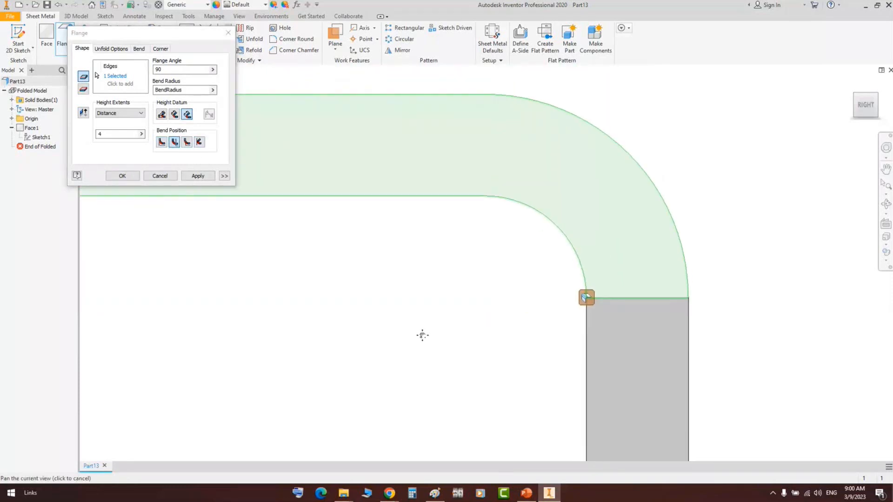
pyautogui.scroll(-10, 544, 144)
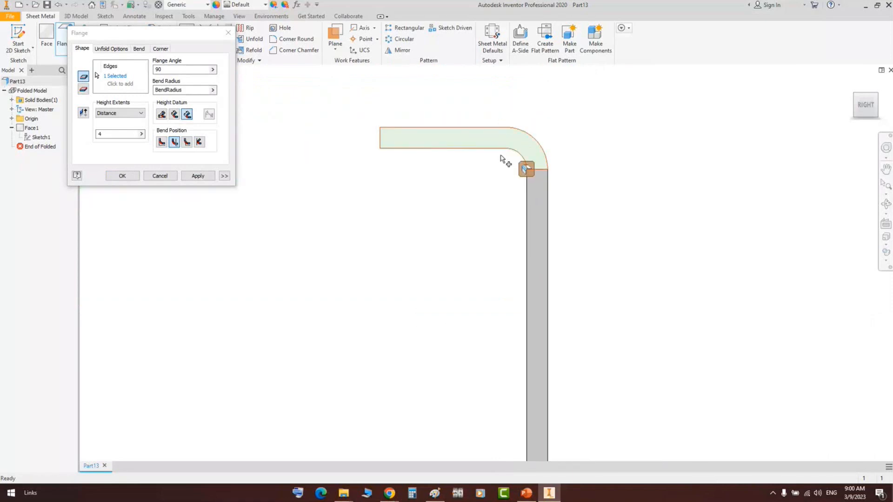
pyautogui.scroll(10, 524, 159)
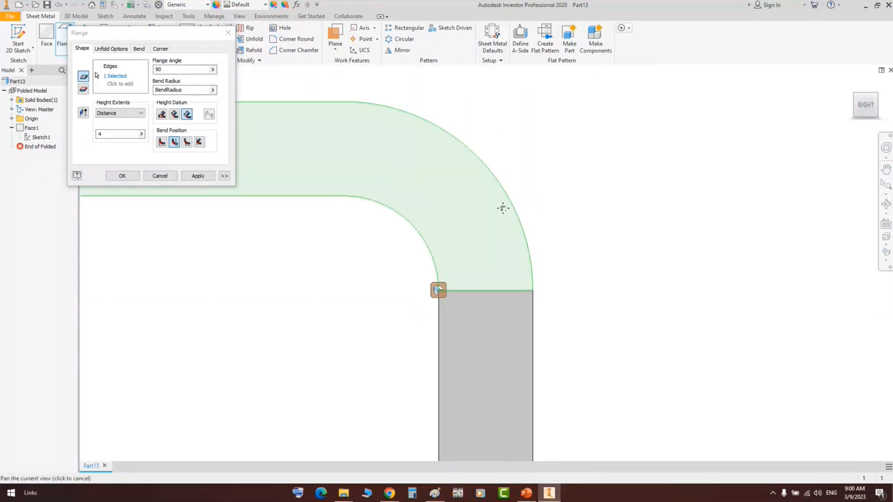
# Set the flange's bend position to the third option and inspect where the bend sits relative to the plate edge
pyautogui.click(187, 142)
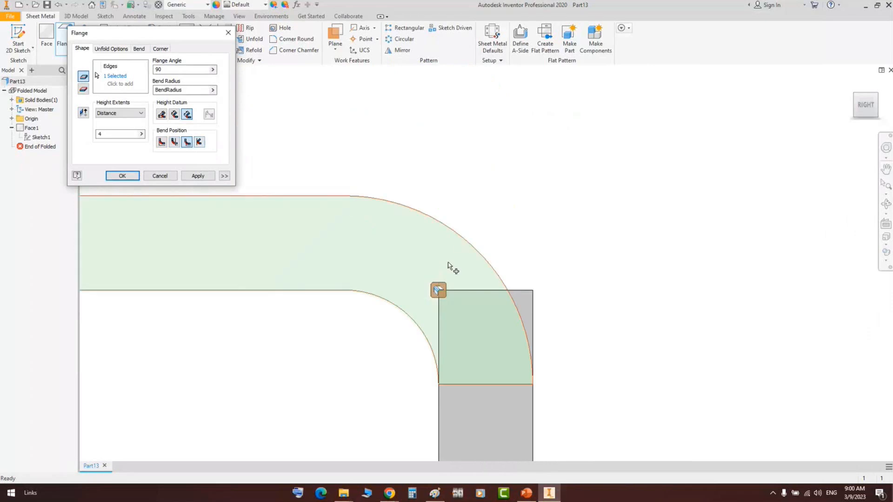
pyautogui.scroll(3, 349, 293)
pyautogui.scroll(-6, 332, 288)
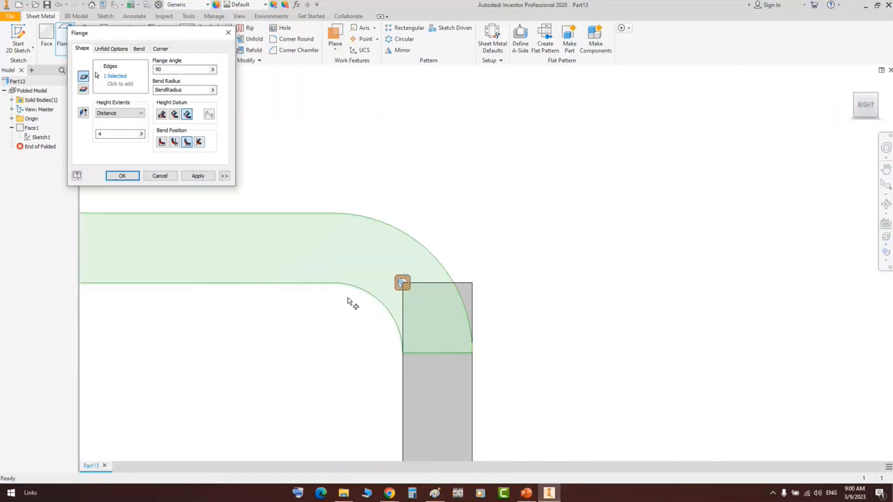
pyautogui.scroll(3, 358, 309)
pyautogui.scroll(3, 339, 309)
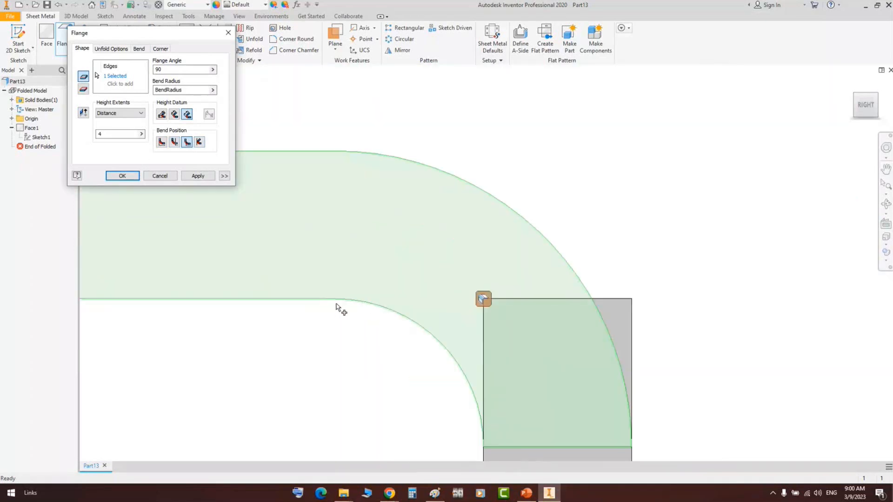
pyautogui.moveTo(339, 308); pyautogui.dragTo(483, 302, button='middle')
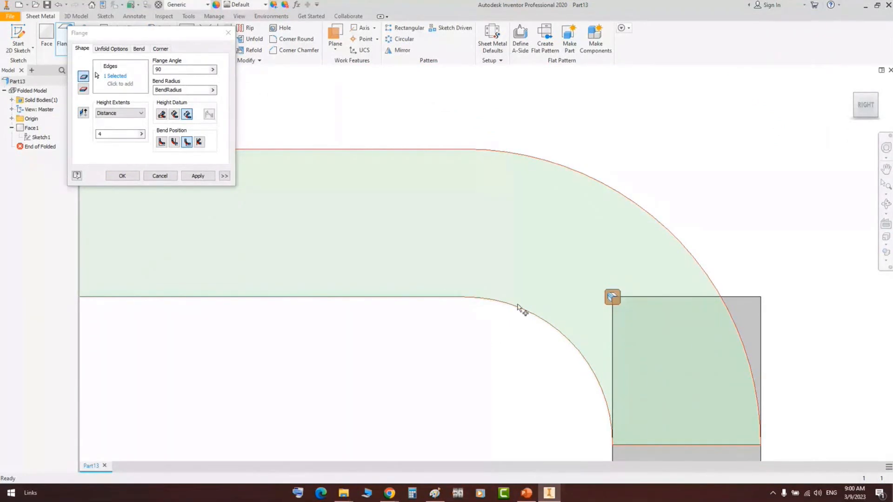
# Set the flange's bend position to Bend Tangent To Side Face and inspect the bend against the plate's side face
pyautogui.click(199, 142)
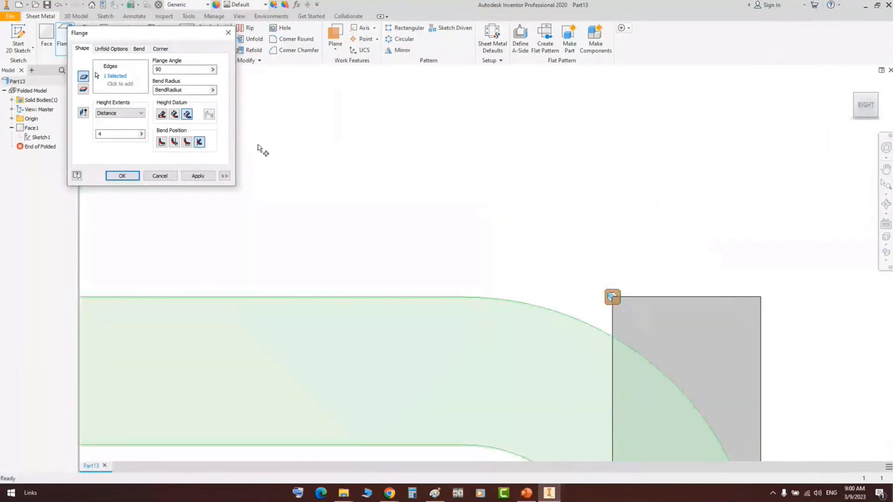
pyautogui.moveTo(504, 211); pyautogui.dragTo(498, 130, button='middle')
pyautogui.scroll(2, 514, 126)
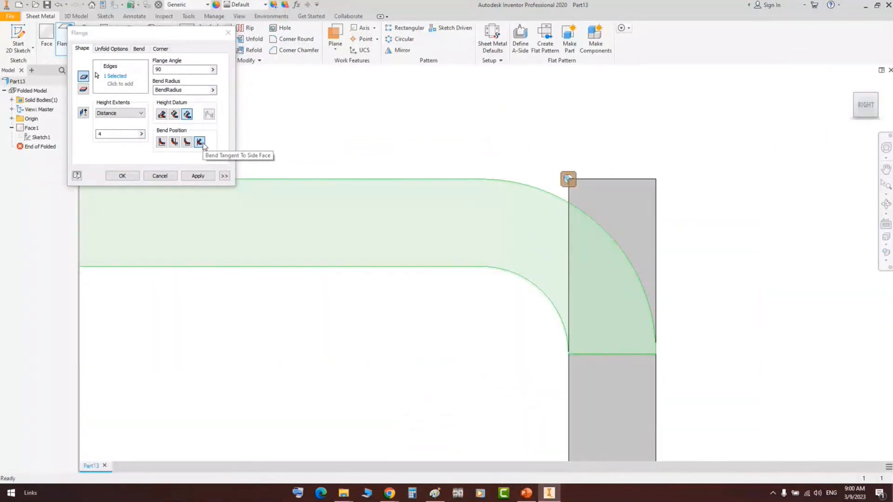
# Preview the flange at an angle of 135 degrees, restore the angle to 90, and create the flange
pyautogui.click(121, 68)
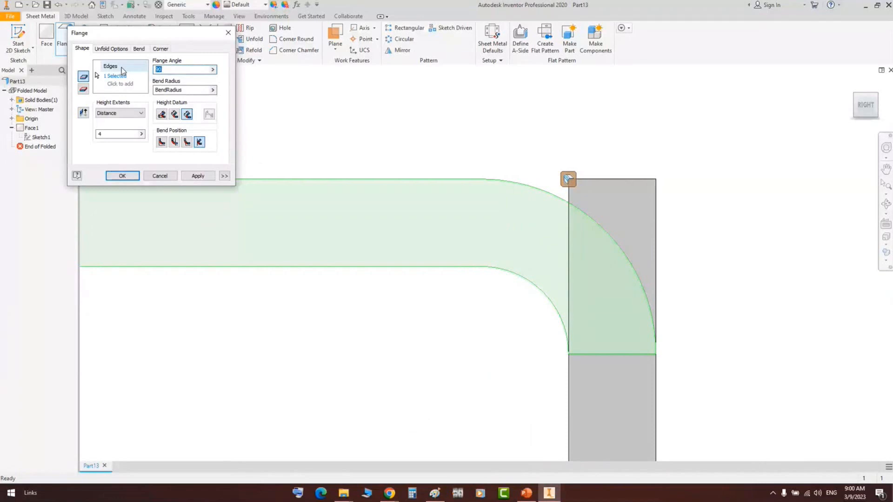
pyautogui.write('135')
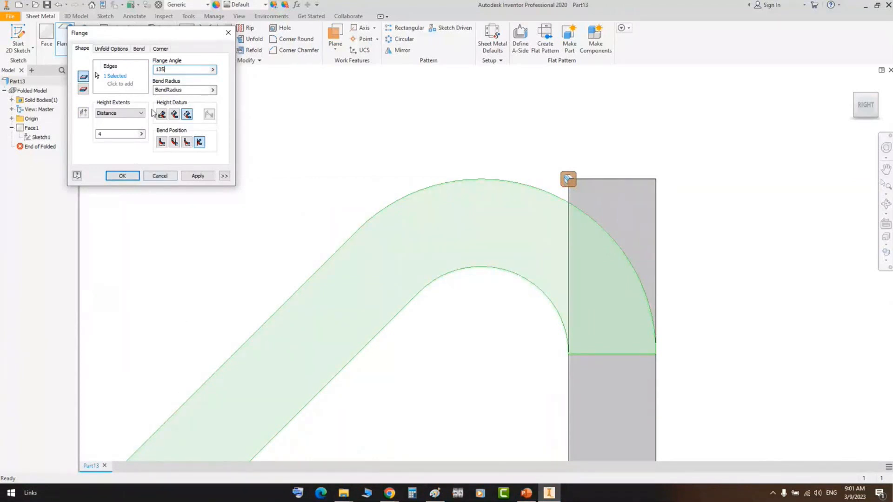
pyautogui.moveTo(176, 70); pyautogui.dragTo(131, 71)
pyautogui.write('90')
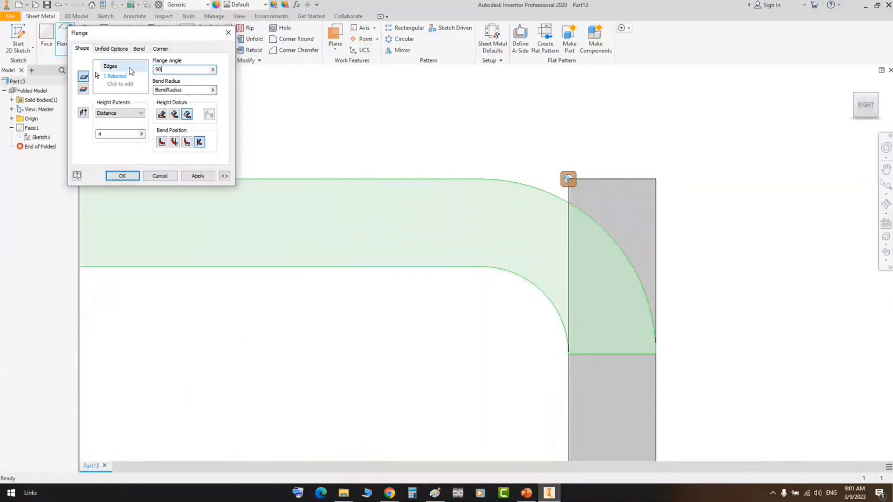
pyautogui.click(122, 175)
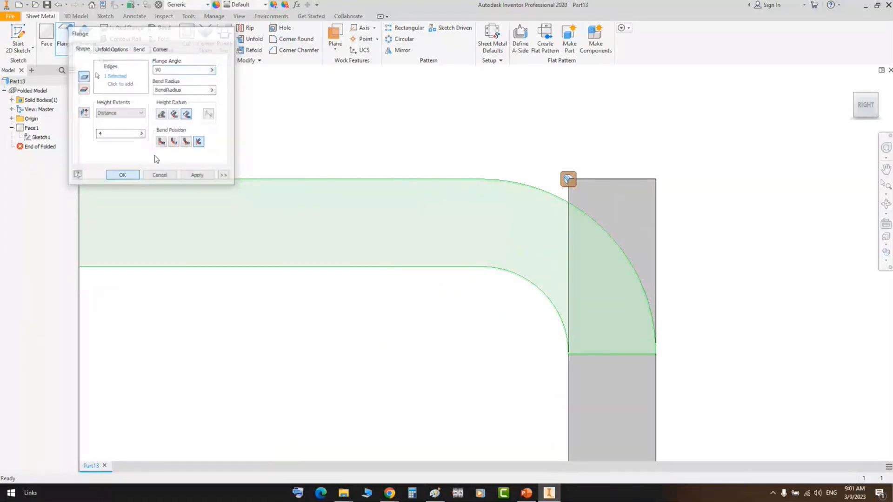
# Switch to PowerPoint and replace the "Flange" heading on slide 11 with "Loft"
pyautogui.click(526, 494)
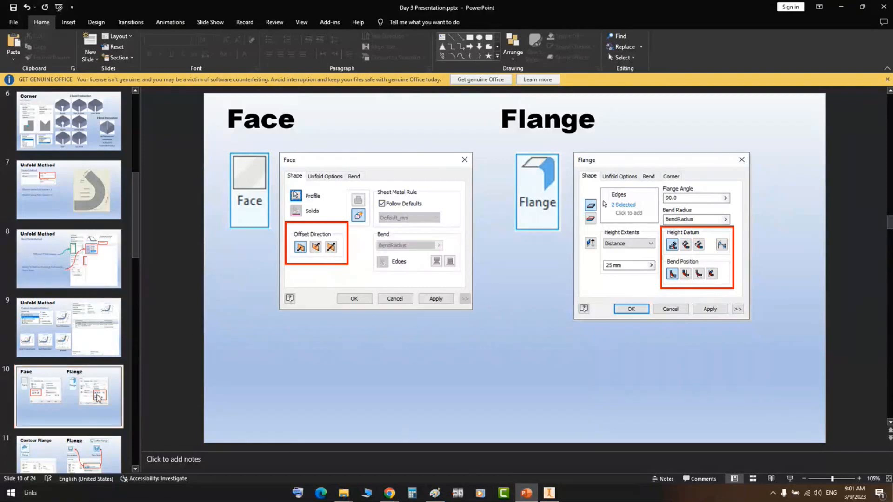
pyautogui.scroll(-2, 110, 412)
pyautogui.click(106, 377)
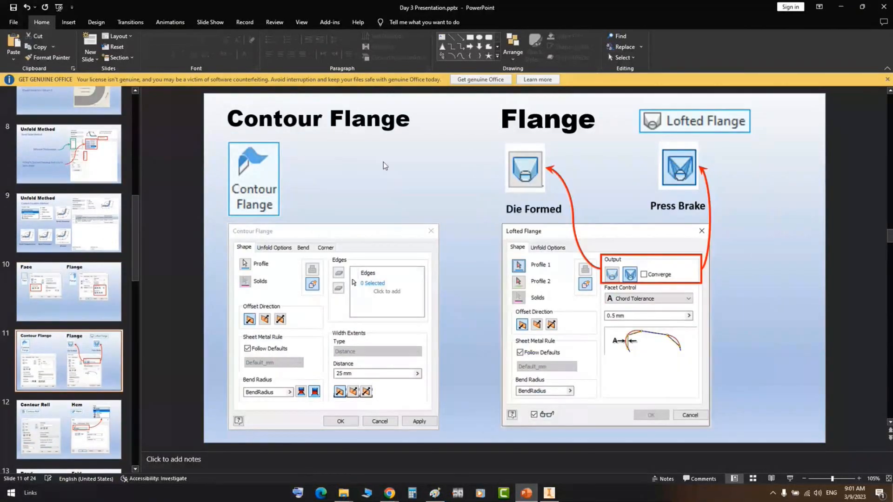
pyautogui.doubleClick(509, 119)
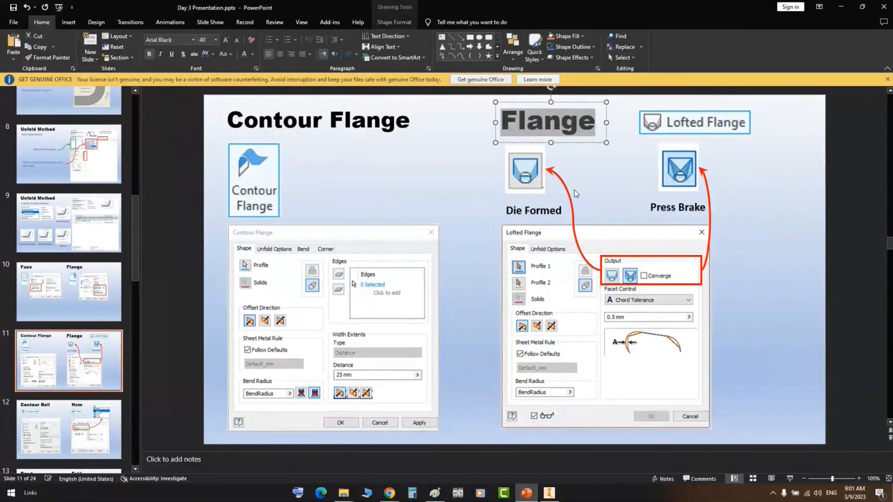
pyautogui.write('Loft')
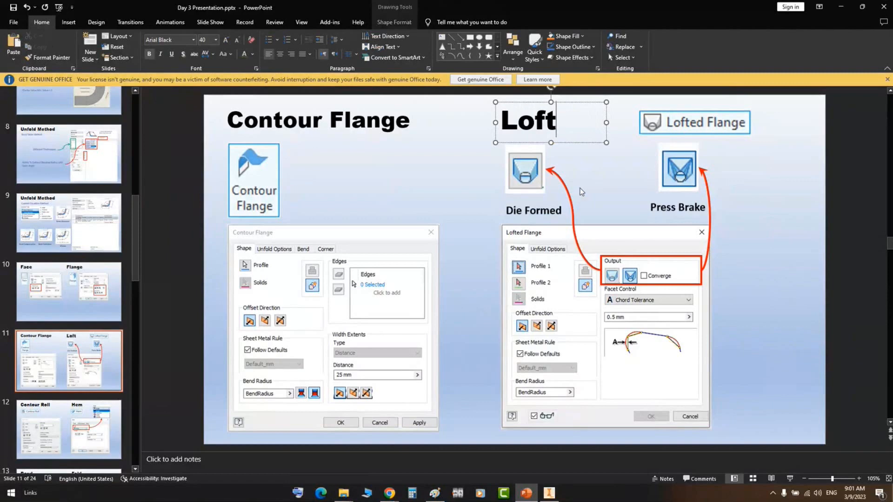
pyautogui.click(466, 172)
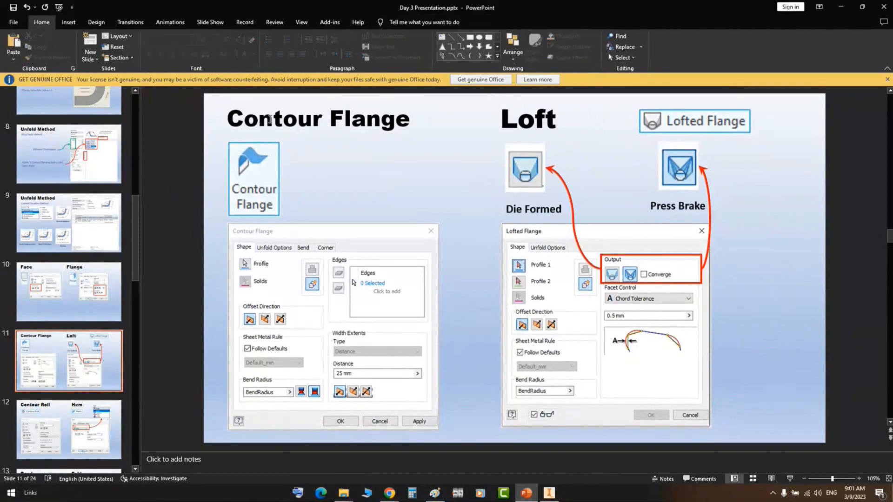
# Switch to Inventor, close the current part without saving, and create a new sheet metal part
pyautogui.click(549, 493)
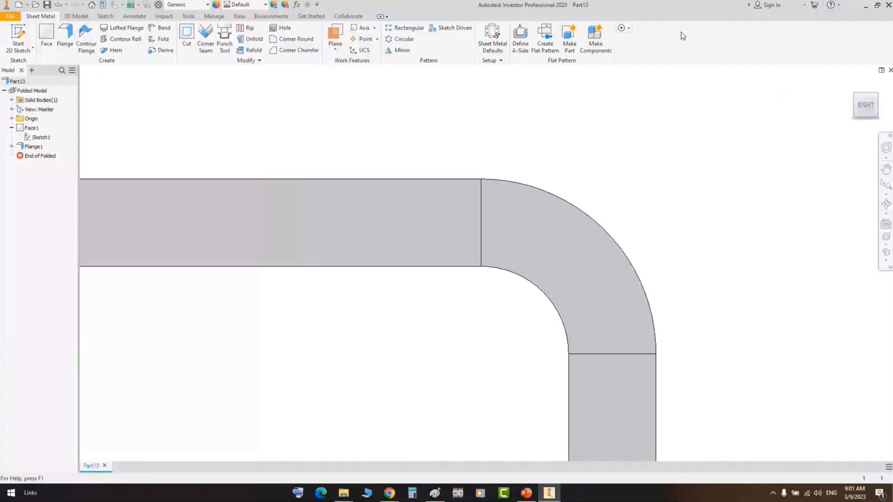
pyautogui.click(857, 67)
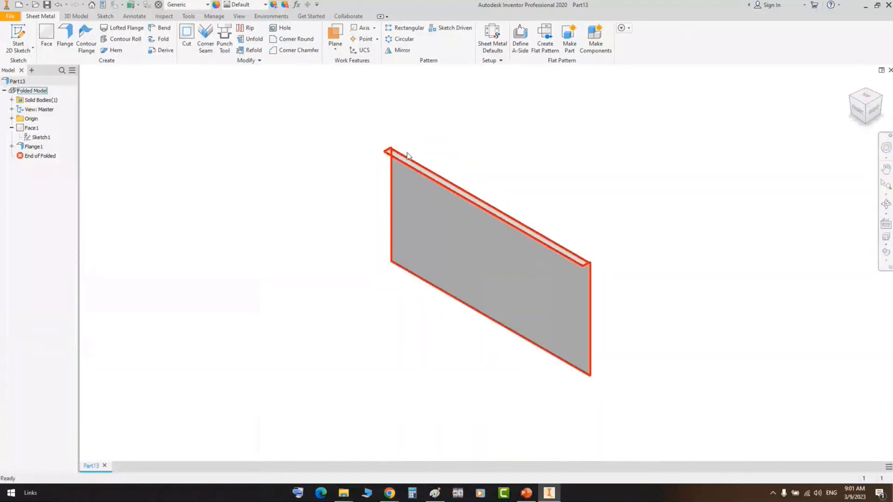
pyautogui.click(890, 70)
pyautogui.click(419, 264)
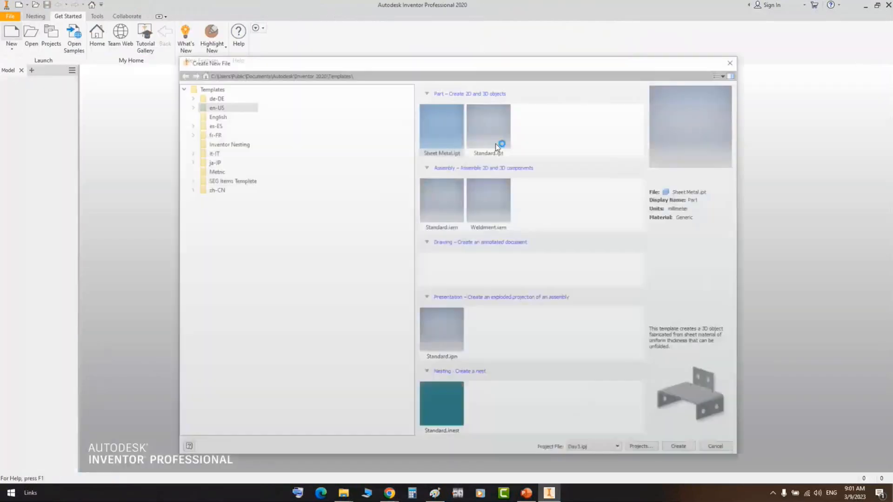
pyautogui.doubleClick(498, 143)
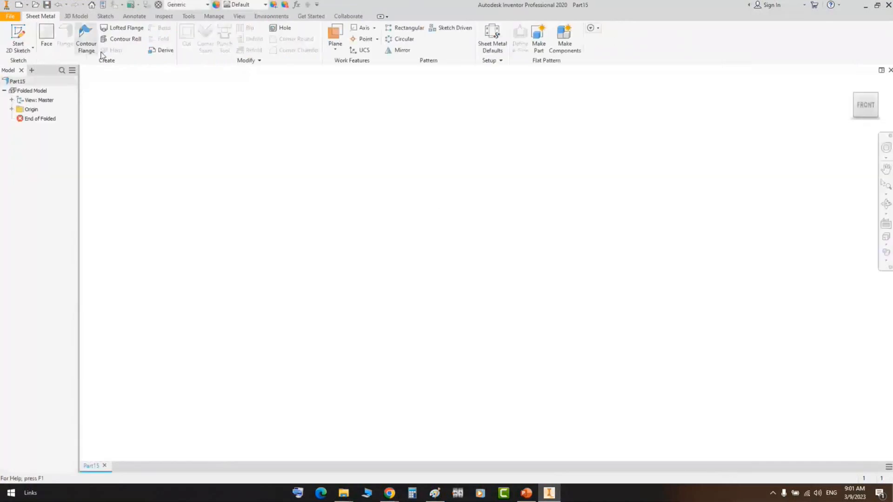
# Sketch an open stepped profile in the front view from the origin: about 26 mm up, 25 across, 15 down, 22 across, 9 up
pyautogui.click(18, 37)
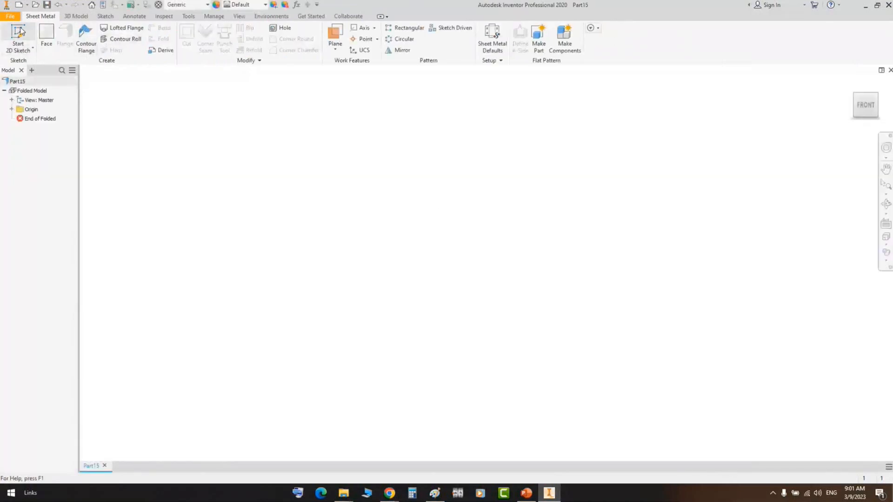
pyautogui.click(455, 145)
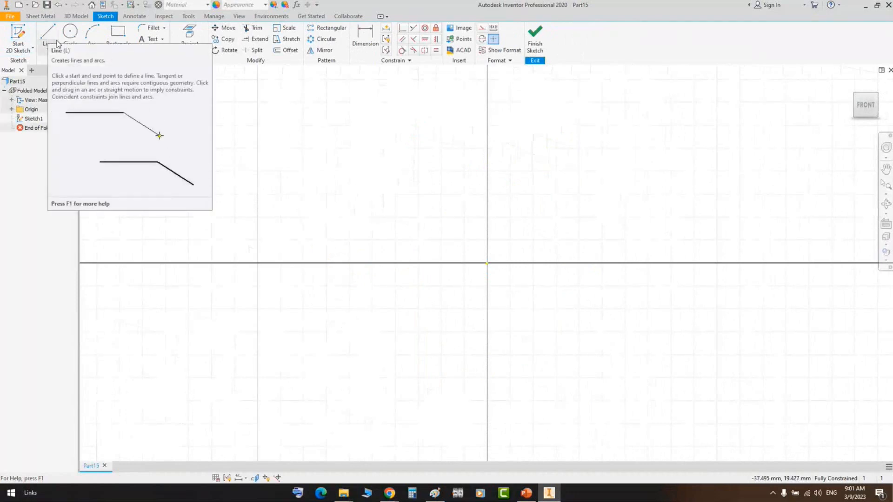
pyautogui.press('l')
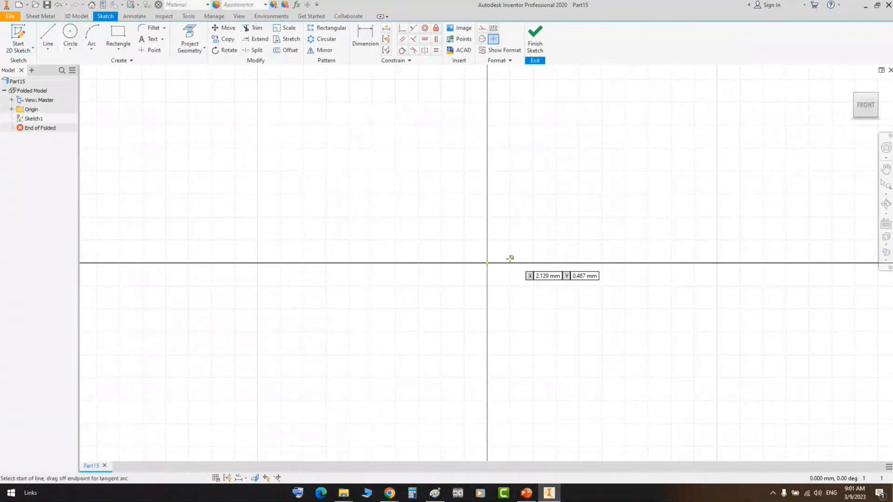
pyautogui.click(487, 263)
pyautogui.scroll(2, 481, 146)
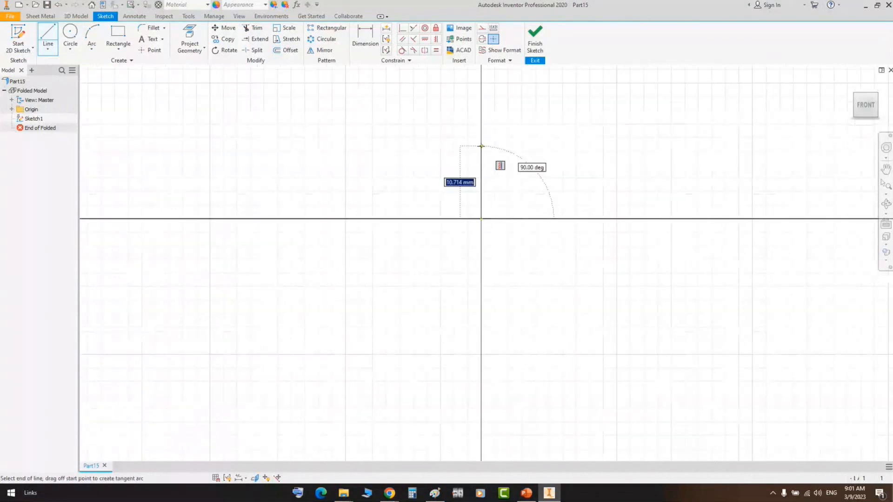
pyautogui.moveTo(481, 146); pyautogui.dragTo(456, 243, button='middle')
pyautogui.click(456, 139)
pyautogui.click(628, 139)
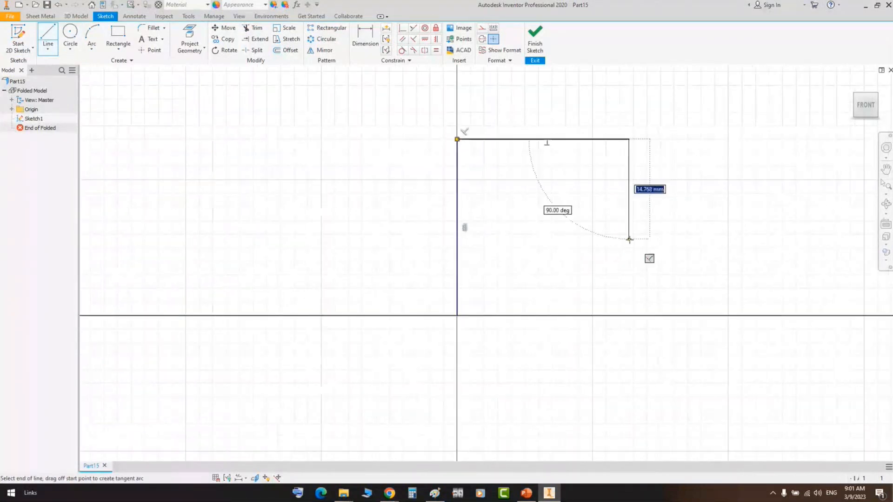
pyautogui.click(629, 240)
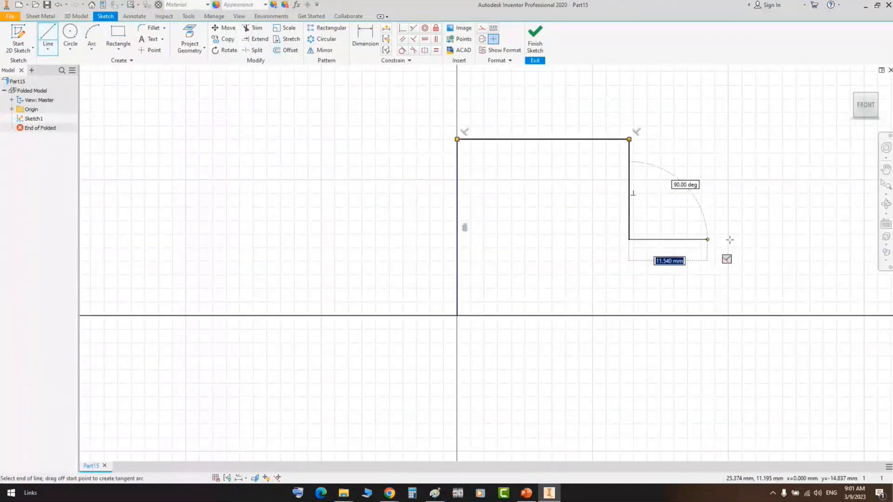
pyautogui.click(780, 239)
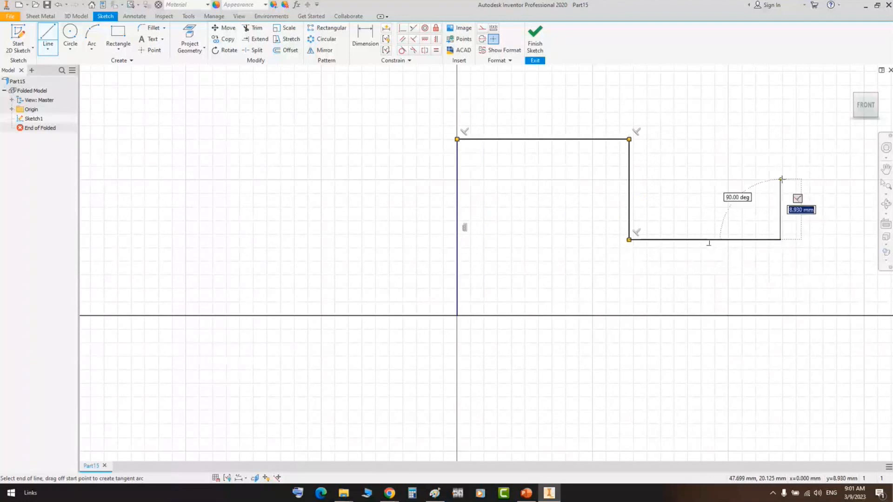
pyautogui.rightClick(782, 179)
pyautogui.click(798, 184)
pyautogui.click(535, 38)
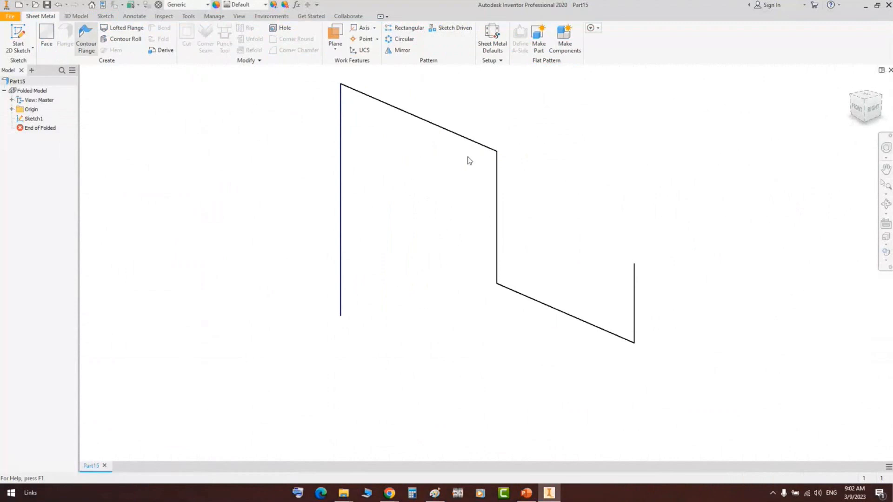
# Start a Contour Flange from the stepped sketch profile and inspect its preview from different angles
pyautogui.click(484, 146)
pyautogui.click(886, 205)
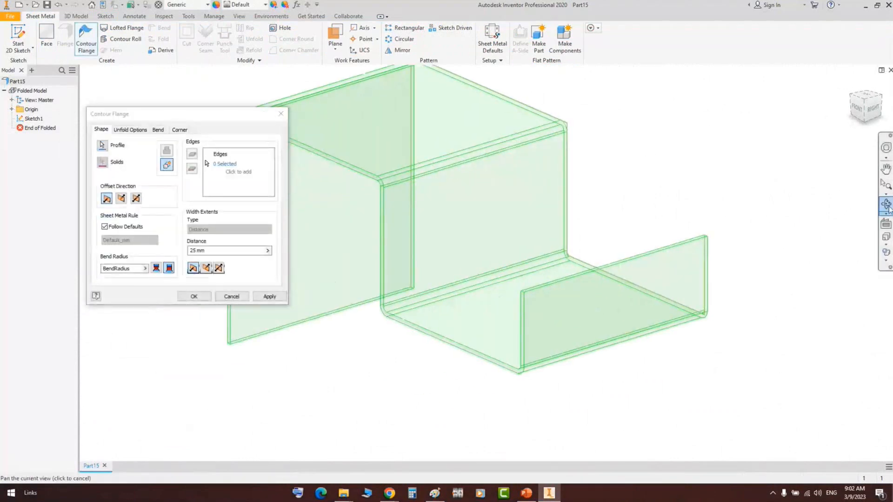
pyautogui.scroll(4, 598, 193)
pyautogui.moveTo(549, 247); pyautogui.dragTo(494, 279)
pyautogui.scroll(-3, 449, 208)
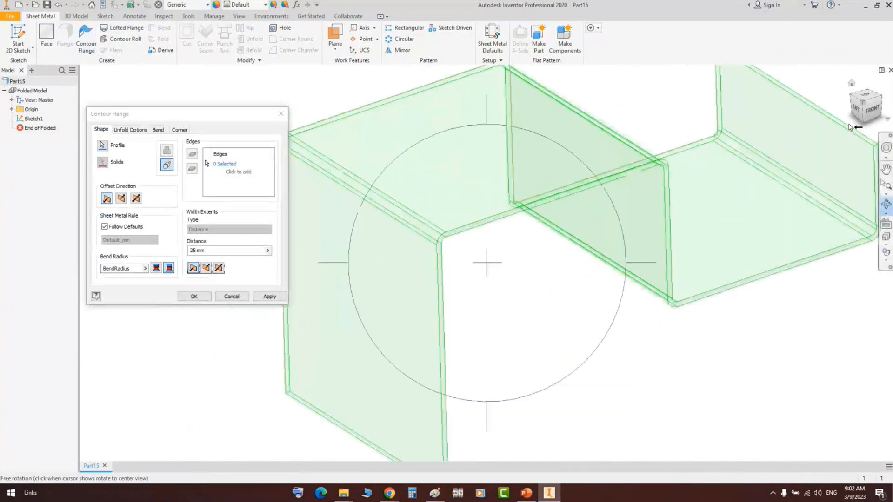
# Switch the contour flange's offset direction to the second option and back to the first, comparing the bend corner with the sketch lines in front view
pyautogui.click(875, 112)
pyautogui.scroll(-5, 359, 205)
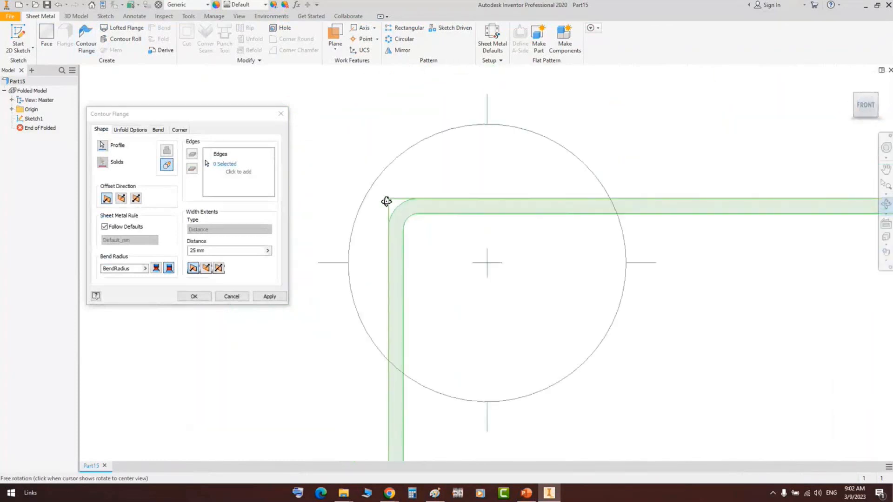
pyautogui.scroll(-3, 384, 201)
pyautogui.rightClick(380, 142)
pyautogui.click(403, 147)
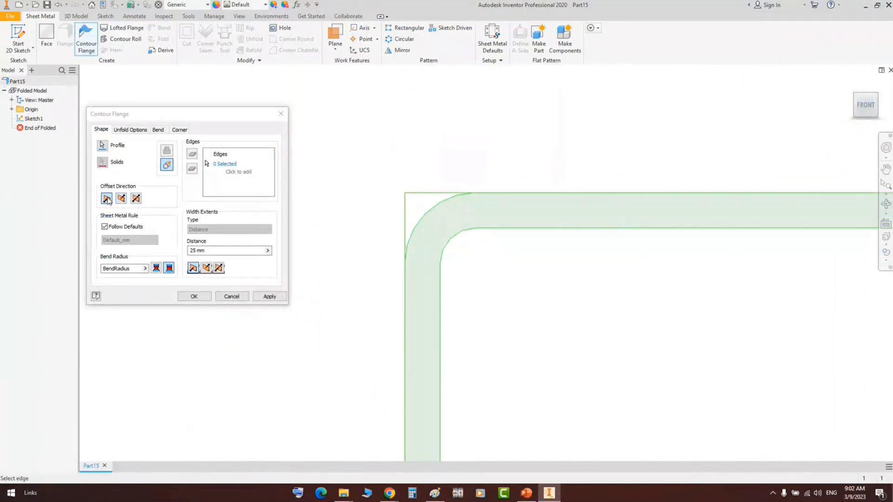
pyautogui.click(121, 198)
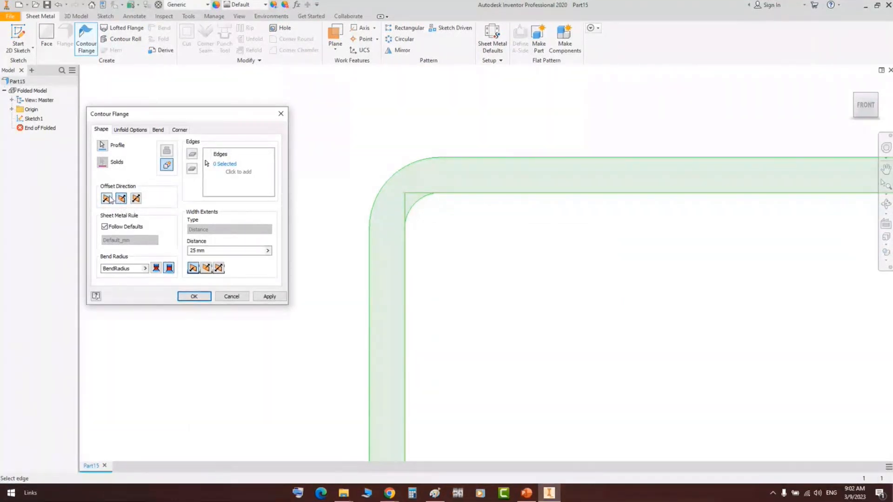
pyautogui.click(107, 199)
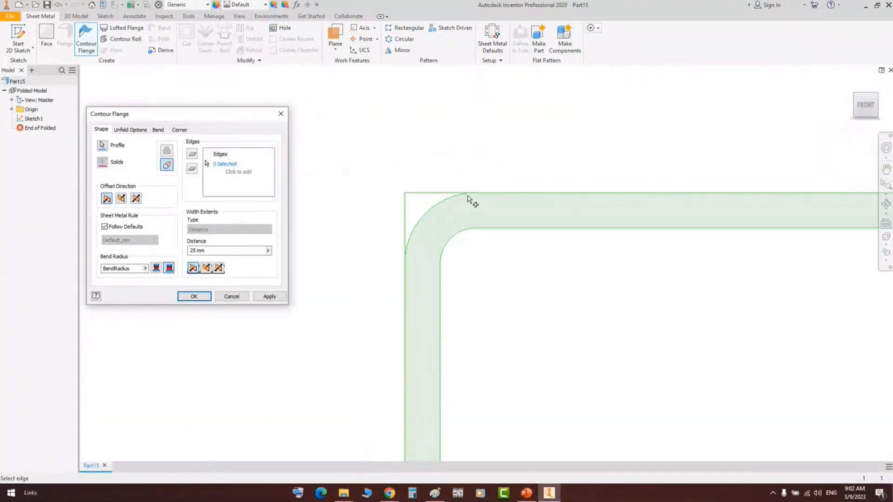
pyautogui.scroll(-5, 421, 196)
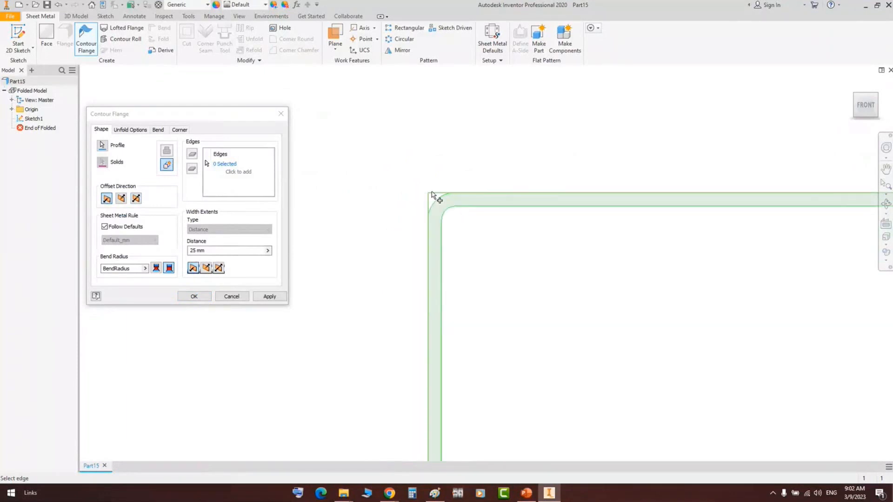
pyautogui.moveTo(613, 226); pyautogui.dragTo(540, 208, button='middle')
pyautogui.scroll(5, 512, 191)
pyautogui.moveTo(577, 256); pyautogui.dragTo(380, 189, button='middle')
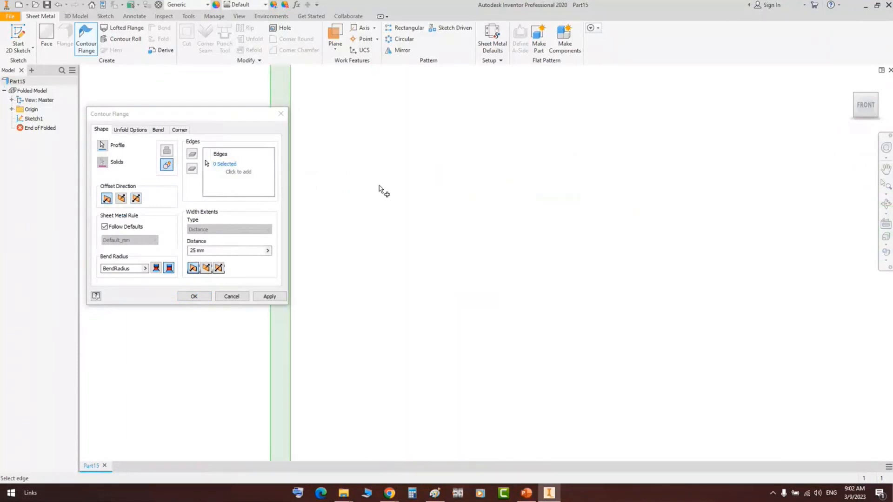
# Switch the contour flange's offset direction through the second and first options, then set it to the third, both-sides option, checking the bend corner
pyautogui.scroll(-4, 624, 249)
pyautogui.moveTo(624, 256); pyautogui.dragTo(538, 312, button='middle')
pyautogui.scroll(6, 424, 328)
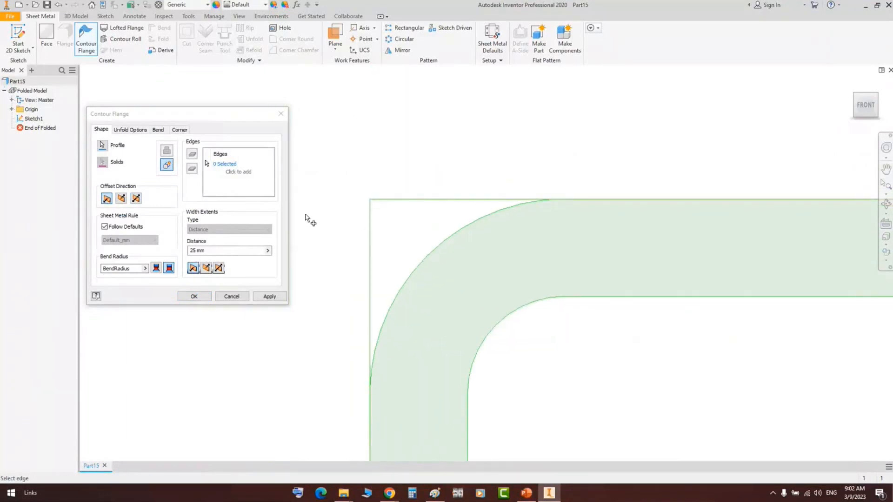
pyautogui.moveTo(382, 220); pyautogui.dragTo(384, 174, button='middle')
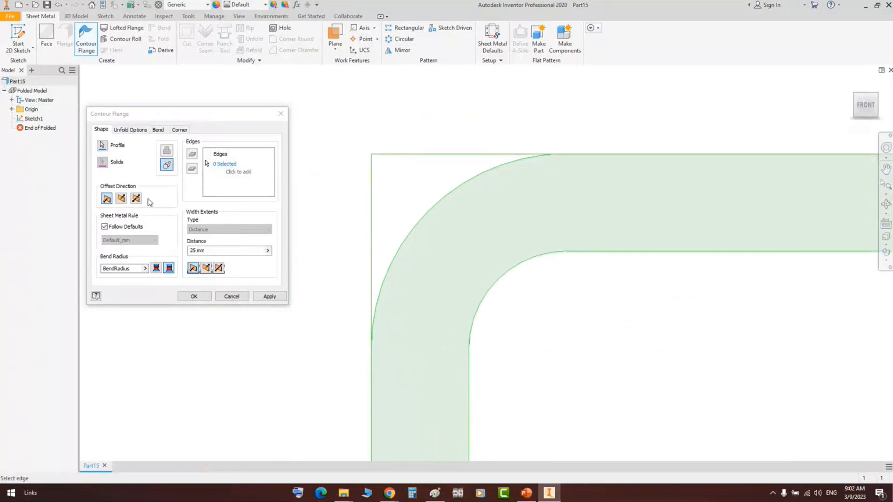
pyautogui.click(120, 199)
pyautogui.click(107, 199)
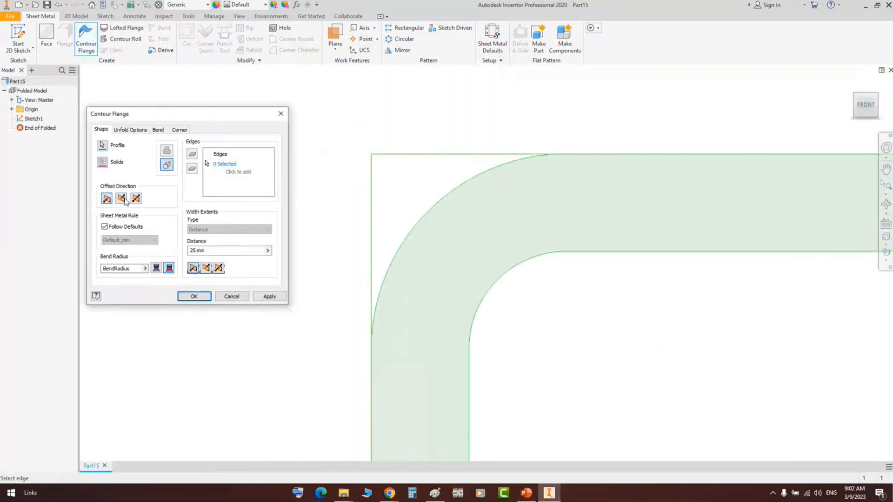
pyautogui.click(121, 199)
pyautogui.click(138, 199)
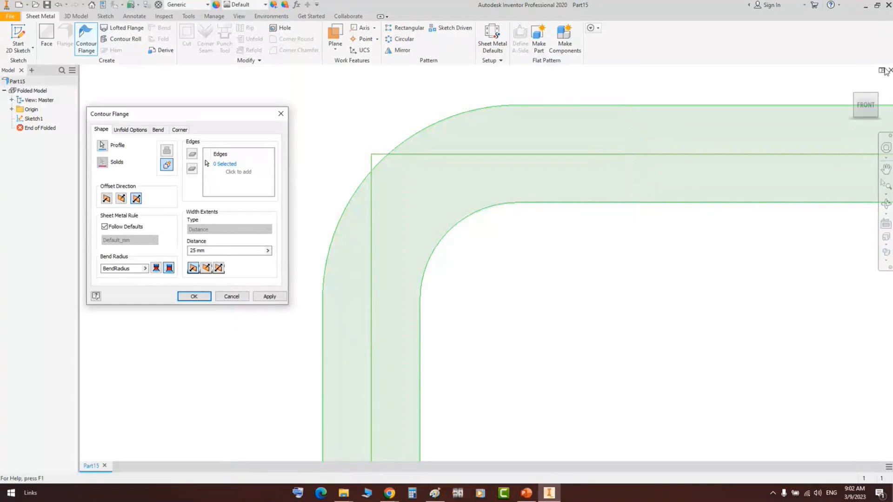
# Set the contour flange's width distance to 10 mm and inspect the preview in isometric view
pyautogui.click(877, 94)
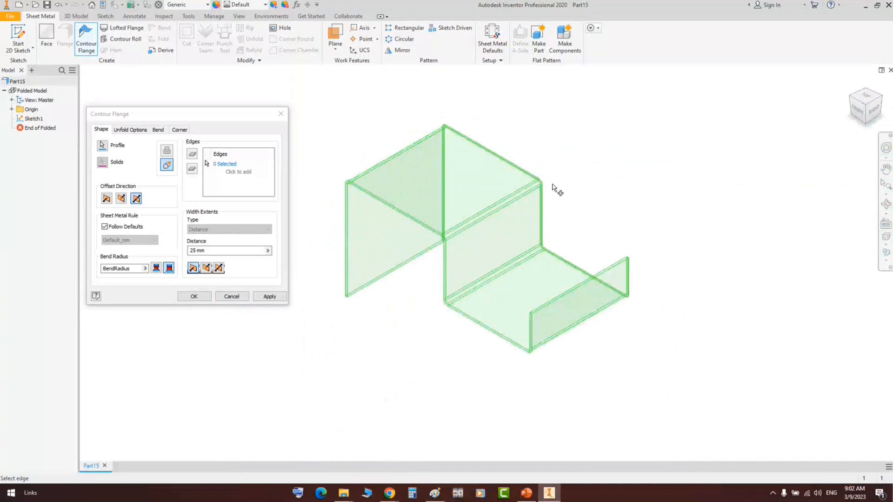
pyautogui.click(221, 255)
pyautogui.moveTo(221, 254); pyautogui.dragTo(178, 257)
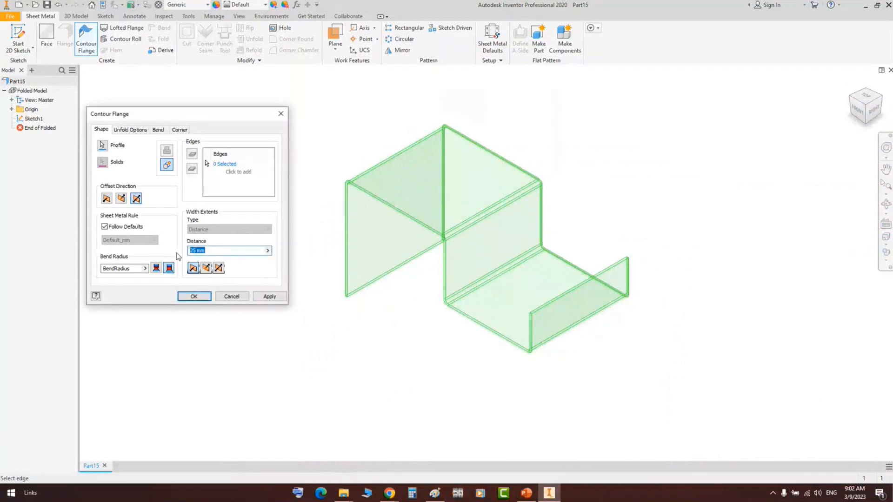
pyautogui.write('10')
pyautogui.scroll(5, 573, 192)
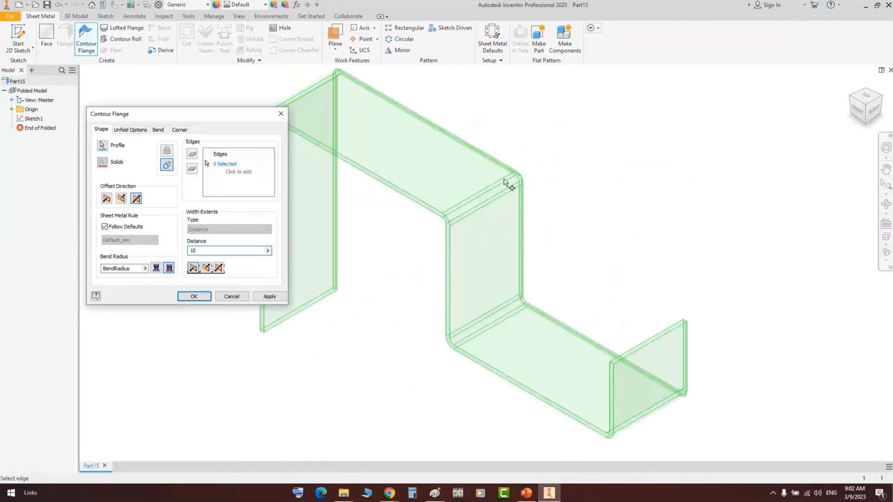
pyautogui.scroll(-5, 328, 270)
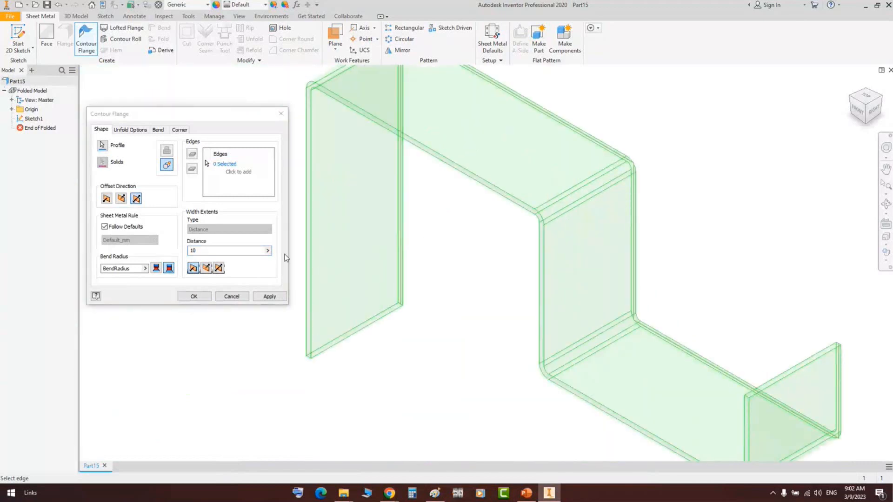
# Flip the flange width to the second direction and compare the preview with the sketch line at the upper bend
pyautogui.scroll(4, 628, 193)
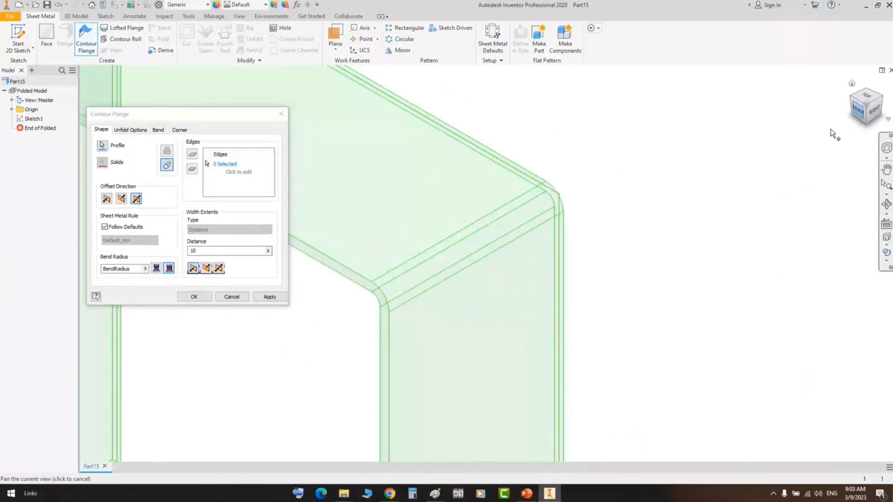
pyautogui.scroll(3, 585, 197)
pyautogui.moveTo(542, 201); pyautogui.dragTo(660, 203, button='middle')
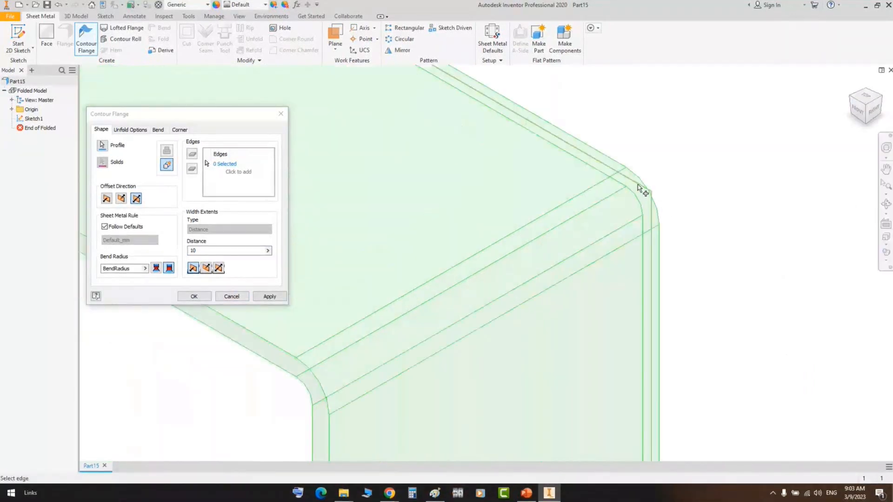
pyautogui.click(194, 272)
pyautogui.click(207, 271)
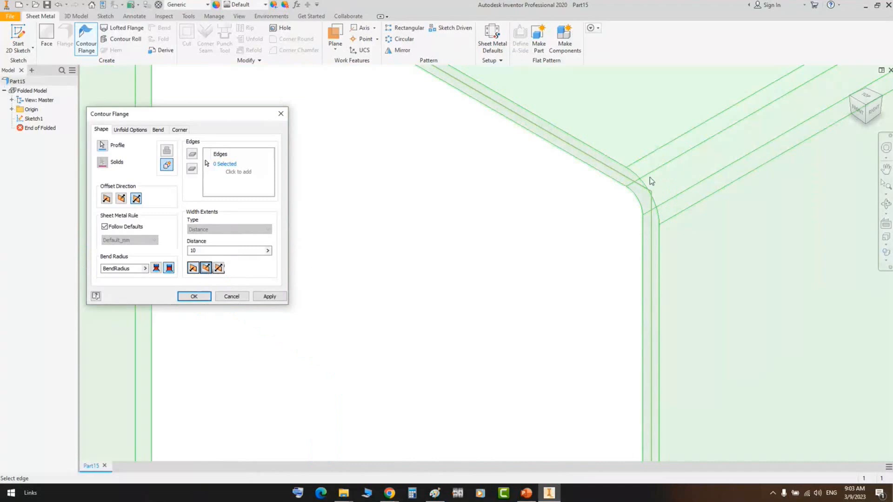
pyautogui.scroll(-4, 650, 179)
pyautogui.moveTo(632, 210); pyautogui.dragTo(526, 287, button='middle')
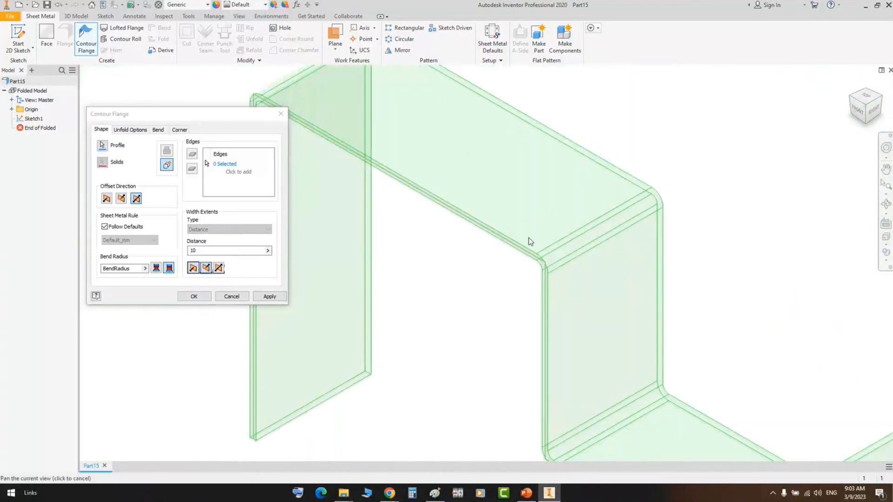
pyautogui.scroll(3, 530, 243)
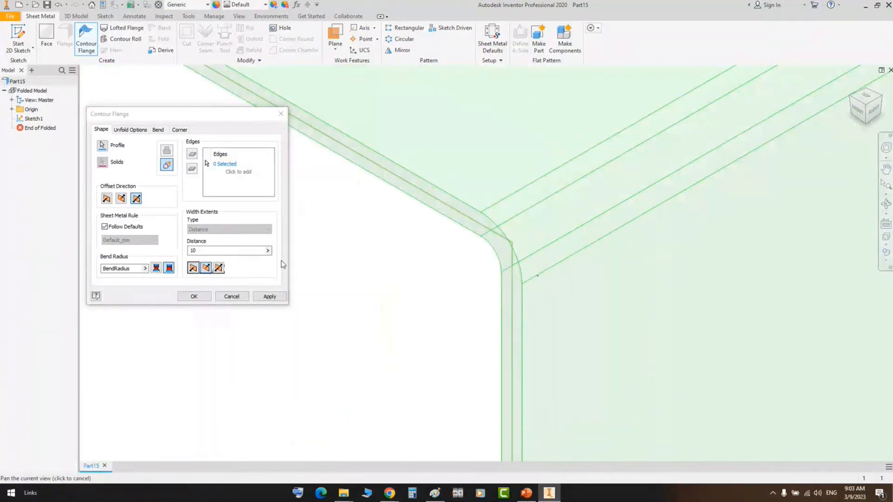
# Make the flange width symmetric about the sketch, compare it with the second direction, and return to the first direction
pyautogui.click(217, 273)
pyautogui.scroll(-4, 644, 220)
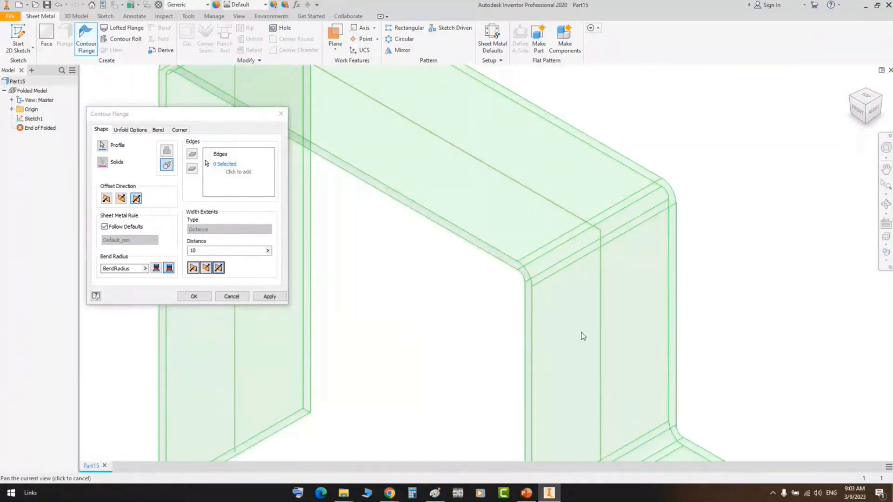
pyautogui.scroll(-3, 583, 336)
pyautogui.moveTo(583, 279); pyautogui.dragTo(505, 250, button='middle')
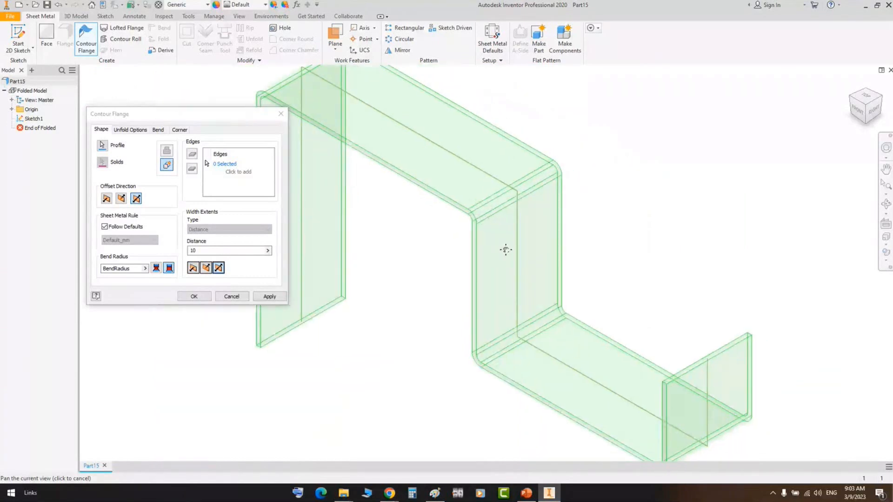
pyautogui.click(203, 268)
pyautogui.click(205, 270)
pyautogui.click(217, 269)
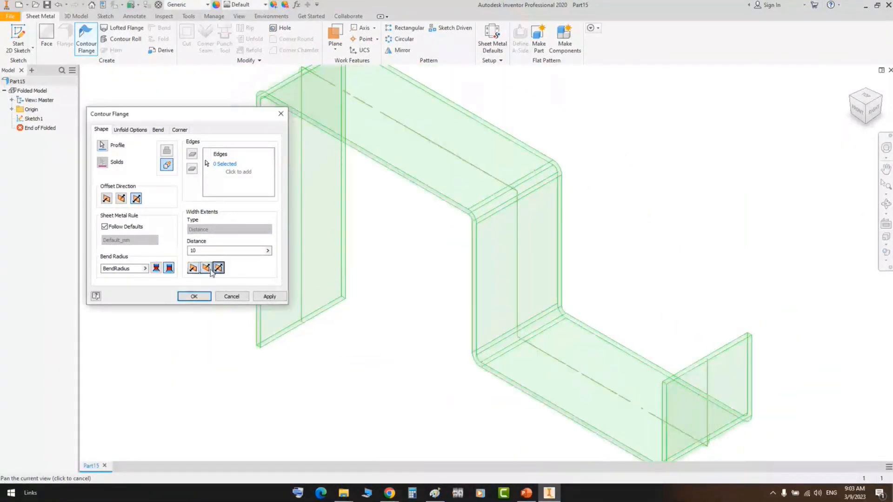
pyautogui.click(207, 270)
pyautogui.click(194, 269)
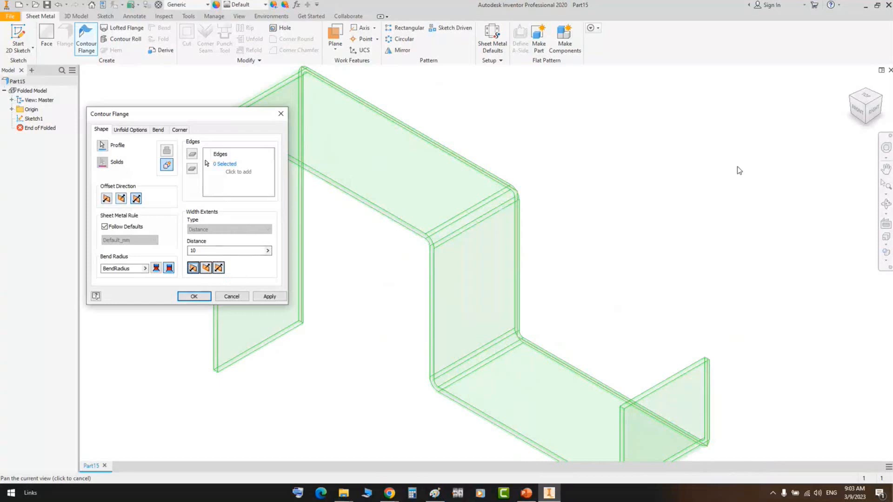
# Compare the three offset directions at the bend corner in front view and create the contour flange with the third, both-sides option
pyautogui.click(858, 111)
pyautogui.scroll(6, 397, 173)
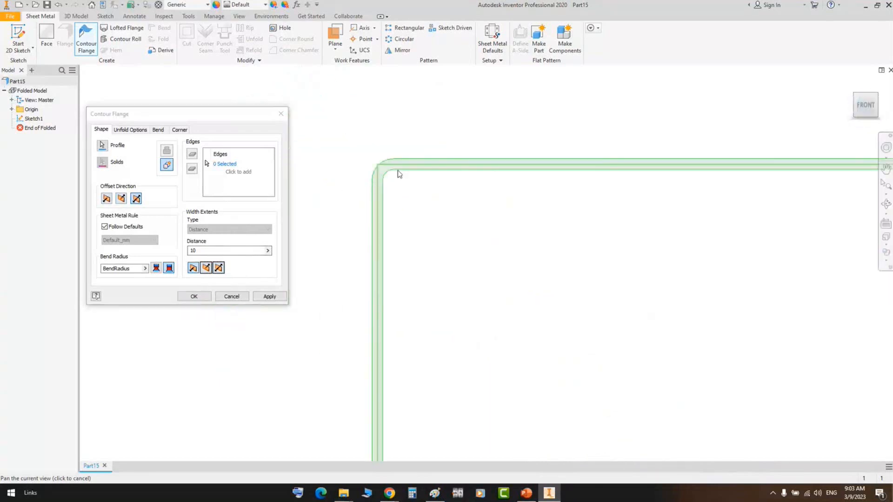
pyautogui.click(106, 199)
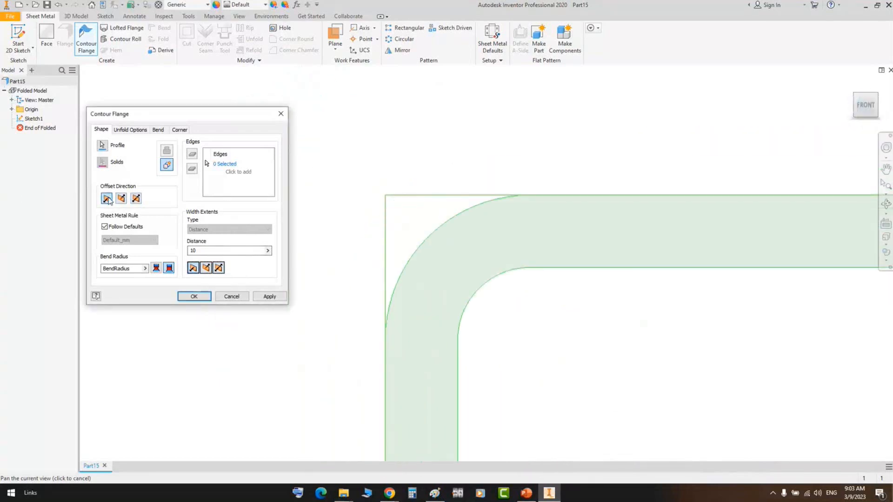
pyautogui.click(121, 199)
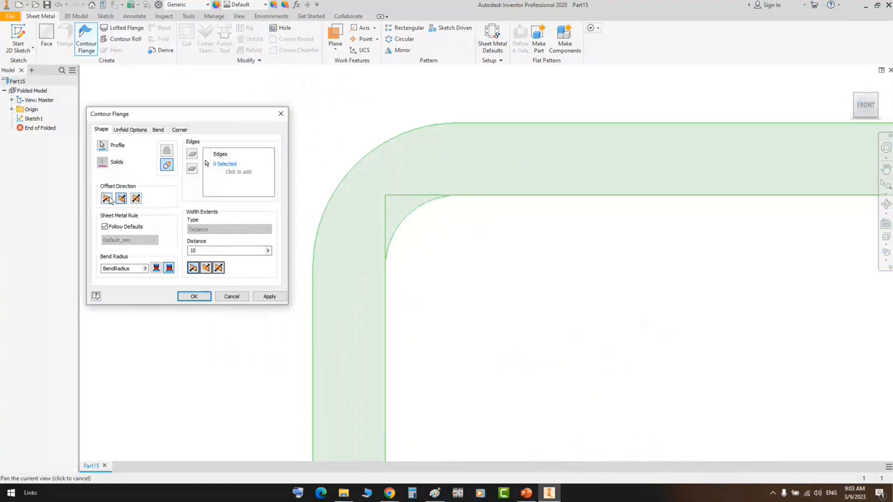
pyautogui.click(136, 199)
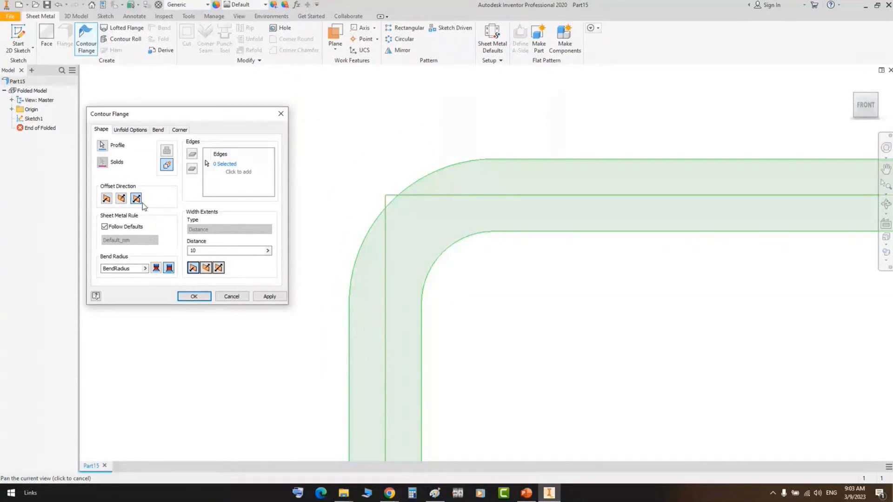
pyautogui.click(194, 296)
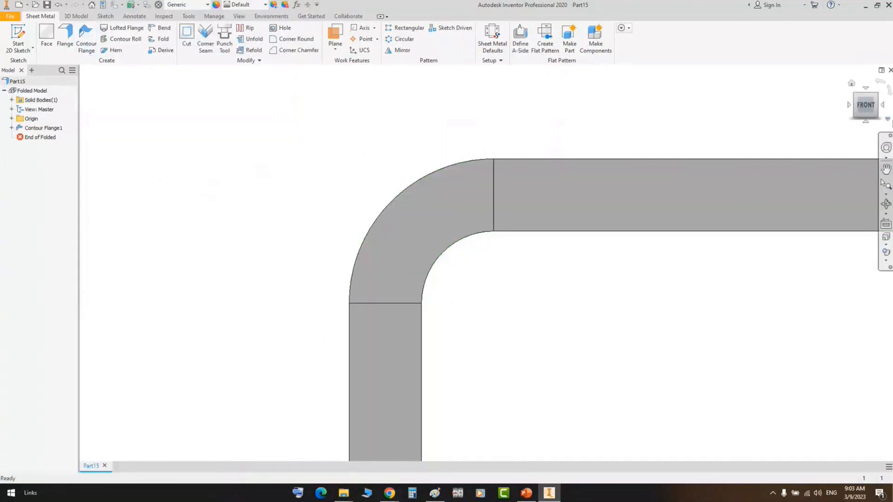
# View the finished contour flange in isometric, close the part without saving, and create a new part from the Sheet Metal.ipt template
pyautogui.click(875, 96)
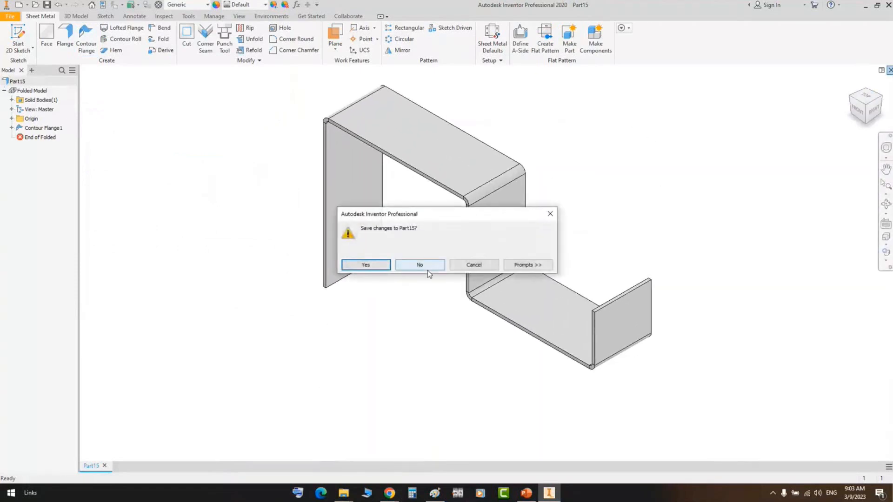
pyautogui.click(426, 266)
pyautogui.click(11, 32)
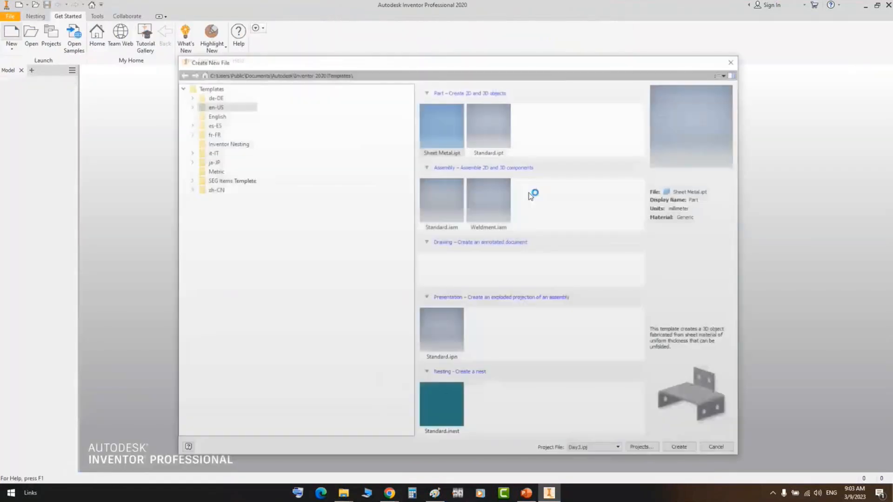
pyautogui.doubleClick(456, 149)
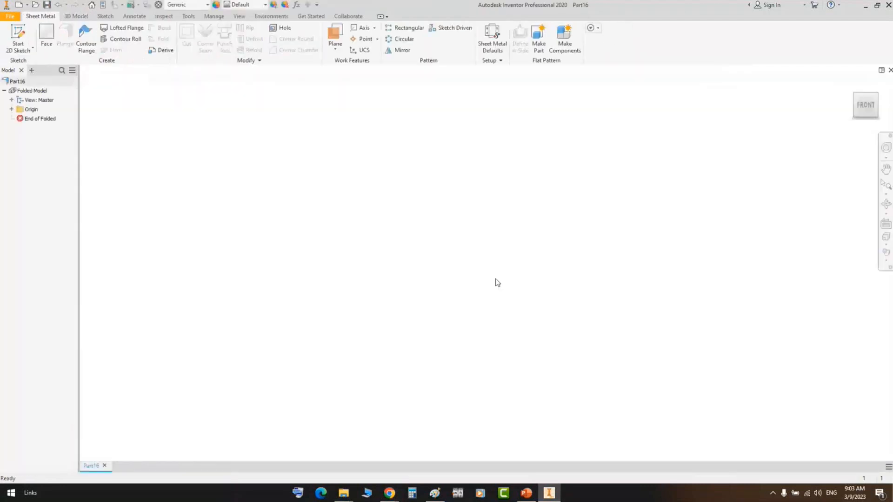
# Start a 2D sketch on the horizontal top-view plane
pyautogui.click(18, 36)
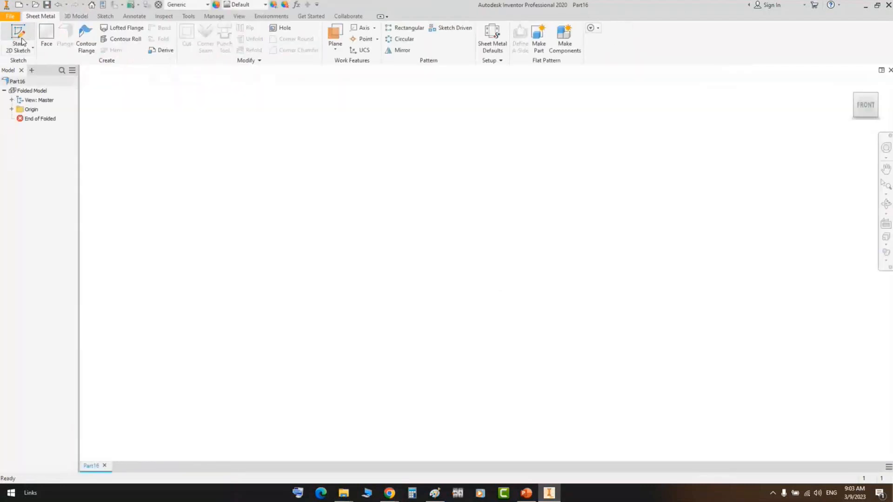
pyautogui.click(387, 273)
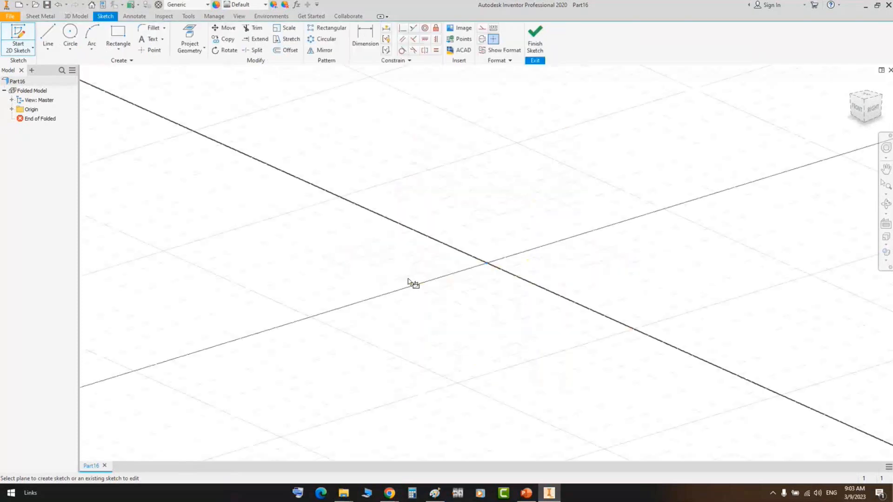
pyautogui.press('r')
pyautogui.click(488, 263)
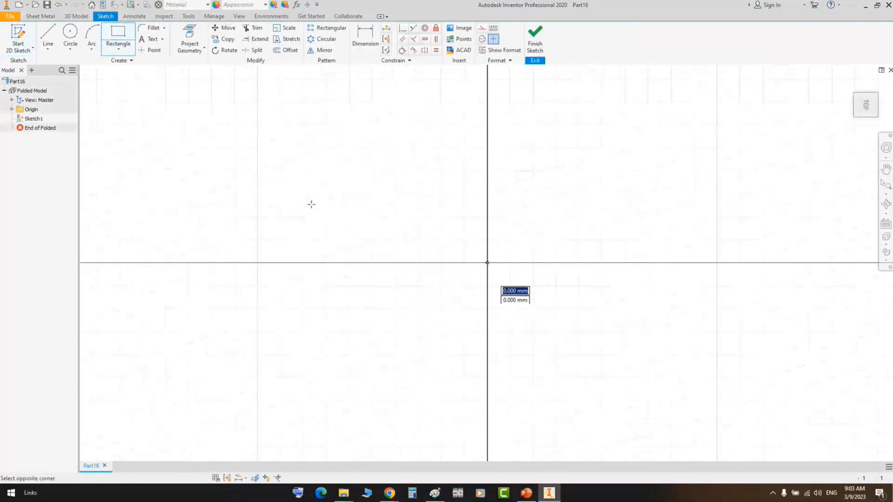
pyautogui.click(117, 50)
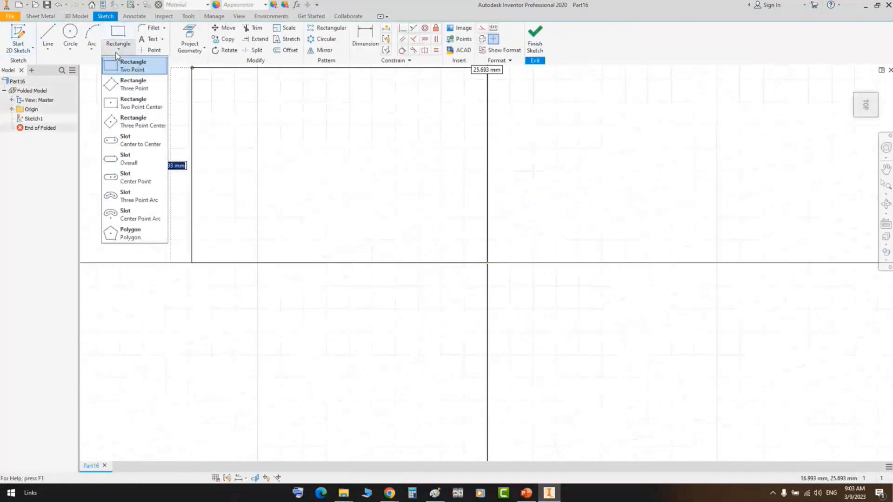
pyautogui.click(135, 122)
pyautogui.click(487, 263)
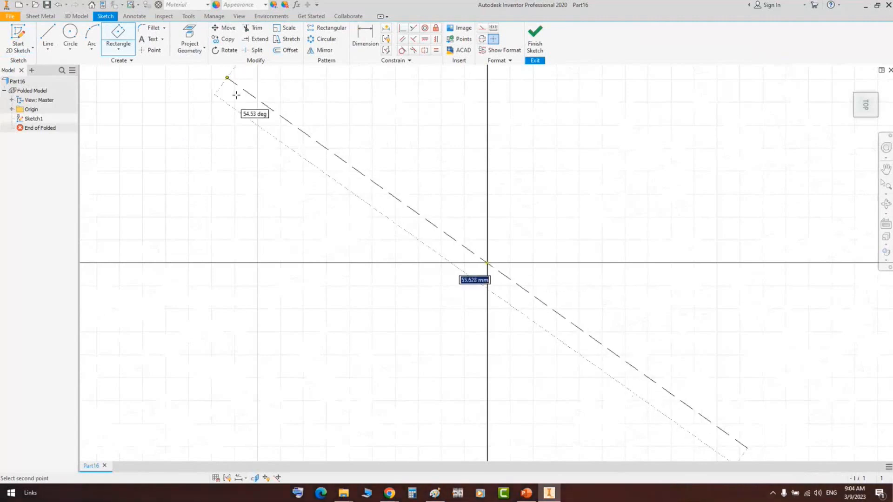
# Draw a two-point center rectangle centred on the sketch origin, 50 mm high and 100 mm wide
pyautogui.click(118, 50)
pyautogui.click(136, 111)
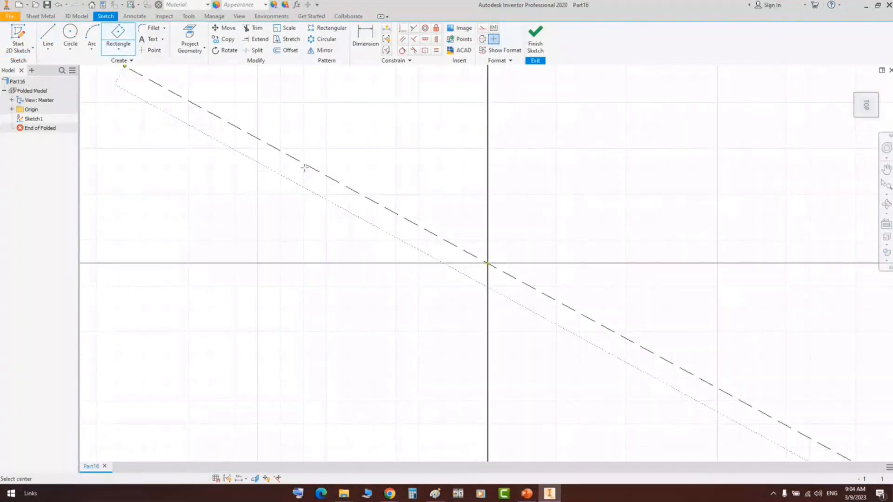
pyautogui.click(487, 264)
pyautogui.moveTo(347, 188); pyautogui.dragTo(243, 129, button='middle')
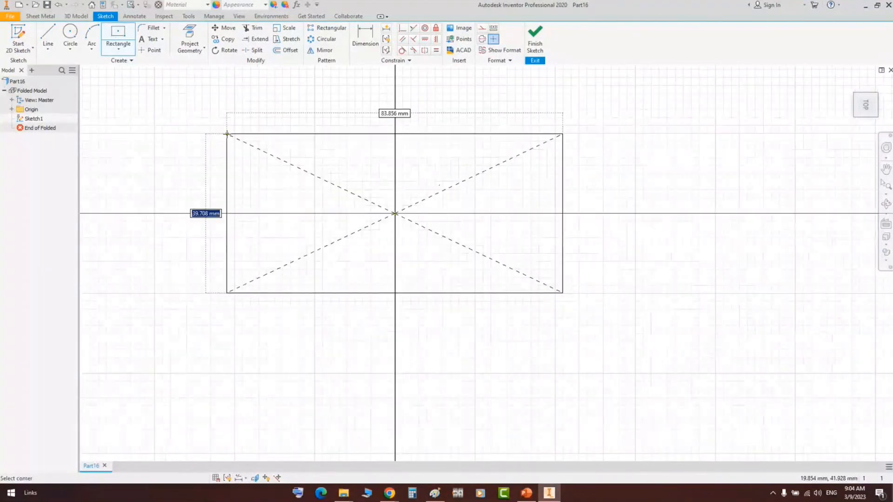
pyautogui.write('50')
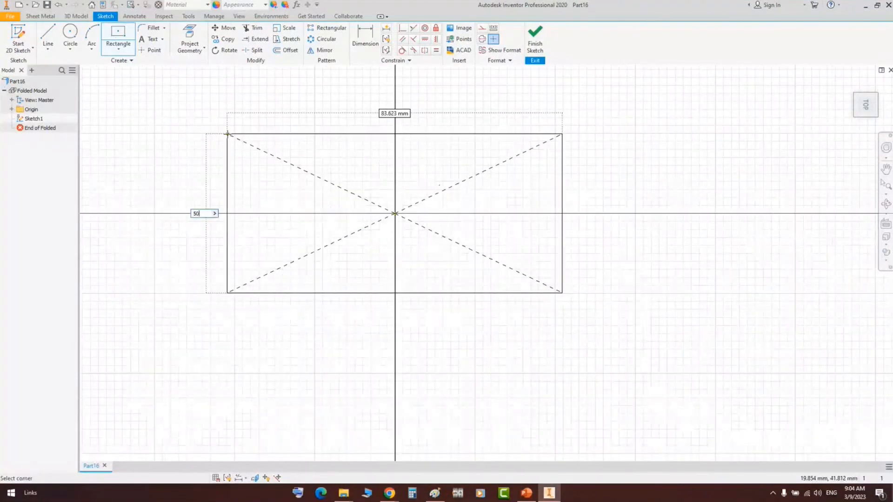
pyautogui.press('Tab')
pyautogui.write('1')
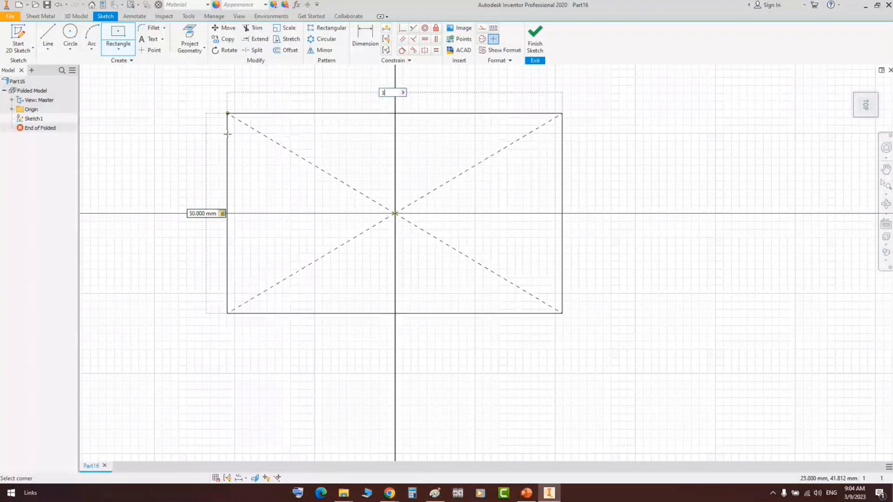
pyautogui.write('00')
pyautogui.press('Return')
pyautogui.rightClick(444, 146)
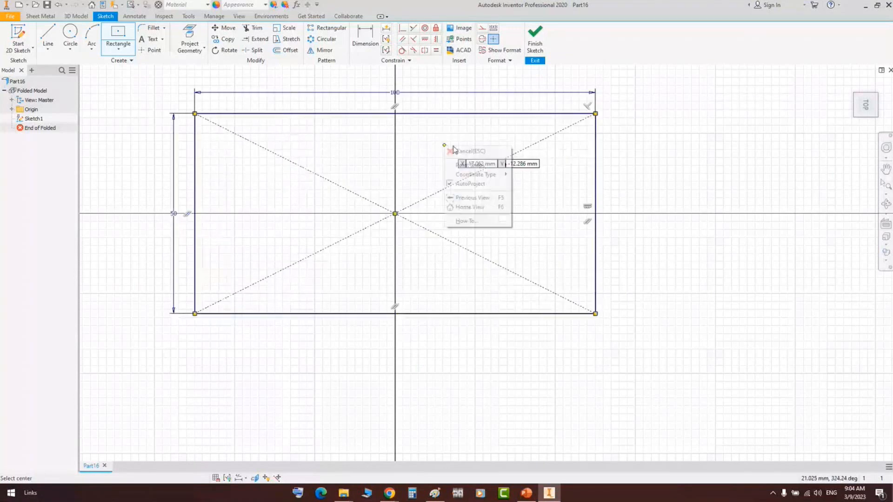
# Finish the rectangle sketch and create a work plane offset 50 mm above the XZ Plane
pyautogui.click(471, 150)
pyautogui.click(535, 40)
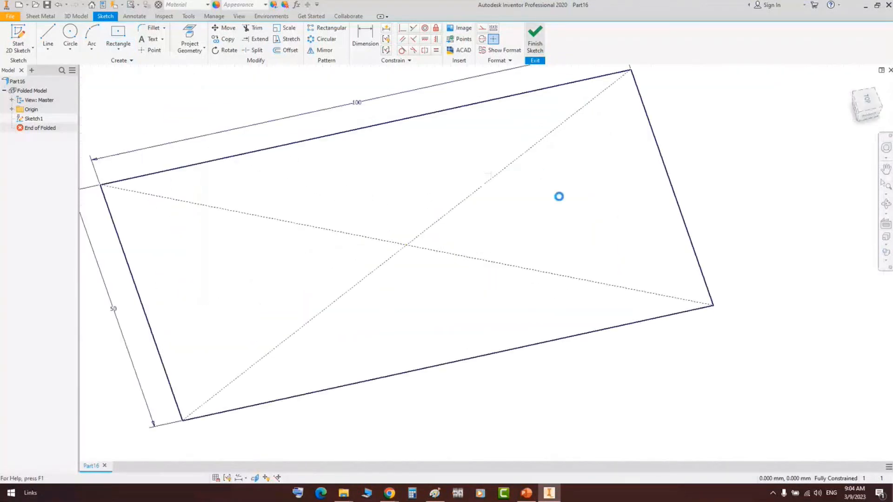
pyautogui.click(335, 36)
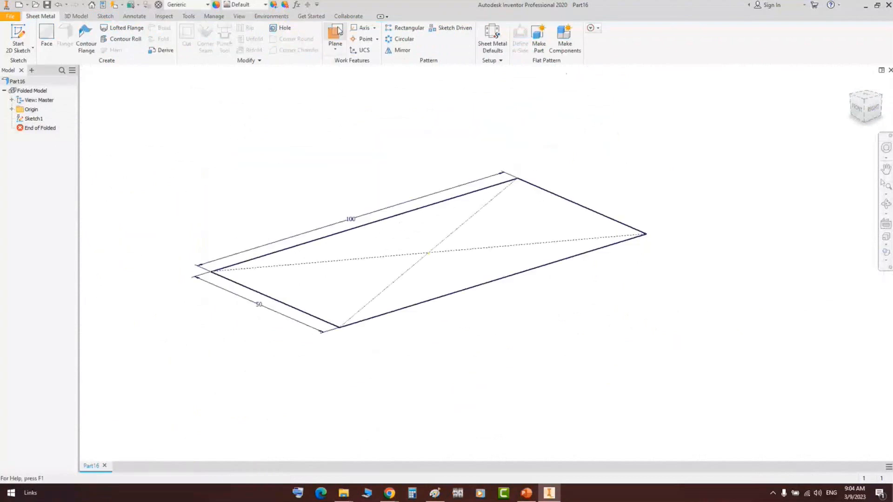
pyautogui.click(11, 109)
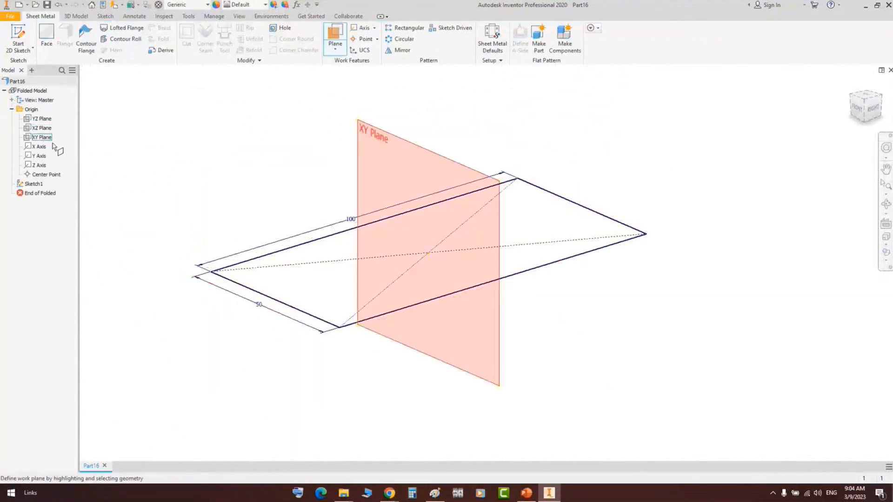
pyautogui.click(44, 128)
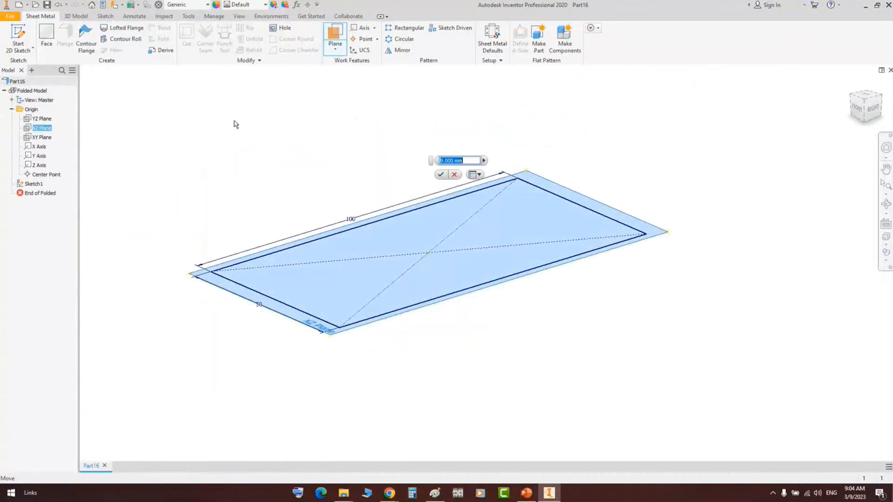
pyautogui.moveTo(233, 124); pyautogui.dragTo(243, 70)
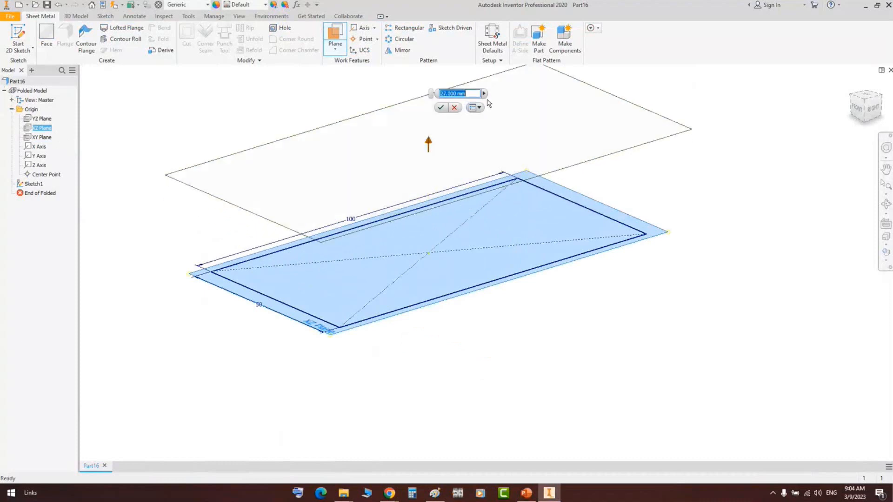
pyautogui.write('50')
pyautogui.press('Return')
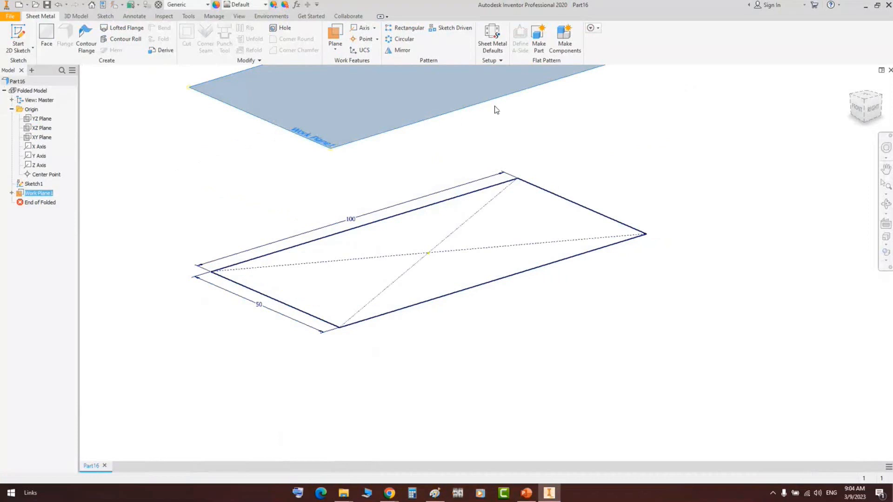
# Start a sketch on the offset work plane and draw a circle about 34 mm in diameter left of the origin
pyautogui.press('s')
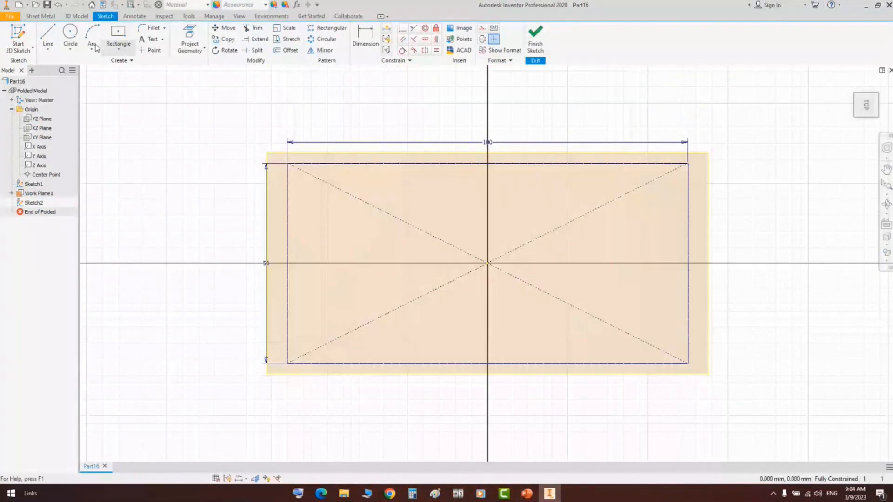
pyautogui.click(71, 35)
pyautogui.click(365, 262)
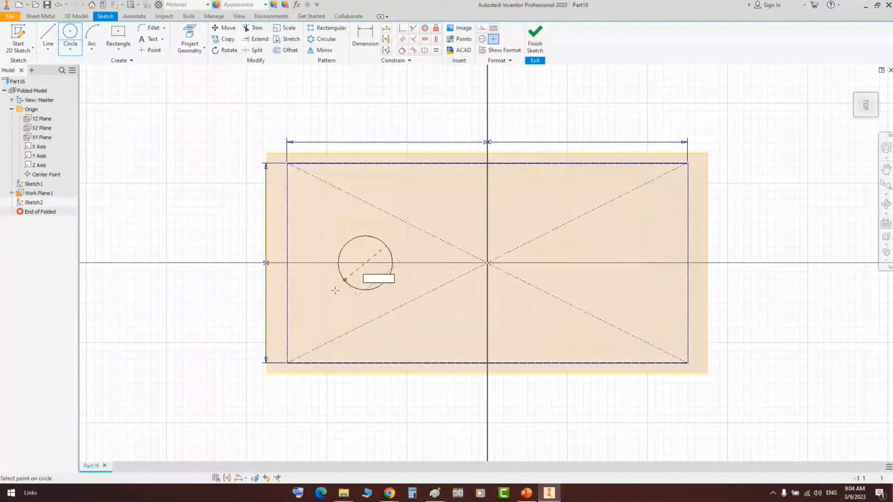
pyautogui.click(320, 314)
# Dimension the circle's centre 25 mm from the sketch origin and set its diameter to 35 mm
pyautogui.press('d')
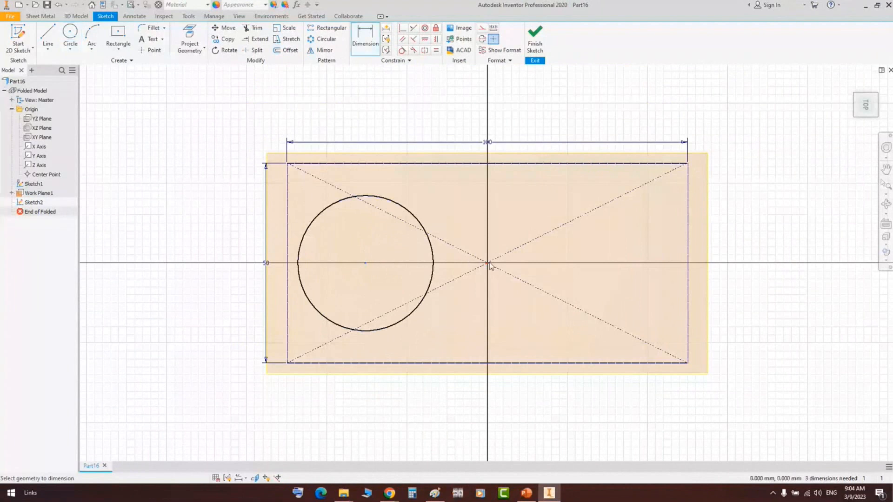
pyautogui.click(488, 263)
pyautogui.click(365, 263)
pyautogui.click(454, 193)
pyautogui.write('25')
pyautogui.press('Return')
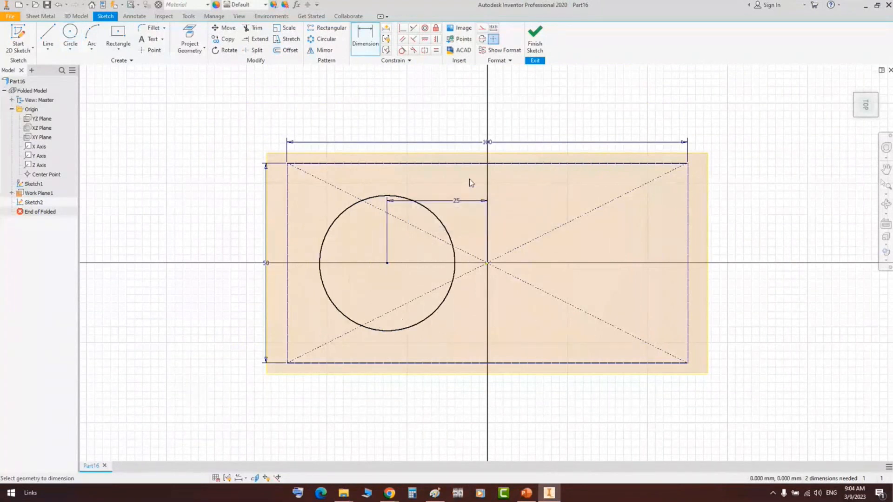
pyautogui.click(446, 230)
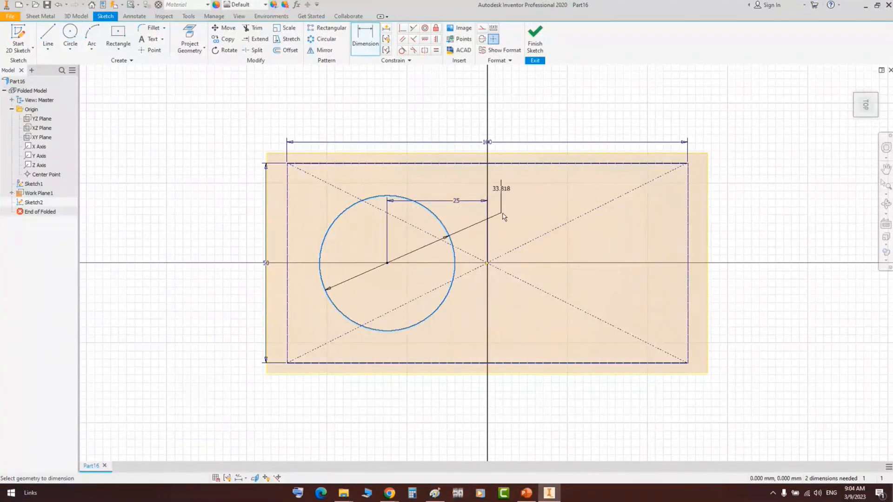
pyautogui.click(515, 210)
pyautogui.write('35')
pyautogui.press('Return')
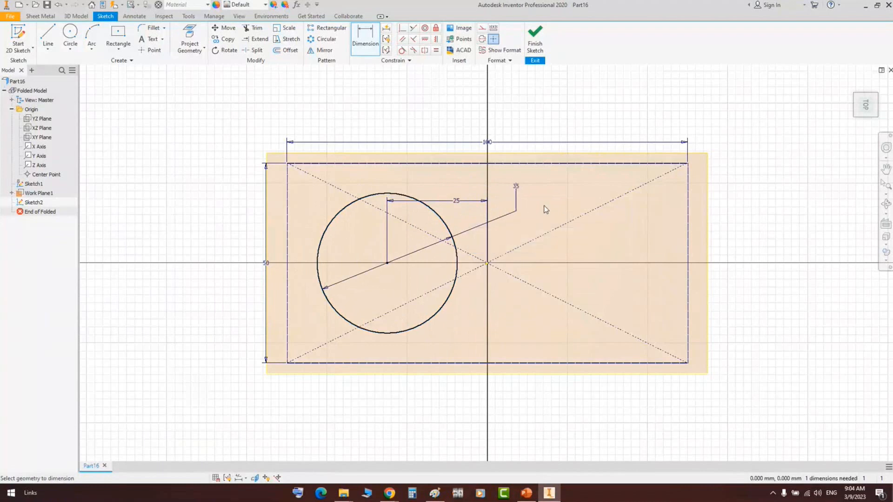
pyautogui.click(424, 39)
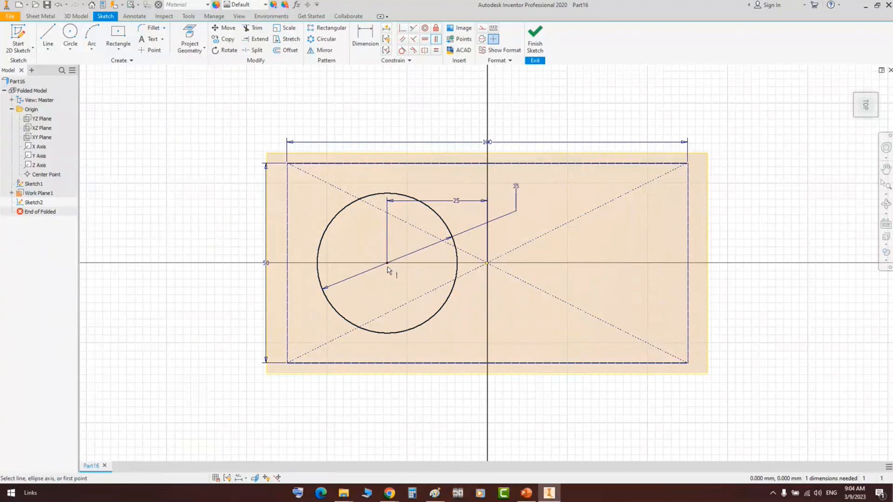
pyautogui.click(386, 263)
pyautogui.press('Escape')
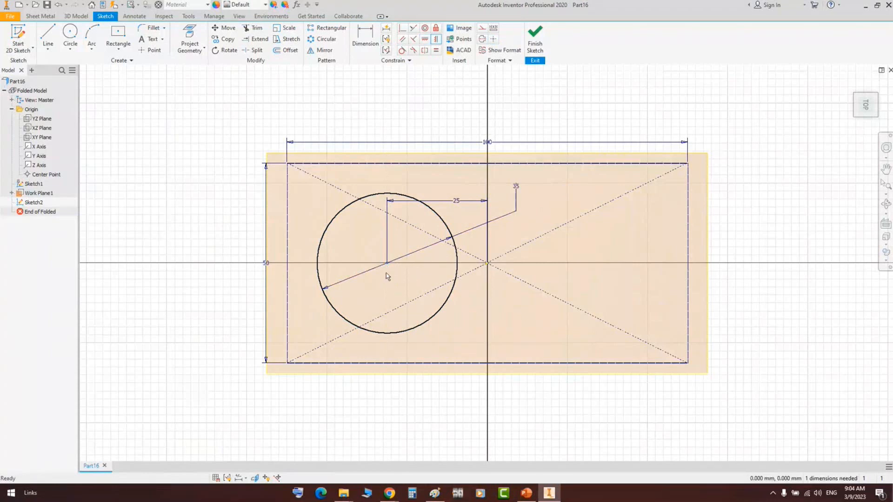
# Move the circle's centre below the horizontal axis and dimension it 5 mm vertically from the origin
pyautogui.moveTo(387, 263); pyautogui.dragTo(390, 288)
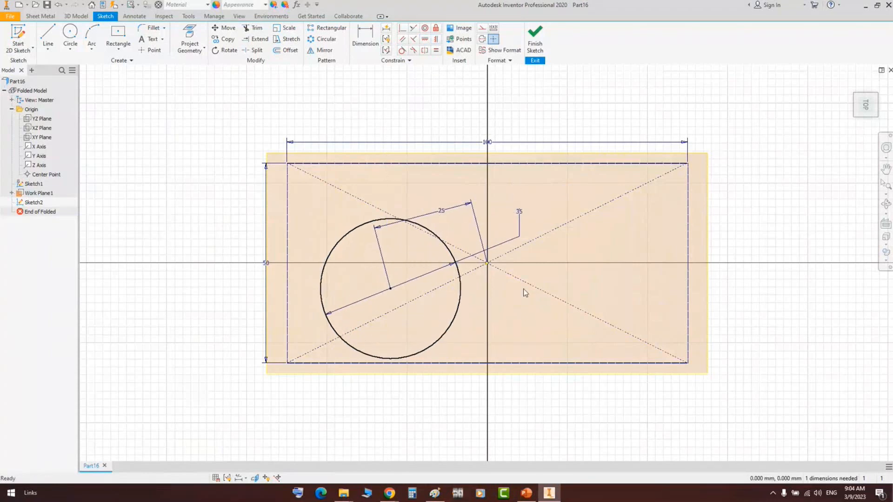
pyautogui.press('d')
pyautogui.click(487, 263)
pyautogui.click(390, 288)
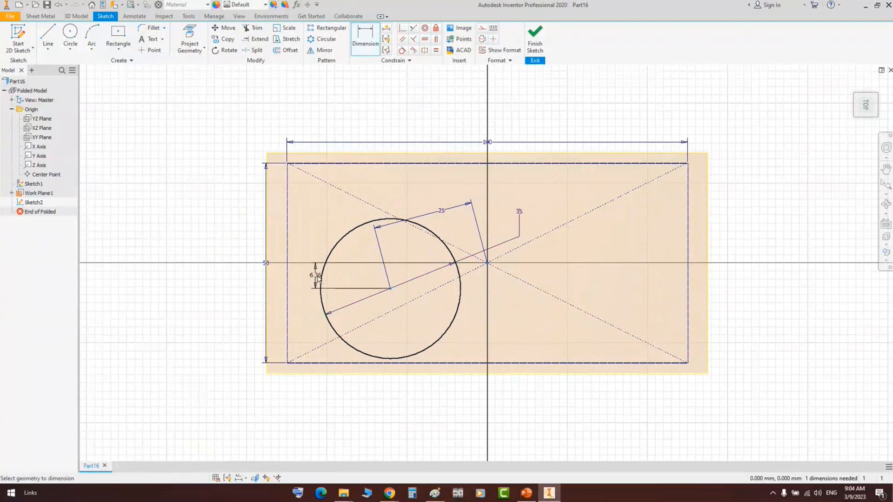
pyautogui.click(324, 281)
pyautogui.write('5')
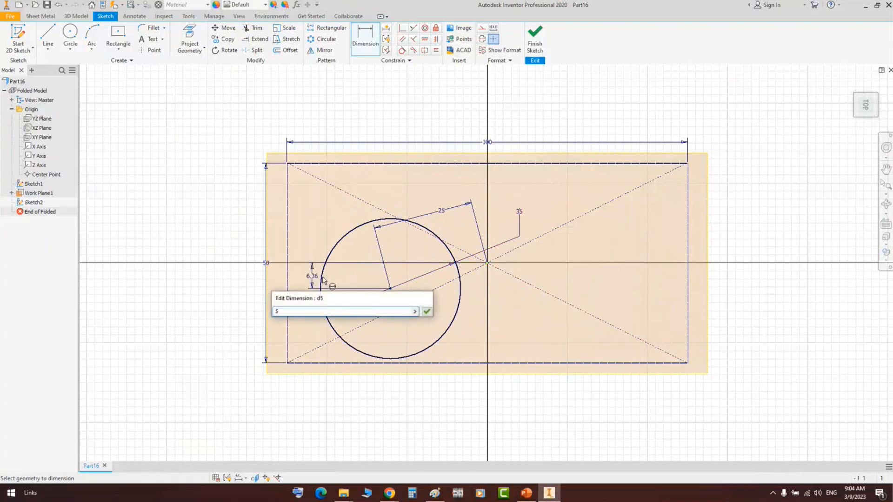
pyautogui.press('Return')
pyautogui.press('Escape')
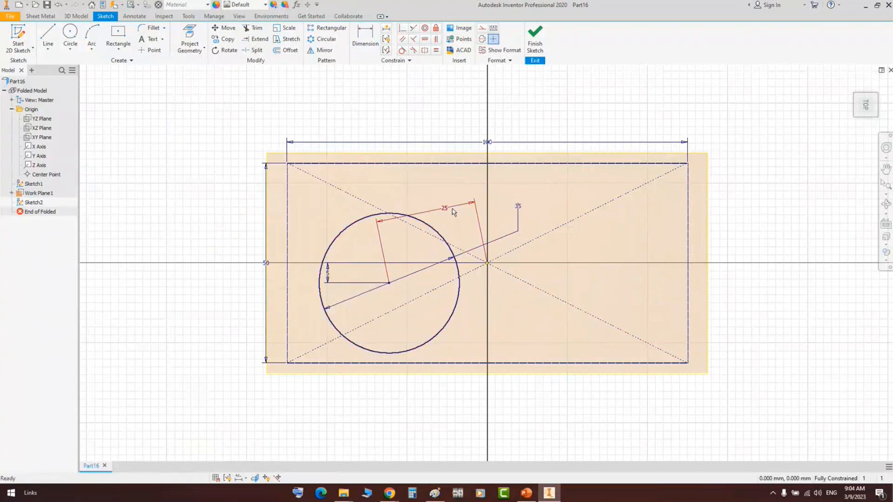
# Replace the circle's aligned 25 mm dimension with a horizontal 25 mm dimension between its centre and the origin
pyautogui.press('d')
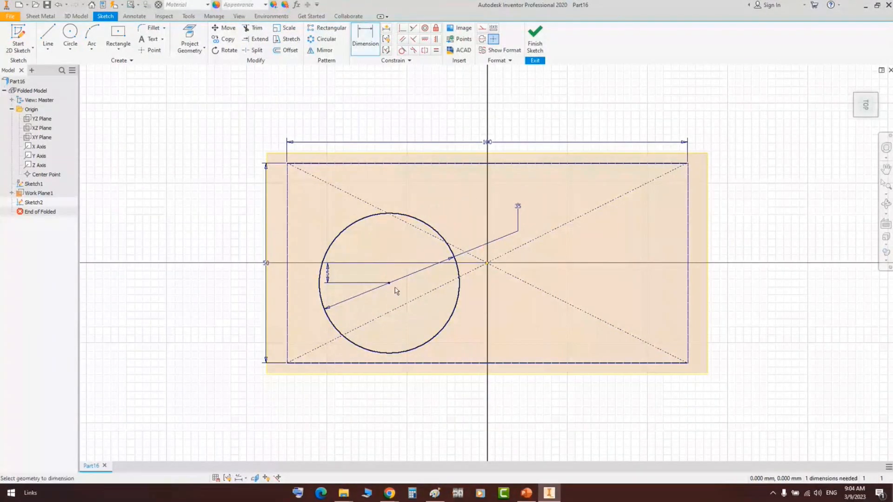
pyautogui.click(390, 283)
pyautogui.click(487, 263)
pyautogui.click(476, 194)
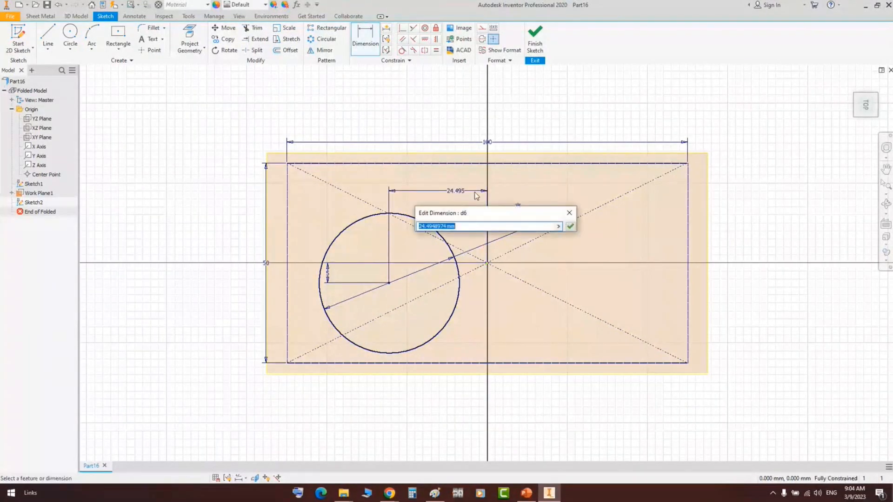
pyautogui.write('25')
pyautogui.press('Return')
pyautogui.rightClick(600, 93)
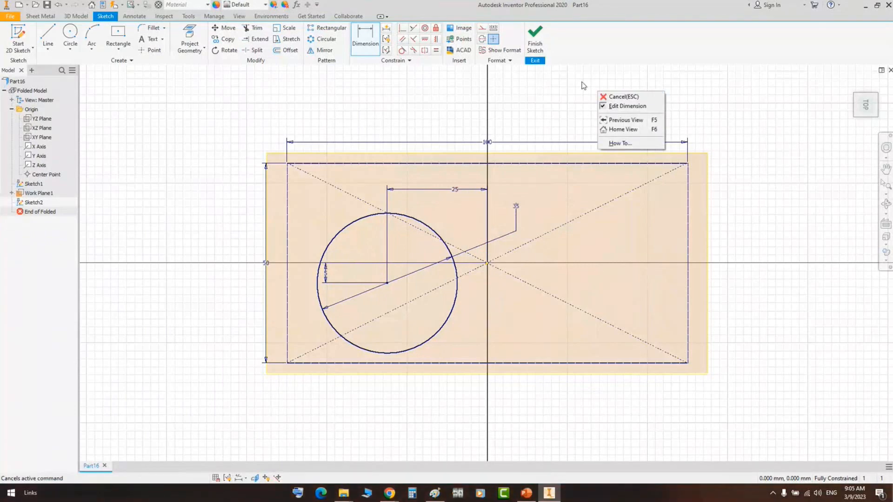
# Finish the circle sketch and hide the offset work plane
pyautogui.click(535, 40)
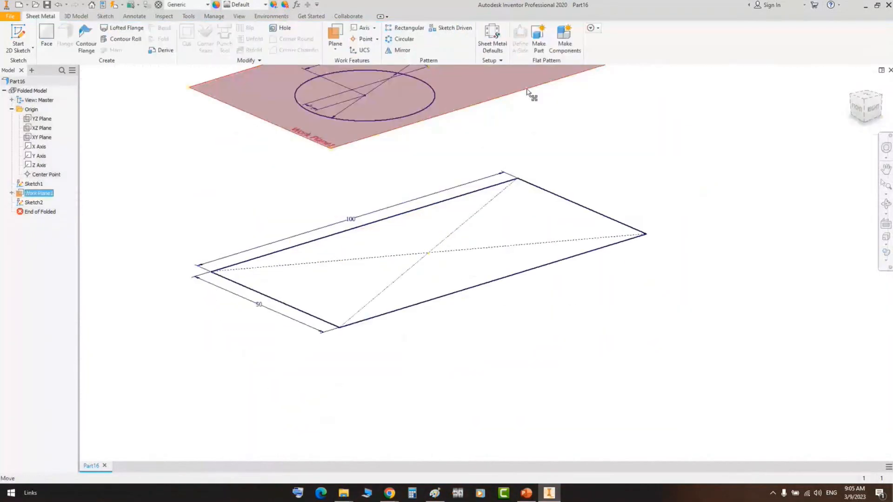
pyautogui.rightClick(578, 91)
pyautogui.click(597, 203)
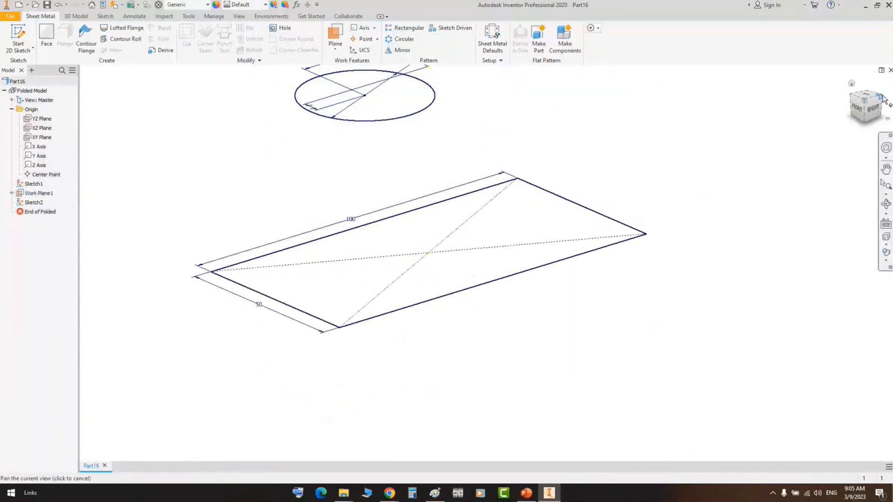
# Start a Lofted Flange with the circle as Profile 1 and the rectangle as Profile 2
pyautogui.click(873, 106)
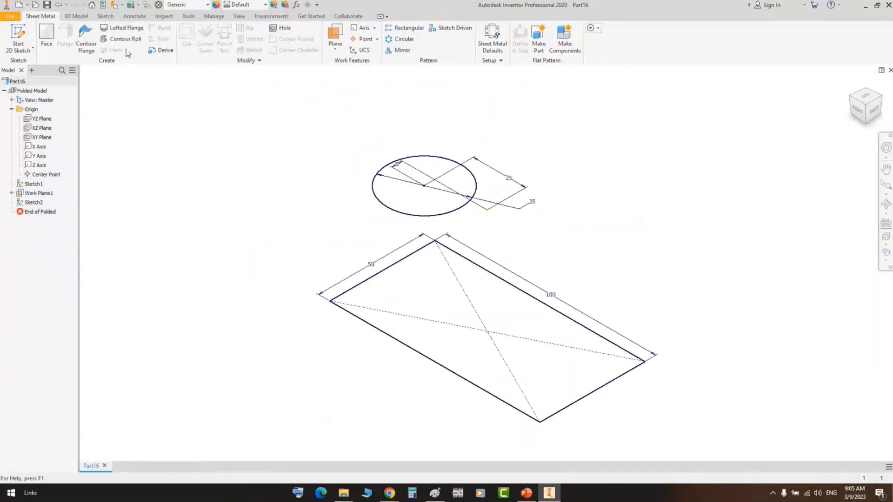
pyautogui.click(124, 29)
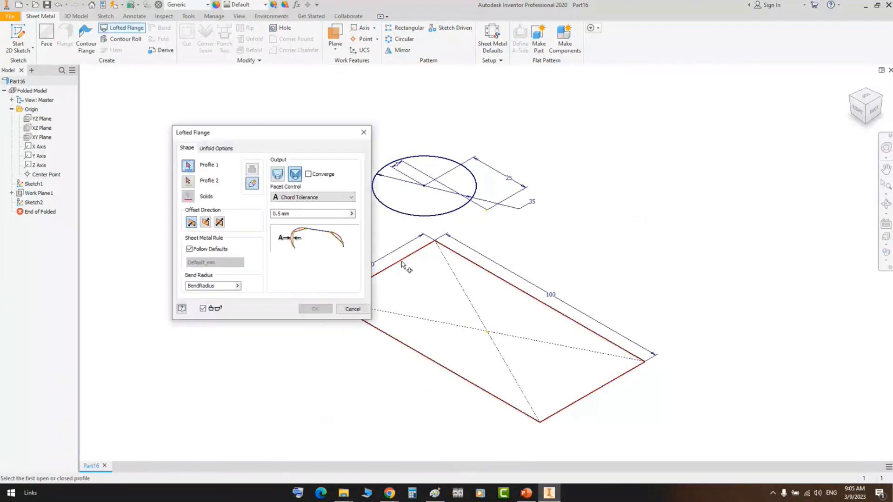
pyautogui.click(418, 217)
pyautogui.click(588, 283)
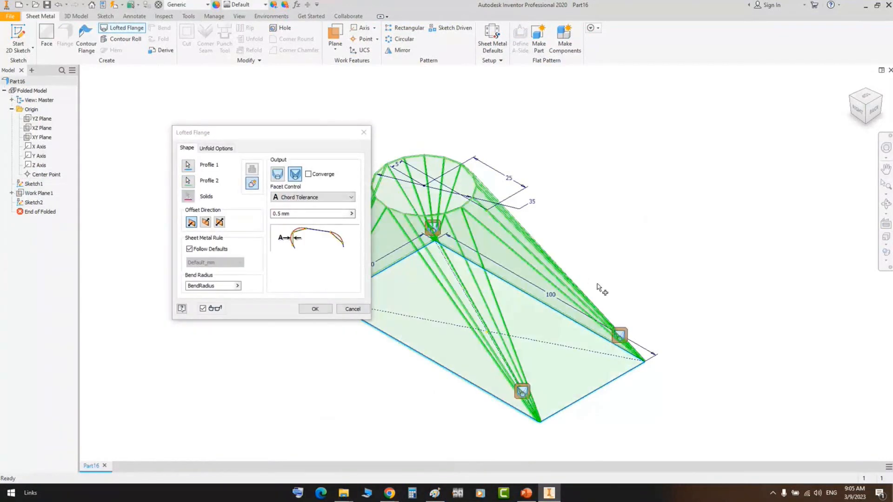
# Examine the lofted flange preview between the circle and rectangle from several angles
pyautogui.click(886, 203)
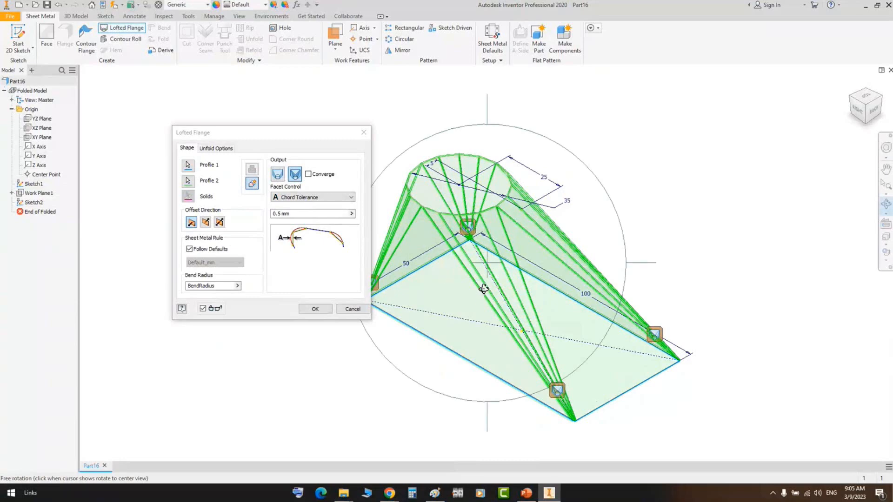
pyautogui.moveTo(525, 209); pyautogui.dragTo(535, 293)
pyautogui.scroll(3, 455, 255)
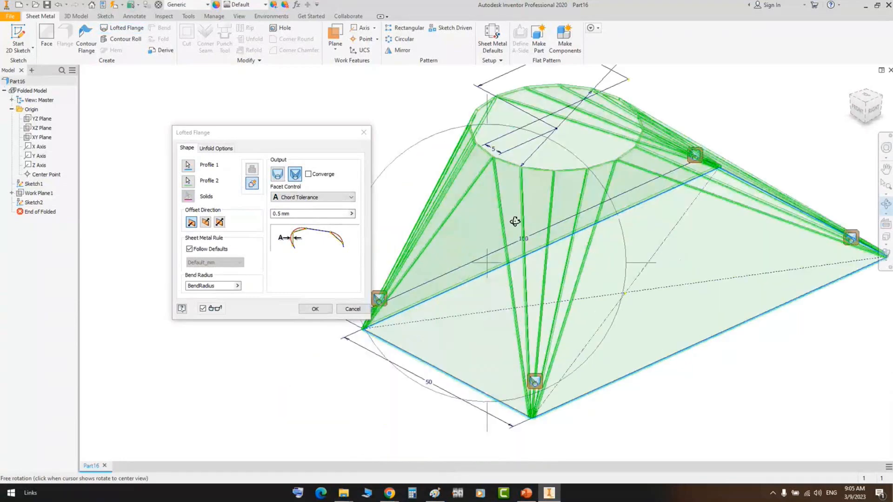
pyautogui.moveTo(515, 221); pyautogui.dragTo(464, 249, button='middle')
pyautogui.moveTo(489, 286); pyautogui.dragTo(479, 204)
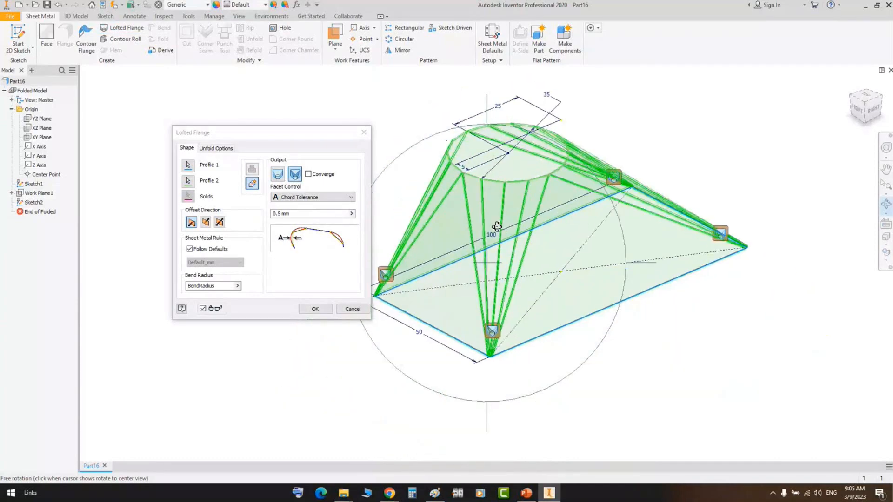
pyautogui.rightClick(476, 202)
pyautogui.click(495, 206)
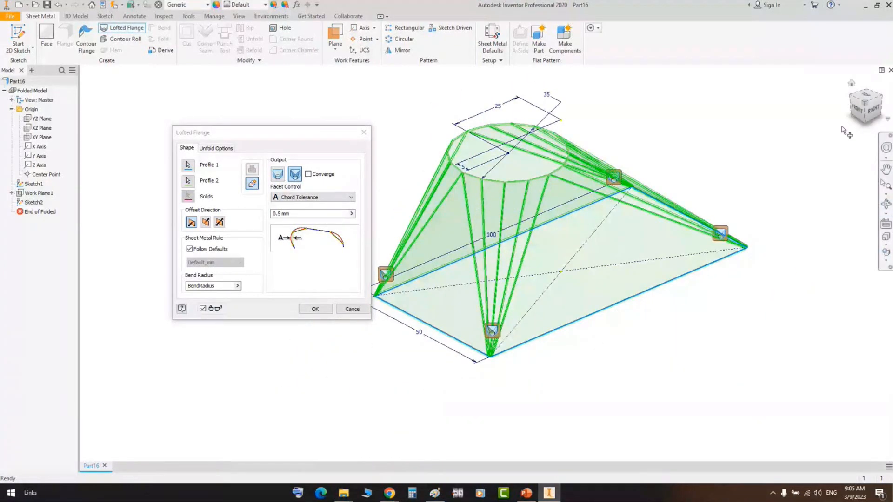
# Examine the lofted flange preview from below, close up at a corner of the rectangle
pyautogui.click(872, 110)
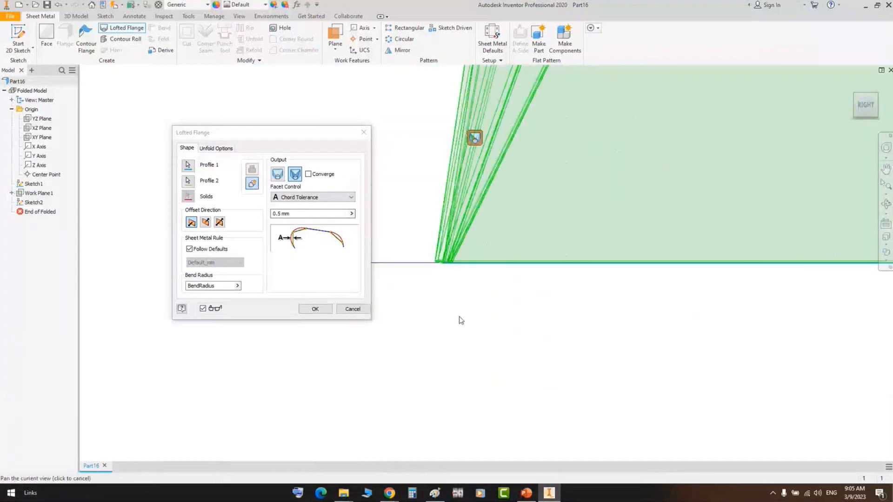
pyautogui.click(865, 119)
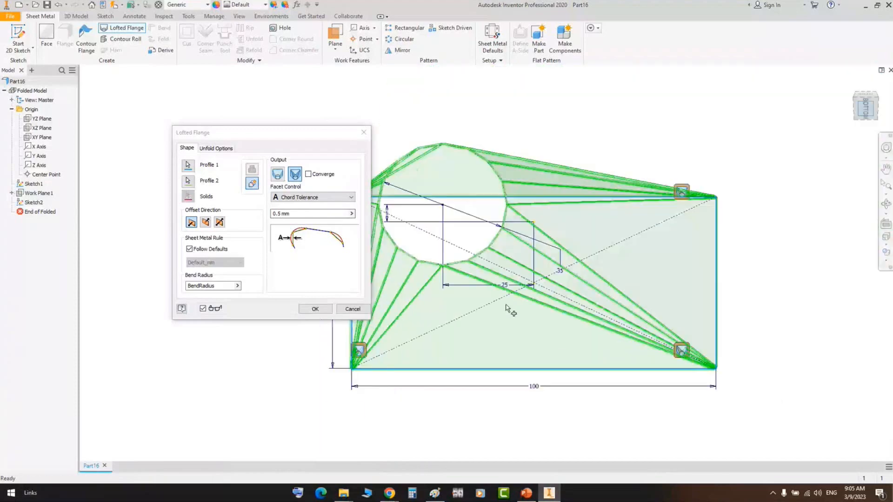
pyautogui.scroll(5, 648, 193)
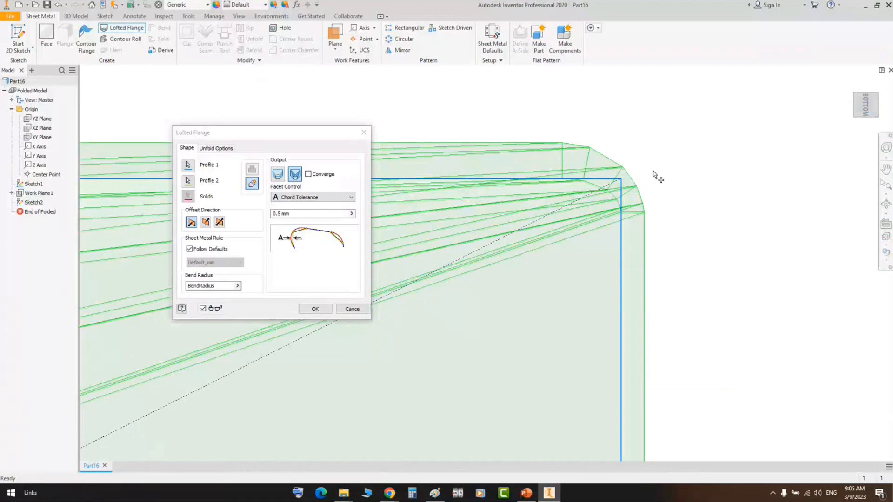
pyautogui.scroll(5, 634, 184)
pyautogui.moveTo(657, 195); pyautogui.dragTo(728, 206, button='middle')
pyautogui.scroll(-2, 678, 217)
pyautogui.moveTo(629, 225); pyautogui.dragTo(655, 252, button='middle')
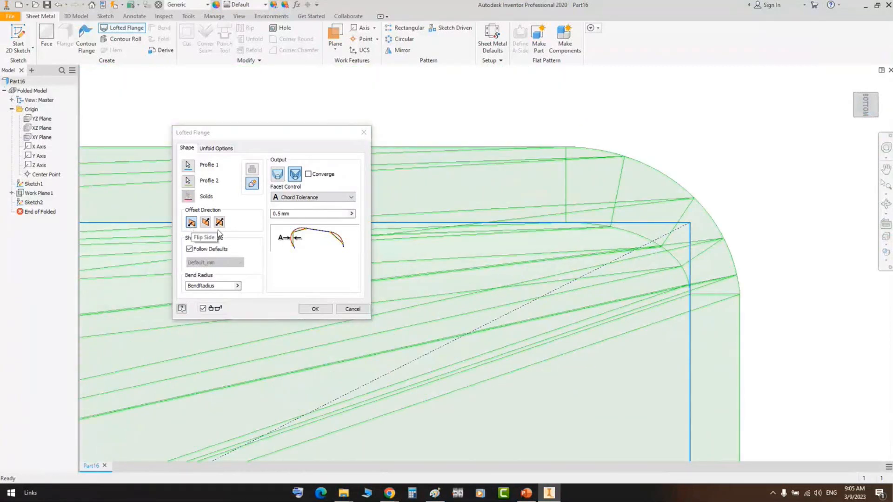
pyautogui.scroll(1, 691, 234)
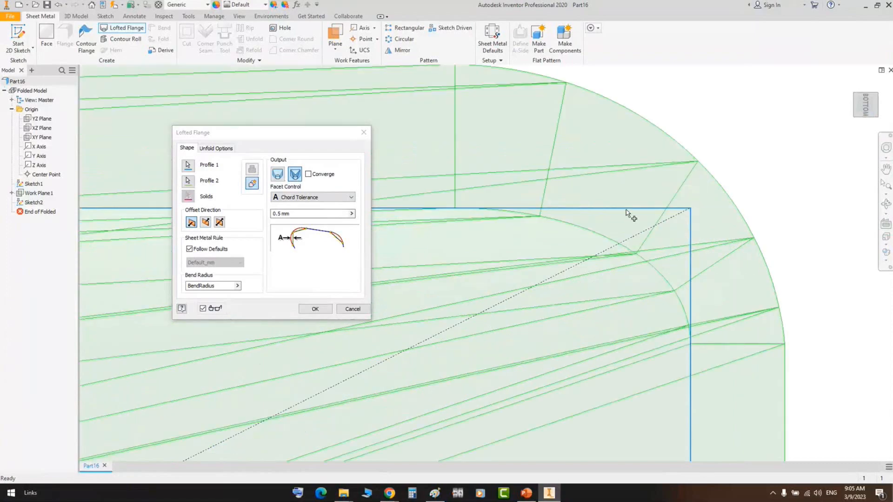
# Try the flipped and the both-sides offset directions at the rectangle's corner, and restore the original offset side
pyautogui.click(205, 222)
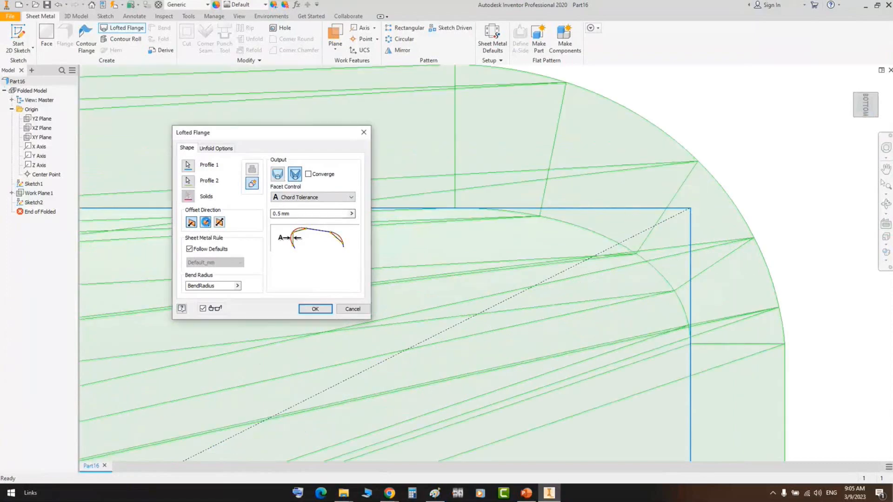
pyautogui.scroll(-3, 664, 208)
pyautogui.moveTo(644, 203); pyautogui.dragTo(786, 119, button='middle')
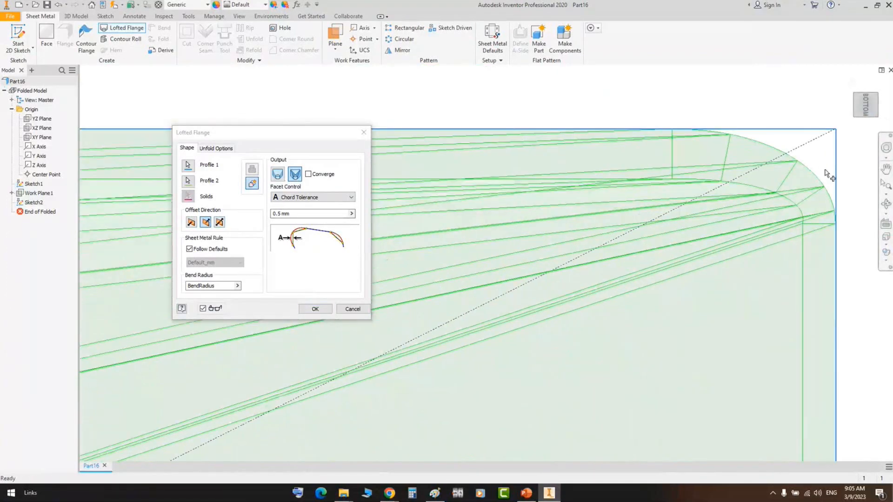
pyautogui.moveTo(825, 174); pyautogui.dragTo(623, 202, button='middle')
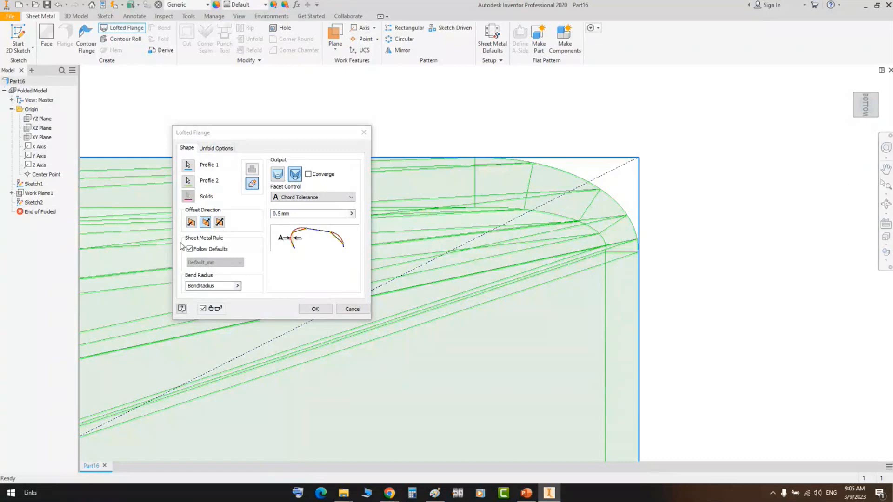
pyautogui.click(219, 221)
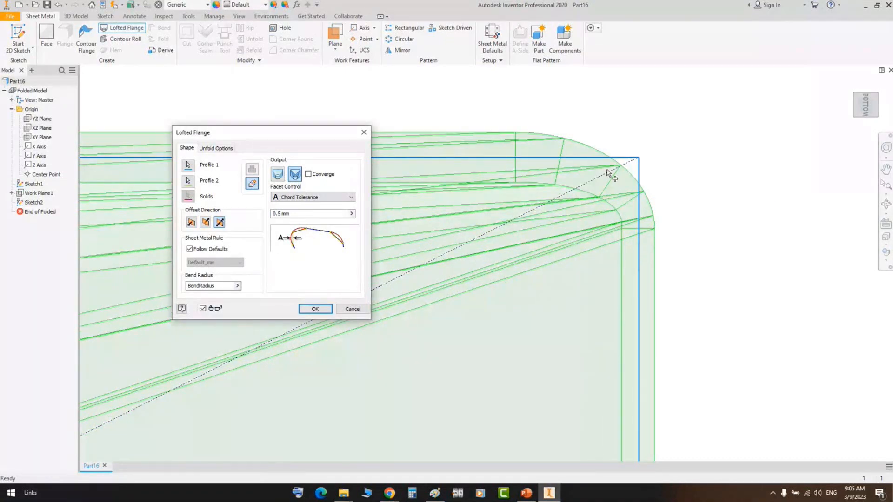
pyautogui.scroll(2, 609, 175)
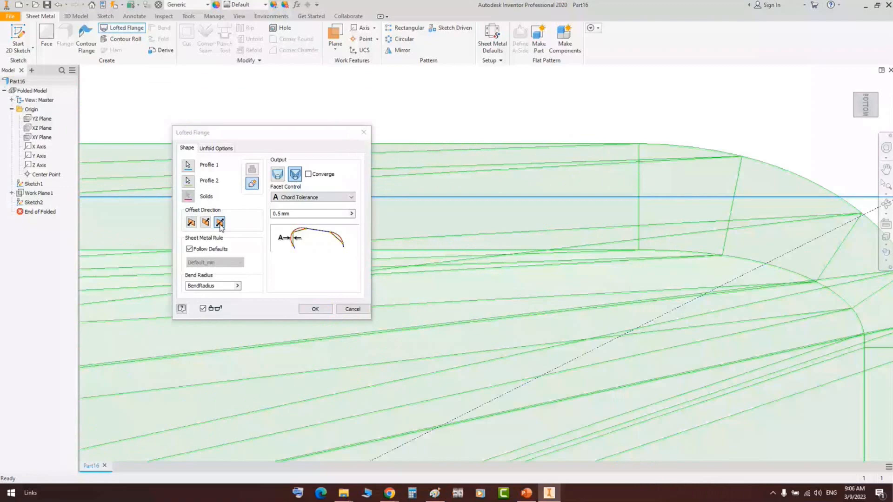
# Examine the lofted flange preview from the right, front and top, including the facets around the circular opening
pyautogui.click(862, 102)
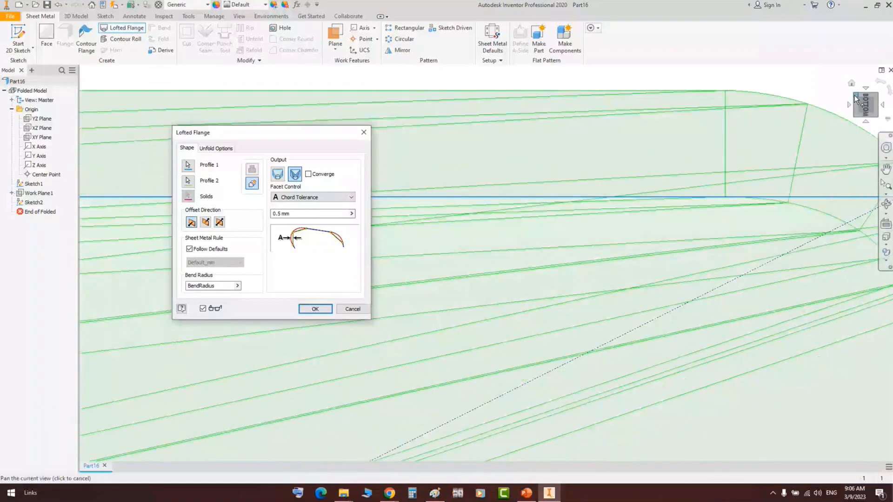
pyautogui.click(863, 101)
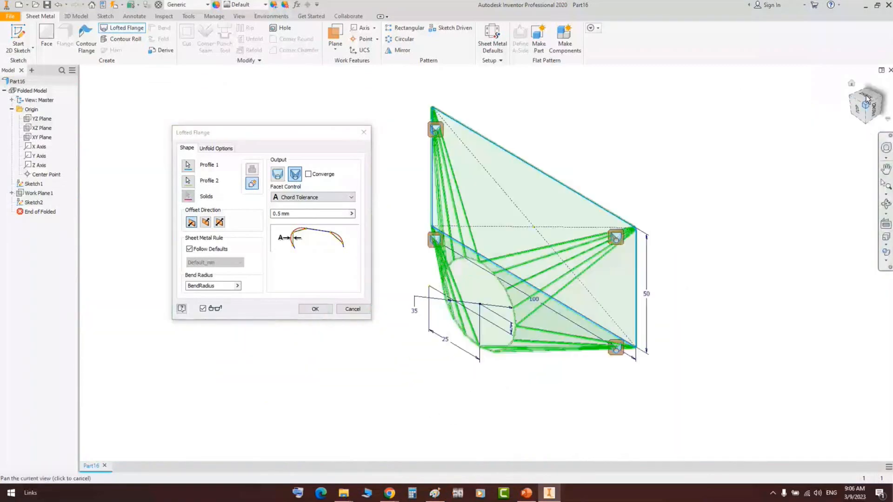
pyautogui.click(888, 93)
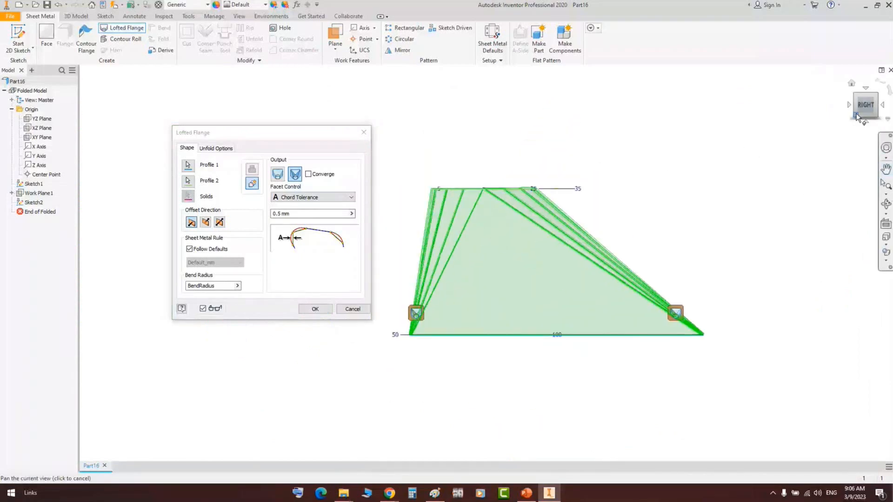
pyautogui.click(851, 106)
pyautogui.scroll(-5, 540, 237)
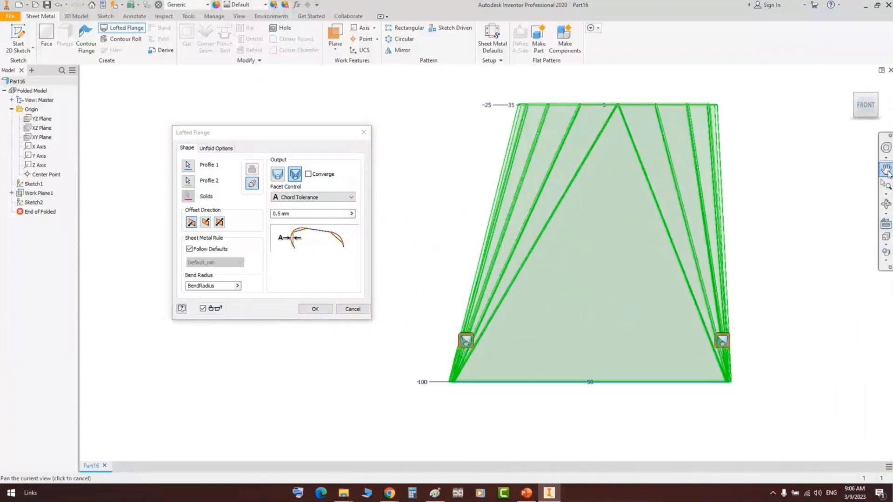
pyautogui.click(877, 105)
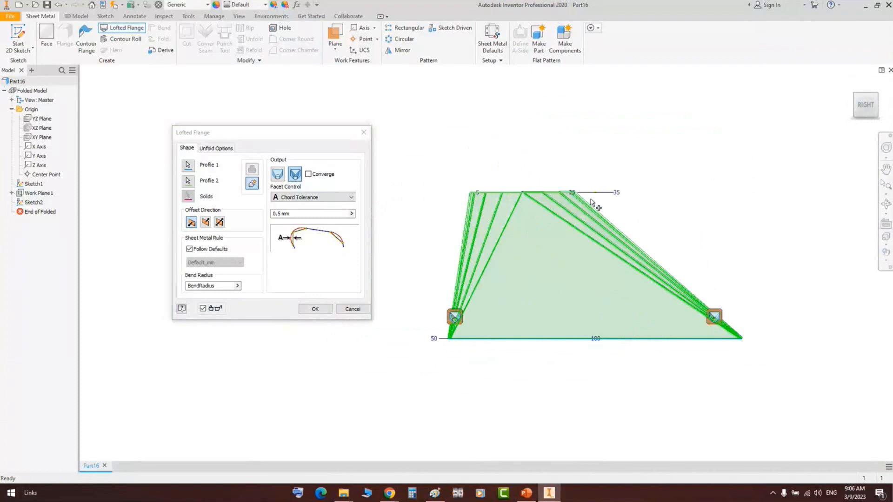
pyautogui.click(866, 94)
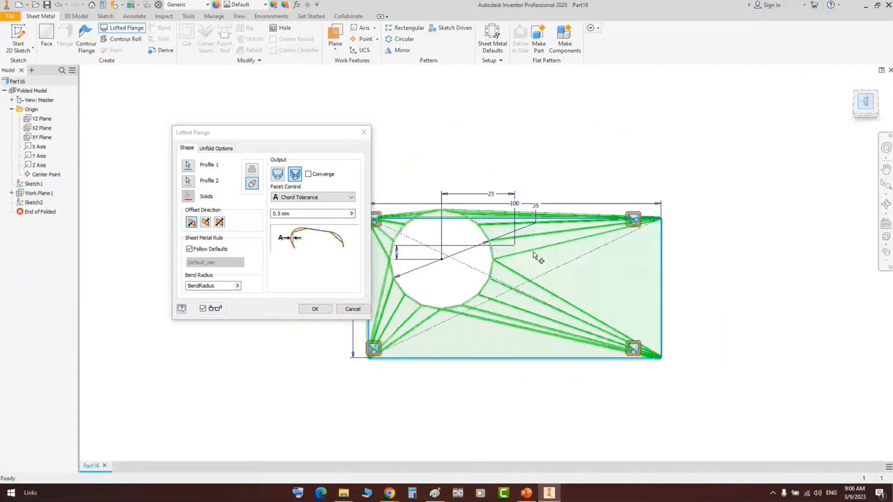
pyautogui.moveTo(486, 265); pyautogui.dragTo(686, 270, button='middle')
pyautogui.scroll(3, 521, 263)
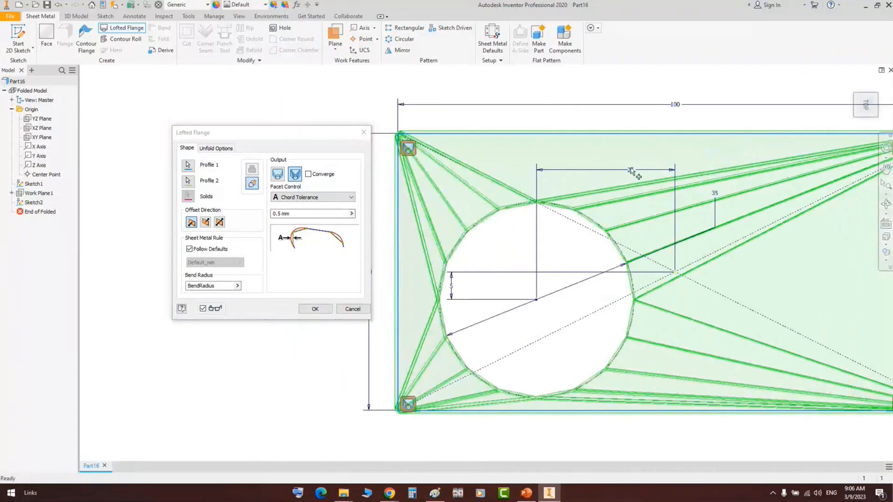
pyautogui.moveTo(522, 278); pyautogui.dragTo(530, 326, button='middle')
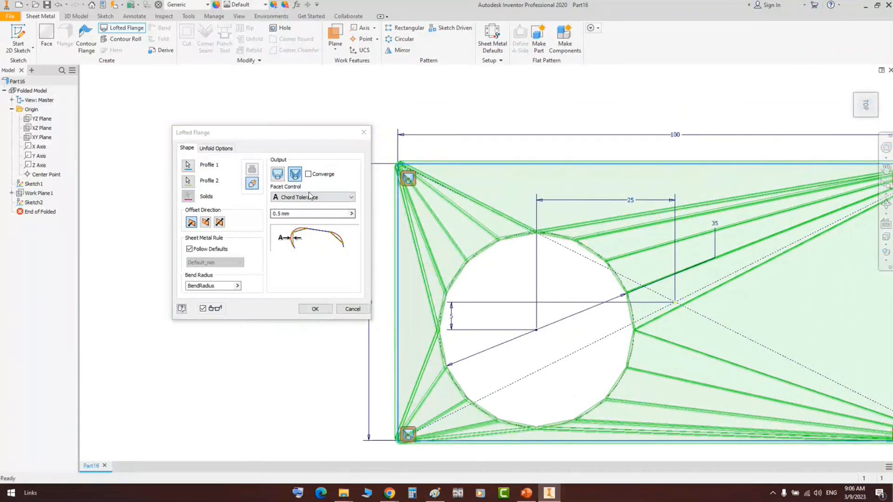
# Create the lofted flange with Die Formed output, inspect the body by orbiting around it, and undo the feature
pyautogui.click(278, 174)
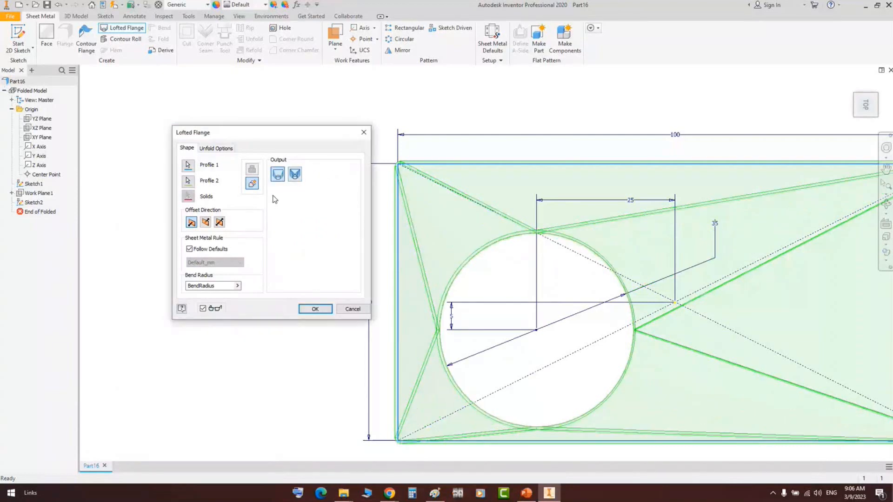
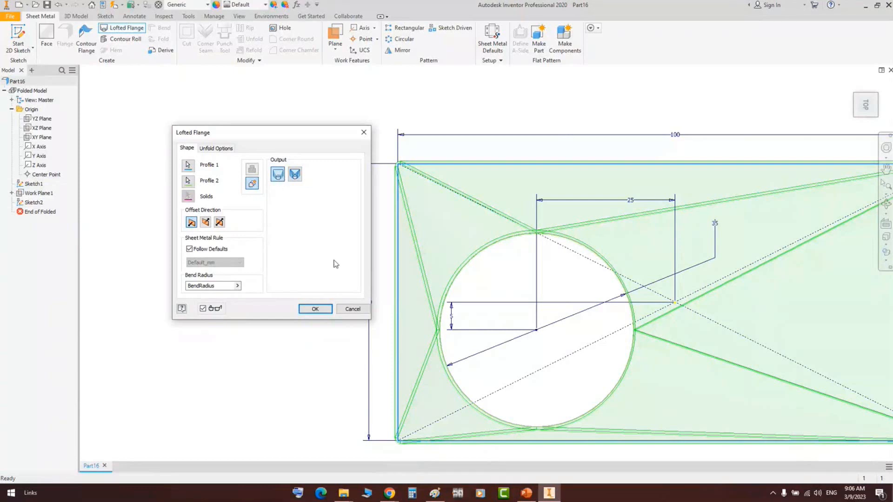
pyautogui.click(315, 309)
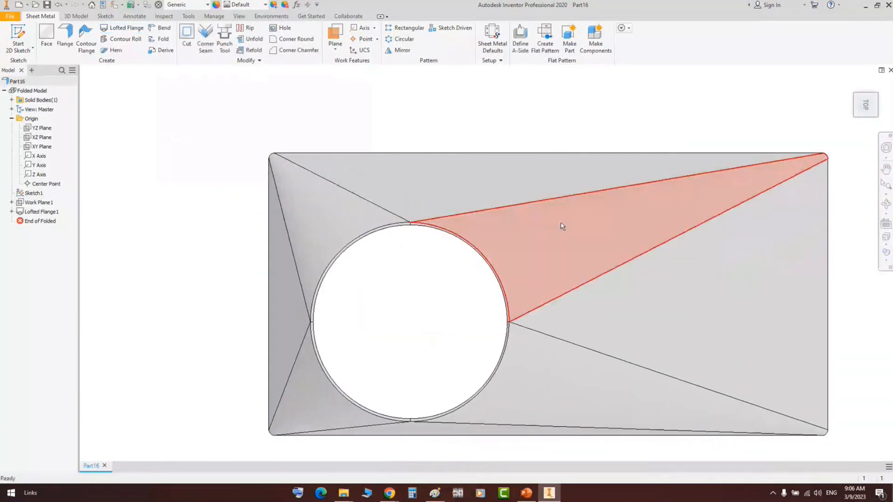
pyautogui.click(884, 209)
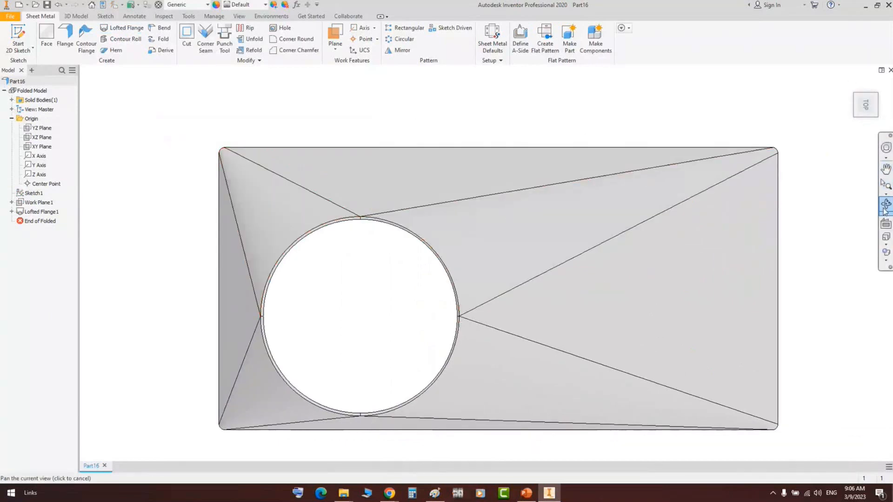
pyautogui.click(885, 208)
pyautogui.moveTo(376, 247); pyautogui.dragTo(599, 277)
pyautogui.moveTo(556, 275); pyautogui.dragTo(505, 320)
pyautogui.rightClick(505, 320)
pyautogui.click(507, 321)
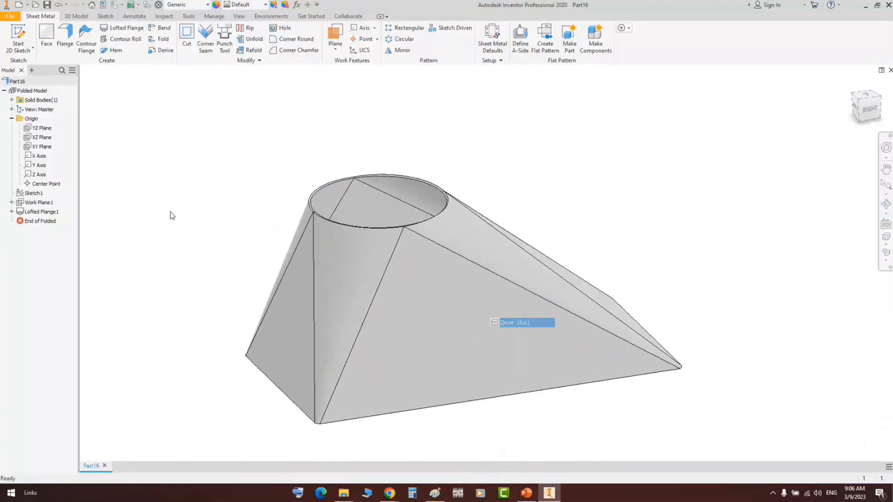
pyautogui.click(59, 5)
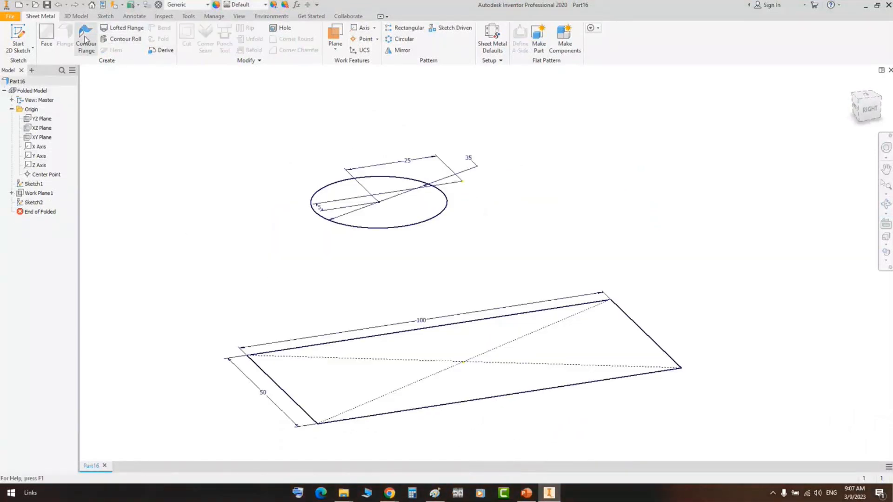
# Start a new Lofted Flange with the rectangle as Profile 1 and the circle as Profile 2, keeping Press Brake output
pyautogui.click(122, 27)
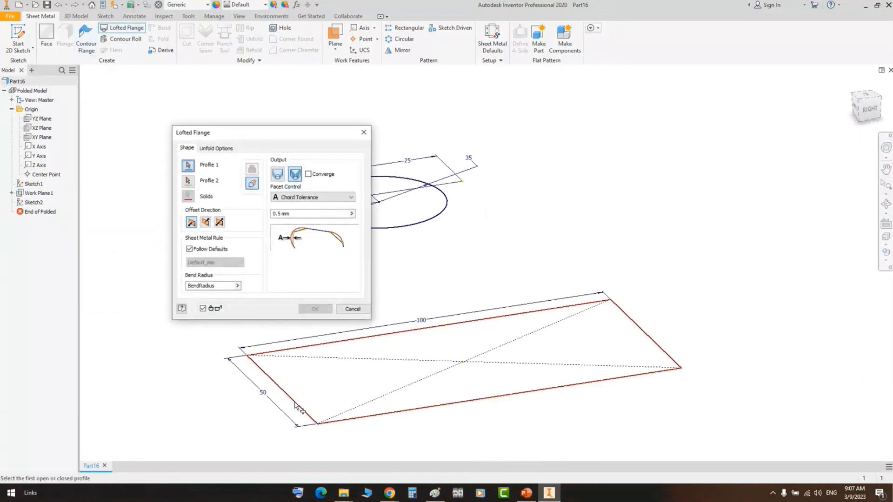
pyautogui.click(338, 402)
pyautogui.click(408, 227)
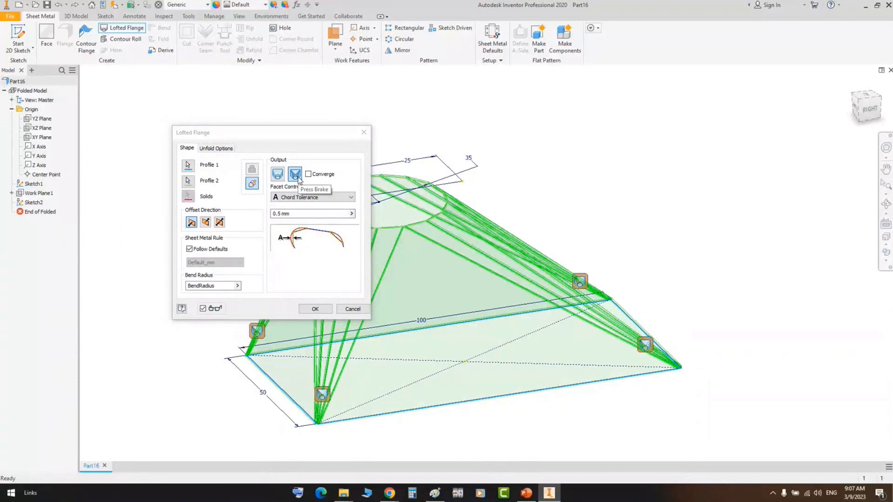
# Keep Chord Tolerance as the facet control for the lofted flange and move the dialog clear of the circular end
pyautogui.moveTo(555, 189); pyautogui.dragTo(603, 149, button='middle')
pyautogui.scroll(-5, 501, 222)
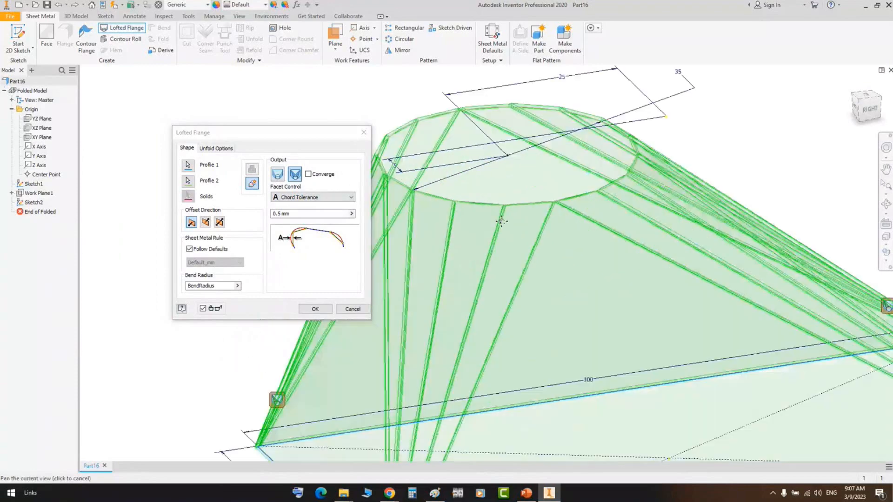
pyautogui.moveTo(501, 221); pyautogui.dragTo(562, 224, button='middle')
pyautogui.scroll(-3, 635, 208)
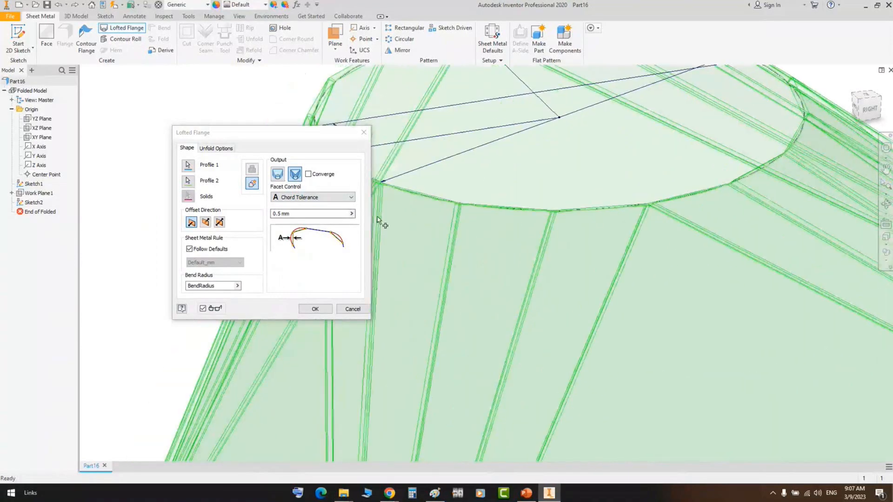
pyautogui.click(325, 198)
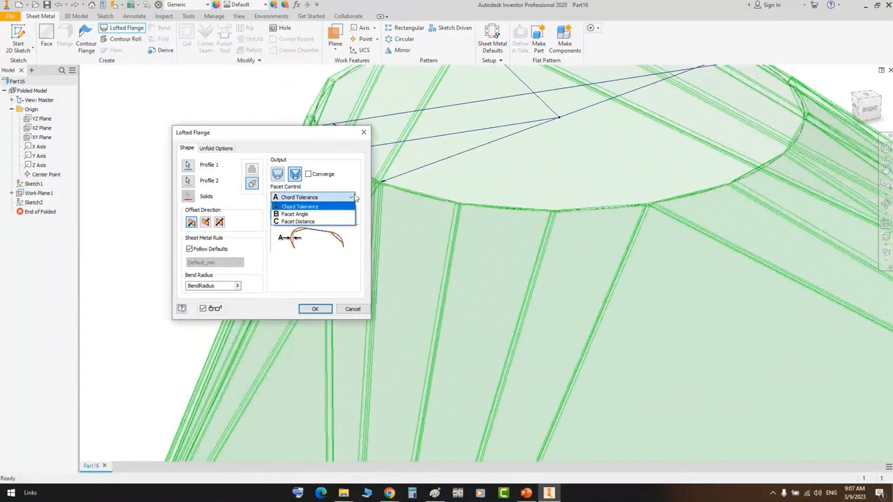
pyautogui.click(329, 138)
pyautogui.moveTo(261, 132); pyautogui.dragTo(170, 87)
pyautogui.click(216, 153)
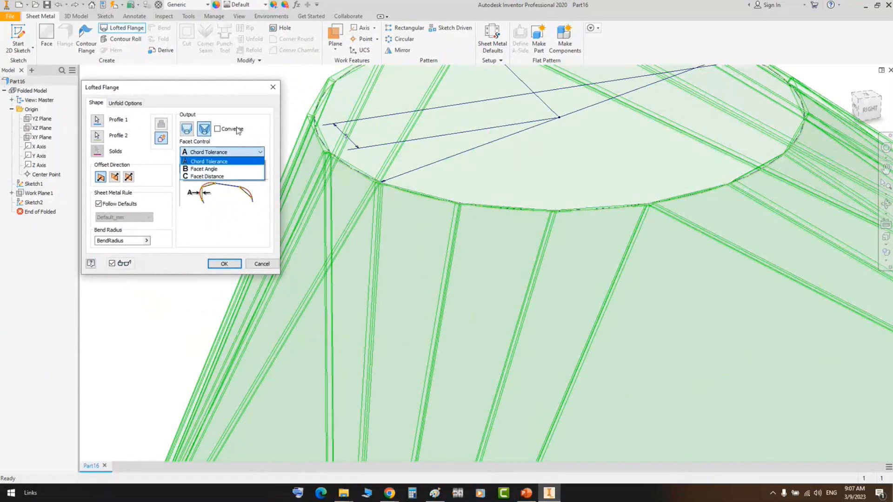
pyautogui.click(208, 161)
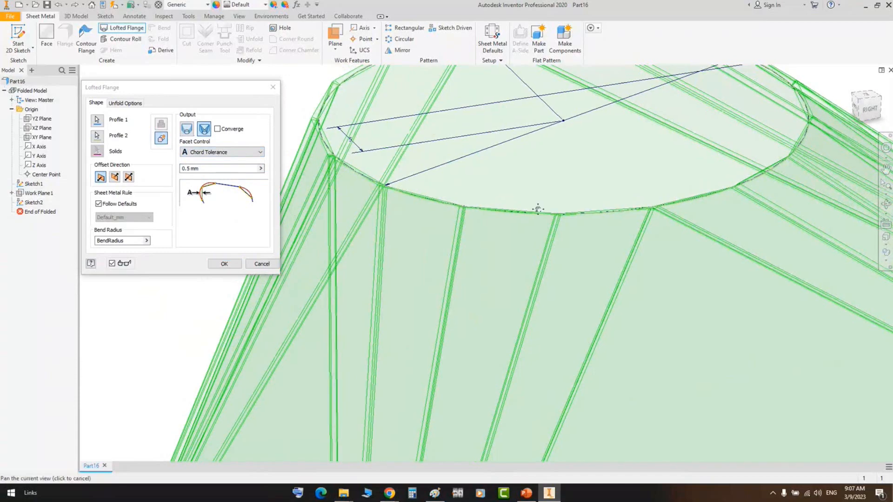
# Examine how the preview's straight facets deviate from the circle's arc, close up and from above
pyautogui.moveTo(537, 207); pyautogui.dragTo(560, 246, button='middle')
pyautogui.scroll(5, 456, 237)
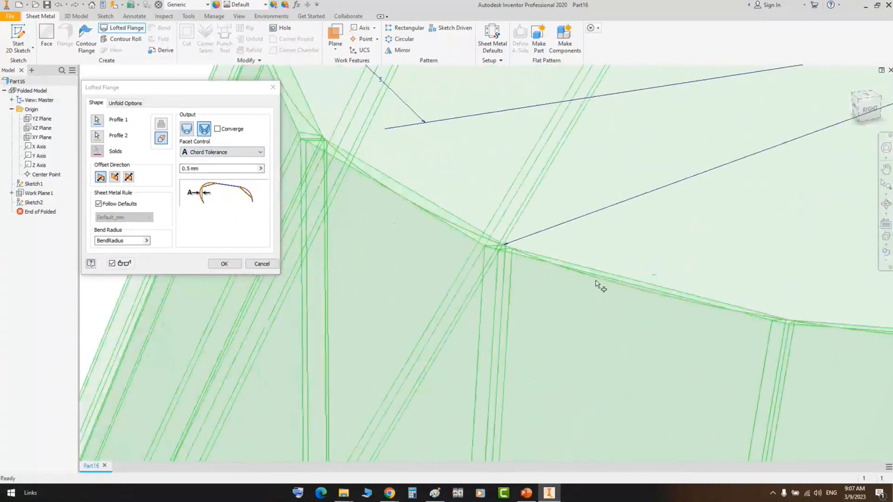
pyautogui.scroll(-3, 597, 285)
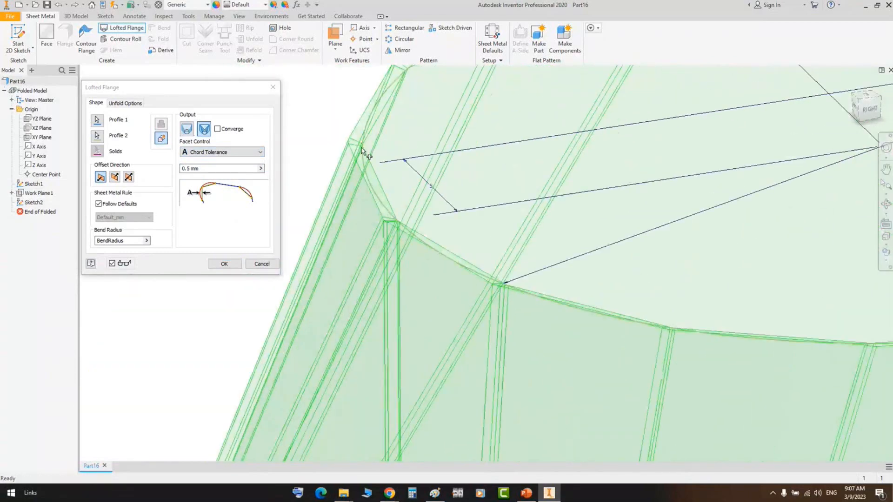
pyautogui.scroll(3, 362, 148)
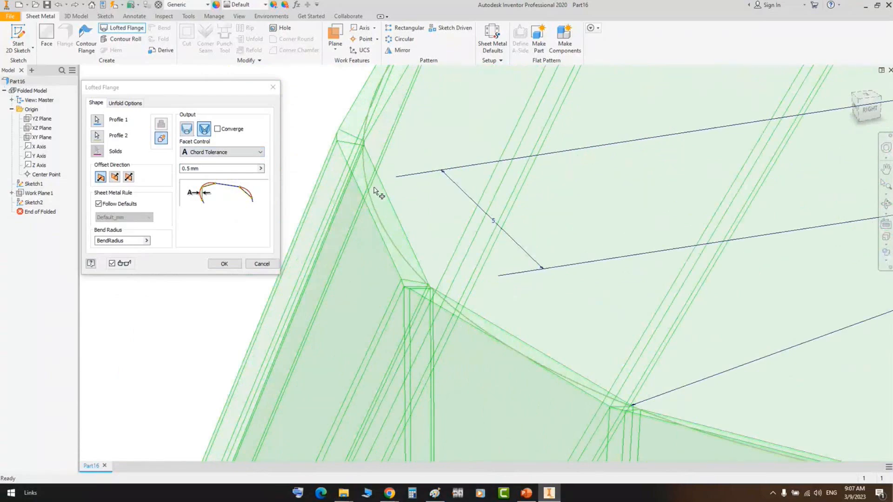
pyautogui.scroll(-6, 375, 188)
pyautogui.moveTo(442, 242); pyautogui.dragTo(375, 244, button='middle')
pyautogui.scroll(-6, 399, 226)
pyautogui.click(869, 105)
pyautogui.click(858, 99)
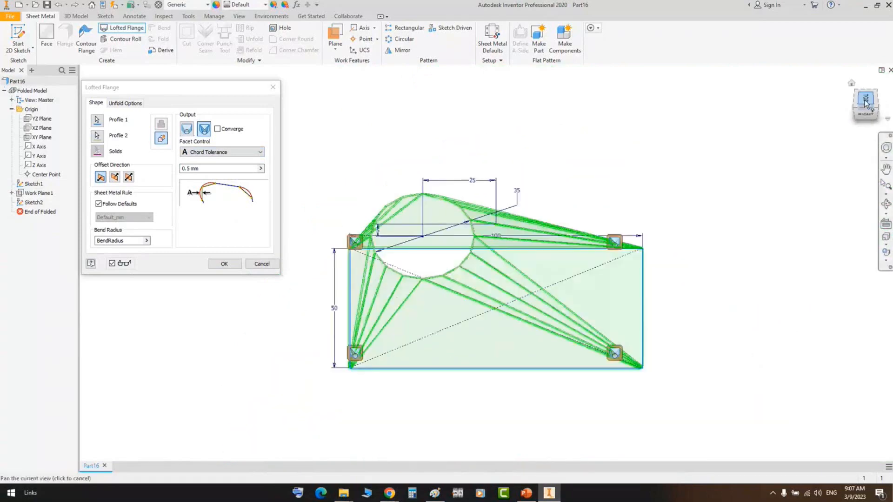
# Set the lofted flange's Chord Tolerance to 0.2 mm and compare the preview facets with the circle's arc
pyautogui.scroll(8, 482, 270)
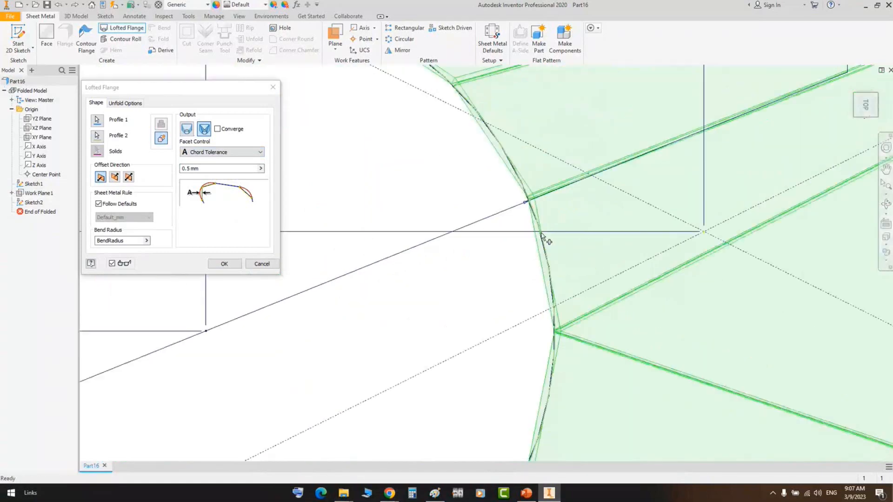
pyautogui.scroll(-4, 542, 236)
pyautogui.moveTo(557, 303); pyautogui.dragTo(599, 298, button='middle')
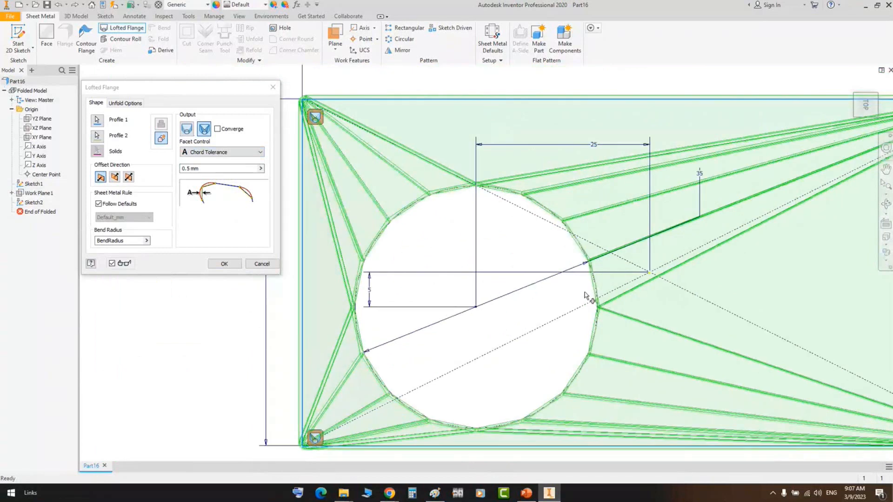
pyautogui.click(213, 168)
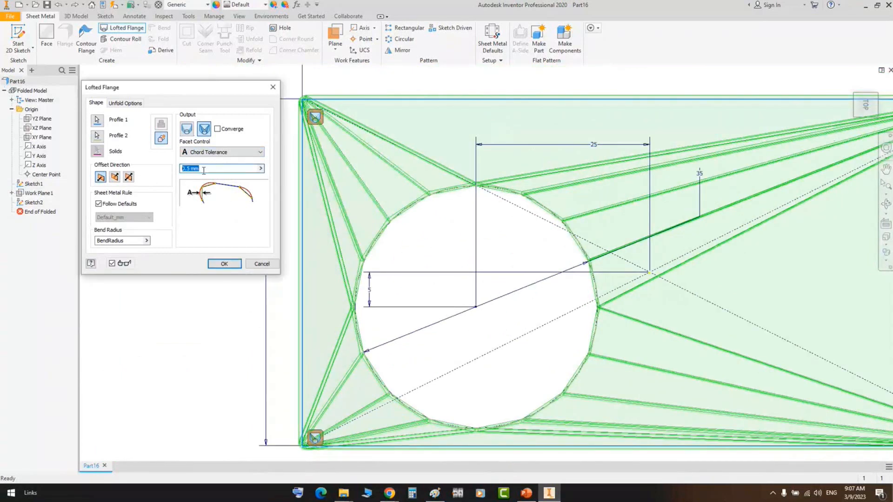
pyautogui.click(208, 170)
pyautogui.write('2')
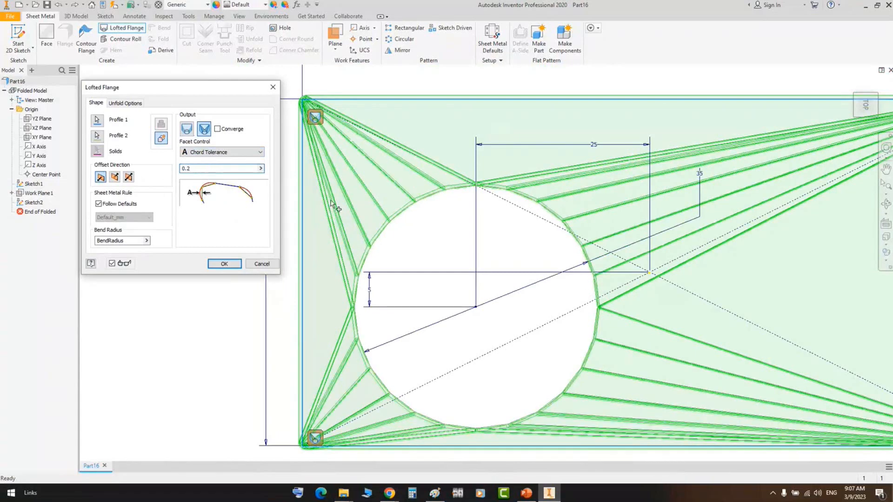
pyautogui.scroll(5, 417, 191)
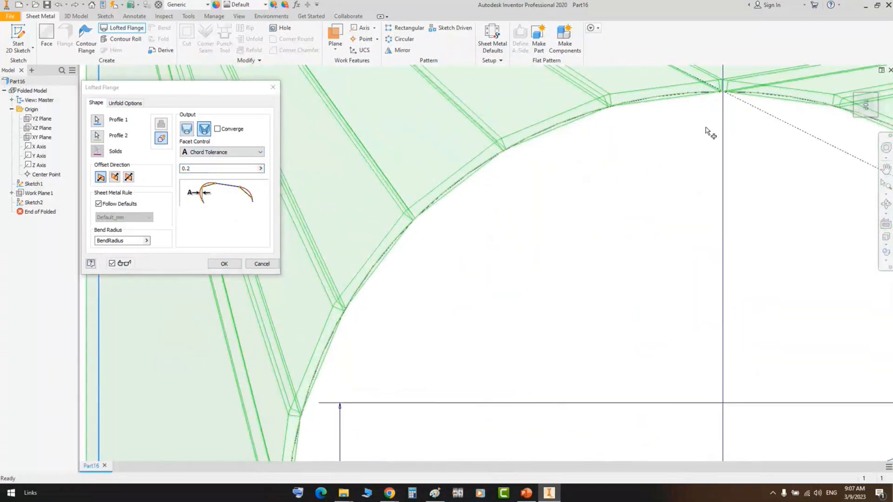
# Set the Chord Tolerance to 1.5 mm and check the gap between the facets and the circle
pyautogui.click(196, 170)
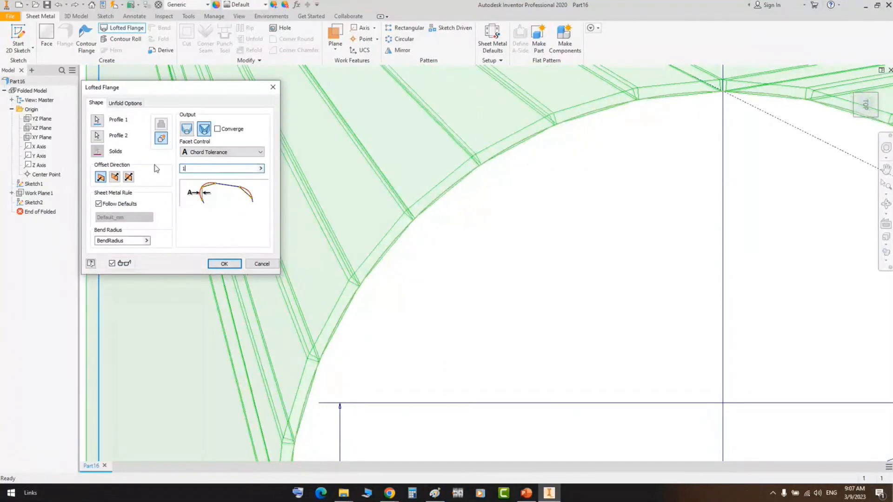
pyautogui.write('1')
pyautogui.scroll(4, 551, 237)
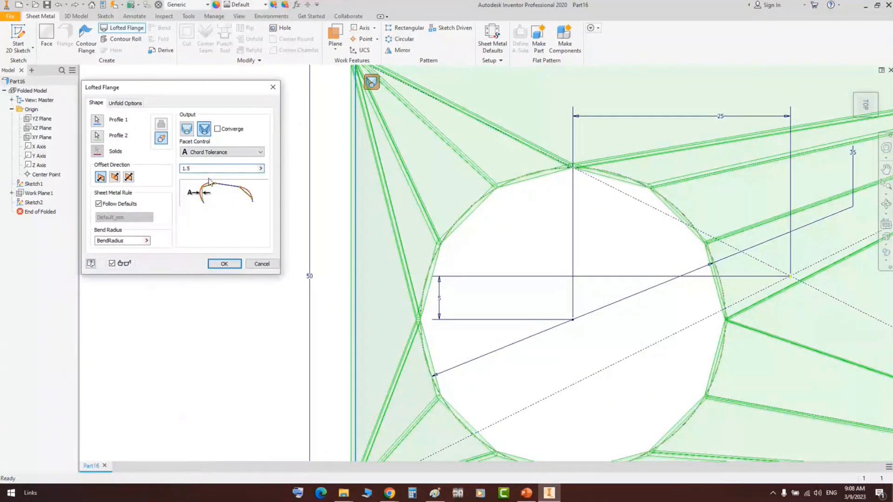
pyautogui.scroll(1, 590, 124)
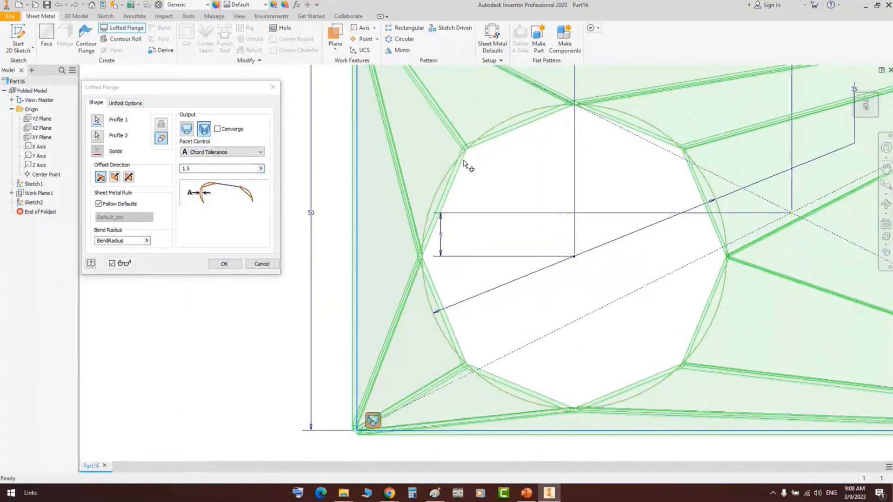
pyautogui.scroll(-4, 476, 139)
pyautogui.moveTo(475, 139); pyautogui.dragTo(483, 114, button='middle')
pyautogui.scroll(3, 414, 279)
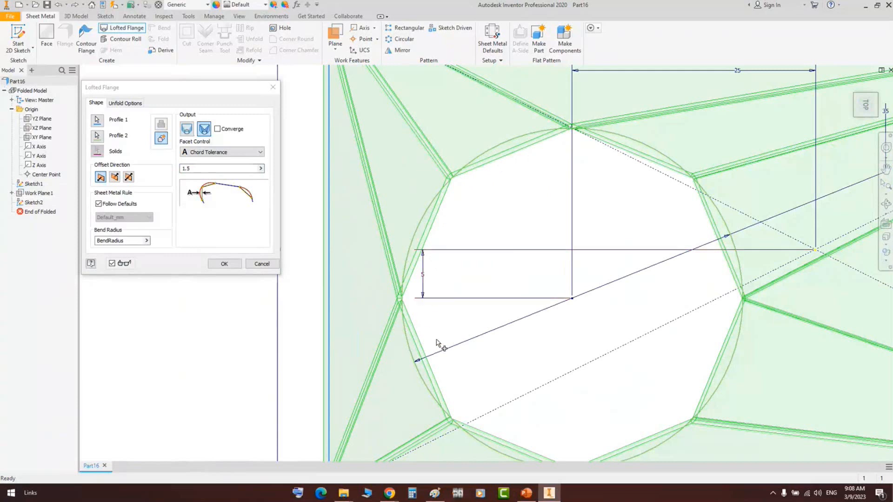
pyautogui.moveTo(442, 339); pyautogui.dragTo(435, 286, button='middle')
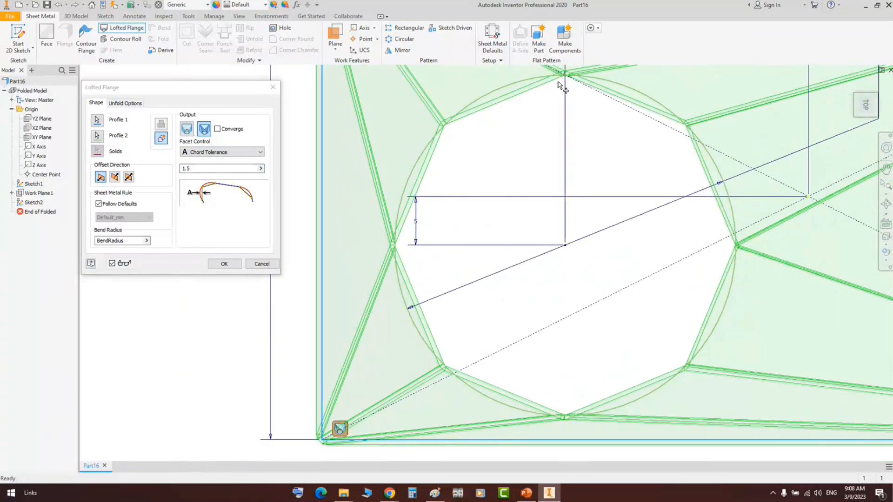
pyautogui.moveTo(673, 186); pyautogui.dragTo(657, 172, button='middle')
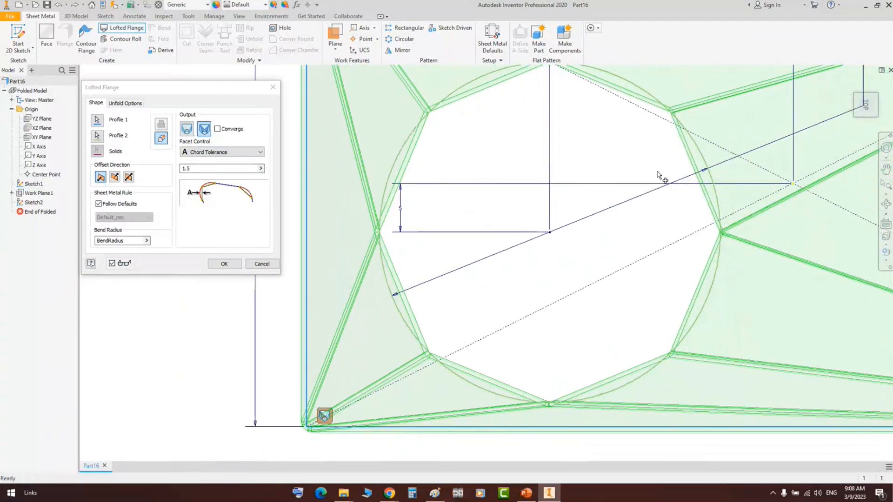
# Switch the facet control to Facet Angle, set it to 5 degrees, and inspect the facets around the circular end
pyautogui.click(215, 180)
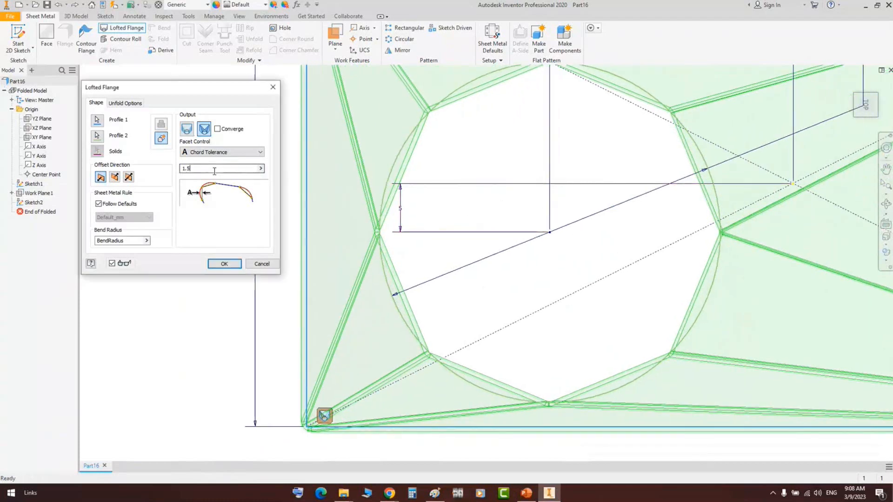
pyautogui.click(227, 152)
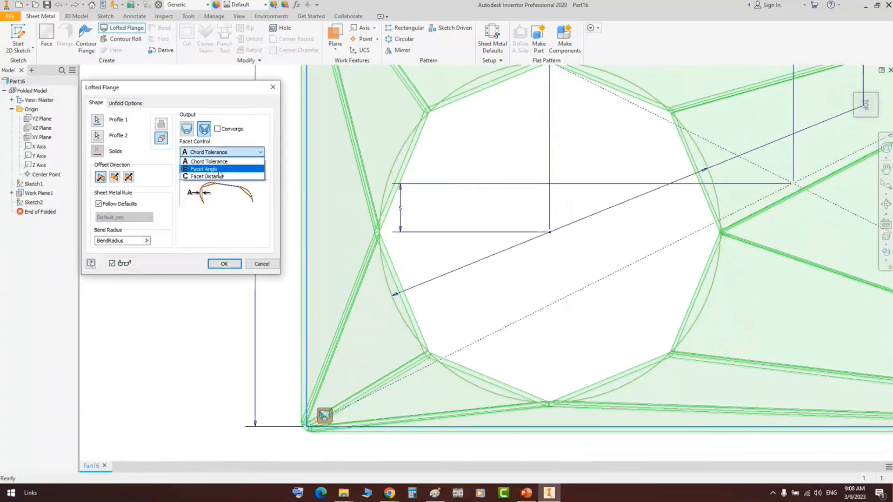
pyautogui.click(219, 168)
pyautogui.moveTo(494, 204); pyautogui.dragTo(496, 242, button='middle')
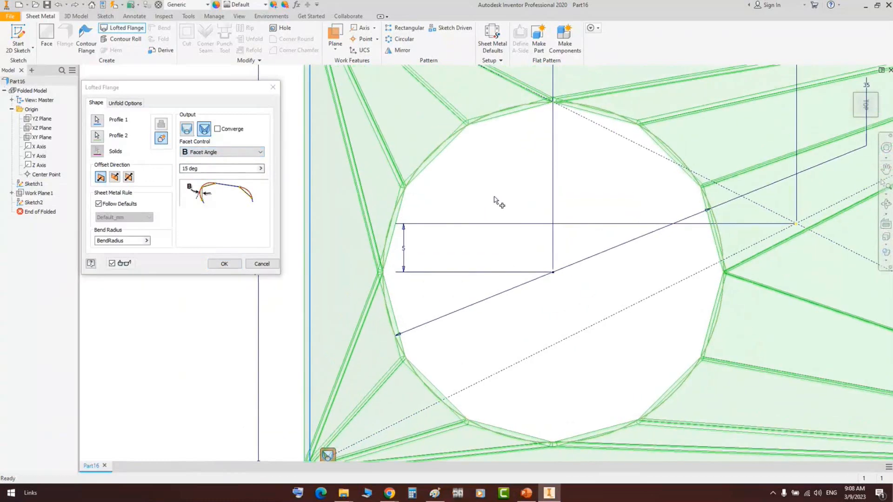
pyautogui.moveTo(439, 179); pyautogui.dragTo(428, 216, button='middle')
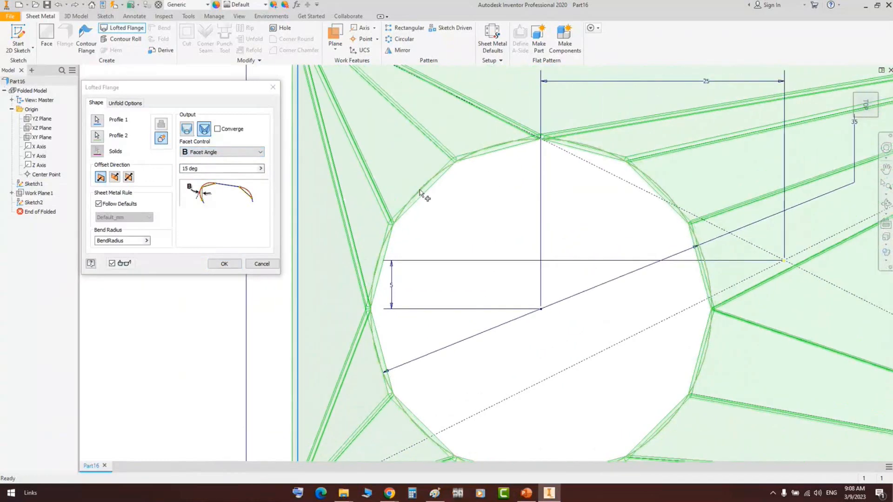
pyautogui.click(223, 169)
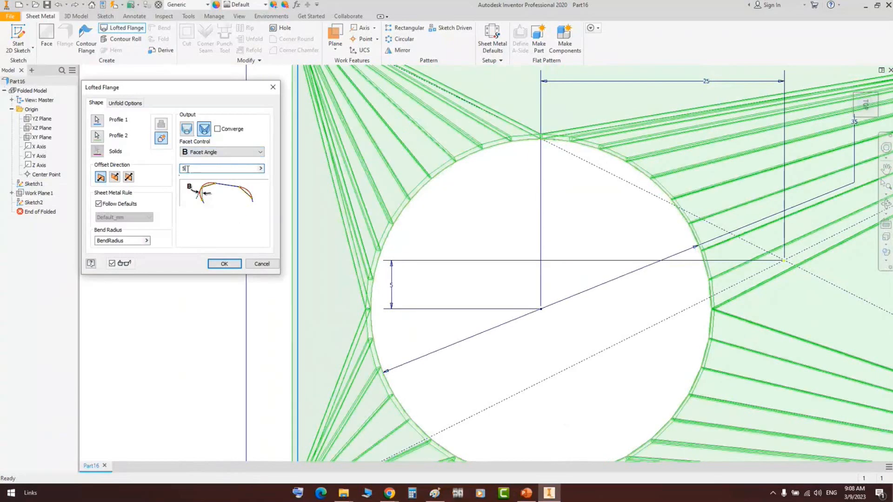
pyautogui.scroll(-5, 506, 153)
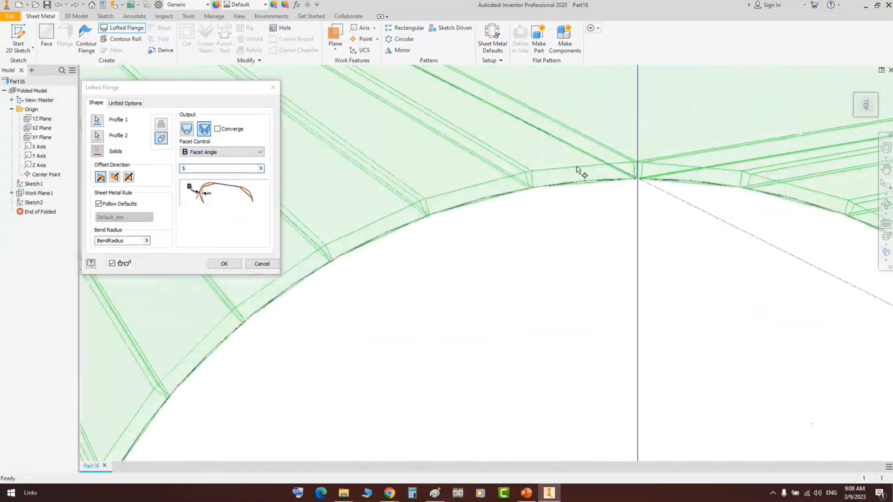
pyautogui.scroll(-2, 457, 212)
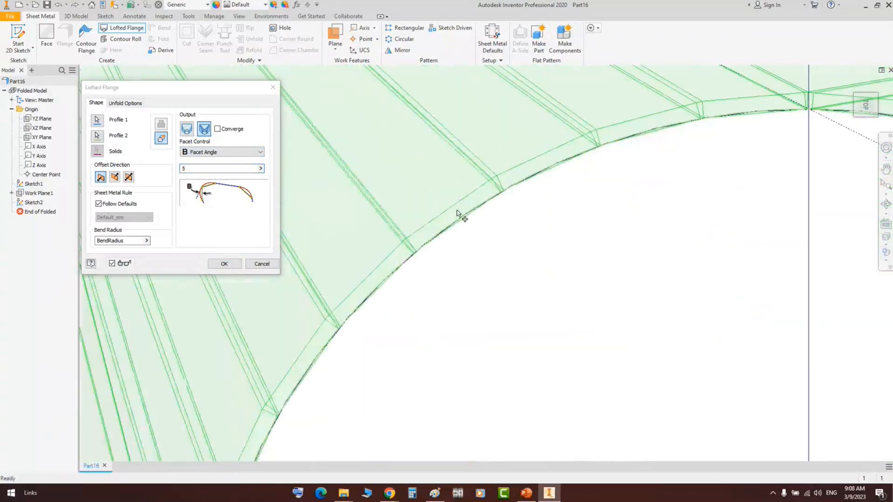
pyautogui.scroll(5, 457, 212)
pyautogui.scroll(-2, 474, 245)
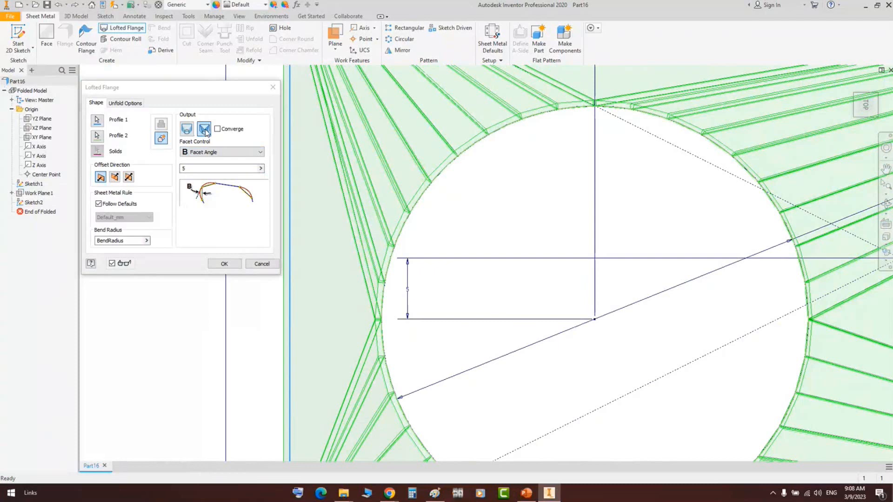
# Switch the facet control to Facet Distance and set the distance to 5 mm
pyautogui.click(219, 152)
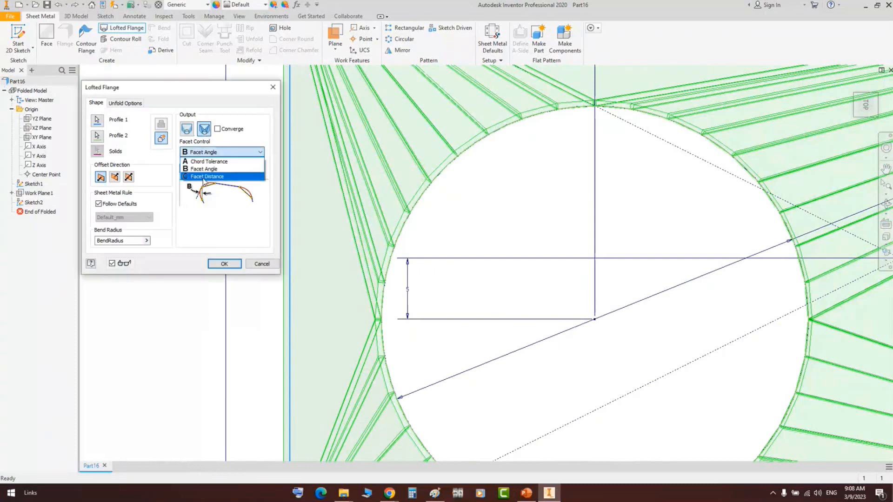
pyautogui.click(205, 179)
pyautogui.click(195, 169)
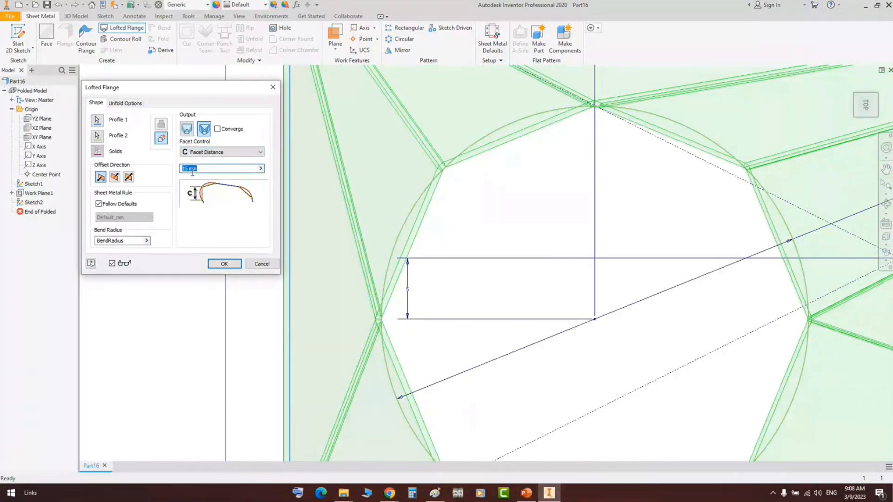
pyautogui.write('5')
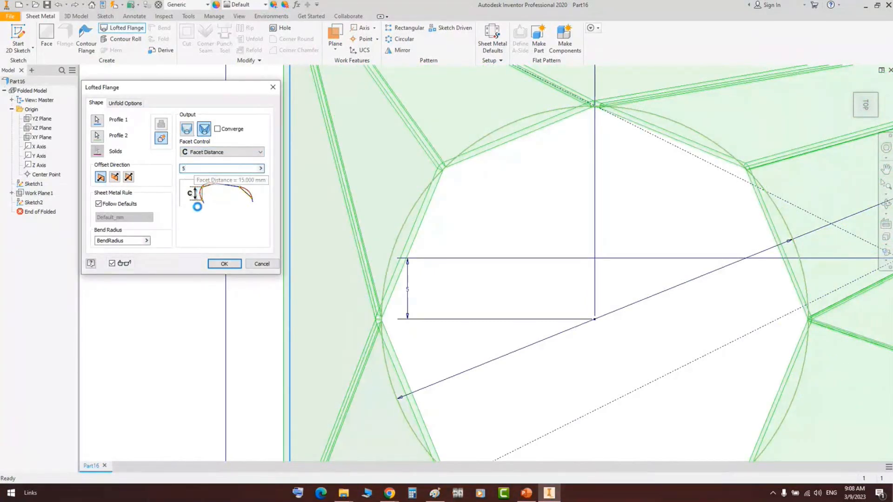
pyautogui.scroll(-5, 466, 212)
pyautogui.moveTo(510, 209); pyautogui.dragTo(463, 234, button='middle')
# Check the rectangle's corner in the preview and create the lofted flange with Converge left off
pyautogui.click(886, 203)
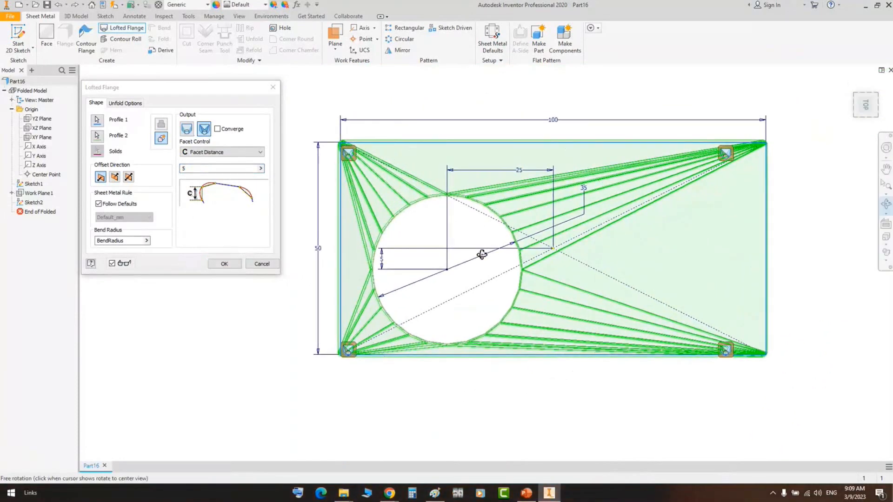
pyautogui.moveTo(483, 253); pyautogui.dragTo(455, 253)
pyautogui.scroll(5, 307, 127)
pyautogui.scroll(5, 386, 172)
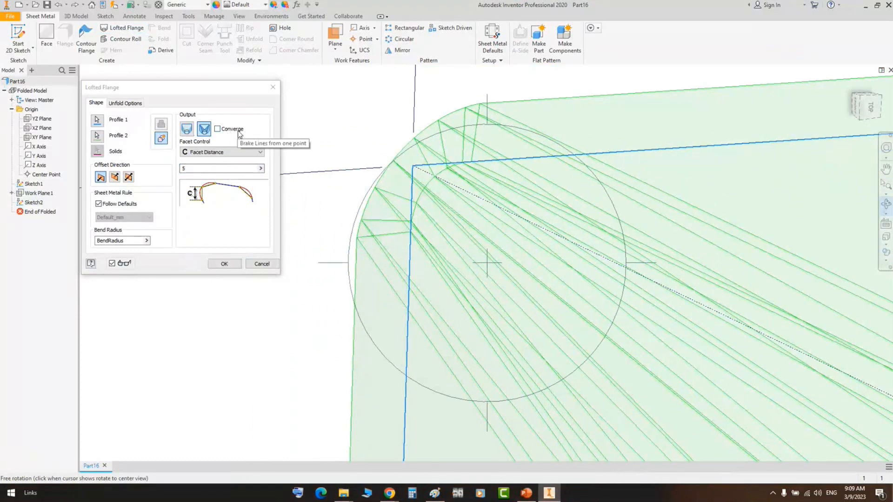
pyautogui.click(224, 264)
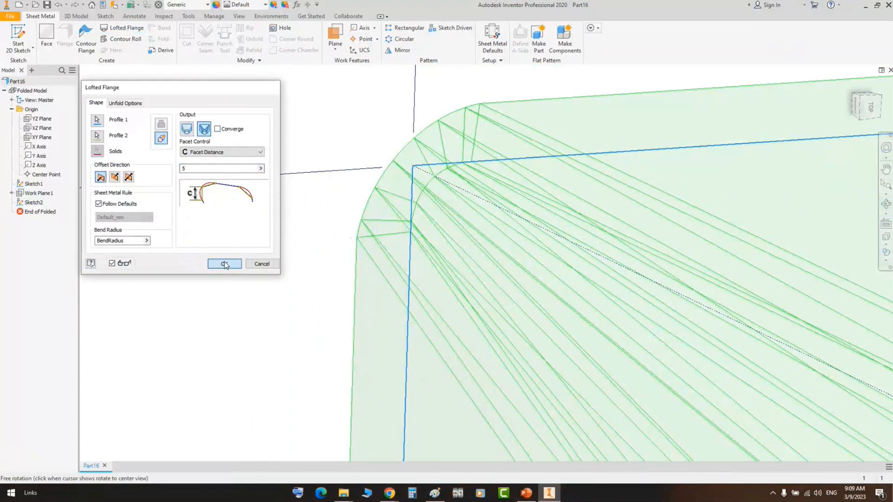
# Examine the bend lines at the finished flange's rectangular corners from several angles
pyautogui.scroll(-5, 426, 159)
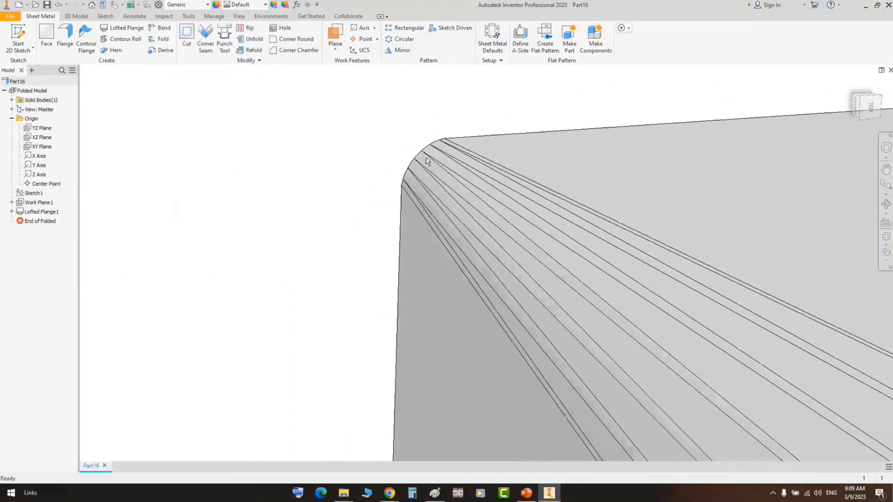
pyautogui.moveTo(424, 159); pyautogui.dragTo(128, 117, button='middle')
pyautogui.click(886, 204)
pyautogui.scroll(-3, 501, 177)
pyautogui.moveTo(452, 228); pyautogui.dragTo(440, 314)
pyautogui.scroll(4, 490, 258)
pyautogui.moveTo(490, 257); pyautogui.dragTo(394, 290, button='middle')
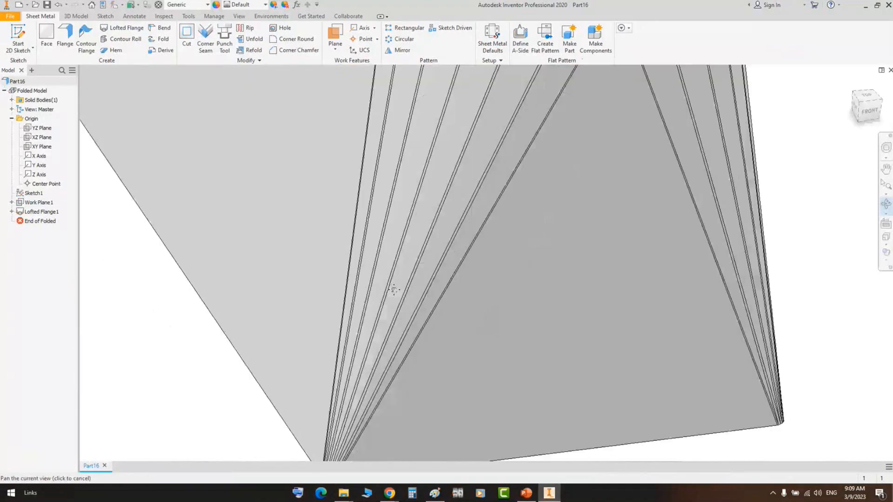
pyautogui.scroll(-3, 393, 290)
pyautogui.rightClick(355, 218)
pyautogui.click(380, 232)
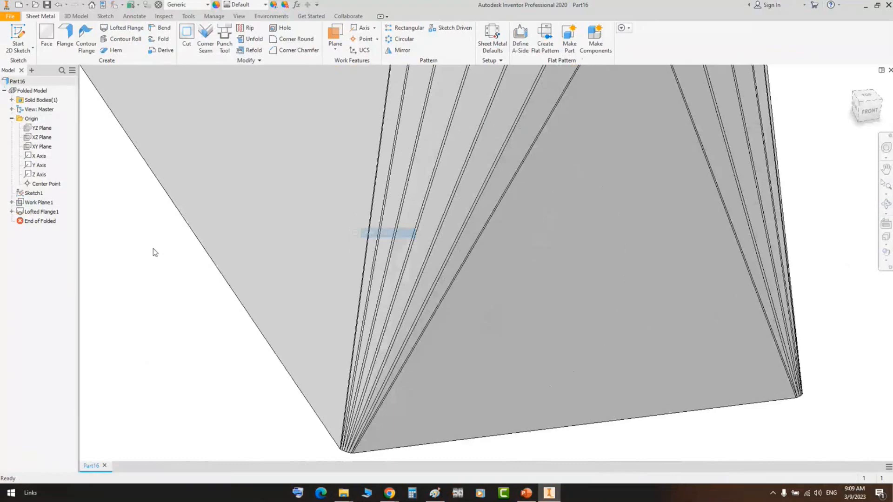
# Edit the lofted flange to turn on Converge for its press brake bends
pyautogui.click(36, 212)
pyautogui.doubleClick(36, 214)
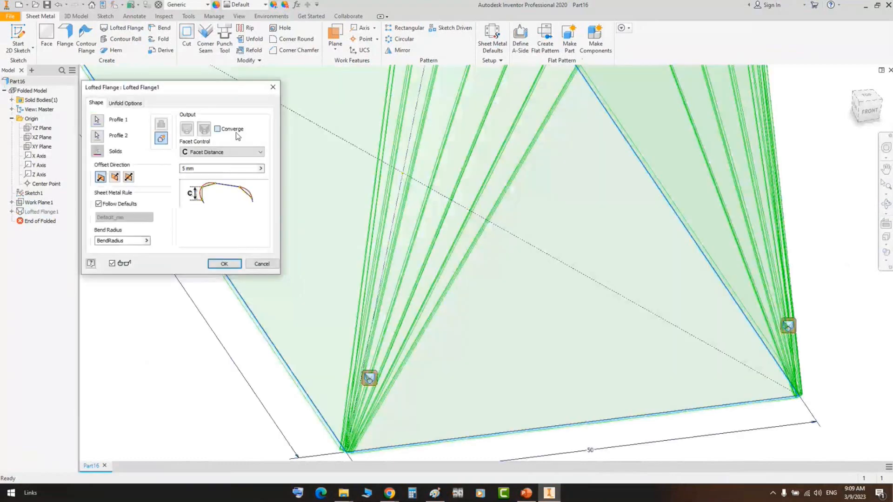
pyautogui.click(224, 263)
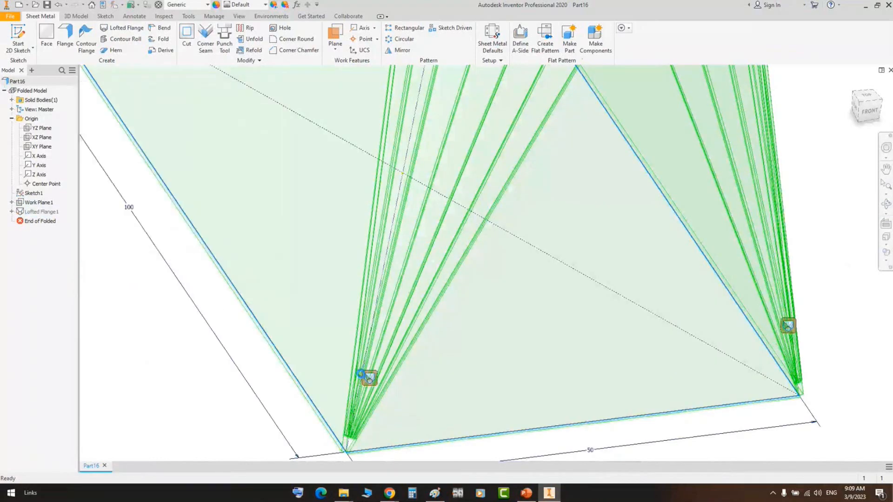
# Examine the converged bend lines and the openings at the flange's corners and circular rim
pyautogui.scroll(3, 395, 319)
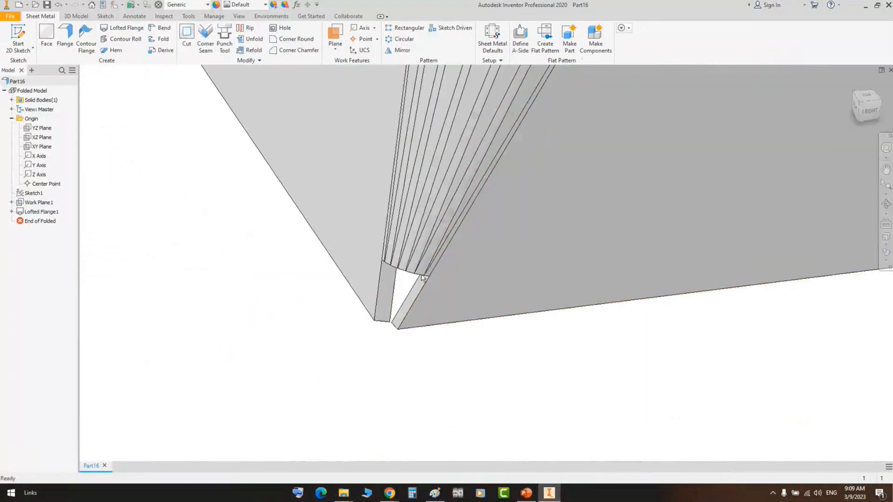
pyautogui.scroll(1, 395, 319)
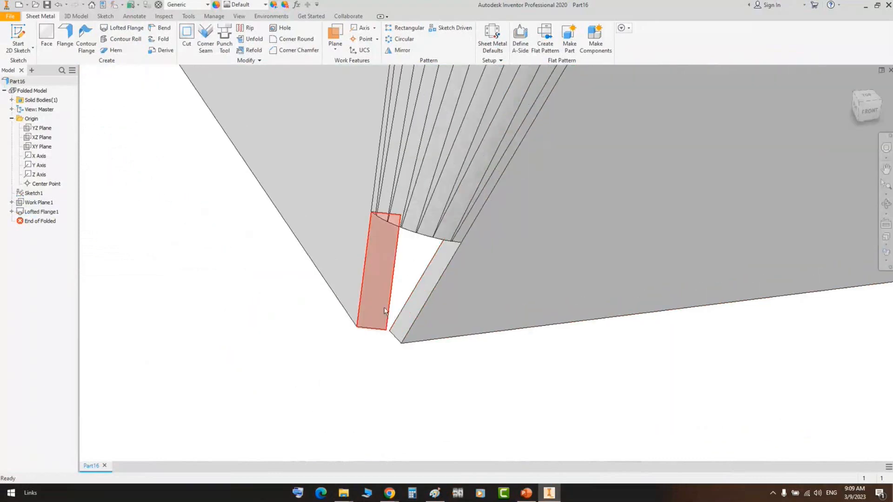
pyautogui.scroll(-3, 376, 310)
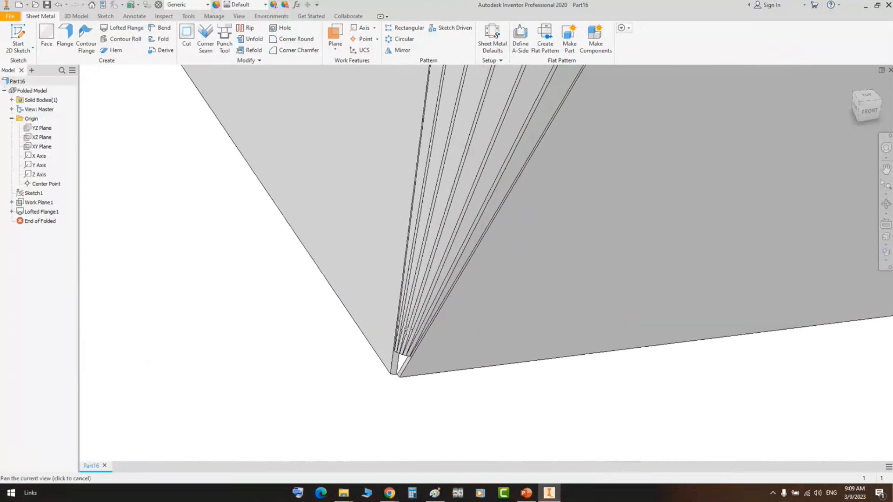
pyautogui.scroll(-4, 408, 333)
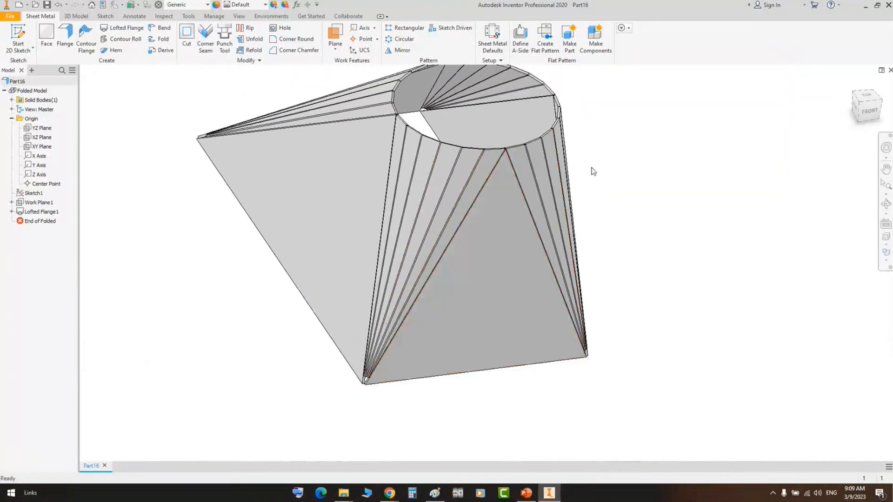
pyautogui.scroll(6, 549, 138)
pyautogui.moveTo(321, 214); pyautogui.dragTo(572, 209, button='middle')
pyautogui.moveTo(692, 207); pyautogui.dragTo(620, 211, button='middle')
pyautogui.scroll(3, 621, 211)
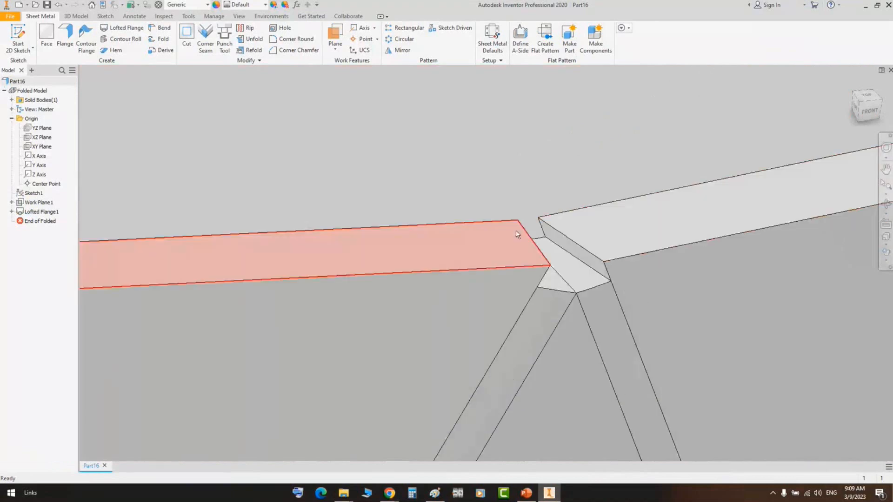
# Examine the facets and converging bends around the flange's circular rim, near and far
pyautogui.scroll(-4, 549, 229)
pyautogui.moveTo(388, 308); pyautogui.dragTo(472, 138, button='middle')
pyautogui.scroll(-4, 472, 139)
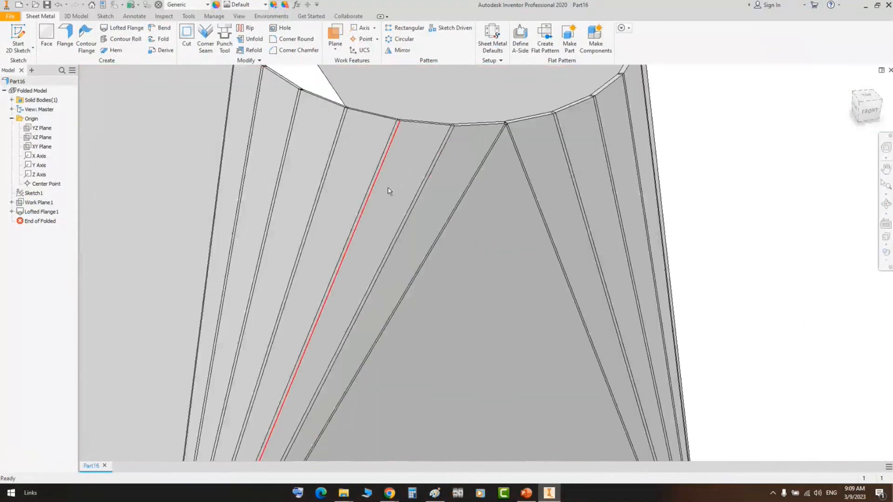
pyautogui.moveTo(399, 155); pyautogui.dragTo(508, 205, button='middle')
pyautogui.moveTo(389, 175); pyautogui.dragTo(448, 174, button='middle')
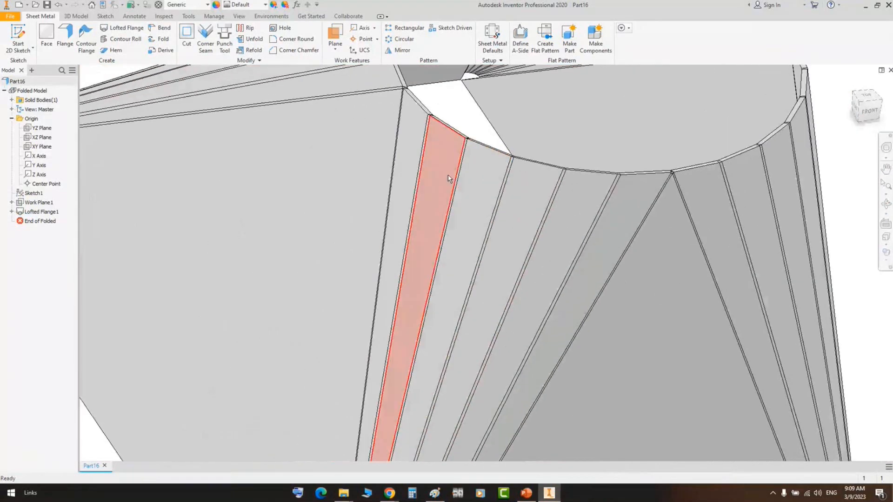
pyautogui.scroll(-5, 455, 197)
pyautogui.scroll(3, 432, 168)
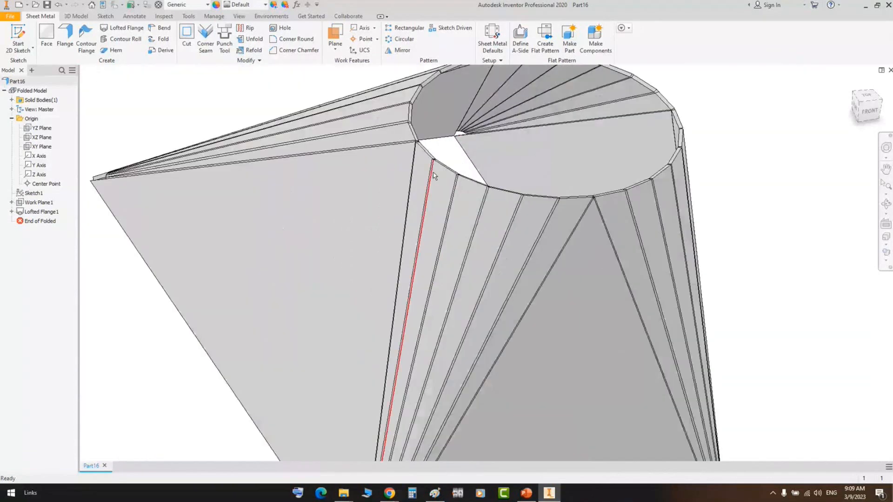
pyautogui.scroll(4, 432, 168)
pyautogui.scroll(-5, 432, 167)
pyautogui.scroll(3, 451, 179)
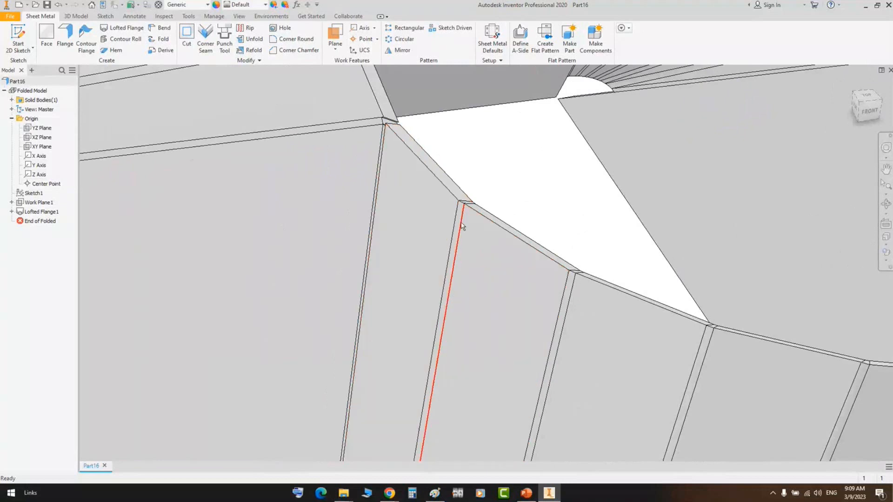
pyautogui.scroll(-4, 458, 219)
pyautogui.scroll(6, 446, 168)
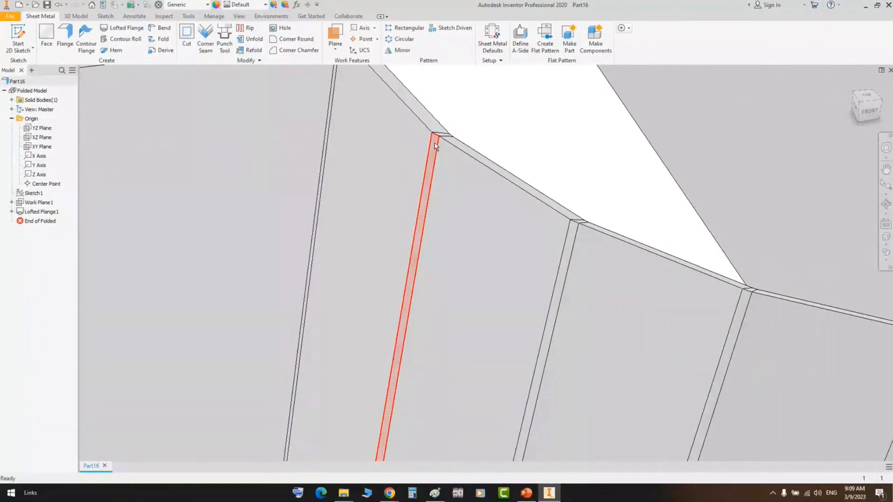
pyautogui.scroll(-5, 447, 167)
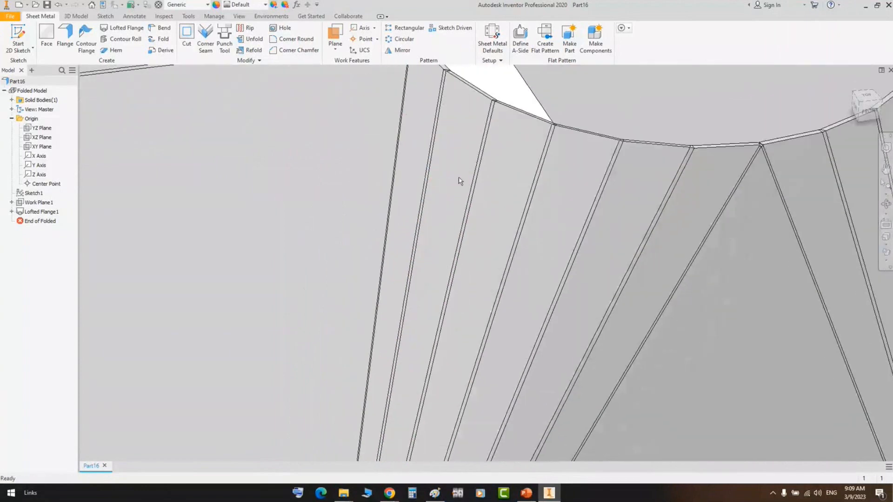
pyautogui.scroll(3, 465, 178)
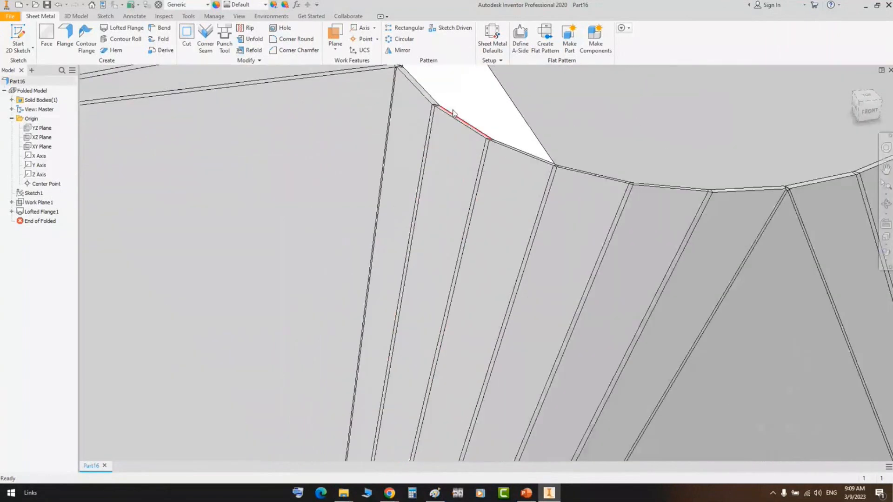
# Highlight the individual flat facets between the bends along the circular rim to compare them one by one
pyautogui.click(454, 179)
pyautogui.click(485, 119)
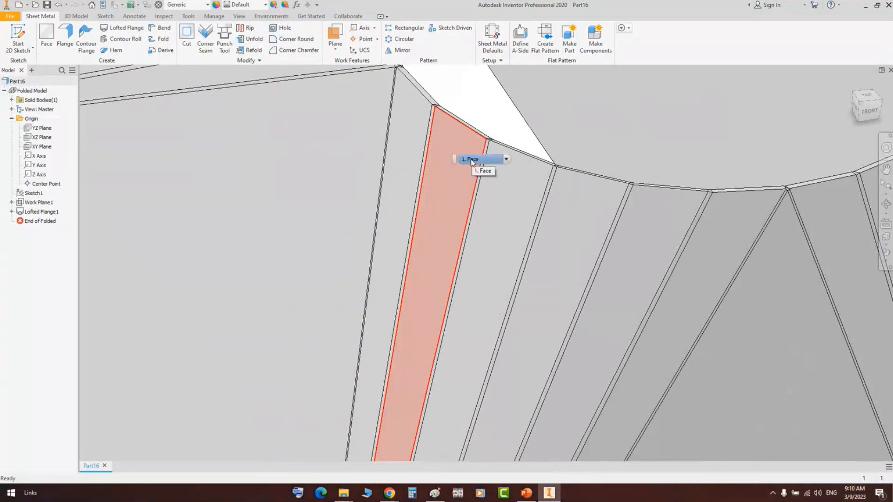
pyautogui.scroll(-3, 303, 192)
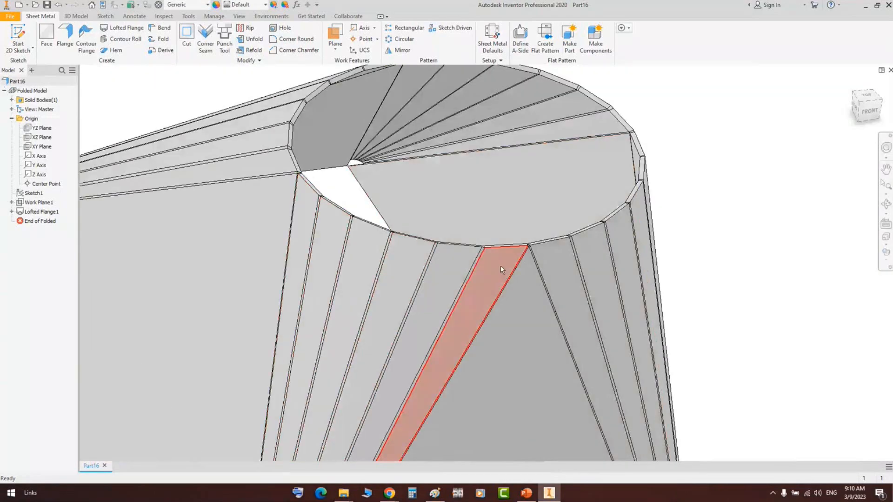
pyautogui.scroll(3, 479, 268)
pyautogui.moveTo(479, 268); pyautogui.dragTo(513, 276, button='middle')
pyautogui.click(559, 258)
pyautogui.click(449, 264)
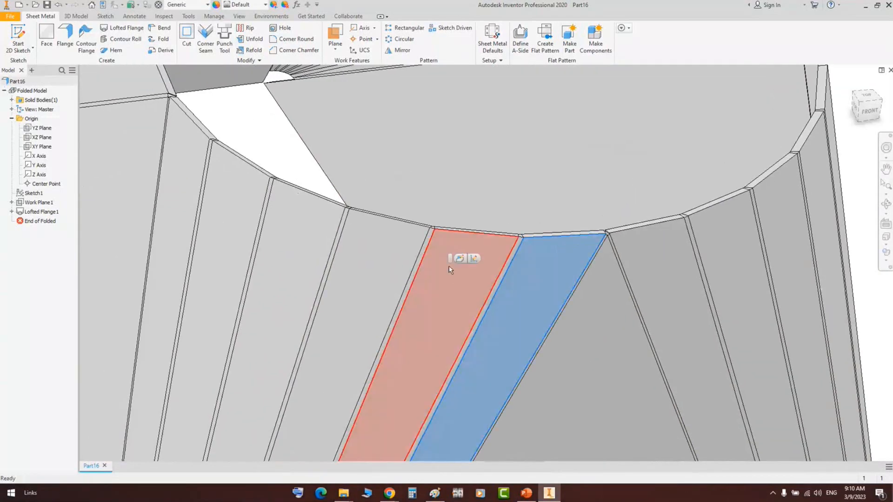
pyautogui.click(394, 256)
pyautogui.click(216, 212)
pyautogui.click(184, 163)
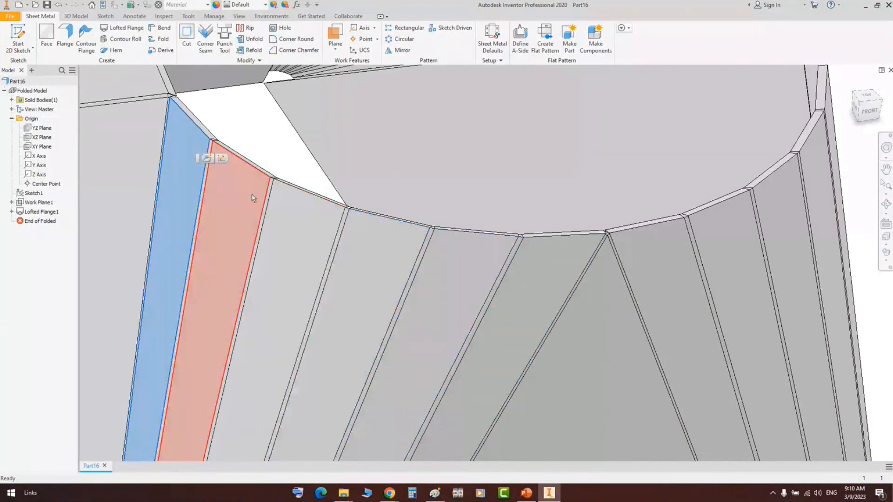
pyautogui.click(241, 193)
pyautogui.click(316, 228)
pyautogui.click(543, 270)
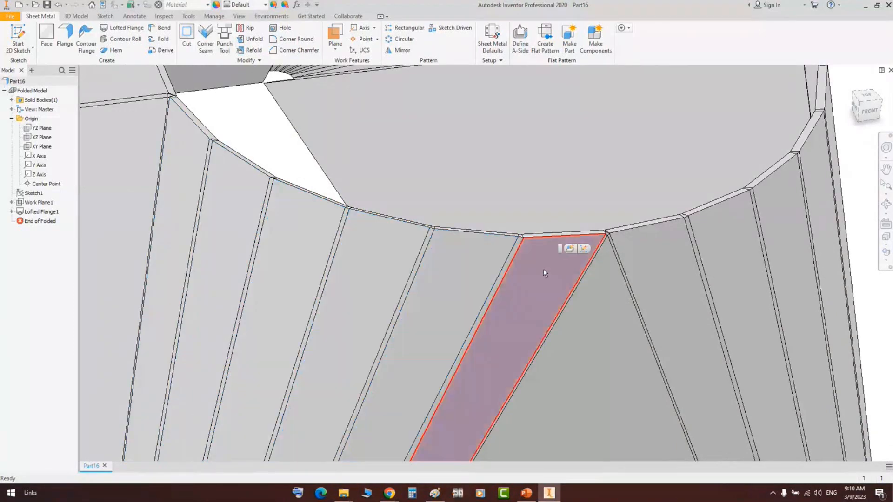
pyautogui.keyDown('shift'); pyautogui.moveTo(536, 263); pyautogui.dragTo(303, 252, button='middle'); pyautogui.keyUp('shift')
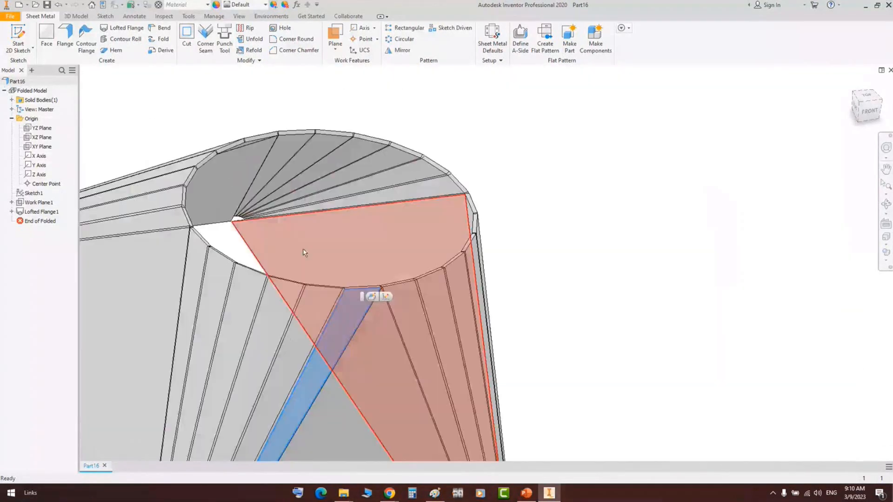
pyautogui.click(514, 164)
# Close the lofted flange part without saving its changes
pyautogui.press('Home')
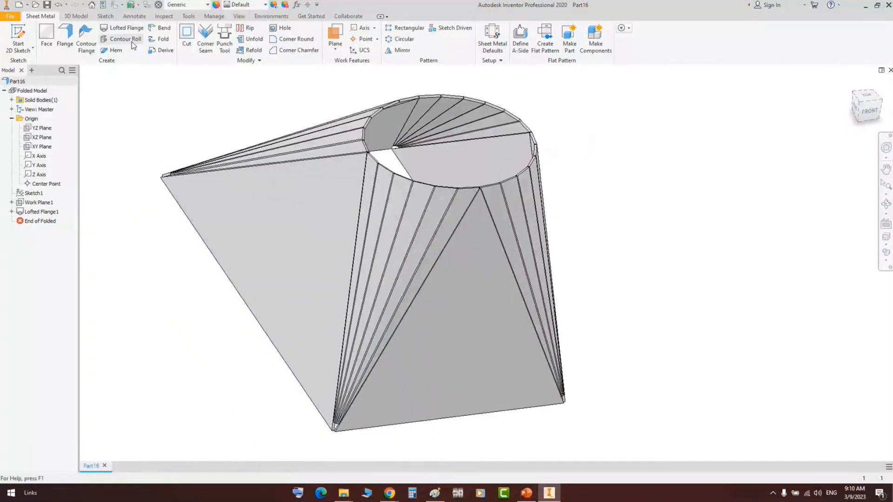
pyautogui.click(860, 103)
pyautogui.scroll(-3, 611, 121)
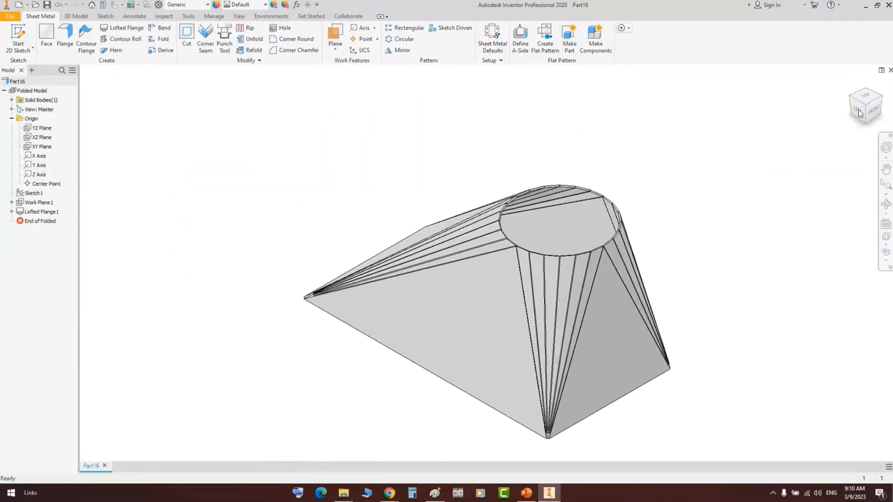
pyautogui.click(889, 71)
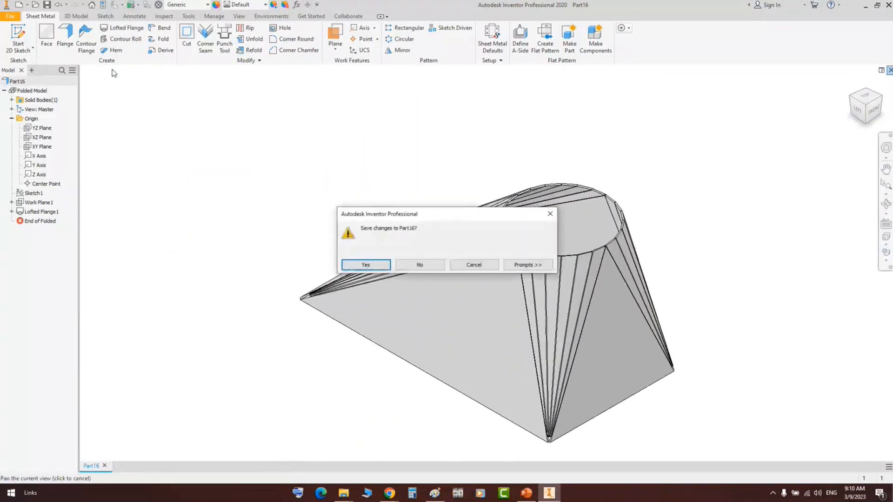
pyautogui.click(417, 269)
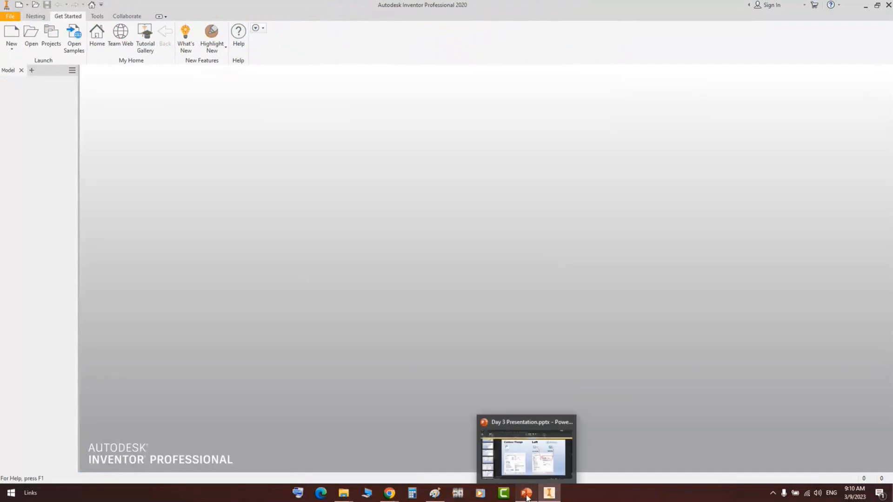
# Switch to the Day 3 Presentation in PowerPoint and review the Contour Roll and Hem slide
pyautogui.click(527, 496)
pyautogui.scroll(-1, 275, 342)
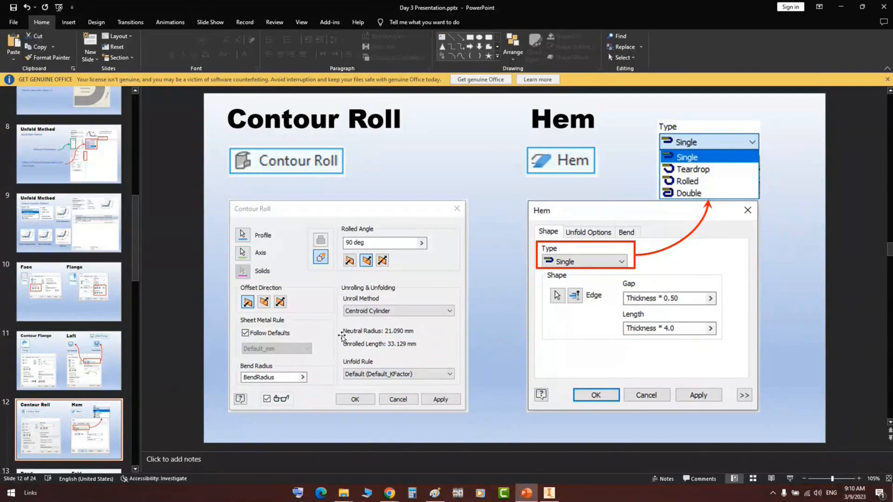
# Return to Inventor, create a part from the Sheet Metal.ipt template and start a sketch on the front plane
pyautogui.click(549, 493)
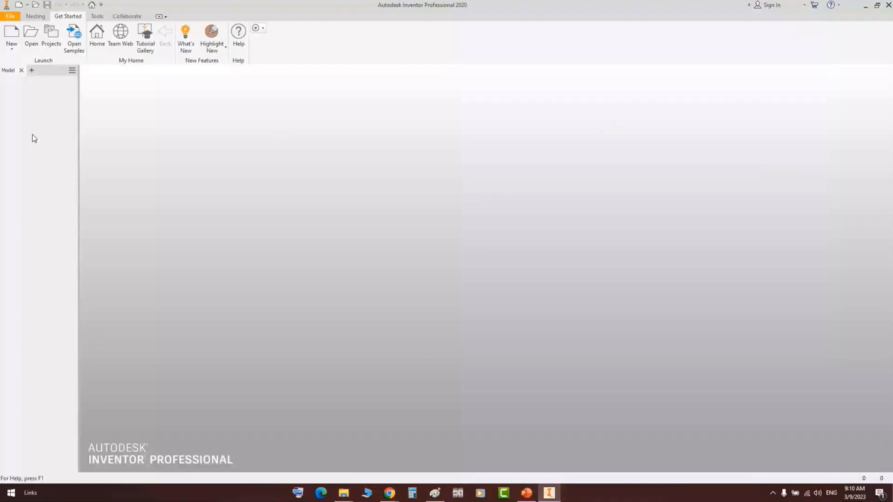
pyautogui.click(12, 34)
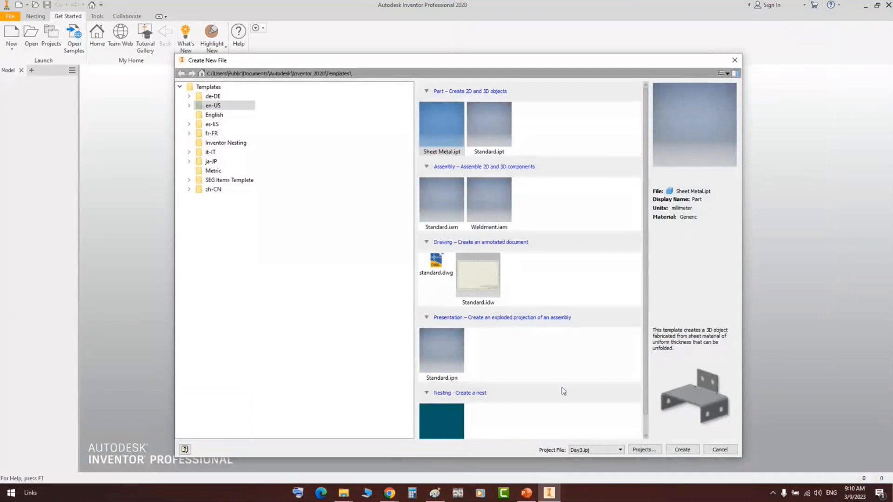
pyautogui.doubleClick(438, 119)
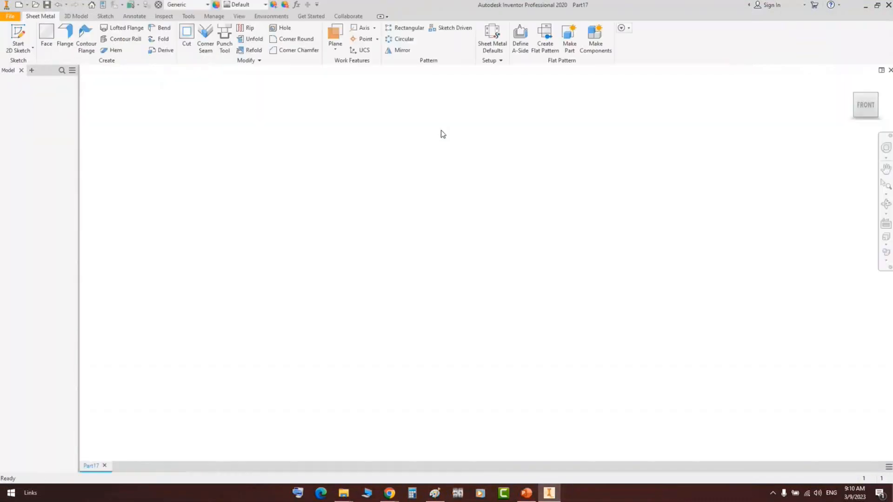
pyautogui.click(18, 33)
pyautogui.click(473, 152)
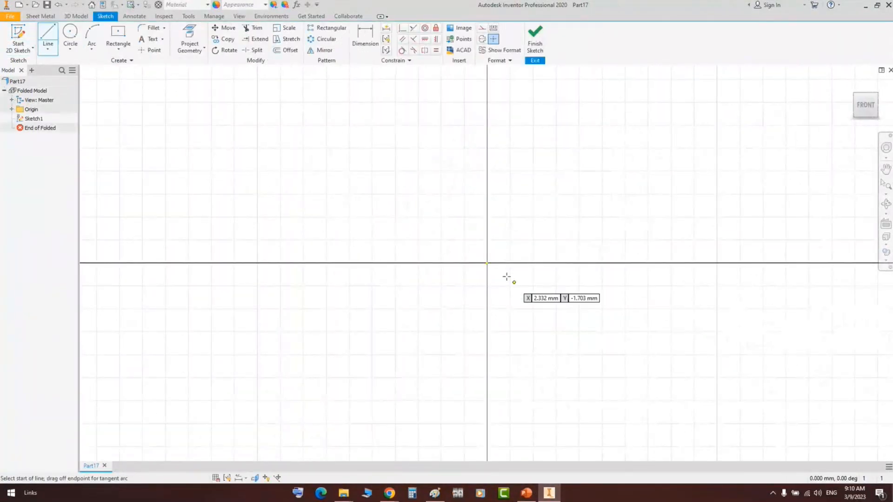
# Sketch a vertical line upward from the origin and convert it to a centerline
pyautogui.click(487, 263)
pyautogui.scroll(3, 521, 160)
pyautogui.moveTo(530, 138); pyautogui.dragTo(488, 282, button='middle')
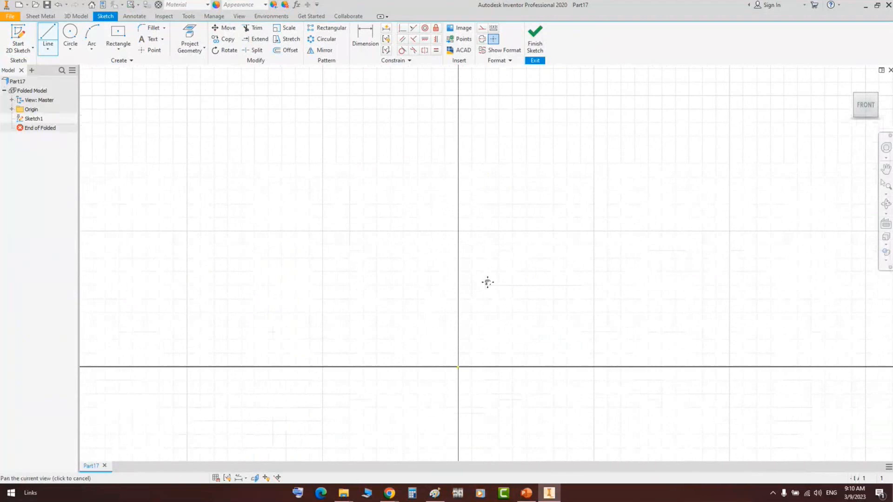
pyautogui.click(458, 90)
pyautogui.rightClick(460, 90)
pyautogui.click(474, 96)
pyautogui.moveTo(499, 151); pyautogui.dragTo(397, 219)
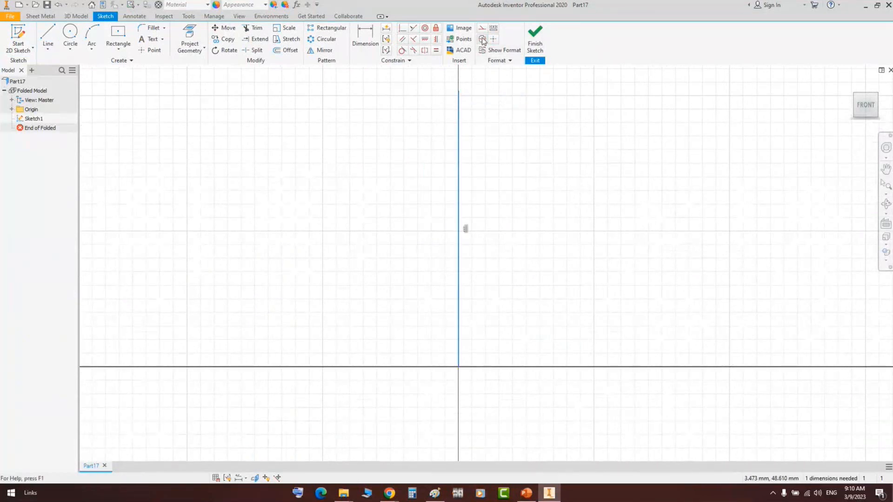
pyautogui.click(482, 40)
pyautogui.click(507, 243)
pyautogui.moveTo(506, 244); pyautogui.dragTo(493, 244, button='middle')
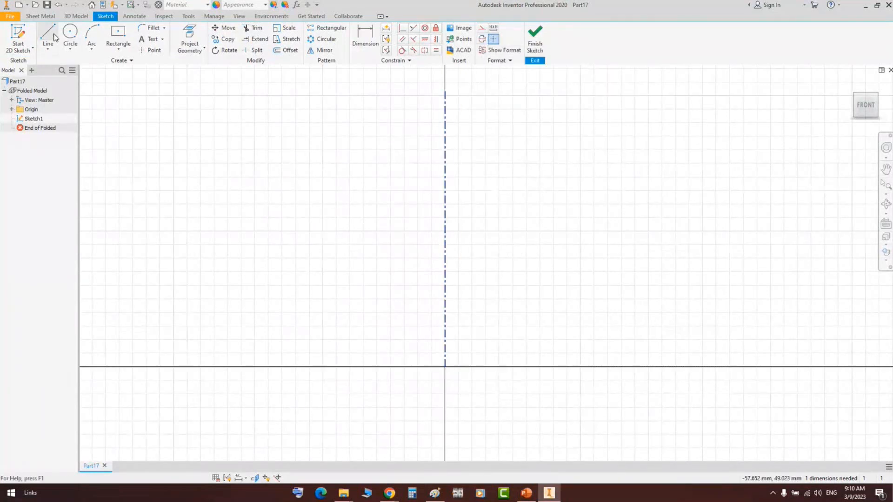
# Sketch a vertical profile line to the right of the centerline, ending level with the origin
pyautogui.click(52, 34)
pyautogui.click(622, 97)
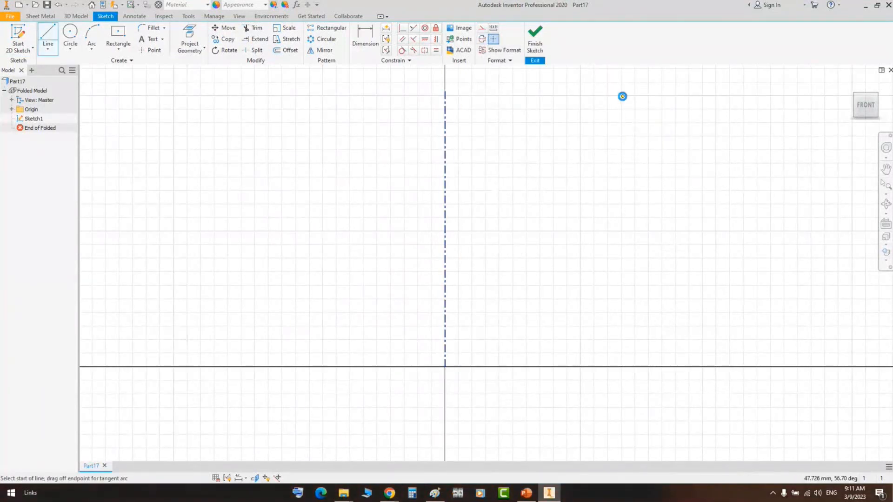
pyautogui.click(623, 367)
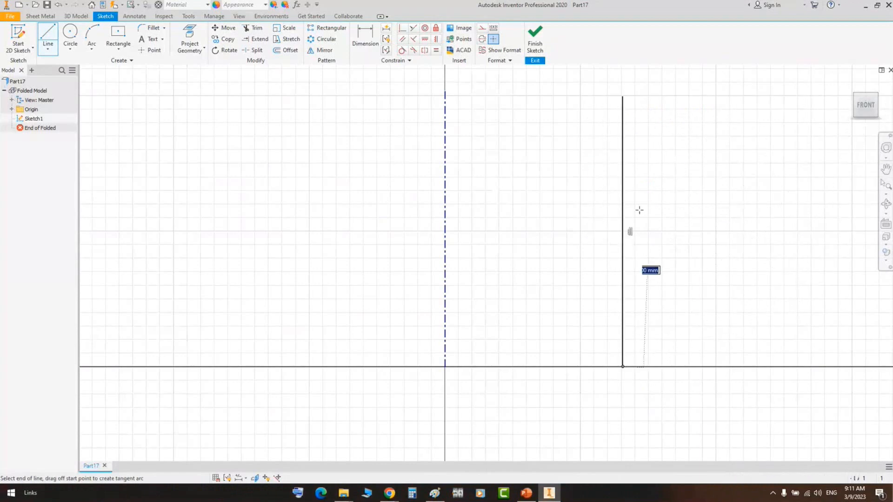
pyautogui.rightClick(642, 206)
pyautogui.click(671, 213)
# Dimension the profile line about the centerline as a 50 mm diameter and finish the sketch
pyautogui.press('d')
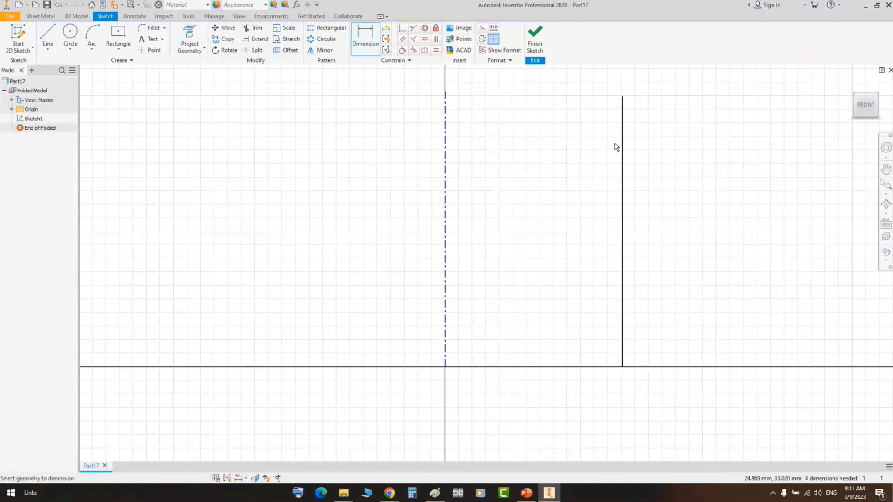
pyautogui.click(622, 144)
pyautogui.click(445, 154)
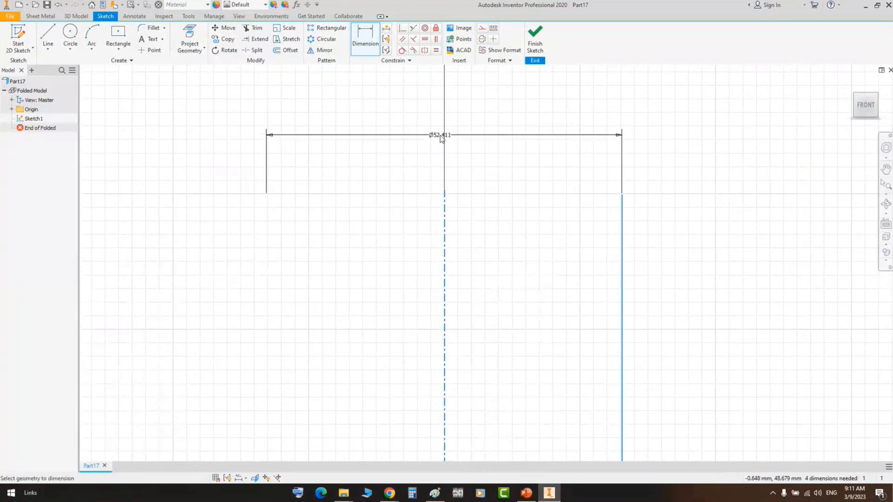
pyautogui.click(440, 135)
pyautogui.write('50')
pyautogui.press('Return')
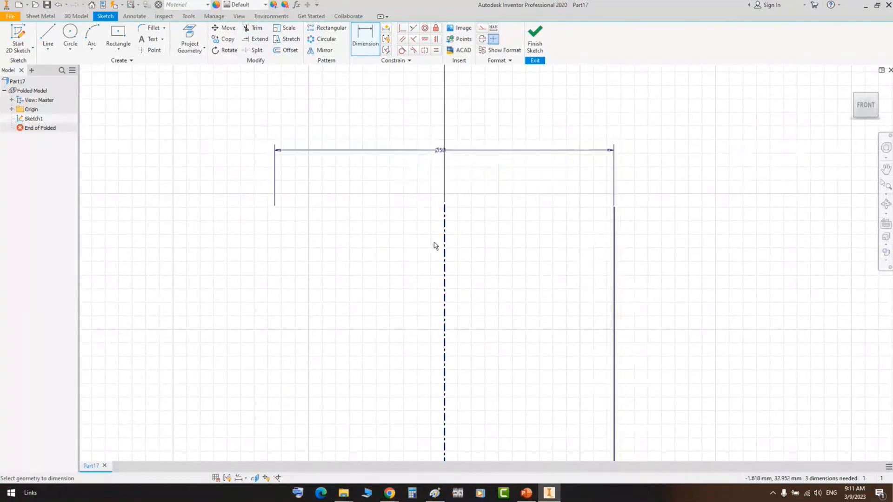
pyautogui.rightClick(598, 90)
pyautogui.click(610, 91)
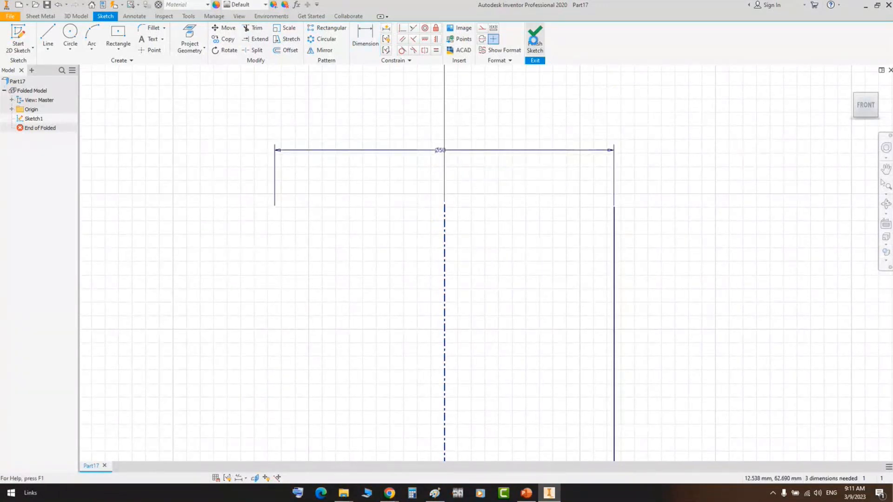
pyautogui.click(535, 37)
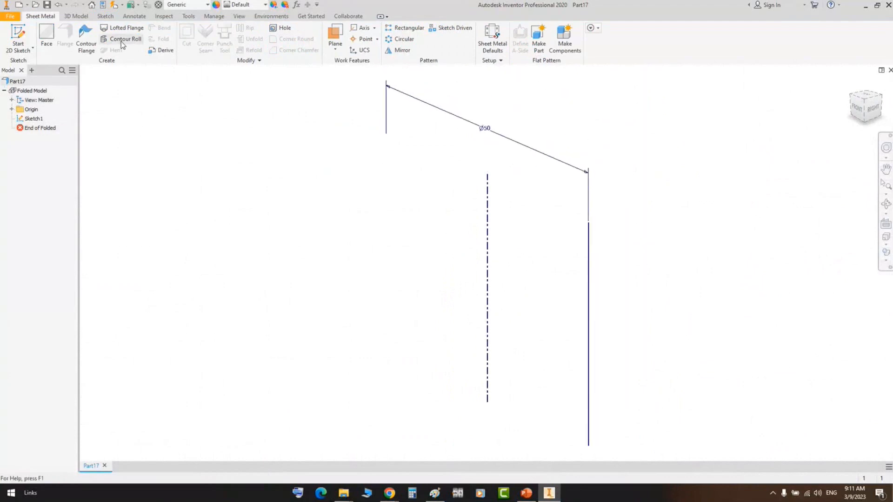
# Preview a Contour Roll of the profile line with a rolled angle of 180 degrees, and close it without creating the feature
pyautogui.click(123, 40)
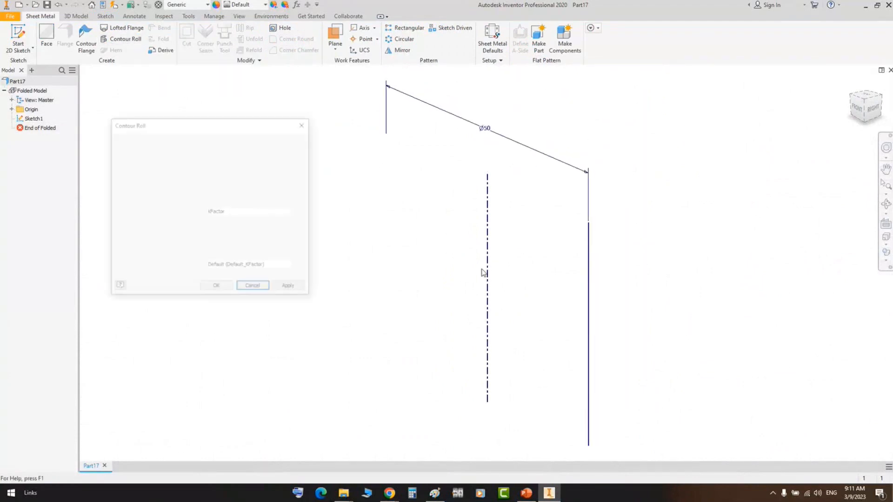
pyautogui.scroll(5, 605, 230)
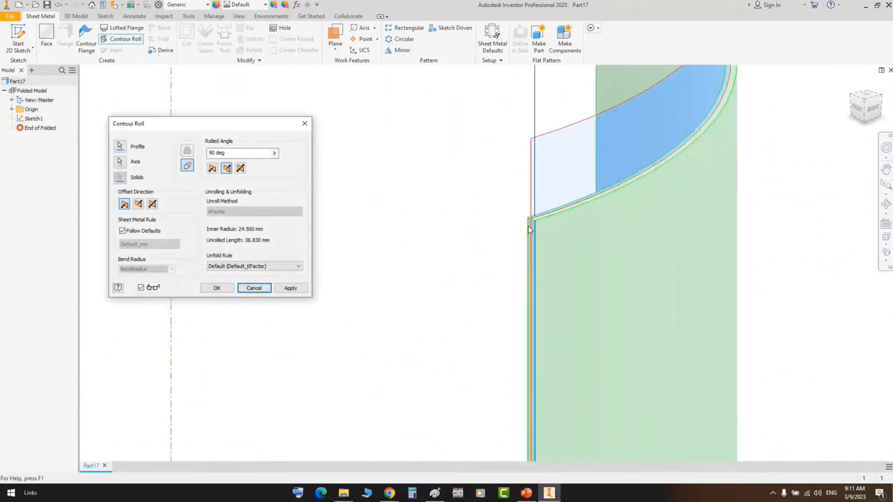
pyautogui.scroll(-4, 577, 244)
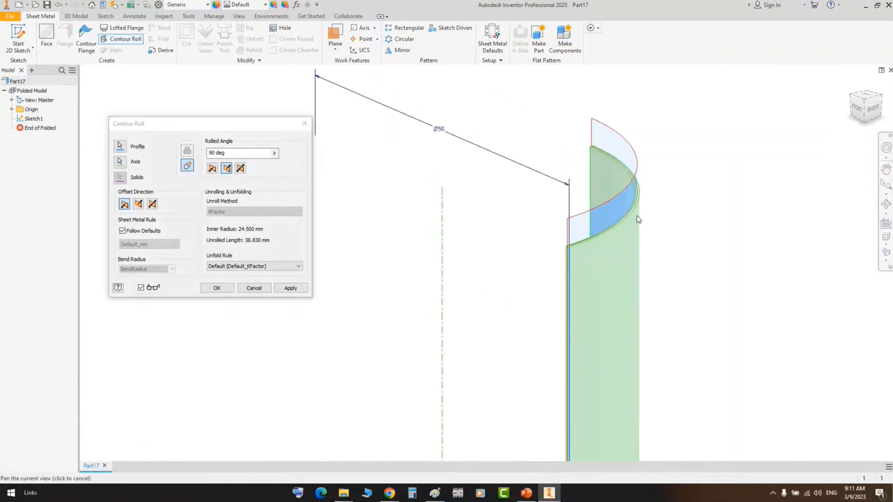
pyautogui.click(175, 166)
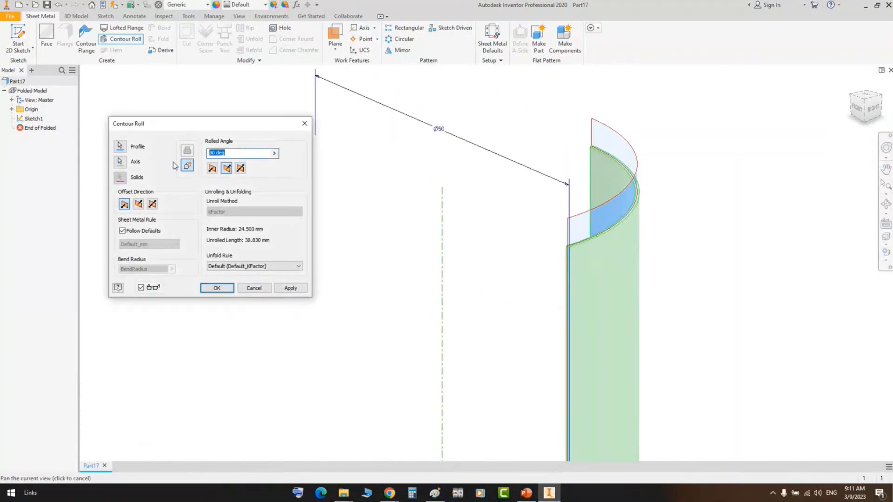
pyautogui.write('180')
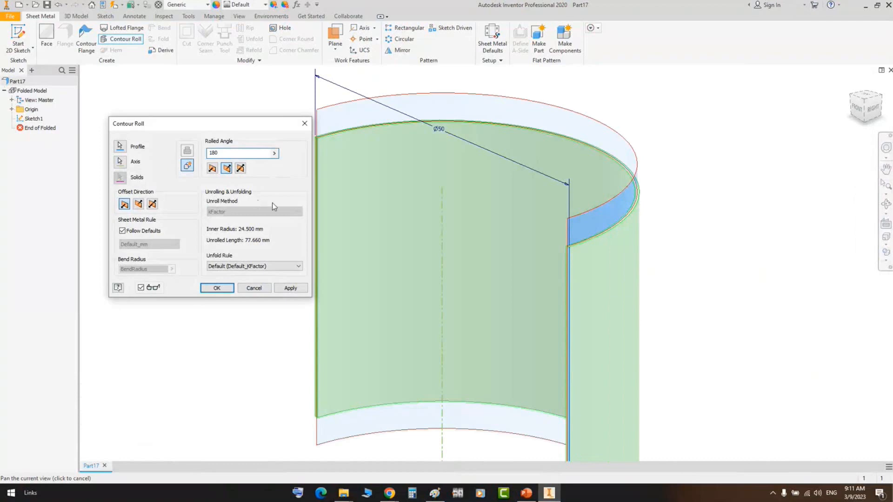
pyautogui.click(254, 288)
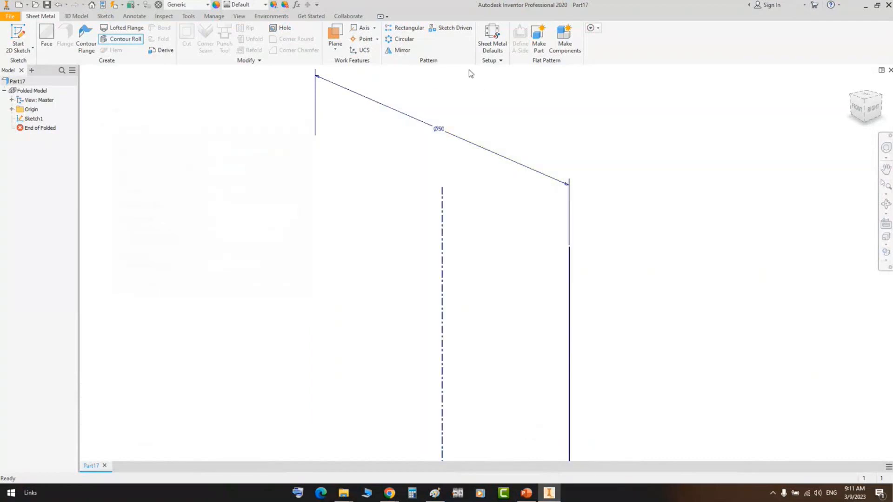
# Override the sheet metal rule's thickness in the part's sheet metal defaults and set it to 4 mm
pyautogui.click(492, 40)
pyautogui.click(92, 130)
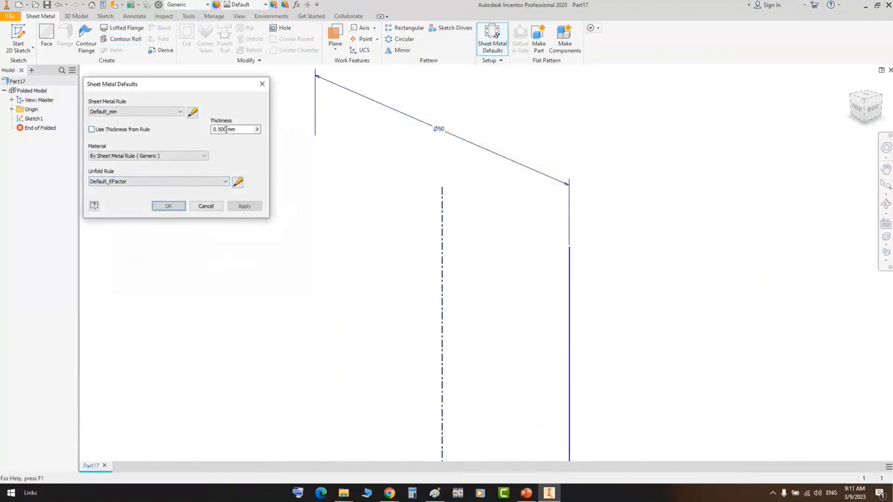
pyautogui.click(228, 129)
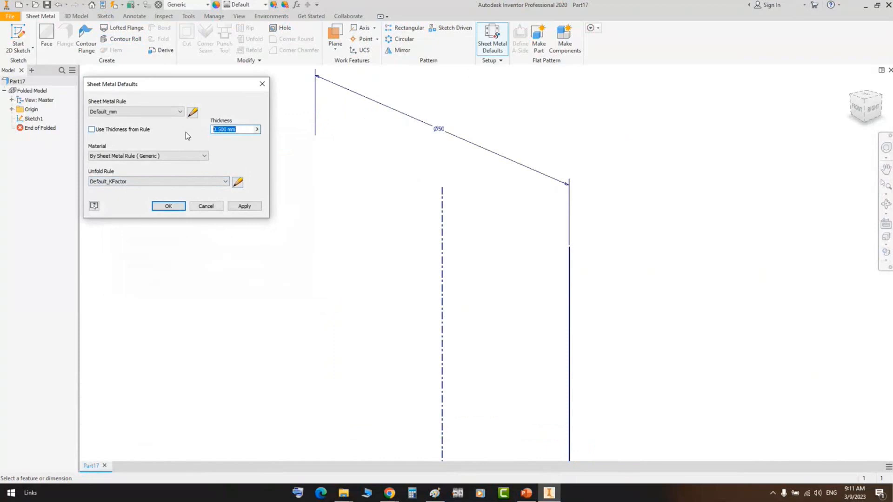
pyautogui.write('4')
pyautogui.click(168, 206)
# Create a 180-degree Contour Roll from the profile line around the centerline, checking the neutral surface and unrolled length in the preview
pyautogui.click(121, 38)
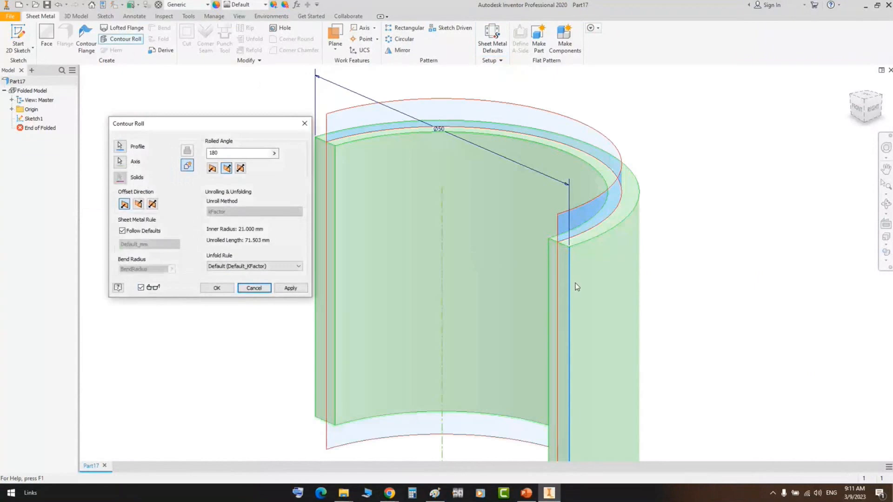
pyautogui.scroll(-3, 565, 252)
pyautogui.moveTo(350, 202); pyautogui.dragTo(501, 288, button='middle')
pyautogui.scroll(3, 501, 287)
pyautogui.moveTo(647, 352); pyautogui.dragTo(572, 303, button='middle')
pyautogui.scroll(-8, 561, 263)
pyautogui.moveTo(520, 272); pyautogui.dragTo(590, 326, button='middle')
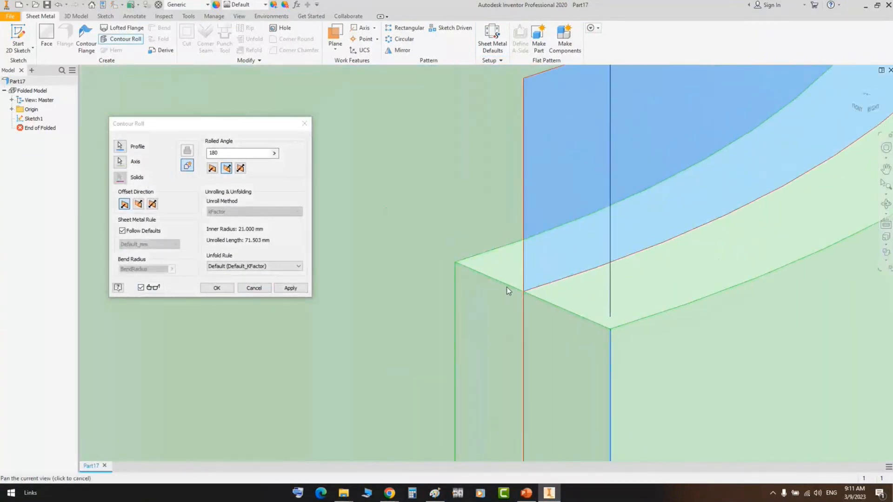
pyautogui.scroll(4, 551, 260)
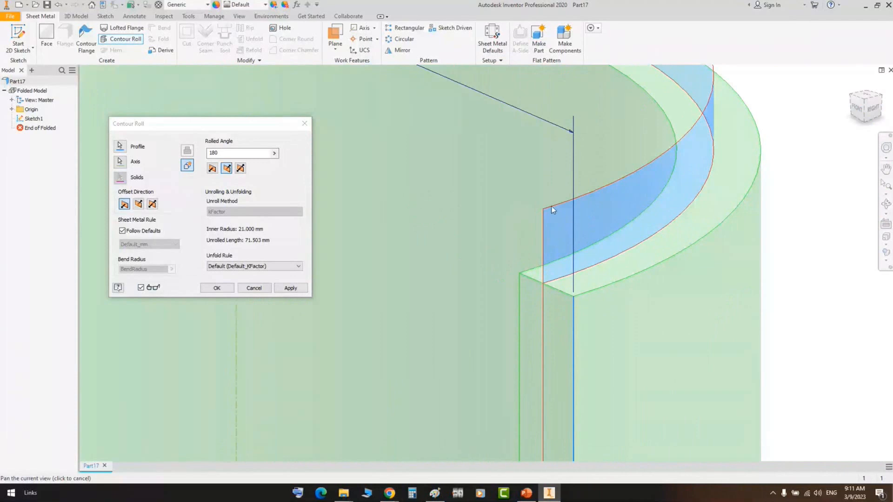
pyautogui.scroll(5, 551, 248)
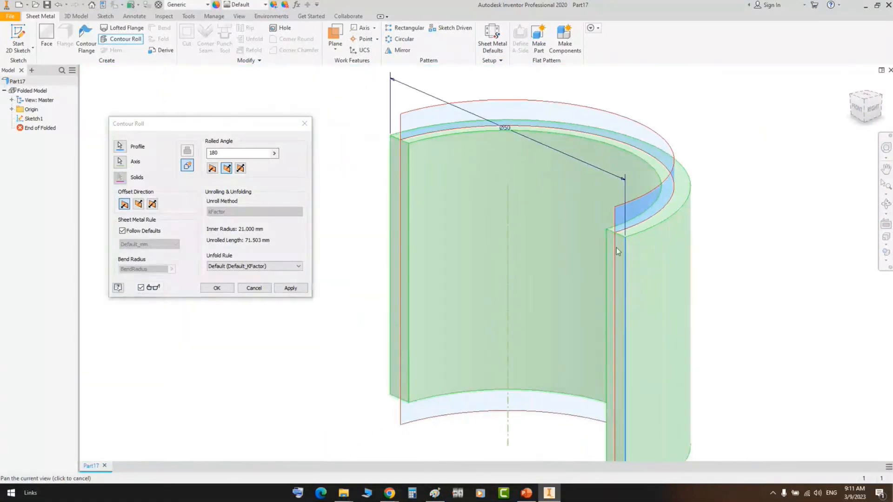
pyautogui.scroll(-3, 640, 225)
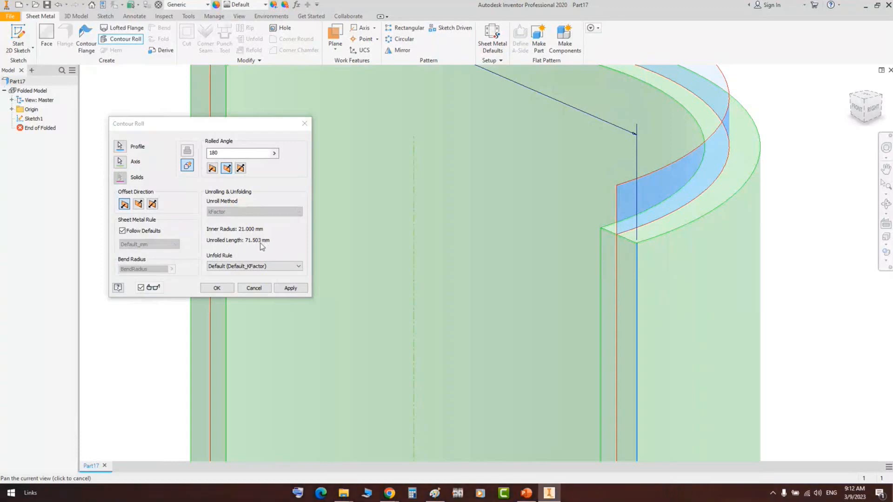
pyautogui.click(217, 288)
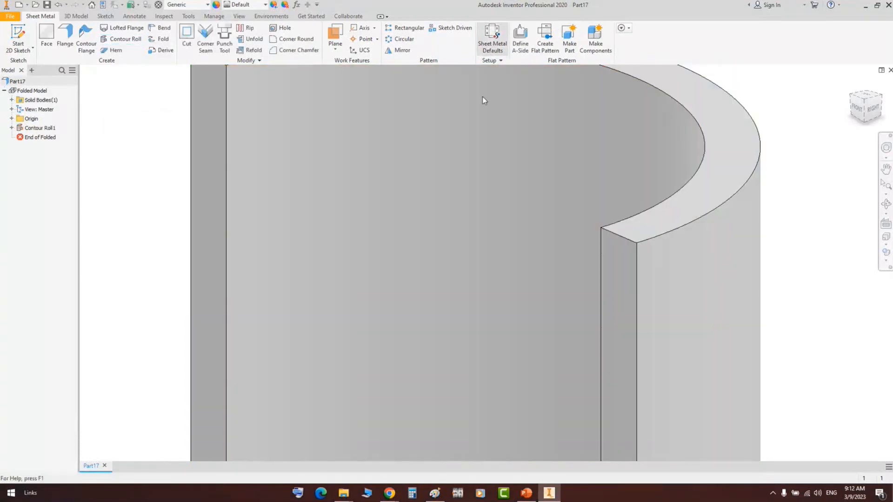
# Set the KFactor value of the Default_KFactor unfold rule to 0.2 and save the style
pyautogui.click(492, 37)
pyautogui.click(192, 112)
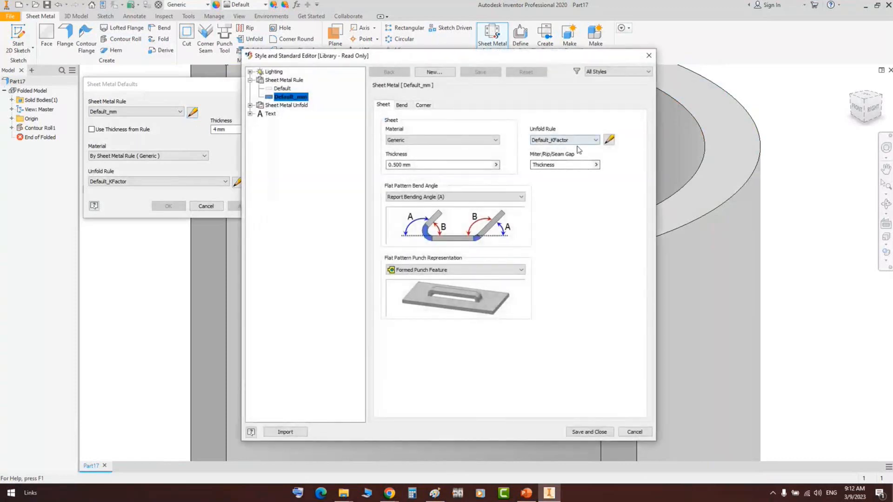
pyautogui.click(608, 140)
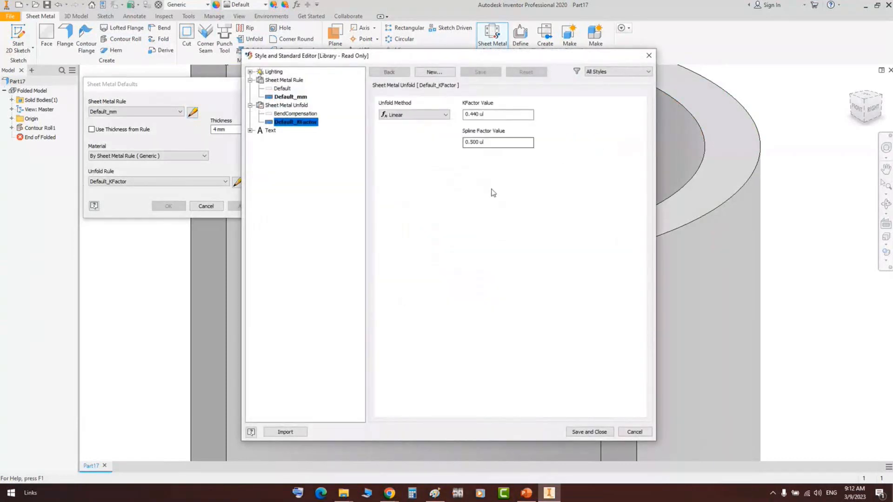
pyautogui.moveTo(485, 115); pyautogui.dragTo(458, 119)
pyautogui.write('0.2')
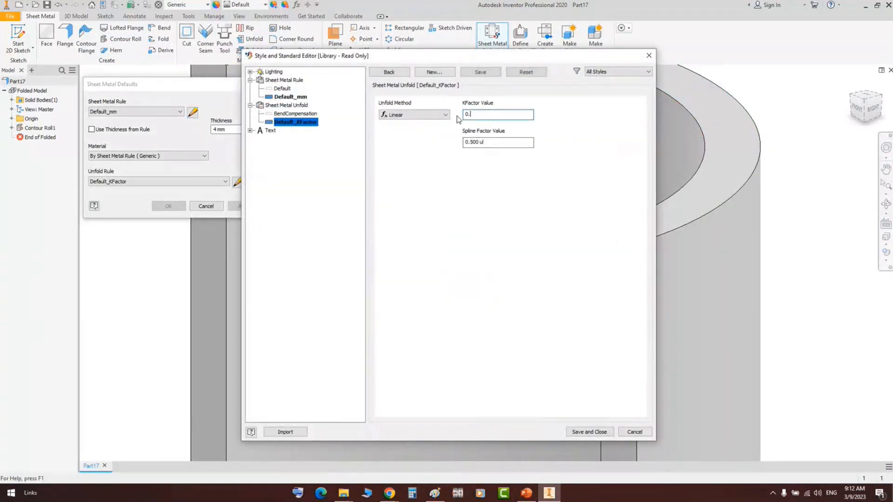
pyautogui.click(589, 431)
pyautogui.click(206, 206)
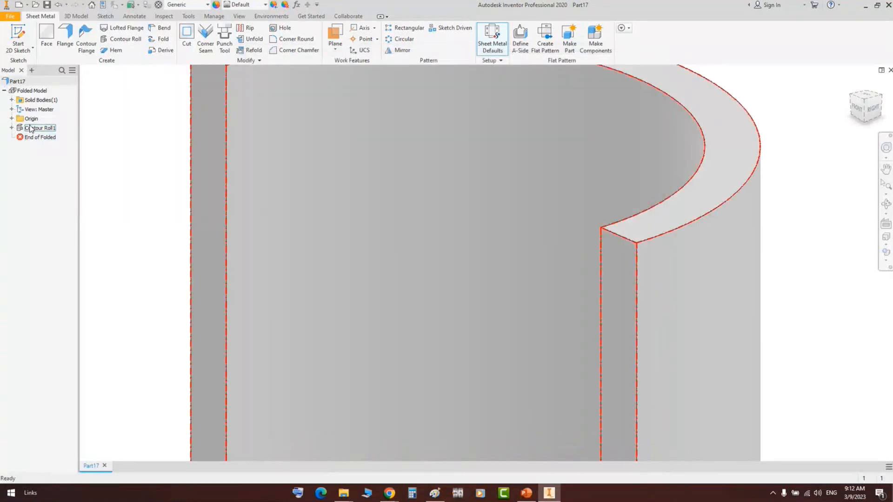
# Reopen the Contour Roll for editing and examine the unrolled length and the neutral surface's position at the rolled end's thickness
pyautogui.doubleClick(31, 128)
pyautogui.scroll(5, 623, 228)
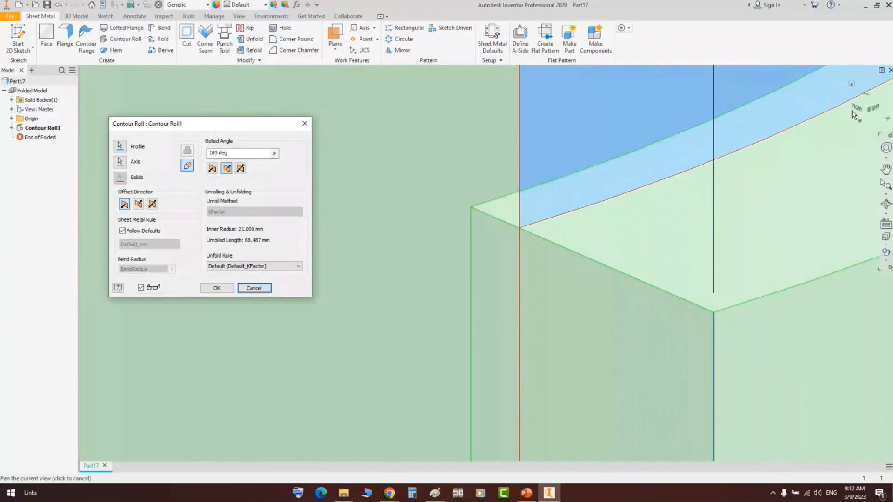
pyautogui.click(867, 107)
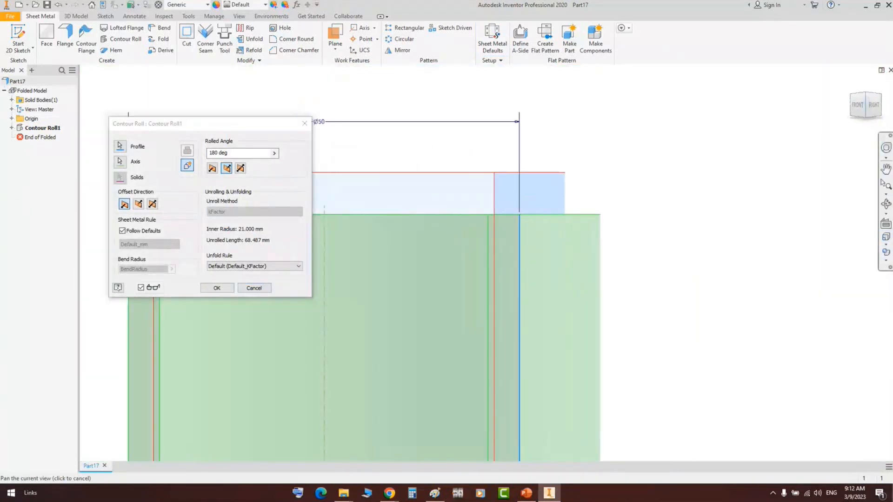
pyautogui.click(885, 203)
pyautogui.scroll(8, 581, 260)
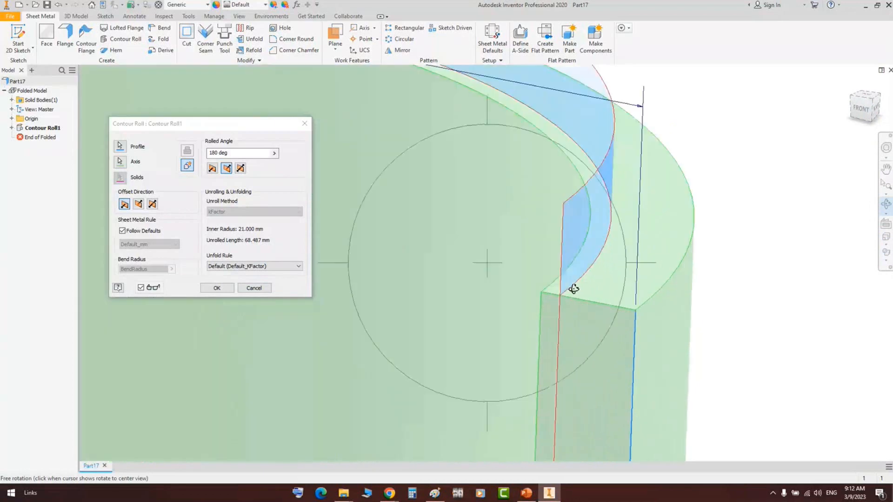
pyautogui.rightClick(517, 228)
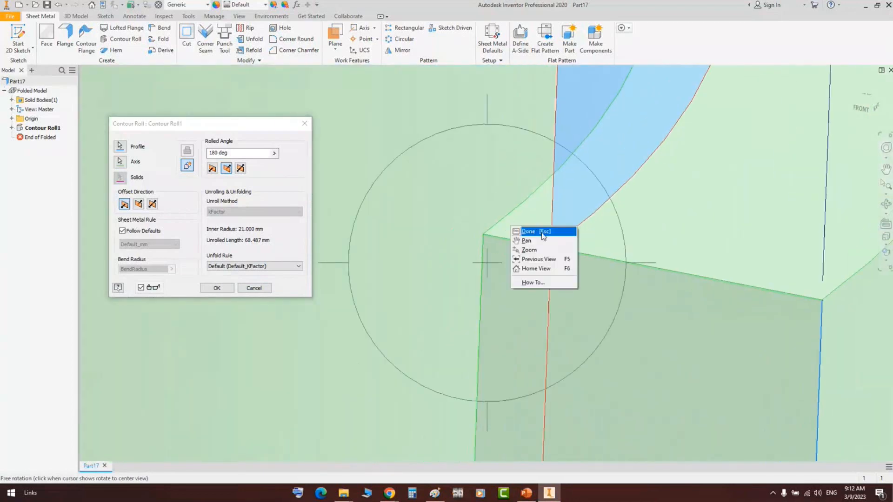
pyautogui.click(516, 247)
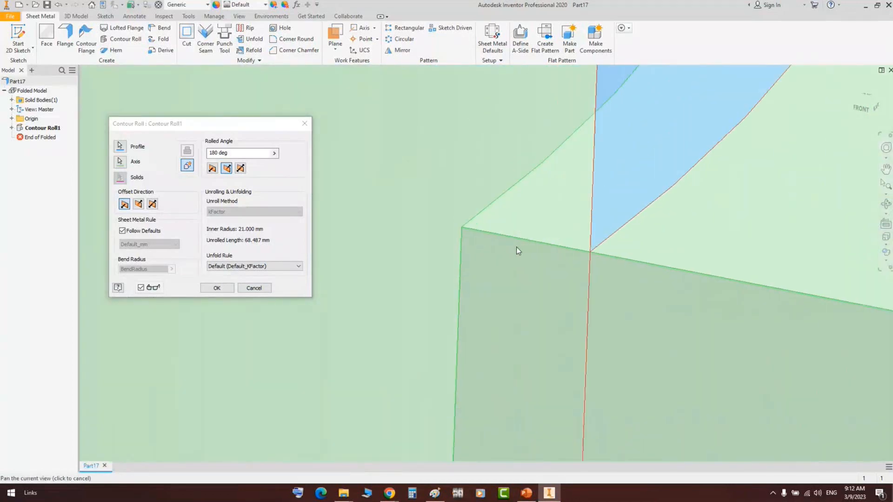
# Switch to PowerPoint and present the Unfold Method slide to review the KFactor limits and the neutral line diagram
pyautogui.click(526, 493)
pyautogui.click(93, 267)
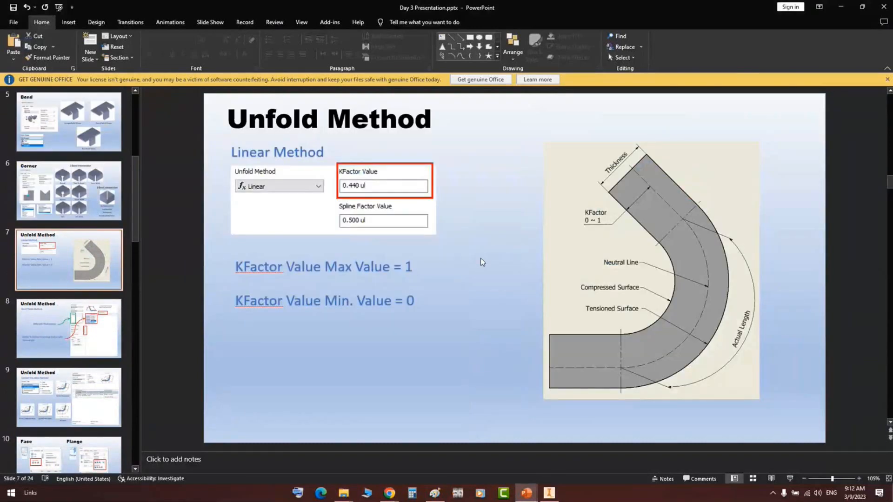
pyautogui.hotkey('shift', 'F5')
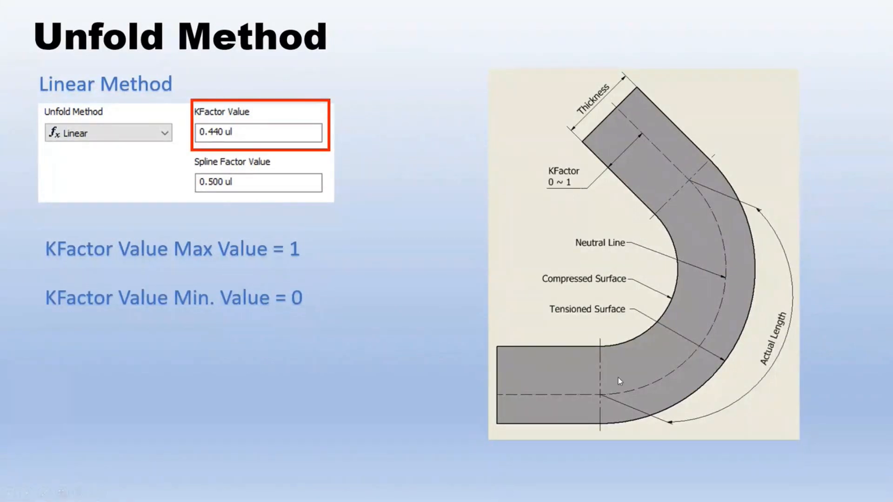
pyautogui.press('Escape')
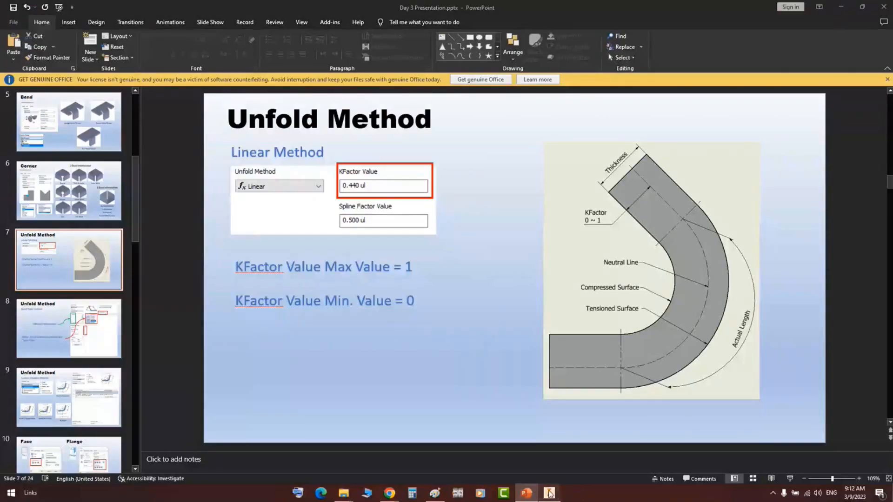
# Return to Inventor, examine the neutral surface across the Contour Roll's thickness and its unrolled length, and finish editing the feature
pyautogui.click(549, 492)
pyautogui.moveTo(662, 239); pyautogui.dragTo(543, 236, button='middle')
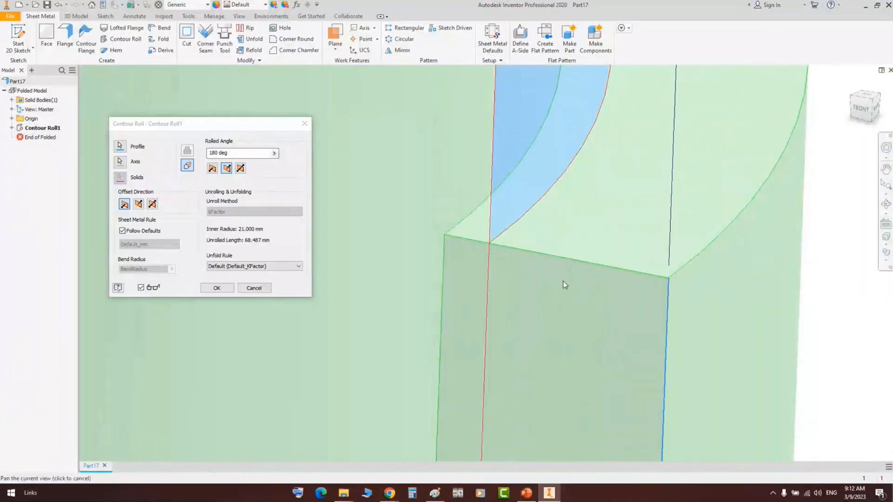
pyautogui.moveTo(564, 285); pyautogui.dragTo(546, 282, button='middle')
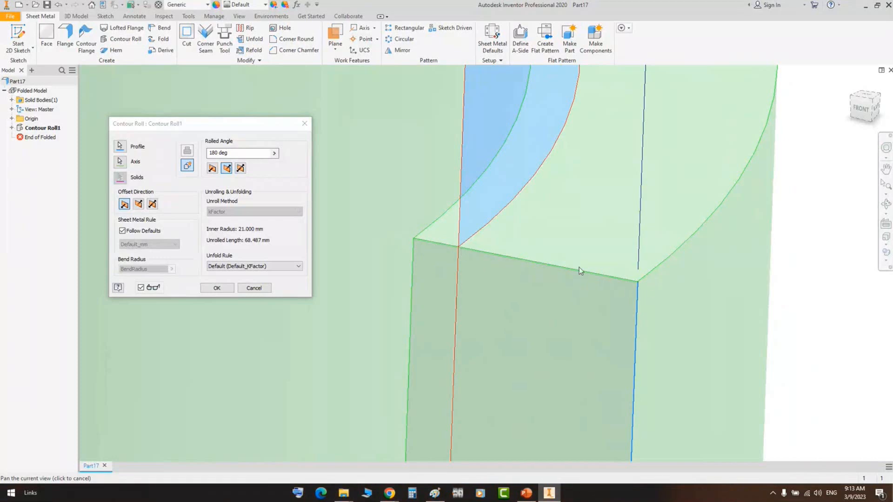
pyautogui.scroll(-3, 567, 199)
pyautogui.moveTo(567, 216); pyautogui.dragTo(563, 279, button='middle')
pyautogui.scroll(-3, 563, 279)
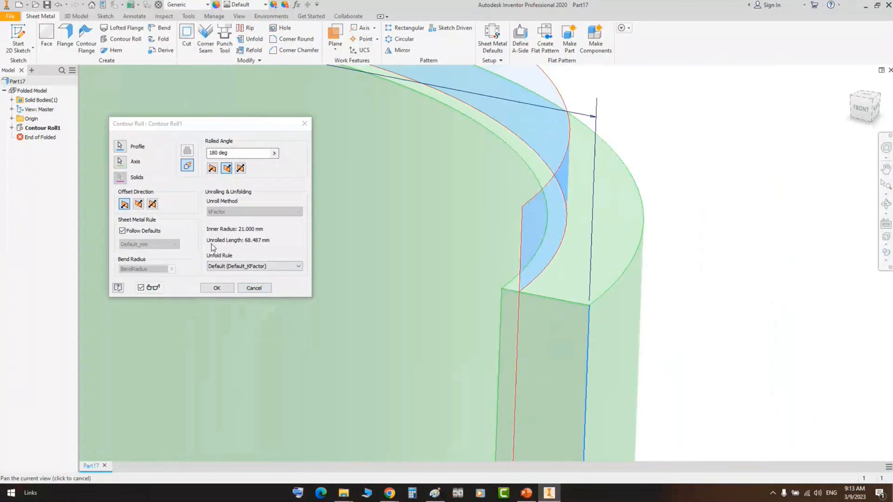
pyautogui.moveTo(544, 274); pyautogui.dragTo(616, 323)
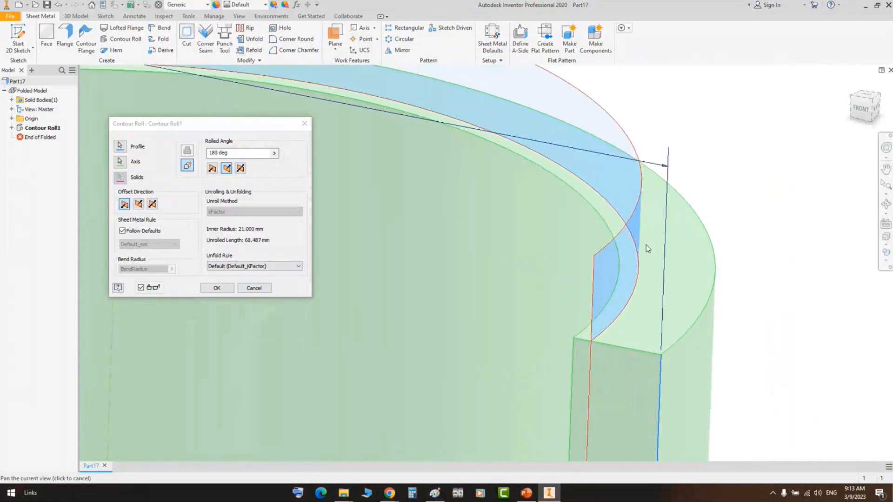
pyautogui.scroll(-3, 649, 251)
pyautogui.scroll(-2, 630, 242)
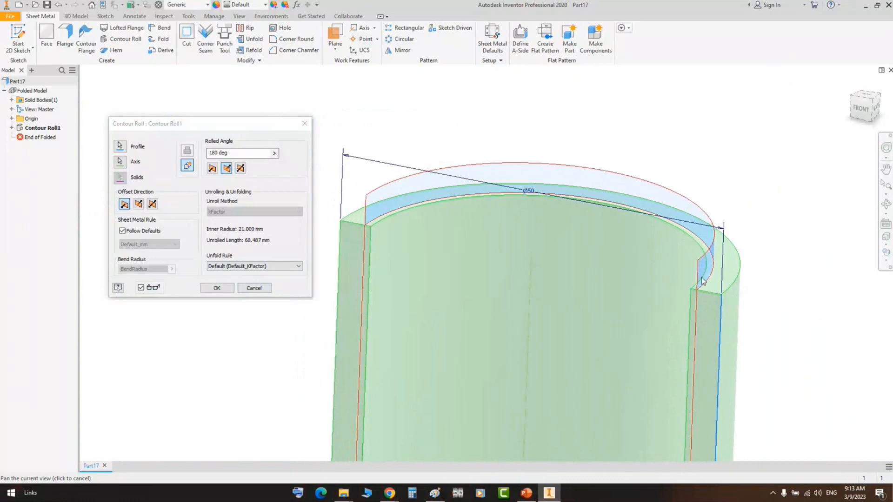
pyautogui.scroll(2, 364, 236)
pyautogui.click(217, 288)
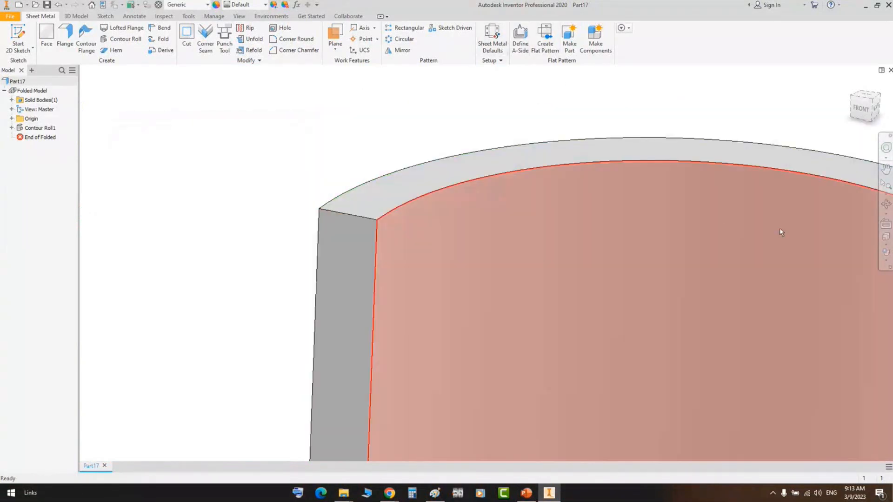
# Set the KFactor value of the Default_KFactor unfold rule to 0.8 and save the style
pyautogui.moveTo(781, 229); pyautogui.dragTo(330, 156, button='middle')
pyautogui.scroll(2, 523, 293)
pyautogui.click(492, 37)
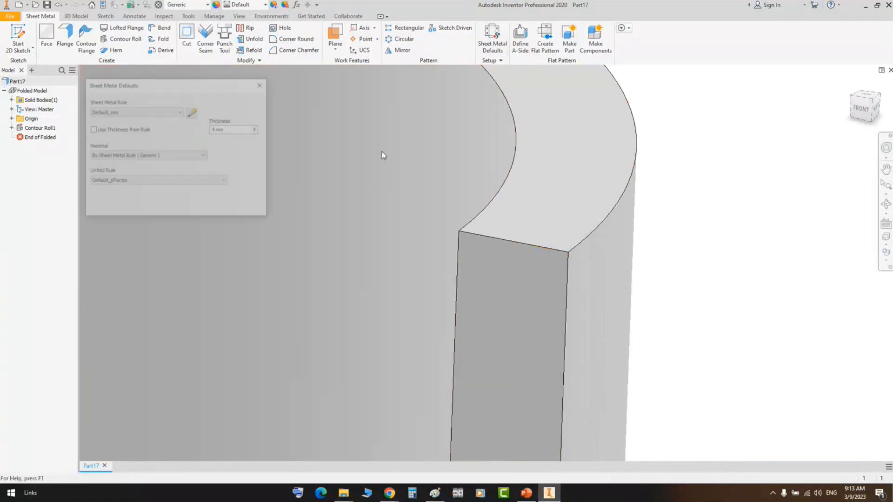
pyautogui.click(192, 113)
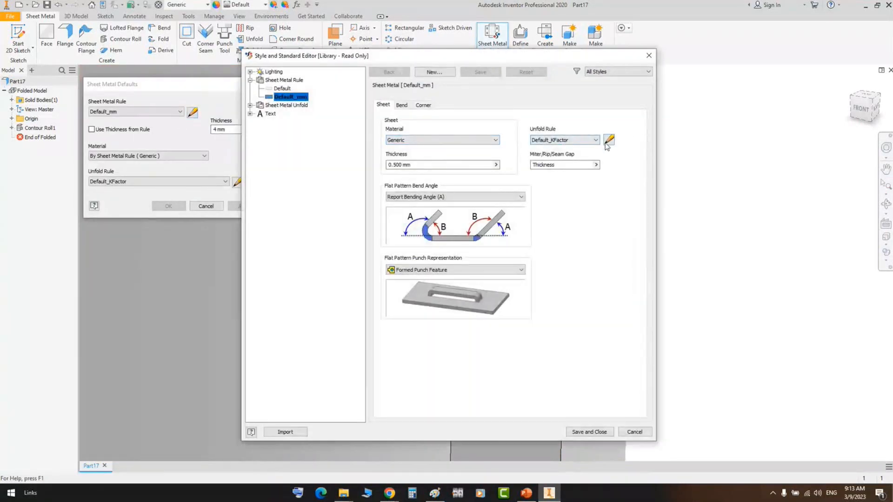
pyautogui.moveTo(497, 116); pyautogui.dragTo(421, 120)
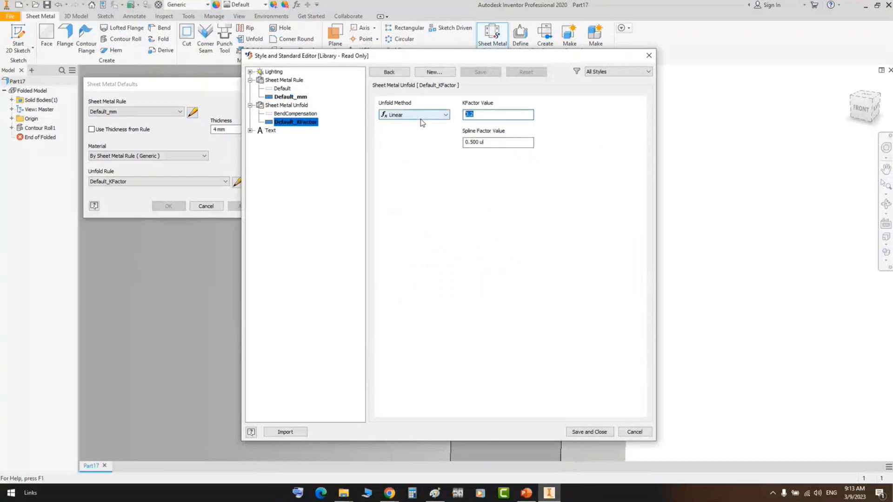
pyautogui.write('0.8')
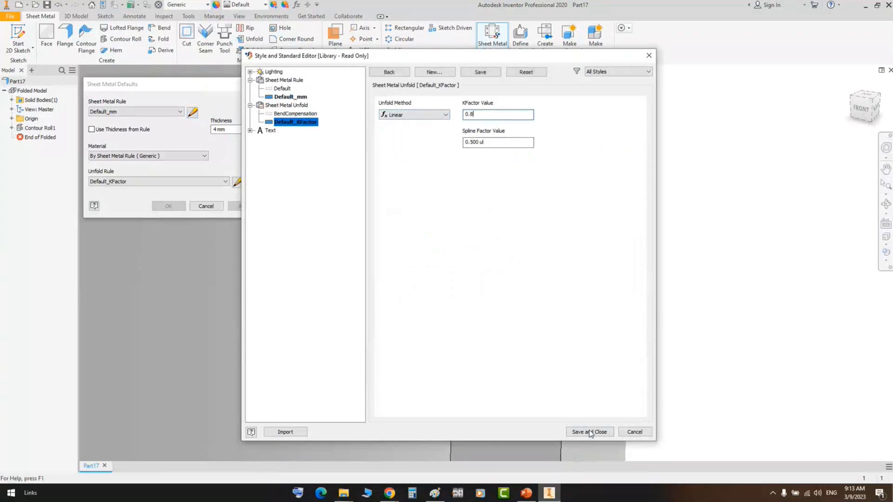
pyautogui.click(587, 431)
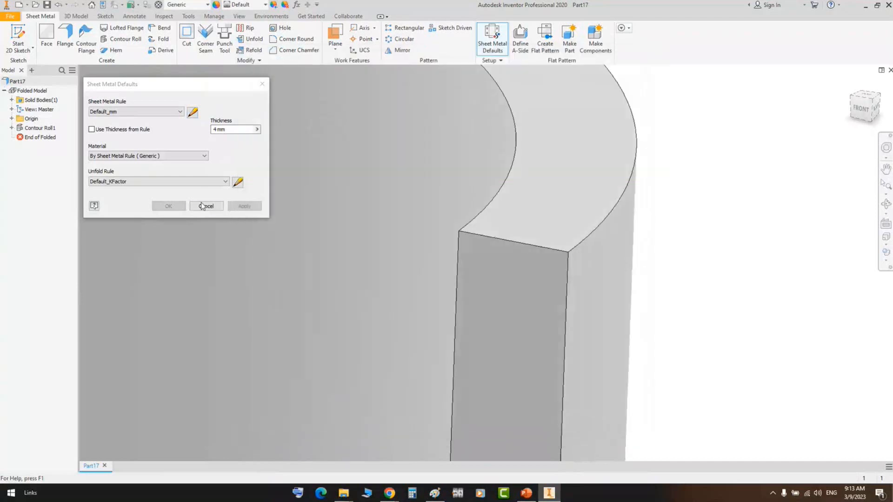
# Reopen the Contour Roll to examine the neutral surface near the outer face and the unrolled length, then cancel the edit
pyautogui.doubleClick(40, 128)
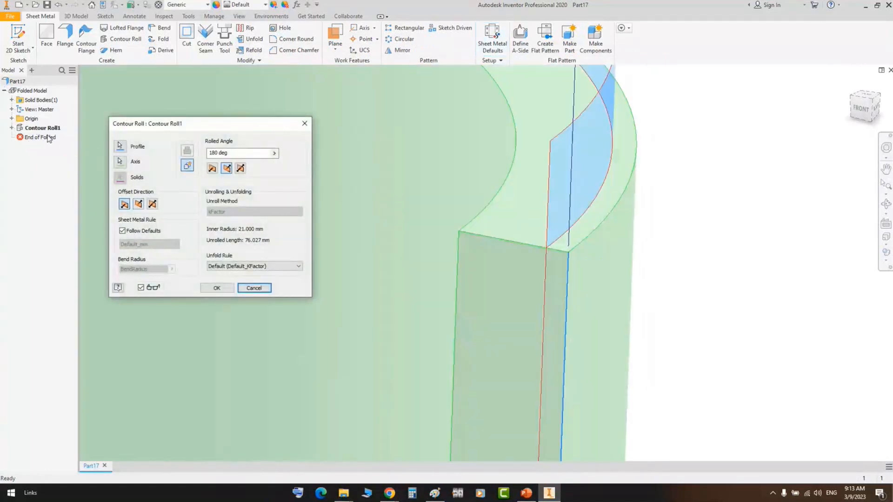
pyautogui.scroll(-3, 540, 236)
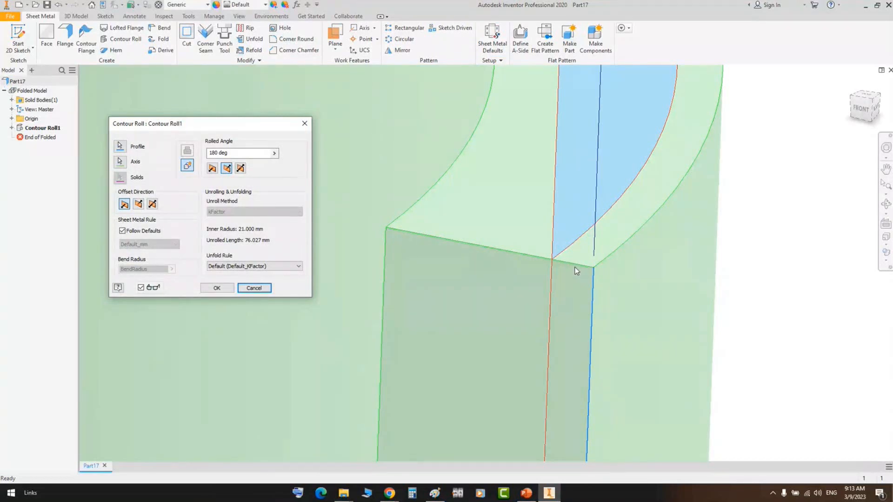
pyautogui.scroll(-5, 575, 271)
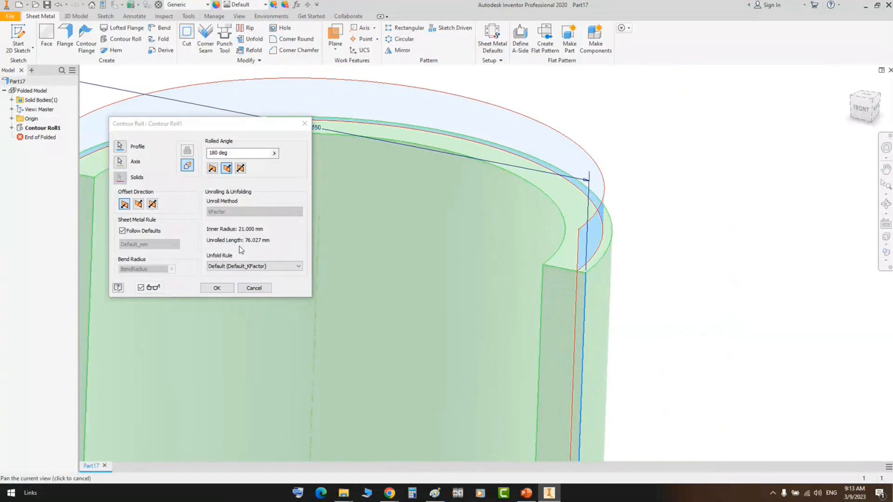
pyautogui.click(253, 288)
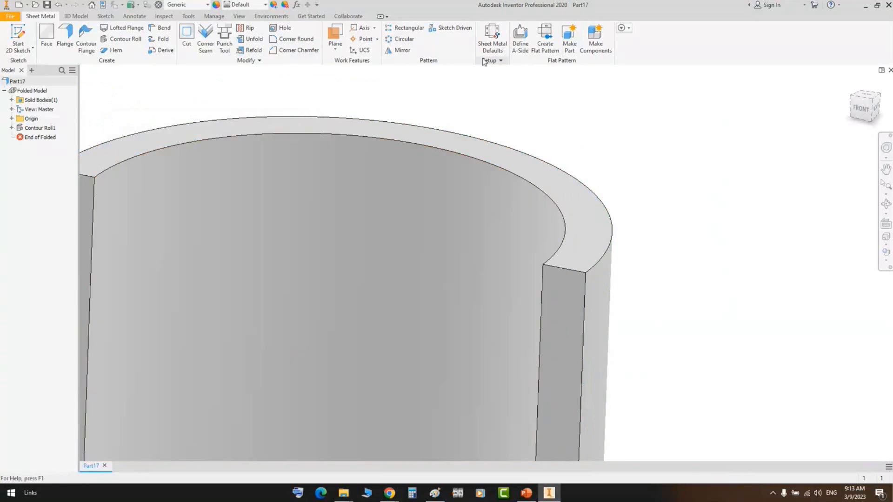
# Set the KFactor value of the Default_KFactor unfold rule to 0.5, save the style and close the sheet metal defaults
pyautogui.click(492, 37)
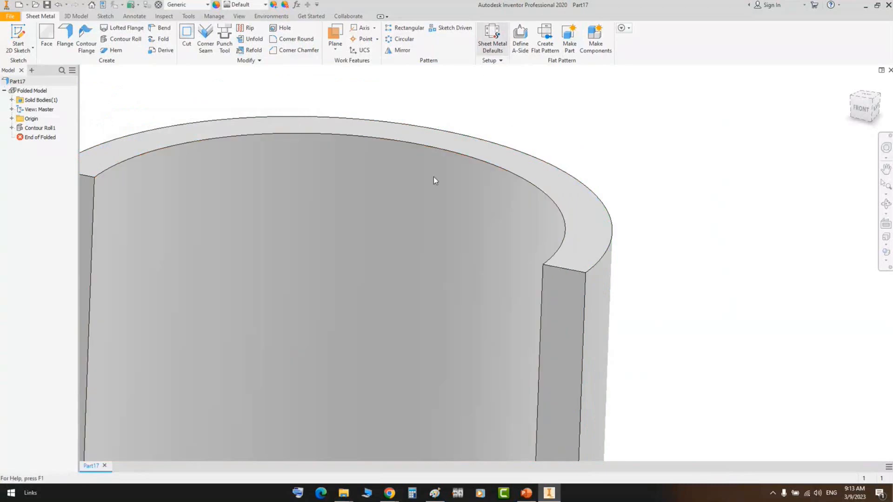
pyautogui.click(192, 115)
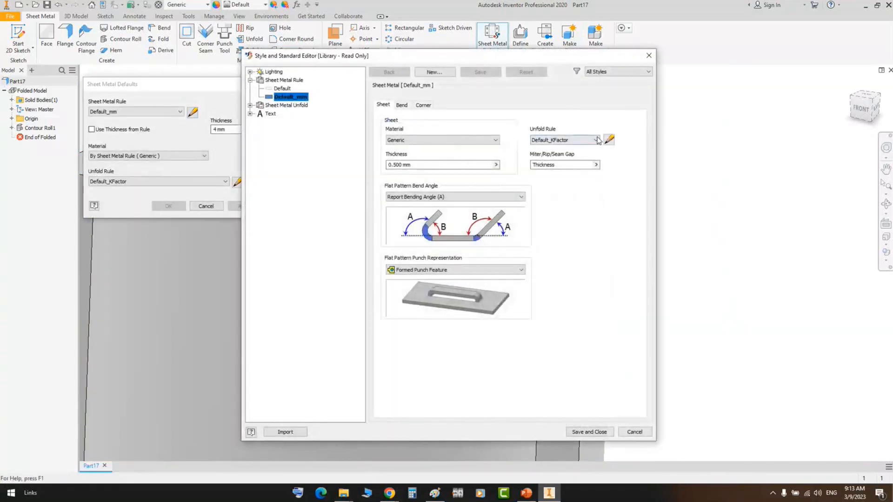
pyautogui.click(604, 139)
pyautogui.doubleClick(497, 115)
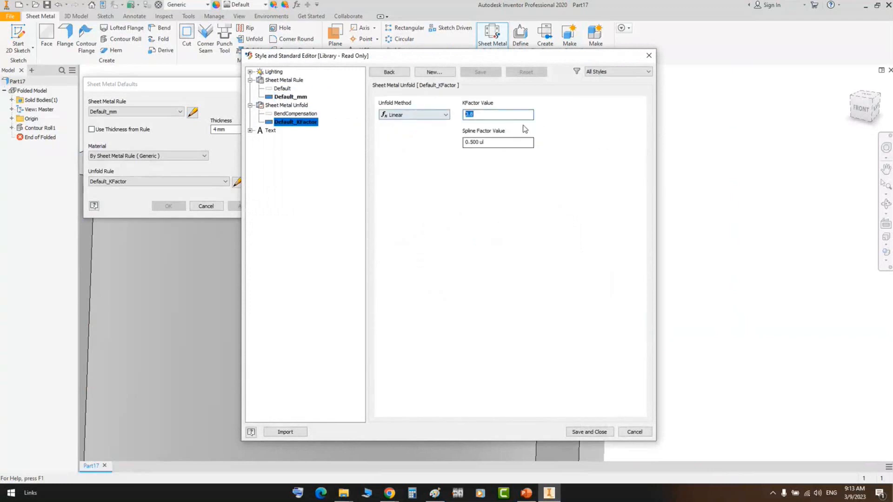
pyautogui.press('Escape')
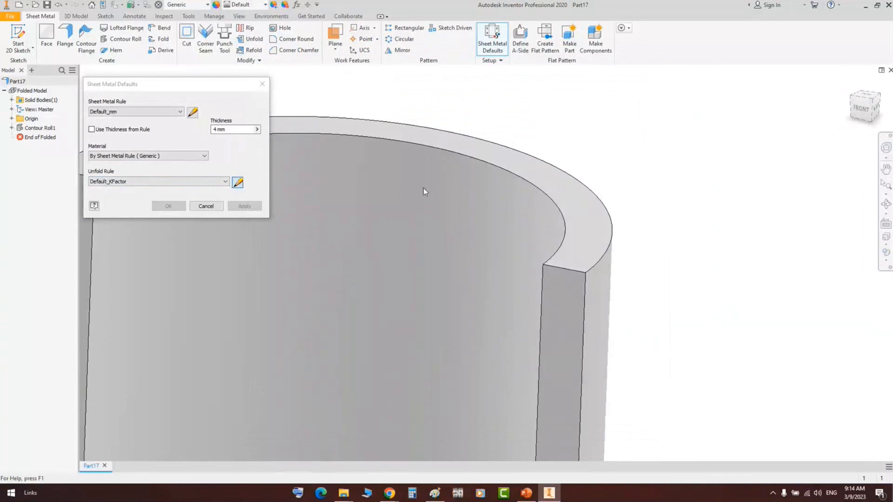
pyautogui.click(237, 182)
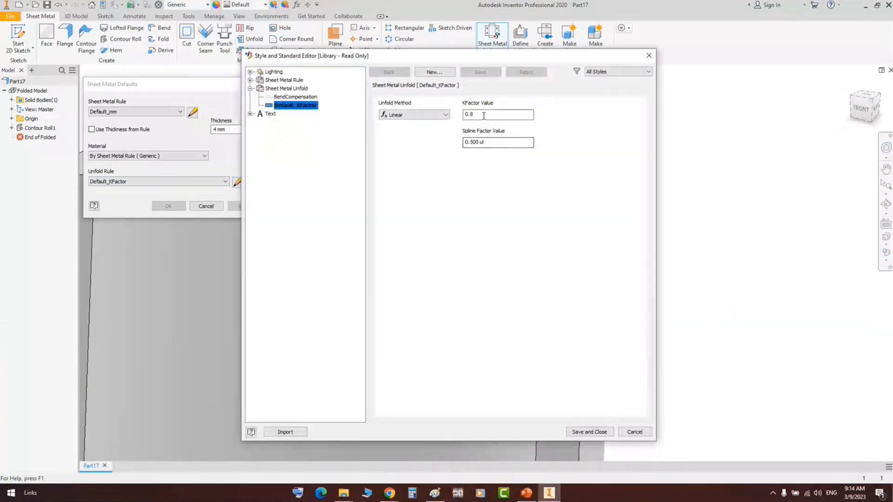
pyautogui.write('5')
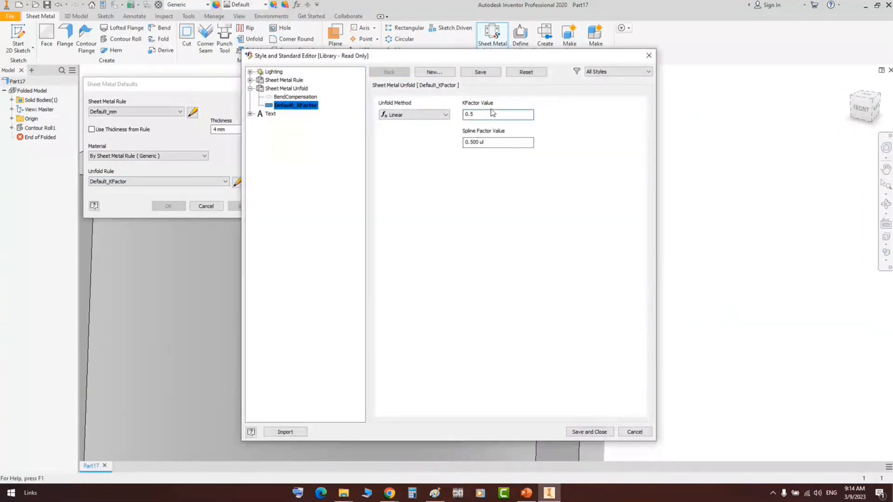
pyautogui.click(584, 432)
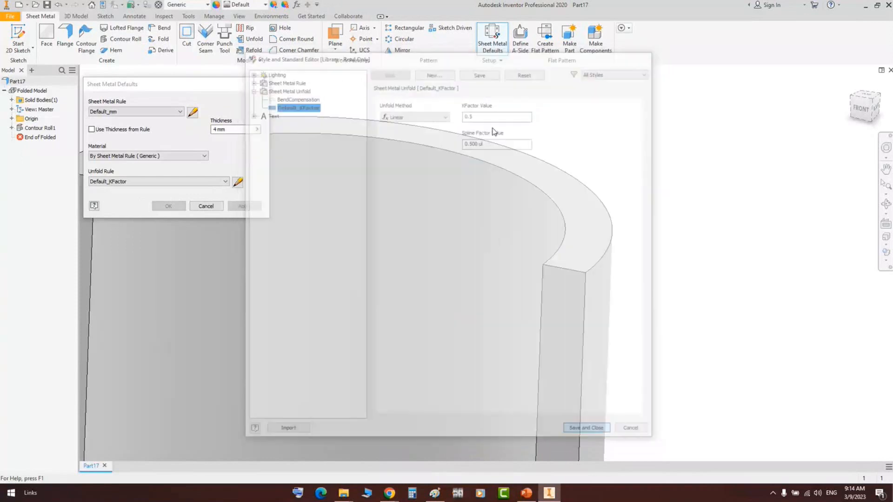
pyautogui.click(194, 208)
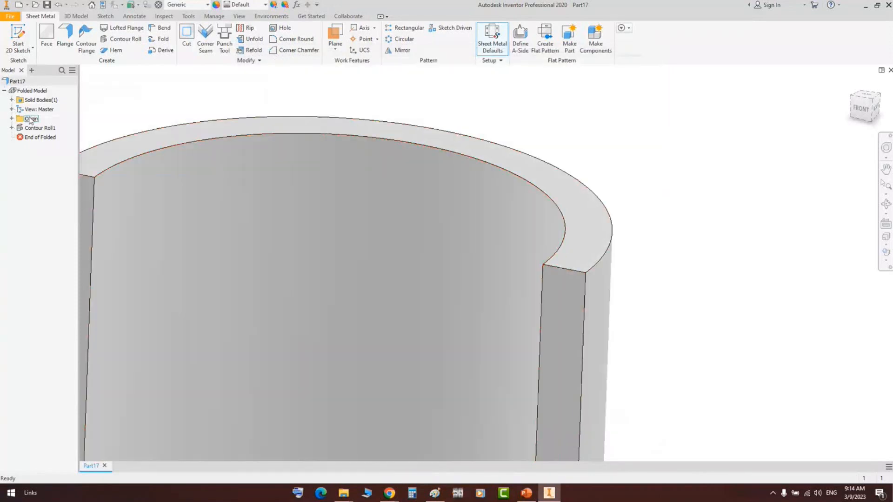
# Edit the Contour Roll again to inspect the neutral surface's position in the thickness and the unrolled length, leaving without changes
pyautogui.doubleClick(609, 275)
pyautogui.scroll(-6, 557, 285)
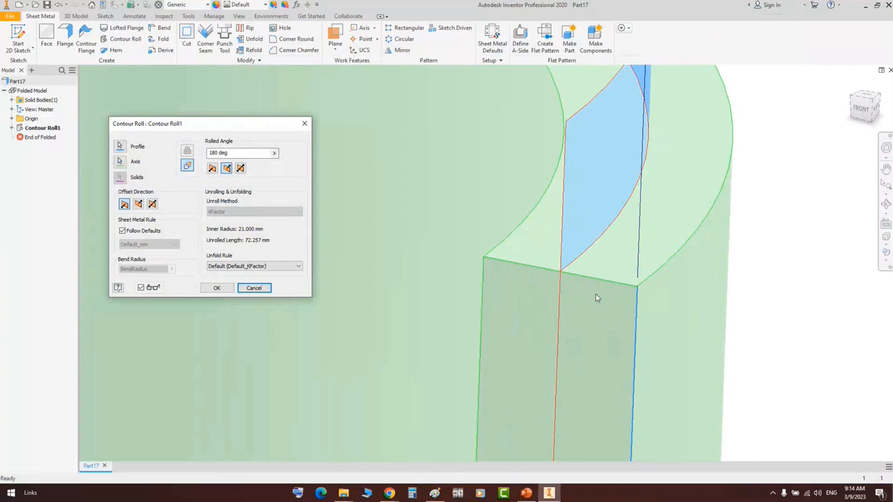
pyautogui.scroll(5, 591, 288)
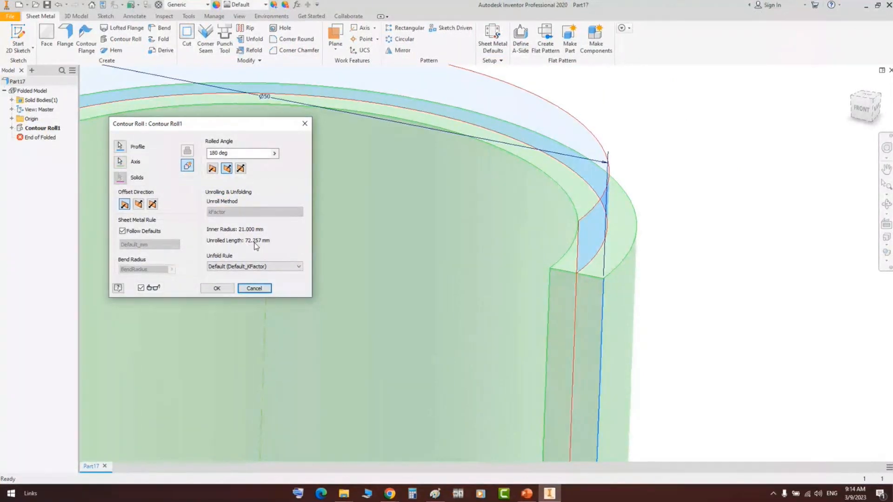
pyautogui.click(261, 291)
# Delete the Contour Roll feature while keeping its consumed sketch
pyautogui.scroll(5, 413, 295)
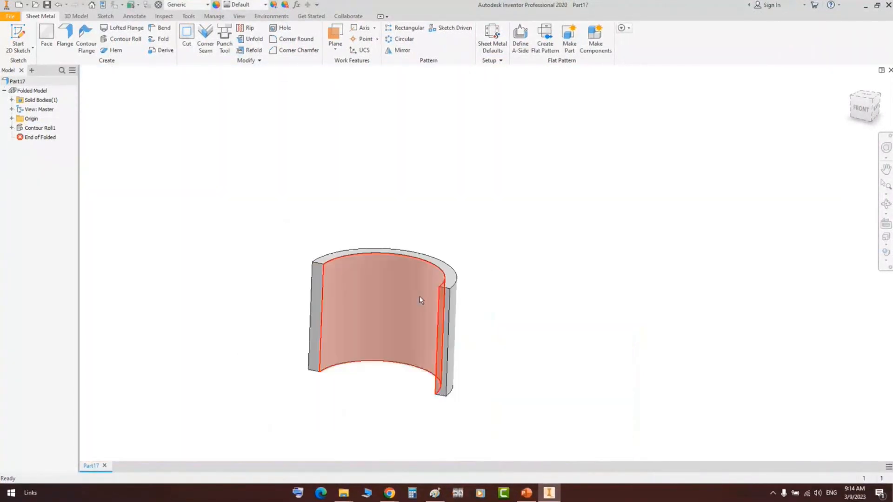
pyautogui.moveTo(420, 300); pyautogui.dragTo(519, 243, button='middle')
pyautogui.scroll(-2, 501, 245)
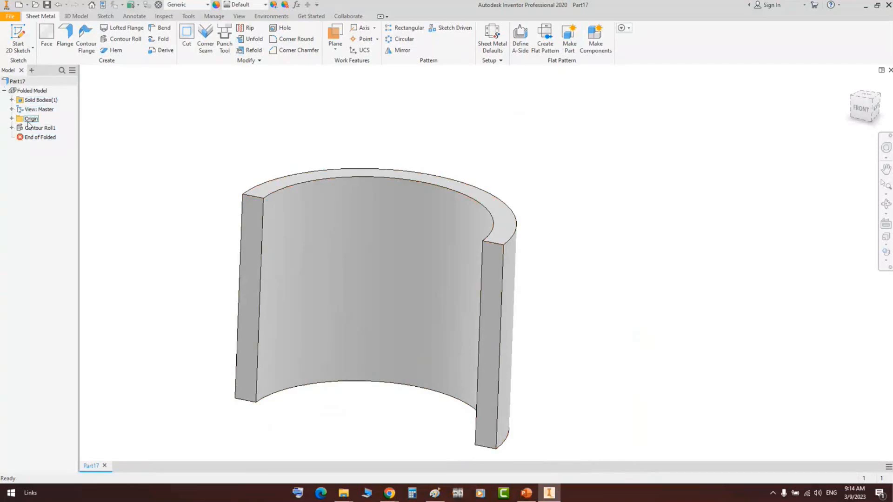
pyautogui.rightClick(34, 128)
pyautogui.click(48, 149)
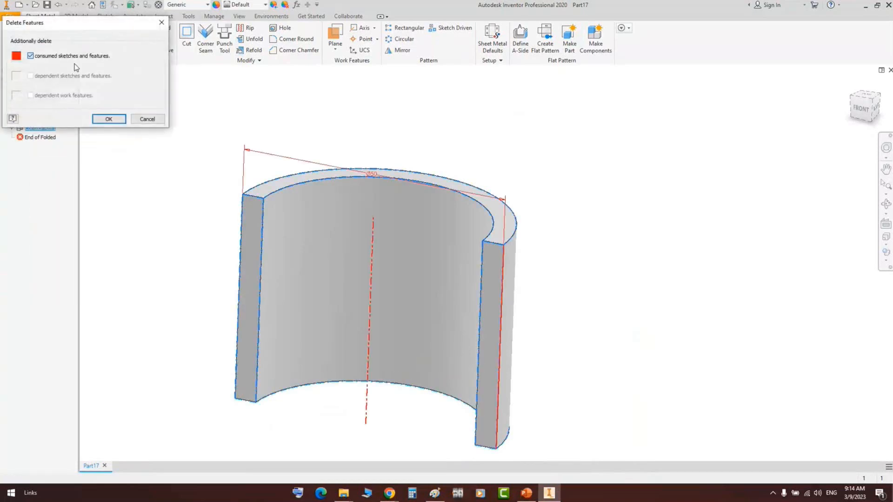
pyautogui.click(109, 119)
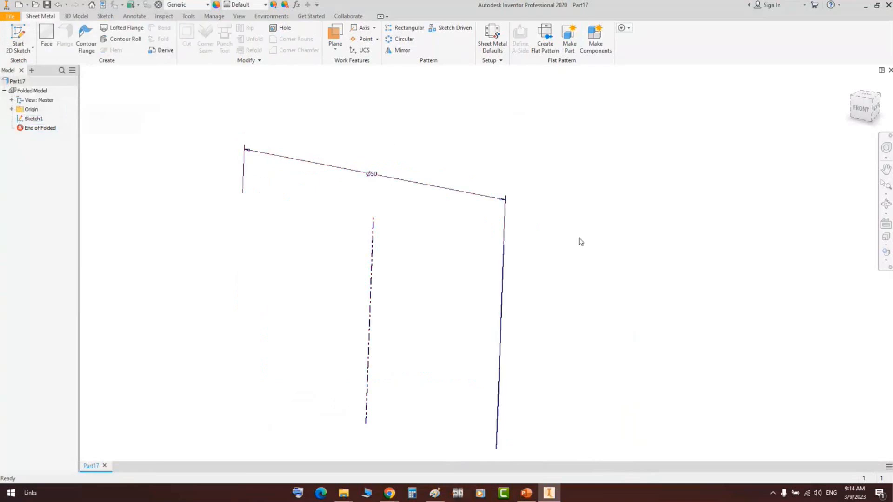
# In Sketch1, draw a stepped four-line chain from the profile line's upper end: outward, down about 7.6 mm, outward about 9.7 mm, and down
pyautogui.click(43, 118)
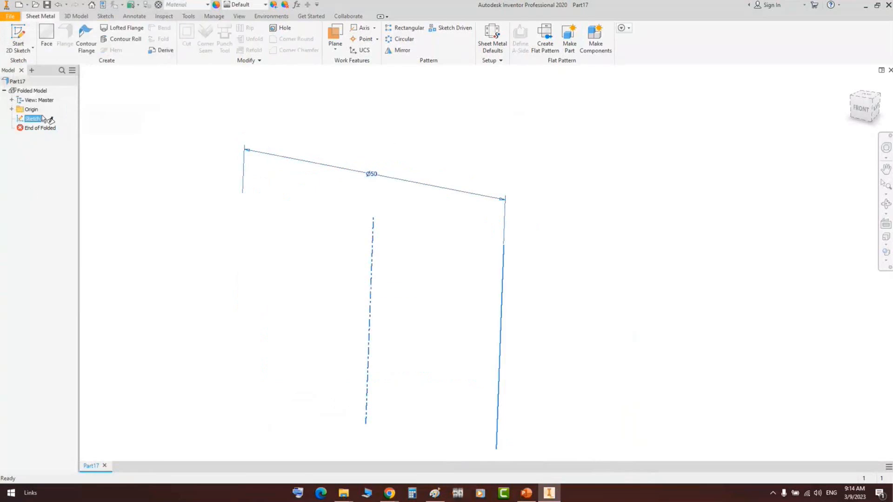
pyautogui.doubleClick(43, 118)
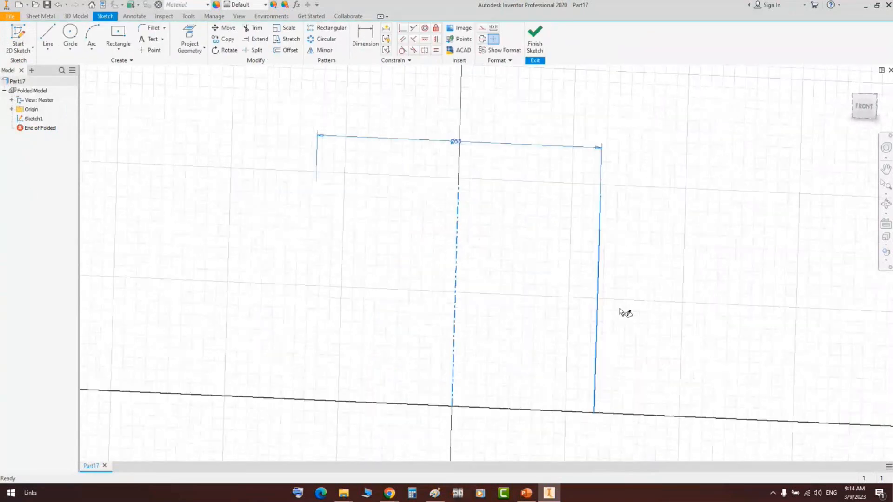
pyautogui.press('l')
pyautogui.click(589, 168)
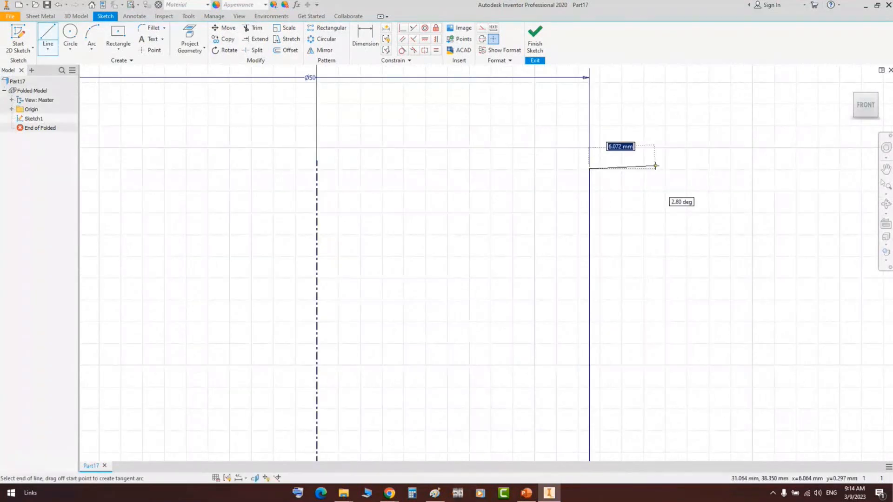
pyautogui.click(714, 168)
pyautogui.scroll(-3, 711, 199)
pyautogui.click(715, 251)
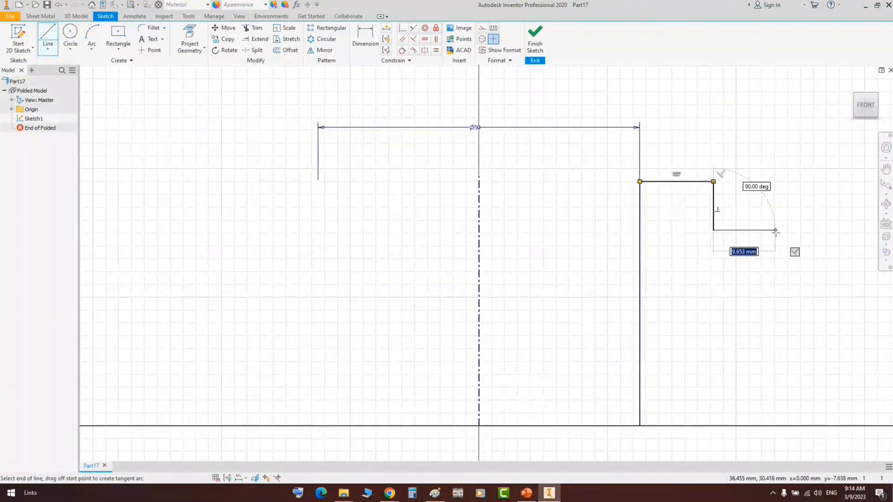
pyautogui.click(775, 230)
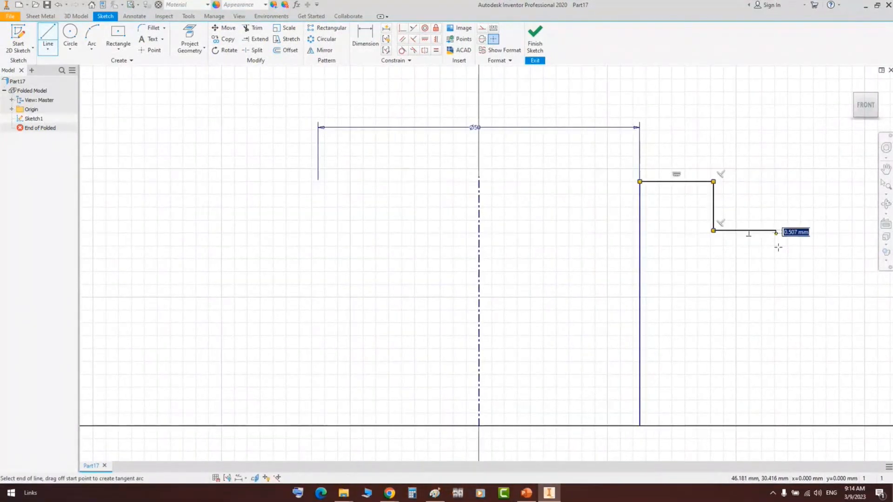
pyautogui.click(776, 288)
pyautogui.rightClick(776, 289)
pyautogui.click(790, 295)
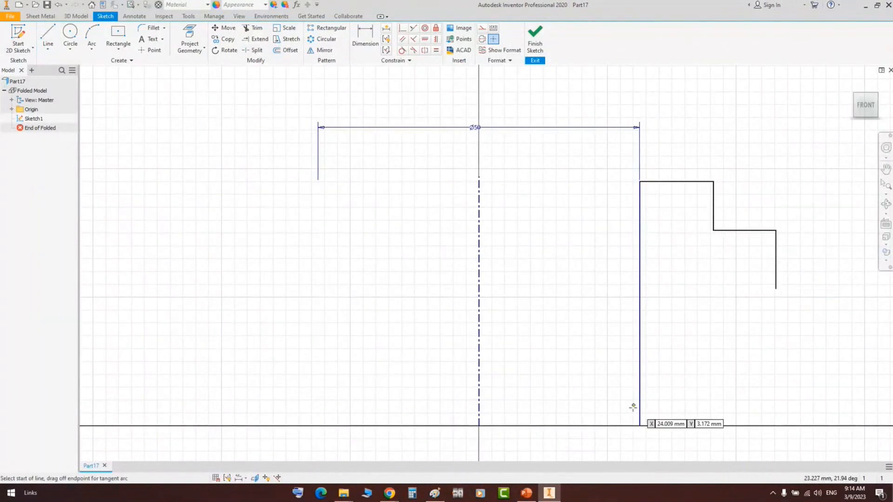
# Draw a horizontal line from the profile's lower end toward the axis, followed by a vertical line about 11.9 mm upward
pyautogui.click(640, 426)
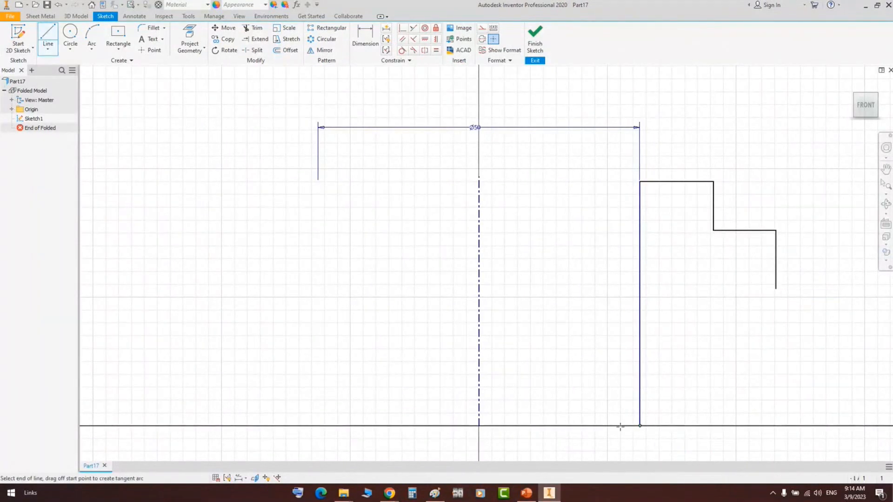
pyautogui.click(579, 424)
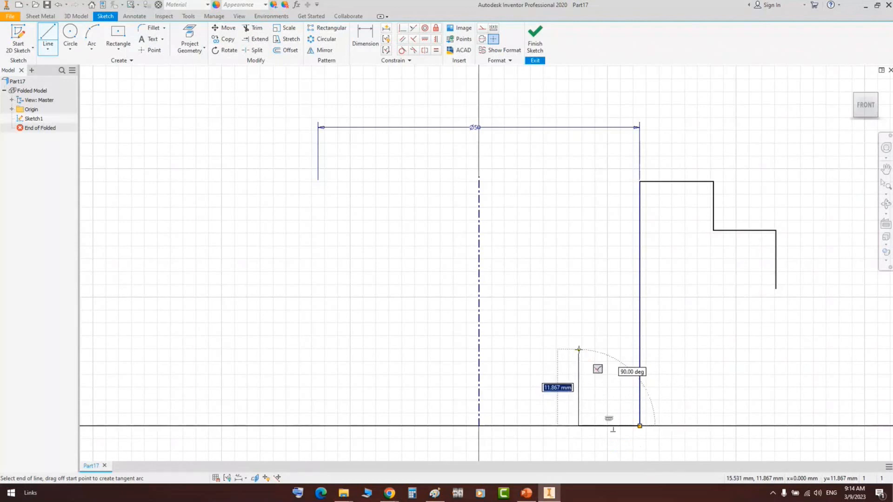
pyautogui.click(579, 349)
pyautogui.rightClick(579, 349)
pyautogui.click(593, 352)
# Delete the upper chain's two outermost lines, extend its remaining vertical leg downward and slightly outward, and finish the sketch
pyautogui.moveTo(807, 203); pyautogui.dragTo(759, 288)
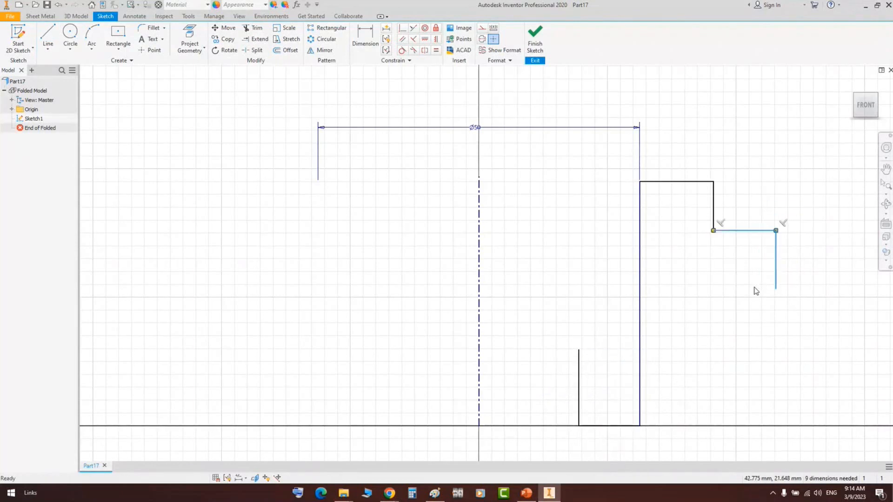
pyautogui.press('Delete')
pyautogui.moveTo(713, 231); pyautogui.dragTo(719, 275)
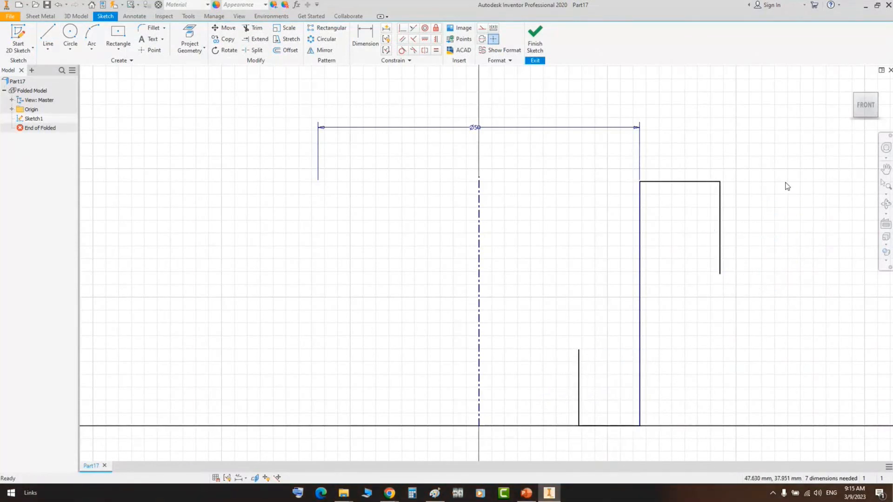
pyautogui.rightClick(785, 183)
pyautogui.click(671, 89)
pyautogui.click(535, 42)
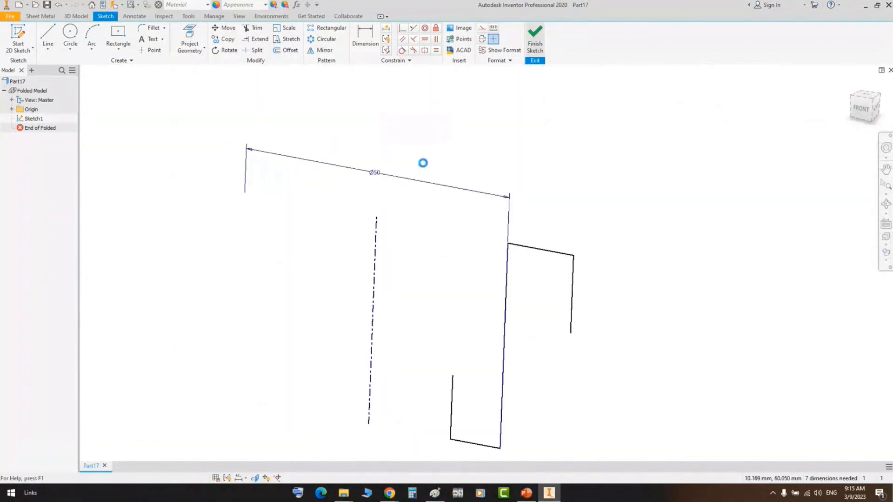
# Set the sheet metal defaults to take the thickness from the Default_mm rule
pyautogui.click(491, 37)
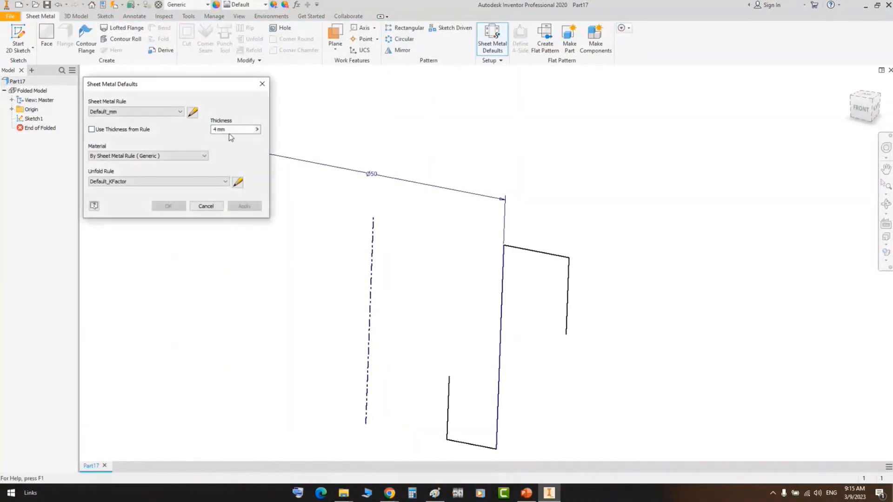
pyautogui.click(229, 130)
pyautogui.write('2')
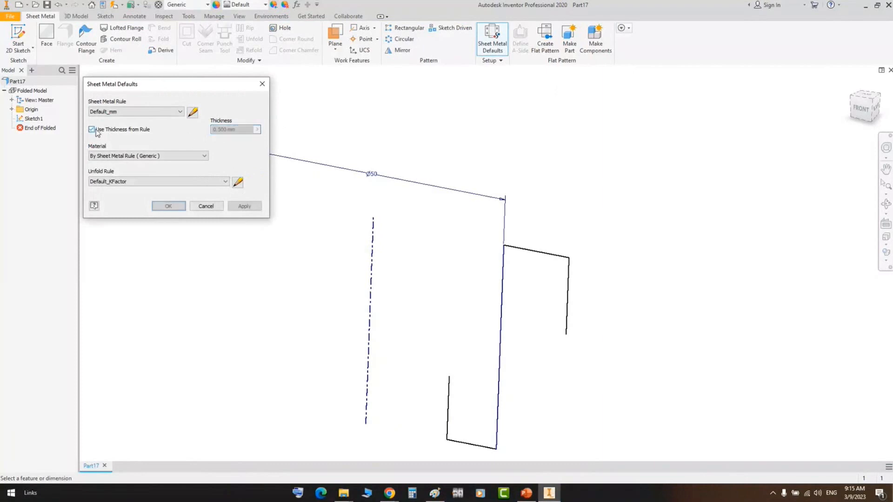
pyautogui.click(167, 207)
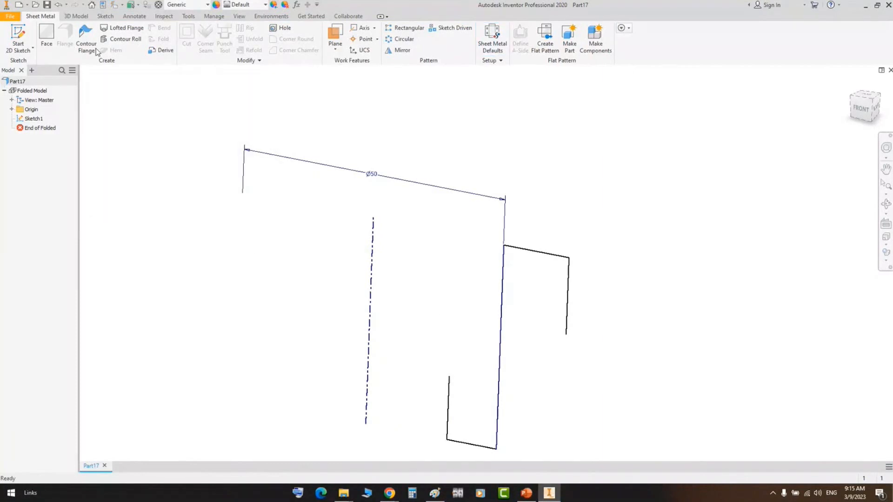
# Set up a 180-degree Contour Roll of the multi-segment profile about the centreline, using the Centroid Cylinder unroll method
pyautogui.moveTo(600, 279); pyautogui.dragTo(621, 194, button='middle')
pyautogui.scroll(-4, 484, 274)
pyautogui.click(886, 203)
pyautogui.moveTo(535, 251); pyautogui.dragTo(605, 214)
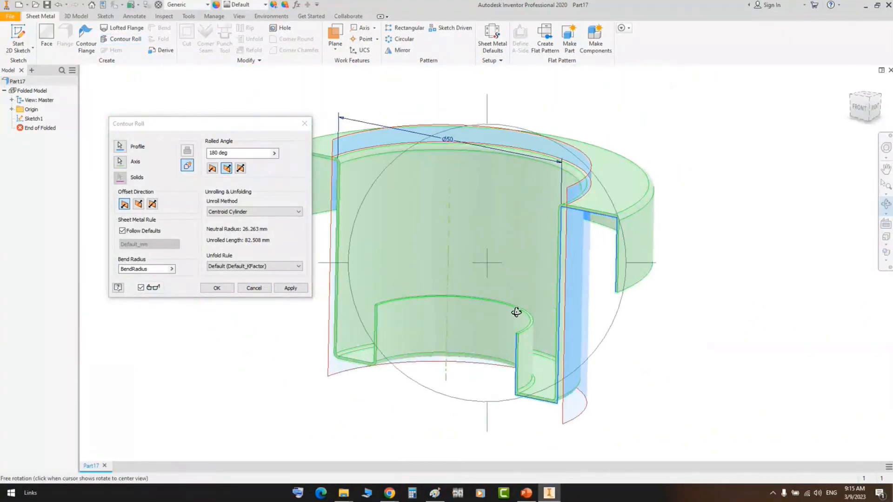
# Examine the previewed neutral surface near the upper flange bend and the neutral radius and unrolled length values
pyautogui.moveTo(516, 312); pyautogui.dragTo(551, 292)
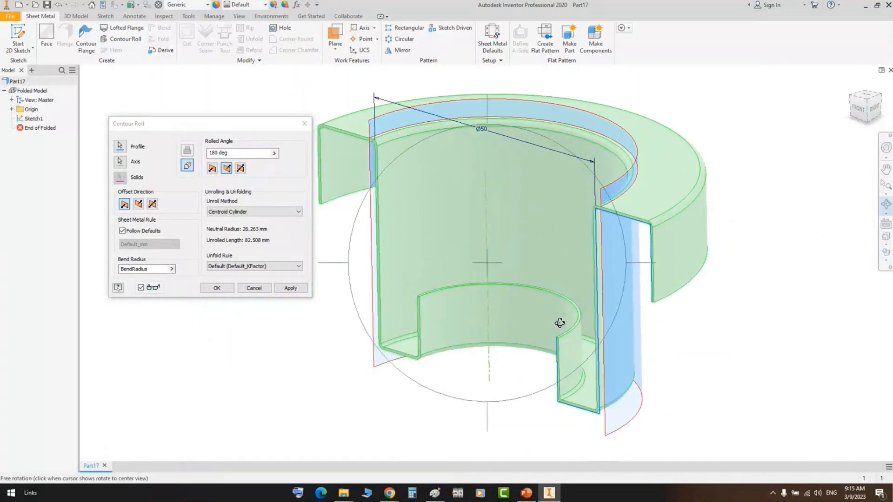
pyautogui.scroll(5, 607, 172)
pyautogui.rightClick(615, 195)
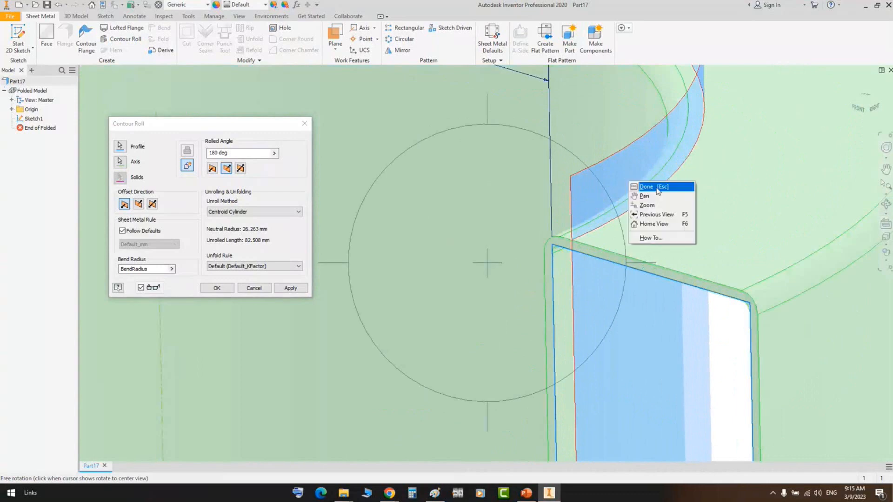
pyautogui.click(592, 182)
pyautogui.scroll(3, 574, 193)
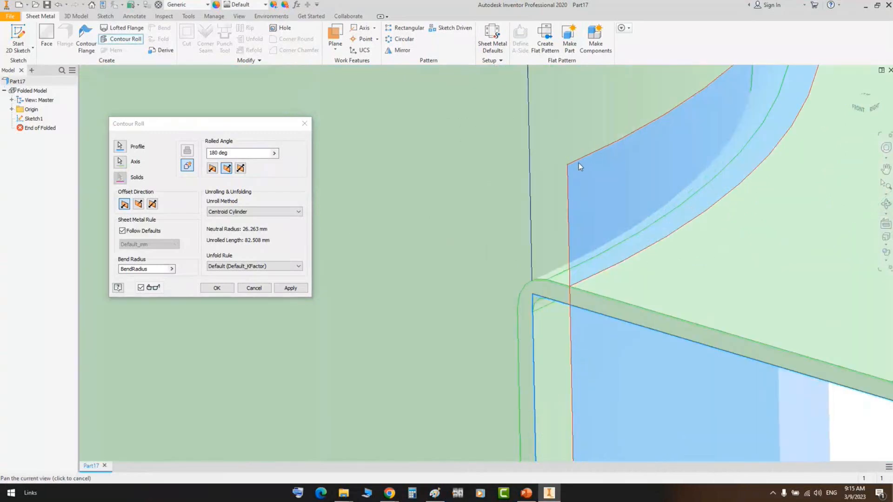
pyautogui.scroll(-3, 576, 162)
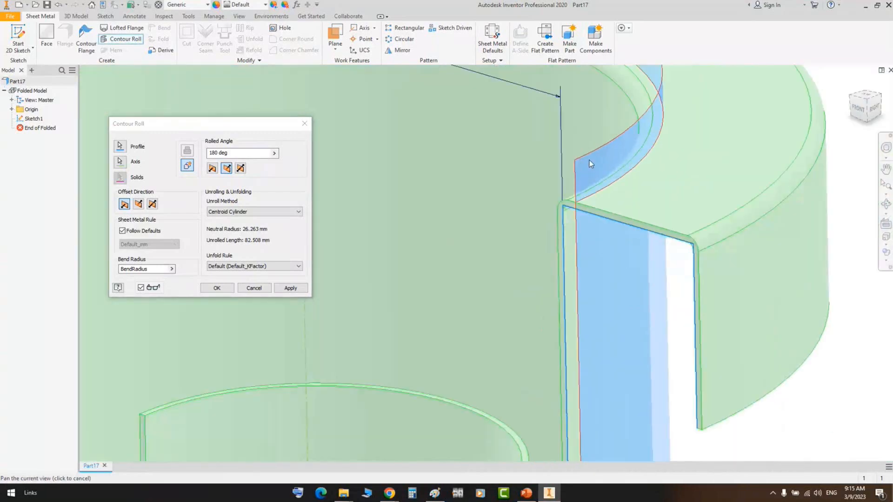
pyautogui.moveTo(600, 165); pyautogui.dragTo(607, 158)
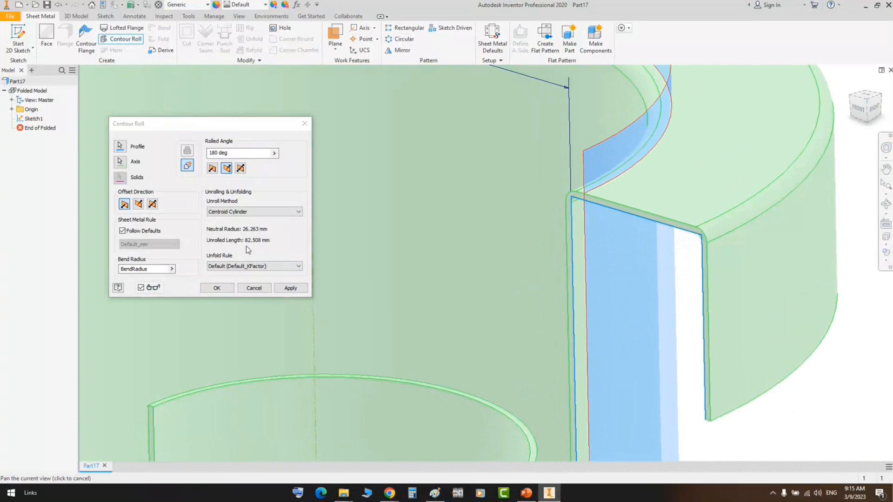
pyautogui.scroll(-5, 646, 283)
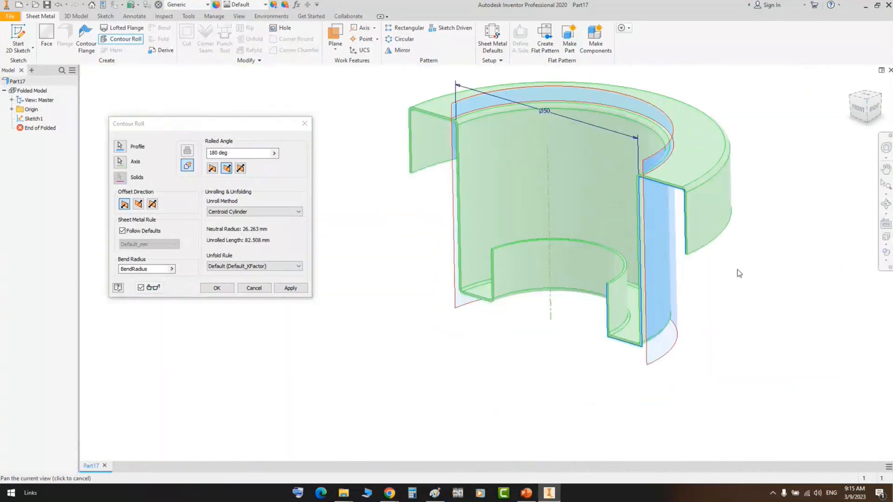
# Compare the profile's inner and outer legs with the neutral surface from the front, and create the contour roll
pyautogui.scroll(-2, 585, 352)
pyautogui.scroll(5, 585, 352)
pyautogui.moveTo(542, 307); pyautogui.dragTo(624, 376, button='middle')
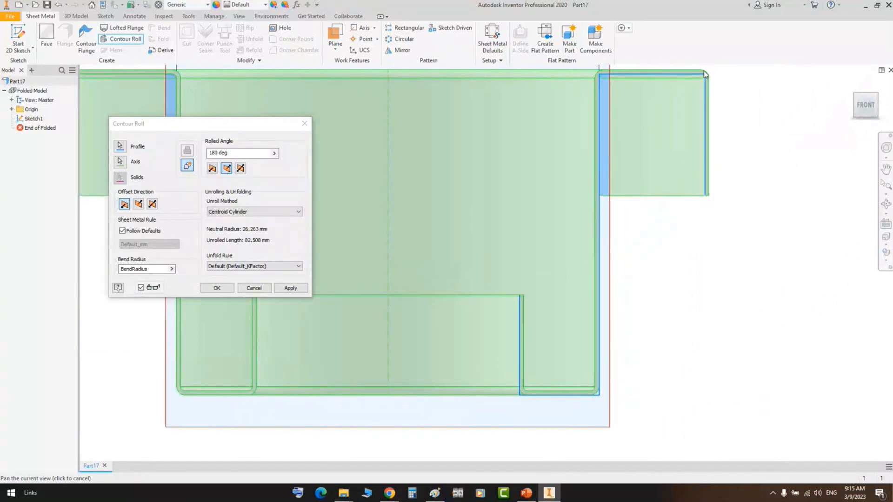
pyautogui.scroll(3, 710, 83)
pyautogui.moveTo(709, 83); pyautogui.dragTo(703, 161, button='middle')
pyautogui.scroll(-5, 695, 194)
pyautogui.scroll(5, 620, 263)
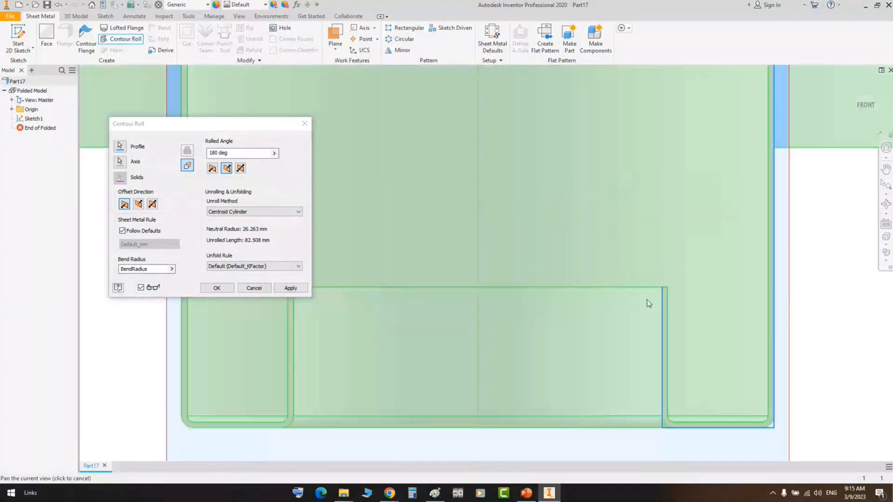
pyautogui.scroll(-5, 647, 300)
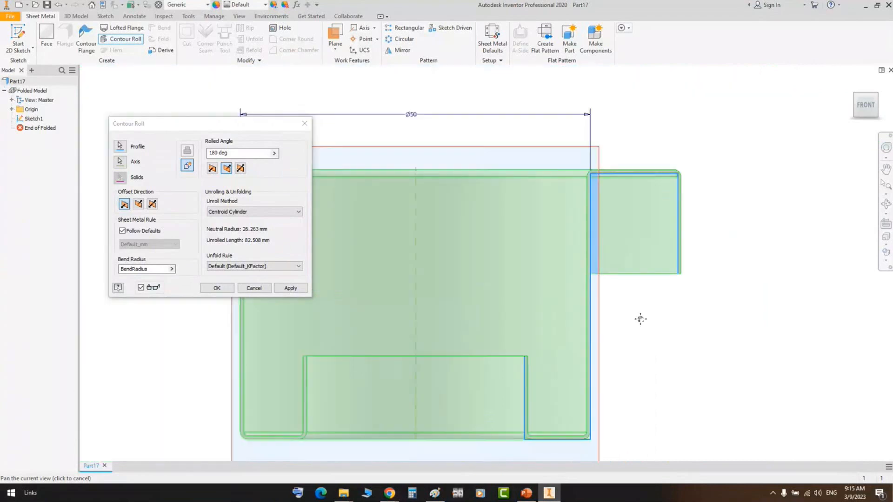
pyautogui.moveTo(640, 319); pyautogui.dragTo(644, 282, button='middle')
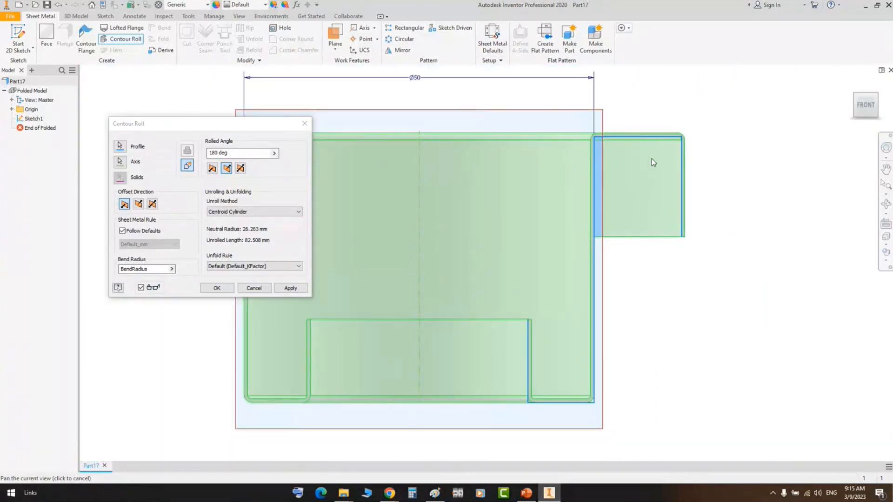
pyautogui.click(217, 287)
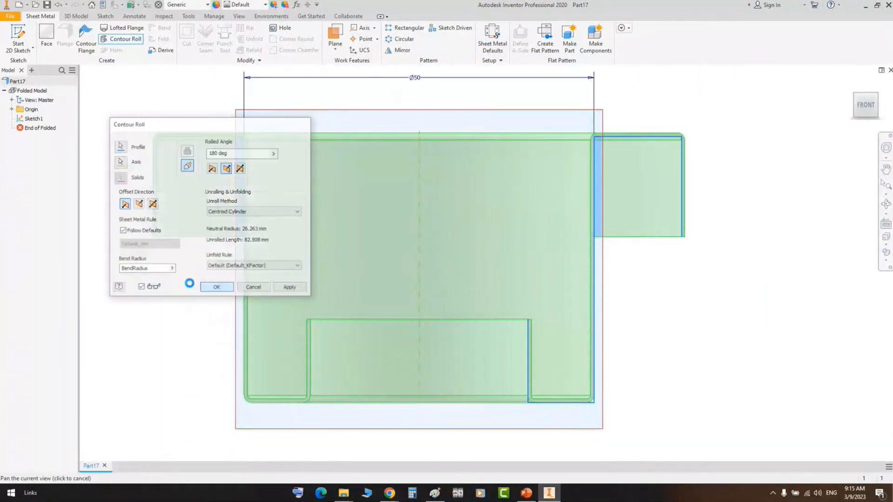
# In the contour roll's Sketch1, shift the lower inner vertical leg toward the main profile line and the upper outer leg farther outward
pyautogui.click(39, 127)
pyautogui.click(11, 128)
pyautogui.doubleClick(41, 137)
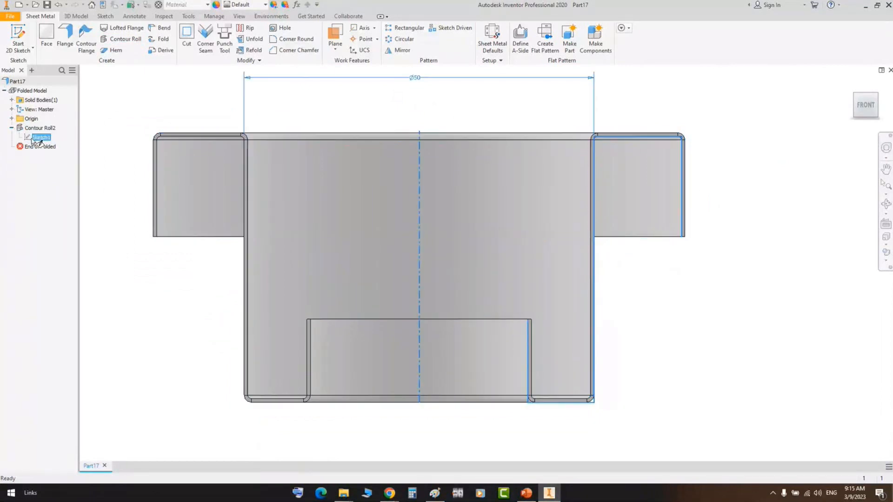
pyautogui.moveTo(580, 360); pyautogui.dragTo(420, 271, button='middle')
pyautogui.scroll(-5, 421, 270)
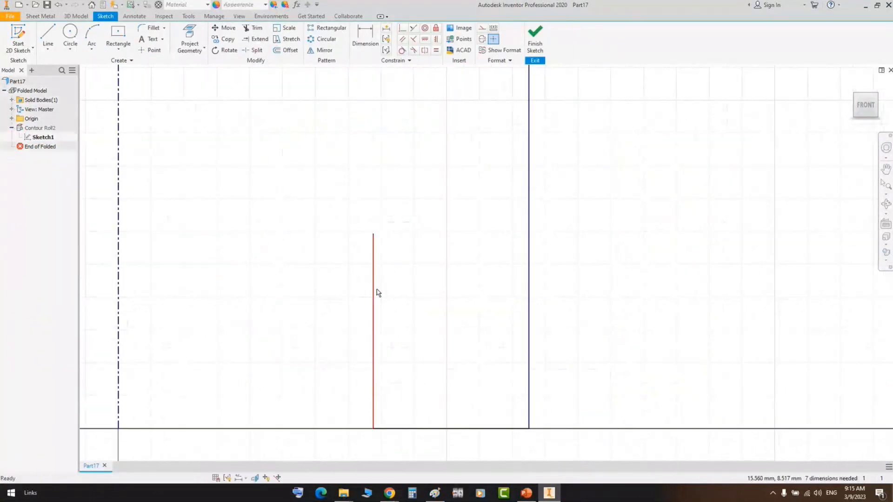
pyautogui.moveTo(373, 290); pyautogui.dragTo(475, 296)
pyautogui.scroll(3, 522, 295)
pyautogui.moveTo(662, 272); pyautogui.dragTo(453, 359, button='middle')
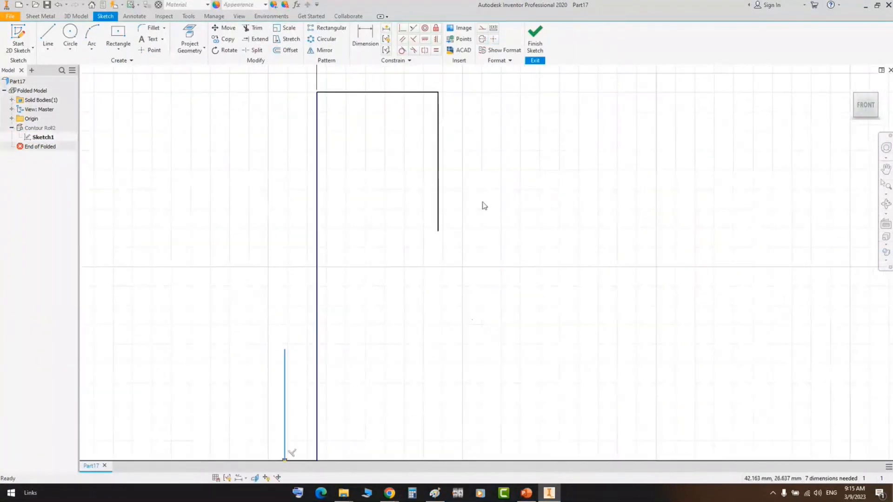
pyautogui.moveTo(440, 181); pyautogui.dragTo(526, 185)
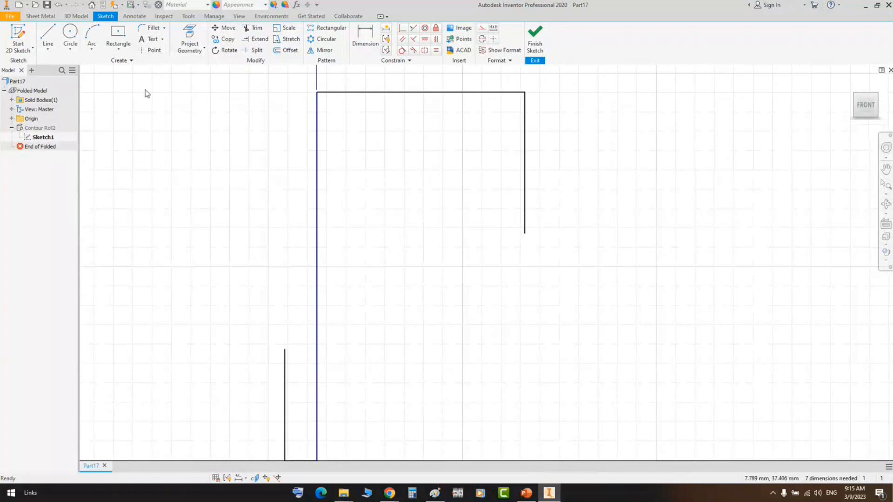
# Draw a horizontal construction line about 24.8 mm long from the inner leg's upper end to beneath the outer leg
pyautogui.click(48, 38)
pyautogui.click(285, 350)
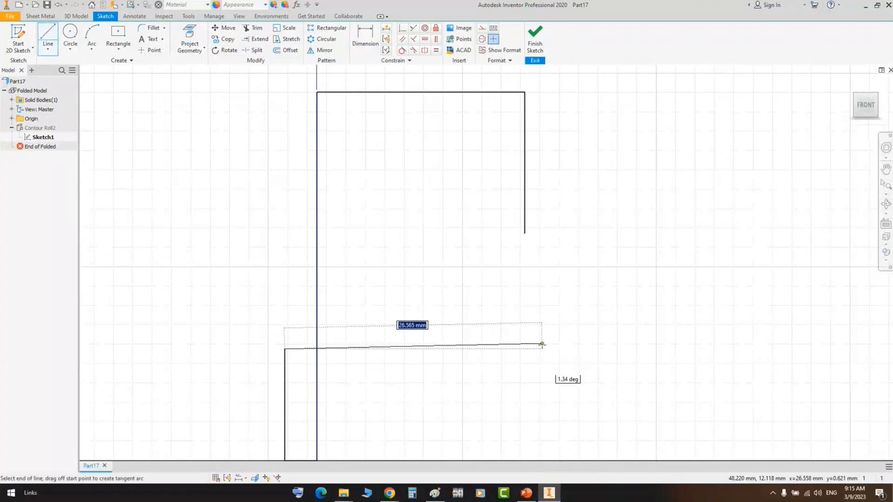
pyautogui.click(524, 350)
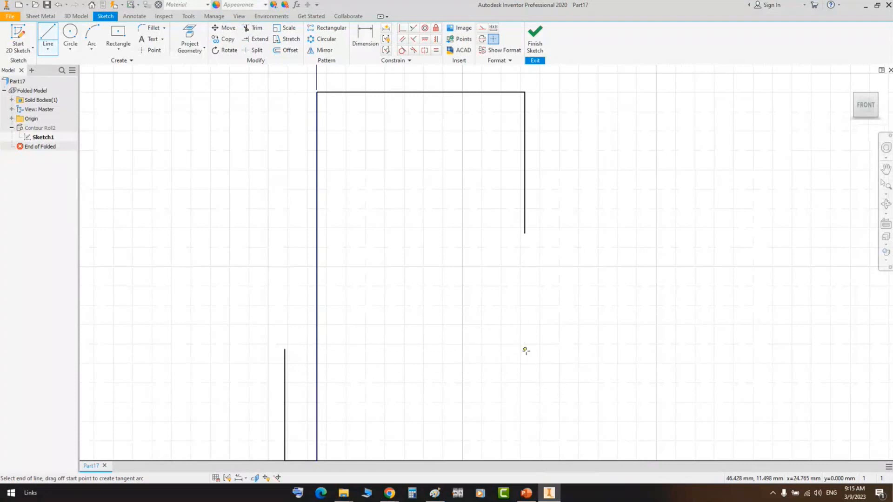
pyautogui.press('Escape')
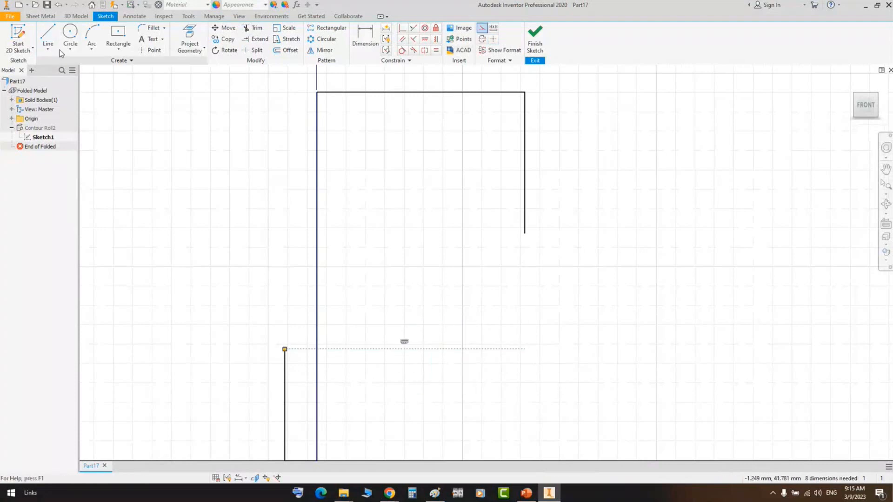
# Draw a vertical construction line from the horizontal construction line's midpoint up past the profile's upper edge, and finish the sketch
pyautogui.press('l')
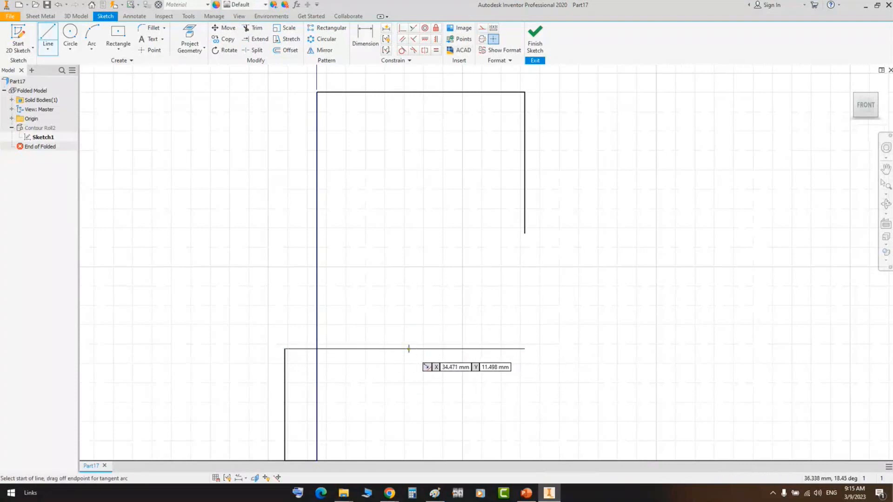
pyautogui.moveTo(407, 254); pyautogui.dragTo(411, 313, button='middle')
pyautogui.click(409, 408)
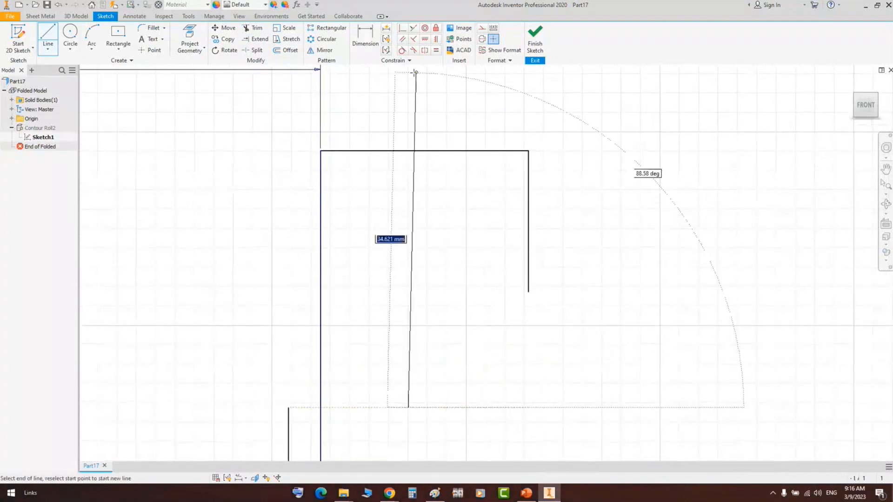
pyautogui.rightClick(408, 80)
pyautogui.click(435, 88)
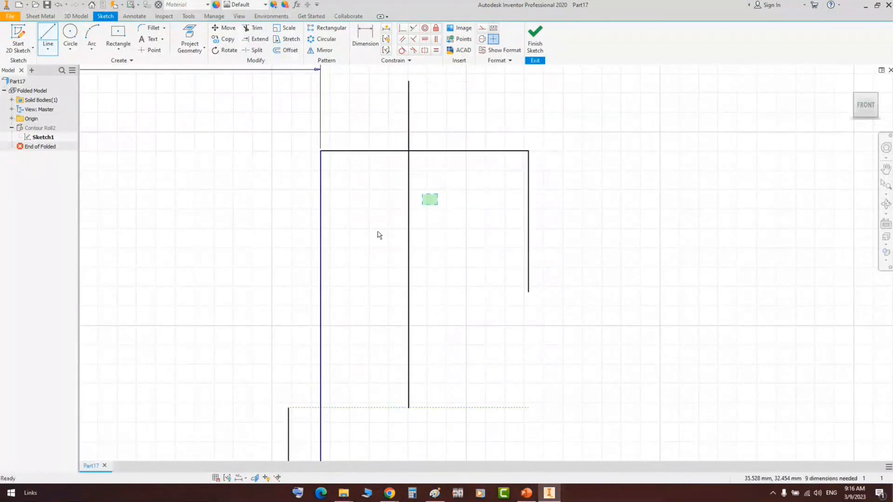
pyautogui.click(408, 205)
pyautogui.click(482, 28)
pyautogui.rightClick(459, 106)
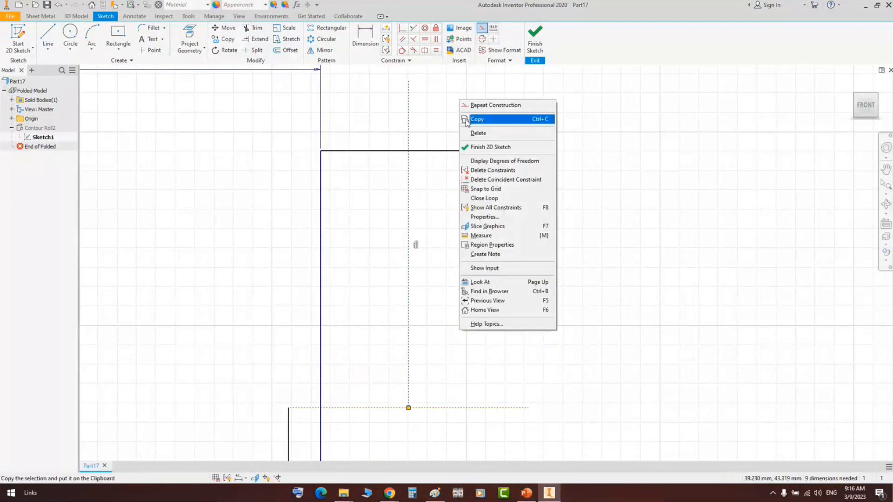
pyautogui.click(484, 144)
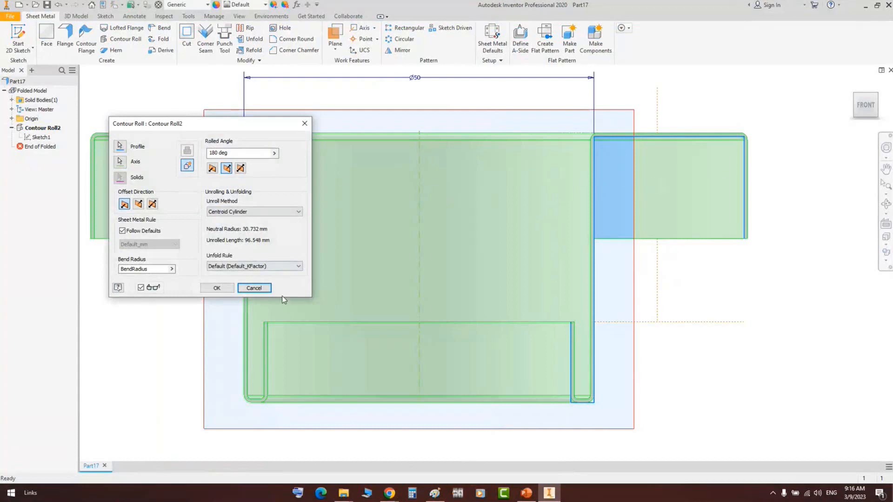
# Leave the contour roll's settings unchanged and create the part's flat pattern, checking its bend lines
pyautogui.click(254, 288)
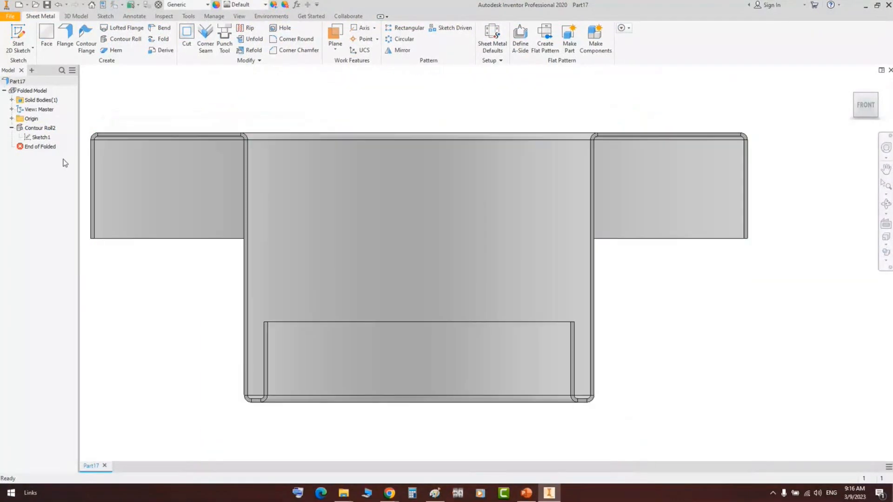
pyautogui.click(543, 37)
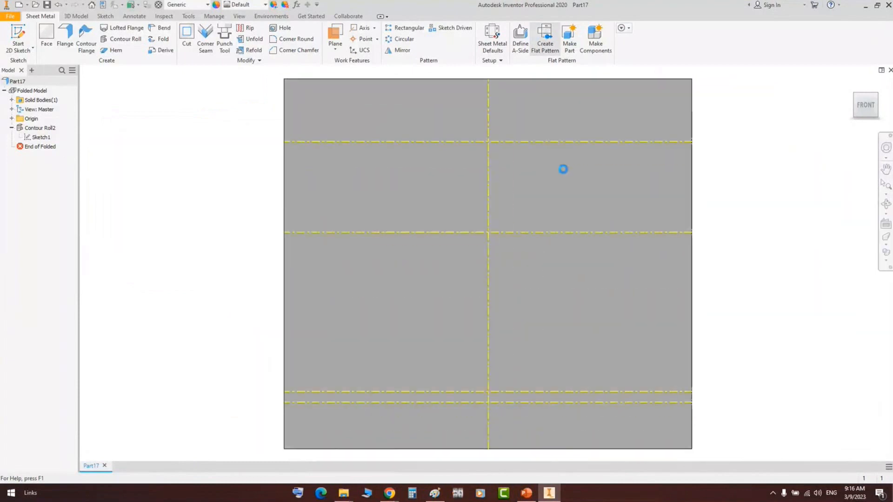
pyautogui.scroll(-6, 496, 130)
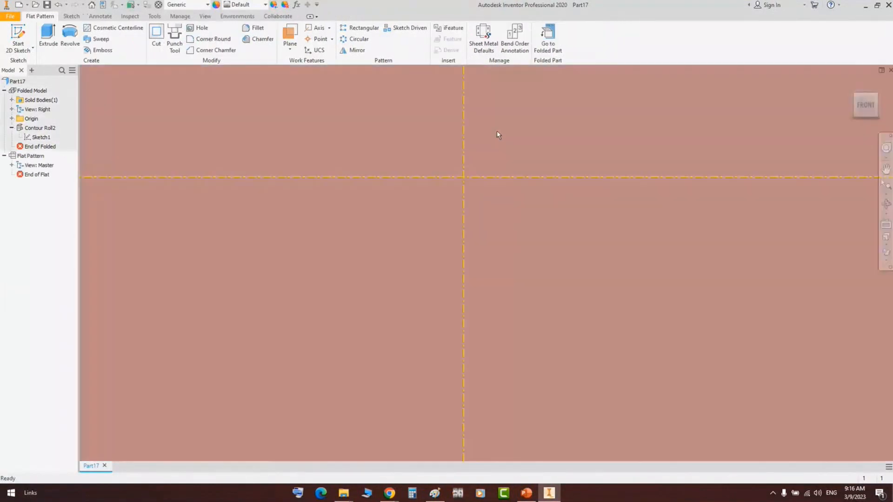
pyautogui.scroll(5, 453, 180)
pyautogui.moveTo(457, 181); pyautogui.dragTo(445, 115, button='middle')
pyautogui.scroll(3, 372, 199)
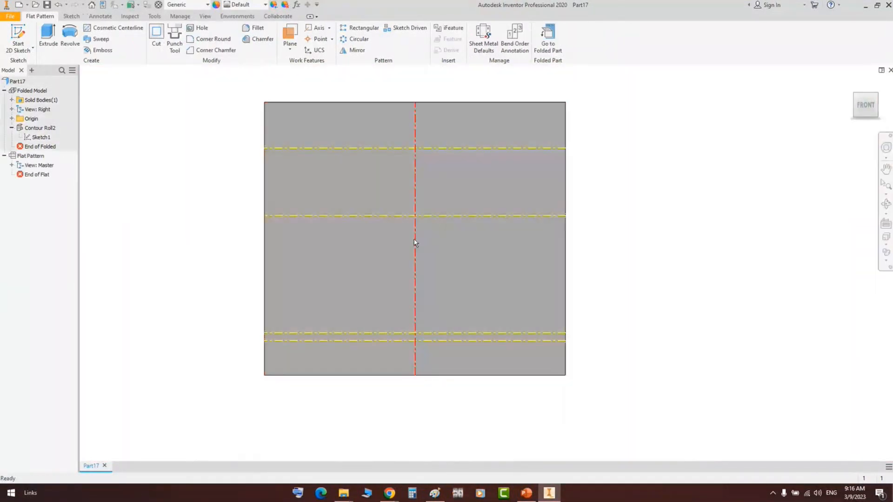
# Return to the folded model and inspect the rolled part from an angled view
pyautogui.click(31, 156)
pyautogui.doubleClick(35, 91)
pyautogui.click(41, 137)
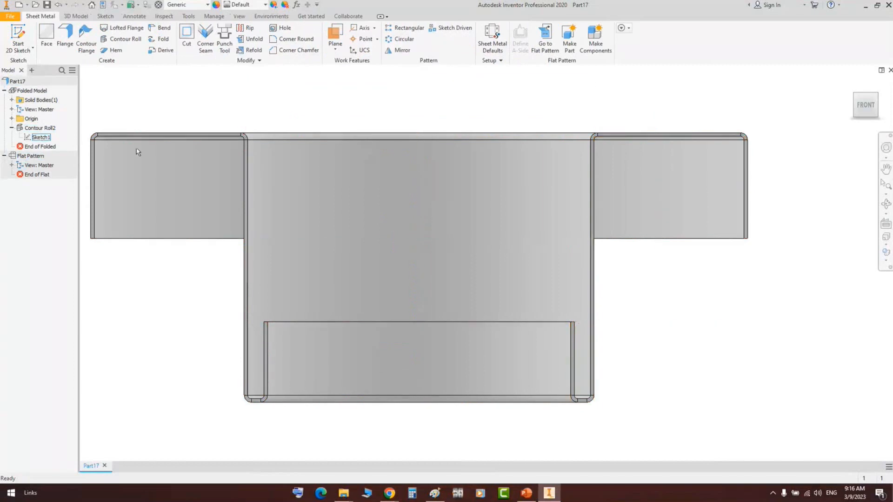
pyautogui.click(886, 203)
pyautogui.scroll(-3, 471, 244)
pyautogui.moveTo(471, 244); pyautogui.dragTo(517, 271)
pyautogui.scroll(2, 472, 197)
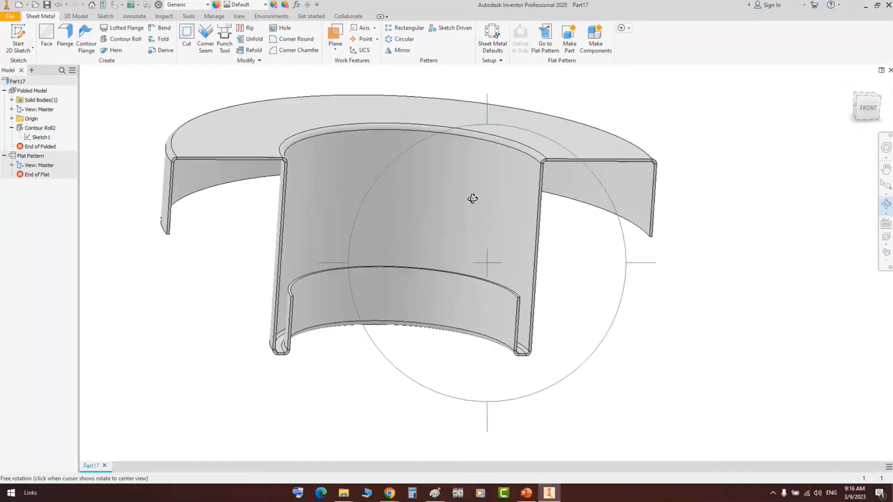
# Close the contour roll part and create a new part from the Sheet Metal.ipt template
pyautogui.rightClick(478, 200)
pyautogui.click(489, 204)
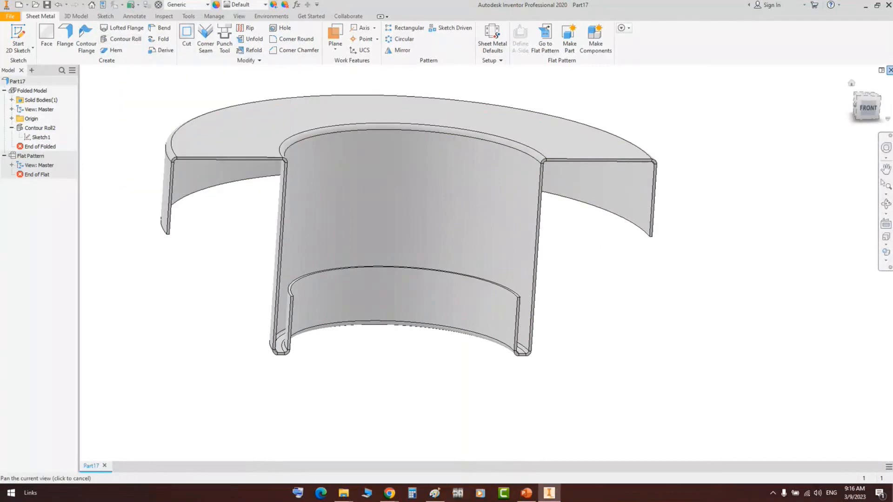
pyautogui.click(890, 70)
pyautogui.click(414, 265)
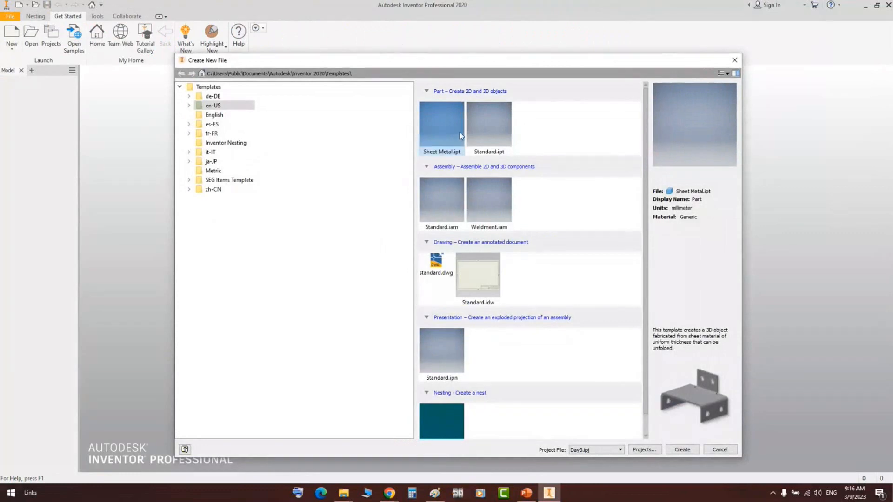
pyautogui.doubleClick(459, 133)
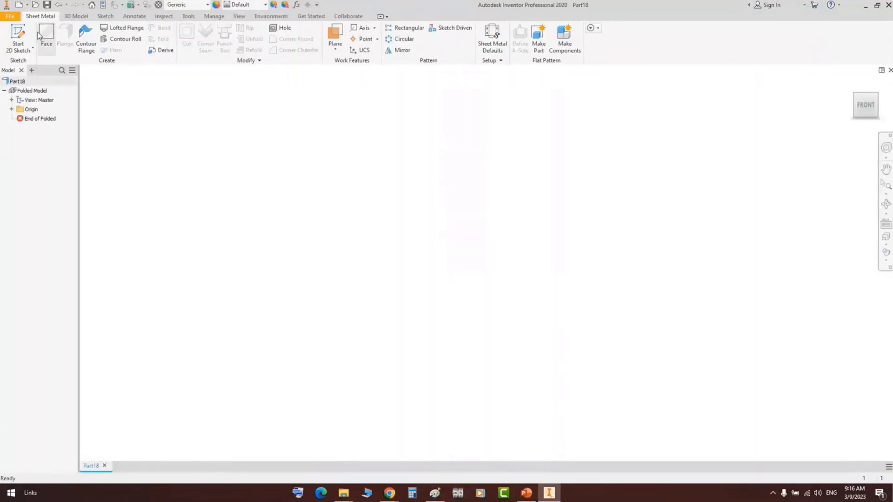
# Sketch a rectangle centred on the origin on the horizontal plane and turn it into a sheet metal face
pyautogui.click(19, 37)
pyautogui.click(364, 273)
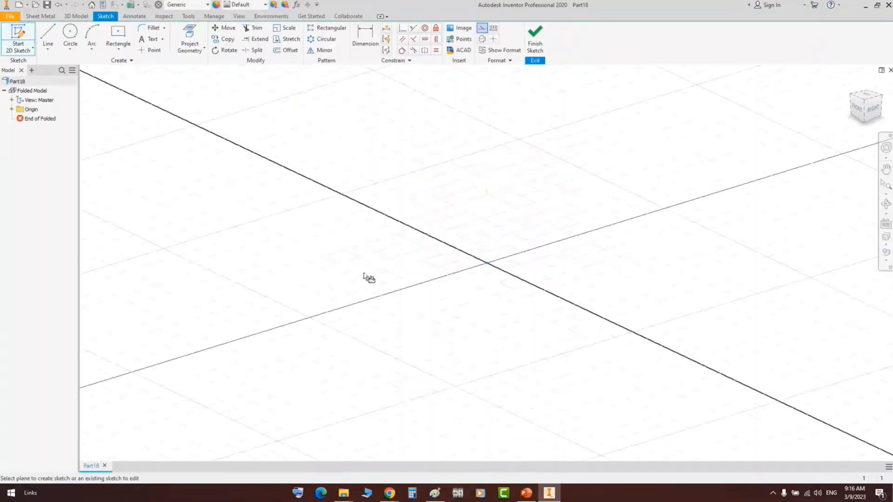
pyautogui.click(118, 34)
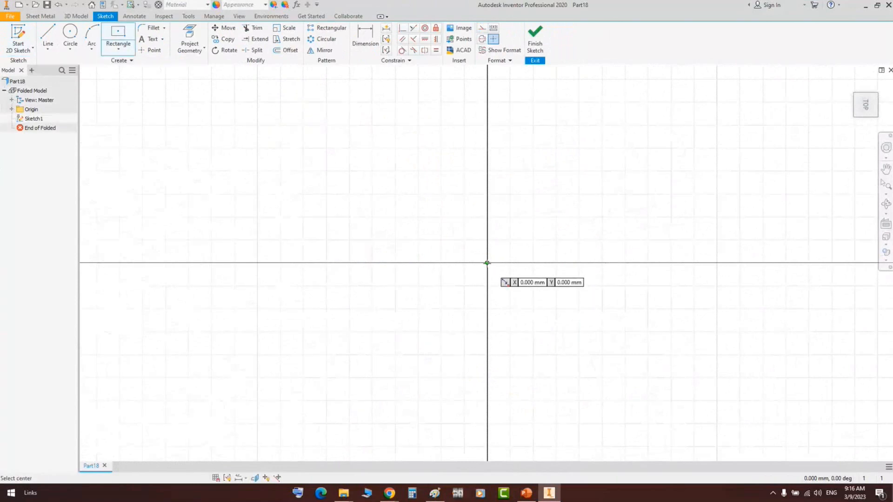
pyautogui.click(487, 263)
pyautogui.scroll(3, 274, 144)
pyautogui.click(537, 42)
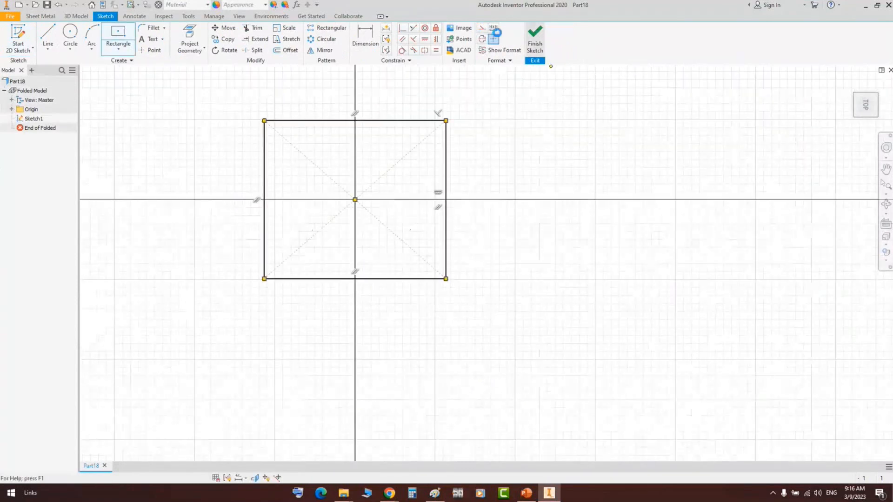
pyautogui.click(46, 38)
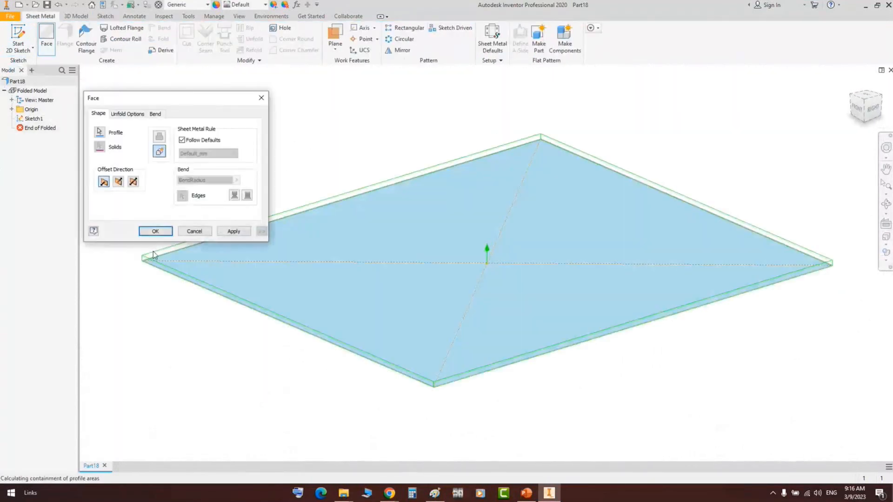
pyautogui.click(154, 230)
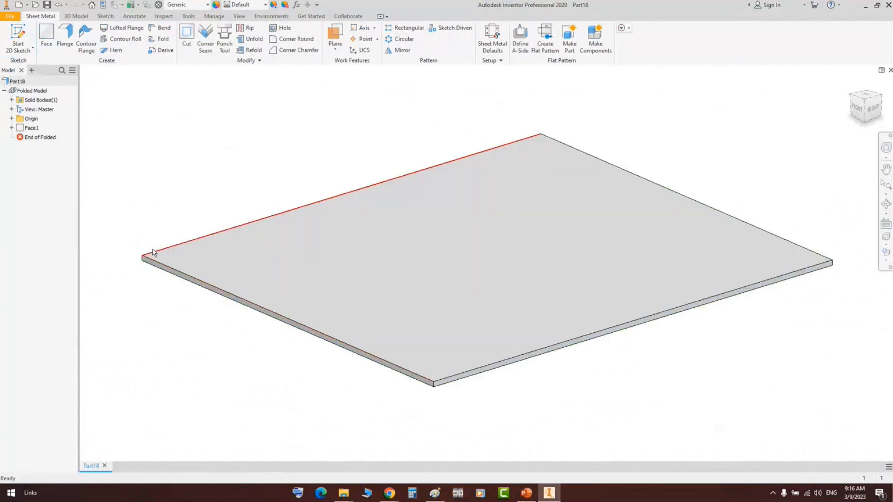
# Start the Hem command and switch to PowerPoint to review the hem types on slide 12
pyautogui.click(107, 52)
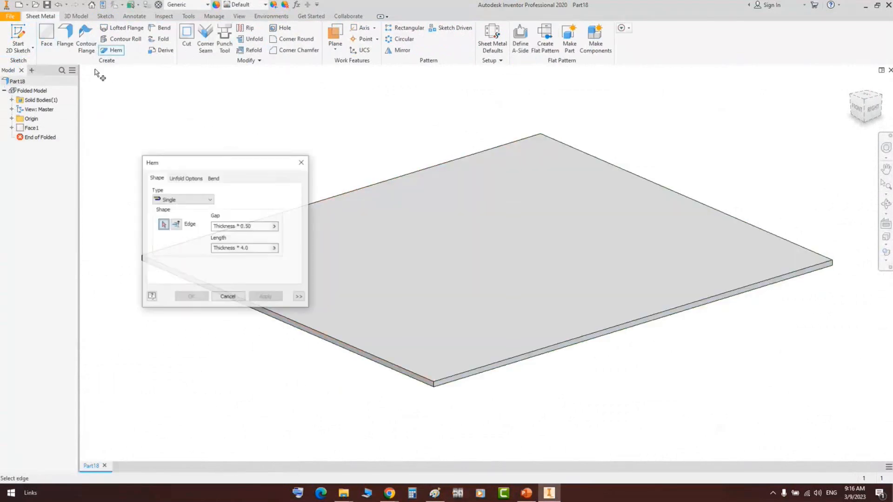
pyautogui.click(526, 494)
pyautogui.scroll(-10, 70, 326)
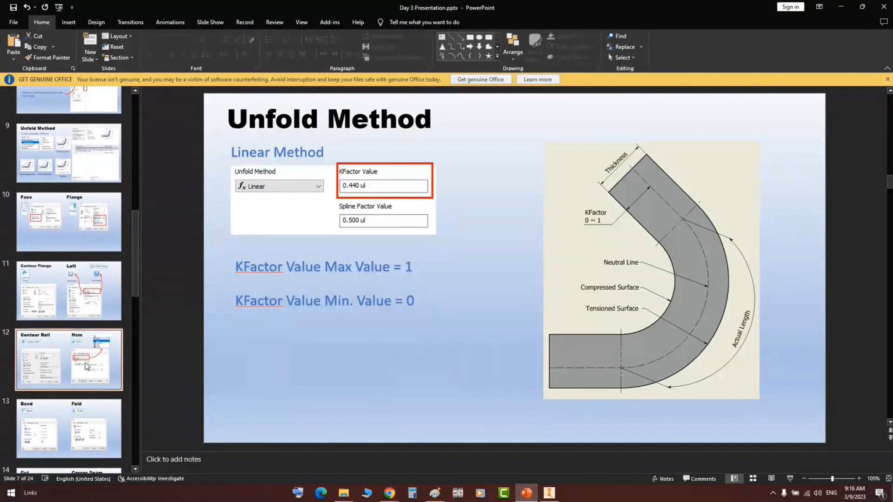
pyautogui.click(86, 366)
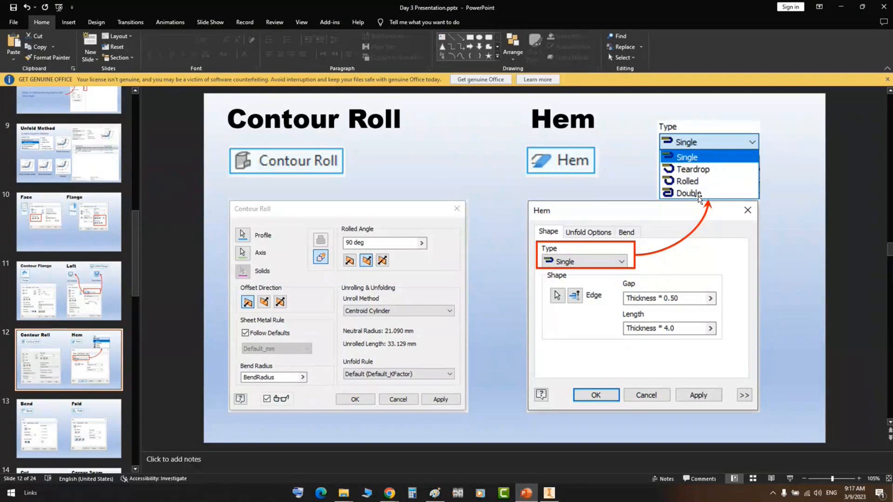
# Return to Inventor, select the plate's front upper edge for a single hem, and view the preview from the right side
pyautogui.click(549, 493)
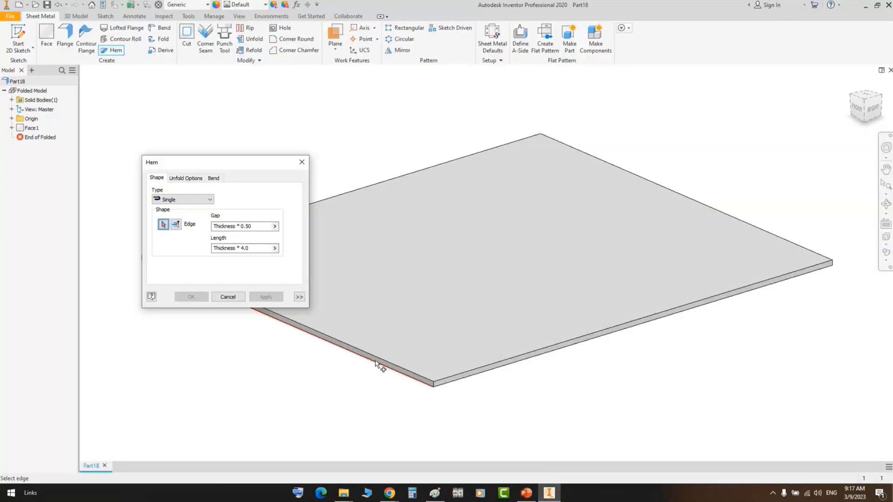
pyautogui.click(391, 368)
pyautogui.scroll(3, 467, 351)
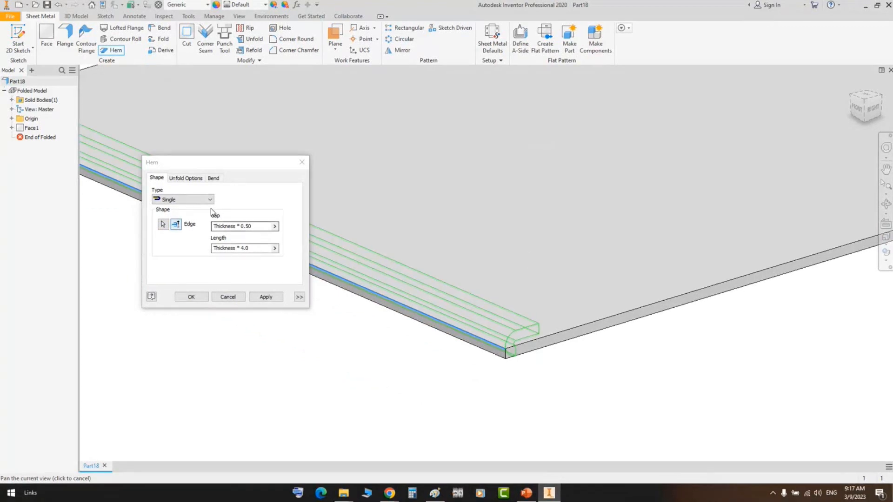
pyautogui.click(874, 110)
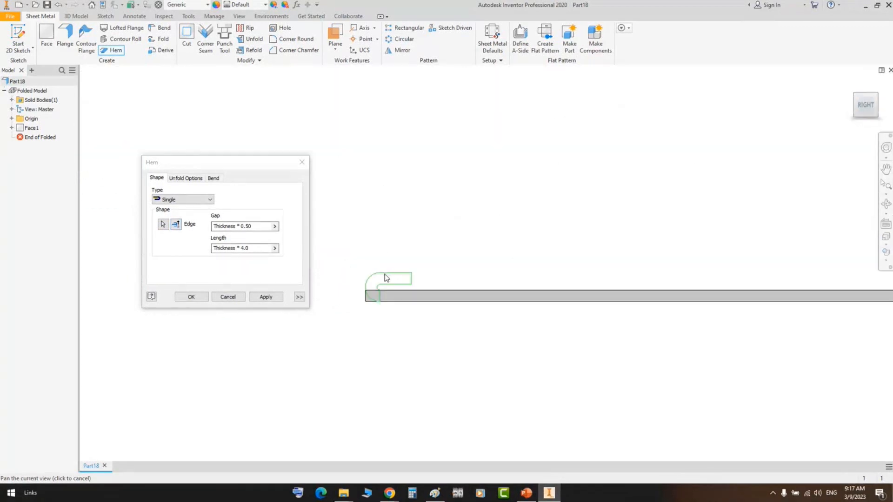
pyautogui.scroll(5, 440, 301)
pyautogui.moveTo(512, 265); pyautogui.dragTo(480, 212)
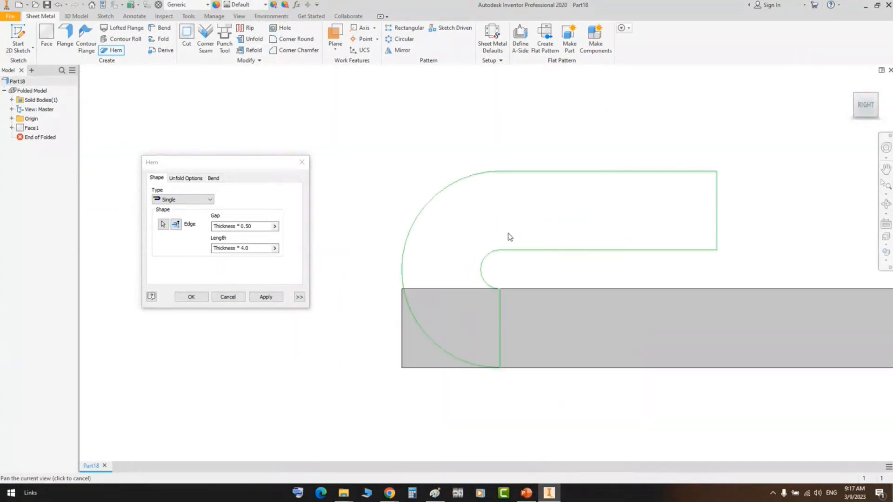
# Flip the single hem below the plate and back above it to compare both directions
pyautogui.click(176, 225)
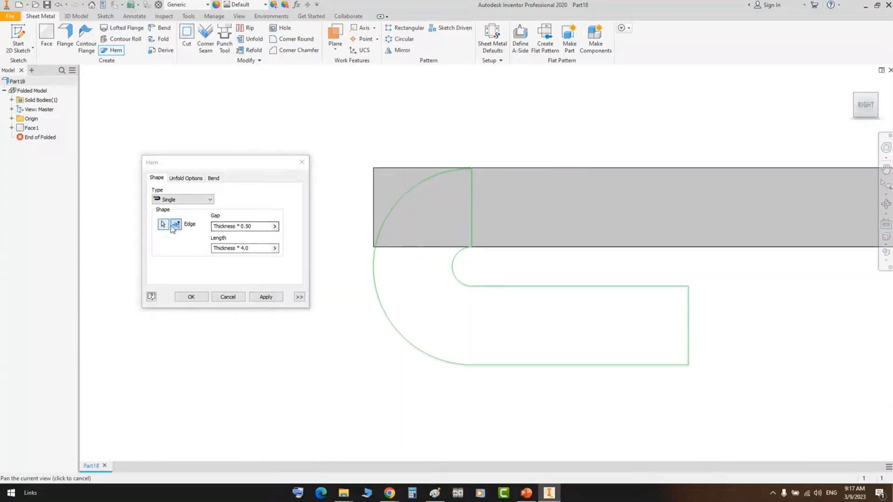
pyautogui.click(176, 225)
pyautogui.click(176, 225)
pyautogui.click(176, 225)
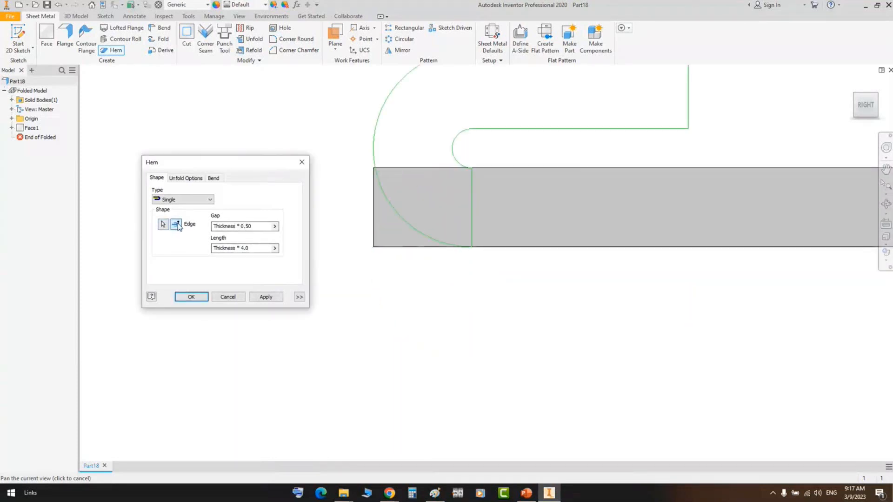
pyautogui.moveTo(571, 93); pyautogui.dragTo(559, 167)
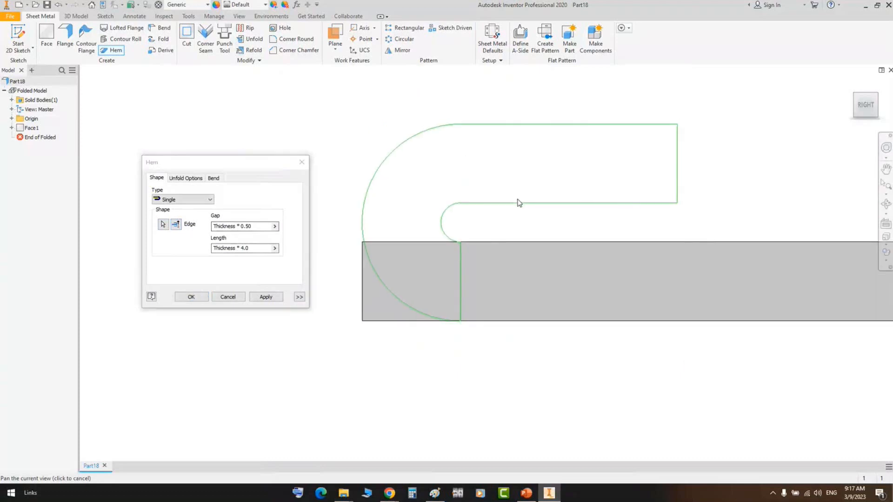
# Try a gap of 2 for the single hem and restore it to Thickness * 0.50
pyautogui.click(269, 226)
pyautogui.click(269, 226)
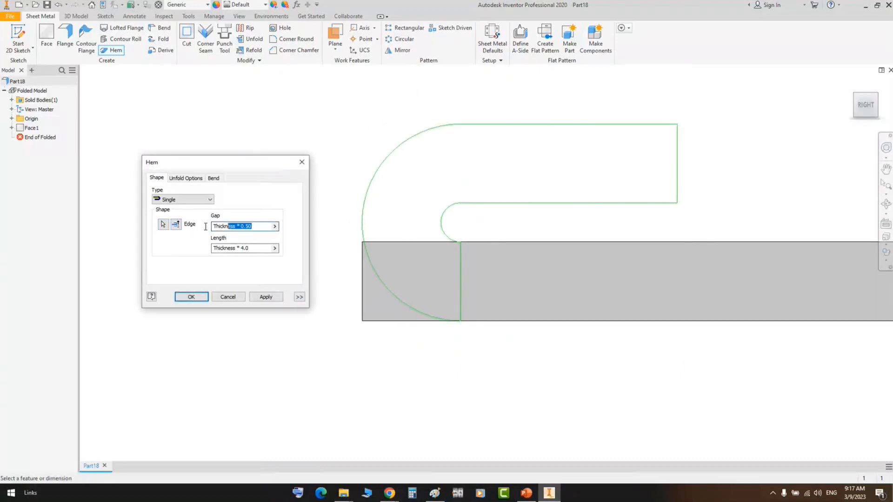
pyautogui.scroll(-3, 637, 217)
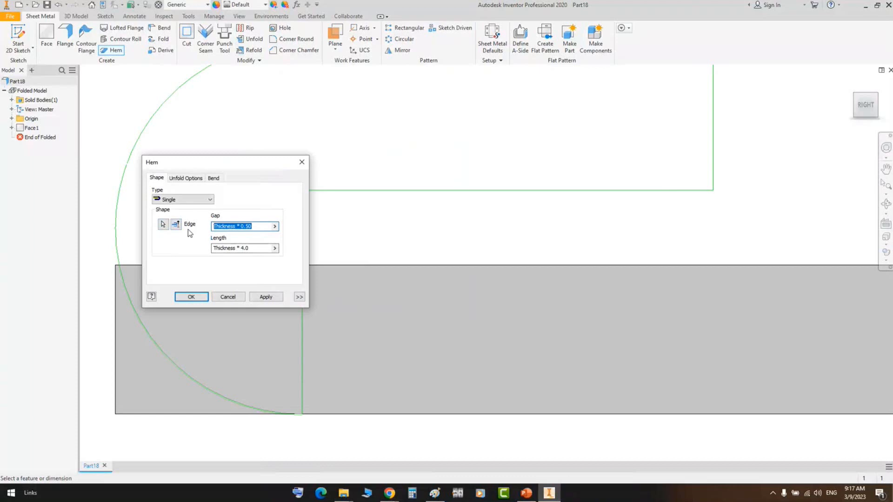
pyautogui.write('2')
pyautogui.scroll(7, 514, 263)
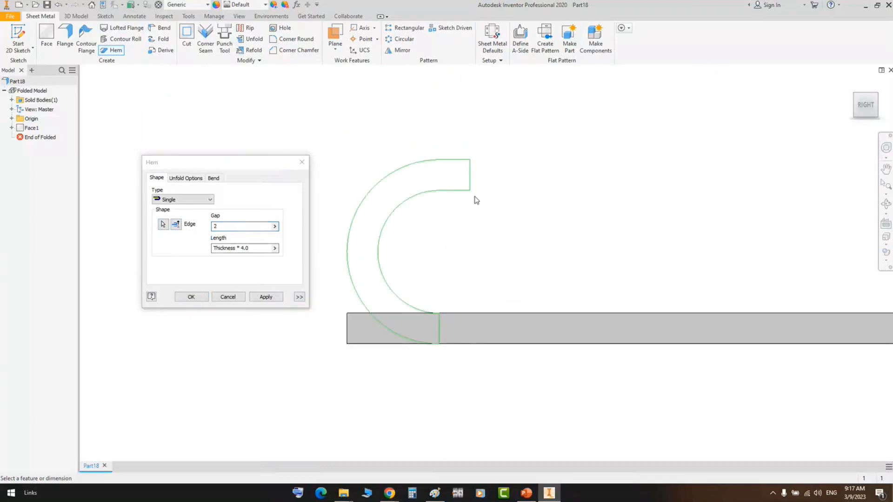
pyautogui.moveTo(236, 226); pyautogui.dragTo(179, 230)
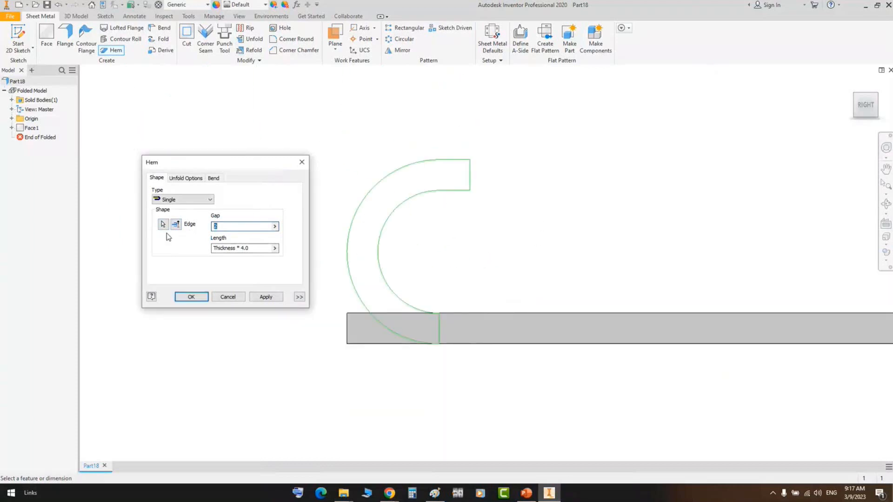
pyautogui.hotkey('ctrl', 'z')
pyautogui.scroll(-3, 455, 286)
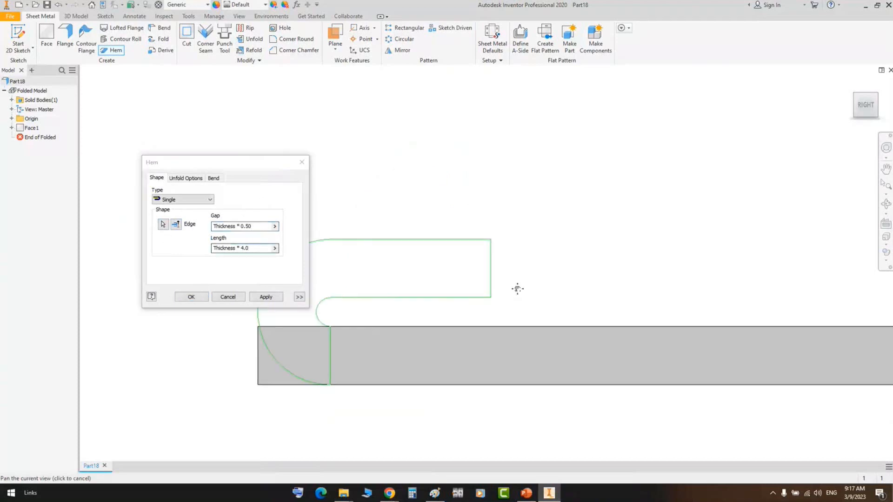
# Try lengths of Thickness *2 and Thickness *6 for the single hem
pyautogui.moveTo(256, 247); pyautogui.dragTo(155, 262)
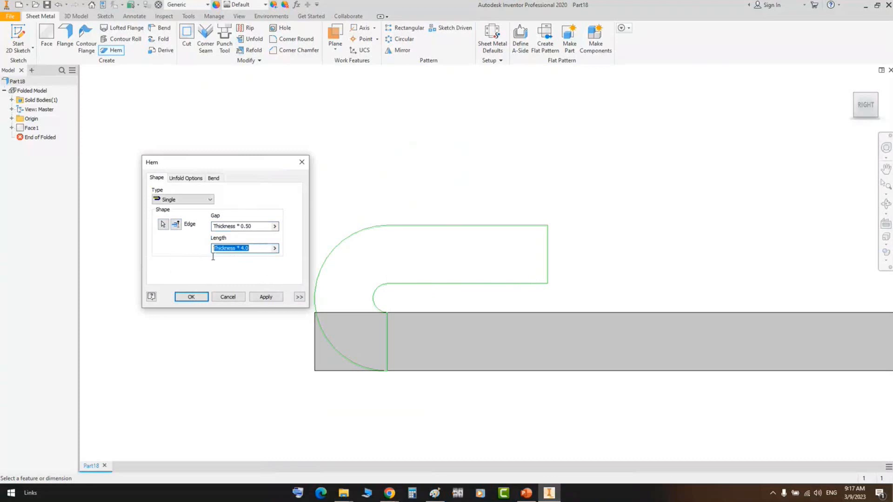
pyautogui.doubleClick(244, 248)
pyautogui.write('2')
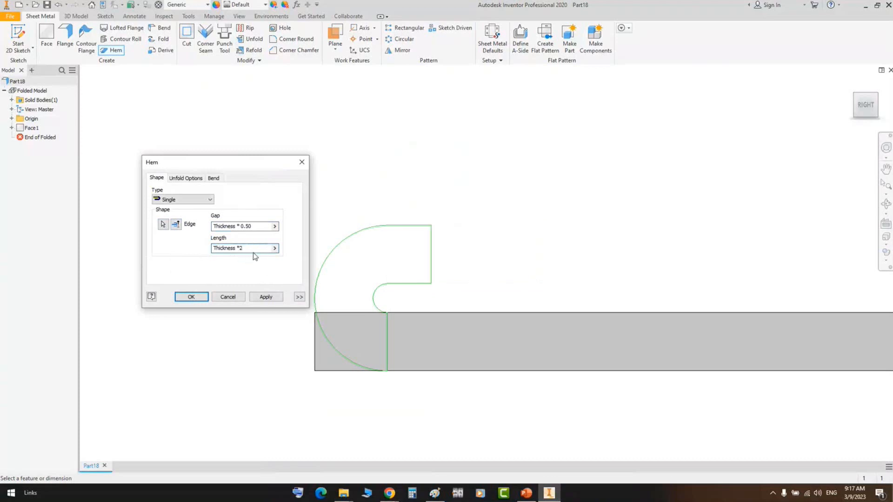
pyautogui.doubleClick(240, 249)
pyautogui.write('6')
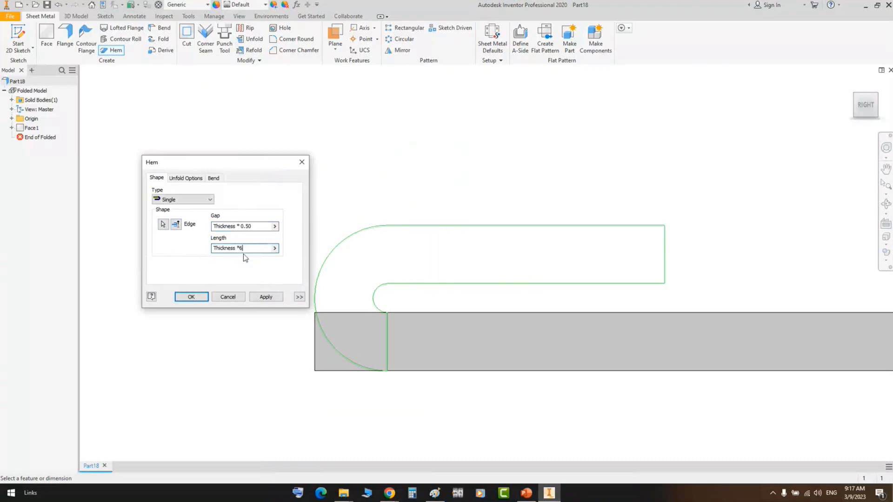
# Change the hem type to Teardrop and flip it below the plate and back above it
pyautogui.click(195, 200)
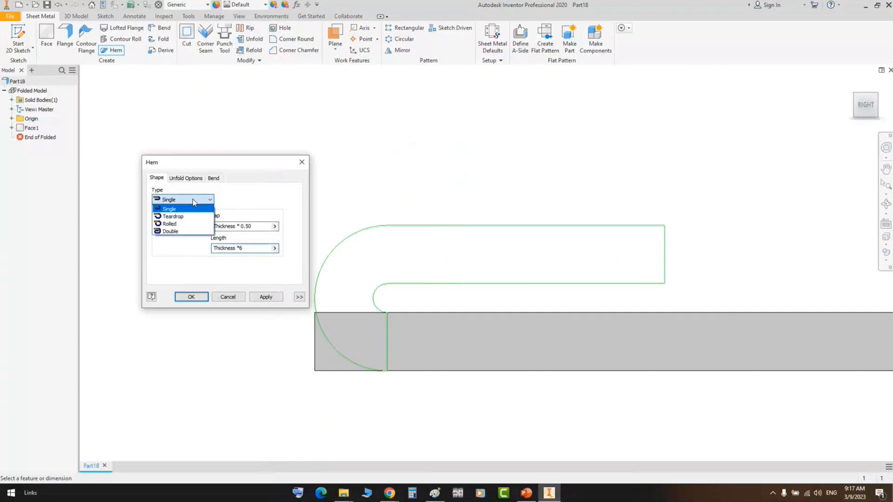
pyautogui.click(176, 216)
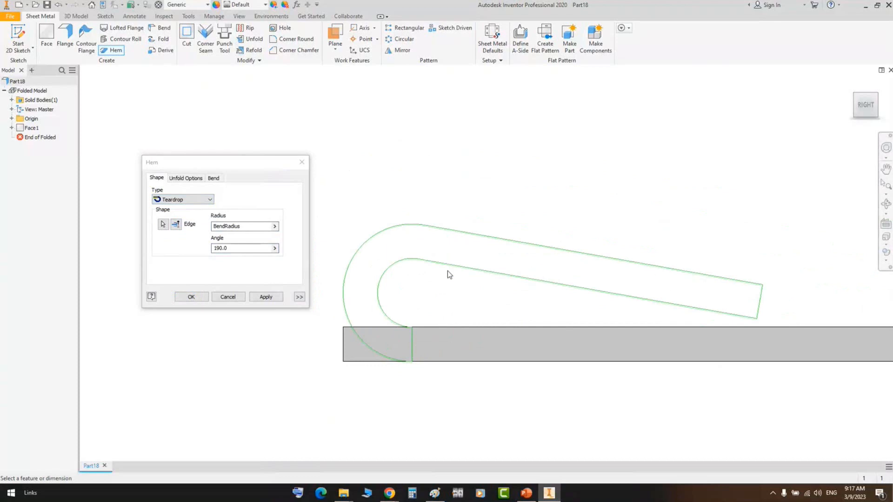
pyautogui.click(176, 226)
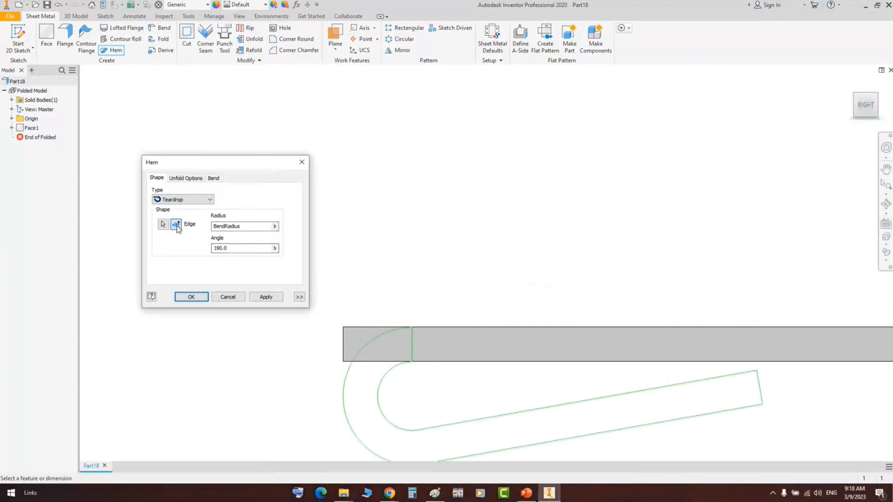
pyautogui.click(176, 226)
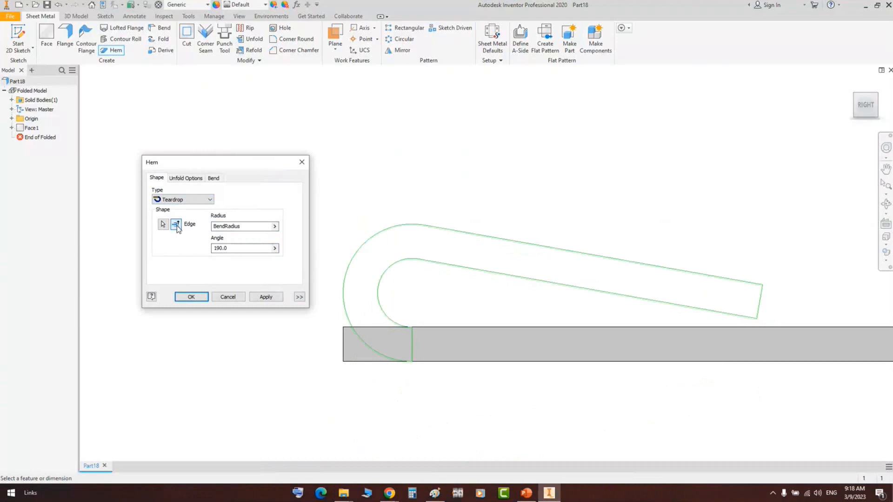
# Set the teardrop hem's angle to 220 and create the hem
pyautogui.click(234, 250)
pyautogui.write('220')
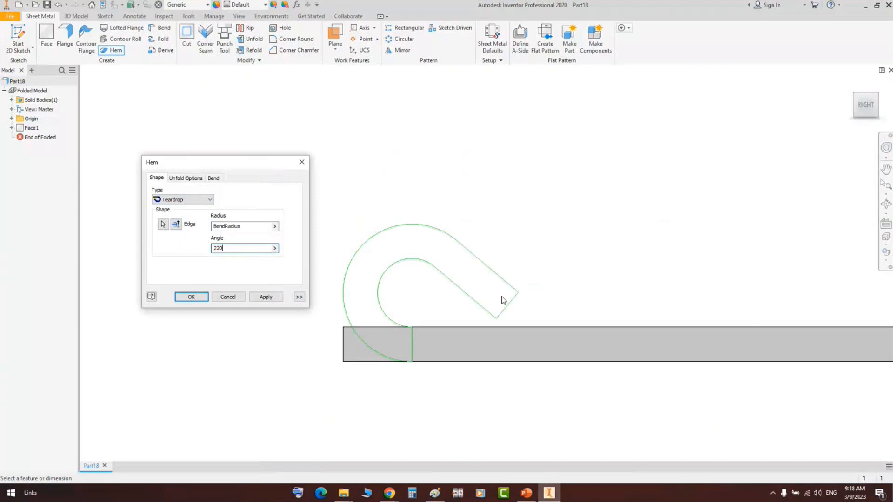
pyautogui.scroll(-3, 481, 305)
pyautogui.moveTo(508, 298); pyautogui.dragTo(560, 293, button='middle')
pyautogui.scroll(2, 532, 198)
pyautogui.moveTo(547, 217); pyautogui.dragTo(586, 250, button='middle')
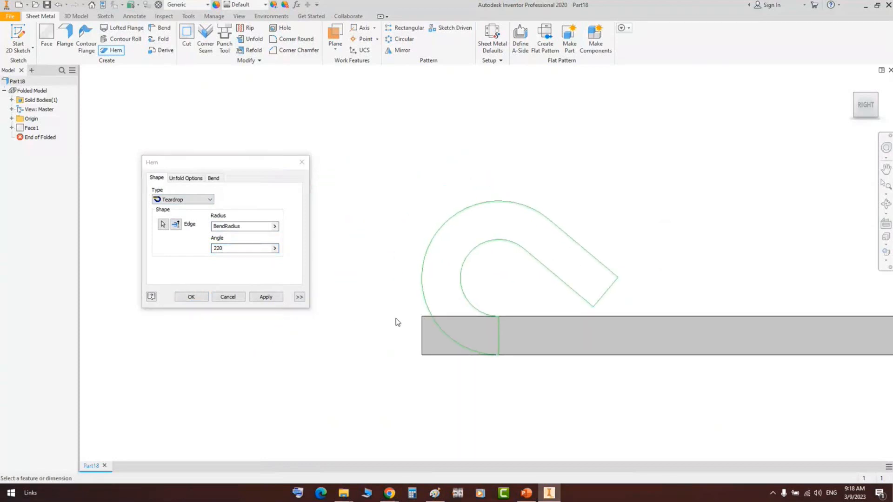
pyautogui.scroll(-2, 396, 322)
pyautogui.scroll(3, 398, 321)
pyautogui.scroll(-1, 381, 332)
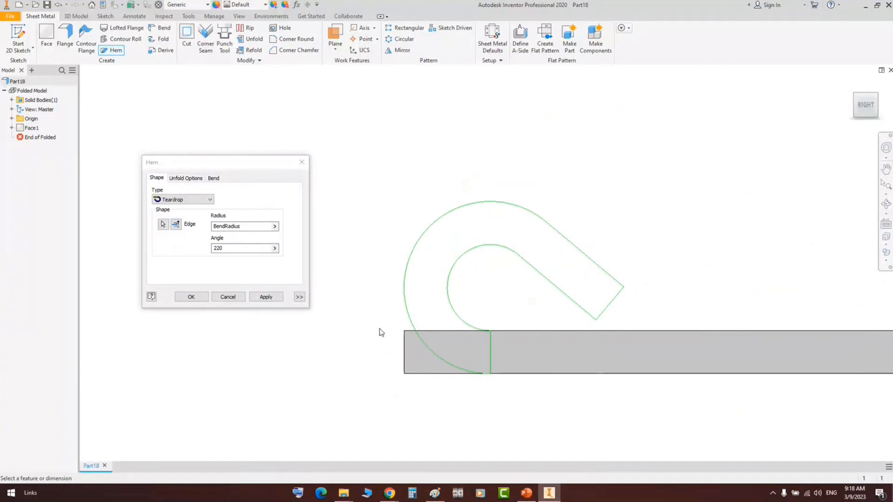
pyautogui.press('Return')
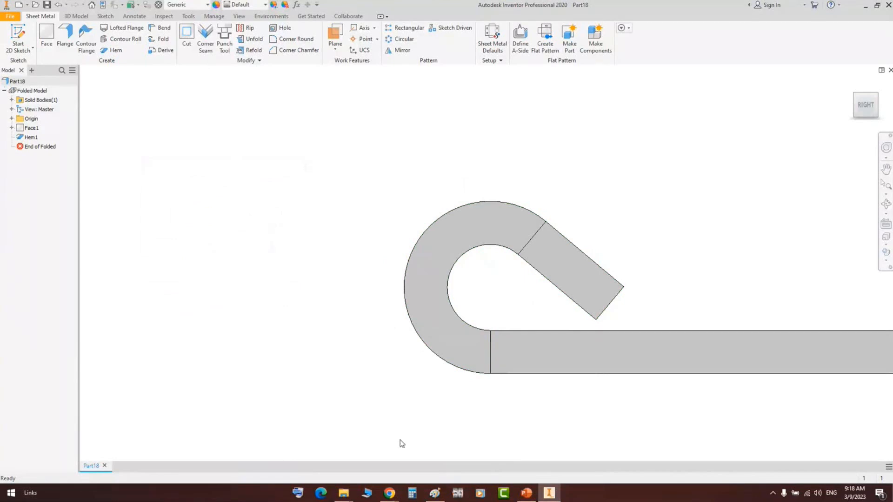
# Switch to Paint and paste the captured screenshot of the teardrop hem onto the canvas
pyautogui.click(434, 492)
pyautogui.keyDown('ctrl'); pyautogui.scroll(-3, 323, 205); pyautogui.keyUp('ctrl')
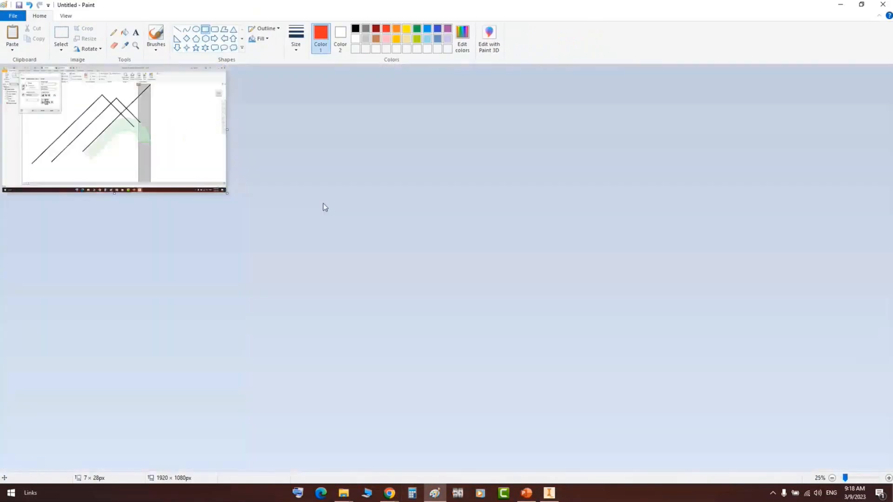
pyautogui.hotkey('ctrl', 'v')
pyautogui.keyDown('ctrl'); pyautogui.scroll(2, 90, 113); pyautogui.keyUp('ctrl')
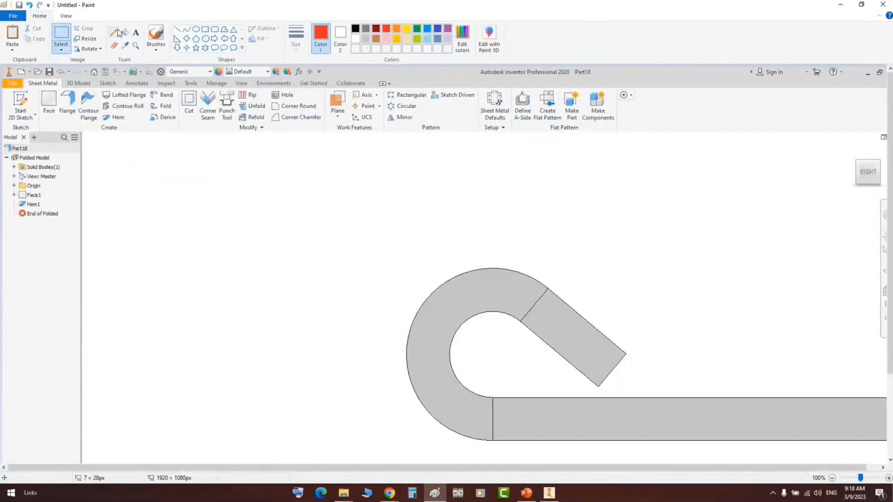
# Draw thick red lines extending the plate's lower edge beyond the bend and following the hem's sloped outer edge
pyautogui.click(177, 29)
pyautogui.scroll(-2, 353, 223)
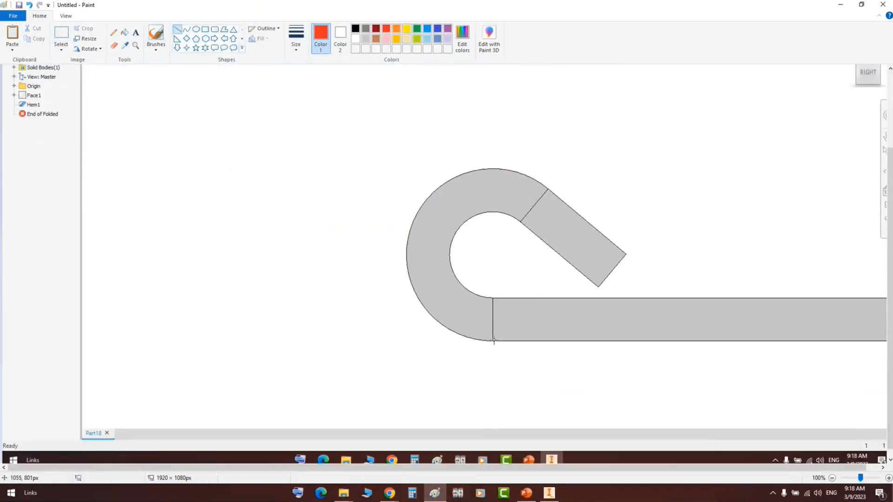
pyautogui.keyDown('shift'); pyautogui.moveTo(494, 339); pyautogui.dragTo(179, 347); pyautogui.keyUp('shift')
pyautogui.click(296, 38)
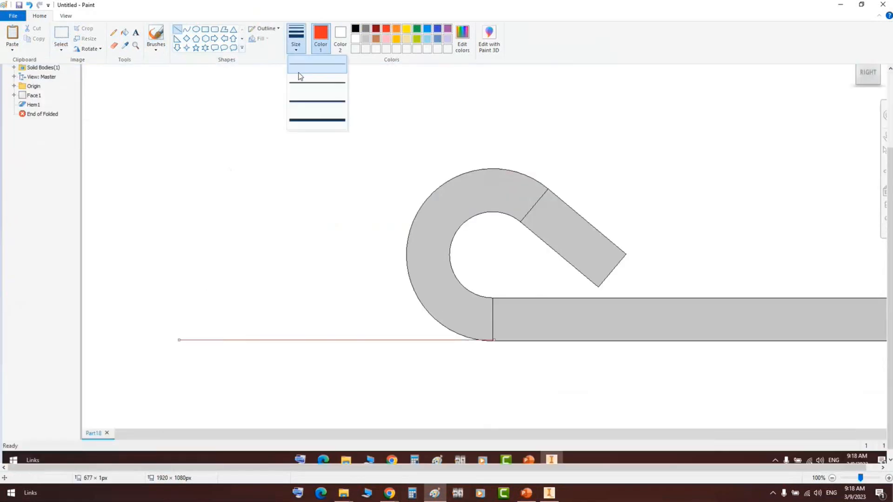
pyautogui.click(300, 120)
pyautogui.moveTo(447, 340); pyautogui.dragTo(435, 342)
pyautogui.click(623, 253)
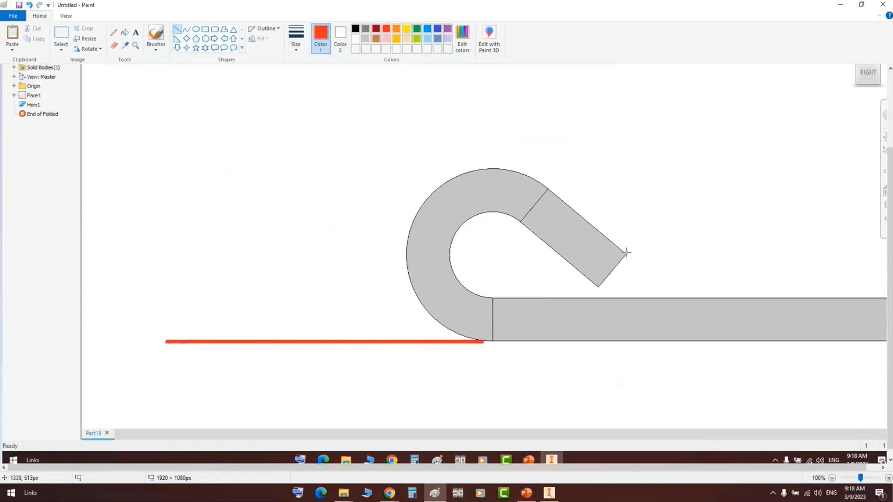
pyautogui.moveTo(626, 253); pyautogui.dragTo(369, 45)
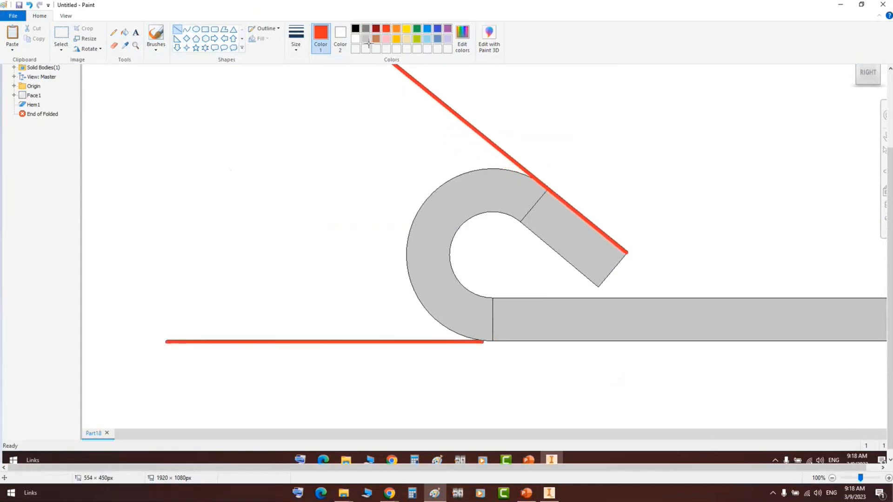
# Draw a black curve between the two red lines and label it 220
pyautogui.click(186, 29)
pyautogui.click(355, 28)
pyautogui.moveTo(406, 78); pyautogui.dragTo(266, 341)
pyautogui.moveTo(341, 183); pyautogui.dragTo(271, 175)
pyautogui.click(136, 33)
pyautogui.click(191, 114)
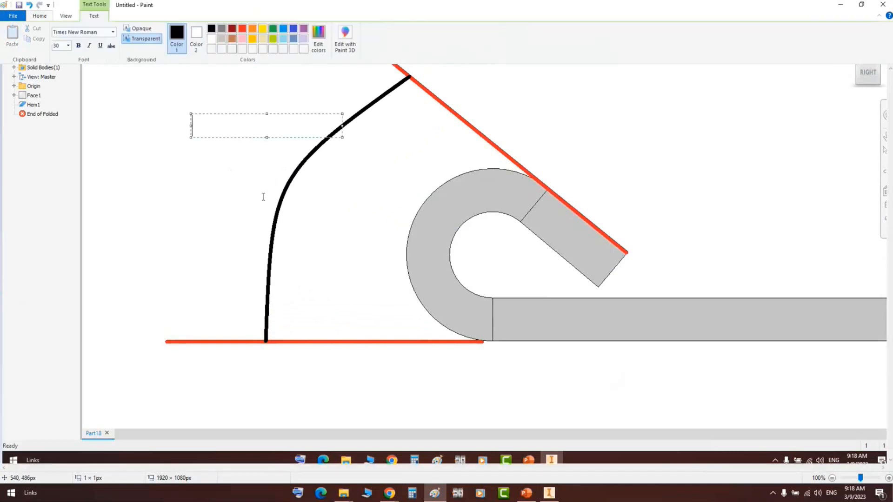
pyautogui.write('220')
pyautogui.click(401, 192)
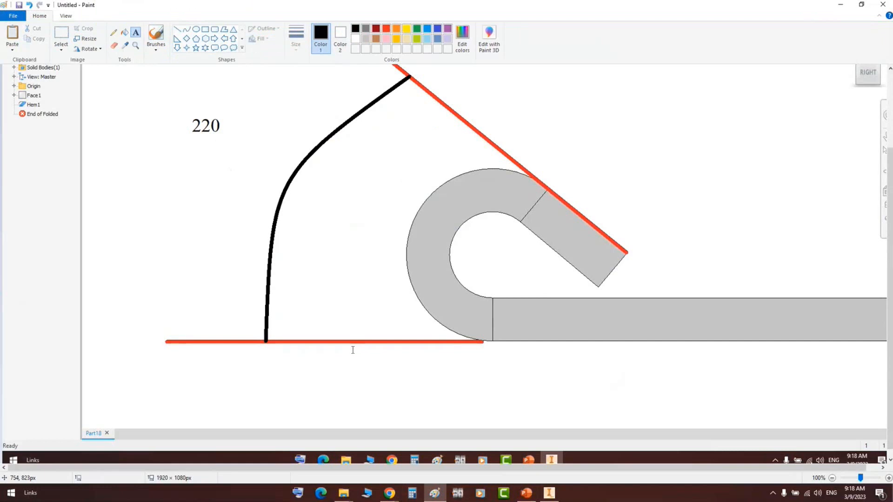
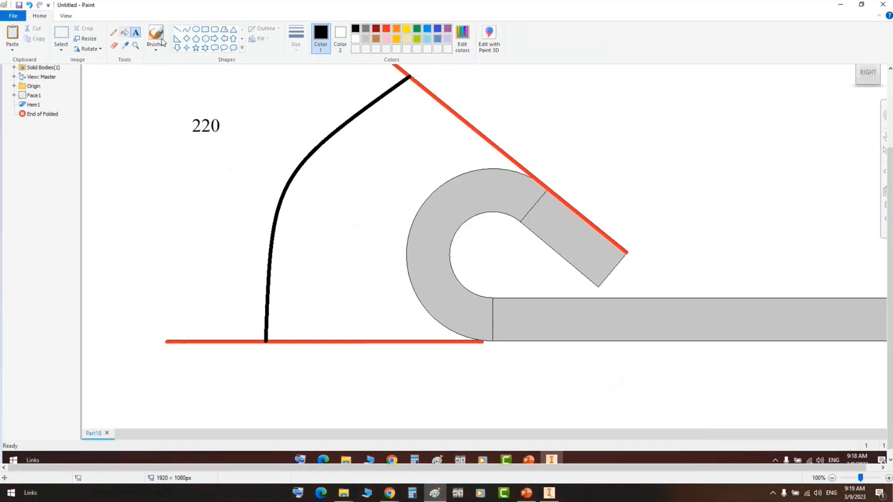
# Try black lines continuing from the hem's tip and running horizontally from its bend, plus a curve across the hem
pyautogui.click(178, 29)
pyautogui.moveTo(629, 252); pyautogui.dragTo(884, 423)
pyautogui.scroll(-1, 620, 291)
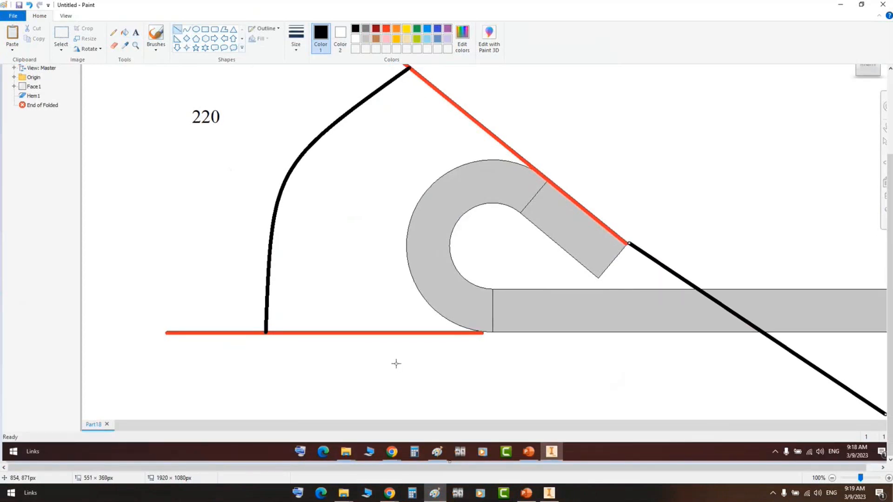
pyautogui.moveTo(394, 333)
pyautogui.mouseDown()
pyautogui.moveTo(465, 408)
pyautogui.moveTo(822, 385)
pyautogui.moveTo(817, 413)
pyautogui.mouseUp()
pyautogui.hotkey('ctrl', 'z')
pyautogui.moveTo(531, 166)
pyautogui.mouseDown()
pyautogui.moveTo(795, 161)
pyautogui.moveTo(260, 146)
pyautogui.moveTo(247, 175)
pyautogui.moveTo(237, 169)
pyautogui.moveTo(243, 149)
pyautogui.moveTo(321, 91)
pyautogui.moveTo(409, 55)
pyautogui.moveTo(530, 44)
pyautogui.moveTo(620, 72)
pyautogui.moveTo(742, 150)
pyautogui.moveTo(749, 166)
pyautogui.moveTo(764, 166)
pyautogui.mouseUp()
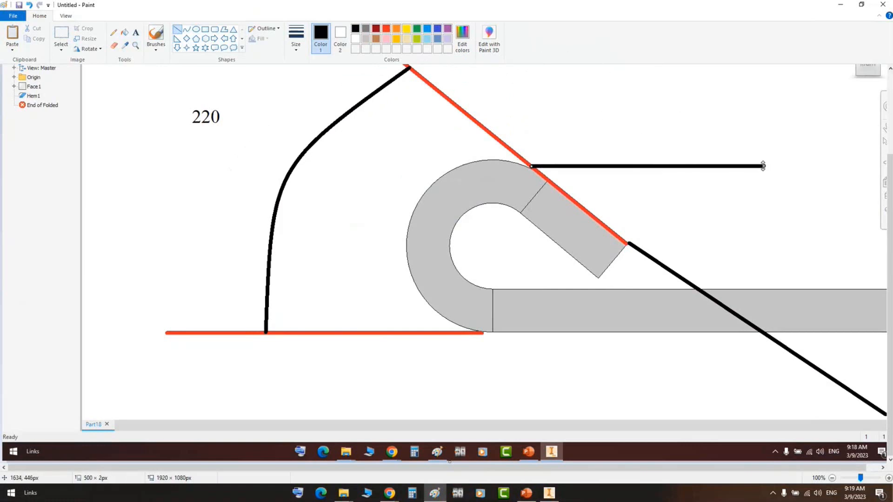
pyautogui.click(187, 28)
pyautogui.moveTo(621, 159)
pyautogui.mouseDown()
pyautogui.moveTo(446, 85)
pyautogui.moveTo(323, 252)
pyautogui.moveTo(339, 301)
pyautogui.mouseUp()
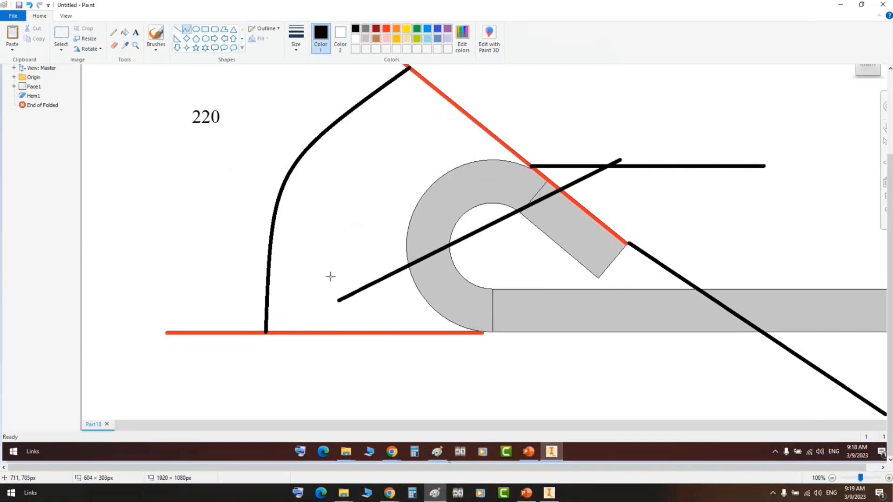
# Undo the black lines, curve and label, and draw a black arc from the hem's sloped edge to the lower red line
pyautogui.hotkey('ctrl', 'z')
pyautogui.hotkey('ctrl', 'z')
pyautogui.hotkey('ctrl', 'z')
pyautogui.hotkey('ctrl', 'z')
pyautogui.hotkey('ctrl', 'z')
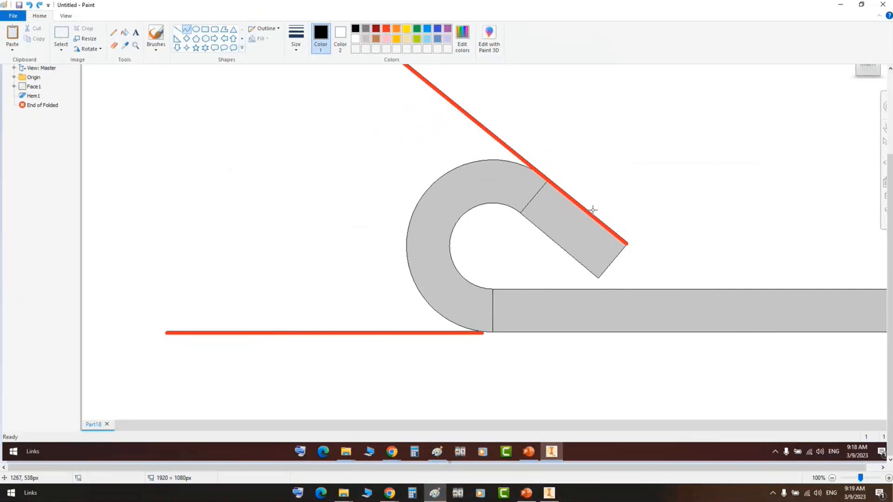
pyautogui.moveTo(596, 213)
pyautogui.mouseDown()
pyautogui.moveTo(637, 159)
pyautogui.moveTo(566, 68)
pyautogui.moveTo(230, 283)
pyautogui.moveTo(293, 331)
pyautogui.mouseUp()
pyautogui.moveTo(431, 278); pyautogui.dragTo(508, 46)
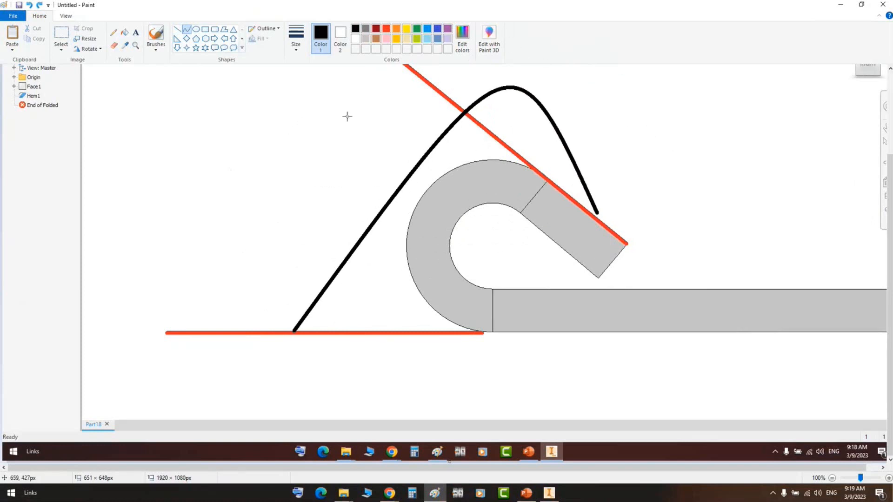
# Switch to Inventor, open the teardrop hem for editing and try angles of 180, 185 and 200
pyautogui.click(550, 494)
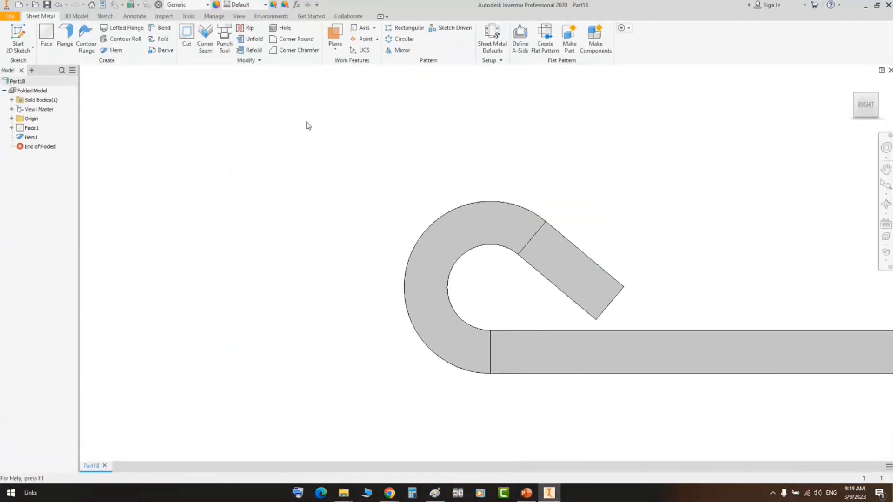
pyautogui.doubleClick(32, 138)
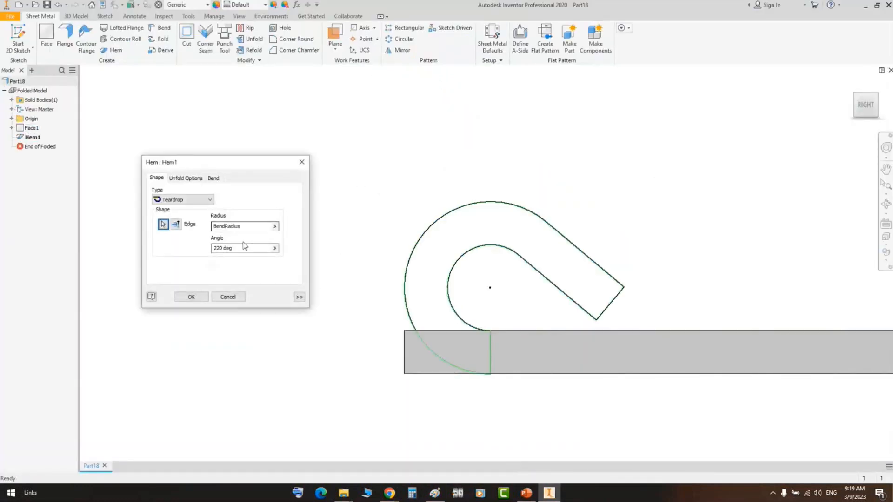
pyautogui.moveTo(244, 248); pyautogui.dragTo(190, 246)
pyautogui.write('180')
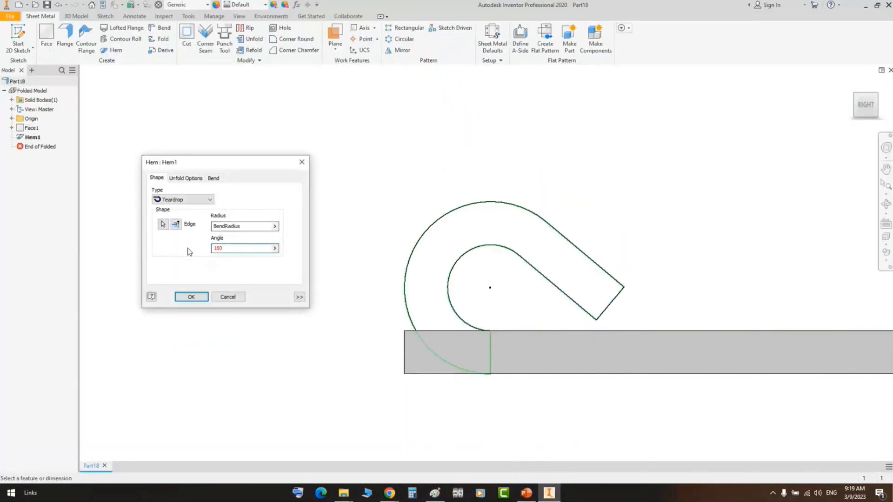
pyautogui.doubleClick(215, 247)
pyautogui.write('135')
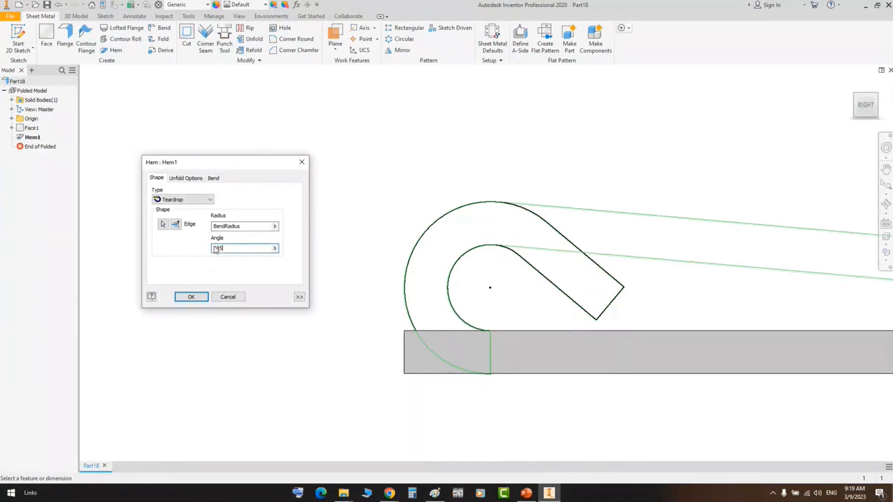
pyautogui.moveTo(696, 279); pyautogui.dragTo(704, 291, button='middle')
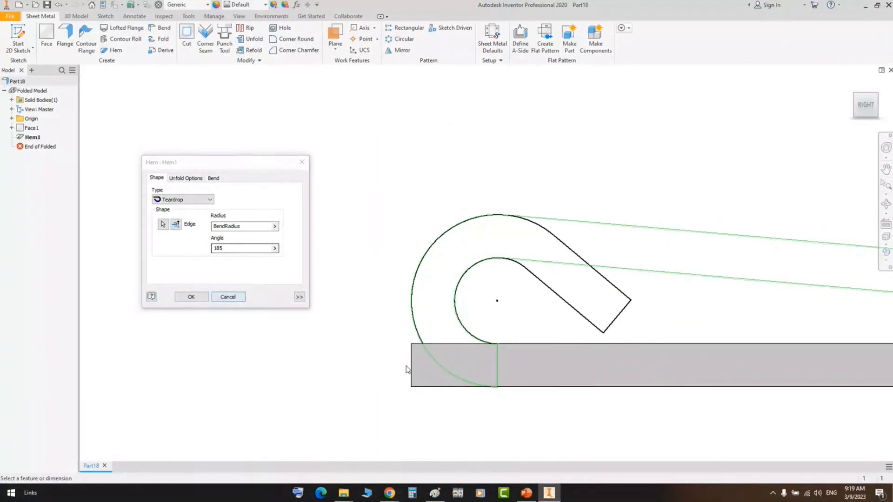
pyautogui.click(527, 493)
pyautogui.click(549, 494)
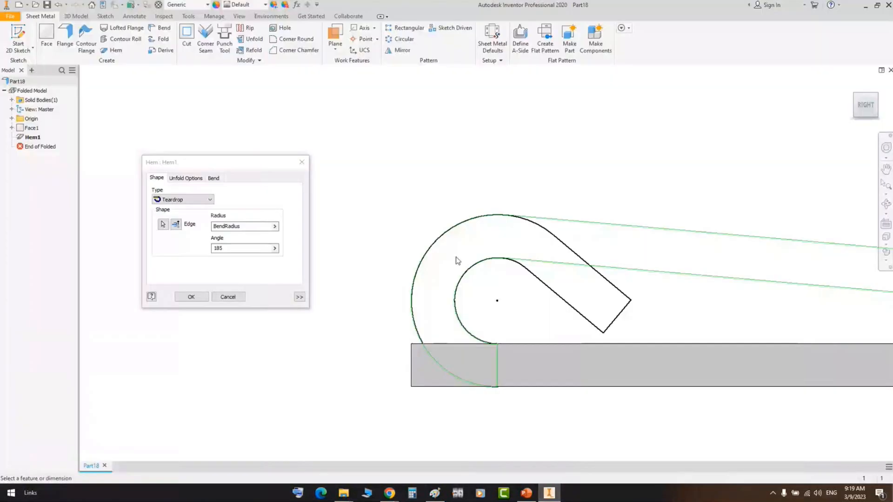
pyautogui.doubleClick(228, 248)
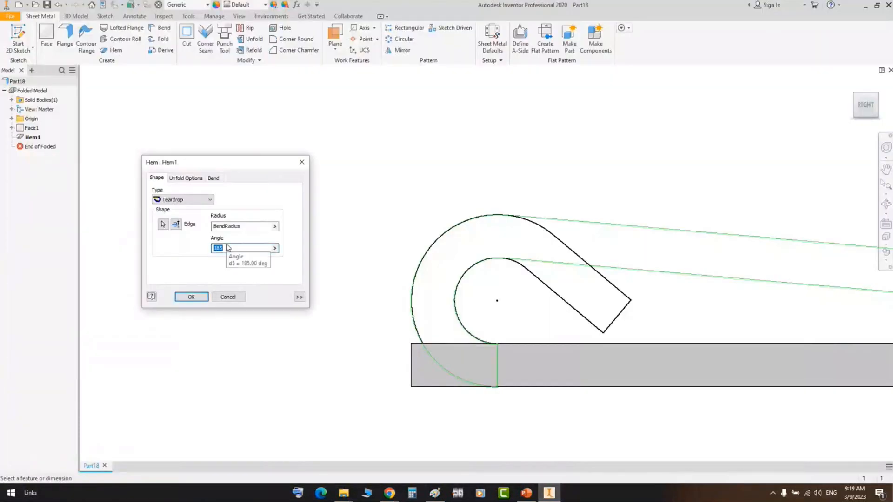
pyautogui.write('200')
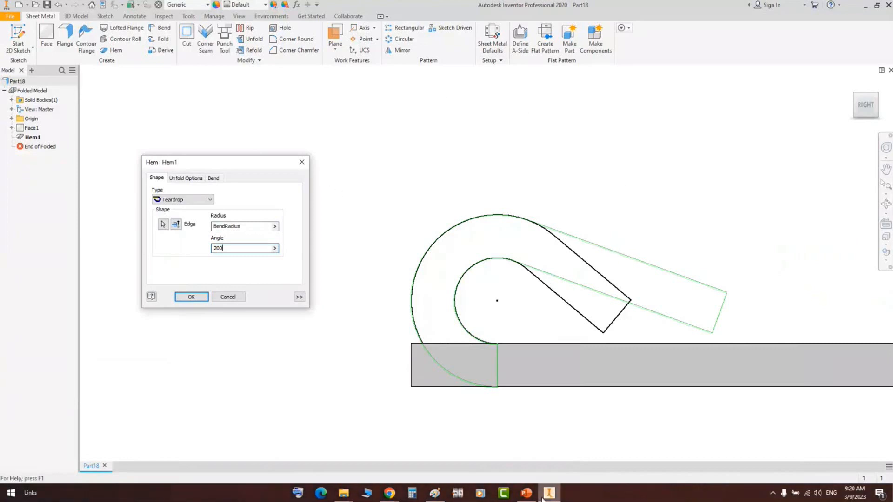
# In Paint, undo the black arc and sloped red line, and redraw the arc around the bend to the lower red line
pyautogui.click(526, 493)
pyautogui.click(436, 494)
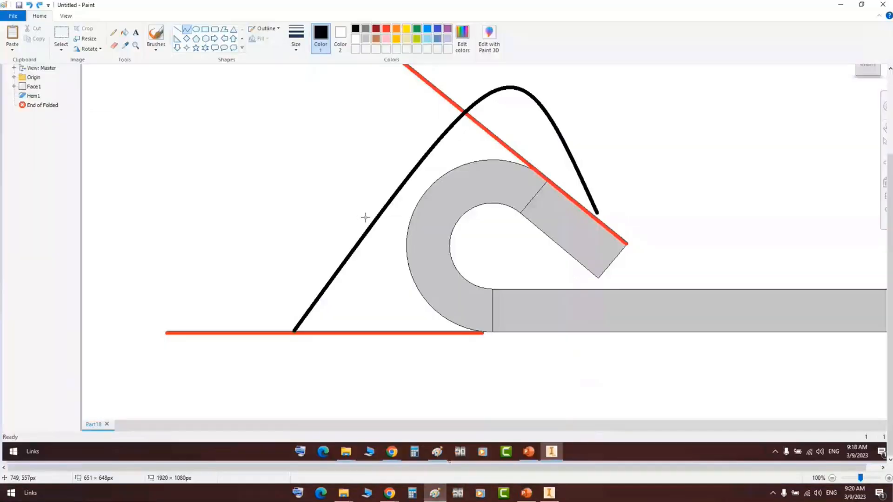
pyautogui.hotkey('ctrl', 'z')
pyautogui.hotkey('ctrl', 'z')
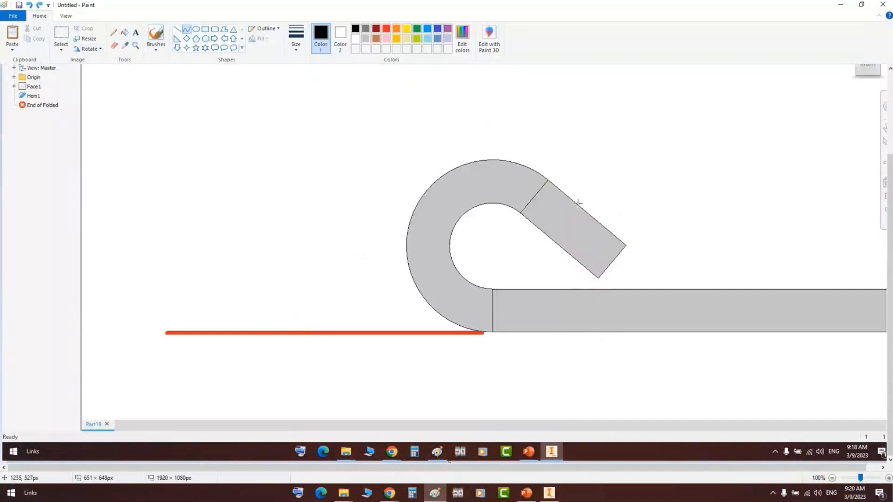
pyautogui.moveTo(589, 212); pyautogui.dragTo(583, 104)
pyautogui.moveTo(301, 275); pyautogui.dragTo(333, 331)
pyautogui.moveTo(475, 259)
pyautogui.mouseDown()
pyautogui.moveTo(399, 153)
pyautogui.moveTo(371, 97)
pyautogui.moveTo(395, 88)
pyautogui.mouseUp()
pyautogui.moveTo(537, 142)
pyautogui.mouseDown()
pyautogui.moveTo(532, 116)
pyautogui.moveTo(315, 79)
pyautogui.moveTo(304, 90)
pyautogui.mouseUp()
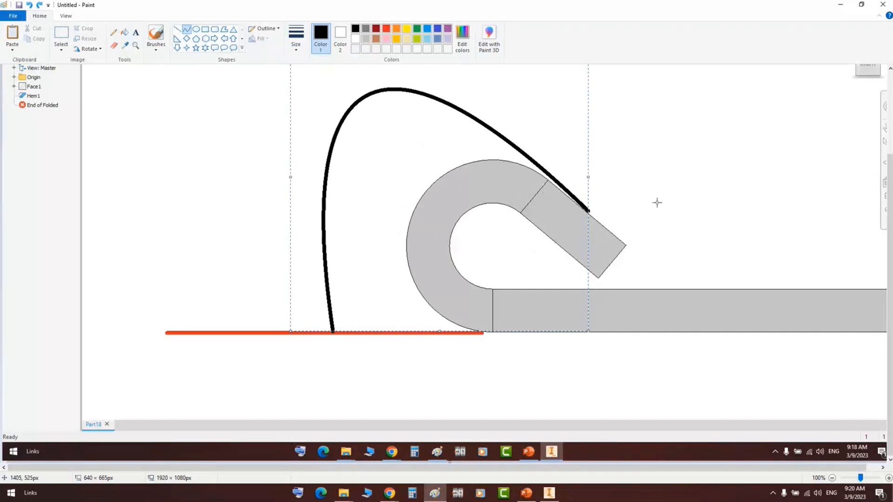
# In Inventor, examine the Default_mm rule's flat pattern bend angle options, keep Report Bending Angle (A), and close the sheet metal defaults without saving
pyautogui.click(549, 493)
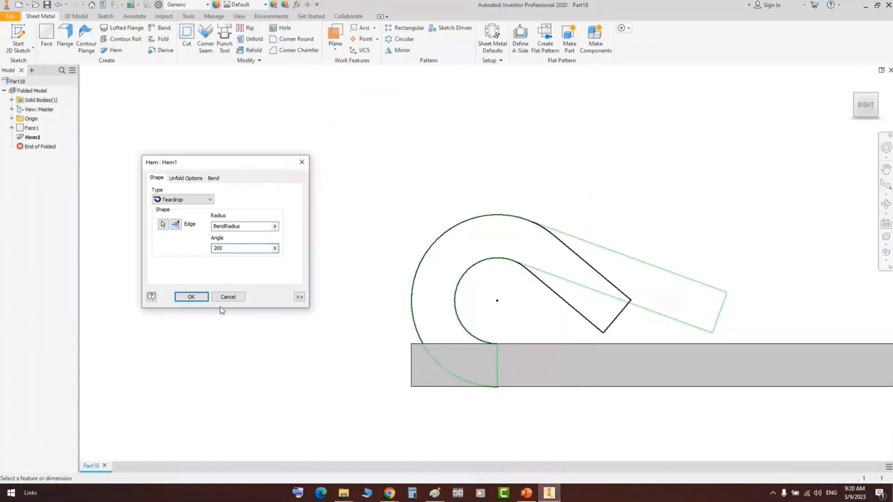
pyautogui.click(493, 37)
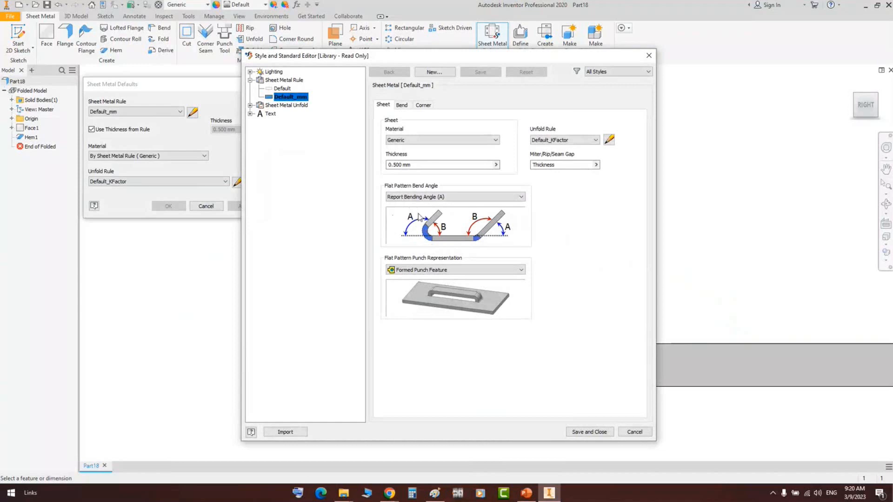
pyautogui.click(422, 198)
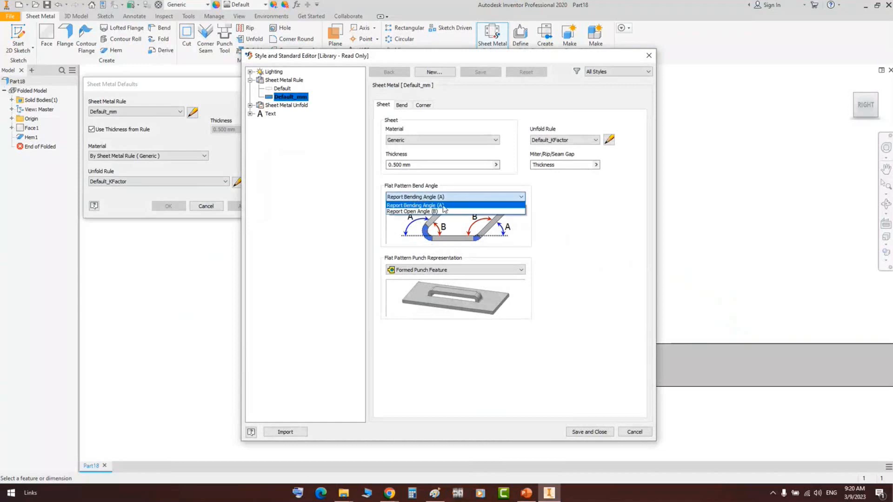
pyautogui.click(444, 206)
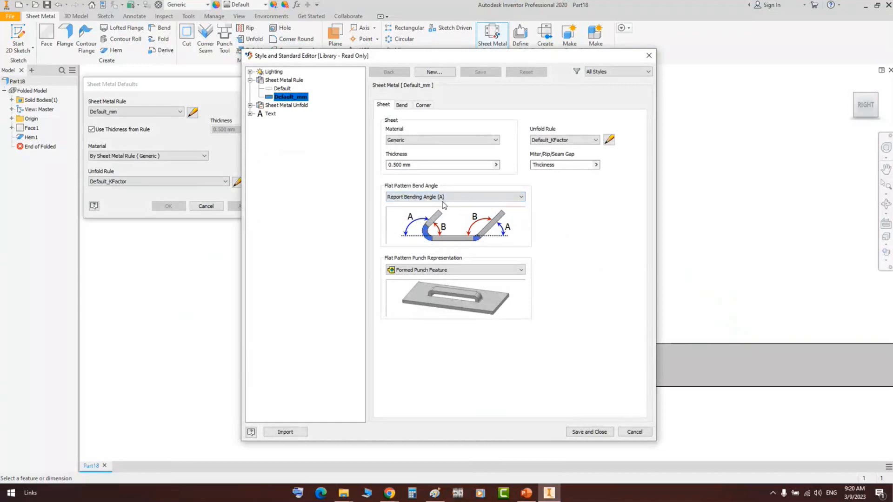
pyautogui.click(634, 432)
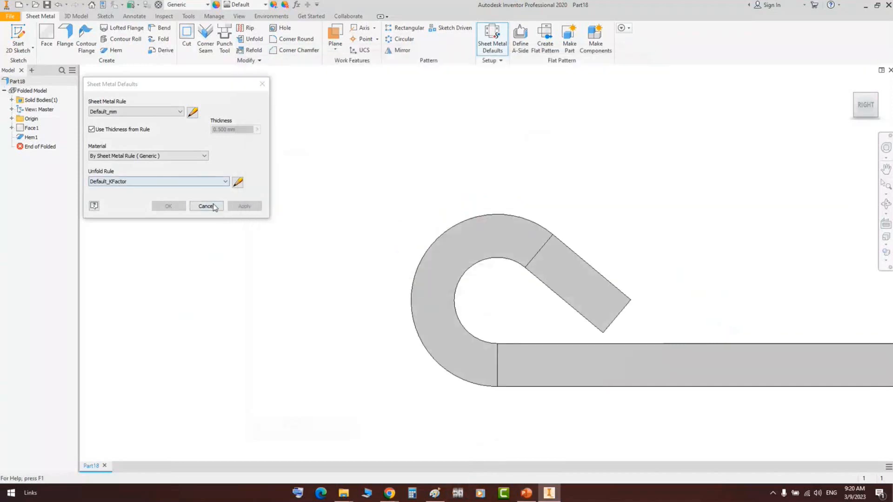
pyautogui.click(215, 208)
# Edit the teardrop hem, try the Rolled type, and apply the Double type with gap Thickness * 0.5 and length Thickness * 4.0
pyautogui.doubleClick(31, 137)
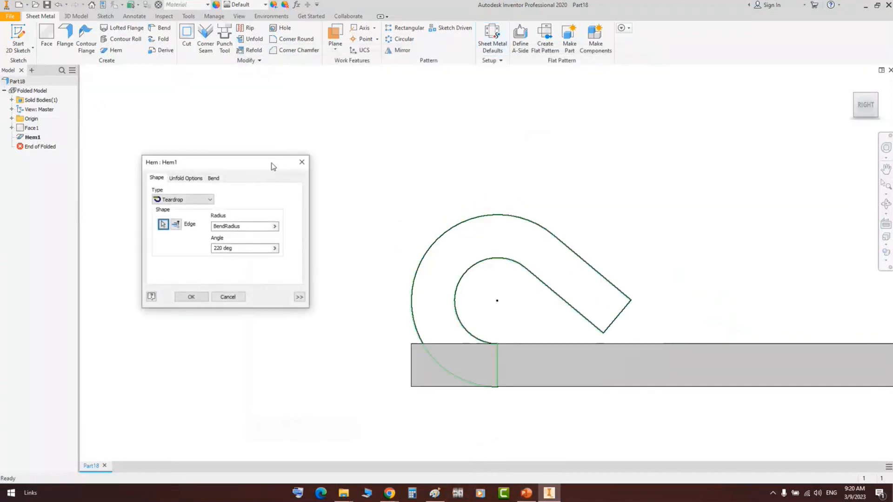
pyautogui.click(210, 200)
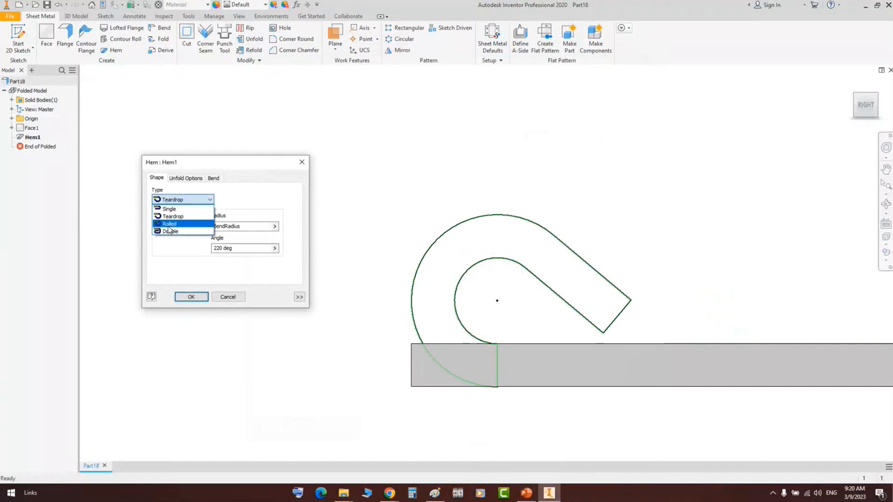
pyautogui.click(170, 225)
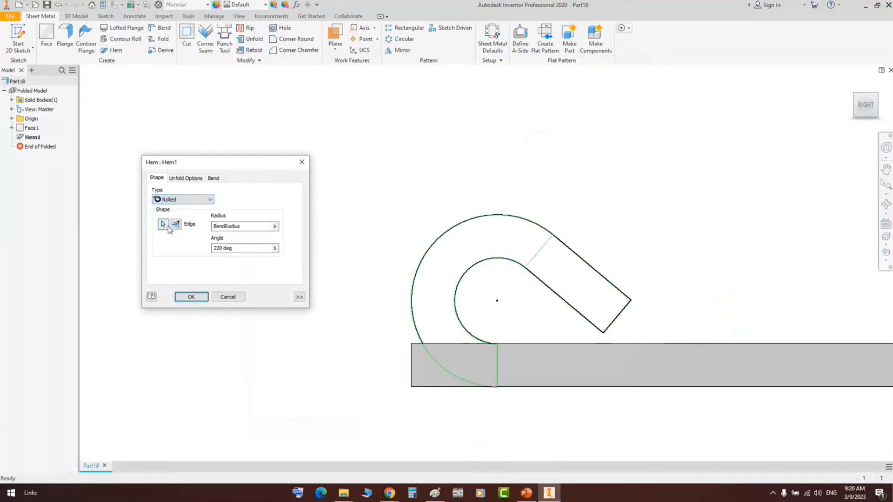
pyautogui.click(257, 248)
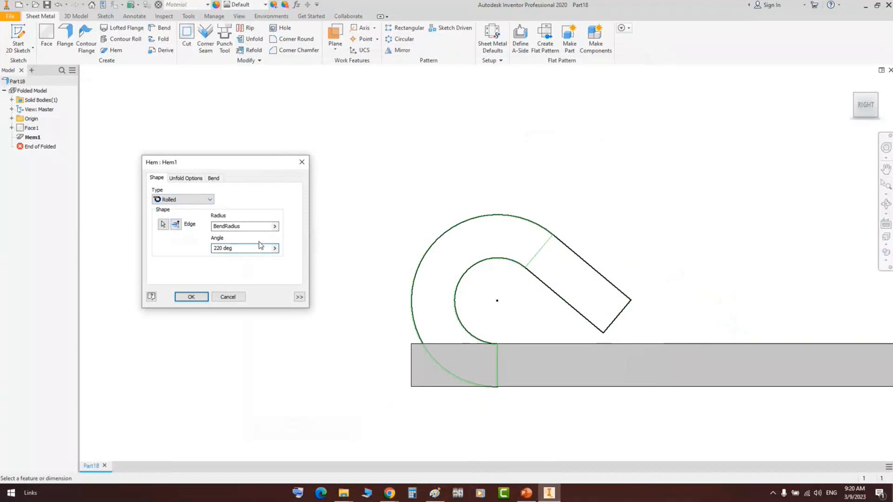
pyautogui.doubleClick(252, 249)
pyautogui.click(244, 227)
pyautogui.click(190, 199)
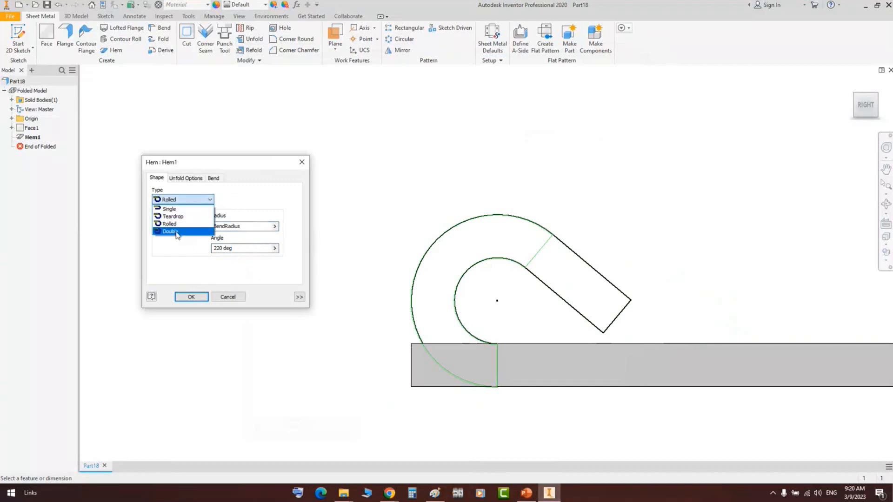
pyautogui.click(177, 232)
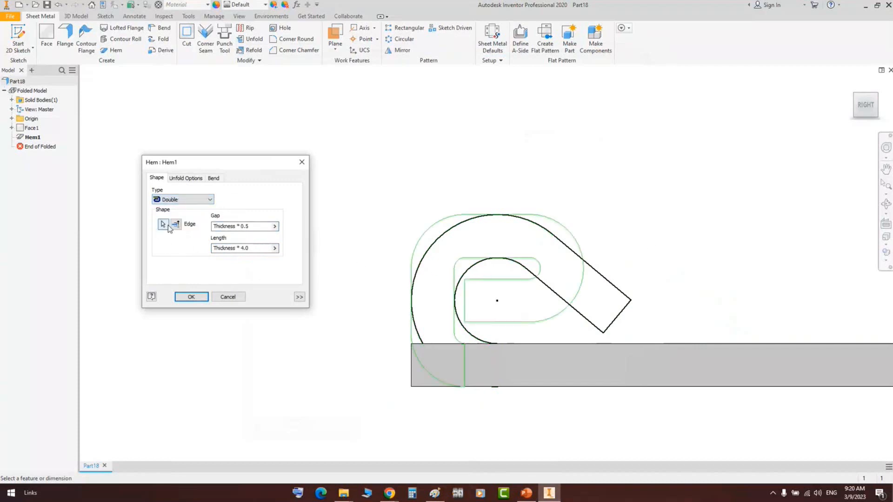
pyautogui.click(197, 300)
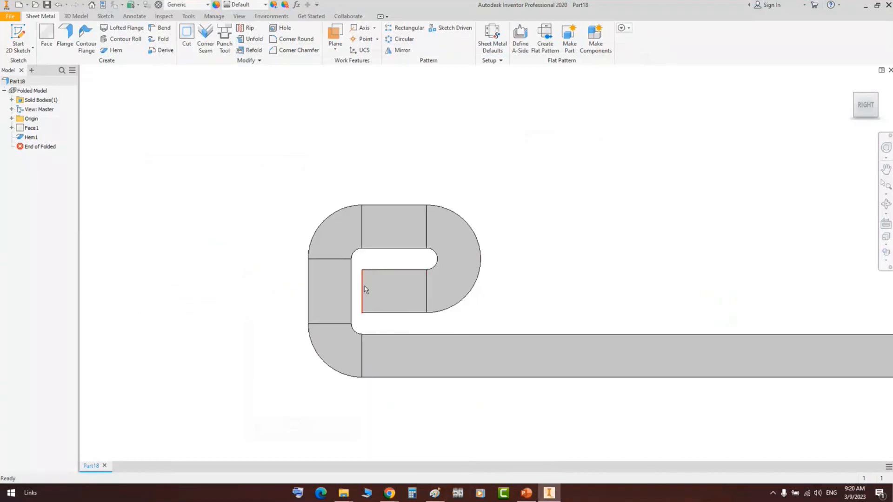
# Inspect the double hem in 3D, create the part's flat pattern, and return to the folded model
pyautogui.scroll(3, 478, 235)
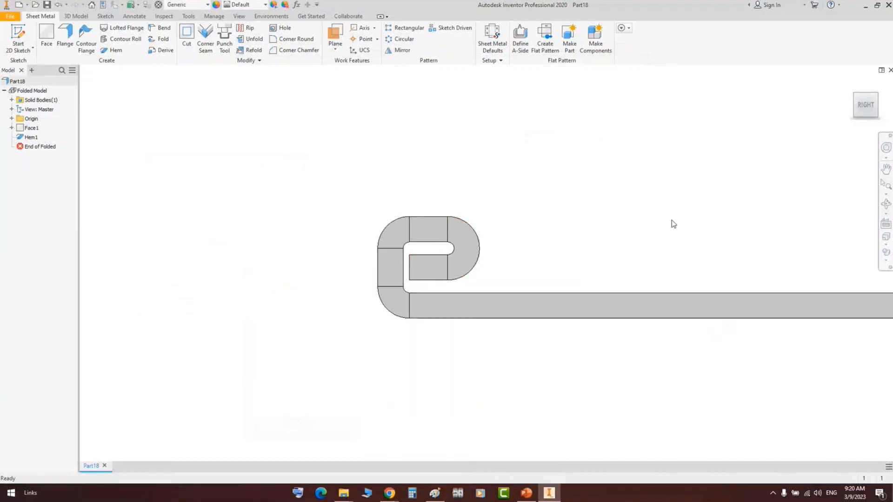
pyautogui.click(877, 204)
pyautogui.moveTo(535, 251); pyautogui.dragTo(339, 255)
pyautogui.scroll(3, 334, 272)
pyautogui.rightClick(358, 157)
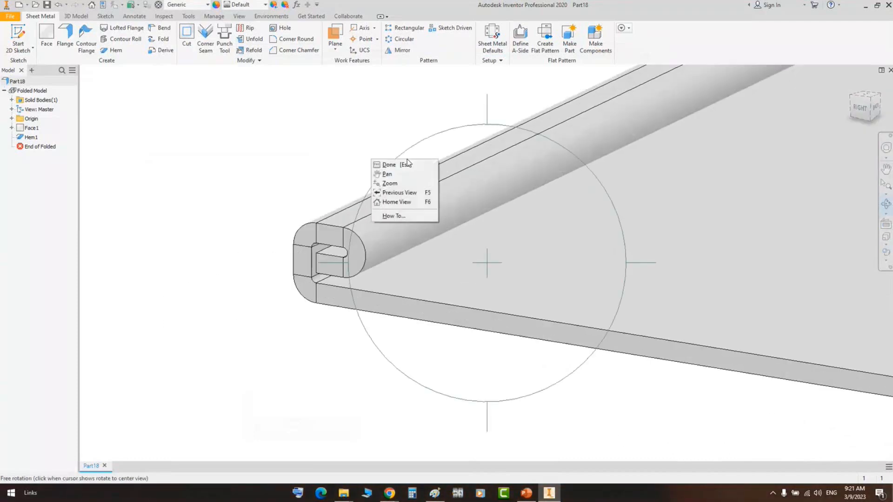
pyautogui.click(406, 159)
pyautogui.click(507, 250)
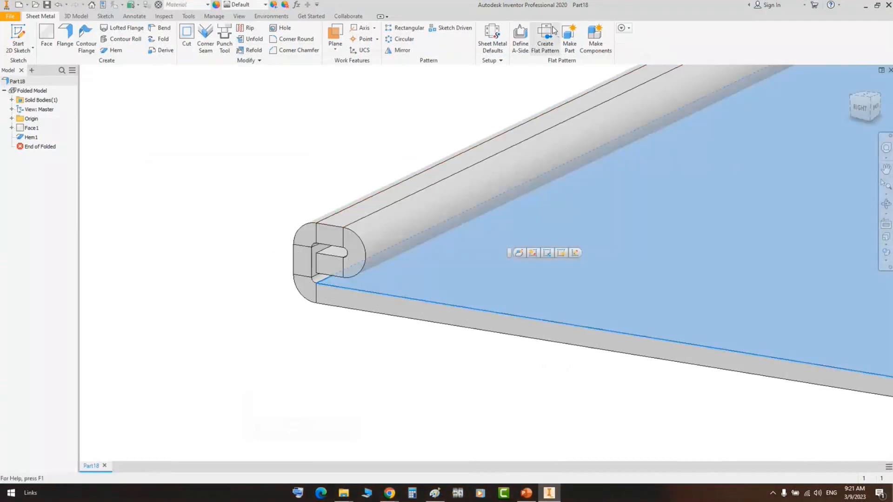
pyautogui.click(553, 29)
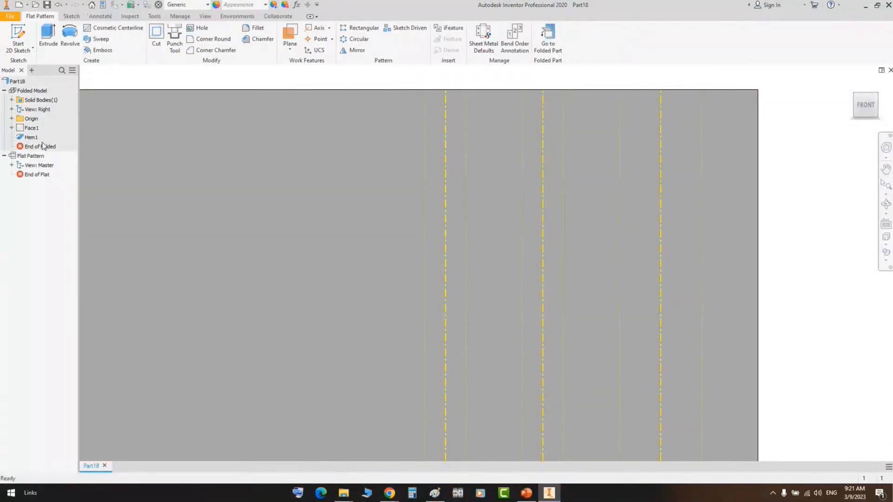
pyautogui.doubleClick(31, 90)
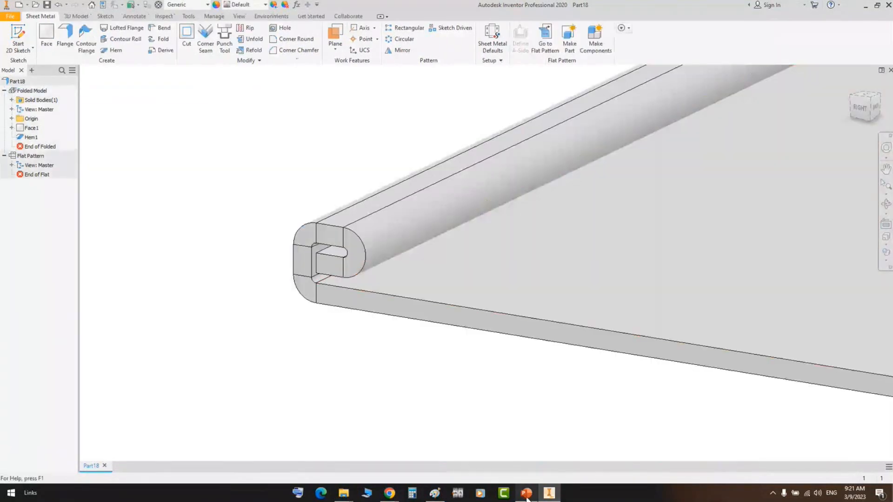
# Switch to PowerPoint and review slide 13 on the Bend and Fold commands
pyautogui.click(526, 492)
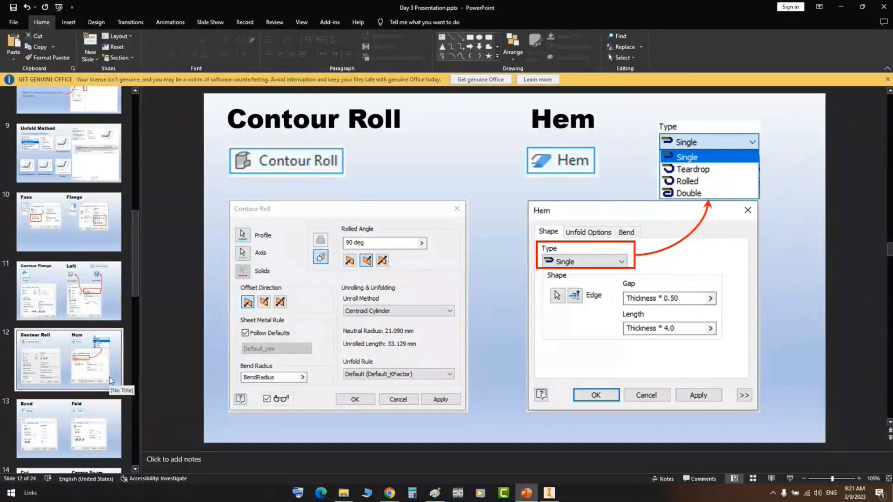
pyautogui.click(89, 437)
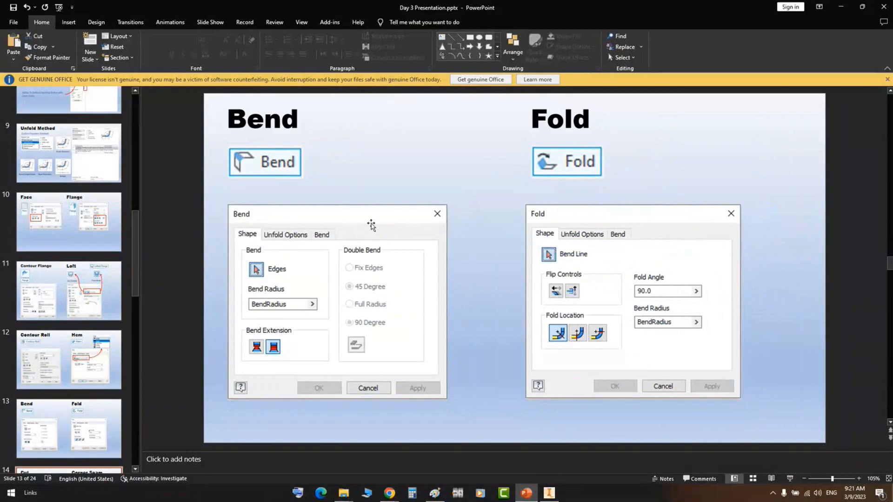
pyautogui.scroll(-1, 372, 227)
pyautogui.scroll(1, 372, 227)
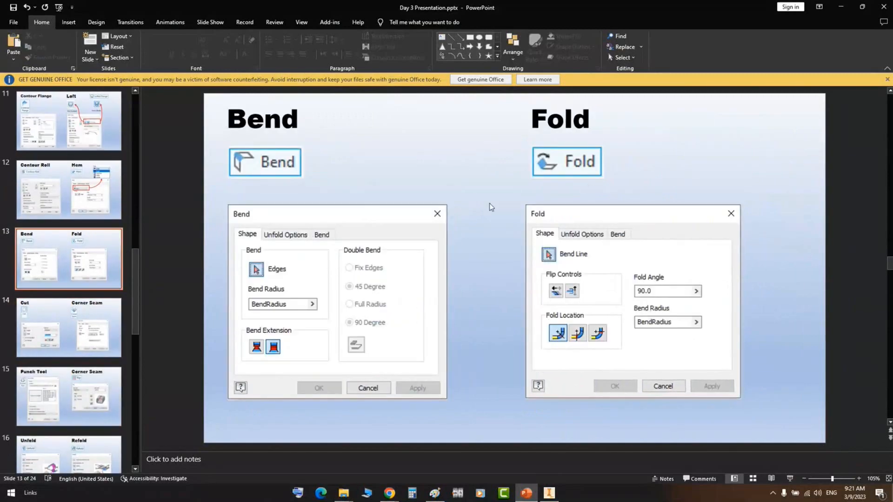
# Switch back to Inventor, close the current part, and create a new part from the Sheet Metal.ipt template
pyautogui.click(549, 492)
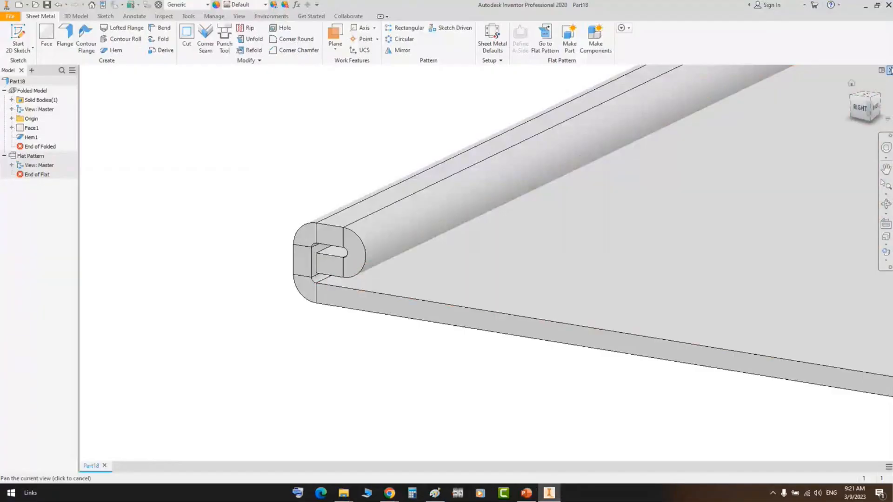
pyautogui.click(890, 71)
pyautogui.click(420, 264)
pyautogui.click(11, 32)
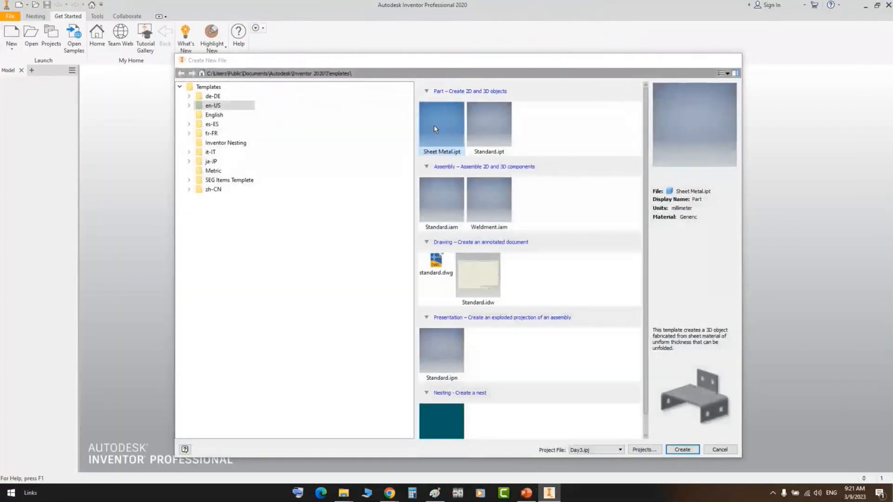
pyautogui.doubleClick(433, 125)
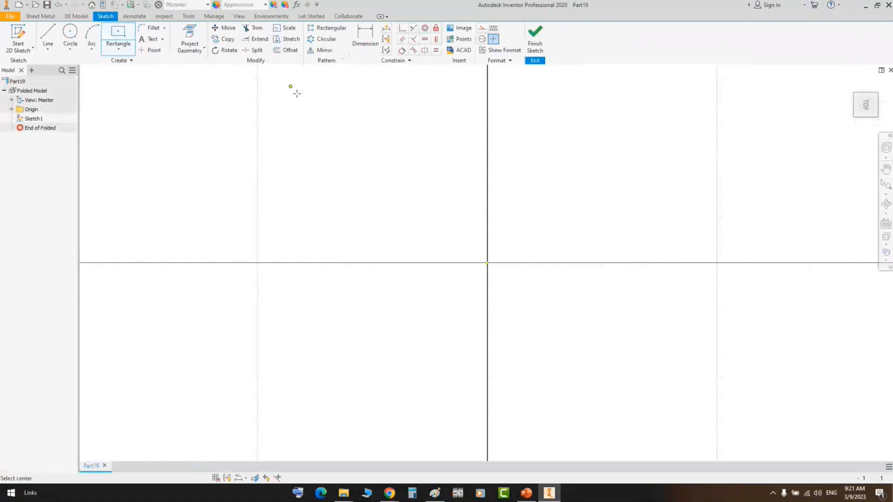
# Finish the sketch of a large center rectangle at the origin and create a sheet metal face from it
pyautogui.rightClick(472, 129)
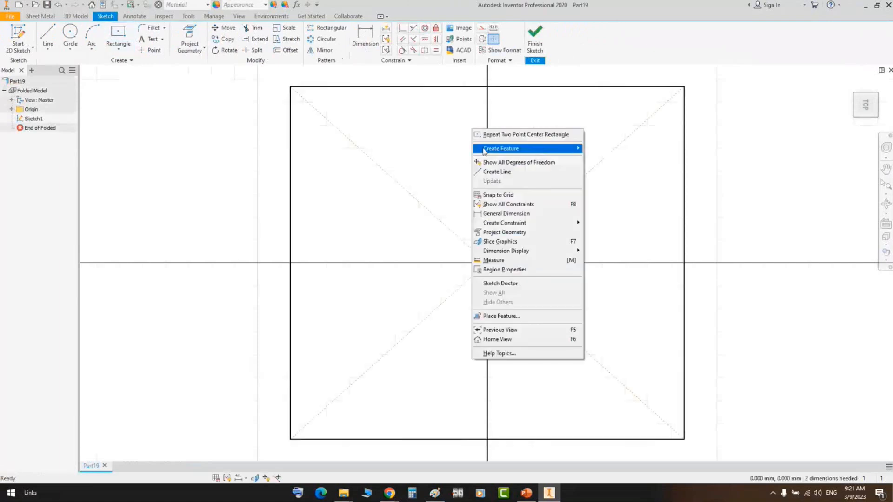
pyautogui.click(497, 339)
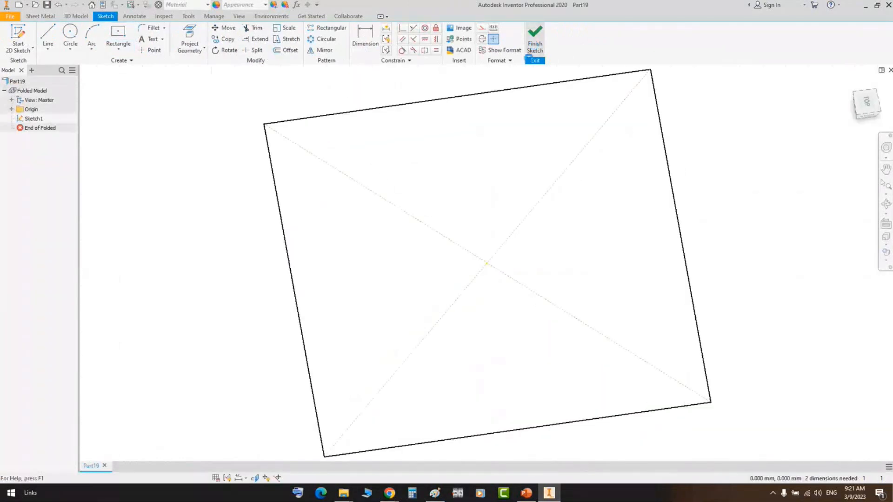
pyautogui.click(535, 39)
pyautogui.click(47, 37)
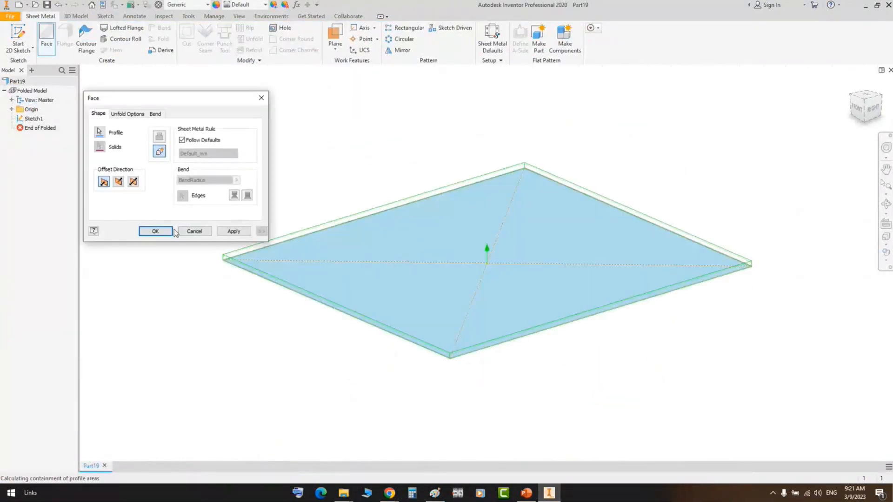
pyautogui.click(152, 231)
# Create a work plane offset upward from the XZ plane, above the sheet metal face
pyautogui.click(11, 119)
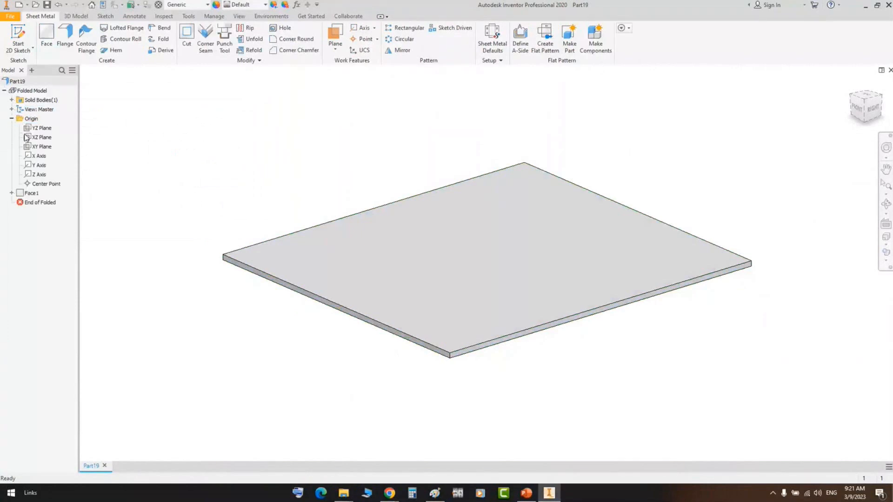
pyautogui.click(42, 137)
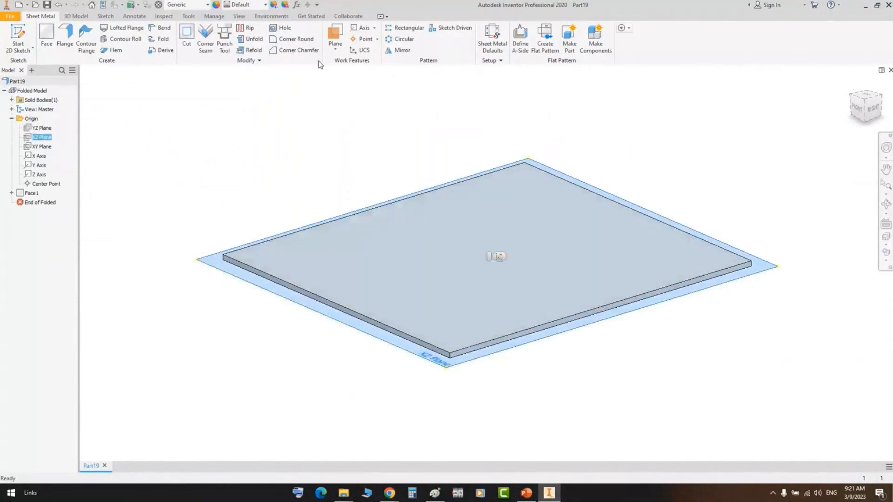
pyautogui.click(334, 38)
pyautogui.moveTo(320, 148); pyautogui.dragTo(322, 264, button='middle')
pyautogui.moveTo(322, 264); pyautogui.dragTo(343, 78)
pyautogui.press('Return')
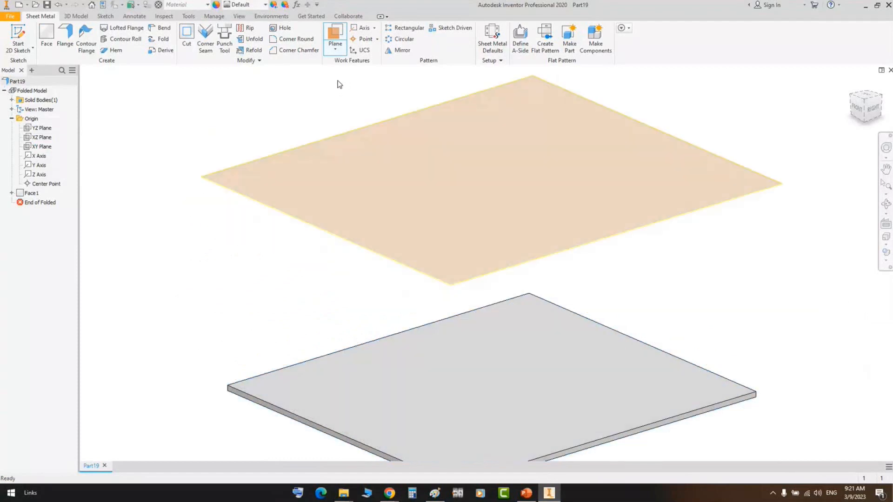
# Sketch a narrow center rectangle on the offset work plane, move its center onto the horizontal axis, and create a second face from it
pyautogui.click(350, 135)
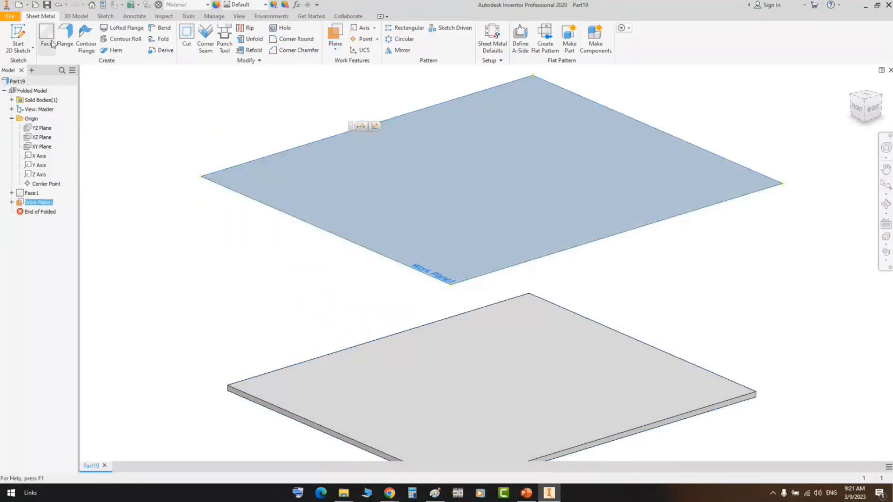
pyautogui.click(17, 36)
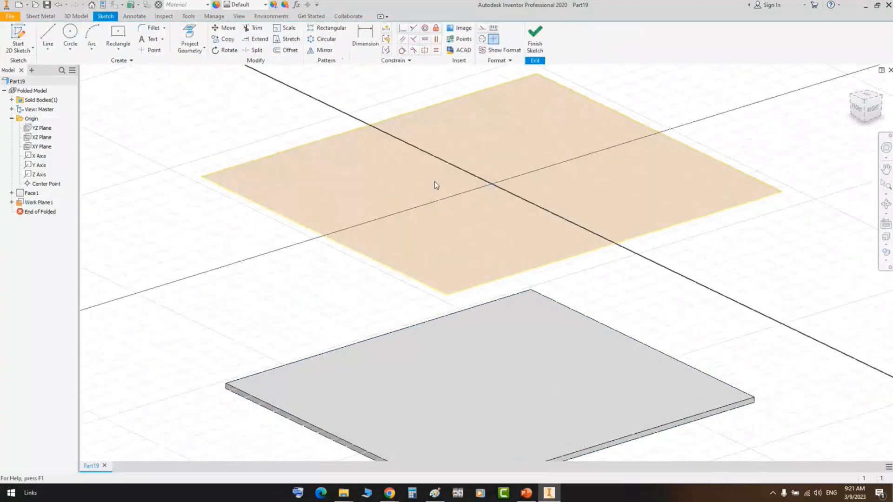
pyautogui.press('r')
pyautogui.click(355, 131)
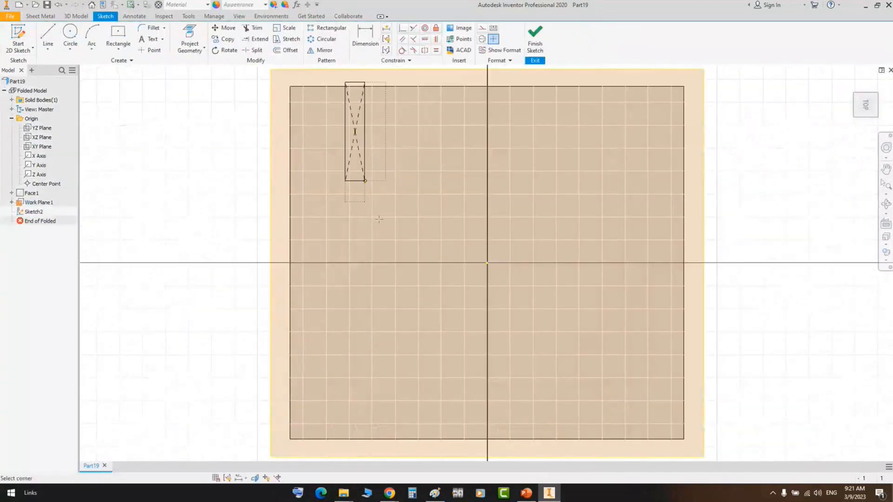
pyautogui.click(411, 330)
pyautogui.press('Escape')
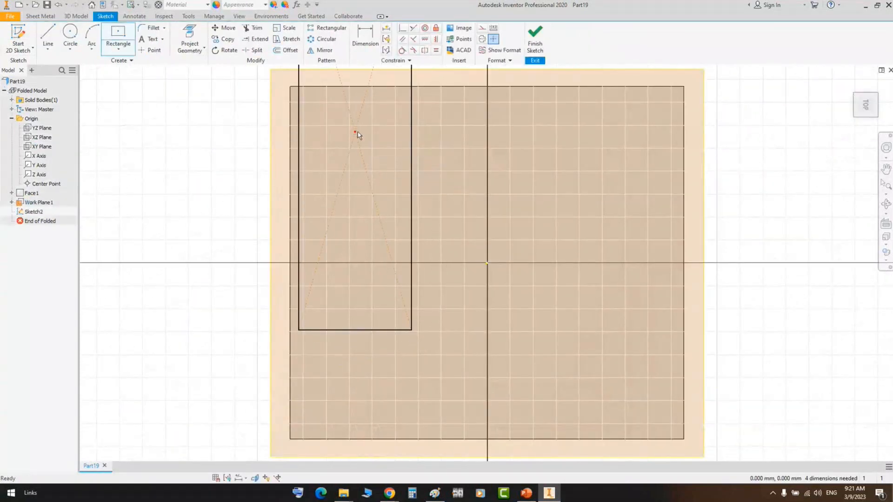
pyautogui.moveTo(354, 132)
pyautogui.mouseDown()
pyautogui.moveTo(404, 249)
pyautogui.moveTo(405, 237)
pyautogui.moveTo(394, 351)
pyautogui.moveTo(412, 248)
pyautogui.moveTo(428, 228)
pyautogui.moveTo(413, 205)
pyautogui.moveTo(413, 263)
pyautogui.moveTo(437, 265)
pyautogui.moveTo(388, 263)
pyautogui.mouseUp()
pyautogui.click(535, 37)
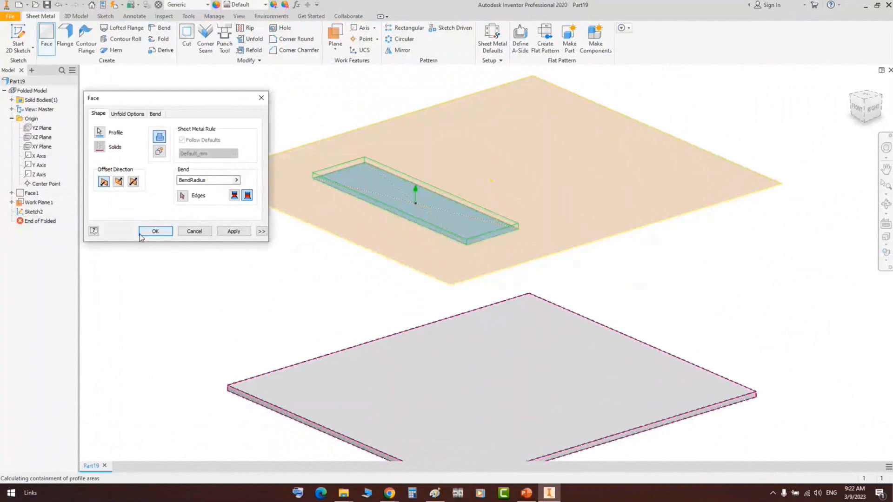
pyautogui.click(154, 232)
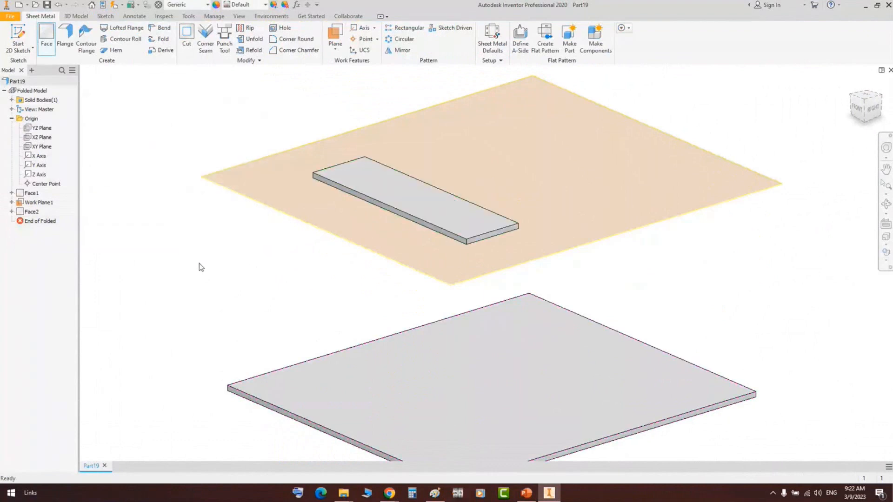
# Hide the offset work plane
pyautogui.rightClick(322, 234)
pyautogui.click(321, 227)
pyautogui.rightClick(319, 227)
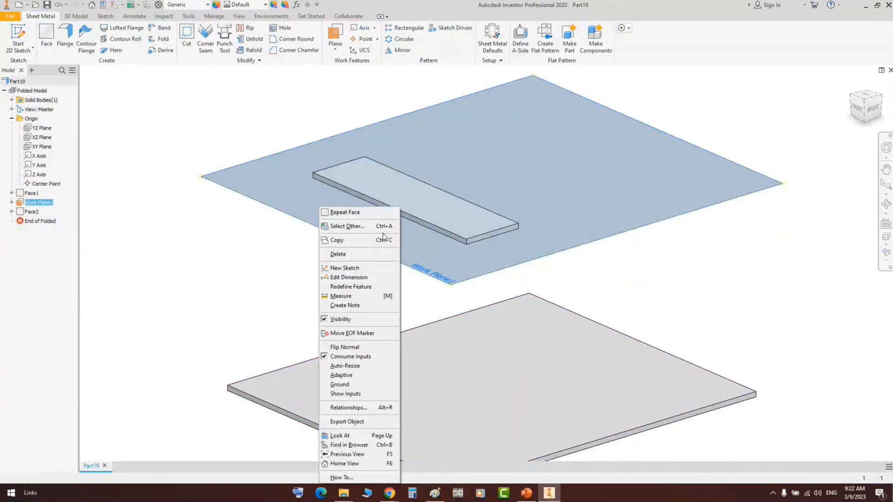
pyautogui.click(346, 319)
# Create a 90 Degree double bend joining the lower long edge of the narrow face to the parallel edge of the large face
pyautogui.click(159, 27)
pyautogui.moveTo(383, 271); pyautogui.dragTo(532, 210, button='middle')
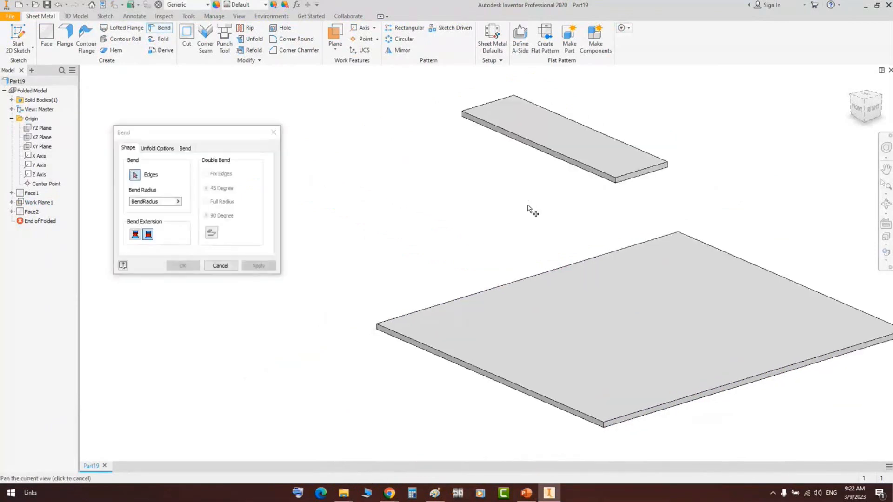
pyautogui.click(576, 171)
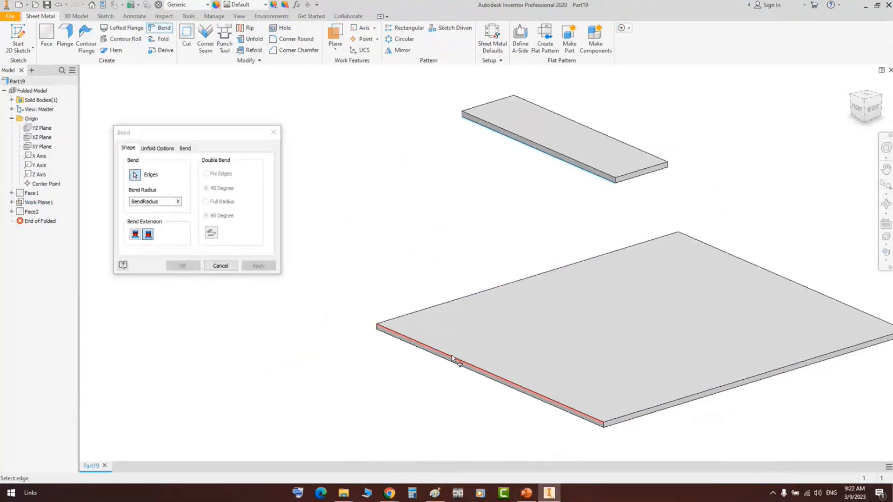
pyautogui.click(453, 360)
pyautogui.moveTo(580, 295); pyautogui.dragTo(489, 294, button='middle')
pyautogui.click(886, 203)
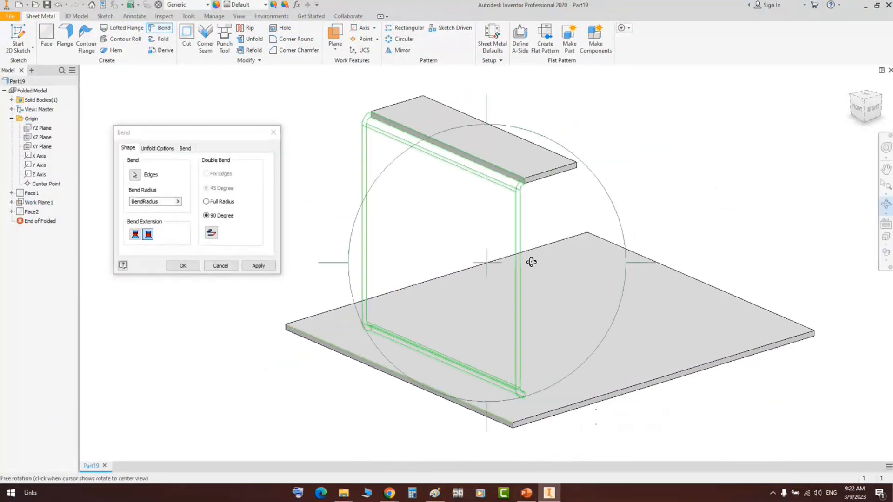
pyautogui.moveTo(531, 262); pyautogui.dragTo(448, 365)
pyautogui.scroll(-2, 419, 273)
pyautogui.moveTo(419, 273); pyautogui.dragTo(468, 270, button='middle')
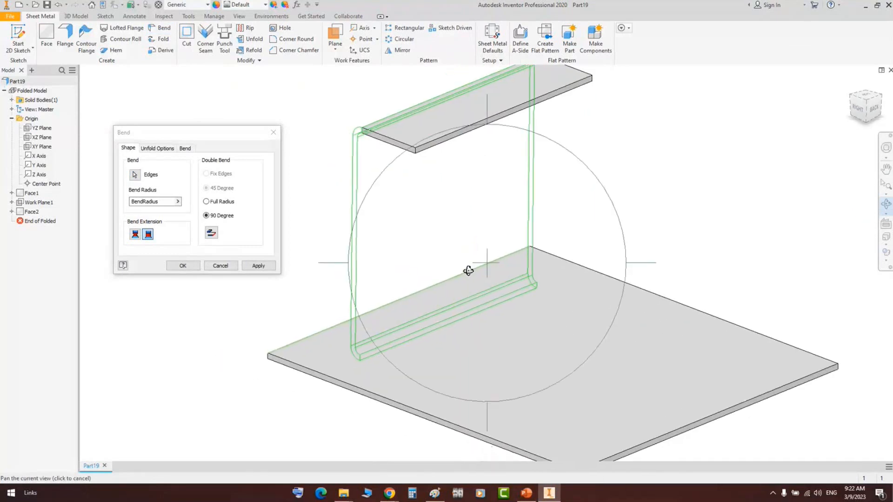
pyautogui.rightClick(364, 161)
pyautogui.click(375, 165)
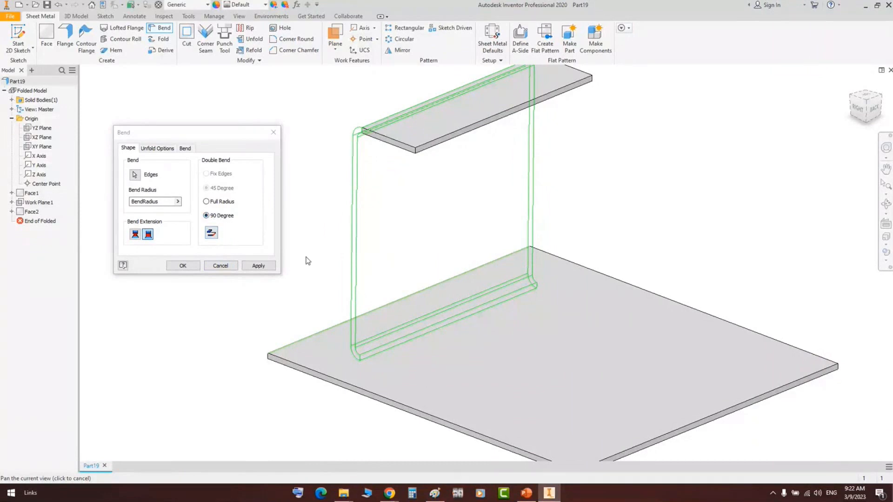
pyautogui.click(258, 266)
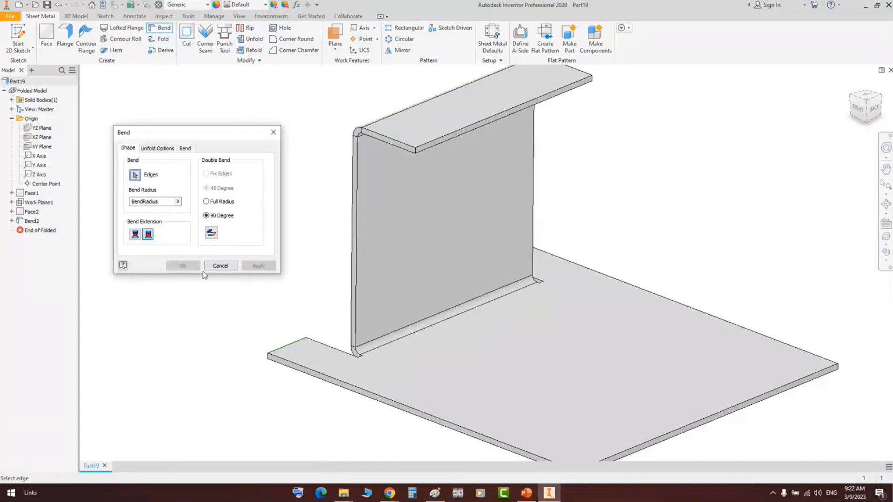
pyautogui.click(231, 264)
# Examine the relief cut where the bend meets the large face and review the Default_mm sheet metal rule's bend relief settings
pyautogui.click(884, 204)
pyautogui.scroll(2, 545, 251)
pyautogui.moveTo(472, 291); pyautogui.dragTo(517, 355)
pyautogui.scroll(-5, 514, 330)
pyautogui.scroll(-4, 679, 294)
pyautogui.moveTo(692, 291); pyautogui.dragTo(573, 283, button='middle')
pyautogui.scroll(-2, 558, 269)
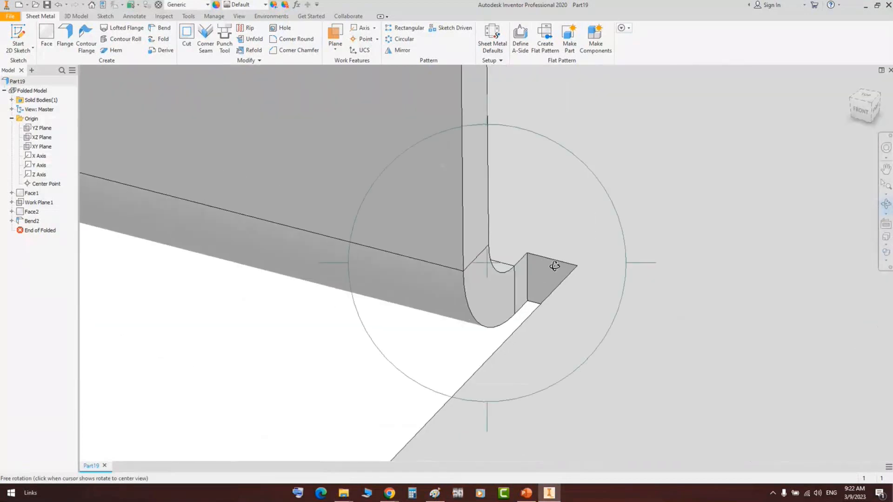
pyautogui.click(493, 37)
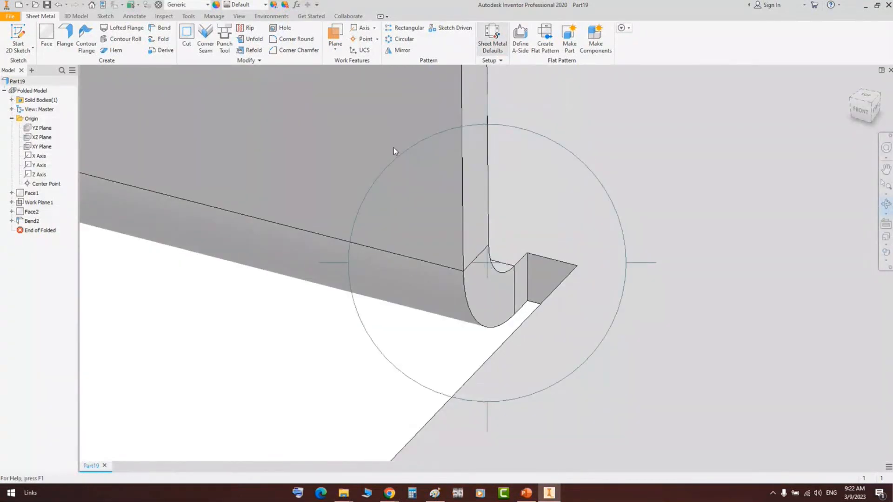
pyautogui.click(193, 112)
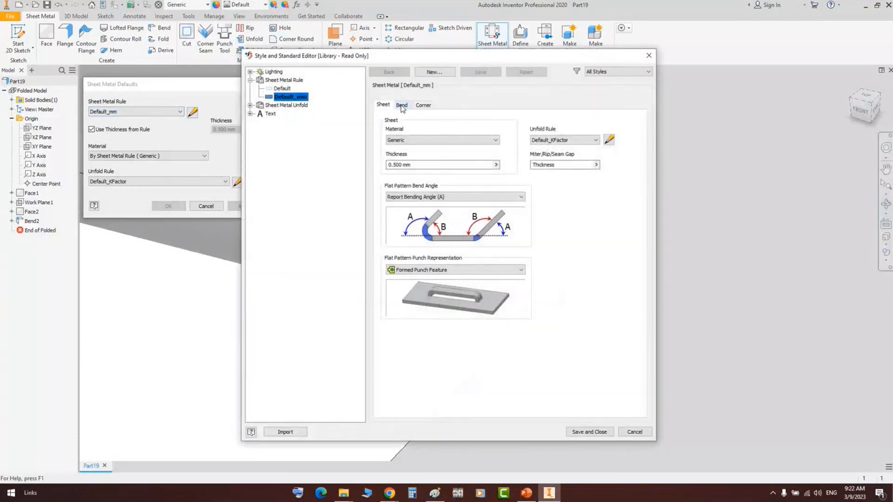
pyautogui.click(401, 105)
pyautogui.click(423, 134)
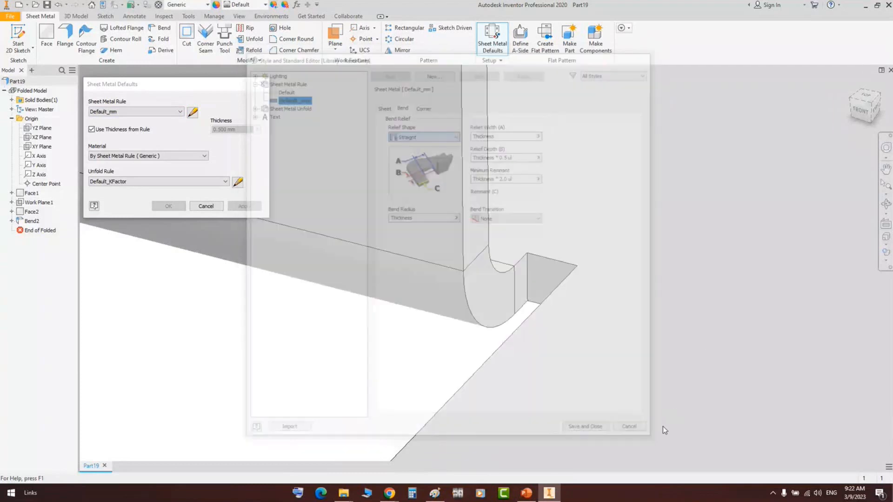
# Edit the bend, keep 90 Degree, and flip the fixed edge so the bend starts at the large face's edge
pyautogui.scroll(-6, 400, 329)
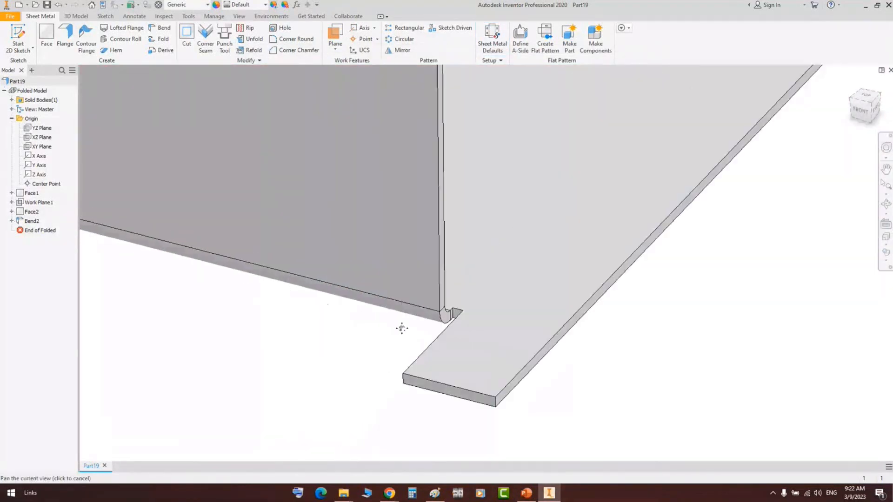
pyautogui.moveTo(341, 323); pyautogui.dragTo(387, 339, button='middle')
pyautogui.doubleClick(32, 222)
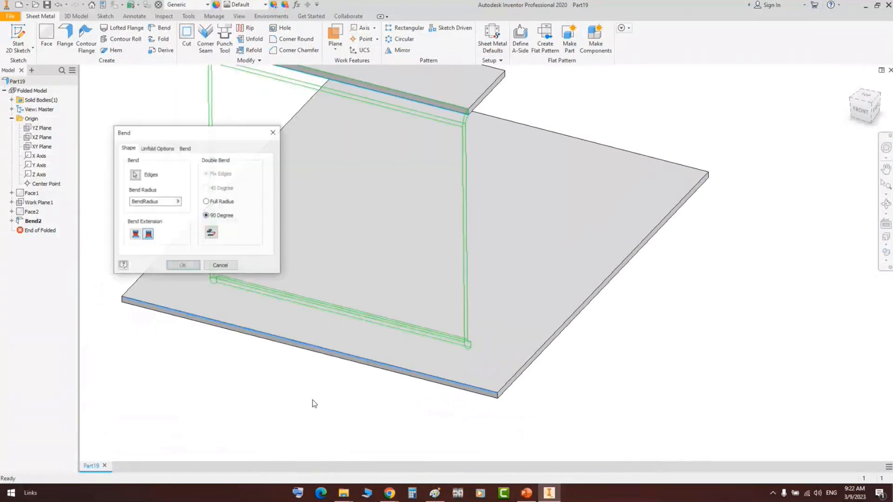
pyautogui.click(876, 109)
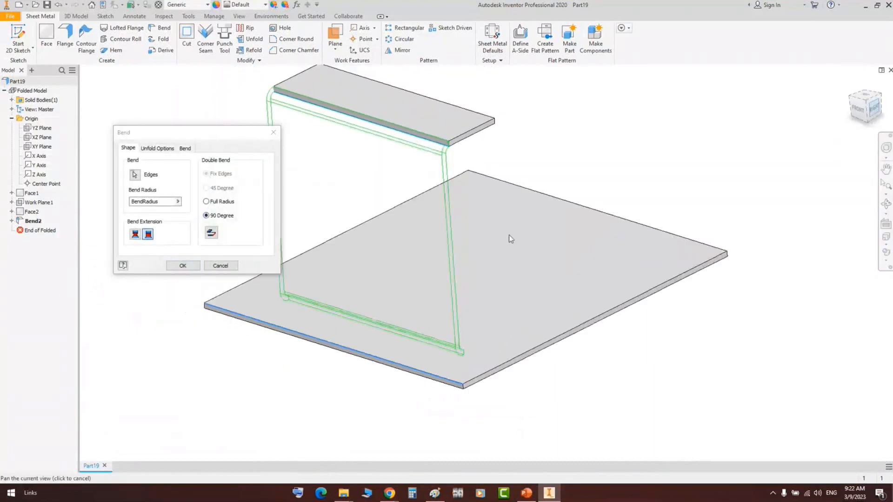
pyautogui.click(885, 205)
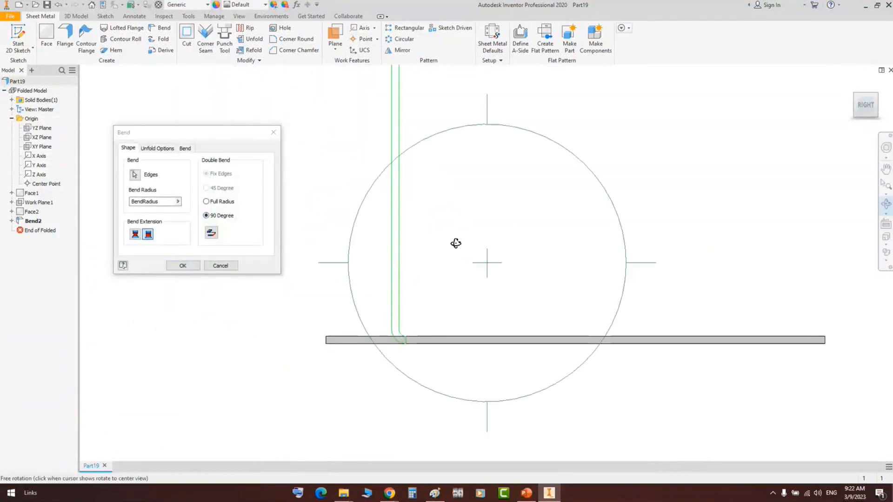
pyautogui.moveTo(454, 243); pyautogui.dragTo(455, 275)
pyautogui.rightClick(456, 268)
pyautogui.click(470, 272)
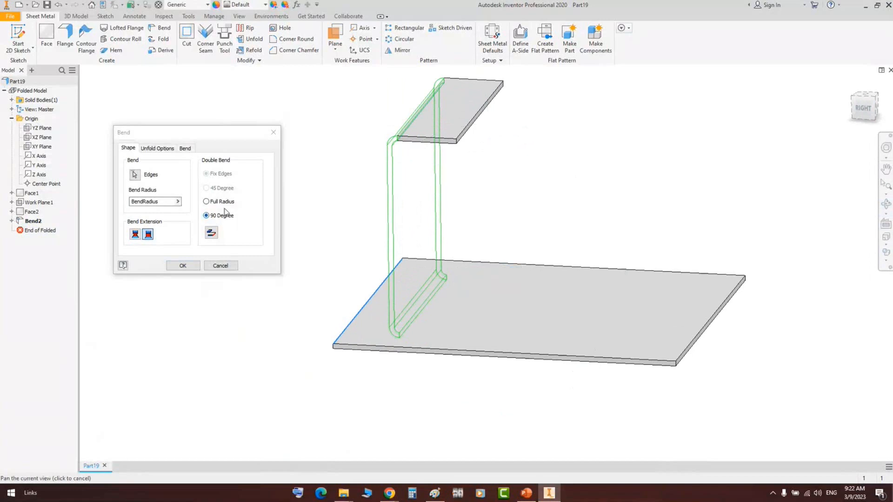
pyautogui.click(212, 233)
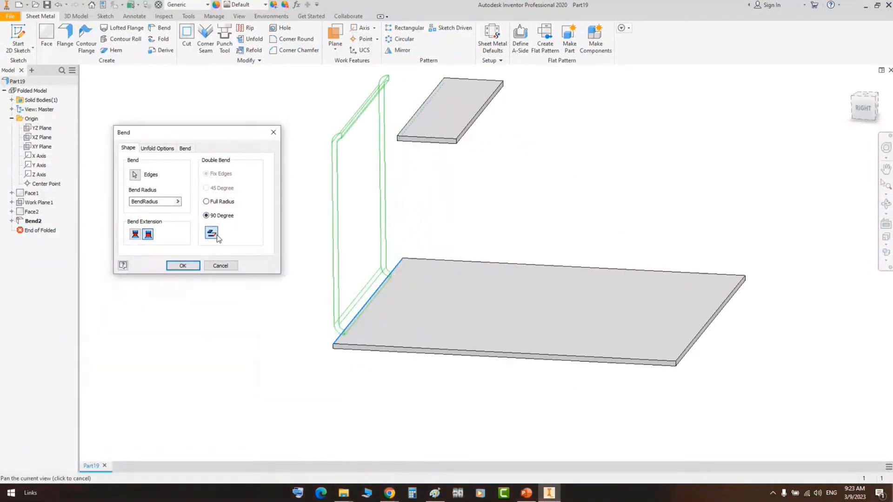
pyautogui.scroll(4, 436, 162)
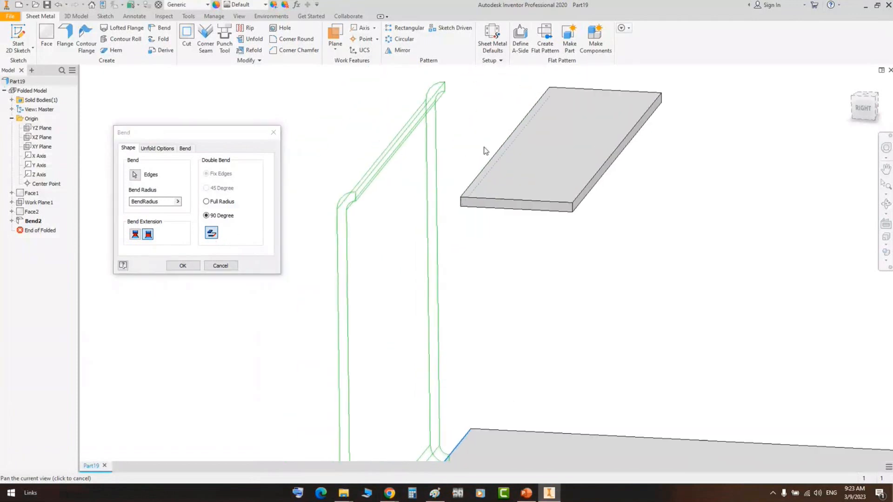
pyautogui.moveTo(479, 154); pyautogui.dragTo(505, 147)
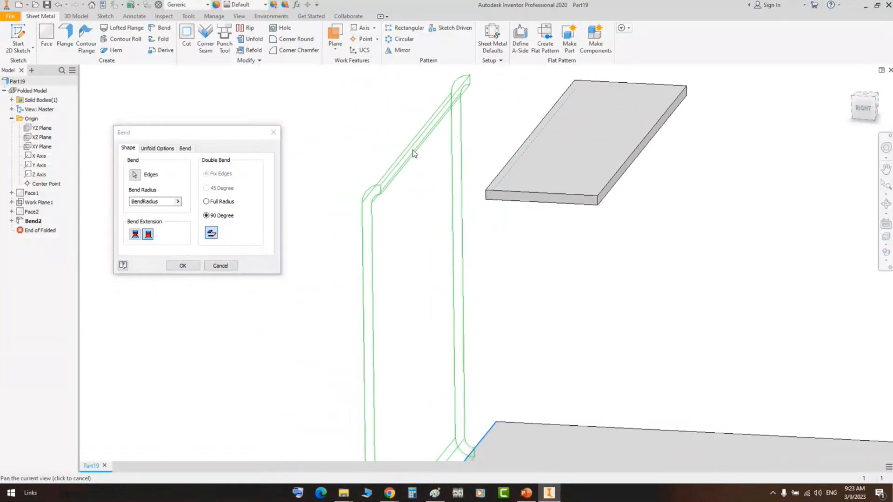
pyautogui.moveTo(515, 300); pyautogui.dragTo(520, 196)
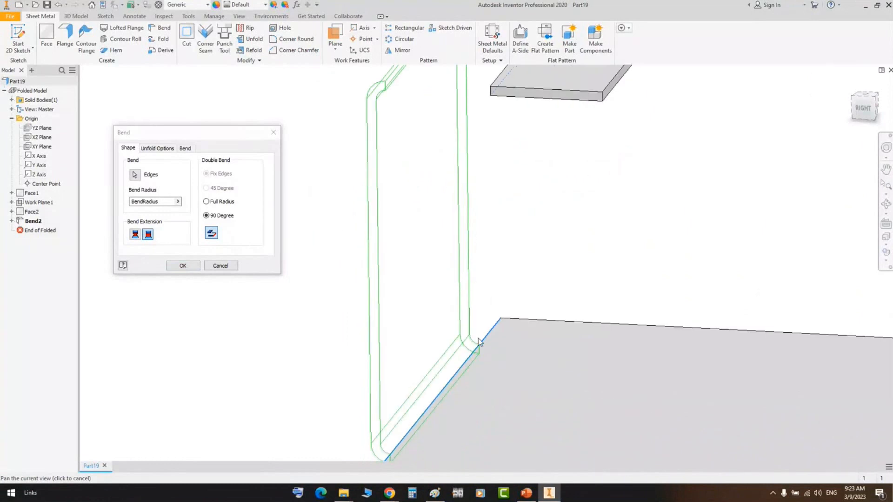
pyautogui.scroll(-3, 502, 289)
pyautogui.click(189, 267)
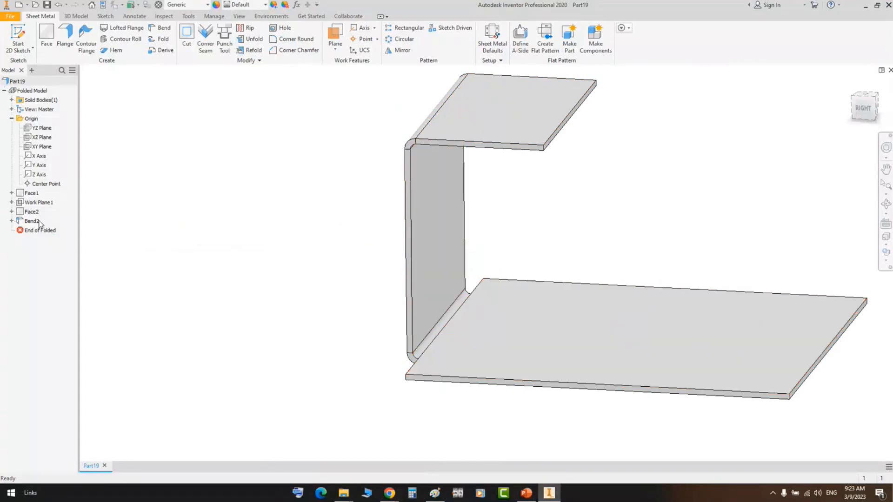
# Change the double bend between the two faces to Full Radius
pyautogui.doubleClick(32, 221)
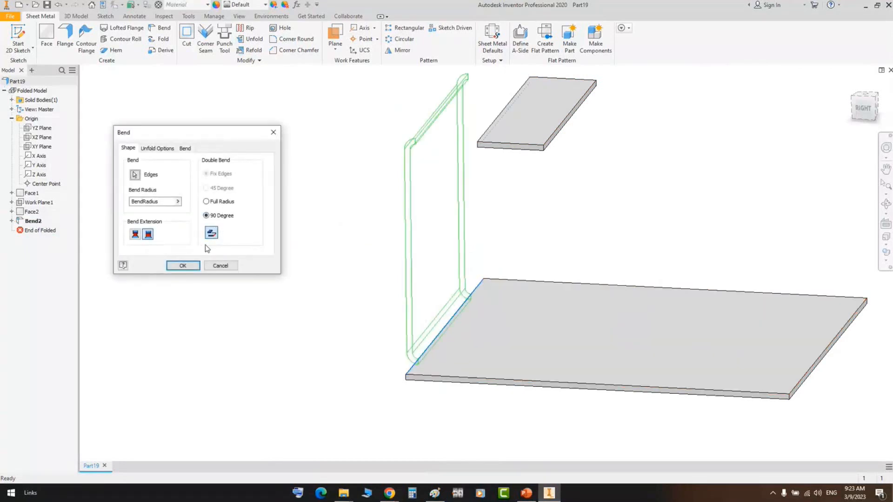
pyautogui.click(207, 201)
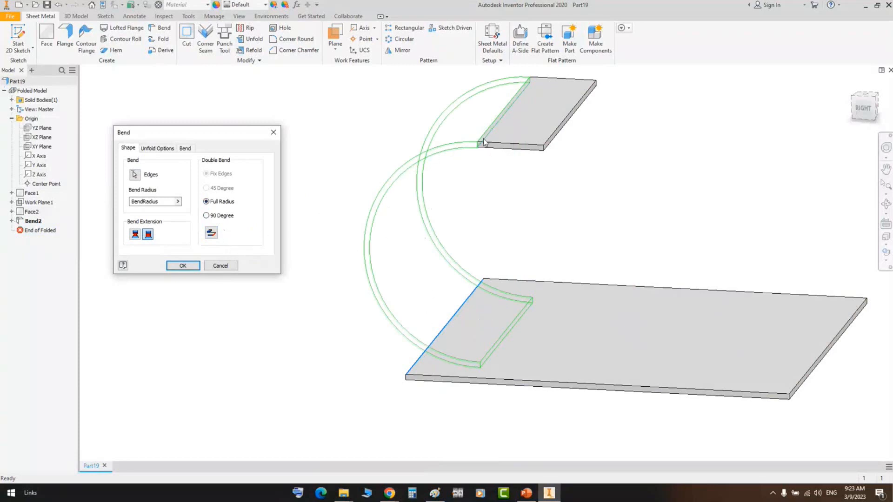
pyautogui.scroll(3, 544, 98)
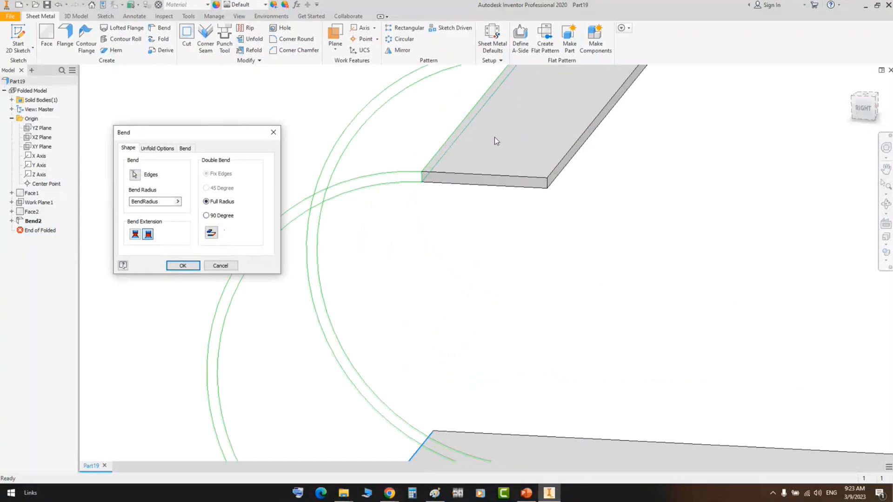
pyautogui.click(183, 266)
# Inspect the full radius bend from several angles, especially the cutout where it meets the large face
pyautogui.moveTo(313, 253); pyautogui.dragTo(501, 121, button='middle')
pyautogui.moveTo(440, 184); pyautogui.dragTo(409, 243, button='middle')
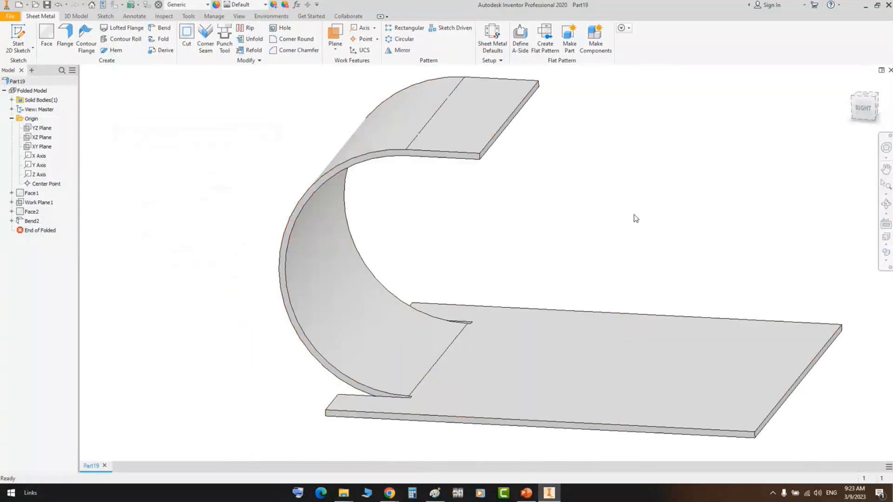
pyautogui.click(886, 204)
pyautogui.moveTo(446, 284); pyautogui.dragTo(554, 245)
pyautogui.scroll(5, 534, 328)
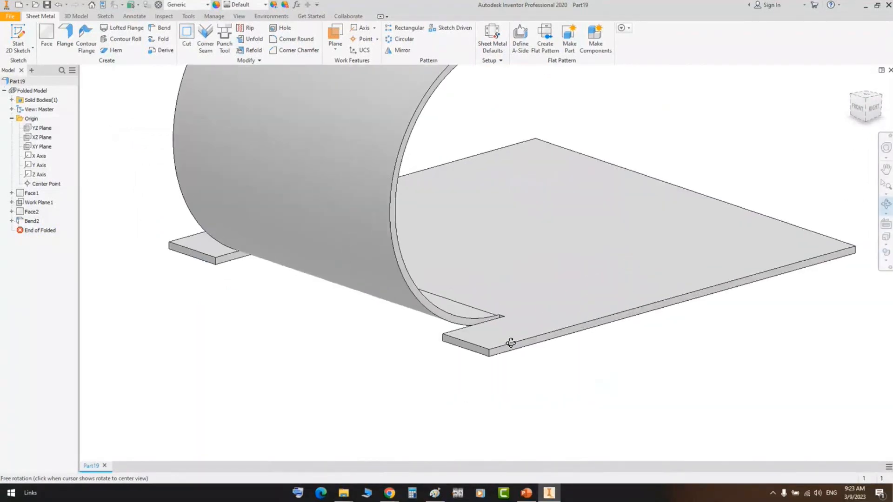
pyautogui.moveTo(512, 342); pyautogui.dragTo(472, 363)
pyautogui.scroll(-3, 471, 363)
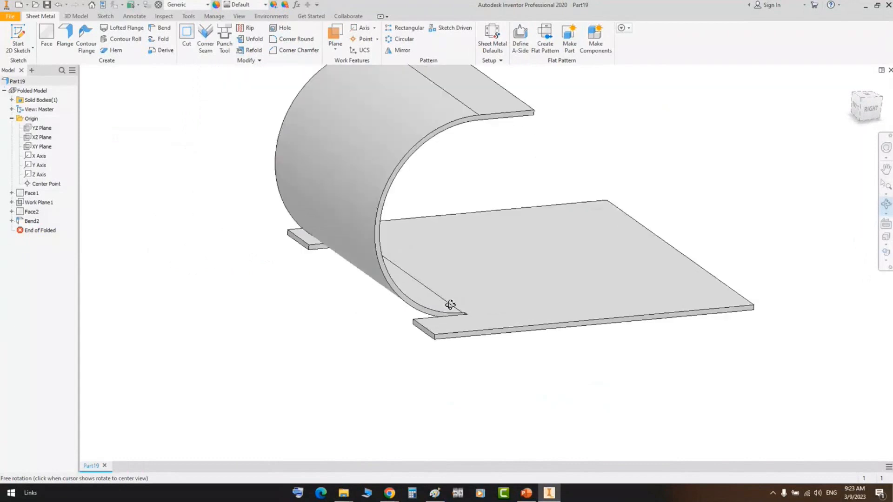
pyautogui.moveTo(450, 303); pyautogui.dragTo(466, 235)
pyautogui.rightClick(466, 234)
pyautogui.click(484, 241)
# Edit the Full Radius bend and flip its fixed edge to the large face's edge
pyautogui.doubleClick(29, 221)
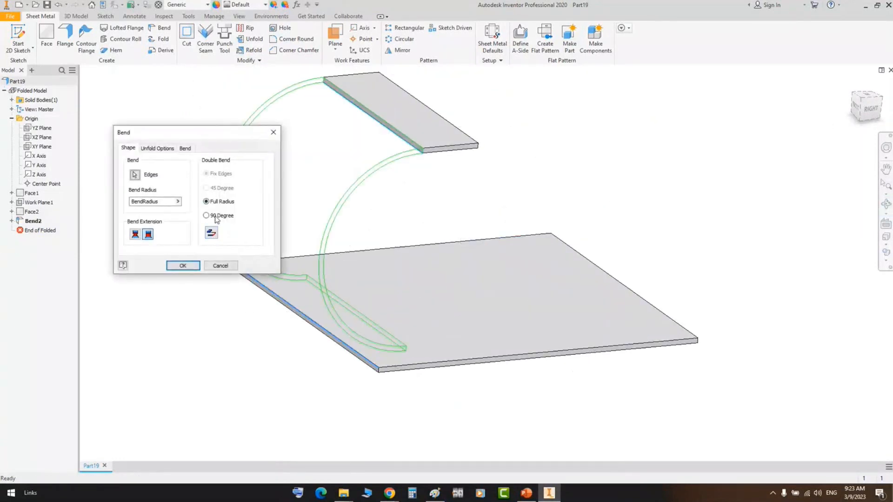
pyautogui.click(211, 233)
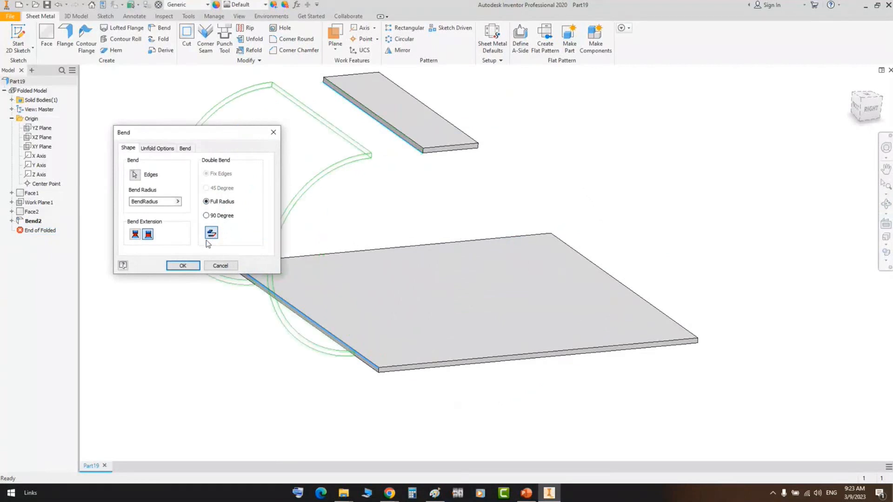
pyautogui.moveTo(414, 239); pyautogui.dragTo(472, 272, button='middle')
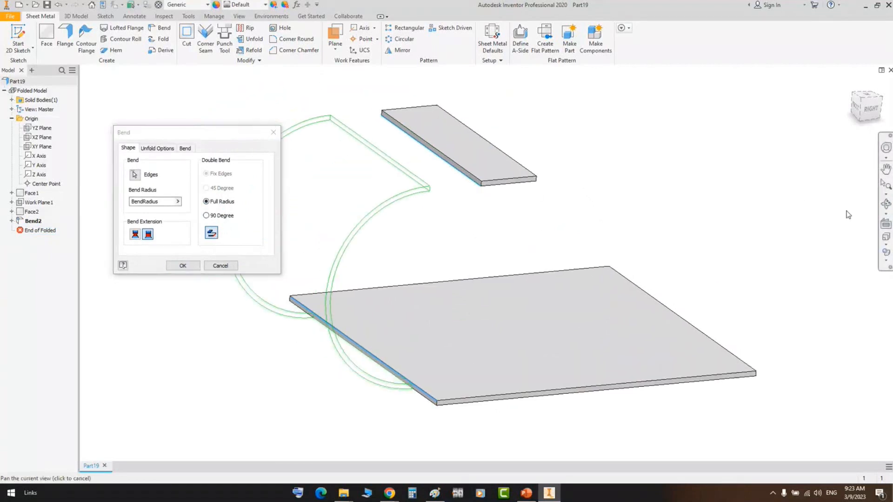
pyautogui.click(885, 203)
pyautogui.moveTo(671, 236); pyautogui.dragTo(509, 267)
pyautogui.scroll(-3, 439, 173)
pyautogui.moveTo(439, 173); pyautogui.dragTo(539, 184, button='middle')
pyautogui.rightClick(538, 185)
pyautogui.click(498, 188)
pyautogui.click(176, 265)
# Inspect the flipped full radius bend, comparing how it joins the large face and the narrow face
pyautogui.scroll(-3, 460, 211)
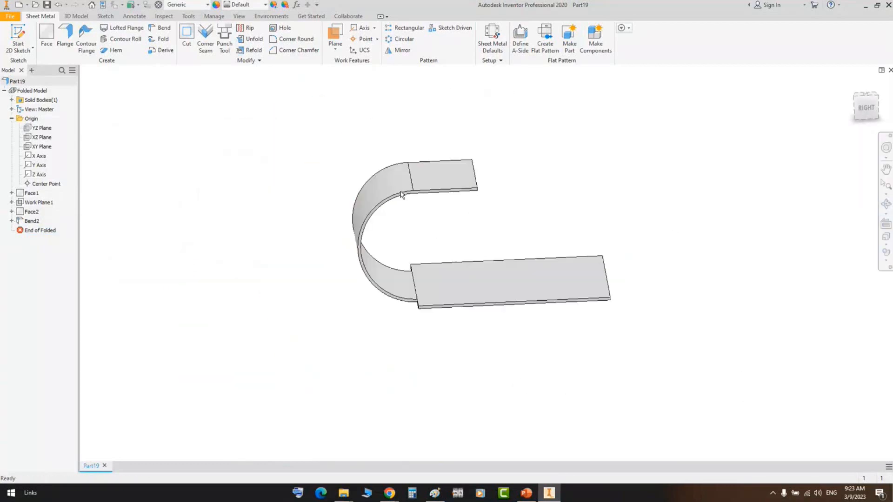
pyautogui.keyDown('shift'); pyautogui.moveTo(461, 211); pyautogui.dragTo(323, 208, button='middle'); pyautogui.keyUp('shift')
pyautogui.click(886, 204)
pyautogui.moveTo(445, 271); pyautogui.dragTo(493, 328)
pyautogui.scroll(-4, 348, 322)
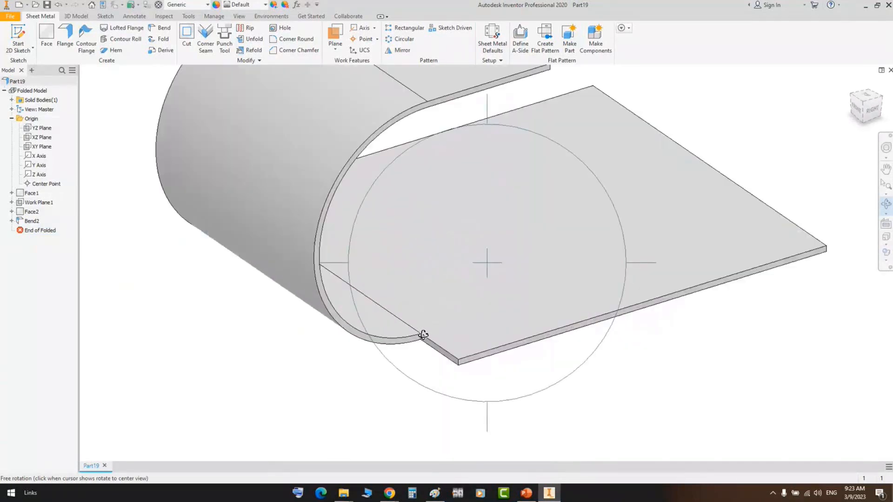
pyautogui.scroll(-2, 422, 334)
pyautogui.rightClick(423, 314)
pyautogui.click(427, 321)
pyautogui.scroll(5, 383, 338)
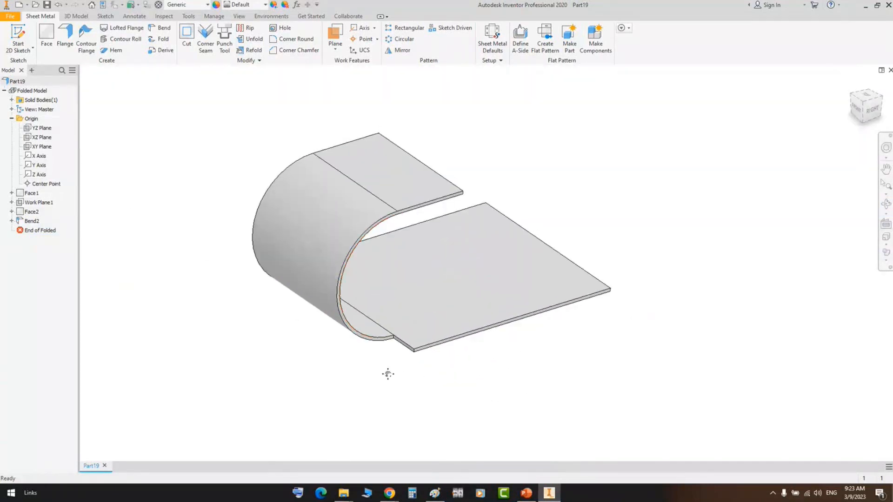
pyautogui.moveTo(386, 373); pyautogui.dragTo(381, 405, button='middle')
# Delete the bend feature connecting the two faces
pyautogui.click(29, 221)
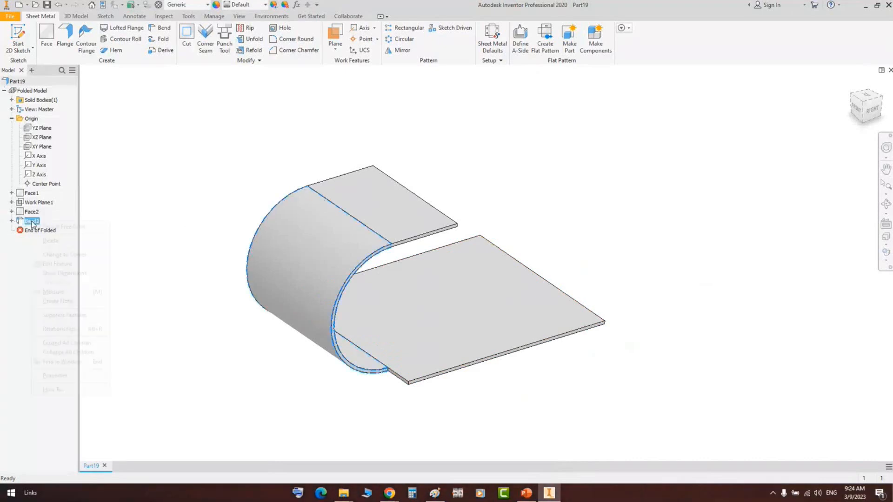
pyautogui.rightClick(29, 221)
pyautogui.click(37, 239)
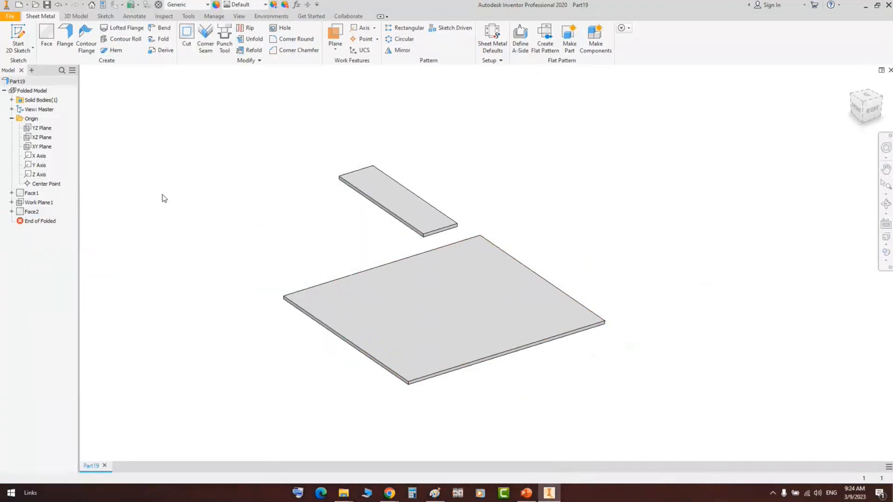
# Try to create a 45 Degree double bend between the narrow face's lower long edge and the large face's opposite far edge
pyautogui.click(159, 28)
pyautogui.scroll(2, 411, 245)
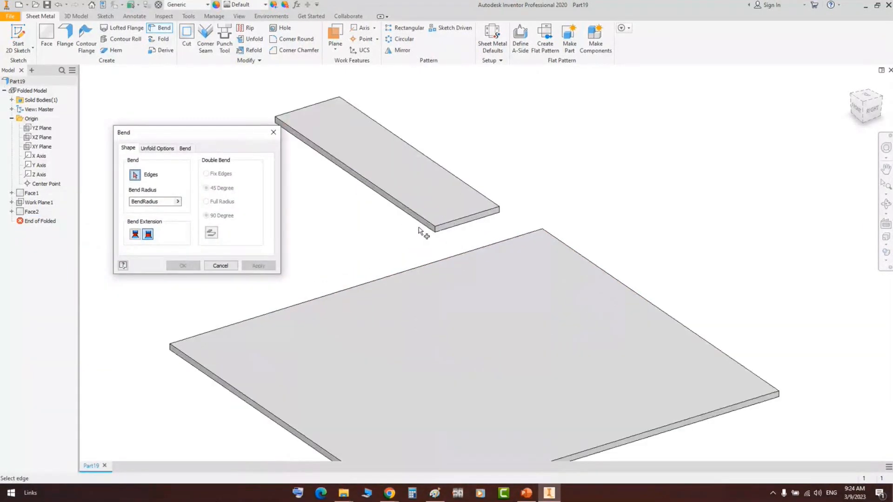
pyautogui.click(422, 228)
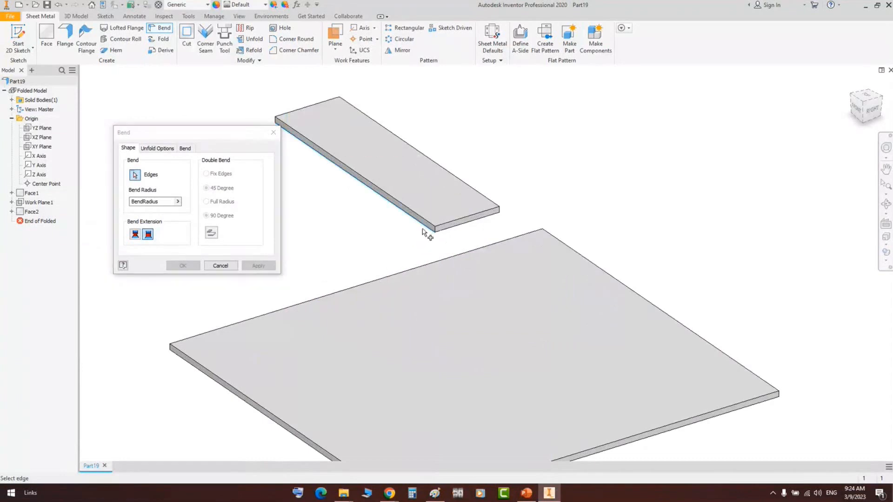
pyautogui.click(695, 335)
pyautogui.scroll(-3, 479, 352)
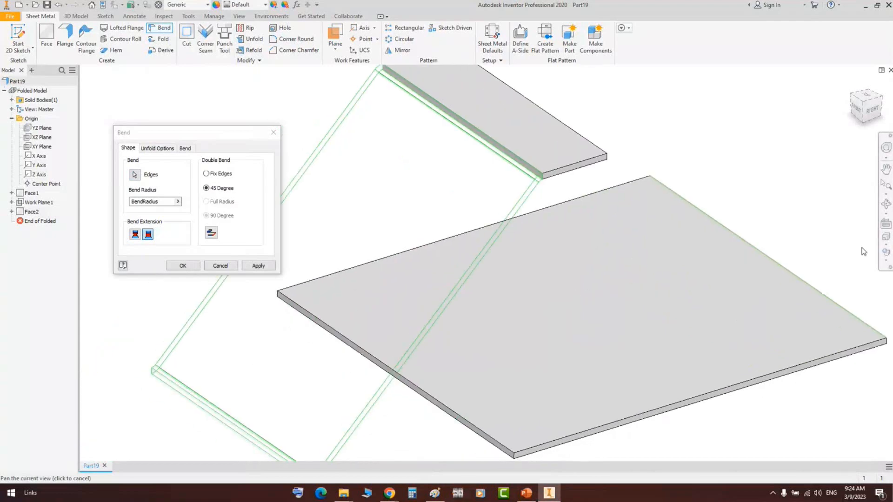
pyautogui.click(886, 203)
pyautogui.moveTo(456, 330); pyautogui.dragTo(424, 314)
pyautogui.rightClick(424, 314)
pyautogui.click(444, 318)
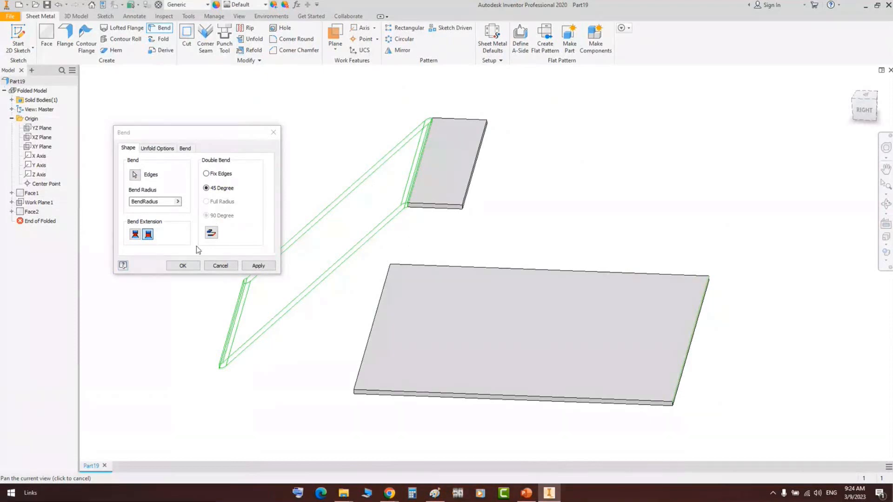
pyautogui.click(272, 266)
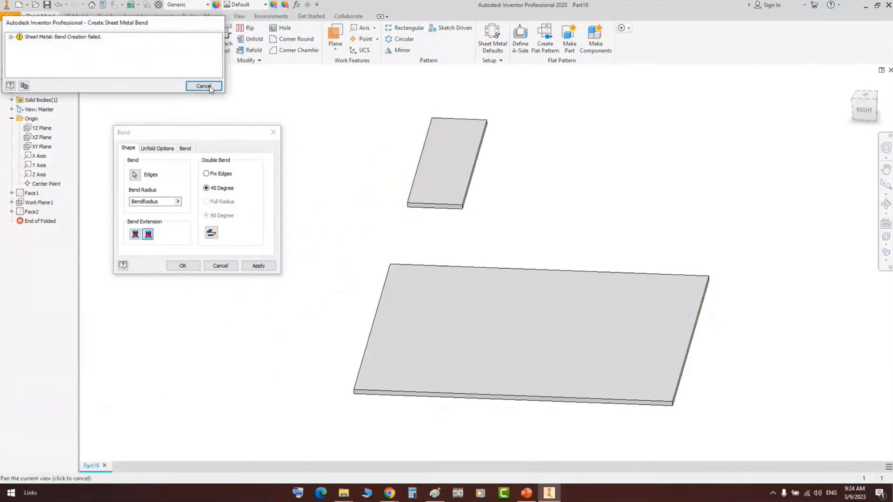
pyautogui.click(11, 37)
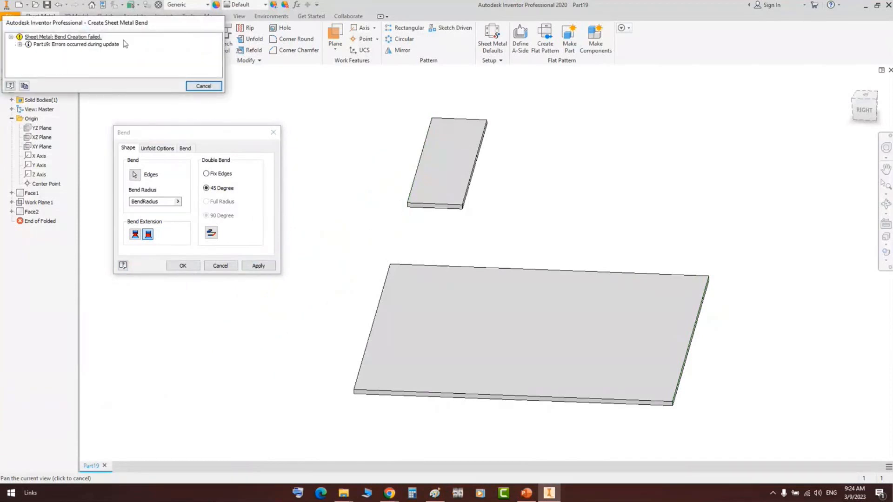
pyautogui.click(203, 87)
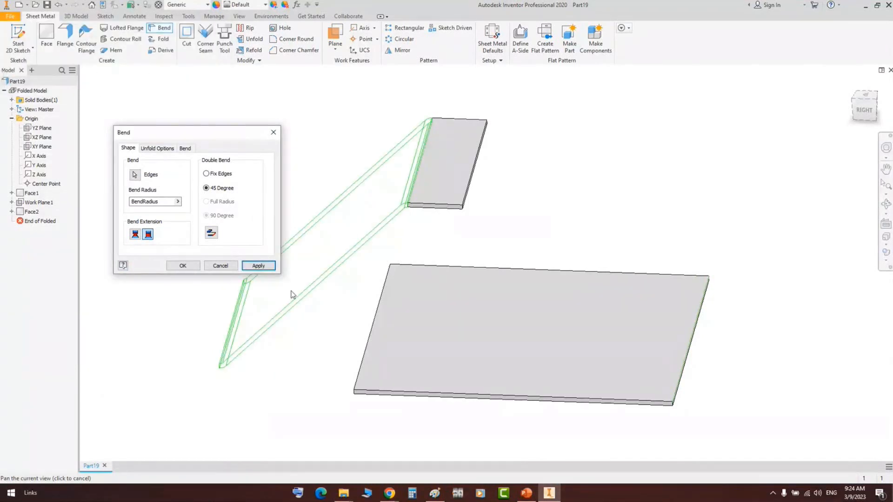
# Flip the bend's fixed edge to the large face and try applying the 45 Degree double bend again
pyautogui.click(212, 233)
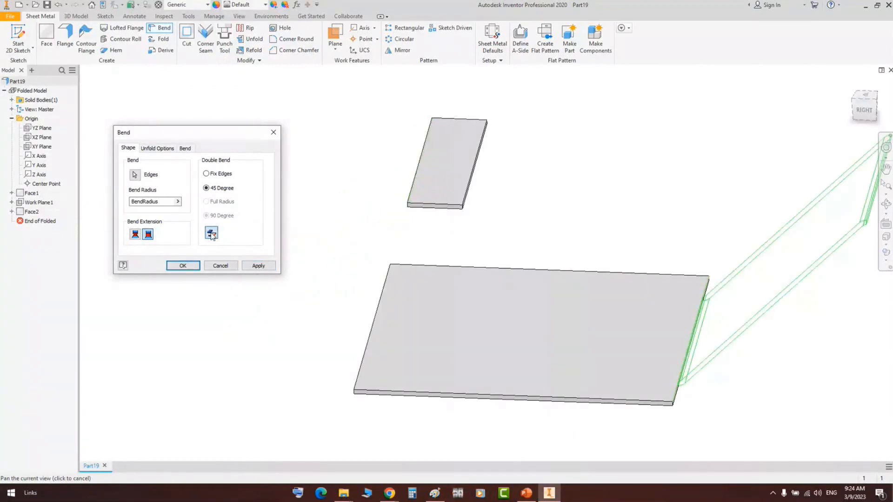
pyautogui.moveTo(695, 265); pyautogui.dragTo(620, 287, button='middle')
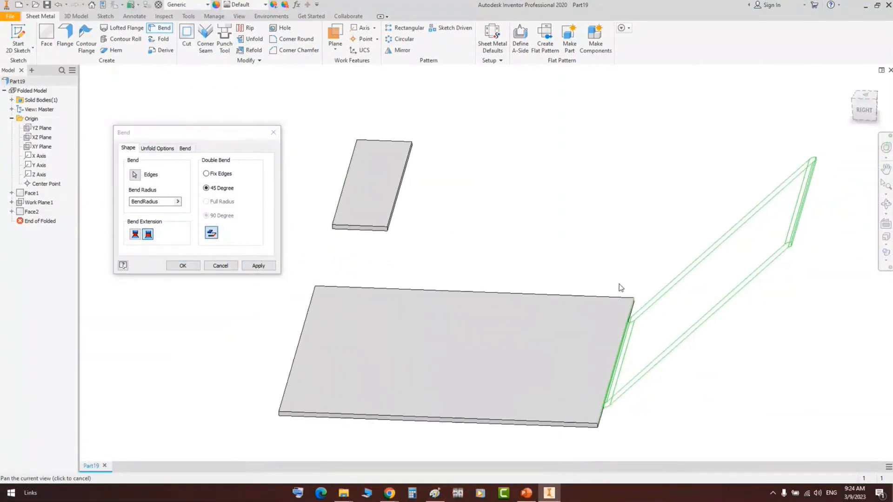
pyautogui.click(273, 265)
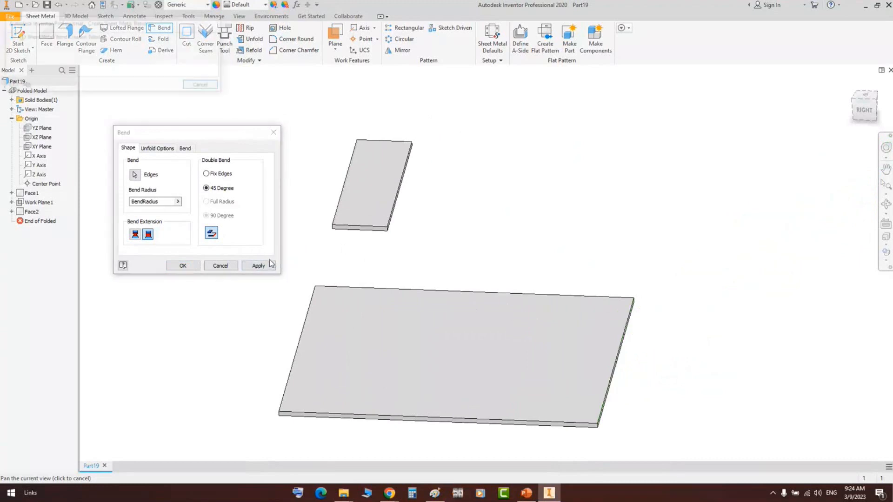
pyautogui.click(203, 86)
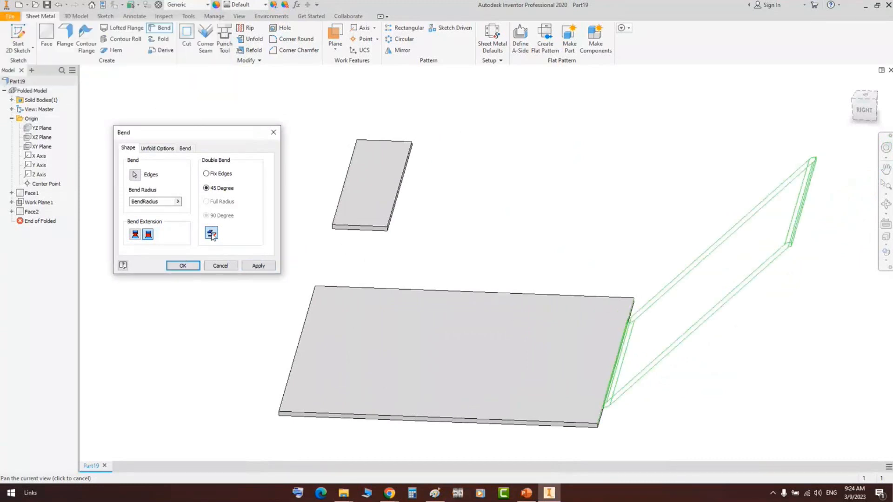
# Switch the double bend to Fix Edges, check it from the side, and create it between the two selected edges with the fixed edge flipped
pyautogui.click(211, 232)
pyautogui.click(206, 174)
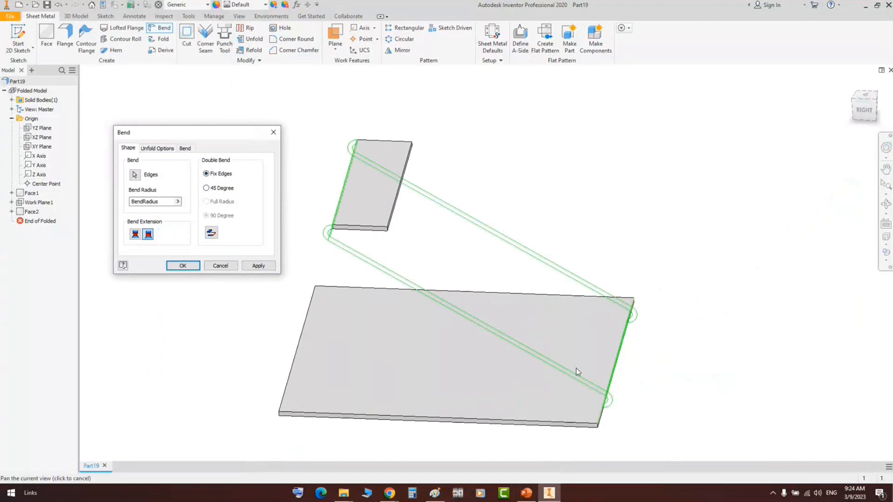
pyautogui.moveTo(428, 294); pyautogui.dragTo(460, 233, button='middle')
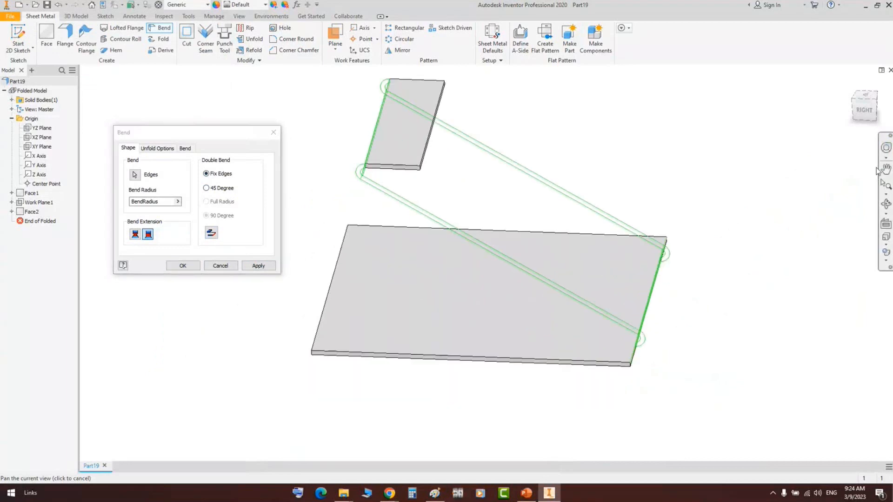
pyautogui.click(867, 111)
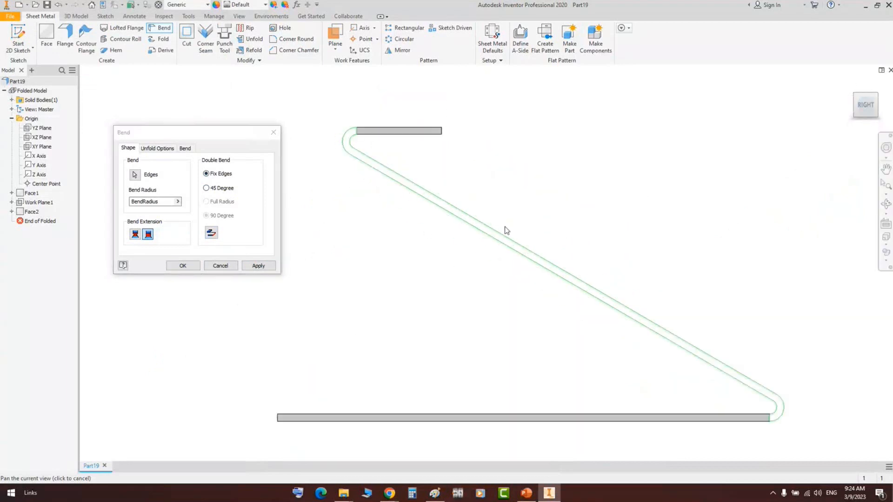
pyautogui.scroll(3, 706, 316)
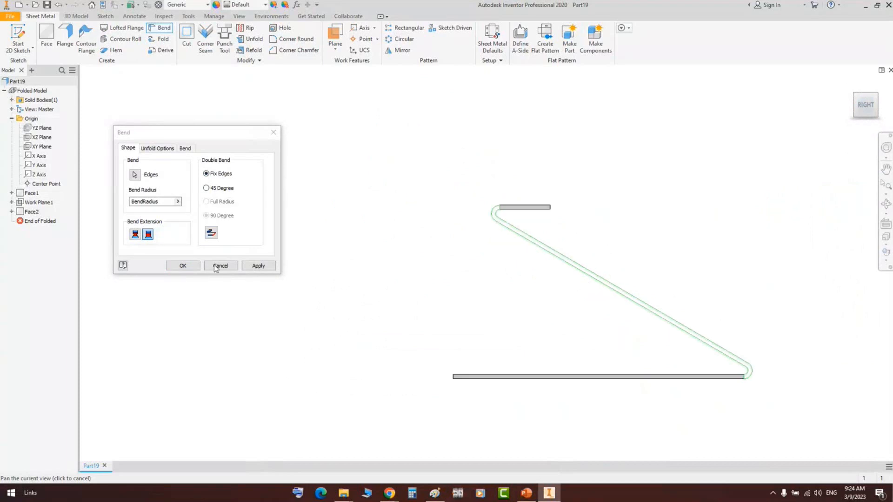
pyautogui.click(211, 234)
pyautogui.click(257, 266)
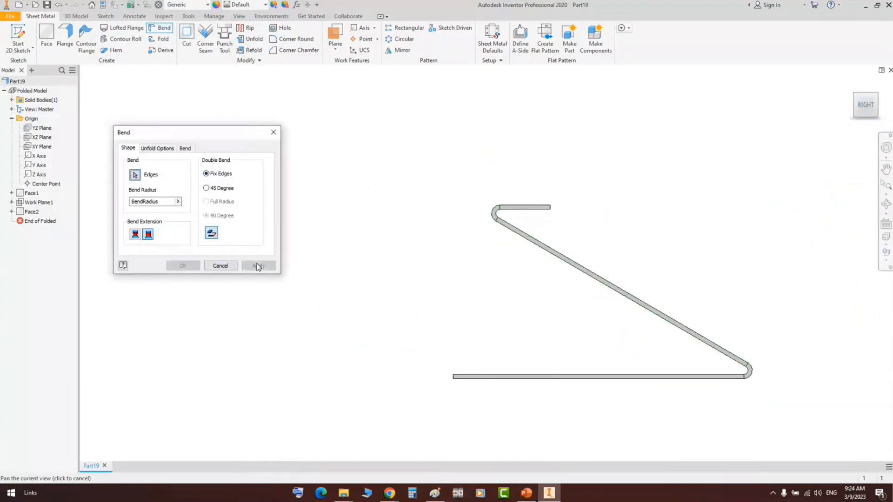
pyautogui.click(221, 266)
# Inspect the sloped bend in 3D, undo it, and undo the earlier deletion of the full radius bend
pyautogui.click(886, 204)
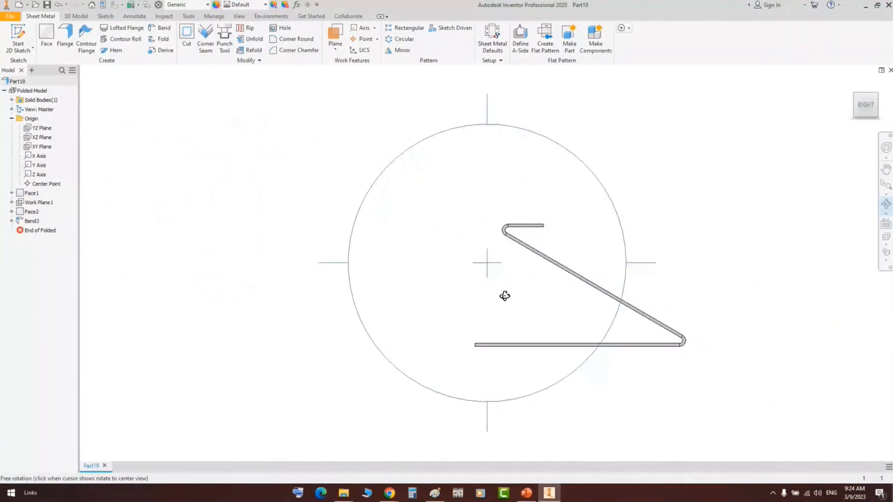
pyautogui.moveTo(504, 295); pyautogui.dragTo(354, 267)
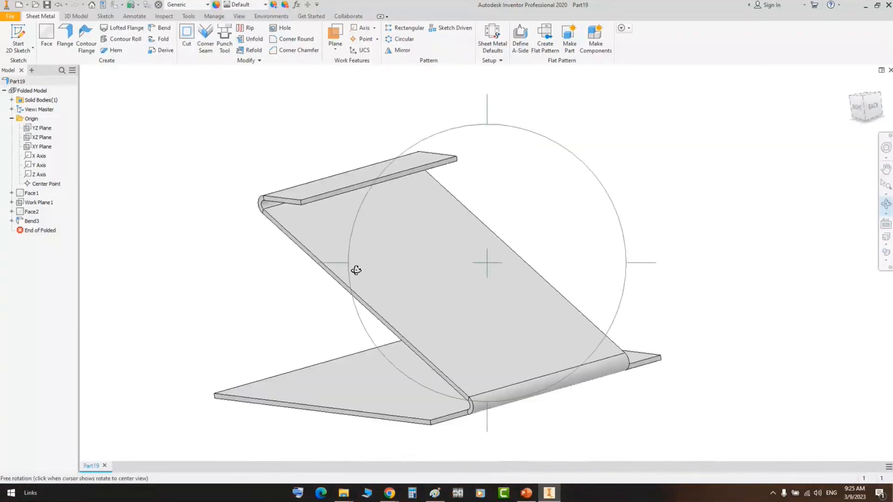
pyautogui.press('Escape')
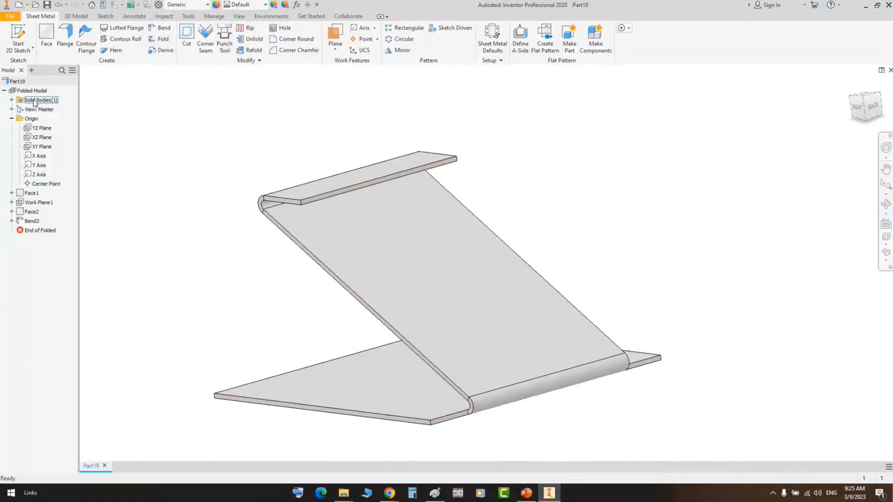
pyautogui.click(58, 8)
pyautogui.click(58, 8)
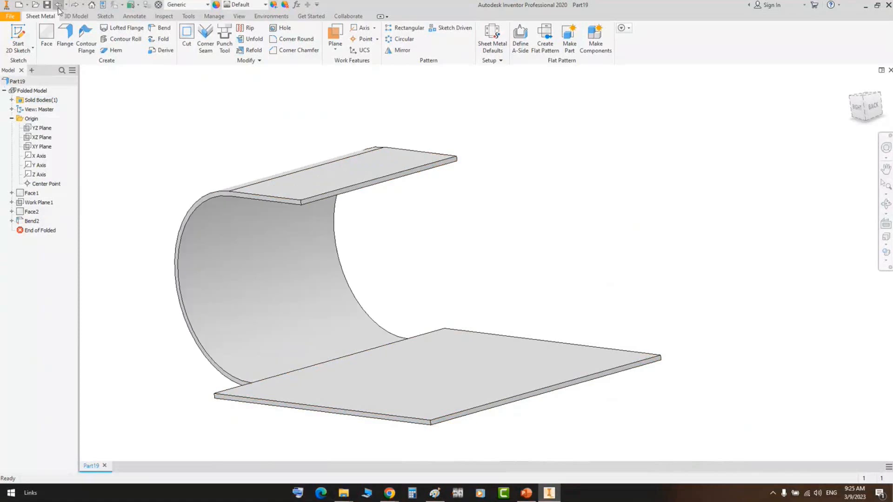
# Delete the upper narrow face together with its consumed sketch, and delete the full radius bend that depended on it
pyautogui.click(32, 212)
pyautogui.rightClick(33, 215)
pyautogui.click(48, 232)
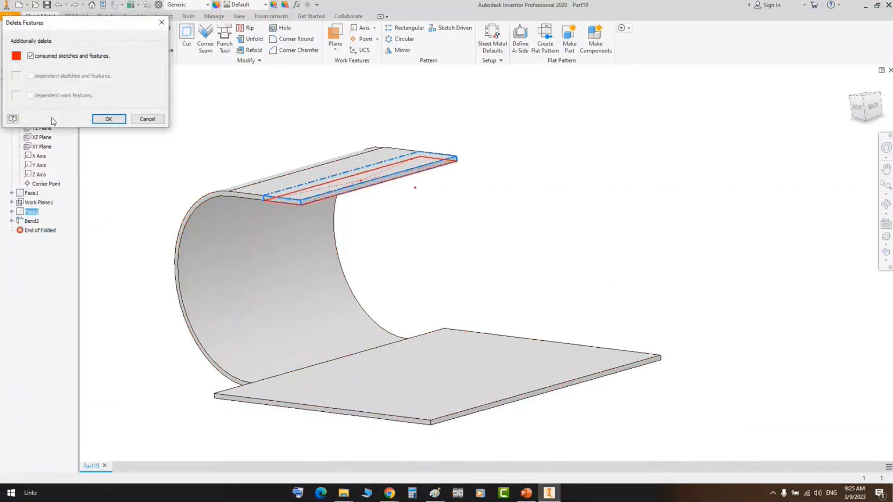
pyautogui.click(117, 120)
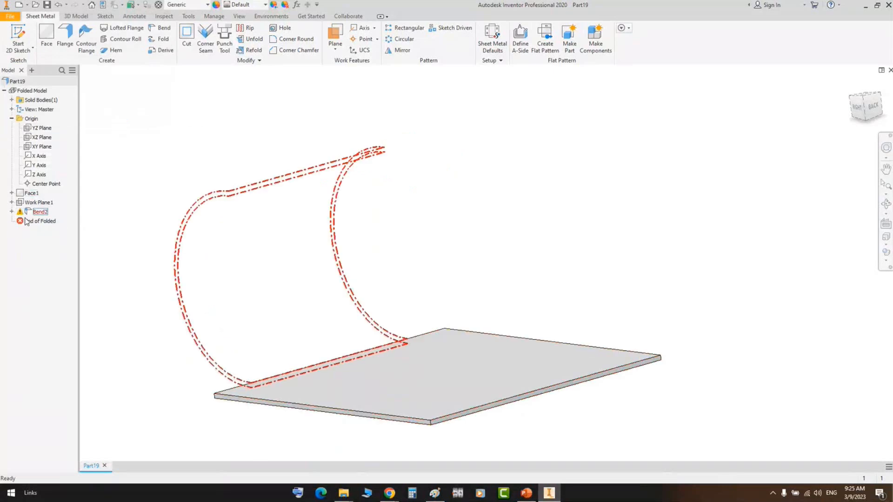
pyautogui.rightClick(40, 213)
pyautogui.click(53, 230)
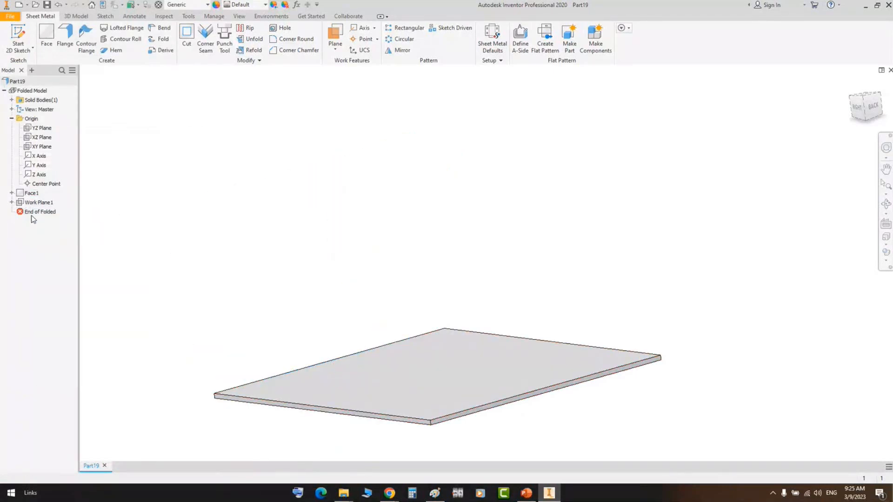
# Edit the remaining face's sketch and add a two-point rectangle about 20 by 24 mm against the outline's left edge
pyautogui.click(12, 193)
pyautogui.click(40, 202)
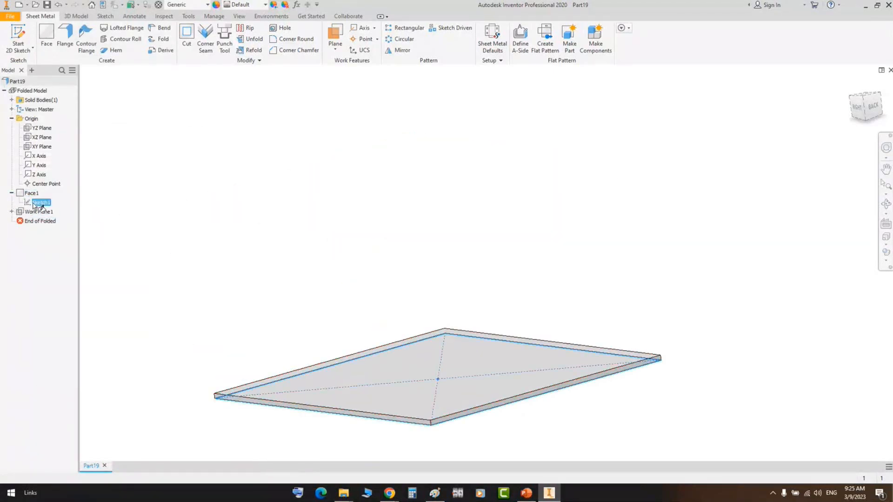
pyautogui.doubleClick(34, 203)
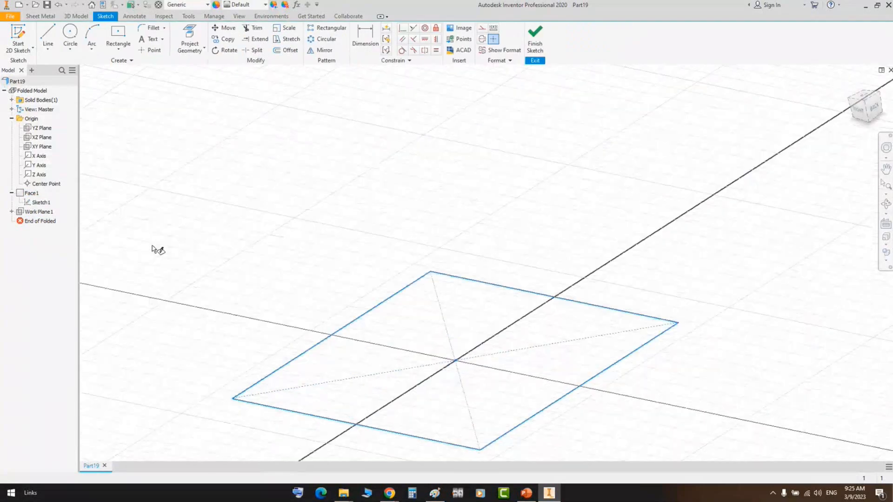
pyautogui.click(118, 33)
pyautogui.click(121, 52)
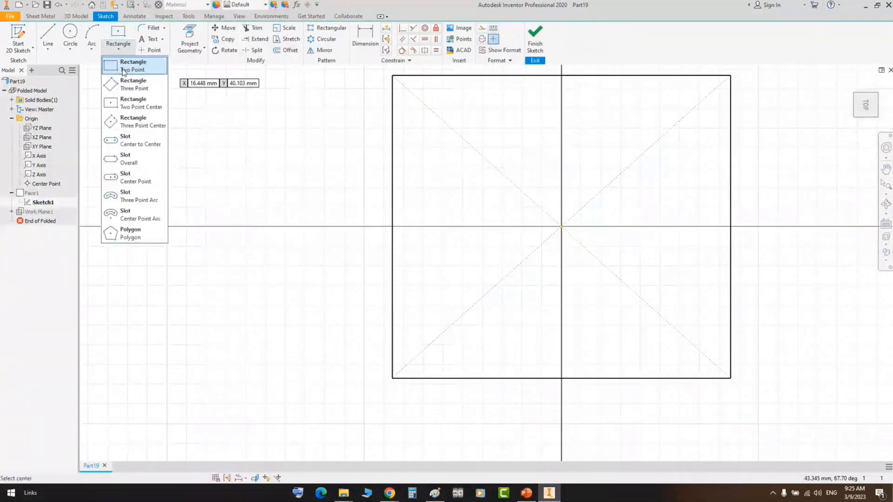
pyautogui.click(135, 64)
pyautogui.click(196, 103)
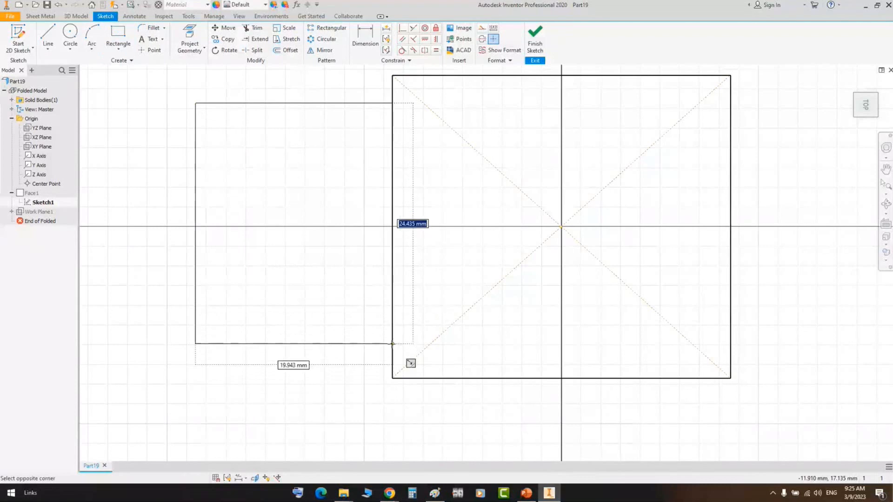
pyautogui.click(393, 344)
pyautogui.press('Escape')
# Convert the edge shared by both rectangles to construction and draw short lines from the large rectangle's corners to the small rectangle's corners
pyautogui.click(392, 163)
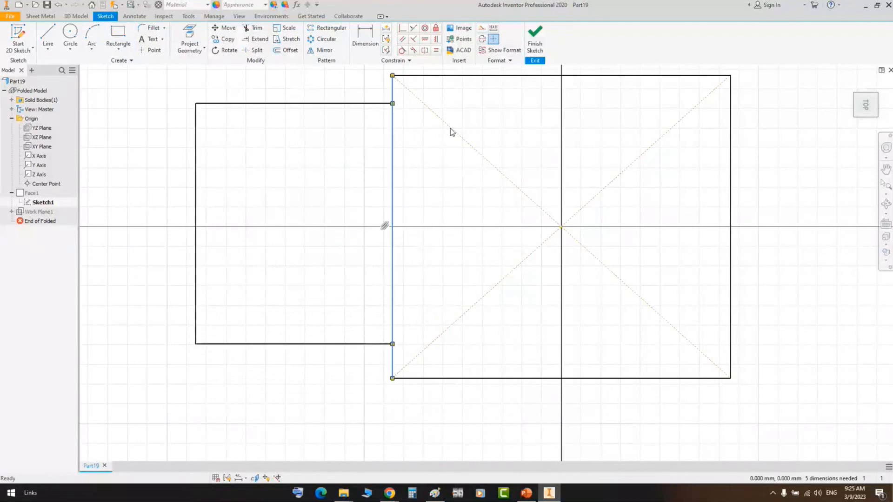
pyautogui.click(483, 28)
pyautogui.press('l')
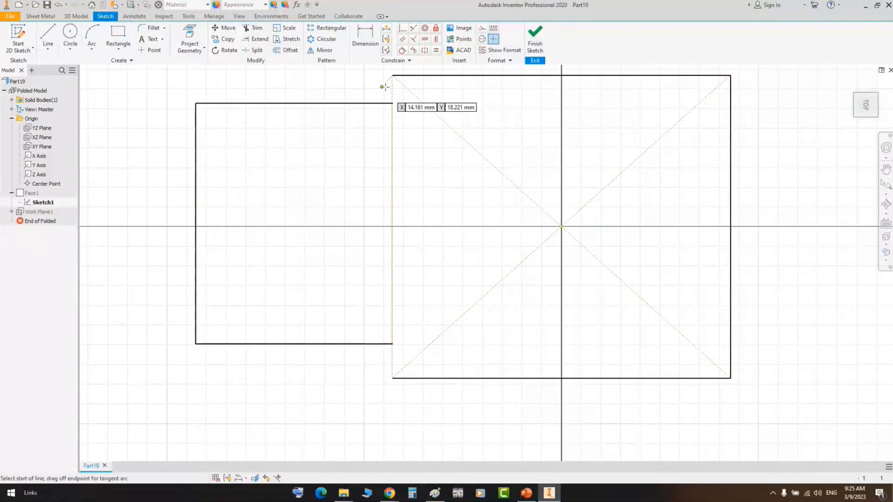
pyautogui.click(393, 76)
pyautogui.click(393, 104)
pyautogui.click(392, 344)
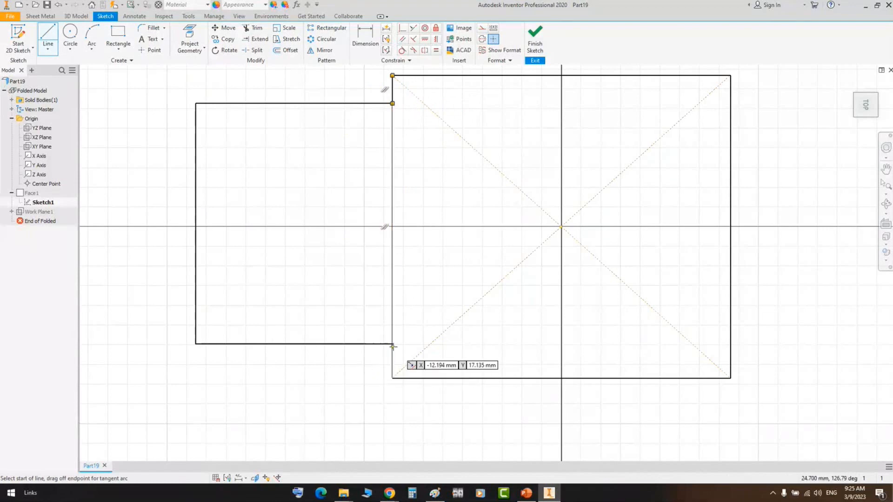
pyautogui.click(392, 378)
pyautogui.rightClick(480, 189)
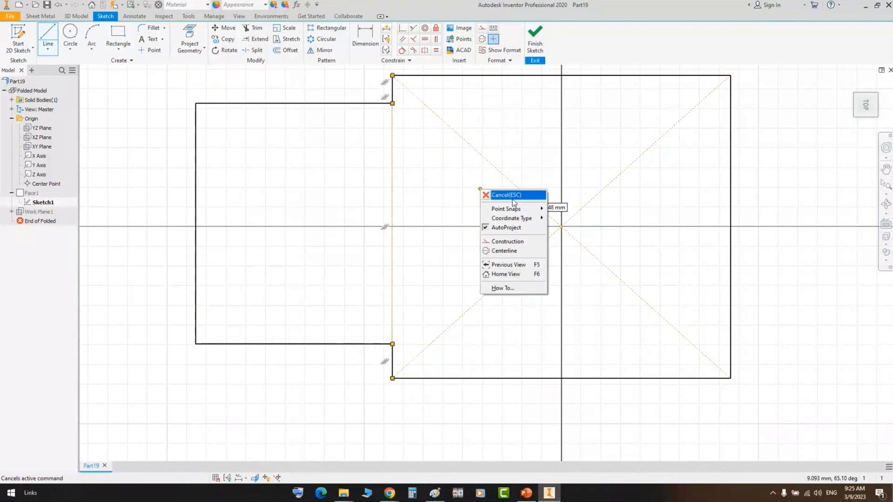
pyautogui.click(513, 196)
# Stretch the large rectangle taller by moving its lower edge outward, and finish the sketch to update the T-shaped face
pyautogui.moveTo(479, 378); pyautogui.dragTo(483, 442)
pyautogui.scroll(3, 457, 274)
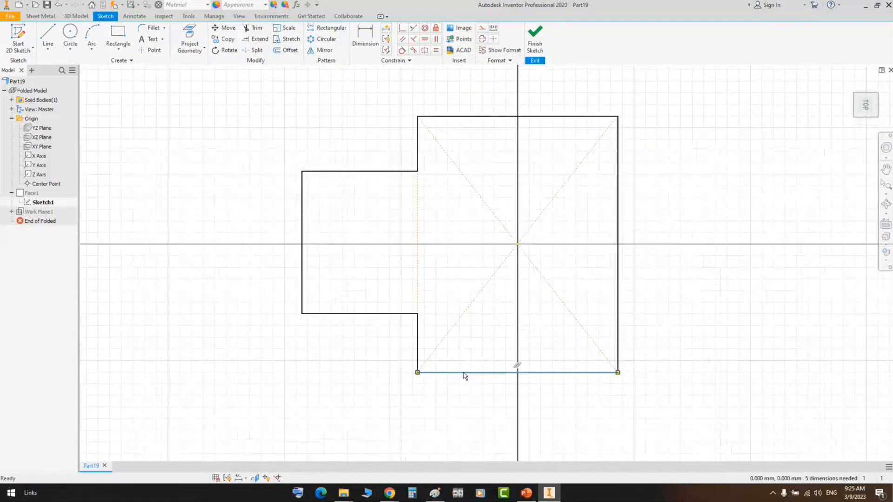
pyautogui.moveTo(463, 372); pyautogui.dragTo(462, 417)
pyautogui.rightClick(653, 165)
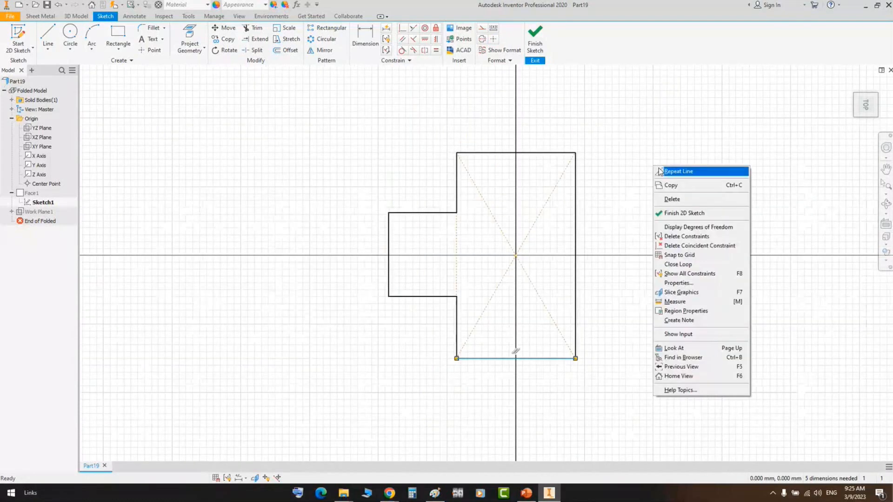
pyautogui.click(674, 210)
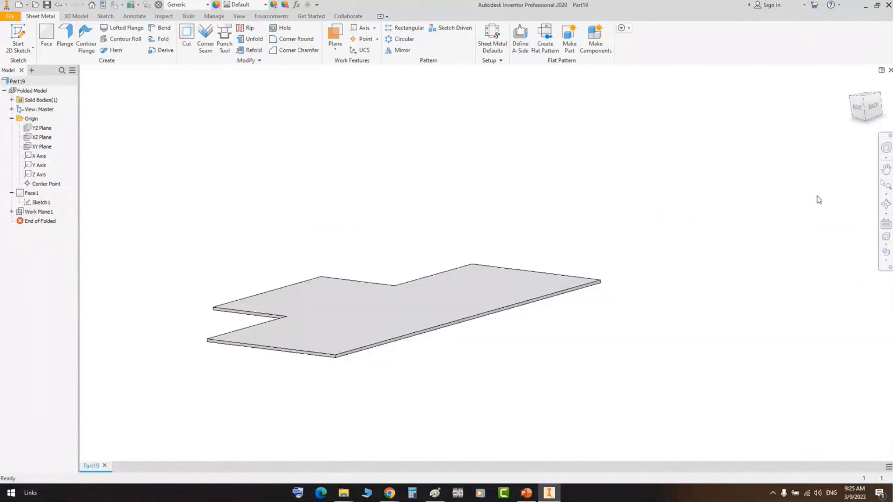
pyautogui.click(887, 209)
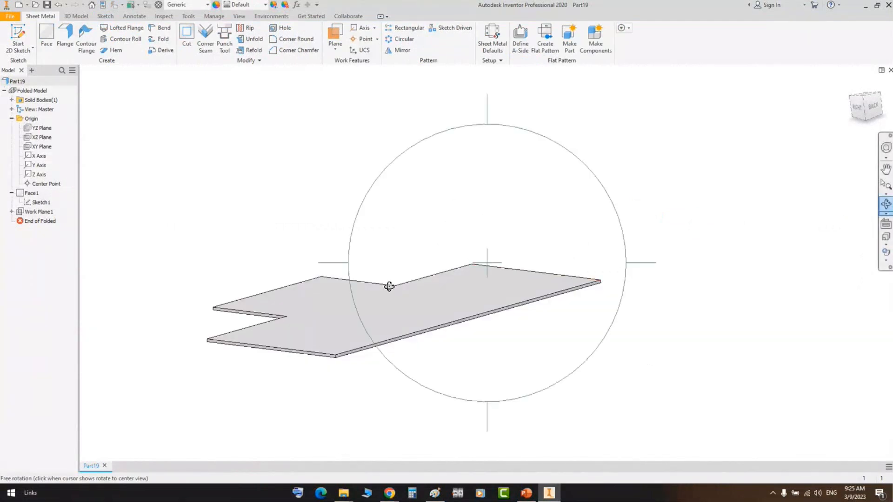
# Switch to PowerPoint to review the Fold dialog on the Bend and Fold slide, and return to Inventor
pyautogui.moveTo(388, 285); pyautogui.dragTo(410, 309)
pyautogui.rightClick(427, 257)
pyautogui.click(447, 263)
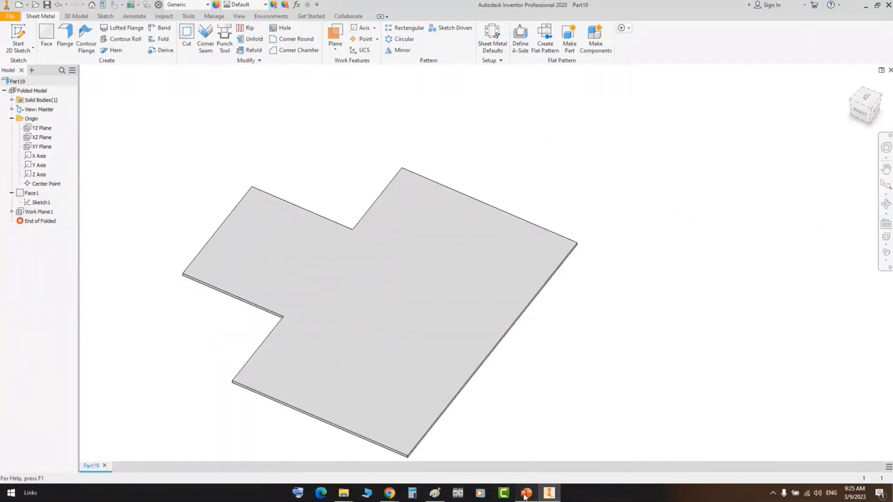
pyautogui.click(525, 492)
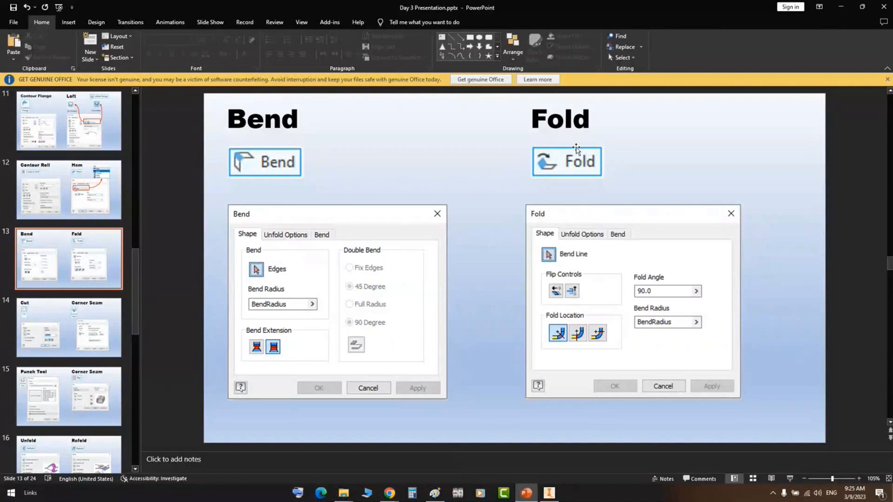
pyautogui.click(840, 6)
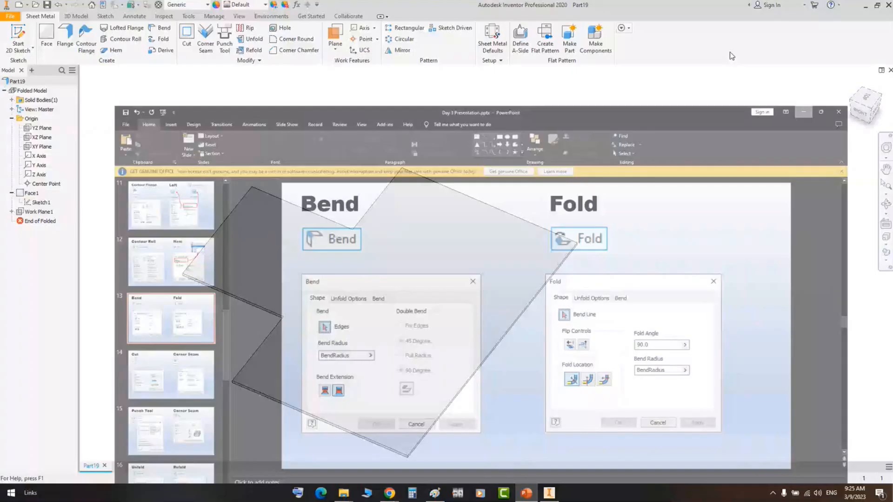
# Sketch a horizontal line about 34 mm long on the plate's top face, edge to edge near the lower end, and finish the sketch
pyautogui.click(365, 278)
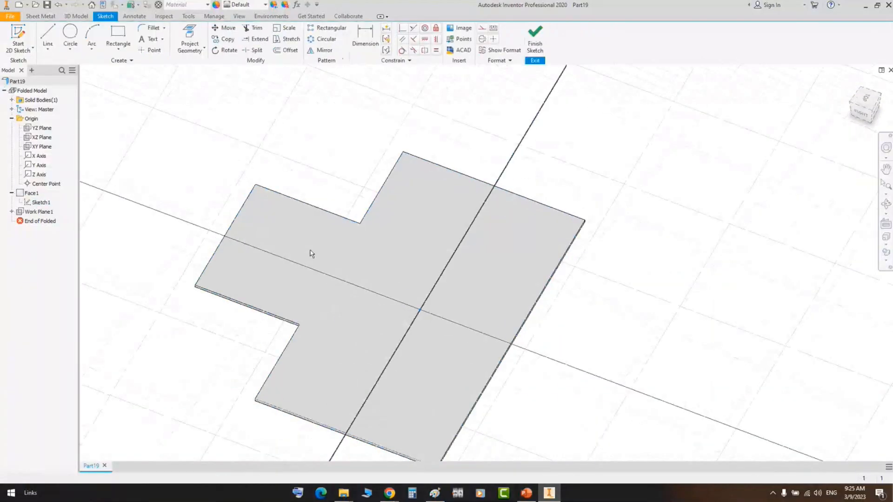
pyautogui.click(48, 37)
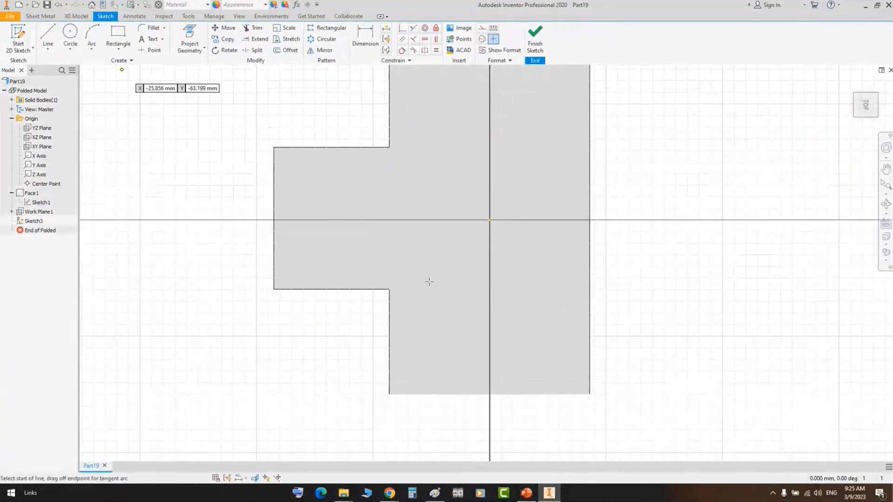
pyautogui.click(389, 357)
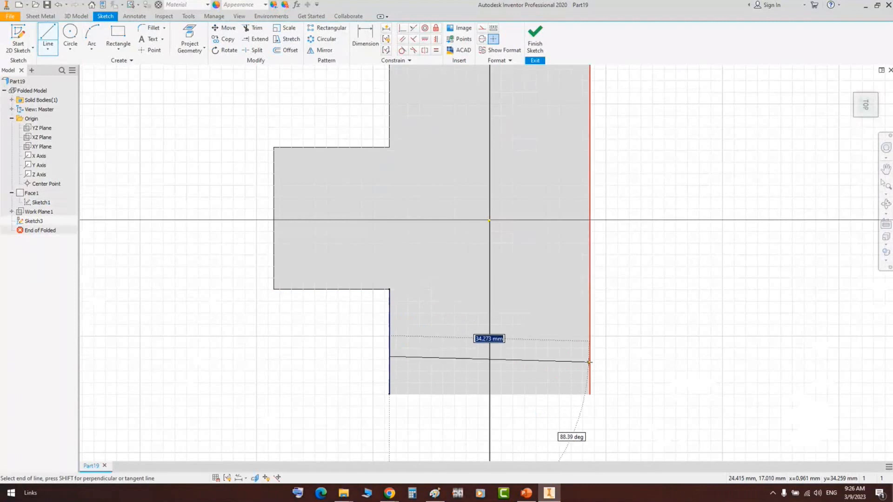
pyautogui.doubleClick(590, 357)
pyautogui.rightClick(666, 274)
pyautogui.click(696, 281)
pyautogui.rightClick(670, 191)
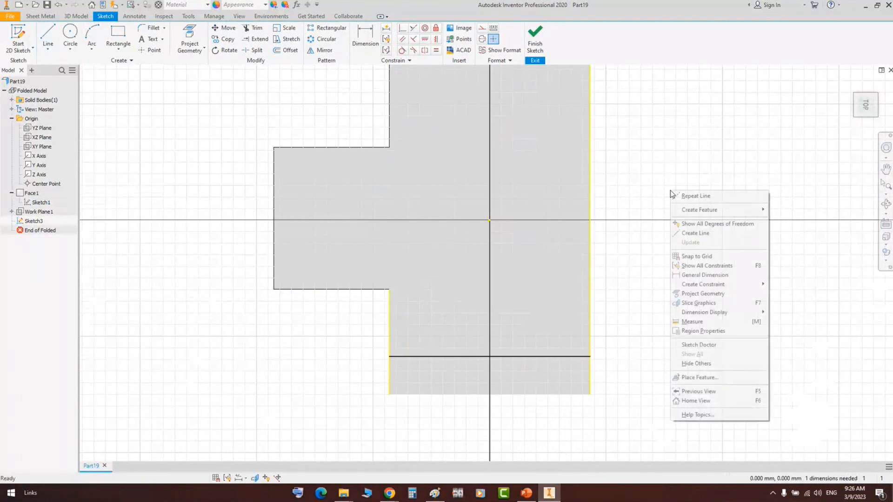
pyautogui.click(539, 35)
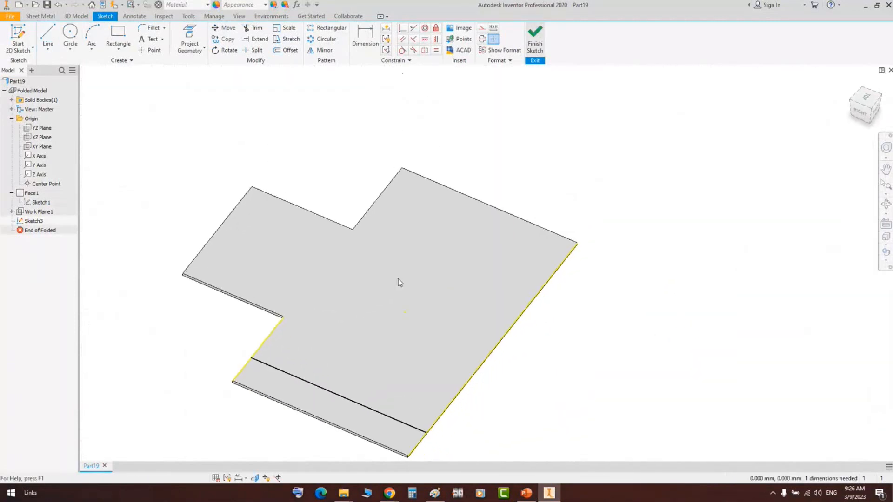
# Set up a 90-degree Fold using the line sketched near the plate's end as the bend line
pyautogui.scroll(3, 322, 318)
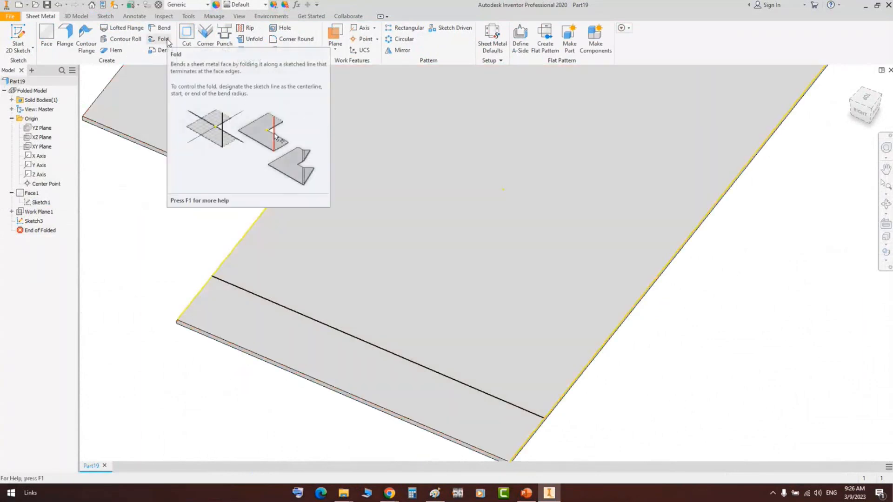
pyautogui.click(164, 39)
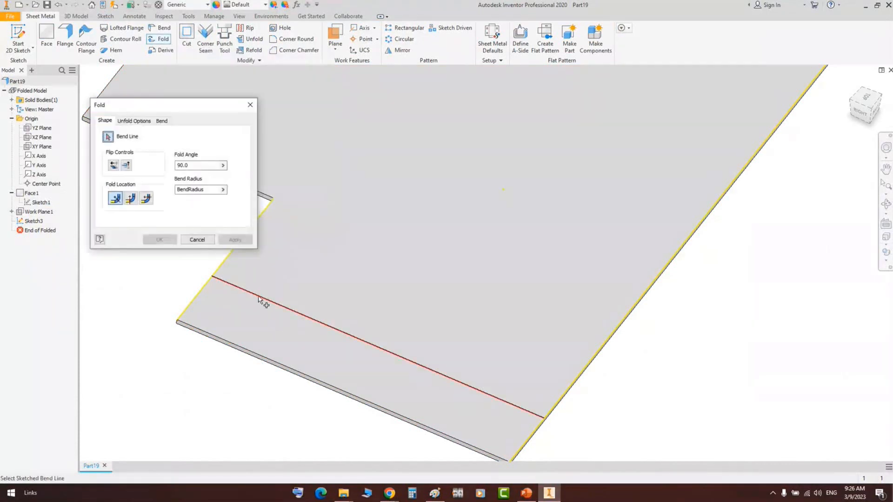
pyautogui.click(379, 347)
# Examine the fold preview's direction arrows and bend limits around the bend line from the side
pyautogui.click(886, 203)
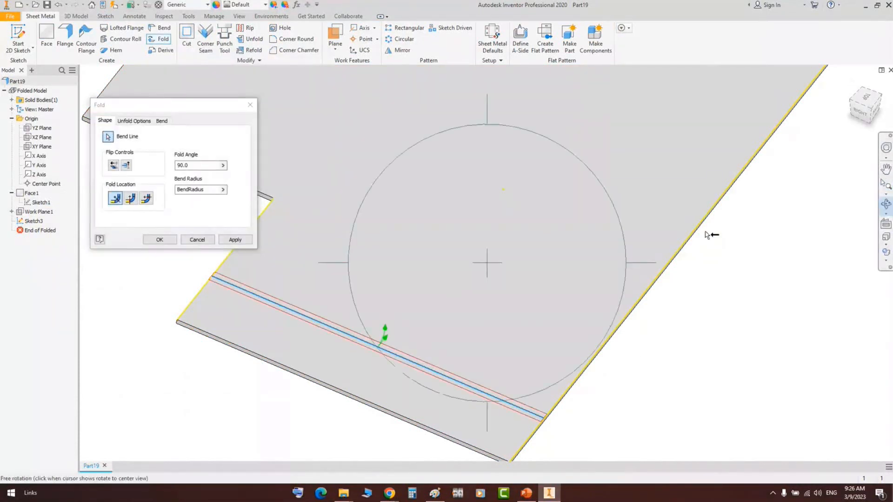
pyautogui.moveTo(707, 232); pyautogui.dragTo(391, 331)
pyautogui.scroll(4, 367, 207)
pyautogui.moveTo(326, 284); pyautogui.dragTo(432, 289, button='middle')
pyautogui.scroll(2, 404, 249)
pyautogui.scroll(2, 487, 257)
pyautogui.scroll(-2, 423, 261)
pyautogui.moveTo(488, 280); pyautogui.dragTo(403, 258, button='middle')
pyautogui.scroll(-2, 363, 255)
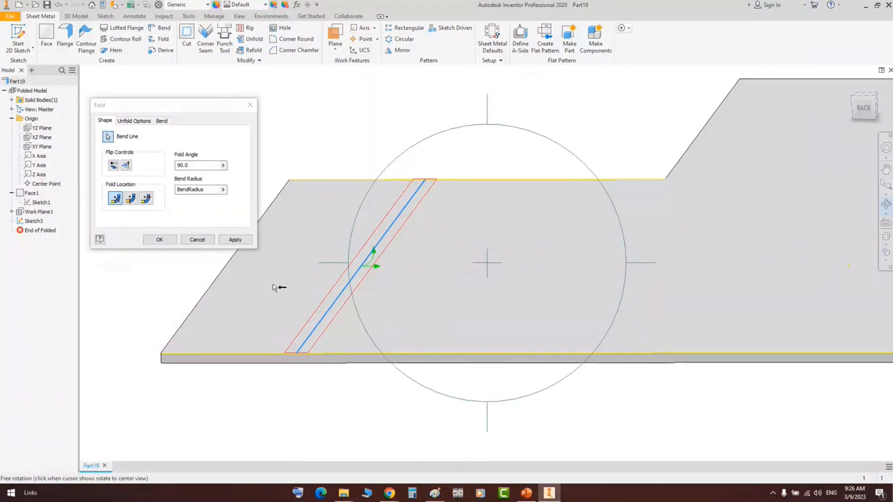
pyautogui.rightClick(475, 139)
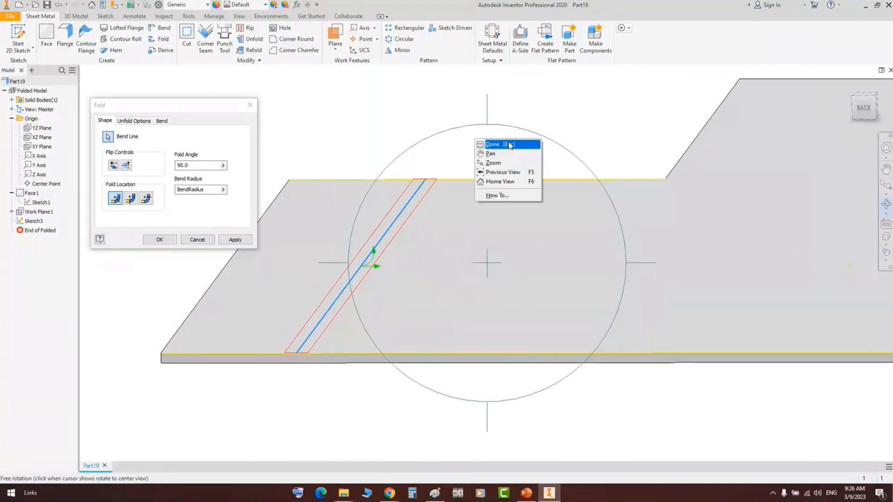
pyautogui.click(507, 144)
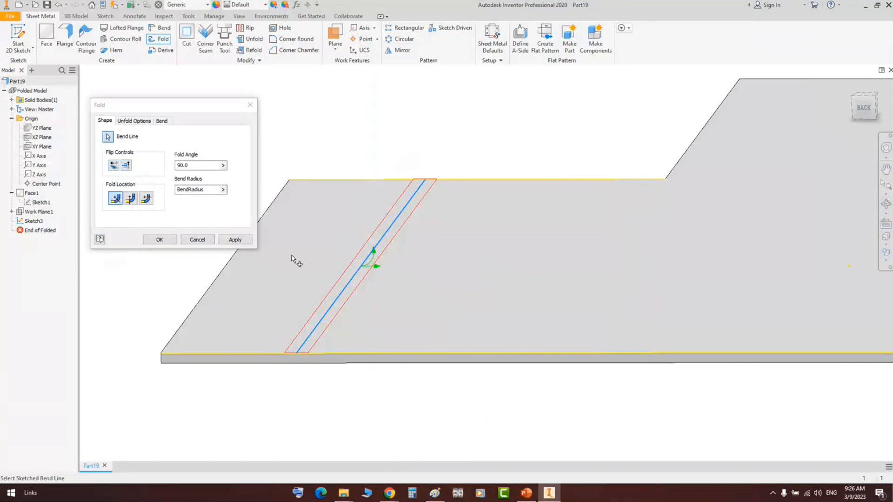
pyautogui.scroll(-3, 408, 277)
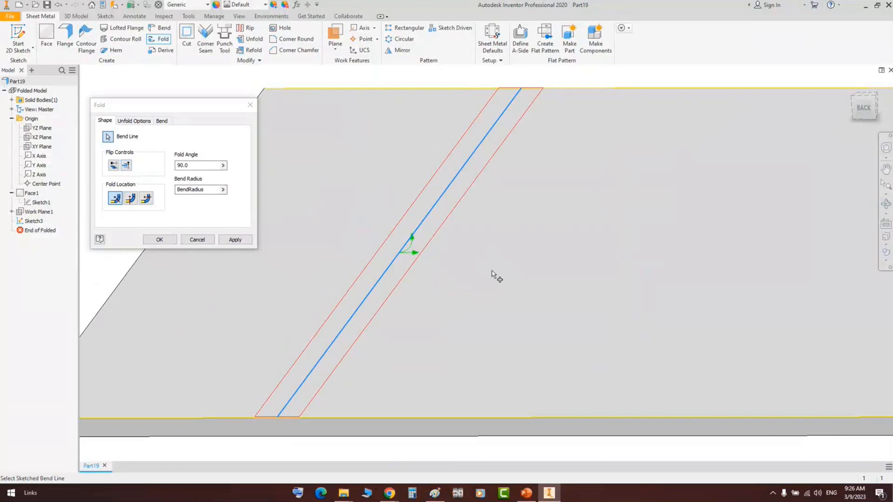
# Apply the 90-degree fold with the default side and direction, and end the Fold command
pyautogui.click(250, 240)
pyautogui.scroll(3, 558, 268)
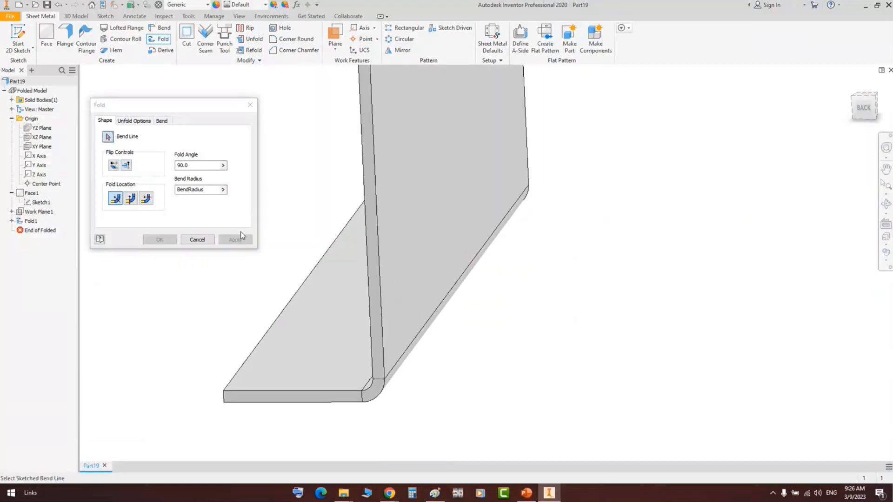
pyautogui.click(197, 240)
# Open the fold for editing, cancel without changes, and undo the fold
pyautogui.click(29, 223)
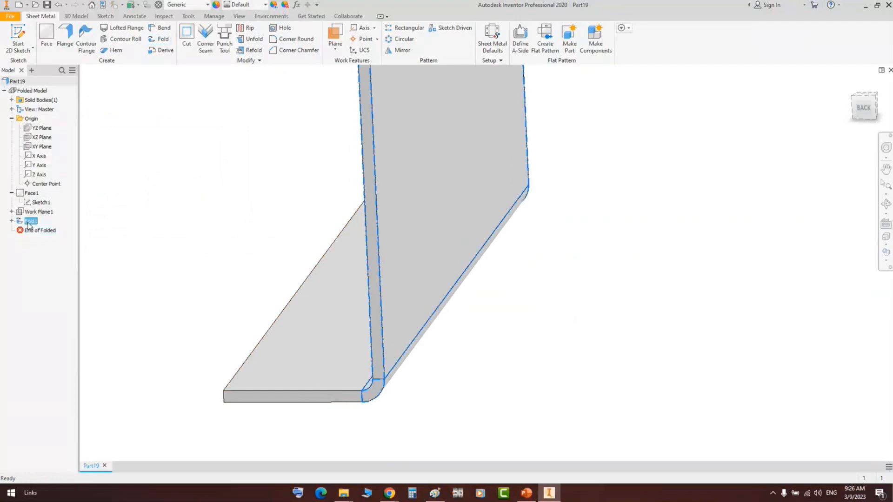
pyautogui.doubleClick(29, 221)
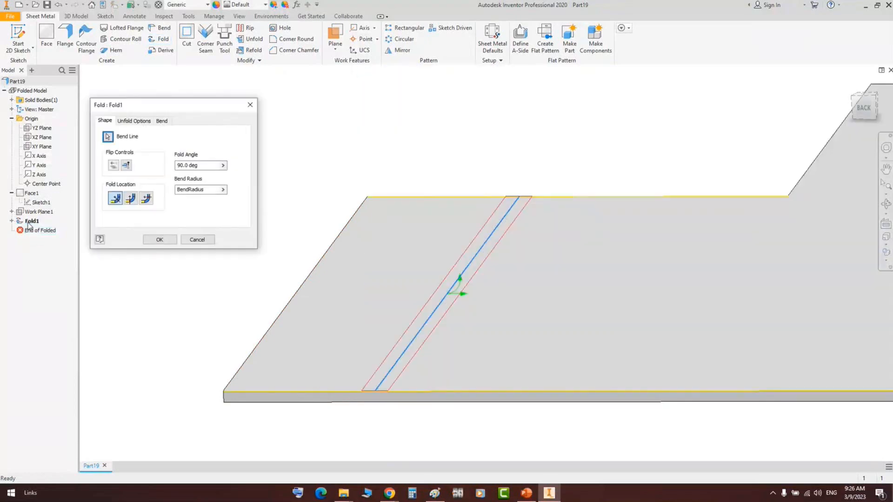
pyautogui.click(197, 239)
pyautogui.click(59, 4)
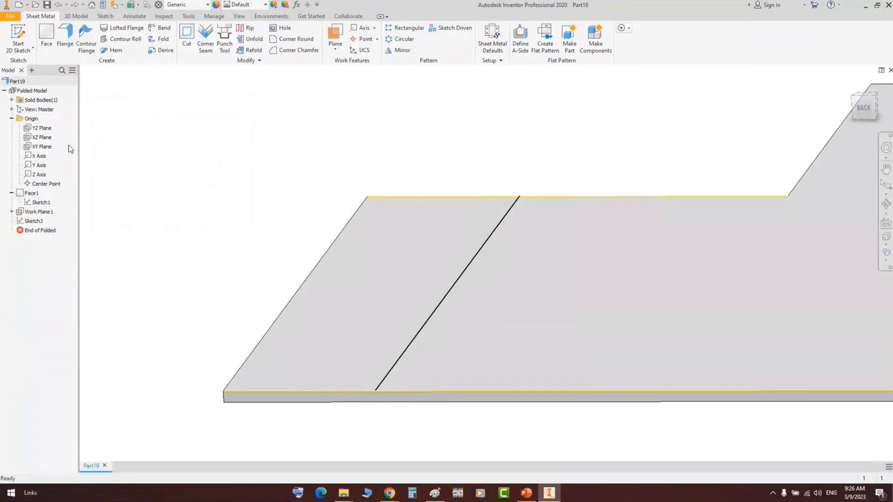
# Fold the plate 90 degrees along the sketched line with the side flipped so the short end portion bends up
pyautogui.click(160, 39)
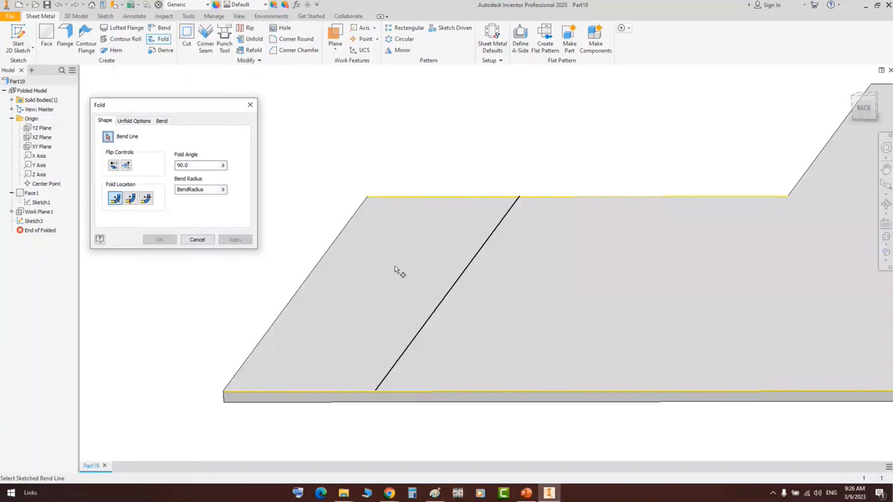
pyautogui.click(410, 341)
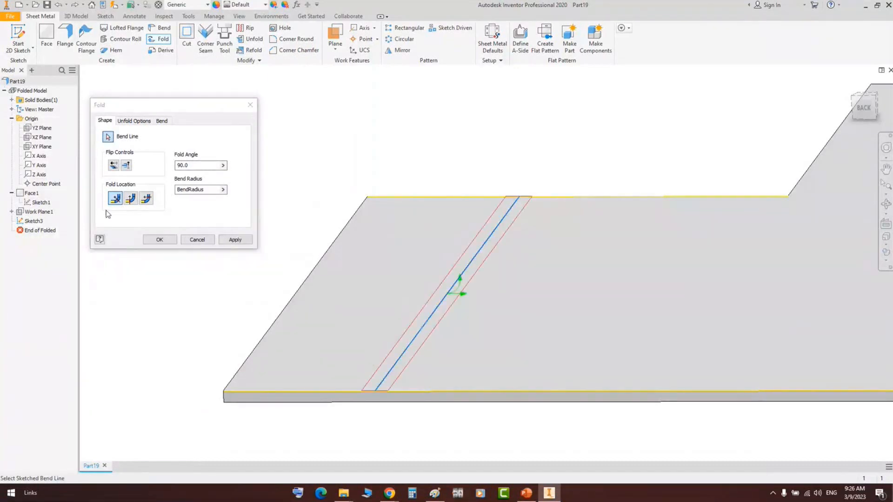
pyautogui.click(114, 165)
pyautogui.scroll(-5, 428, 302)
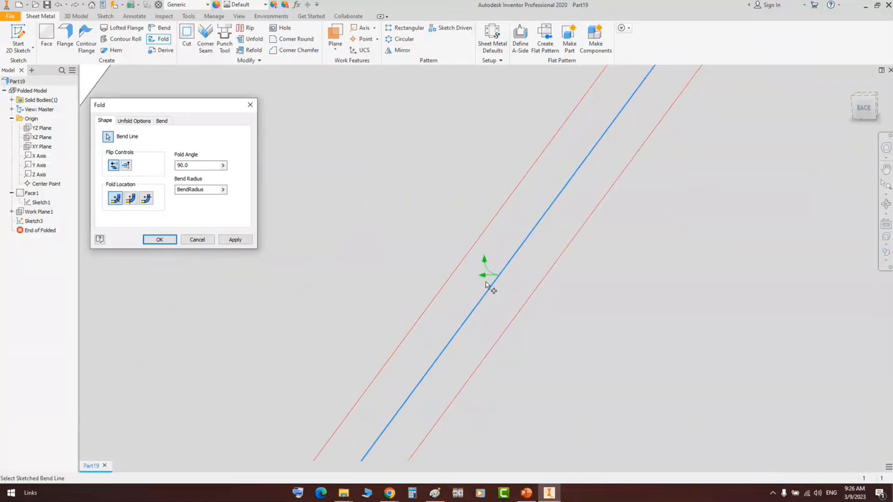
pyautogui.scroll(4, 488, 274)
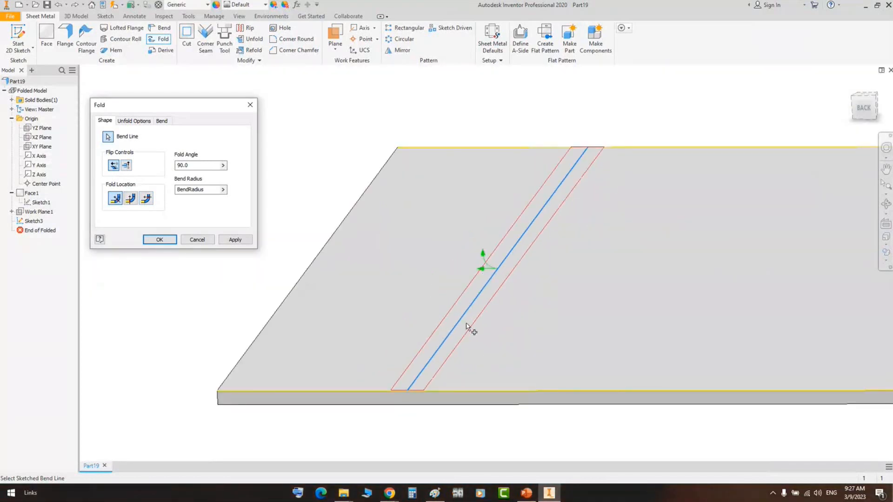
pyautogui.click(237, 240)
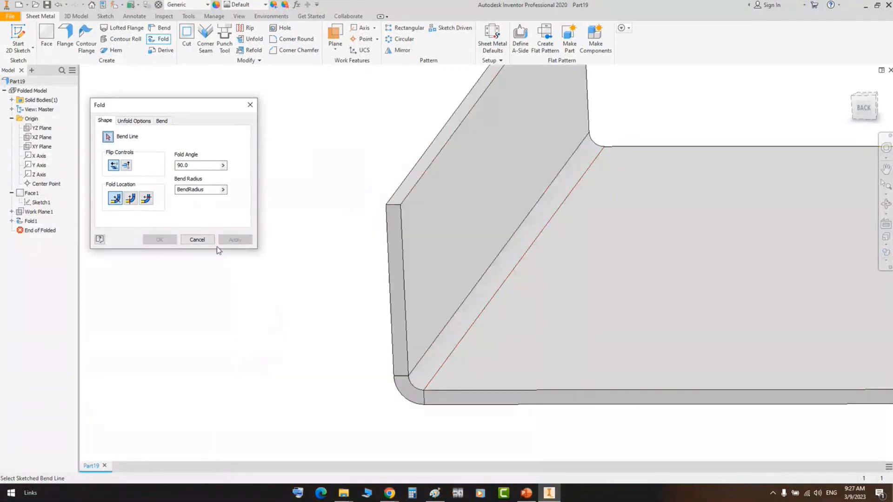
pyautogui.press('Escape')
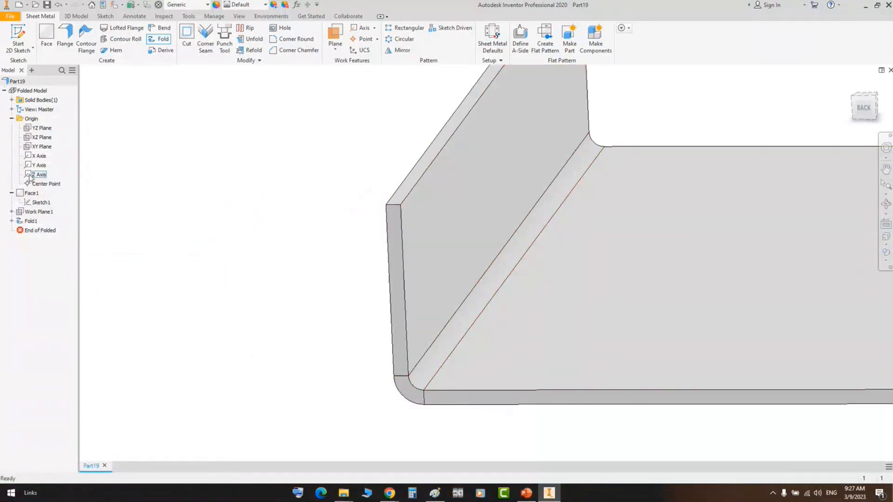
# Edit the fold and flip its direction so the short end portion bends down
pyautogui.doubleClick(32, 222)
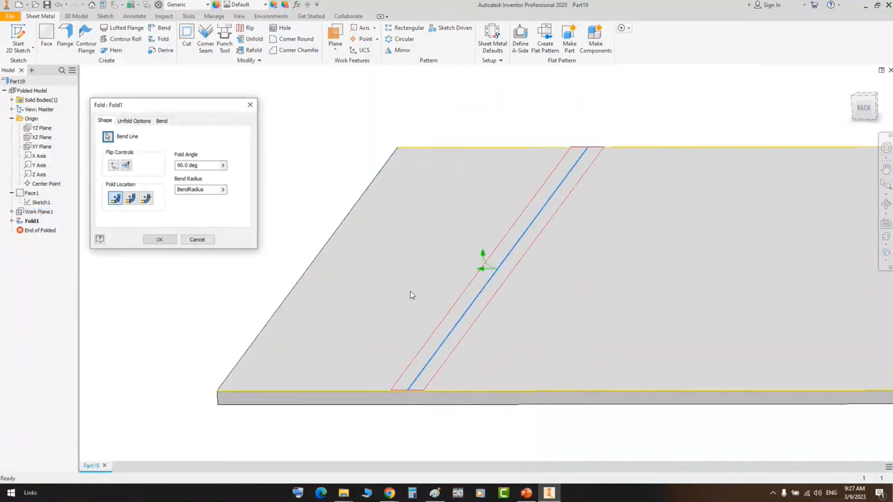
pyautogui.click(127, 166)
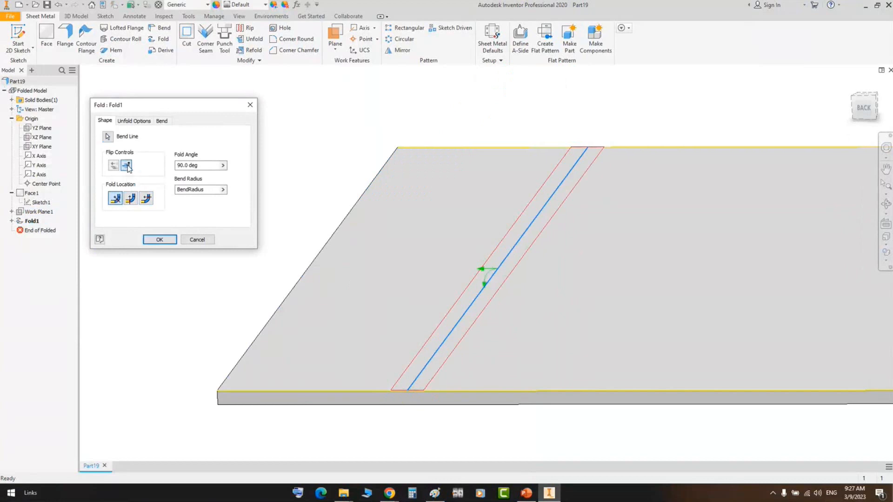
pyautogui.scroll(-3, 502, 273)
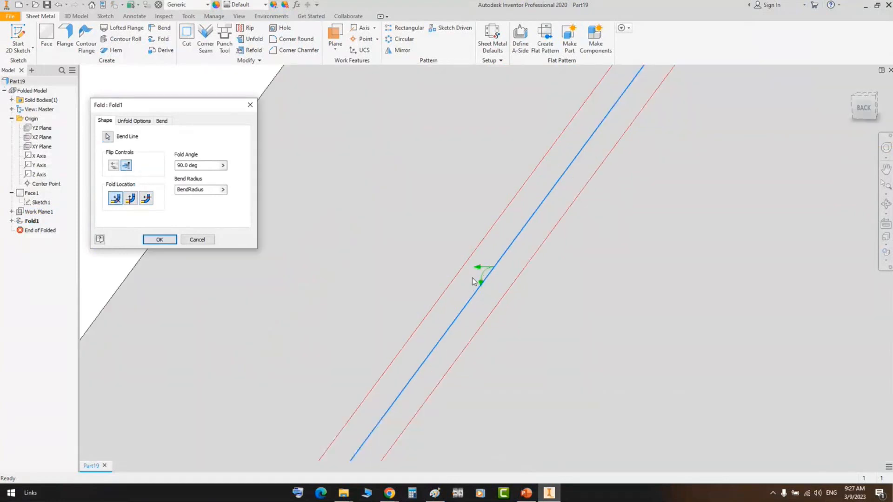
pyautogui.scroll(3, 472, 277)
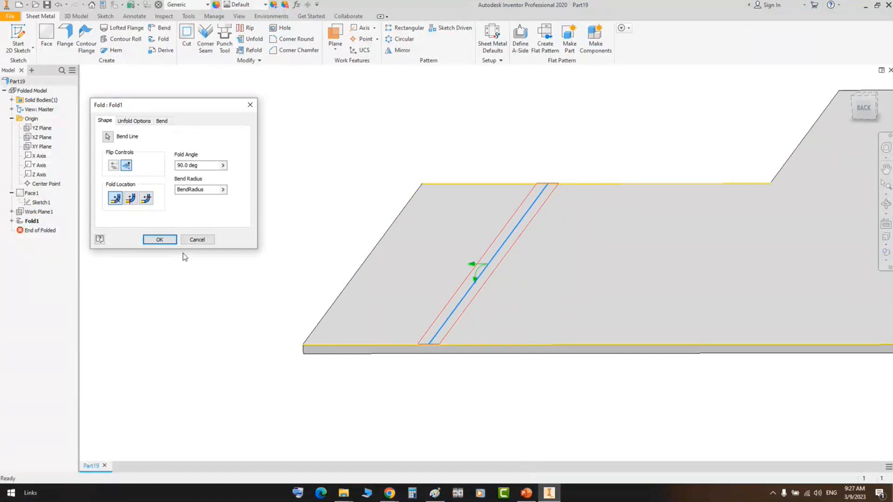
pyautogui.click(159, 239)
# Flip the fold back to bend upward, and delete the fold while keeping its consumed sketch
pyautogui.doubleClick(31, 221)
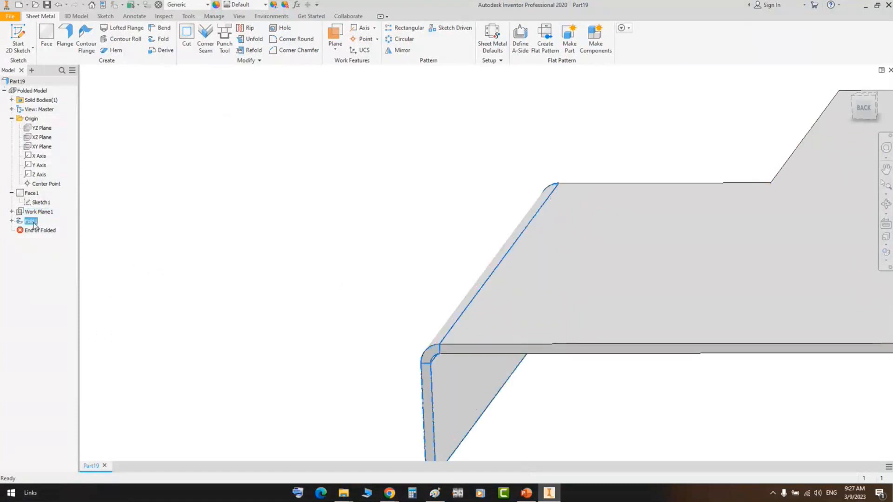
pyautogui.click(160, 239)
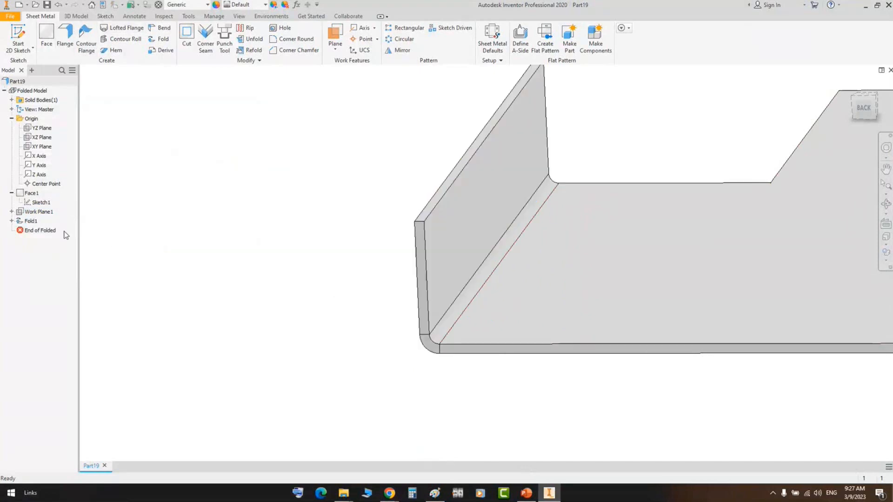
pyautogui.rightClick(36, 222)
pyautogui.click(64, 241)
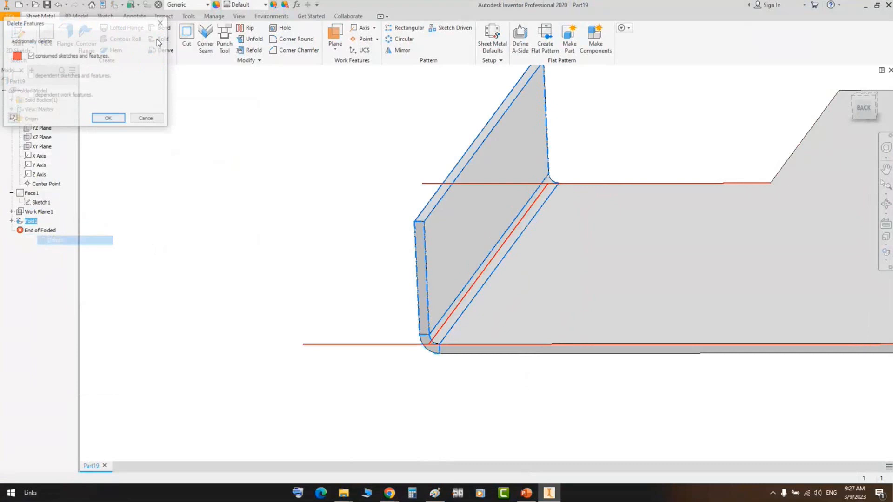
pyautogui.click(108, 119)
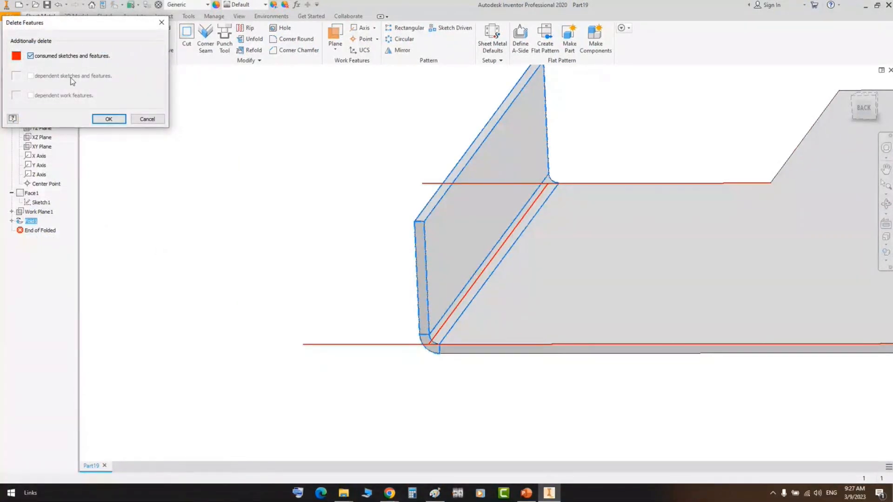
# Fold the plate 90 degrees along the sketched line with the side and direction set so the longer portion bends down
pyautogui.click(161, 39)
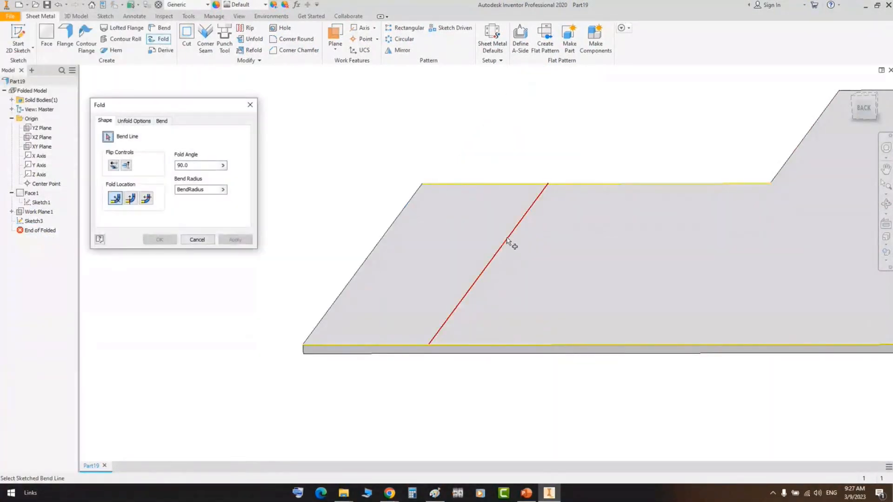
pyautogui.click(126, 165)
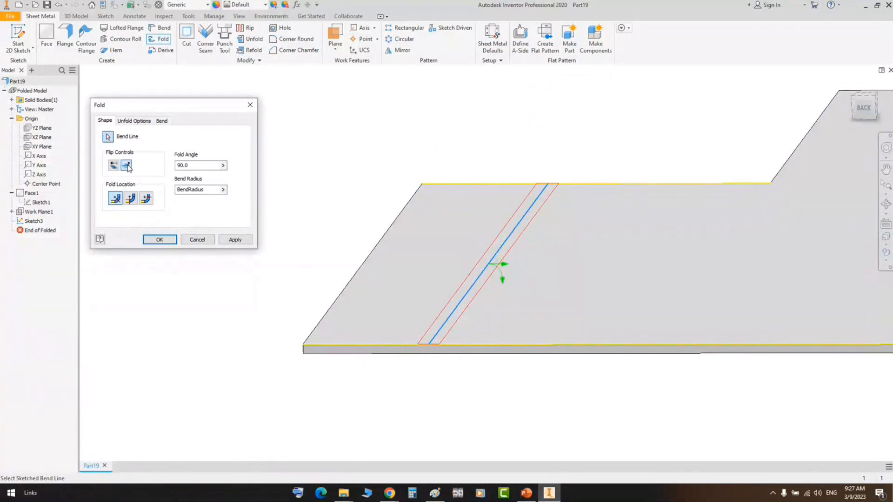
pyautogui.click(159, 240)
pyautogui.scroll(-2, 551, 327)
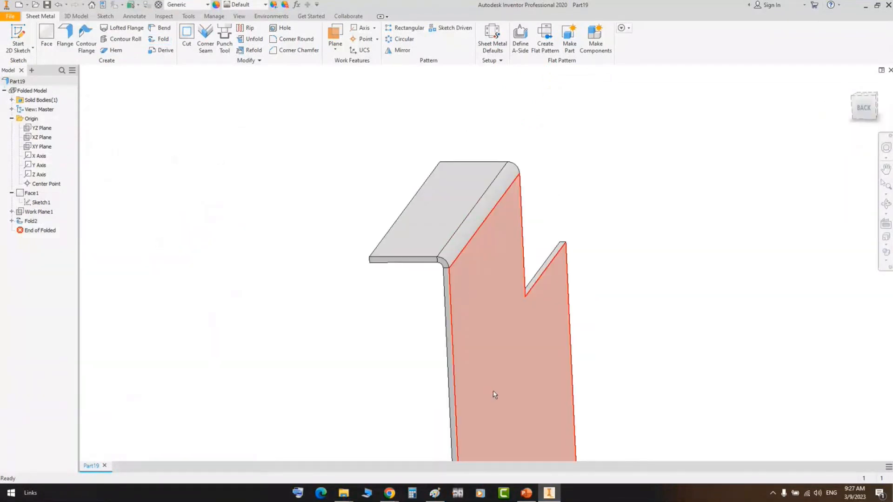
# Delete the fold together with its consumed sketch
pyautogui.click(12, 222)
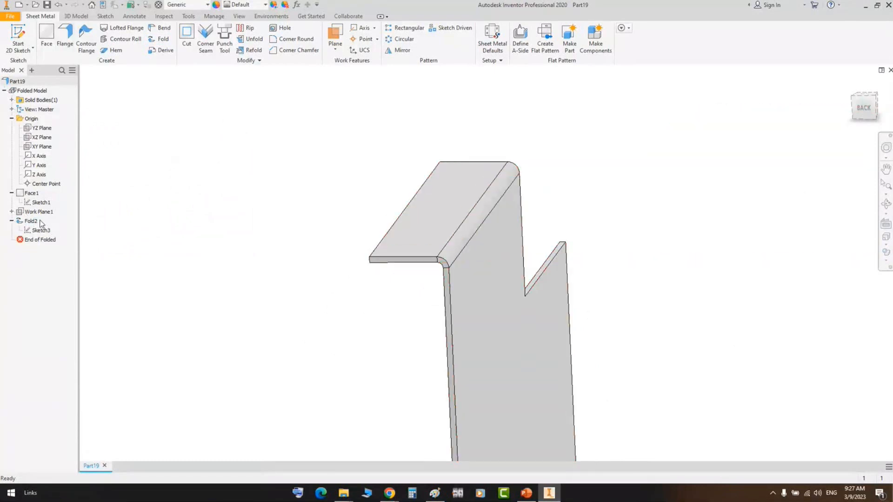
pyautogui.rightClick(34, 221)
pyautogui.click(67, 239)
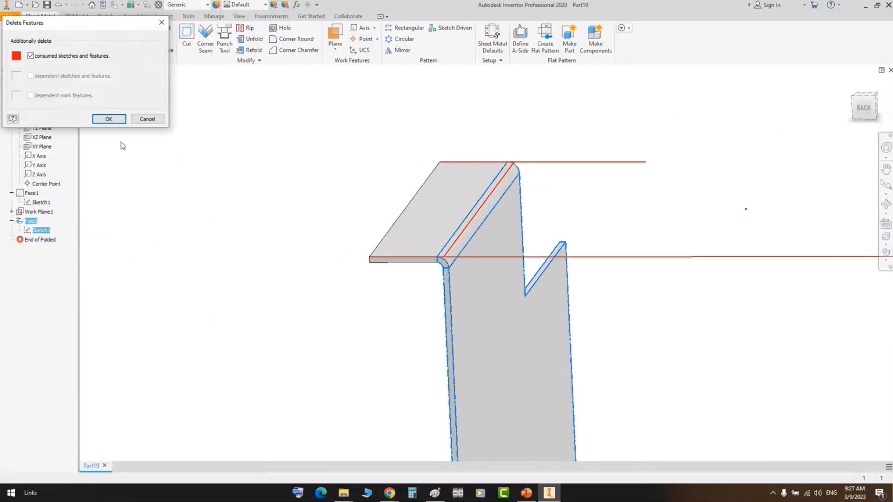
pyautogui.click(108, 119)
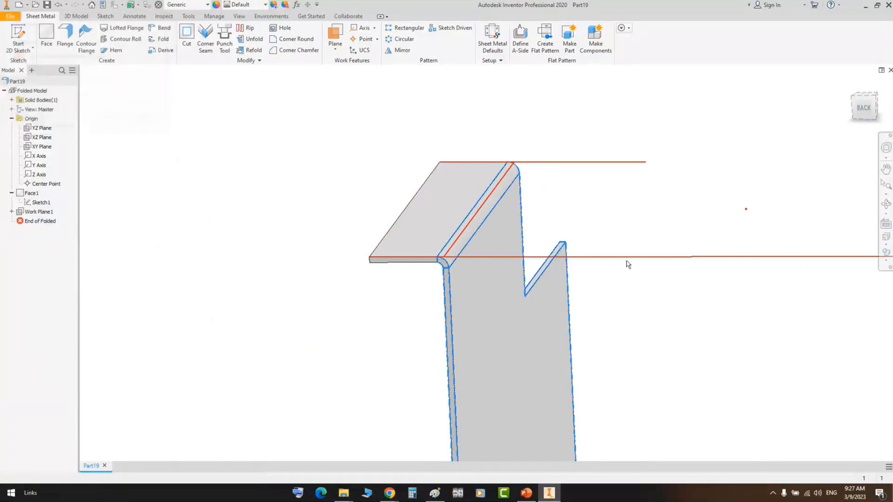
# Sketch a diagonal line on the plate's top face from the wide section's side edge to the narrow section's end edge
pyautogui.click(630, 207)
pyautogui.press('s')
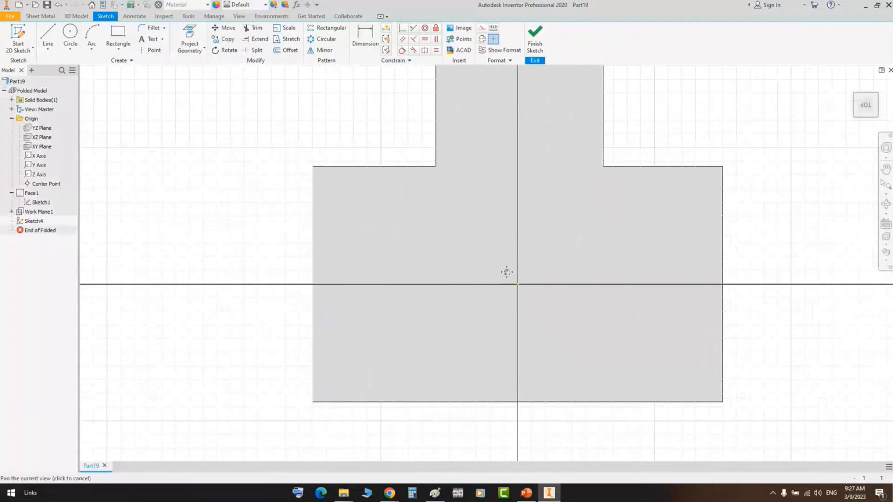
pyautogui.moveTo(506, 272); pyautogui.dragTo(497, 352, button='middle')
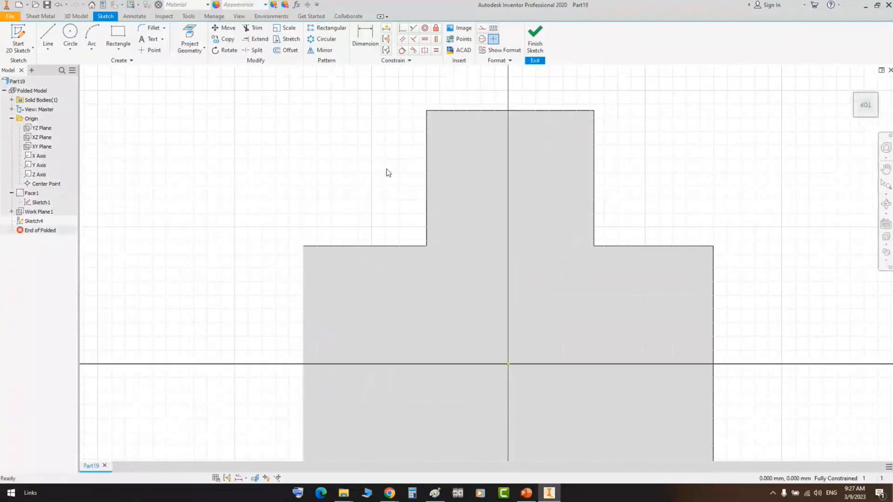
pyautogui.click(47, 37)
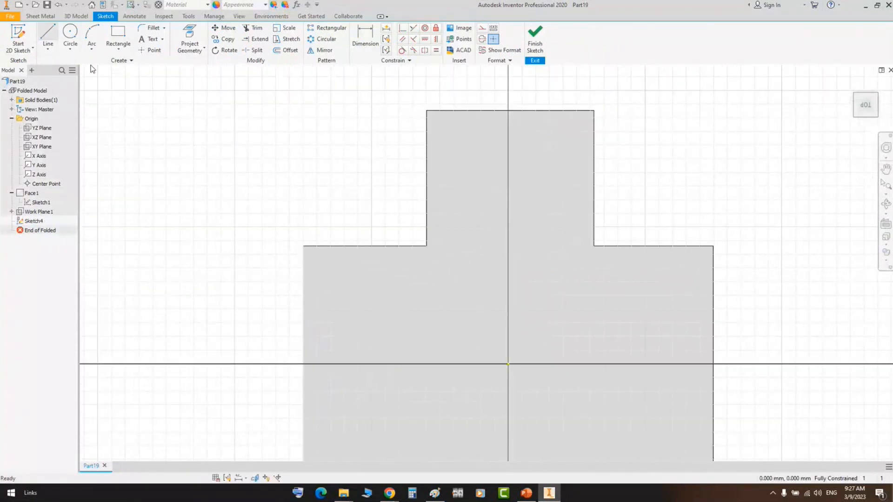
pyautogui.click(303, 312)
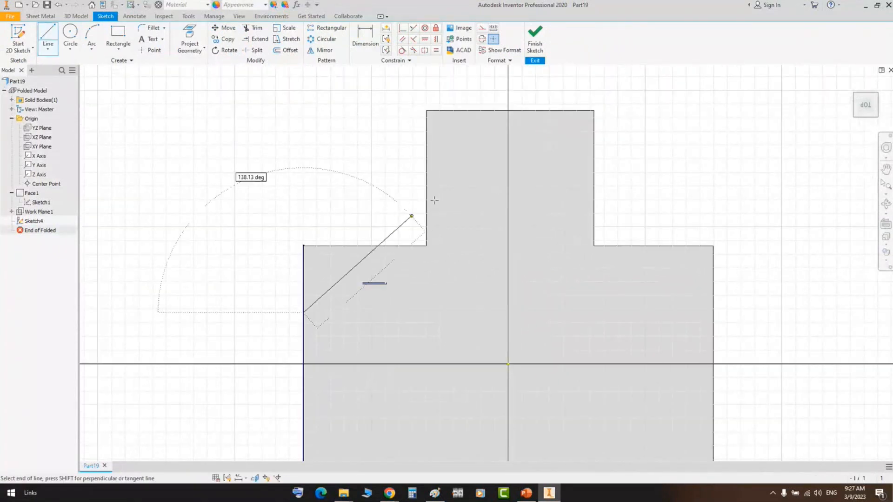
pyautogui.click(495, 111)
pyautogui.rightClick(595, 86)
pyautogui.click(604, 88)
pyautogui.rightClick(654, 100)
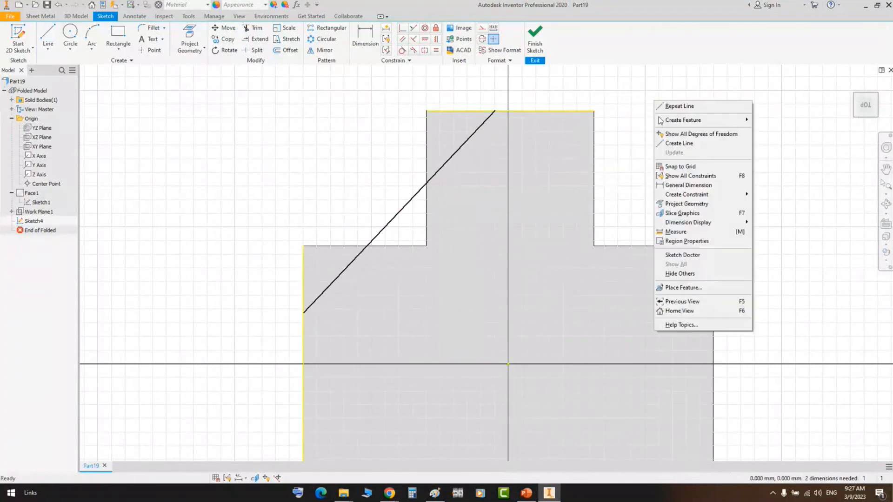
pyautogui.click(534, 44)
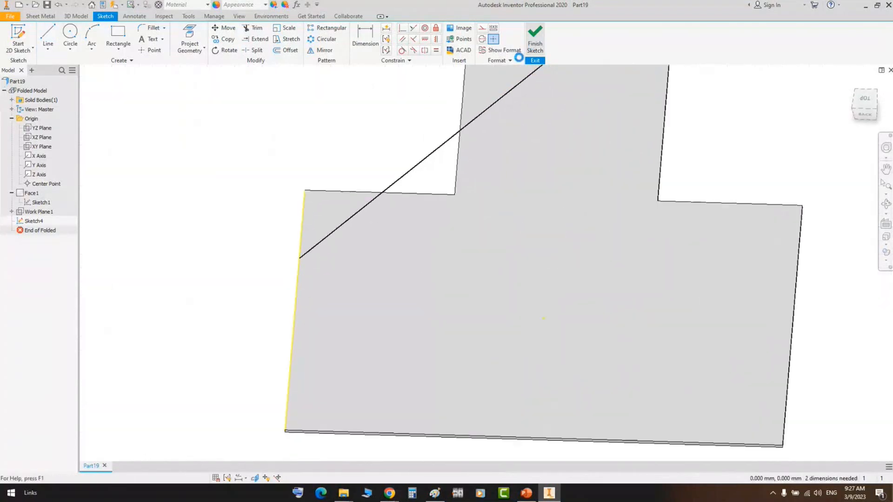
# Fold the plate 90 degrees along the diagonal line so both corners cut off by it bend up
pyautogui.click(161, 40)
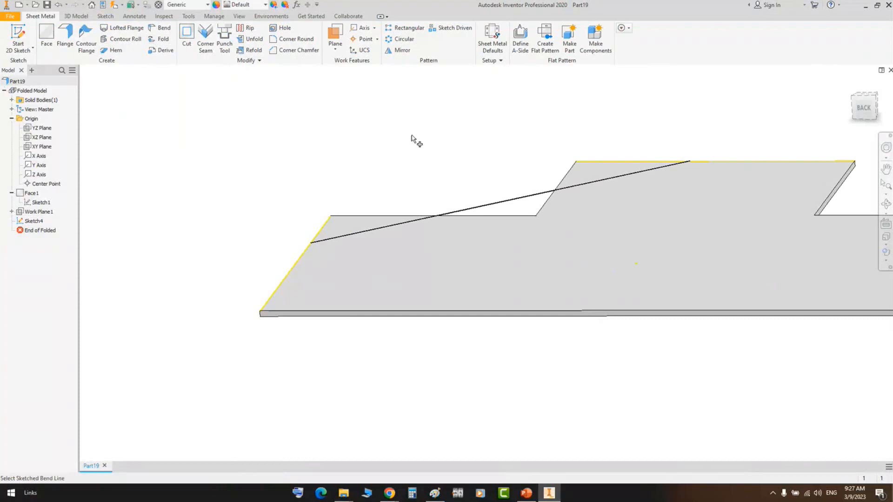
pyautogui.click(486, 204)
pyautogui.scroll(-2, 523, 191)
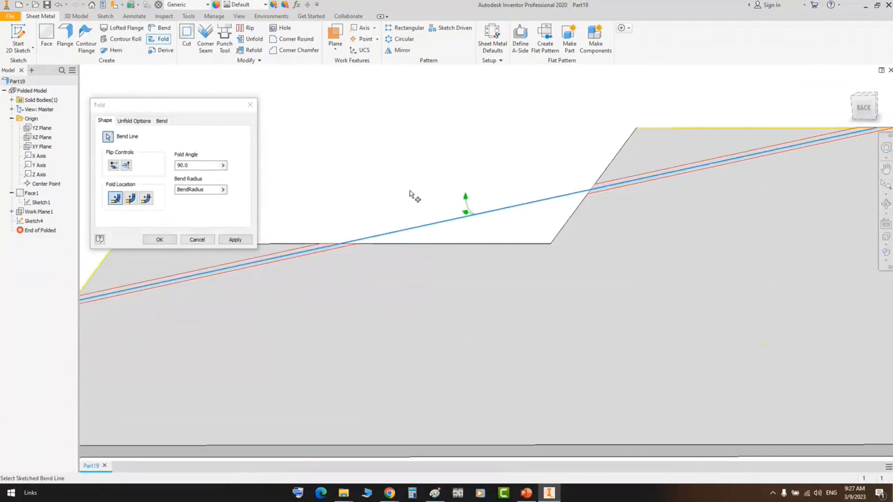
pyautogui.click(886, 203)
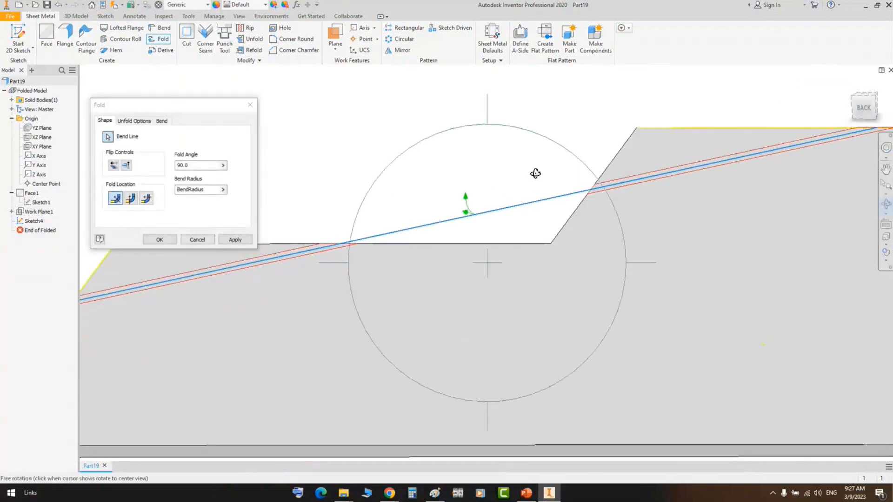
pyautogui.moveTo(535, 173); pyautogui.dragTo(600, 260)
pyautogui.press('Escape')
pyautogui.click(163, 241)
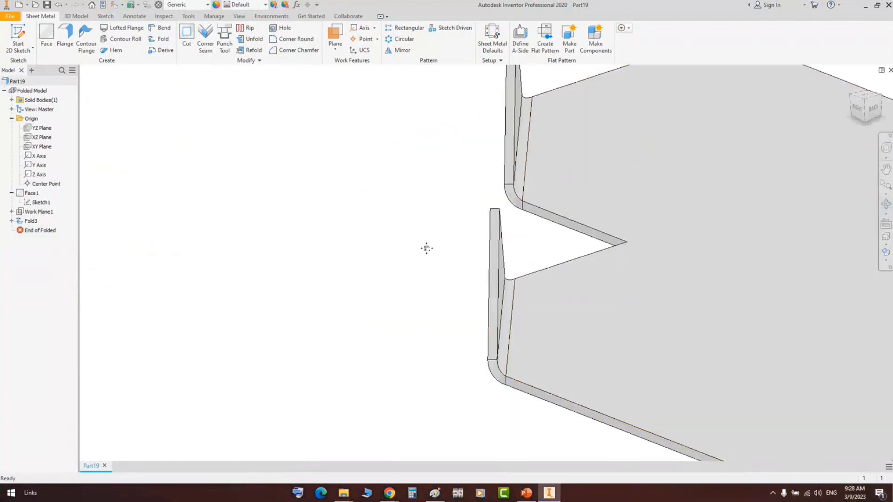
pyautogui.moveTo(427, 248); pyautogui.dragTo(344, 247, button='middle')
pyautogui.click(885, 204)
pyautogui.moveTo(505, 183); pyautogui.dragTo(494, 275)
pyautogui.rightClick(435, 174)
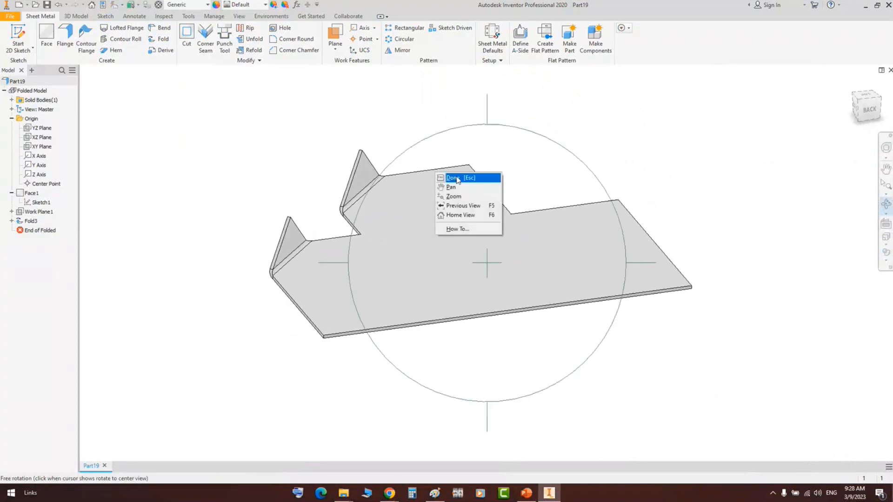
pyautogui.click(457, 180)
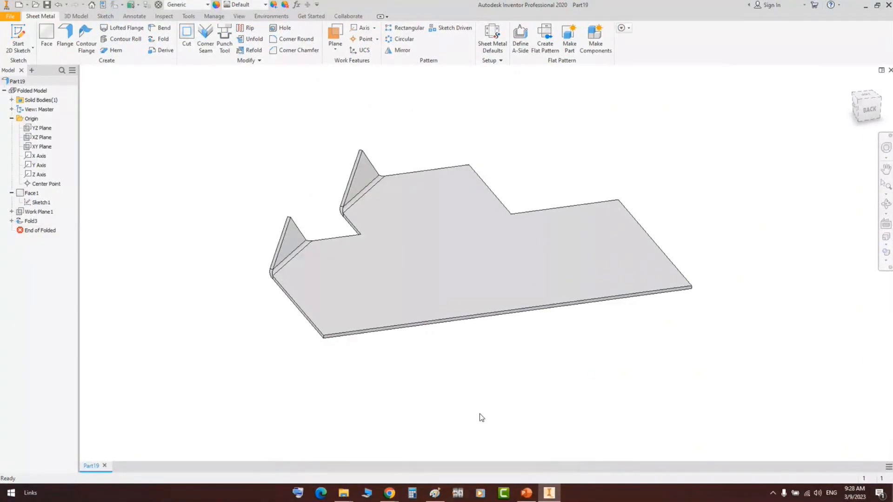
# Check the Fold slide in PowerPoint, return to Inventor, and compare the three fold location previews while editing the diagonal fold
pyautogui.click(526, 493)
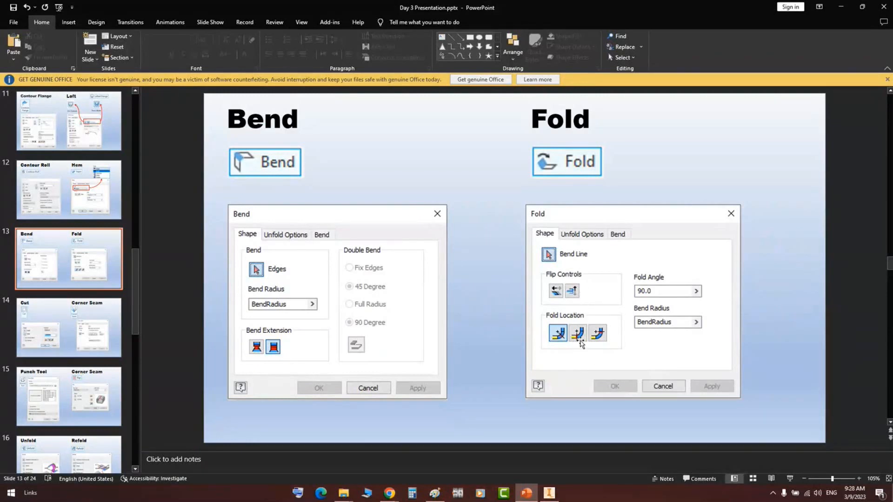
pyautogui.click(549, 492)
pyautogui.doubleClick(30, 221)
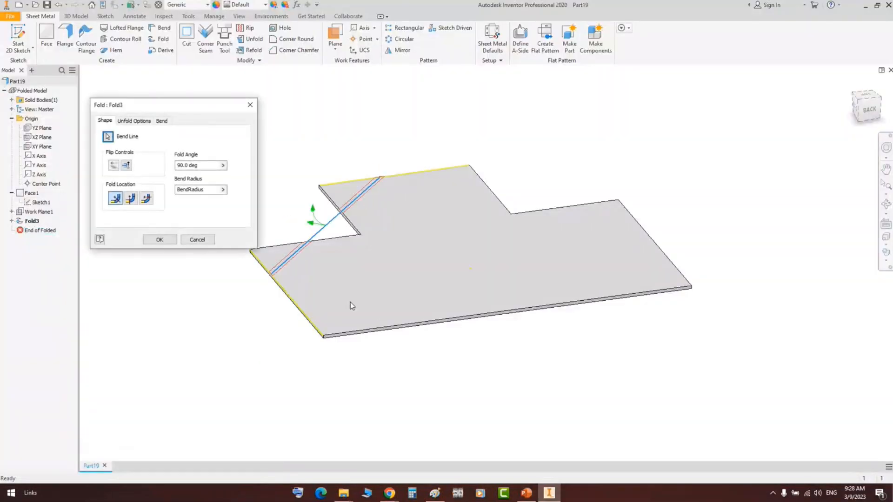
pyautogui.scroll(5, 285, 293)
pyautogui.moveTo(287, 302); pyautogui.dragTo(378, 322, button='middle')
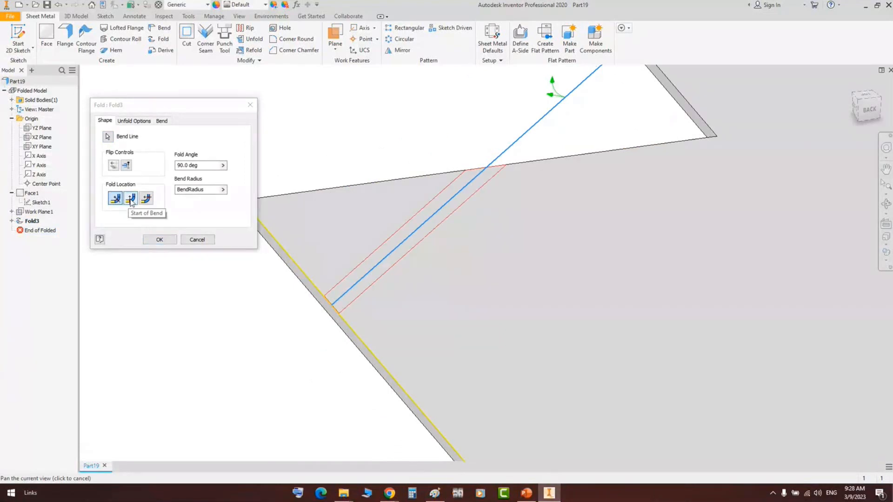
pyautogui.click(145, 199)
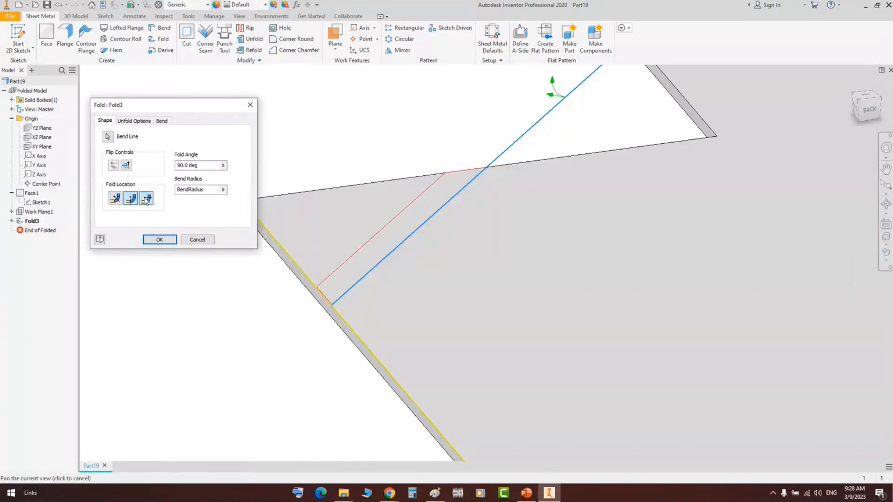
pyautogui.click(115, 199)
pyautogui.click(131, 199)
pyautogui.click(145, 199)
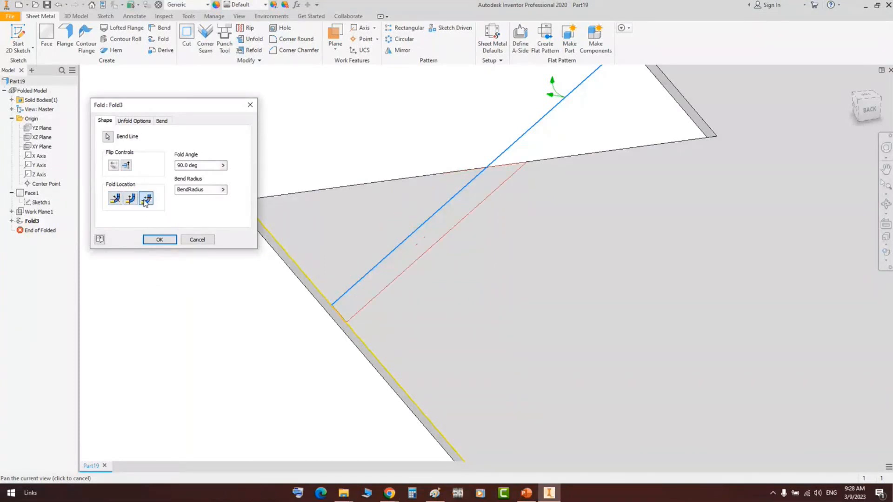
pyautogui.click(117, 200)
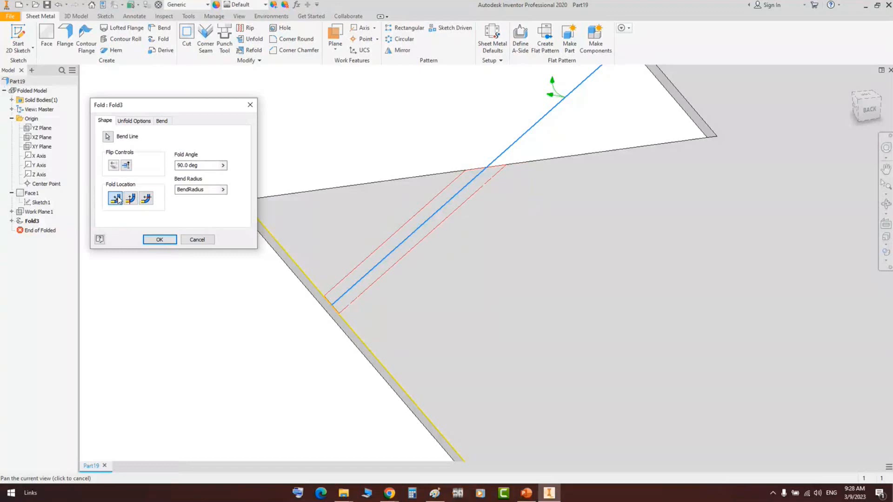
# Set the fold location so the sketched line marks the end of the bend, and apply it
pyautogui.click(146, 198)
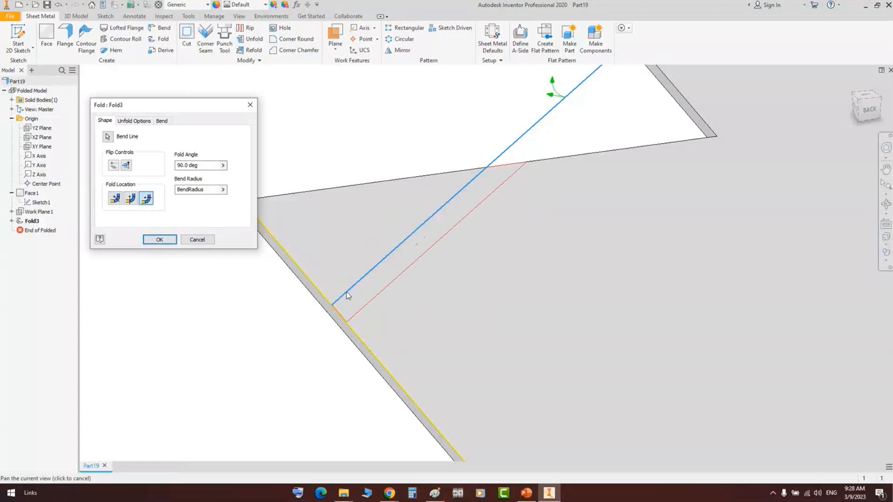
pyautogui.scroll(3, 347, 292)
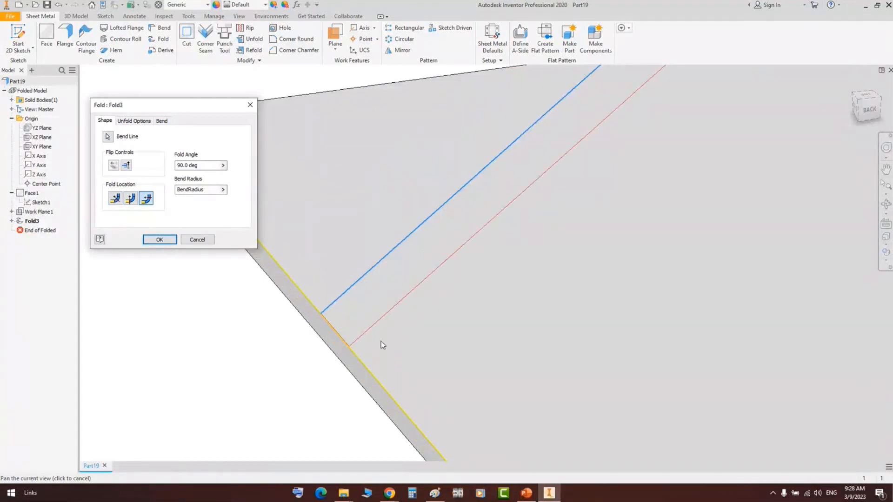
pyautogui.scroll(3, 372, 328)
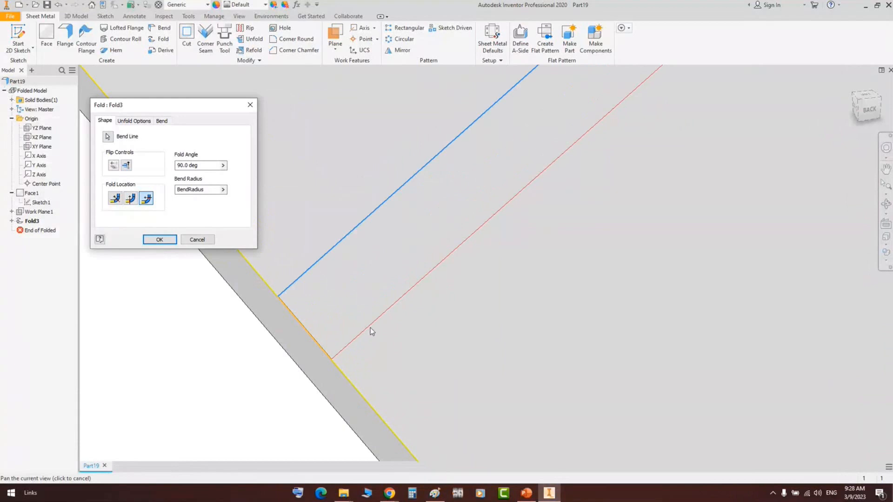
pyautogui.click(158, 239)
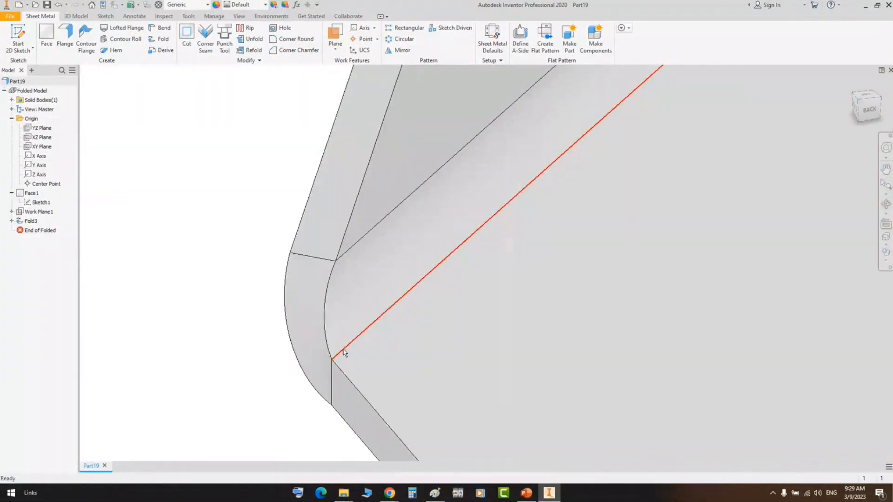
# Edit the fold and change its location to Start of Bend
pyautogui.doubleClick(19, 223)
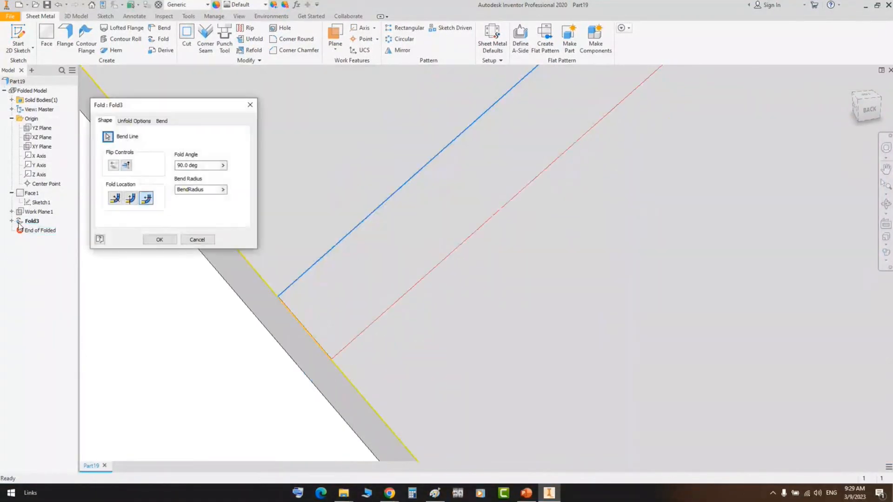
pyautogui.click(131, 198)
pyautogui.moveTo(374, 218); pyautogui.dragTo(404, 257, button='middle')
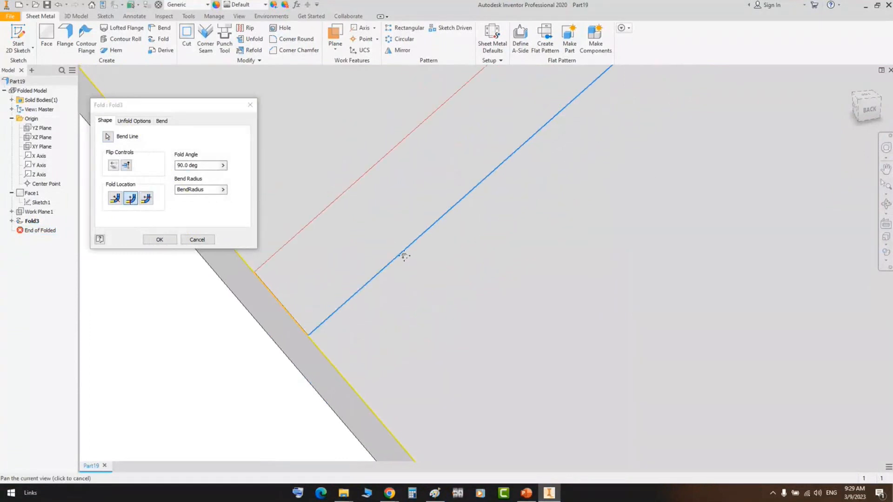
pyautogui.moveTo(325, 208); pyautogui.dragTo(371, 233, button='middle')
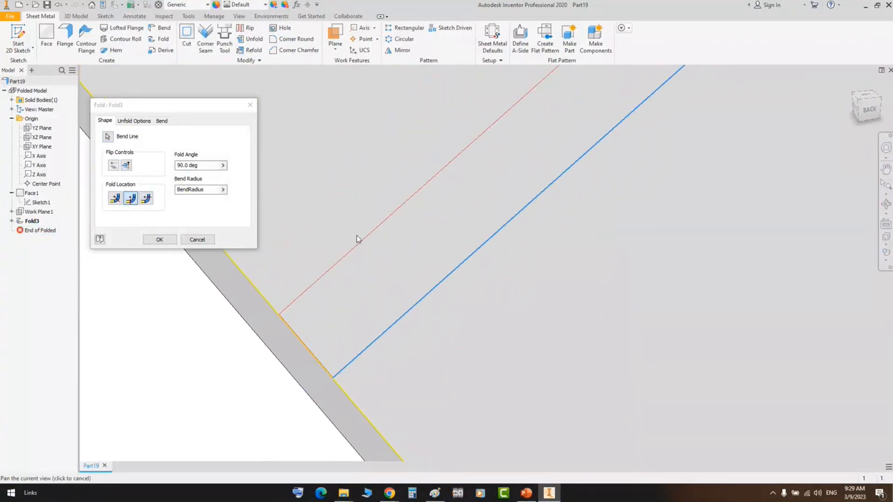
pyautogui.click(158, 236)
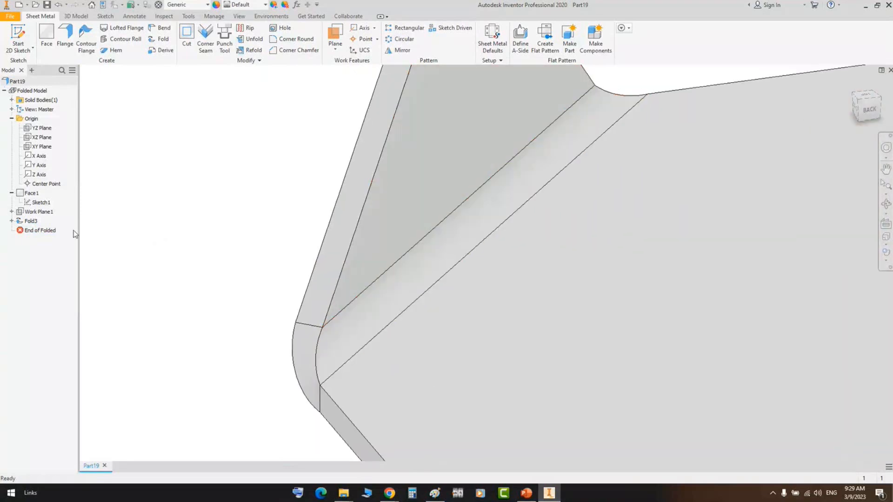
# Edit the fold and set its location so the bend is centred on the sketched line
pyautogui.doubleClick(31, 220)
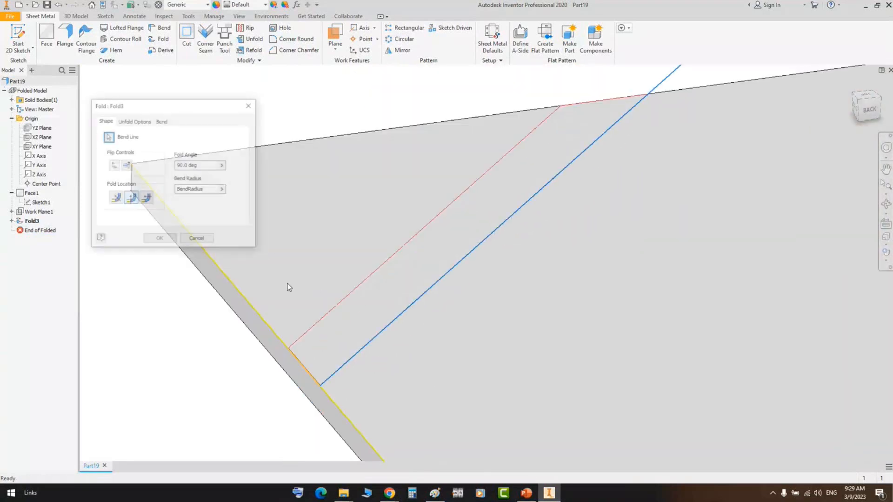
pyautogui.click(116, 199)
pyautogui.moveTo(428, 306)
pyautogui.mouseDown(button='middle')
pyautogui.moveTo(623, 141)
pyautogui.moveTo(496, 279)
pyautogui.mouseUp(button='middle')
pyautogui.scroll(-3, 395, 367)
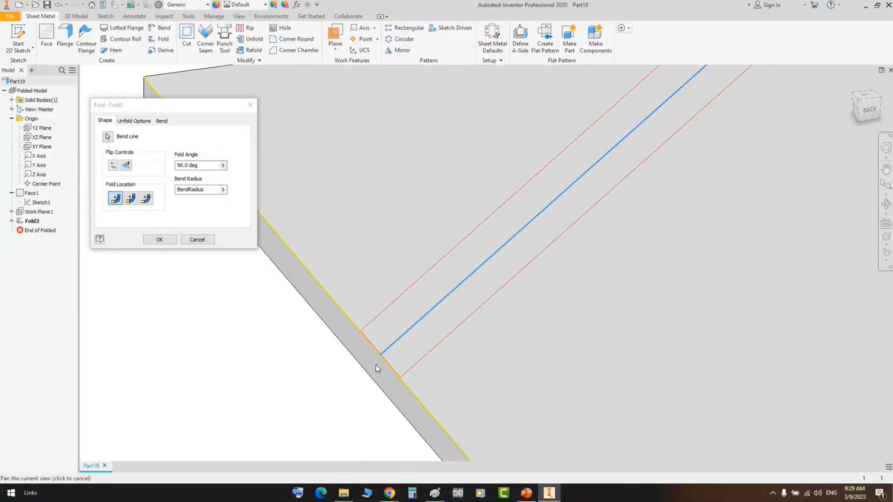
pyautogui.click(157, 239)
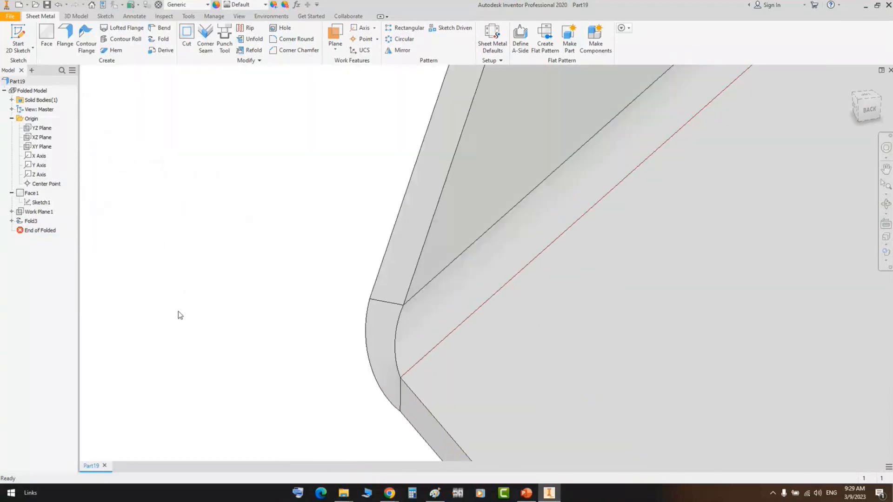
# Switch to PowerPoint and show the Cut and Corner Seam slide
pyautogui.scroll(6, 288, 326)
pyautogui.moveTo(311, 327); pyautogui.dragTo(247, 265, button='middle')
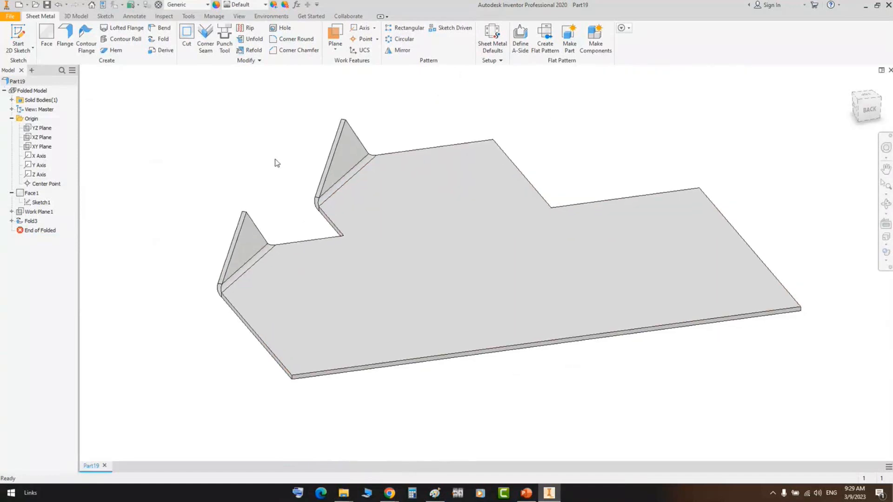
pyautogui.click(526, 494)
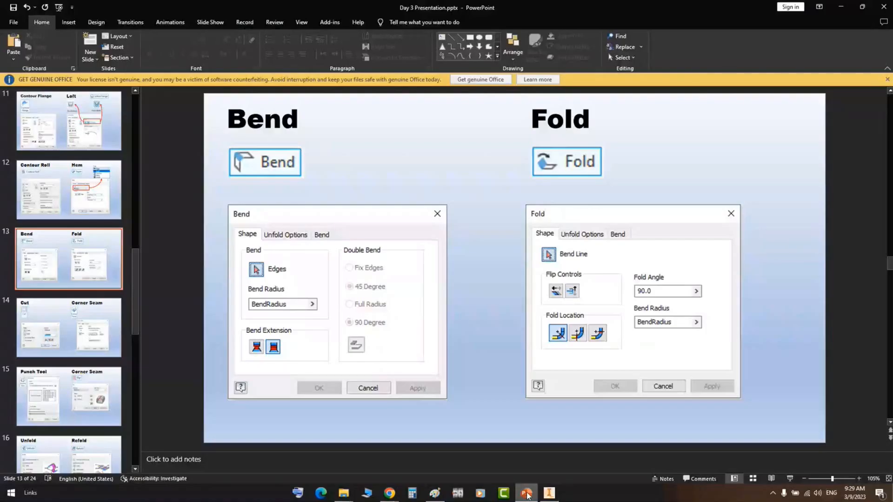
pyautogui.moveTo(135, 294); pyautogui.dragTo(138, 327)
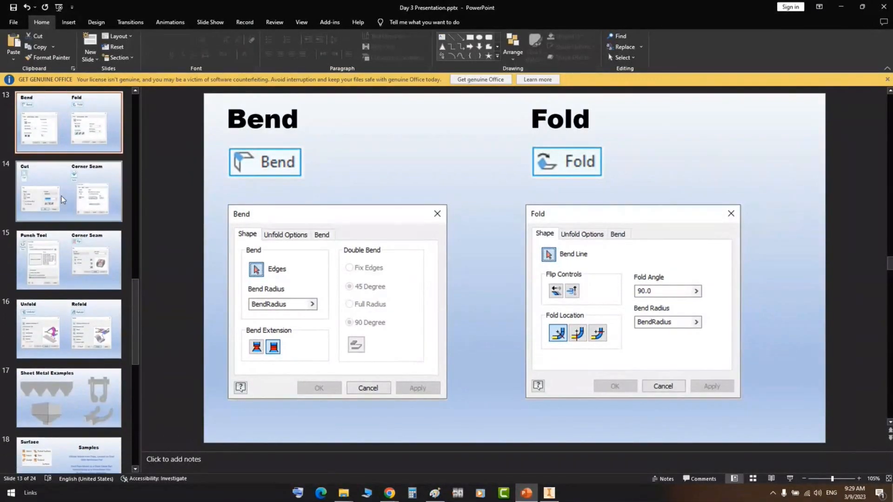
pyautogui.click(64, 200)
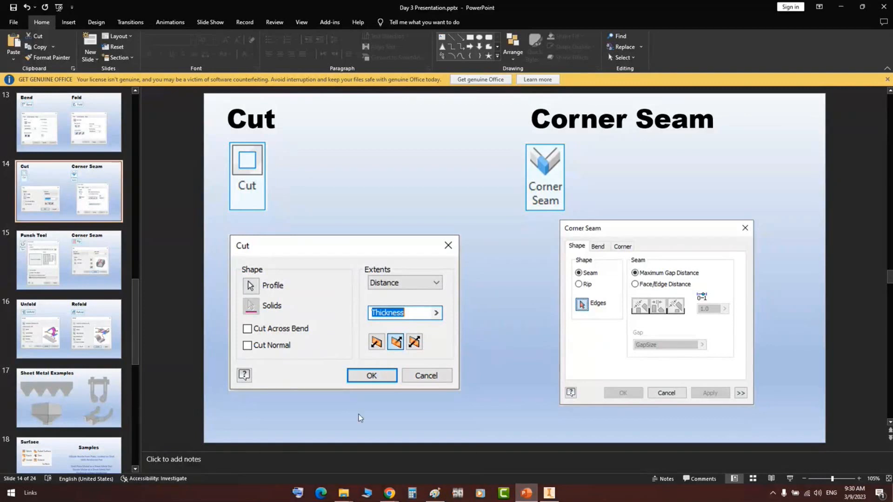
# Return to Inventor and close the folded part
pyautogui.click(548, 495)
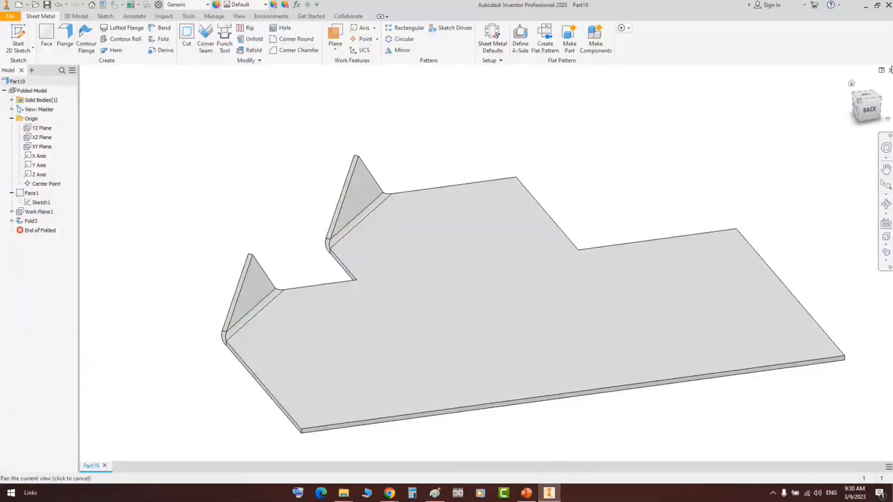
pyautogui.click(889, 71)
pyautogui.click(409, 268)
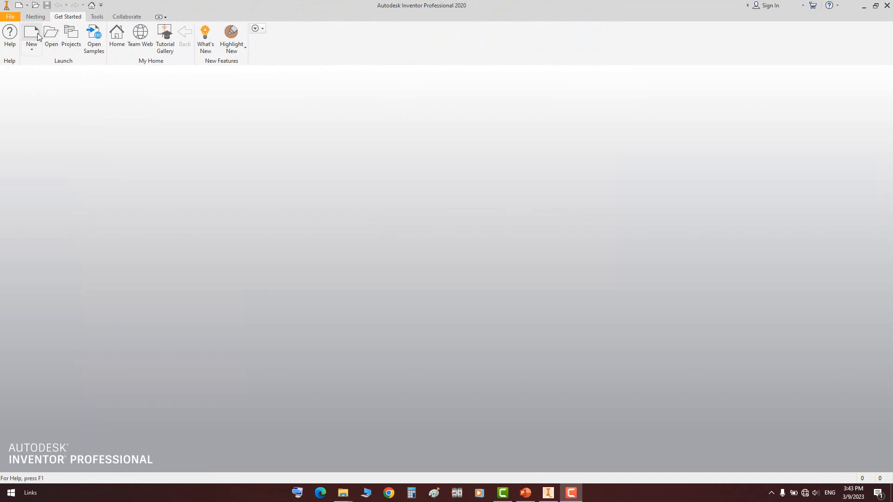
# Create a new sheet metal part from the en-US templates and start a sketch on the XY plane
pyautogui.click(38, 37)
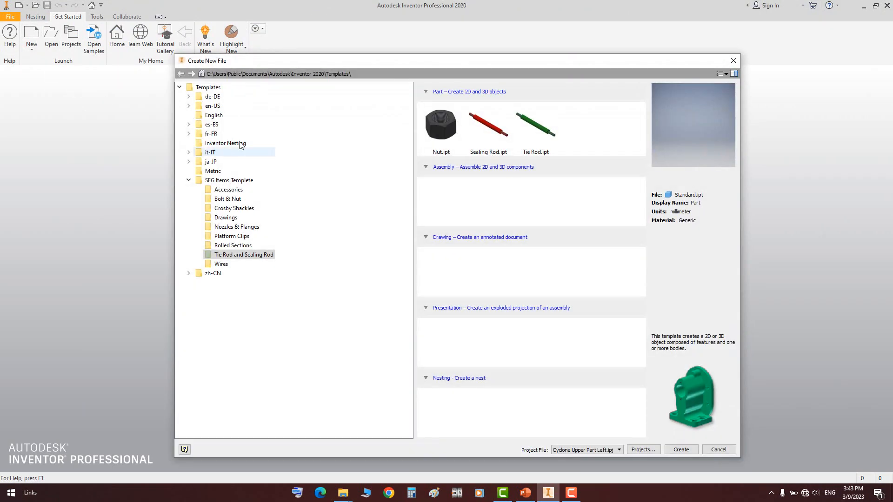
pyautogui.click(213, 105)
pyautogui.doubleClick(439, 118)
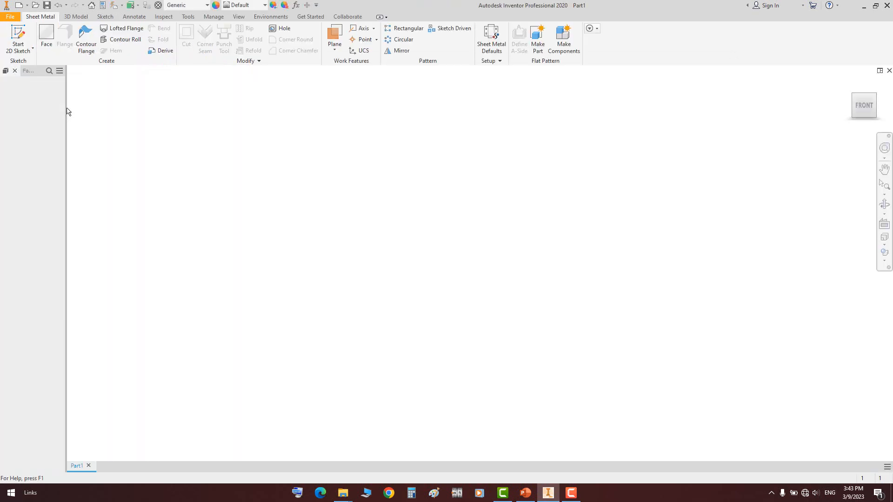
pyautogui.press('s')
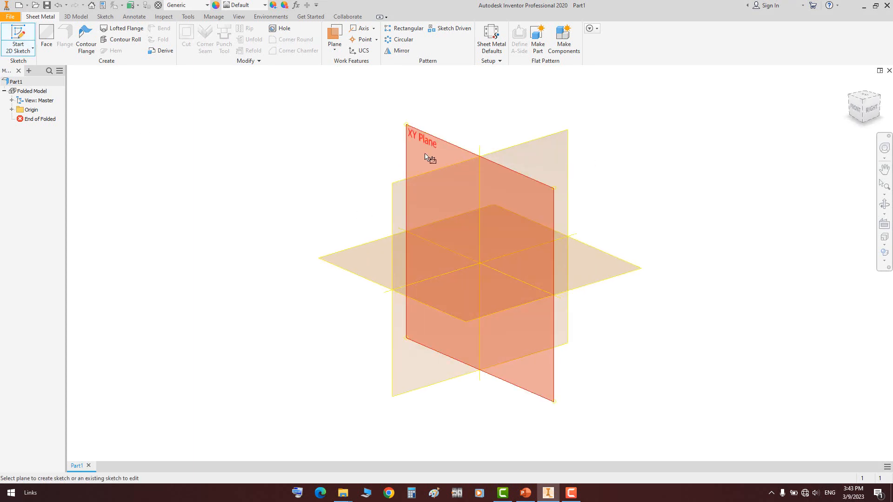
pyautogui.click(425, 154)
# Sketch a stepped open profile from the origin: a vertical up, a horizontal, a longer vertical down and a horizontal about 283 mm long
pyautogui.press('l')
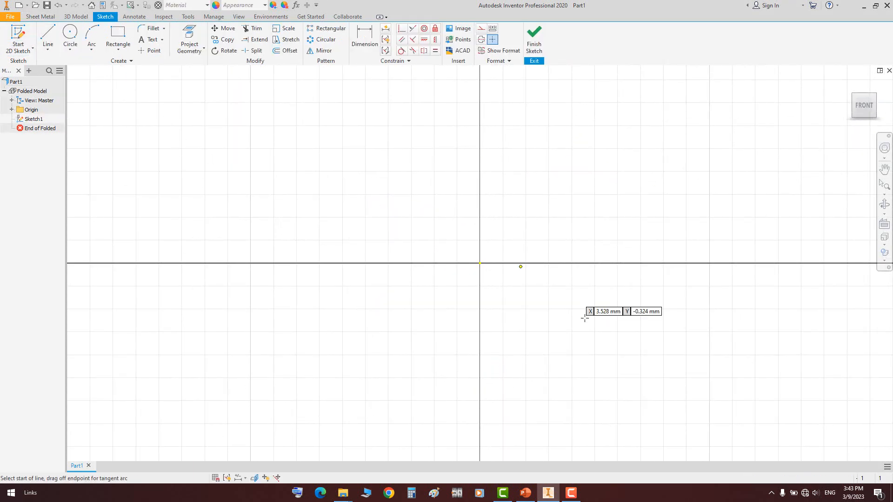
pyautogui.click(479, 263)
pyautogui.scroll(5, 448, 259)
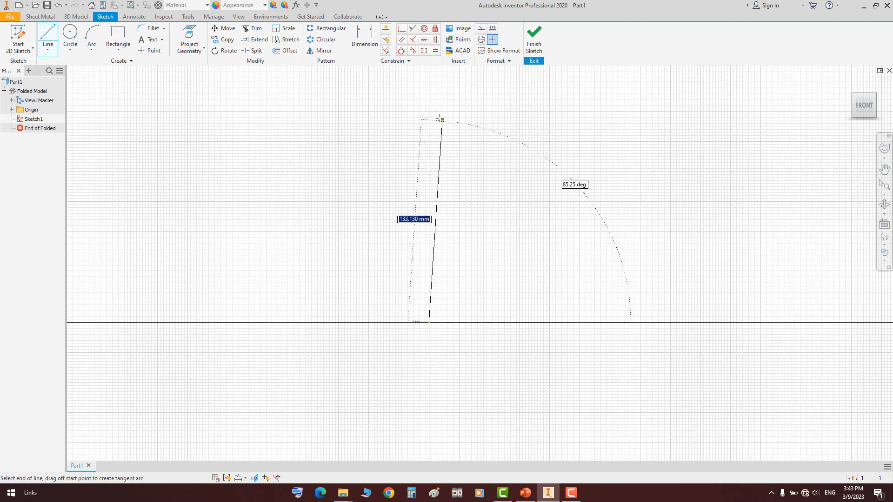
pyautogui.click(428, 111)
pyautogui.scroll(4, 658, 114)
pyautogui.moveTo(584, 197); pyautogui.dragTo(409, 257, button='middle')
pyautogui.click(482, 174)
pyautogui.click(483, 315)
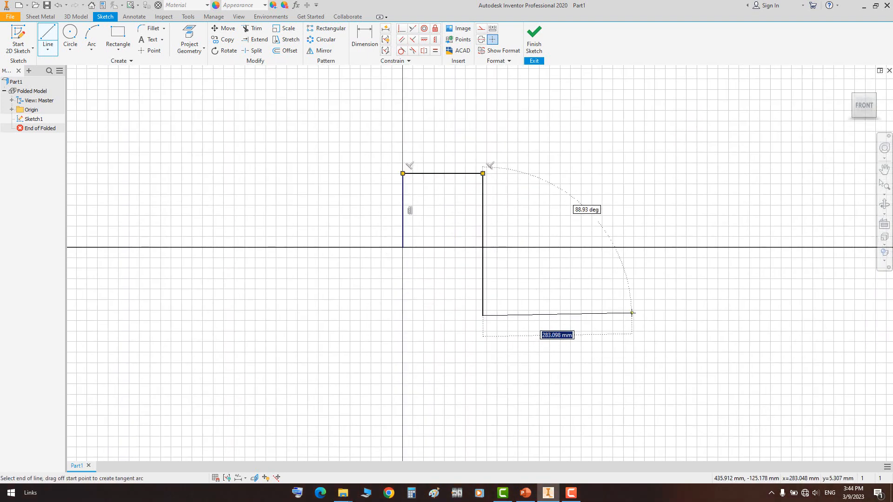
pyautogui.click(632, 316)
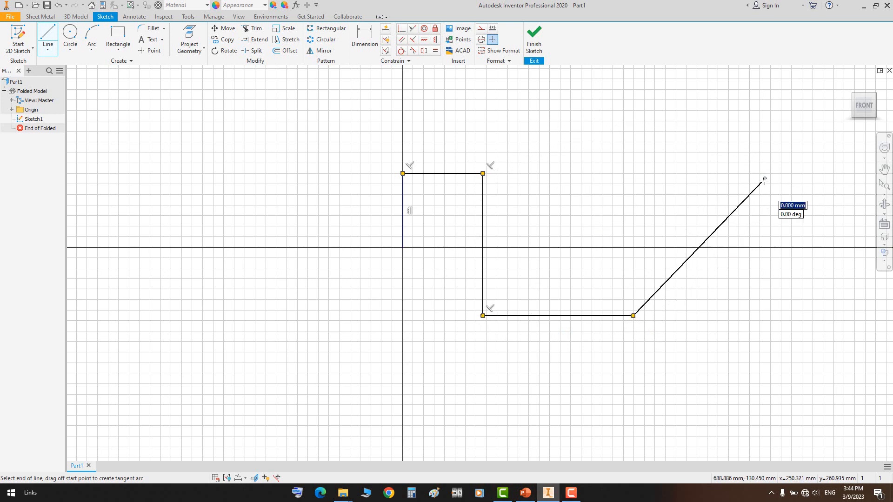
# Continue the profile with a line sloping upward, a horizontal about 340 mm and a vertical about 261 mm down, and finish the sketch
pyautogui.click(764, 180)
pyautogui.scroll(3, 790, 178)
pyautogui.moveTo(826, 177); pyautogui.dragTo(688, 195, button='middle')
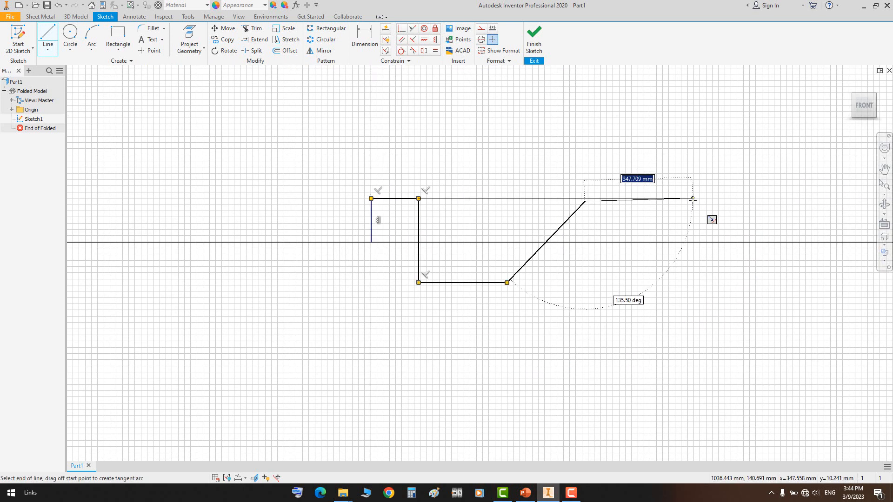
pyautogui.click(690, 201)
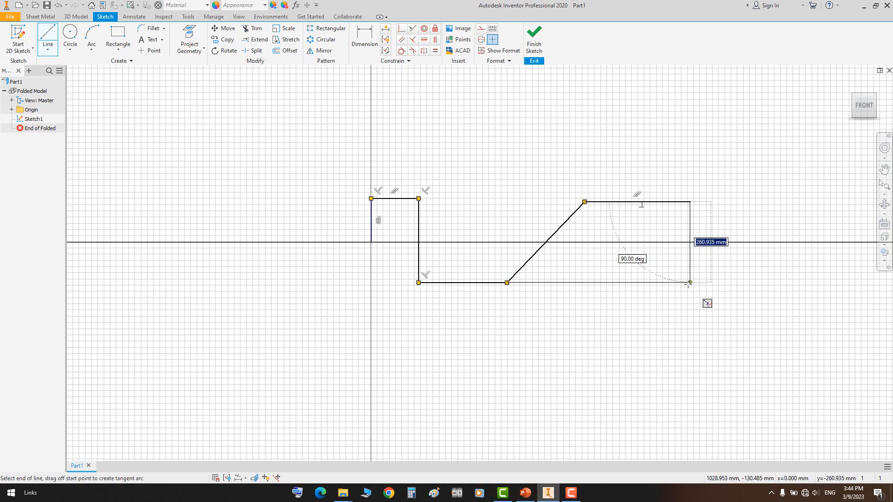
pyautogui.click(690, 282)
pyautogui.rightClick(690, 283)
pyautogui.click(707, 289)
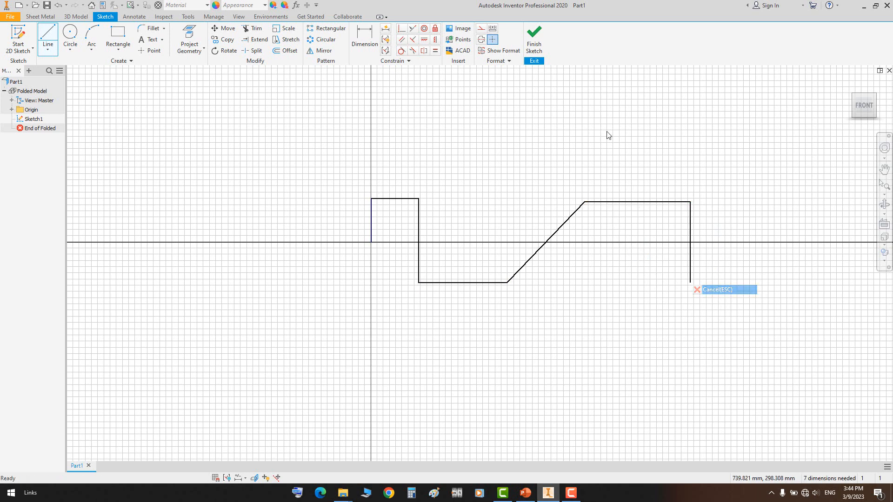
pyautogui.click(534, 38)
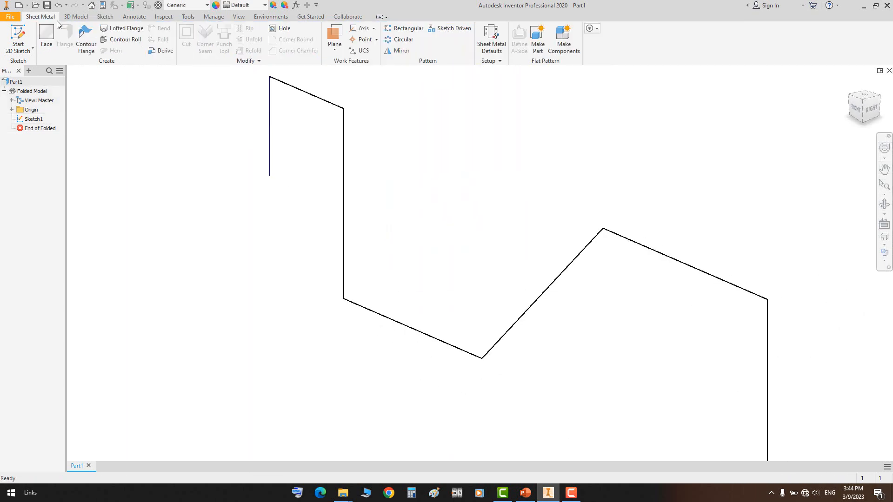
# Create a contour flange from the profile, 200 mm wide and symmetric about the sketch plane
pyautogui.click(102, 43)
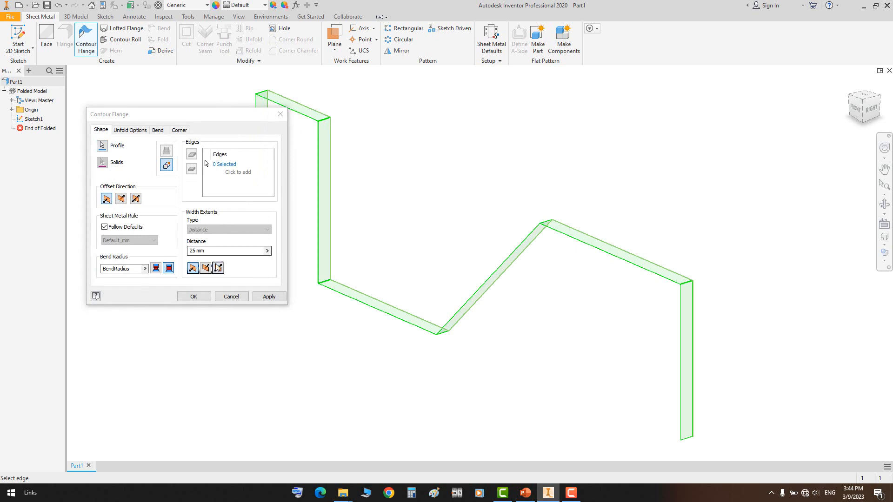
pyautogui.write('150')
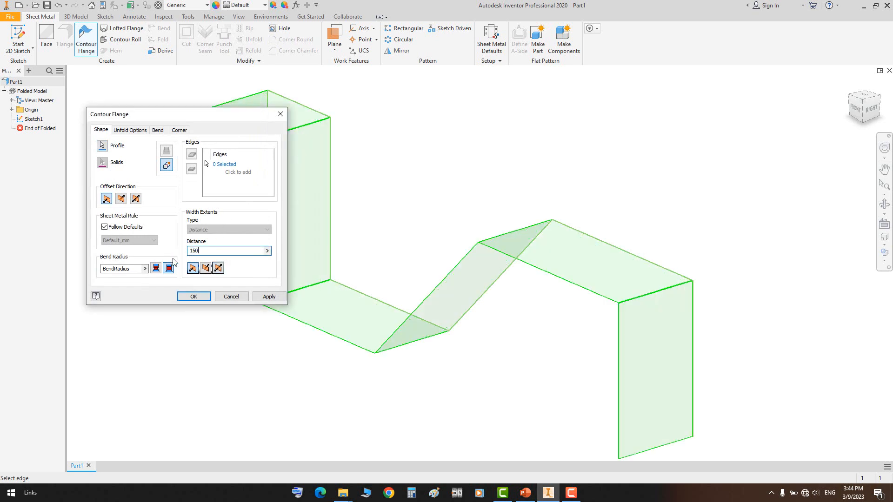
pyautogui.click(217, 269)
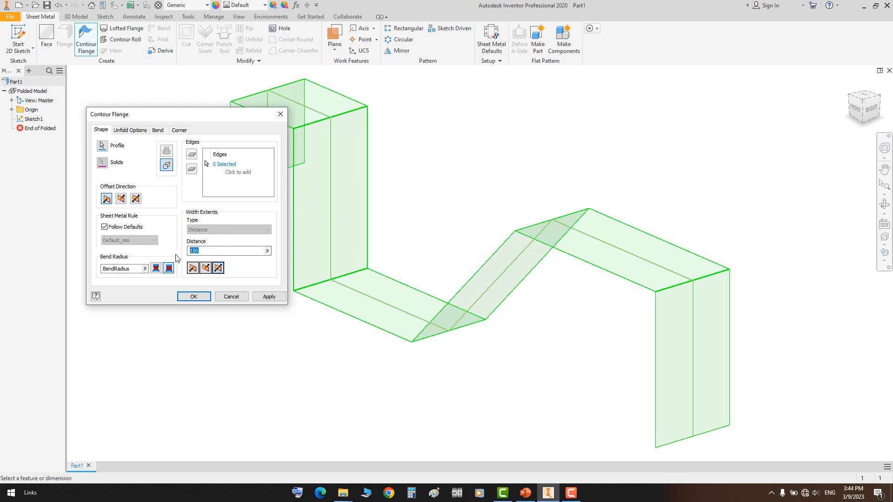
pyautogui.write('200')
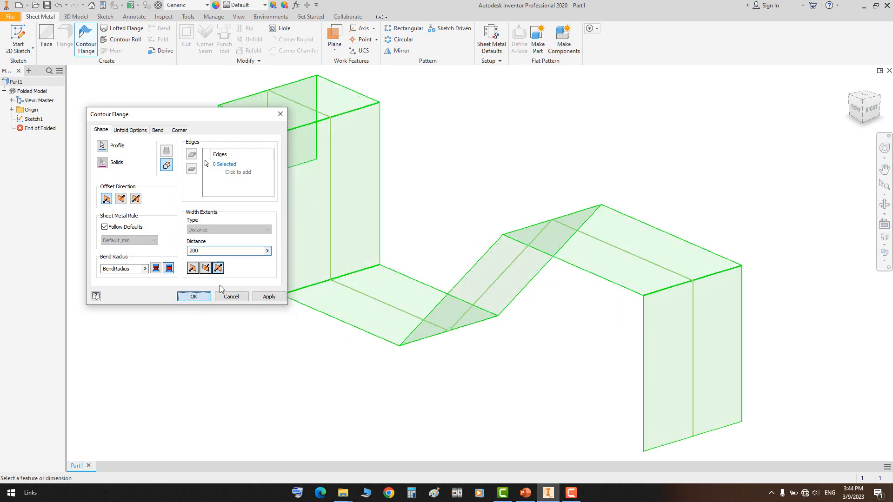
pyautogui.click(193, 296)
# Override the sheet metal rule's thickness and set it to 4 mm
pyautogui.click(492, 39)
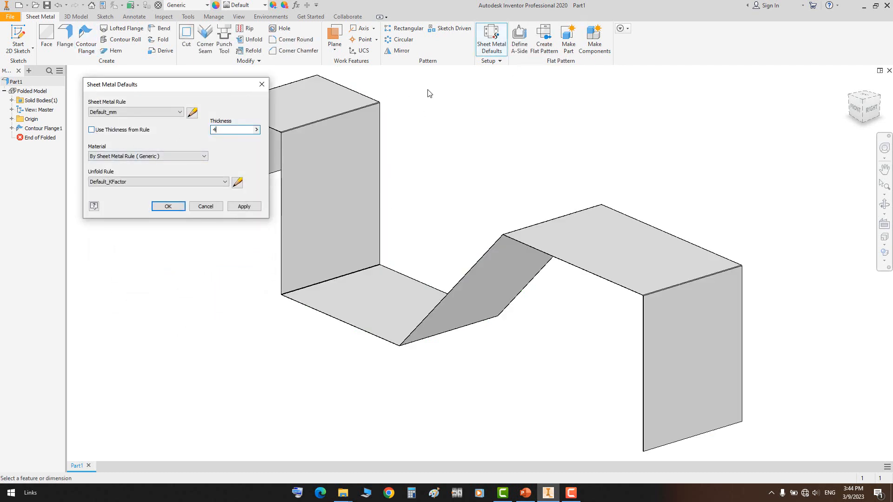
pyautogui.click(179, 209)
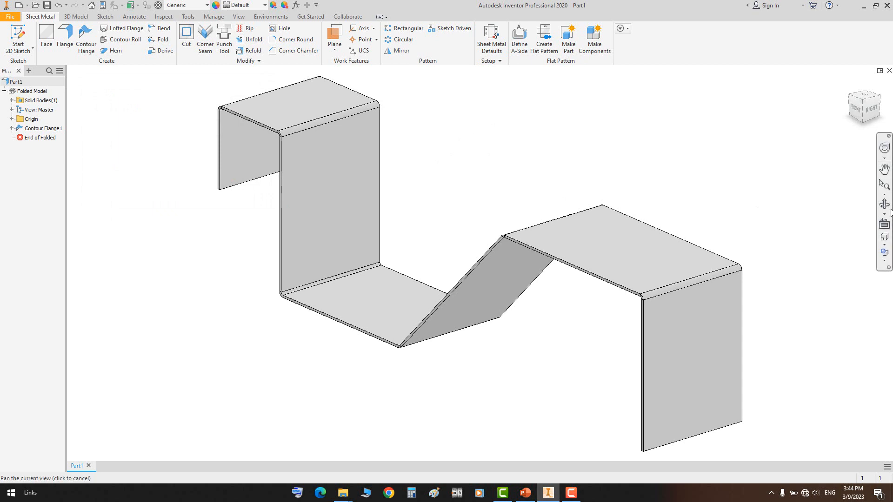
pyautogui.scroll(-2, 505, 223)
pyautogui.moveTo(483, 247); pyautogui.dragTo(499, 229)
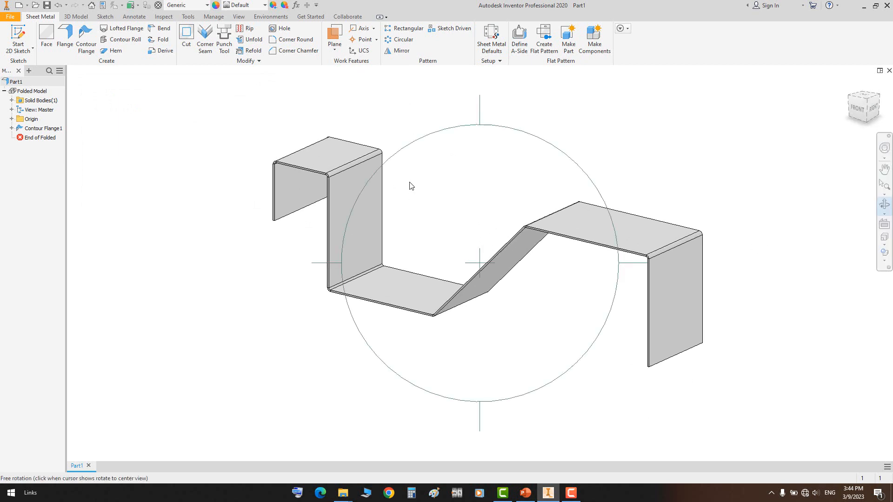
pyautogui.rightClick(397, 183)
pyautogui.click(414, 188)
# Start a sketch on the horizontal face of the flange's short upper step and look straight down at it
pyautogui.click(186, 37)
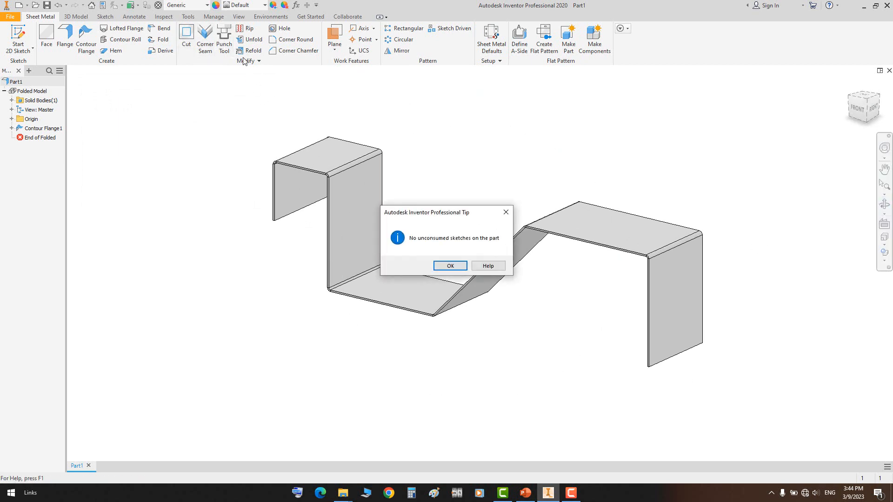
pyautogui.click(449, 266)
pyautogui.click(323, 169)
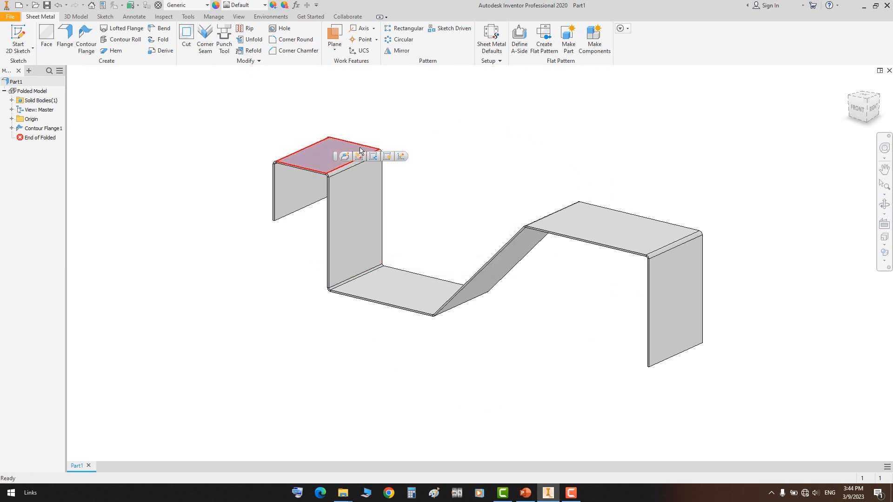
pyautogui.click(19, 35)
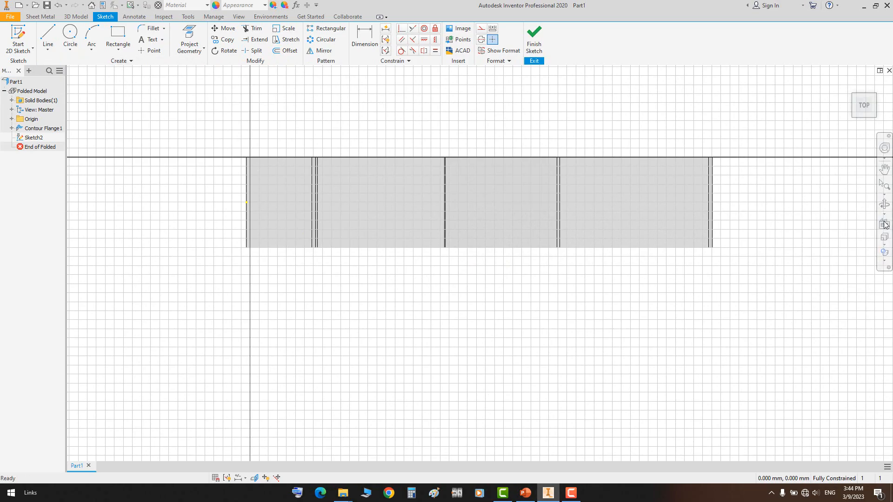
pyautogui.click(884, 205)
pyautogui.moveTo(409, 285); pyautogui.dragTo(319, 211)
pyautogui.moveTo(355, 265)
pyautogui.mouseDown()
pyautogui.moveTo(424, 313)
pyautogui.moveTo(404, 309)
pyautogui.moveTo(361, 271)
pyautogui.mouseUp()
pyautogui.moveTo(308, 213); pyautogui.dragTo(369, 187)
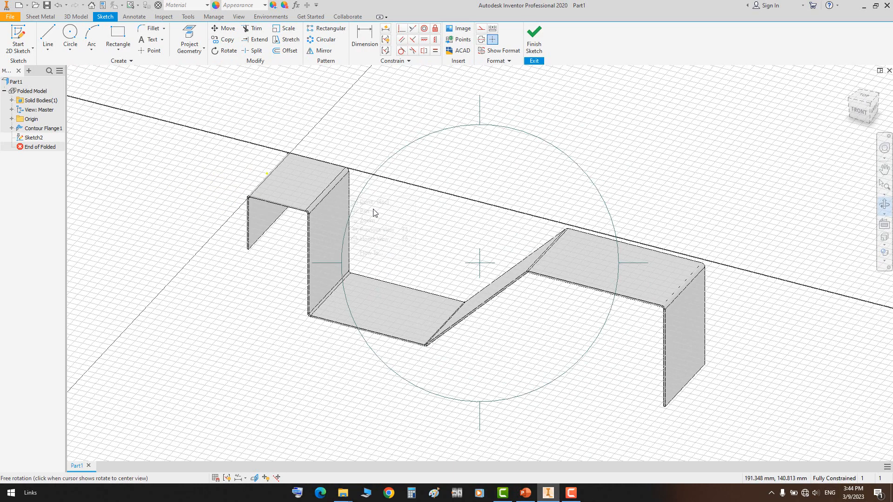
pyautogui.click(375, 203)
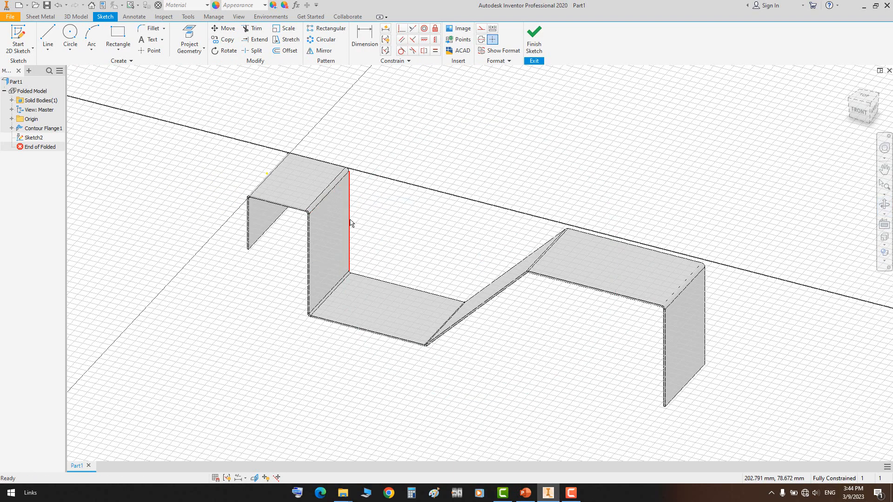
pyautogui.click(866, 96)
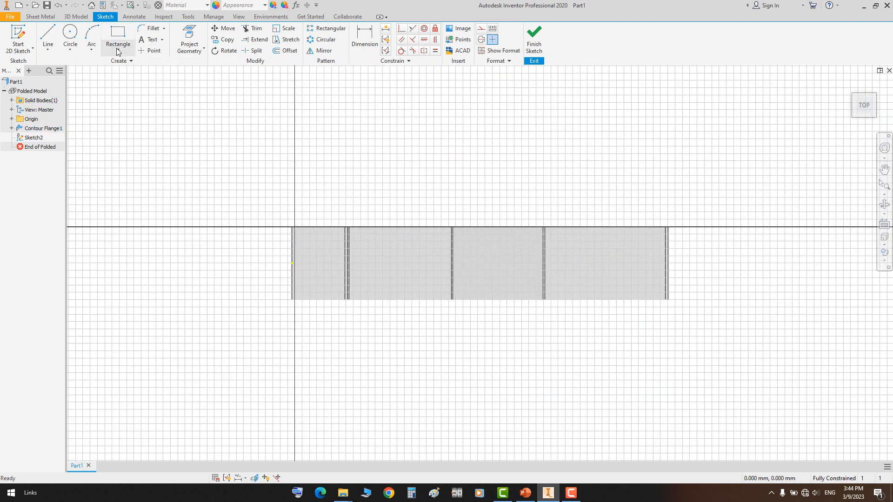
# Sketch a horizontal overall slot that crosses the bend beside the short upper face, and finish the sketch
pyautogui.click(118, 48)
pyautogui.click(132, 159)
pyautogui.click(331, 261)
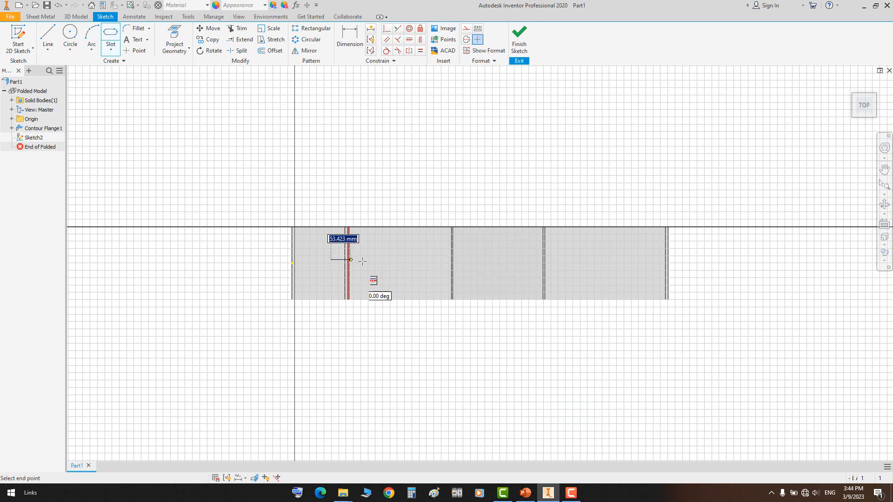
pyautogui.click(381, 260)
pyautogui.click(370, 253)
pyautogui.rightClick(414, 169)
pyautogui.click(433, 174)
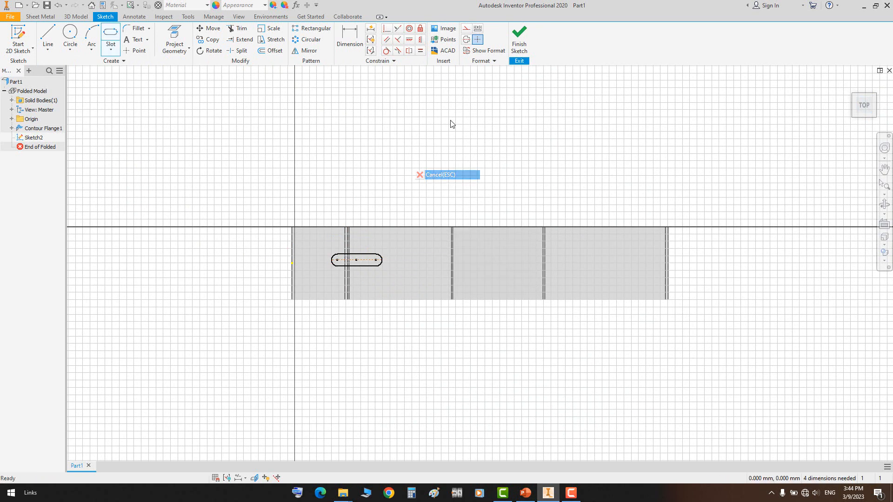
pyautogui.rightClick(450, 121)
pyautogui.click(519, 37)
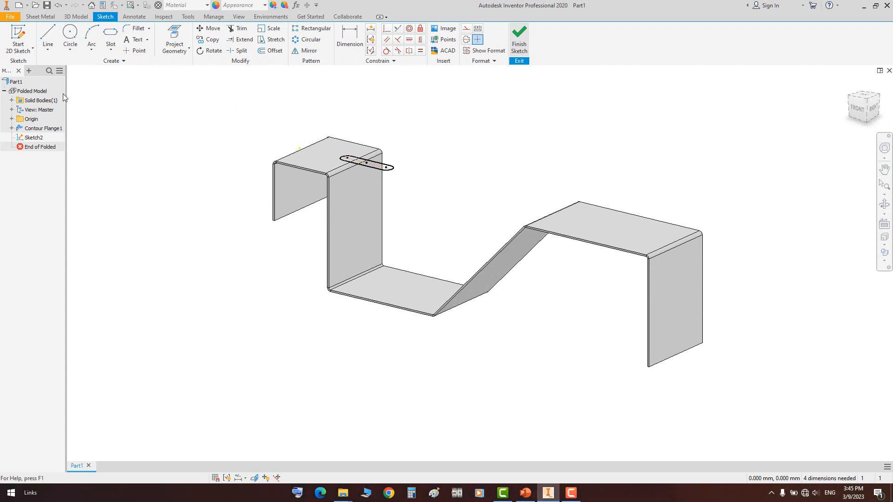
# Cut the slot profile into the flange to the sheet thickness, leaving Cut Across Bend off
pyautogui.click(186, 40)
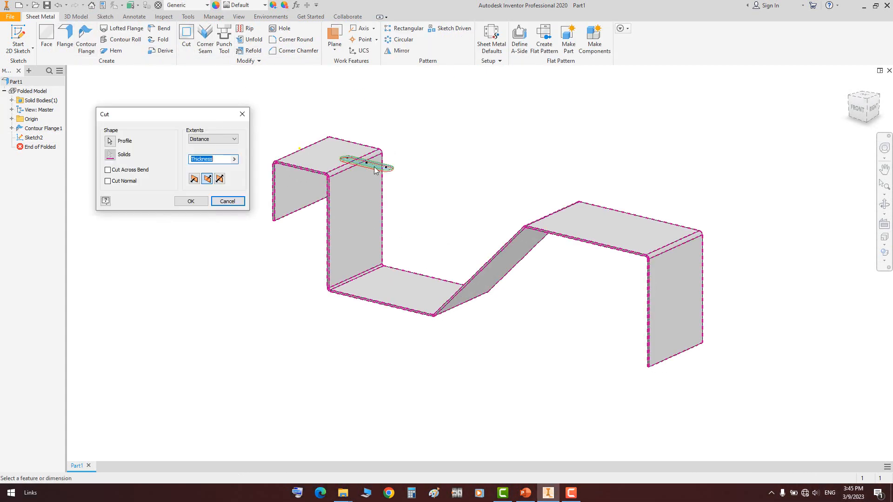
pyautogui.scroll(-4, 260, 153)
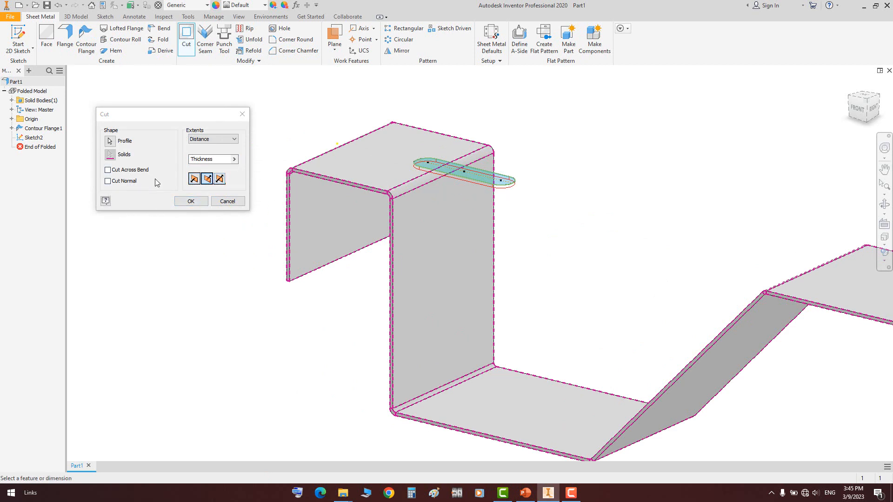
pyautogui.click(190, 204)
pyautogui.scroll(-3, 458, 175)
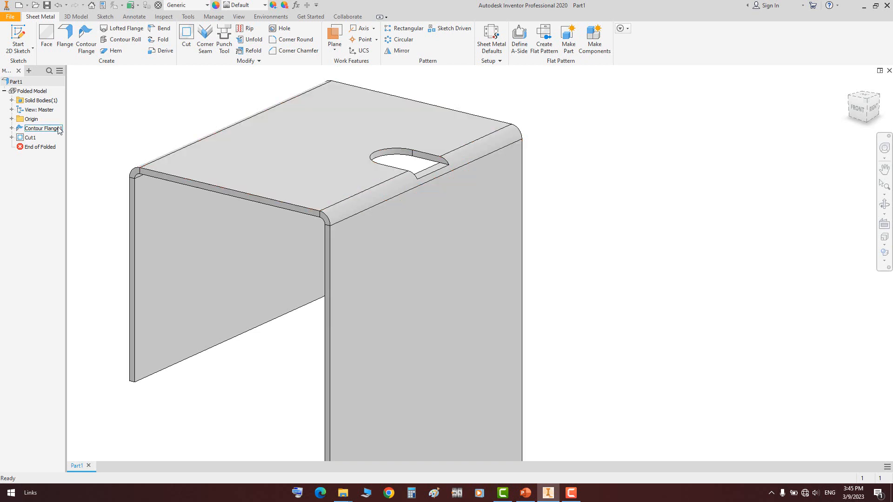
# Edit the slot cut to enable Cut Across Bend, and undo both that edit and the cut itself
pyautogui.doubleClick(29, 138)
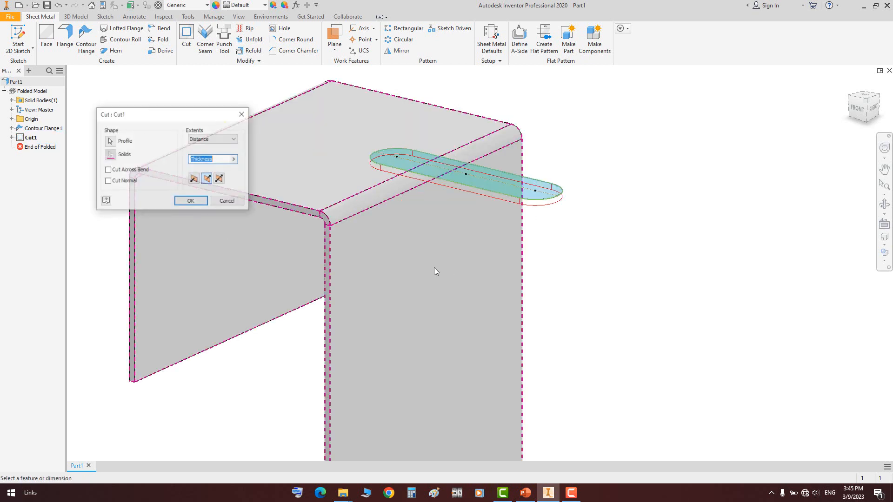
pyautogui.click(108, 170)
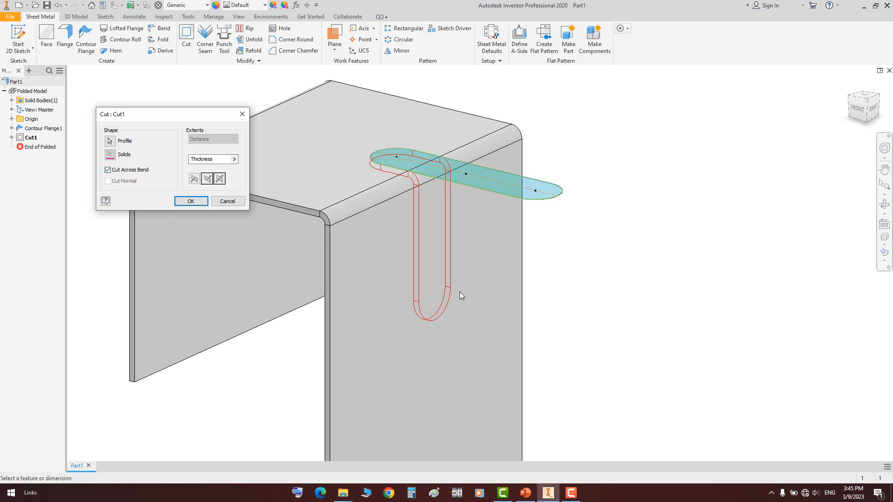
pyautogui.click(883, 204)
pyautogui.scroll(-4, 459, 172)
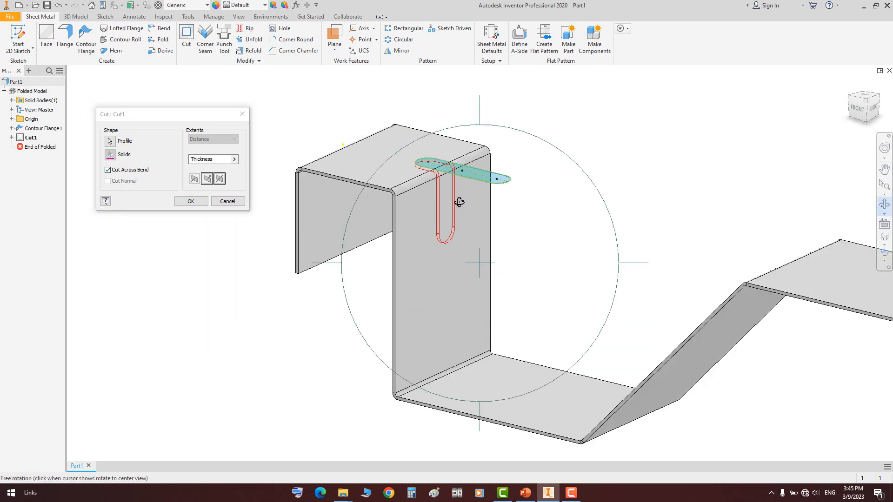
pyautogui.moveTo(459, 212)
pyautogui.mouseDown()
pyautogui.moveTo(493, 208)
pyautogui.moveTo(468, 213)
pyautogui.mouseUp()
pyautogui.scroll(4, 348, 180)
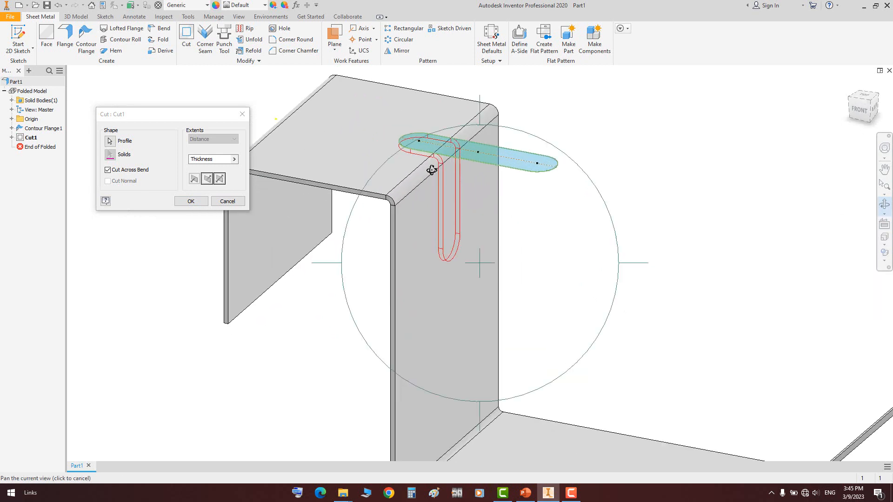
pyautogui.moveTo(452, 245); pyautogui.dragTo(494, 237)
pyautogui.scroll(-2, 494, 238)
pyautogui.moveTo(494, 237); pyautogui.dragTo(398, 173, button='middle')
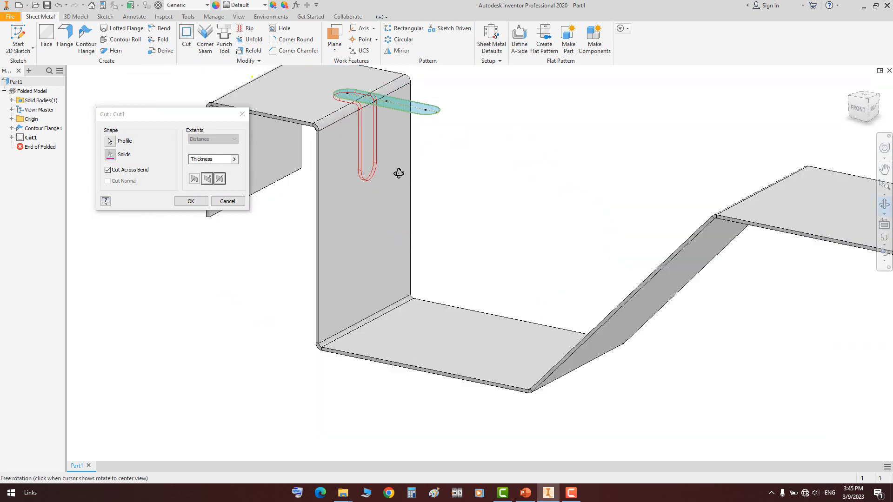
pyautogui.click(191, 201)
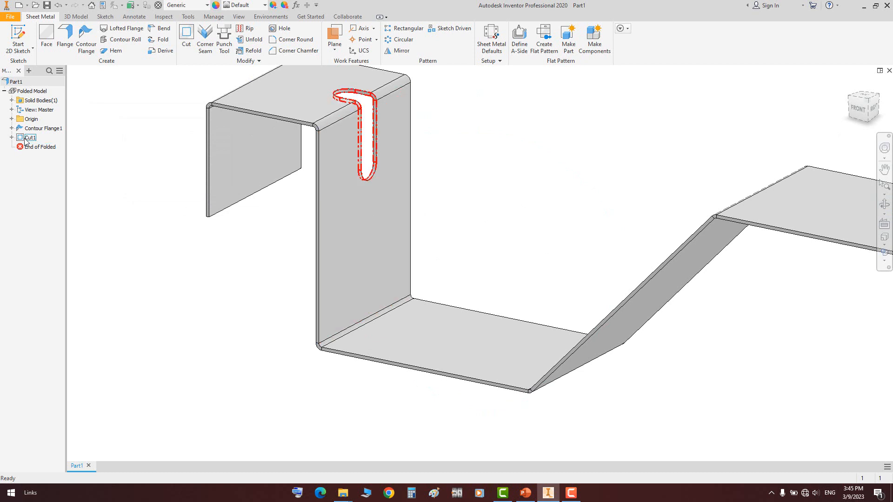
pyautogui.click(59, 9)
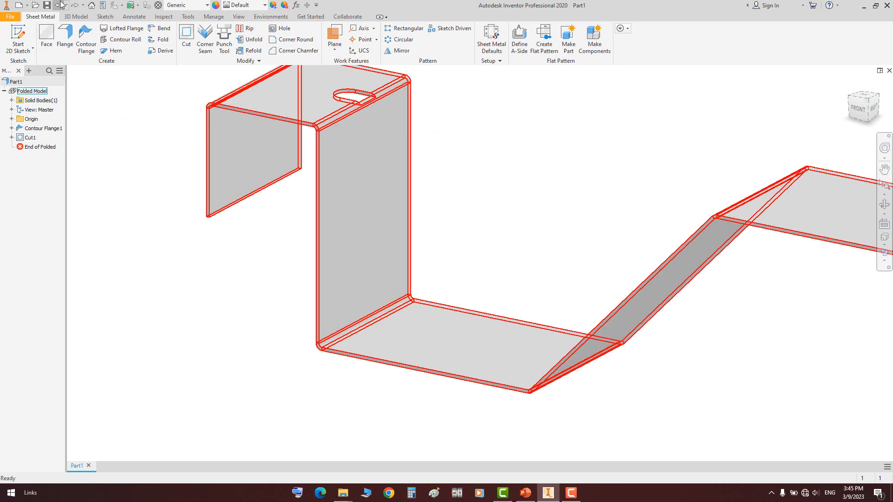
# Reopen the slot sketch and add two horizontal overall slots, one over the lower bend of the sloped face and one over the long upper face
pyautogui.doubleClick(33, 138)
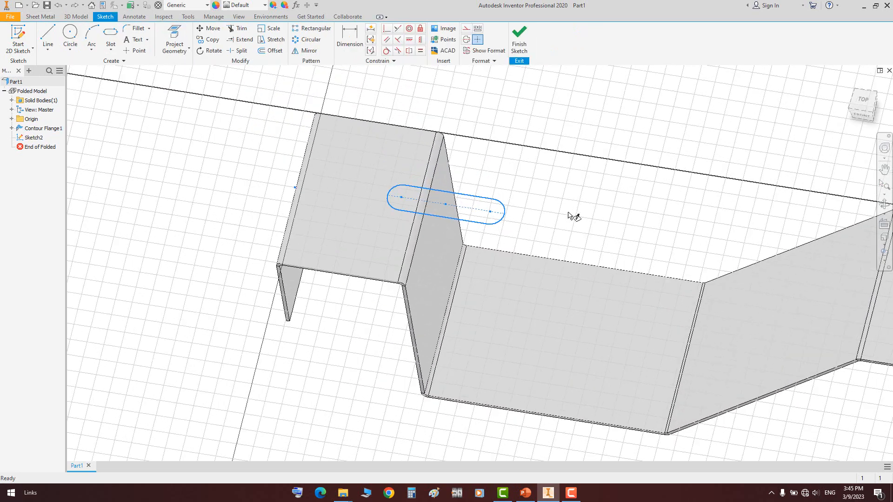
pyautogui.click(111, 35)
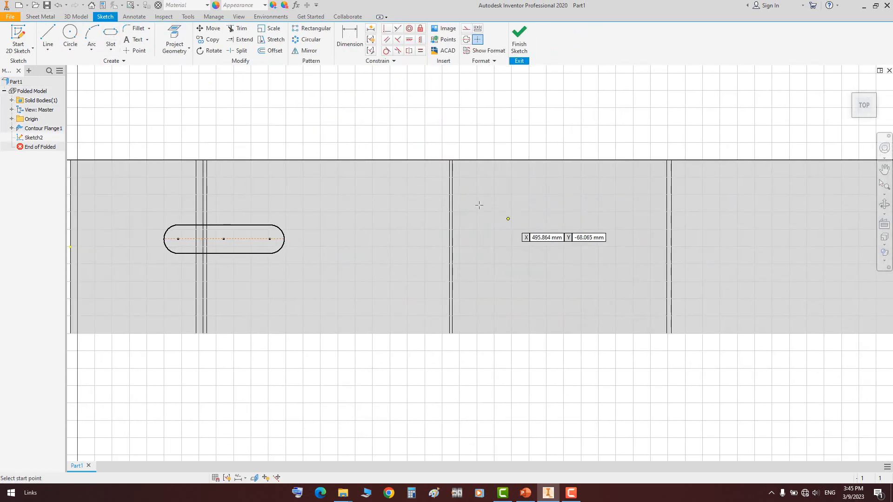
pyautogui.click(805, 244)
pyautogui.click(735, 244)
pyautogui.click(746, 223)
pyautogui.rightClick(764, 195)
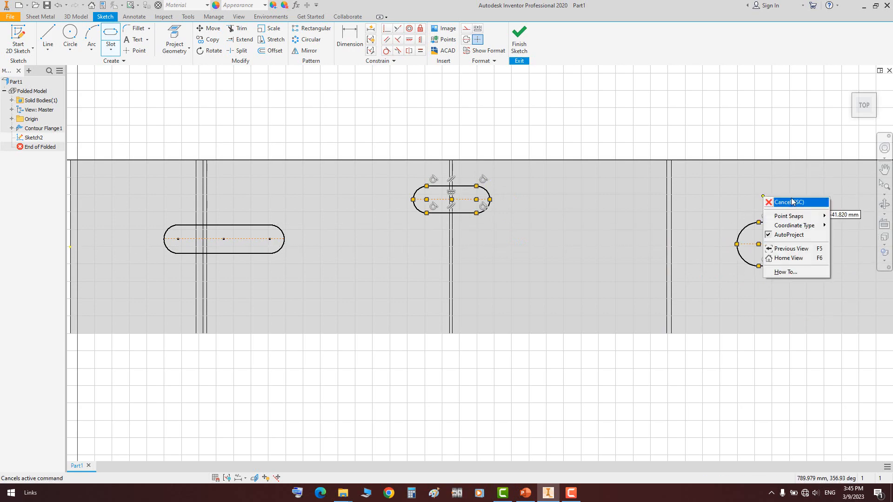
pyautogui.click(791, 202)
pyautogui.click(886, 203)
pyautogui.scroll(-3, 619, 216)
pyautogui.moveTo(528, 254)
pyautogui.mouseDown()
pyautogui.moveTo(562, 299)
pyautogui.moveTo(566, 255)
pyautogui.moveTo(526, 227)
pyautogui.mouseUp()
pyautogui.rightClick(489, 207)
pyautogui.click(524, 211)
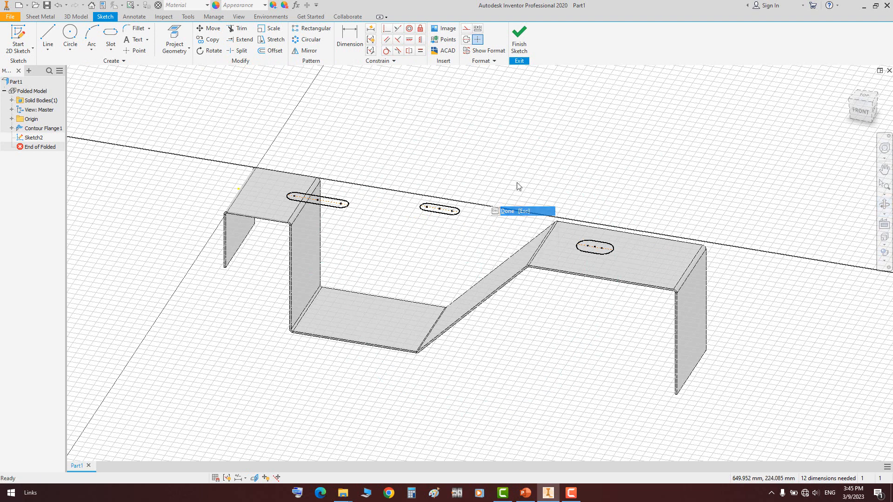
# Project the flat pattern of the flange into the sketch, including the faces at both ends
pyautogui.click(185, 55)
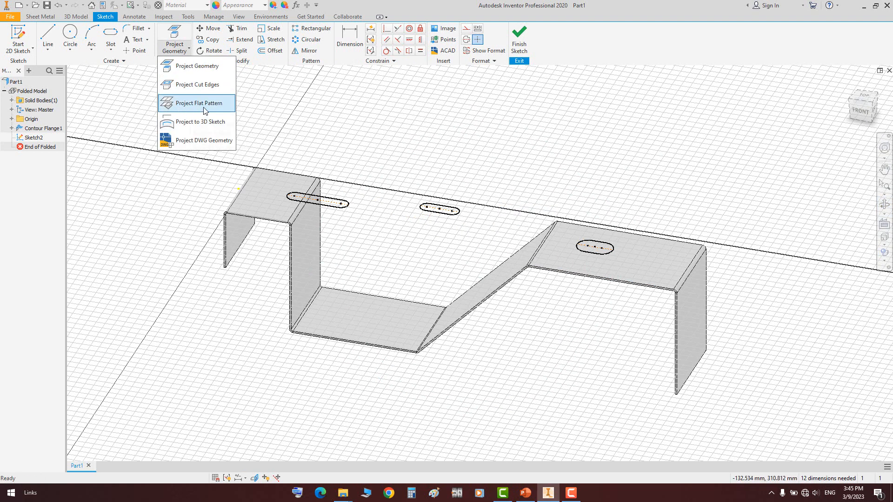
pyautogui.click(216, 100)
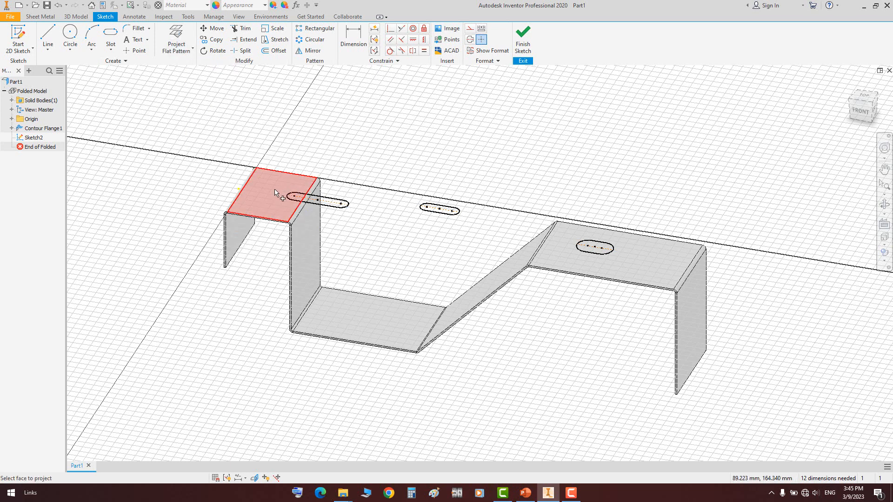
pyautogui.click(306, 251)
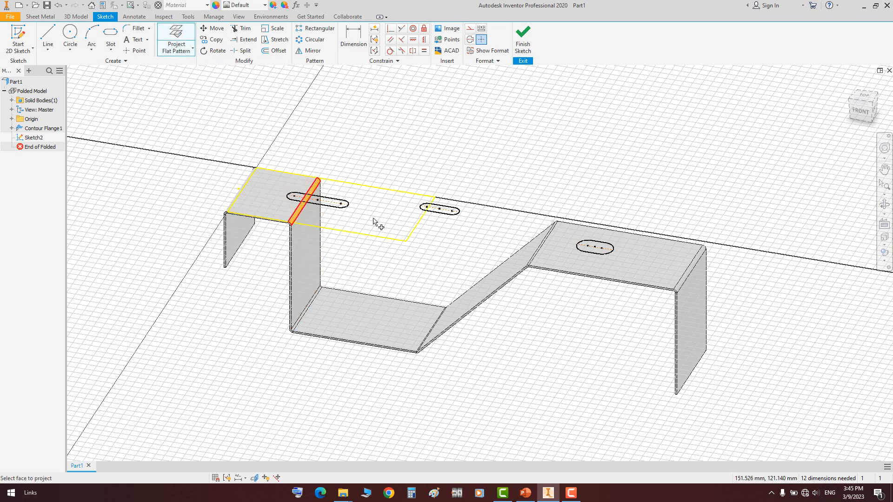
pyautogui.click(391, 317)
pyautogui.click(491, 290)
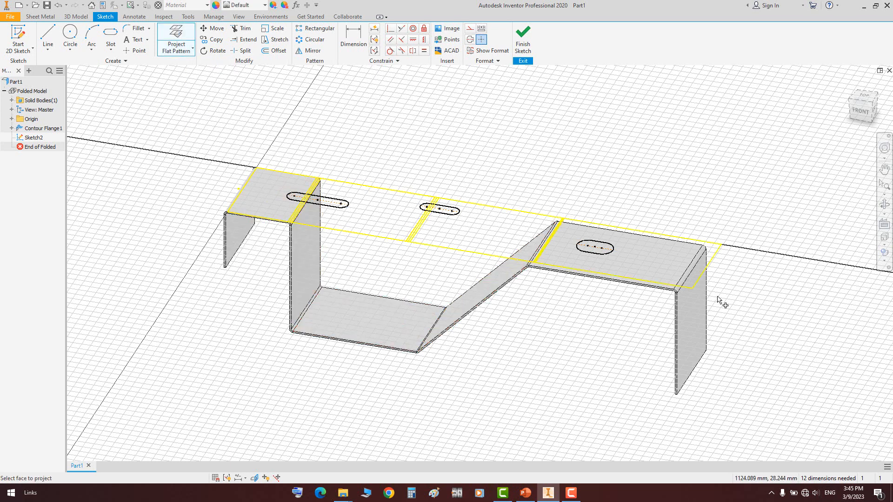
pyautogui.click(695, 326)
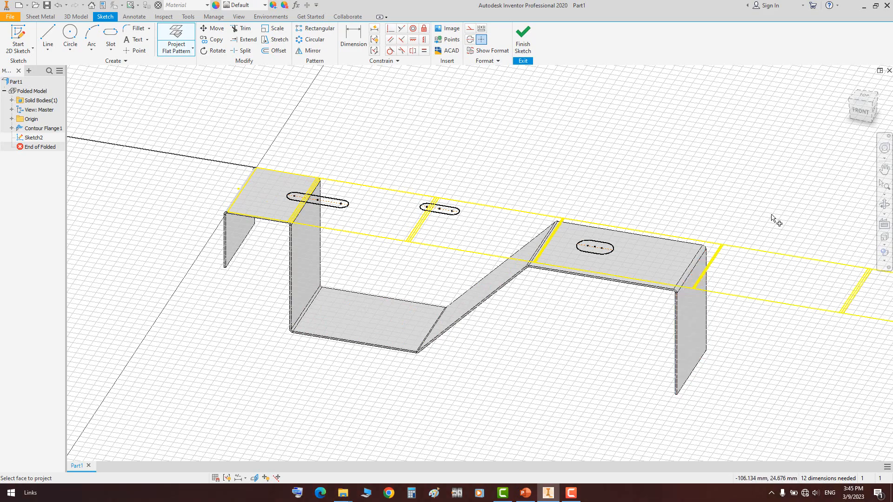
pyautogui.click(850, 108)
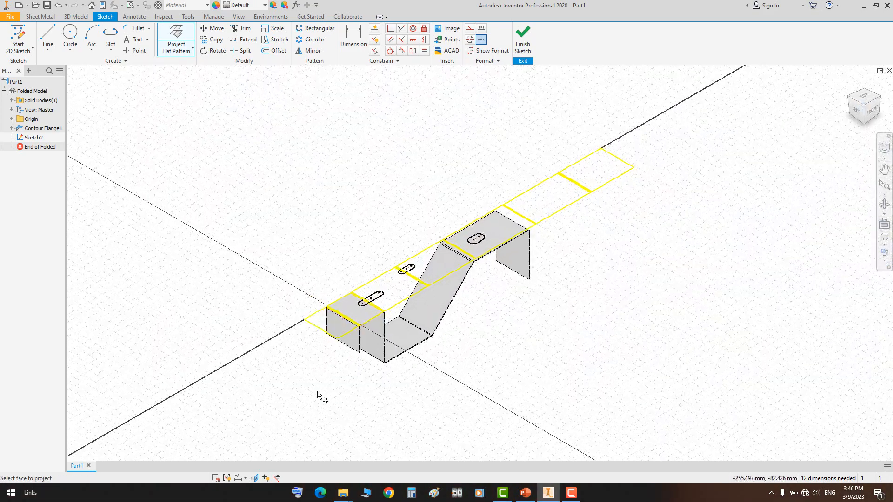
pyautogui.rightClick(661, 195)
pyautogui.click(671, 200)
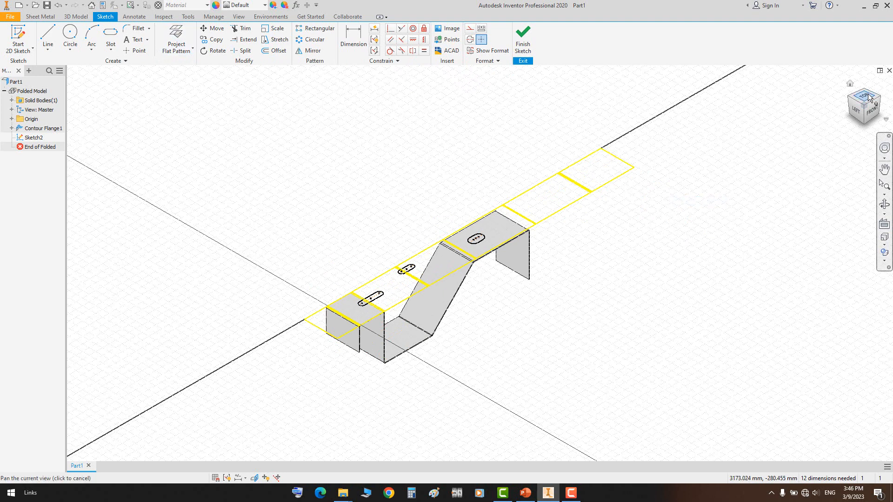
# Move the slot on the long upper face onto the projected bend line just beyond that face's outer edge
pyautogui.scroll(3, 457, 258)
pyautogui.moveTo(544, 288); pyautogui.dragTo(342, 284, button='middle')
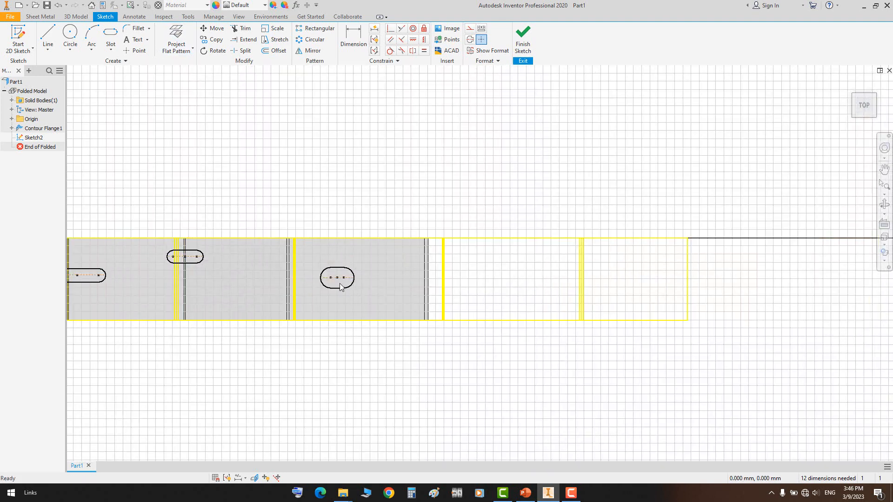
pyautogui.moveTo(338, 281); pyautogui.dragTo(446, 282)
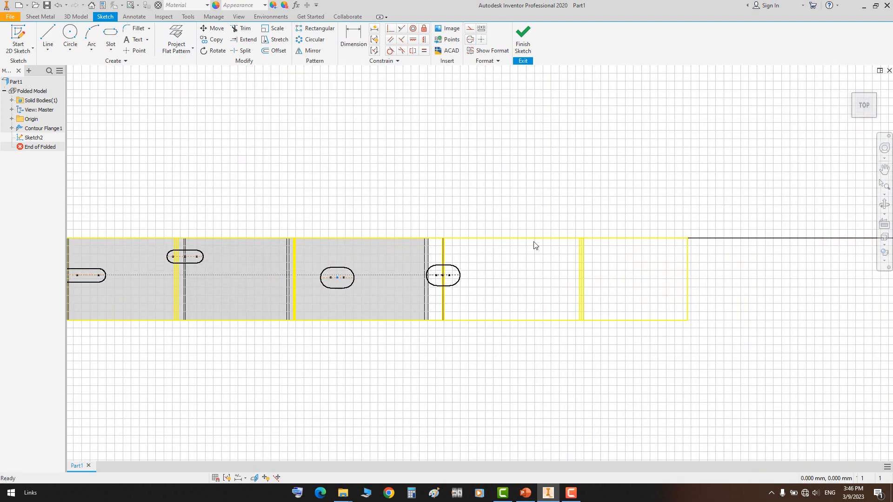
pyautogui.rightClick(363, 108)
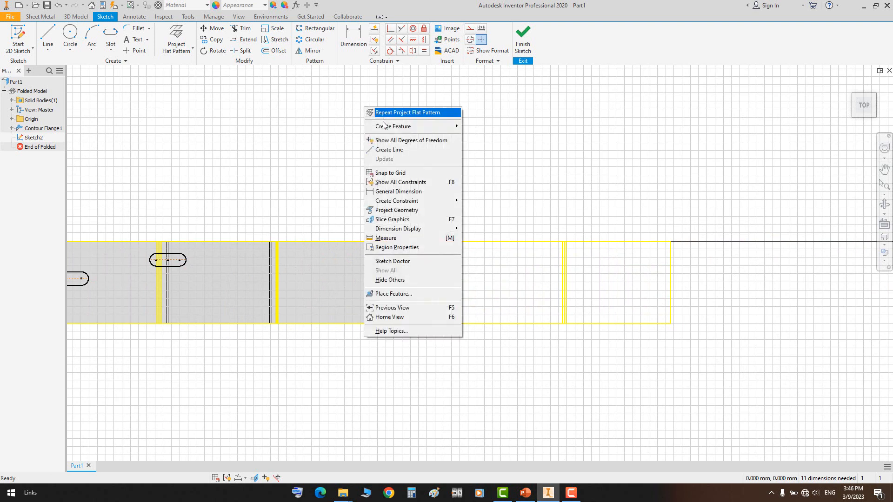
pyautogui.click(559, 124)
# Sketch a horizontal overall slot across the last projected bend line at the far end of the flat pattern
pyautogui.click(110, 35)
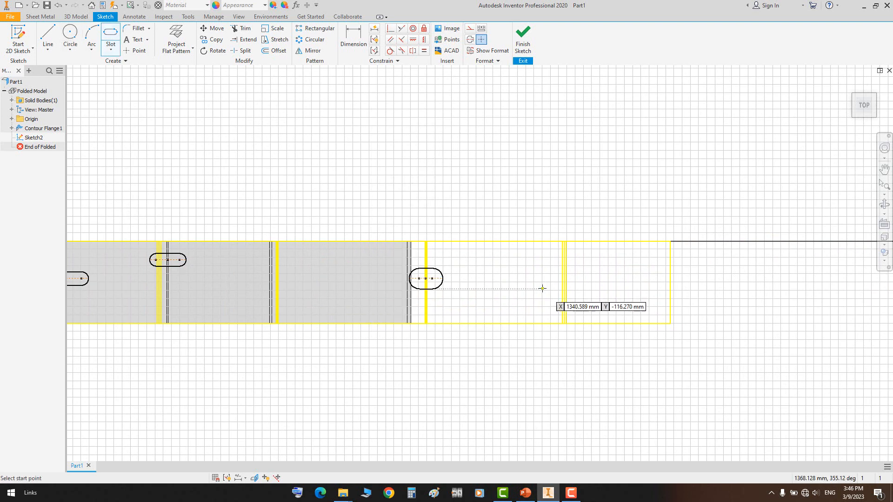
pyautogui.click(542, 289)
pyautogui.click(590, 288)
pyautogui.click(585, 279)
# Sketch another horizontal slot across the projected bend at the outer edge of the short upper face, and finish the sketch
pyautogui.moveTo(121, 279); pyautogui.dragTo(409, 279, button='middle')
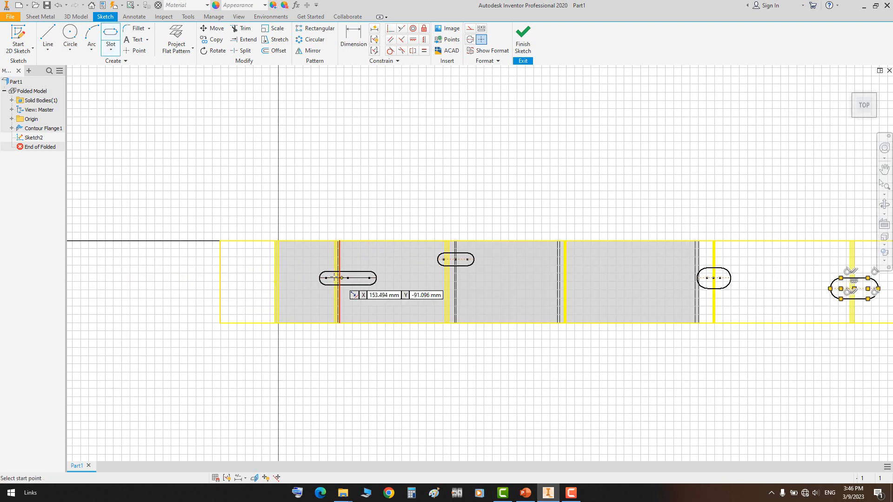
pyautogui.click(254, 289)
pyautogui.click(291, 289)
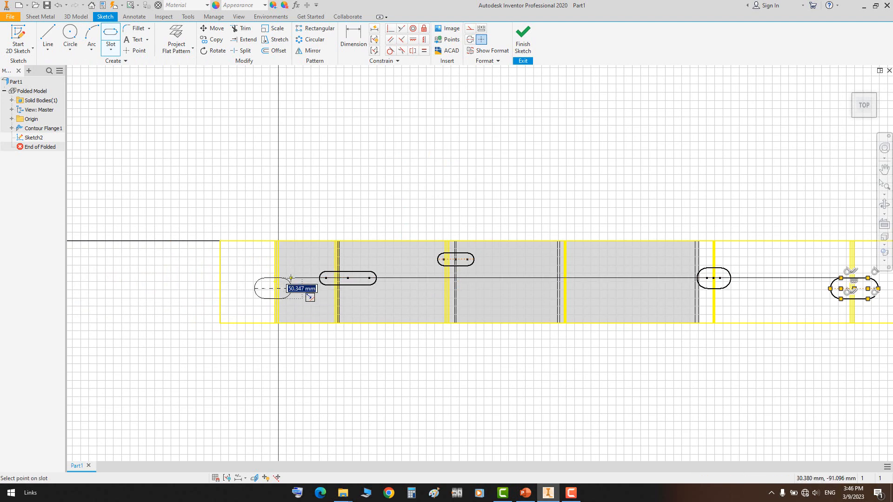
pyautogui.click(291, 278)
pyautogui.rightClick(326, 211)
pyautogui.click(351, 218)
pyautogui.click(523, 39)
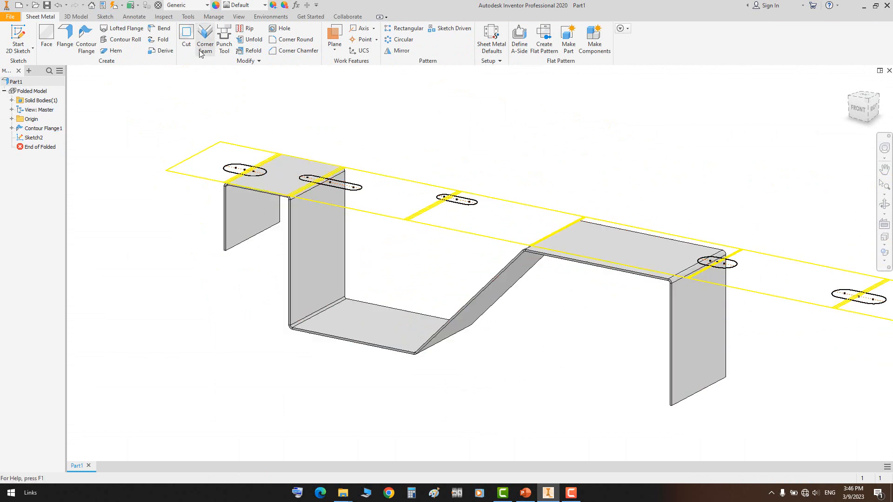
# Cut all five slot profiles into the flange to the sheet thickness with Cut Across Bend enabled
pyautogui.click(186, 36)
pyautogui.click(263, 174)
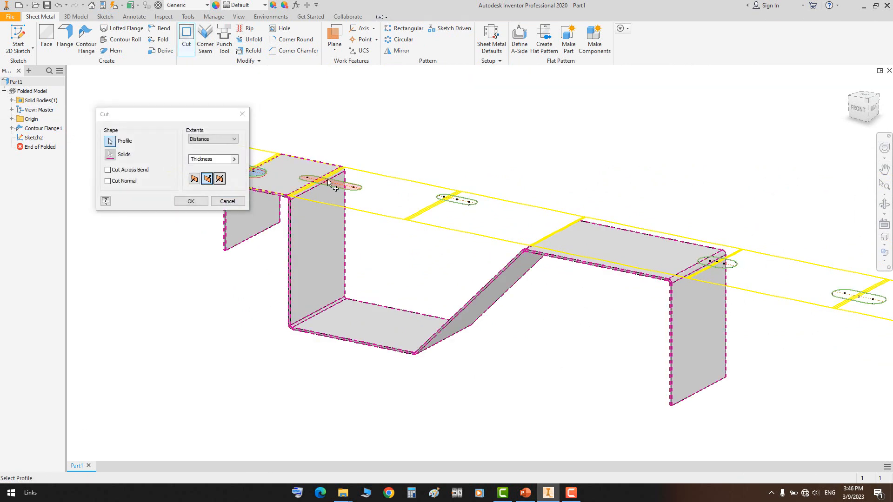
pyautogui.moveTo(864, 295); pyautogui.dragTo(645, 223, button='middle')
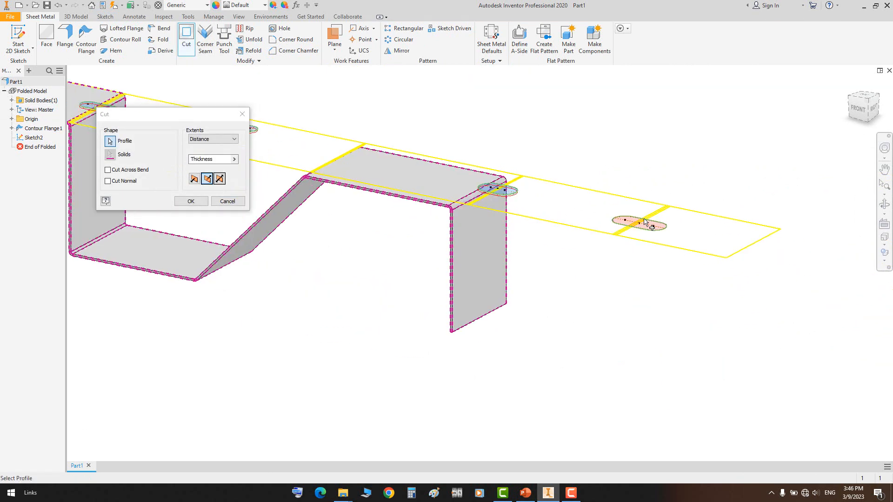
pyautogui.moveTo(309, 278)
pyautogui.mouseDown(button='middle')
pyautogui.moveTo(409, 295)
pyautogui.moveTo(498, 355)
pyautogui.moveTo(534, 363)
pyautogui.mouseUp(button='middle')
pyautogui.click(133, 172)
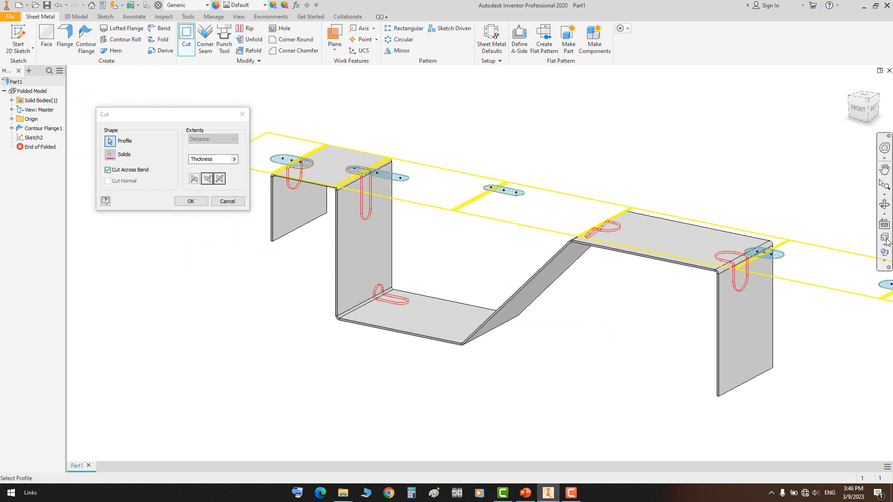
pyautogui.click(884, 206)
pyautogui.moveTo(463, 273)
pyautogui.mouseDown()
pyautogui.moveTo(465, 214)
pyautogui.moveTo(562, 285)
pyautogui.moveTo(460, 329)
pyautogui.moveTo(455, 297)
pyautogui.moveTo(390, 293)
pyautogui.moveTo(495, 271)
pyautogui.moveTo(465, 273)
pyautogui.moveTo(472, 267)
pyautogui.mouseUp()
pyautogui.moveTo(741, 256); pyautogui.dragTo(707, 270)
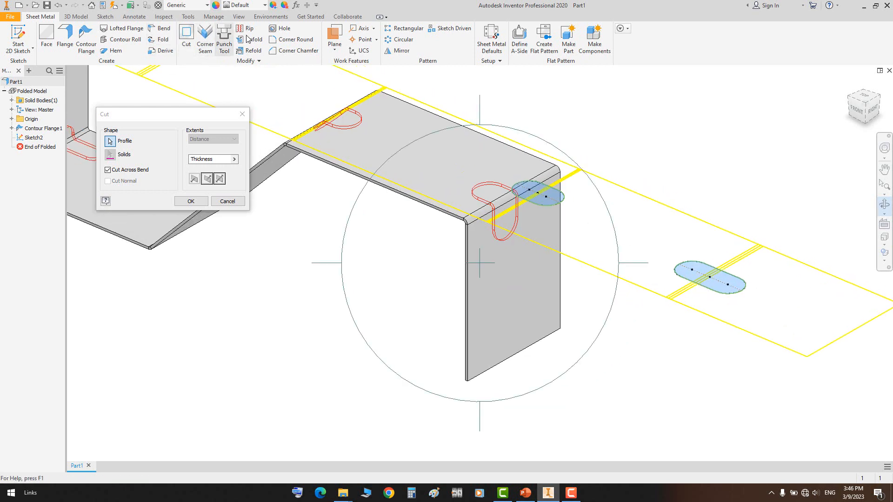
pyautogui.click(195, 203)
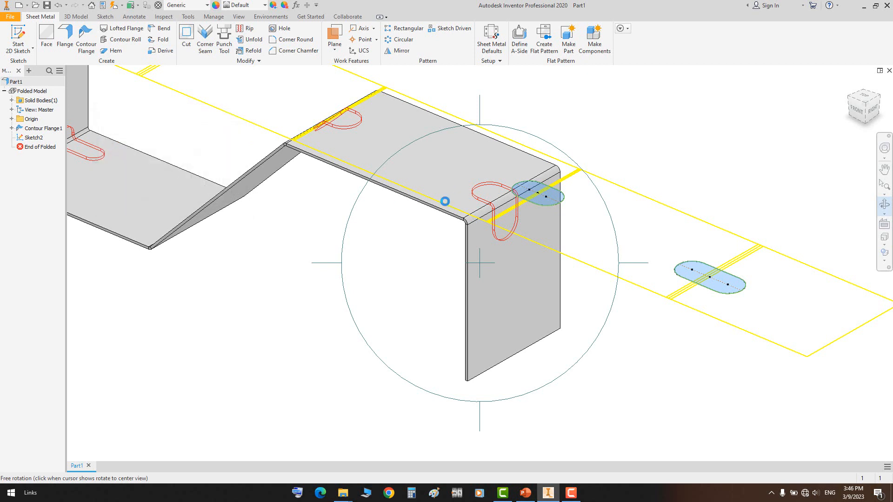
# Highlight the cut's underlying sketch to compare the projected flat pattern and slots with the openings in the folded part
pyautogui.moveTo(378, 187); pyautogui.dragTo(429, 231, button='middle')
pyautogui.scroll(3, 416, 226)
pyautogui.moveTo(224, 228); pyautogui.dragTo(281, 253, button='middle')
pyautogui.click(12, 137)
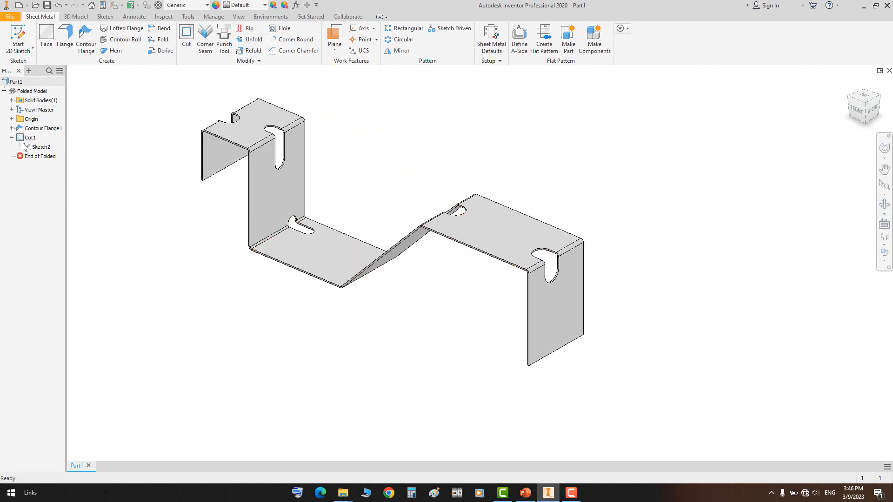
pyautogui.click(41, 147)
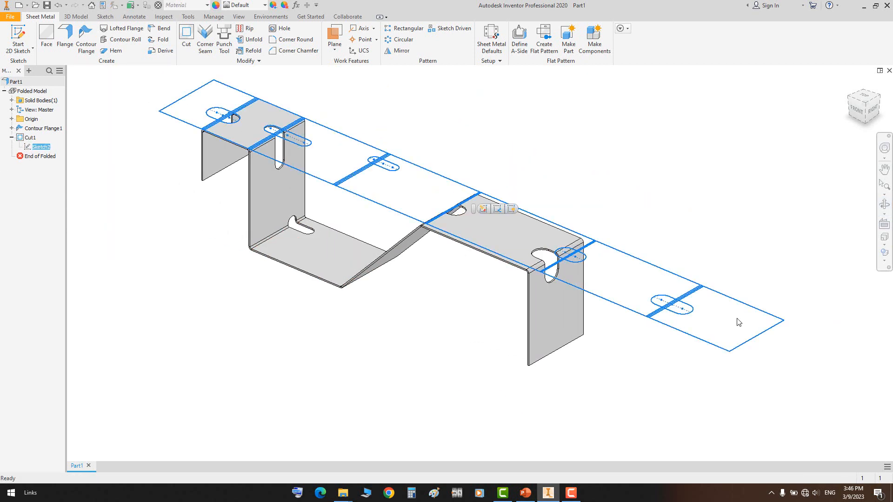
# Close the contour flange part without saving it and create a new part from the Sheet Metal.ipt template
pyautogui.click(884, 204)
pyautogui.moveTo(454, 253); pyautogui.dragTo(492, 165)
pyautogui.rightClick(493, 166)
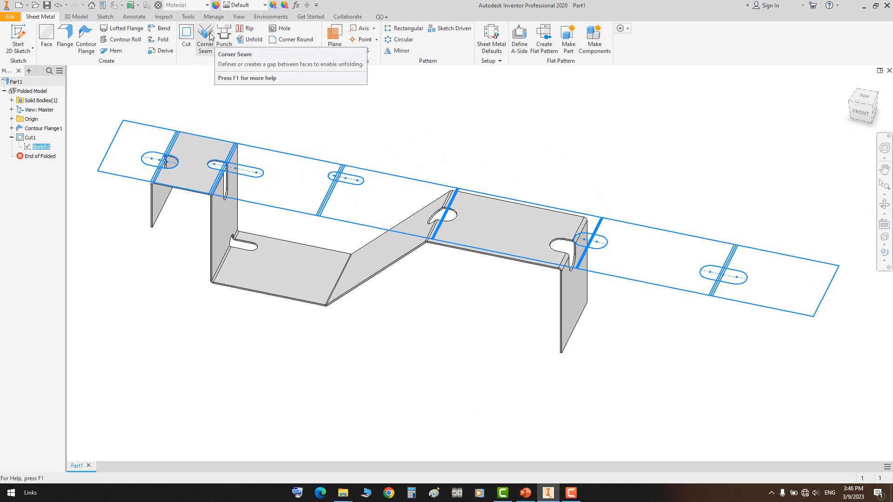
pyautogui.click(889, 70)
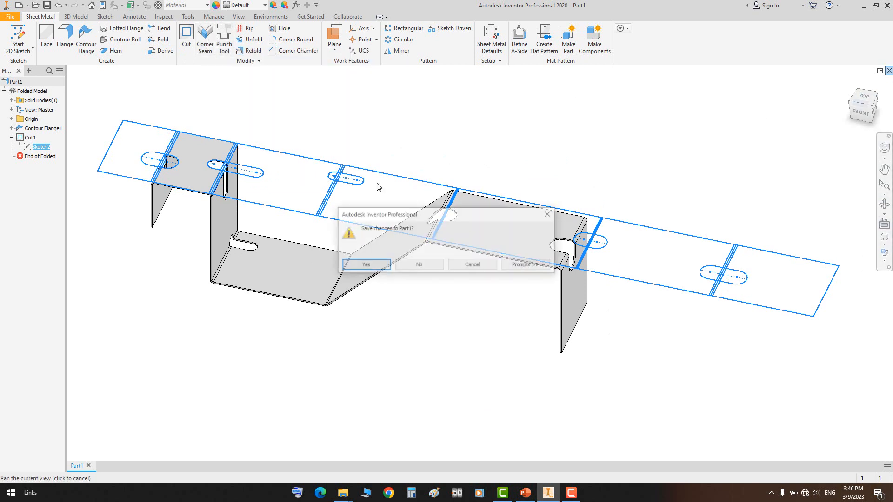
pyautogui.click(418, 264)
pyautogui.hotkey('ctrl', 'n')
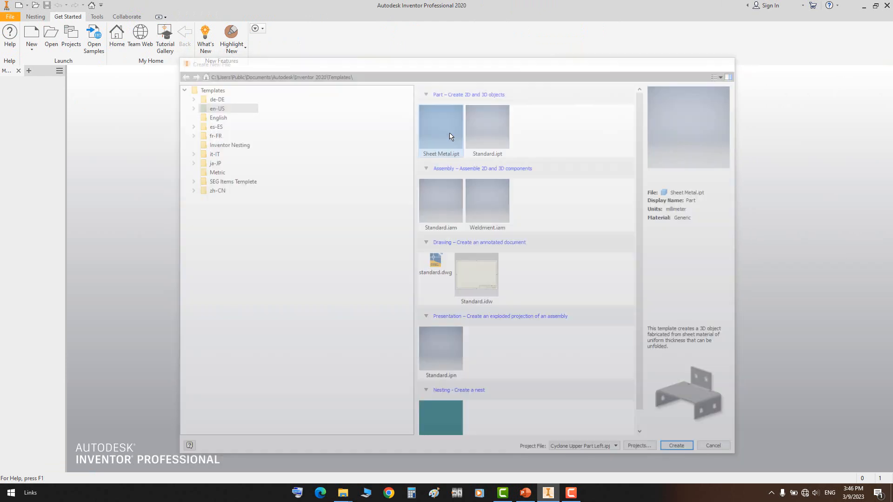
pyautogui.doubleClick(450, 136)
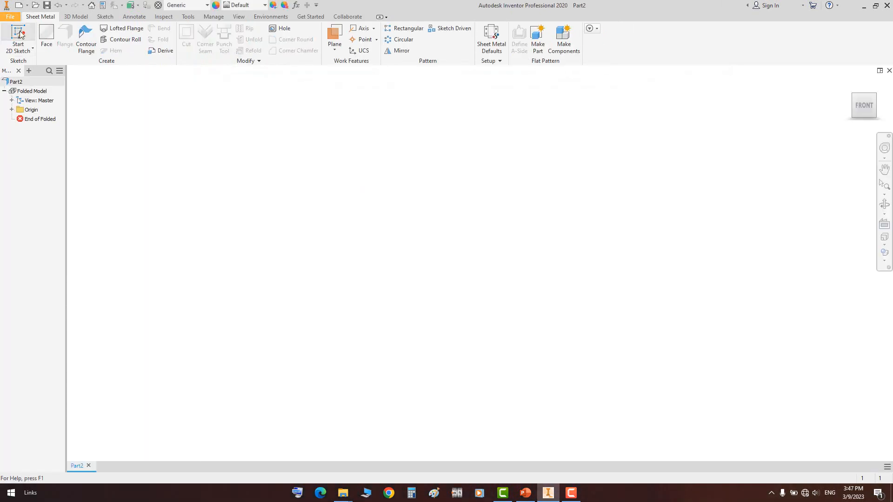
# Sketch a rectangle of about 54 by 34 mm centred on the origin of the XZ plane and make it a sheet metal face
pyautogui.click(23, 35)
pyautogui.click(379, 274)
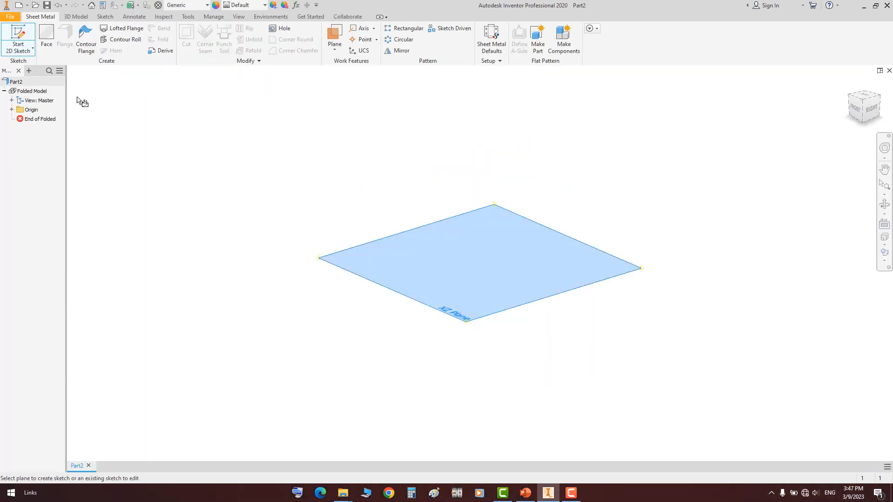
pyautogui.click(111, 49)
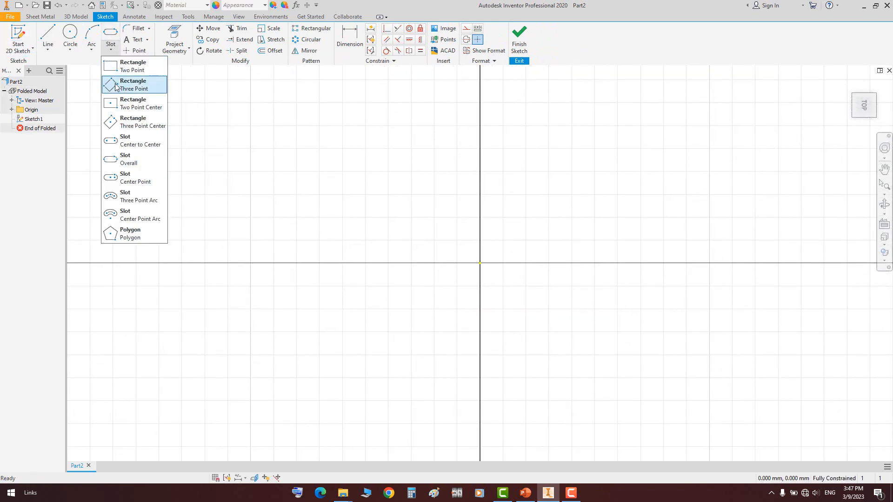
pyautogui.click(125, 109)
pyautogui.click(479, 263)
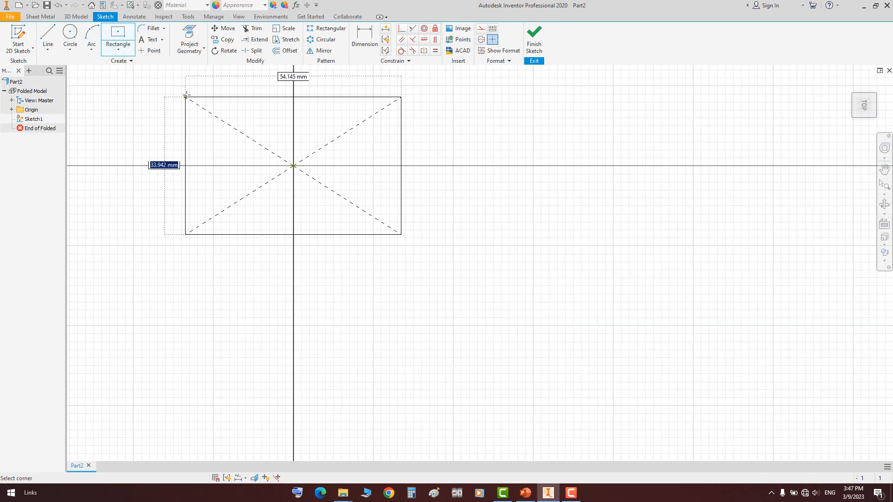
pyautogui.click(185, 96)
pyautogui.rightClick(326, 99)
pyautogui.click(341, 105)
pyautogui.click(533, 39)
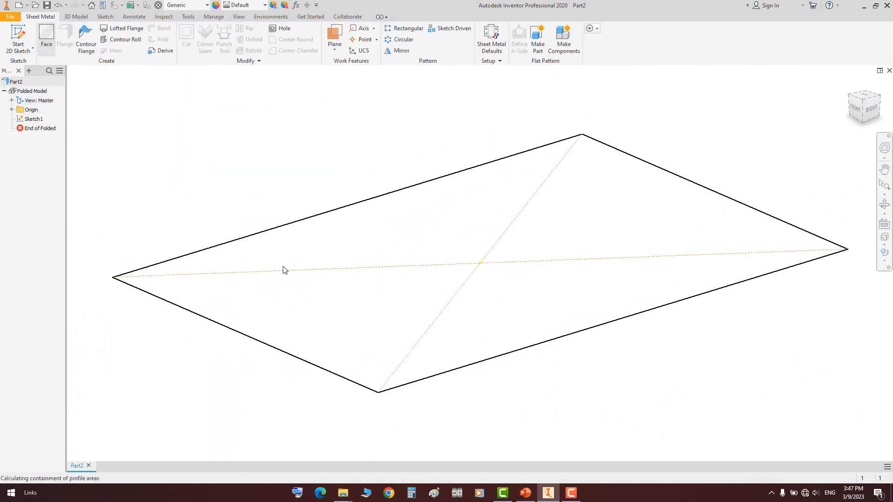
pyautogui.click(150, 231)
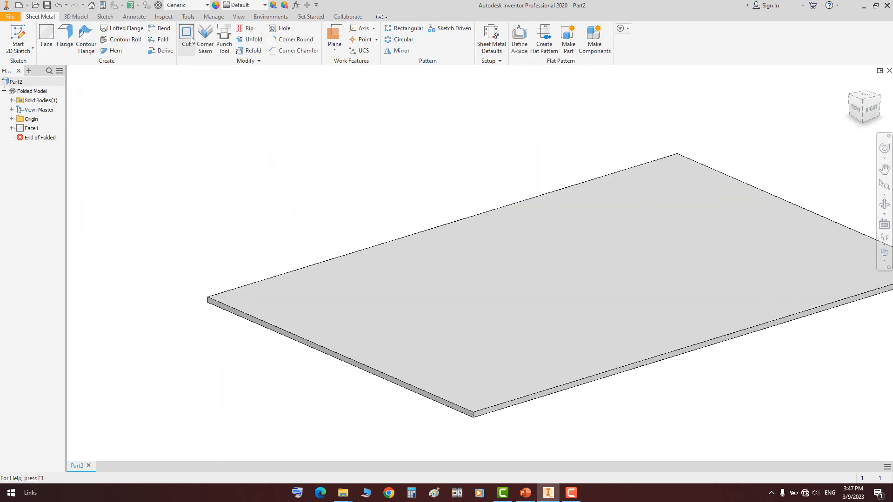
# Set up 25 mm flanges at 90 degrees on both long edges and one short edge of the plate
pyautogui.click(65, 33)
pyautogui.click(495, 407)
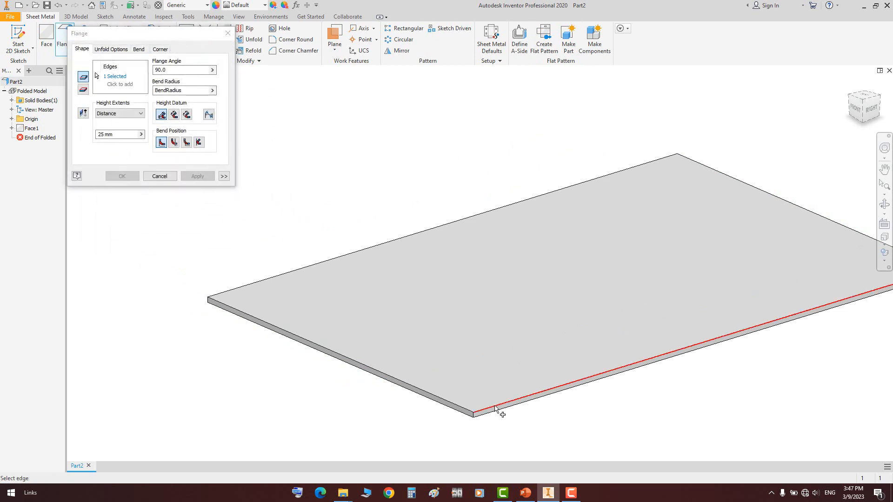
pyautogui.click(326, 350)
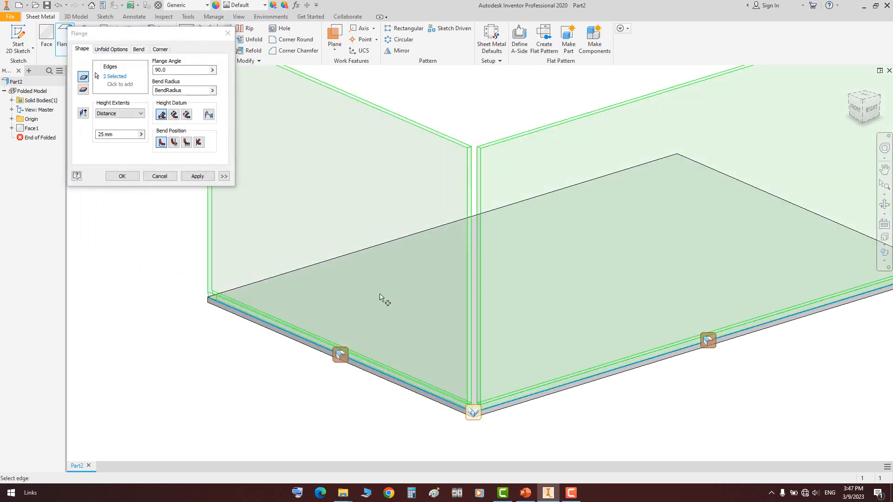
pyautogui.click(411, 240)
pyautogui.moveTo(404, 246); pyautogui.dragTo(445, 261, button='middle')
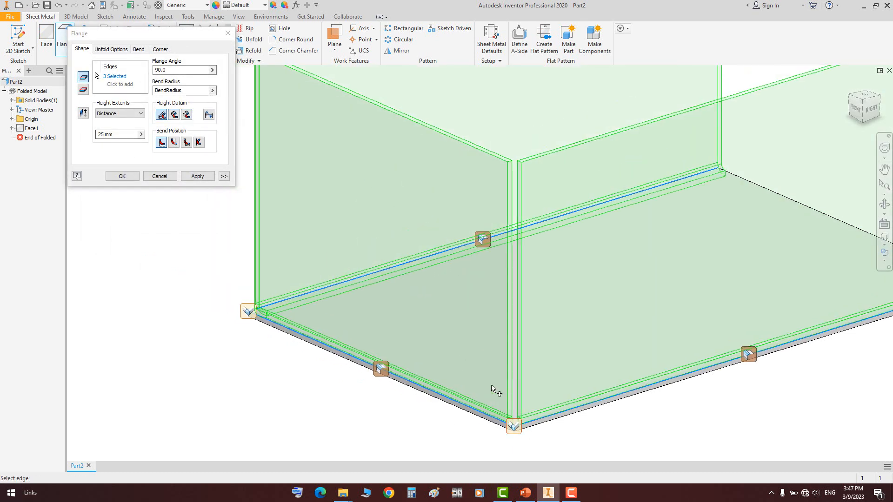
pyautogui.moveTo(392, 405); pyautogui.dragTo(390, 342, button='middle')
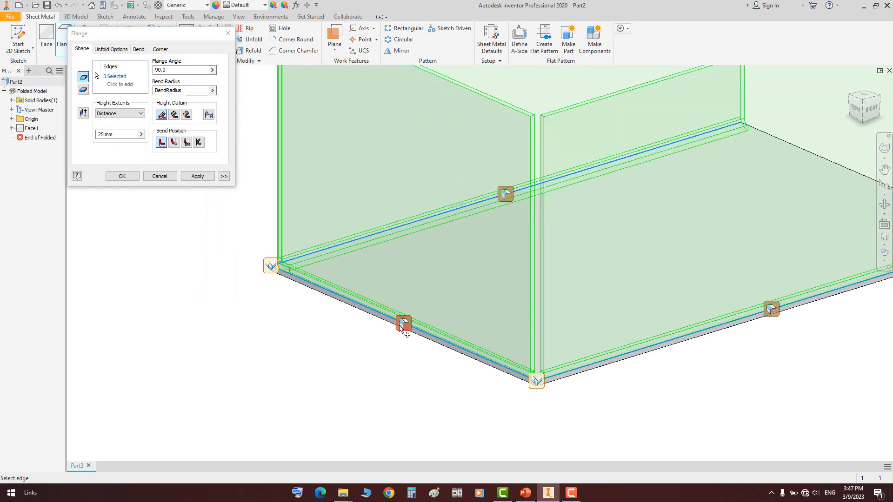
# Give the short edge's flange Offset width extents with Offset1 at 10 mm and Offset2 at 5 mm, and create the three flanges
pyautogui.click(403, 322)
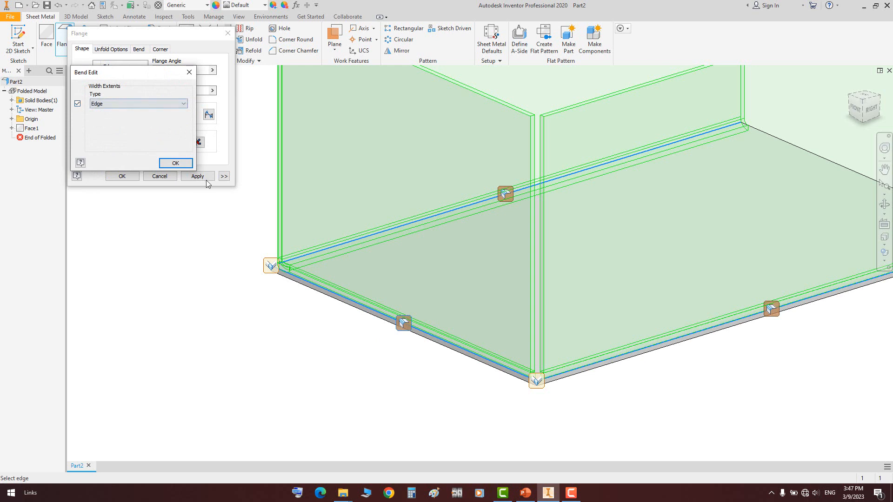
pyautogui.click(145, 103)
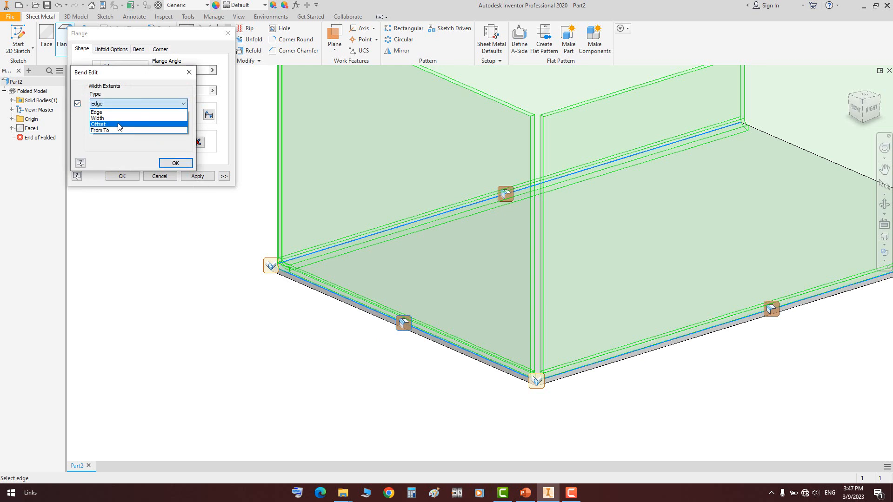
pyautogui.click(120, 126)
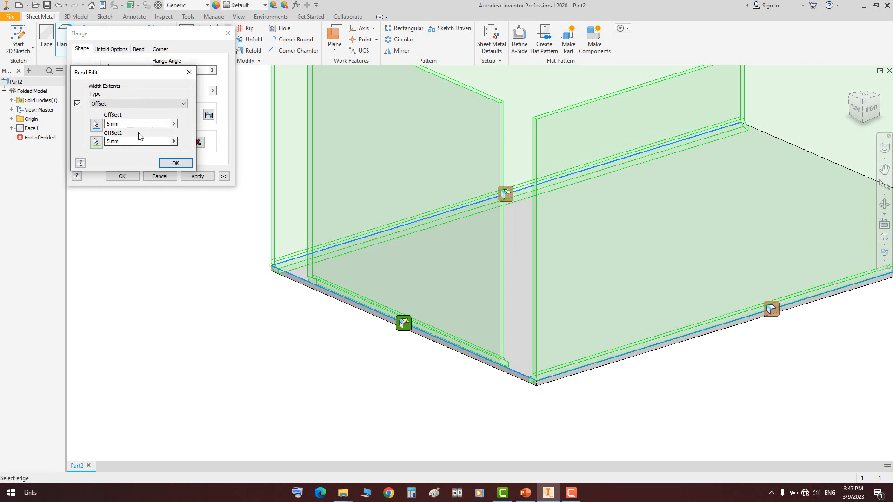
pyautogui.moveTo(129, 124); pyautogui.dragTo(75, 134)
pyautogui.write('10')
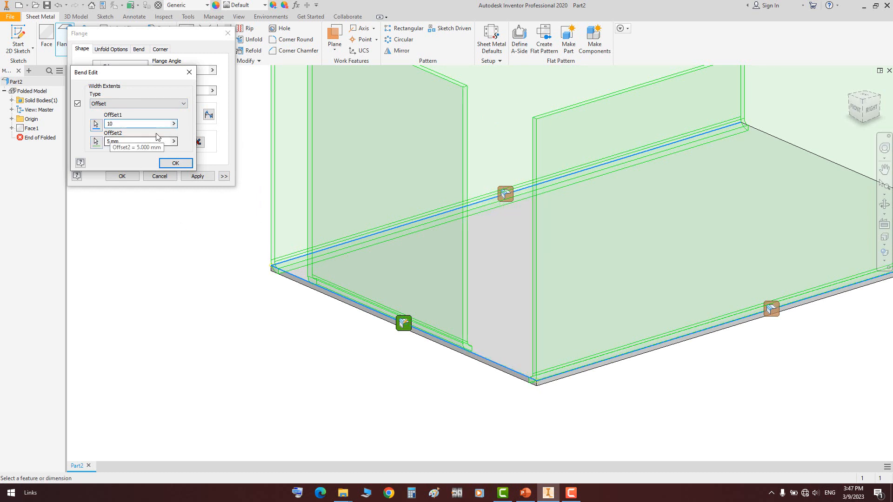
pyautogui.click(176, 163)
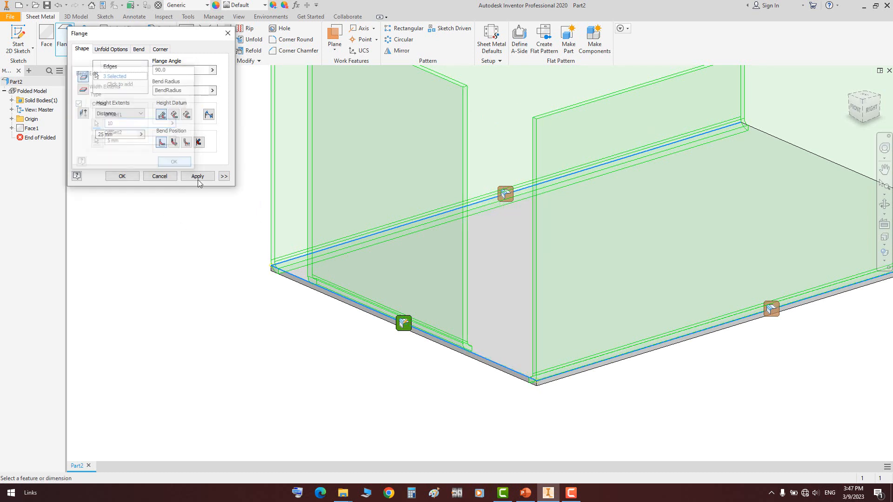
pyautogui.click(197, 177)
pyautogui.click(167, 176)
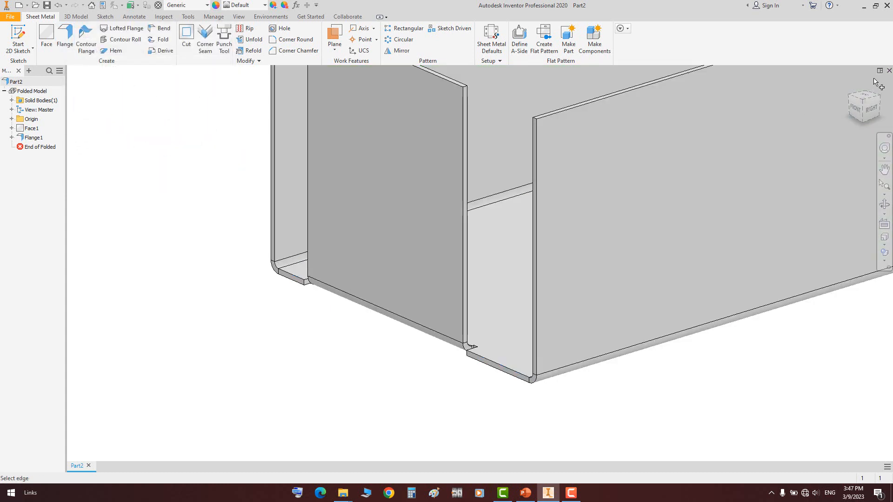
# Set up a 25 mm high flange on the remaining open short edge with a flange angle of 60 degrees
pyautogui.click(65, 40)
pyautogui.press('F6')
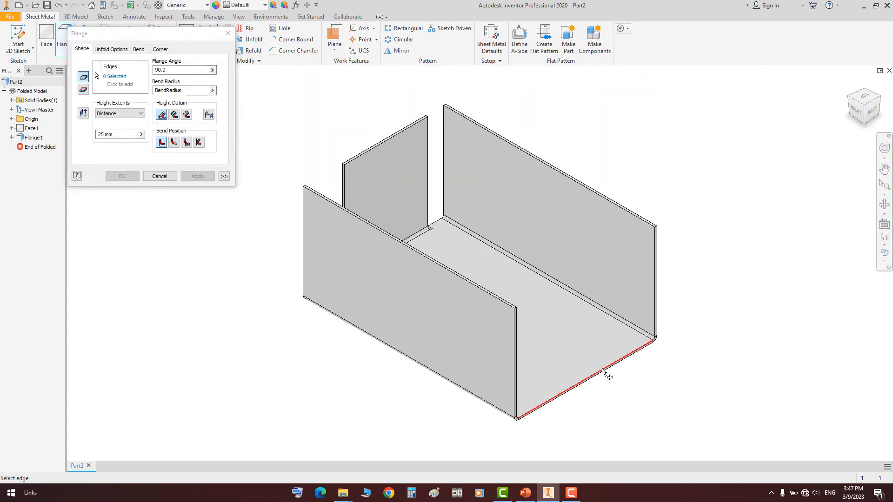
pyautogui.click(603, 369)
pyautogui.doubleClick(171, 69)
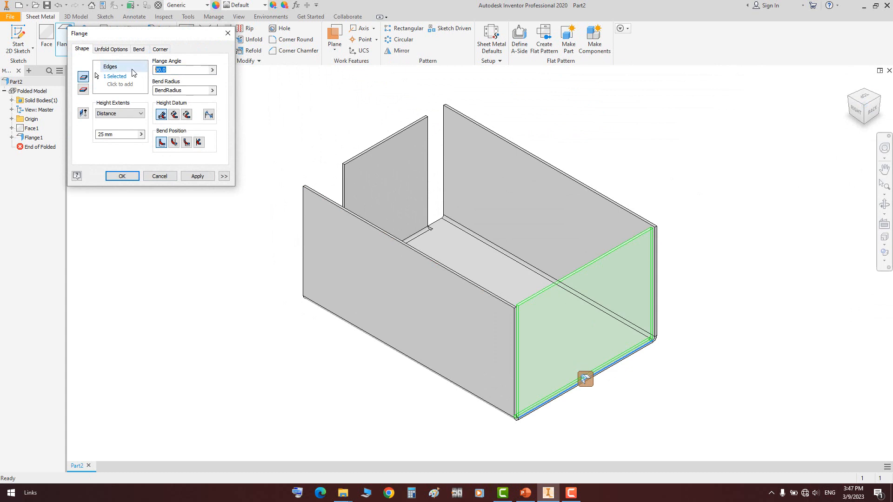
pyautogui.write('145')
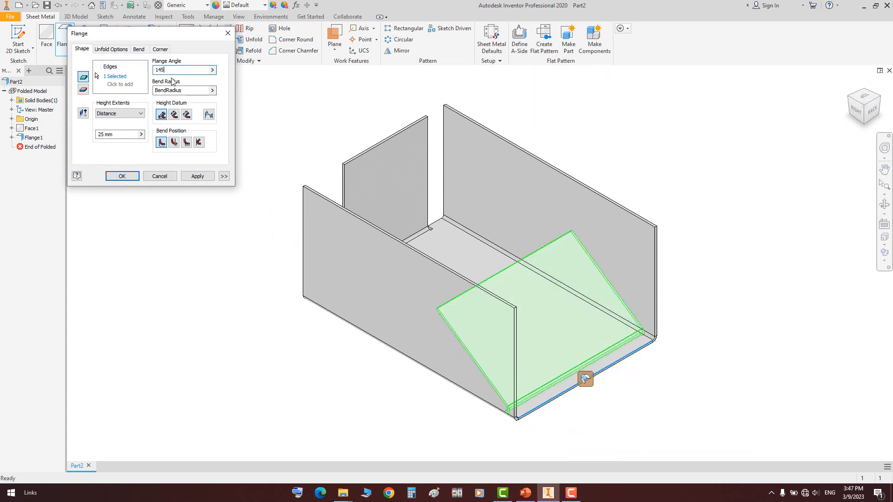
pyautogui.write('60')
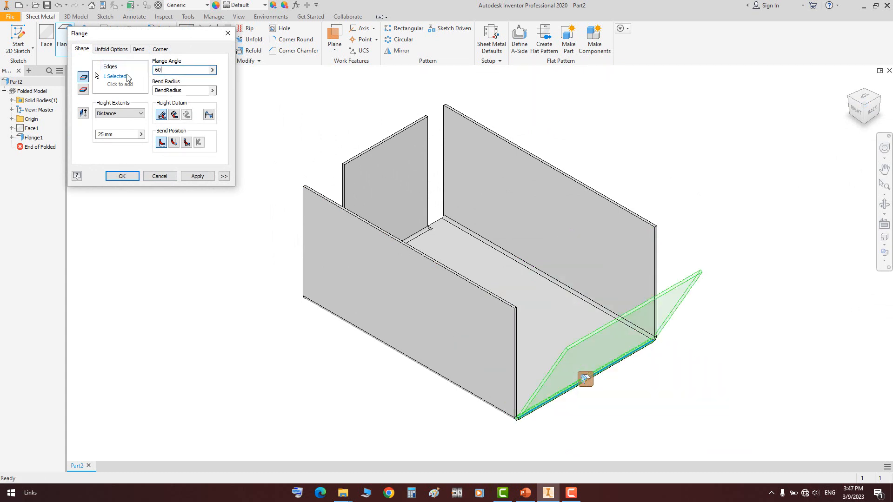
# Limit the angled flange to a centred width of 25 mm in its bend edit and create the flange
pyautogui.click(585, 379)
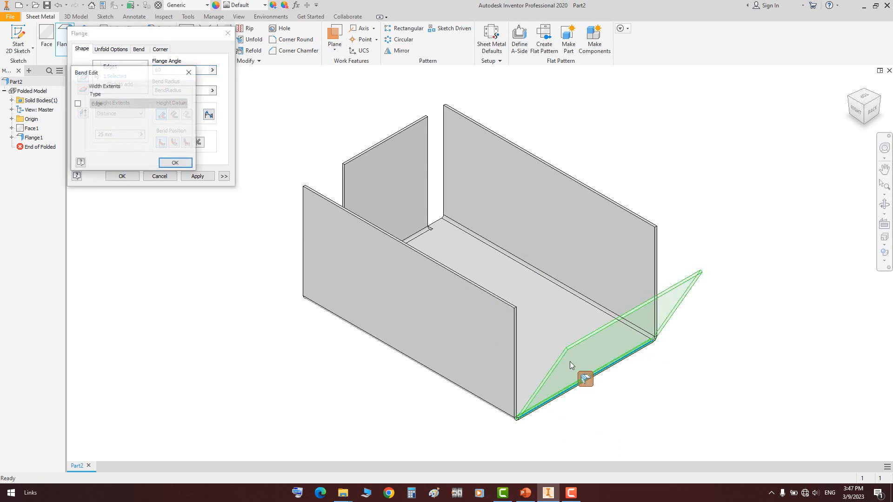
pyautogui.click(77, 105)
pyautogui.click(140, 103)
pyautogui.click(123, 116)
pyautogui.click(150, 125)
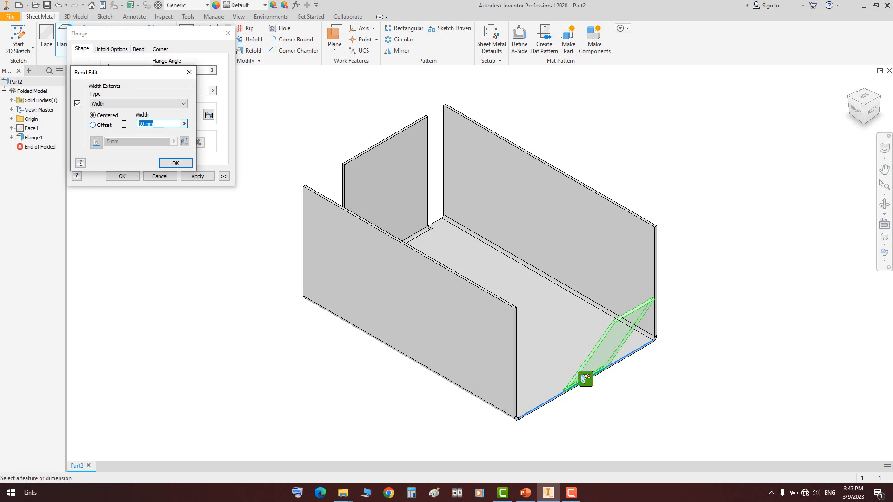
pyautogui.write('40')
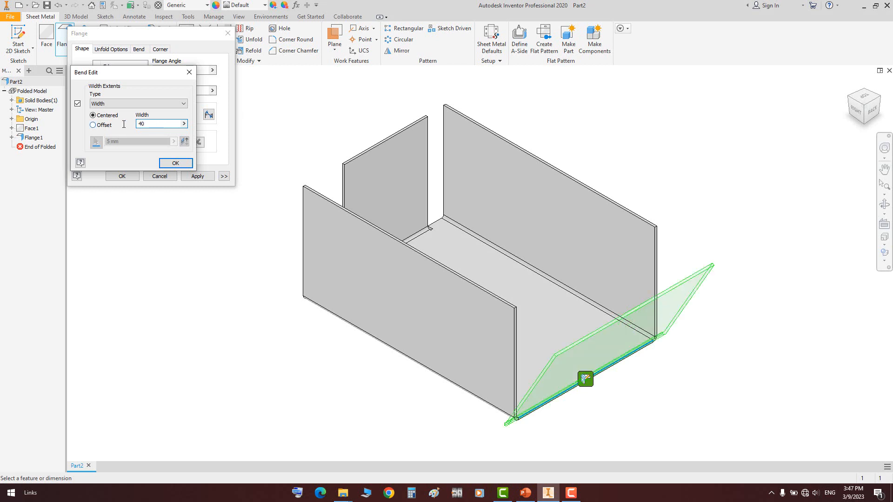
pyautogui.write('30')
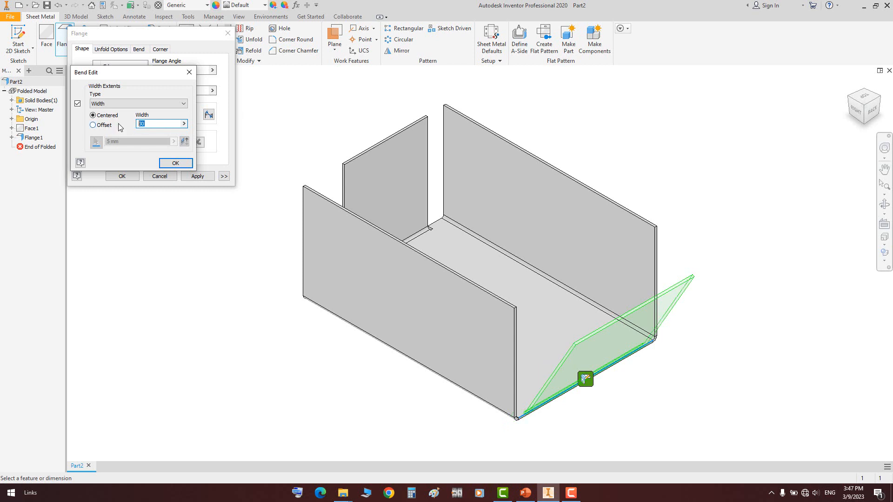
pyautogui.write('25')
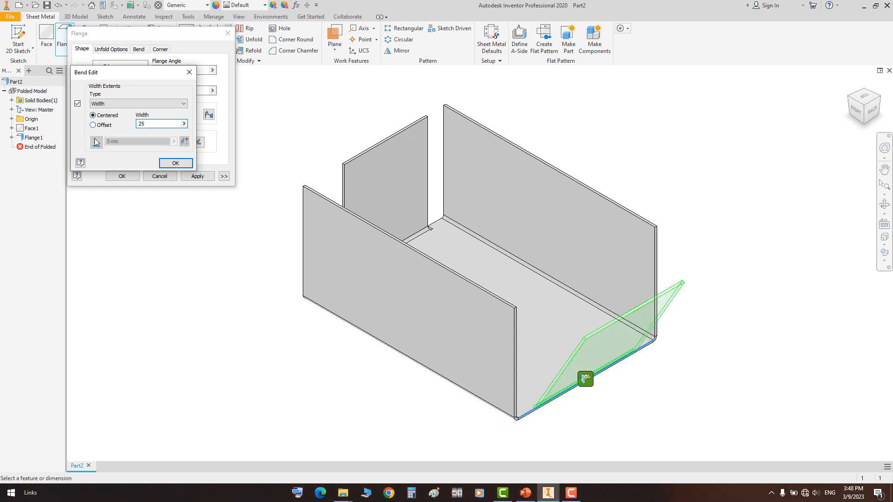
pyautogui.click(176, 163)
pyautogui.click(122, 175)
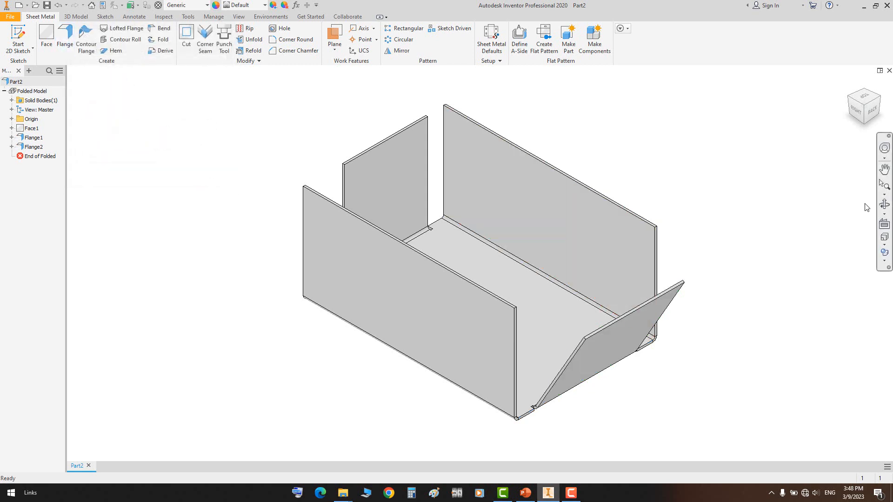
# Set up a corner seam between the angled flange's side edge and the adjacent vertical edge of the long side flange
pyautogui.click(884, 169)
pyautogui.click(885, 204)
pyautogui.moveTo(465, 261); pyautogui.dragTo(587, 250)
pyautogui.rightClick(298, 182)
pyautogui.click(326, 192)
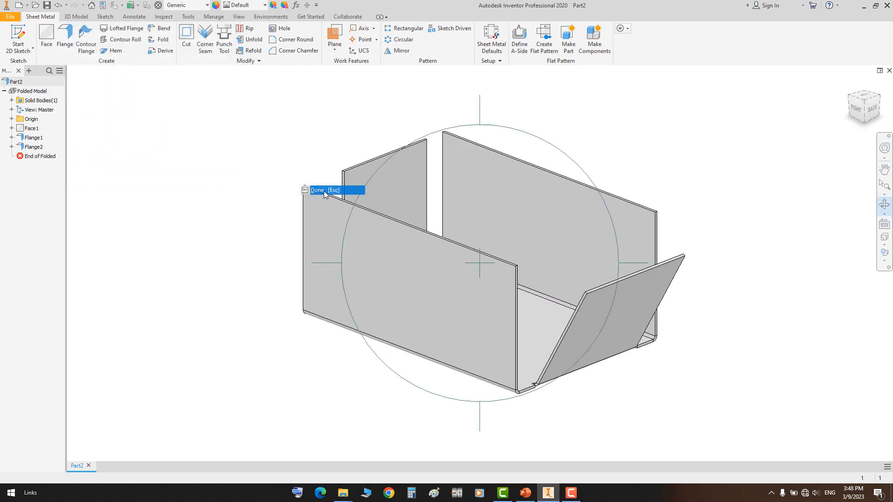
pyautogui.click(205, 33)
pyautogui.scroll(-3, 549, 357)
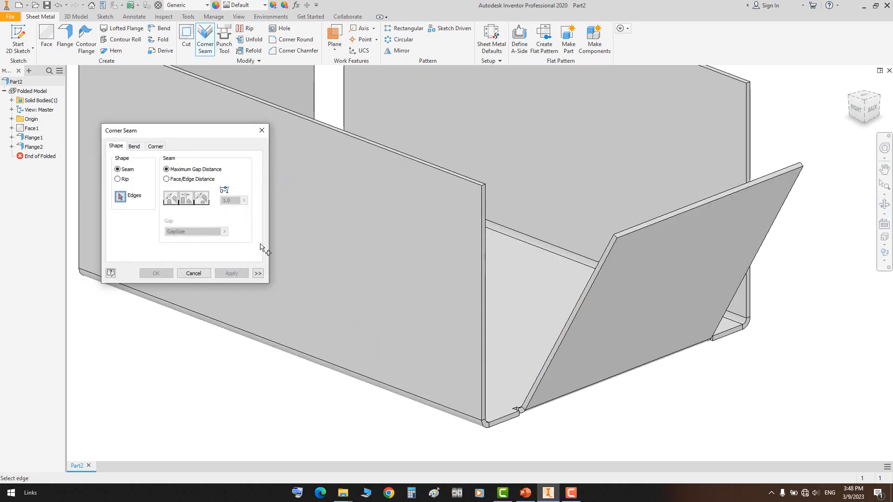
pyautogui.click(570, 325)
pyautogui.click(481, 296)
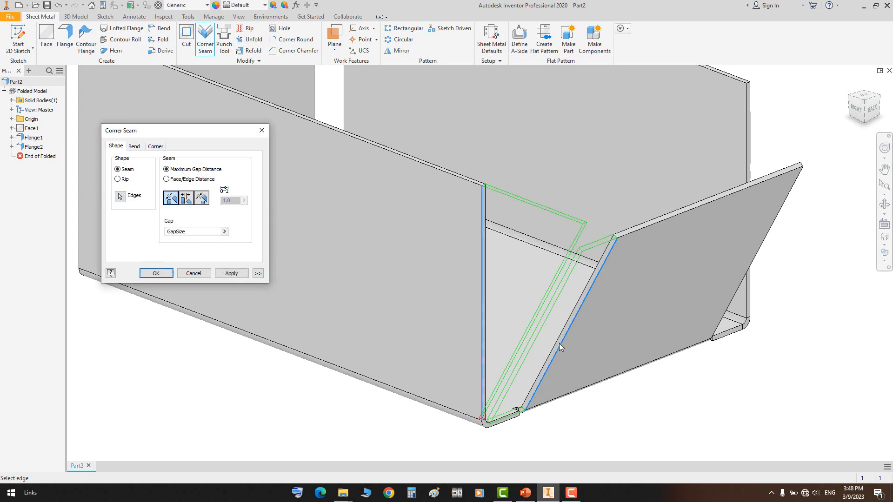
# Compare the corner seam preview with no overlap and with the overlap type, checking each from the back and right views
pyautogui.moveTo(484, 297); pyautogui.dragTo(485, 235, button='middle')
pyautogui.click(870, 111)
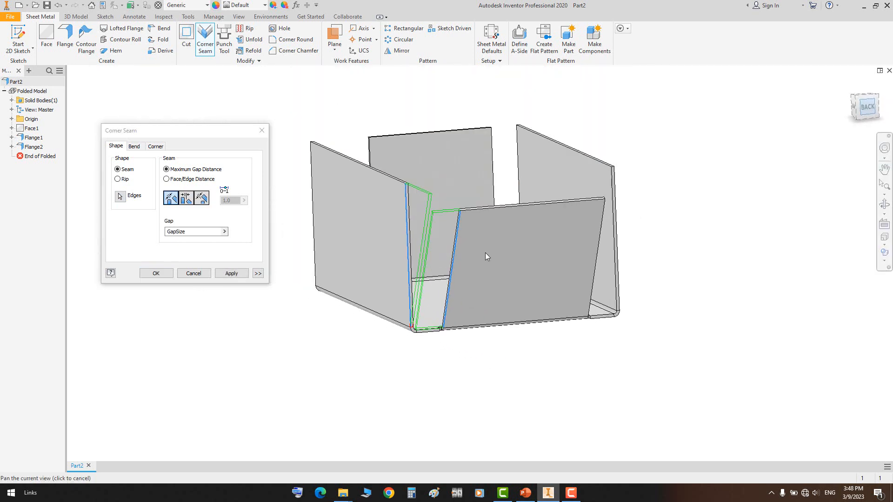
pyautogui.scroll(-5, 419, 204)
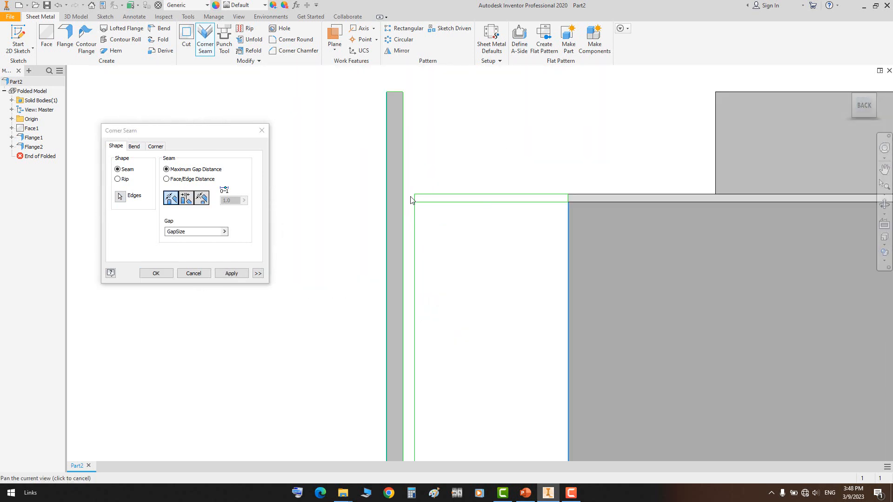
pyautogui.scroll(-4, 410, 200)
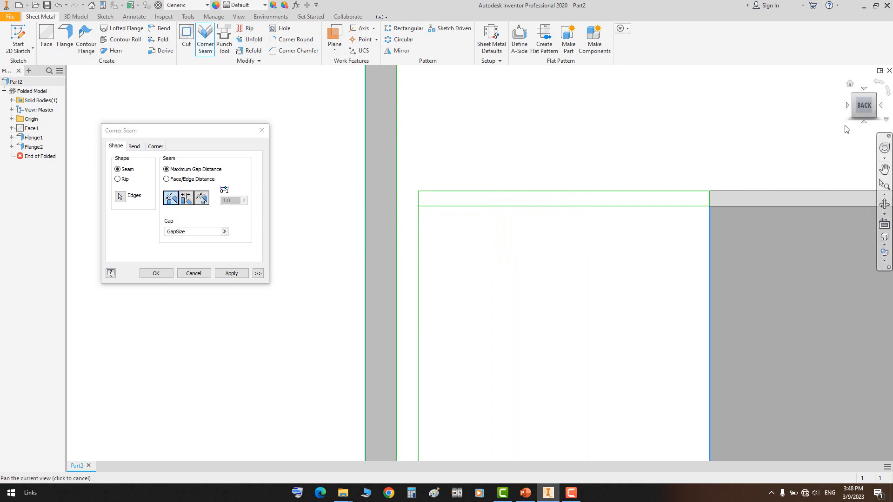
pyautogui.click(846, 106)
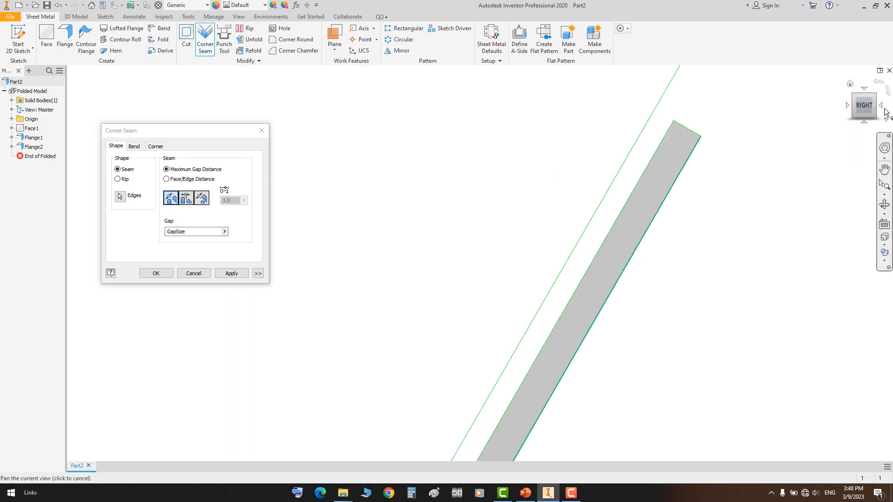
pyautogui.click(883, 110)
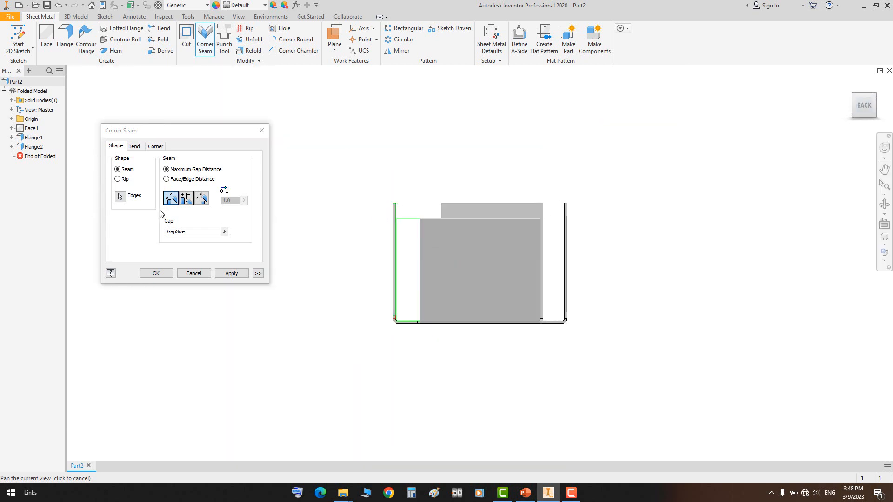
pyautogui.click(186, 199)
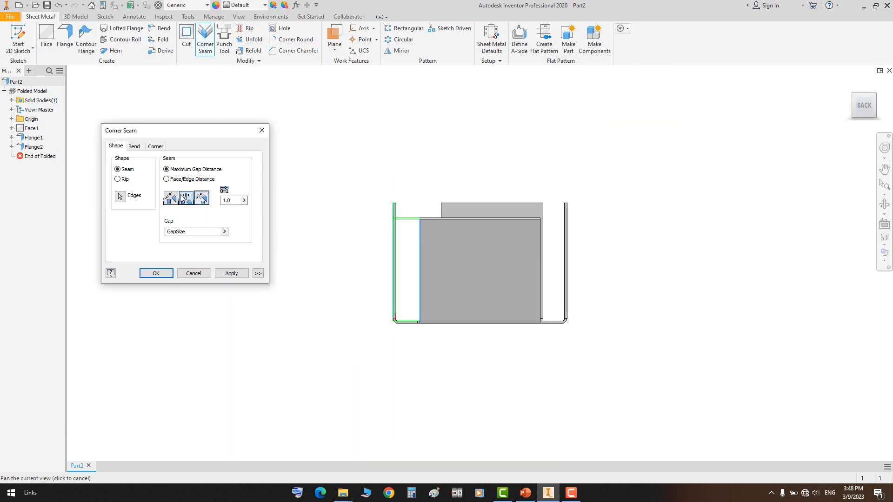
pyautogui.scroll(-5, 395, 223)
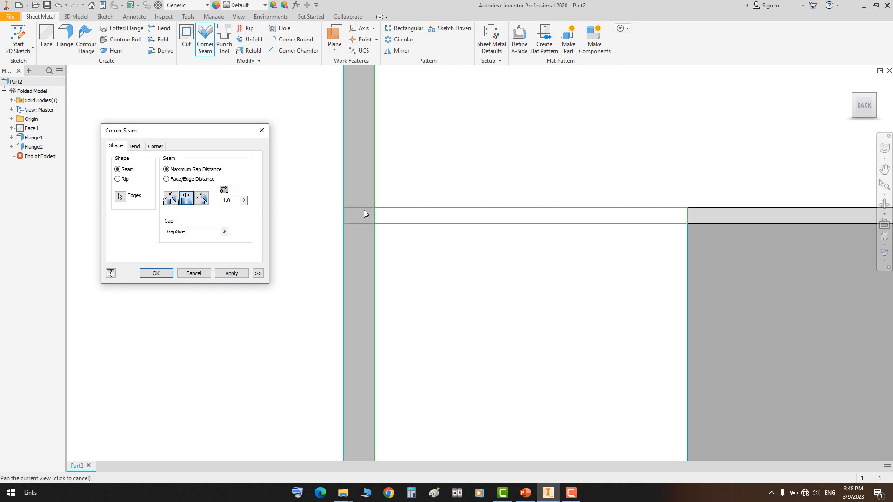
pyautogui.click(847, 108)
pyautogui.scroll(-5, 626, 225)
pyautogui.scroll(-3, 626, 228)
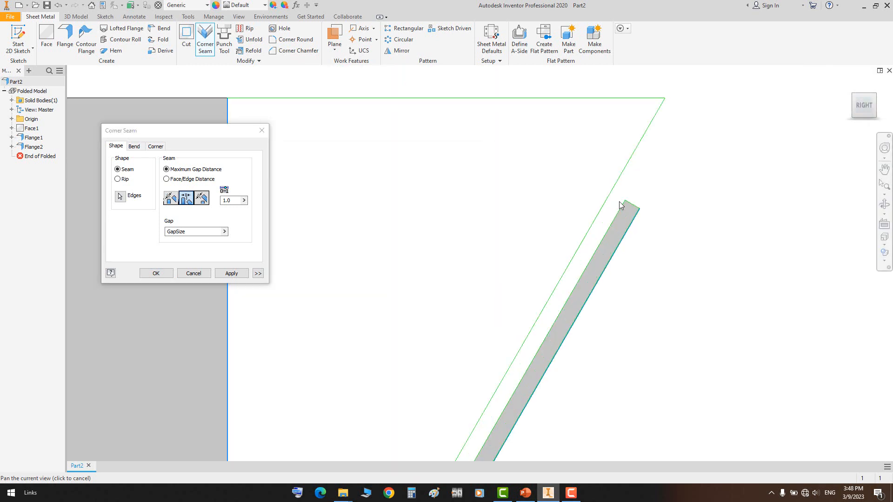
# Switch the seam to reverse overlap with a 1.0 overlap value and apply the corner seam
pyautogui.click(202, 199)
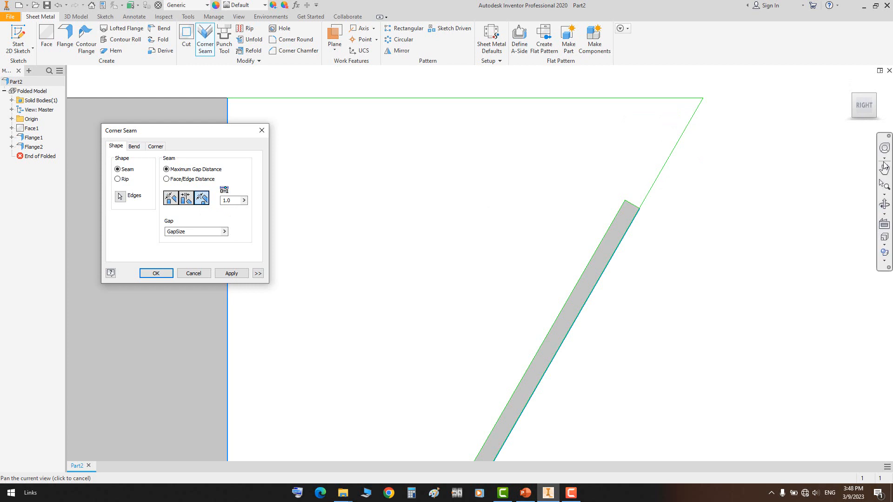
pyautogui.click(884, 106)
pyautogui.scroll(8, 386, 221)
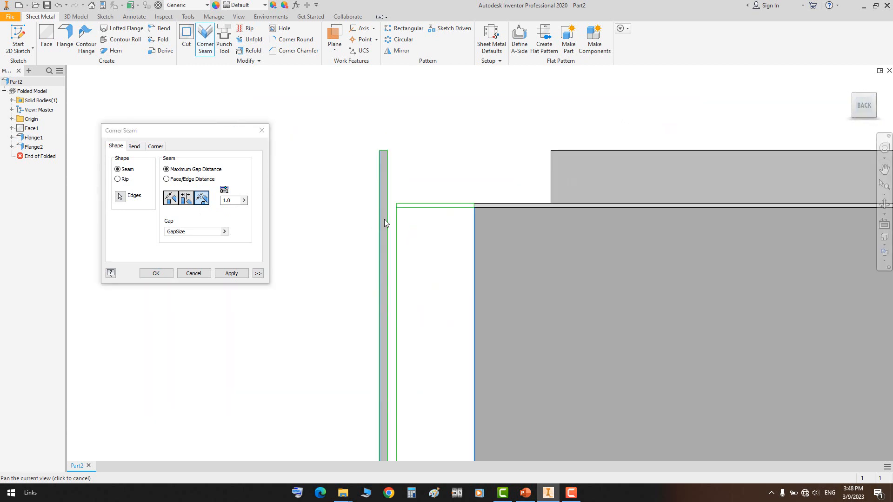
pyautogui.click(245, 273)
pyautogui.scroll(-8, 644, 229)
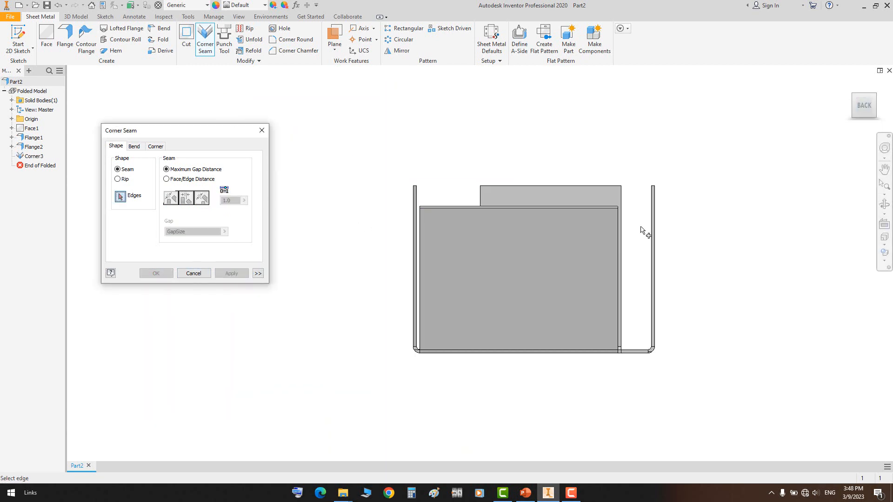
# Show the Rip shape options of the Corner Seam command and close it without ripping a corner
pyautogui.click(884, 205)
pyautogui.moveTo(576, 256); pyautogui.dragTo(515, 300)
pyautogui.rightClick(515, 301)
pyautogui.click(540, 307)
pyautogui.click(125, 178)
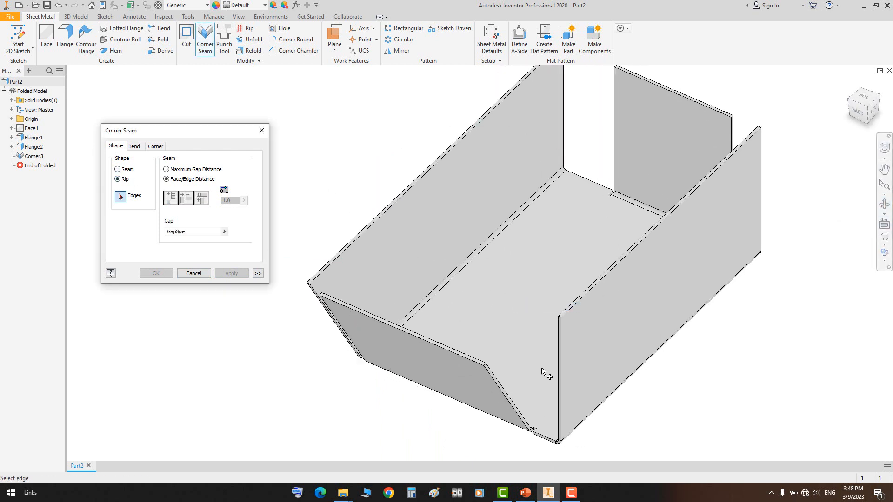
pyautogui.click(196, 274)
# Switch to PowerPoint, show the Punch Tool and Rip slide, and return to Inventor
pyautogui.click(525, 492)
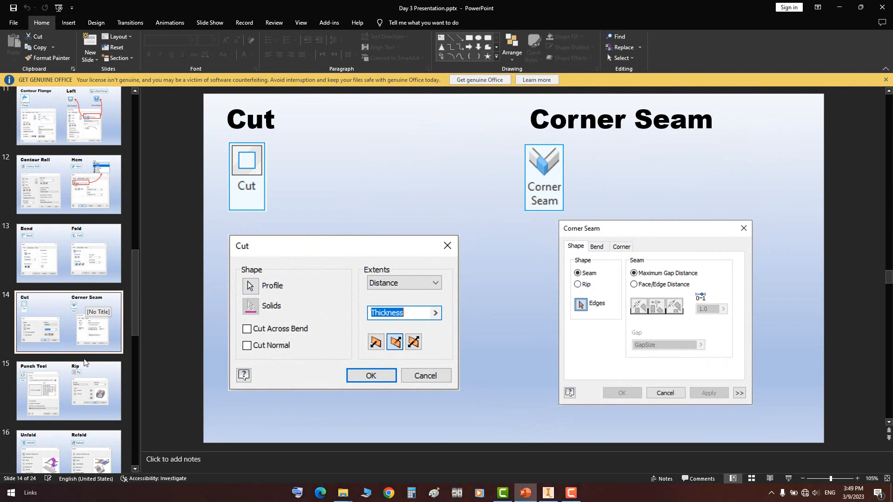
pyautogui.click(78, 380)
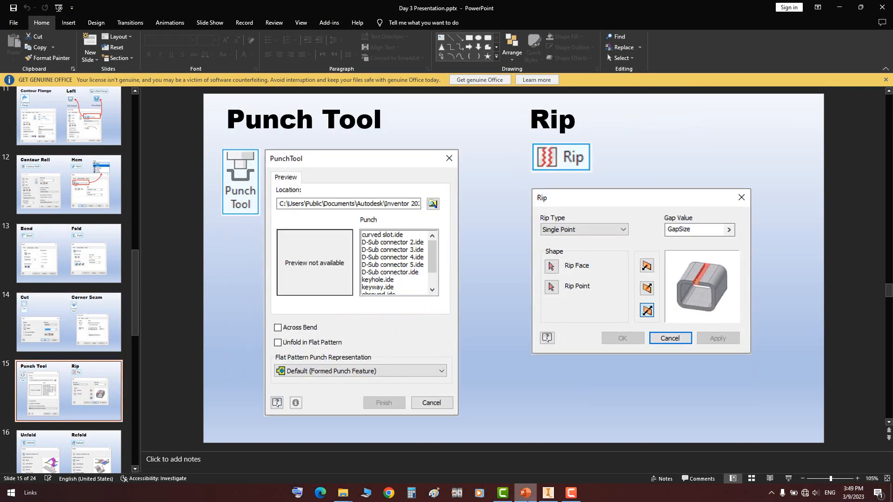
pyautogui.click(550, 494)
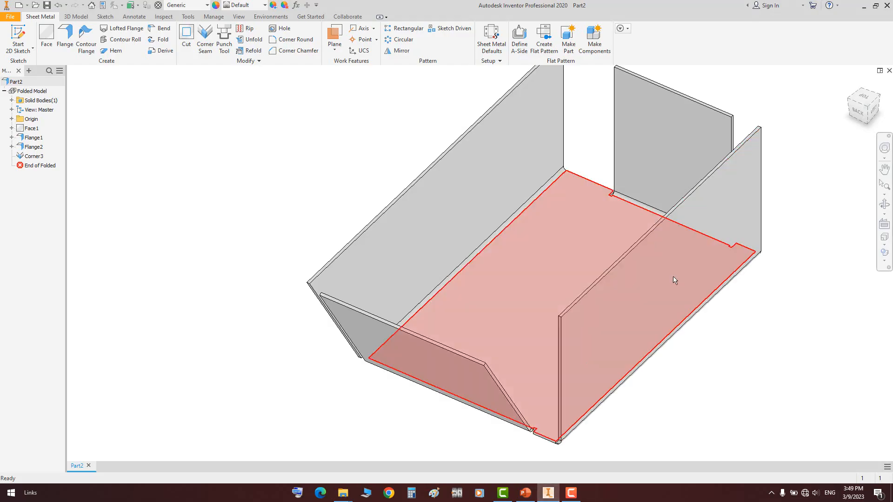
# Sketch a single centre point near the middle of the long side flange's outer face and finish the sketch
pyautogui.click(654, 312)
pyautogui.click(681, 289)
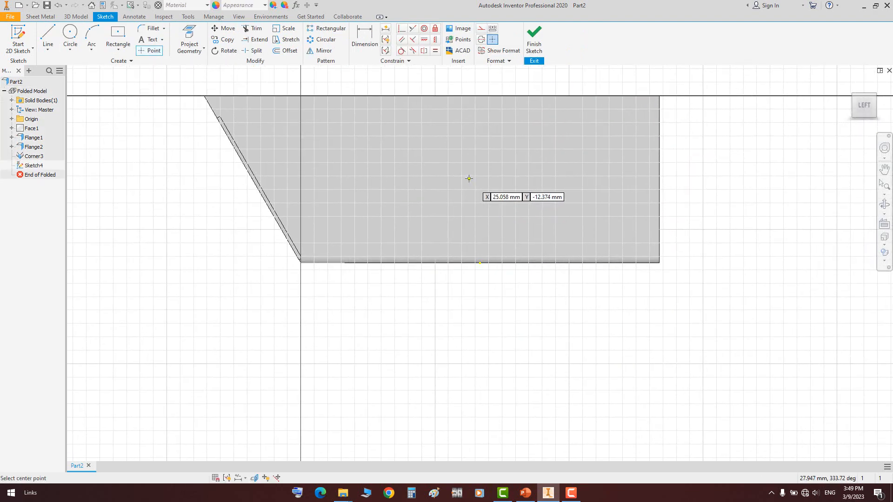
pyautogui.rightClick(557, 146)
pyautogui.click(579, 211)
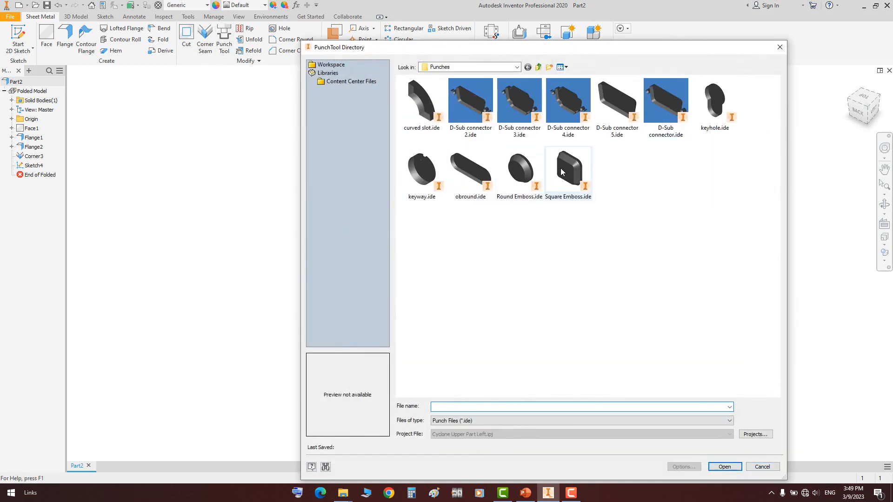
# Load the keyway.ide punch from the Punches folder for the sketched point
pyautogui.click(519, 168)
pyautogui.click(428, 165)
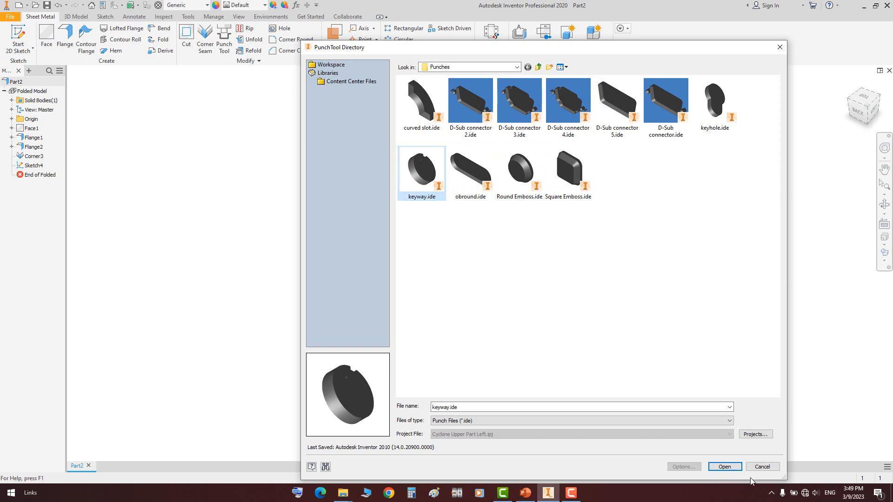
pyautogui.click(725, 466)
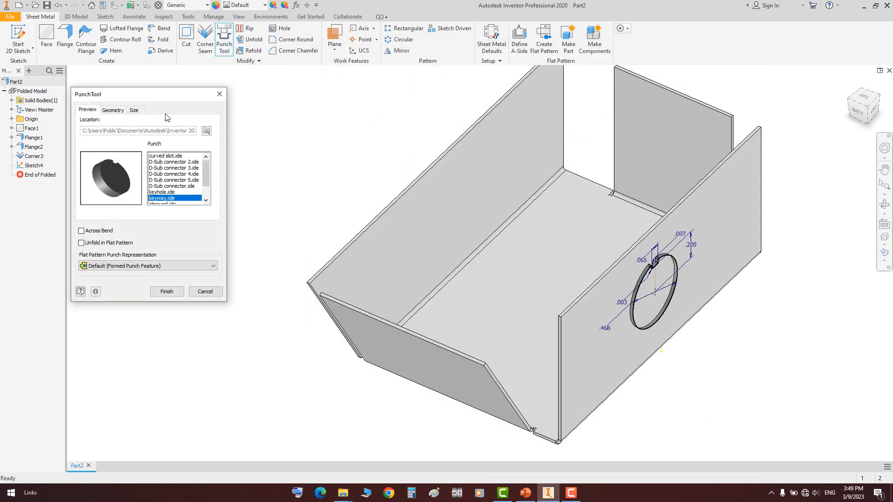
# Preview other punch shapes on the flange and punch it with D-Sub connector 2.ide
pyautogui.click(168, 162)
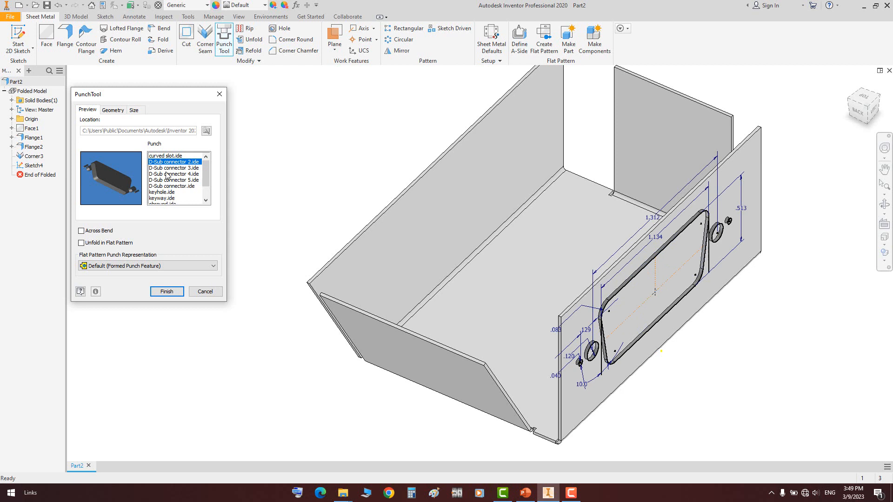
pyautogui.click(166, 169)
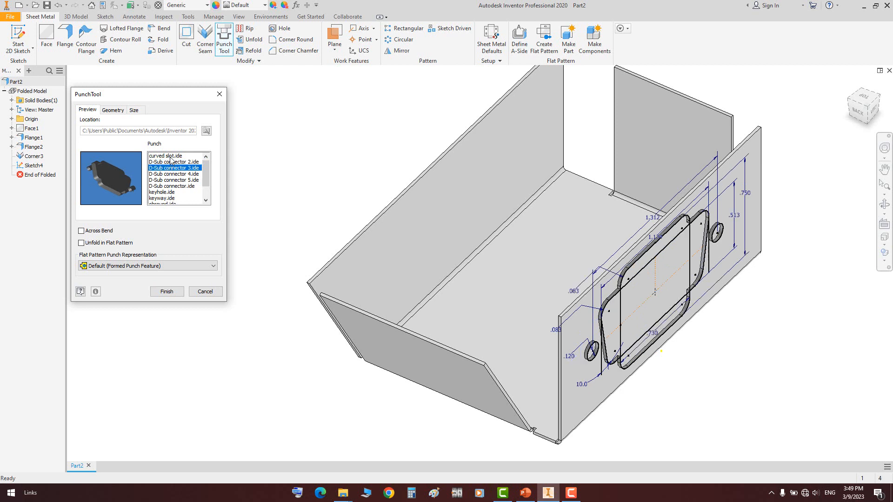
pyautogui.click(170, 156)
pyautogui.click(176, 162)
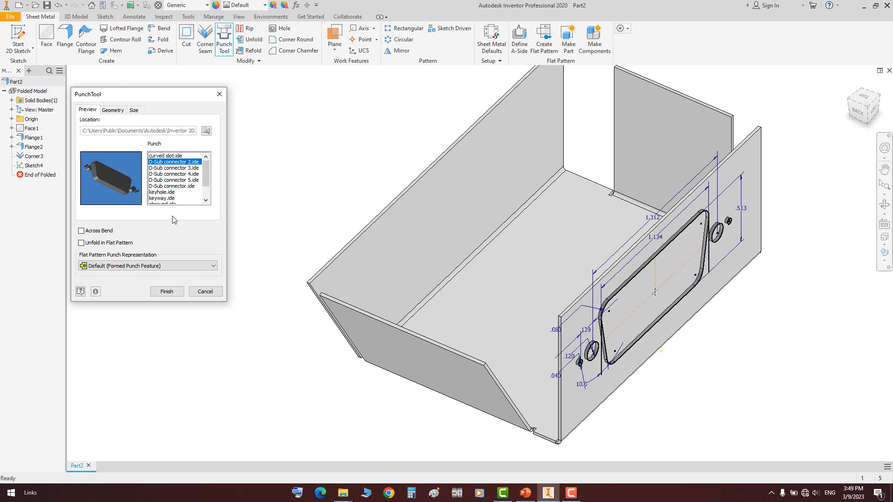
pyautogui.click(166, 291)
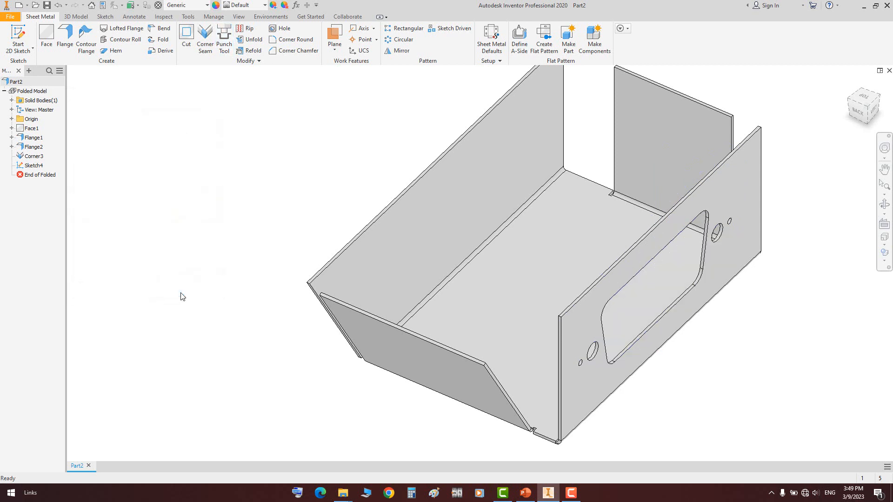
pyautogui.click(883, 204)
pyautogui.moveTo(506, 311); pyautogui.dragTo(488, 299)
pyautogui.rightClick(552, 269)
pyautogui.click(568, 273)
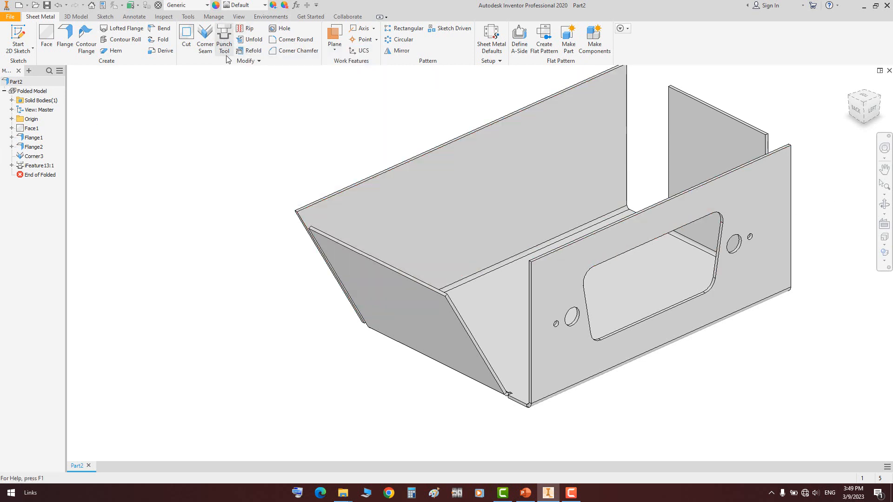
# Close Part2 without saving and create a new part from the sheet metal template
pyautogui.click(888, 70)
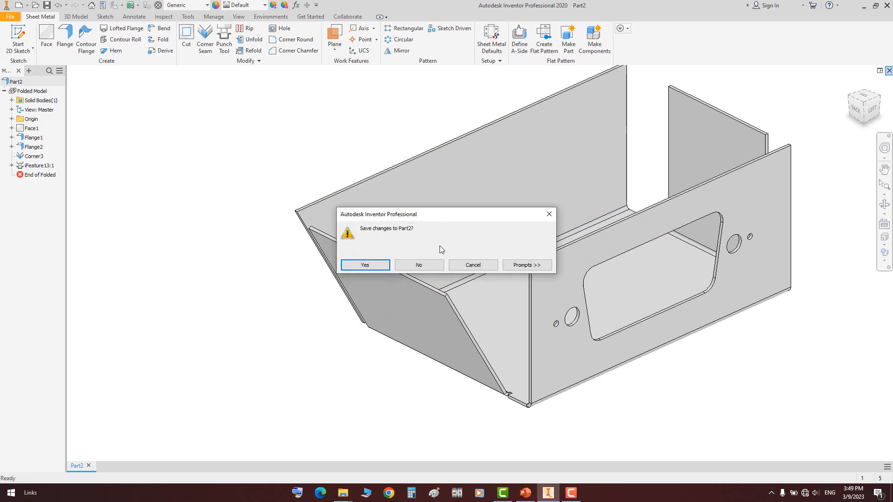
pyautogui.click(418, 265)
pyautogui.hotkey('ctrl', 'n')
pyautogui.doubleClick(420, 149)
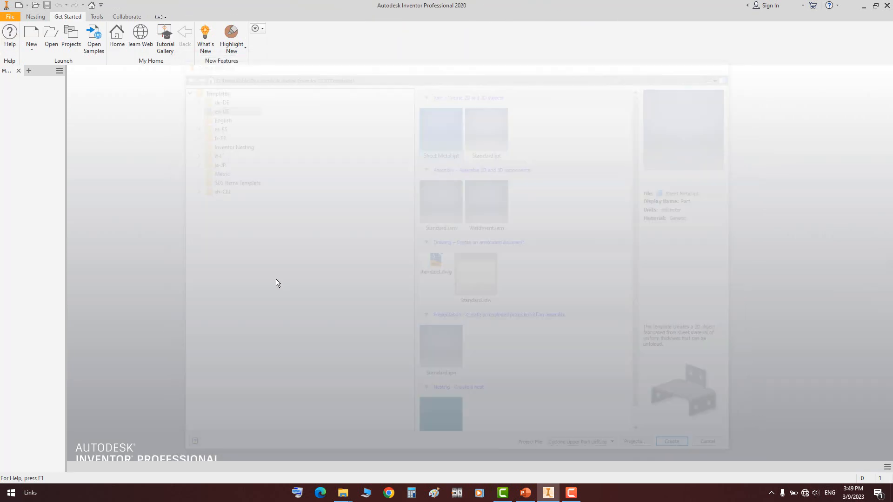
# Sketch a 50 by 100 mm centre rectangle on the horizontal XZ plane, centred on the origin, and finish the sketch
pyautogui.click(18, 36)
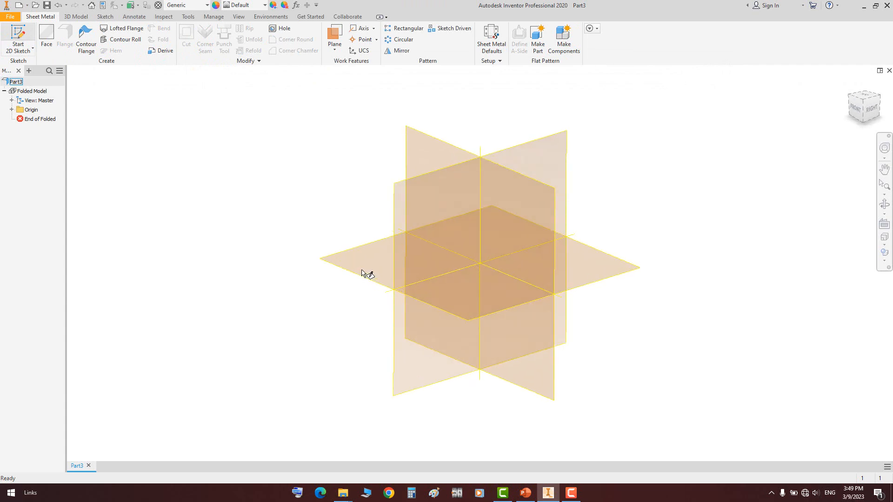
pyautogui.click(360, 272)
pyautogui.click(118, 34)
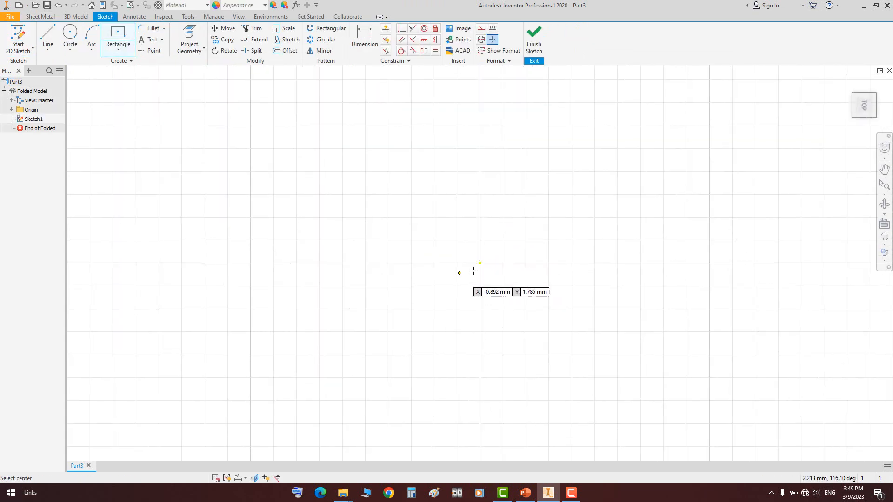
pyautogui.click(479, 263)
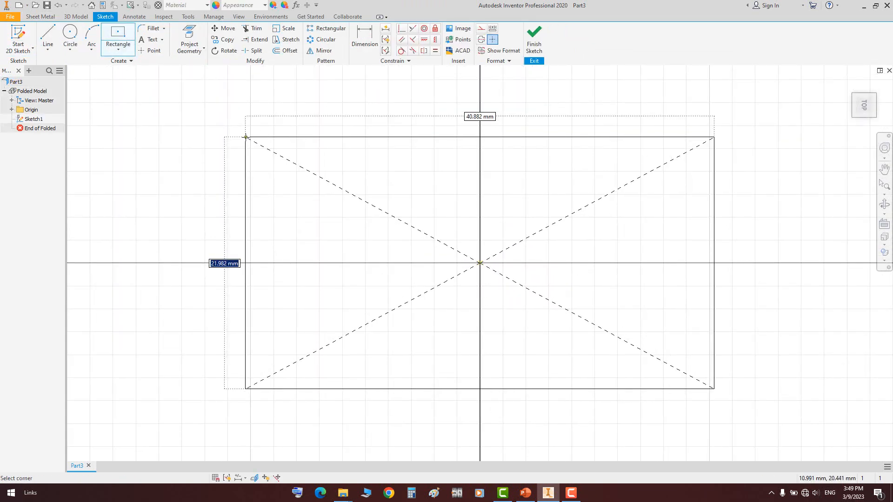
pyautogui.write('50')
pyautogui.press('Tab')
pyautogui.write('1')
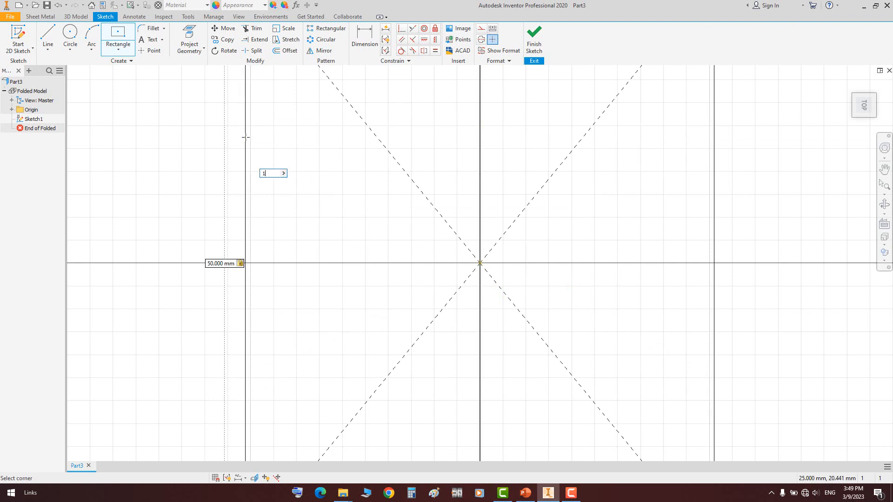
pyautogui.write('00')
pyautogui.press('Return')
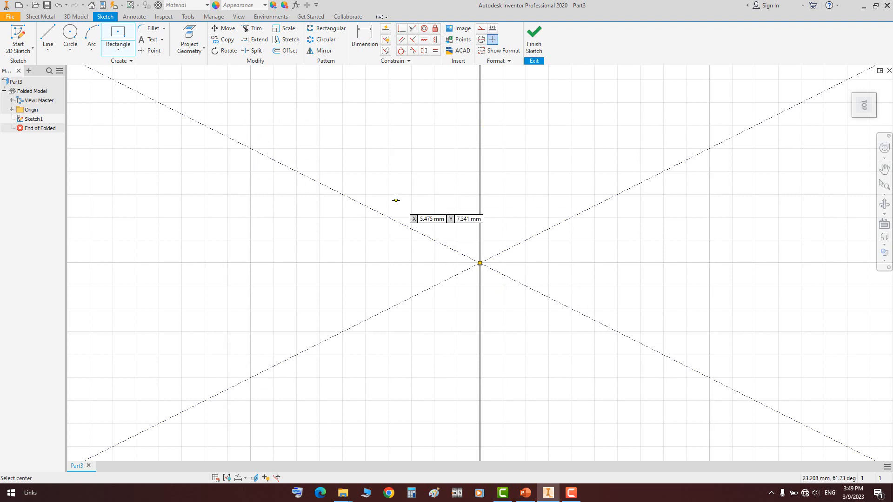
pyautogui.rightClick(418, 131)
pyautogui.click(444, 137)
pyautogui.click(534, 39)
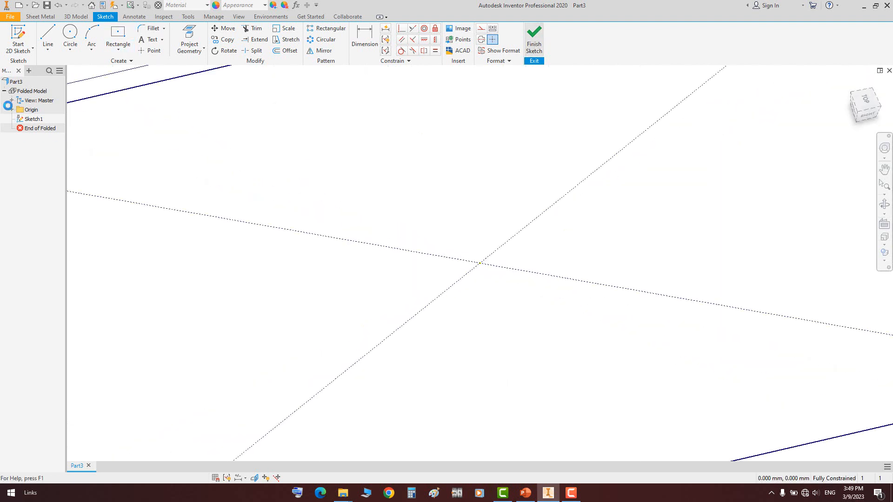
# Create a work plane offset upward from the XZ plane, above the rectangle
pyautogui.click(339, 32)
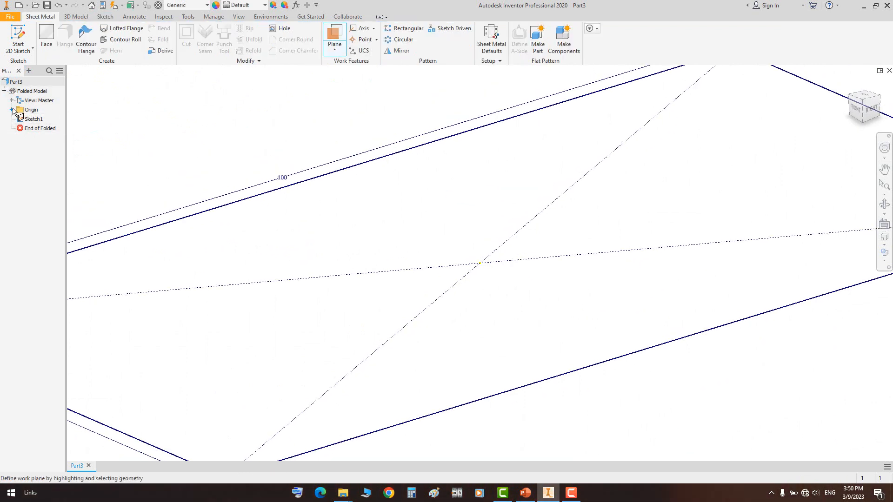
pyautogui.click(12, 109)
pyautogui.click(41, 128)
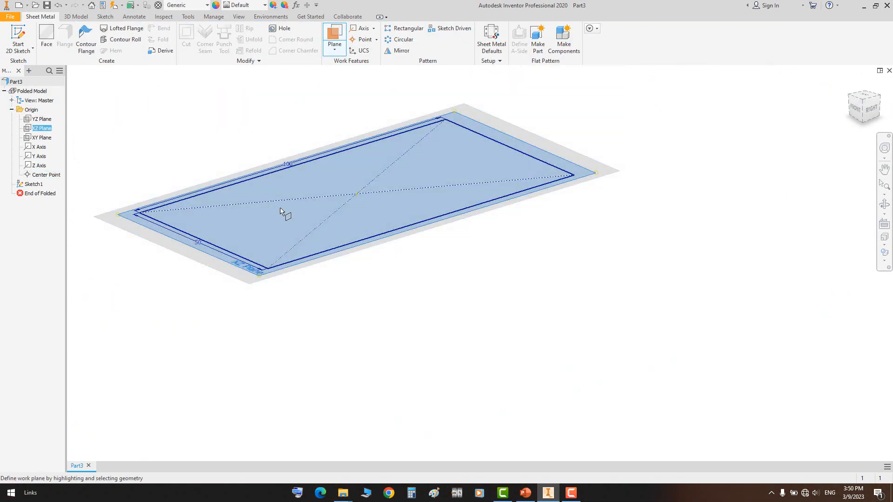
pyautogui.moveTo(280, 211); pyautogui.dragTo(285, 143)
pyautogui.press('Return')
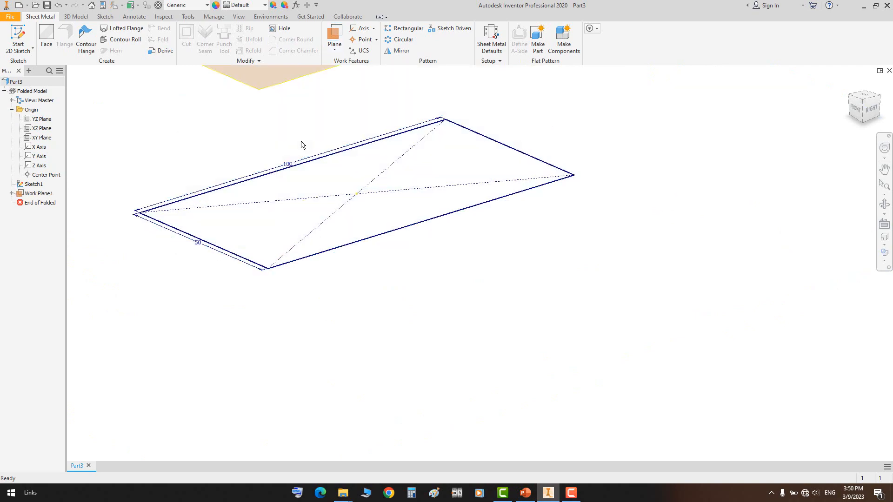
# Start a sketch on the offset work plane and draw a circle centred about 29 mm horizontally from the origin, inside the rectangle's outline
pyautogui.click(290, 90)
pyautogui.click(298, 80)
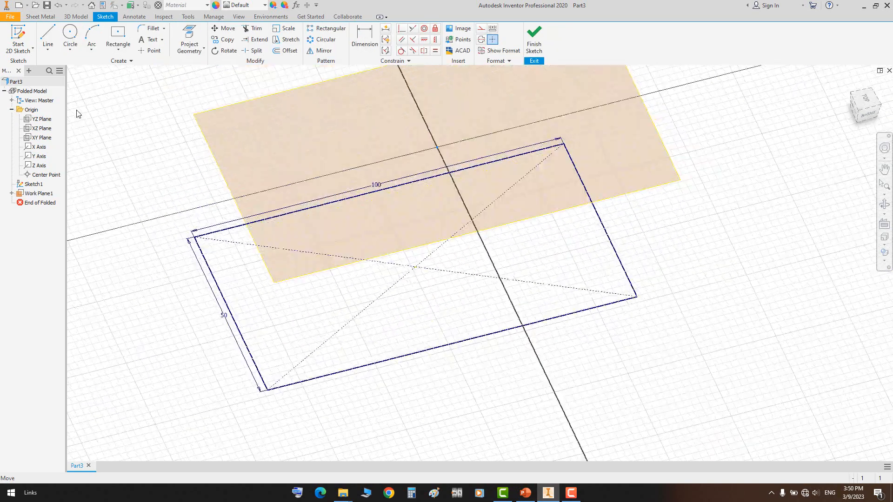
pyautogui.click(70, 34)
pyautogui.click(363, 283)
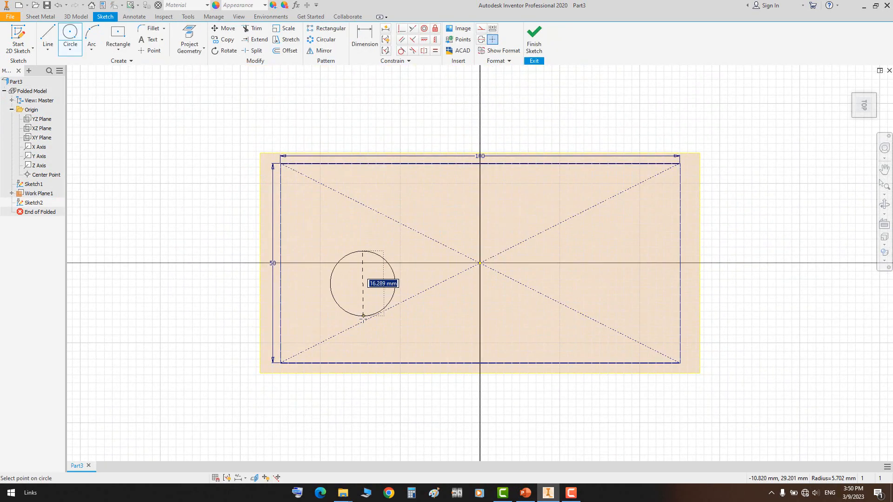
pyautogui.click(363, 333)
# Dimension the horizontal distance between the circle's centre and the origin
pyautogui.click(364, 37)
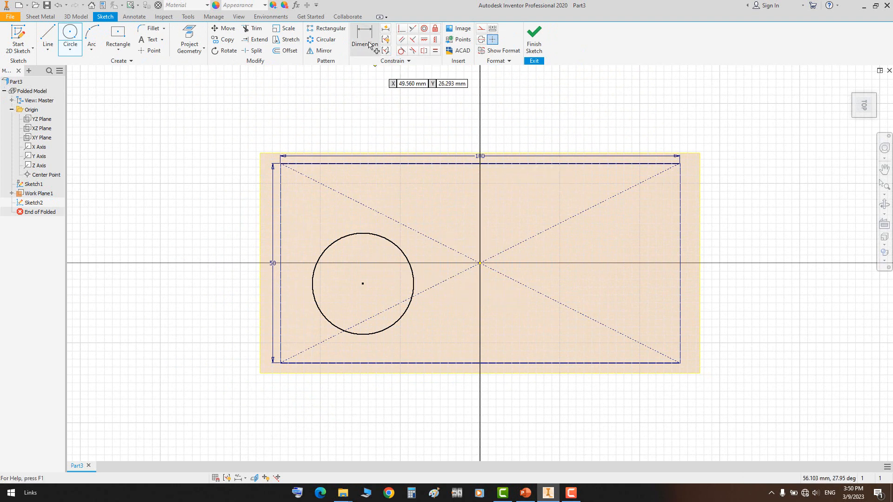
pyautogui.click(466, 253)
pyautogui.click(441, 200)
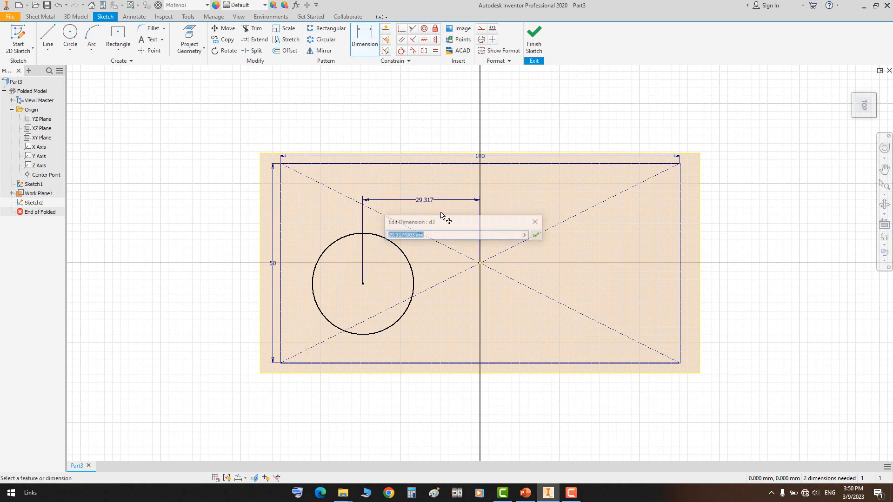
# Locate the circle's centre 30 mm horizontally and 5 mm vertically from the origin
pyautogui.press('Return')
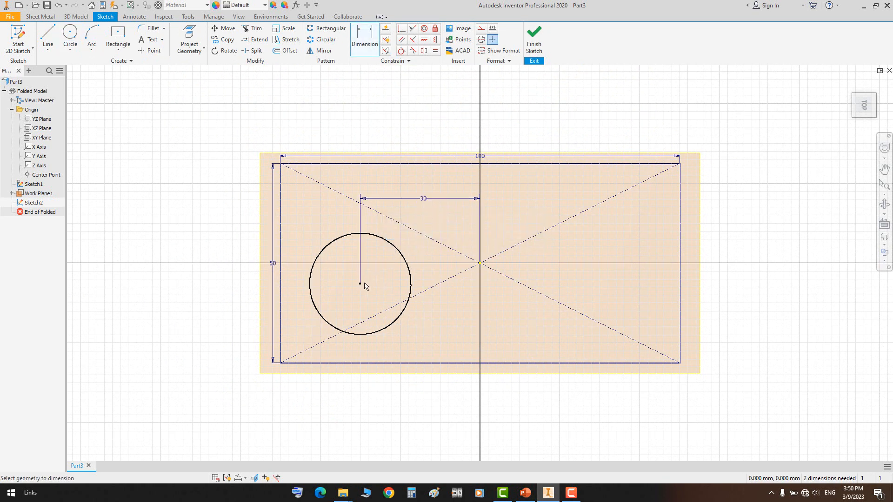
pyautogui.click(481, 263)
pyautogui.click(238, 278)
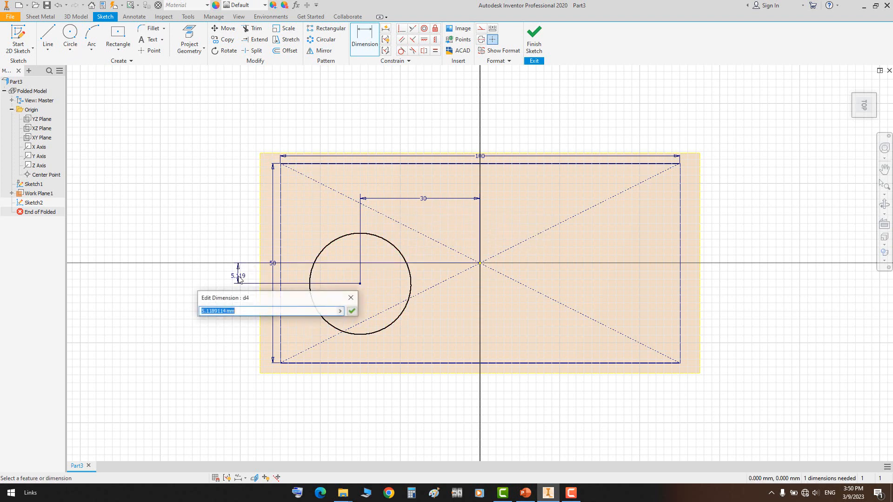
pyautogui.write('5')
pyautogui.press('Return')
# Set the circle's diameter to 30 mm and finish the sketch
pyautogui.click(389, 327)
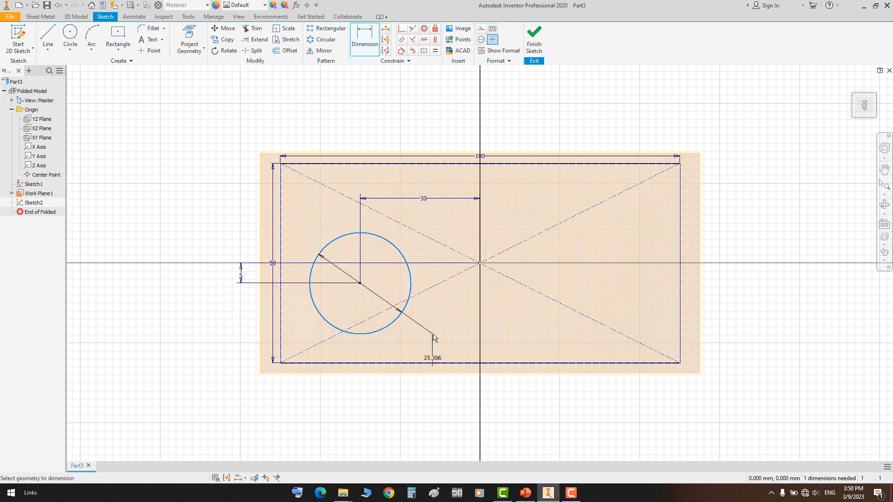
pyautogui.click(430, 353)
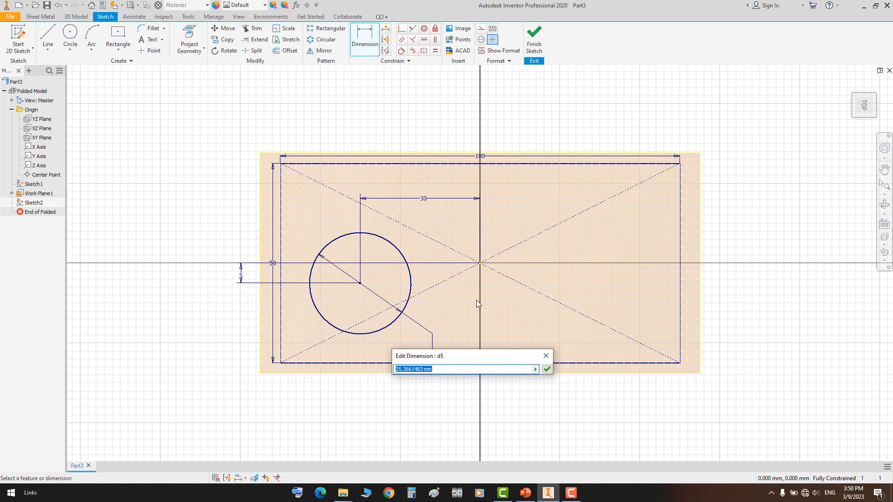
pyautogui.write('30')
pyautogui.press('Return')
pyautogui.rightClick(544, 167)
pyautogui.click(564, 176)
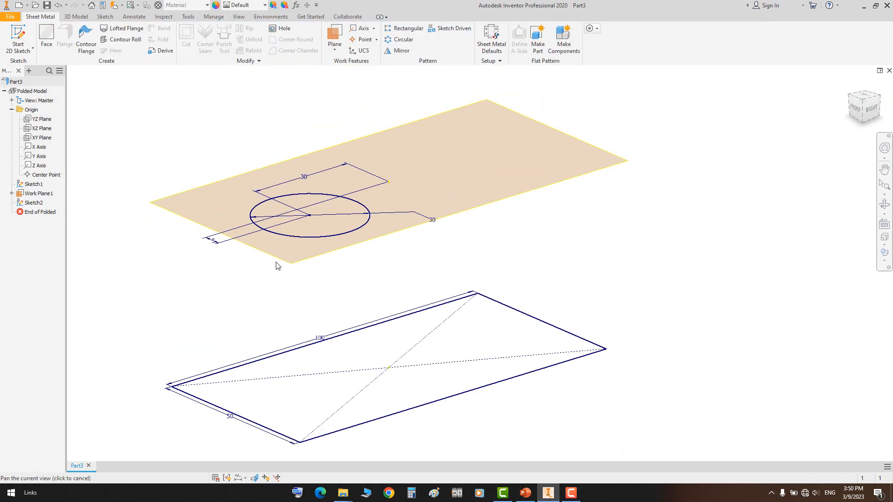
# Hide the work plane and create a Die Formed lofted flange from the 100 by 50 mm rectangle to the circle
pyautogui.rightClick(293, 267)
pyautogui.click(317, 319)
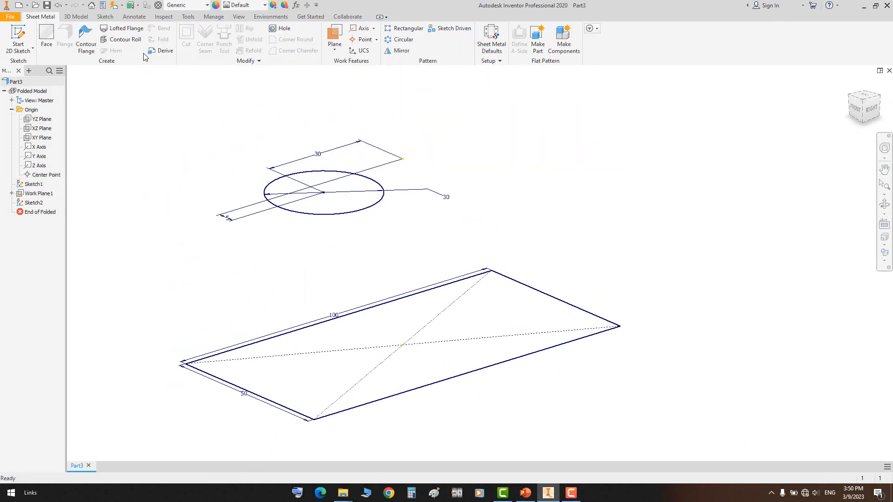
pyautogui.click(187, 133)
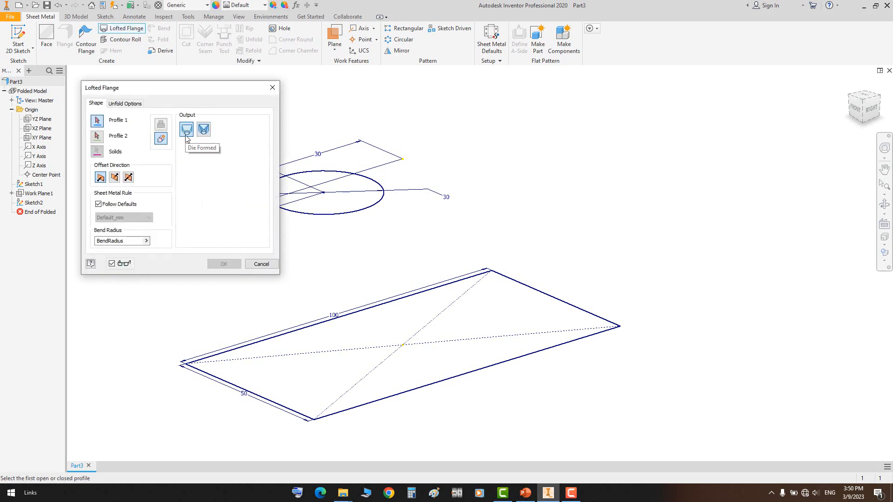
pyautogui.click(296, 335)
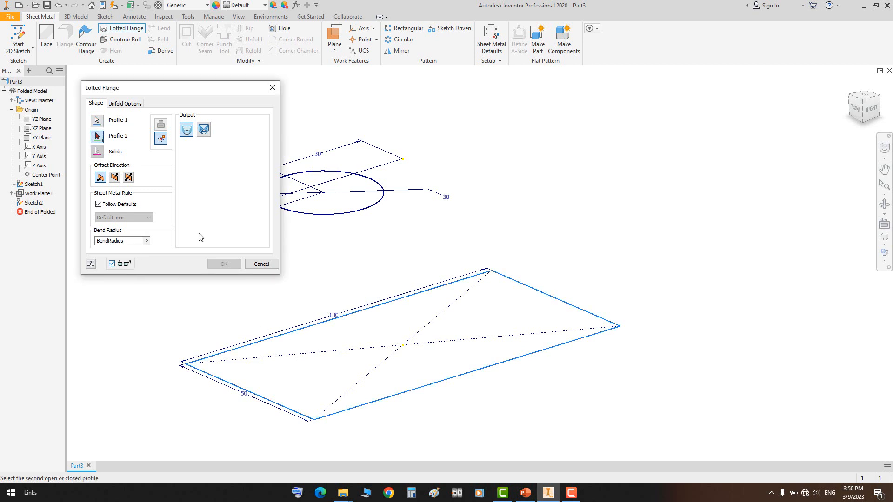
pyautogui.click(331, 214)
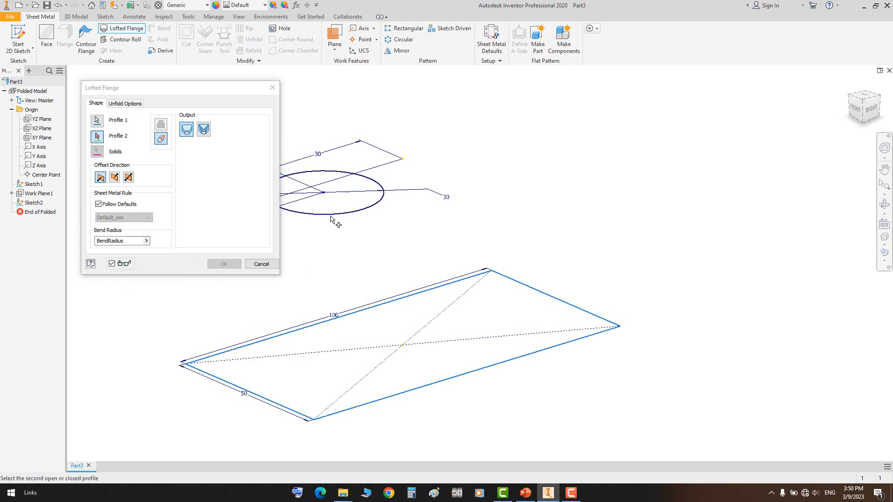
pyautogui.click(340, 214)
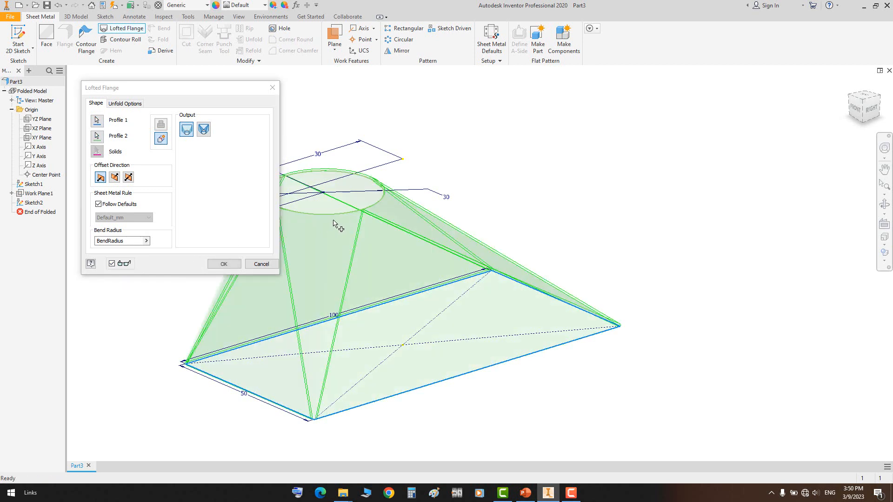
pyautogui.click(225, 264)
pyautogui.press('F4')
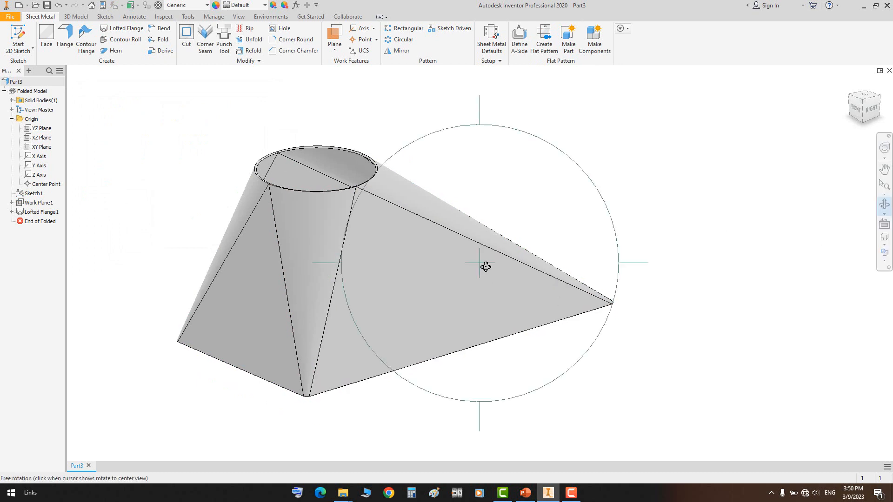
pyautogui.moveTo(485, 267); pyautogui.dragTo(391, 235)
pyautogui.rightClick(391, 235)
pyautogui.click(409, 239)
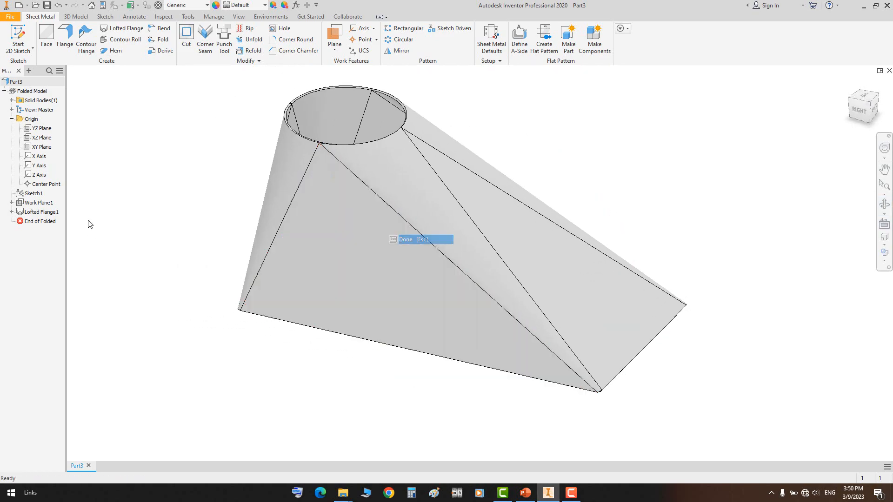
pyautogui.click(11, 212)
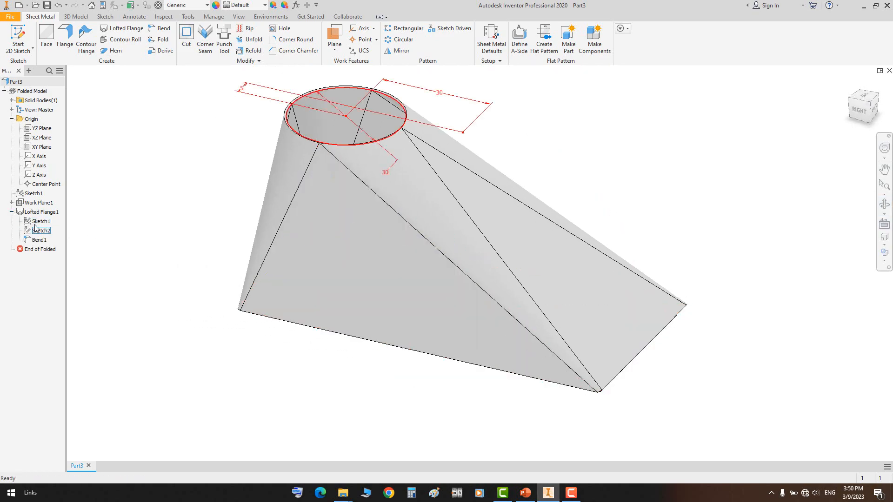
pyautogui.click(40, 222)
pyautogui.doubleClick(40, 223)
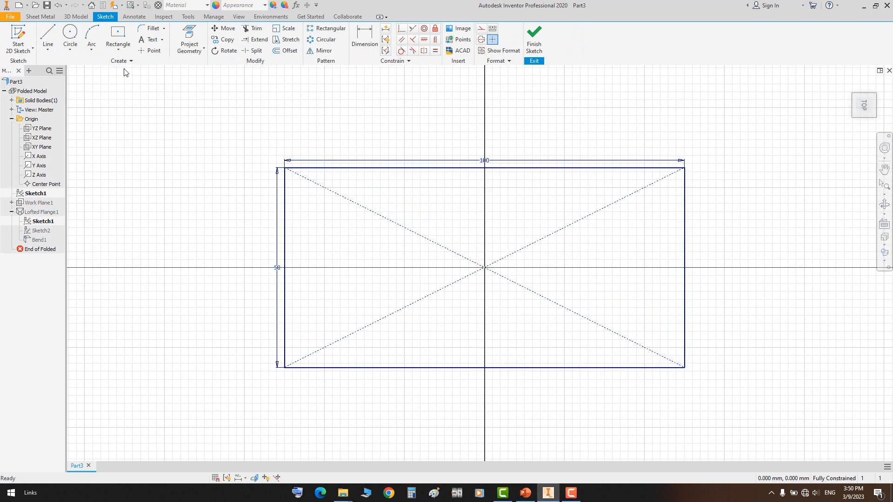
pyautogui.click(152, 51)
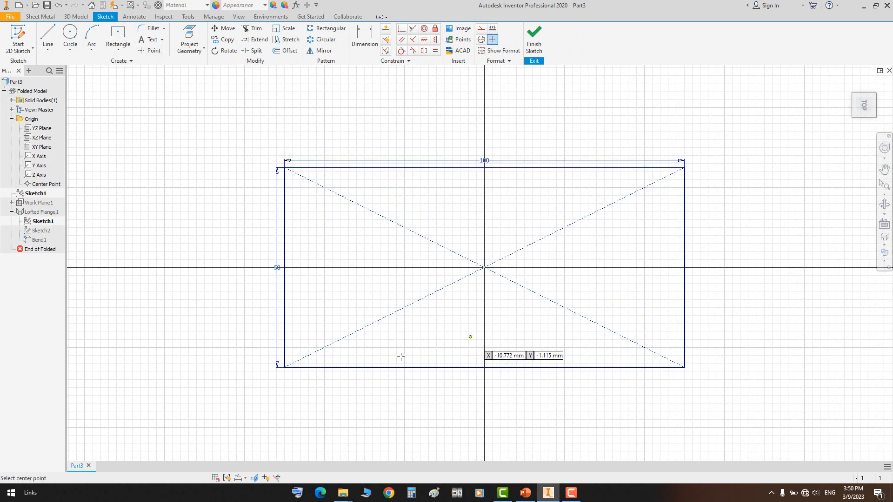
pyautogui.rightClick(428, 329)
pyautogui.click(435, 333)
pyautogui.rightClick(426, 207)
pyautogui.click(446, 221)
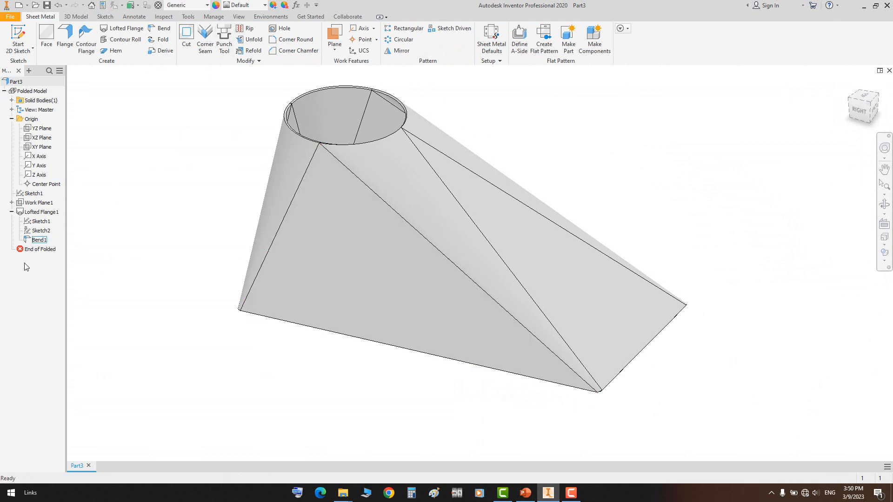
# Make the rectangle sketch at the base of the lofted flange visible
pyautogui.rightClick(40, 221)
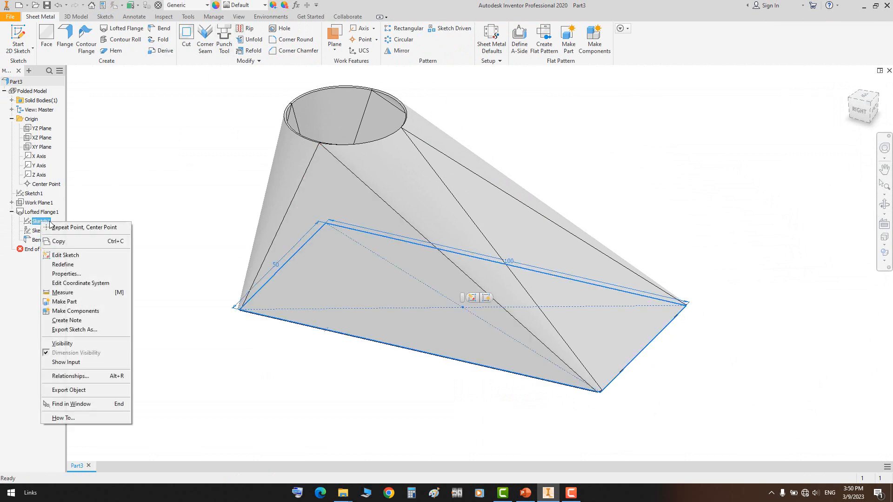
pyautogui.click(72, 344)
pyautogui.click(884, 205)
pyautogui.moveTo(483, 274)
pyautogui.mouseDown()
pyautogui.moveTo(492, 203)
pyautogui.moveTo(491, 215)
pyautogui.mouseUp()
pyautogui.rightClick(384, 184)
pyautogui.click(398, 190)
pyautogui.click(247, 28)
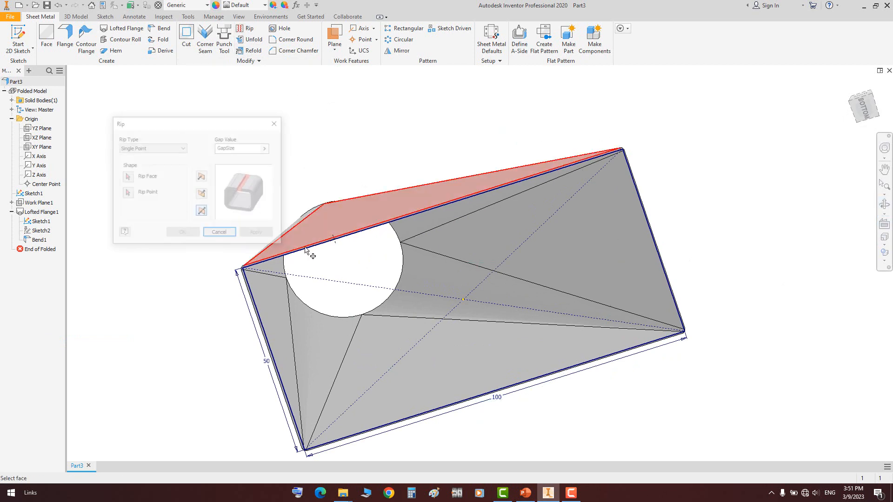
pyautogui.scroll(-4, 349, 235)
pyautogui.scroll(2, 297, 344)
pyautogui.moveTo(297, 344); pyautogui.dragTo(299, 321, button='middle')
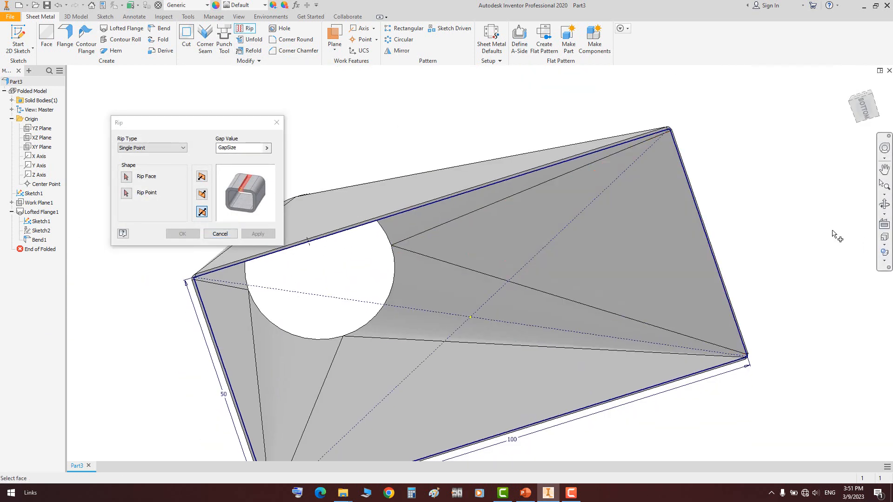
pyautogui.click(884, 209)
pyautogui.scroll(3, 515, 254)
pyautogui.moveTo(477, 256); pyautogui.dragTo(476, 229)
pyautogui.scroll(-4, 421, 275)
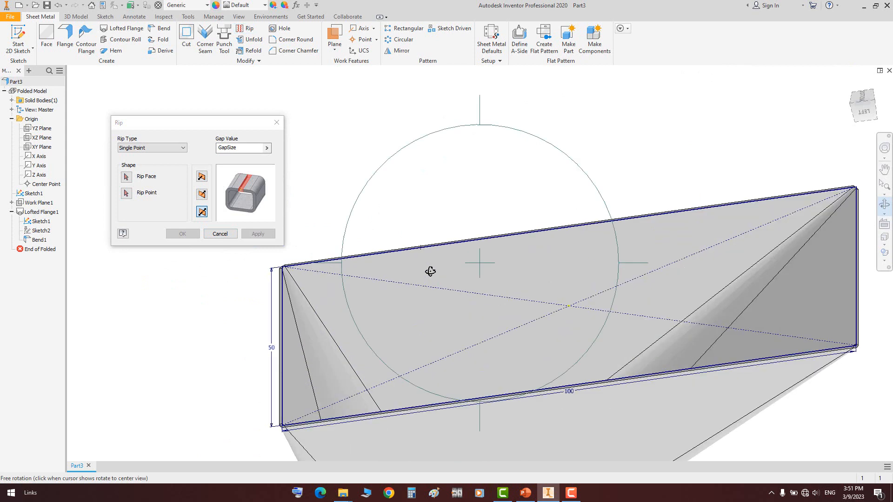
pyautogui.rightClick(430, 271)
pyautogui.click(462, 277)
pyautogui.click(434, 267)
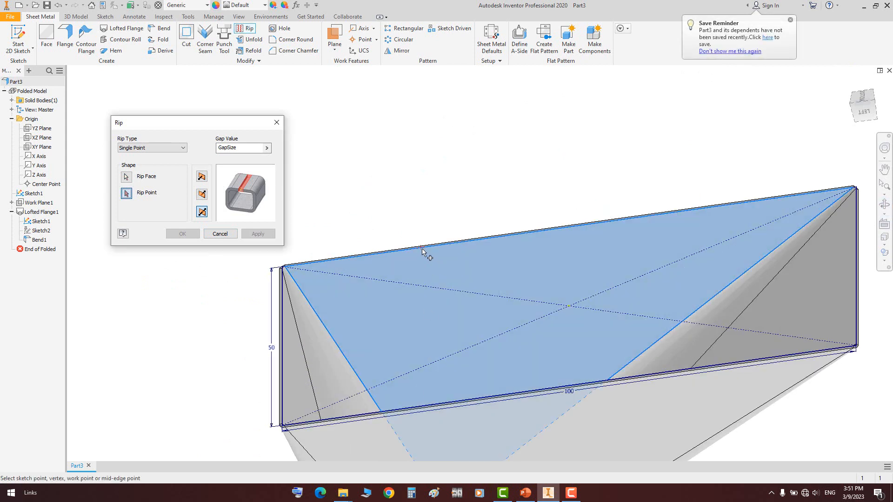
pyautogui.click(424, 252)
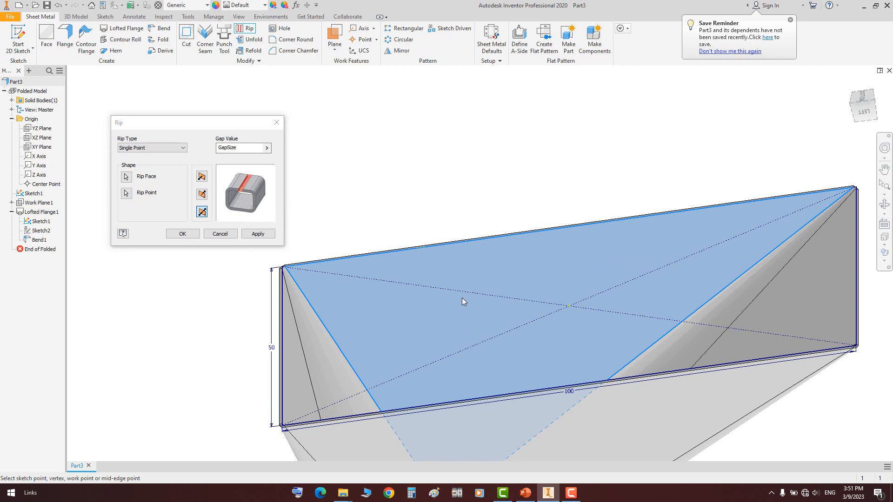
pyautogui.click(884, 204)
pyautogui.moveTo(516, 213); pyautogui.dragTo(360, 277)
pyautogui.click(221, 234)
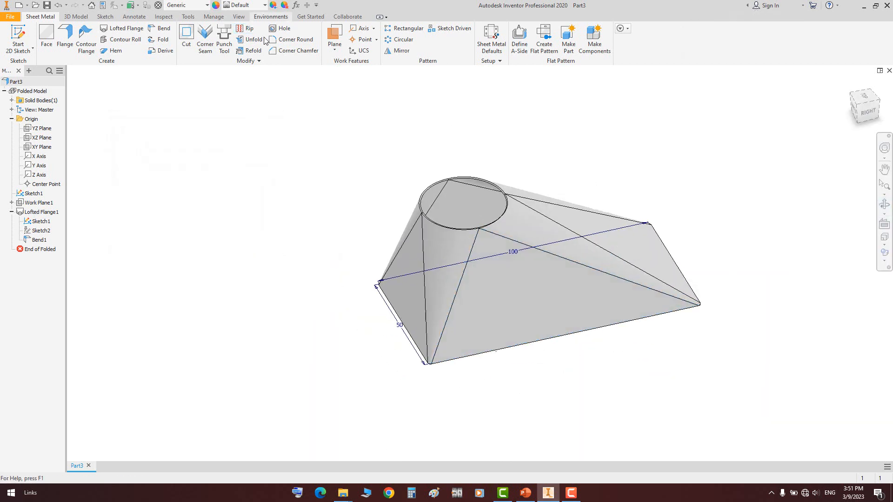
# Rip the curved corner face from a single point at its circular-rim vertex, and create the flat pattern before going back to the folded part
pyautogui.click(248, 30)
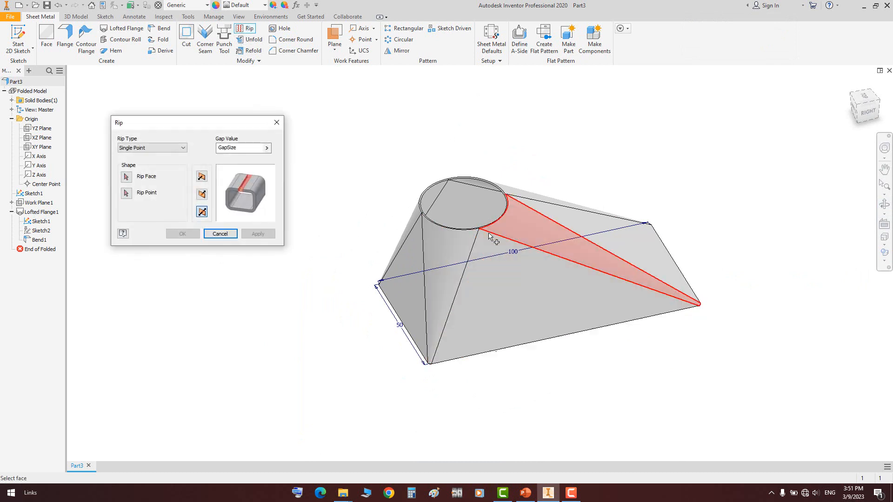
pyautogui.scroll(-2, 521, 234)
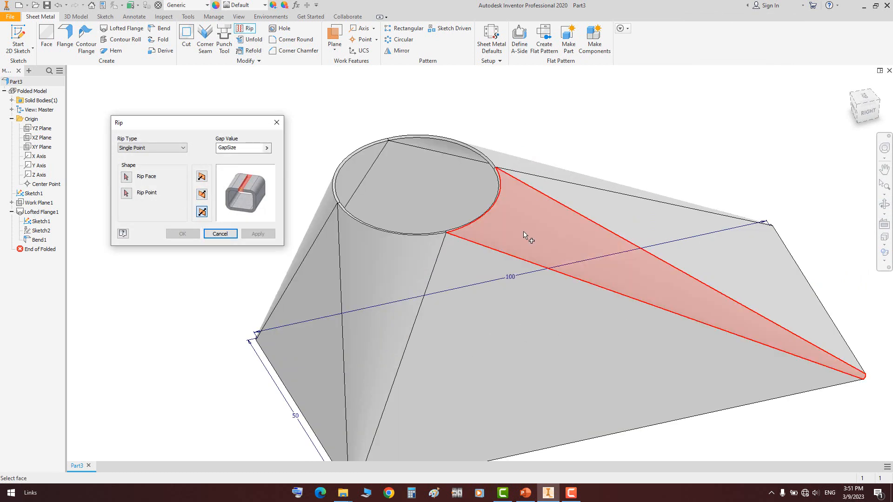
pyautogui.click(507, 240)
pyautogui.scroll(-2, 462, 243)
pyautogui.click(445, 232)
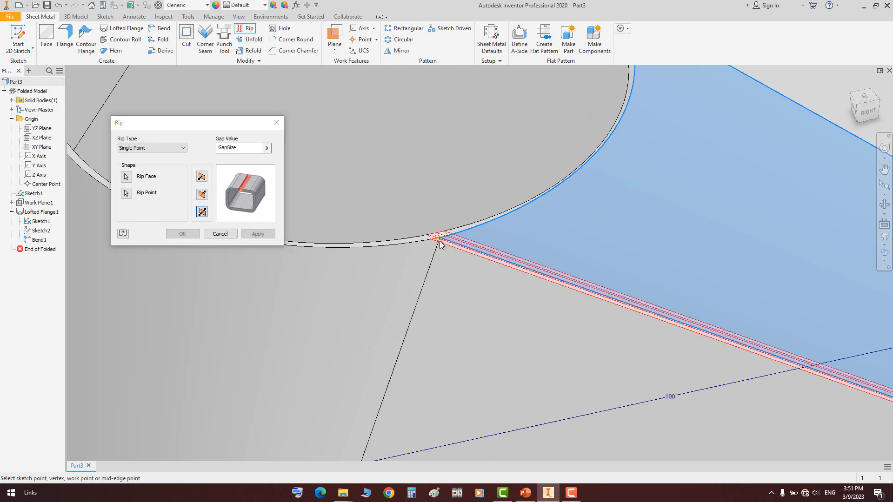
pyautogui.scroll(3, 443, 243)
pyautogui.moveTo(627, 341); pyautogui.dragTo(547, 296, button='middle')
pyautogui.click(883, 204)
pyautogui.scroll(2, 489, 305)
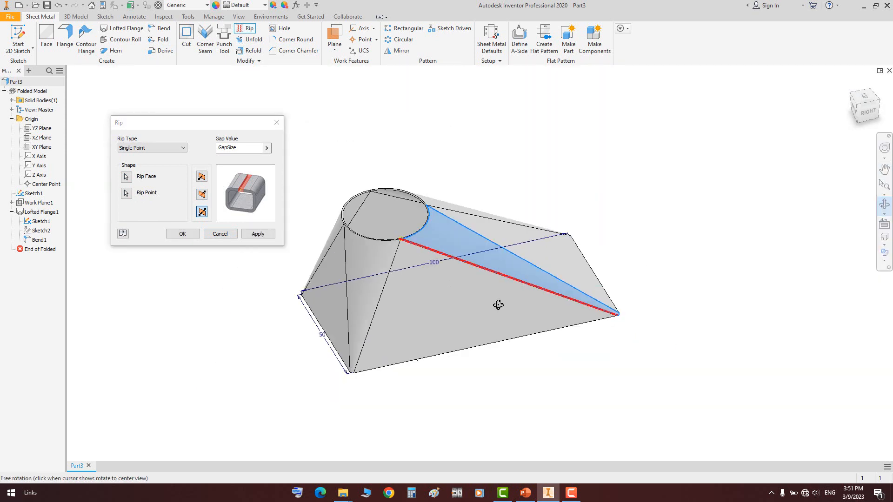
pyautogui.moveTo(498, 305); pyautogui.dragTo(402, 295)
pyautogui.scroll(-2, 454, 280)
pyautogui.rightClick(453, 279)
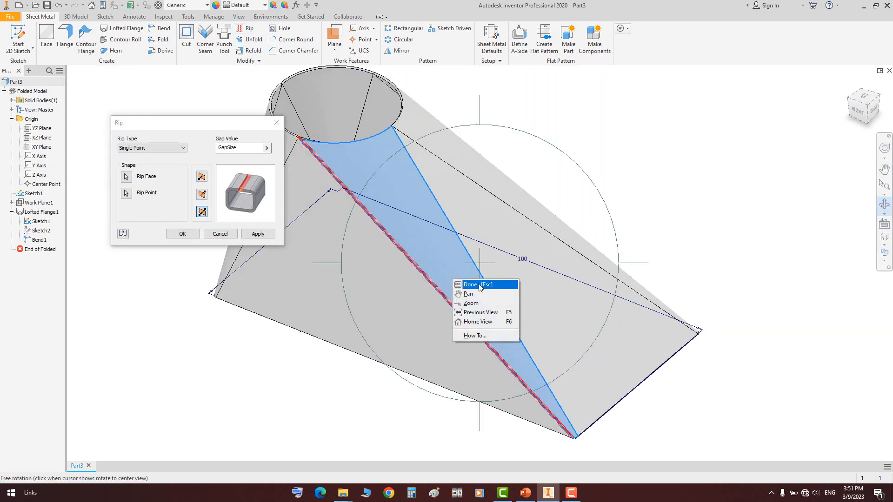
pyautogui.click(479, 284)
pyautogui.click(181, 234)
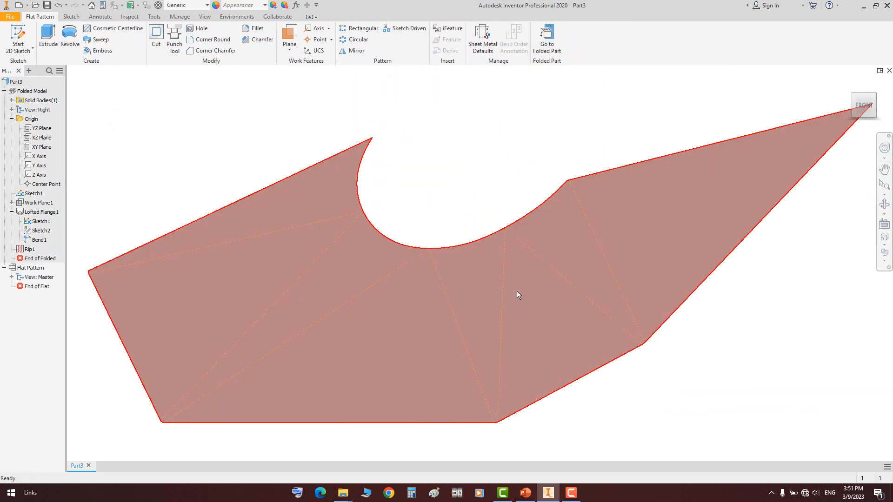
pyautogui.click(548, 41)
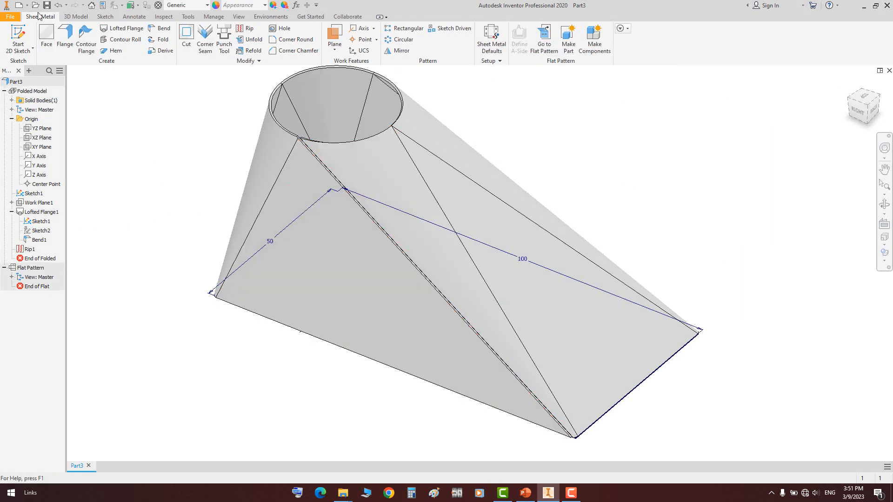
# Create a new sheet metal part and start a 2D sketch on the XZ plane
pyautogui.click(19, 4)
pyautogui.doubleClick(432, 127)
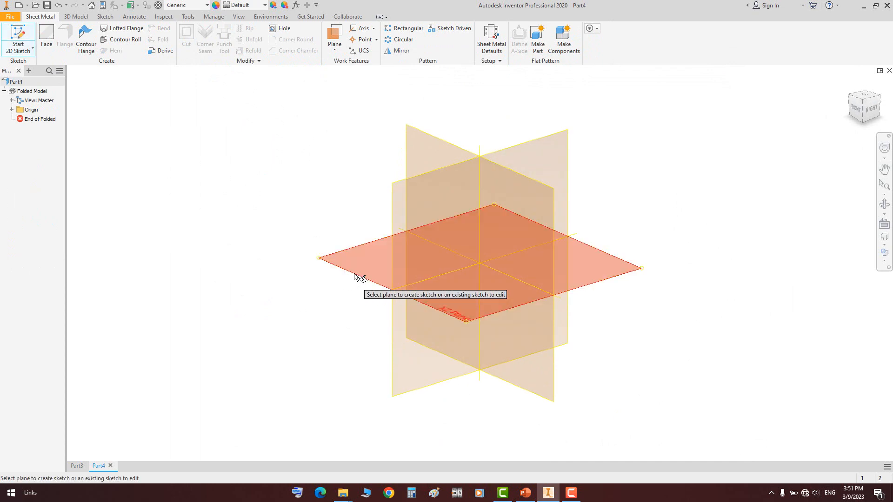
pyautogui.click(360, 278)
# Draw a circle centred on the origin and set its diameter to 1000 mm
pyautogui.press('c')
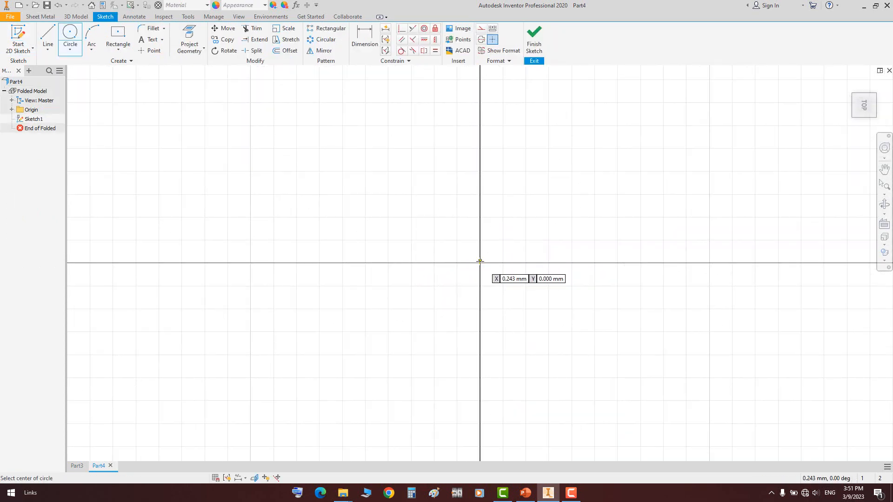
pyautogui.click(480, 263)
pyautogui.click(214, 104)
pyautogui.press('d')
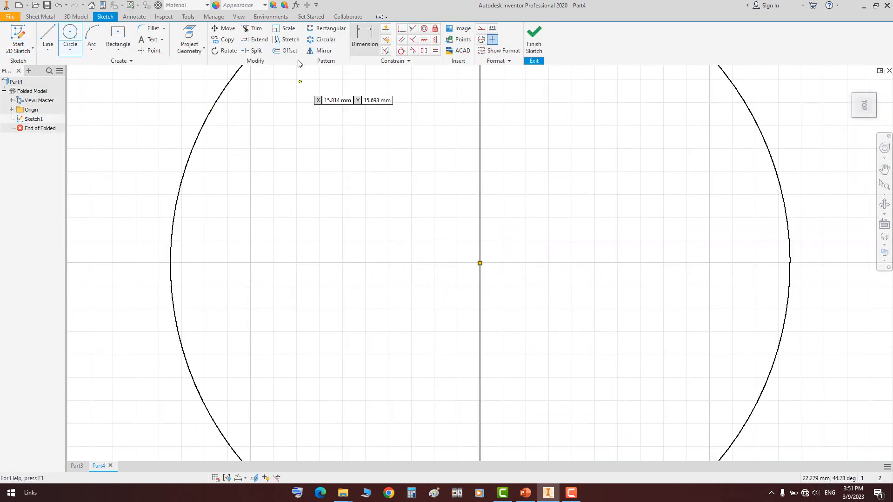
pyautogui.click(231, 83)
pyautogui.click(262, 120)
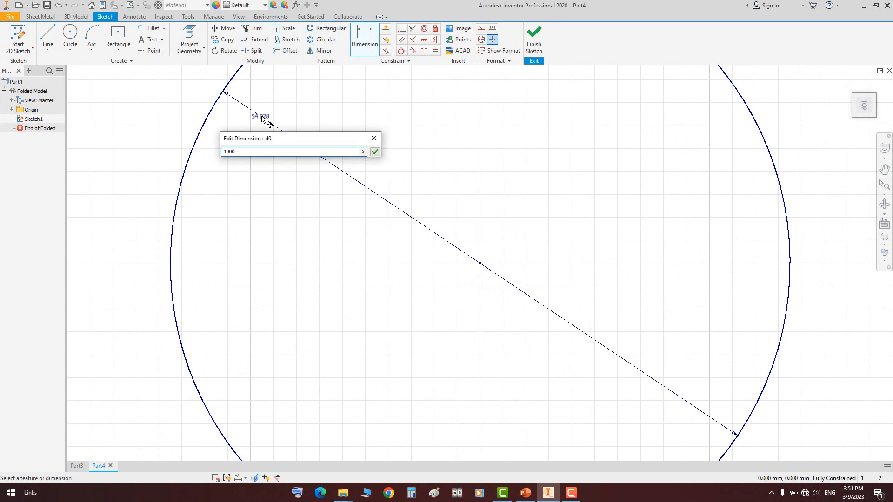
pyautogui.press('Return')
pyautogui.rightClick(379, 230)
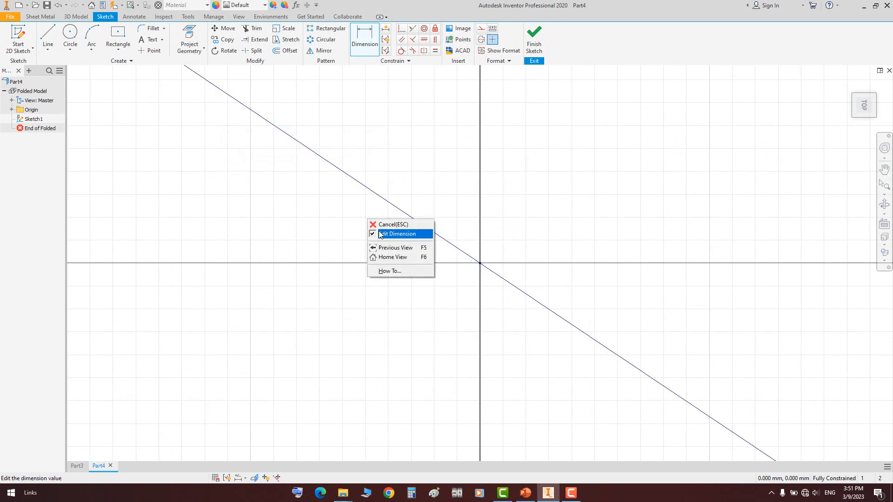
# Finish the sketch and create a work plane offset 50 mm above the XZ plane
pyautogui.click(534, 38)
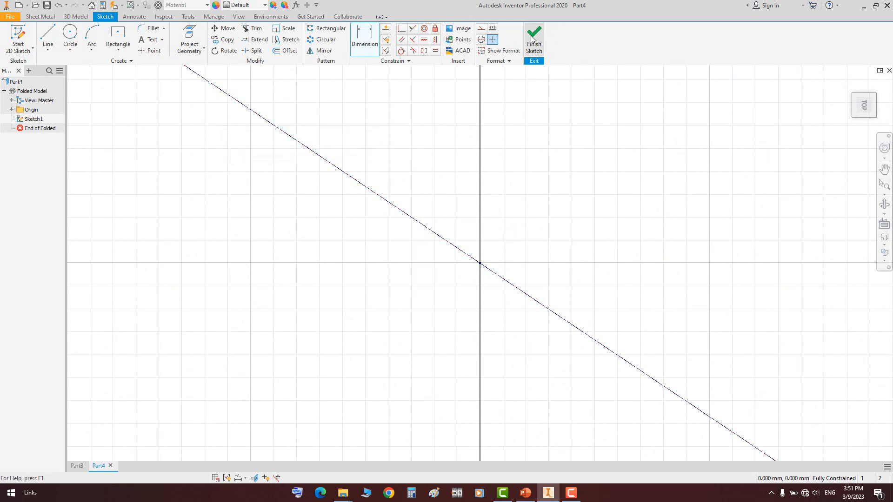
pyautogui.click(11, 109)
pyautogui.click(28, 127)
pyautogui.click(328, 37)
pyautogui.scroll(-8, 397, 175)
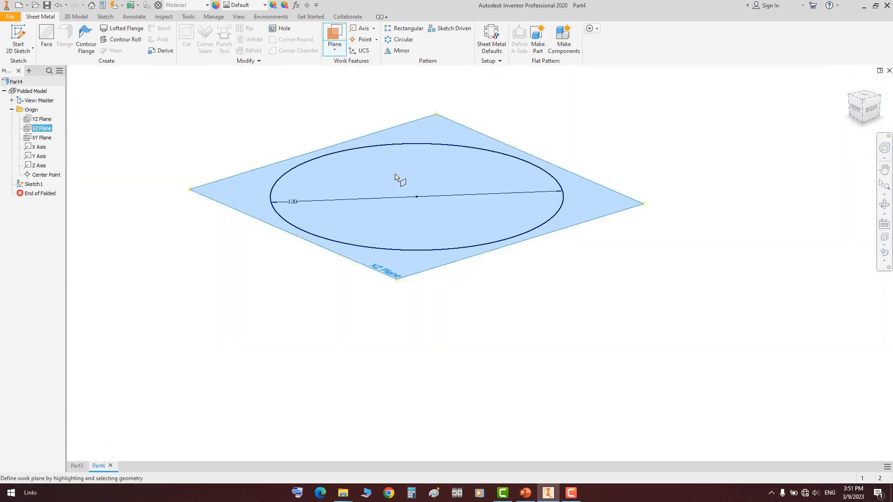
pyautogui.moveTo(469, 233); pyautogui.dragTo(471, 185)
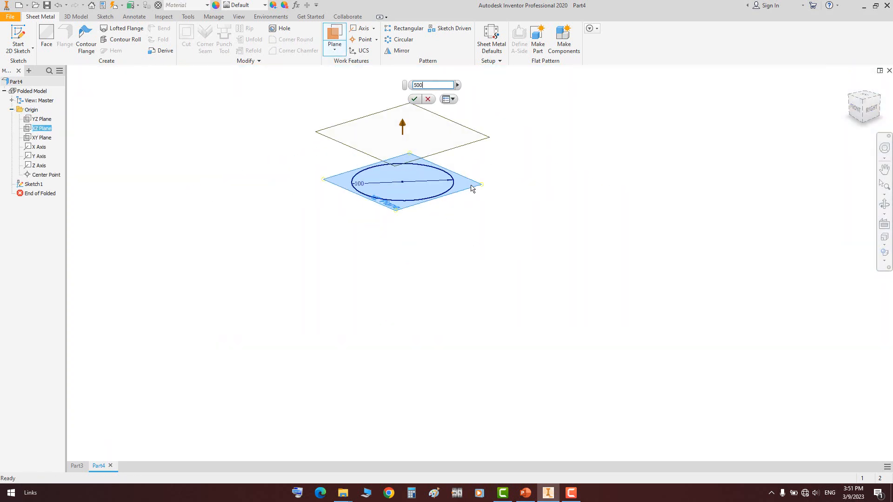
pyautogui.press('Return')
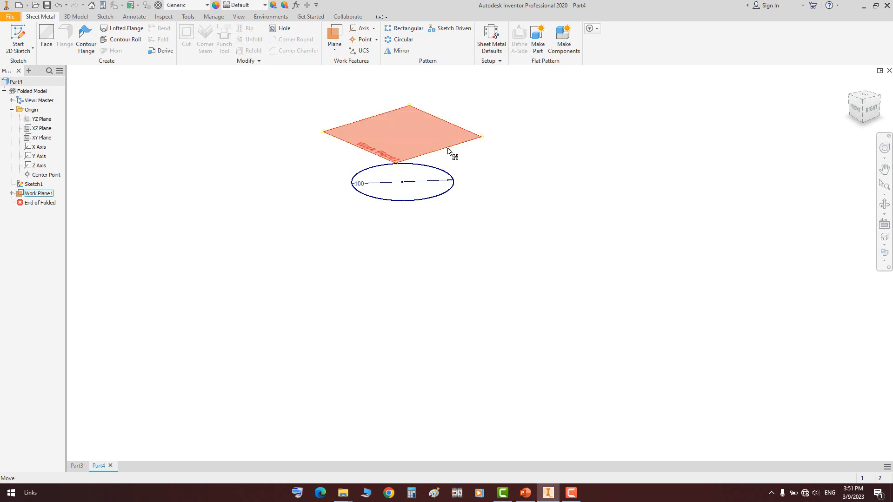
# Start a sketch on the offset work plane and draw a circle centred on the origin, smaller than the base circle
pyautogui.click(448, 147)
pyautogui.press('s')
pyautogui.click(69, 32)
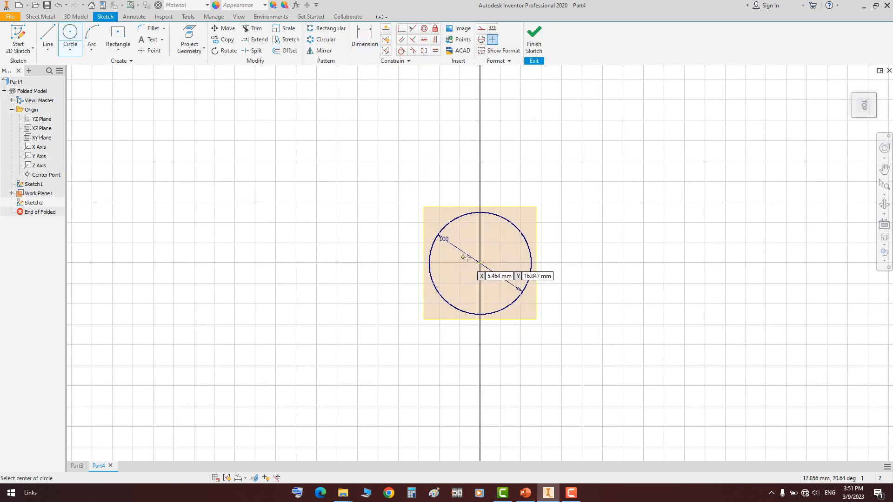
pyautogui.click(479, 263)
pyautogui.click(509, 242)
# Set the upper circle's diameter to 50 mm and finish the sketch
pyautogui.press('d')
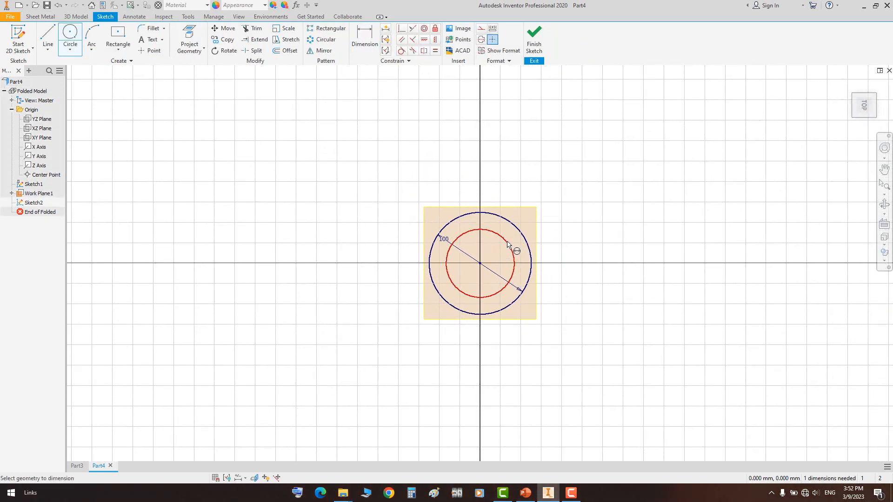
pyautogui.click(511, 238)
pyautogui.click(543, 210)
pyautogui.write('50')
pyautogui.press('Return')
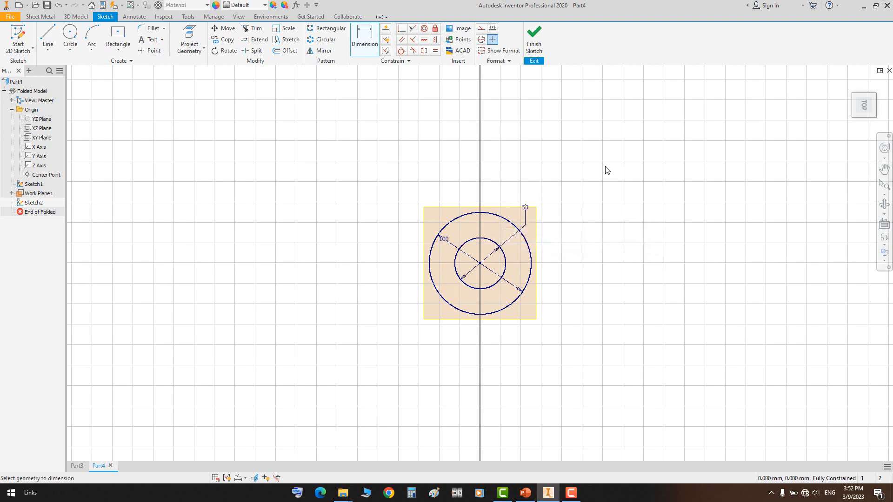
pyautogui.rightClick(605, 168)
pyautogui.click(631, 172)
pyautogui.click(533, 37)
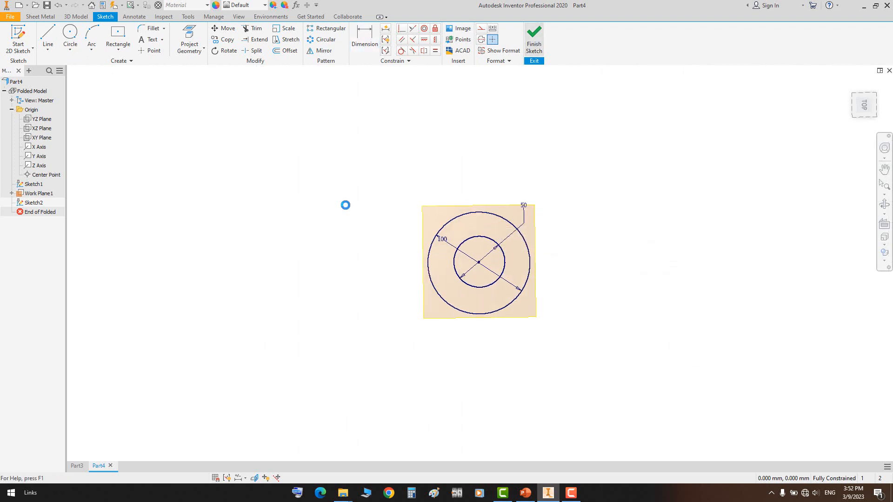
# Create a die-formed lofted flange between the two circles with the offset direction flipped, and hide the work plane
pyautogui.click(122, 29)
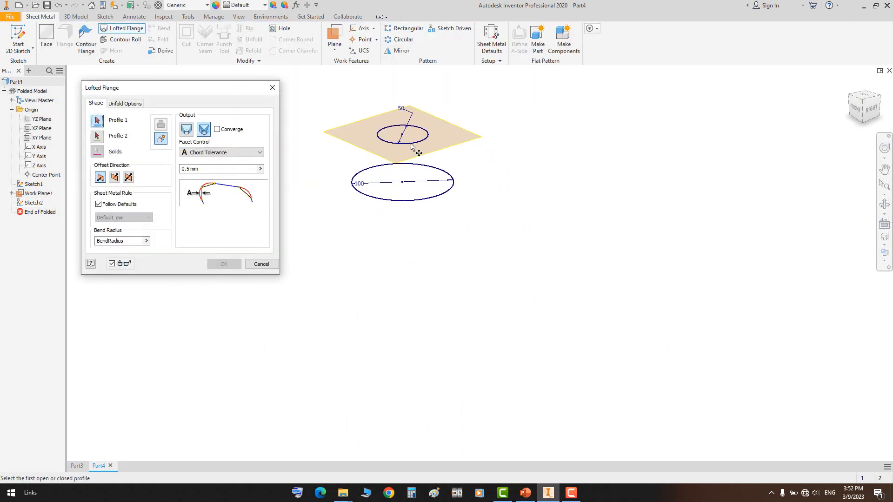
pyautogui.click(368, 192)
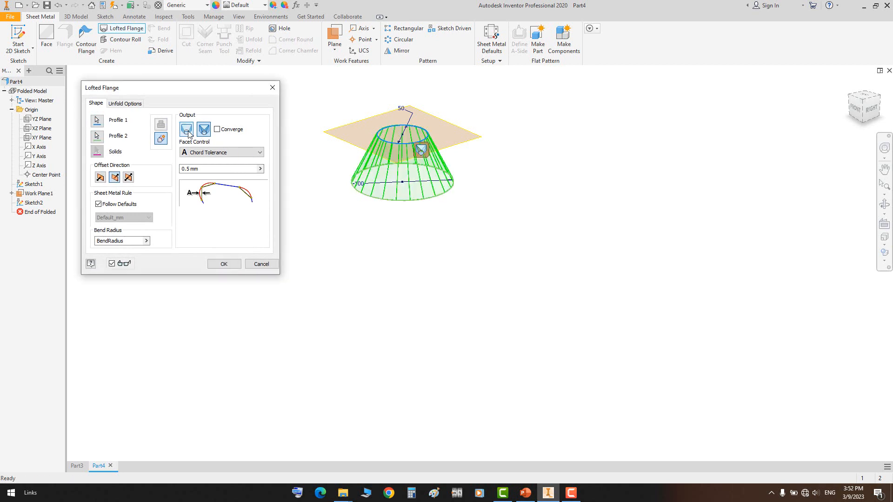
pyautogui.click(187, 130)
pyautogui.click(223, 264)
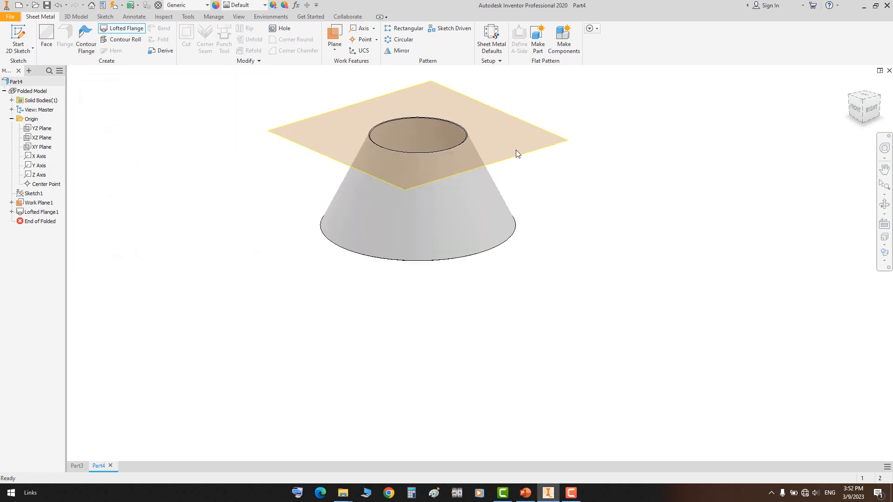
pyautogui.rightClick(540, 156)
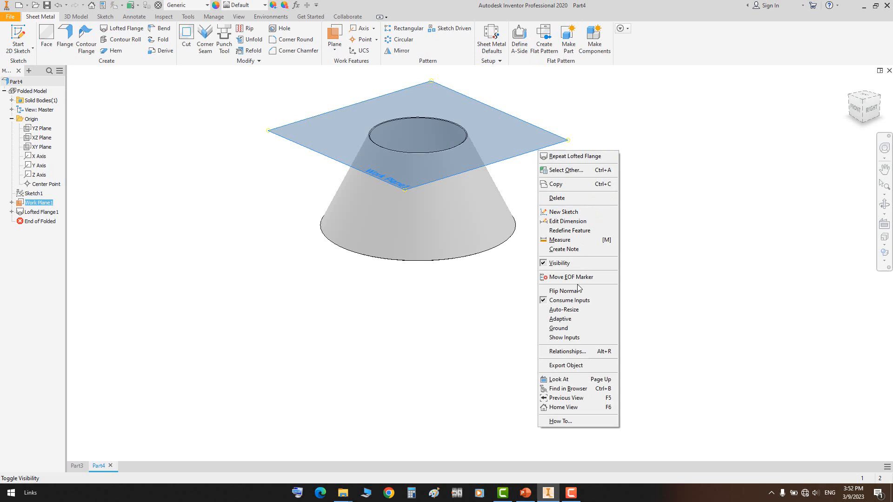
pyautogui.click(560, 263)
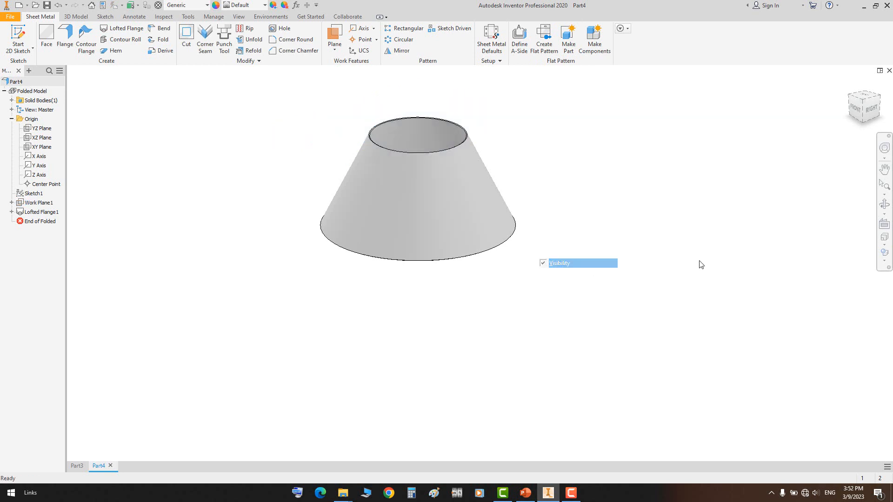
# Edit the lofted flange's upper circle sketch and place a sketch point on its circumference
pyautogui.click(11, 212)
pyautogui.click(32, 222)
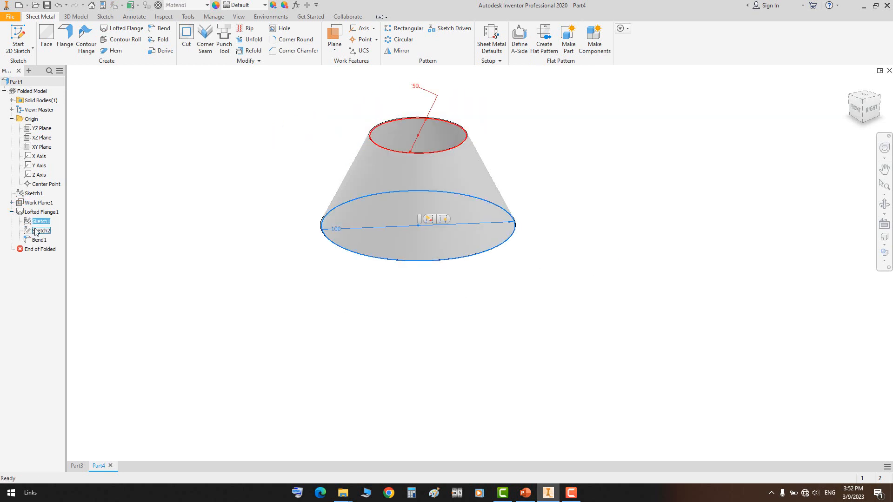
pyautogui.click(41, 231)
pyautogui.doubleClick(37, 232)
pyautogui.scroll(-6, 511, 212)
pyautogui.click(153, 50)
pyautogui.click(472, 235)
pyautogui.press('Escape')
# Draw a vertical line and a second line to the sketch point from the circle's centre, and make both construction lines
pyautogui.click(48, 37)
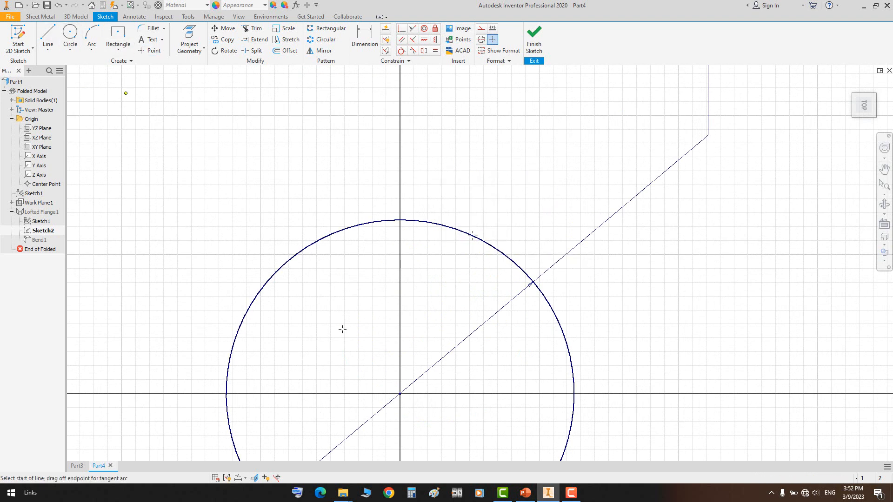
pyautogui.click(400, 393)
pyautogui.click(400, 220)
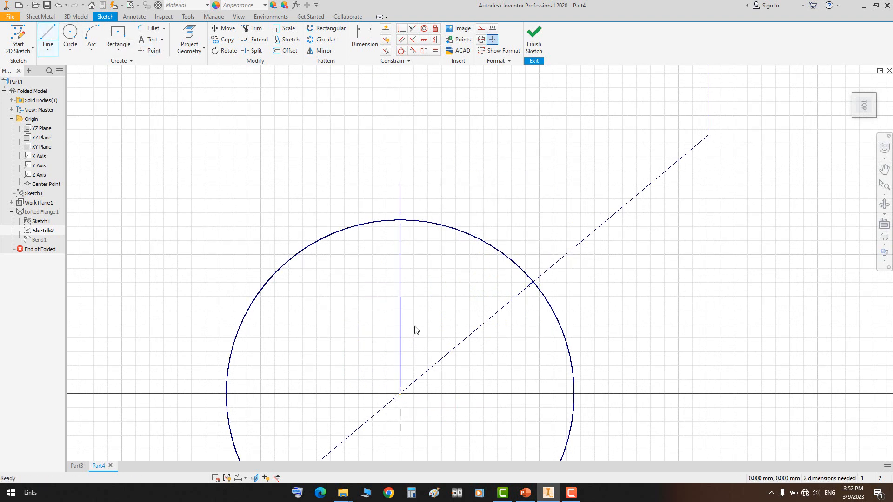
pyautogui.press('l')
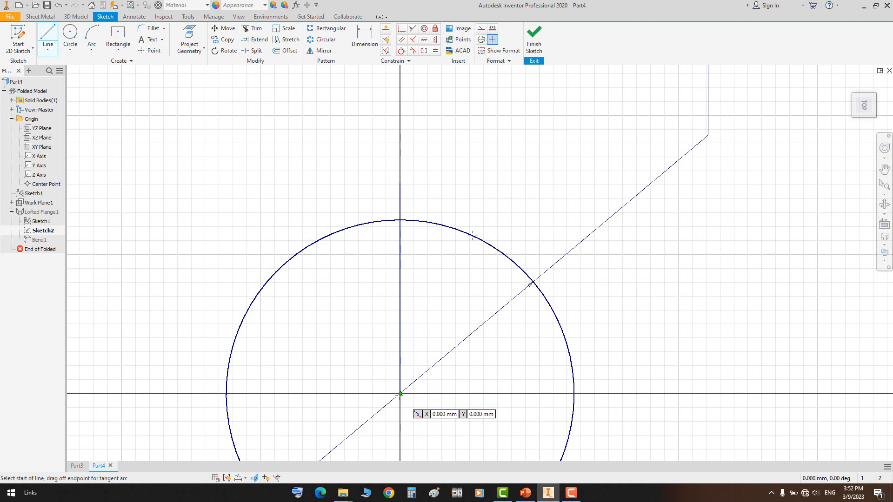
pyautogui.click(400, 393)
pyautogui.click(473, 236)
pyautogui.rightClick(490, 207)
pyautogui.click(512, 213)
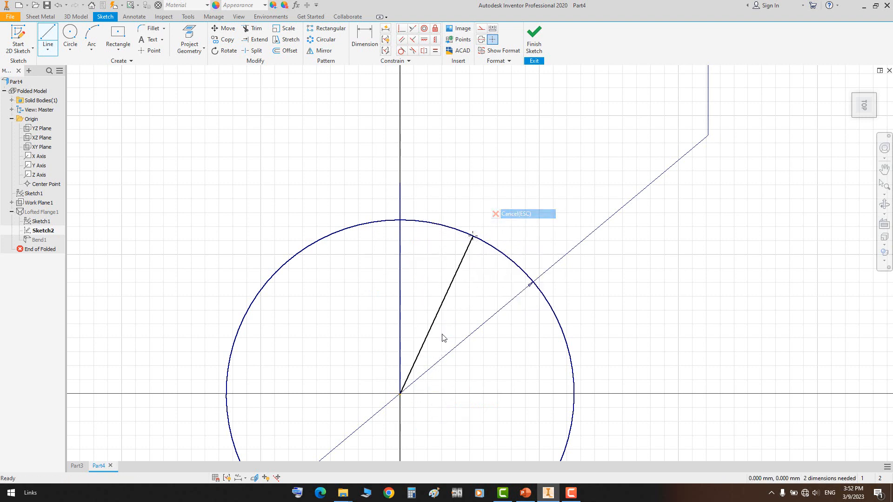
pyautogui.moveTo(451, 322); pyautogui.dragTo(365, 281)
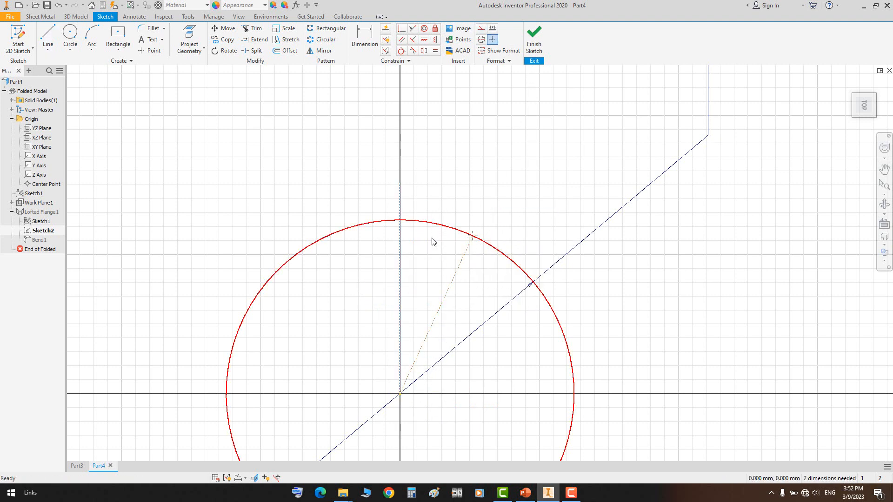
# Set the angle between the two construction lines to 10 degrees and finish the sketch
pyautogui.press('d')
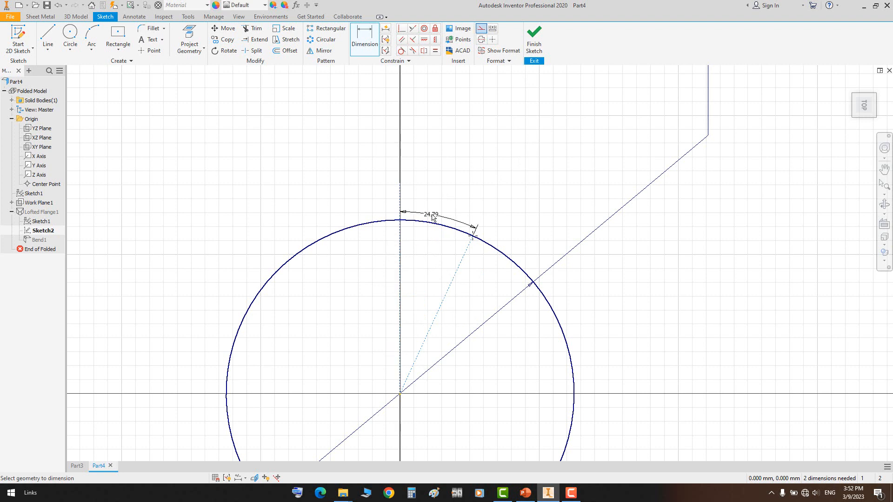
pyautogui.click(432, 218)
pyautogui.press('Return')
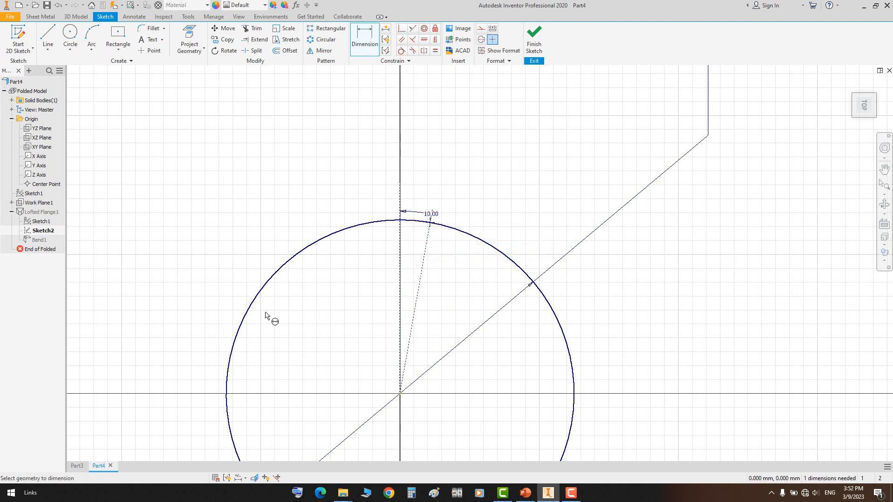
pyautogui.rightClick(514, 120)
pyautogui.click(532, 124)
pyautogui.click(535, 41)
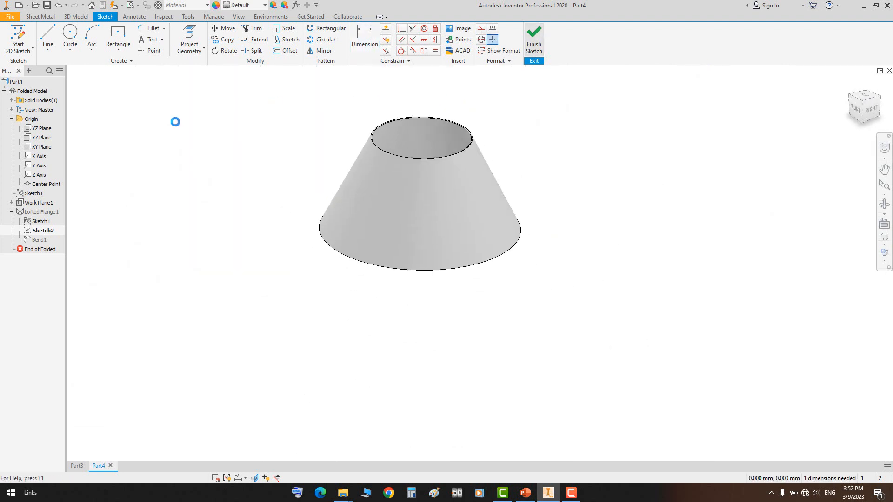
# Make the upper circle's sketch visible on the lofted flange
pyautogui.rightClick(36, 221)
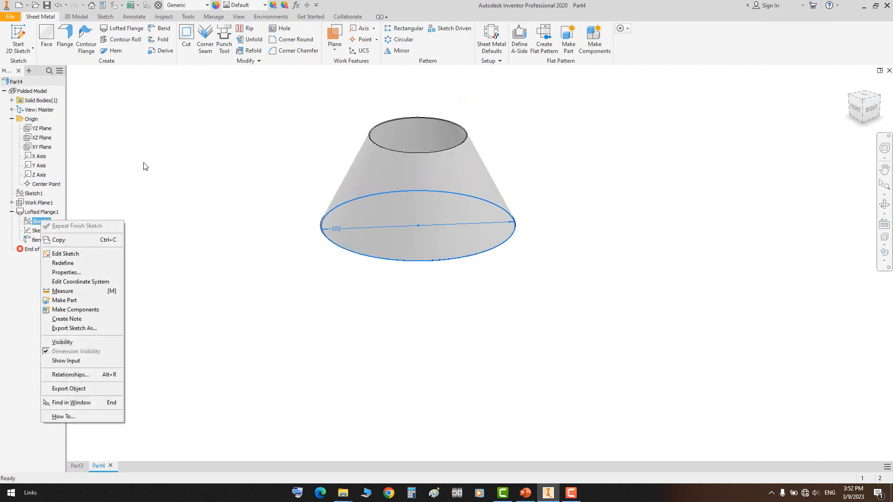
pyautogui.press('Escape')
pyautogui.rightClick(56, 236)
pyautogui.click(69, 362)
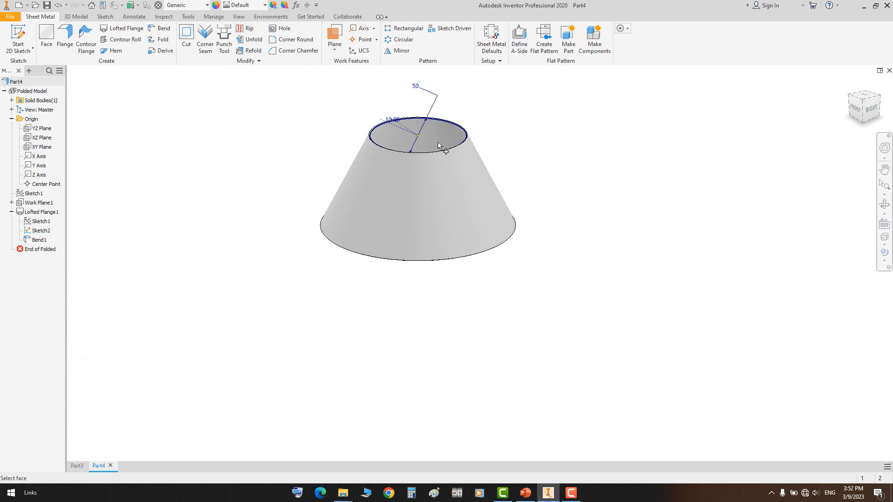
# Rip the cone's inner face with the Single Point type at the sketch point on the upper rim, and create the flat pattern
pyautogui.scroll(-3, 411, 157)
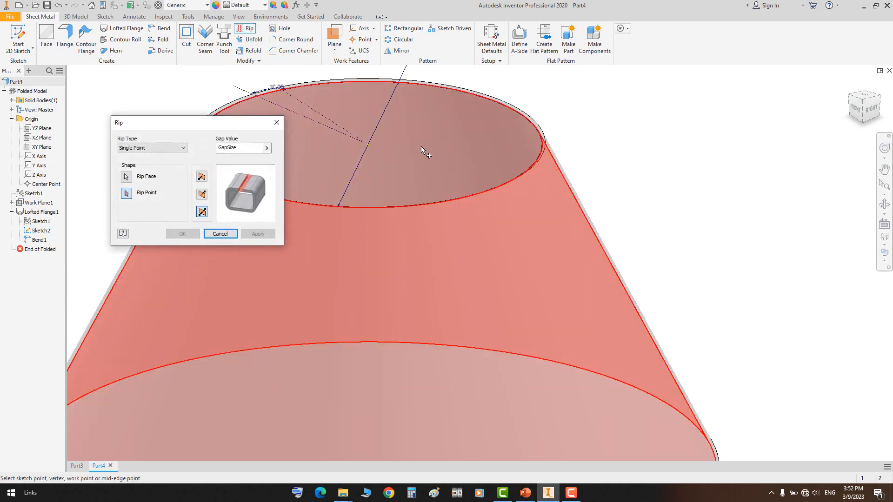
pyautogui.click(423, 149)
pyautogui.scroll(-3, 372, 155)
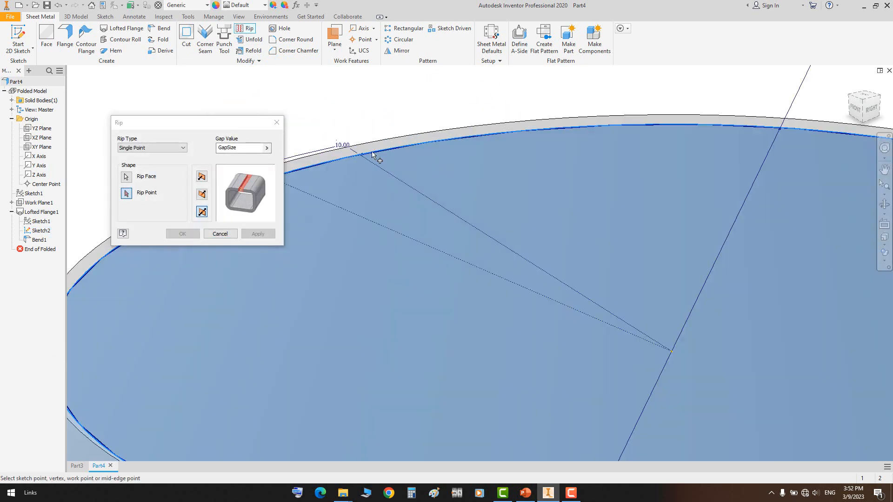
pyautogui.click(371, 155)
pyautogui.scroll(10, 419, 170)
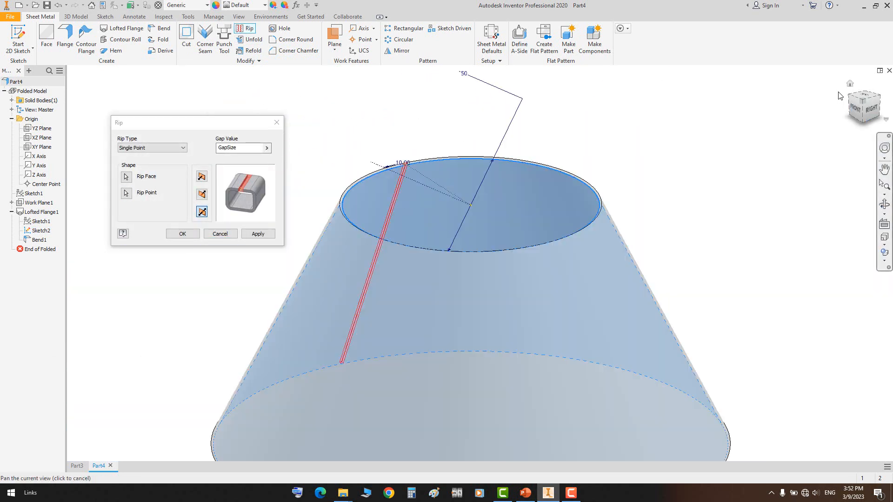
pyautogui.click(848, 98)
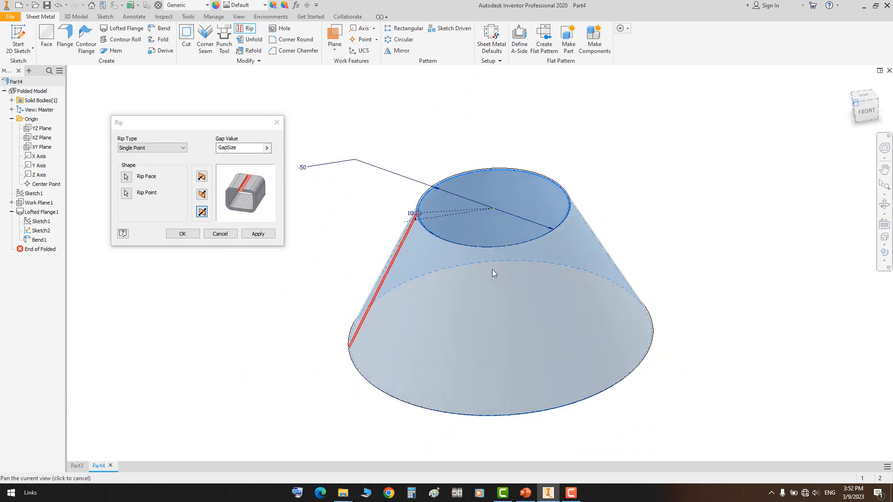
pyautogui.click(182, 234)
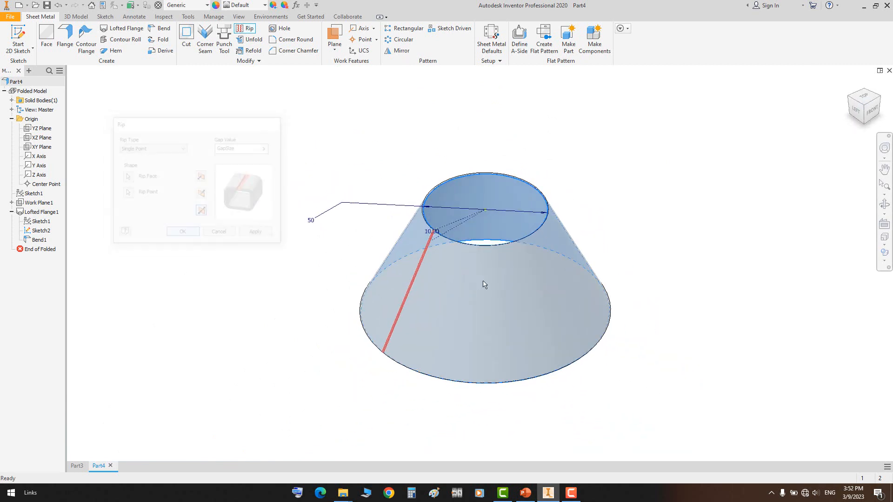
pyautogui.click(544, 40)
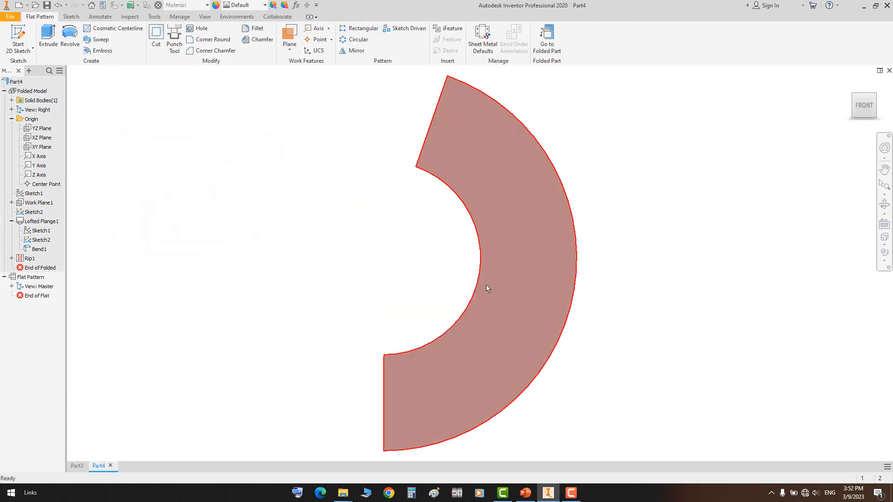
# Undo the flat pattern and the single-point rip, and expand the folded model's feature list
pyautogui.click(57, 6)
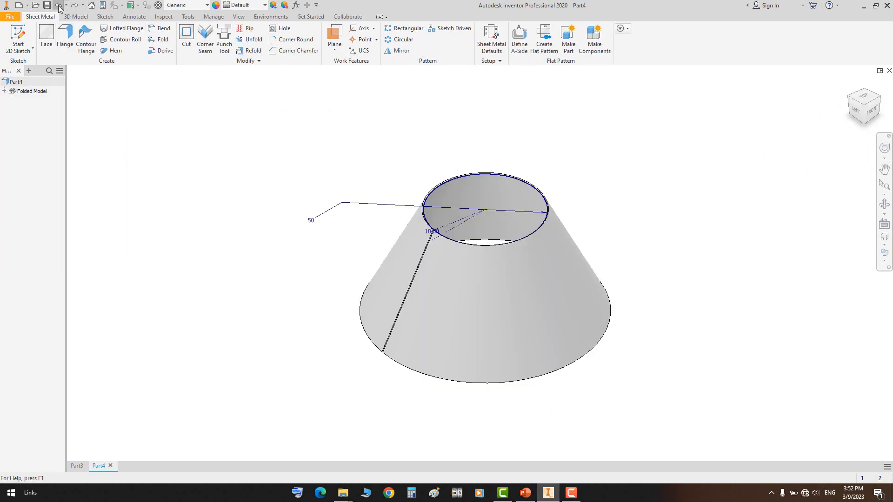
pyautogui.click(5, 91)
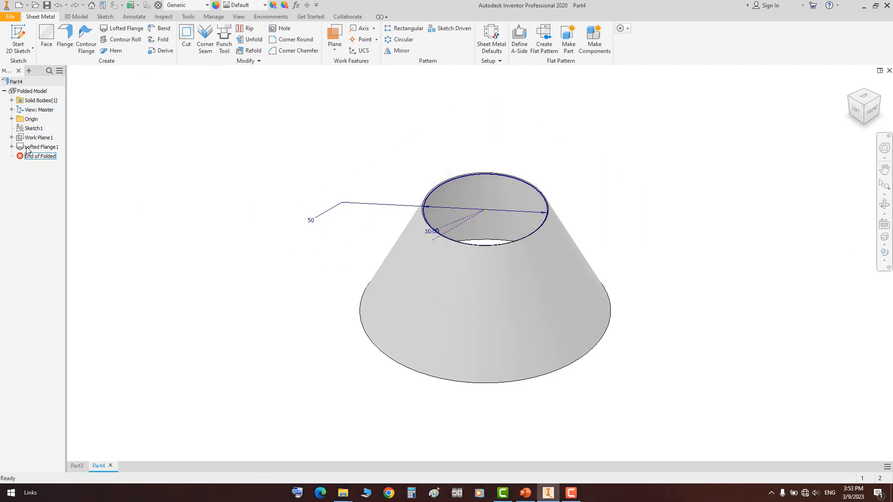
# Edit the base circle's sketch, placing a point on the circle and drawing a vertical line from its center past the circle
pyautogui.doubleClick(601, 325)
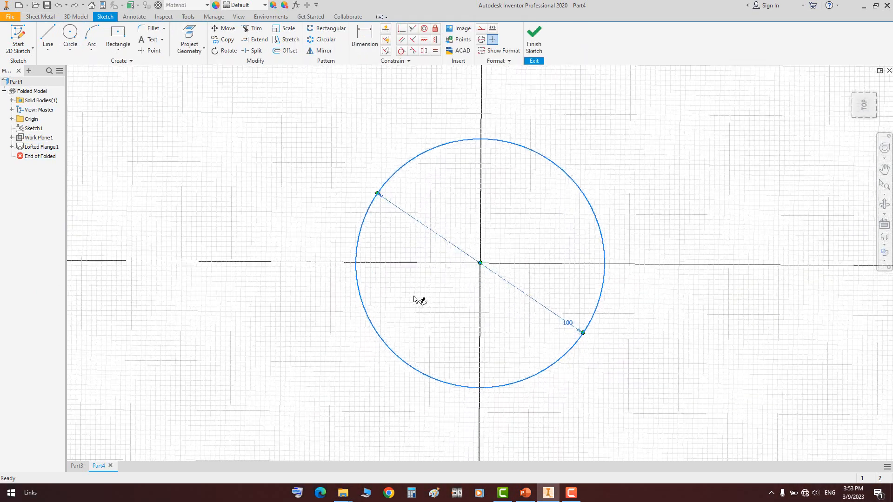
pyautogui.click(150, 52)
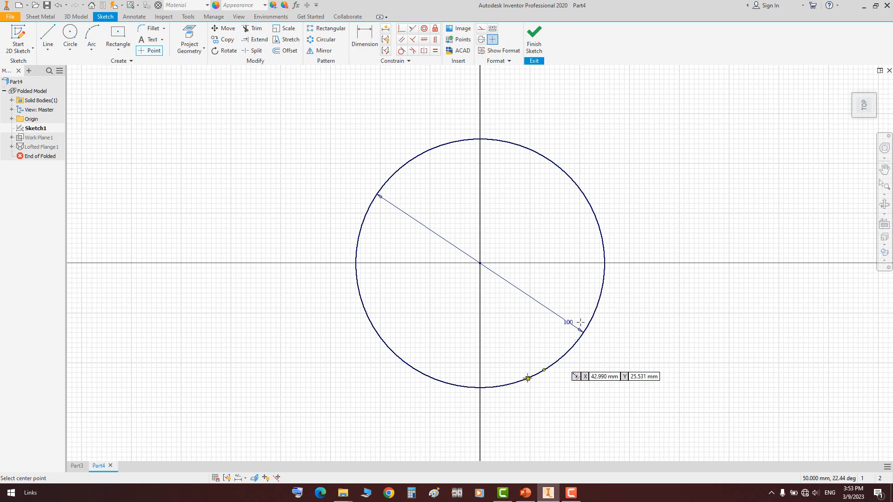
pyautogui.click(48, 37)
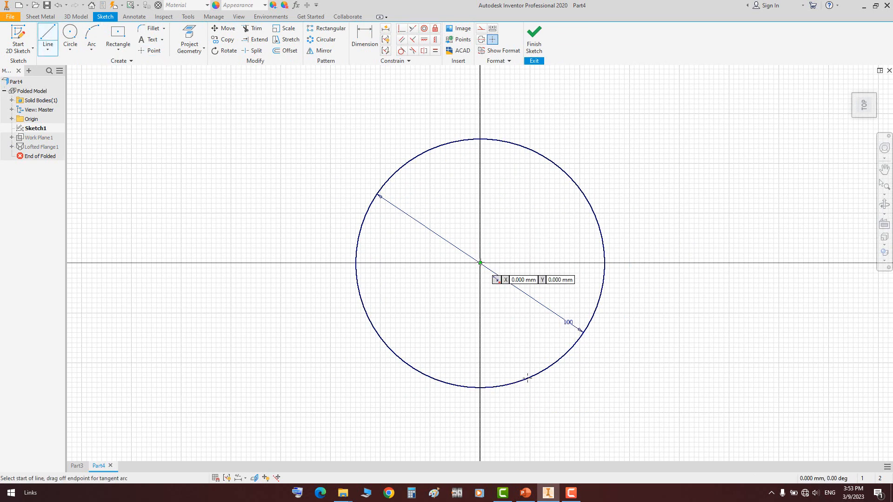
pyautogui.click(480, 262)
pyautogui.click(480, 114)
pyautogui.rightClick(480, 114)
pyautogui.click(496, 119)
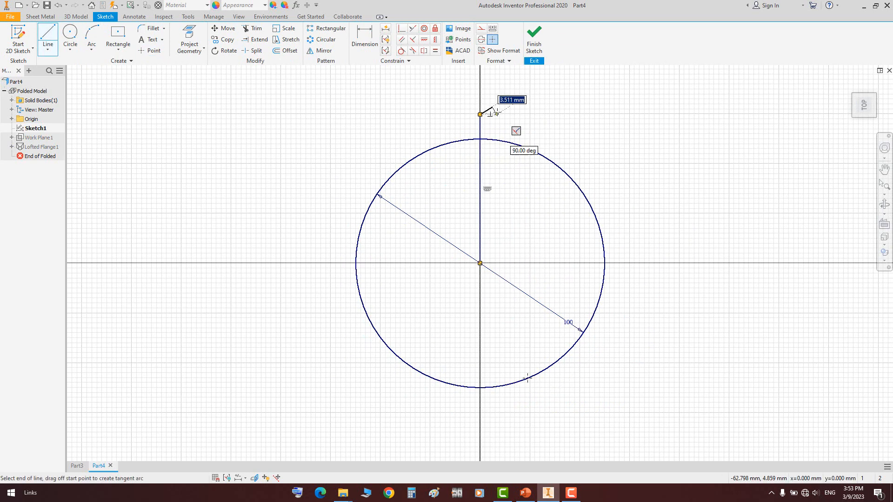
pyautogui.click(492, 108)
pyautogui.press('Escape')
# Draw a line from the base circle's center to the sketch point and convert both lines to construction geometry
pyautogui.click(49, 37)
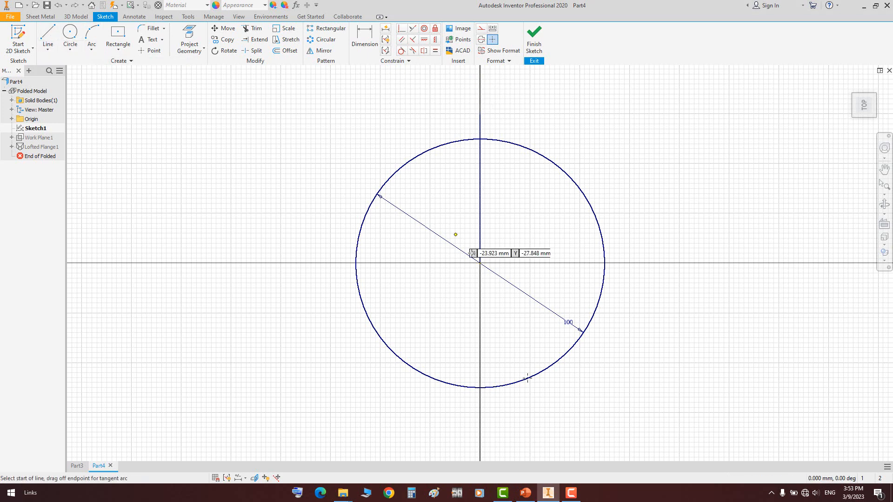
pyautogui.click(479, 263)
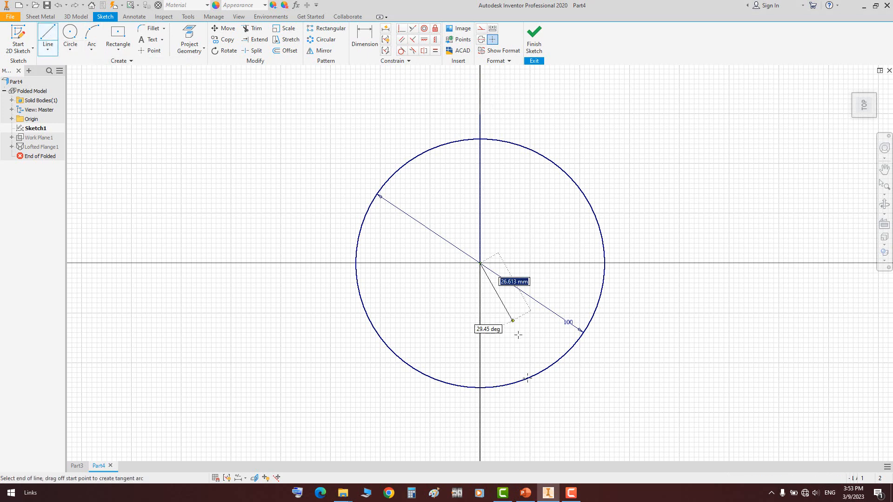
pyautogui.click(528, 378)
pyautogui.press('Escape')
pyautogui.moveTo(507, 225); pyautogui.dragTo(461, 293)
pyautogui.click(480, 29)
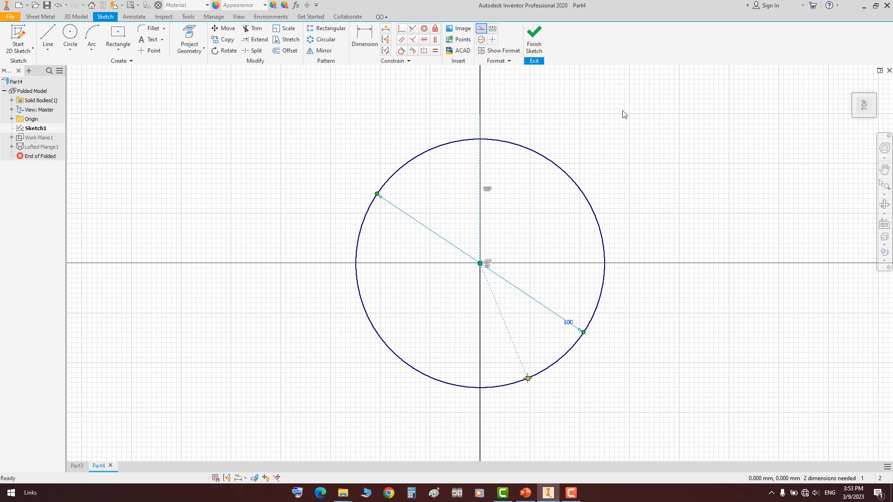
# Dimension the angle between the two construction lines at 160 degrees and finish the sketch
pyautogui.click(524, 237)
pyautogui.press('Return')
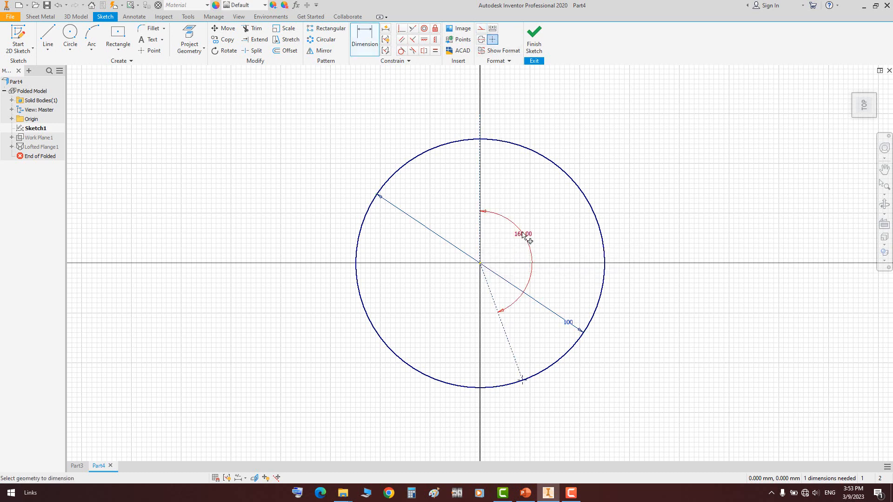
pyautogui.rightClick(704, 125)
pyautogui.click(718, 130)
pyautogui.click(533, 39)
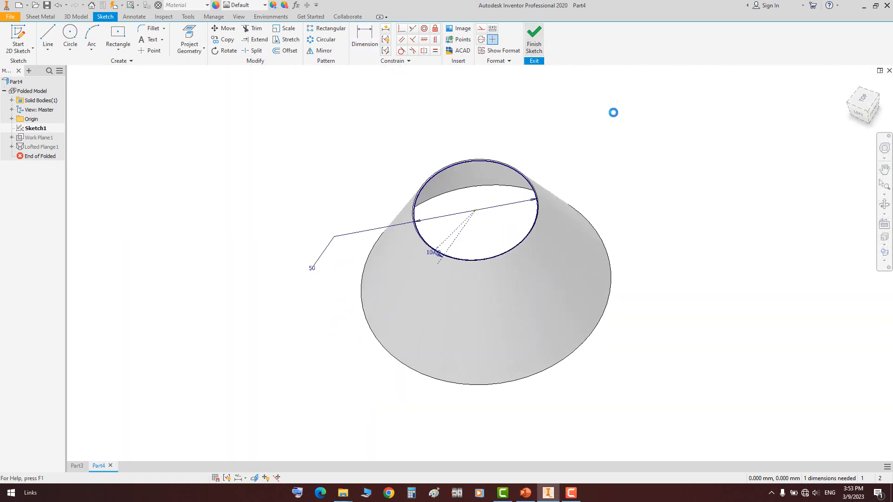
# Make the base circle's sketch visible on the lofted flange
pyautogui.click(884, 205)
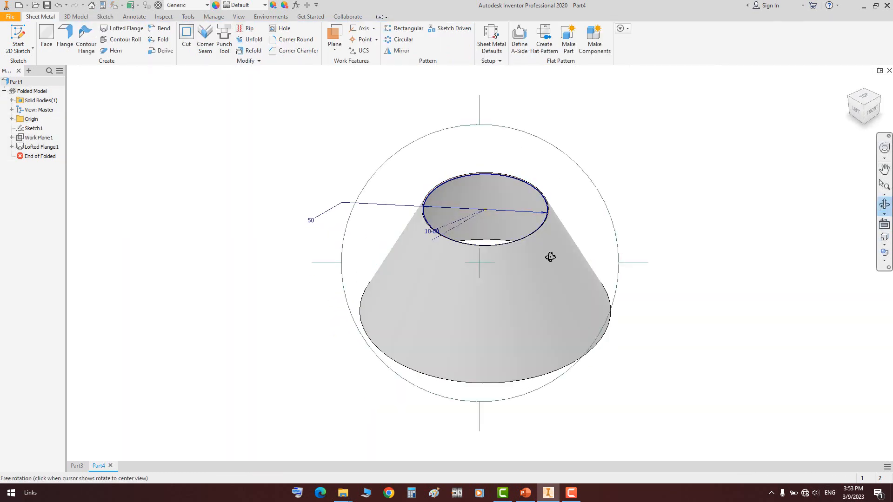
pyautogui.moveTo(494, 246); pyautogui.dragTo(524, 223)
pyautogui.press('Escape')
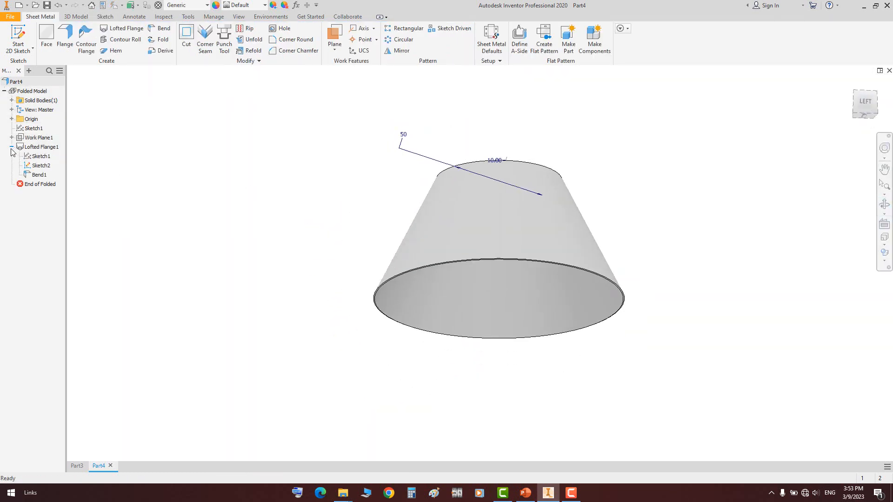
pyautogui.rightClick(40, 156)
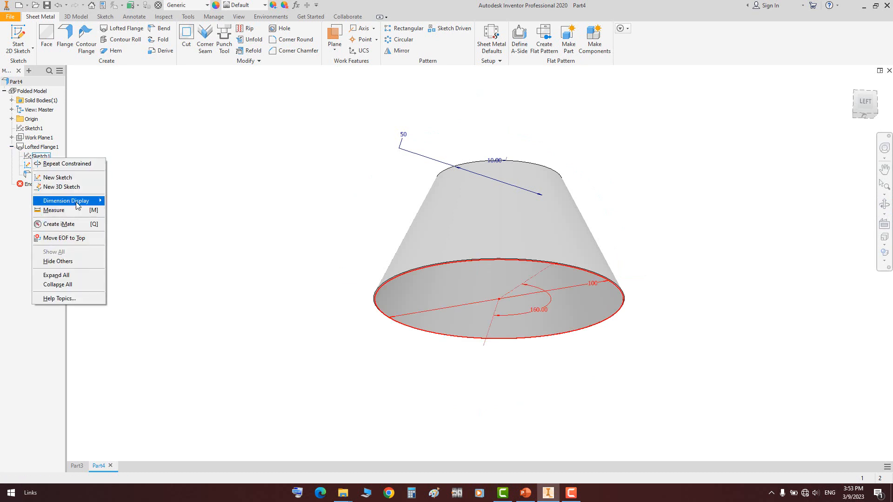
pyautogui.press('Escape')
pyautogui.rightClick(40, 130)
pyautogui.click(63, 261)
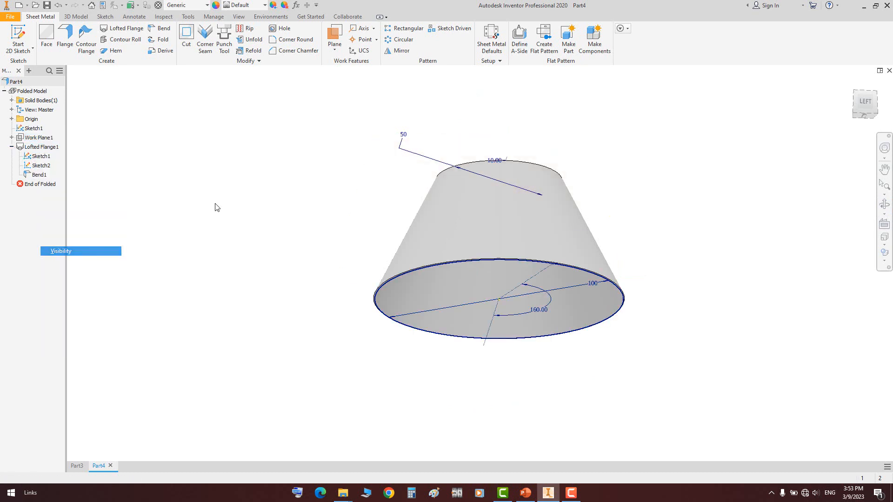
# Start a Point to Point rip on the cone's inner face, with the start point at the sketch point on the lower rim
pyautogui.moveTo(542, 262); pyautogui.dragTo(514, 231)
pyautogui.rightClick(505, 219)
pyautogui.click(520, 224)
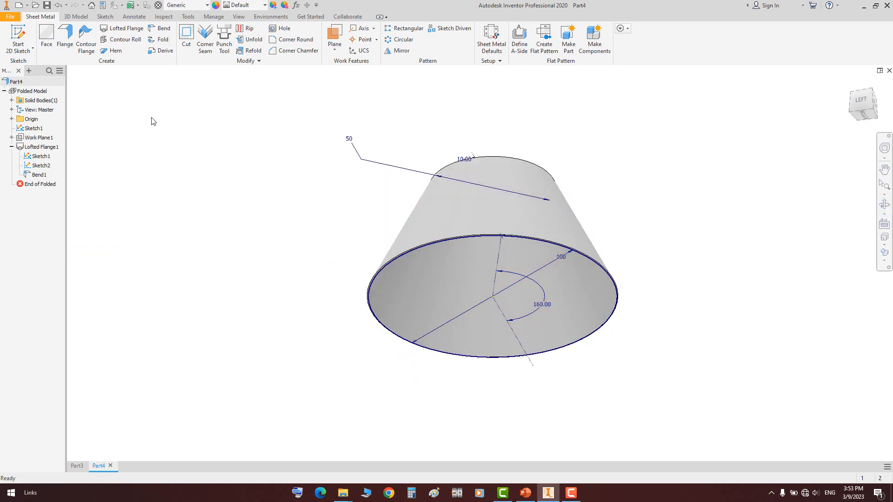
pyautogui.click(248, 28)
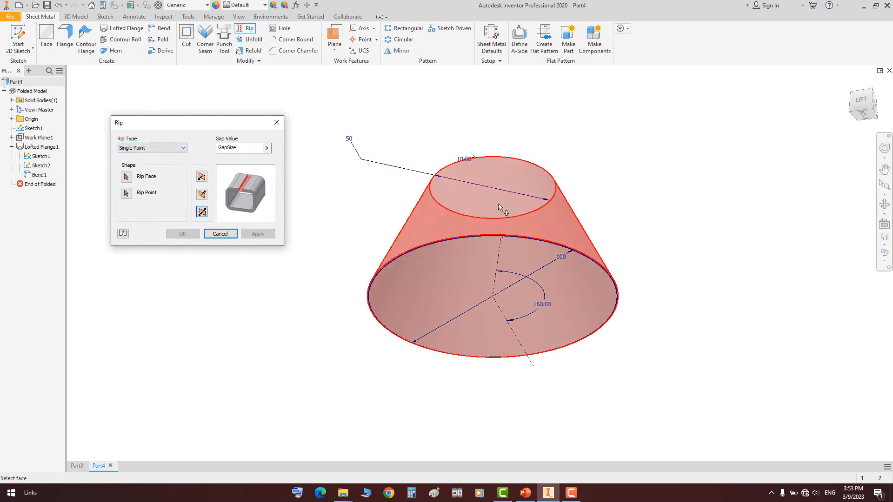
pyautogui.click(459, 292)
pyautogui.scroll(3, 500, 235)
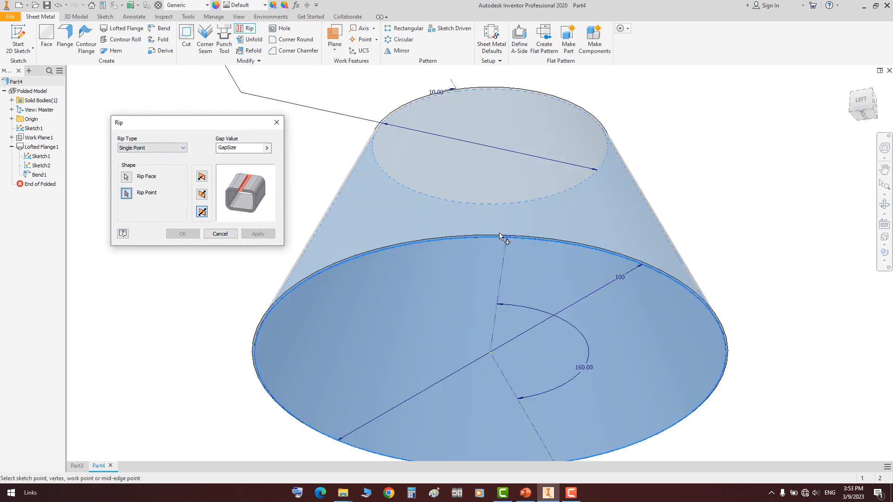
pyautogui.click(173, 148)
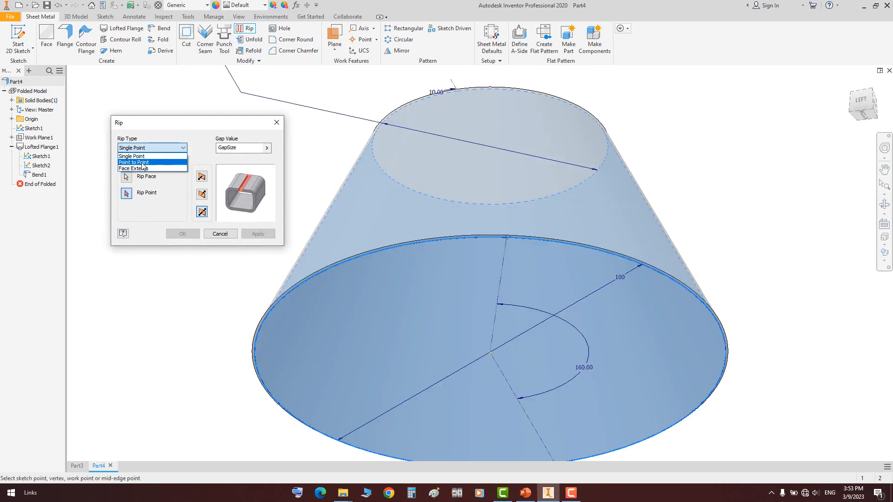
pyautogui.click(144, 162)
pyautogui.click(510, 242)
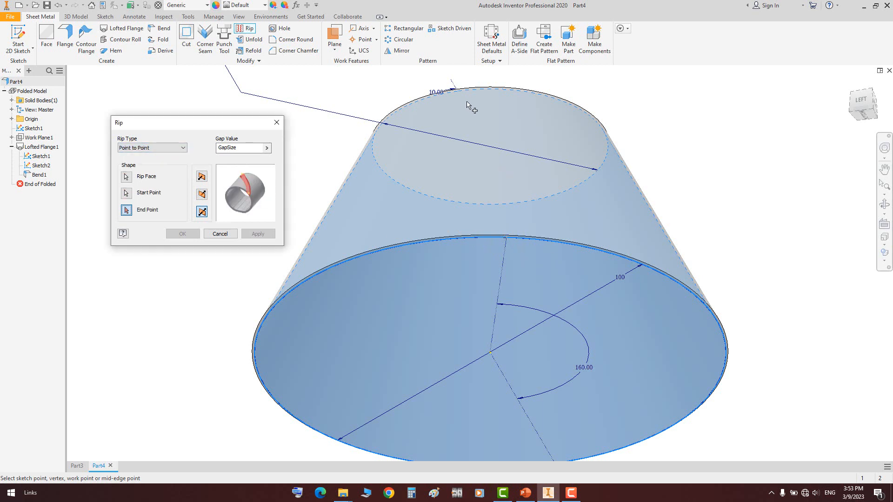
# Set the rip's end point at the sketch point on the upper rim and create the rip
pyautogui.click(883, 205)
pyautogui.moveTo(488, 209); pyautogui.dragTo(521, 270)
pyautogui.rightClick(521, 270)
pyautogui.click(530, 266)
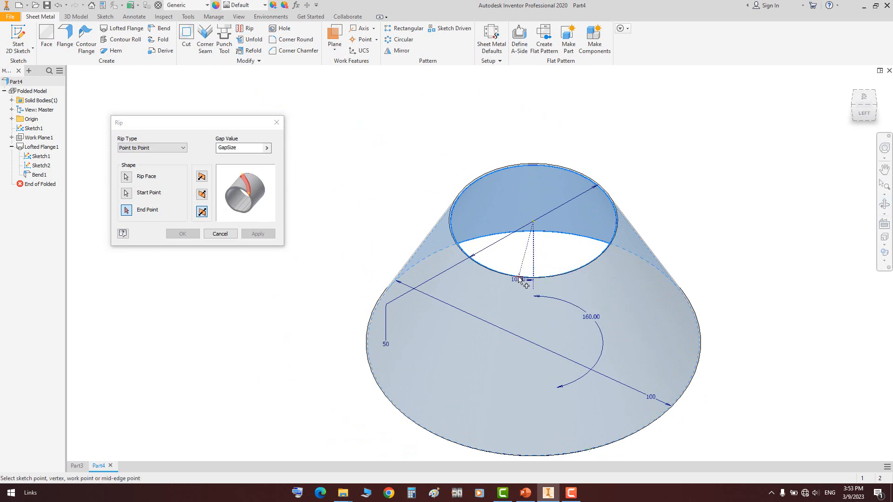
pyautogui.click(589, 448)
pyautogui.moveTo(537, 339); pyautogui.dragTo(521, 294, button='middle')
pyautogui.click(883, 205)
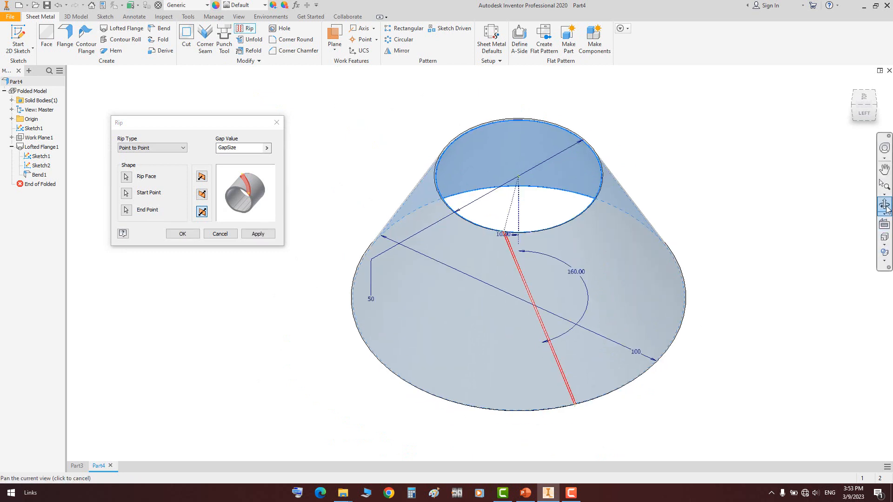
pyautogui.moveTo(604, 298); pyautogui.dragTo(442, 216)
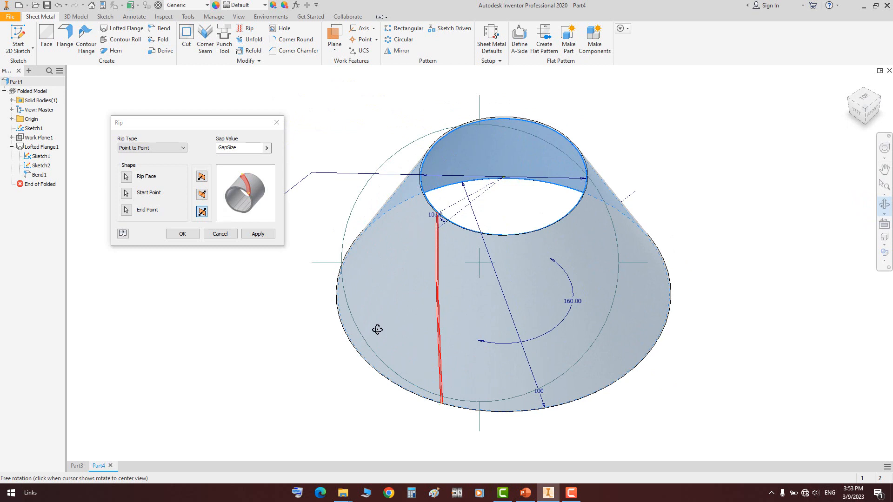
pyautogui.moveTo(377, 329); pyautogui.dragTo(435, 214)
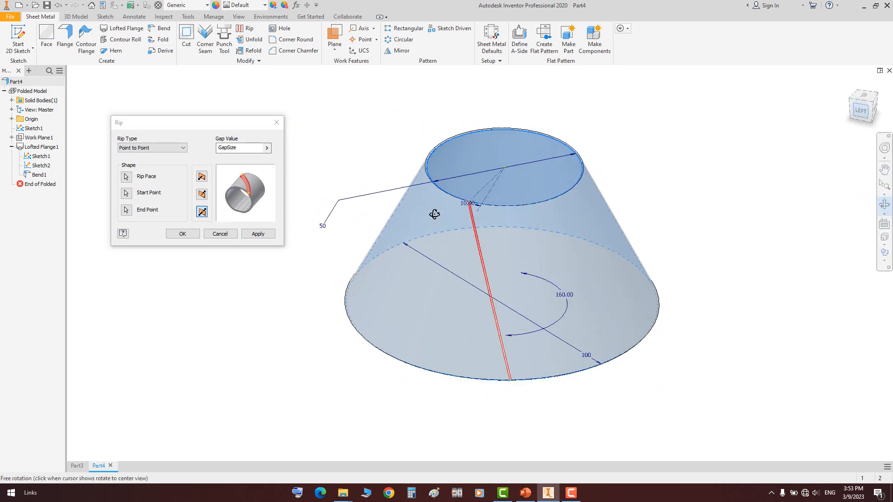
pyautogui.press('F5')
pyautogui.press('F5')
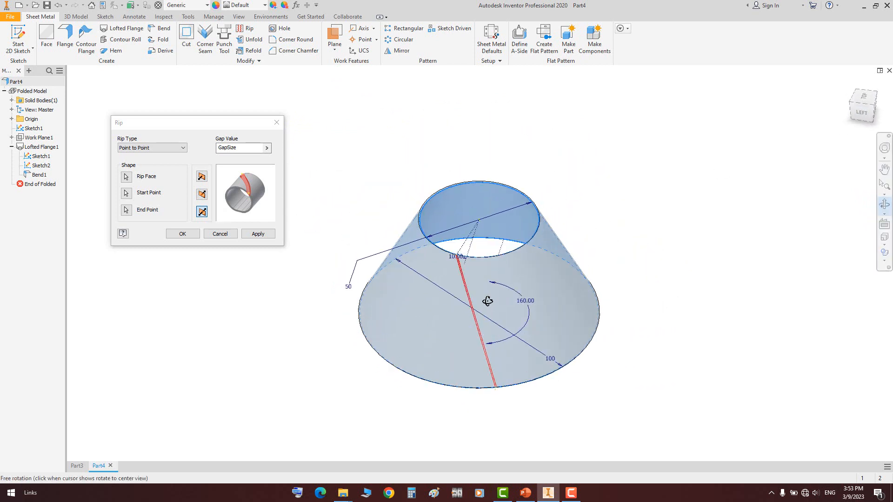
pyautogui.click(199, 235)
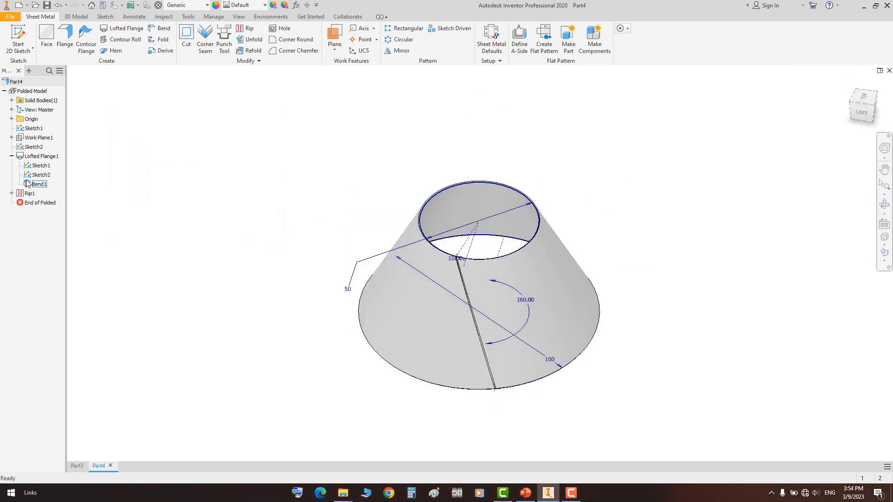
# Set the angle between the construction lines in the base circle's sketch to 90 degrees and finish the sketch
pyautogui.doubleClick(34, 128)
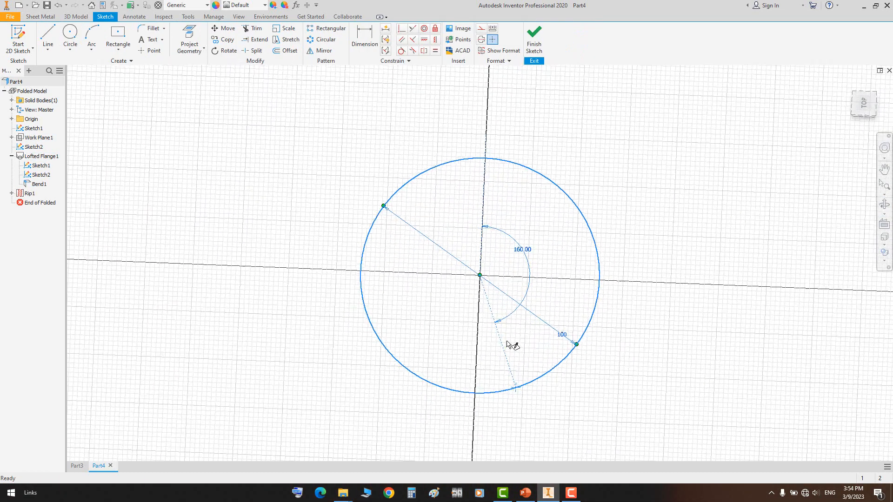
pyautogui.doubleClick(524, 252)
pyautogui.write('90')
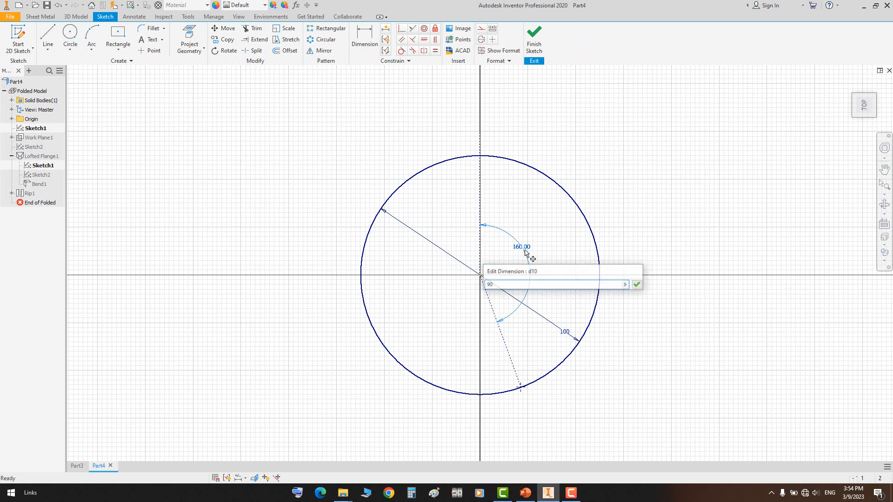
pyautogui.press('Return')
pyautogui.rightClick(678, 181)
pyautogui.click(696, 203)
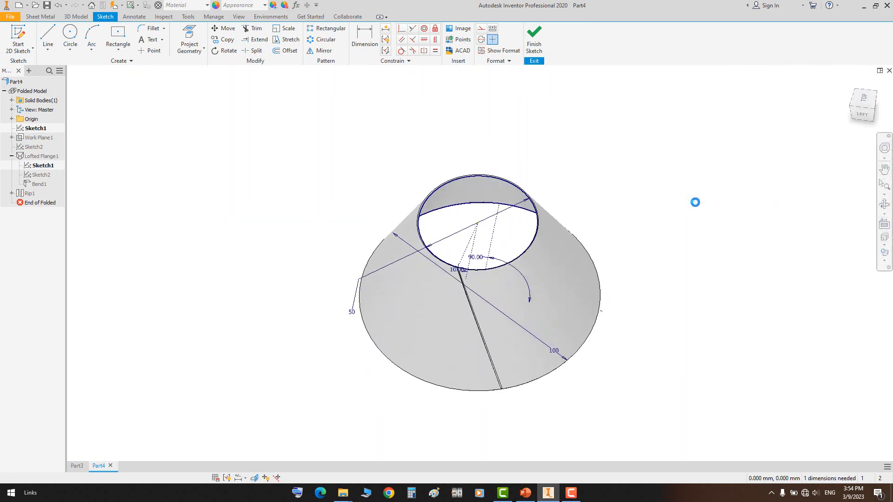
# Hide the base circle's and upper circle's sketches together
pyautogui.click(885, 213)
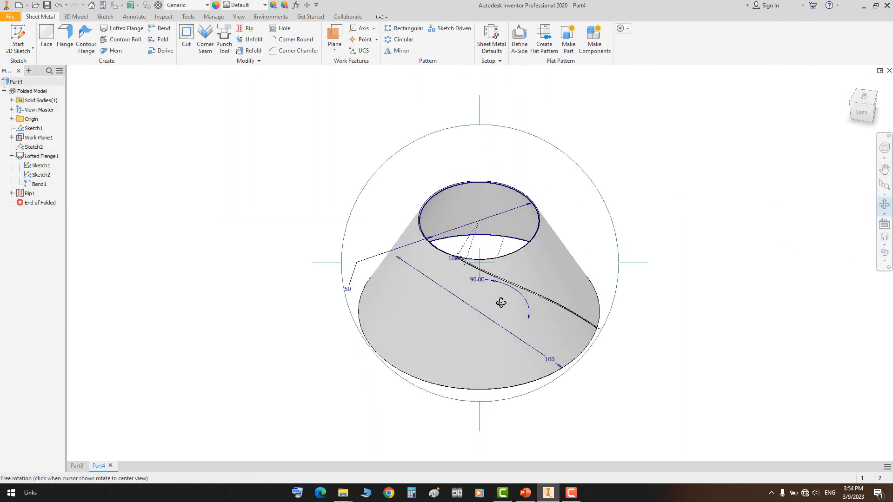
pyautogui.moveTo(500, 301); pyautogui.dragTo(462, 291)
pyautogui.rightClick(461, 291)
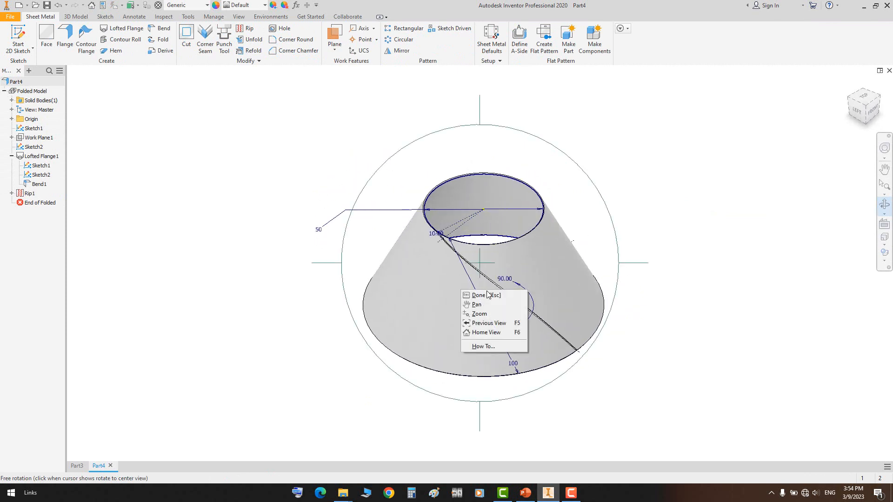
pyautogui.click(31, 148)
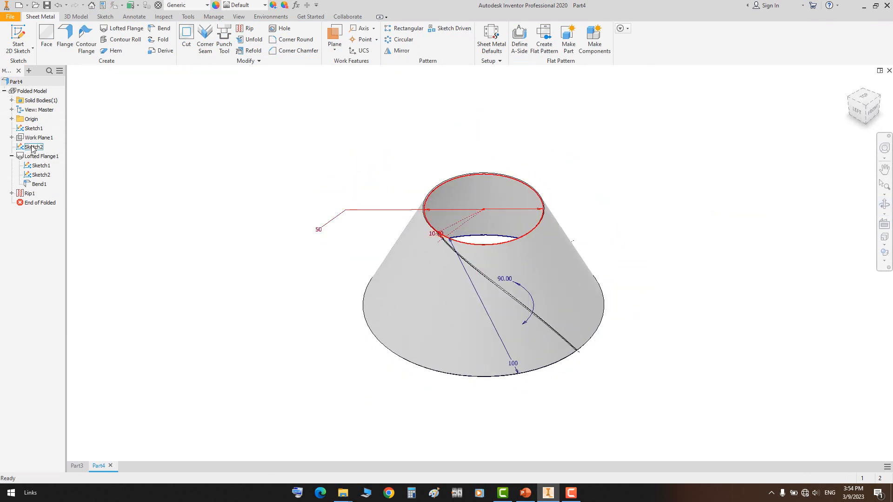
pyautogui.click(32, 129)
pyautogui.rightClick(33, 129)
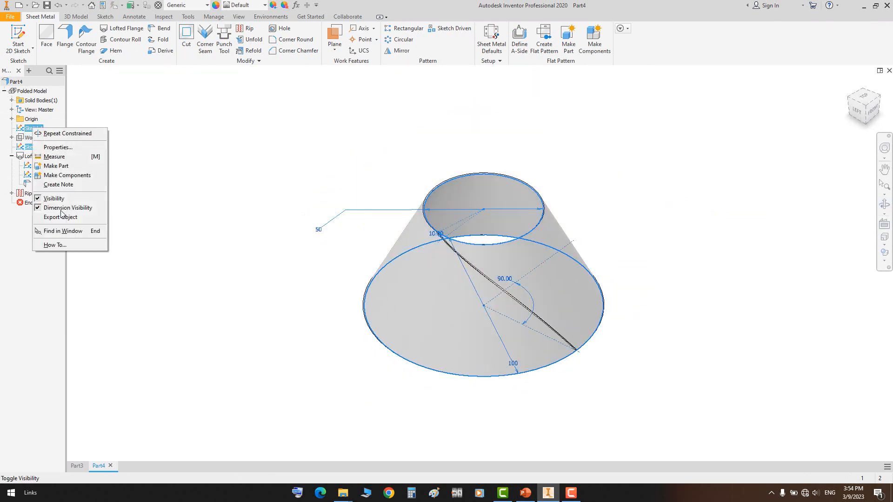
pyautogui.click(62, 201)
# Create the flat pattern of the ripped cone and return to the folded model
pyautogui.scroll(-3, 547, 302)
pyautogui.click(547, 252)
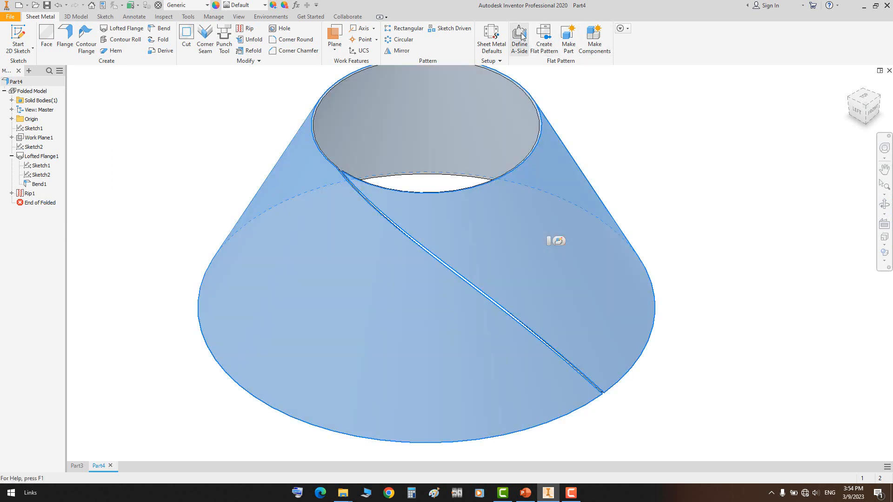
pyautogui.click(544, 39)
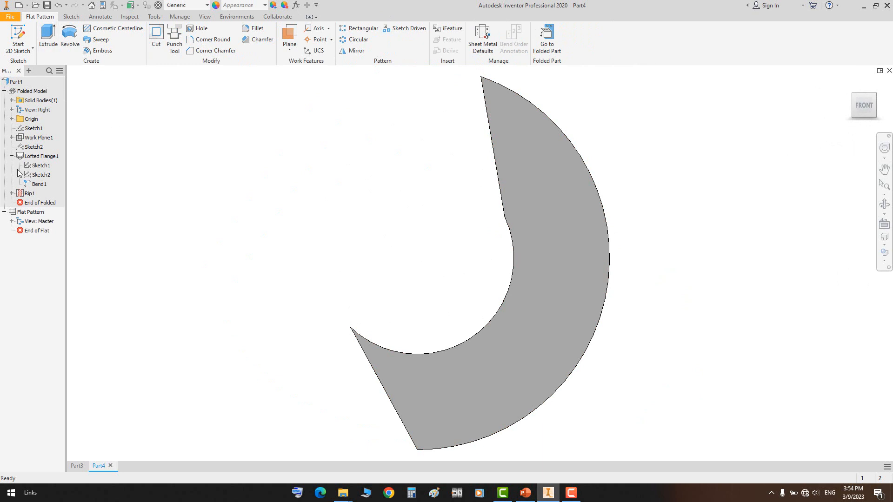
pyautogui.doubleClick(29, 91)
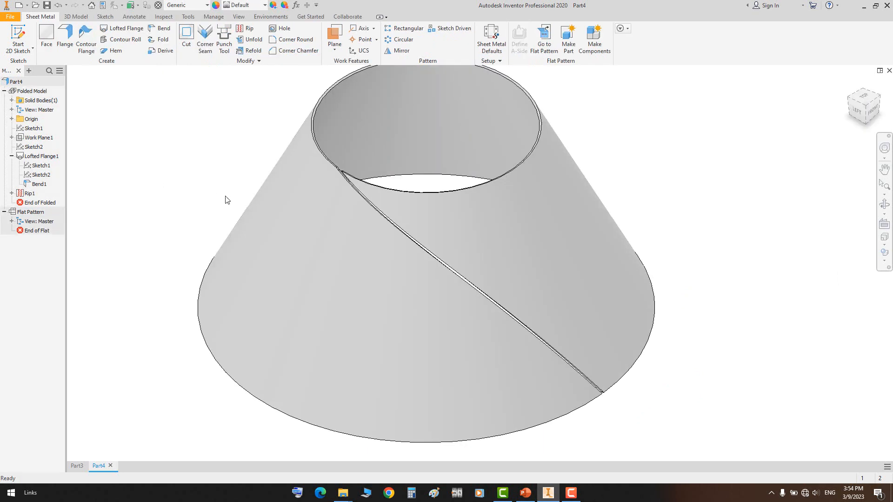
pyautogui.moveTo(534, 250); pyautogui.dragTo(407, 213)
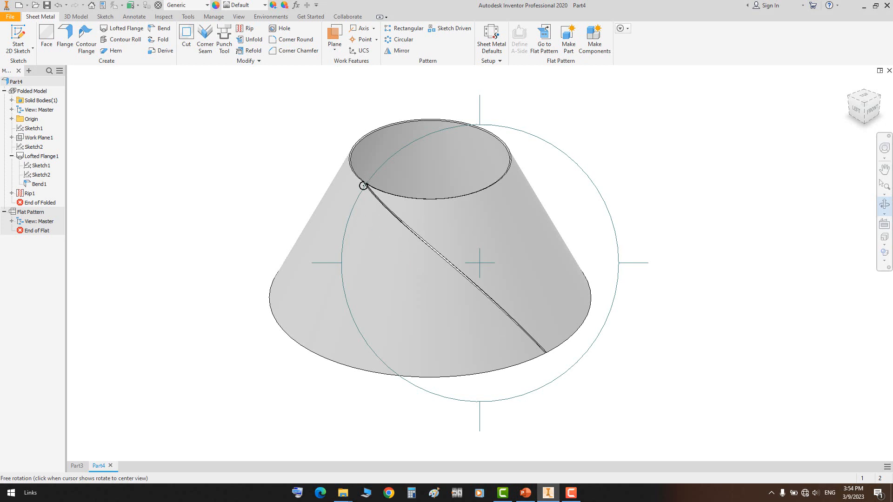
# Highlight the lofted flange's two sketches together to examine their dimensions on the cone
pyautogui.rightClick(430, 177)
pyautogui.click(435, 180)
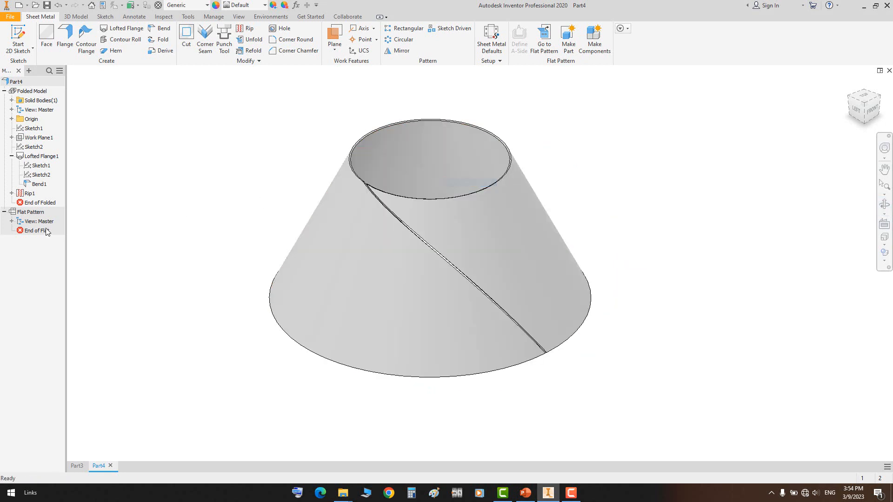
pyautogui.click(41, 175)
pyautogui.keyDown('ctrl'); pyautogui.click(41, 166); pyautogui.keyUp('ctrl')
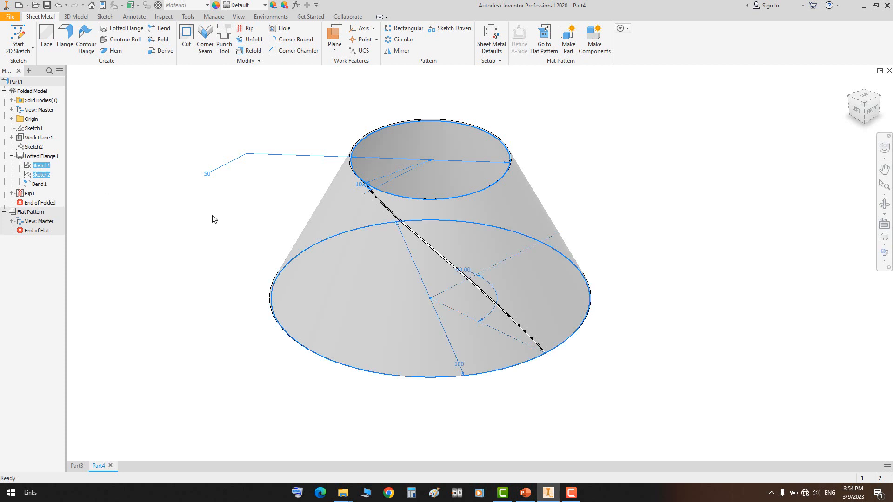
pyautogui.click(232, 268)
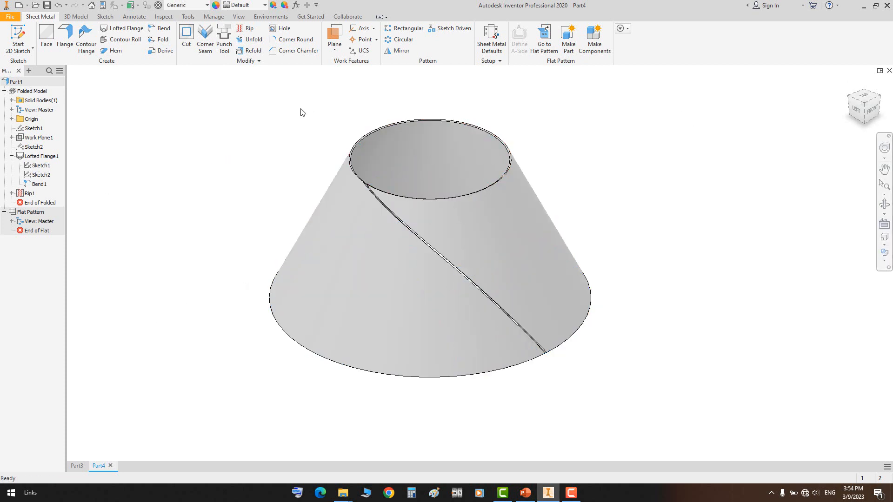
# Switch to PowerPoint, advance the presentation to the Unfold and Refold slide, and return to Inventor
pyautogui.click(526, 493)
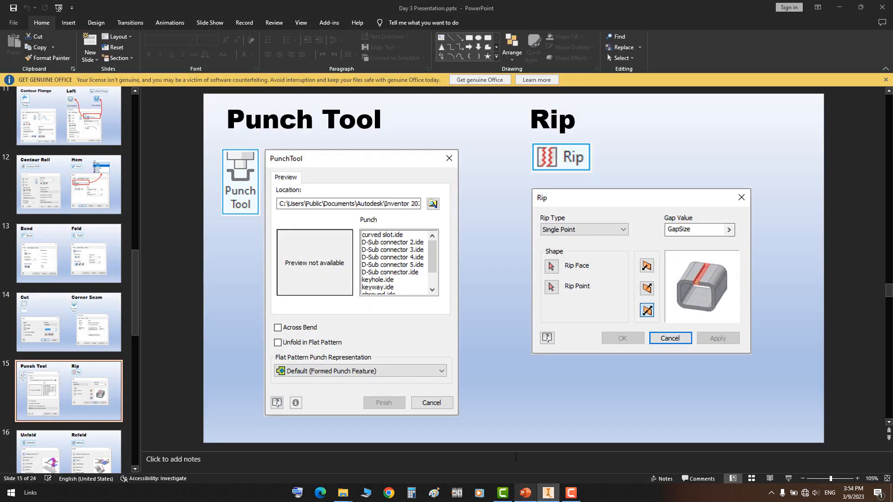
pyautogui.scroll(-1, 338, 337)
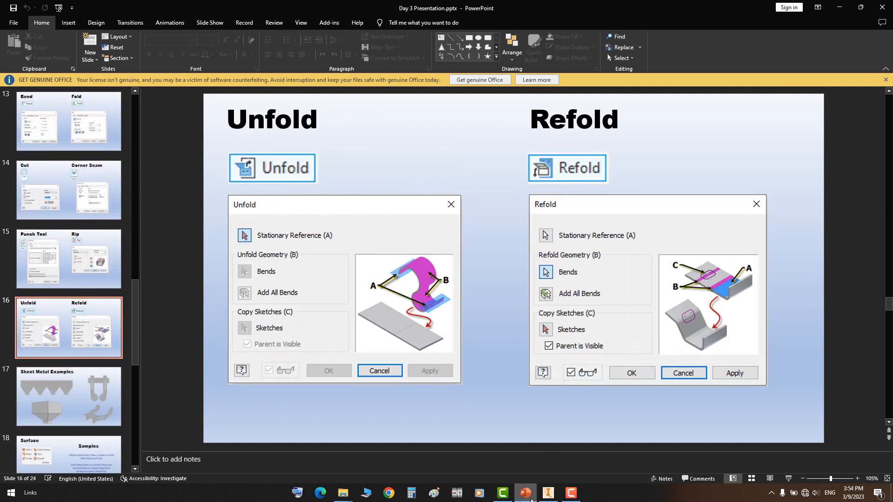
pyautogui.click(548, 493)
# Close Part4 and Part3 without saving their changes
pyautogui.click(888, 70)
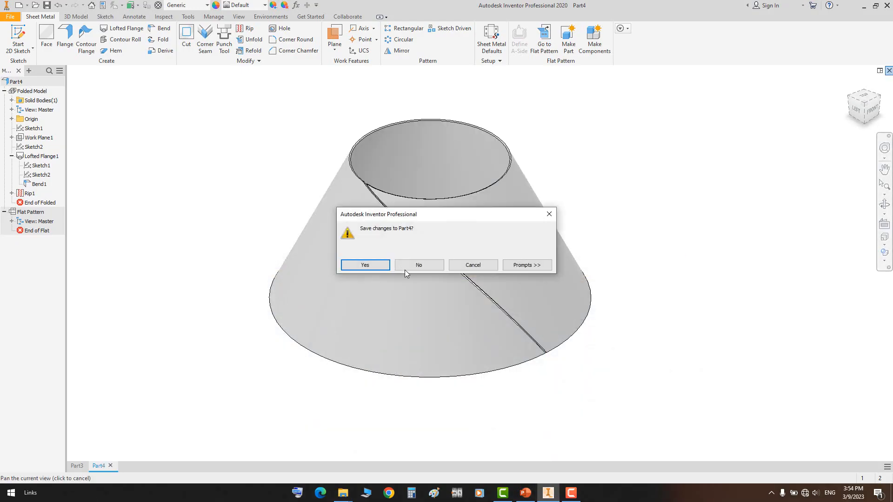
pyautogui.click(418, 265)
pyautogui.click(888, 70)
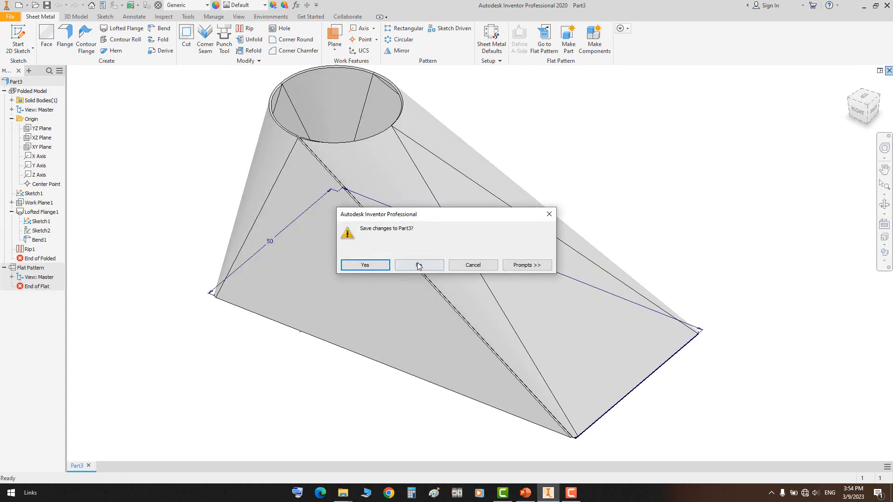
pyautogui.click(416, 265)
# Create a new sheet metal part and start a 2D sketch on its front plane
pyautogui.click(27, 32)
pyautogui.doubleClick(460, 123)
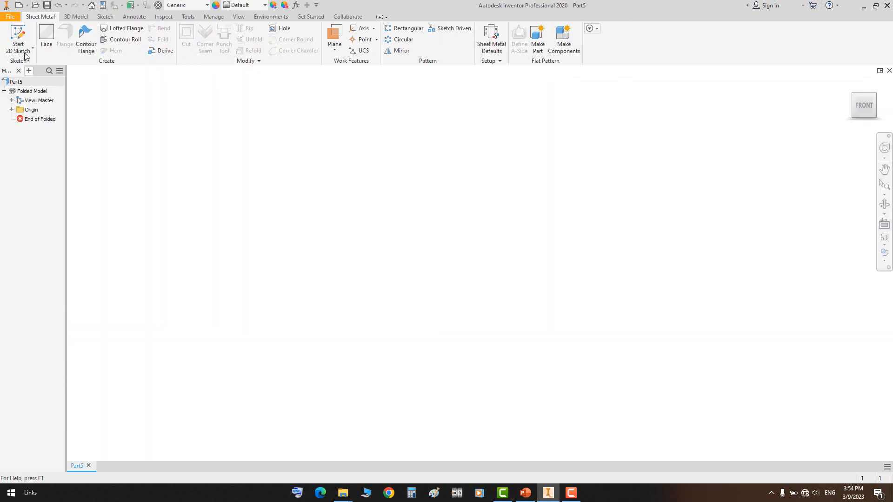
pyautogui.click(25, 54)
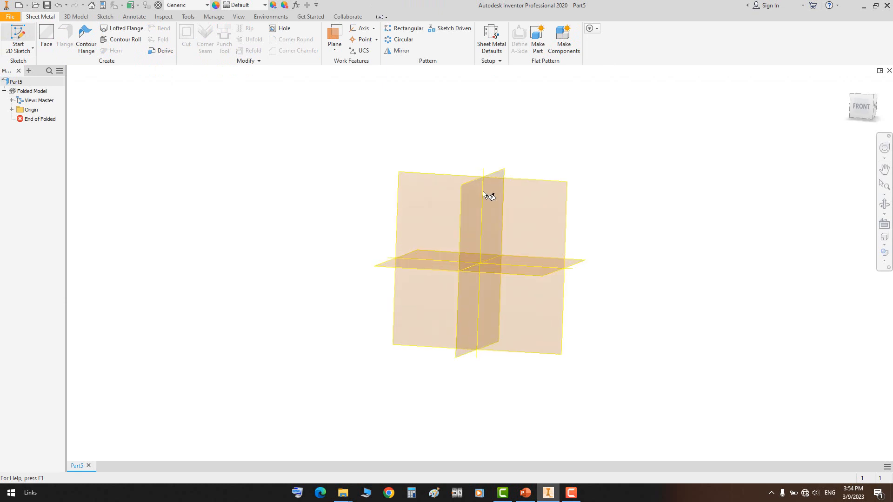
pyautogui.click(459, 152)
# Sketch an open six-line stepped profile from the origin, about 46 mm wide with end legs about 8.7 and 8.1 mm tall, and finish the sketch
pyautogui.click(48, 36)
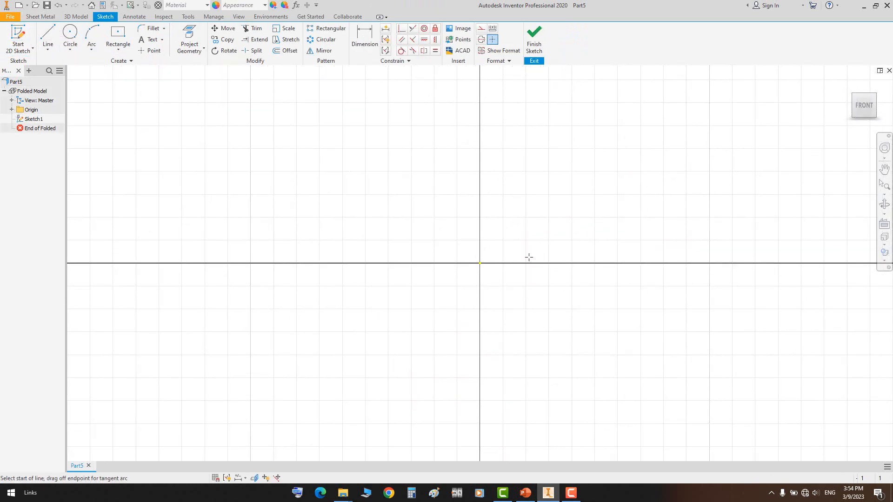
pyautogui.click(479, 263)
pyautogui.click(479, 163)
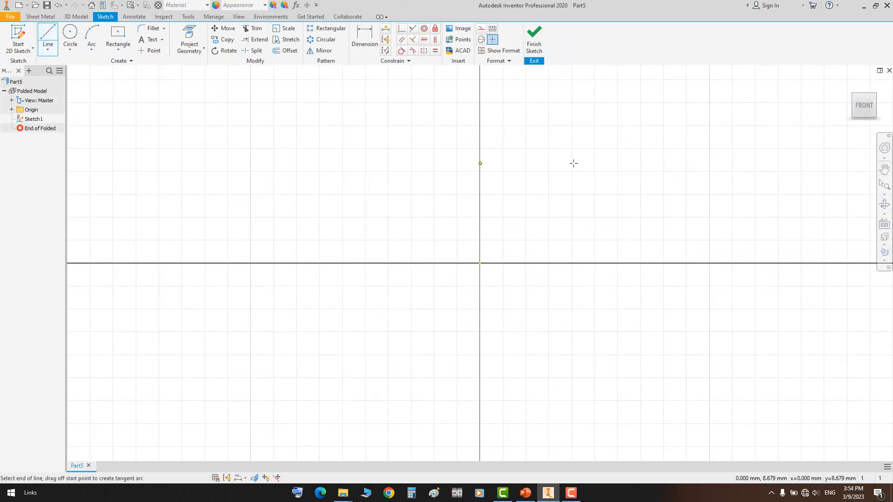
pyautogui.click(628, 164)
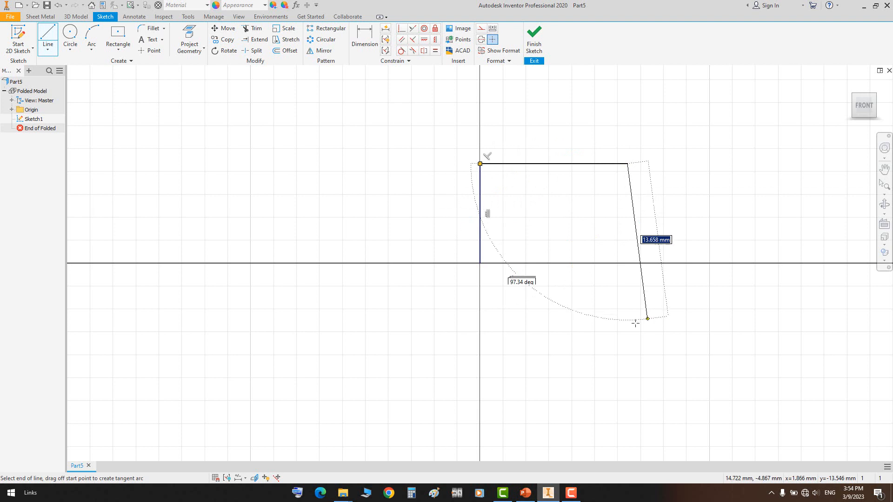
pyautogui.click(627, 215)
pyautogui.scroll(3, 584, 305)
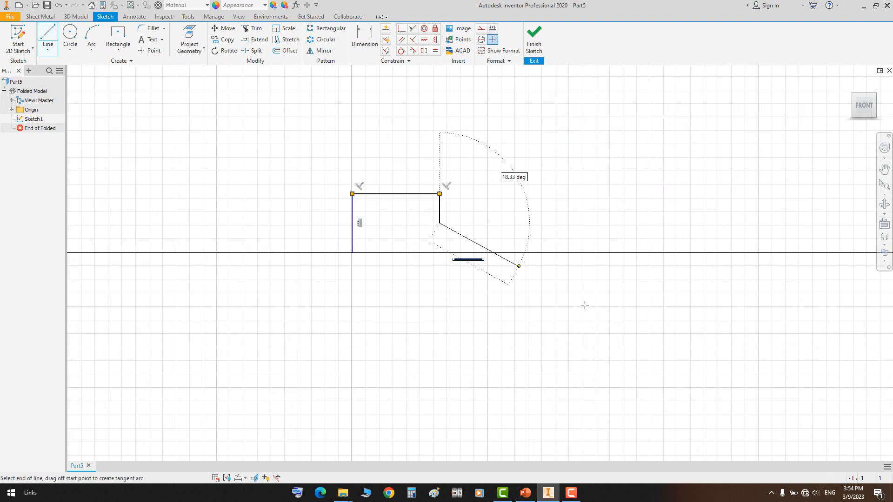
pyautogui.click(596, 275)
pyautogui.click(662, 221)
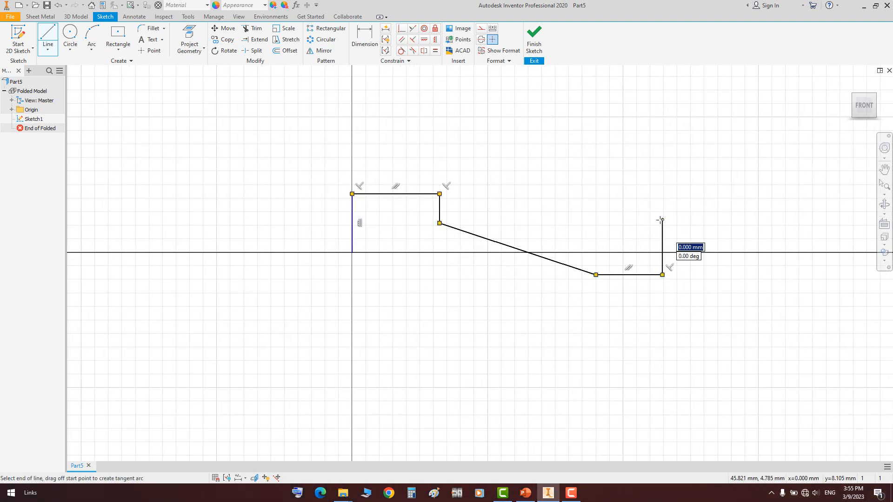
pyautogui.rightClick(662, 220)
pyautogui.click(684, 228)
pyautogui.click(534, 37)
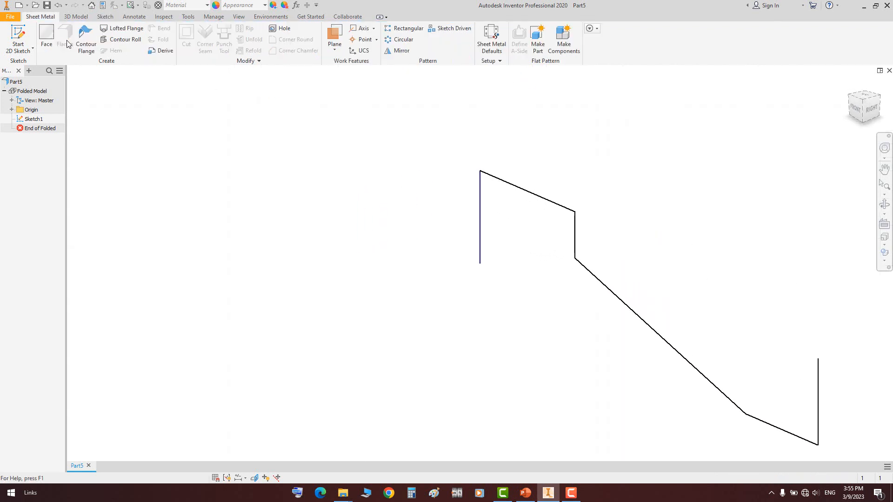
# Create a contour flange from the open profile with a 25 mm width distance
pyautogui.click(86, 39)
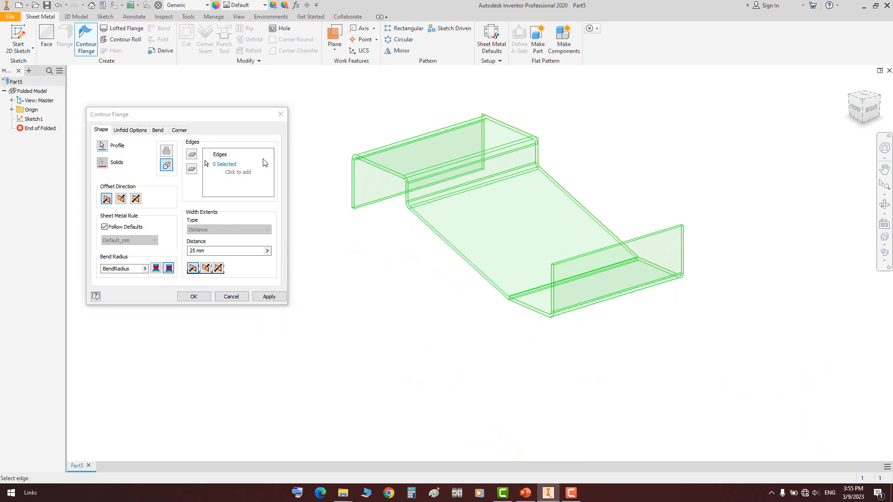
pyautogui.click(194, 297)
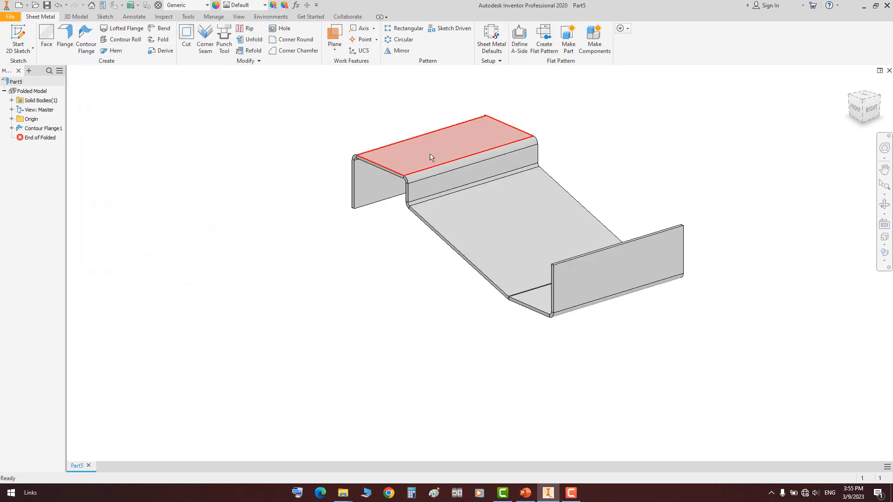
# Unfold the single bend between the upper horizontal face and its downturned end flange, keeping the upper face stationary
pyautogui.scroll(3, 393, 170)
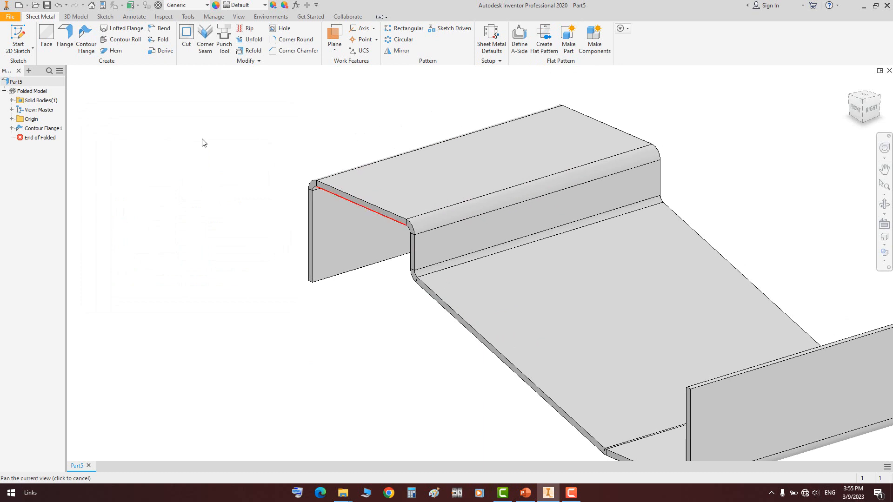
pyautogui.click(251, 40)
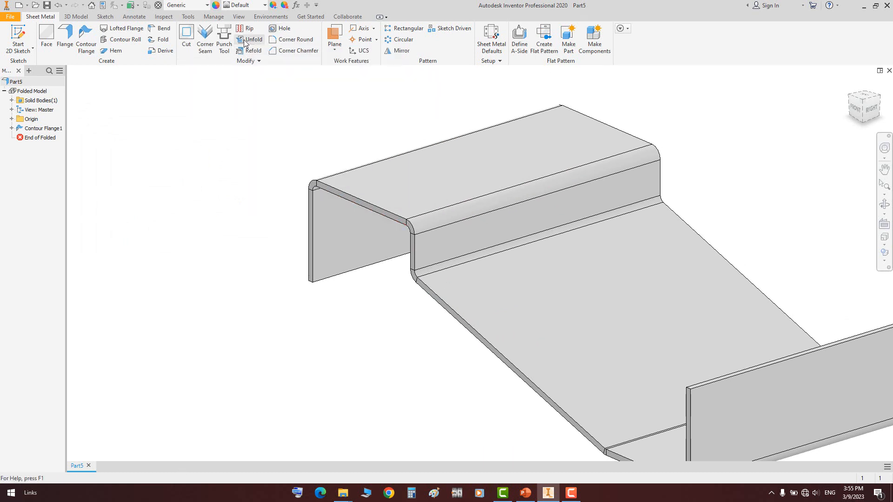
pyautogui.click(406, 185)
pyautogui.scroll(3, 399, 214)
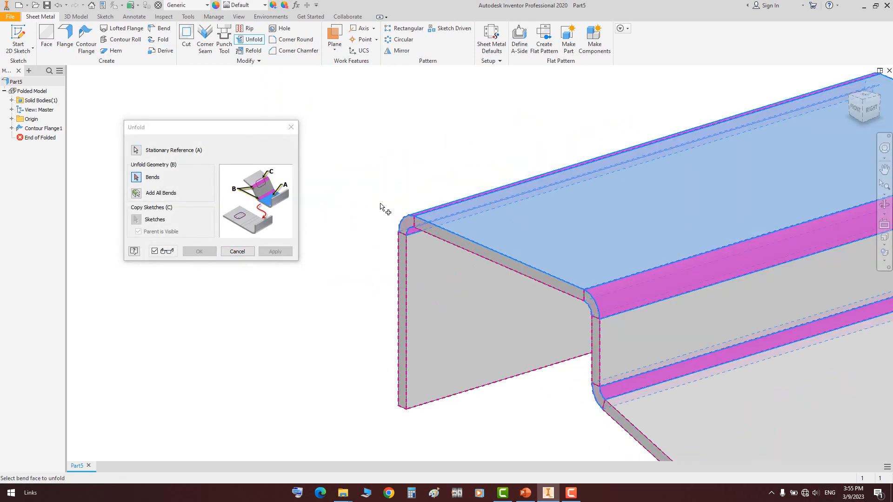
pyautogui.click(433, 210)
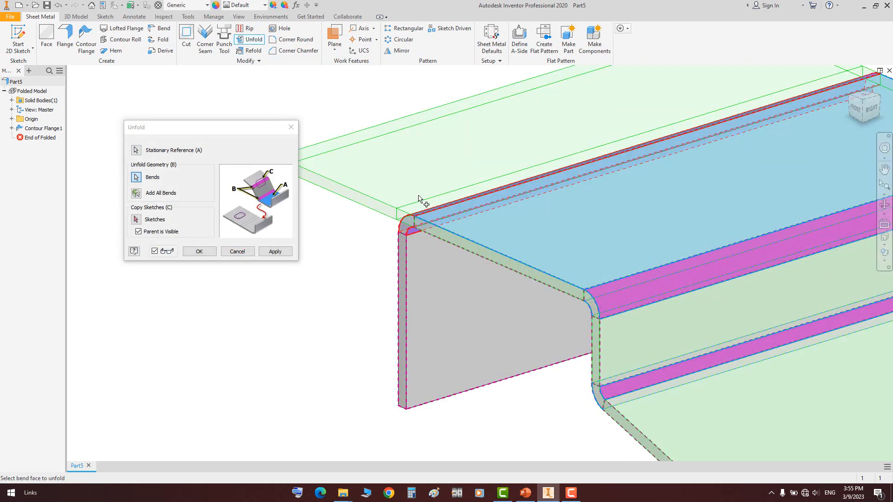
pyautogui.scroll(-2, 414, 207)
pyautogui.scroll(3, 416, 213)
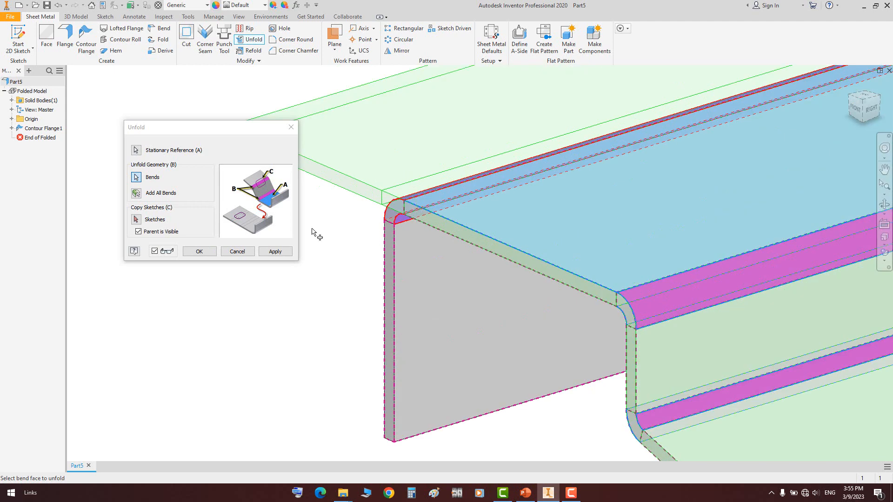
pyautogui.click(274, 251)
pyautogui.click(237, 251)
# Edit the unfold feature and add the bends of the step, the slope and the upturned end flange to its selection
pyautogui.scroll(-3, 342, 257)
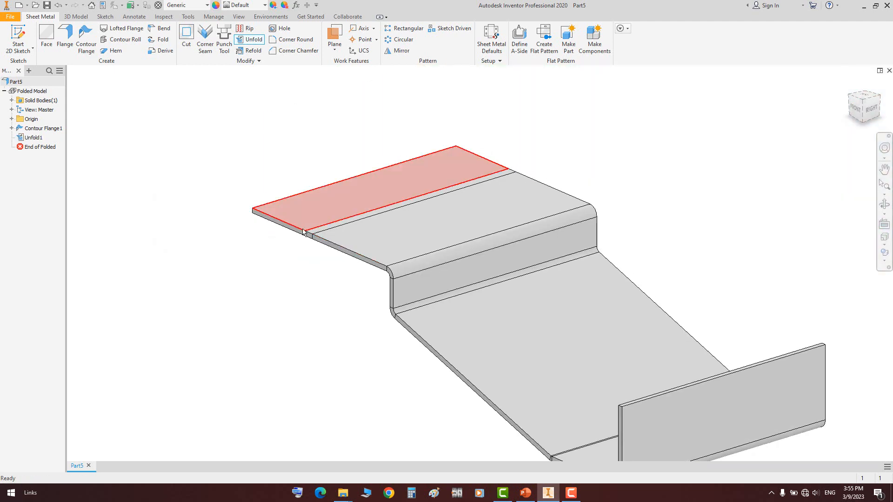
pyautogui.scroll(4, 343, 248)
pyautogui.scroll(-3, 347, 249)
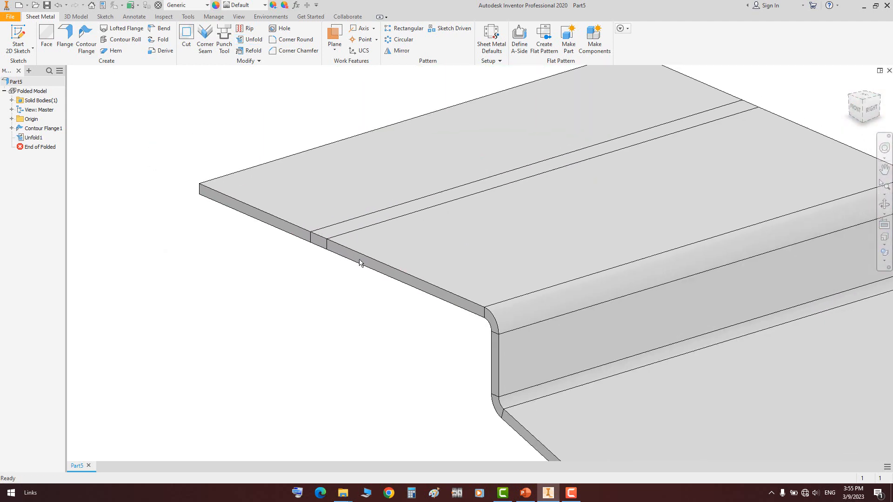
pyautogui.moveTo(422, 358); pyautogui.dragTo(293, 293, button='middle')
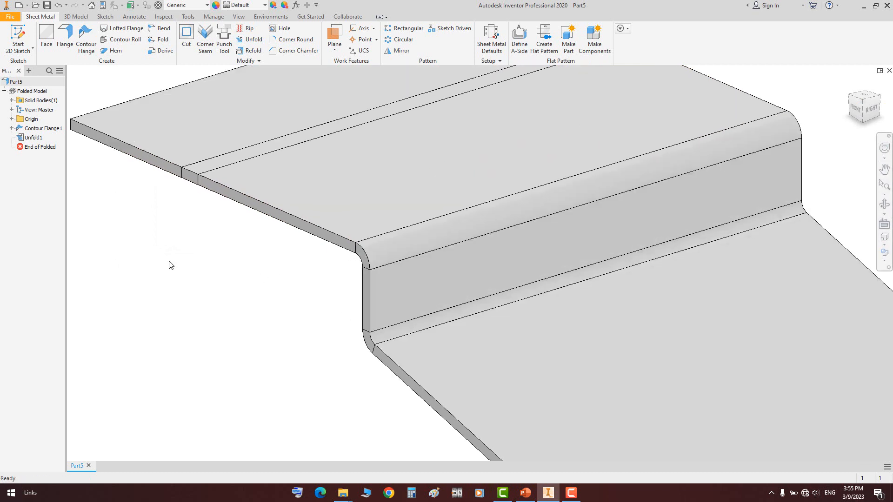
pyautogui.doubleClick(31, 138)
pyautogui.moveTo(299, 334); pyautogui.dragTo(364, 334, button='middle')
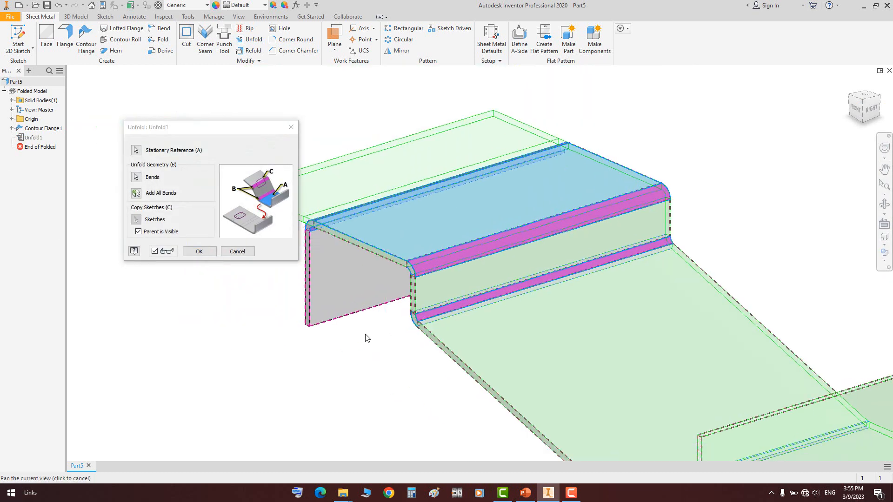
pyautogui.click(136, 177)
pyautogui.click(437, 316)
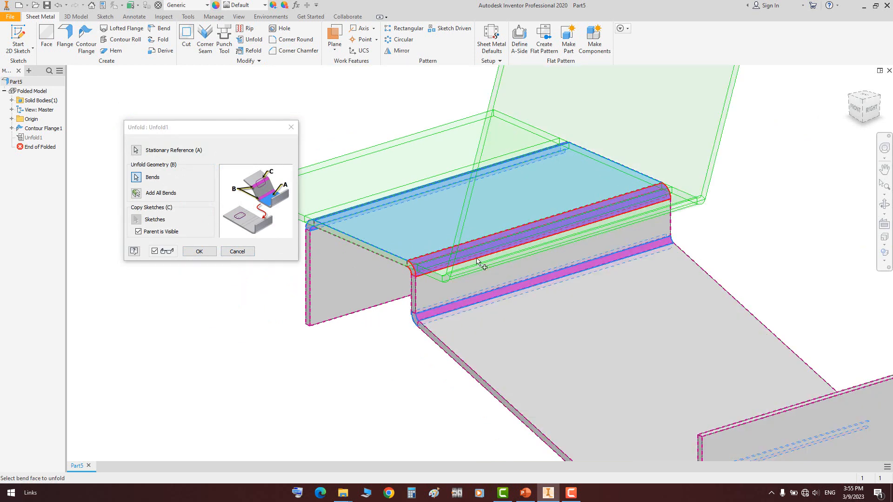
pyautogui.scroll(-3, 500, 244)
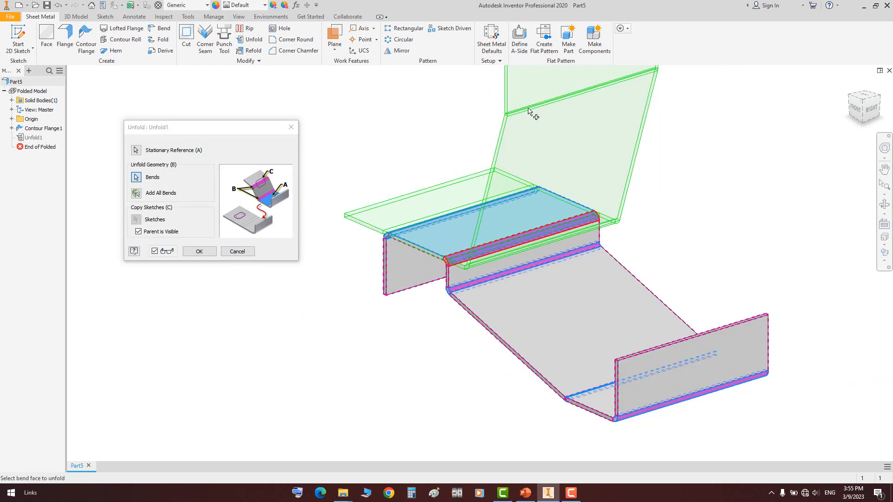
pyautogui.click(464, 287)
pyautogui.click(575, 395)
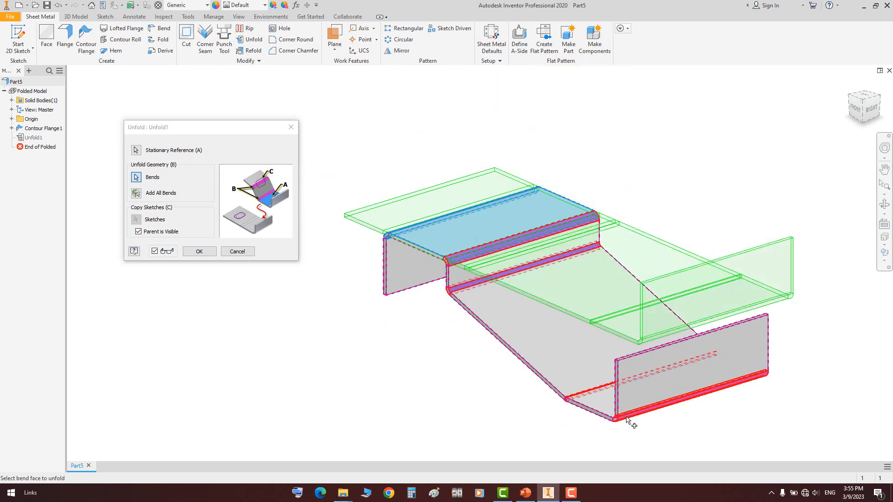
# Inspect the unfold preview from the opposite side and apply the edit so all bends of the part are flattened
pyautogui.moveTo(590, 438); pyautogui.dragTo(548, 393, button='middle')
pyautogui.click(885, 204)
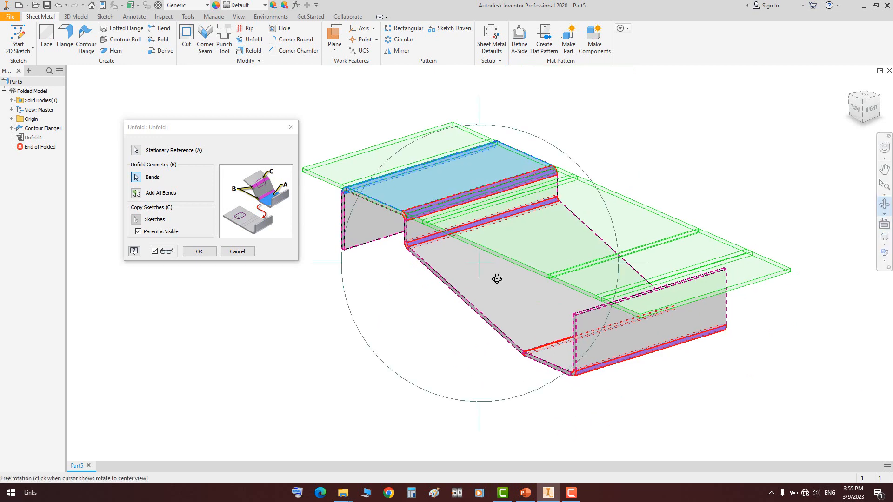
pyautogui.moveTo(498, 279)
pyautogui.mouseDown()
pyautogui.moveTo(592, 279)
pyautogui.moveTo(418, 335)
pyautogui.moveTo(460, 306)
pyautogui.moveTo(582, 277)
pyautogui.moveTo(508, 274)
pyautogui.mouseUp()
pyautogui.moveTo(631, 280); pyautogui.dragTo(667, 235)
pyautogui.rightClick(617, 202)
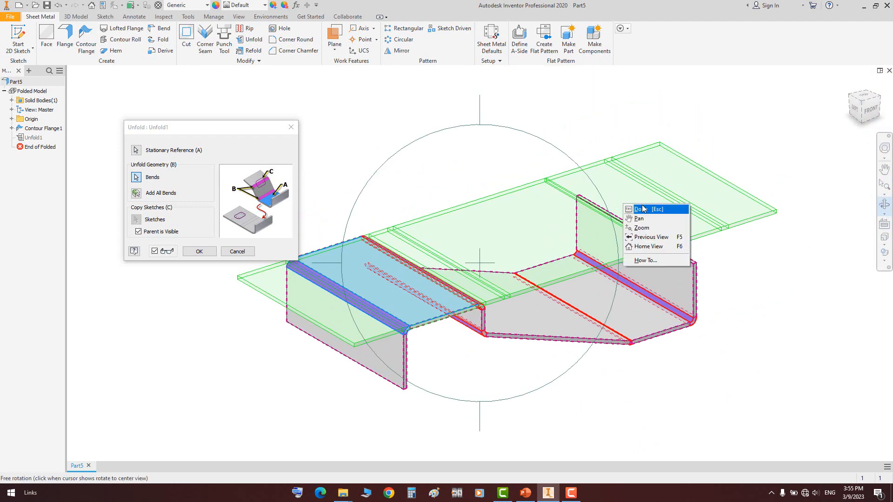
pyautogui.click(639, 206)
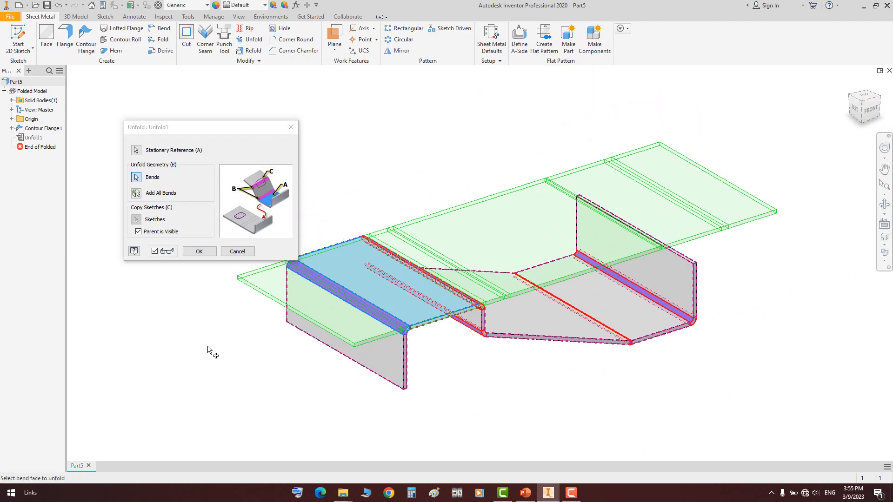
pyautogui.scroll(-2, 733, 244)
pyautogui.scroll(-2, 721, 210)
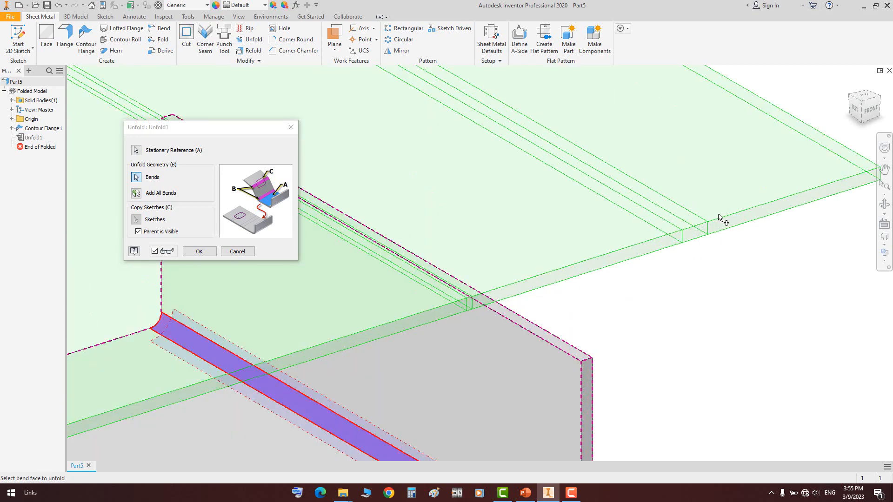
pyautogui.scroll(4, 706, 221)
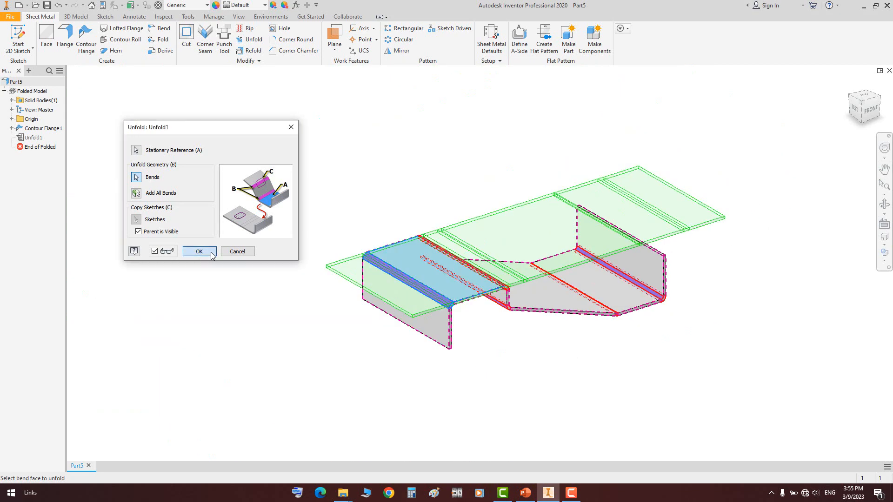
pyautogui.click(199, 251)
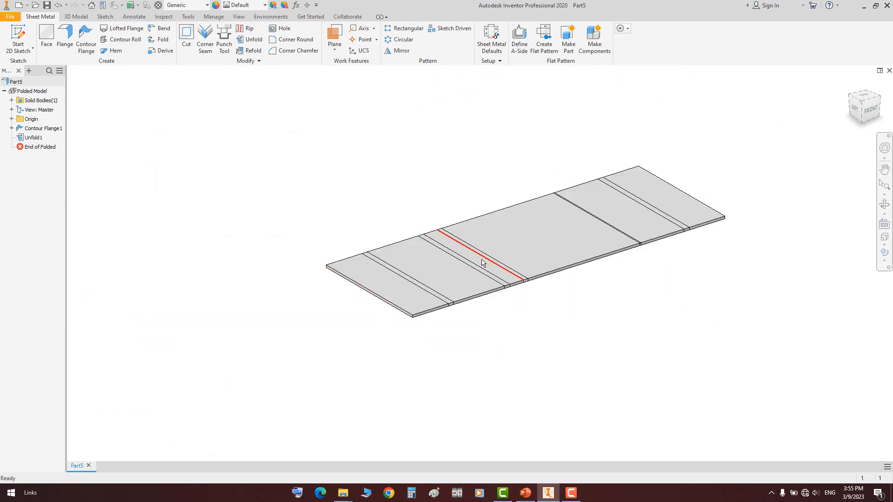
# Sketch a horizontal center-to-center slot across the two step bends on the top face of the flattened sheet
pyautogui.click(559, 236)
pyautogui.click(567, 225)
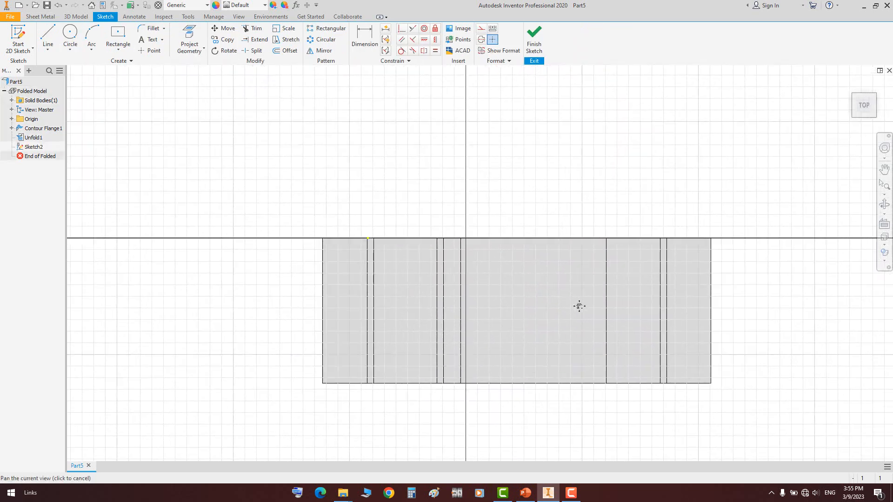
pyautogui.click(117, 50)
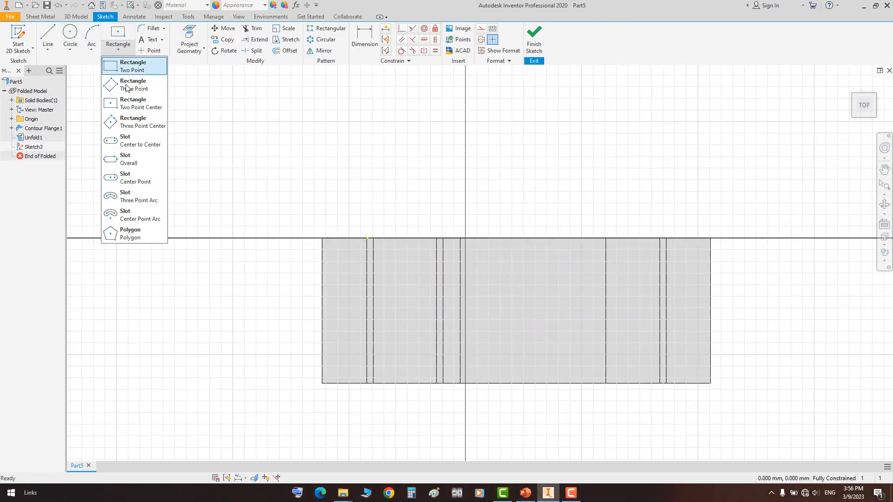
pyautogui.click(140, 141)
pyautogui.click(398, 276)
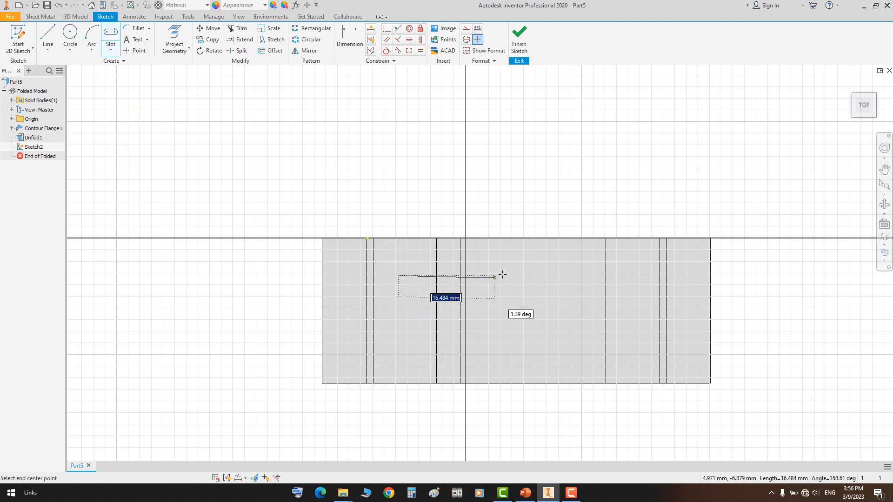
pyautogui.click(502, 275)
pyautogui.click(503, 286)
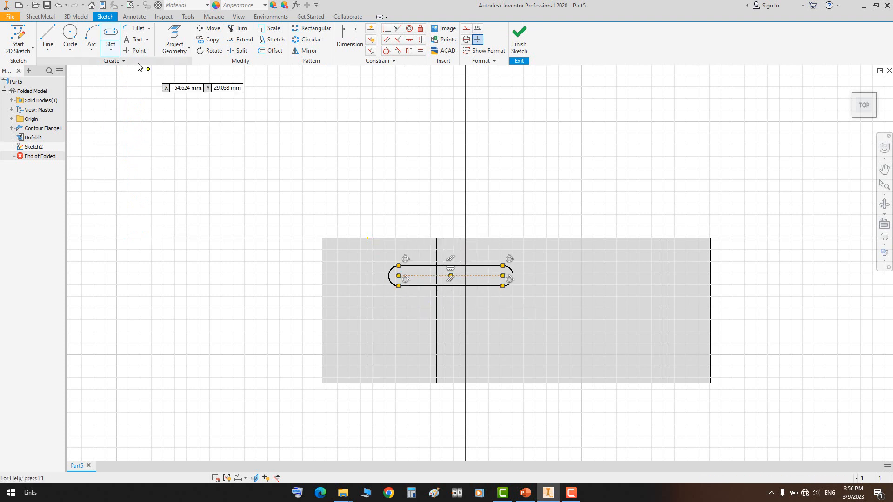
# Add an upward-curving three-point arc slot across the slope's shallow bend and the upturned end flange's bend
pyautogui.click(112, 51)
pyautogui.click(140, 197)
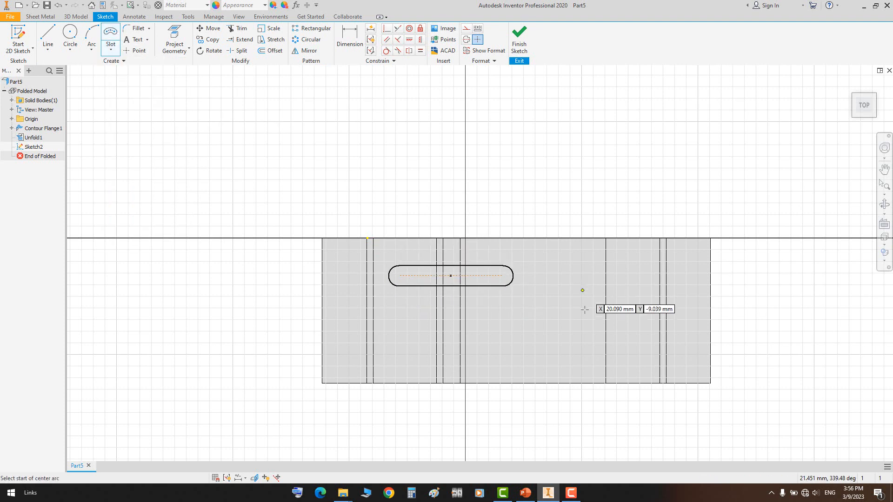
pyautogui.click(563, 325)
pyautogui.click(685, 325)
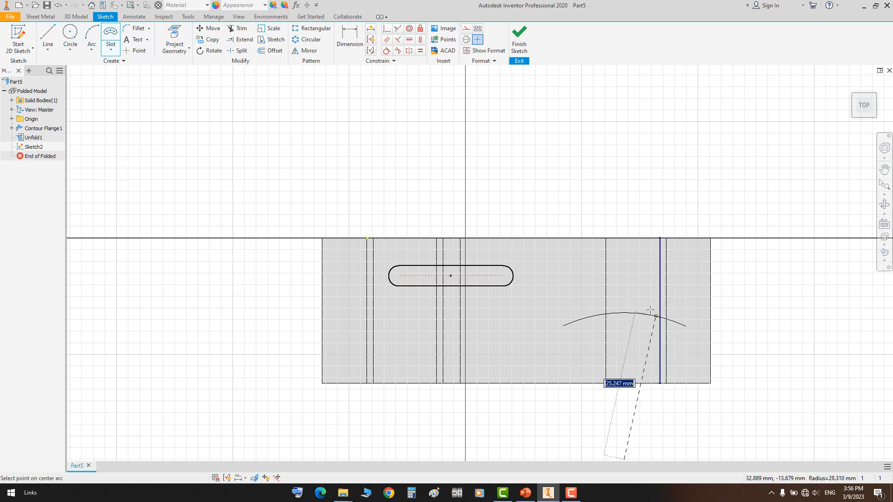
pyautogui.click(650, 310)
pyautogui.click(688, 332)
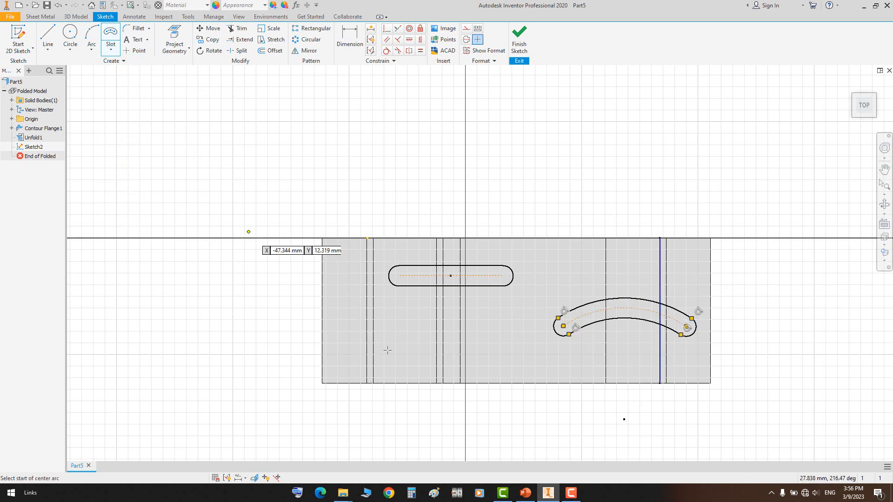
# Add a small downward-curving three-point arc slot, radius about 3.8 mm, across the bend near the opposite end and finish the sketch
pyautogui.click(356, 346)
pyautogui.click(388, 347)
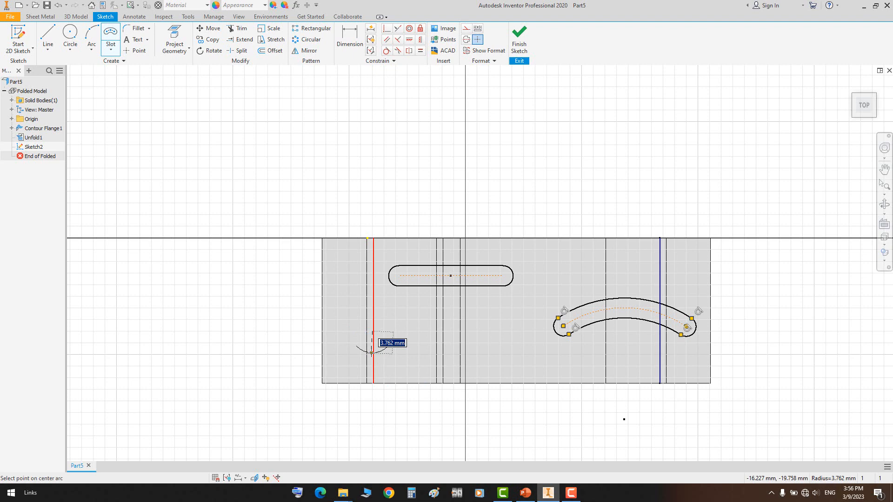
pyautogui.click(372, 352)
pyautogui.click(372, 360)
pyautogui.rightClick(498, 153)
pyautogui.click(518, 161)
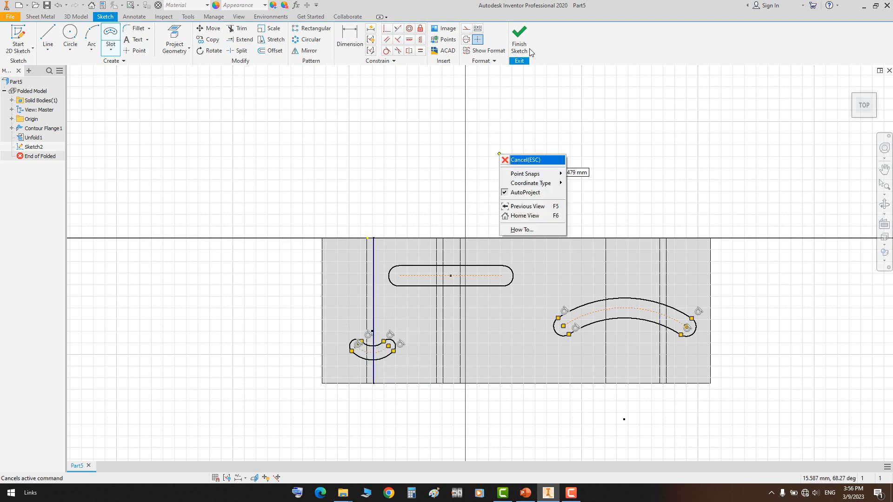
pyautogui.click(528, 50)
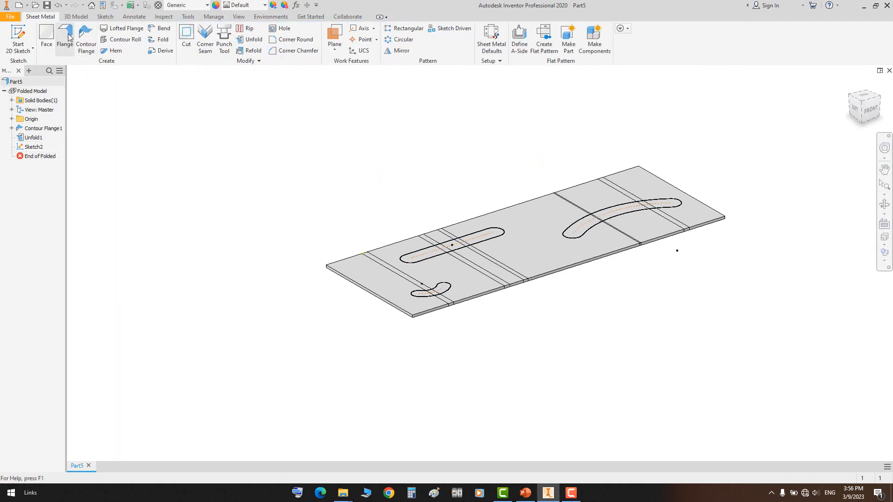
# Cut the three slot profiles through the flat sheet at Thickness depth with Cut Across Bend enabled
pyautogui.click(437, 291)
pyautogui.click(449, 245)
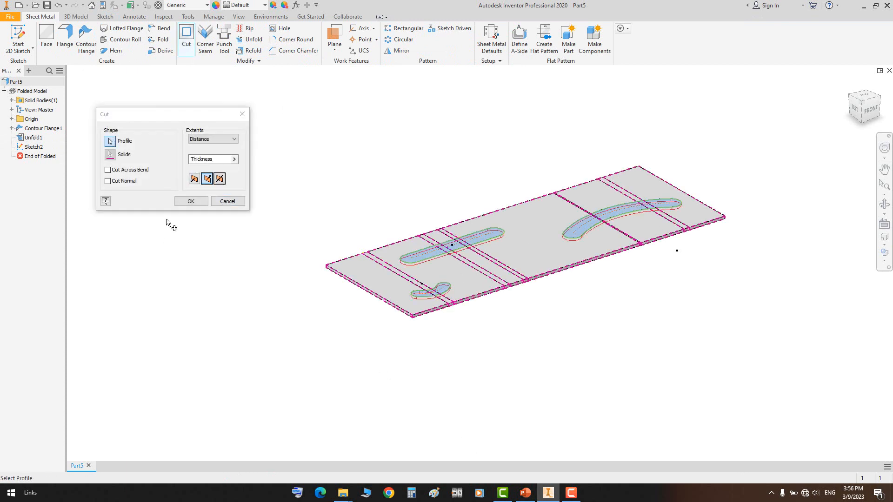
pyautogui.click(133, 170)
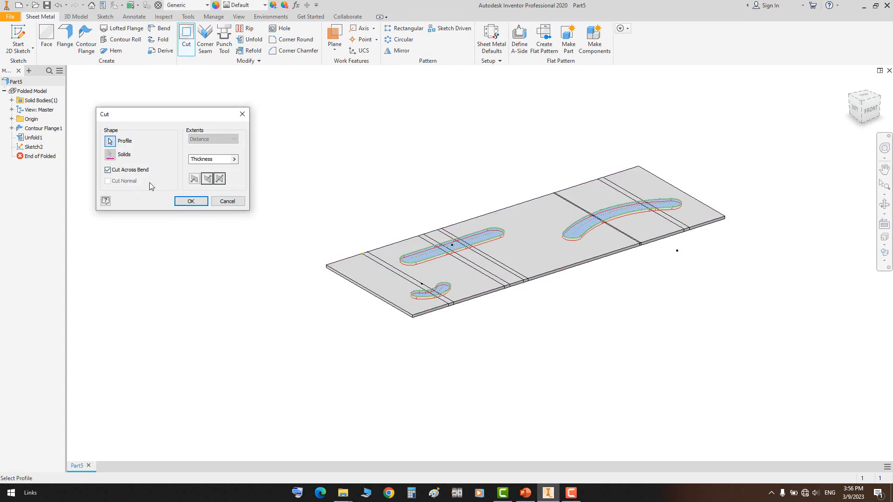
pyautogui.click(186, 206)
pyautogui.scroll(-3, 666, 275)
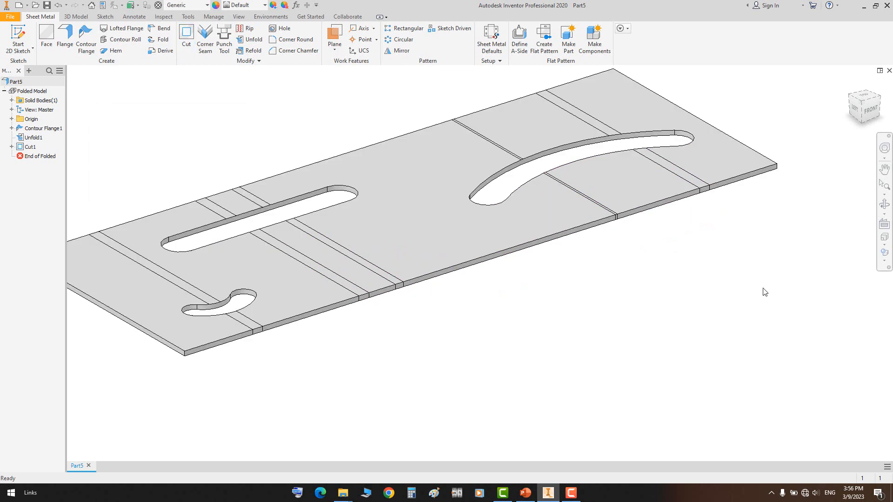
pyautogui.click(884, 206)
pyautogui.moveTo(480, 261); pyautogui.dragTo(437, 219)
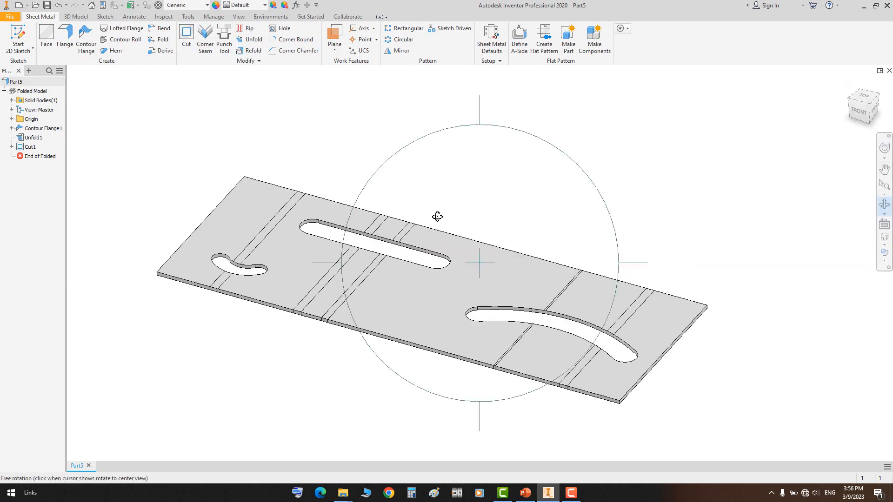
pyautogui.rightClick(436, 219)
pyautogui.press('Escape')
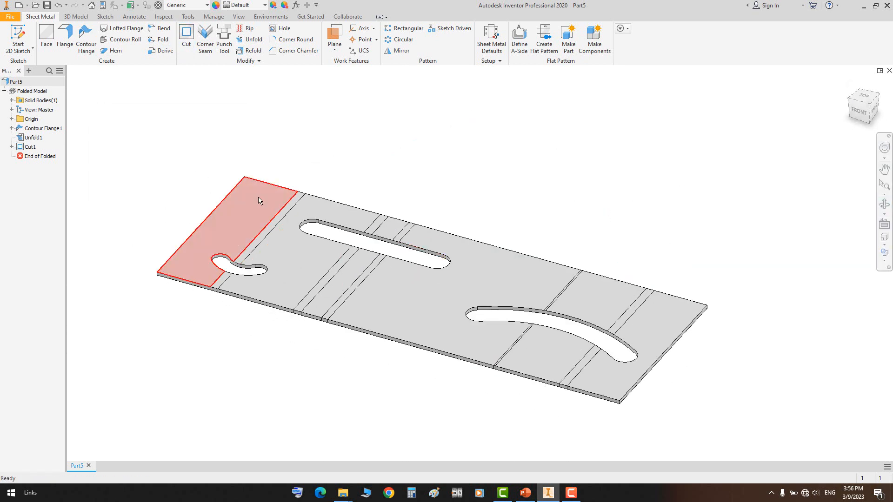
# Refold all bends of the slotted sheet, keeping the face between the small arc slot's bend and the step stationary
pyautogui.click(250, 52)
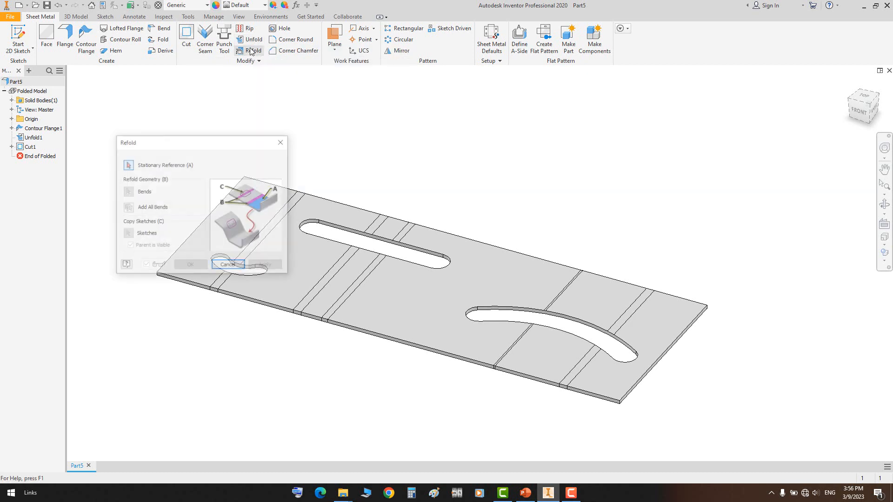
pyautogui.moveTo(364, 165); pyautogui.dragTo(470, 170, button='middle')
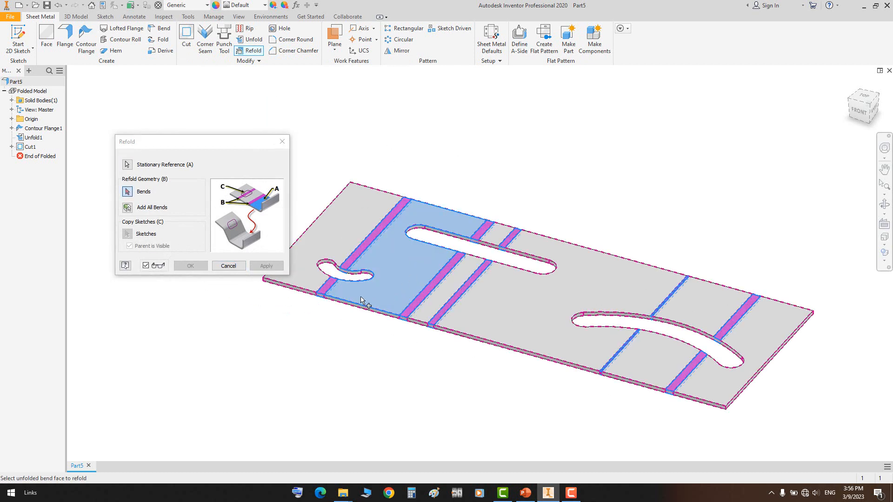
pyautogui.click(361, 301)
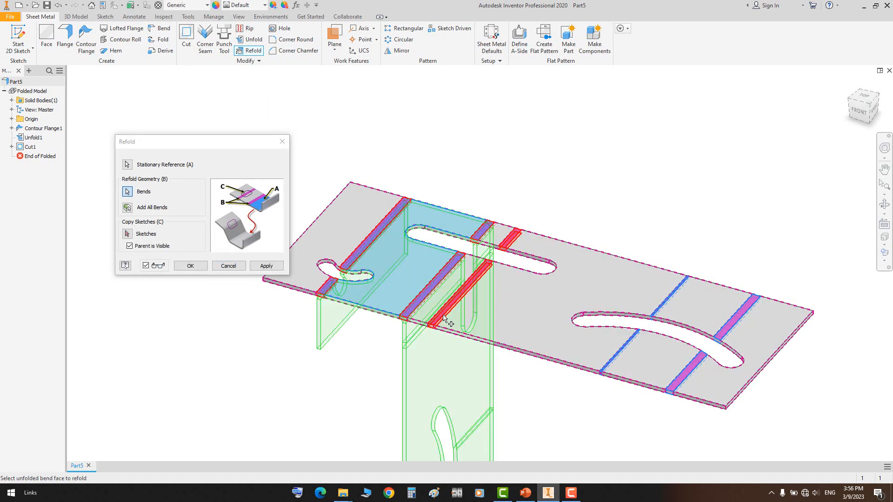
pyautogui.click(676, 385)
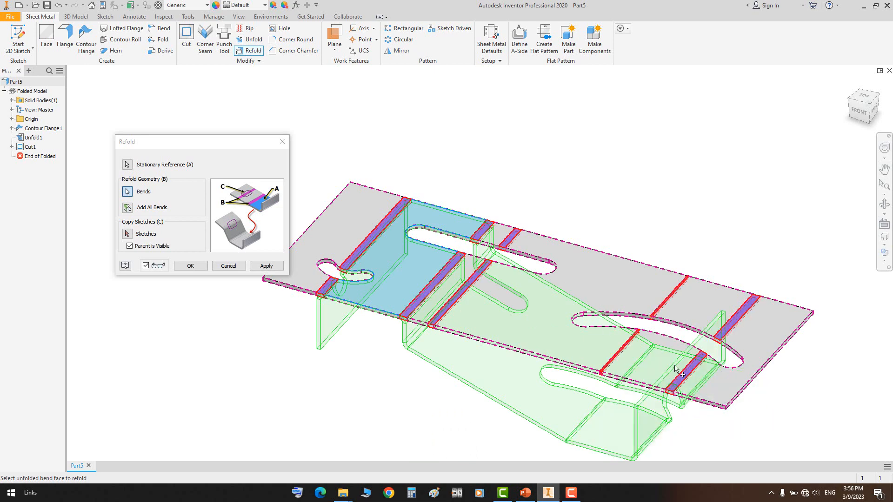
pyautogui.moveTo(675, 357); pyautogui.dragTo(669, 255, button='middle')
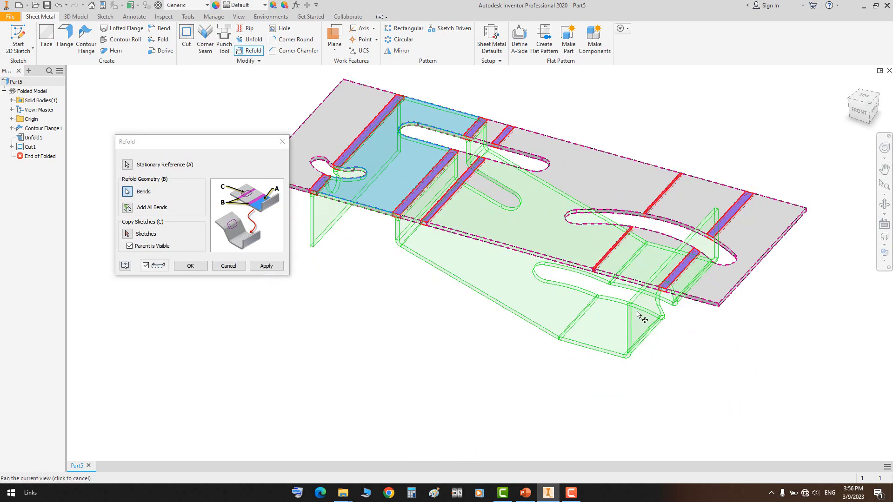
pyautogui.click(882, 207)
pyautogui.moveTo(576, 340); pyautogui.dragTo(539, 307)
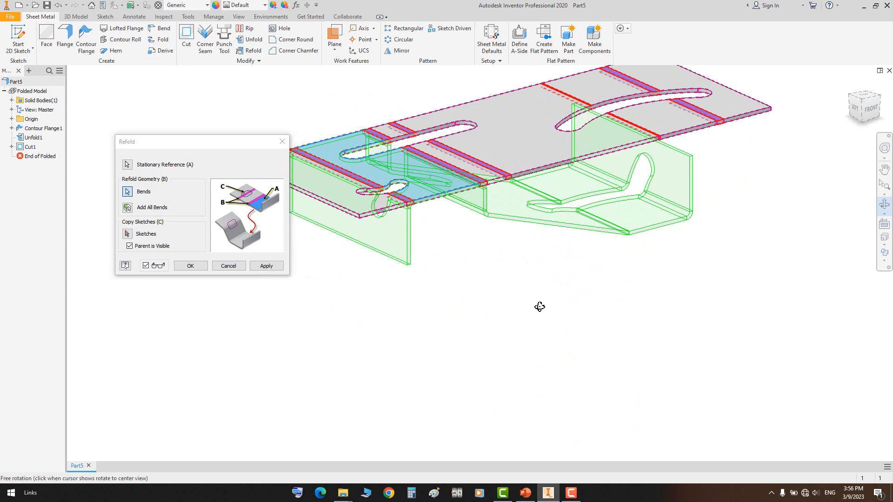
pyautogui.scroll(-2, 478, 281)
pyautogui.rightClick(484, 281)
pyautogui.click(203, 268)
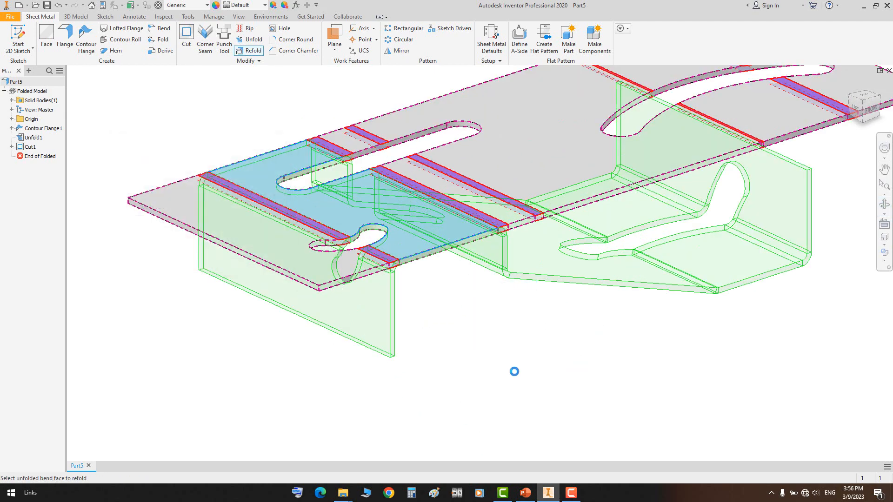
# Start a sketch on the refolded part's upper horizontal face and project the flat pattern of the upper and sloped faces into it
pyautogui.click(884, 203)
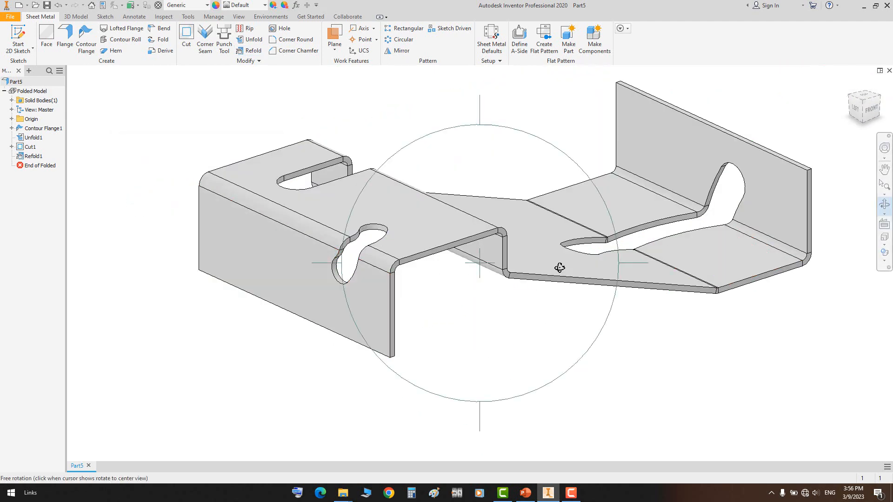
pyautogui.moveTo(391, 261); pyautogui.dragTo(414, 298)
pyautogui.moveTo(413, 298); pyautogui.dragTo(458, 224, button='middle')
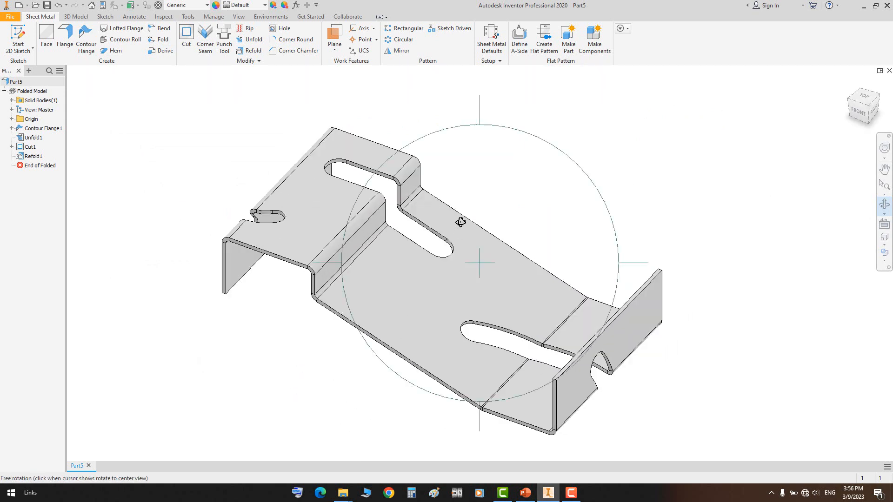
pyautogui.press('Escape')
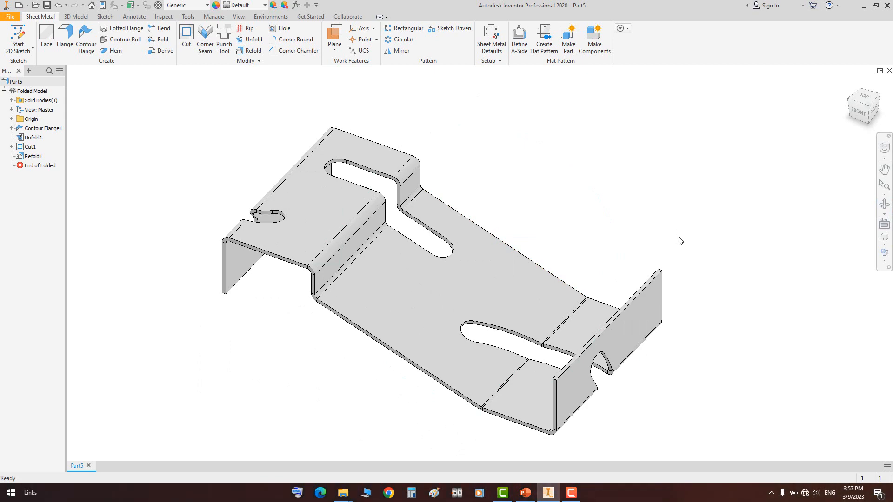
pyautogui.click(305, 235)
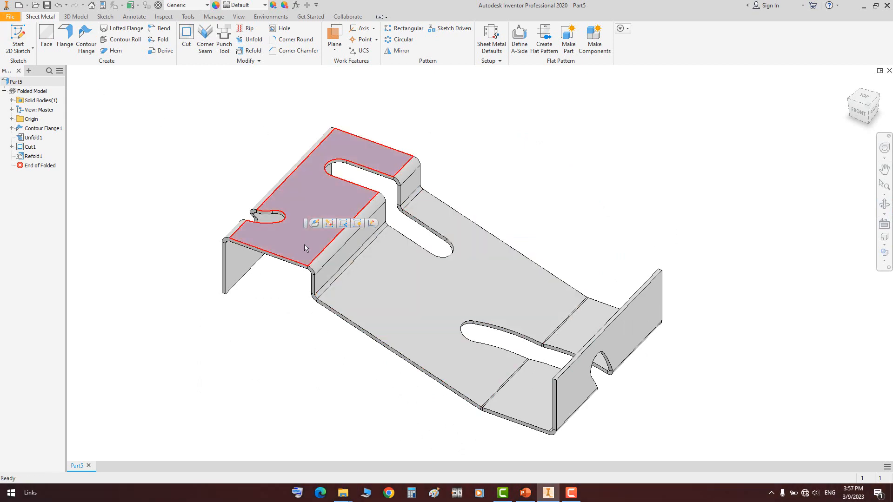
pyautogui.press('s')
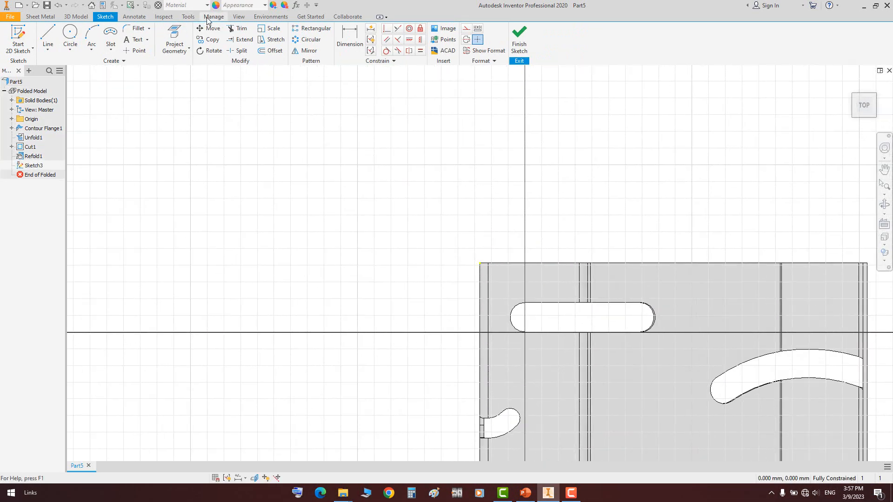
pyautogui.click(208, 20)
pyautogui.click(105, 16)
pyautogui.click(172, 49)
pyautogui.click(194, 104)
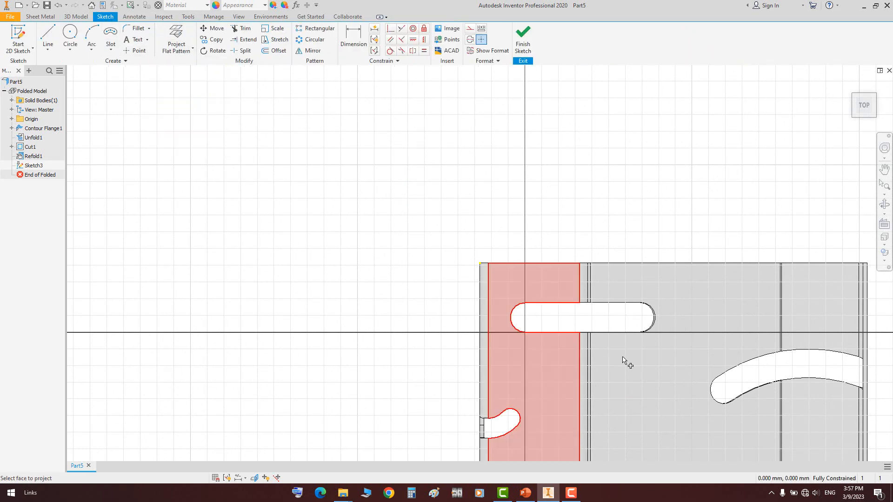
pyautogui.click(515, 287)
pyautogui.click(679, 298)
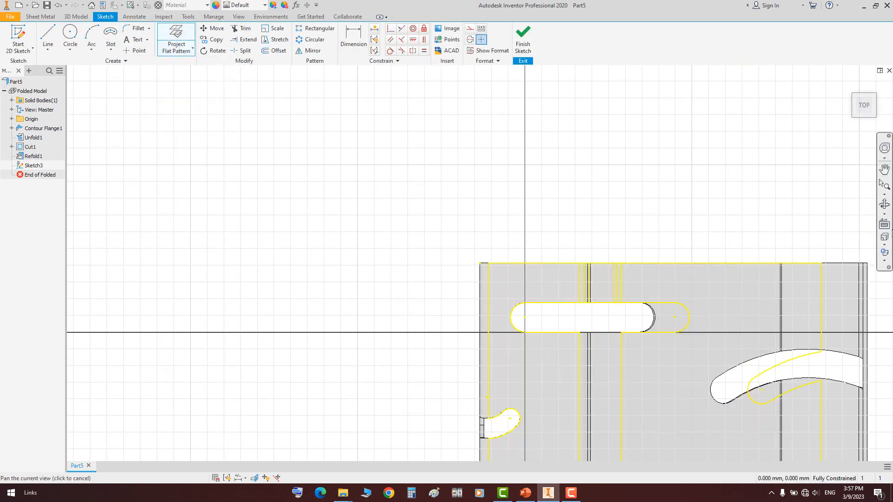
# Project the flat pattern of the lower end face and both end flanges into the sketch
pyautogui.click(883, 205)
pyautogui.scroll(-3, 493, 304)
pyautogui.moveTo(492, 304)
pyautogui.mouseDown()
pyautogui.moveTo(506, 257)
pyautogui.moveTo(558, 322)
pyautogui.mouseUp()
pyautogui.rightClick(558, 322)
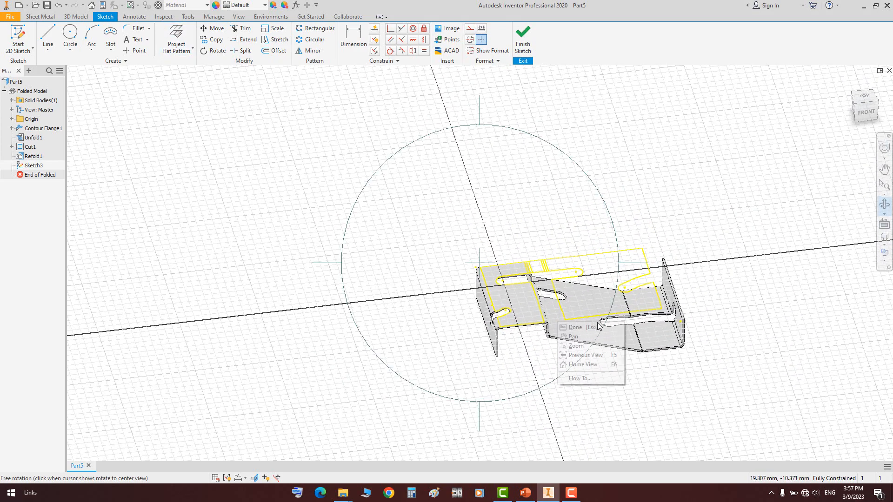
pyautogui.click(590, 326)
pyautogui.scroll(5, 666, 273)
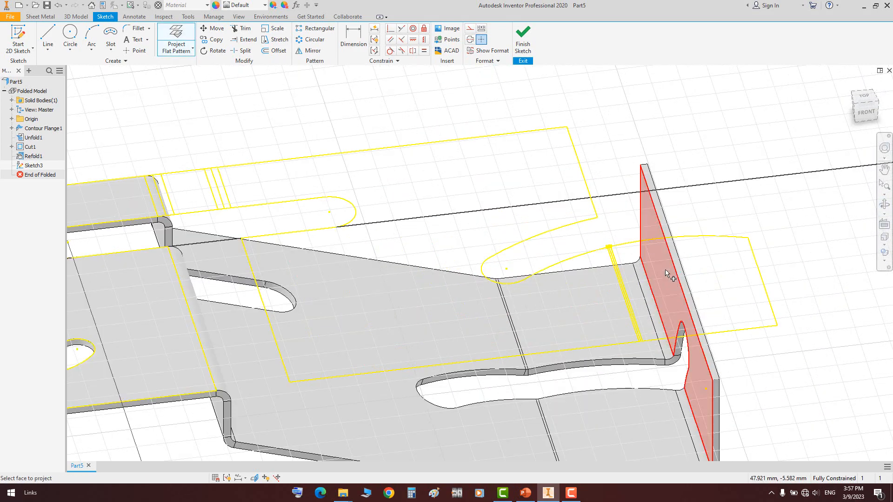
pyautogui.click(646, 225)
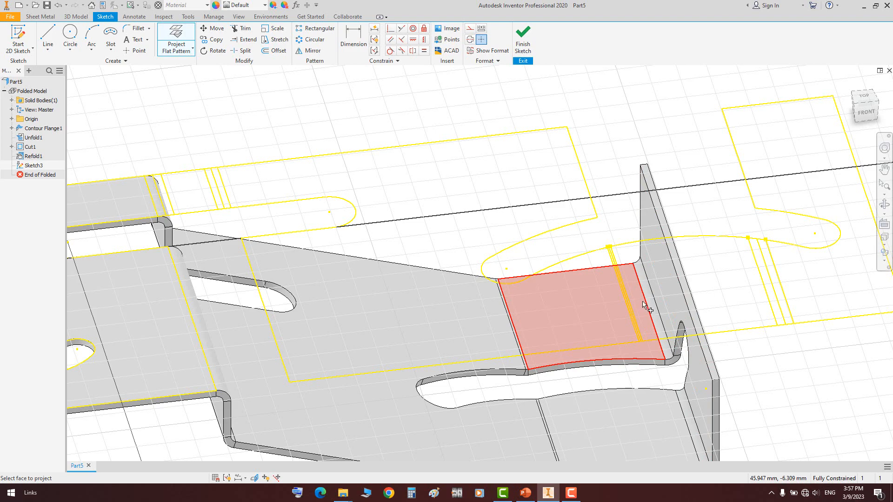
pyautogui.scroll(-5, 644, 304)
pyautogui.scroll(5, 470, 333)
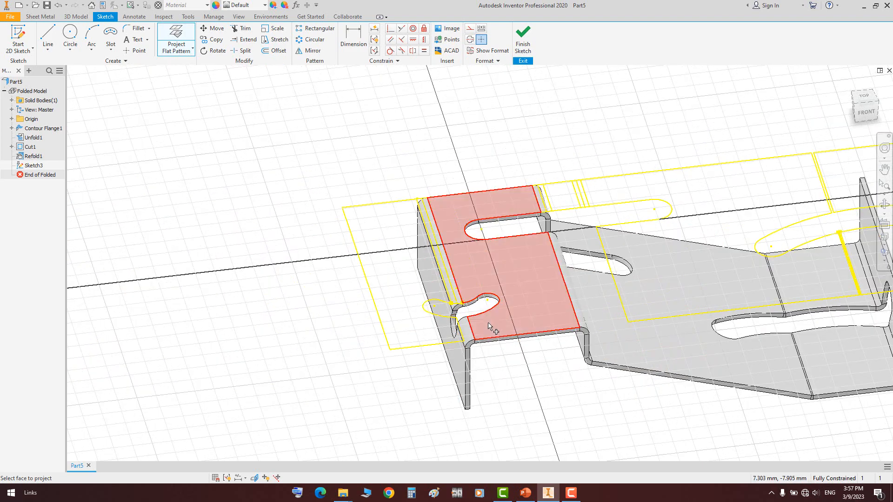
pyautogui.scroll(-5, 490, 326)
pyautogui.rightClick(702, 229)
pyautogui.click(725, 231)
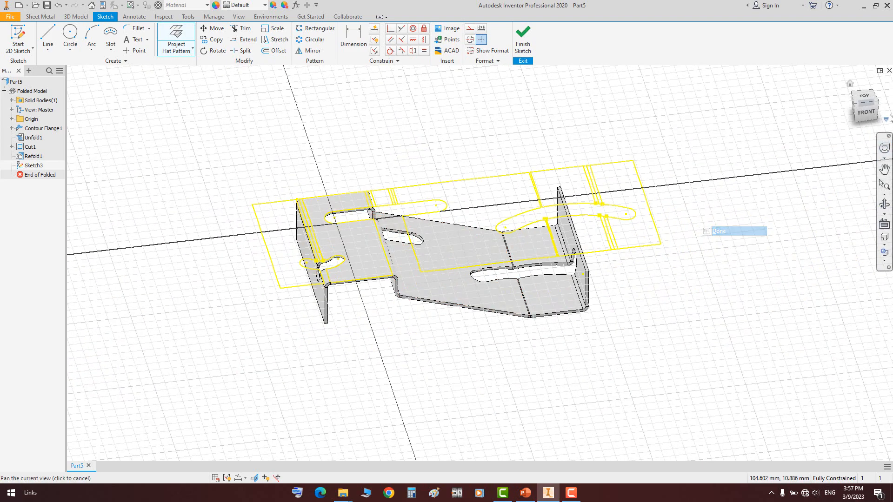
pyautogui.click(849, 83)
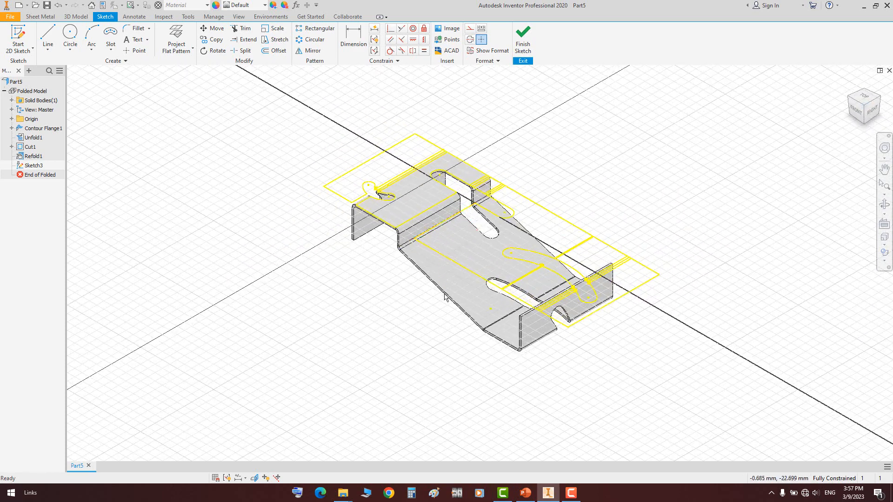
# Project the flat pattern of the vertical step face below the upper horizontal face into the sketch
pyautogui.click(176, 39)
pyautogui.scroll(3, 395, 189)
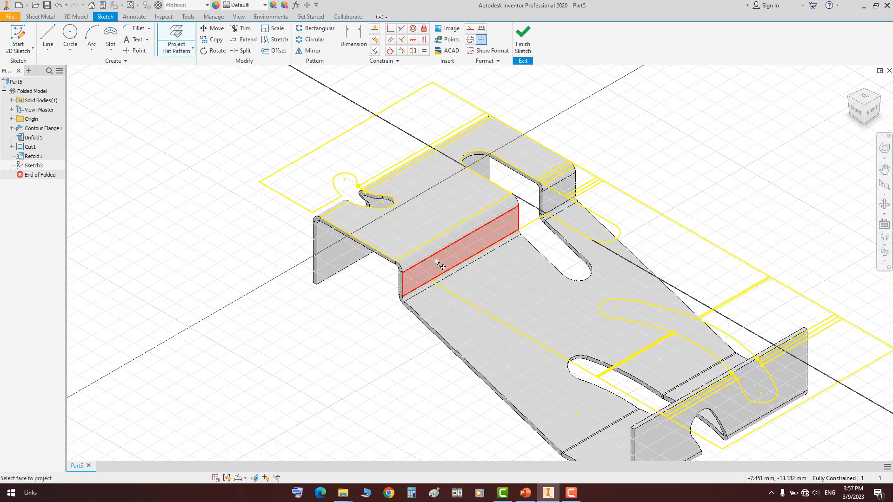
pyautogui.scroll(-5, 432, 257)
pyautogui.scroll(3, 589, 185)
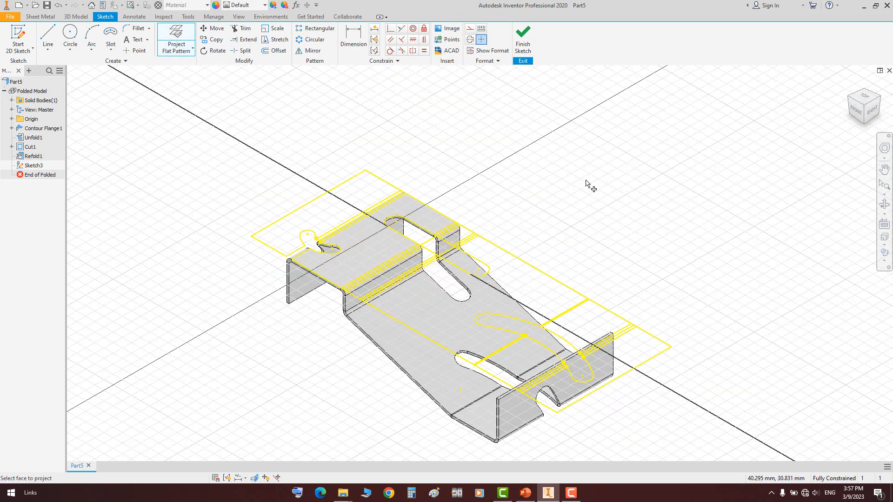
pyautogui.rightClick(587, 182)
pyautogui.click(618, 186)
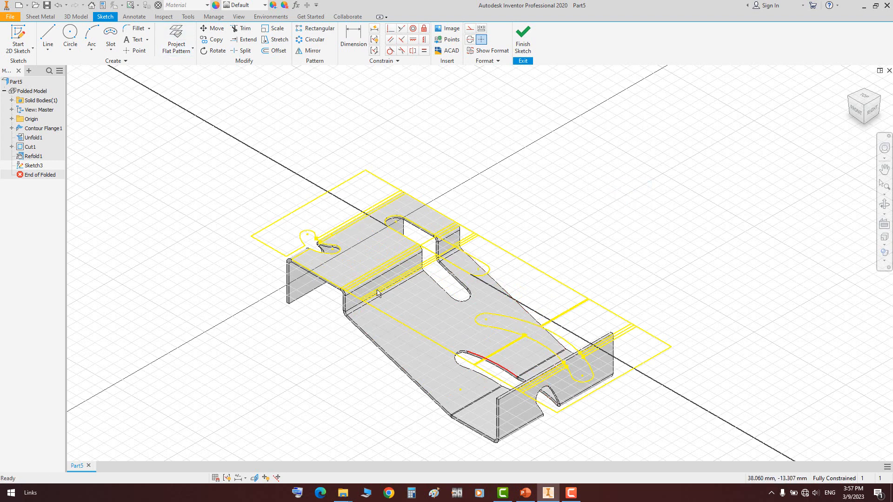
pyautogui.moveTo(399, 412); pyautogui.dragTo(389, 366, button='middle')
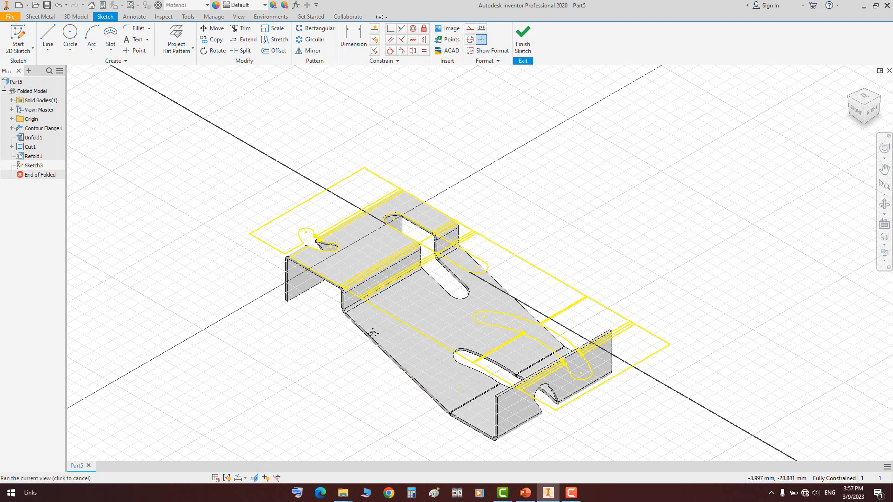
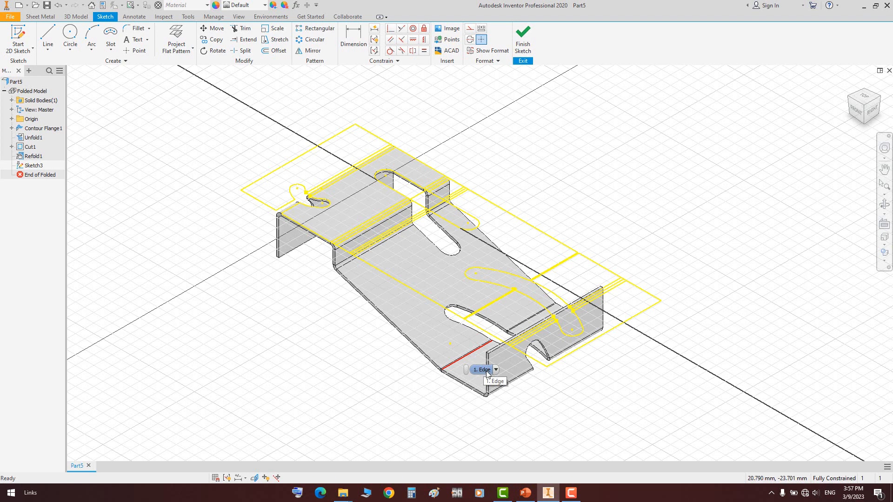
# Show the Project Flat Pattern option among the projection commands and finish the sketch
pyautogui.click(177, 49)
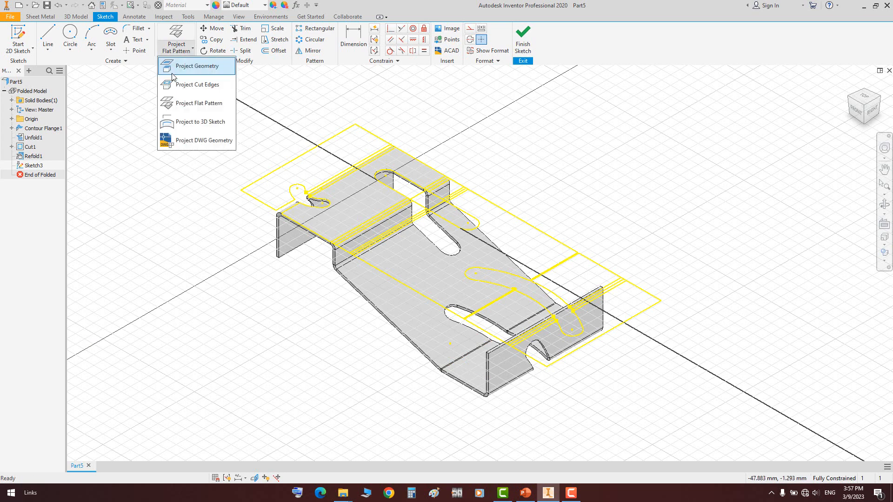
pyautogui.click(199, 103)
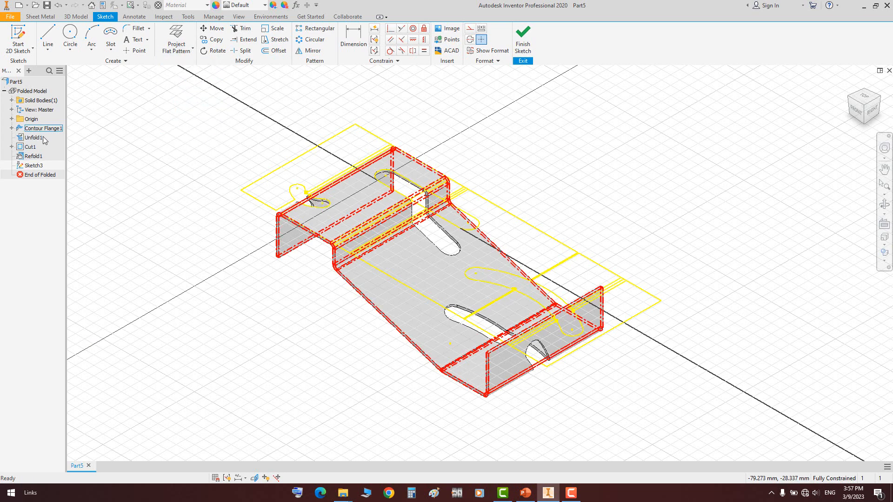
pyautogui.click(526, 44)
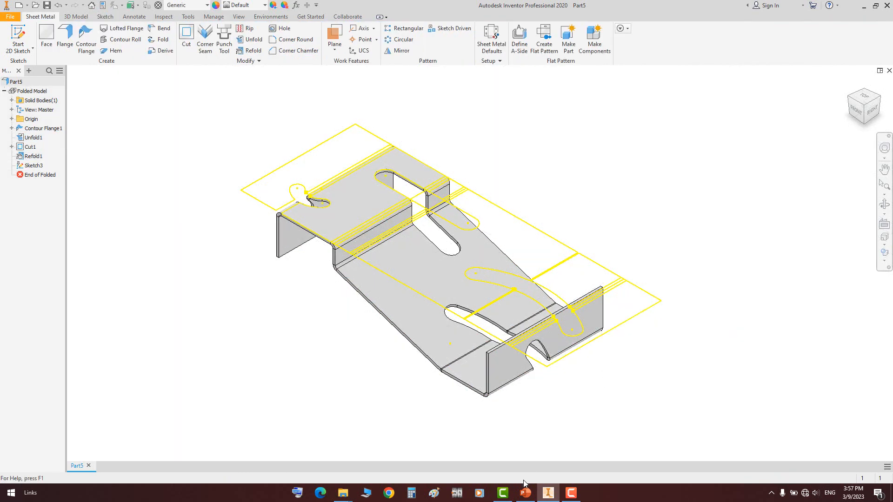
# Switch to the PowerPoint presentation, show the Sheet Metal Examples slide, and return to Inventor
pyautogui.click(526, 492)
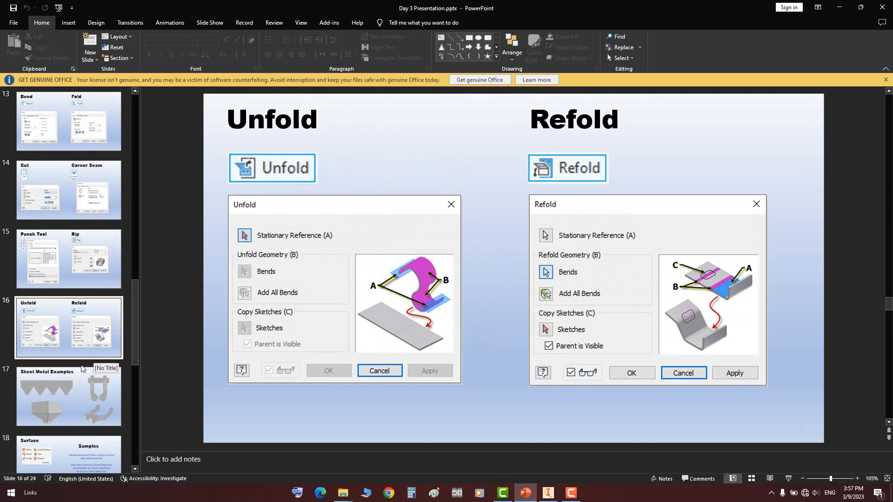
pyautogui.click(80, 383)
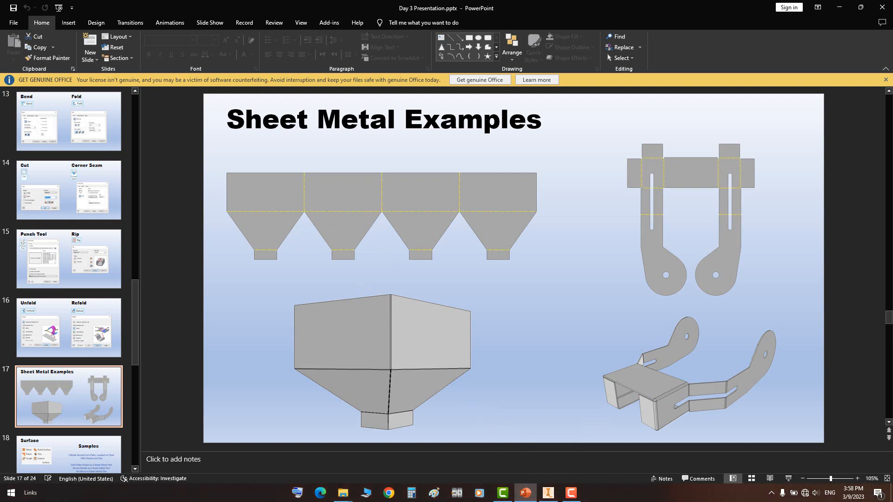
pyautogui.click(552, 497)
# Close the slotted part without saving and create a new part from the Sheet Metal.ipt template
pyautogui.click(889, 71)
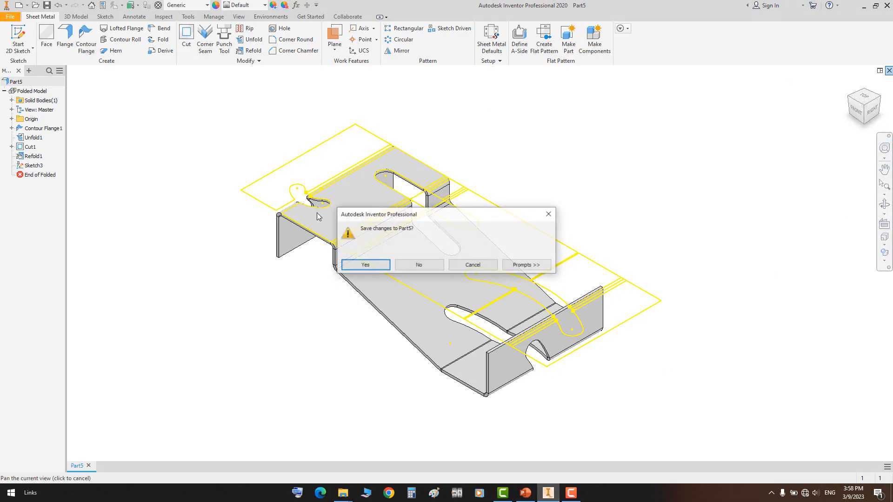
pyautogui.click(411, 267)
pyautogui.click(31, 32)
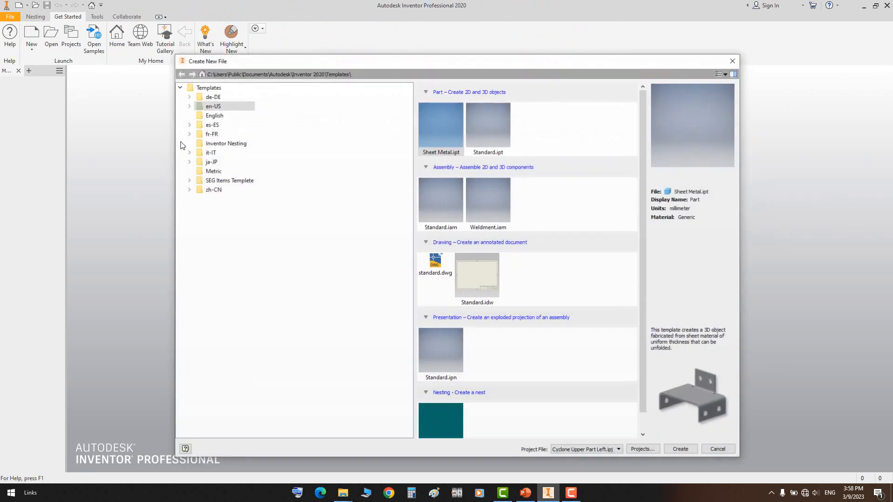
pyautogui.doubleClick(440, 135)
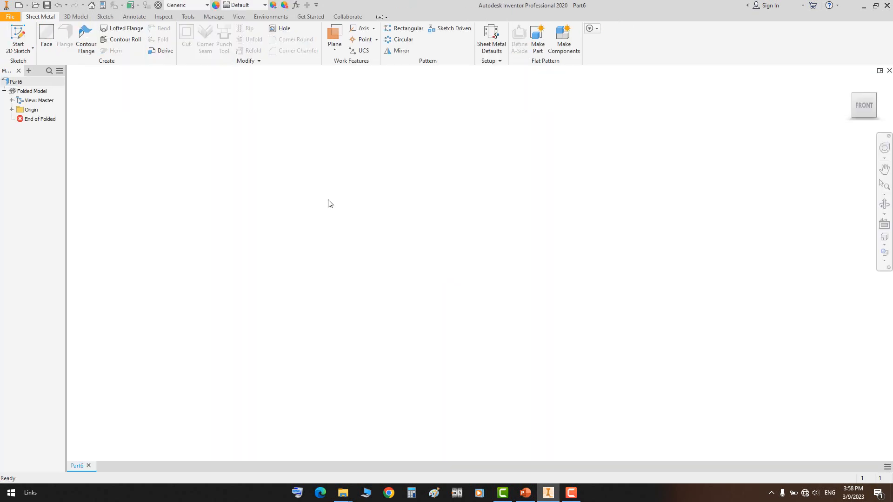
# Set the material in the new part's sheet metal defaults to Steel
pyautogui.click(492, 35)
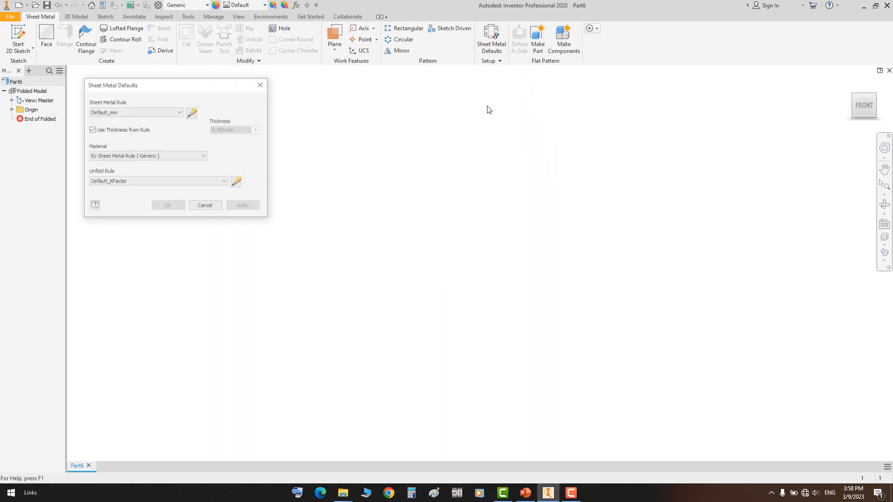
pyautogui.click(156, 156)
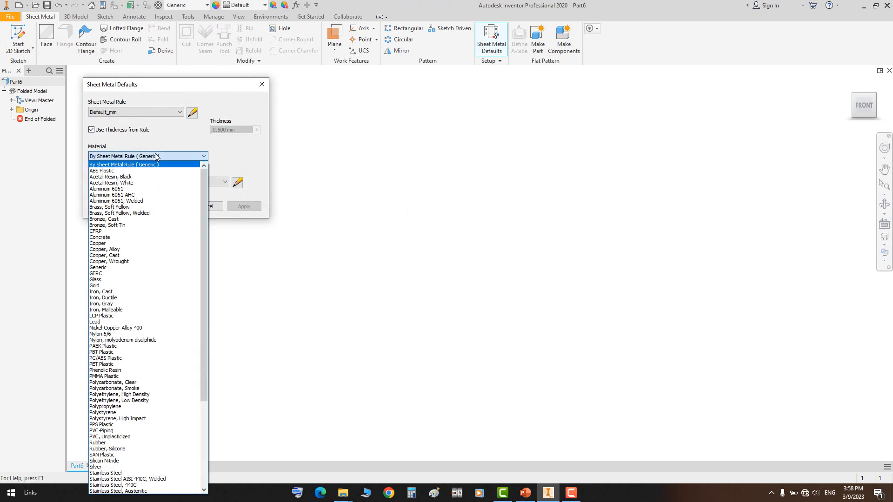
pyautogui.write('ste')
pyautogui.press('Return')
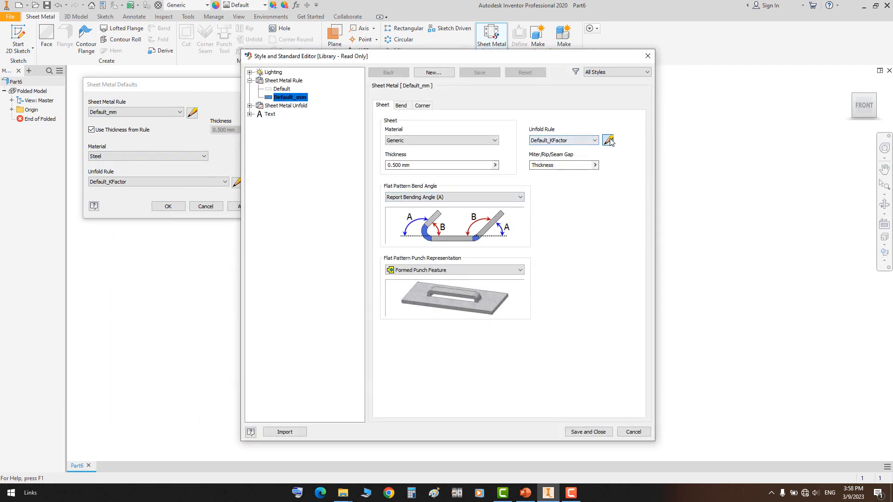
# Set the Default_KFactor value to 0.5 and the Default_mm sheet thickness to 2 mm, then save the styles and accept the sheet metal defaults
pyautogui.click(608, 140)
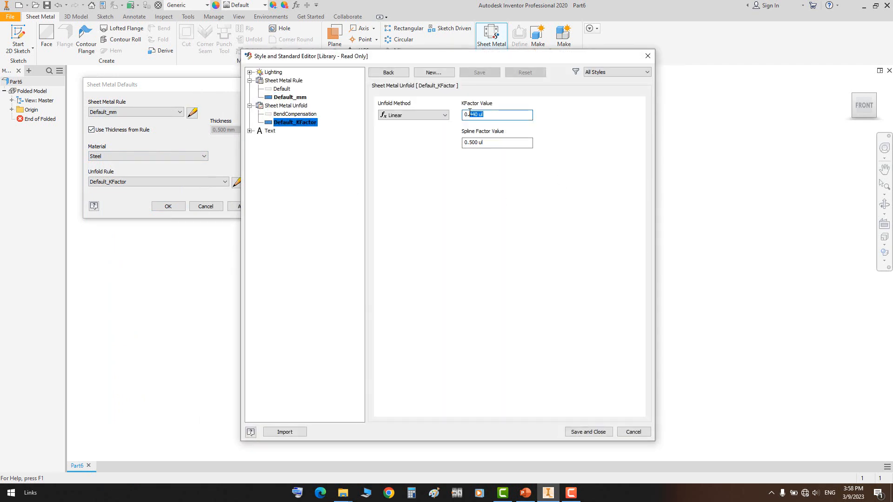
pyautogui.write('5')
pyautogui.click(291, 97)
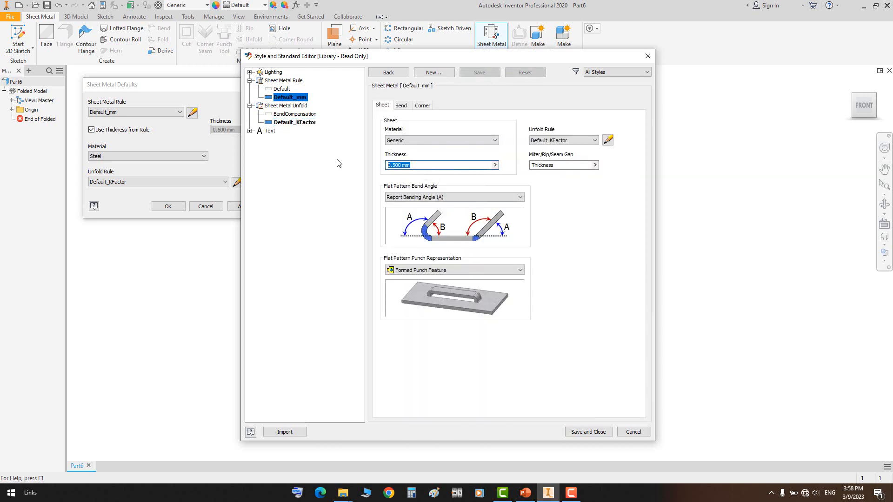
pyautogui.write('2')
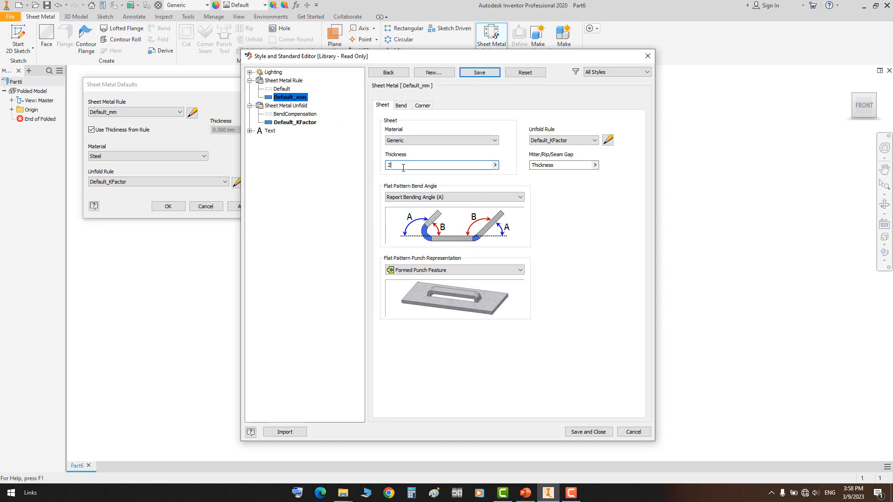
pyautogui.click(588, 432)
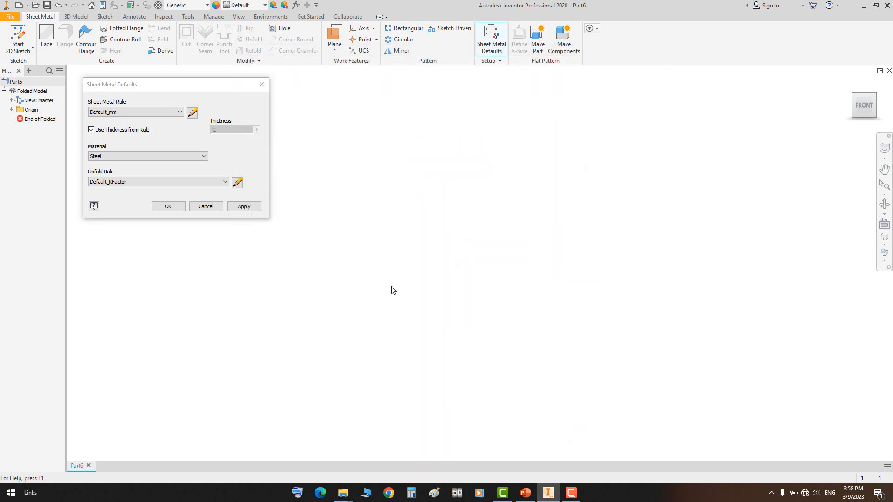
pyautogui.click(167, 206)
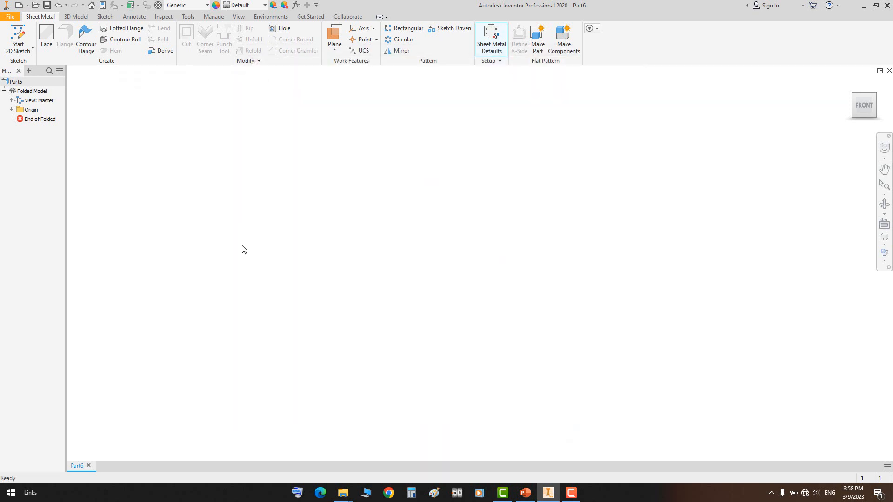
# Start a sketch on the XZ plane and draw a two-point center rectangle about 83 mm wide, centred on the origin
pyautogui.click(22, 32)
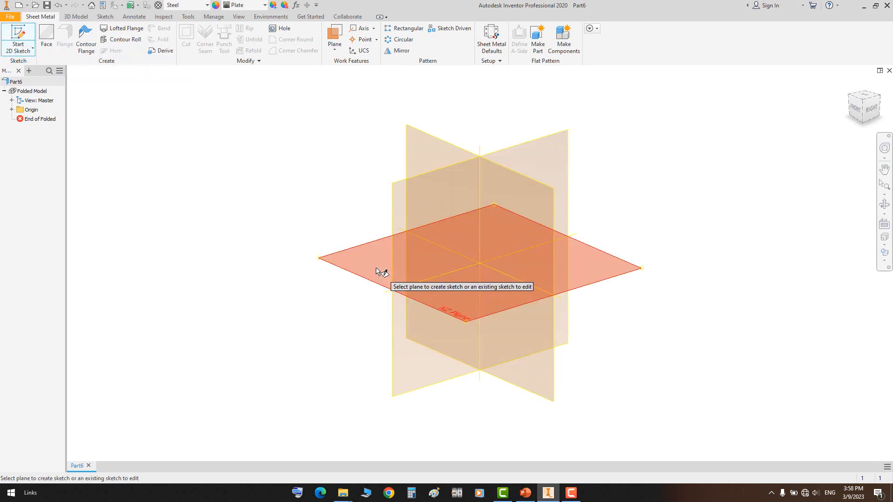
pyautogui.click(378, 271)
pyautogui.click(110, 48)
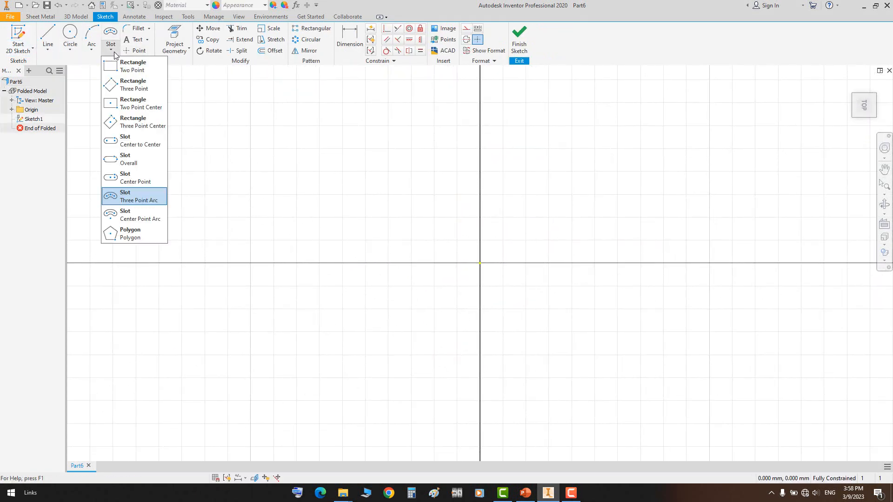
pyautogui.click(143, 107)
pyautogui.click(480, 263)
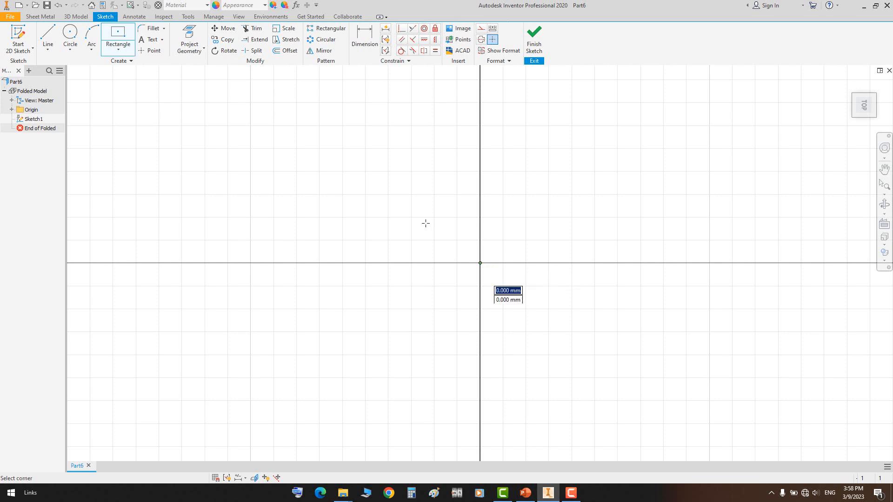
pyautogui.scroll(-2, 316, 116)
pyautogui.click(310, 107)
# Dimension the rectangle 100 mm wide and 200 mm high
pyautogui.click(364, 37)
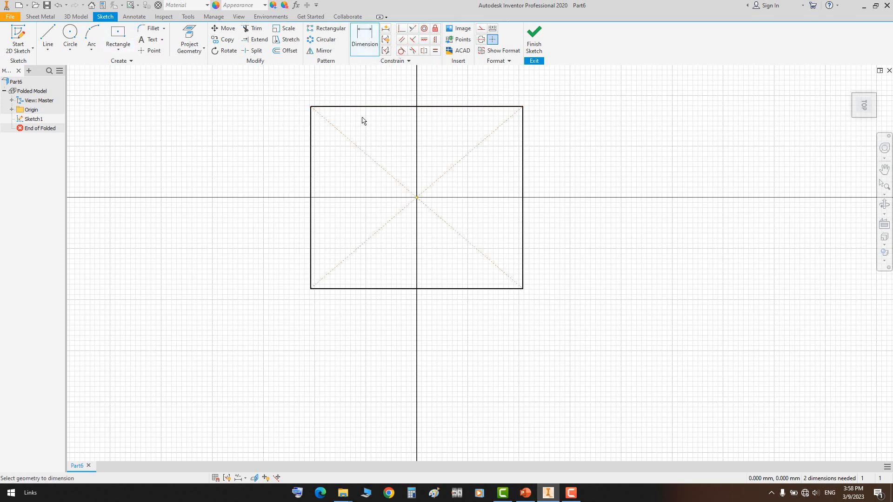
pyautogui.click(367, 102)
pyautogui.click(386, 80)
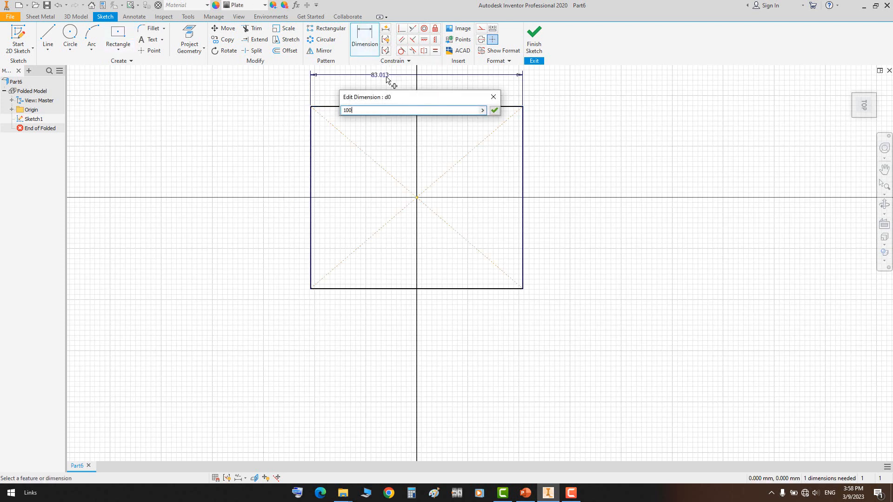
pyautogui.write('100')
pyautogui.press('Return')
pyautogui.click(291, 138)
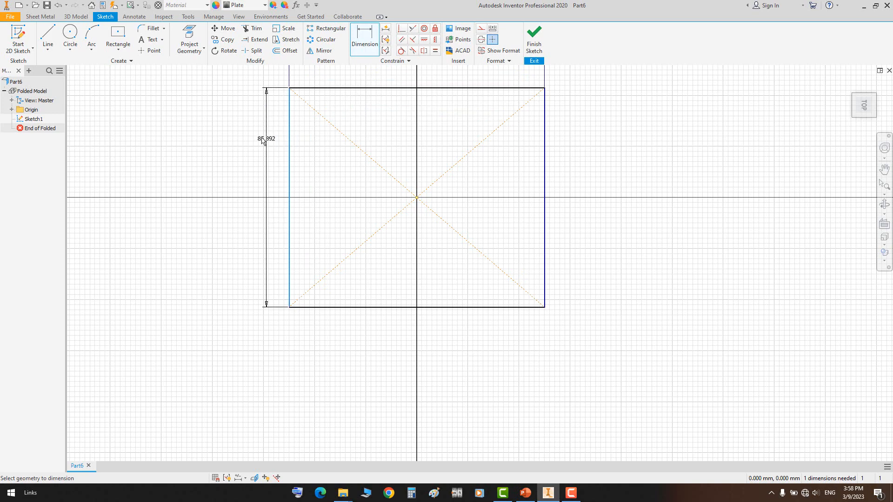
pyautogui.click(263, 140)
pyautogui.write('200')
pyautogui.press('Return')
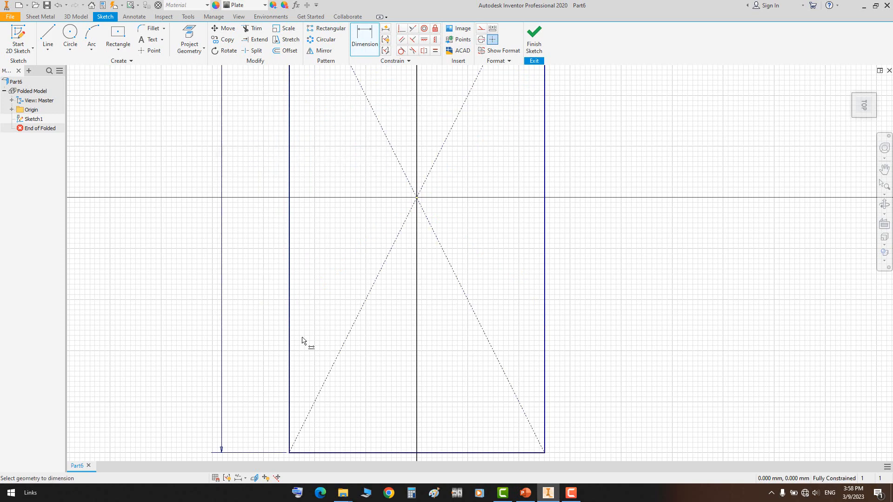
# Change the rectangle's width to 200 mm to make it square
pyautogui.scroll(5, 303, 343)
pyautogui.click(334, 188)
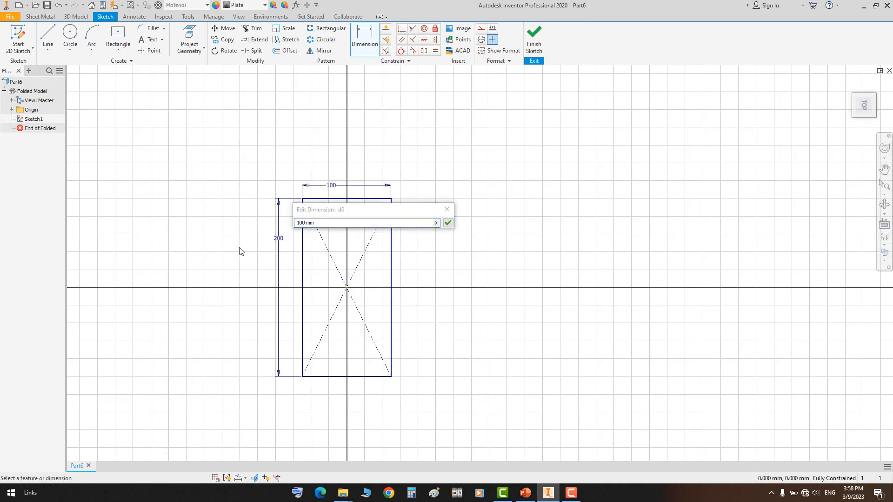
pyautogui.write('200')
pyautogui.press('Return')
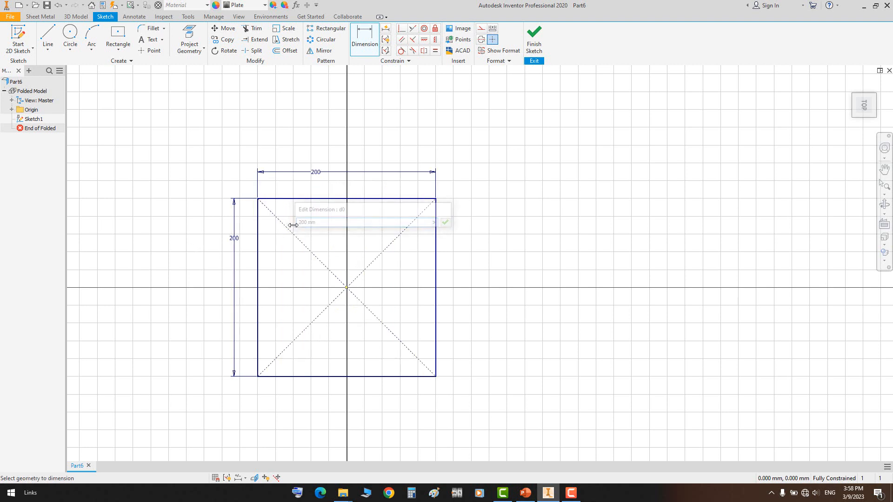
pyautogui.press('Escape')
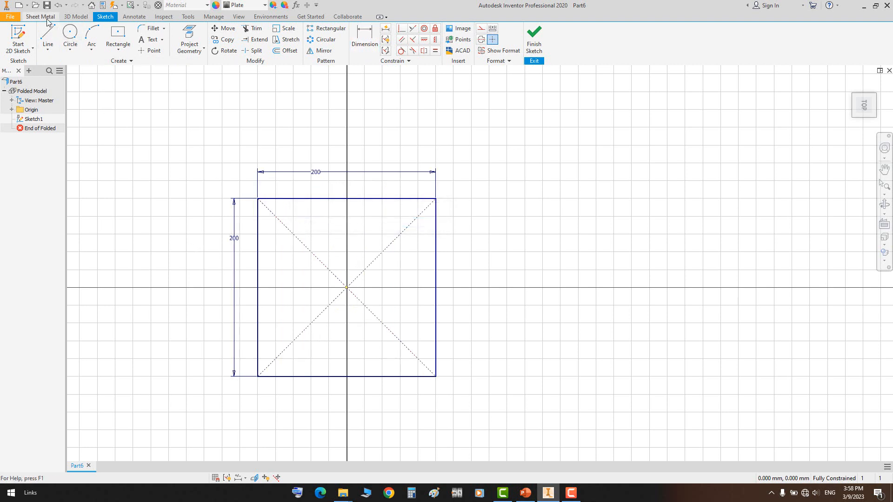
pyautogui.click(47, 19)
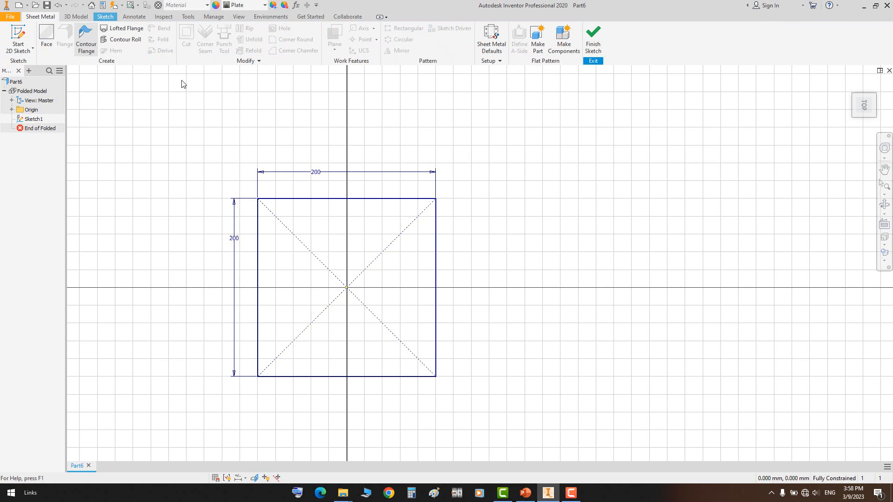
pyautogui.moveTo(393, 216); pyautogui.dragTo(456, 231, button='middle')
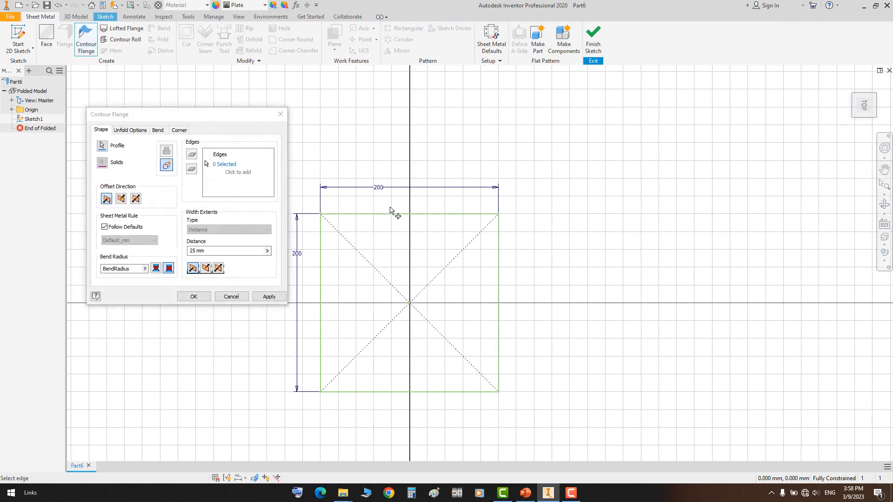
pyautogui.click(231, 297)
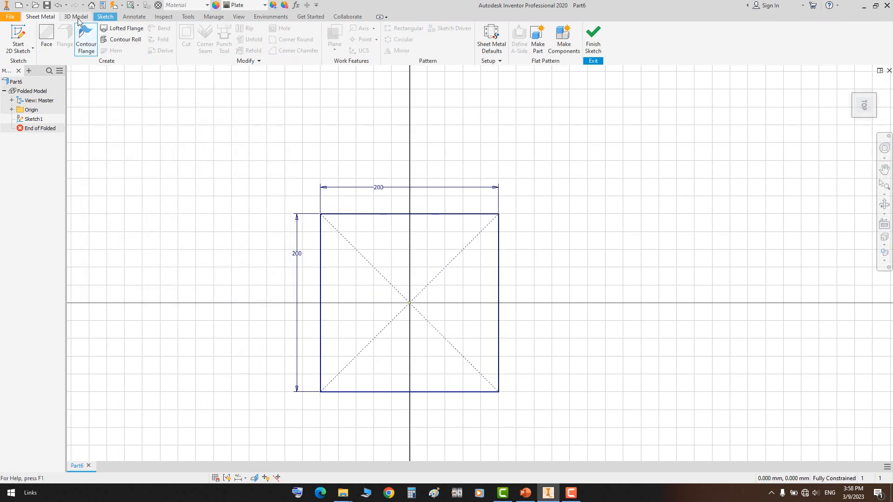
# Sketch a short vertical line across the square's top edge, about 2.6 mm from the upper-left corner
pyautogui.click(105, 17)
pyautogui.click(42, 36)
pyautogui.scroll(5, 262, 242)
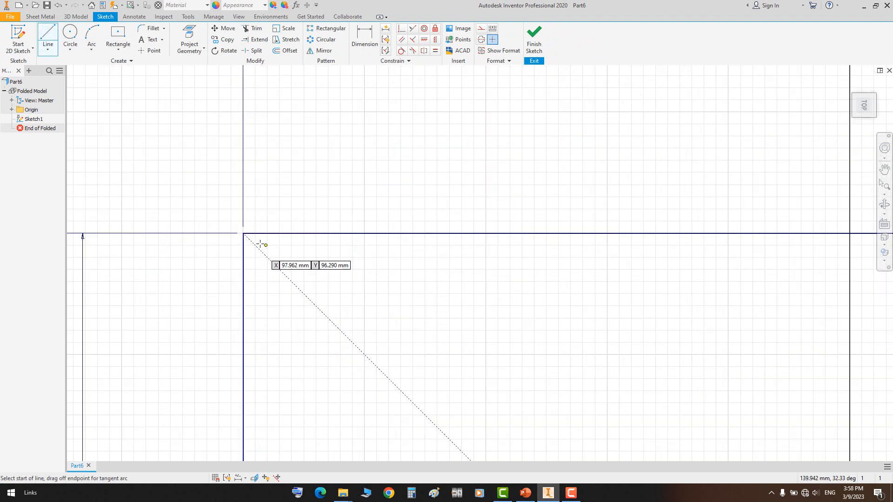
pyautogui.click(233, 221)
pyautogui.click(259, 233)
# Dimension the short vertical line 1 mm from the square's left edge
pyautogui.press('d')
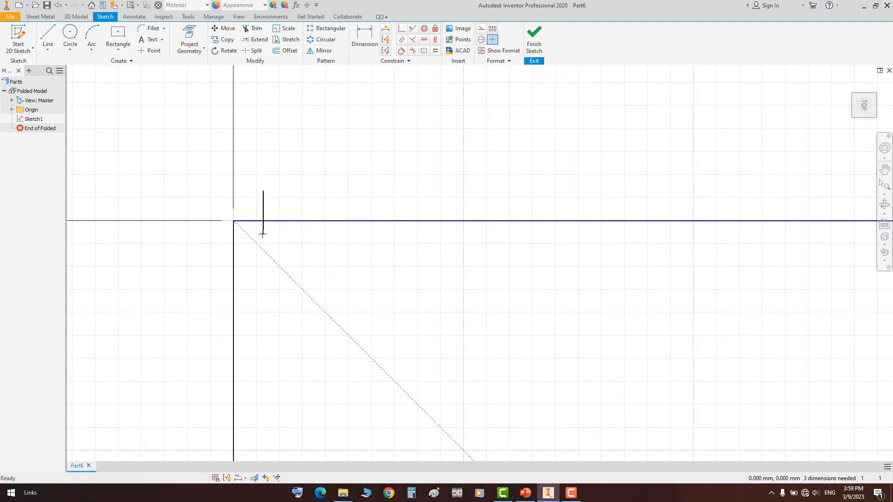
pyautogui.click(235, 234)
pyautogui.click(250, 197)
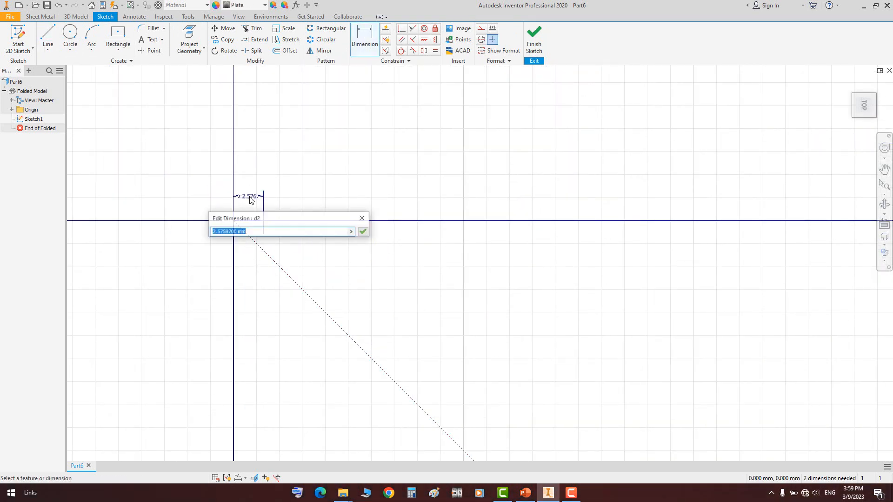
pyautogui.write('1')
pyautogui.press('Return')
pyautogui.press('Escape')
# Trim the top edge between the upper-left corner and the short line, and convert that line to construction geometry
pyautogui.press('x')
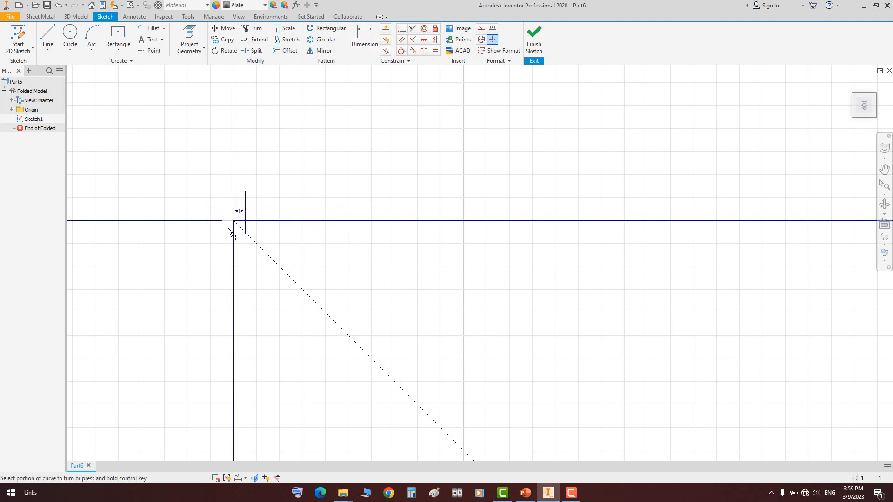
pyautogui.rightClick(299, 183)
pyautogui.click(306, 184)
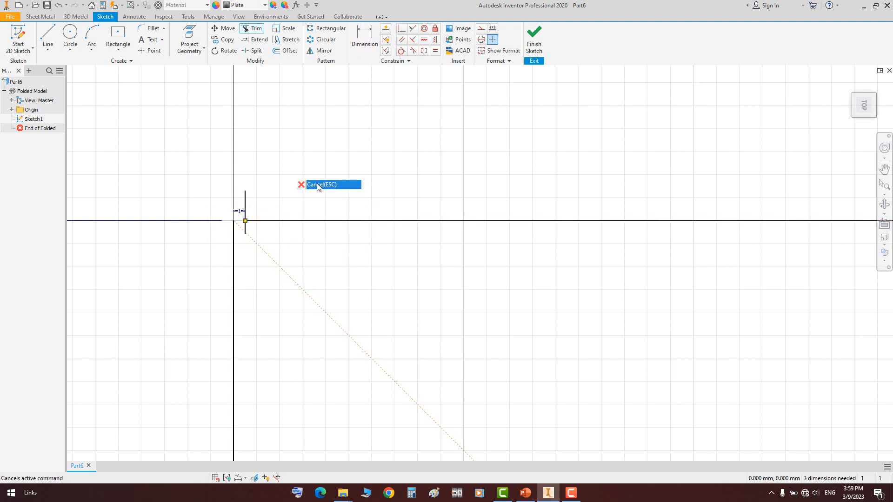
pyautogui.rightClick(386, 164)
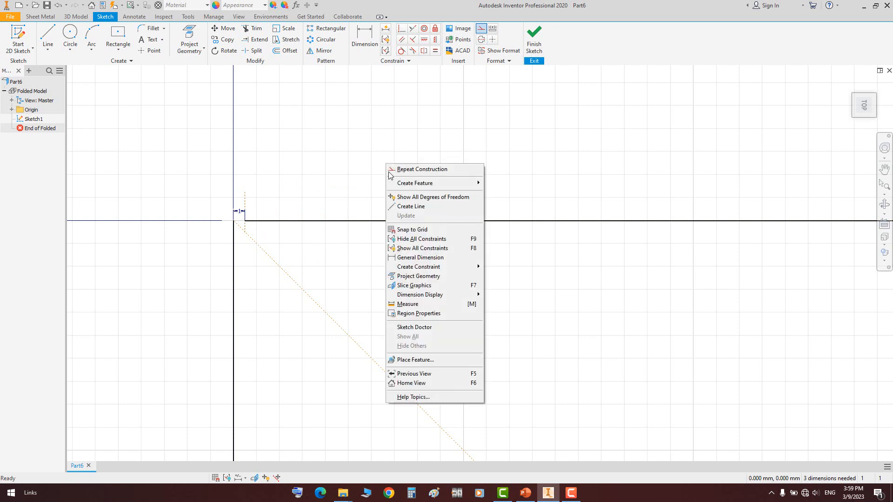
pyautogui.click(418, 182)
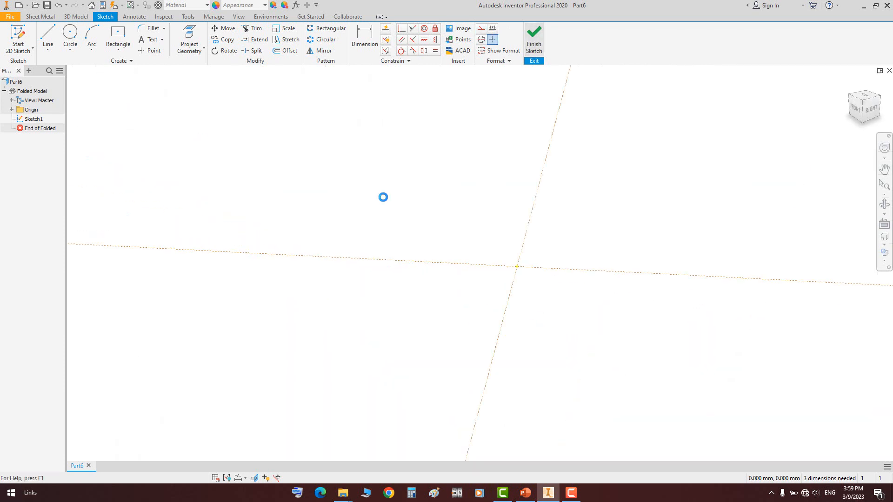
# Create a contour flange 200 mm deep from the open square profile, extending downward, and set the part's appearance to Steel
pyautogui.click(86, 39)
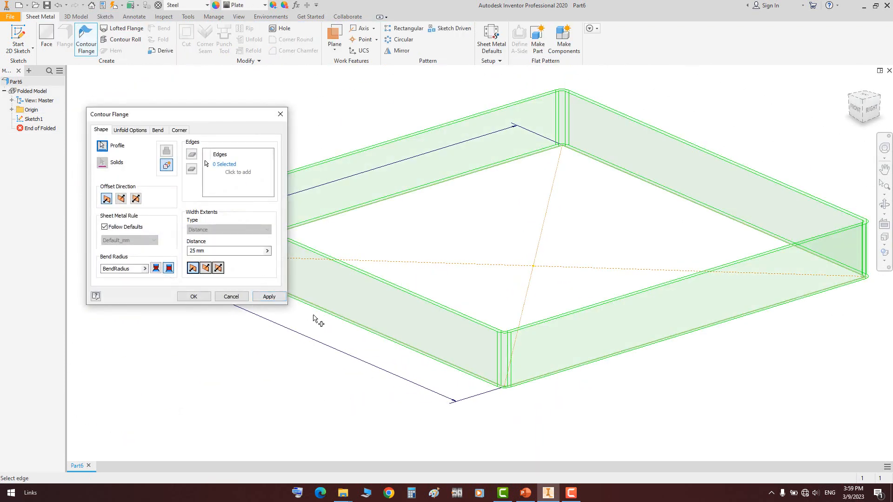
pyautogui.click(207, 251)
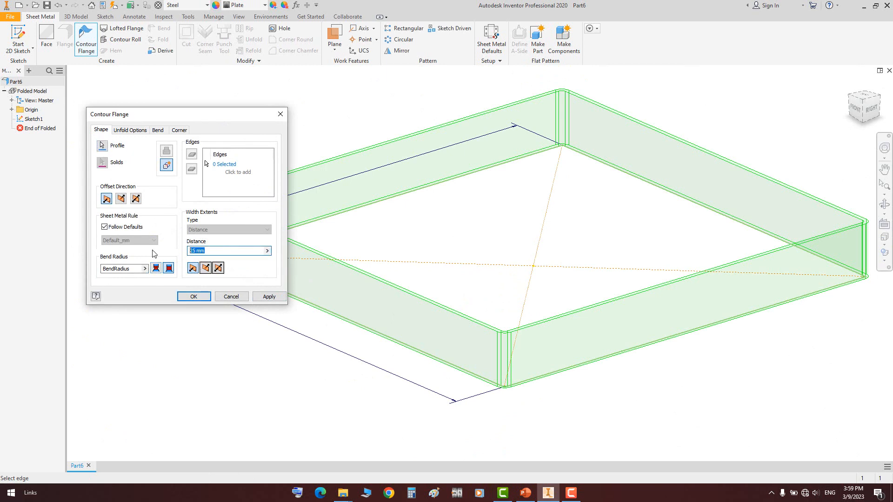
pyautogui.write('200')
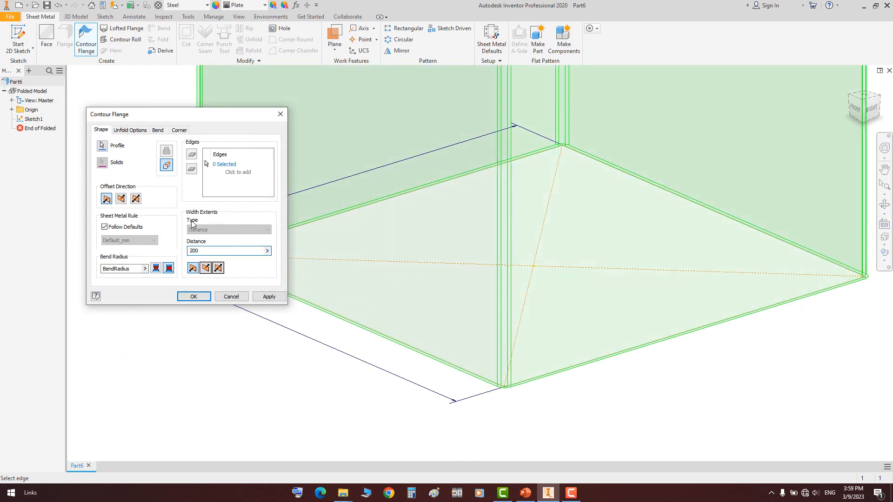
pyautogui.click(207, 269)
pyautogui.scroll(-3, 510, 254)
pyautogui.moveTo(498, 271); pyautogui.dragTo(519, 168, button='middle')
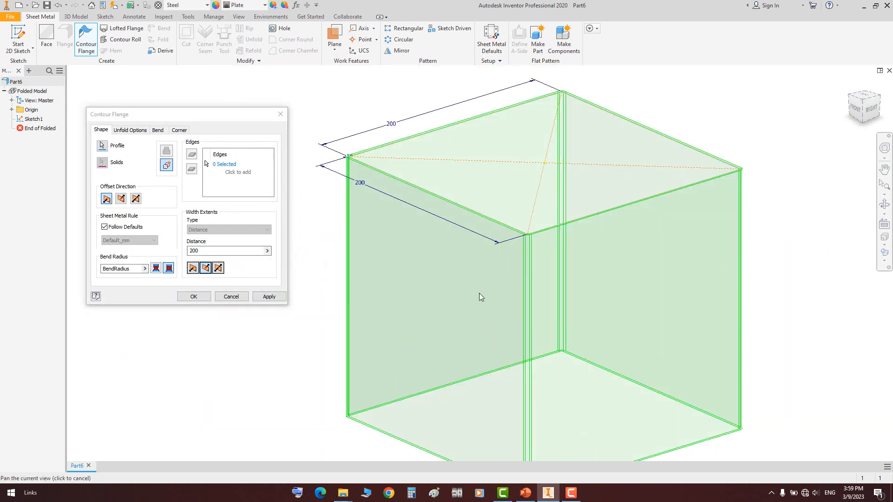
pyautogui.moveTo(479, 297); pyautogui.dragTo(482, 237, button='middle')
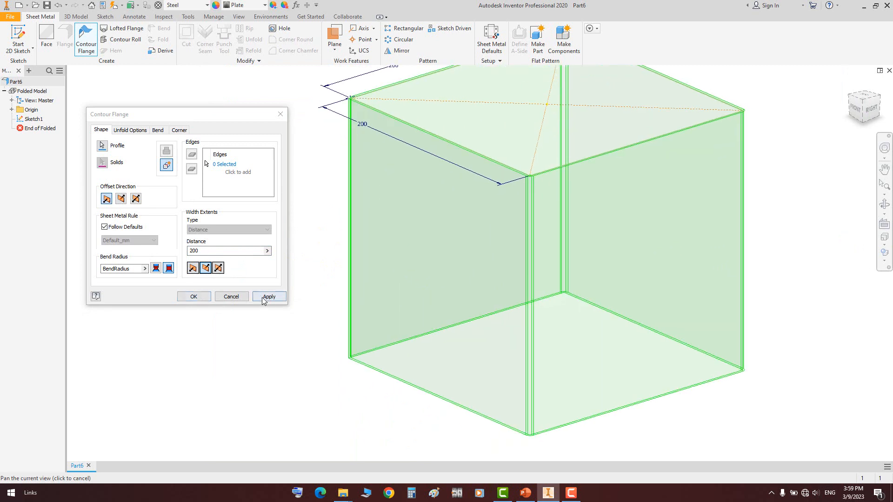
pyautogui.click(194, 297)
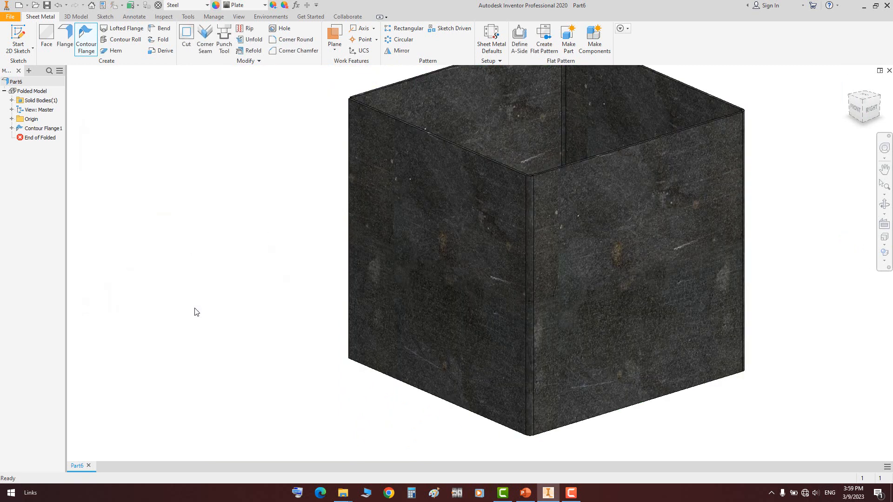
pyautogui.click(235, 9)
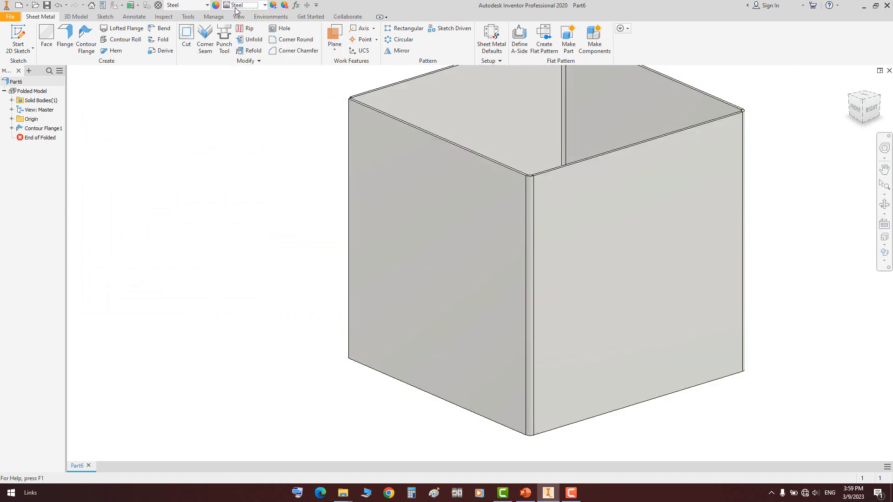
# Start a flange and select the four bottom edges of the square box
pyautogui.click(65, 38)
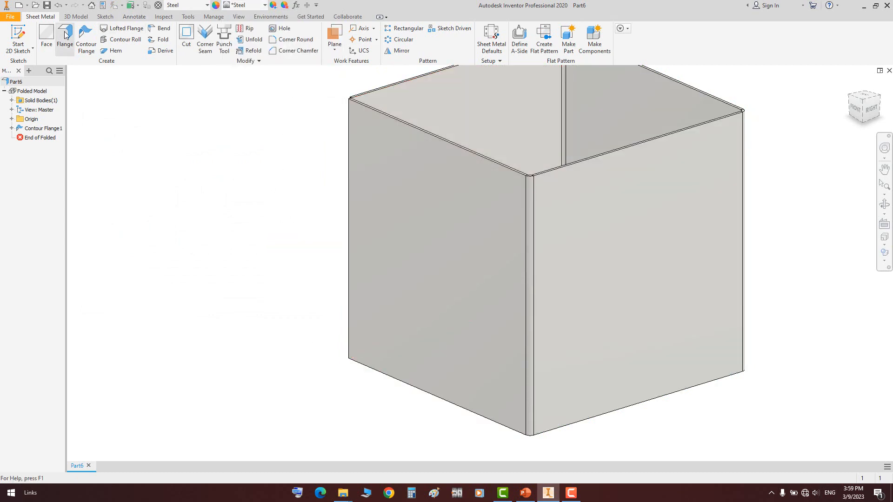
pyautogui.click(884, 205)
pyautogui.moveTo(547, 262); pyautogui.dragTo(733, 277)
pyautogui.rightClick(734, 274)
pyautogui.click(759, 276)
pyautogui.click(737, 258)
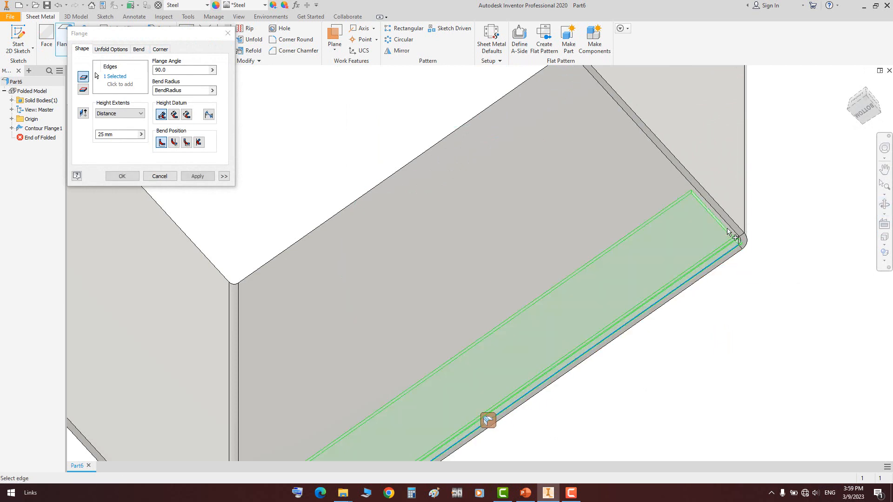
pyautogui.click(733, 231)
pyautogui.scroll(5, 522, 178)
pyautogui.scroll(-5, 522, 177)
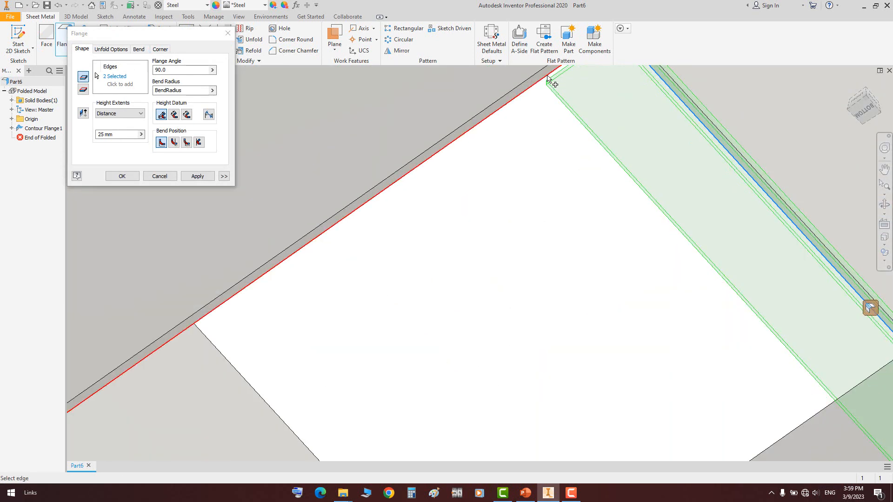
pyautogui.click(284, 278)
pyautogui.scroll(3, 283, 278)
pyautogui.click(236, 322)
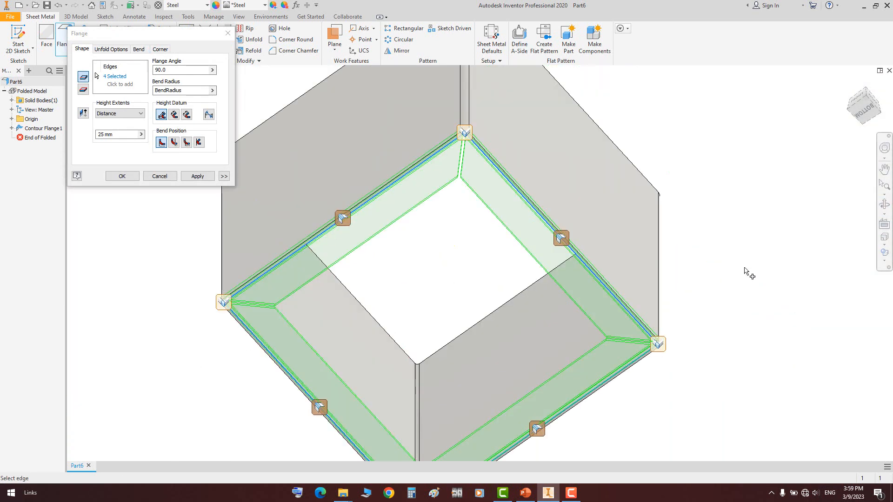
# Set the flange angle to 45 degrees and the distance to 100 mm, and create the tapered hopper walls
pyautogui.click(871, 105)
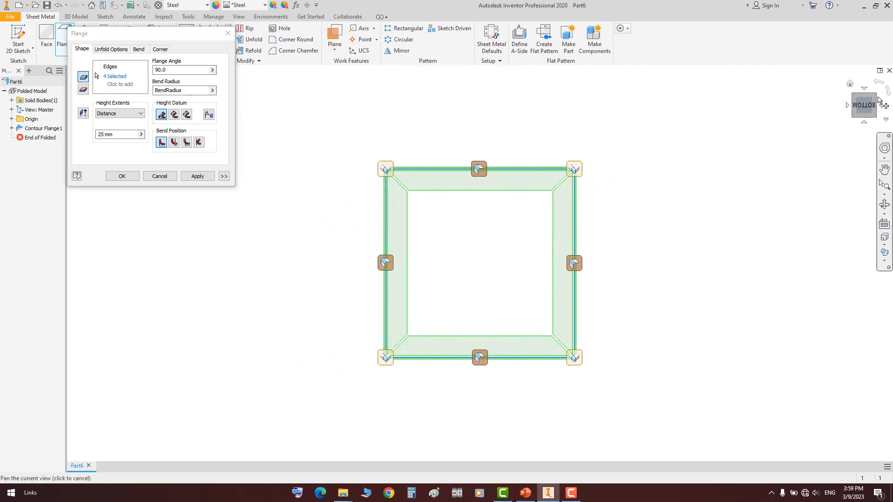
pyautogui.click(873, 102)
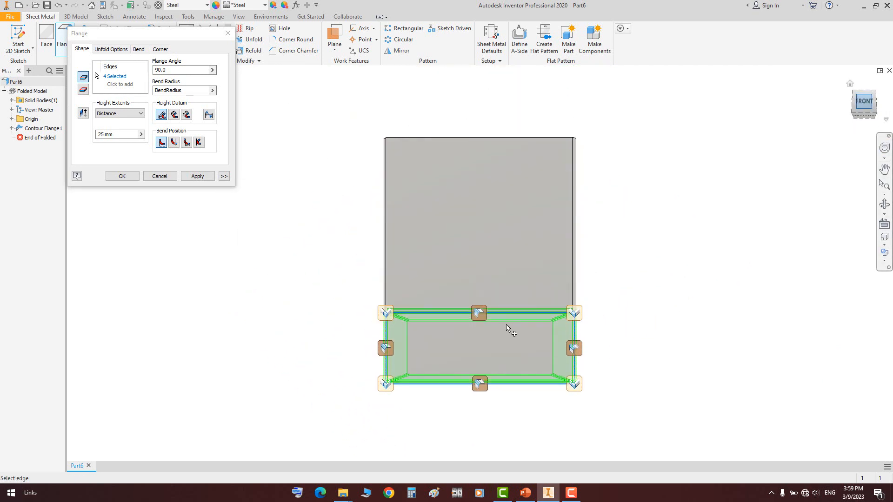
pyautogui.doubleClick(181, 69)
pyautogui.write('45')
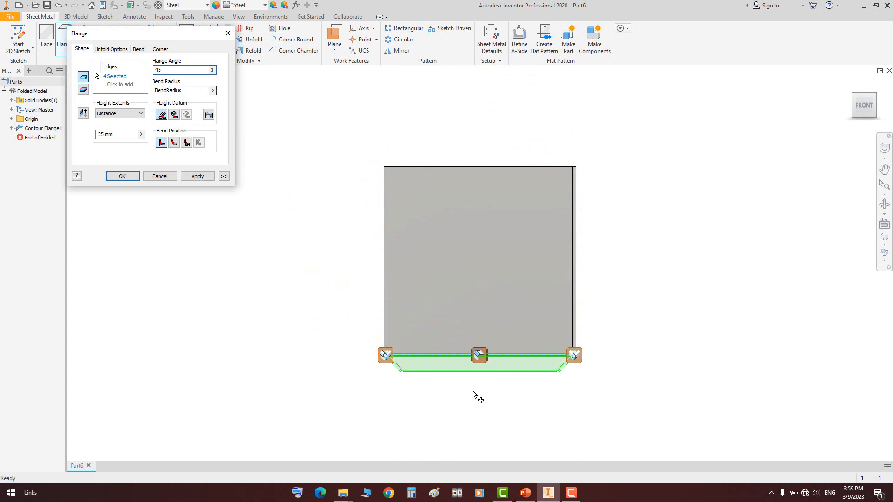
pyautogui.write('100')
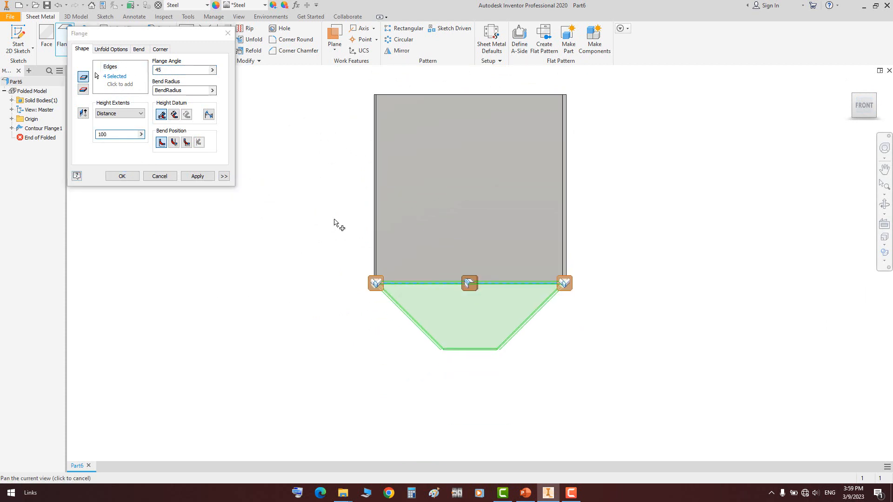
pyautogui.scroll(5, 504, 360)
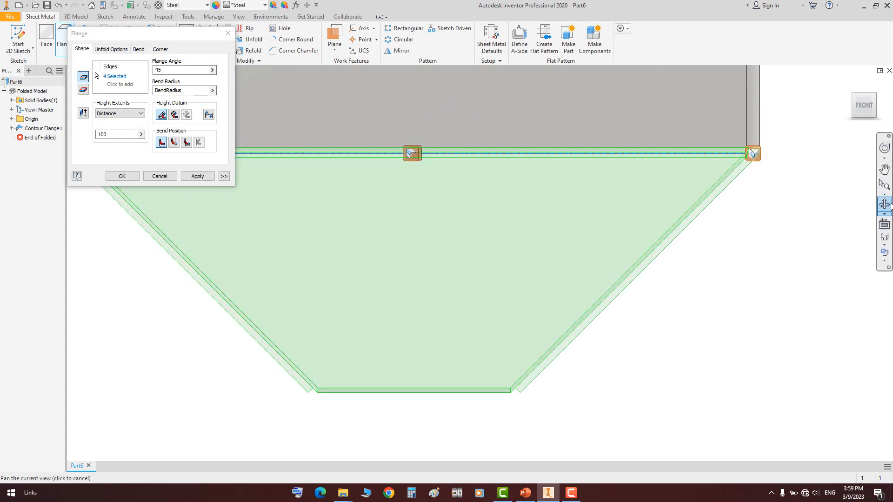
pyautogui.click(884, 204)
pyautogui.scroll(-4, 526, 245)
pyautogui.moveTo(512, 261); pyautogui.dragTo(562, 256)
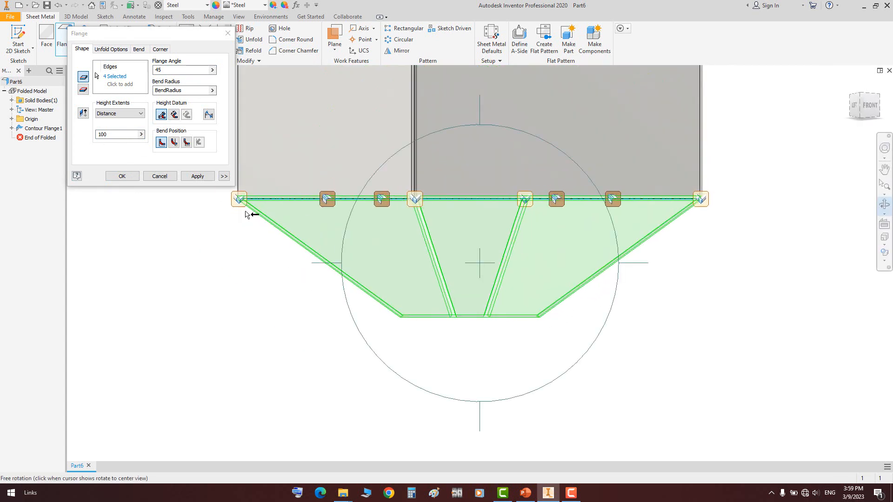
pyautogui.click(197, 175)
pyautogui.click(159, 175)
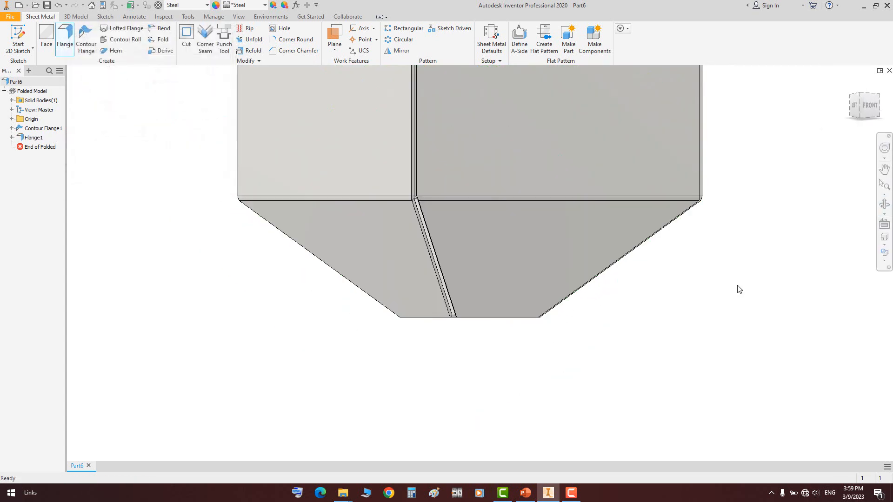
# Add 20 mm flanges at 45 degrees to the four lower edges of the tapered walls to form the outlet
pyautogui.click(885, 204)
pyautogui.scroll(-3, 452, 213)
pyautogui.moveTo(452, 213); pyautogui.dragTo(433, 214)
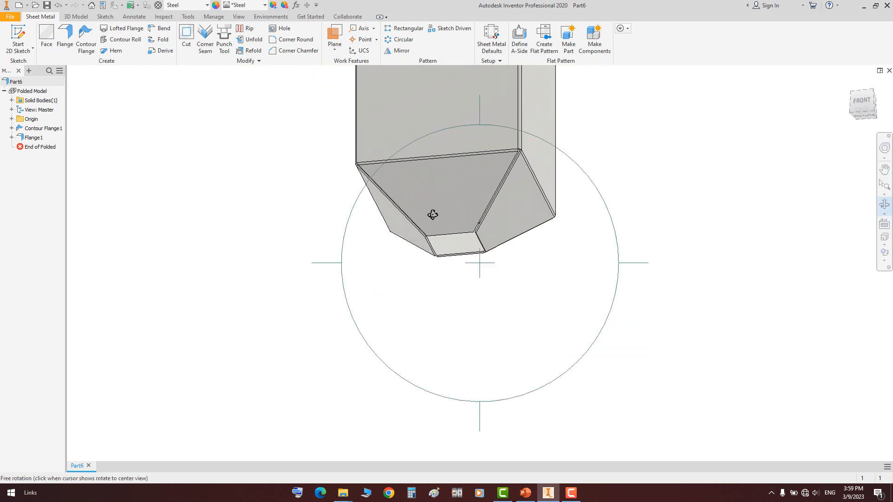
pyautogui.scroll(4, 464, 232)
pyautogui.rightClick(499, 241)
pyautogui.click(507, 247)
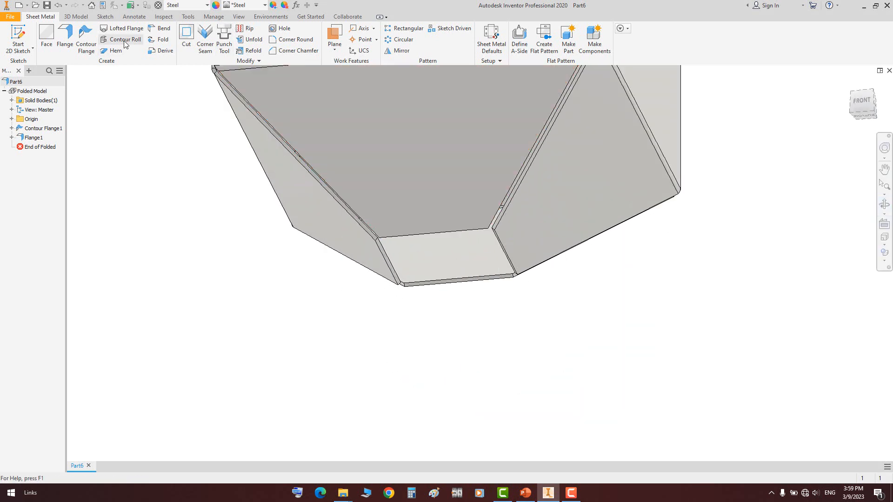
pyautogui.click(65, 40)
pyautogui.scroll(3, 444, 226)
pyautogui.click(528, 232)
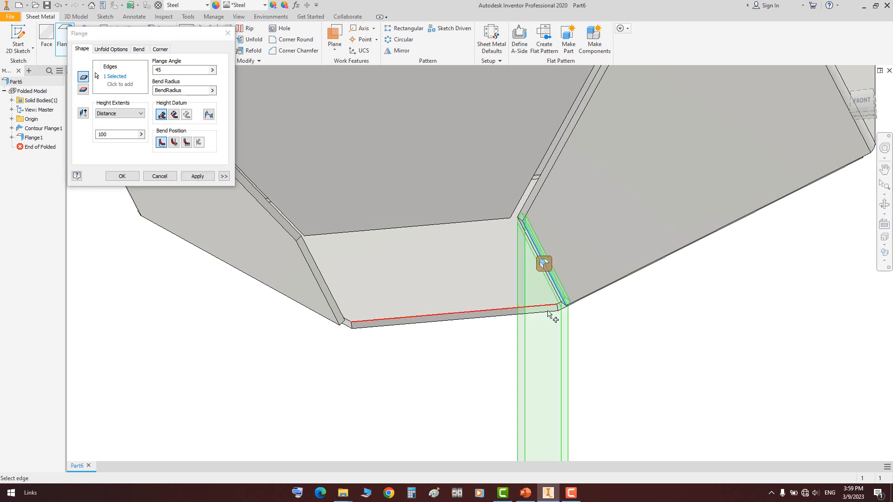
pyautogui.click(528, 305)
pyautogui.click(497, 224)
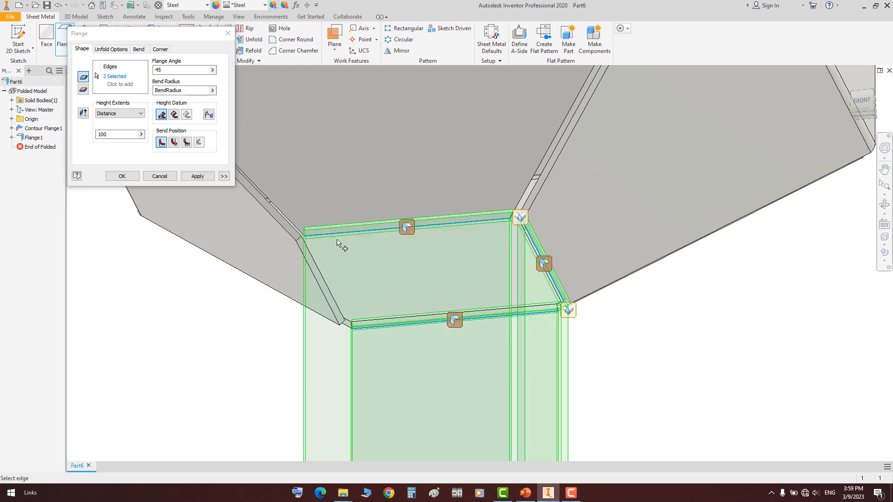
pyautogui.click(306, 254)
pyautogui.click(108, 134)
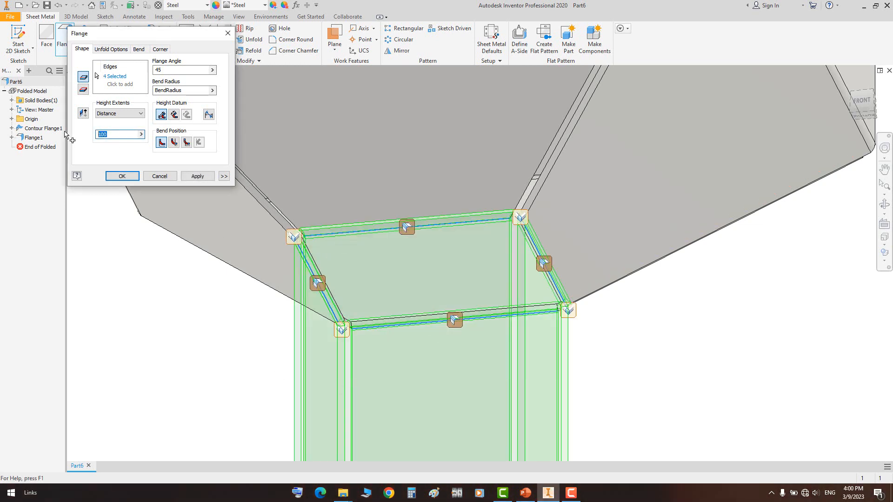
pyautogui.write('20')
pyautogui.click(122, 176)
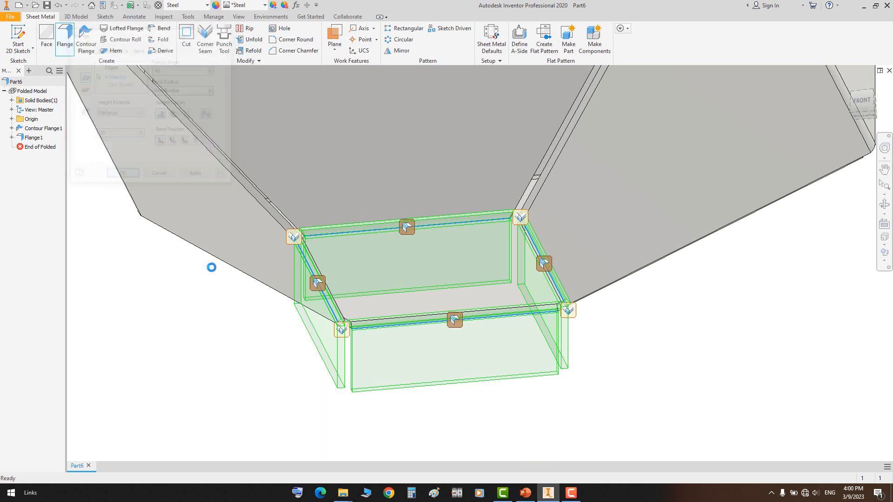
# Create the flat pattern of the hopper and examine the corner relief between its tapered walls
pyautogui.scroll(3, 441, 273)
pyautogui.click(885, 204)
pyautogui.scroll(3, 519, 204)
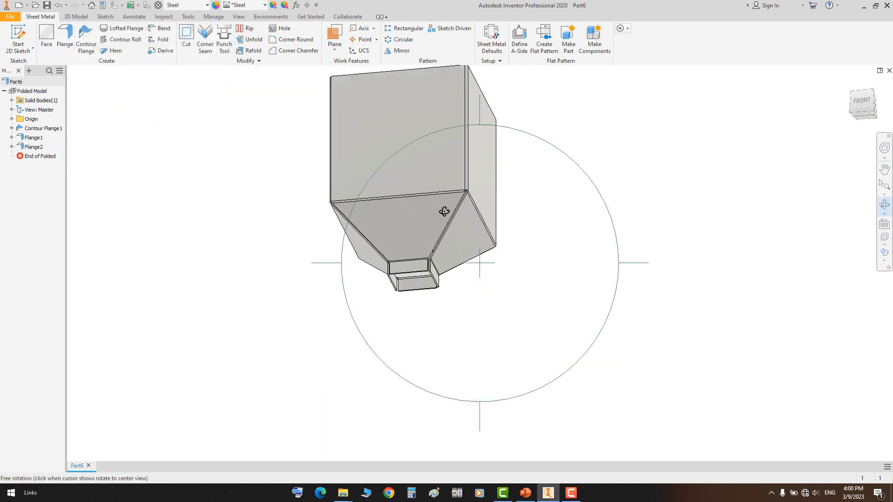
pyautogui.moveTo(444, 211); pyautogui.dragTo(483, 237)
pyautogui.rightClick(484, 259)
pyautogui.click(498, 210)
pyautogui.click(487, 209)
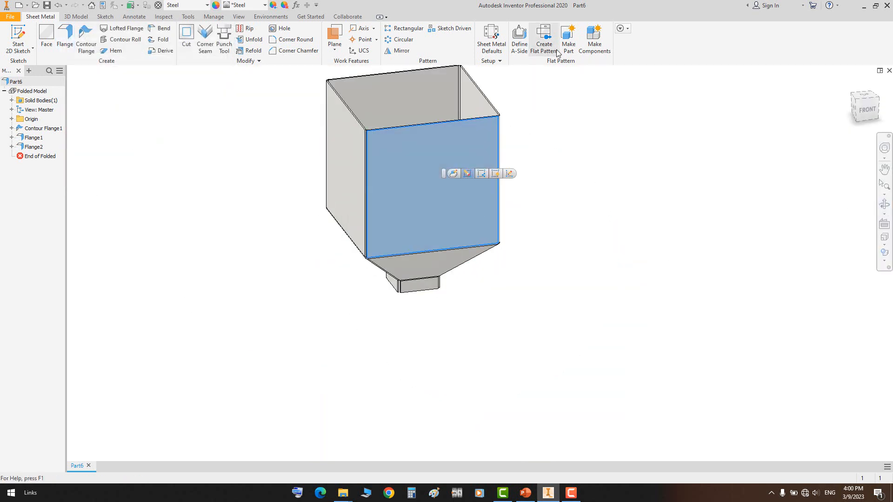
pyautogui.click(549, 38)
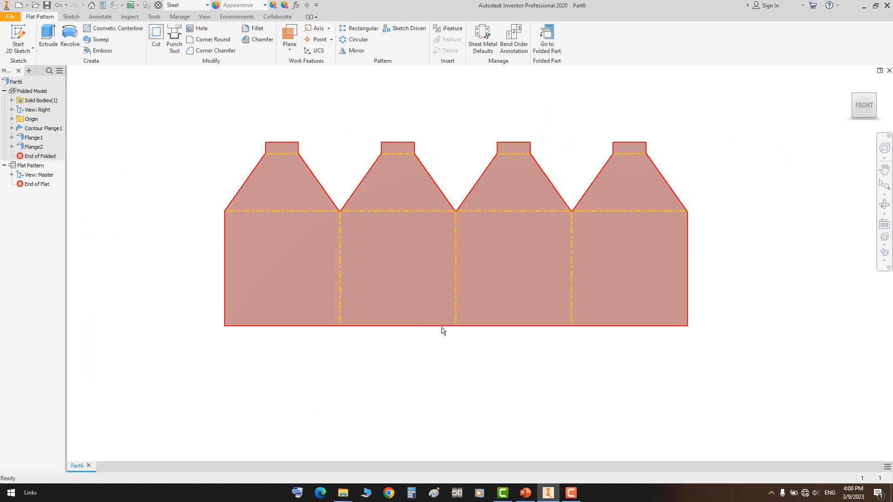
pyautogui.scroll(-6, 448, 273)
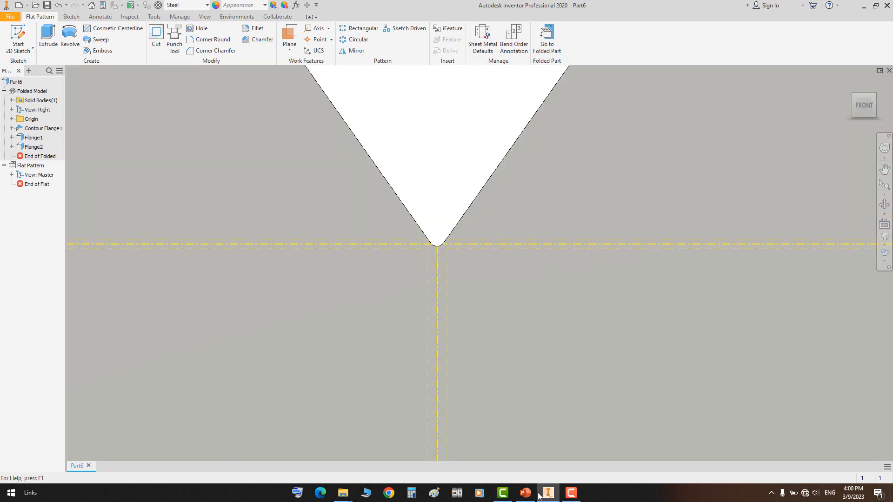
# Check the bracket example on the PowerPoint slide, and create a new sheet metal part with a sketch on the horizontal origin plane
pyautogui.click(525, 493)
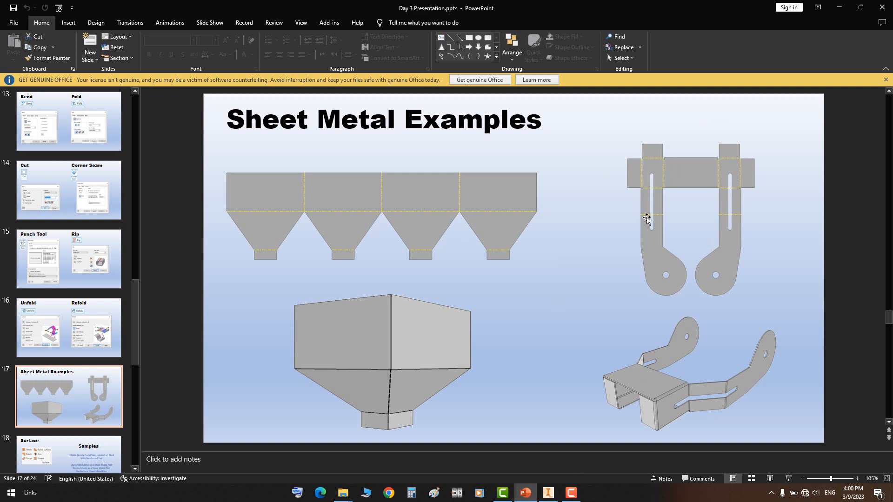
pyautogui.click(548, 494)
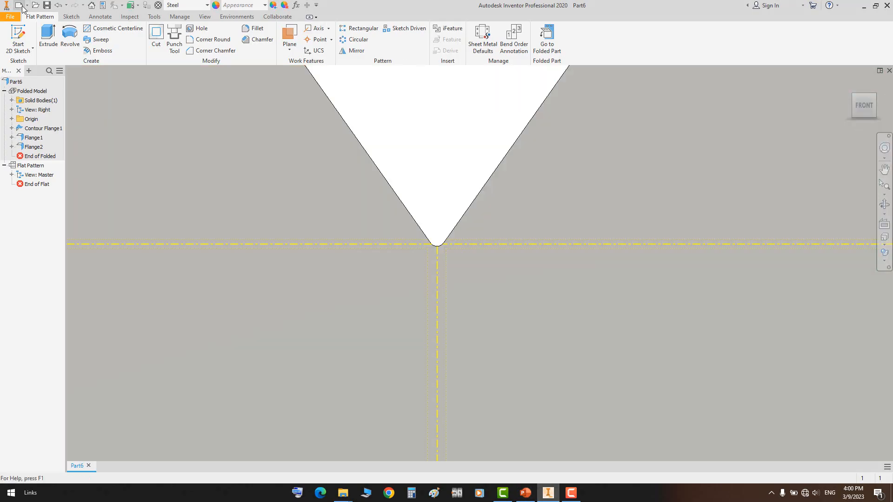
pyautogui.click(22, 9)
pyautogui.doubleClick(440, 117)
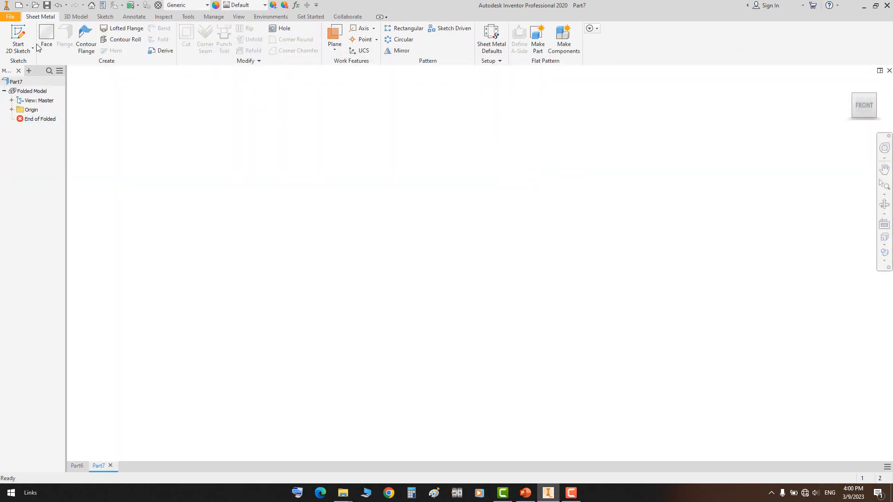
pyautogui.click(37, 47)
pyautogui.click(385, 264)
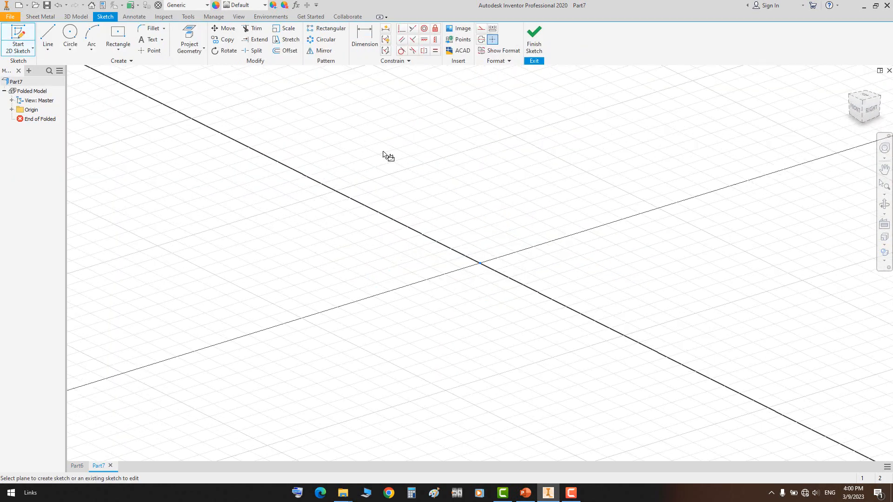
# Sketch a line about 10.6 mm long horizontally from the origin, followed by a connected vertical, sloped and vertical segment running downward
pyautogui.press('l')
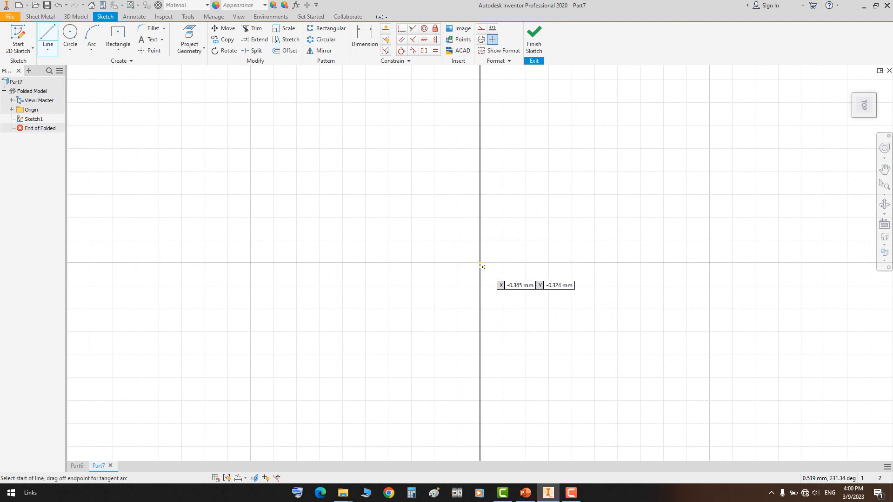
pyautogui.click(480, 264)
pyautogui.moveTo(412, 255); pyautogui.dragTo(446, 182, button='middle')
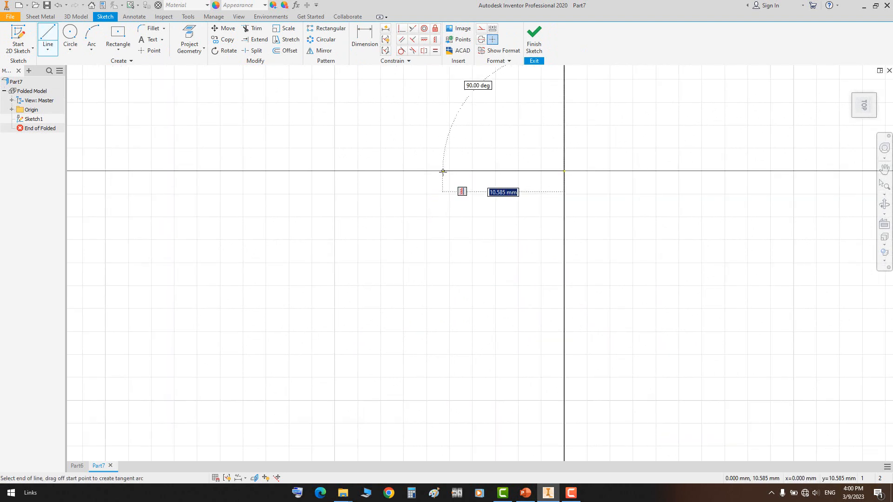
pyautogui.click(443, 171)
pyautogui.click(443, 293)
pyautogui.scroll(-2, 442, 293)
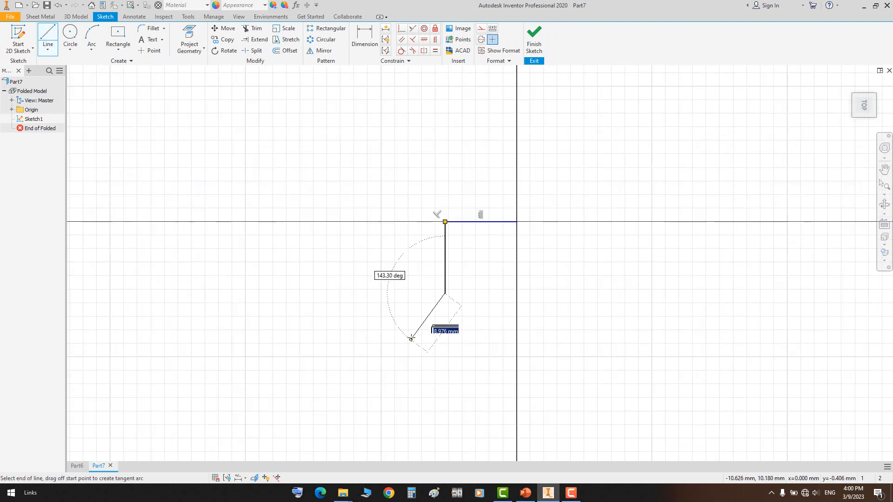
pyautogui.click(400, 333)
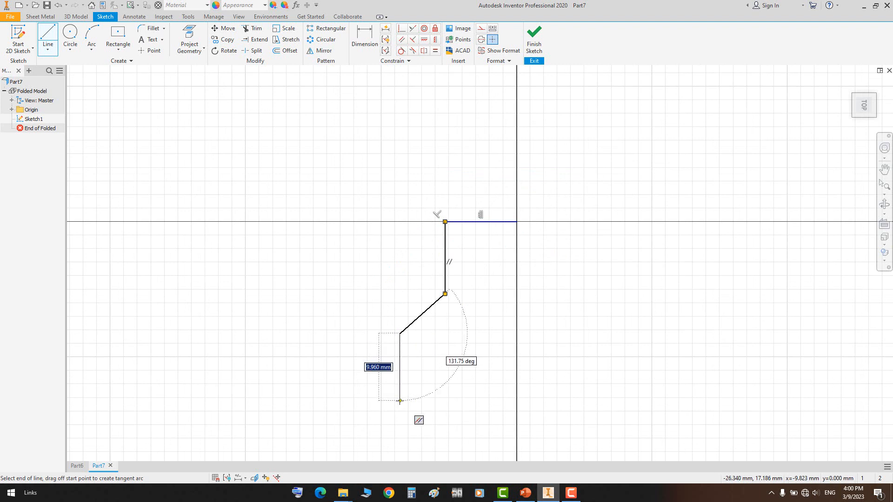
pyautogui.click(399, 401)
pyautogui.rightClick(399, 277)
pyautogui.click(420, 281)
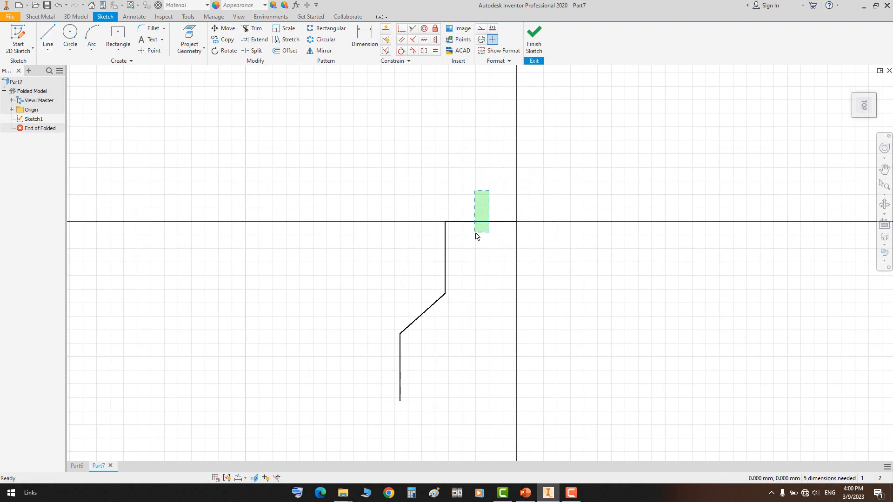
# Make the horizontal line from the origin construction geometry and dimension it to 20 mm
pyautogui.moveTo(475, 236); pyautogui.dragTo(476, 234)
pyautogui.press('d')
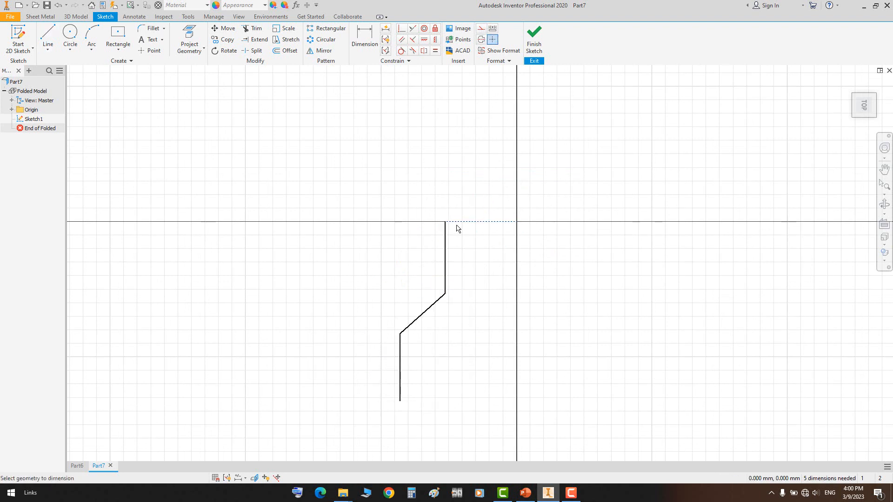
pyautogui.click(475, 212)
pyautogui.click(470, 182)
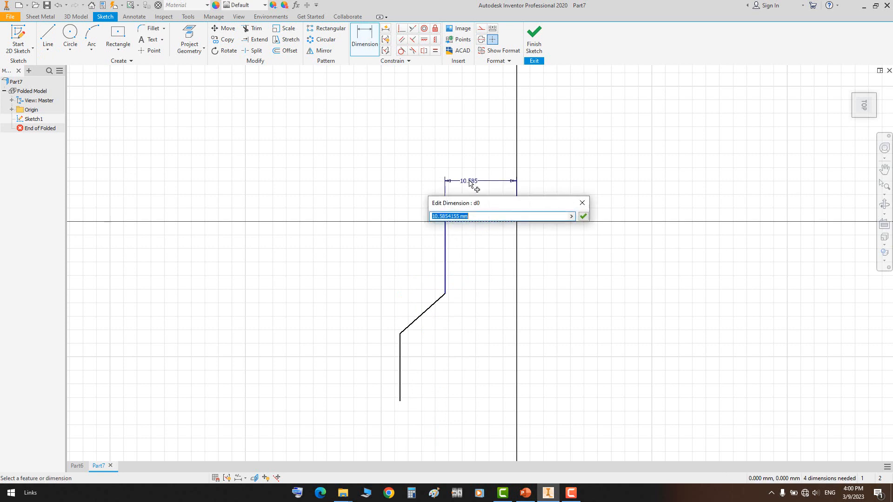
pyautogui.write('20')
pyautogui.press('Return')
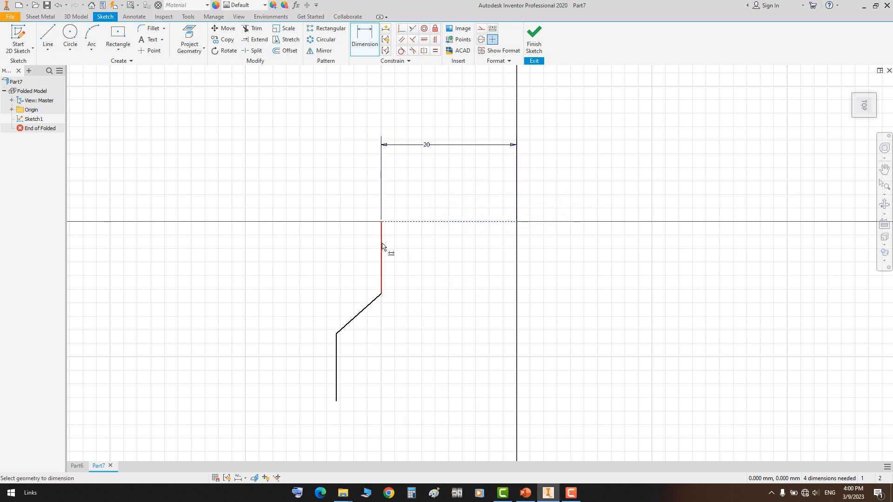
# Dimension the upper vertical line to 20 mm and its angle with the sloped line to 135 degrees
pyautogui.click(383, 246)
pyautogui.click(343, 246)
pyautogui.write('20')
pyautogui.press('Return')
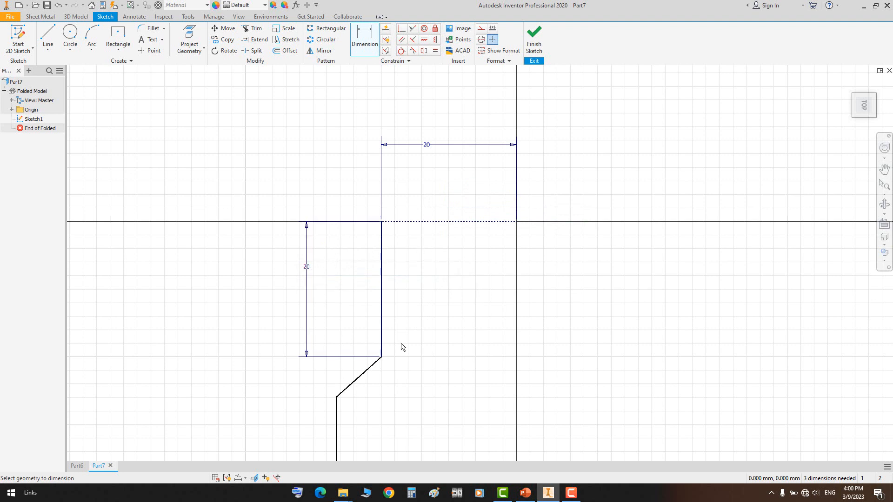
pyautogui.moveTo(401, 348); pyautogui.dragTo(430, 190, button='middle')
pyautogui.click(426, 144)
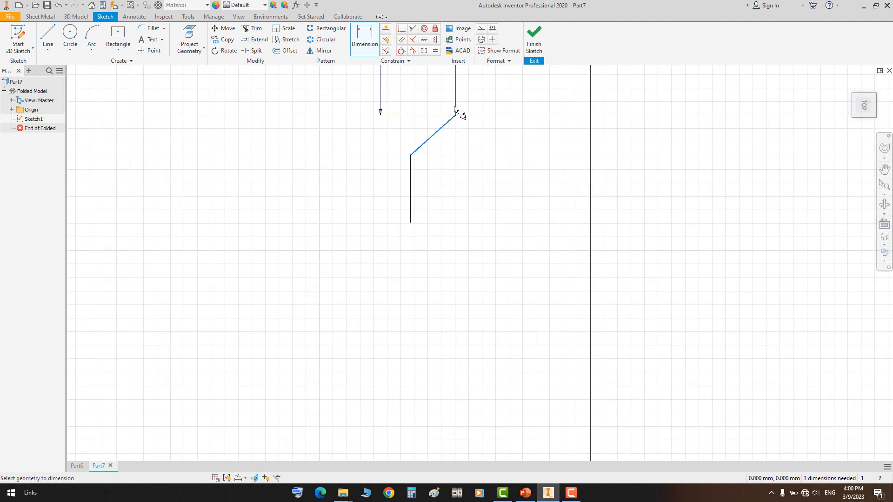
pyautogui.click(425, 132)
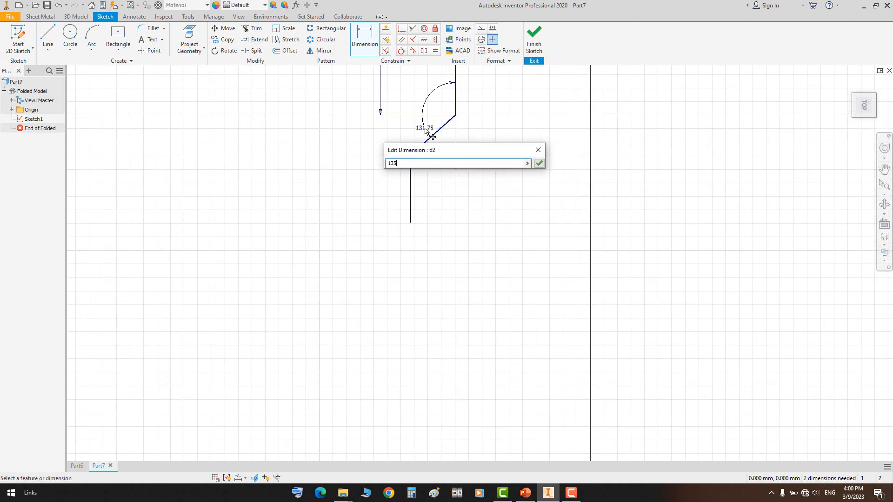
pyautogui.press('Return')
pyautogui.rightClick(447, 135)
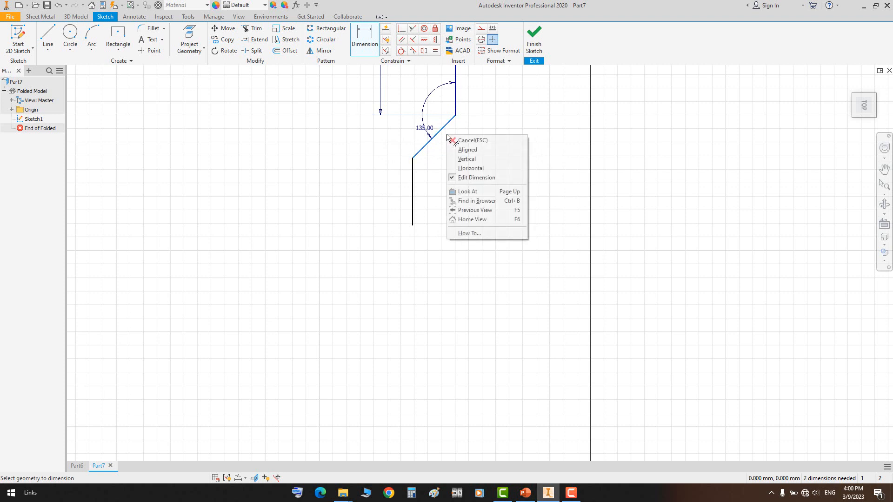
pyautogui.click(471, 159)
pyautogui.click(473, 159)
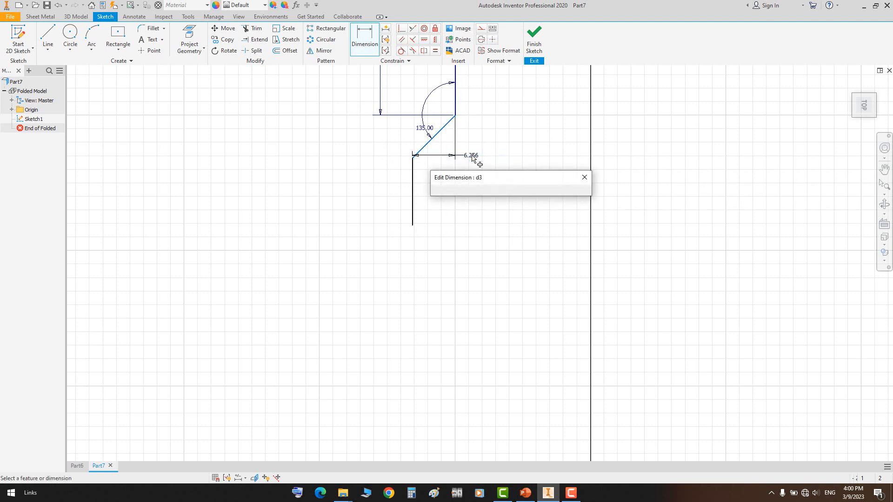
pyautogui.press('Return')
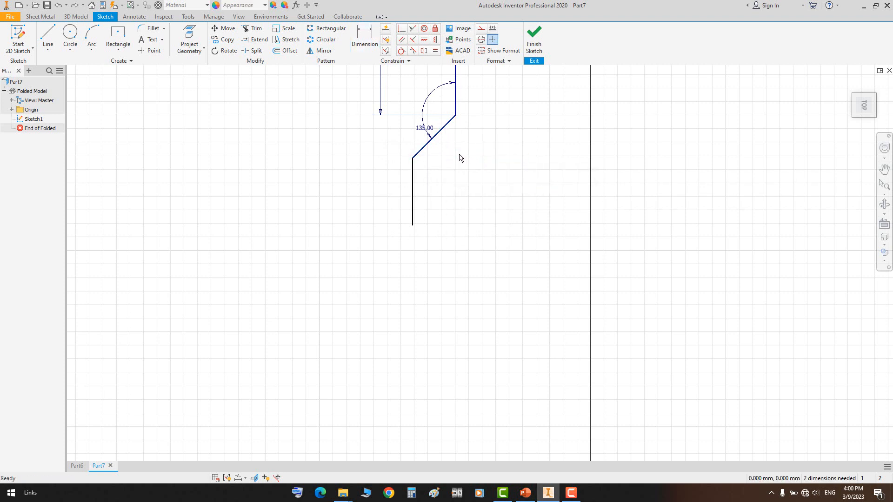
# Add an aligned dimension of 20 mm to the sloped line
pyautogui.rightClick(456, 148)
pyautogui.click(476, 158)
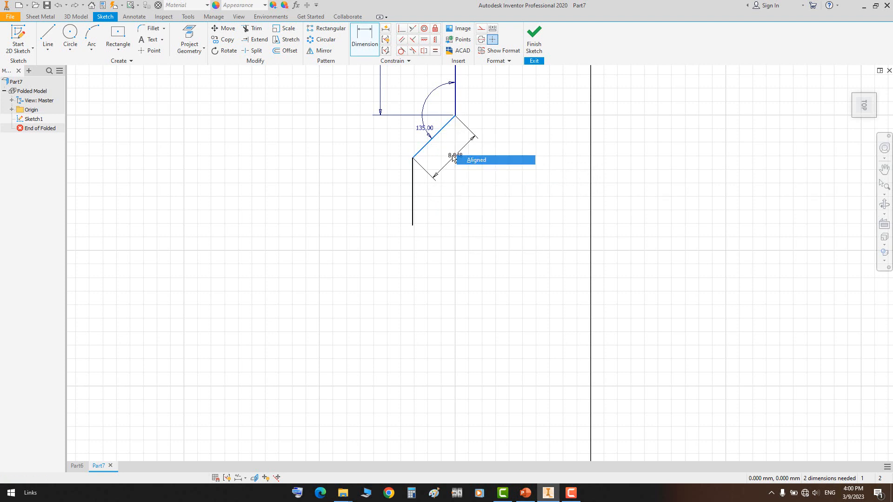
pyautogui.click(456, 156)
pyautogui.press('Return')
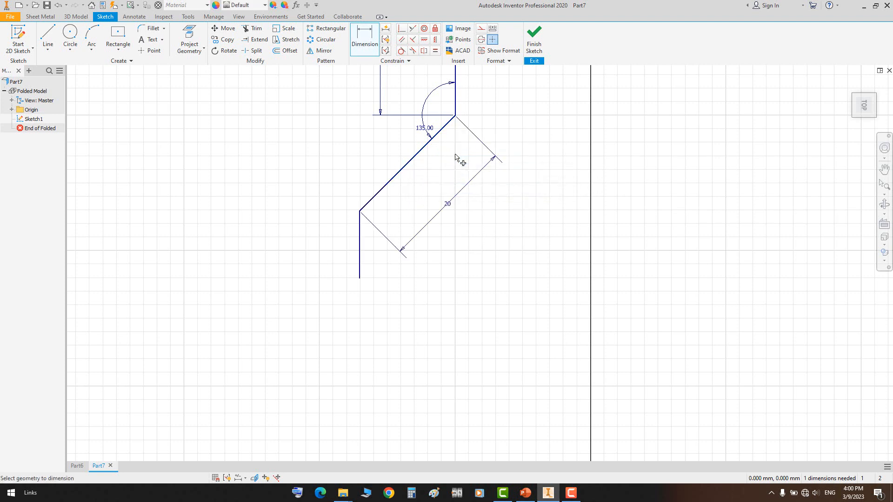
# Dimension the lower vertical line to 20 mm and finish the sketch
pyautogui.click(358, 241)
pyautogui.click(335, 246)
pyautogui.write('20')
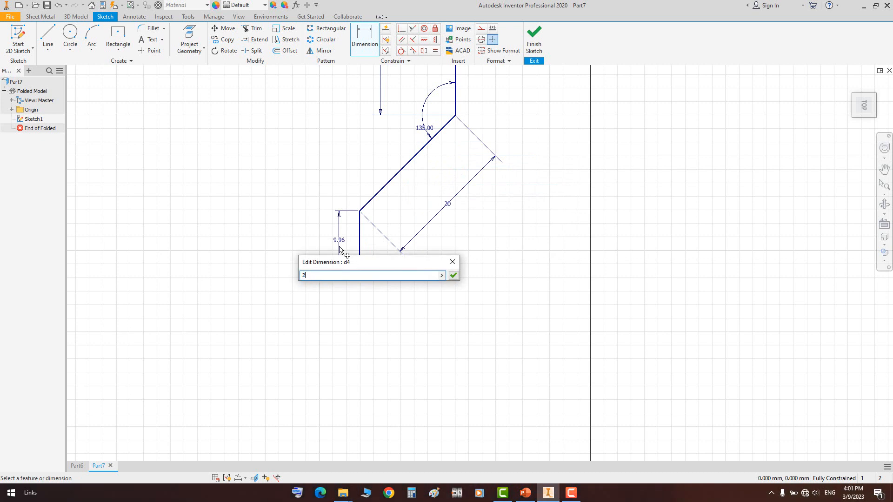
pyautogui.press('Return')
pyautogui.scroll(-3, 500, 307)
pyautogui.moveTo(499, 304); pyautogui.dragTo(396, 309, button='middle')
pyautogui.rightClick(458, 133)
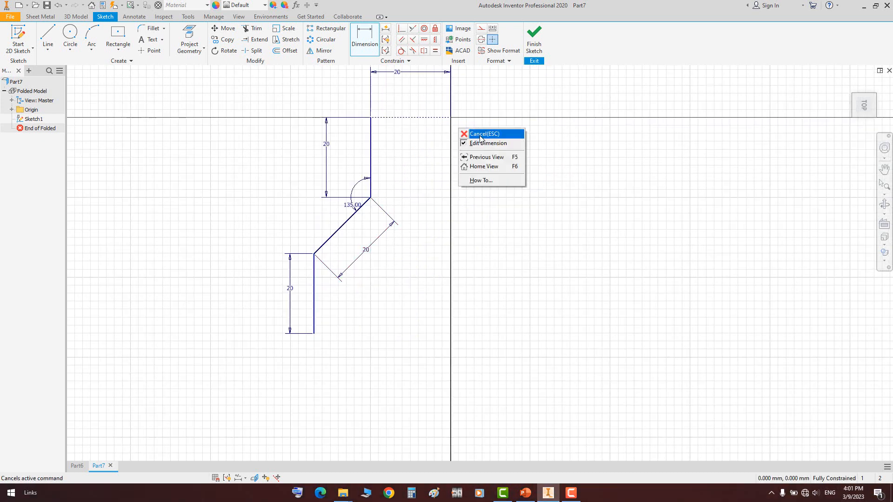
pyautogui.click(480, 135)
pyautogui.click(534, 41)
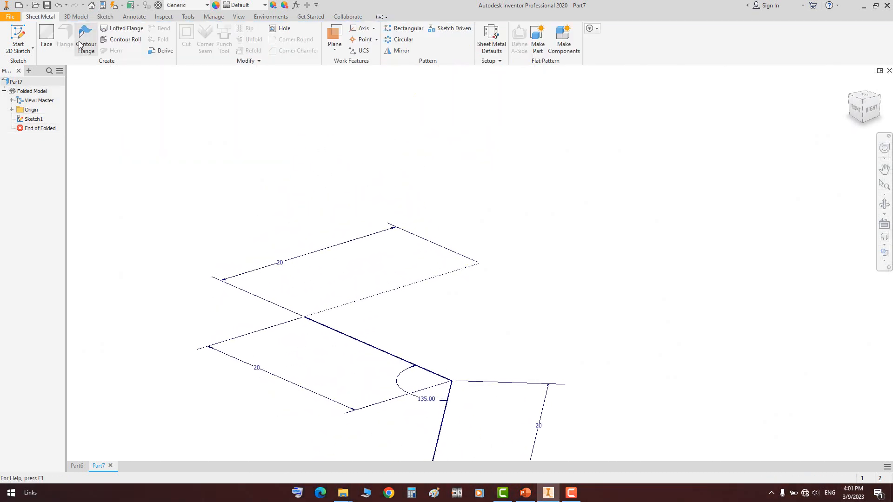
# Create a contour flange from the bent profile, extending 10 mm symmetrically about the sketch plane
pyautogui.click(86, 40)
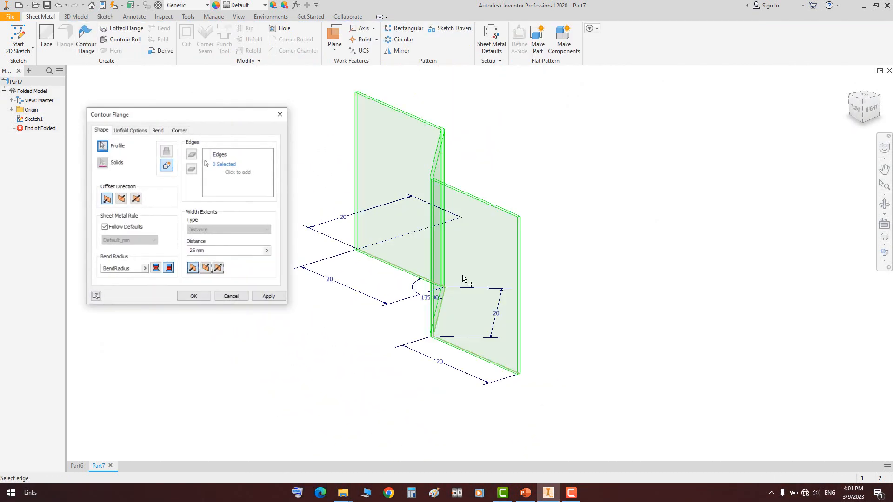
pyautogui.click(217, 268)
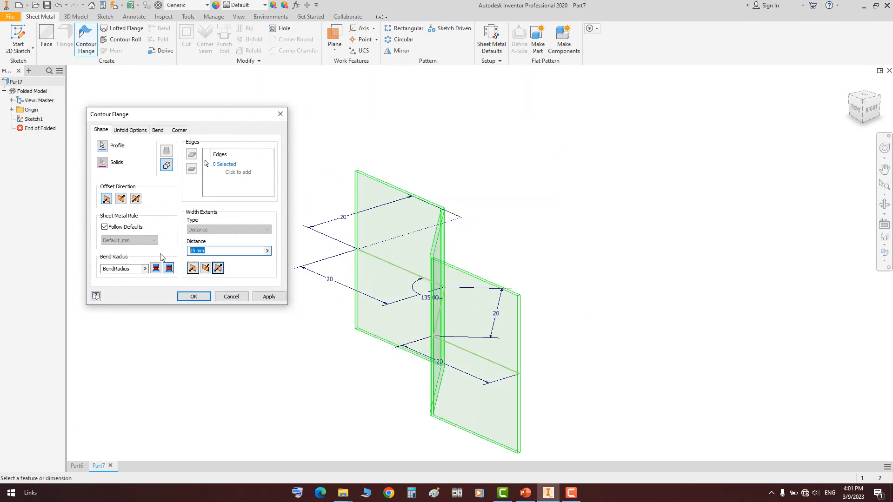
pyautogui.write('10')
pyautogui.click(185, 298)
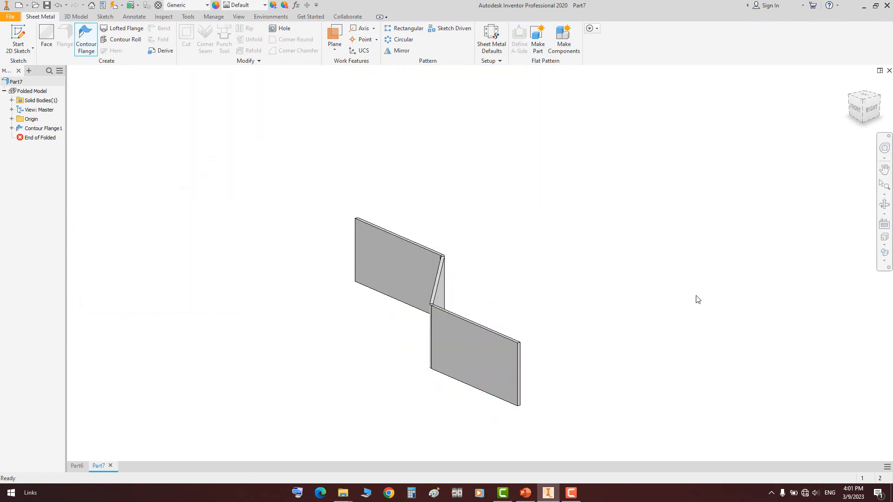
# Start a new sketch on the flat outer face of the bent strip's end segment
pyautogui.click(884, 204)
pyautogui.moveTo(548, 219); pyautogui.dragTo(604, 317)
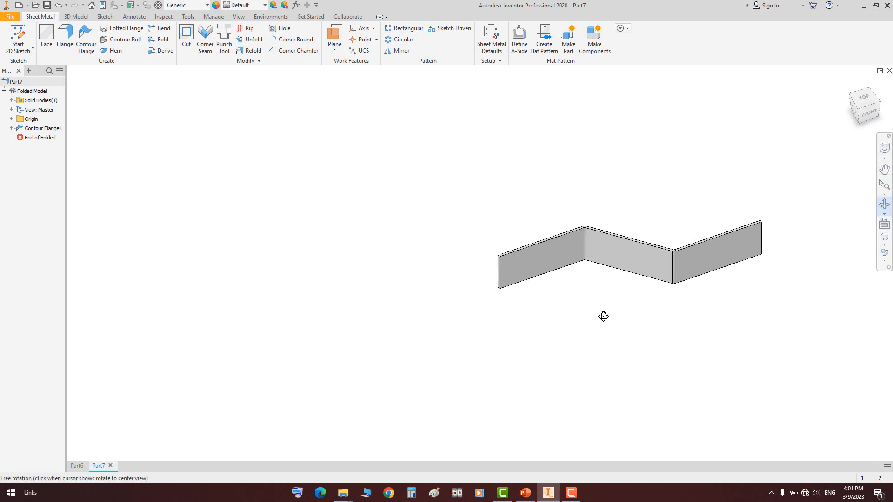
pyautogui.moveTo(604, 316); pyautogui.dragTo(452, 330, button='middle')
pyautogui.rightClick(485, 177)
pyautogui.click(503, 182)
pyautogui.click(592, 269)
pyautogui.click(601, 260)
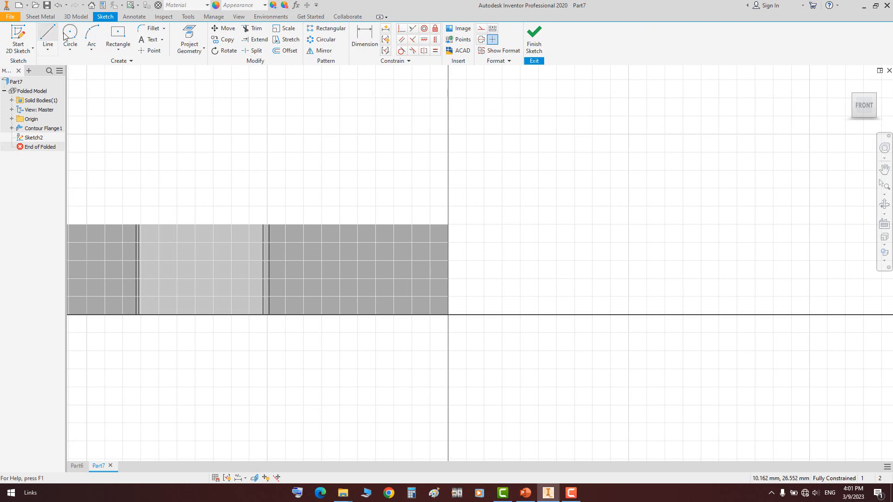
# Sketch a sloped line from the plate end's upper corner, a tangent arc about 13.5 mm in radius, and a line back to the lower corner
pyautogui.click(47, 36)
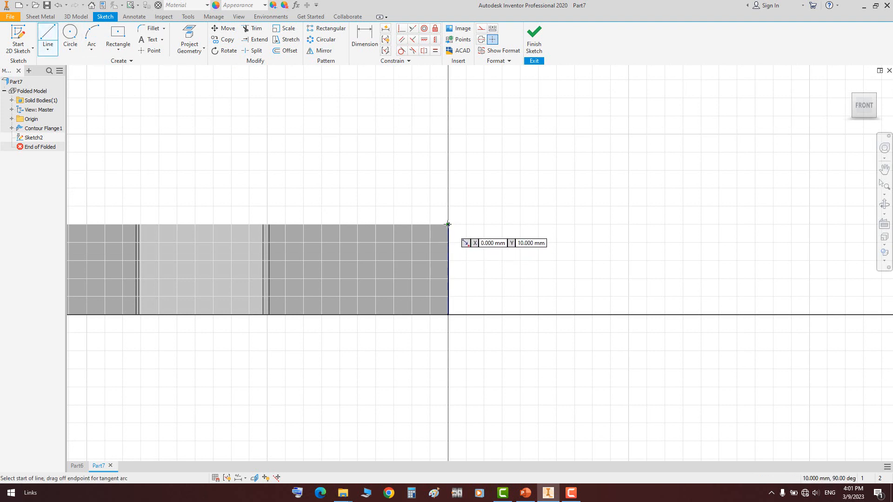
pyautogui.click(448, 225)
pyautogui.scroll(4, 495, 216)
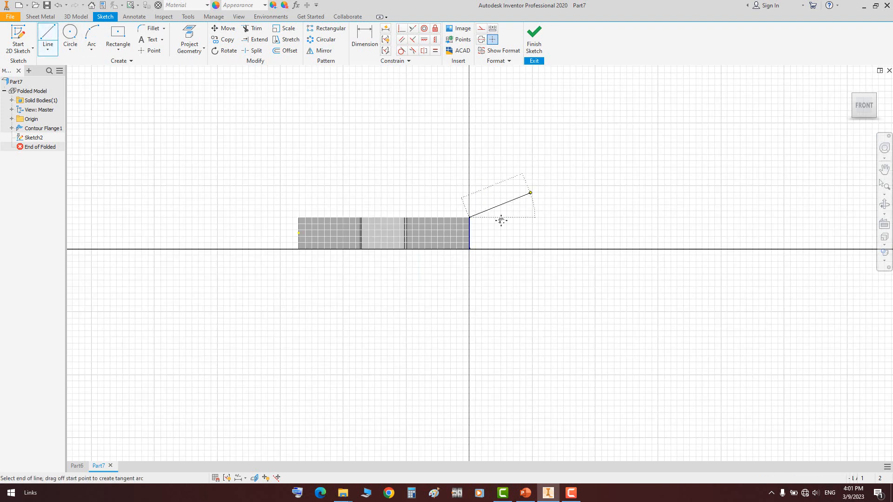
pyautogui.click(492, 187)
pyautogui.moveTo(491, 188); pyautogui.dragTo(554, 240)
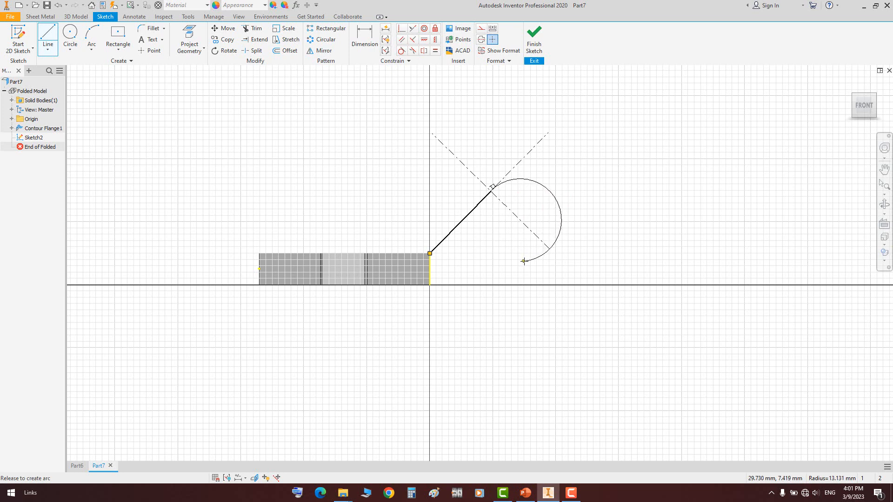
pyautogui.moveTo(484, 278); pyautogui.dragTo(484, 278)
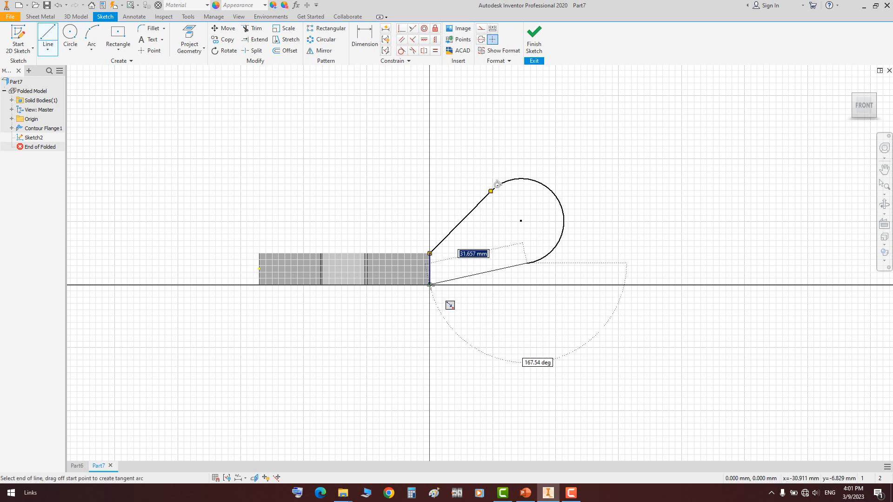
pyautogui.click(429, 285)
pyautogui.rightClick(498, 281)
pyautogui.click(516, 290)
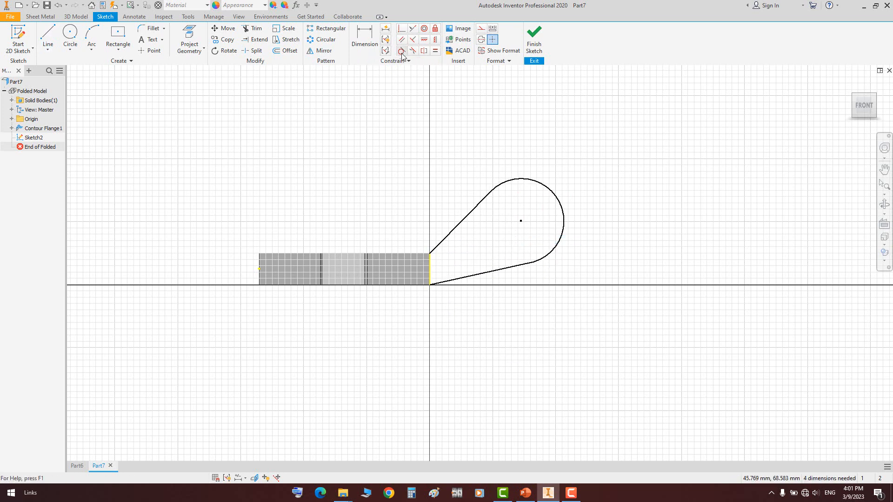
# Make the lower line tangent to the arc of the rounded arm profile
pyautogui.click(536, 262)
pyautogui.click(492, 273)
pyautogui.scroll(3, 508, 258)
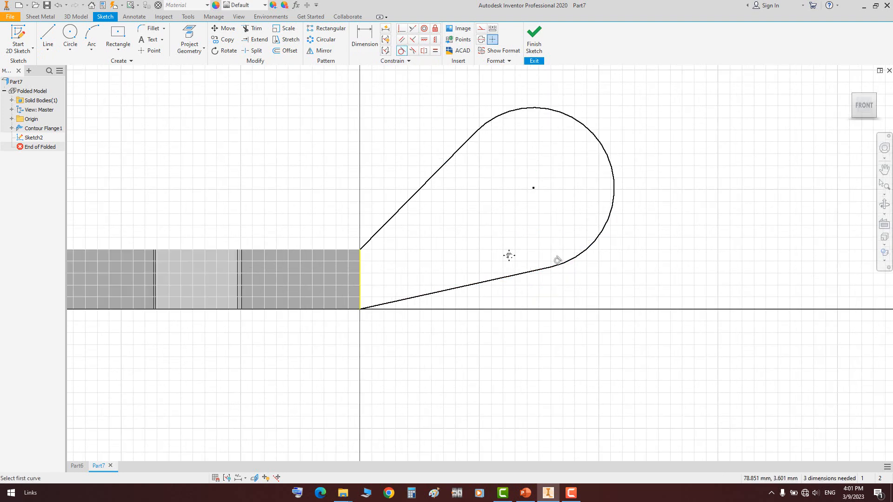
pyautogui.moveTo(508, 255); pyautogui.dragTo(476, 260, button='middle')
pyautogui.rightClick(503, 220)
pyautogui.click(522, 226)
# Dimension the arc of the rounded arm profile to a 10 mm radius
pyautogui.press('d')
pyautogui.click(558, 138)
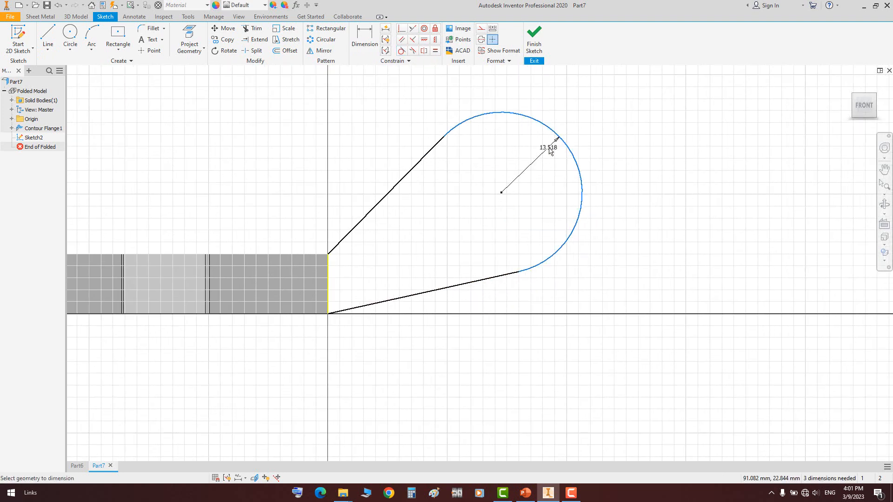
pyautogui.click(556, 157)
pyautogui.write('10')
pyautogui.press('Return')
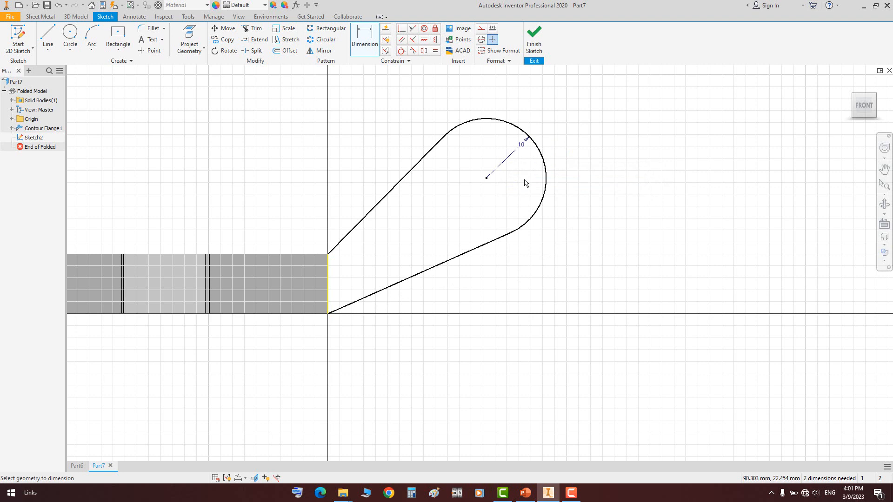
# Dimension the arc centre 10 mm above the strip's upper edge and 15 mm horizontally from the strip's end
pyautogui.click(301, 254)
pyautogui.click(301, 237)
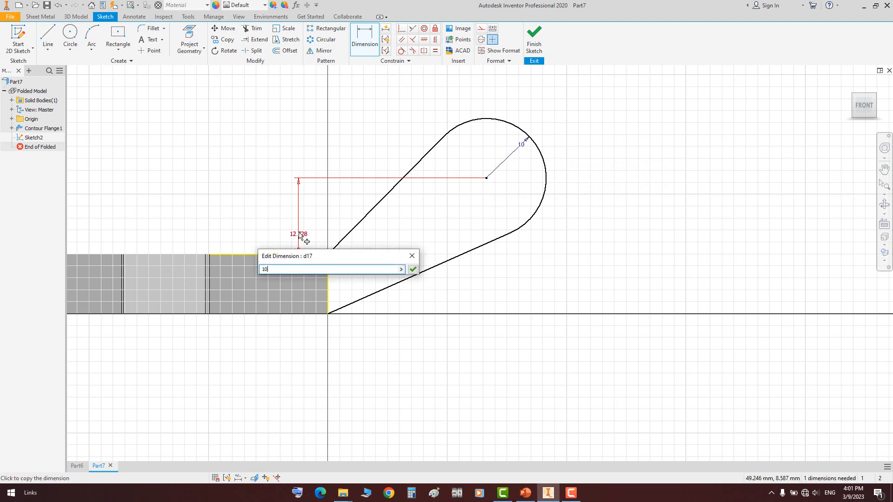
pyautogui.press('Return')
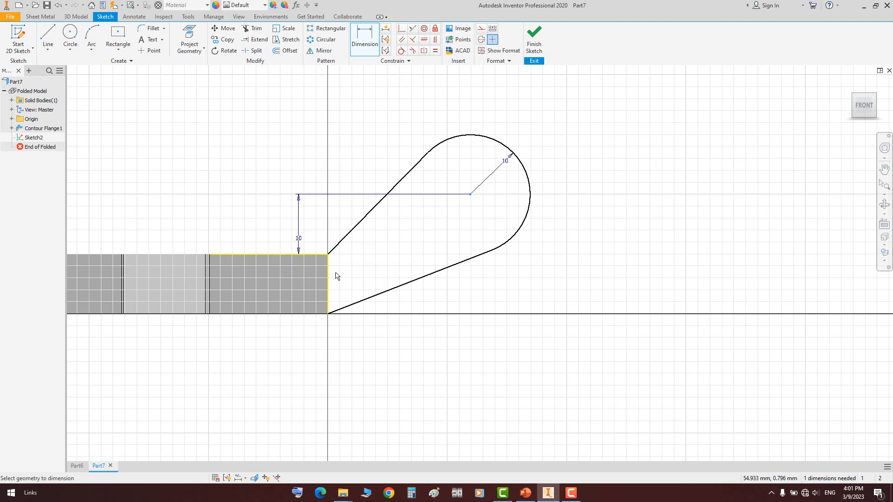
pyautogui.click(342, 287)
pyautogui.click(390, 343)
pyautogui.write('1')
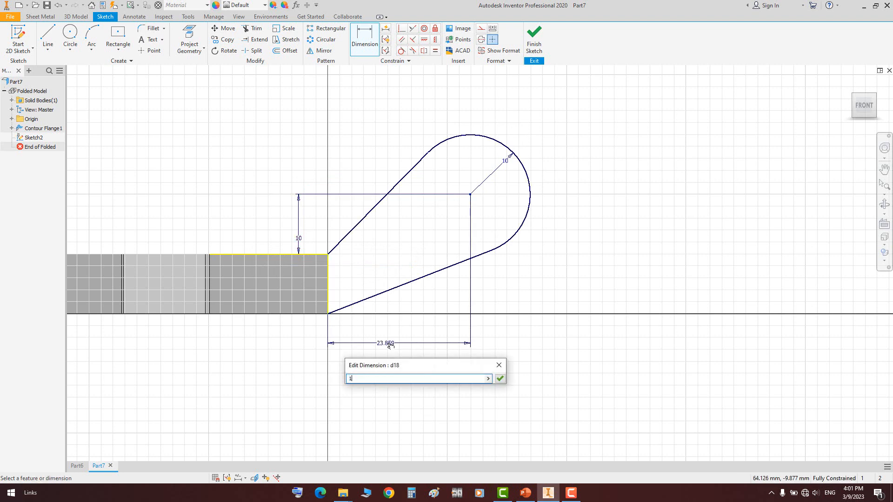
pyautogui.write('5')
pyautogui.press('Return')
# Set the arc centre's vertical distance from the strip's upper edge to 8 mm and finish the sketch
pyautogui.moveTo(345, 236); pyautogui.dragTo(359, 270, button='middle')
pyautogui.rightClick(336, 188)
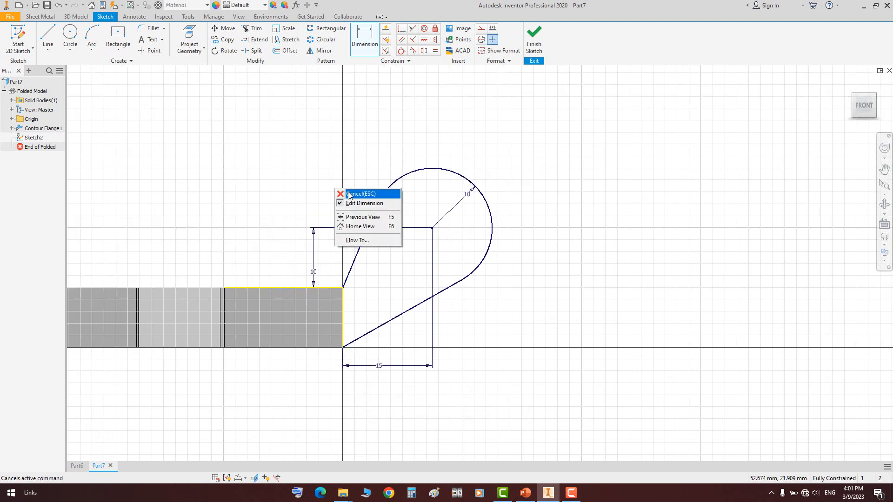
pyautogui.click(349, 193)
pyautogui.doubleClick(313, 269)
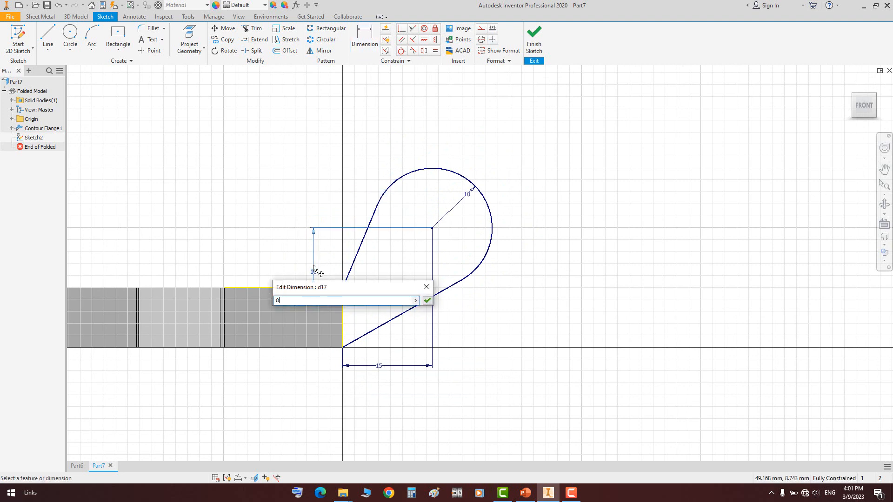
pyautogui.press('Return')
pyautogui.rightClick(572, 149)
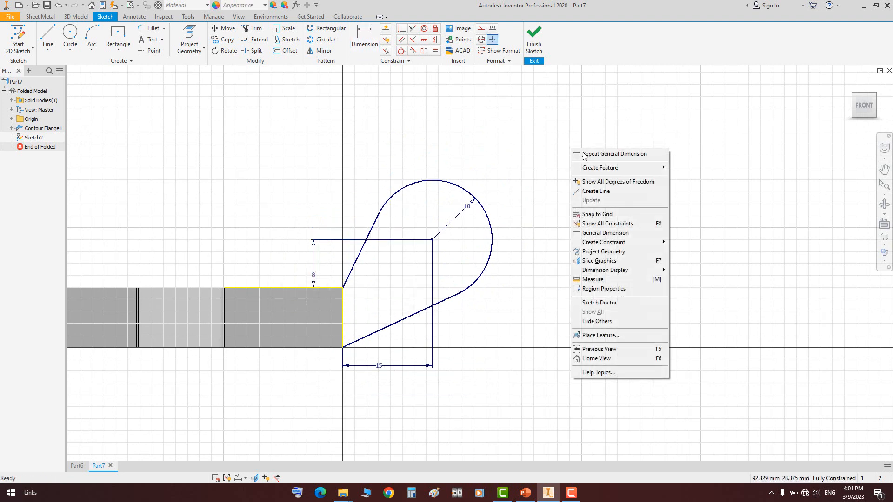
pyautogui.click(585, 102)
pyautogui.click(535, 39)
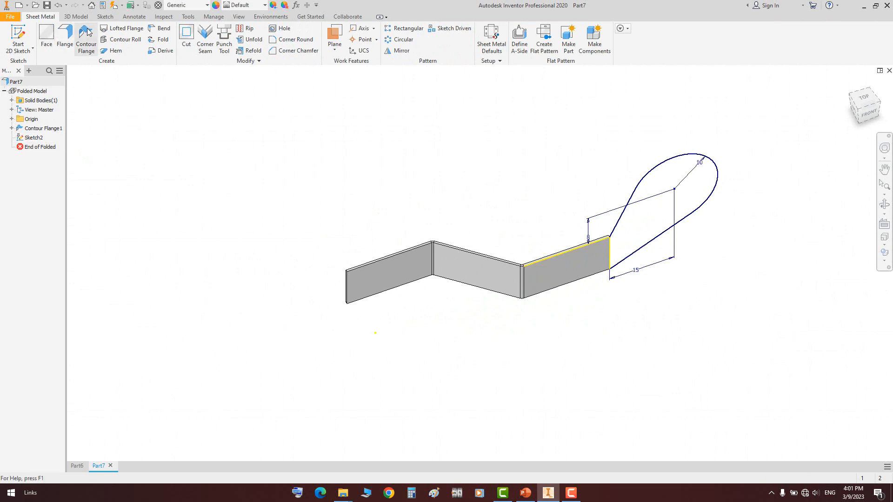
# Create a sheet metal face from the rounded arm profile, with its thickness offset to the same side as the strip's
pyautogui.click(46, 38)
pyautogui.scroll(-5, 604, 240)
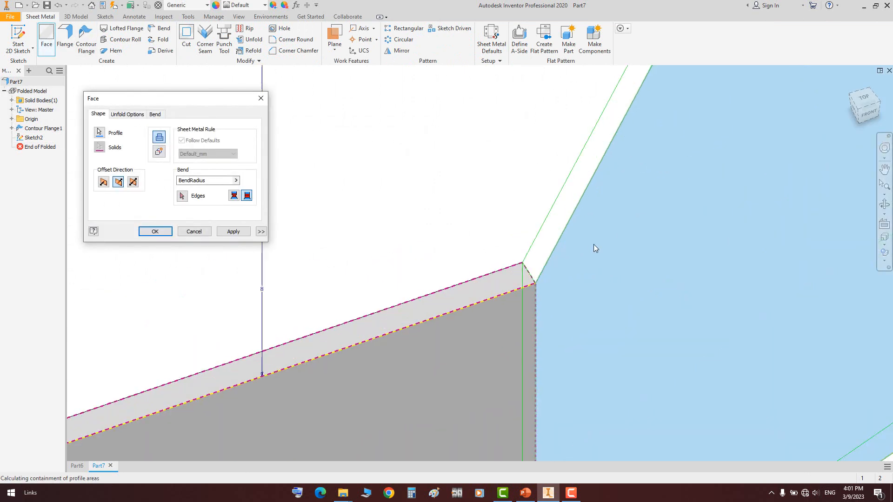
pyautogui.click(103, 183)
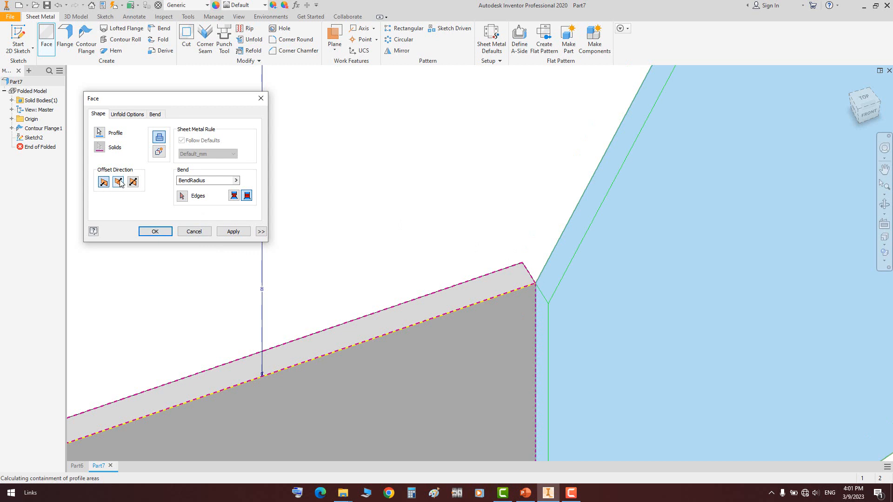
pyautogui.click(119, 182)
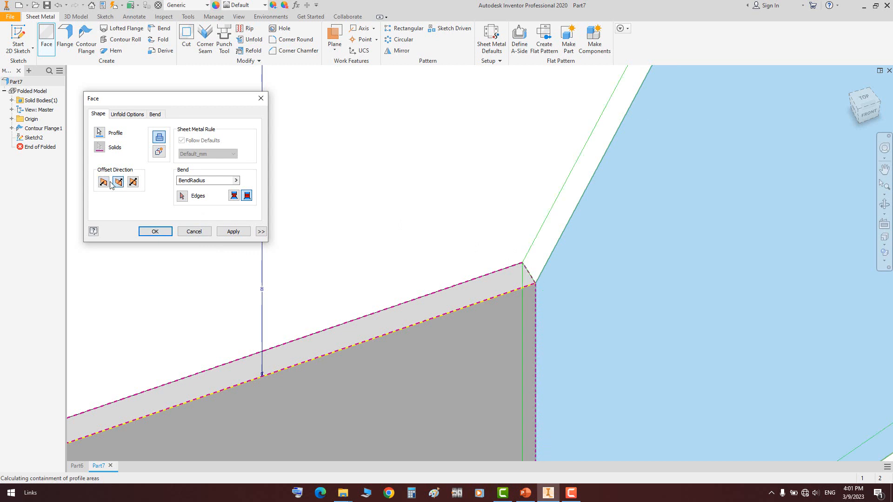
pyautogui.click(155, 232)
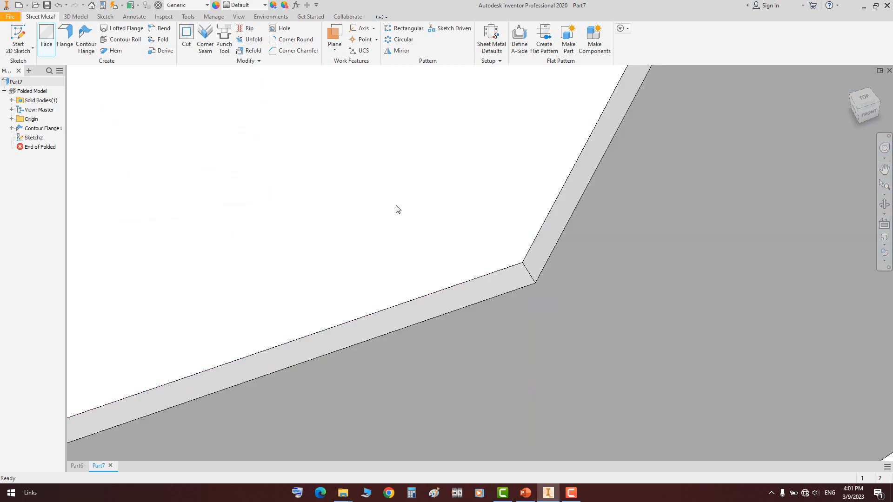
# Start a new sketch on the front flat face of the rounded arm
pyautogui.scroll(5, 396, 208)
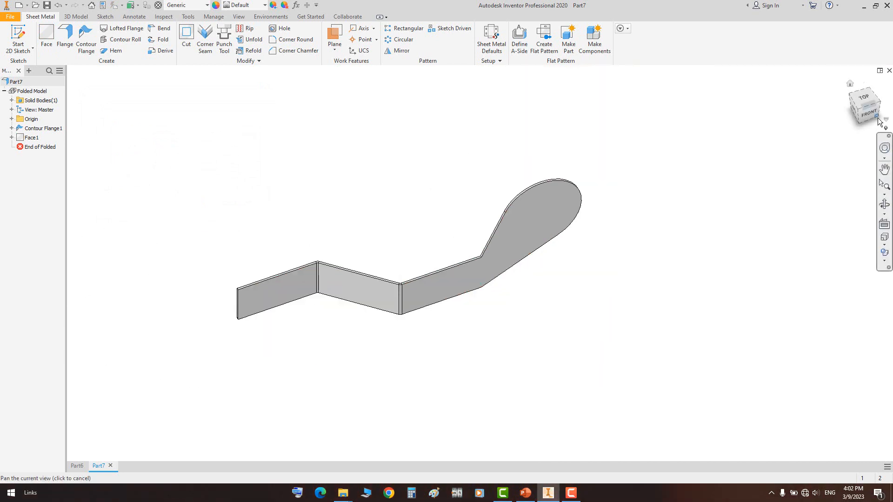
pyautogui.click(884, 204)
pyautogui.moveTo(510, 275); pyautogui.dragTo(478, 253)
pyautogui.rightClick(483, 235)
pyautogui.click(504, 232)
pyautogui.click(523, 258)
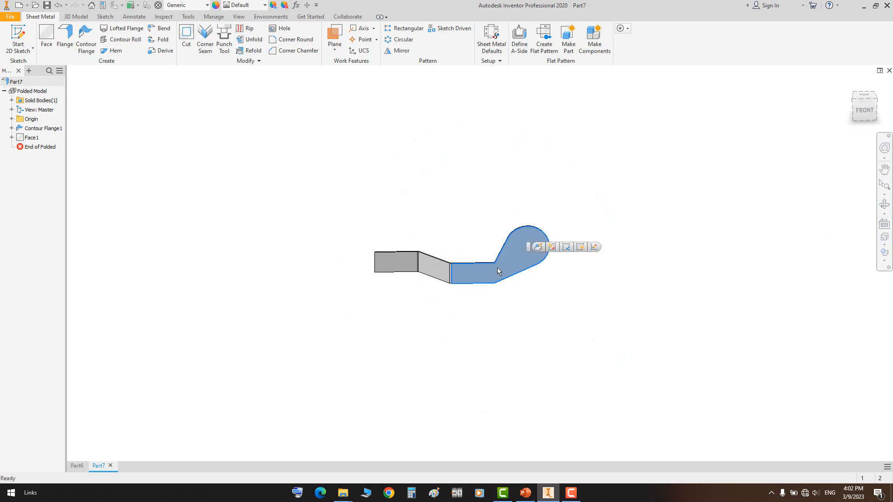
pyautogui.press('s')
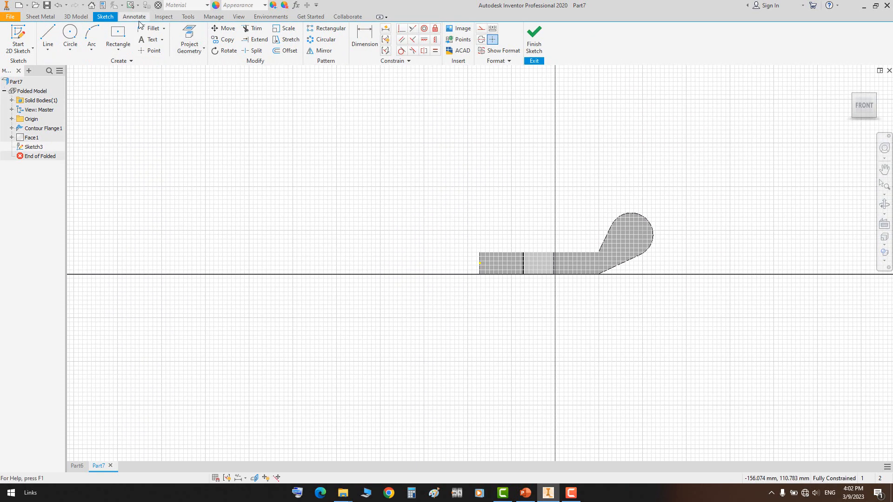
# Project the flat pattern of the bent strip into the sketch, using the sloped middle segment's face
pyautogui.click(190, 48)
pyautogui.click(211, 104)
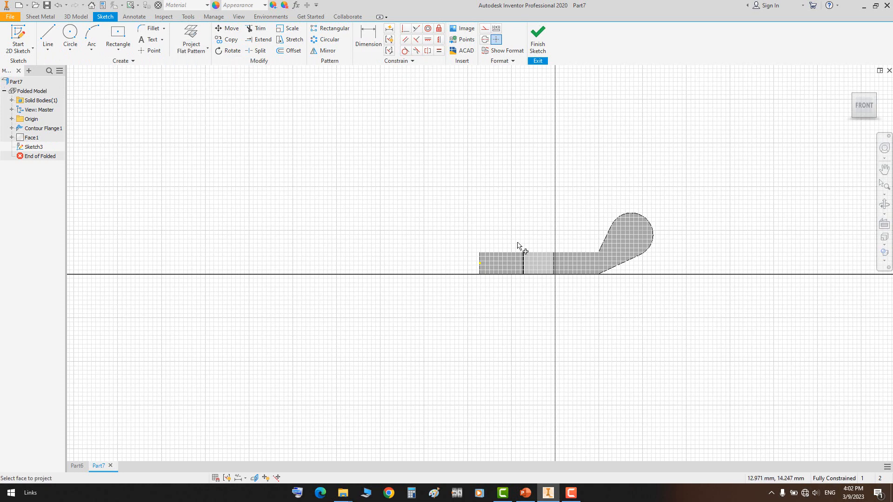
pyautogui.click(538, 262)
pyautogui.moveTo(597, 216); pyautogui.dragTo(471, 221, button='middle')
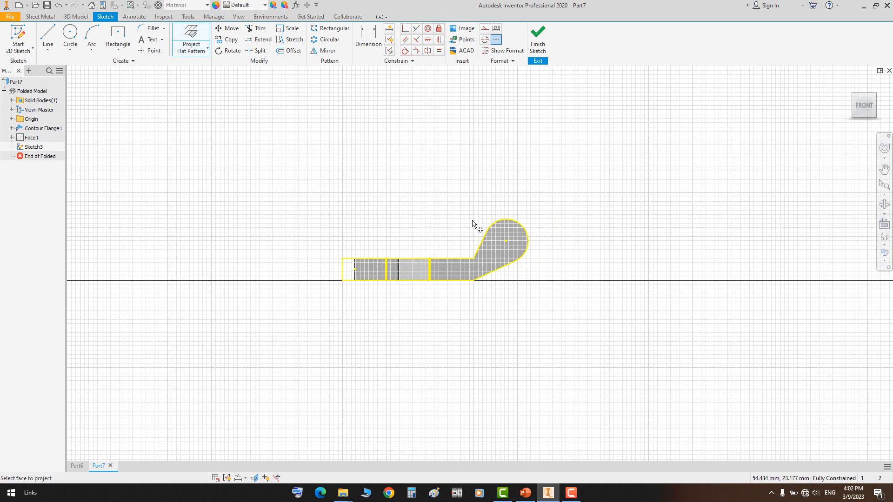
pyautogui.scroll(-3, 470, 220)
pyautogui.rightClick(433, 190)
pyautogui.click(452, 194)
pyautogui.moveTo(548, 269); pyautogui.dragTo(459, 262, button='middle')
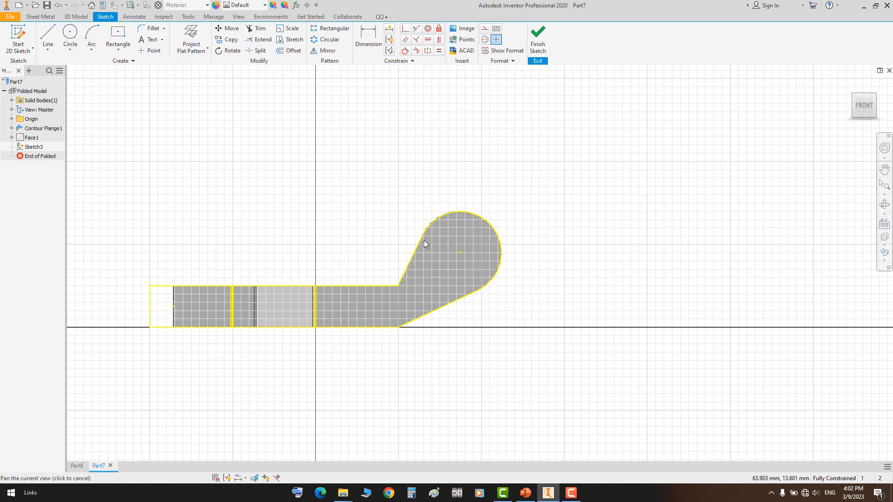
# Sketch a circle about 10 mm in diameter, concentric with the arm's rounded end
pyautogui.click(69, 43)
pyautogui.scroll(-2, 496, 278)
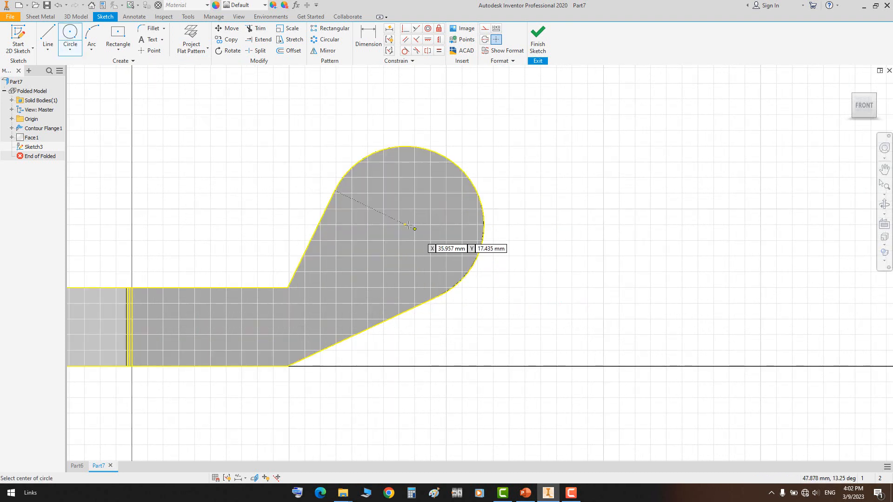
pyautogui.click(449, 250)
pyautogui.scroll(-2, 404, 200)
pyautogui.click(407, 171)
# Set the circle's diameter to 12 mm
pyautogui.press('d')
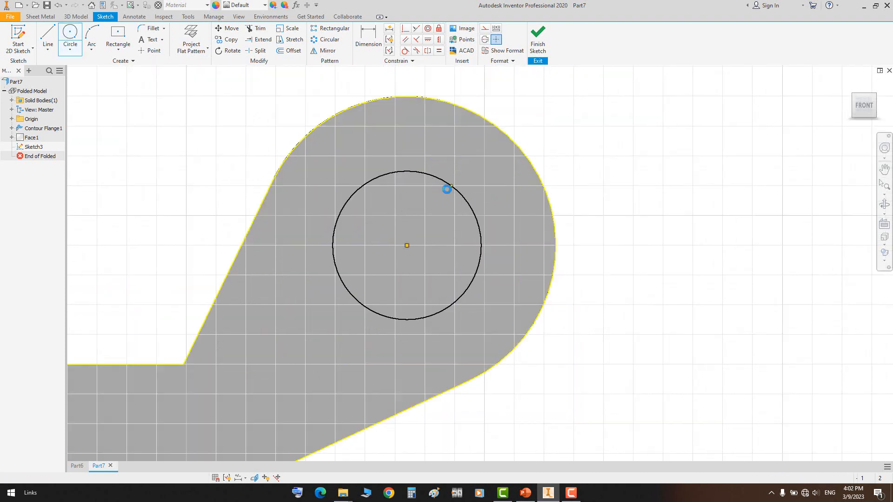
pyautogui.click(450, 186)
pyautogui.click(488, 170)
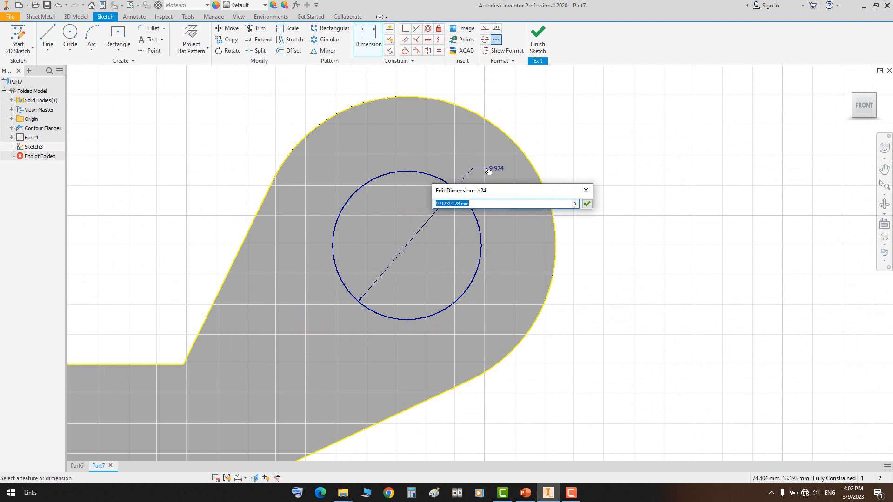
pyautogui.write('12')
pyautogui.press('Return')
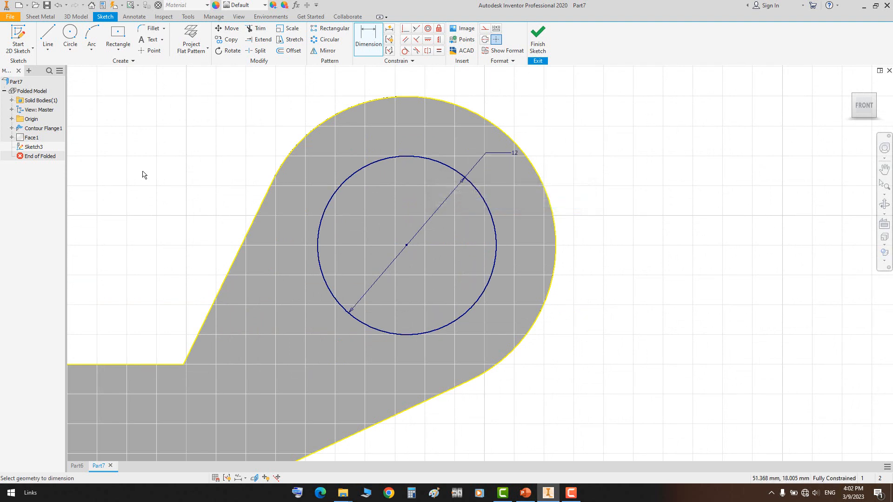
# Sketch a vertical center-to-center slot above the circle's centre, about 3 mm between centres and 0.9 mm wide
pyautogui.click(118, 49)
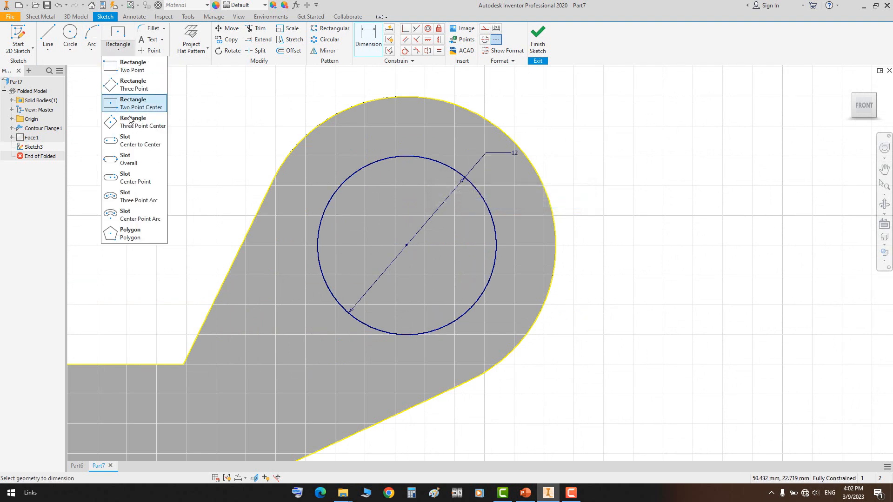
pyautogui.click(125, 148)
pyautogui.scroll(3, 400, 205)
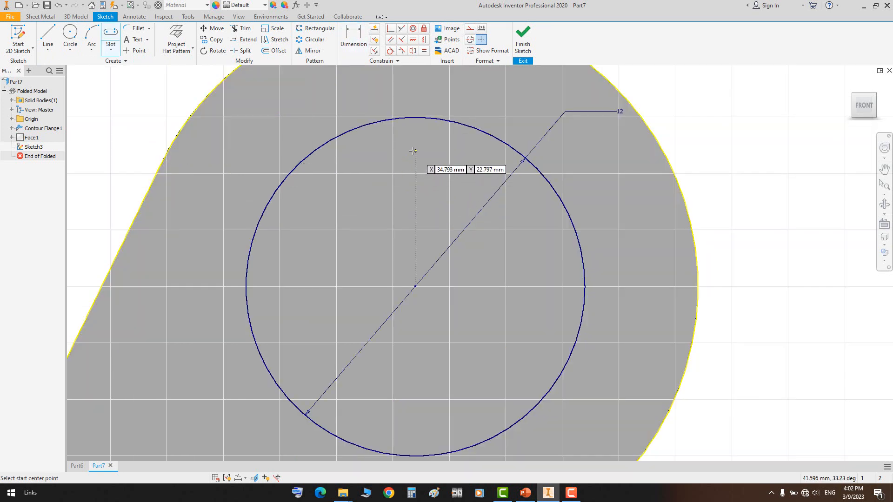
pyautogui.click(415, 152)
pyautogui.click(415, 235)
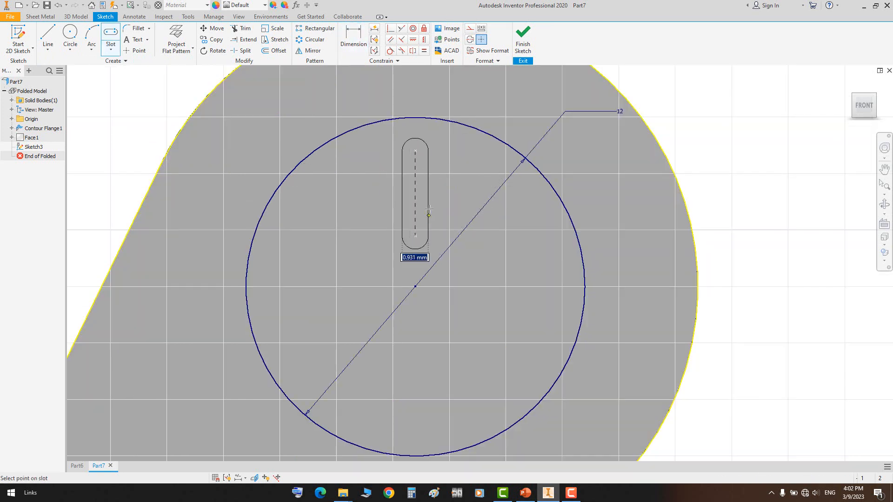
pyautogui.click(429, 209)
# Set the slot's straight length to 2 mm and its width to 1 mm
pyautogui.press('d')
pyautogui.click(403, 193)
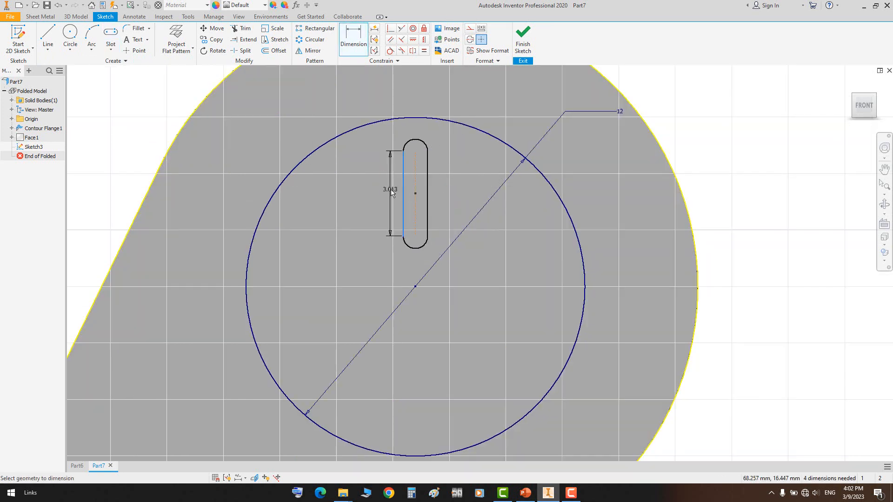
pyautogui.click(391, 193)
pyautogui.press('Return')
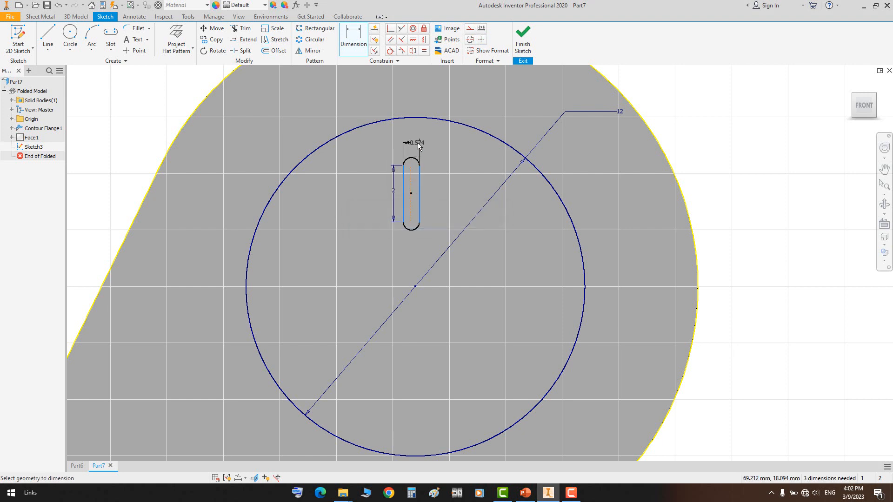
pyautogui.click(419, 145)
pyautogui.press('Return')
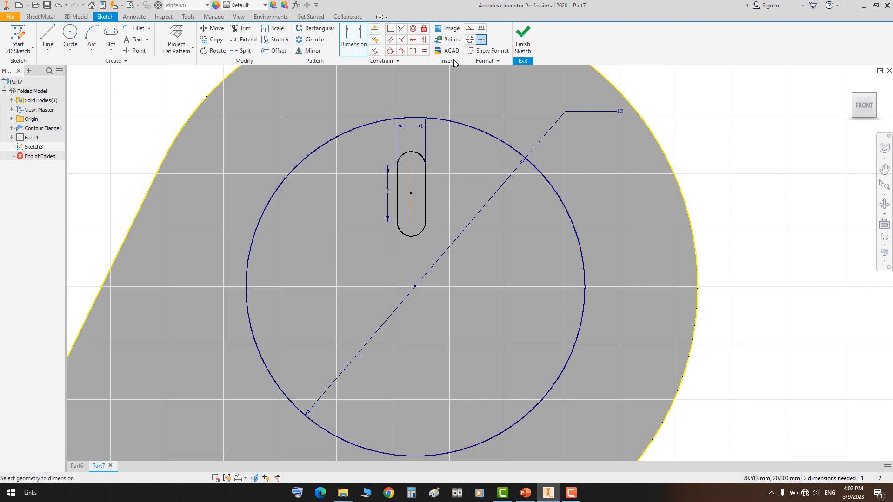
# Align the slot's centre vertically with the centre of the circle
pyautogui.click(424, 41)
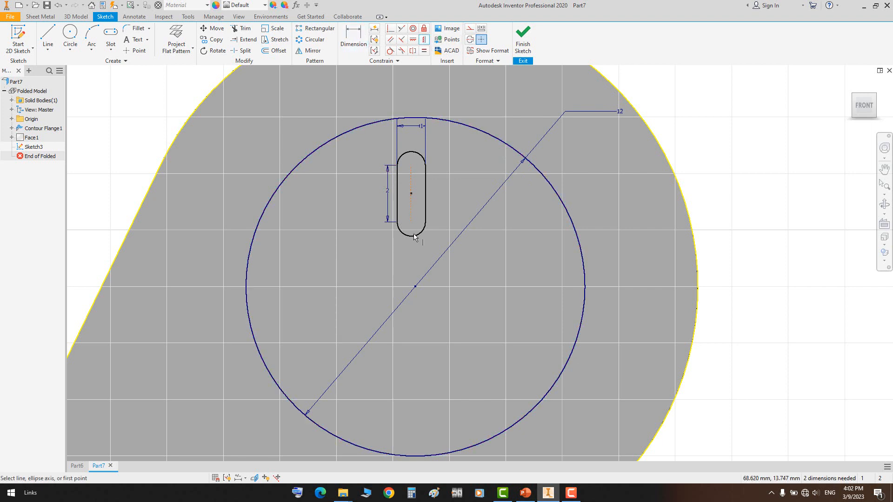
pyautogui.click(415, 288)
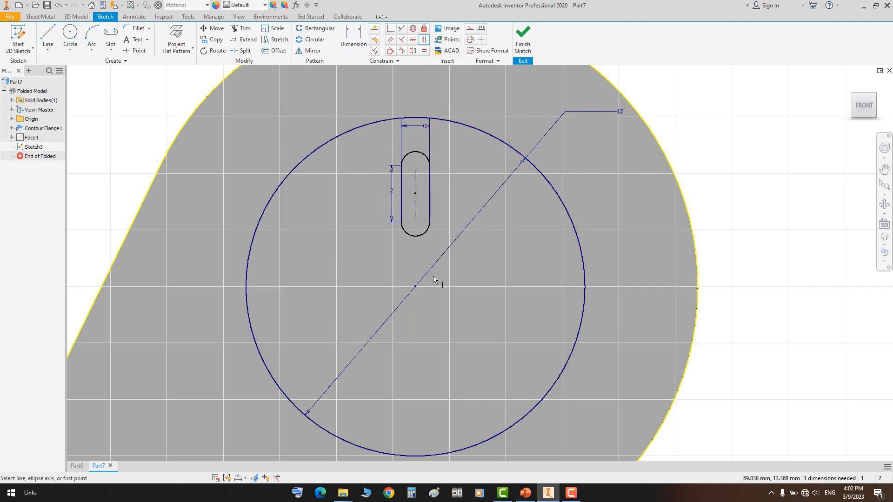
pyautogui.rightClick(464, 187)
pyautogui.click(479, 192)
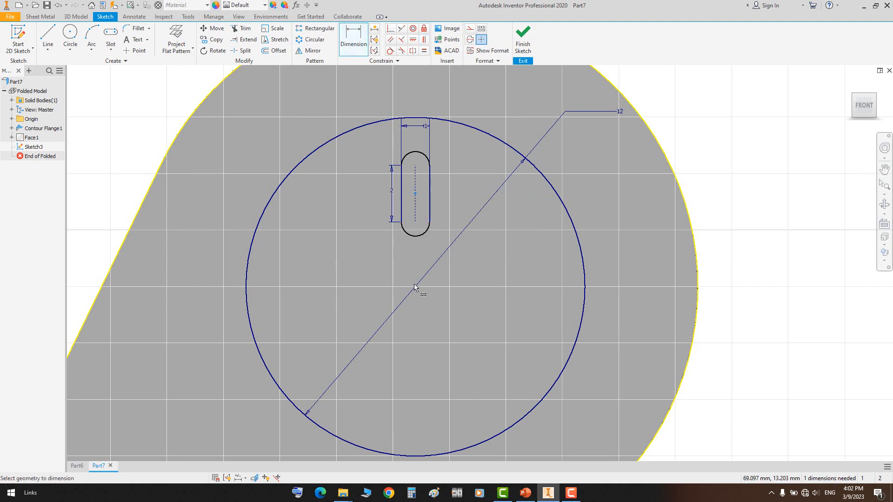
# Dimension the slot's centre 3 mm above the circle's centre
pyautogui.click(358, 235)
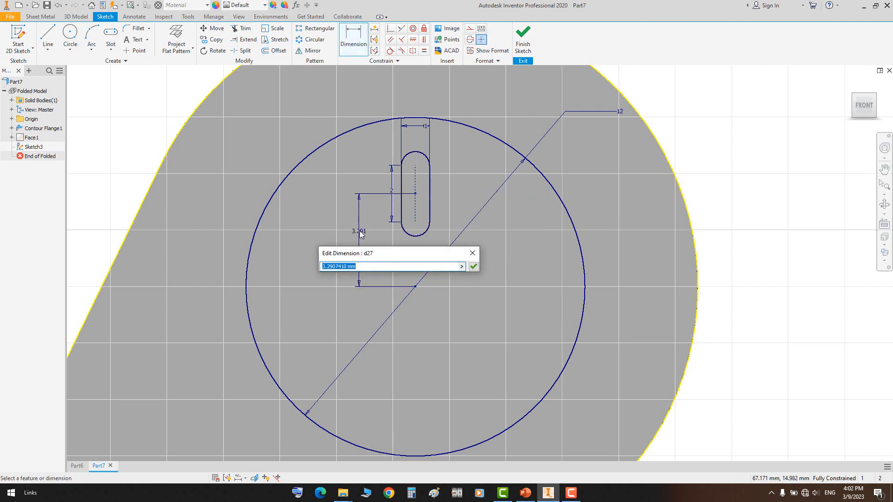
pyautogui.write('3')
pyautogui.press('Return')
# Create a circular pattern of 8 slots over 360 degrees around the centre of the 12 mm circle
pyautogui.scroll(2, 576, 227)
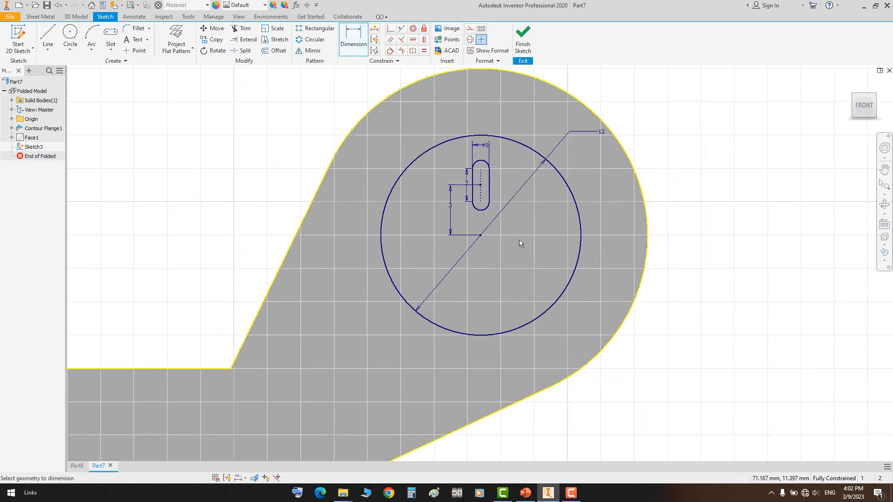
pyautogui.click(311, 40)
pyautogui.moveTo(463, 183); pyautogui.dragTo(512, 248)
pyautogui.click(487, 267)
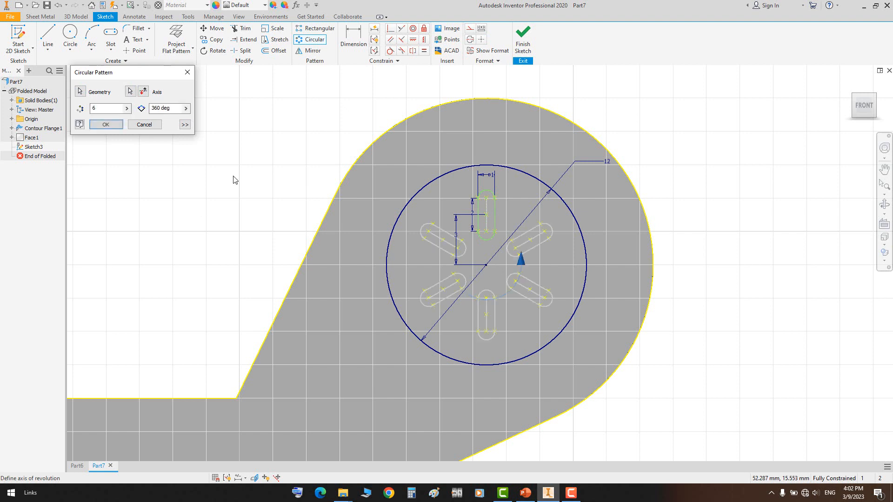
pyautogui.write('8')
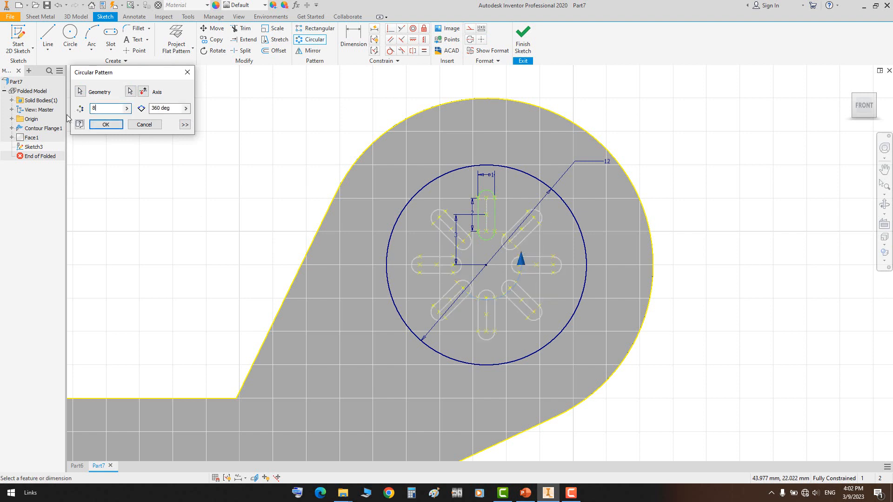
pyautogui.press('Return')
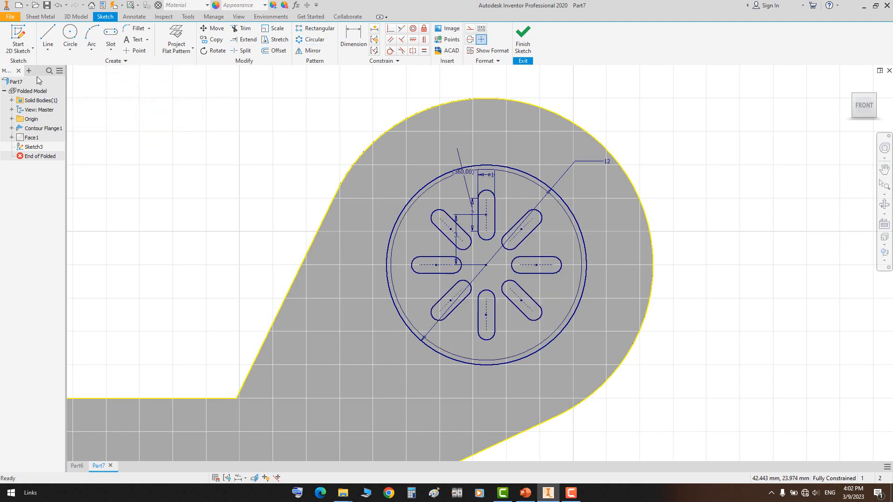
# Sketch a larger circle from the slot pattern's centre and set its diameter to 18 mm
pyautogui.press('c')
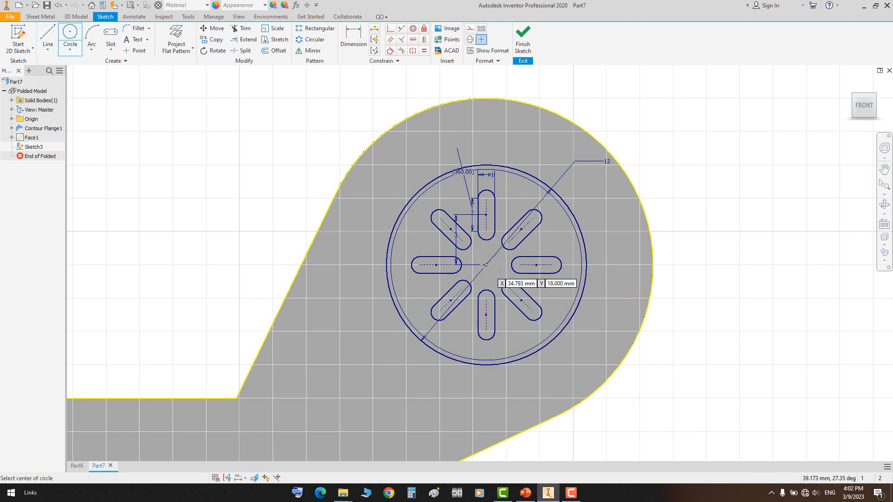
pyautogui.click(485, 265)
pyautogui.click(623, 210)
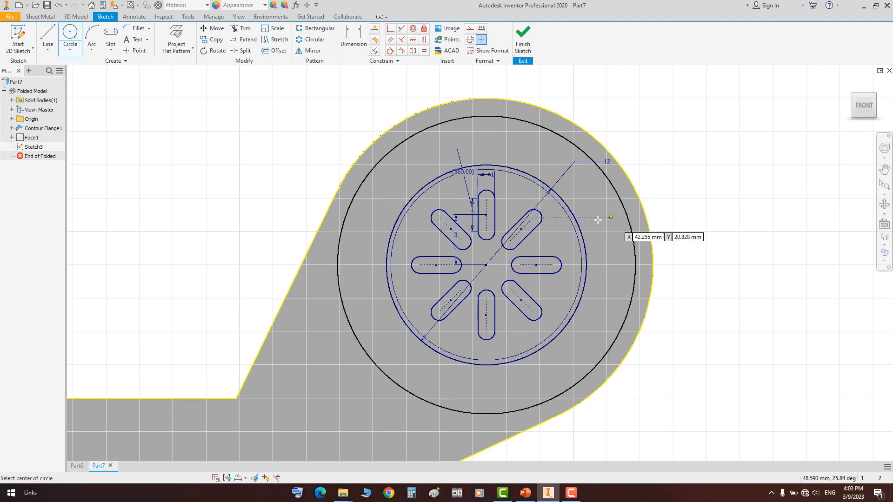
pyautogui.press('d')
pyautogui.click(621, 193)
pyautogui.click(641, 158)
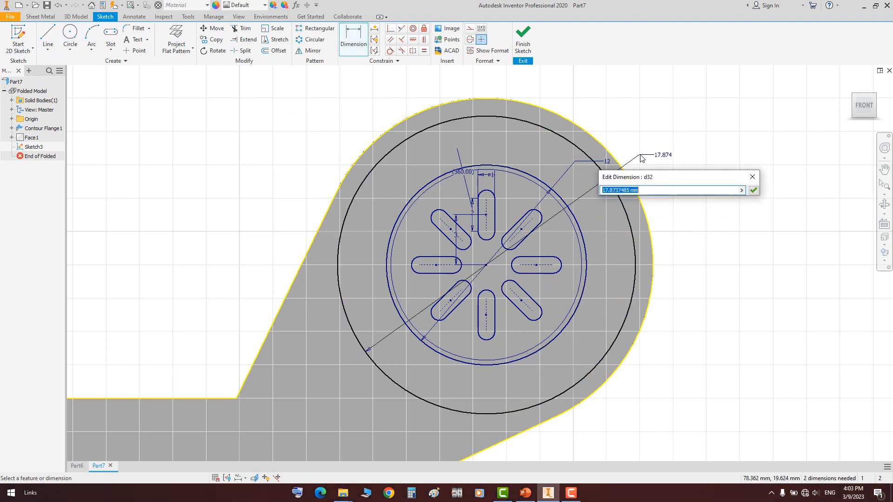
pyautogui.write('18')
pyautogui.press('Return')
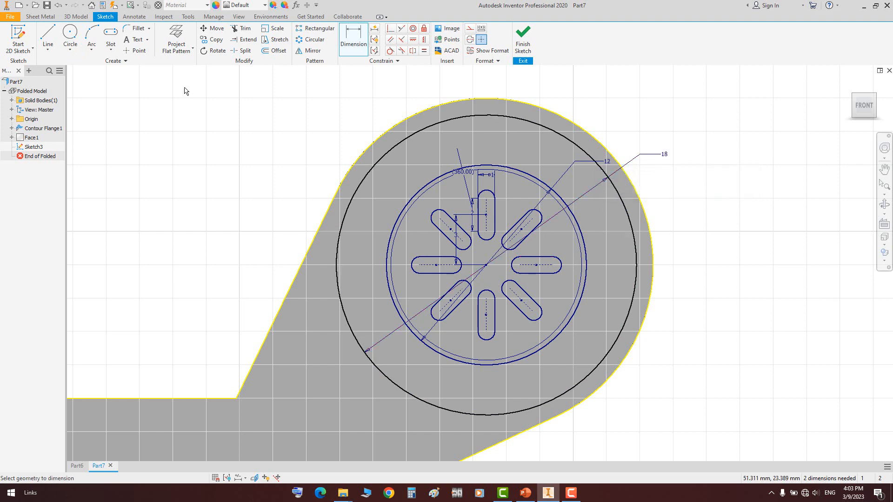
# Sketch a circle about 14.7 mm in diameter from the same centre, between the 12 mm and 18 mm circles
pyautogui.press('c')
pyautogui.click(486, 265)
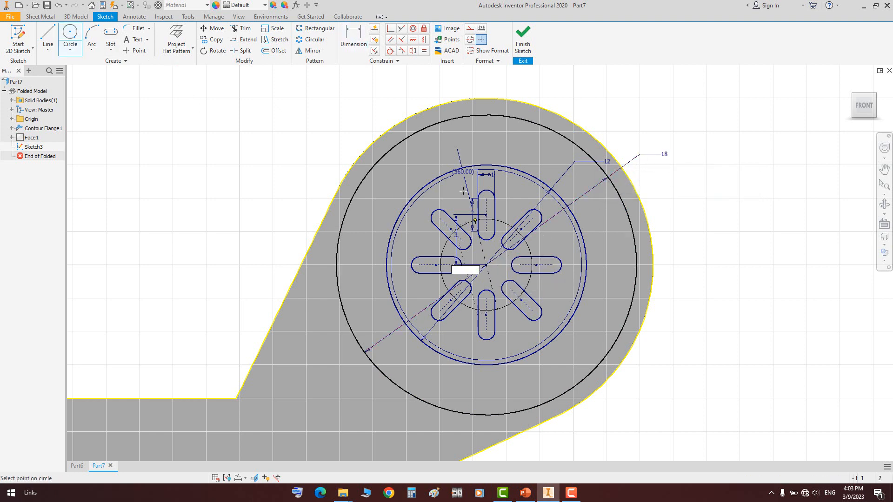
pyautogui.click(525, 150)
pyautogui.rightClick(533, 131)
pyautogui.click(566, 137)
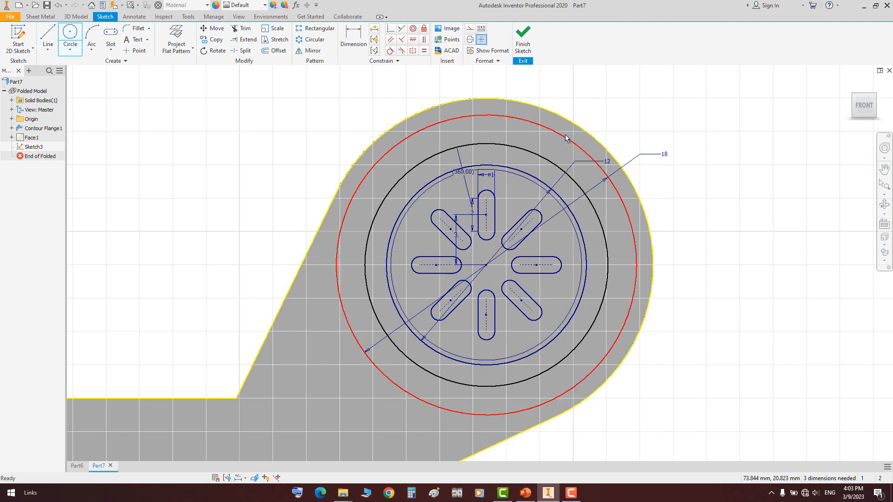
# Constrain the 18 mm circle and the new middle circle concentric with the 12 mm circle
pyautogui.moveTo(565, 138); pyautogui.dragTo(575, 134)
pyautogui.moveTo(475, 257); pyautogui.dragTo(488, 275)
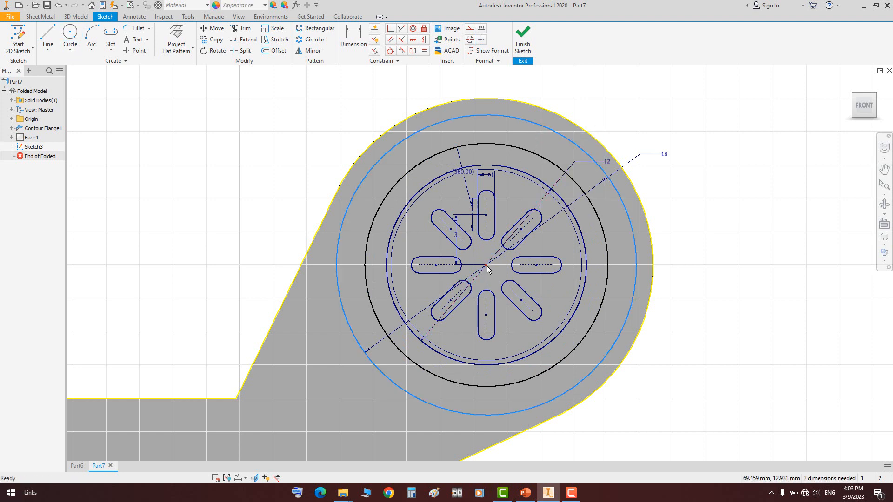
pyautogui.press('Escape')
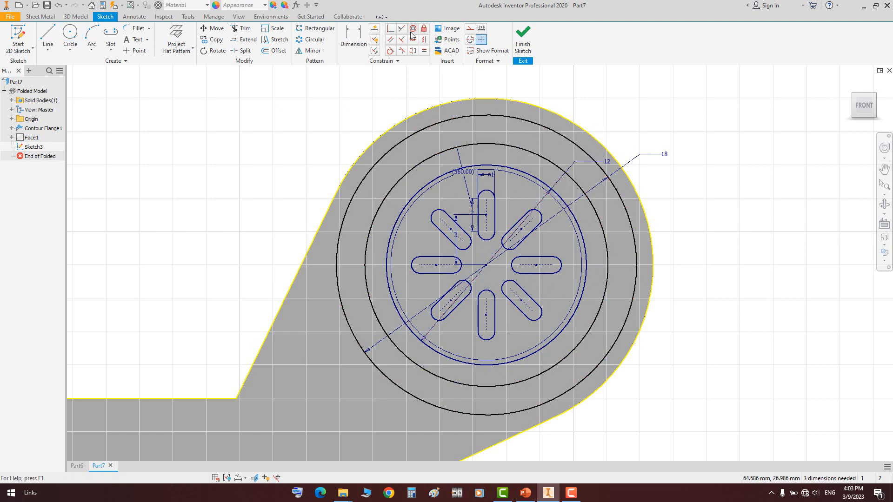
pyautogui.click(413, 30)
pyautogui.click(447, 139)
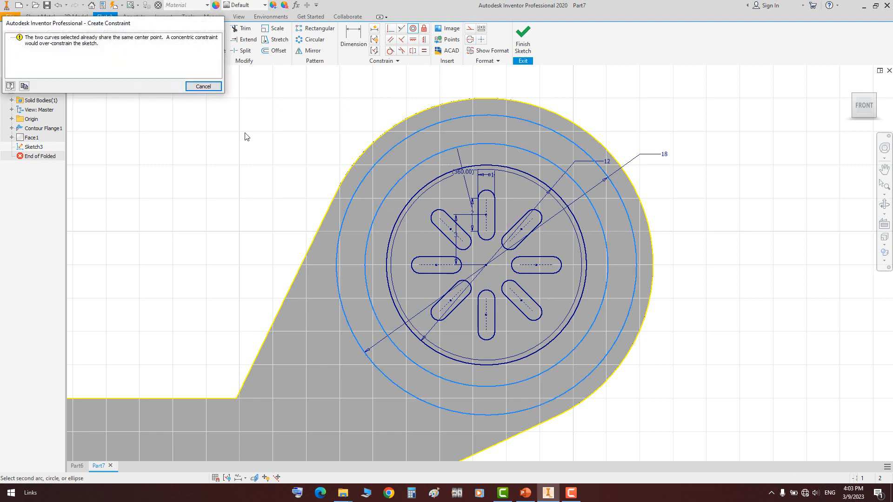
pyautogui.press('Escape')
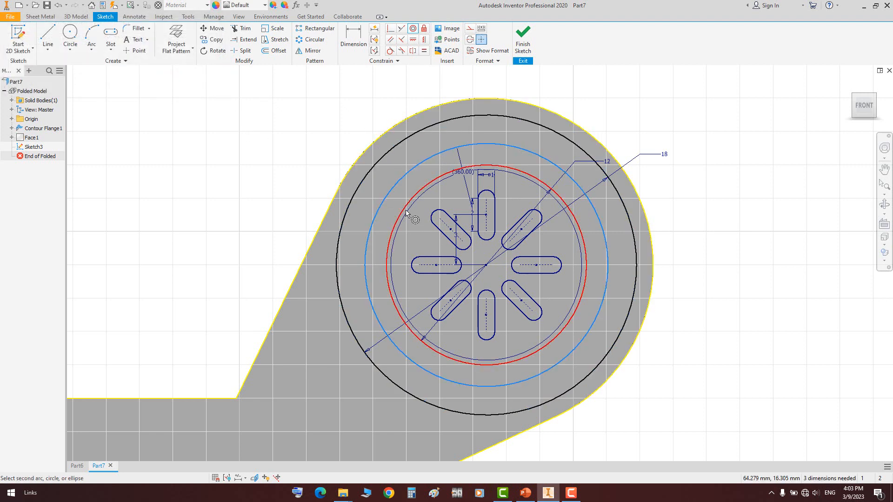
pyautogui.click(399, 181)
pyautogui.click(410, 211)
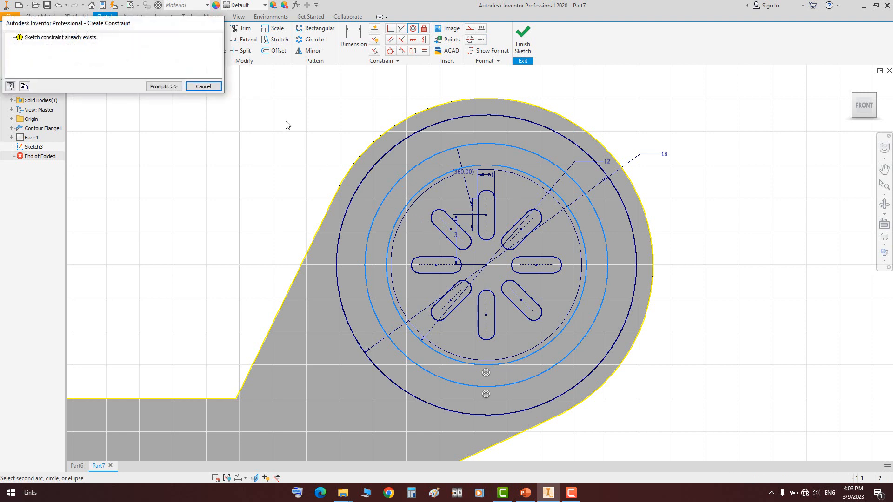
pyautogui.click(199, 86)
pyautogui.click(364, 172)
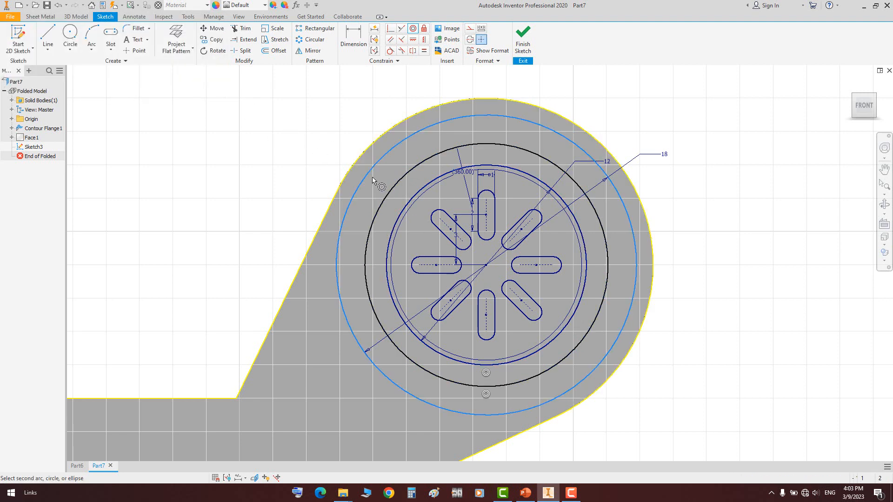
pyautogui.click(401, 218)
pyautogui.press('Escape')
pyautogui.press('Escape')
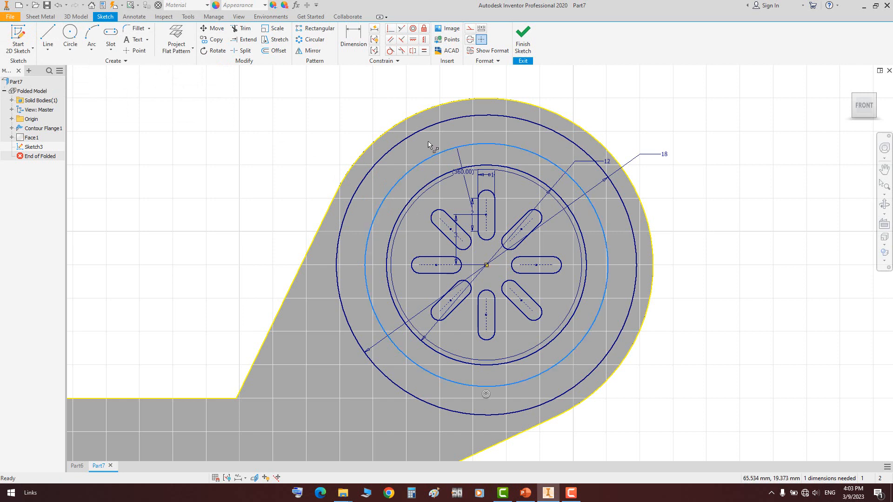
# Set the middle circle's diameter to 15 mm and convert it to construction geometry
pyautogui.press('d')
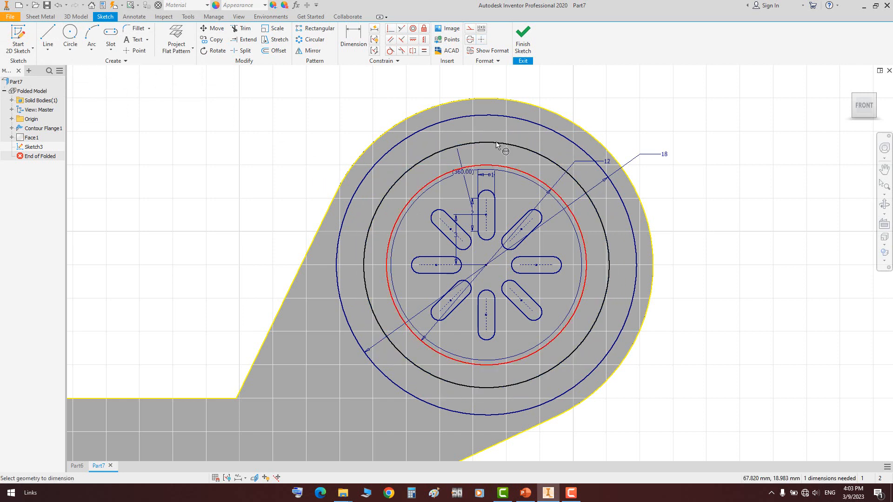
pyautogui.click(496, 143)
pyautogui.click(589, 110)
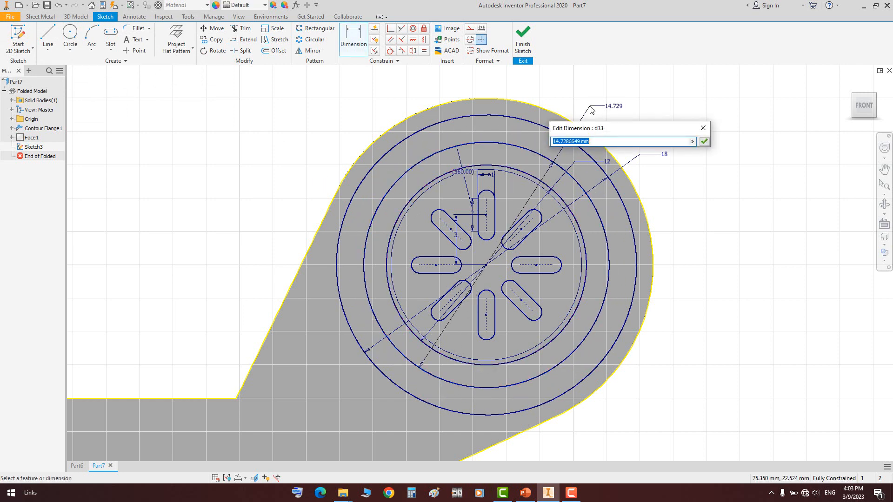
pyautogui.write('15')
pyautogui.press('Return')
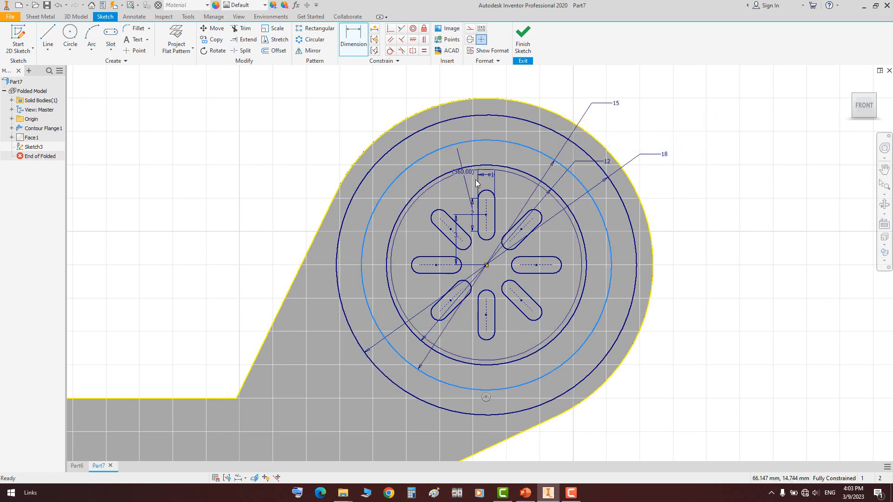
pyautogui.press('Escape')
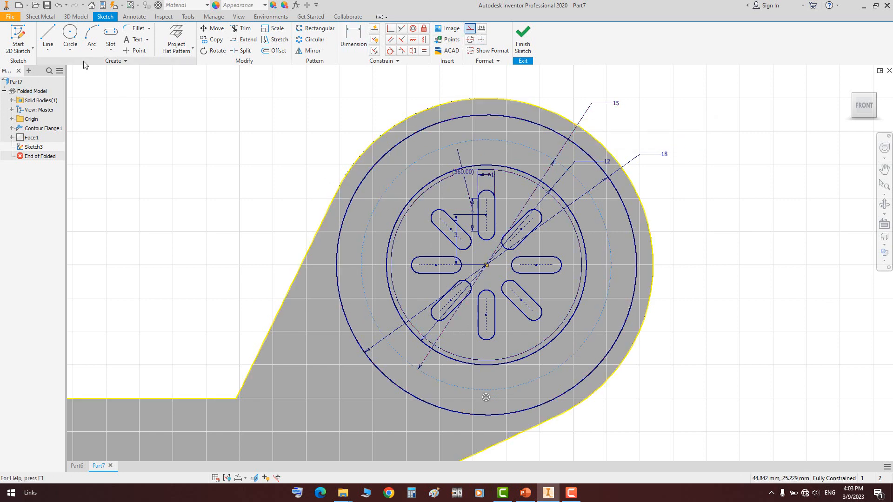
# Sketch a center point arc slot along the upper part of the construction circle, spanning about 61 degrees and about 1.3 mm wide
pyautogui.click(110, 48)
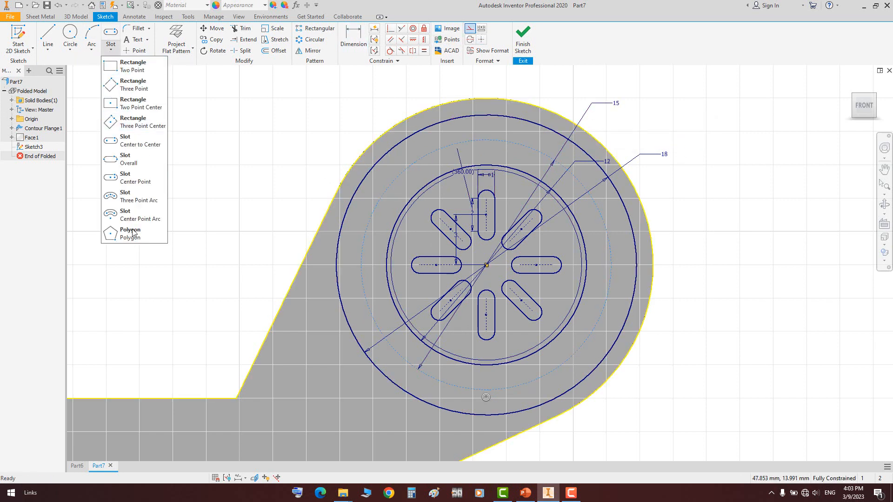
pyautogui.click(162, 214)
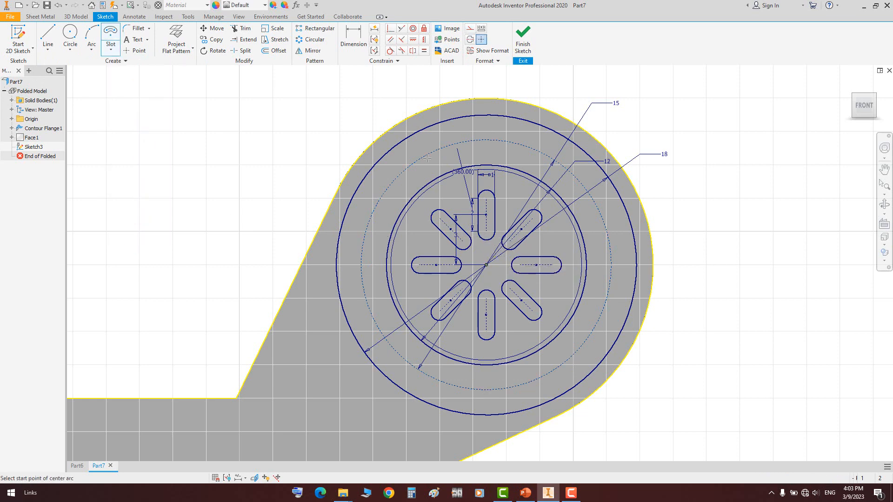
pyautogui.click(486, 265)
pyautogui.click(419, 159)
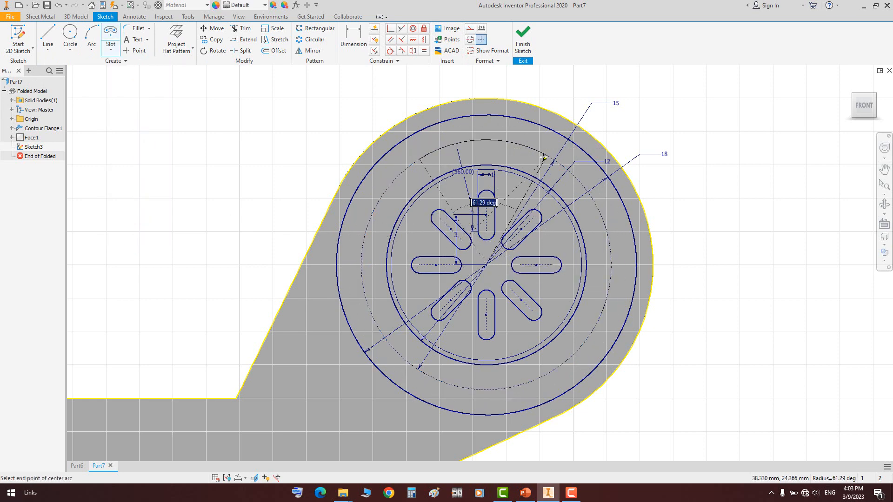
pyautogui.click(547, 156)
pyautogui.click(504, 161)
# Dimension the width of the curved slot between its outer and inner arcs as 1 mm
pyautogui.press('d')
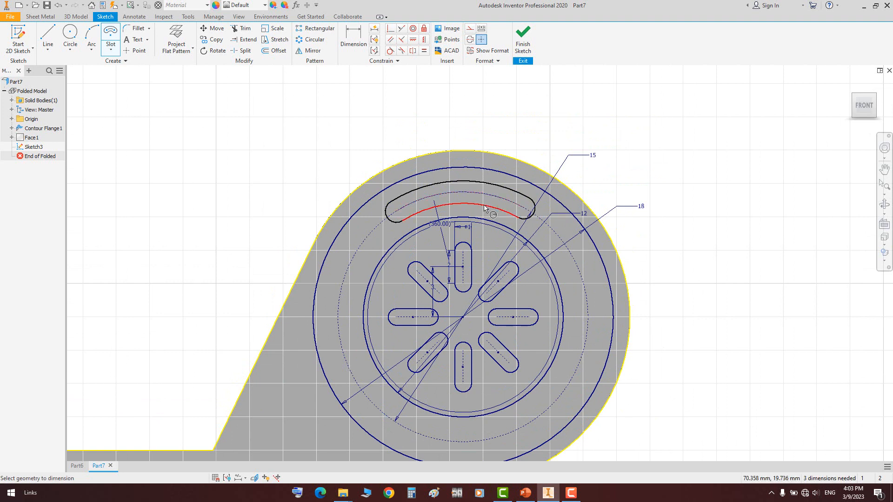
pyautogui.click(499, 130)
pyautogui.click(500, 152)
pyautogui.scroll(3, 500, 142)
pyautogui.click(482, 187)
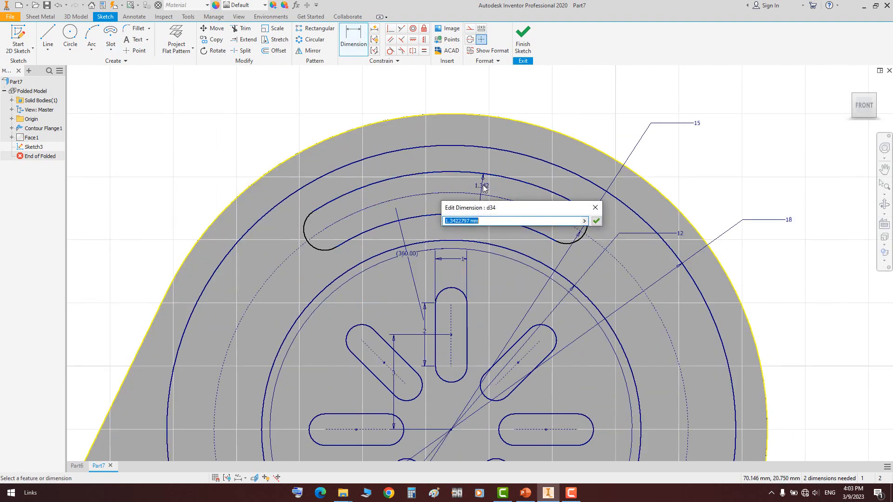
pyautogui.write('1')
pyautogui.press('Return')
# Dimension the angle at the circle's centre between the curved slot's left end and the vertical slot's centerline as 30 degrees
pyautogui.moveTo(285, 245); pyautogui.dragTo(268, 213, button='middle')
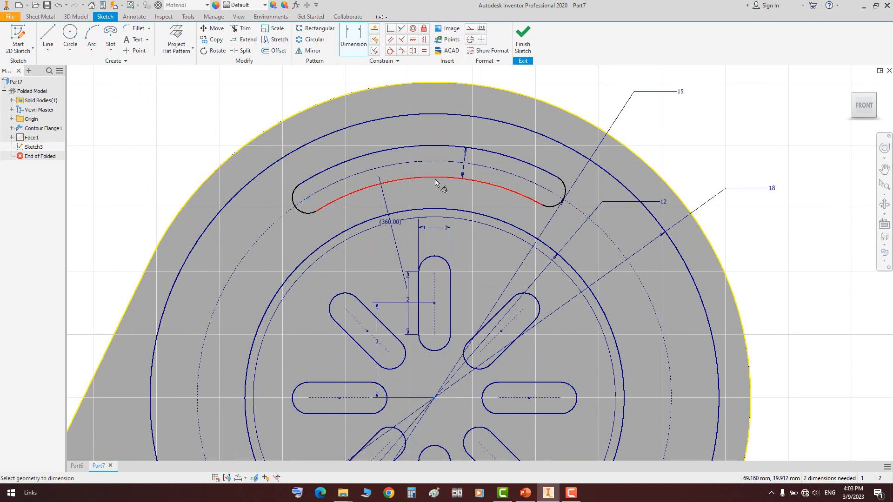
pyautogui.click(434, 294)
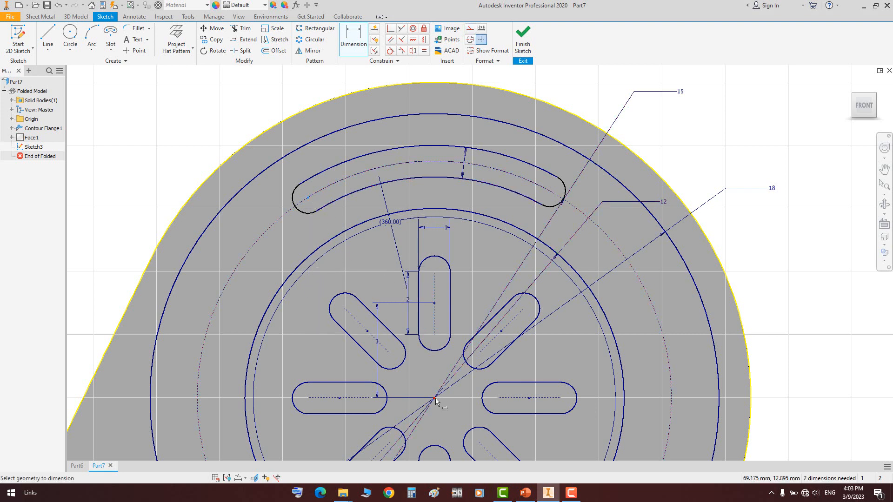
pyautogui.click(434, 335)
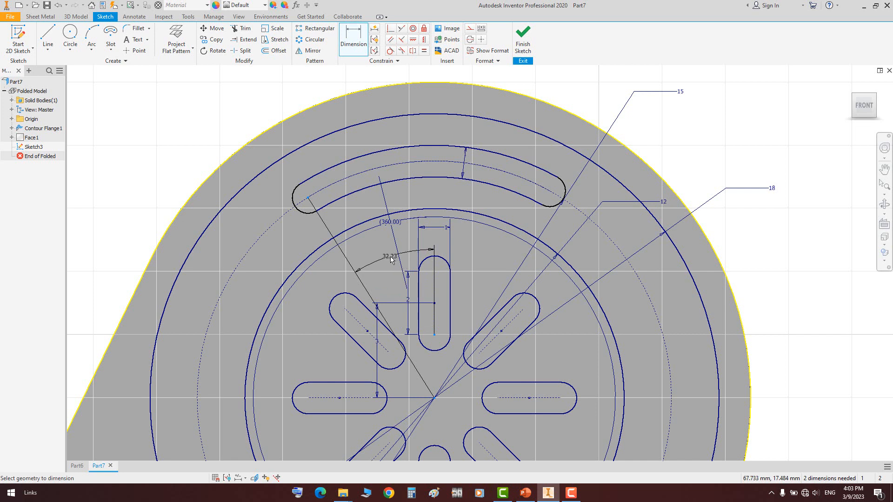
pyautogui.click(391, 260)
pyautogui.write('3')
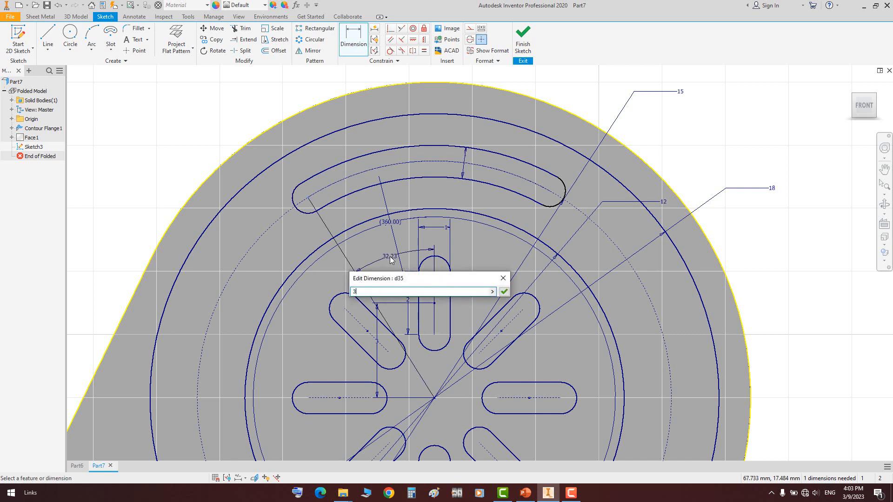
pyautogui.write('0')
pyautogui.press('Return')
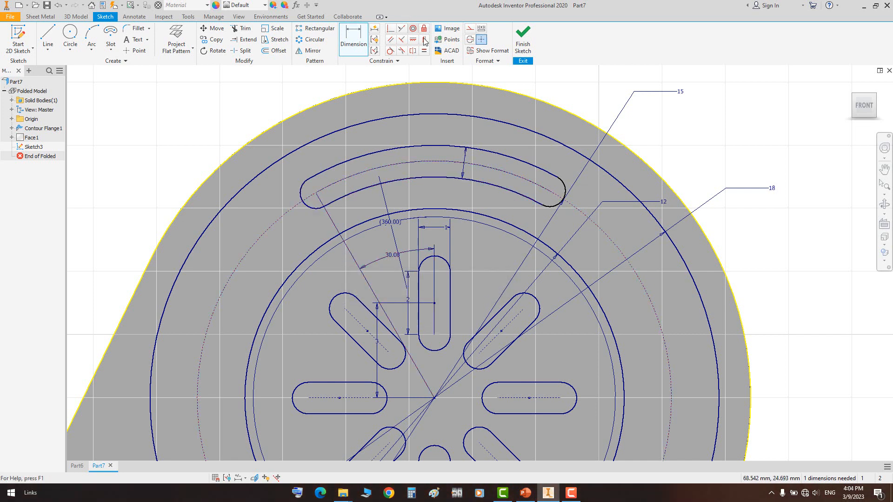
# Align the midpoints of the curved slot's outer and inner arcs vertically to centre the slot above the circles' centre
pyautogui.press('i')
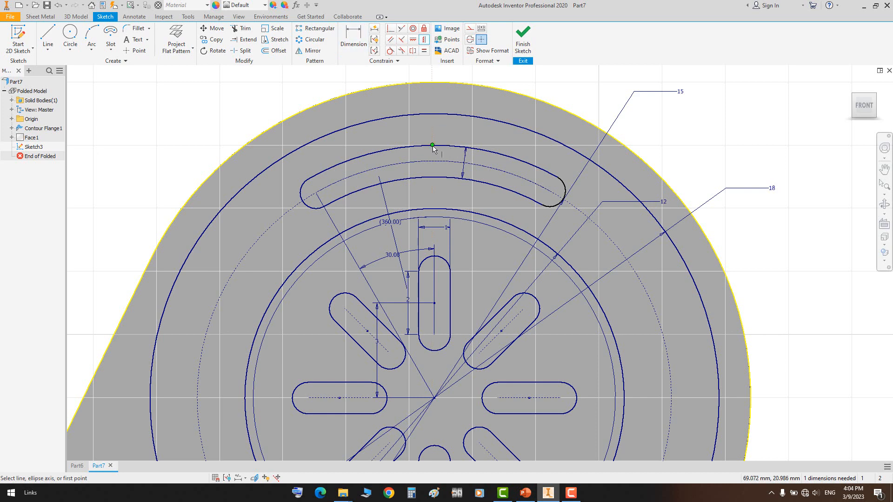
pyautogui.scroll(3, 440, 188)
pyautogui.click(435, 313)
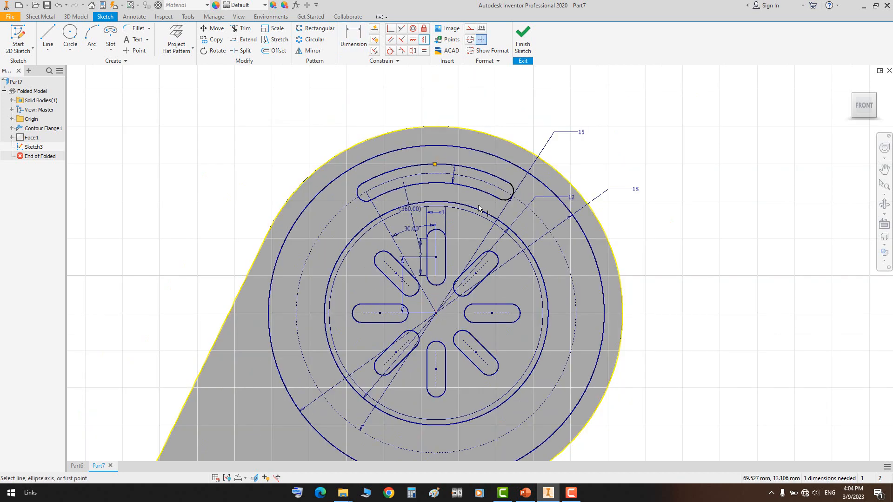
pyautogui.click(507, 184)
pyautogui.scroll(3, 494, 179)
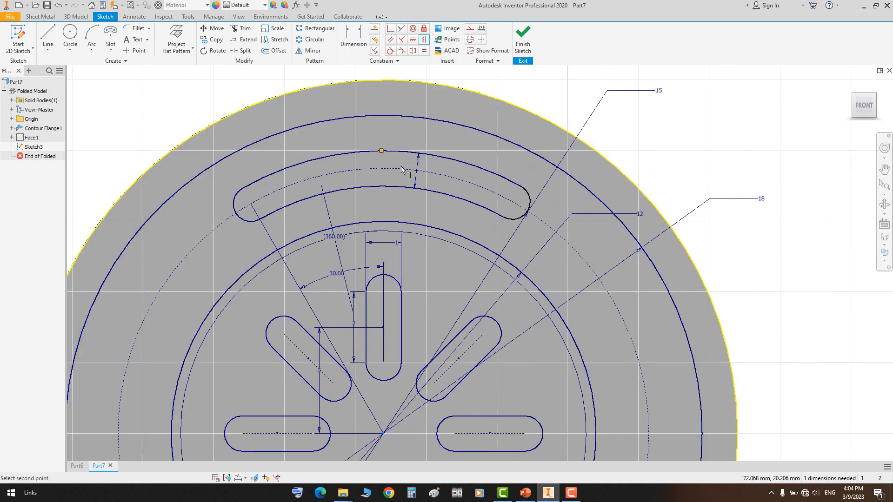
pyautogui.click(381, 187)
pyautogui.press('Escape')
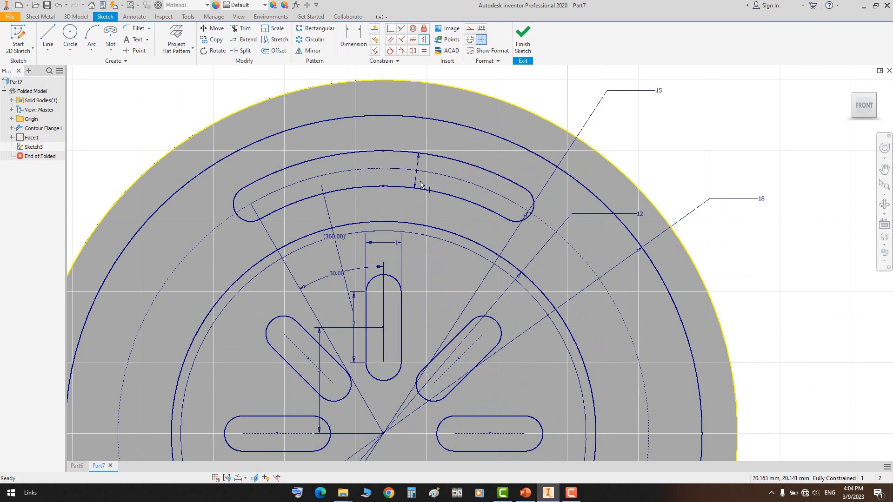
# Sketch a three point arc slot along the straight arm, across both bends, about 35 mm between its end centres
pyautogui.scroll(-3, 458, 104)
pyautogui.rightClick(541, 101)
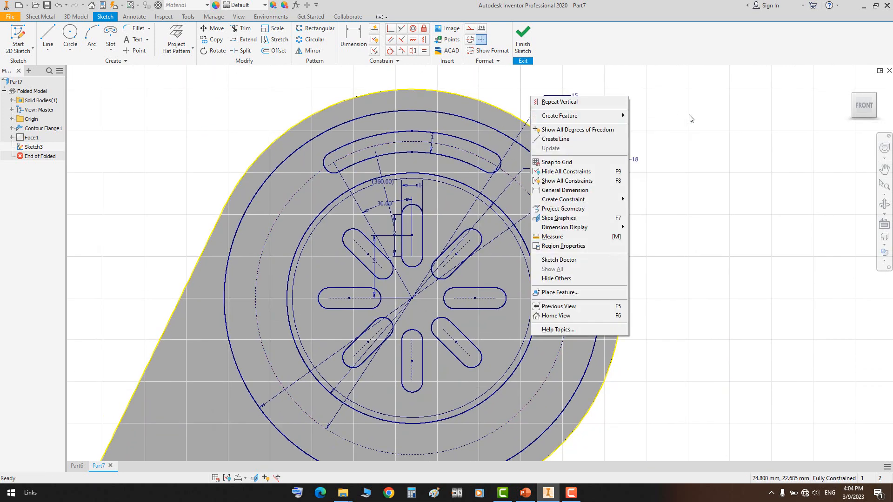
pyautogui.press('Escape')
pyautogui.scroll(-3, 651, 181)
pyautogui.moveTo(441, 240); pyautogui.dragTo(522, 221, button='middle')
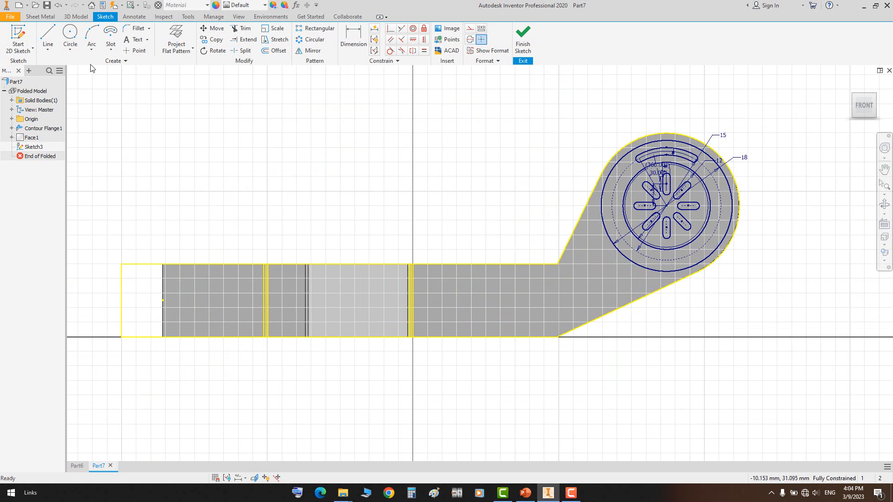
pyautogui.click(113, 51)
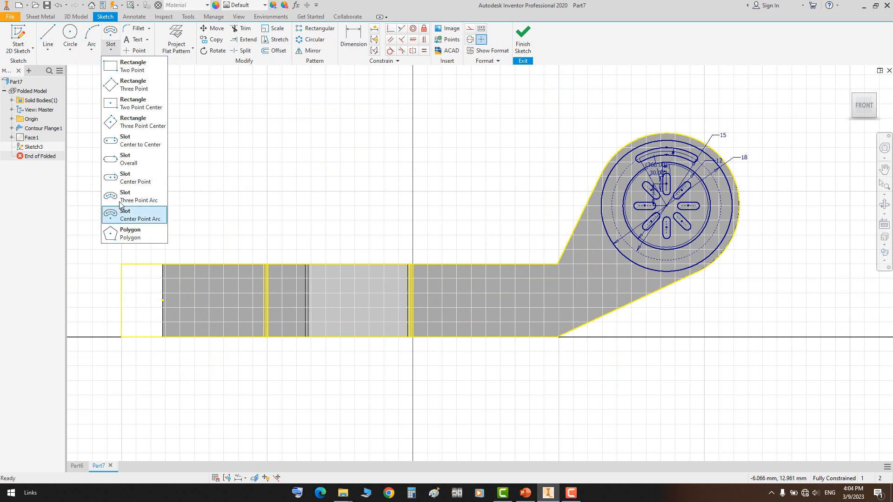
pyautogui.click(131, 215)
pyautogui.click(208, 316)
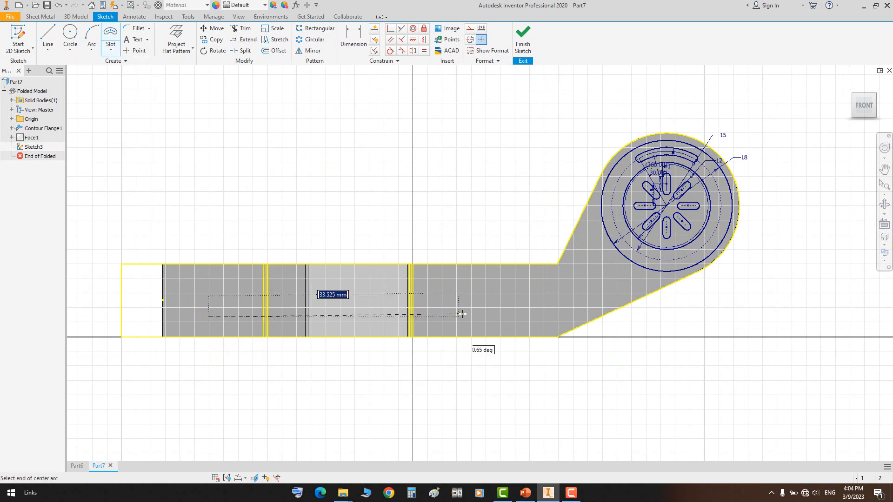
pyautogui.click(467, 317)
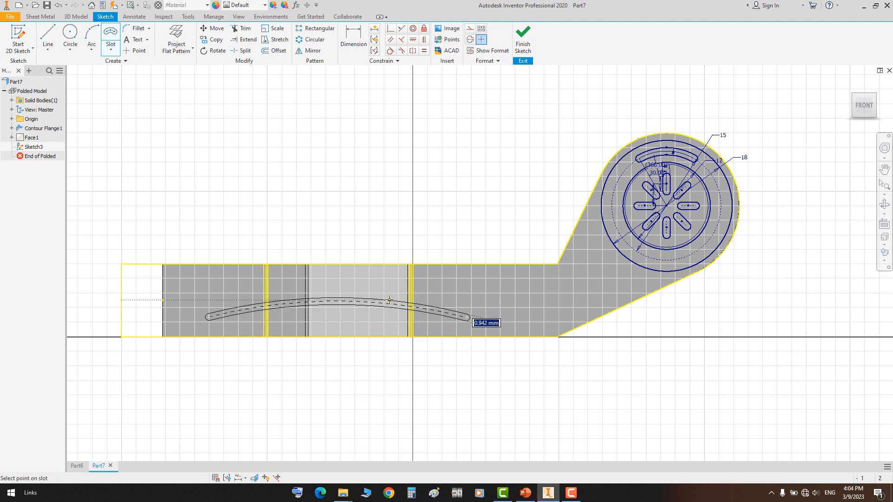
pyautogui.click(388, 293)
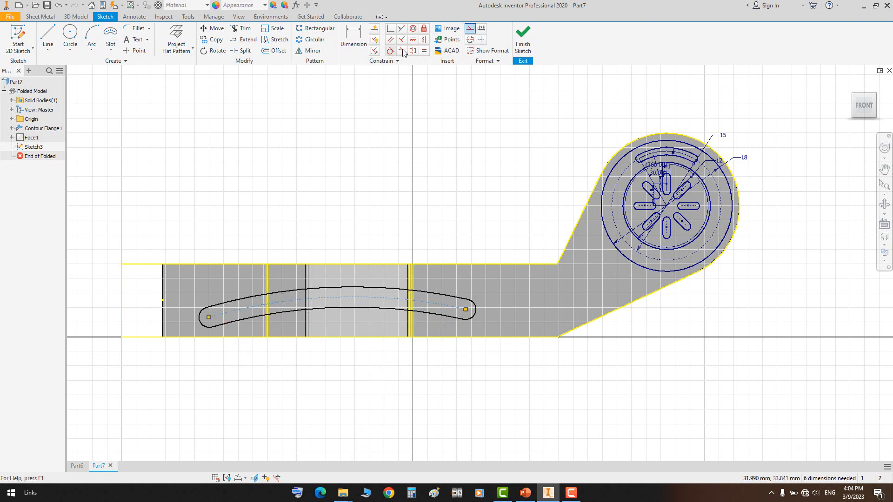
# Align the two end centres of the arm's arc slot horizontally and finish the sketch
pyautogui.click(466, 309)
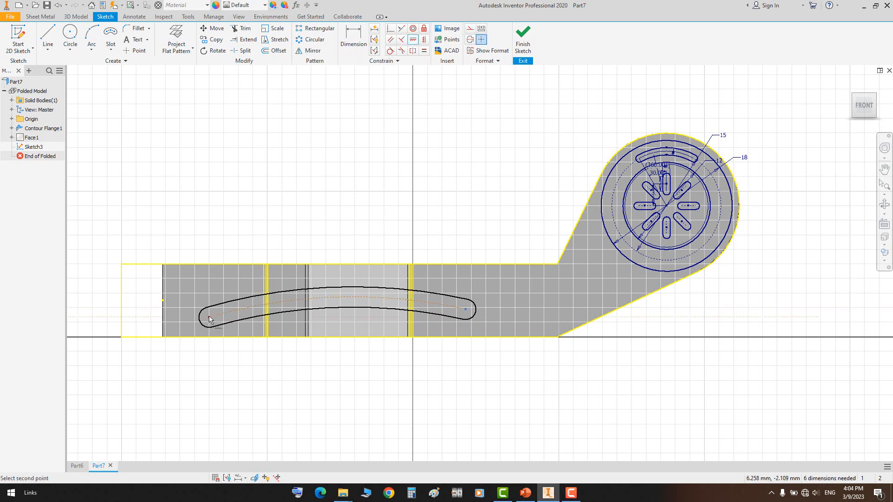
pyautogui.click(208, 317)
pyautogui.rightClick(418, 135)
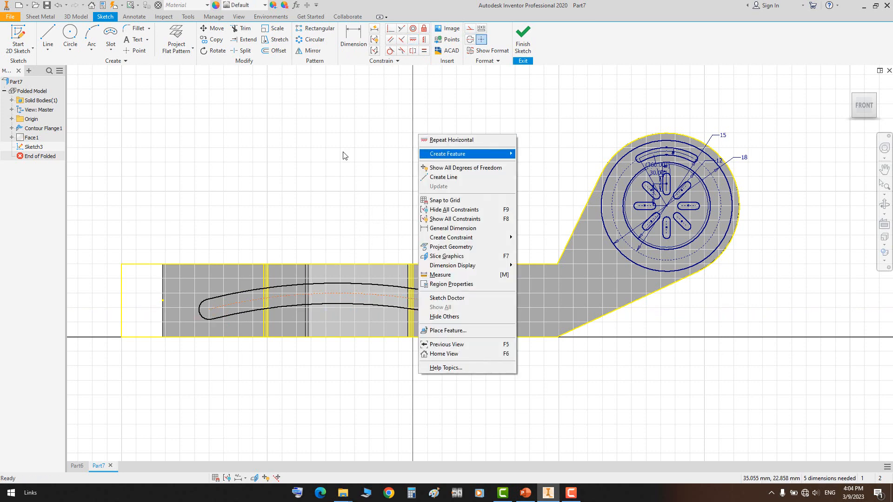
pyautogui.click(523, 47)
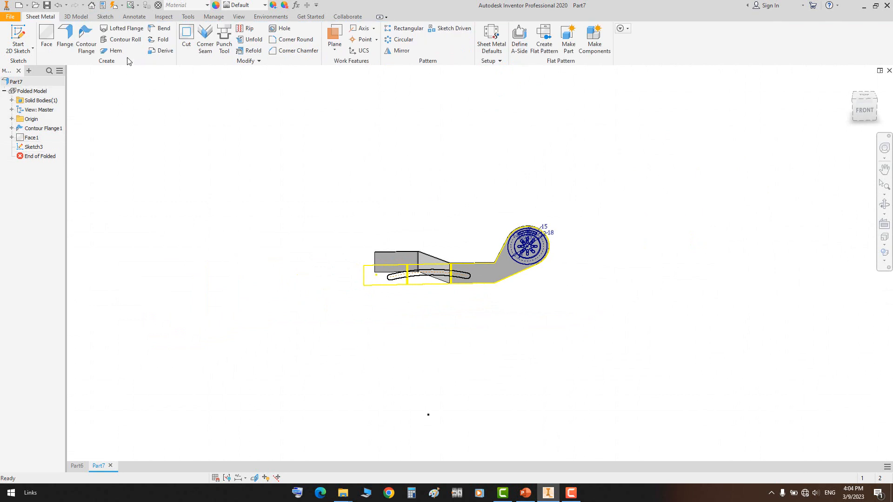
pyautogui.click(186, 37)
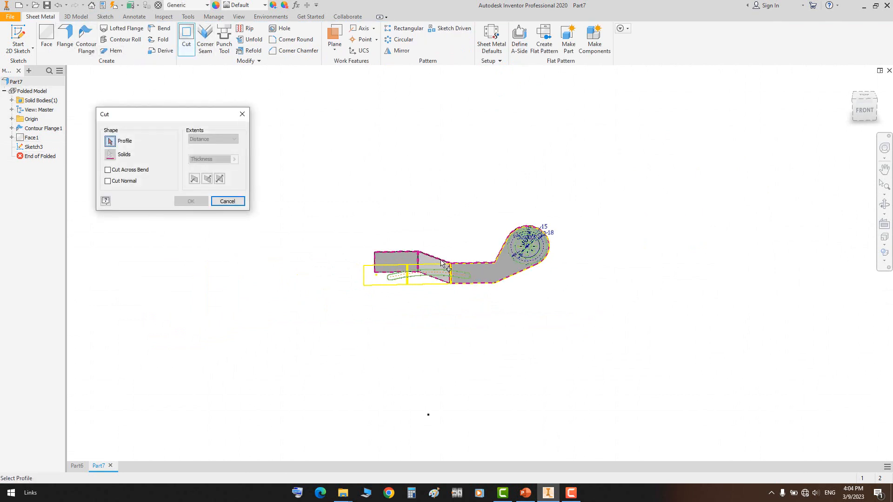
pyautogui.scroll(5, 439, 279)
pyautogui.click(437, 309)
pyautogui.scroll(4, 531, 234)
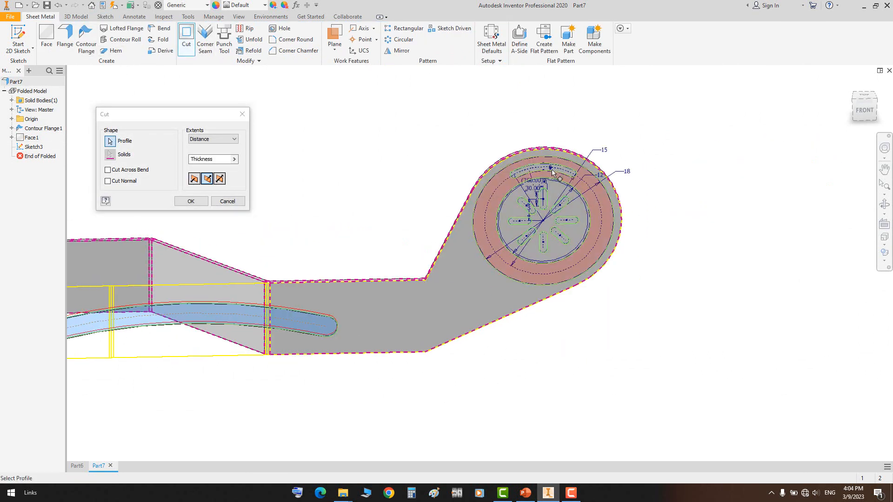
pyautogui.click(533, 227)
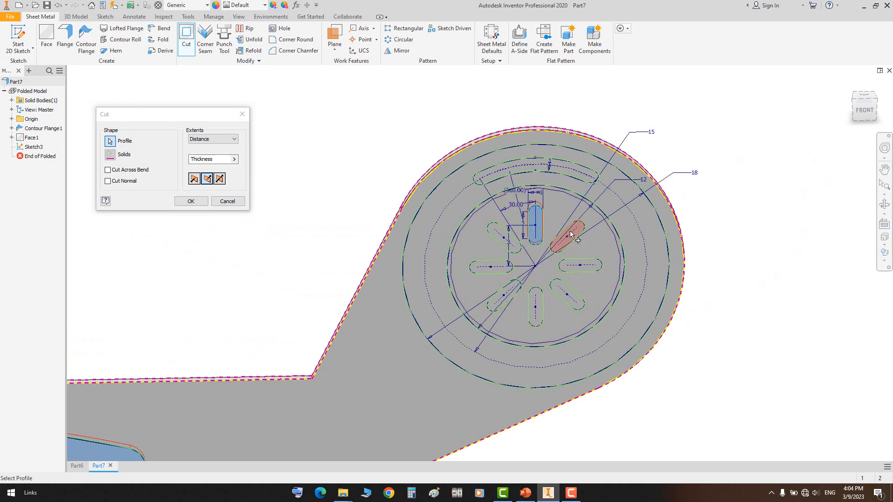
pyautogui.click(569, 231)
pyautogui.click(576, 265)
pyautogui.click(567, 294)
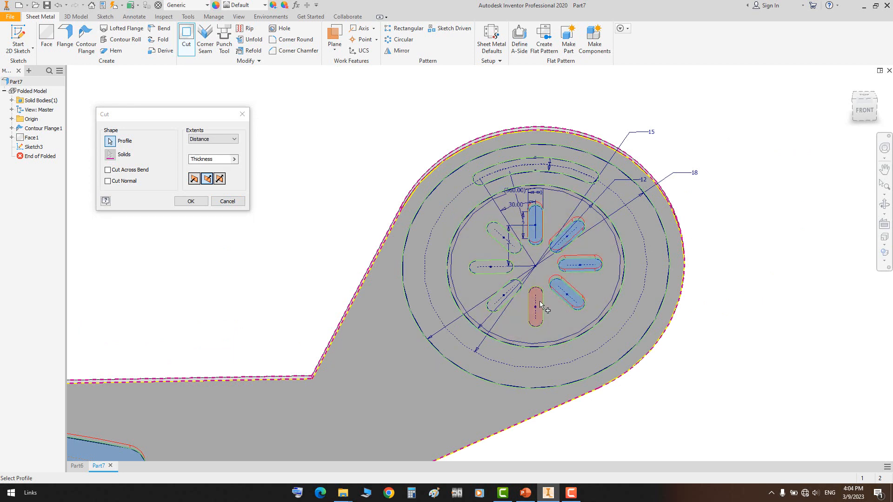
pyautogui.click(535, 307)
pyautogui.click(495, 269)
pyautogui.click(505, 242)
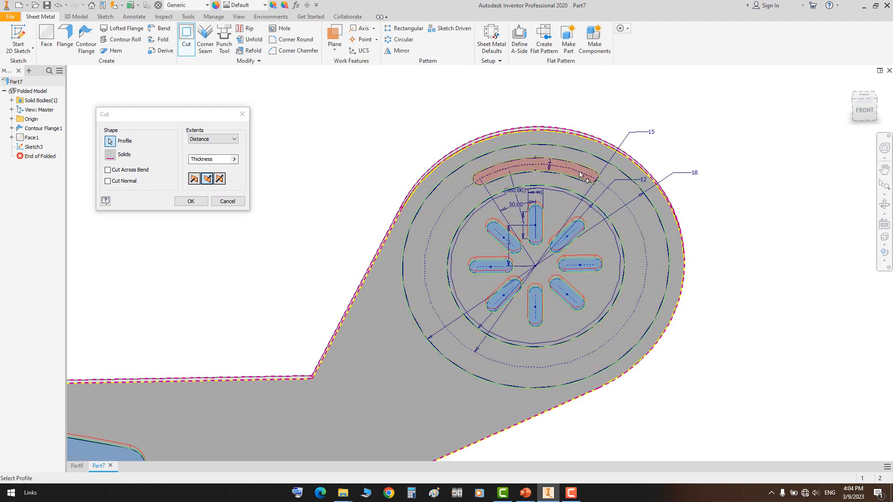
pyautogui.click(231, 202)
# Reopen the slot sketch and pattern the curved slot circularly about the circles' centre, with 4 instances over 360 degrees
pyautogui.doubleClick(34, 147)
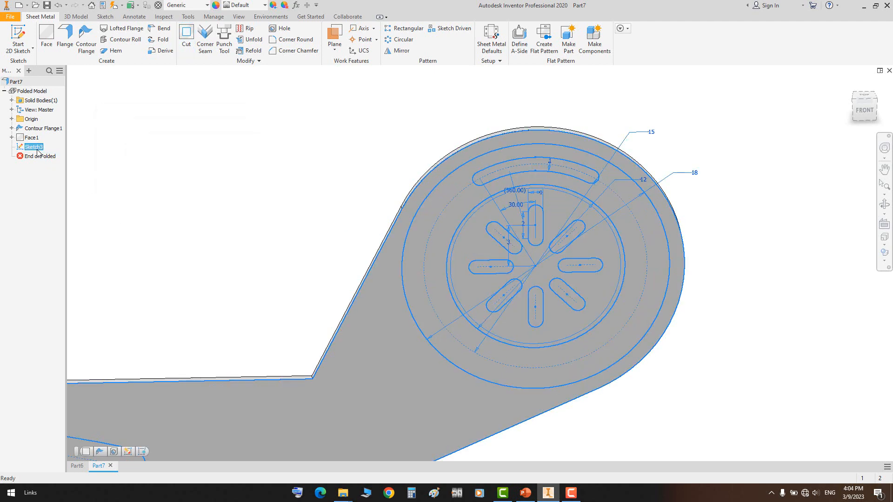
pyautogui.moveTo(817, 165); pyautogui.dragTo(323, 447, button='middle')
pyautogui.moveTo(479, 172); pyautogui.dragTo(431, 437, button='middle')
pyautogui.scroll(-3, 427, 207)
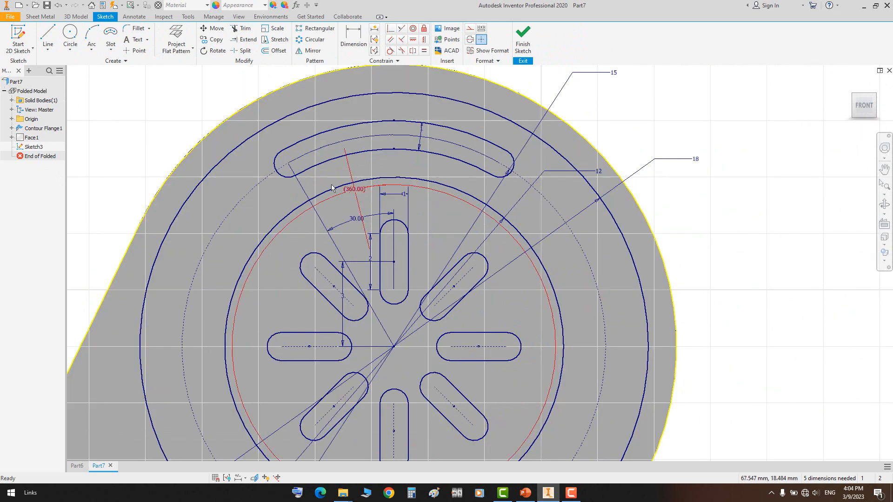
pyautogui.moveTo(252, 115); pyautogui.dragTo(241, 188, button='middle')
pyautogui.click(268, 236)
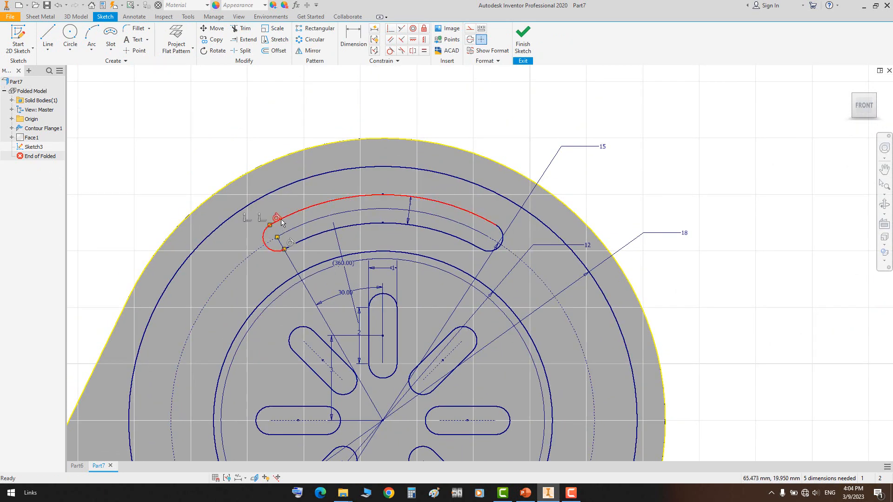
pyautogui.click(302, 239)
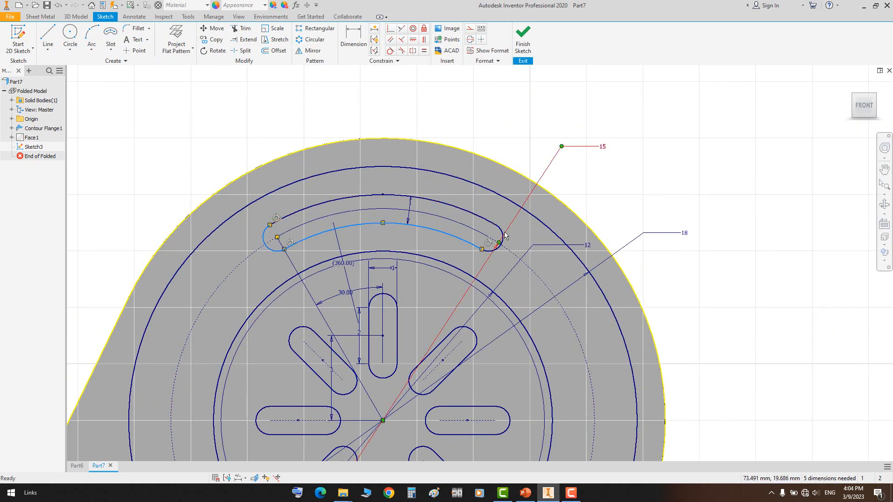
pyautogui.click(504, 236)
pyautogui.click(487, 219)
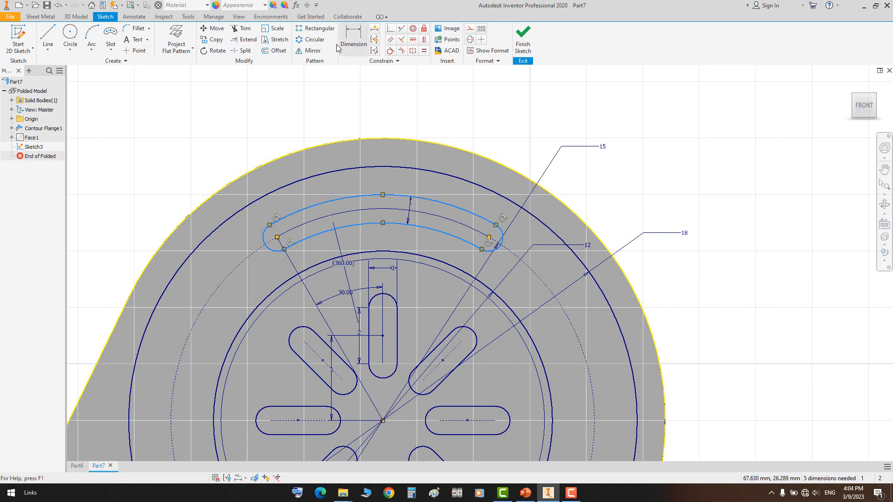
pyautogui.click(310, 39)
pyautogui.scroll(4, 407, 212)
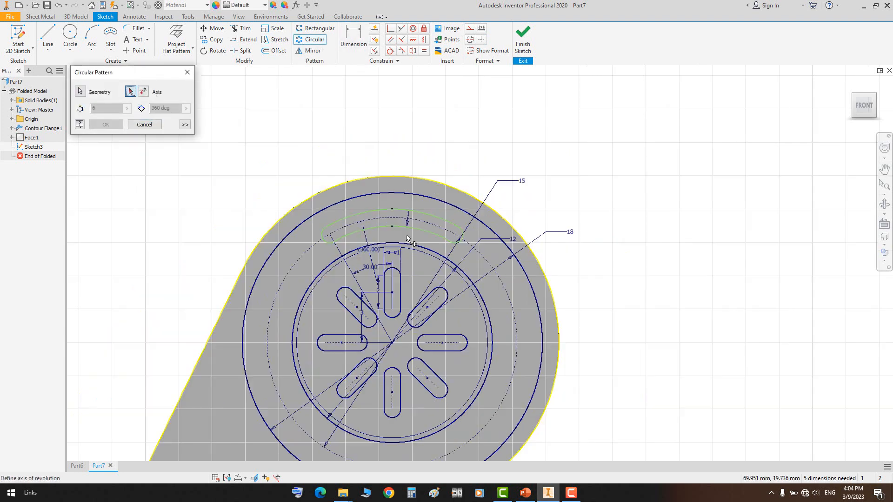
pyautogui.click(399, 298)
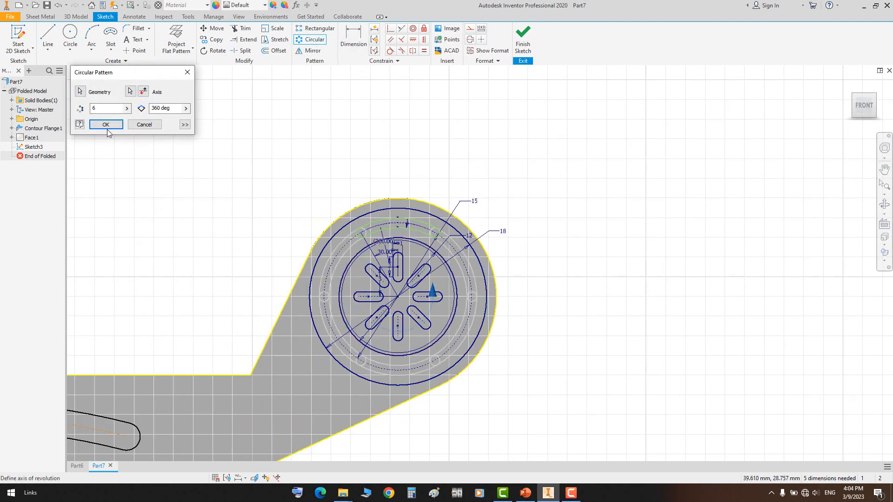
pyautogui.write('4')
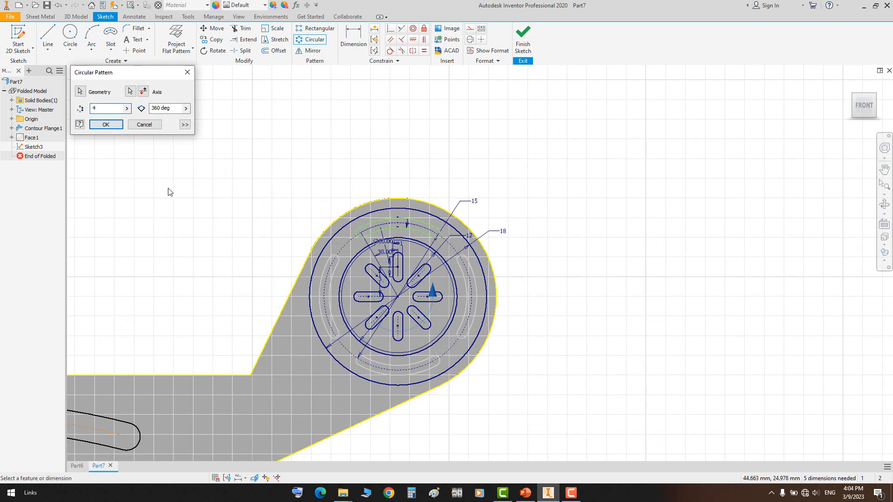
pyautogui.click(113, 126)
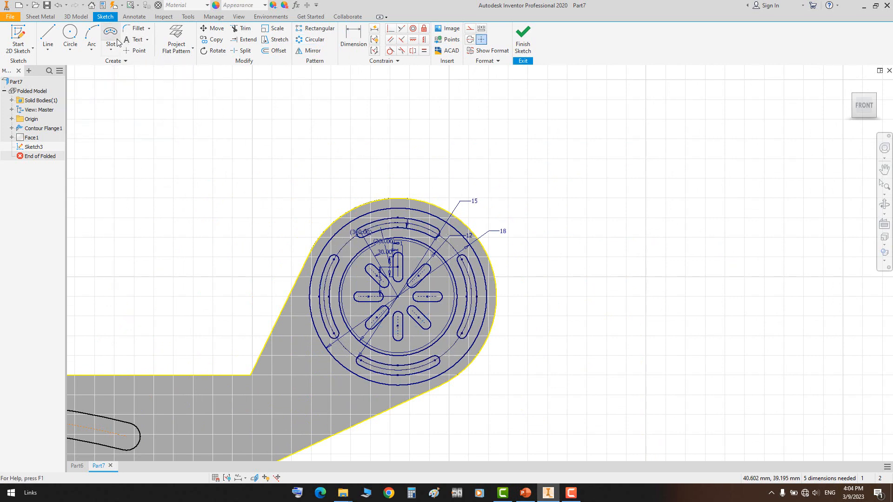
# Finish the sketch and select the curved and radial straight slots as profiles for a sheet metal Cut with Thickness as the distance
pyautogui.click(523, 43)
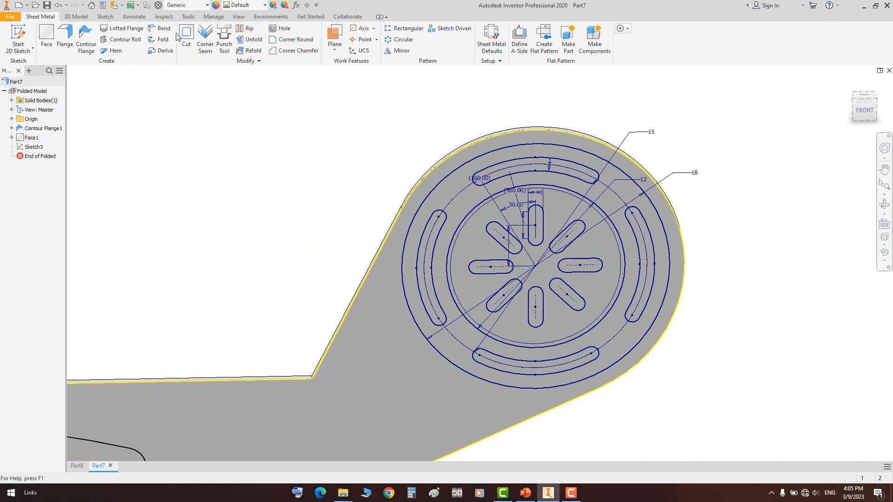
pyautogui.click(186, 39)
pyautogui.click(590, 176)
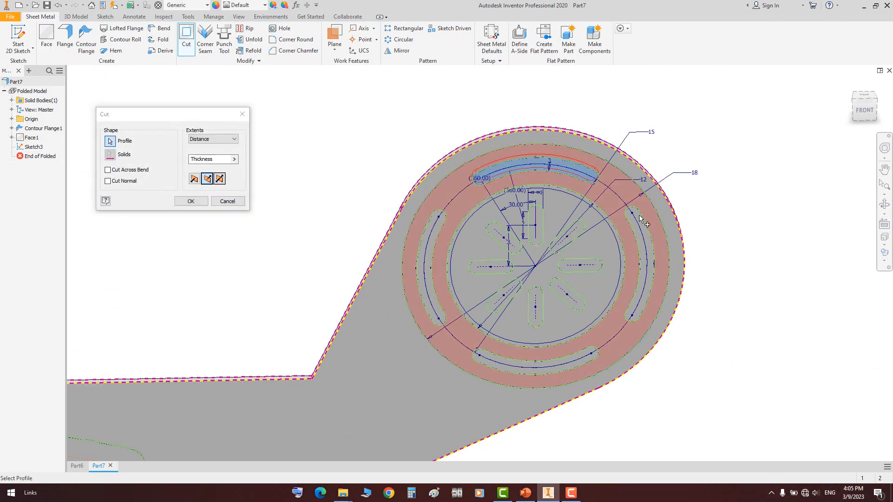
pyautogui.click(644, 230)
pyautogui.click(575, 229)
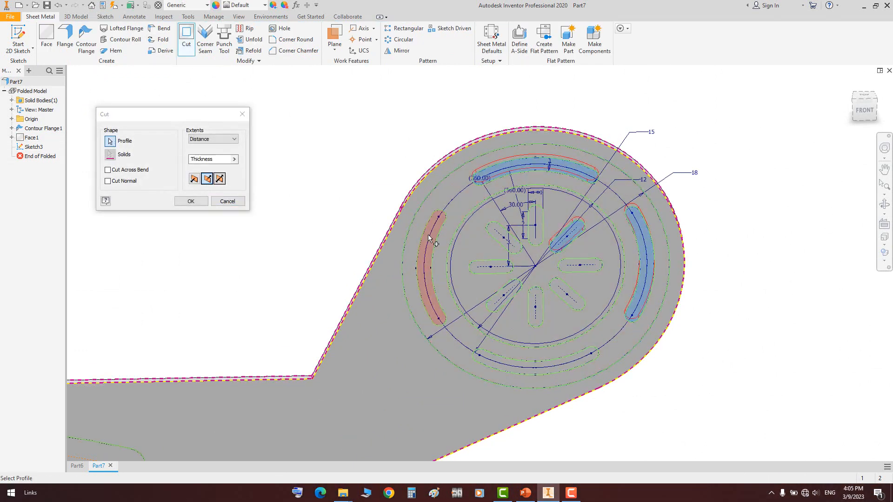
pyautogui.click(428, 234)
pyautogui.click(537, 221)
pyautogui.click(506, 238)
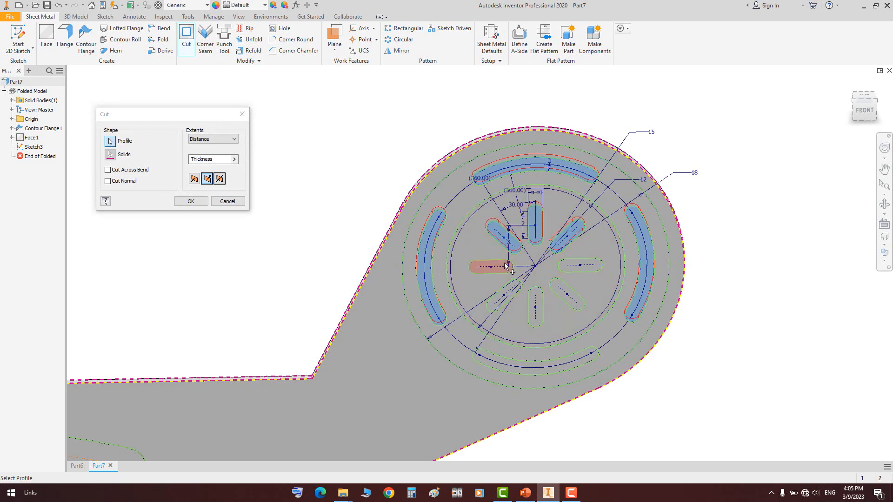
pyautogui.click(503, 272)
pyautogui.click(507, 292)
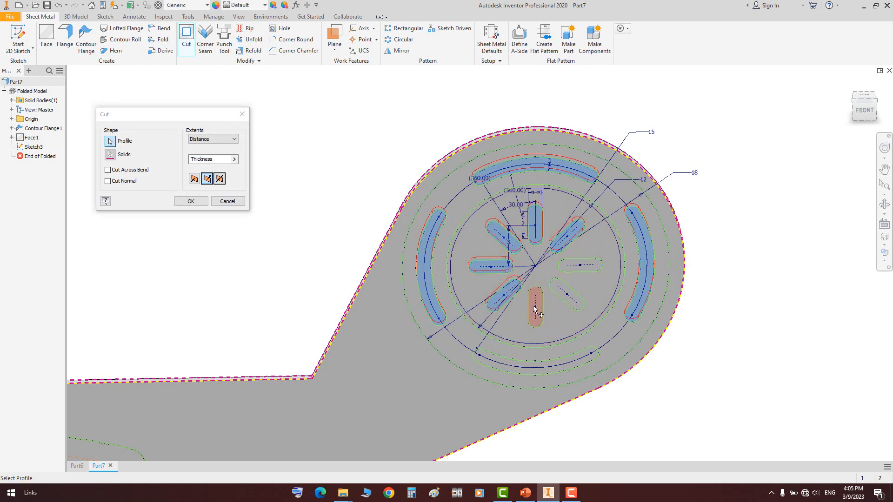
# Cut the remaining radial slots, the lower arc slot and the long curved slot through the sheet thickness, with Cut Across Bend enabled
pyautogui.click(536, 305)
pyautogui.click(568, 296)
pyautogui.click(578, 264)
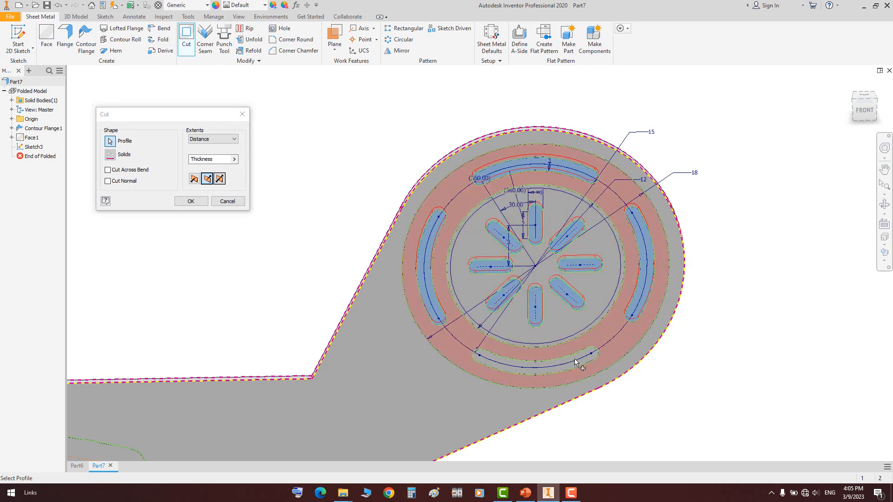
pyautogui.click(558, 363)
pyautogui.scroll(-5, 160, 309)
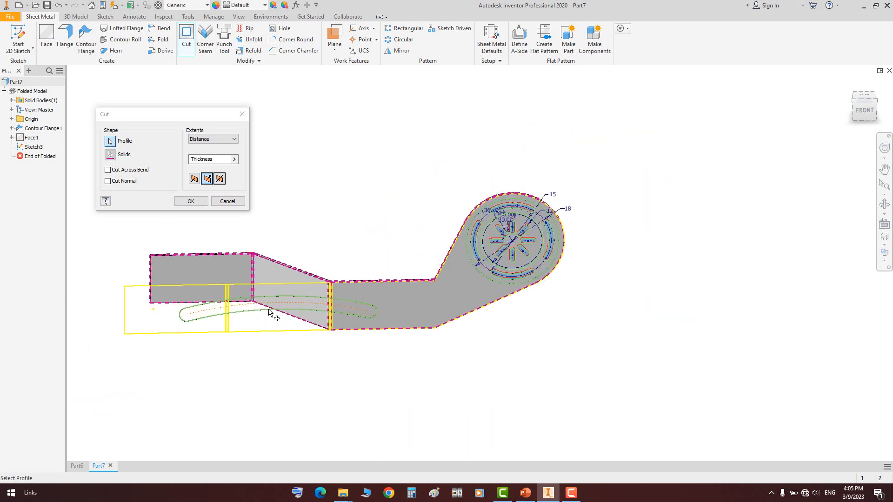
pyautogui.click(128, 170)
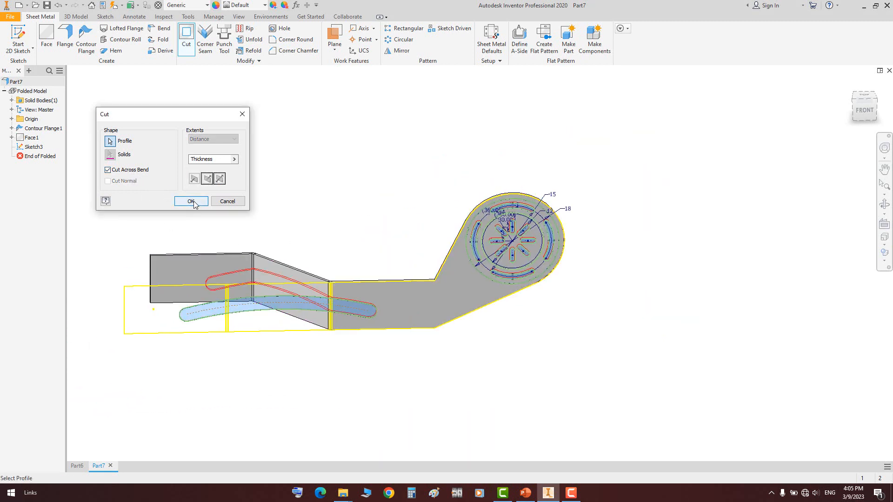
pyautogui.click(884, 205)
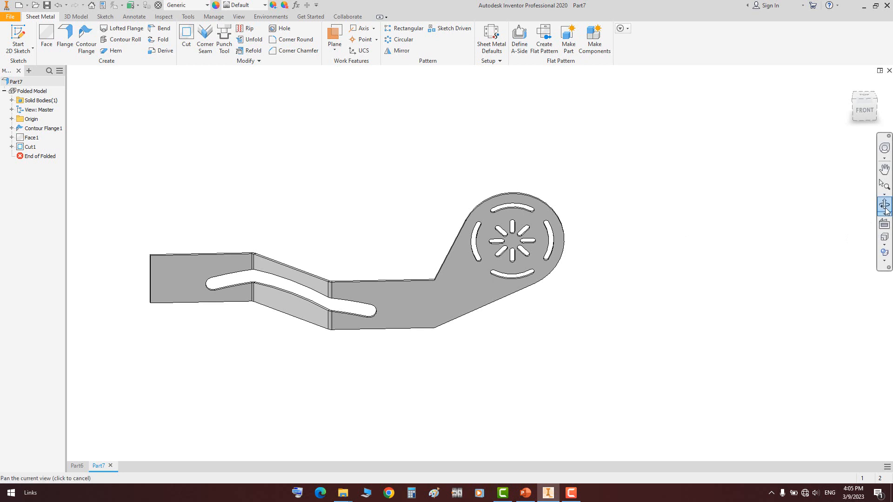
pyautogui.moveTo(466, 283); pyautogui.dragTo(363, 261)
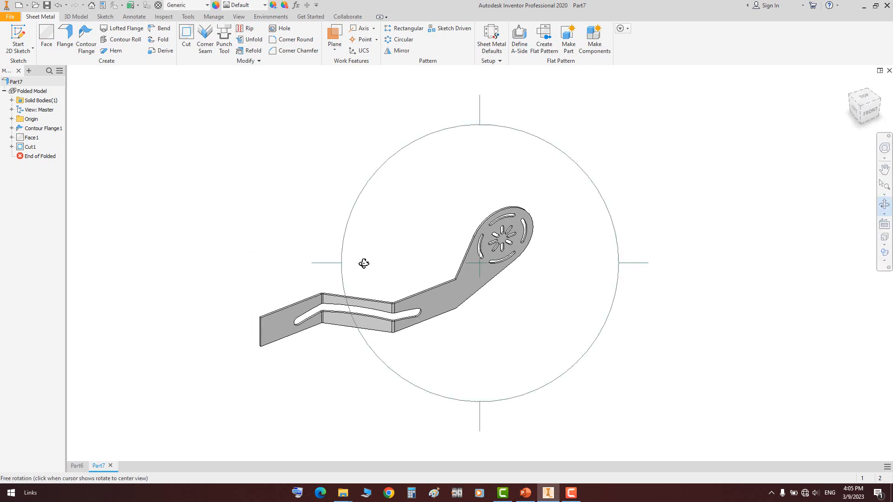
pyautogui.rightClick(358, 221)
pyautogui.click(381, 226)
pyautogui.click(398, 50)
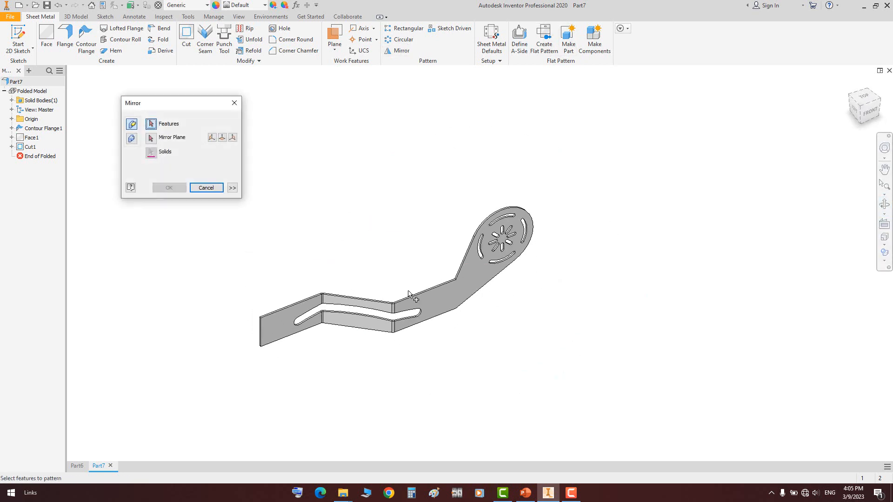
pyautogui.click(132, 139)
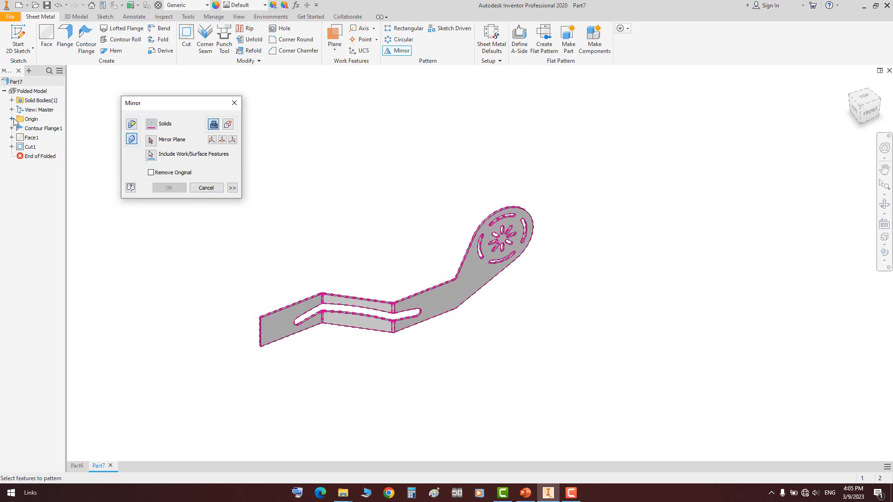
pyautogui.click(11, 119)
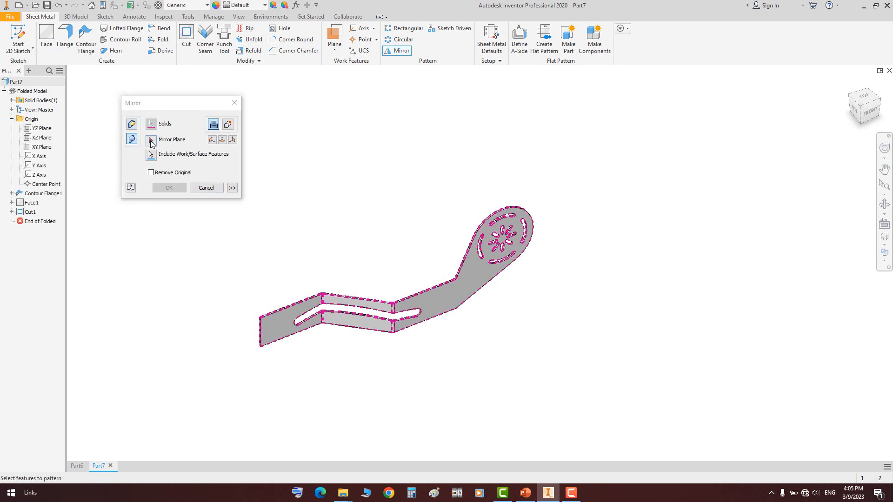
pyautogui.click(150, 142)
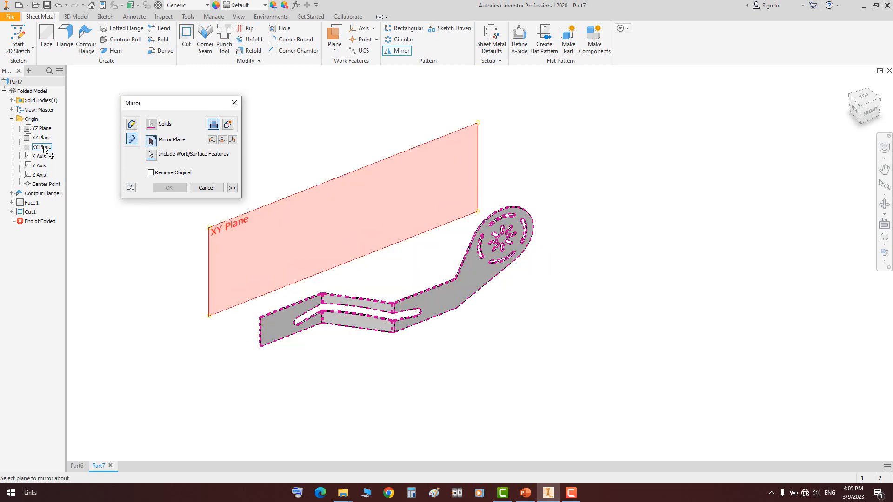
pyautogui.click(43, 148)
pyautogui.click(213, 189)
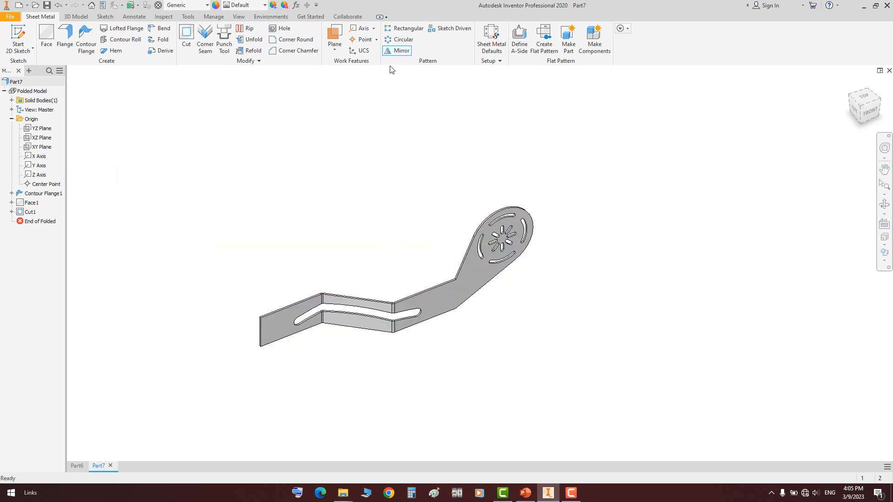
# Mirror the entire solid about the origin XY plane, keeping the original
pyautogui.click(396, 52)
pyautogui.click(131, 139)
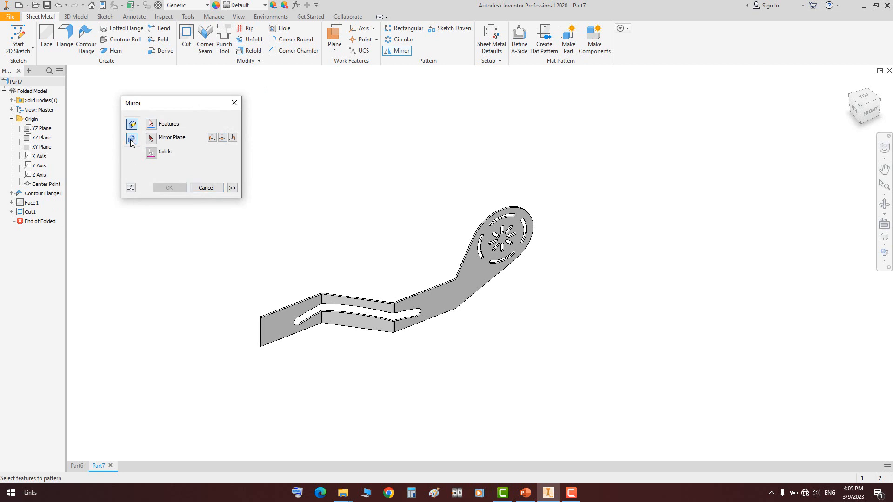
pyautogui.click(212, 142)
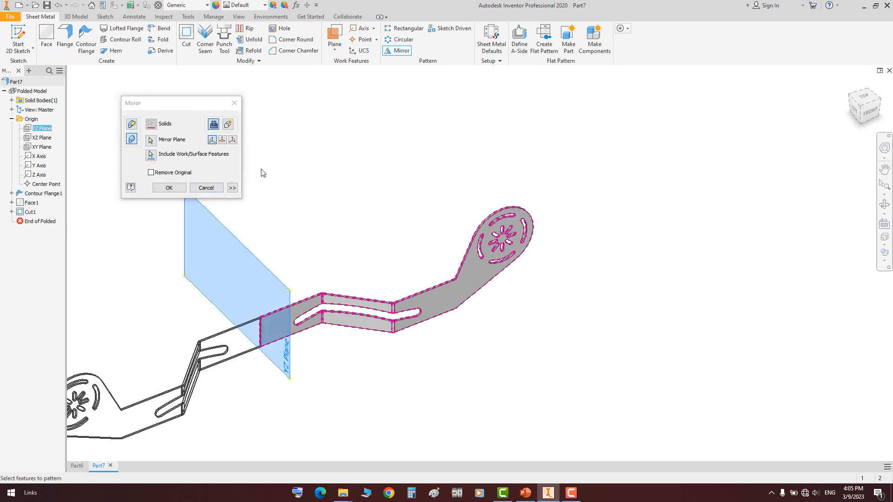
pyautogui.moveTo(261, 171); pyautogui.dragTo(333, 162, button='middle')
pyautogui.click(222, 140)
pyautogui.click(232, 141)
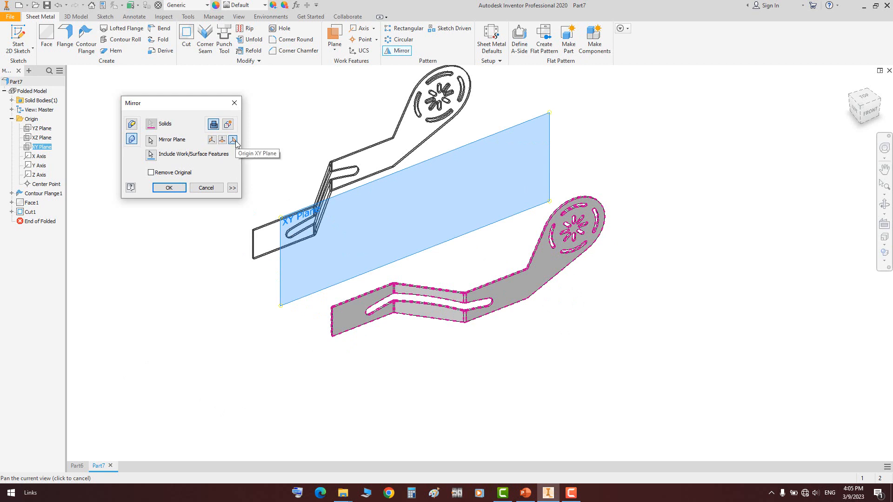
pyautogui.click(169, 188)
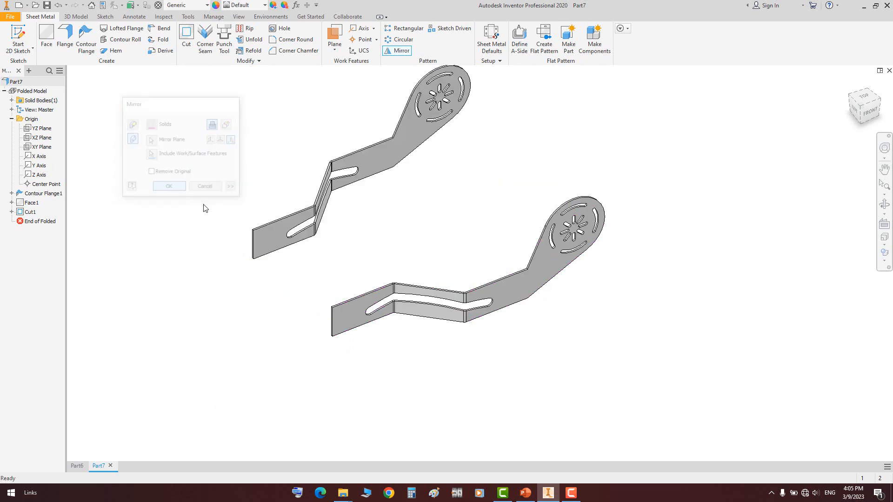
# Connect the upper edges of the two mirrored arms' end plates with a 90 Degree double bend using the default BendRadius
pyautogui.click(159, 29)
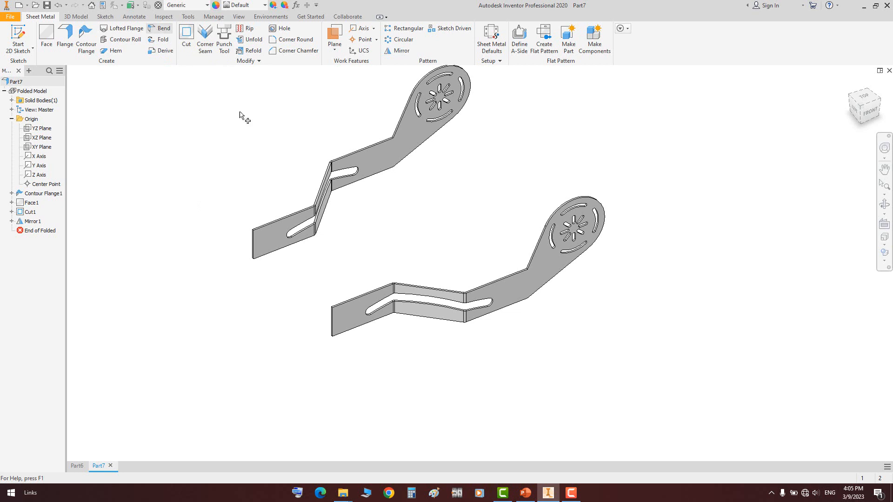
pyautogui.click(356, 298)
pyautogui.scroll(4, 328, 238)
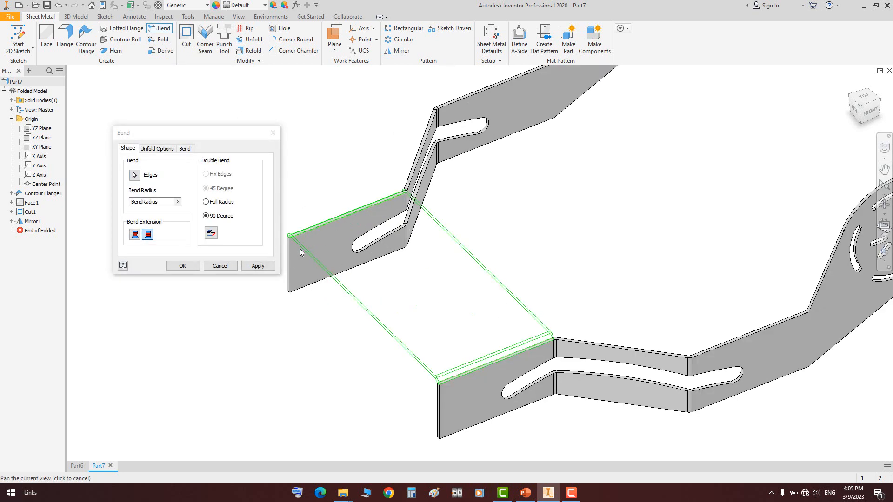
pyautogui.click(197, 266)
# Start a 90° flange on the vertical end edges and lower edges of both end plates, with a height of 12 mm
pyautogui.click(65, 37)
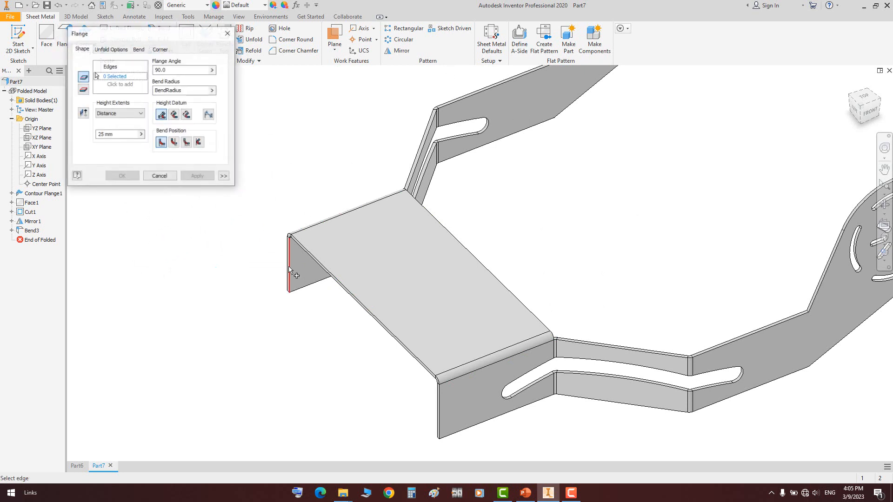
pyautogui.click(293, 284)
pyautogui.click(304, 290)
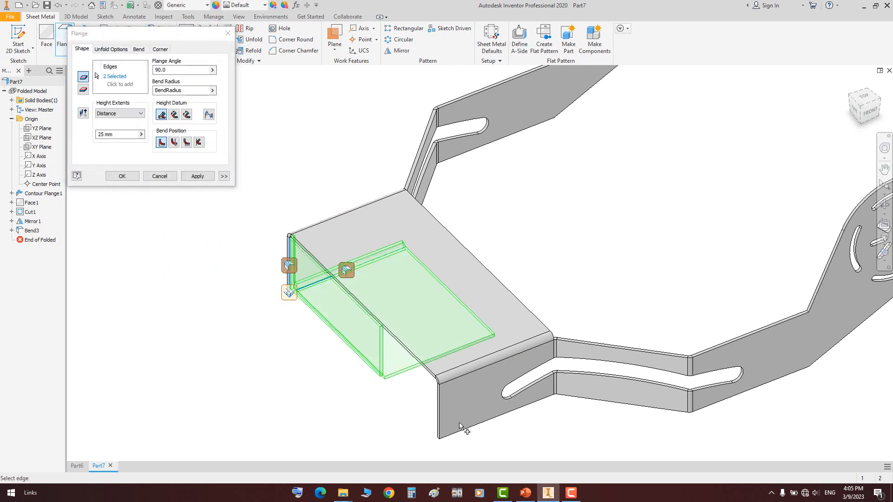
pyautogui.click(456, 428)
pyautogui.click(438, 432)
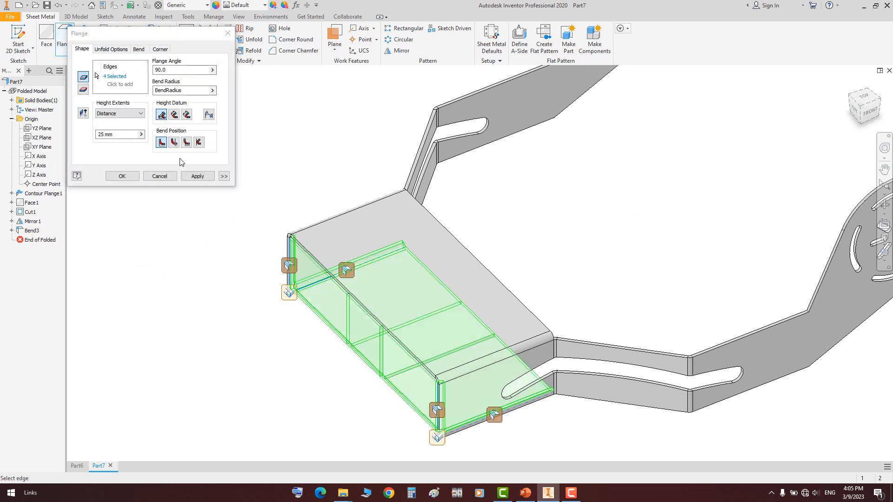
pyautogui.click(122, 135)
pyautogui.write('12')
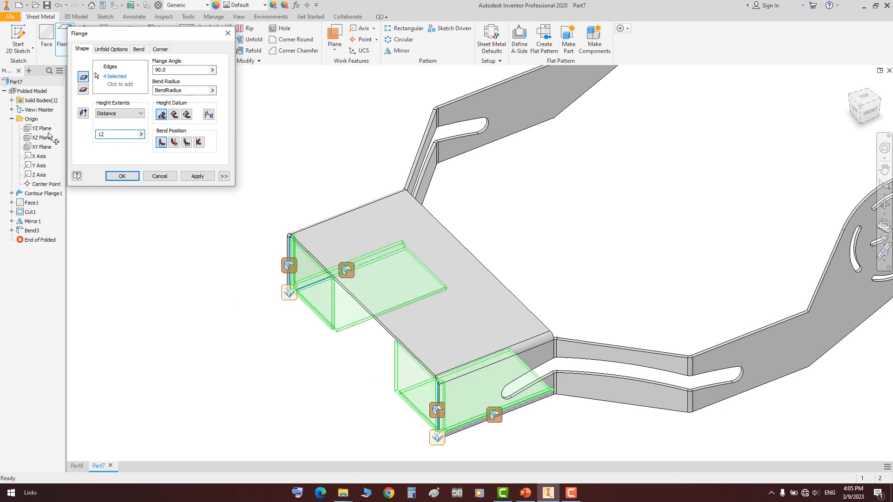
# Give the near end plate's vertical-edge flange a centered width of 7 mm
pyautogui.click(437, 410)
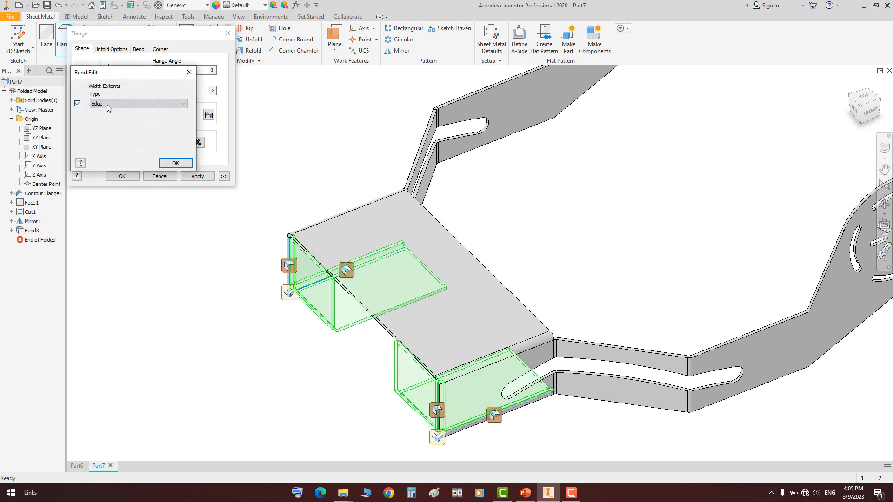
pyautogui.click(108, 104)
pyautogui.click(122, 118)
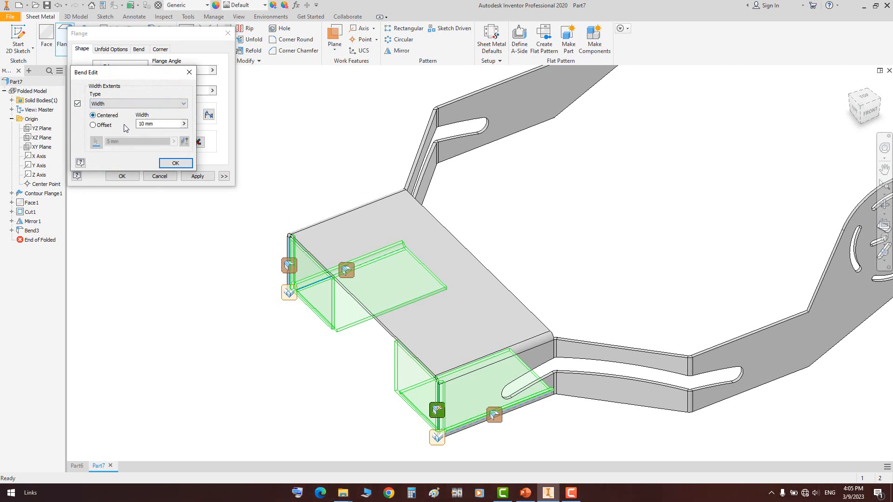
pyautogui.click(157, 125)
pyautogui.write('7')
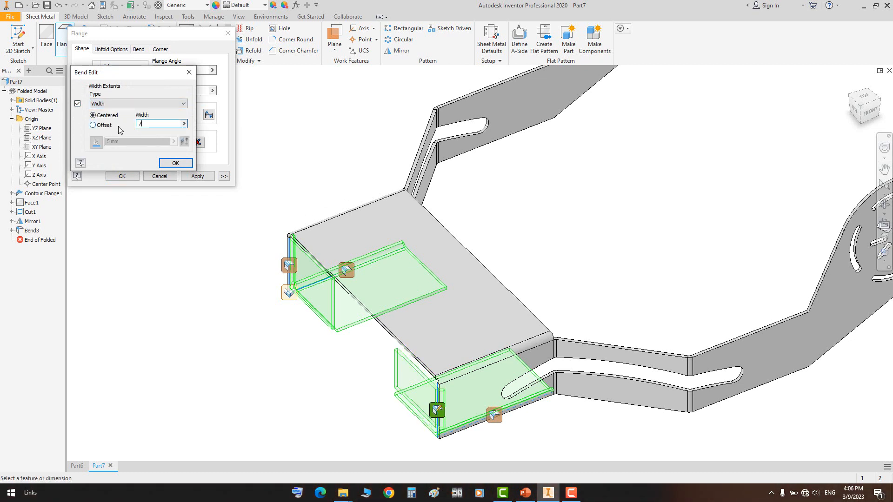
pyautogui.click(166, 166)
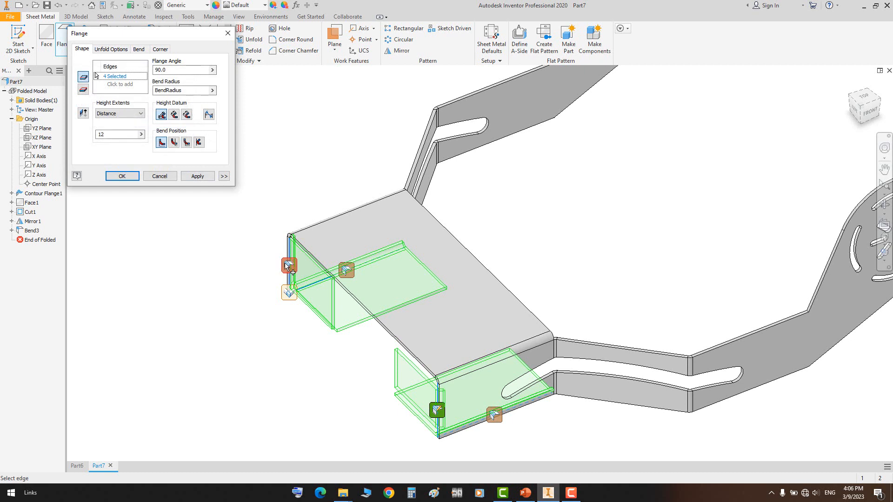
# Give the far end plate's vertical-edge flange a centered width of 7 mm and create the flanges
pyautogui.click(289, 265)
pyautogui.click(77, 103)
pyautogui.click(104, 104)
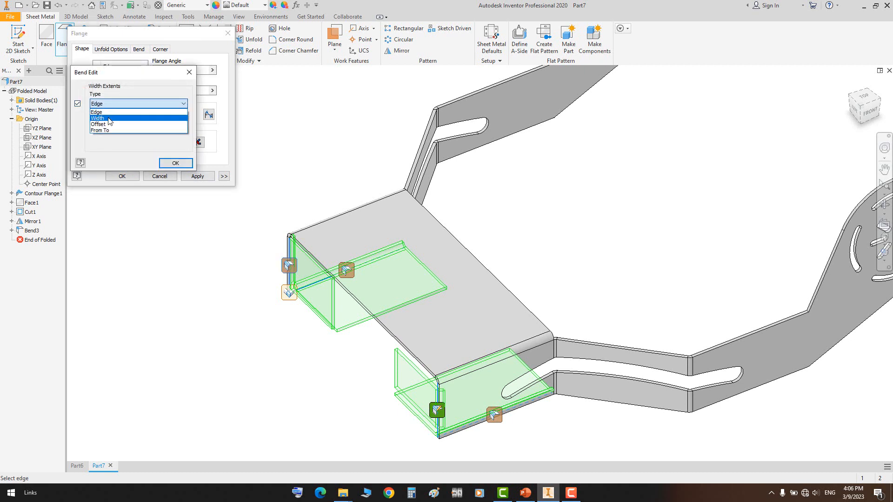
pyautogui.click(112, 117)
pyautogui.write('4')
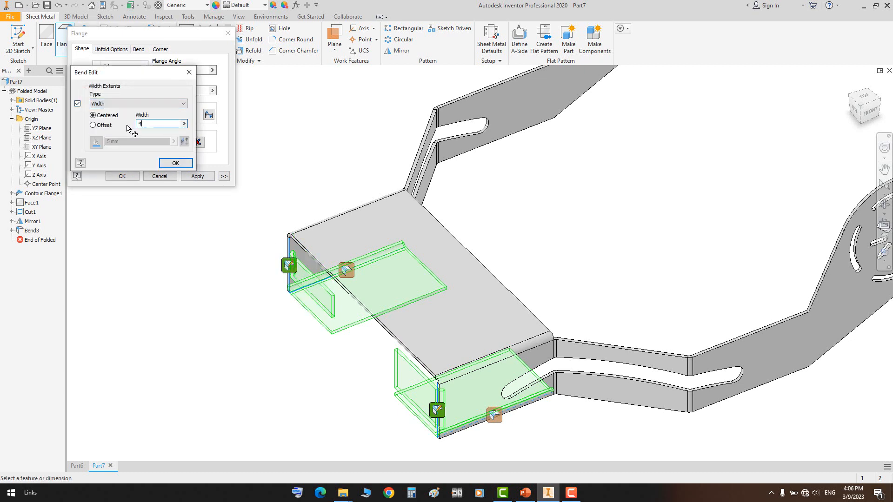
pyautogui.write('7')
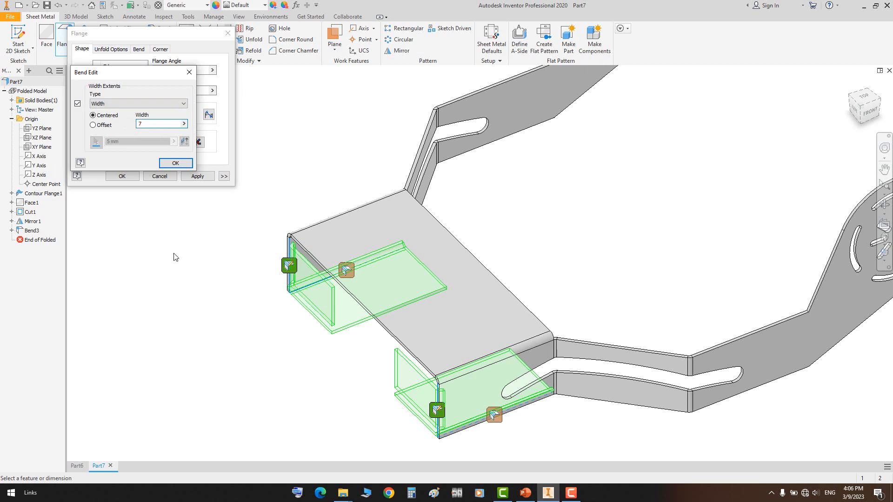
pyautogui.click(176, 166)
pyautogui.click(121, 176)
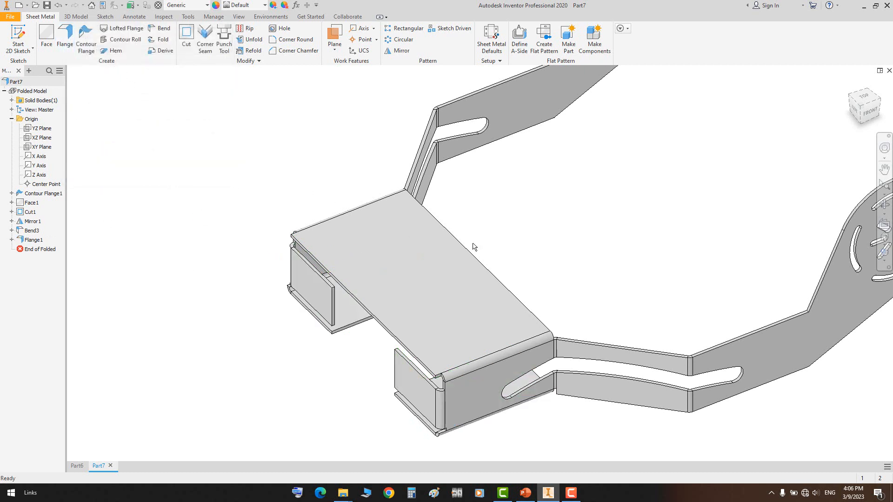
# Create the flat pattern of the bracket after selecting its connecting plate, and return to the folded model
pyautogui.moveTo(769, 163); pyautogui.dragTo(537, 204, button='middle')
pyautogui.click(884, 203)
pyautogui.scroll(-4, 375, 232)
pyautogui.moveTo(375, 235); pyautogui.dragTo(350, 237)
pyautogui.scroll(3, 351, 237)
pyautogui.rightClick(382, 227)
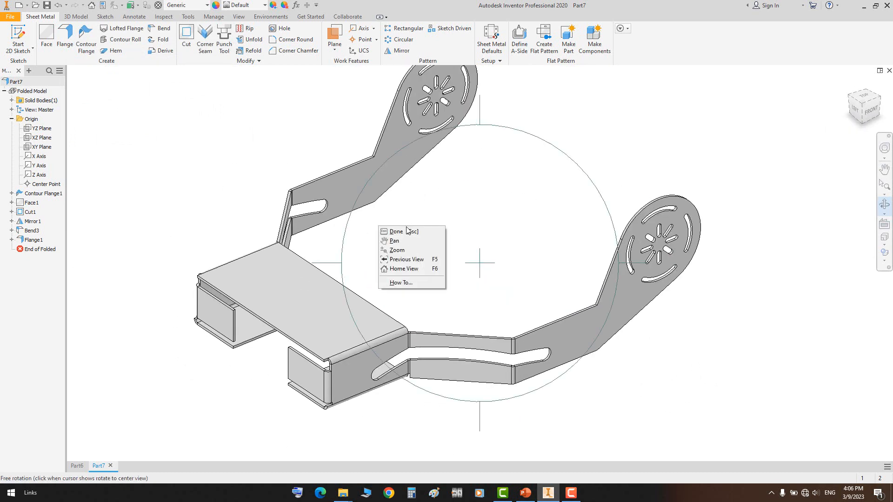
pyautogui.click(403, 231)
pyautogui.click(288, 310)
pyautogui.click(544, 41)
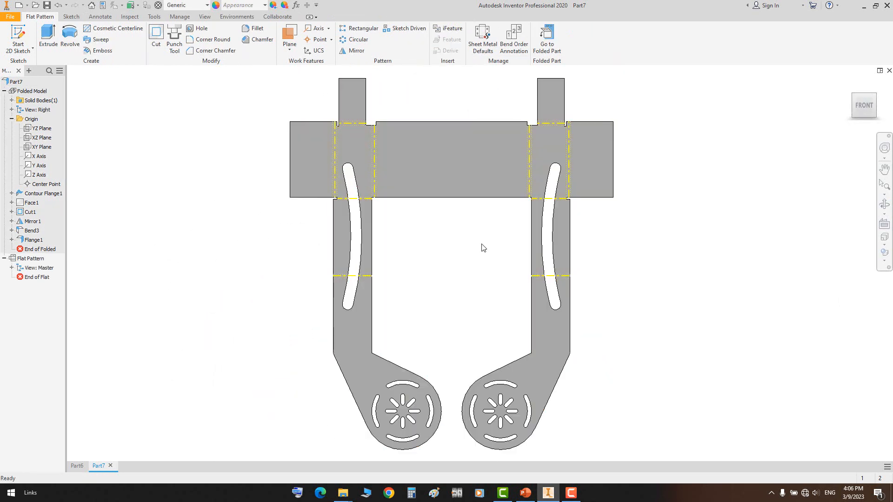
pyautogui.doubleClick(18, 95)
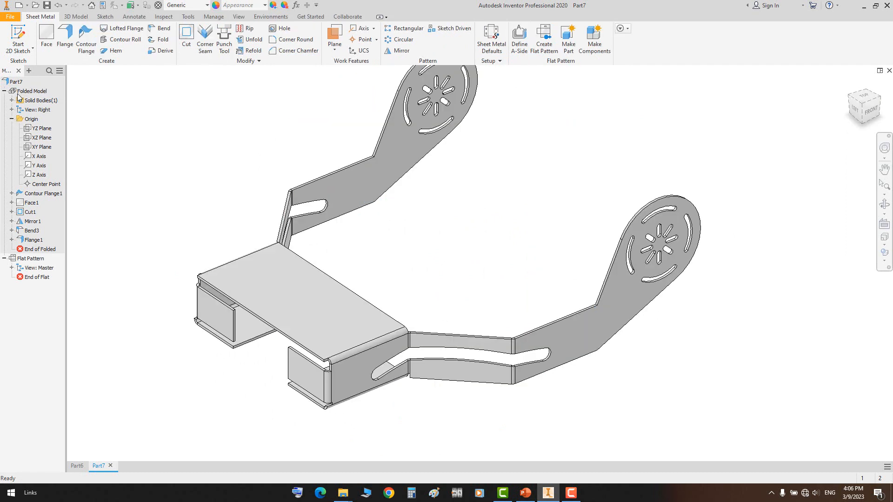
# Close Part7 without saving its changes
pyautogui.click(47, 6)
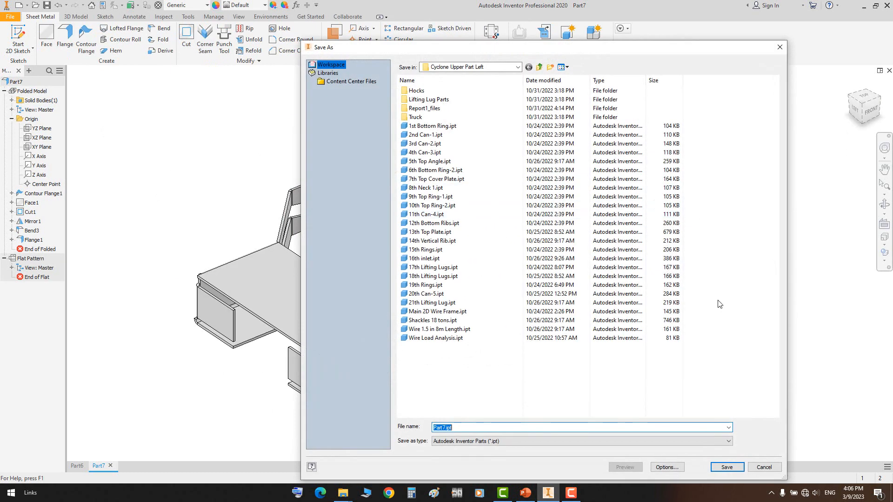
pyautogui.click(779, 47)
pyautogui.click(889, 70)
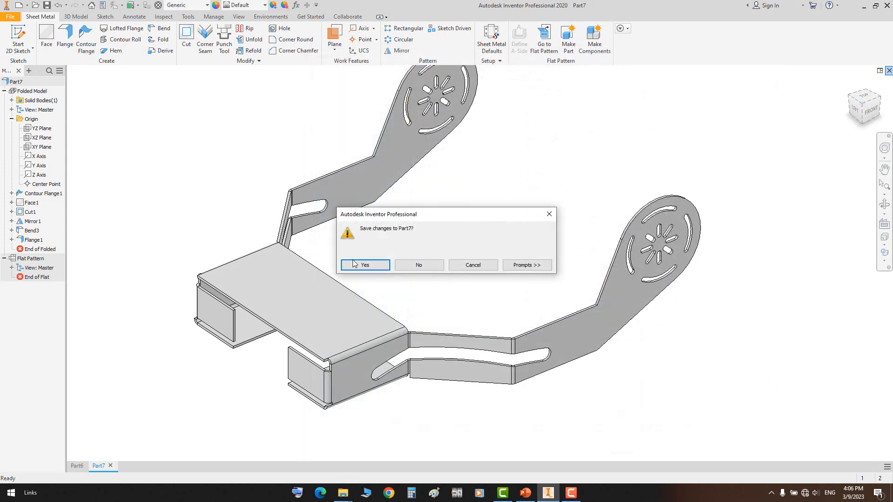
pyautogui.click(409, 265)
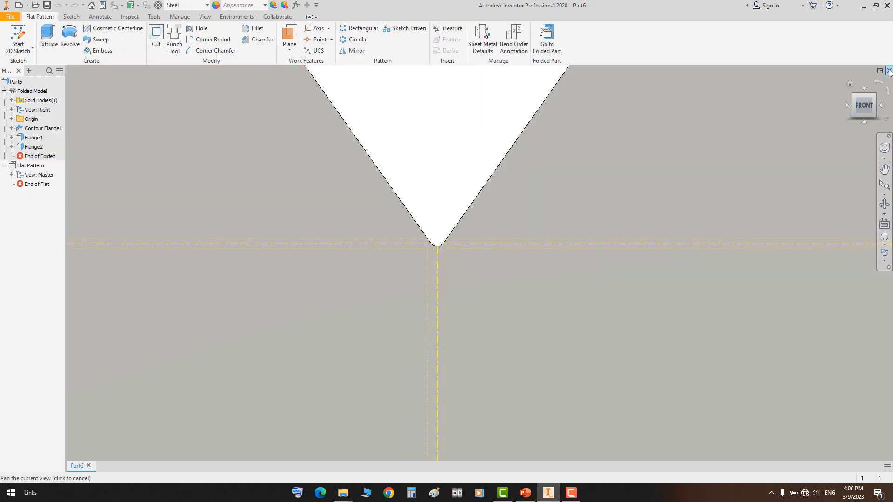
# Close Part6 without saving its changes
pyautogui.click(888, 70)
pyautogui.click(391, 265)
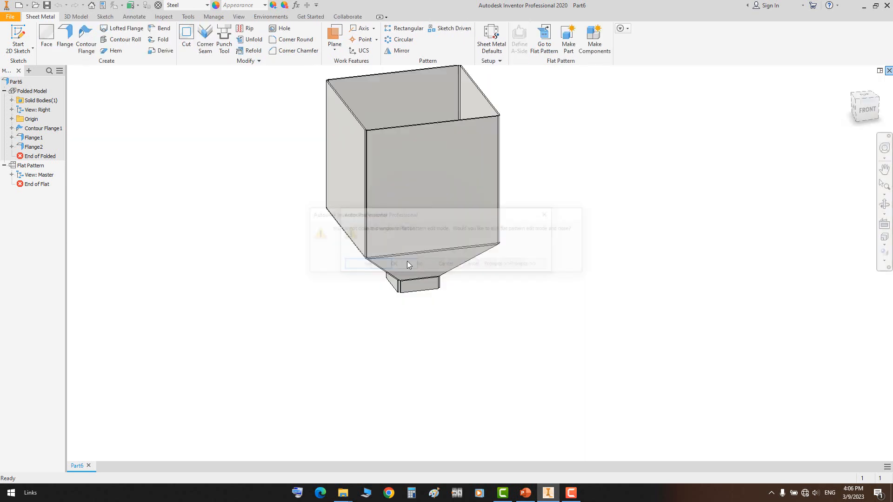
pyautogui.click(415, 265)
# Switch to the Day 3 presentation in PowerPoint and show slide 18 about the Surface tools
pyautogui.click(535, 495)
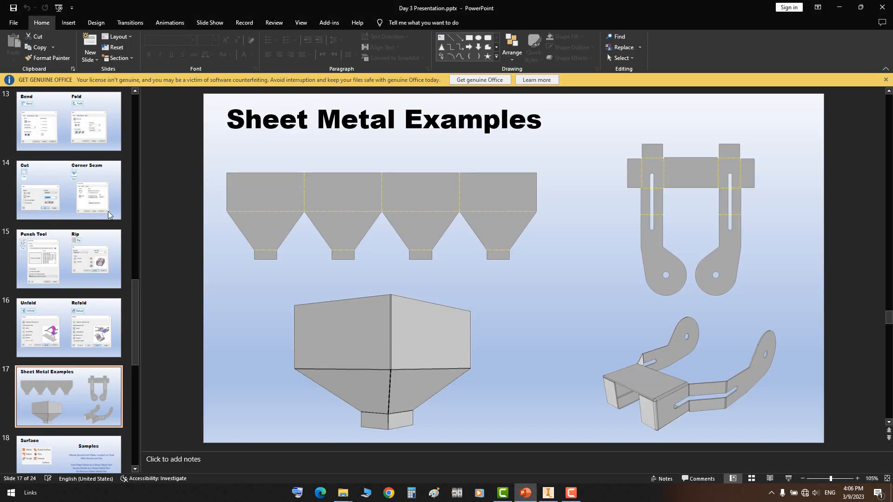
pyautogui.scroll(-3, 88, 403)
pyautogui.click(74, 311)
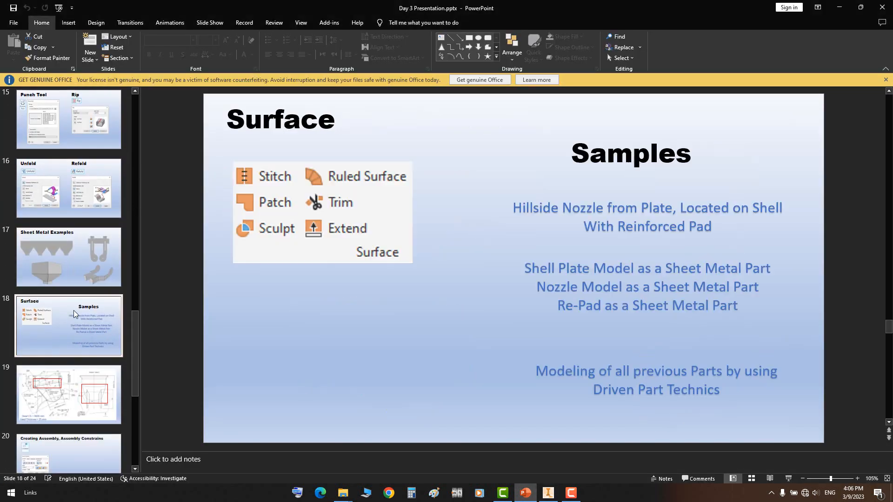
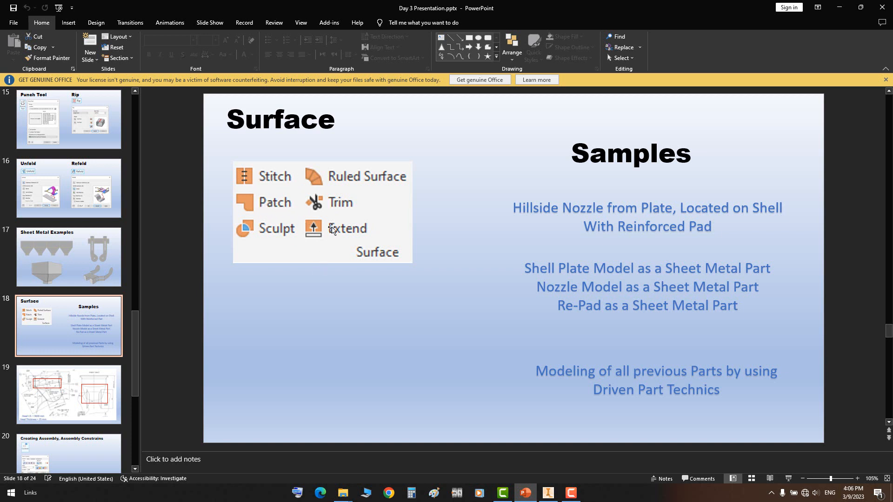
# Switch to Inventor, create a new standard part and start a 2D sketch on the front origin plane
pyautogui.click(548, 493)
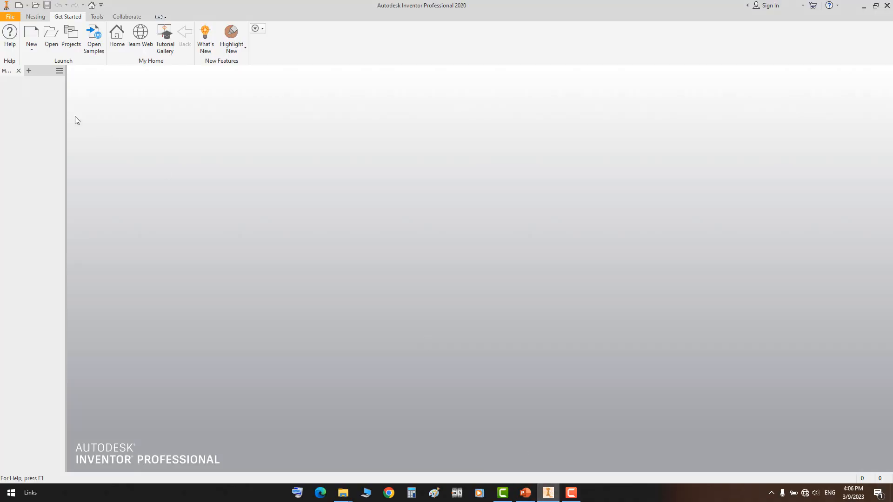
pyautogui.click(26, 34)
pyautogui.doubleClick(504, 121)
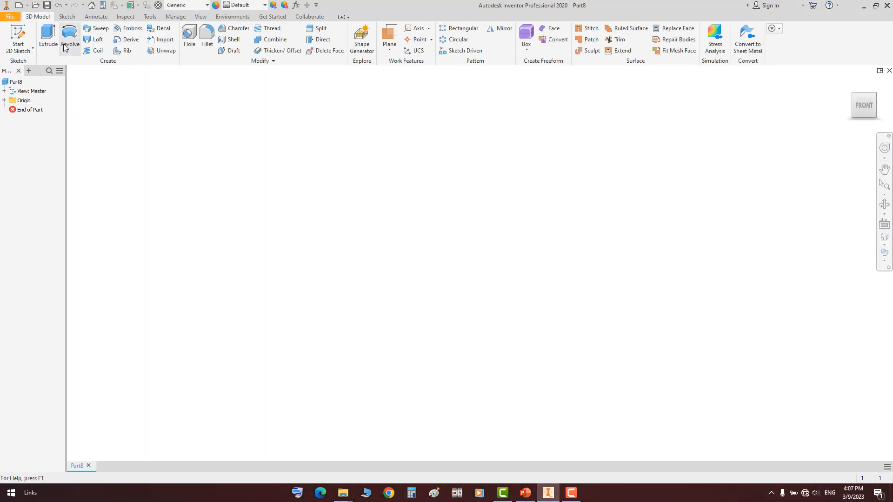
pyautogui.click(19, 35)
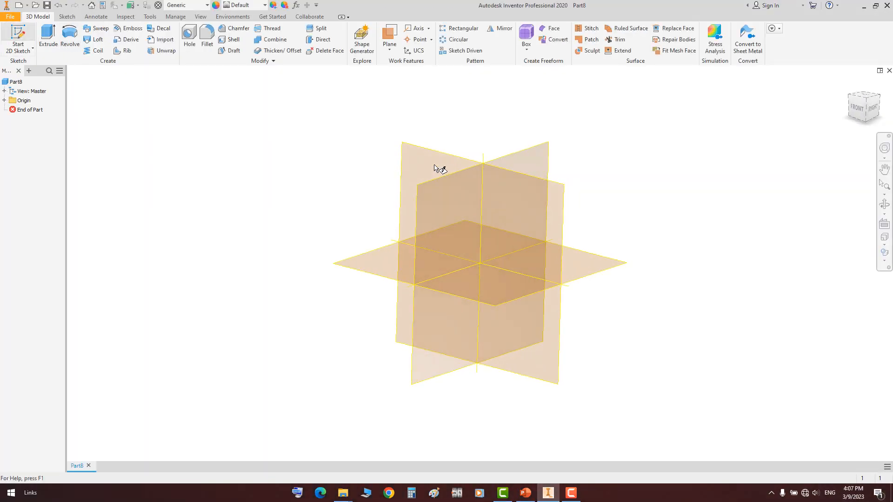
pyautogui.click(442, 159)
# Draw a vertical line about 16 mm long upward from the origin and convert it to a centerline
pyautogui.press('l')
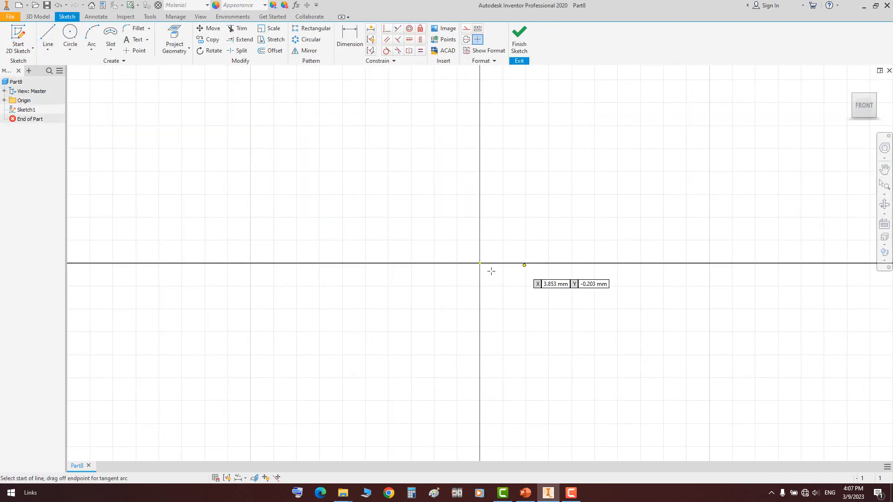
pyautogui.click(480, 264)
pyautogui.click(480, 81)
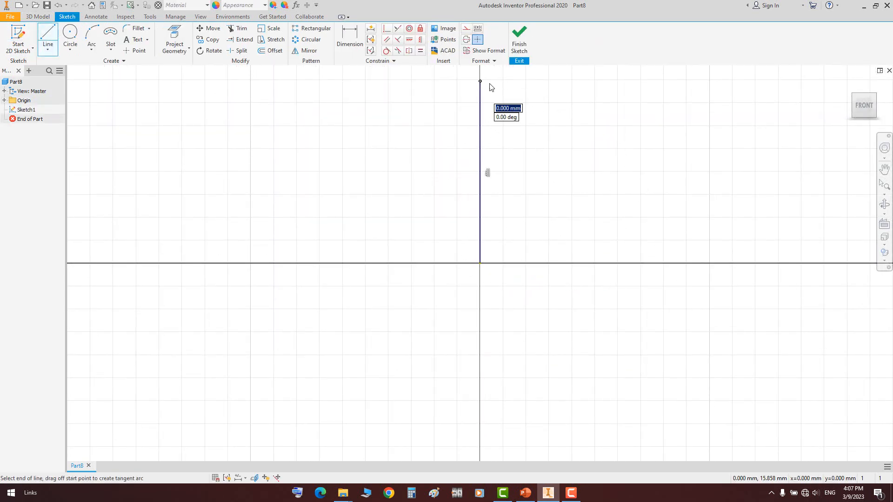
pyautogui.rightClick(490, 87)
pyautogui.click(510, 117)
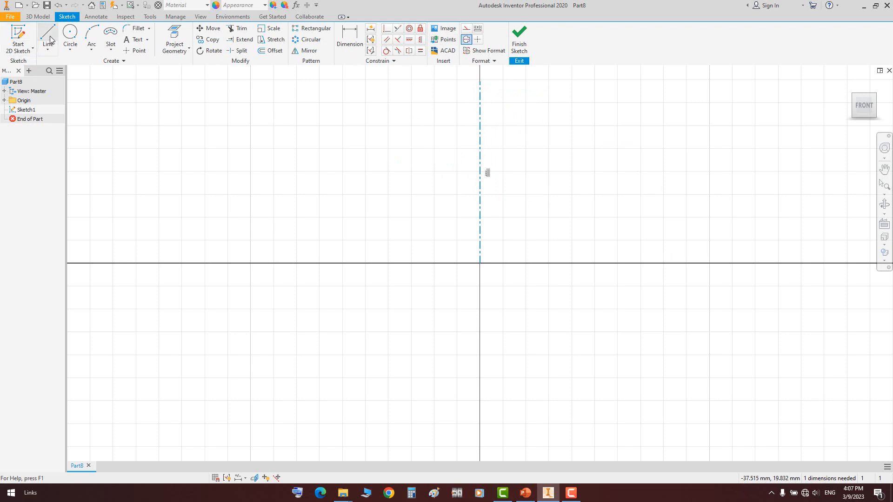
# Draw an outward-sloping line continuing into a vertical line down to the horizontal axis, beside the centerline, and finish the sketch
pyautogui.press('l')
pyautogui.click(547, 82)
pyautogui.click(614, 154)
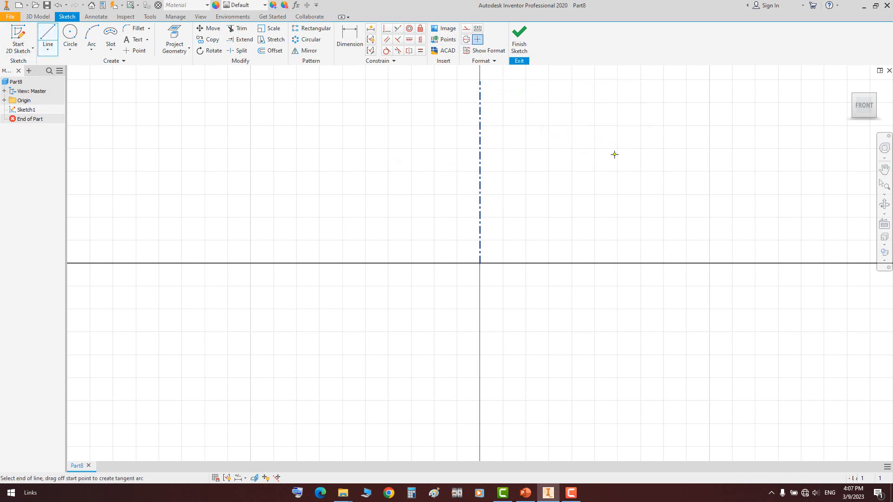
pyautogui.click(614, 263)
pyautogui.rightClick(653, 180)
pyautogui.click(672, 187)
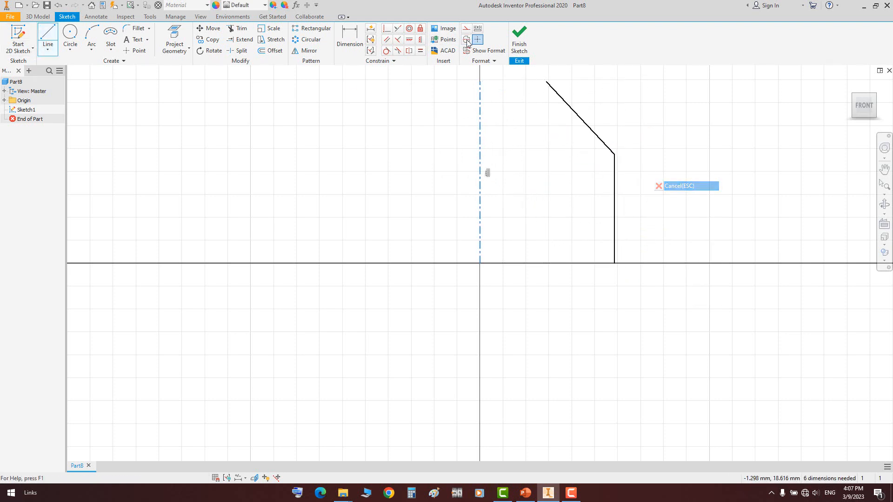
pyautogui.click(519, 38)
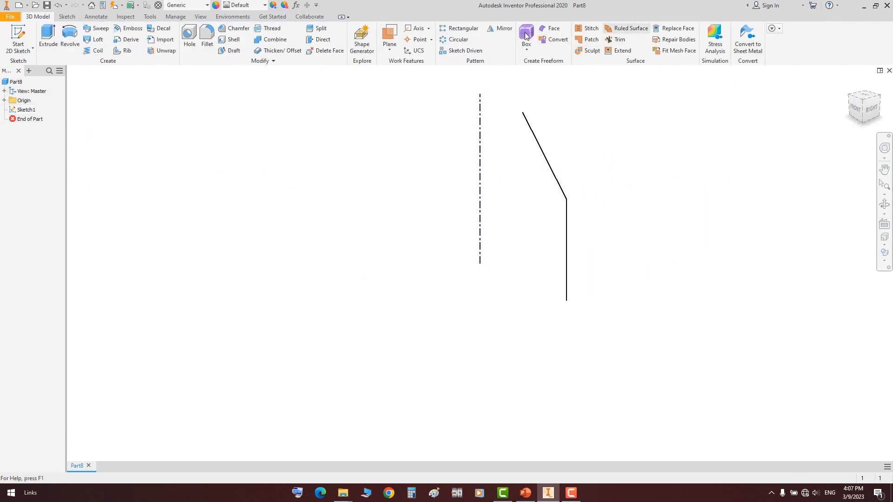
pyautogui.click(70, 37)
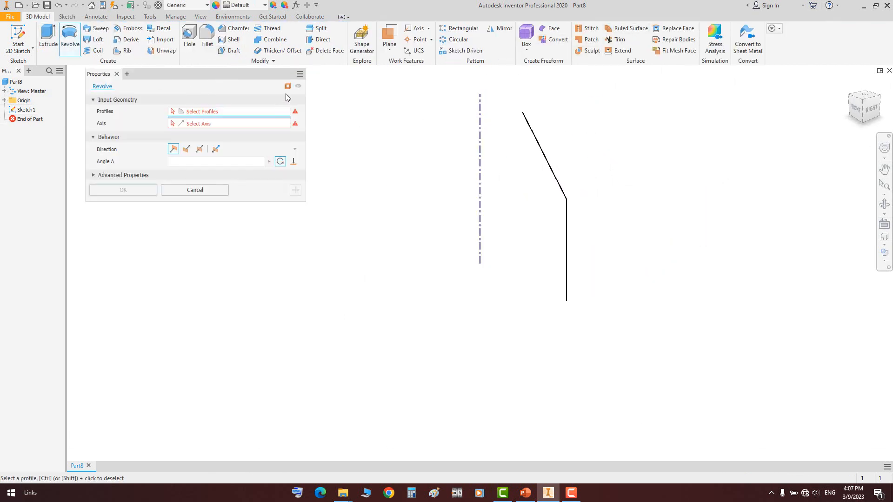
pyautogui.click(525, 122)
pyautogui.click(481, 126)
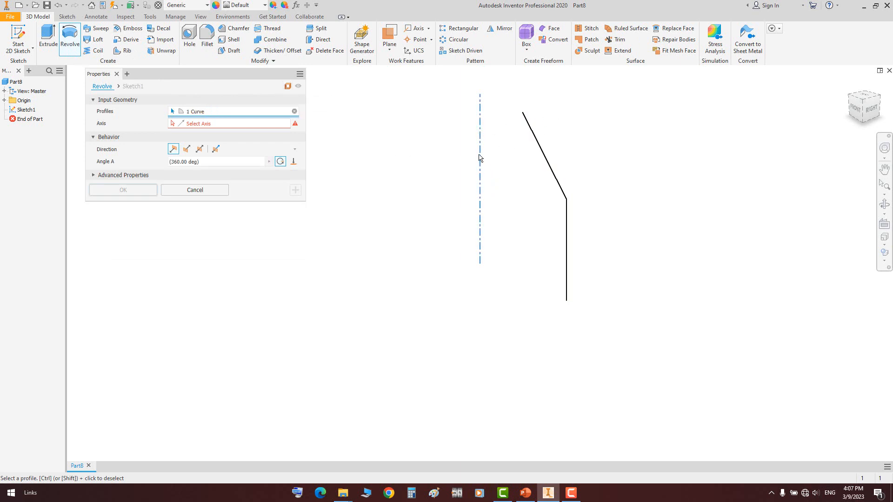
pyautogui.click(267, 121)
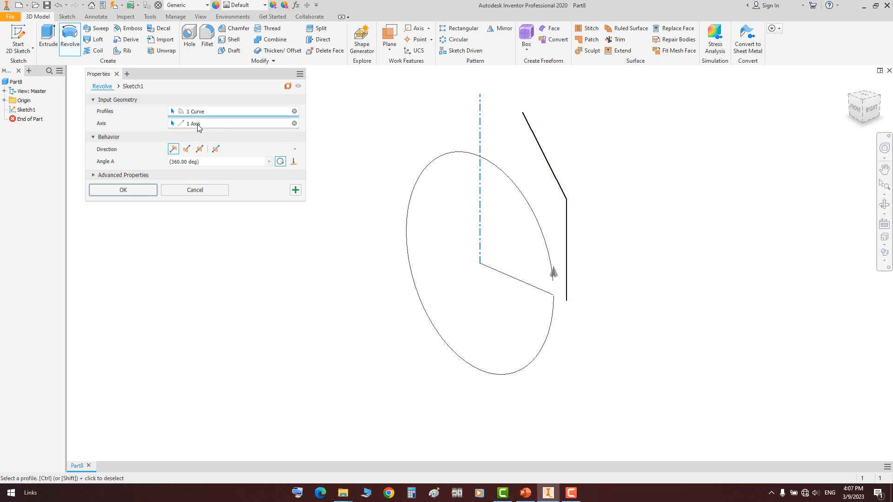
pyautogui.click(251, 111)
pyautogui.click(195, 191)
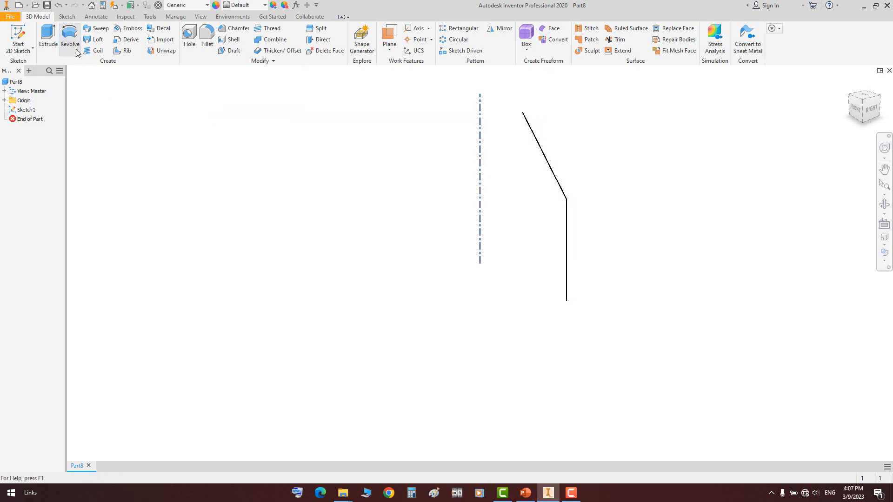
# Revolve both the sloped and the vertical line a full 360 degrees about the centerline as a surface
pyautogui.click(75, 46)
pyautogui.click(532, 128)
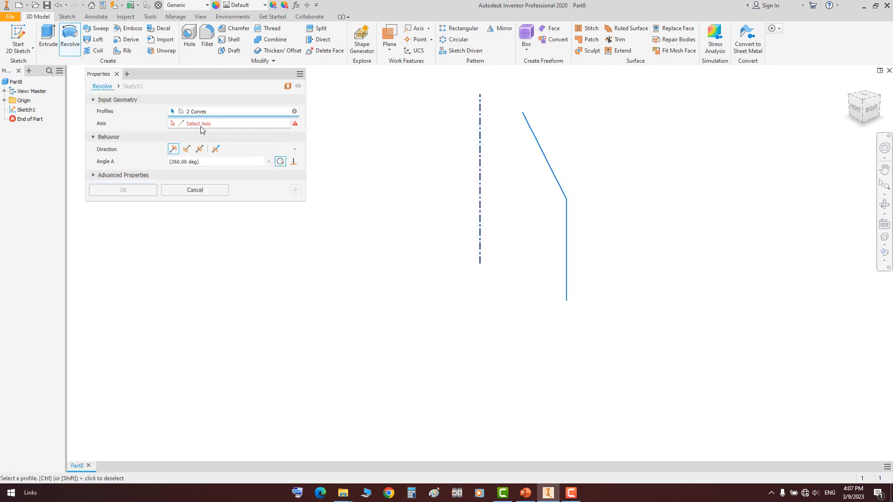
pyautogui.click(480, 131)
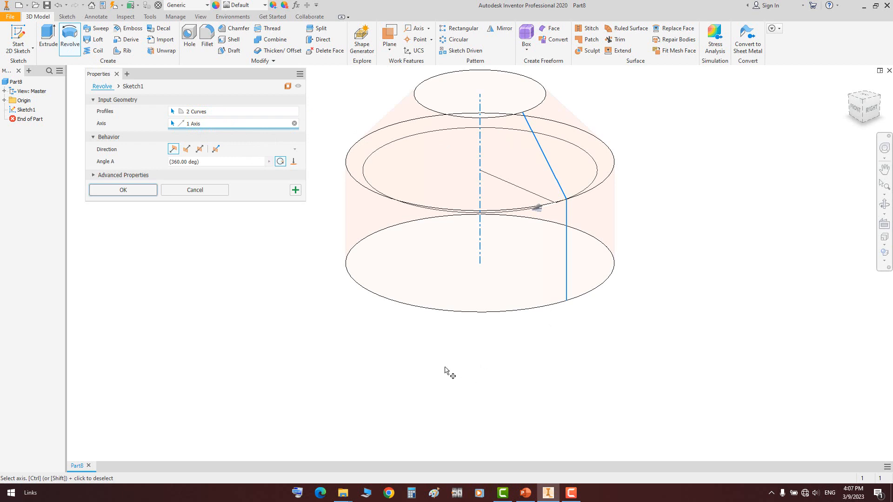
pyautogui.click(123, 189)
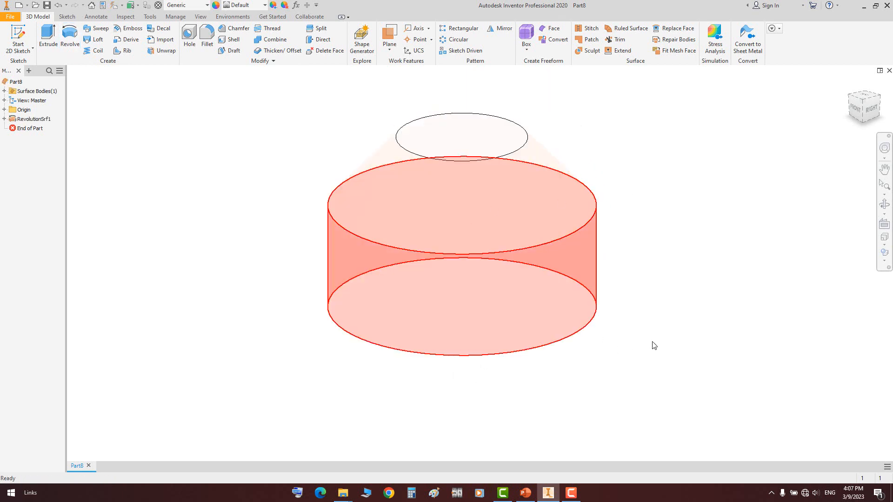
# Turn off translucency for the revolved surface and orbit to see it from above
pyautogui.rightClick(34, 119)
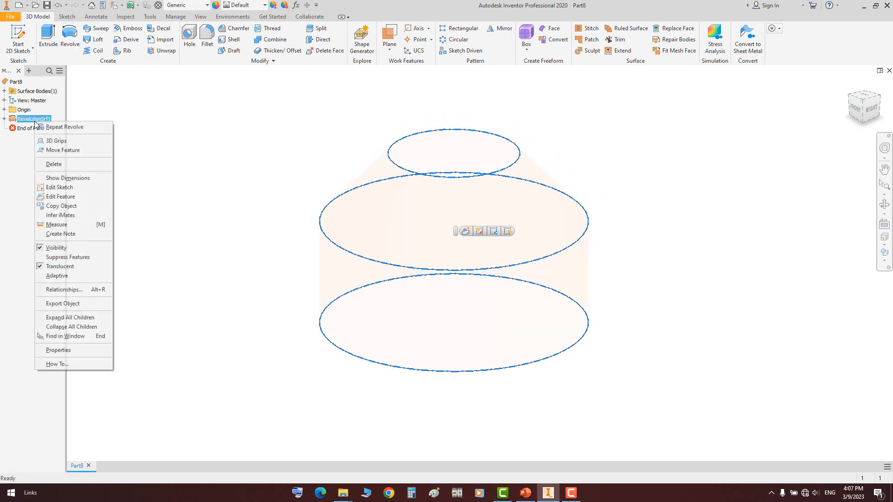
pyautogui.click(61, 266)
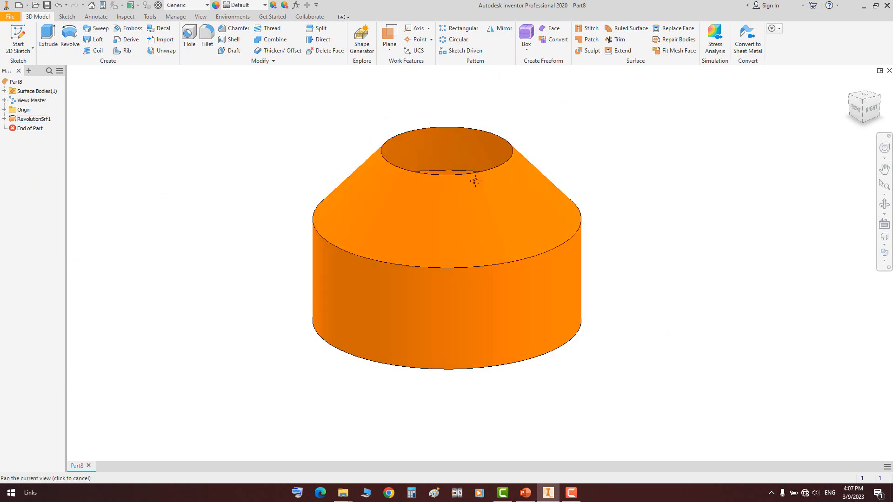
pyautogui.click(886, 207)
pyautogui.moveTo(440, 231); pyautogui.dragTo(510, 267)
pyautogui.rightClick(510, 252)
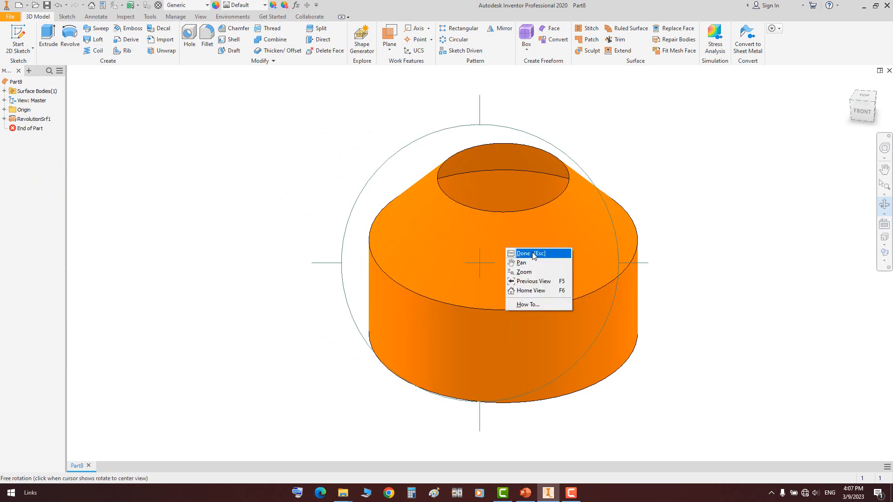
pyautogui.click(526, 251)
# Create a ruled surface from the upper circular edge of the cone with a distance of 8 mm and an angle of 60 degrees
pyautogui.click(627, 29)
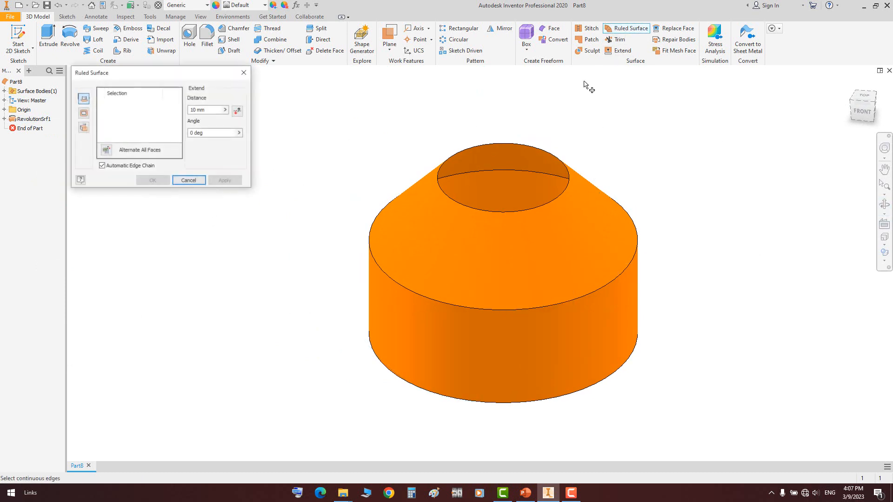
pyautogui.click(531, 146)
pyautogui.click(861, 116)
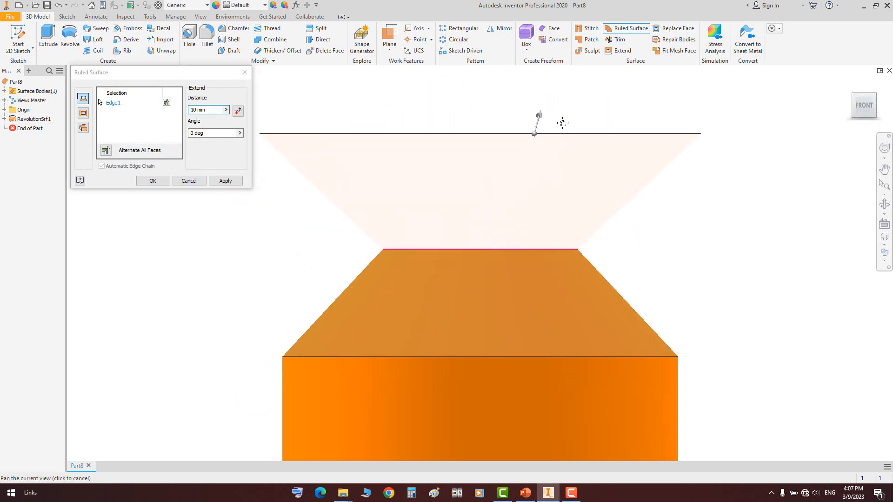
pyautogui.click(883, 111)
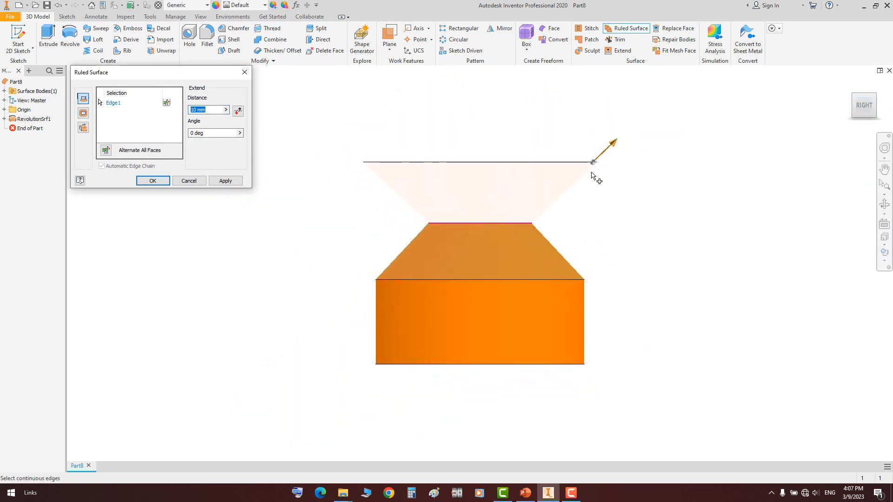
pyautogui.moveTo(658, 157); pyautogui.dragTo(629, 176)
pyautogui.click(201, 133)
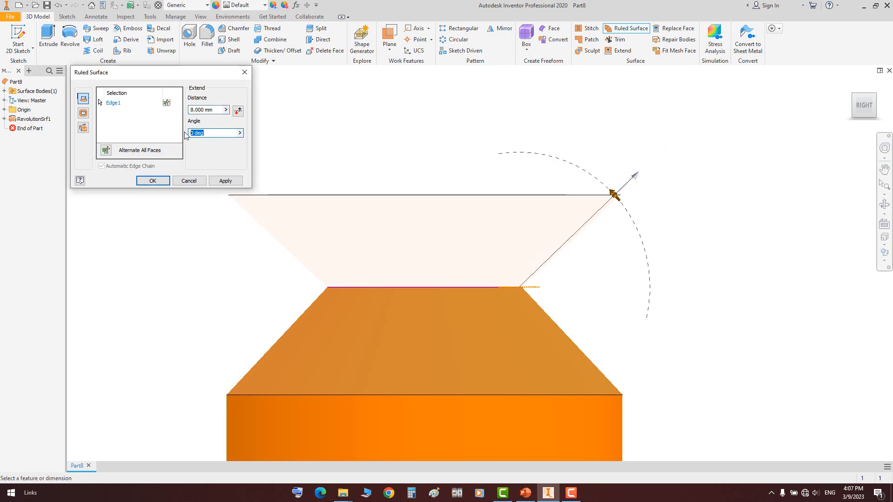
pyautogui.moveTo(614, 197); pyautogui.dragTo(492, 152)
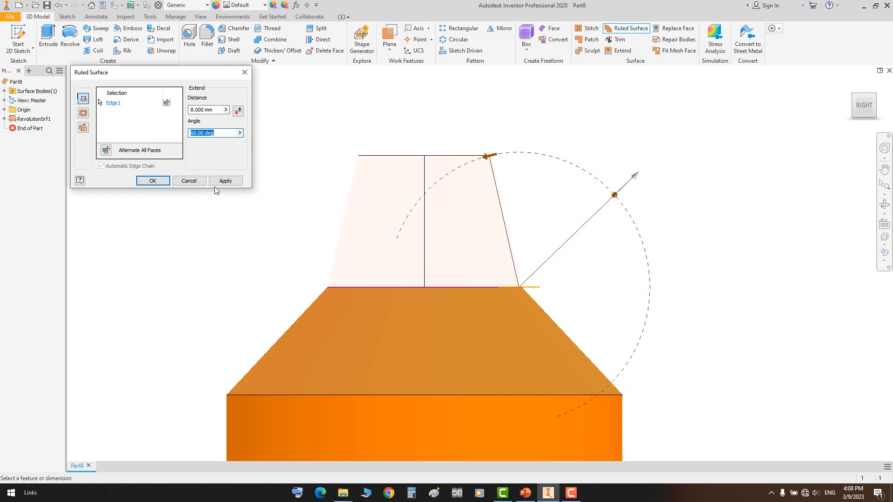
pyautogui.click(225, 181)
pyautogui.scroll(3, 707, 215)
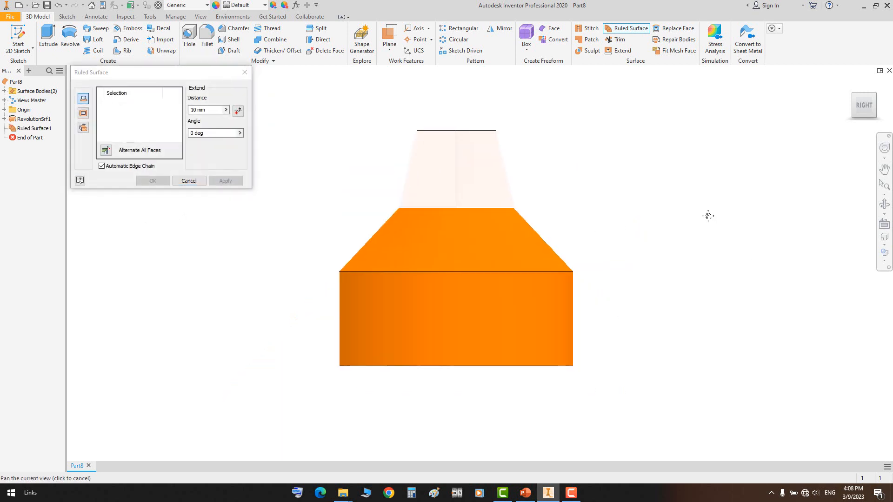
# Create a ruled surface from the cylinder's lower circular edge with a distance of 14.5 mm and an angle of 125 degrees
pyautogui.click(526, 362)
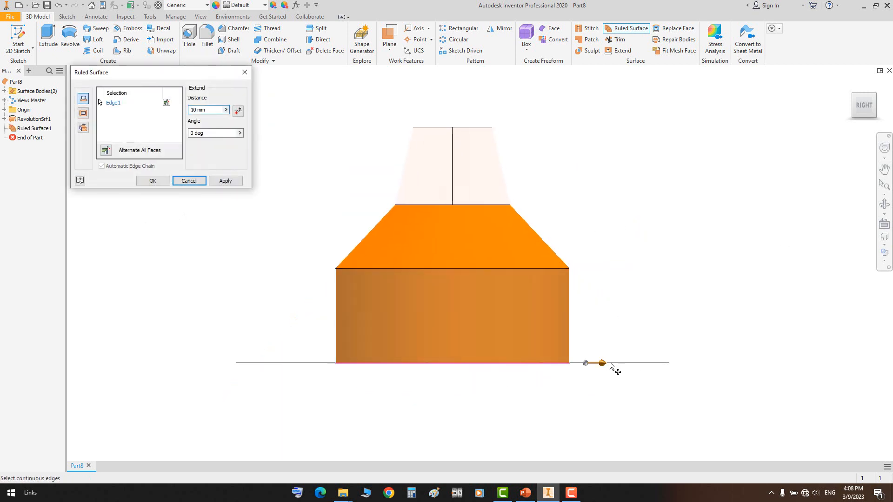
pyautogui.moveTo(609, 365); pyautogui.dragTo(551, 421)
pyautogui.press('Tab')
pyautogui.moveTo(577, 355); pyautogui.dragTo(567, 153, button='middle')
pyautogui.scroll(3, 567, 153)
pyautogui.moveTo(552, 251); pyautogui.dragTo(549, 319, button='middle')
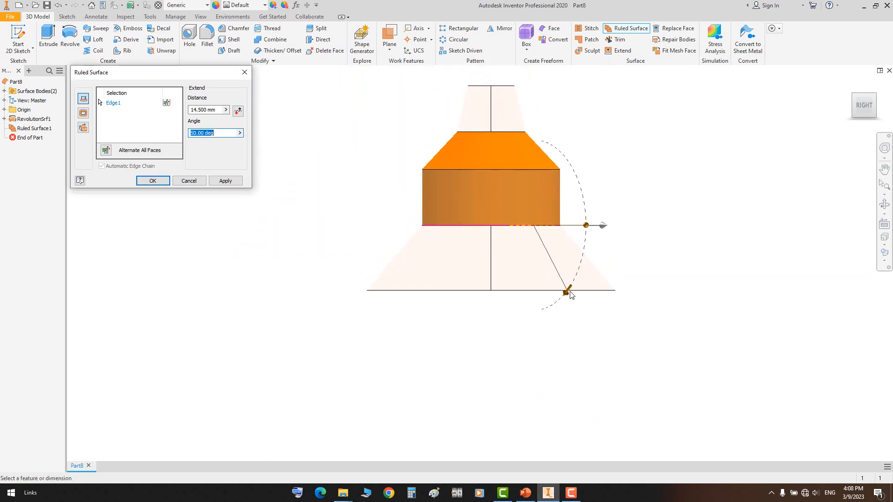
pyautogui.moveTo(566, 291); pyautogui.dragTo(487, 312)
pyautogui.scroll(-3, 528, 305)
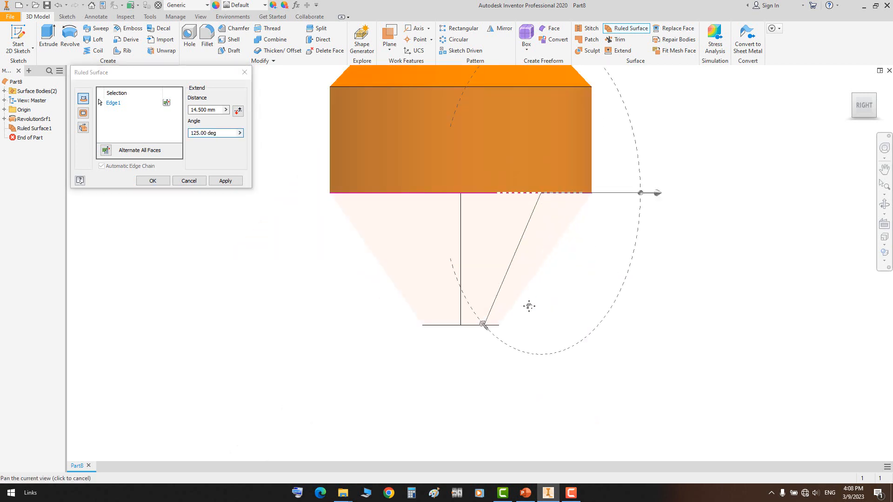
pyautogui.click(163, 183)
# Turn off translucency for both ruled surfaces
pyautogui.scroll(3, 434, 321)
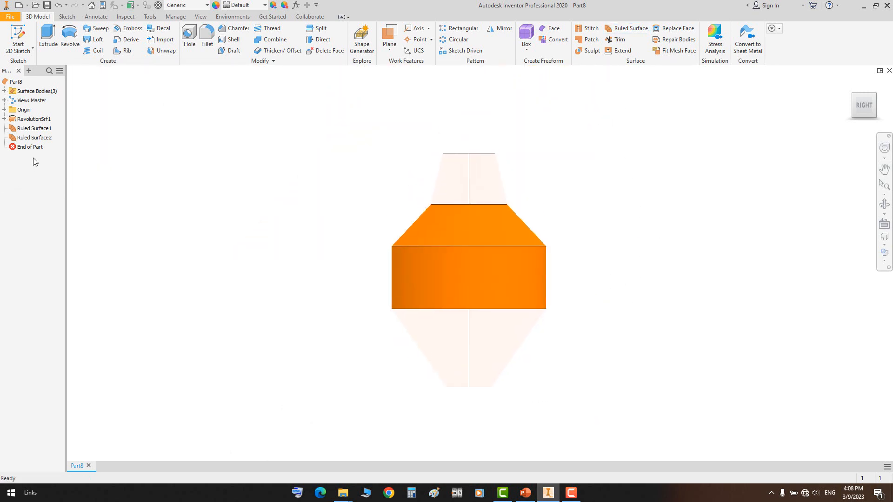
pyautogui.keyDown('ctrl'); pyautogui.click(32, 128); pyautogui.keyUp('ctrl')
pyautogui.rightClick(32, 128)
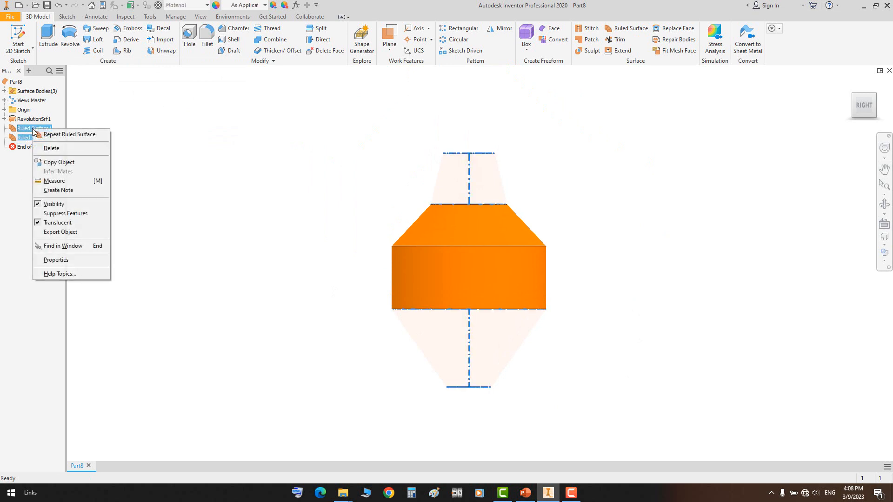
pyautogui.click(88, 222)
pyautogui.click(883, 195)
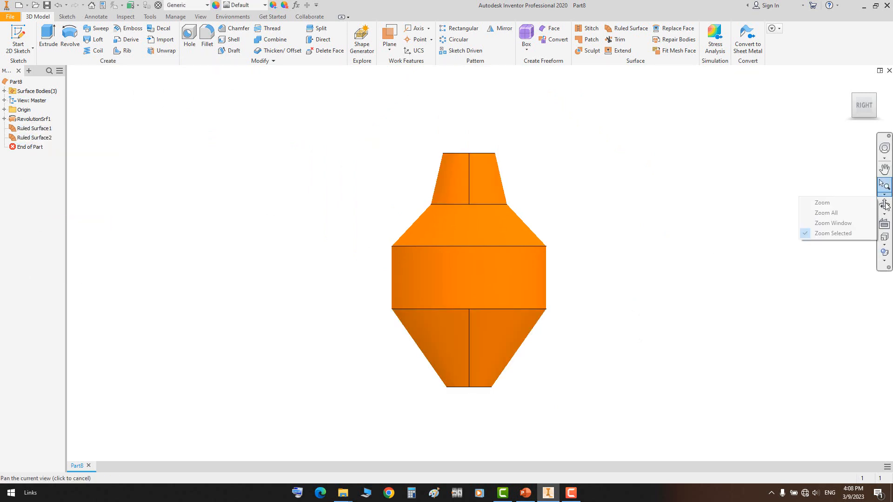
pyautogui.click(885, 205)
pyautogui.click(885, 205)
pyautogui.moveTo(415, 274); pyautogui.dragTo(508, 157)
pyautogui.rightClick(554, 138)
pyautogui.click(572, 141)
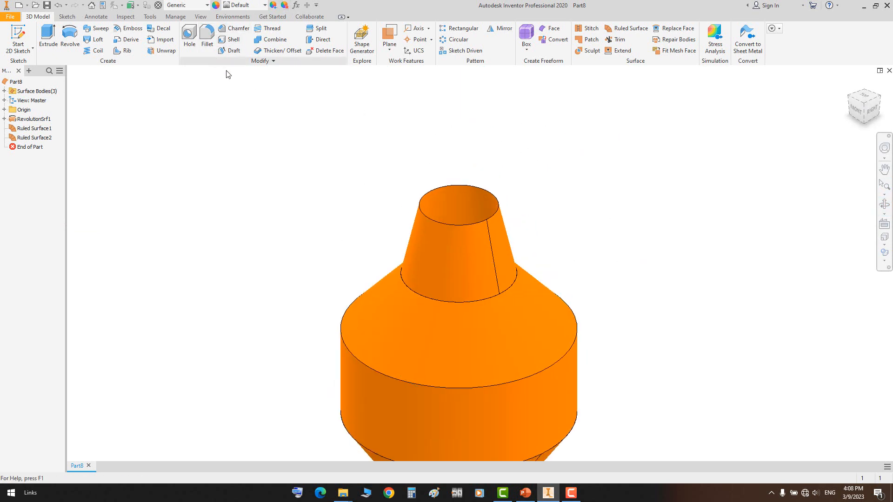
pyautogui.click(270, 51)
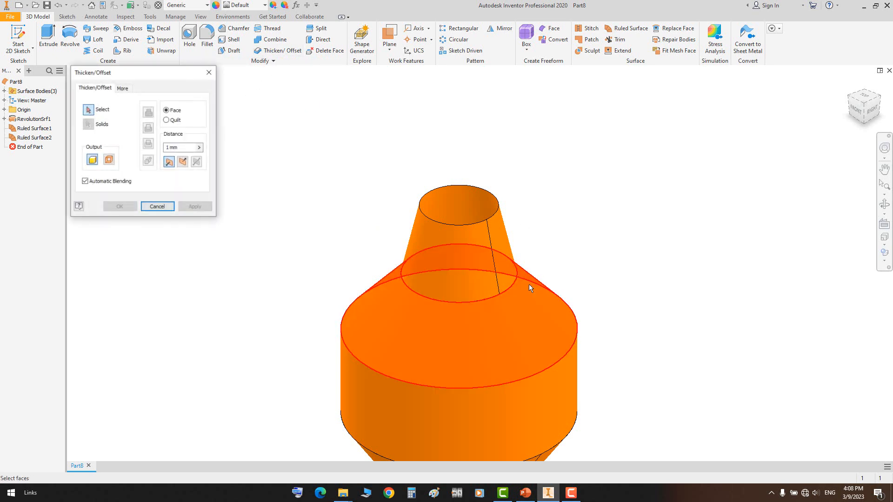
pyautogui.click(458, 253)
pyautogui.moveTo(481, 315); pyautogui.dragTo(437, 238, button='middle')
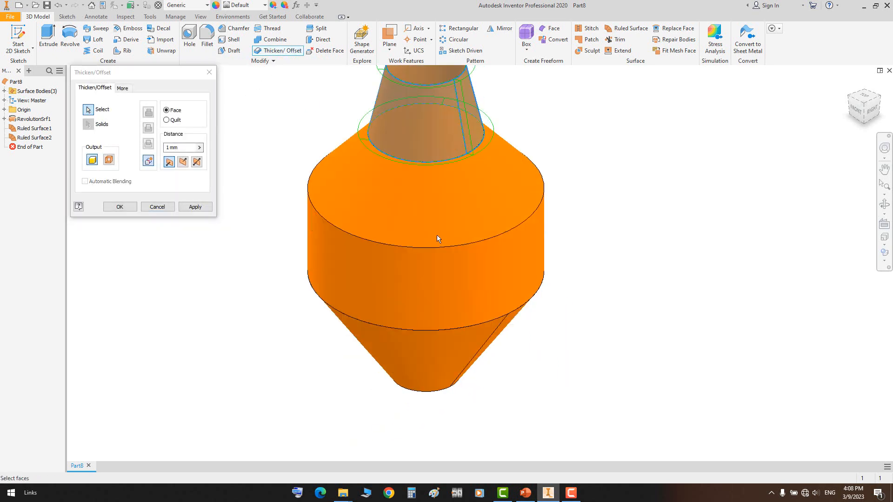
pyautogui.click(157, 208)
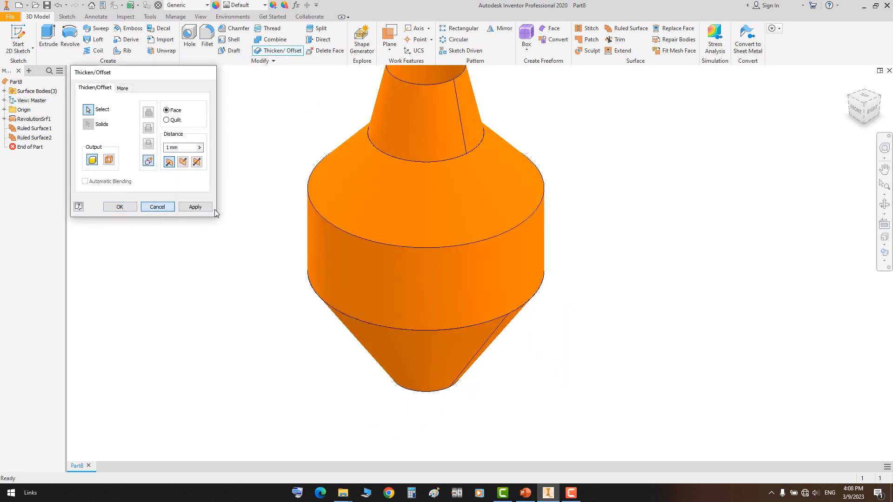
pyautogui.moveTo(447, 78); pyautogui.dragTo(448, 131, button='middle')
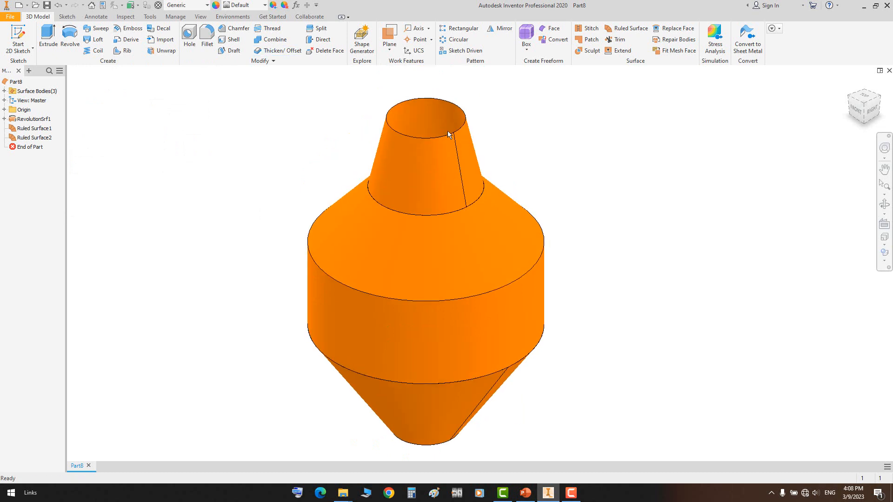
pyautogui.click(37, 138)
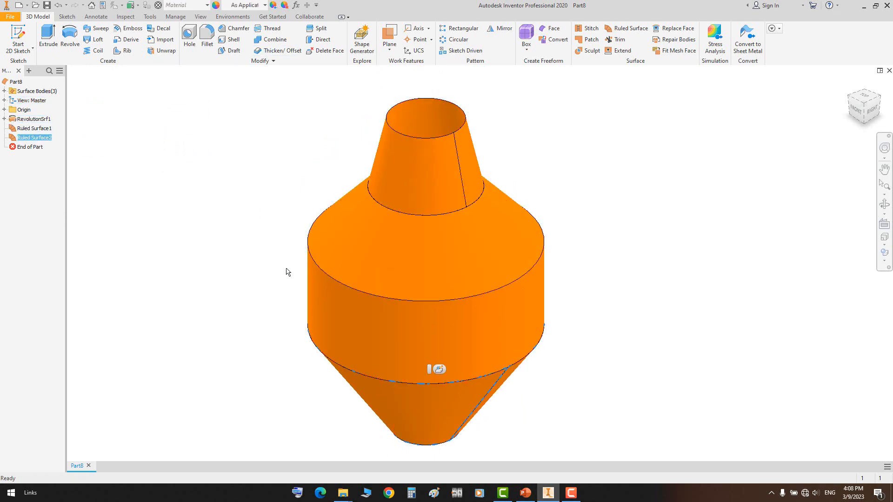
pyautogui.click(636, 247)
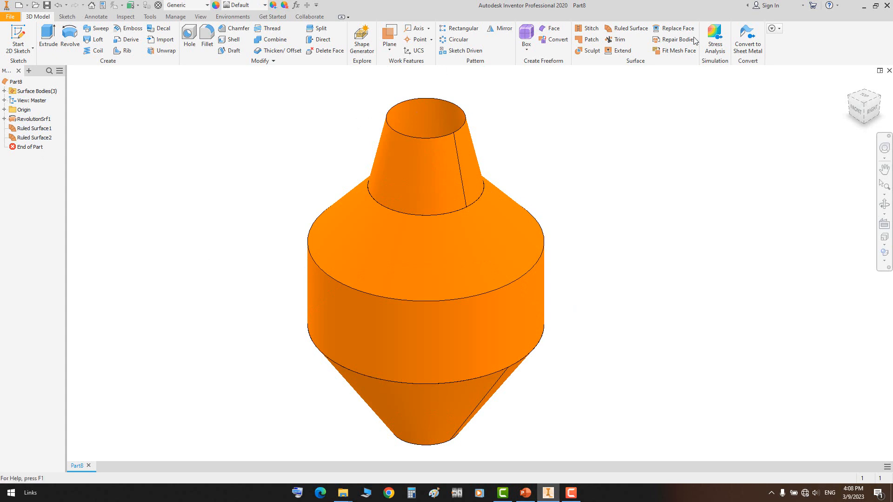
# Stitch the revolved surface and both ruled surfaces together with a maximum tolerance of 0.254 mm
pyautogui.click(591, 29)
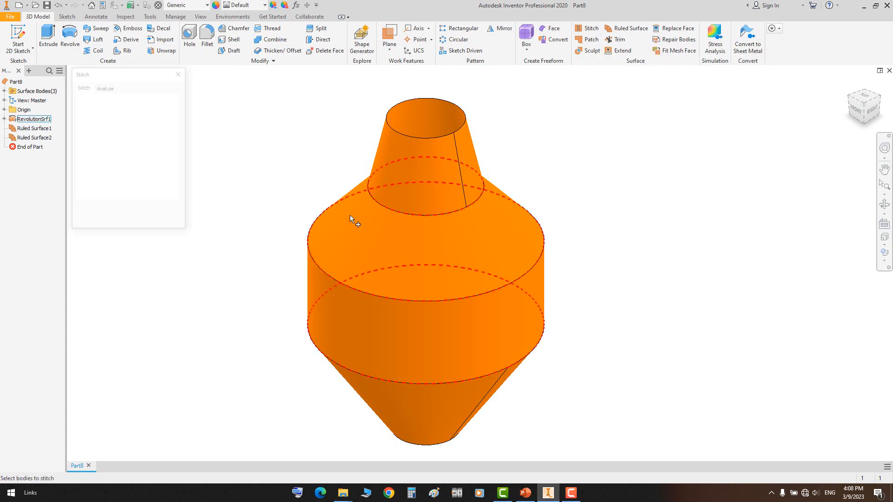
pyautogui.click(350, 215)
pyautogui.click(406, 170)
pyautogui.click(369, 333)
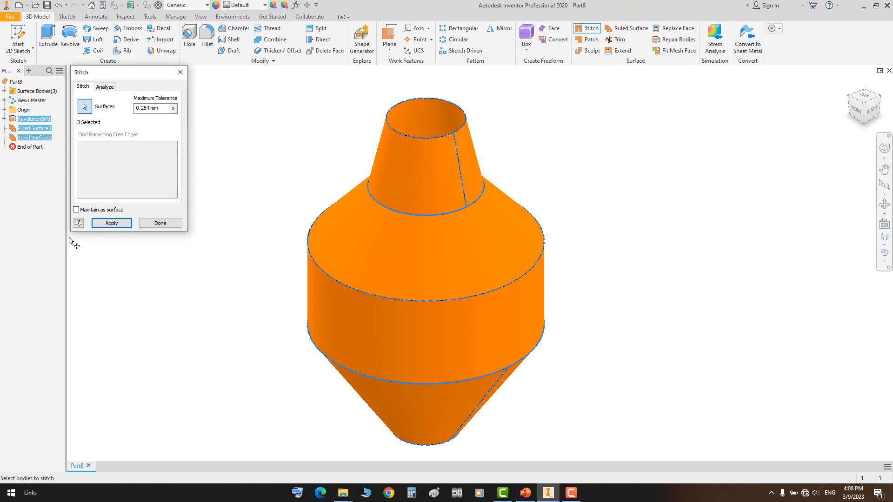
pyautogui.click(112, 223)
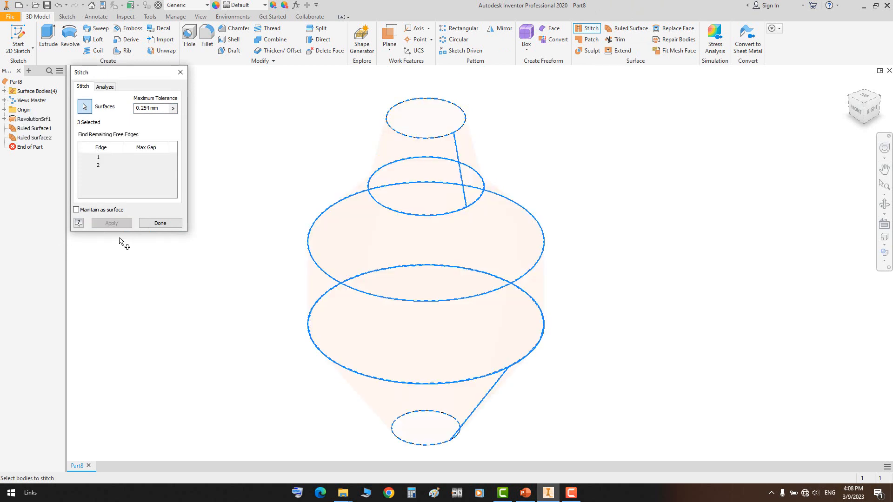
pyautogui.click(163, 225)
# Expand the stitched surface feature to show its source surfaces and turn off its translucency
pyautogui.click(13, 119)
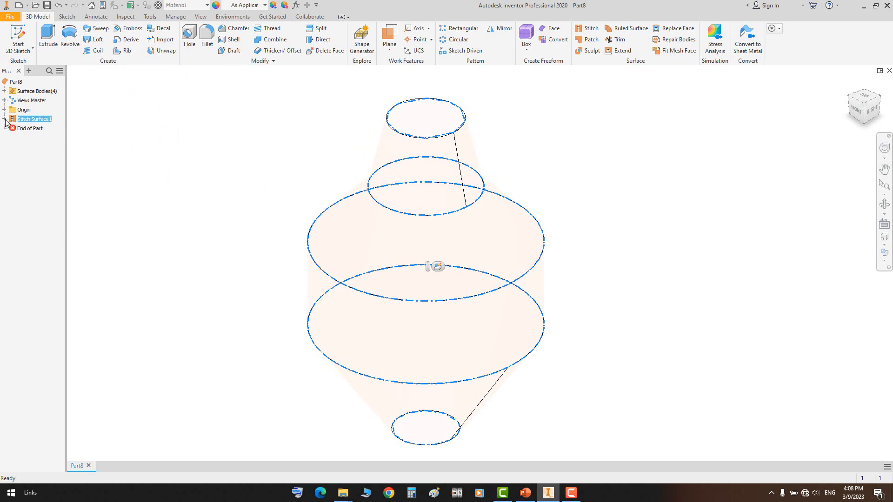
pyautogui.click(5, 119)
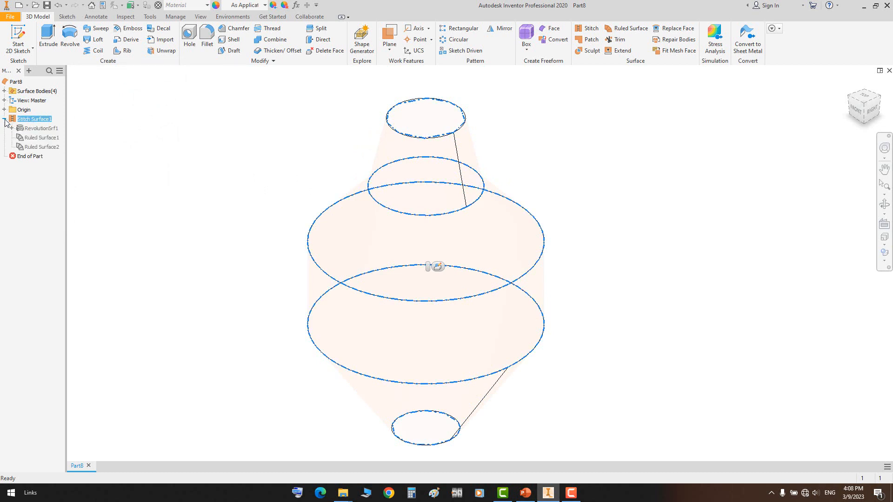
pyautogui.click(42, 147)
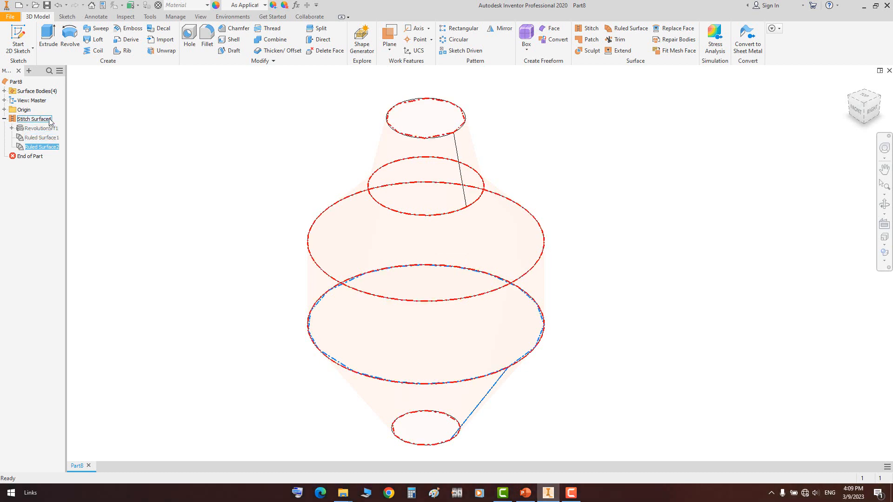
pyautogui.rightClick(48, 119)
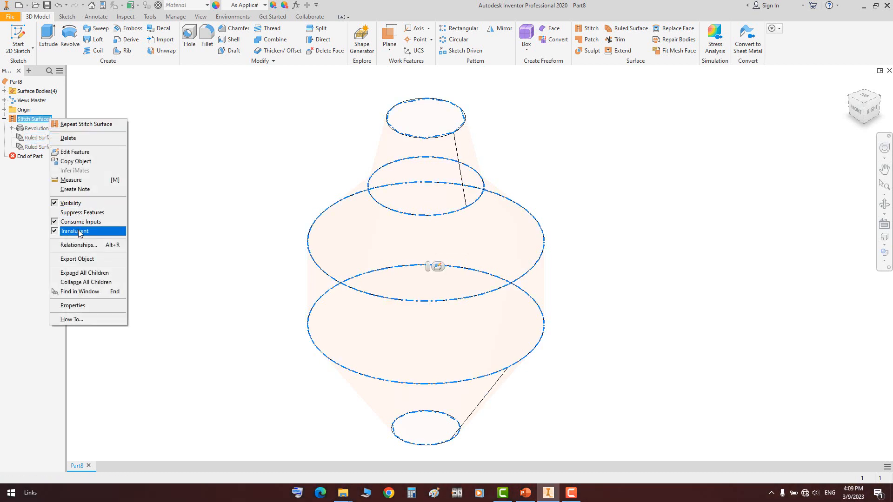
pyautogui.click(78, 231)
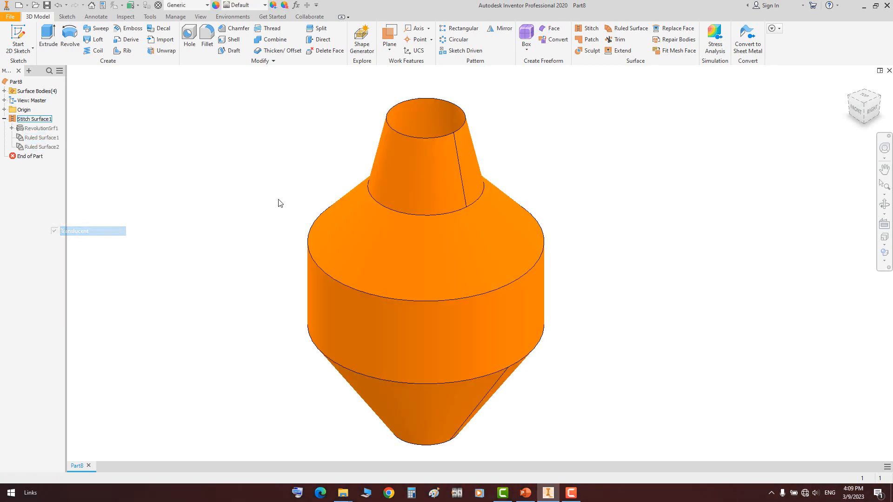
# Thicken the whole stitched surface outward as a quilt with solid output
pyautogui.click(276, 50)
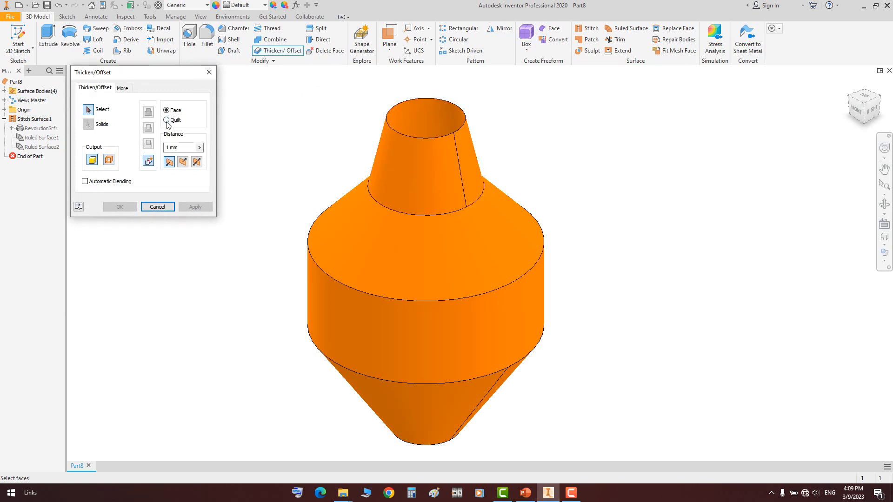
pyautogui.click(418, 165)
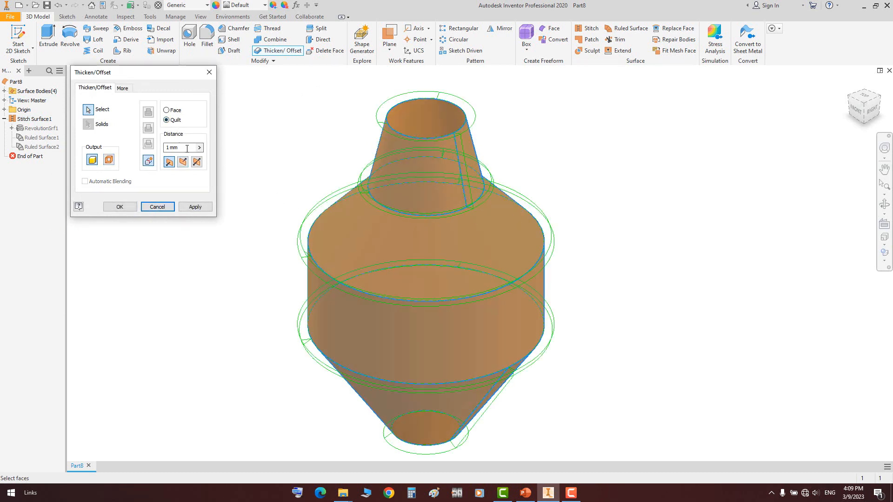
pyautogui.write('0.2')
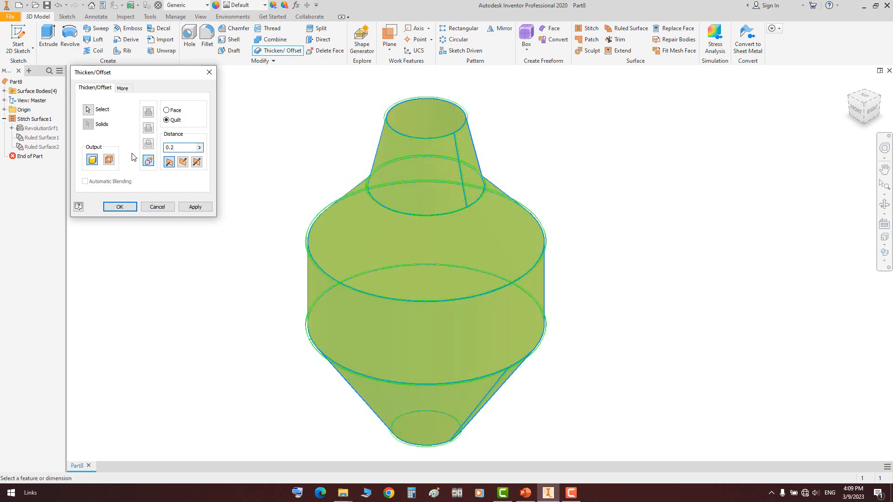
pyautogui.press('Return')
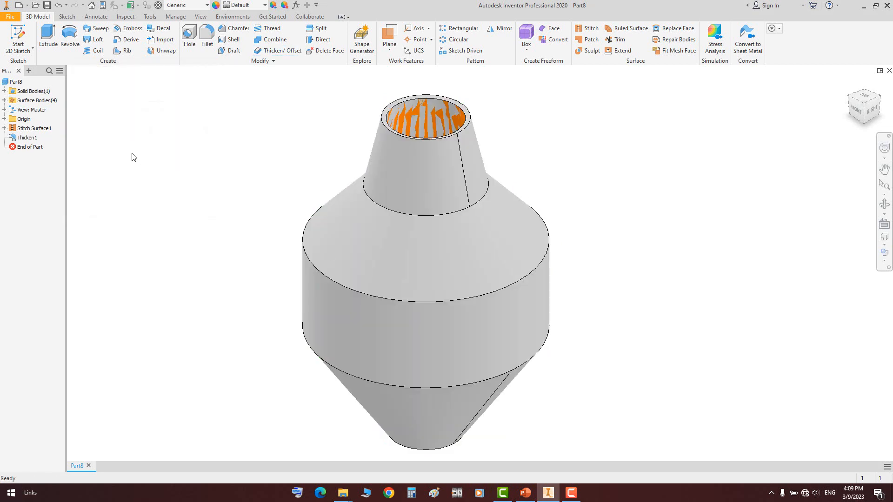
# Inspect the thickened body from above, including its wall at the upper opening, and delete the thicken feature
pyautogui.click(883, 205)
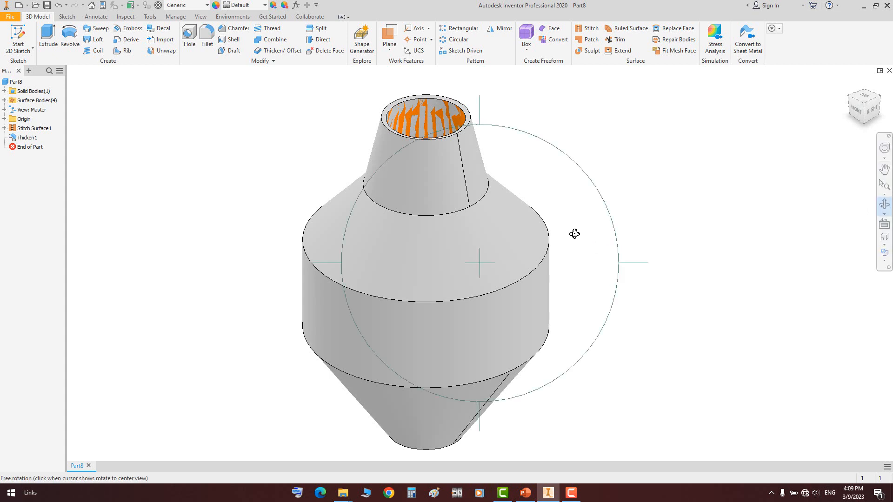
pyautogui.moveTo(572, 232); pyautogui.dragTo(558, 230)
pyautogui.scroll(3, 480, 265)
pyautogui.moveTo(493, 256)
pyautogui.mouseDown()
pyautogui.moveTo(470, 271)
pyautogui.moveTo(501, 274)
pyautogui.moveTo(498, 265)
pyautogui.mouseUp()
pyautogui.scroll(-2, 496, 218)
pyautogui.rightClick(544, 173)
pyautogui.click(576, 183)
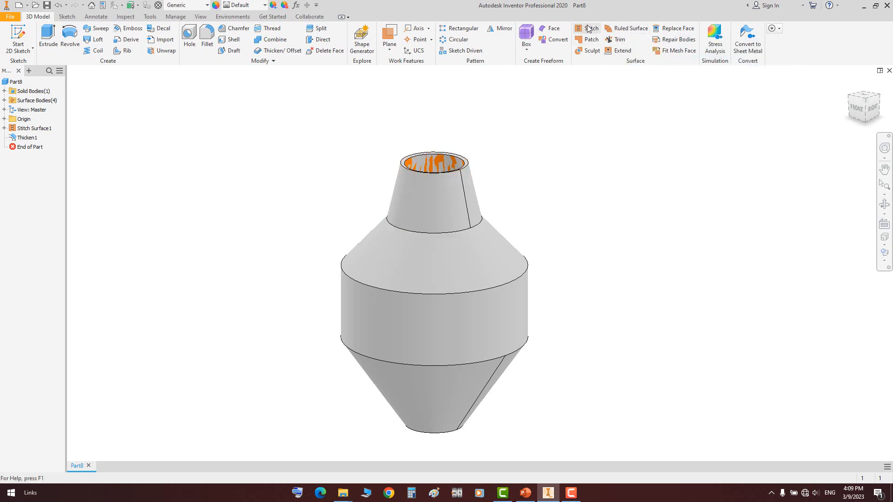
pyautogui.click(26, 138)
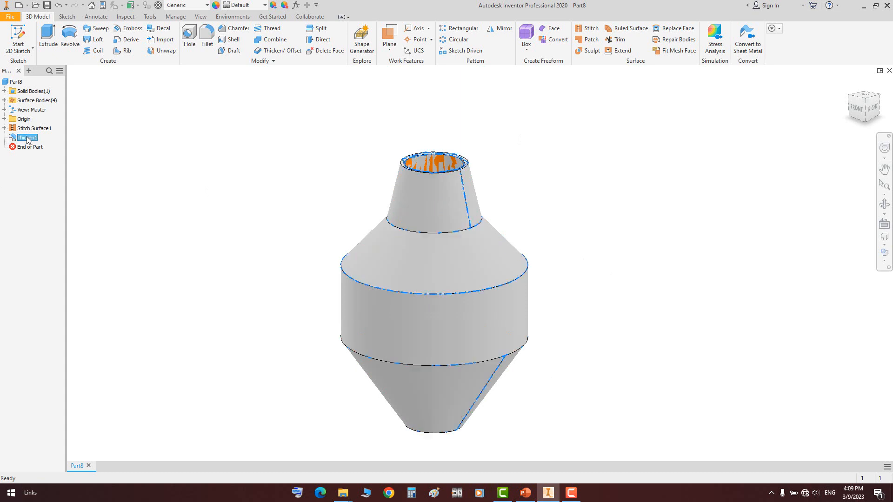
pyautogui.rightClick(27, 136)
pyautogui.click(47, 158)
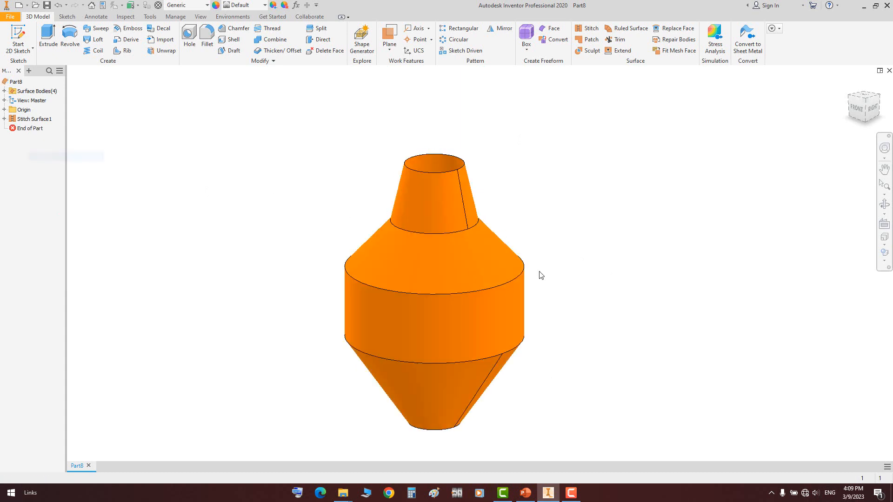
# Close the upper circular opening with a boundary patch, using the default condition and automatic edge chain
pyautogui.click(589, 41)
pyautogui.scroll(3, 461, 179)
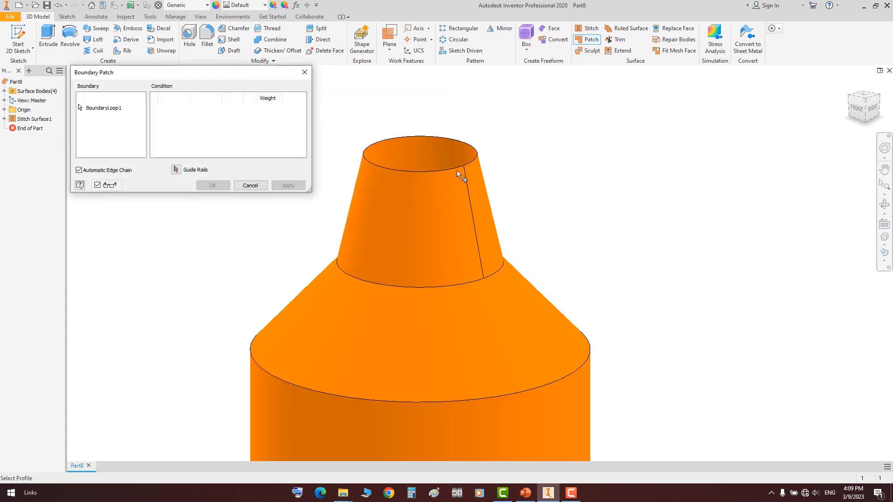
pyautogui.click(479, 156)
pyautogui.moveTo(480, 144); pyautogui.dragTo(515, 187, button='middle')
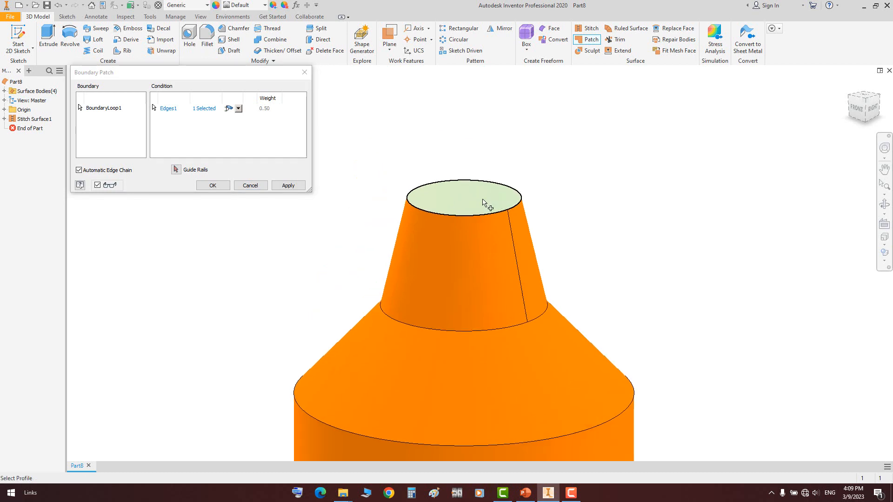
pyautogui.click(289, 186)
# Select the lower cone's open circular edge for a second boundary patch and give it a tangent condition
pyautogui.scroll(-5, 526, 249)
pyautogui.click(883, 206)
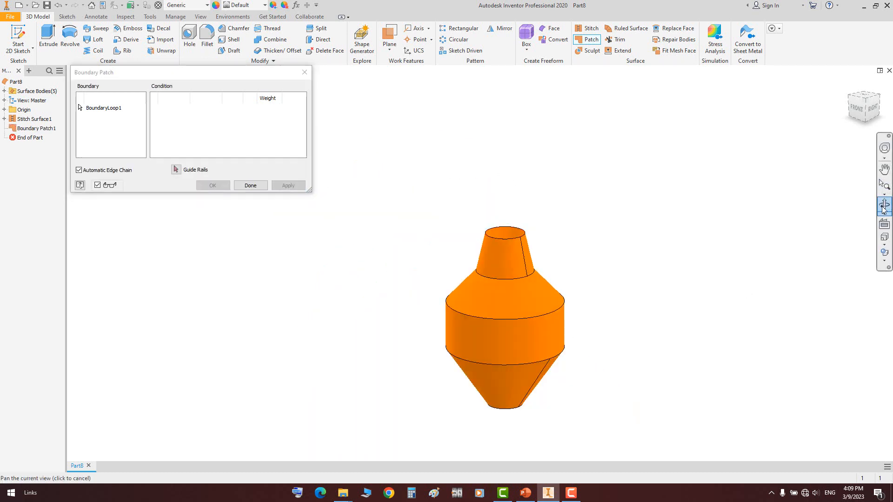
pyautogui.moveTo(446, 319); pyautogui.dragTo(464, 229)
pyautogui.rightClick(461, 248)
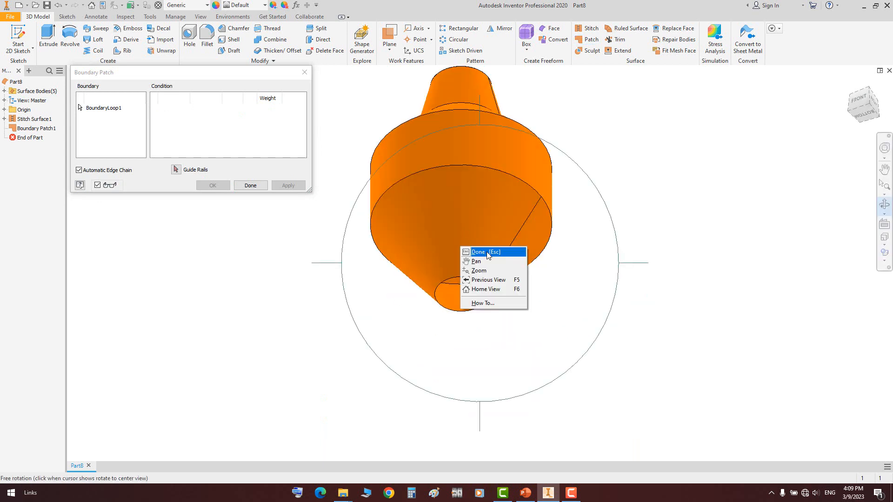
pyautogui.click(486, 252)
pyautogui.click(476, 279)
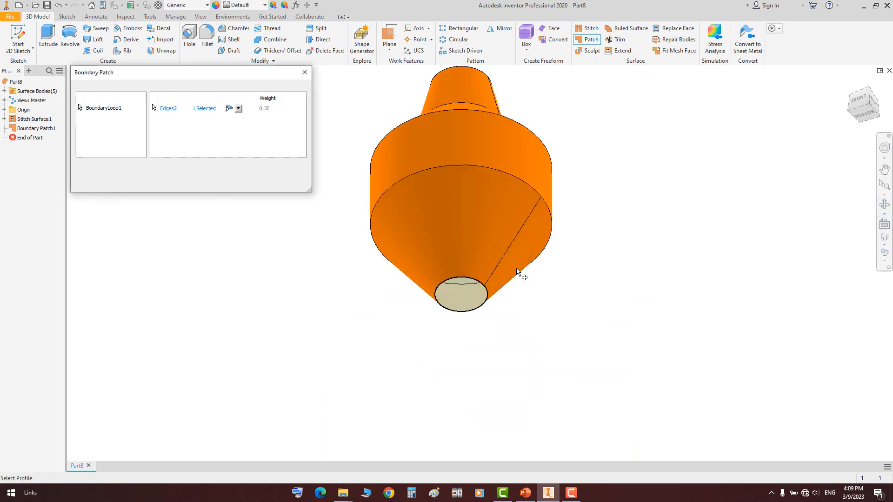
pyautogui.click(238, 108)
pyautogui.click(234, 126)
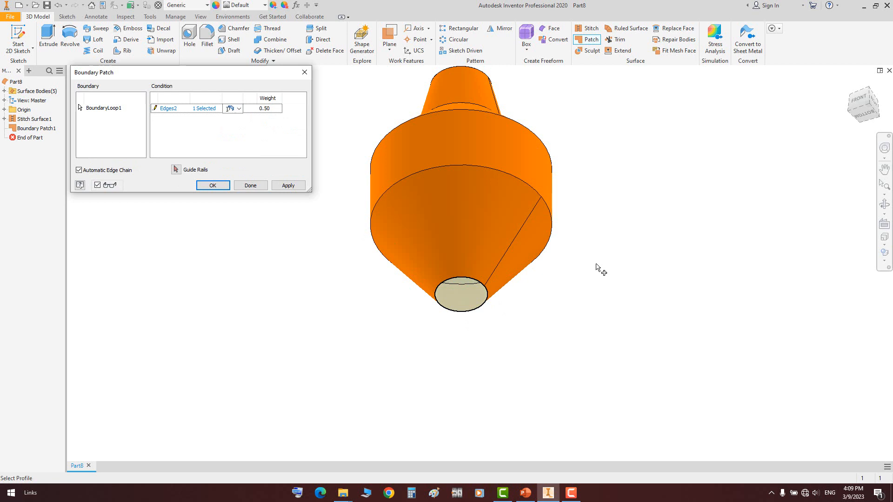
# Compare the lower patch's edge conditions in the front view, switch from tangent to smooth at 0.50 weight, and create it
pyautogui.click(861, 106)
pyautogui.scroll(5, 484, 344)
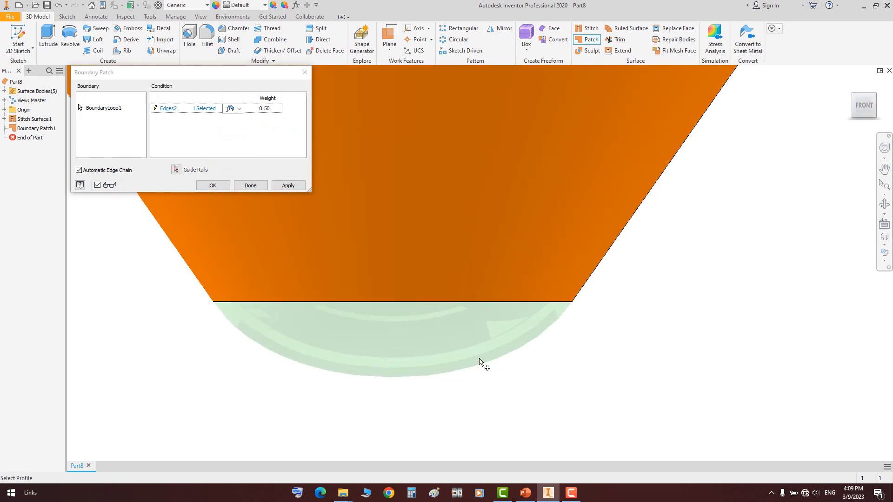
pyautogui.moveTo(479, 361); pyautogui.dragTo(530, 345, button='middle')
pyautogui.click(238, 109)
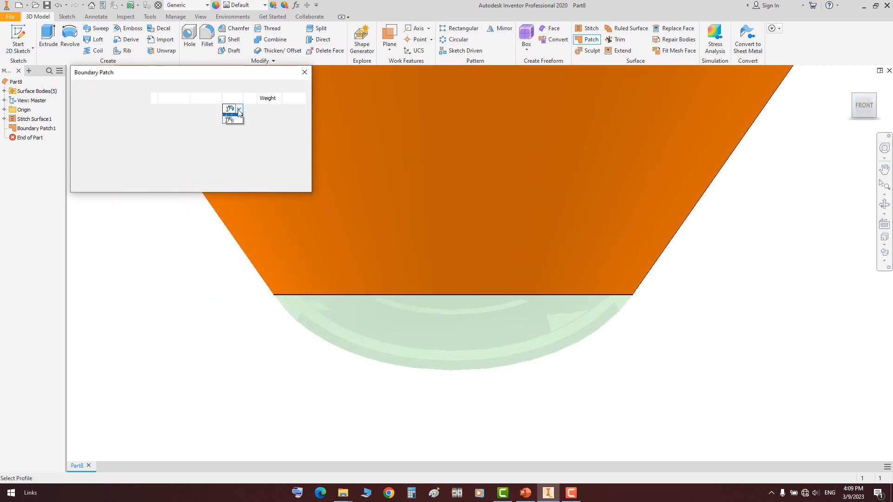
pyautogui.click(230, 125)
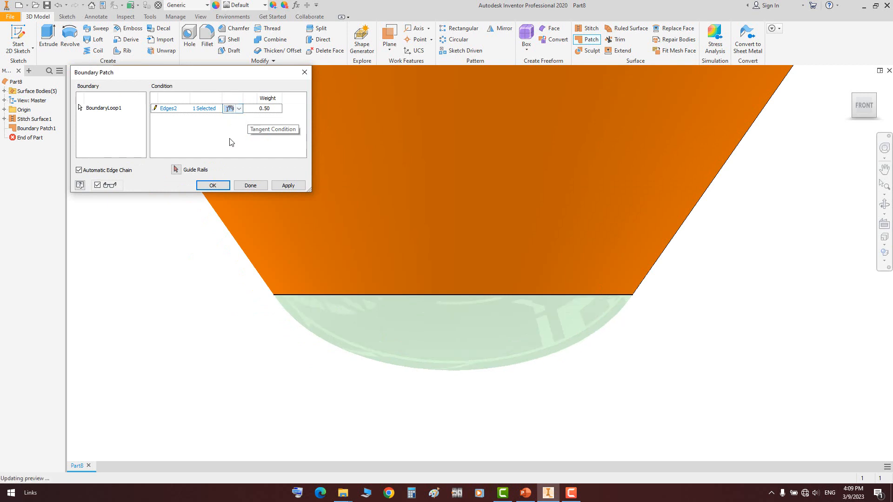
pyautogui.click(233, 108)
pyautogui.click(230, 132)
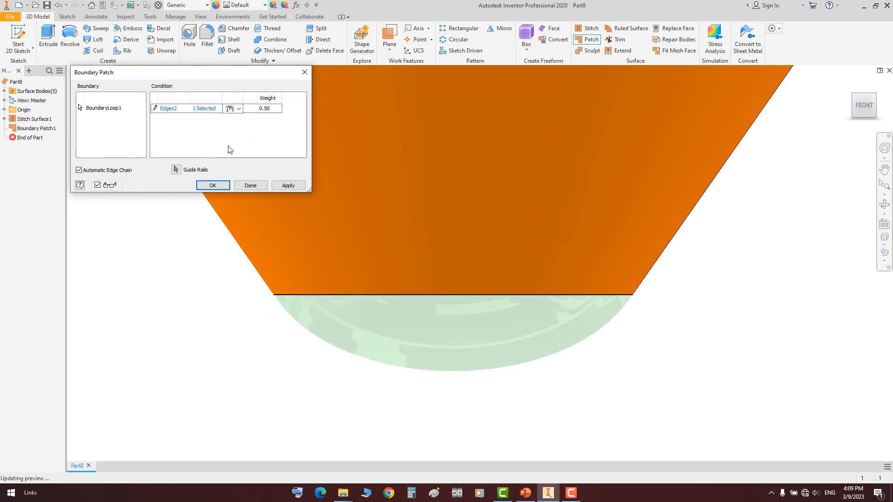
pyautogui.click(213, 185)
pyautogui.scroll(-5, 466, 338)
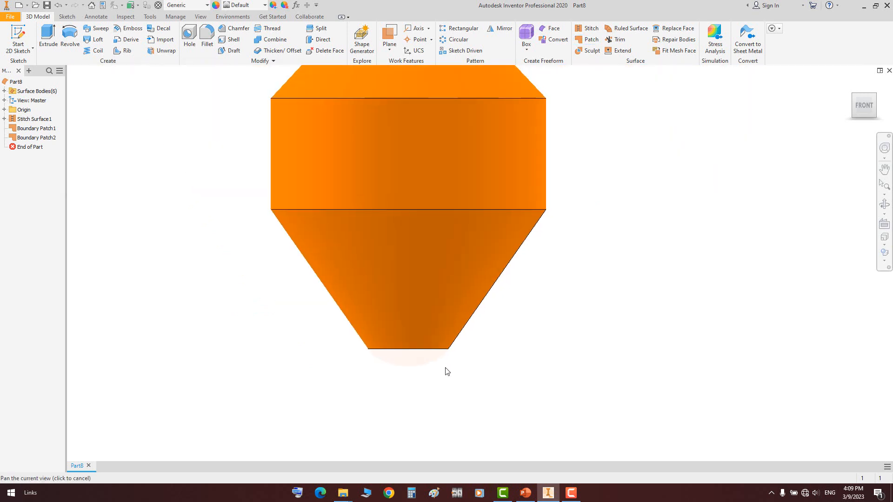
pyautogui.scroll(-5, 427, 376)
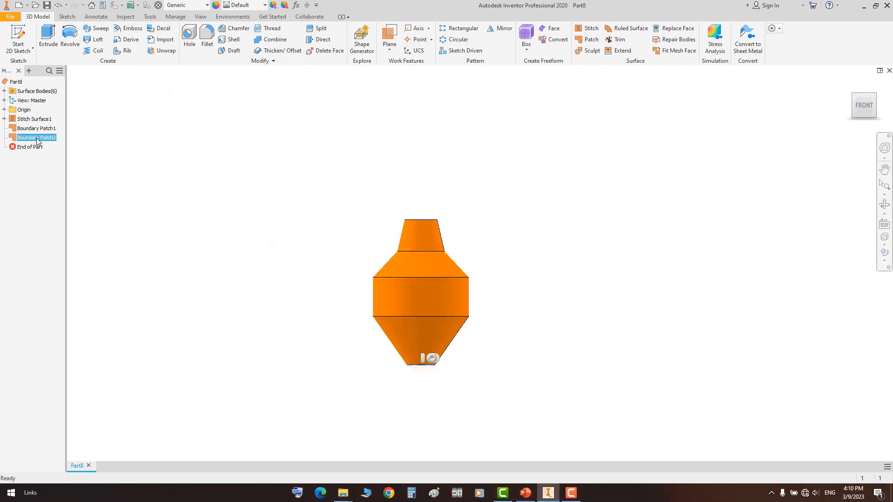
# Turn off translucency for both boundary patches and inspect the closed upper and lower ends of the model
pyautogui.rightClick(38, 130)
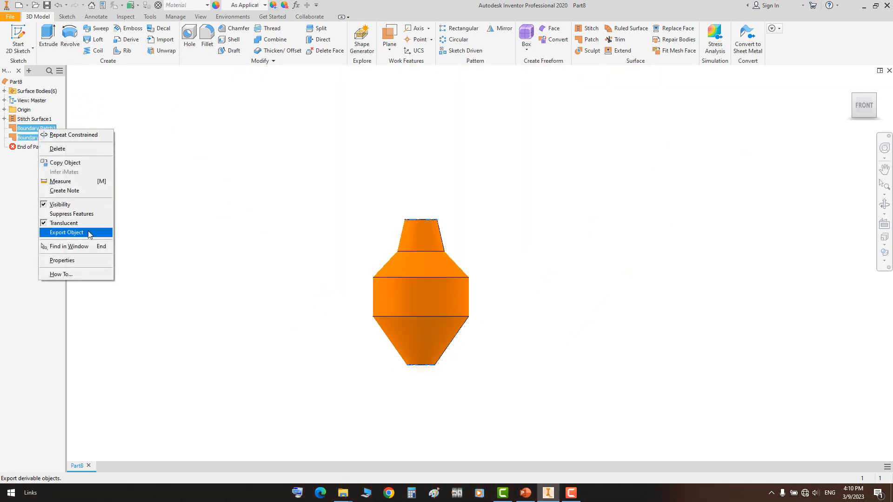
pyautogui.click(107, 224)
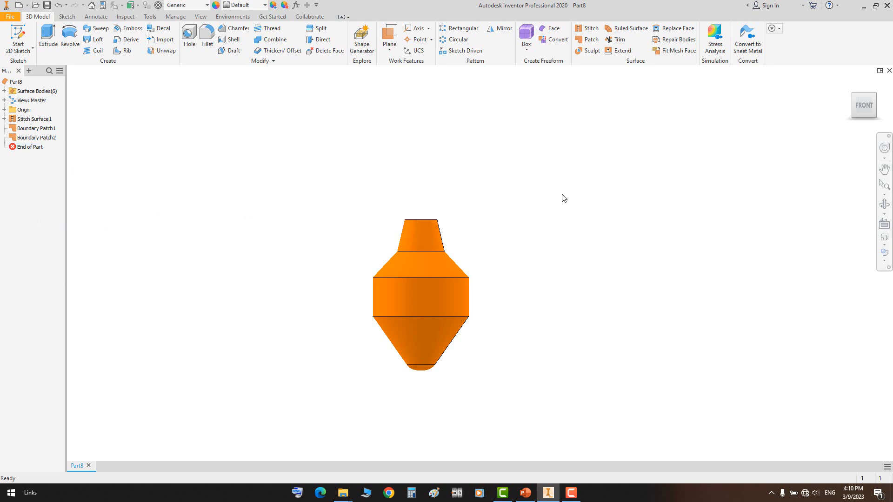
pyautogui.click(884, 204)
pyautogui.moveTo(512, 249); pyautogui.dragTo(503, 297)
pyautogui.scroll(4, 415, 235)
pyautogui.rightClick(419, 219)
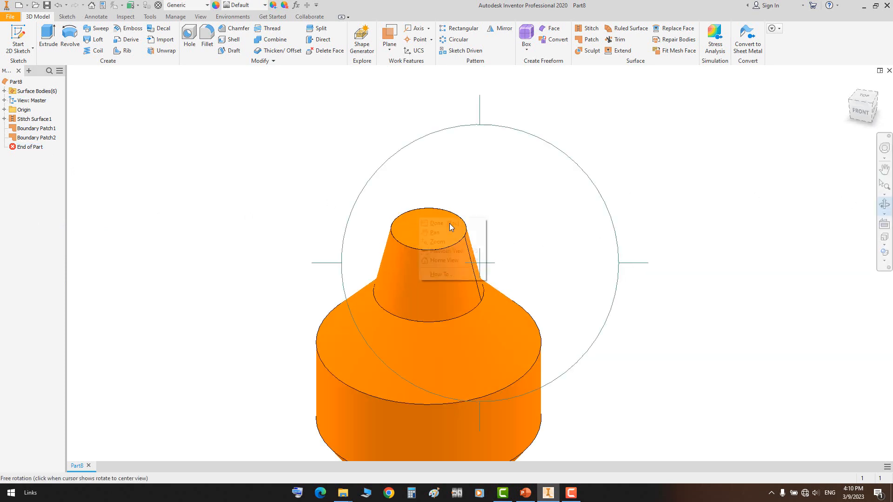
pyautogui.click(449, 226)
pyautogui.scroll(-5, 462, 222)
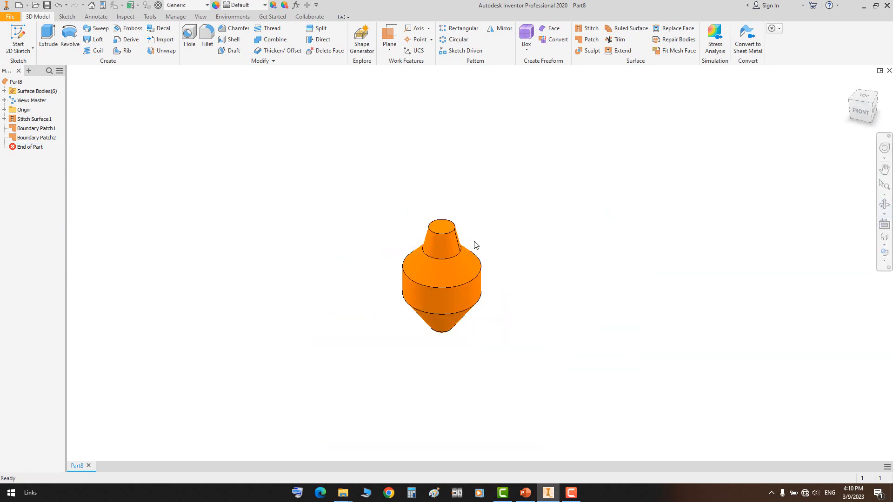
pyautogui.click(884, 204)
pyautogui.scroll(3, 469, 251)
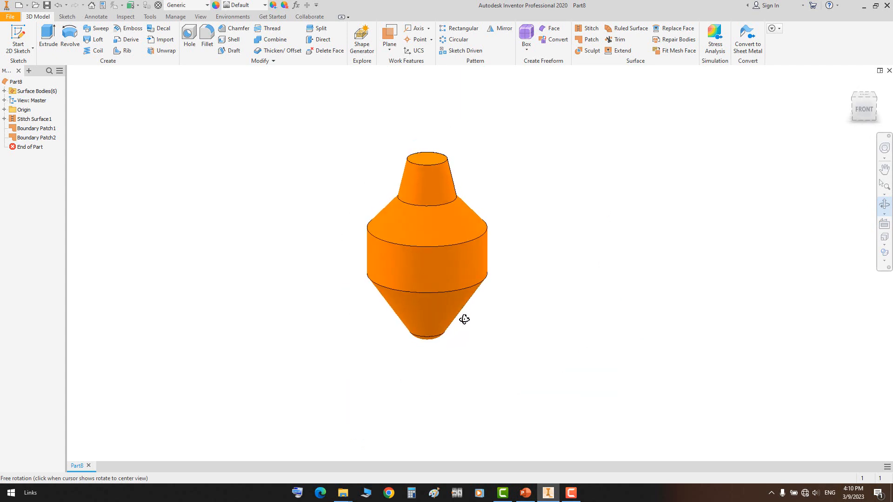
pyautogui.rightClick(459, 263)
pyautogui.click(478, 266)
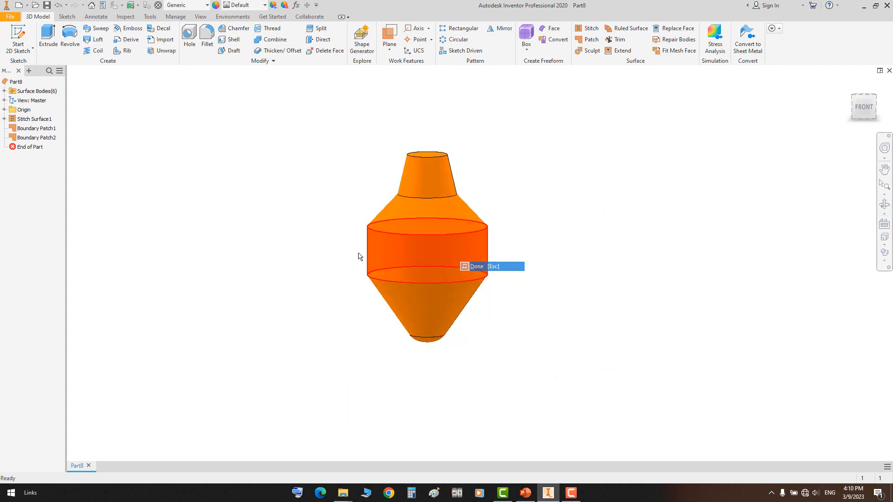
# Create a work plane offset about 7 mm from the YZ plane, cutting through the side of the body
pyautogui.click(4, 110)
pyautogui.click(35, 119)
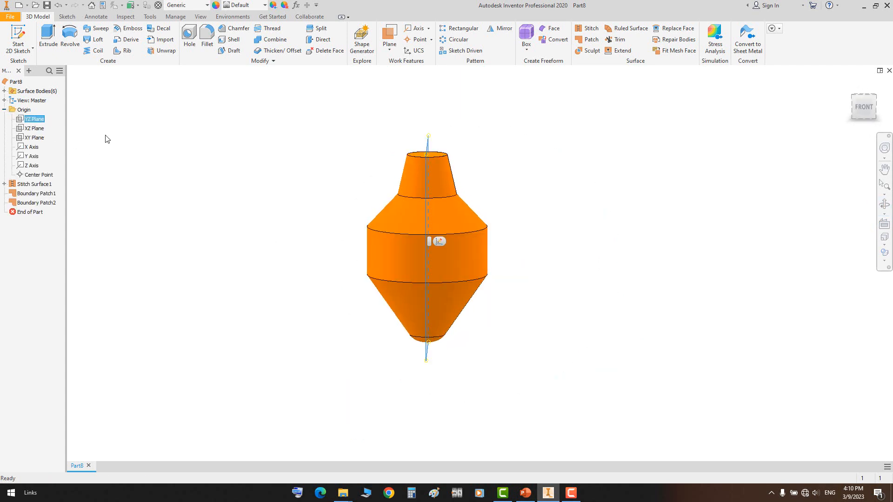
pyautogui.click(883, 204)
pyautogui.moveTo(582, 258); pyautogui.dragTo(533, 259)
pyautogui.rightClick(530, 245)
pyautogui.click(547, 250)
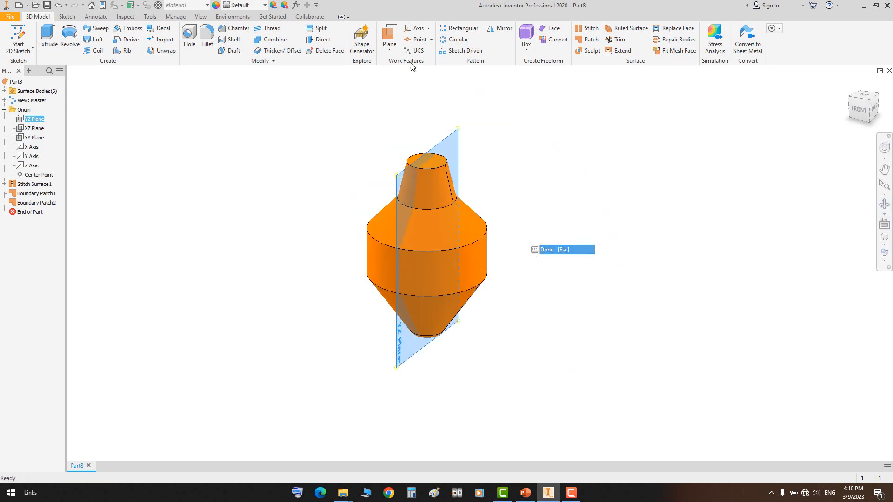
pyautogui.click(389, 34)
pyautogui.moveTo(500, 176); pyautogui.dragTo(509, 179)
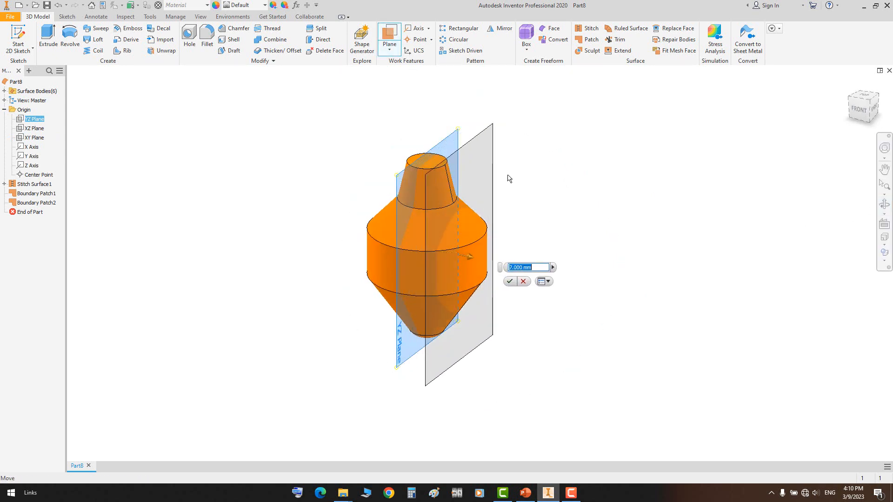
pyautogui.click(510, 281)
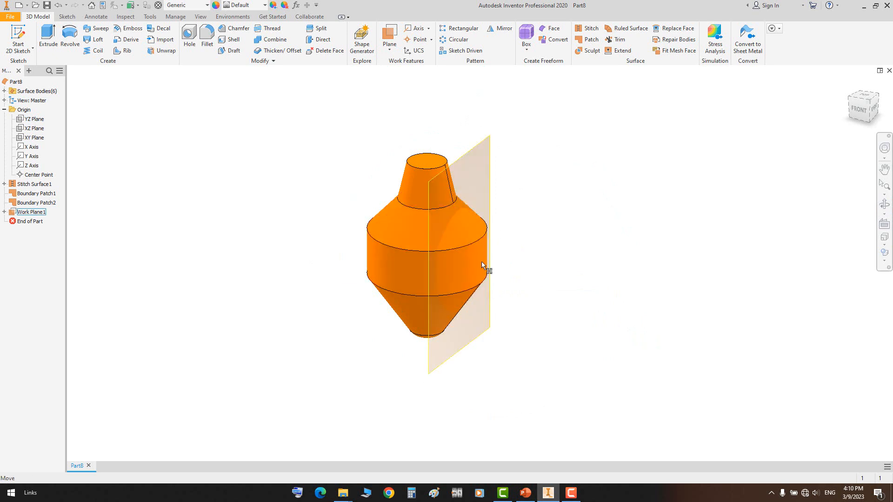
# Try trimming the first stitched surface with the offset work plane, removing the larger portion, and inspect the remaining surfaces
pyautogui.scroll(-3, 498, 189)
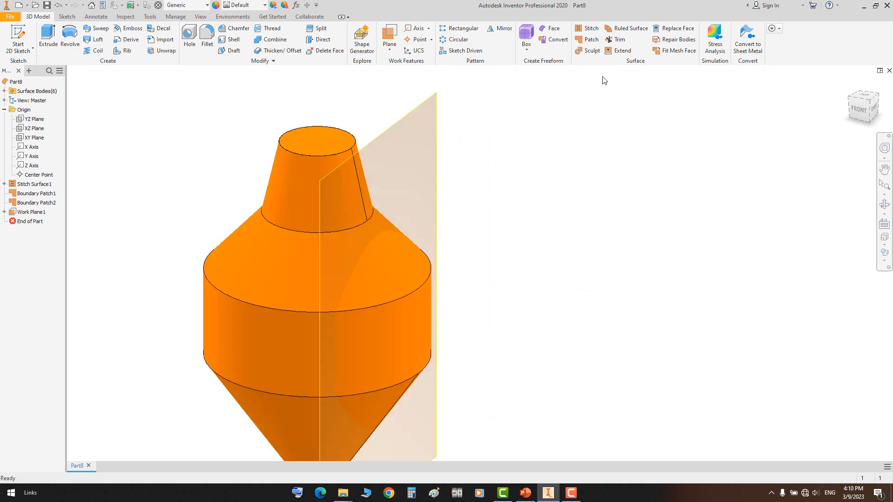
pyautogui.click(619, 41)
pyautogui.click(370, 144)
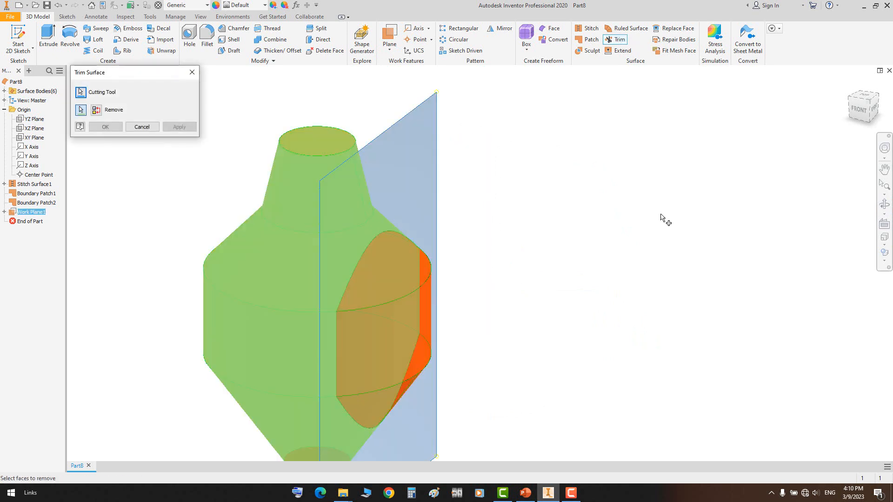
pyautogui.moveTo(510, 260); pyautogui.dragTo(503, 199, button='middle')
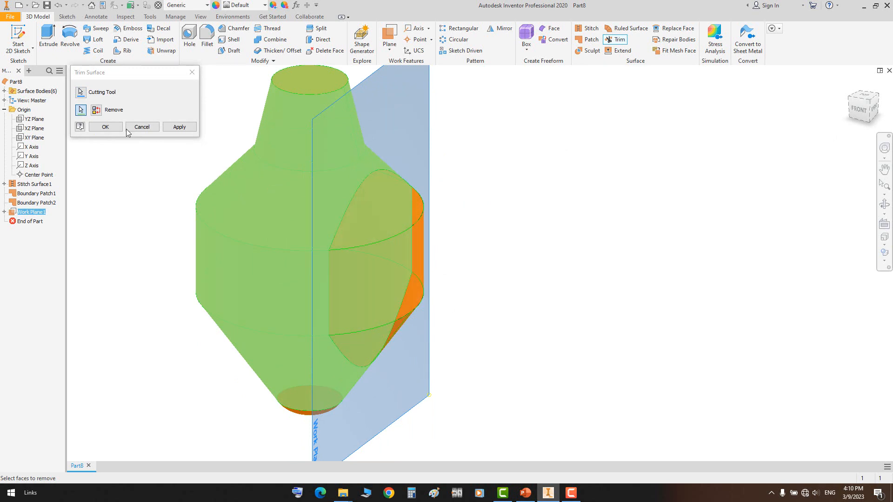
pyautogui.click(105, 127)
pyautogui.click(879, 206)
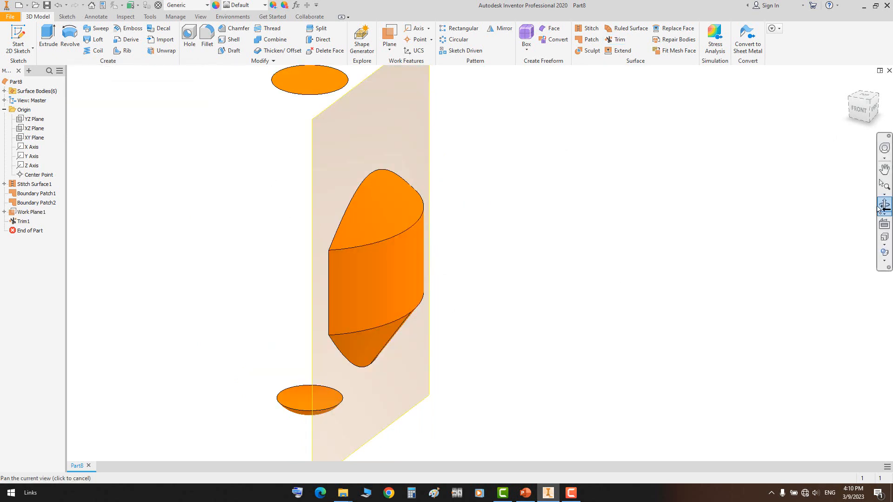
pyautogui.moveTo(379, 257)
pyautogui.mouseDown()
pyautogui.moveTo(502, 258)
pyautogui.moveTo(377, 261)
pyautogui.mouseUp()
pyautogui.rightClick(333, 227)
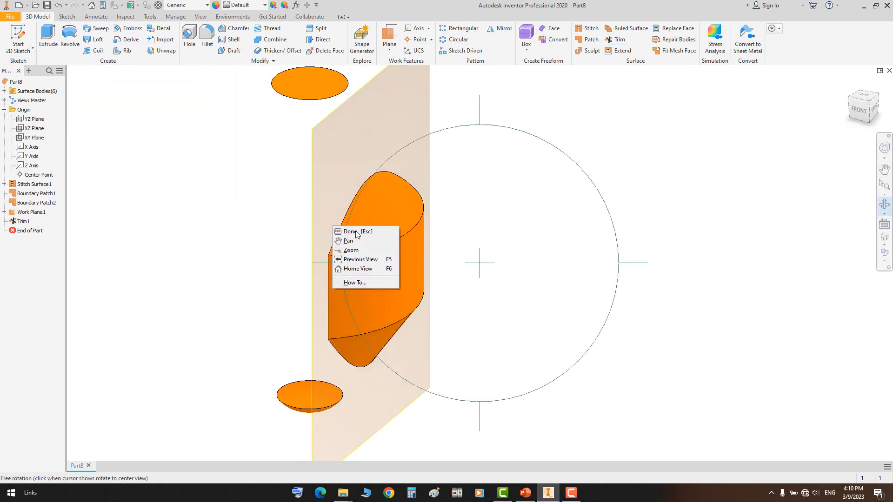
pyautogui.click(352, 231)
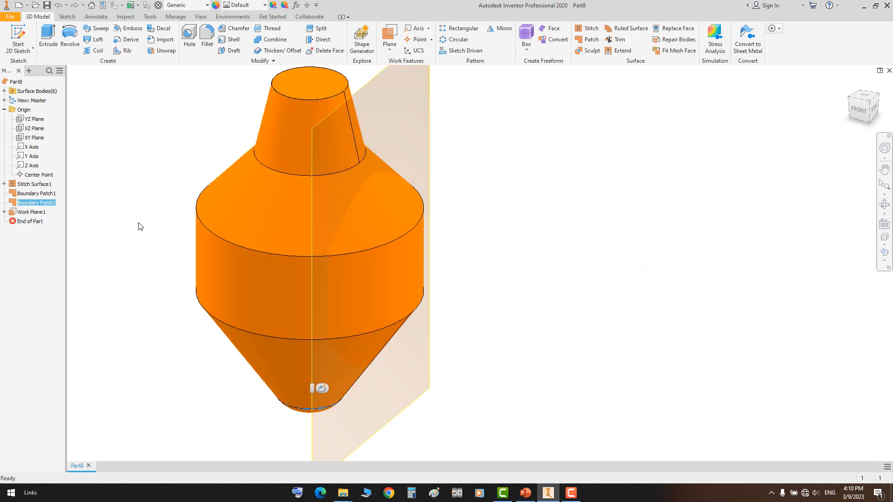
# Stitch the stitched surface and both boundary patches together with a 0.254 mm maximum tolerance, without keeping the result as a surface
pyautogui.click(120, 175)
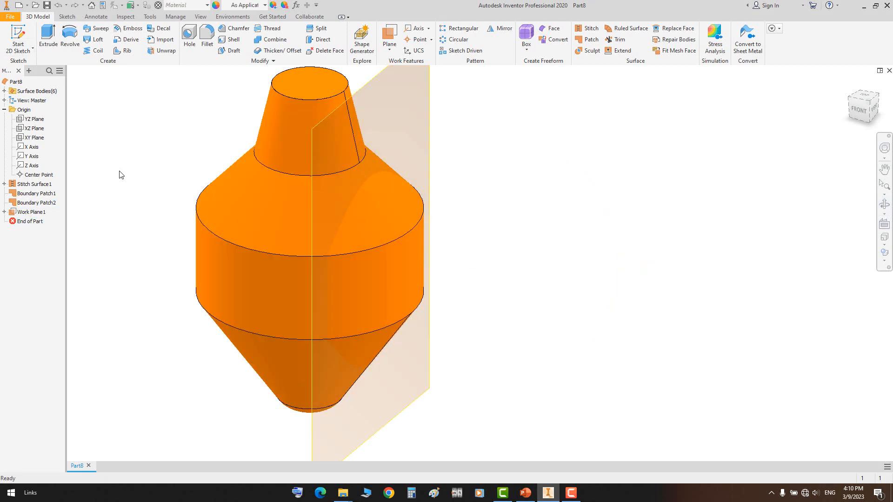
pyautogui.click(44, 184)
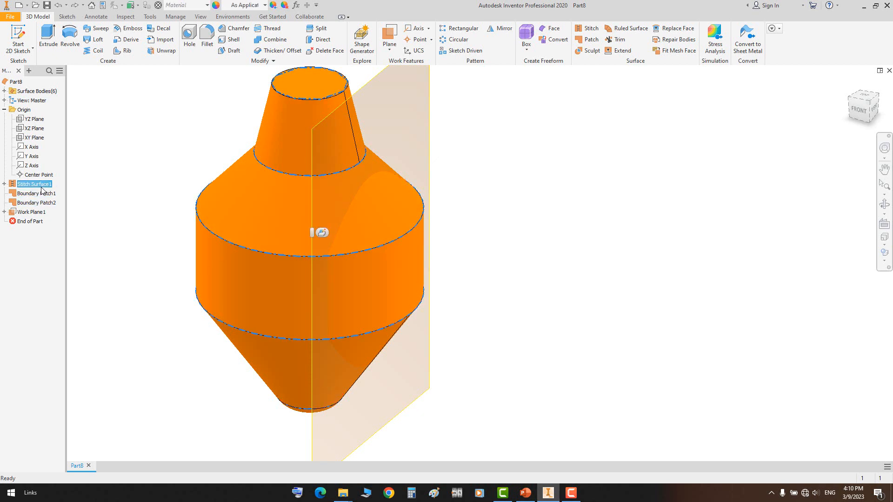
pyautogui.click(590, 29)
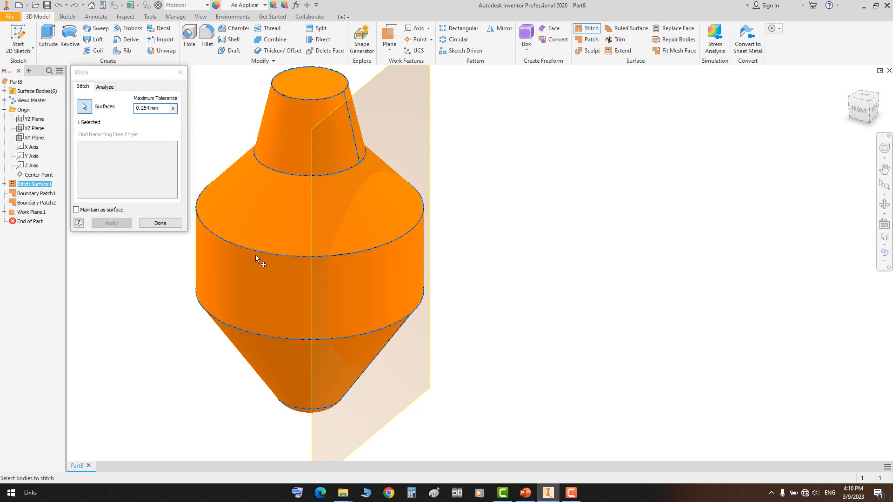
pyautogui.click(309, 88)
pyautogui.click(294, 410)
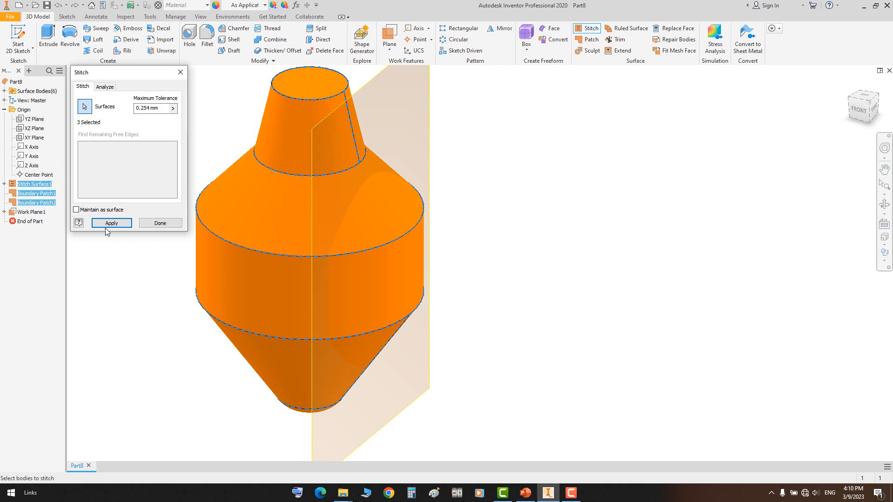
pyautogui.click(159, 223)
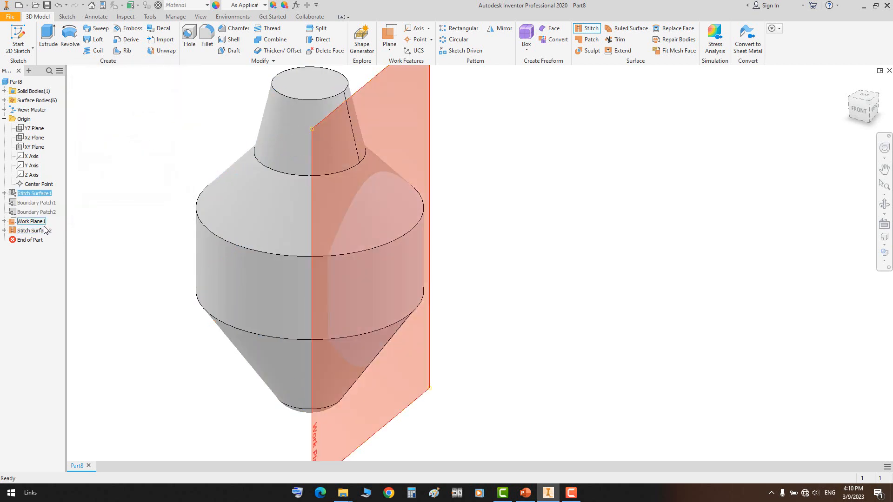
pyautogui.rightClick(45, 230)
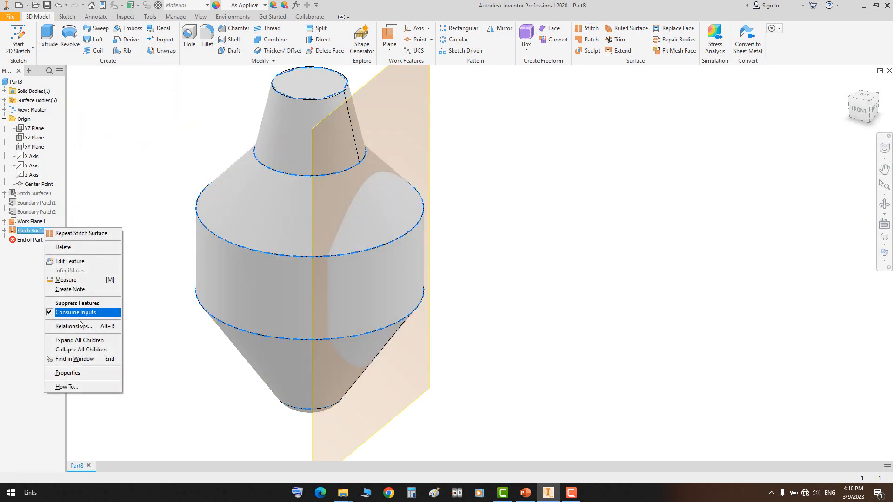
pyautogui.click(144, 192)
pyautogui.rightClick(16, 232)
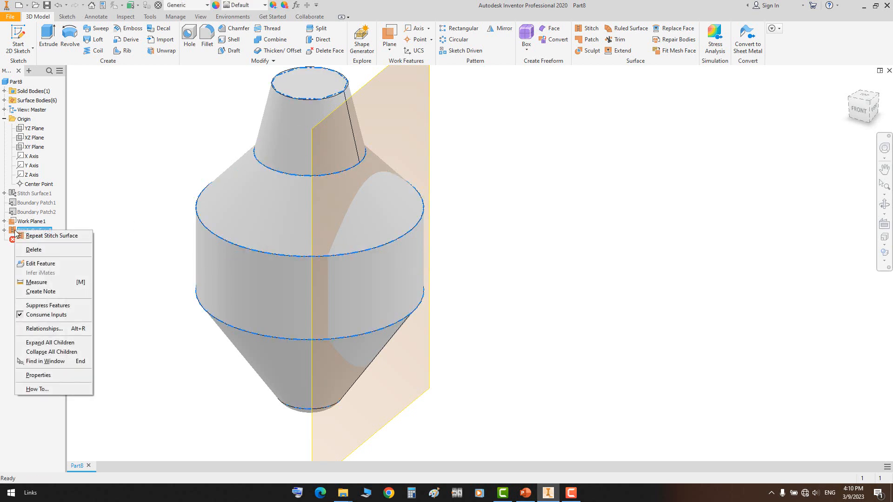
pyautogui.click(147, 224)
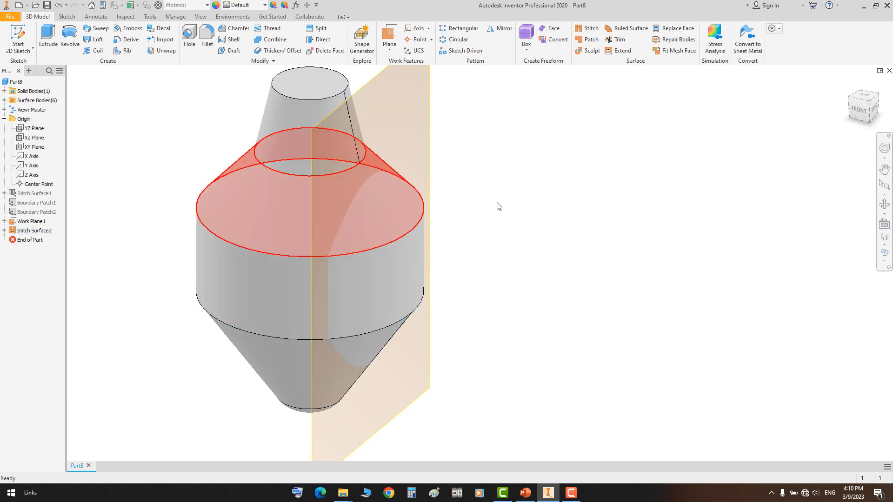
# Delete the upper boundary patch from the inputs of the second stitch feature
pyautogui.click(4, 230)
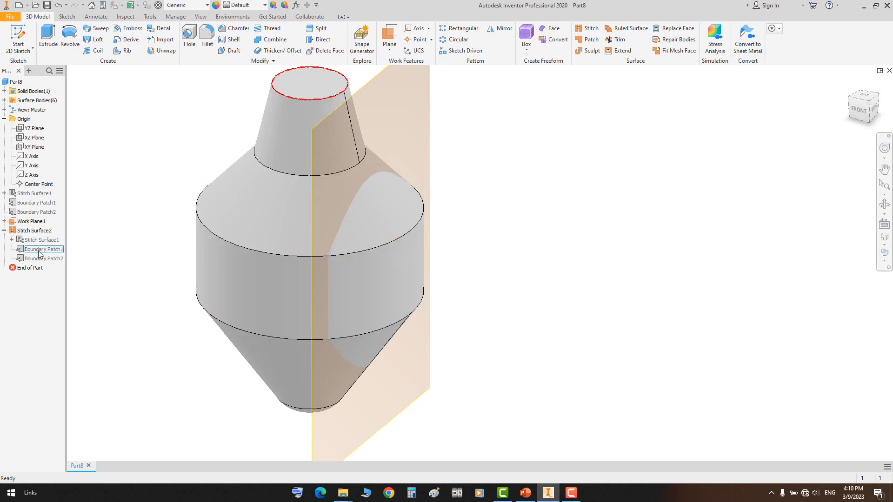
pyautogui.rightClick(39, 250)
pyautogui.click(58, 270)
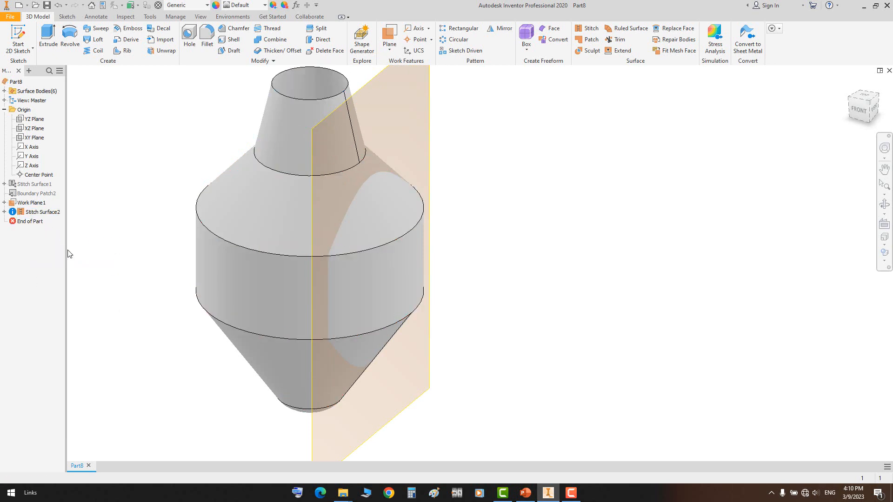
# Reapply the second stitch feature with its two remaining surfaces and turn off its translucency
pyautogui.doubleClick(42, 212)
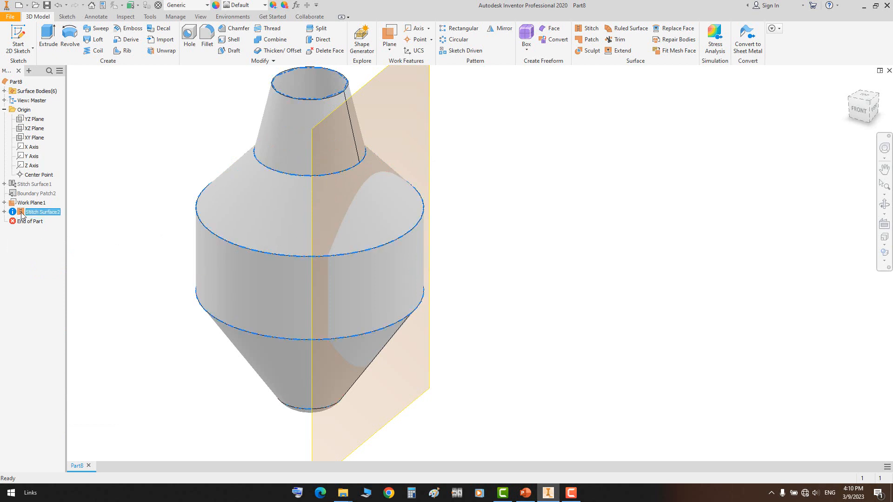
pyautogui.click(111, 224)
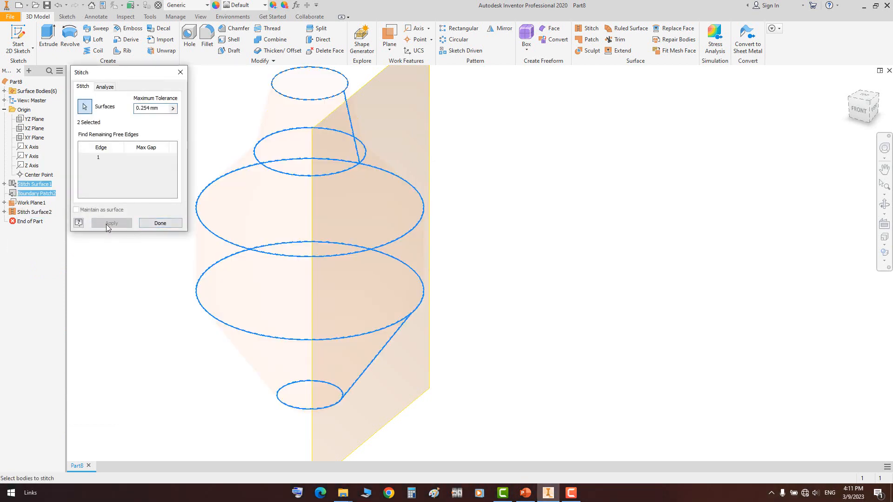
pyautogui.click(175, 224)
pyautogui.rightClick(29, 215)
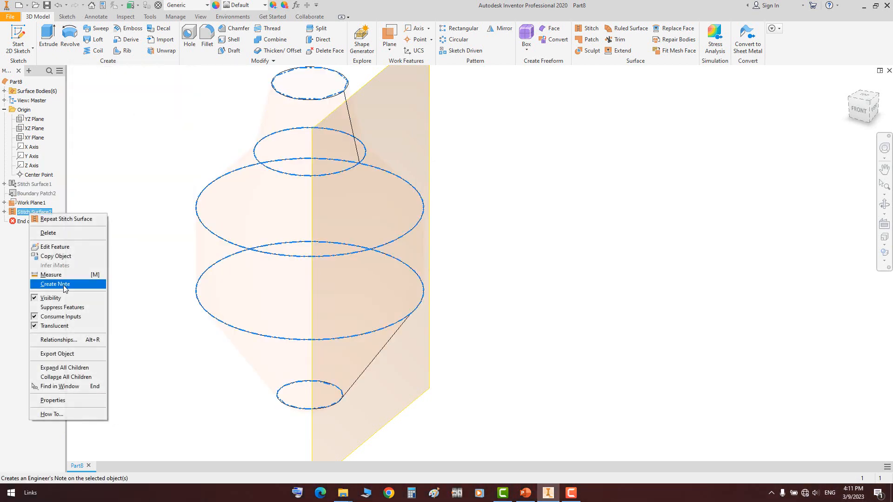
pyautogui.click(60, 327)
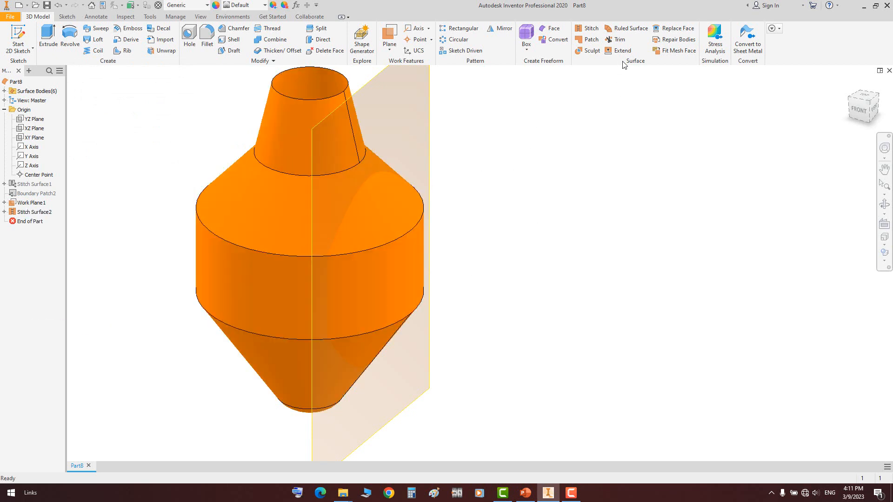
# Try trimming the second stitched surface with the offset work plane as the cutting tool
pyautogui.click(619, 40)
pyautogui.click(395, 154)
pyautogui.click(265, 239)
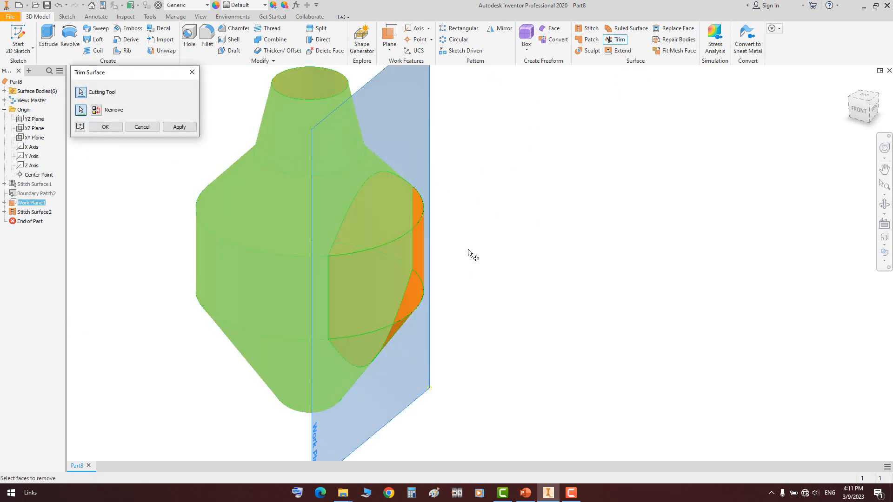
pyautogui.click(180, 126)
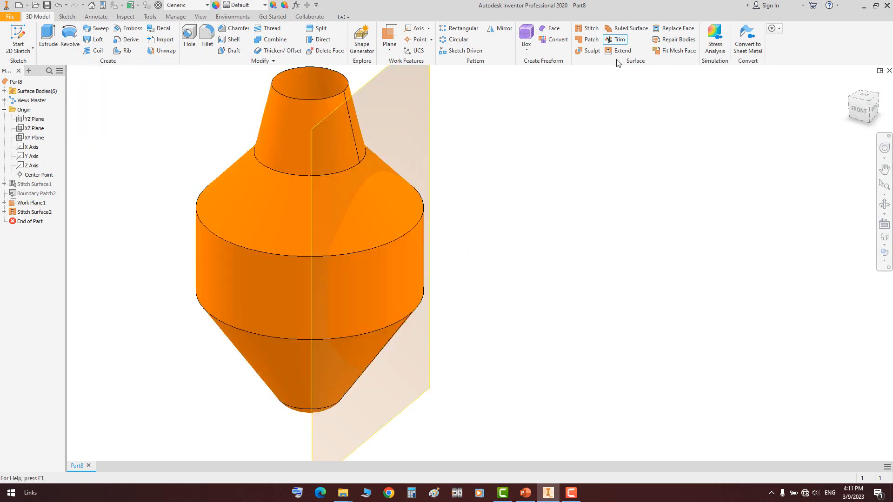
# Trim the second stitched surface at the offset work plane, removing the larger portion, and inspect the remaining piece
pyautogui.click(309, 181)
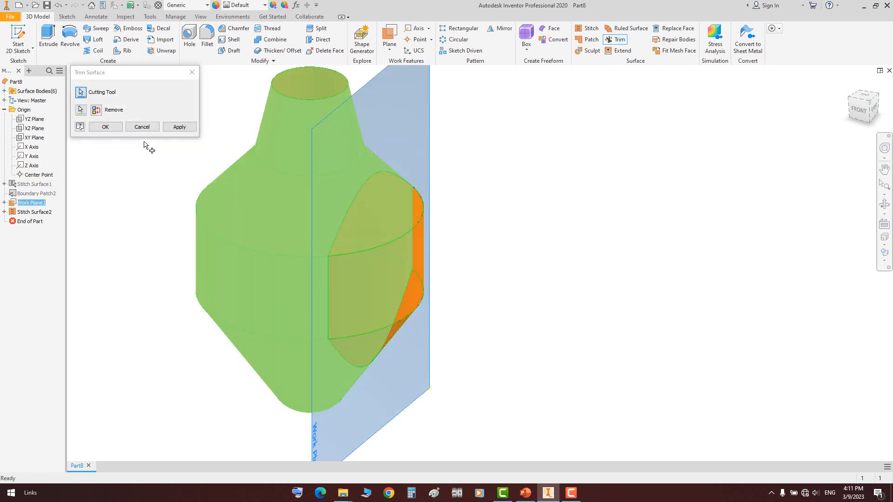
pyautogui.click(105, 126)
pyautogui.click(884, 205)
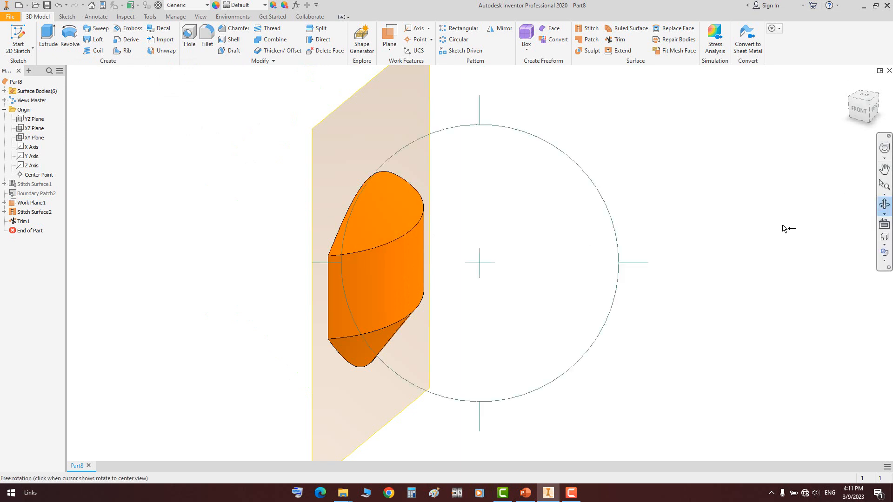
pyautogui.moveTo(789, 225); pyautogui.dragTo(384, 270)
pyautogui.rightClick(183, 233)
pyautogui.click(199, 238)
# Edit the first trim to swap the removed side, cutting away the smaller portion beyond the offset work plane, and inspect the body
pyautogui.doubleClick(24, 222)
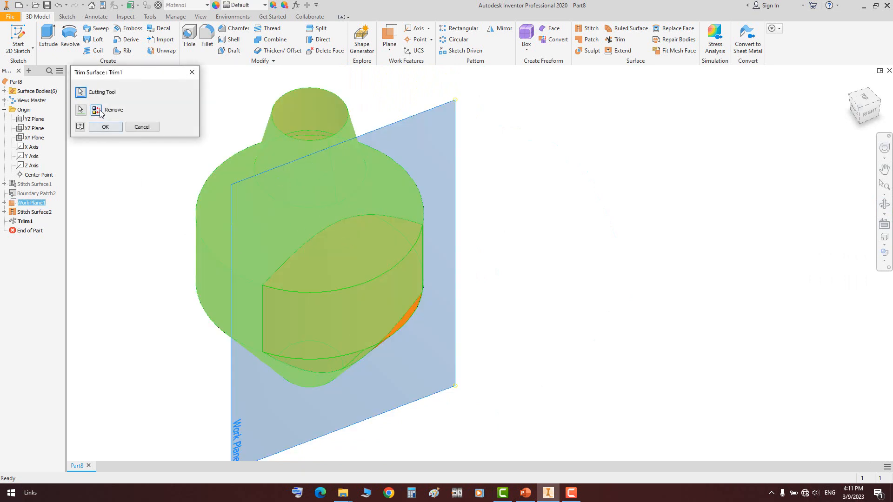
pyautogui.click(100, 112)
pyautogui.click(105, 127)
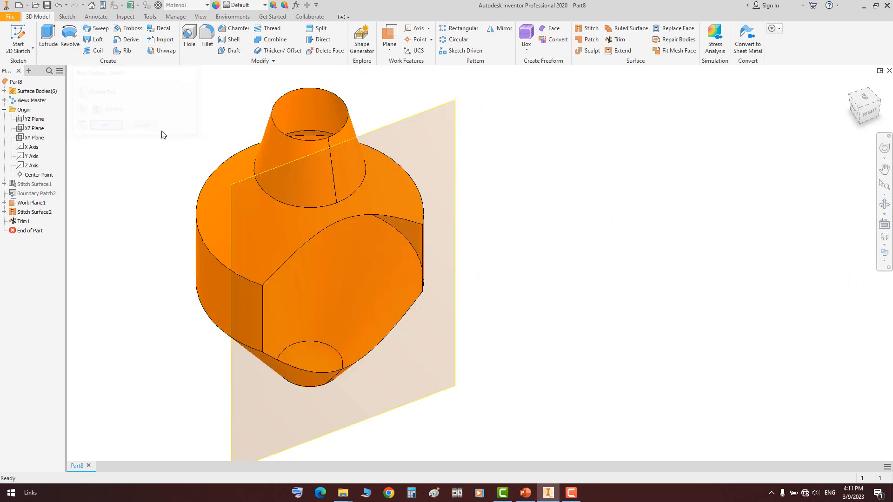
pyautogui.click(884, 205)
pyautogui.moveTo(508, 270); pyautogui.dragTo(397, 303)
pyautogui.rightClick(398, 286)
pyautogui.click(416, 288)
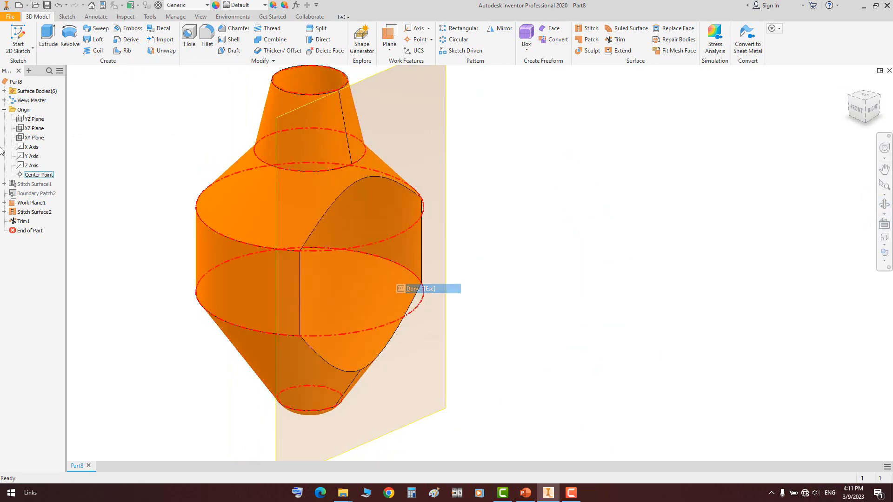
# Create a steeply angled work plane through the X axis, measured from the XZ plane
pyautogui.click(33, 119)
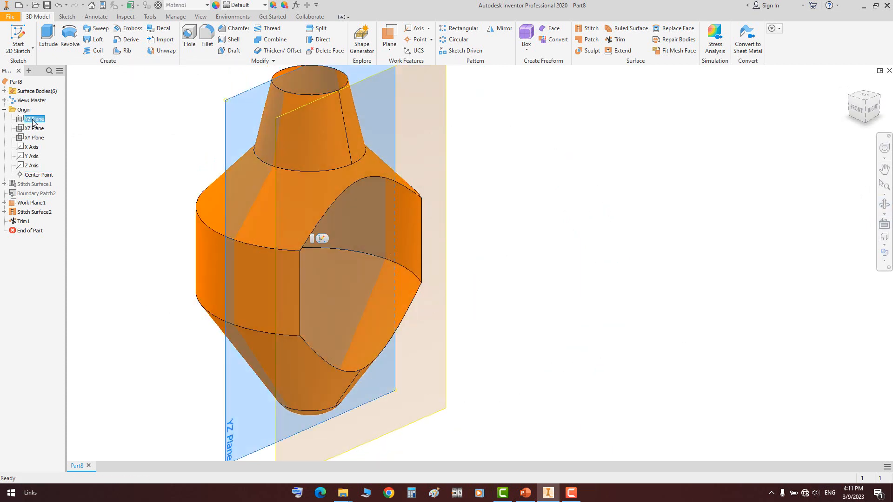
pyautogui.click(35, 129)
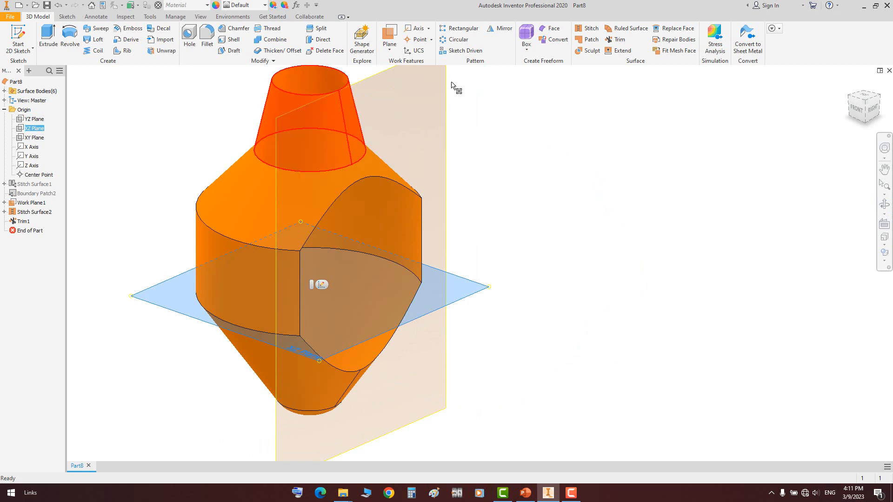
pyautogui.click(390, 37)
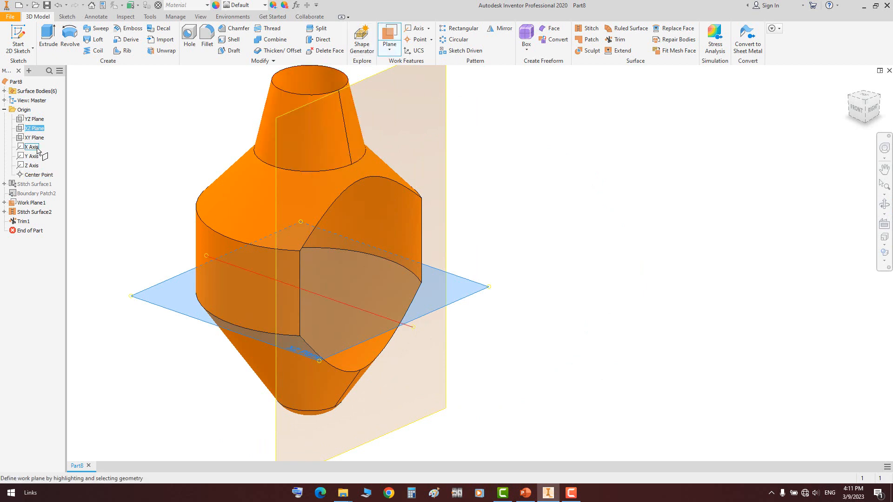
pyautogui.click(35, 147)
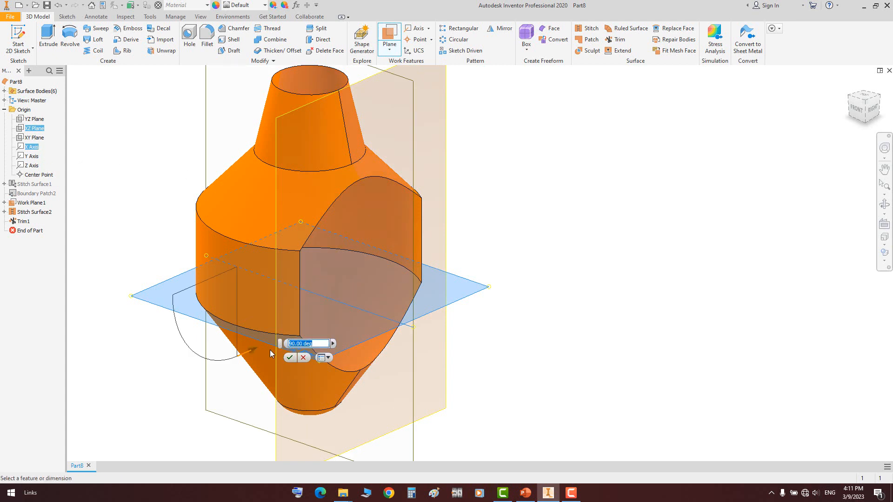
pyautogui.write('60')
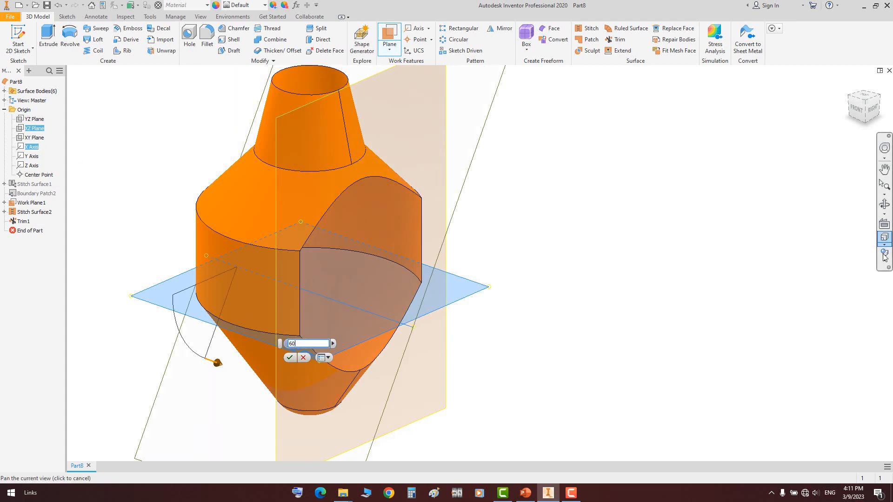
pyautogui.click(885, 257)
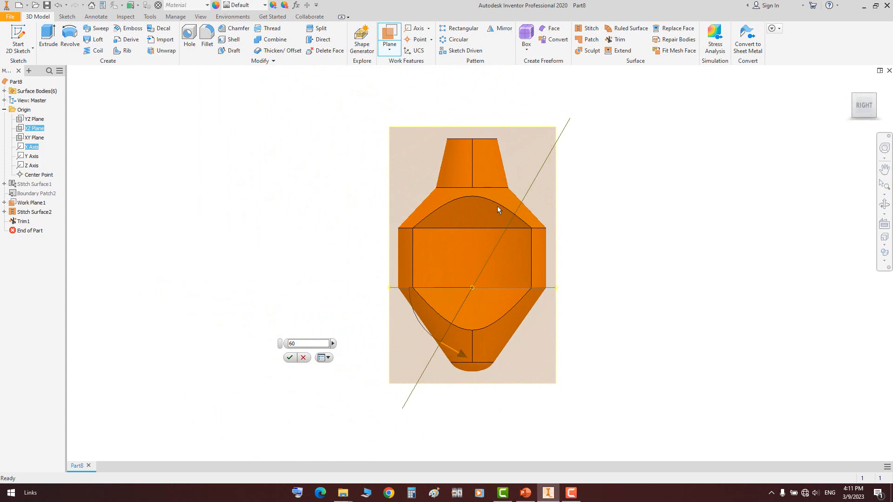
pyautogui.click(290, 358)
# Hide the offset work plane used for the first trim
pyautogui.rightClick(557, 146)
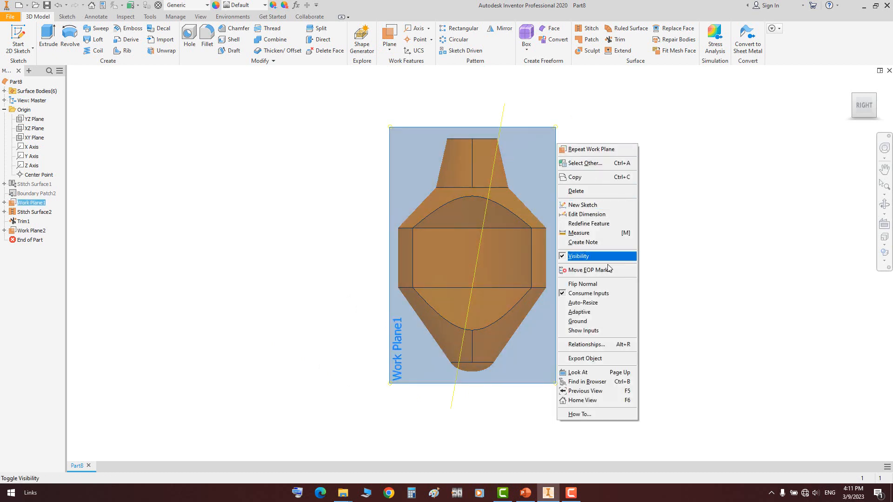
pyautogui.click(581, 256)
pyautogui.click(884, 204)
pyautogui.moveTo(521, 255); pyautogui.dragTo(572, 282)
pyautogui.rightClick(578, 222)
pyautogui.click(591, 227)
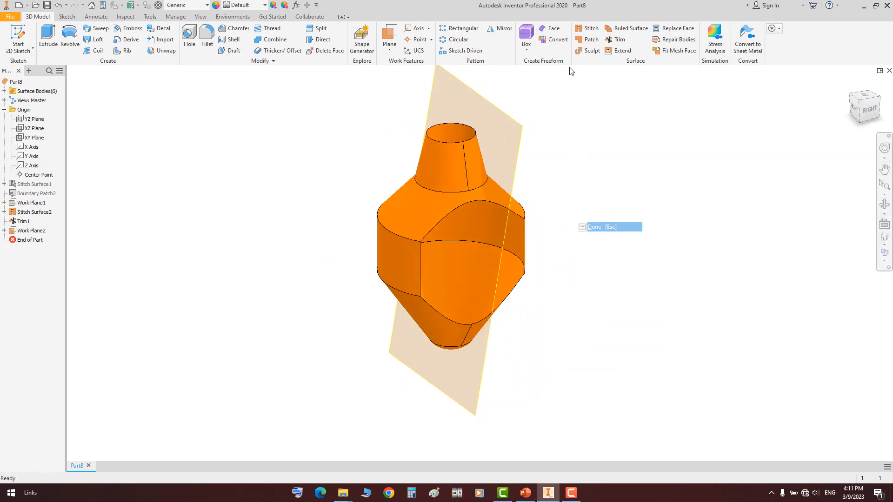
# Trim the stitched surface with the angled work plane, removing the portion on one side, and inspect the remaining piece
pyautogui.click(618, 40)
pyautogui.click(520, 151)
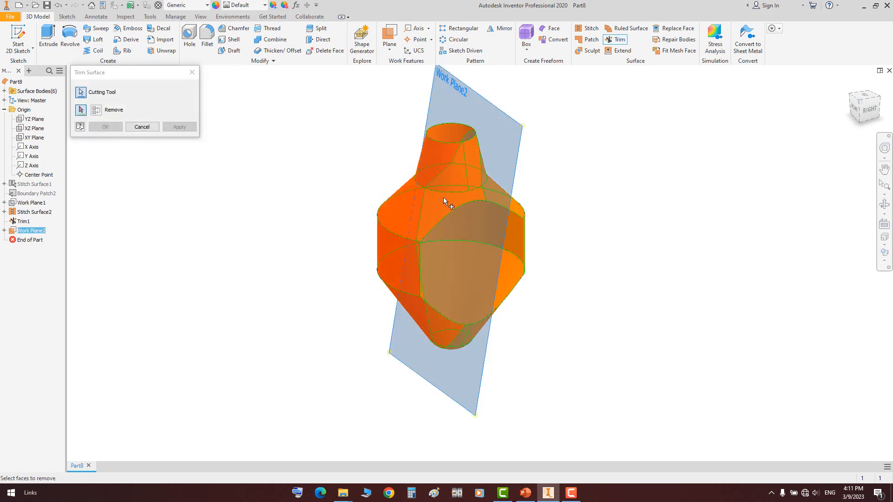
pyautogui.click(501, 201)
pyautogui.click(111, 127)
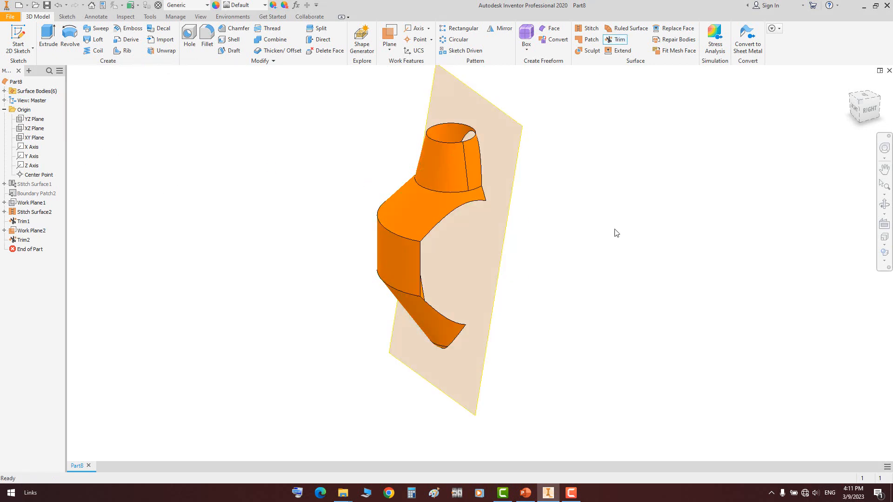
pyautogui.click(887, 203)
pyautogui.moveTo(463, 280); pyautogui.dragTo(393, 280)
pyautogui.scroll(-3, 531, 174)
pyautogui.moveTo(513, 322); pyautogui.dragTo(462, 279, button='middle')
pyautogui.moveTo(462, 279)
pyautogui.mouseDown()
pyautogui.moveTo(466, 243)
pyautogui.moveTo(487, 271)
pyautogui.moveTo(474, 277)
pyautogui.mouseUp()
pyautogui.rightClick(540, 202)
pyautogui.click(560, 207)
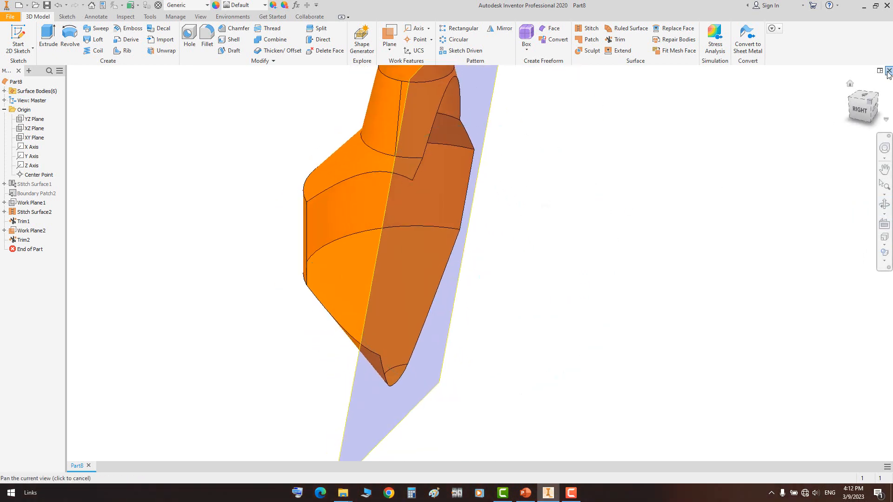
# Close the trimmed part and switch to PowerPoint to review the Surface samples slide
pyautogui.click(889, 70)
pyautogui.click(417, 265)
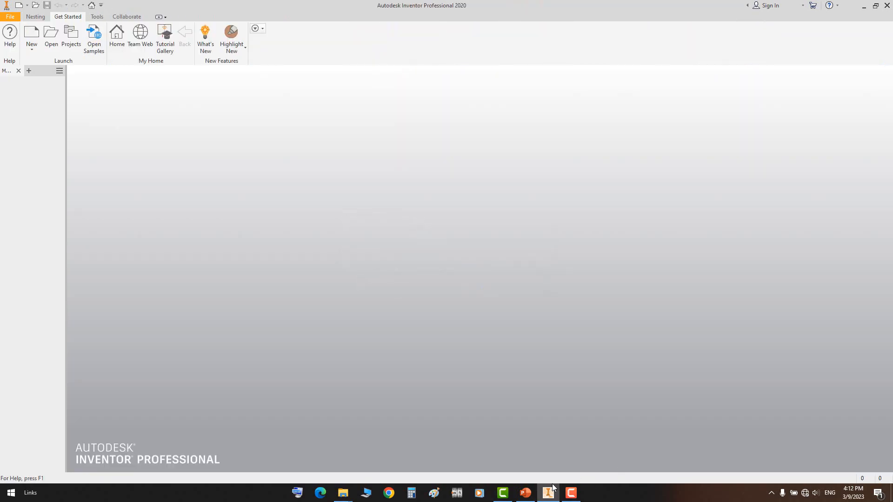
pyautogui.click(525, 493)
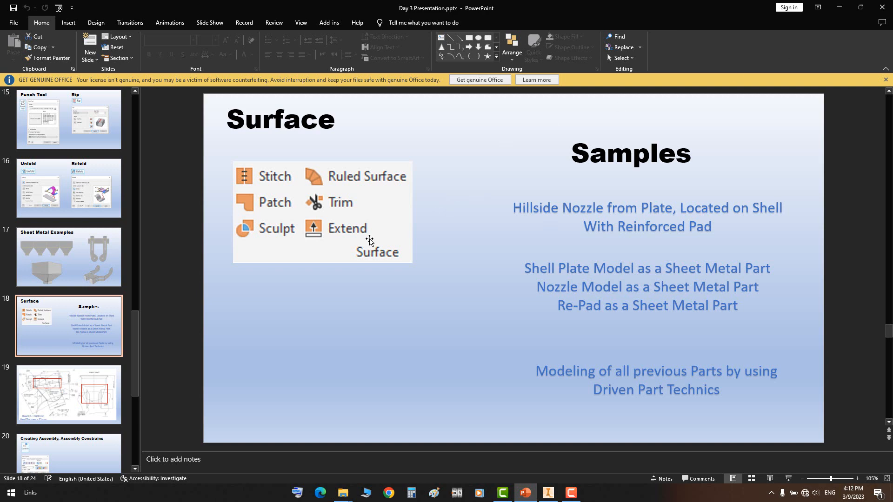
# Return to Inventor and create a new sheet metal part
pyautogui.click(548, 493)
pyautogui.click(31, 40)
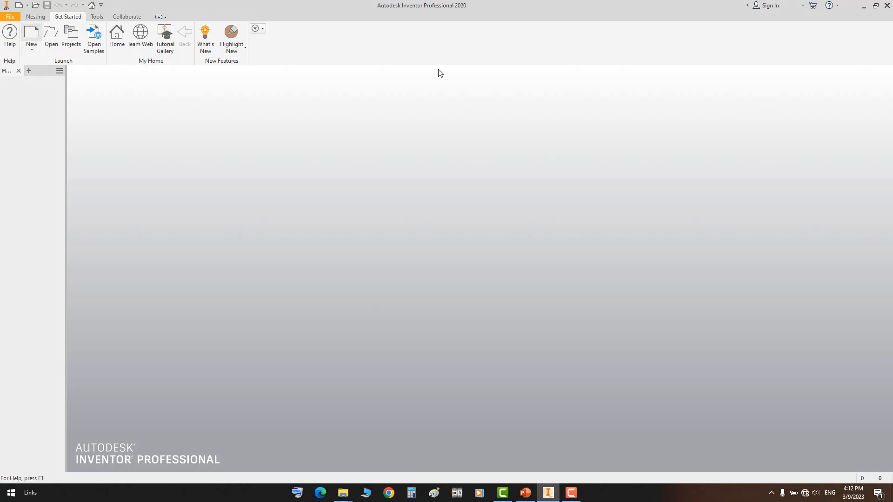
pyautogui.doubleClick(431, 110)
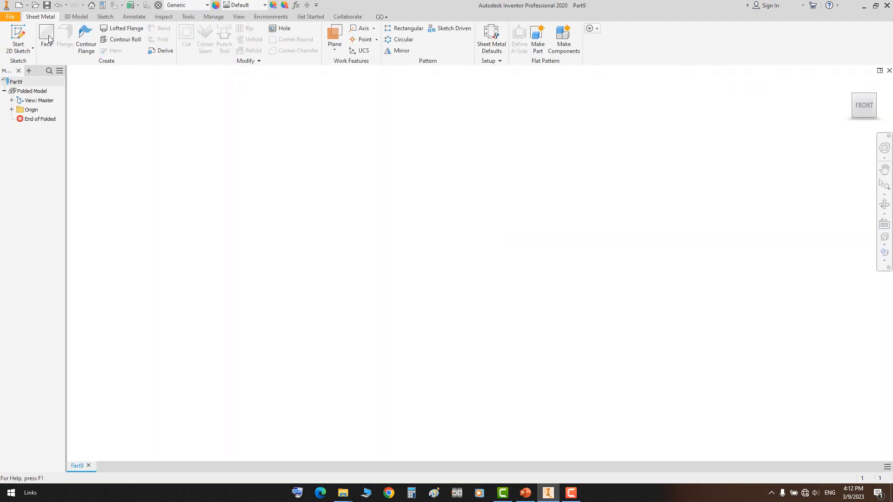
pyautogui.click(12, 17)
pyautogui.click(467, 113)
# Start a 2D sketch on the XY plane and draw a circle about 106 mm in diameter centred on the origin
pyautogui.click(18, 36)
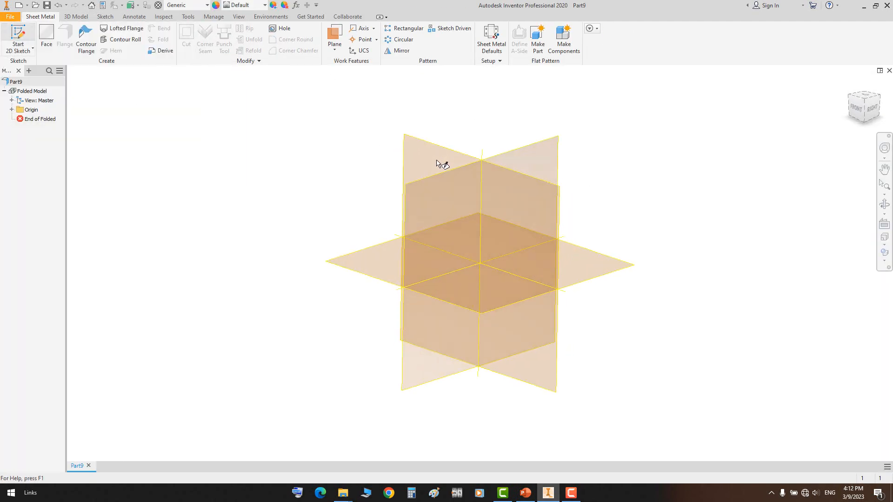
pyautogui.click(424, 148)
pyautogui.click(70, 40)
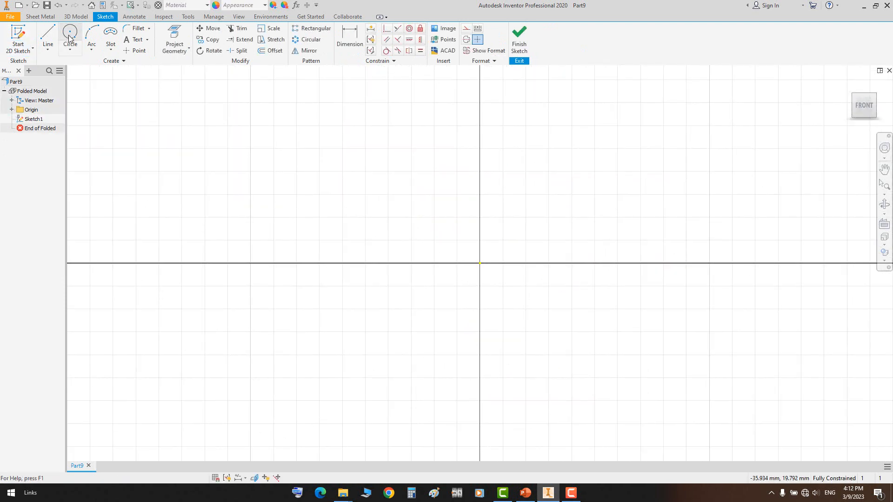
pyautogui.click(480, 263)
pyautogui.scroll(-3, 456, 219)
pyautogui.moveTo(455, 185); pyautogui.dragTo(454, 246, button='middle')
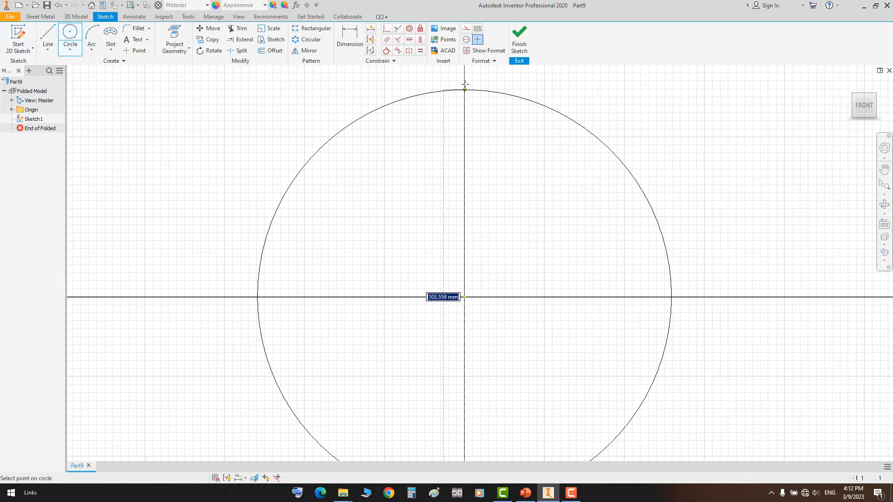
pyautogui.click(465, 84)
# Set the circle's diameter to 2000 mm and convert the circle to construction geometry
pyautogui.click(350, 41)
pyautogui.click(377, 102)
pyautogui.click(394, 142)
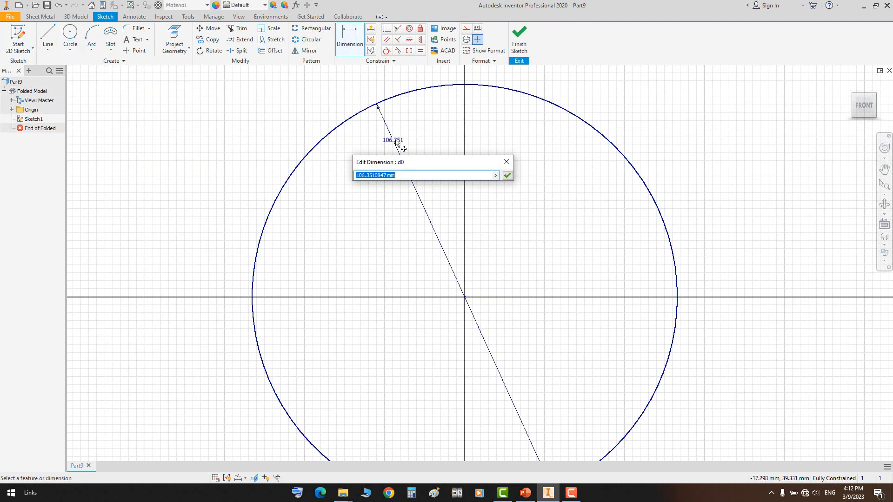
pyautogui.press('Return')
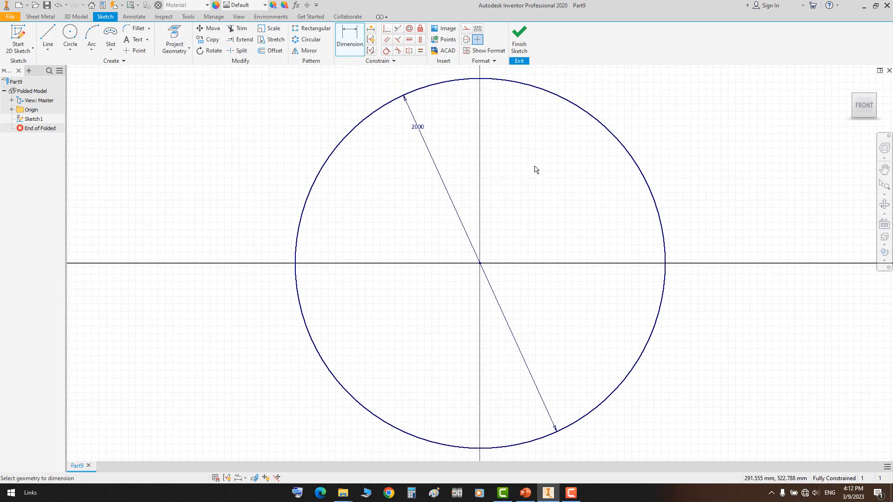
pyautogui.rightClick(534, 167)
pyautogui.click(564, 170)
pyautogui.moveTo(600, 108); pyautogui.dragTo(549, 147)
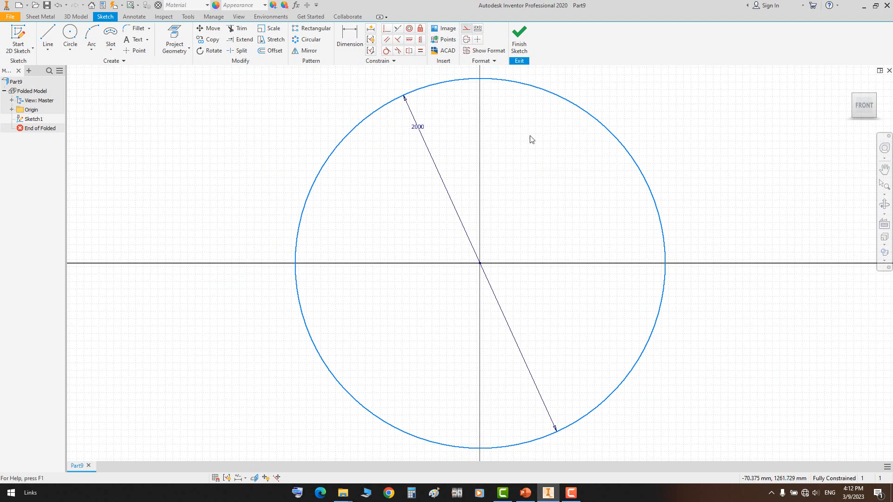
pyautogui.click(466, 28)
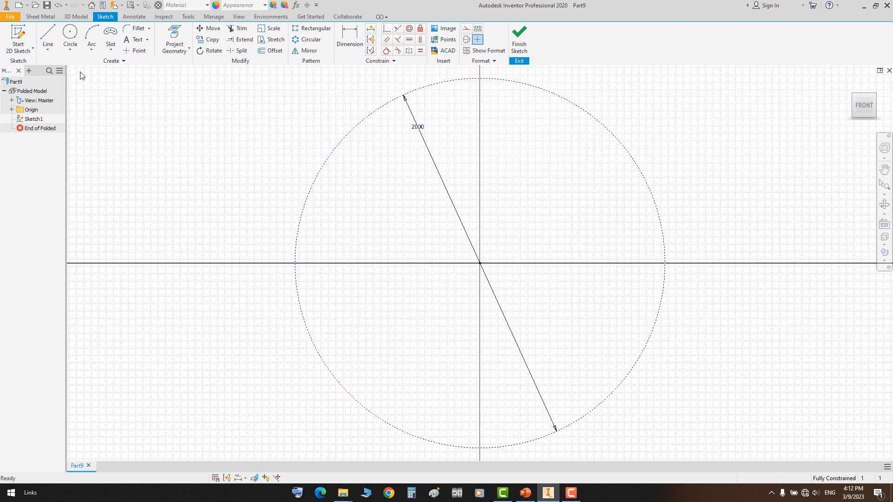
# Draw a centre-point arc from the origin along the construction circle, leaving a gap of about 135 mm at the upper left
pyautogui.click(92, 47)
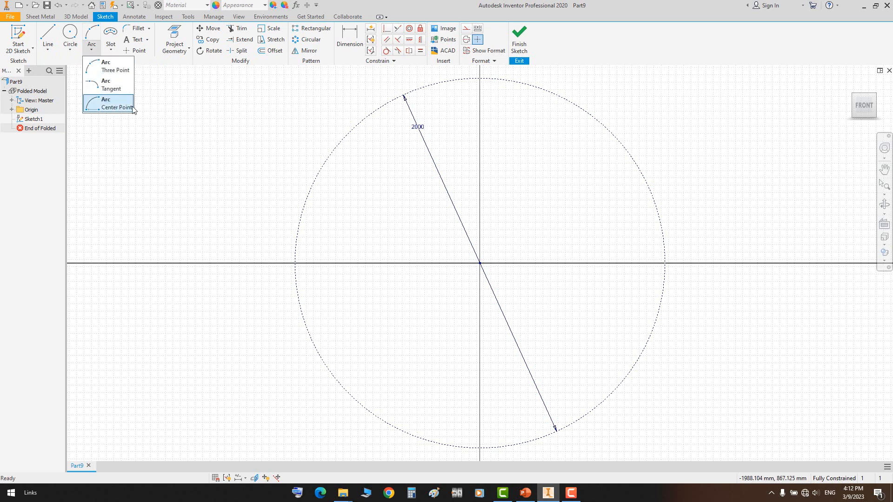
pyautogui.click(133, 109)
pyautogui.click(479, 264)
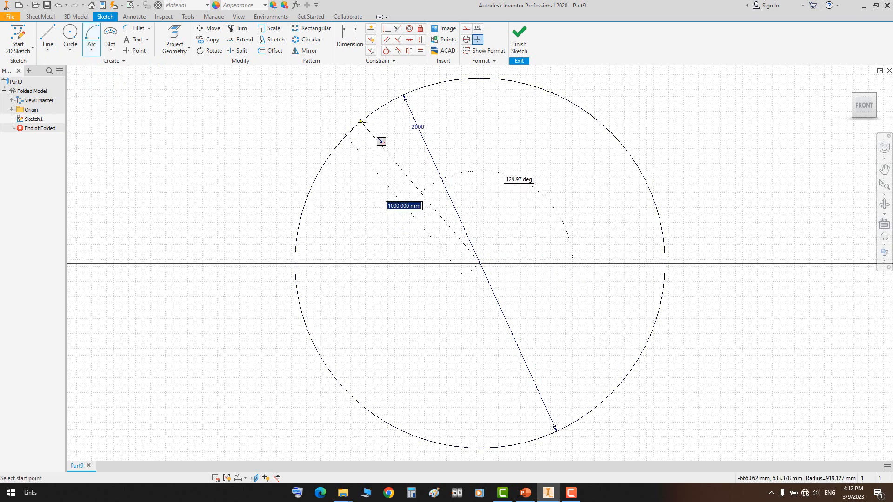
pyautogui.rightClick(334, 97)
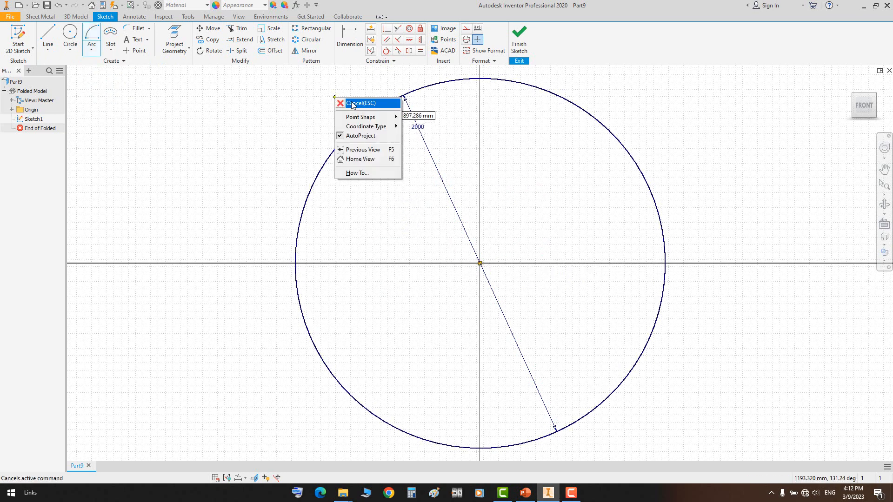
pyautogui.click(352, 104)
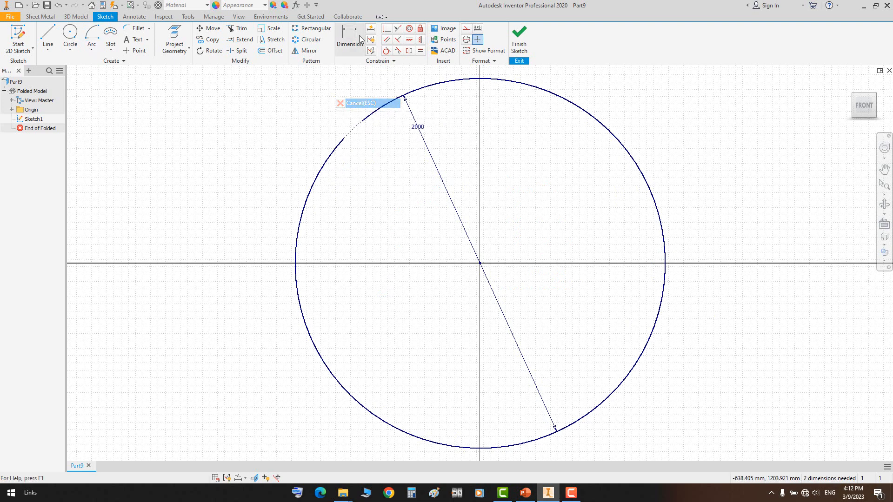
# Dimension the gap between the arc's two ends as an aligned distance of 5 mm
pyautogui.click(344, 141)
pyautogui.rightClick(341, 112)
pyautogui.click(358, 126)
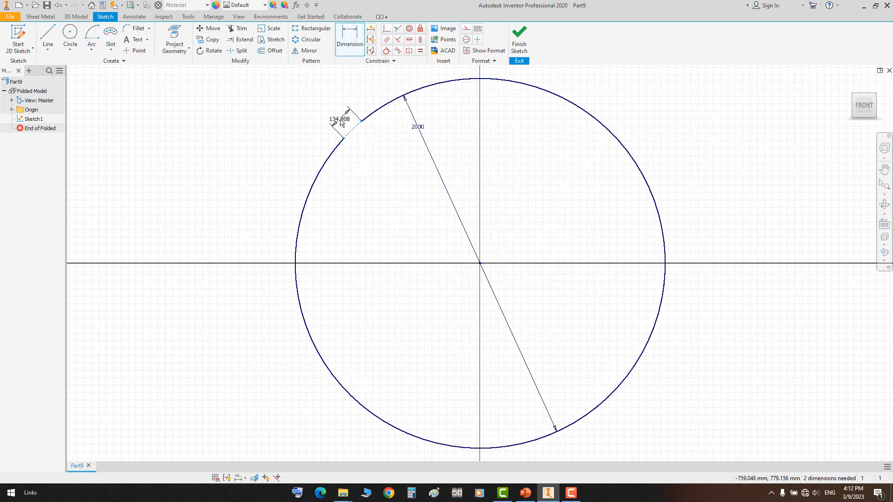
pyautogui.click(341, 122)
pyautogui.write('5')
pyautogui.press('Return')
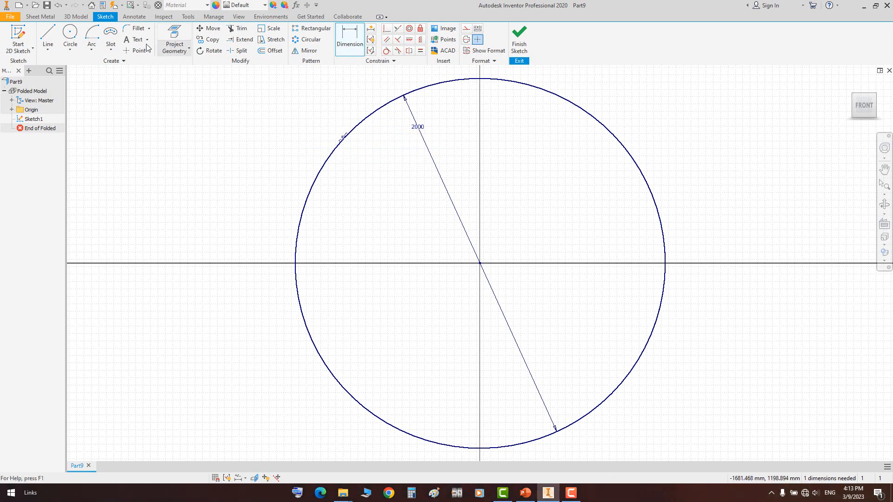
# Draw a line across the 5 mm gap between the arc's ends and another from its midpoint to the origin
pyautogui.click(48, 37)
pyautogui.click(349, 35)
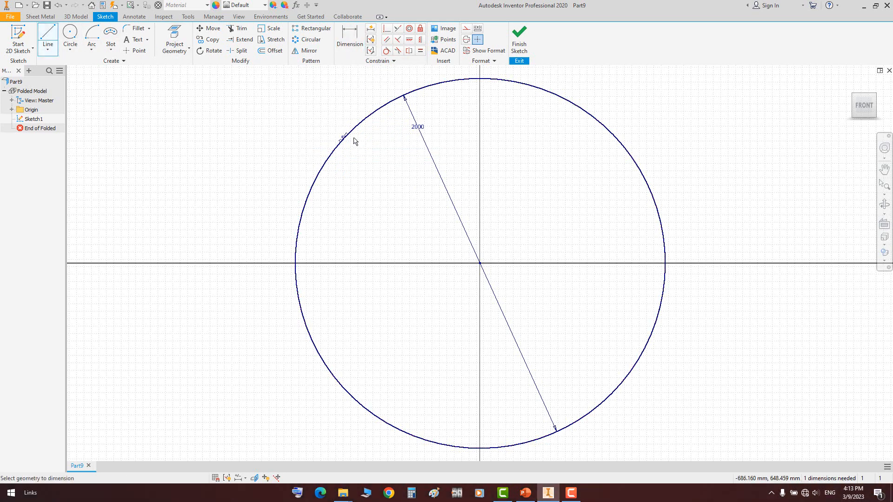
pyautogui.click(47, 40)
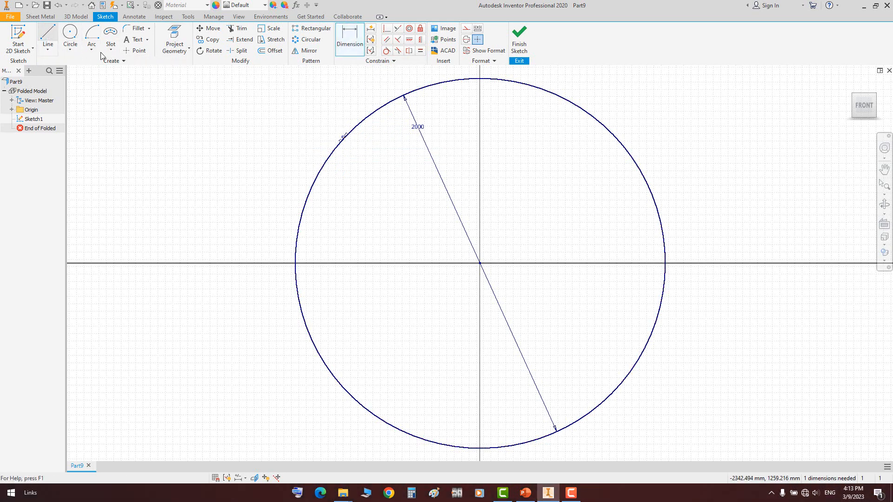
pyautogui.scroll(6, 354, 146)
pyautogui.click(320, 106)
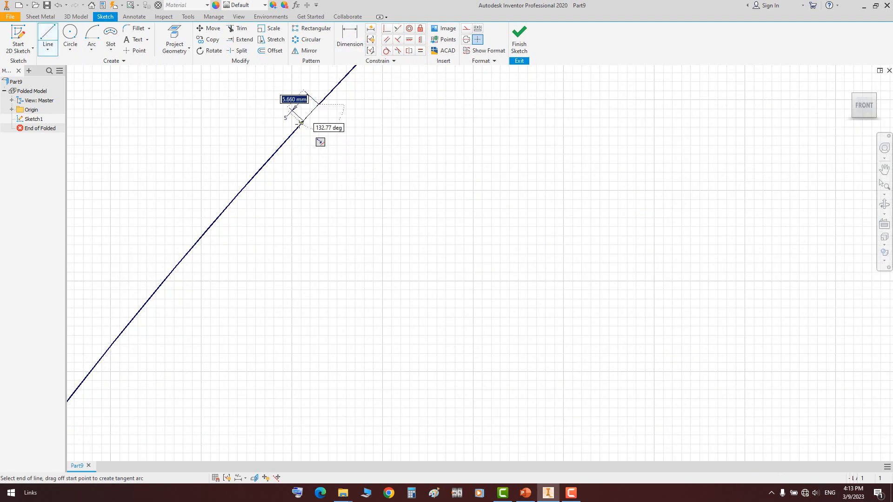
pyautogui.click(304, 121)
pyautogui.click(311, 112)
pyautogui.scroll(-6, 344, 153)
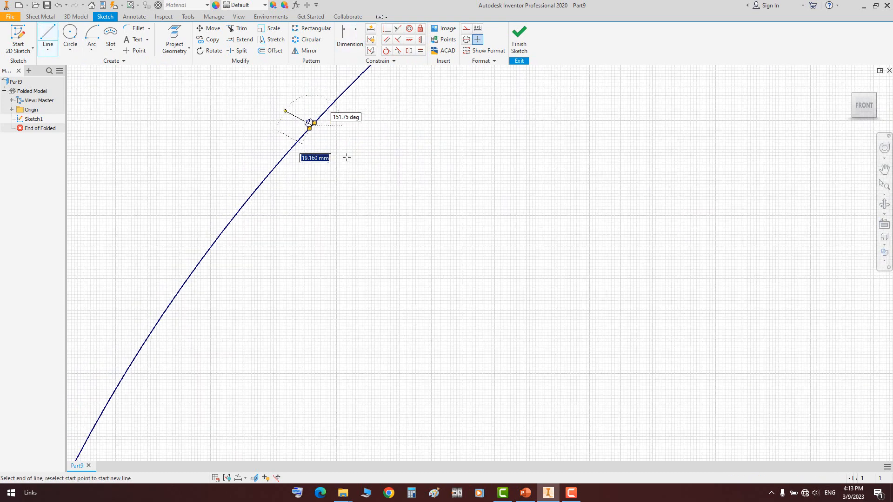
pyautogui.click(553, 339)
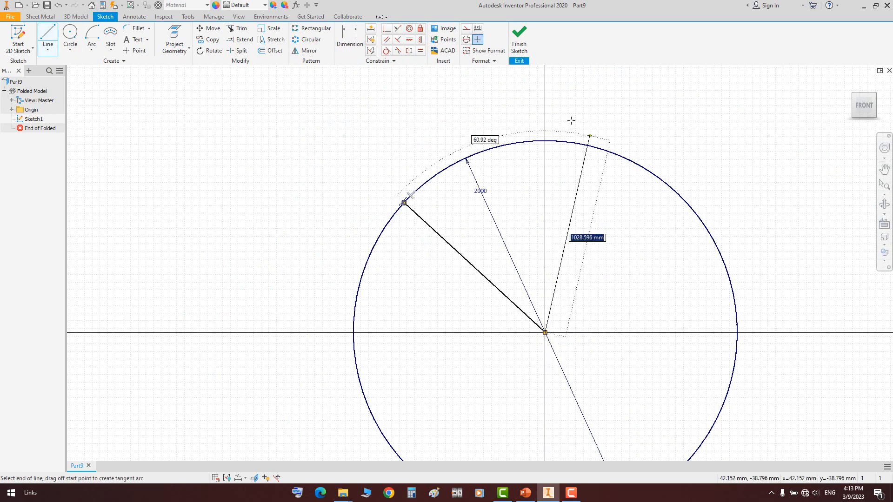
# Draw a vertical line from the origin up past the circle and trim off the part outside it
pyautogui.rightClick(548, 106)
pyautogui.click(572, 111)
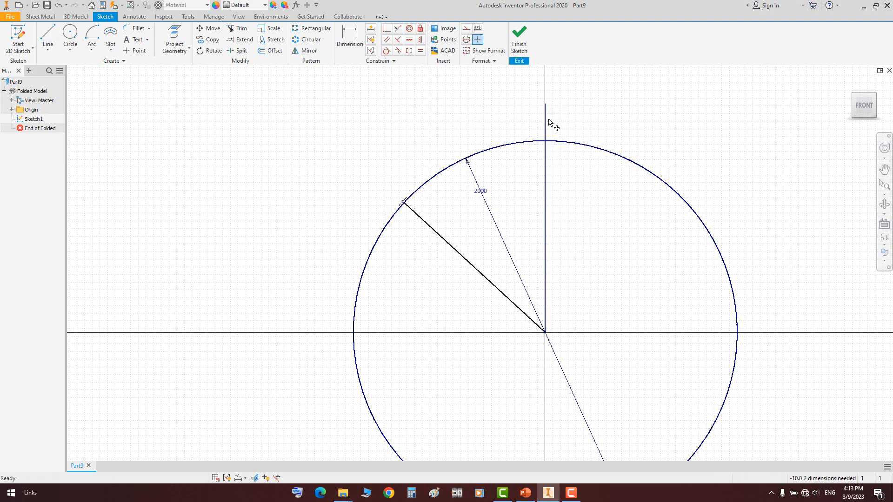
pyautogui.press('x')
pyautogui.click(545, 125)
pyautogui.rightClick(554, 99)
pyautogui.click(583, 105)
# Convert the vertical line, the line from the gap to the origin and the short gap line to construction geometry
pyautogui.moveTo(553, 223); pyautogui.dragTo(458, 287)
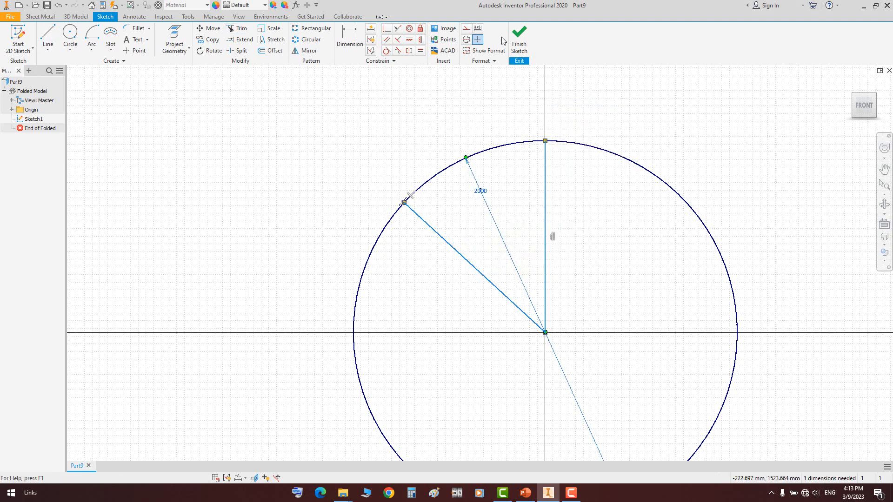
pyautogui.click(468, 30)
pyautogui.scroll(5, 418, 163)
pyautogui.moveTo(312, 386); pyautogui.dragTo(436, 199, button='middle')
pyautogui.moveTo(386, 199); pyautogui.dragTo(534, 294)
pyautogui.moveTo(530, 270); pyautogui.dragTo(477, 233, button='middle')
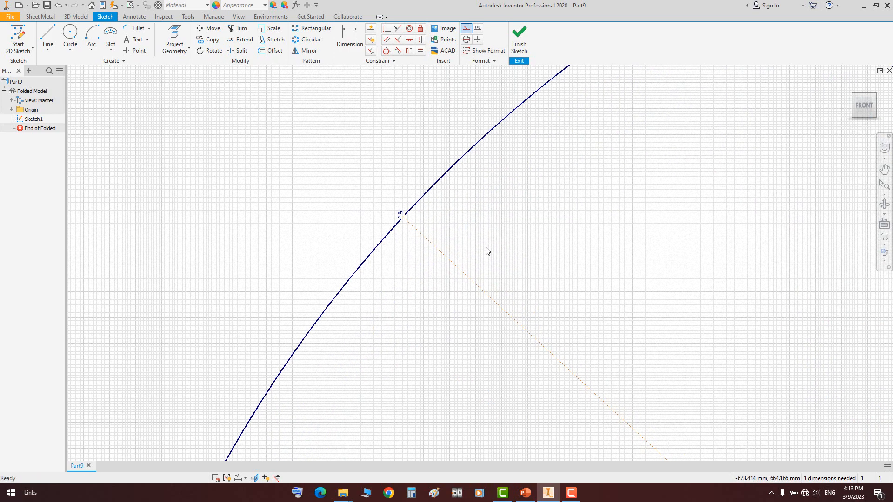
# Dimension the angle between the two radial construction lines as 45 degrees and finish the sketch
pyautogui.press('d')
pyautogui.scroll(-5, 463, 265)
pyautogui.click(461, 264)
pyautogui.click(571, 242)
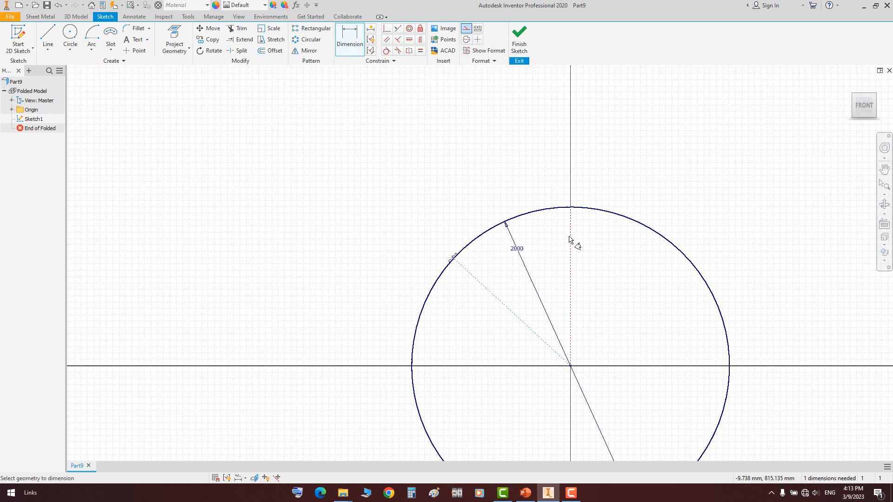
pyautogui.click(535, 250)
pyautogui.write('45')
pyautogui.press('Return')
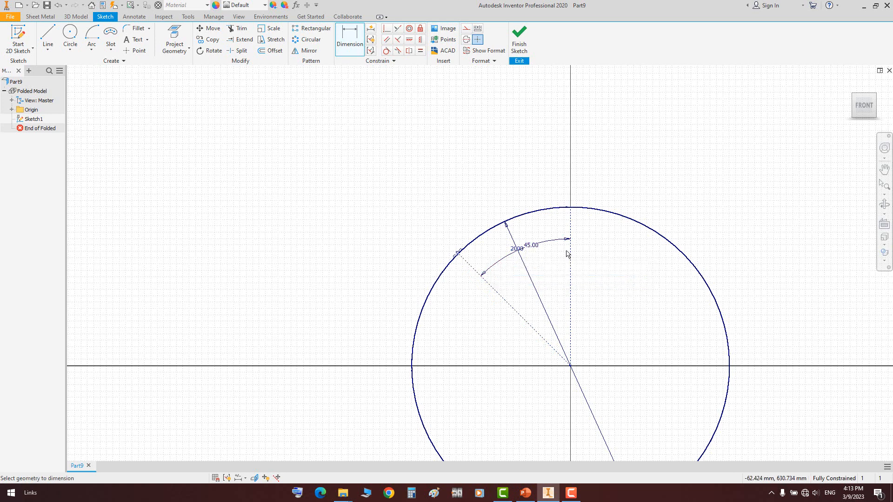
pyautogui.rightClick(524, 112)
pyautogui.click(544, 117)
pyautogui.click(519, 39)
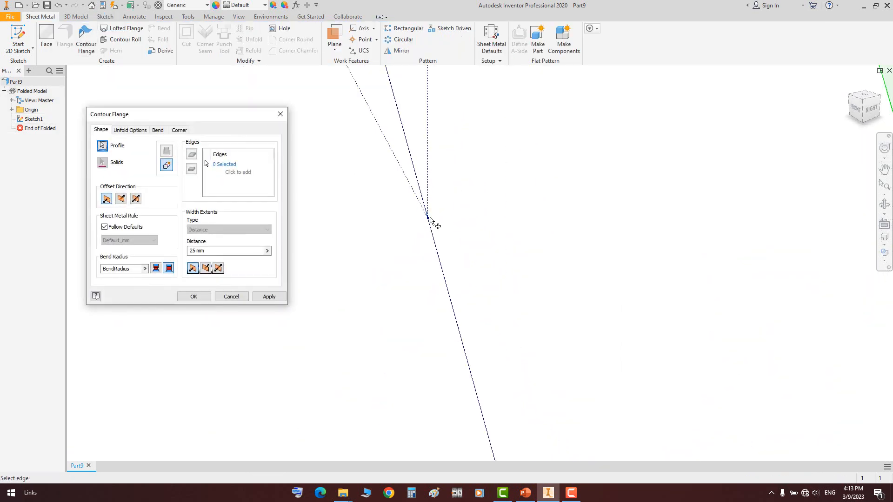
# Edit the Default_mm sheet metal rule and set its thickness to 14 mm
pyautogui.scroll(-5, 458, 140)
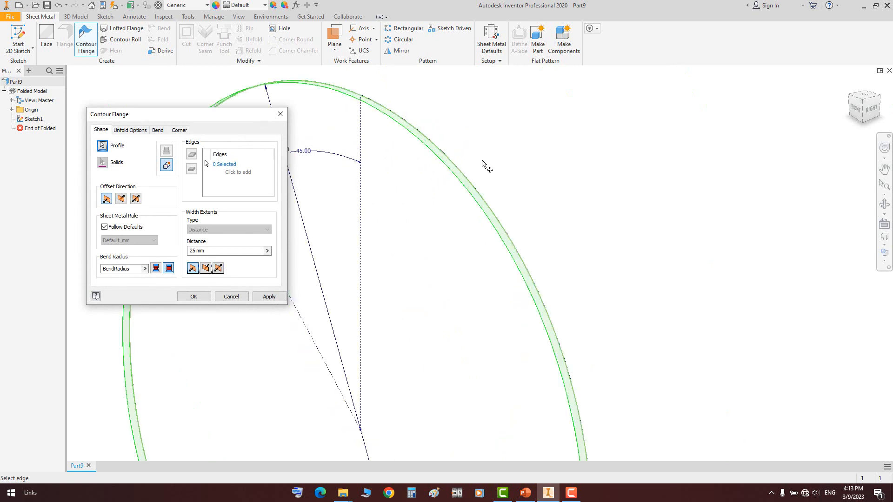
pyautogui.click(506, 44)
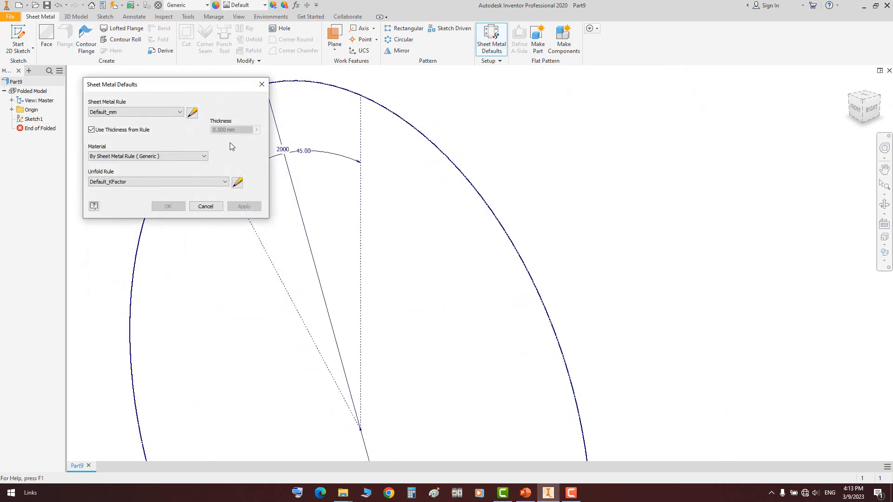
pyautogui.click(191, 113)
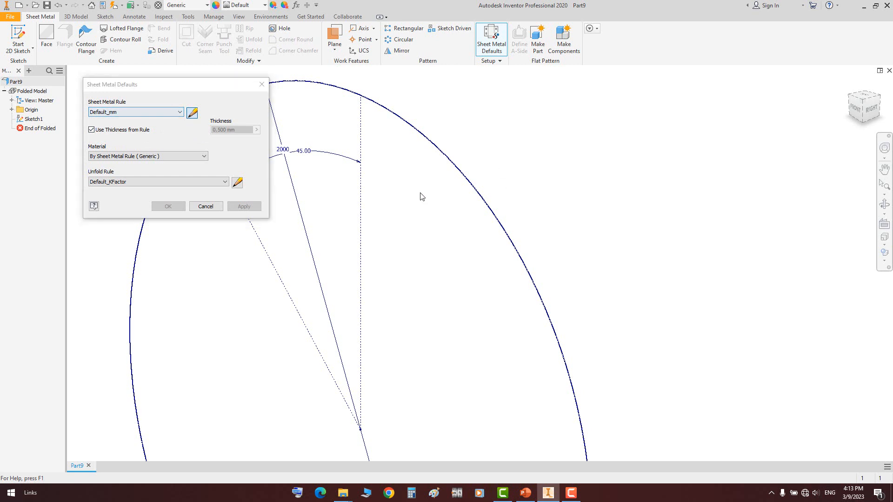
pyautogui.click(442, 165)
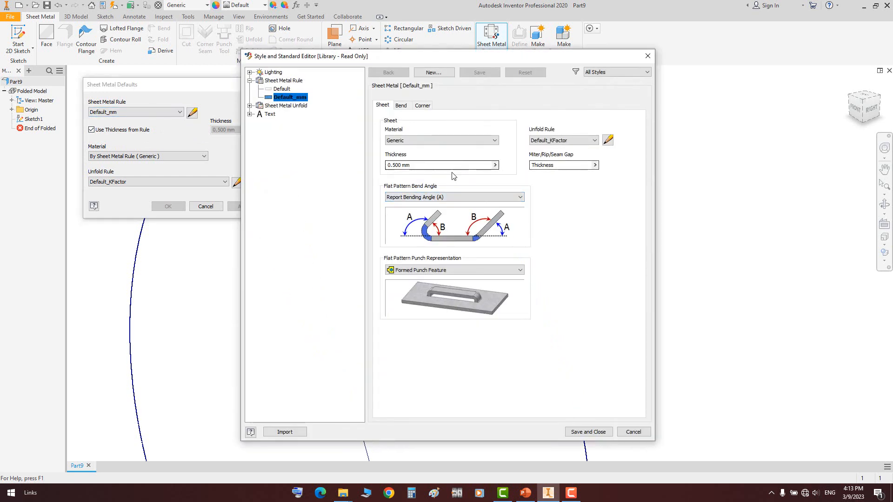
pyautogui.write('1')
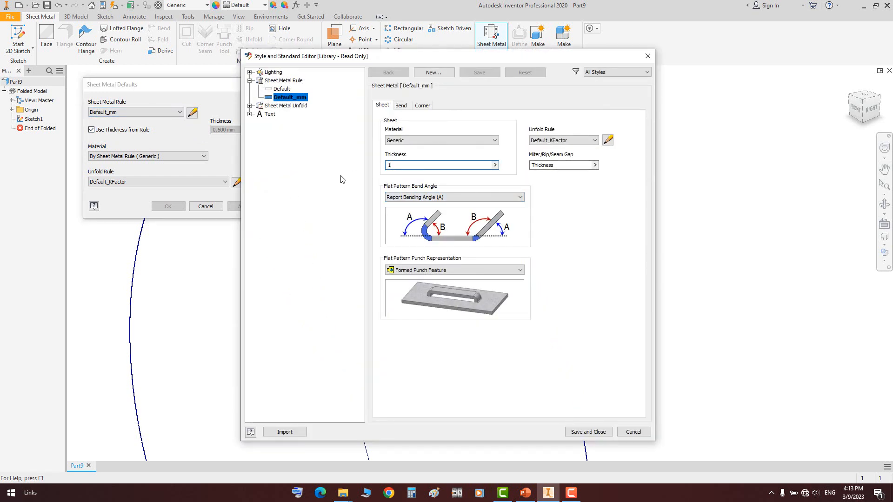
pyautogui.write('4')
# Set the KFactor value of the Default_KFactor unfold rule to 0.5, save the styles and close the sheet metal defaults
pyautogui.click(608, 140)
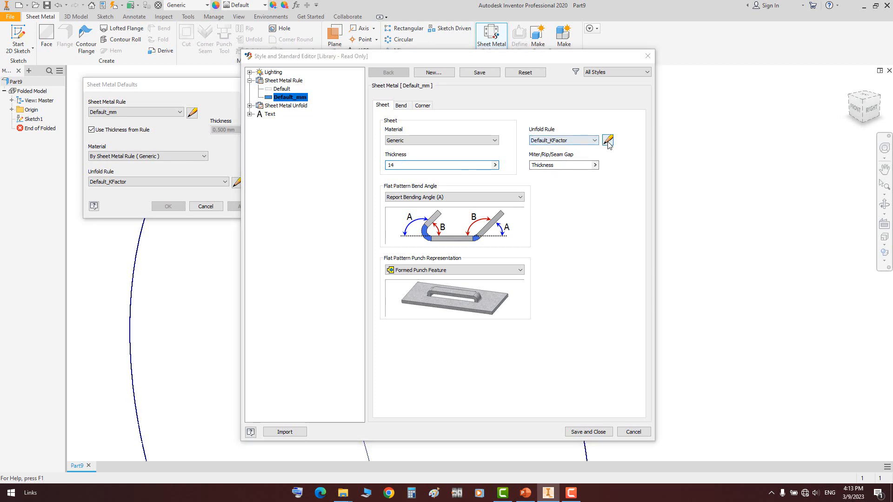
pyautogui.click(424, 274)
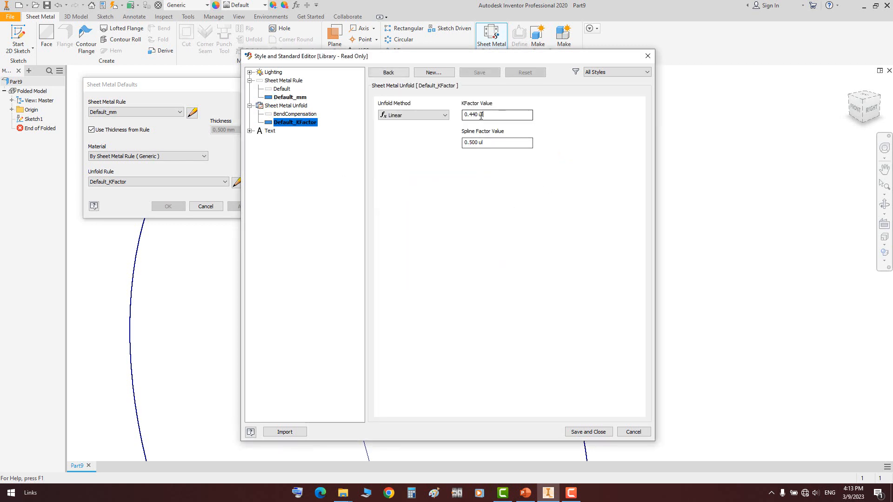
pyautogui.moveTo(483, 115); pyautogui.dragTo(471, 115)
pyautogui.write('3')
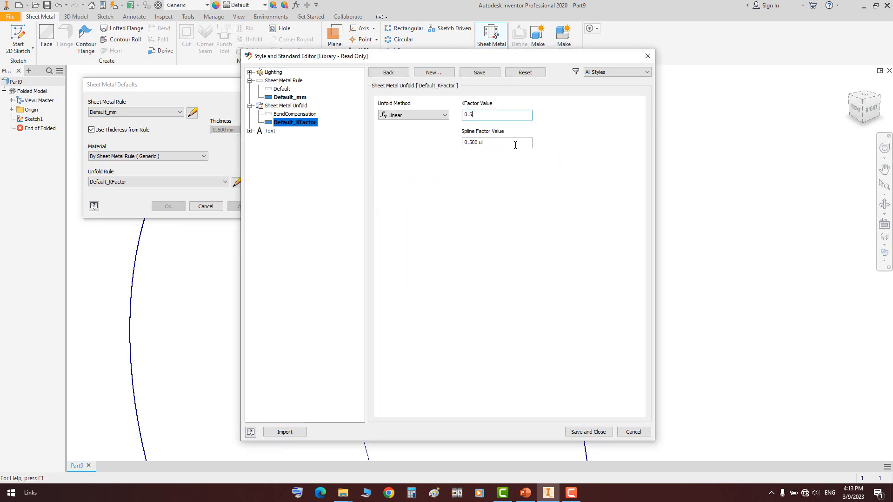
pyautogui.click(591, 432)
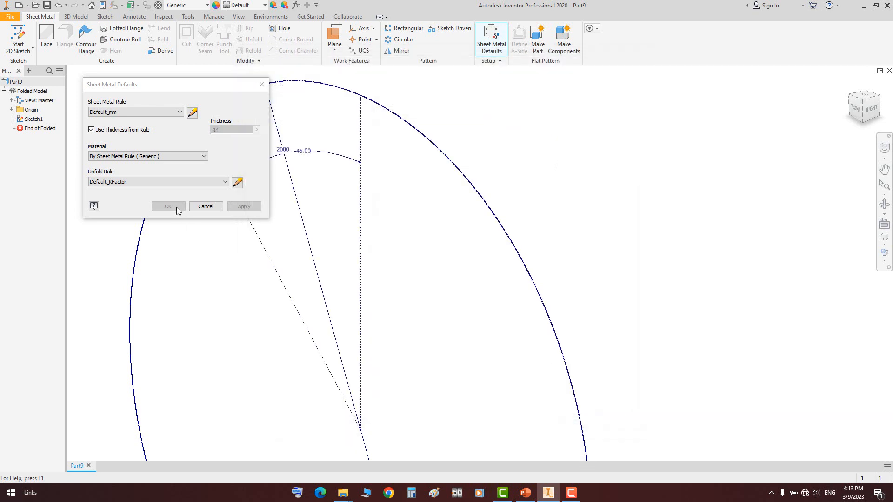
pyautogui.click(176, 207)
# Start a Contour Flange from the arc, compare the offset directions and keep the thickness on the outside of the arc
pyautogui.click(85, 39)
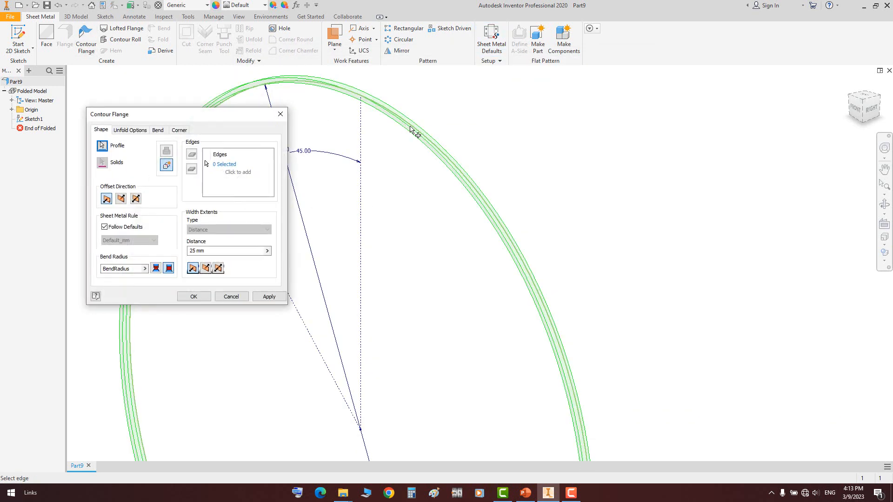
pyautogui.press('Home')
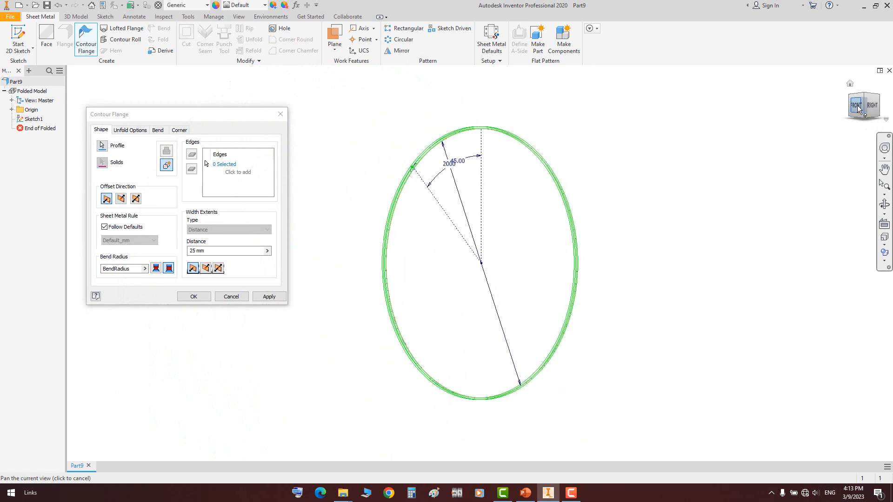
pyautogui.click(857, 106)
pyautogui.scroll(-10, 558, 149)
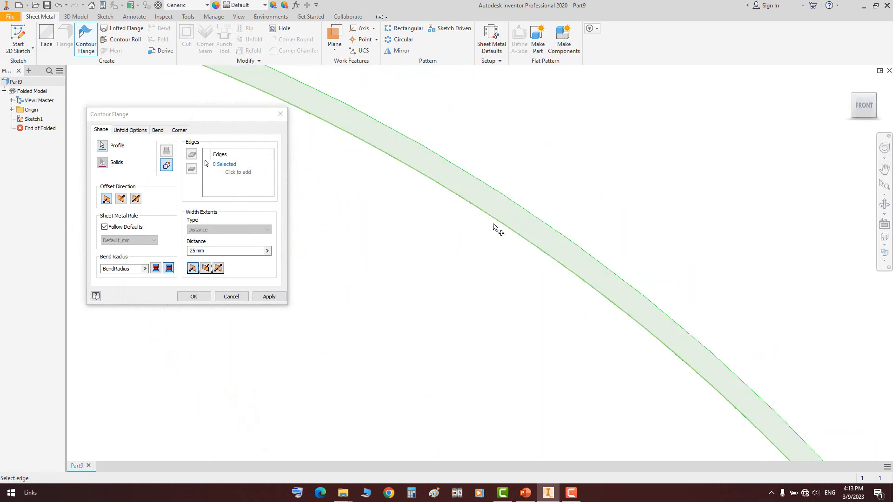
pyautogui.click(120, 199)
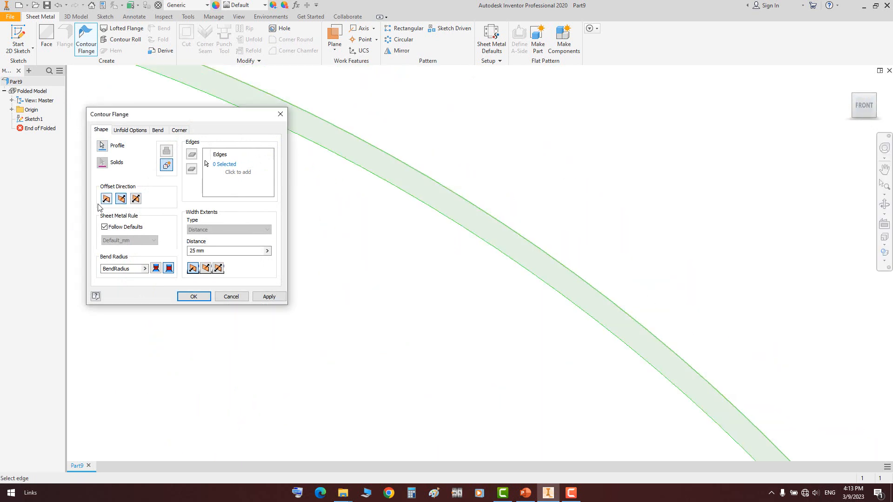
pyautogui.click(120, 199)
pyautogui.click(136, 199)
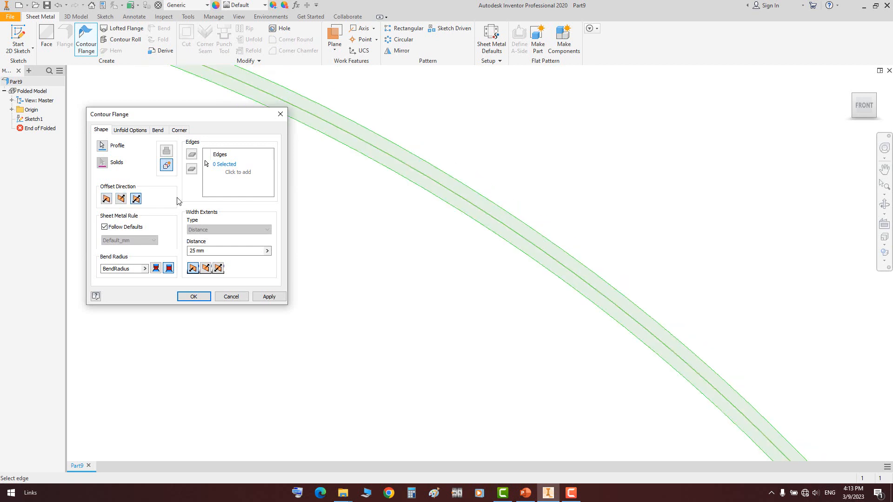
pyautogui.click(121, 199)
pyautogui.press('F2')
pyautogui.scroll(3, 373, 187)
pyautogui.click(106, 199)
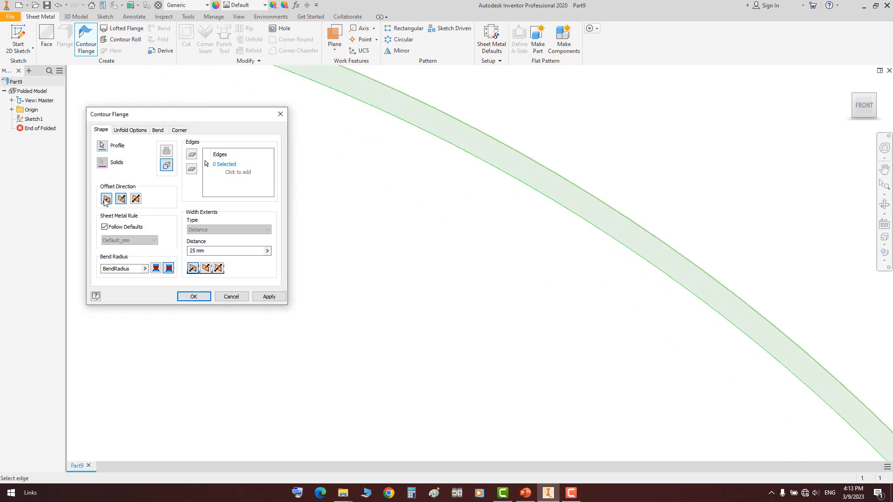
pyautogui.scroll(1, 467, 185)
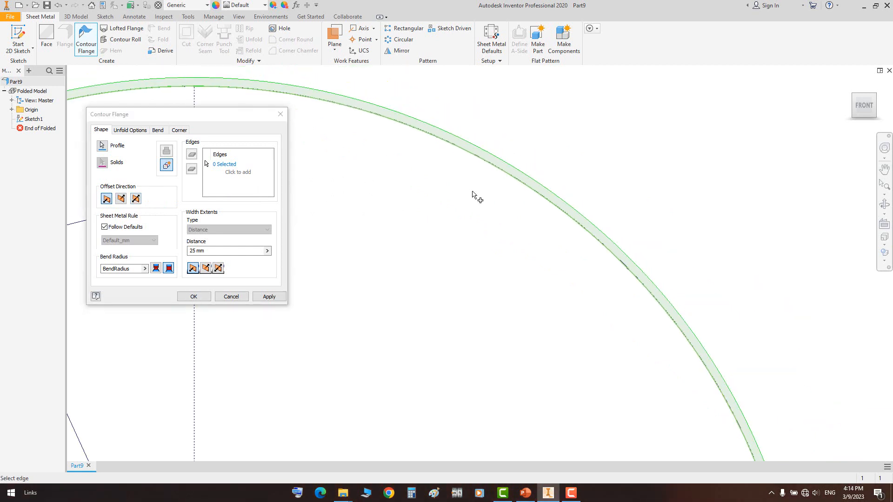
pyautogui.scroll(-2, 502, 199)
pyautogui.scroll(2, 381, 116)
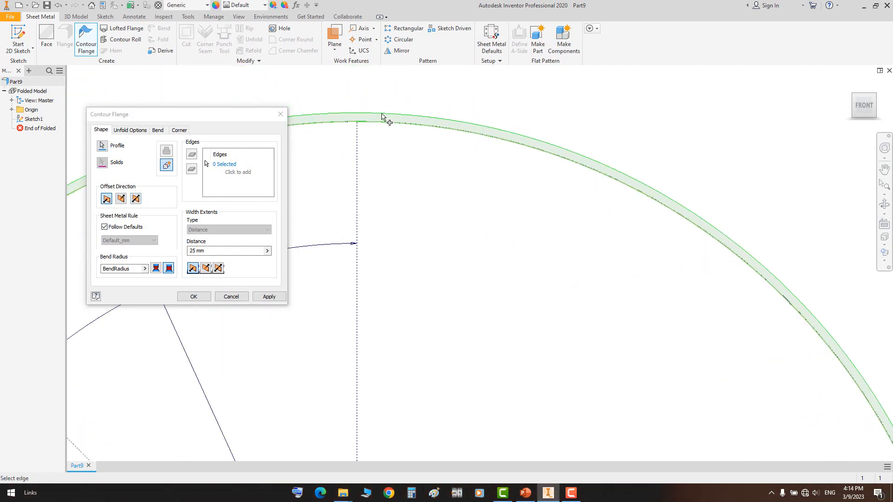
# Set the contour flange's width to 1000 mm, extended symmetrically about the sketch plane, and create the shell plate
pyautogui.click(853, 91)
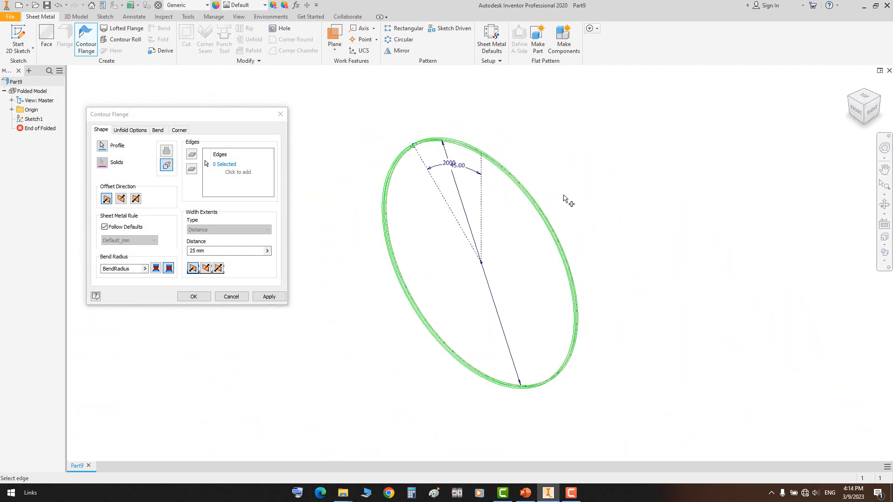
pyautogui.click(227, 251)
pyautogui.write('1000')
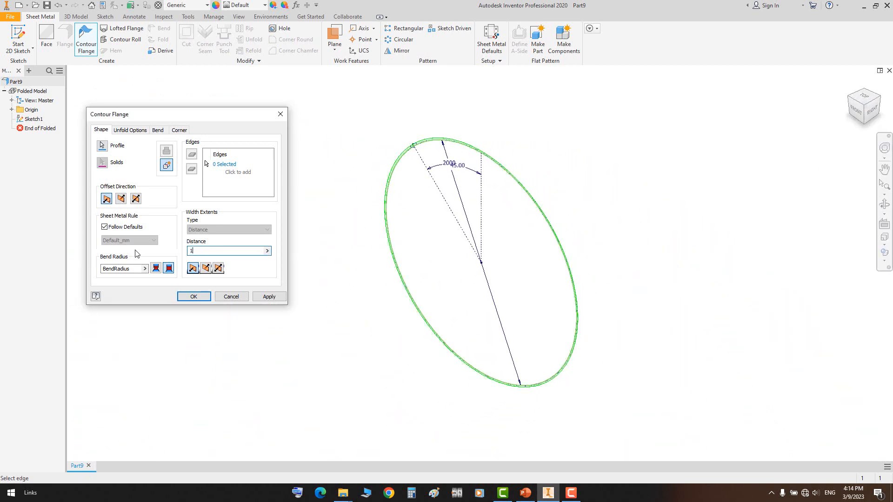
pyautogui.click(216, 269)
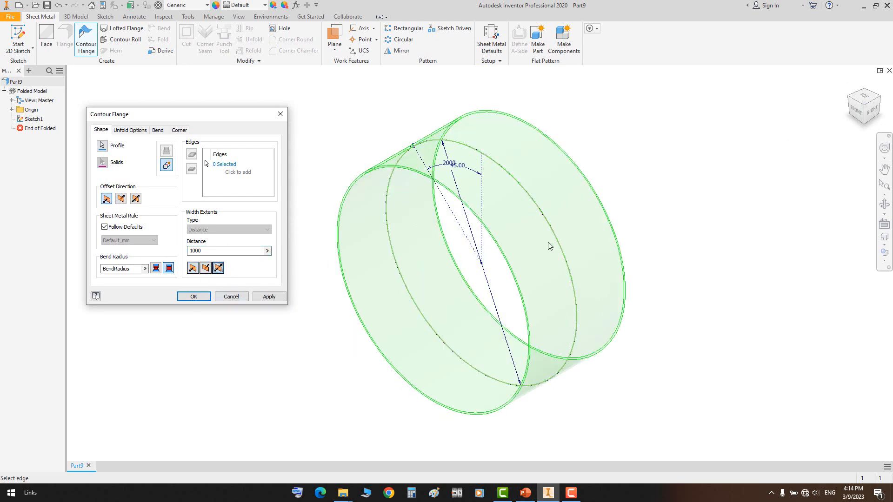
pyautogui.click(207, 300)
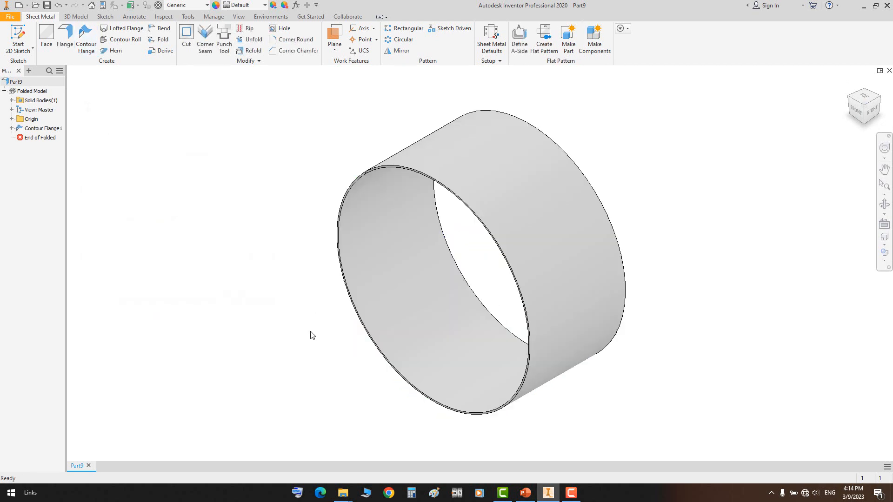
# Create a flat pattern from the shell plate's outer face and undo it
pyautogui.click(520, 166)
pyautogui.click(546, 37)
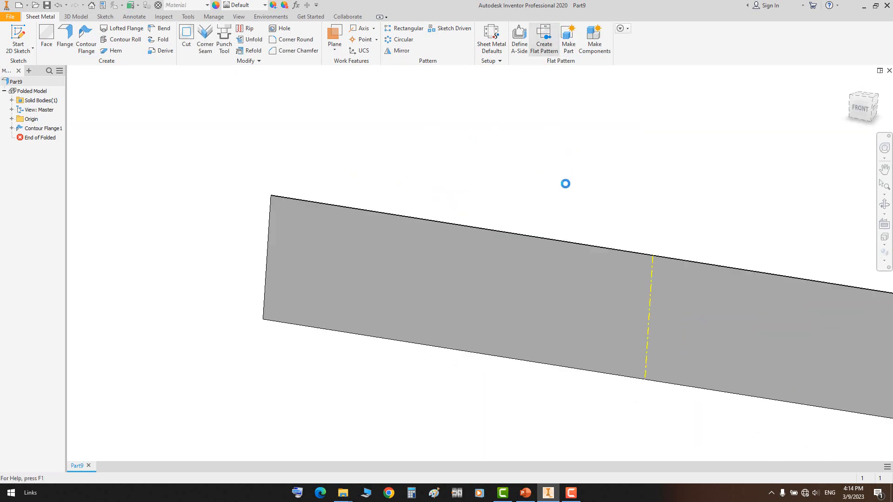
pyautogui.click(58, 5)
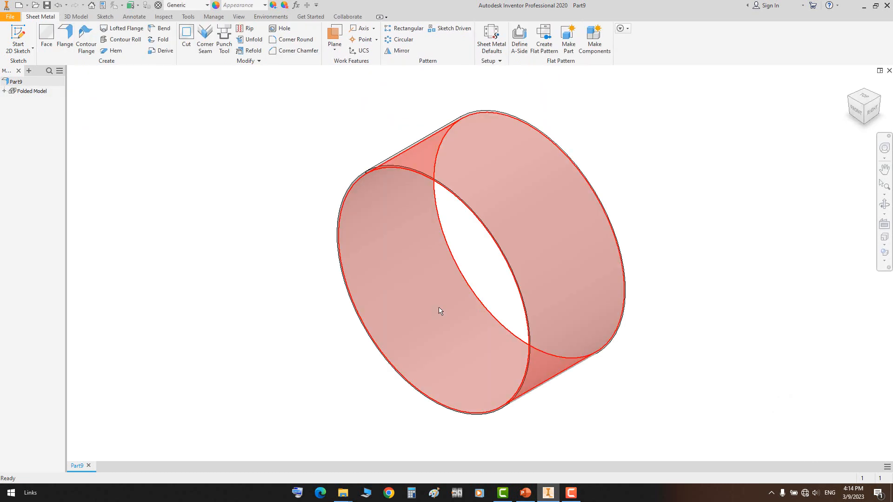
# Create a work plane offset 1200 mm from the YZ plane, outside the shell
pyautogui.click(69, 17)
pyautogui.click(4, 91)
pyautogui.click(11, 119)
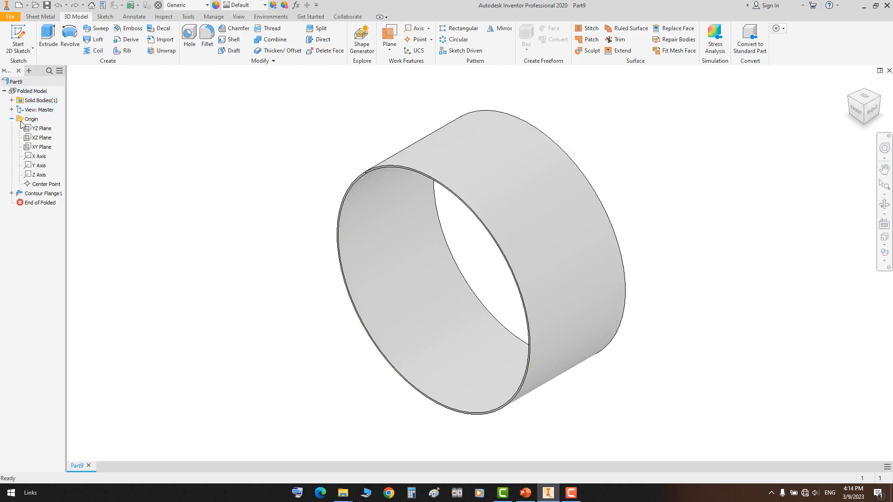
pyautogui.click(42, 128)
pyautogui.click(389, 38)
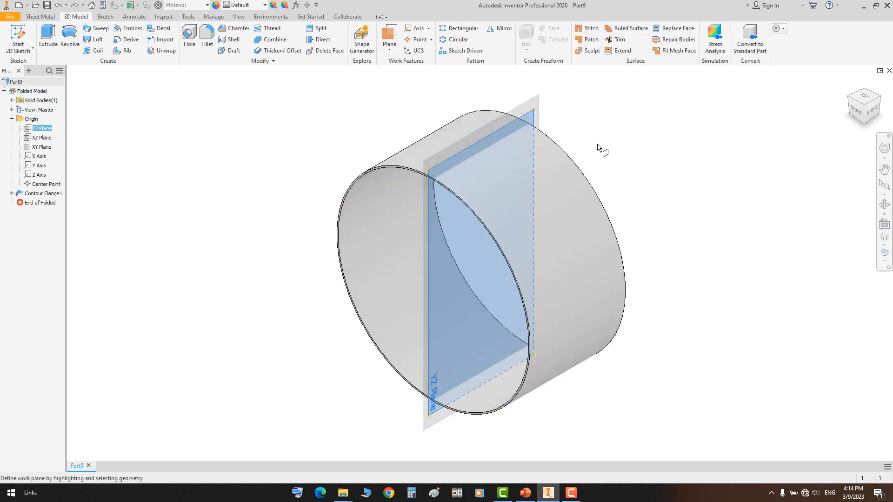
pyautogui.click(860, 112)
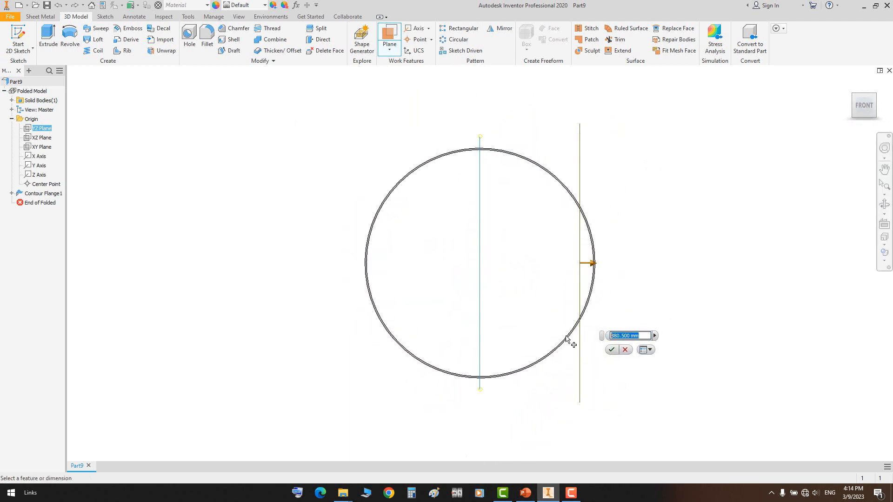
pyautogui.write('1200')
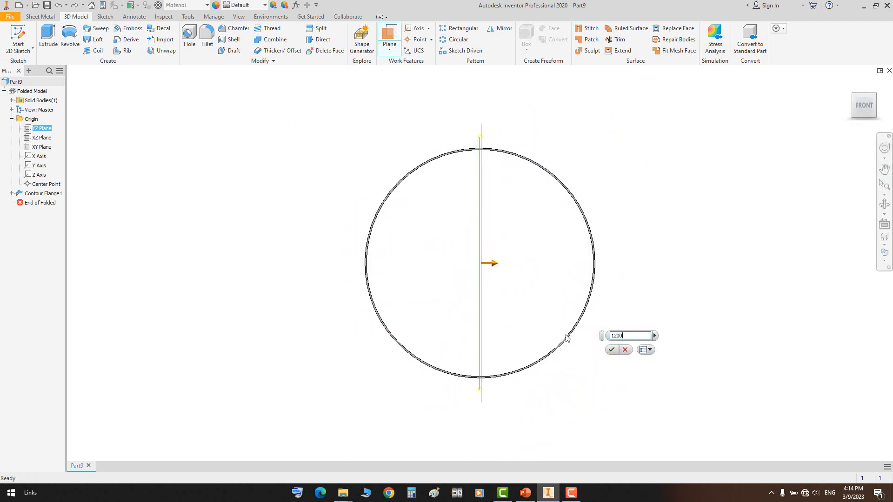
pyautogui.press('Return')
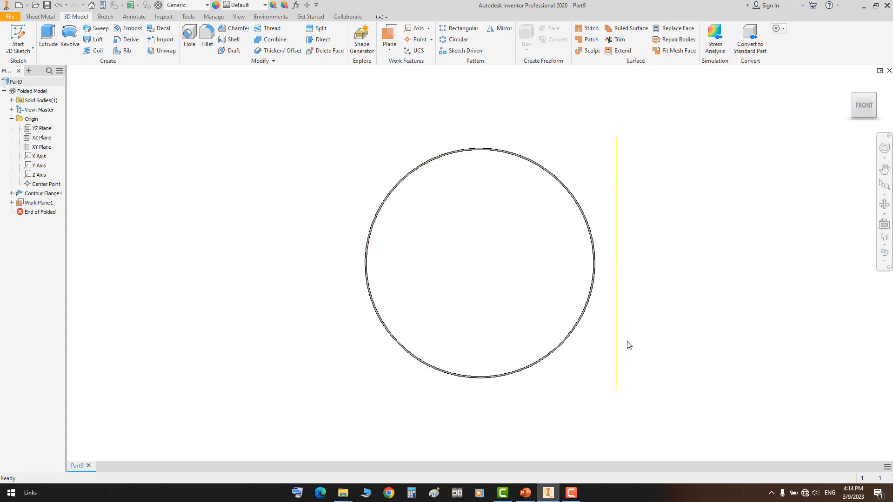
# Sketch a circle about 495 mm in diameter on the offset work plane below the origin, and align its centre with the origin
pyautogui.press('s')
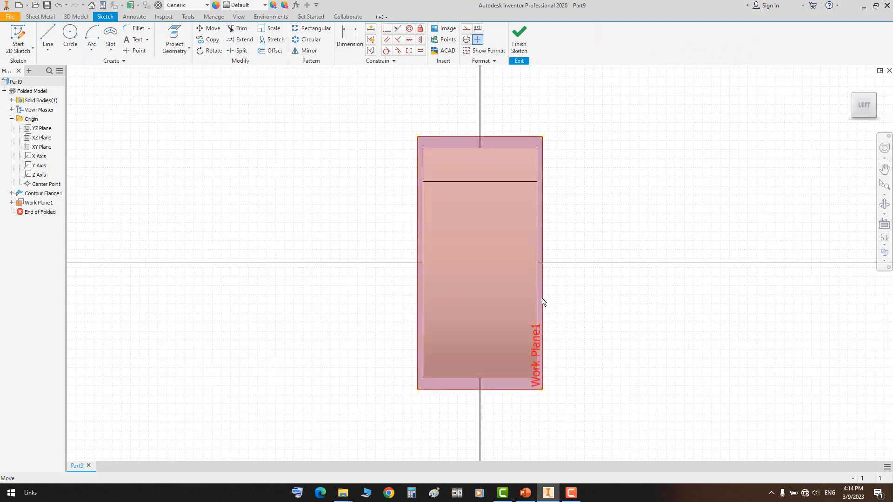
pyautogui.click(845, 104)
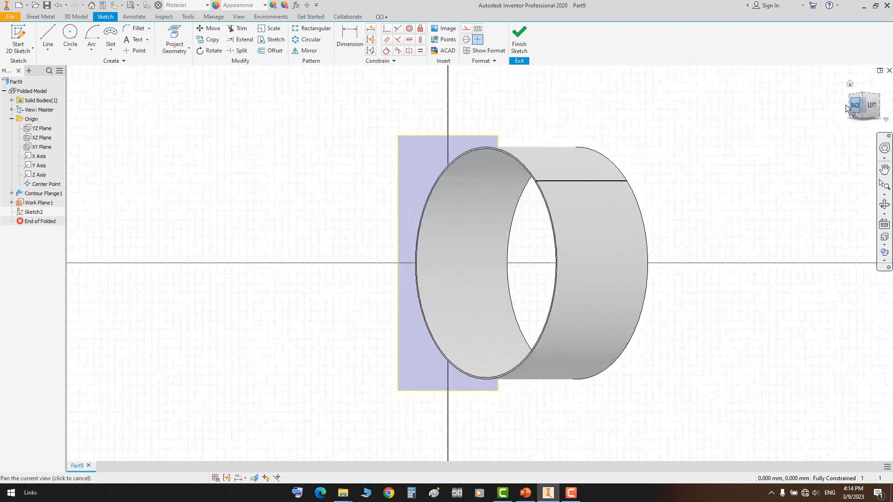
pyautogui.click(846, 105)
pyautogui.click(63, 33)
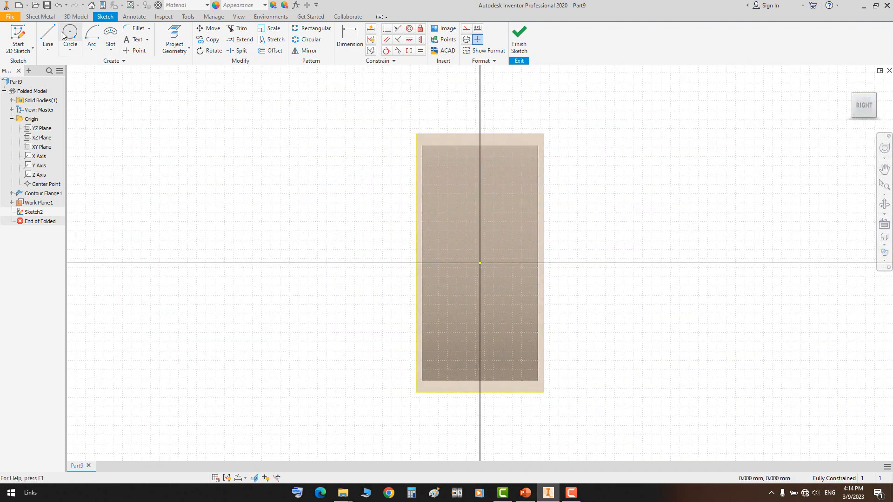
pyautogui.click(479, 330)
pyautogui.click(500, 351)
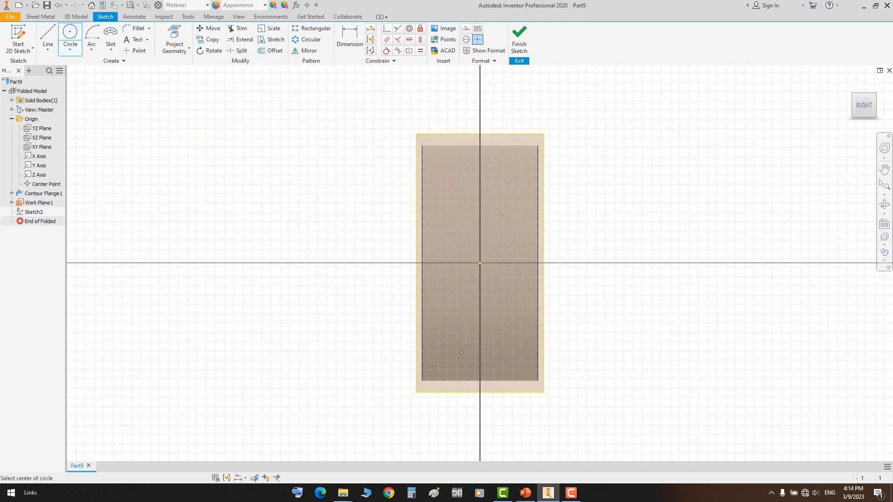
pyautogui.click(409, 40)
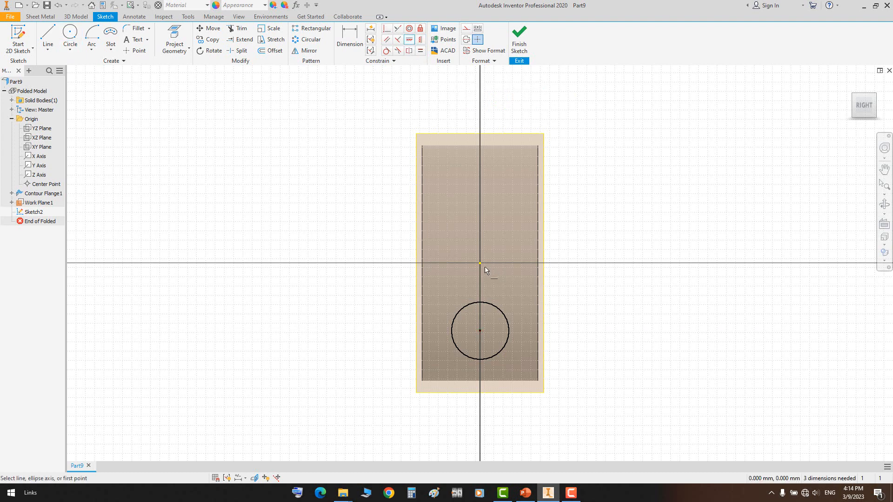
pyautogui.click(480, 263)
pyautogui.click(480, 330)
# Dimension the circle's diameter as 450 mm
pyautogui.press('d')
pyautogui.click(494, 305)
pyautogui.click(505, 285)
pyautogui.write('4')
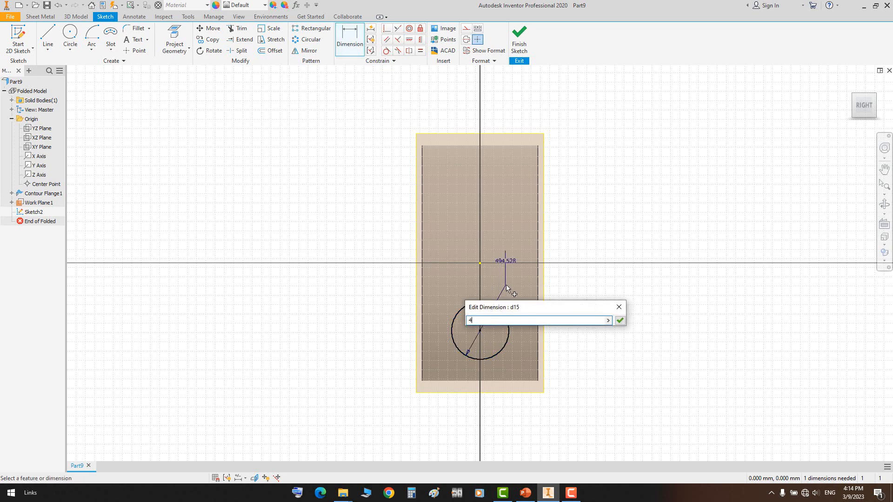
pyautogui.write('0050')
pyautogui.press('Return')
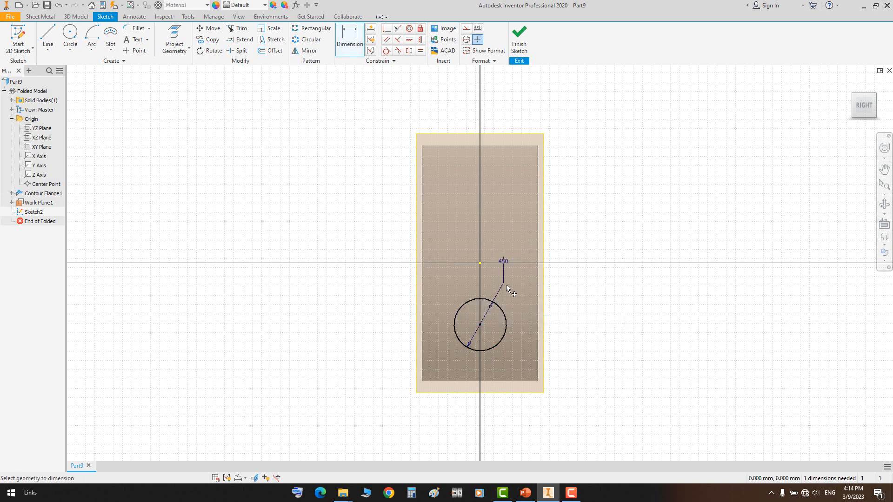
# Dimension the distance between the origin and the circle's centre as 600 mm and finish the sketch
pyautogui.click(481, 264)
pyautogui.click(480, 324)
pyautogui.click(380, 289)
pyautogui.write('600')
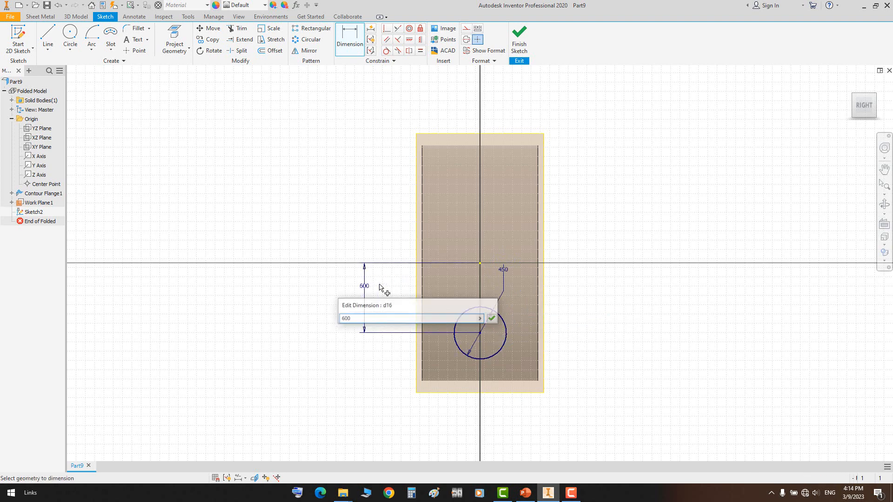
pyautogui.press('Return')
pyautogui.rightClick(586, 185)
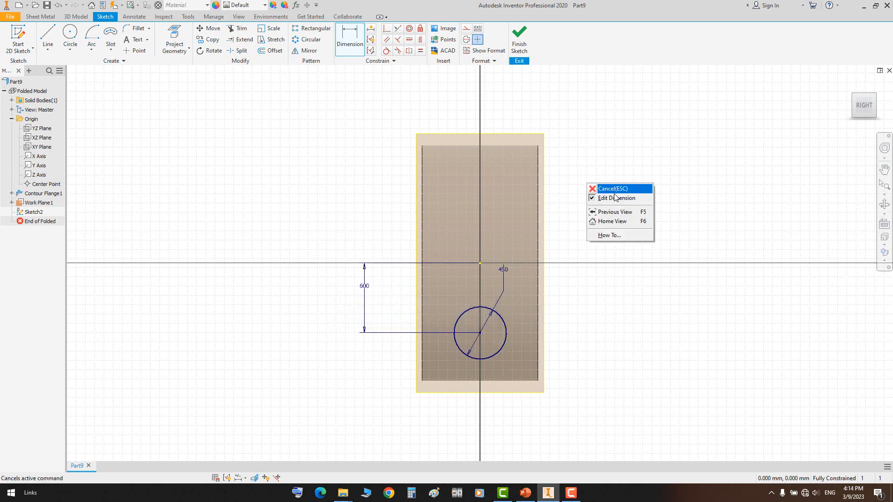
pyautogui.click(610, 188)
pyautogui.click(519, 41)
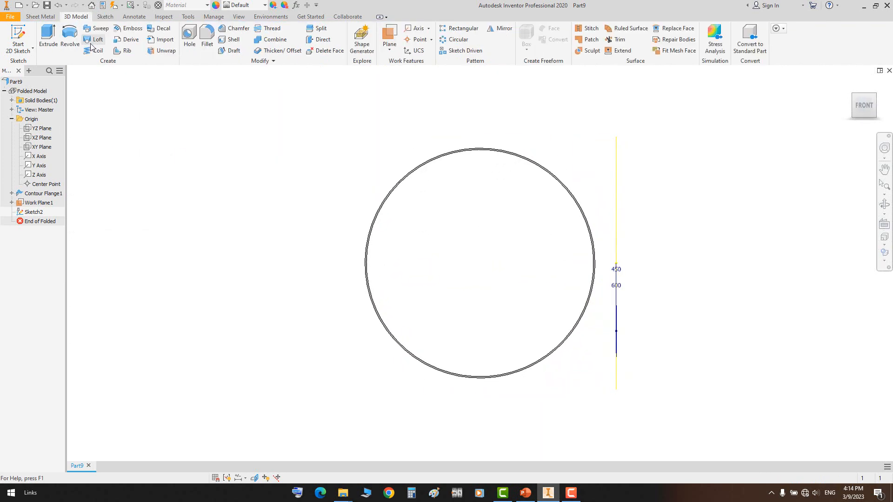
# Extrude the 450 mm circle as a cut toward the shell with the To Next extent to make the nozzle opening
pyautogui.click(48, 36)
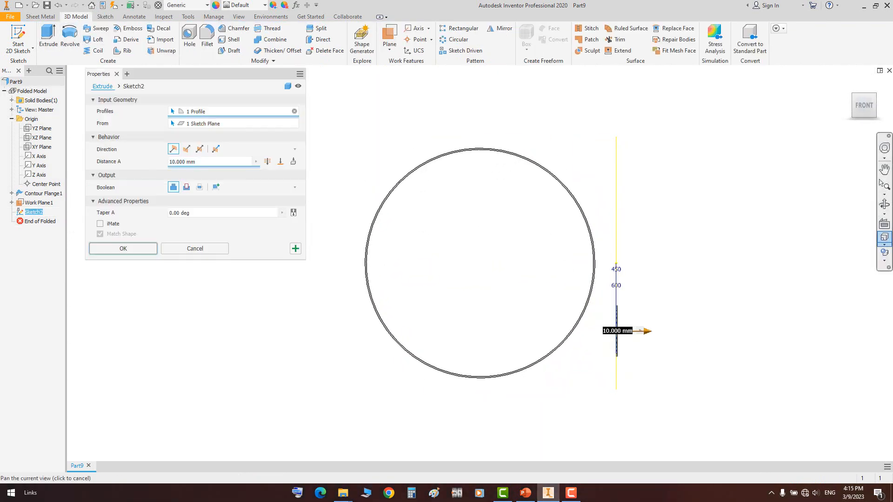
pyautogui.press('F4')
pyautogui.moveTo(533, 300); pyautogui.dragTo(526, 329)
pyautogui.scroll(2, 605, 331)
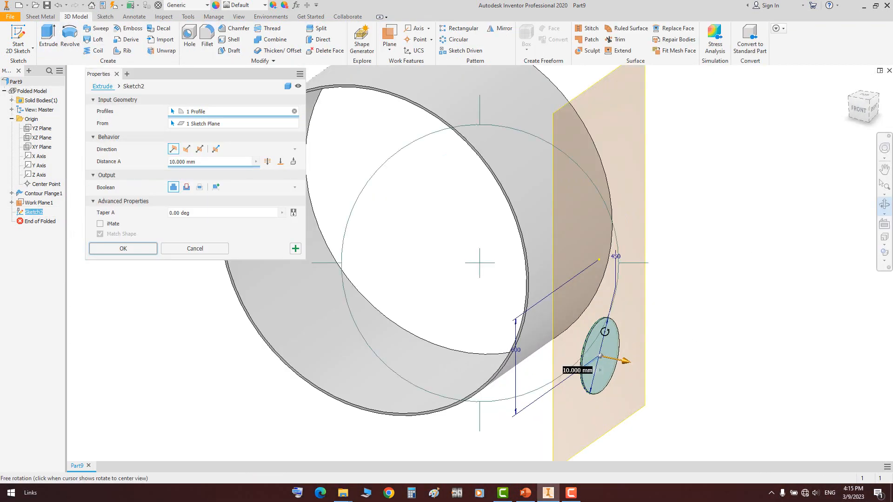
pyautogui.rightClick(639, 276)
pyautogui.click(654, 281)
pyautogui.click(186, 187)
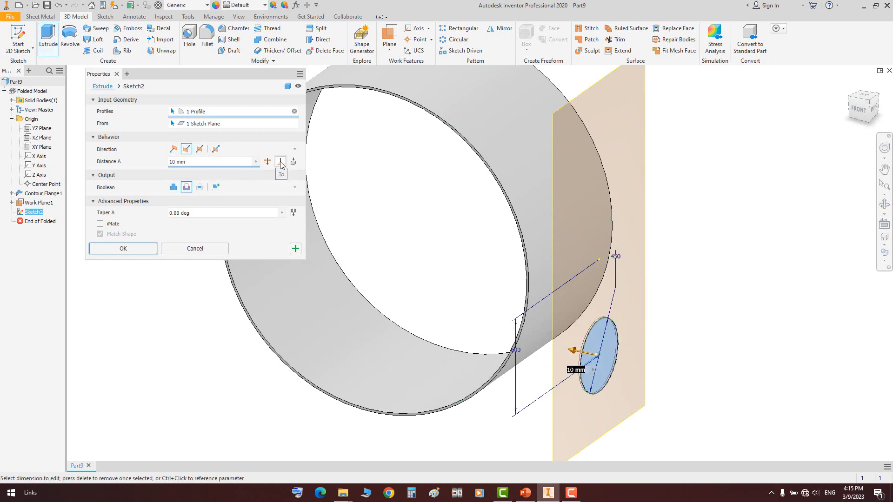
pyautogui.click(281, 161)
pyautogui.click(293, 161)
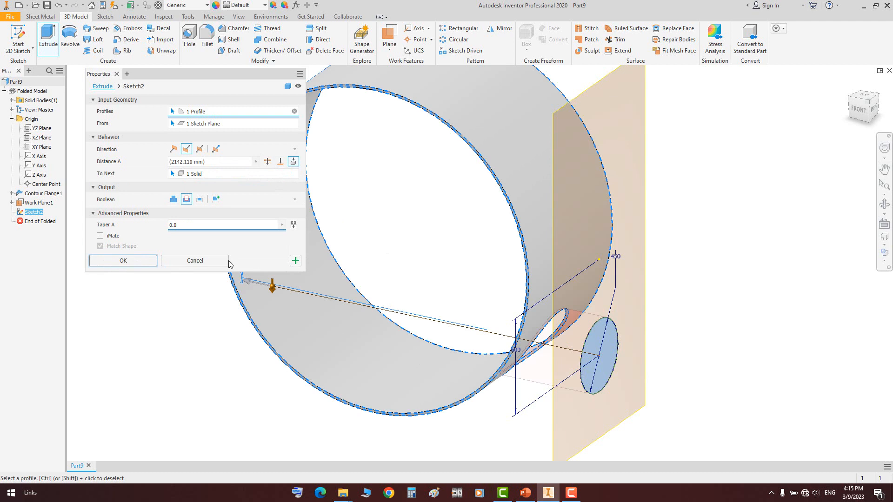
pyautogui.click(123, 260)
# Hide the offset work plane beside the shell
pyautogui.click(883, 205)
pyautogui.moveTo(540, 267); pyautogui.dragTo(516, 293)
pyautogui.rightClick(555, 279)
pyautogui.click(556, 277)
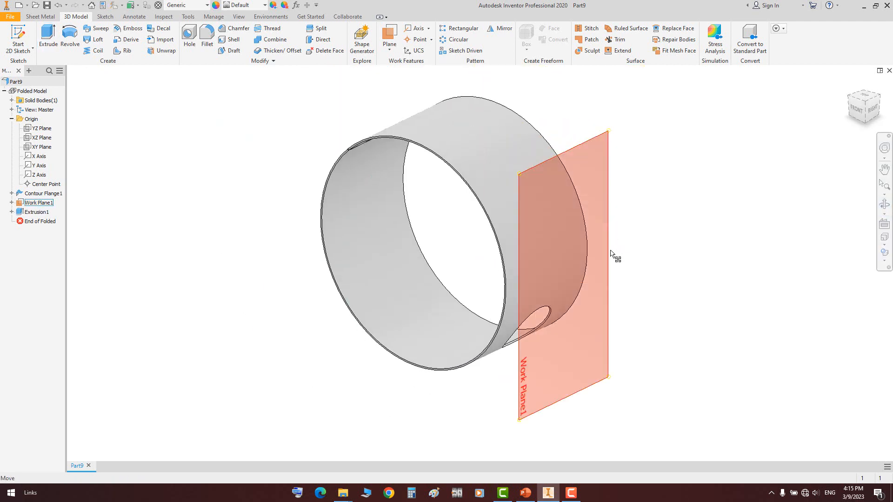
pyautogui.rightClick(610, 251)
pyautogui.click(634, 320)
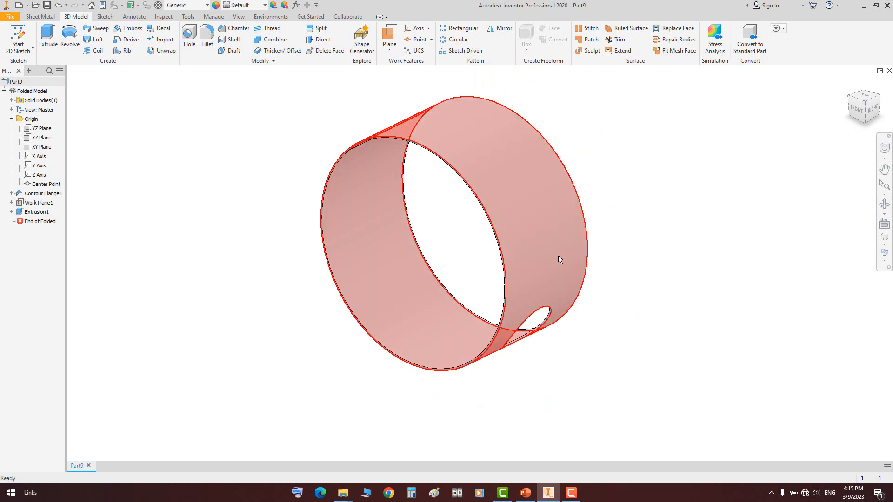
# Create a flat pattern from the shell's outer face to view the unrolled nozzle opening, and undo it
pyautogui.click(559, 259)
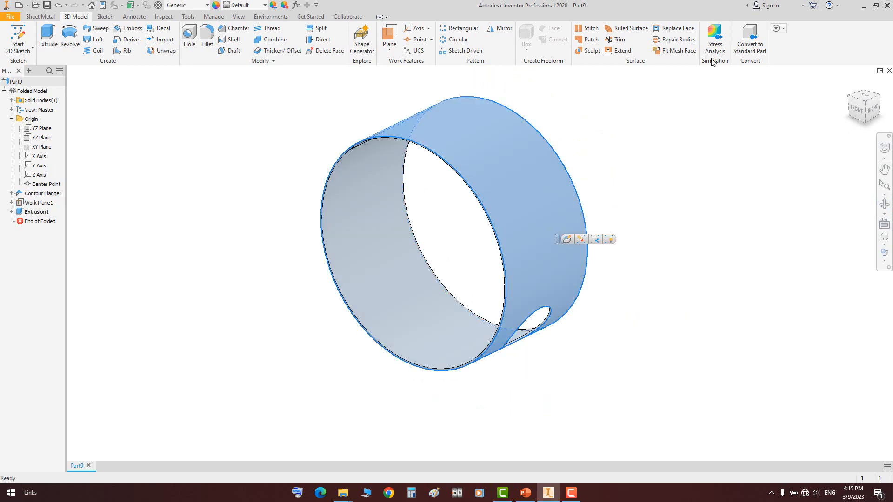
pyautogui.click(38, 16)
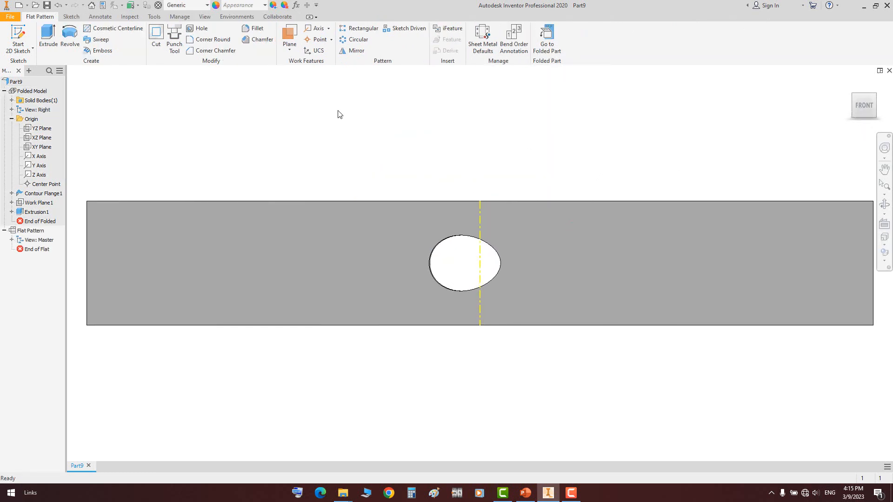
pyautogui.click(59, 5)
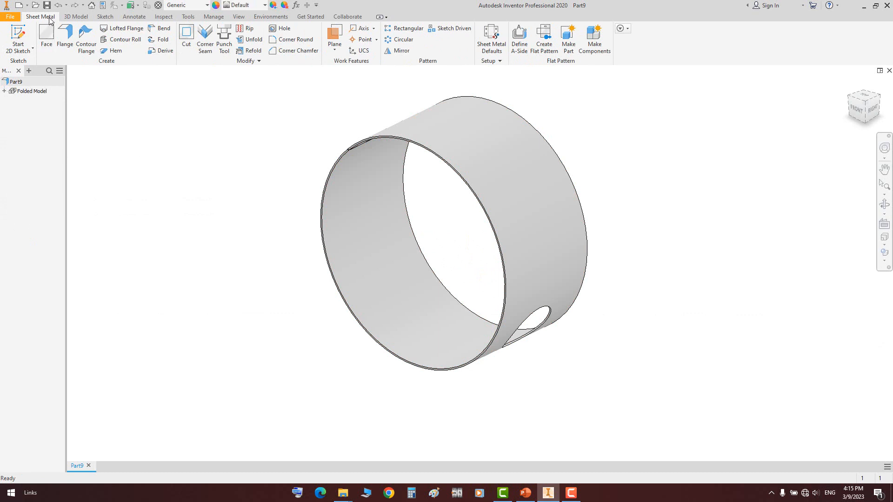
# Start saving the part and create a new folder named Shell on the Desktop as its location
pyautogui.hotkey('ctrl', 's')
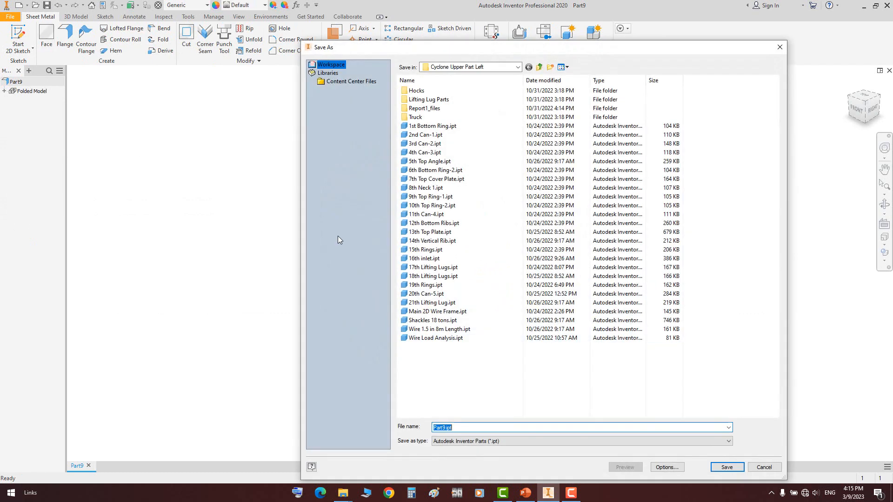
pyautogui.click(517, 67)
pyautogui.click(444, 121)
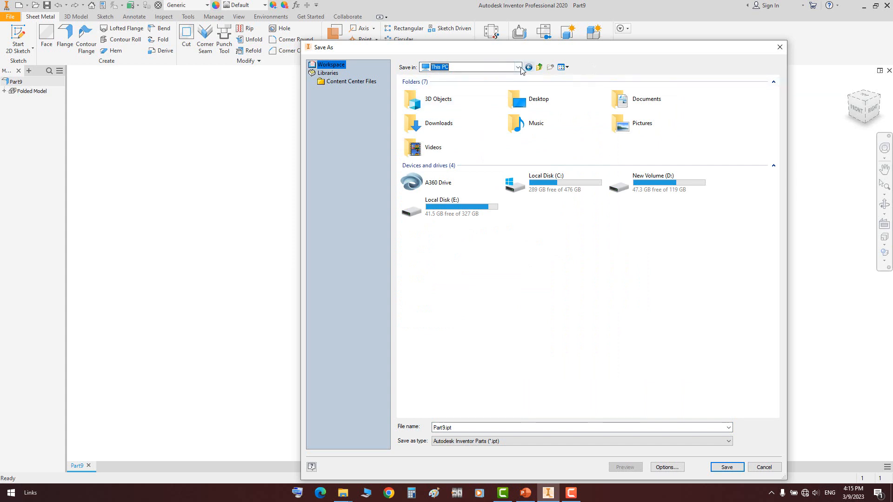
pyautogui.click(518, 68)
pyautogui.click(448, 126)
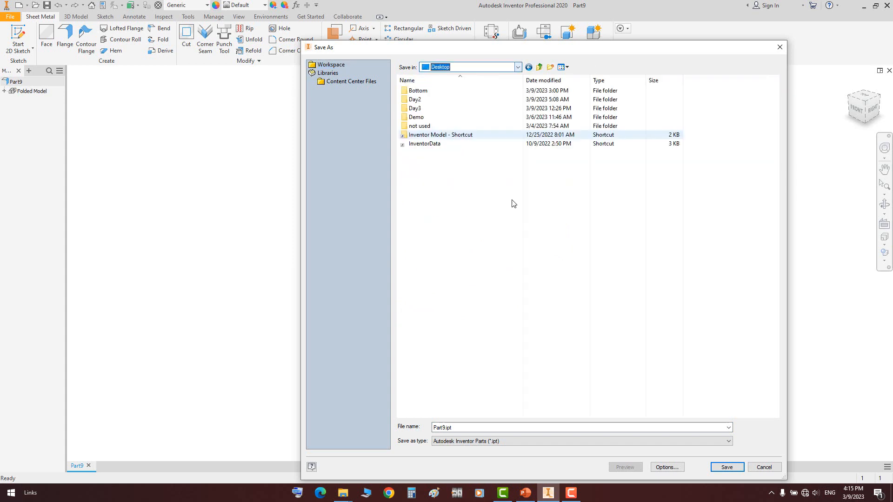
pyautogui.rightClick(513, 242)
pyautogui.moveTo(565, 349)
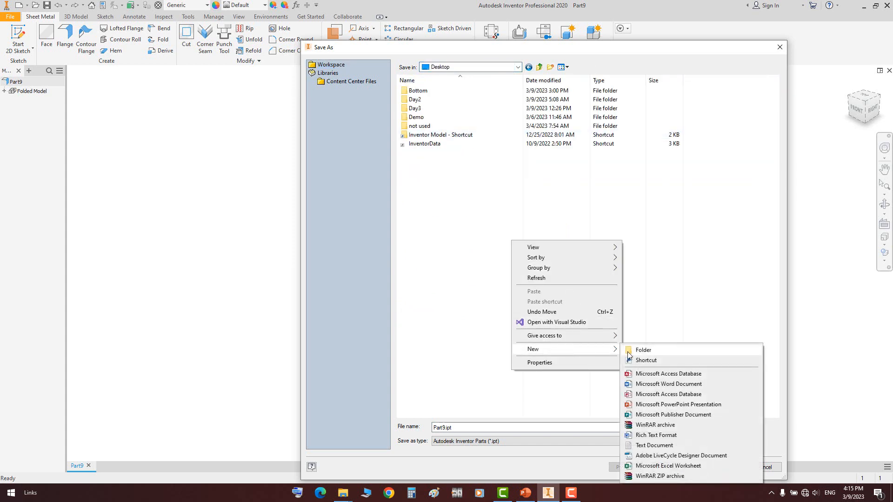
pyautogui.click(628, 353)
pyautogui.write('Shell')
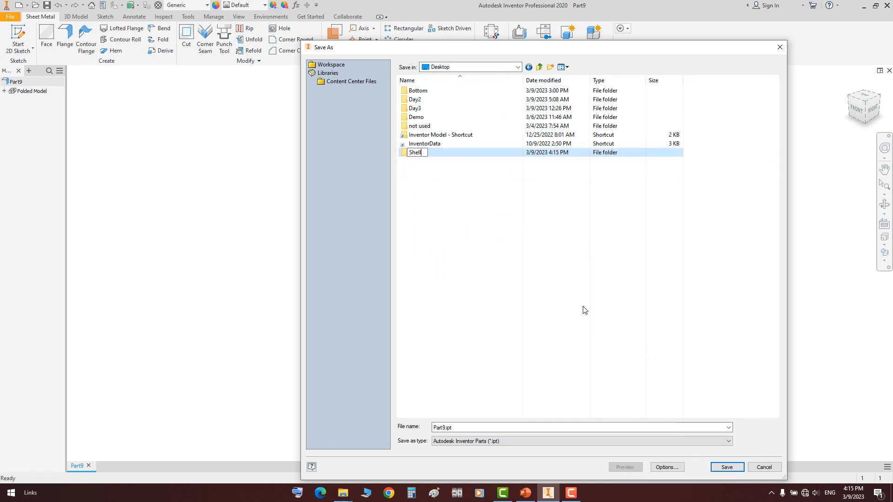
pyautogui.press('Return')
pyautogui.press('Return')
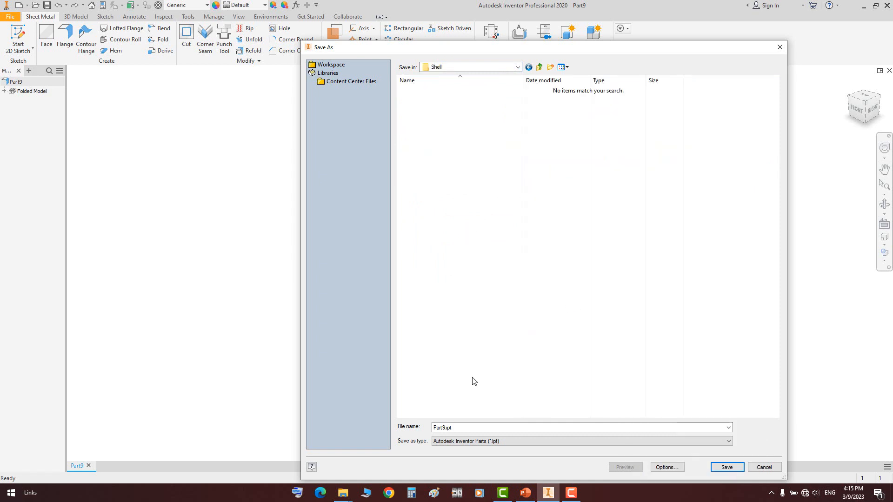
# Save the part in the Shell folder as Shell Part-1
pyautogui.doubleClick(470, 430)
pyautogui.write('Shell')
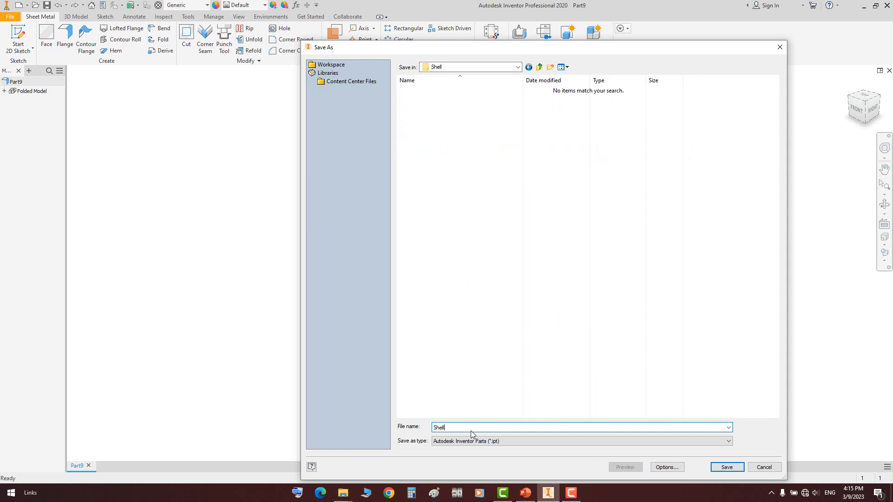
pyautogui.write(' Part-1')
pyautogui.hotkey('ctrl', 'a')
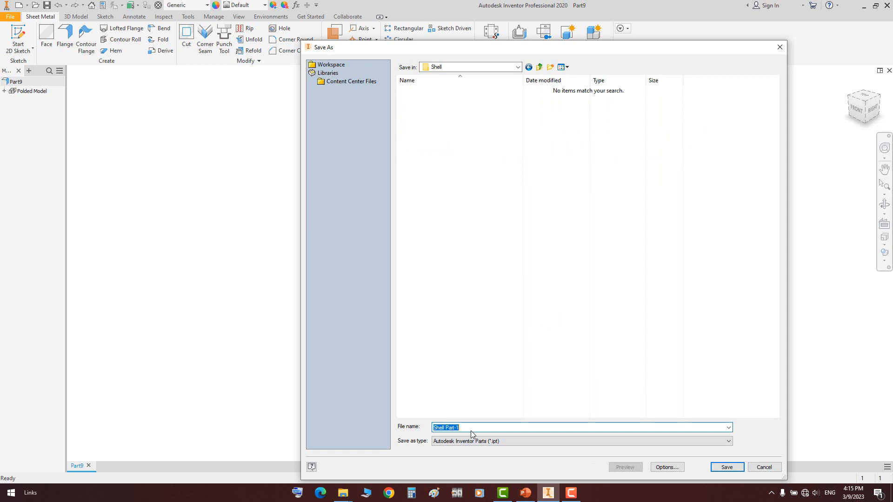
pyautogui.press('Return')
pyautogui.click(492, 286)
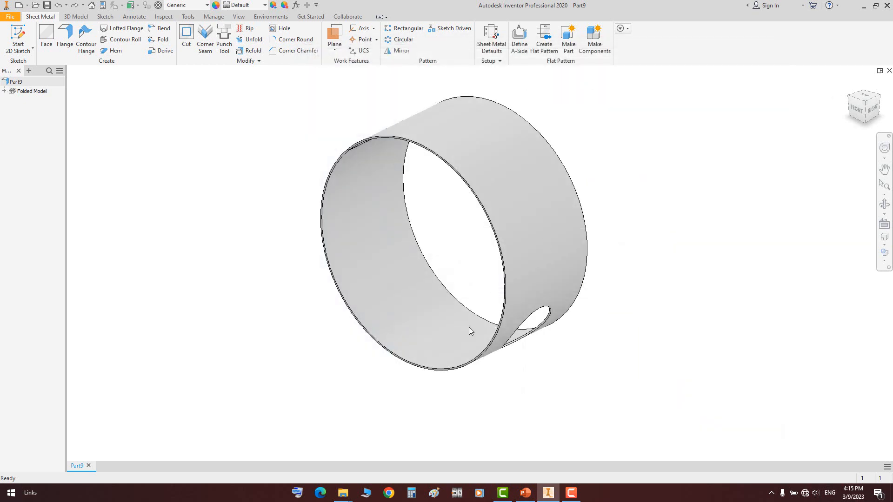
# Make the contour flange's sketch, the nozzle cut's sketch and the offset work plane visible in the shell part
pyautogui.click(4, 91)
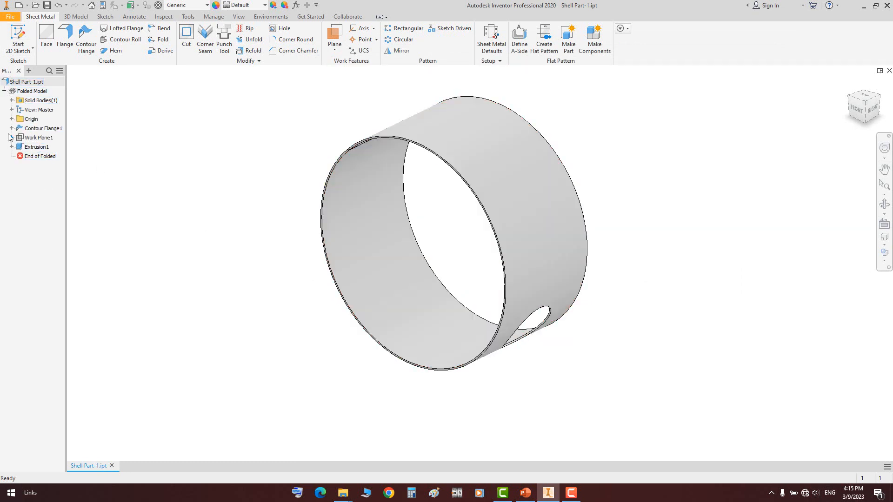
pyautogui.click(11, 128)
pyautogui.click(38, 138)
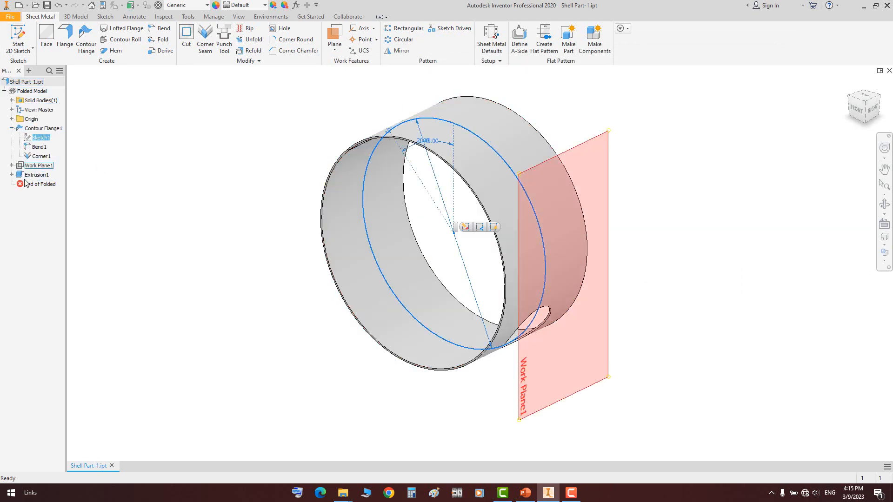
pyautogui.click(12, 175)
pyautogui.keyDown('ctrl'); pyautogui.click(40, 184); pyautogui.keyUp('ctrl')
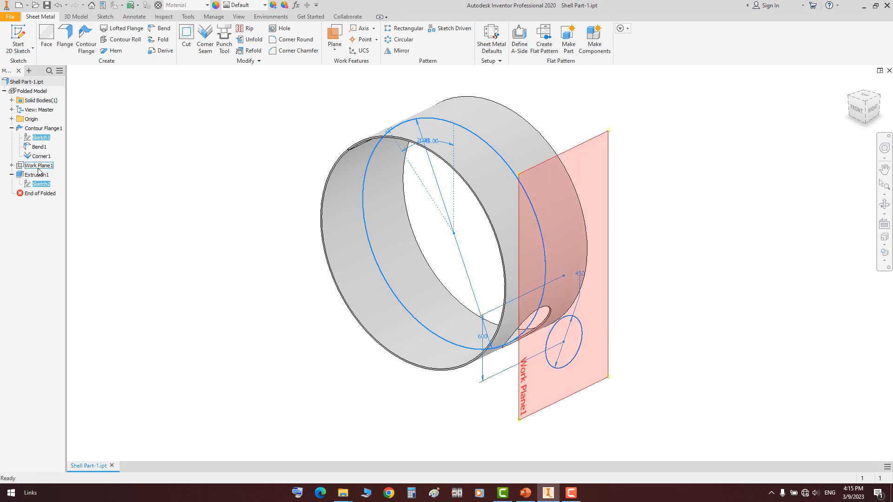
pyautogui.keyDown('ctrl'); pyautogui.click(38, 167); pyautogui.keyUp('ctrl')
pyautogui.rightClick(38, 168)
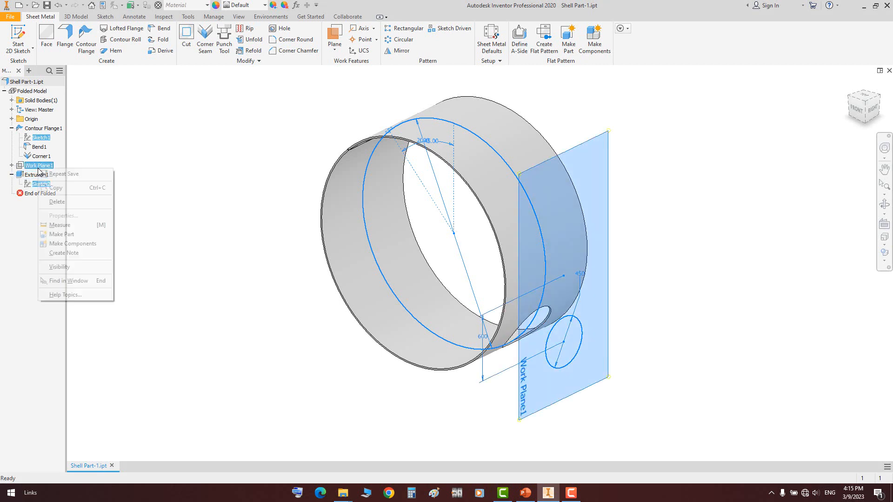
pyautogui.click(74, 267)
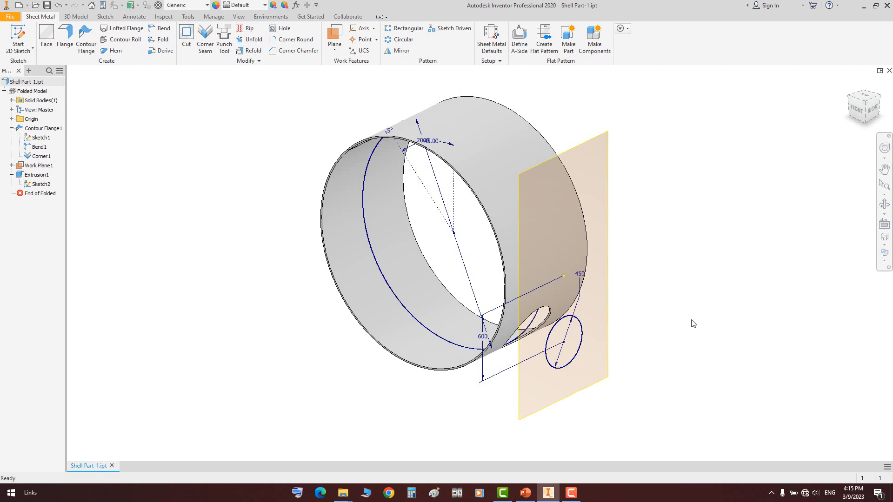
# Create a new part from the Sheet Metal.ipt template
pyautogui.click(31, 91)
pyautogui.click(18, 5)
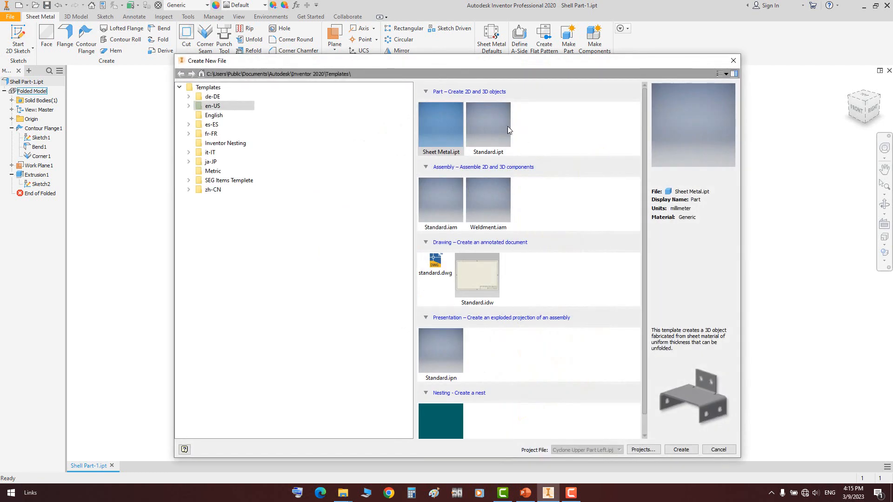
pyautogui.doubleClick(443, 123)
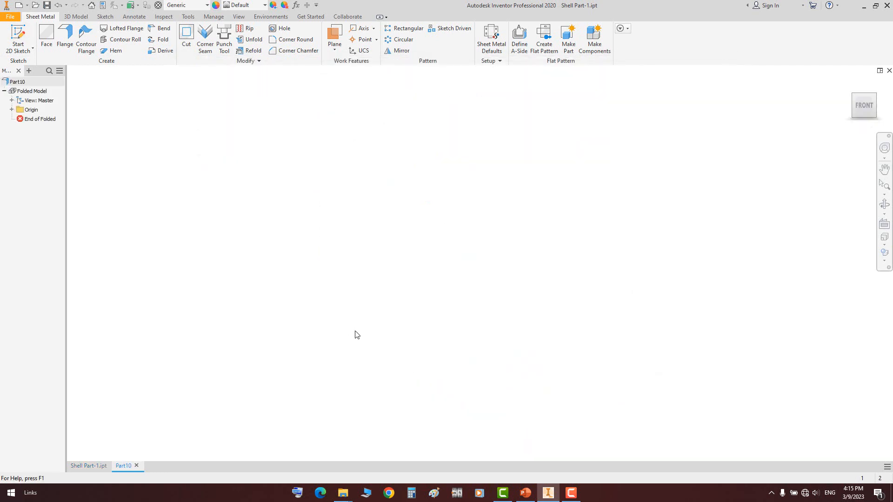
# Start deriving into the new part from Shell Part-1.ipt in the Desktop's Shell folder, accepting its location outside the project
pyautogui.click(214, 16)
pyautogui.click(199, 45)
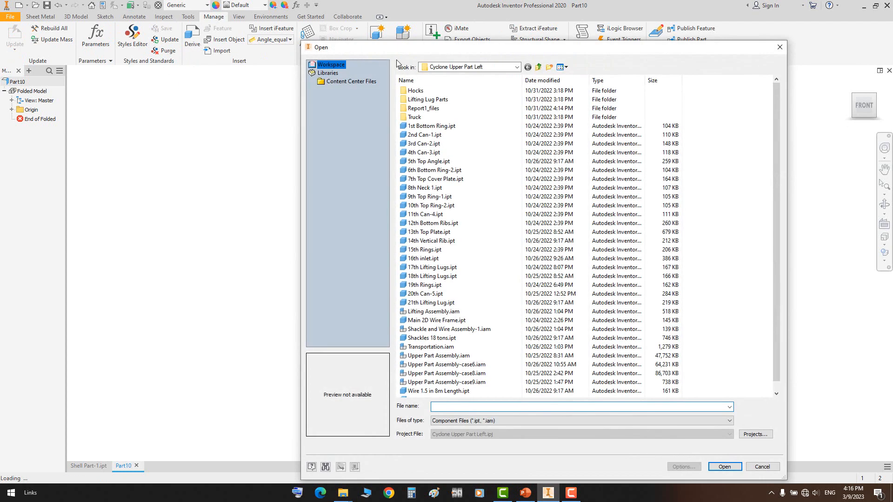
pyautogui.click(517, 67)
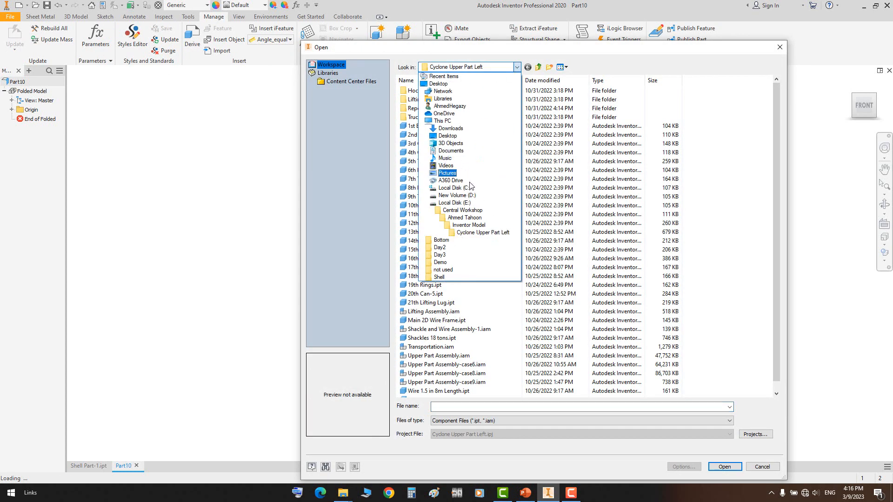
pyautogui.click(448, 135)
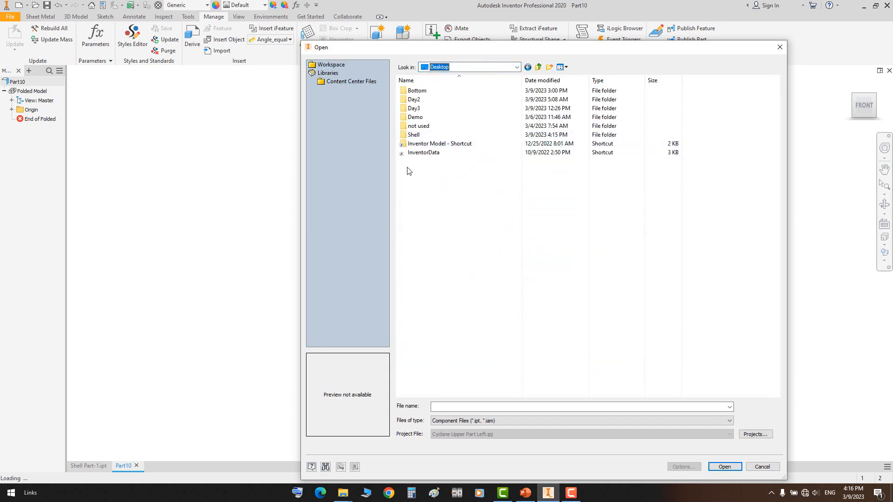
pyautogui.doubleClick(415, 136)
pyautogui.click(415, 91)
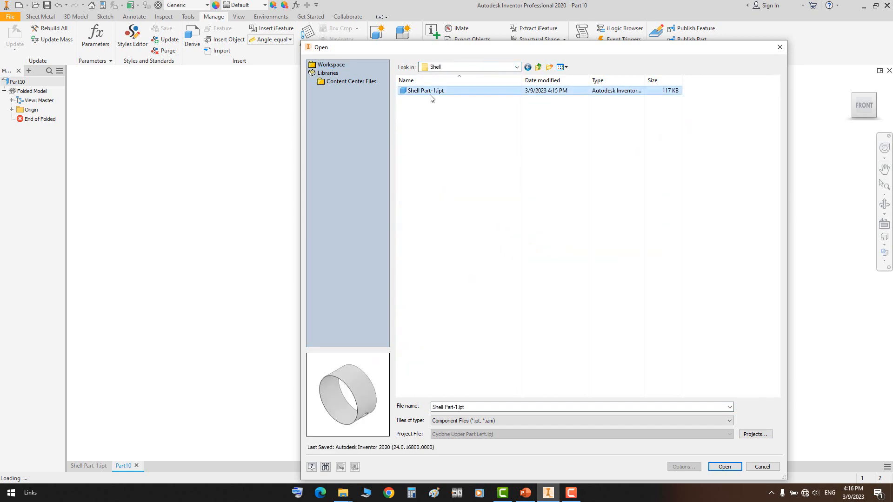
pyautogui.click(739, 468)
pyautogui.click(560, 285)
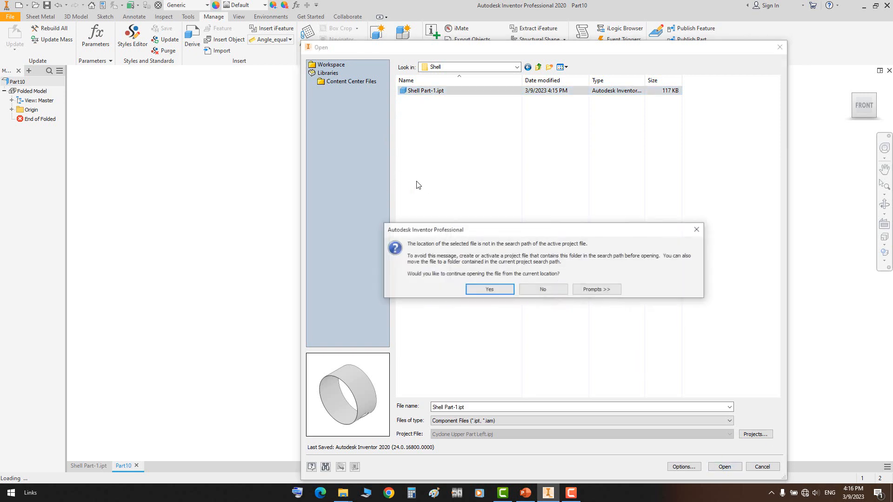
pyautogui.click(490, 289)
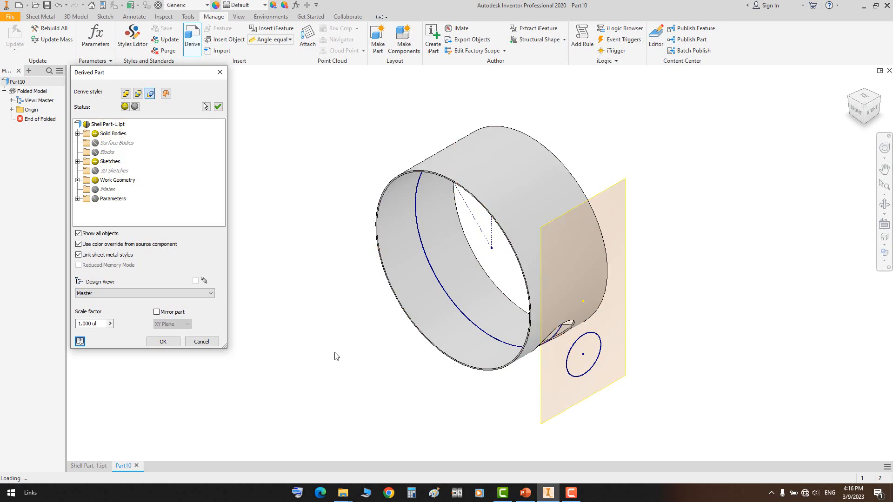
# Derive the shell's sketches, work plane and parameters, leaving out its solid body
pyautogui.click(95, 133)
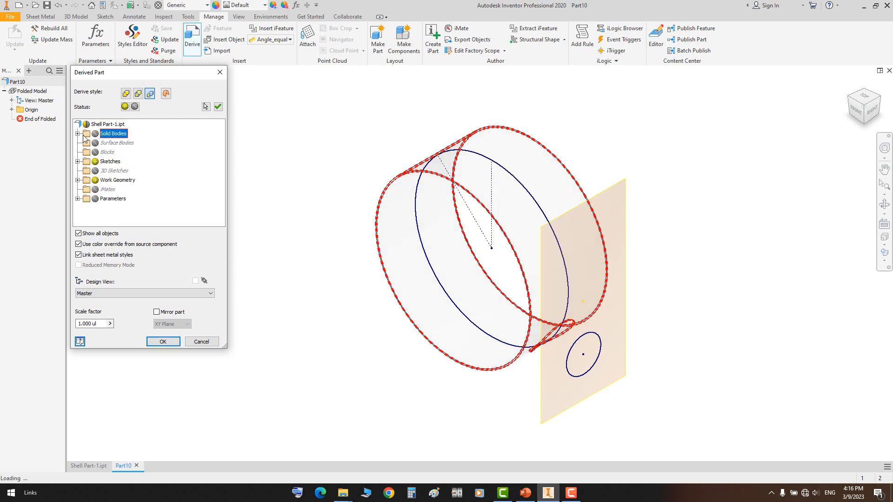
pyautogui.click(77, 180)
pyautogui.click(78, 161)
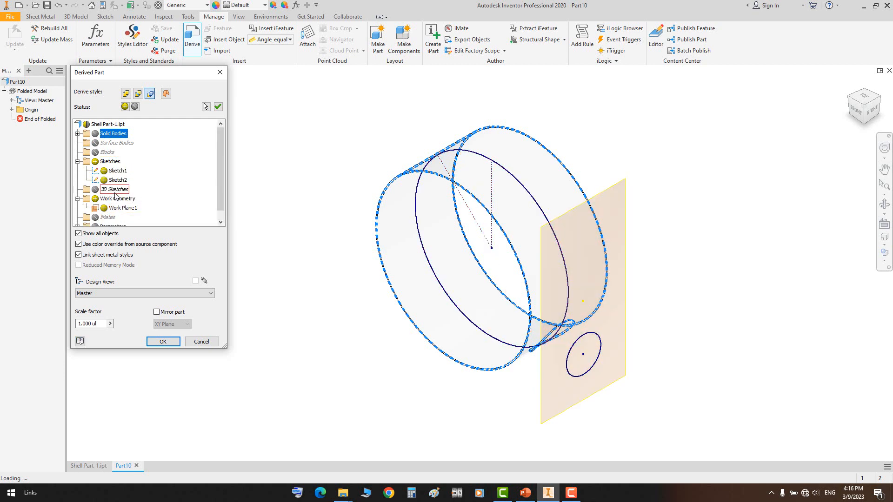
pyautogui.scroll(-1, 115, 196)
pyautogui.click(107, 217)
pyautogui.click(78, 217)
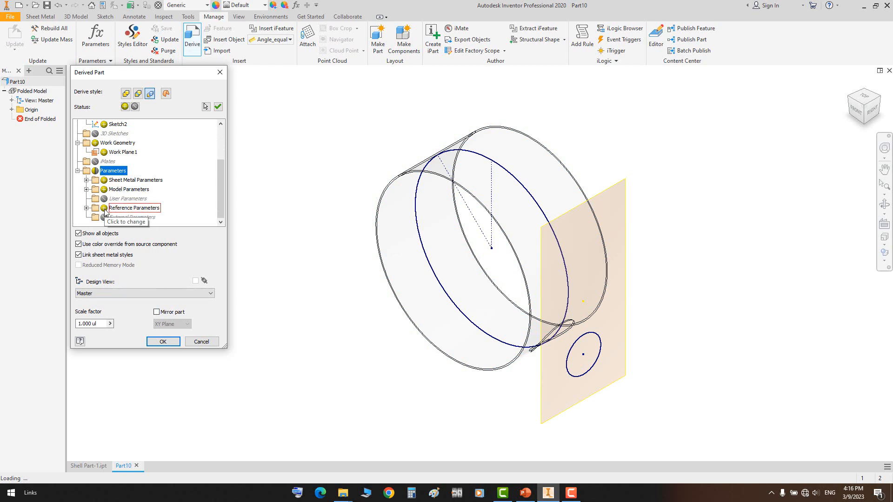
pyautogui.click(163, 341)
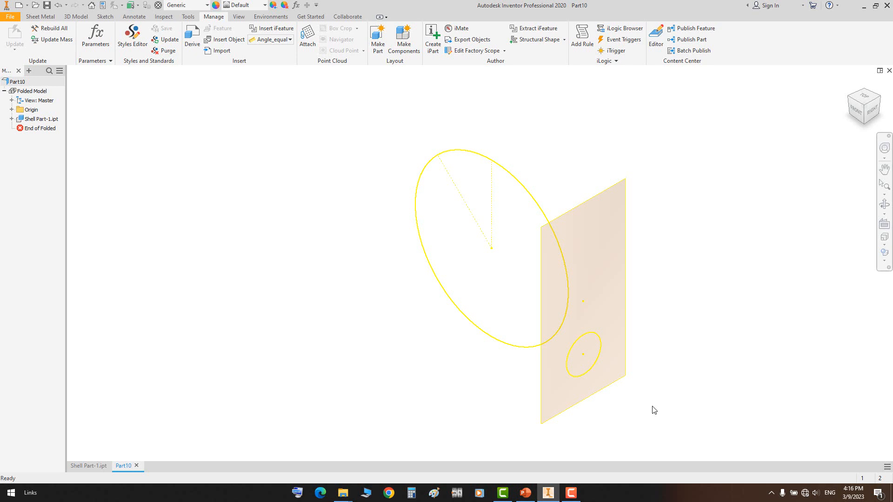
# Extrude the derived shell circle as a surface, symmetric about its sketch plane
pyautogui.click(42, 17)
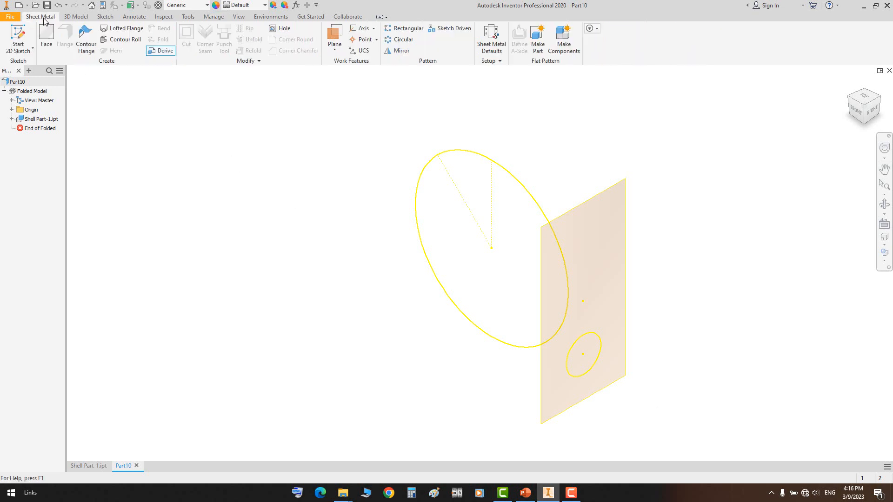
pyautogui.click(76, 17)
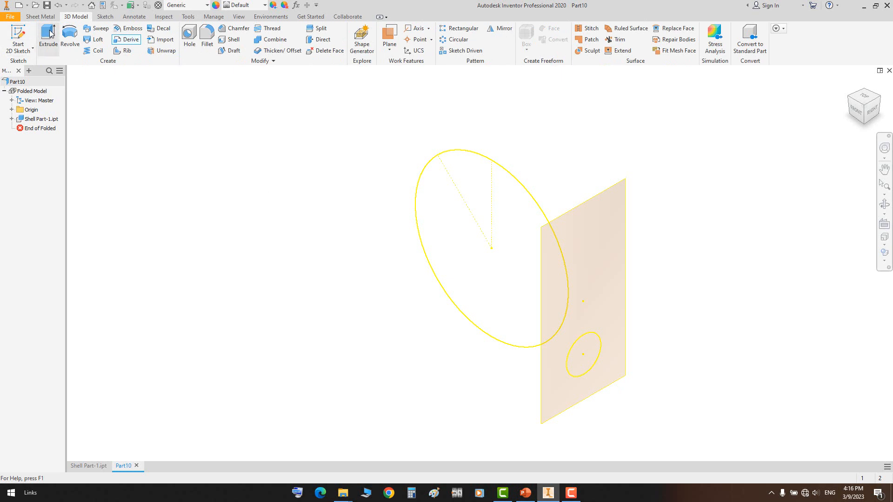
pyautogui.click(48, 34)
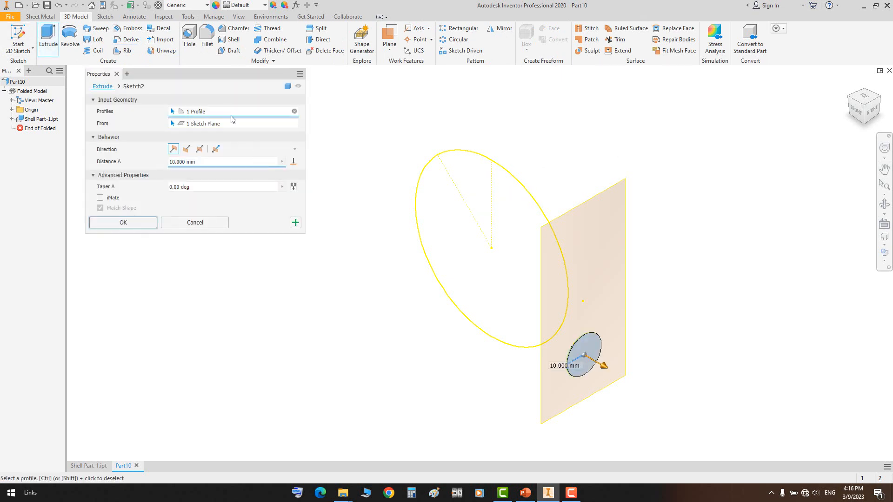
pyautogui.click(288, 86)
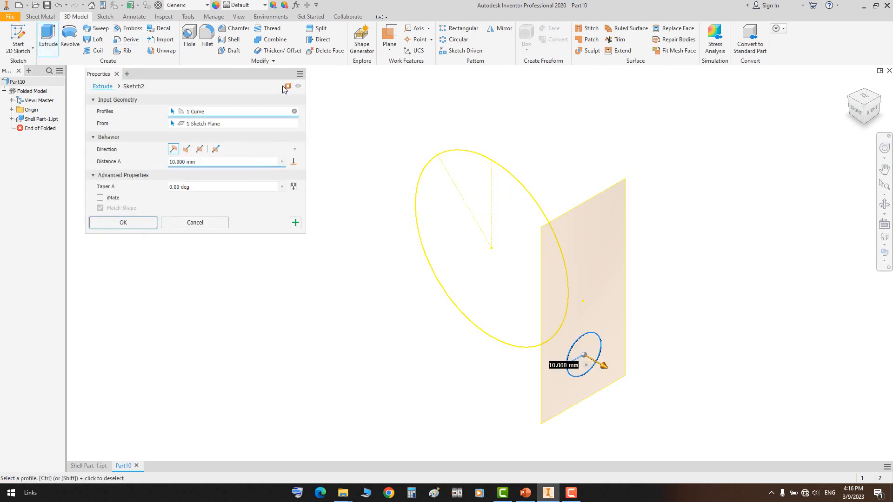
pyautogui.click(484, 155)
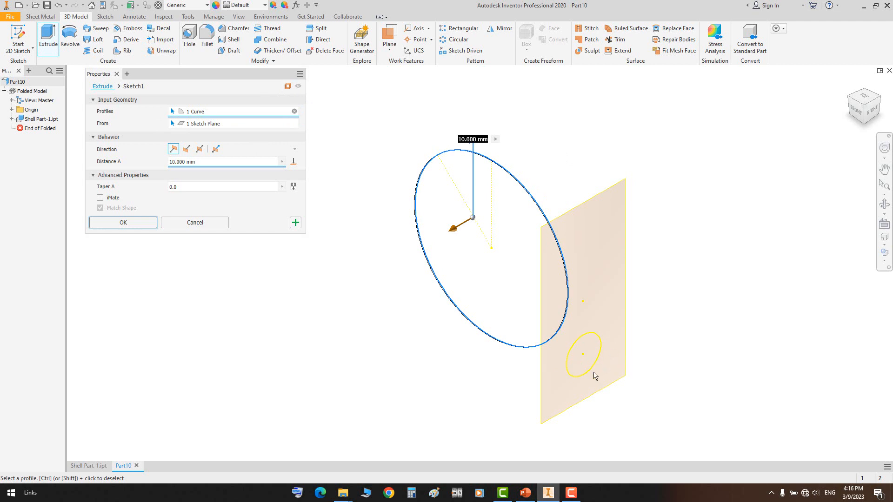
pyautogui.click(198, 149)
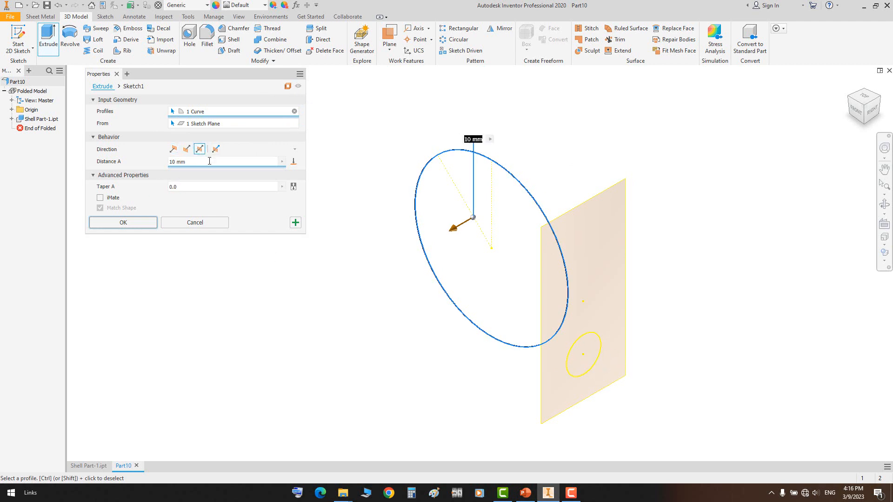
pyautogui.click(134, 225)
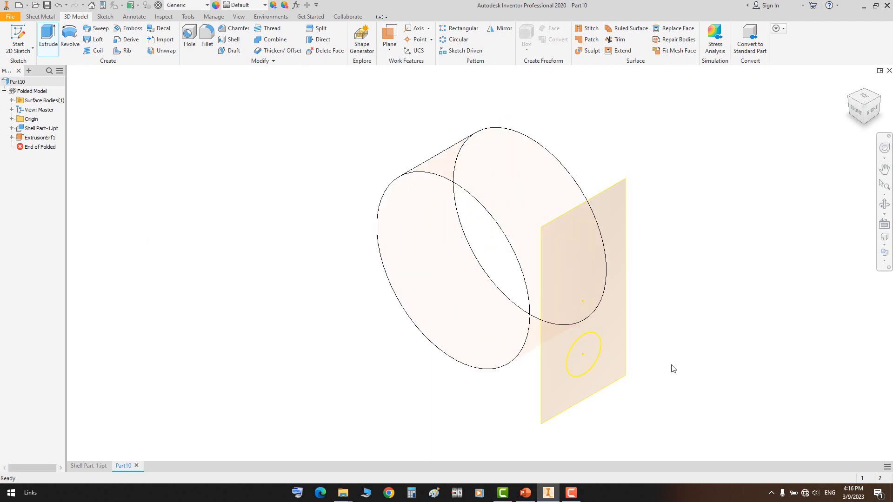
# Start a new 2D sketch on the derived work plane beside the shell surface
pyautogui.click(885, 211)
pyautogui.moveTo(591, 303); pyautogui.dragTo(578, 287)
pyautogui.rightClick(624, 274)
pyautogui.click(642, 277)
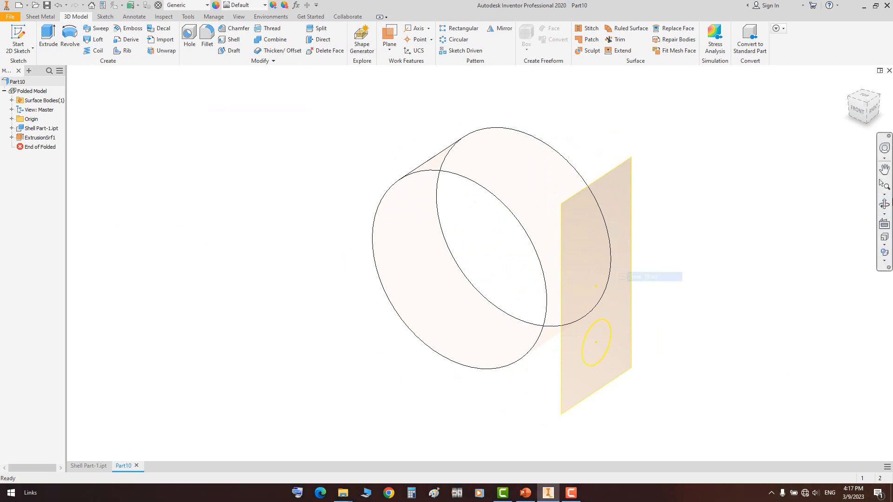
pyautogui.click(872, 111)
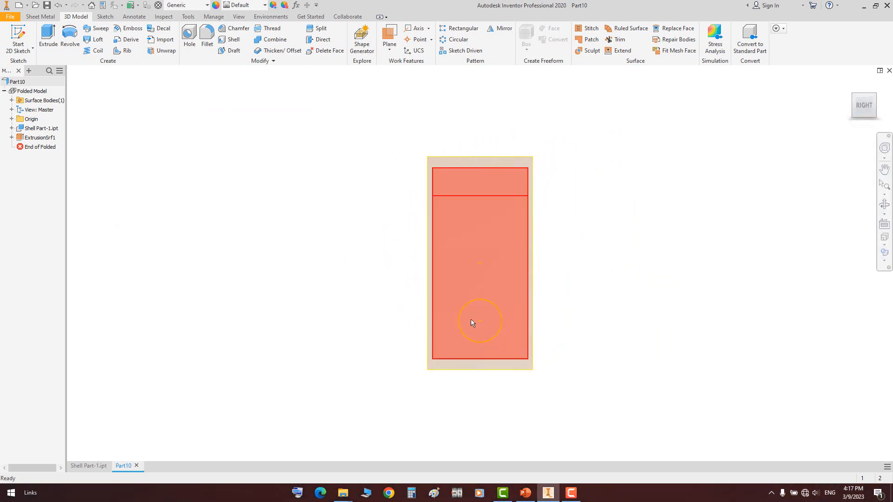
pyautogui.press('F5')
pyautogui.press('F4')
pyautogui.rightClick(601, 278)
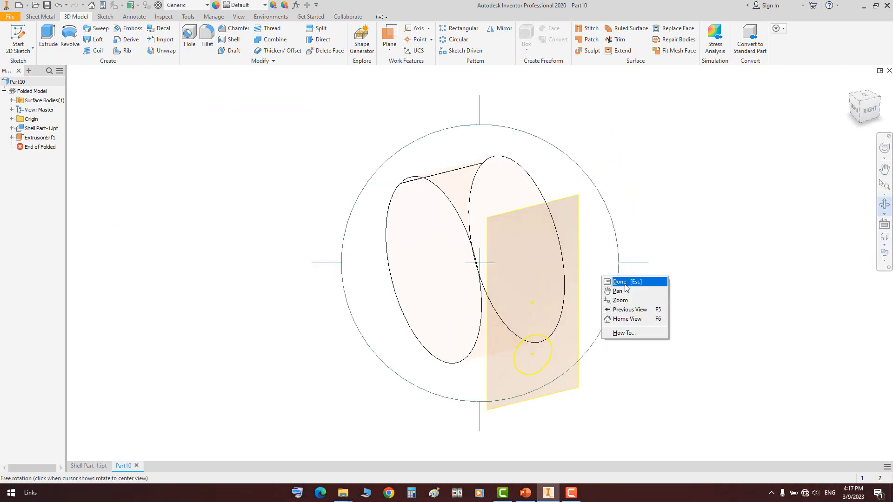
pyautogui.click(607, 281)
pyautogui.click(578, 336)
pyautogui.click(591, 326)
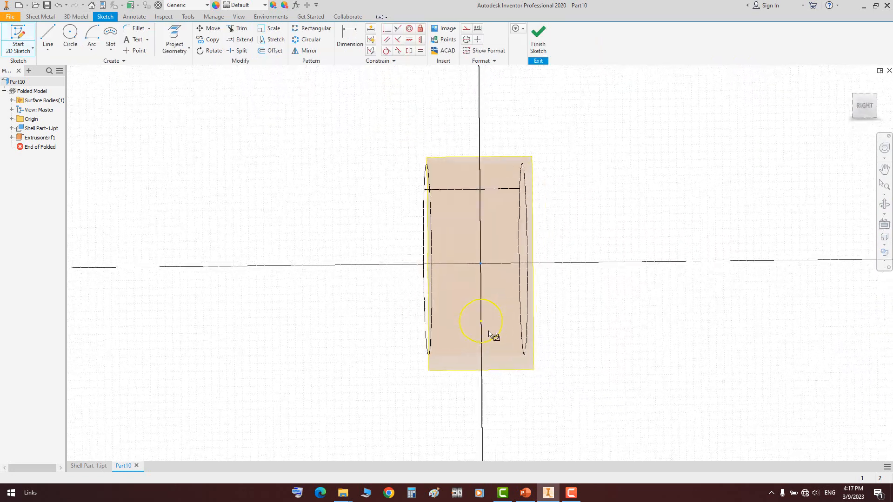
# Project the derived nozzle circle into the sketch and convert it to construction geometry
pyautogui.click(92, 49)
pyautogui.click(175, 39)
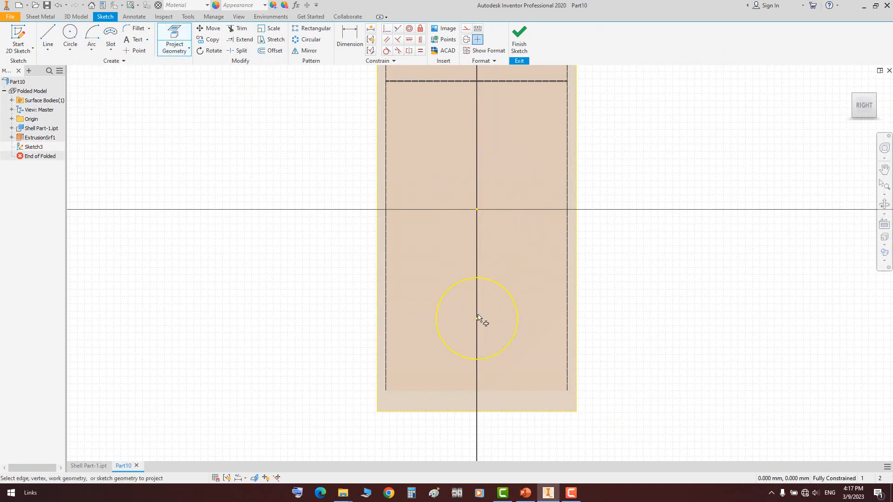
pyautogui.click(510, 294)
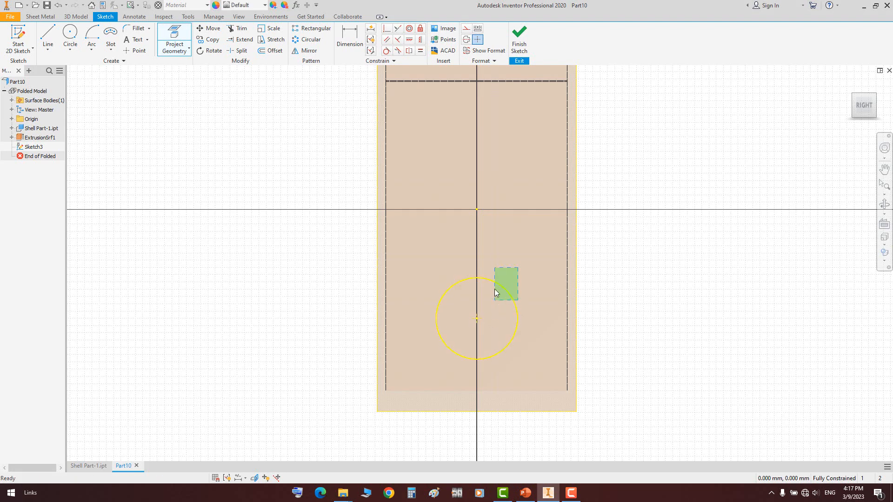
pyautogui.press('Escape')
pyautogui.click(466, 28)
# Draw a center-point arc of 225 mm radius over the projected nozzle circle, leaving a small gap near its upper edge
pyautogui.click(70, 35)
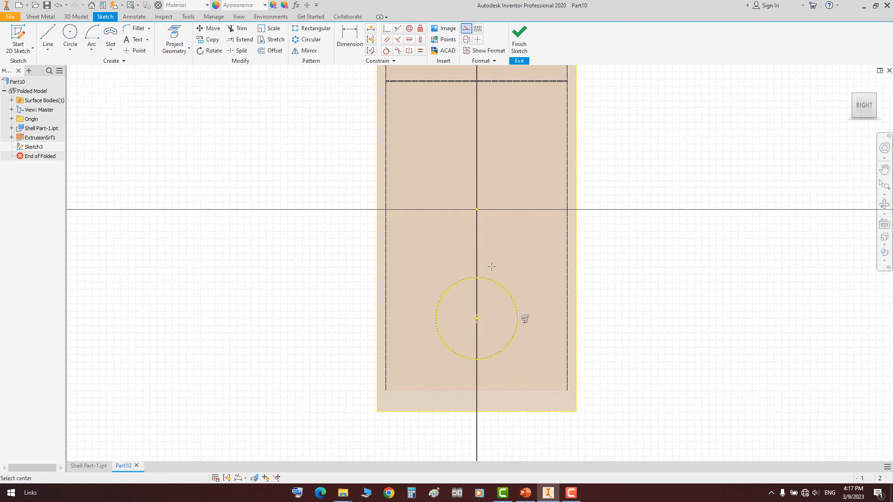
pyautogui.press('a')
pyautogui.click(476, 318)
pyautogui.click(497, 283)
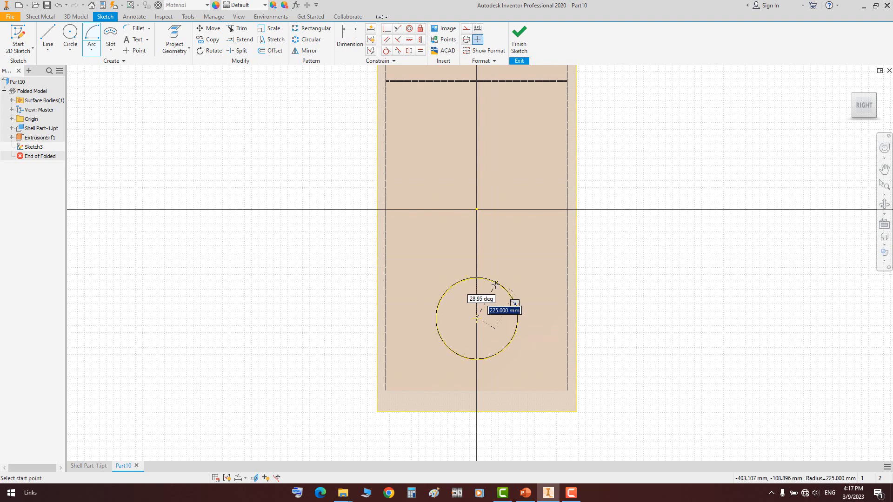
pyautogui.scroll(3, 498, 307)
pyautogui.click(526, 299)
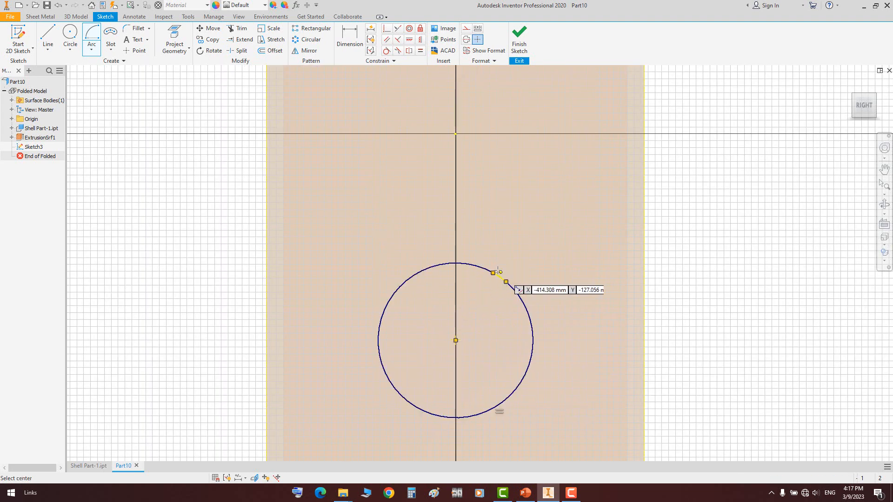
pyautogui.scroll(5, 502, 297)
pyautogui.press('Escape')
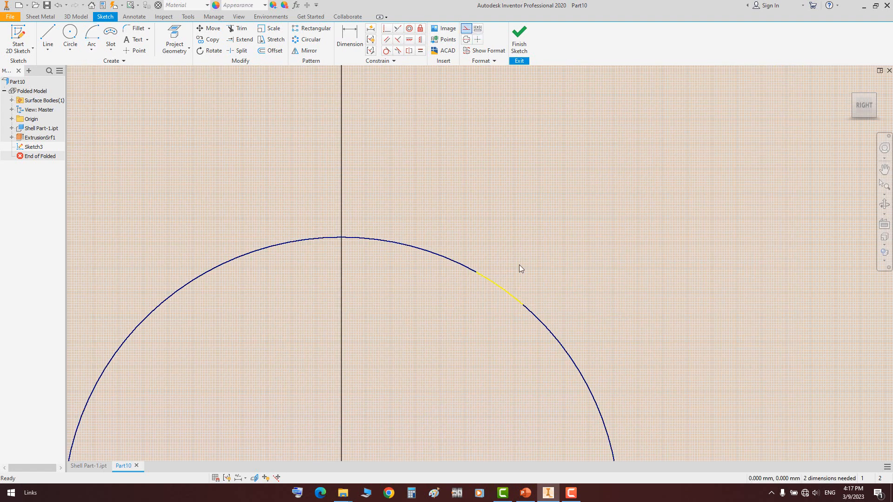
# Draw a straight line across the arc's gap, joining its two open ends
pyautogui.click(48, 37)
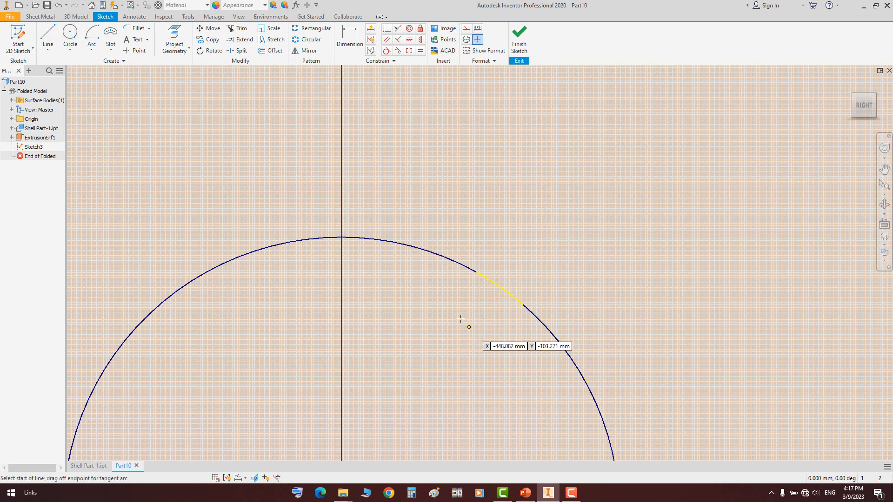
pyautogui.click(476, 271)
pyautogui.click(523, 305)
pyautogui.press('Escape')
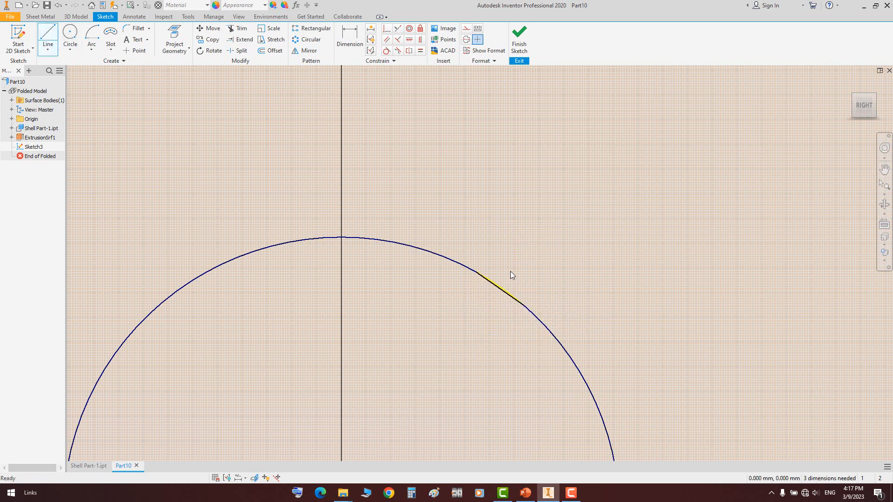
# Draw lines from the arc's center to the gap line's midpoint and straight up to the circle's top, and select them for construction formatting
pyautogui.click(47, 37)
pyautogui.scroll(-5, 446, 253)
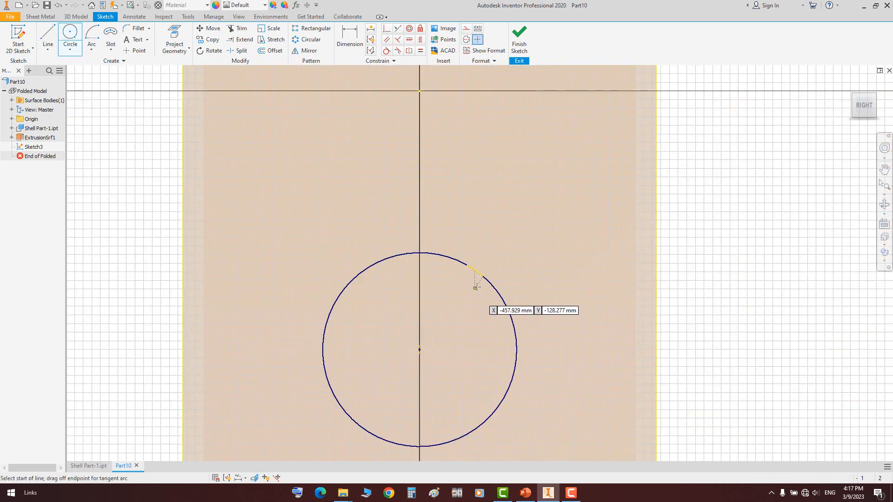
pyautogui.click(475, 272)
pyautogui.click(419, 349)
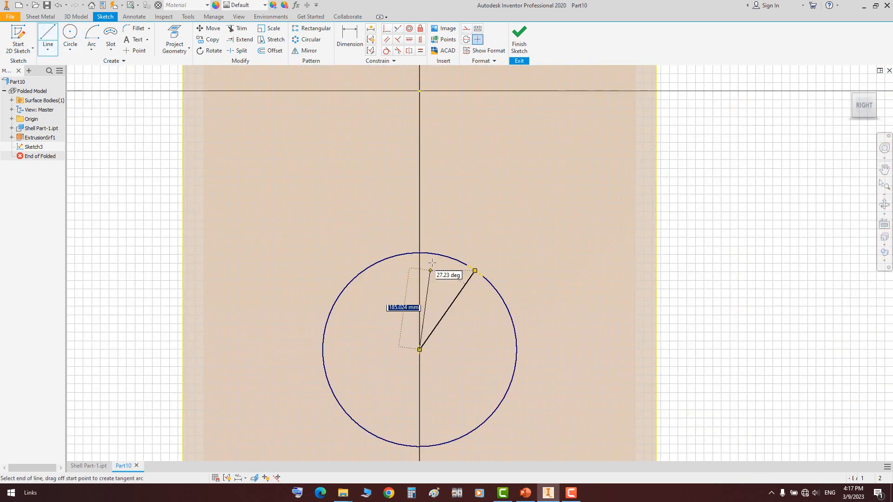
pyautogui.click(420, 221)
pyautogui.rightClick(420, 221)
pyautogui.click(450, 222)
pyautogui.moveTo(420, 221); pyautogui.dragTo(419, 252)
pyautogui.moveTo(467, 321); pyautogui.dragTo(390, 367)
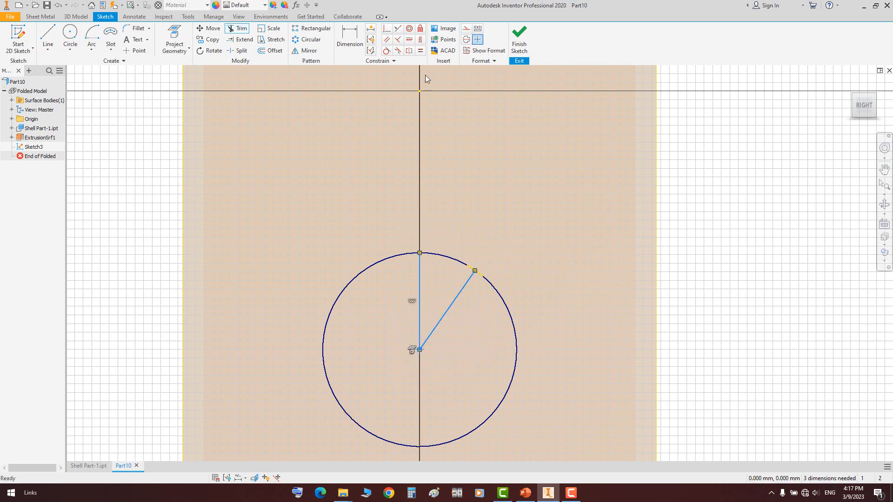
# Dimension the angle between the vertical and slanted construction lines at 45 degrees
pyautogui.click(422, 304)
pyautogui.click(439, 289)
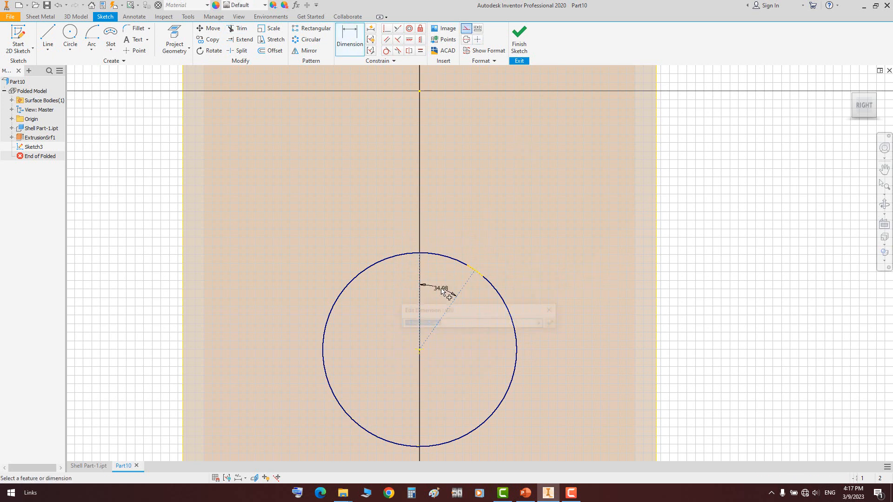
pyautogui.press('Return')
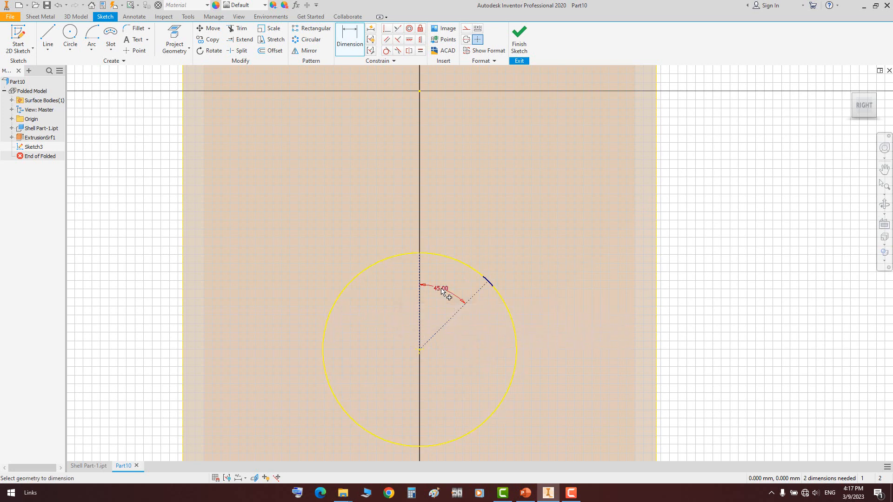
pyautogui.rightClick(584, 192)
pyautogui.press('Escape')
# Dimension the short line across the arc's gap at 2 mm
pyautogui.scroll(5, 486, 282)
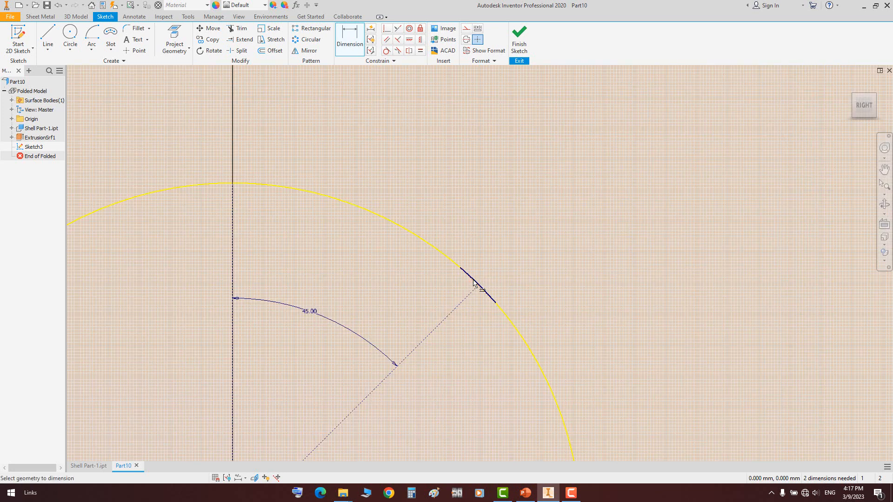
pyautogui.scroll(5, 473, 282)
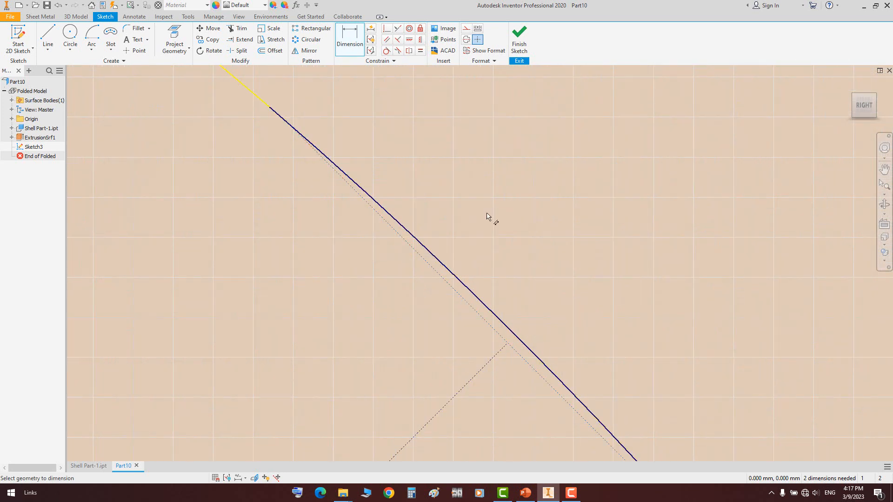
pyautogui.rightClick(487, 216)
pyautogui.click(513, 227)
pyautogui.click(513, 227)
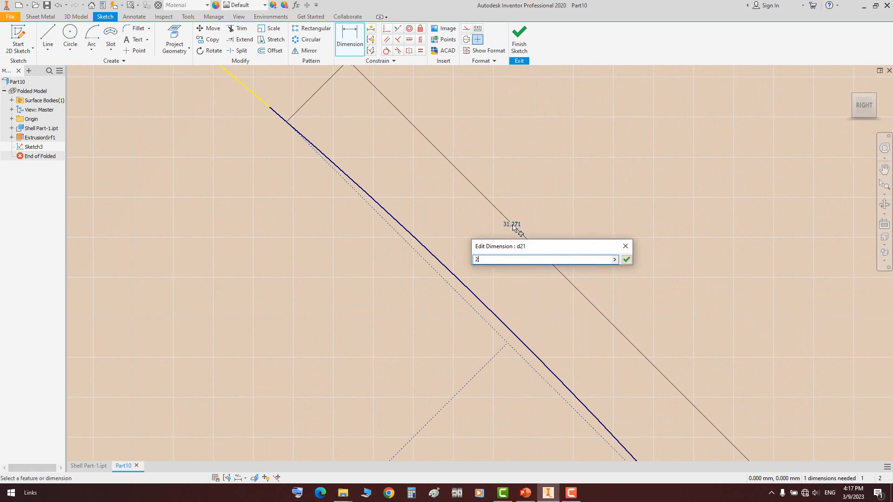
pyautogui.write('2')
pyautogui.press('Return')
pyautogui.scroll(-5, 515, 200)
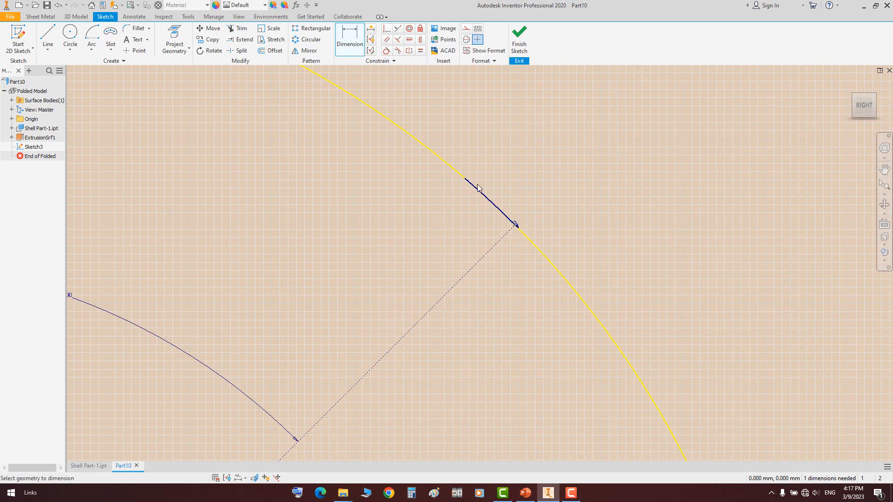
pyautogui.scroll(2, 478, 187)
pyautogui.scroll(-2, 498, 160)
pyautogui.rightClick(543, 133)
pyautogui.click(570, 139)
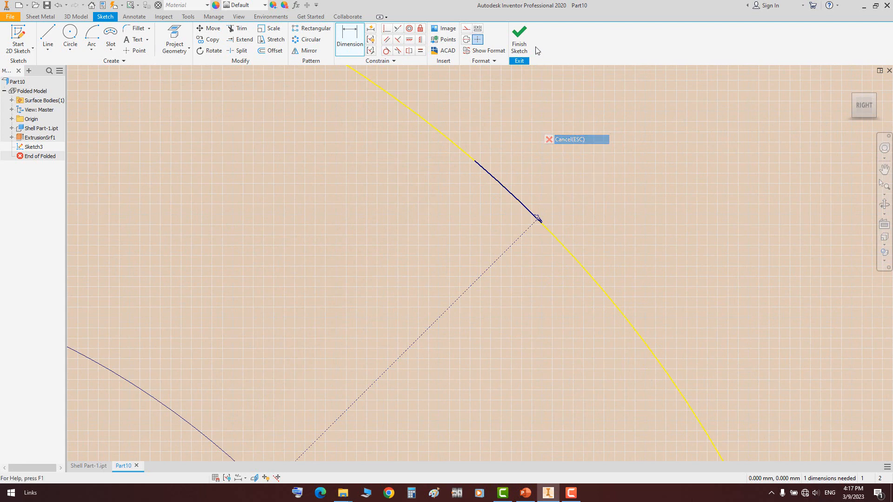
# Finish the sketch and turn off visibility of the derived nozzle sketch, Sketch2
pyautogui.click(520, 41)
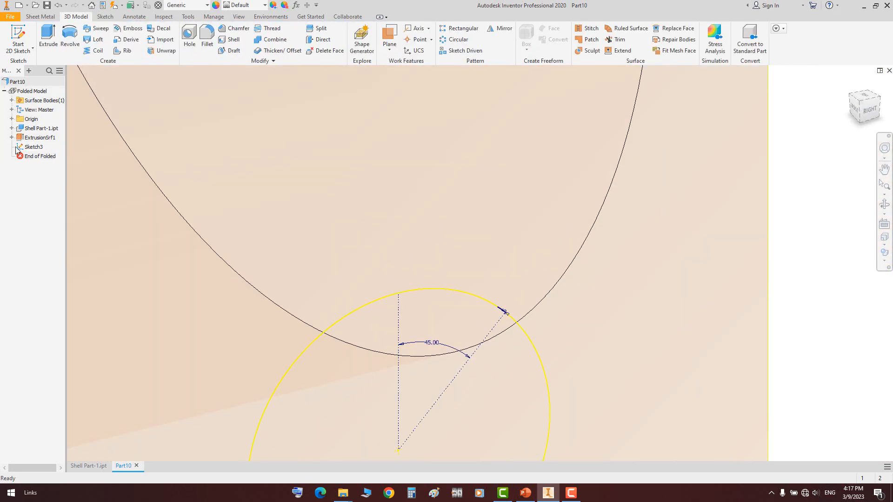
pyautogui.click(12, 128)
pyautogui.click(41, 147)
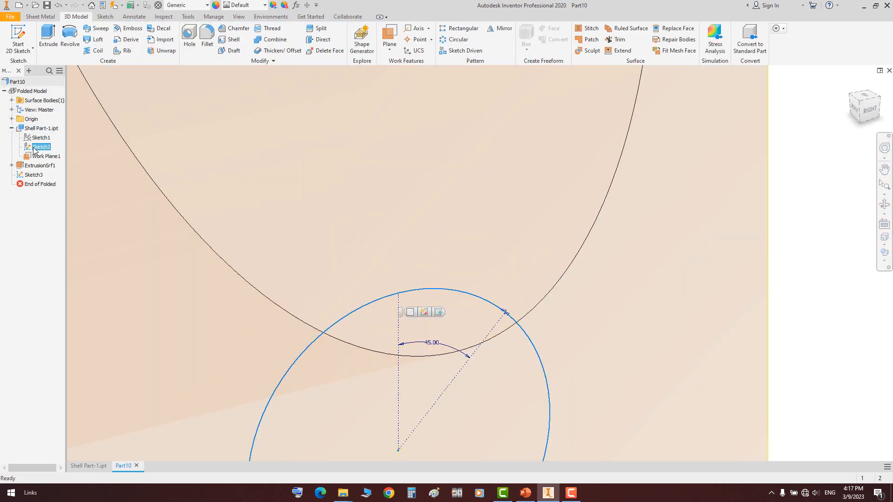
pyautogui.rightClick(41, 147)
pyautogui.click(54, 250)
pyautogui.scroll(-3, 416, 202)
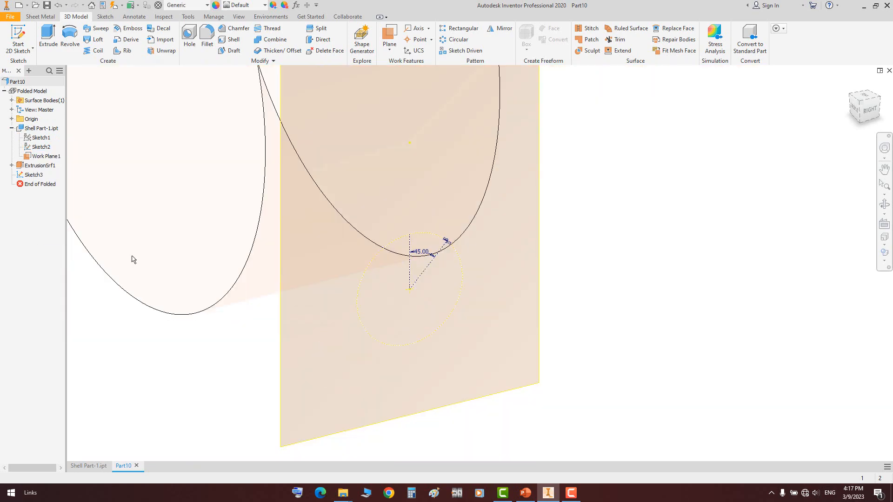
# Reopen Sketch3 for editing and stretch the short arc's free end around the center until it spans most of the nozzle circle
pyautogui.doubleClick(27, 175)
pyautogui.scroll(5, 509, 238)
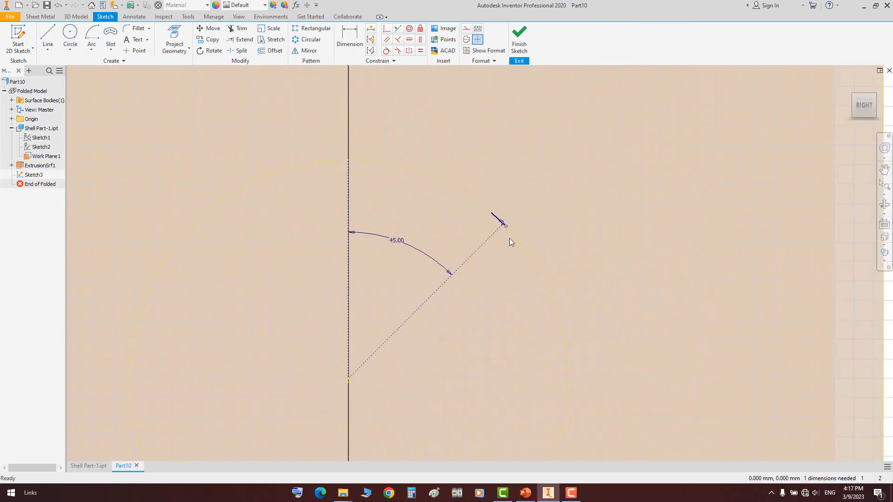
pyautogui.scroll(4, 497, 213)
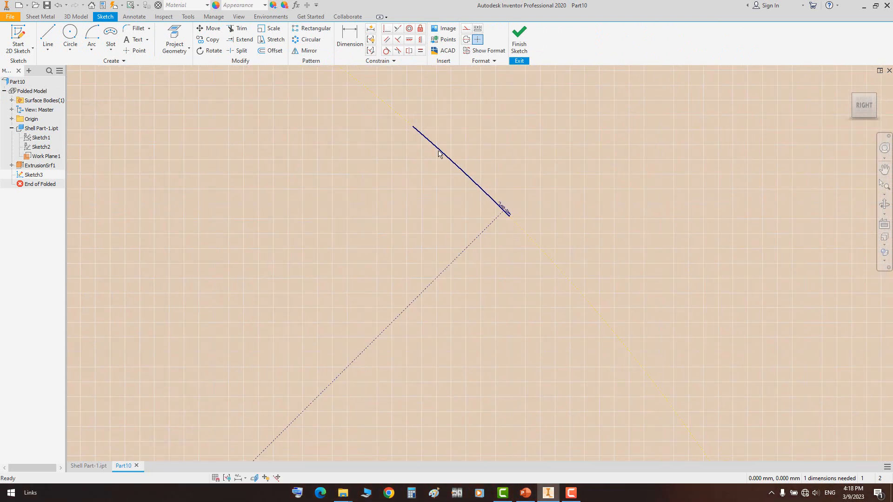
pyautogui.scroll(-6, 343, 166)
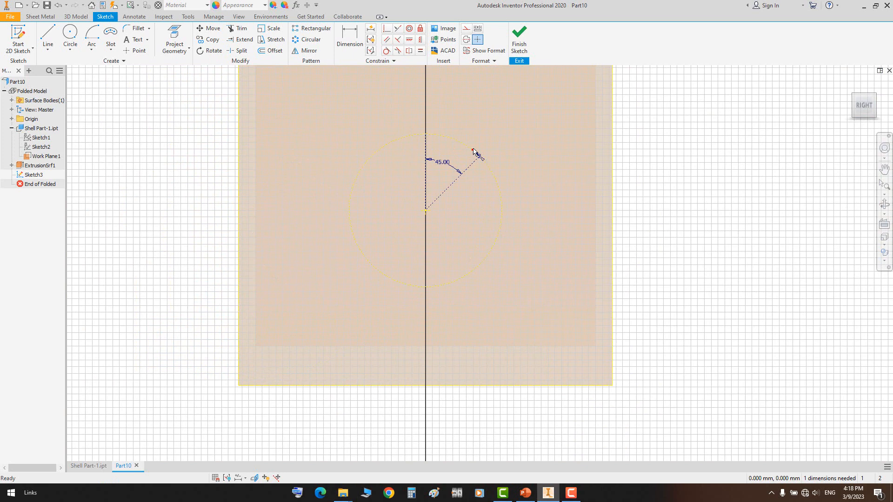
pyautogui.moveTo(473, 151); pyautogui.dragTo(391, 307)
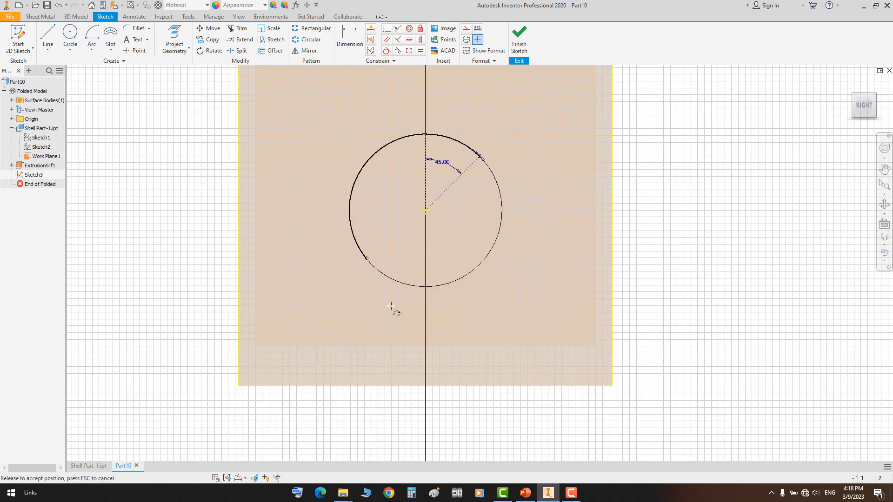
pyautogui.moveTo(514, 189); pyautogui.dragTo(502, 184)
pyautogui.scroll(4, 480, 156)
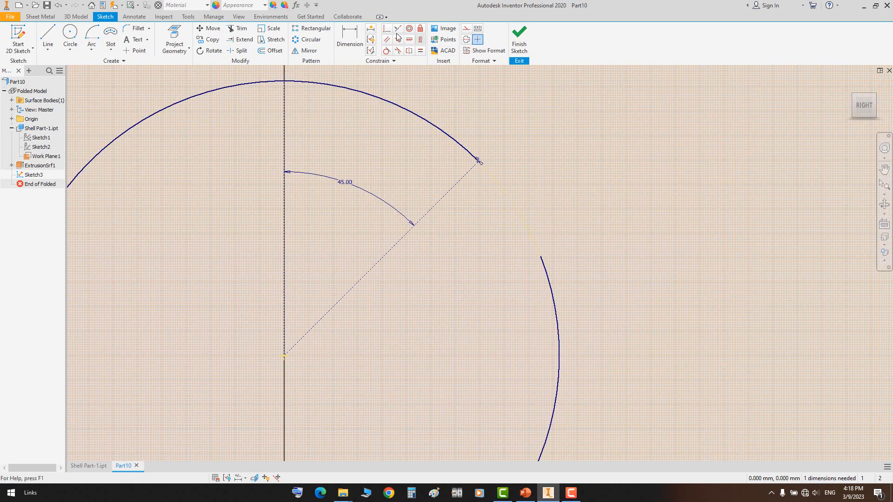
# Try to apply a coincident constraint between the arc's end and the 2 mm gap line
pyautogui.scroll(4, 486, 162)
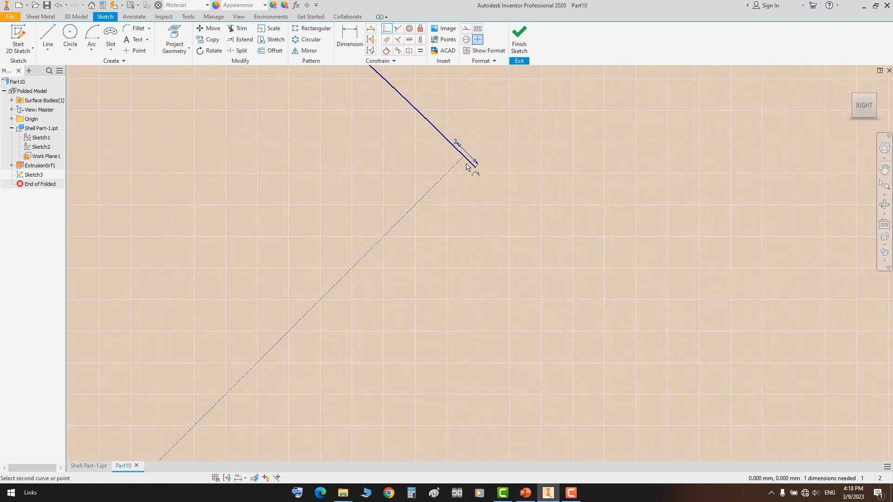
pyautogui.click(469, 157)
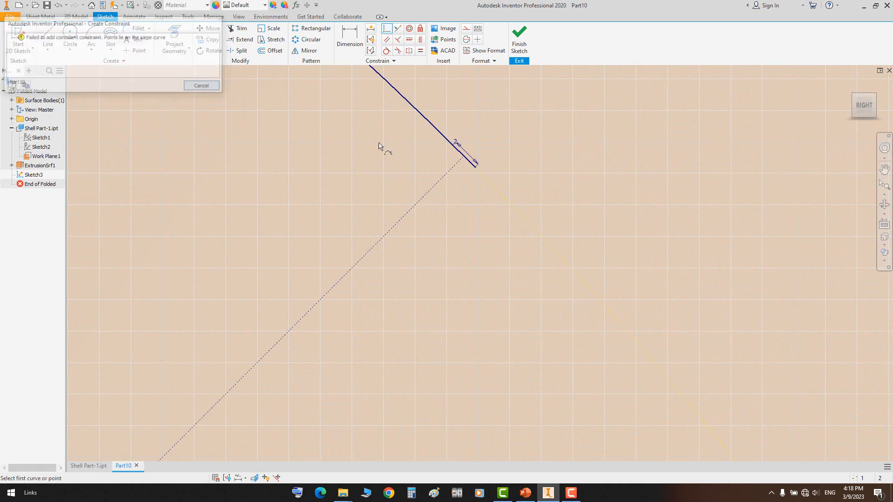
pyautogui.press('Escape')
# Delete the coincident constraint tying the arc's end to the 2 mm gap line and pull that end back along the circle
pyautogui.moveTo(434, 104); pyautogui.dragTo(500, 195)
pyautogui.scroll(-5, 464, 156)
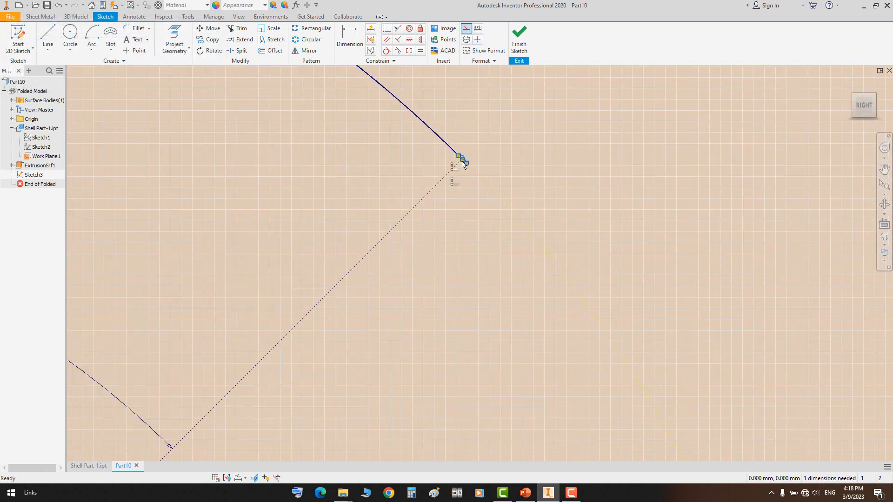
pyautogui.scroll(6, 460, 160)
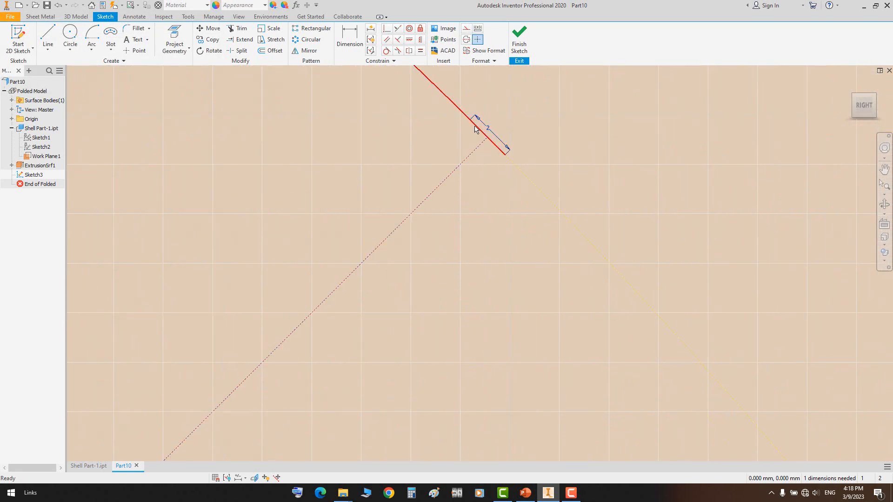
pyautogui.rightClick(500, 166)
pyautogui.click(509, 179)
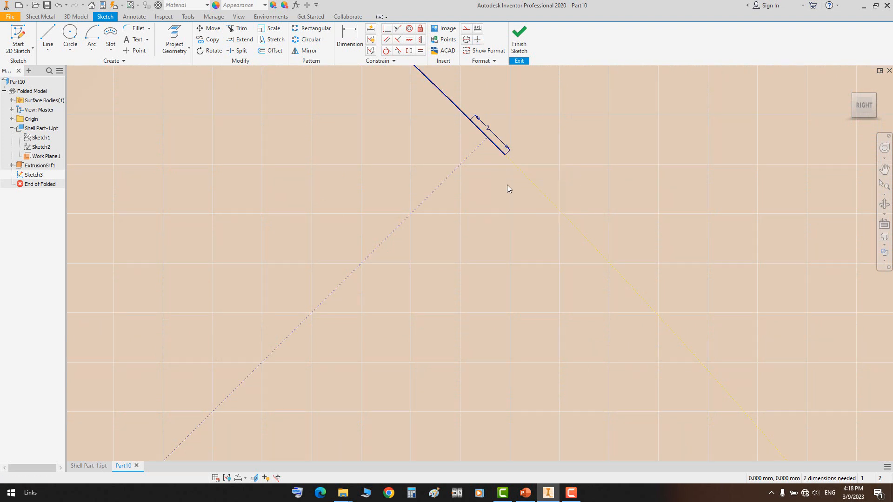
pyautogui.moveTo(506, 156); pyautogui.dragTo(431, 82)
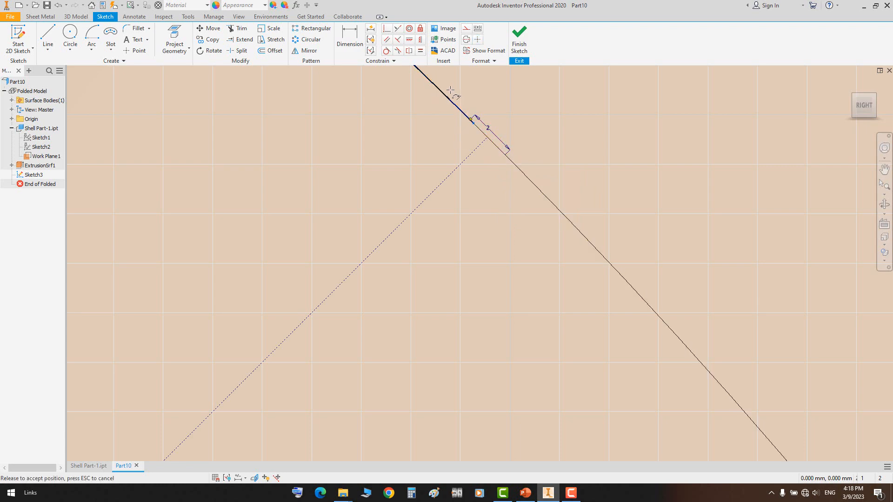
# Make both ends of the arc coincident with the opposite endpoints of the 2 mm gap line and finish the sketch
pyautogui.scroll(4, 507, 109)
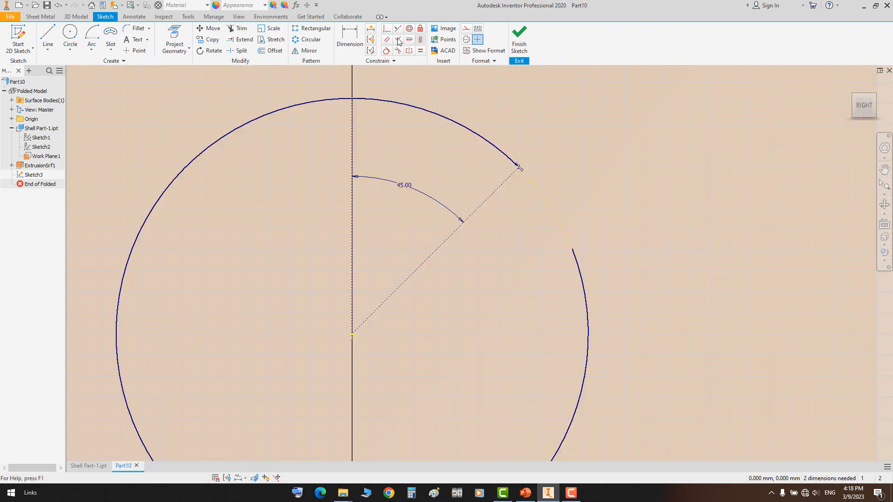
pyautogui.scroll(-5, 507, 167)
pyautogui.scroll(-3, 502, 167)
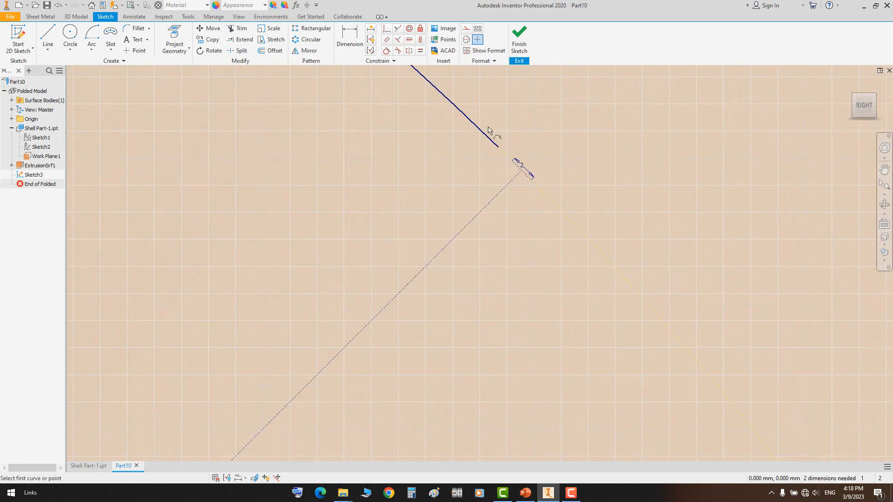
pyautogui.click(498, 147)
pyautogui.click(521, 175)
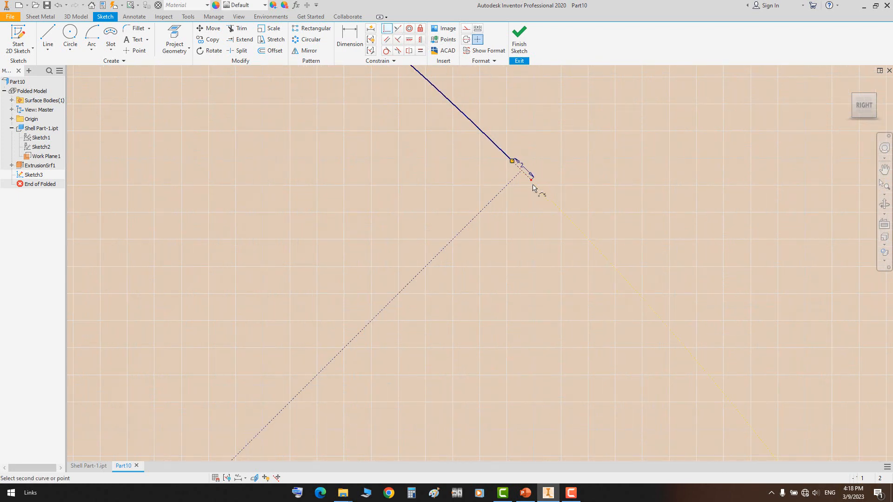
pyautogui.scroll(2, 530, 184)
pyautogui.click(688, 423)
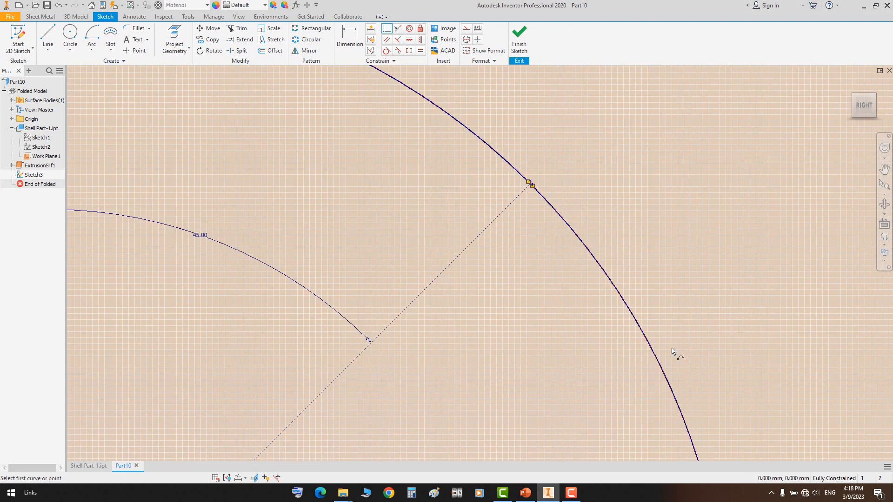
pyautogui.scroll(-3, 549, 181)
pyautogui.rightClick(582, 120)
pyautogui.click(519, 41)
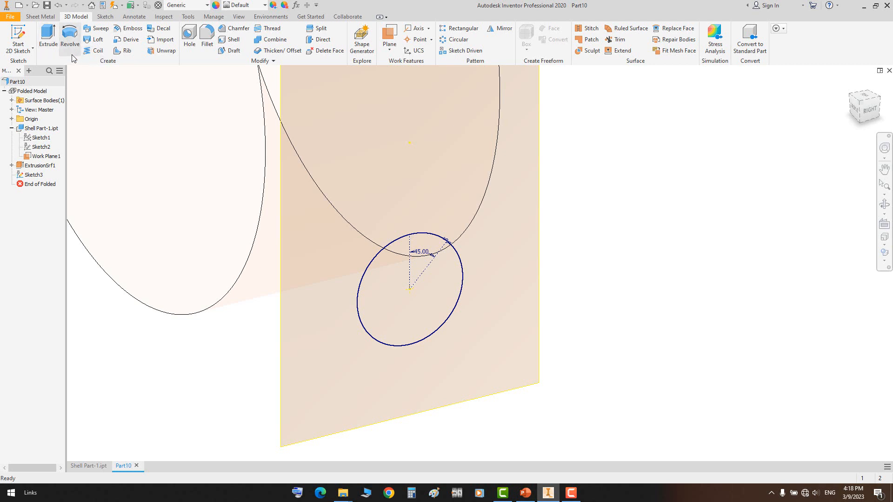
# Start a contour flange on the nozzle arc profile and offset its thickness toward the inside of the circle
pyautogui.click(40, 16)
pyautogui.click(86, 40)
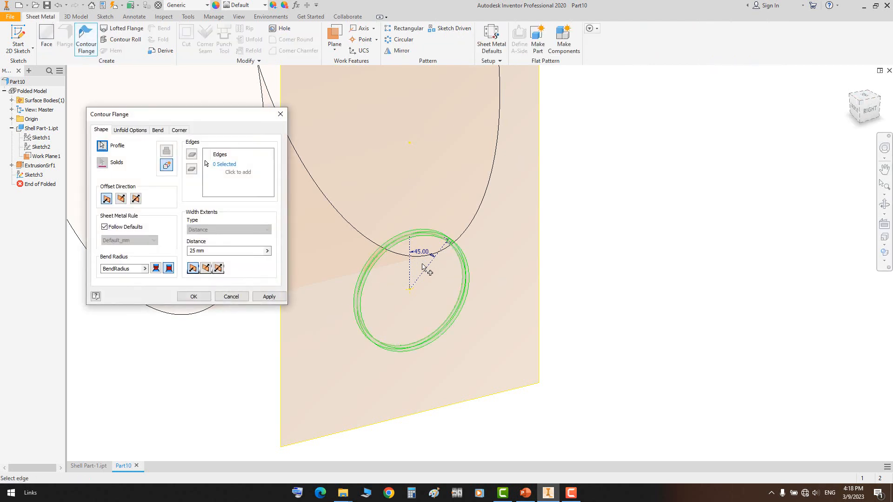
pyautogui.scroll(5, 423, 268)
pyautogui.click(875, 113)
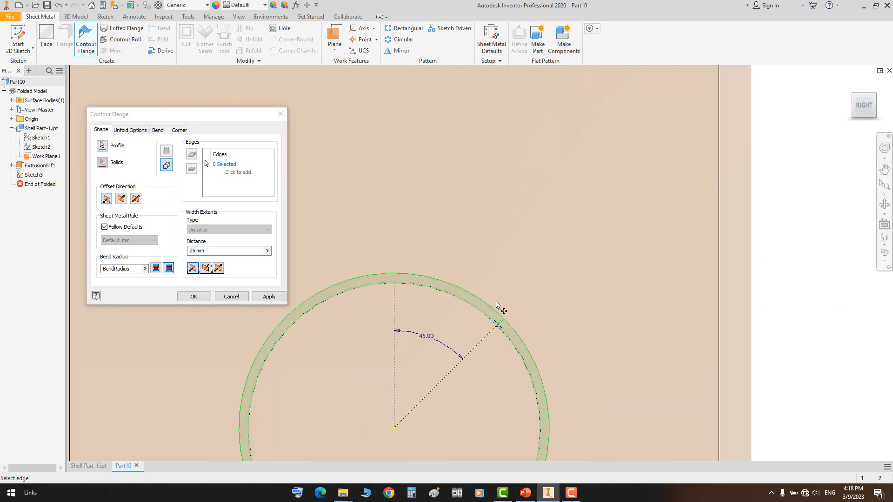
pyautogui.click(105, 200)
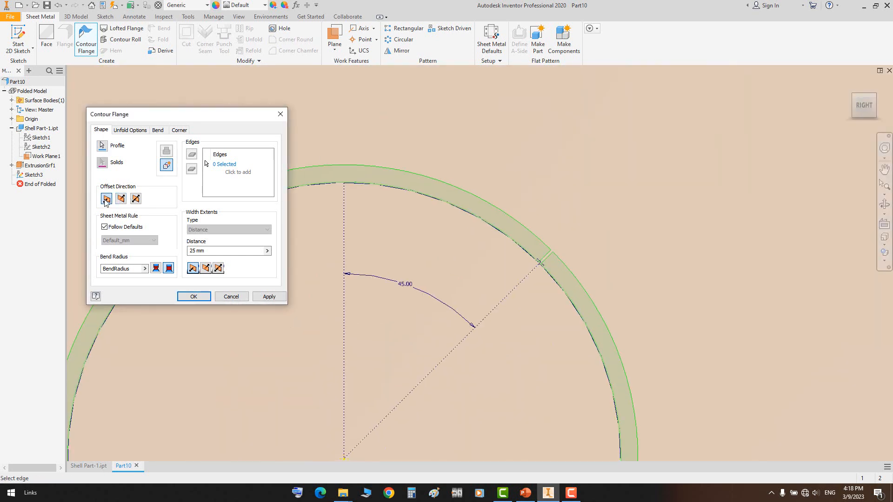
pyautogui.click(120, 200)
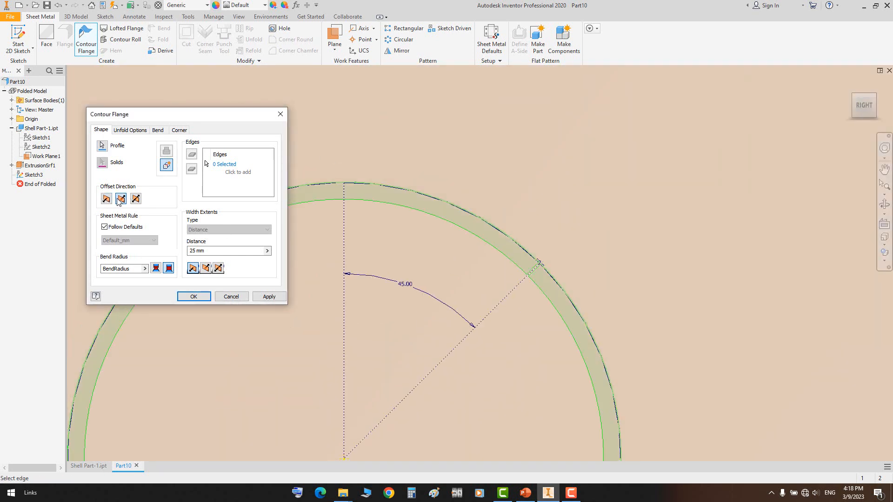
# Flip the contour flange's width direction toward the shell, set its distance to 700 mm and create it
pyautogui.click(851, 107)
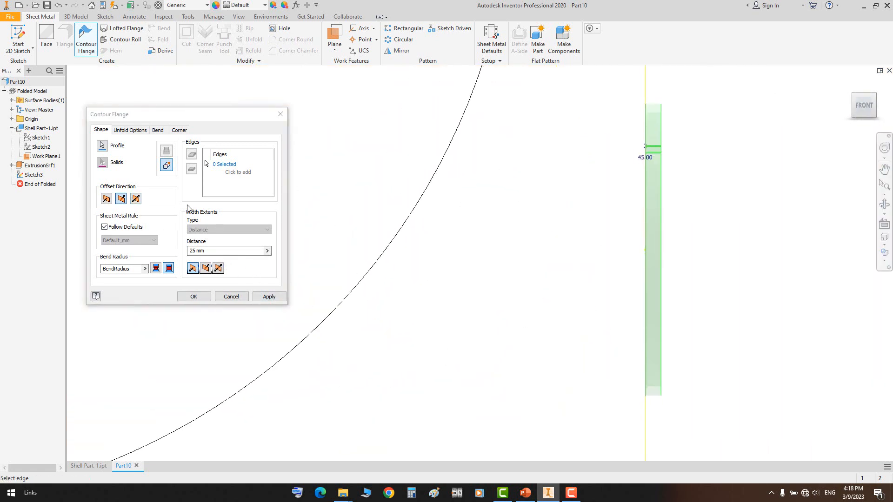
pyautogui.click(218, 254)
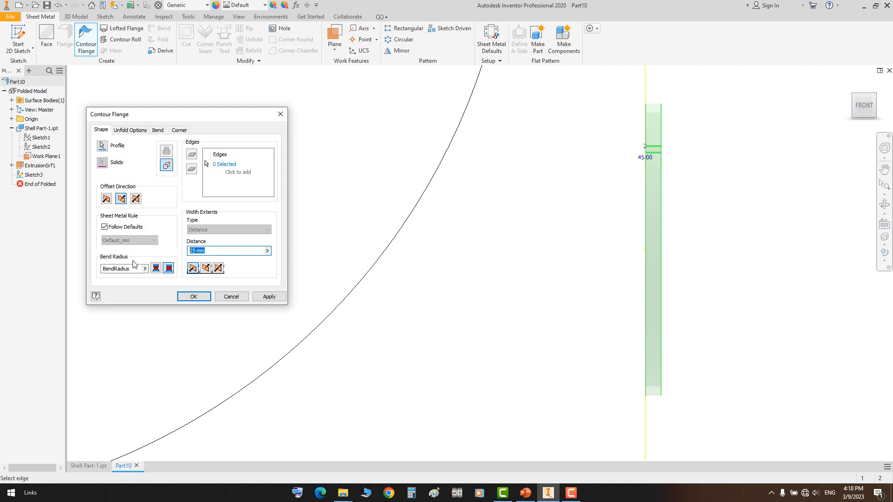
pyautogui.write('100')
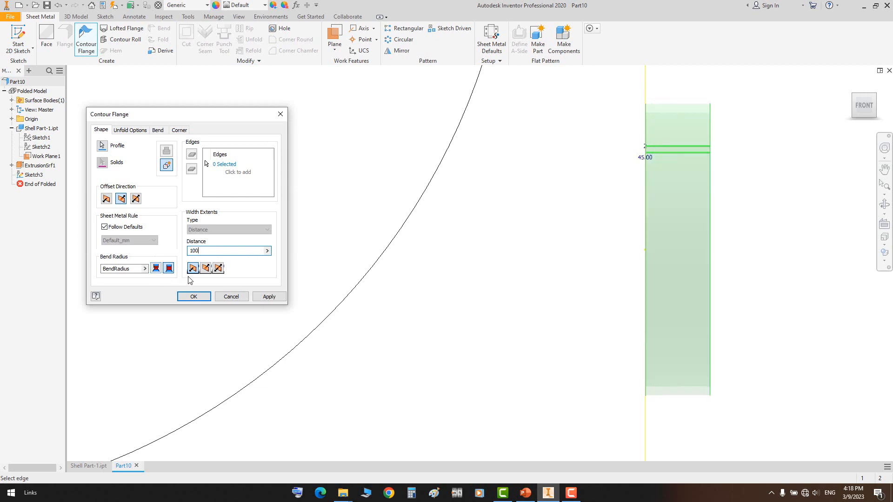
pyautogui.write('0')
pyautogui.click(206, 268)
pyautogui.scroll(-5, 422, 273)
pyautogui.moveTo(419, 280); pyautogui.dragTo(484, 299, button='middle')
pyautogui.doubleClick(198, 252)
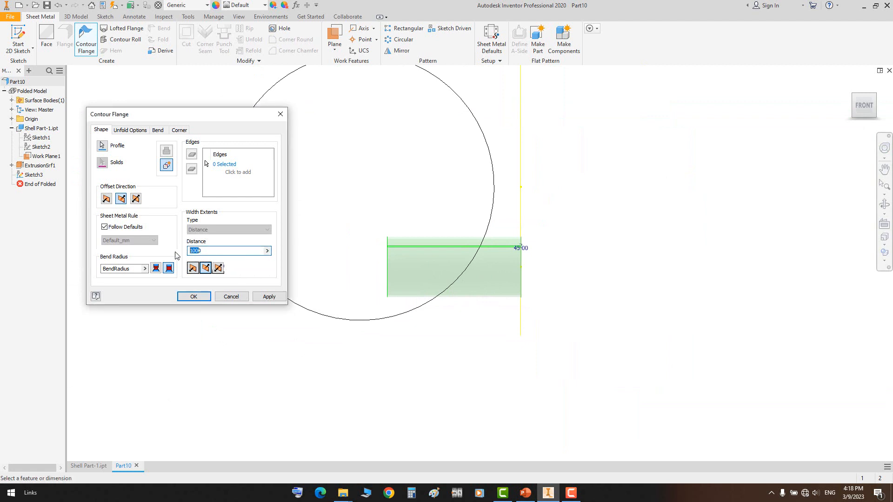
pyautogui.write('700')
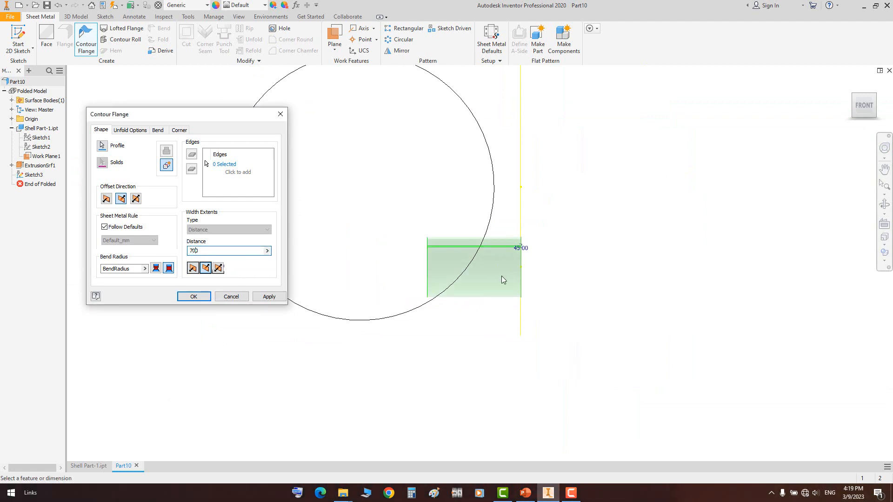
pyautogui.scroll(4, 451, 284)
pyautogui.click(193, 297)
# Delete the extruded surface ExtrusionSrf1 that represents the shell around the nozzle
pyautogui.scroll(-3, 567, 254)
pyautogui.click(883, 206)
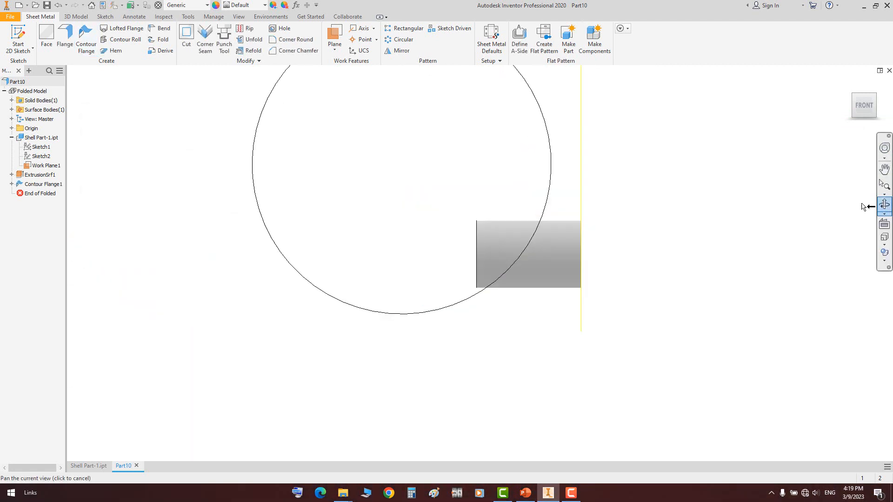
pyautogui.moveTo(493, 260); pyautogui.dragTo(446, 199)
pyautogui.rightClick(448, 205)
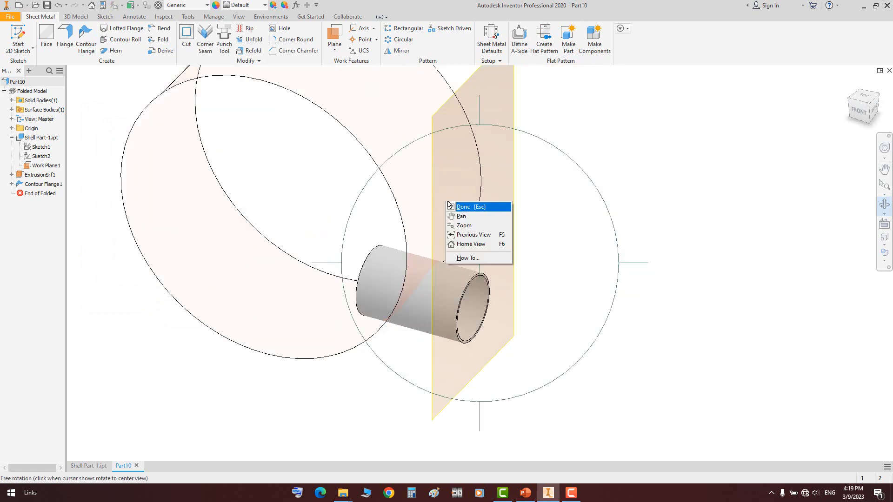
pyautogui.click(449, 206)
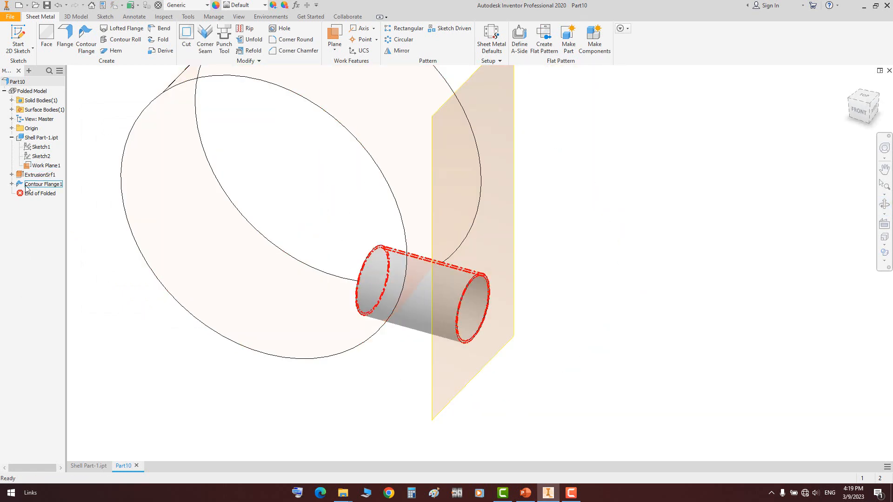
pyautogui.rightClick(37, 175)
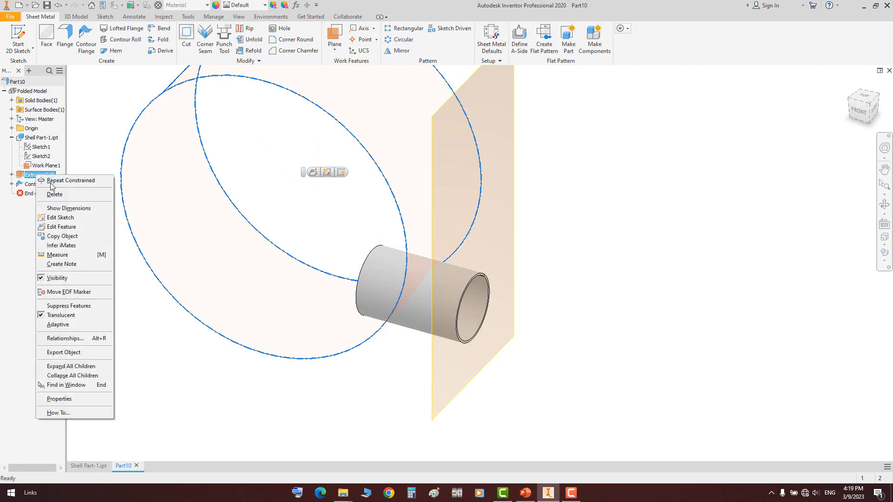
pyautogui.click(54, 194)
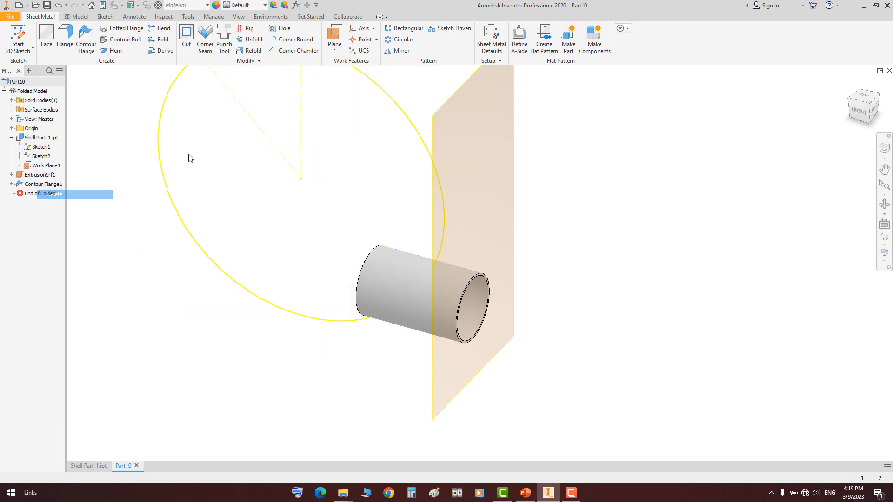
# In the derived Sketch1, draw a 2000 mm diameter circle from the center over the shell's circle and finish the sketch
pyautogui.doubleClick(40, 147)
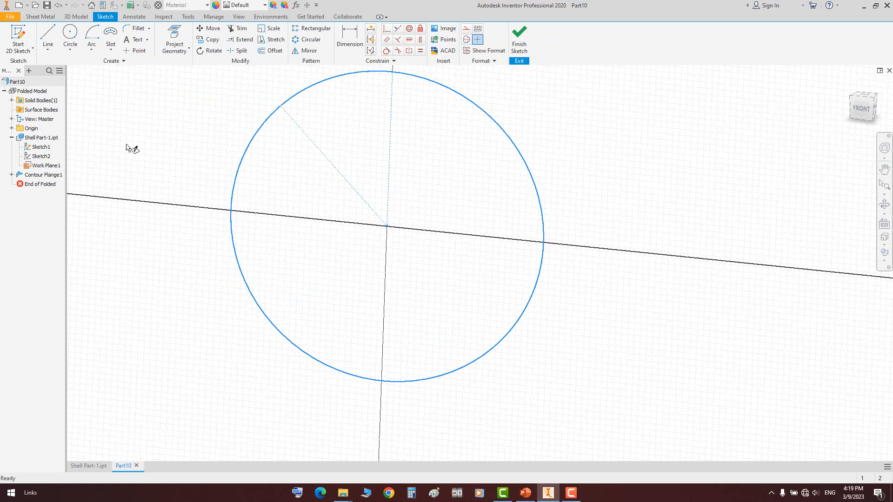
pyautogui.click(66, 36)
pyautogui.click(479, 263)
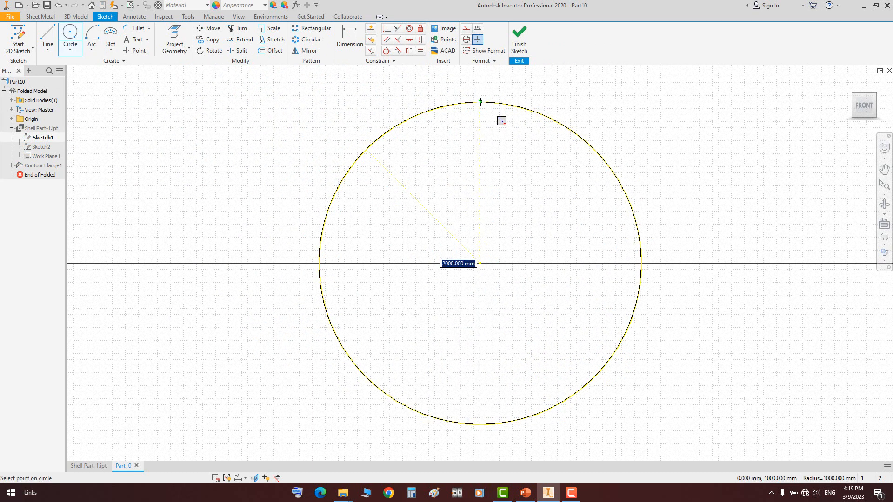
pyautogui.click(480, 102)
pyautogui.rightClick(567, 72)
pyautogui.click(590, 81)
pyautogui.click(521, 35)
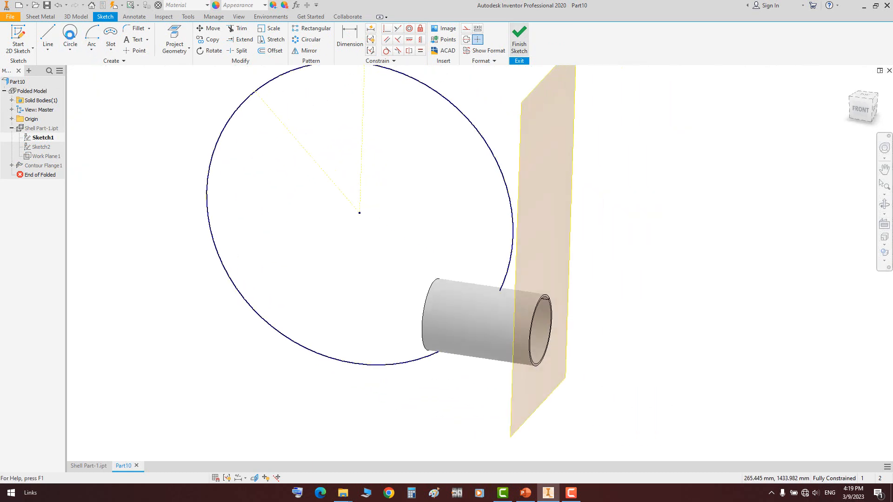
# Extrude the 2000 mm circle as a symmetric through-all cut that trims the nozzle's inner end, and hide the work plane
pyautogui.click(74, 17)
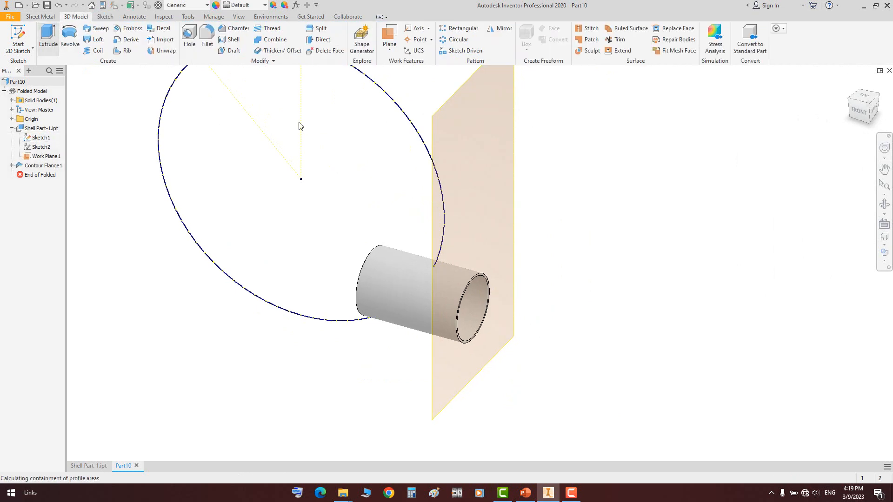
pyautogui.click(48, 37)
pyautogui.click(198, 150)
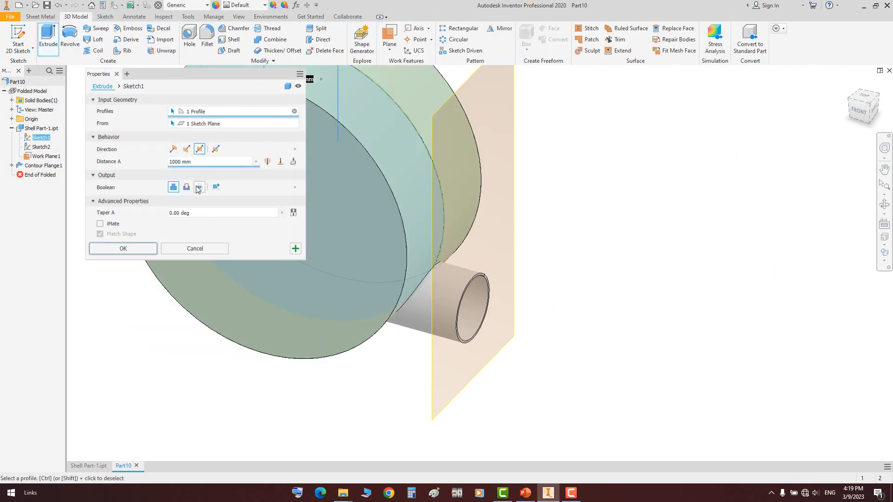
pyautogui.click(187, 187)
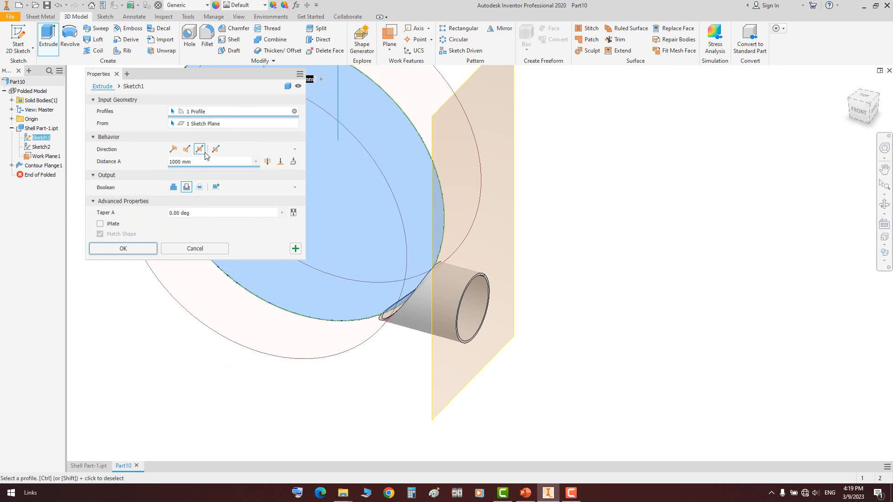
pyautogui.click(268, 161)
pyautogui.click(123, 248)
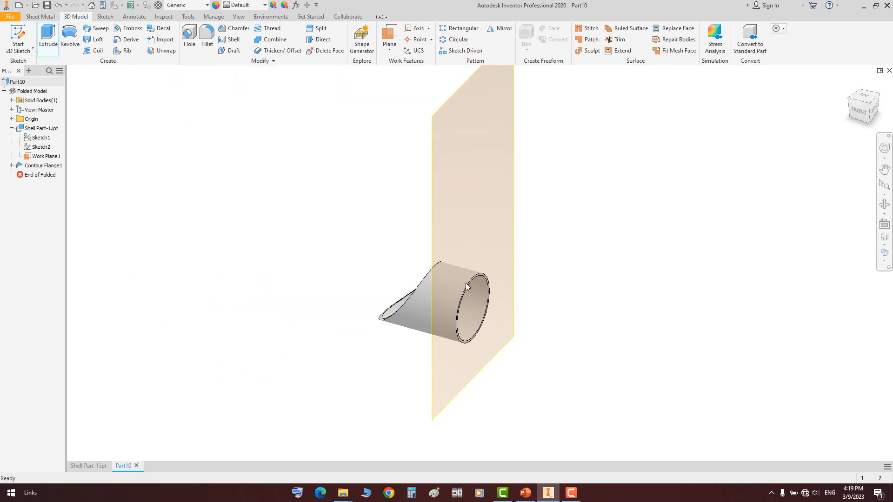
pyautogui.rightClick(512, 223)
pyautogui.click(558, 288)
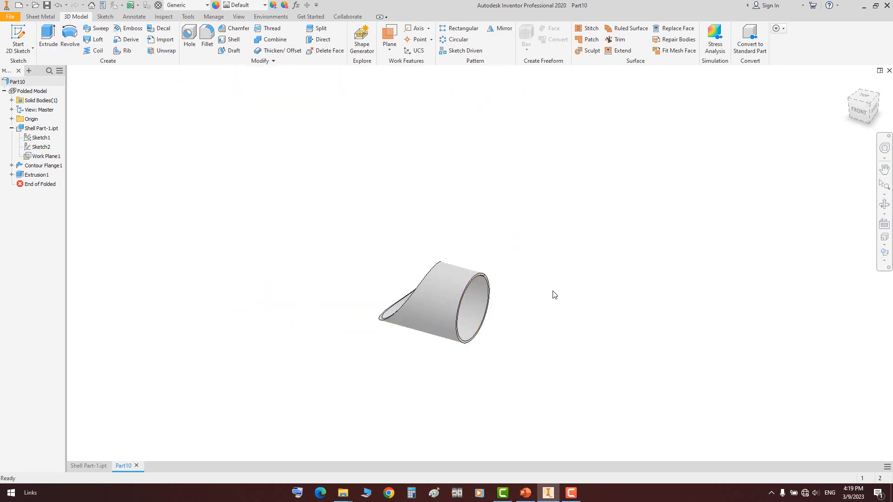
# Create a flat pattern from the nozzle's outer face and undo it
pyautogui.click(370, 302)
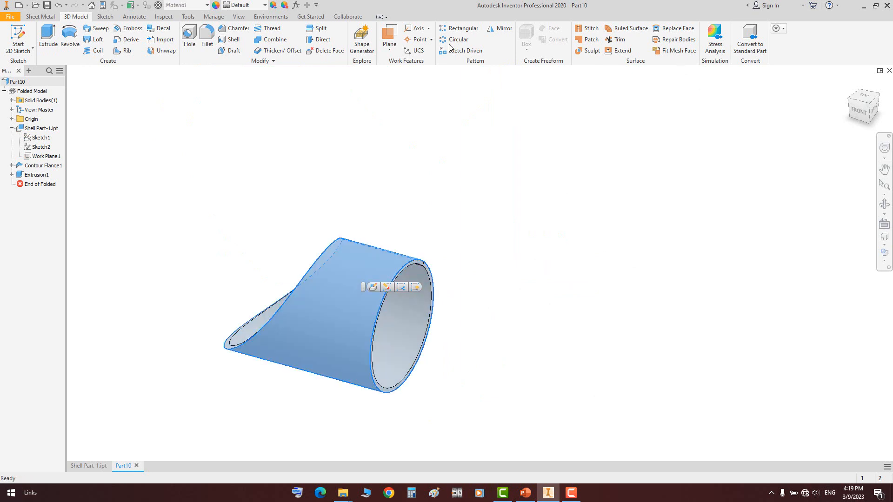
pyautogui.click(41, 17)
pyautogui.click(544, 40)
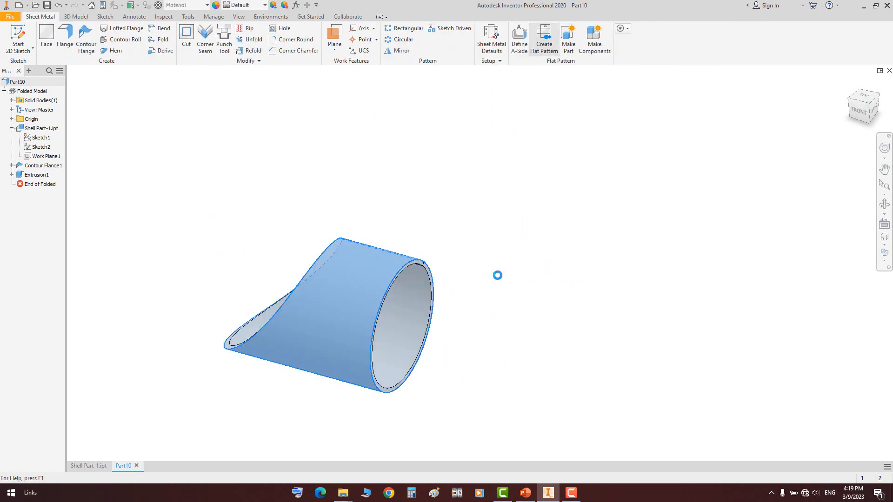
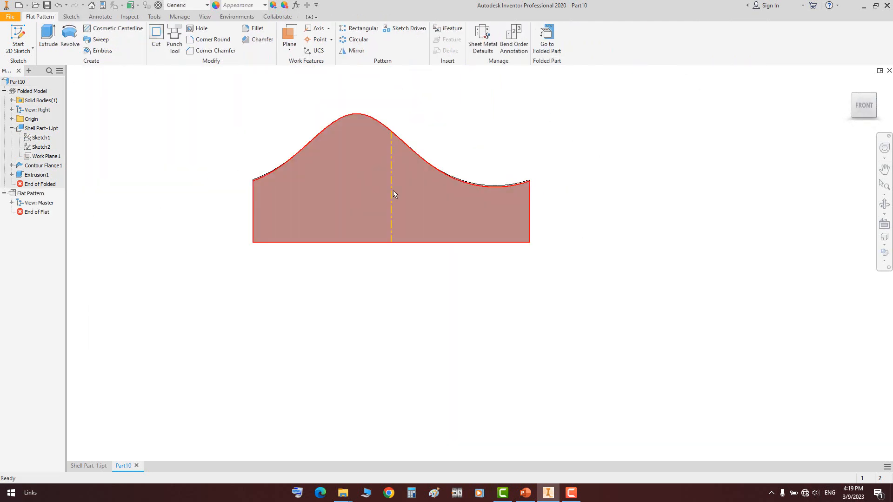
pyautogui.click(58, 6)
# Set the angle of the 2 mm seam gap in the contour flange's Sketch3 to 180 degrees and finish the sketch
pyautogui.click(32, 91)
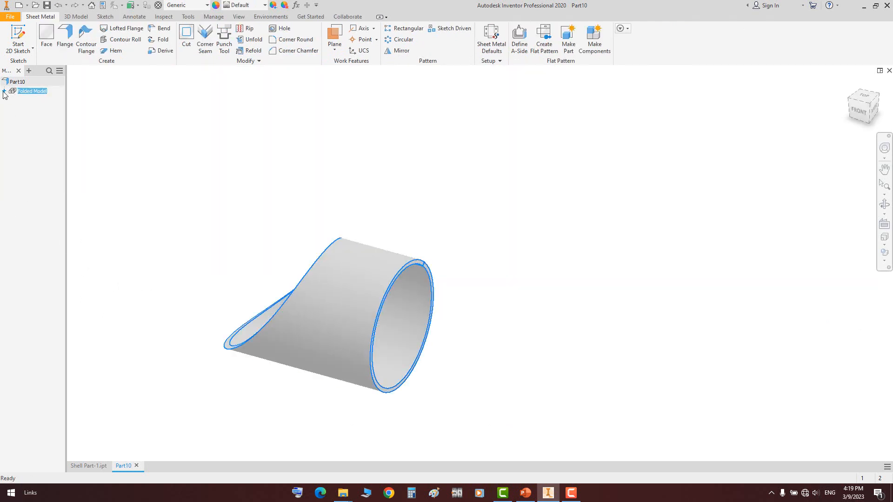
pyautogui.click(4, 91)
pyautogui.click(12, 137)
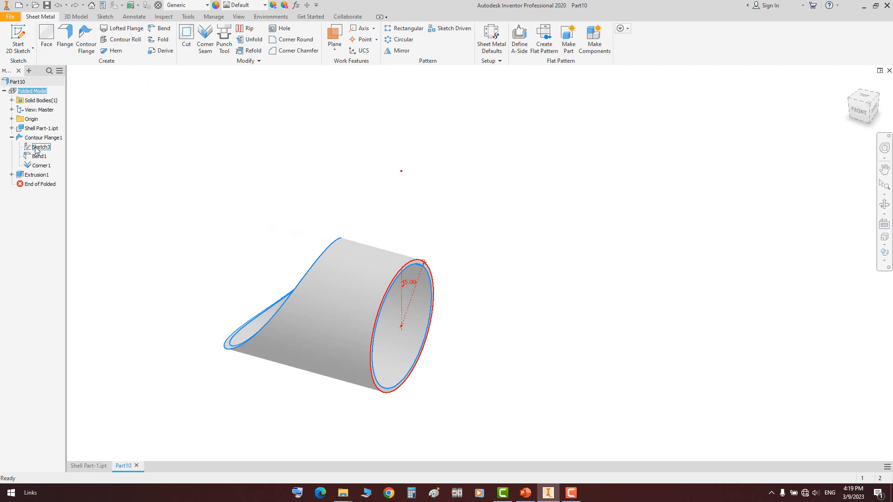
pyautogui.doubleClick(37, 147)
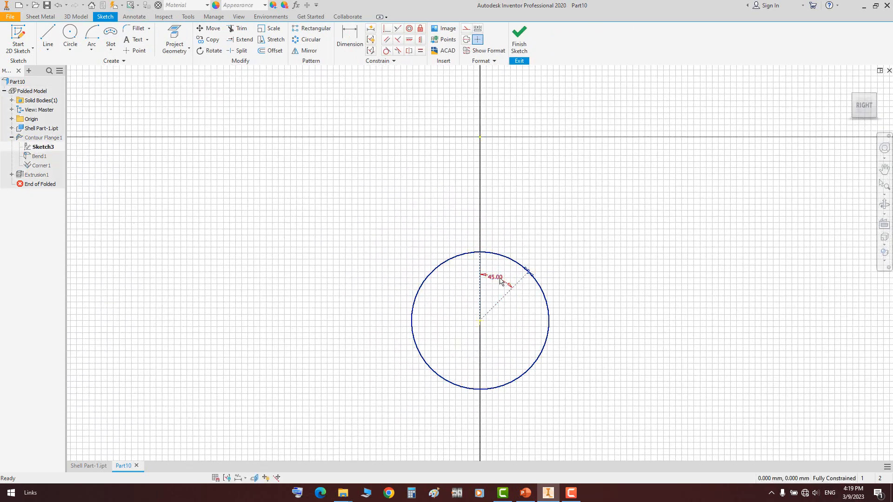
pyautogui.doubleClick(498, 277)
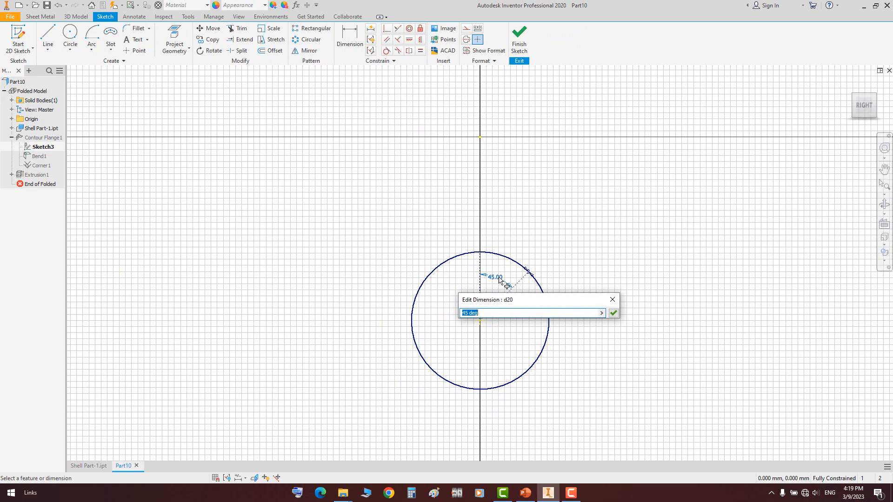
pyautogui.press('Return')
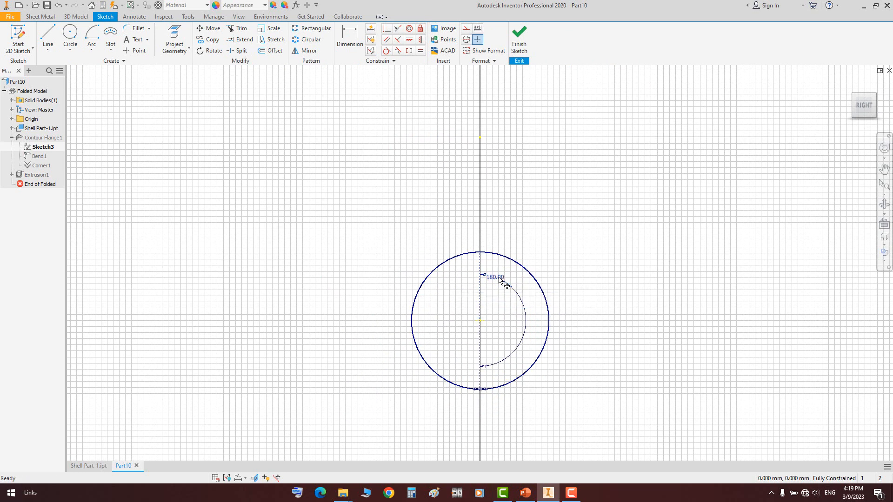
pyautogui.rightClick(567, 215)
pyautogui.click(572, 229)
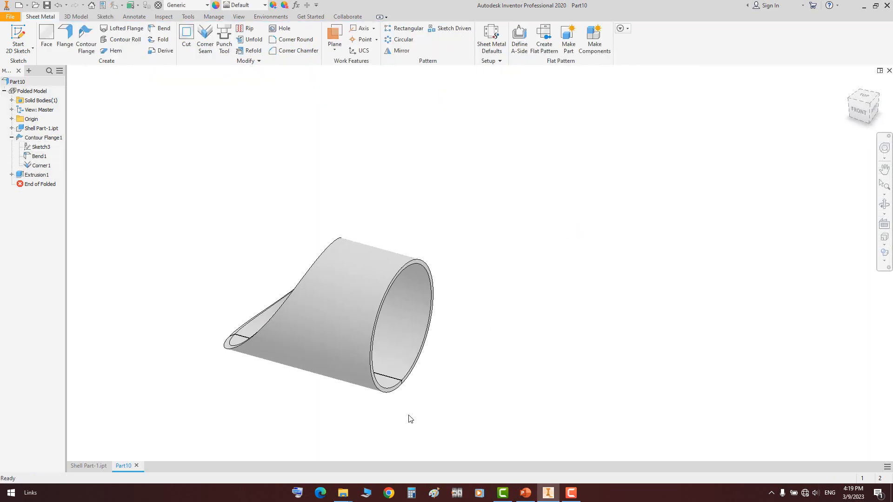
# Generate the nozzle's flat pattern with its outer face as the base and the seam at 180 degrees
pyautogui.click(379, 186)
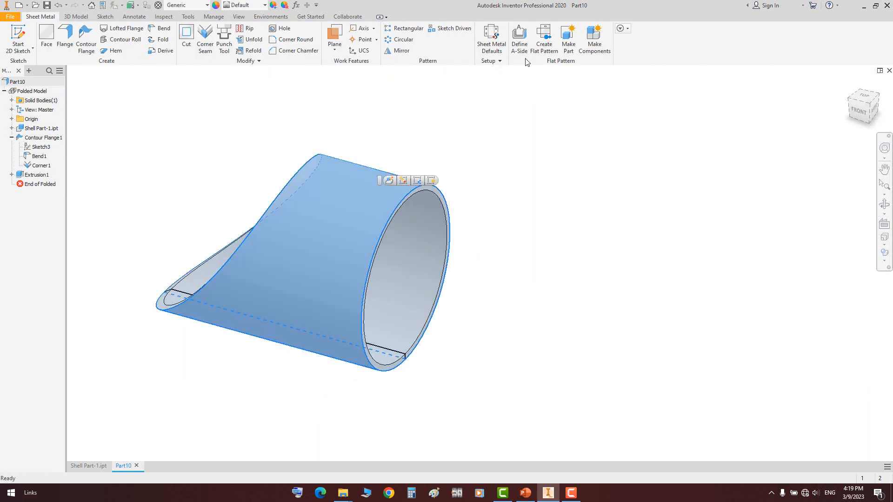
pyautogui.click(544, 41)
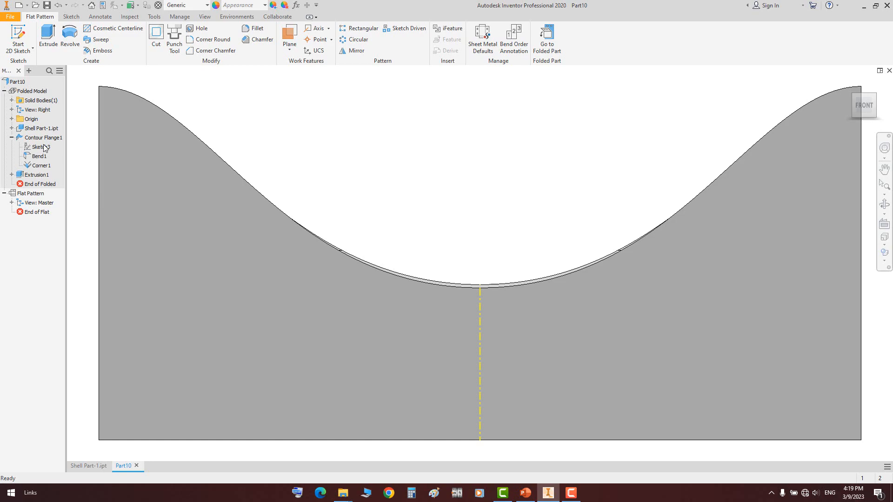
# Set the seam gap angle in the contour flange's Sketch3 to 0 degrees, check the updated flat pattern and return to the folded part
pyautogui.doubleClick(32, 90)
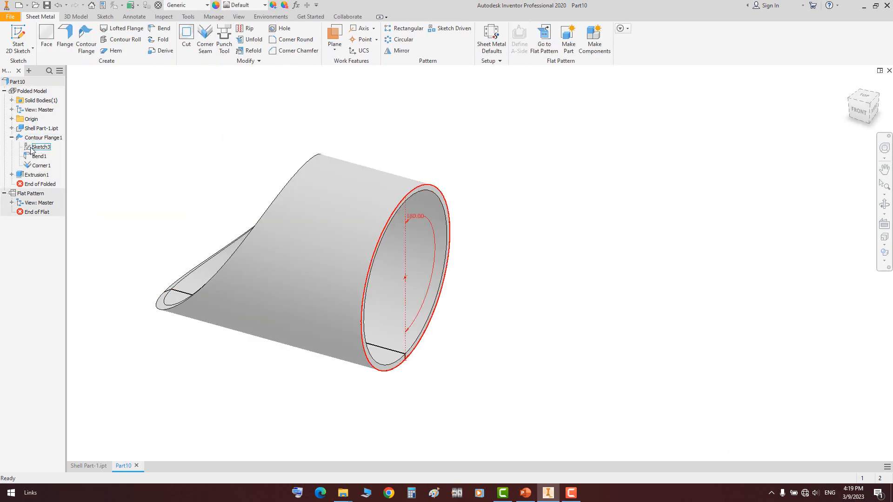
pyautogui.doubleClick(41, 147)
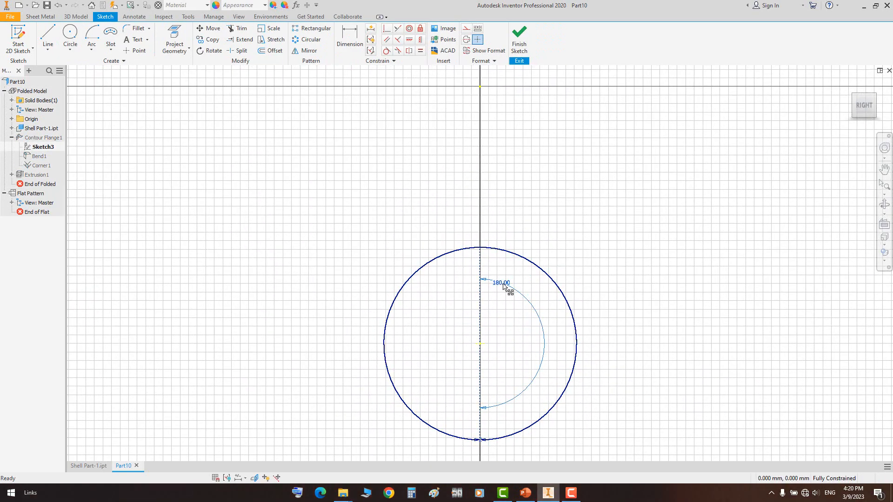
pyautogui.doubleClick(504, 284)
pyautogui.press('Return')
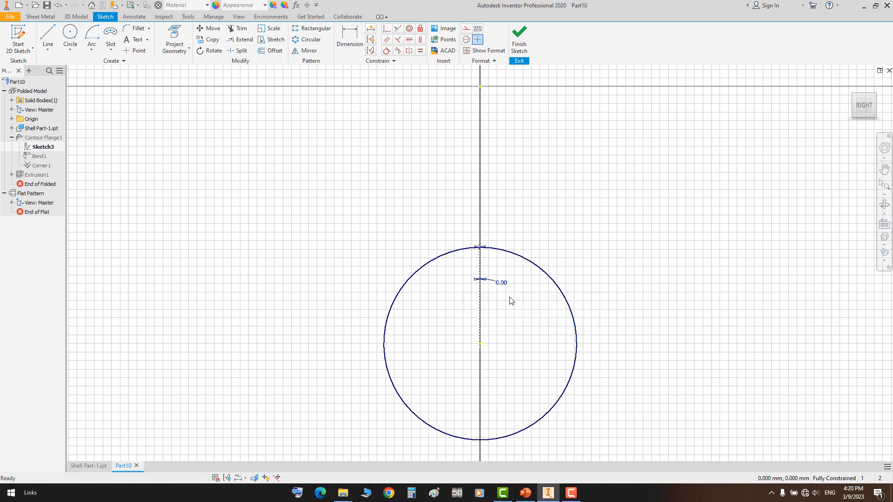
pyautogui.click(527, 54)
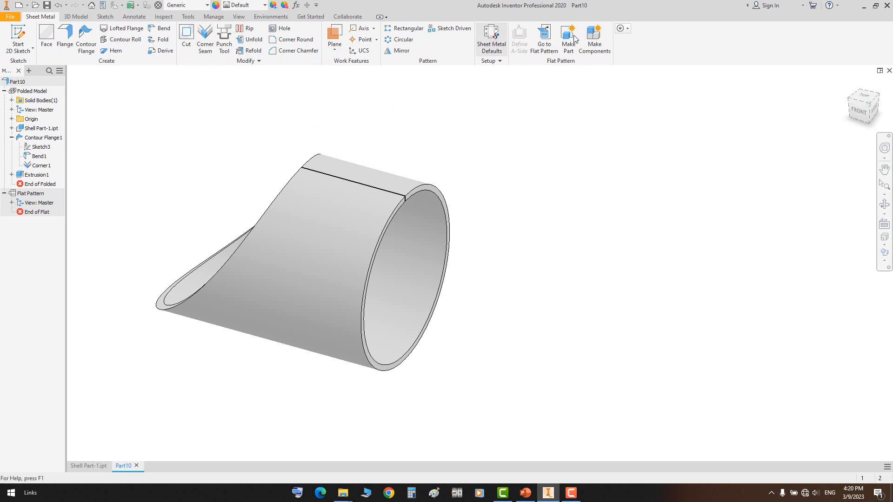
pyautogui.click(544, 37)
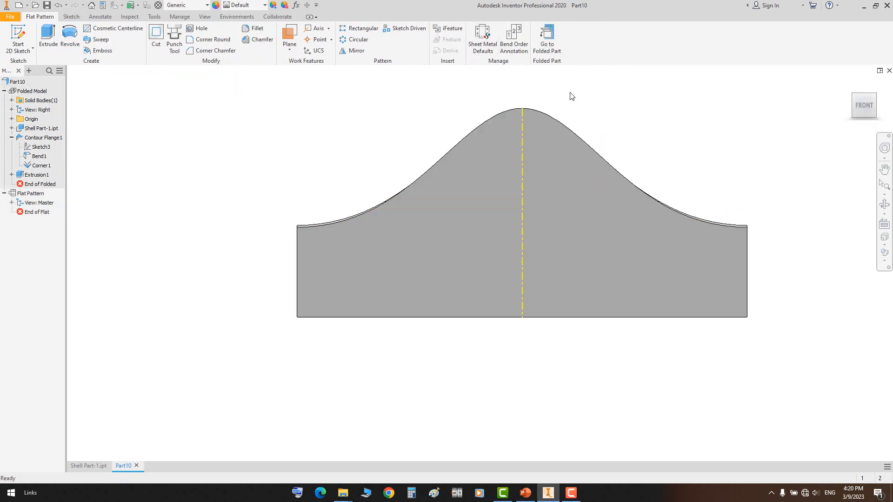
pyautogui.click(546, 39)
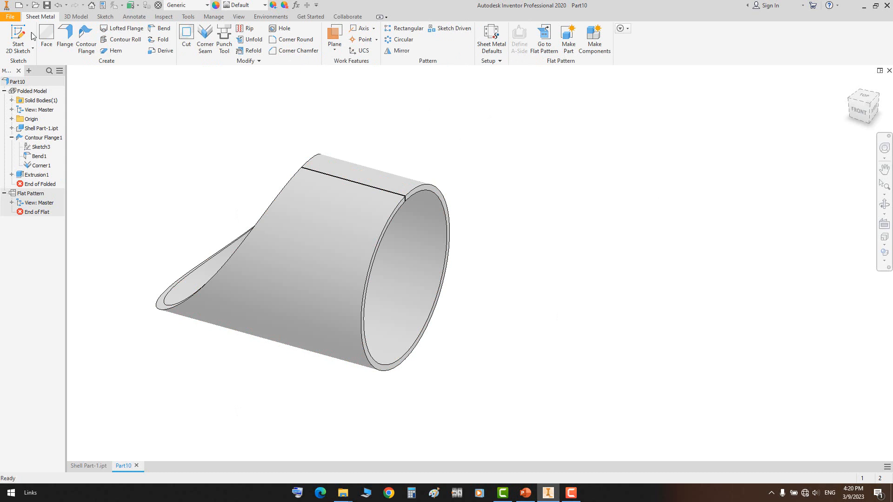
# Save the nozzle part as Nozzle in the Shell folder
pyautogui.click(47, 5)
pyautogui.click(518, 67)
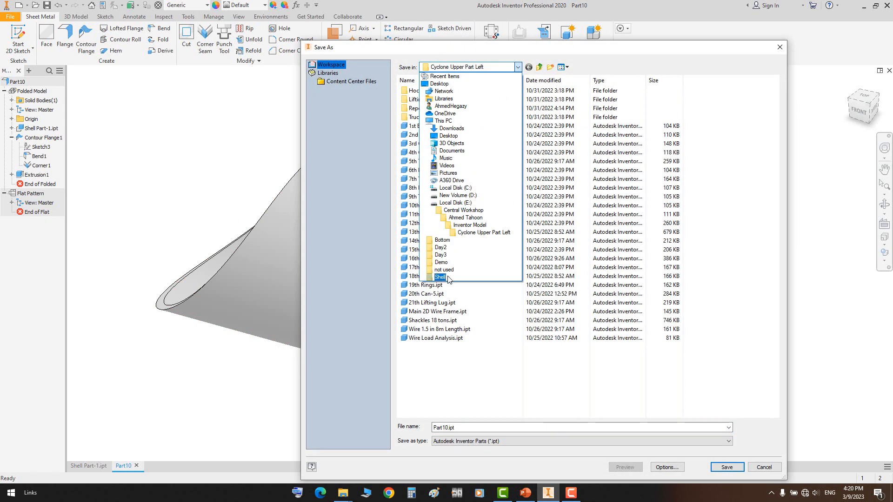
pyautogui.click(440, 277)
pyautogui.doubleClick(461, 427)
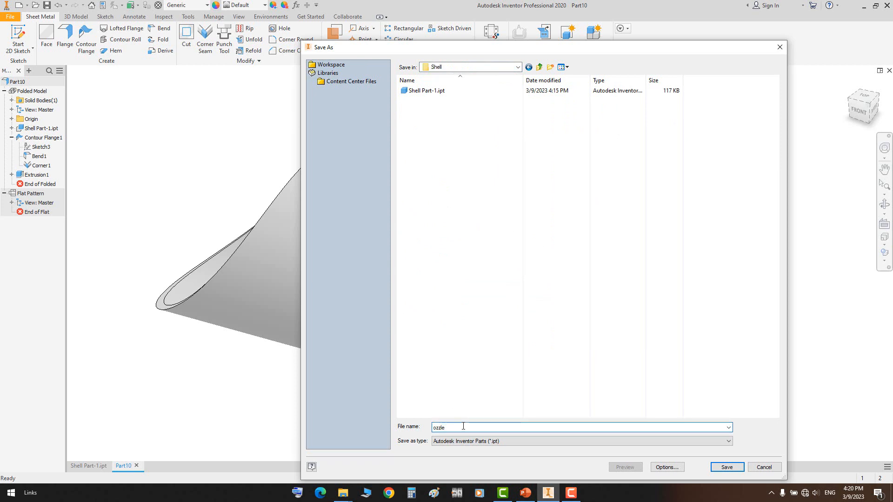
pyautogui.press('Return')
pyautogui.click(497, 287)
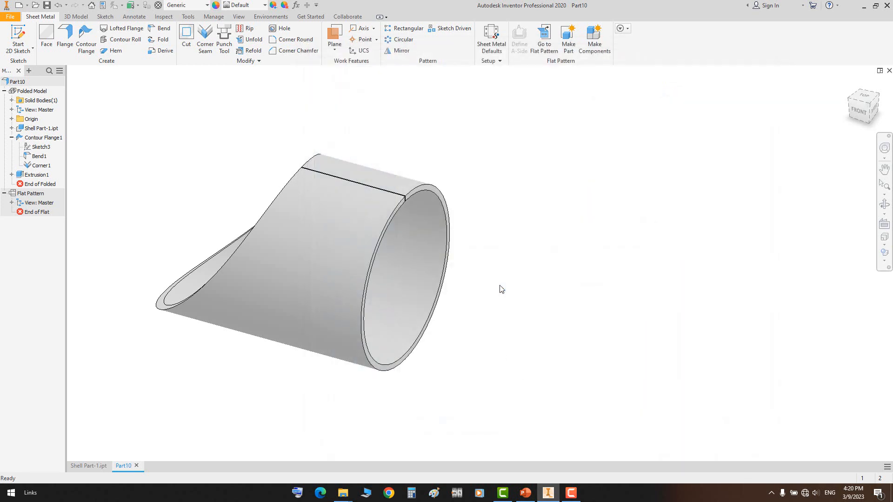
pyautogui.press('Return')
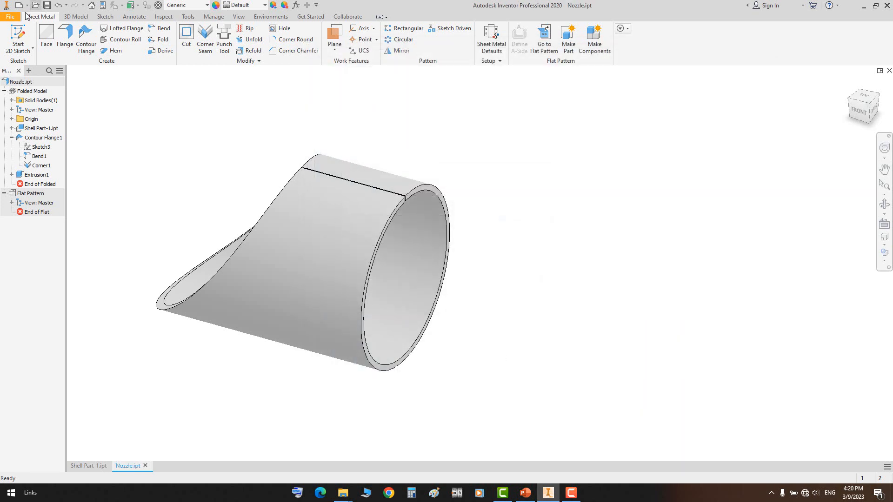
# Create a new assembly from the Standard.iam template
pyautogui.hotkey('ctrl', 'n')
pyautogui.doubleClick(459, 187)
pyautogui.click(46, 47)
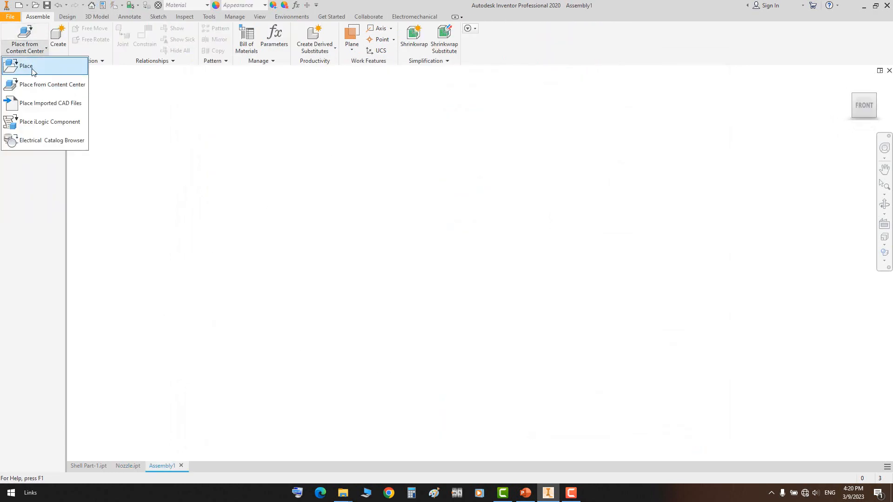
pyautogui.click(449, 202)
# Place Shell Part-1.ipt from the Shell folder into the assembly, grounded at the origin
pyautogui.press('p')
pyautogui.click(517, 68)
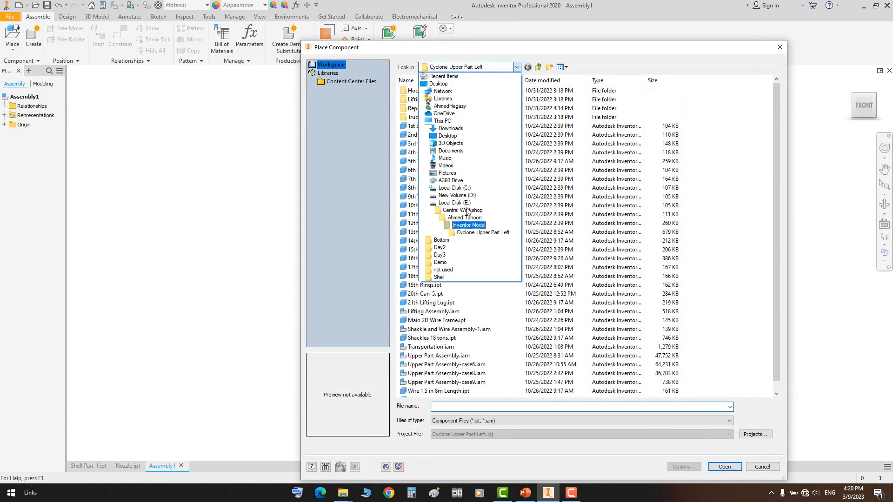
pyautogui.click(439, 277)
pyautogui.click(420, 99)
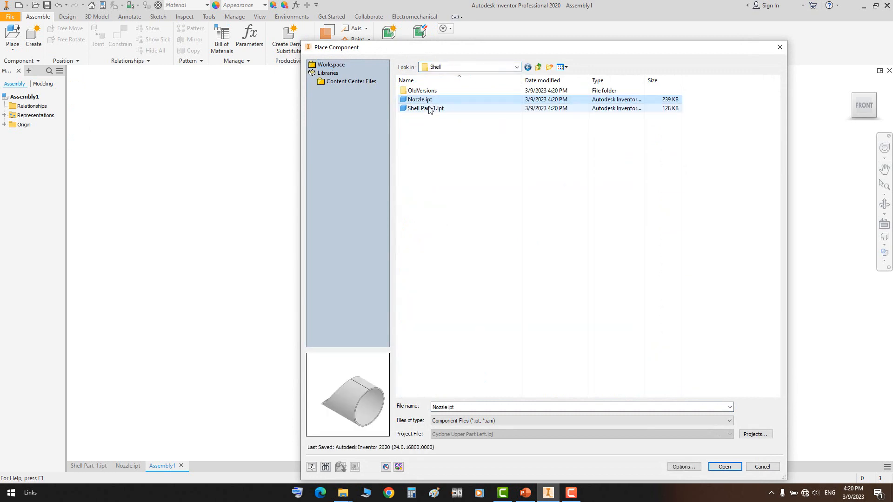
pyautogui.doubleClick(426, 108)
pyautogui.click(571, 284)
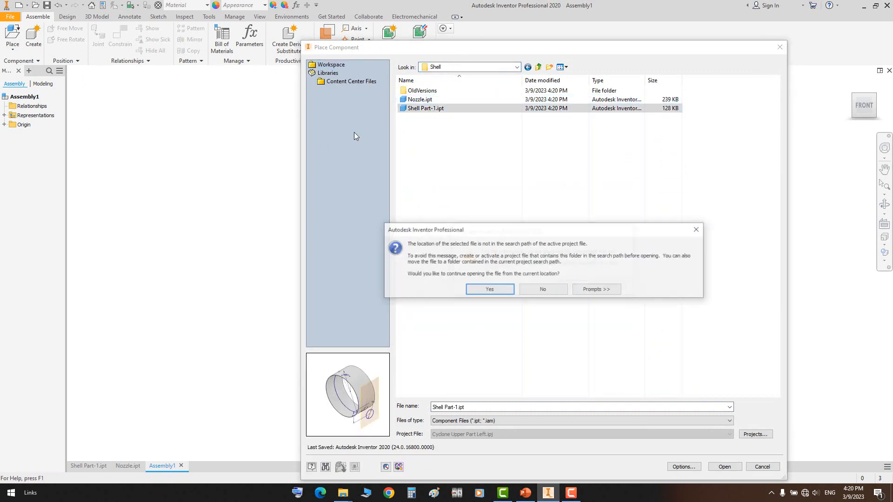
pyautogui.click(509, 292)
pyautogui.rightClick(398, 171)
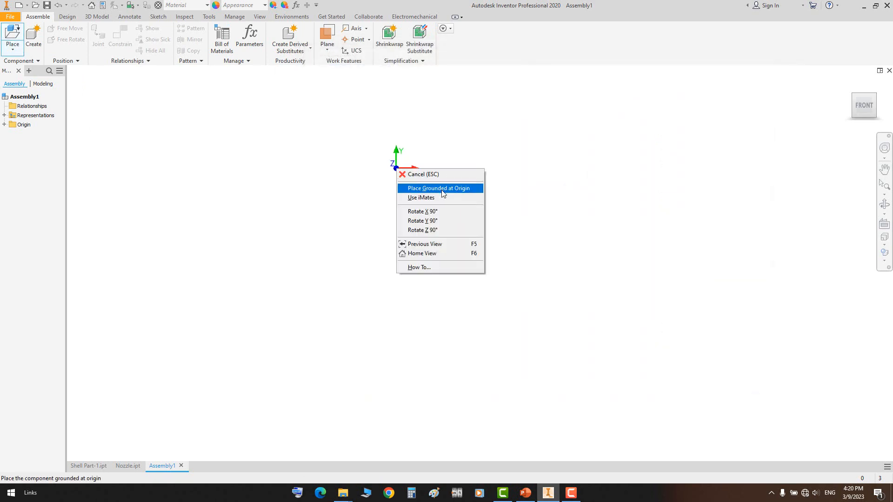
pyautogui.click(442, 188)
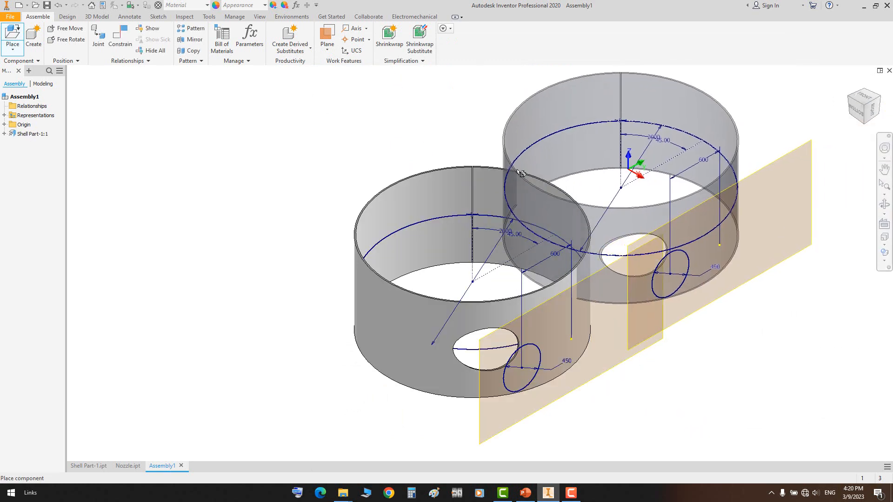
# Place Nozzle.ipt from the Shell folder into the assembly, grounded at the origin
pyautogui.press('p')
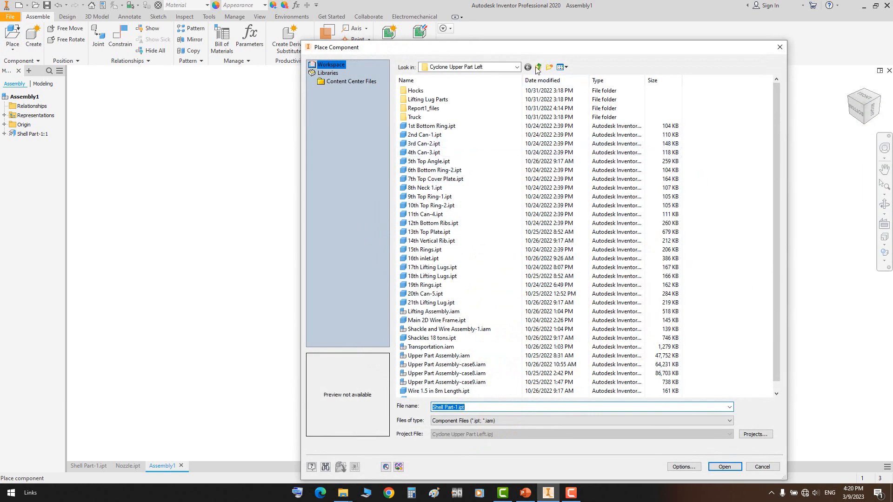
pyautogui.click(516, 66)
pyautogui.click(442, 278)
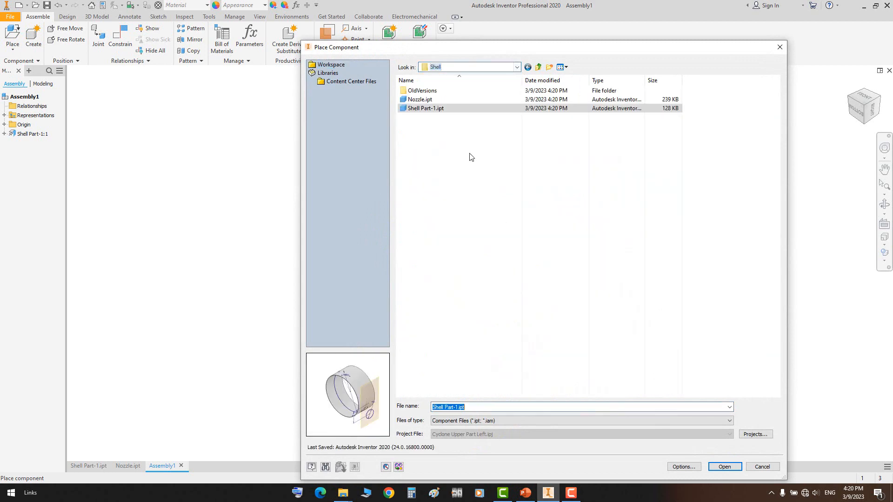
pyautogui.doubleClick(446, 99)
pyautogui.click(579, 289)
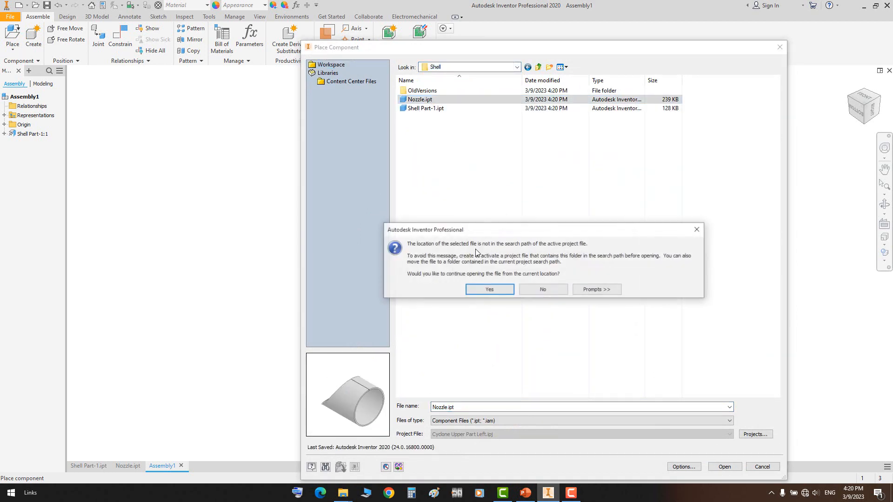
pyautogui.click(494, 289)
pyautogui.rightClick(293, 135)
pyautogui.click(334, 152)
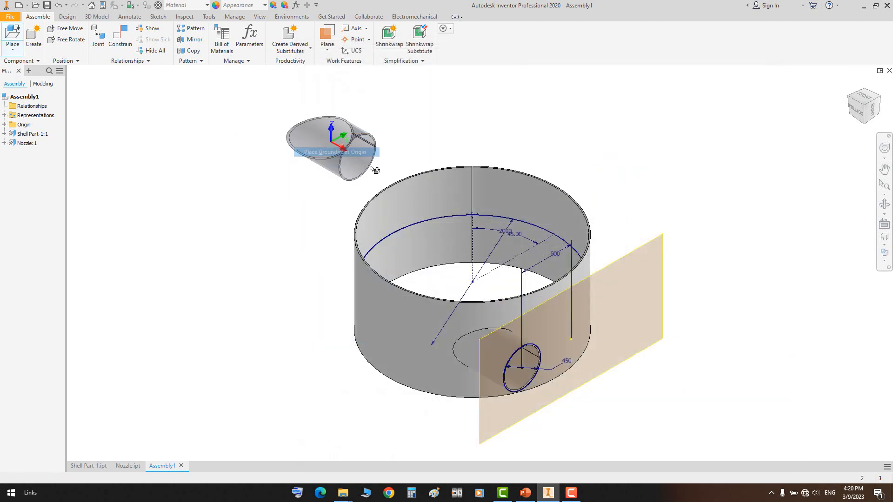
# Hide Sketch1, Work Plane1 and Sketch2 in the Shell Part-1 file
pyautogui.click(884, 204)
pyautogui.moveTo(511, 279); pyautogui.dragTo(516, 258)
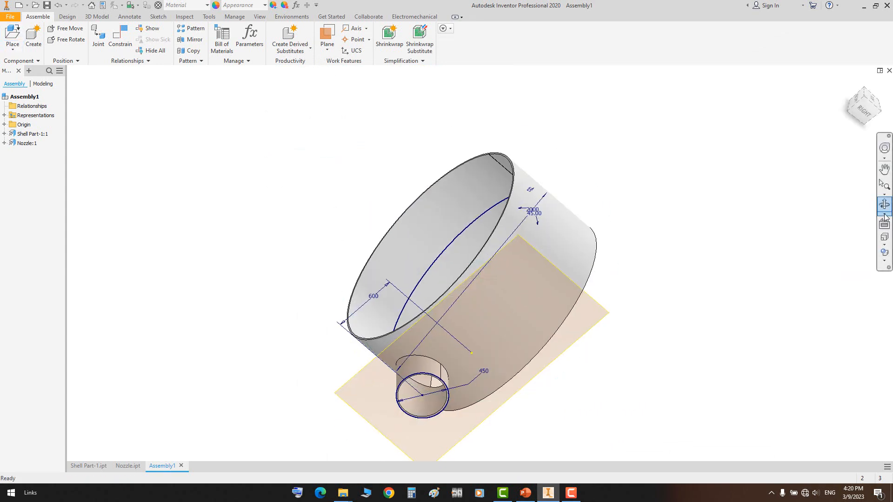
pyautogui.moveTo(568, 302); pyautogui.dragTo(518, 268)
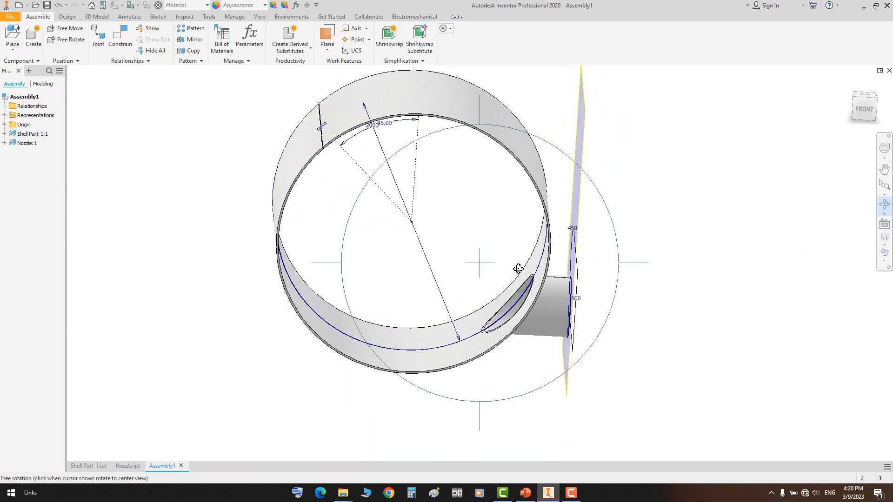
pyautogui.rightClick(517, 267)
pyautogui.click(542, 276)
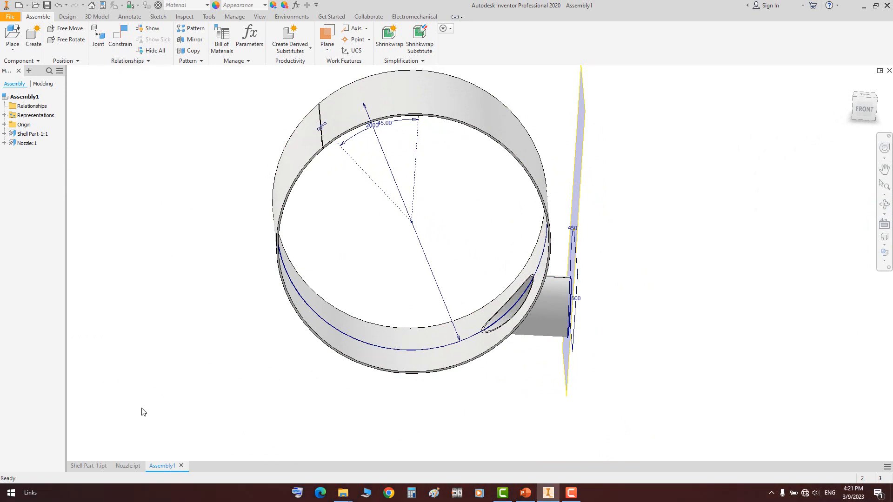
pyautogui.click(85, 466)
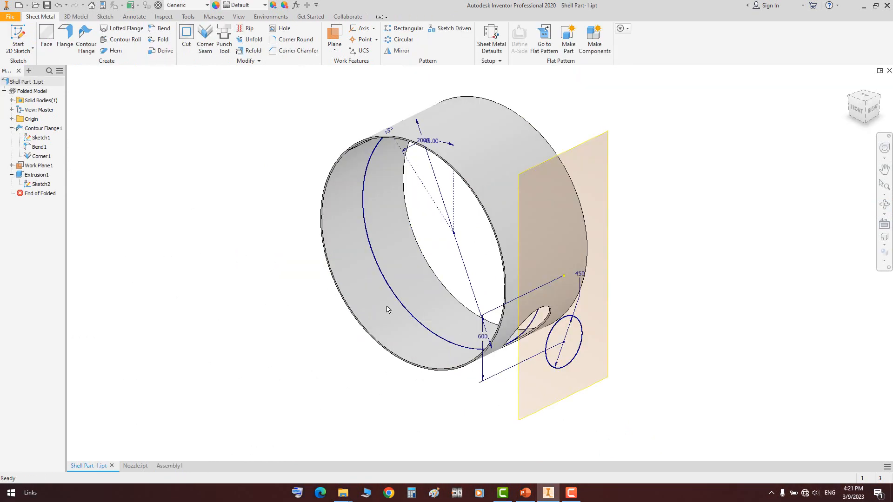
pyautogui.click(41, 184)
pyautogui.keyDown('ctrl'); pyautogui.click(39, 165); pyautogui.keyUp('ctrl')
pyautogui.keyDown('ctrl'); pyautogui.click(42, 139); pyautogui.keyUp('ctrl')
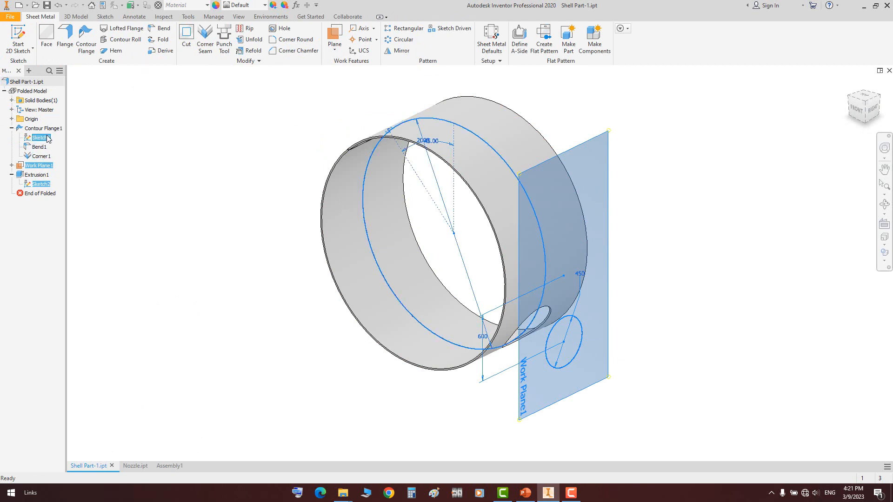
pyautogui.rightClick(45, 137)
pyautogui.click(70, 233)
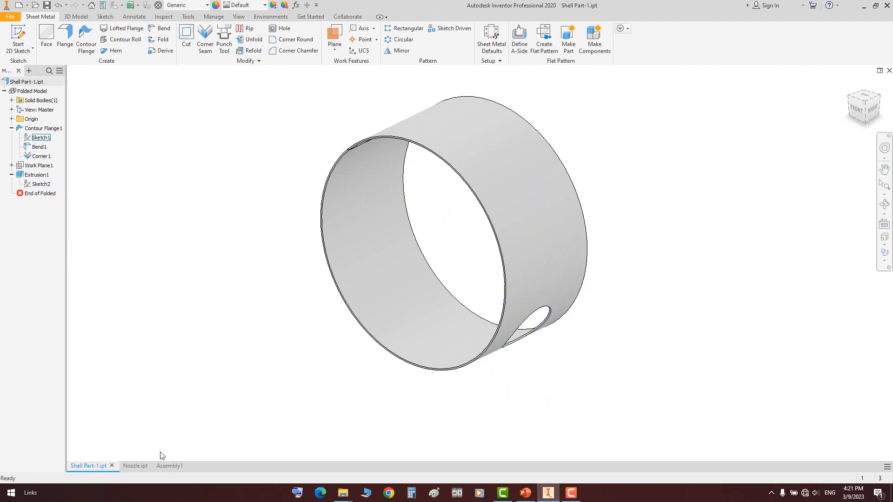
# Examine in the assembly how the nozzle meets the shell opening, from inside and outside
pyautogui.click(133, 466)
pyautogui.click(170, 466)
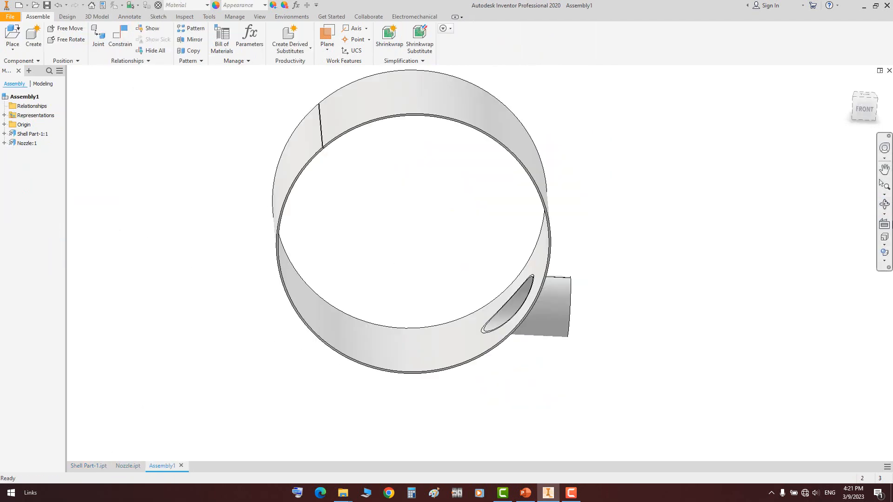
pyautogui.click(884, 203)
pyautogui.moveTo(576, 314); pyautogui.dragTo(500, 310)
pyautogui.scroll(5, 556, 284)
pyautogui.keyDown('shift'); pyautogui.moveTo(522, 295); pyautogui.dragTo(504, 197, button='middle'); pyautogui.keyUp('shift')
pyautogui.scroll(3, 537, 287)
pyautogui.scroll(-4, 496, 251)
pyautogui.scroll(-3, 504, 197)
pyautogui.moveTo(504, 197); pyautogui.dragTo(456, 324)
pyautogui.scroll(5, 528, 240)
pyautogui.scroll(-5, 474, 279)
pyautogui.moveTo(480, 283); pyautogui.dragTo(445, 285)
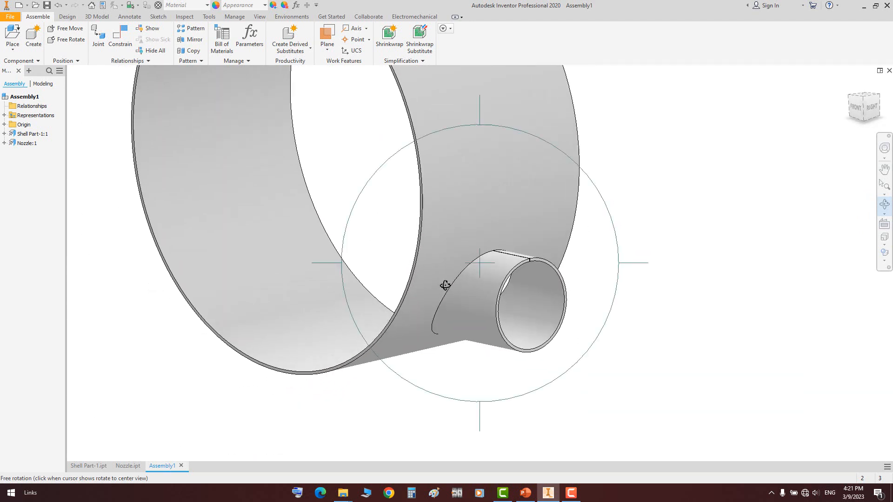
pyautogui.rightClick(444, 285)
pyautogui.click(470, 291)
# Save the assembly as Shell Assembly in the Shell folder, including the changed shell part
pyautogui.hotkey('ctrl', 's')
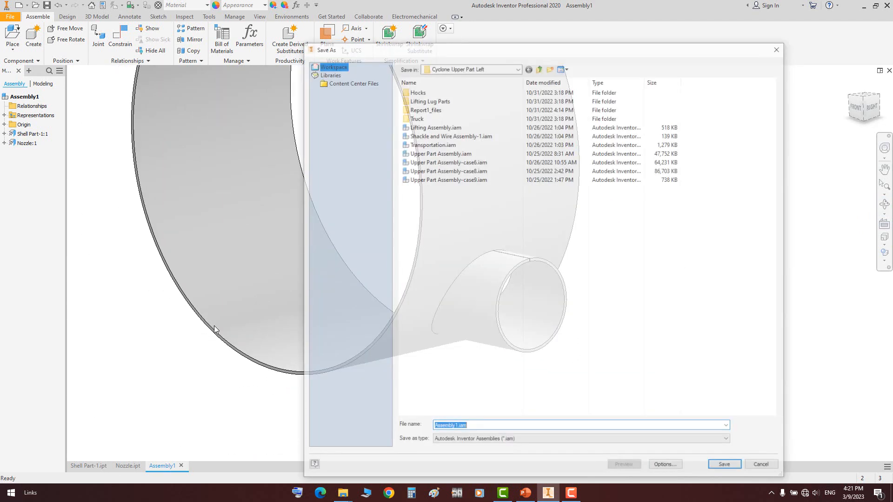
pyautogui.click(517, 67)
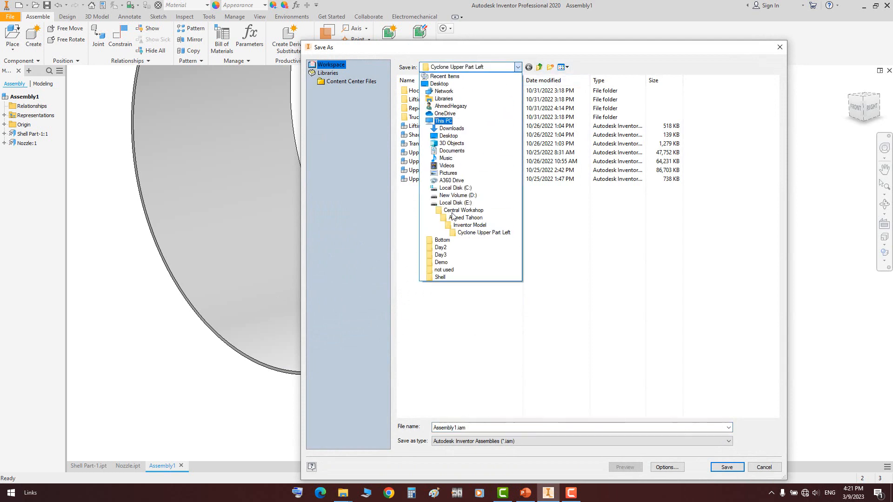
pyautogui.click(446, 278)
pyautogui.click(478, 427)
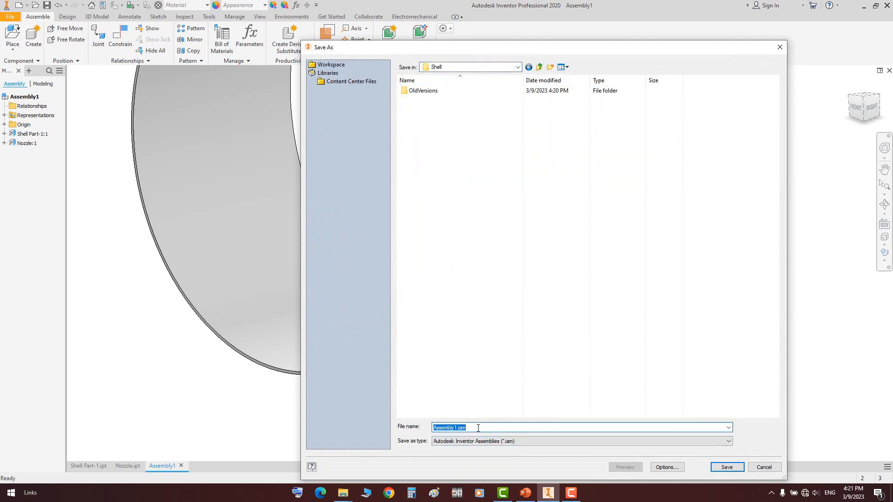
pyautogui.write('Shell Assembly')
pyautogui.press('Return')
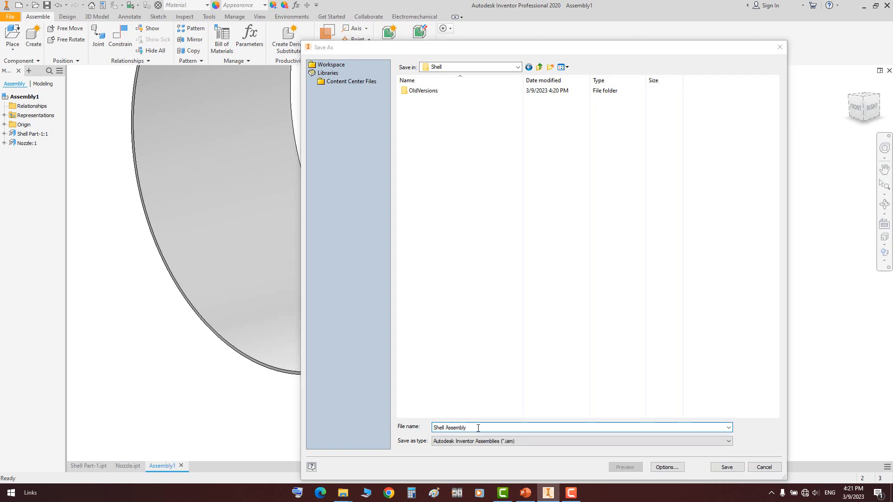
pyautogui.click(499, 289)
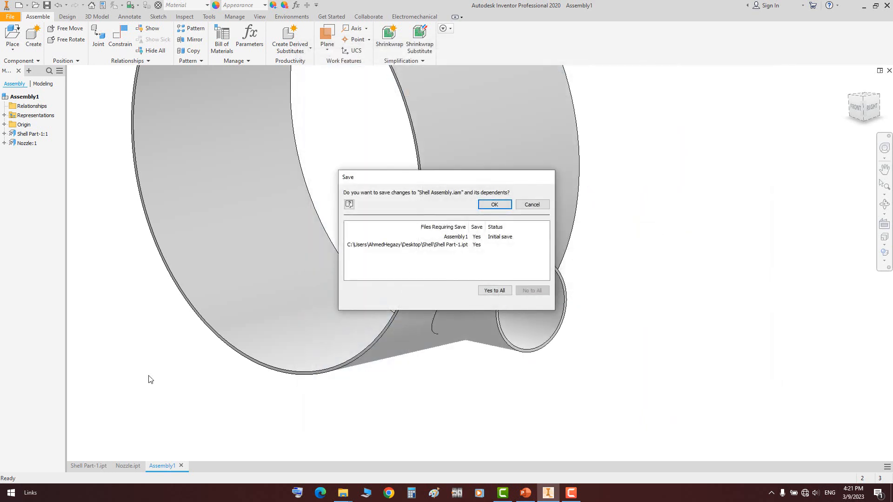
pyautogui.click(494, 205)
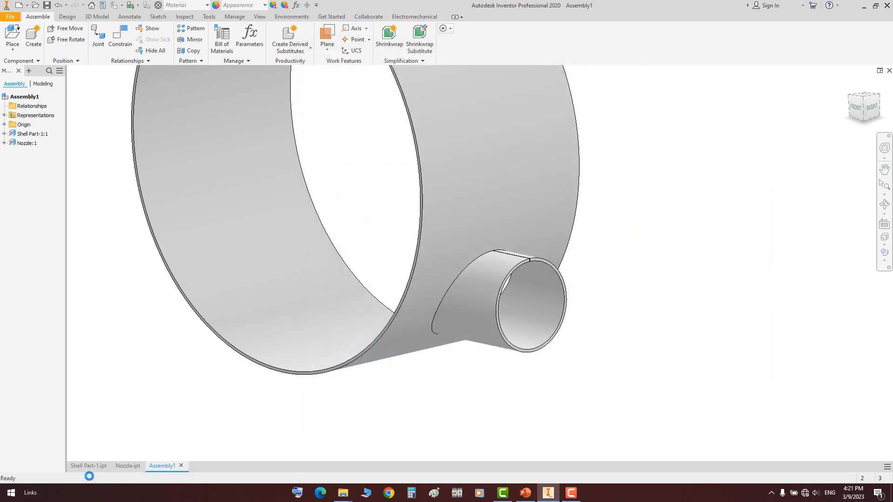
# Make Sketch1, Work Plane1 and Sketch2 visible again in the Shell Part-1 file
pyautogui.click(91, 467)
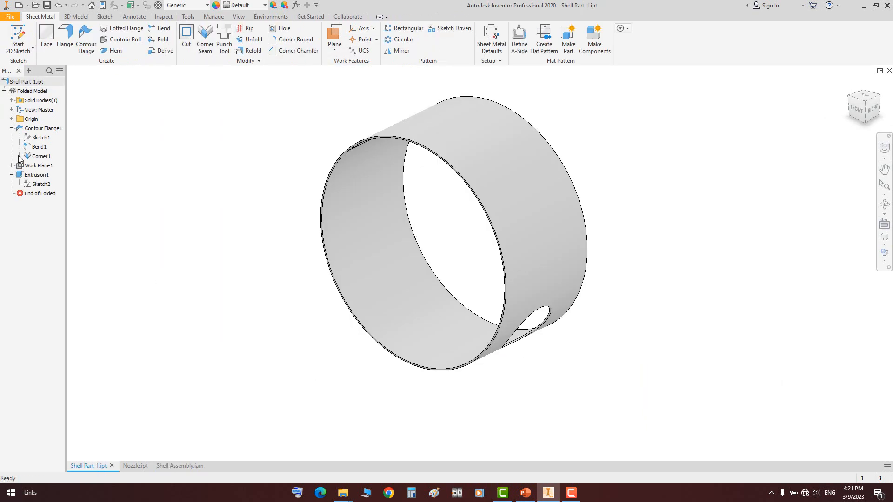
pyautogui.click(41, 138)
pyautogui.keyDown('ctrl'); pyautogui.click(39, 166); pyautogui.keyUp('ctrl')
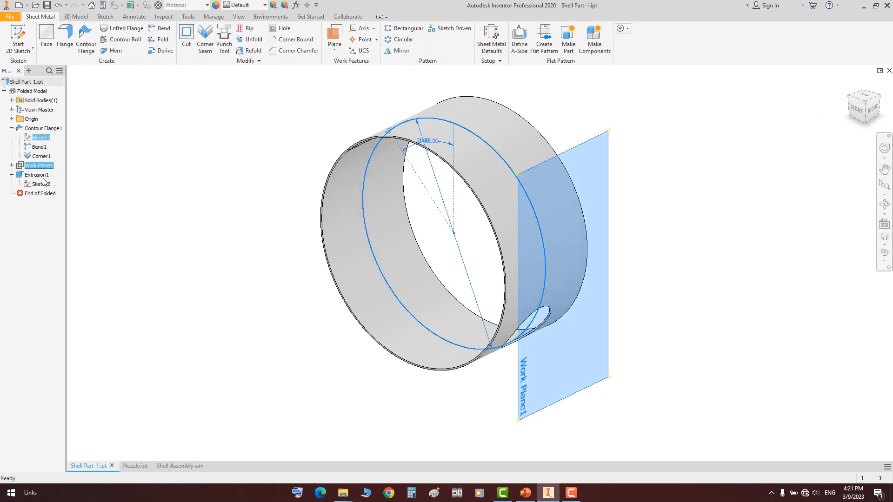
pyautogui.rightClick(43, 184)
pyautogui.click(65, 283)
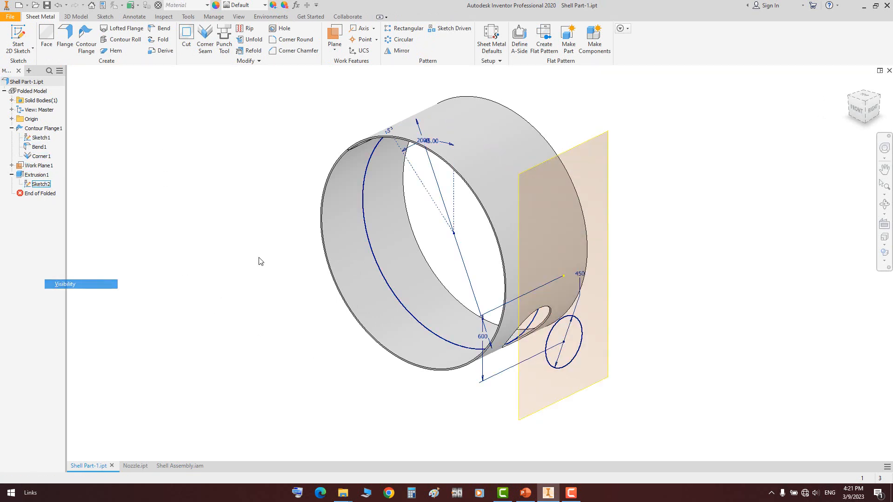
pyautogui.click(292, 349)
# Start creating a new file from the templates
pyautogui.click(19, 6)
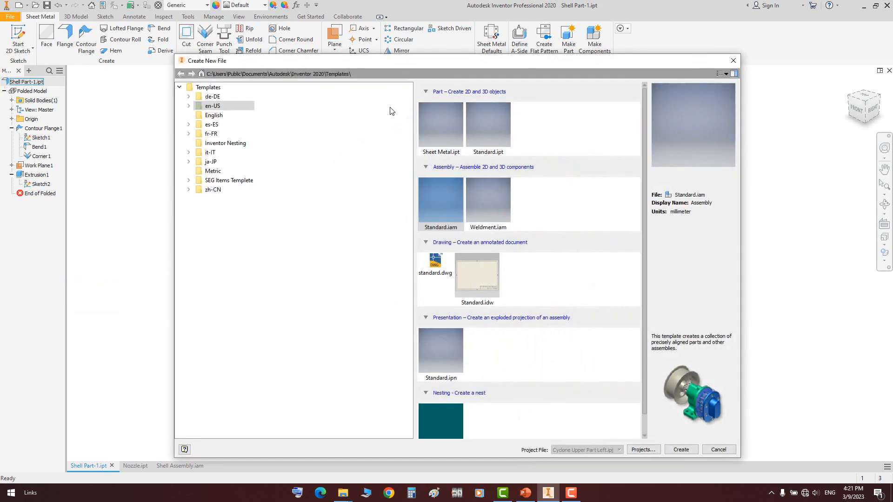
# Create a new part from the Sheet Metal.ipt template and derive Shell Part-1.ipt from the Shell folder, excluding its solid bodies
pyautogui.doubleClick(439, 136)
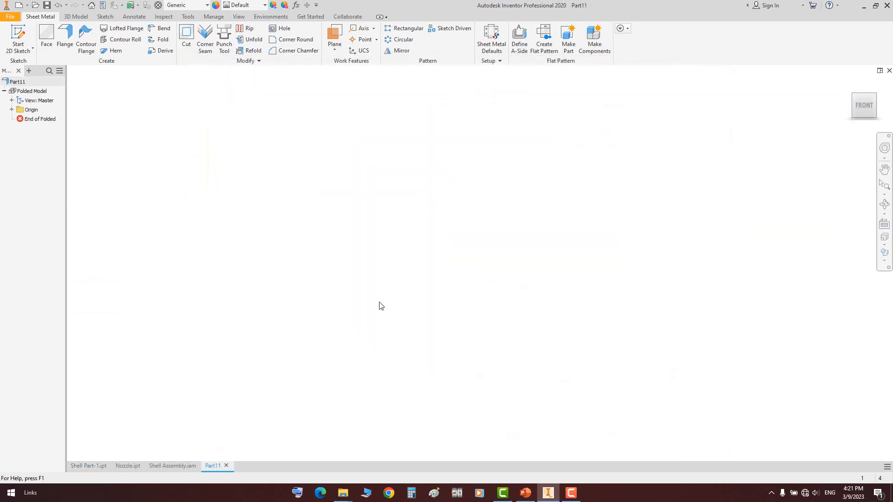
pyautogui.click(205, 17)
pyautogui.click(192, 42)
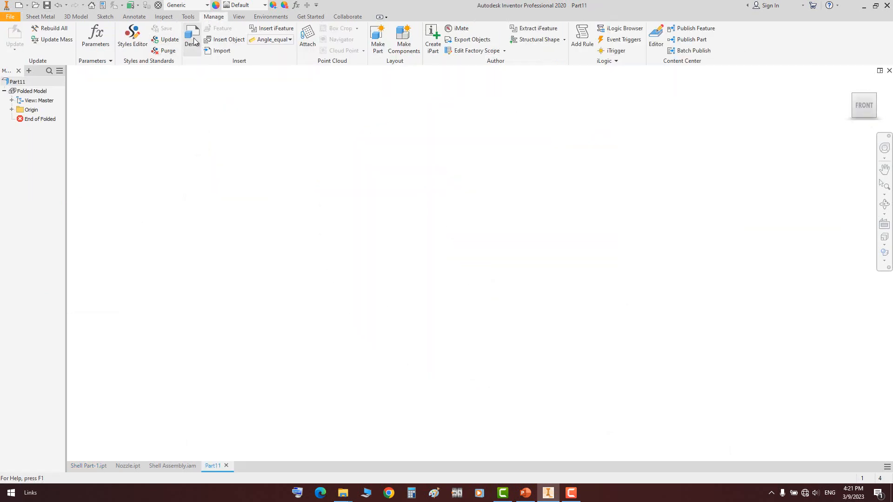
pyautogui.scroll(-1, 433, 279)
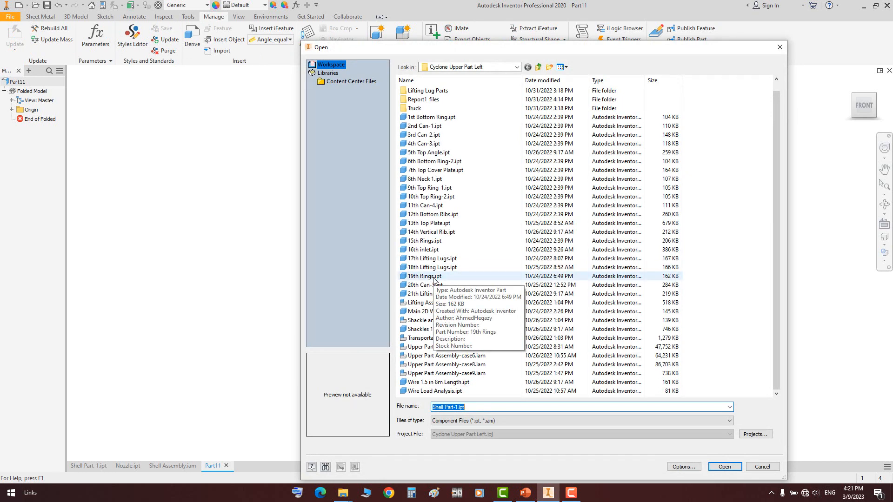
pyautogui.click(516, 67)
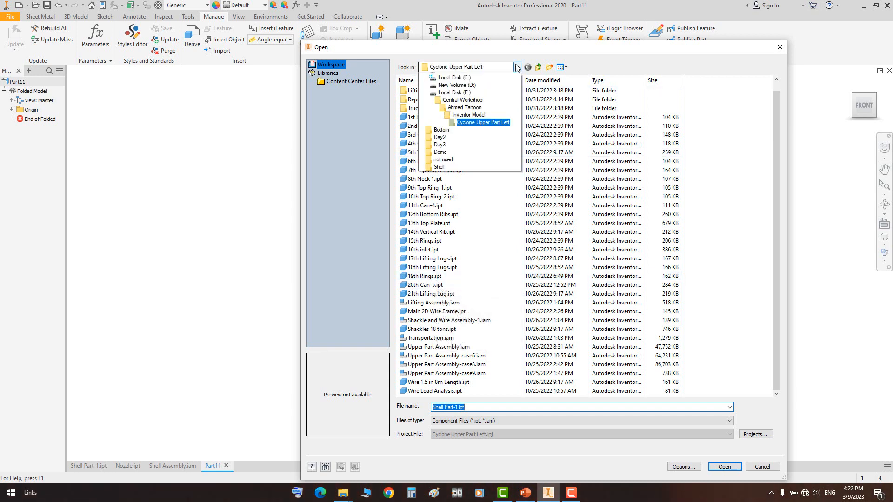
pyautogui.click(439, 276)
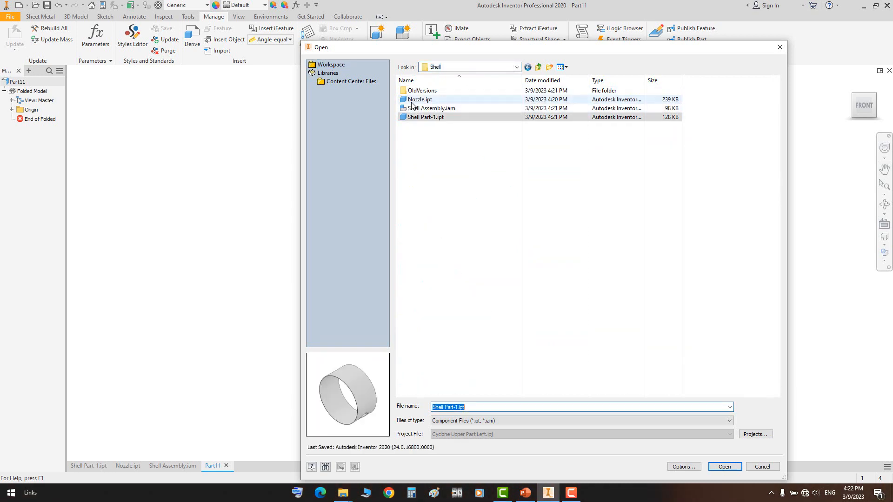
pyautogui.click(428, 117)
pyautogui.doubleClick(428, 118)
pyautogui.click(574, 287)
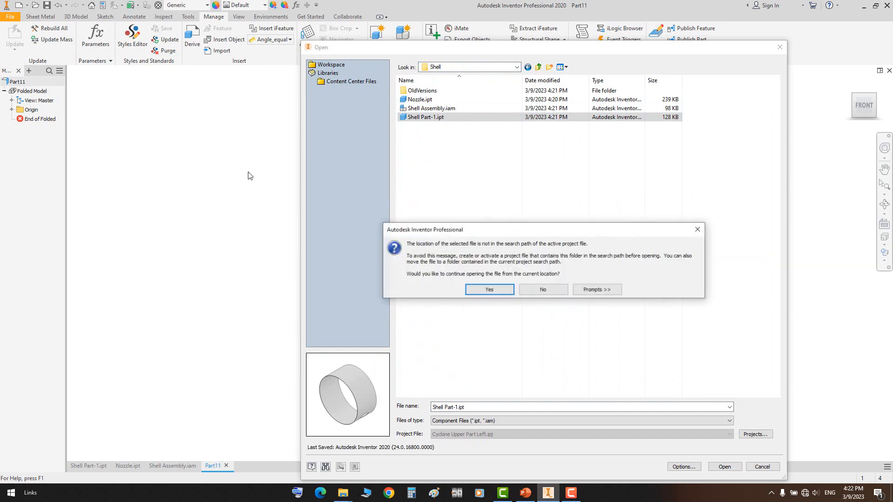
pyautogui.click(483, 293)
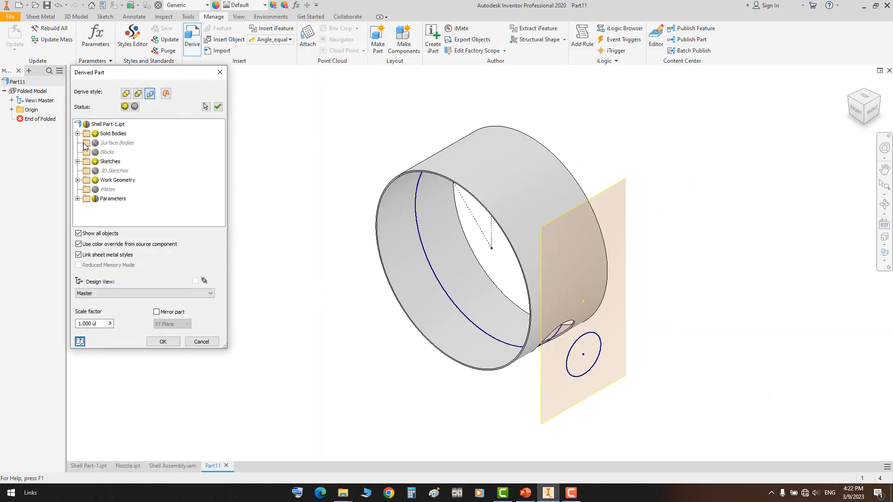
pyautogui.click(94, 134)
pyautogui.click(168, 341)
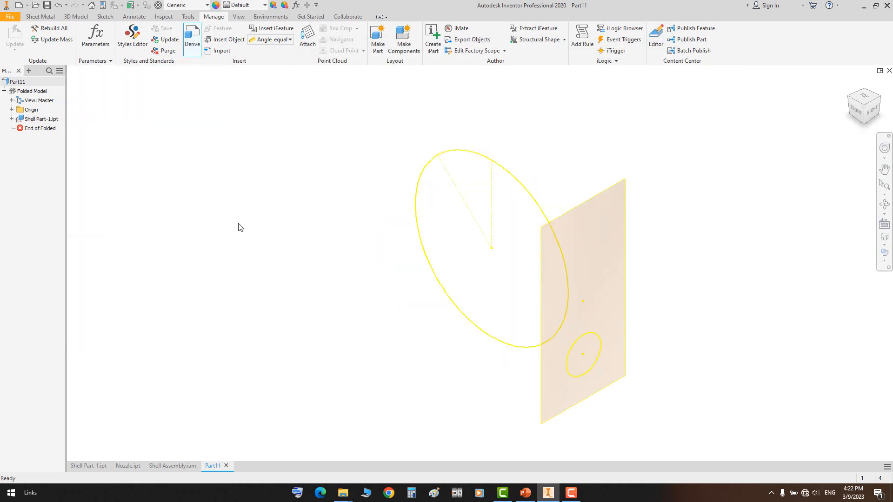
pyautogui.click(45, 17)
pyautogui.click(87, 38)
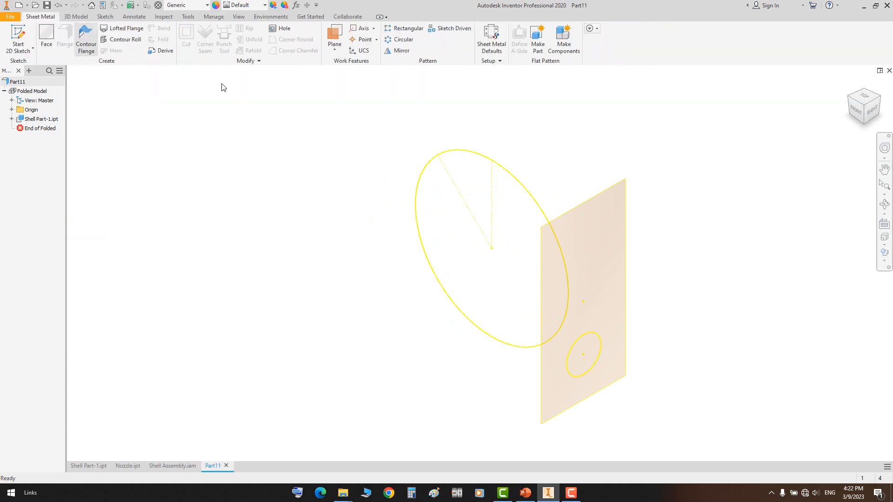
pyautogui.click(231, 296)
pyautogui.click(76, 16)
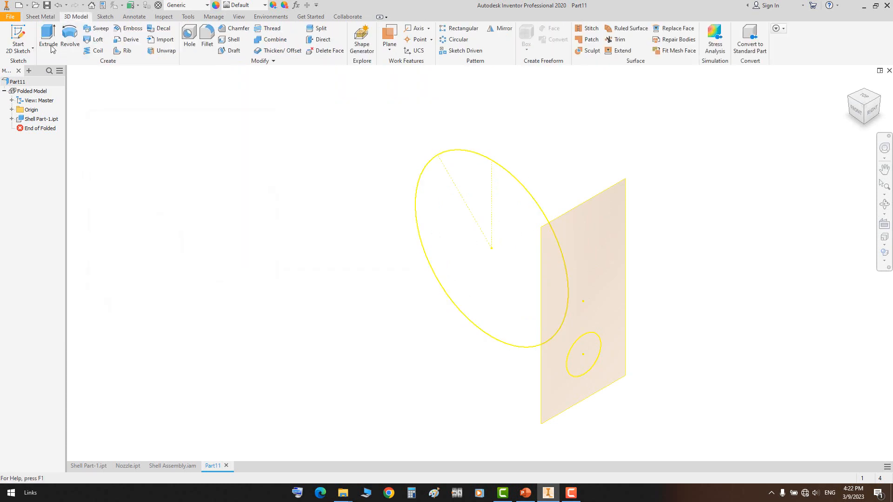
pyautogui.click(70, 37)
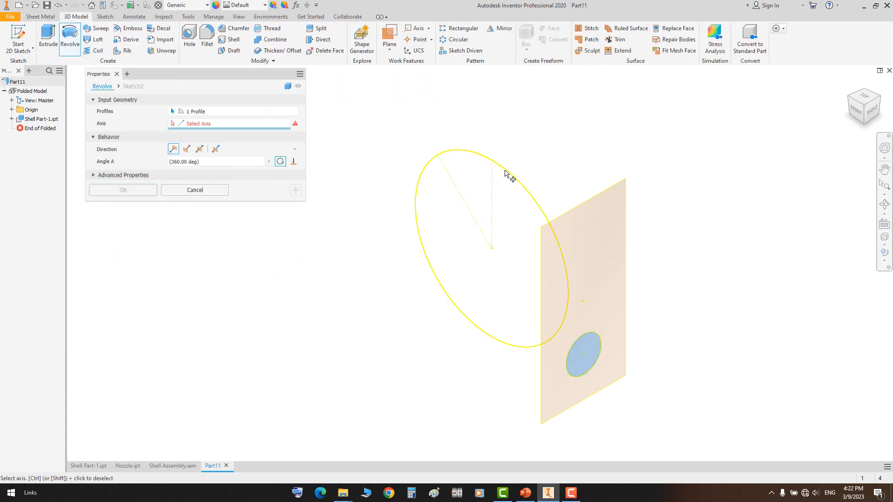
pyautogui.press('Escape')
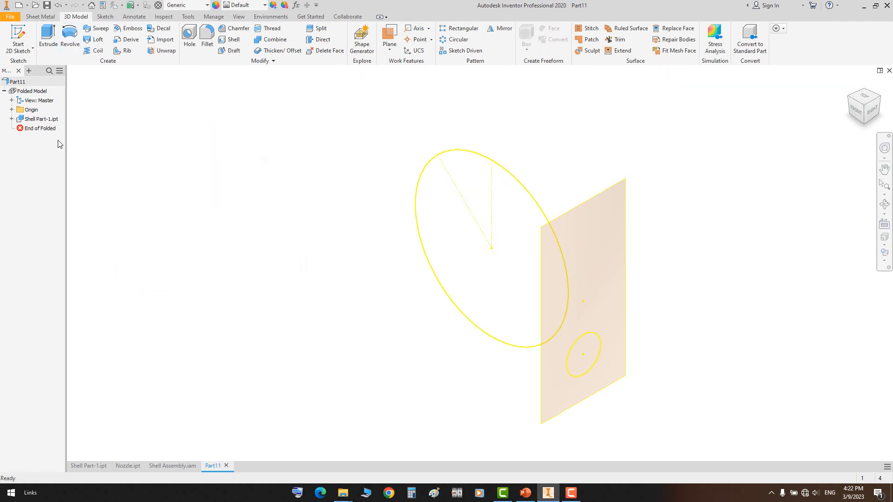
# Extrude the large shell circle of the derived Sketch1 as a surface, 1000 mm symmetric about the sketch plane
pyautogui.click(12, 119)
pyautogui.click(26, 130)
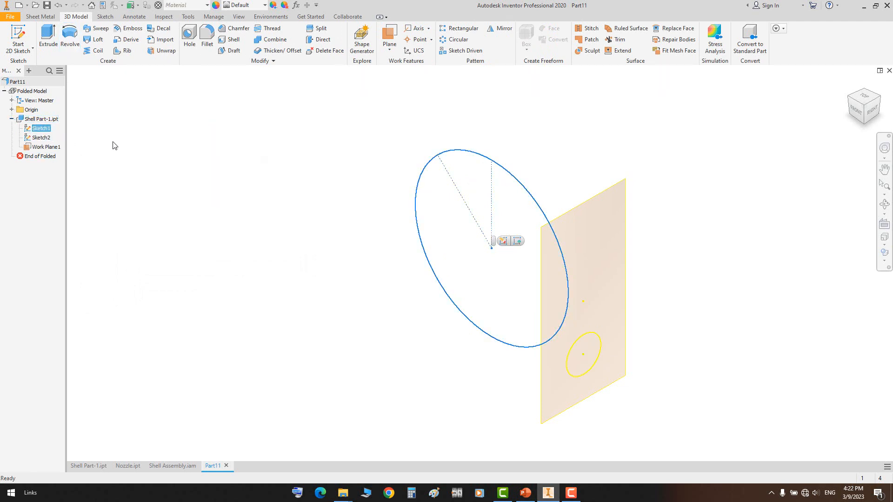
pyautogui.click(70, 38)
pyautogui.click(48, 37)
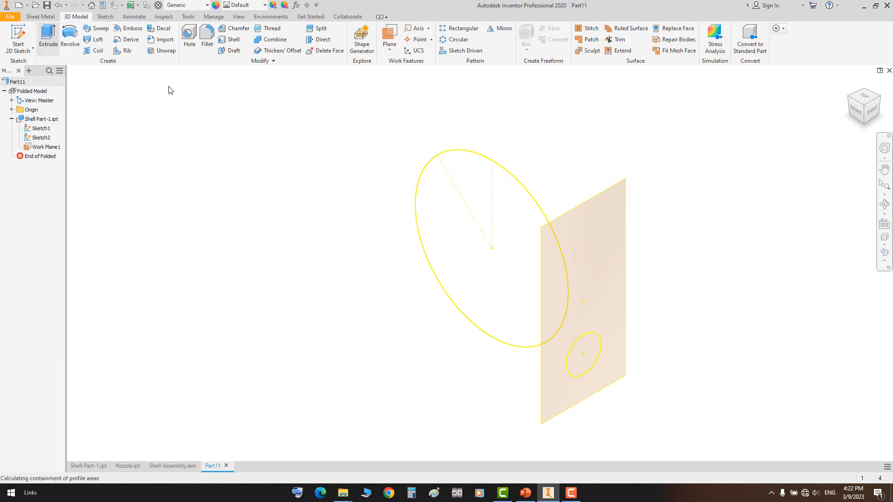
pyautogui.click(462, 153)
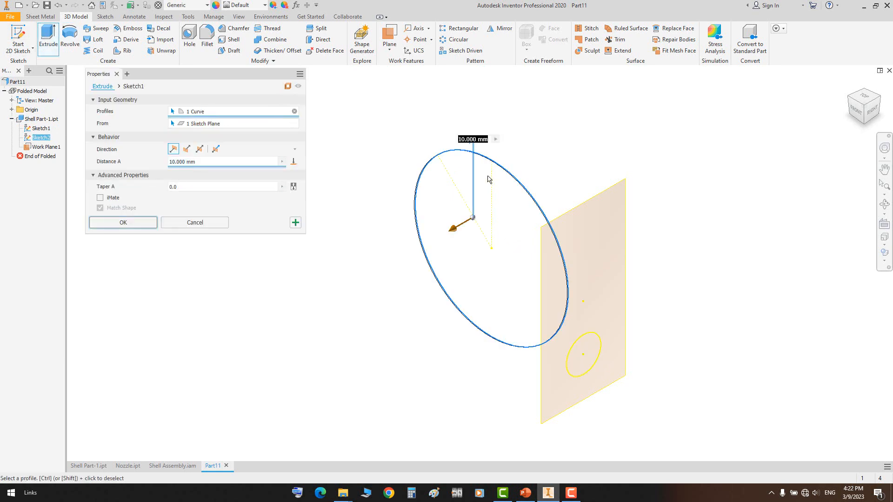
pyautogui.click(207, 160)
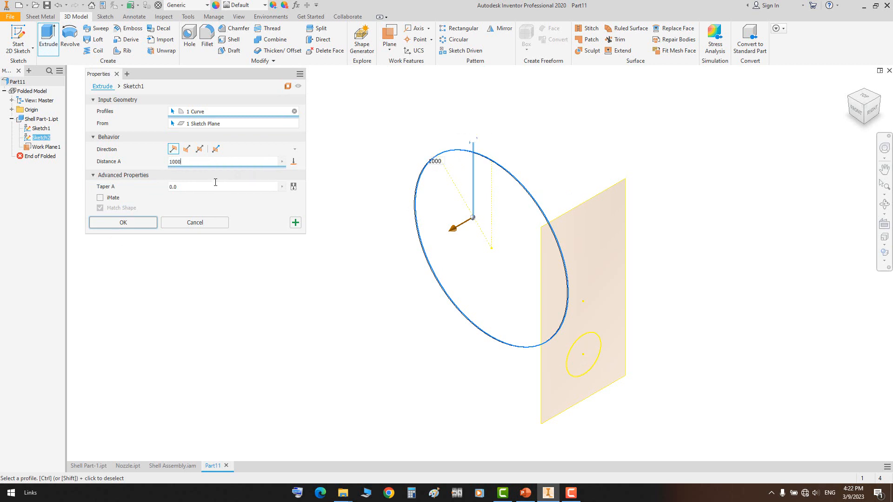
pyautogui.click(199, 148)
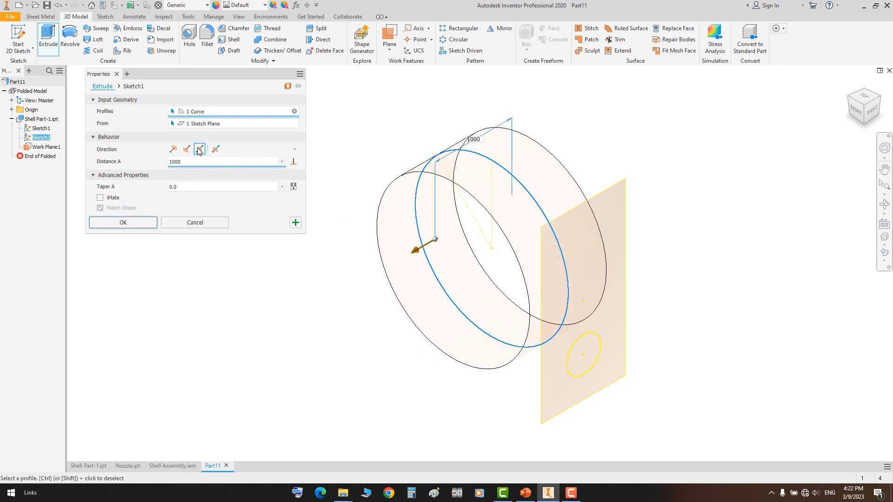
pyautogui.click(141, 223)
# Extrude the small nozzle circle of Sketch2 as a surface, using the To Next extent to end at the shell surface
pyautogui.press('e')
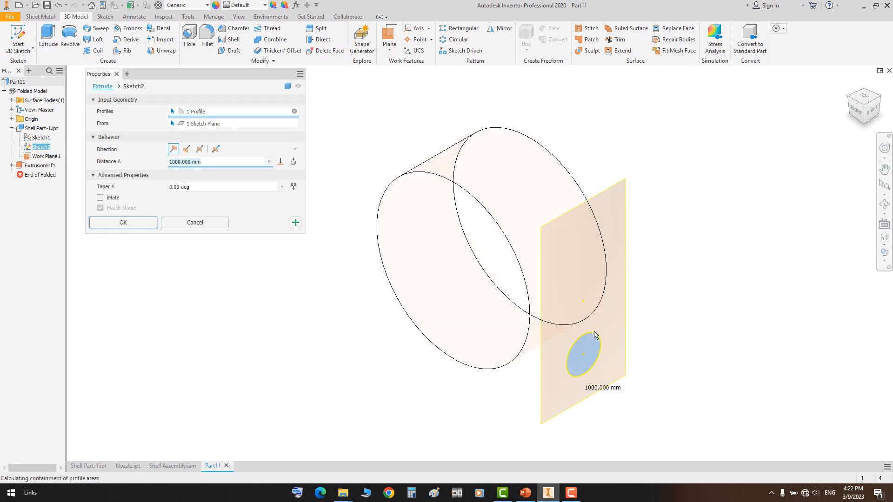
pyautogui.click(293, 162)
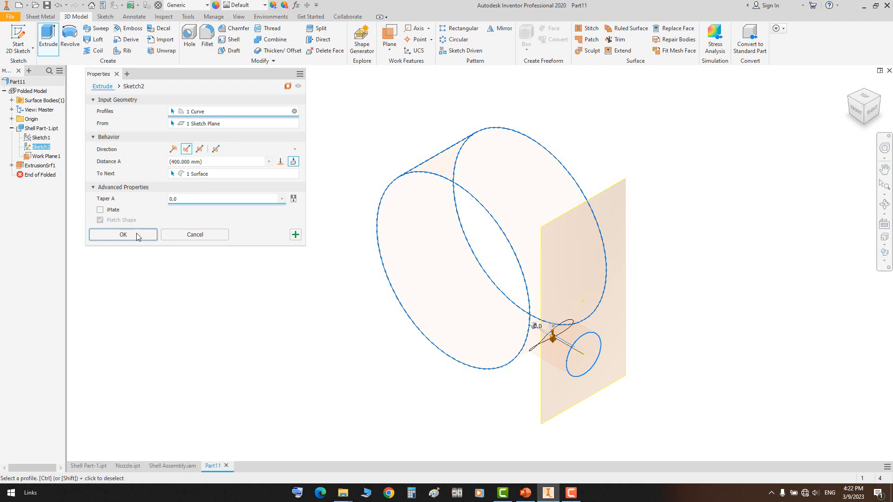
pyautogui.click(123, 234)
# Turn off translucency for both extruded surfaces and hide the derived work plane
pyautogui.scroll(3, 609, 361)
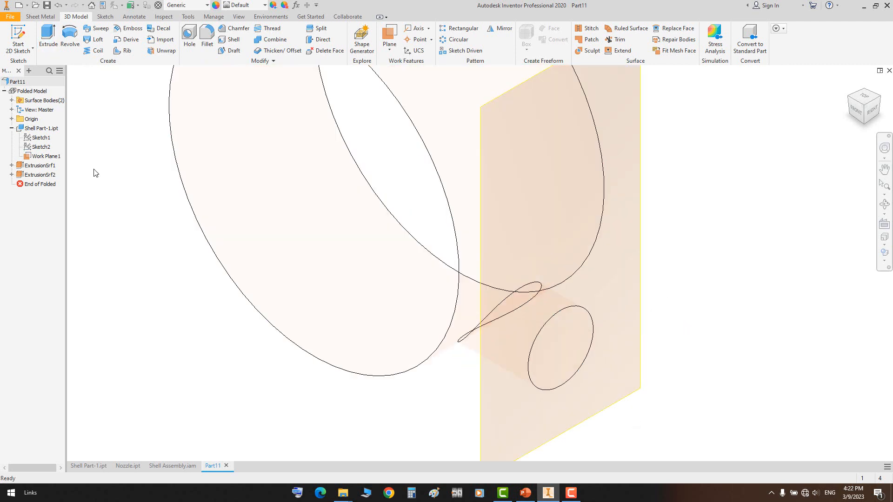
pyautogui.click(51, 174)
pyautogui.keyDown('shift'); pyautogui.click(51, 165); pyautogui.keyUp('shift')
pyautogui.rightClick(52, 168)
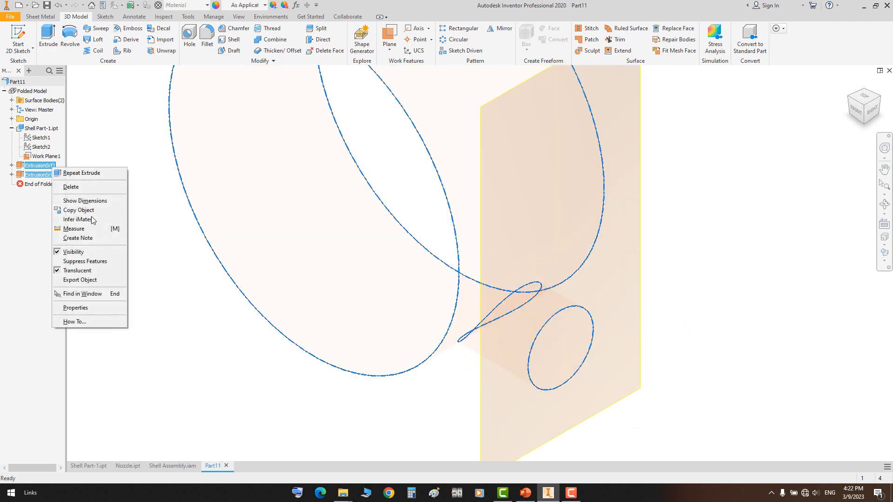
pyautogui.click(78, 270)
pyautogui.rightClick(643, 153)
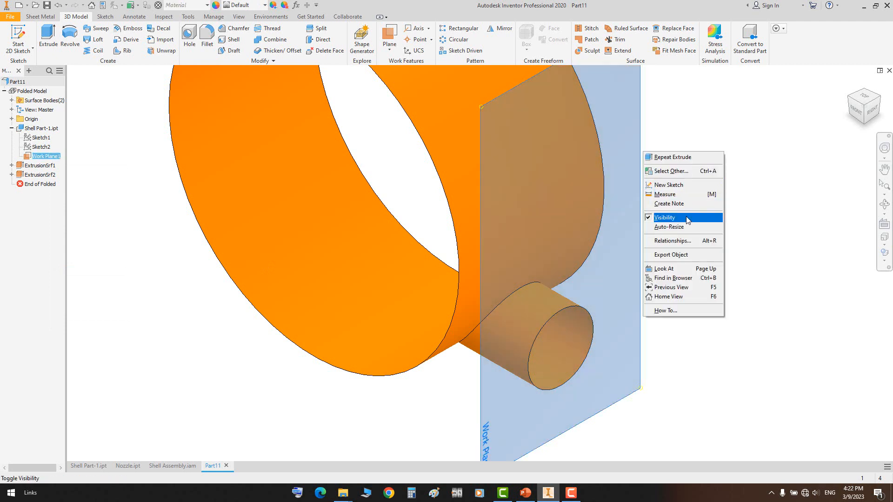
pyautogui.click(664, 217)
# Trim the shell surface with the nozzle surface as cutting tool, removing the shell area outside the nozzle outline
pyautogui.click(884, 205)
pyautogui.moveTo(446, 251); pyautogui.dragTo(565, 298)
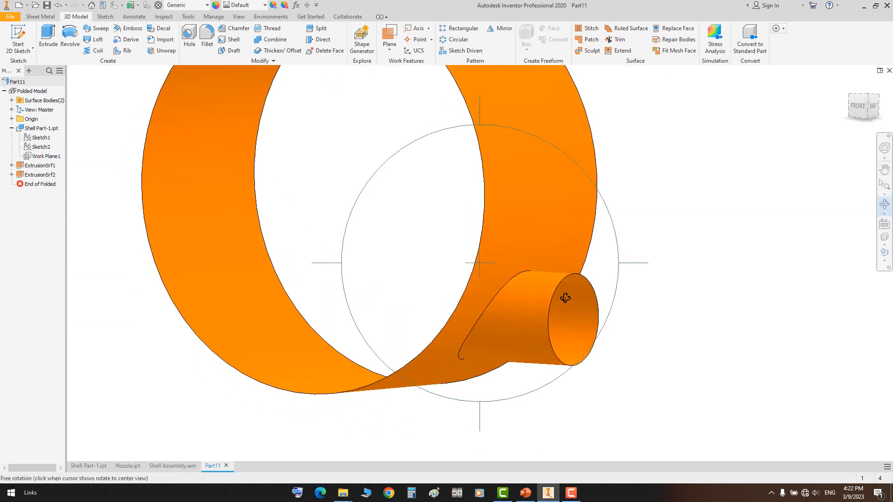
pyautogui.moveTo(479, 247); pyautogui.dragTo(478, 275)
pyautogui.press('Escape')
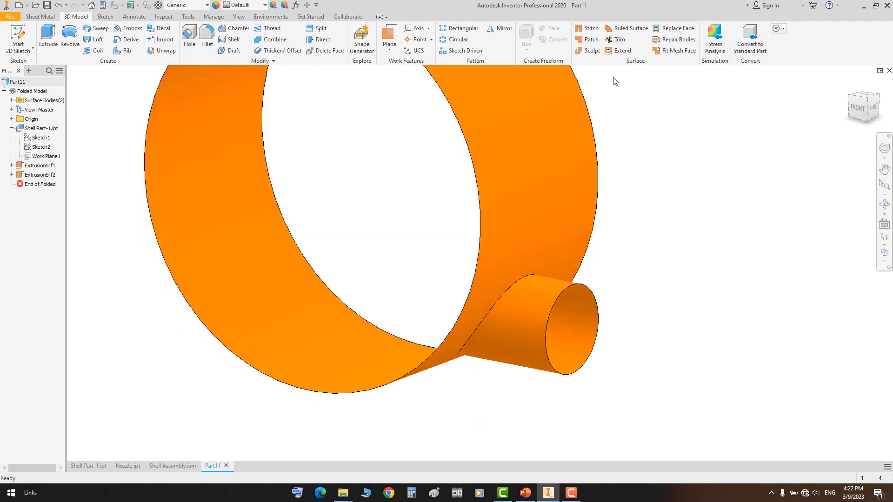
pyautogui.click(618, 40)
pyautogui.click(542, 293)
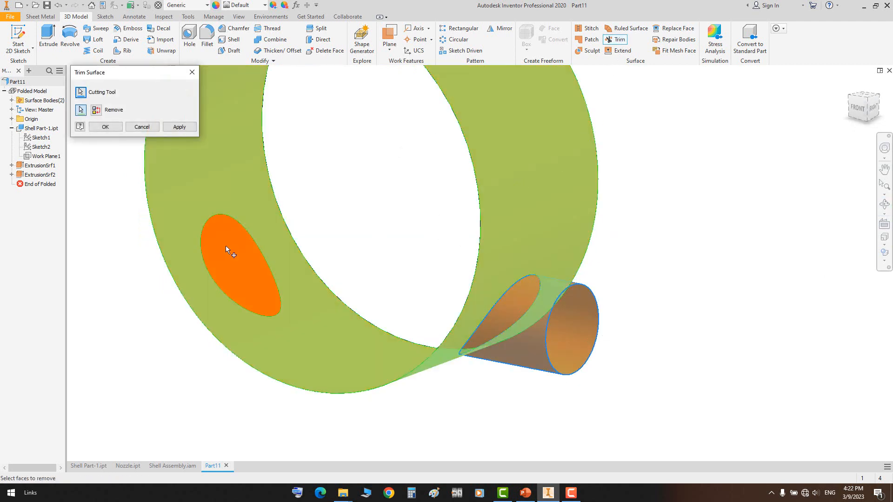
pyautogui.click(883, 203)
pyautogui.moveTo(564, 271); pyautogui.dragTo(389, 259)
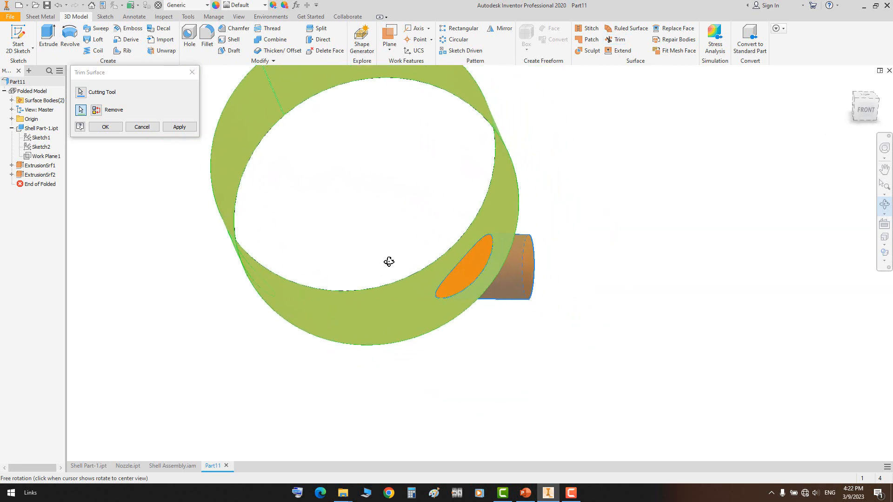
pyautogui.rightClick(392, 258)
pyautogui.click(408, 262)
pyautogui.click(105, 126)
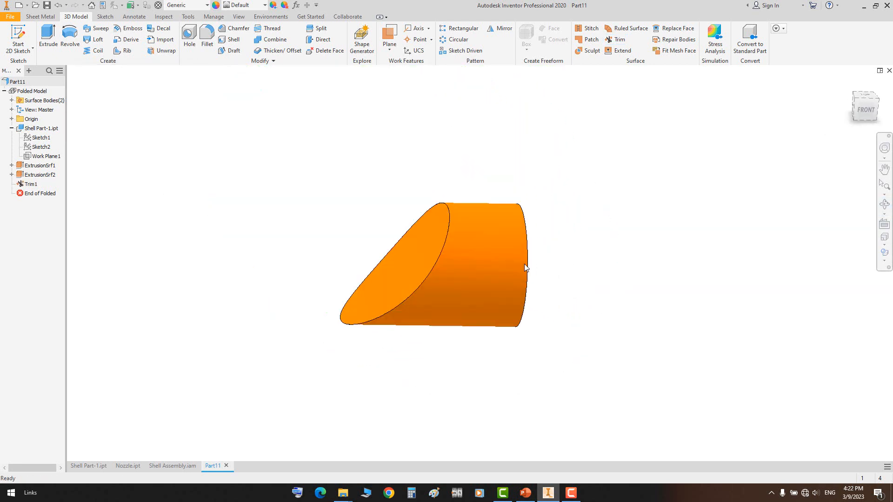
# Hide the small nozzle surface ExtrusionSrf2 so that only the trimmed shell patch is displayed
pyautogui.click(41, 175)
pyautogui.rightClick(44, 176)
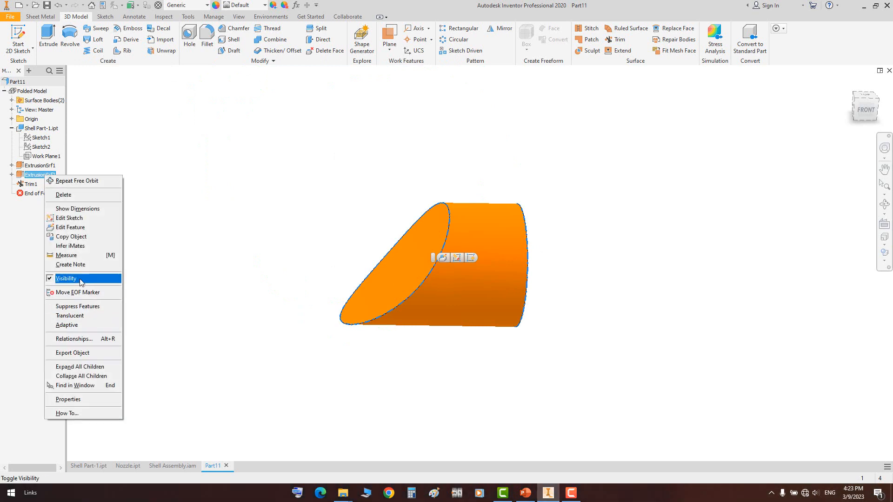
pyautogui.click(66, 278)
# Extend the full edge chain of the trimmed shell patch outward by a distance of 200 mm
pyautogui.click(620, 52)
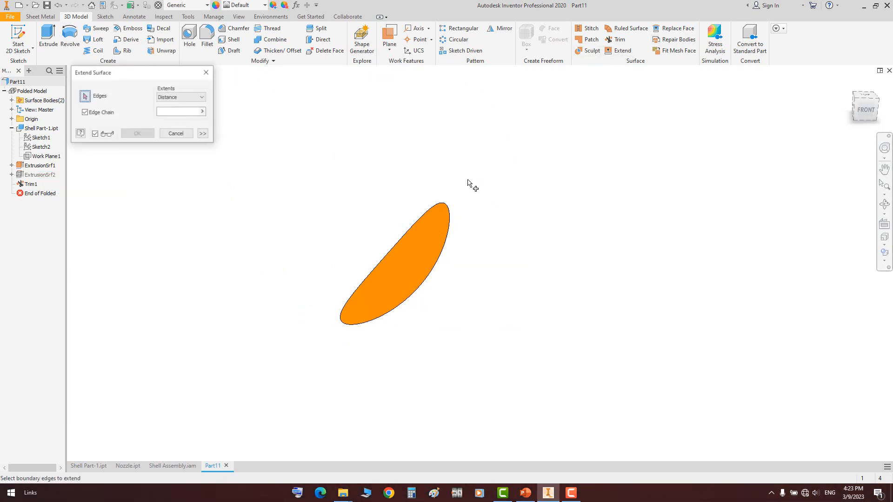
pyautogui.click(451, 212)
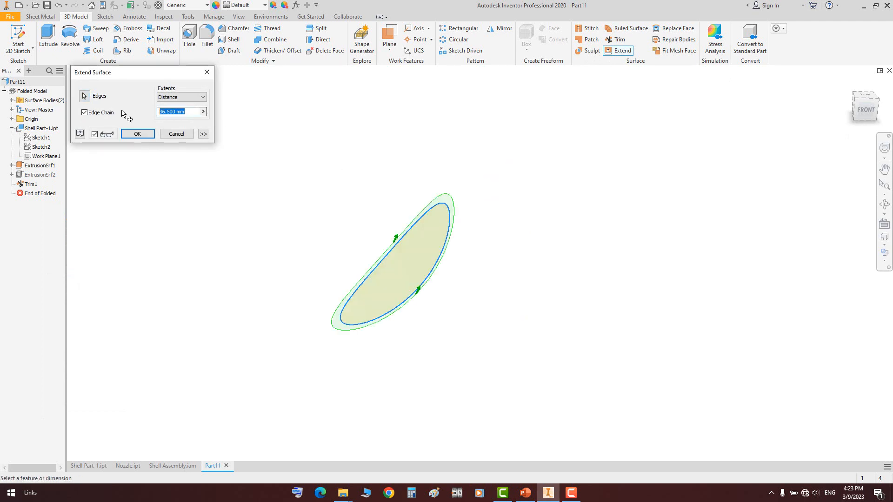
pyautogui.write('200')
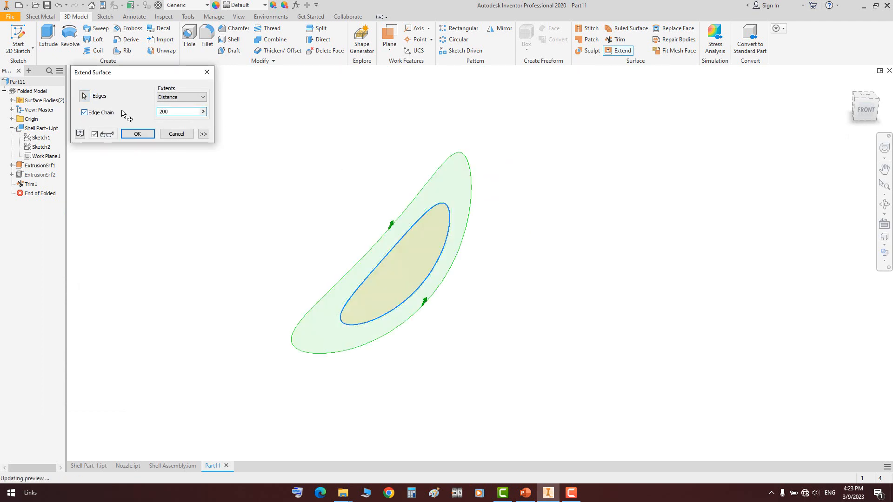
pyautogui.click(884, 204)
pyautogui.scroll(-2, 533, 220)
pyautogui.moveTo(532, 220); pyautogui.dragTo(395, 287)
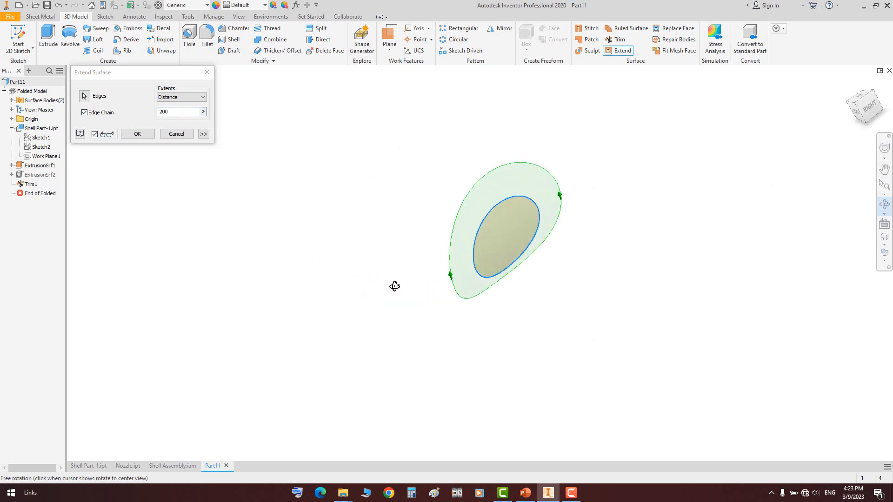
pyautogui.press('Escape')
pyautogui.click(137, 134)
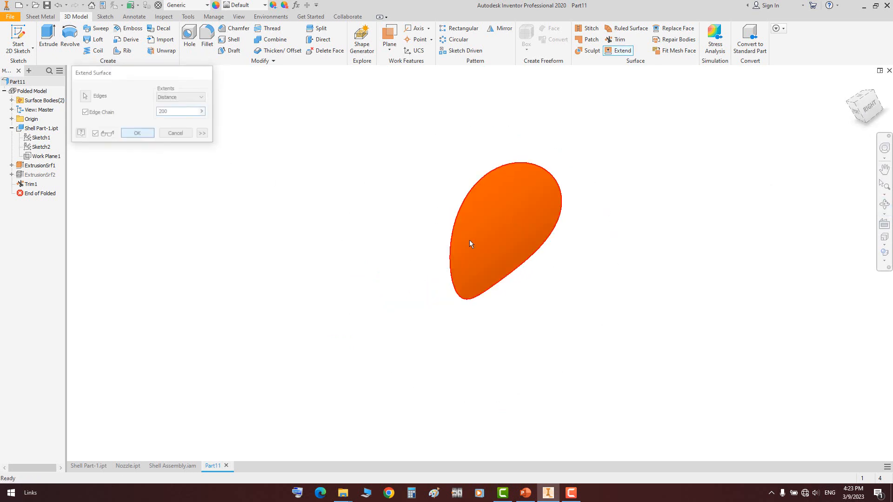
pyautogui.click(278, 50)
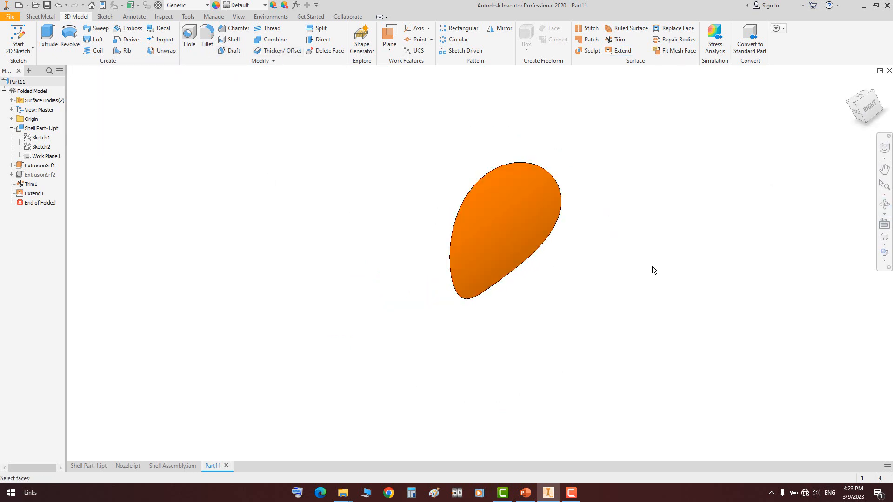
pyautogui.click(545, 219)
pyautogui.moveTo(865, 108); pyautogui.dragTo(858, 116)
pyautogui.click(857, 116)
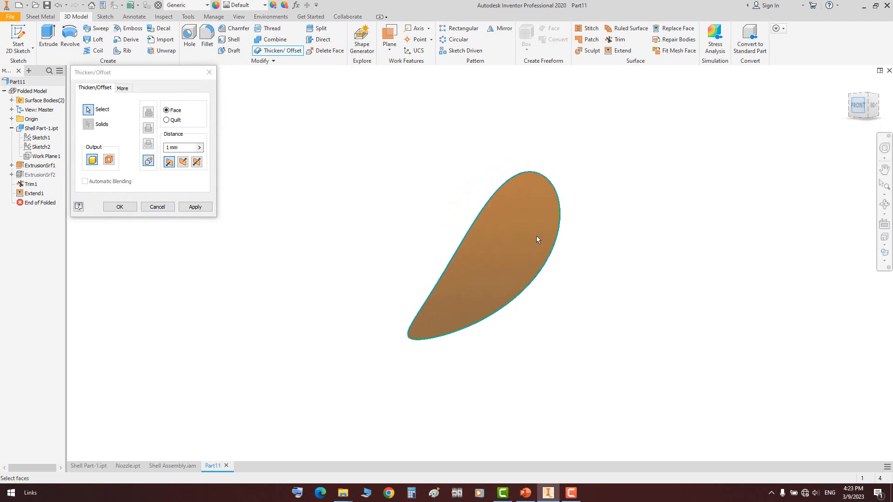
pyautogui.click(157, 207)
# Check the rule thickness in the sheet metal defaults and thicken the extended shell patch outward by 14 mm as a solid
pyautogui.click(40, 16)
pyautogui.click(491, 39)
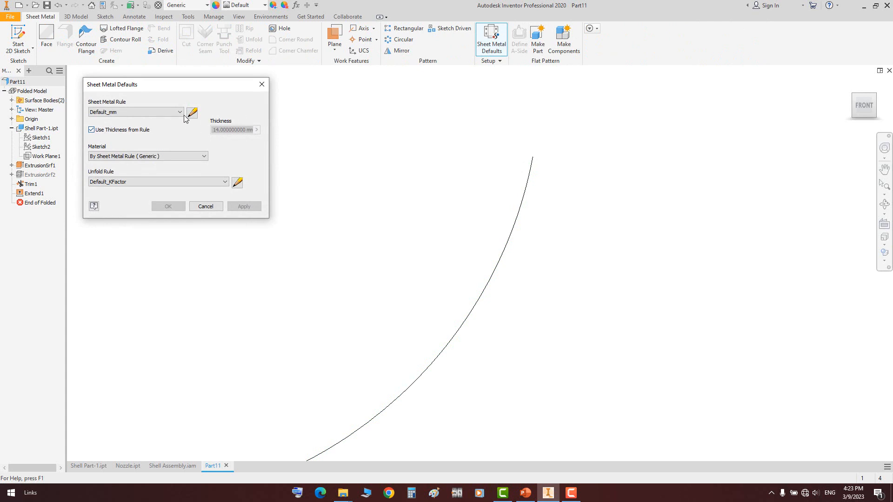
pyautogui.click(203, 210)
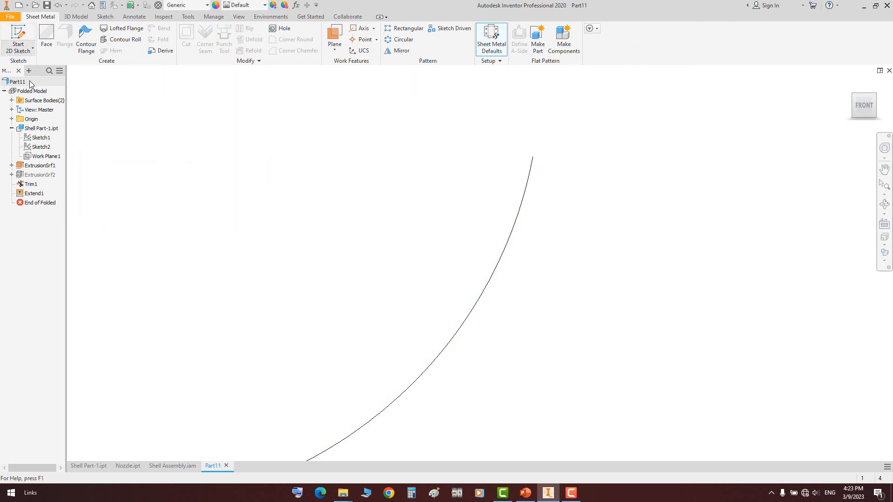
pyautogui.click(76, 16)
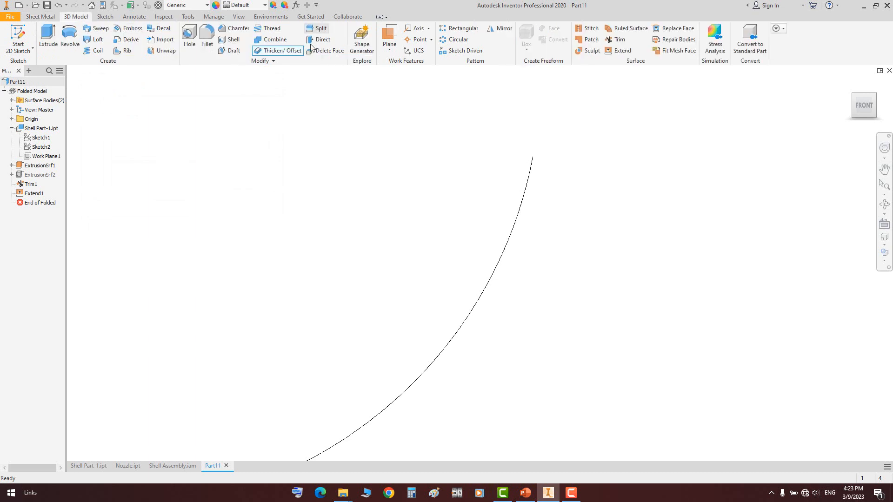
pyautogui.click(278, 50)
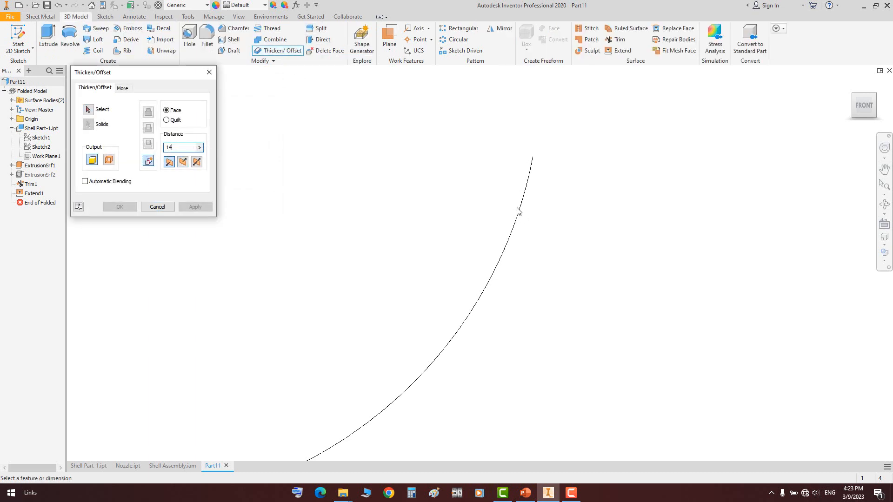
pyautogui.click(518, 231)
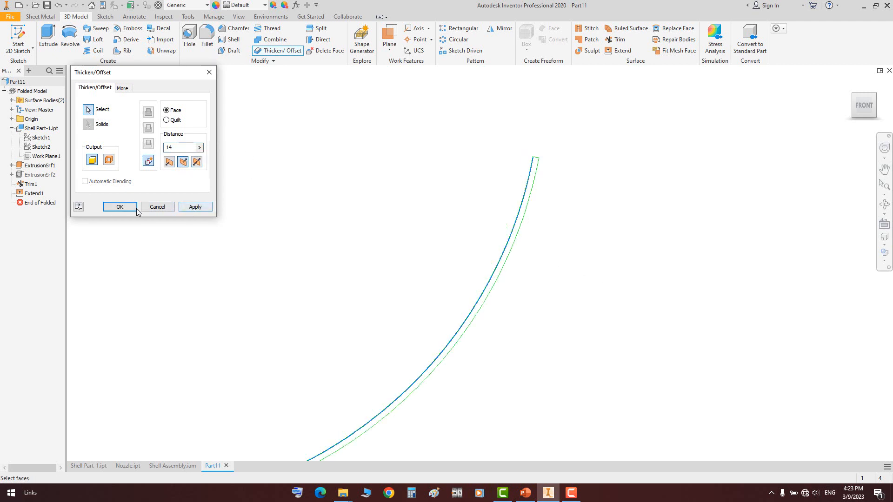
pyautogui.click(135, 209)
# Make Sketch2, the nozzle circle sketch under ExtrusionSrf2, visible beside the thickened plate
pyautogui.click(888, 203)
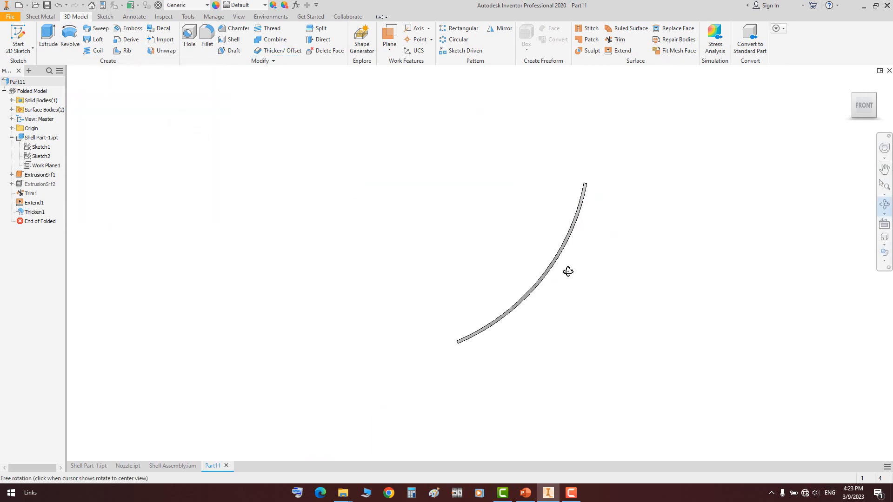
pyautogui.moveTo(566, 269); pyautogui.dragTo(568, 259)
pyautogui.rightClick(444, 234)
pyautogui.click(516, 235)
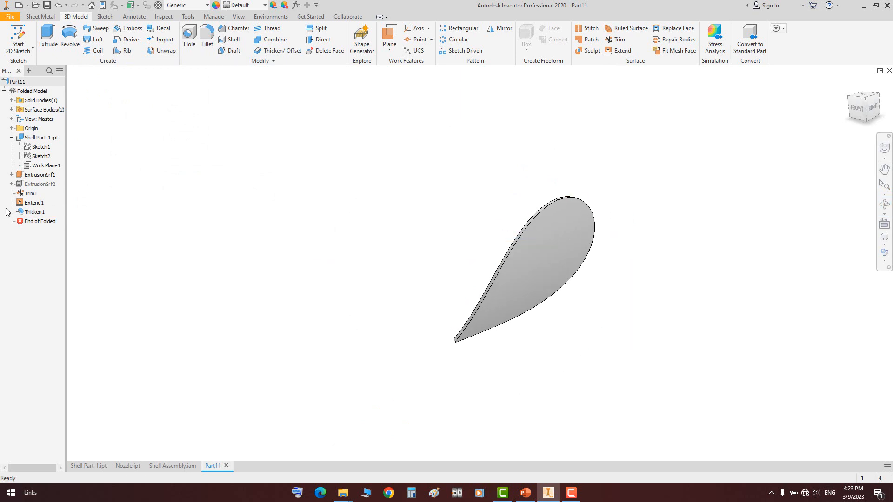
pyautogui.click(12, 184)
pyautogui.click(41, 193)
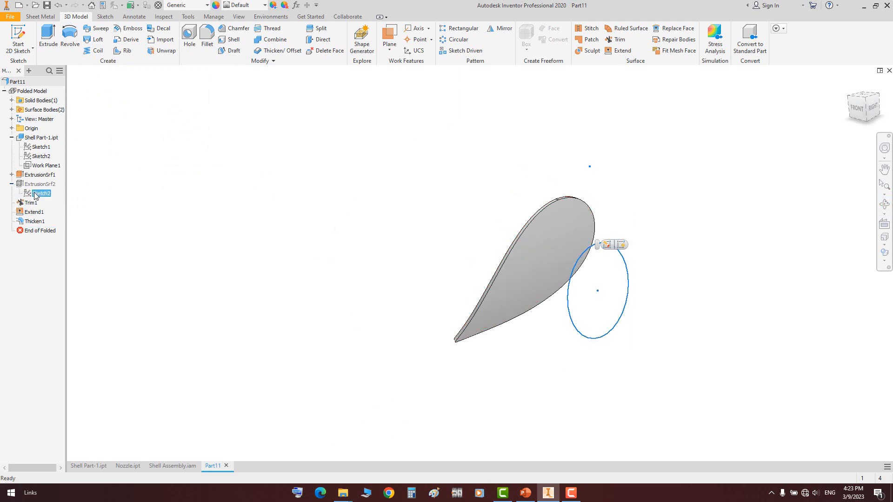
pyautogui.rightClick(41, 193)
pyautogui.click(60, 296)
# Extrude the nozzle circle of Sketch2 in the flipped direction as a cut through all of the thickened plate
pyautogui.press('e')
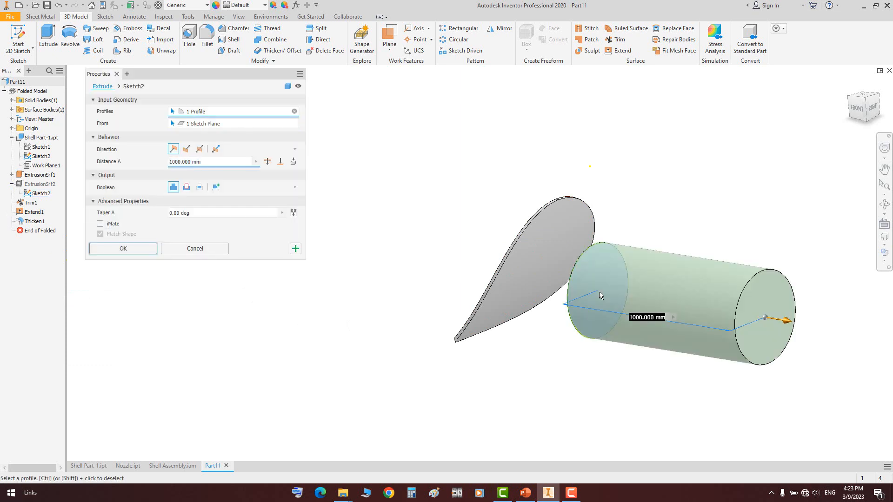
pyautogui.click(187, 149)
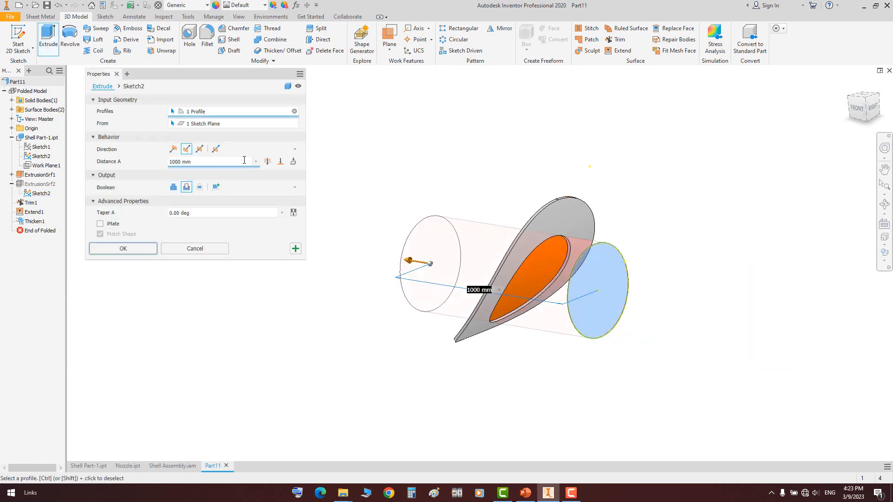
pyautogui.click(267, 162)
pyautogui.press('Return')
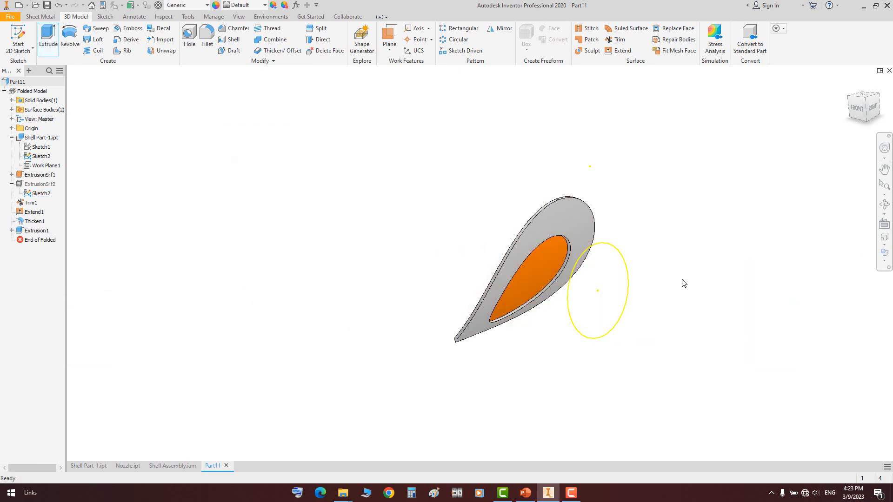
# Hide Sketch2 and the surface ExtrusionSrf1 so that only the solid plate with its opening is displayed
pyautogui.rightClick(41, 193)
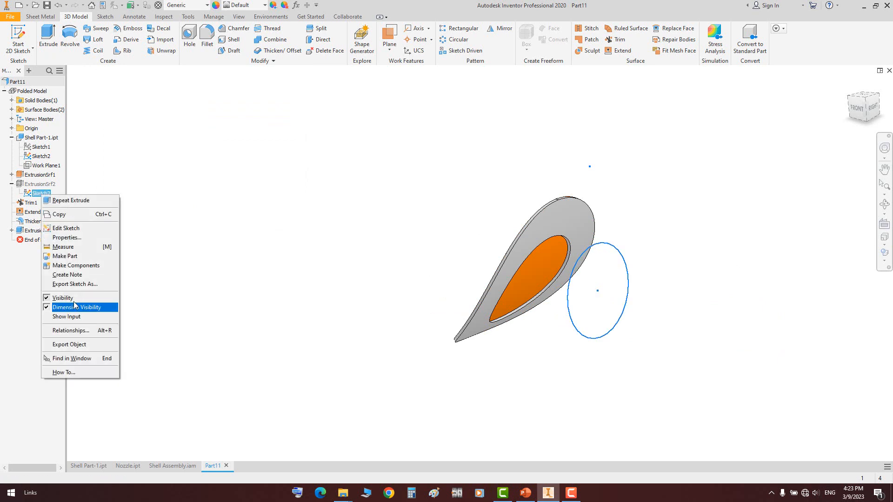
pyautogui.click(69, 298)
pyautogui.rightClick(41, 175)
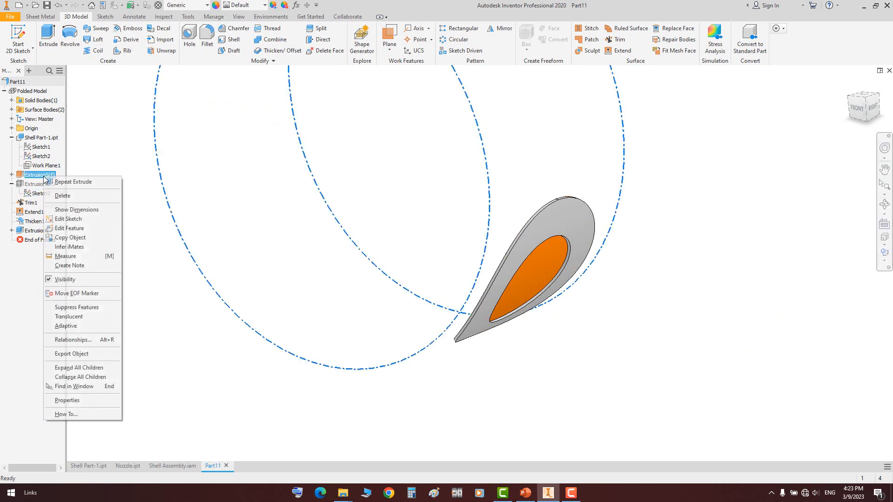
pyautogui.click(65, 279)
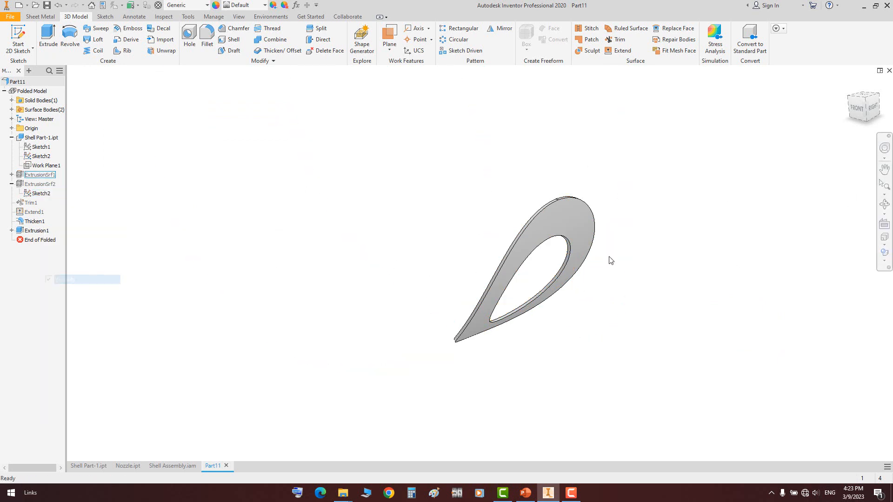
# Check the sheet metal defaults without changes and create the plate's flat pattern based on its outer curved face
pyautogui.click(884, 204)
pyautogui.moveTo(583, 274); pyautogui.dragTo(558, 221)
pyautogui.rightClick(564, 205)
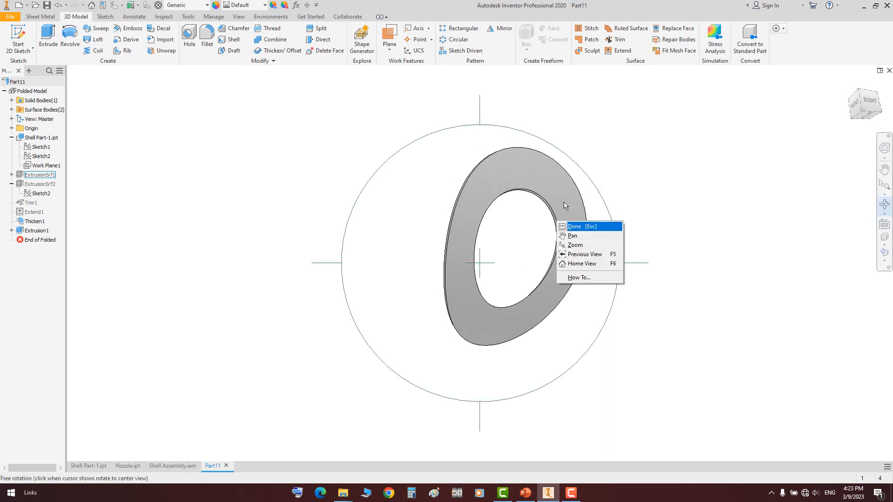
pyautogui.click(598, 225)
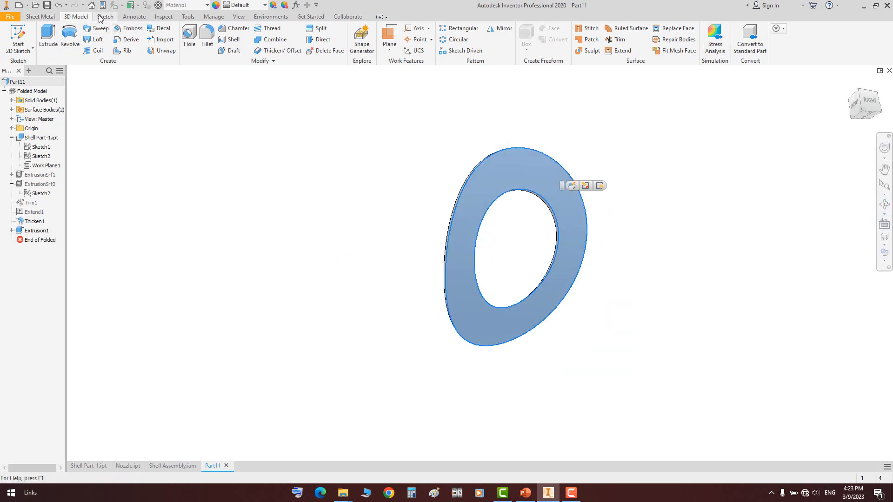
pyautogui.click(40, 16)
pyautogui.click(491, 39)
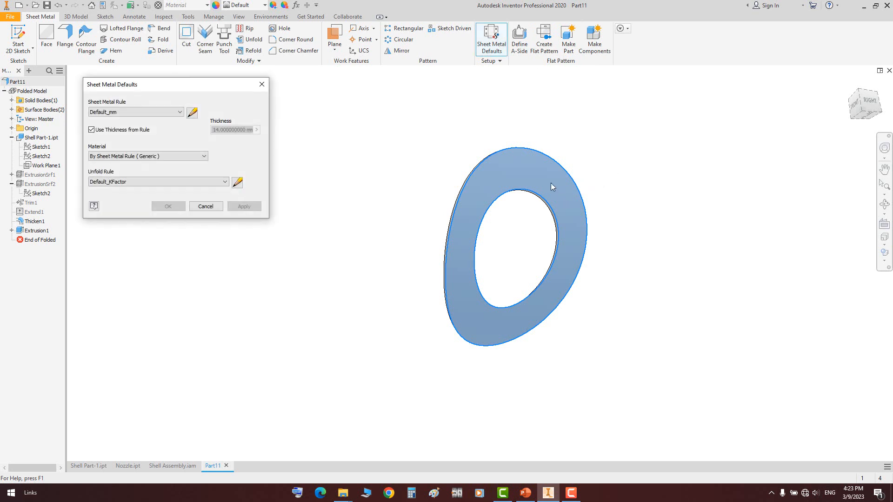
pyautogui.click(206, 206)
pyautogui.click(544, 39)
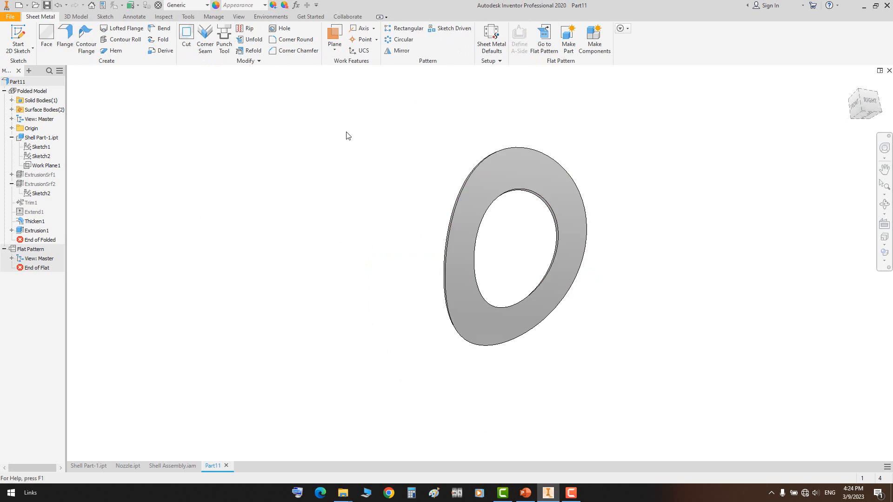
# Save the part as Re-Pad in the Shell folder, accepting the location outside the project and including its dependents
pyautogui.hotkey('ctrl', 's')
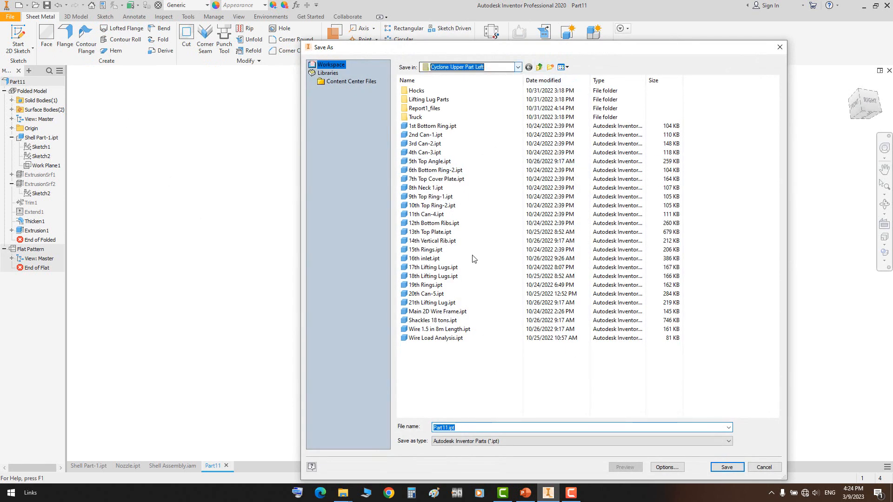
pyautogui.press('F4')
pyautogui.click(440, 277)
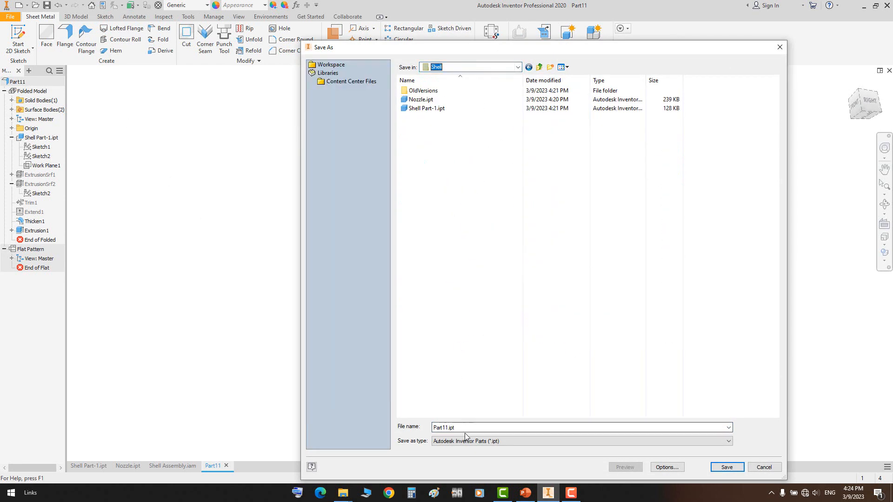
pyautogui.doubleClick(465, 431)
pyautogui.write('Re-Pad')
pyautogui.press('Return')
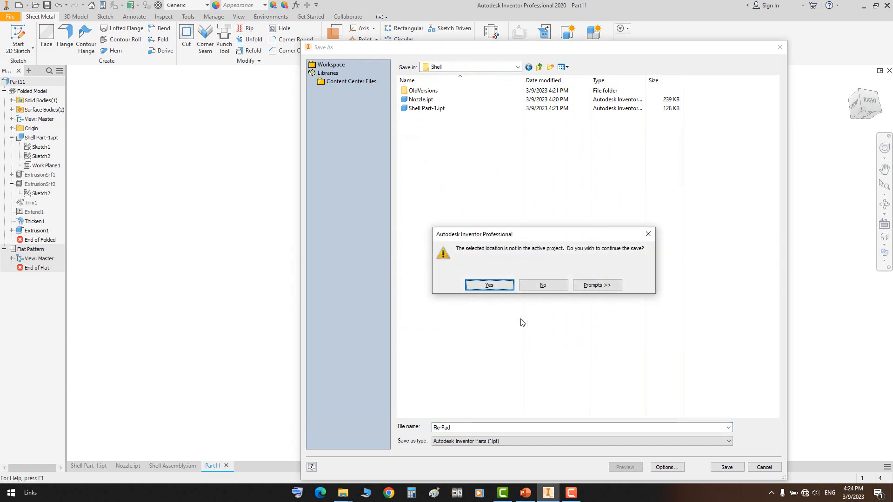
pyautogui.click(489, 285)
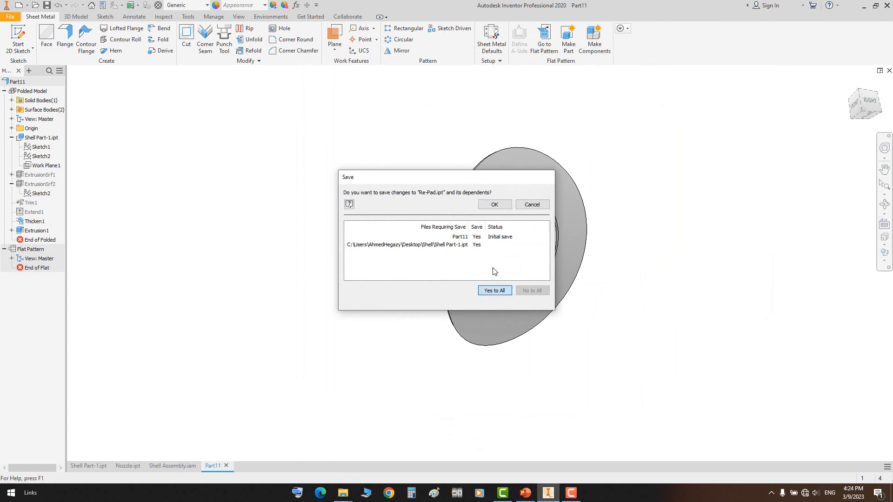
pyautogui.click(492, 205)
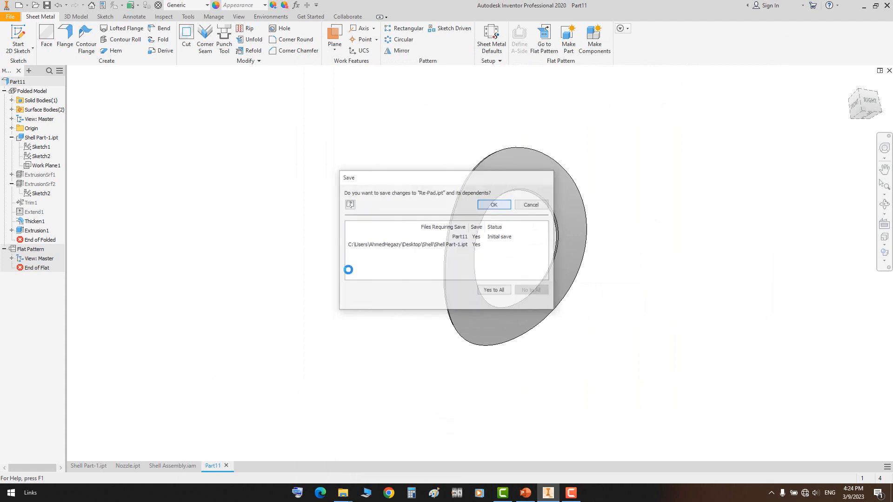
# Apply the smooth yellow appearance to the Re-Pad part
pyautogui.click(172, 465)
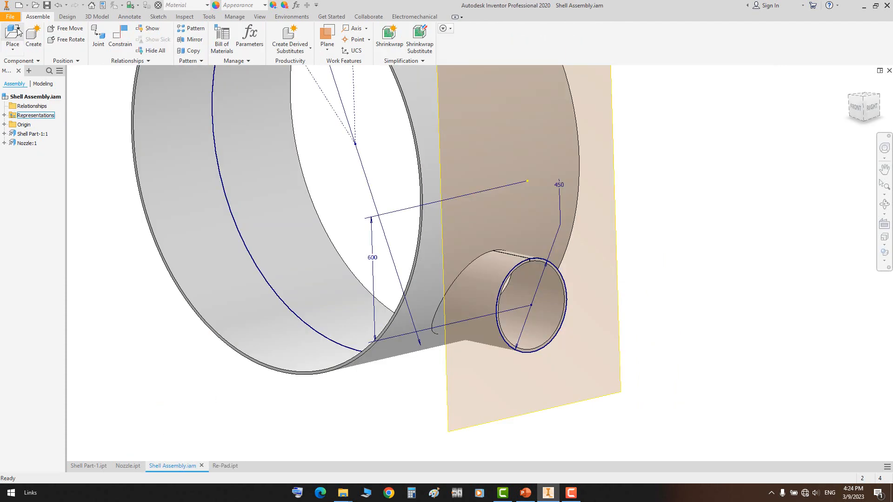
pyautogui.click(226, 465)
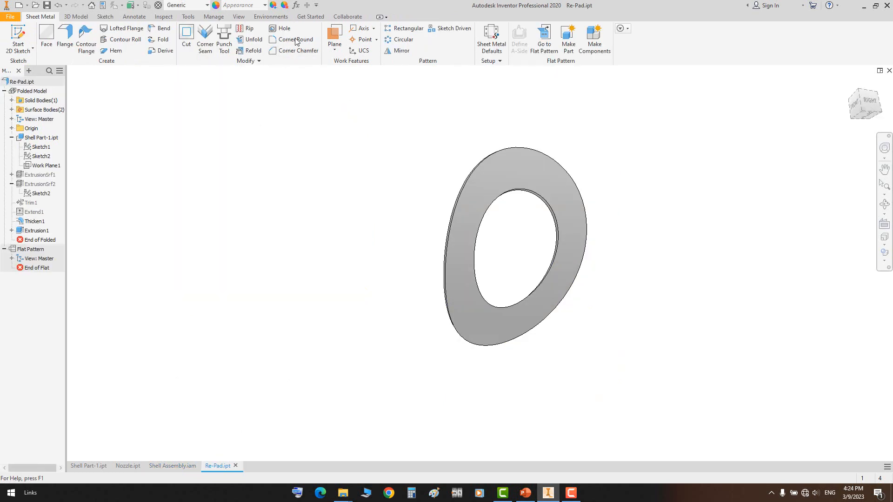
pyautogui.click(248, 6)
pyautogui.scroll(-10, 255, 33)
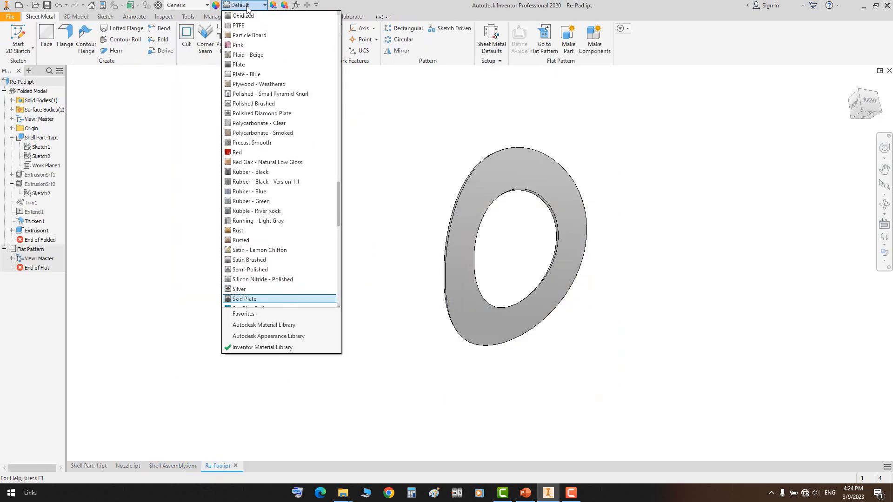
pyautogui.click(256, 249)
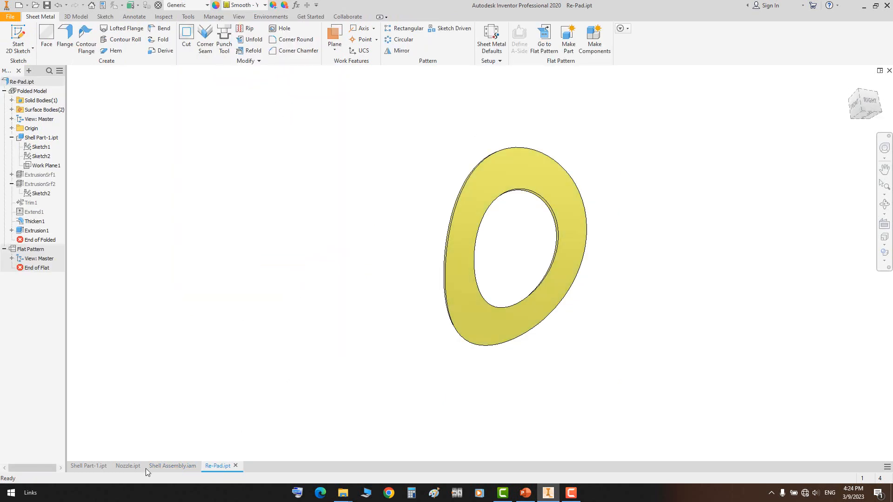
# Place one instance of Re-Pad.ipt from the Shell folder into Shell Assembly, grounded at the origin
pyautogui.click(171, 466)
pyautogui.press('p')
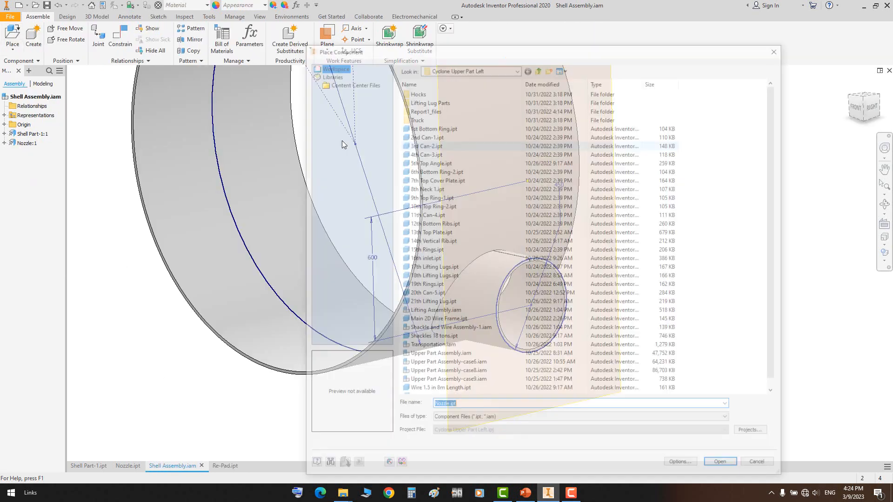
pyautogui.click(517, 66)
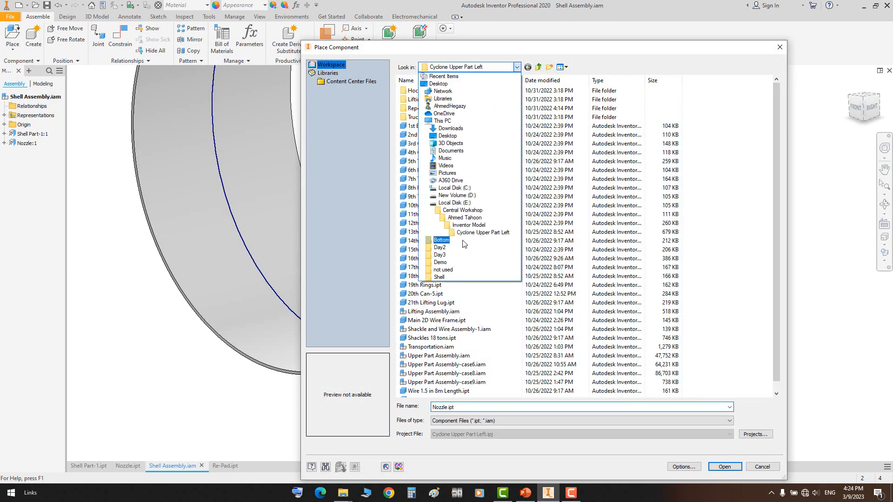
pyautogui.click(442, 278)
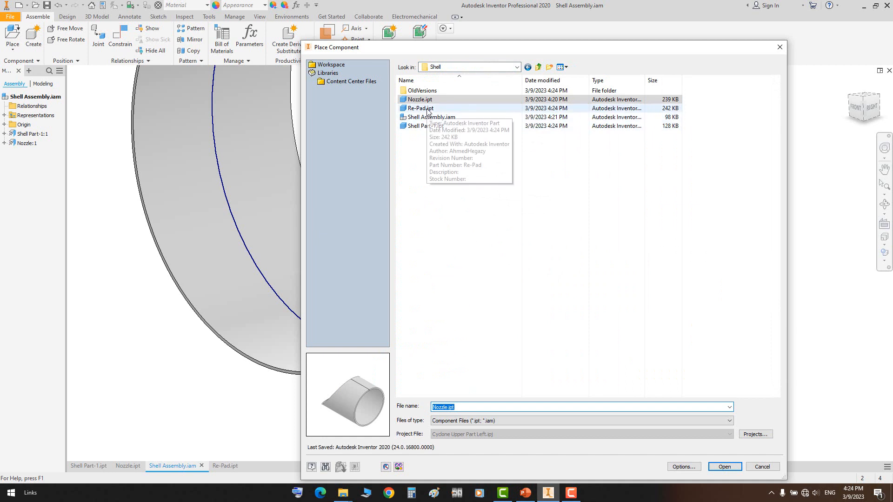
pyautogui.doubleClick(441, 108)
pyautogui.click(489, 290)
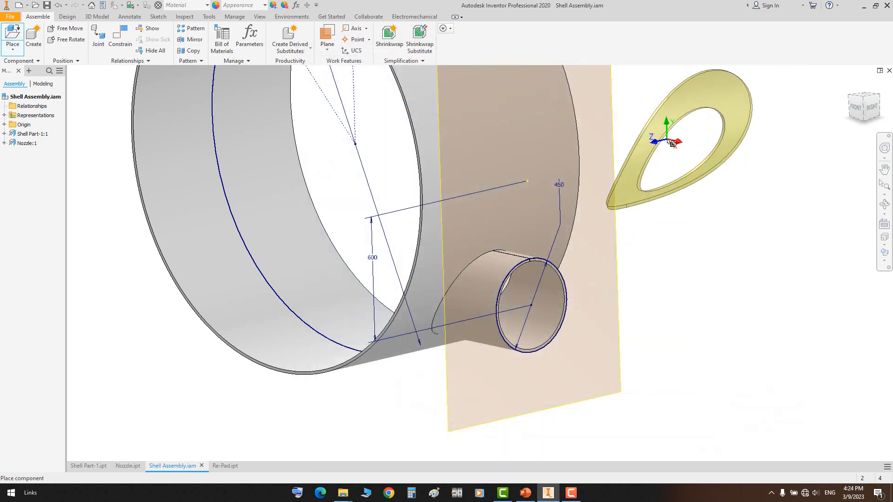
pyautogui.rightClick(668, 140)
pyautogui.click(714, 159)
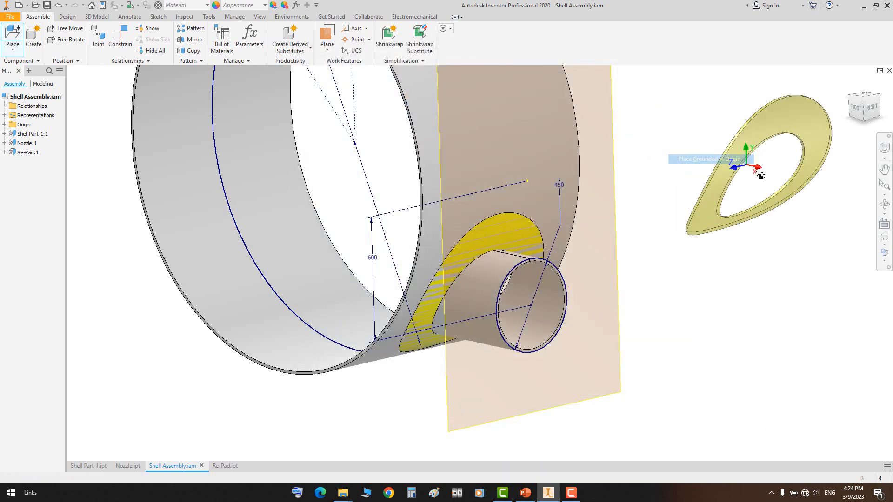
pyautogui.rightClick(742, 201)
pyautogui.click(744, 204)
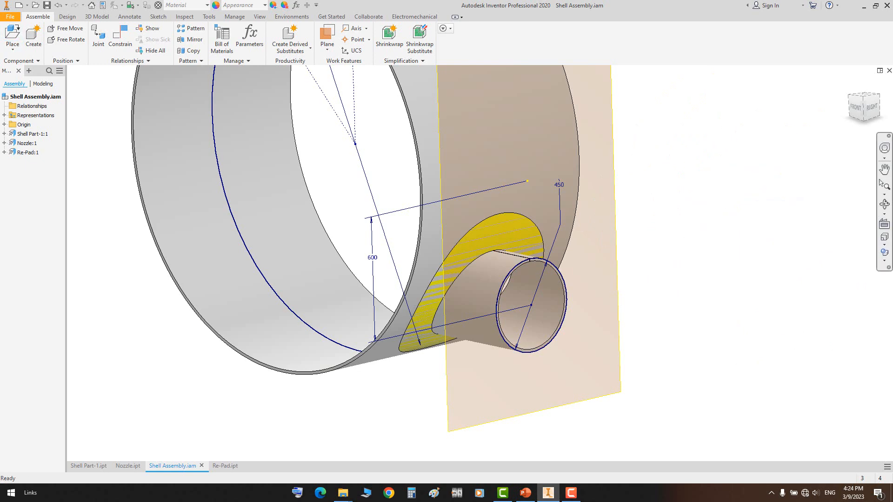
# Switch to the Re-Pad part and open Sketch1 under ExtrusionSrf1 for editing, viewed face-on
pyautogui.click(884, 205)
pyautogui.moveTo(515, 283); pyautogui.dragTo(453, 281)
pyautogui.rightClick(458, 282)
pyautogui.click(470, 289)
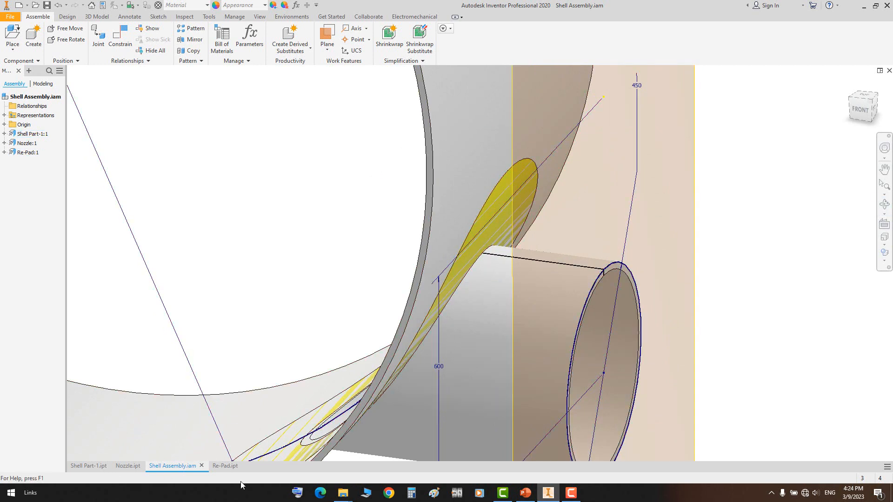
pyautogui.click(225, 466)
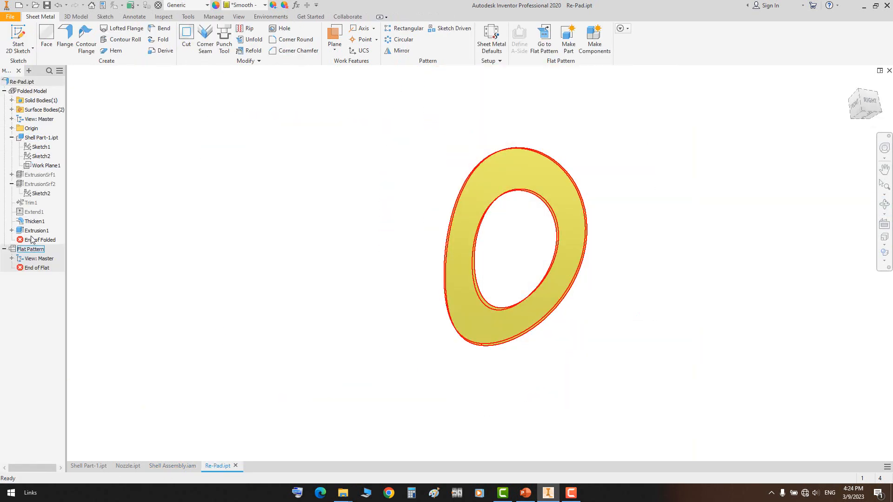
pyautogui.click(29, 175)
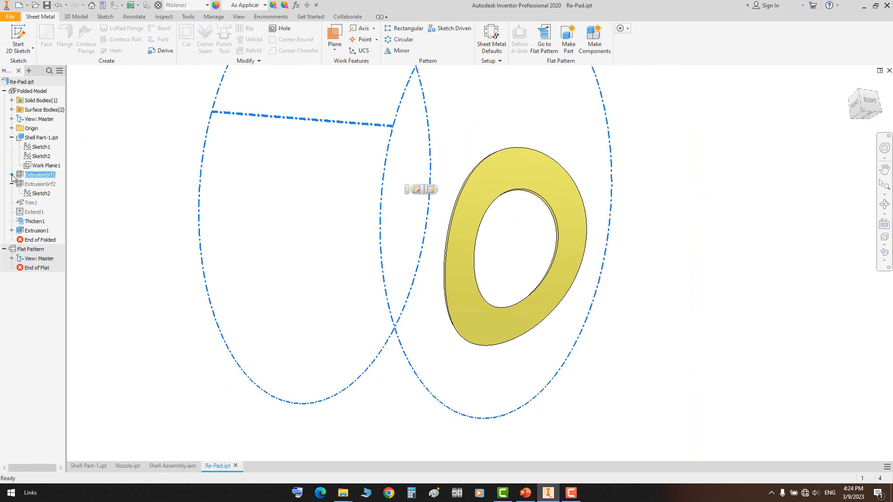
pyautogui.click(12, 175)
pyautogui.click(37, 184)
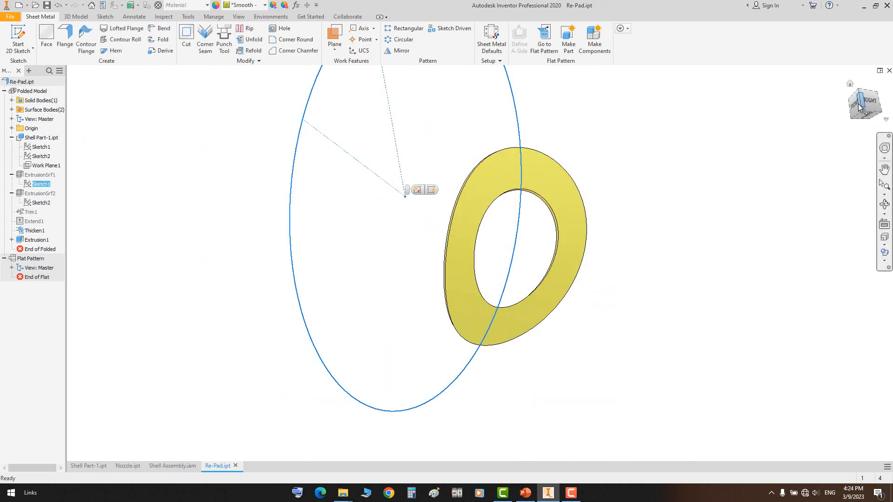
pyautogui.press('pageup')
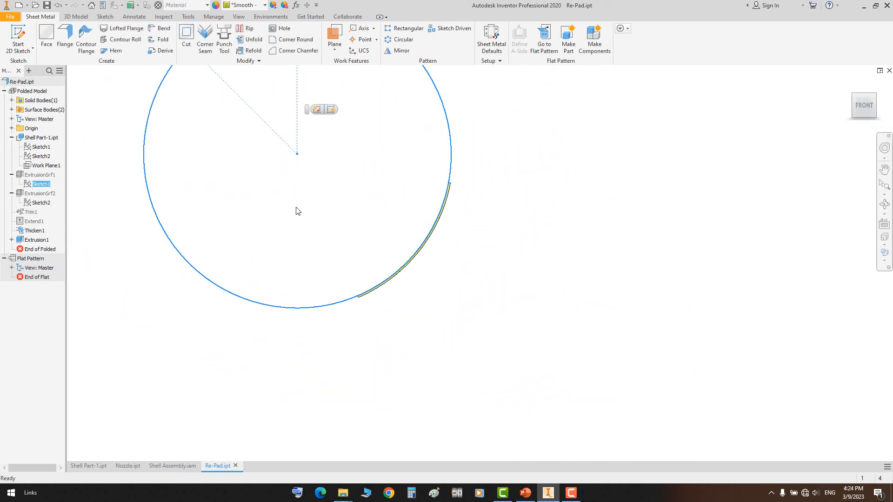
pyautogui.doubleClick(41, 184)
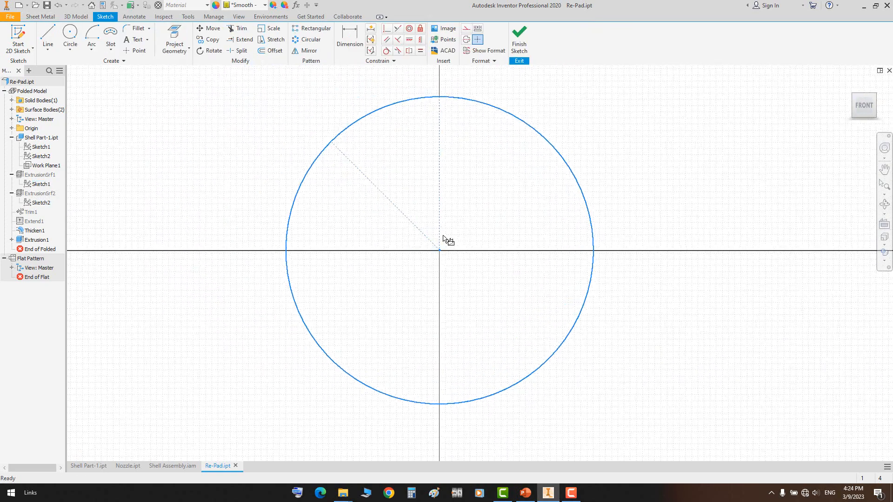
# Convert the derived sketch's circle to construction geometry and draw a concentric half-circle arc of about 1113 mm radius from above to below the center
pyautogui.click(553, 135)
pyautogui.click(466, 28)
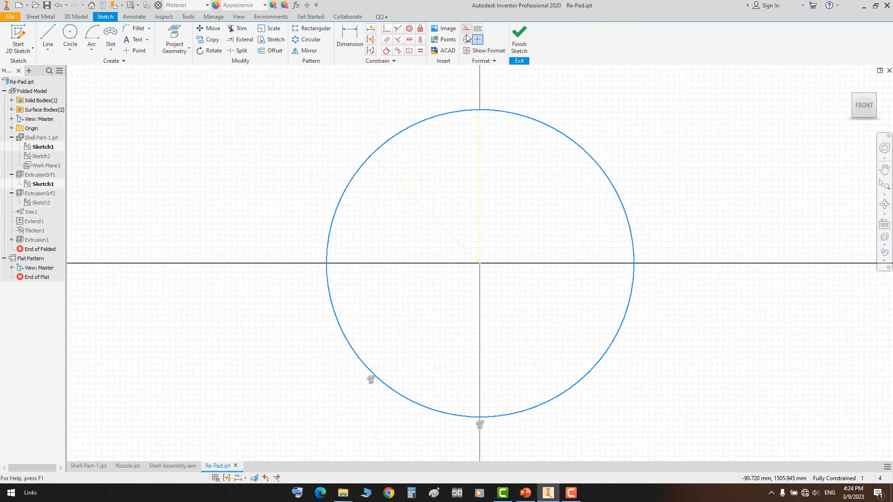
pyautogui.click(92, 49)
pyautogui.click(117, 107)
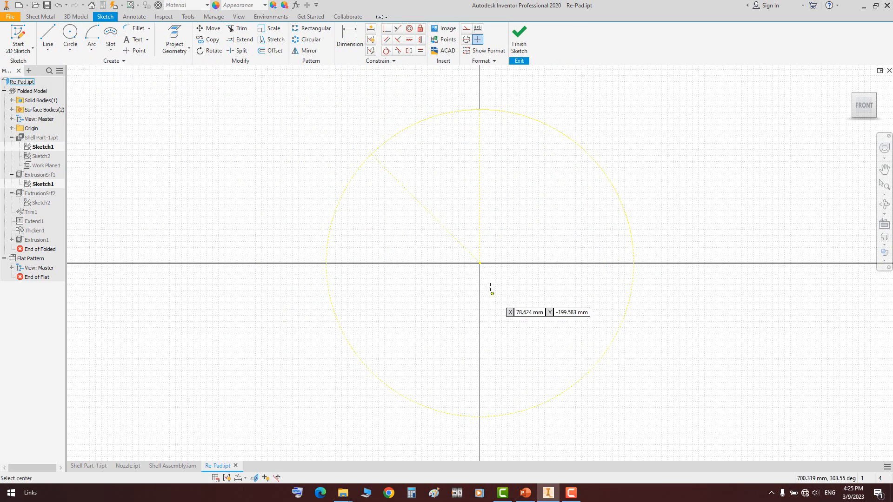
pyautogui.click(480, 264)
pyautogui.click(480, 92)
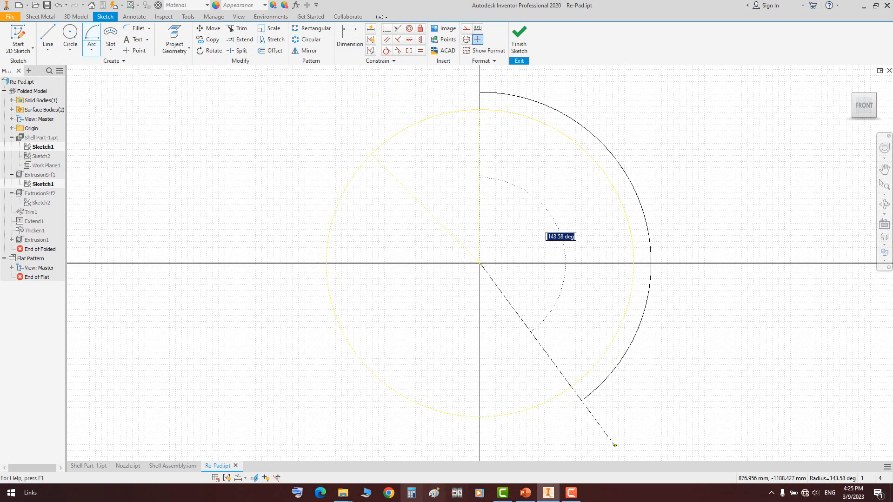
pyautogui.click(480, 434)
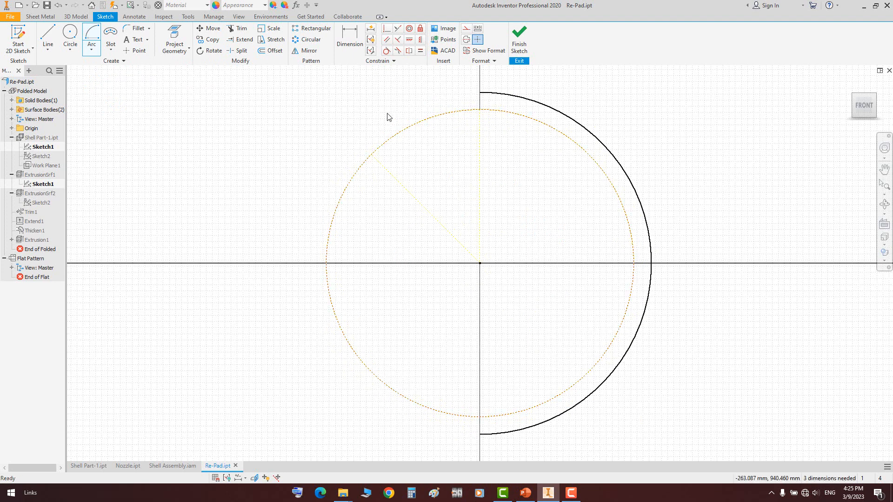
pyautogui.press('Escape')
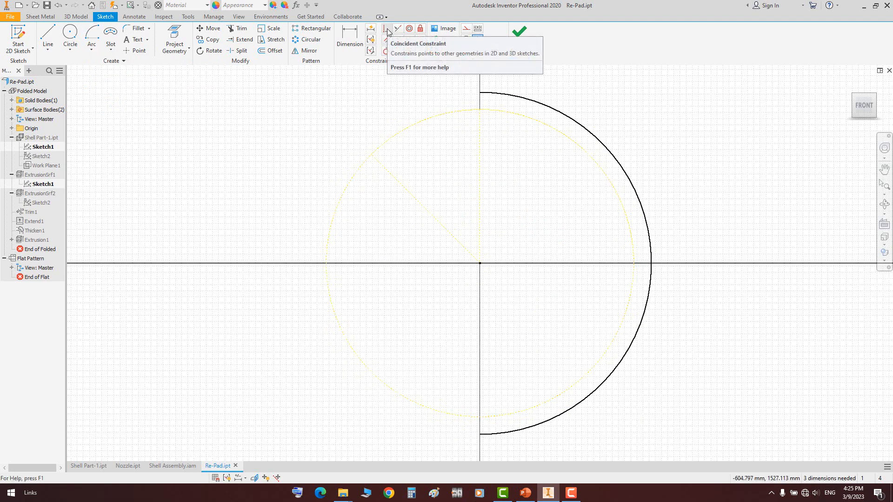
pyautogui.click(349, 37)
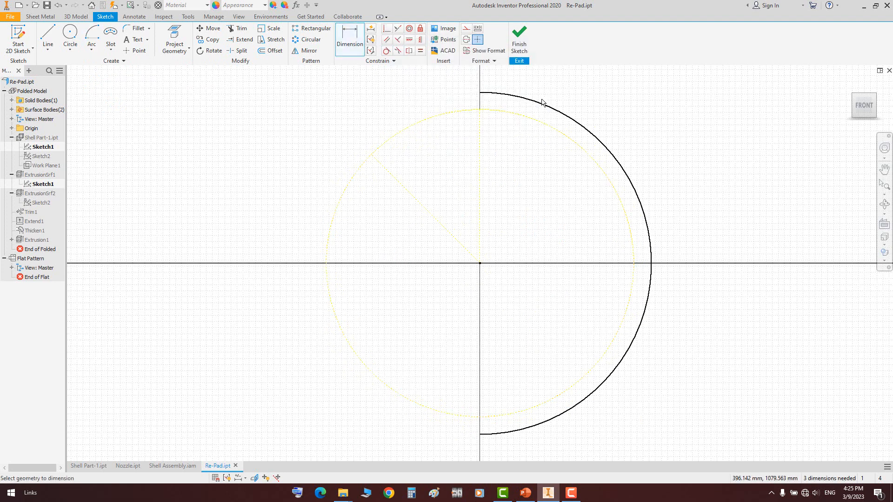
pyautogui.click(542, 103)
pyautogui.click(524, 161)
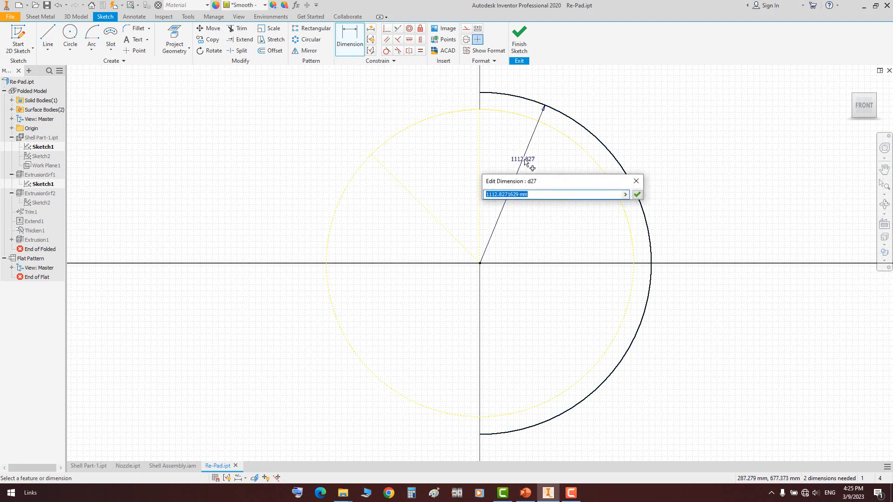
pyautogui.press('Return')
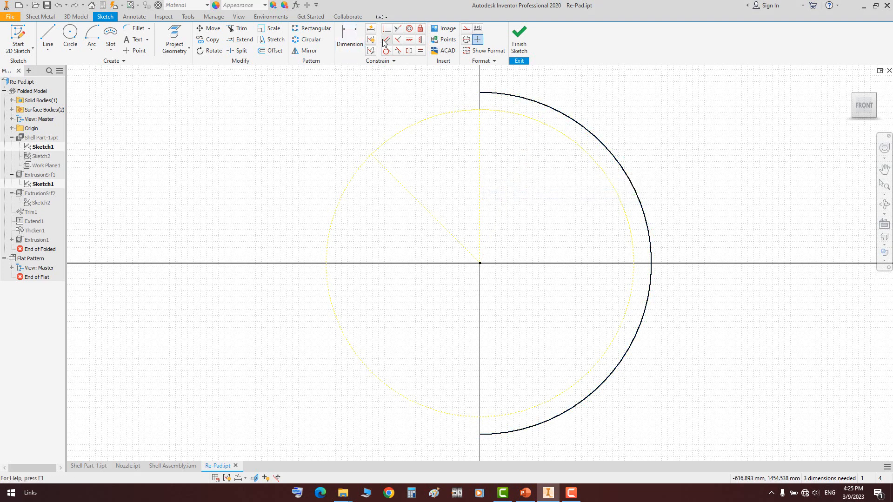
# Dimension the new arc by diameter as 2000+(14*2) mm and finish the sketch, accepting the rebuild errors
pyautogui.click(349, 37)
pyautogui.click(561, 122)
pyautogui.rightClick(534, 163)
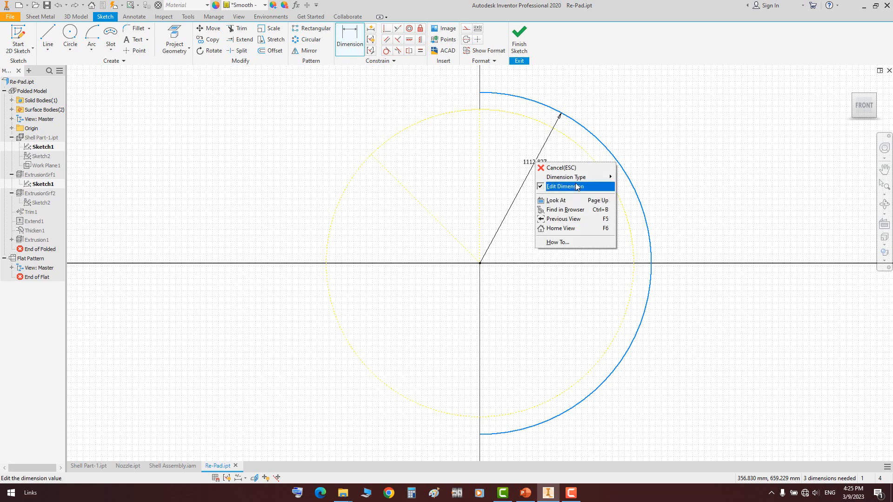
pyautogui.click(637, 186)
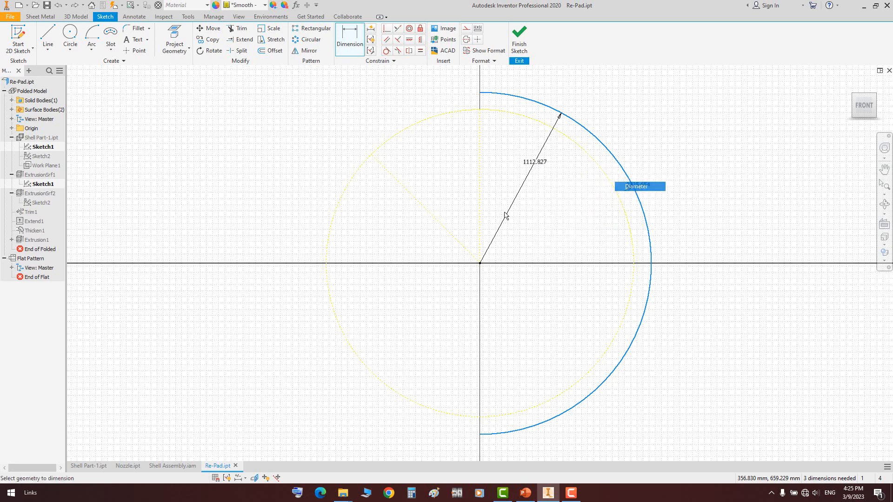
pyautogui.click(561, 206)
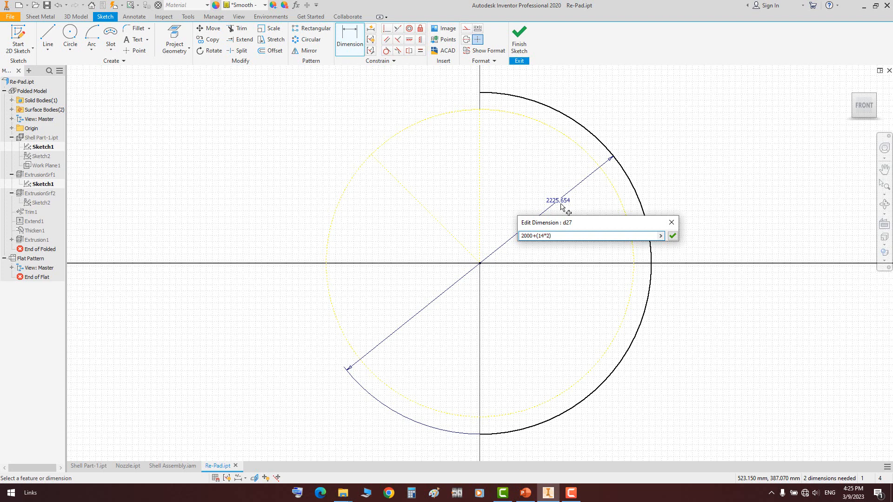
pyautogui.press('Return')
pyautogui.press('Escape')
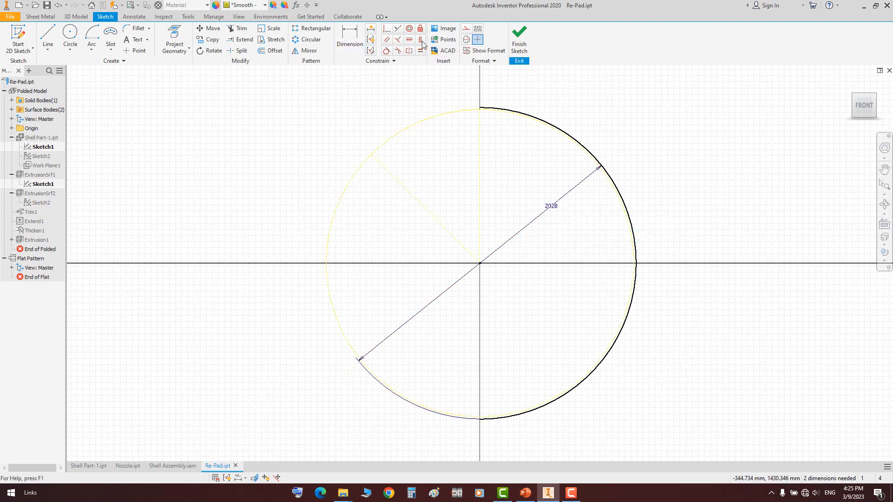
pyautogui.click(519, 39)
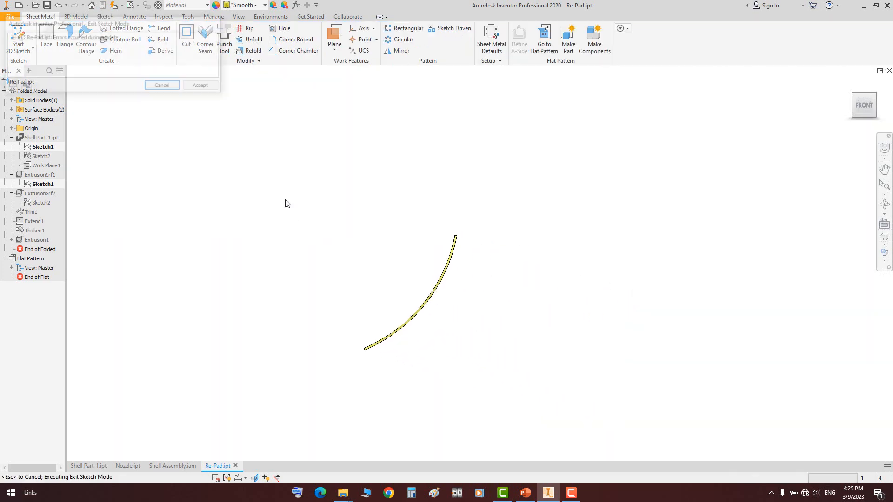
pyautogui.click(204, 87)
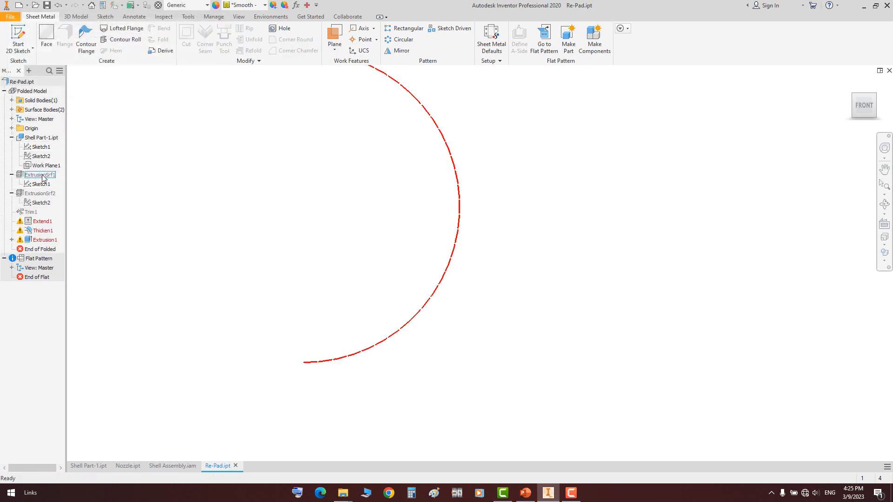
# Edit ExtrusionSrf1 and confirm the new arc's symmetric 1000 mm surface extrusion, accepting the reported errors
pyautogui.doubleClick(42, 174)
pyautogui.moveTo(352, 105); pyautogui.dragTo(419, 193, button='middle')
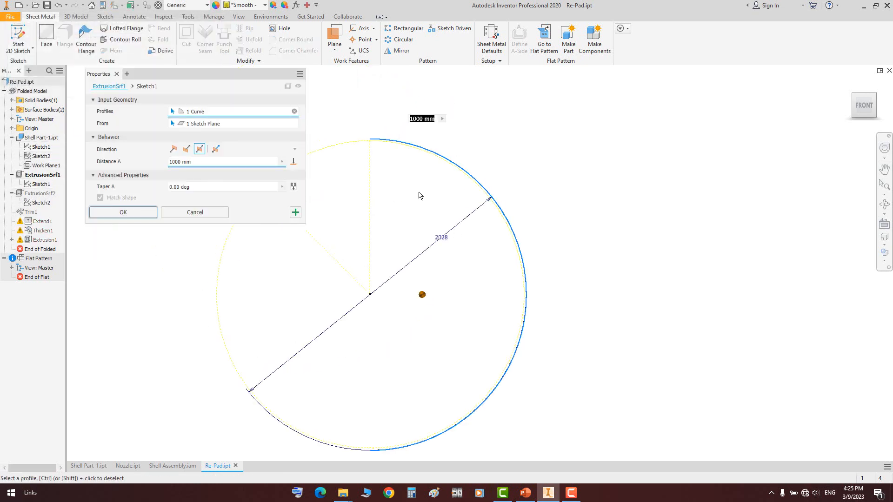
pyautogui.scroll(-6, 382, 137)
pyautogui.click(873, 98)
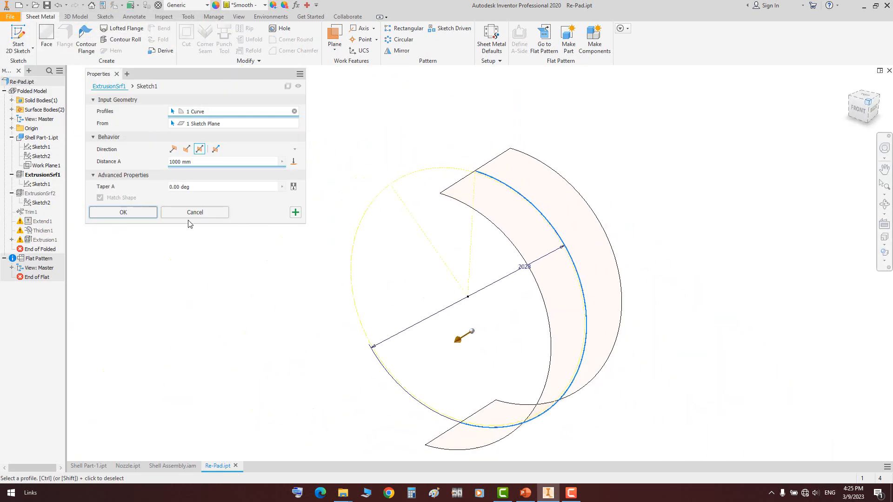
pyautogui.click(148, 212)
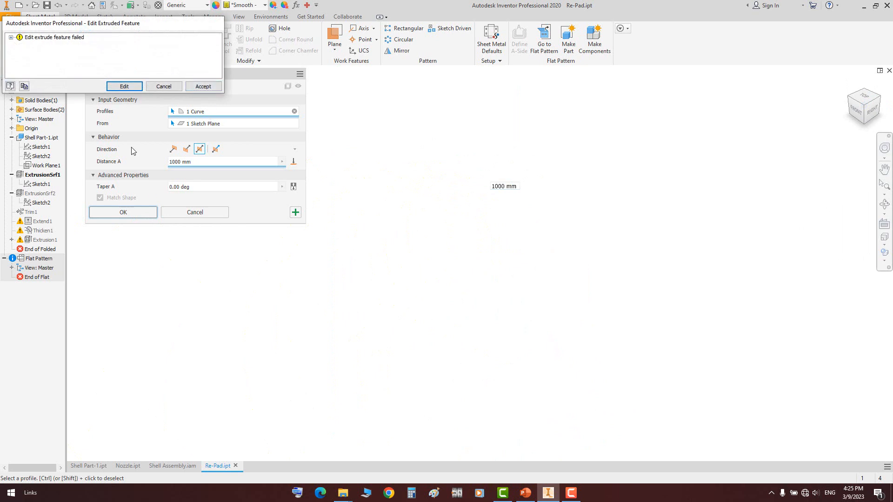
pyautogui.click(203, 87)
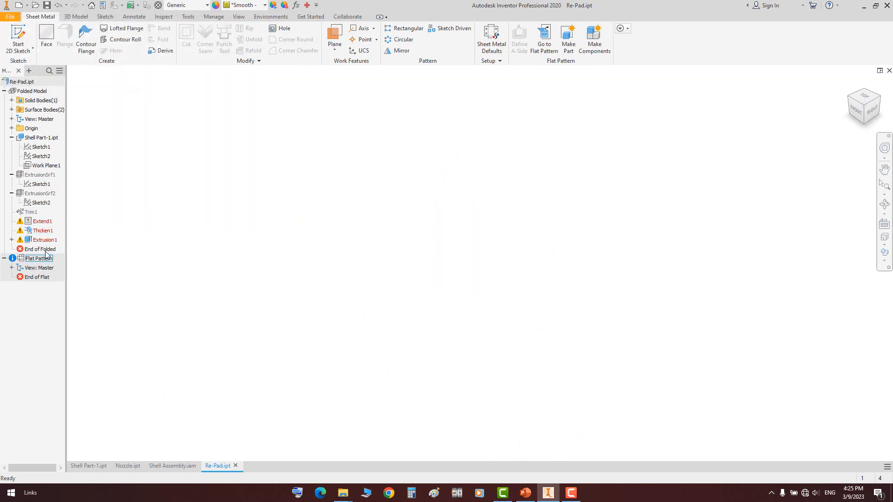
# Make the extruded surfaces ExtrusionSrf1 and ExtrusionSrf2 visible, leaving the Extend1 edit without changes
pyautogui.doubleClick(44, 222)
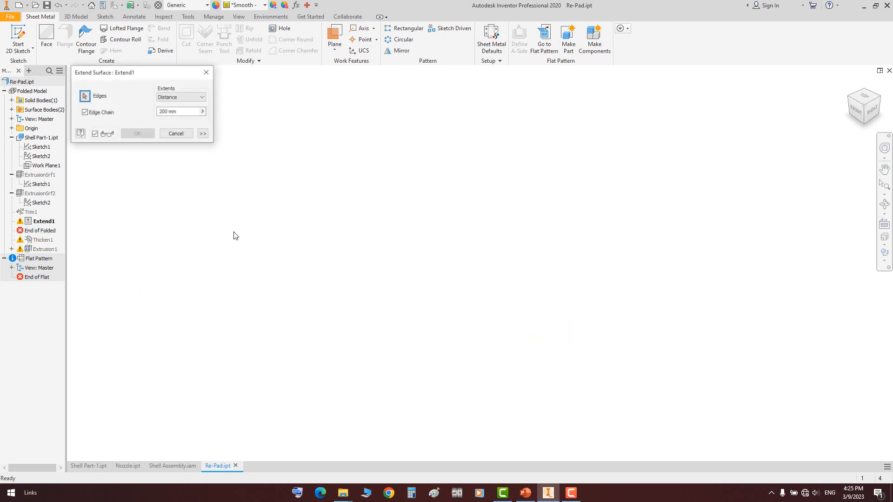
pyautogui.click(175, 134)
pyautogui.click(40, 193)
pyautogui.keyDown('ctrl'); pyautogui.click(40, 174); pyautogui.keyUp('ctrl')
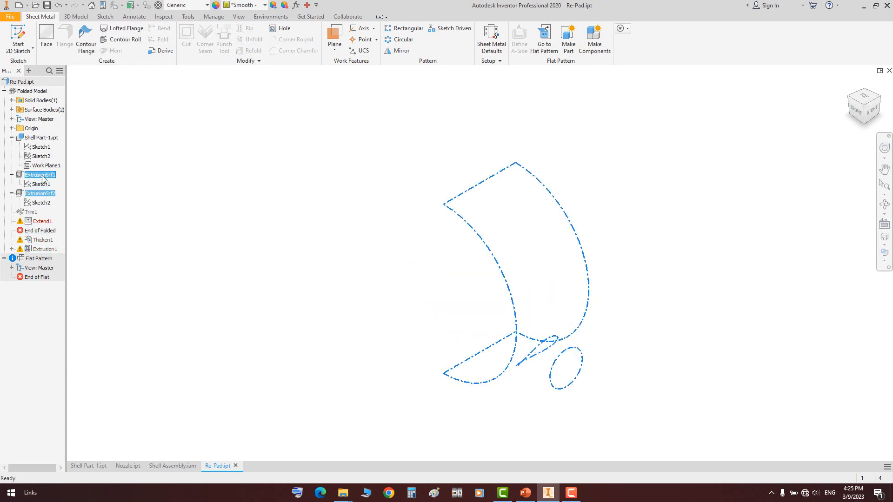
pyautogui.rightClick(49, 179)
pyautogui.click(78, 264)
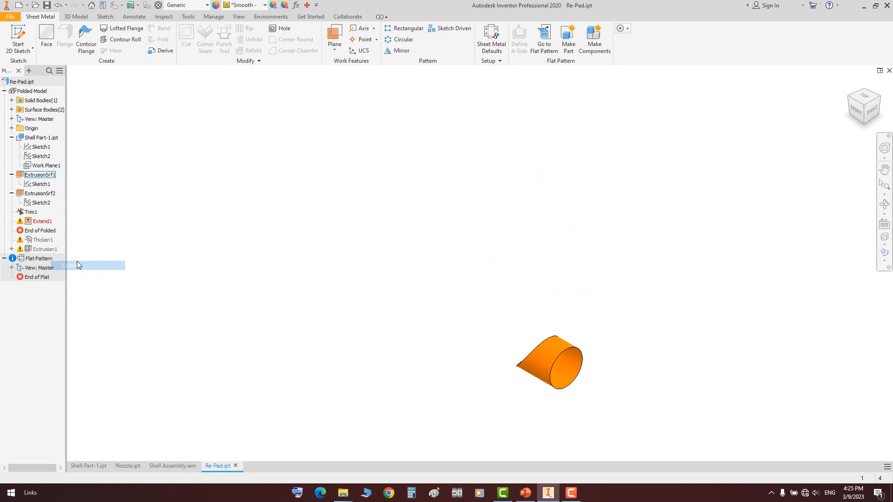
pyautogui.doubleClick(43, 222)
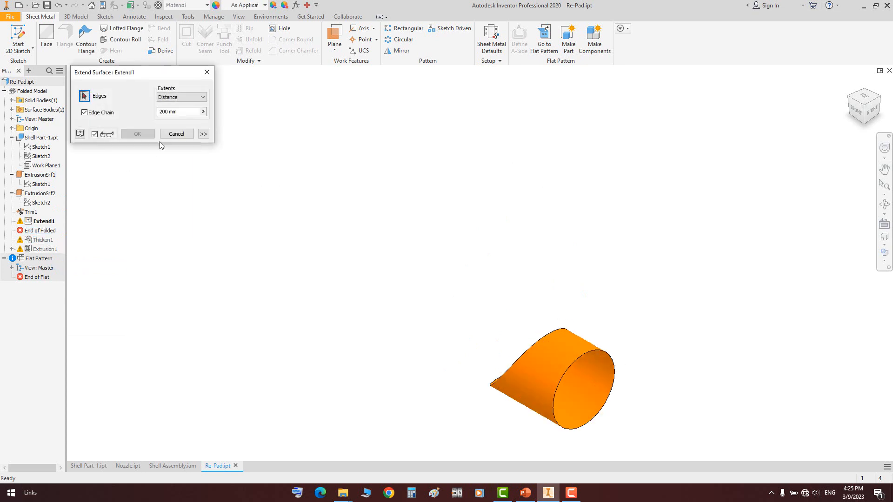
pyautogui.click(884, 204)
pyautogui.moveTo(568, 267); pyautogui.dragTo(460, 238)
pyautogui.rightClick(460, 238)
pyautogui.click(472, 244)
pyautogui.press('Escape')
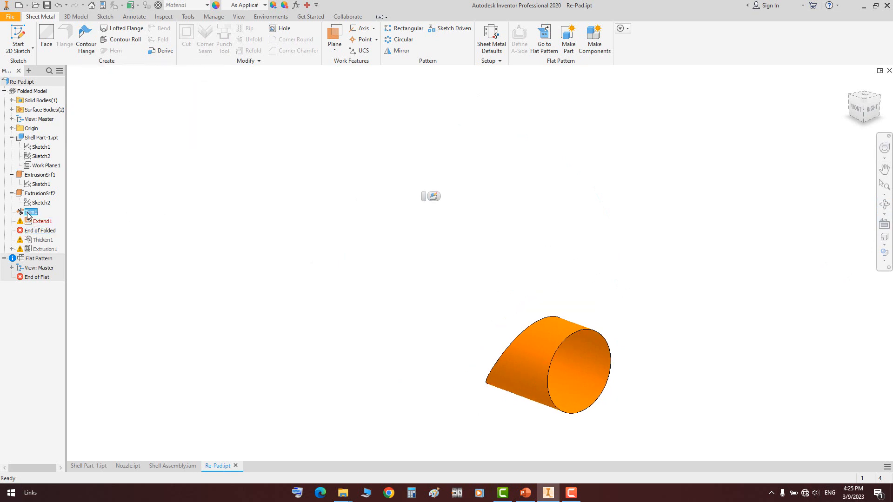
# Try to change which surface portion the Trim1 feature removes, and leave the edit without saving it
pyautogui.moveTo(39, 225); pyautogui.dragTo(33, 215)
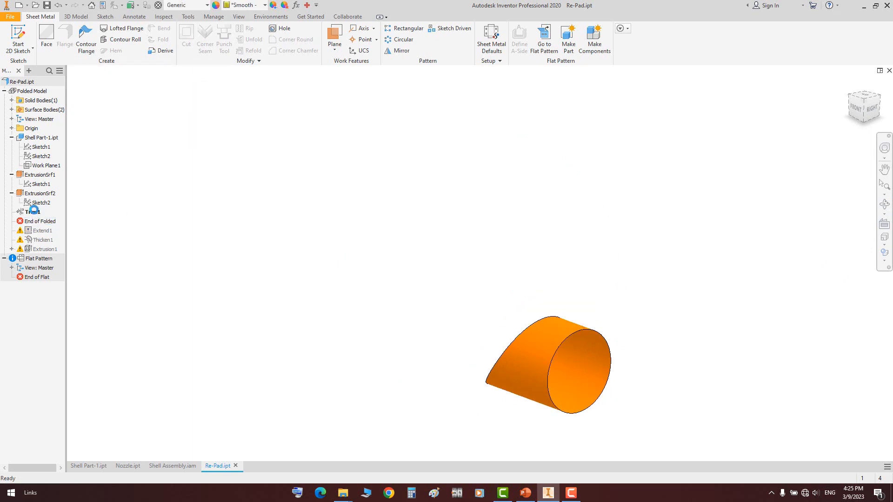
pyautogui.doubleClick(33, 211)
pyautogui.click(885, 203)
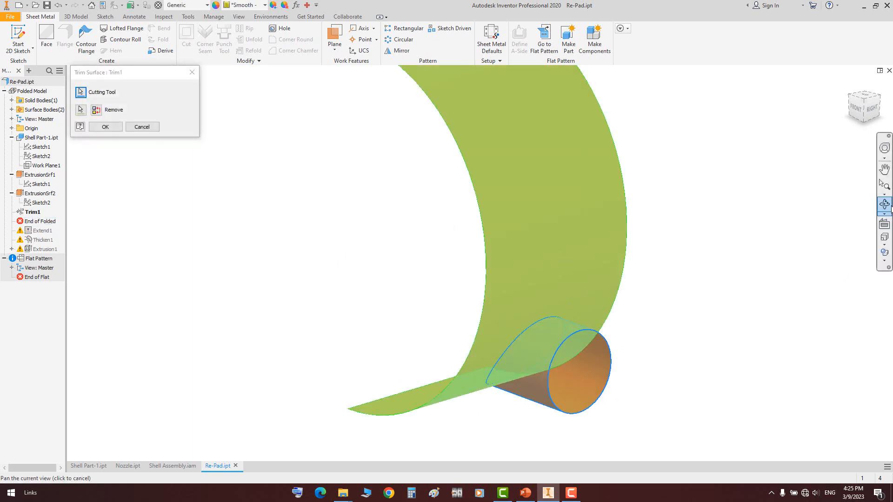
pyautogui.moveTo(588, 316); pyautogui.dragTo(543, 321)
pyautogui.rightClick(504, 275)
pyautogui.click(523, 280)
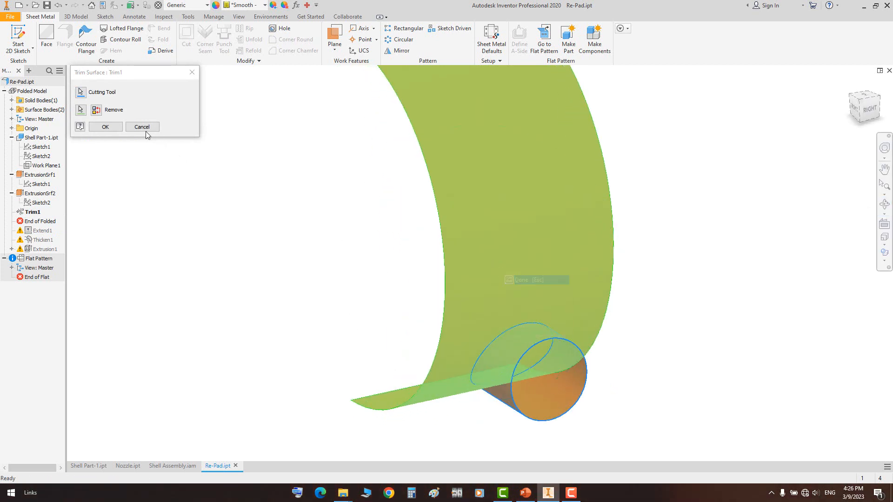
pyautogui.click(95, 109)
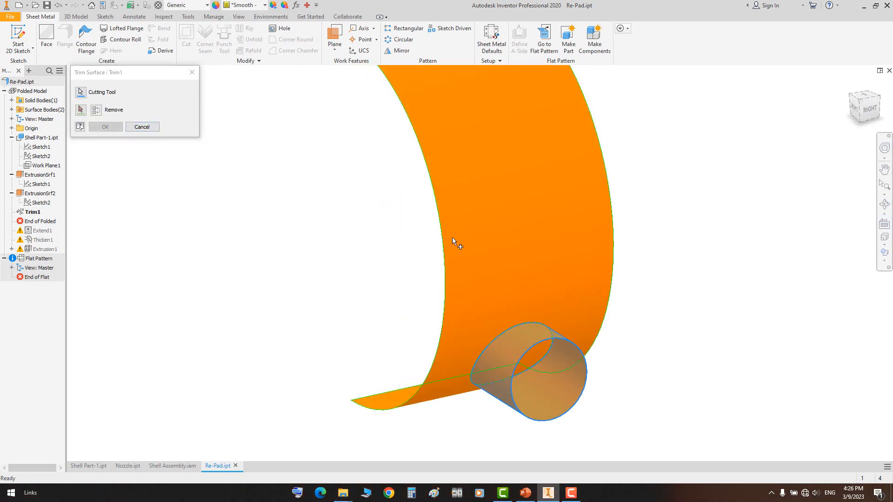
pyautogui.click(81, 109)
pyautogui.click(149, 130)
# Delete the Trim1 feature from the folded model
pyautogui.rightClick(35, 214)
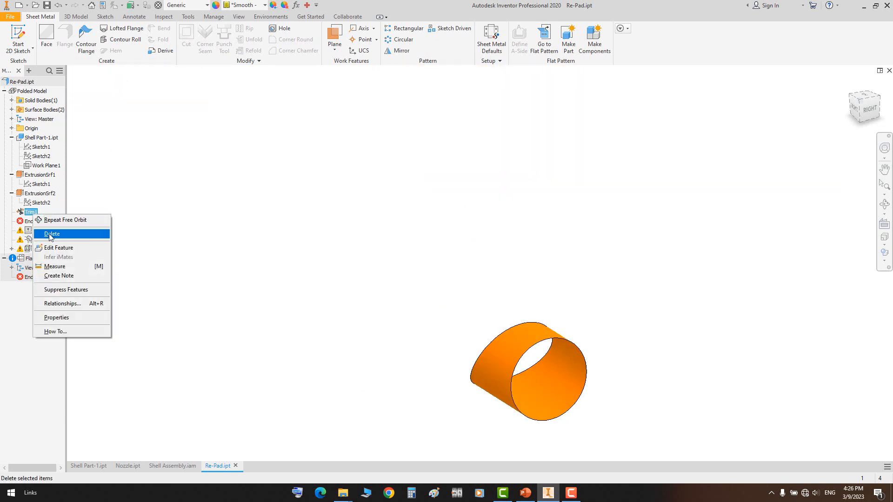
pyautogui.click(51, 234)
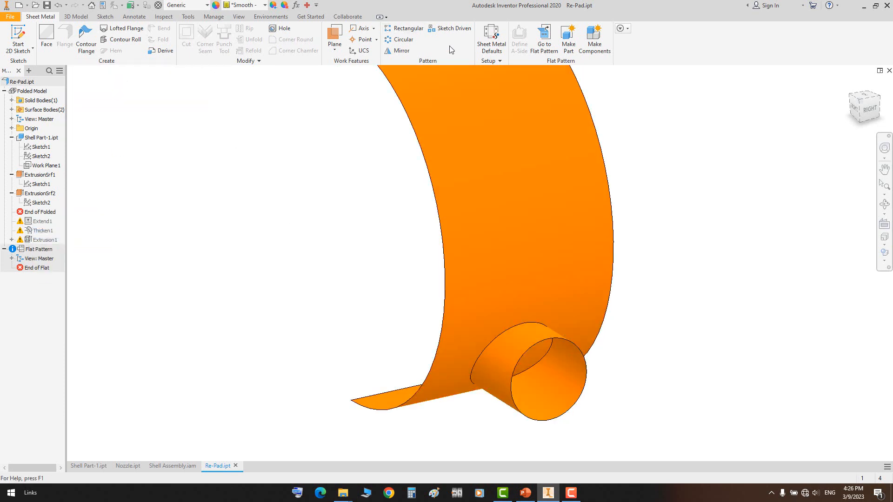
# Trim the curved plate surface with the nozzle cylinder surface, removing everything outside the cylinder's outline
pyautogui.click(77, 18)
pyautogui.click(617, 40)
pyautogui.click(496, 340)
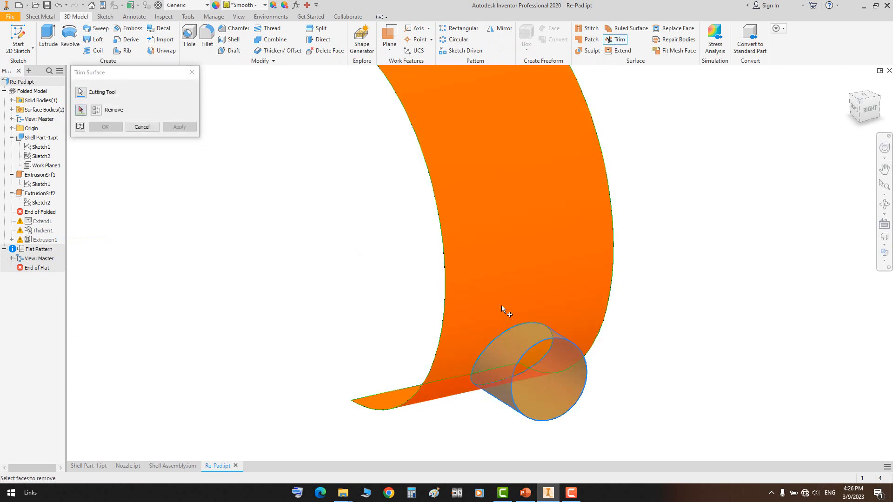
pyautogui.click(106, 127)
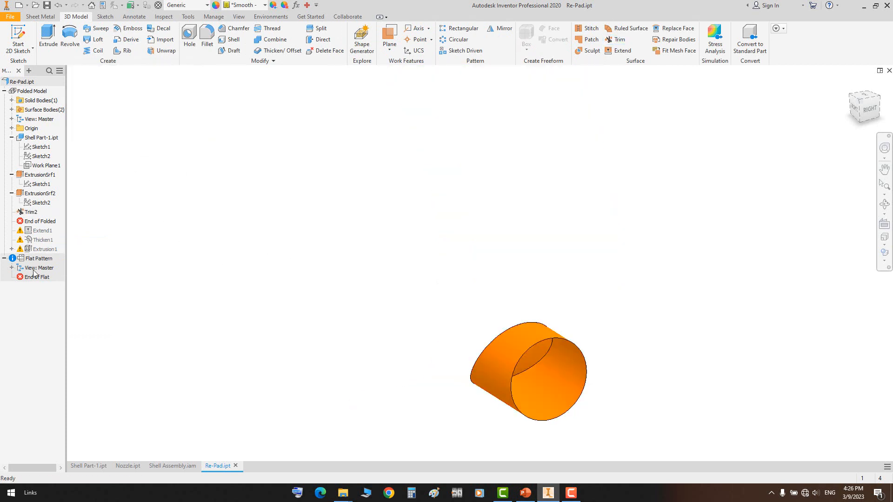
# Hide the ExtrusionSrf2 nozzle cylinder surface
pyautogui.click(39, 195)
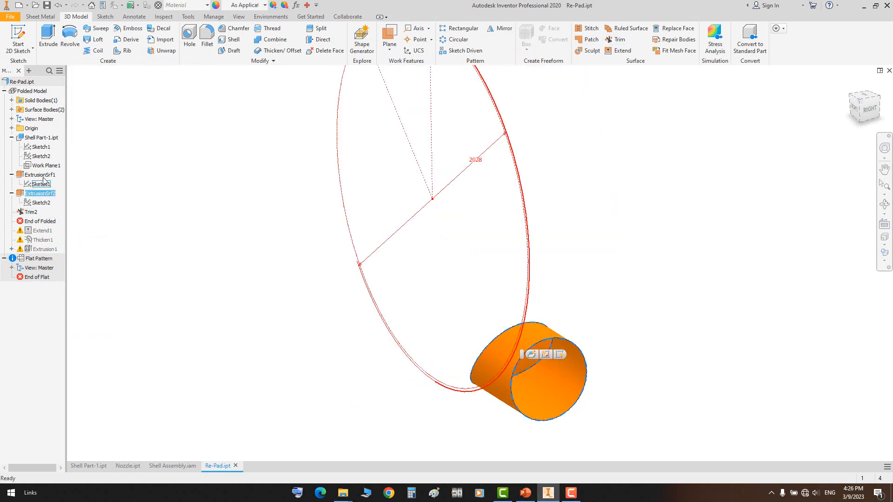
pyautogui.rightClick(42, 195)
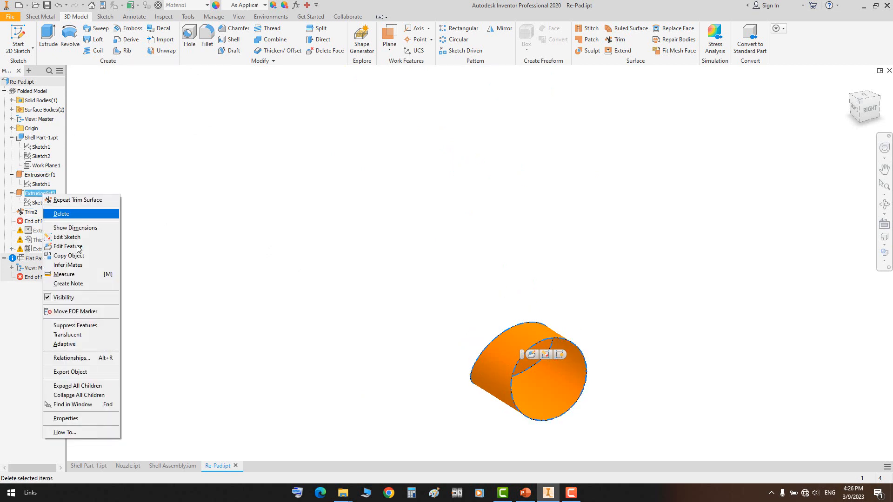
pyautogui.click(88, 351)
# Move the End of Folded marker below Extend1 and reassign the extension to the trimmed surface's outer edge
pyautogui.moveTo(42, 231); pyautogui.dragTo(44, 236)
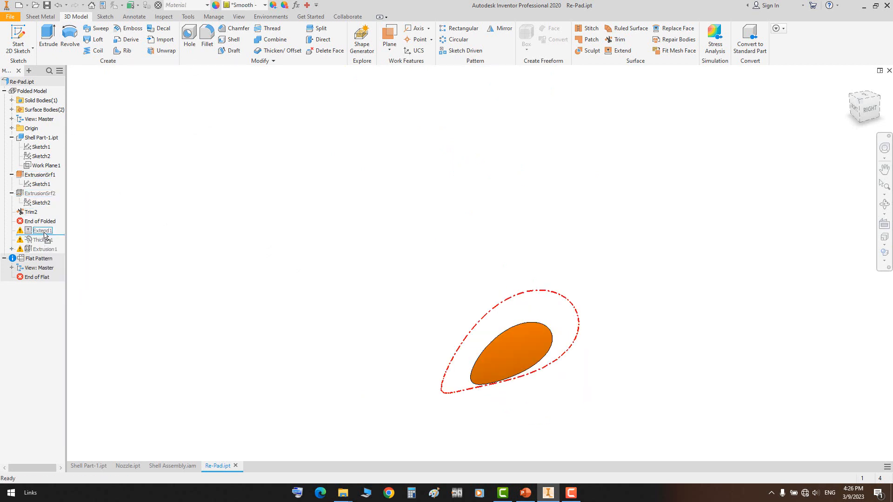
pyautogui.click(199, 86)
pyautogui.doubleClick(48, 222)
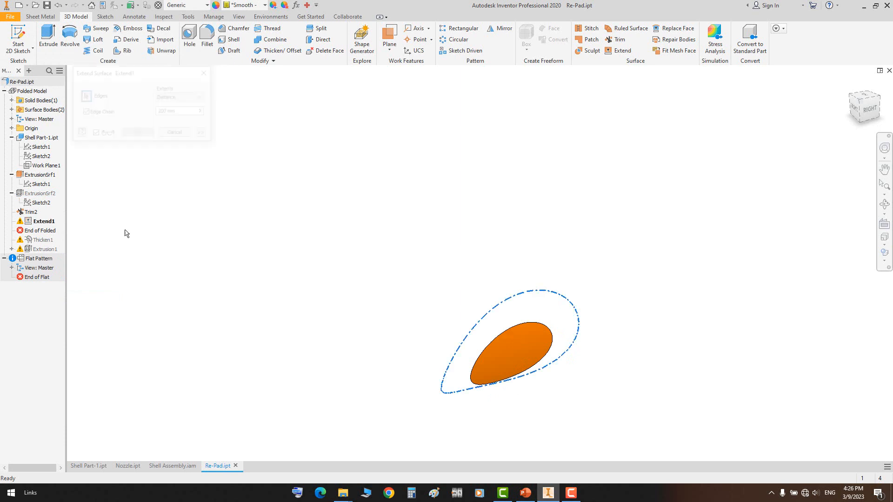
pyautogui.click(504, 331)
pyautogui.click(135, 134)
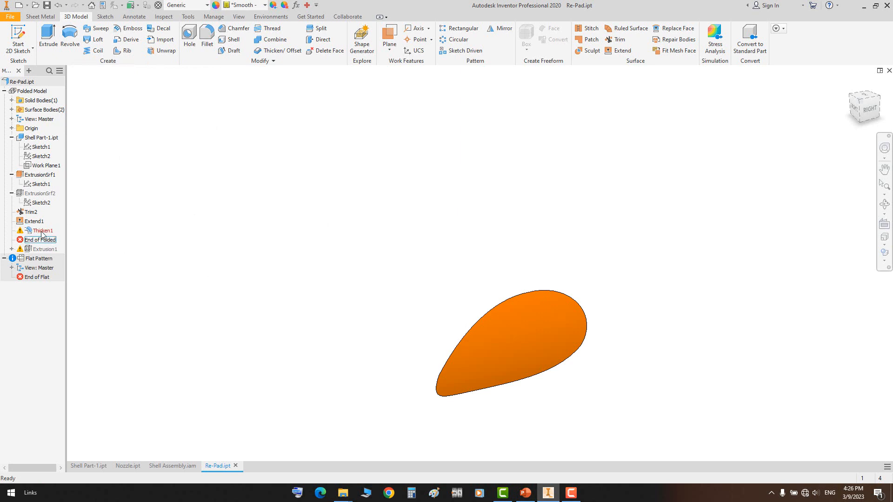
# Repair Thicken1 by selecting the extended surface's face for the 14 mm thickening
pyautogui.doubleClick(42, 231)
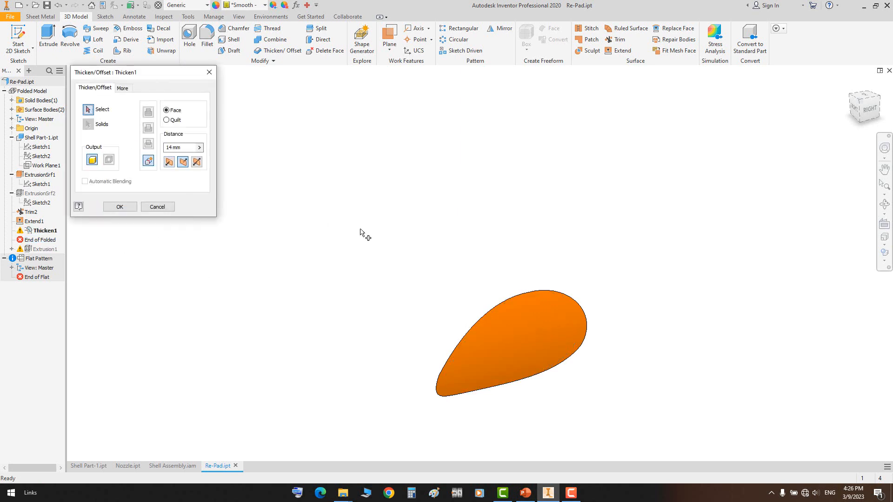
pyautogui.click(501, 302)
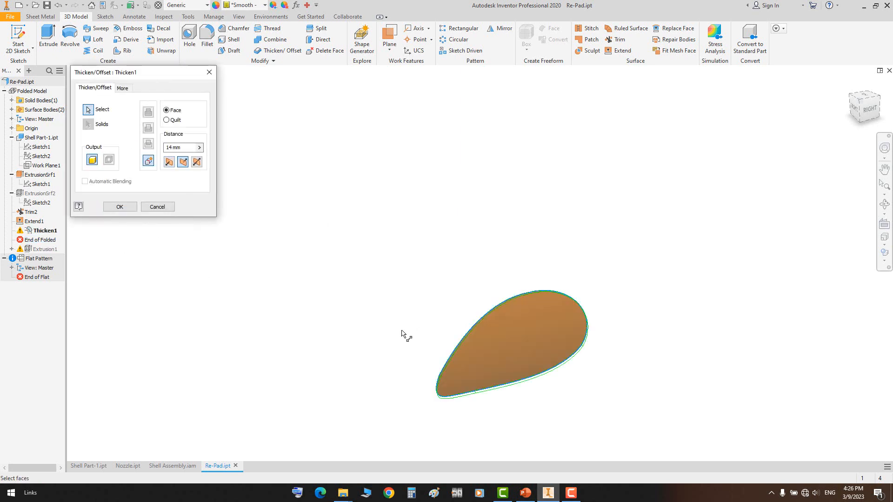
pyautogui.click(847, 112)
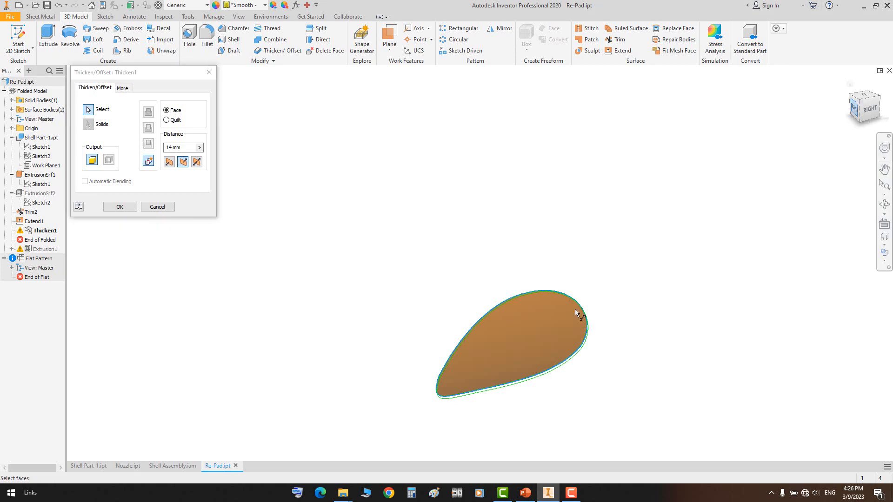
pyautogui.click(120, 207)
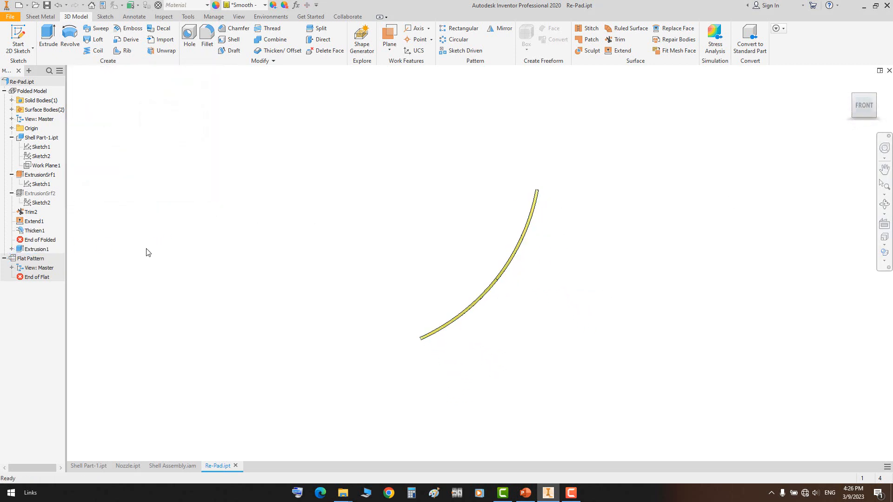
# Examine the rebuilt re-pad at an angle and in its flat pattern, returning to the folded model
pyautogui.click(884, 203)
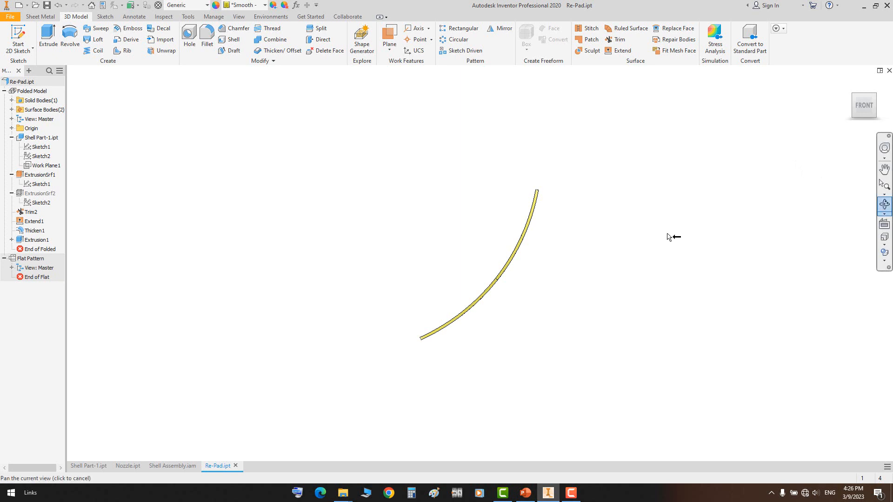
pyautogui.moveTo(671, 237); pyautogui.dragTo(517, 235)
pyautogui.rightClick(517, 236)
pyautogui.click(523, 236)
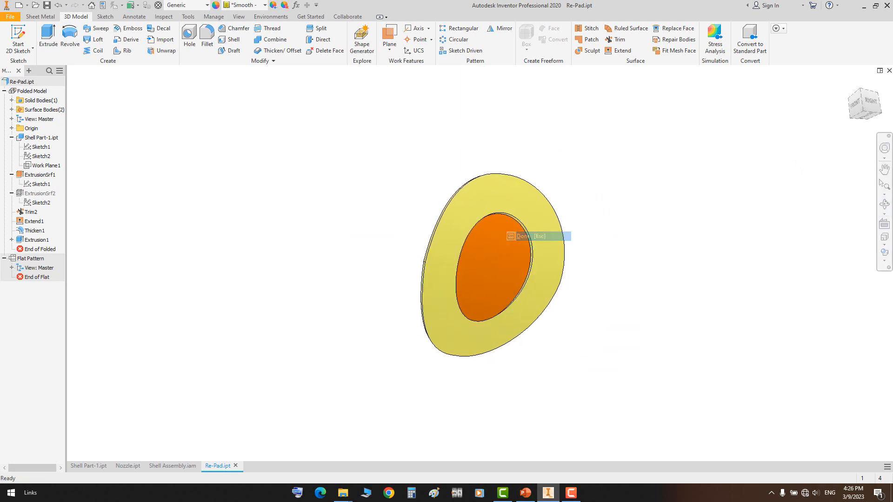
pyautogui.doubleClick(30, 259)
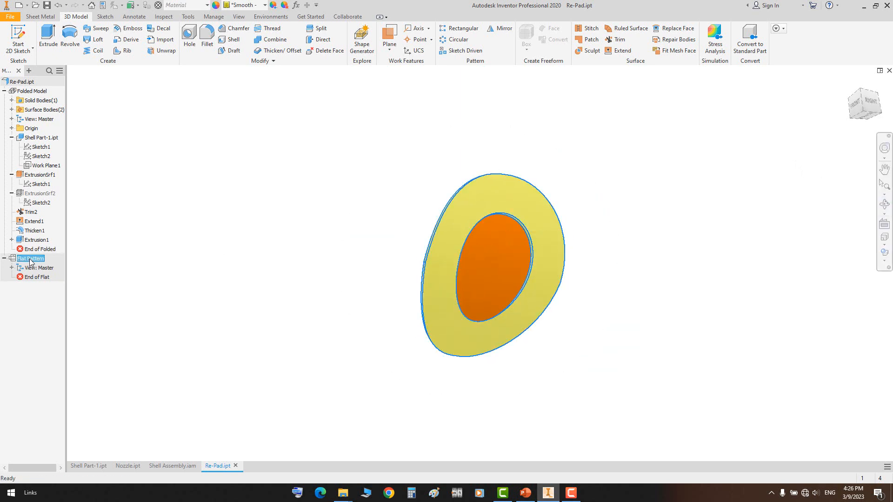
pyautogui.click(28, 92)
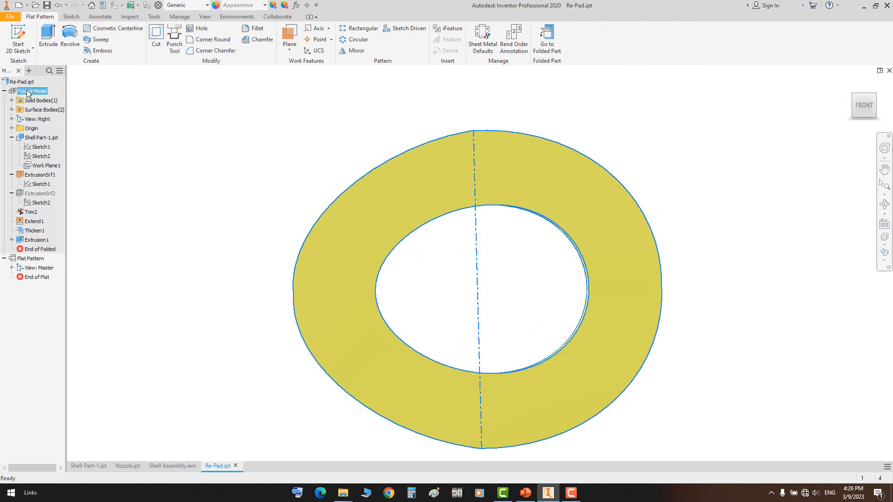
pyautogui.doubleClick(20, 93)
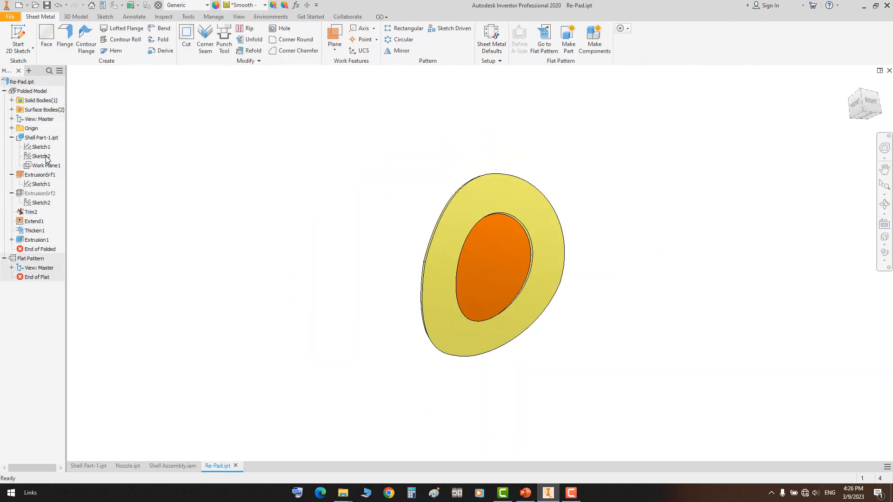
# Hide the ExtrusionSrf1 surface and inspect how the re-pad fits around the nozzle in Shell Assembly.iam
pyautogui.rightClick(40, 175)
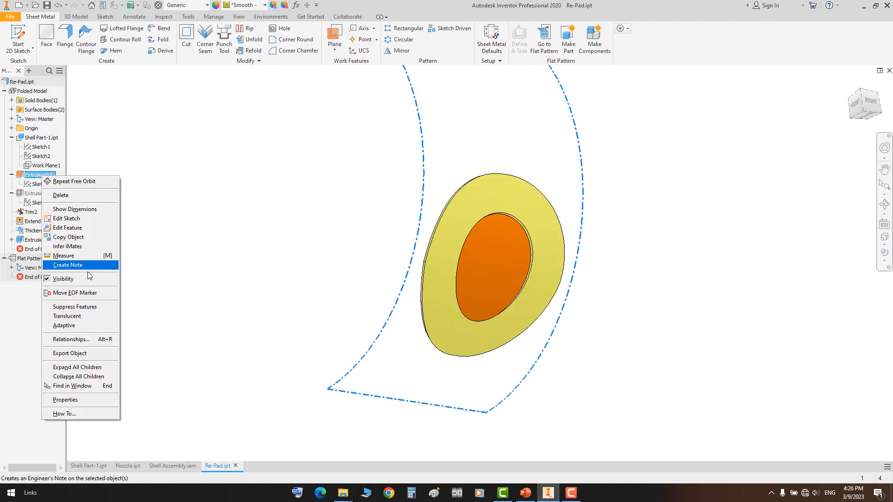
pyautogui.click(92, 261)
pyautogui.click(175, 466)
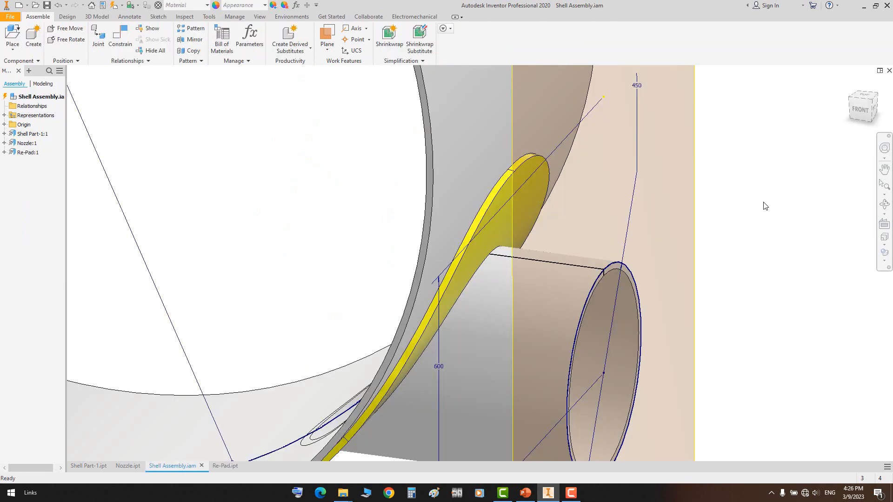
pyautogui.click(884, 203)
pyautogui.moveTo(530, 217); pyautogui.dragTo(571, 219)
pyautogui.moveTo(530, 238); pyautogui.dragTo(498, 209)
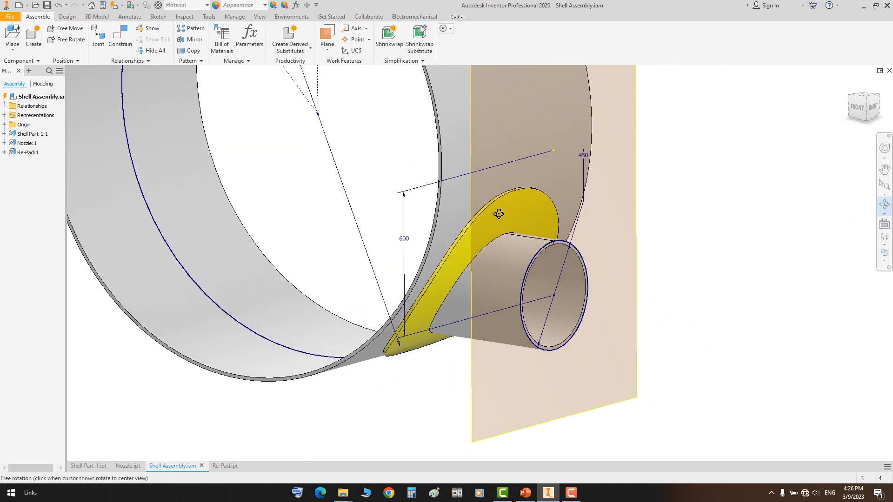
pyautogui.rightClick(506, 205)
pyautogui.click(521, 212)
# Hide Sketch1, Sketch2 and Work Plane1 in Shell Part-1.ipt
pyautogui.click(88, 465)
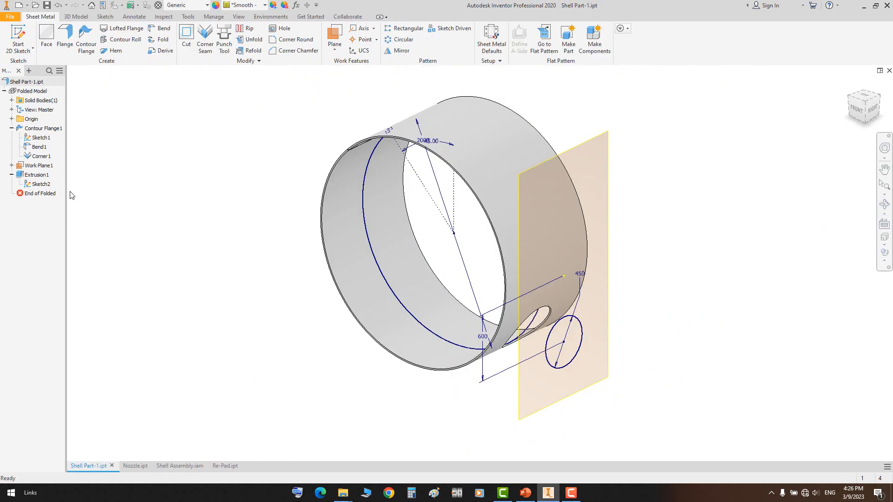
pyautogui.click(41, 184)
pyautogui.keyDown('ctrl'); pyautogui.click(39, 166); pyautogui.keyUp('ctrl')
pyautogui.keyDown('ctrl'); pyautogui.click(41, 137); pyautogui.keyUp('ctrl')
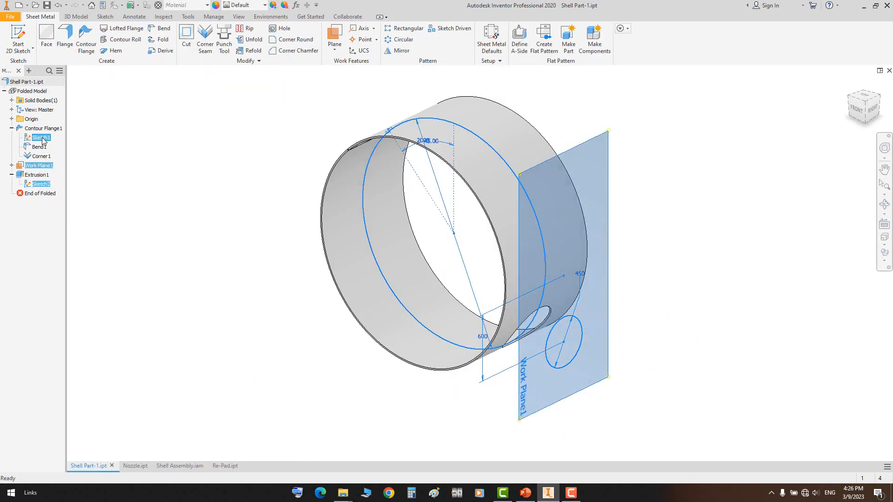
pyautogui.rightClick(41, 138)
pyautogui.click(64, 236)
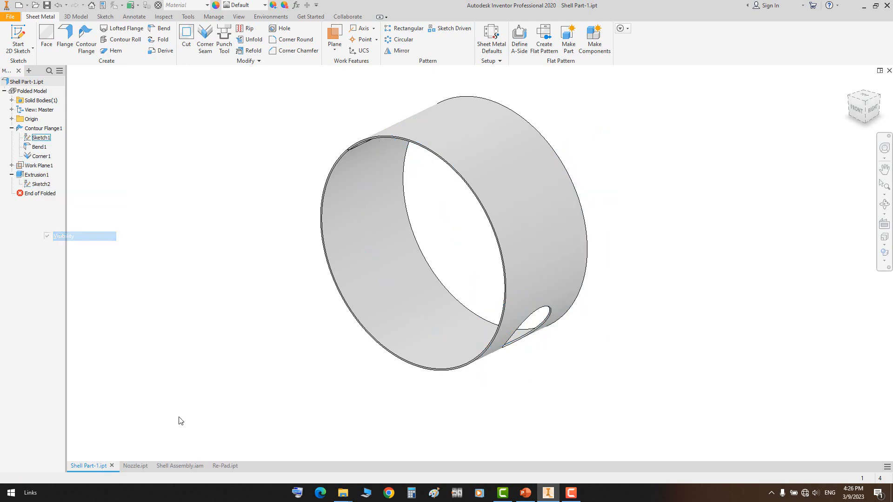
# Inspect the shell, nozzle and re-pad from different angles in Shell Assembly.iam
pyautogui.click(181, 465)
pyautogui.click(884, 205)
pyautogui.scroll(3, 424, 303)
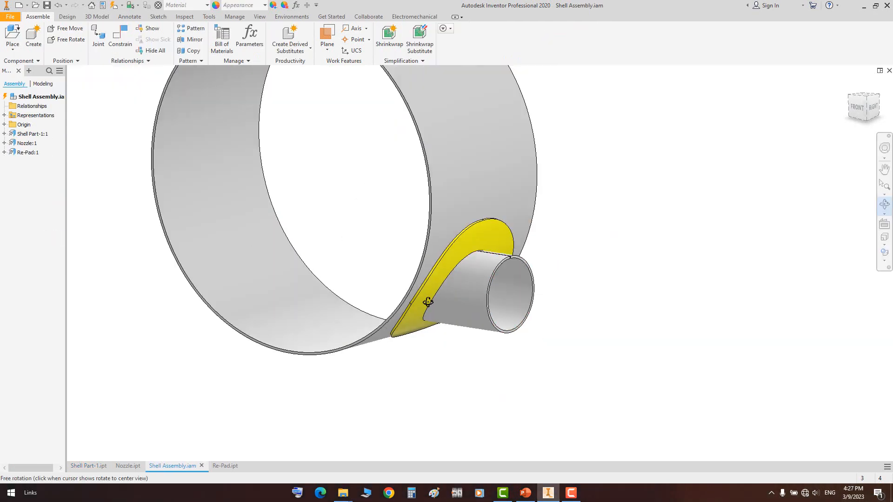
pyautogui.moveTo(425, 303); pyautogui.dragTo(501, 351)
pyautogui.rightClick(579, 240)
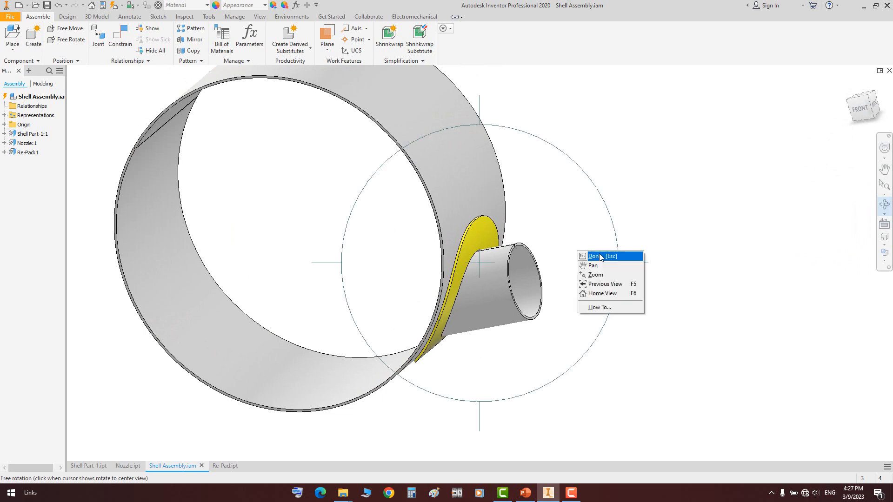
pyautogui.click(599, 255)
# In Shell Part-1.ipt's Sketch2, set the nozzle circle's vertical offset to 400 mm and its diameter to 600 mm
pyautogui.hotkey('ctrl', 'Tab')
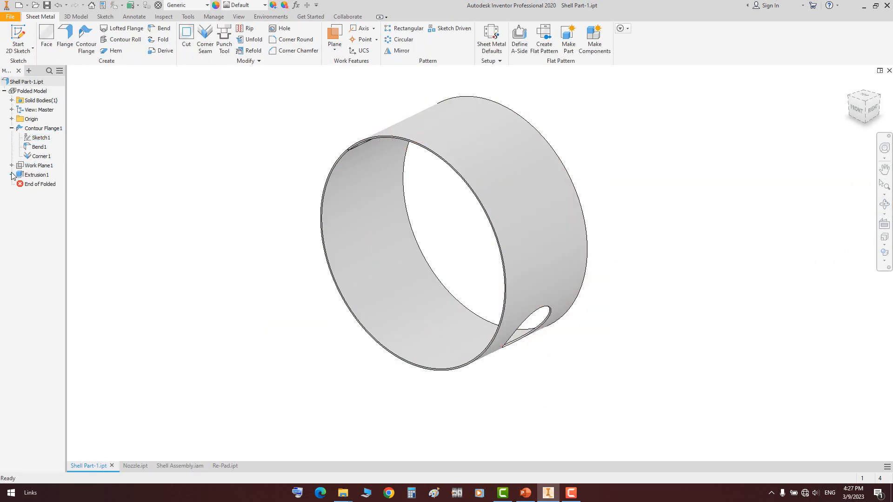
pyautogui.doubleClick(30, 183)
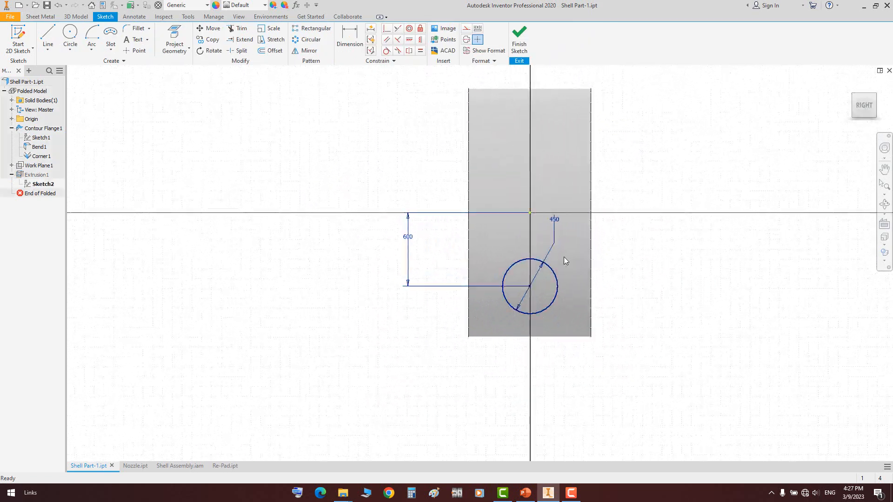
pyautogui.doubleClick(272, 219)
pyautogui.write('4')
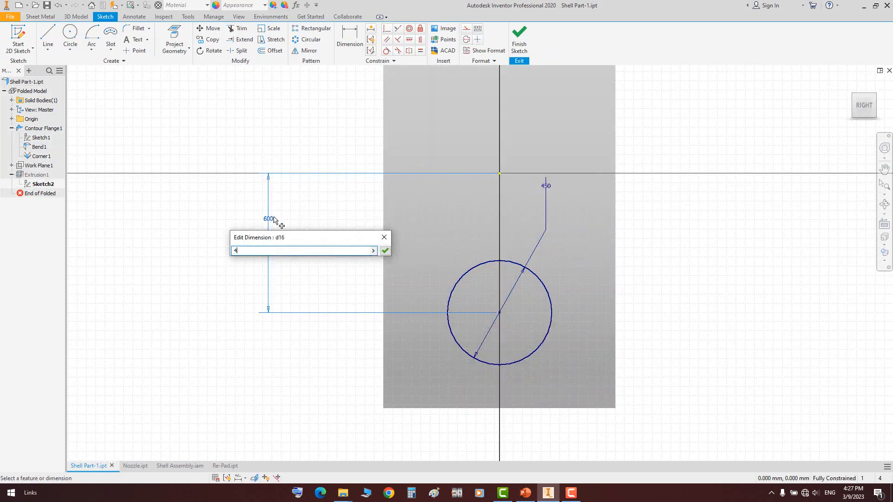
pyautogui.write('00')
pyautogui.press('Return')
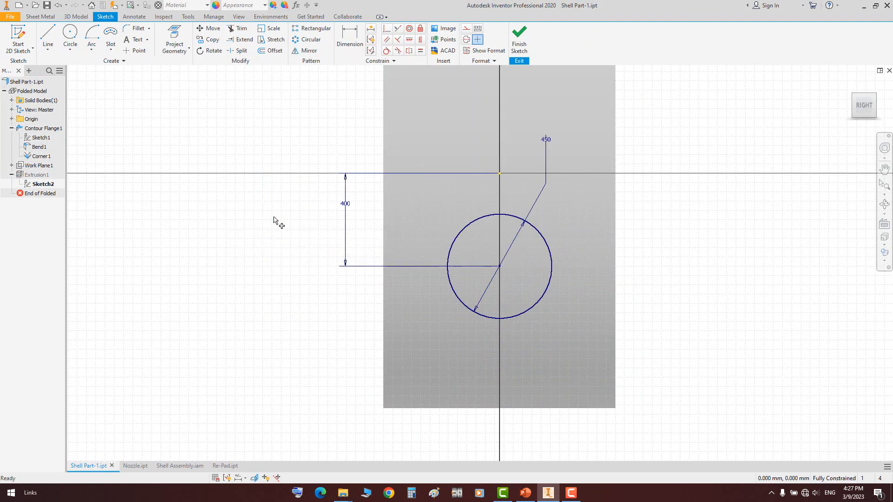
pyautogui.doubleClick(537, 199)
pyautogui.write('600')
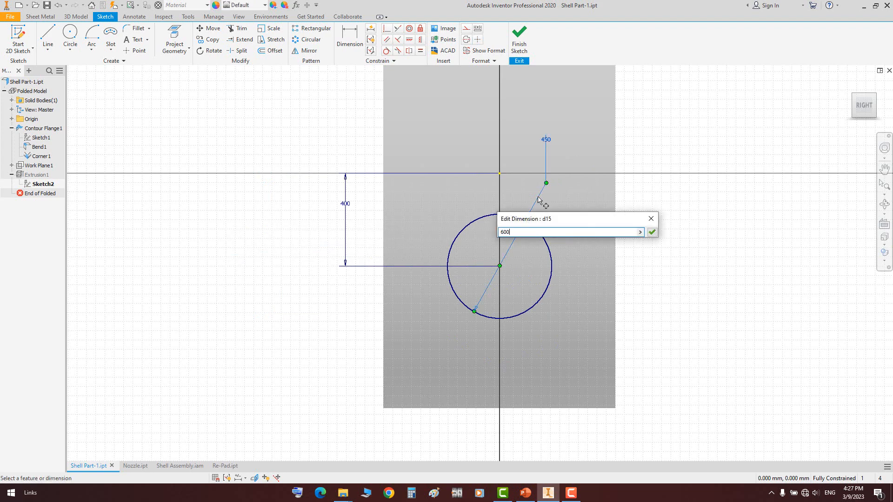
pyautogui.press('Return')
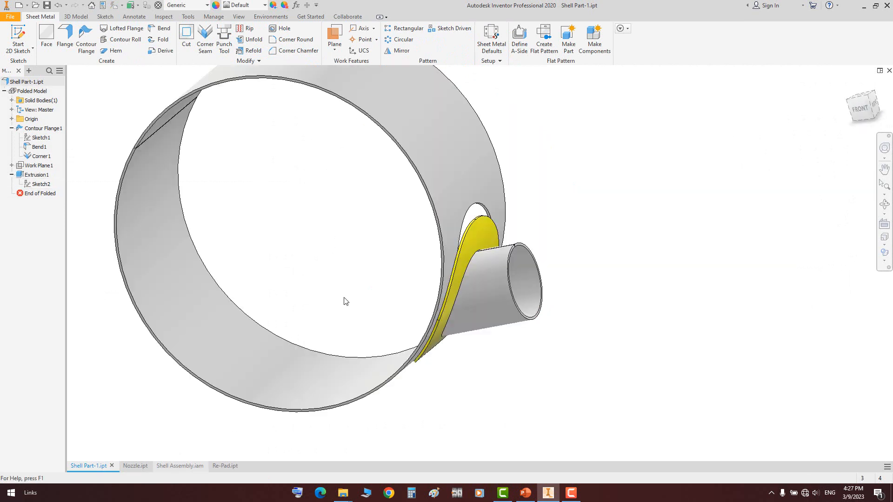
# Update Shell Assembly.iam with the changed shell opening and inspect the nozzle and re-pad
pyautogui.click(115, 6)
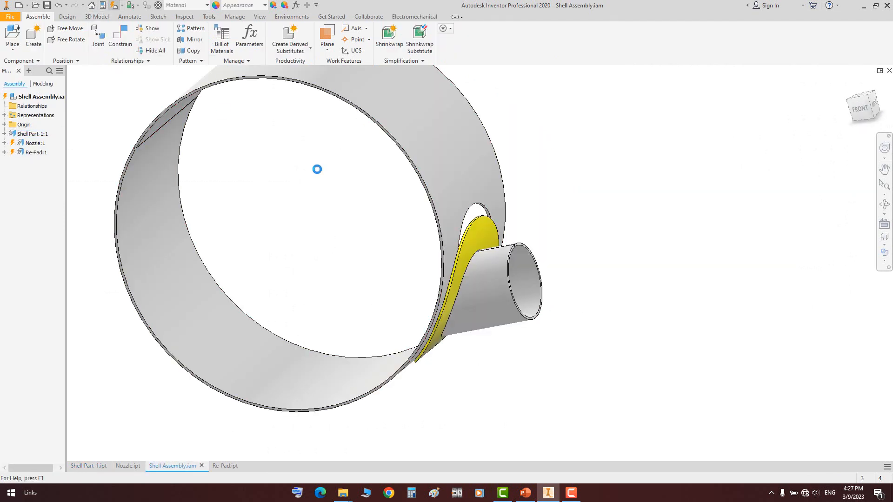
pyautogui.click(885, 203)
pyautogui.moveTo(511, 244); pyautogui.dragTo(506, 285)
pyautogui.rightClick(506, 285)
pyautogui.click(528, 291)
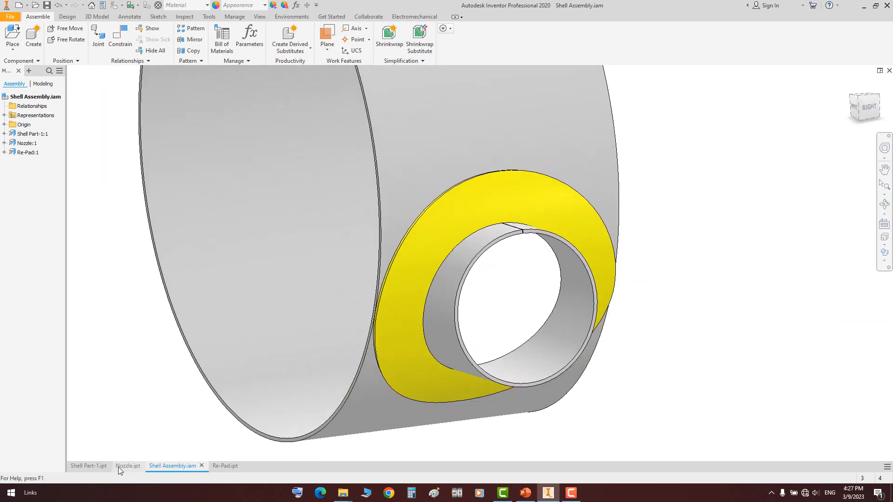
# Set the nozzle circle's diameter to 250 mm in Sketch2 of Shell Part-1.ipt
pyautogui.click(88, 466)
pyautogui.doubleClick(37, 184)
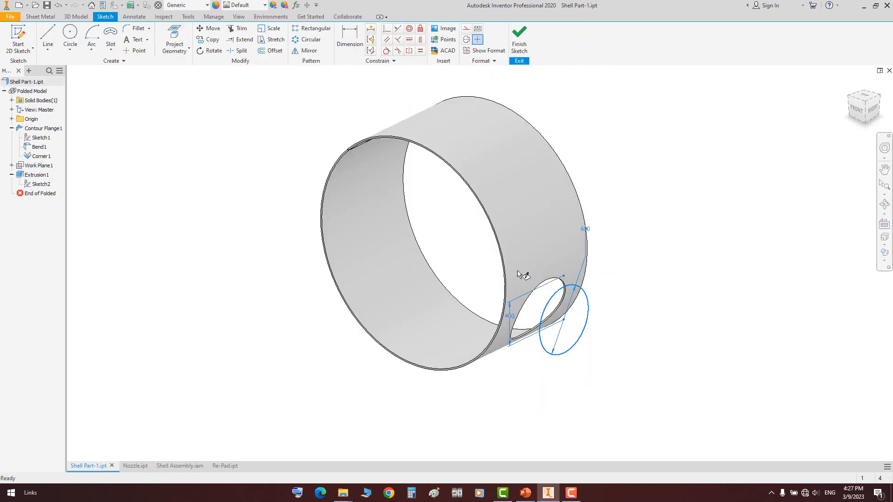
pyautogui.doubleClick(539, 248)
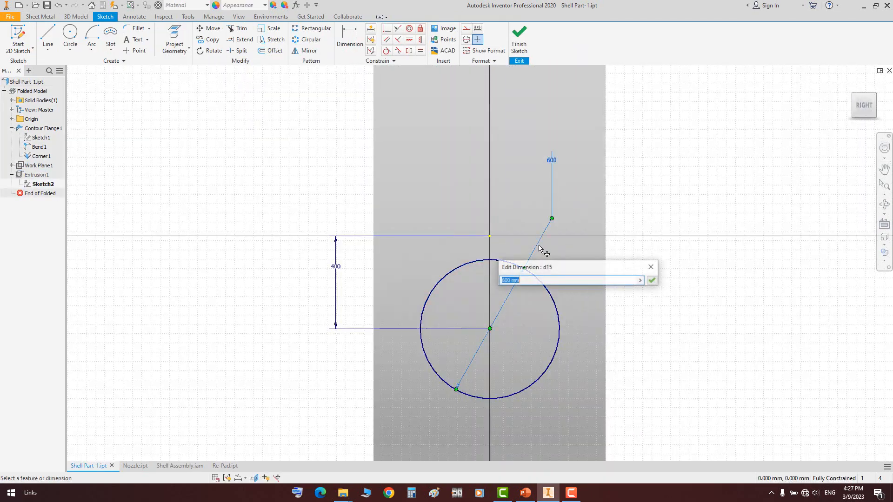
pyautogui.write('250')
pyautogui.press('Return')
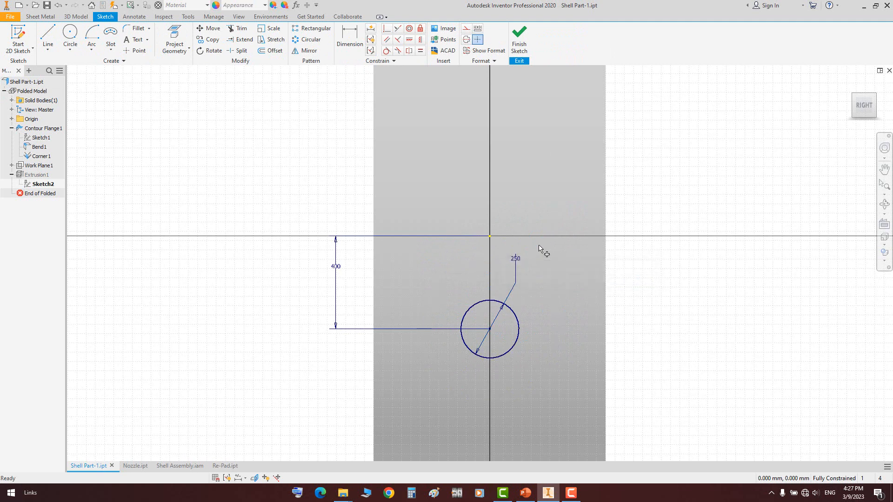
# Finish the edited shell sketch, update Shell Assembly.iam and inspect the resized nozzle and re-pad
pyautogui.click(514, 49)
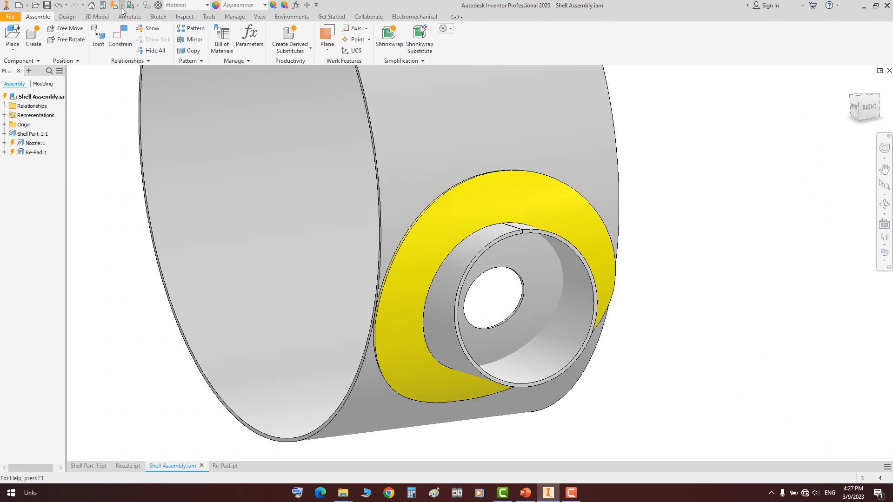
pyautogui.click(113, 5)
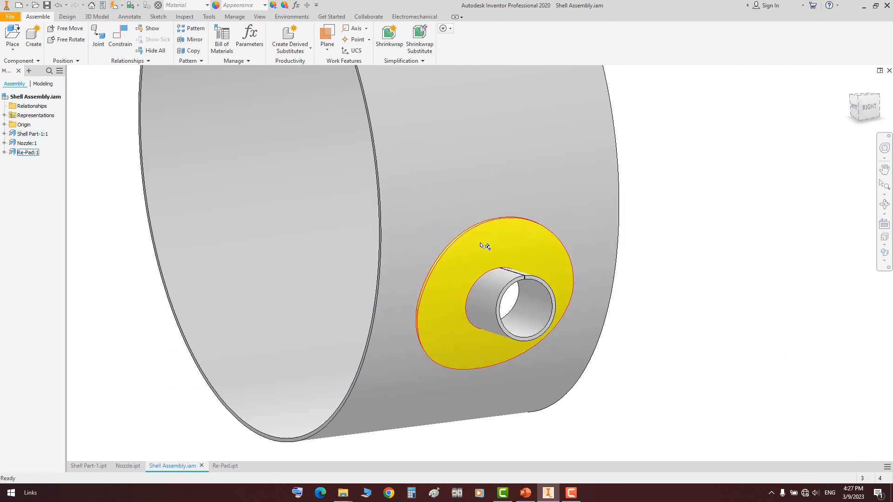
pyautogui.click(883, 203)
pyautogui.moveTo(481, 329); pyautogui.dragTo(536, 291)
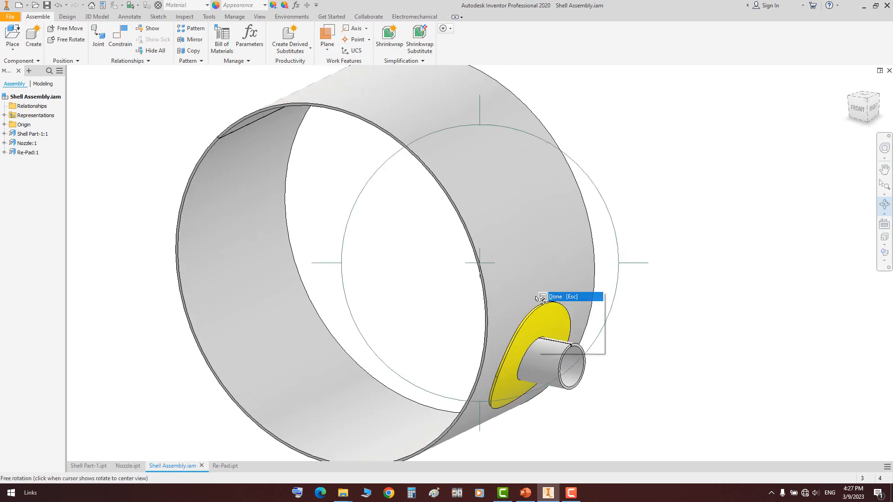
pyautogui.press('Escape')
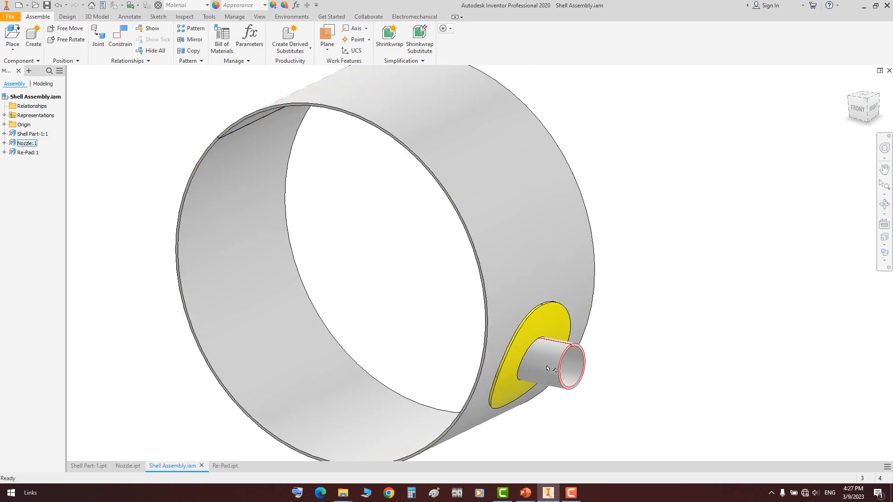
# Switch to PowerPoint and examine the conical nozzle drawing on slide 19, including the head's inside diameter and thickness
pyautogui.click(526, 493)
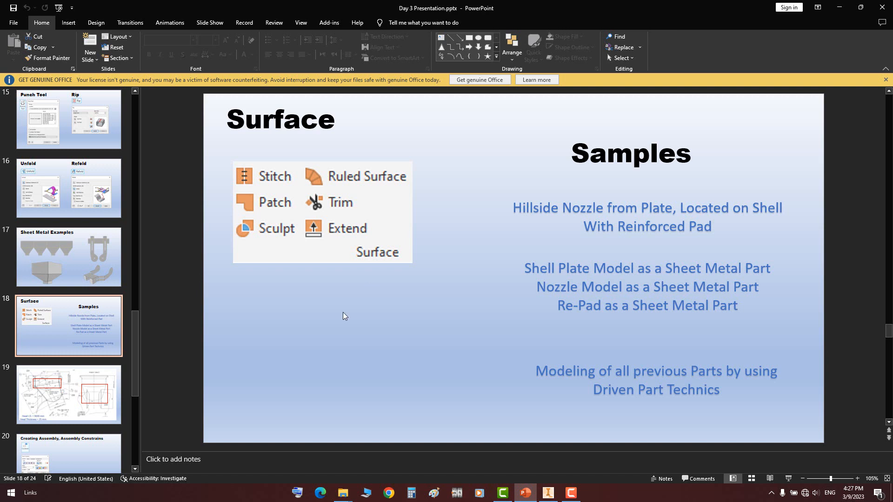
pyautogui.click(88, 398)
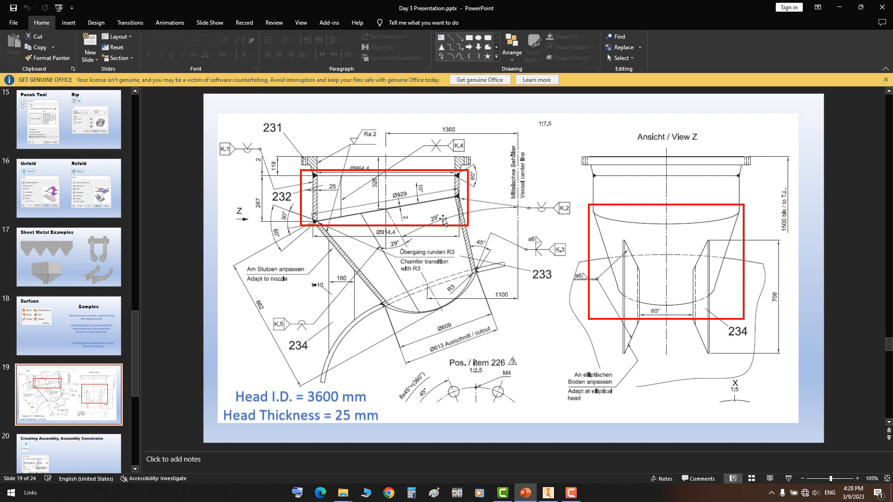
pyautogui.click(240, 396)
pyautogui.click(251, 385)
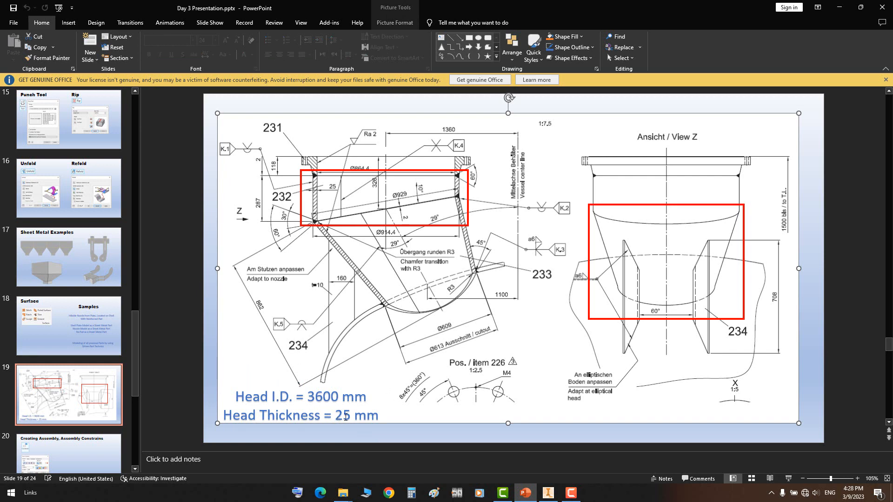
# Switch back to Inventor, save and close Shell Assembly.iam, and close the remaining part files
pyautogui.click(548, 492)
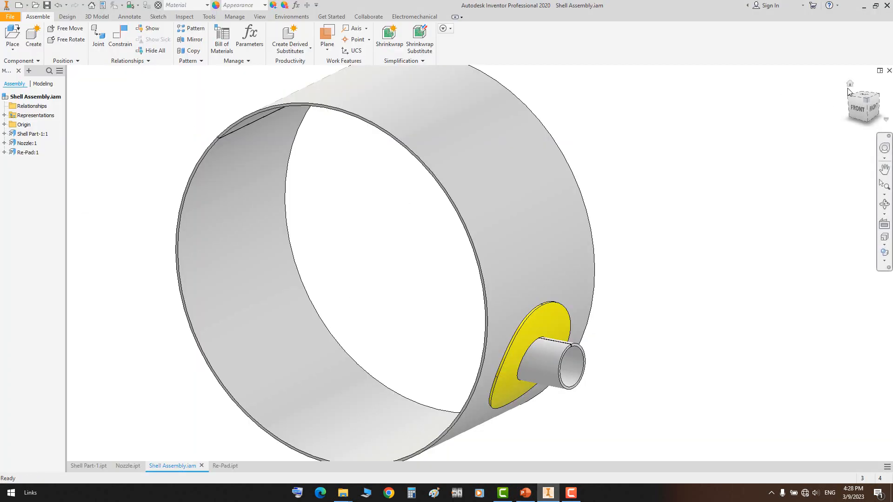
pyautogui.click(888, 71)
pyautogui.click(365, 263)
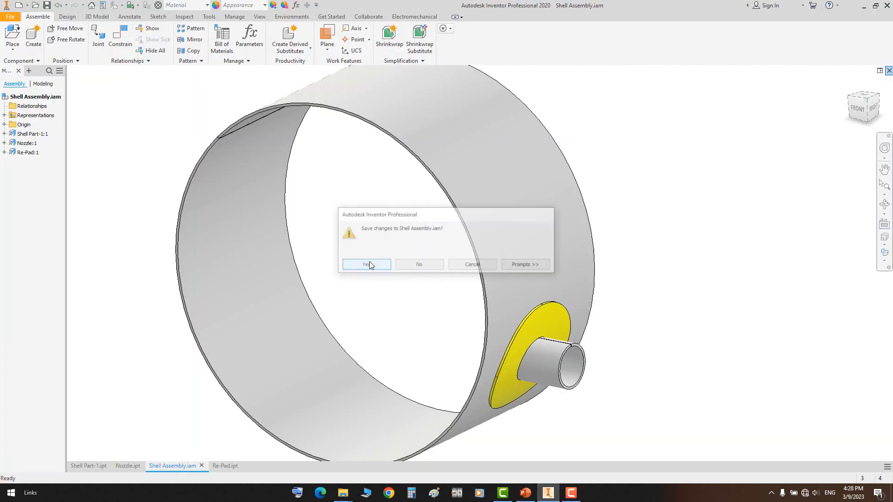
pyautogui.click(493, 290)
pyautogui.click(495, 204)
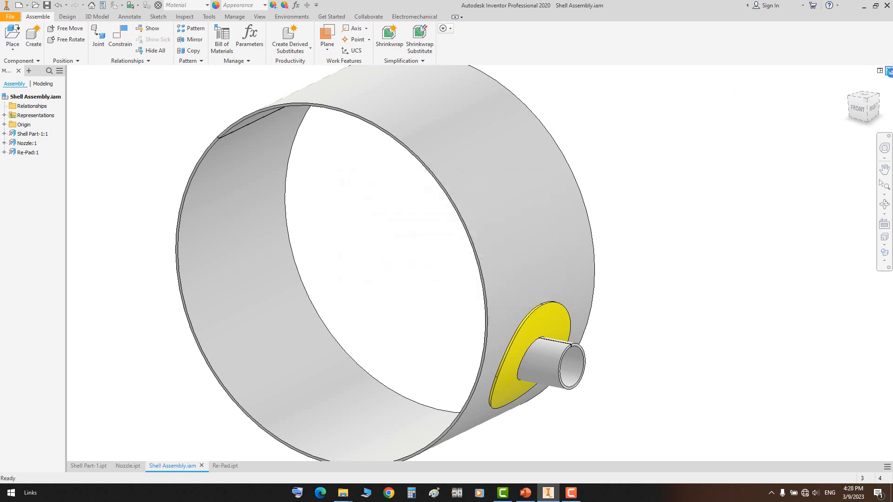
pyautogui.click(889, 71)
pyautogui.click(888, 71)
pyautogui.click(888, 71)
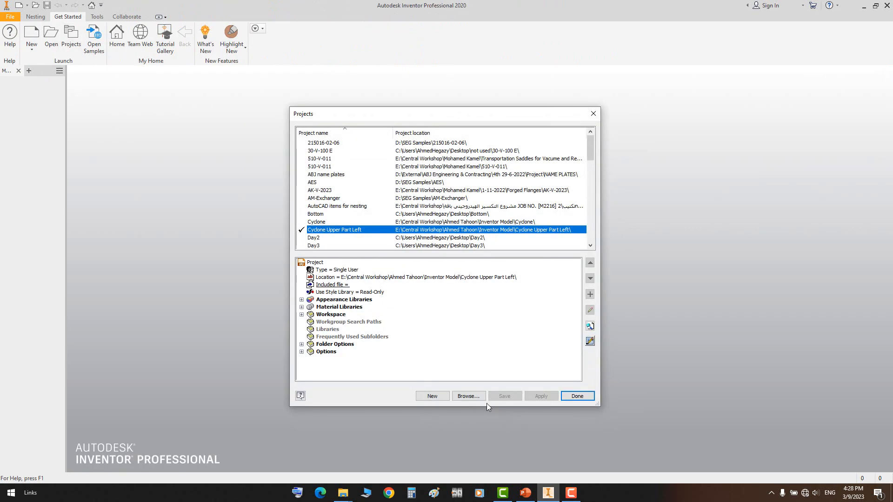
# Create a new single-user project named Cone in a Cone folder on the desktop and make it active
pyautogui.click(432, 396)
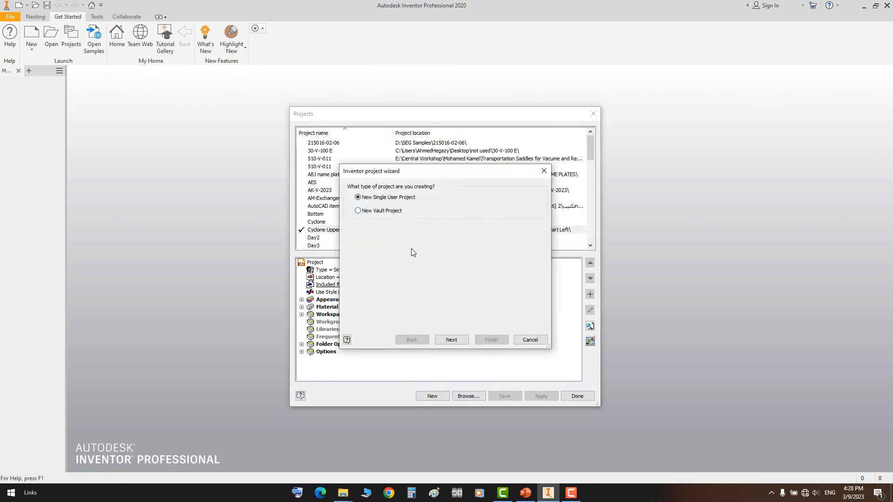
pyautogui.click(450, 340)
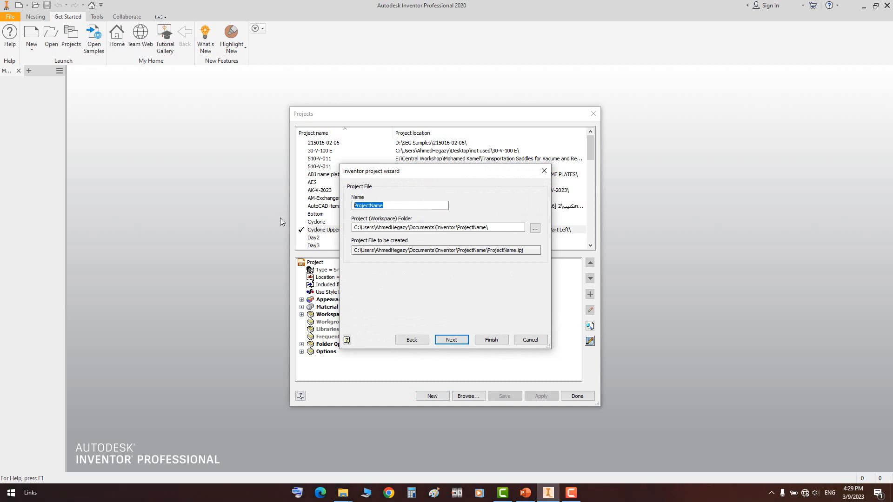
pyautogui.write('Cone')
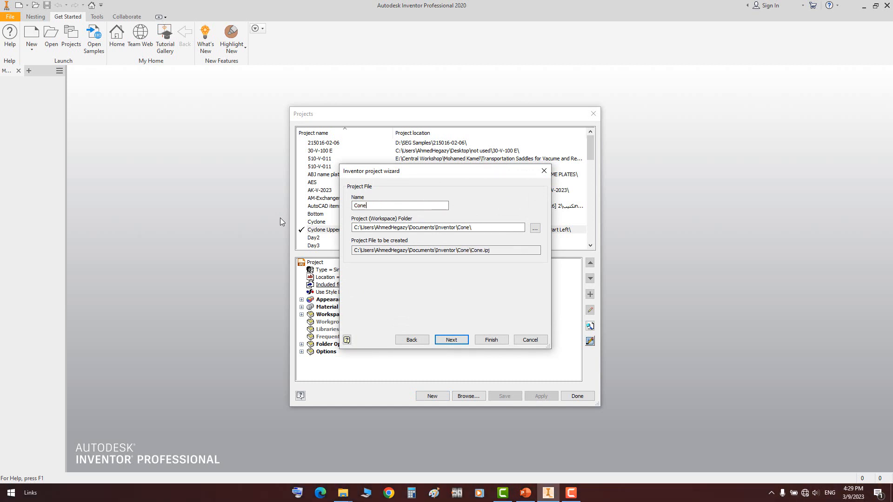
pyautogui.click(535, 228)
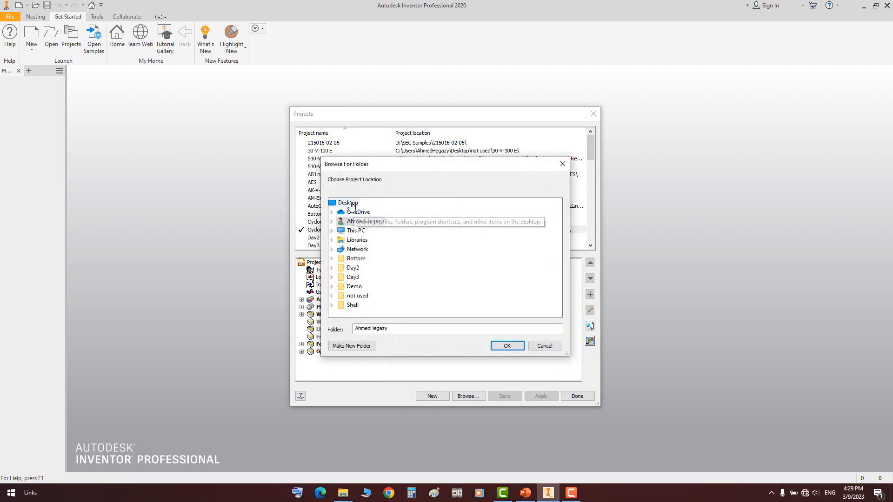
pyautogui.click(507, 345)
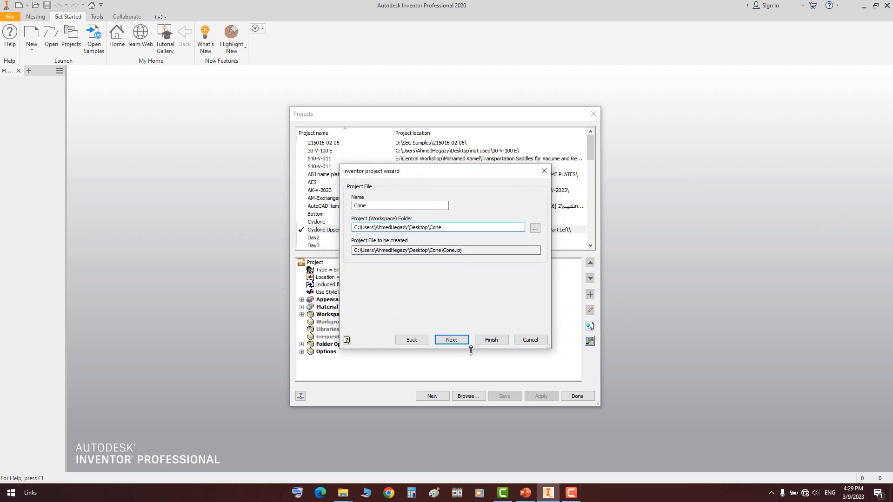
pyautogui.click(490, 340)
pyautogui.click(457, 281)
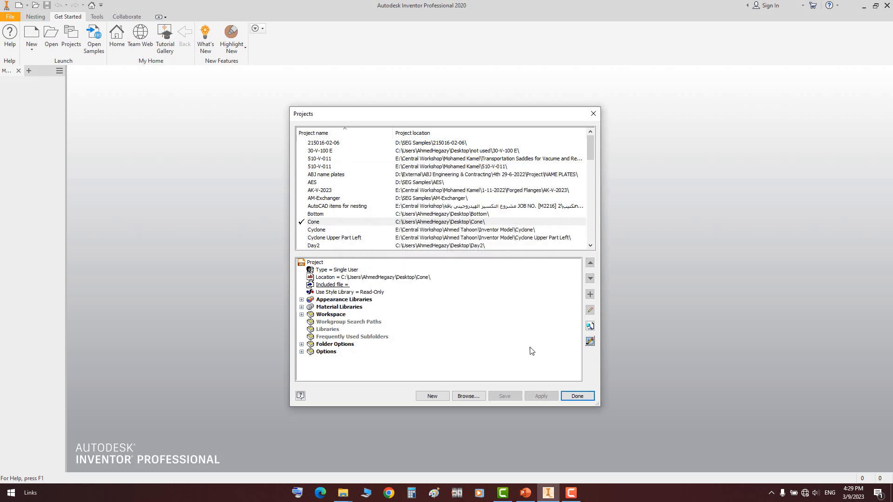
pyautogui.click(577, 396)
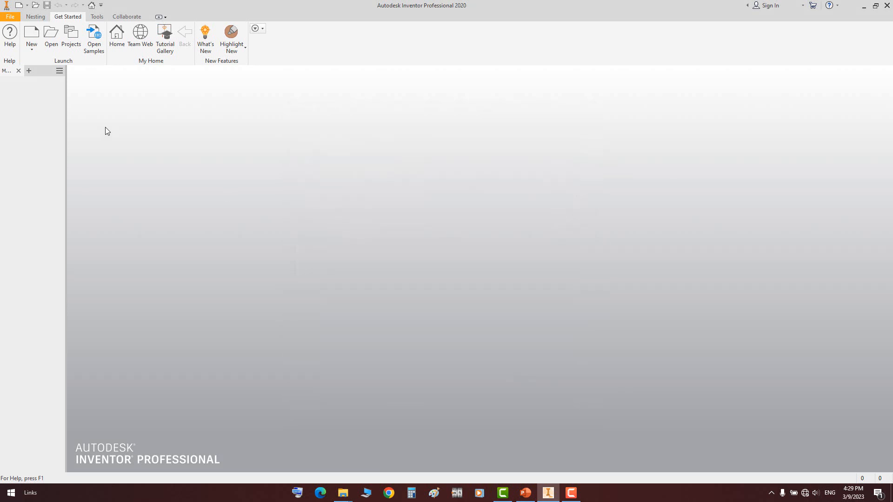
# Create a new part from the en-US Sheet Metal.ipt template
pyautogui.click(31, 34)
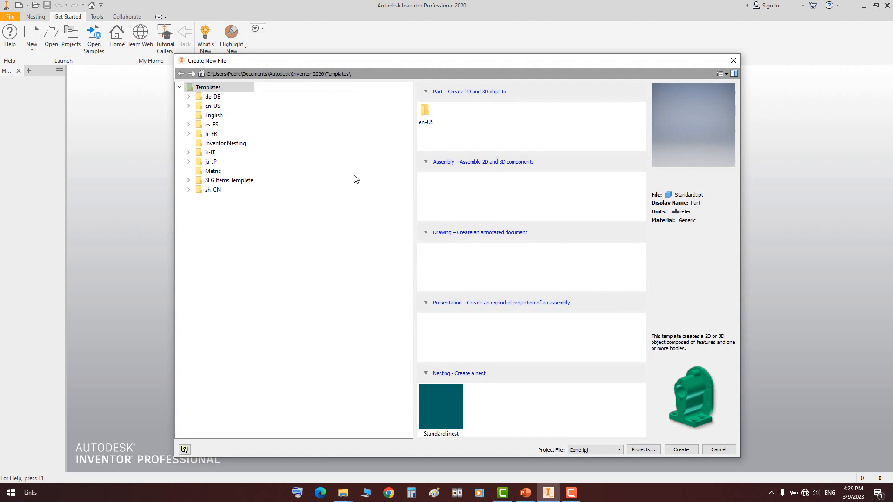
pyautogui.click(212, 106)
pyautogui.click(444, 133)
pyautogui.doubleClick(444, 134)
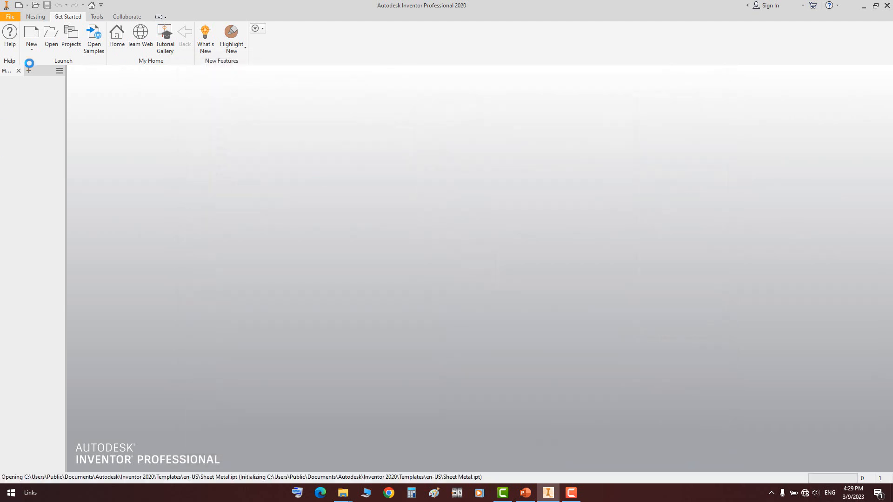
# Start a sketch on the front origin plane and draw a vertical centerline about 41 mm long upward from the origin
pyautogui.click(21, 33)
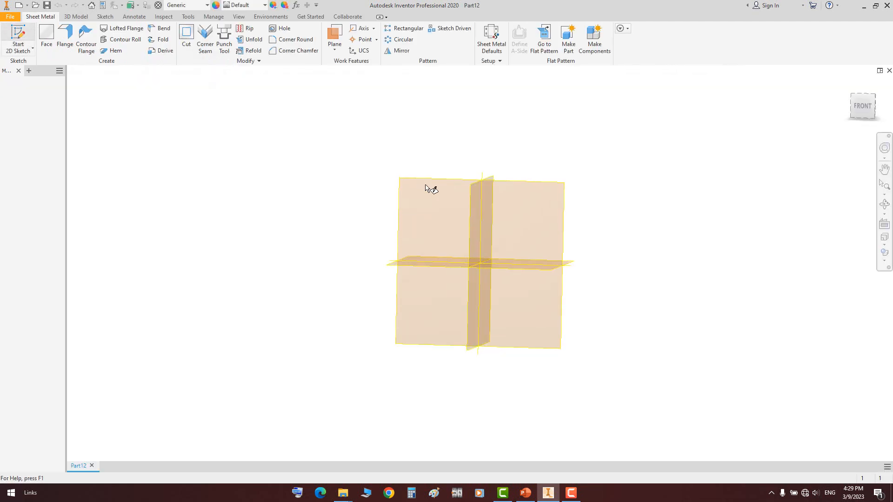
pyautogui.click(451, 149)
pyautogui.click(52, 35)
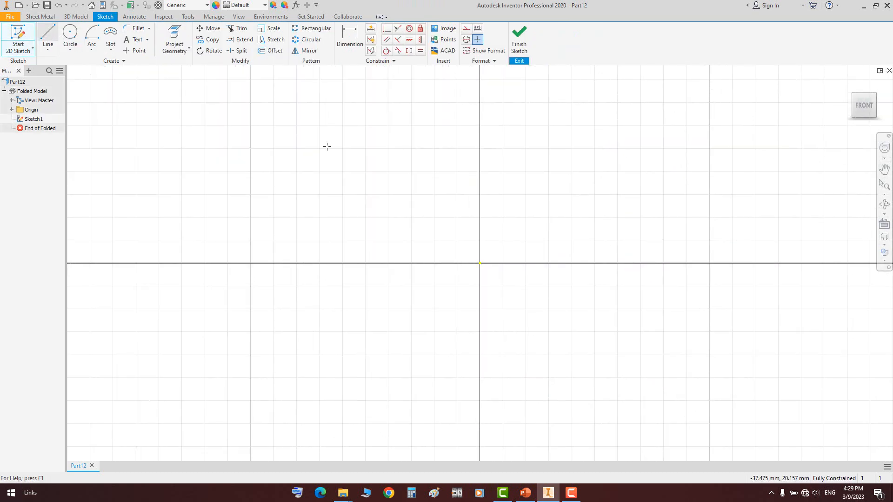
pyautogui.click(481, 263)
pyautogui.scroll(4, 502, 112)
pyautogui.moveTo(501, 117); pyautogui.dragTo(492, 303, button='middle')
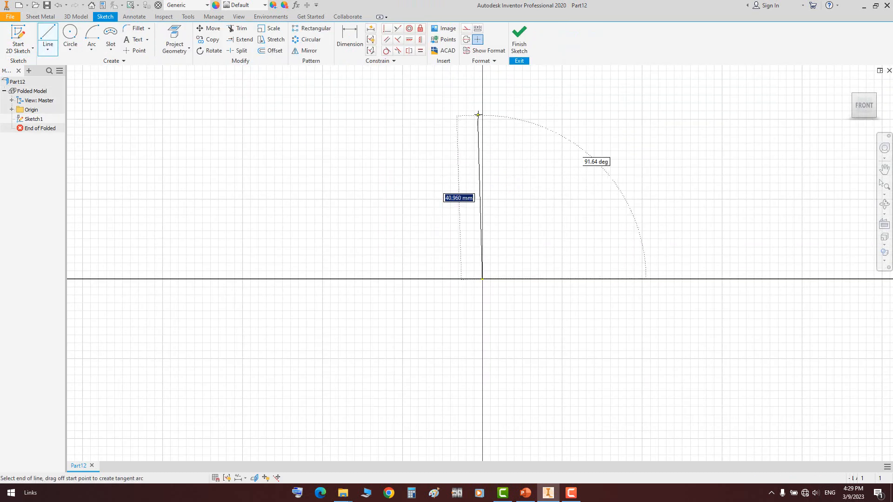
pyautogui.click(482, 115)
pyautogui.rightClick(484, 114)
pyautogui.click(503, 121)
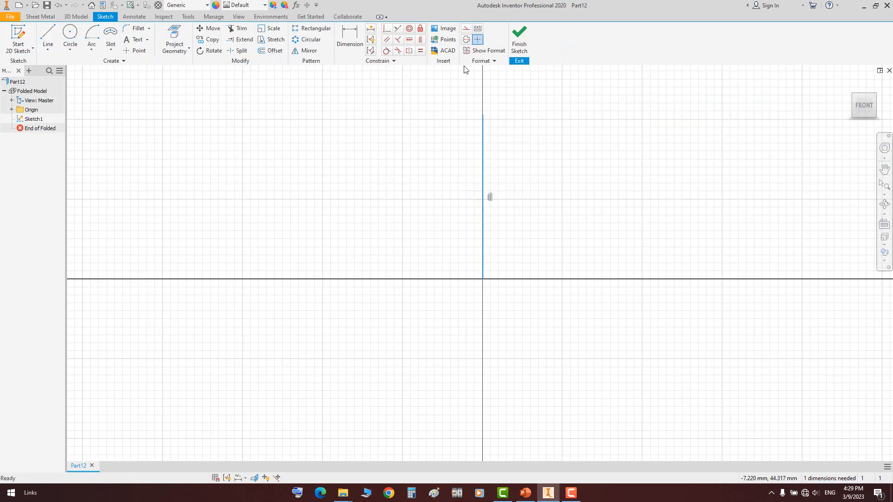
pyautogui.click(466, 39)
# Draw a horizontal line about 206 mm leftward from the origin, continued by a small and a large tangent arc up to the vertical axis
pyautogui.click(48, 37)
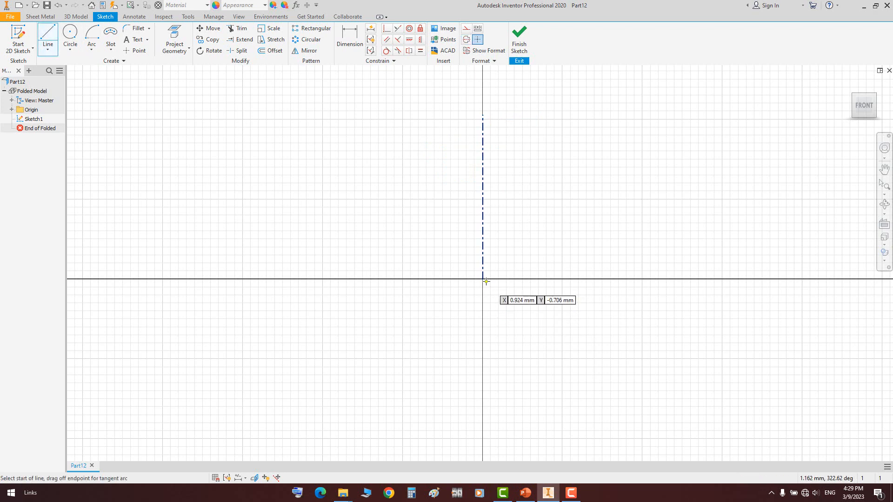
pyautogui.click(483, 279)
pyautogui.scroll(4, 476, 280)
pyautogui.moveTo(440, 281); pyautogui.dragTo(558, 323, button='middle')
pyautogui.click(308, 321)
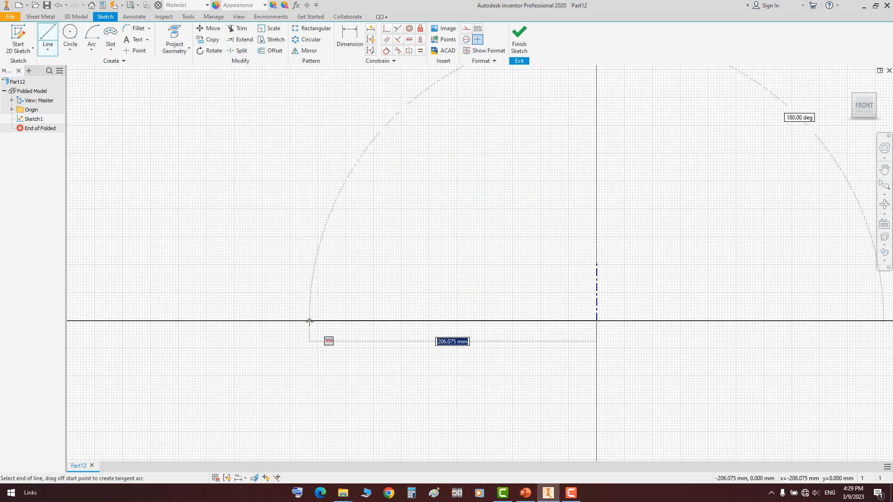
pyautogui.moveTo(309, 321); pyautogui.dragTo(597, 181)
# Make the centerline's upper endpoint coincident with the end of the large arc
pyautogui.click(386, 29)
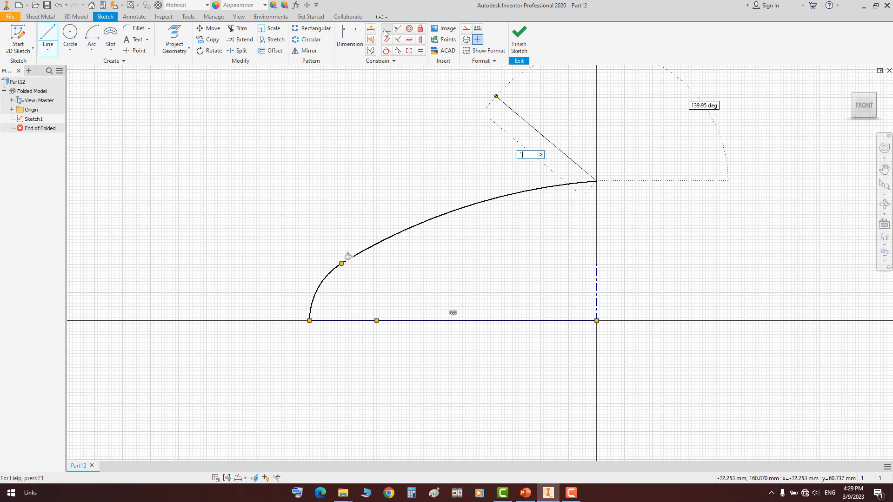
pyautogui.click(597, 263)
pyautogui.click(596, 181)
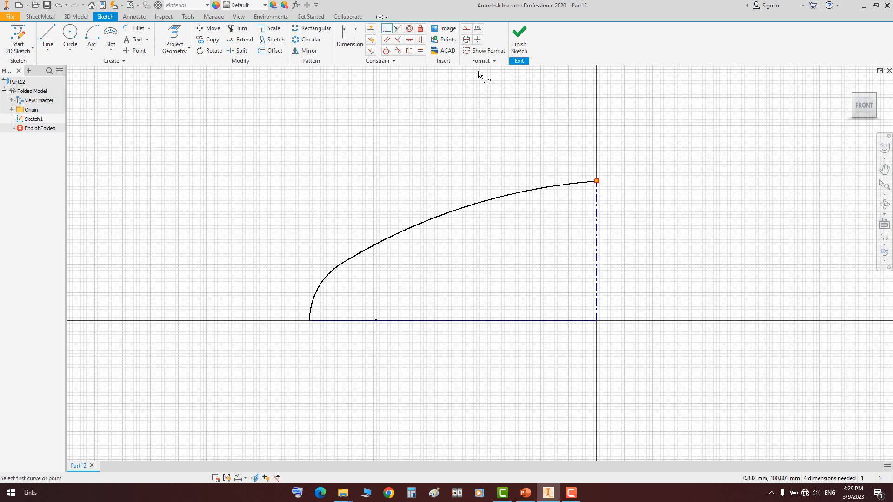
# Constrain the large arc's center point to lie on the vertical centerline
pyautogui.scroll(-4, 510, 183)
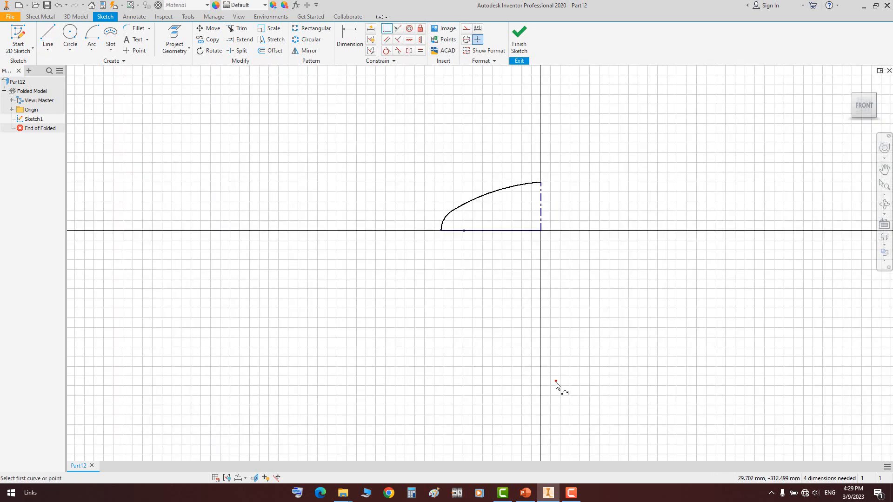
pyautogui.scroll(2, 542, 230)
pyautogui.scroll(-2, 521, 244)
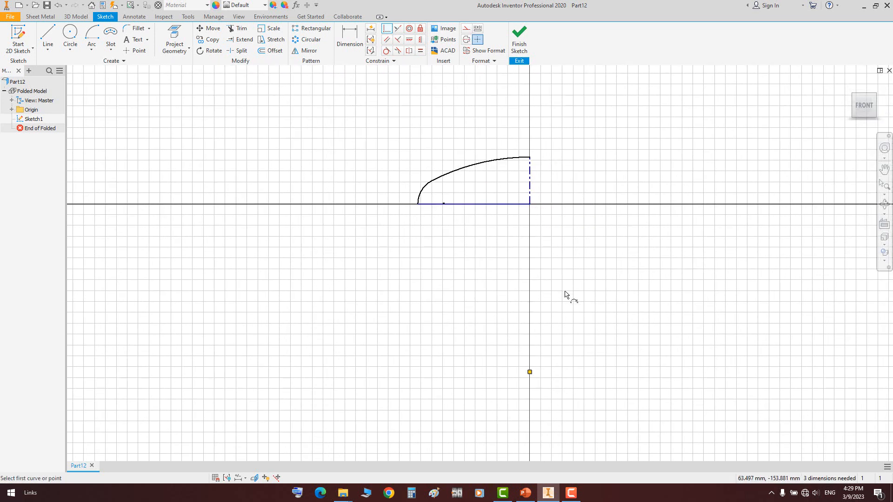
pyautogui.scroll(2, 567, 295)
pyautogui.rightClick(438, 213)
pyautogui.click(456, 216)
# Convert the horizontal base line to construction geometry and dimension the head profile's diameter about the centerline as 3600 mm
pyautogui.click(330, 156)
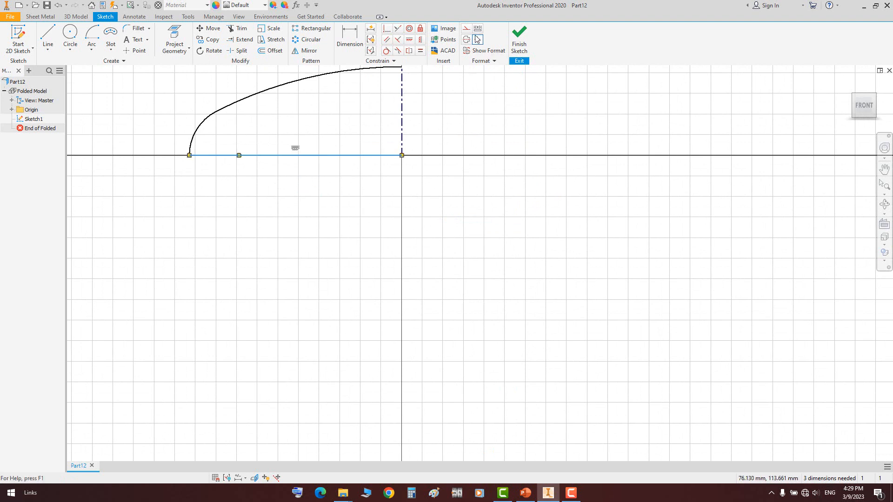
pyautogui.click(477, 39)
pyautogui.press('d')
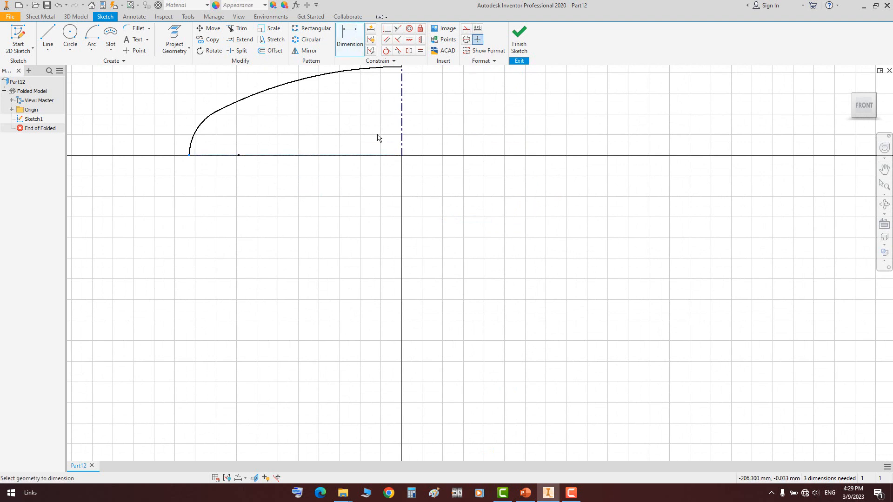
pyautogui.click(402, 136)
pyautogui.click(386, 193)
pyautogui.write('36')
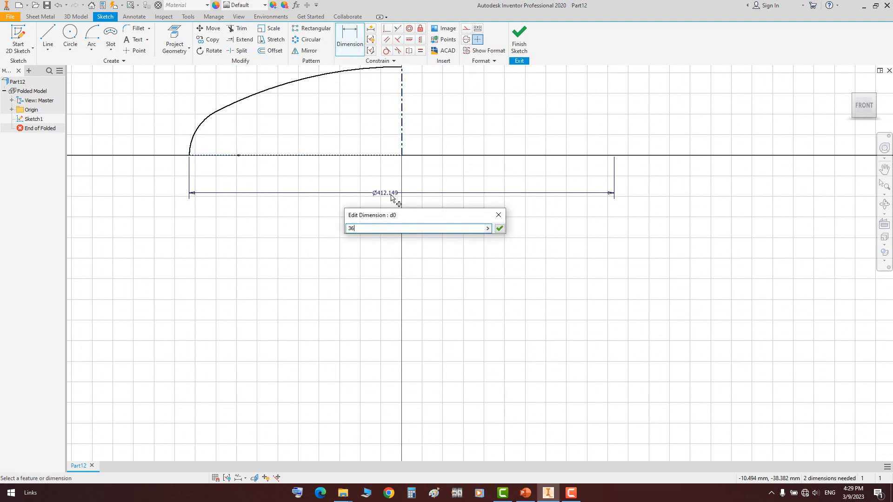
pyautogui.write('00')
pyautogui.press('Return')
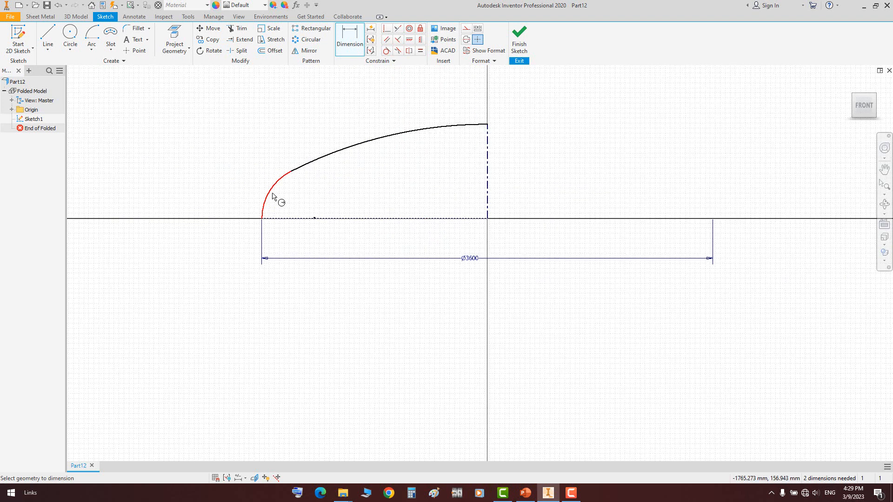
# Dimension the small arc's radius as 0.17 times the 3600 mm head diameter dimension
pyautogui.click(278, 194)
pyautogui.scroll(3, 284, 196)
pyautogui.click(286, 196)
pyautogui.write('0.')
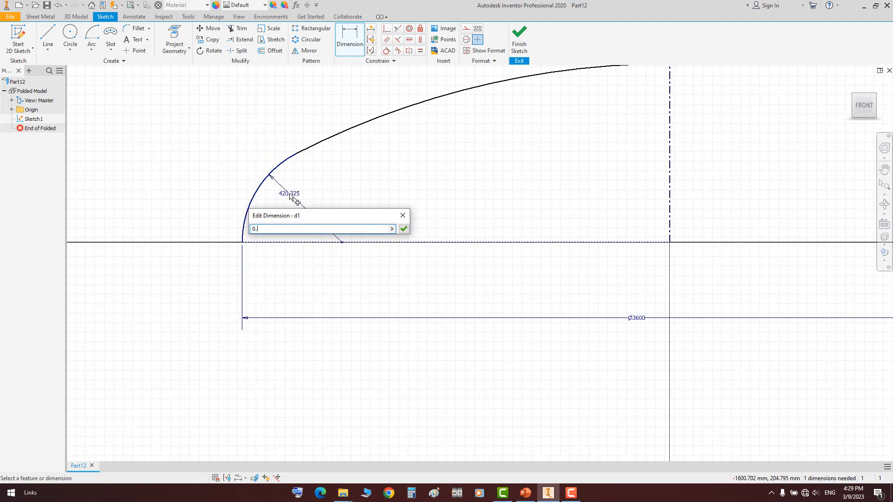
pyautogui.write('17')
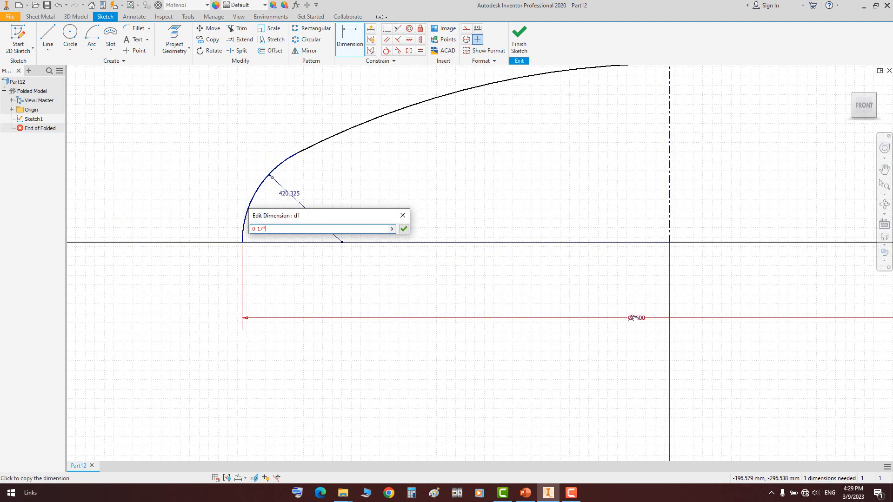
pyautogui.write('*')
pyautogui.click(635, 319)
pyautogui.click(404, 229)
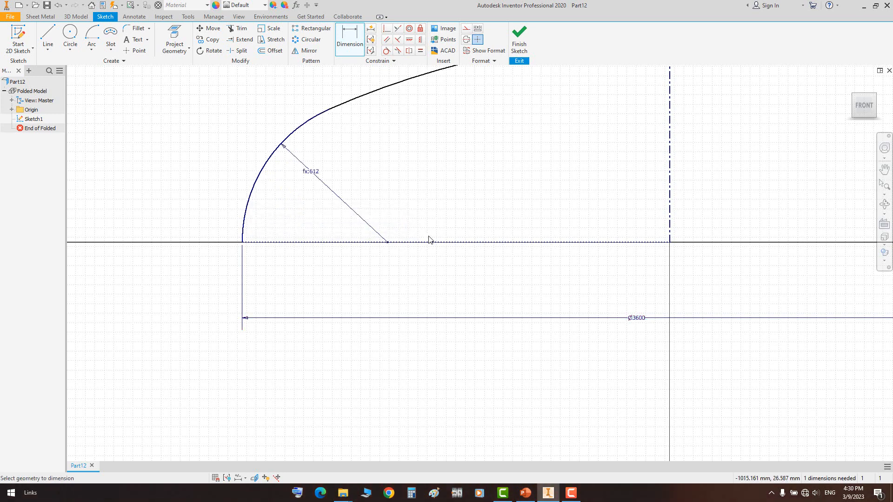
# Dimension the large arc's radius as 0.9 times the 3600 mm head diameter dimension
pyautogui.scroll(-3, 430, 237)
pyautogui.click(454, 181)
pyautogui.click(454, 181)
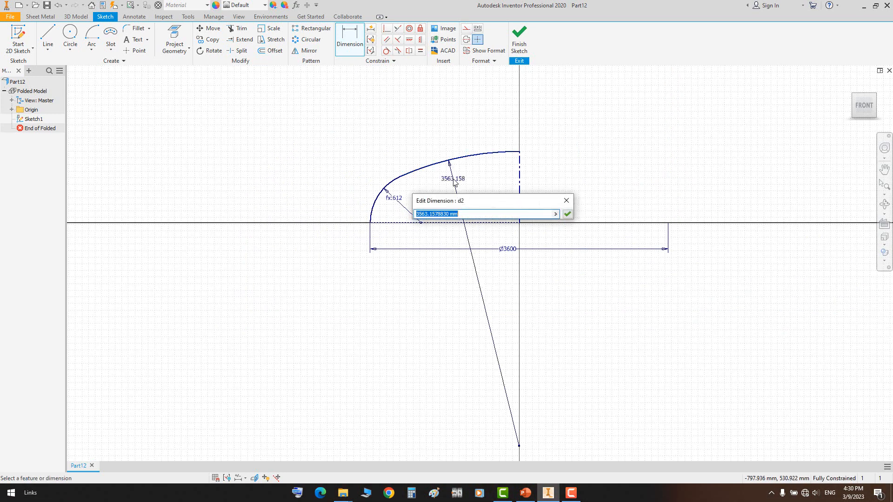
pyautogui.write('0.9*')
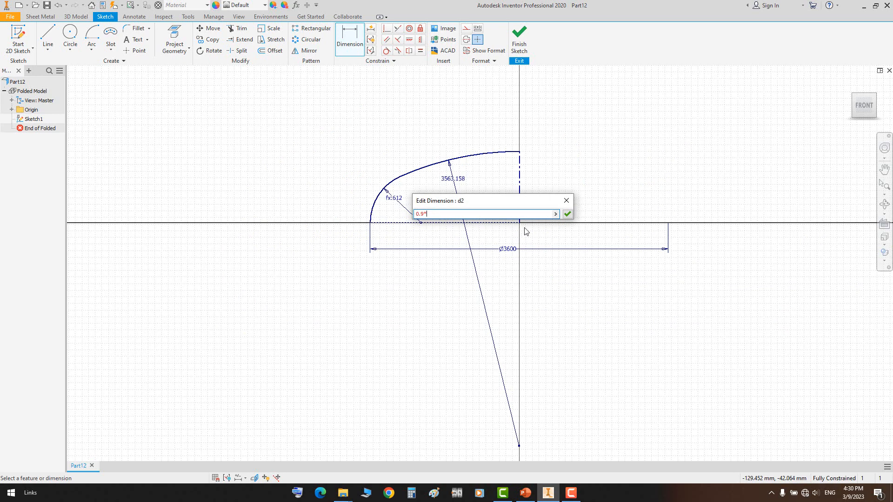
pyautogui.click(522, 250)
pyautogui.click(567, 215)
# Draw an inclined nozzle axis line descending toward the centerline, with its lower endpoint just above the large arc
pyautogui.scroll(3, 487, 172)
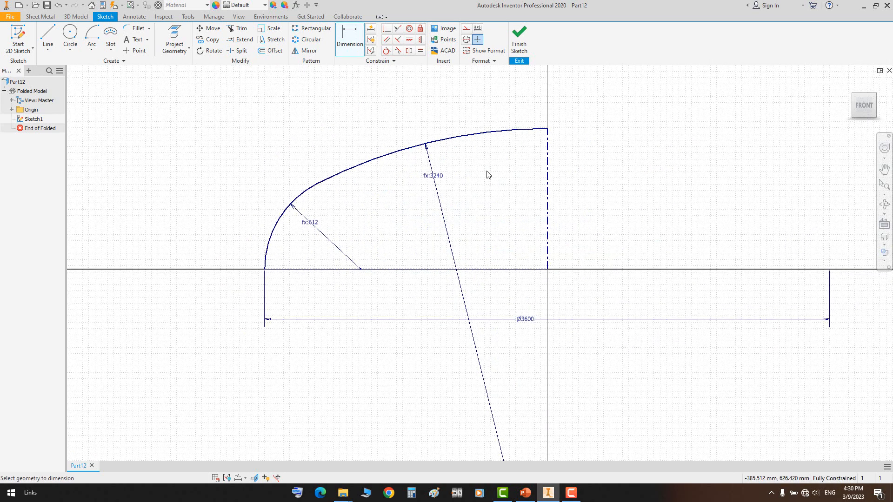
pyautogui.moveTo(488, 175); pyautogui.dragTo(489, 196, button='middle')
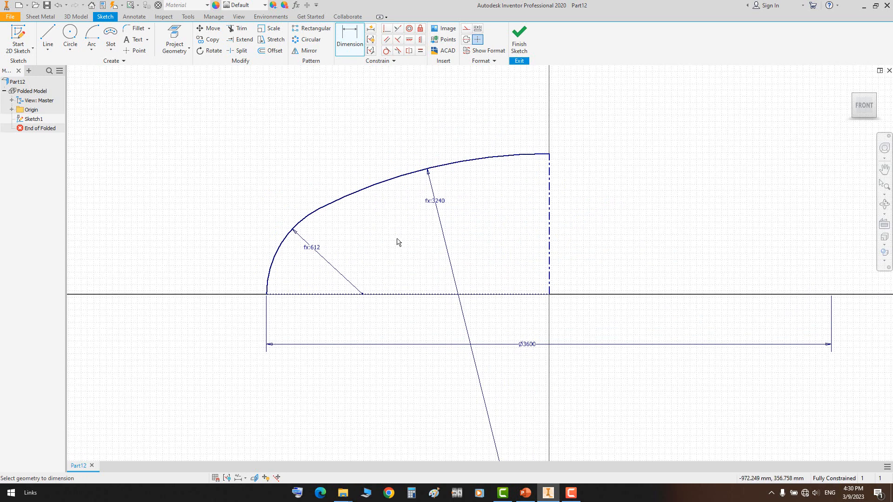
pyautogui.click(47, 34)
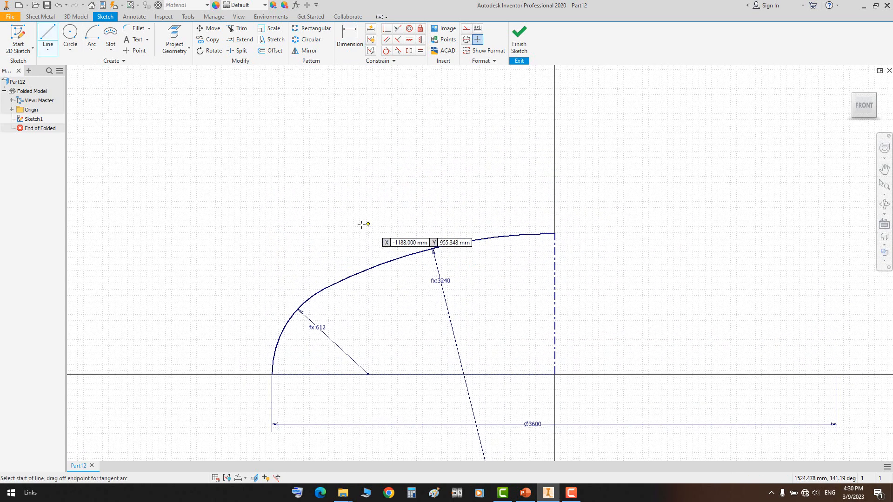
pyautogui.click(343, 174)
pyautogui.click(387, 288)
pyautogui.press('Escape')
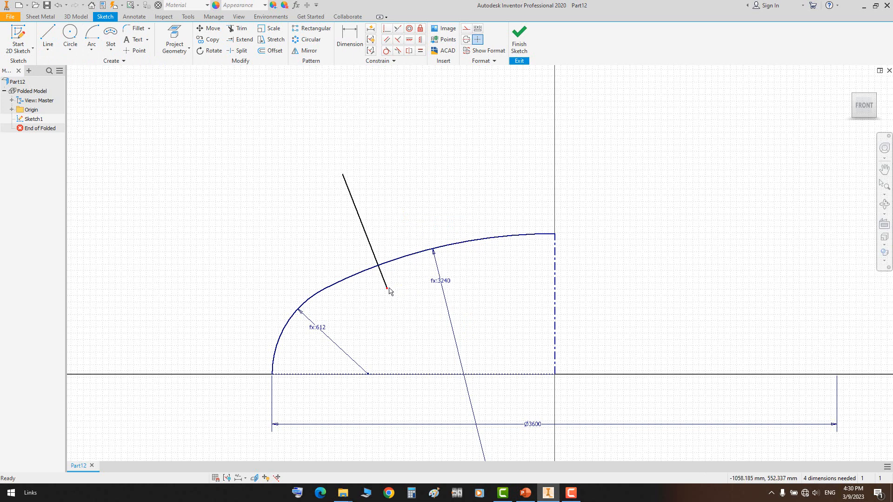
pyautogui.moveTo(390, 276); pyautogui.dragTo(384, 263)
# Make the inclined line's lower endpoint coincident with the large arc
pyautogui.click(387, 29)
pyautogui.click(379, 254)
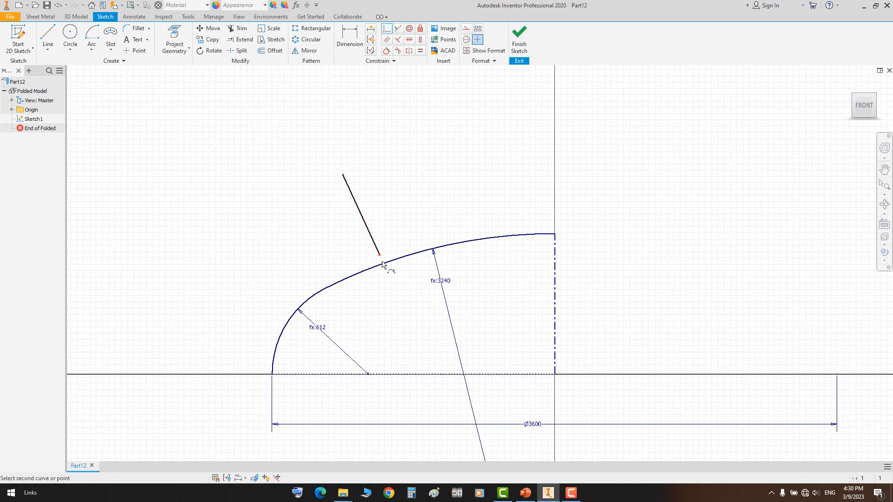
pyautogui.click(382, 264)
pyautogui.rightClick(389, 265)
pyautogui.click(409, 209)
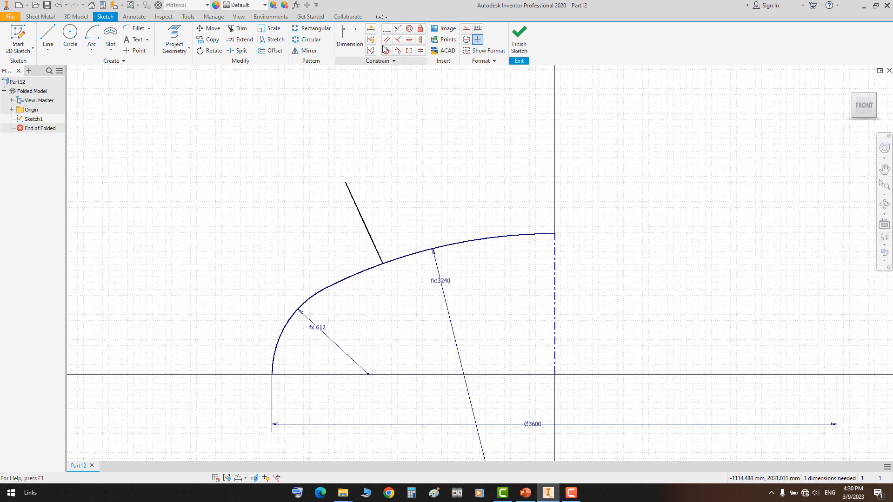
pyautogui.click(346, 31)
pyautogui.click(555, 283)
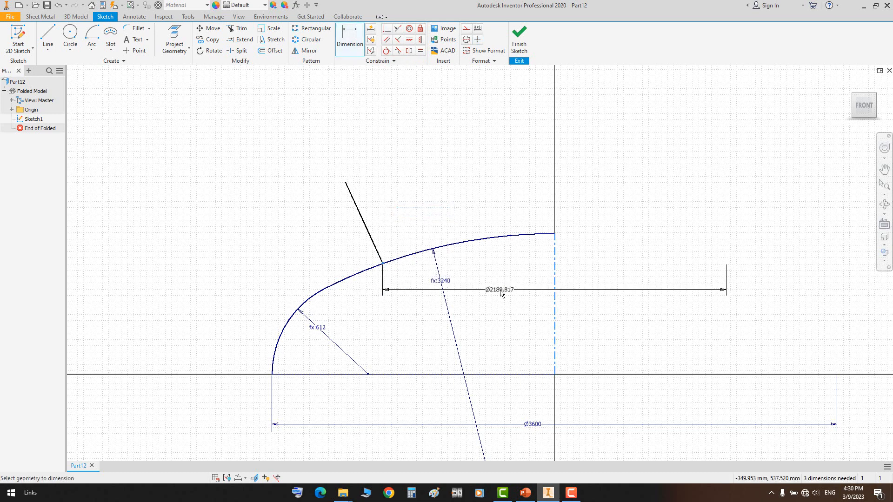
pyautogui.click(505, 292)
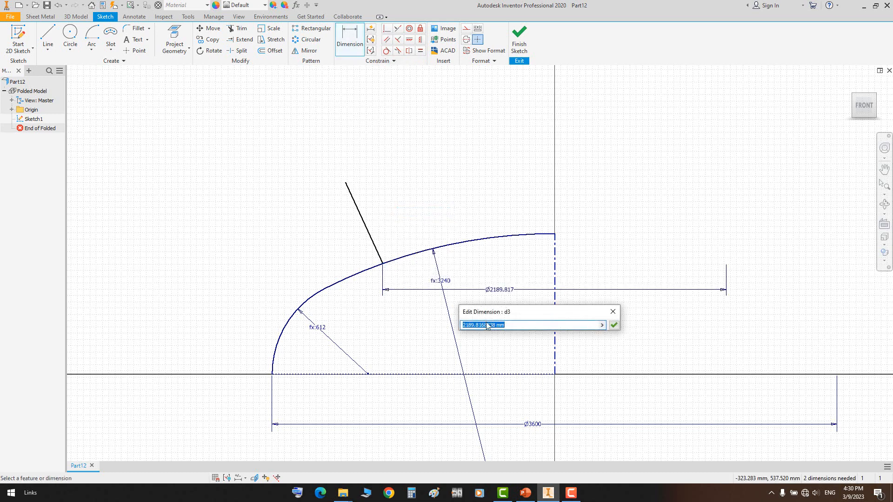
pyautogui.click(613, 324)
pyautogui.hotkey('ctrl', 'z')
pyautogui.press('Escape')
# Check the offset in the PowerPoint drawing and dimension the inclined line's lower endpoint 1100 mm from the centerline as a plain linear distance
pyautogui.click(525, 493)
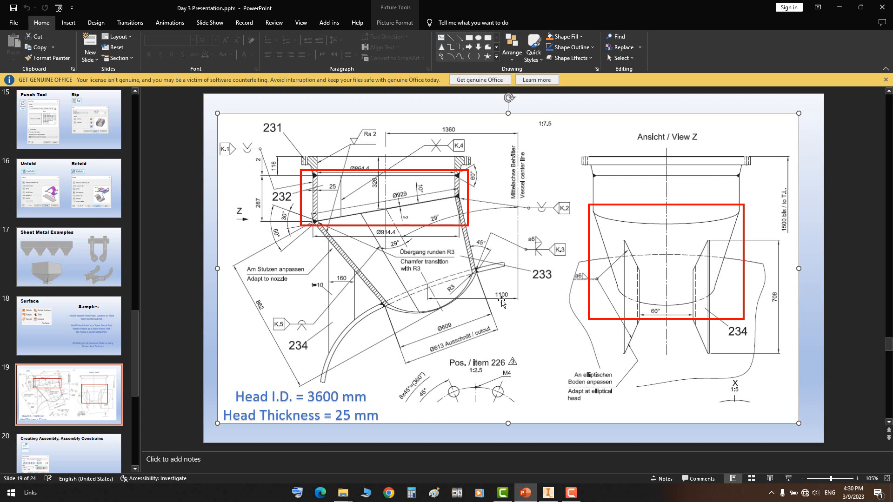
pyautogui.click(549, 493)
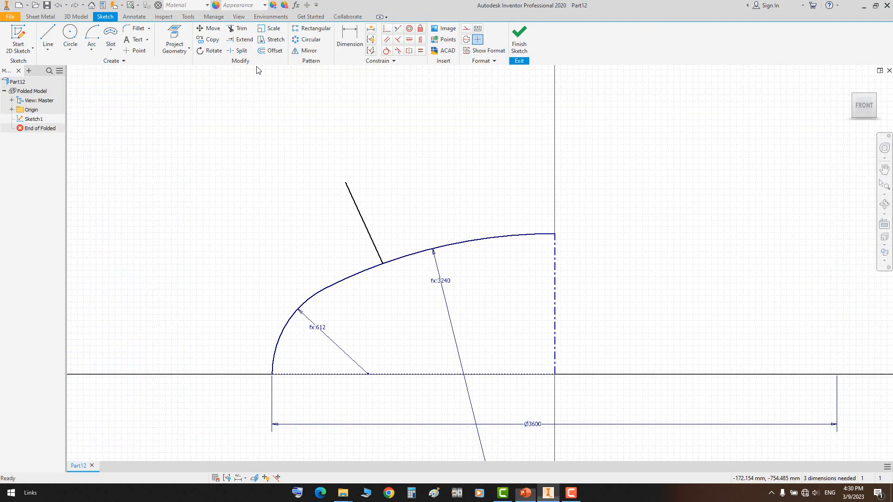
pyautogui.click(340, 49)
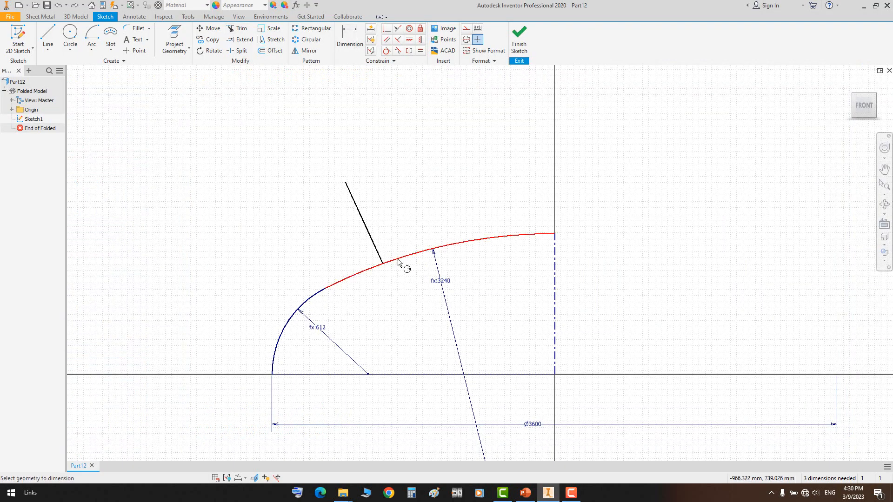
pyautogui.click(552, 295)
pyautogui.rightClick(501, 259)
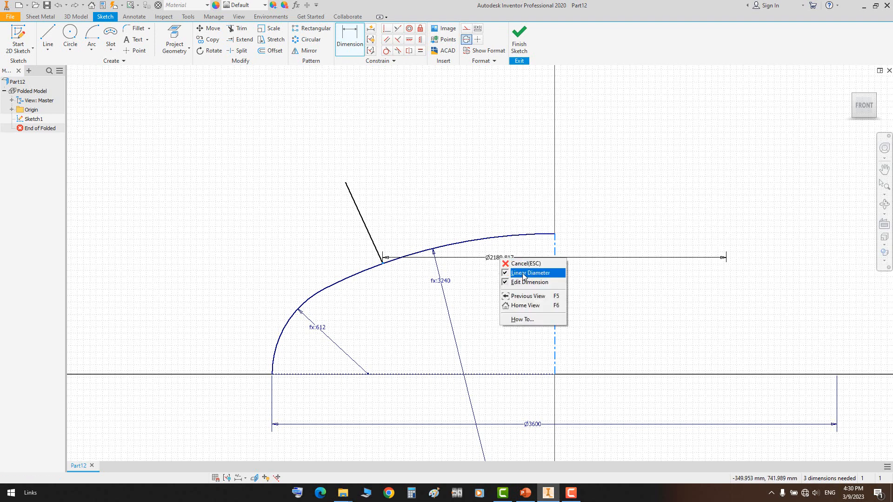
pyautogui.click(524, 273)
pyautogui.click(500, 306)
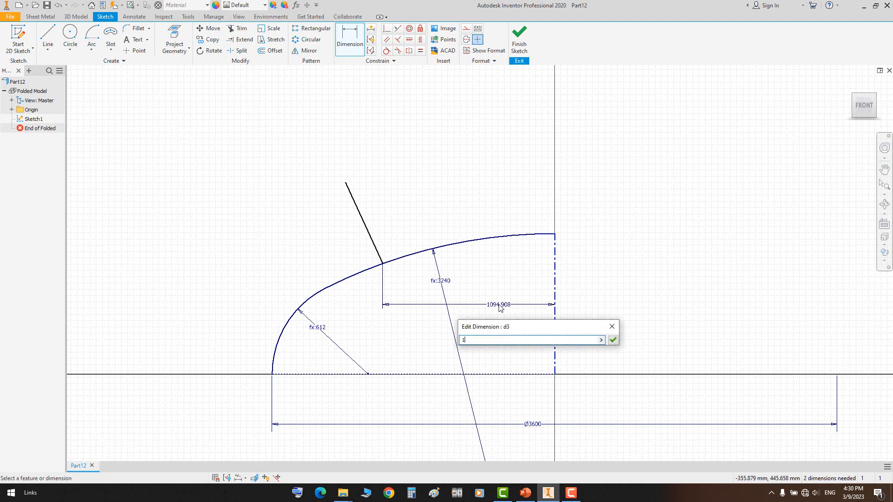
pyautogui.write('1100')
pyautogui.press('Return')
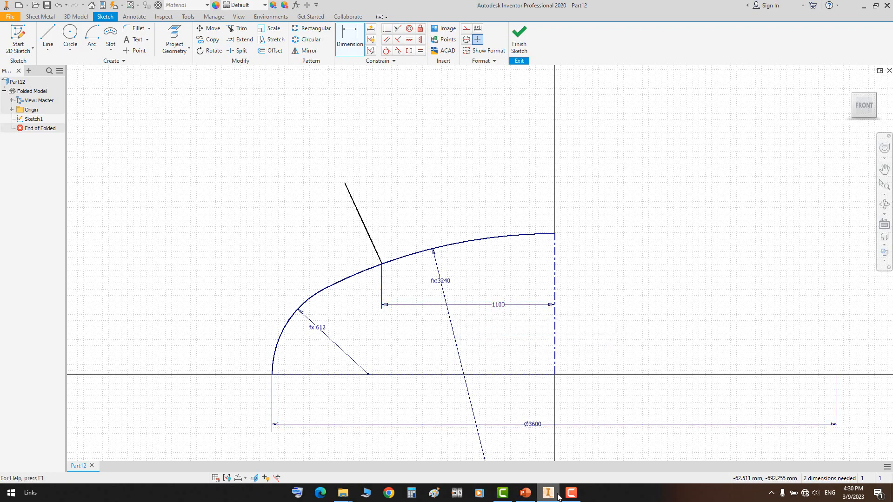
# Check the PowerPoint drawing again and dimension the inclined line's upper endpoint 1360 mm from the centerline, without linear diameter
pyautogui.click(526, 493)
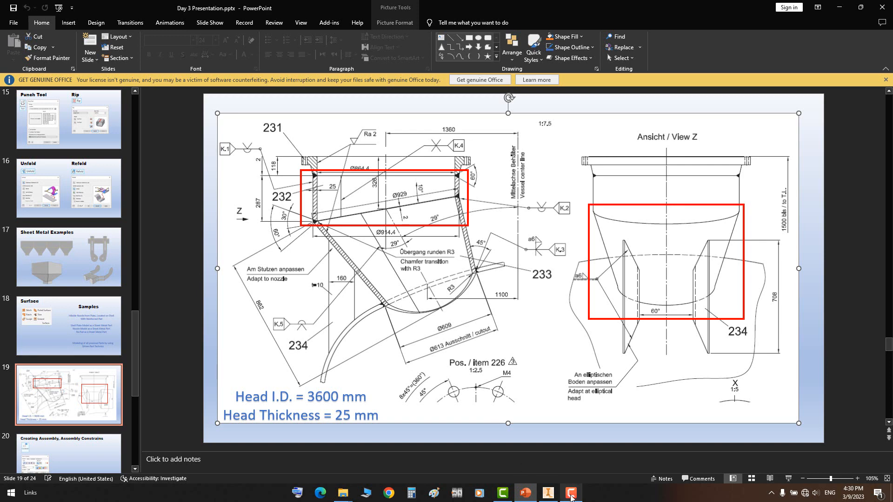
pyautogui.click(548, 492)
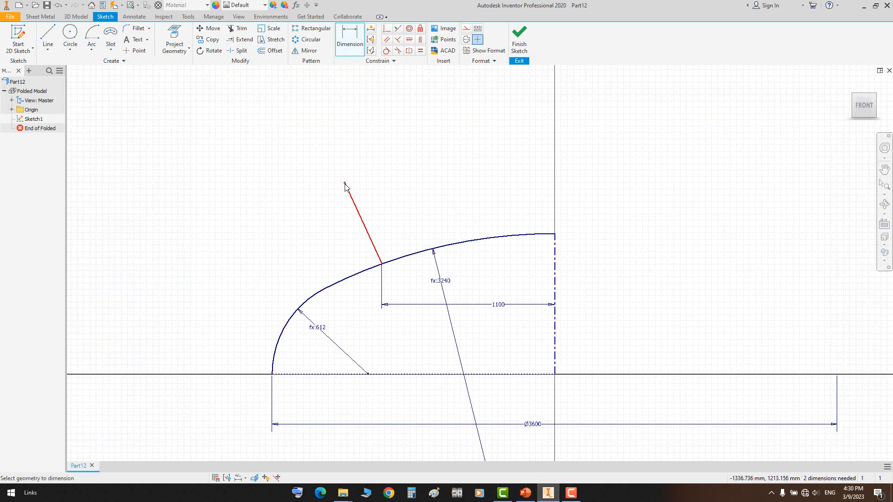
pyautogui.click(556, 269)
pyautogui.rightClick(484, 144)
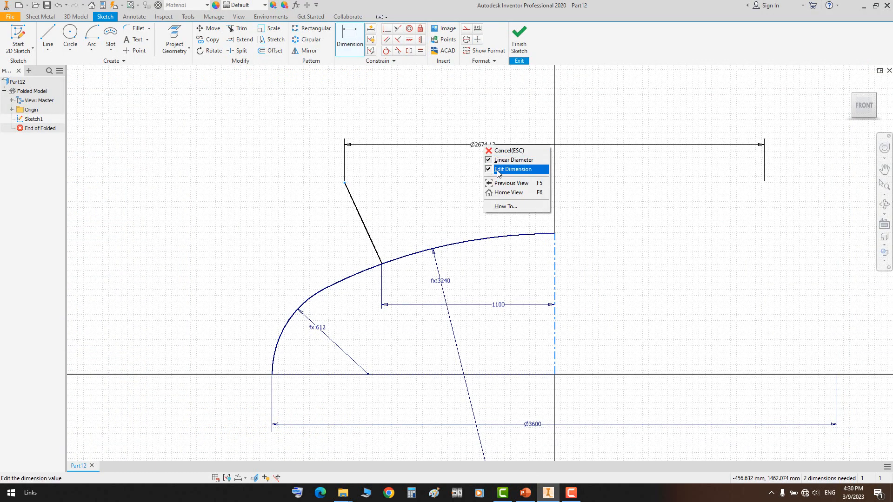
pyautogui.click(499, 159)
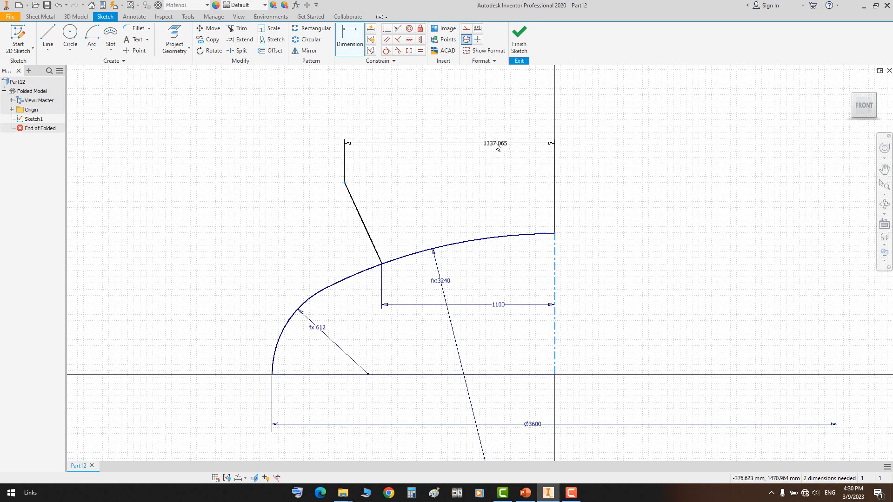
pyautogui.click(496, 144)
pyautogui.write('136')
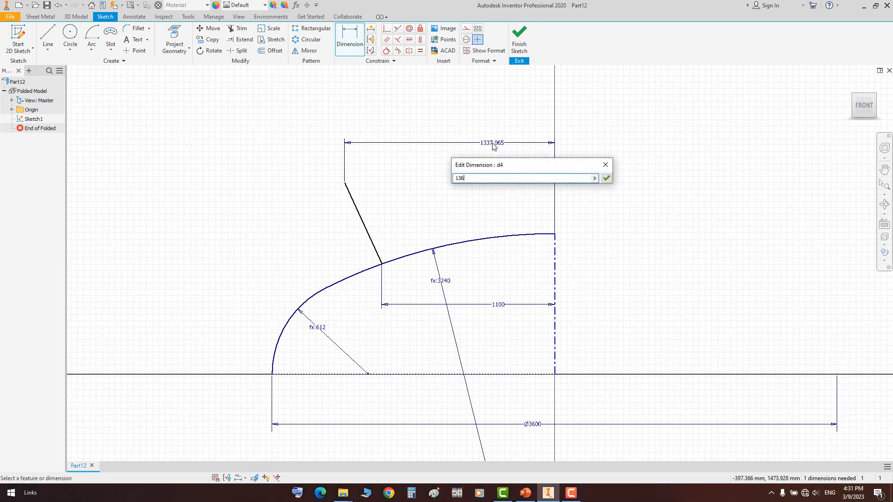
pyautogui.write('0')
pyautogui.press('Return')
# After consulting the PowerPoint drawing, draw a rising line about 807 mm long and make its midpoint coincident with the inclined line's upper endpoint
pyautogui.click(548, 496)
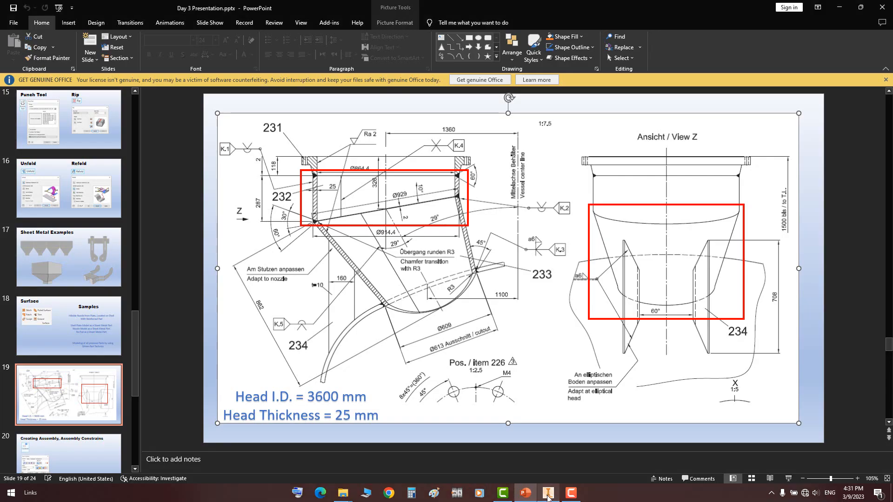
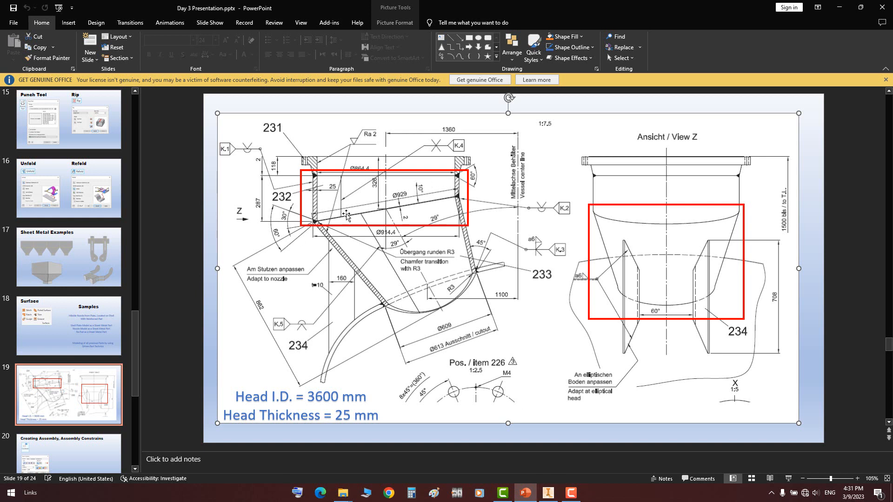
pyautogui.click(548, 491)
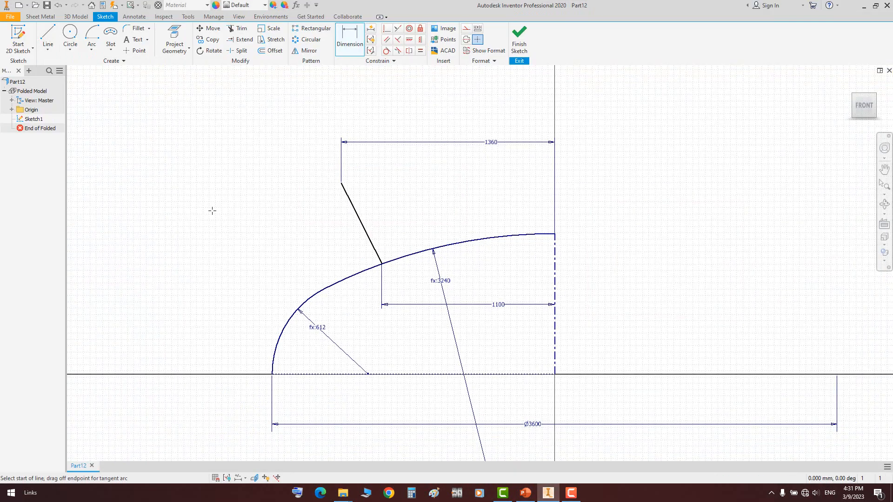
pyautogui.press('l')
pyautogui.click(202, 190)
pyautogui.rightClick(325, 161)
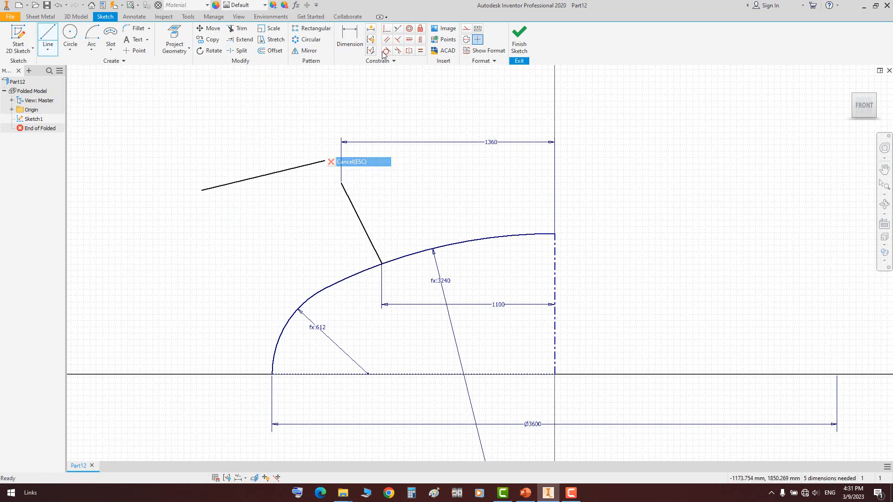
pyautogui.click(385, 28)
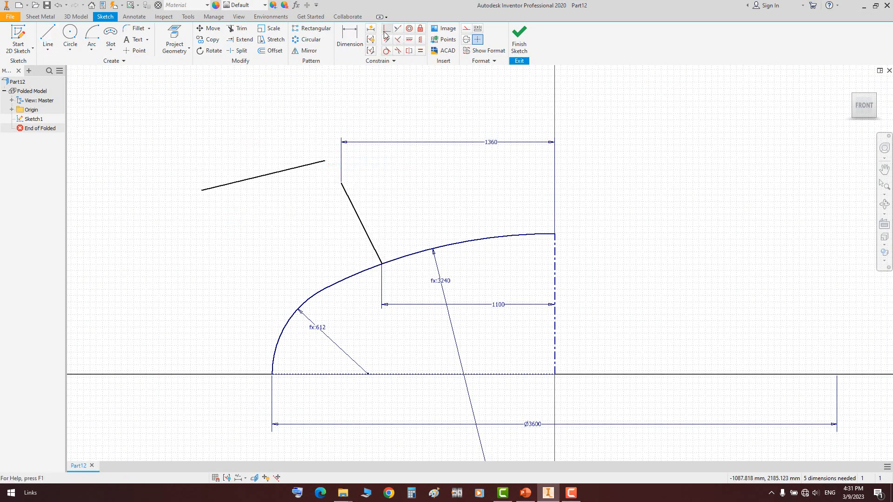
pyautogui.click(342, 185)
# Add an aligned dimension of 909 mm to the upper sloping line
pyautogui.scroll(3, 353, 188)
pyautogui.press('d')
pyautogui.click(364, 157)
pyautogui.rightClick(351, 163)
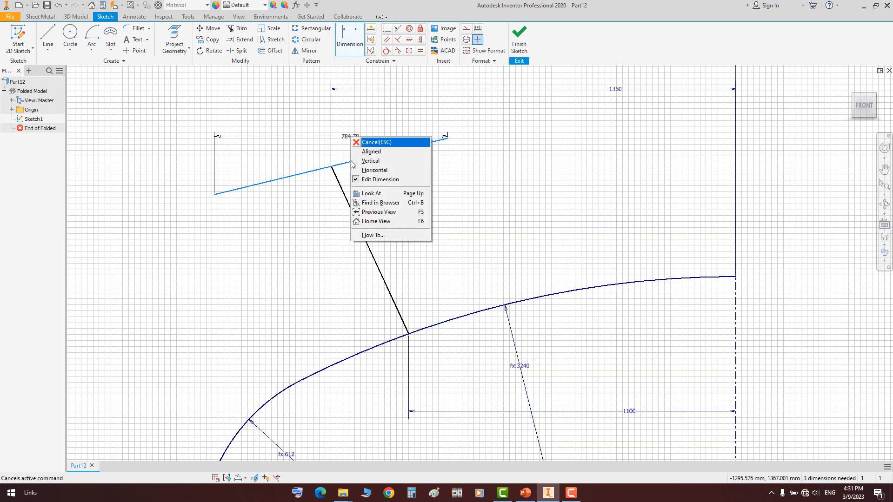
pyautogui.click(369, 152)
pyautogui.click(313, 148)
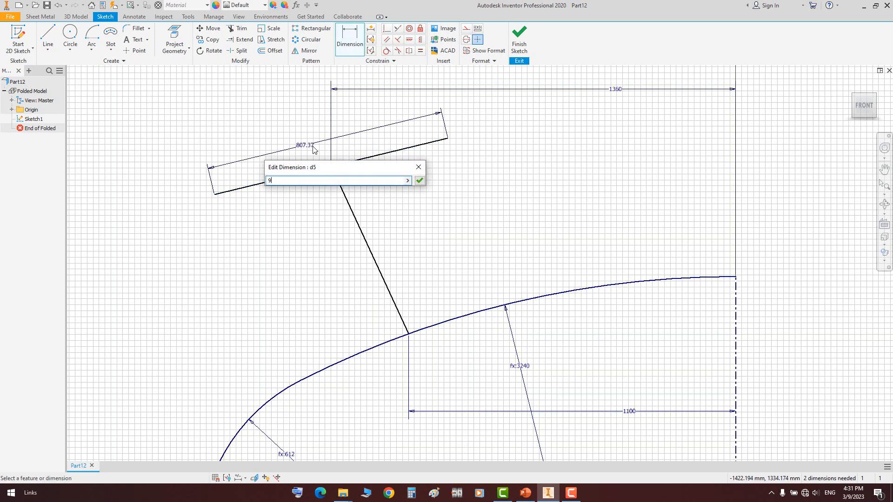
pyautogui.press('Return')
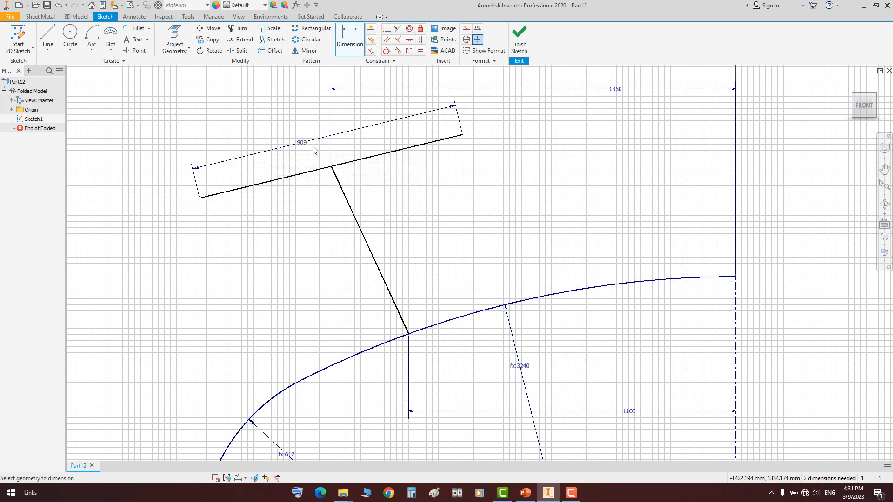
# Verify the length in the PowerPoint drawing and set the upper sloping line's aligned dimension to 929 mm
pyautogui.click(552, 497)
pyautogui.click(550, 494)
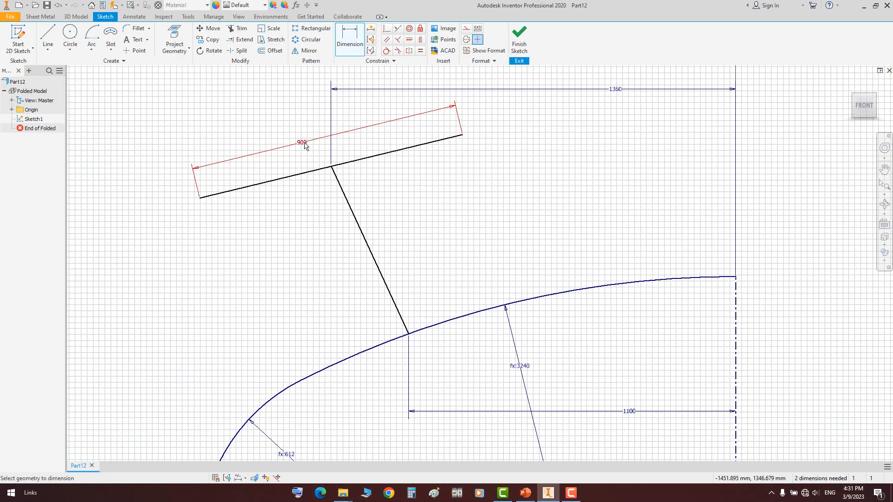
pyautogui.doubleClick(305, 146)
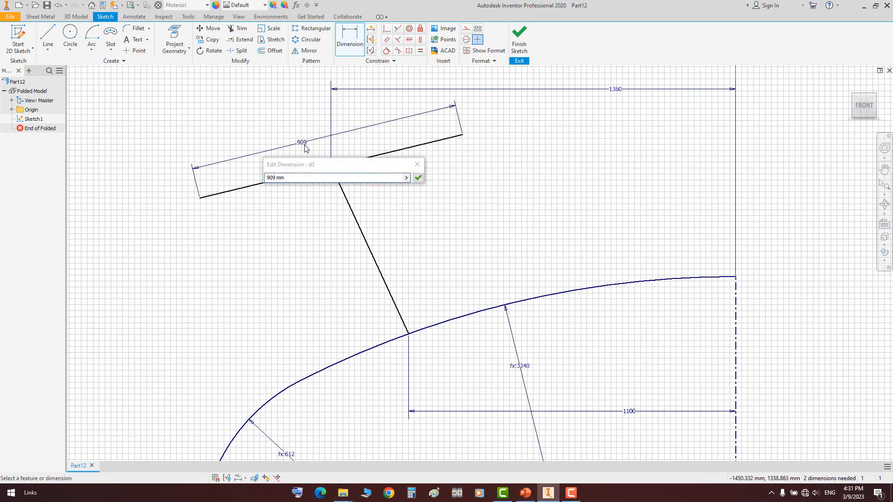
pyautogui.click(271, 178)
pyautogui.click(418, 178)
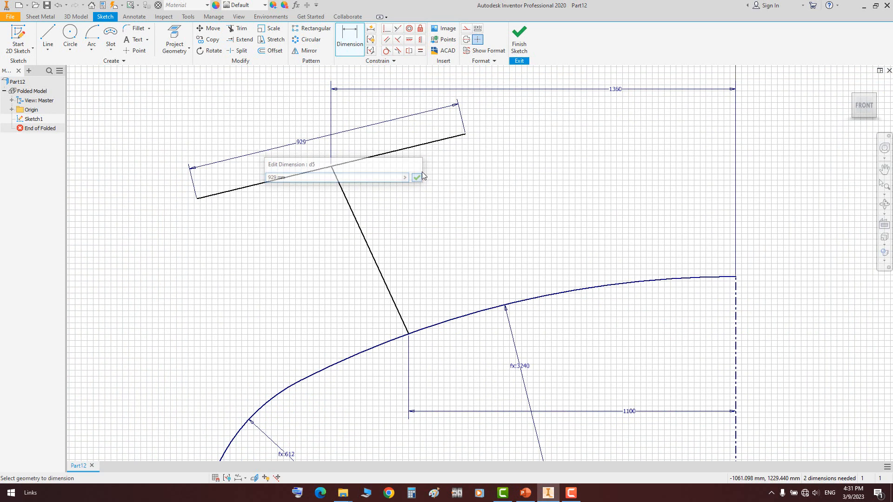
# Draw a rising line about 475 mm long just below the head profile, under the inclined axis line's lower end
pyautogui.press('l')
pyautogui.click(353, 393)
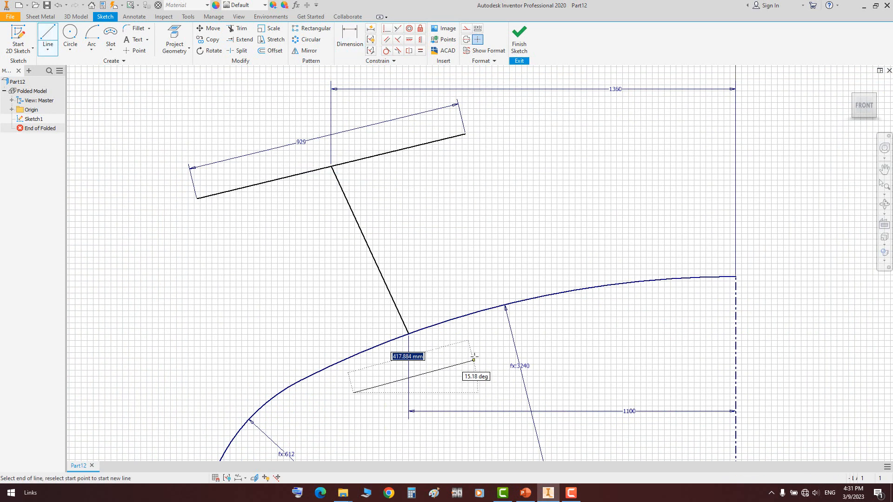
pyautogui.click(488, 349)
pyautogui.press('Escape')
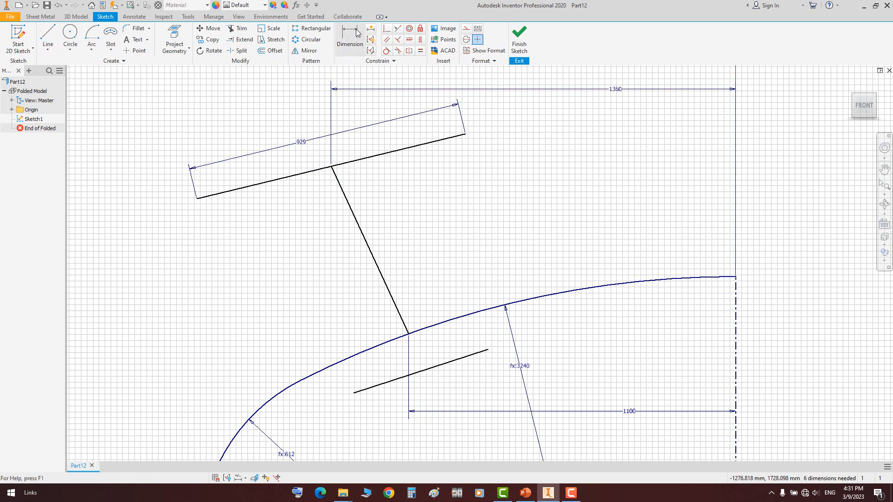
# Add an aligned dimension of 609 mm to the short rising line below the head profile
pyautogui.click(350, 37)
pyautogui.click(465, 357)
pyautogui.moveTo(448, 395); pyautogui.dragTo(449, 343, button='middle')
pyautogui.rightClick(441, 327)
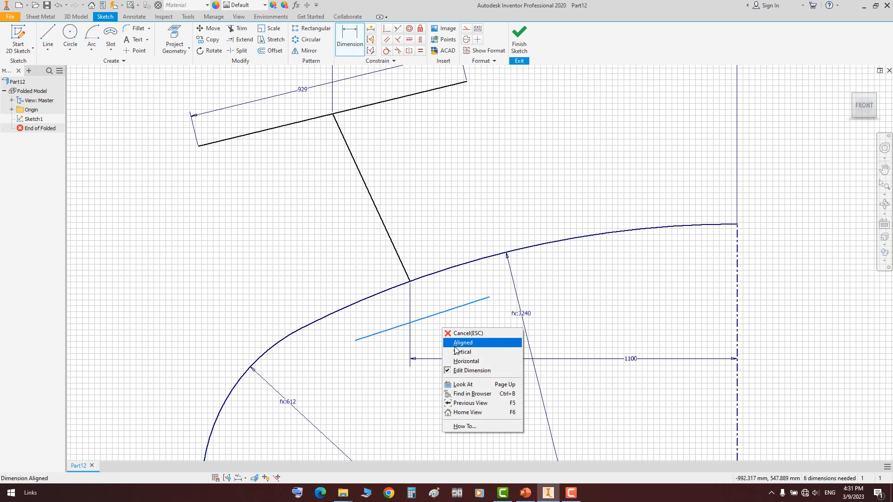
pyautogui.click(459, 342)
pyautogui.click(455, 331)
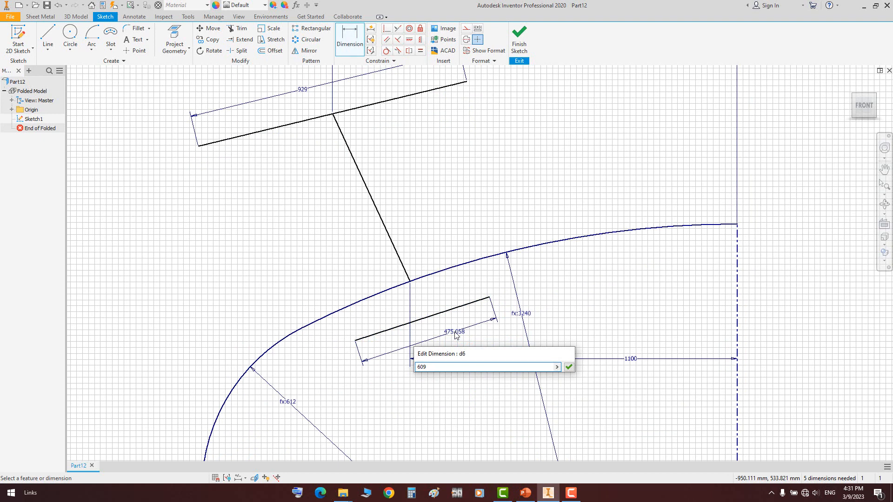
pyautogui.press('Return')
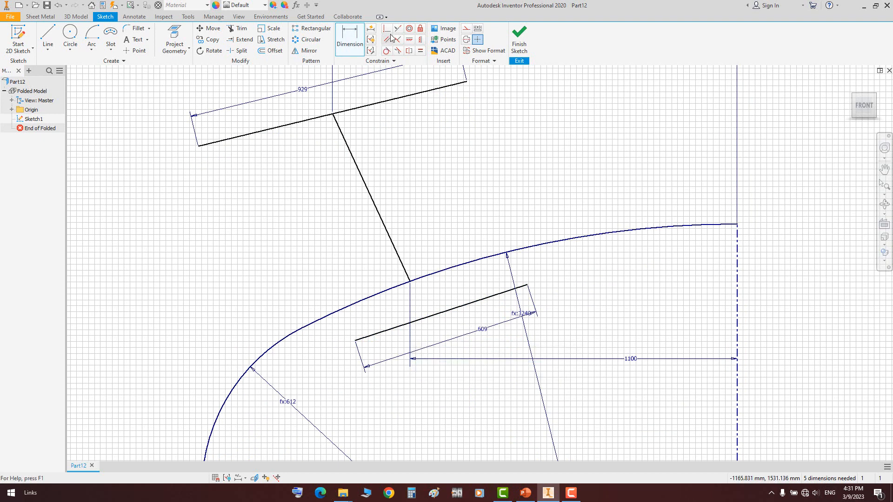
# Make both endpoints of the 609 mm line coincident with the head arc so it forms a chord
pyautogui.click(503, 254)
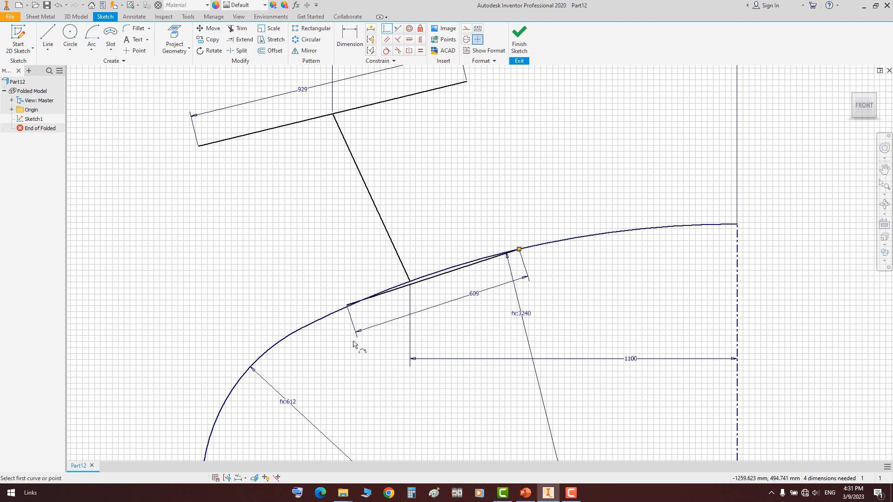
pyautogui.click(336, 310)
pyautogui.scroll(3, 386, 302)
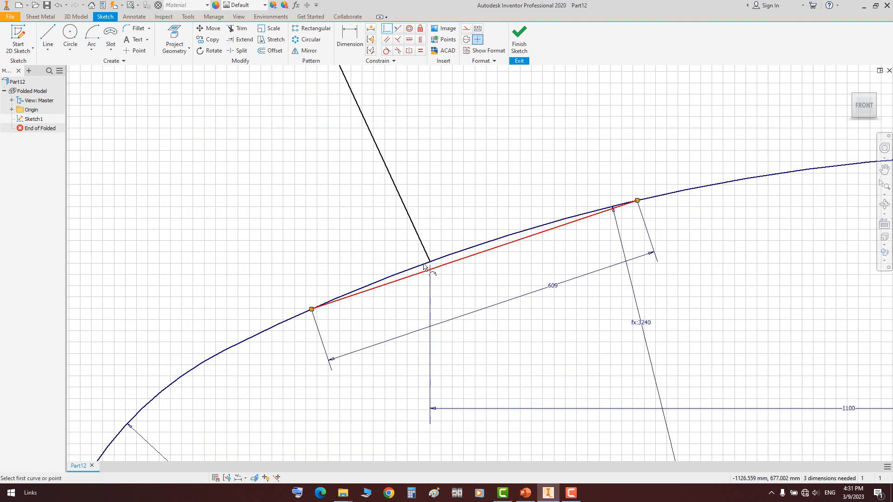
# Make the chord's midpoint coincident with the inclined axis line and swing the 929 mm line back to its sloping position above the head
pyautogui.click(474, 255)
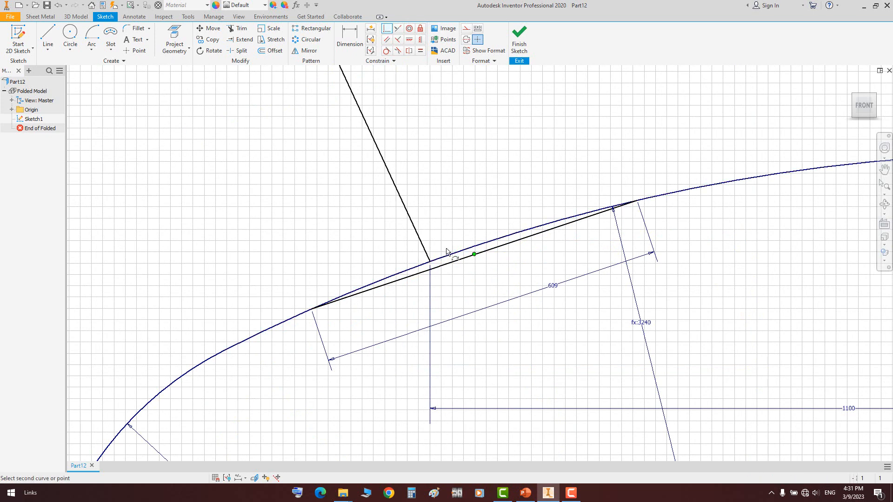
pyautogui.click(425, 252)
pyautogui.scroll(-3, 463, 243)
pyautogui.press('Escape')
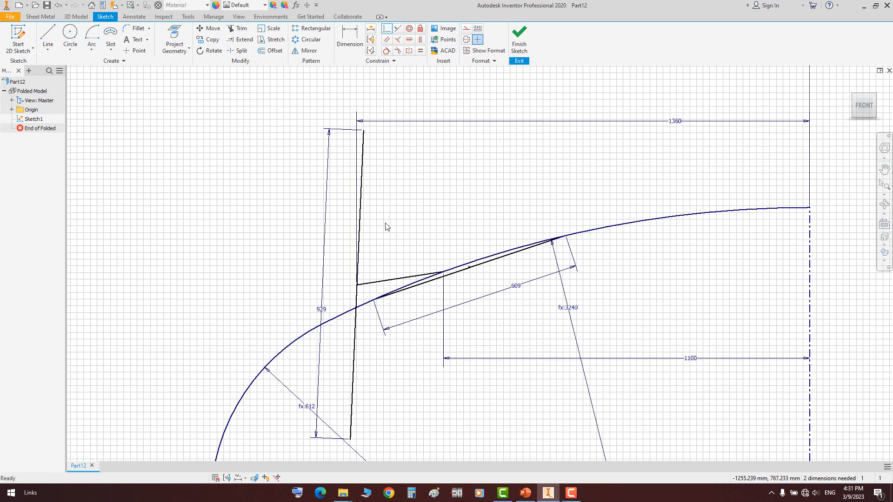
pyautogui.moveTo(365, 130); pyautogui.dragTo(528, 106)
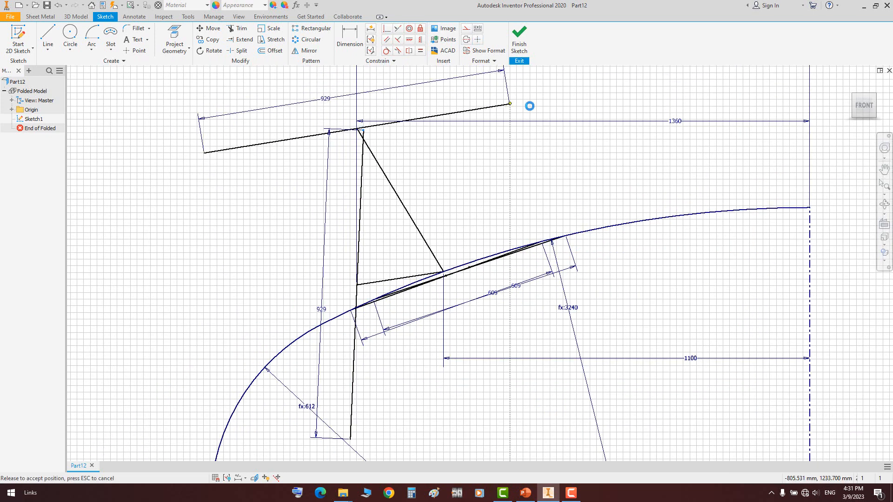
pyautogui.moveTo(513, 163); pyautogui.dragTo(517, 273, button='middle')
# Draw the two slanted side lines of the cone, joining the ends of the 929 mm line to the ends of the 609 mm chord
pyautogui.press('l')
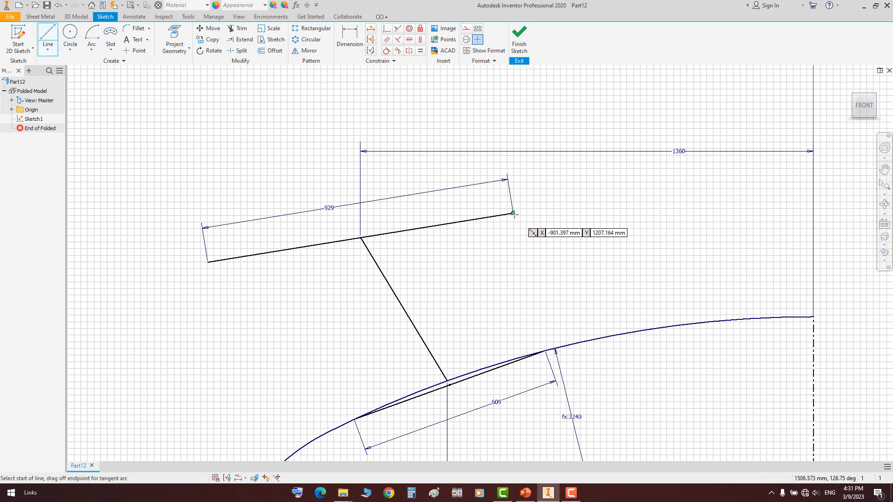
pyautogui.click(513, 213)
pyautogui.scroll(2, 551, 368)
pyautogui.click(542, 334)
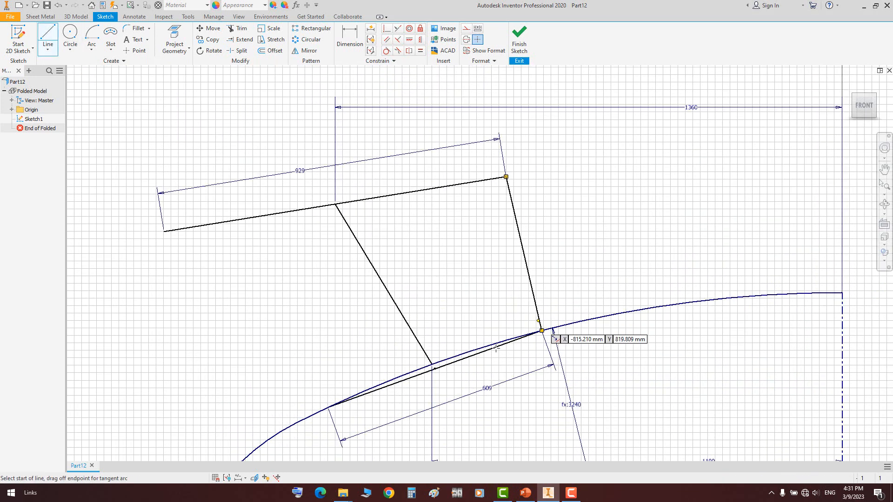
pyautogui.scroll(-2, 542, 333)
pyautogui.click(327, 407)
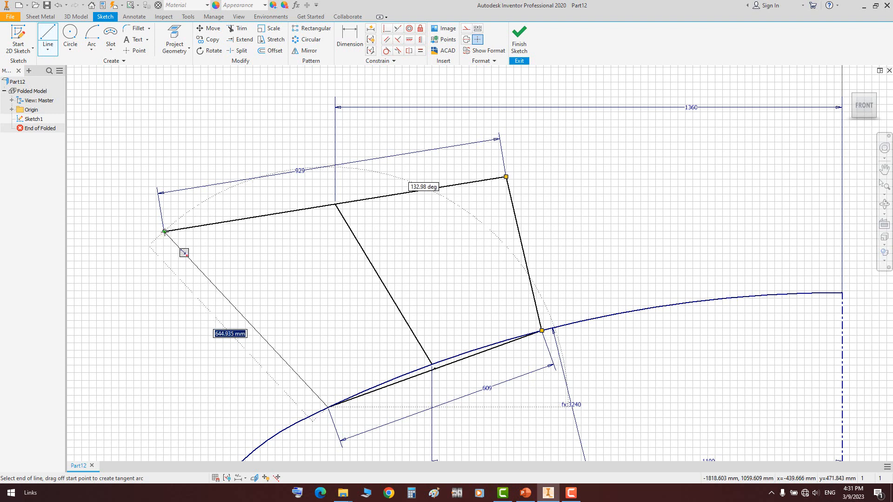
pyautogui.scroll(-2, 240, 417)
pyautogui.click(195, 308)
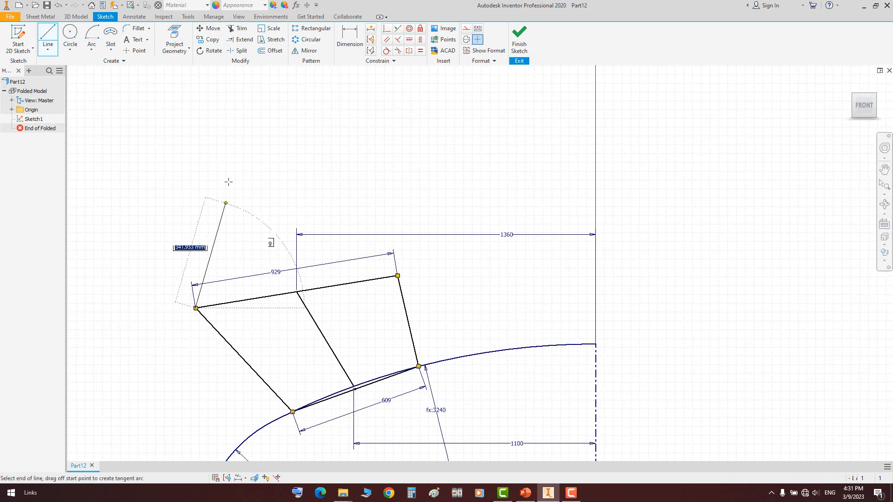
# Continue up from the 929 mm line's left end with a vertical about 598 mm long, a horizontal top edge and a vertical to its right end
pyautogui.click(196, 176)
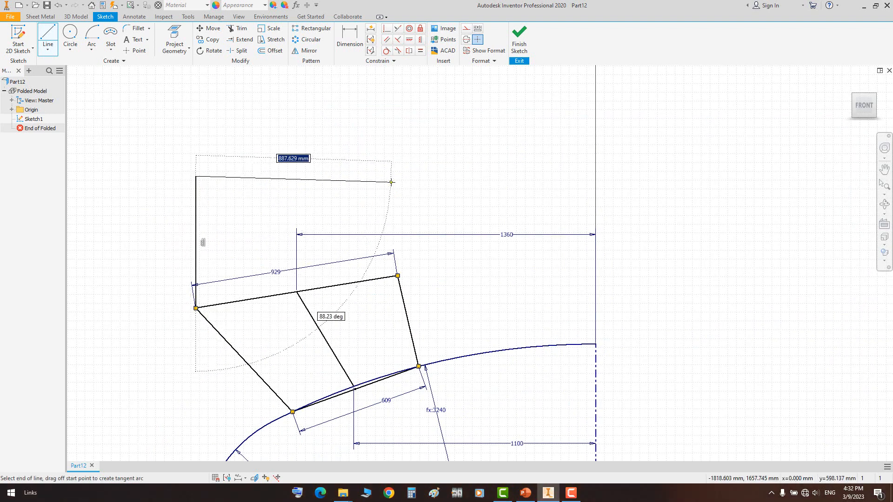
pyautogui.click(397, 176)
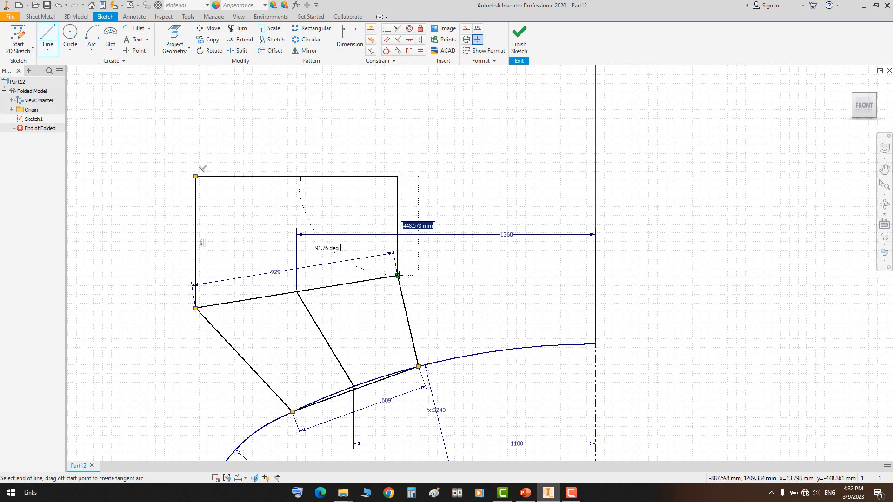
pyautogui.click(397, 276)
pyautogui.rightClick(418, 233)
pyautogui.click(439, 239)
# Dimension the angle between the horizontal top edge and the sloping 929 mm line as 10 degrees
pyautogui.press('d')
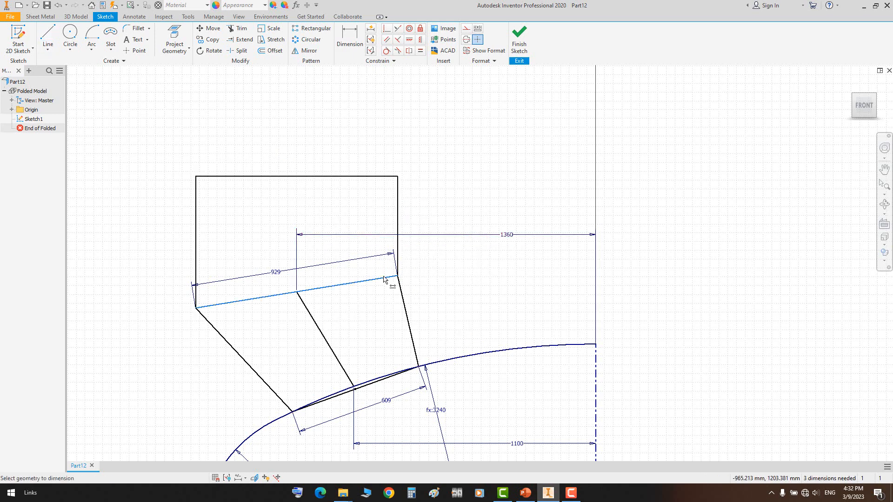
pyautogui.click(363, 203)
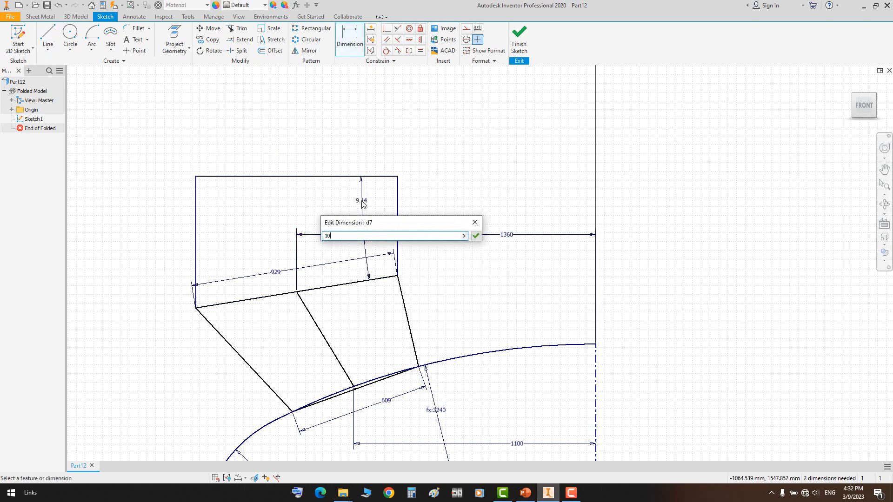
pyautogui.press('Return')
# Dimension the nozzle's horizontal top edge 1600 mm above the head's base line
pyautogui.press('Home')
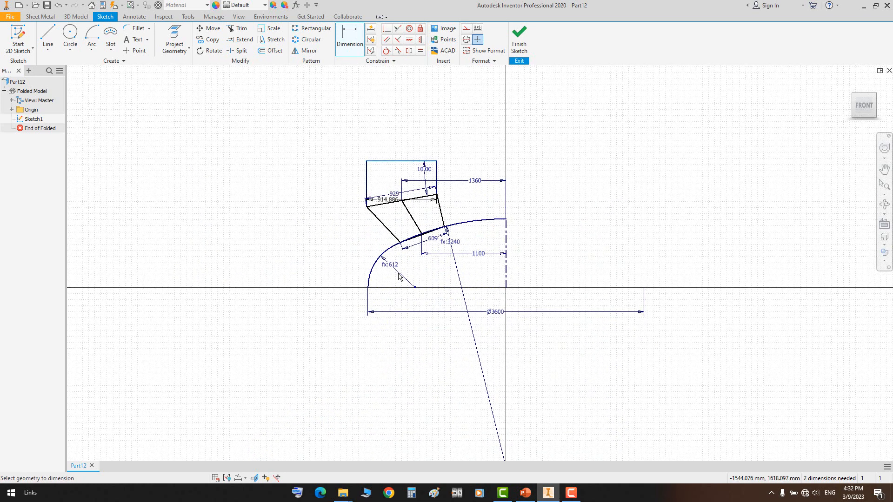
pyautogui.click(396, 289)
pyautogui.scroll(3, 326, 233)
pyautogui.click(325, 233)
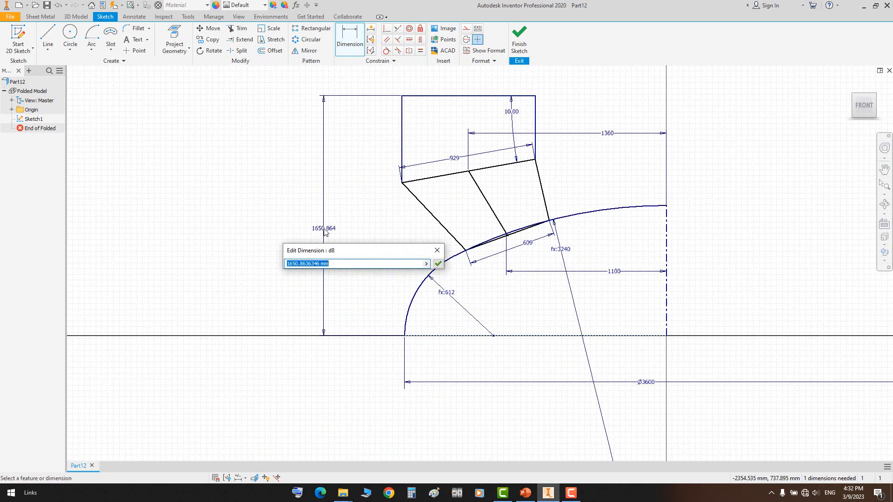
pyautogui.write('1600')
pyautogui.press('Return')
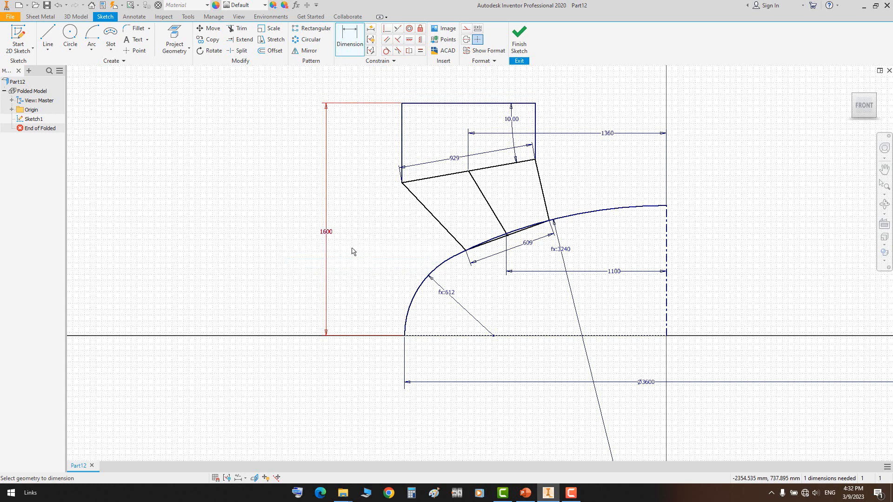
# Set the length of the nozzle's left vertical edge to 300 mm
pyautogui.click(379, 176)
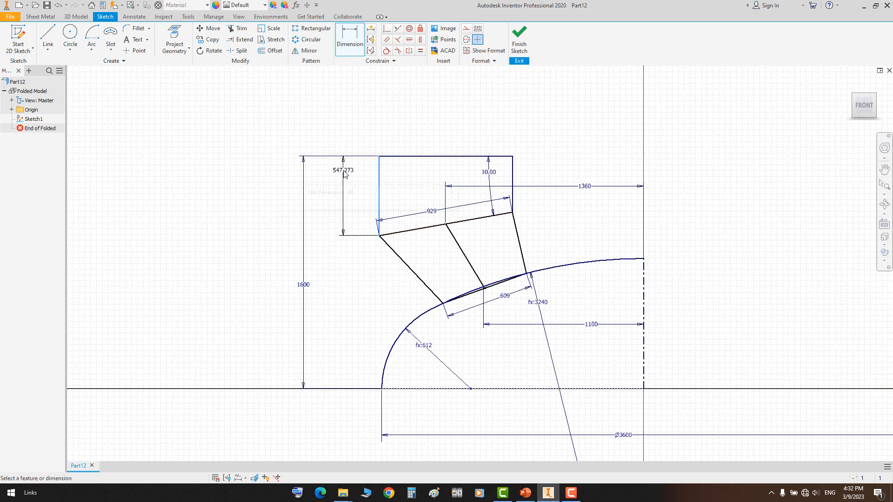
pyautogui.click(344, 173)
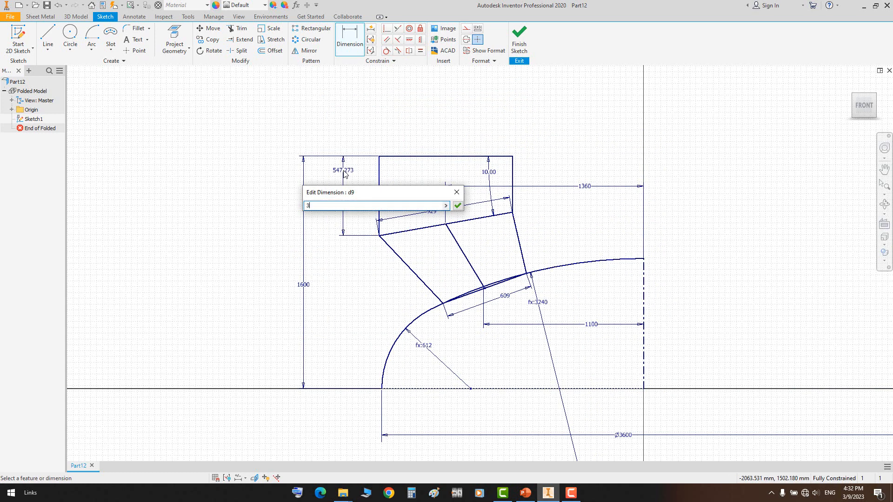
pyautogui.write('300')
pyautogui.press('Return')
# Review the nozzle profile, finish the sketch and inspect where the axis line meets the head
pyautogui.scroll(3, 633, 272)
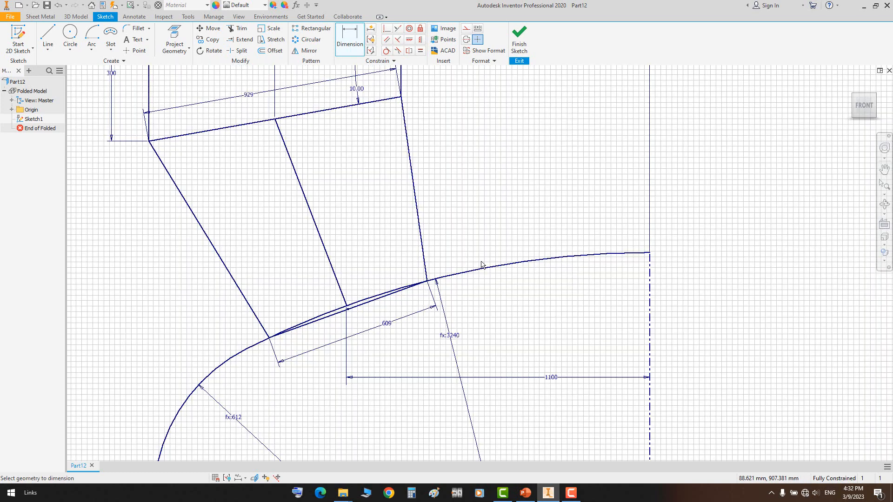
pyautogui.moveTo(396, 146); pyautogui.dragTo(447, 213, button='middle')
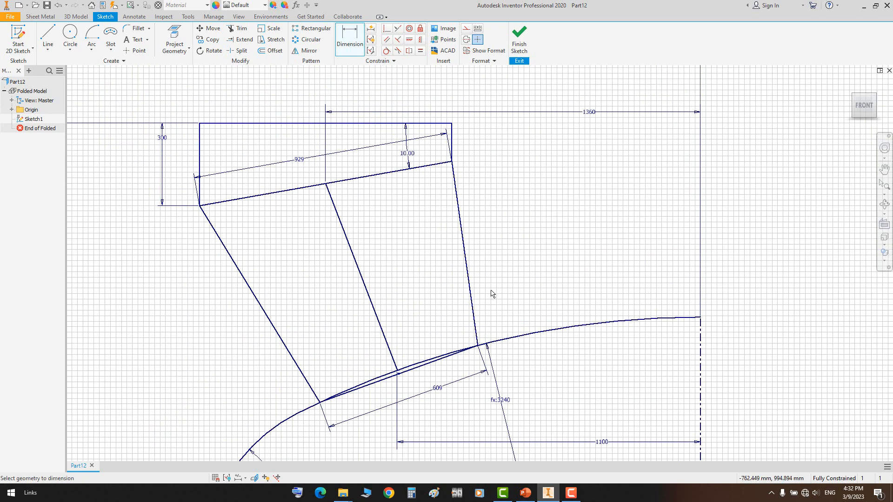
pyautogui.scroll(-4, 492, 294)
pyautogui.scroll(3, 497, 283)
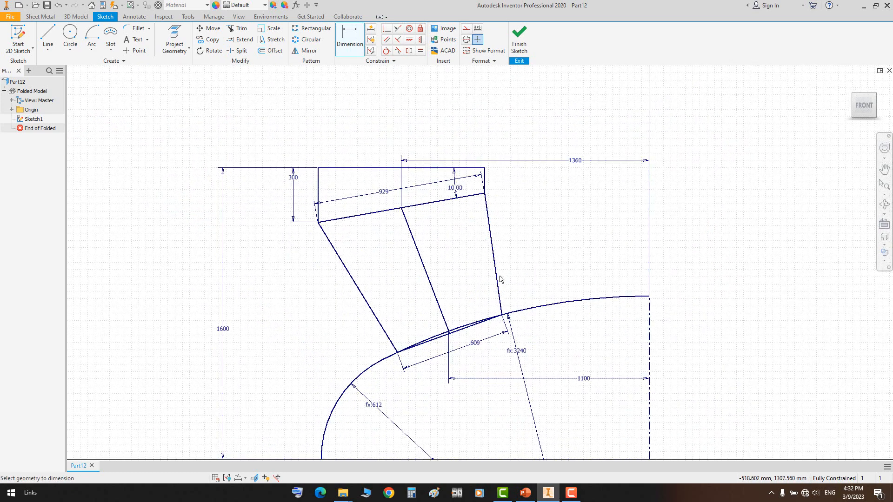
pyautogui.moveTo(530, 243); pyautogui.dragTo(503, 221, button='middle')
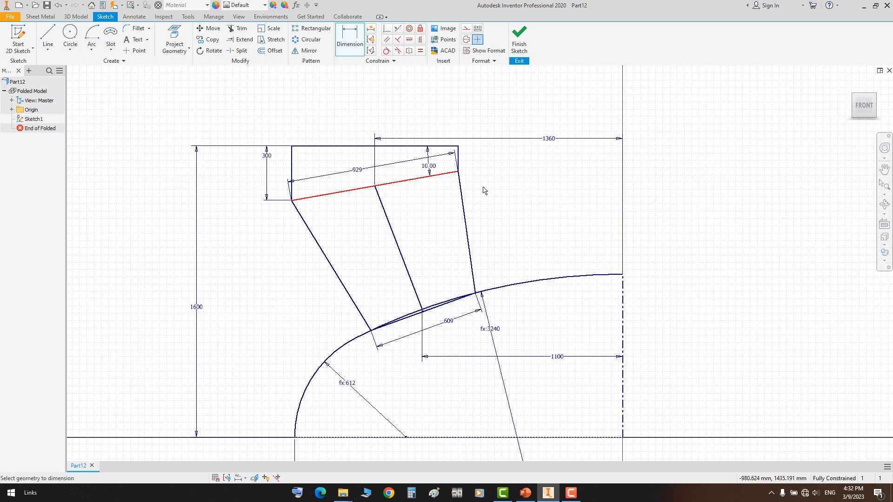
pyautogui.click(518, 43)
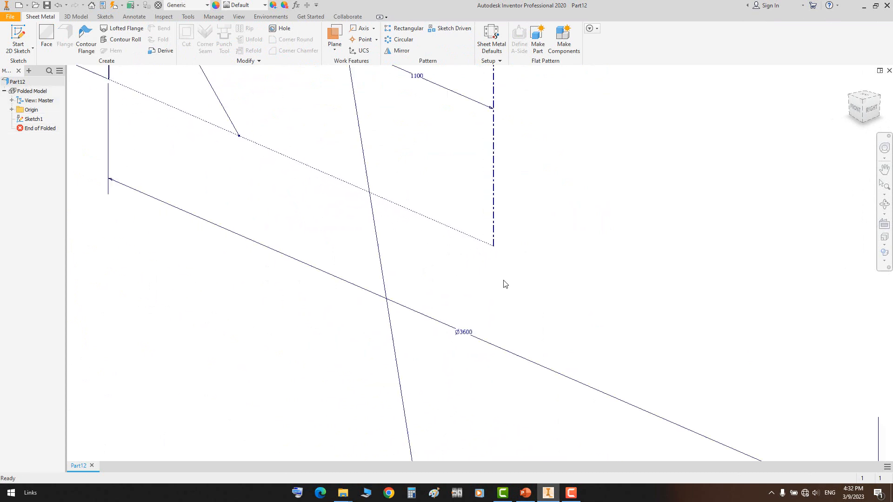
pyautogui.scroll(-5, 502, 276)
pyautogui.scroll(4, 431, 129)
pyautogui.moveTo(424, 180); pyautogui.dragTo(430, 235, button='middle')
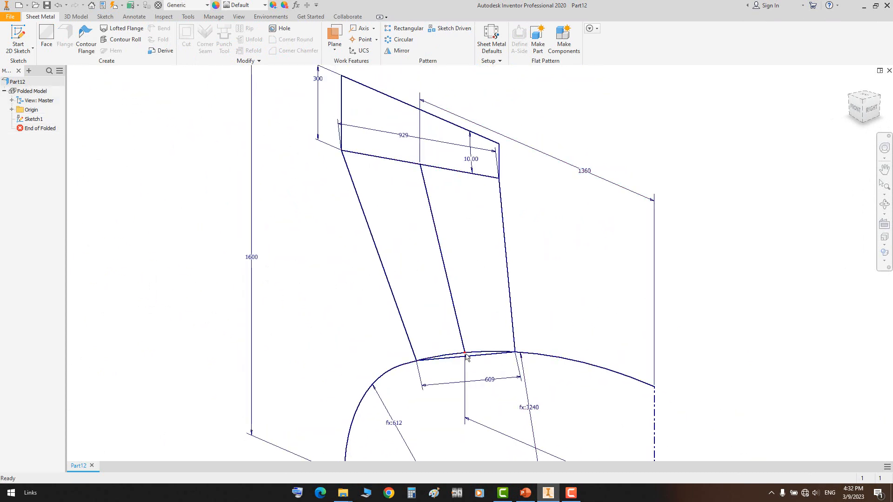
# Reopen the nozzle sketch and draw a short line downward from the midpoint of the 609 mm chord
pyautogui.doubleClick(33, 119)
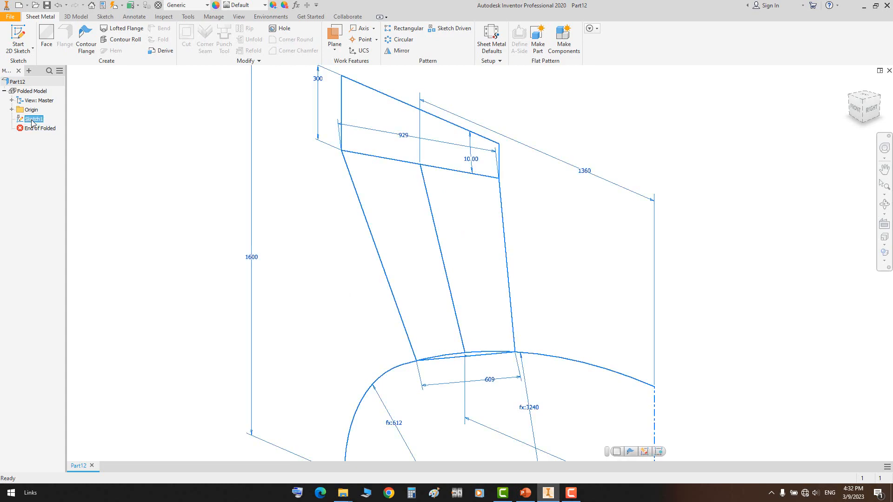
pyautogui.scroll(5, 357, 263)
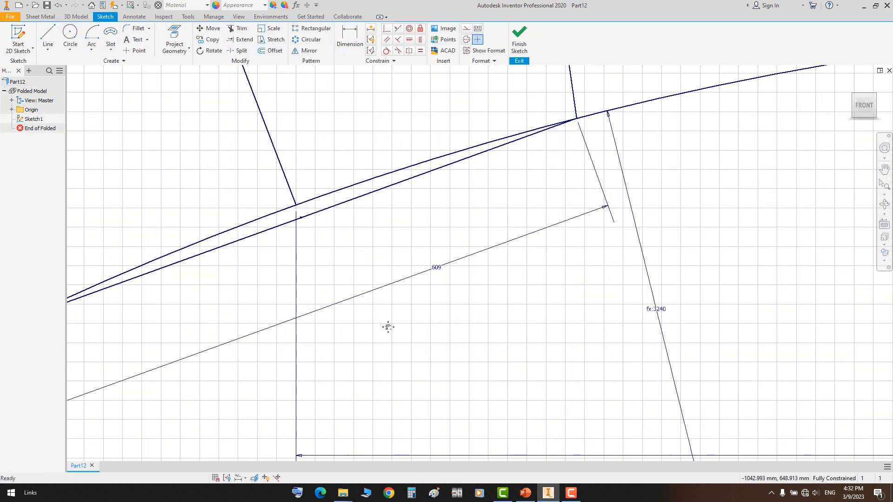
pyautogui.press('l')
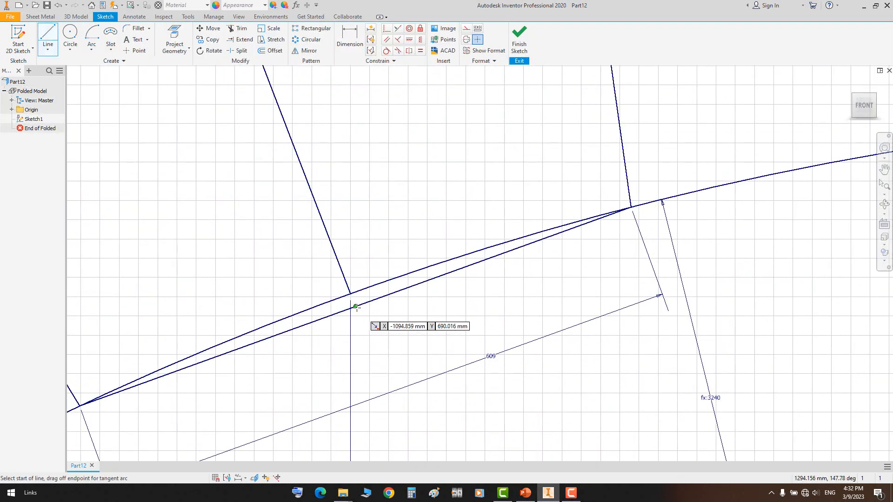
pyautogui.click(355, 307)
pyautogui.scroll(-4, 355, 306)
pyautogui.click(372, 380)
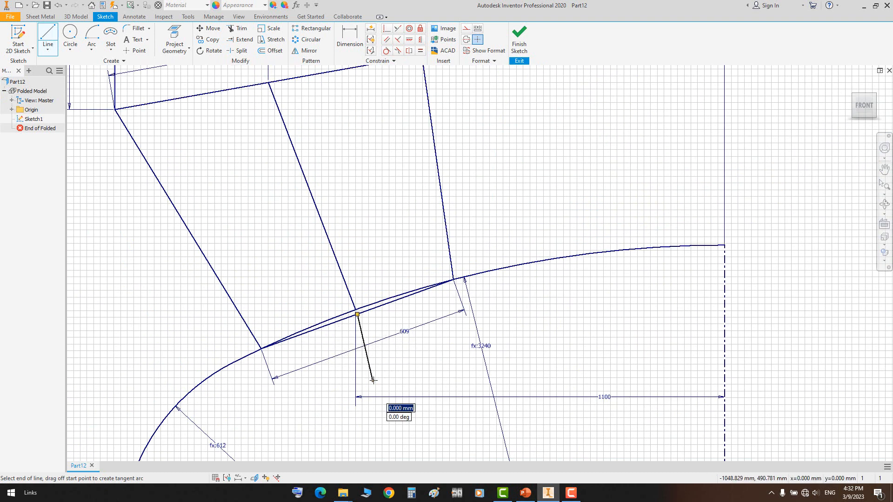
pyautogui.rightClick(371, 382)
pyautogui.click(409, 262)
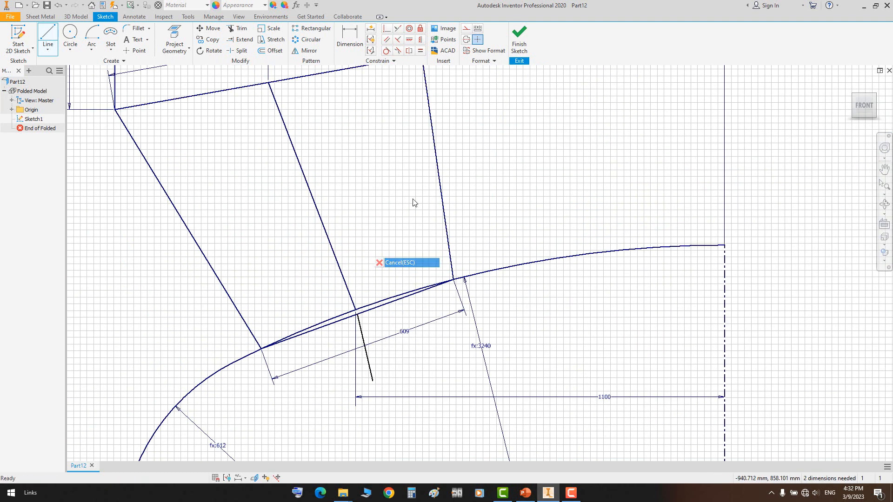
# Make the short line below the head perpendicular to the 609 mm chord
pyautogui.click(398, 40)
pyautogui.click(364, 342)
pyautogui.click(352, 317)
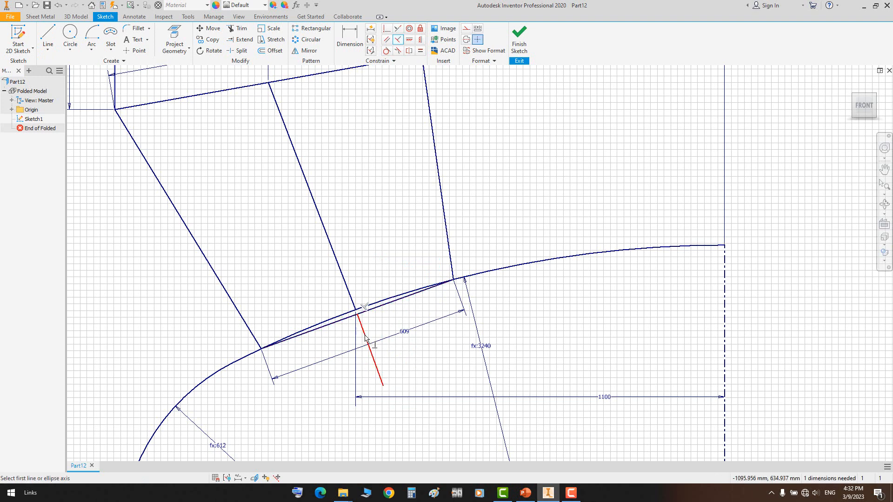
# Draw a short line upward from the midpoint of the nozzle's sloped 929 mm line
pyautogui.moveTo(412, 340); pyautogui.dragTo(418, 364, button='middle')
pyautogui.rightClick(385, 305)
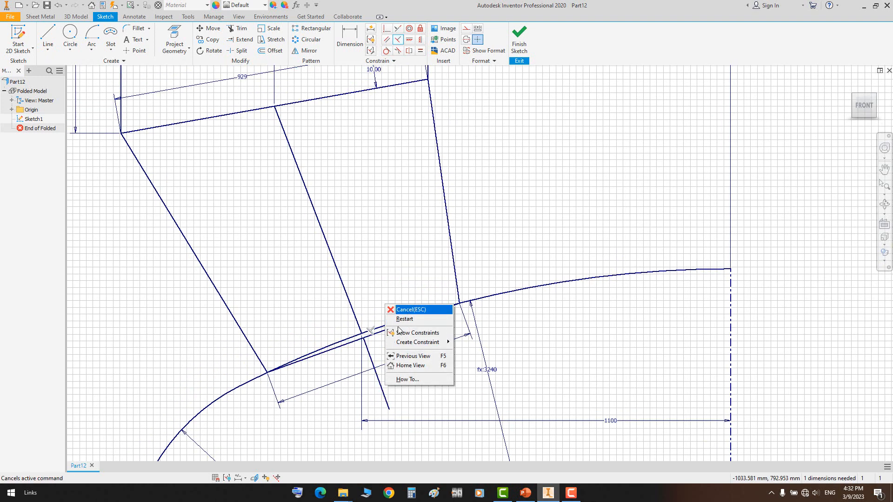
pyautogui.click(402, 310)
pyautogui.moveTo(389, 159); pyautogui.dragTo(408, 384, button='middle')
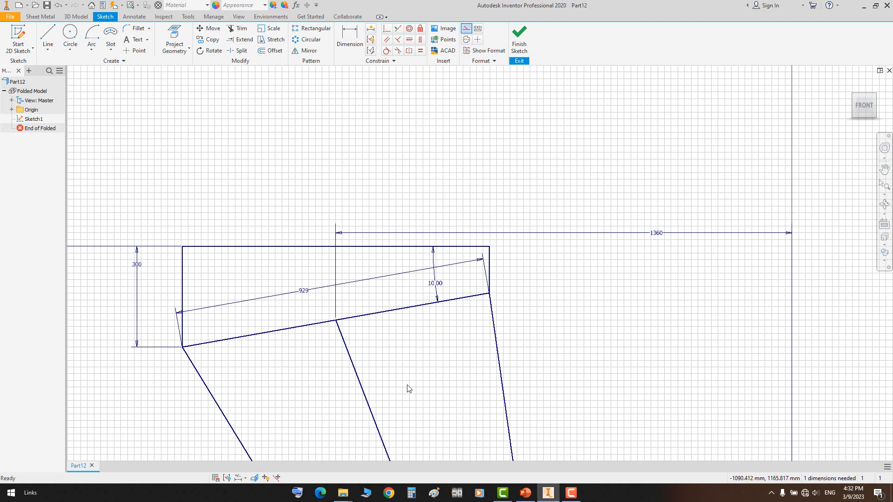
pyautogui.press('l')
pyautogui.scroll(-3, 336, 323)
pyautogui.click(336, 323)
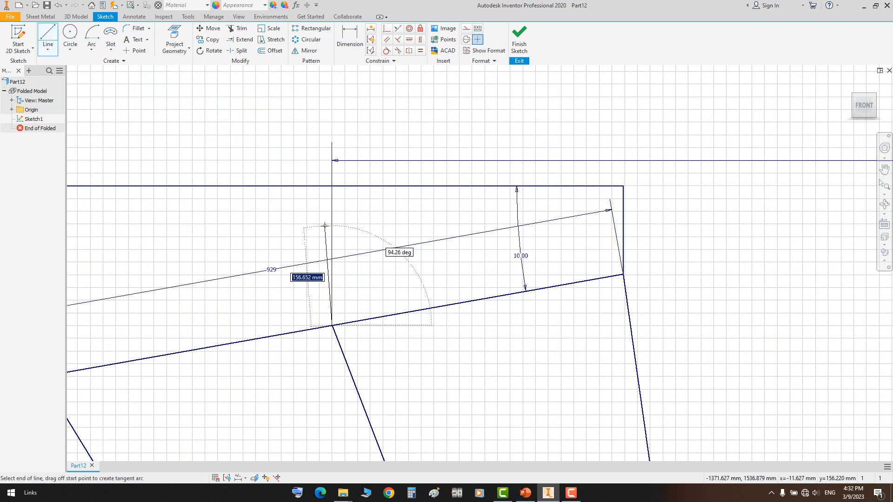
pyautogui.rightClick(350, 217)
pyautogui.click(374, 224)
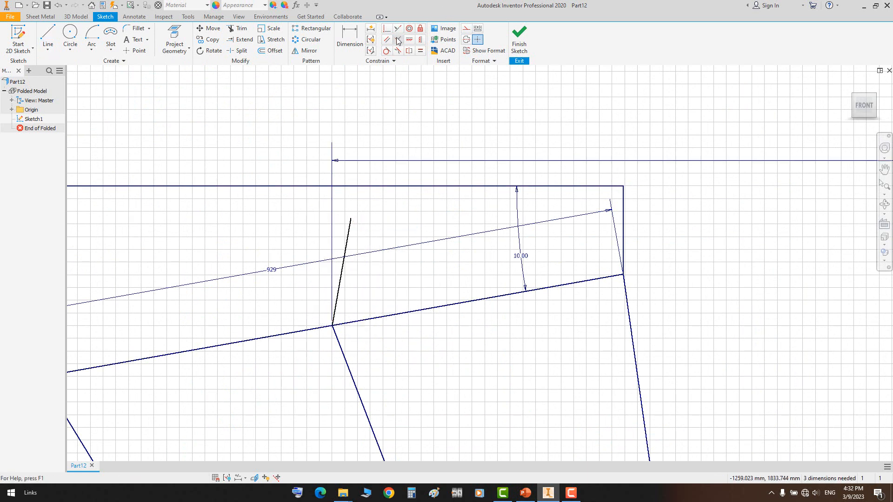
# Make the upper short line perpendicular to the 929 mm line, convert both short lines to construction geometry and finish the sketch
pyautogui.click(342, 279)
pyautogui.click(352, 322)
pyautogui.rightClick(364, 238)
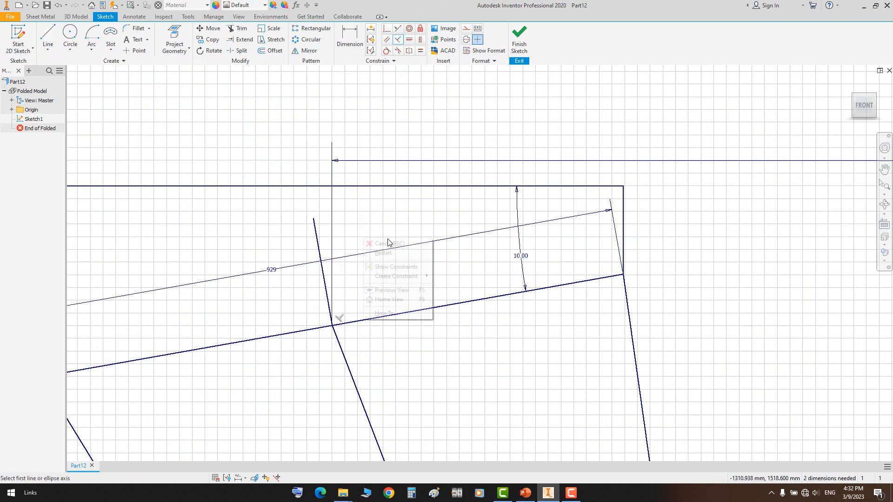
pyautogui.click(387, 242)
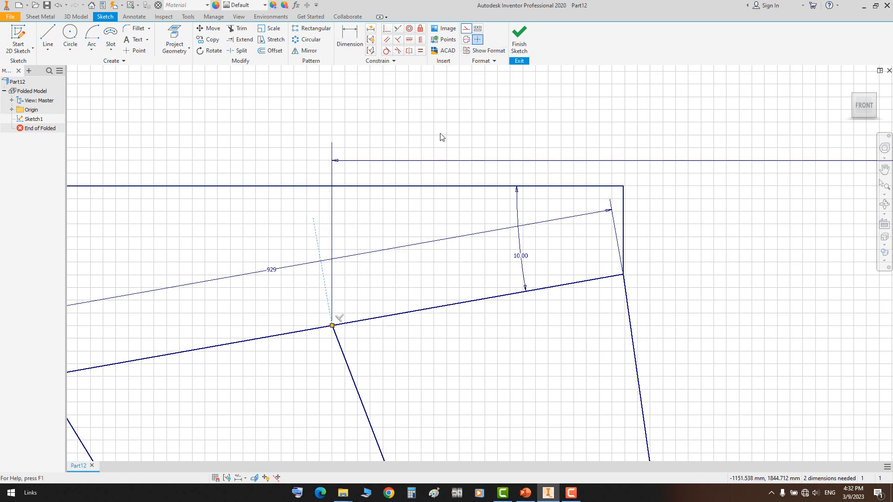
pyautogui.click(519, 43)
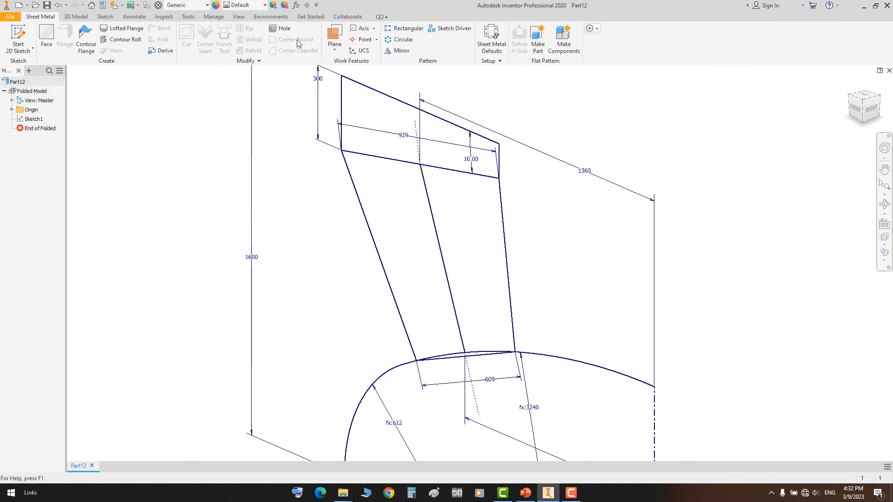
# Create a work plane normal to the upper construction line through the midpoint of the 929 mm line
pyautogui.click(334, 34)
pyautogui.scroll(3, 420, 141)
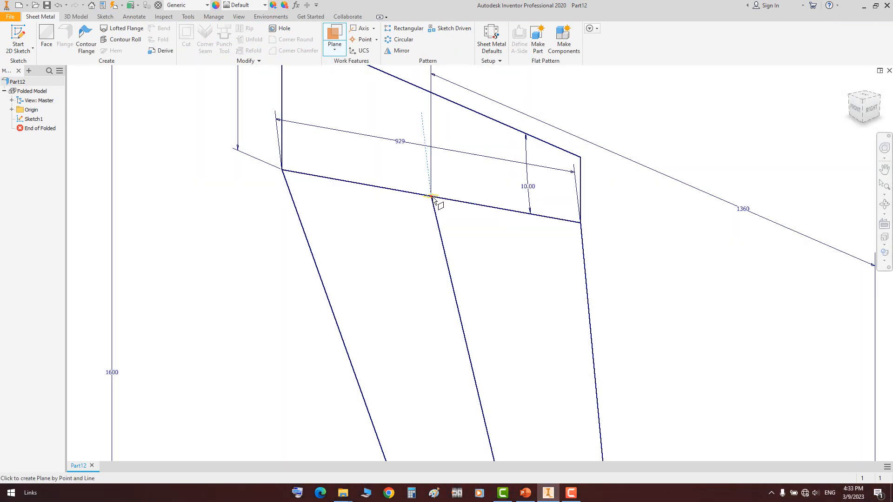
pyautogui.click(432, 196)
pyautogui.scroll(3, 442, 195)
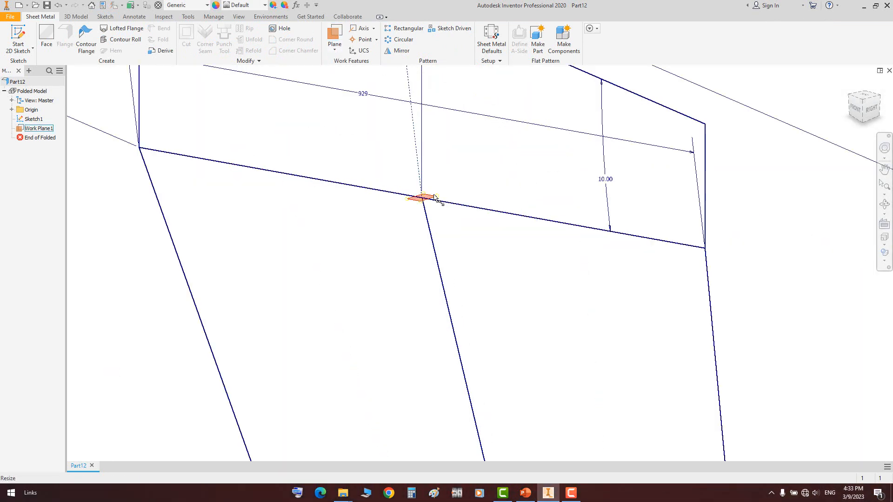
# Sketch a 929 mm diameter circle on the upper work plane, centred on the sloped line's midpoint and passing through its end point
pyautogui.click(434, 195)
pyautogui.press('s')
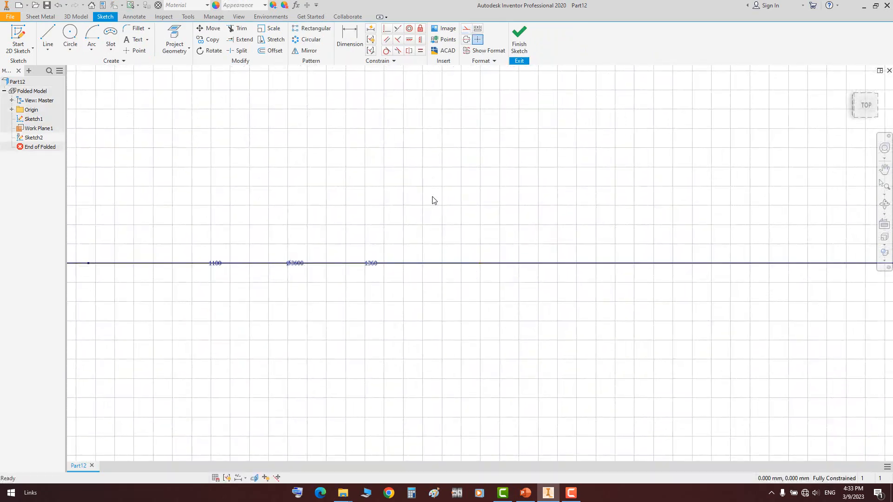
pyautogui.click(174, 40)
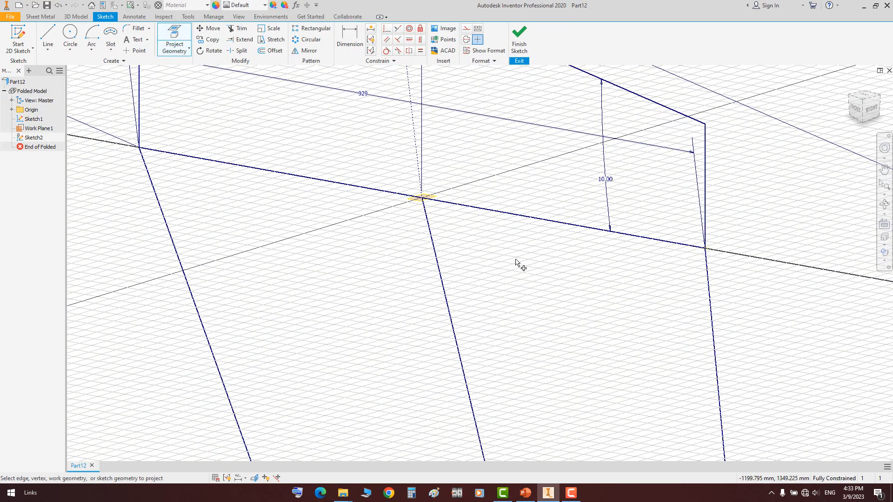
pyautogui.moveTo(516, 259); pyautogui.dragTo(520, 285, button='middle')
pyautogui.click(70, 36)
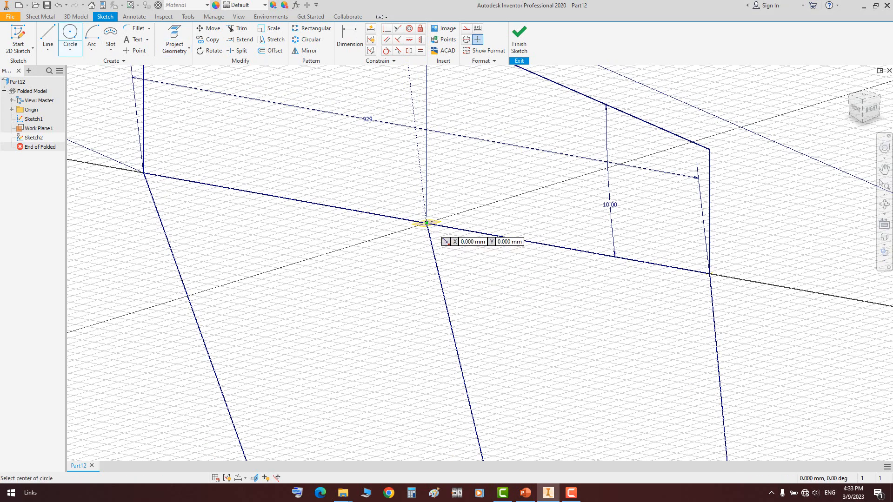
pyautogui.click(426, 223)
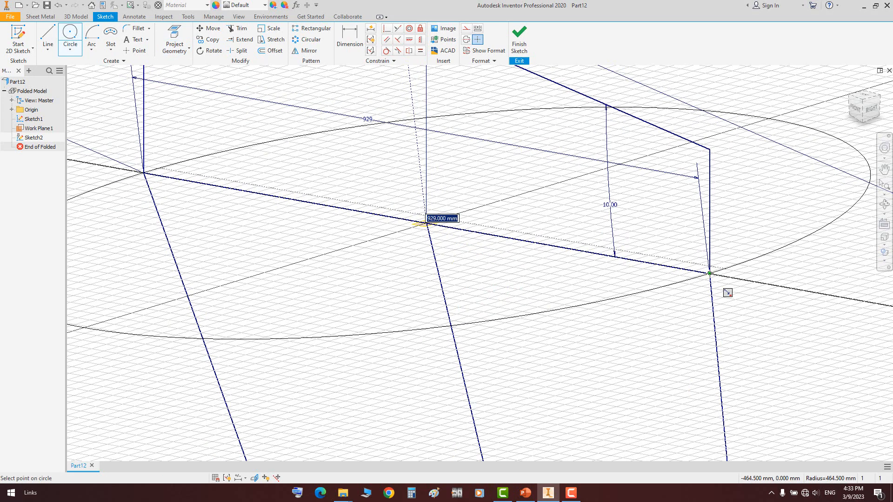
pyautogui.click(710, 274)
pyautogui.scroll(-5, 556, 267)
pyautogui.moveTo(556, 267); pyautogui.dragTo(501, 206, button='middle')
pyautogui.rightClick(593, 160)
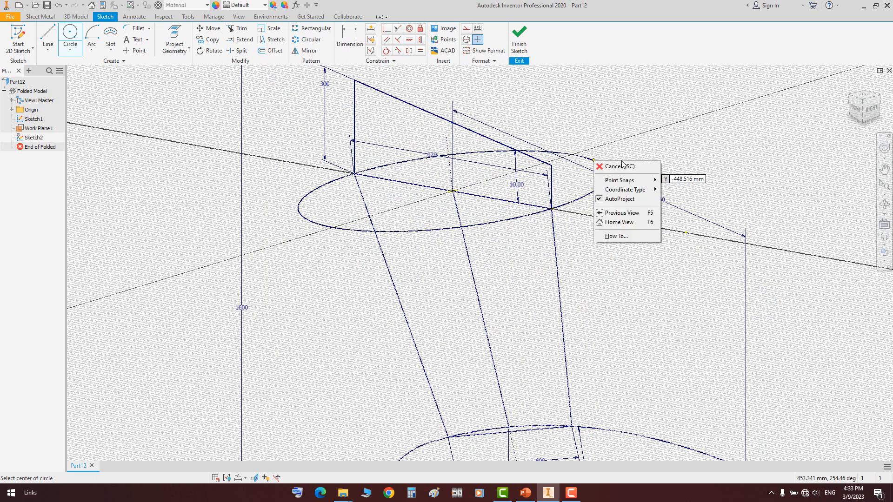
pyautogui.click(622, 166)
pyautogui.click(519, 37)
# Create a work plane normal to the lower construction line through the midpoint of the 609 mm chord
pyautogui.moveTo(547, 247); pyautogui.dragTo(508, 124, button='middle')
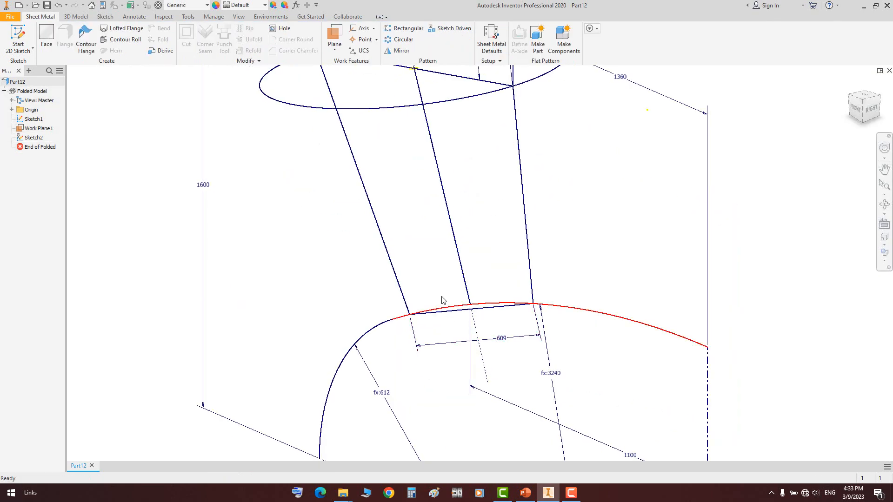
pyautogui.press(']')
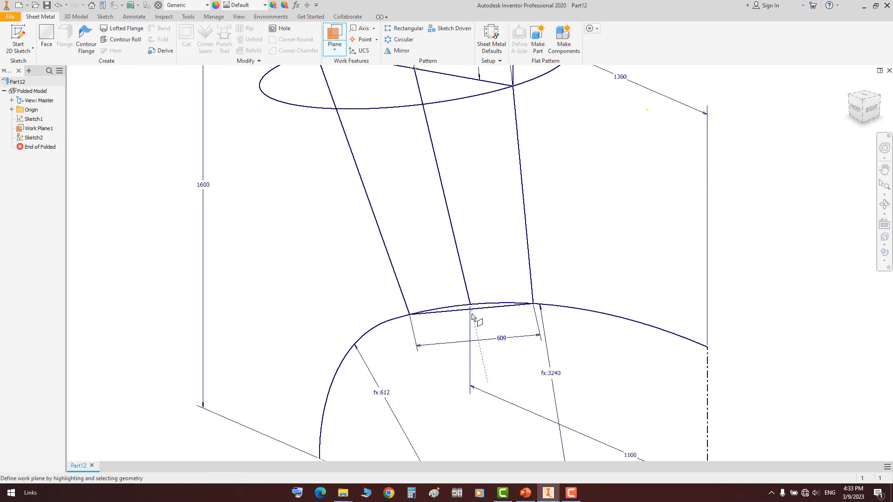
pyautogui.scroll(5, 472, 314)
pyautogui.click(472, 300)
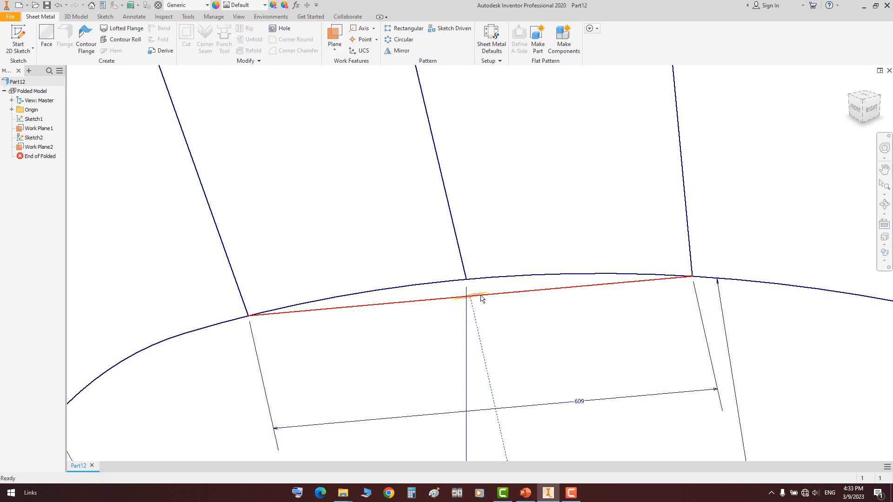
# Sketch a circle on the lower work plane, centred on the 609 mm chord's midpoint and passing through the chord's end point
pyautogui.click(482, 297)
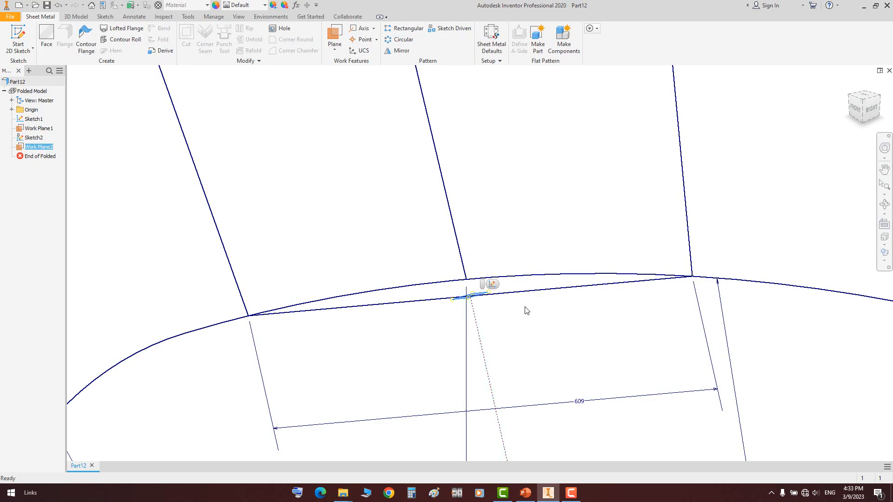
pyautogui.press('s')
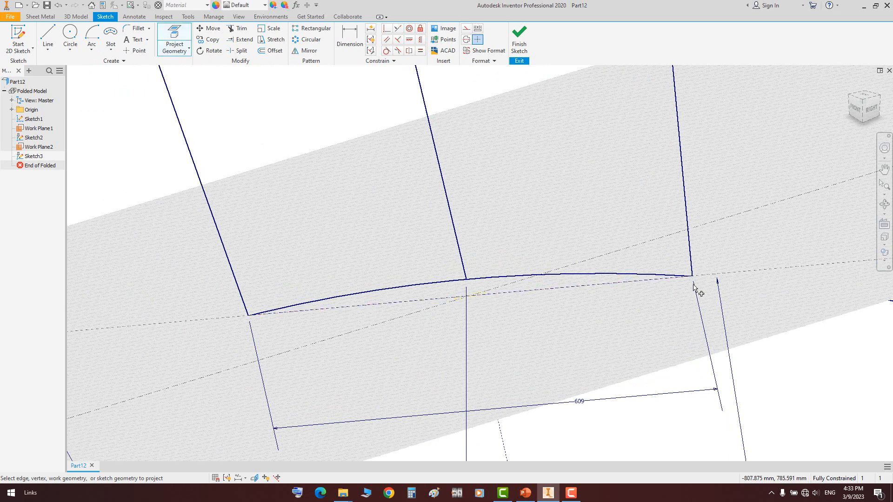
pyautogui.rightClick(538, 199)
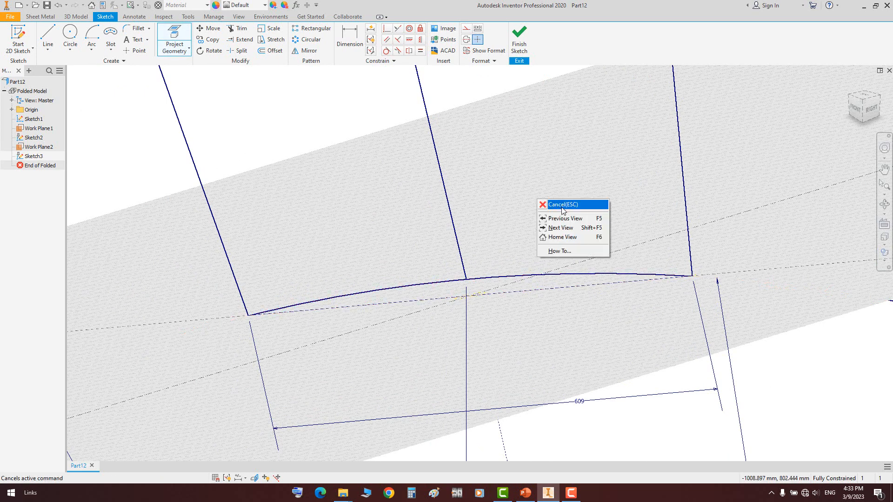
pyautogui.click(555, 207)
pyautogui.click(69, 33)
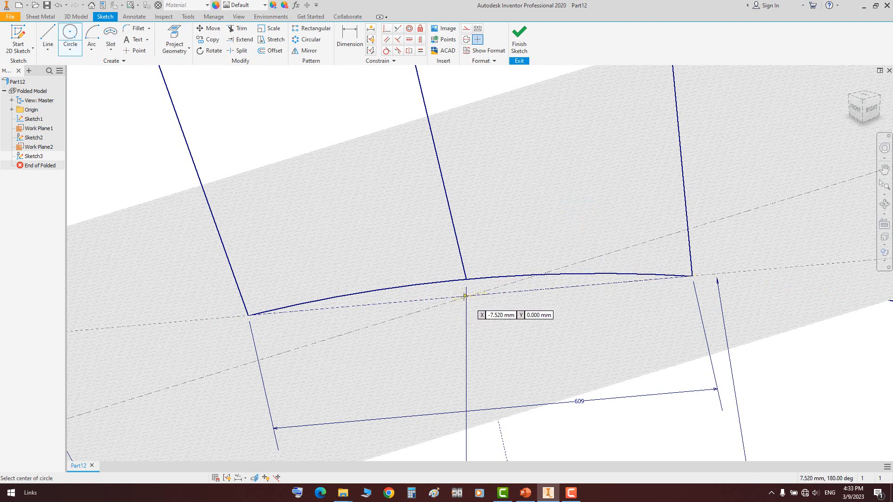
pyautogui.click(883, 203)
pyautogui.moveTo(613, 260); pyautogui.dragTo(486, 240)
pyautogui.press('Escape')
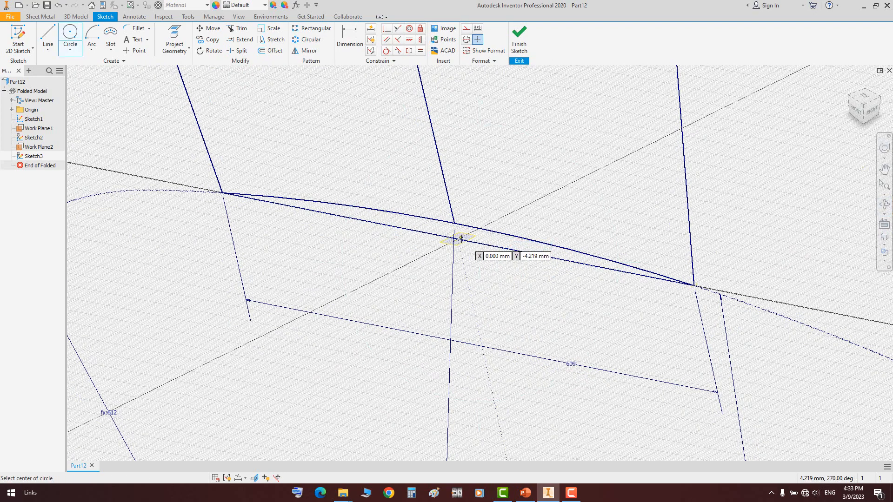
pyautogui.click(456, 240)
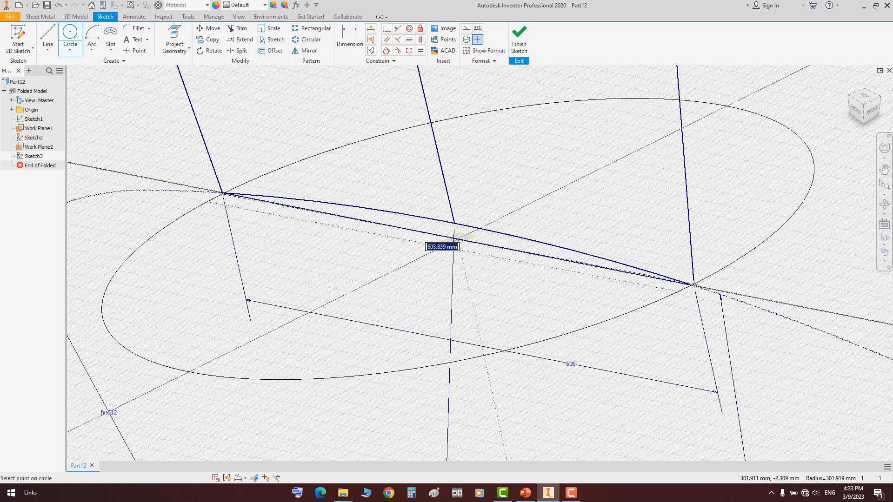
pyautogui.click(695, 286)
pyautogui.rightClick(647, 207)
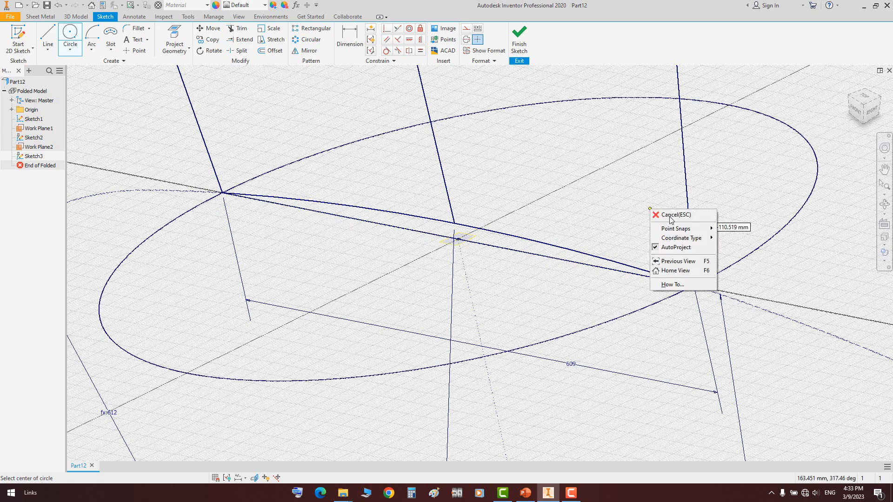
pyautogui.click(660, 212)
pyautogui.click(519, 44)
# Hide the profile sketch and both work planes, leaving only the two circle sketches displayed
pyautogui.moveTo(471, 229); pyautogui.dragTo(475, 281, button='middle')
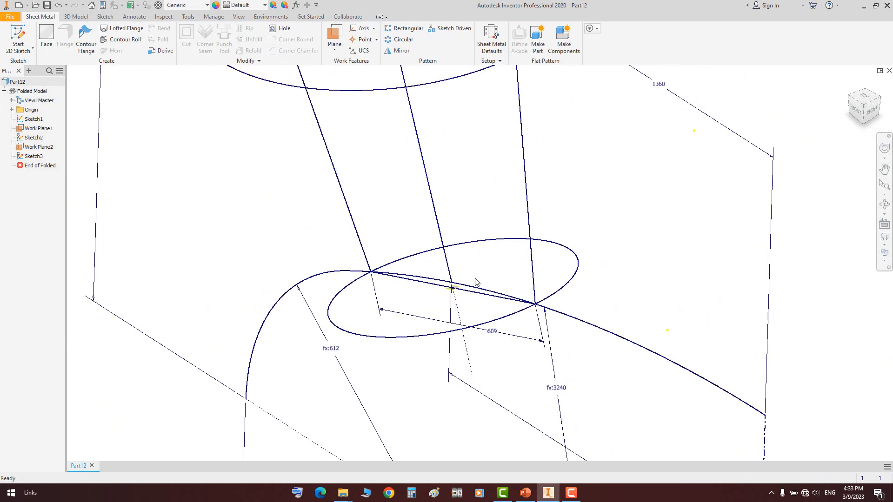
pyautogui.scroll(4, 261, 203)
pyautogui.click(39, 147)
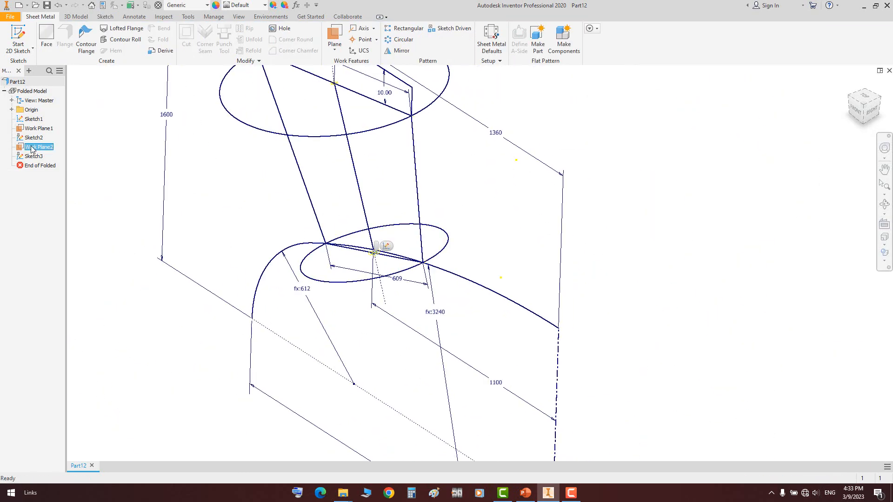
pyautogui.keyDown('ctrl'); pyautogui.click(33, 119); pyautogui.keyUp('ctrl')
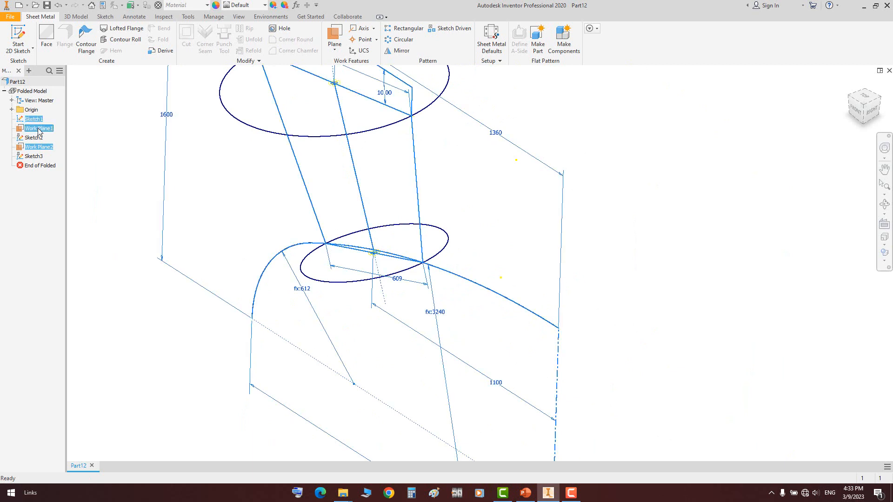
pyautogui.rightClick(39, 131)
pyautogui.click(70, 219)
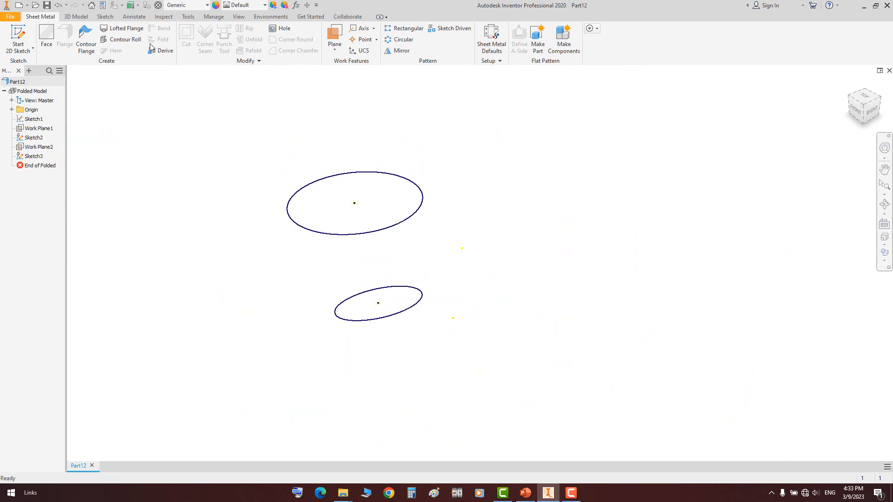
pyautogui.click(100, 29)
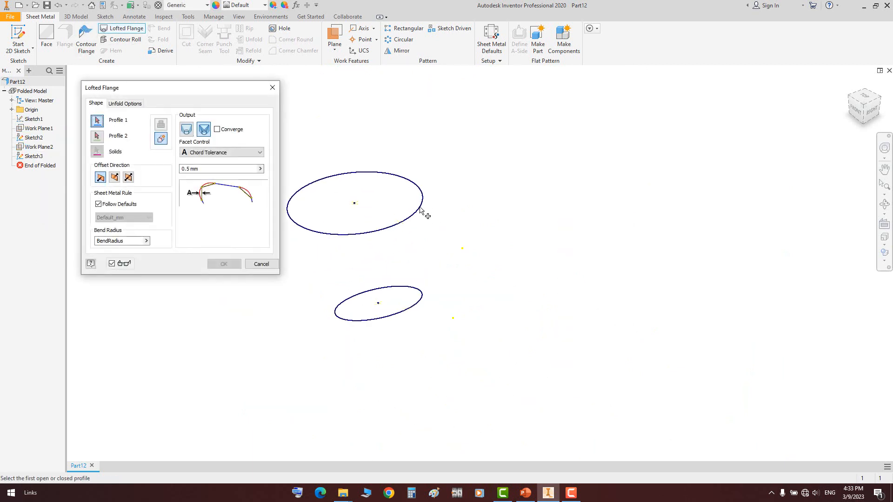
pyautogui.click(420, 210)
pyautogui.click(415, 290)
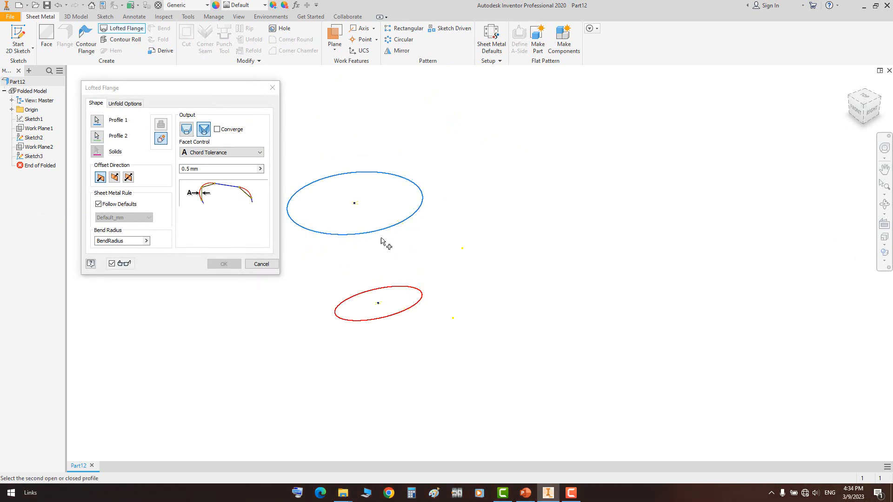
pyautogui.click(187, 130)
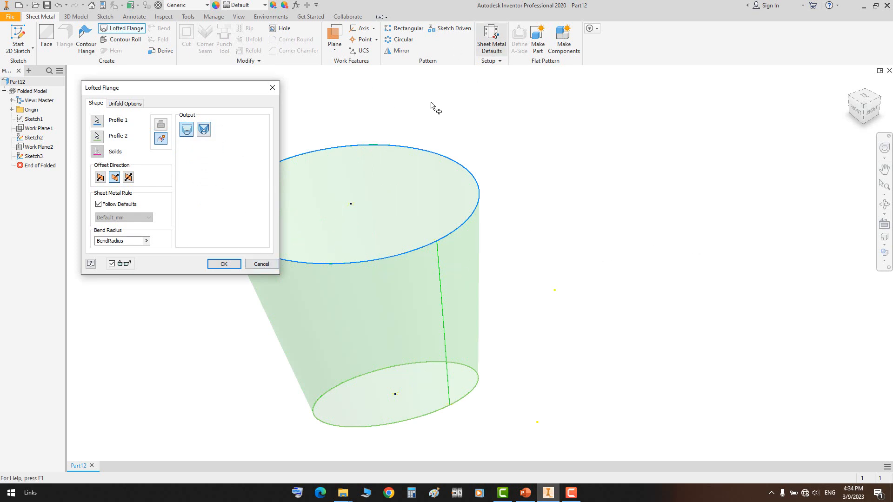
pyautogui.click(261, 264)
# Set the Default_mm sheet metal rule's thickness to 25 mm and its unfold rule's K-factor to 0.5
pyautogui.click(491, 44)
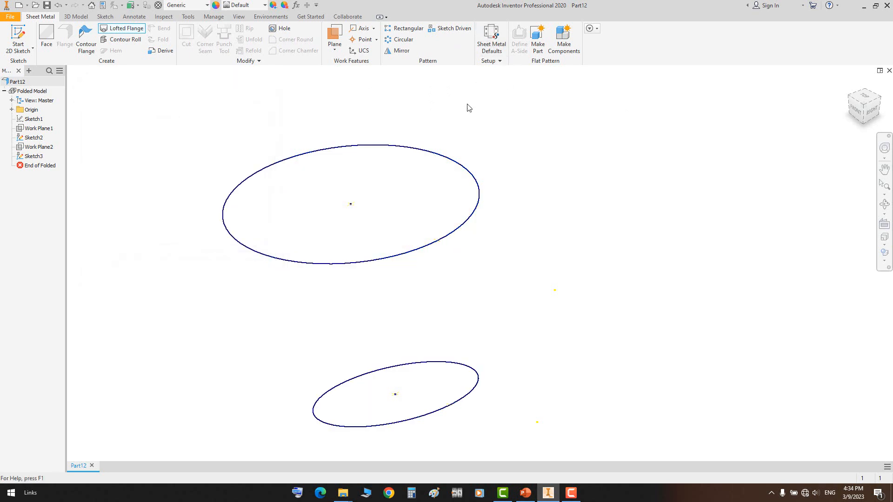
pyautogui.click(191, 113)
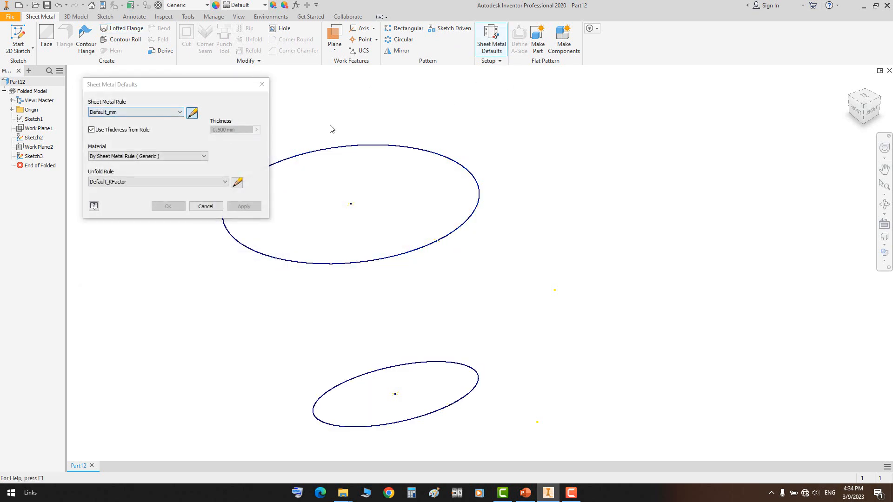
pyautogui.click(409, 164)
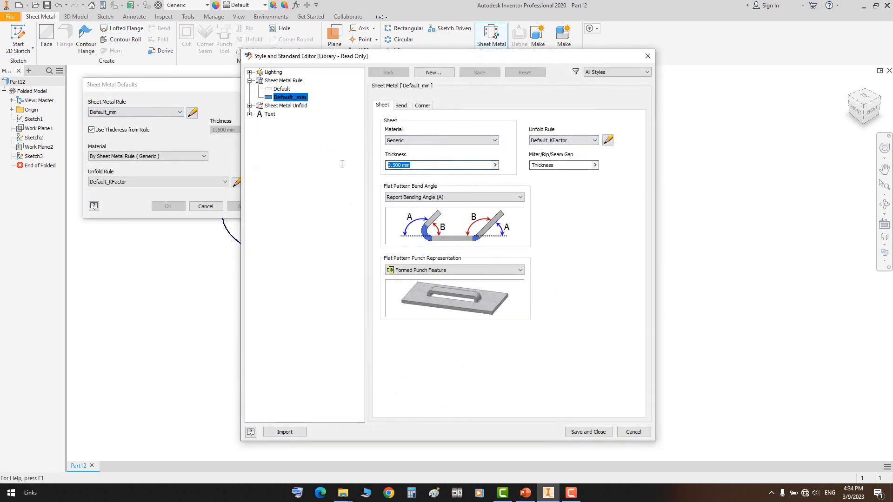
pyautogui.write('25')
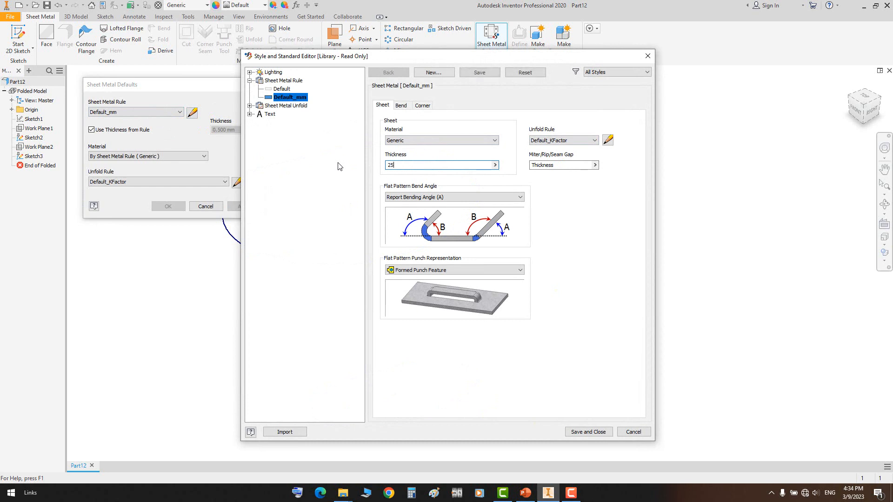
pyautogui.click(608, 141)
pyautogui.click(409, 270)
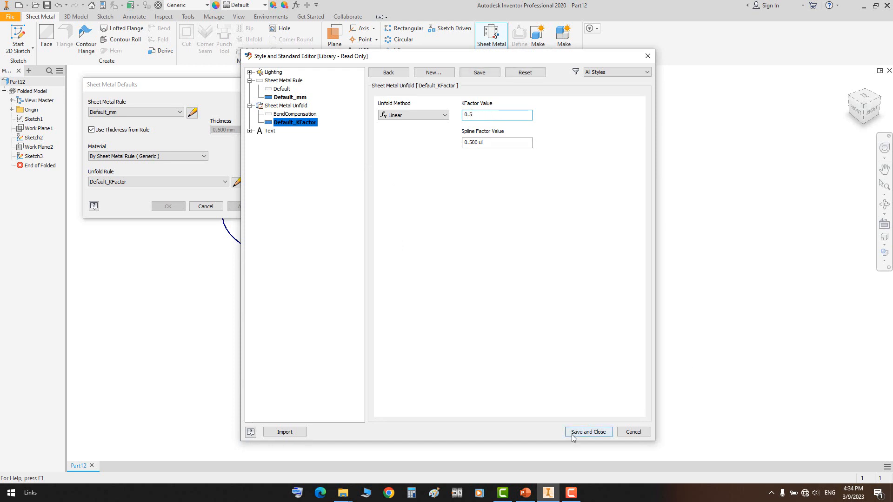
# Set the sheet metal material and the part's appearance to Steel
pyautogui.click(148, 156)
pyautogui.press('s')
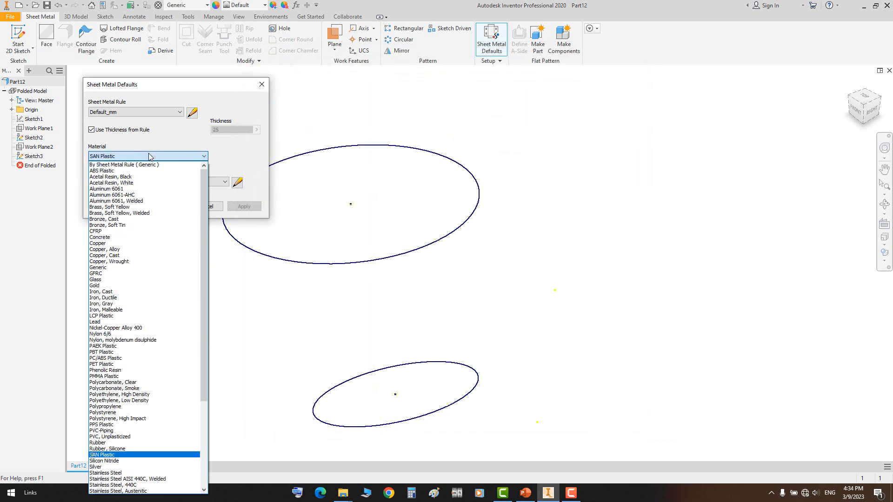
pyautogui.press('t')
pyautogui.press('e')
pyautogui.press('Return')
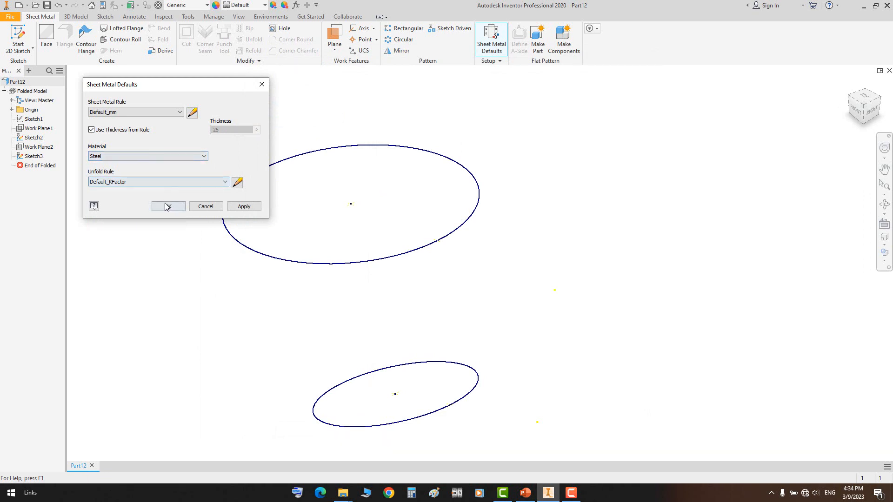
pyautogui.press('Return')
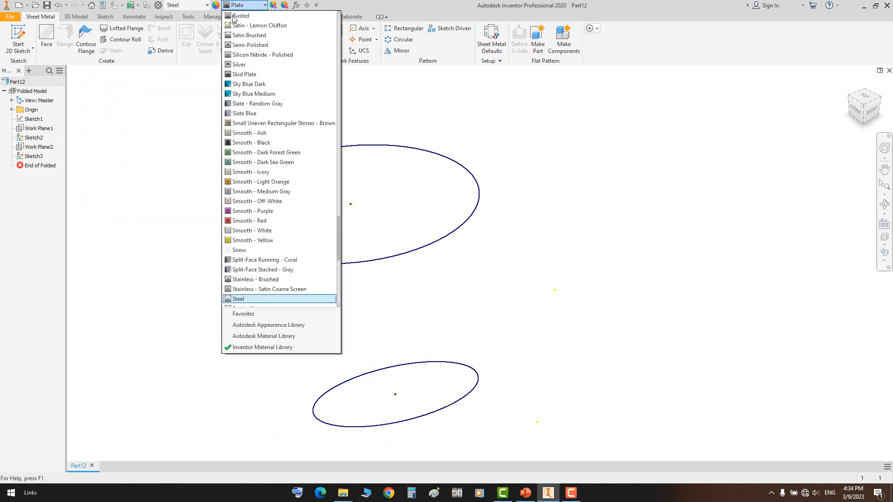
# Create a die-formed lofted flange between the upper and lower circles, with the thickness offset to the inside
pyautogui.click(122, 28)
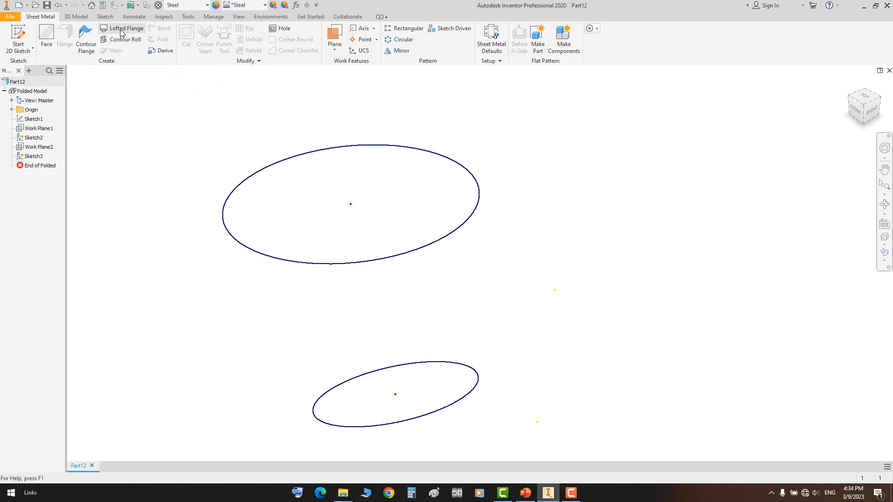
pyautogui.click(390, 146)
pyautogui.click(396, 367)
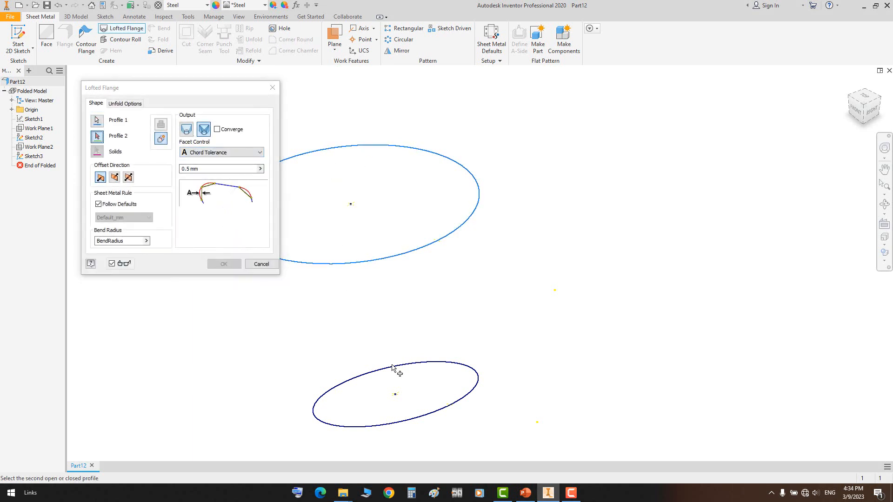
pyautogui.click(187, 130)
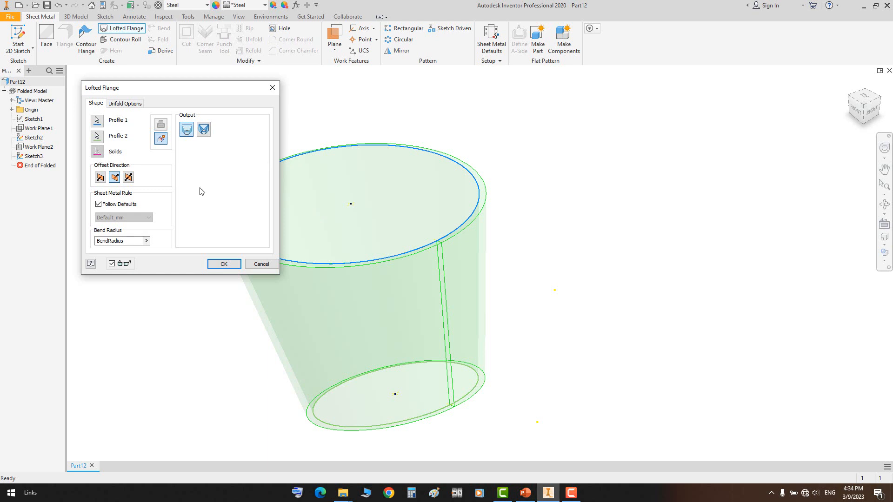
pyautogui.scroll(6, 489, 210)
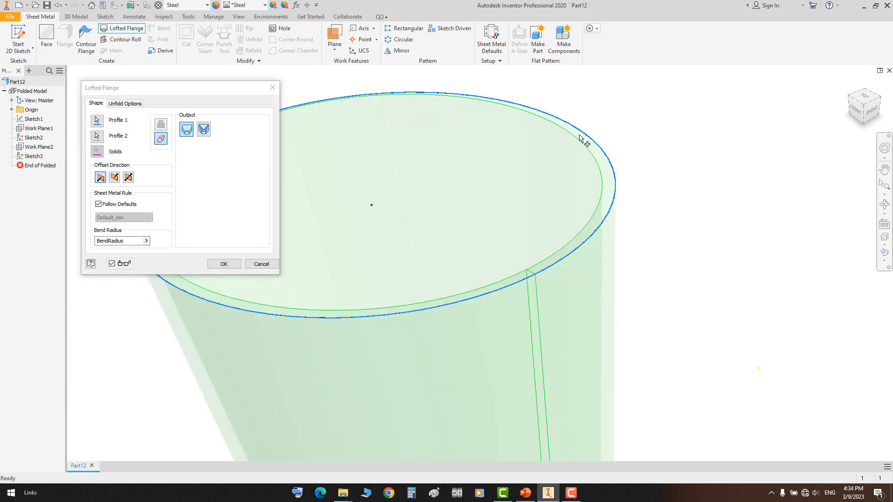
pyautogui.scroll(-6, 590, 162)
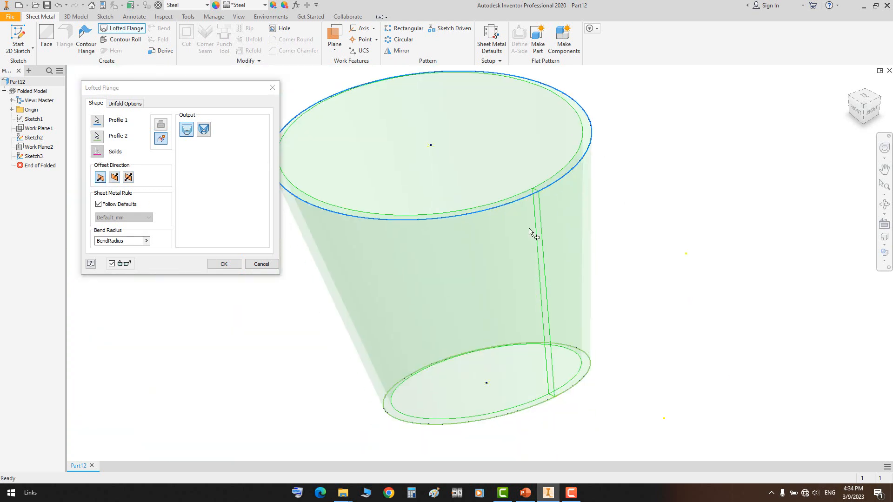
pyautogui.click(223, 263)
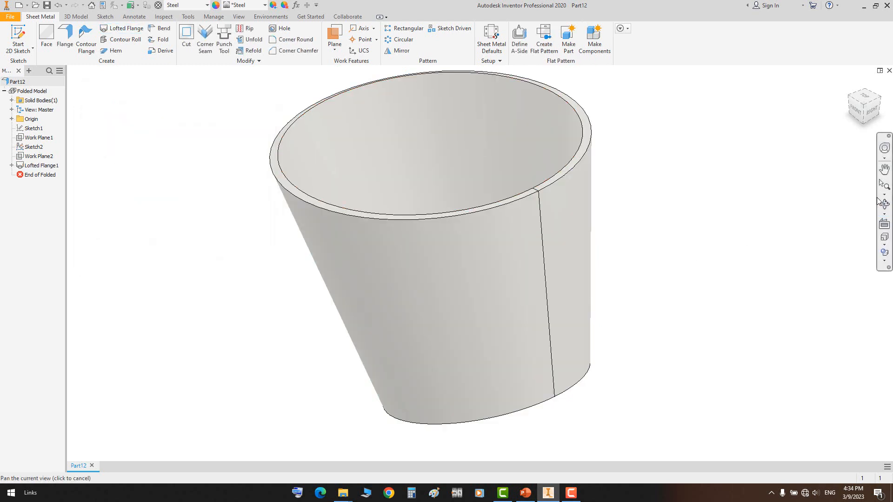
# Edit the lofted flange's upper circle sketch and place a point on the circle at X 0, Y -464.5 mm
pyautogui.scroll(-3, 733, 215)
pyautogui.keyDown('shift'); pyautogui.moveTo(733, 215); pyautogui.dragTo(554, 201, button='middle'); pyautogui.keyUp('shift')
pyautogui.keyDown('shift'); pyautogui.moveTo(548, 245); pyautogui.dragTo(542, 193, button='middle'); pyautogui.keyUp('shift')
pyautogui.click(12, 166)
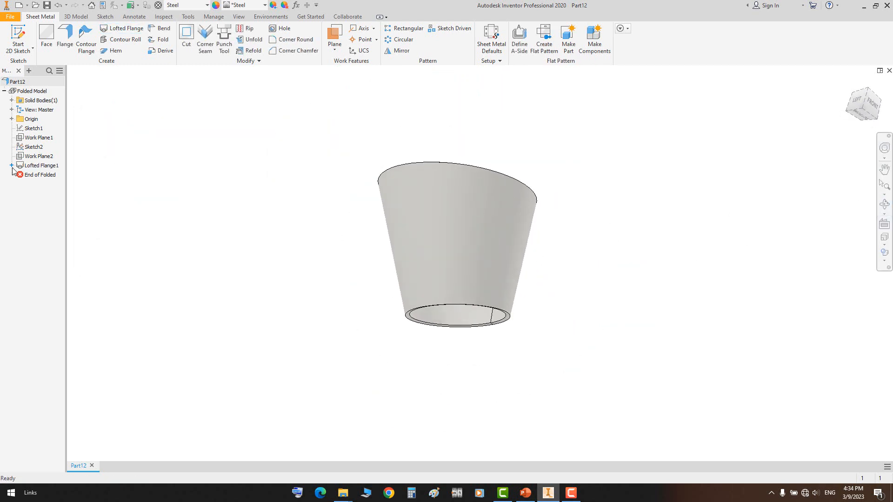
pyautogui.doubleClick(35, 176)
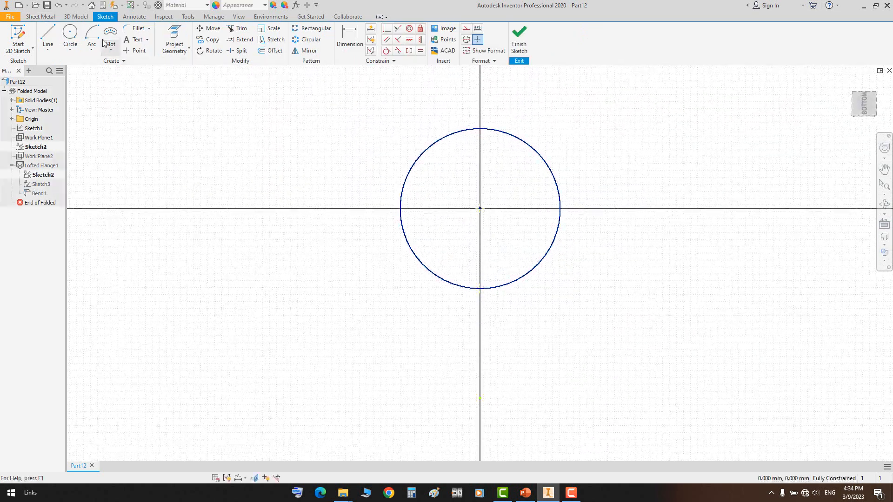
pyautogui.click(136, 51)
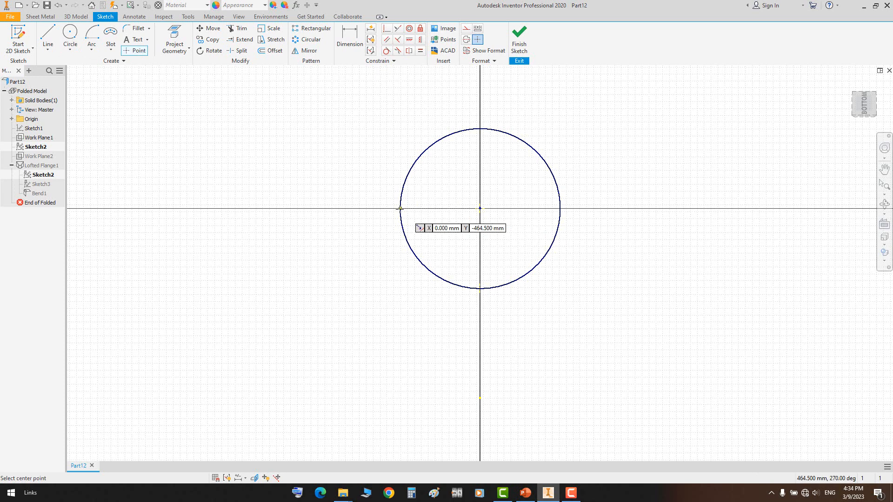
pyautogui.rightClick(446, 175)
pyautogui.click(458, 181)
pyautogui.click(519, 40)
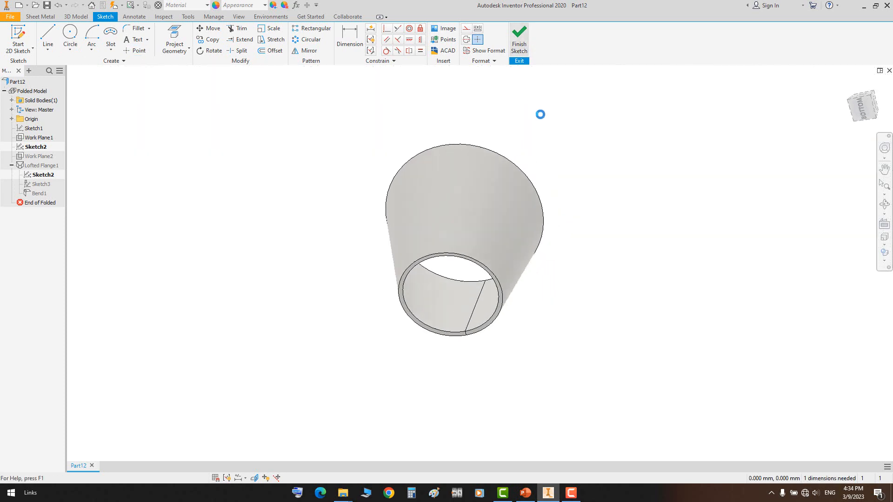
# Make the upper circle sketch visible on the nozzle, viewed from above its open end
pyautogui.click(884, 204)
pyautogui.moveTo(472, 231); pyautogui.dragTo(459, 339)
pyautogui.rightClick(420, 182)
pyautogui.click(441, 189)
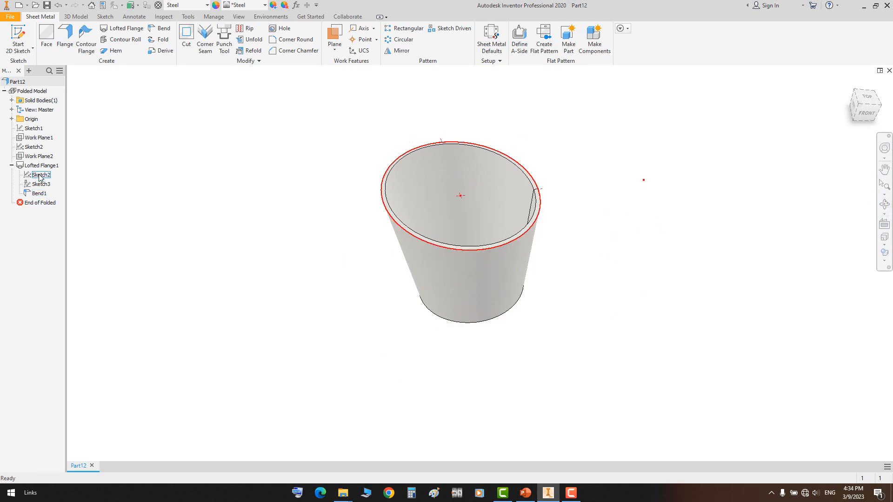
pyautogui.rightClick(40, 176)
pyautogui.click(60, 296)
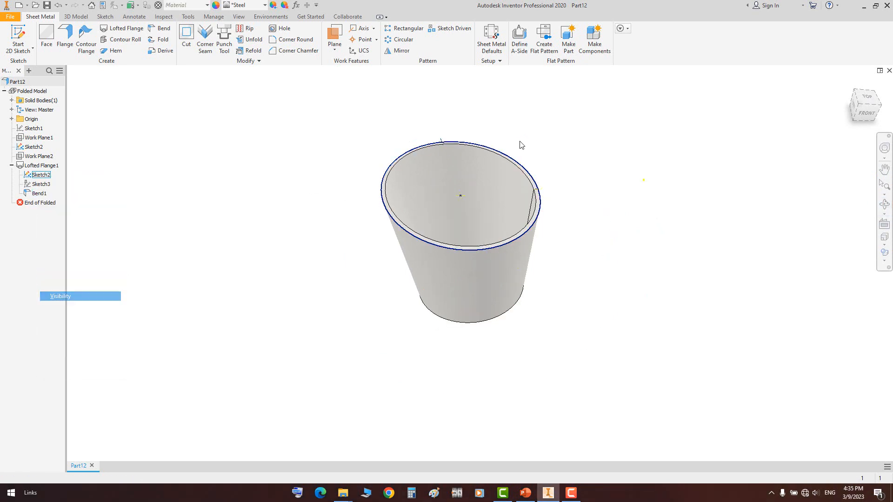
# Rip the cone's outer face at the sketch point on the upper rim using a single-point rip with a 0.1 mm gap
pyautogui.scroll(-3, 520, 145)
pyautogui.click(246, 28)
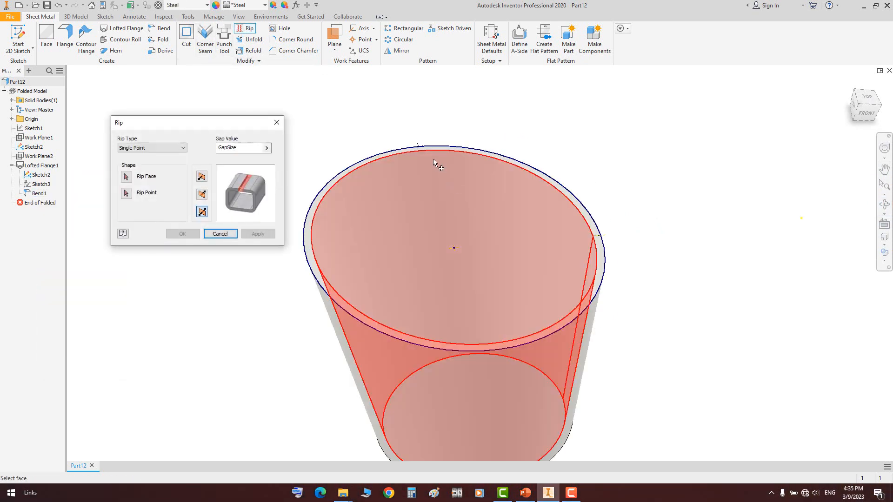
pyautogui.scroll(-5, 432, 167)
pyautogui.scroll(6, 431, 168)
pyautogui.click(371, 310)
pyautogui.scroll(-3, 424, 149)
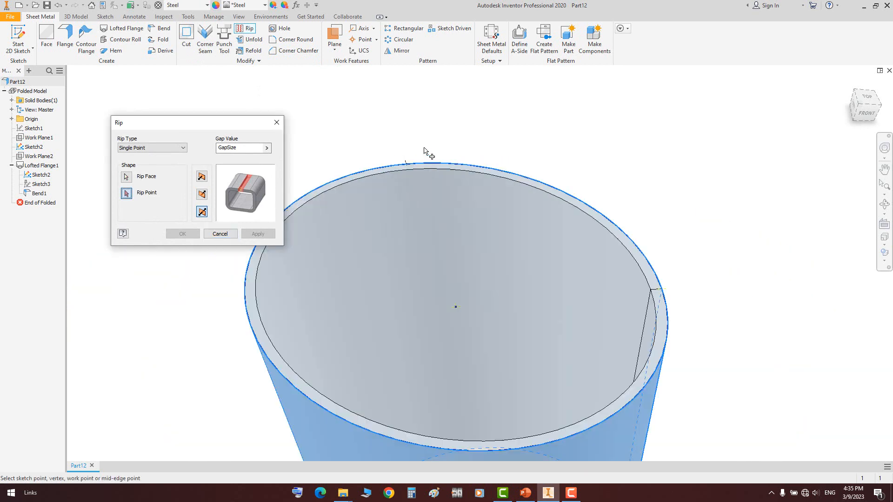
pyautogui.click(410, 164)
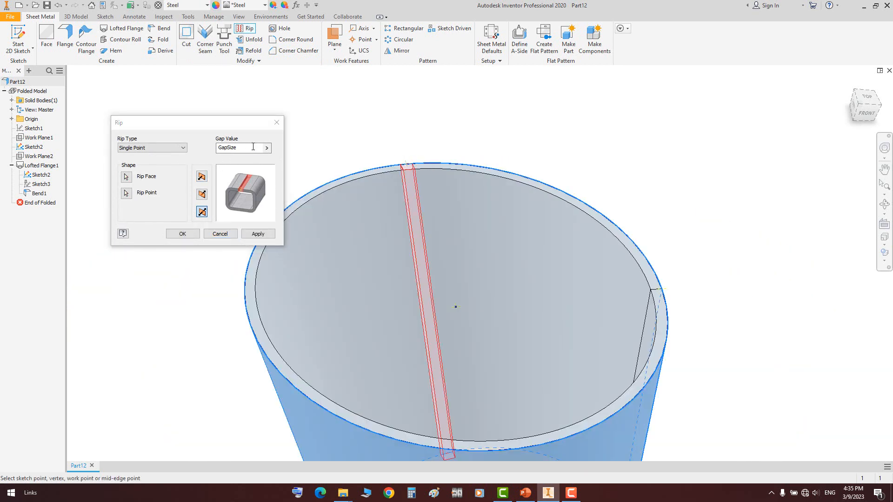
pyautogui.moveTo(253, 147); pyautogui.dragTo(188, 155)
pyautogui.write('0.1')
pyautogui.press('Return')
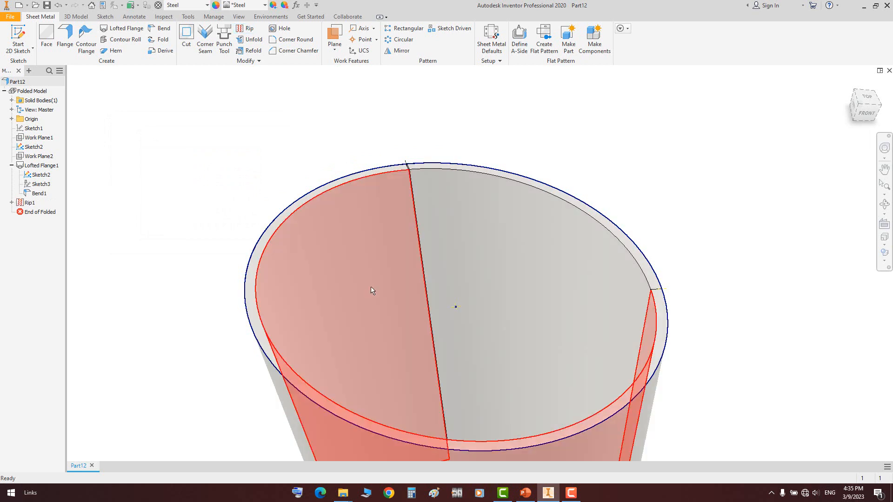
# Create the flat pattern using the cone's outer face as the base, and return to the folded model
pyautogui.scroll(3, 590, 427)
pyautogui.click(596, 400)
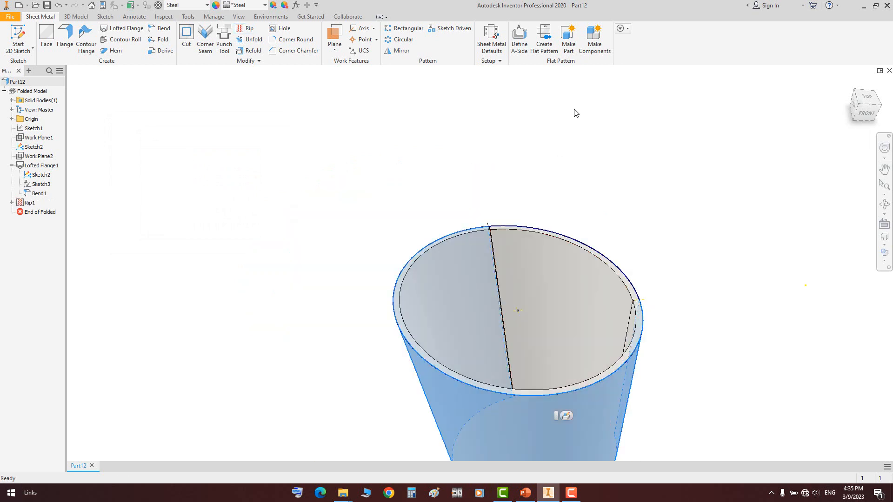
pyautogui.click(548, 50)
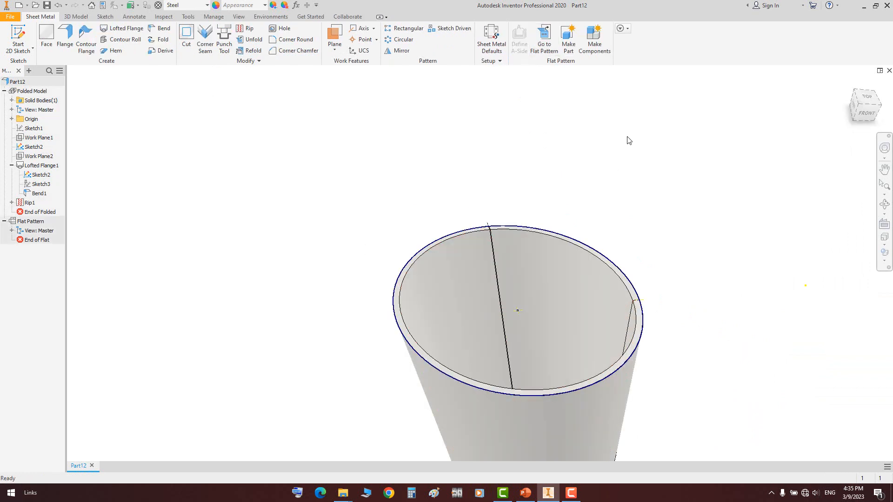
# Show the dished head and nozzle profile sketch and orient the model to the front view
pyautogui.rightClick(47, 173)
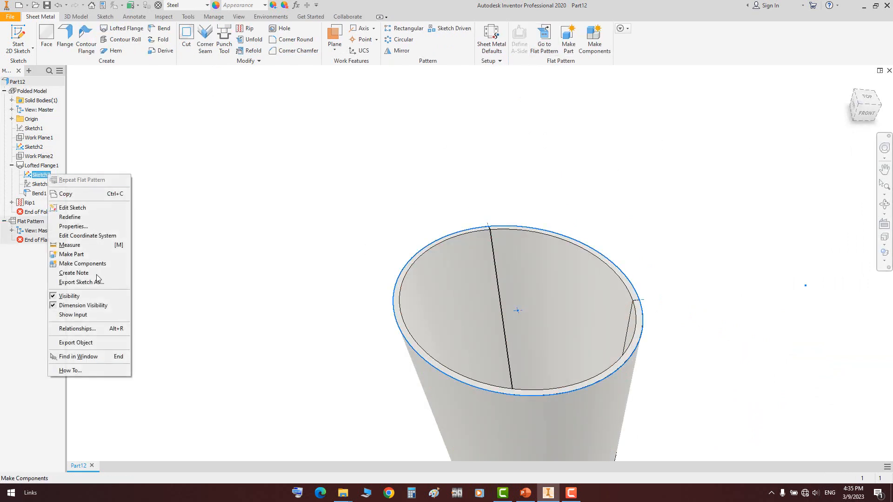
pyautogui.click(239, 222)
pyautogui.click(42, 185)
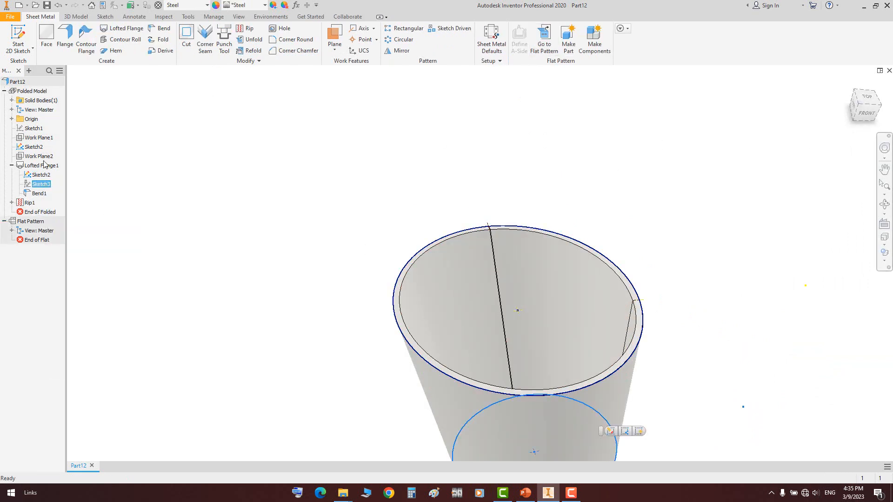
pyautogui.keyDown('ctrl'); pyautogui.click(39, 129); pyautogui.keyUp('ctrl')
pyautogui.rightClick(39, 128)
pyautogui.click(70, 214)
pyautogui.scroll(3, 310, 167)
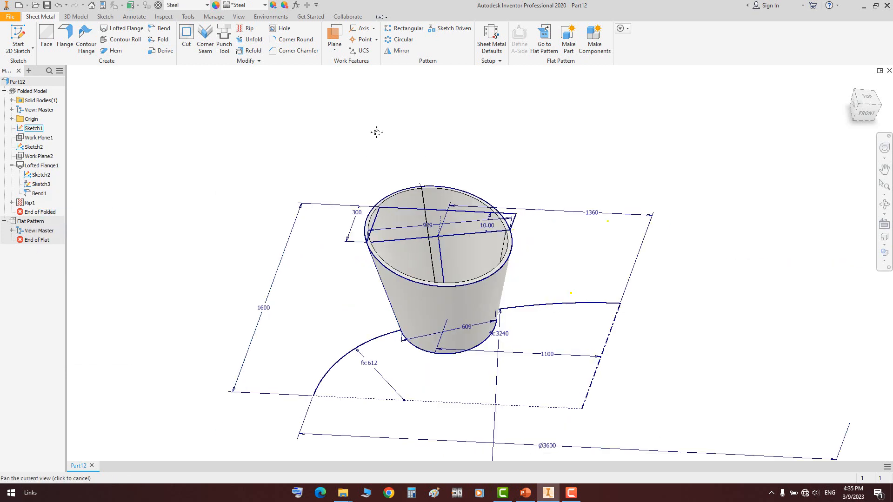
pyautogui.moveTo(514, 274); pyautogui.dragTo(470, 226)
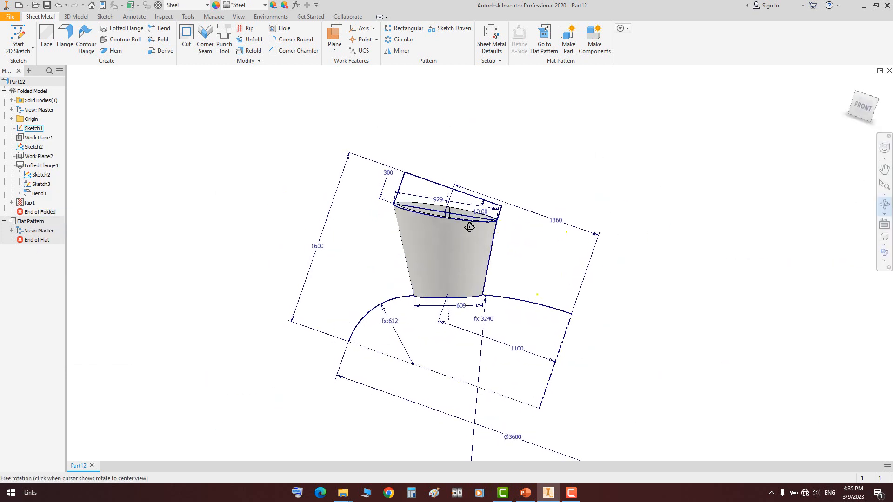
pyautogui.rightClick(476, 198)
pyautogui.click(510, 204)
pyautogui.click(862, 111)
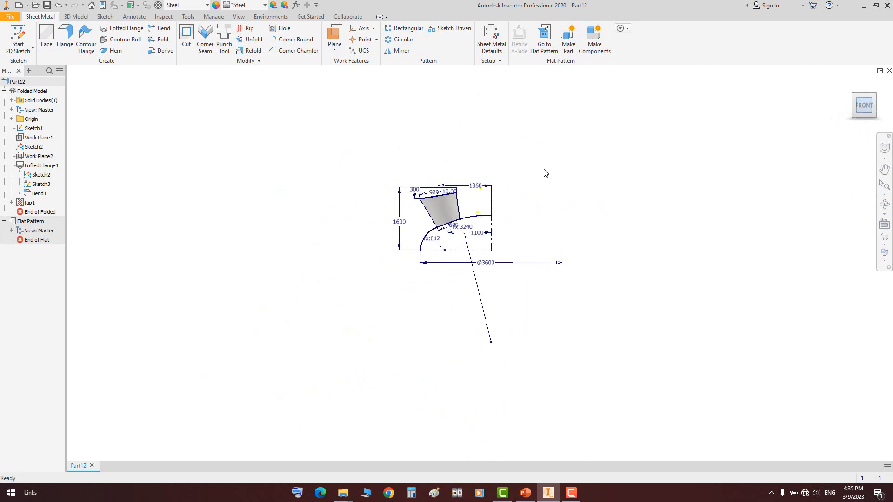
# Save the part as "Cone Part" in the Cone project folder
pyautogui.hotkey('ctrl', 'shift', 's')
pyautogui.write('C')
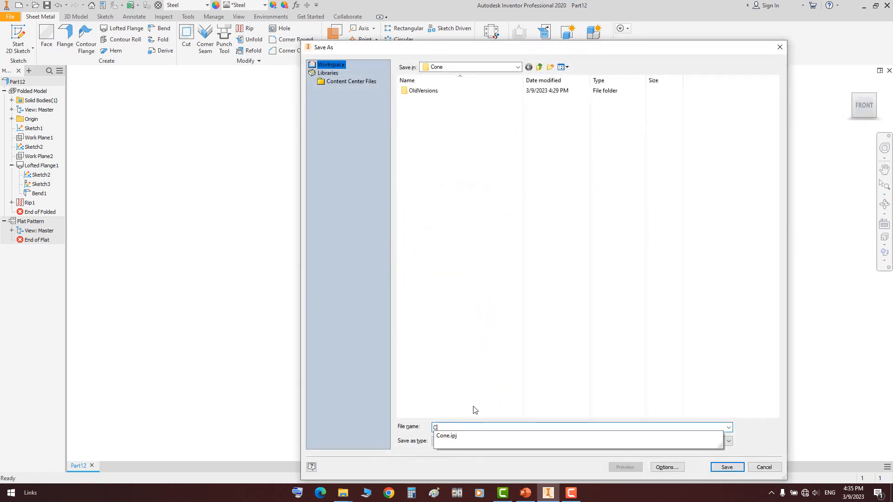
pyautogui.write('one Part')
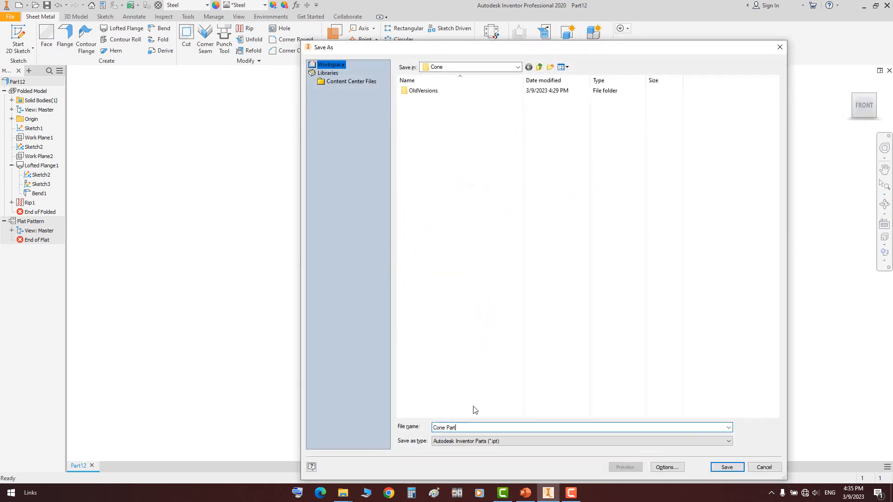
pyautogui.press('Return')
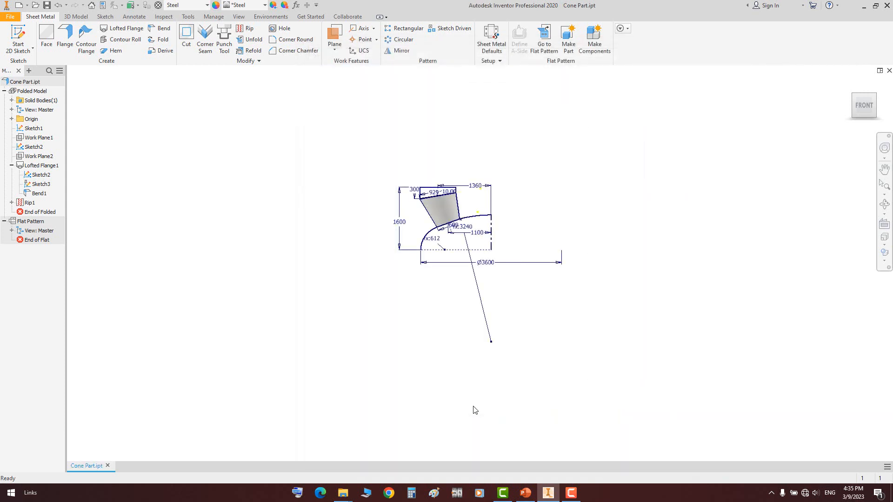
pyautogui.scroll(8, 490, 179)
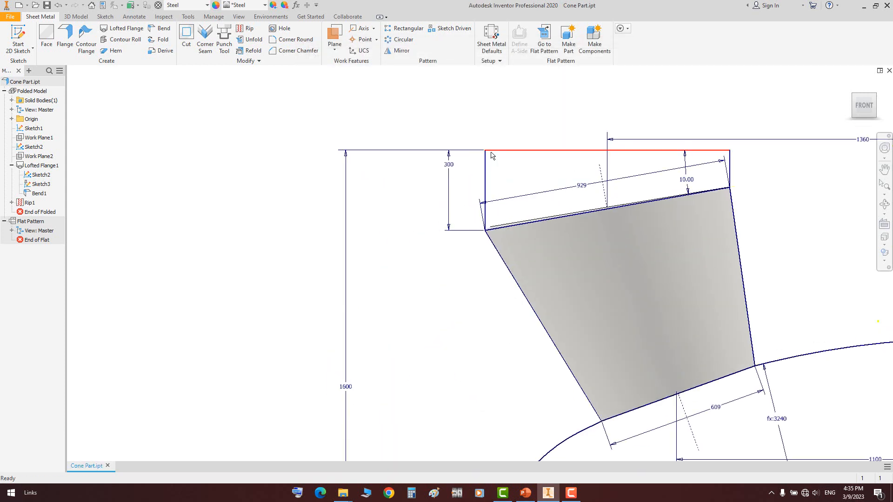
# Create a new sheet metal part and start deriving the Cone Part file into it
pyautogui.click(883, 203)
pyautogui.moveTo(542, 246); pyautogui.dragTo(516, 200)
pyautogui.press('Escape')
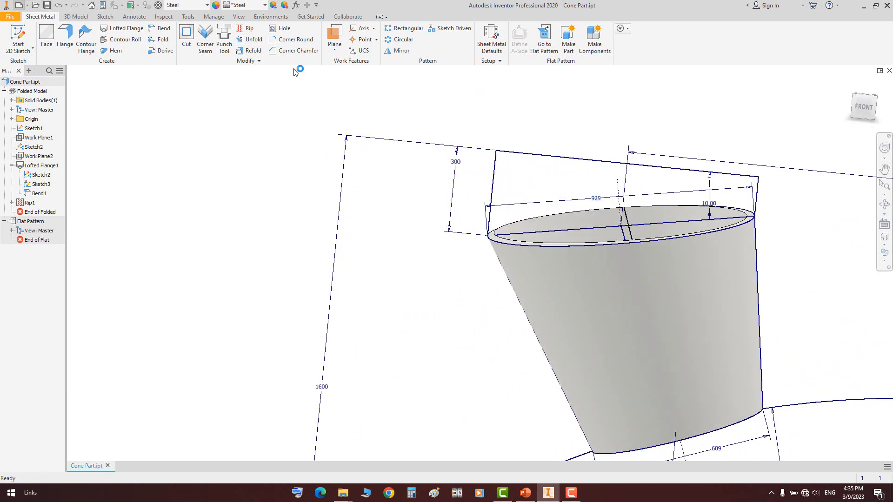
pyautogui.doubleClick(439, 121)
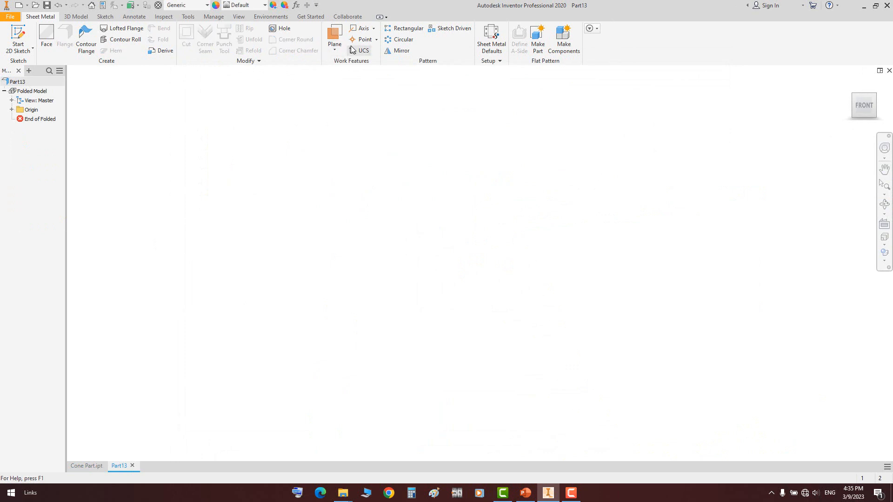
pyautogui.click(213, 18)
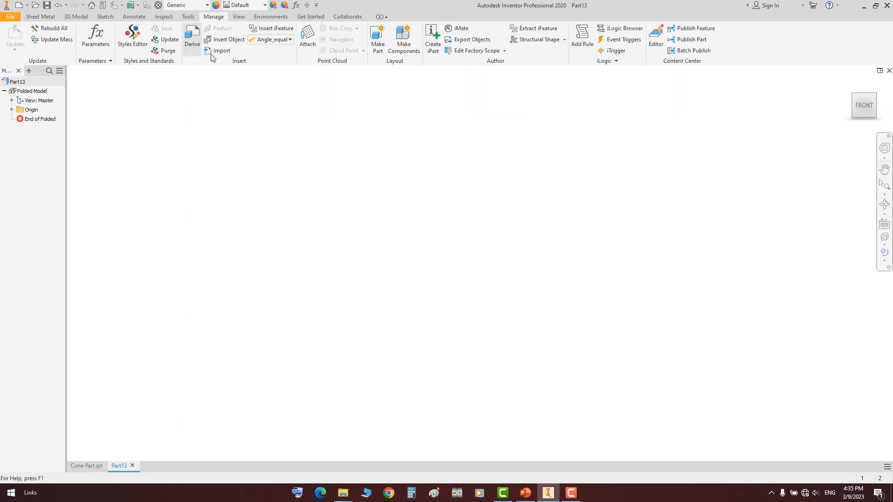
pyautogui.click(192, 37)
pyautogui.click(441, 99)
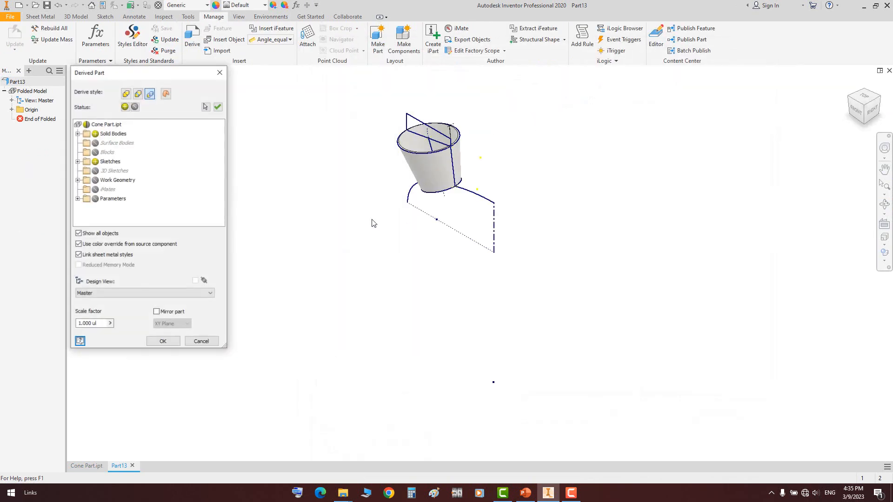
# Derive the cone part's sketches, Work Plane1, Work Plane2 and parameters, excluding its solid bodies
pyautogui.click(94, 133)
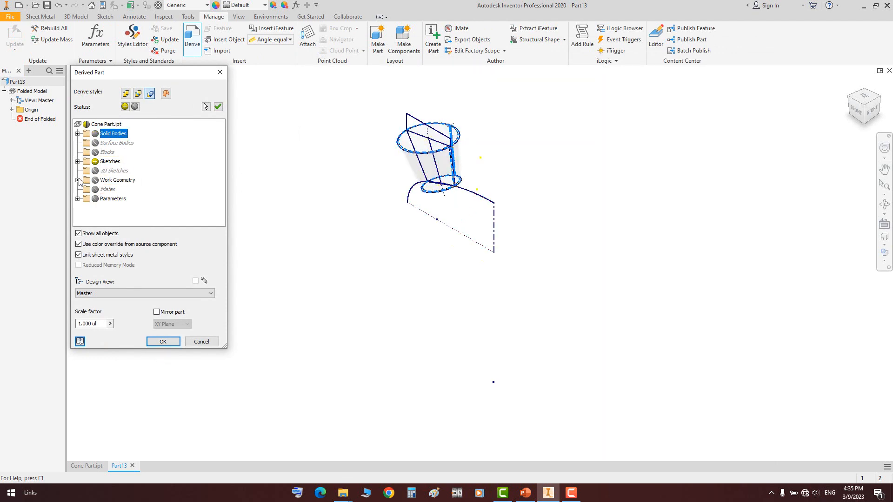
pyautogui.click(78, 181)
pyautogui.click(104, 190)
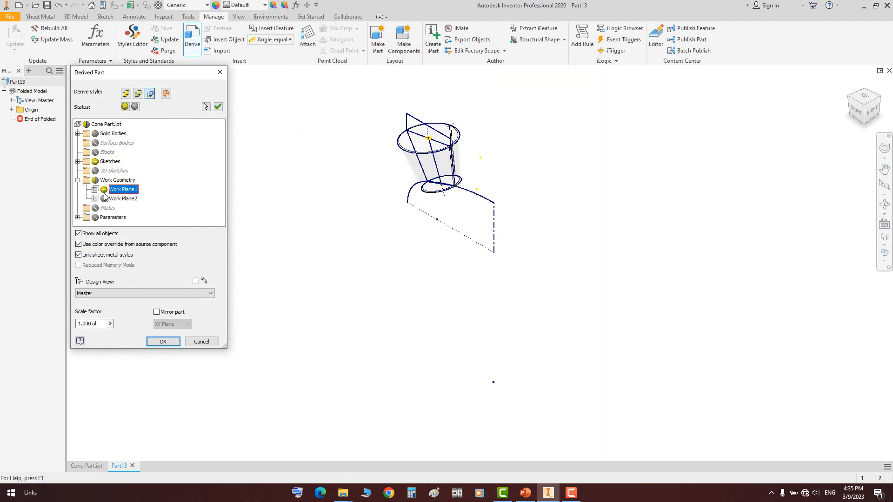
pyautogui.click(105, 199)
pyautogui.click(94, 217)
pyautogui.click(77, 217)
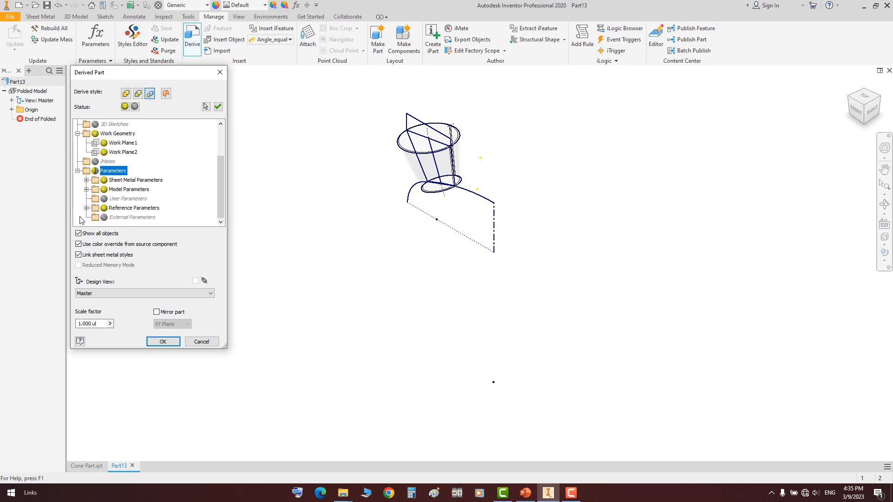
pyautogui.click(163, 341)
pyautogui.scroll(4, 483, 134)
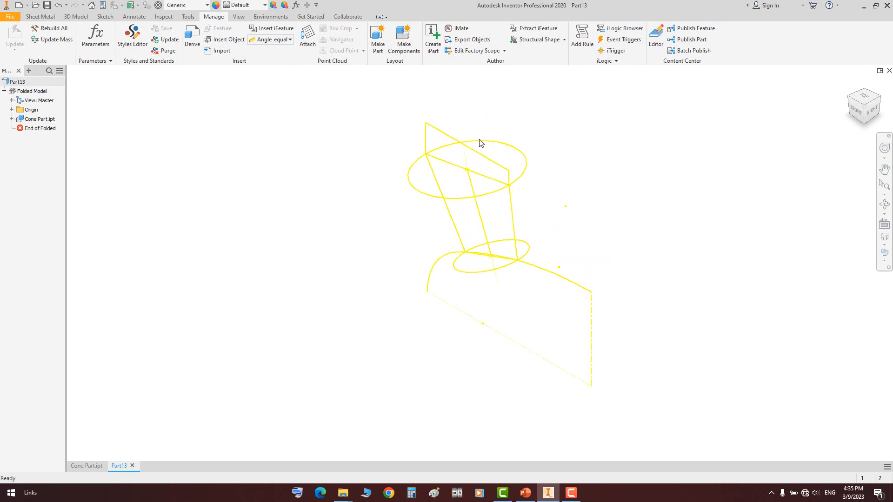
pyautogui.scroll(3, 468, 156)
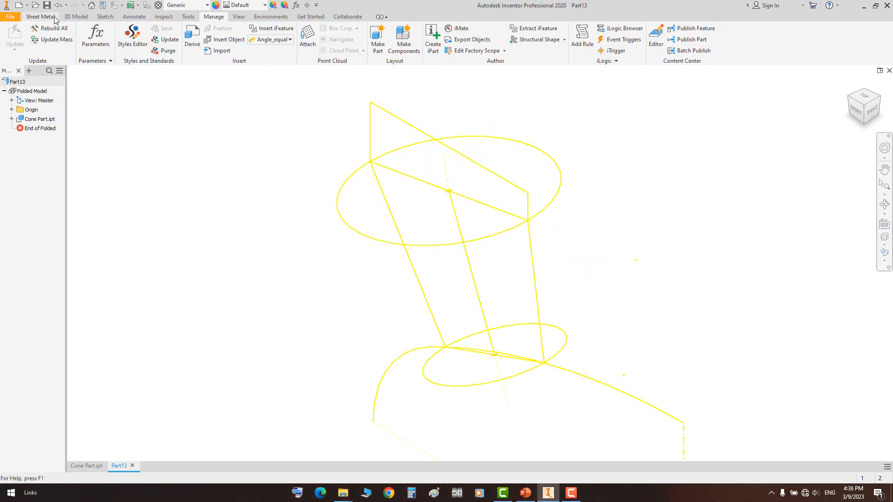
# Create a work plane through the nozzle profile's top line parallel to the XZ Plane, and sketch a circle on it spanning that line
pyautogui.click(40, 17)
pyautogui.click(334, 35)
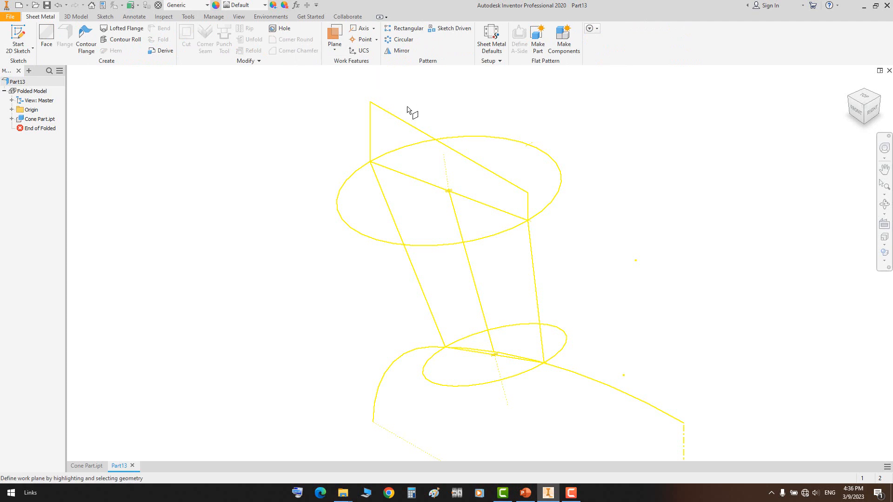
pyautogui.click(11, 110)
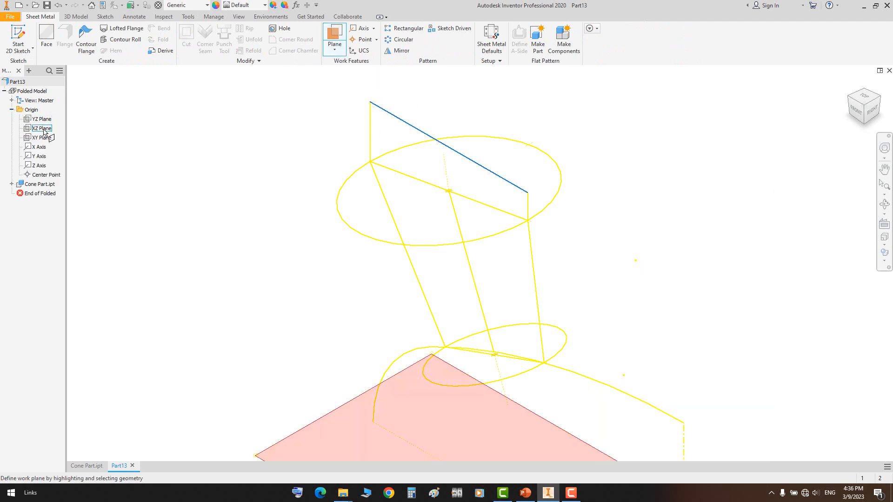
pyautogui.click(43, 129)
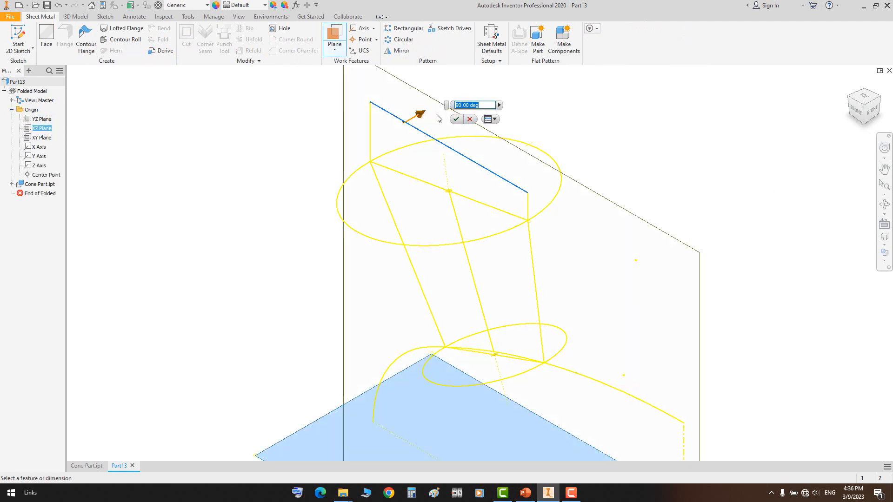
pyautogui.click(456, 119)
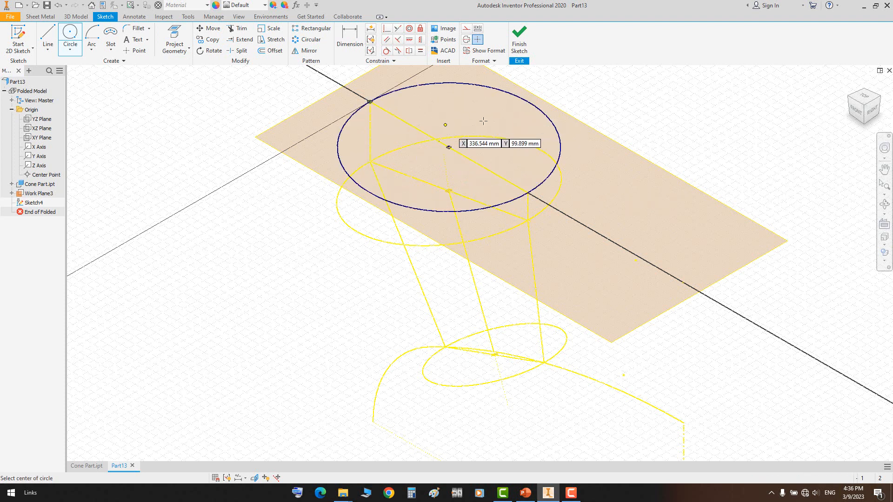
pyautogui.rightClick(402, 99)
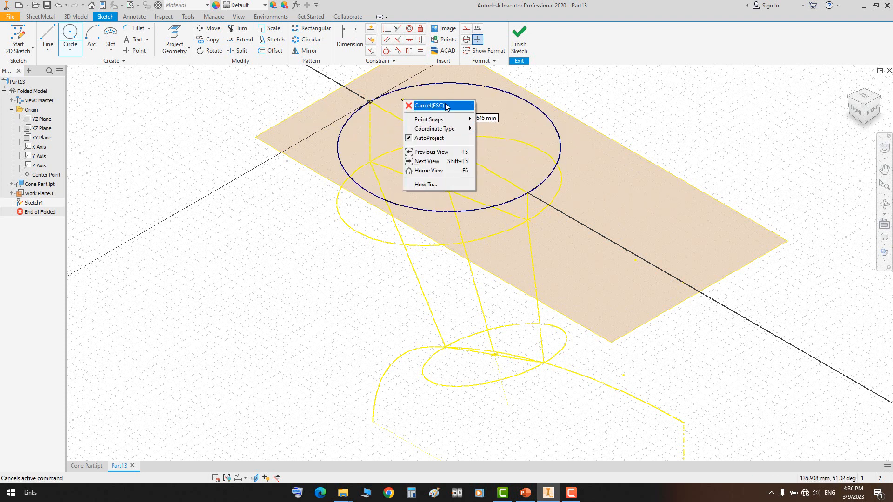
pyautogui.click(445, 106)
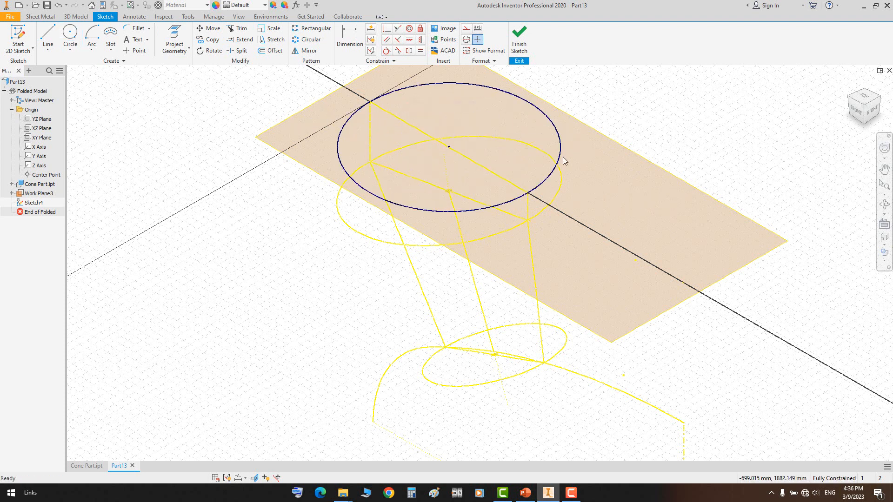
# Hide the derived circle sketches and work planes, along with the work plane holding the new circle
pyautogui.click(14, 185)
pyautogui.keyDown('shift'); pyautogui.click(40, 231); pyautogui.keyUp('shift')
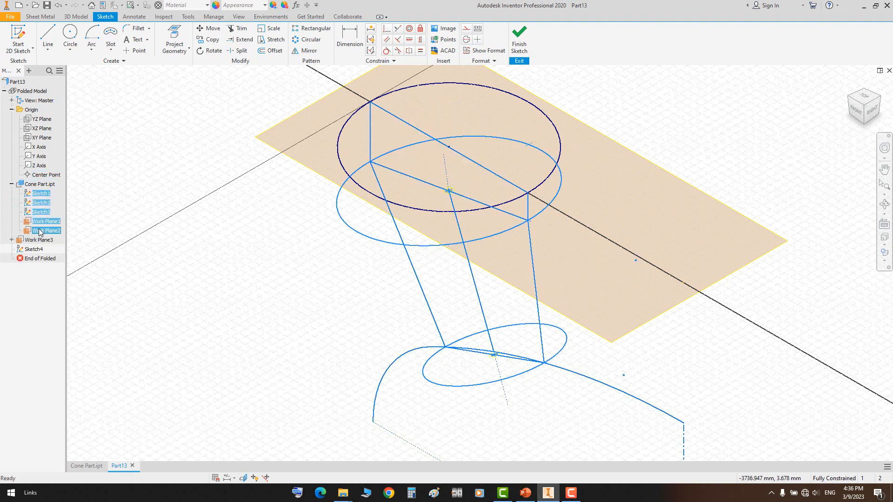
pyautogui.rightClick(41, 231)
pyautogui.click(63, 333)
pyautogui.rightClick(30, 242)
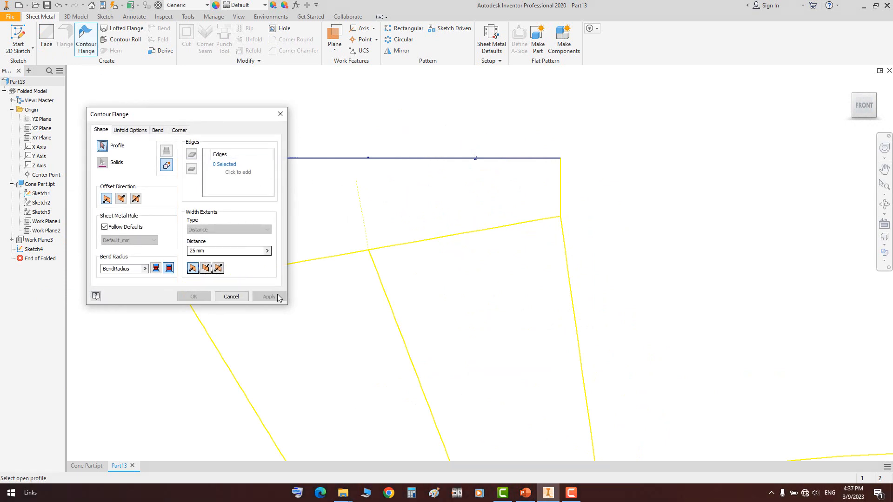
# Choose the open circular sketch at the nozzle's top as the Contour Flange profile
pyautogui.moveTo(476, 178); pyautogui.dragTo(609, 202, button='middle')
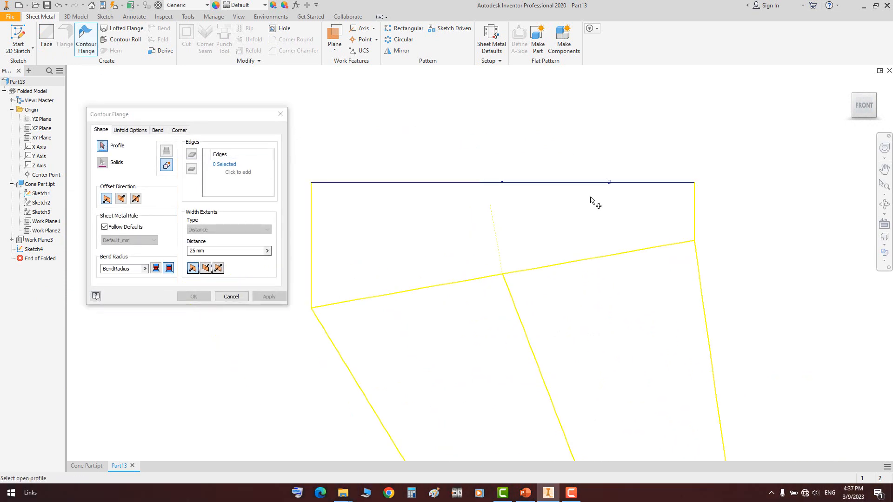
pyautogui.click(883, 206)
pyautogui.moveTo(445, 261); pyautogui.dragTo(434, 273)
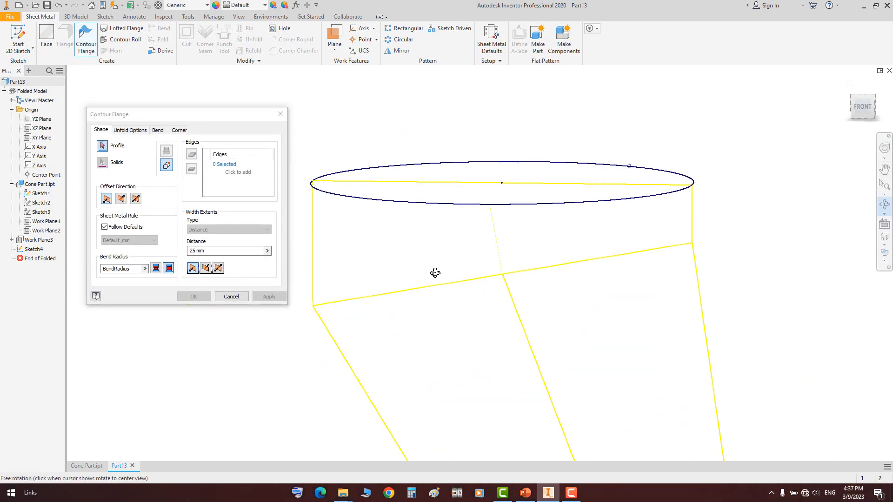
pyautogui.rightClick(479, 260)
pyautogui.click(481, 258)
pyautogui.click(465, 205)
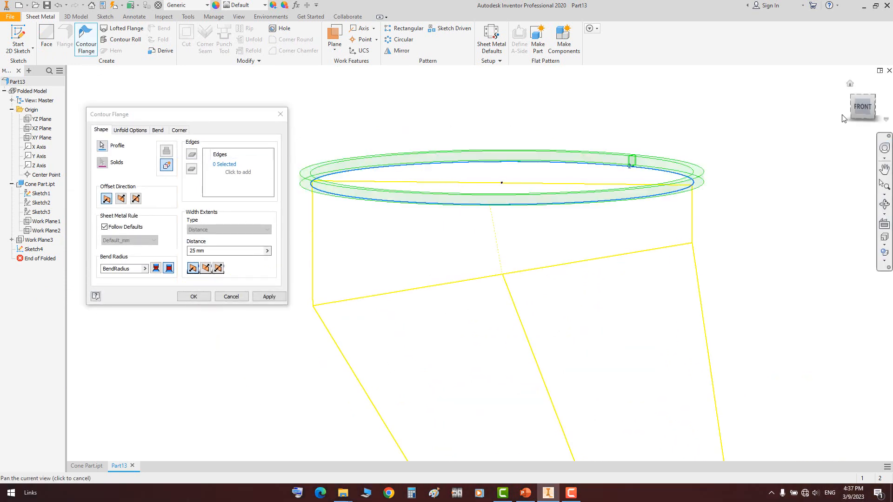
# Flip the contour flange's material offset to the inside of the circle and its width direction downward
pyautogui.click(862, 110)
pyautogui.scroll(7, 520, 151)
pyautogui.scroll(3, 430, 141)
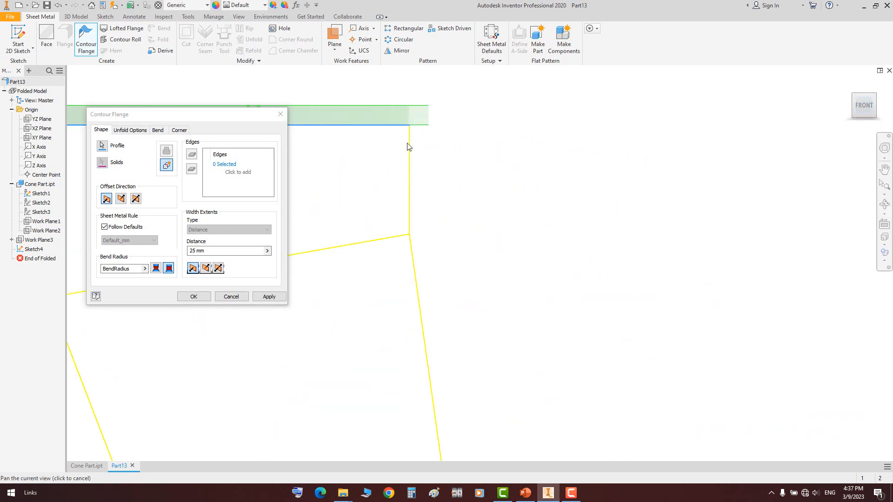
pyautogui.moveTo(407, 143); pyautogui.dragTo(542, 162, button='middle')
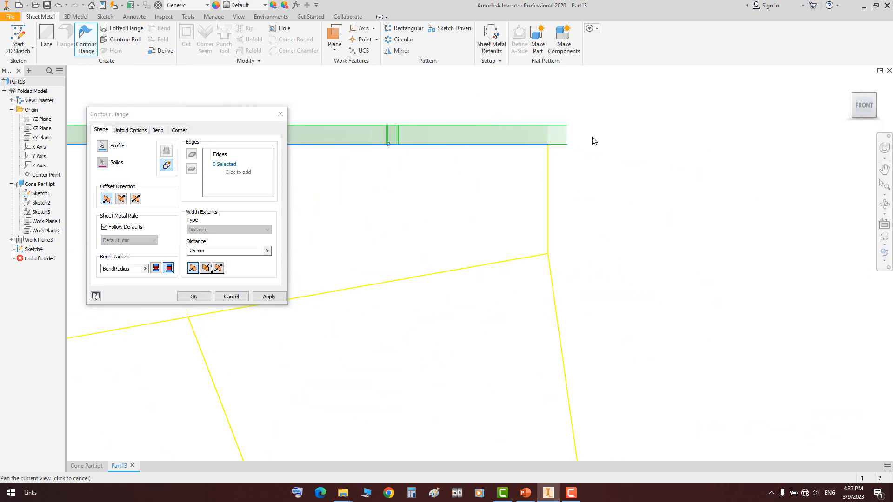
pyautogui.click(106, 200)
pyautogui.click(122, 199)
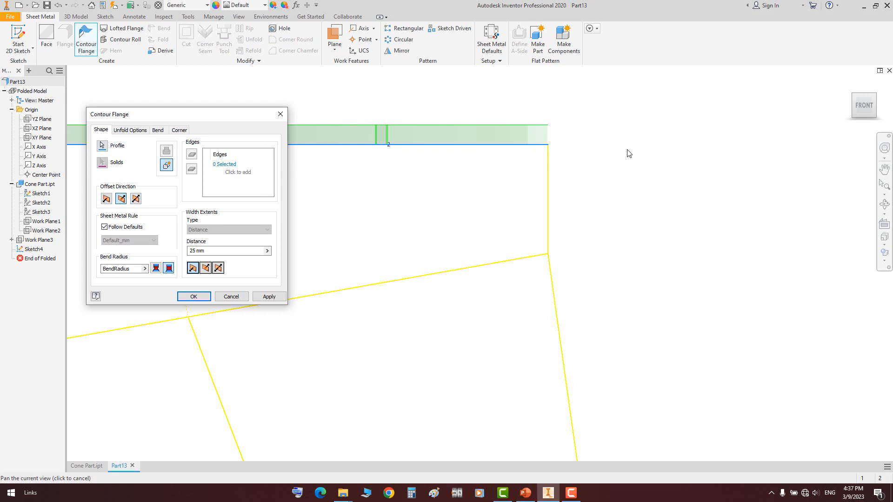
pyautogui.moveTo(603, 150); pyautogui.dragTo(644, 150, button='middle')
pyautogui.click(211, 268)
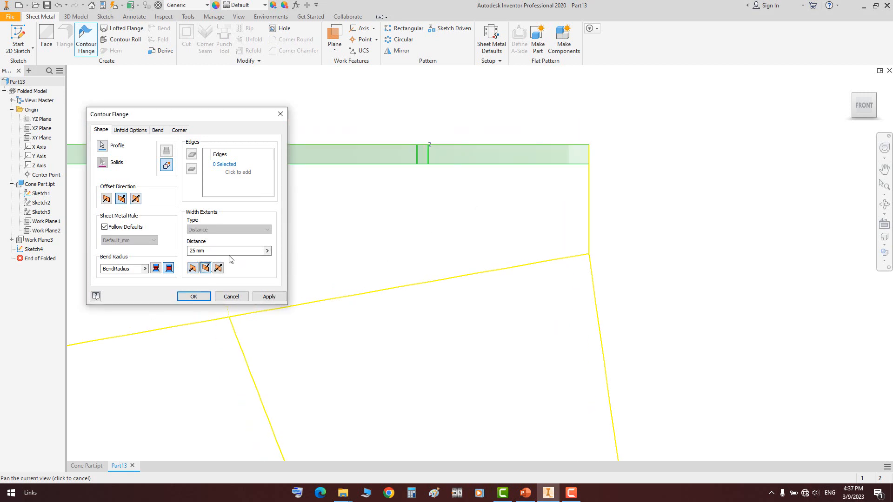
# Set the contour flange's width distance to 300 mm and create the cylinder
pyautogui.moveTo(393, 233); pyautogui.dragTo(791, 207, button='middle')
pyautogui.scroll(3, 516, 239)
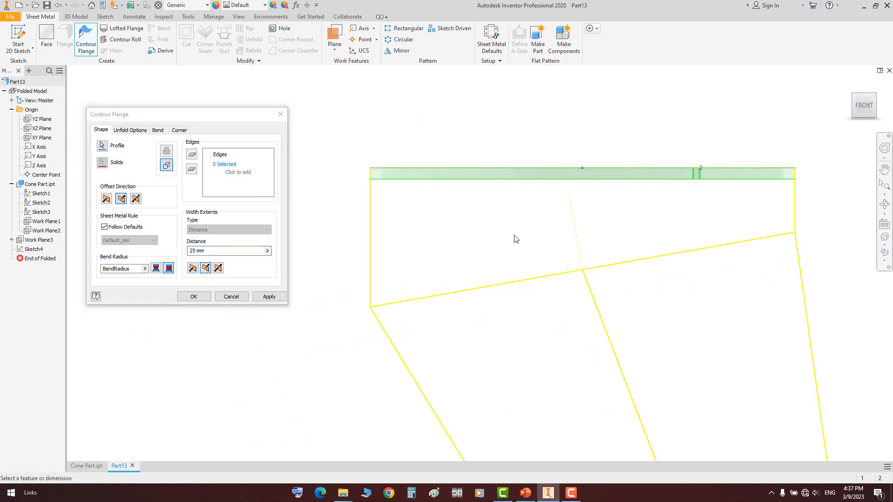
pyautogui.click(197, 253)
pyautogui.write('300')
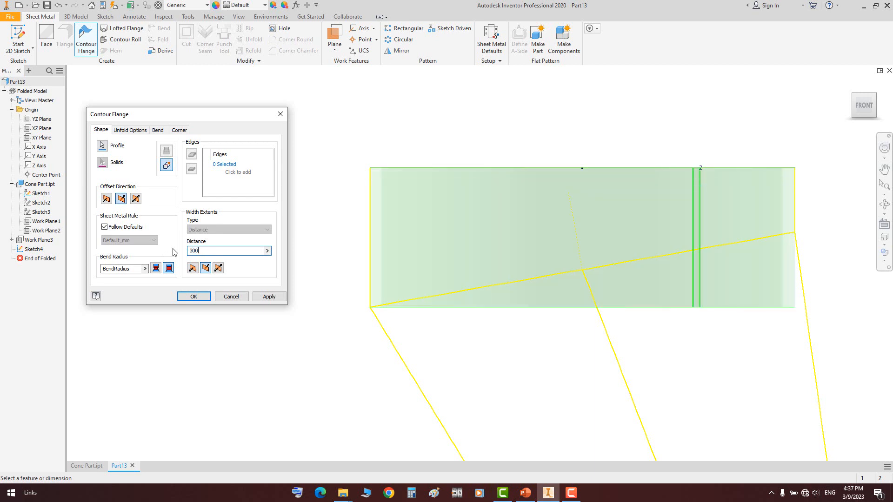
pyautogui.click(194, 297)
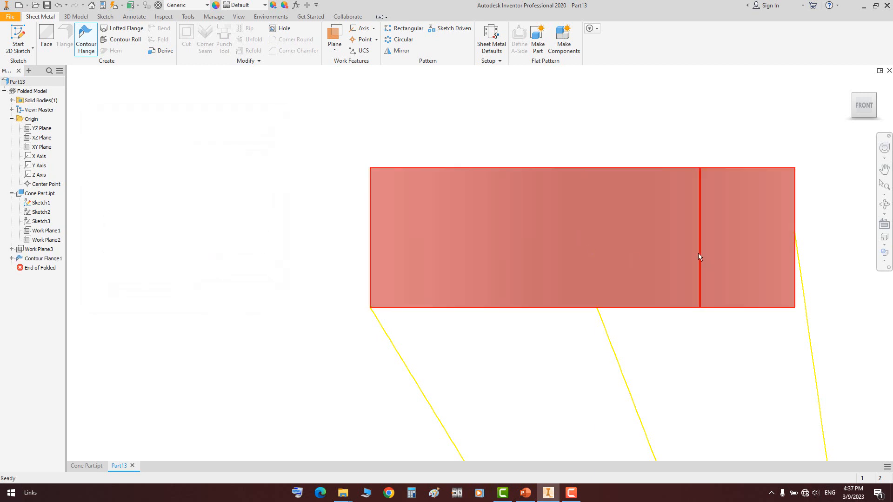
# Trim the cylinder solid with the sloped sketch line using Split, removing the portion below the line
pyautogui.click(884, 204)
pyautogui.moveTo(577, 232); pyautogui.dragTo(517, 342)
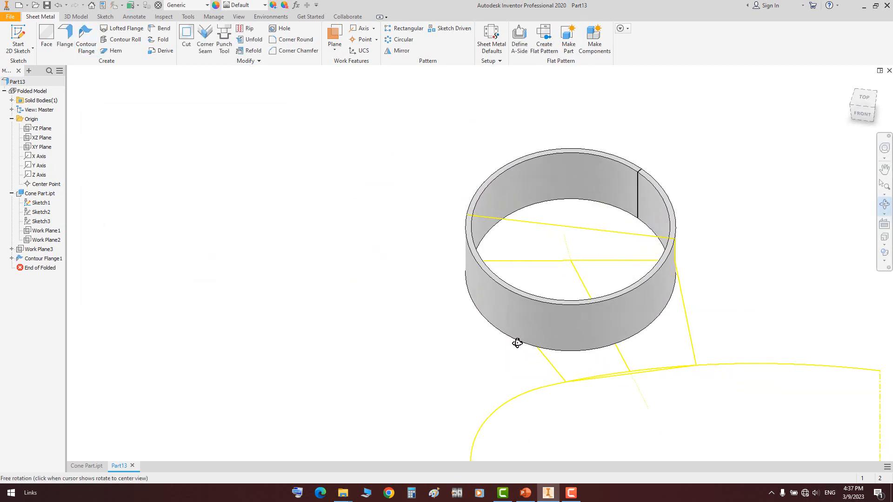
pyautogui.scroll(-3, 577, 260)
pyautogui.moveTo(577, 260); pyautogui.dragTo(424, 251, button='middle')
pyautogui.rightClick(466, 227)
pyautogui.click(497, 233)
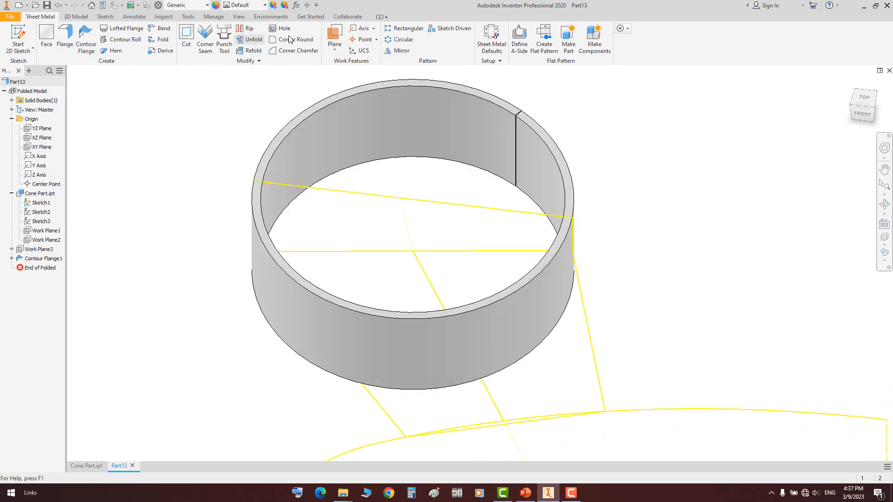
pyautogui.click(76, 17)
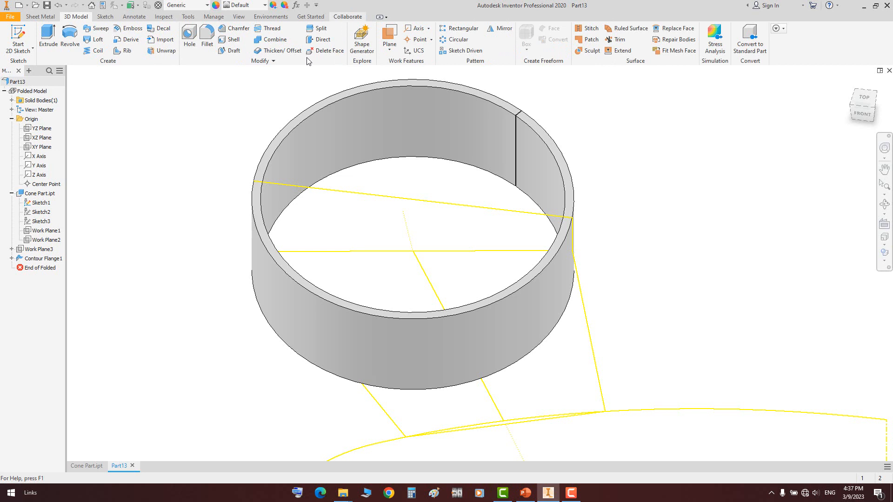
pyautogui.click(318, 29)
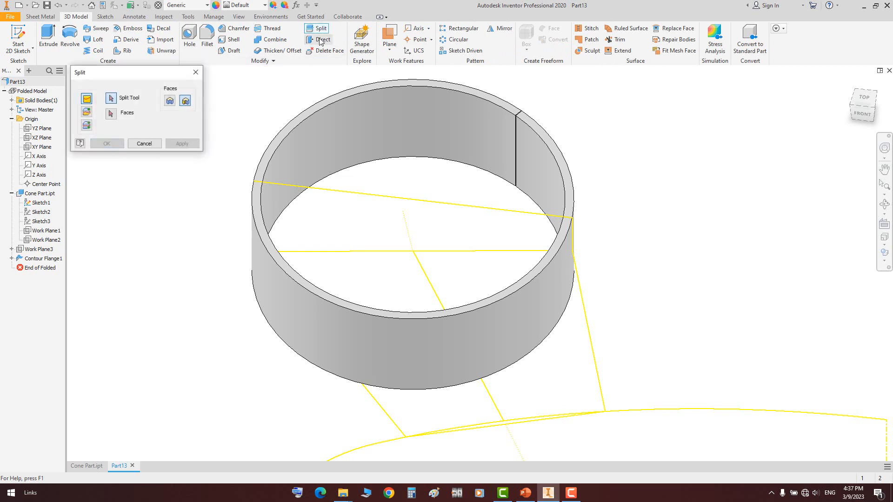
pyautogui.click(86, 112)
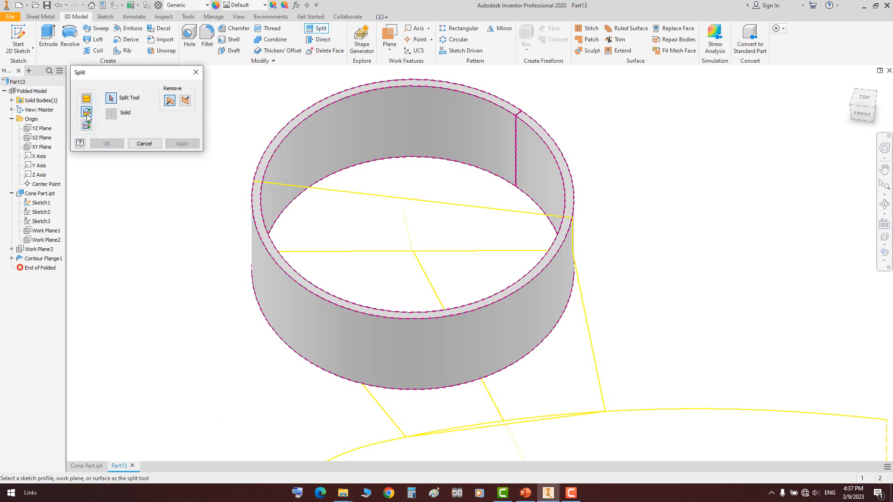
pyautogui.click(353, 251)
pyautogui.click(864, 113)
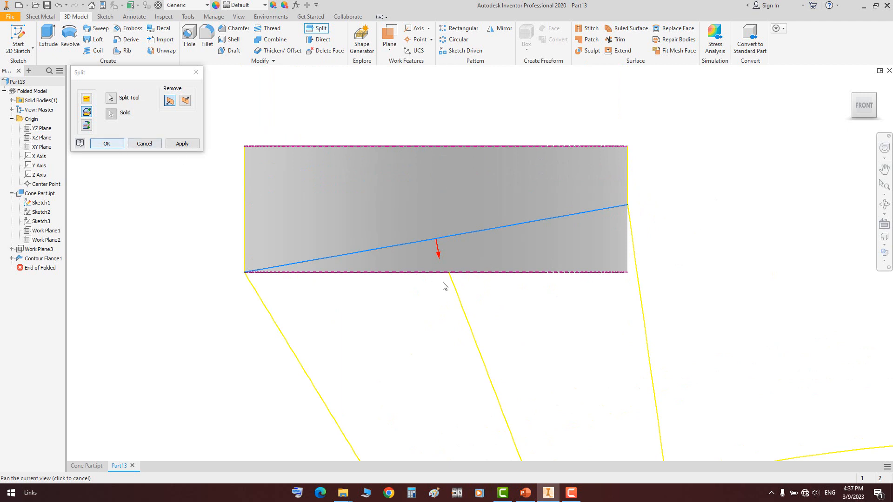
pyautogui.click(106, 144)
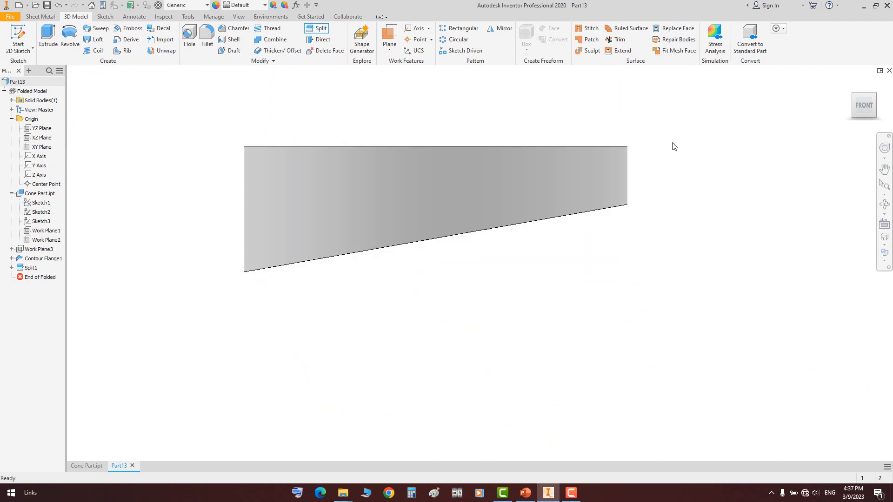
pyautogui.click(884, 204)
pyautogui.moveTo(562, 205); pyautogui.dragTo(494, 252)
pyautogui.rightClick(521, 295)
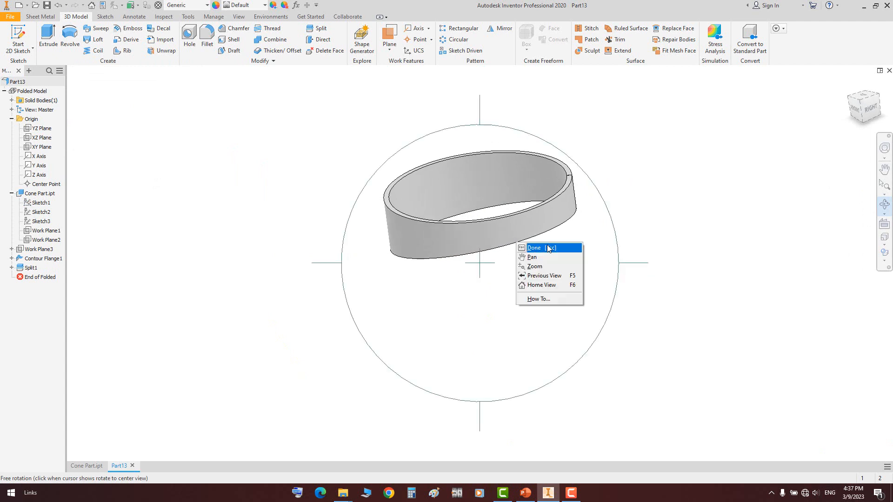
# Create the flat pattern of the trimmed cylinder and return to the folded part
pyautogui.click(535, 300)
pyautogui.click(548, 205)
pyautogui.click(40, 16)
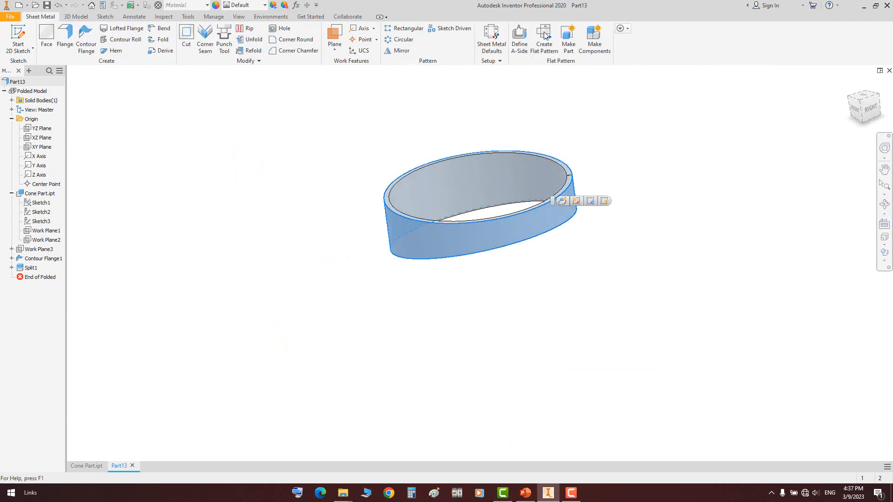
pyautogui.click(544, 41)
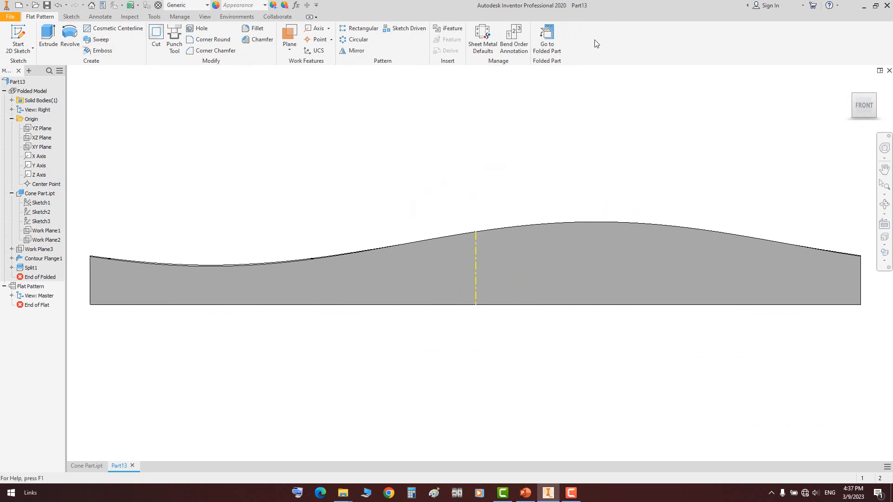
pyautogui.click(547, 40)
# Save the cylinder part as Nozzle Plate in the Cone folder, including the changes to Cone Part
pyautogui.hotkey('ctrl', 's')
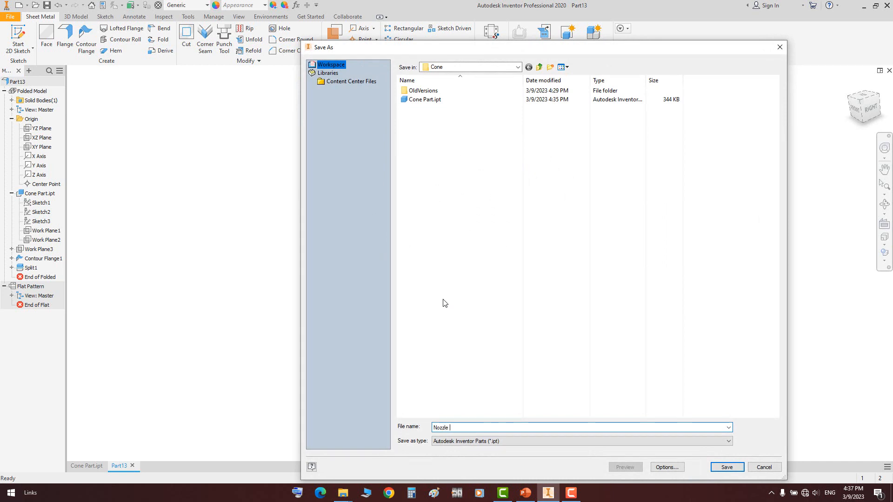
pyautogui.write('Nozzle Plate')
pyautogui.press('Return')
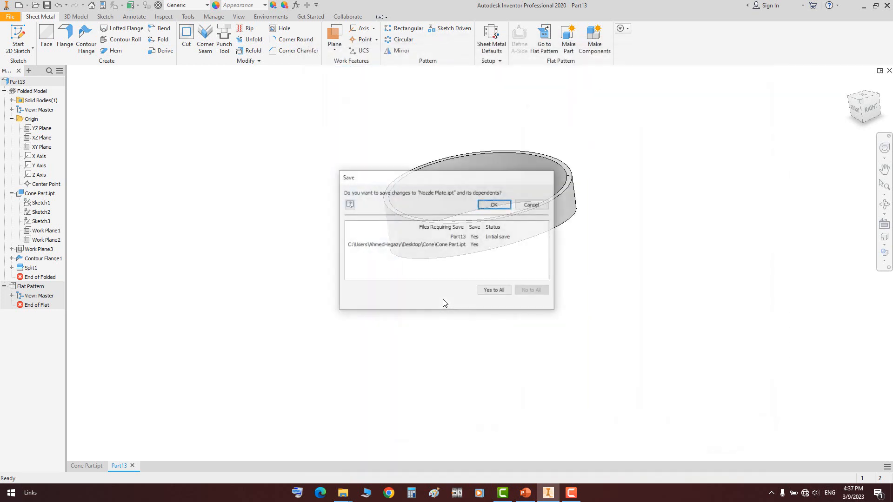
pyautogui.click(494, 205)
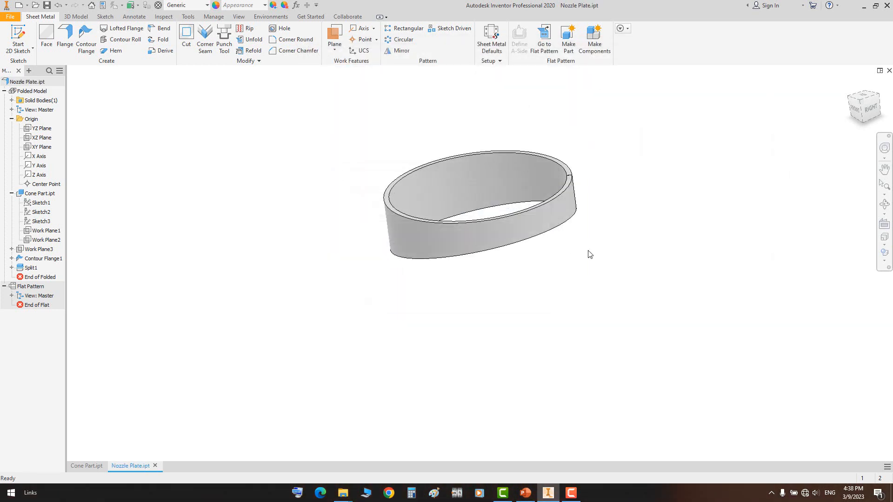
# Create a new assembly from the Standard.iam template
pyautogui.click(86, 466)
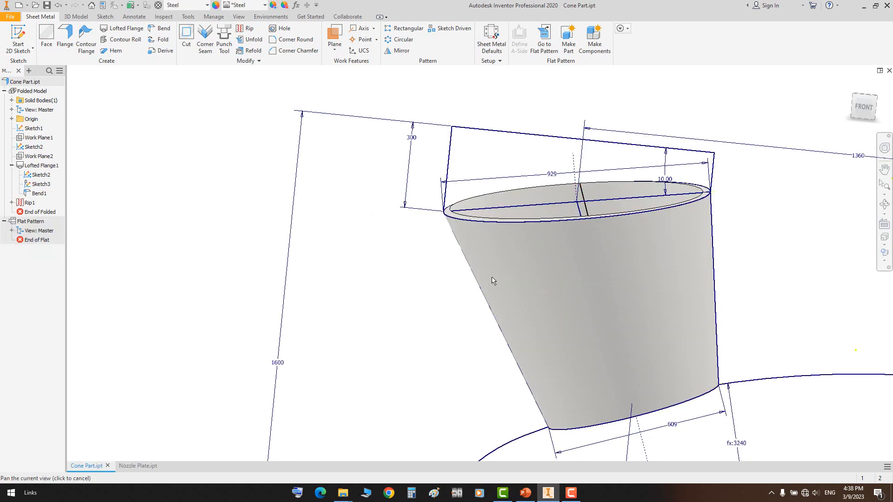
pyautogui.click(19, 5)
pyautogui.doubleClick(441, 205)
# Place one instance each of Cone Part.ipt and Nozzle Plate.ipt in the assembly, grounded at the origin
pyautogui.press('p')
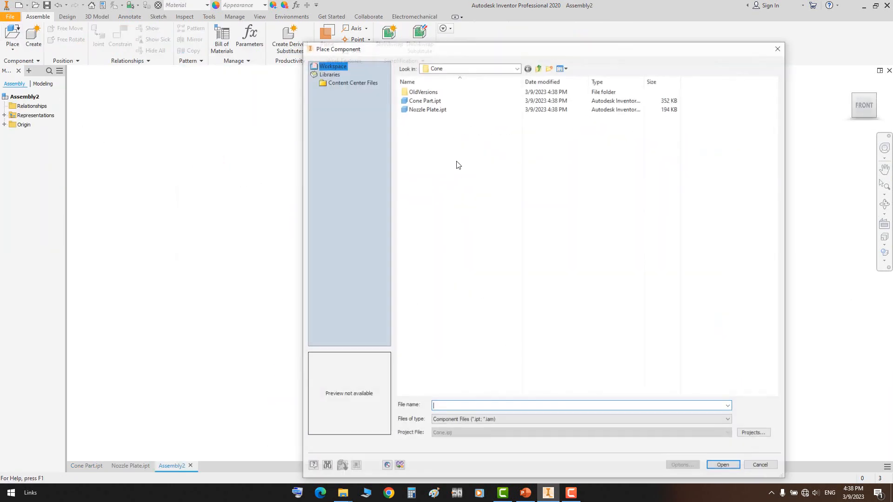
pyautogui.click(432, 100)
pyautogui.keyDown('shift'); pyautogui.click(426, 108); pyautogui.keyUp('shift')
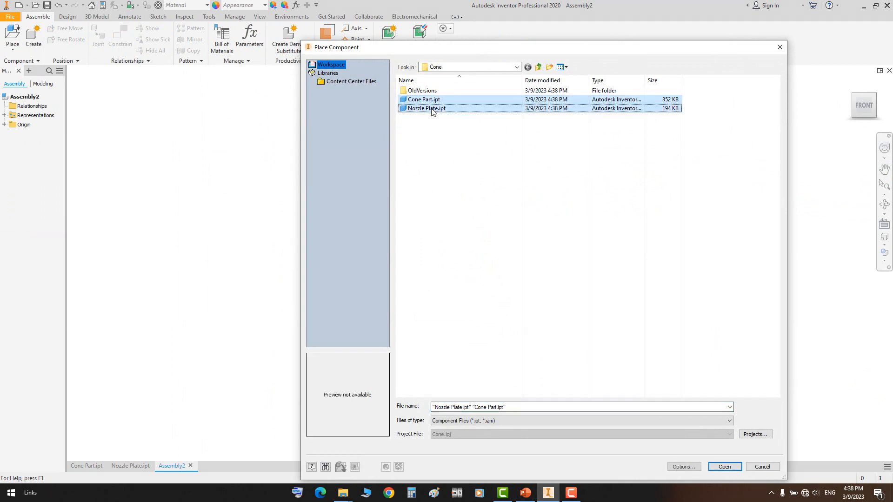
pyautogui.click(725, 466)
pyautogui.rightClick(409, 137)
pyautogui.click(453, 158)
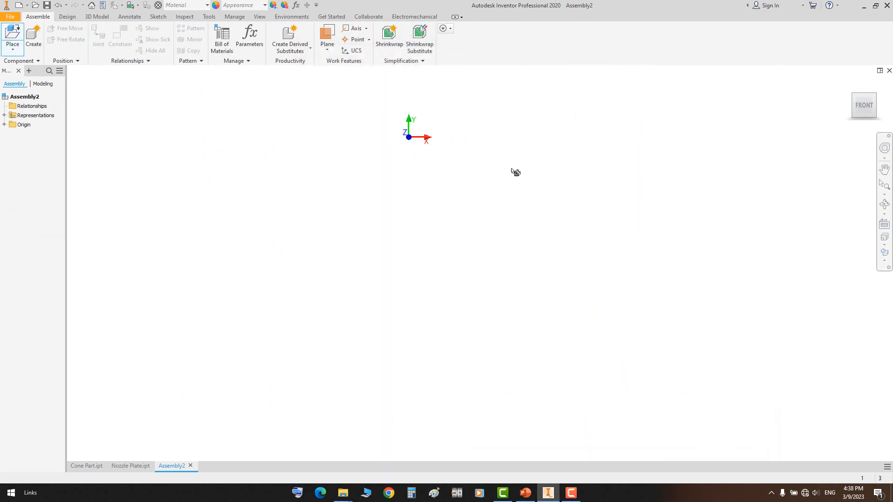
pyautogui.press('Escape')
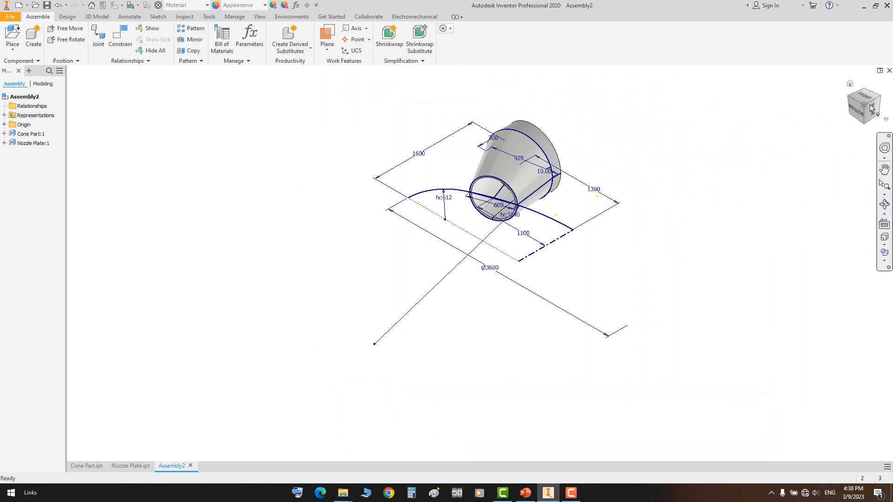
# Examine from the front how the nozzle plate cylinder meets the cone in the assembly
pyautogui.click(875, 83)
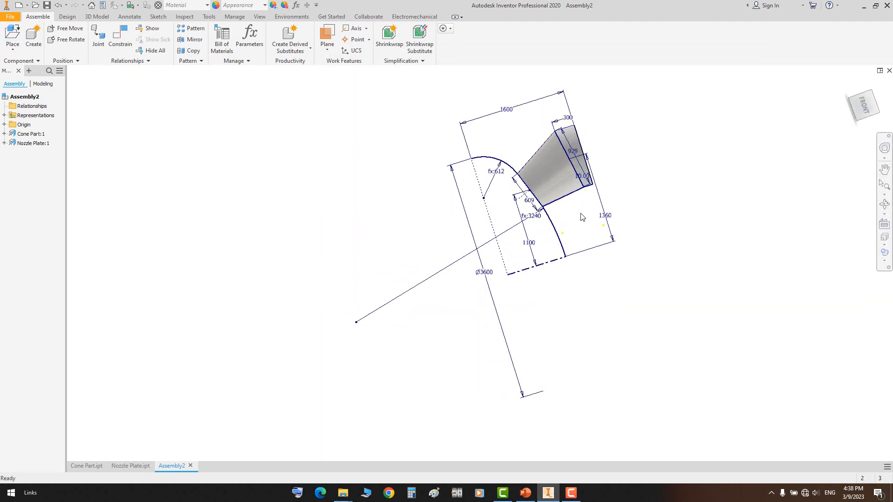
pyautogui.scroll(-3, 428, 186)
pyautogui.click(884, 204)
pyautogui.moveTo(493, 260)
pyautogui.mouseDown()
pyautogui.moveTo(530, 292)
pyautogui.moveTo(501, 266)
pyautogui.mouseUp()
pyautogui.rightClick(515, 236)
pyautogui.click(528, 243)
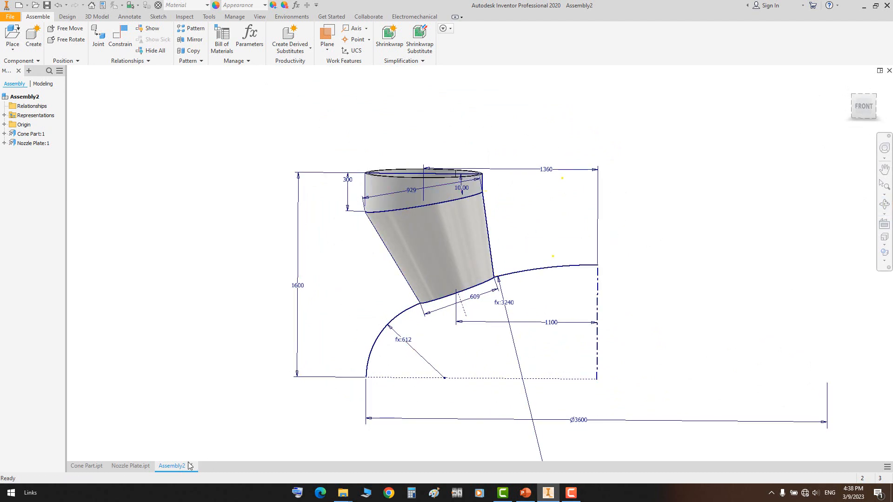
# Create a Standard.ipt part and derive Cone Part.ipt into it with only its sketches and work geometry, excluding solid bodies and parameters
pyautogui.click(18, 6)
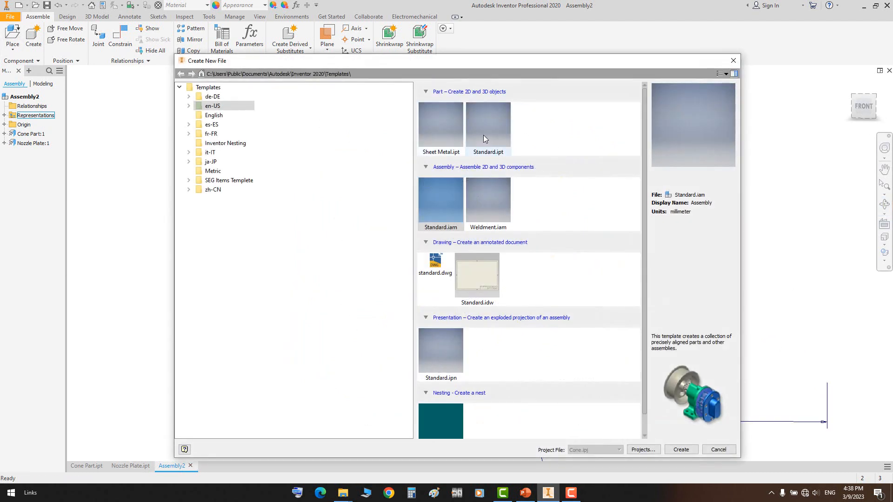
pyautogui.doubleClick(489, 125)
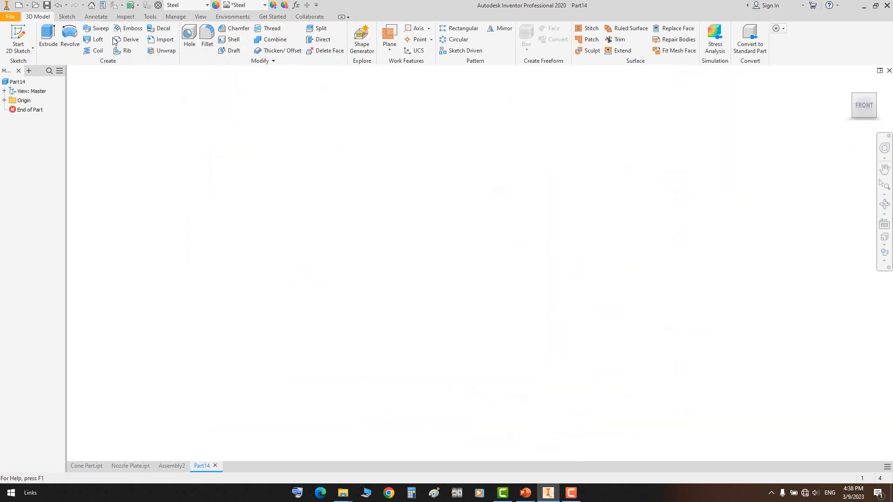
pyautogui.click(175, 18)
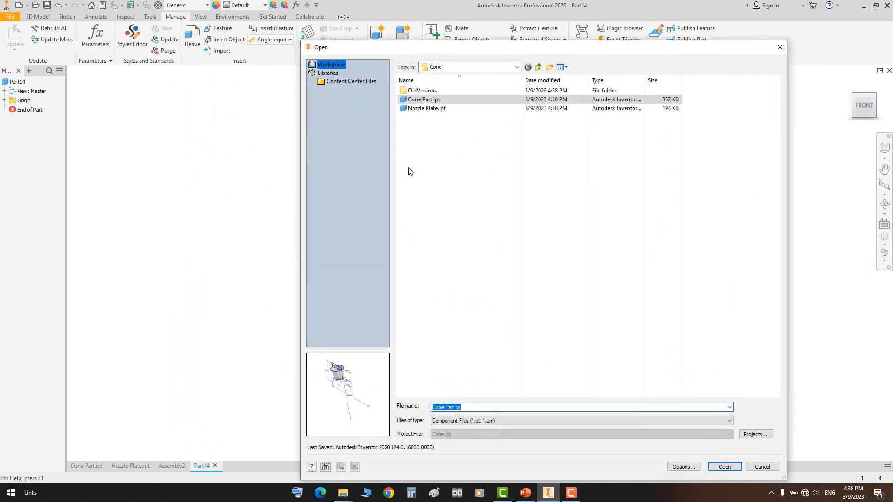
pyautogui.doubleClick(432, 101)
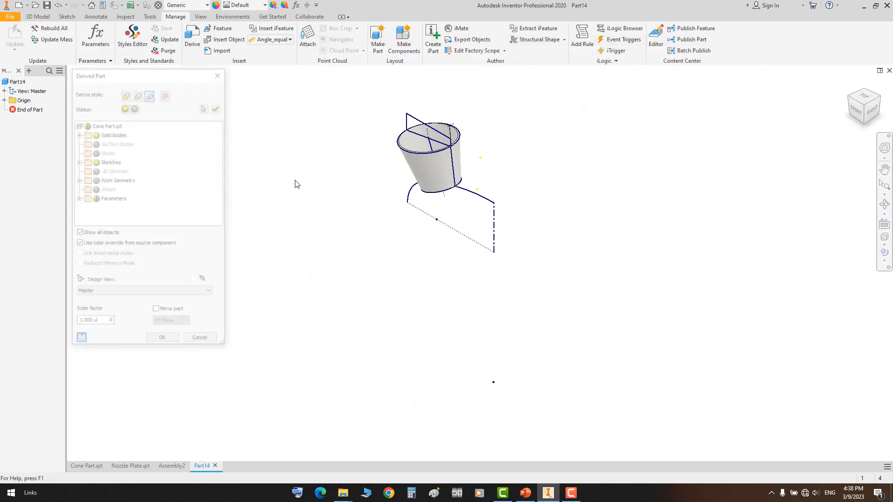
pyautogui.click(95, 200)
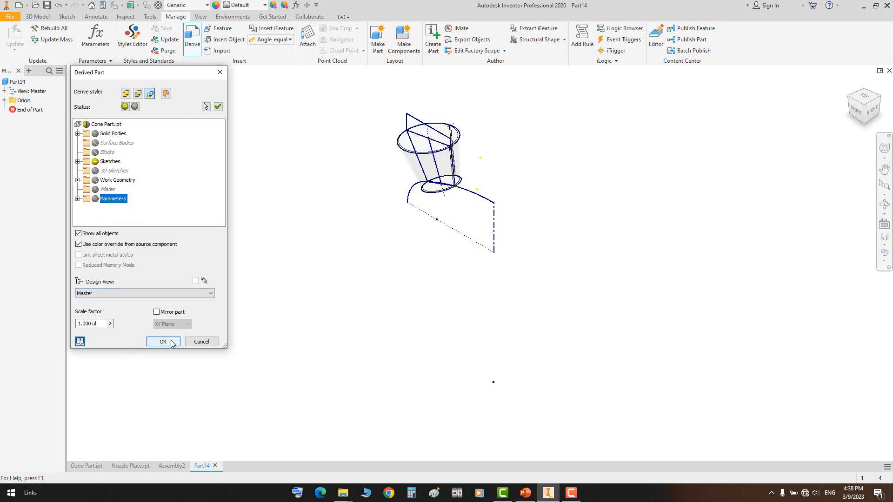
pyautogui.click(95, 181)
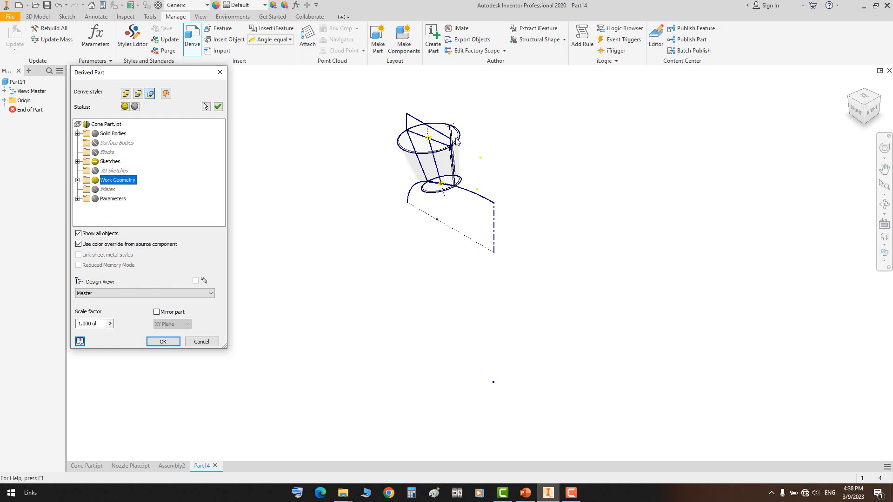
pyautogui.scroll(-3, 456, 141)
pyautogui.click(162, 342)
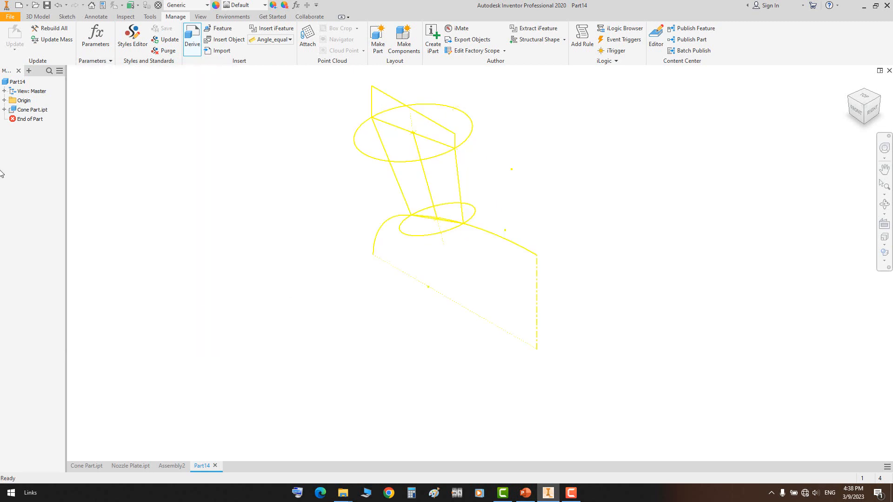
# Revolve the derived Sketch1 head profile 360 degrees around its vertical centerline as a surface
pyautogui.click(4, 109)
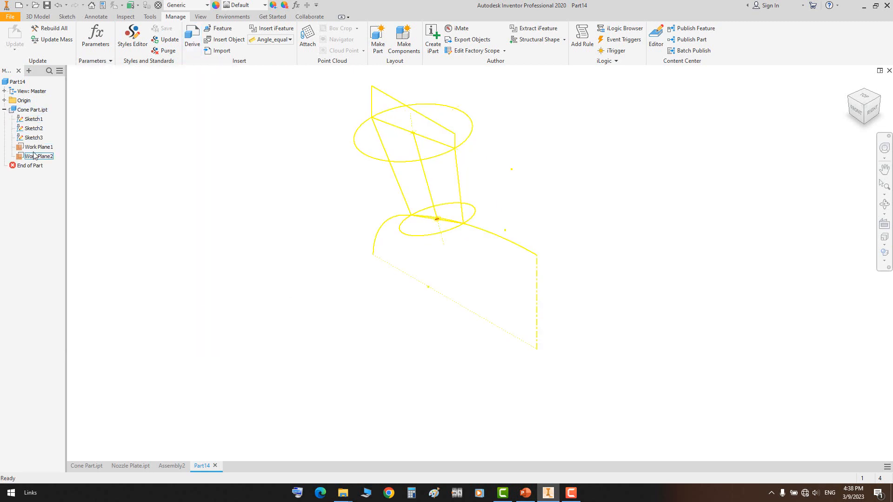
pyautogui.click(34, 119)
pyautogui.click(219, 144)
pyautogui.click(38, 17)
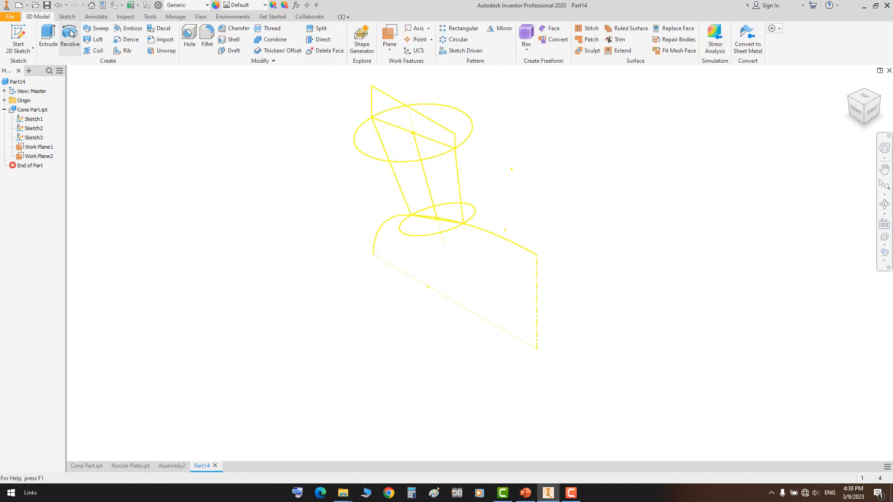
pyautogui.click(70, 32)
pyautogui.scroll(-2, 499, 238)
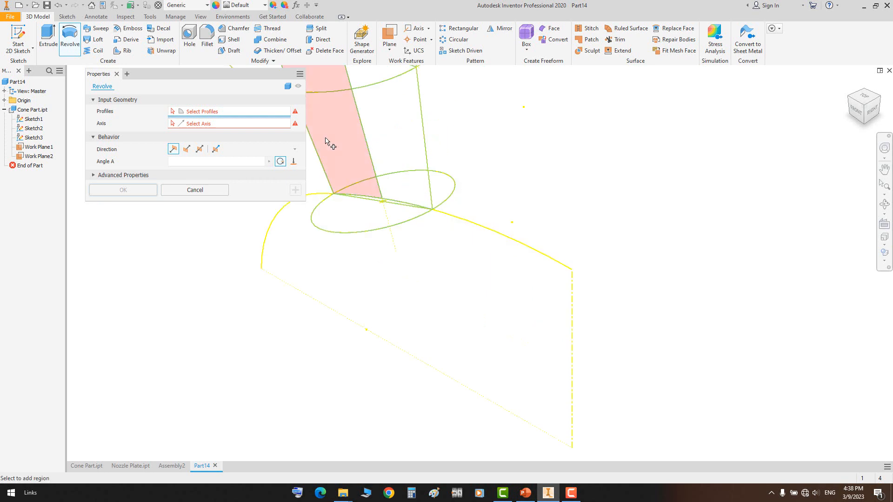
pyautogui.click(469, 221)
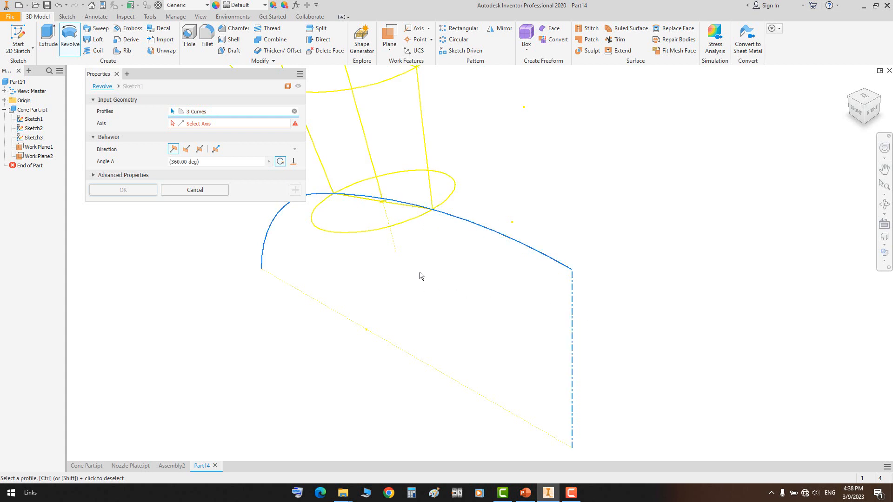
pyautogui.click(573, 302)
pyautogui.scroll(-3, 519, 304)
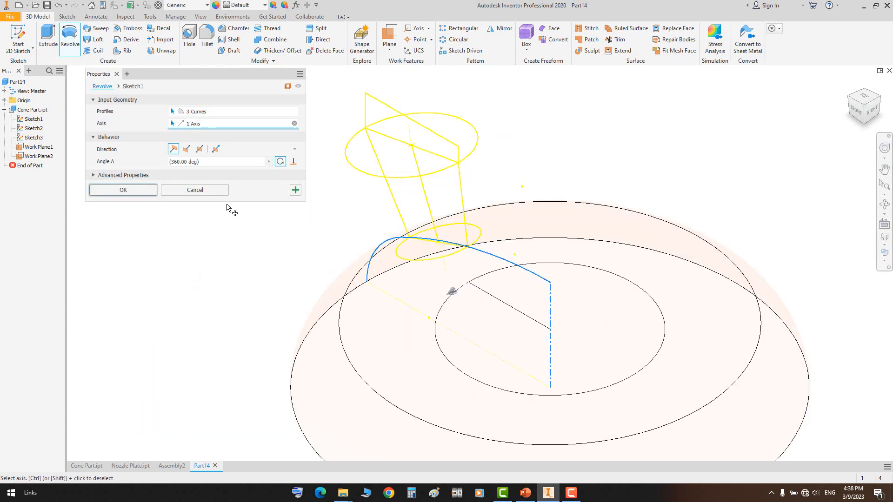
pyautogui.click(139, 190)
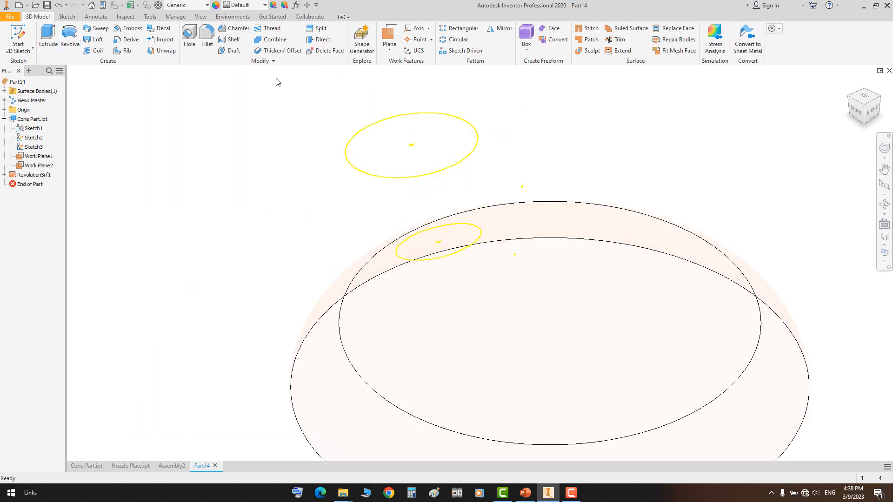
# Start Thicken/Offset with solid output and choose the faces of the revolved head surface
pyautogui.click(278, 50)
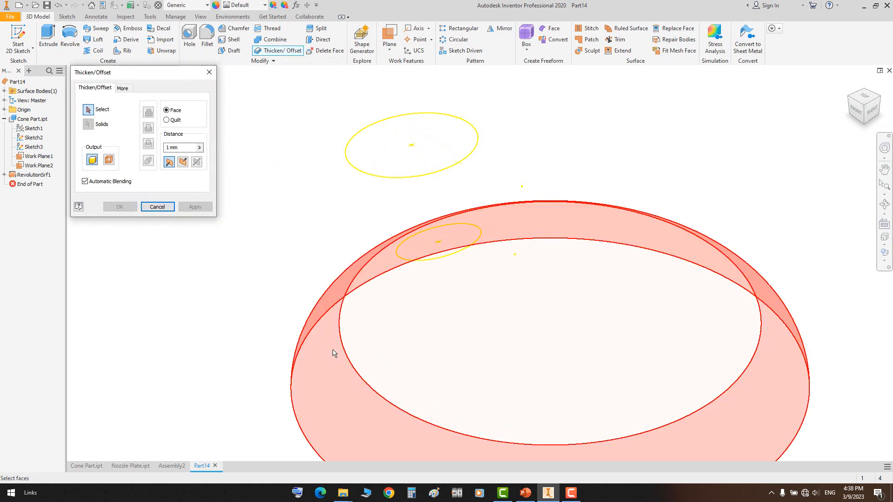
pyautogui.click(332, 354)
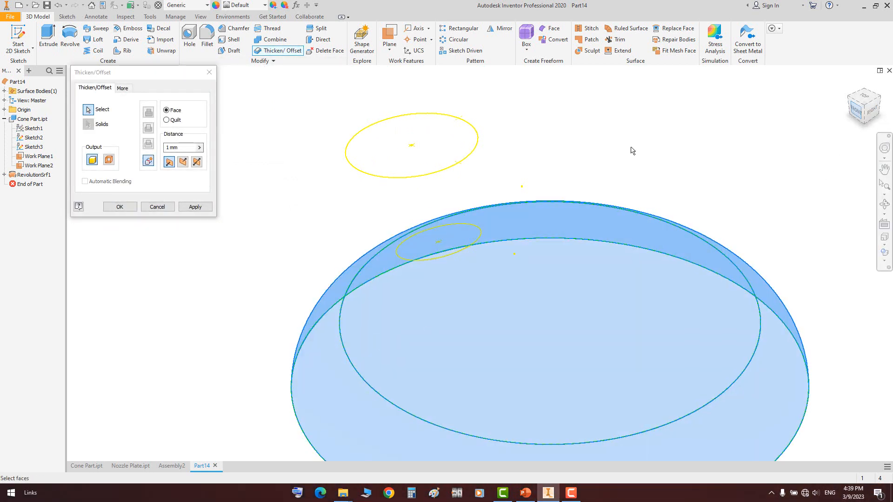
pyautogui.scroll(-6, 410, 273)
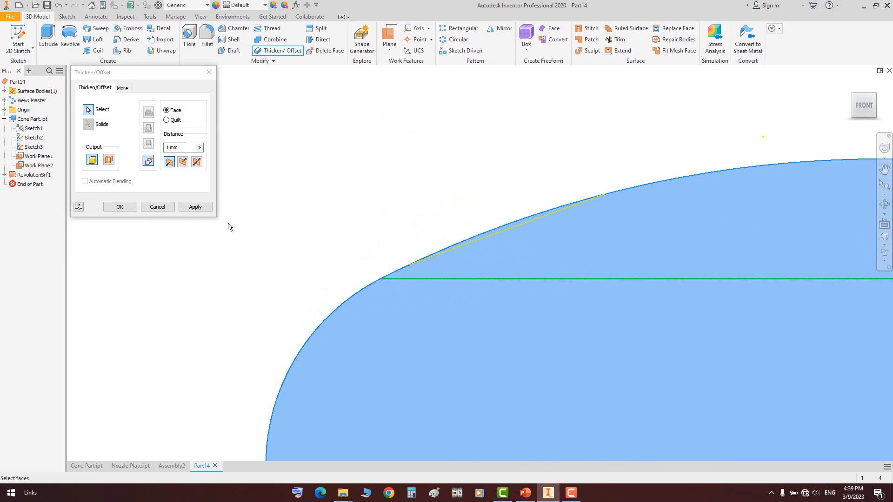
# Thicken the selected dome faces by 25 mm as a solid
pyautogui.click(179, 147)
pyautogui.write('25')
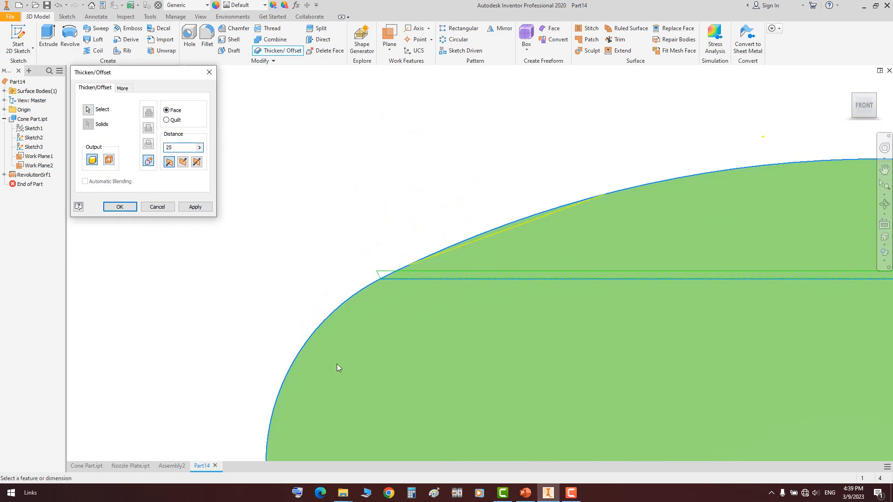
pyautogui.scroll(-5, 360, 278)
pyautogui.click(119, 207)
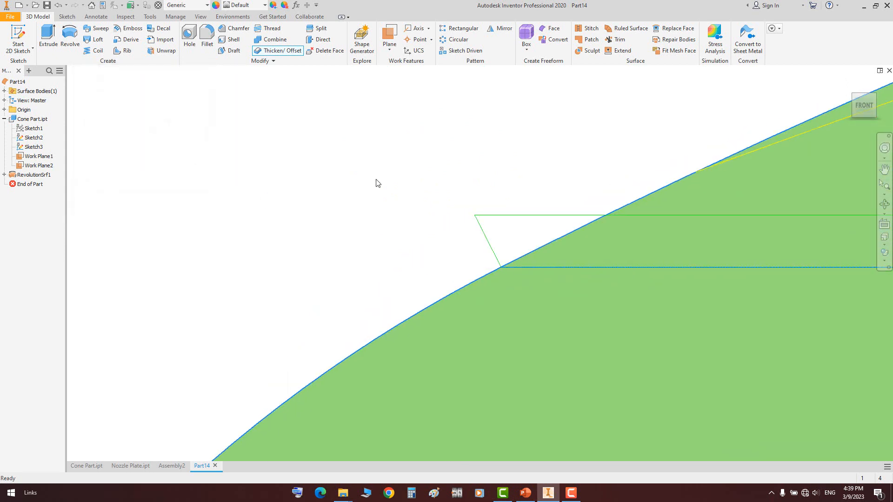
pyautogui.scroll(3, 408, 189)
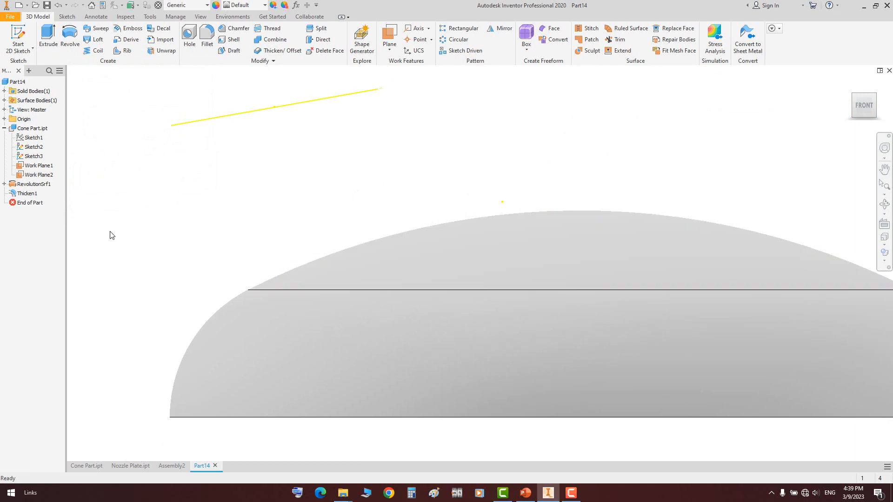
# Start a Loft using the circles of Sketch2 and Sketch3 as its sections
pyautogui.click(33, 156)
pyautogui.keyDown('ctrl'); pyautogui.click(34, 147); pyautogui.keyUp('ctrl')
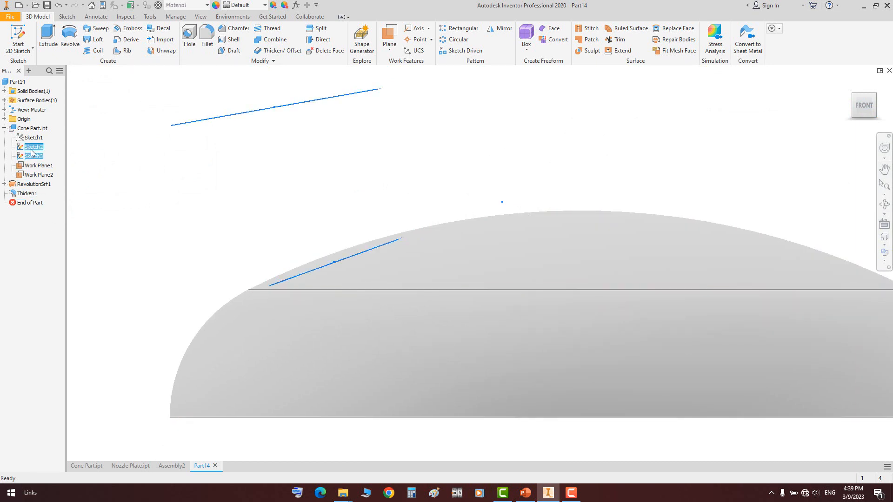
pyautogui.click(884, 204)
pyautogui.moveTo(530, 205); pyautogui.dragTo(523, 271)
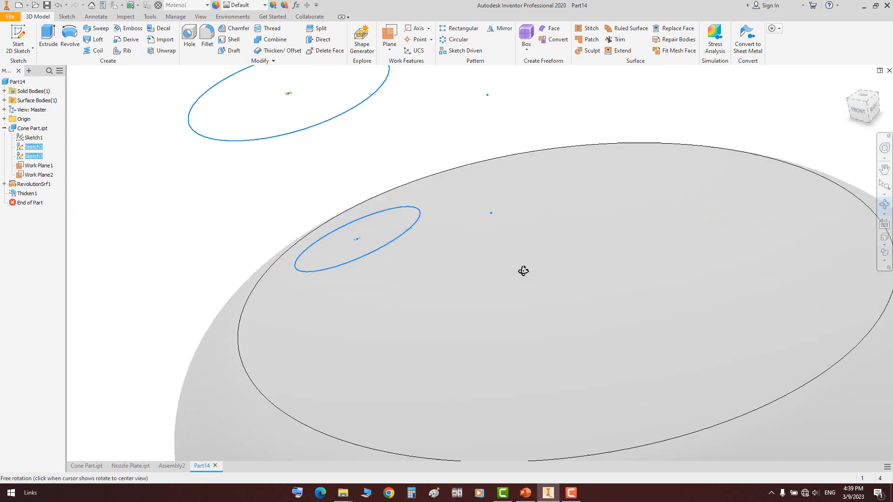
pyautogui.rightClick(446, 193)
pyautogui.click(465, 199)
pyautogui.click(98, 40)
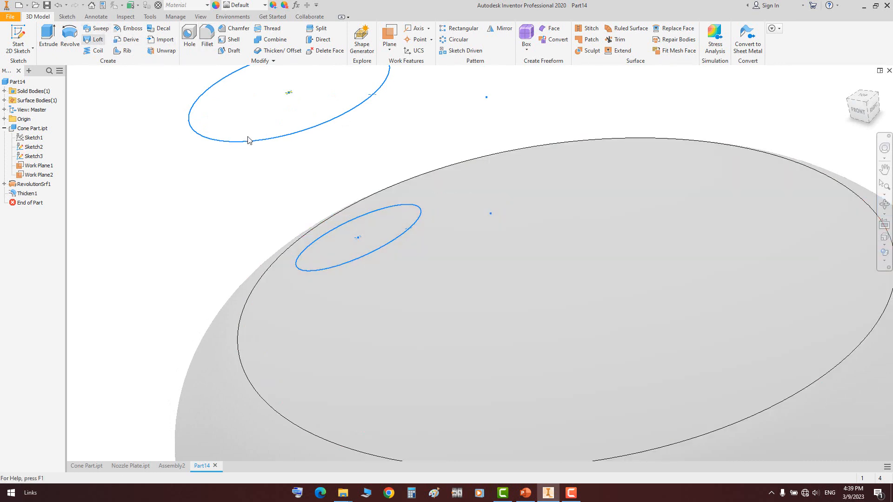
pyautogui.click(348, 120)
pyautogui.scroll(5, 827, 223)
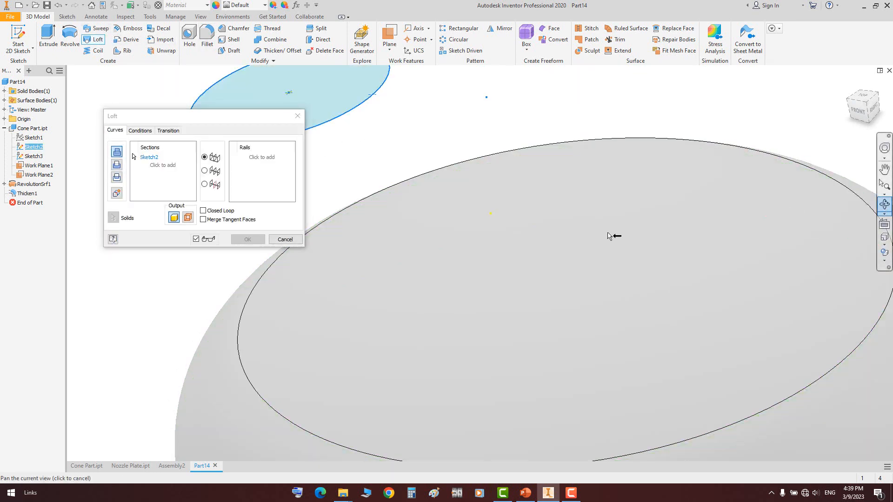
pyautogui.keyDown('shift'); pyautogui.moveTo(613, 236); pyautogui.dragTo(431, 236, button='middle'); pyautogui.keyUp('shift')
pyautogui.rightClick(435, 237)
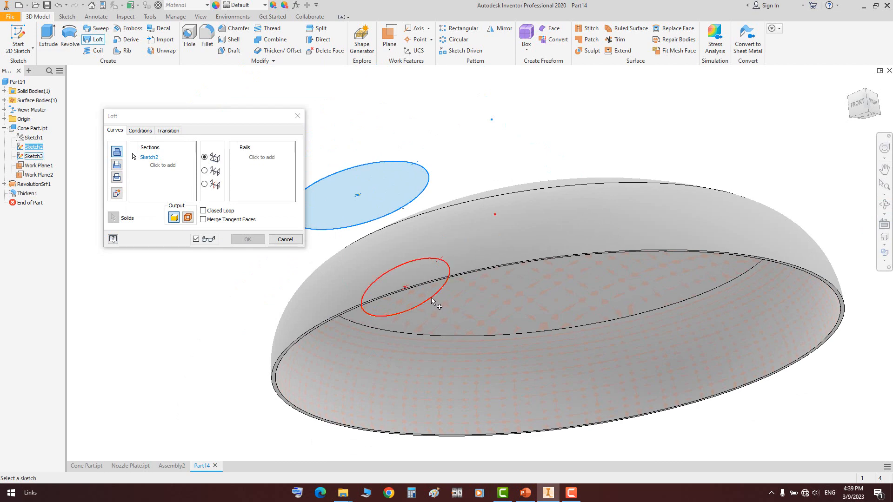
pyautogui.click(431, 297)
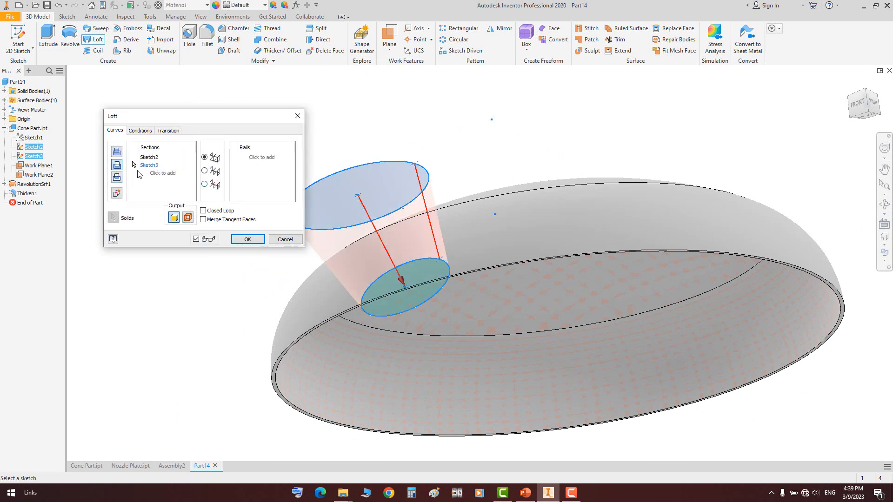
# Complete the loft as a cut that opens the nozzle hole through the dome wall
pyautogui.click(884, 204)
pyautogui.moveTo(545, 253)
pyautogui.mouseDown()
pyautogui.moveTo(590, 269)
pyautogui.moveTo(435, 238)
pyautogui.mouseUp()
pyautogui.rightClick(435, 238)
pyautogui.click(446, 242)
pyautogui.click(247, 237)
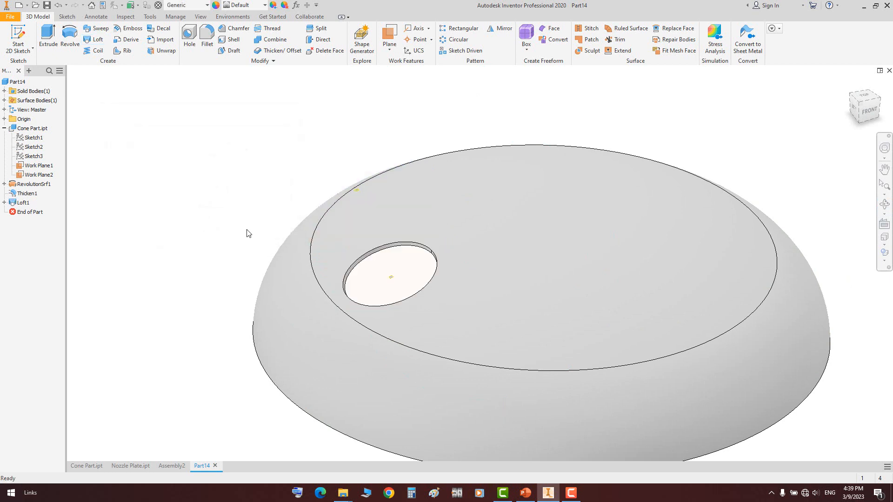
# Hide the revolved surface RevolutionSrf1 together with Work Plane1 and Work Plane2
pyautogui.keyDown('shift'); pyautogui.click(44, 175); pyautogui.keyUp('shift')
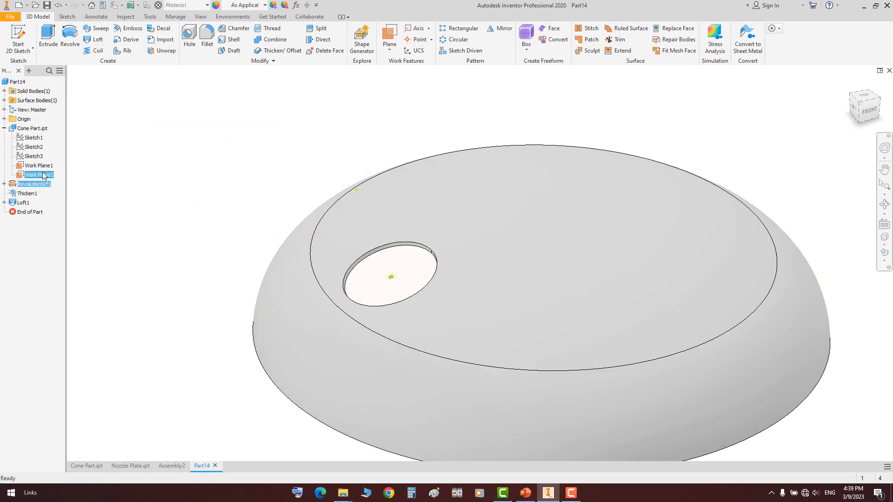
pyautogui.rightClick(44, 172)
pyautogui.click(70, 250)
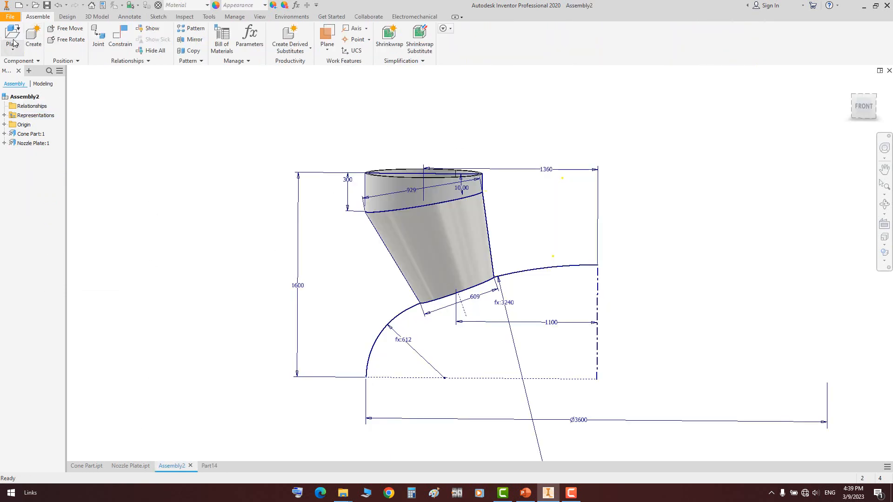
# Save the dome part as Deal.ipt in the Cone folder
pyautogui.click(13, 34)
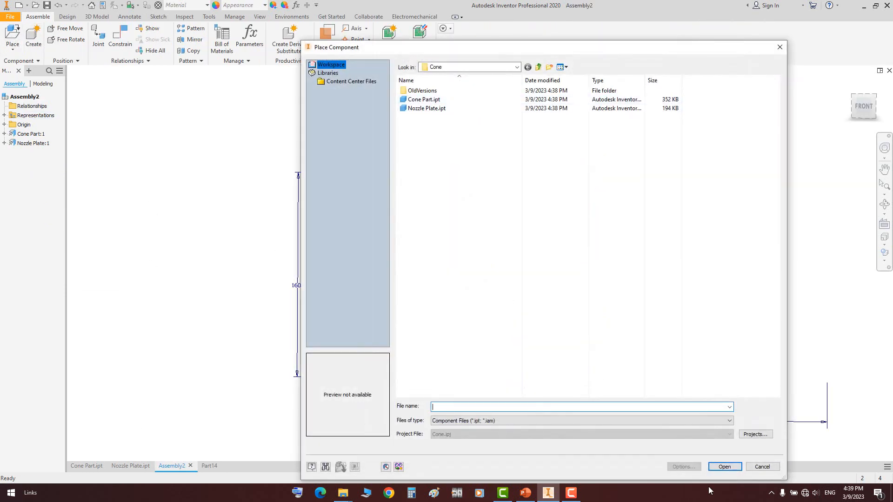
pyautogui.click(755, 468)
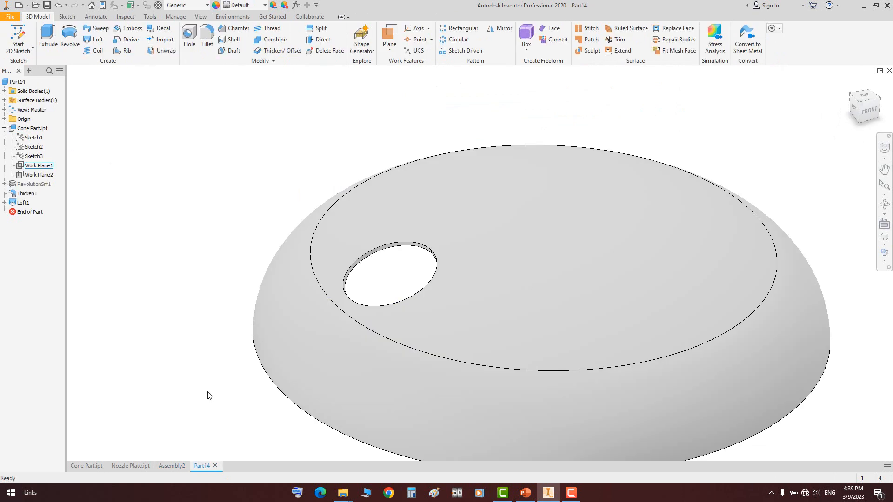
pyautogui.hotkey('ctrl', 's')
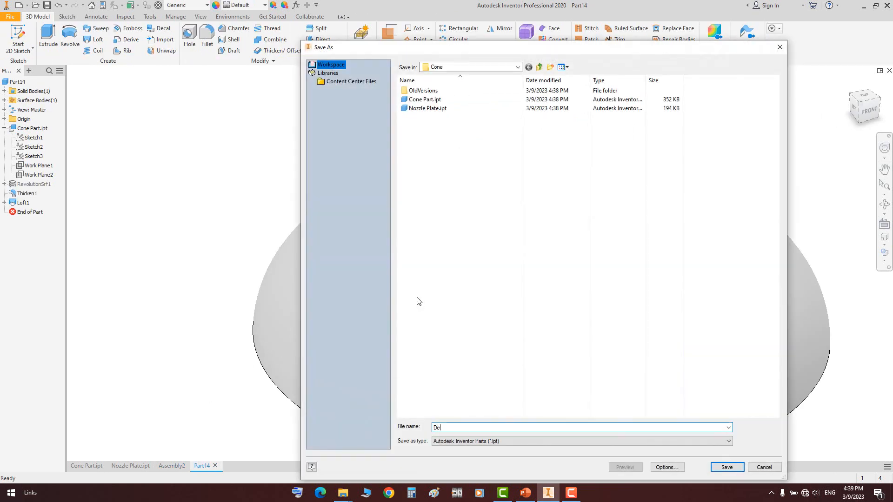
pyautogui.write('Deal')
pyautogui.press('Return')
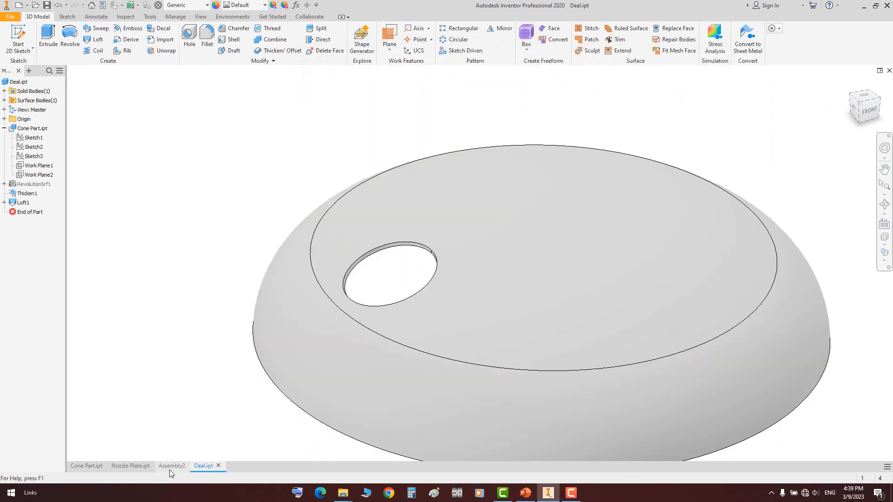
# Place Deal.ipt into Assembly2, grounded at the origin
pyautogui.click(170, 466)
pyautogui.click(13, 37)
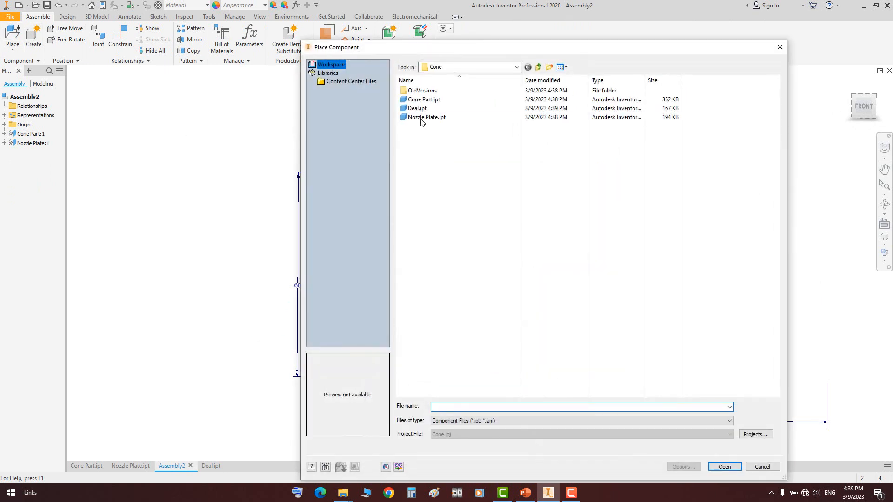
pyautogui.doubleClick(426, 109)
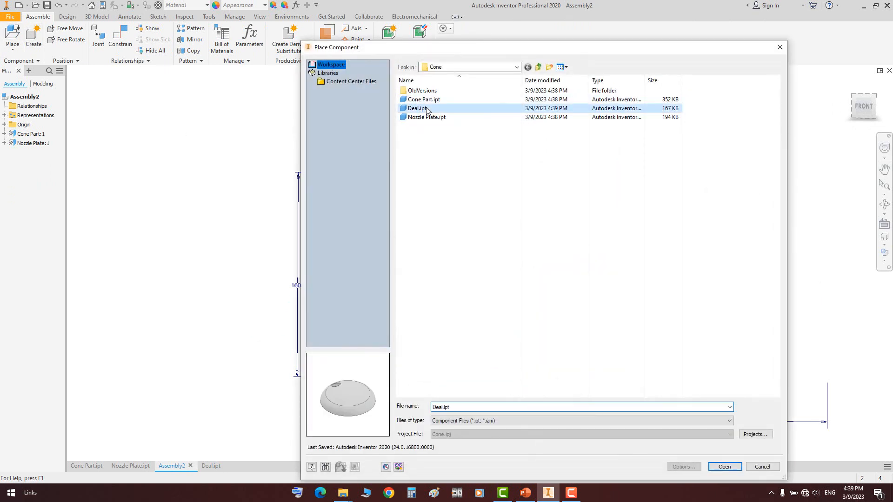
pyautogui.rightClick(265, 156)
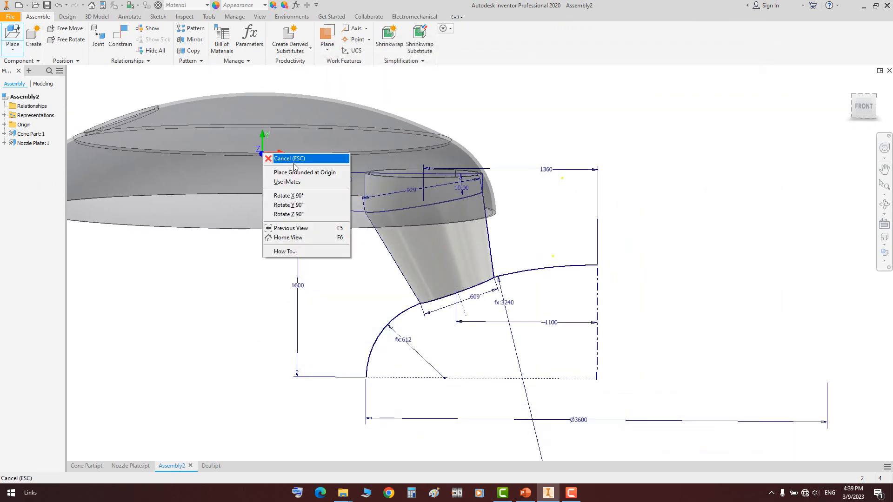
pyautogui.click(302, 171)
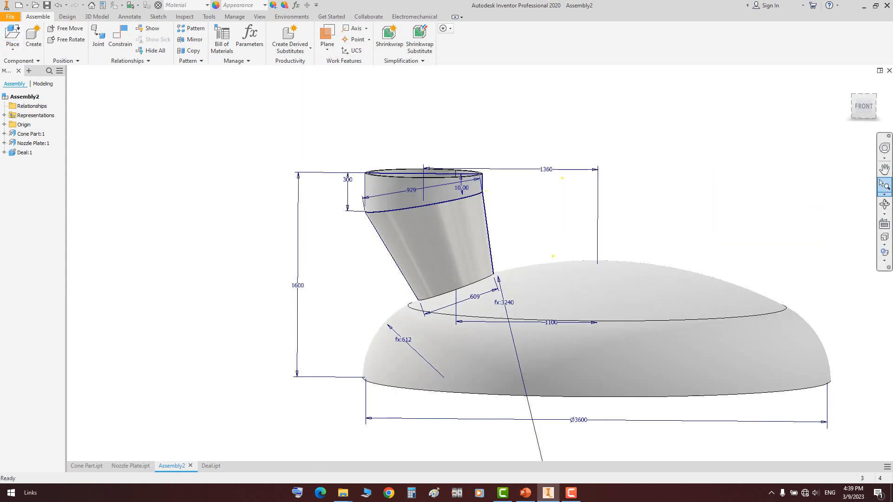
# Hide Sketch1, Sketch2 and Sketch3 in Cone Part.ipt
pyautogui.click(884, 204)
pyautogui.moveTo(534, 214); pyautogui.dragTo(474, 239)
pyautogui.scroll(4, 475, 240)
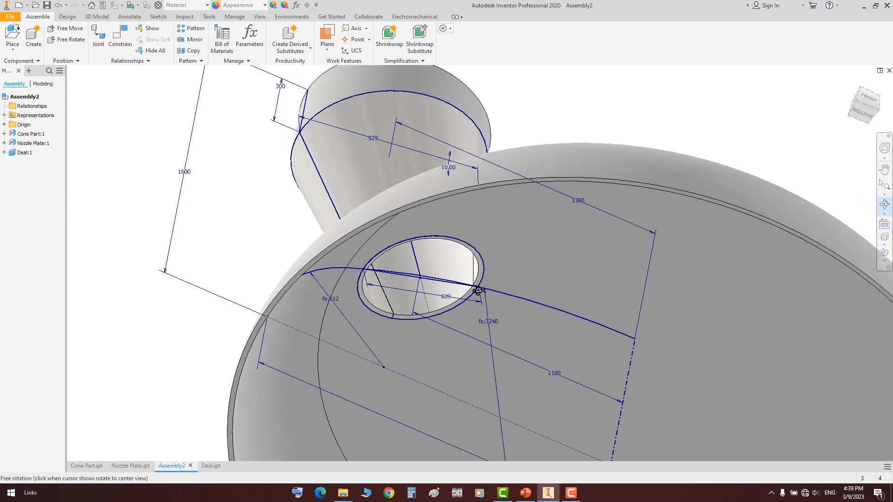
pyautogui.click(86, 465)
pyautogui.click(39, 185)
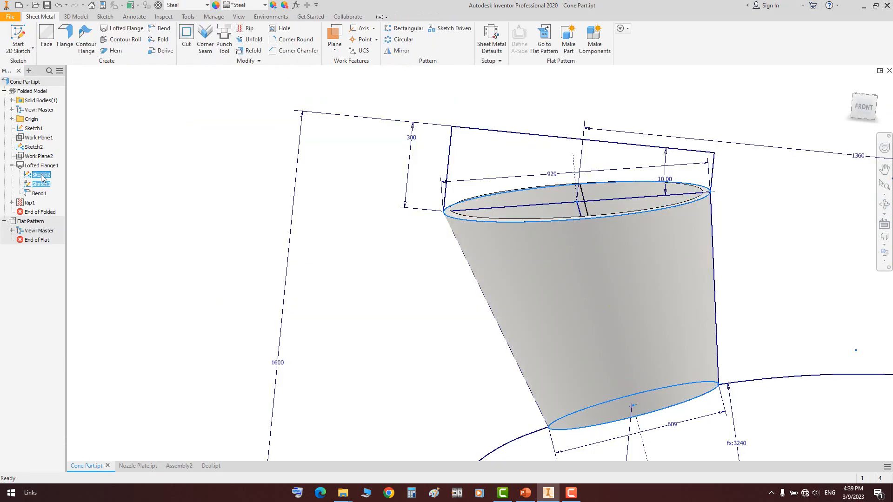
pyautogui.keyDown('ctrl'); pyautogui.click(34, 147); pyautogui.keyUp('ctrl')
pyautogui.rightClick(39, 148)
pyautogui.click(61, 219)
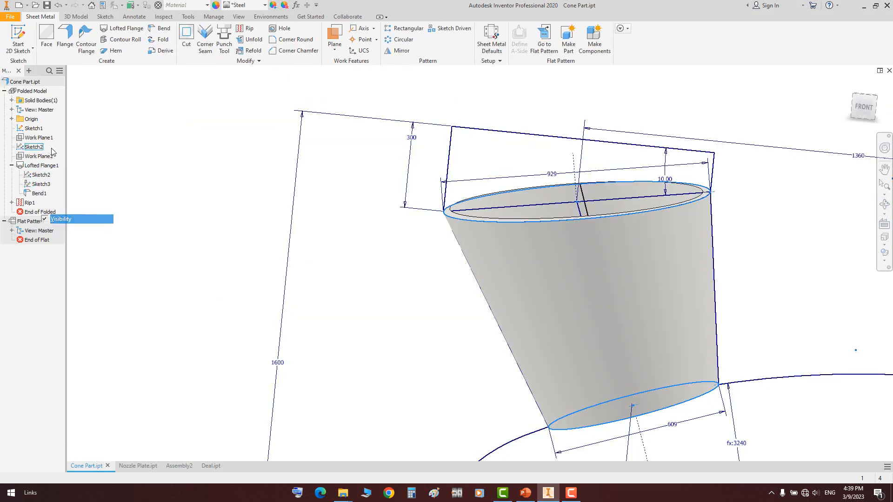
pyautogui.rightClick(32, 128)
pyautogui.click(68, 265)
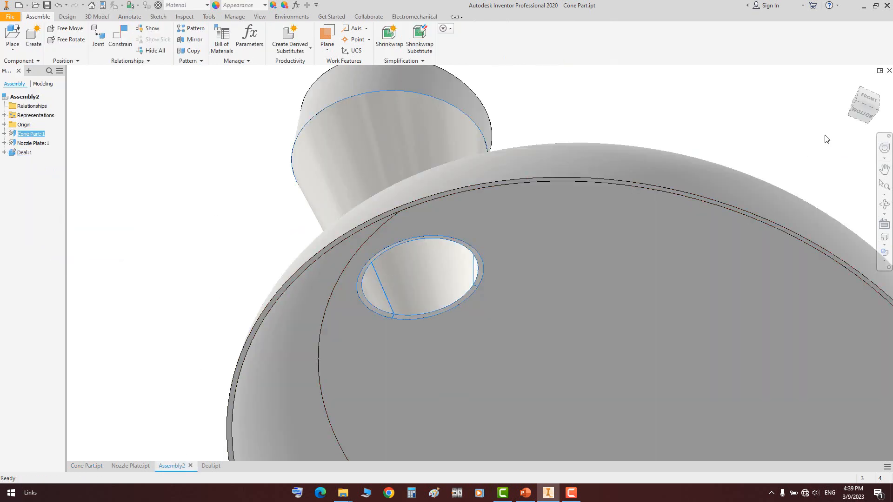
# Save the assembly as Assembly2.iam in the Cone folder, including the changes to Cone Part.ipt
pyautogui.click(885, 204)
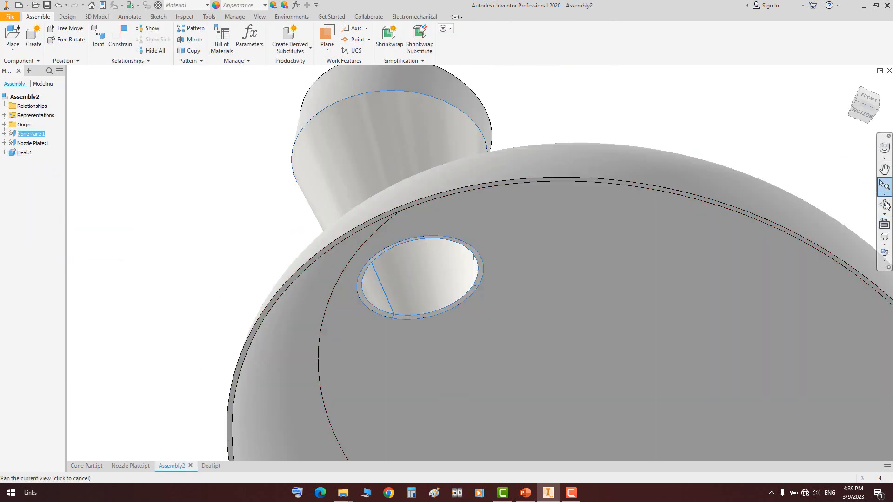
pyautogui.moveTo(530, 232); pyautogui.dragTo(578, 225)
pyautogui.press('Escape')
pyautogui.press('Escape')
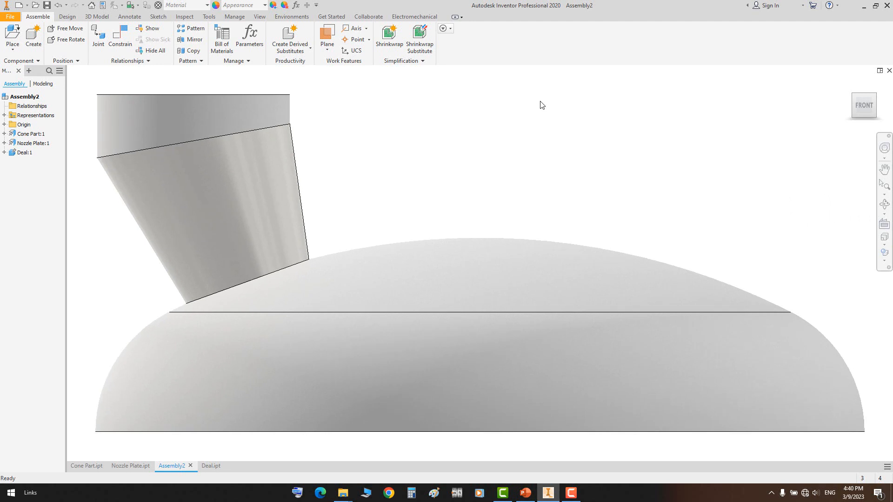
pyautogui.hotkey('ctrl', 's')
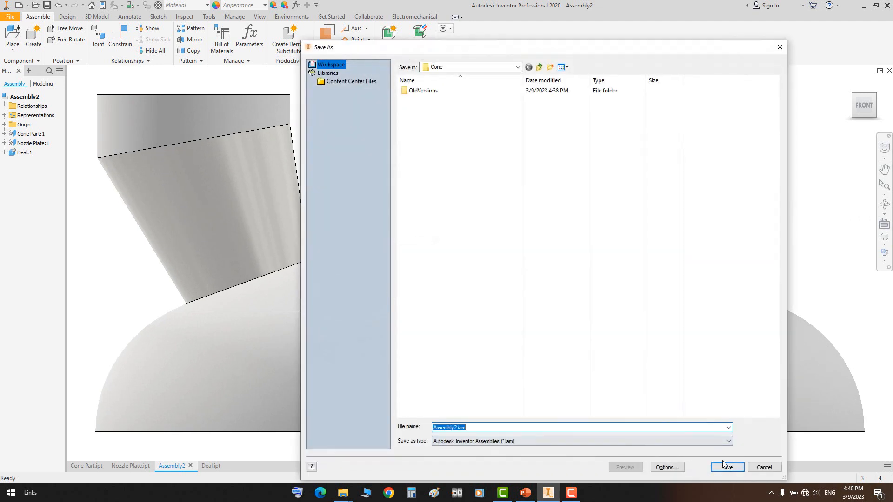
pyautogui.click(723, 467)
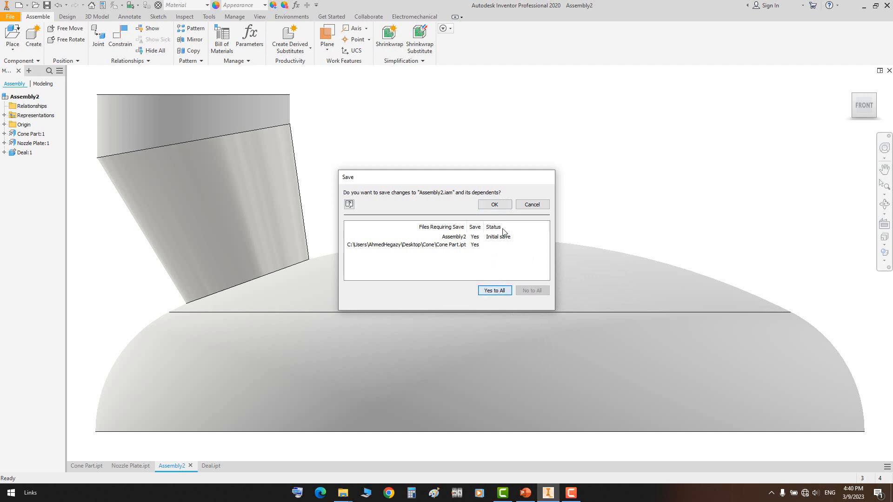
pyautogui.click(494, 205)
# Show the assembly in a half section view cut along the origin's XY Plane
pyautogui.click(259, 17)
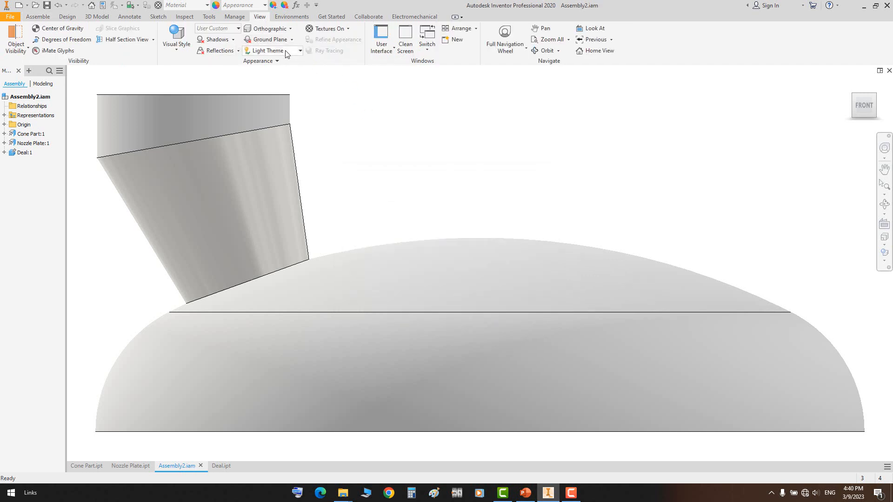
pyautogui.click(153, 40)
pyautogui.click(114, 70)
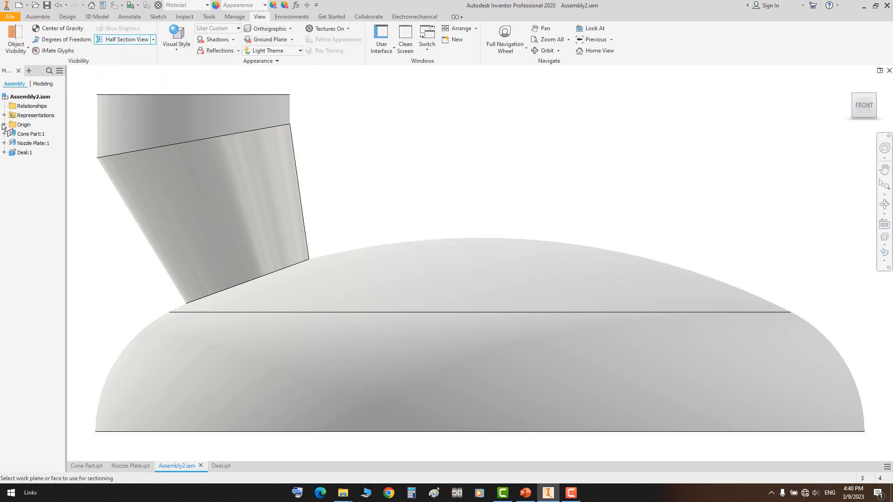
pyautogui.click(4, 125)
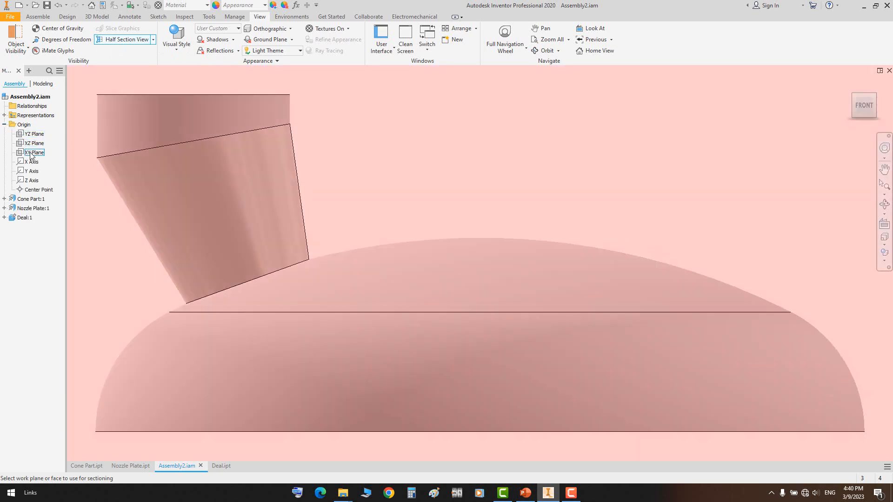
pyautogui.click(29, 152)
pyautogui.click(486, 434)
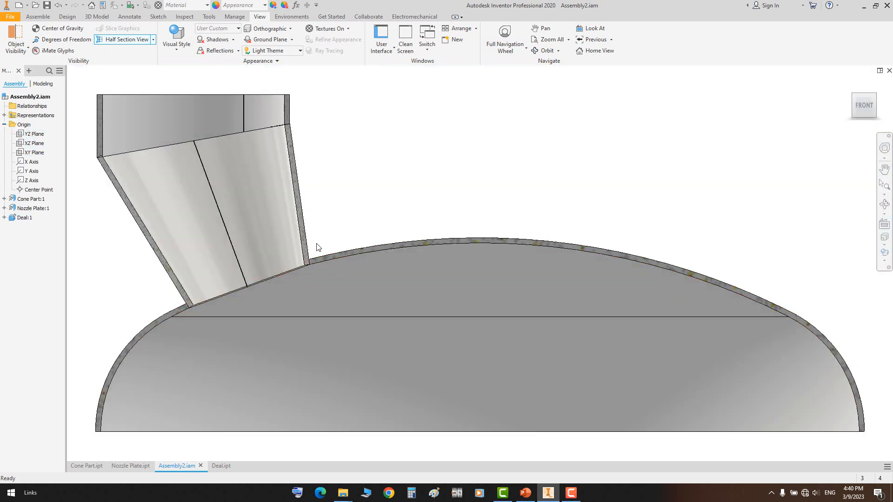
# Examine the sectioned joint between cone and dome and compare it with the nozzle drawing in the PowerPoint presentation
pyautogui.scroll(6, 434, 232)
pyautogui.scroll(-5, 688, 194)
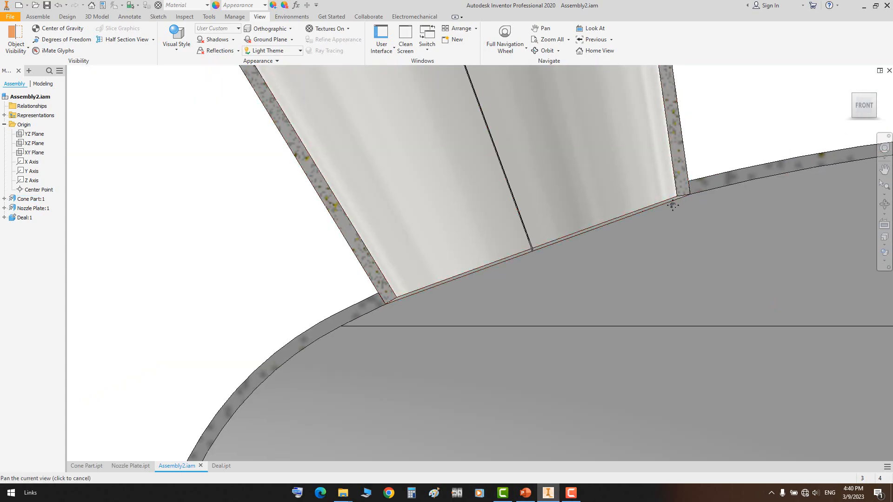
pyautogui.click(525, 493)
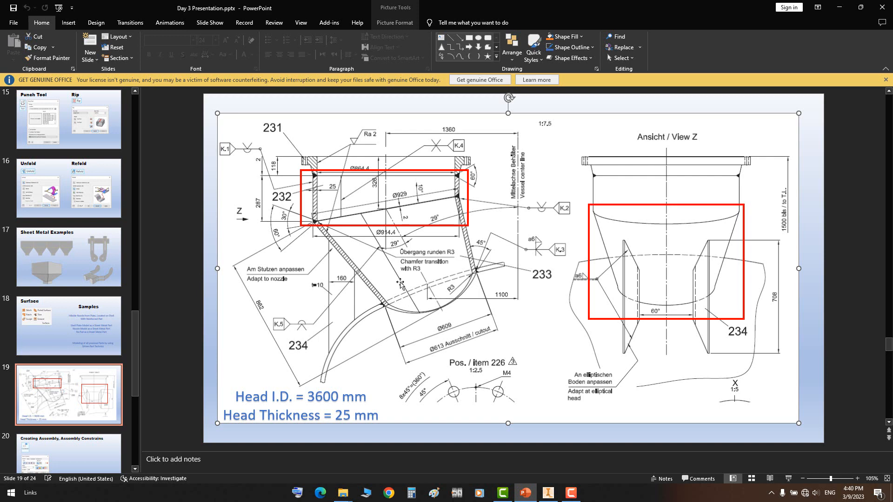
pyautogui.click(548, 493)
pyautogui.scroll(-3, 418, 249)
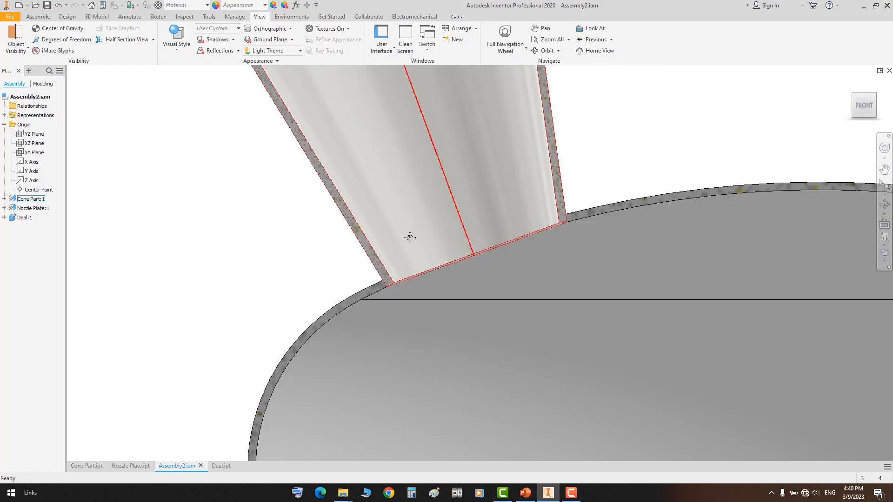
# Switch to the PowerPoint presentation and show slide 21 with the bearing bracket drawing
pyautogui.moveTo(454, 230); pyautogui.dragTo(449, 252, button='middle')
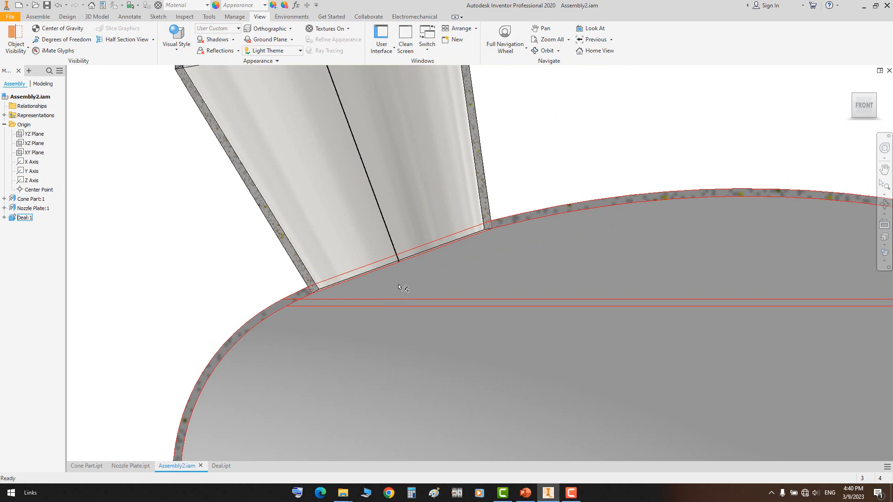
pyautogui.scroll(-3, 401, 287)
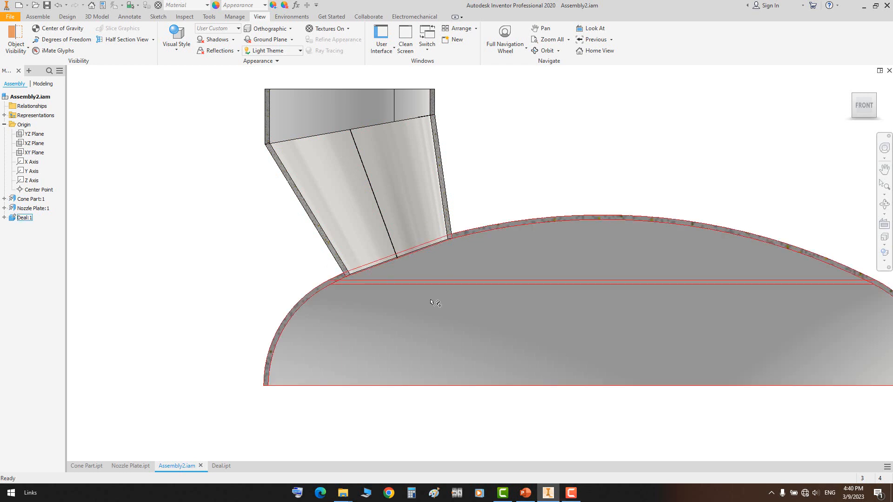
pyautogui.click(526, 492)
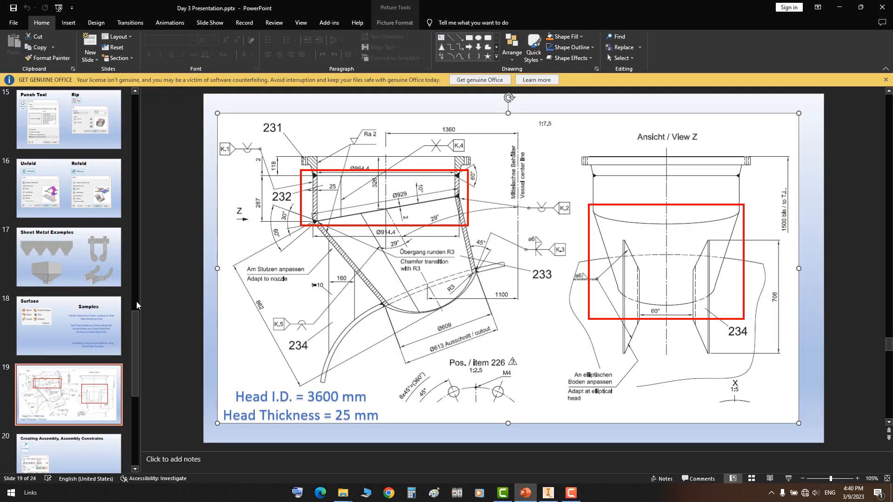
pyautogui.click(76, 392)
pyautogui.scroll(-1, 76, 391)
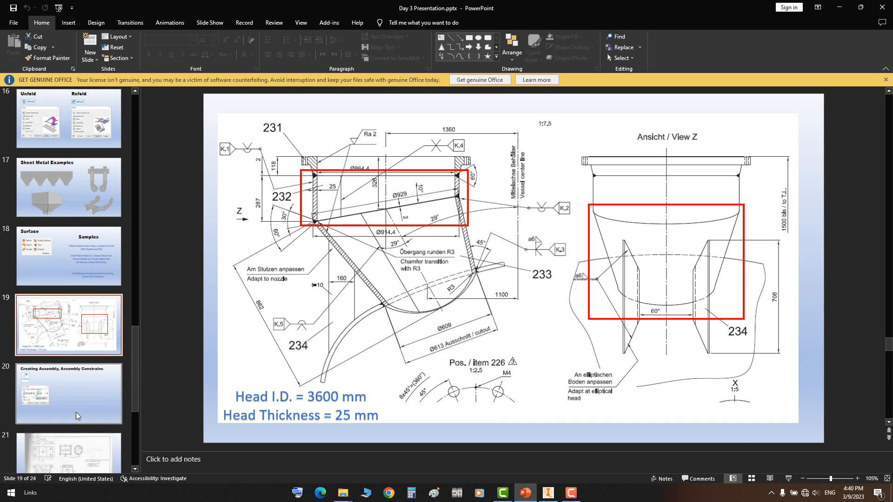
pyautogui.click(63, 459)
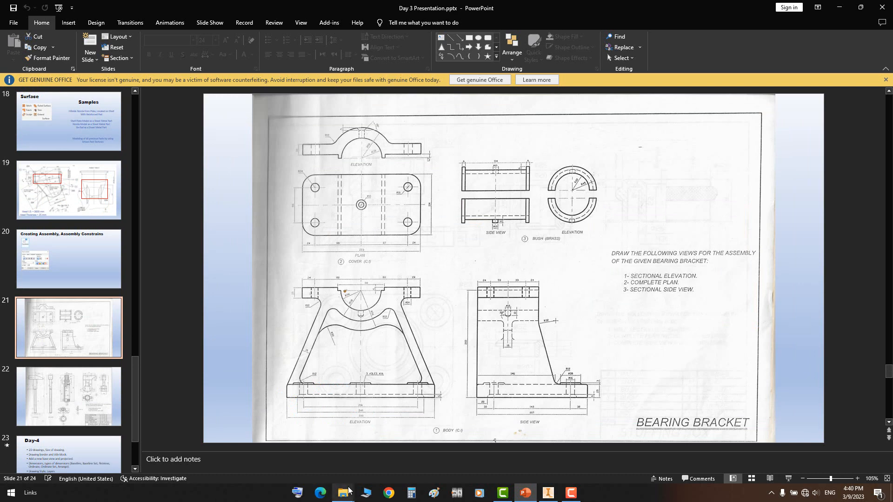
# Switch to File Explorer and open the image 2023-03-09_075123.jpg from the Day3 folder
pyautogui.moveTo(342, 492)
pyautogui.moveTo(358, 479)
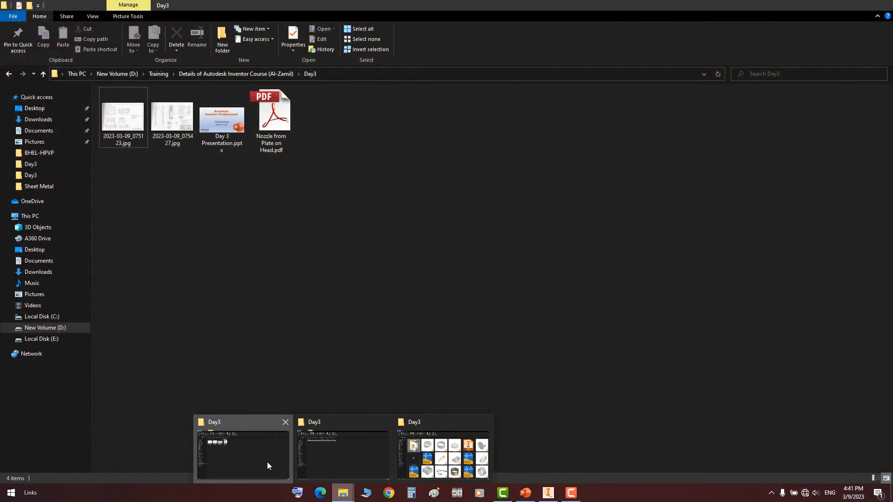
pyautogui.click(267, 462)
pyautogui.click(137, 121)
pyautogui.doubleClick(138, 122)
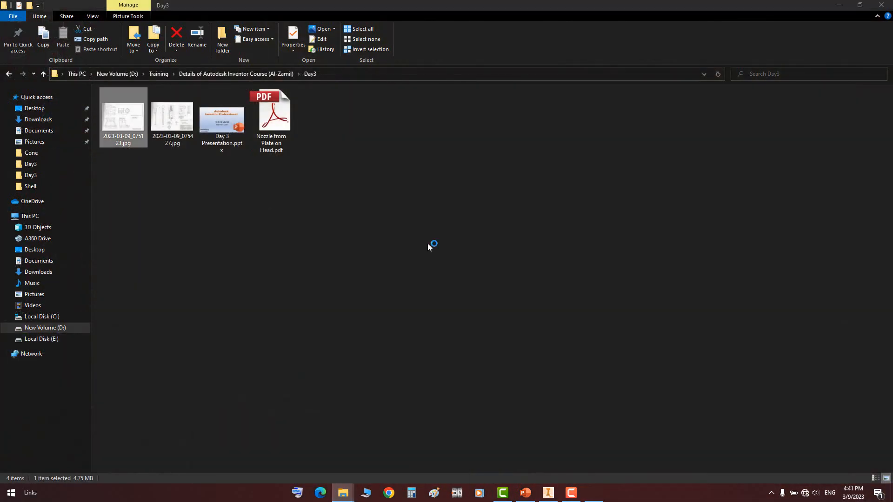
# Examine the cover, bush and body views and their dimensions in the bearing bracket drawing
pyautogui.scroll(3, 522, 148)
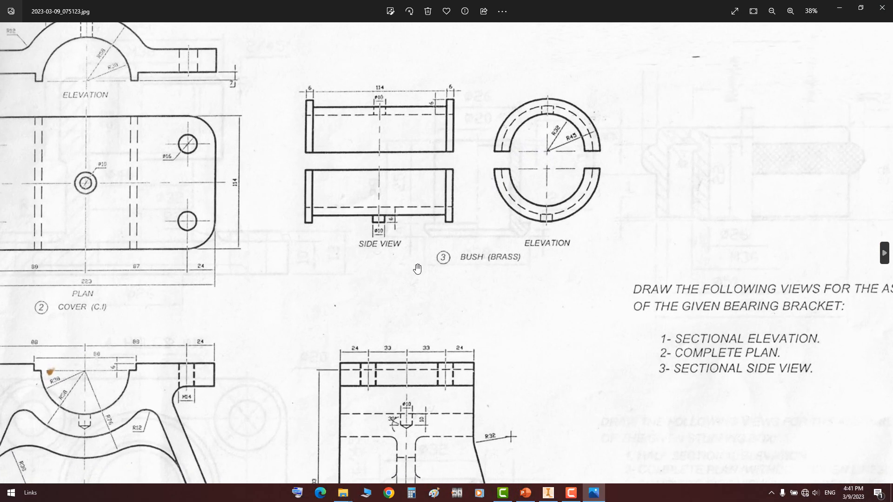
pyautogui.moveTo(140, 259); pyautogui.dragTo(15, 64)
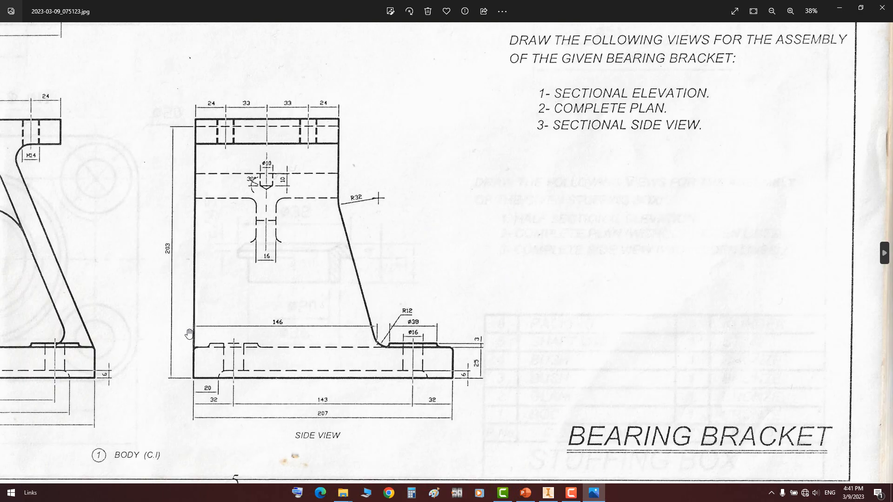
pyautogui.moveTo(189, 334); pyautogui.dragTo(534, 371)
pyautogui.moveTo(414, 70); pyautogui.dragTo(385, 229)
pyautogui.moveTo(309, 159); pyautogui.dragTo(325, 225)
pyautogui.moveTo(602, 74); pyautogui.dragTo(605, 149)
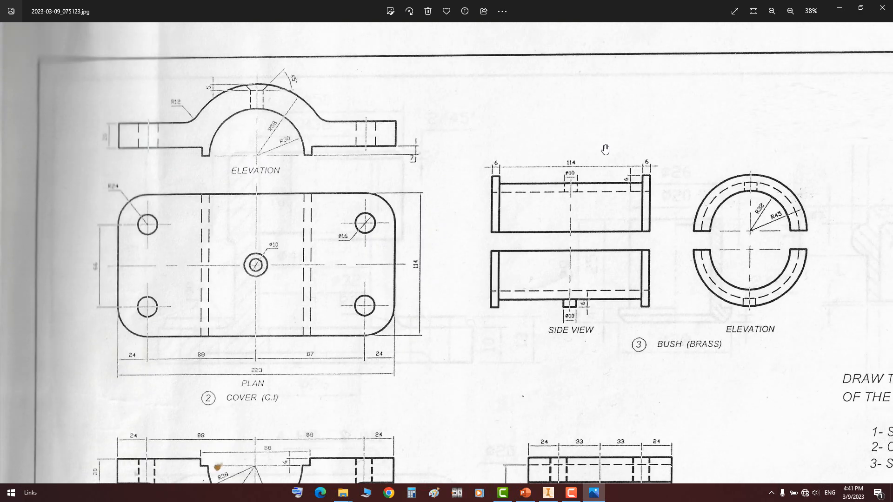
pyautogui.moveTo(554, 235); pyautogui.dragTo(525, 198)
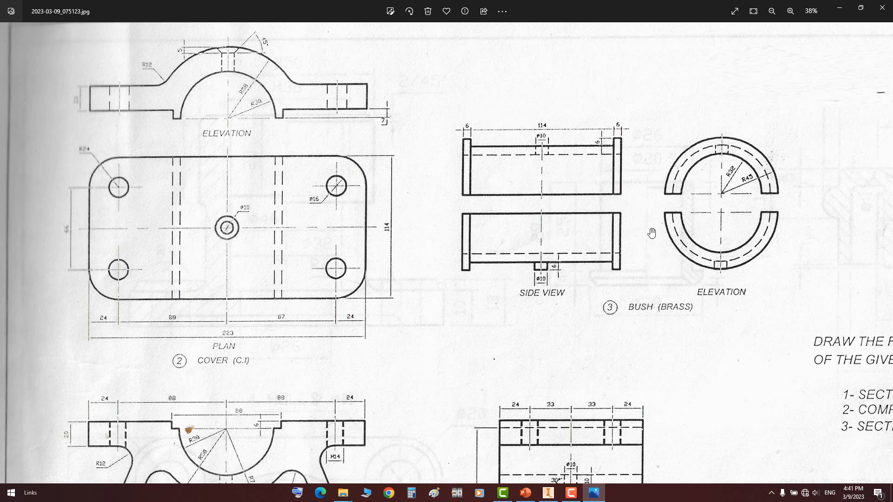
pyautogui.moveTo(585, 333); pyautogui.dragTo(616, 318)
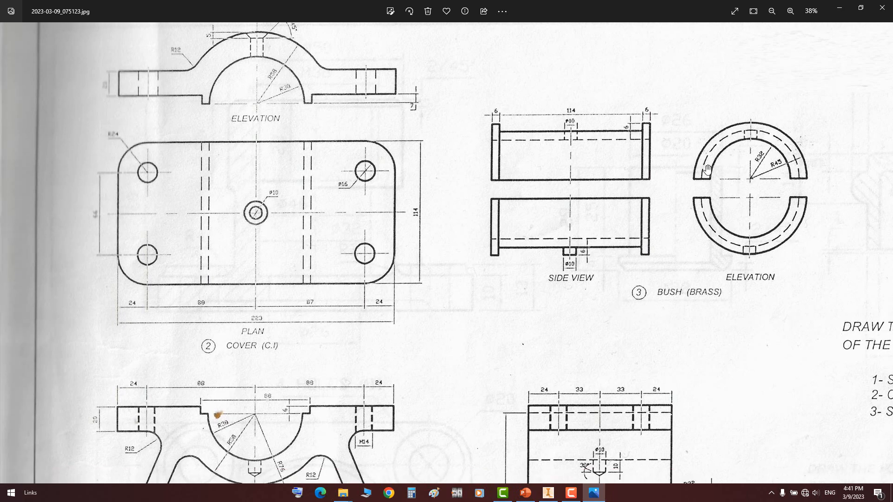
pyautogui.scroll(1, 269, 167)
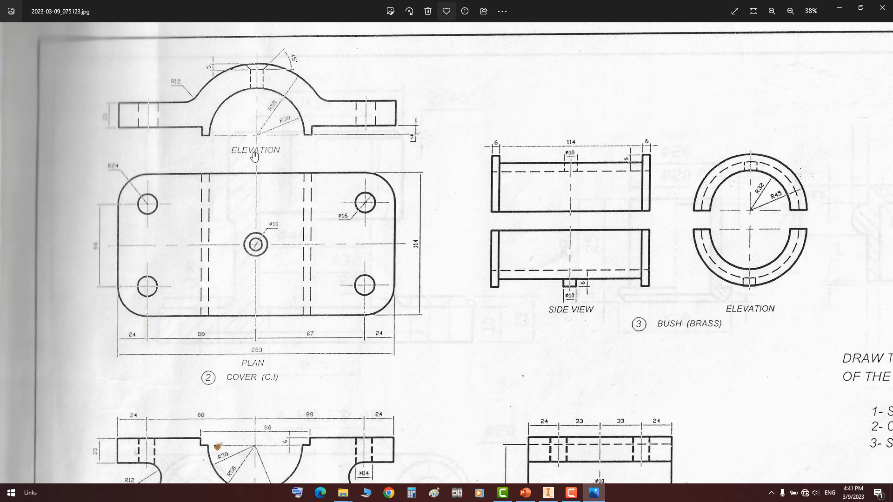
pyautogui.scroll(-4, 288, 279)
pyautogui.scroll(-6, 266, 330)
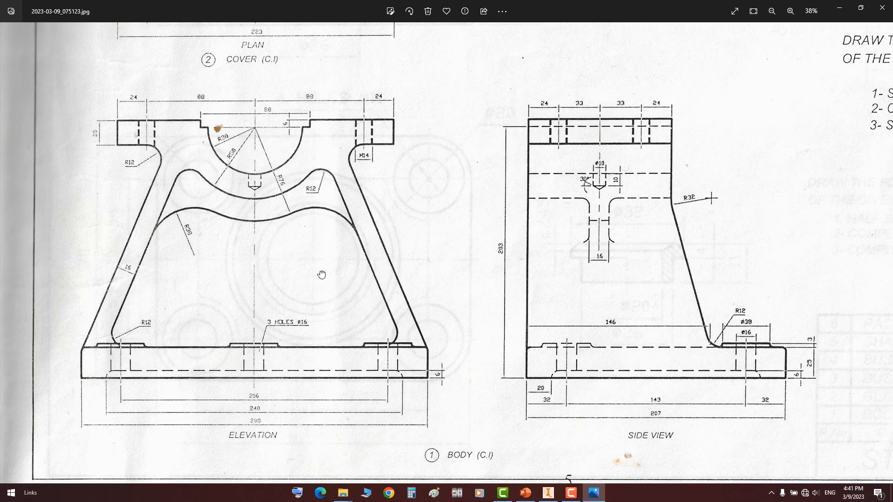
pyautogui.scroll(2, 321, 274)
pyautogui.moveTo(413, 292)
pyautogui.mouseDown()
pyautogui.moveTo(342, 275)
pyautogui.moveTo(168, 474)
pyautogui.mouseUp()
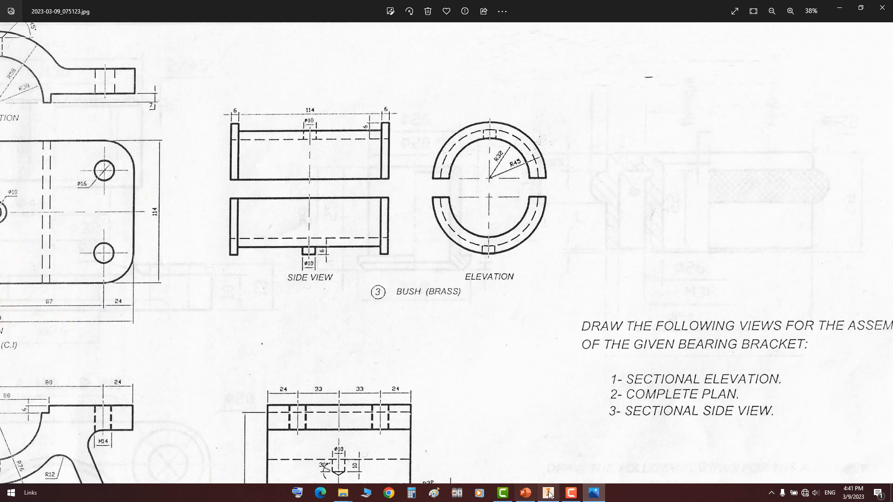
# Switch to Inventor, save the changes to Assembly2.iam and close all open documents
pyautogui.click(549, 493)
pyautogui.click(888, 70)
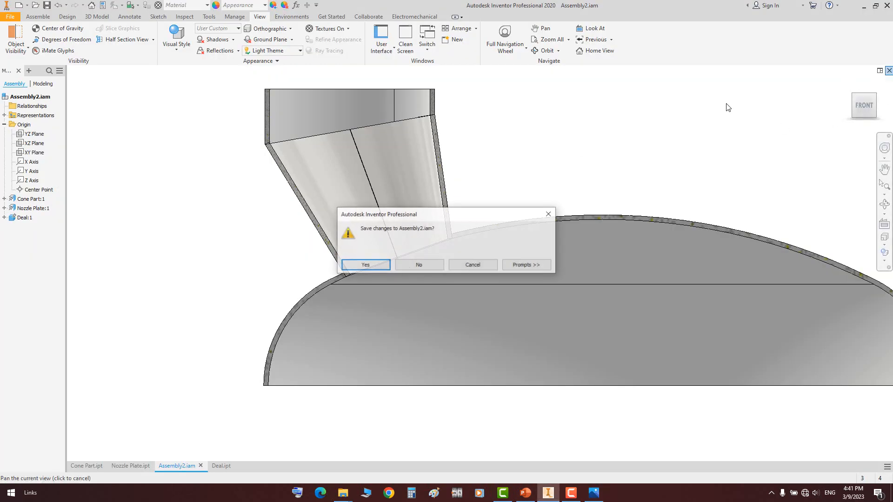
pyautogui.click(381, 268)
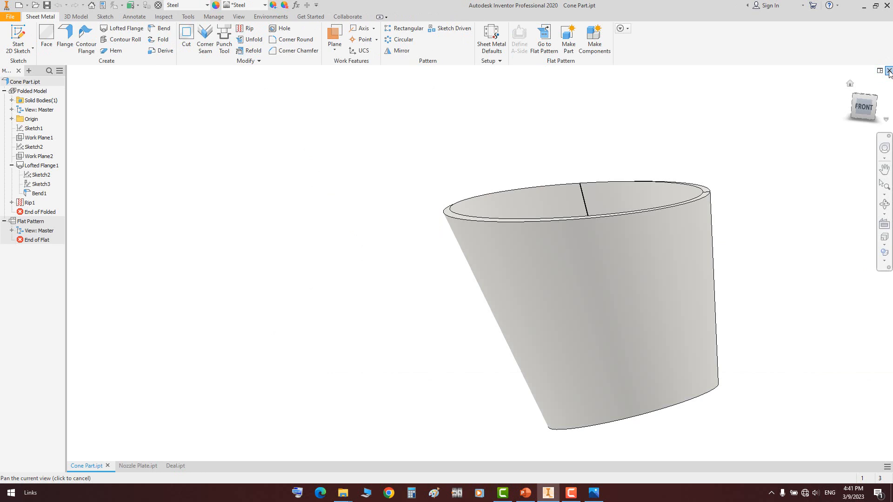
pyautogui.click(889, 70)
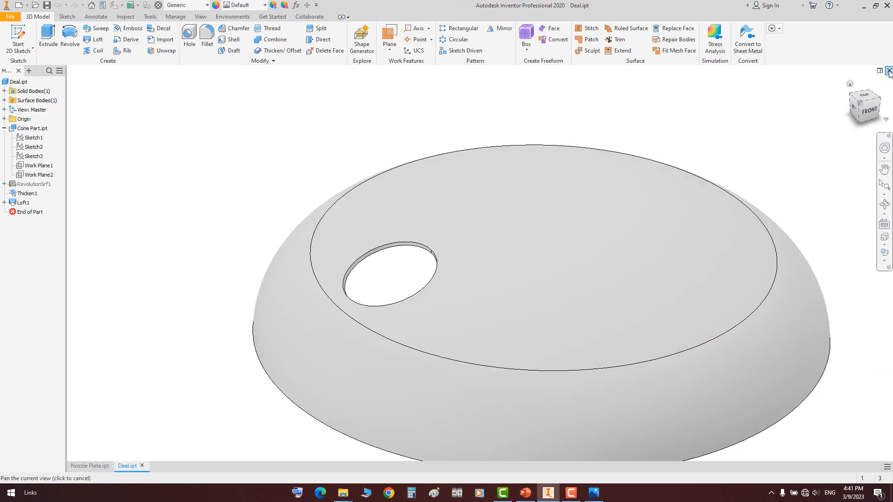
pyautogui.click(889, 71)
pyautogui.click(889, 70)
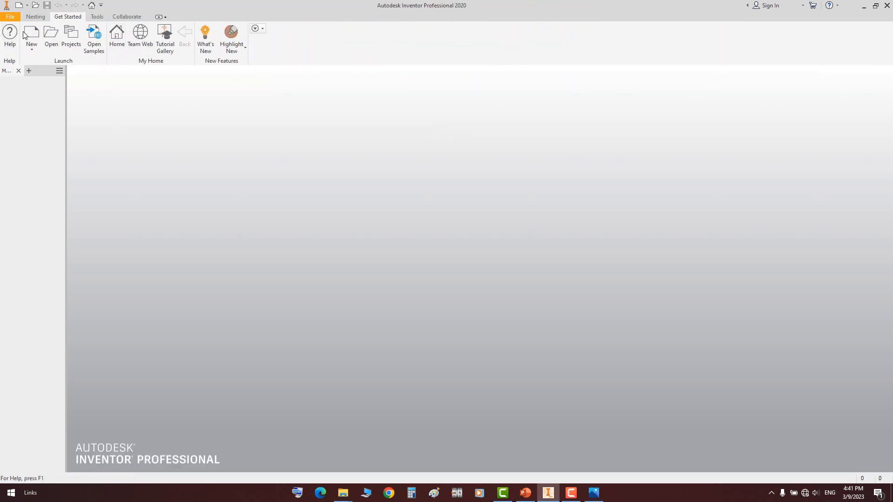
# Create a new part and start a 2D sketch on the front-facing origin plane
pyautogui.hotkey('ctrl', 'n')
pyautogui.doubleClick(496, 127)
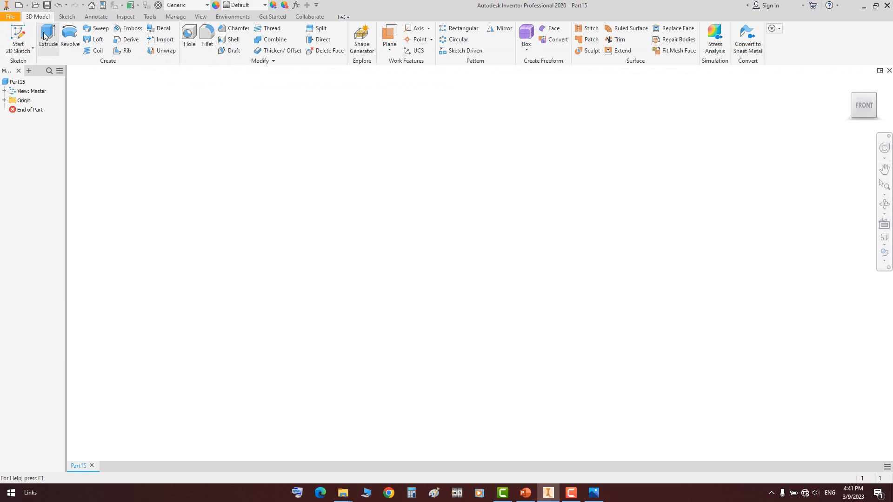
pyautogui.click(19, 35)
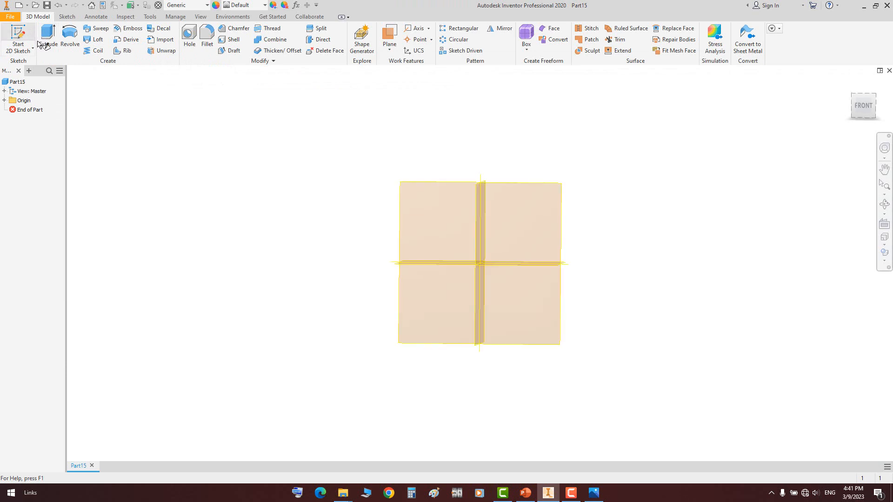
pyautogui.click(451, 148)
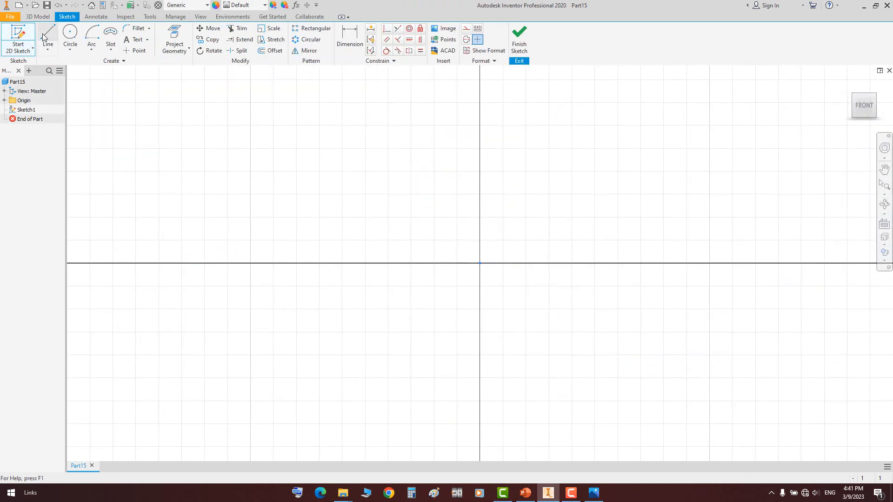
# Sketch a two-point rectangle about 23.5 by 9 mm and constrain the midpoint of its lower edge to the origin
pyautogui.click(91, 51)
pyautogui.click(110, 50)
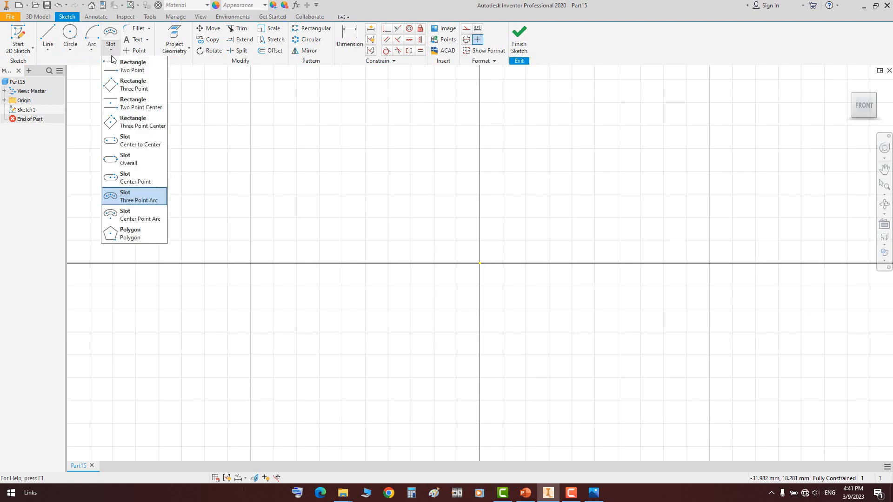
pyautogui.click(122, 65)
pyautogui.click(359, 99)
pyautogui.click(630, 203)
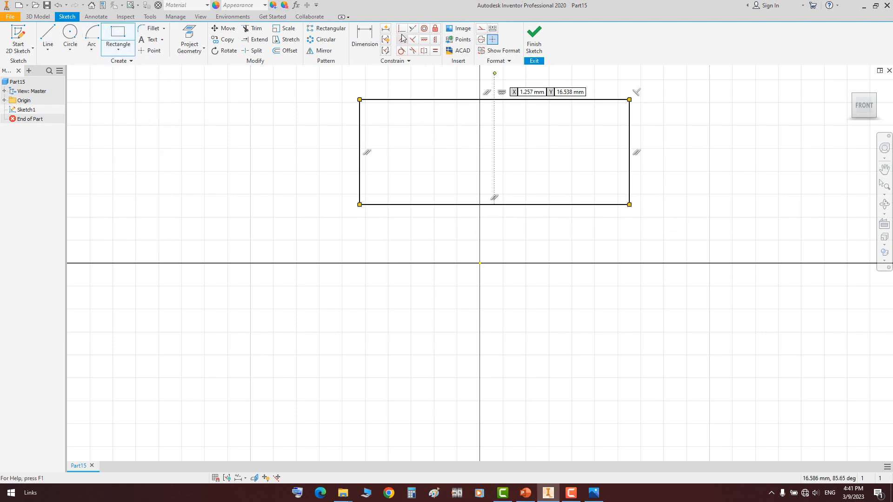
pyautogui.click(480, 263)
pyautogui.scroll(-3, 492, 225)
pyautogui.rightClick(528, 204)
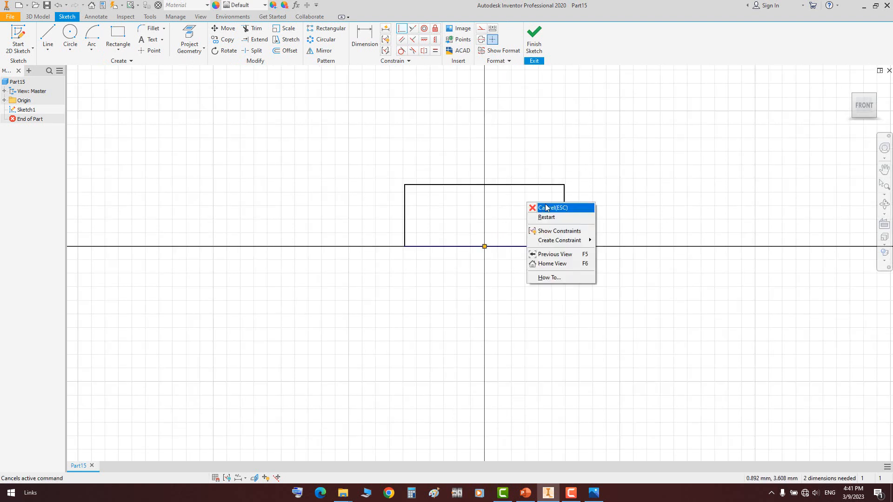
pyautogui.click(546, 207)
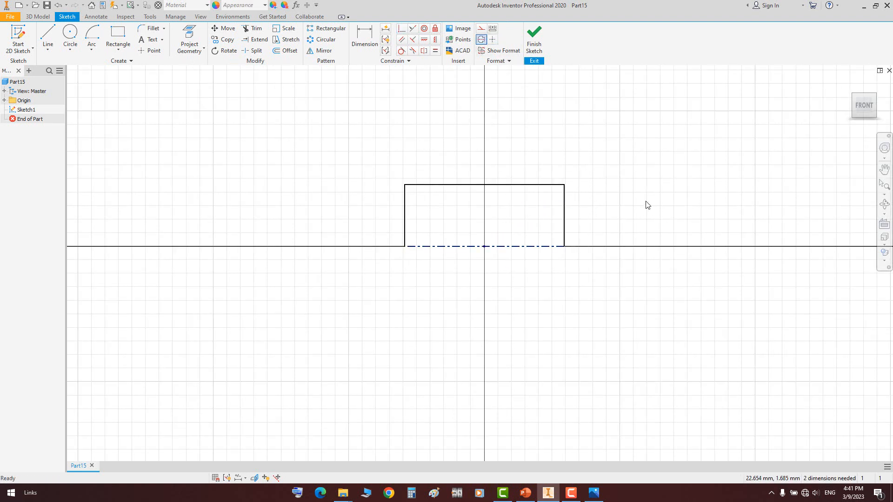
# Make the rectangle's lower edge a centerline and its two side edges construction lines
pyautogui.moveTo(645, 193); pyautogui.dragTo(380, 219)
pyautogui.click(492, 39)
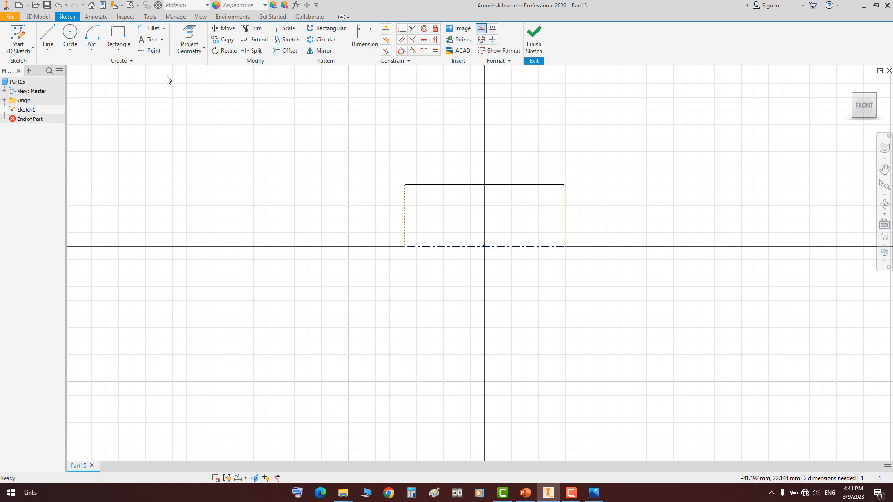
# Draw the closed bush profile on the rectangle's upper edge, with a collar about 3.6 mm high at each end and a recess about 2.3 mm deep
pyautogui.click(48, 37)
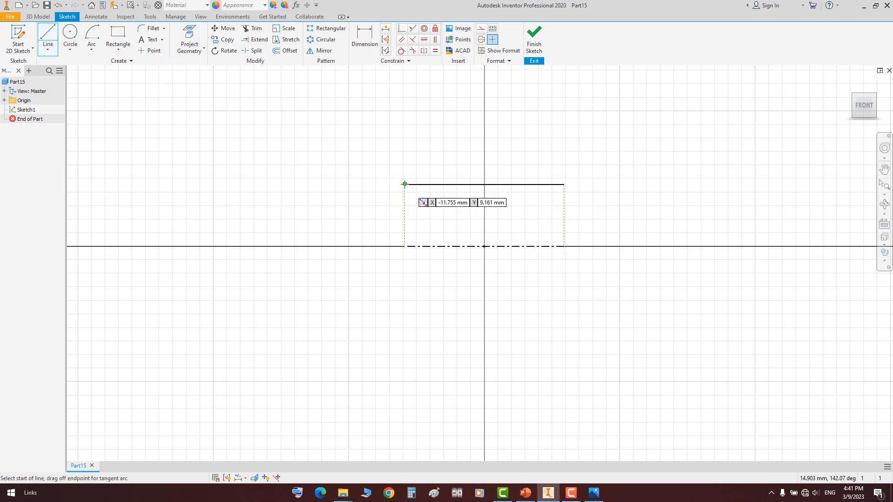
pyautogui.click(405, 185)
pyautogui.click(420, 175)
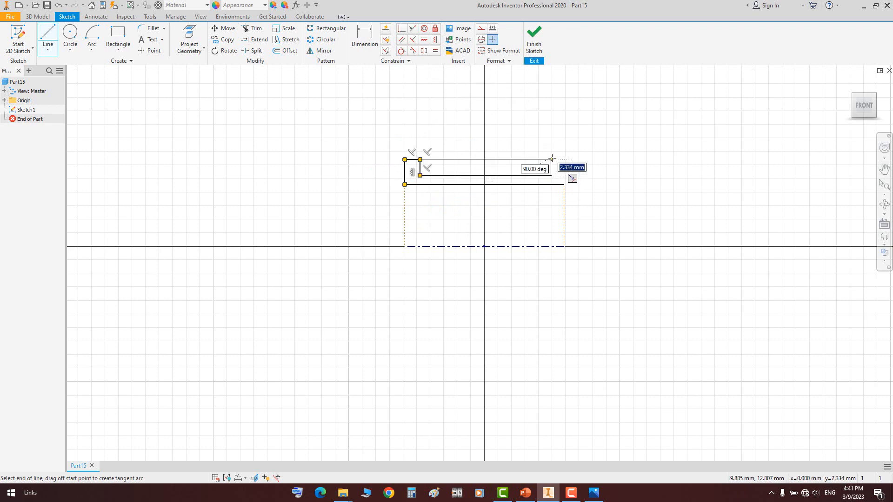
pyautogui.click(551, 175)
pyautogui.click(551, 160)
pyautogui.click(564, 160)
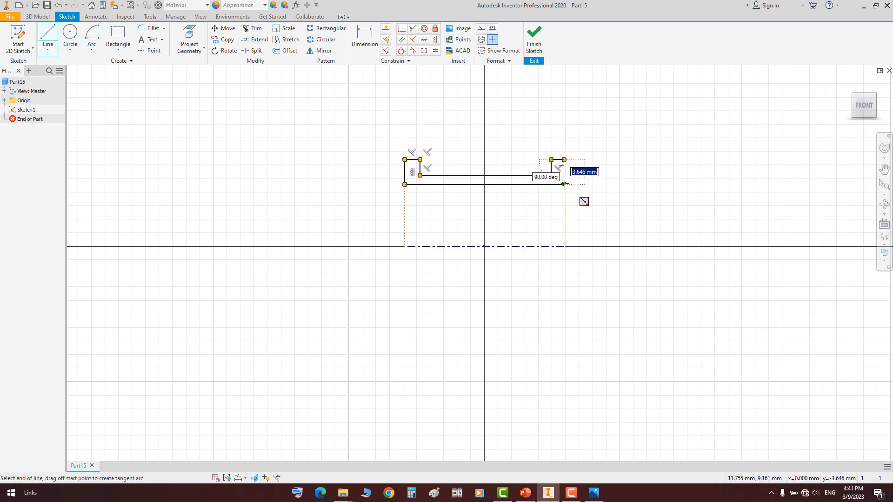
pyautogui.click(564, 185)
pyautogui.rightClick(579, 171)
pyautogui.click(595, 176)
pyautogui.scroll(3, 537, 193)
pyautogui.moveTo(537, 194); pyautogui.dragTo(578, 213, button='middle')
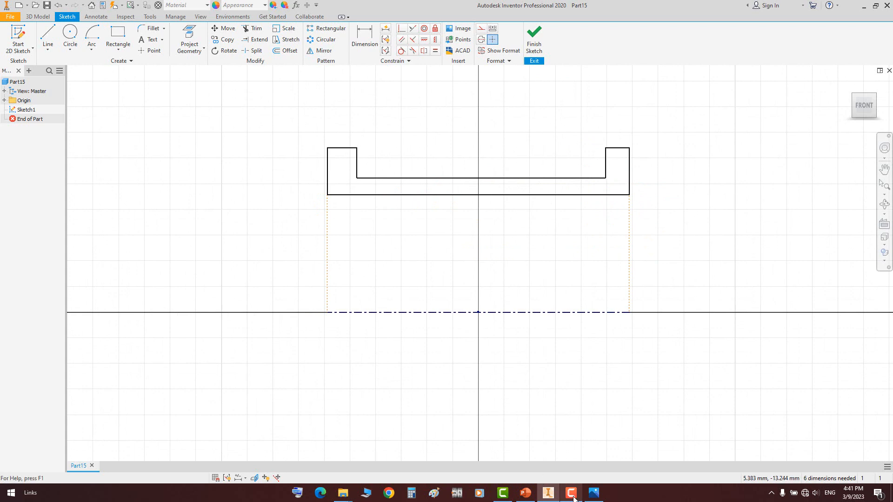
# Consult the brass bush views in the scanned drawing and dimension the profile's lower edge about the centerline as a 32 mm diameter
pyautogui.click(593, 493)
pyautogui.moveTo(301, 169); pyautogui.dragTo(336, 168)
pyautogui.scroll(5, 338, 117)
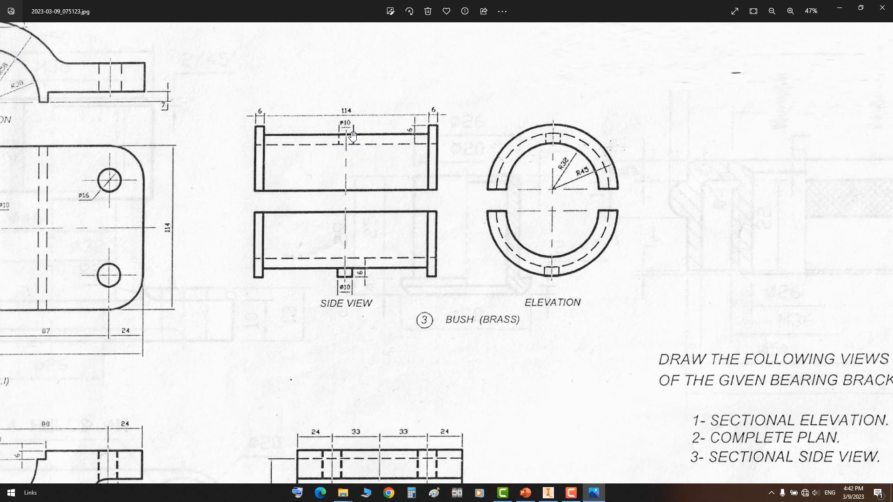
pyautogui.scroll(1, 611, 171)
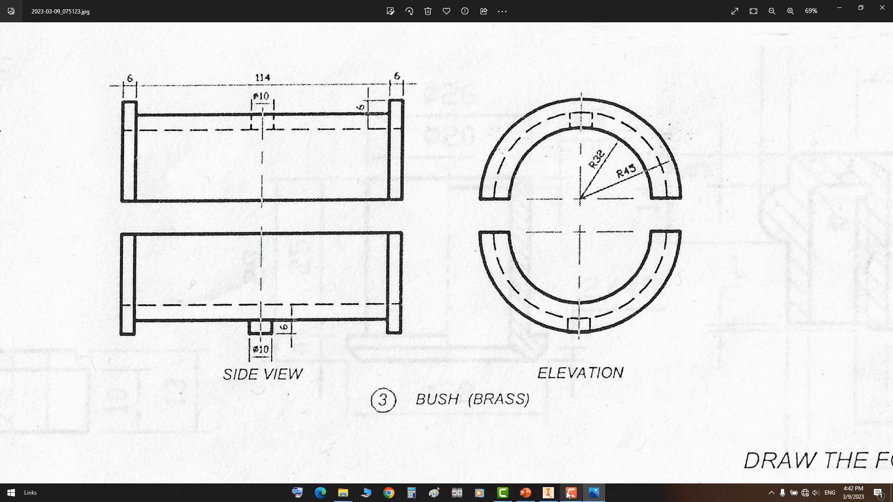
pyautogui.click(549, 494)
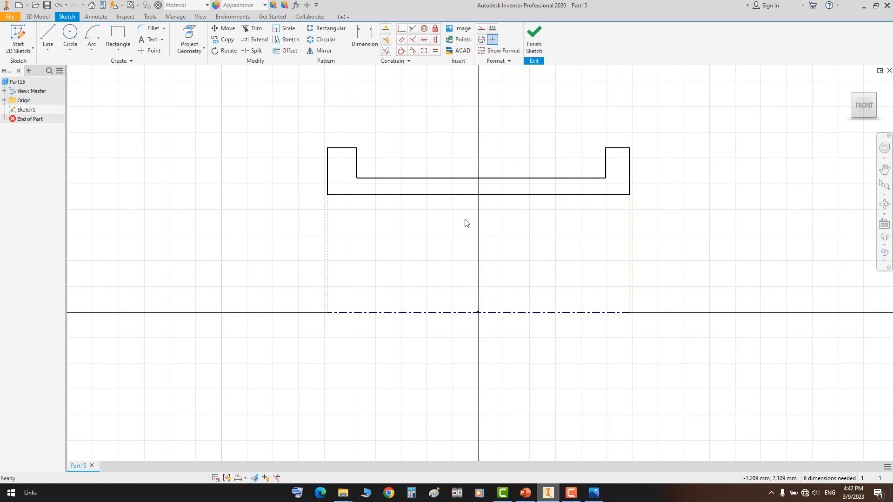
pyautogui.click(470, 195)
pyautogui.press('d')
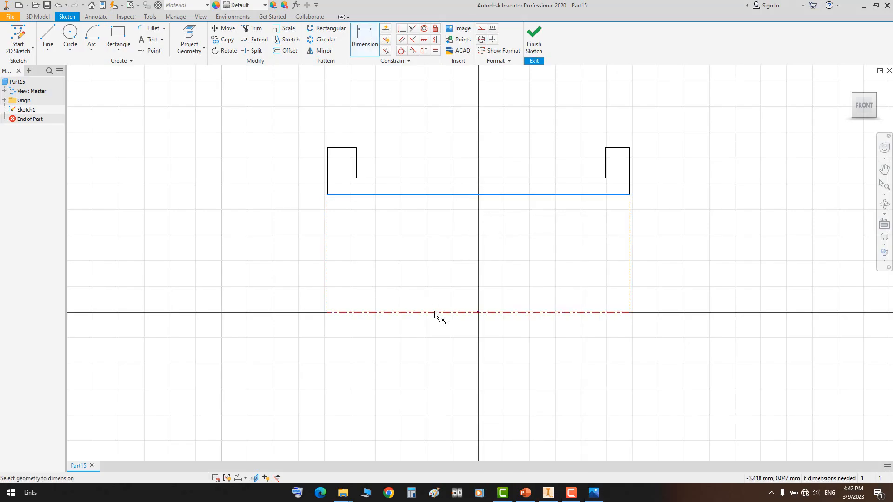
pyautogui.click(435, 312)
pyautogui.click(444, 279)
pyautogui.press('Return')
# Dimension the width of the right collar's top edge as 6 mm
pyautogui.scroll(2, 479, 235)
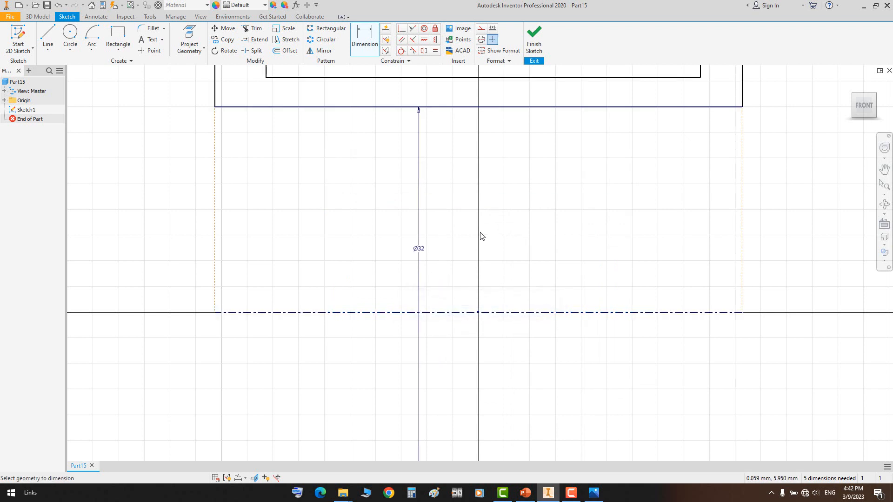
pyautogui.scroll(-3, 496, 255)
pyautogui.scroll(5, 582, 229)
pyautogui.click(576, 162)
pyautogui.click(577, 135)
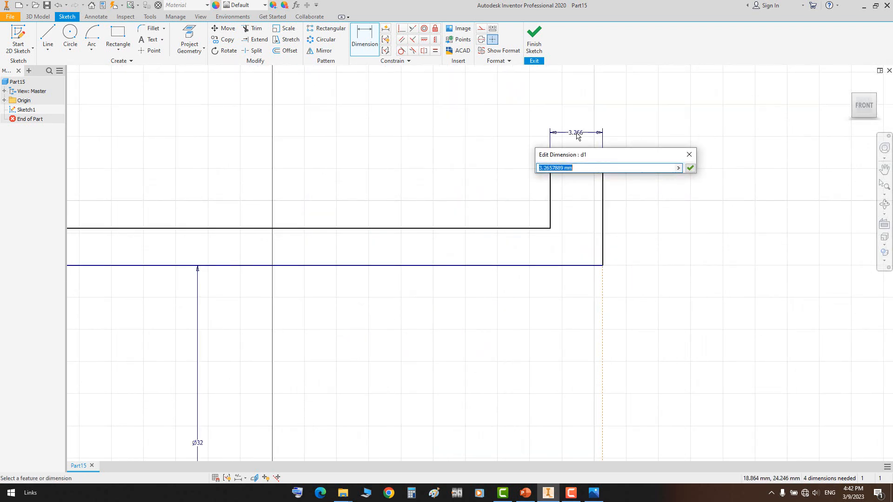
pyautogui.write('6')
pyautogui.press('Return')
# Dimension the recess edge between the two collars as 114 mm long, following the bush drawing
pyautogui.scroll(-5, 555, 169)
pyautogui.click(478, 200)
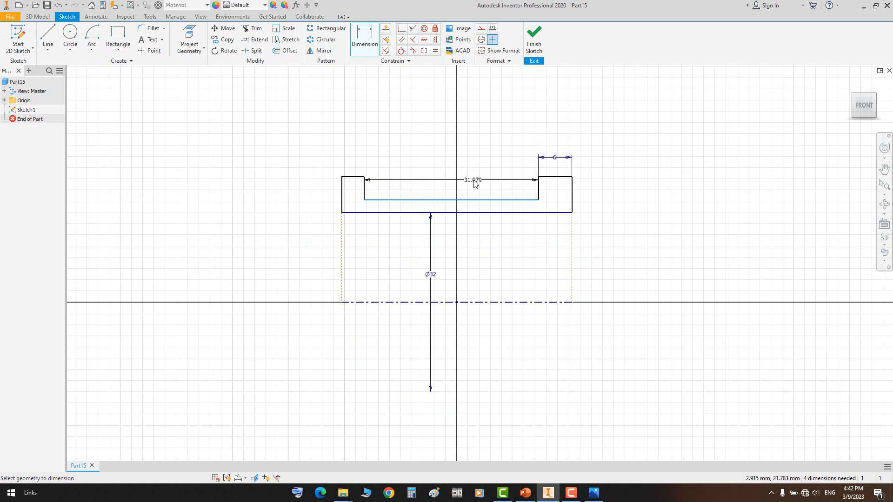
pyautogui.click(472, 181)
pyautogui.click(570, 496)
pyautogui.click(571, 495)
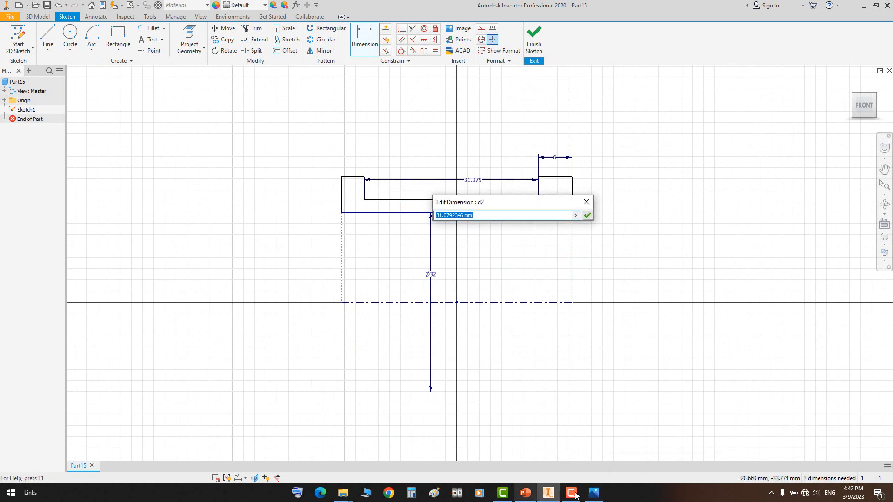
pyautogui.click(595, 494)
pyautogui.click(600, 495)
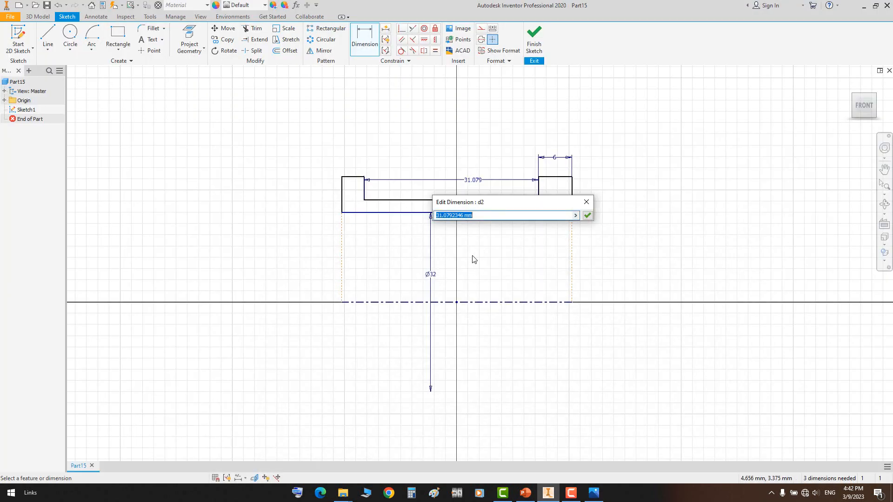
pyautogui.press('Return')
# Stretch the profile's left end edge outward beyond the recess so that the outline no longer overlaps itself
pyautogui.scroll(-3, 509, 241)
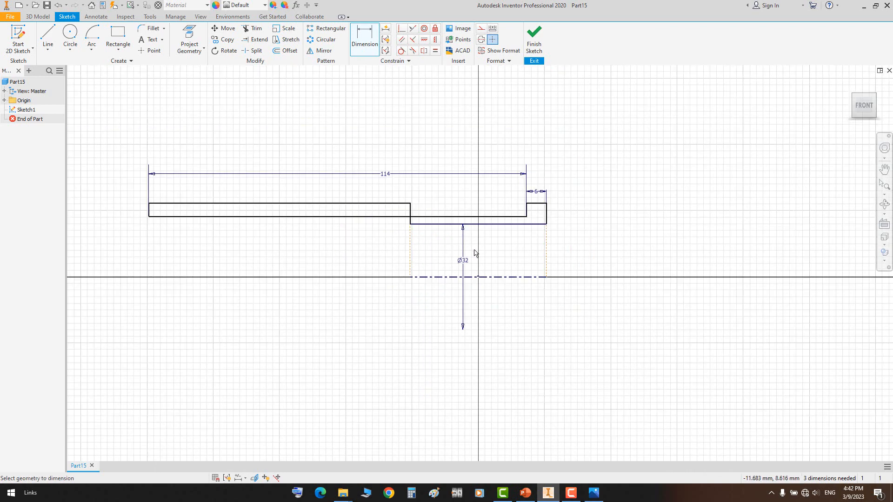
pyautogui.moveTo(473, 250); pyautogui.dragTo(763, 253, button='middle')
pyautogui.press('Escape')
pyautogui.moveTo(698, 217); pyautogui.dragTo(500, 217)
pyautogui.moveTo(576, 248); pyautogui.dragTo(509, 245, button='middle')
pyautogui.scroll(-3, 596, 247)
pyautogui.scroll(4, 492, 240)
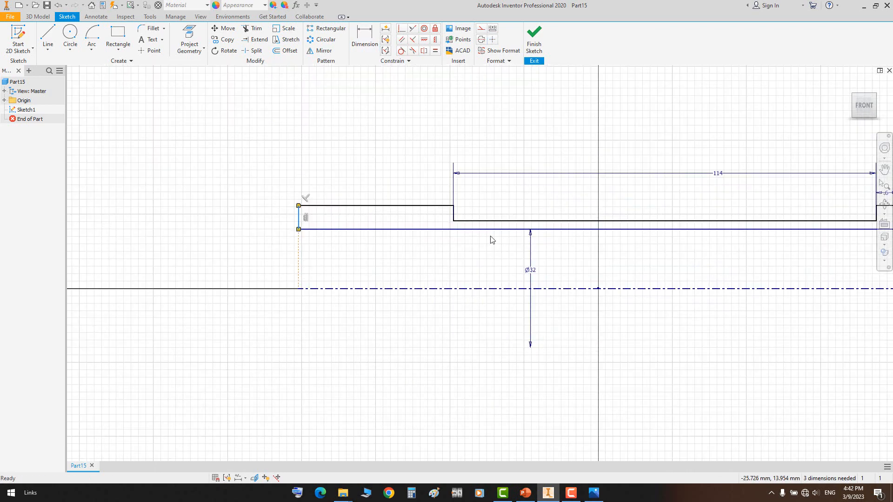
# Apply an Equal constraint between the top edges of the left and right collars
pyautogui.click(435, 50)
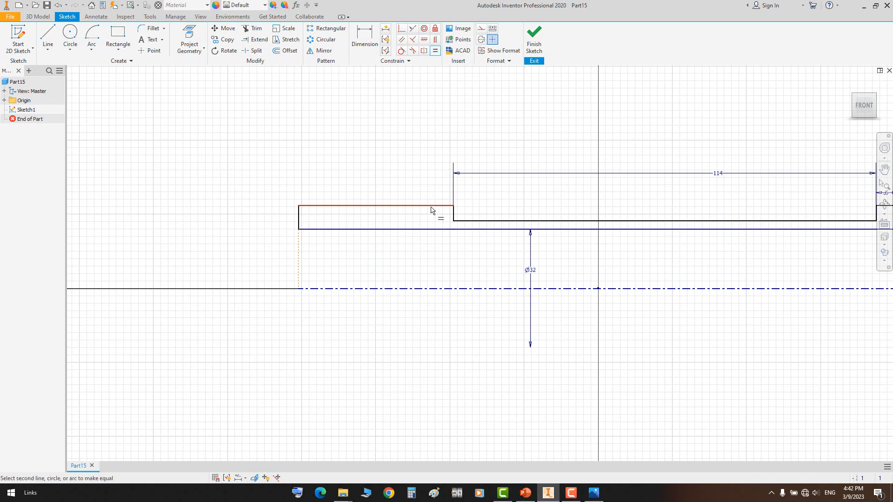
pyautogui.click(434, 207)
pyautogui.scroll(-3, 455, 214)
pyautogui.scroll(4, 713, 212)
pyautogui.click(714, 207)
# Dimension the wall thickness between the recess edge and the profile's lower edge as 6 mm
pyautogui.scroll(3, 582, 219)
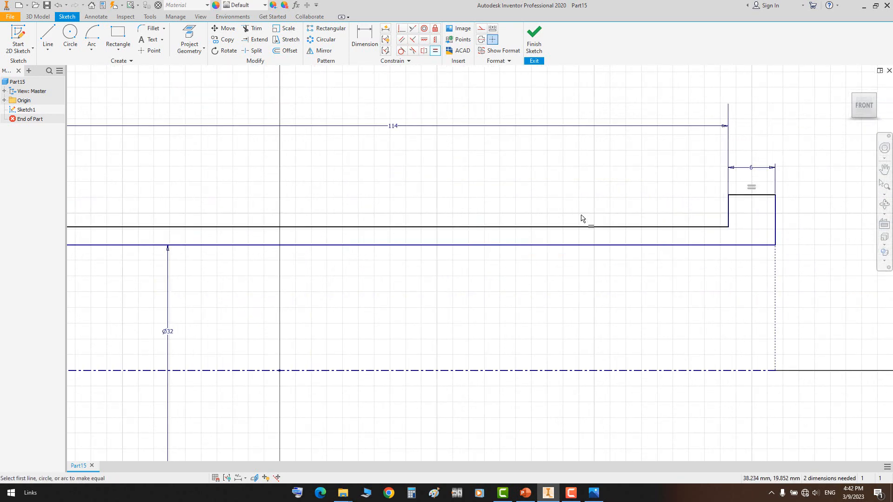
pyautogui.click(585, 229)
pyautogui.click(588, 245)
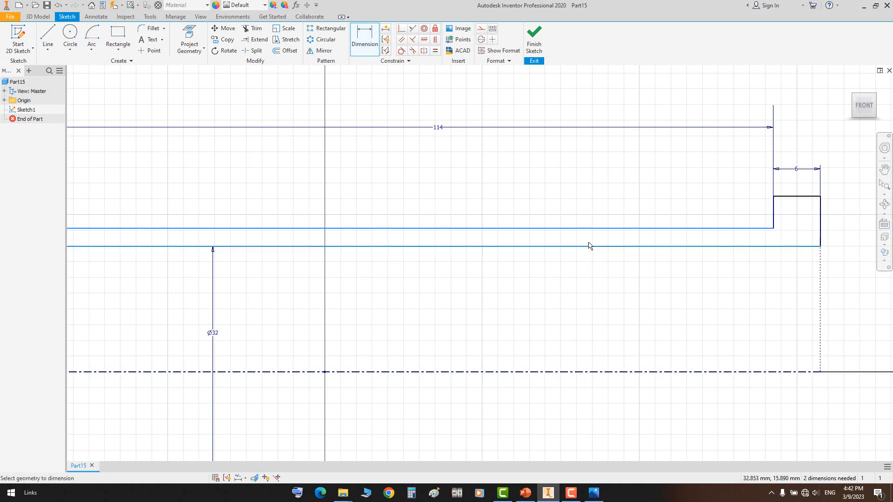
pyautogui.click(588, 240)
pyautogui.press('Return')
# Dimension the right collar's height above the recess edge as 6 mm
pyautogui.scroll(-3, 695, 240)
pyautogui.scroll(4, 764, 217)
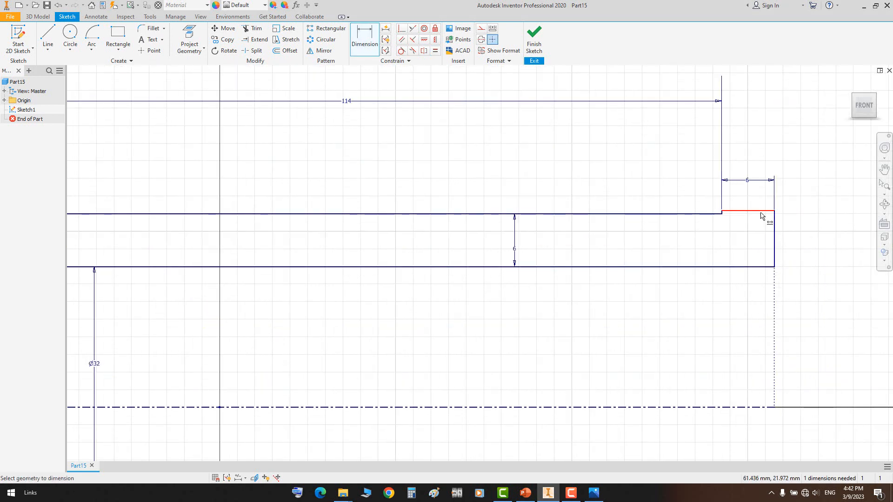
pyautogui.click(714, 213)
pyautogui.scroll(3, 707, 211)
pyautogui.click(702, 213)
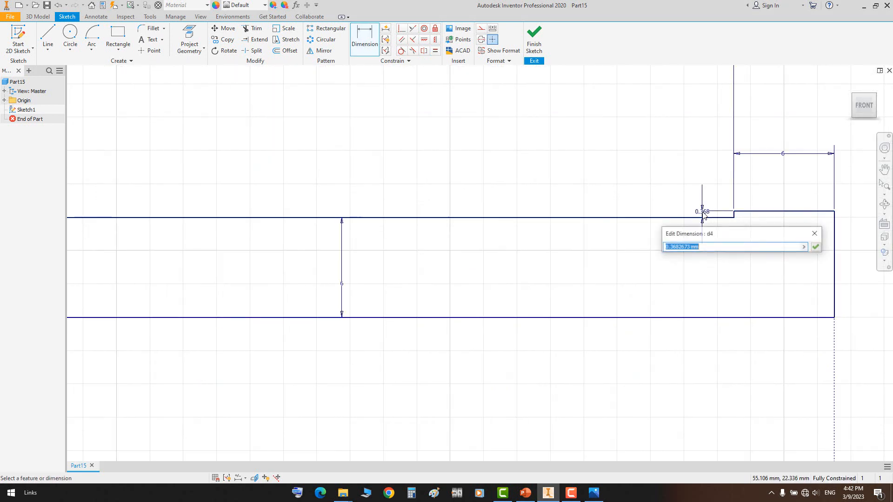
pyautogui.write('6')
pyautogui.press('Return')
# Measure the collar and recess diameters about the centerline and compare them with the bush drawing, without placing dimensions
pyautogui.scroll(-4, 707, 214)
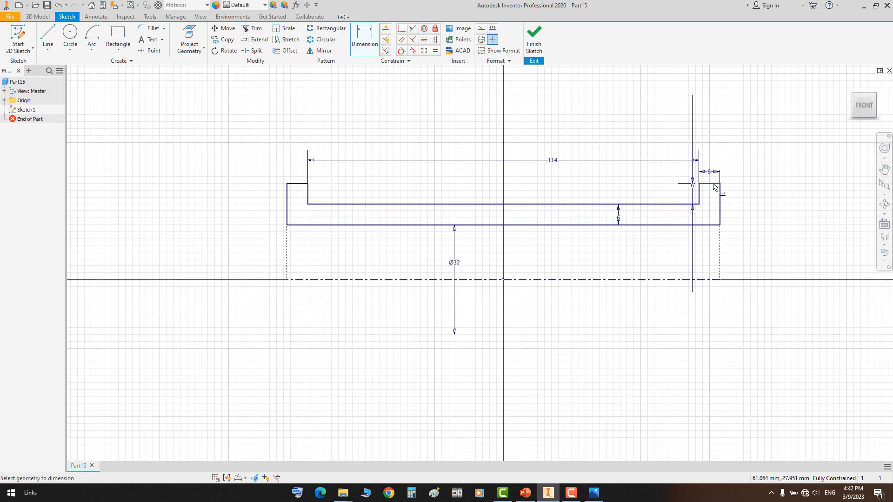
pyautogui.click(700, 281)
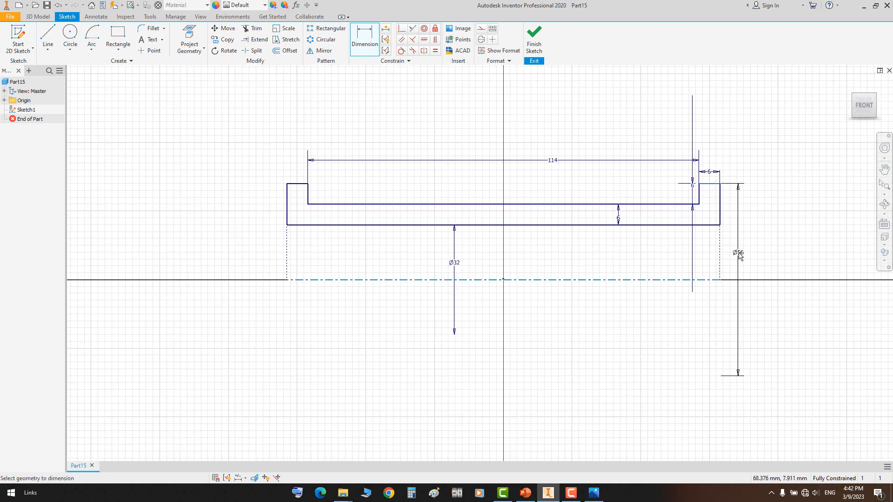
pyautogui.press('Escape')
pyautogui.click(684, 205)
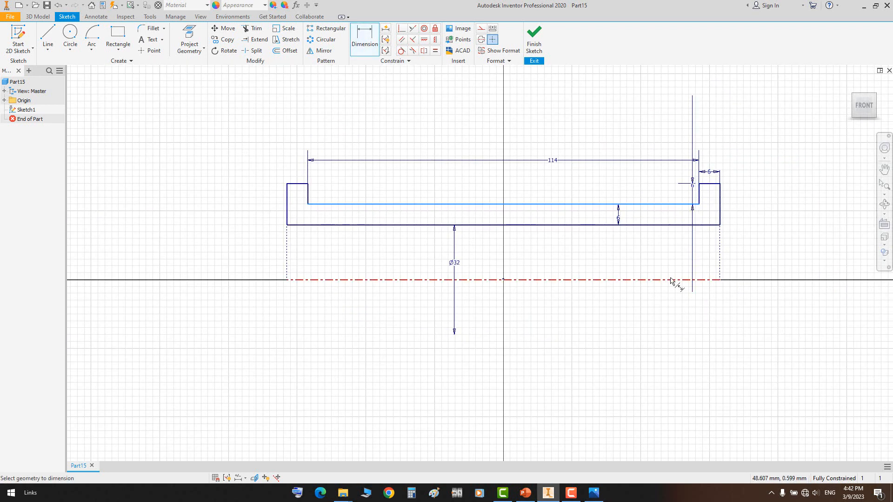
pyautogui.click(677, 280)
pyautogui.press('Escape')
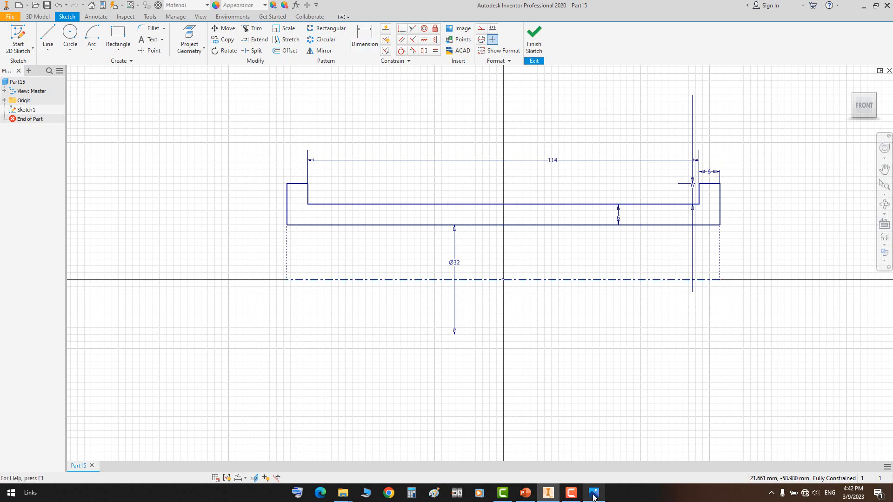
pyautogui.click(594, 494)
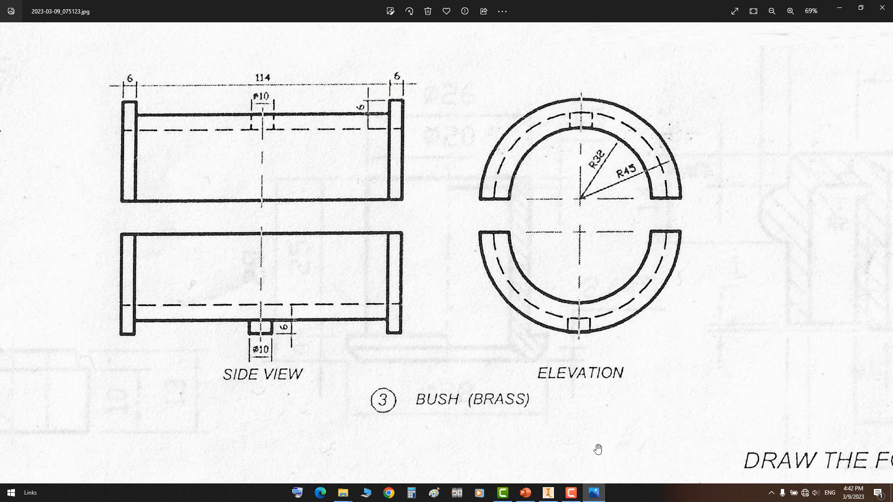
pyautogui.click(599, 496)
pyautogui.press('d')
pyautogui.click(649, 205)
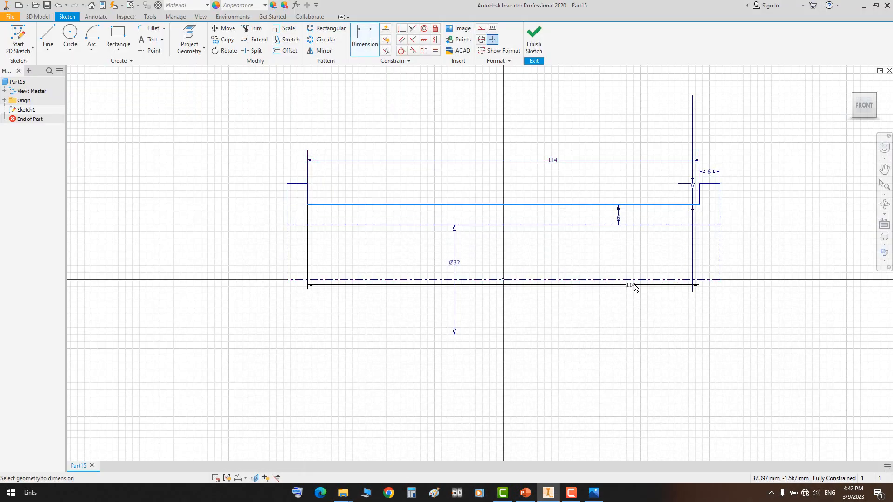
pyautogui.click(637, 280)
pyautogui.press('Escape')
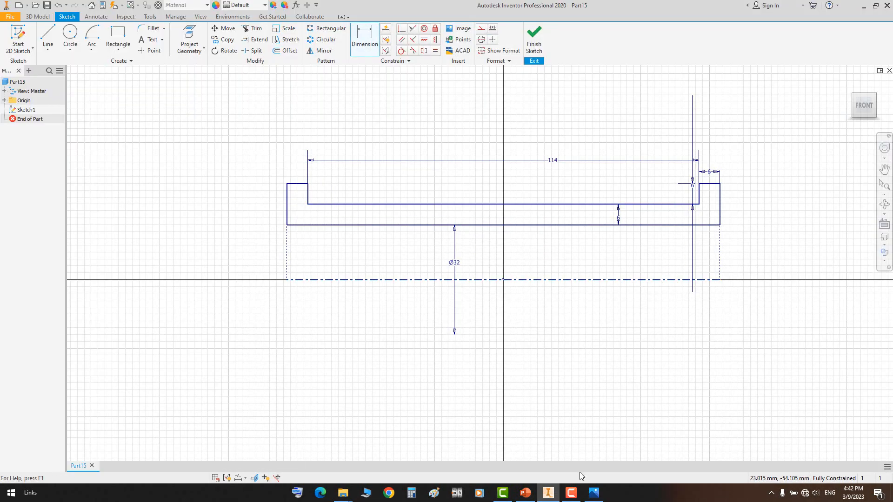
# Examine the bearing cap's bore radius in the scanned drawing and measure the recess diameter in the bush sketch
pyautogui.click(594, 494)
pyautogui.moveTo(326, 238); pyautogui.dragTo(428, 233)
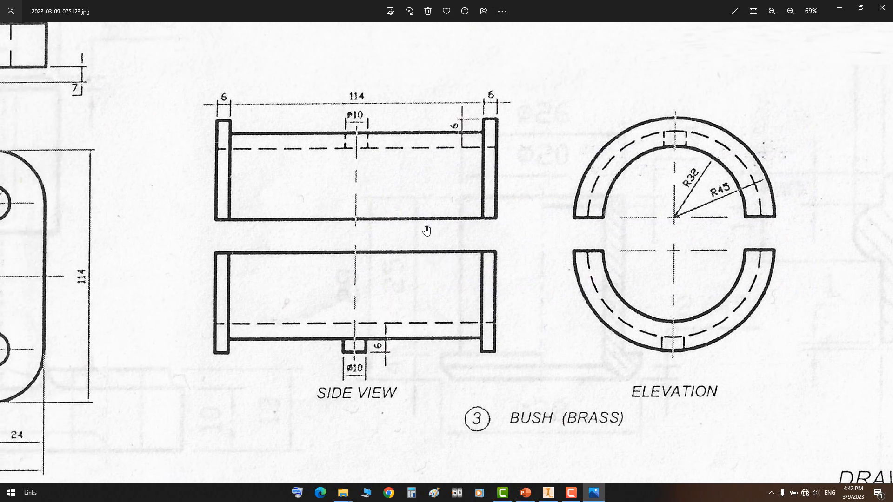
pyautogui.moveTo(334, 190)
pyautogui.mouseDown()
pyautogui.moveTo(428, 259)
pyautogui.moveTo(309, 253)
pyautogui.mouseUp()
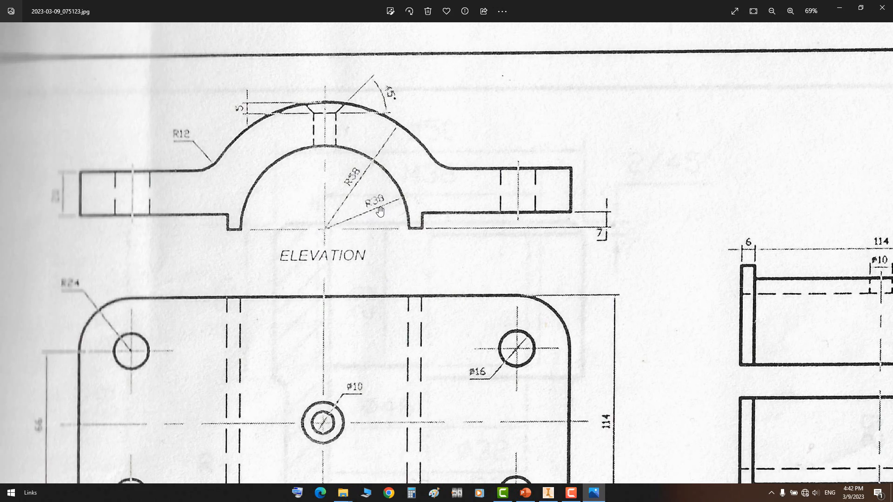
pyautogui.click(548, 493)
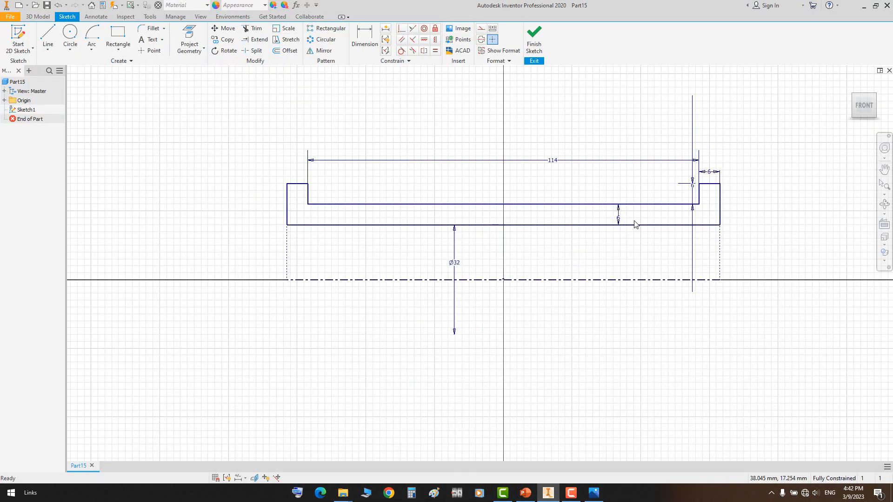
pyautogui.press('d')
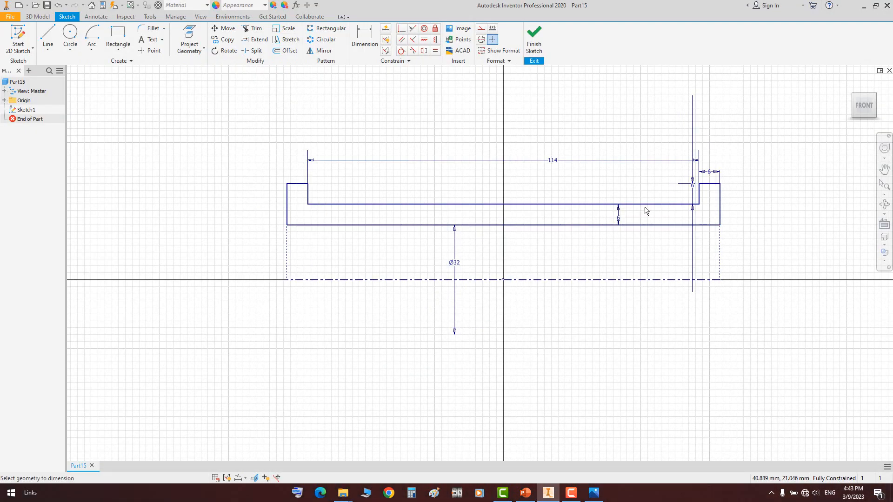
pyautogui.click(643, 205)
pyautogui.click(638, 280)
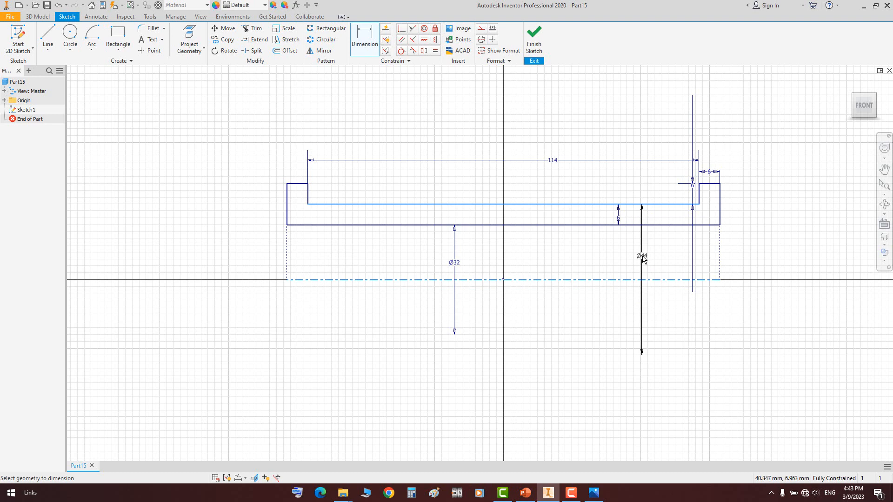
pyautogui.press('Escape')
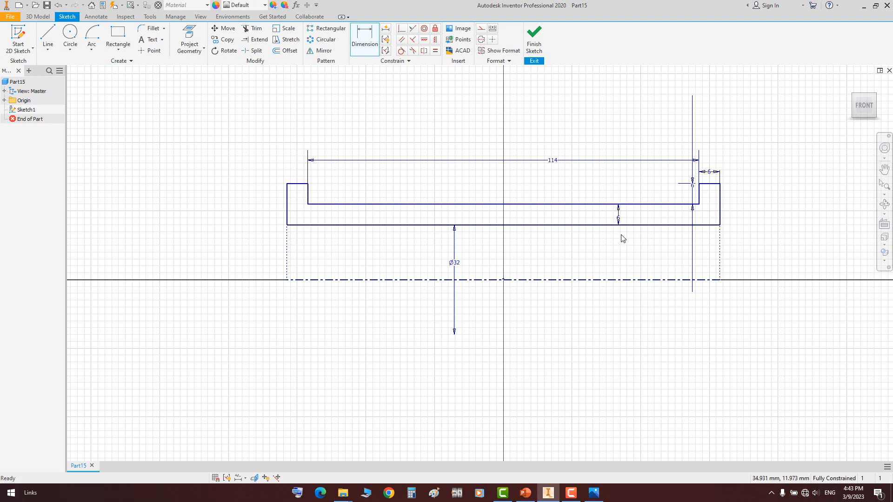
# Delete the 6 mm wall thickness dimension and dimension the recess edge about the centerline as a 38 mm diameter
pyautogui.press('d')
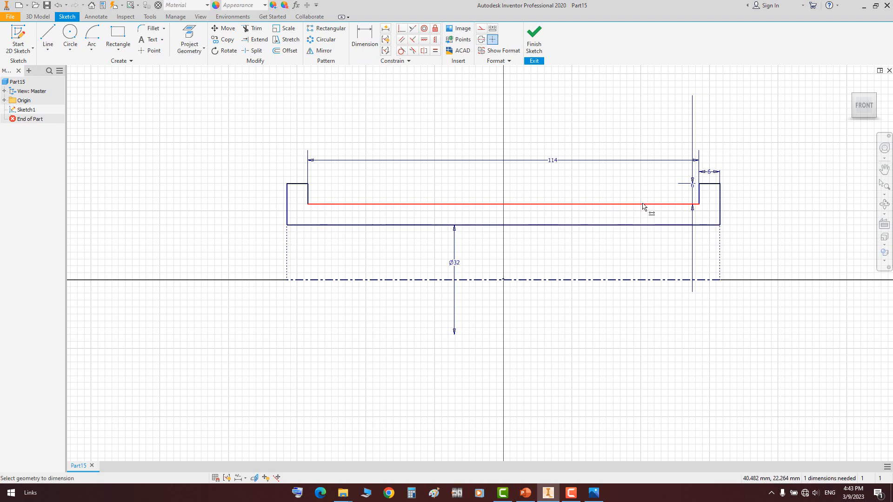
pyautogui.click(643, 205)
pyautogui.click(635, 280)
pyautogui.click(644, 257)
pyautogui.write('3')
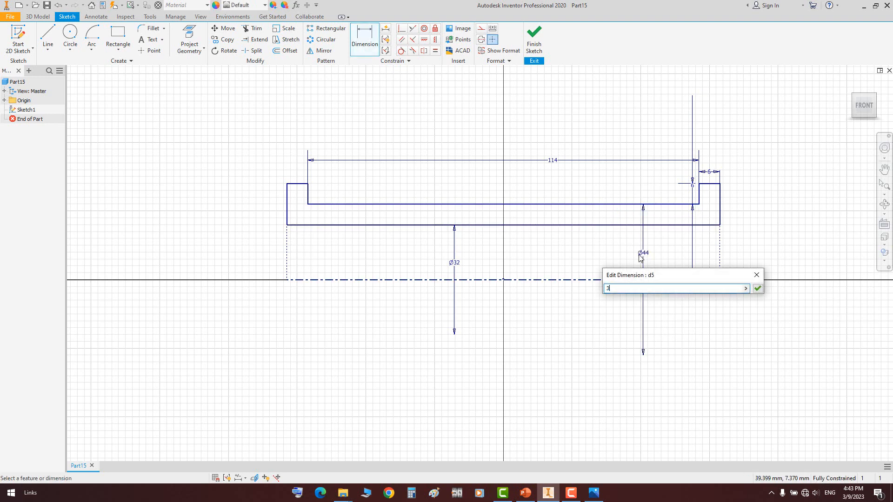
pyautogui.write('8')
pyautogui.press('Return')
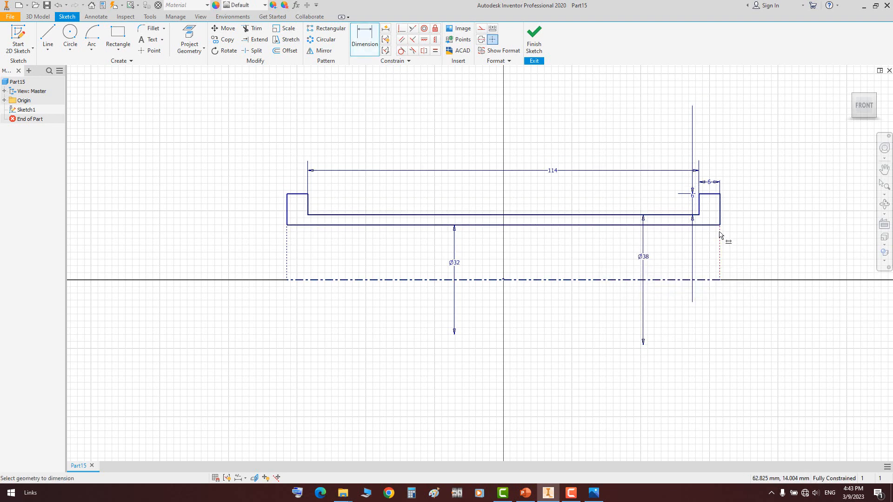
# Finish the sketch and preview a full 360-degree Revolve of the bush profile about the centerline, then cancel it
pyautogui.click(535, 44)
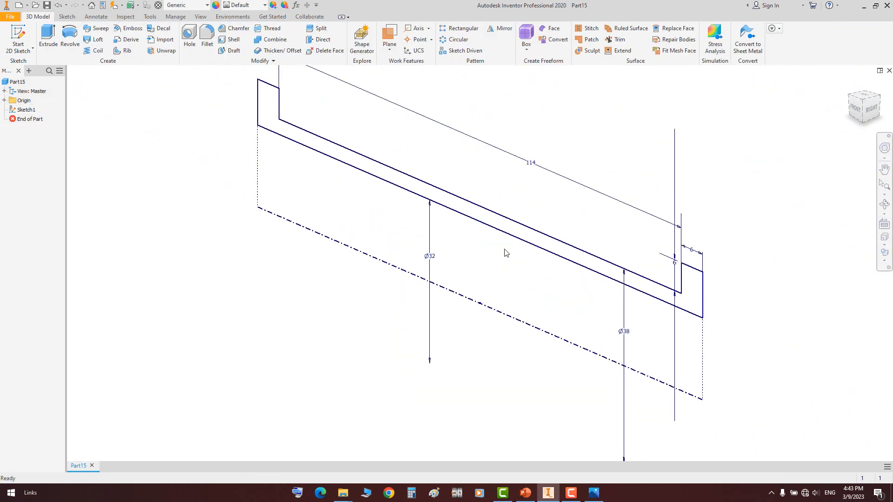
pyautogui.press('r')
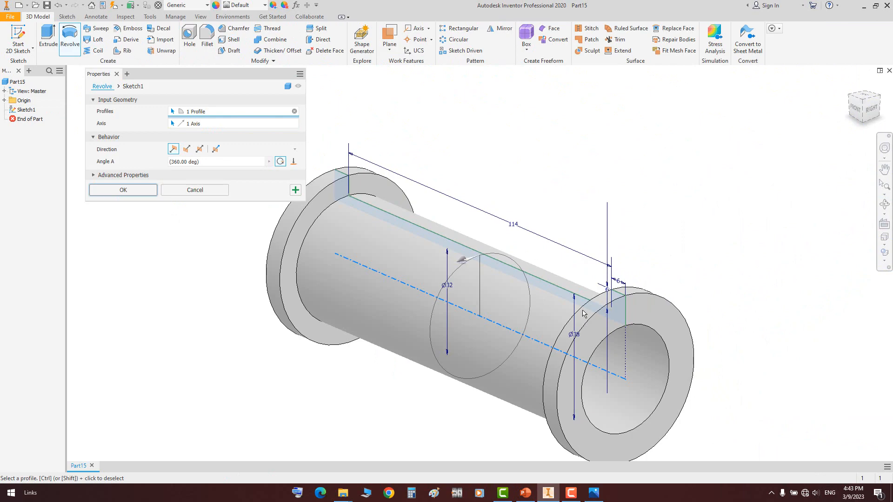
pyautogui.click(183, 191)
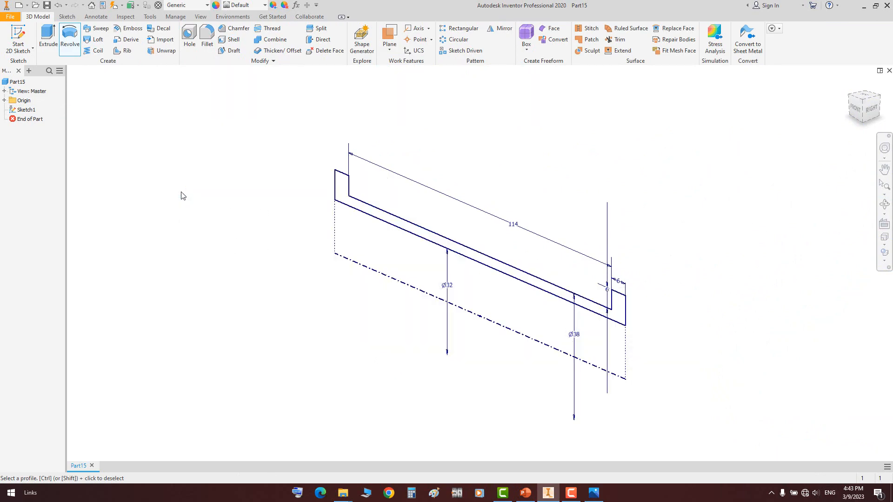
# Double the two diameters in the bush sketch, setting the bore to 64 mm and the recess to 76 mm
pyautogui.doubleClick(28, 111)
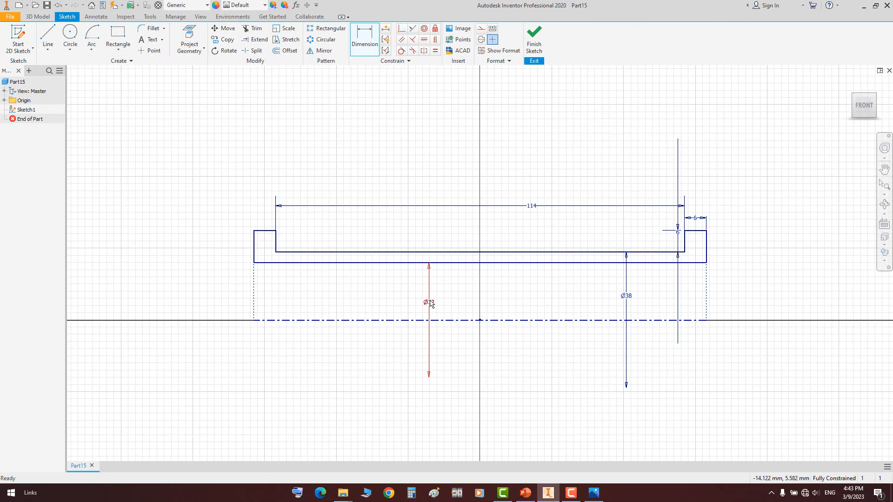
pyautogui.doubleClick(428, 301)
pyautogui.click(413, 335)
pyautogui.write('*')
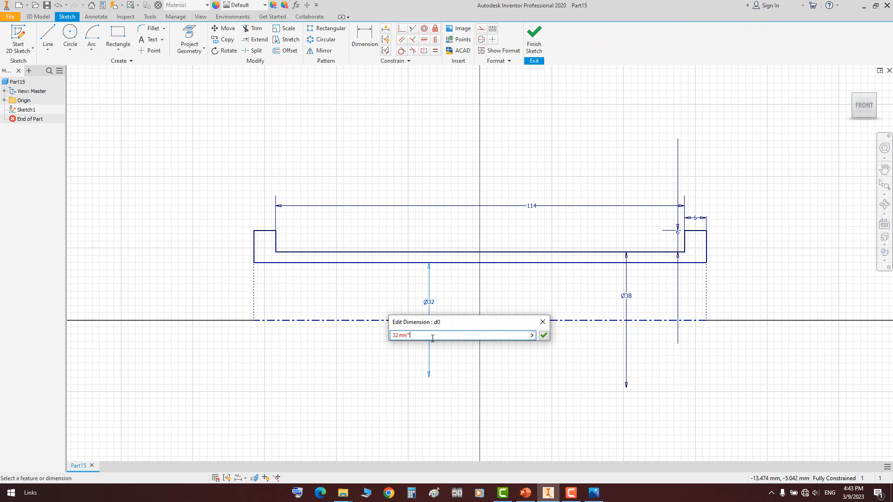
pyautogui.write('2')
pyautogui.press('Return')
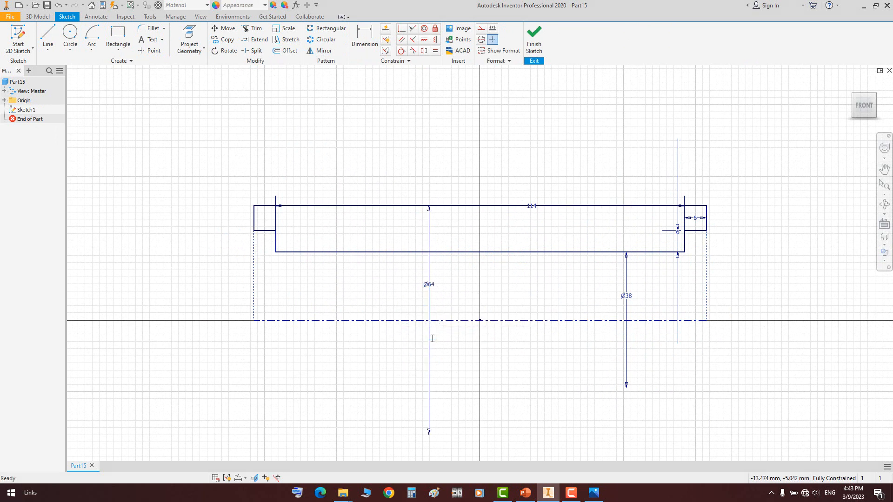
pyautogui.doubleClick(626, 297)
pyautogui.write('*')
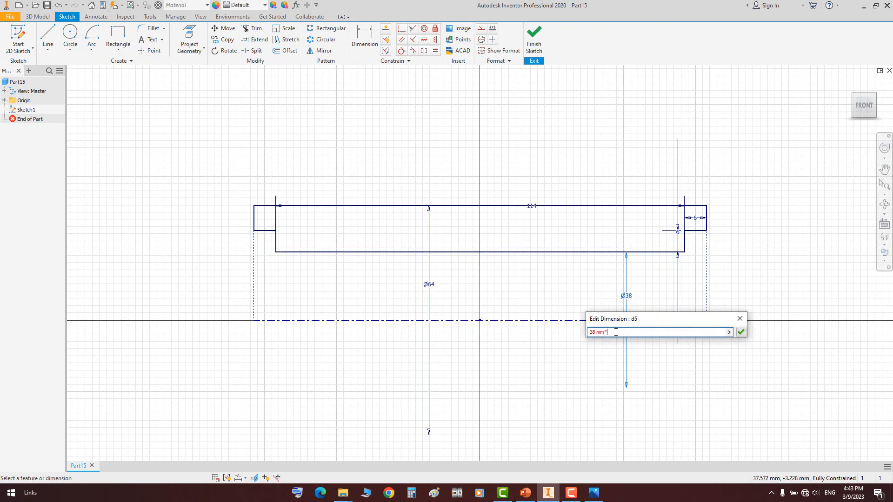
pyautogui.write('2')
pyautogui.press('Return')
pyautogui.moveTo(700, 159); pyautogui.dragTo(676, 155, button='middle')
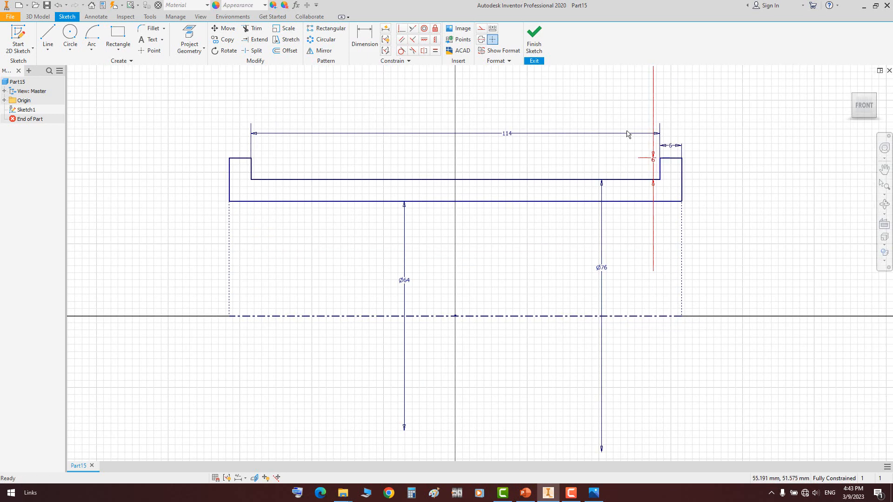
# Finish the sketch and revolve the bush profile 180 degrees symmetrically about the centerline into a half bush
pyautogui.click(534, 37)
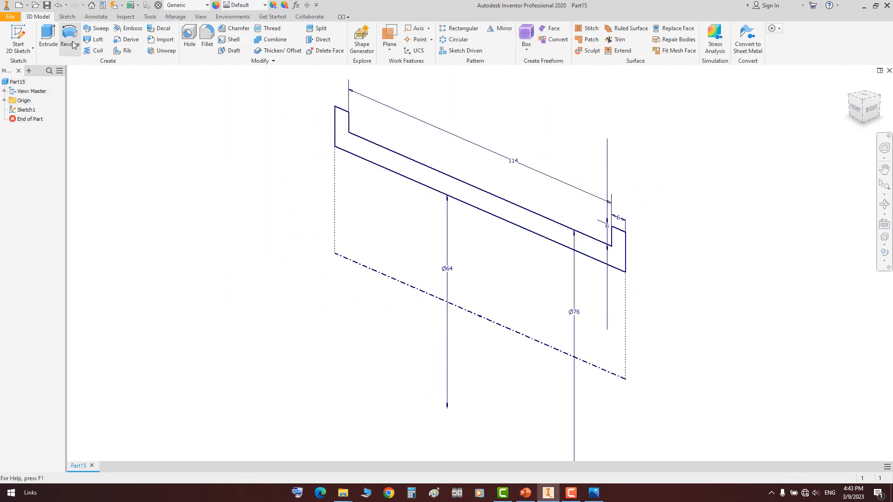
pyautogui.click(70, 37)
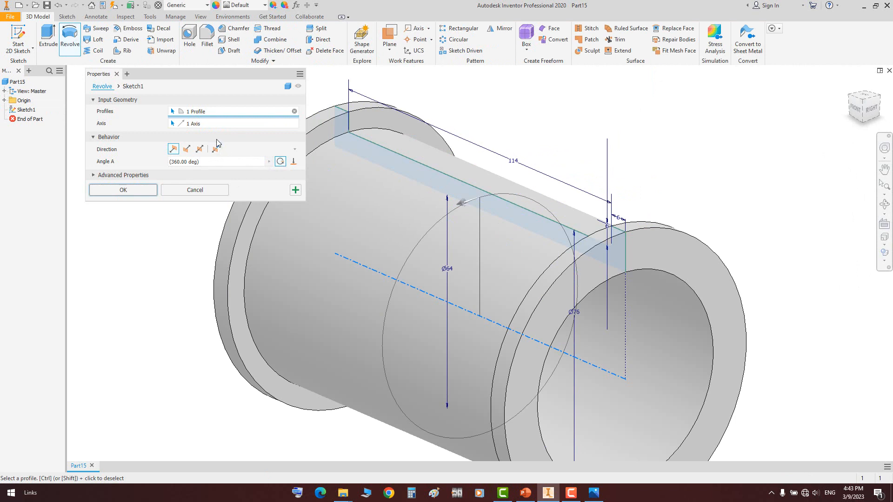
pyautogui.click(187, 148)
pyautogui.write('180')
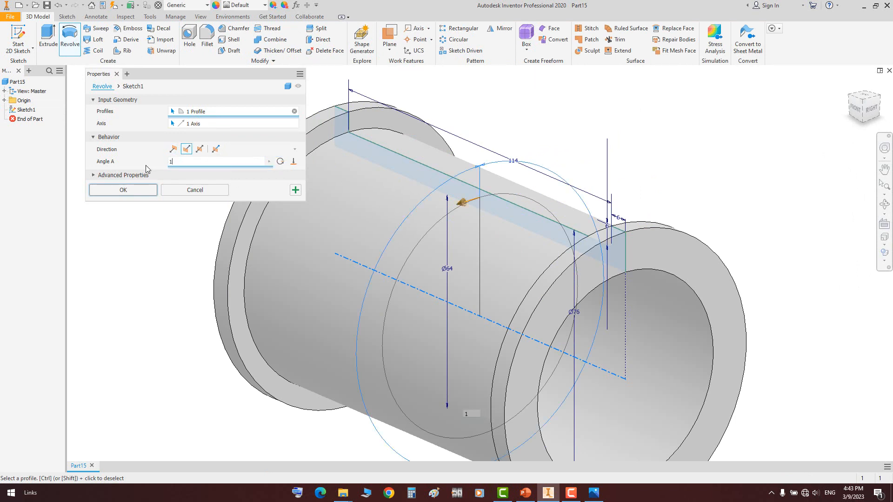
pyautogui.click(203, 149)
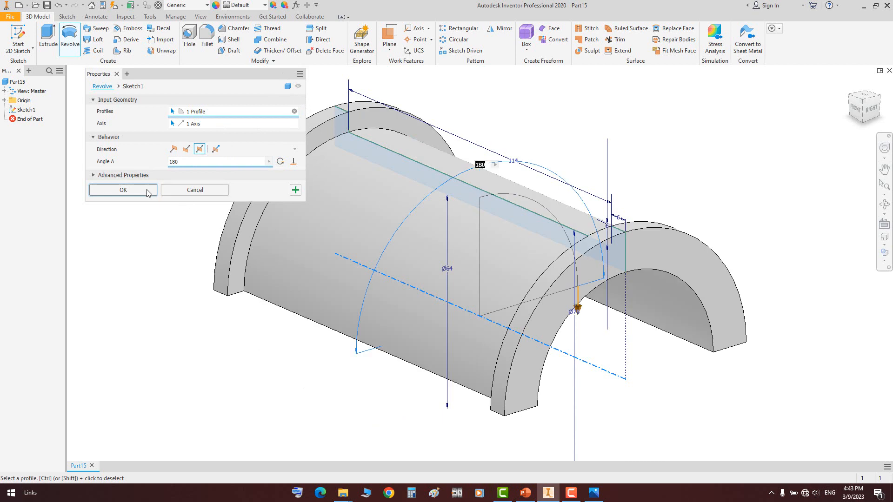
pyautogui.click(123, 189)
# Assign the material Brass, Soft Yellow to the half bush
pyautogui.click(188, 5)
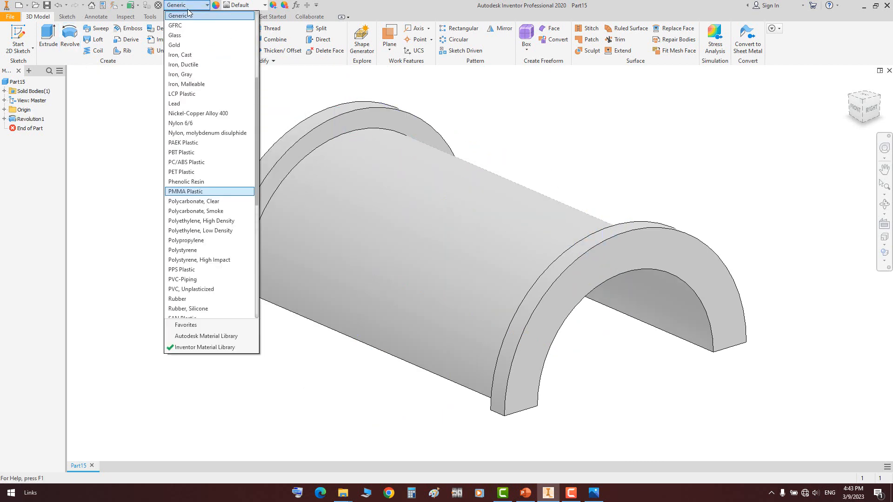
pyautogui.scroll(3, 189, 12)
pyautogui.scroll(-3, 189, 12)
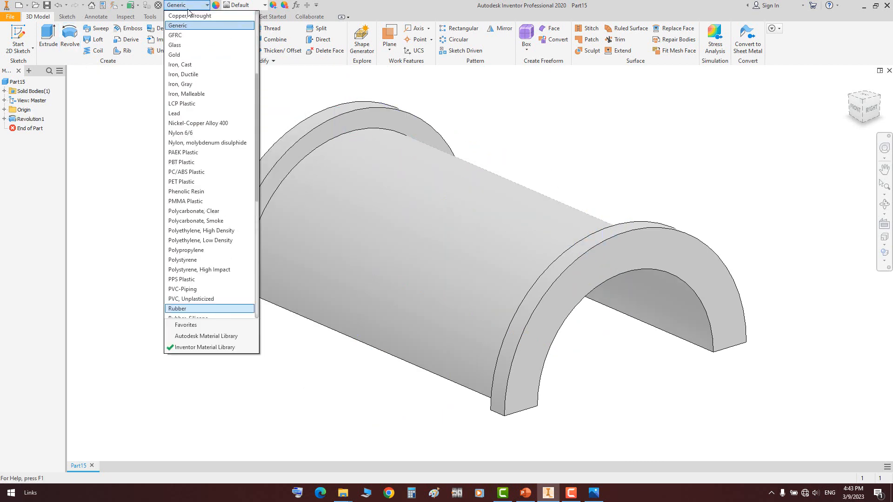
pyautogui.scroll(3, 189, 12)
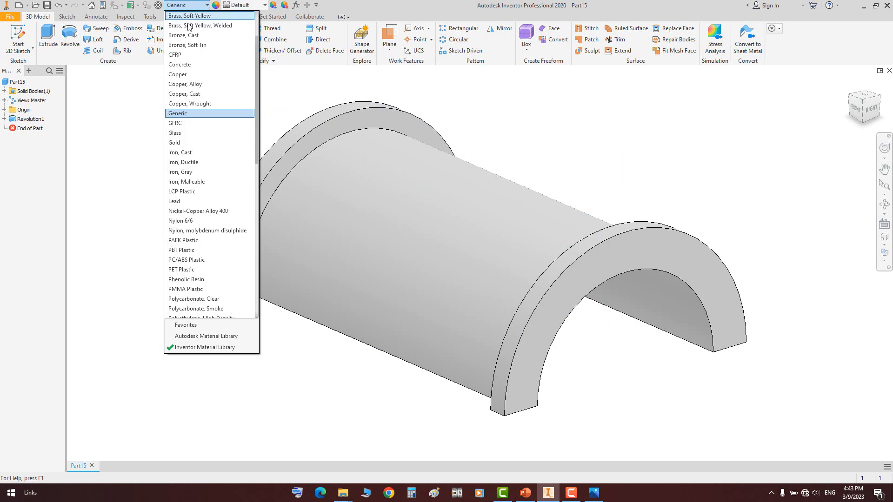
pyautogui.click(192, 16)
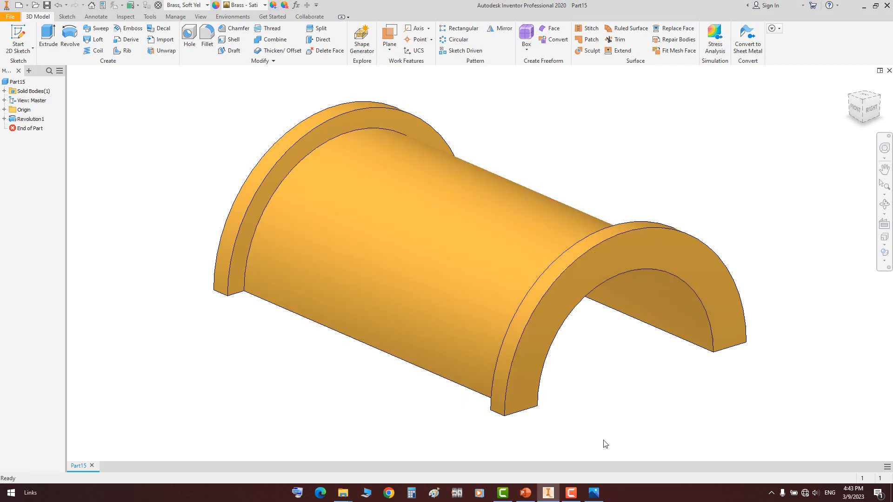
# Check the hole in the bush drawing and sketch a circle about 6.3 mm in diameter at the origin on the XZ plane
pyautogui.click(594, 491)
pyautogui.moveTo(743, 316); pyautogui.dragTo(257, 235)
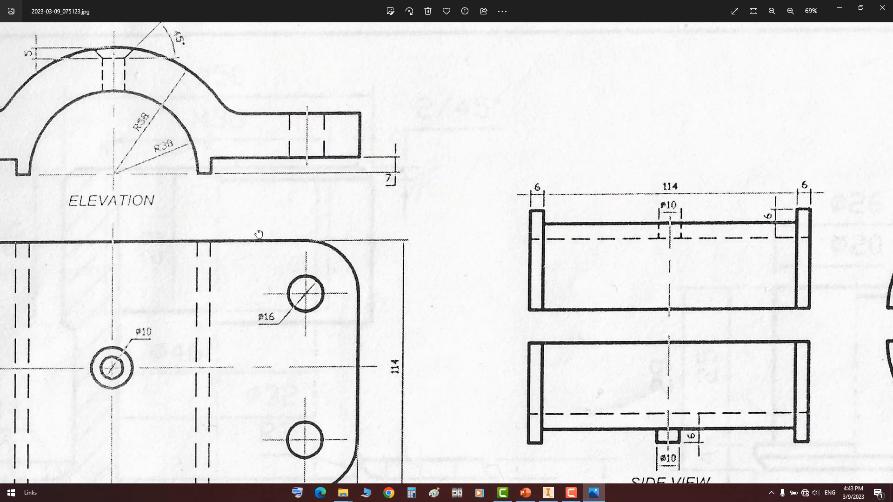
pyautogui.moveTo(473, 270); pyautogui.dragTo(470, 257)
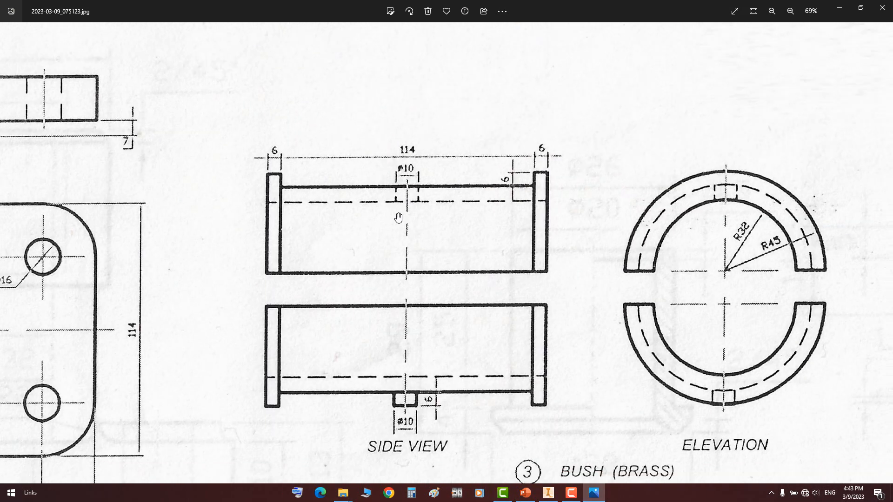
pyautogui.click(548, 492)
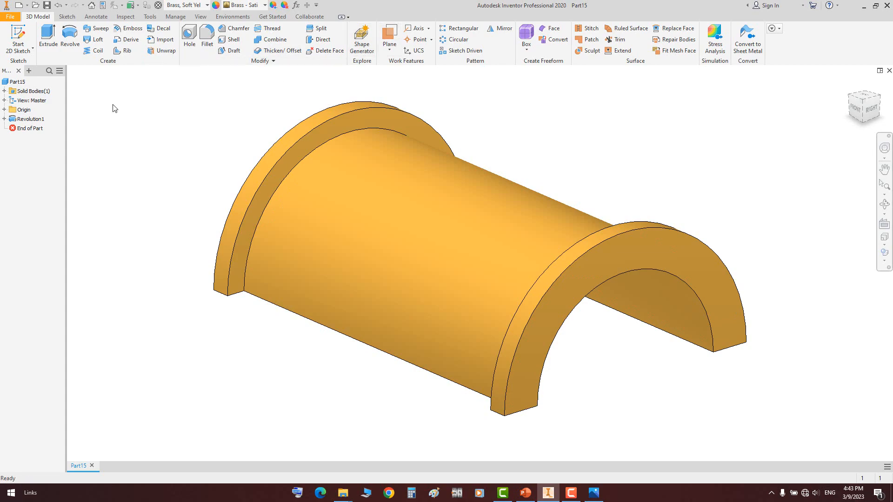
pyautogui.click(4, 110)
pyautogui.click(42, 130)
pyautogui.click(484, 309)
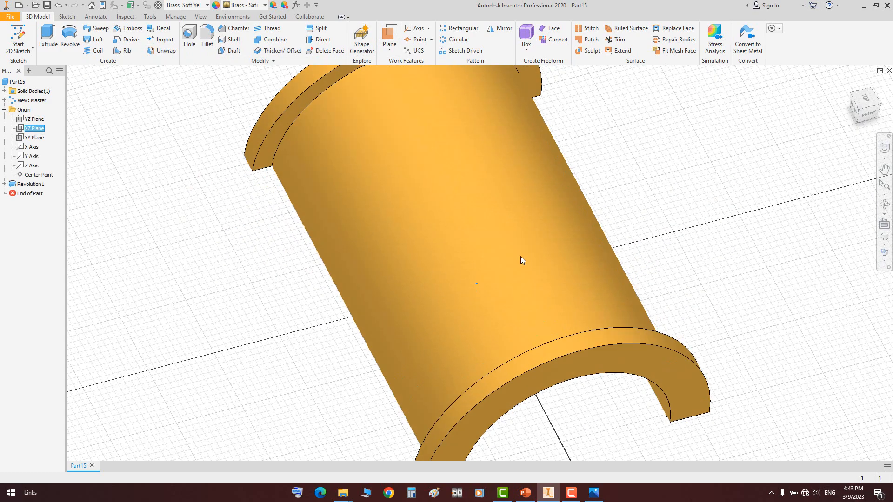
pyautogui.click(78, 43)
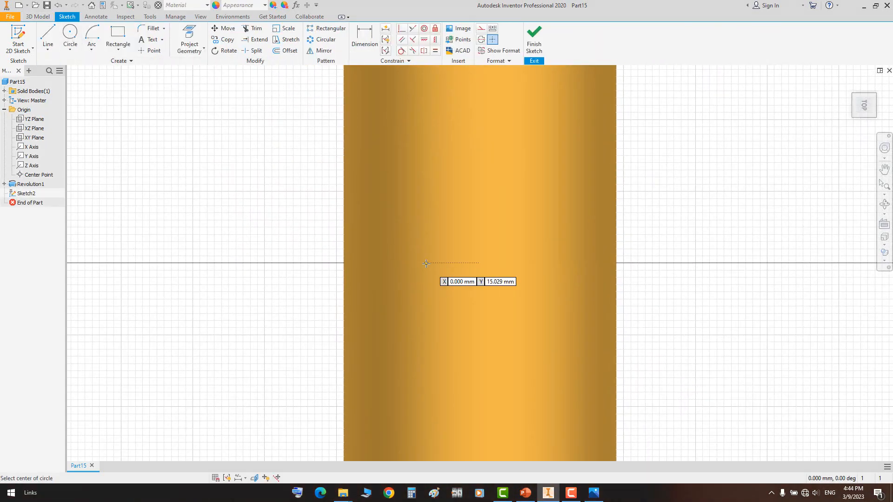
pyautogui.click(480, 263)
pyautogui.click(470, 267)
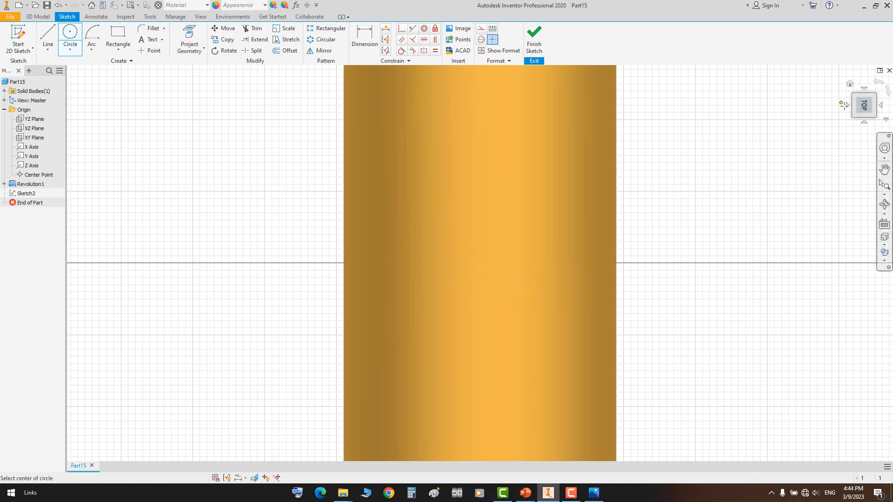
# Set the circle's diameter to 10 mm, viewing the half bush from below
pyautogui.click(847, 109)
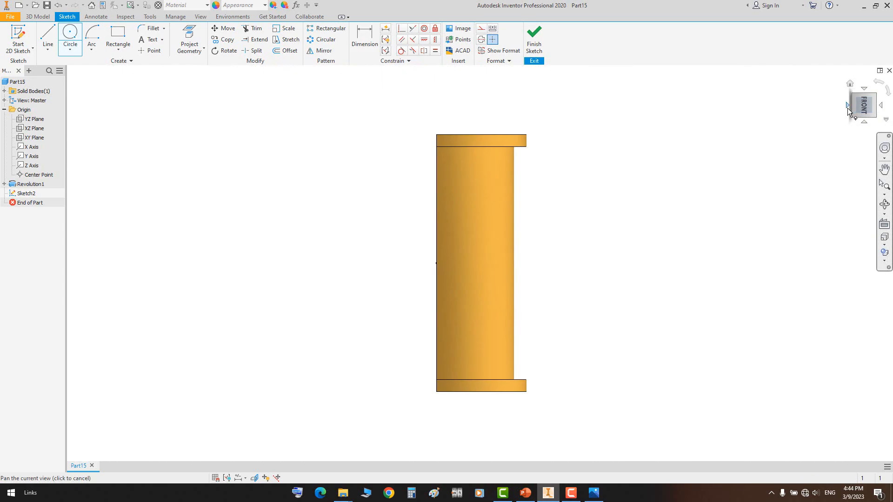
pyautogui.click(847, 109)
pyautogui.press('d')
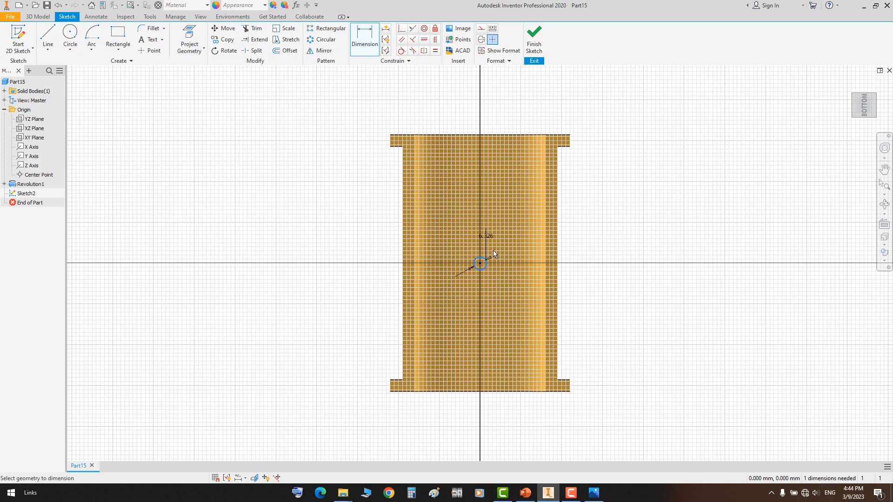
pyautogui.click(493, 251)
pyautogui.write('10')
pyautogui.press('Return')
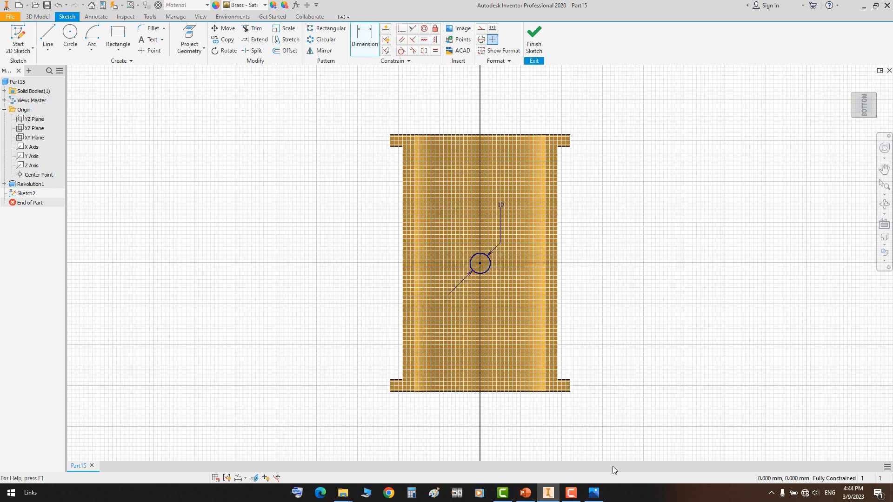
# Recheck the bush drawing and cut the 10 mm circle upward through the bush wall with Extrude
pyautogui.click(600, 494)
pyautogui.click(549, 493)
pyautogui.press('e')
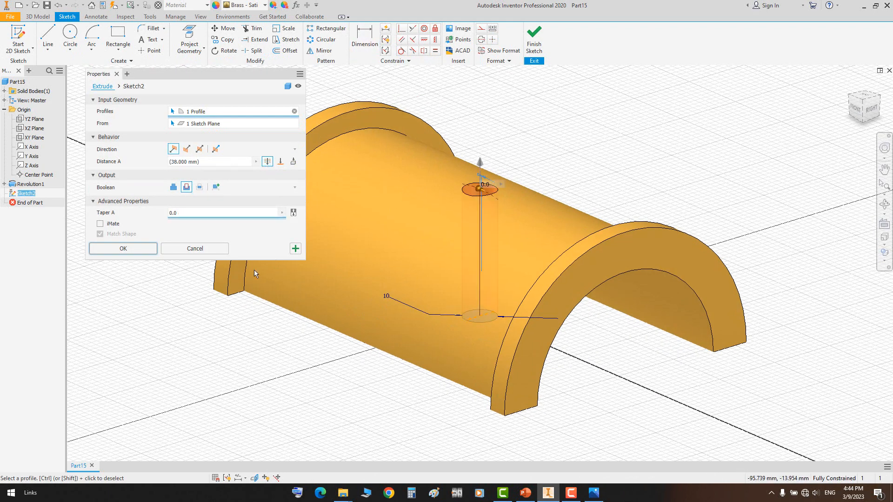
pyautogui.click(121, 248)
pyautogui.moveTo(468, 269); pyautogui.dragTo(459, 289, button='middle')
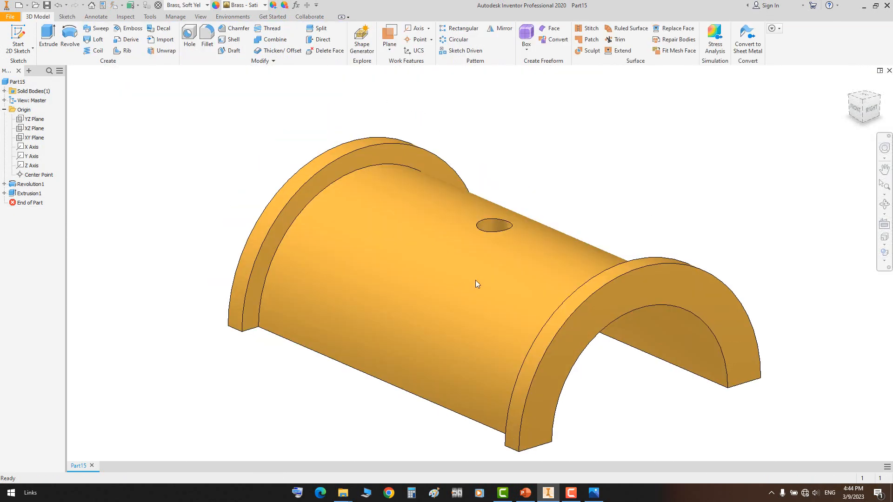
# Create a folder named Bearing Bracket inside the Cone folder and save the part in it as Bush Part-1
pyautogui.hotkey('ctrl', 's')
pyautogui.rightClick(447, 191)
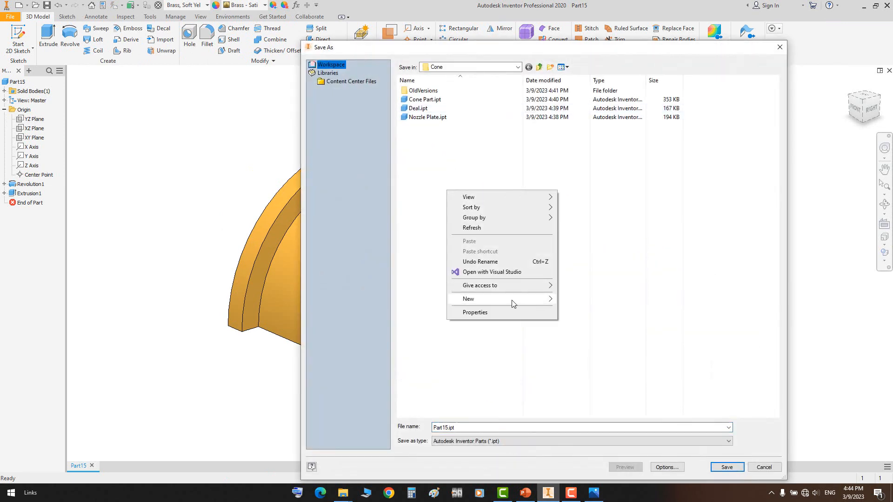
pyautogui.moveTo(512, 303)
pyautogui.click(584, 301)
pyautogui.write('Bearing Bracket')
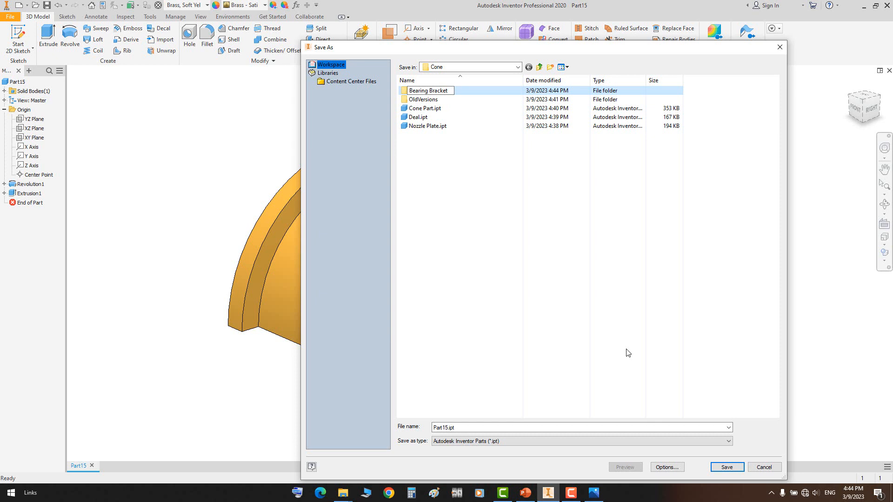
pyautogui.press('Return')
pyautogui.press('Return')
pyautogui.click(472, 429)
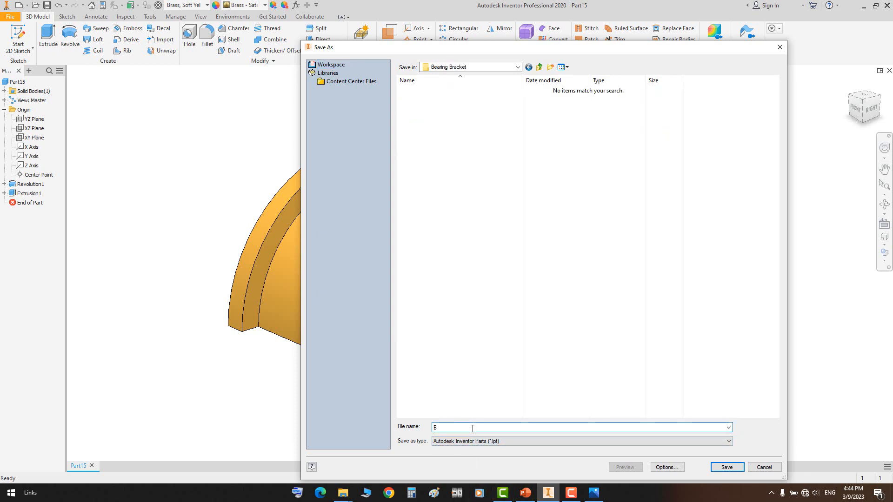
pyautogui.write('Bush Part-1')
pyautogui.press('Return')
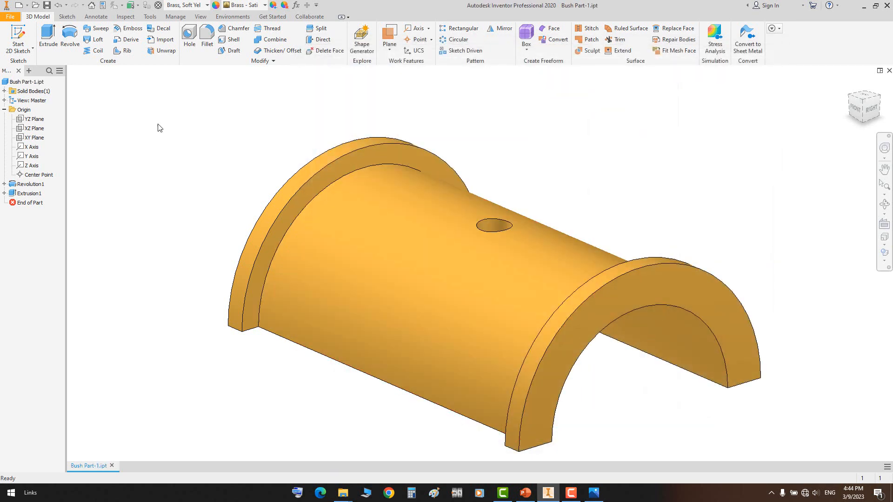
# Save the part under the new name Bush Part-2 in the Bearing Bracket folder
pyautogui.click(9, 17)
pyautogui.click(28, 120)
pyautogui.write('Bush')
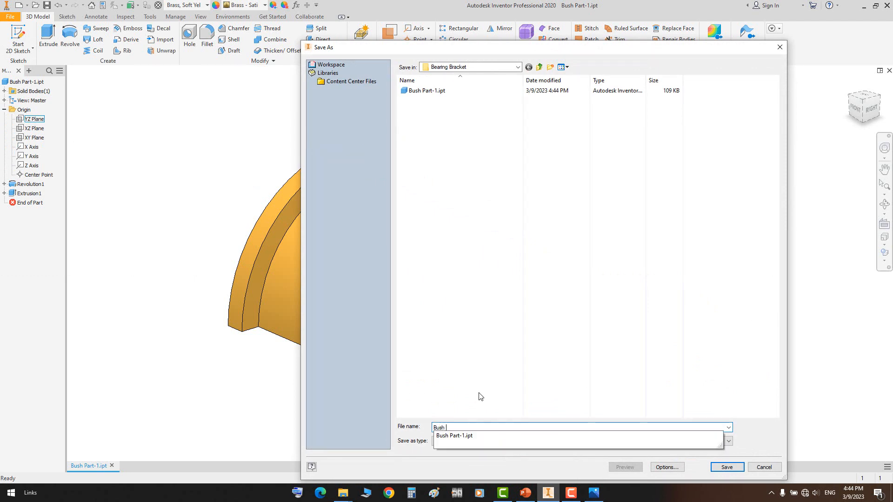
pyautogui.write(' Part2')
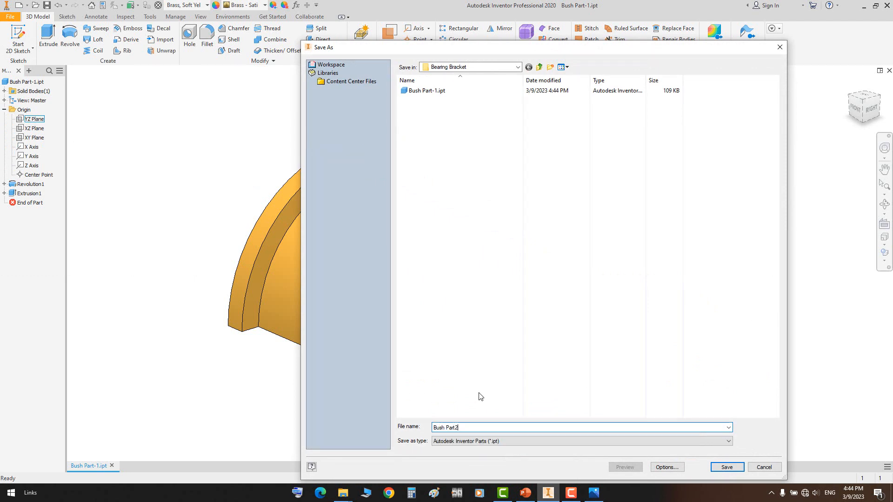
pyautogui.press('BackSpace')
pyautogui.write('-2')
pyautogui.press('Return')
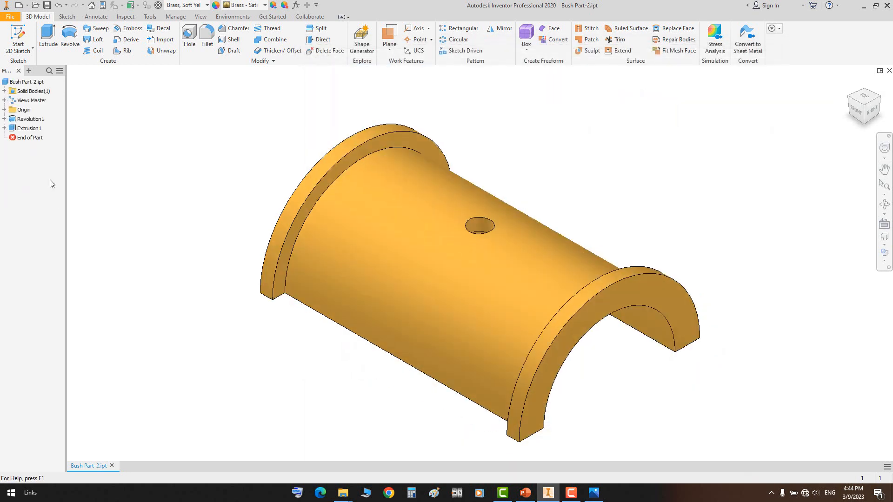
# Delete the hole extrusion together with its sketch from Bush Part-2
pyautogui.rightClick(27, 130)
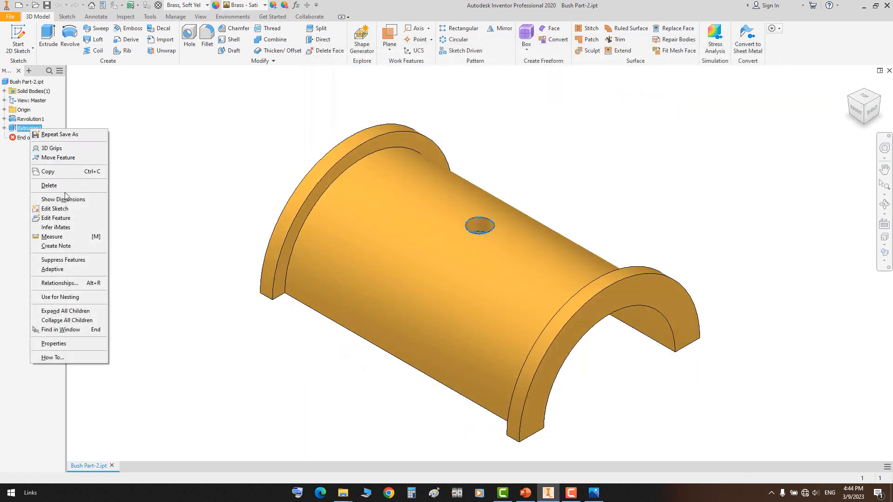
pyautogui.click(46, 186)
pyautogui.click(108, 120)
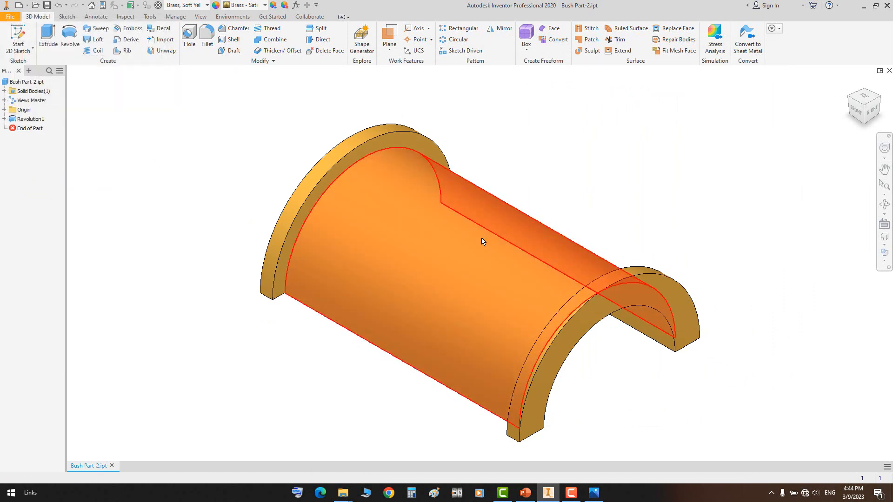
# Create a work plane offset 38+6 mm above the XZ Plane, checking the peg height on the bush drawing
pyautogui.click(4, 119)
pyautogui.click(4, 110)
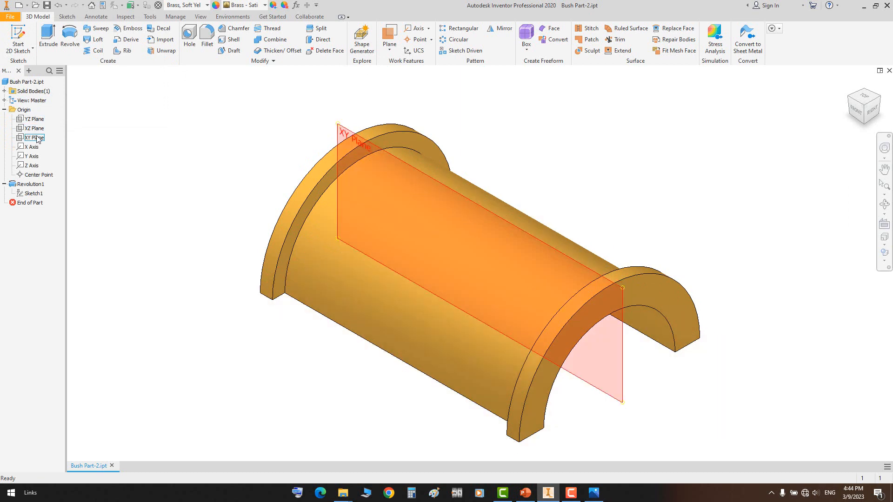
pyautogui.click(37, 139)
pyautogui.click(35, 128)
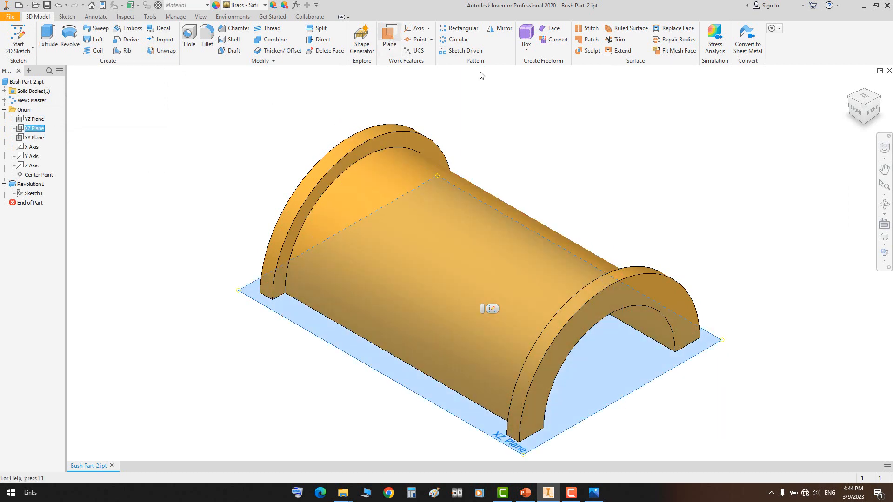
pyautogui.press(']')
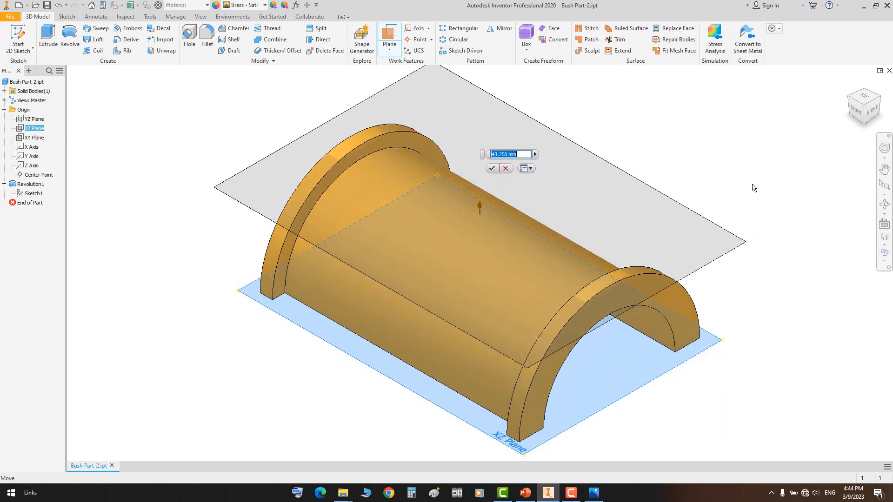
pyautogui.moveTo(753, 184); pyautogui.dragTo(754, 182)
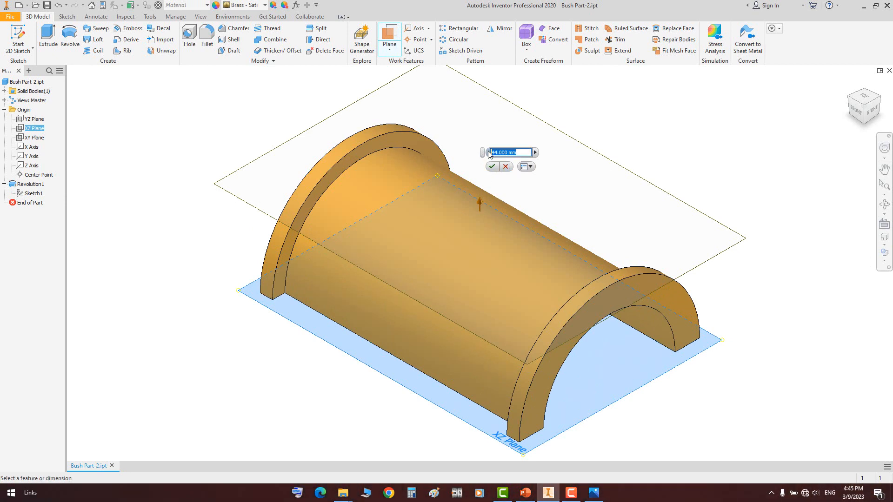
pyautogui.write('38')
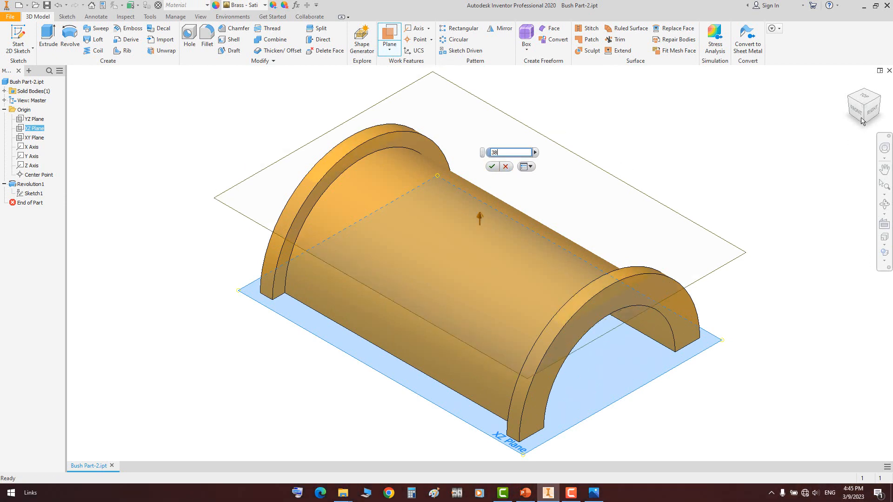
pyautogui.click(858, 112)
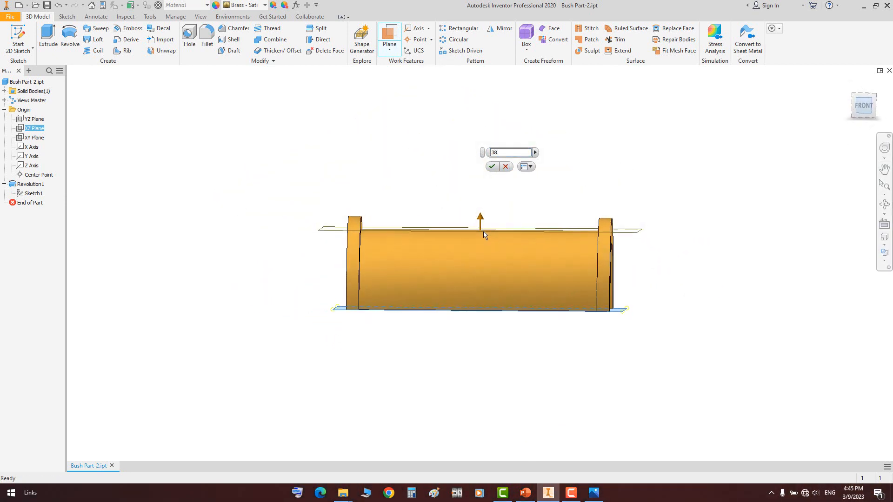
pyautogui.click(593, 494)
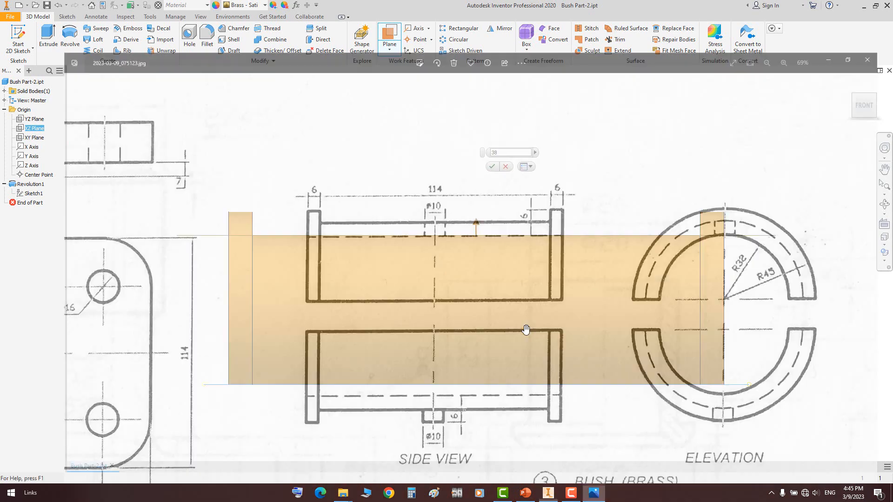
pyautogui.click(593, 493)
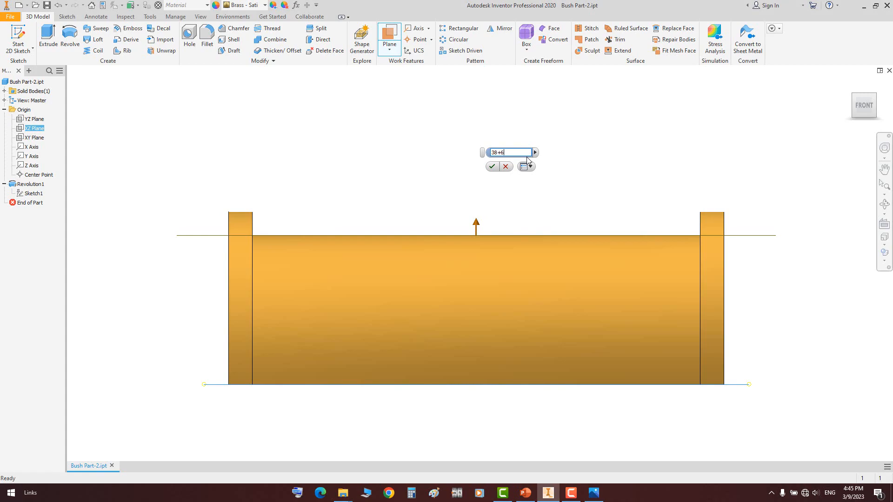
pyautogui.press('Return')
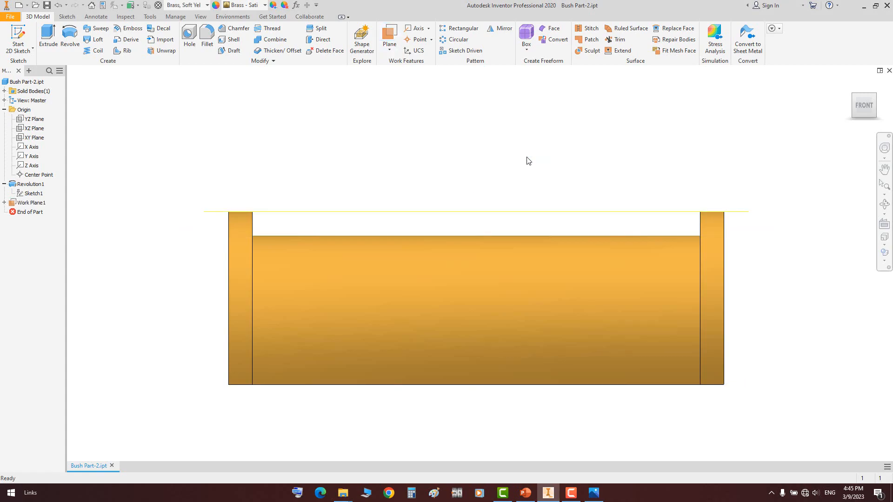
# Start a sketch on the offset work plane and draw a 10 mm diameter circle centred on the origin
pyautogui.click(538, 213)
pyautogui.click(564, 209)
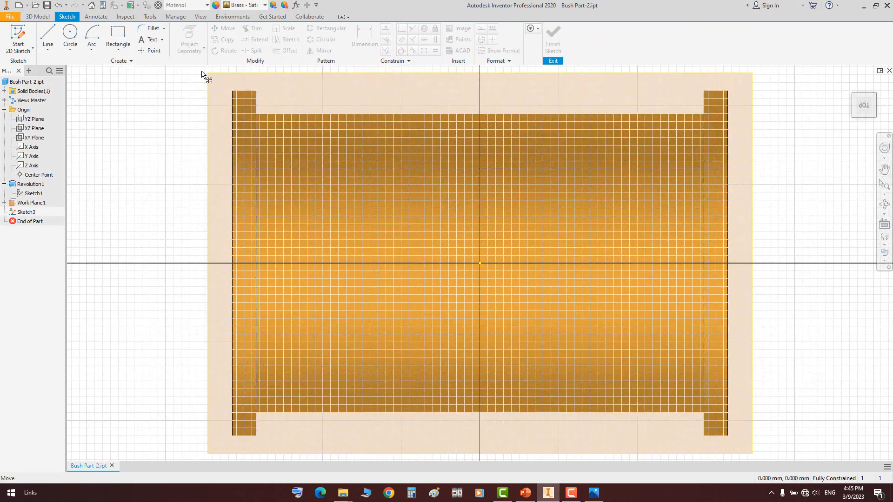
pyautogui.press('c')
pyautogui.click(480, 263)
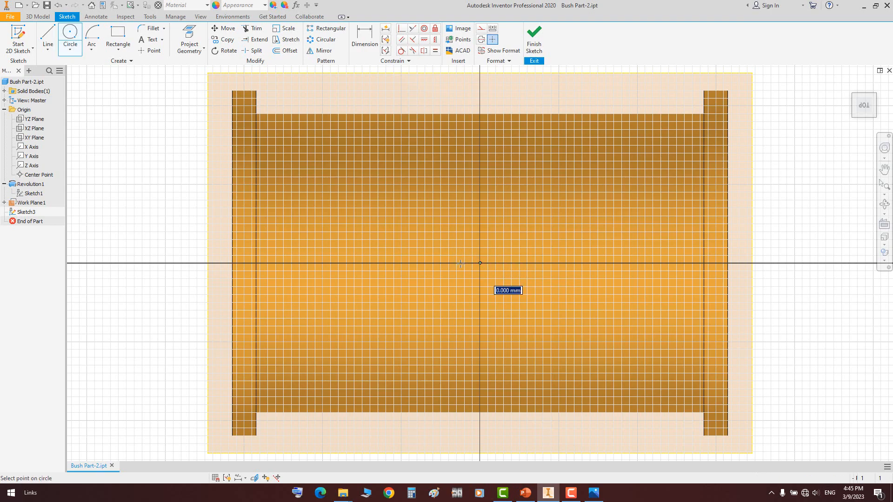
pyautogui.click(499, 257)
pyautogui.press('d')
pyautogui.click(497, 255)
pyautogui.click(505, 238)
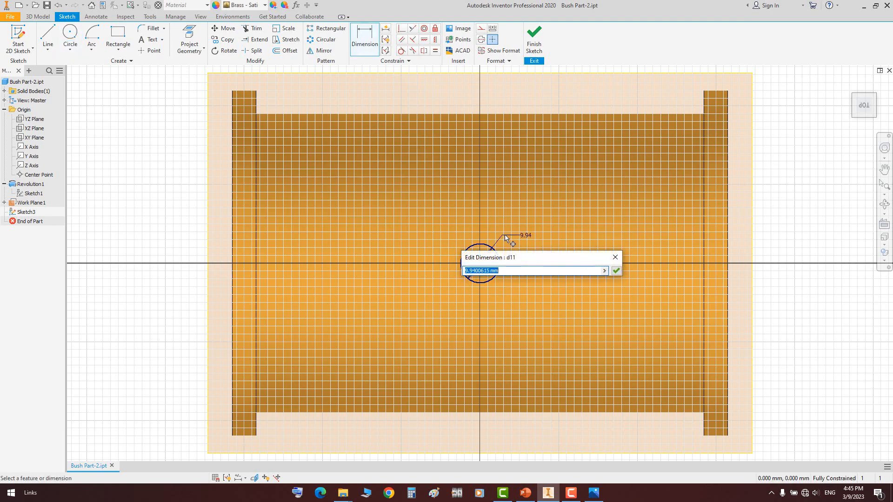
pyautogui.write('10')
pyautogui.press('Return')
# Extrude the 10 mm circle down to the next surface to form the peg on the bush's outer wall
pyautogui.press('e')
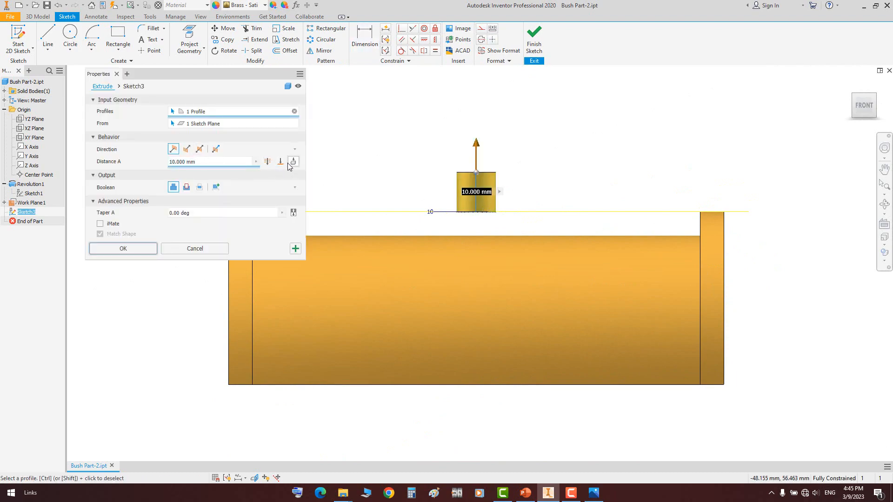
pyautogui.click(290, 164)
pyautogui.click(884, 204)
pyautogui.moveTo(624, 251); pyautogui.dragTo(511, 261)
pyautogui.rightClick(512, 259)
pyautogui.click(535, 266)
pyautogui.click(140, 260)
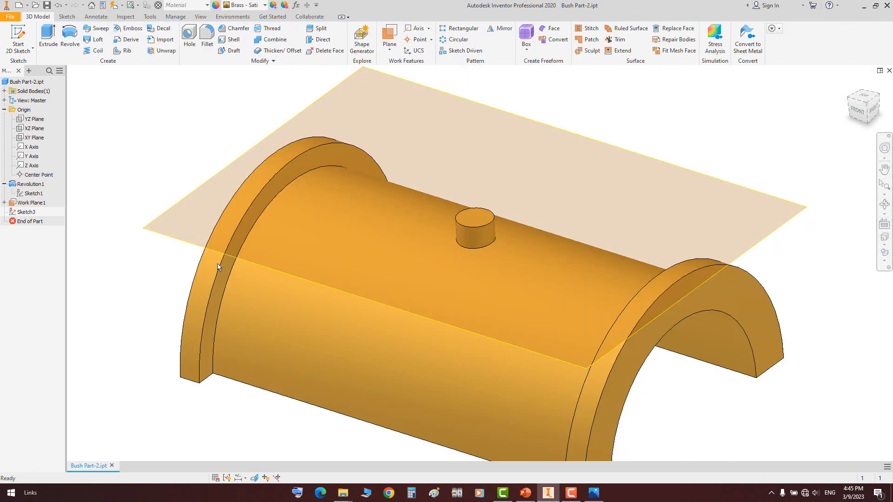
# Hide the offset work plane and close the Bush Part-2 file
pyautogui.click(786, 231)
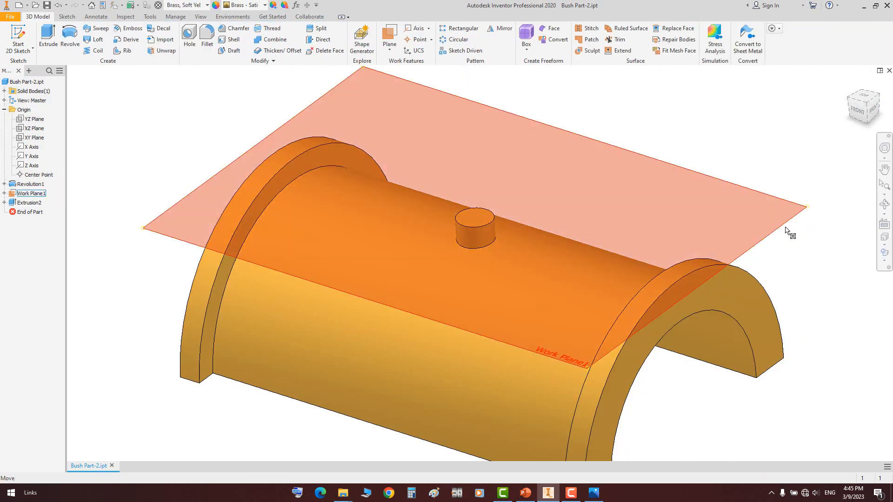
pyautogui.rightClick(786, 231)
pyautogui.click(804, 320)
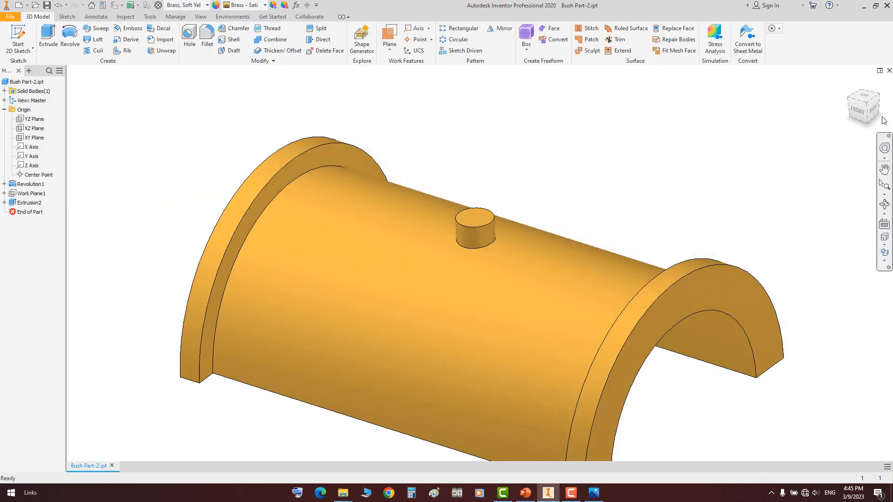
pyautogui.click(889, 71)
pyautogui.click(365, 263)
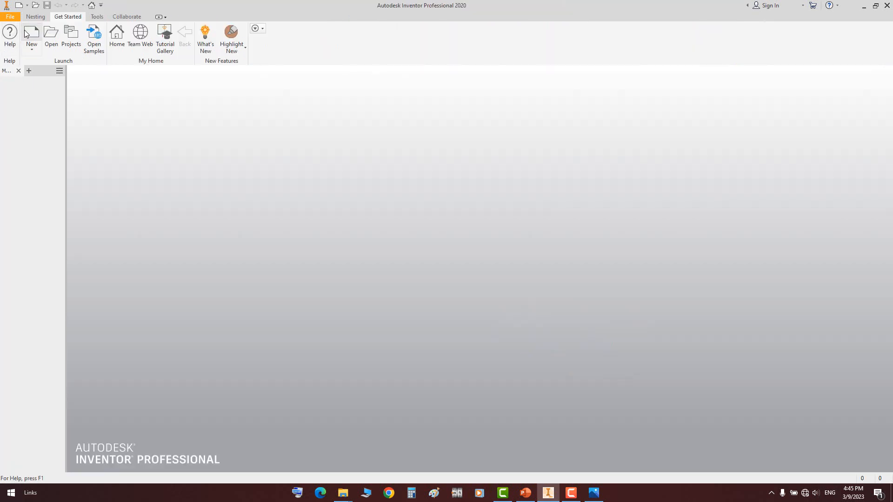
# Create a new part and start a 2D sketch on its XY Plane
pyautogui.hotkey('ctrl', 'n')
pyautogui.doubleClick(483, 130)
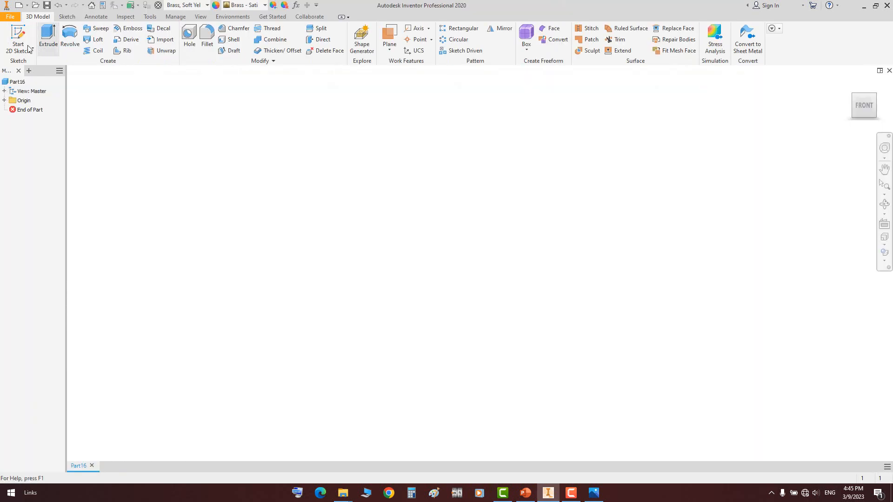
pyautogui.click(18, 34)
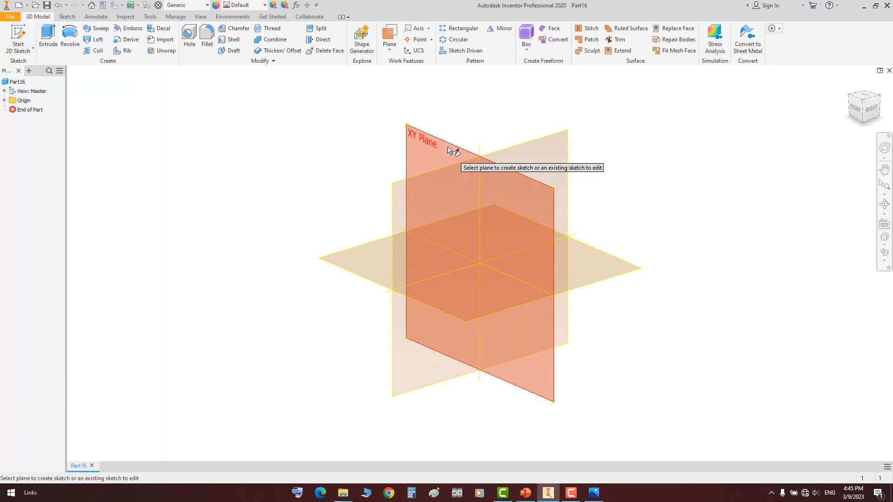
pyautogui.click(454, 148)
# Check the cover's elevation and plan in the scanned drawing and sketch an upper semicircular arc about the origin, radius about 18.9 mm
pyautogui.click(593, 493)
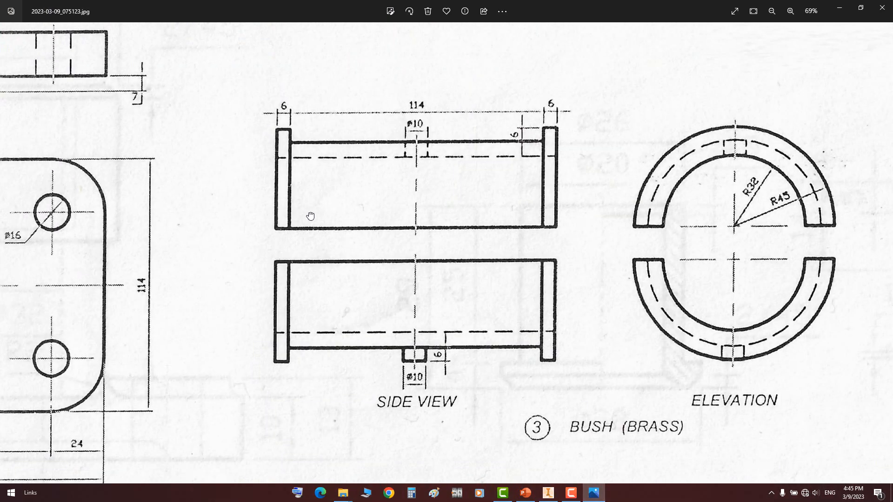
pyautogui.moveTo(311, 215); pyautogui.dragTo(740, 329)
pyautogui.moveTo(252, 267); pyautogui.dragTo(379, 184)
pyautogui.scroll(-2, 402, 183)
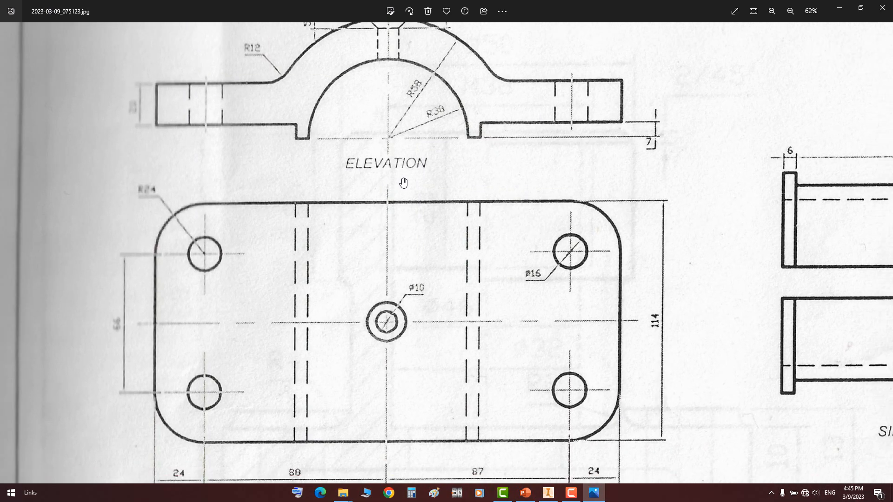
pyautogui.scroll(-3, 403, 183)
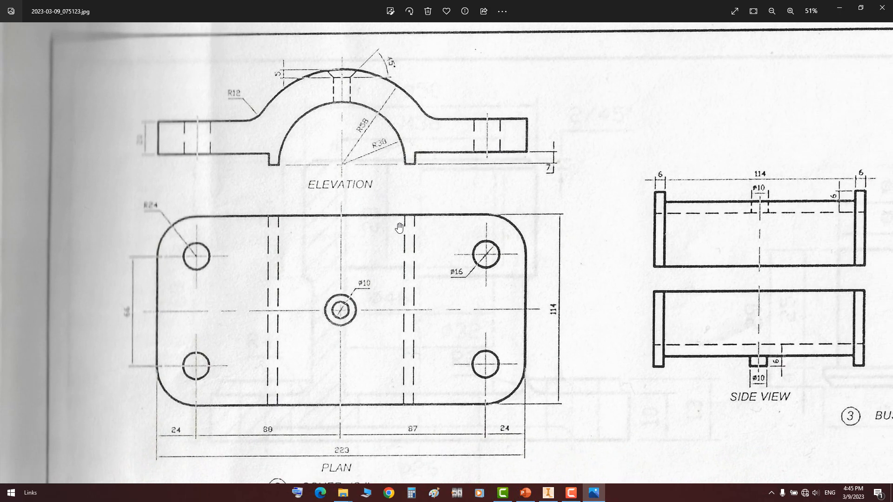
pyautogui.click(594, 493)
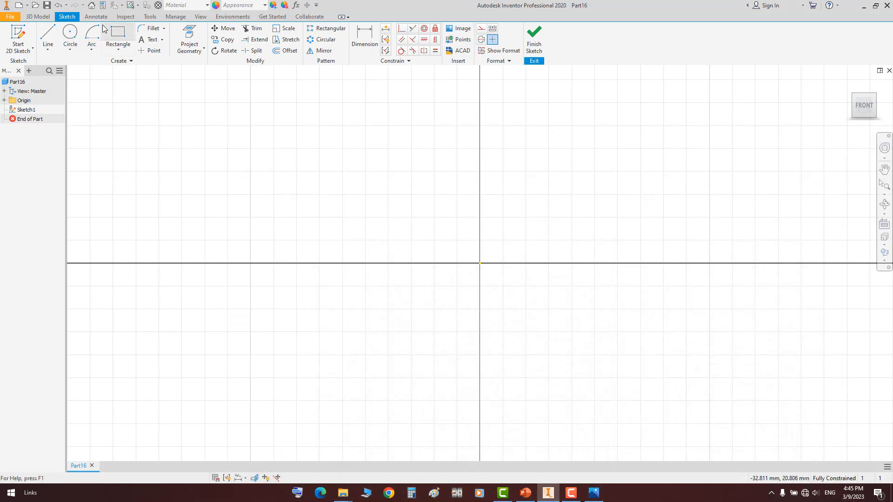
pyautogui.click(45, 39)
pyautogui.click(92, 49)
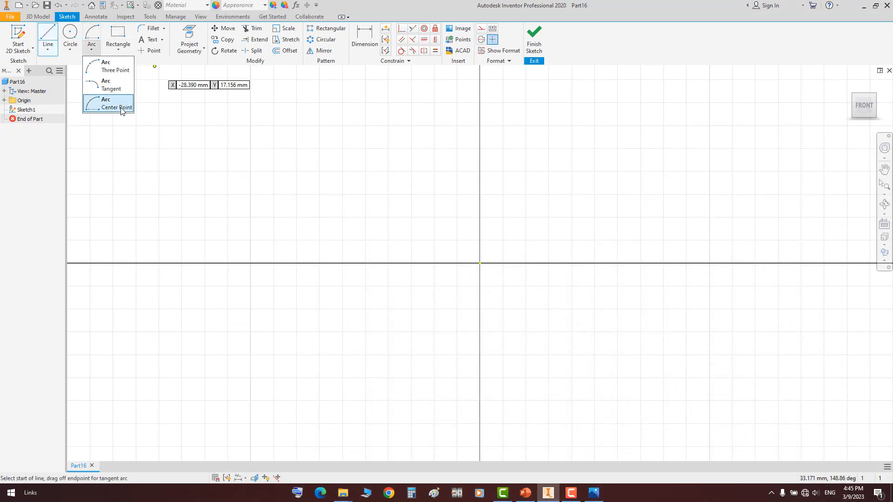
pyautogui.click(118, 106)
pyautogui.click(479, 263)
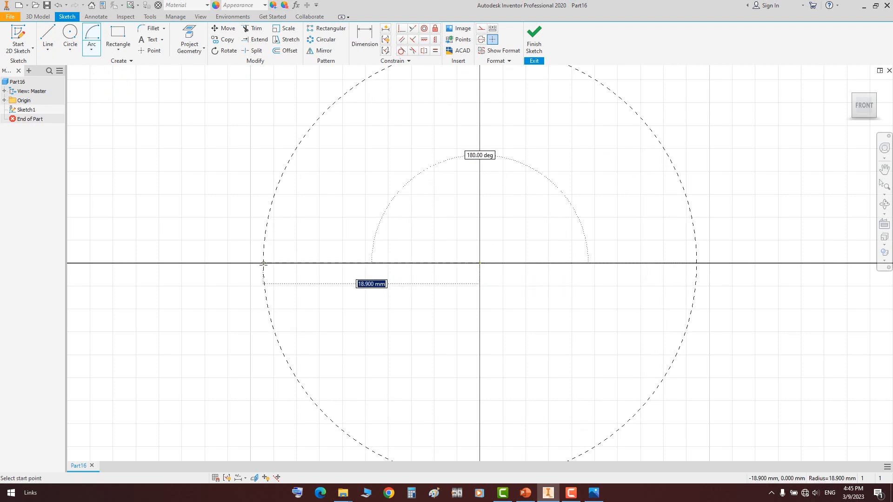
pyautogui.click(263, 263)
pyautogui.click(697, 263)
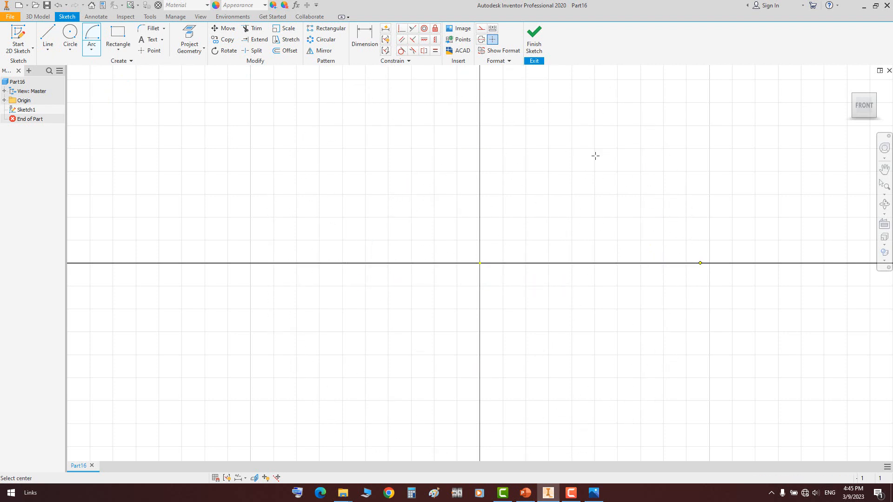
# Constrain the arc's right endpoint horizontally to the origin and set the arc radius to 38 mm after checking the cover drawing
pyautogui.press('h')
pyautogui.click(697, 263)
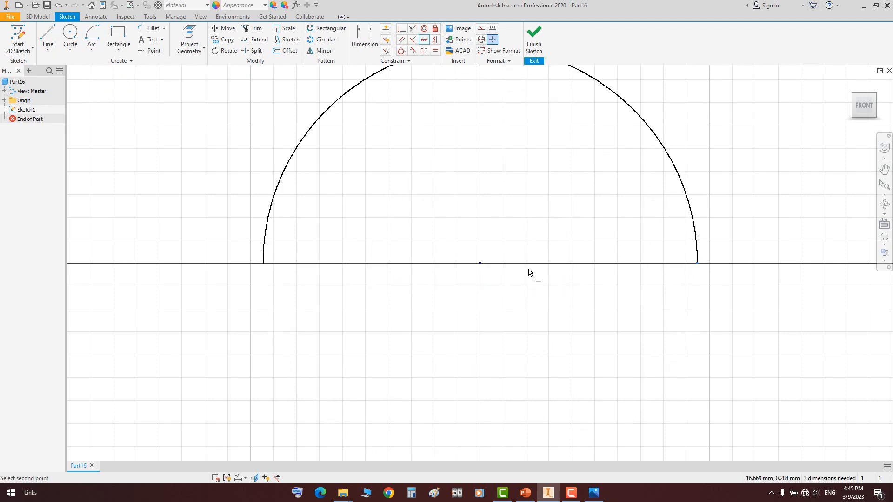
pyautogui.click(479, 263)
pyautogui.click(481, 264)
pyautogui.press('d')
pyautogui.click(314, 125)
pyautogui.click(341, 148)
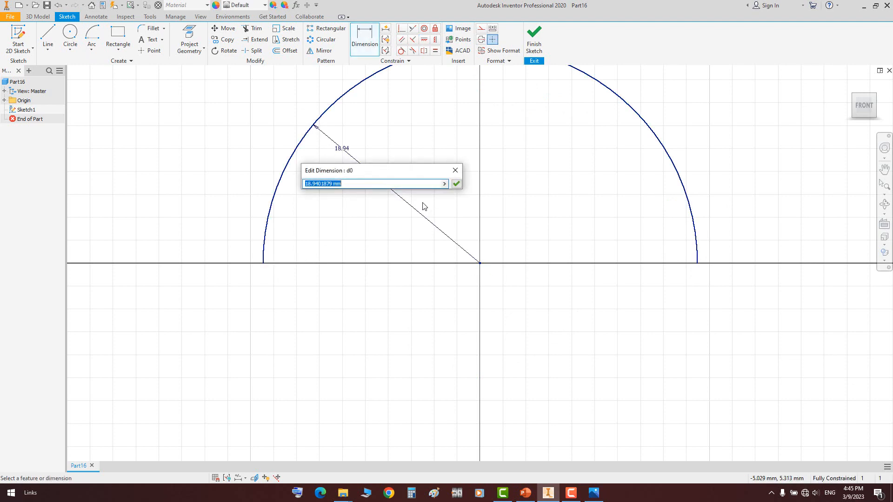
pyautogui.click(593, 494)
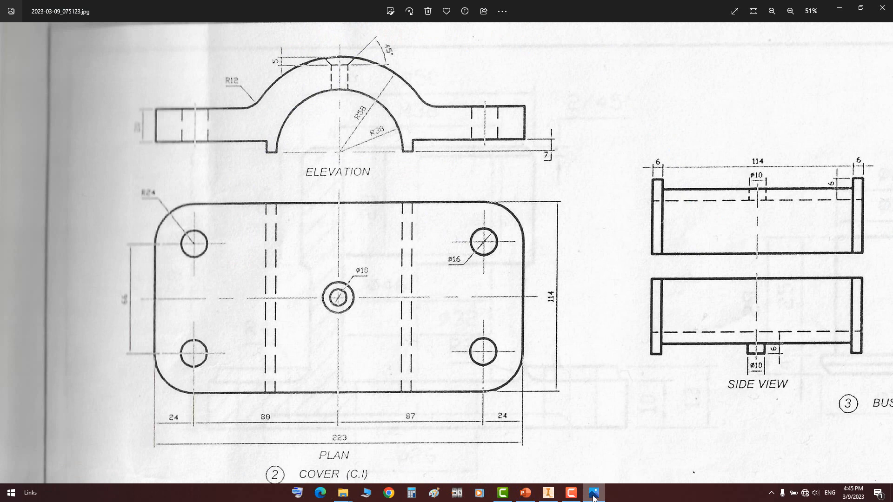
pyautogui.click(594, 494)
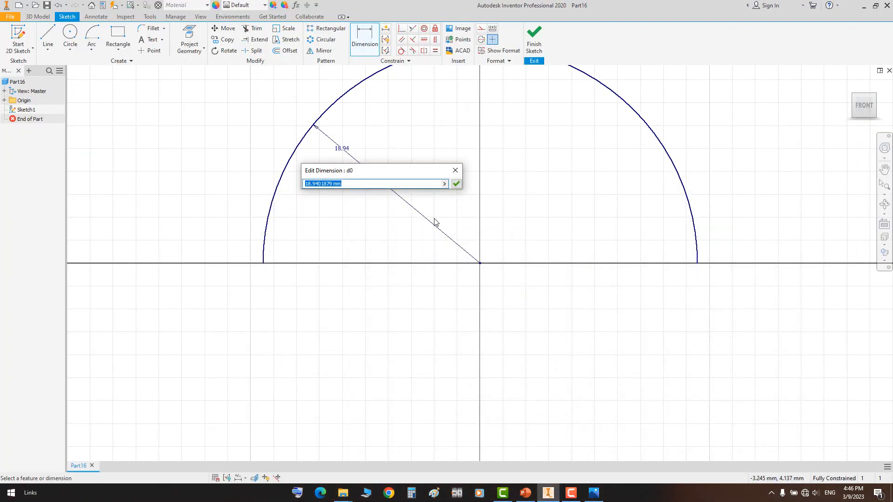
pyautogui.write('38')
pyautogui.press('Return')
# Draw a short horizontal line about 5 mm long outward from the arc's right endpoint
pyautogui.middleClick(507, 197)
pyautogui.middleClick(508, 196)
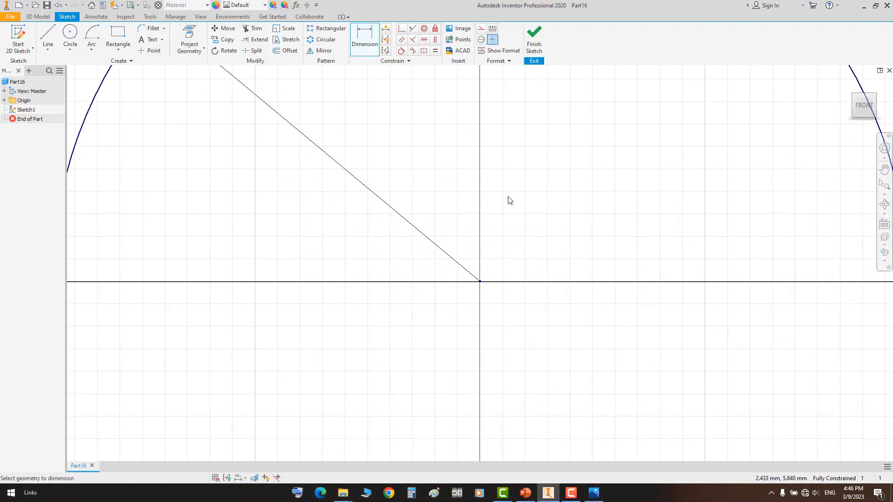
pyautogui.click(41, 33)
pyautogui.scroll(-3, 471, 186)
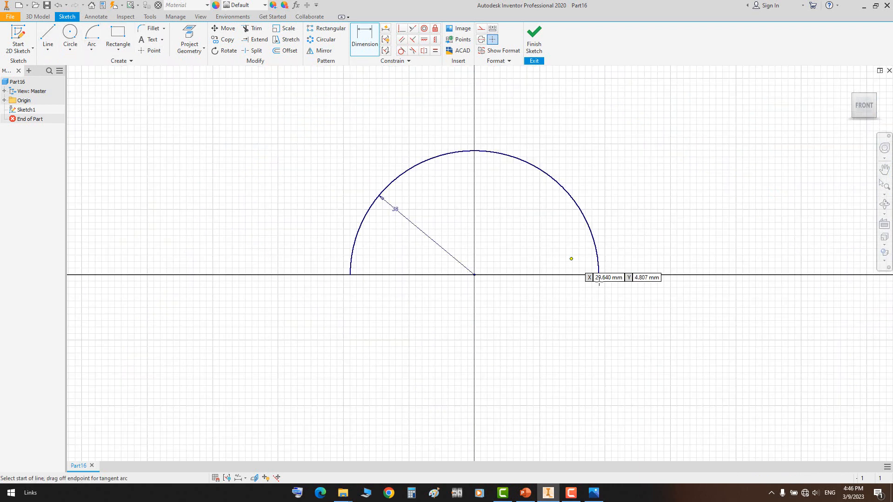
pyautogui.click(598, 275)
pyautogui.click(615, 274)
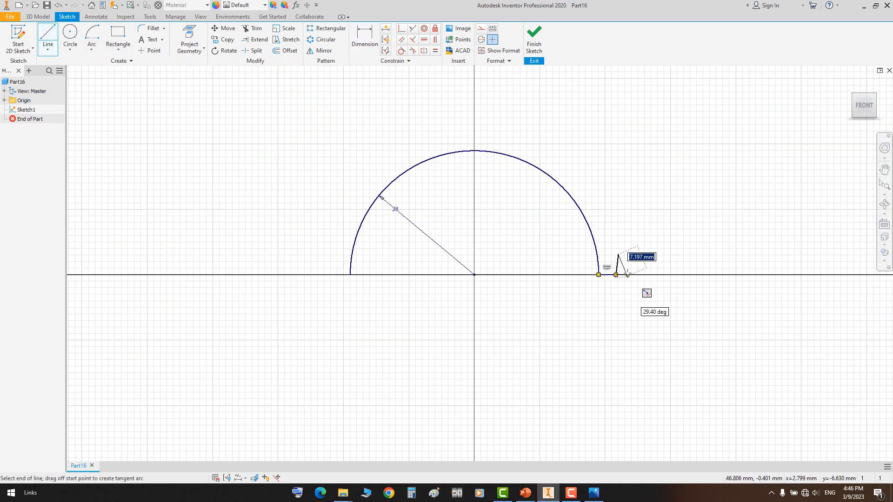
pyautogui.doubleClick(617, 266)
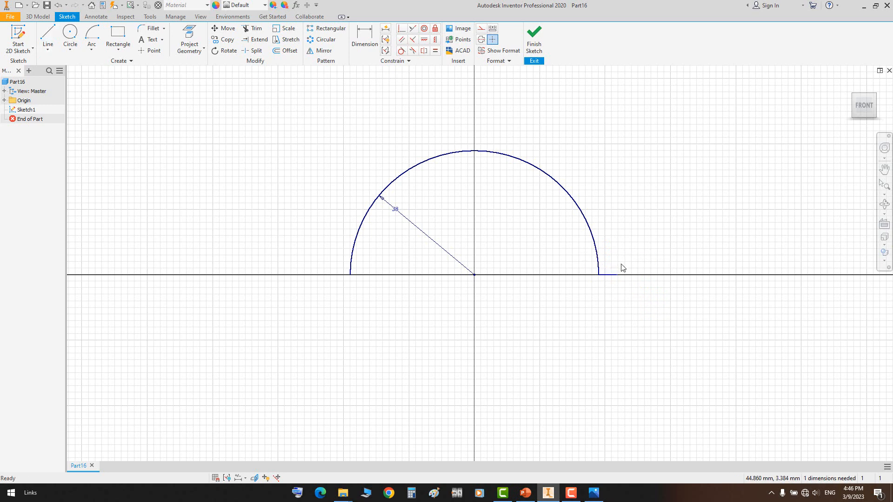
# Draw the right flange outline from the short line's end: a small riser, then an open box about 31 mm long and 13 mm high
pyautogui.scroll(3, 623, 267)
pyautogui.press('l')
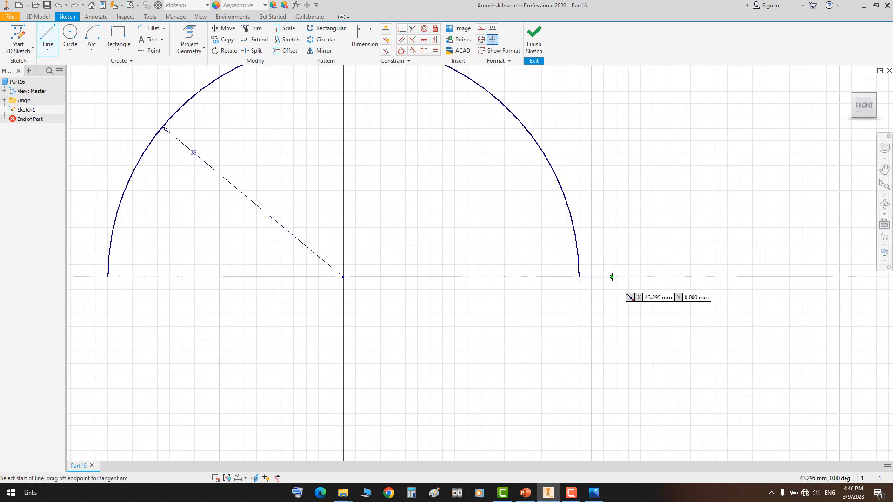
pyautogui.click(612, 278)
pyautogui.scroll(-2, 612, 252)
pyautogui.click(613, 252)
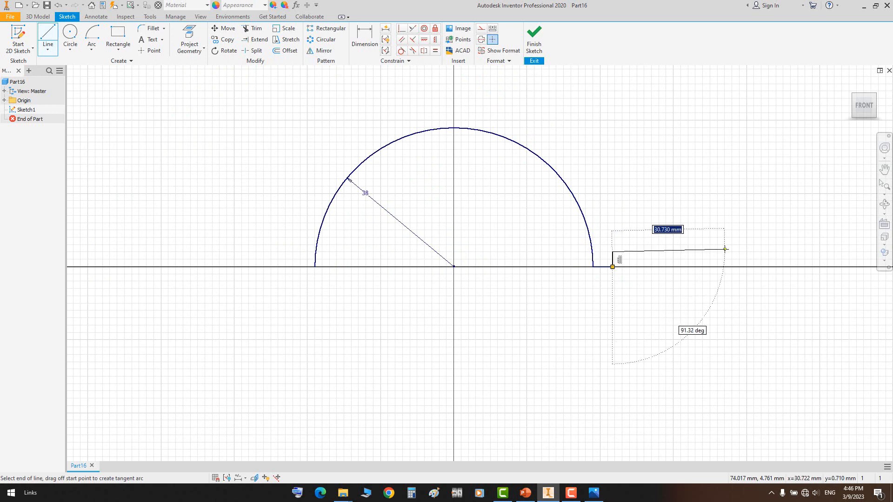
pyautogui.click(726, 203)
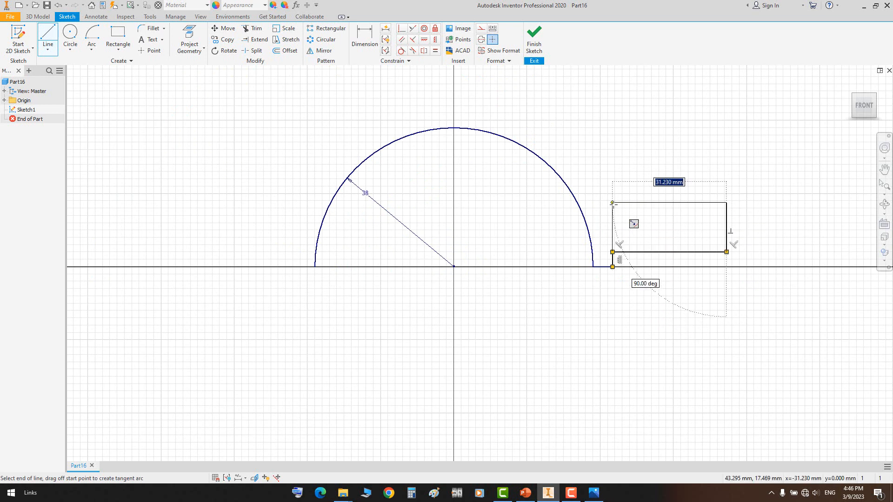
pyautogui.rightClick(641, 210)
pyautogui.click(640, 210)
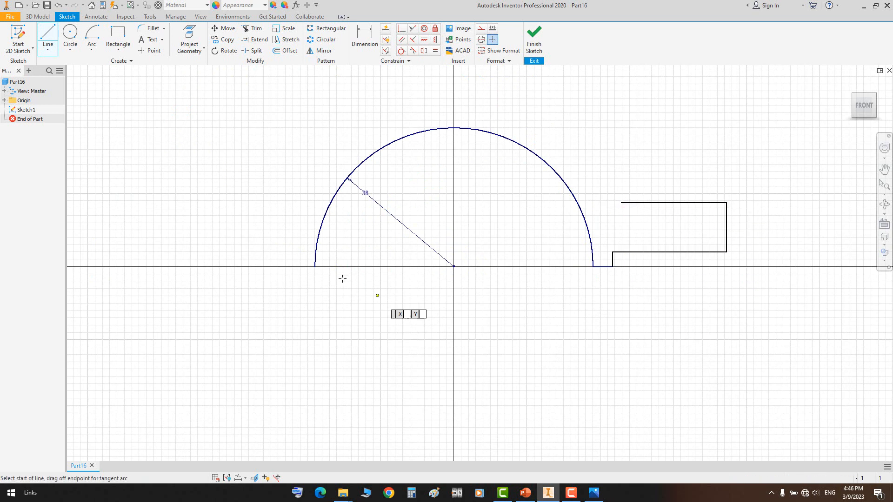
# Draw a matching stepped outline from the arc's left endpoint, with a 5 mm riser and a top line about 14 mm long
pyautogui.click(314, 267)
pyautogui.click(266, 266)
pyautogui.click(266, 249)
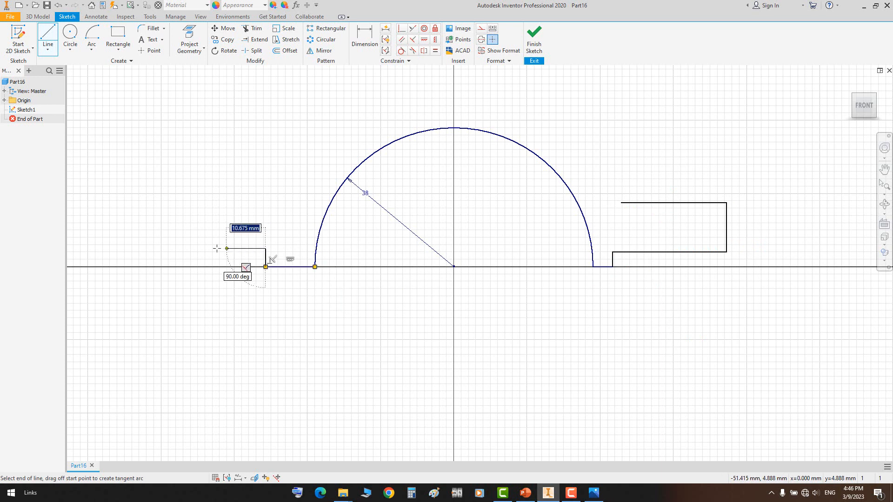
pyautogui.click(202, 249)
pyautogui.click(203, 214)
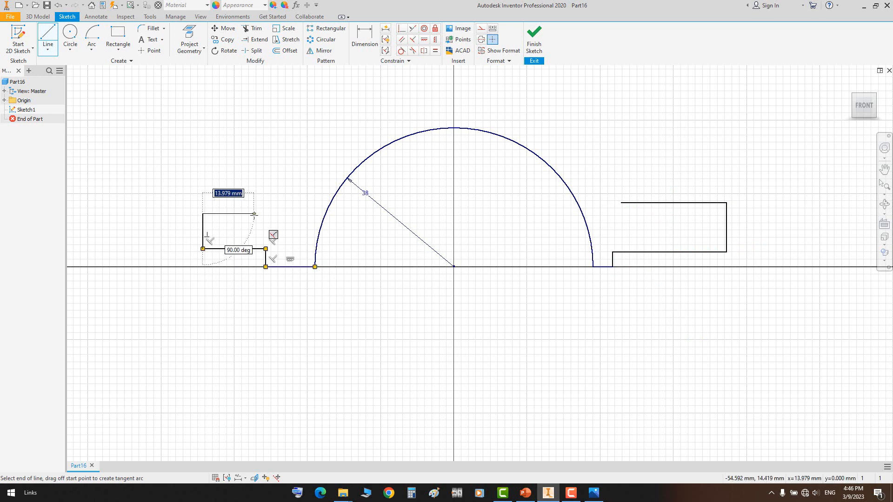
pyautogui.click(254, 214)
pyautogui.rightClick(255, 217)
pyautogui.click(280, 221)
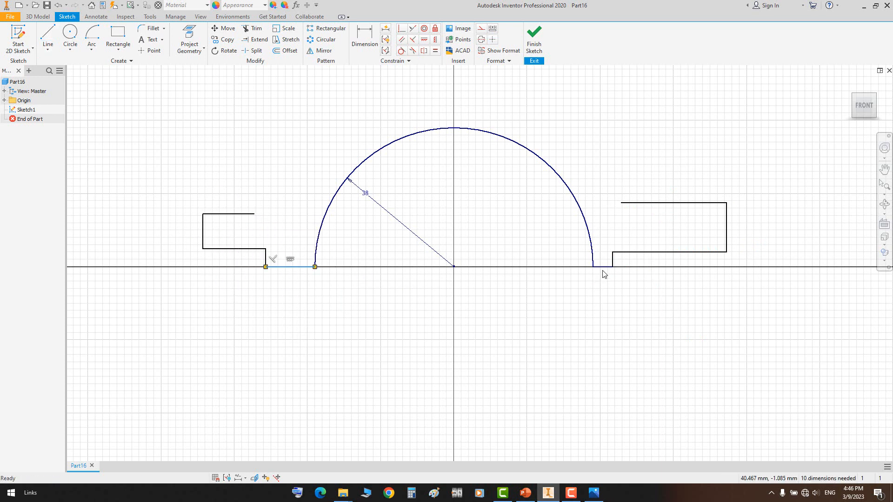
# Constrain the foot edges, lower flange edges and outer flange sides equal in left-right pairs, and make the lower flange edges collinear
pyautogui.click(437, 51)
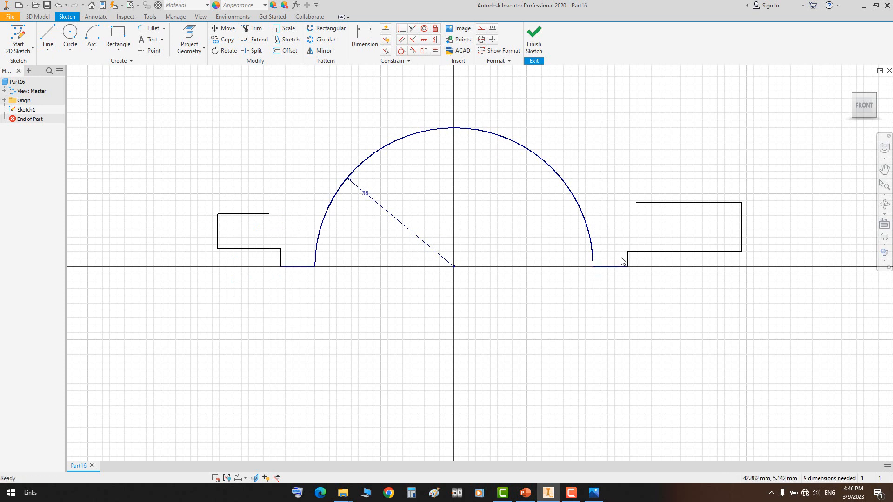
pyautogui.click(652, 253)
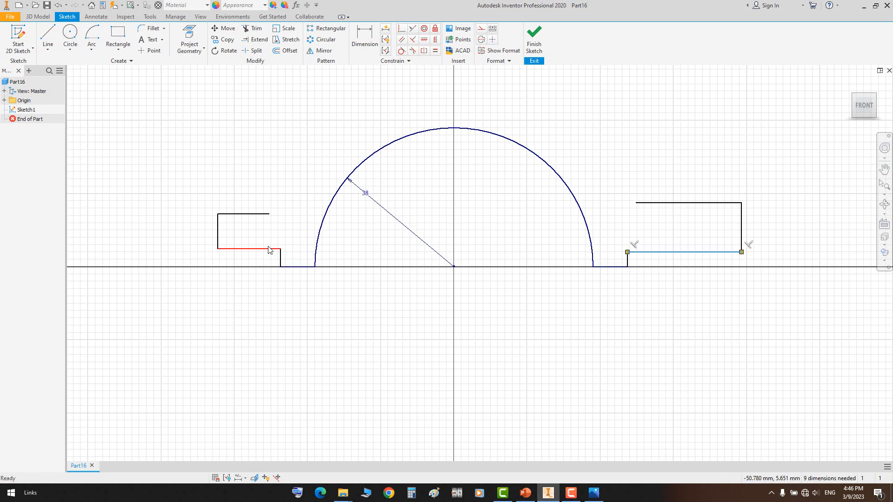
pyautogui.click(435, 51)
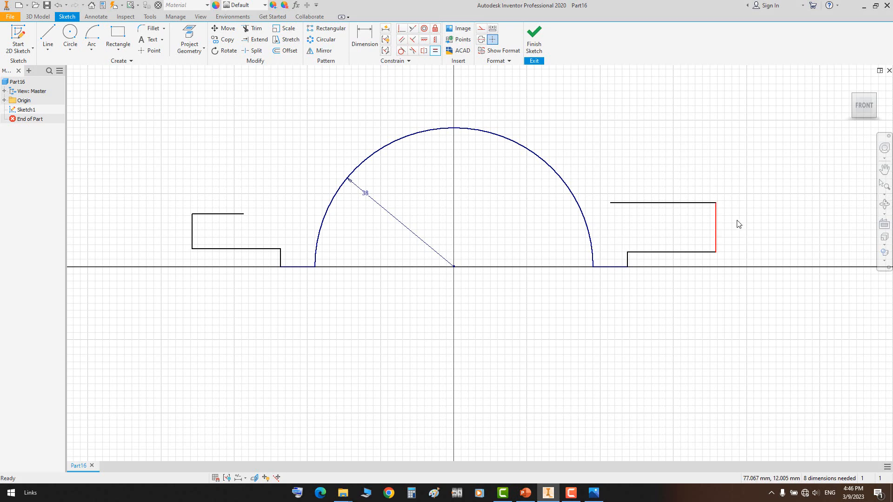
pyautogui.moveTo(716, 227); pyautogui.dragTo(677, 236)
pyautogui.click(678, 226)
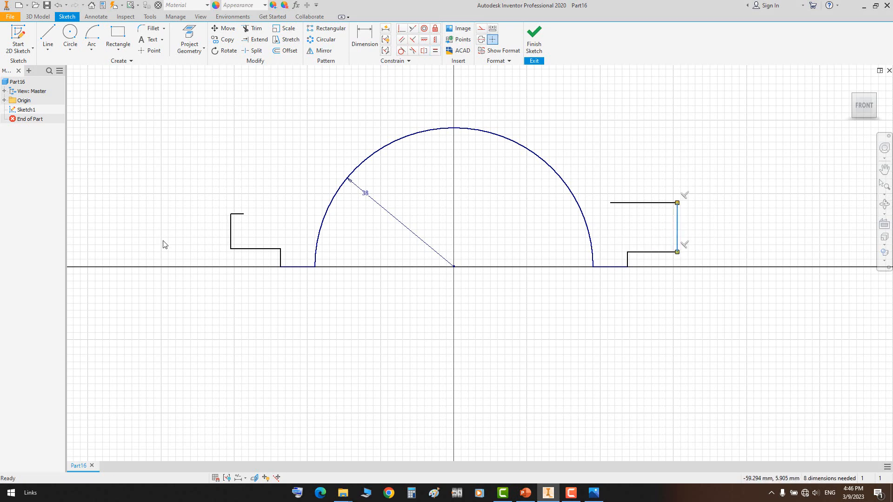
pyautogui.click(436, 51)
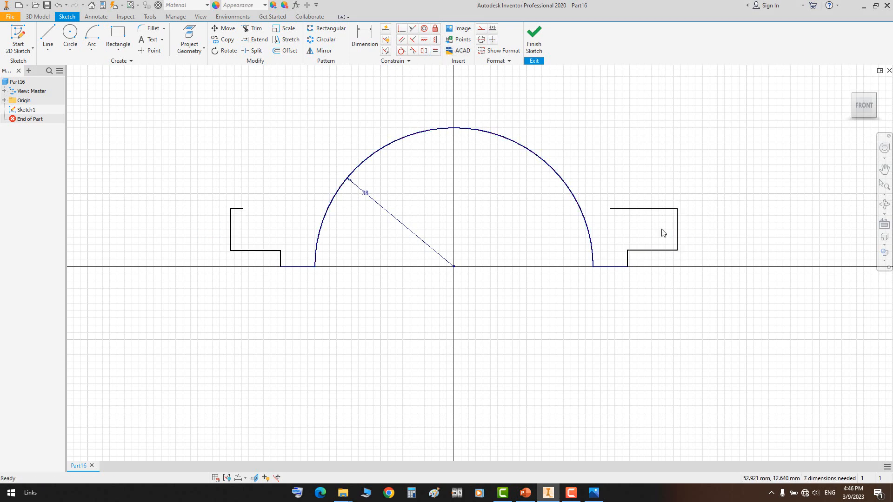
pyautogui.click(417, 30)
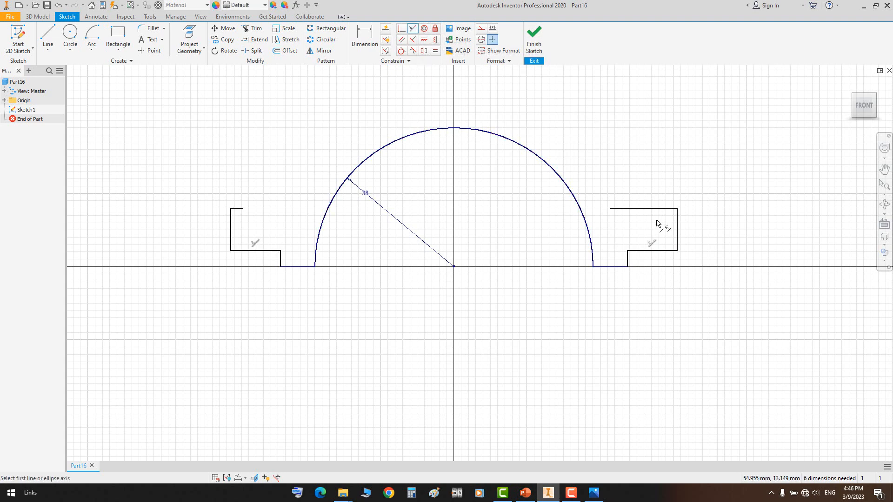
# Check the width across the feet in the scanned drawing and set the distance between their outer vertical edges to 88 mm
pyautogui.click(592, 496)
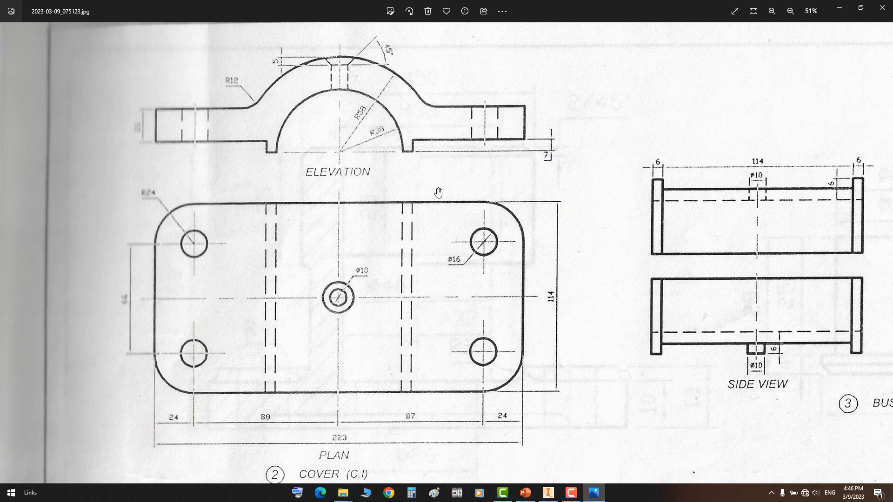
pyautogui.scroll(-3, 423, 306)
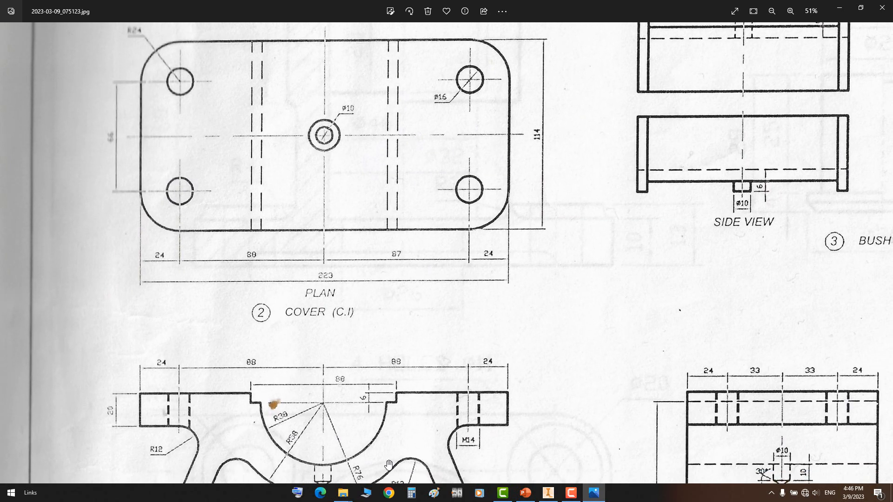
pyautogui.hotkey('alt', 'Tab')
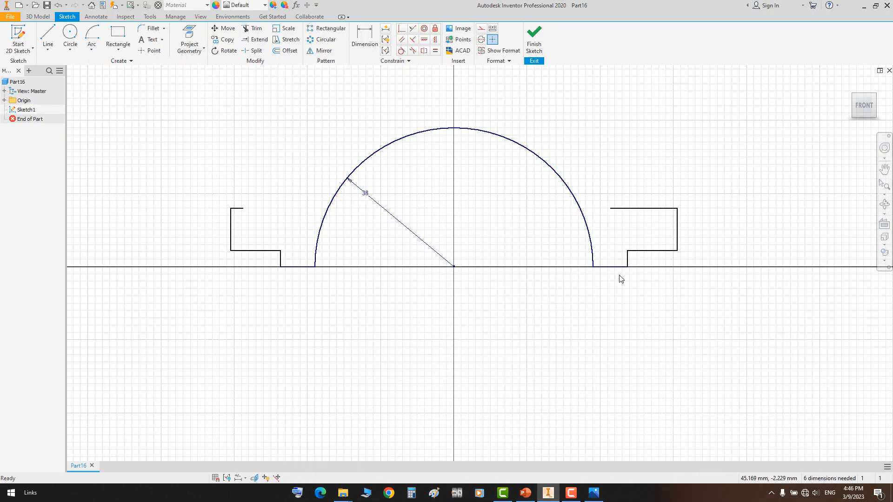
pyautogui.press('d')
pyautogui.click(628, 259)
pyautogui.click(280, 257)
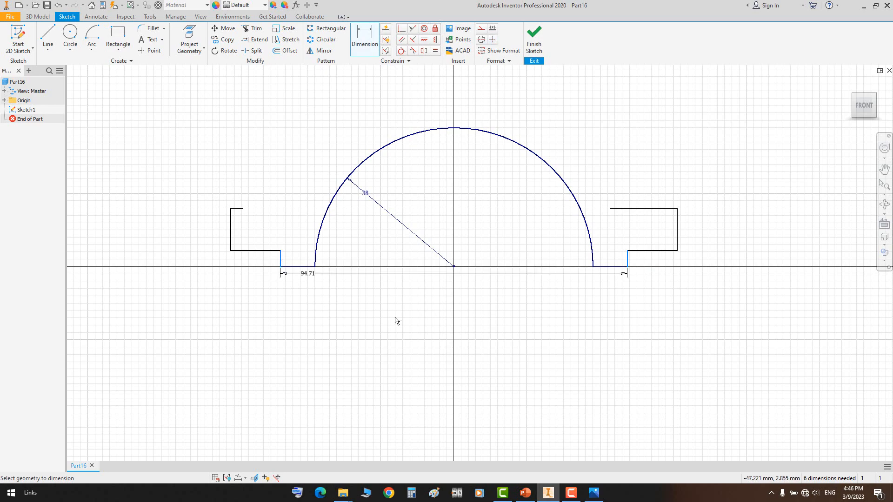
pyautogui.click(397, 316)
pyautogui.write('88')
pyautogui.press('Return')
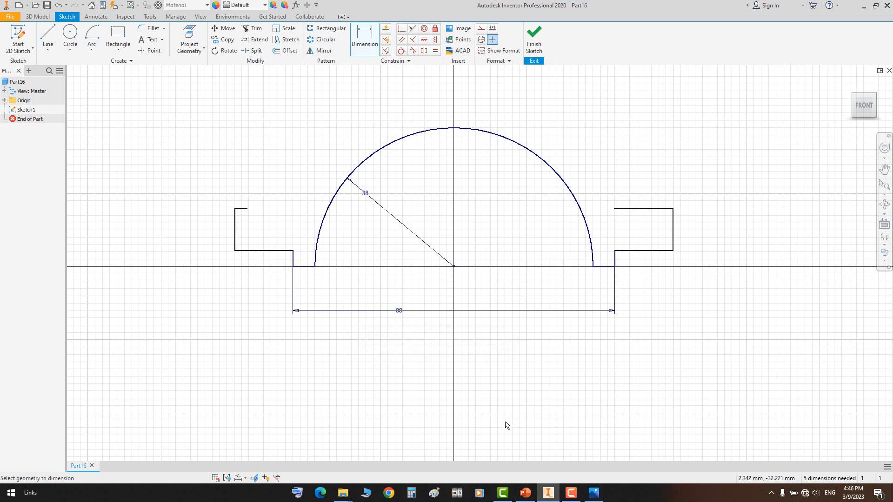
# Check the step height in the cover's elevation and set the right foot's vertical edge to 7 mm
pyautogui.click(597, 494)
pyautogui.moveTo(549, 233); pyautogui.dragTo(548, 437)
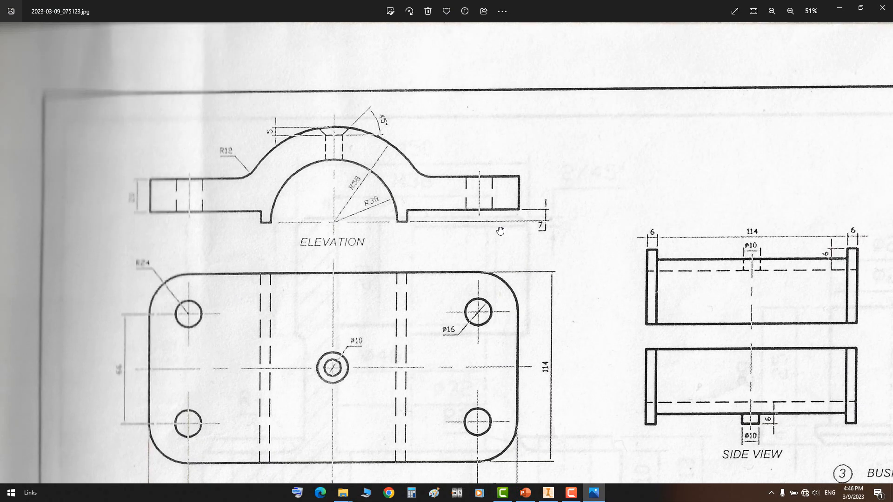
pyautogui.click(593, 493)
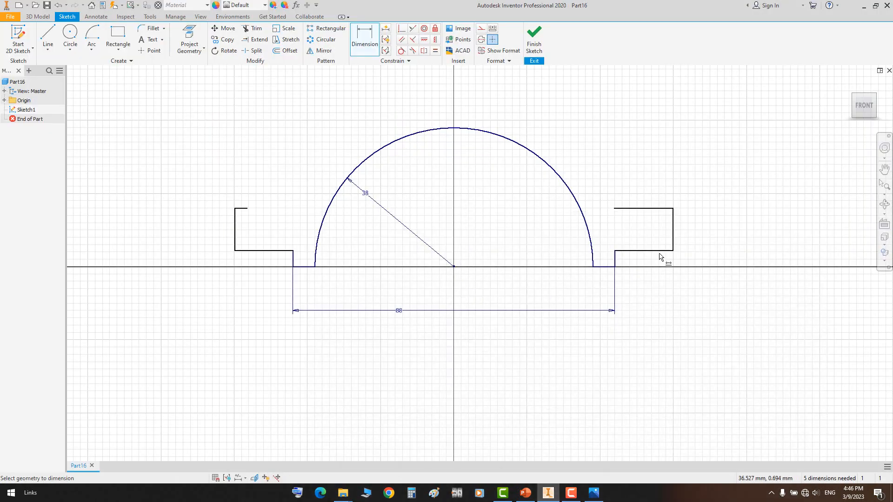
pyautogui.click(624, 264)
pyautogui.write('7')
pyautogui.press('Return')
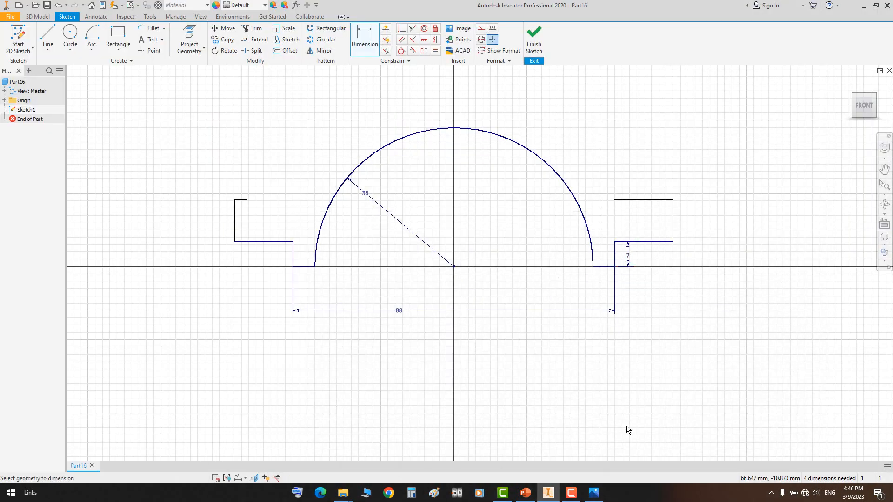
# Check the flange thickness in the cover's elevation and set the distance between the right flange's upper and lower edges to 20 mm
pyautogui.click(594, 493)
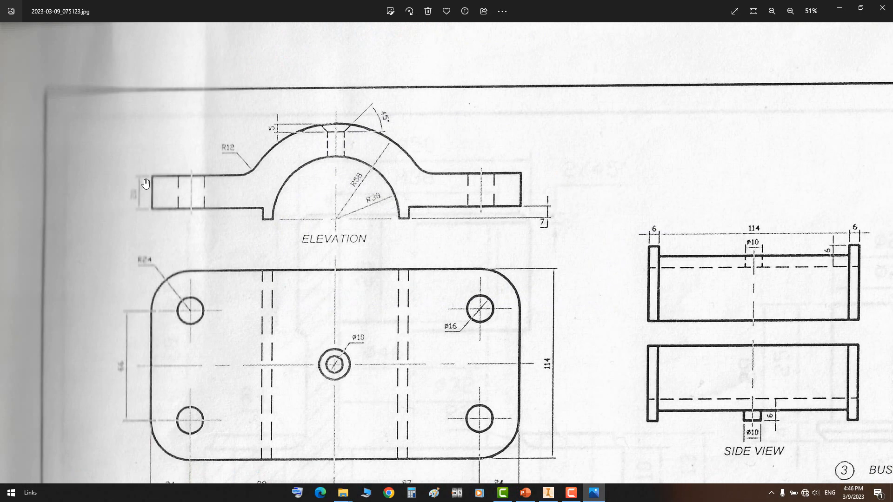
pyautogui.click(593, 494)
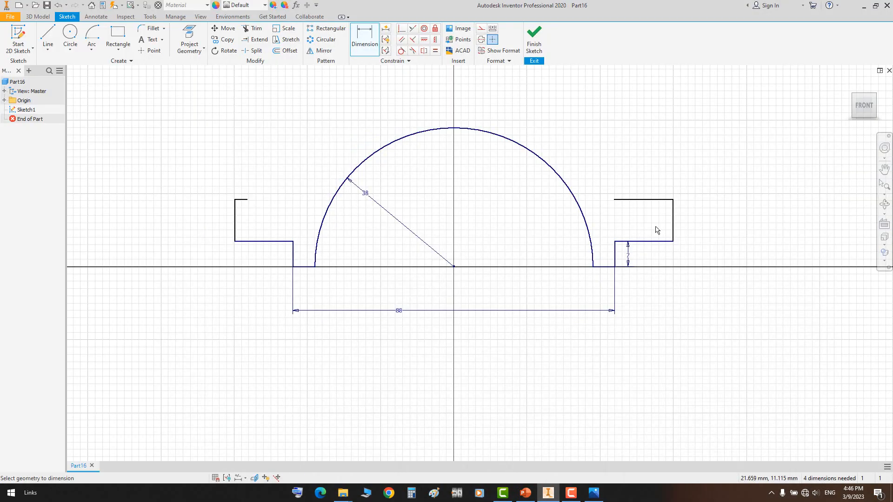
pyautogui.click(659, 199)
pyautogui.click(651, 241)
pyautogui.click(696, 228)
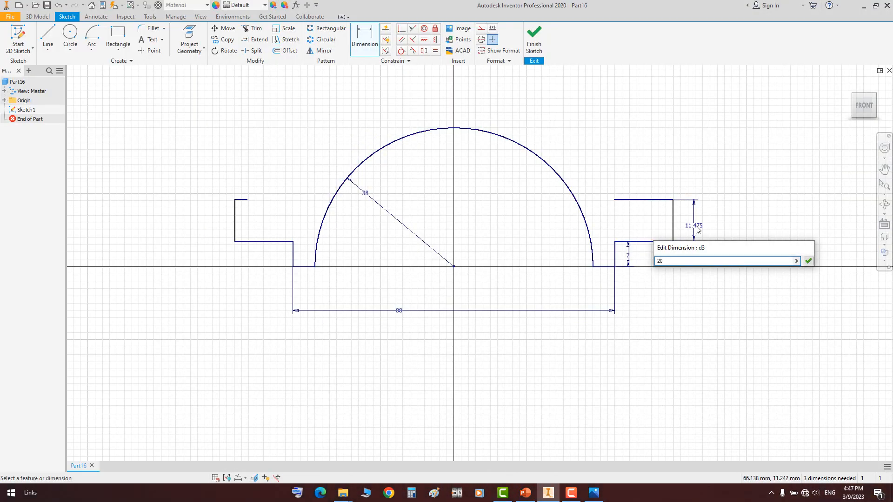
pyautogui.write('20')
pyautogui.press('Return')
# Check the hole and edge spacings in the drawing and set the overall width between the outer flange sides to (88+24)*2
pyautogui.click(594, 493)
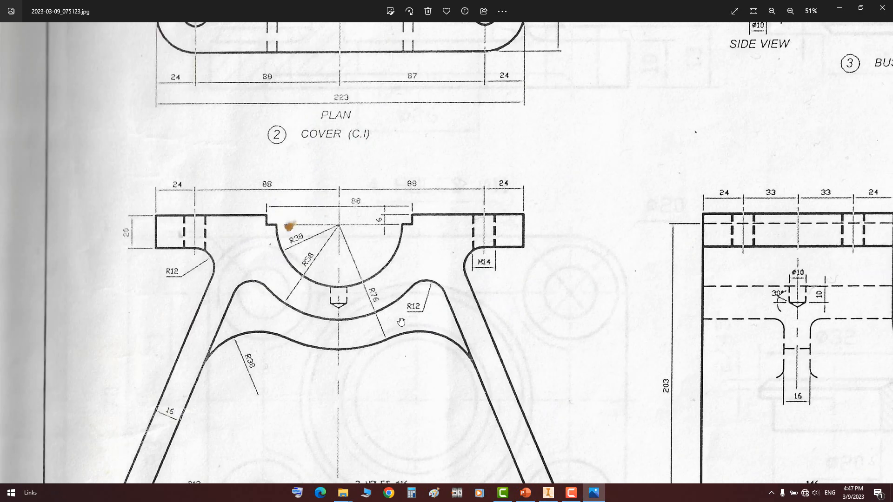
pyautogui.scroll(-1, 401, 322)
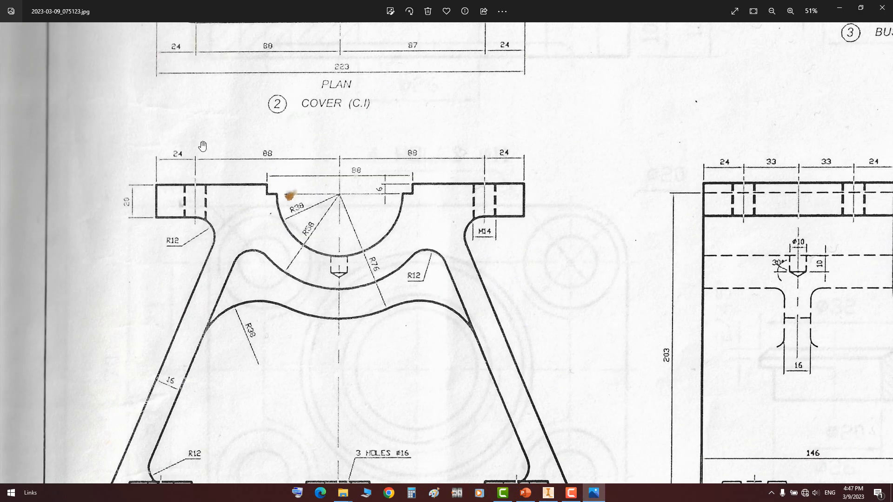
pyautogui.click(596, 495)
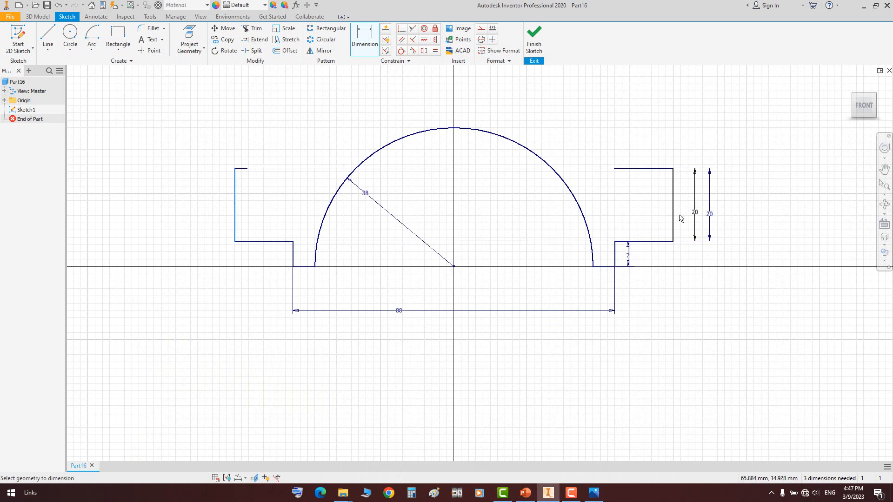
pyautogui.click(234, 205)
pyautogui.click(672, 219)
pyautogui.click(523, 369)
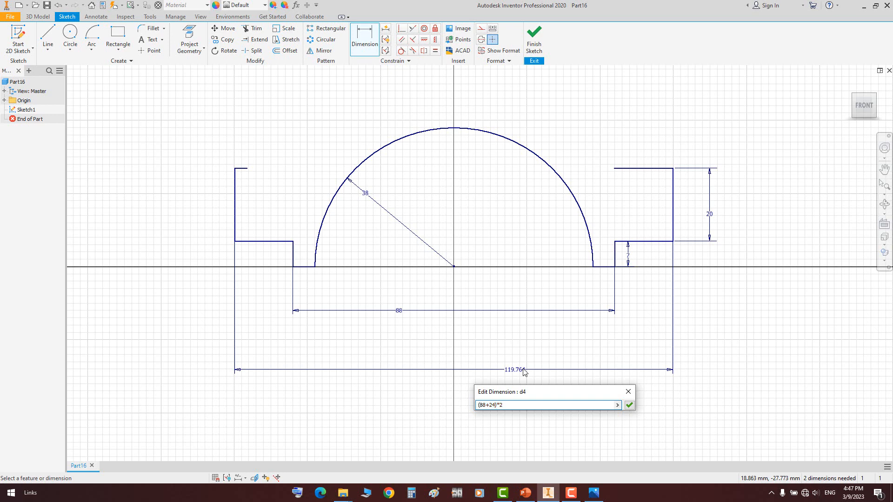
pyautogui.press('Return')
pyautogui.scroll(3, 581, 325)
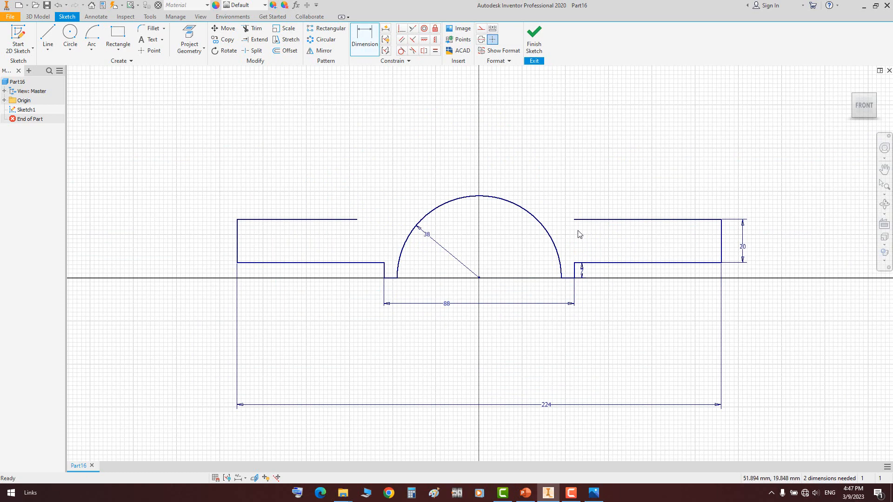
# Check the cover's elevation in the scanned drawing and sketch an outer arc centred on the origin above the inner semicircle
pyautogui.click(593, 492)
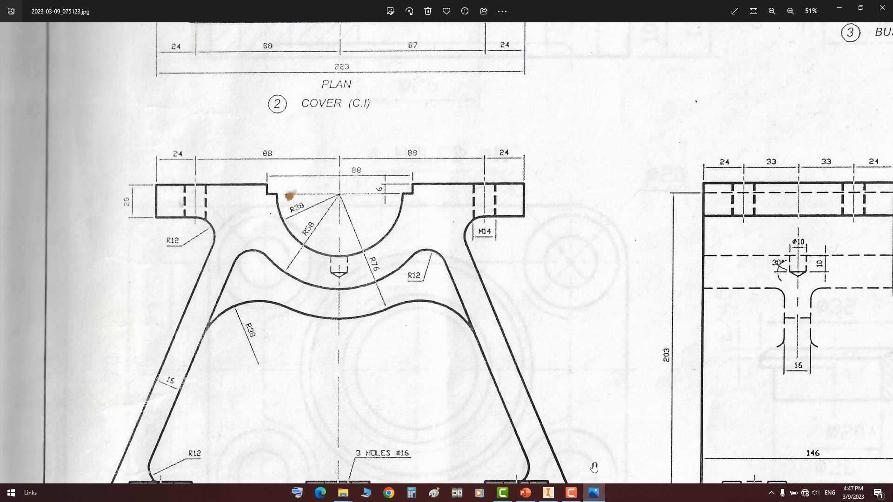
pyautogui.moveTo(416, 167); pyautogui.dragTo(440, 356)
pyautogui.moveTo(395, 93); pyautogui.dragTo(379, 253)
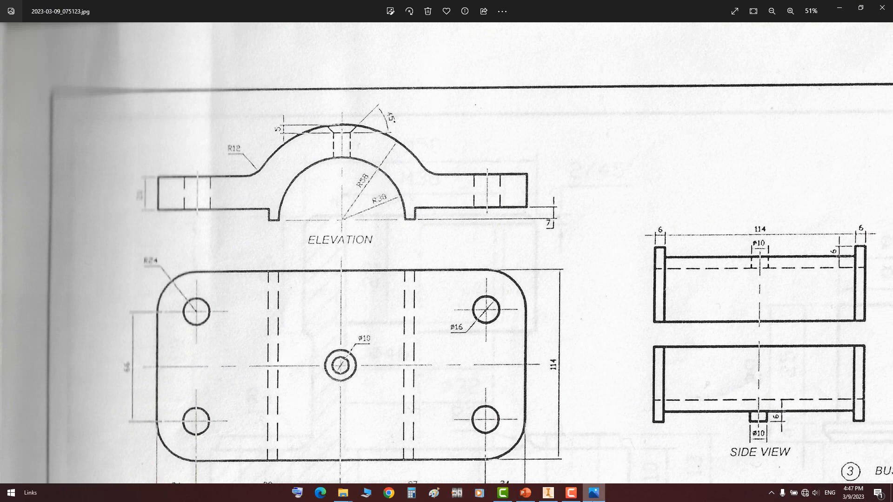
pyautogui.hotkey('alt', 'Tab')
pyautogui.click(92, 34)
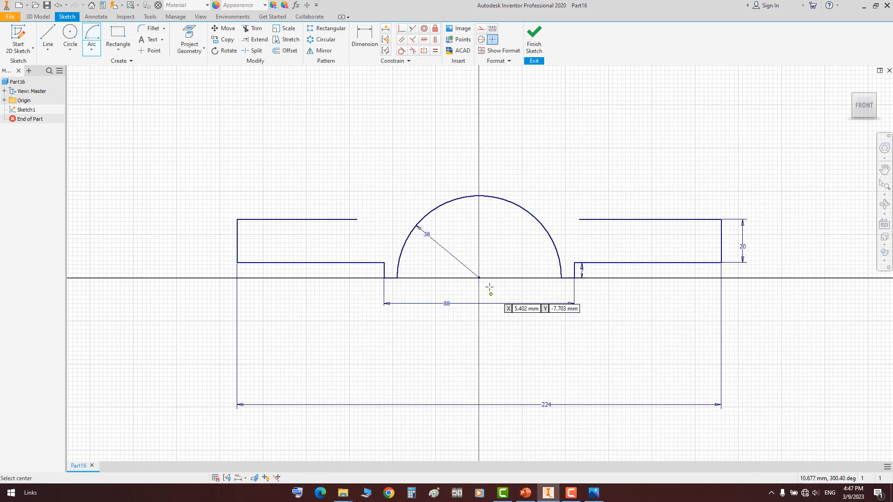
pyautogui.click(479, 278)
pyautogui.click(384, 182)
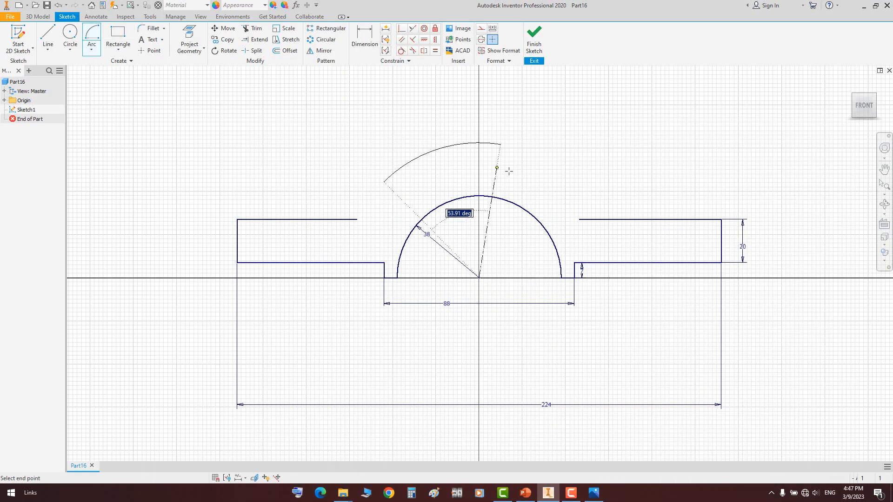
pyautogui.click(567, 185)
# Set the outer arc's radius to 58 mm
pyautogui.press('d')
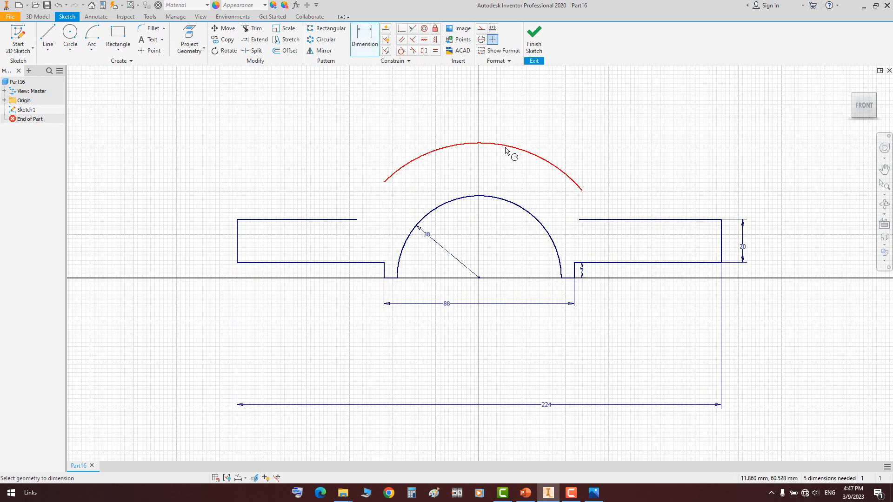
pyautogui.click(514, 150)
pyautogui.click(515, 171)
pyautogui.press('Return')
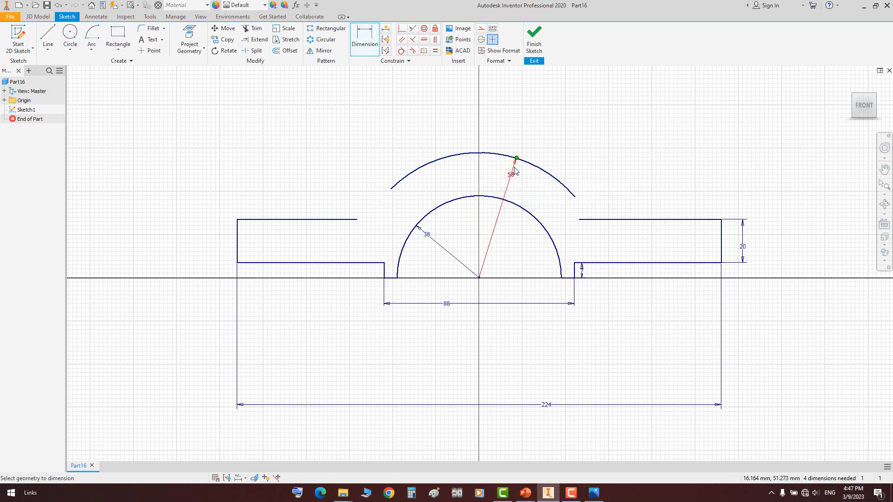
# Join both ends of the outer arc to the inner ends of the flanges' upper edges with coincident constraints
pyautogui.press('Escape')
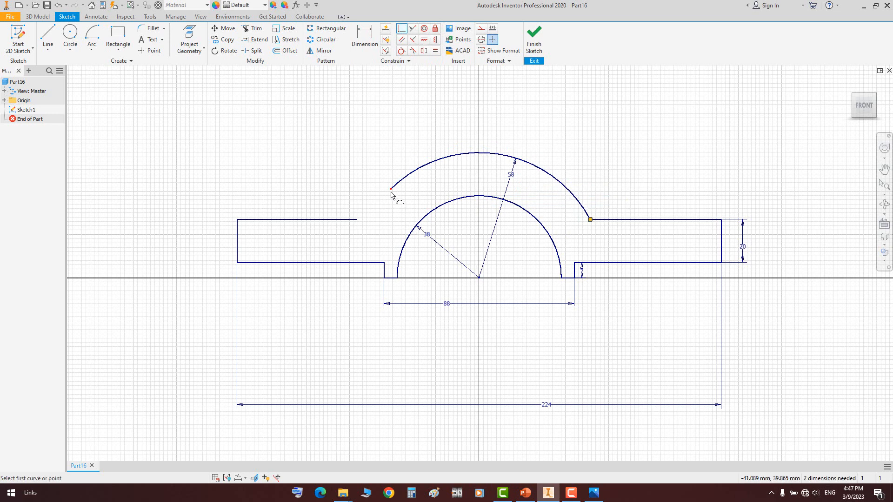
pyautogui.click(358, 219)
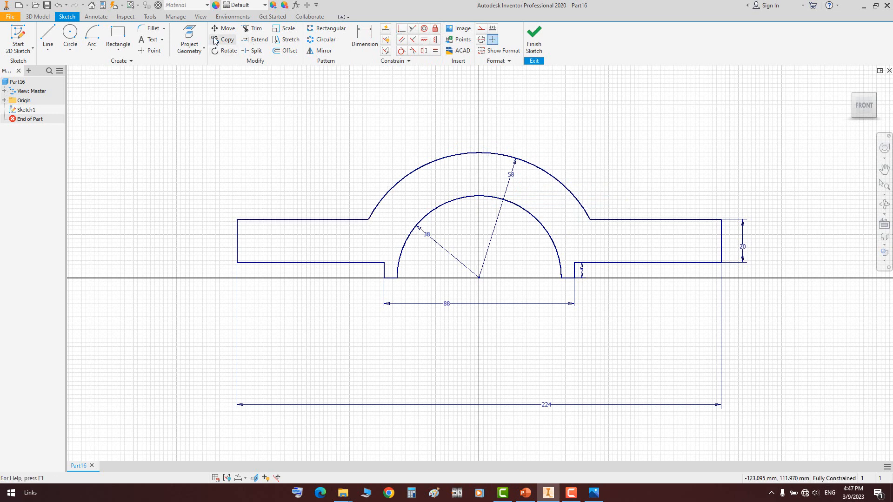
# Check the blend radius in the drawing and fillet both corners between the outer arc and the flanges' upper edges with 12 mm
pyautogui.click(160, 28)
pyautogui.click(593, 493)
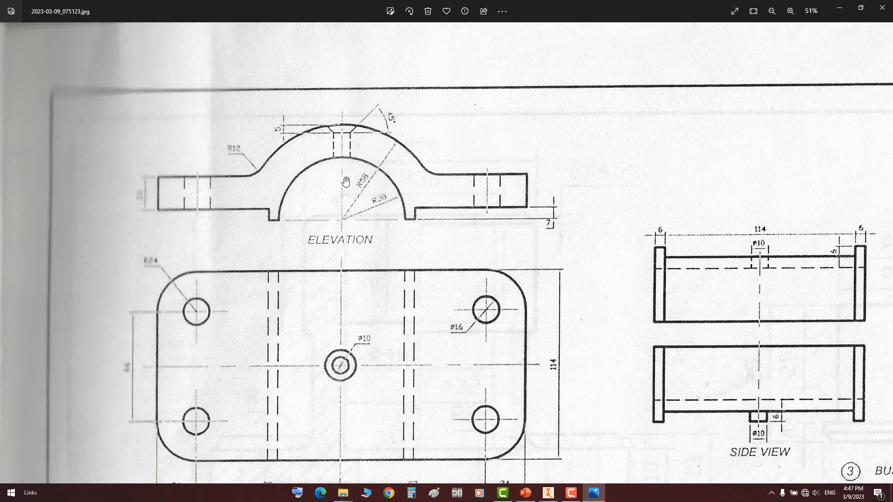
pyautogui.click(604, 493)
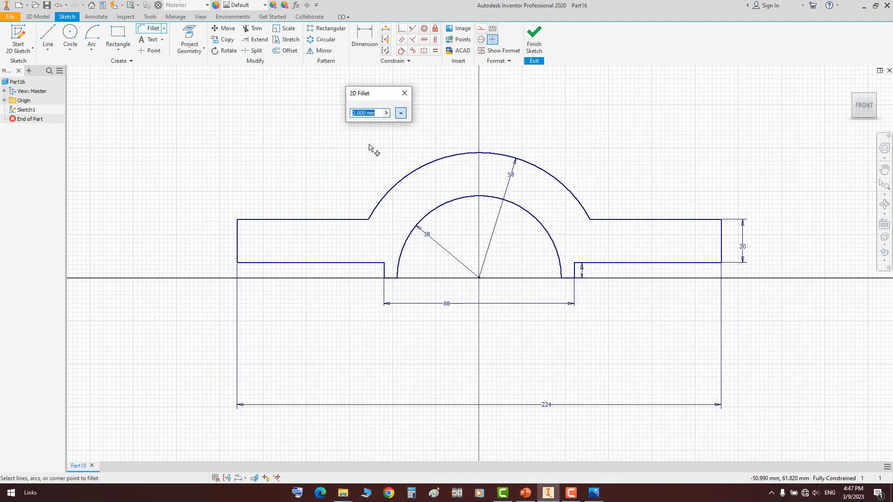
pyautogui.write('12')
pyautogui.click(384, 199)
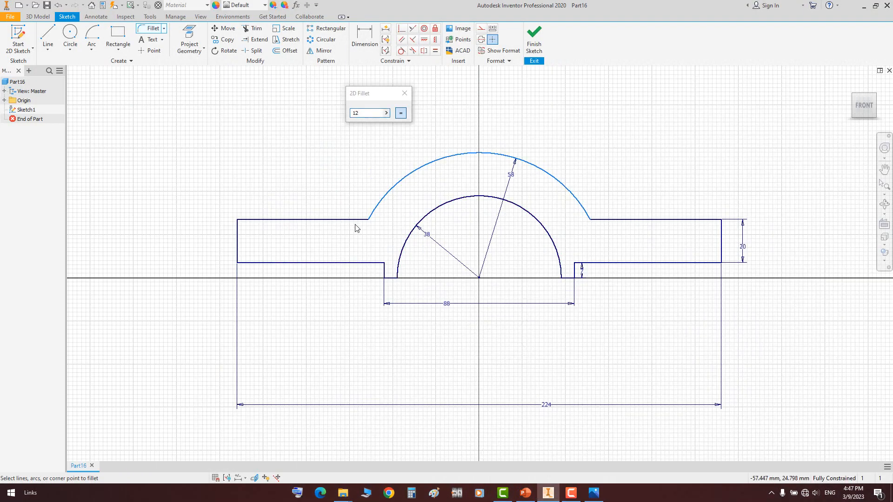
pyautogui.click(358, 219)
pyautogui.click(580, 202)
pyautogui.click(601, 219)
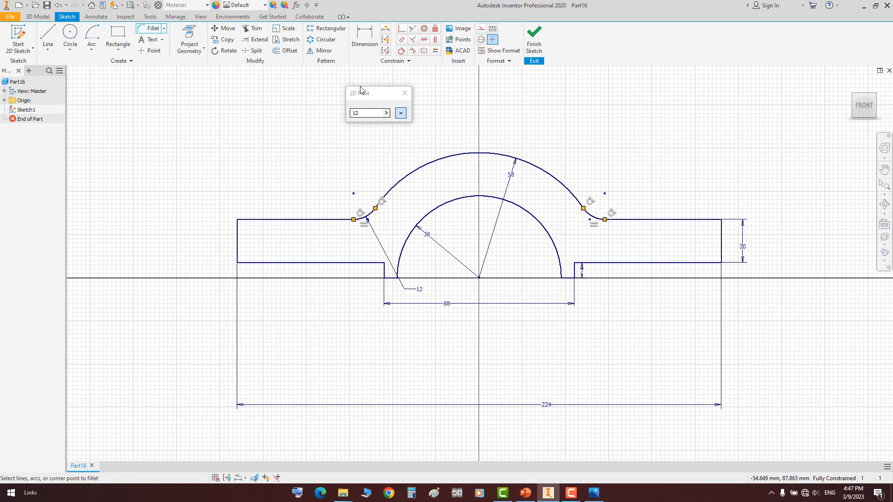
pyautogui.click(406, 94)
# Finish the sketch, check the cover's depth in the drawing and extrude the profile symmetrically by 114 mm
pyautogui.click(534, 37)
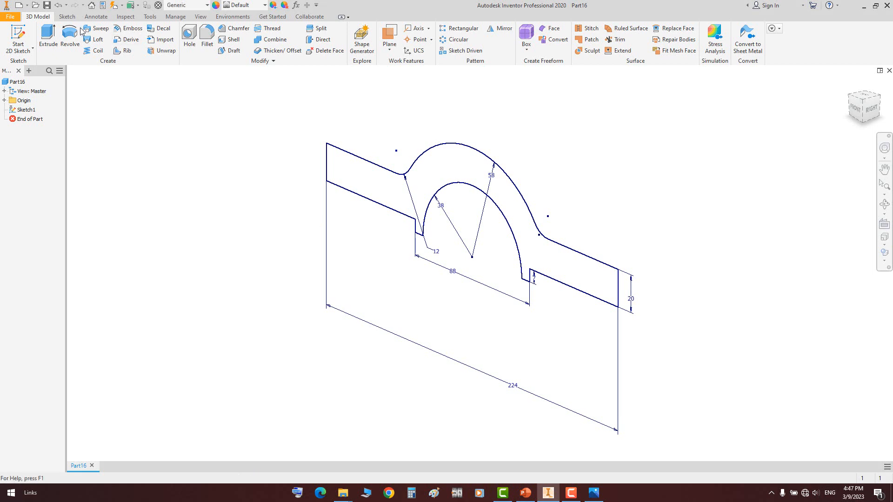
pyautogui.click(48, 37)
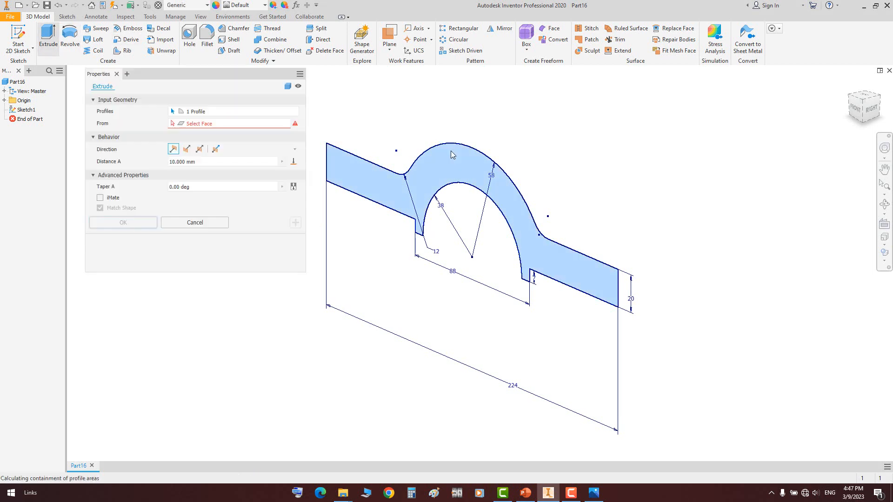
pyautogui.click(199, 149)
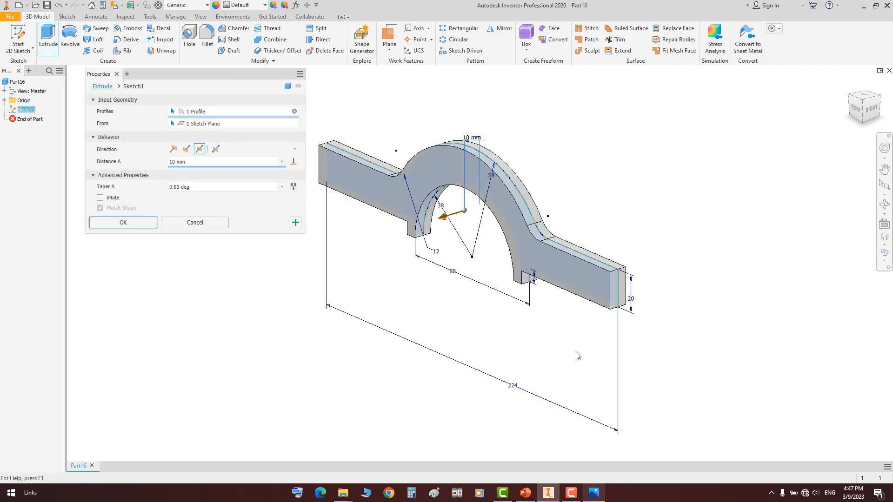
pyautogui.click(593, 492)
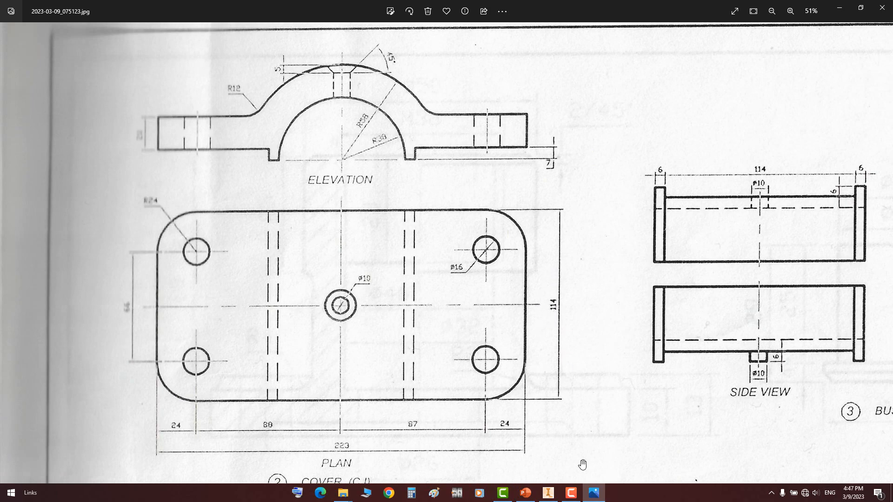
pyautogui.hotkey('alt', 'Tab')
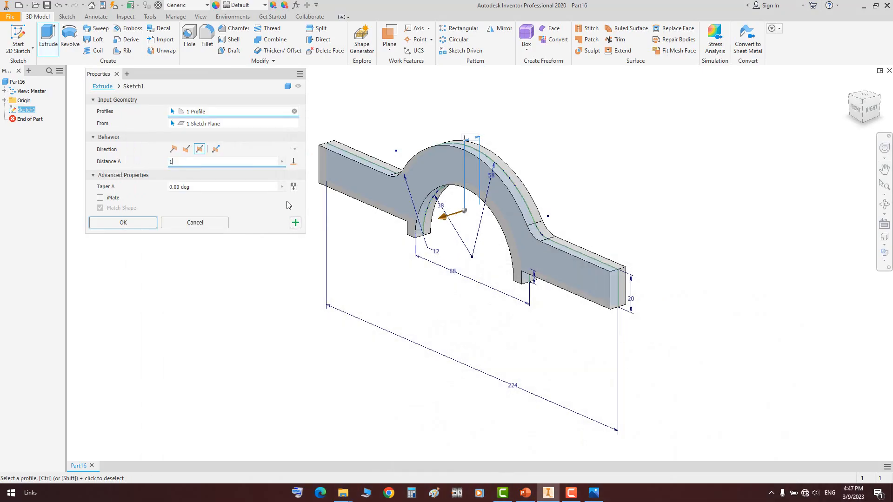
pyautogui.write('114')
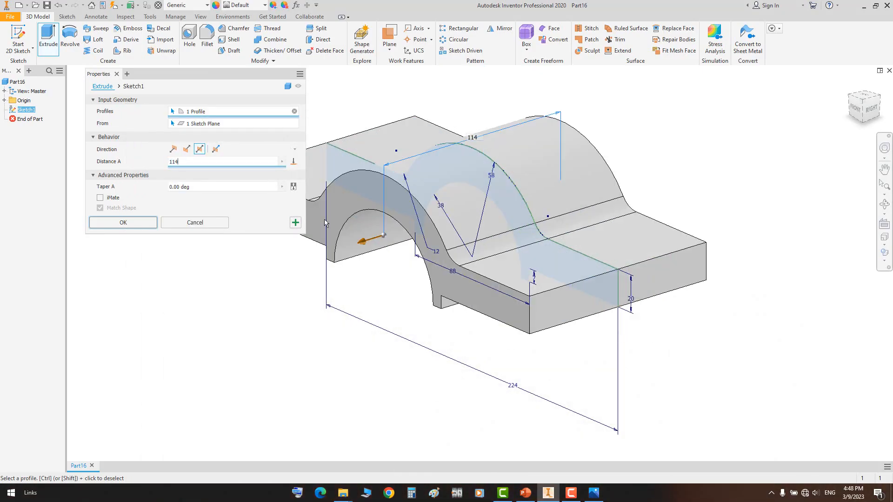
pyautogui.click(156, 222)
# Check the corner radius in the plan view and fillet the four vertical outer corner edges of the flanges with 24 mm
pyautogui.click(207, 40)
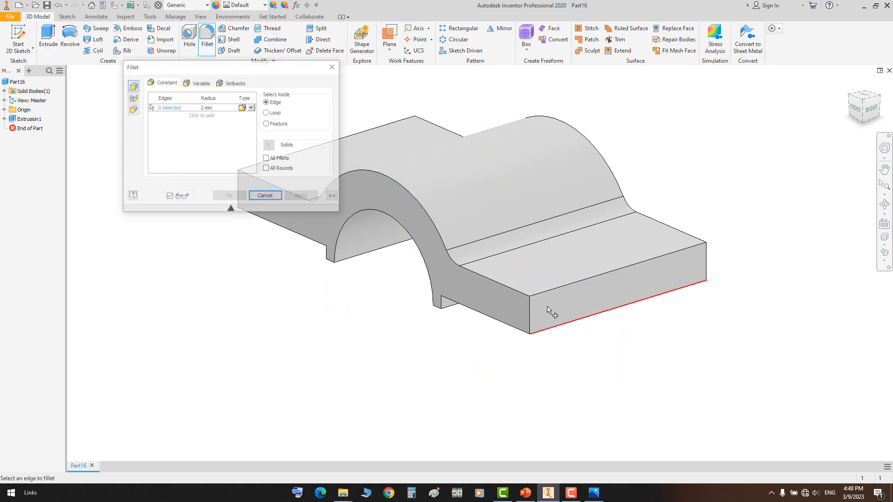
pyautogui.click(546, 310)
pyautogui.click(706, 262)
pyautogui.moveTo(814, 168); pyautogui.dragTo(845, 200, button='middle')
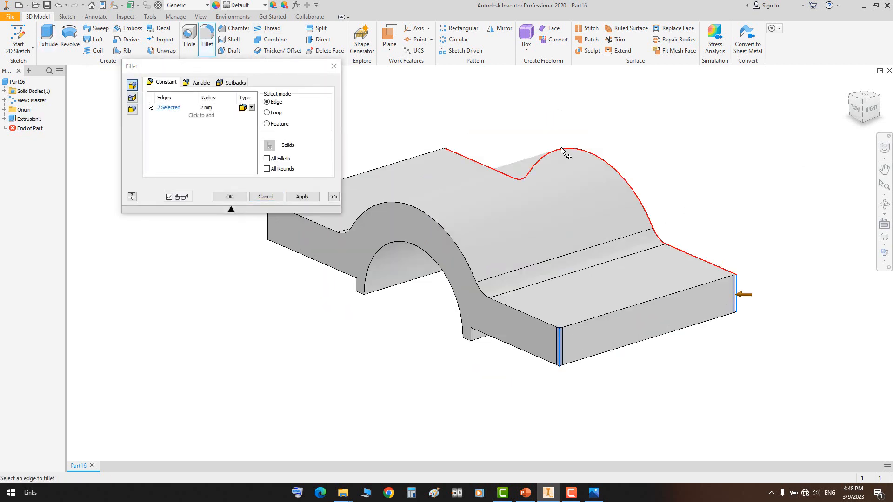
pyautogui.click(445, 156)
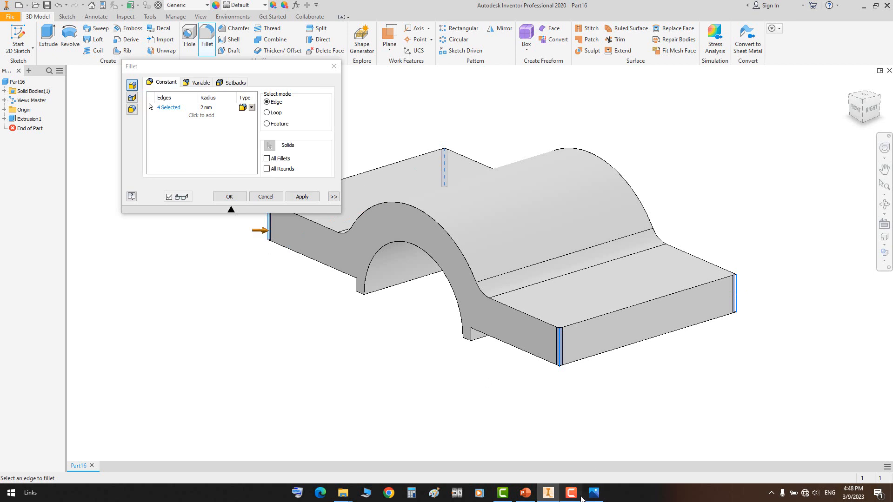
pyautogui.hotkey('alt', 'Tab')
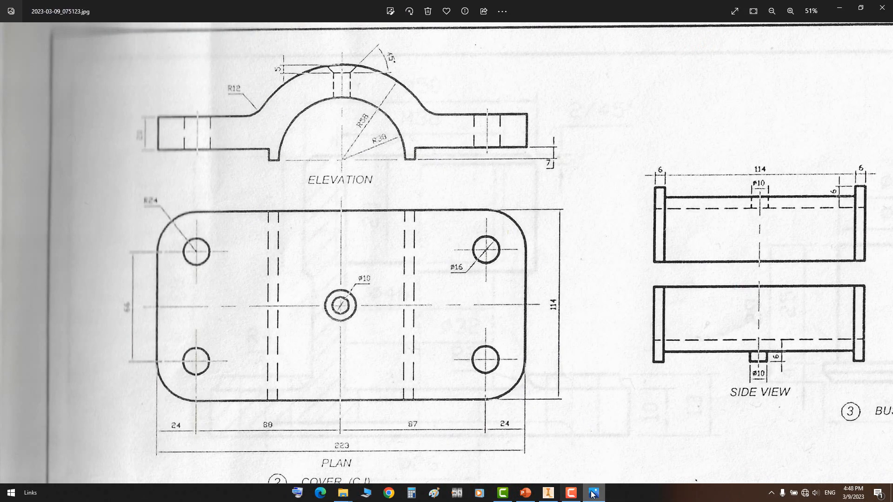
pyautogui.click(549, 493)
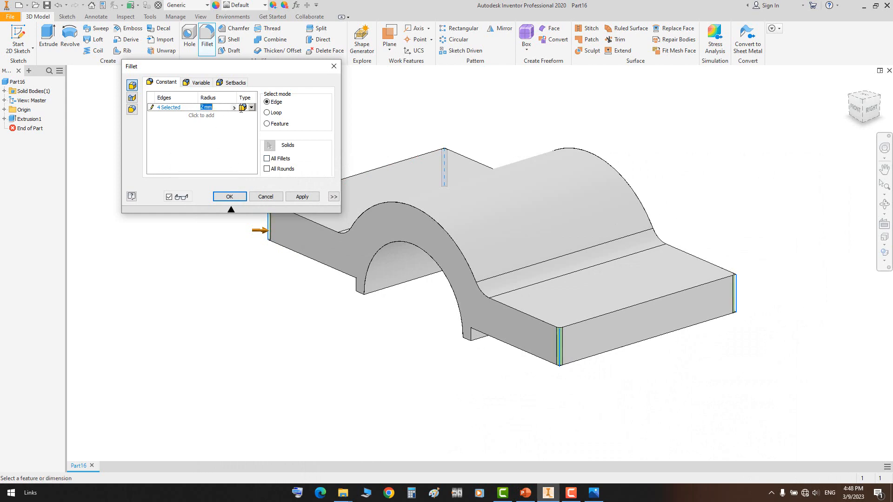
pyautogui.click(301, 197)
pyautogui.click(265, 196)
# Start a sketch on the left flange's upper face and project the four rounded corner edges into it
pyautogui.click(421, 173)
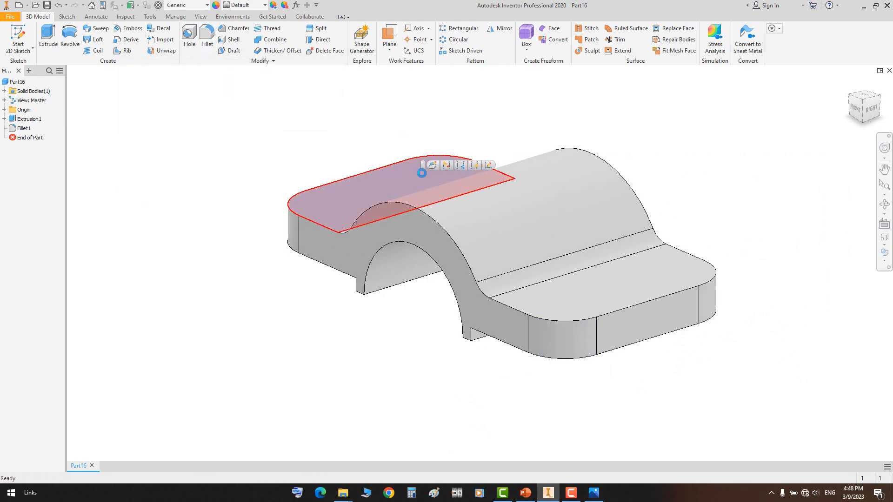
pyautogui.click(433, 165)
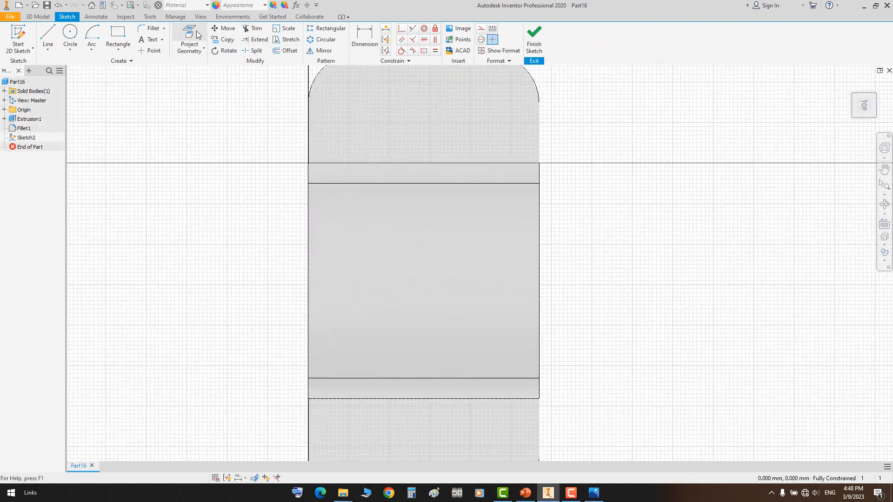
pyautogui.click(197, 34)
pyautogui.click(314, 84)
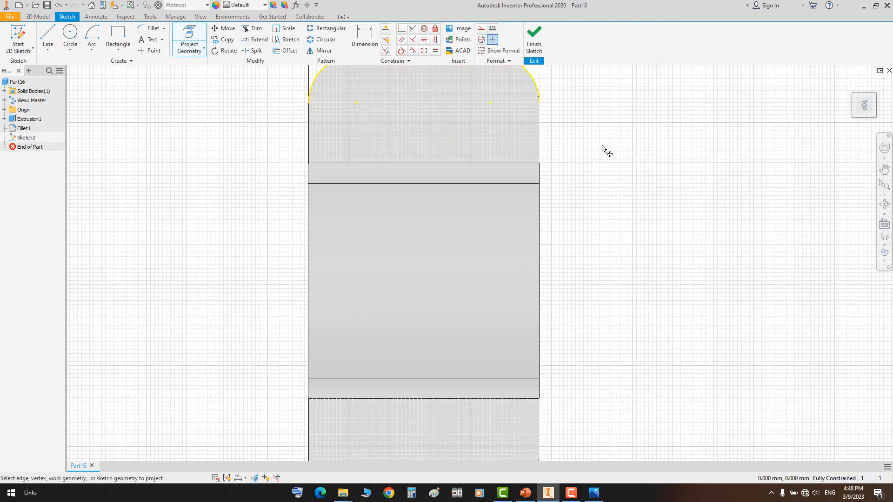
pyautogui.scroll(3, 602, 149)
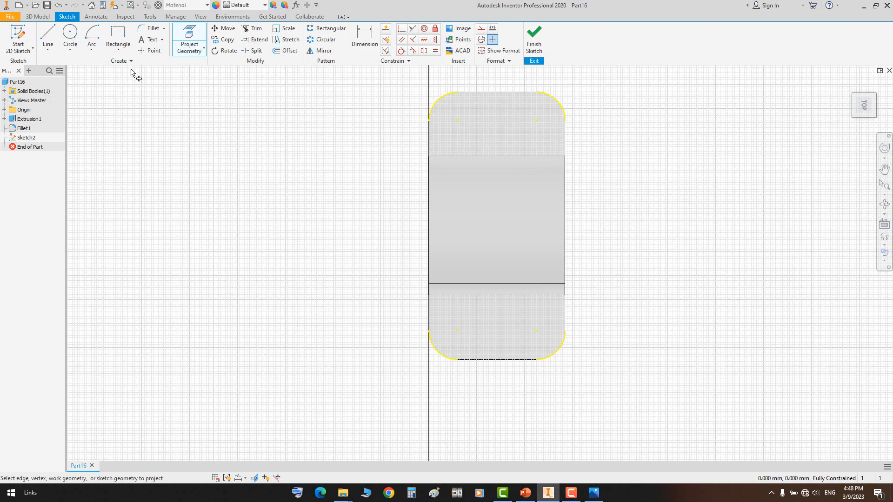
# Place sketch points at the centres of the four projected corner arcs
pyautogui.click(149, 50)
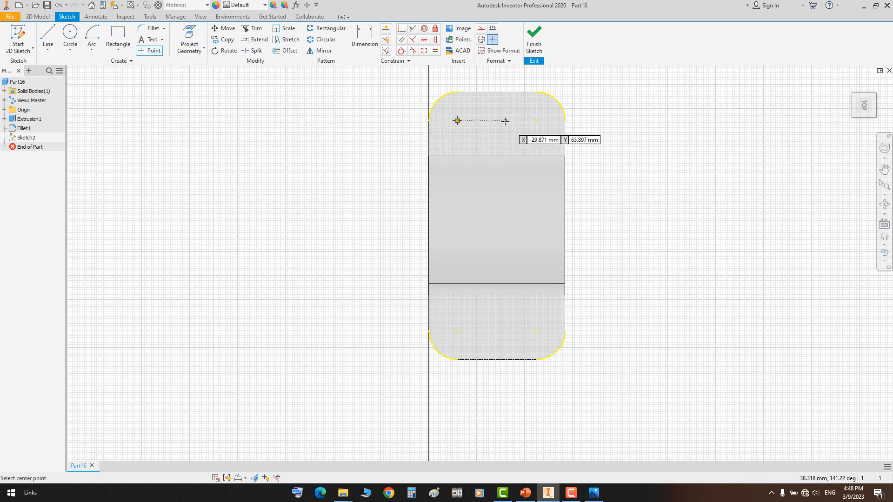
pyautogui.click(537, 121)
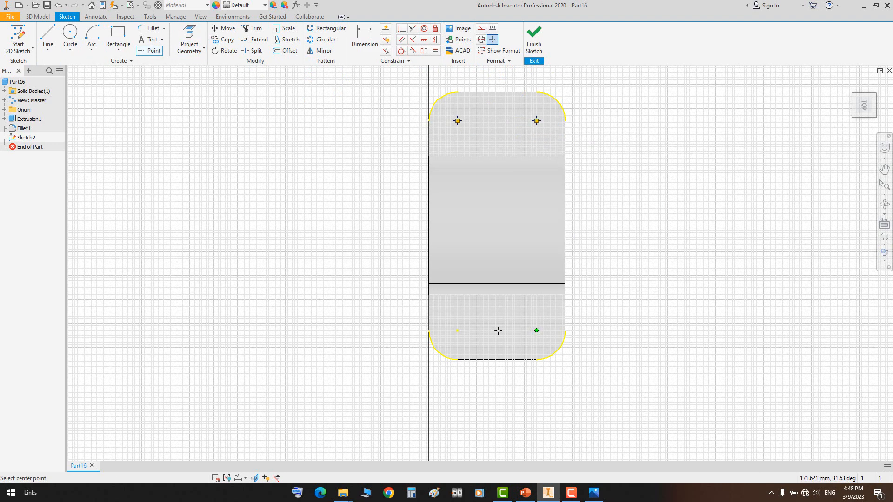
pyautogui.click(536, 331)
pyautogui.click(458, 330)
pyautogui.press('Escape')
# Convert the four projected corner arcs to construction geometry and finish the sketch
pyautogui.moveTo(616, 396); pyautogui.dragTo(441, 352)
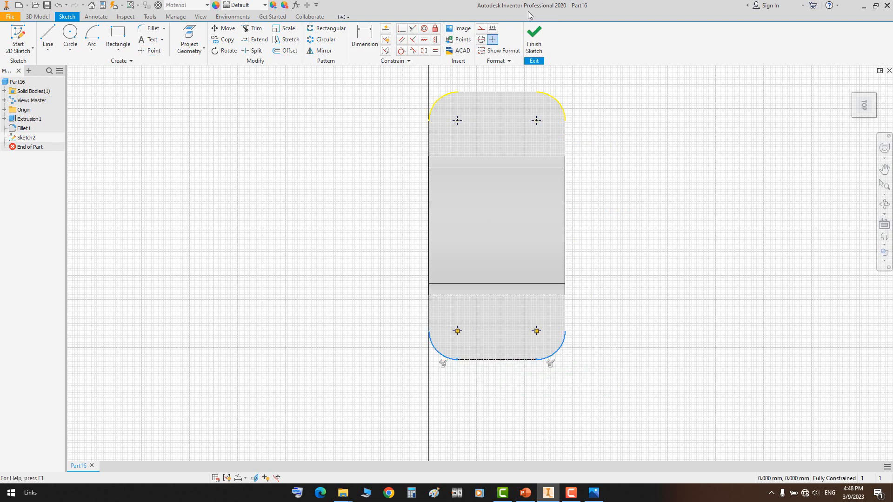
pyautogui.moveTo(609, 85); pyautogui.dragTo(427, 117)
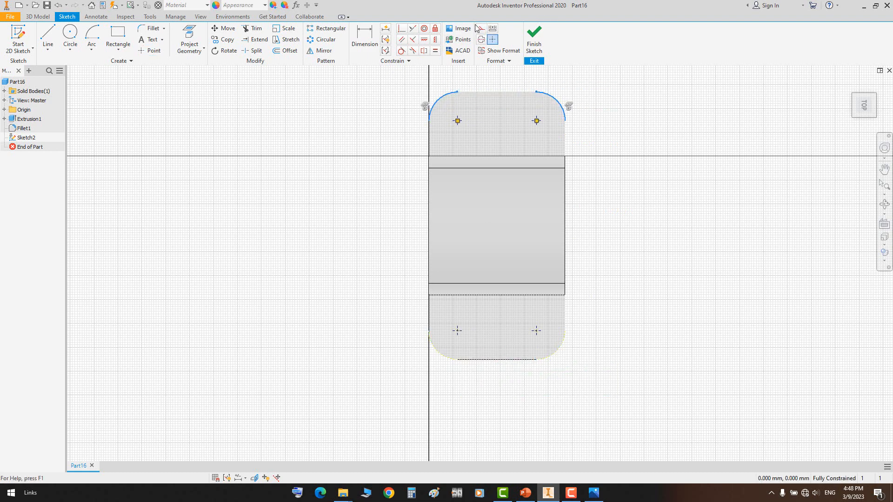
pyautogui.click(527, 40)
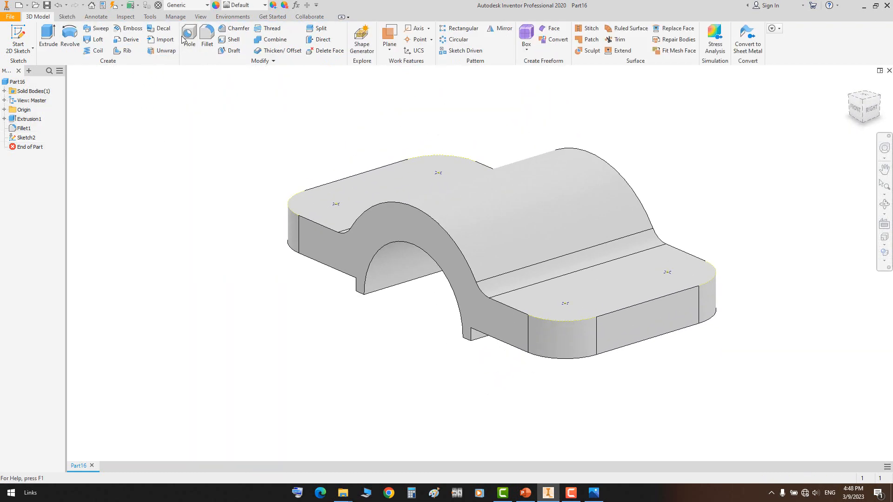
# Check the hole diameter in the drawing and create simple 16 mm holes, 26 mm deep, at the four sketch points
pyautogui.press('h')
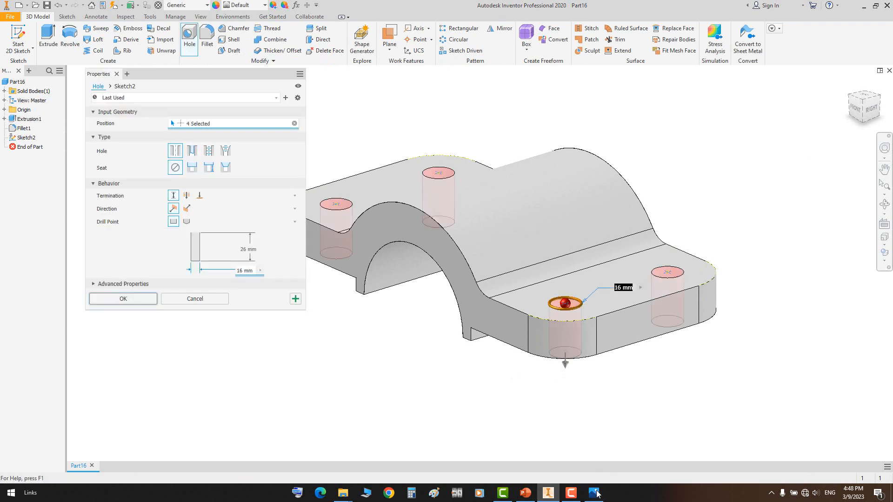
pyautogui.hotkey('alt', 'Tab')
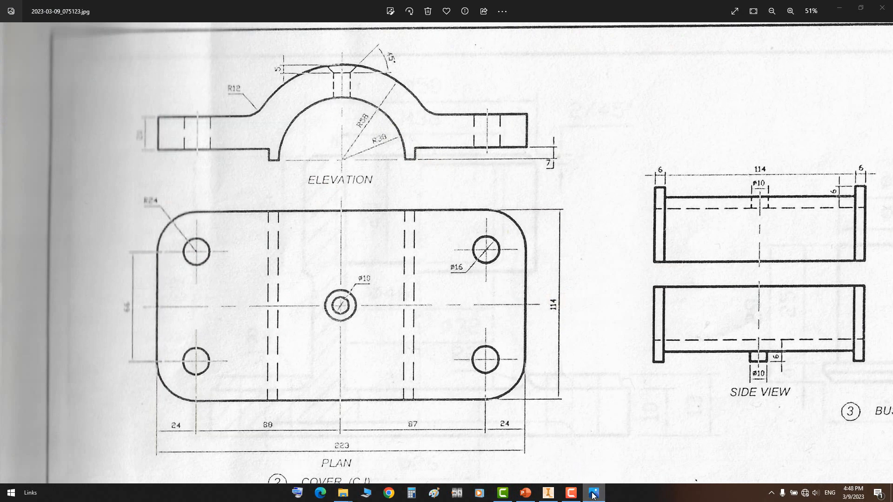
pyautogui.click(593, 494)
pyautogui.click(146, 299)
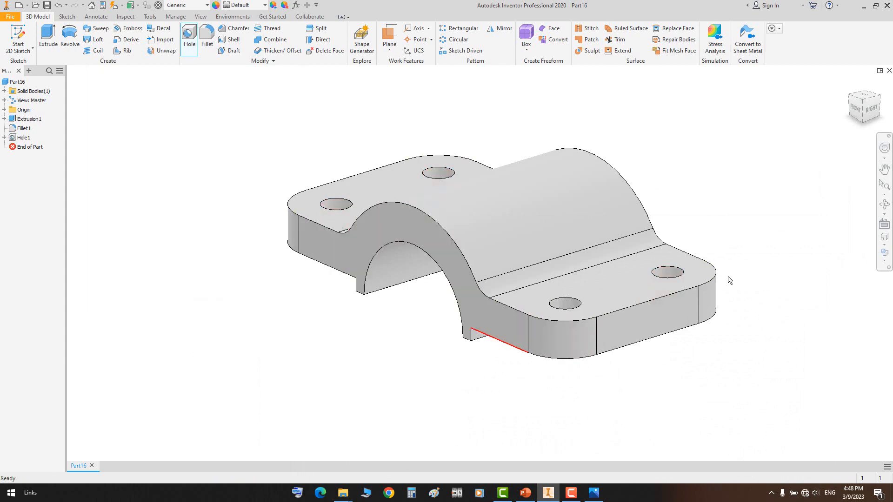
# Check the central hole in the drawing and start a sketch on the XY plane with the cover's graphics sliced
pyautogui.click(884, 204)
pyautogui.moveTo(512, 238); pyautogui.dragTo(630, 246)
pyautogui.rightClick(620, 168)
pyautogui.click(645, 178)
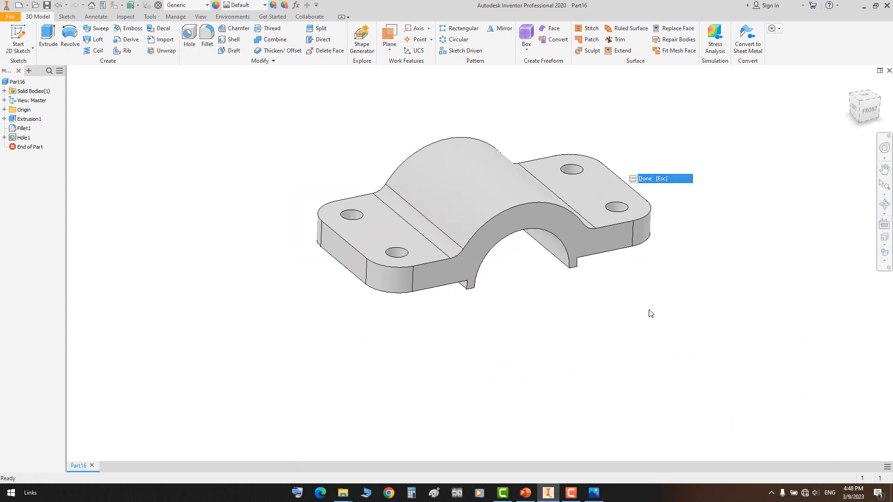
pyautogui.click(593, 493)
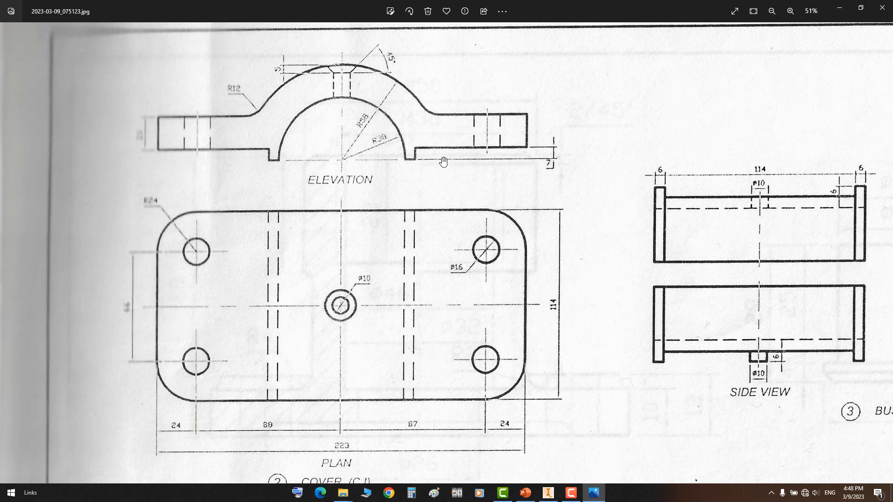
pyautogui.click(597, 489)
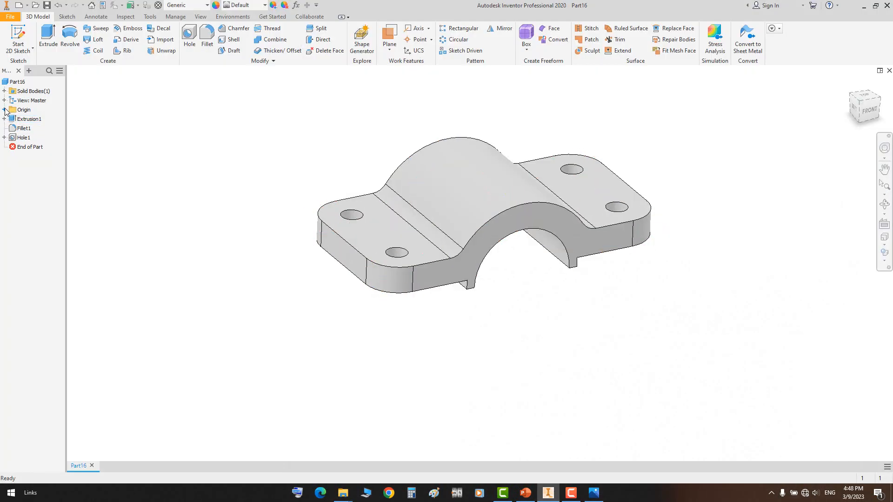
pyautogui.click(4, 109)
pyautogui.click(34, 128)
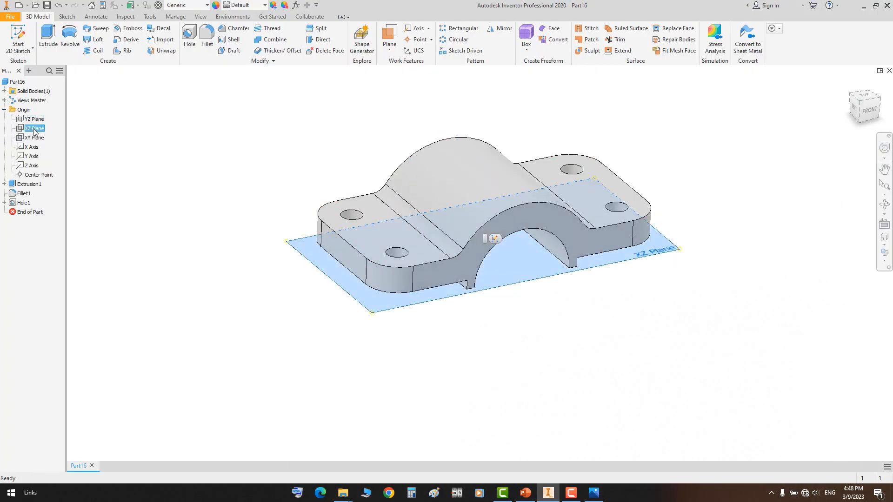
pyautogui.click(34, 138)
pyautogui.click(496, 202)
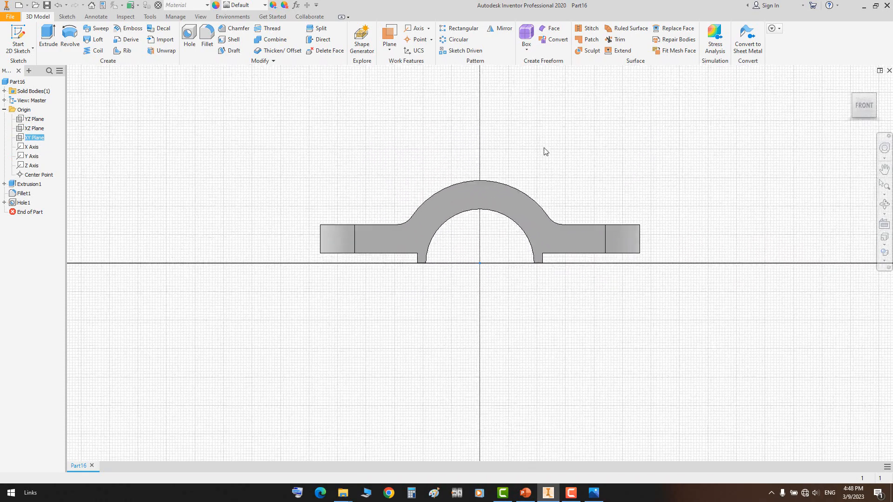
pyautogui.rightClick(511, 109)
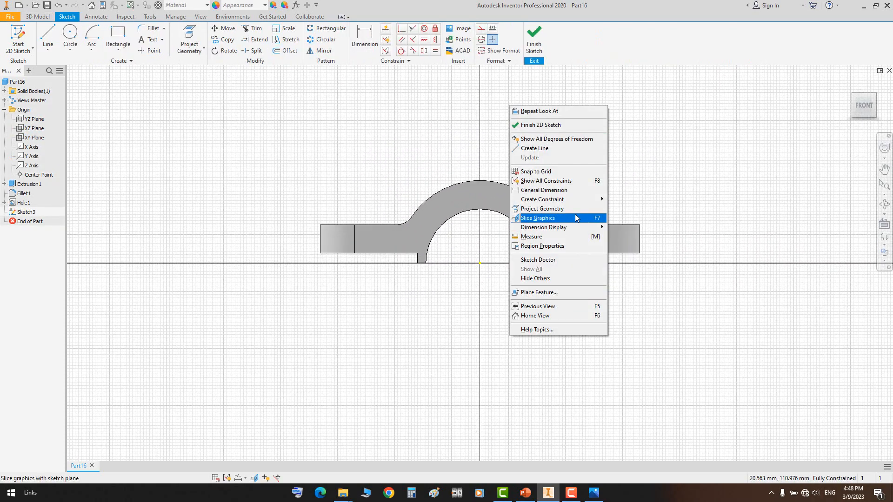
pyautogui.click(558, 162)
# Sketch the countersunk hole's closed half-profile with lines, from the origin up about 67 mm, past the crown, and back to the vertical axis
pyautogui.click(47, 36)
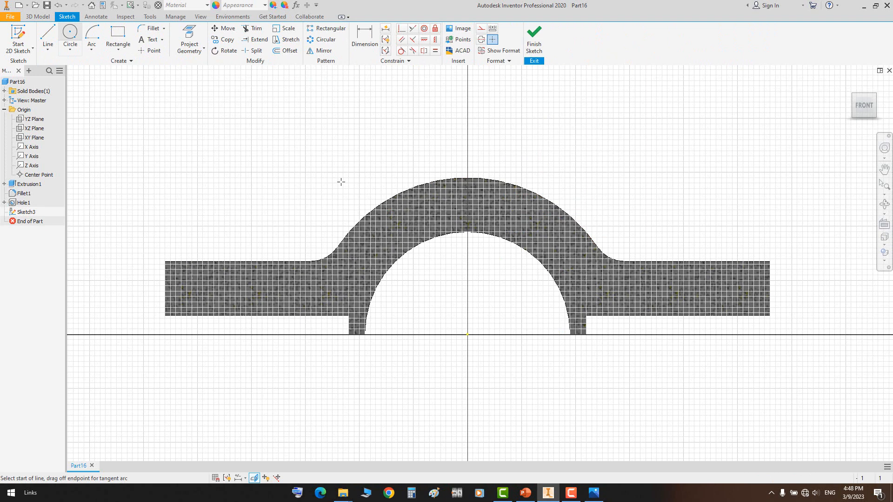
pyautogui.click(468, 334)
pyautogui.click(468, 153)
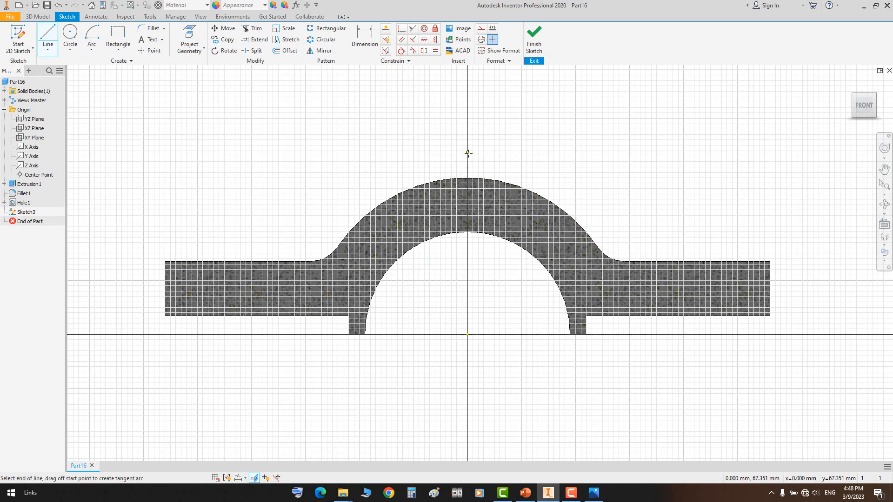
pyautogui.click(503, 152)
pyautogui.scroll(5, 488, 184)
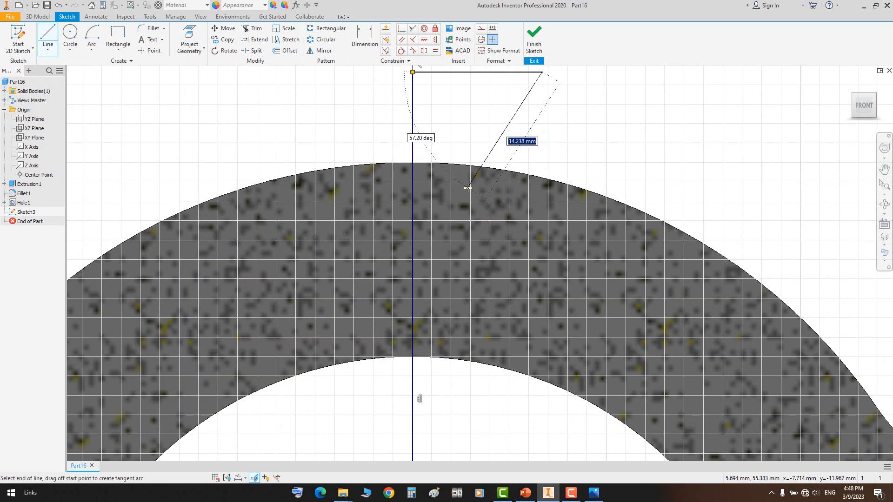
pyautogui.click(469, 190)
pyautogui.scroll(-2, 470, 190)
pyautogui.click(469, 367)
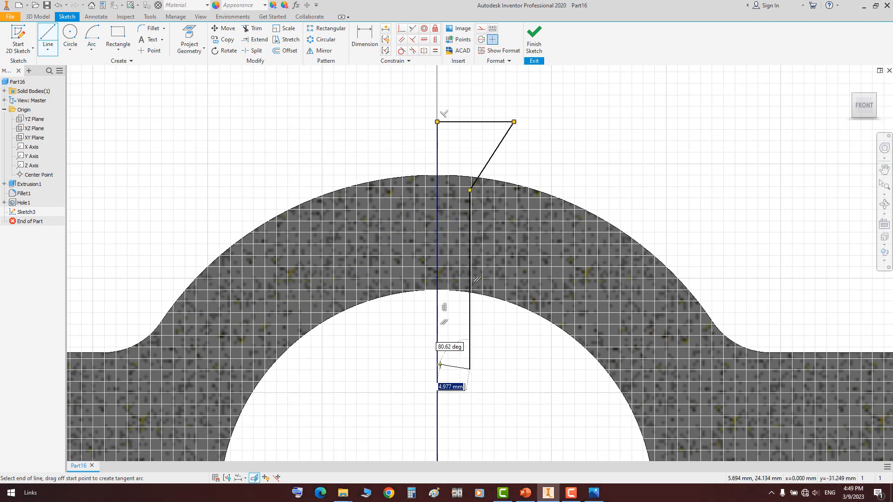
pyautogui.click(437, 369)
pyautogui.press('Escape')
# Convert the profile's vertical axis line to a centreline and dimension the hole diameter across it as 10 mm, checking the drawing
pyautogui.click(438, 336)
pyautogui.click(481, 39)
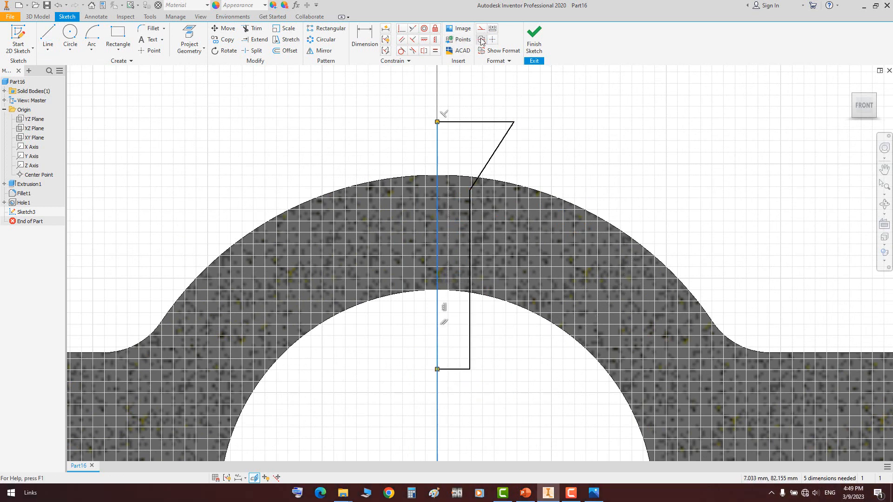
pyautogui.press('d')
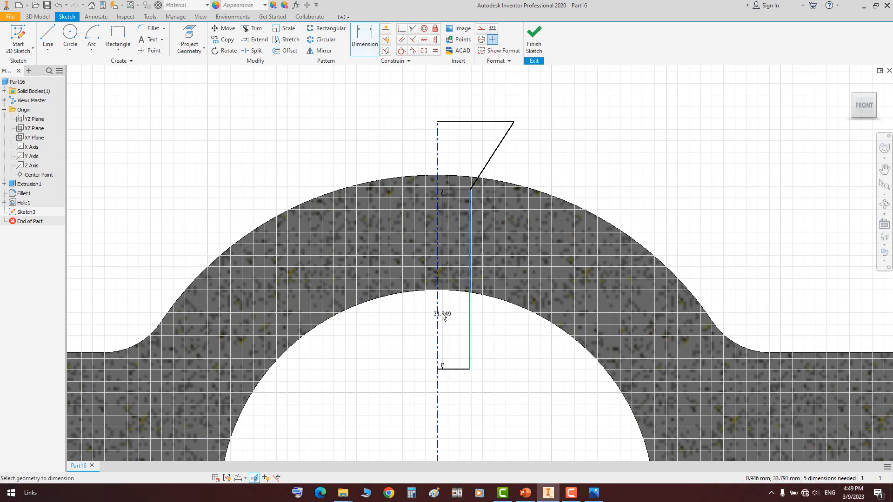
pyautogui.click(454, 316)
pyautogui.click(594, 493)
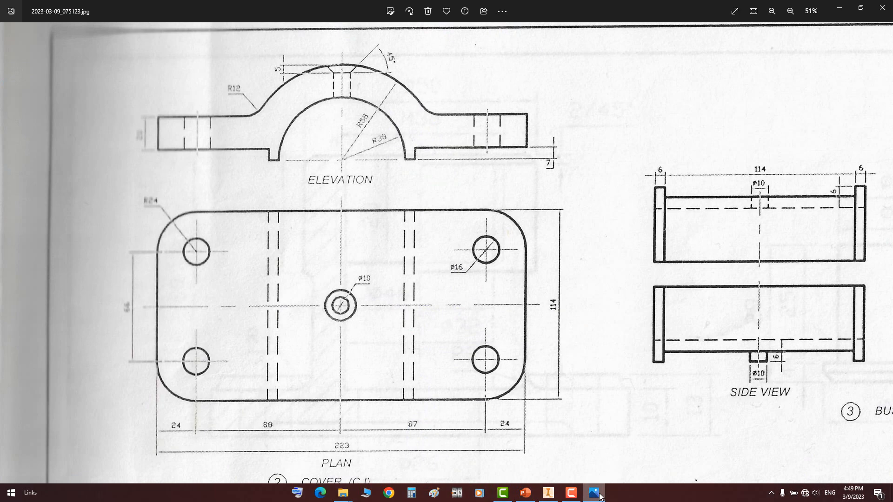
pyautogui.click(600, 495)
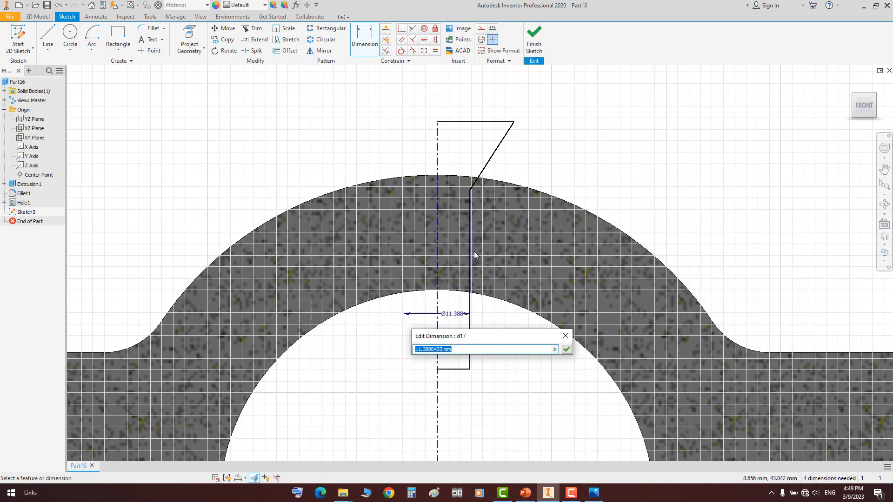
pyautogui.write('10')
pyautogui.press('Return')
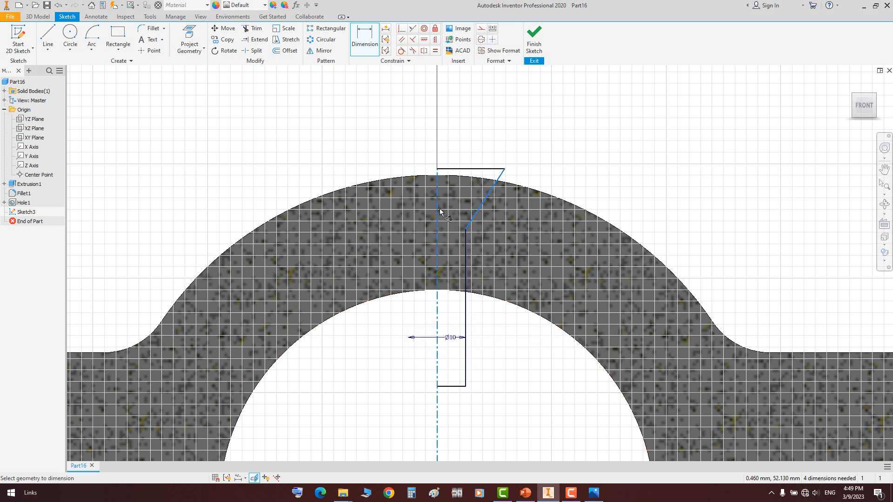
# Dimension the countersink's slanted line at 45° to the centreline and set its depth to 5 mm per the drawing
pyautogui.click(457, 207)
pyautogui.write('45')
pyautogui.press('Return')
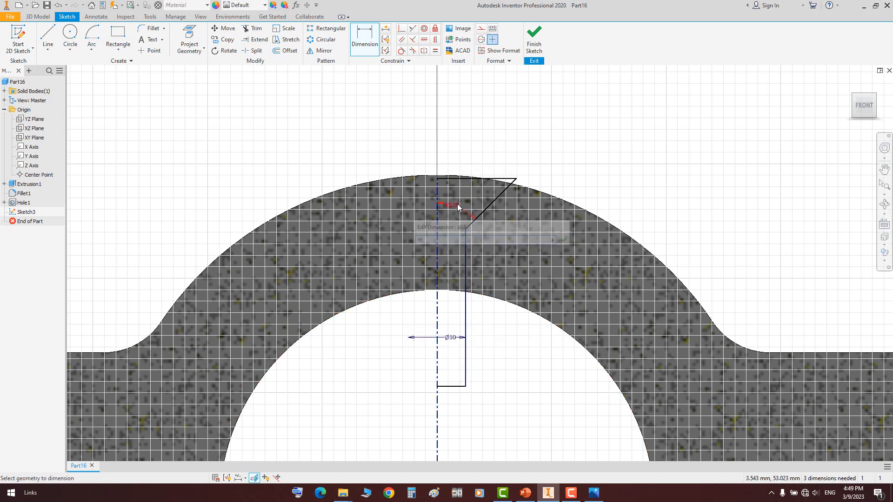
pyautogui.click(593, 493)
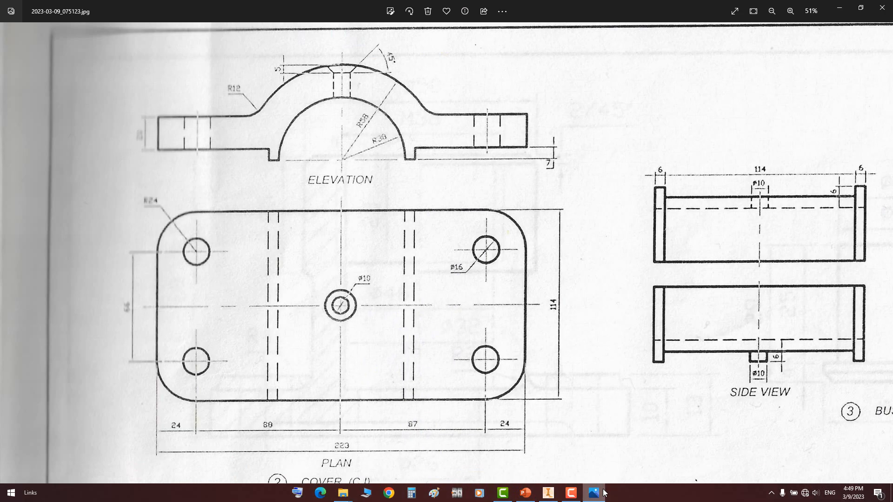
pyautogui.click(601, 493)
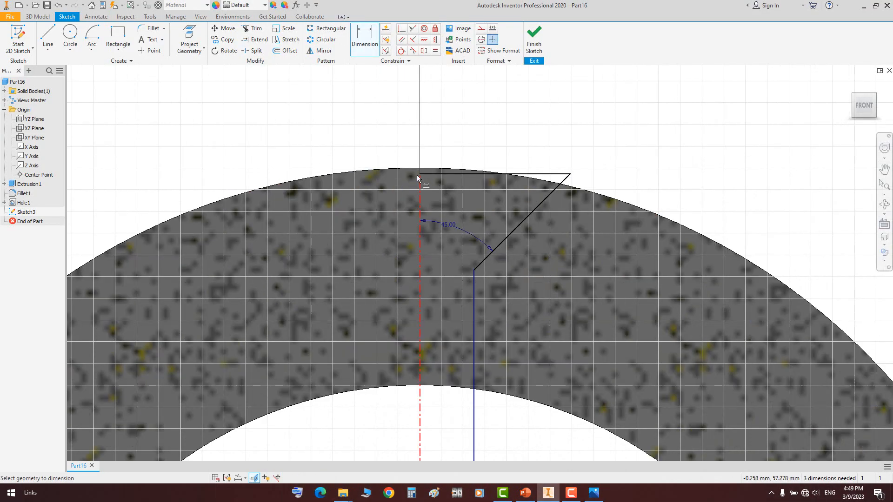
pyautogui.click(473, 270)
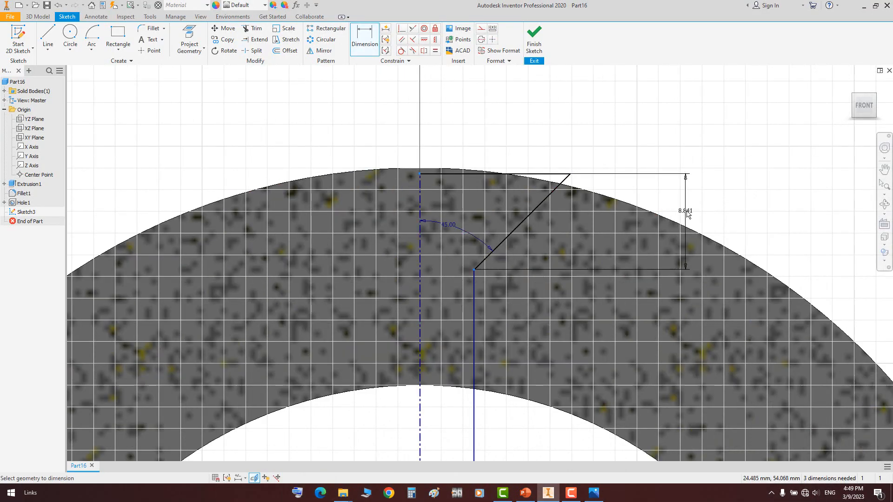
pyautogui.click(696, 203)
pyautogui.press('Return')
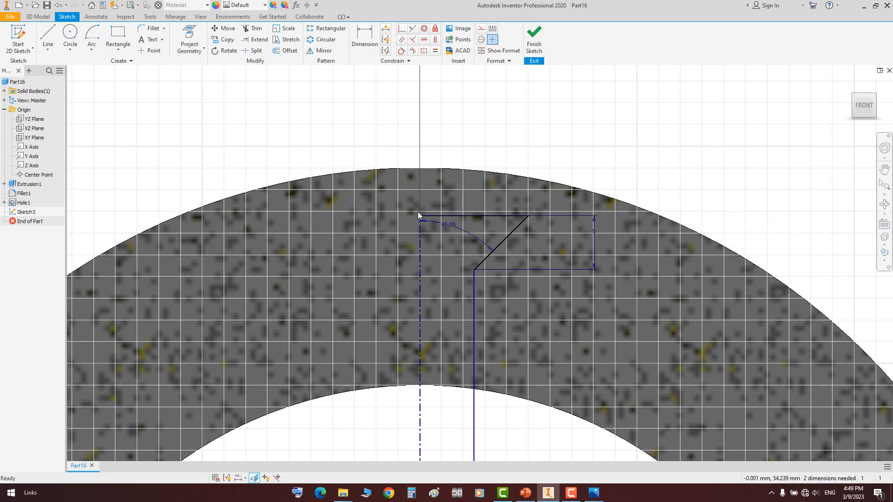
# Move the profile's top edge above the crown and project the crown's outer arc as construction geometry
pyautogui.moveTo(420, 217); pyautogui.dragTo(421, 152)
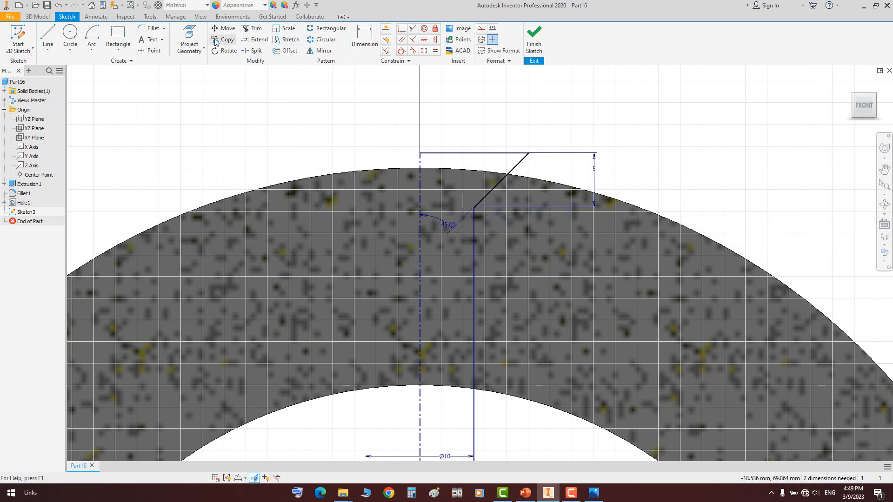
pyautogui.click(314, 176)
pyautogui.press('Escape')
pyautogui.click(351, 173)
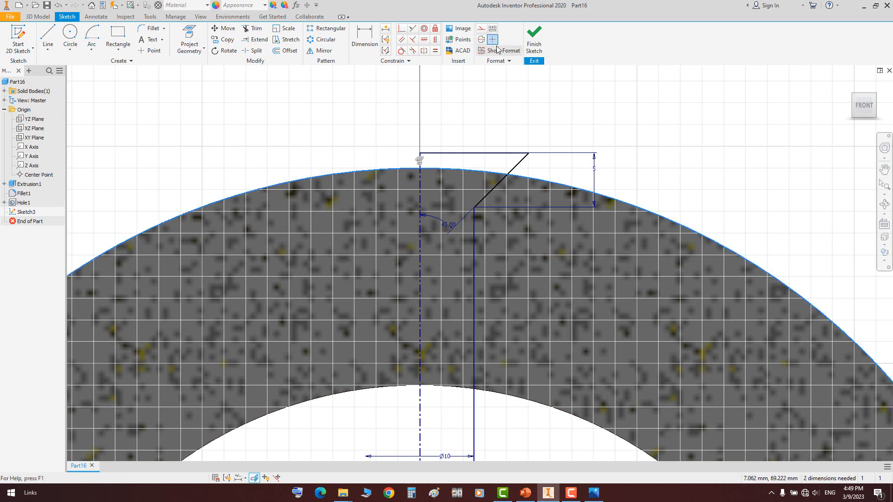
pyautogui.click(482, 32)
# Constrain the profile's top endpoint on the centreline coincident with the projected crown arc
pyautogui.click(402, 28)
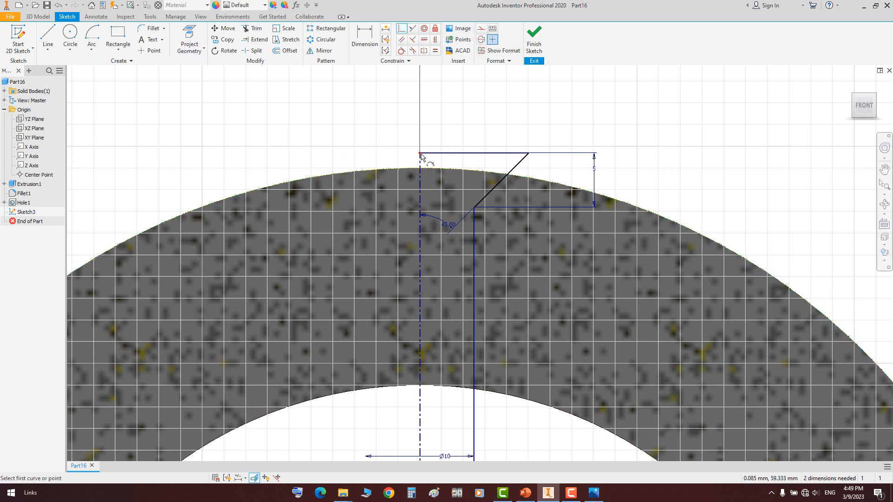
pyautogui.click(420, 154)
pyautogui.click(427, 167)
pyautogui.rightClick(452, 117)
pyautogui.click(478, 124)
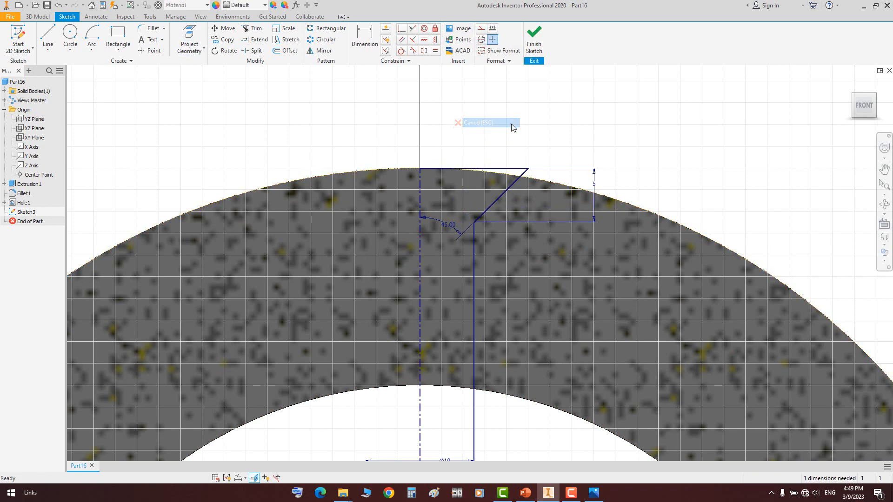
# Finish the sketch and revolve the hole profile 360° about the centreline as a cut through the crown
pyautogui.rightClick(520, 111)
pyautogui.click(535, 127)
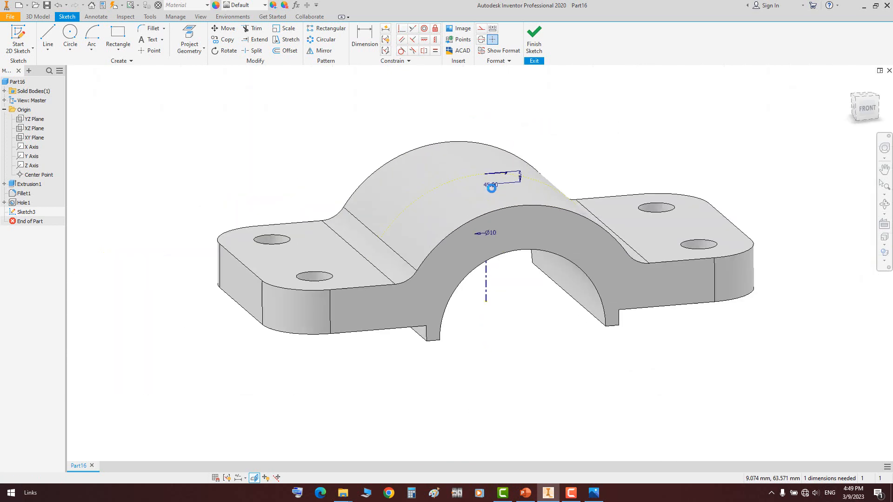
pyautogui.press('r')
pyautogui.scroll(5, 492, 179)
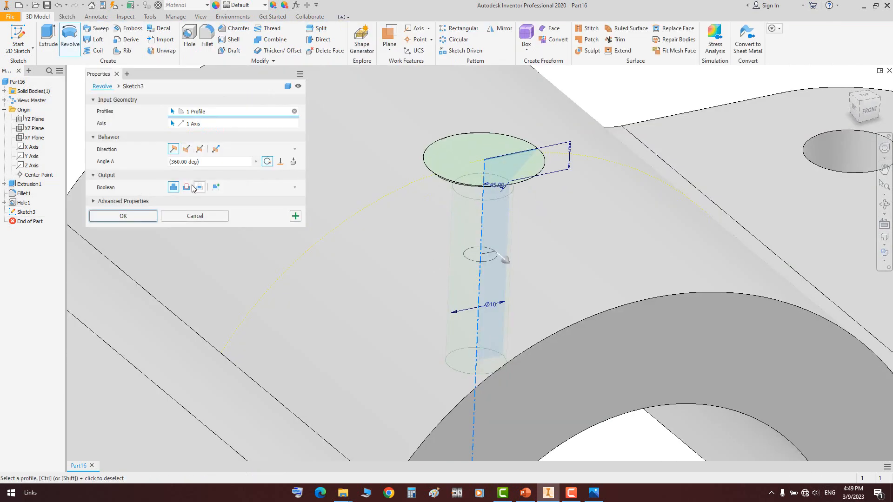
pyautogui.click(186, 187)
pyautogui.click(147, 218)
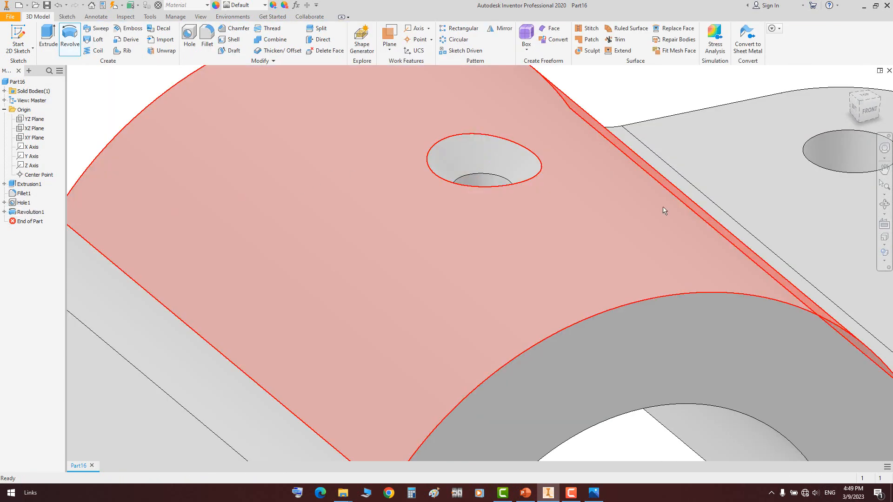
# Inspect the countersunk hole in the crown and save the part as Cover in the Bearing Bracket folder
pyautogui.scroll(-3, 660, 164)
pyautogui.moveTo(660, 163); pyautogui.dragTo(629, 147, button='middle')
pyautogui.click(885, 206)
pyautogui.moveTo(526, 260); pyautogui.dragTo(533, 232)
pyautogui.rightClick(534, 231)
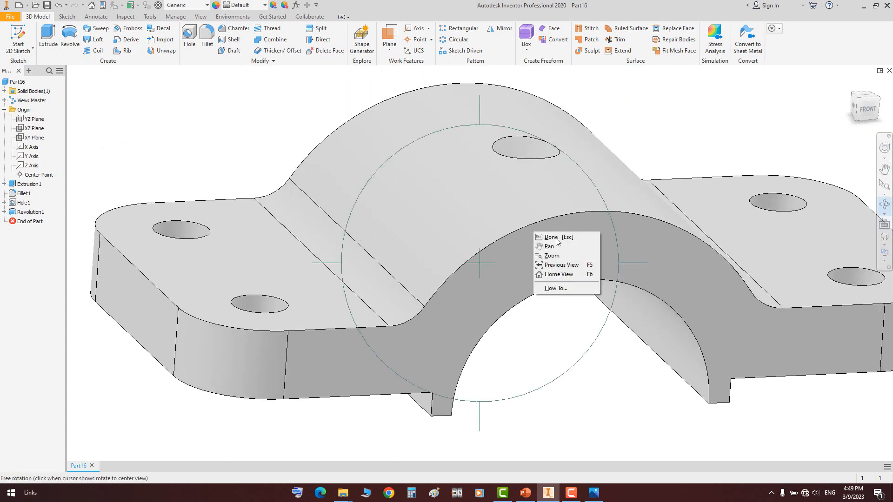
pyautogui.click(554, 237)
pyautogui.hotkey('ctrl', 's')
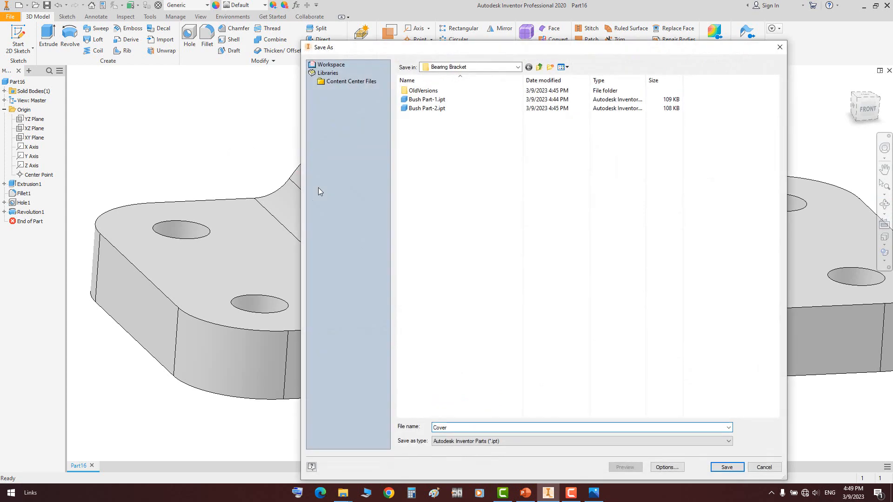
pyautogui.press('Return')
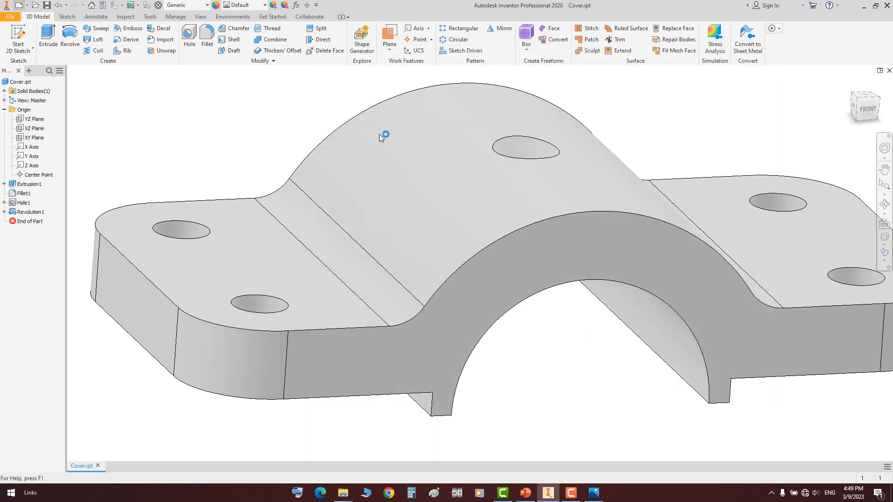
# Create a new part and bring the bracket body's elevation and side view into view in the scanned drawing
pyautogui.hotkey('ctrl', 'n')
pyautogui.doubleClick(507, 126)
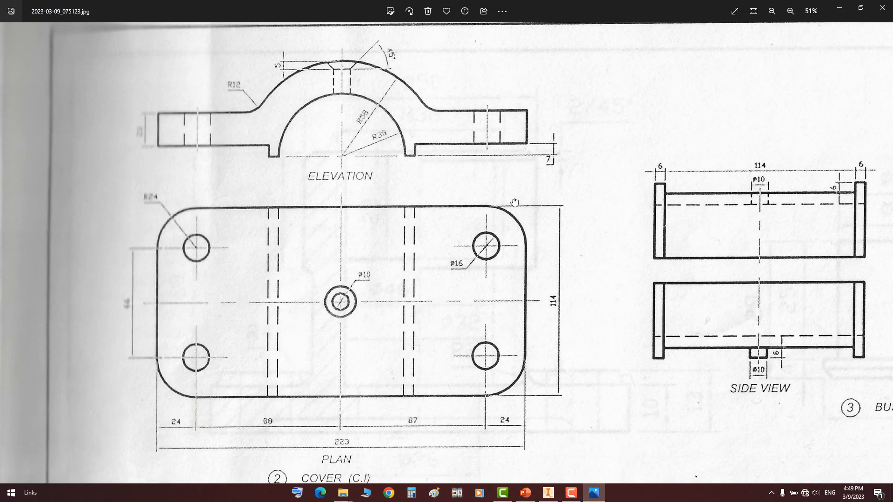
pyautogui.moveTo(512, 203); pyautogui.dragTo(506, 28)
pyautogui.moveTo(486, 372); pyautogui.dragTo(483, 37)
pyautogui.moveTo(399, 302); pyautogui.dragTo(289, 317)
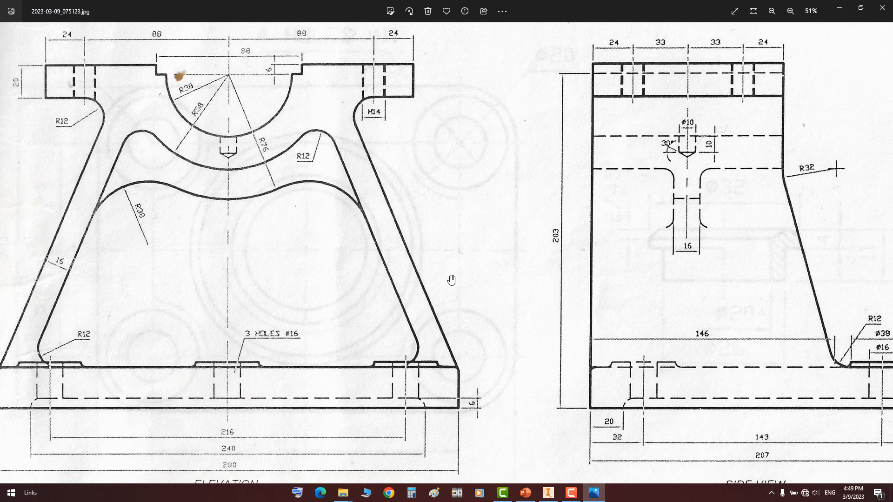
pyautogui.scroll(-1, 451, 280)
pyautogui.moveTo(461, 273)
pyautogui.mouseDown()
pyautogui.moveTo(448, 222)
pyautogui.moveTo(448, 291)
pyautogui.moveTo(447, 269)
pyautogui.mouseUp()
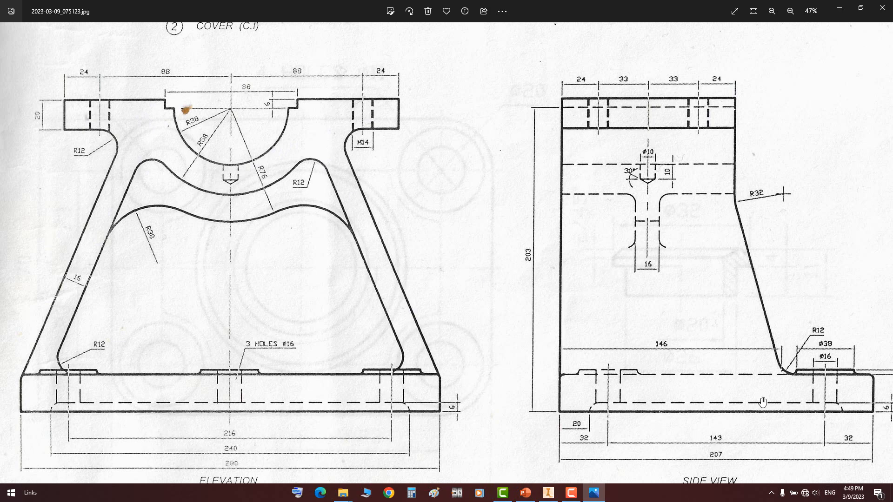
# Switch to Inventor, start a sketch on the front plane and draw a lower semicircular arc of about 22 mm radius centred on the origin
pyautogui.click(548, 493)
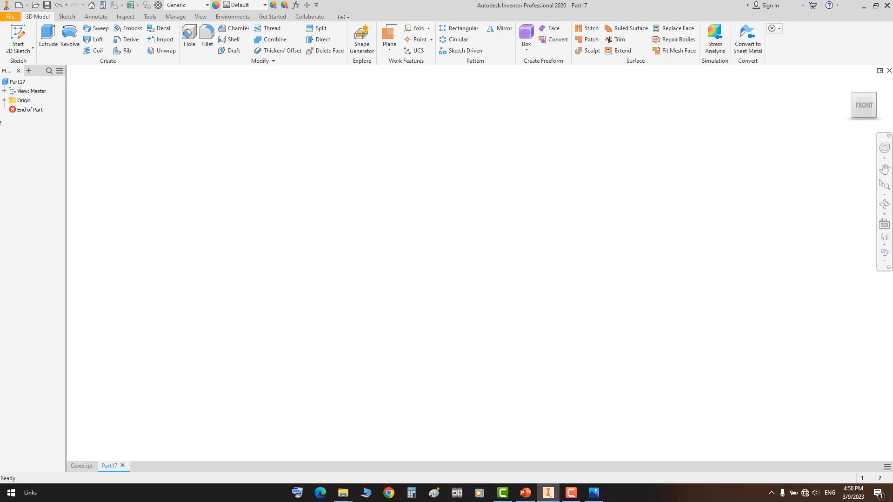
pyautogui.click(449, 150)
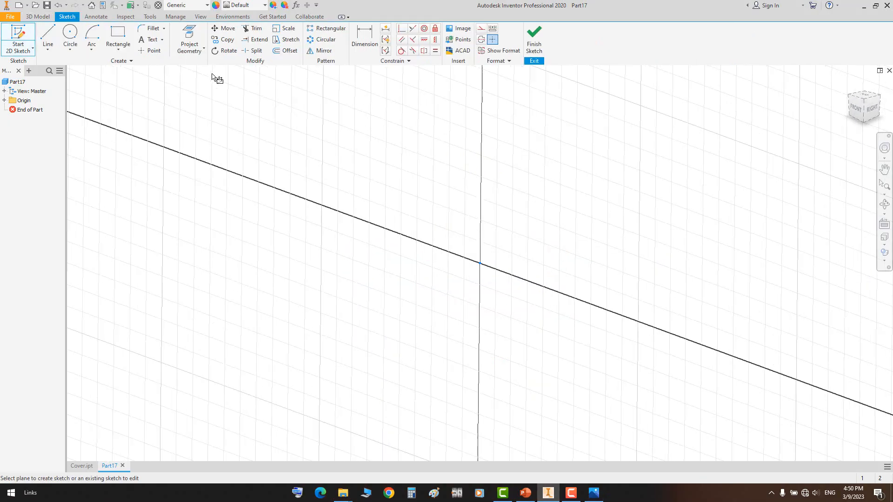
pyautogui.click(101, 49)
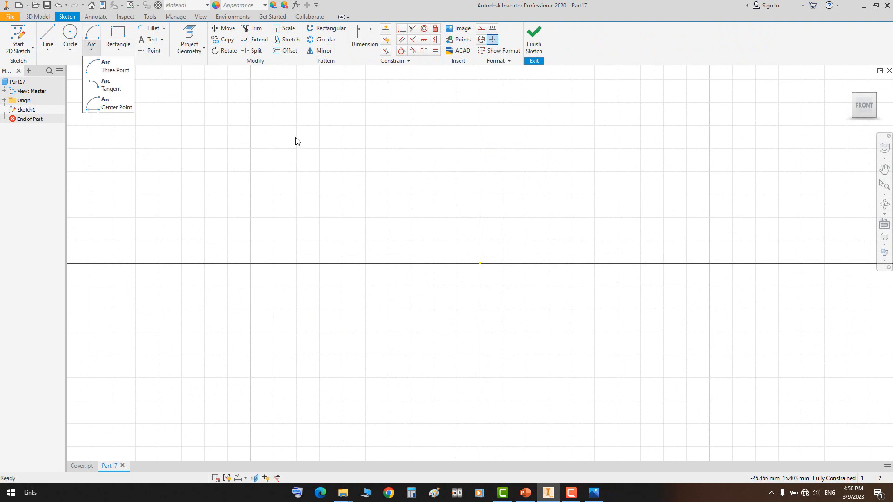
pyautogui.click(112, 108)
pyautogui.click(480, 263)
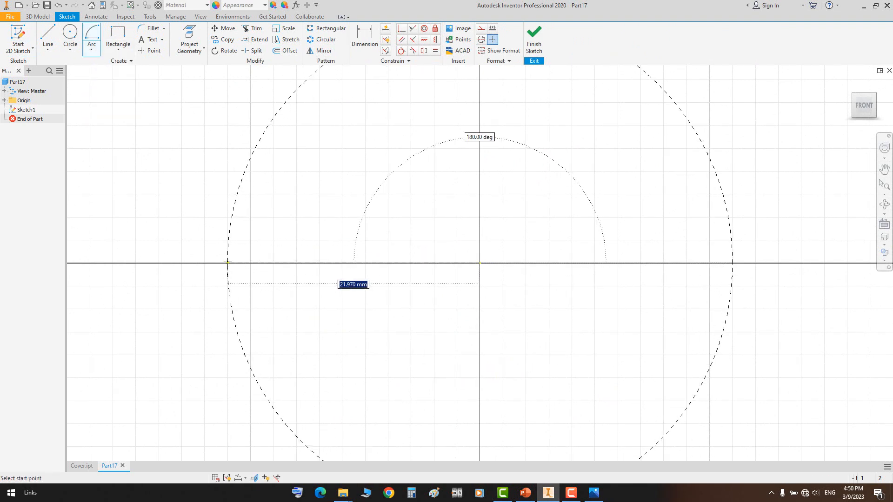
pyautogui.click(227, 263)
pyautogui.click(733, 263)
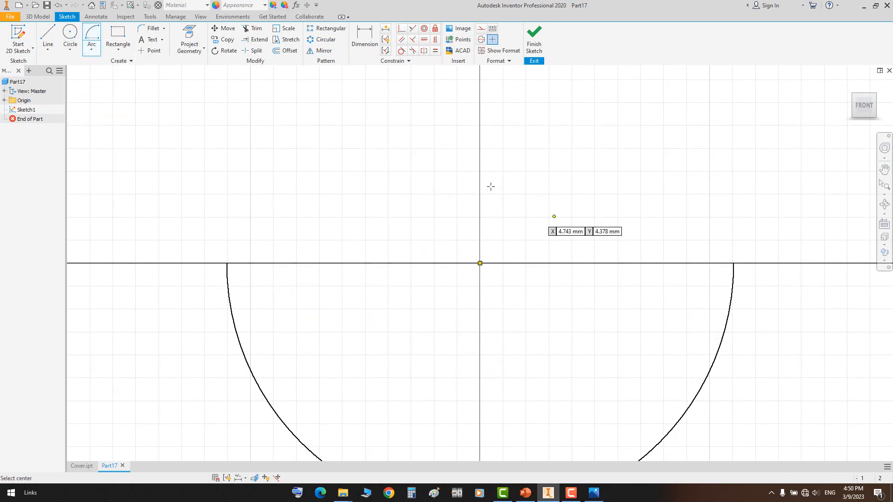
pyautogui.press('Escape')
# Align the semicircle's free end horizontally with the origin using a horizontal constraint
pyautogui.click(425, 40)
pyautogui.click(732, 264)
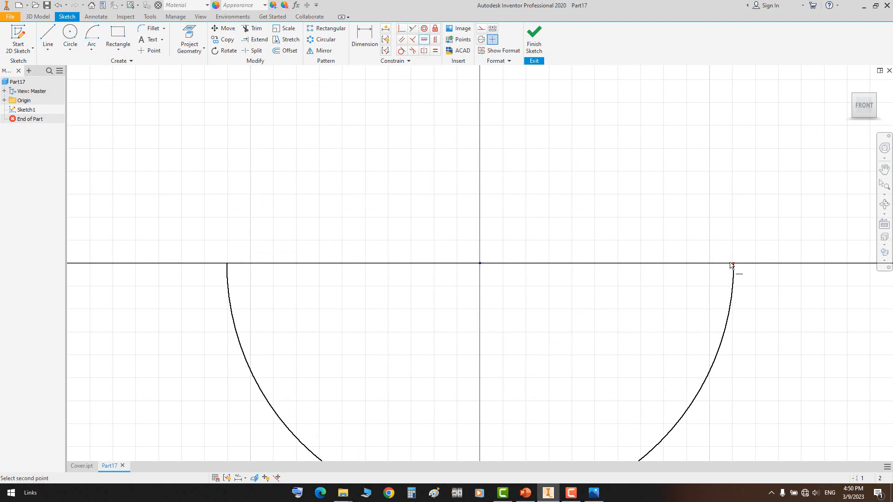
pyautogui.click(481, 264)
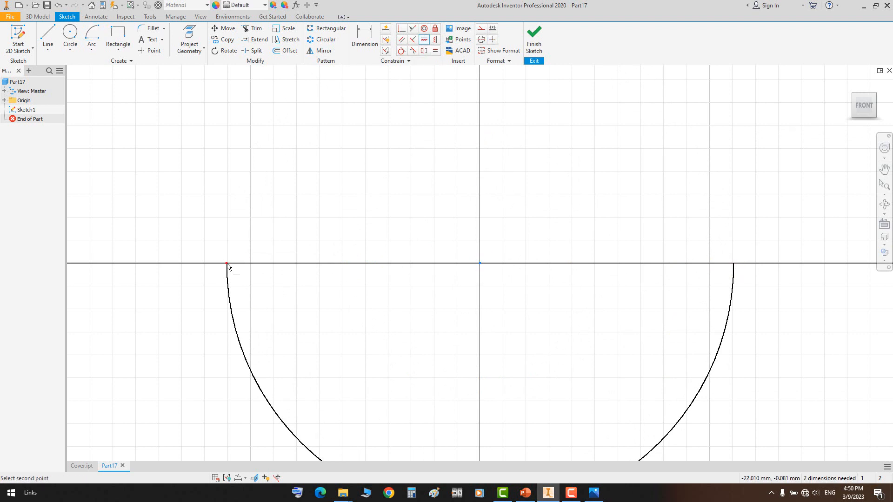
# Sketch the left flange outline from the arc's end: a short ledge, a rise of about 6 mm, a top edge of about 22 mm and a downward edge
pyautogui.scroll(-3, 279, 242)
pyautogui.press('l')
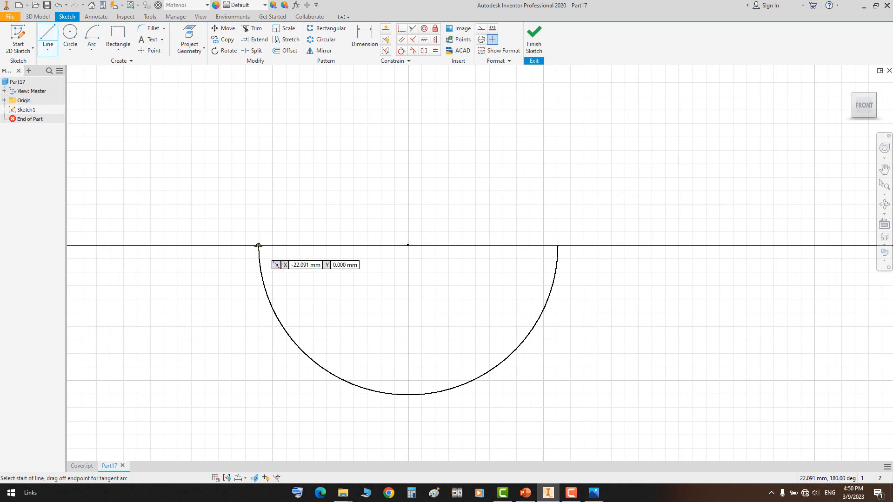
pyautogui.click(258, 245)
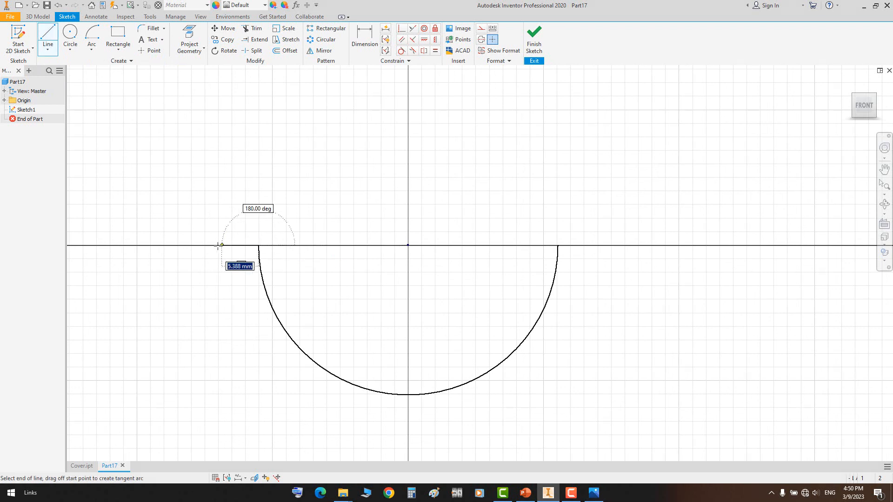
pyautogui.click(217, 205)
pyautogui.moveTo(157, 201); pyautogui.dragTo(257, 201, button='middle')
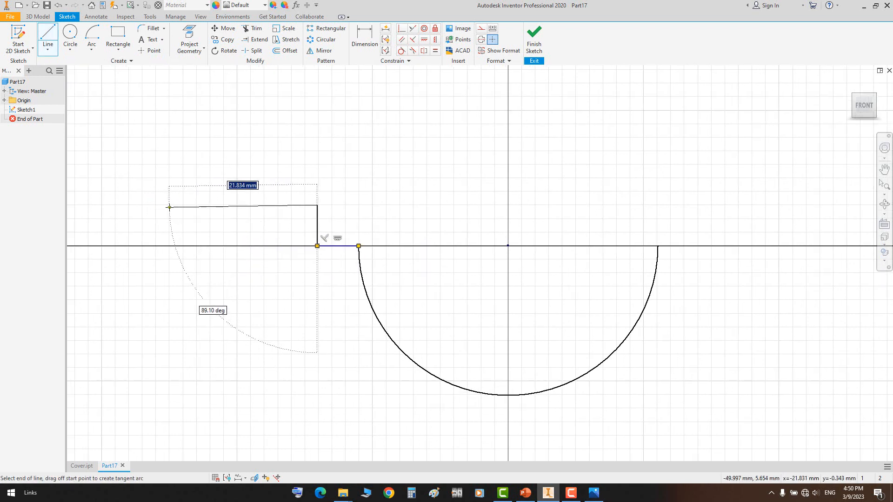
pyautogui.click(168, 205)
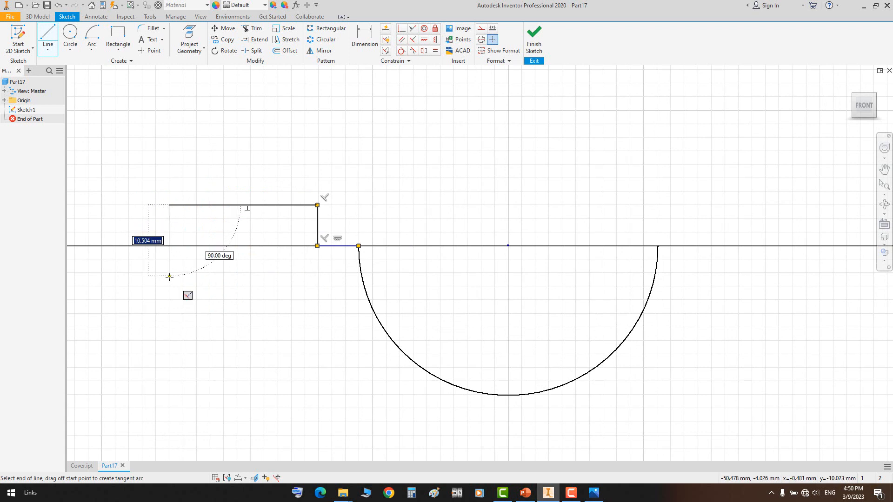
pyautogui.click(168, 276)
pyautogui.press('Escape')
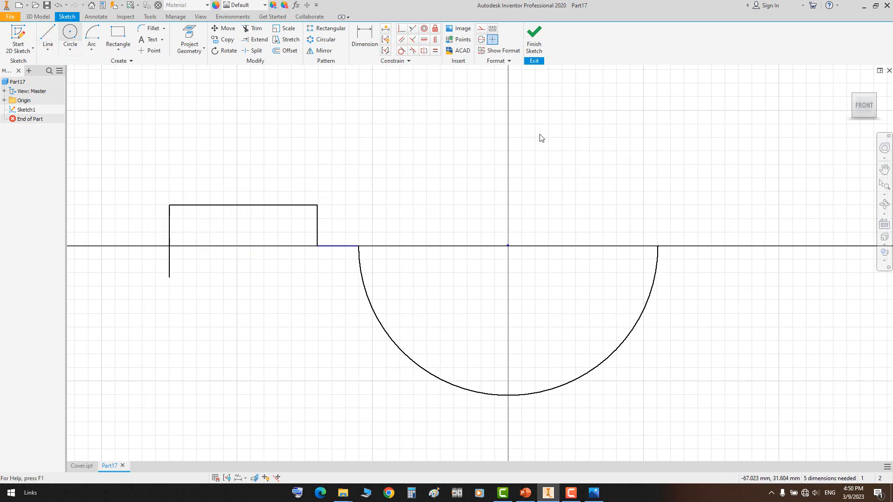
# Sketch the right flange outline from the arc's other end: a short ledge, a rise of about 6 mm, a top edge of about 13 mm and a downward edge
pyautogui.click(50, 36)
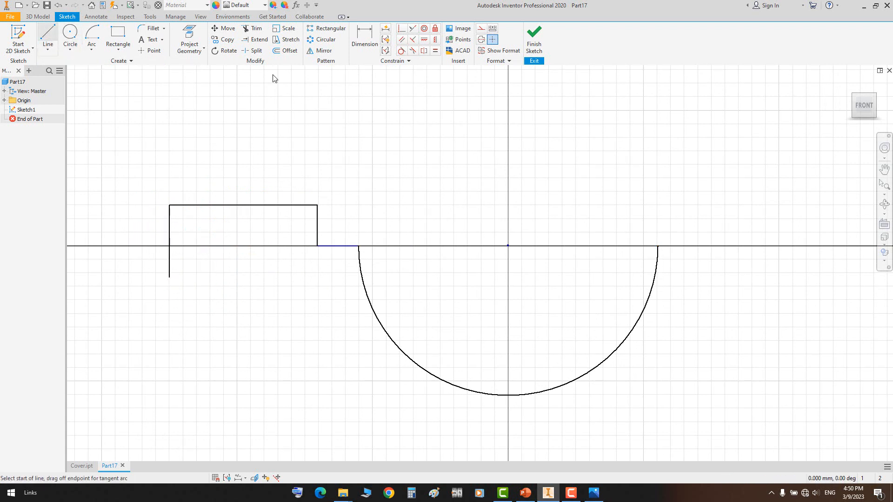
pyautogui.click(658, 245)
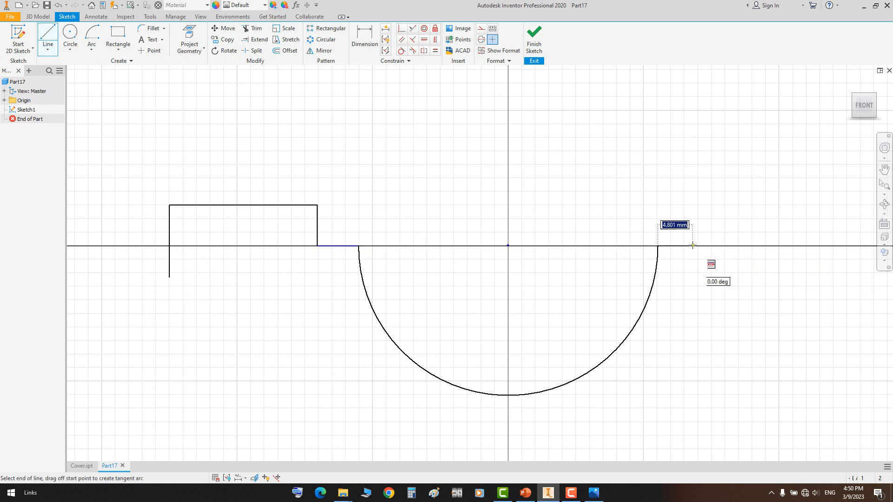
pyautogui.click(692, 205)
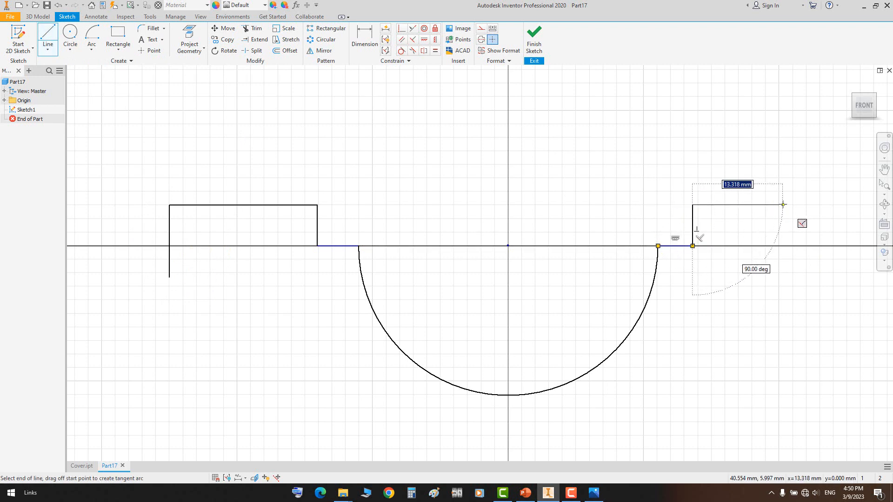
pyautogui.click(782, 204)
pyautogui.click(783, 276)
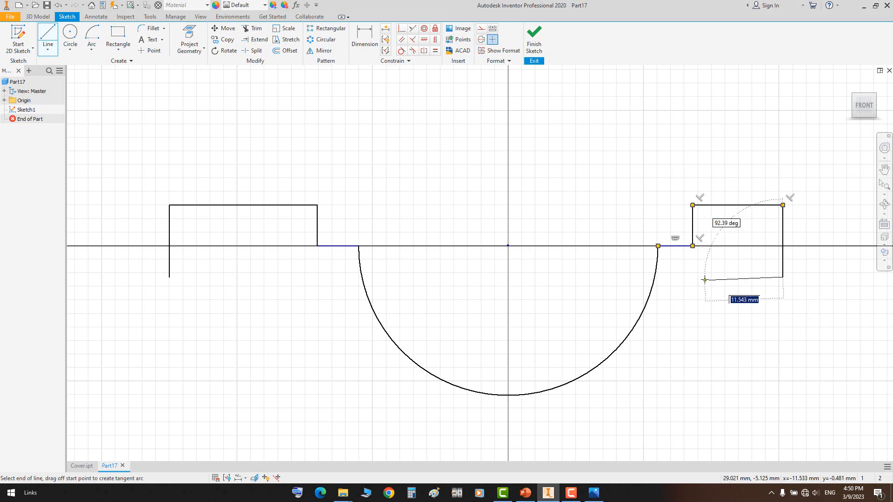
pyautogui.press('Escape')
pyautogui.moveTo(703, 269); pyautogui.dragTo(703, 269, button='middle')
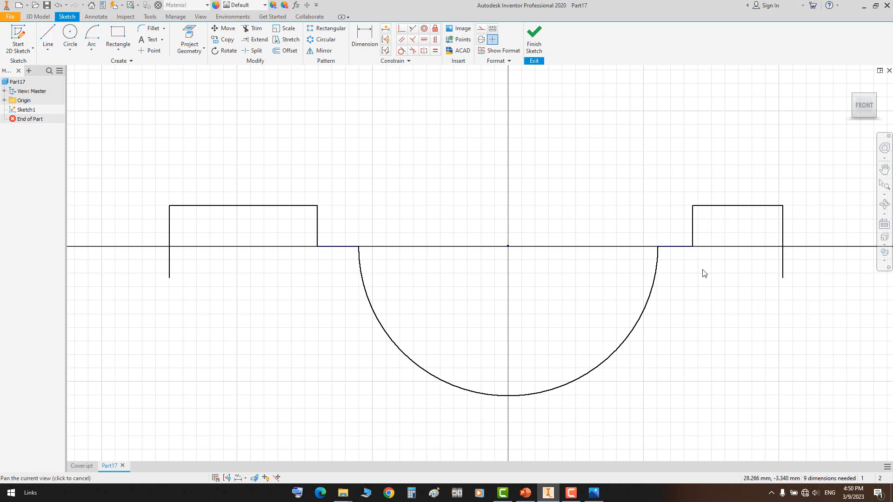
# Dimension the semicircular arc's radius as 38 mm
pyautogui.click(651, 308)
pyautogui.click(634, 288)
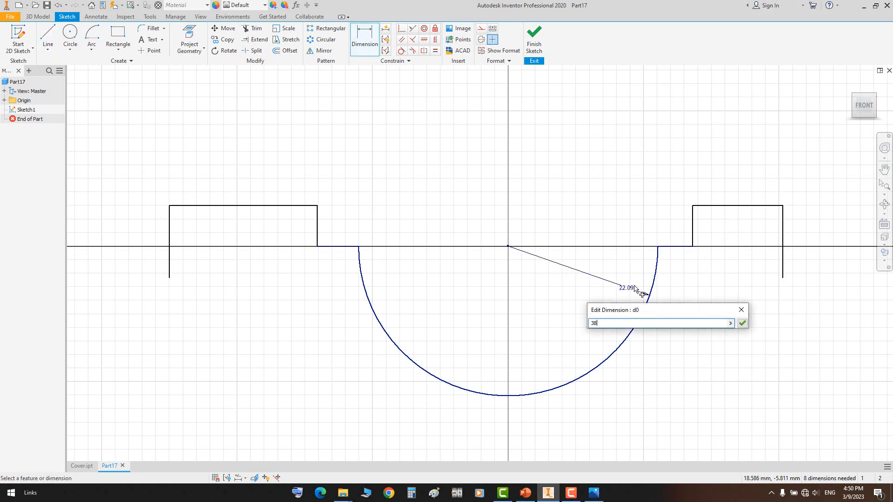
pyautogui.press('Return')
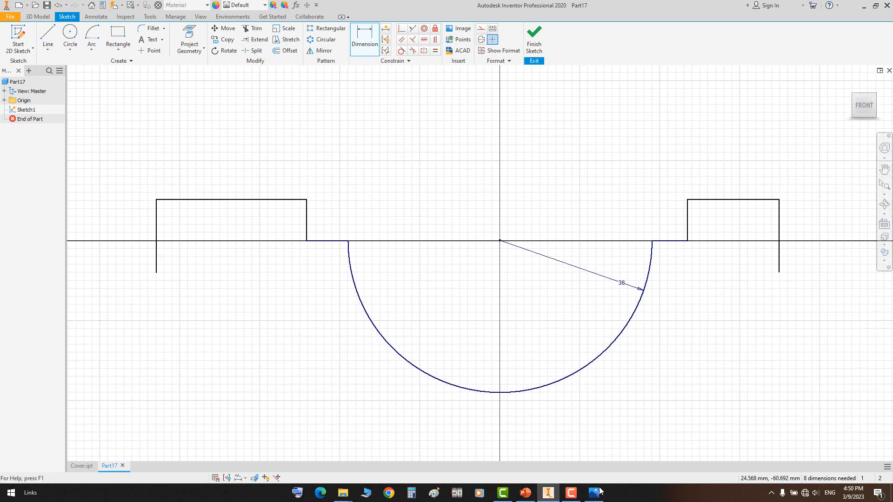
# Check the elevation in the scanned drawing and dimension the distance between the two short vertical step lines as 88 mm
pyautogui.click(594, 493)
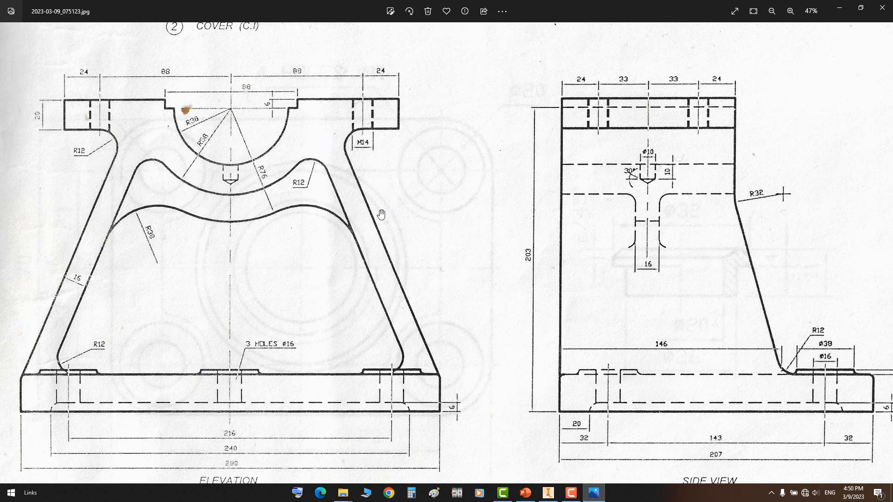
pyautogui.click(600, 493)
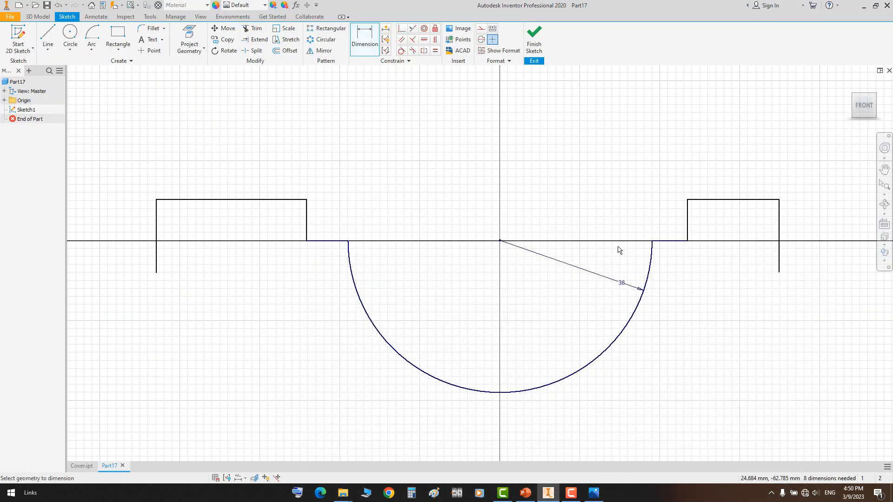
pyautogui.click(687, 228)
pyautogui.click(307, 218)
pyautogui.click(469, 117)
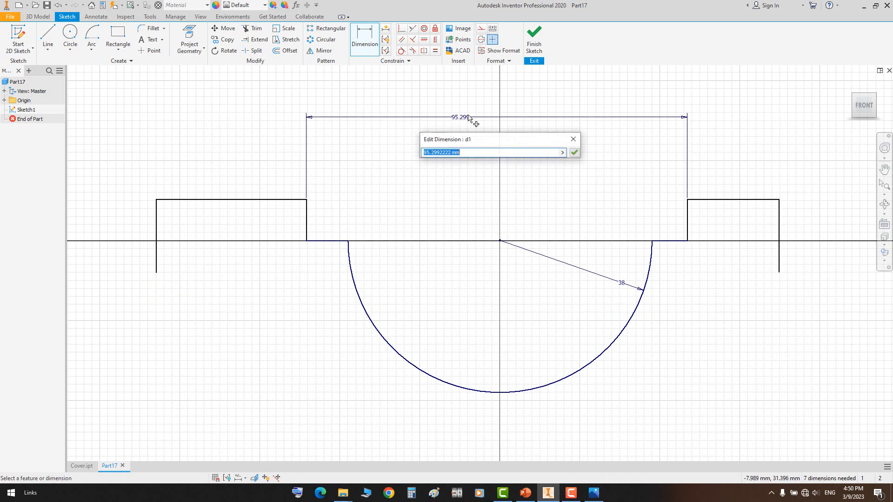
pyautogui.write('88')
pyautogui.press('Return')
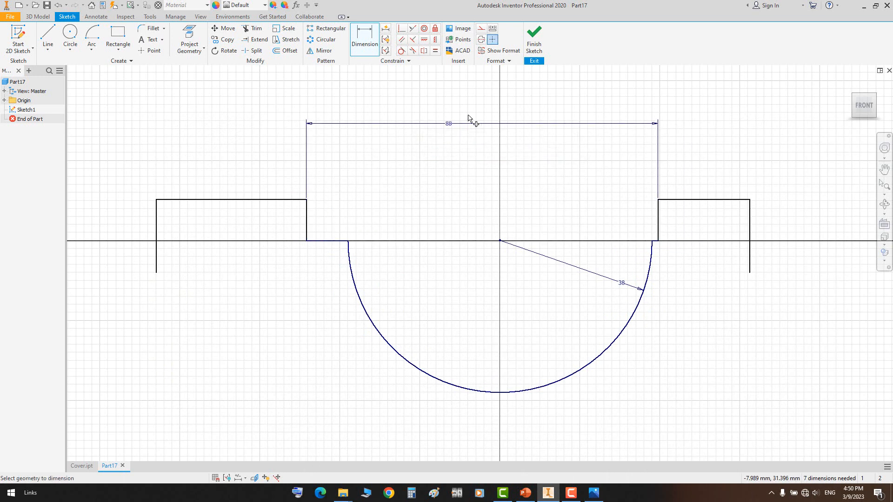
# Apply equal constraints between the matching left and right ledges, short vertical step lines and flange top edges
pyautogui.click(435, 50)
pyautogui.click(655, 242)
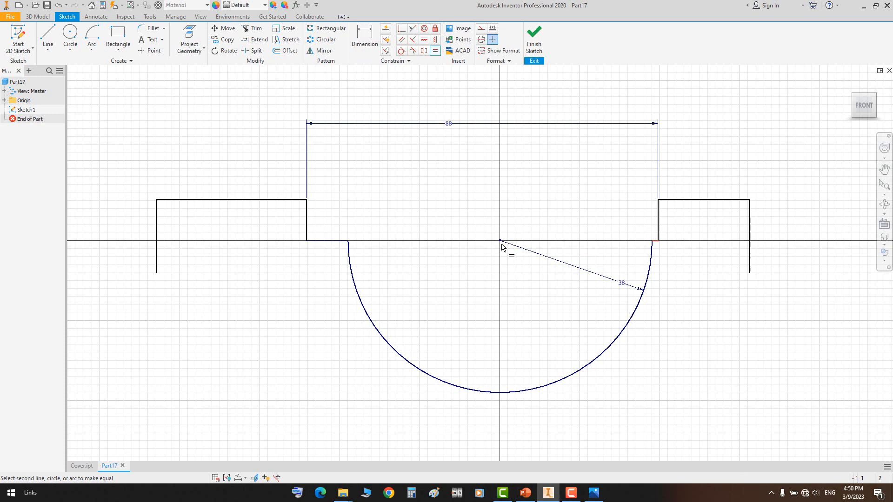
pyautogui.click(343, 242)
pyautogui.click(677, 213)
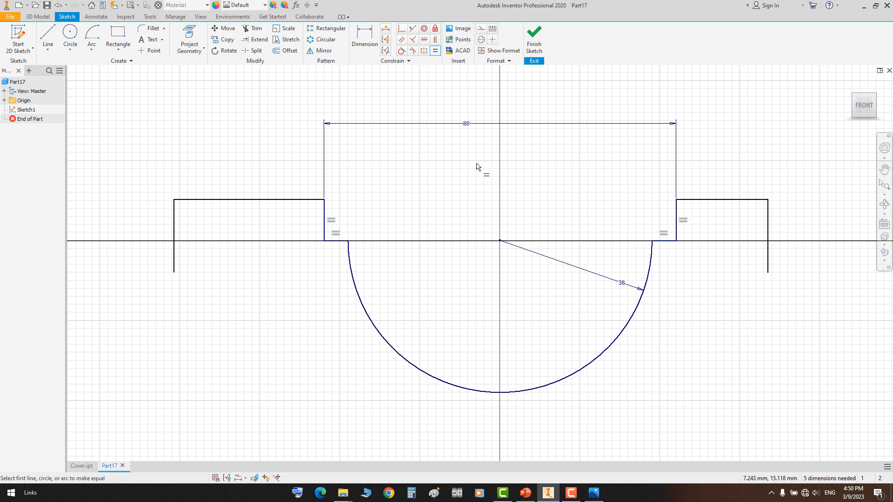
pyautogui.click(701, 200)
pyautogui.click(315, 205)
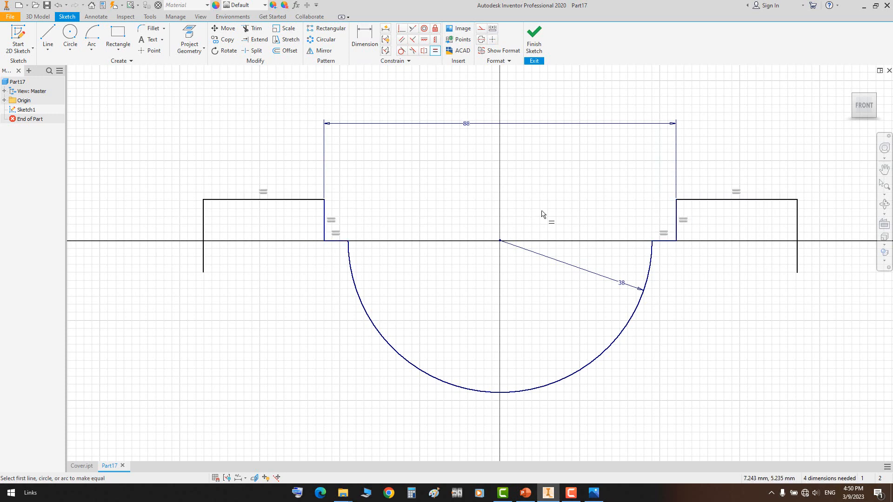
pyautogui.press('Escape')
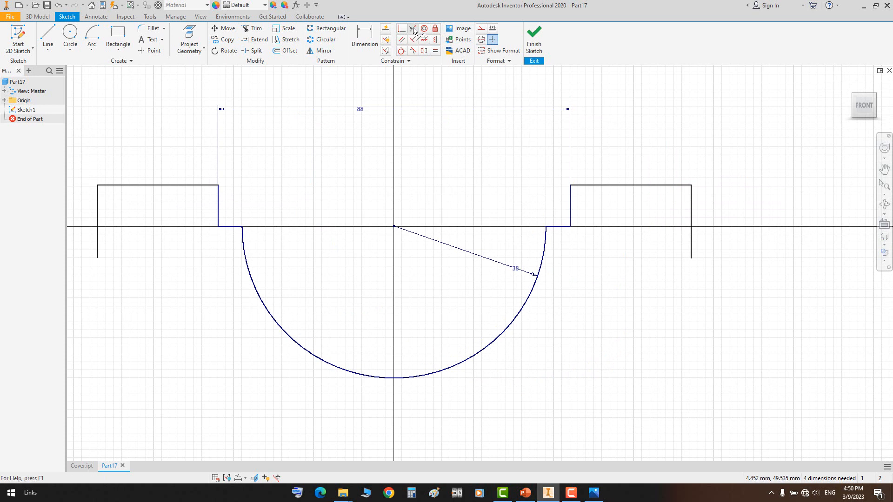
# Dimension the right vertical step line as 6 mm, checking the value in the scanned drawing
pyautogui.moveTo(552, 234); pyautogui.dragTo(577, 241, button='middle')
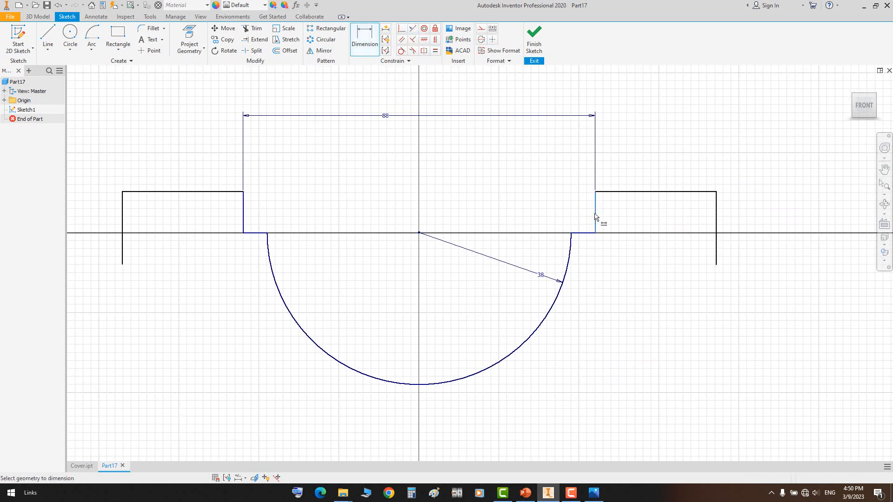
pyautogui.click(596, 217)
pyautogui.click(580, 213)
pyautogui.click(593, 493)
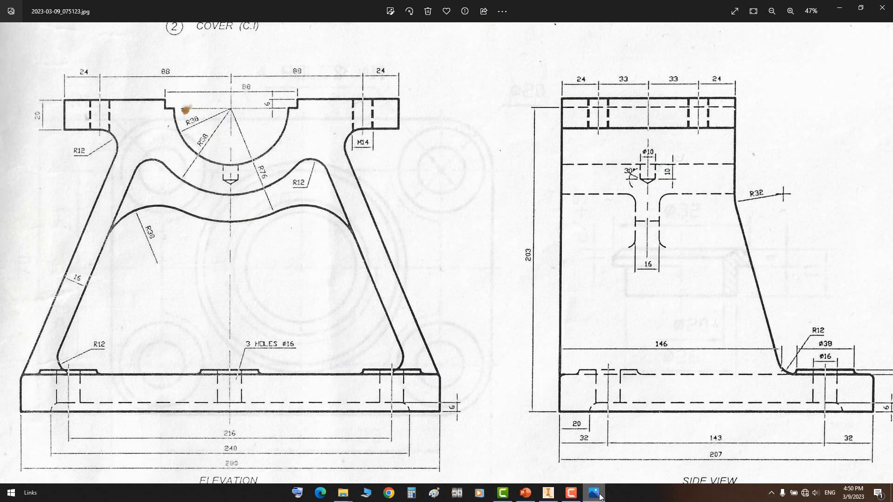
pyautogui.click(595, 494)
pyautogui.write('6')
pyautogui.press('Return')
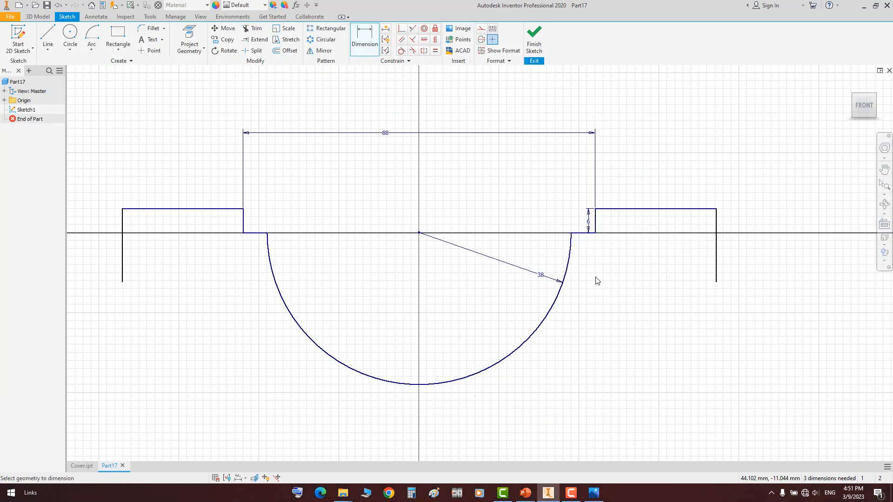
# Dimension the overall width between the outer vertical flange edges as 224 mm, from double the sum 24+88
pyautogui.click(715, 226)
pyautogui.click(123, 225)
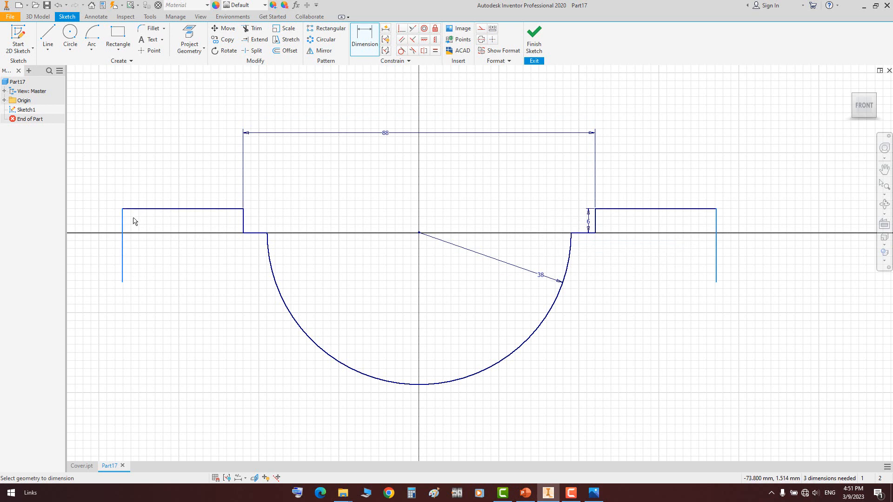
pyautogui.click(377, 103)
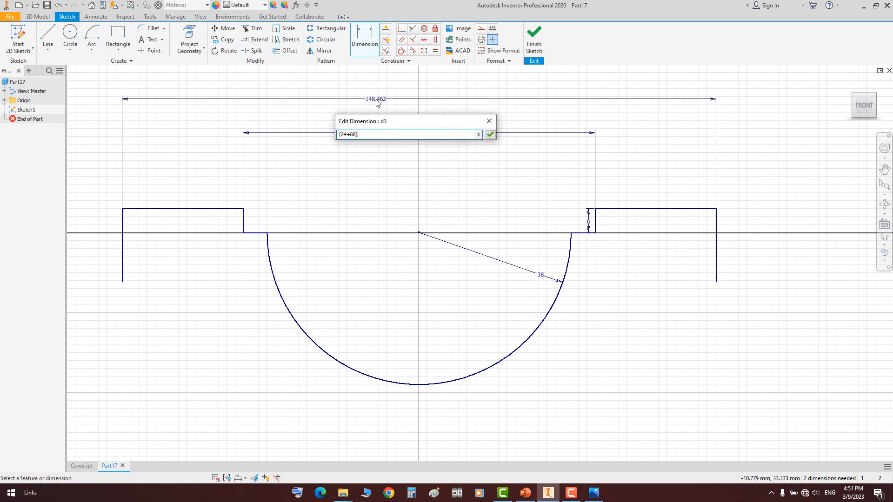
pyautogui.press('Return')
pyautogui.scroll(-5, 598, 199)
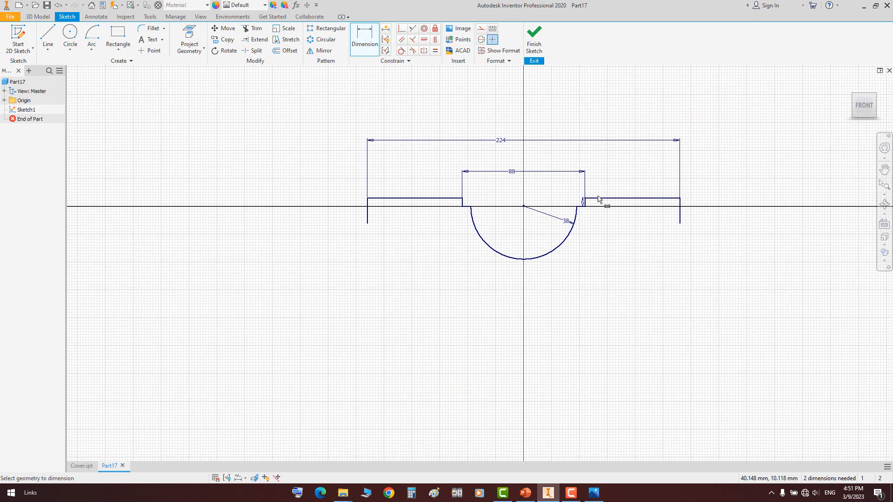
# Examine the flange underside and its R12 corner in the scanned drawing's elevation, and return to the sketch
pyautogui.click(593, 493)
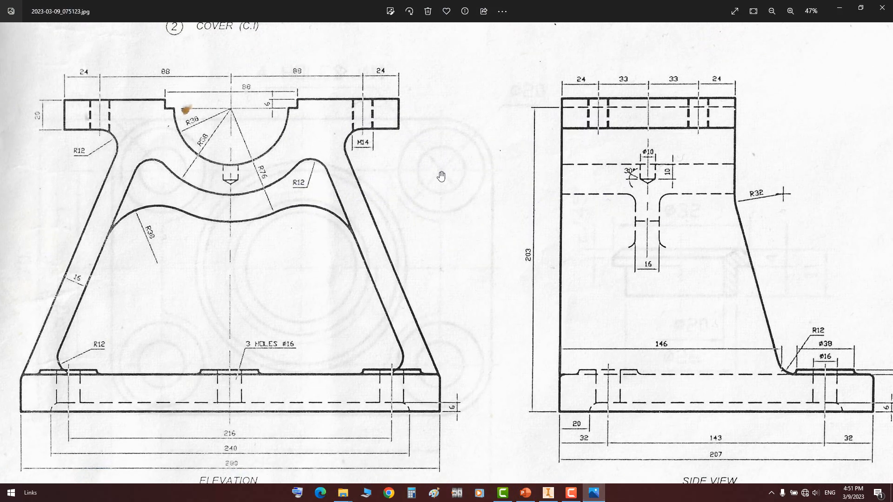
pyautogui.moveTo(118, 124); pyautogui.dragTo(135, 135)
pyautogui.click(599, 496)
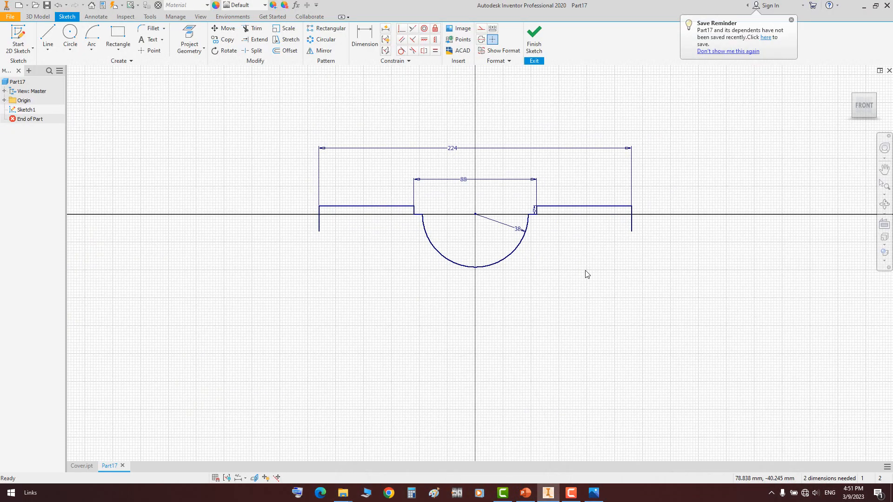
# Dimension the right outer flange edge's height as 20 mm
pyautogui.press('d')
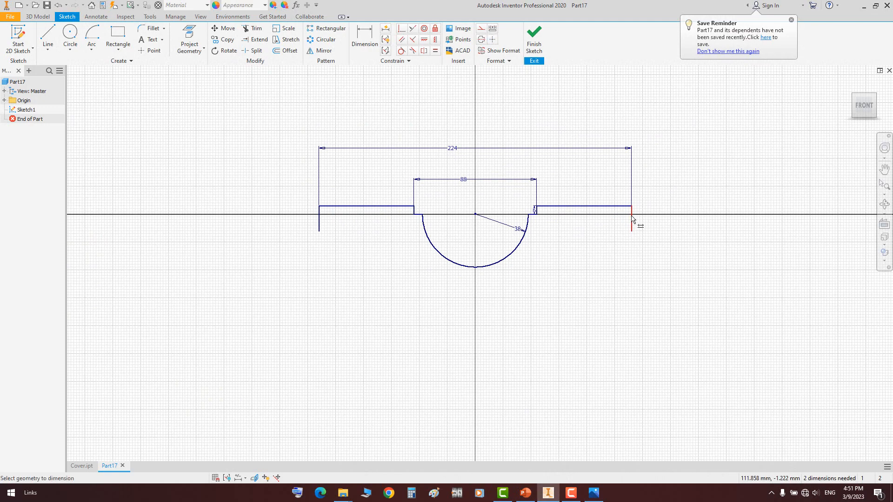
pyautogui.click(632, 222)
pyautogui.click(660, 220)
pyautogui.write('20')
pyautogui.press('Return')
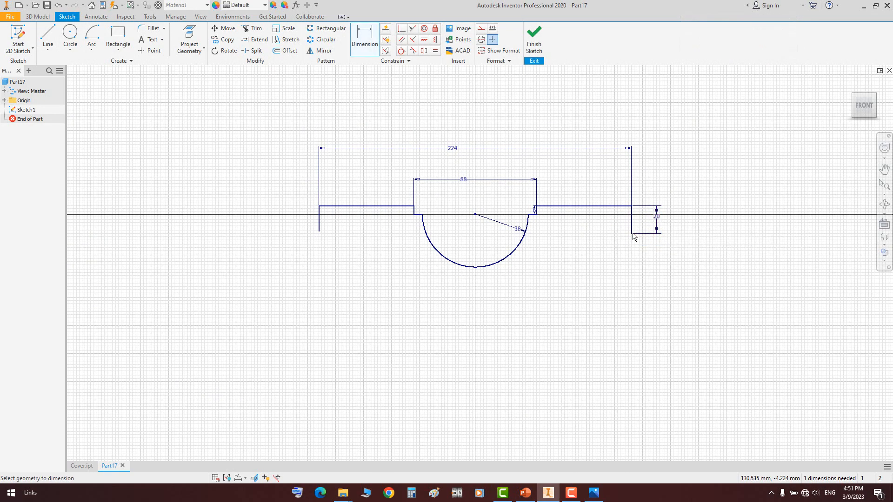
# Sketch the flange undersides, both sloping sides and the base line, closing the body outline as in the scanned drawing's elevation
pyautogui.scroll(2, 589, 232)
pyautogui.click(593, 493)
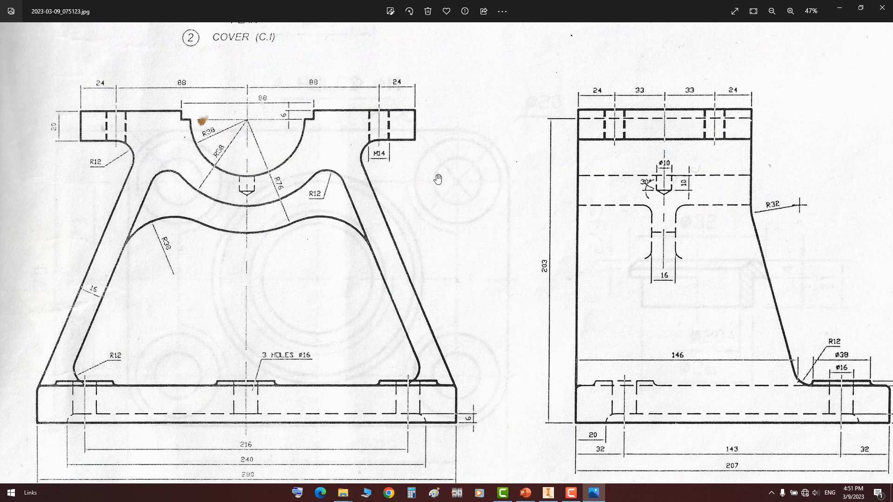
pyautogui.click(548, 493)
pyautogui.click(48, 40)
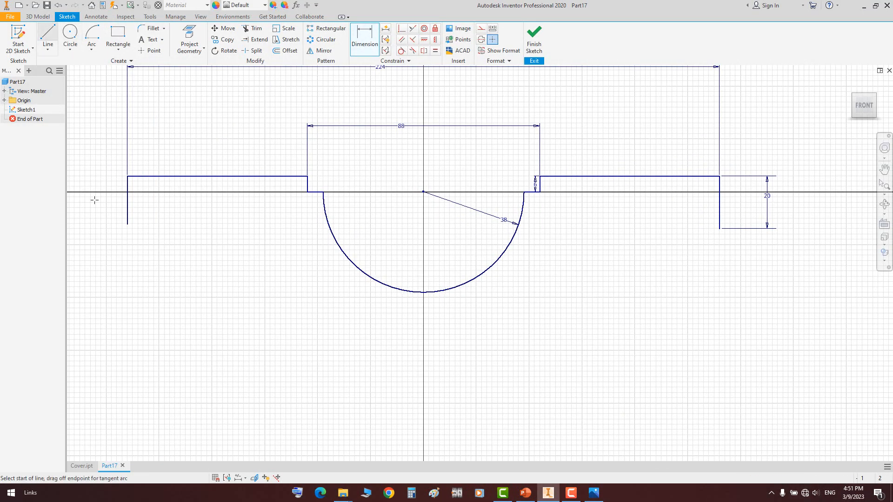
pyautogui.click(127, 224)
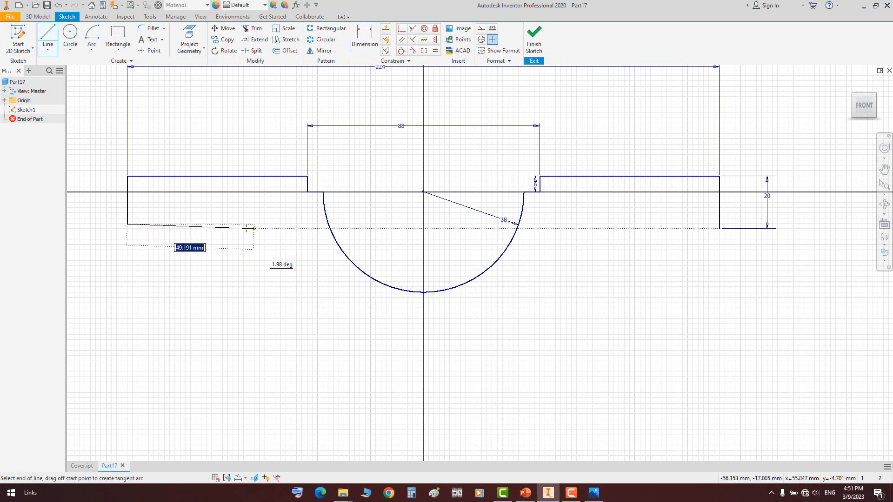
pyautogui.click(282, 224)
pyautogui.scroll(-5, 281, 224)
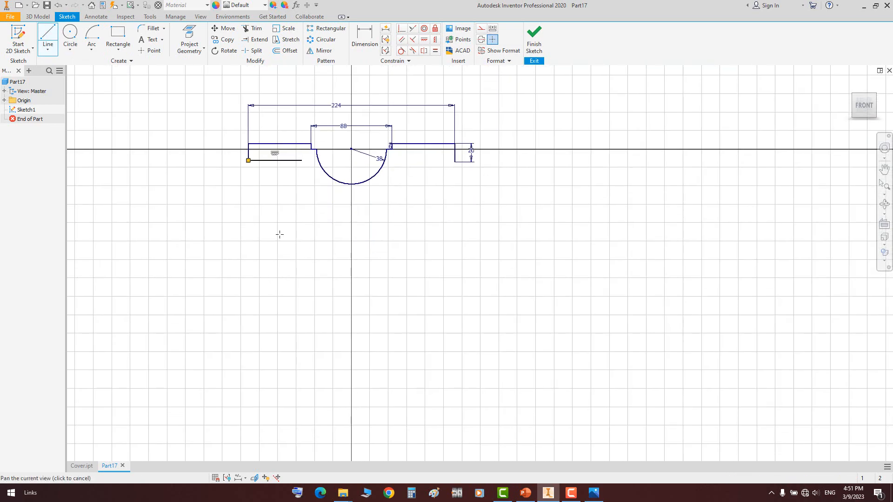
pyautogui.click(232, 359)
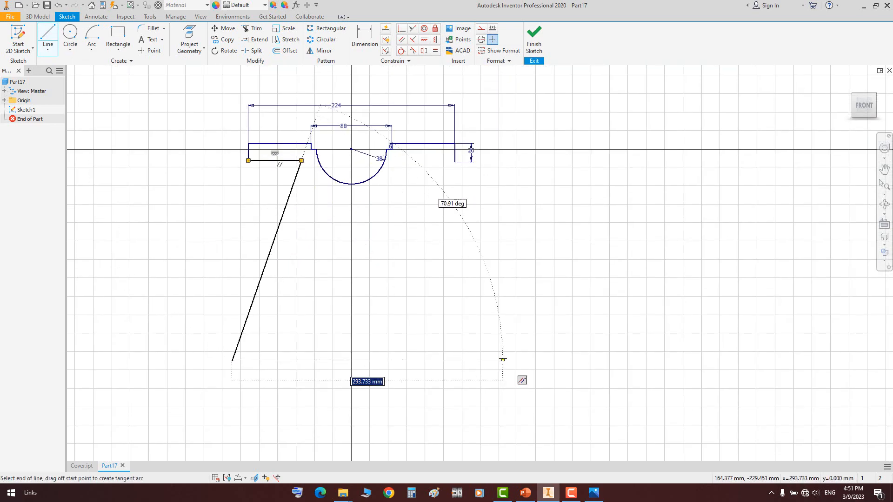
pyautogui.click(502, 359)
pyautogui.click(414, 162)
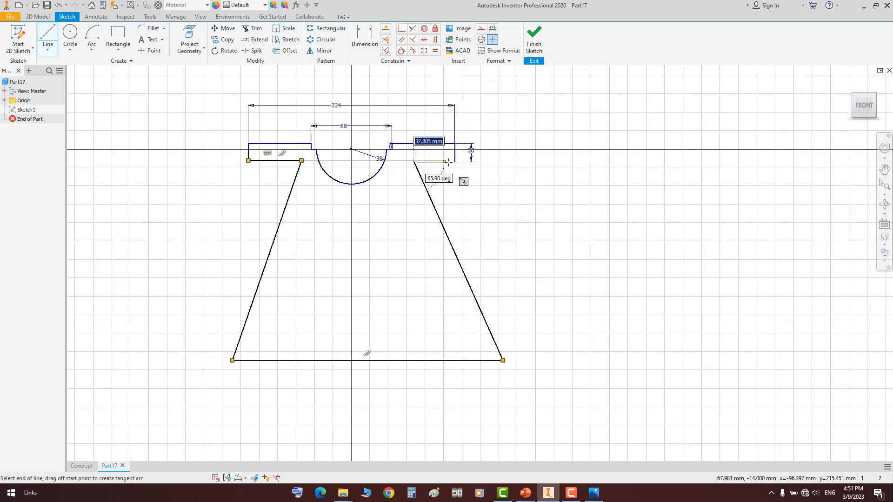
pyautogui.click(454, 162)
pyautogui.scroll(2, 459, 177)
pyautogui.scroll(-4, 445, 230)
pyautogui.press('Escape')
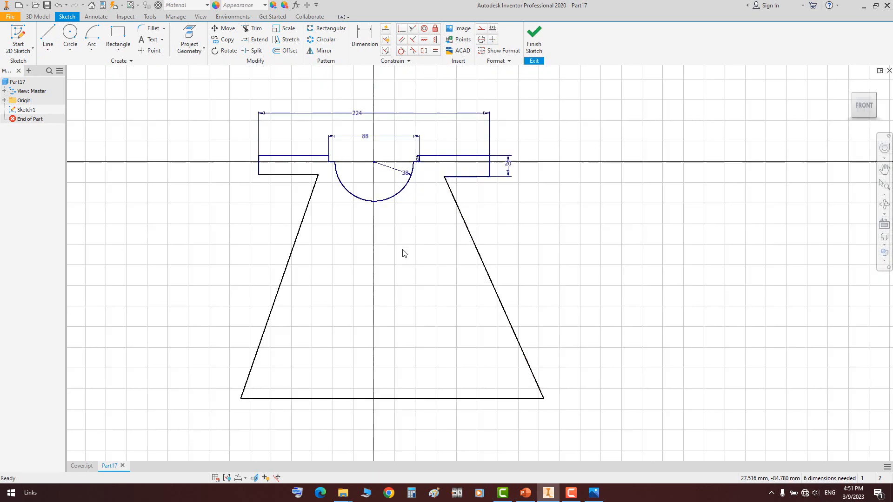
# Apply a vertical constraint between the base line's midpoint and the R38 arc's center
pyautogui.press('v')
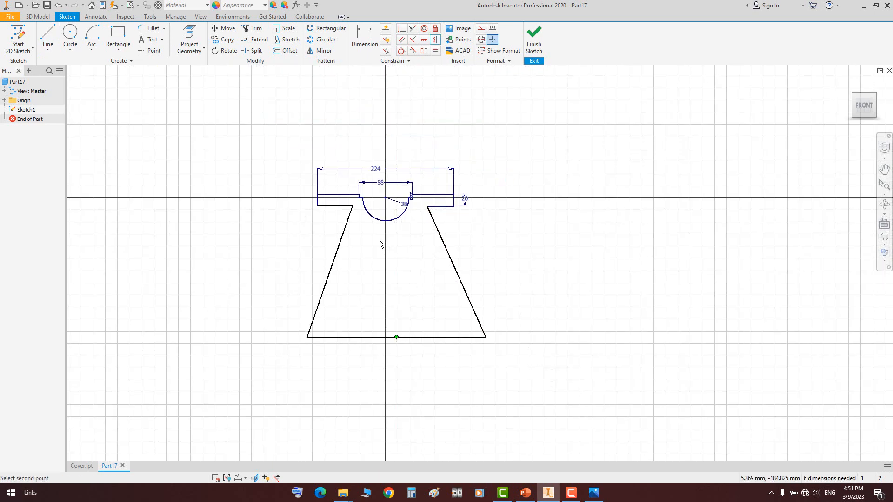
pyautogui.click(387, 200)
pyautogui.scroll(3, 403, 275)
pyautogui.press('Escape')
# Make the two sloping side lines equal and pull the left side's upper corner slightly outward
pyautogui.moveTo(579, 244); pyautogui.dragTo(212, 284)
pyautogui.click(433, 52)
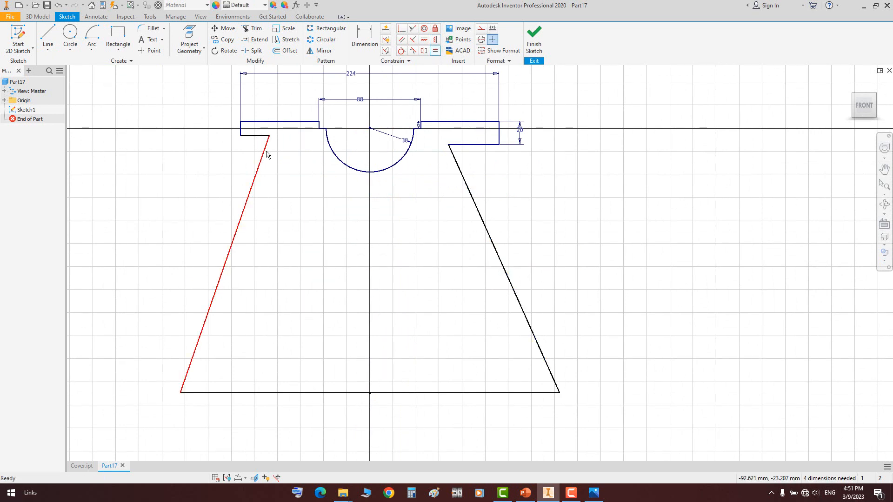
pyautogui.press('Escape')
pyautogui.moveTo(268, 142)
pyautogui.mouseDown()
pyautogui.moveTo(285, 172)
pyautogui.moveTo(263, 145)
pyautogui.mouseUp()
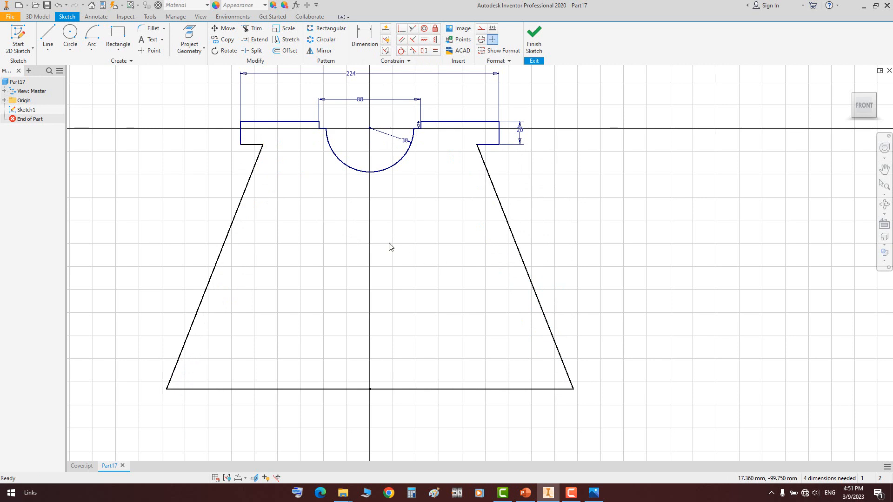
# Make the two outer flange edges equal and try the same constraint on the two flange undersides
pyautogui.click(436, 50)
pyautogui.click(497, 139)
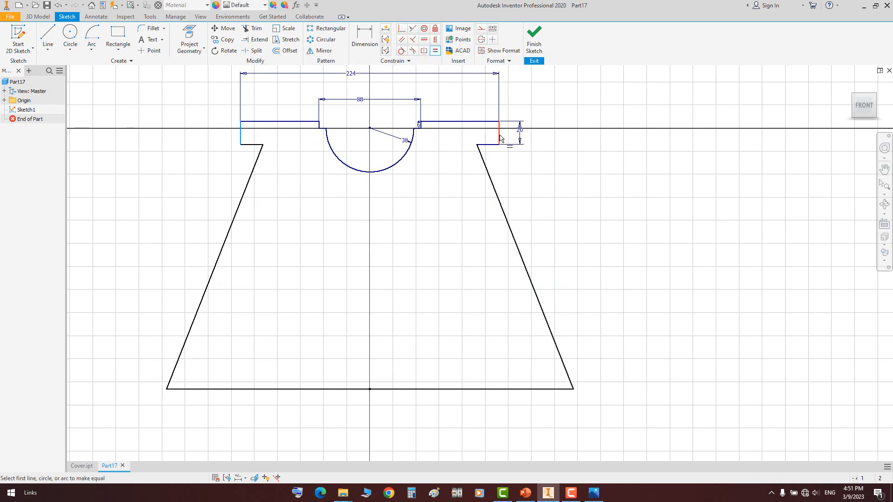
pyautogui.click(251, 145)
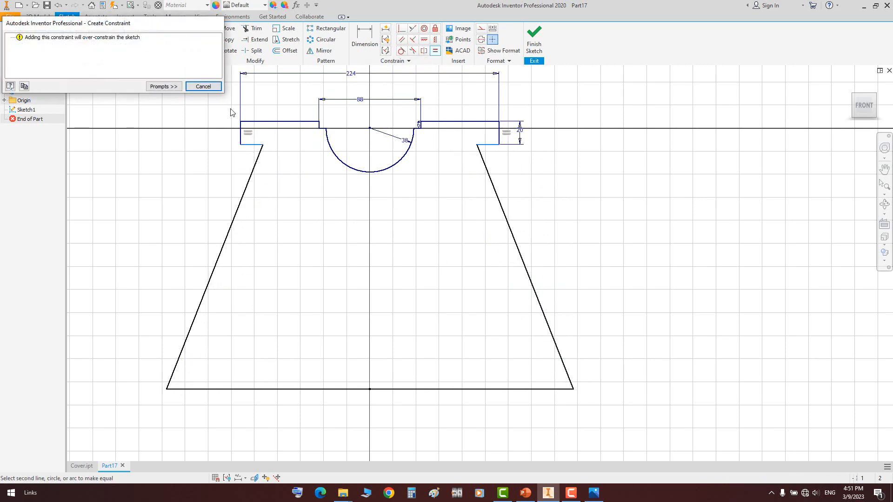
pyautogui.click(203, 86)
pyautogui.press('Escape')
# Move the left side's upper corner inward and dimension the base line as 290 mm, checking the scanned drawing
pyautogui.moveTo(379, 202); pyautogui.dragTo(385, 199, button='middle')
pyautogui.moveTo(269, 141); pyautogui.dragTo(295, 141)
pyautogui.moveTo(375, 307); pyautogui.dragTo(366, 259, button='middle')
pyautogui.click(599, 494)
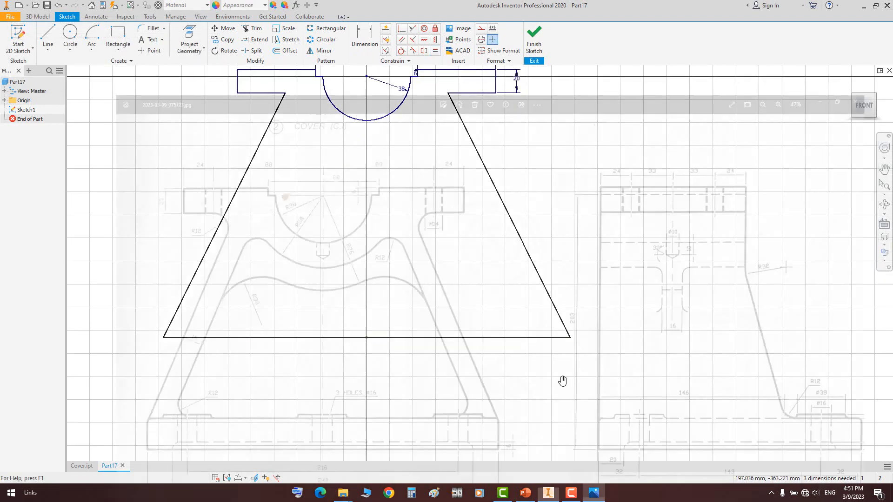
pyautogui.click(593, 494)
pyautogui.click(465, 338)
pyautogui.click(465, 361)
pyautogui.write('29')
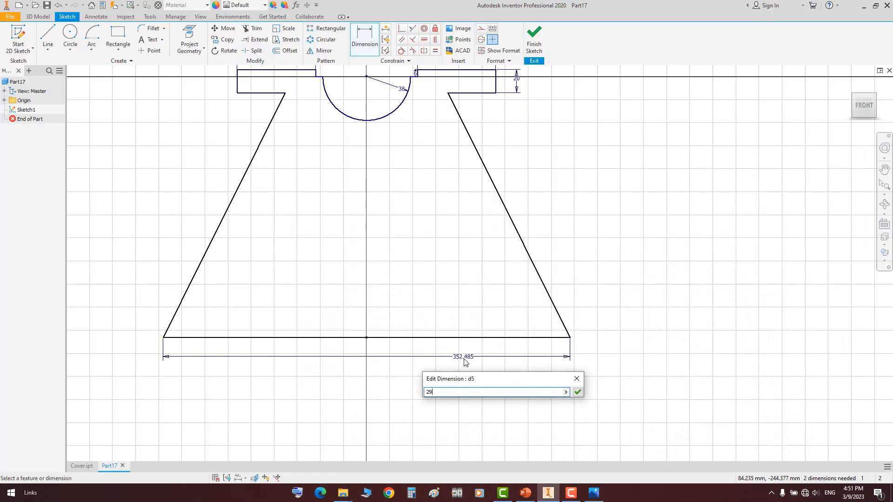
pyautogui.write('0')
pyautogui.press('Return')
# Dimension the vertical distance from the left ledge to the base line as 203-25, using the heights in the scanned drawing
pyautogui.click(593, 493)
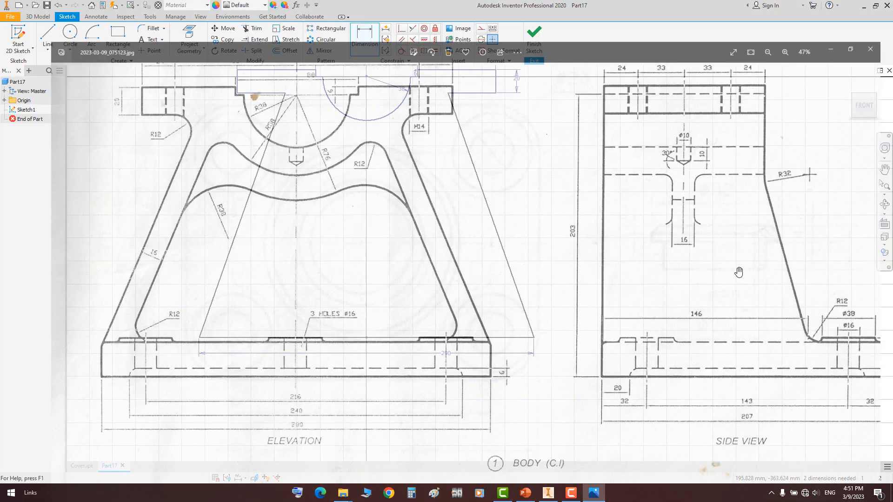
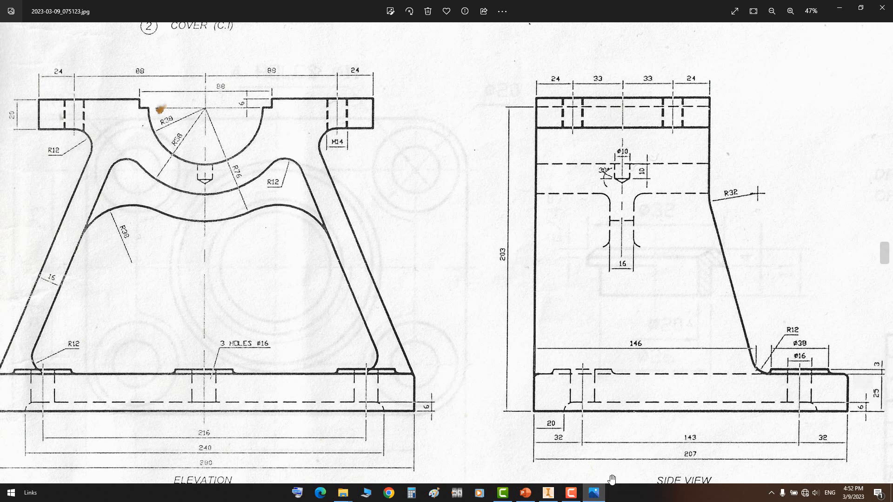
pyautogui.click(600, 492)
pyautogui.click(392, 338)
pyautogui.moveTo(293, 241); pyautogui.dragTo(314, 315, button='middle')
pyautogui.scroll(5, 338, 152)
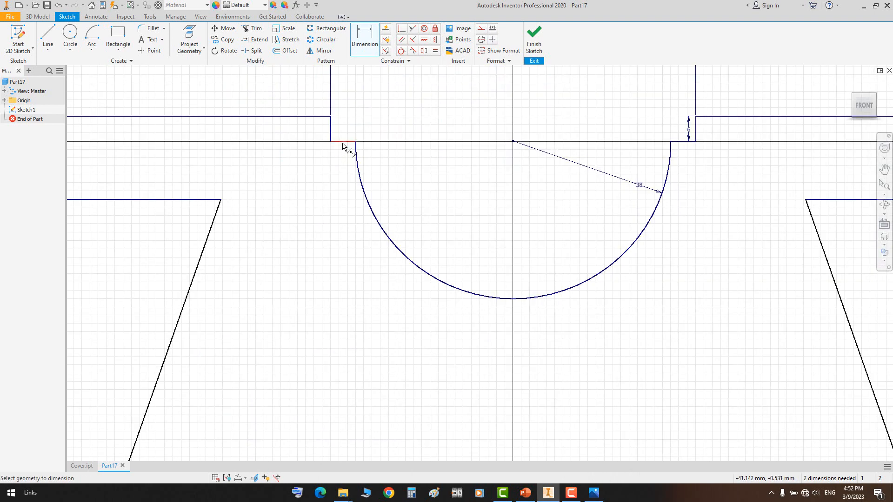
pyautogui.click(342, 142)
pyautogui.scroll(-6, 323, 162)
pyautogui.click(164, 239)
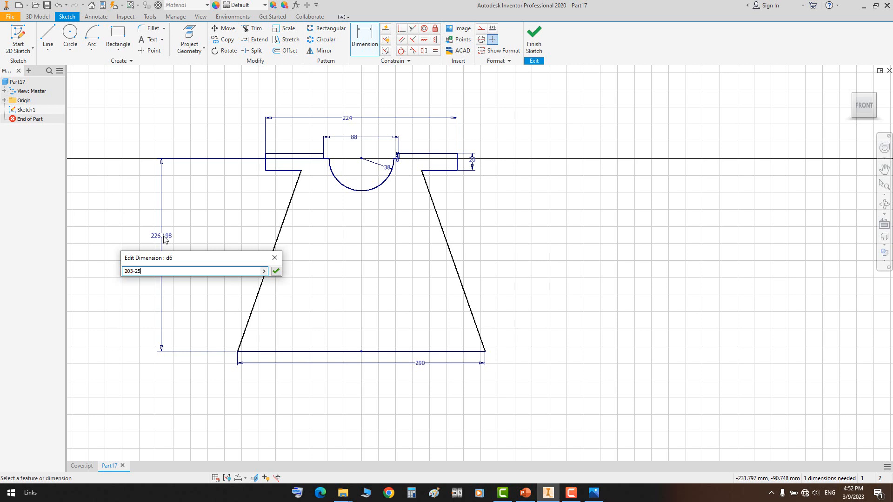
pyautogui.press('Return')
pyautogui.scroll(-3, 326, 363)
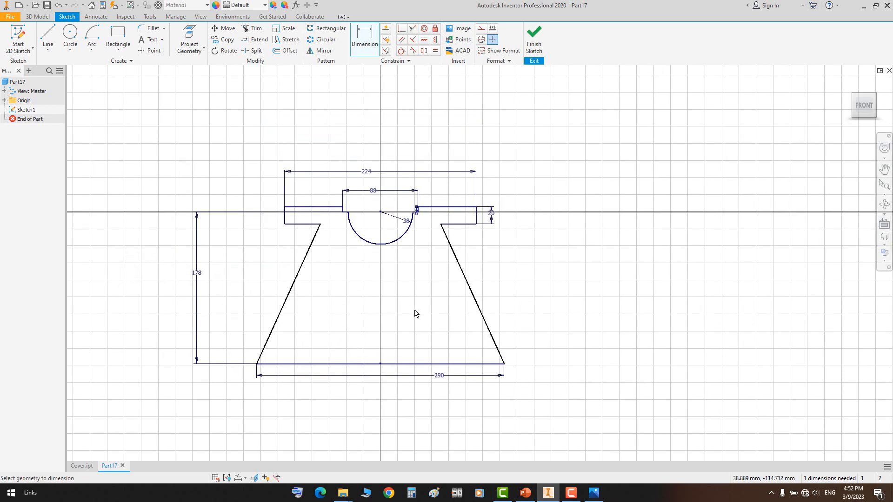
pyautogui.scroll(3, 432, 274)
pyautogui.rightClick(446, 247)
pyautogui.click(487, 251)
# Fillet both corners between the flange undersides and the sloping sides with a 12 mm radius, per the scanned drawing
pyautogui.moveTo(492, 206); pyautogui.dragTo(483, 206)
pyautogui.click(592, 493)
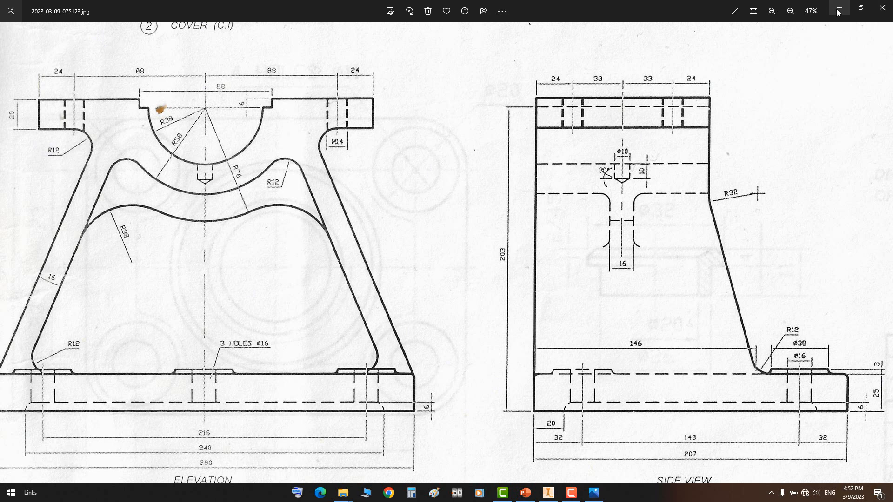
pyautogui.click(882, 18)
pyautogui.click(150, 28)
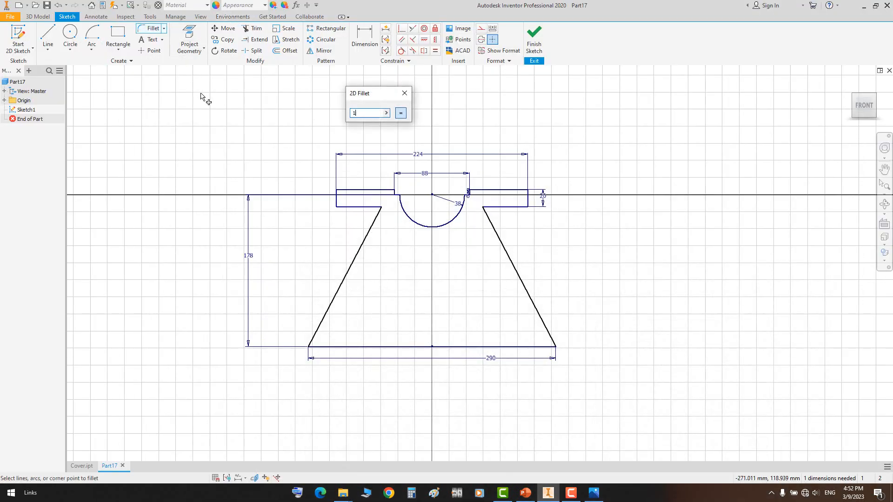
pyautogui.click(373, 207)
pyautogui.click(374, 218)
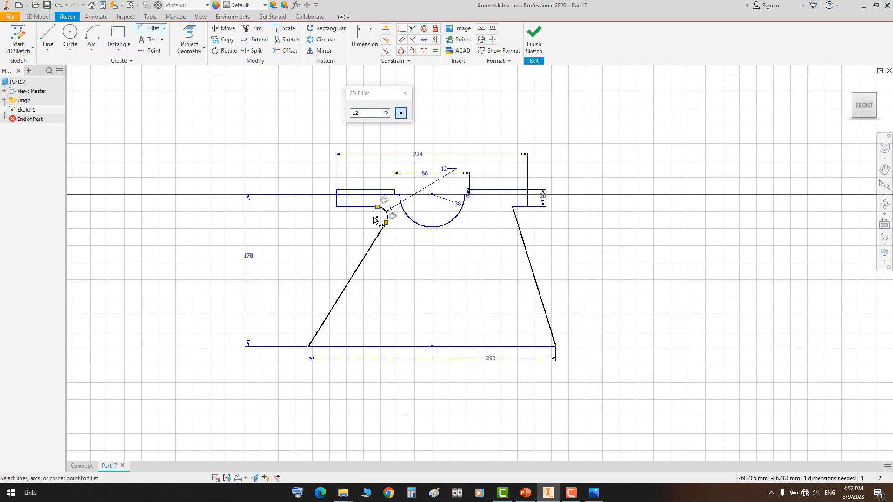
pyautogui.click(513, 207)
pyautogui.scroll(3, 499, 225)
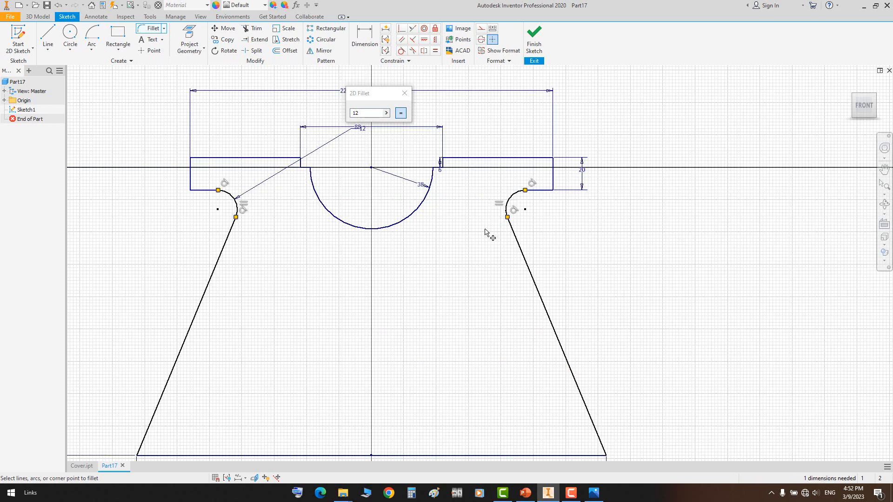
pyautogui.rightClick(465, 222)
pyautogui.click(486, 222)
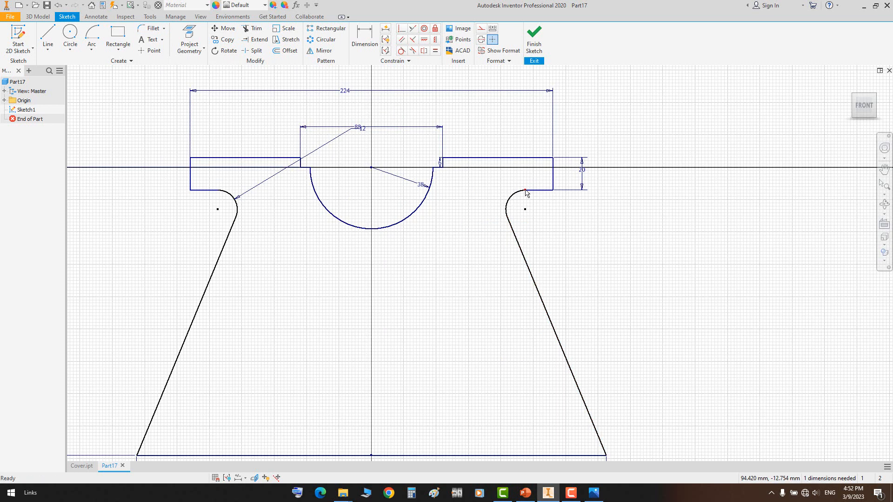
# Shift the left fillet's upper end and examine how the M14 hole lines up with the R12 fillet in the scanned drawing
pyautogui.scroll(-3, 498, 234)
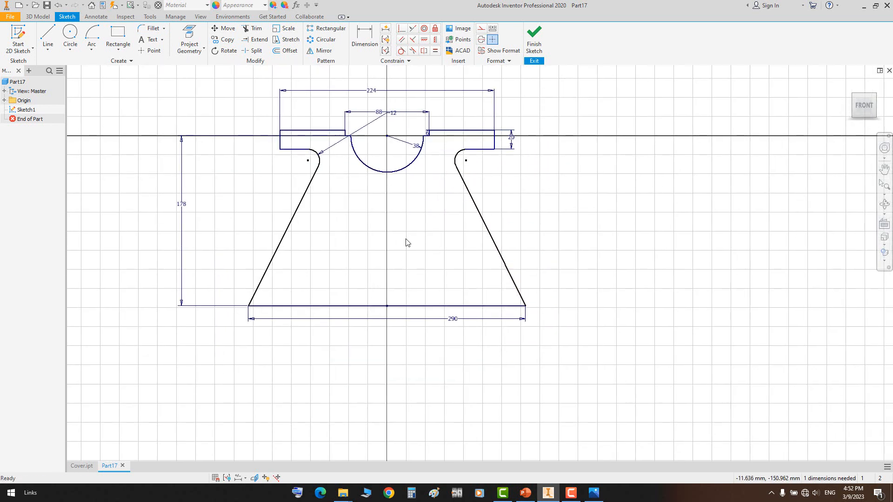
pyautogui.scroll(3, 327, 180)
pyautogui.moveTo(298, 137); pyautogui.dragTo(285, 137)
pyautogui.click(596, 498)
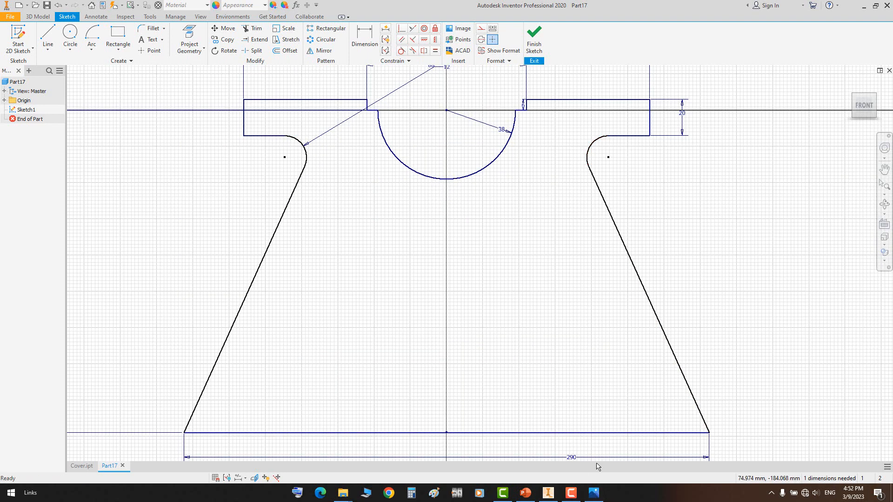
pyautogui.click(596, 494)
pyautogui.moveTo(376, 114); pyautogui.dragTo(391, 125)
pyautogui.scroll(1, 336, 117)
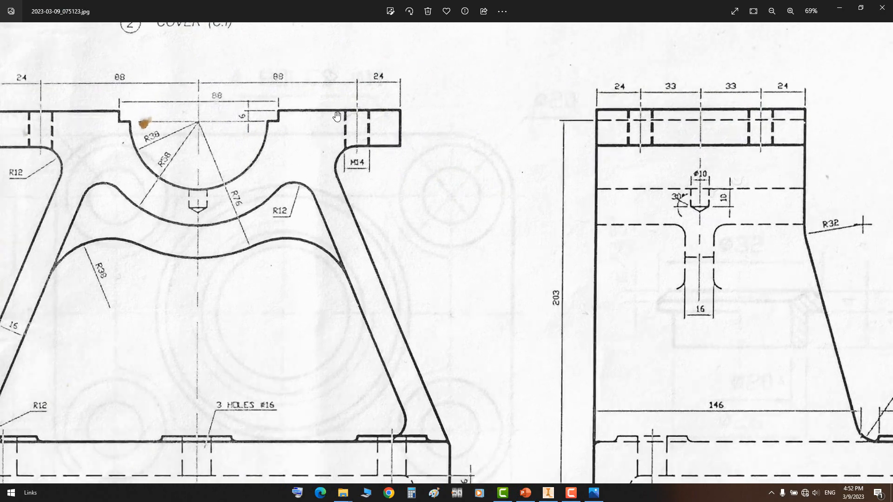
pyautogui.scroll(1, 336, 118)
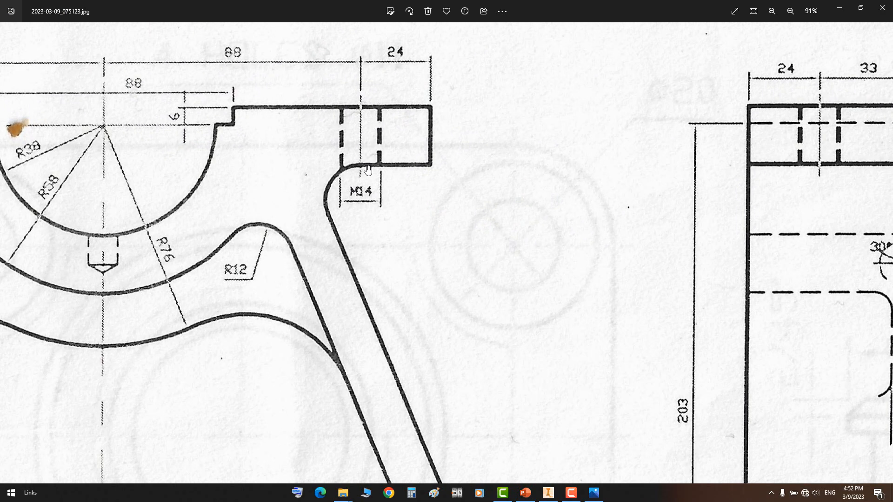
pyautogui.scroll(1, 368, 169)
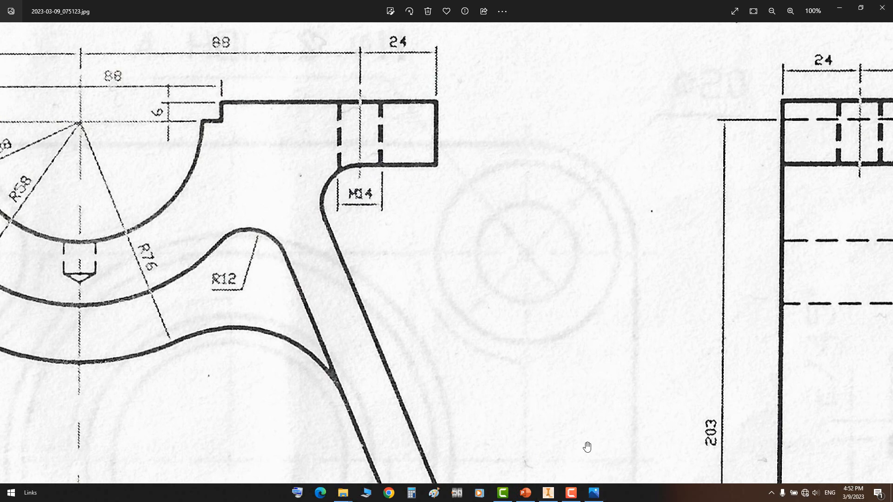
# Sketch a rectangle for the M14 hole through the right flange, from its top edge down to the underside's level
pyautogui.click(548, 493)
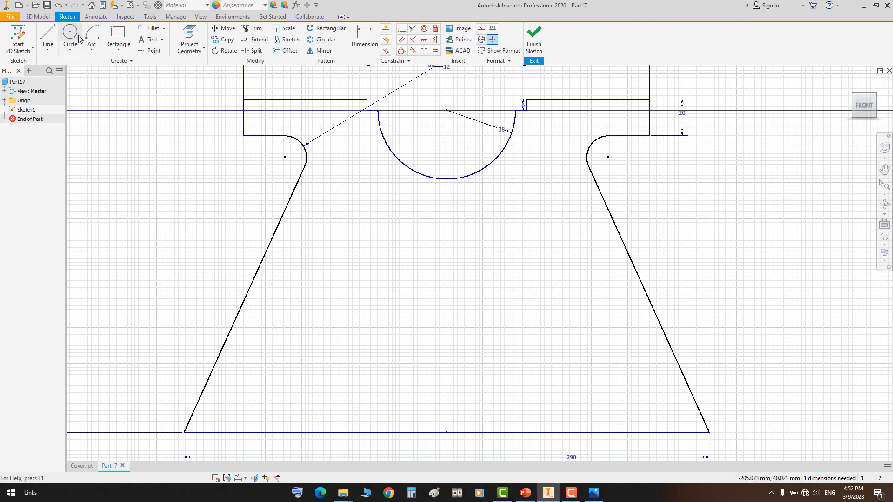
pyautogui.click(118, 34)
pyautogui.scroll(3, 725, 177)
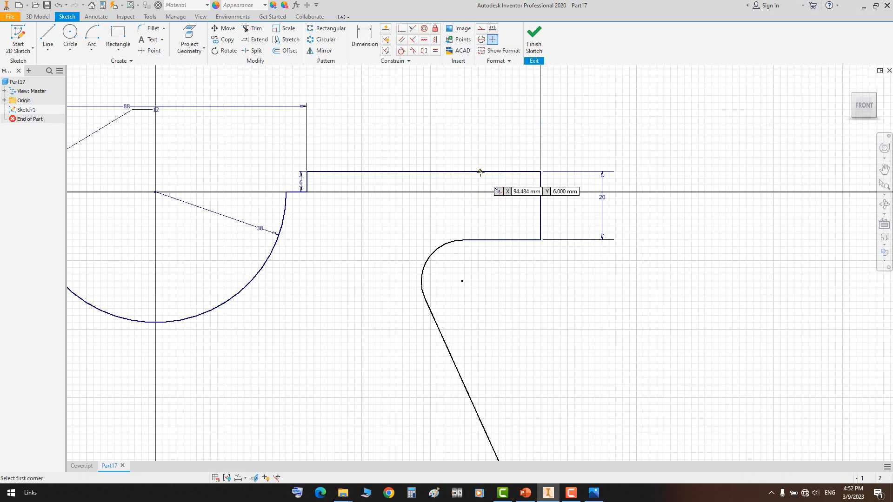
pyautogui.click(438, 172)
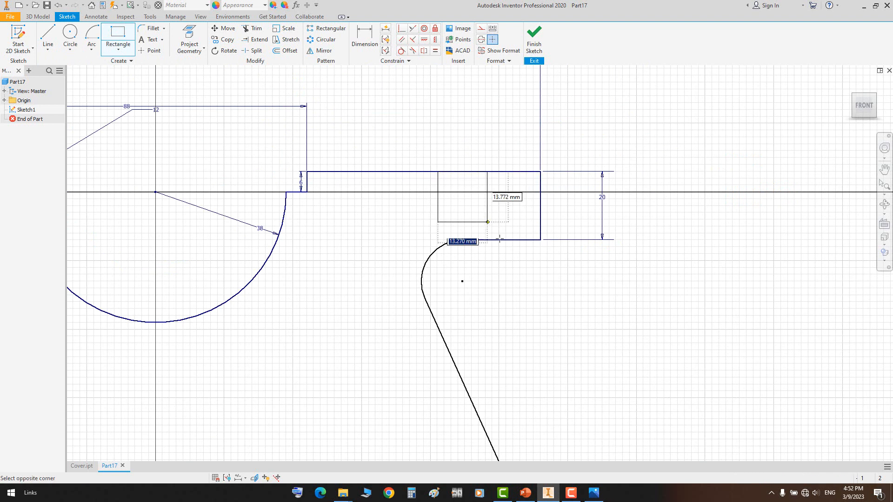
pyautogui.click(497, 240)
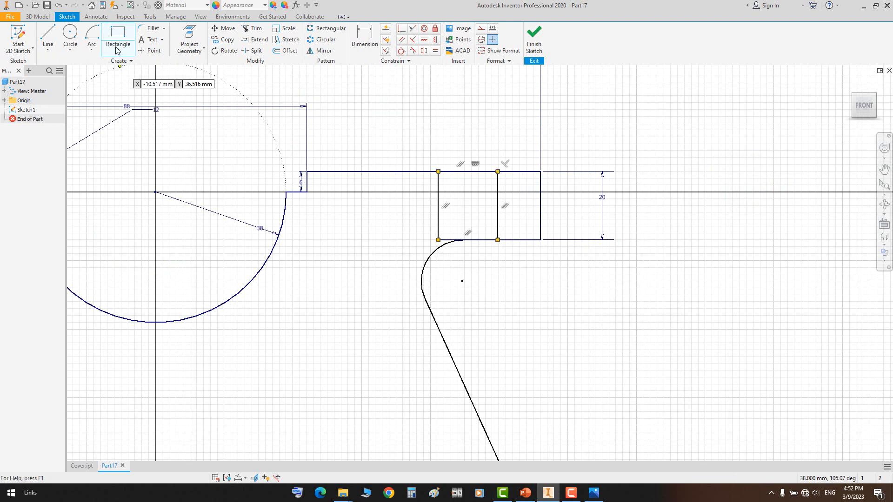
# Draw a vertical centre line through the M14 hole rectangle, from the flange's top edge down to its underside
pyautogui.click(48, 38)
pyautogui.click(467, 171)
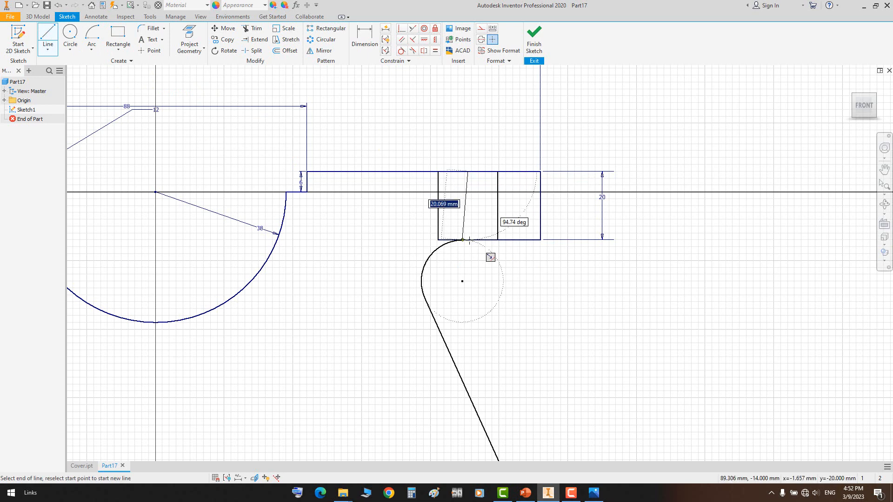
pyautogui.click(467, 240)
pyautogui.rightClick(478, 207)
pyautogui.click(495, 216)
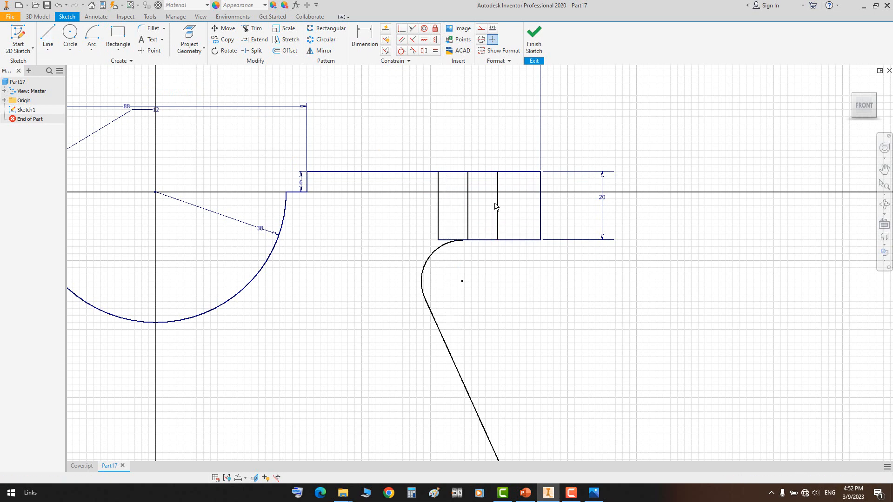
# Dimension the width of the M14 hole rectangle as 14 mm
pyautogui.press('d')
pyautogui.click(497, 207)
pyautogui.click(462, 149)
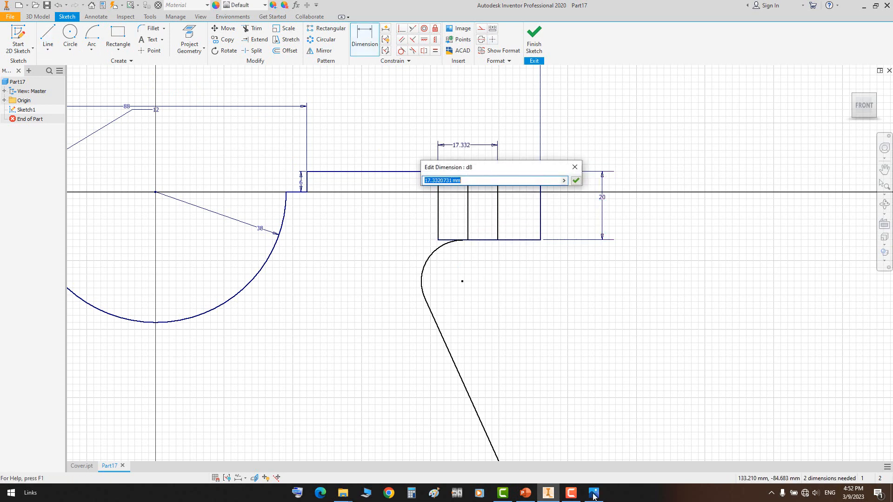
pyautogui.click(593, 492)
pyautogui.click(592, 494)
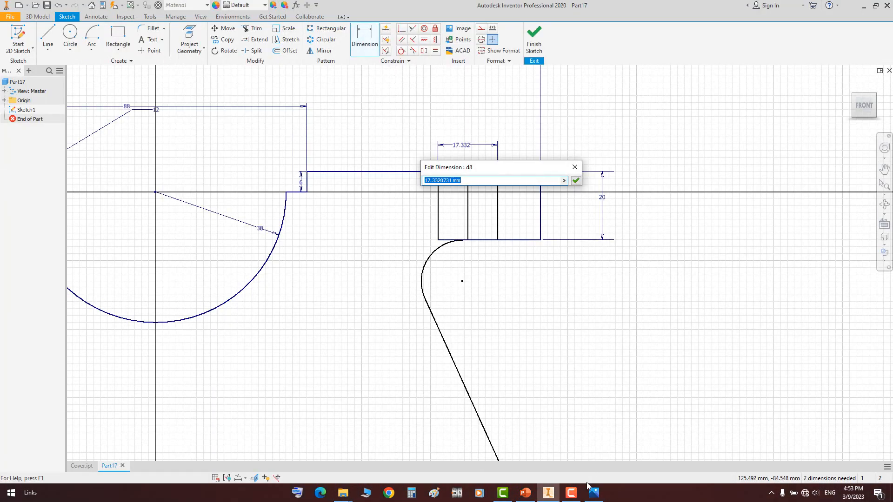
pyautogui.write('14')
pyautogui.press('Return')
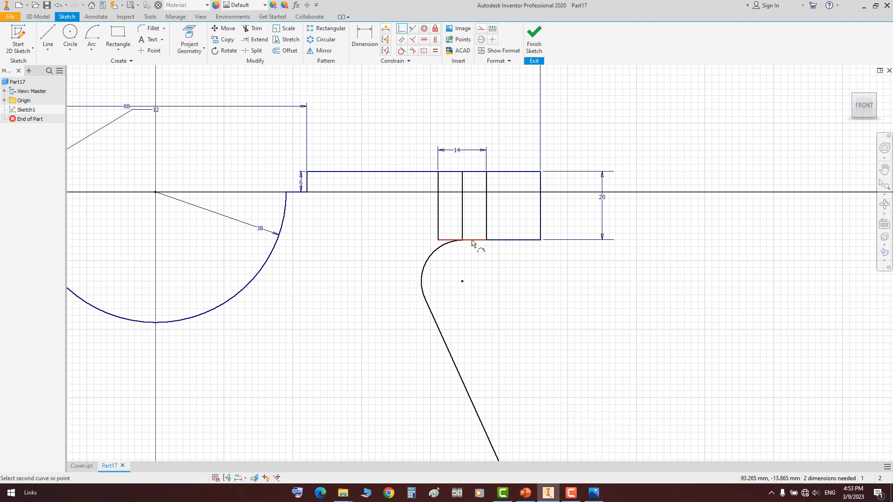
# Constrain the M14 hole's centre line coincident with the upper end point of the right 12 mm fillet
pyautogui.scroll(-5, 463, 241)
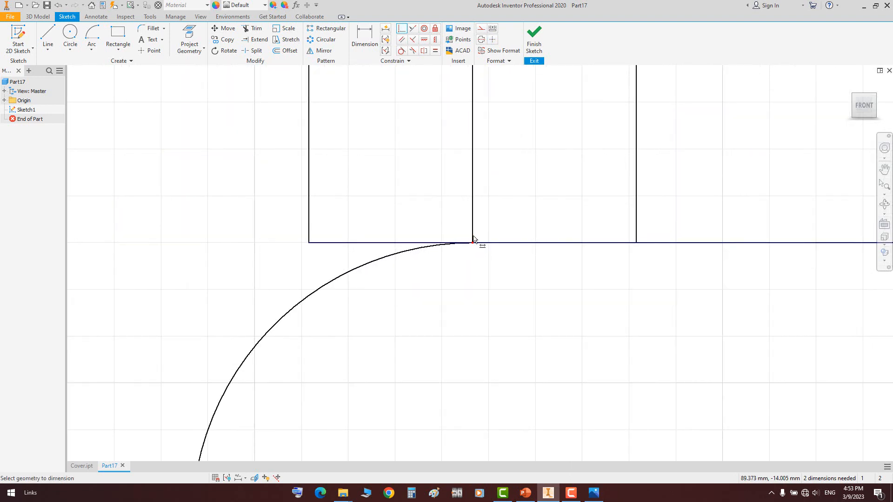
pyautogui.click(402, 32)
pyautogui.click(473, 239)
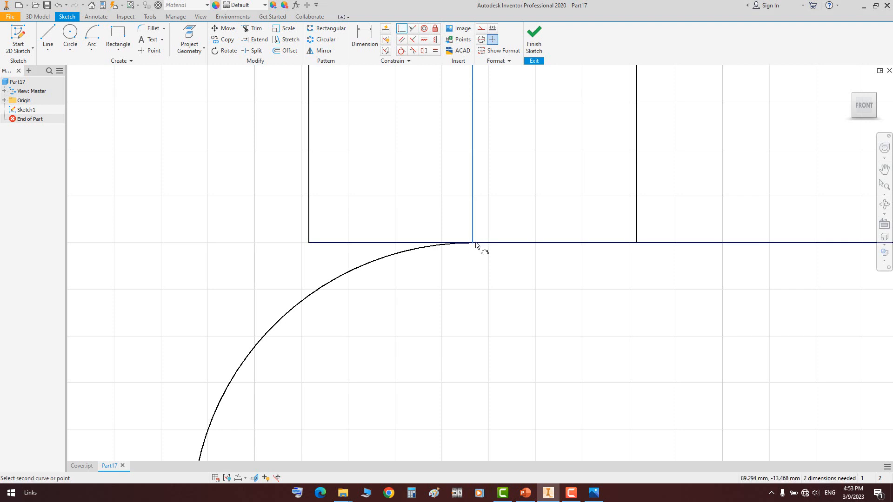
pyautogui.click(475, 245)
pyautogui.scroll(5, 513, 250)
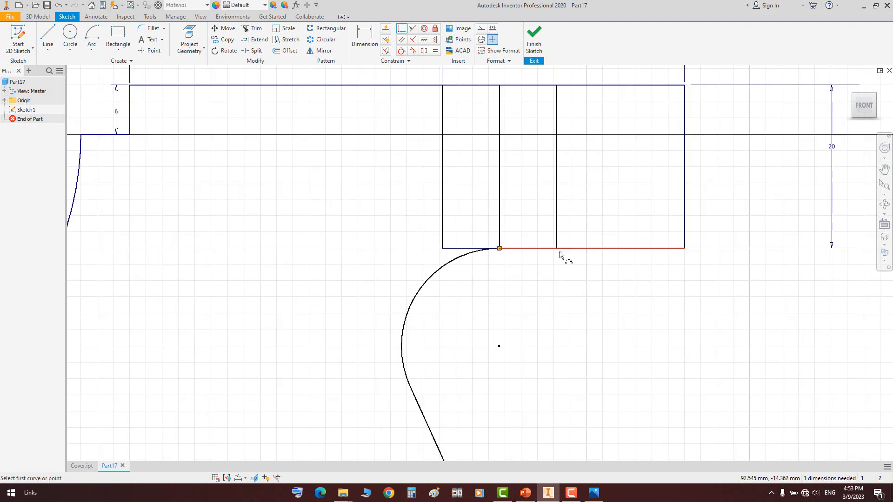
pyautogui.moveTo(586, 215); pyautogui.dragTo(578, 241, button='middle')
pyautogui.rightClick(567, 238)
pyautogui.click(581, 243)
# Convert the M14 hole's rectangle sides and centre line to construction geometry
pyautogui.moveTo(547, 222)
pyautogui.mouseDown()
pyautogui.moveTo(562, 223)
pyautogui.moveTo(537, 221)
pyautogui.mouseUp()
pyautogui.moveTo(398, 81); pyautogui.dragTo(576, 306)
pyautogui.click(481, 28)
# Dimension the distance from the M14 hole's centre line to the flange's outer end as 24 mm, per the scanned drawing
pyautogui.press('d')
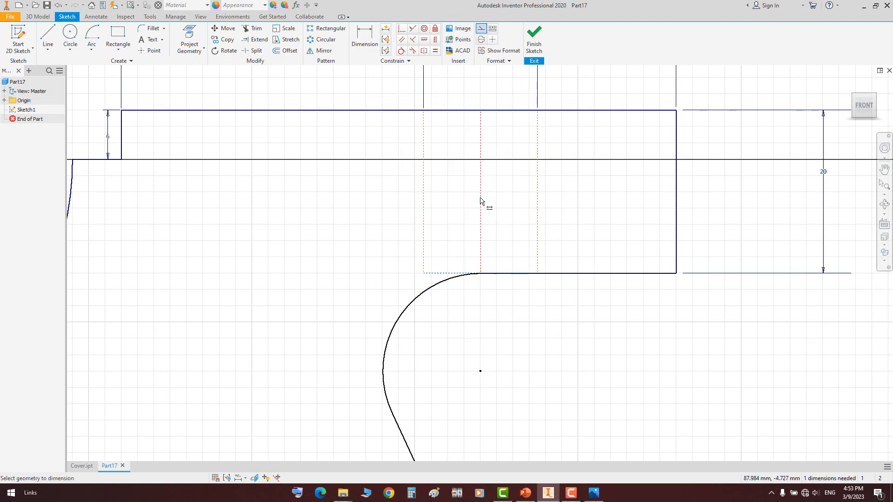
pyautogui.scroll(3, 501, 242)
pyautogui.click(588, 498)
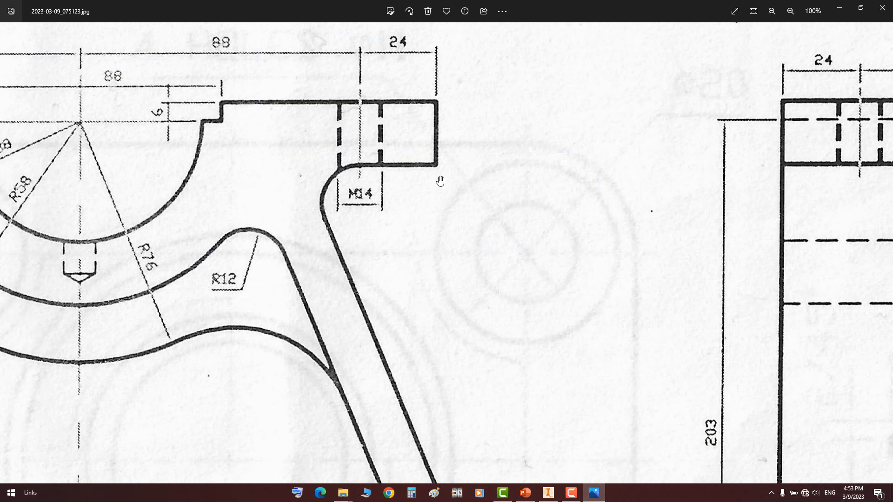
pyautogui.click(591, 494)
pyautogui.click(603, 195)
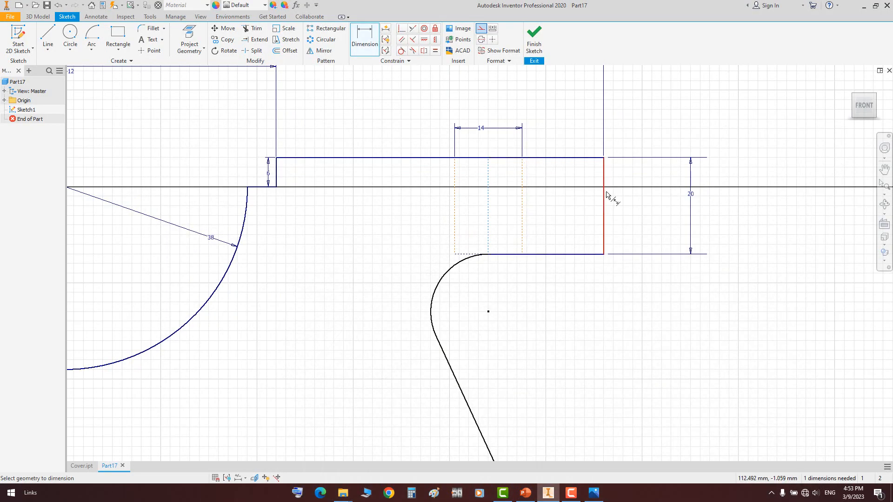
pyautogui.click(541, 86)
pyautogui.press('Return')
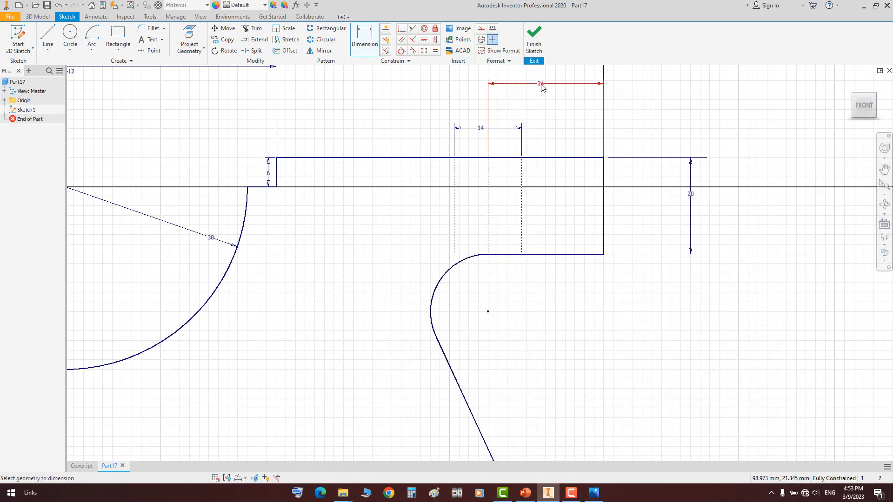
pyautogui.scroll(-5, 656, 154)
pyautogui.moveTo(625, 195)
pyautogui.mouseDown(button='middle')
pyautogui.moveTo(588, 216)
pyautogui.moveTo(521, 178)
pyautogui.mouseUp(button='middle')
pyautogui.rightClick(644, 206)
pyautogui.click(684, 213)
pyautogui.scroll(4, 530, 162)
pyautogui.scroll(-3, 589, 187)
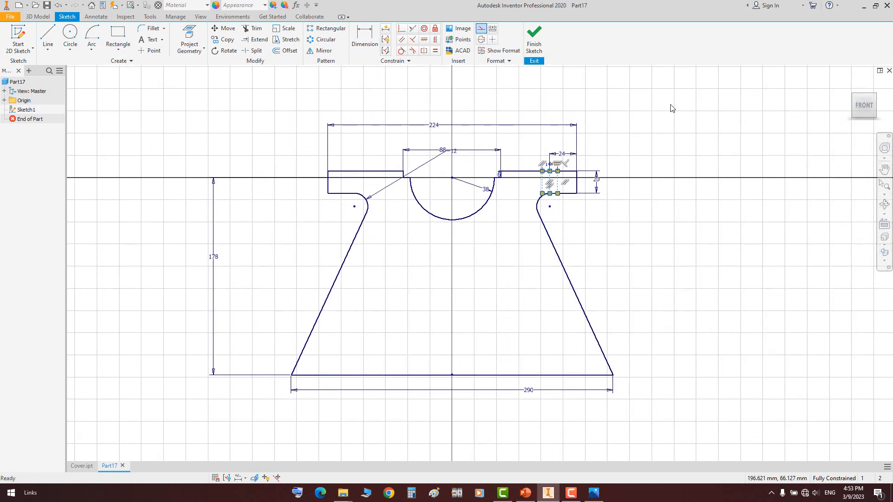
pyautogui.rightClick(671, 105)
pyautogui.click(701, 152)
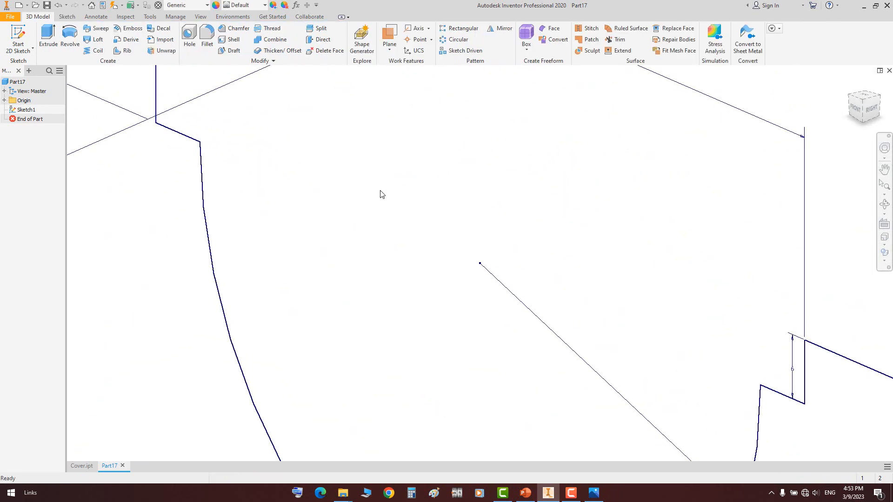
pyautogui.doubleClick(26, 109)
# Sketch an inner line from the base line up alongside the left sloping side, ending in a small tangent arc at its top
pyautogui.click(48, 36)
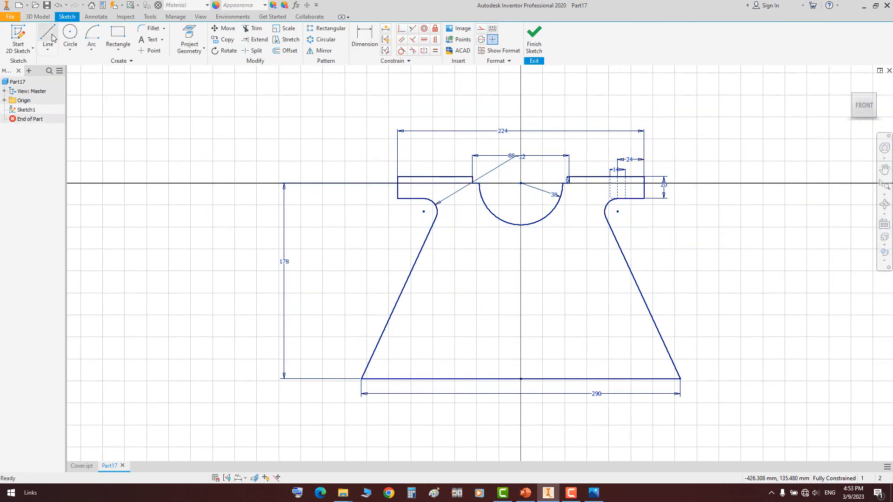
pyautogui.click(380, 378)
pyautogui.scroll(-3, 437, 246)
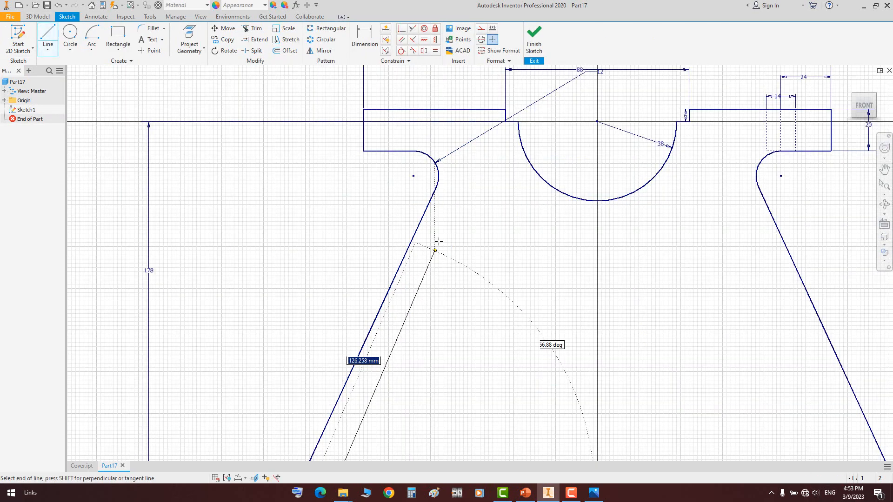
pyautogui.click(461, 217)
pyautogui.moveTo(461, 217); pyautogui.dragTo(500, 211)
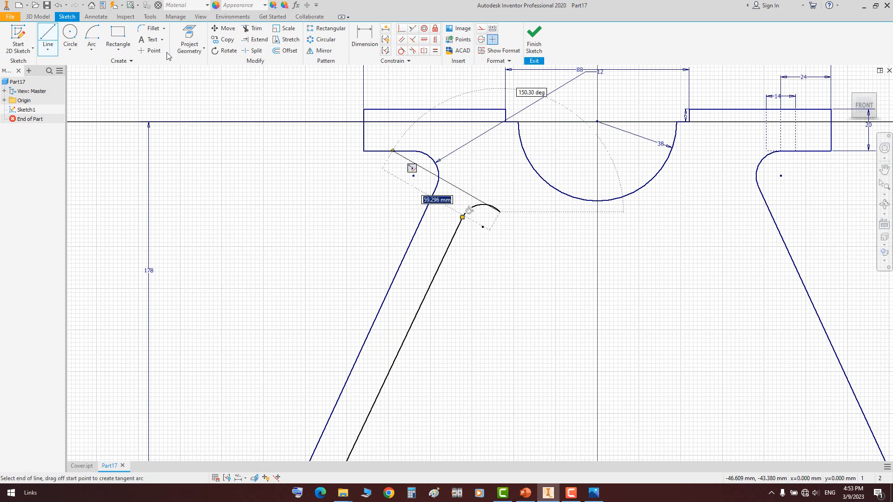
pyautogui.press('Escape')
# Sketch an arc about 64 mm in radius centred on the origin, from the small arc's end across to the right half
pyautogui.click(92, 37)
pyautogui.click(597, 122)
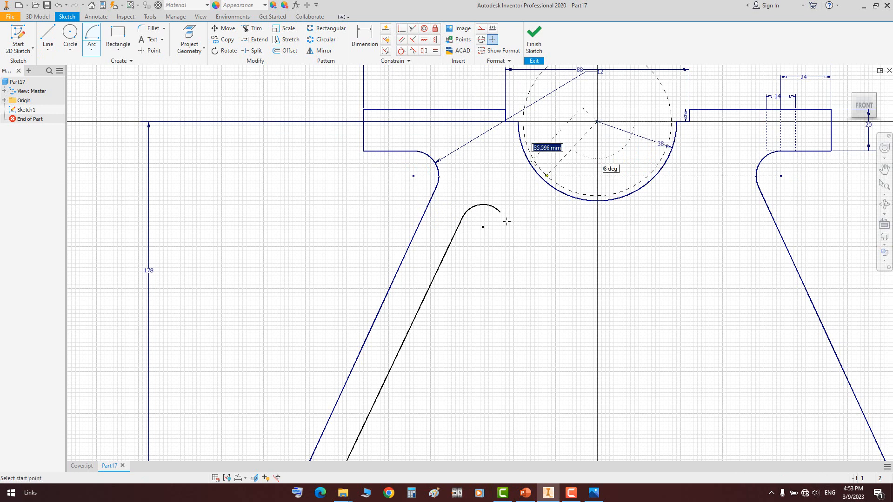
pyautogui.click(501, 212)
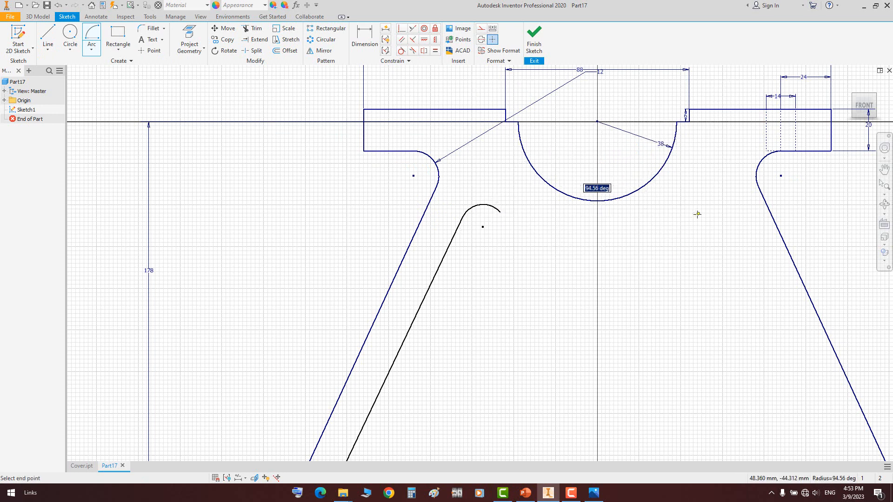
pyautogui.click(695, 212)
# Add a small three-point arc at the centred arc's right end and draw a line from it down to the base line
pyautogui.click(91, 49)
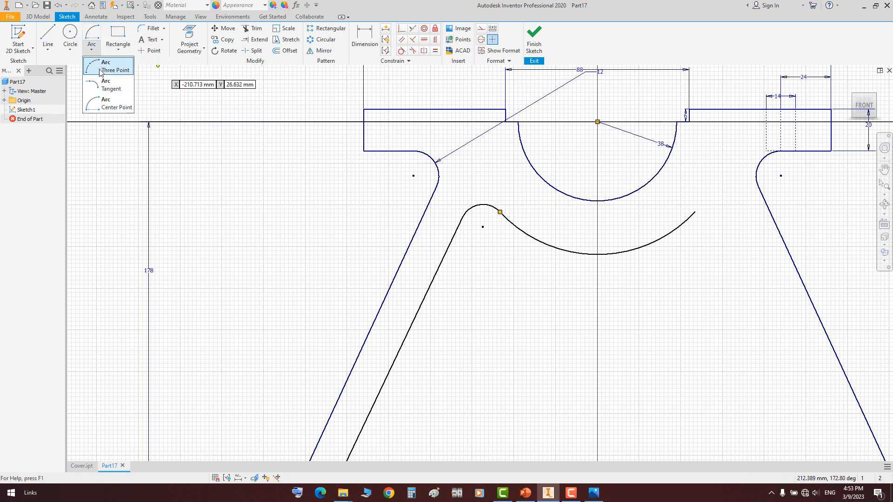
pyautogui.click(101, 66)
pyautogui.click(695, 212)
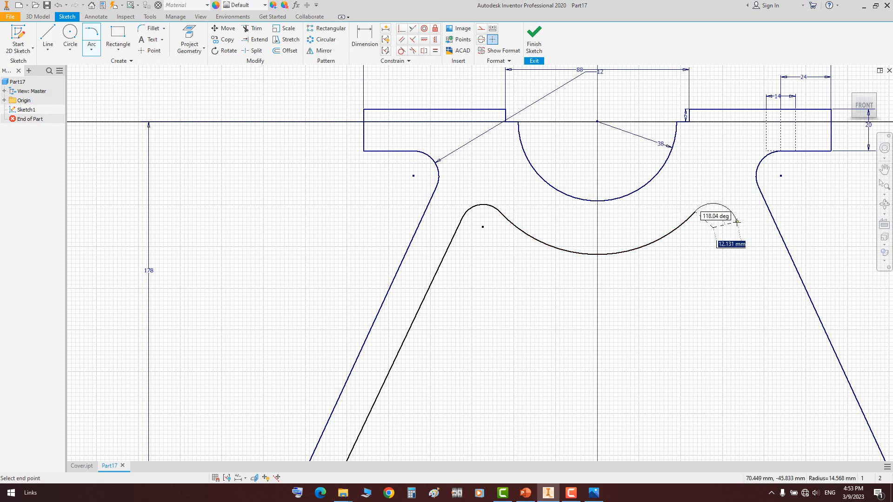
pyautogui.click(746, 222)
pyautogui.press('l')
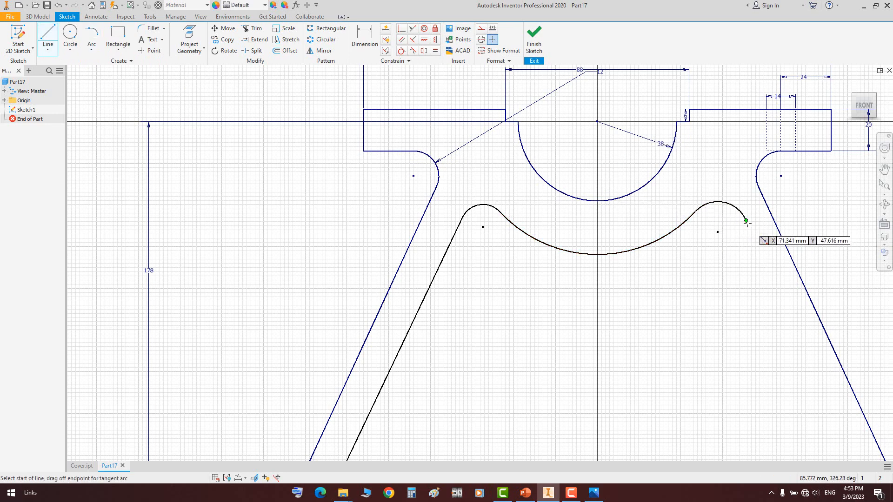
pyautogui.click(746, 221)
pyautogui.scroll(5, 746, 223)
pyautogui.scroll(-3, 749, 301)
pyautogui.click(743, 295)
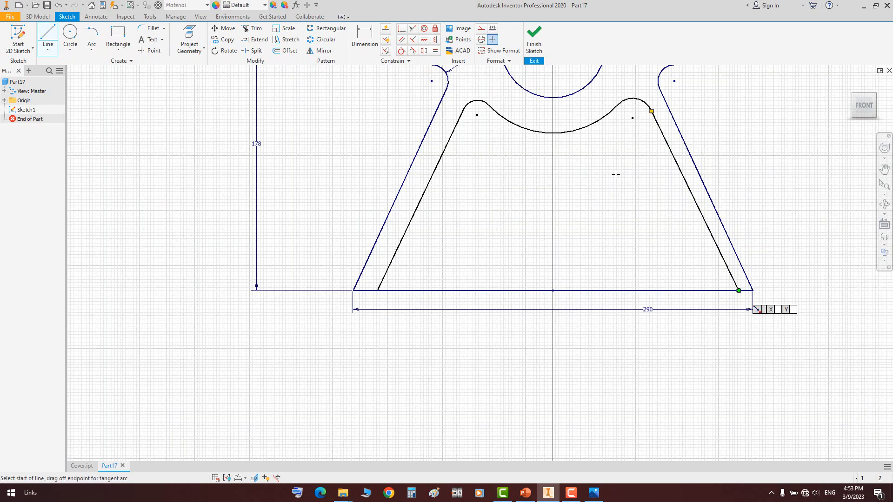
# Constrain the right and left inner lines parallel to their neighbouring outer sloping sides
pyautogui.click(401, 39)
pyautogui.click(680, 133)
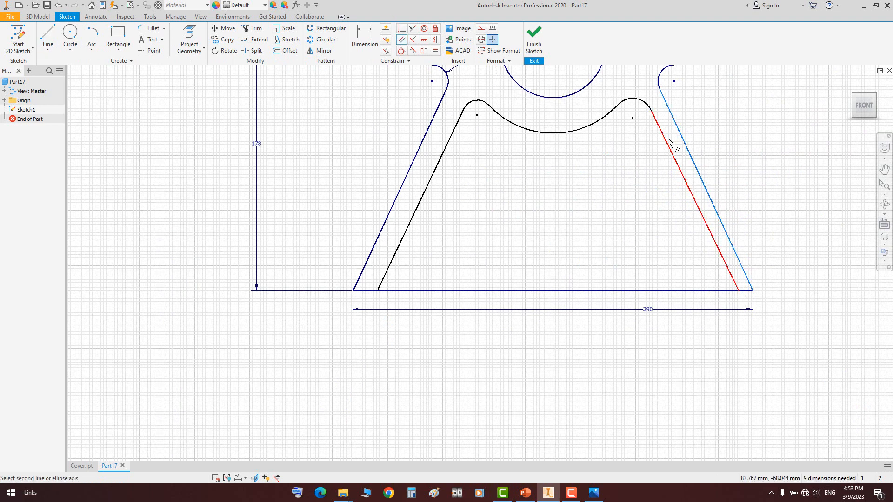
pyautogui.click(670, 148)
pyautogui.click(448, 155)
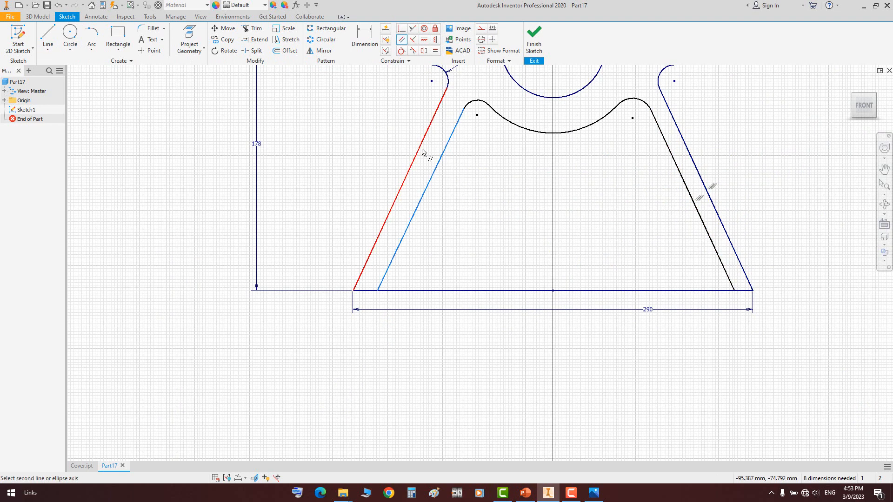
pyautogui.click(423, 152)
# Apply tangent constraints between the right small arc and its inner line, and between the centred arc and the left small arc
pyautogui.click(646, 103)
pyautogui.click(653, 115)
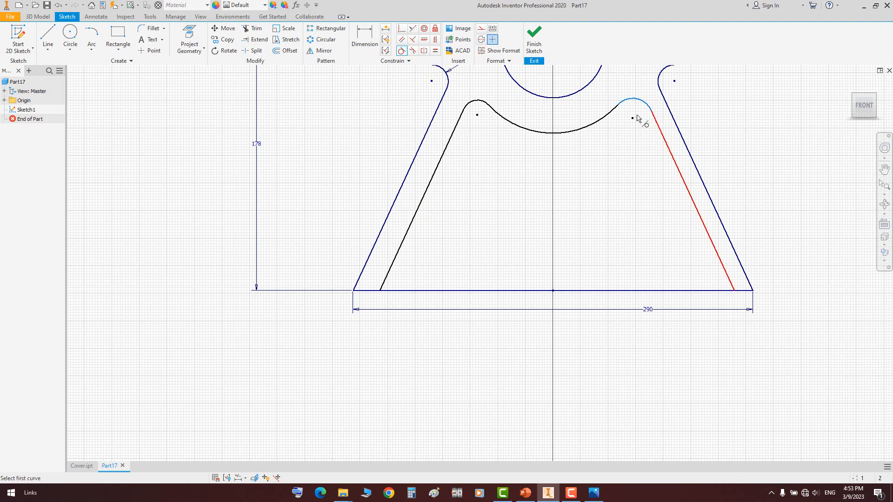
pyautogui.click(503, 117)
pyautogui.click(486, 104)
pyautogui.scroll(-5, 550, 113)
pyautogui.moveTo(549, 114); pyautogui.dragTo(549, 168, button='middle')
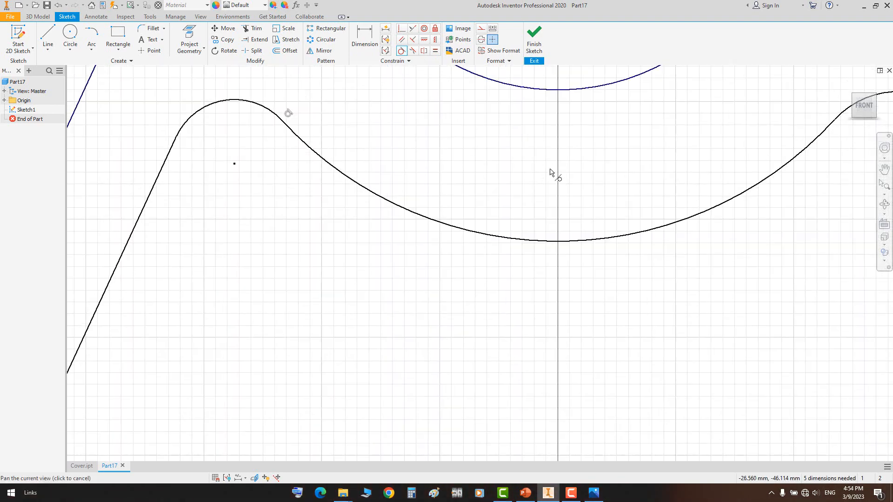
# Constrain the two small crest arcs of the inner profile to equal radii
pyautogui.scroll(4, 610, 179)
pyautogui.moveTo(690, 160); pyautogui.dragTo(666, 166, button='middle')
pyautogui.press('Escape')
pyautogui.click(646, 163)
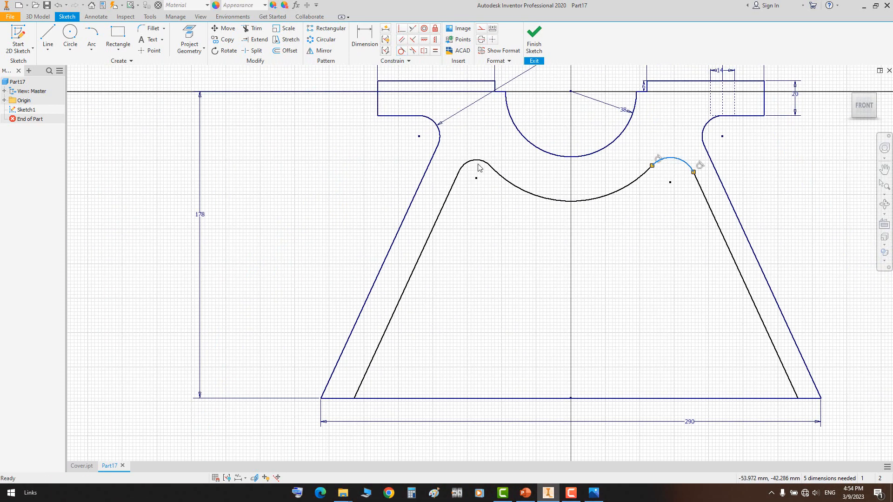
pyautogui.click(436, 52)
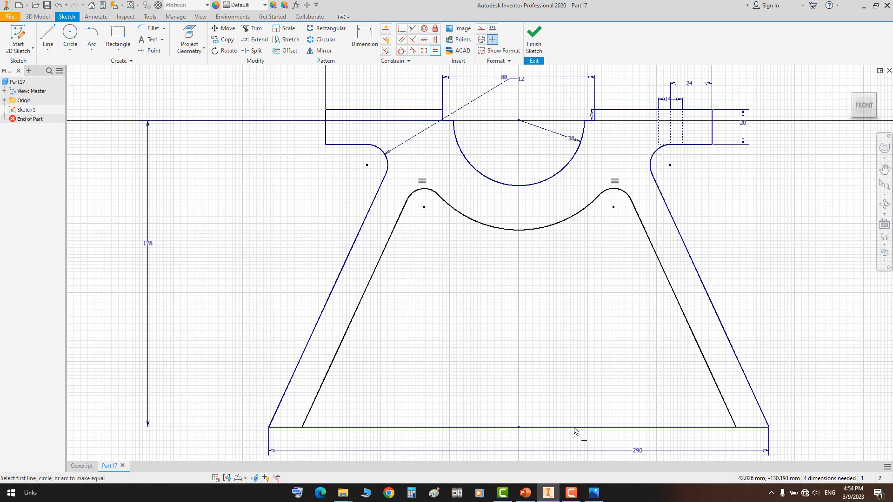
# Dimension the radius of the inner arc centred on the origin as 58 mm, per the scanned drawing
pyautogui.click(594, 493)
pyautogui.moveTo(304, 338); pyautogui.dragTo(667, 289)
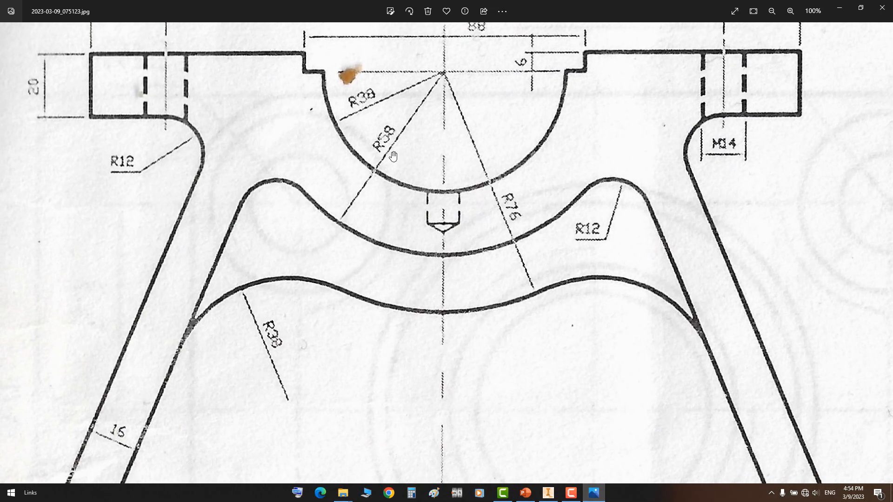
pyautogui.click(587, 491)
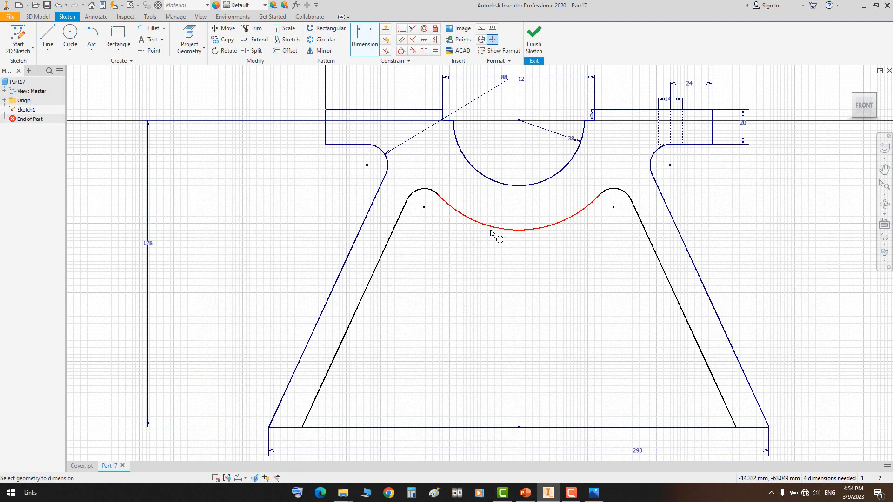
pyautogui.click(491, 226)
pyautogui.click(495, 202)
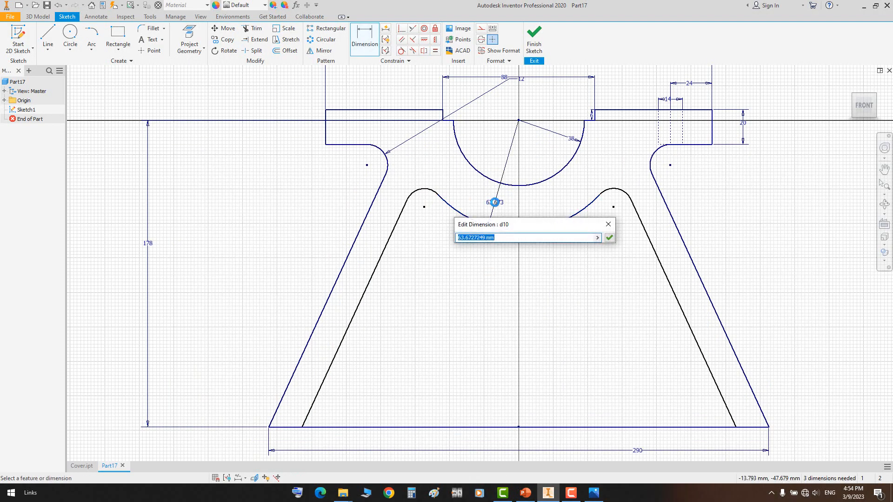
pyautogui.write('58')
pyautogui.press('Return')
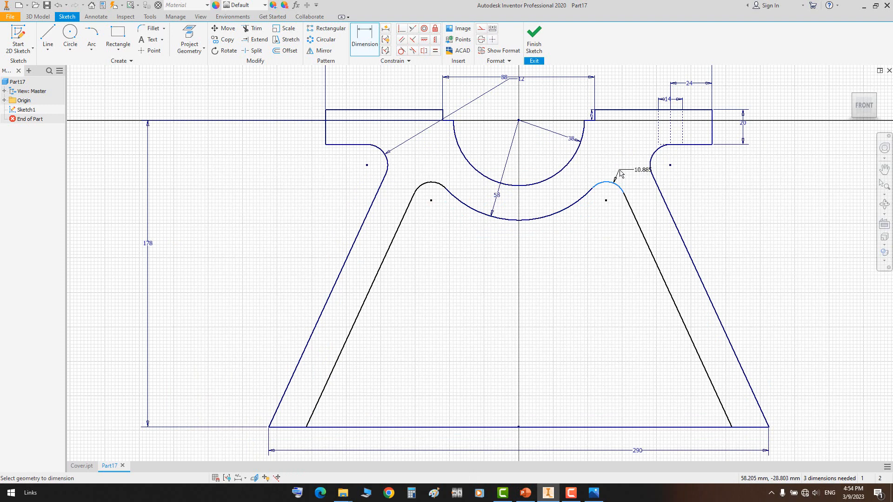
# Dimension the radius of the right crest arc as 12 mm
pyautogui.click(620, 174)
pyautogui.write('12')
pyautogui.press('Return')
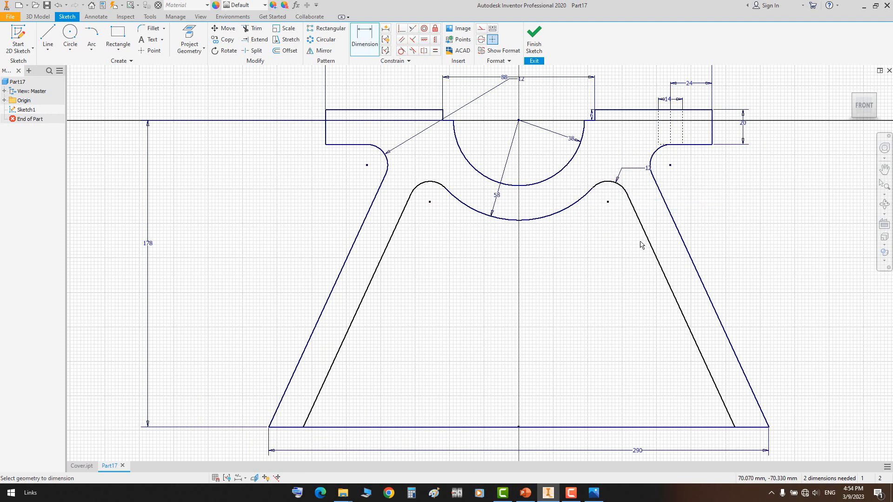
# Dimension the gap between the right outer sloping side and its parallel inner line as 16 mm
pyautogui.click(681, 230)
pyautogui.click(677, 241)
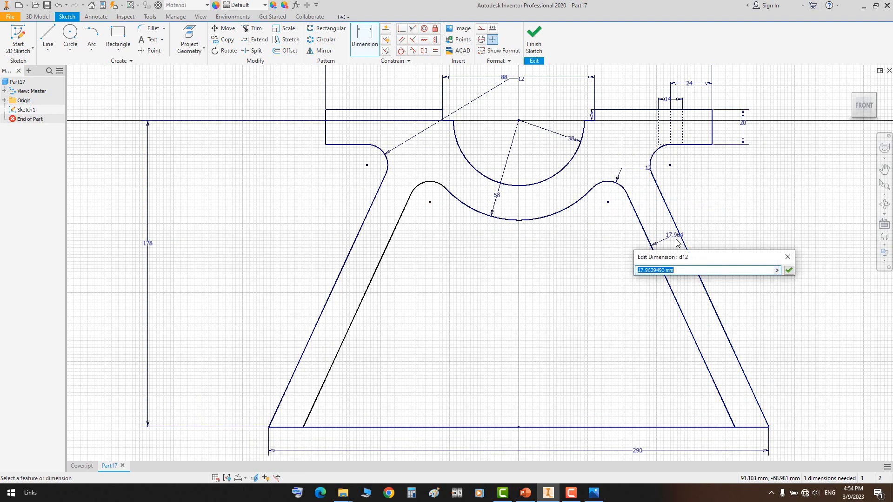
pyautogui.press('Return')
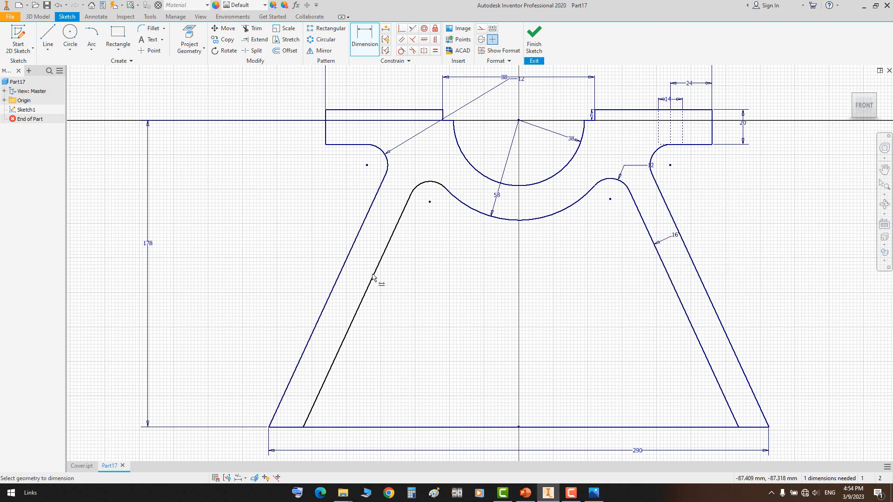
# Dimension the left leg's thickness by linking it to d12 and finish the sketch
pyautogui.click(350, 263)
pyautogui.click(359, 268)
pyautogui.write('d12')
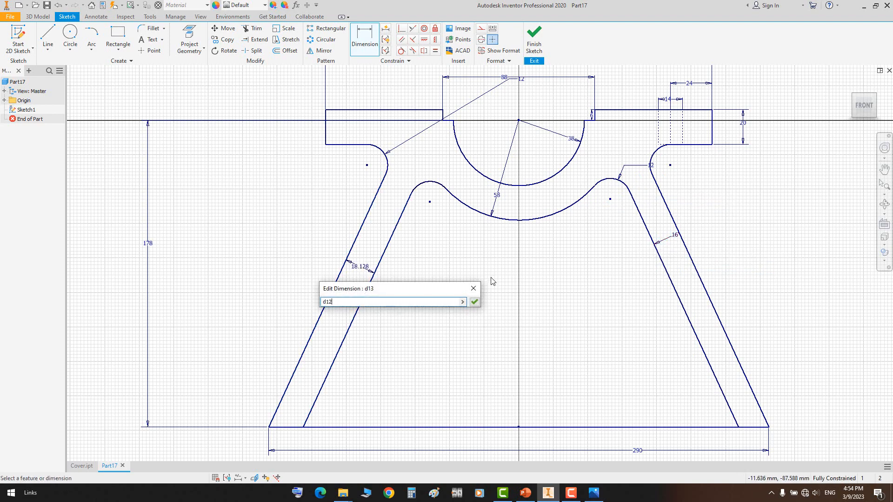
pyautogui.click(479, 300)
pyautogui.rightClick(732, 215)
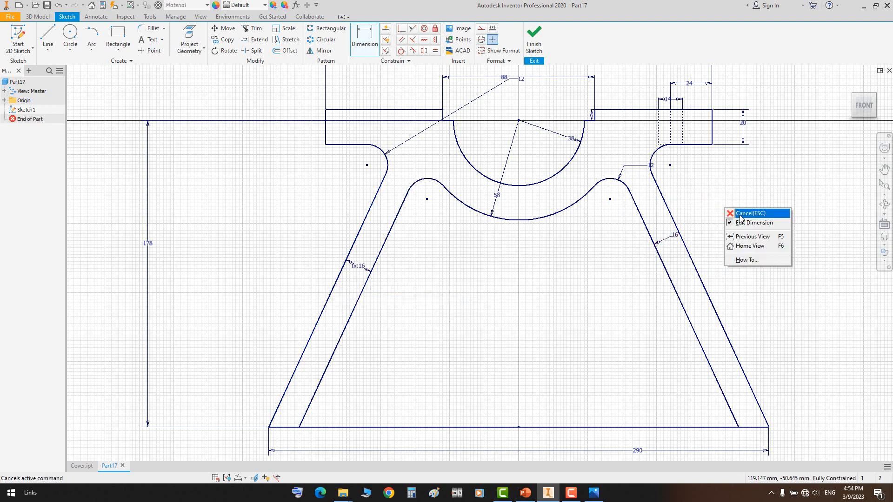
pyautogui.click(743, 220)
pyautogui.click(542, 40)
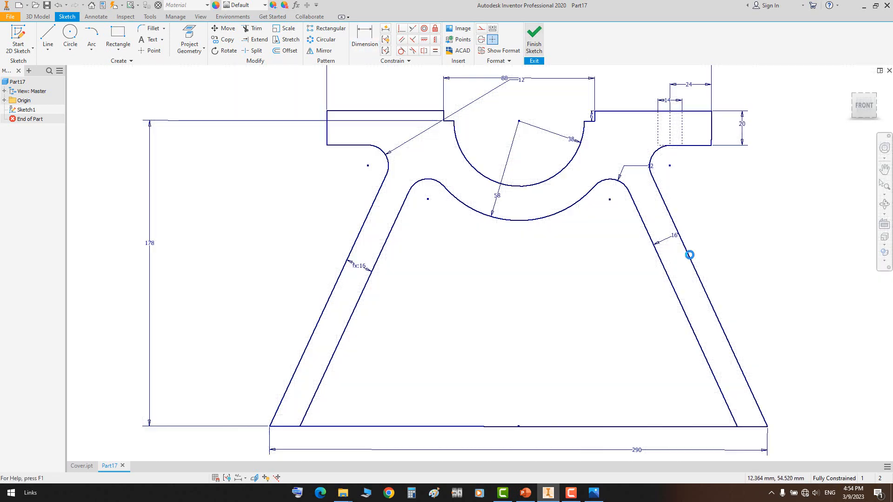
# Extrude the bracket profile by (24+33)*2 mm, checking the depth in the side view of the bearing bracket drawing image
pyautogui.press('e')
pyautogui.click(559, 238)
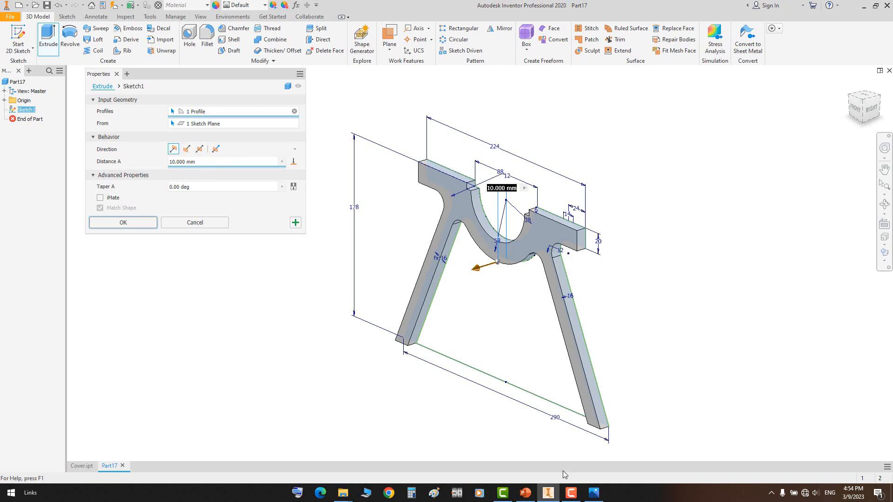
pyautogui.hotkey('alt', 'Tab')
pyautogui.click(9, 253)
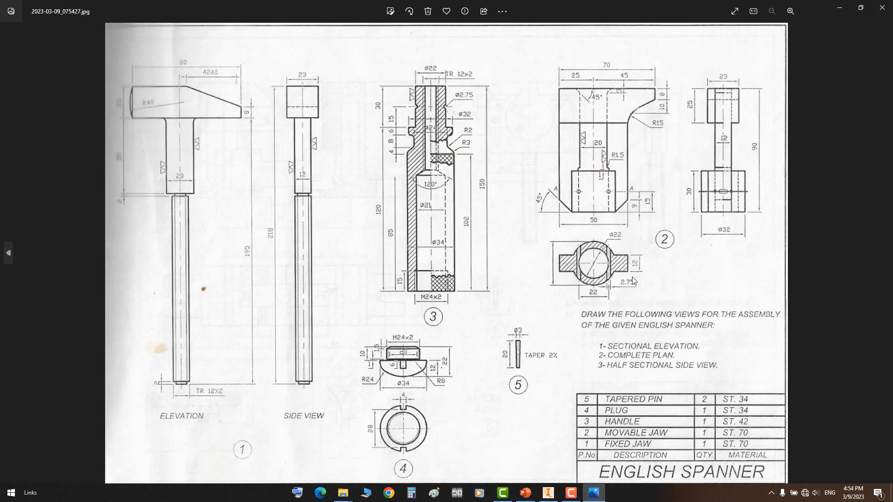
pyautogui.click(9, 252)
pyautogui.click(10, 252)
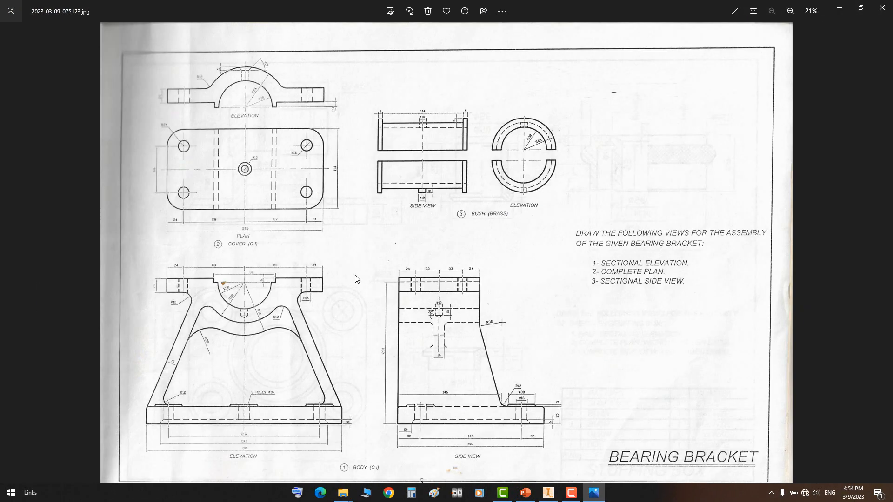
pyautogui.scroll(3, 490, 337)
pyautogui.moveTo(489, 337); pyautogui.dragTo(517, 241)
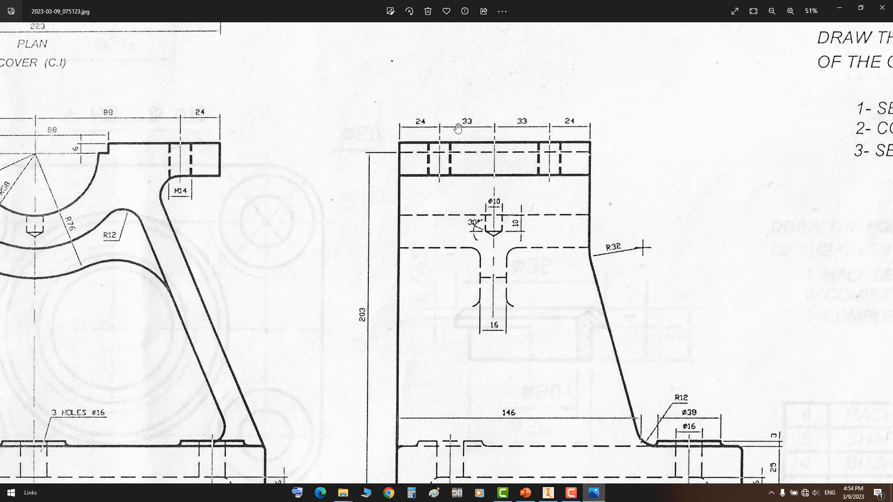
pyautogui.scroll(2, 457, 130)
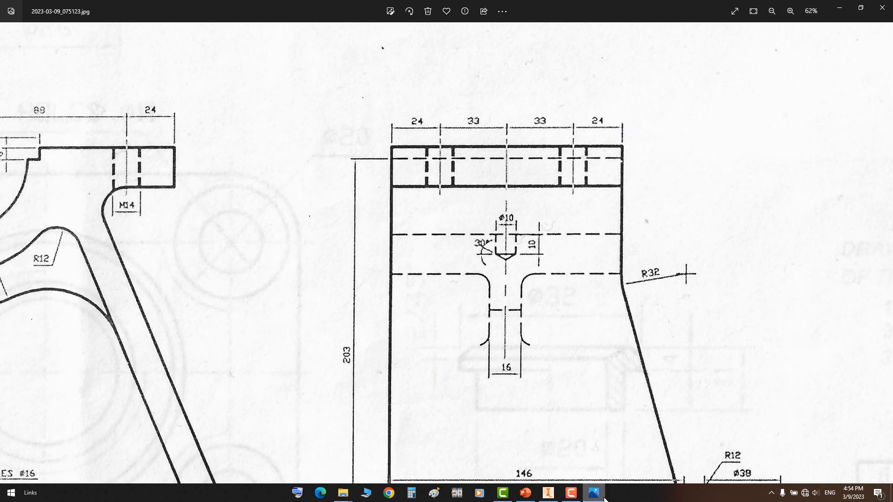
pyautogui.click(600, 494)
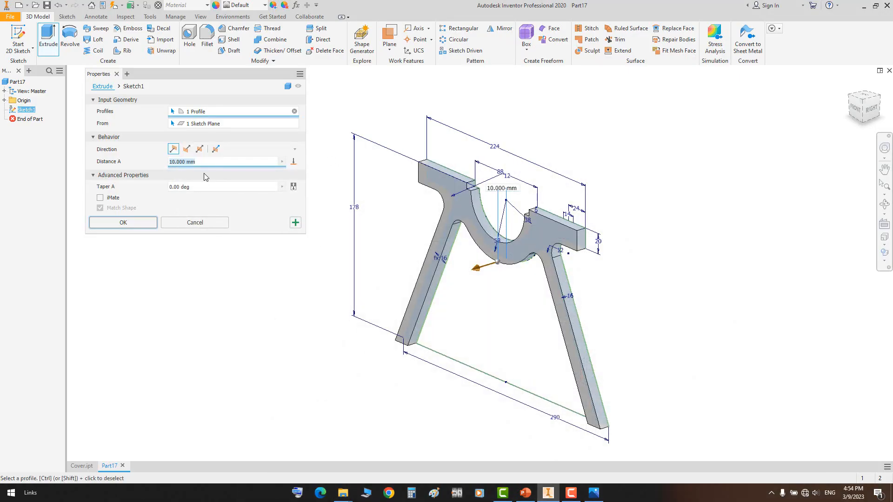
pyautogui.write('(')
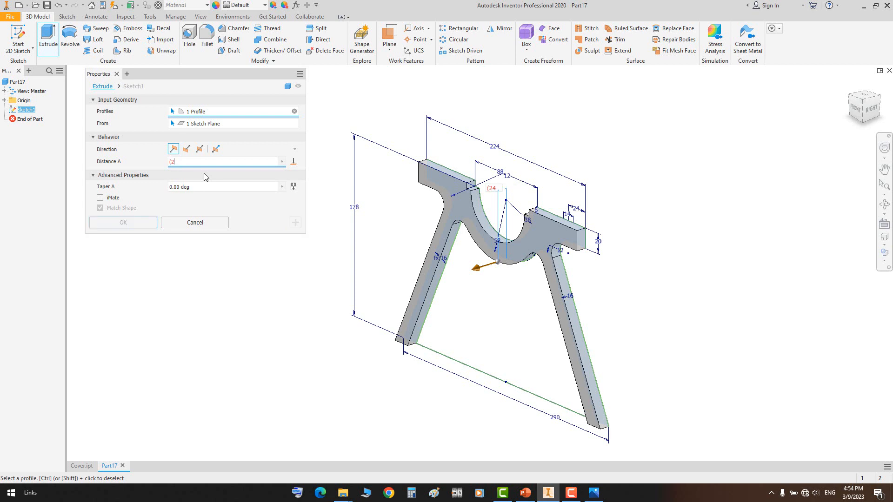
pyautogui.write('24+33)*')
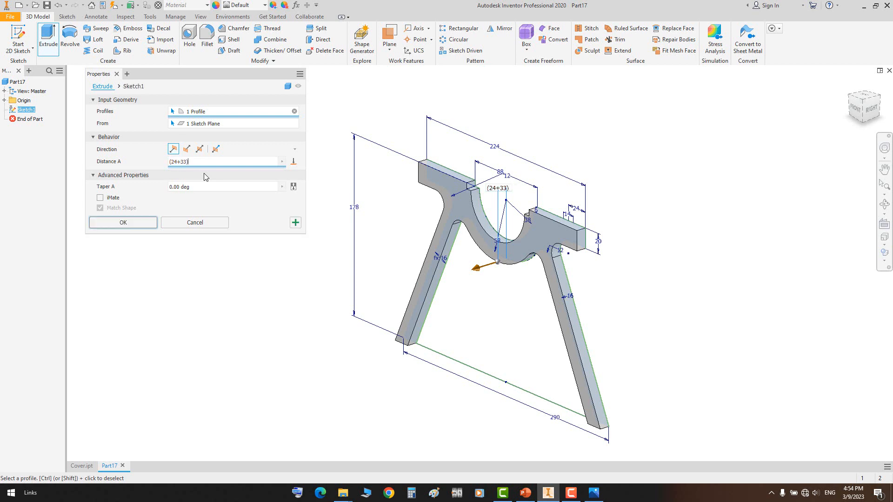
pyautogui.write('2')
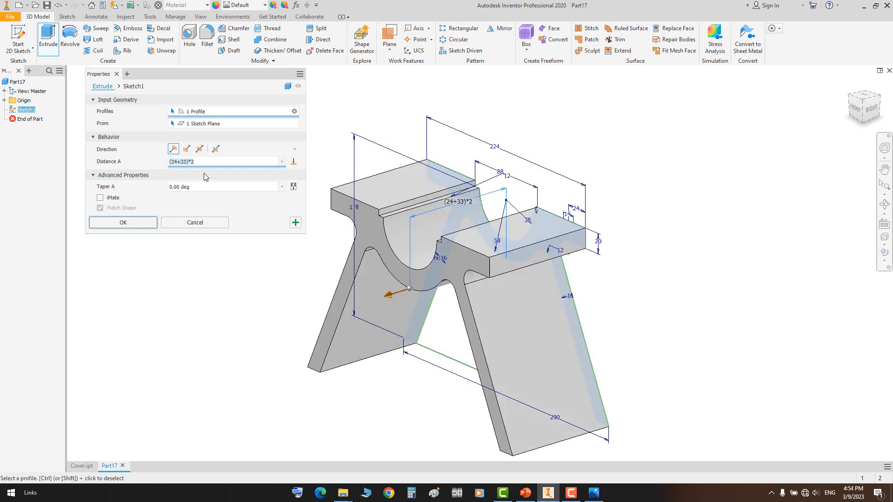
pyautogui.click(148, 222)
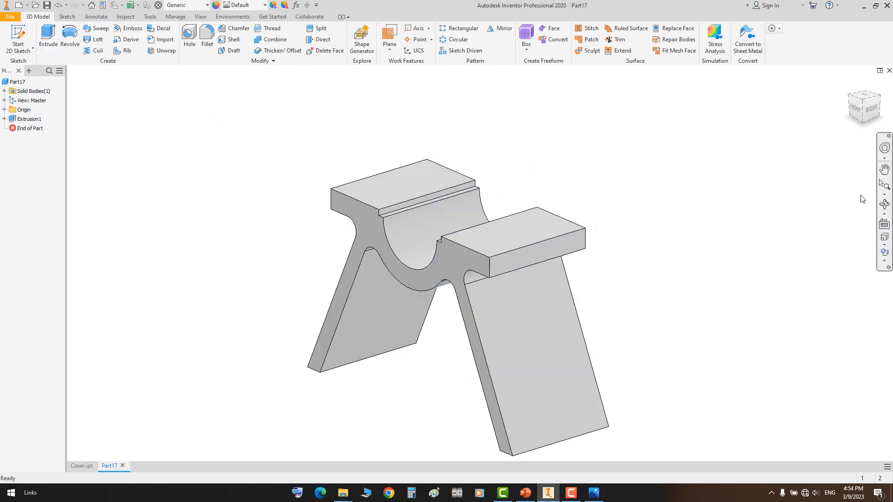
# Fillet the four outer vertical corner edges of the two upper flanges with a 24 mm radius
pyautogui.click(884, 203)
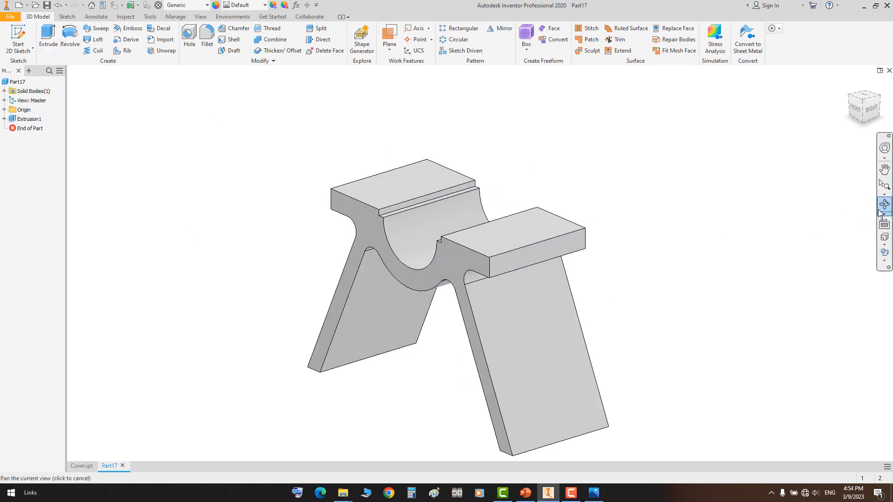
pyautogui.moveTo(571, 244); pyautogui.dragTo(528, 169)
pyautogui.press('Escape')
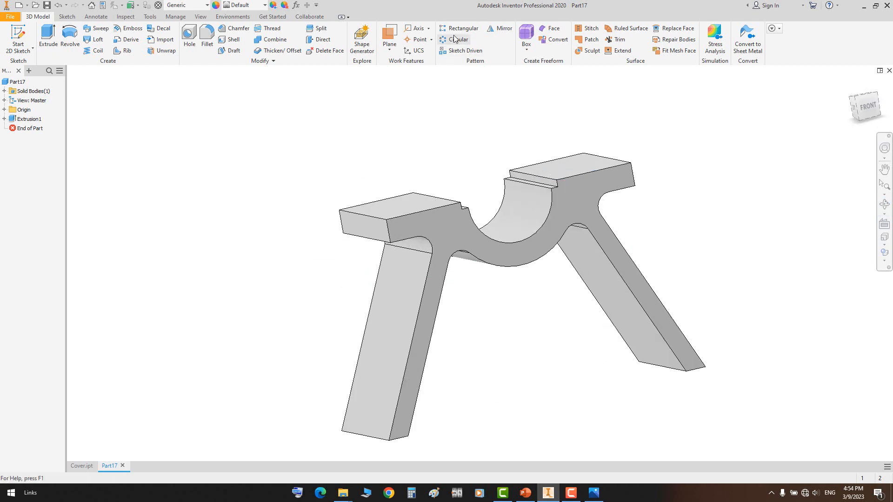
pyautogui.click(207, 38)
pyautogui.scroll(-3, 673, 174)
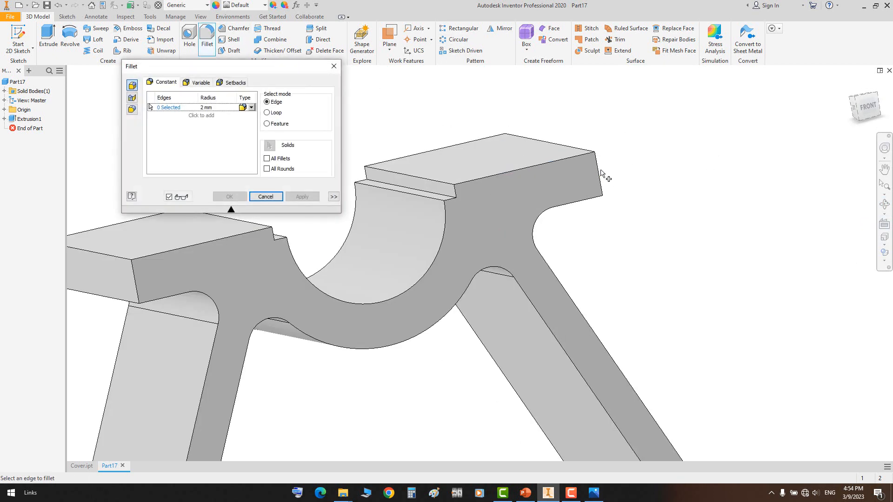
pyautogui.click(598, 173)
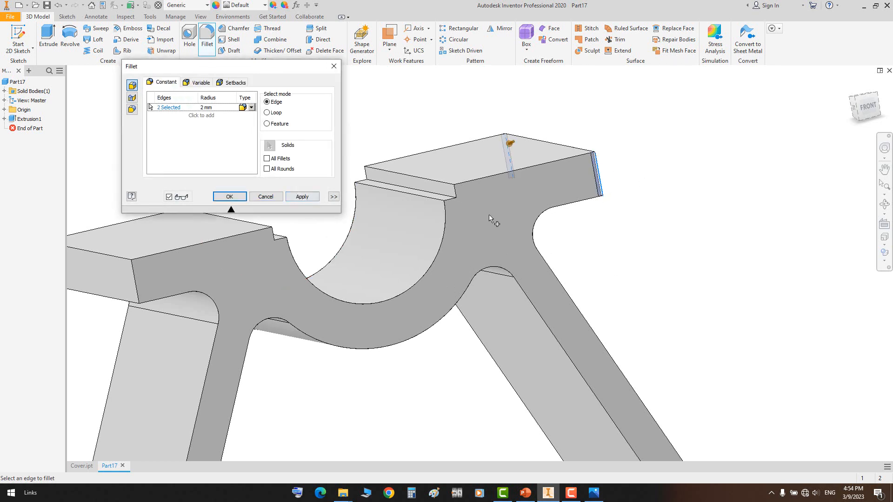
pyautogui.click(133, 278)
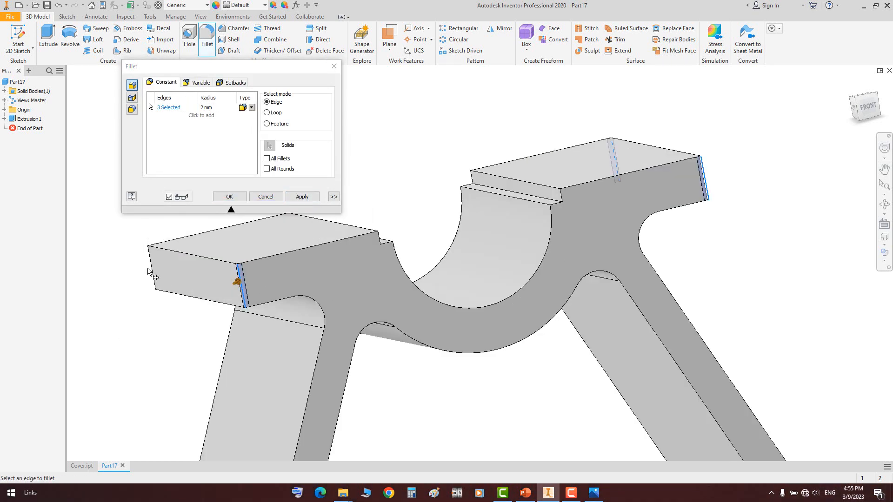
pyautogui.click(217, 108)
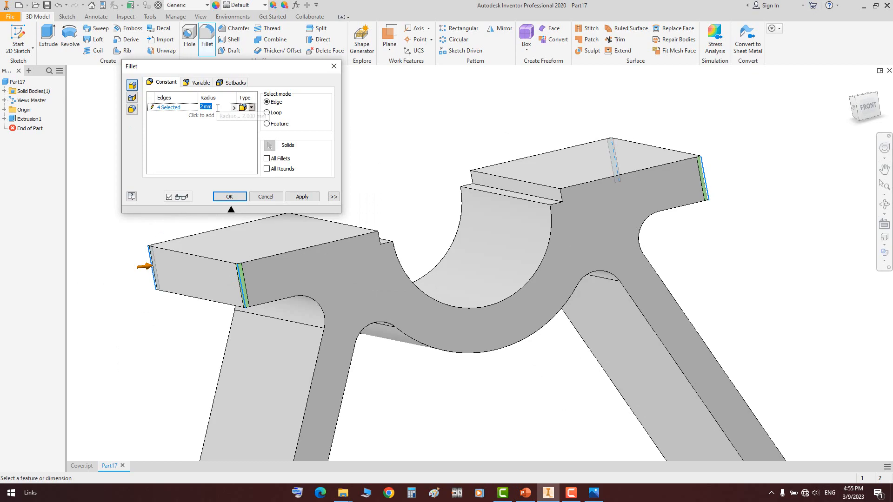
pyautogui.press('Return')
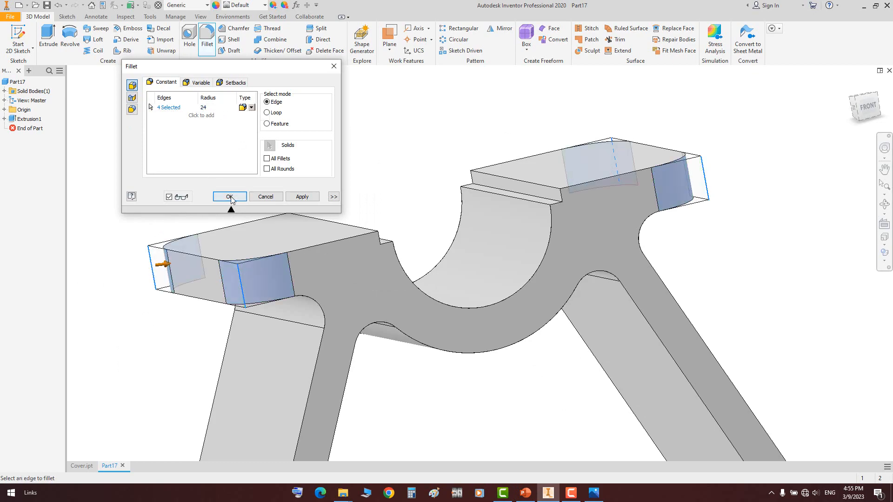
pyautogui.click(231, 197)
# Start a sketch on the flange's top face and project the four rounded corner edges
pyautogui.click(246, 238)
pyautogui.press('s')
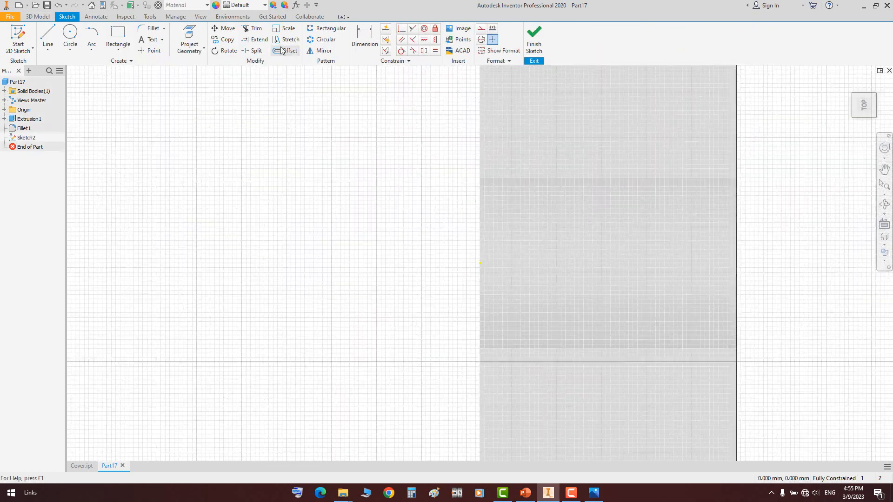
pyautogui.click(189, 39)
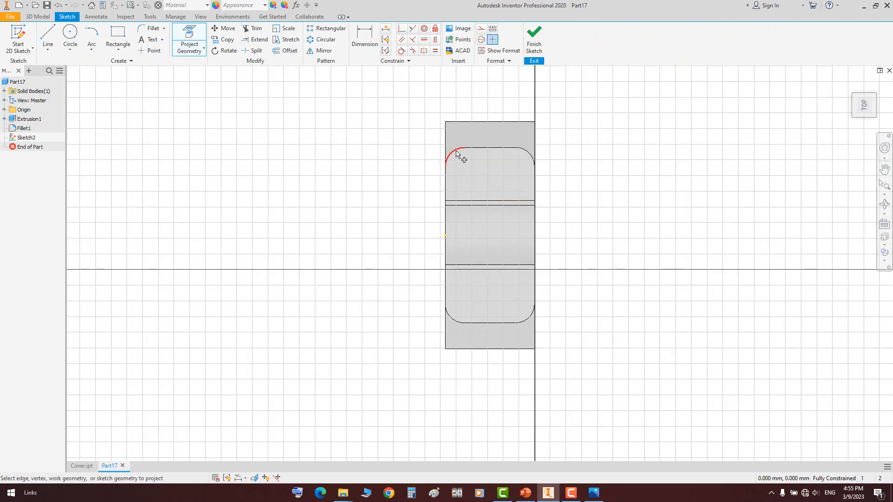
pyautogui.click(456, 152)
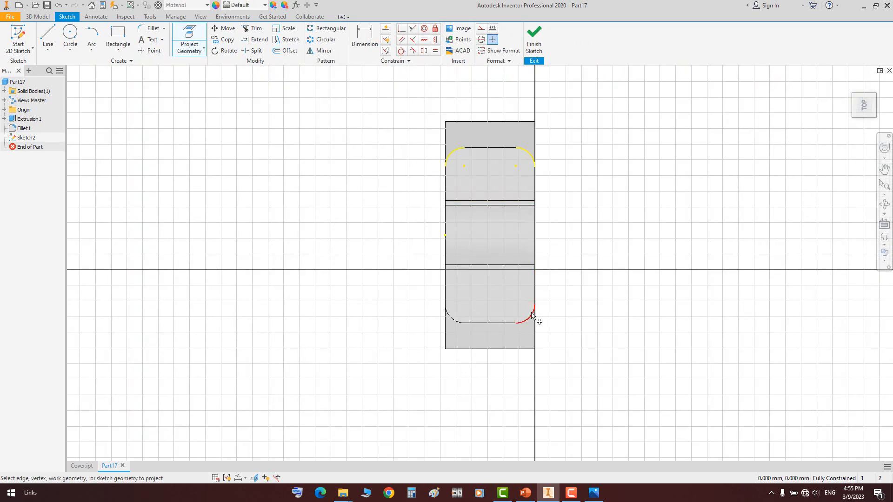
pyautogui.click(456, 321)
# Place a sketch point at the centre of each of the four projected corner arcs
pyautogui.click(150, 50)
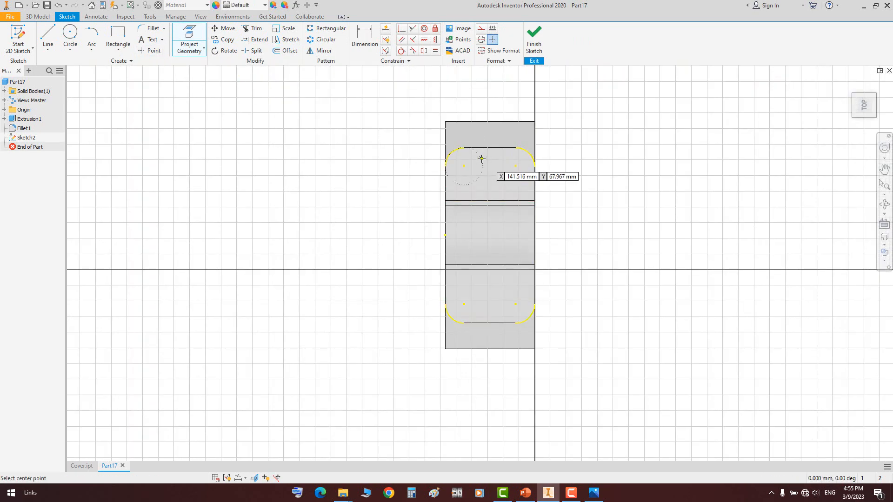
pyautogui.click(464, 167)
pyautogui.click(515, 167)
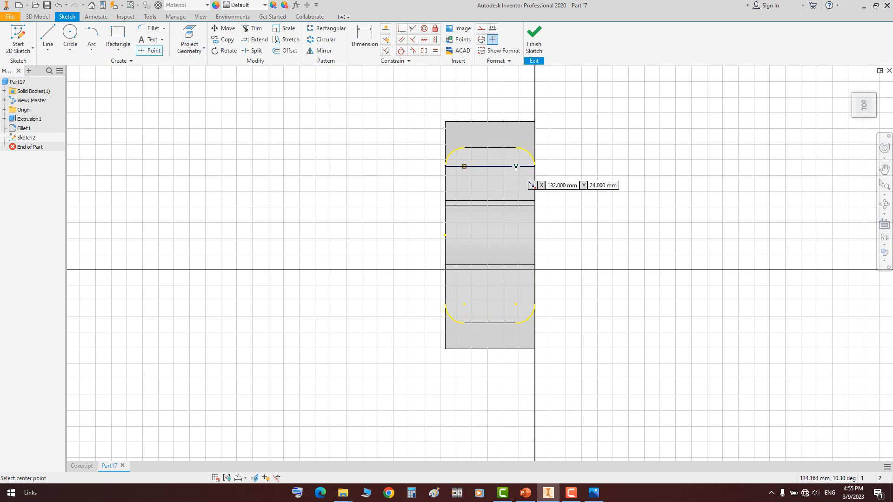
pyautogui.click(515, 304)
pyautogui.click(464, 304)
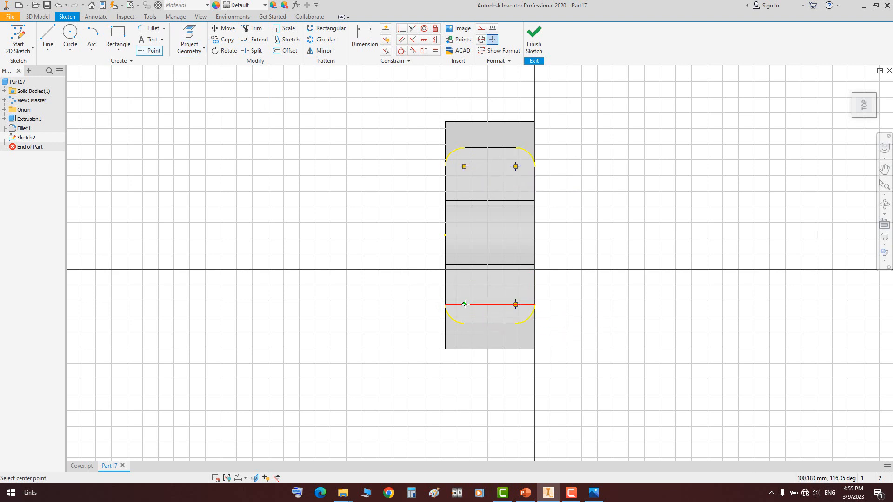
pyautogui.press('Escape')
# Convert the projected sketch geometry to construction and finish the sketch
pyautogui.moveTo(353, 106); pyautogui.dragTo(612, 359)
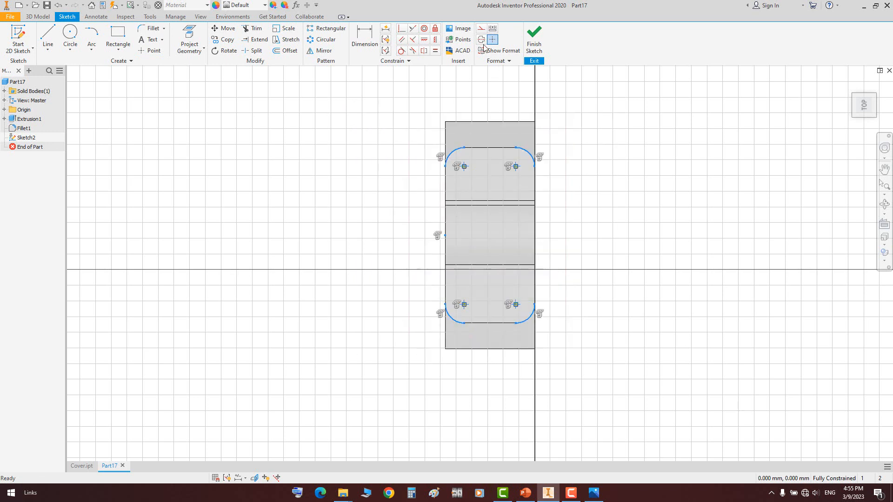
pyautogui.rightClick(651, 145)
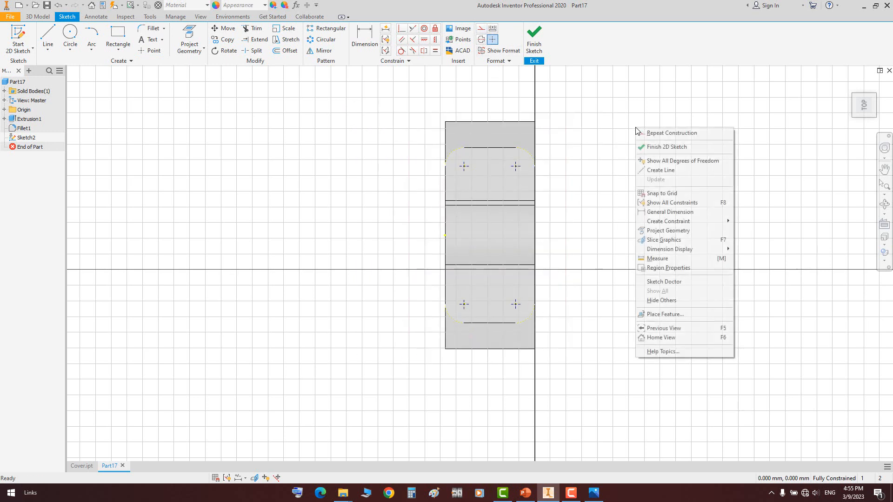
pyautogui.click(666, 147)
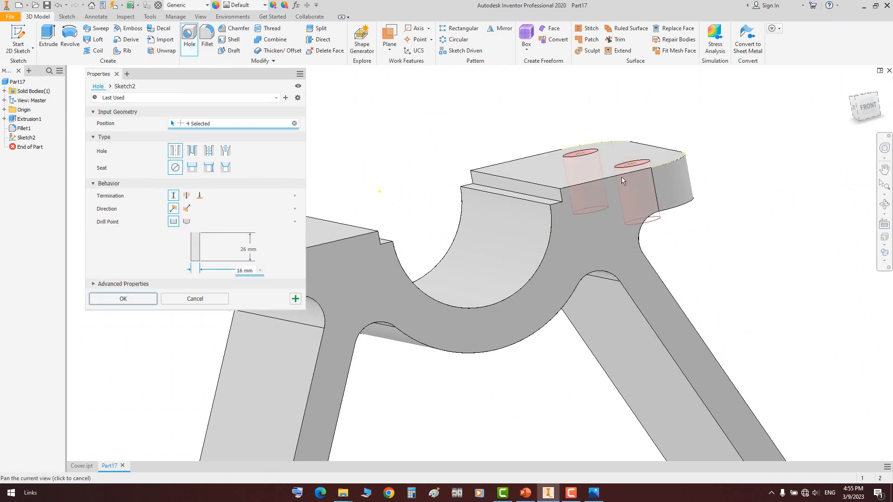
# Create simple holes at the four sketch points, 16 mm in diameter and 26 mm deep
pyautogui.moveTo(622, 179); pyautogui.dragTo(727, 175, button='middle')
pyautogui.click(867, 106)
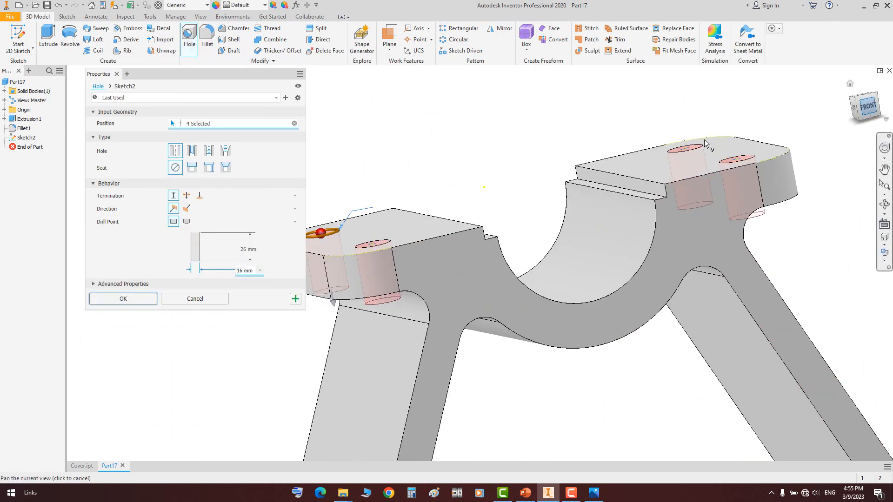
pyautogui.scroll(-6, 395, 234)
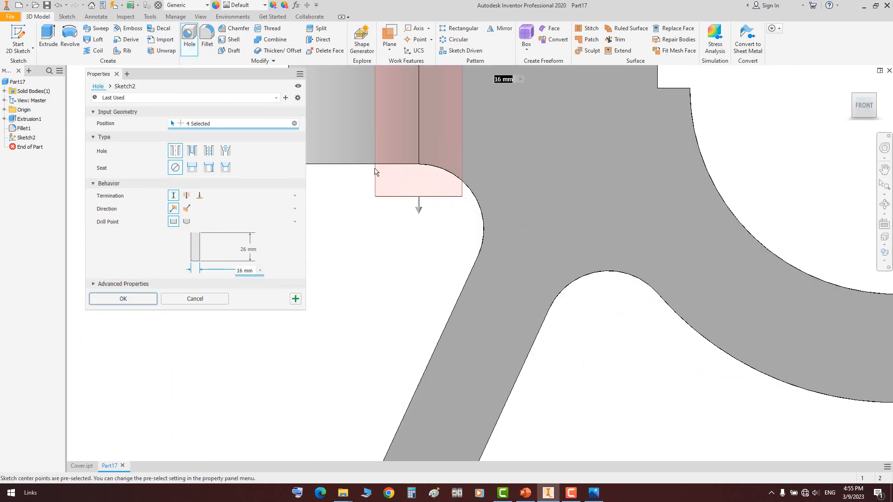
pyautogui.click(123, 298)
# Start a new sketch on the bottom face of the left leg
pyautogui.scroll(5, 409, 243)
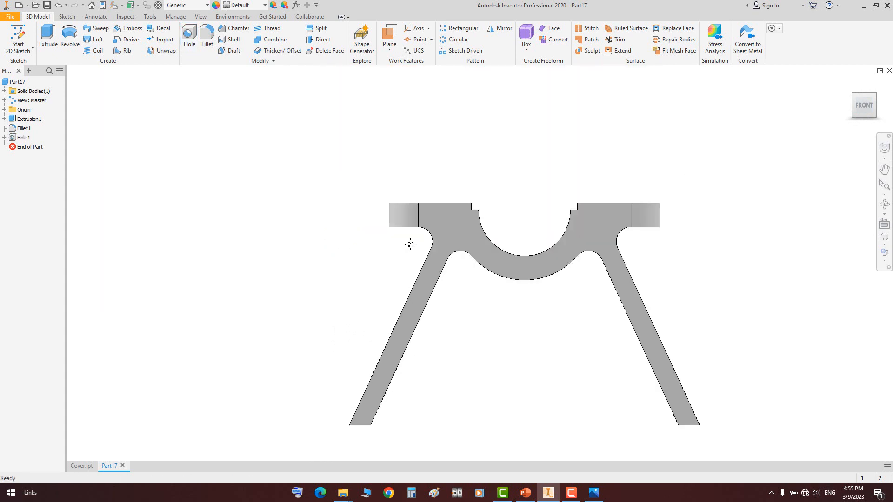
pyautogui.scroll(-2, 408, 244)
pyautogui.press('F4')
pyautogui.scroll(5, 520, 208)
pyautogui.moveTo(521, 209); pyautogui.dragTo(538, 271)
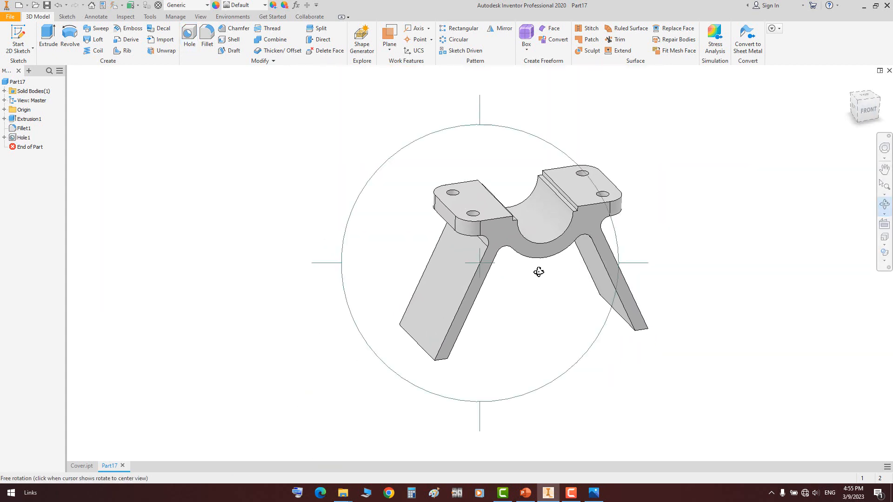
pyautogui.rightClick(538, 271)
pyautogui.click(556, 277)
pyautogui.click(885, 207)
pyautogui.moveTo(465, 270); pyautogui.dragTo(560, 190)
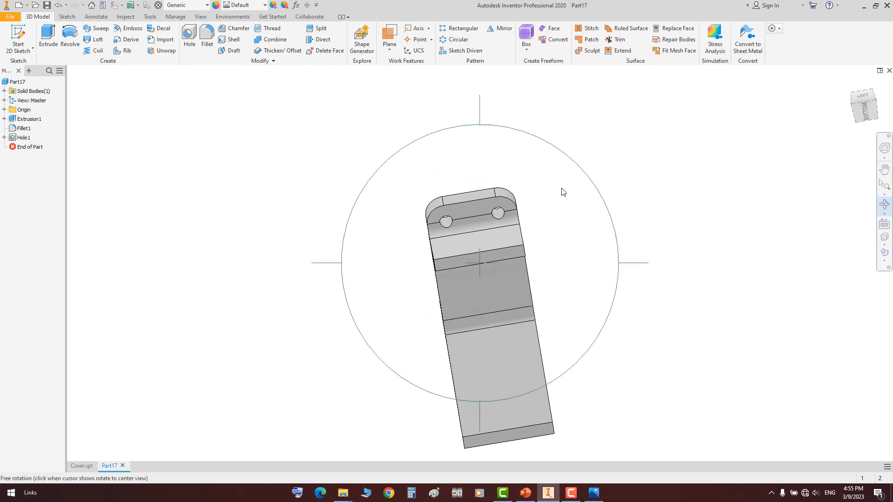
pyautogui.rightClick(557, 189)
pyautogui.click(565, 191)
pyautogui.scroll(-5, 447, 263)
pyautogui.click(446, 263)
pyautogui.click(461, 251)
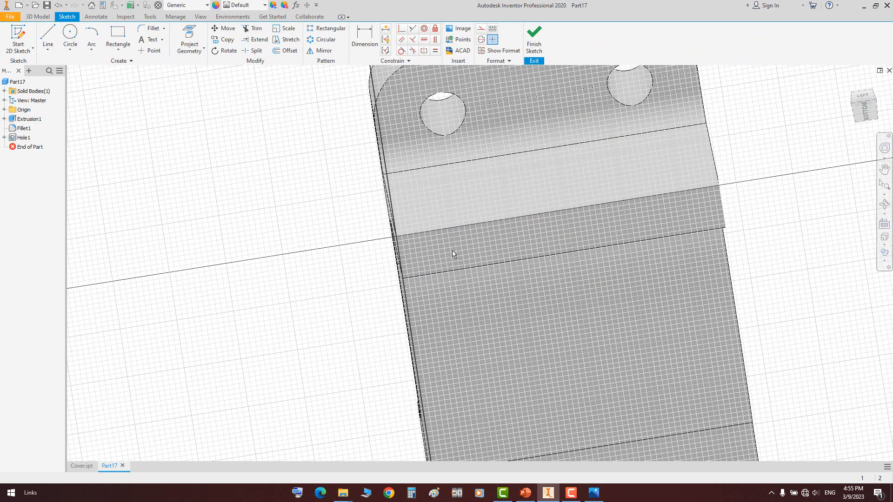
# Draw a rectangle from the left leg's outer bottom corner, extending past the far side of both legs
pyautogui.click(117, 37)
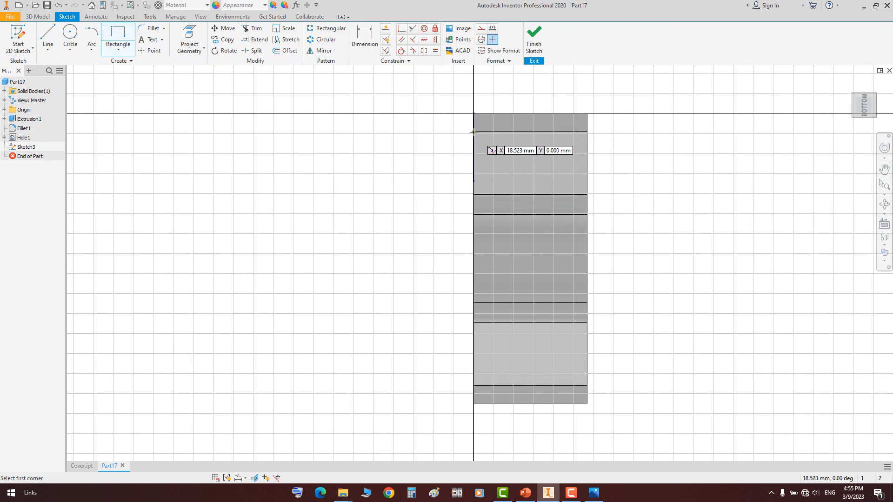
pyautogui.click(883, 208)
pyautogui.moveTo(512, 217); pyautogui.dragTo(538, 245)
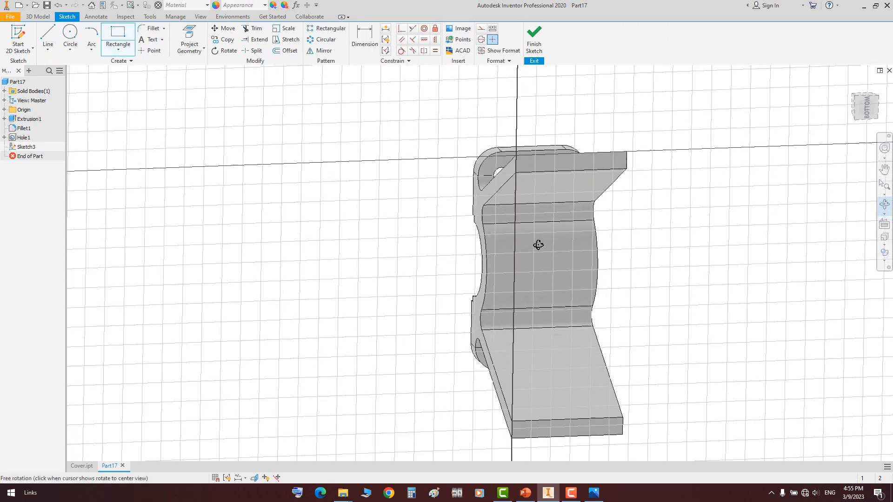
pyautogui.rightClick(538, 221)
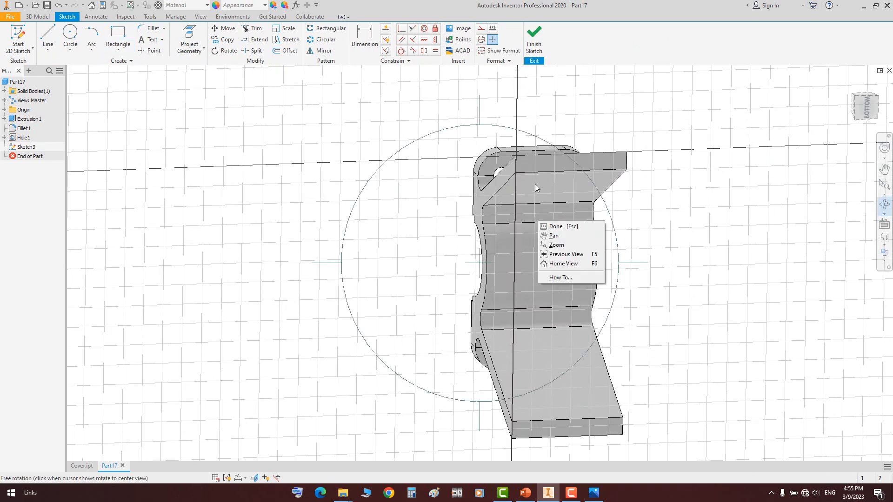
pyautogui.click(556, 227)
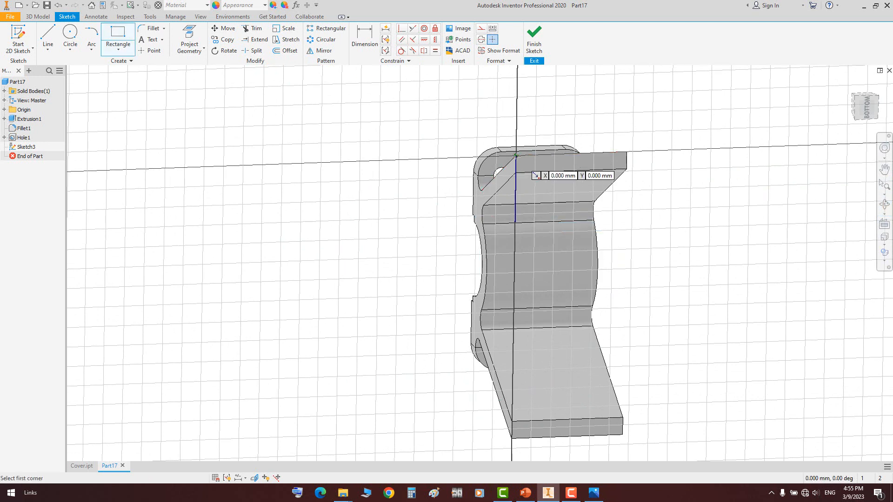
pyautogui.click(516, 155)
pyautogui.click(732, 322)
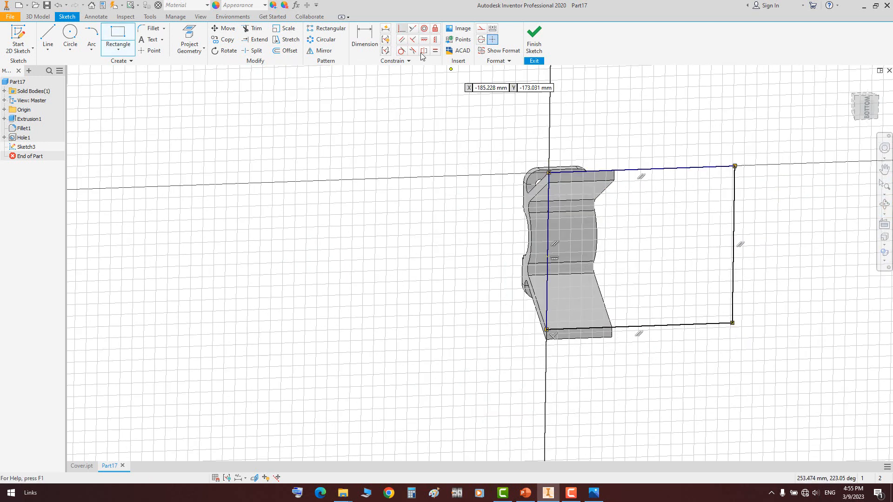
# Constrain the rectangle's open edge coincident with the outer bottom corner of the opposite leg
pyautogui.click(624, 327)
pyautogui.click(611, 337)
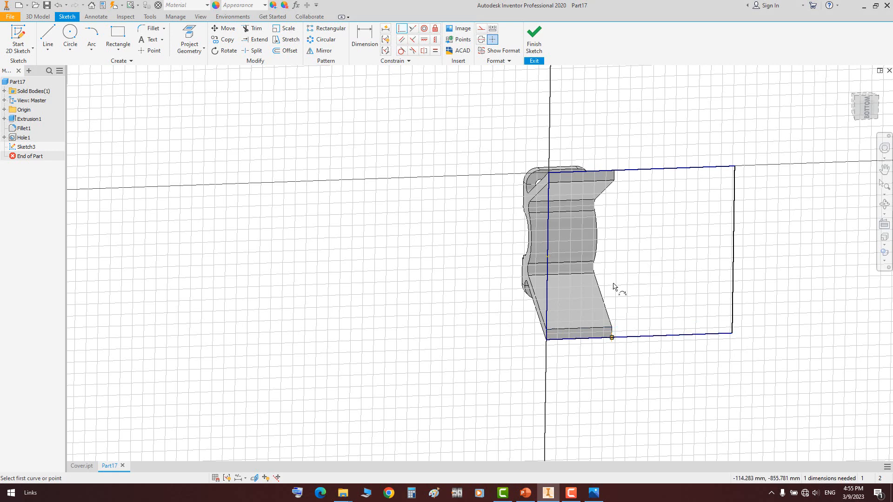
pyautogui.rightClick(607, 237)
pyautogui.click(628, 241)
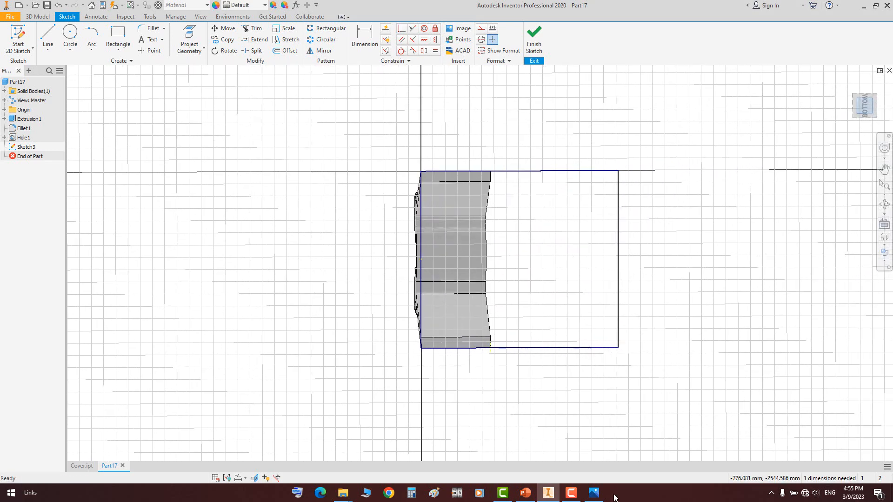
# Look up the base width in the drawing's side view and dimension the rectangle's width as 207 mm
pyautogui.click(592, 493)
pyautogui.scroll(-5, 657, 138)
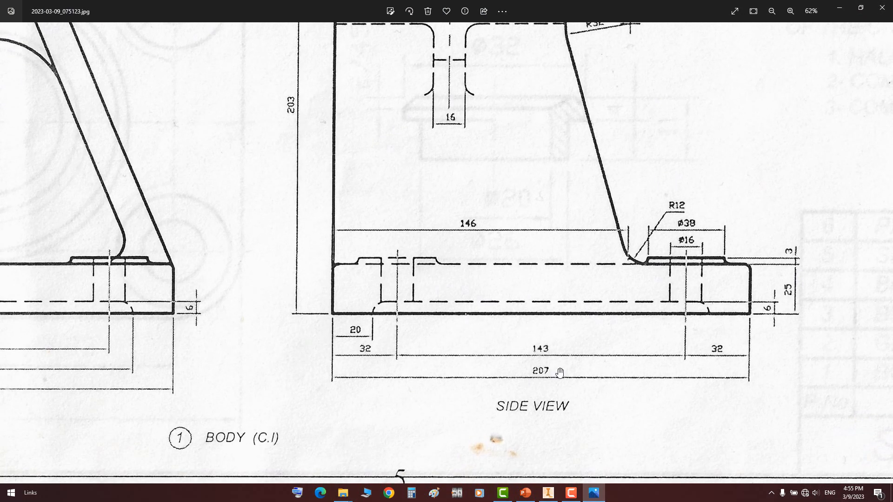
pyautogui.click(588, 494)
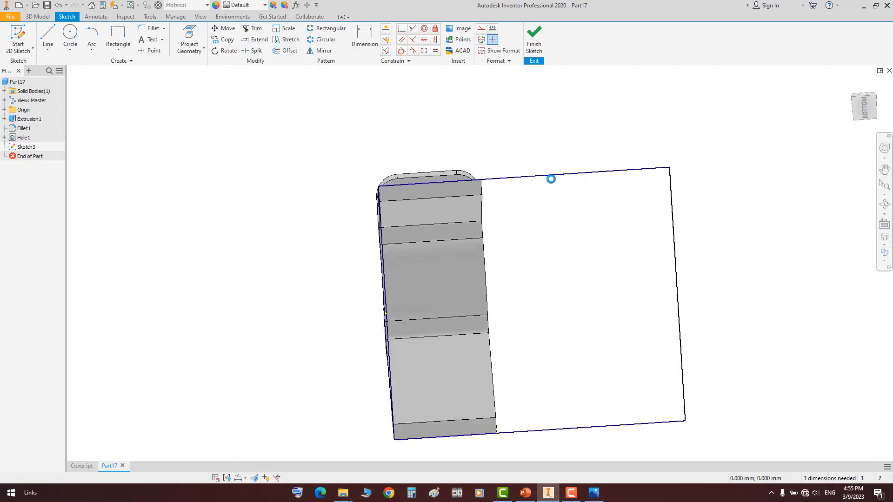
pyautogui.doubleClick(25, 148)
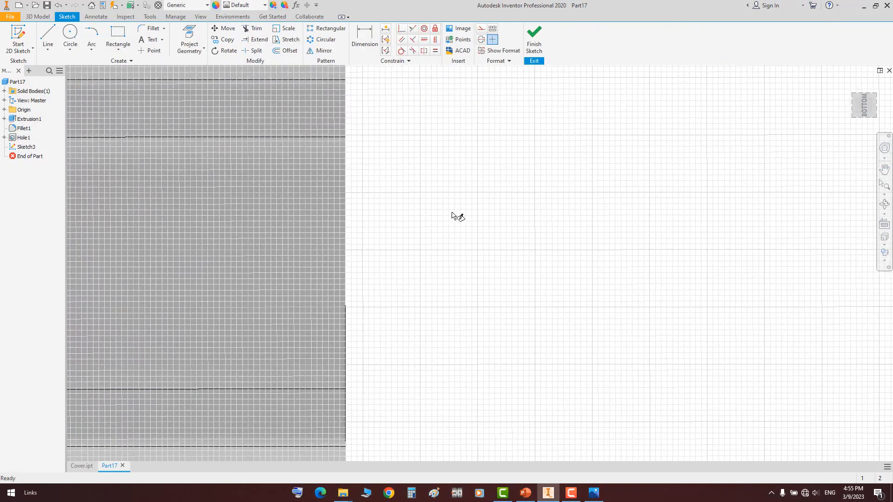
pyautogui.press('d')
pyautogui.click(454, 130)
pyautogui.click(453, 114)
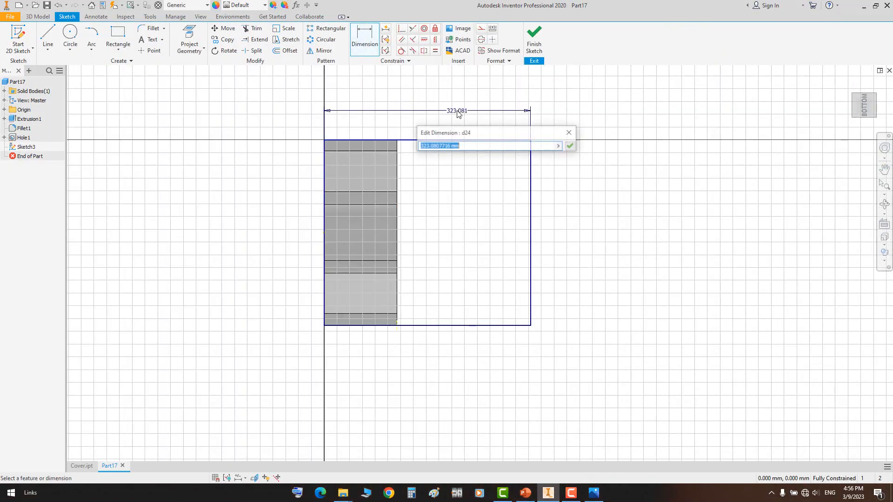
pyautogui.write('207')
pyautogui.press('Return')
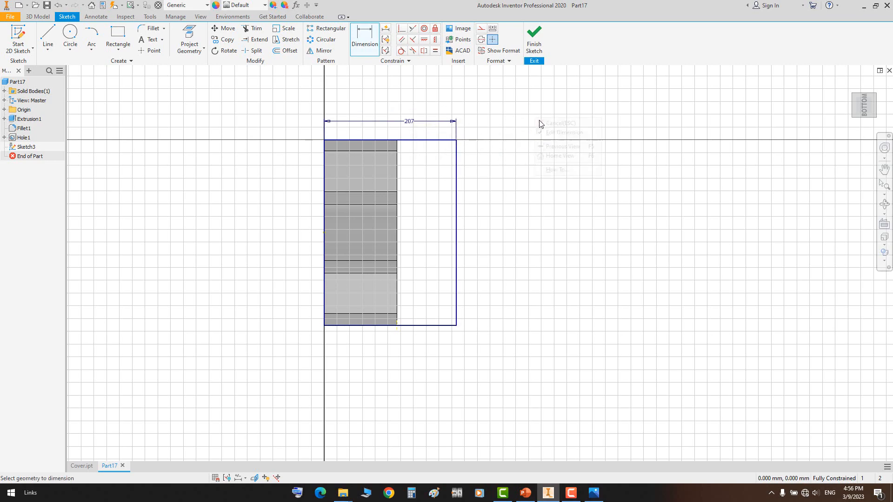
pyautogui.click(543, 123)
# Extrude the rectangle 25 mm, joined to the body, to form the base plate
pyautogui.press('e')
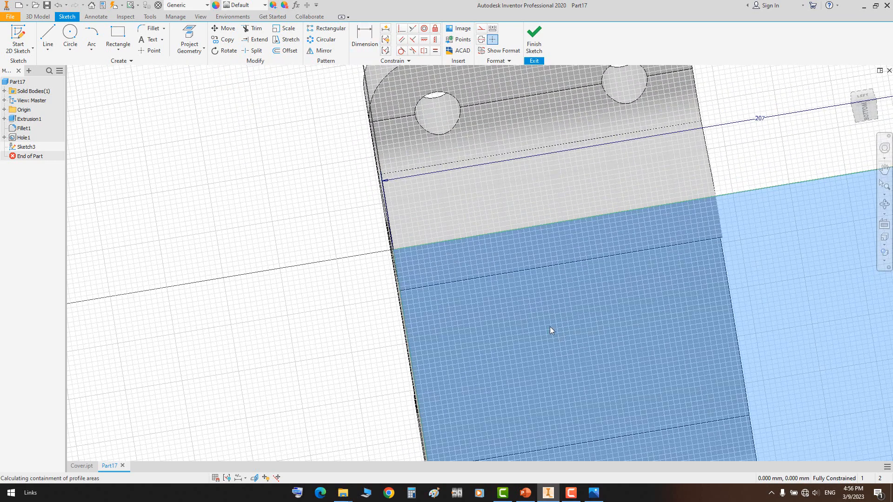
pyautogui.moveTo(205, 161); pyautogui.dragTo(135, 167)
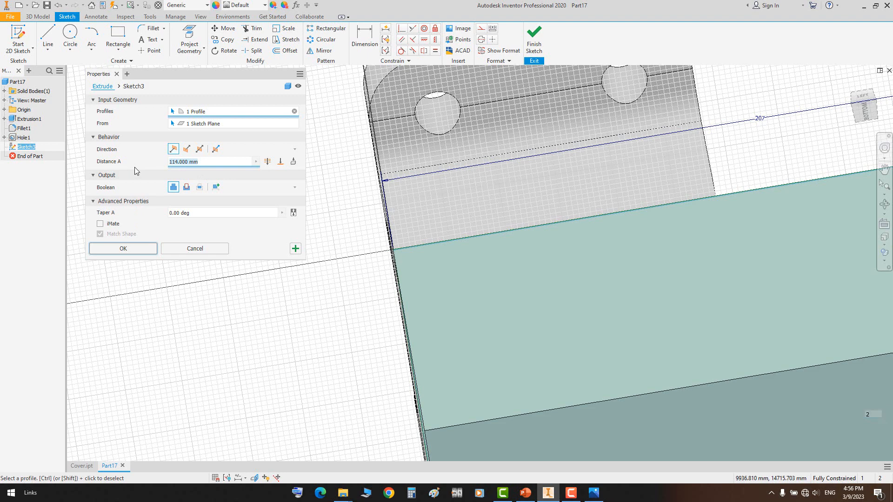
pyautogui.write('25')
pyautogui.click(123, 248)
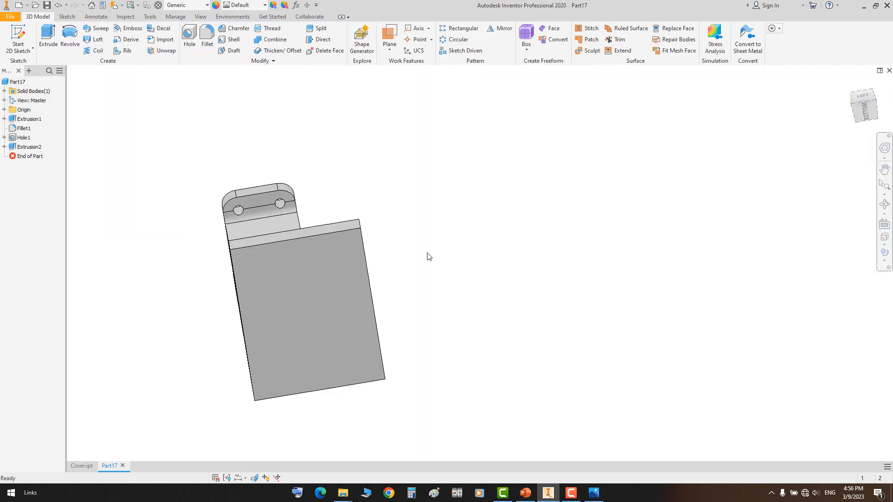
# Inspect the bracket with its base plate from above and check the base details in the drawing's side view
pyautogui.click(884, 204)
pyautogui.moveTo(393, 240); pyautogui.dragTo(375, 289)
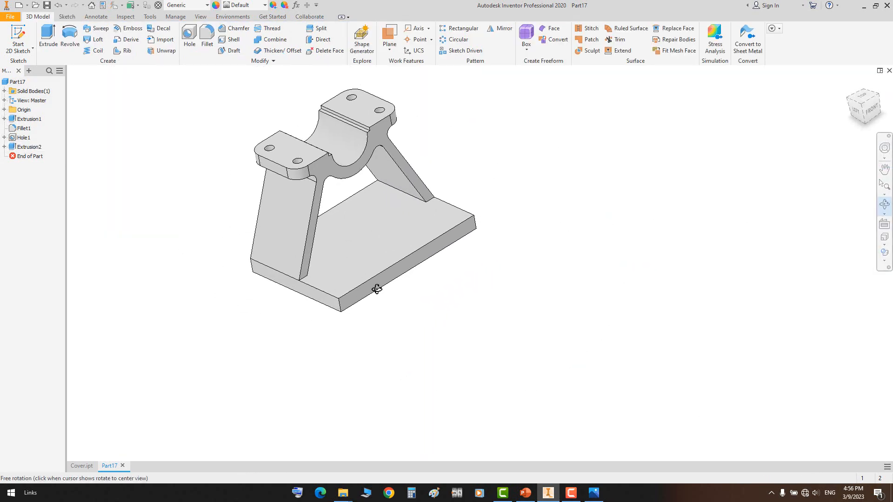
pyautogui.scroll(-3, 365, 245)
pyautogui.moveTo(364, 249); pyautogui.dragTo(394, 289, button='middle')
pyautogui.moveTo(410, 265); pyautogui.dragTo(428, 255)
pyautogui.rightClick(425, 236)
pyautogui.click(434, 240)
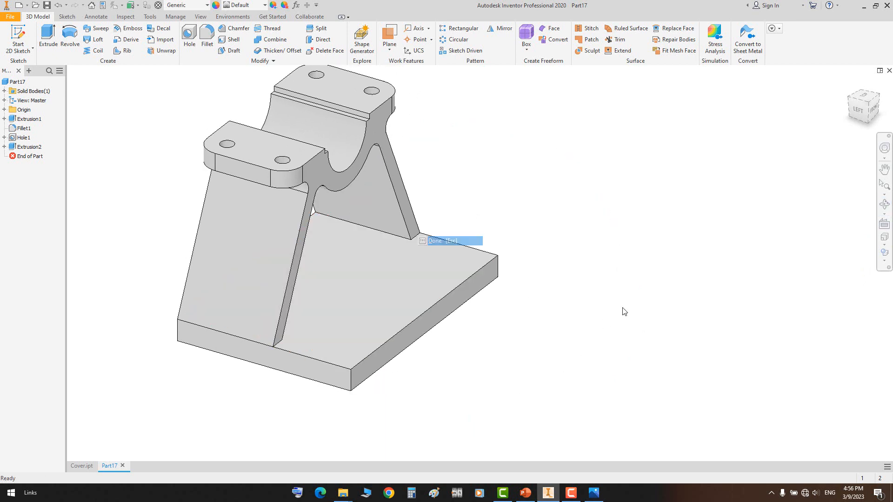
pyautogui.click(594, 493)
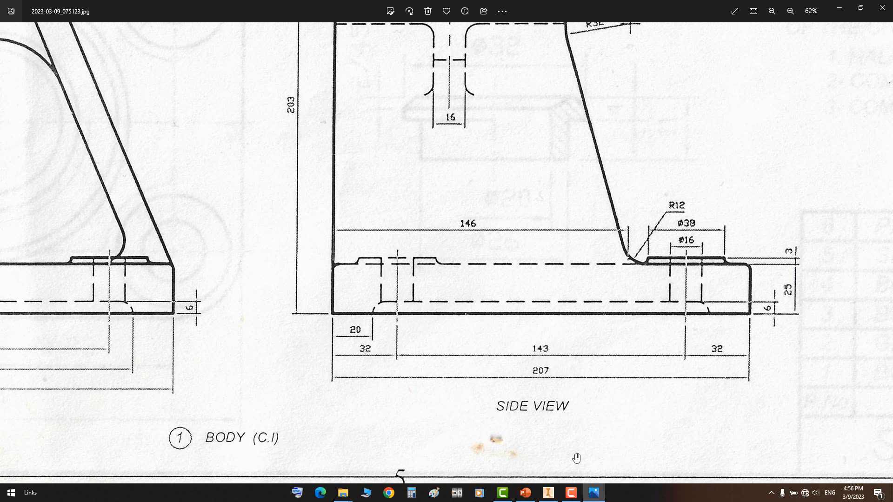
pyautogui.click(593, 492)
# Start a sketch on the base plate's bottom face and draw a rectangle about 134 mm wide inside its outline
pyautogui.click(884, 204)
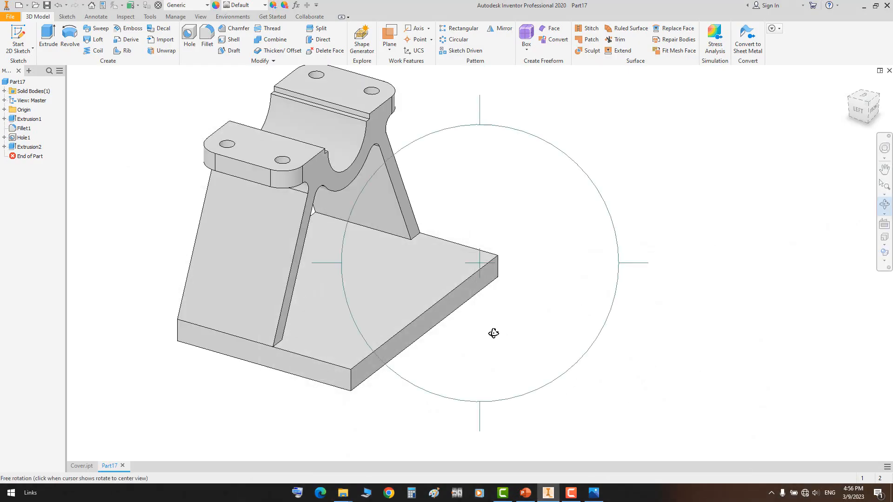
pyautogui.moveTo(490, 334); pyautogui.dragTo(480, 270)
pyautogui.press('s')
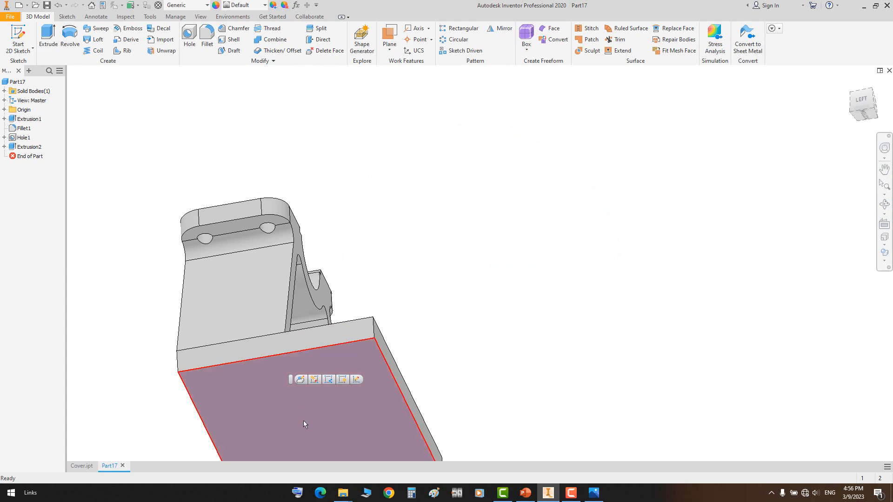
pyautogui.click(303, 421)
pyautogui.press('r')
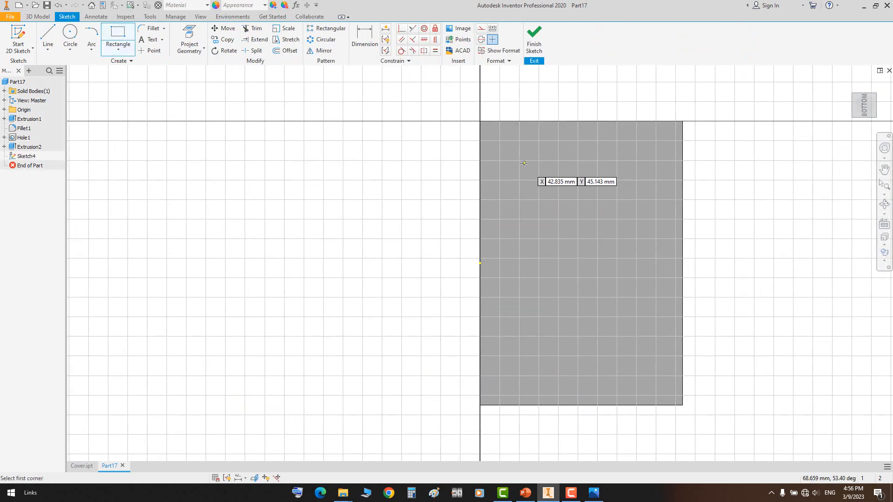
pyautogui.click(520, 156)
pyautogui.click(653, 381)
pyautogui.press('Escape')
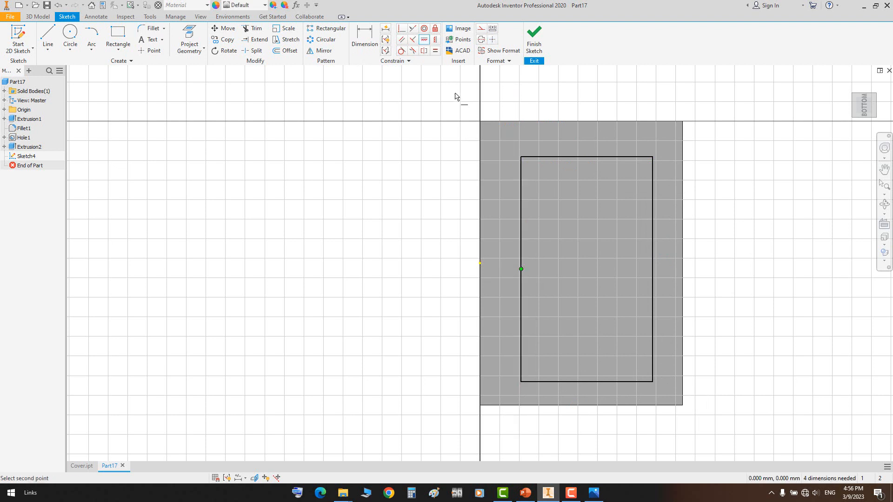
# Align the midpoint of the rectangle's left long edge with the midpoint of the base's left edge using a vertical constraint
pyautogui.click(435, 40)
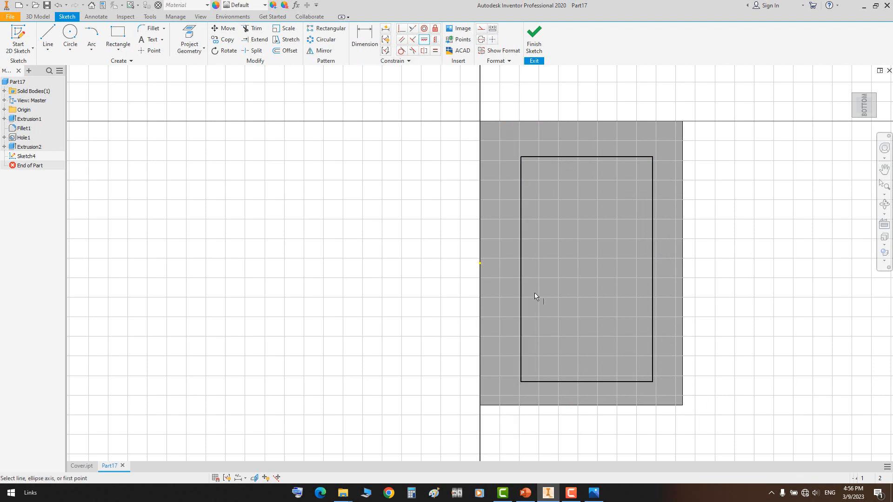
pyautogui.click(521, 269)
pyautogui.click(480, 263)
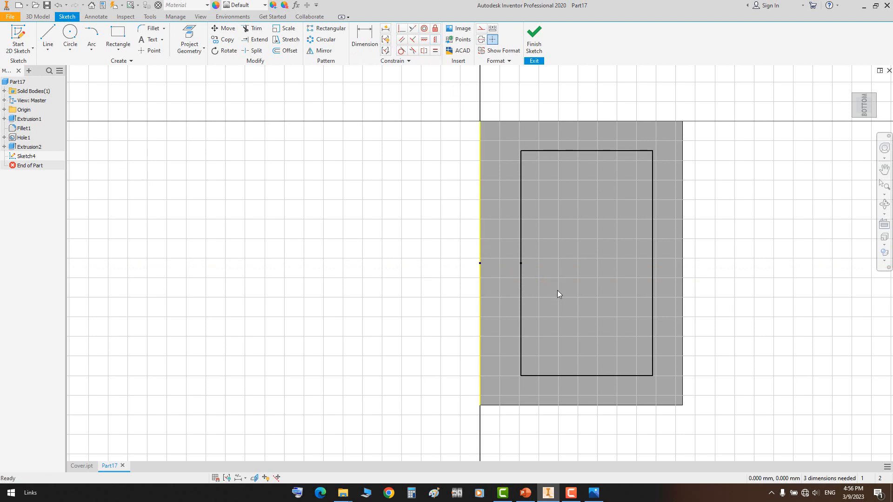
# Dimension the short side of the rectangle on the base's bottom face as 143 mm
pyautogui.press('d')
pyautogui.click(626, 150)
pyautogui.click(610, 90)
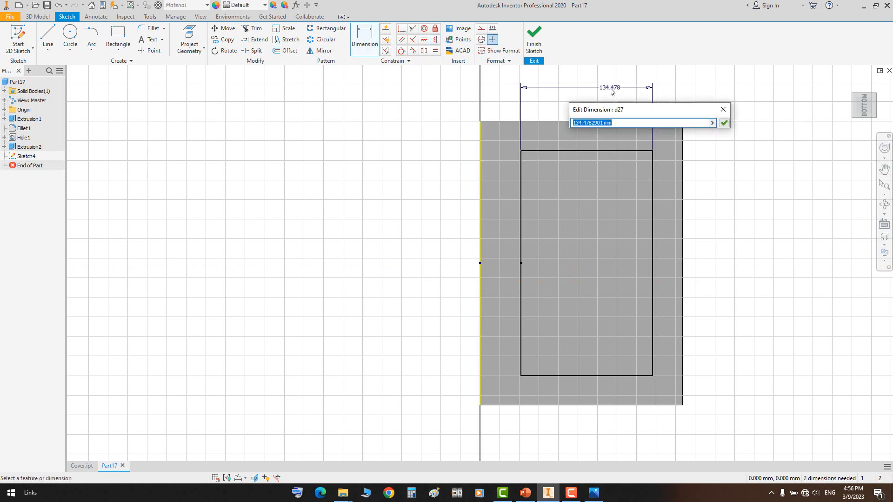
pyautogui.write('143')
pyautogui.press('Return')
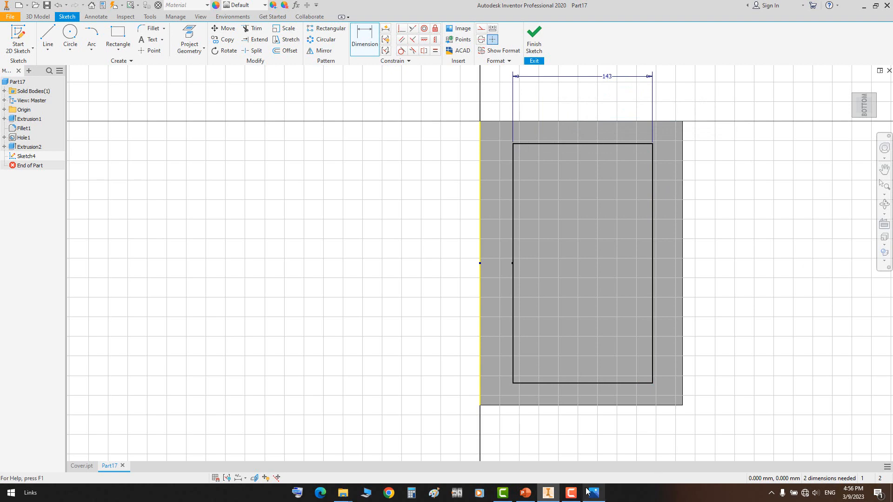
# Look up the recess length in the drawing's elevation and dimension the rectangle's long side as 240 mm
pyautogui.click(589, 492)
pyautogui.moveTo(271, 360); pyautogui.dragTo(516, 335)
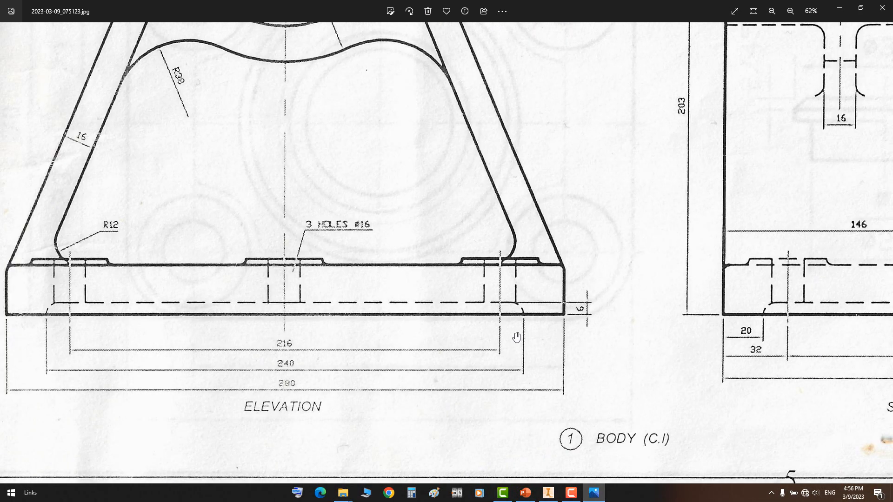
pyautogui.click(597, 495)
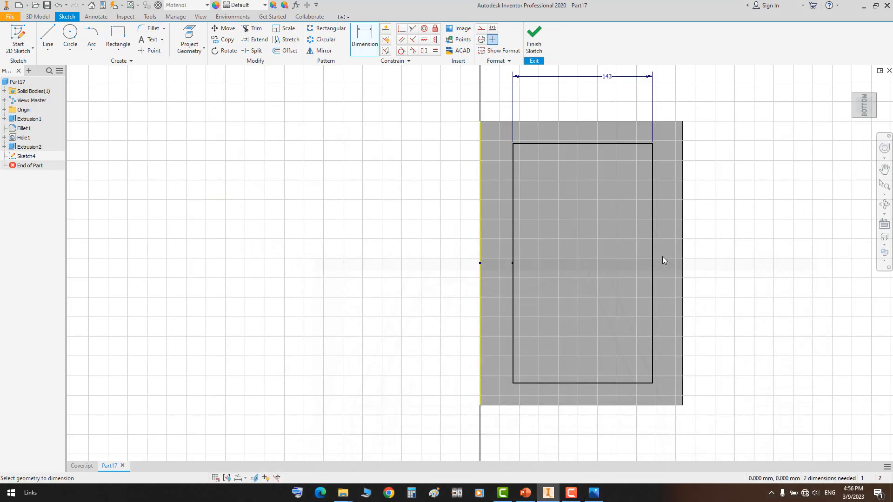
pyautogui.click(653, 222)
pyautogui.click(745, 228)
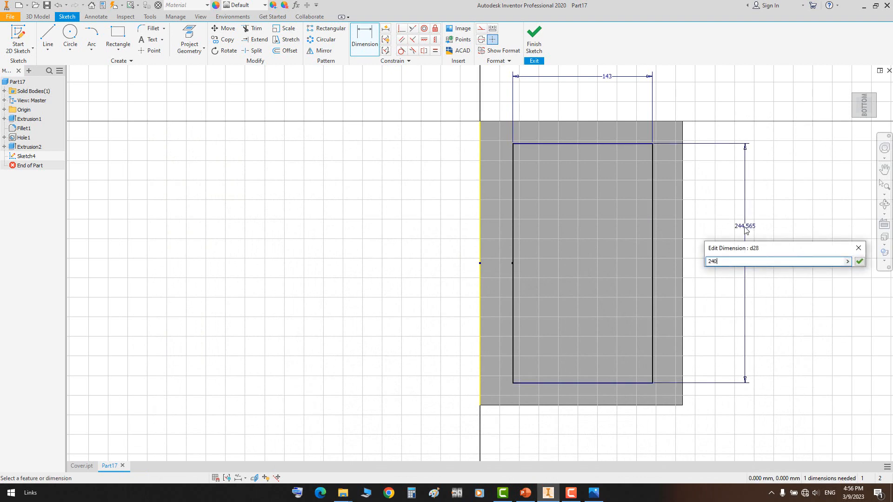
pyautogui.write('240')
pyautogui.press('Return')
# Examine the base length, recess and hole spacing dimensions in the scanned drawing's elevation and return to the sketch
pyautogui.click(595, 494)
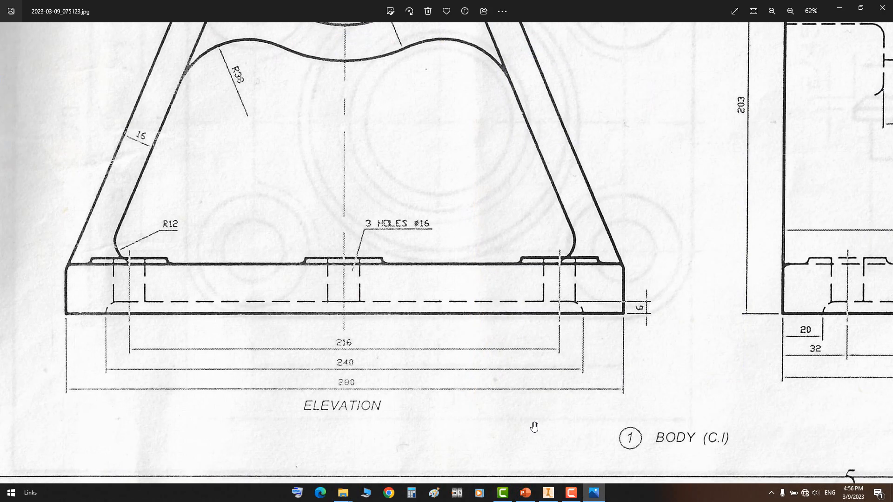
pyautogui.click(601, 493)
pyautogui.click(594, 494)
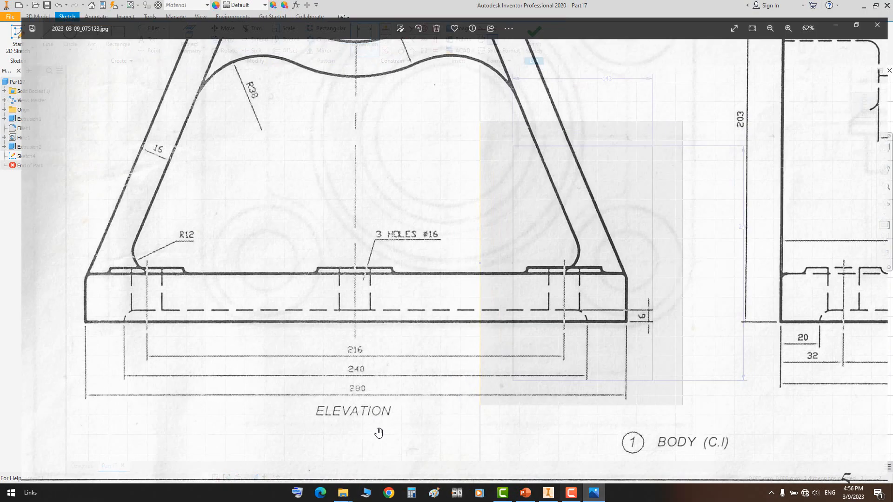
pyautogui.moveTo(603, 493)
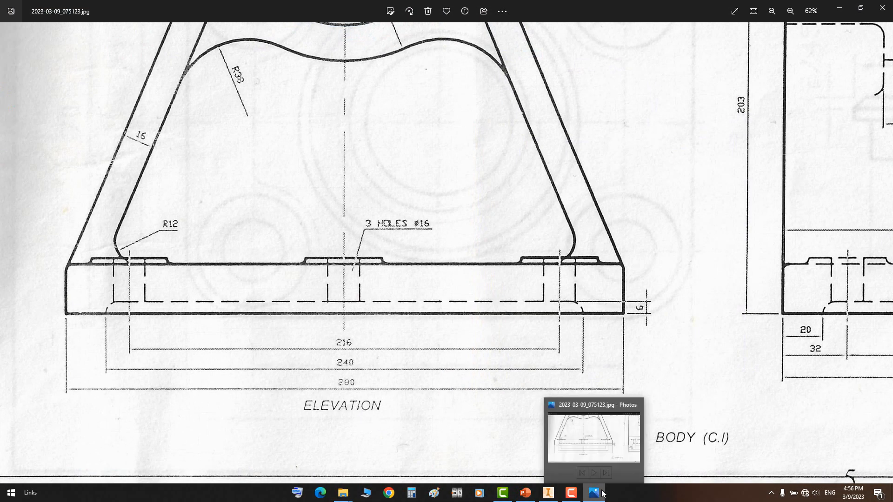
pyautogui.scroll(6, 367, 395)
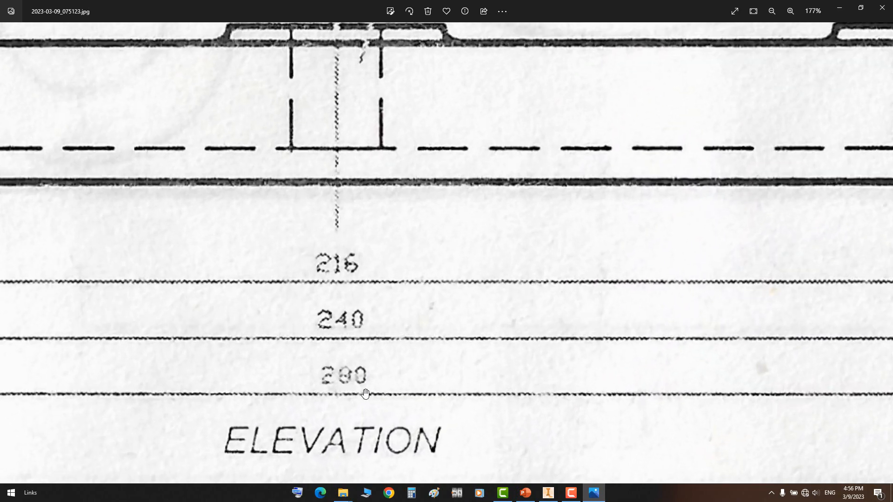
pyautogui.scroll(-6, 356, 357)
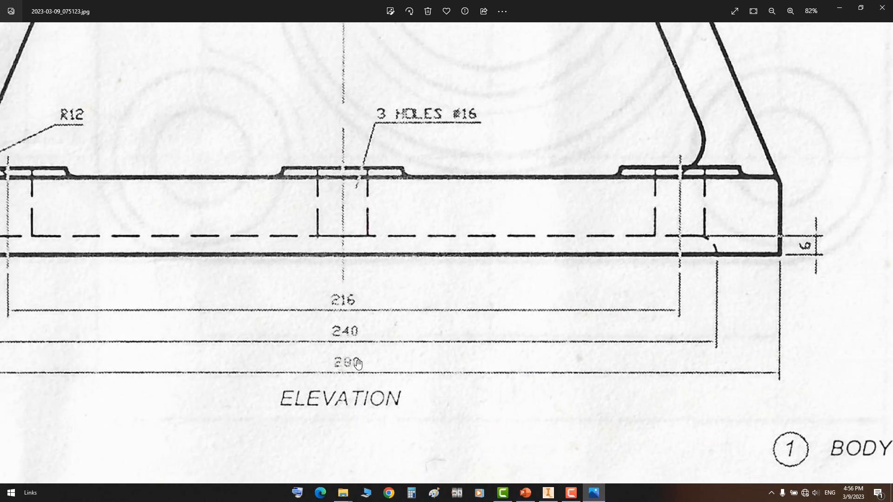
pyautogui.click(548, 494)
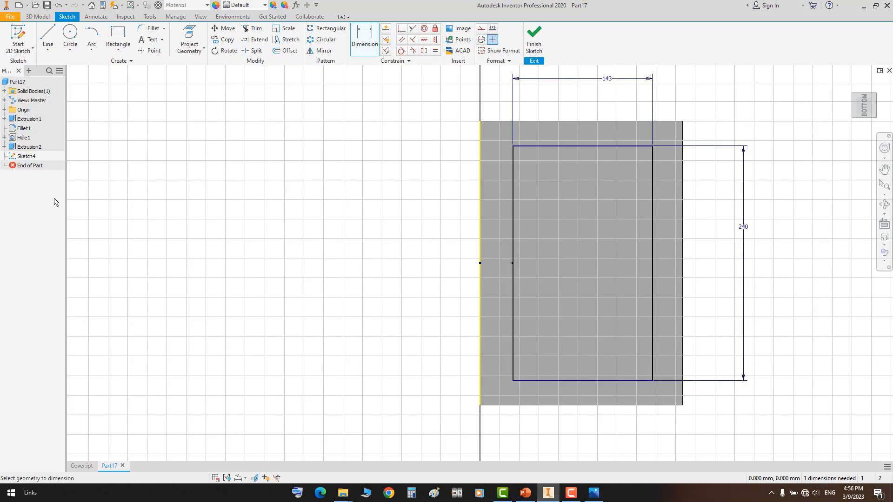
# Set the overall width across the leg feet in the first extrusion's profile sketch to 280 mm and reopen the recess sketch
pyautogui.rightClick(205, 141)
pyautogui.click(209, 154)
pyautogui.rightClick(179, 96)
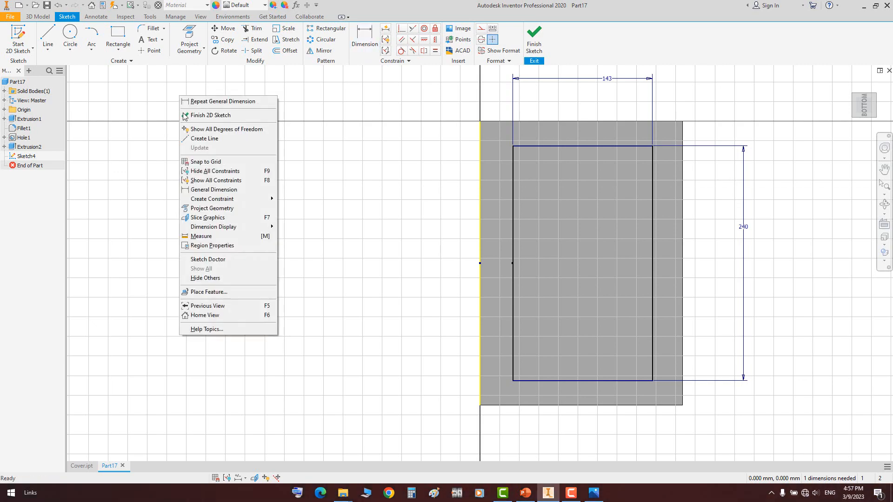
pyautogui.click(210, 116)
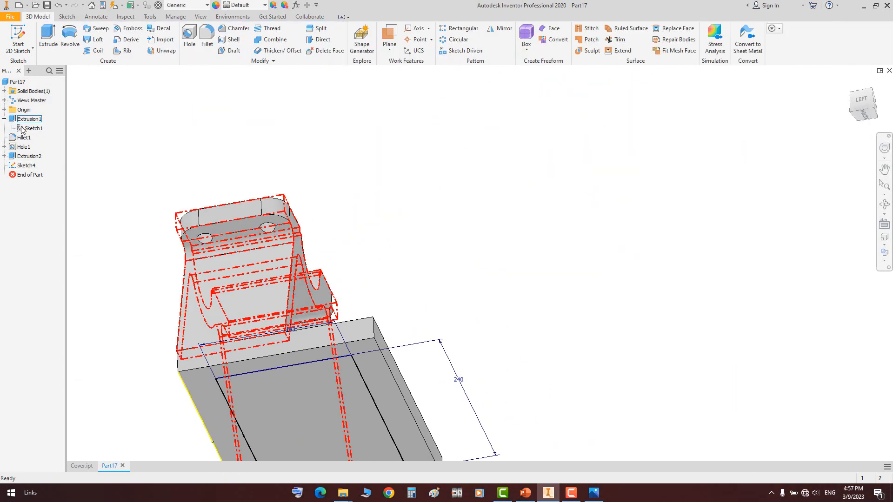
pyautogui.doubleClick(23, 129)
pyautogui.doubleClick(596, 383)
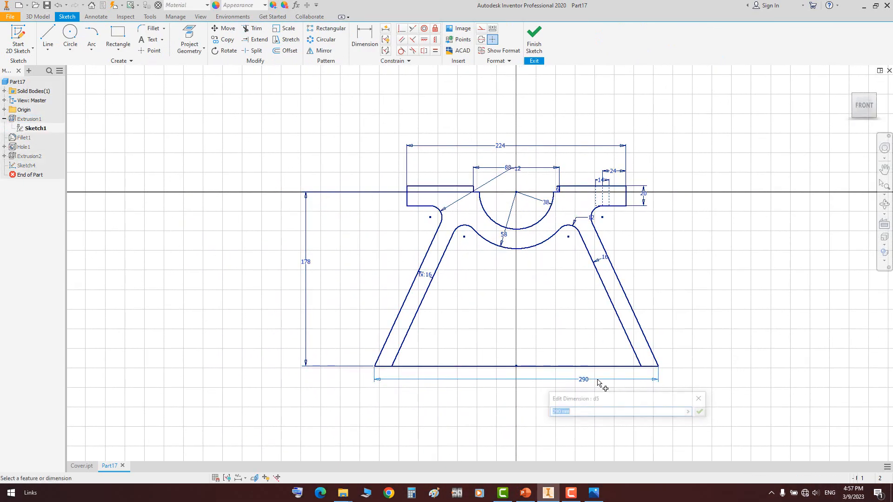
pyautogui.write('280')
pyautogui.press('Return')
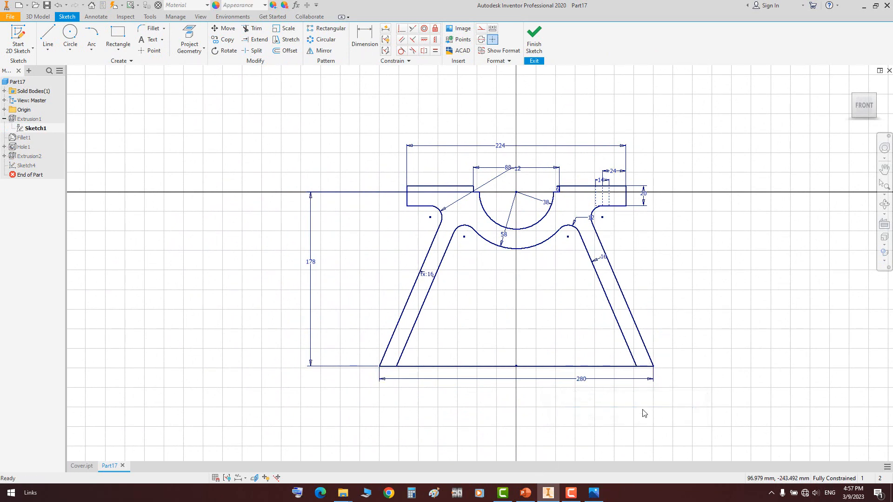
pyautogui.click(537, 43)
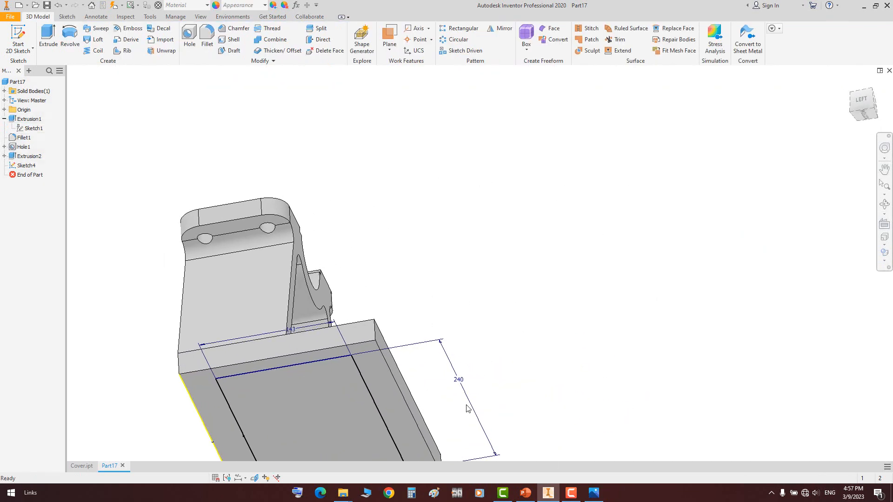
pyautogui.moveTo(415, 443); pyautogui.dragTo(430, 289, button='middle')
pyautogui.doubleClick(26, 166)
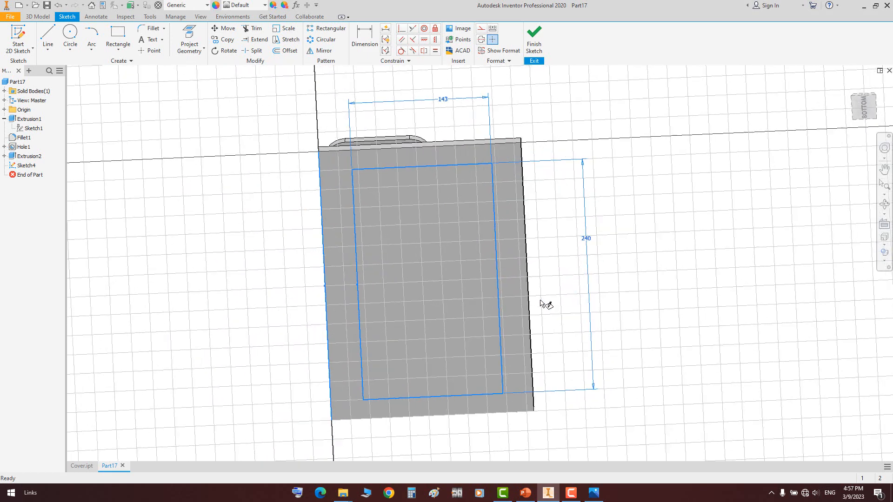
# Try to dimension the gap between the rectangle's upper short edge and the adjacent edge of the base
pyautogui.click(505, 160)
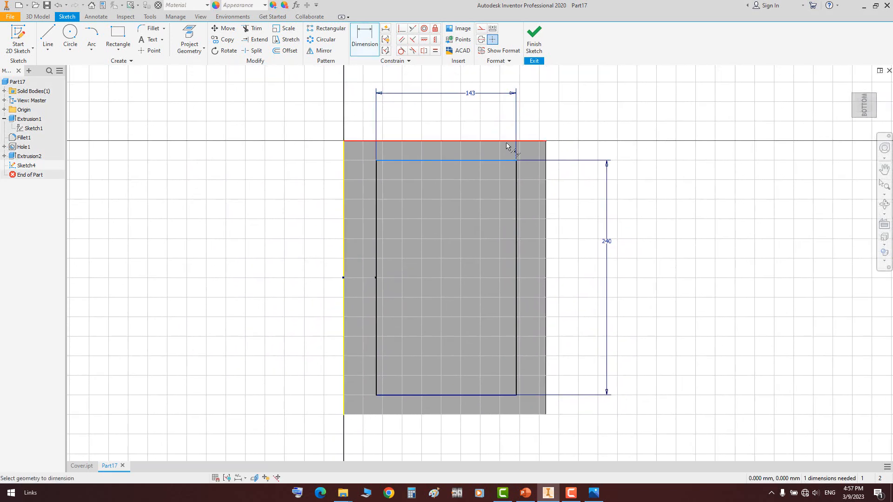
pyautogui.click(506, 141)
pyautogui.click(649, 174)
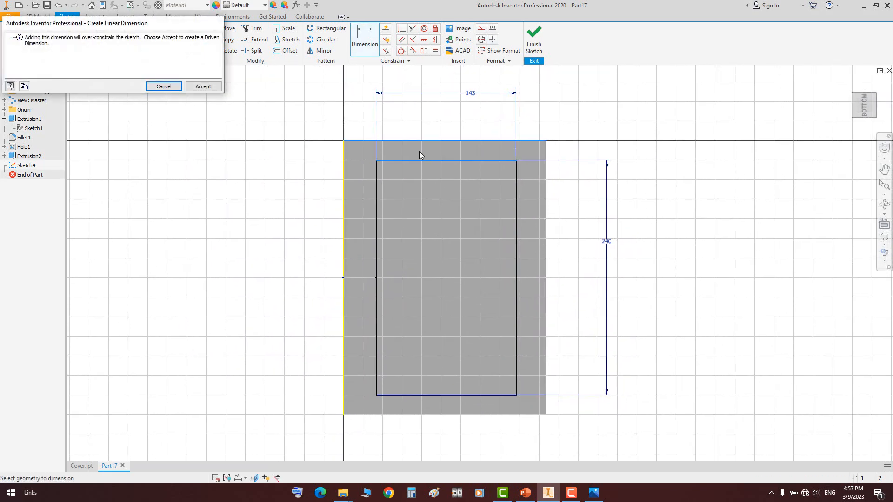
pyautogui.click(179, 87)
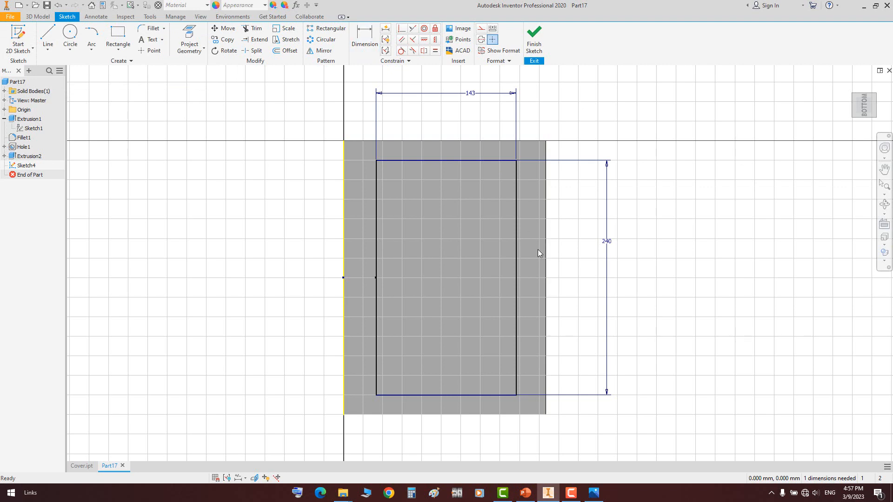
# Look up the edge offset in the drawing's side view and dimension the rectangle's right long edge 32 mm from the base's right edge
pyautogui.click(594, 493)
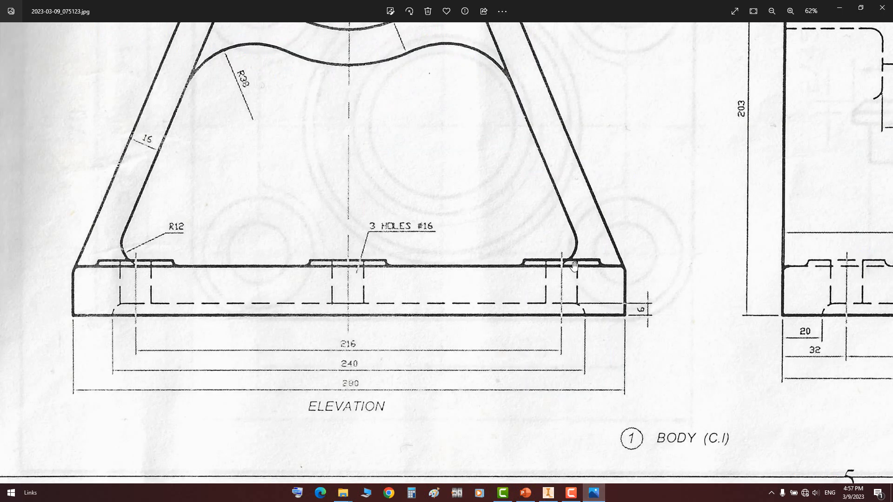
pyautogui.hscroll(10, 660, 282)
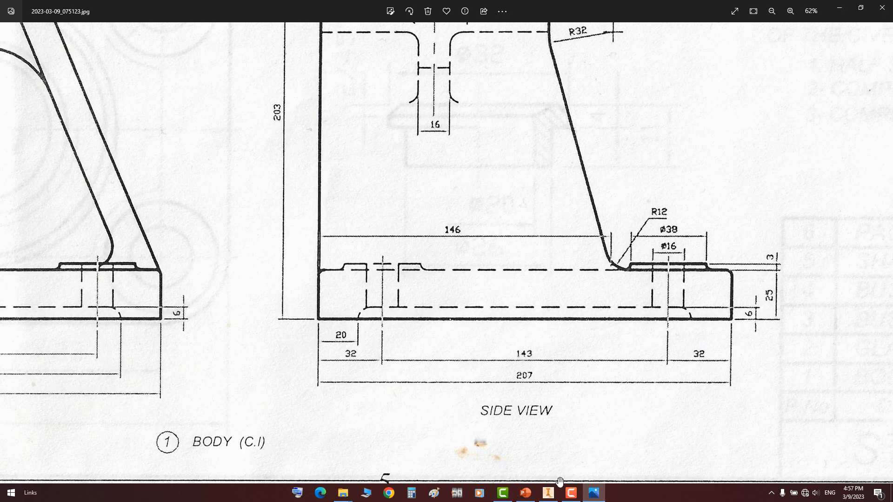
pyautogui.click(593, 493)
pyautogui.press('d')
pyautogui.click(518, 245)
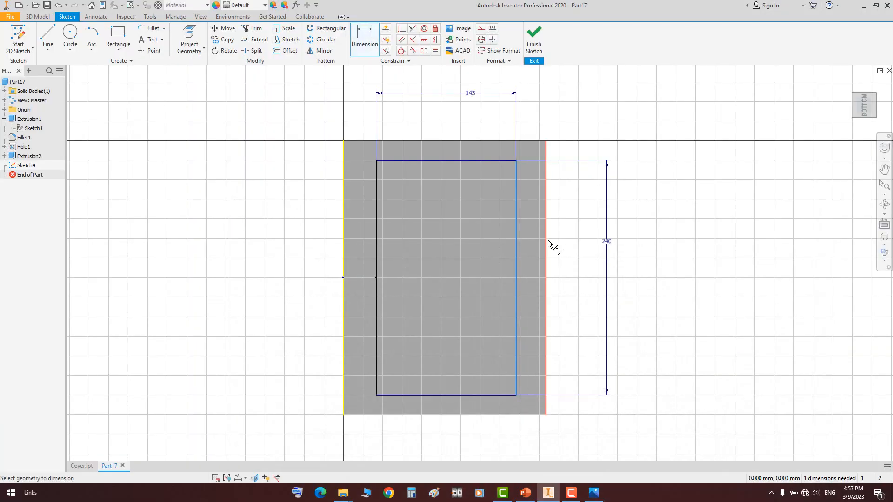
pyautogui.click(544, 133)
pyautogui.click(543, 119)
pyautogui.write('32')
pyautogui.press('Return')
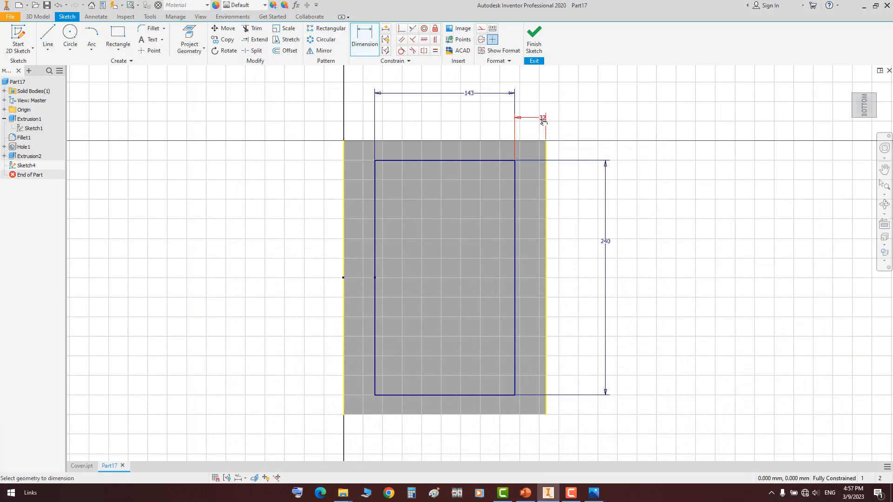
pyautogui.click(377, 163)
pyautogui.click(345, 165)
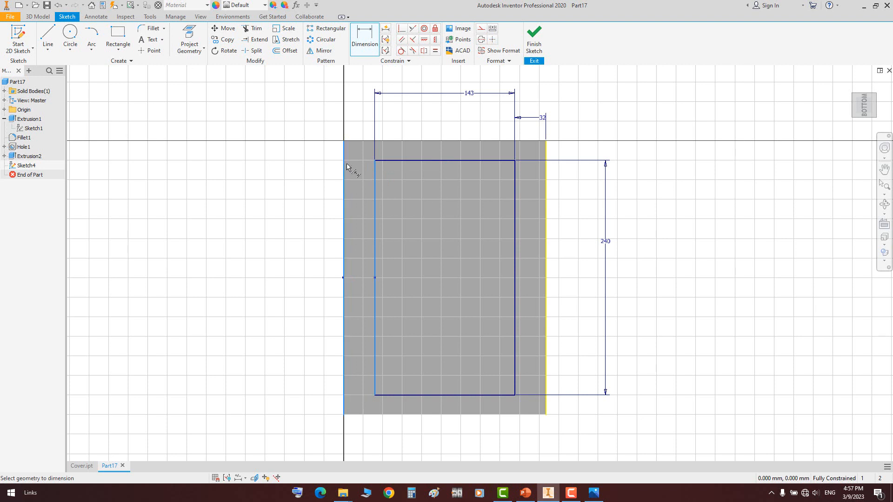
pyautogui.press('Escape')
# Finish the sketch and extrude the rectangle as a cut 6 mm deep into the base's underside, checking the depth in the side view
pyautogui.click(533, 42)
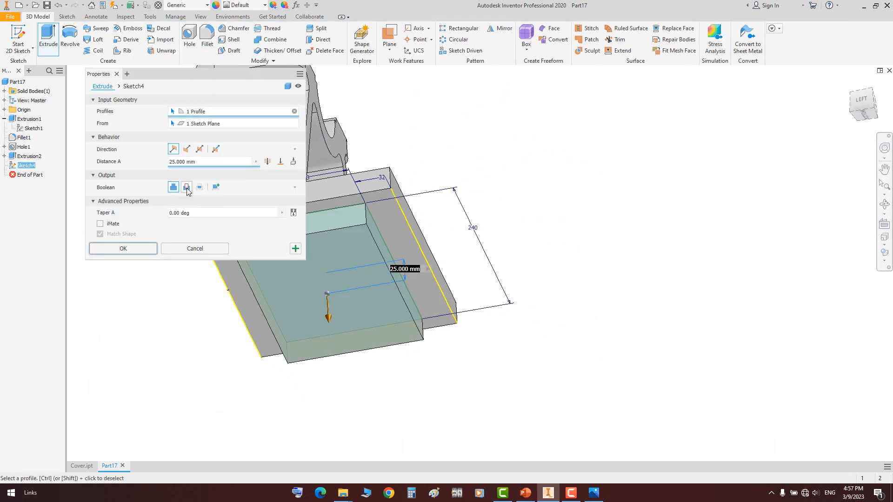
pyautogui.click(187, 187)
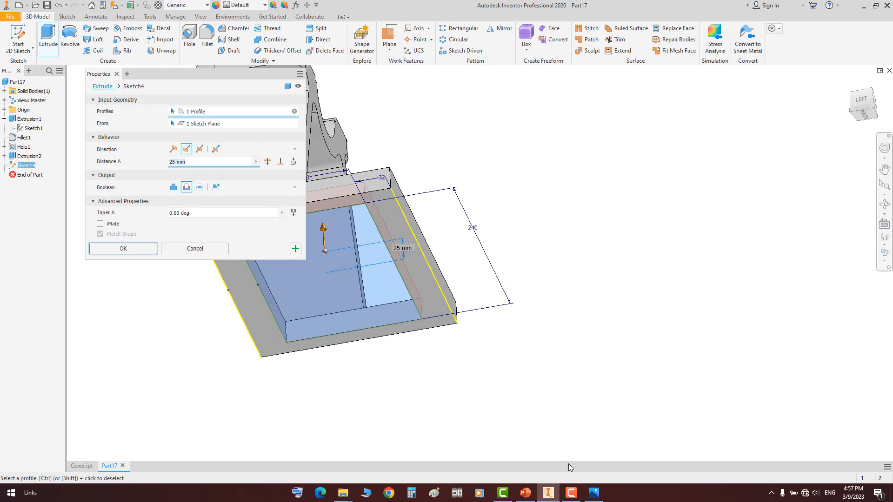
pyautogui.click(593, 493)
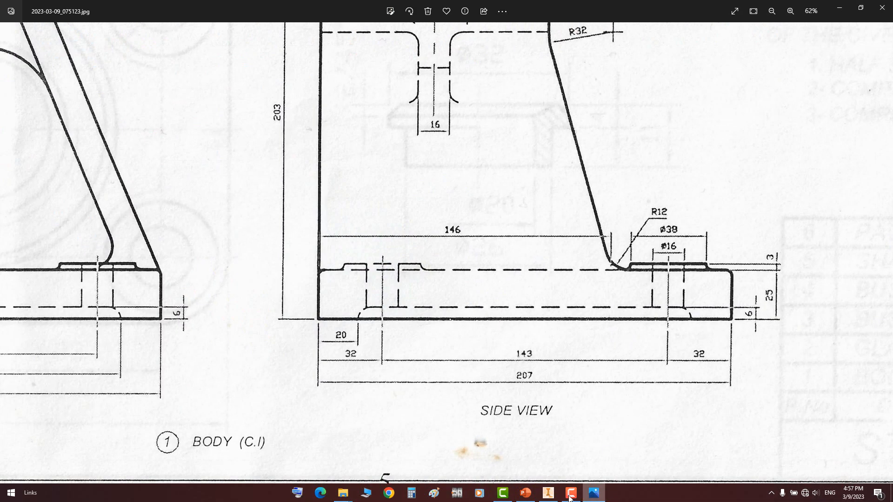
pyautogui.click(548, 493)
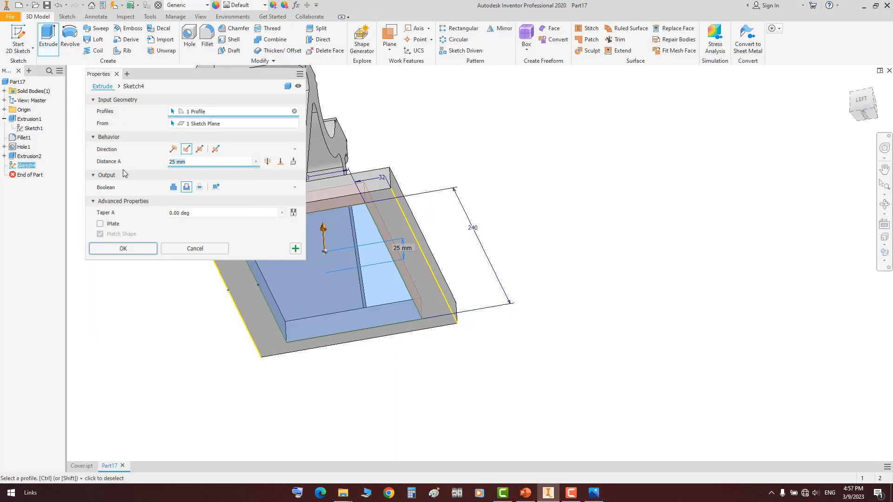
pyautogui.click(120, 251)
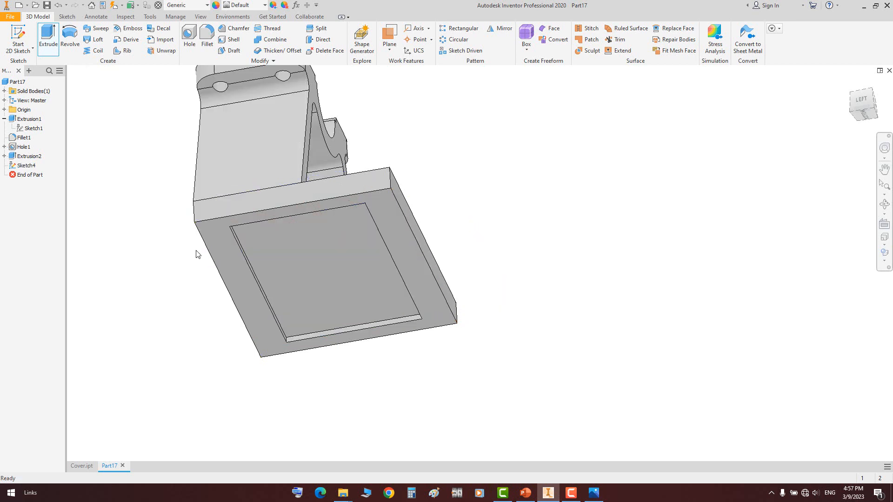
# Start a new sketch on the base plate's top face and slice the graphics at the sketch plane
pyautogui.click(884, 204)
pyautogui.moveTo(564, 251); pyautogui.dragTo(418, 238)
pyautogui.rightClick(419, 238)
pyautogui.click(432, 241)
pyautogui.press('s')
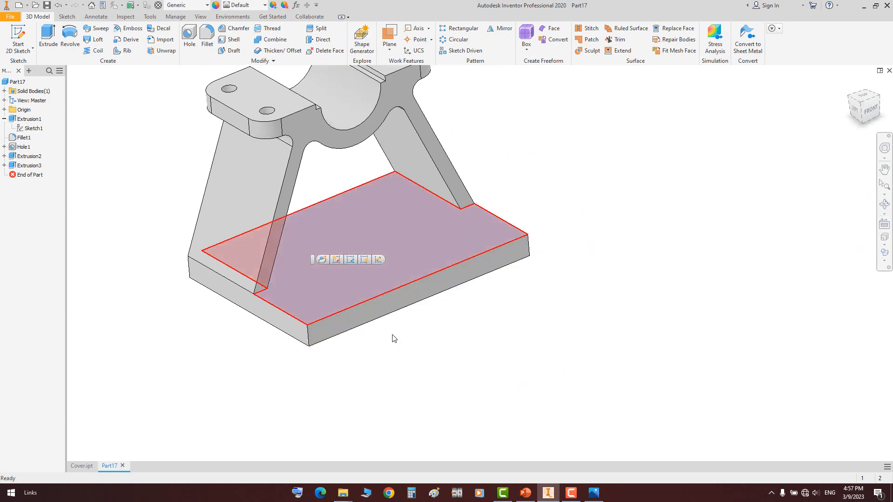
pyautogui.click(395, 337)
pyautogui.moveTo(467, 285); pyautogui.dragTo(456, 262)
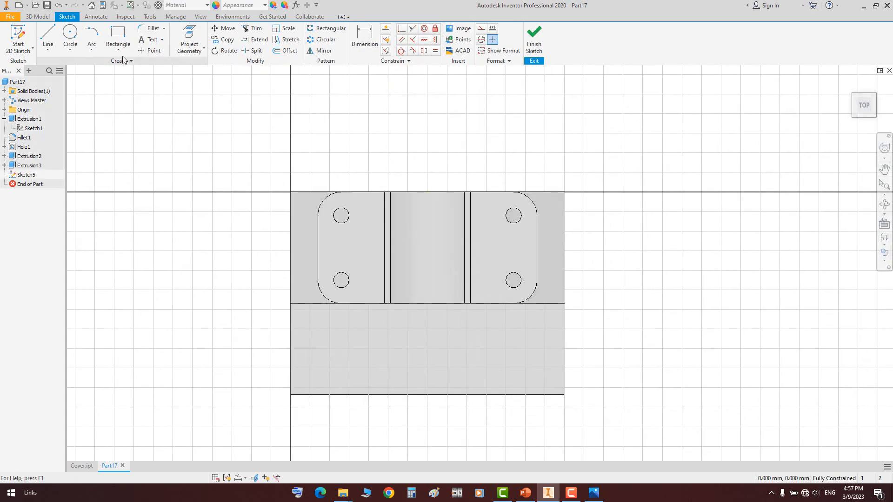
pyautogui.rightClick(580, 86)
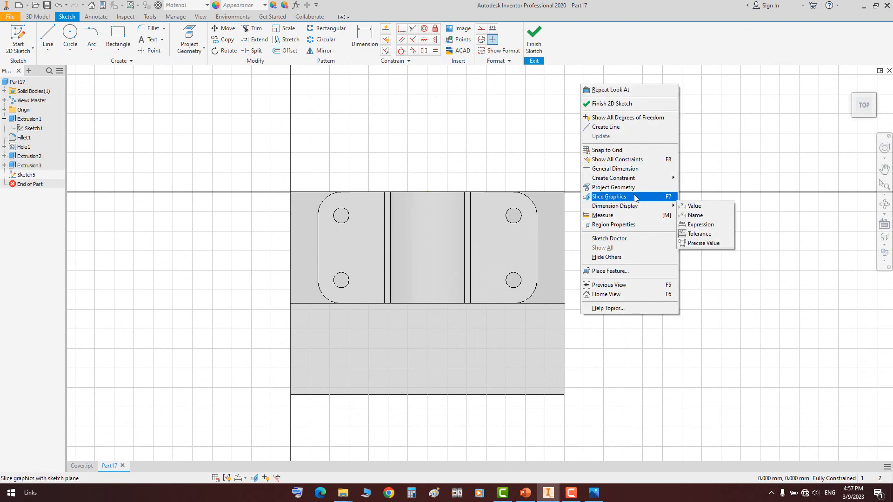
pyautogui.click(609, 196)
# Place three hole centre points on the base's top face, one centred near the back edge and two towards the front corners
pyautogui.click(149, 50)
pyautogui.click(427, 238)
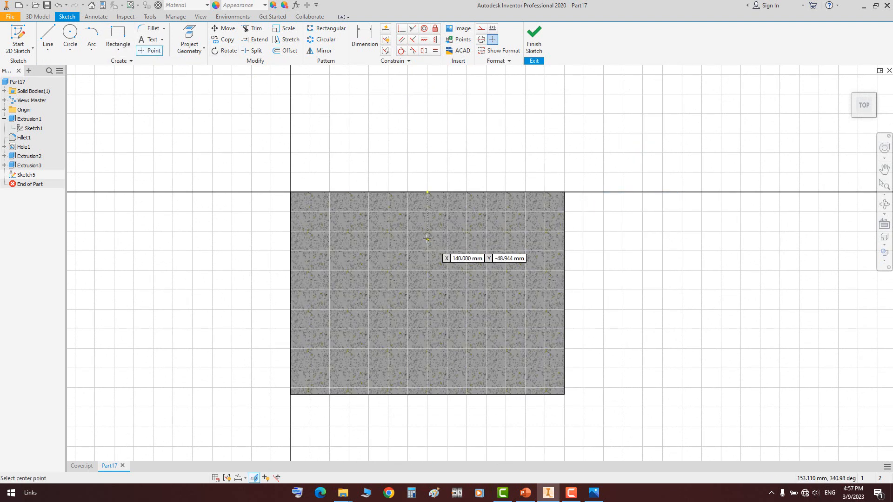
pyautogui.click(525, 345)
pyautogui.click(339, 345)
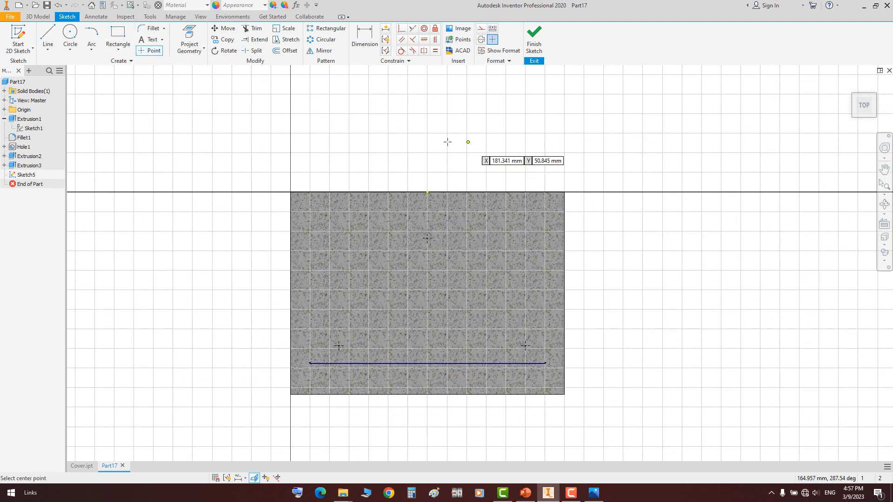
# Align the back point with the midpoint of the base's back edge using a vertical constraint
pyautogui.click(435, 39)
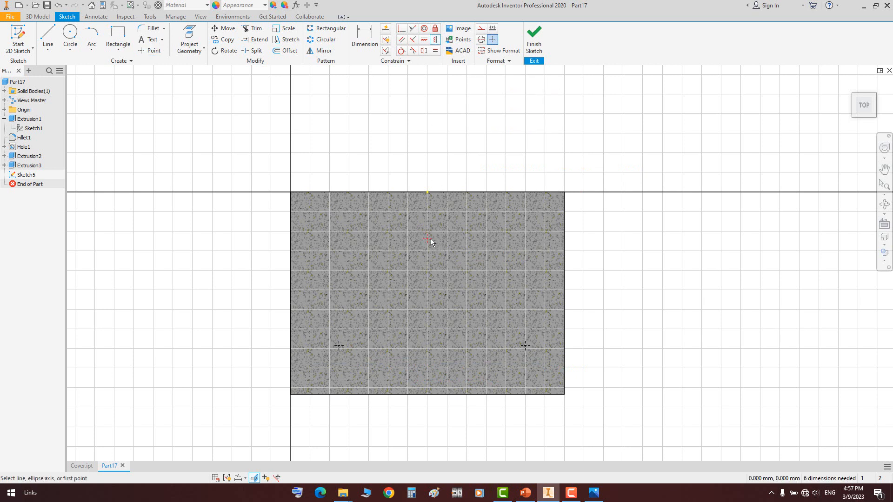
pyautogui.click(427, 191)
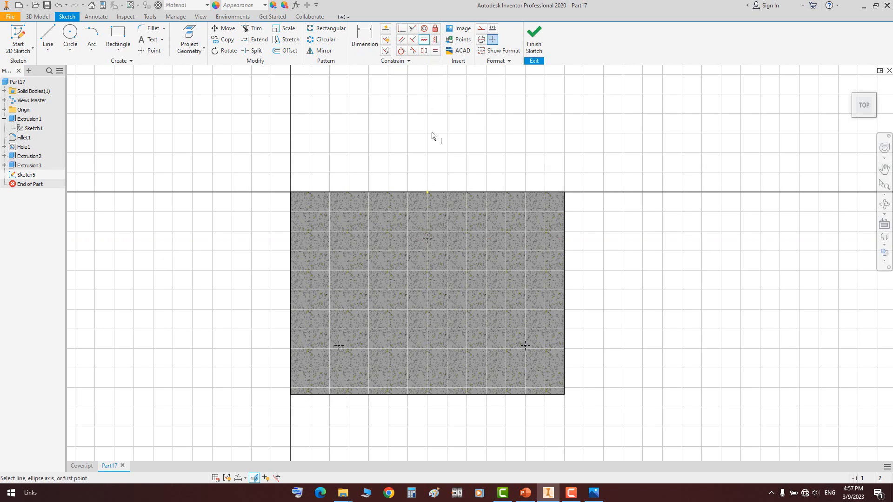
pyautogui.click(428, 192)
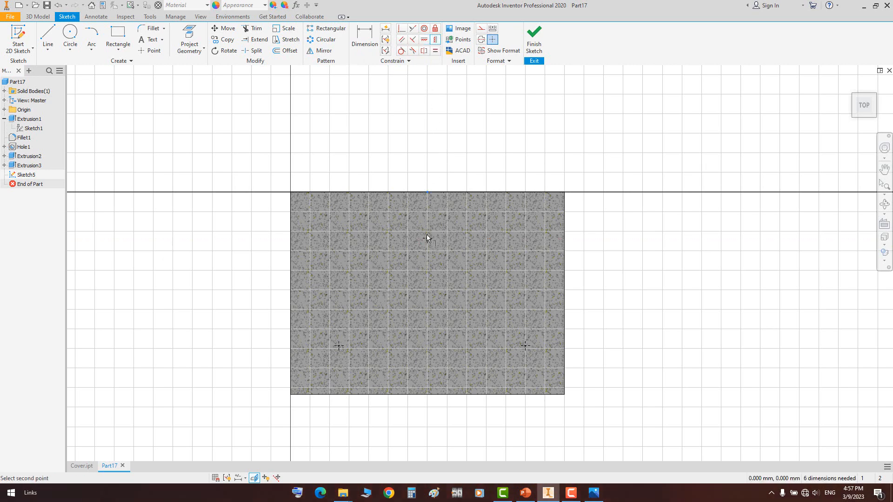
# Look up the hole offset in the drawing's side view and dimension the back point 32 mm from the base's back edge
pyautogui.click(593, 493)
pyautogui.rightClick(593, 493)
pyautogui.click(366, 353)
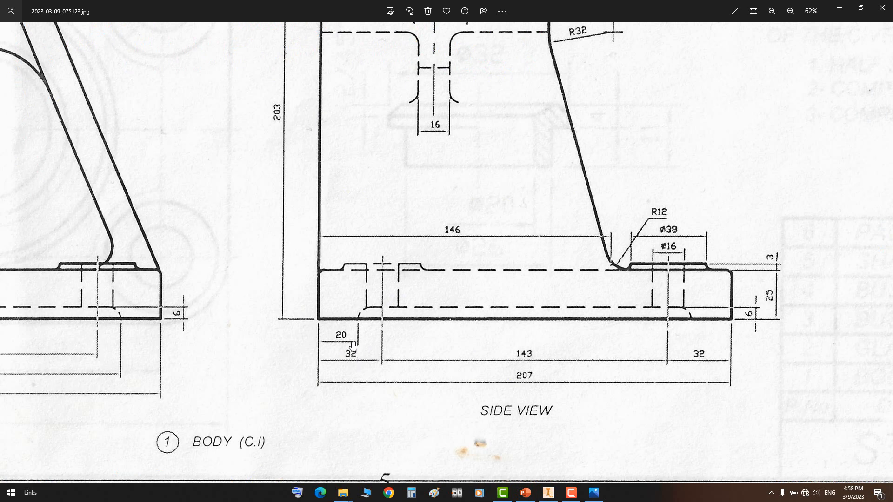
pyautogui.moveTo(336, 334); pyautogui.dragTo(437, 329)
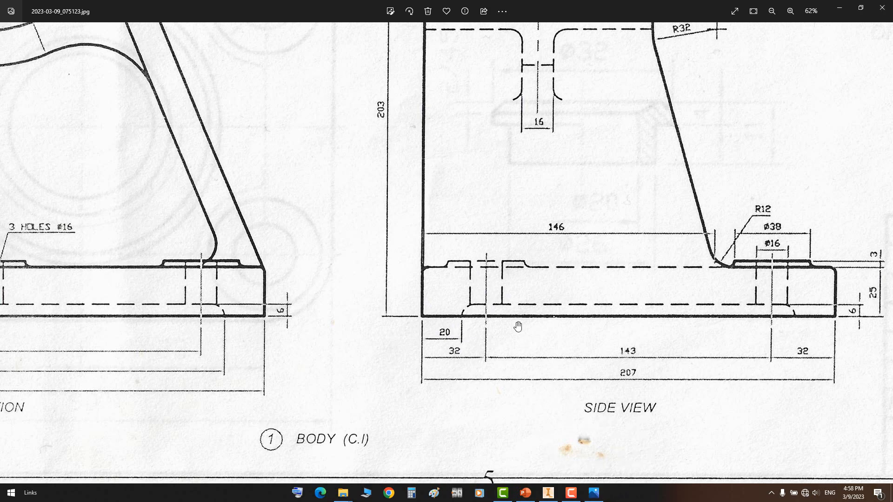
pyautogui.click(525, 492)
pyautogui.click(548, 492)
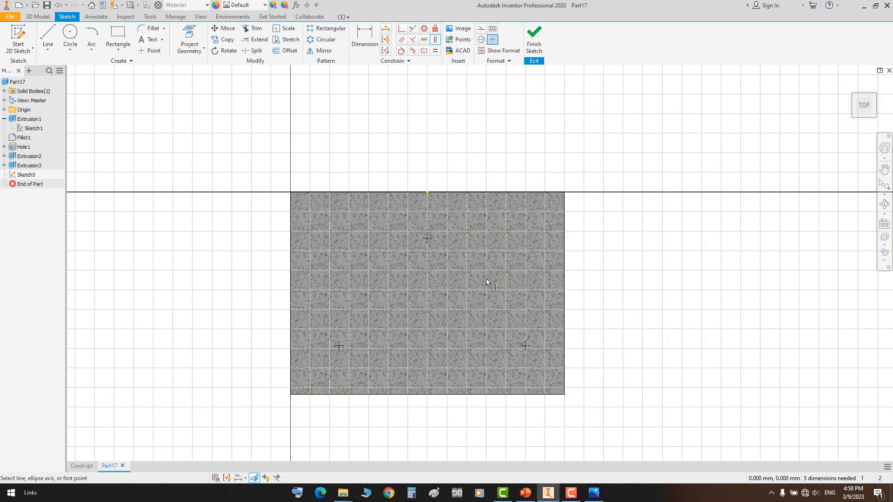
pyautogui.press('d')
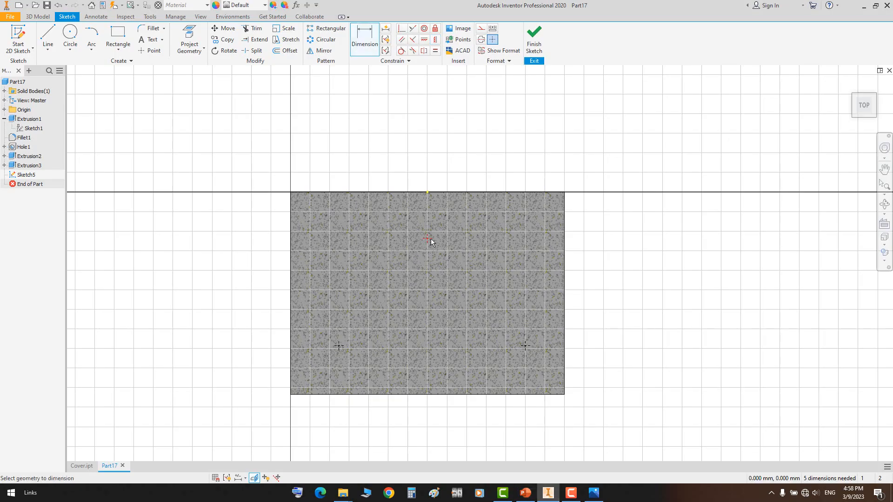
pyautogui.click(431, 239)
pyautogui.click(444, 192)
pyautogui.click(463, 203)
pyautogui.write('32')
pyautogui.press('Return')
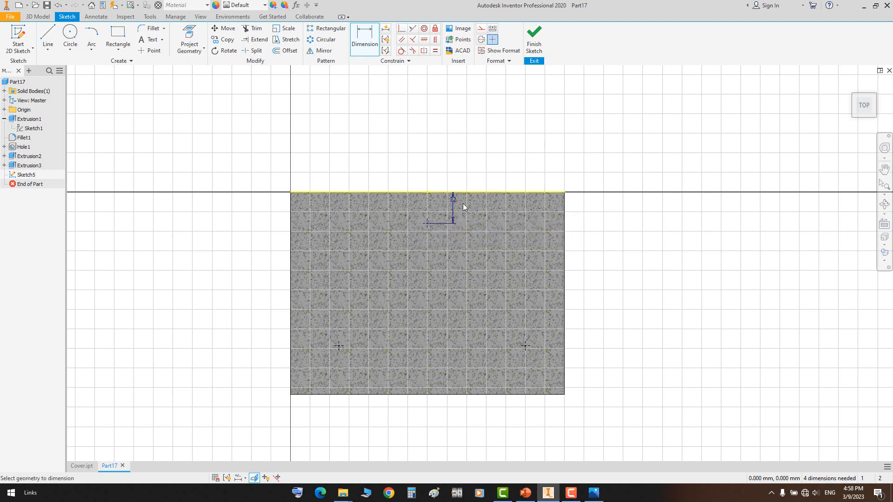
# Dimension the front-right point 32 mm from the base's front edge
pyautogui.click(530, 395)
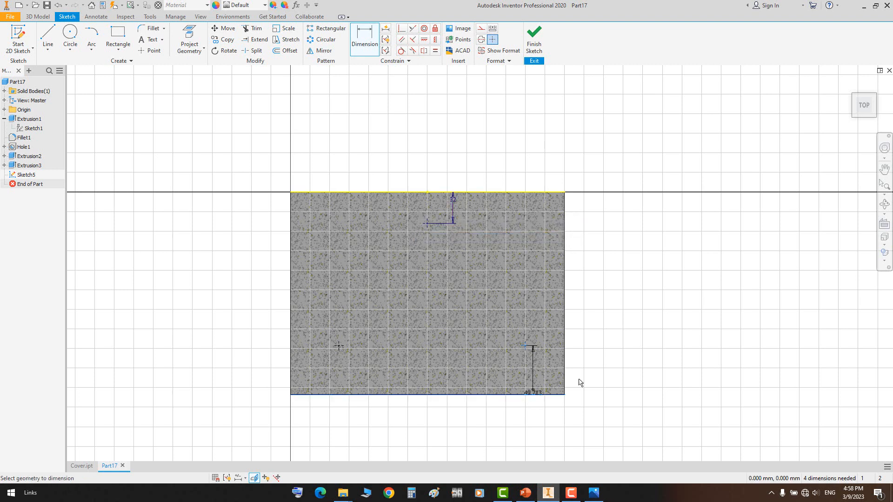
pyautogui.click(599, 377)
pyautogui.write('32')
pyautogui.press('Return')
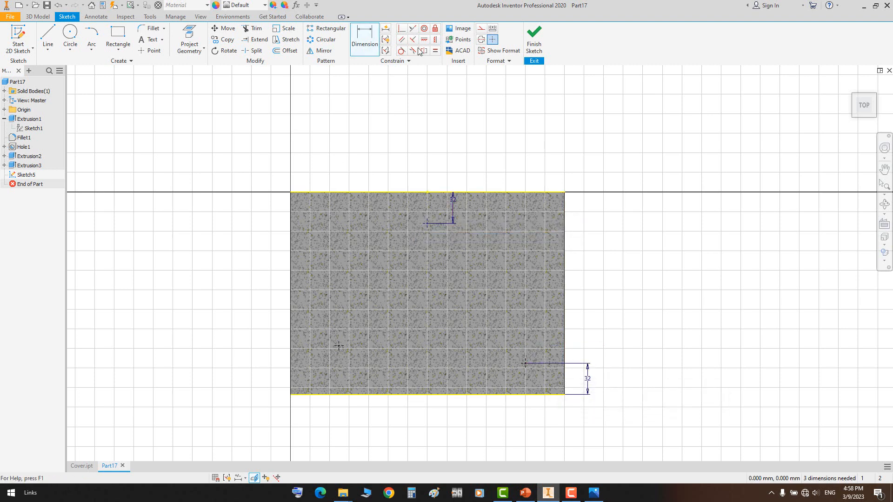
# Align the two front points with each other using a horizontal constraint
pyautogui.click(339, 346)
pyautogui.rightClick(624, 305)
pyautogui.click(651, 307)
# Look up the front hole spacing in the drawing's elevation and dimension the two front points 216 mm apart
pyautogui.click(593, 493)
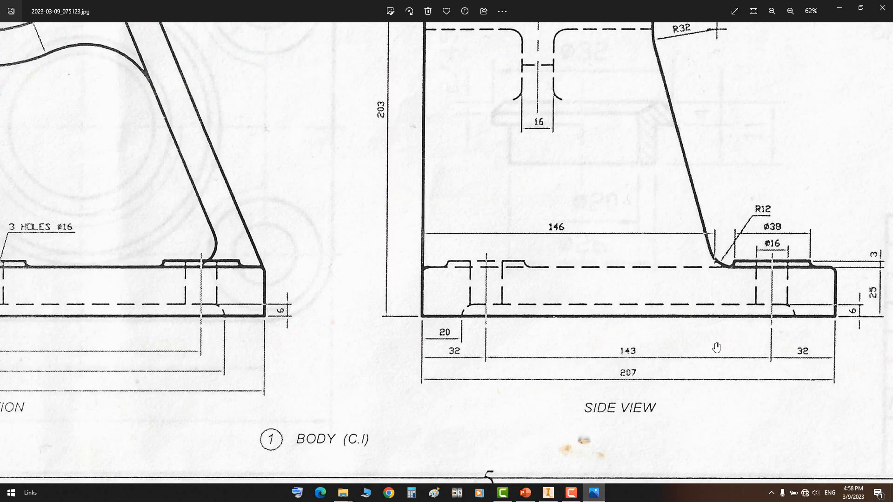
pyautogui.moveTo(52, 335)
pyautogui.mouseDown()
pyautogui.moveTo(357, 315)
pyautogui.moveTo(508, 347)
pyautogui.mouseUp()
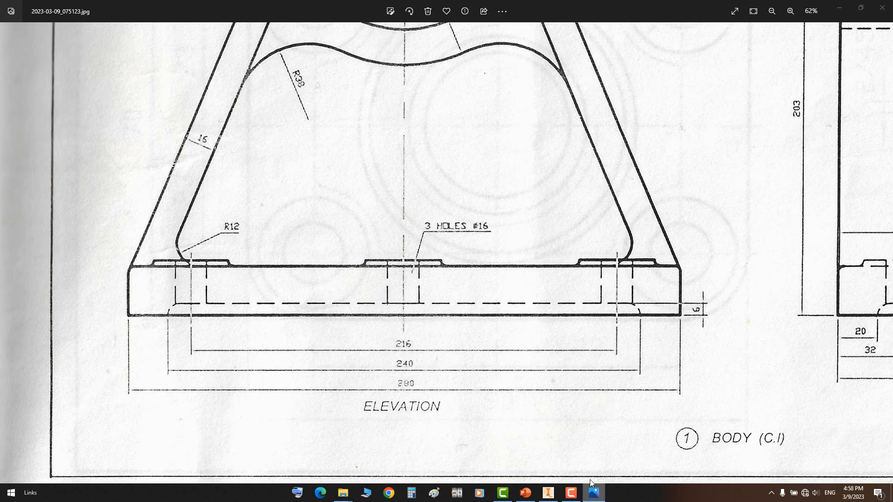
pyautogui.click(593, 492)
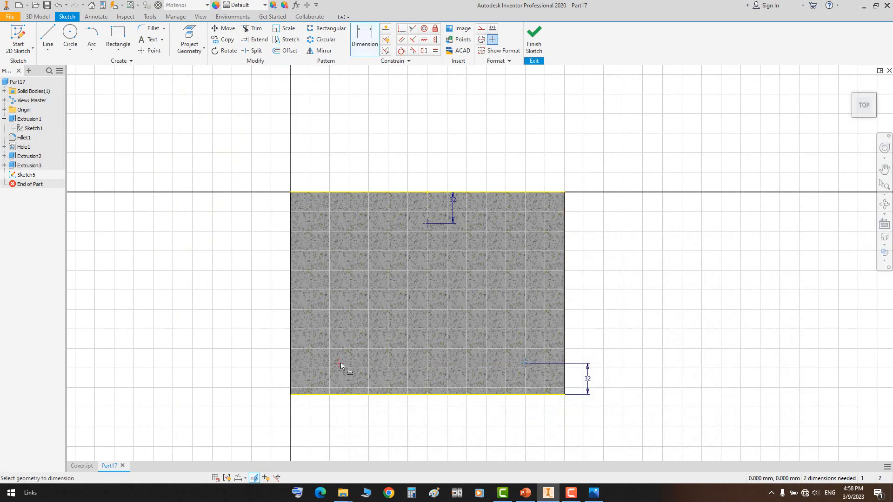
pyautogui.click(339, 363)
pyautogui.click(443, 424)
pyautogui.write('21')
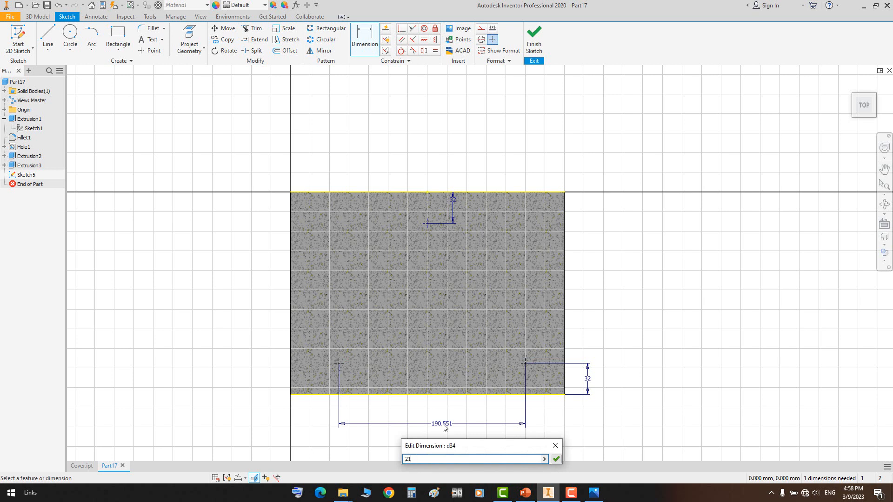
pyautogui.write('6')
pyautogui.press('Return')
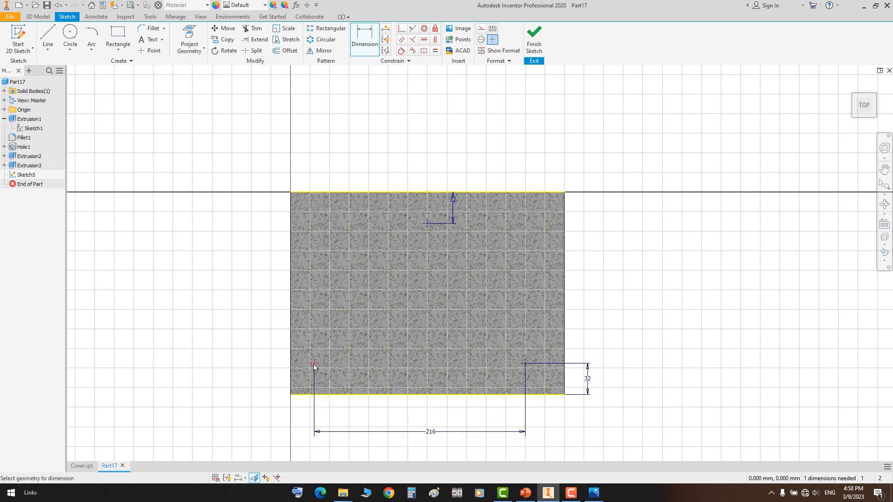
# Dimension the front-left point from the base's left edge with the expression (280-216)/2
pyautogui.click(314, 363)
pyautogui.click(292, 369)
pyautogui.click(299, 410)
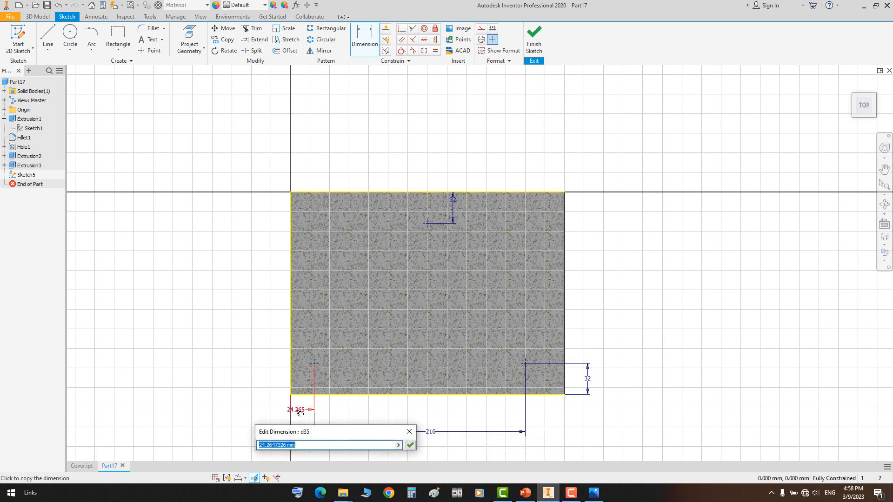
pyautogui.write('(280-216)/2')
pyautogui.press('Return')
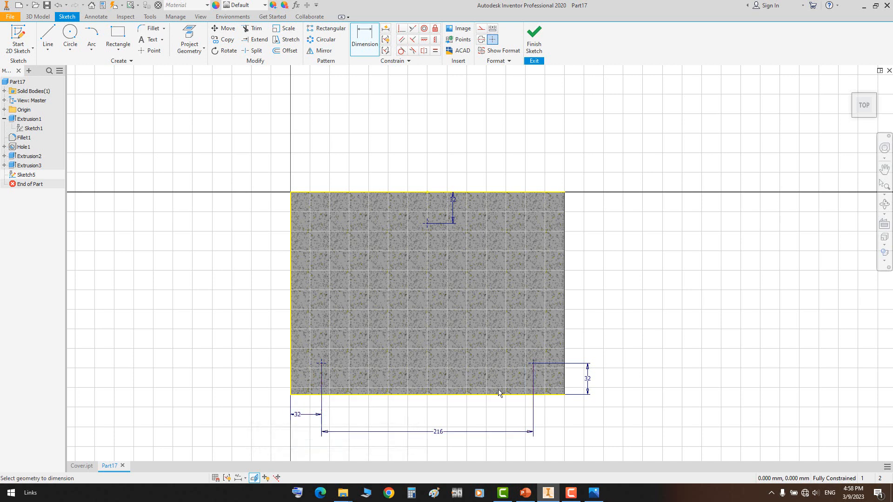
# Finish the sketch and create simple 16 mm diameter holes, 26 mm deep, at the three points after checking the drawing's hole callout
pyautogui.press('Escape')
pyautogui.rightClick(624, 137)
pyautogui.click(638, 149)
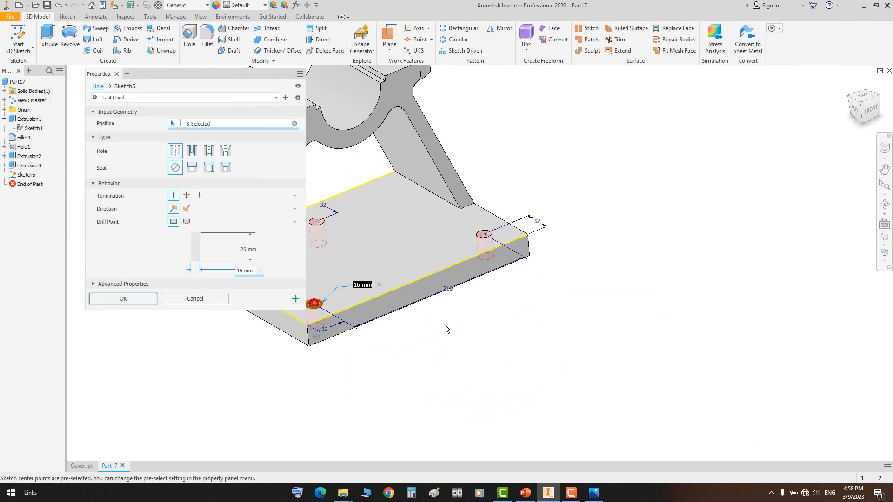
pyautogui.click(593, 492)
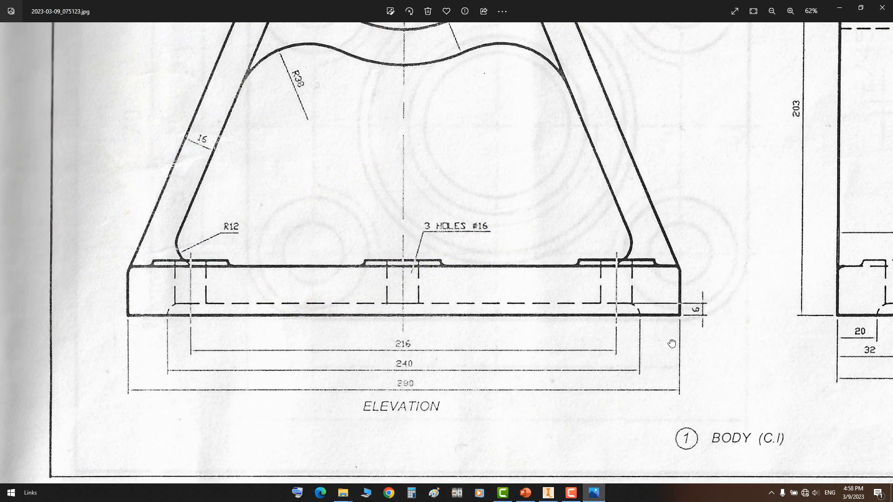
pyautogui.click(593, 492)
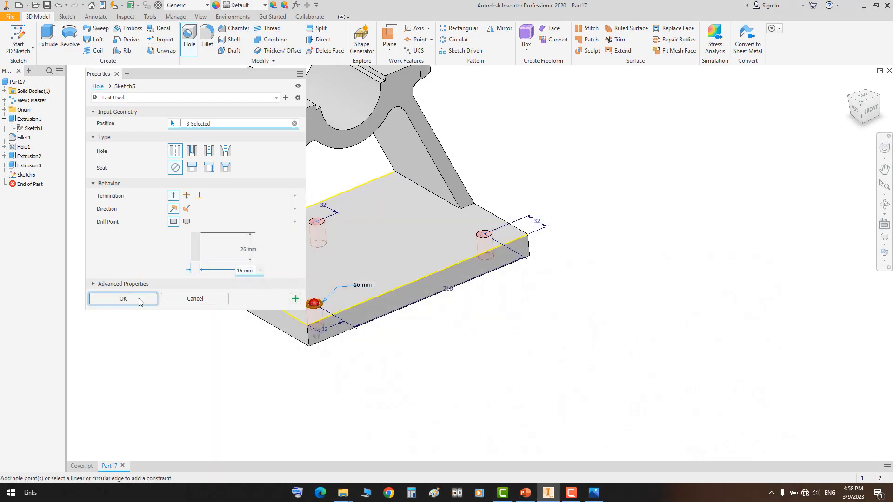
pyautogui.click(123, 299)
# Open the sketch of the base's bottom recess for editing
pyautogui.click(4, 166)
pyautogui.click(31, 175)
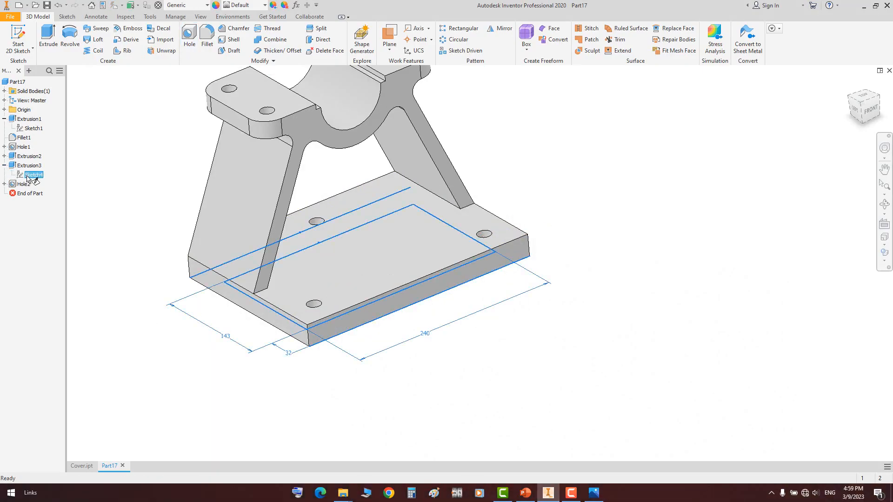
pyautogui.doubleClick(31, 175)
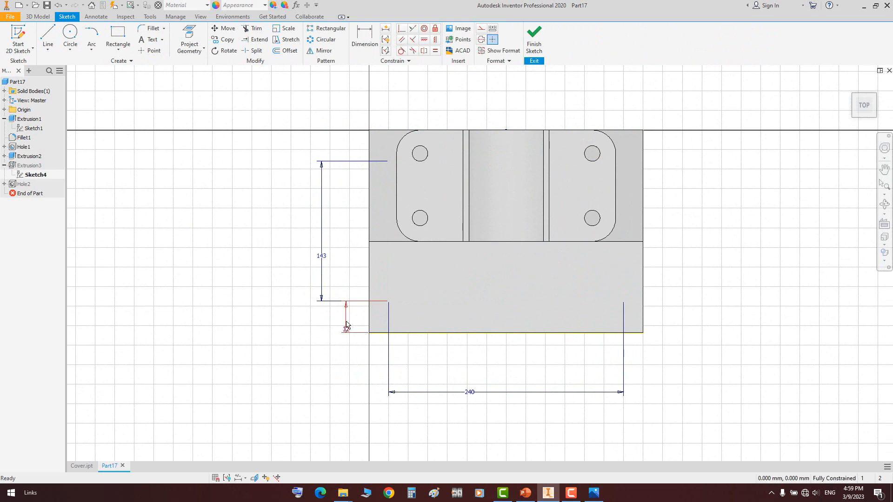
# Try a 20 mm offset between the recess rectangle and the base's front edge, and undo it
pyautogui.doubleClick(354, 328)
pyautogui.write('2')
pyautogui.press('Return')
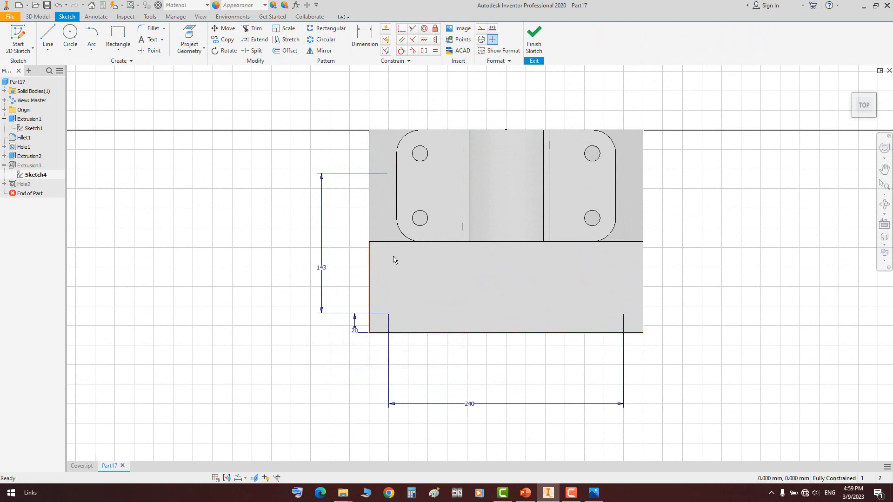
pyautogui.moveTo(517, 254); pyautogui.dragTo(501, 264, button='middle')
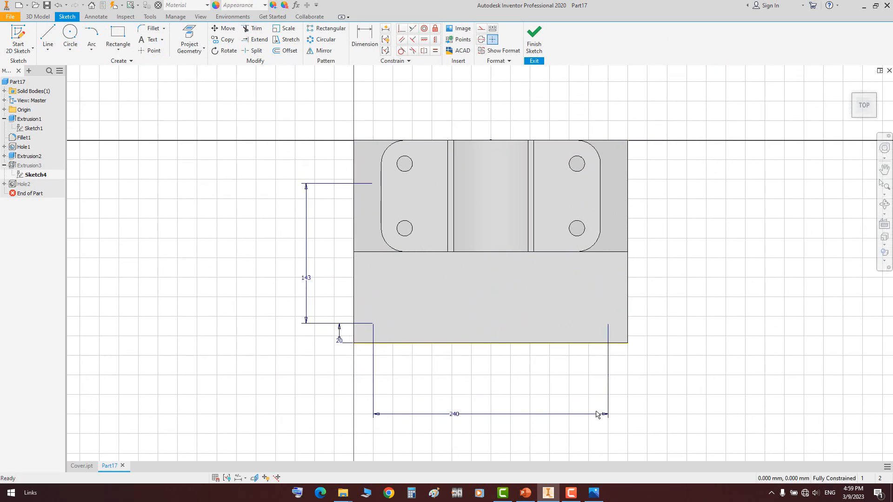
pyautogui.click(57, 5)
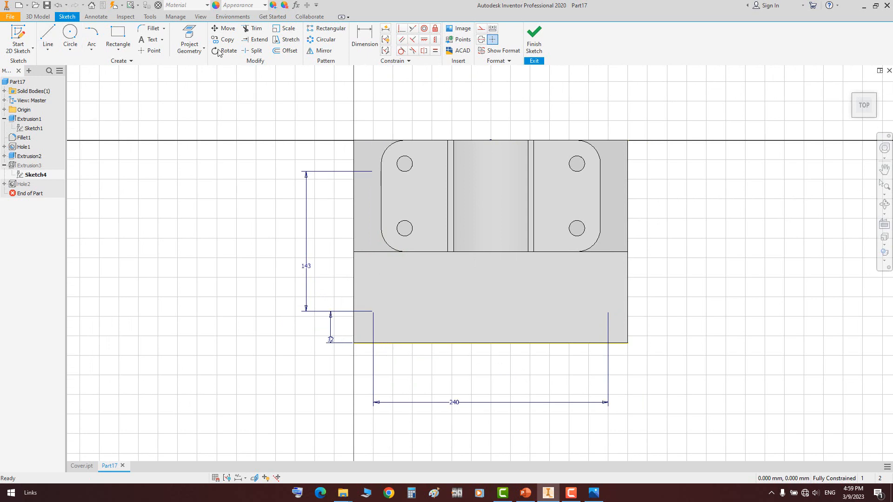
# Check the recess extents in the drawing's elevation and side view and remove the recess rectangle's 143 mm dimension
pyautogui.click(593, 493)
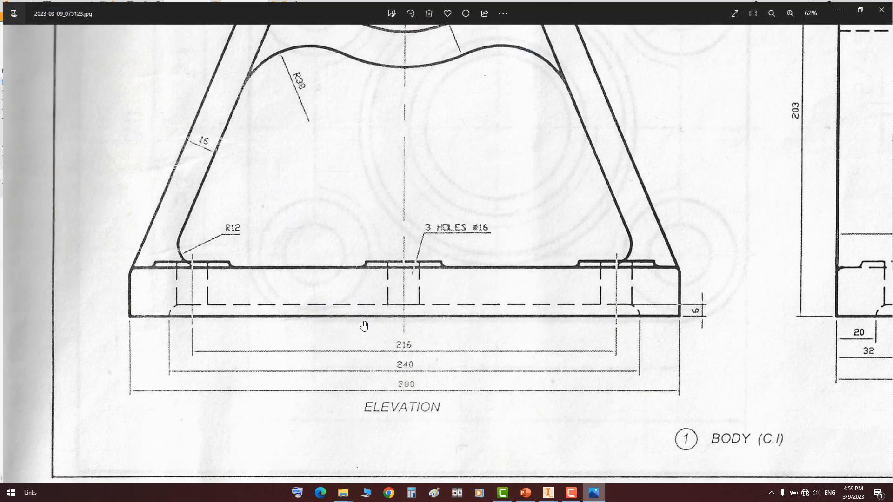
pyautogui.moveTo(642, 312)
pyautogui.mouseDown()
pyautogui.moveTo(136, 314)
pyautogui.moveTo(358, 320)
pyautogui.moveTo(638, 303)
pyautogui.mouseUp()
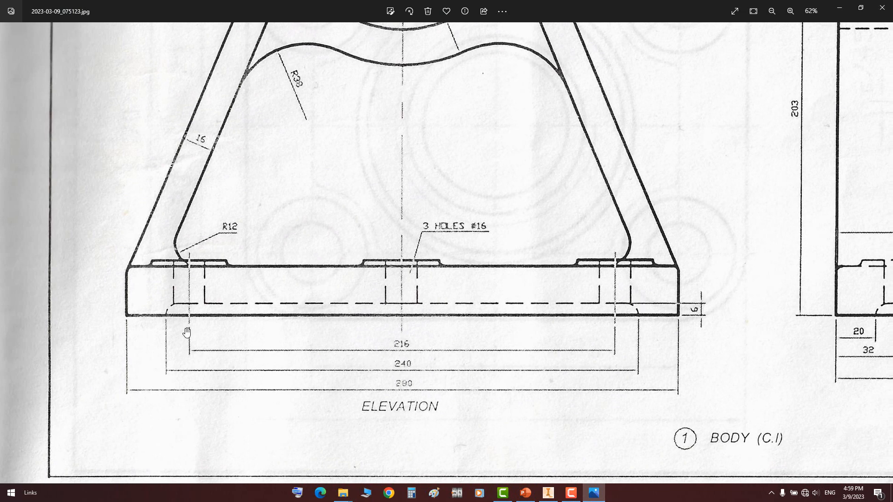
pyautogui.click(593, 492)
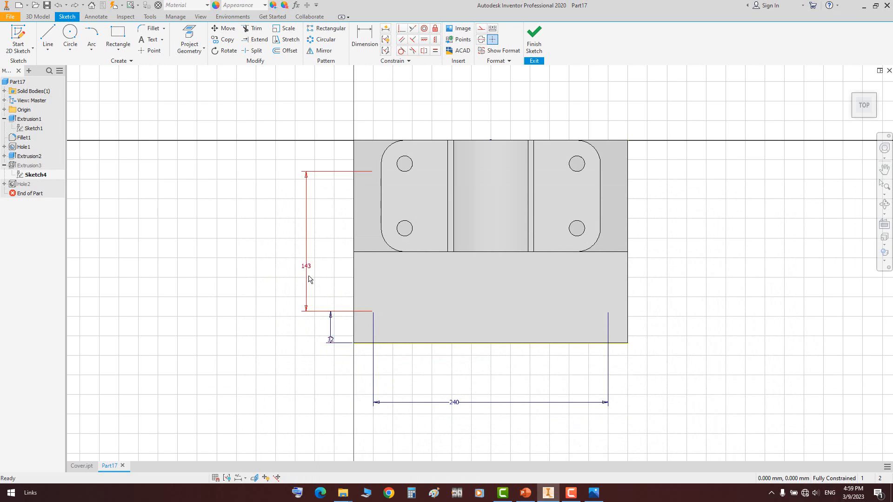
pyautogui.click(593, 492)
pyautogui.moveTo(698, 359); pyautogui.dragTo(343, 355)
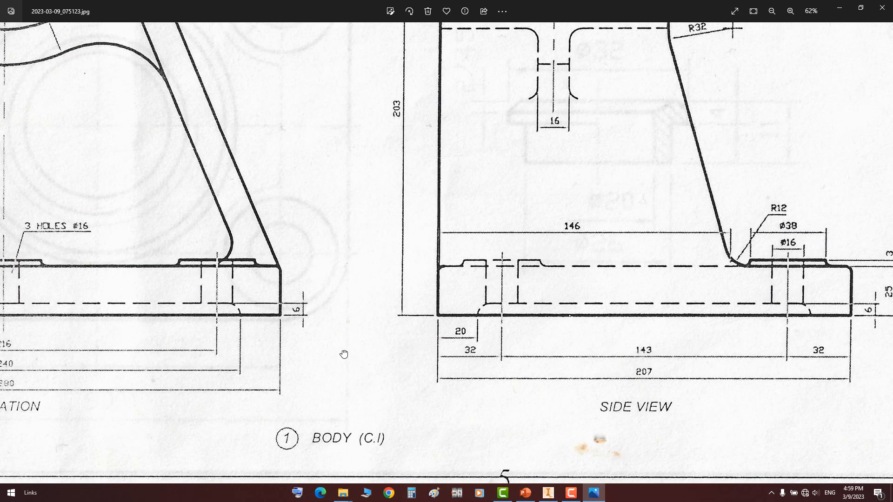
pyautogui.click(604, 492)
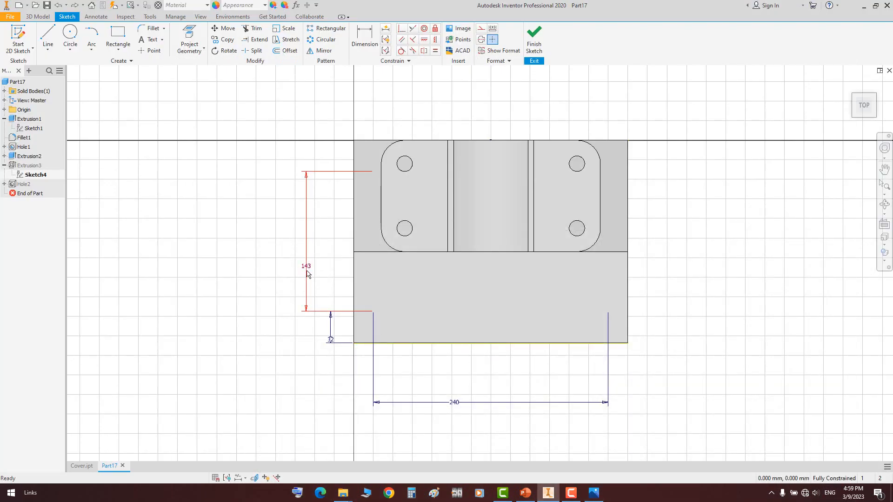
pyautogui.hotkey('ctrl', 'z')
# Slice the graphics, dimension the recess rectangle's back edge 20 mm from the base's back edge, and finish the sketch
pyautogui.rightClick(475, 138)
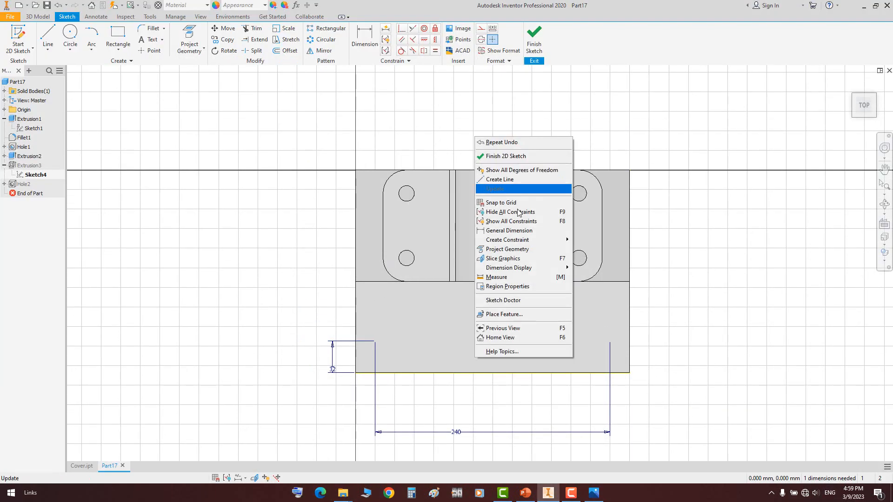
pyautogui.click(544, 261)
pyautogui.press('d')
pyautogui.click(406, 202)
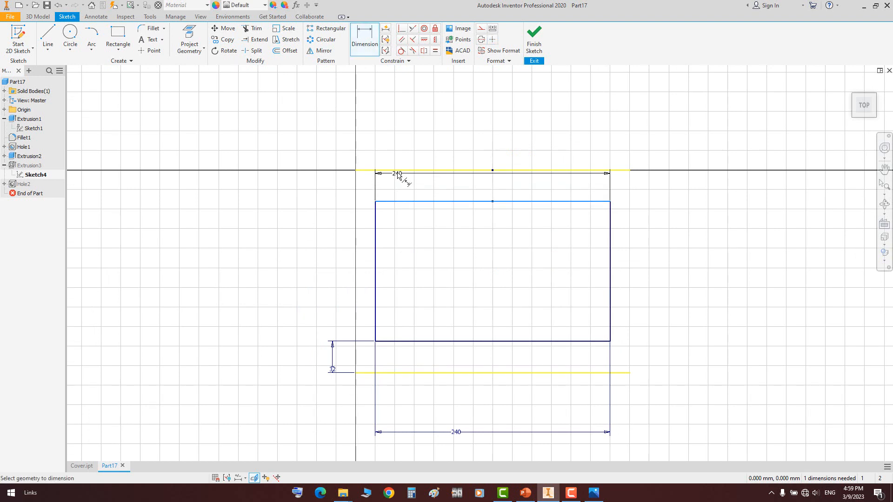
pyautogui.click(397, 172)
pyautogui.click(325, 186)
pyautogui.write('20')
pyautogui.press('Return')
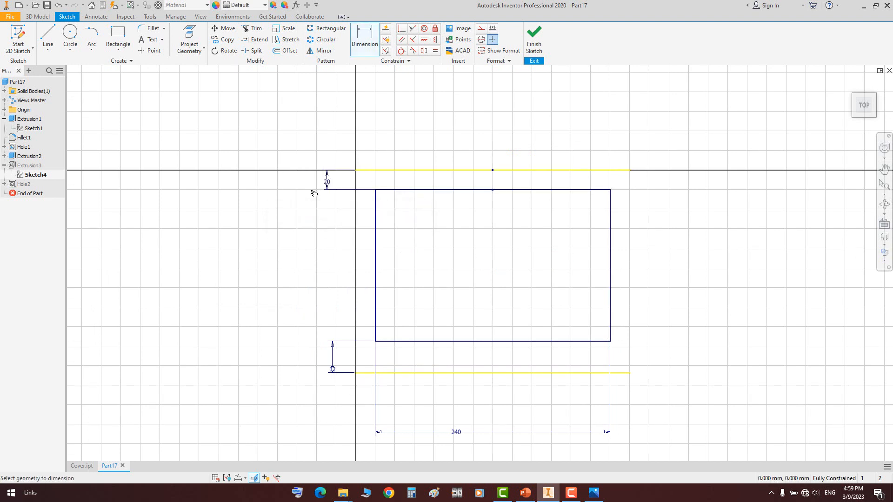
pyautogui.rightClick(513, 121)
pyautogui.click(523, 124)
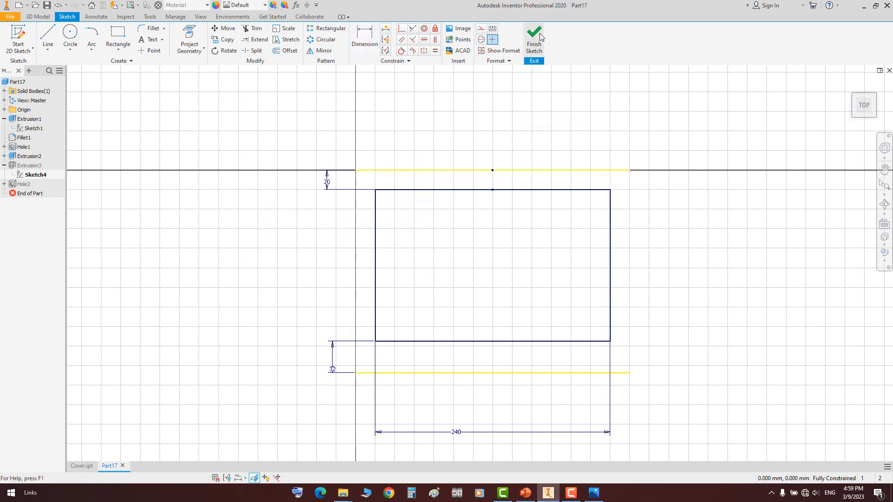
pyautogui.press('F6')
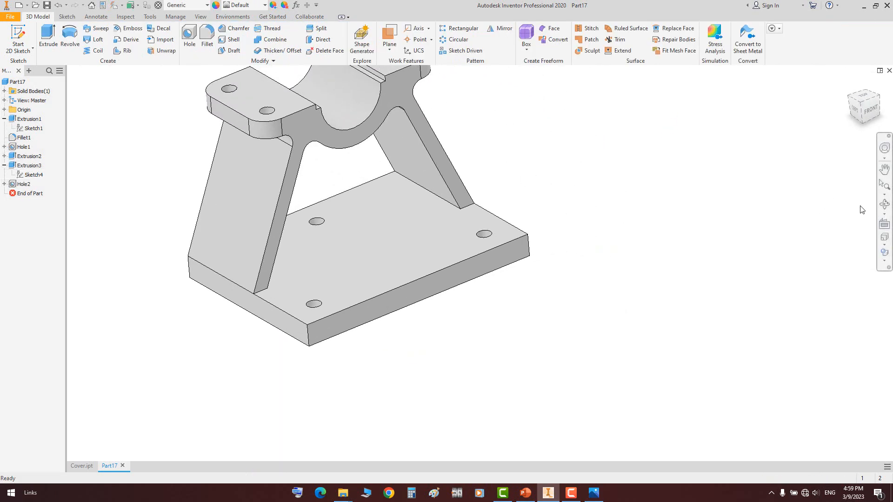
# Start a new sketch on the base plate's top face and slice the graphics to expose it
pyautogui.click(883, 204)
pyautogui.moveTo(508, 241); pyautogui.dragTo(504, 248)
pyautogui.rightClick(413, 233)
pyautogui.click(421, 237)
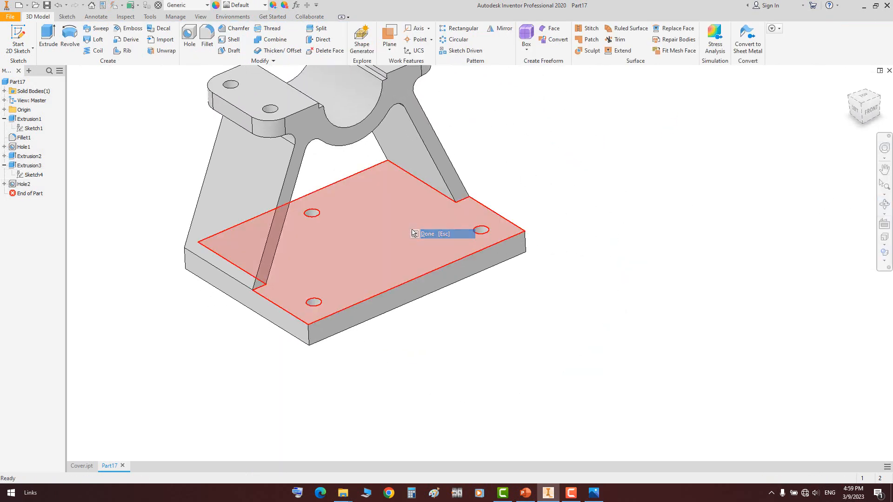
pyautogui.click(417, 248)
pyautogui.click(416, 219)
pyautogui.rightClick(538, 139)
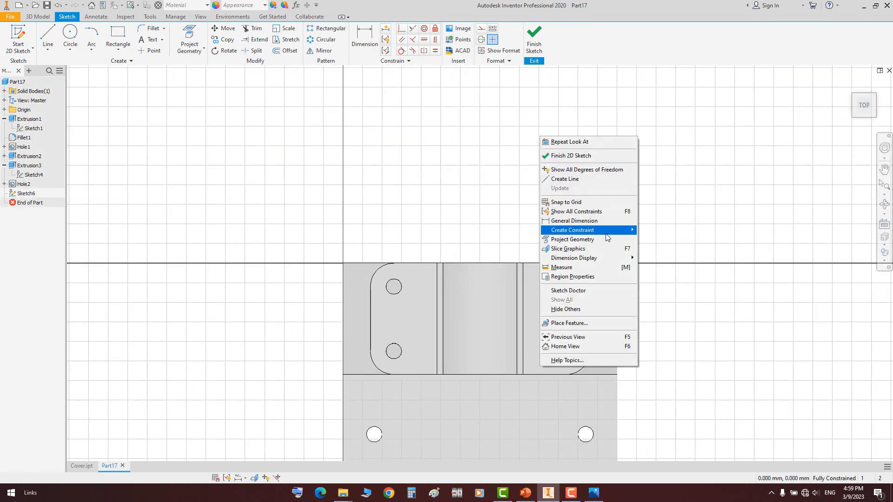
pyautogui.click(614, 250)
# Project the edges of the three base holes into the sketch and finish it
pyautogui.click(190, 44)
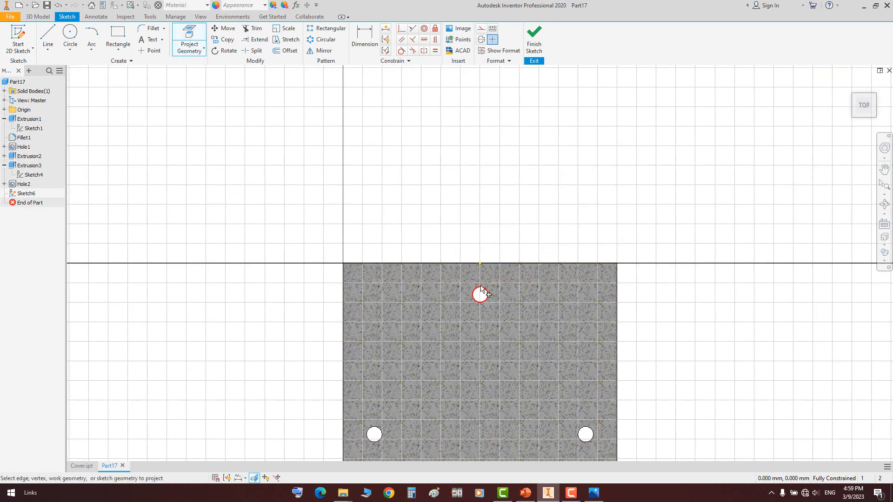
pyautogui.click(480, 295)
pyautogui.scroll(-5, 582, 443)
pyautogui.click(603, 339)
pyautogui.scroll(4, 543, 292)
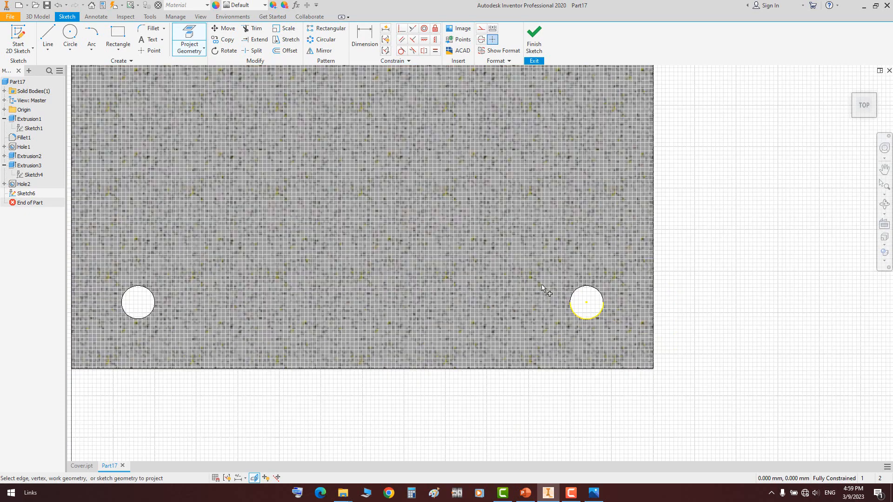
pyautogui.click(327, 293)
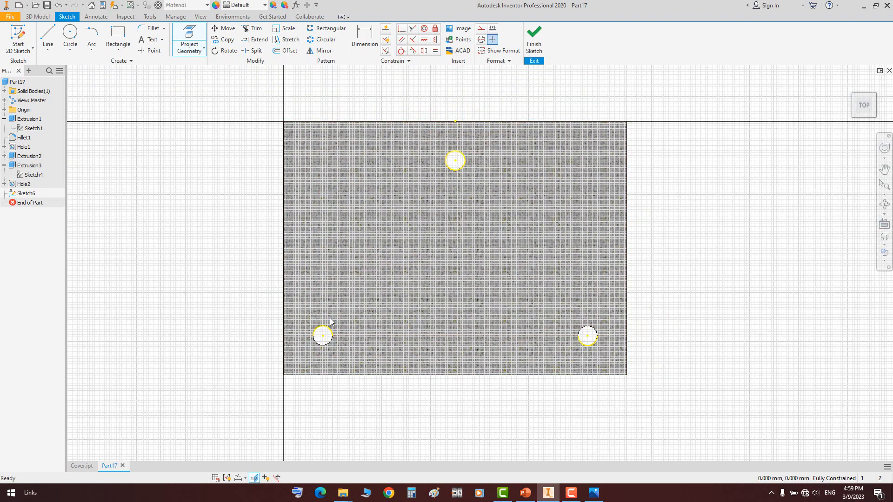
pyautogui.press('Escape')
pyautogui.rightClick(173, 171)
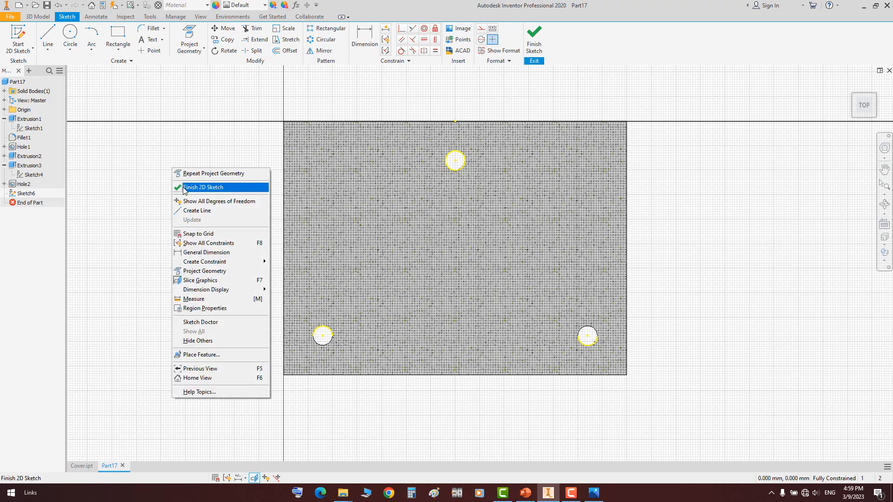
pyautogui.click(200, 185)
# Set the recess rectangle's offset from the base's front edge to 20 mm in the recess sketch and finish it
pyautogui.doubleClick(29, 176)
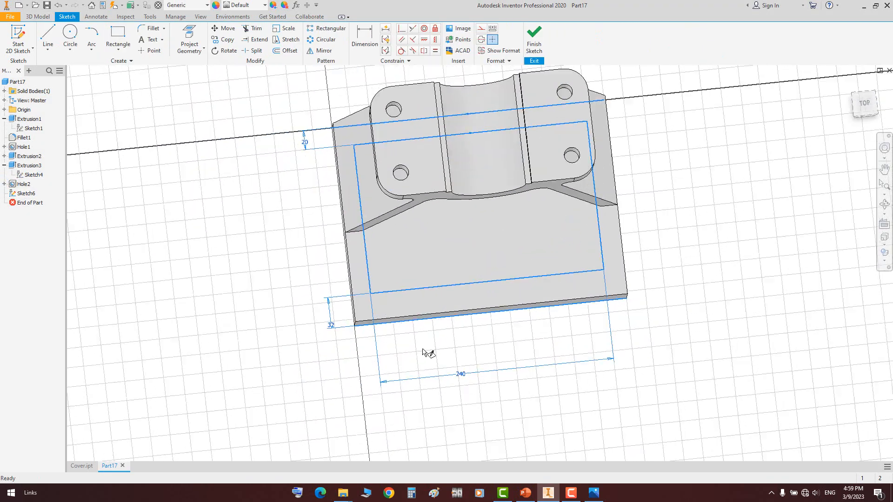
pyautogui.doubleClick(337, 329)
pyautogui.write('20')
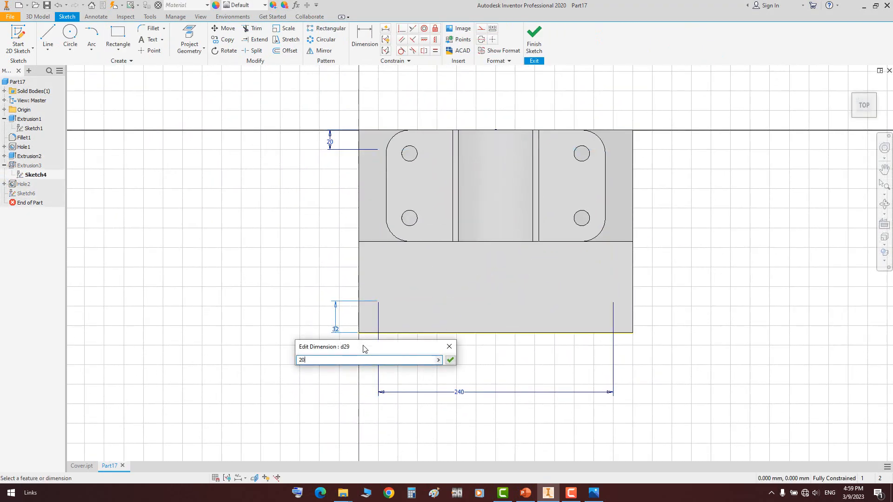
pyautogui.press('Return')
pyautogui.rightClick(272, 240)
pyautogui.click(280, 254)
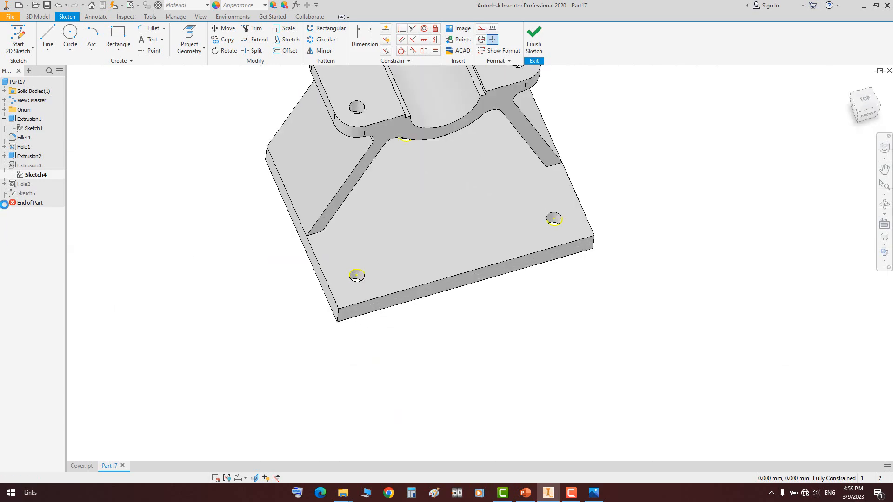
# Open the sketch on the base plate's top face for editing and delete the projected front hole circles
pyautogui.doubleClick(26, 193)
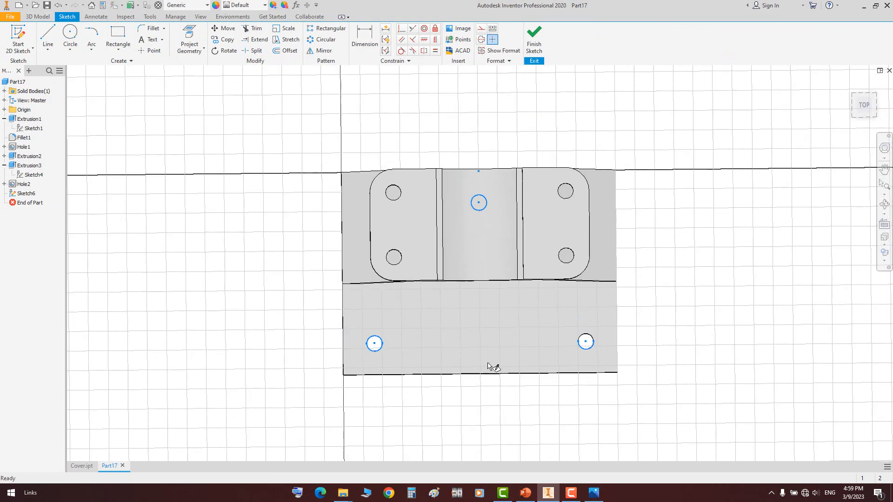
pyautogui.moveTo(330, 318); pyautogui.dragTo(689, 395)
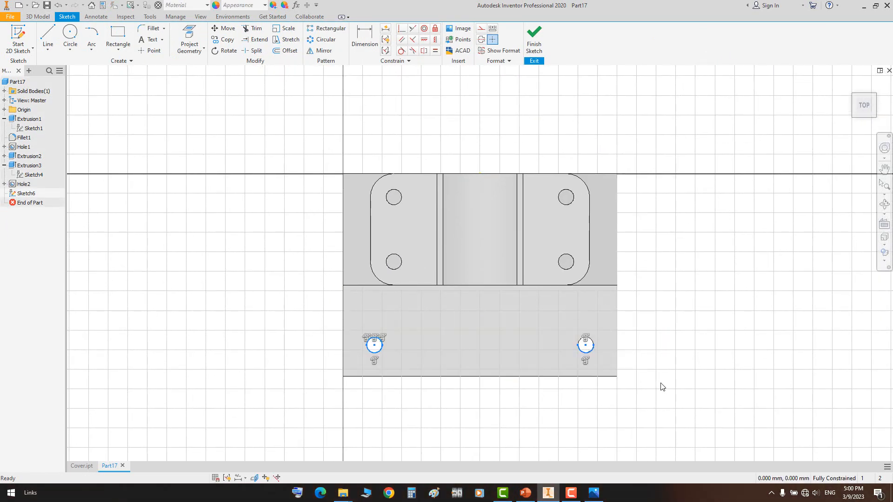
pyautogui.press('Delete')
# Slice the graphics at the base plate's top face and project the edges of the three base holes into the sketch
pyautogui.rightClick(643, 134)
pyautogui.click(714, 244)
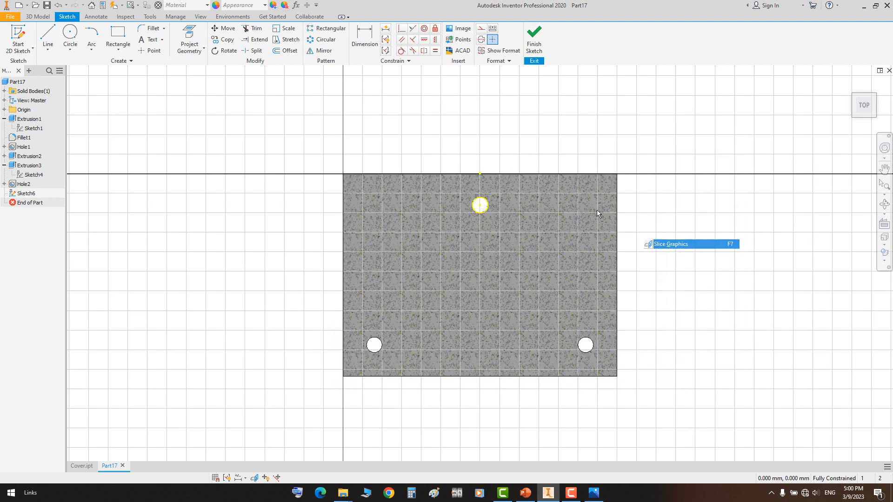
pyautogui.click(189, 42)
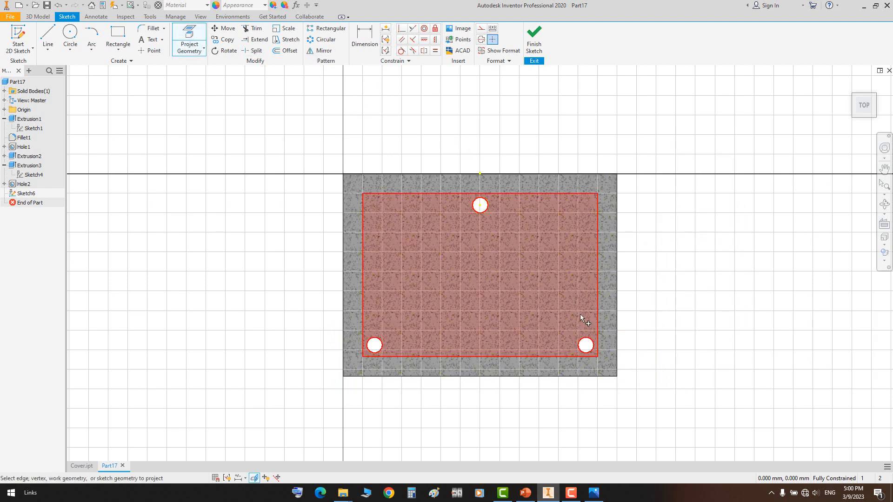
pyautogui.click(585, 345)
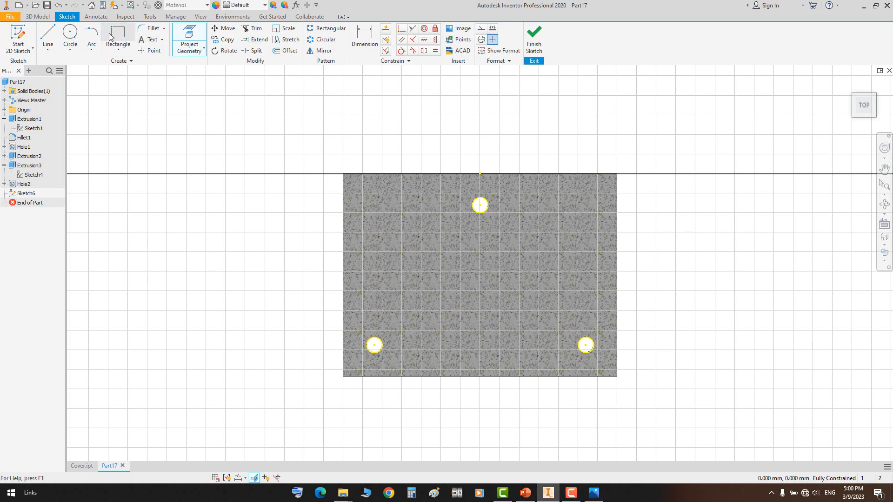
# Sketch circles concentric with the base holes, about 37 mm at the rear and about 50 mm at the front, and make them equal
pyautogui.click(70, 39)
pyautogui.click(480, 205)
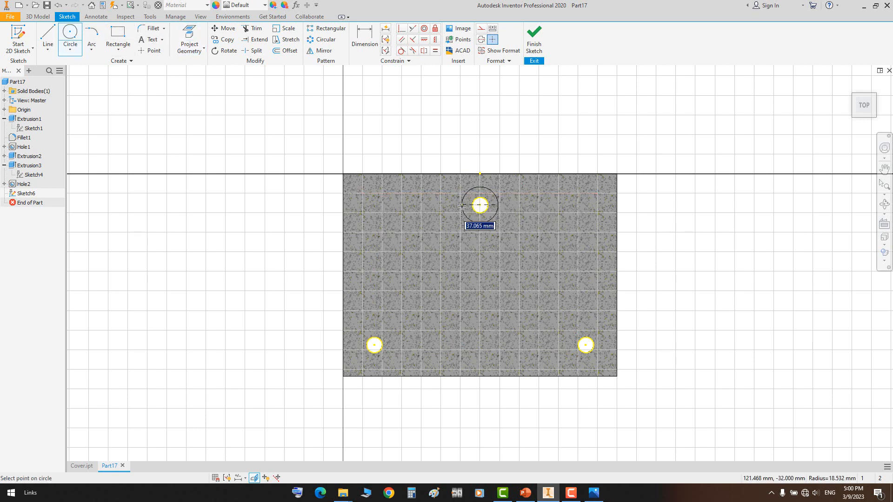
pyautogui.click(480, 223)
pyautogui.click(585, 345)
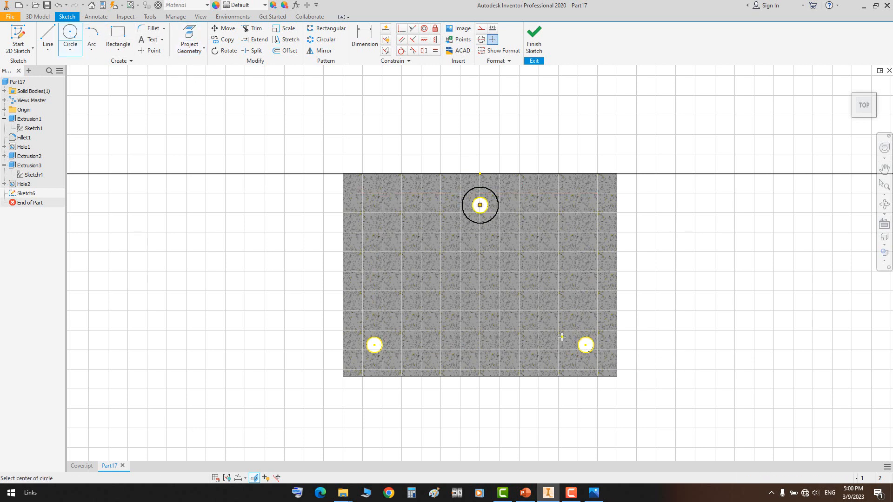
pyautogui.click(561, 337)
pyautogui.click(374, 345)
pyautogui.click(385, 322)
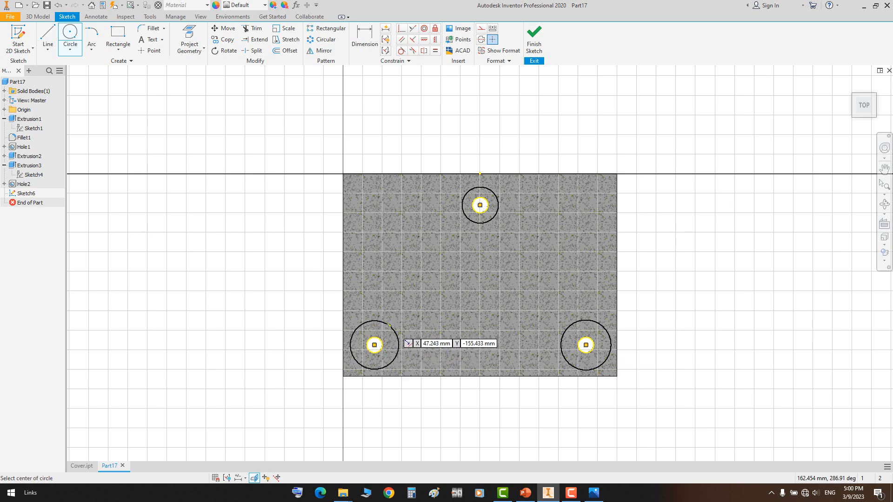
pyautogui.press('Escape')
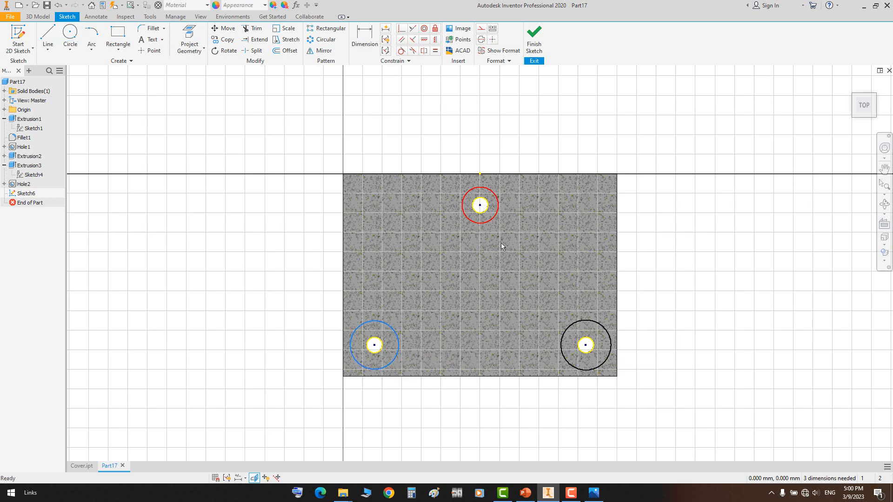
pyautogui.keyDown('ctrl'); pyautogui.click(565, 330); pyautogui.keyUp('ctrl')
pyautogui.click(435, 50)
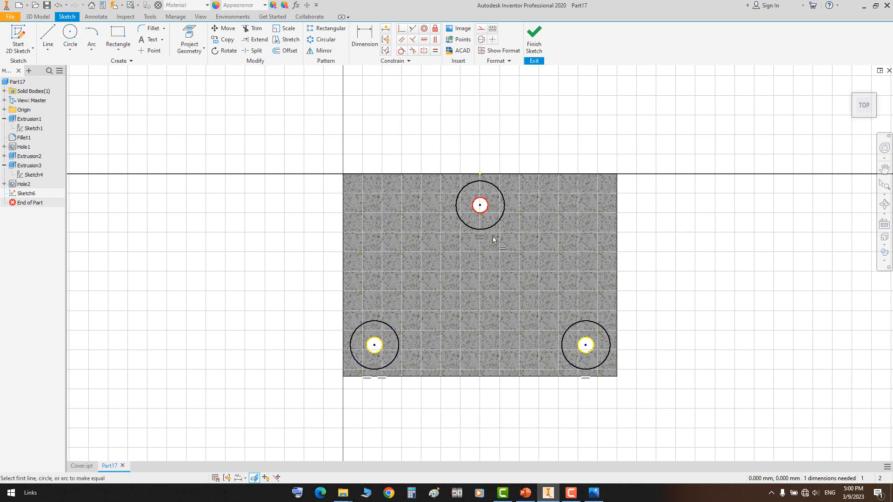
# Dimension the rear boss circle's diameter as 38 mm, as given in the scanned drawing, and finish the sketch
pyautogui.press('d')
pyautogui.click(496, 227)
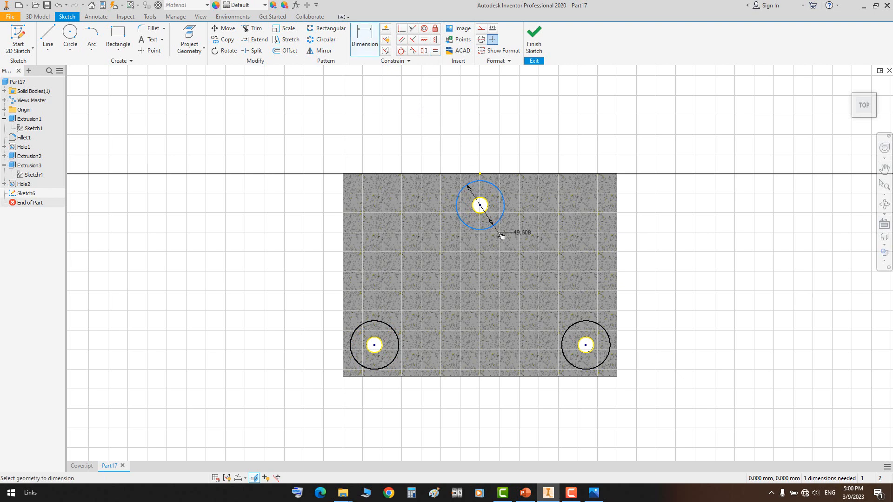
pyautogui.click(516, 240)
pyautogui.click(593, 493)
pyautogui.moveTo(713, 381); pyautogui.dragTo(668, 393)
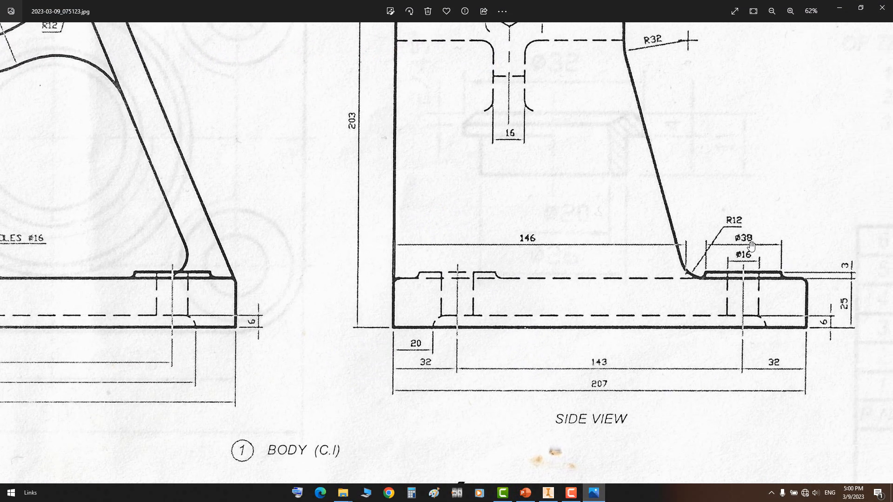
pyautogui.click(594, 493)
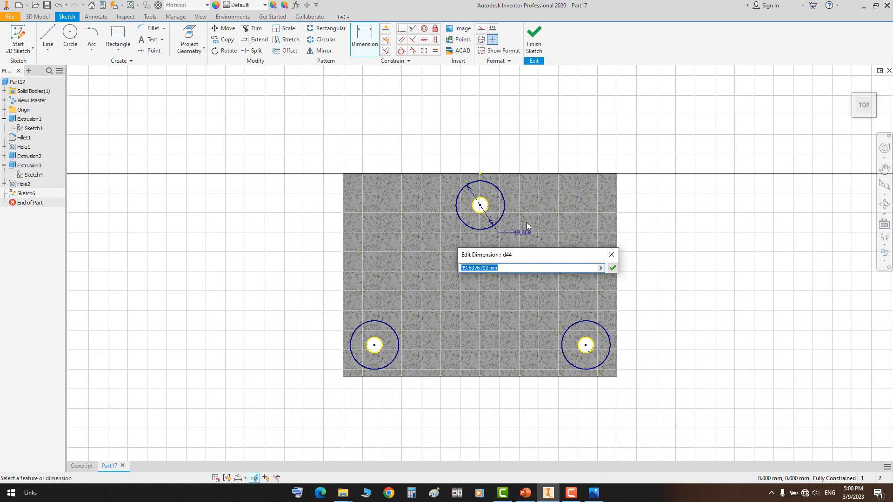
pyautogui.write('38')
pyautogui.press('Return')
pyautogui.rightClick(684, 137)
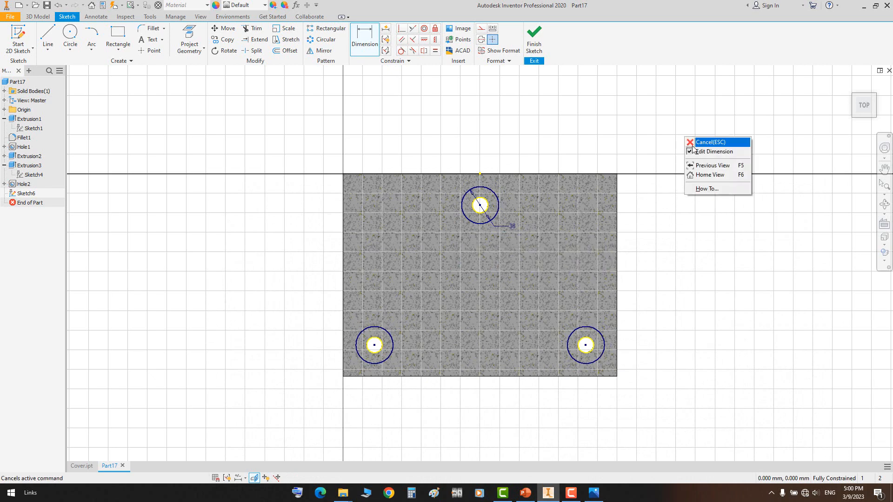
pyautogui.click(688, 144)
pyautogui.click(533, 43)
# Check the boss height in the scanned drawing and extrude the three ring profiles 3 mm upward, joined to the base plate
pyautogui.click(594, 493)
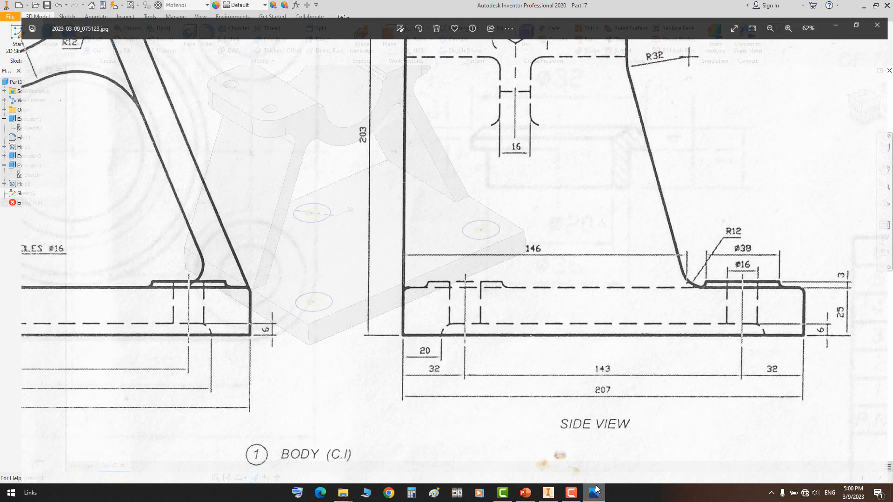
pyautogui.click(593, 493)
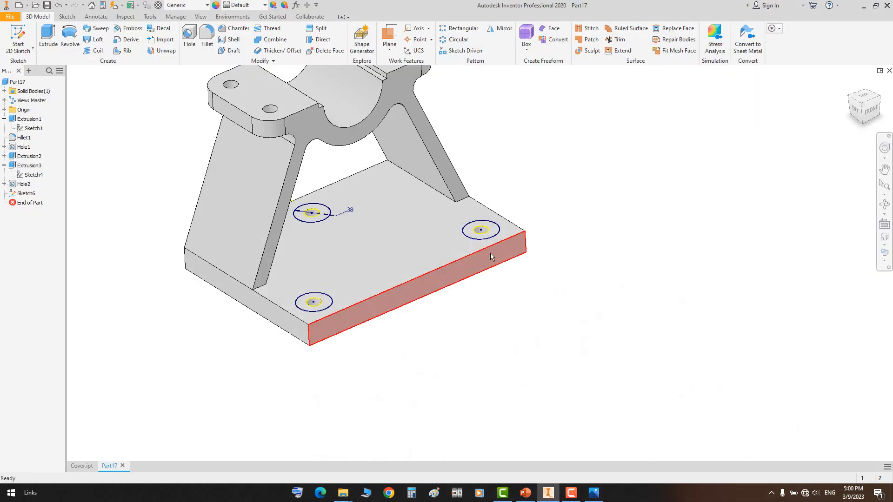
pyautogui.press('d')
pyautogui.scroll(5, 496, 236)
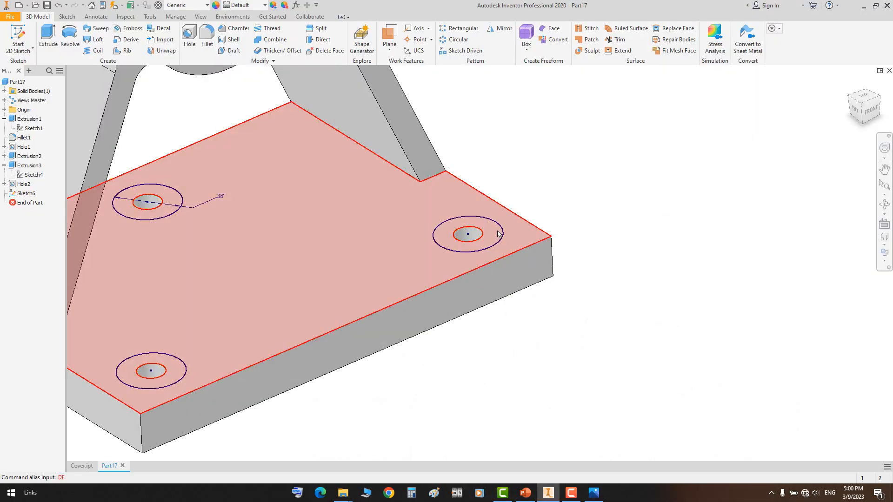
pyautogui.press('e')
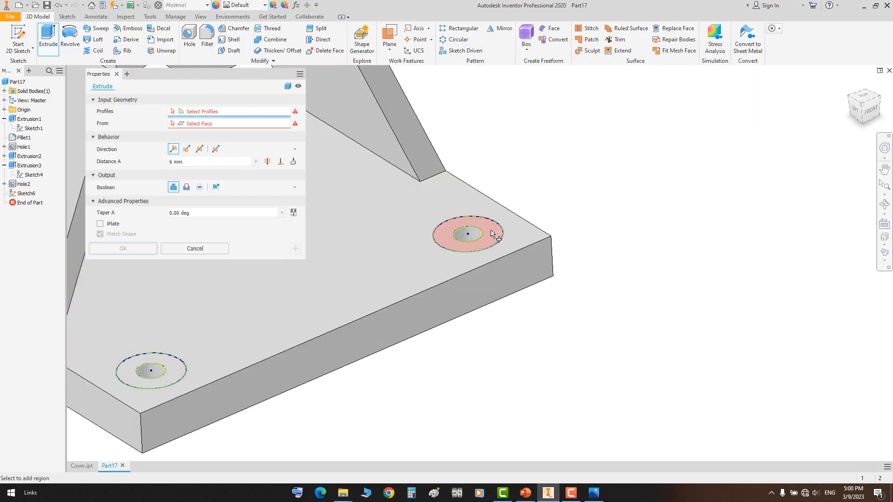
pyautogui.click(494, 234)
pyautogui.moveTo(730, 244); pyautogui.dragTo(738, 295, button='middle')
pyautogui.click(417, 259)
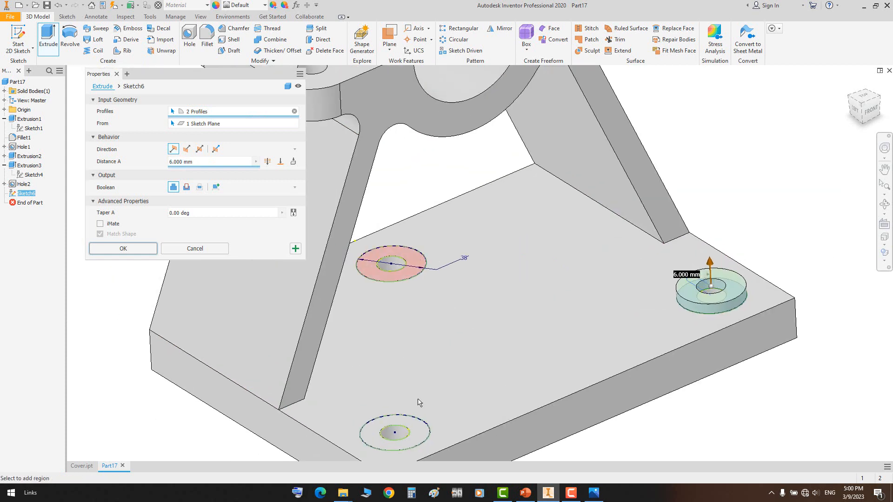
pyautogui.click(421, 429)
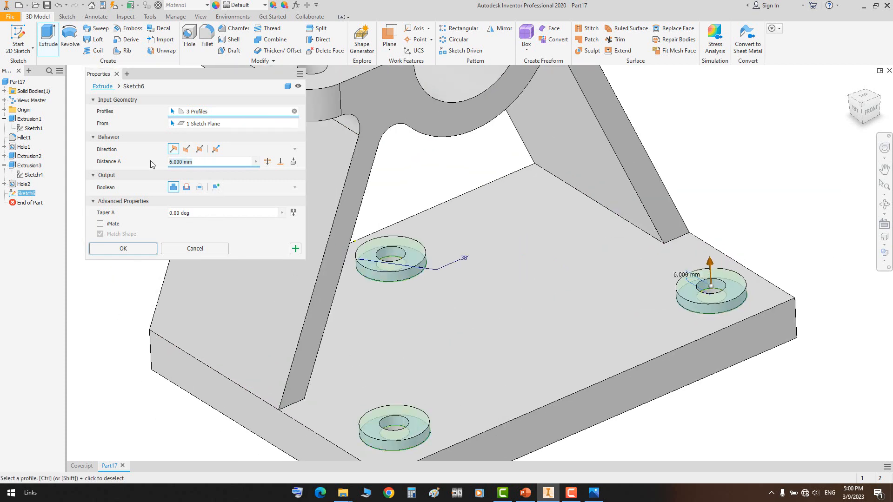
pyautogui.click(123, 249)
# Check the leg's tapered profile in the drawing's side view and start a sketch on the left leg's outer sloped face
pyautogui.scroll(-3, 499, 234)
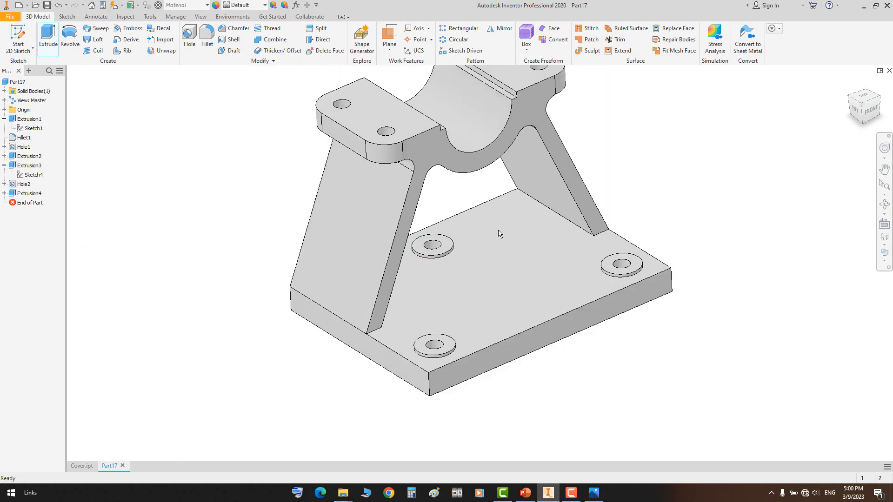
pyautogui.moveTo(498, 230); pyautogui.dragTo(482, 259, button='middle')
pyautogui.click(593, 493)
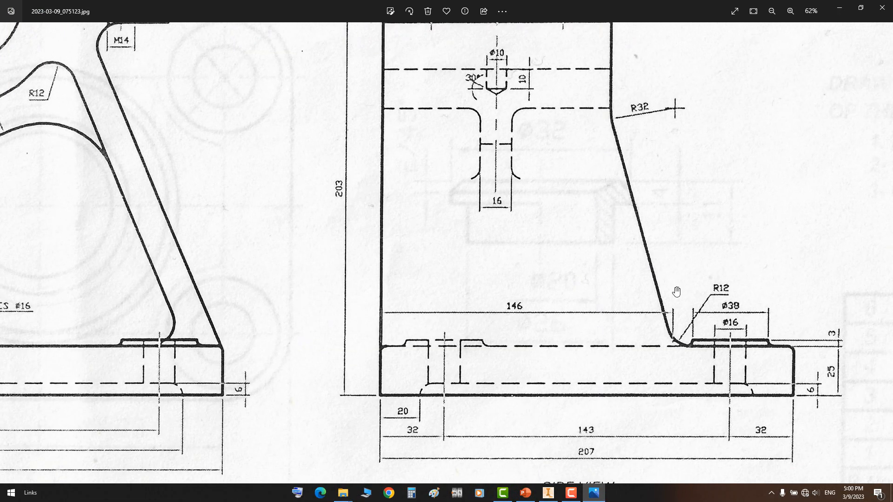
pyautogui.scroll(3, 600, 233)
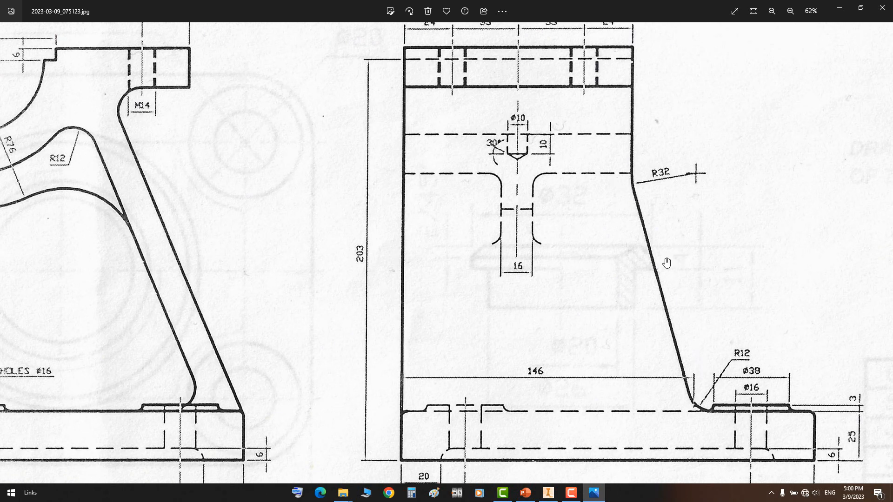
pyautogui.click(594, 492)
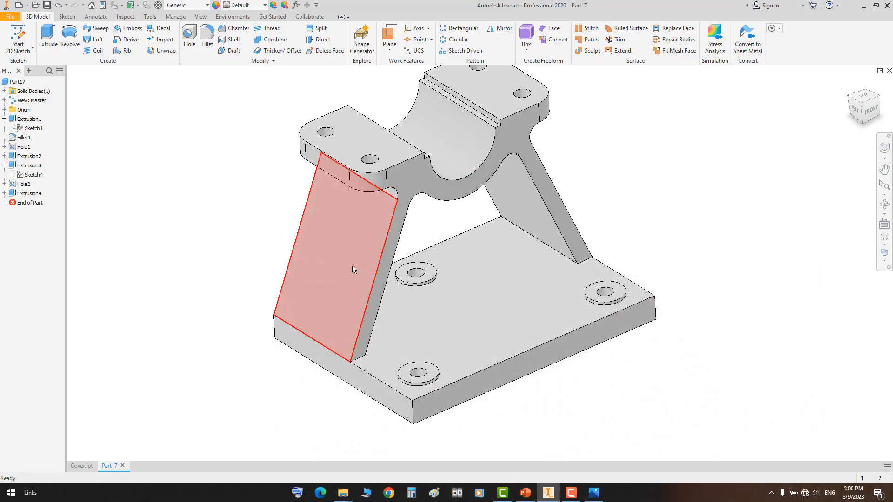
pyautogui.click(363, 255)
pyautogui.click(374, 247)
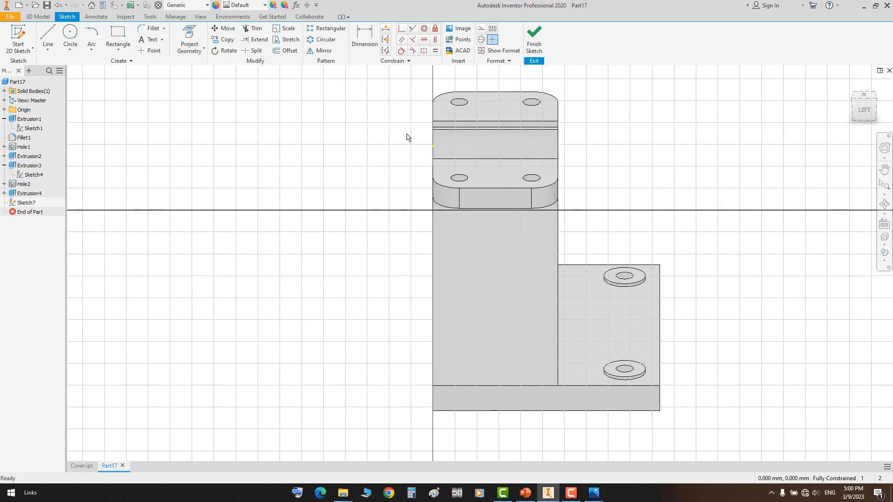
# Sketch a line about 31 mm long along the plate from the leg's lower front corner and a sloped line up to the leg edge's upper end
pyautogui.click(48, 37)
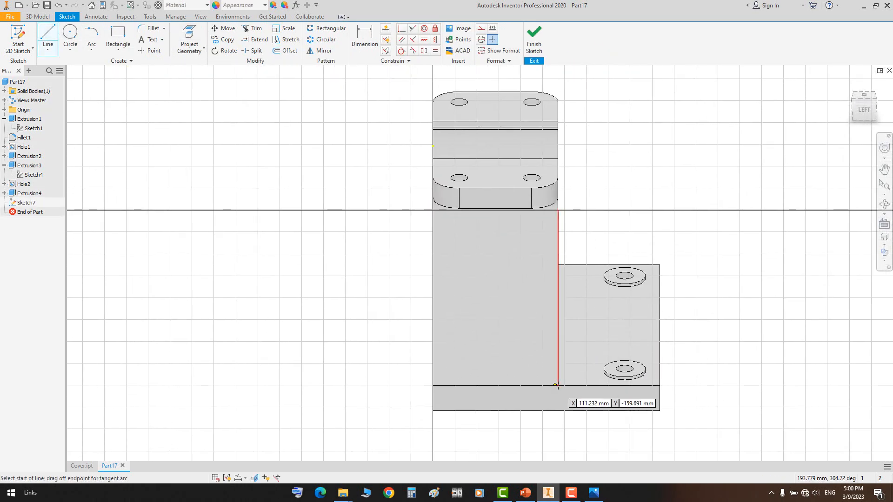
pyautogui.scroll(3, 567, 390)
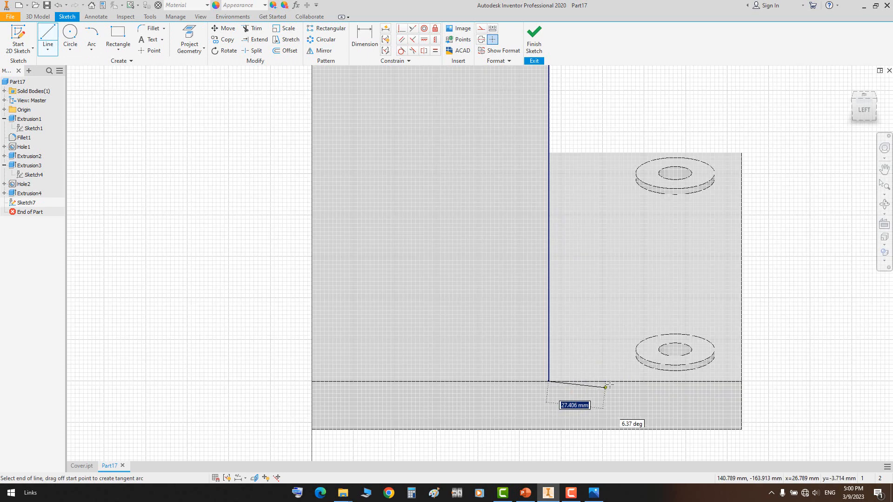
pyautogui.doubleClick(741, 381)
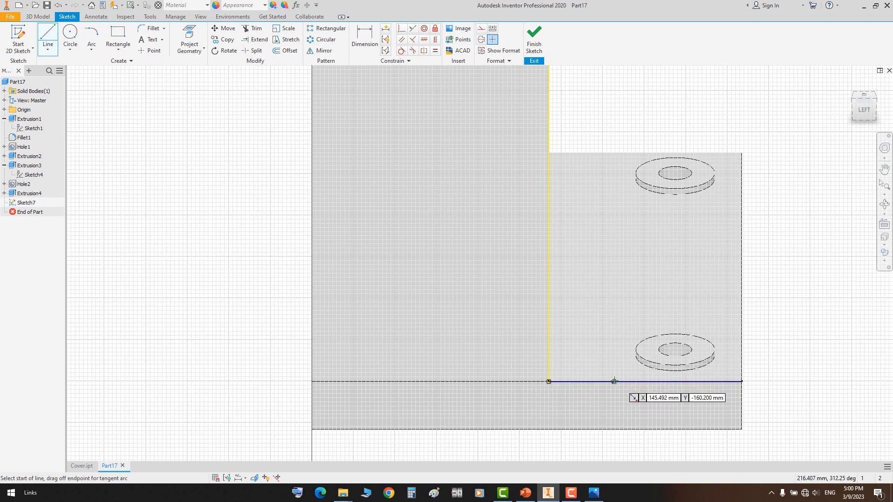
pyautogui.click(613, 381)
pyautogui.moveTo(545, 66); pyautogui.dragTo(581, 156, button='middle')
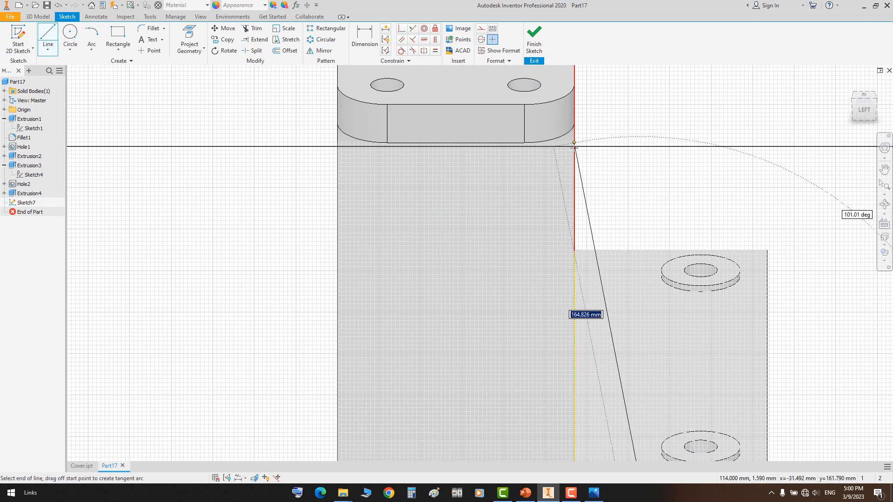
pyautogui.click(575, 150)
pyautogui.press('Escape')
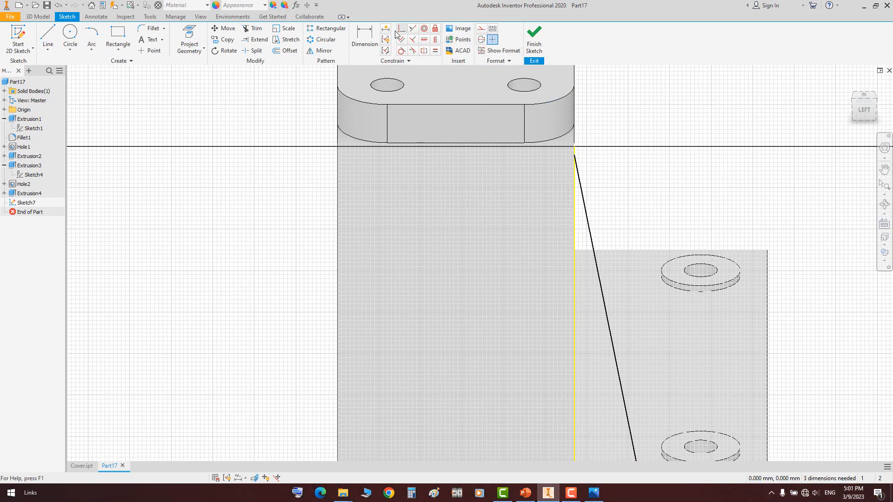
pyautogui.press('i')
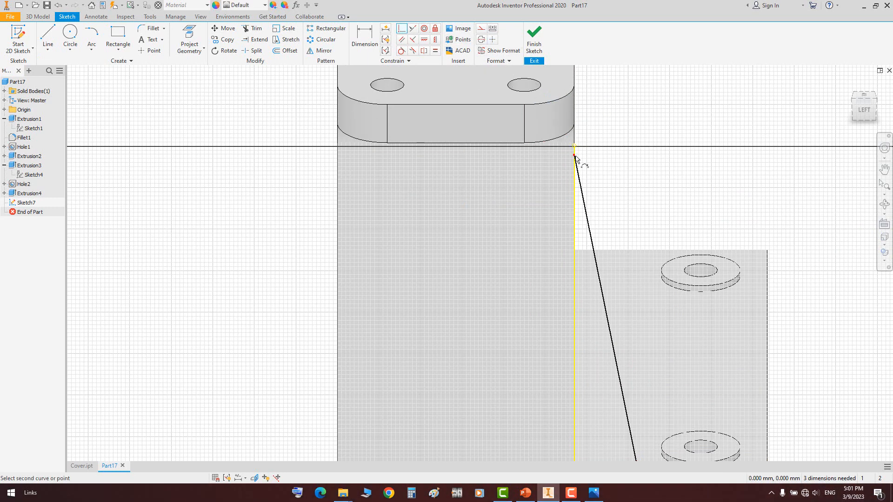
# Dimension the sloped line's lower endpoint 146 mm from the leg's back edge, as given in the scanned drawing
pyautogui.scroll(-3, 578, 156)
pyautogui.press('d')
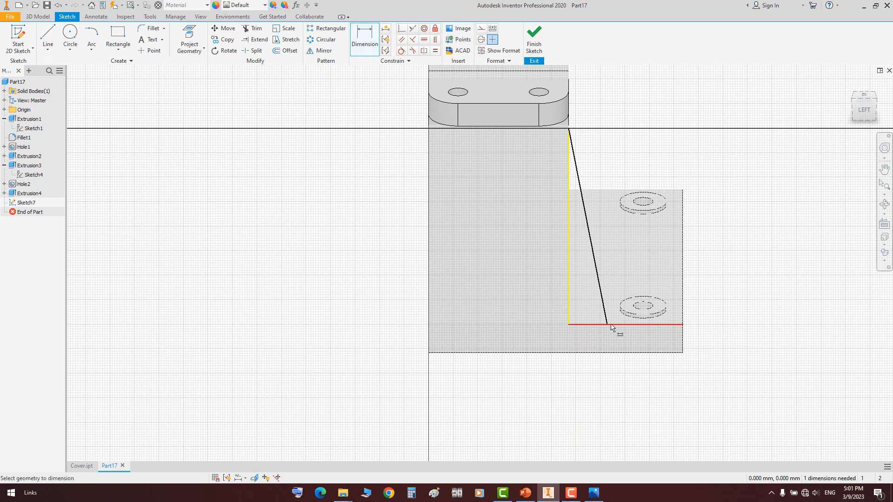
pyautogui.click(430, 287)
pyautogui.click(607, 324)
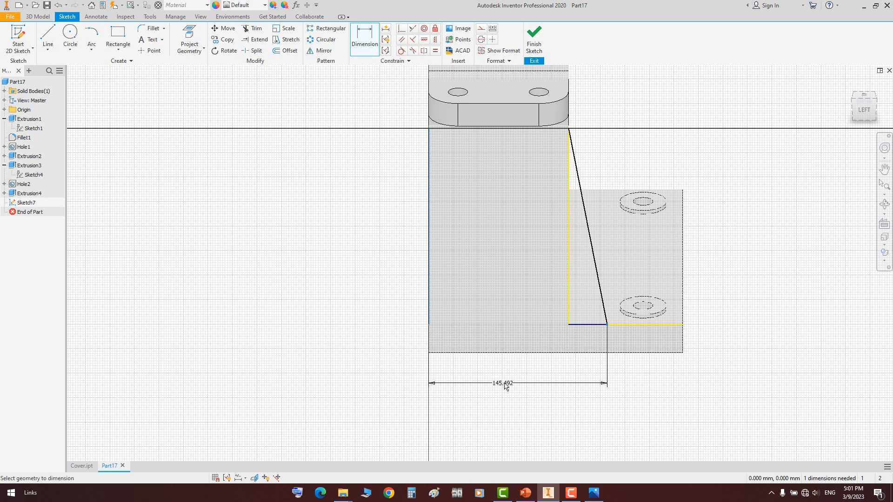
pyautogui.click(508, 383)
pyautogui.click(593, 493)
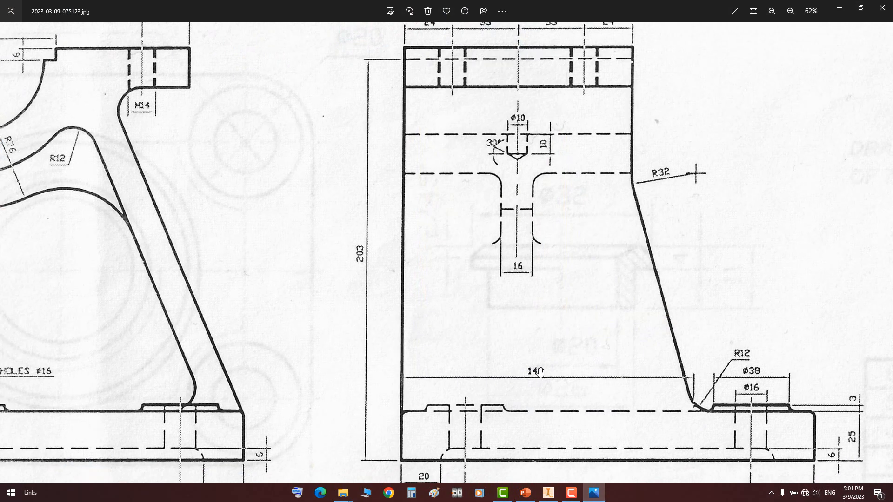
pyautogui.click(594, 493)
pyautogui.click(594, 493)
pyautogui.click(594, 493)
pyautogui.press('Return')
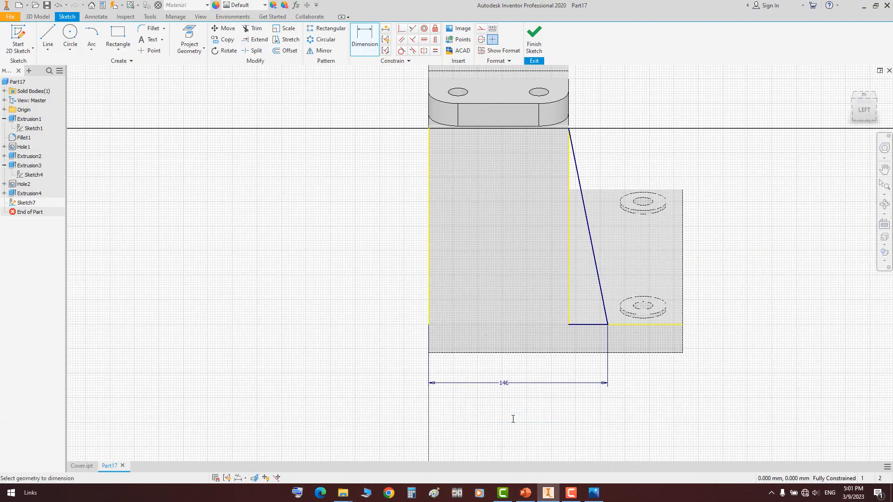
# Finish the sketch and extrude the triangular profile 16 mm in the flipped direction, joined to the left leg
pyautogui.press('Escape')
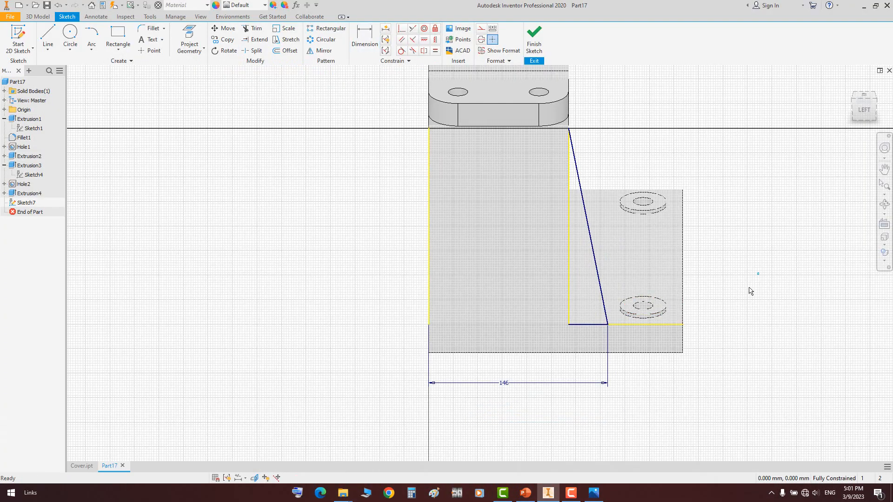
pyautogui.moveTo(758, 272); pyautogui.dragTo(660, 372)
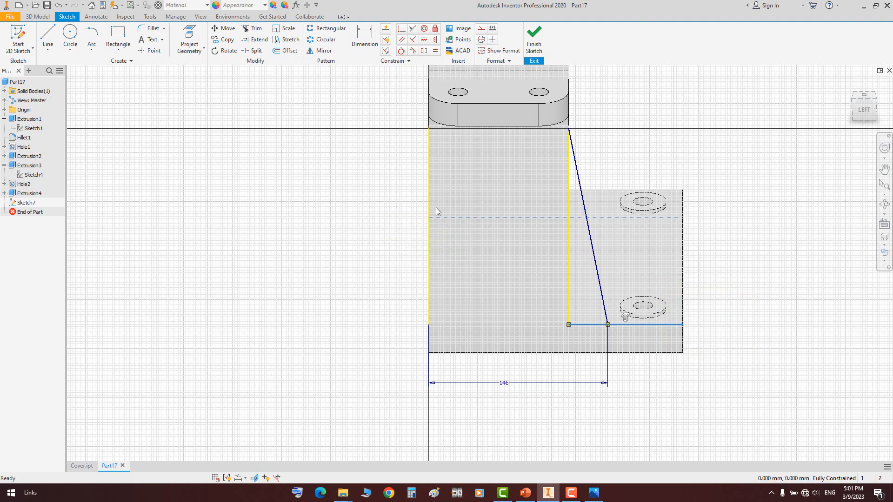
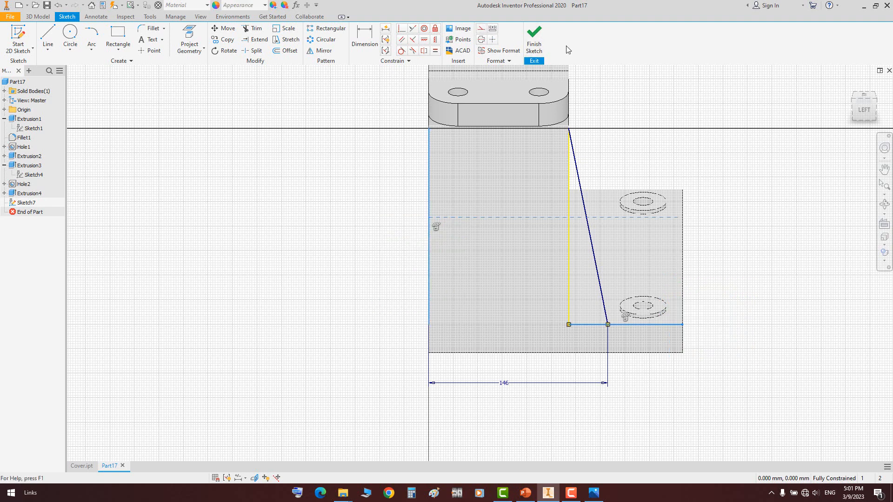
pyautogui.click(544, 39)
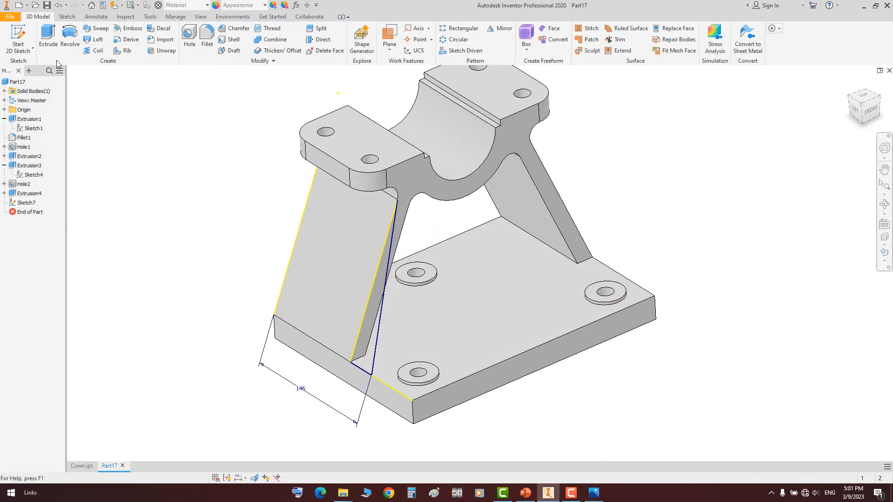
pyautogui.click(48, 36)
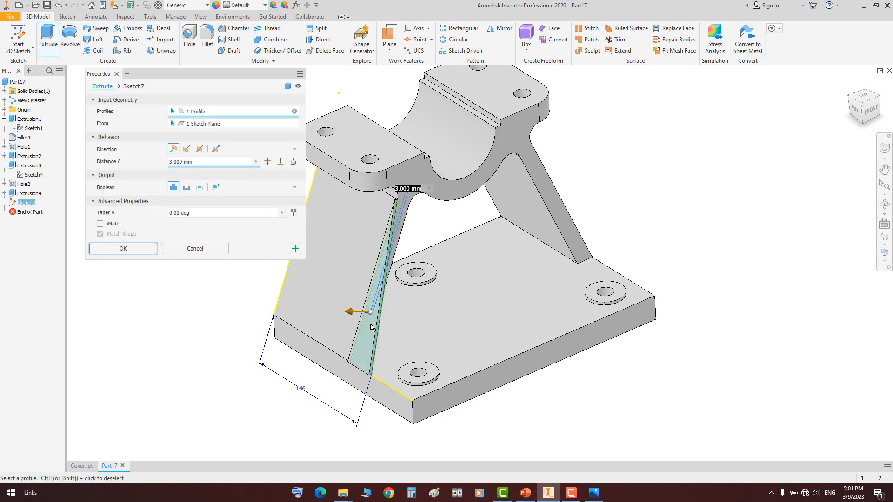
pyautogui.write('16')
pyautogui.click(187, 149)
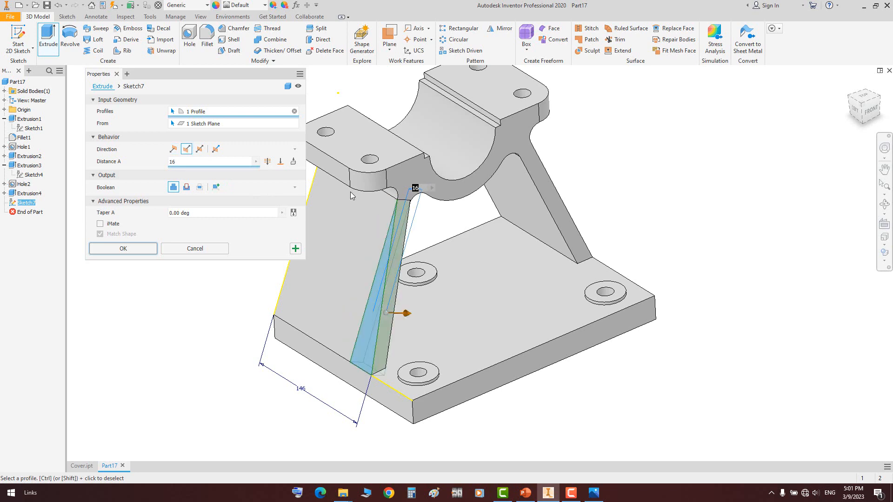
pyautogui.press('F4')
pyautogui.moveTo(631, 333); pyautogui.dragTo(274, 238)
pyautogui.click(125, 249)
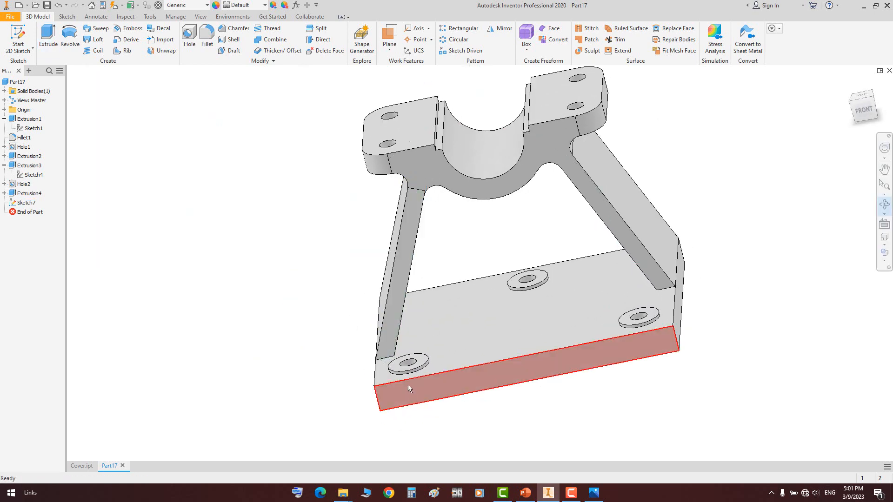
# Mirror the leg's triangular extension about the YZ plane to the opposite leg
pyautogui.scroll(5, 409, 384)
pyautogui.scroll(-4, 408, 384)
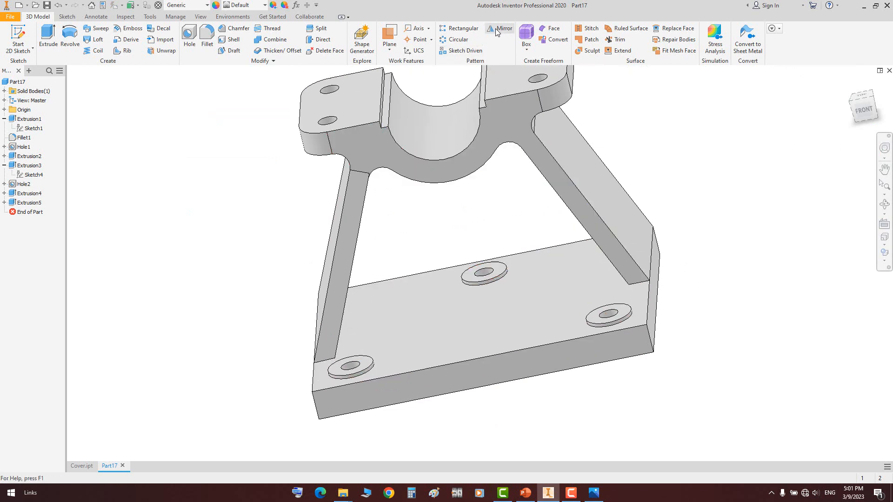
pyautogui.click(496, 29)
pyautogui.click(354, 259)
pyautogui.click(150, 139)
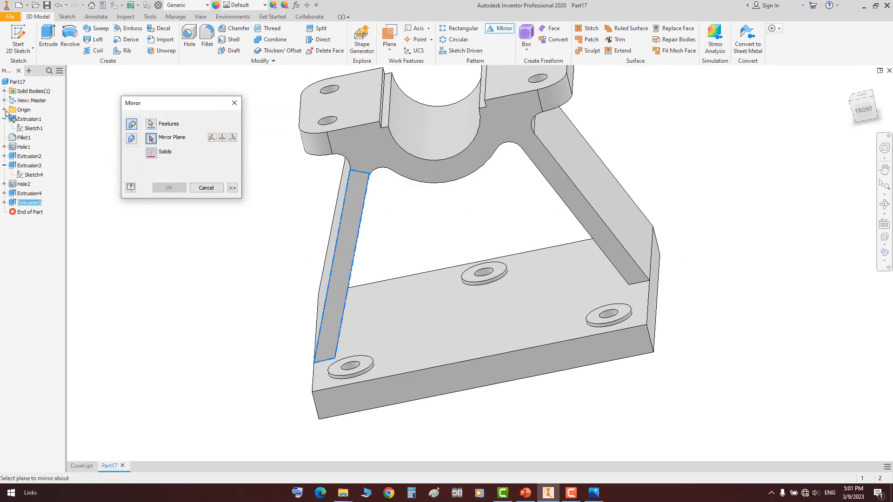
pyautogui.click(4, 109)
pyautogui.click(33, 119)
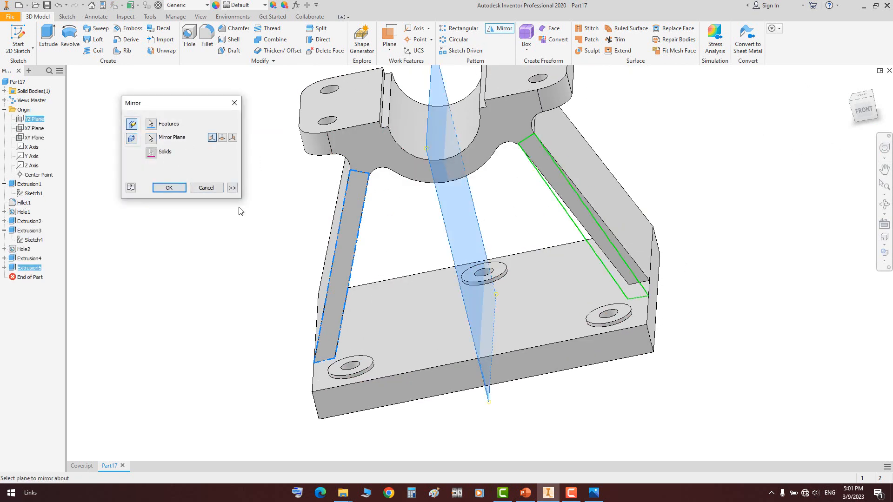
pyautogui.click(184, 188)
# Inspect the mirrored legs from several angles and examine the web's curved profile and thickness in the scanned drawing
pyautogui.click(884, 204)
pyautogui.moveTo(535, 261); pyautogui.dragTo(454, 168)
pyautogui.scroll(-3, 454, 163)
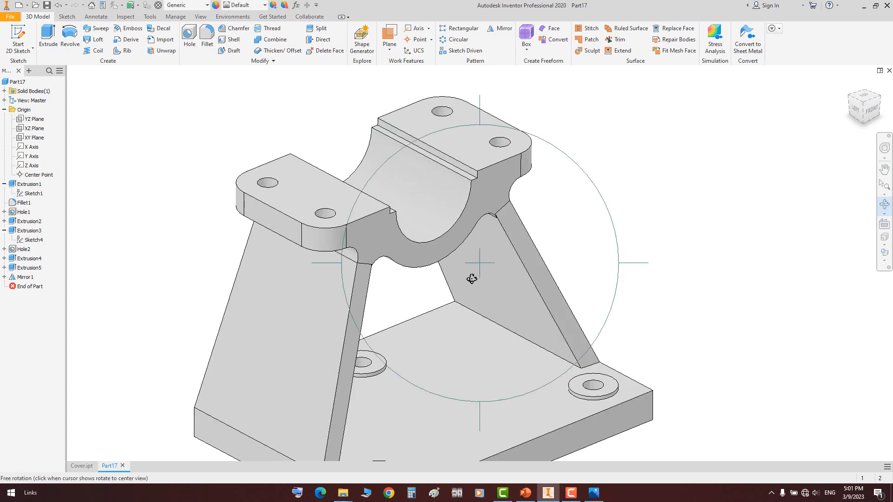
pyautogui.moveTo(471, 279); pyautogui.dragTo(440, 312)
pyautogui.rightClick(424, 219)
pyautogui.click(435, 224)
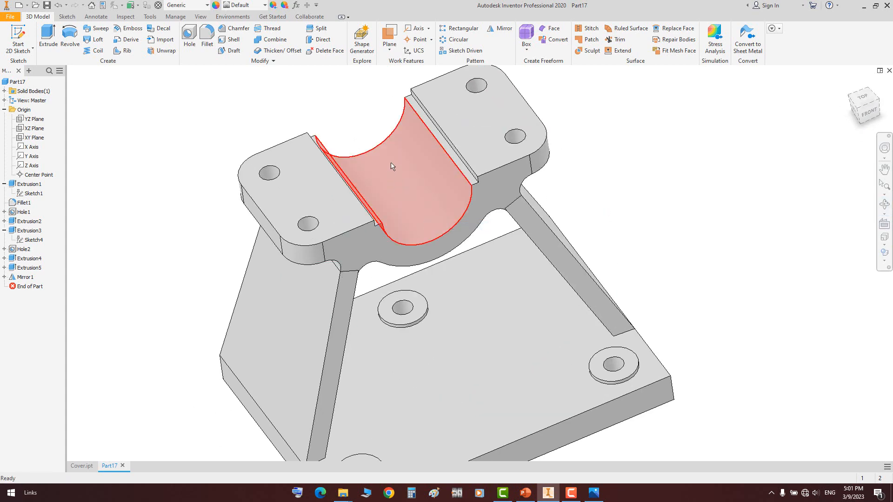
pyautogui.click(593, 492)
pyautogui.scroll(2, 377, 232)
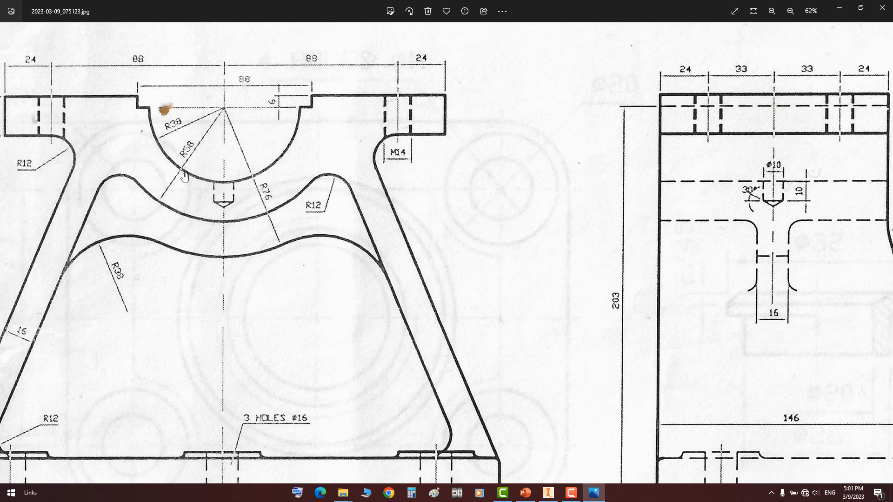
pyautogui.moveTo(279, 300)
pyautogui.mouseDown()
pyautogui.moveTo(300, 283)
pyautogui.moveTo(303, 291)
pyautogui.mouseUp()
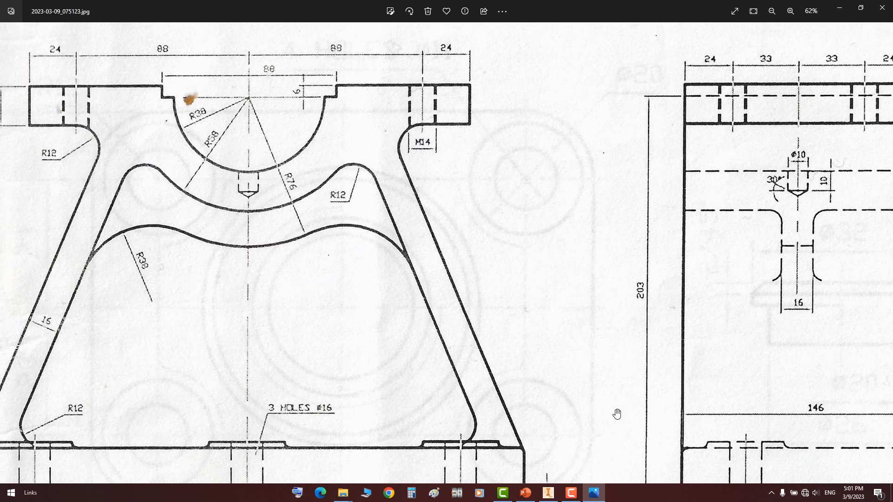
pyautogui.click(548, 493)
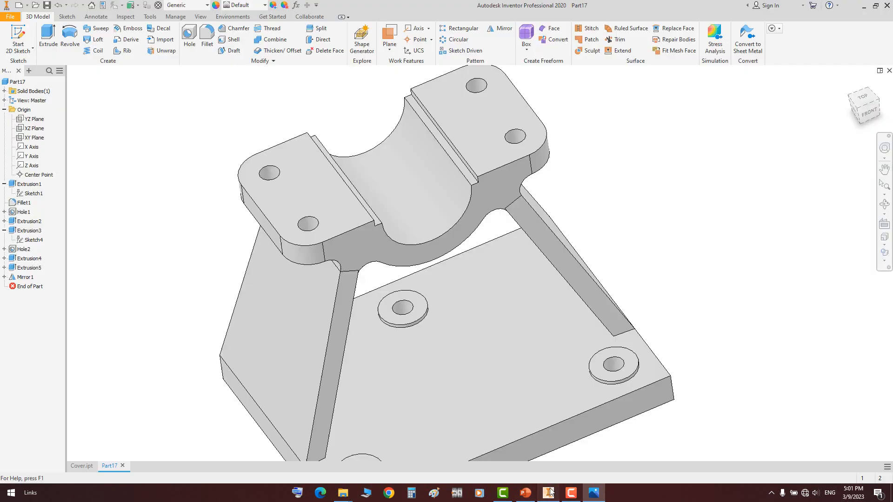
# Create a work plane midway between the bracket's front and back faces and start a sketch on it
pyautogui.click(389, 40)
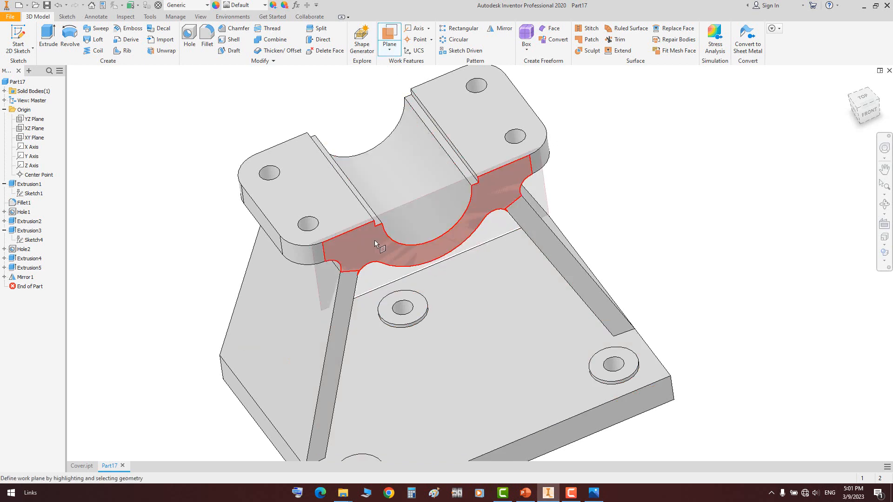
pyautogui.click(353, 251)
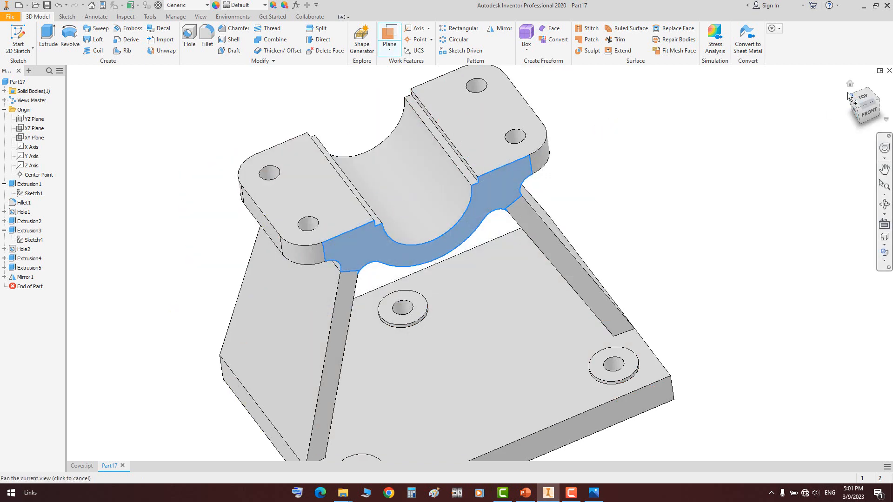
pyautogui.click(470, 265)
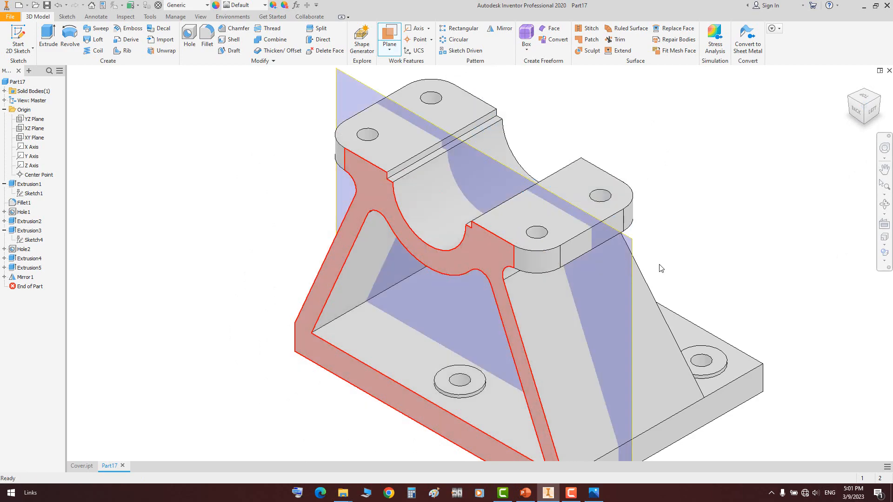
pyautogui.click(636, 242)
pyautogui.press('s')
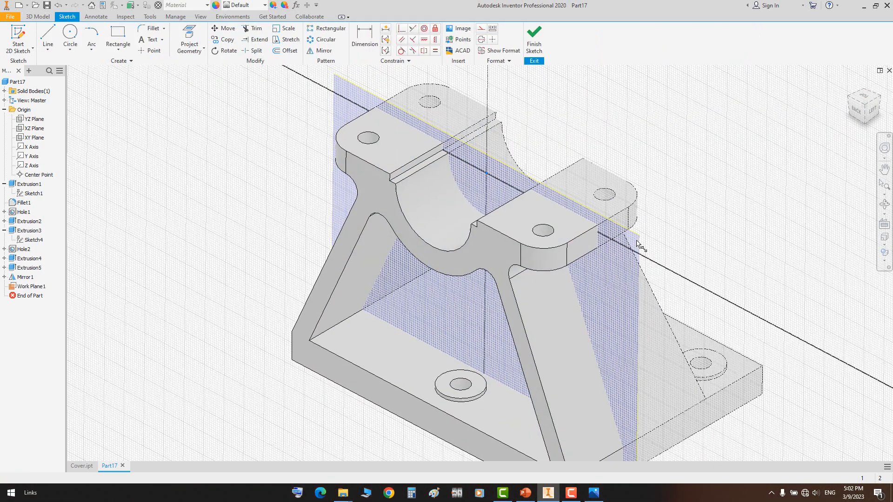
# Project the curved underside of the saddle and the inner leg edges into the sketch
pyautogui.press('p')
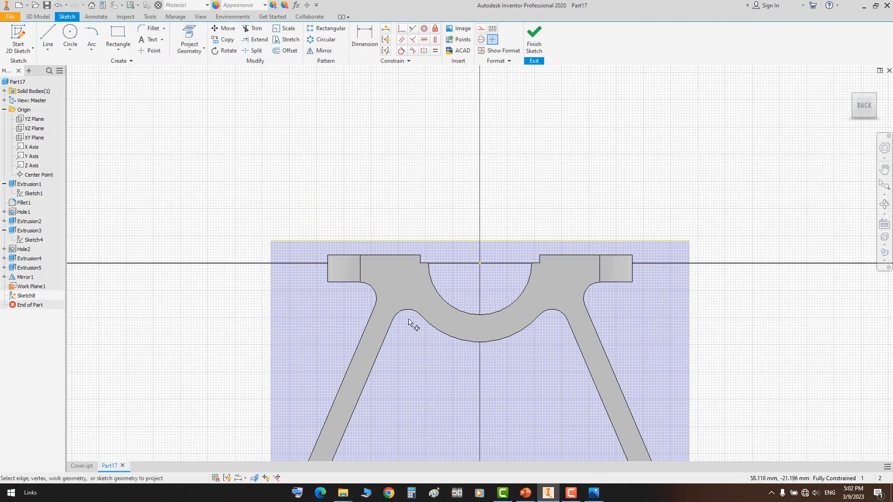
pyautogui.click(420, 317)
pyautogui.hotkey('ctrl', 'z')
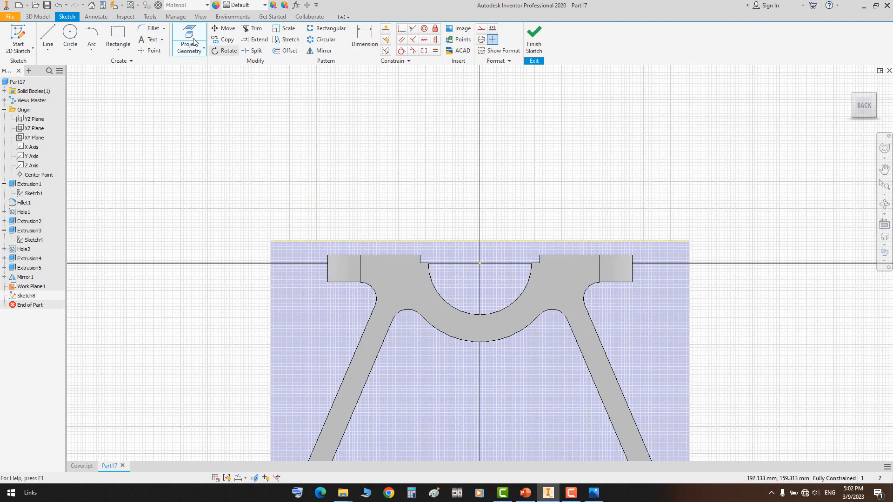
pyautogui.click(191, 38)
pyautogui.click(435, 331)
pyautogui.click(408, 310)
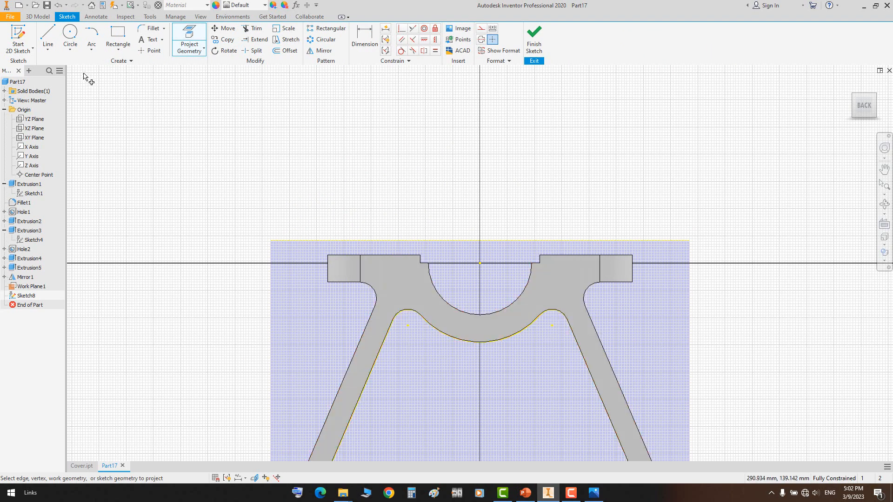
# Sketch a center-point arc below the saddle, centered on the origin and concentric with the bearing recess
pyautogui.click(92, 48)
pyautogui.click(104, 104)
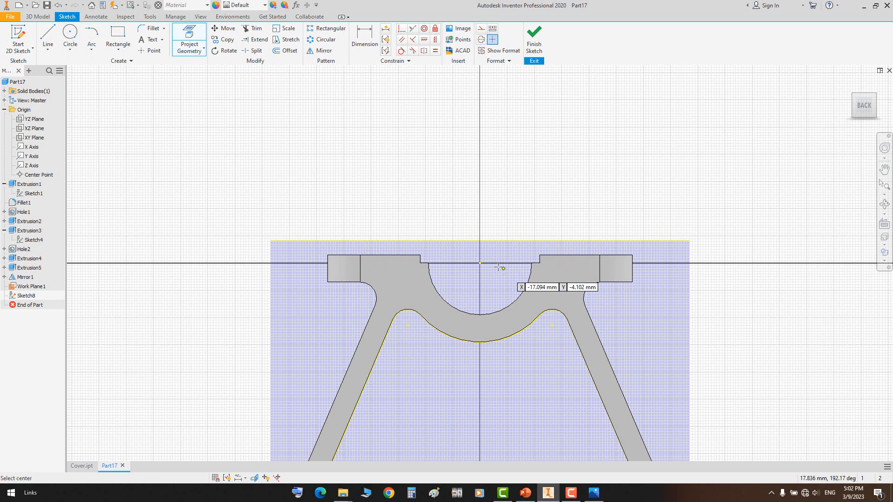
pyautogui.click(479, 263)
pyautogui.click(421, 359)
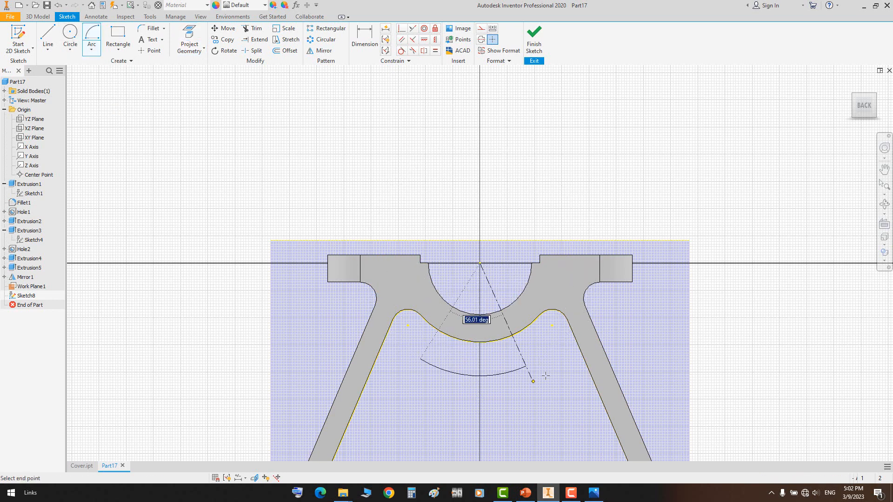
pyautogui.click(552, 372)
# Sketch tangent arcs from both ends of the central arc to the inner edges of the legs
pyautogui.click(92, 48)
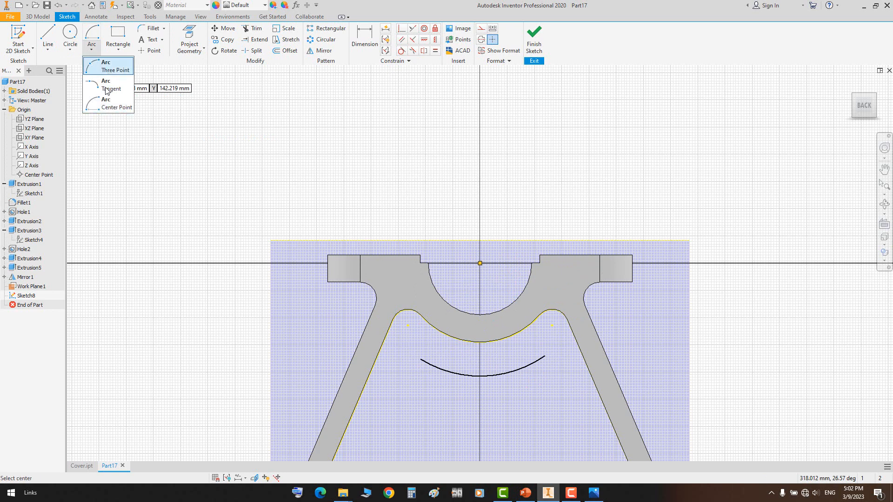
pyautogui.click(108, 85)
pyautogui.click(545, 357)
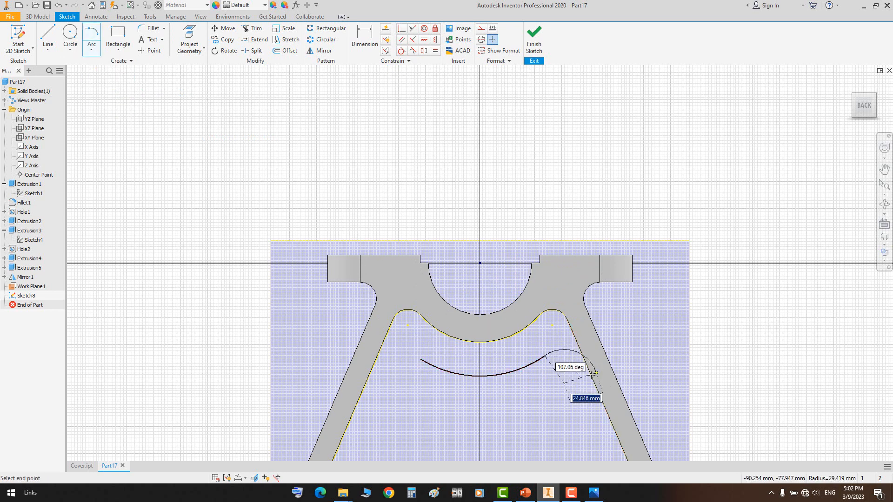
pyautogui.click(589, 373)
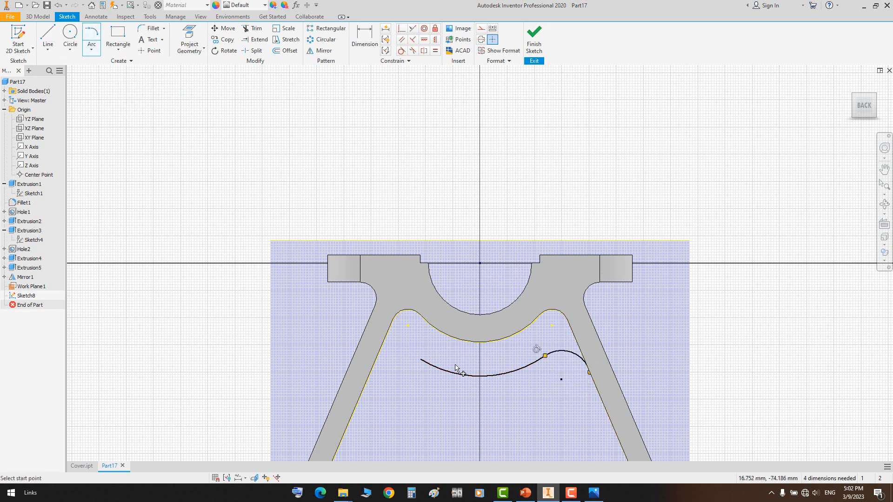
pyautogui.click(421, 359)
pyautogui.click(371, 372)
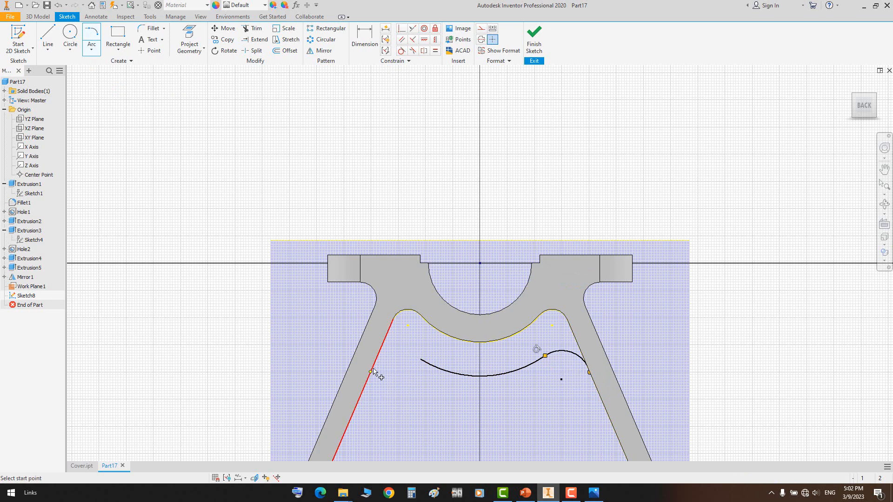
# Make both end arcs tangent to the projected inner edges of the adjoining legs
pyautogui.click(401, 51)
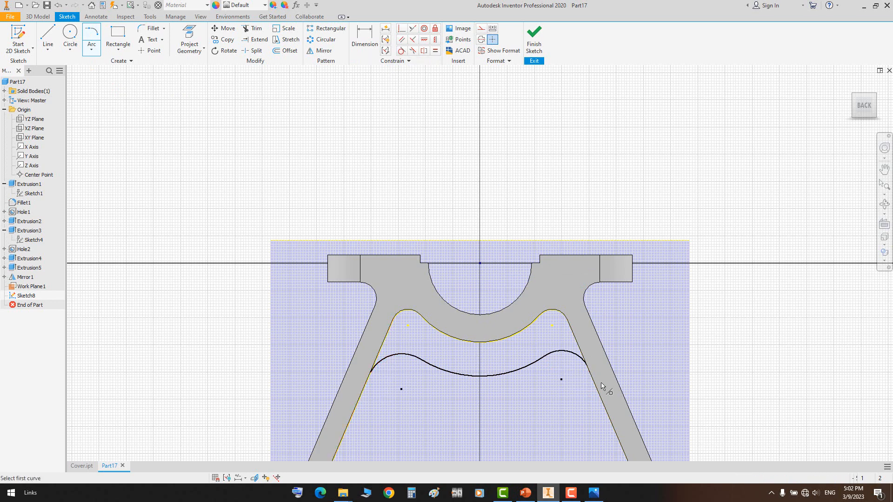
pyautogui.click(577, 347)
pyautogui.click(389, 355)
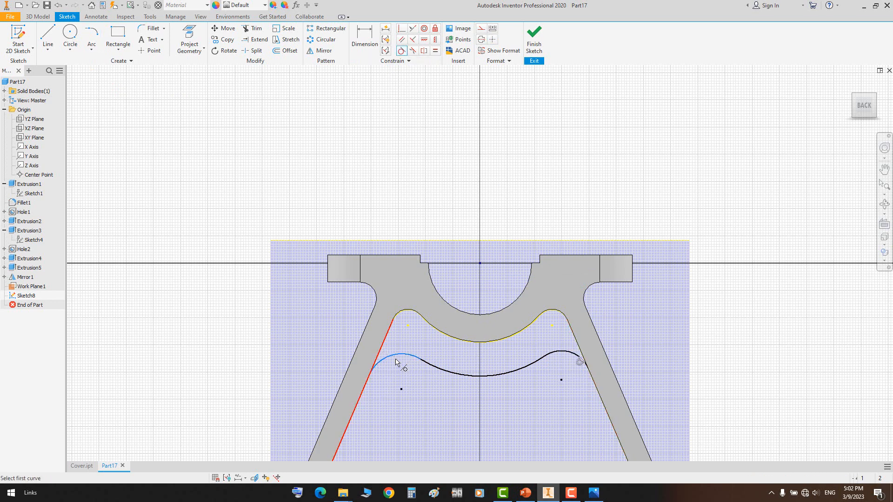
# Check the web's central arc in the scanned drawing and dimension its radius as 76 mm
pyautogui.click(594, 494)
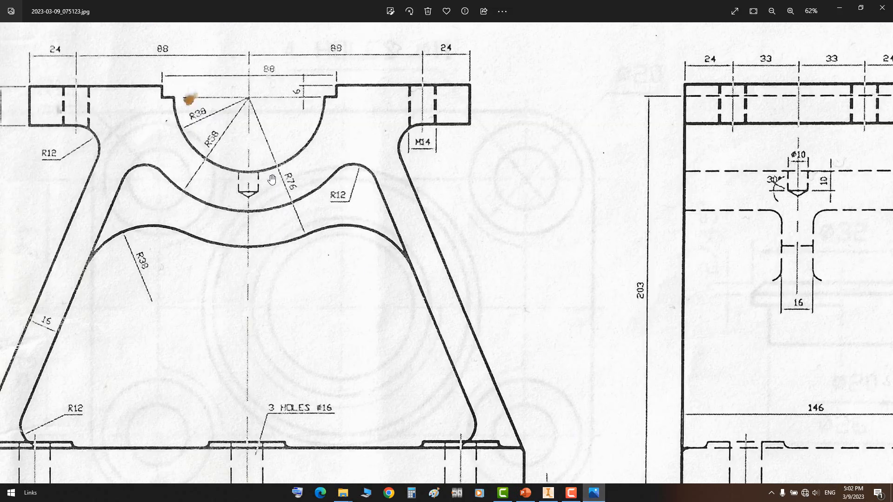
pyautogui.hotkey('alt', 'Tab')
pyautogui.press('d')
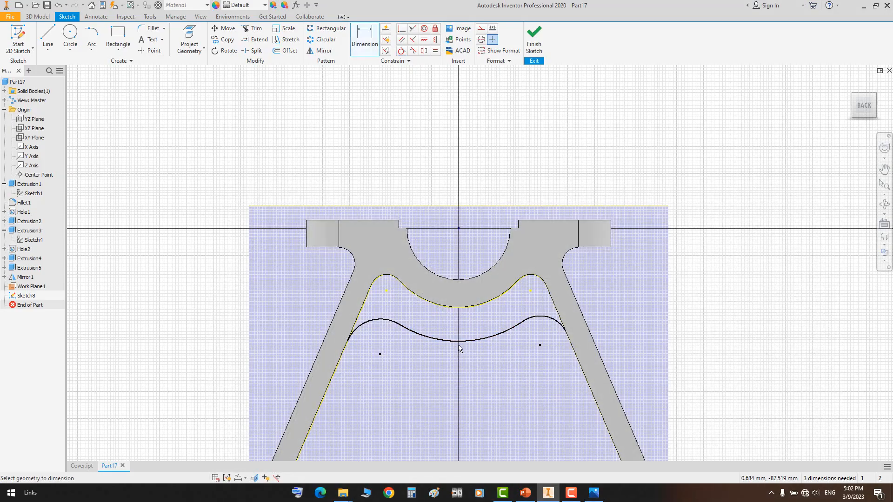
pyautogui.click(472, 326)
pyautogui.press('Return')
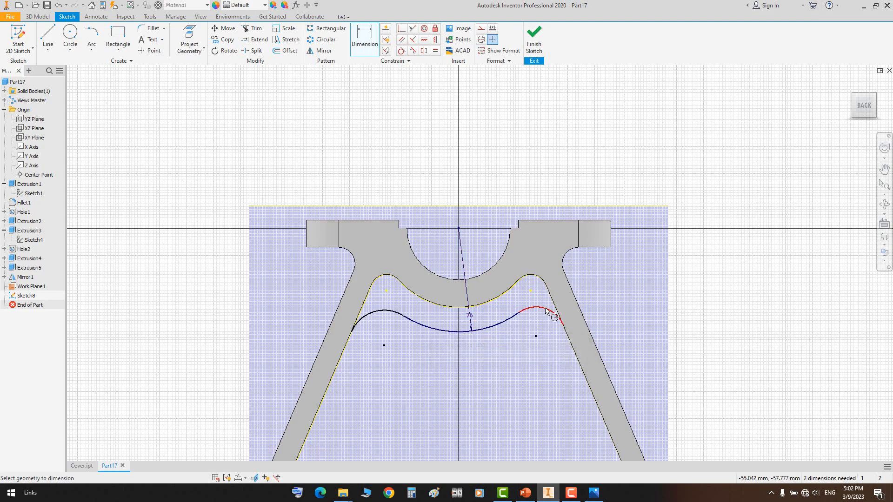
# Check the web's end arc in the scanned drawing and dimension the arc's radius as 38 mm
pyautogui.click(543, 321)
pyautogui.click(593, 493)
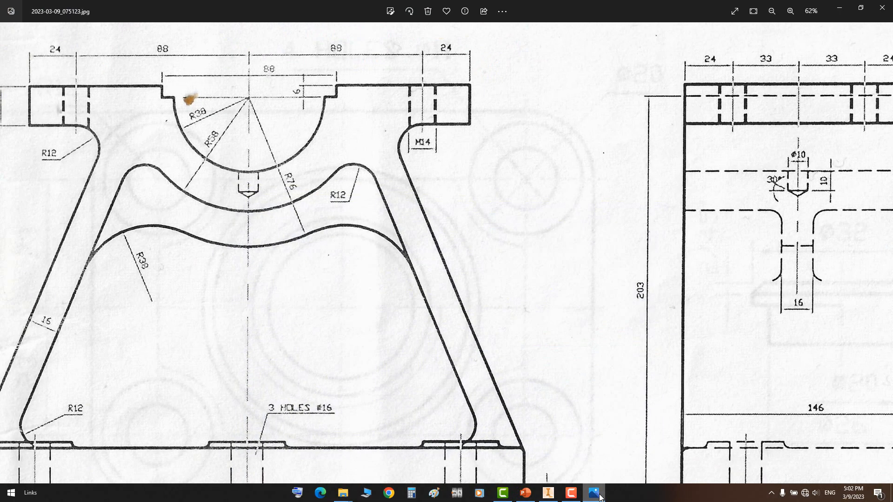
pyautogui.click(600, 497)
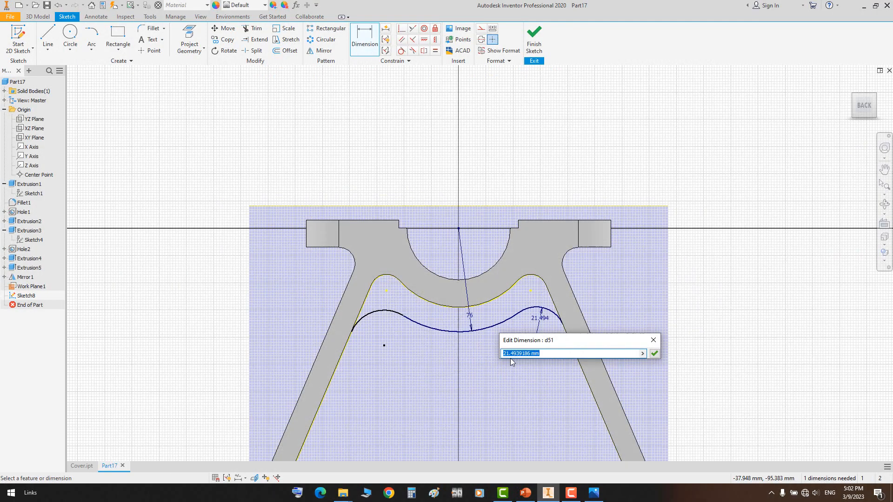
pyautogui.write('38')
pyautogui.press('Return')
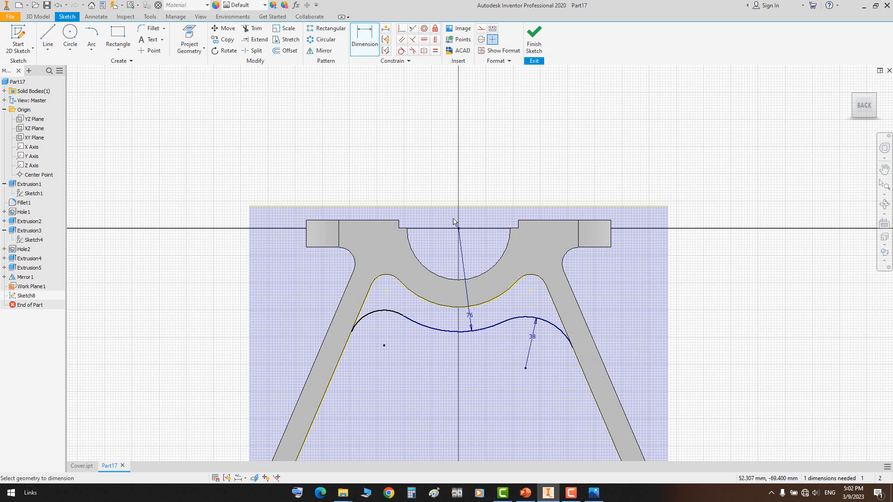
# Make the web's two end arcs equal in radius
pyautogui.click(435, 50)
pyautogui.click(376, 314)
pyautogui.click(572, 353)
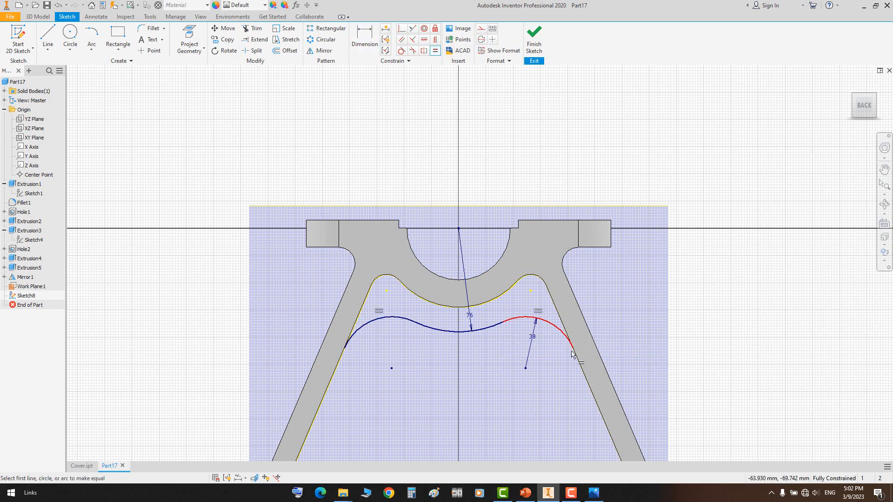
pyautogui.moveTo(557, 335); pyautogui.dragTo(605, 334, button='middle')
pyautogui.rightClick(681, 245)
pyautogui.click(698, 251)
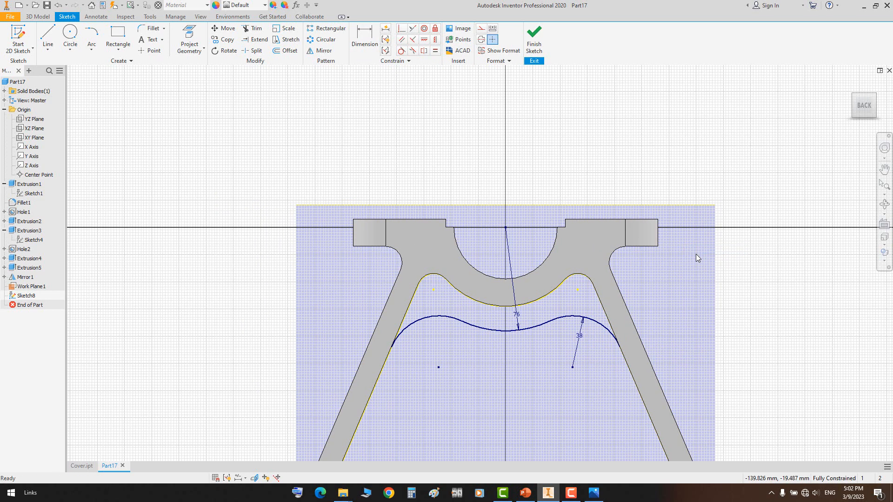
# Extrude the web profile 16 mm symmetrically about the sketch plane, joined to the body, checking the web's thickness in the scanned drawing
pyautogui.press('e')
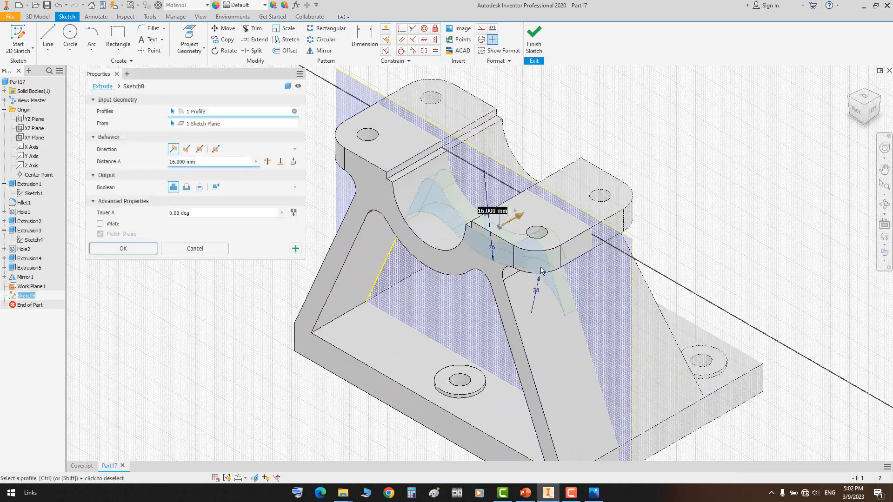
pyautogui.click(871, 113)
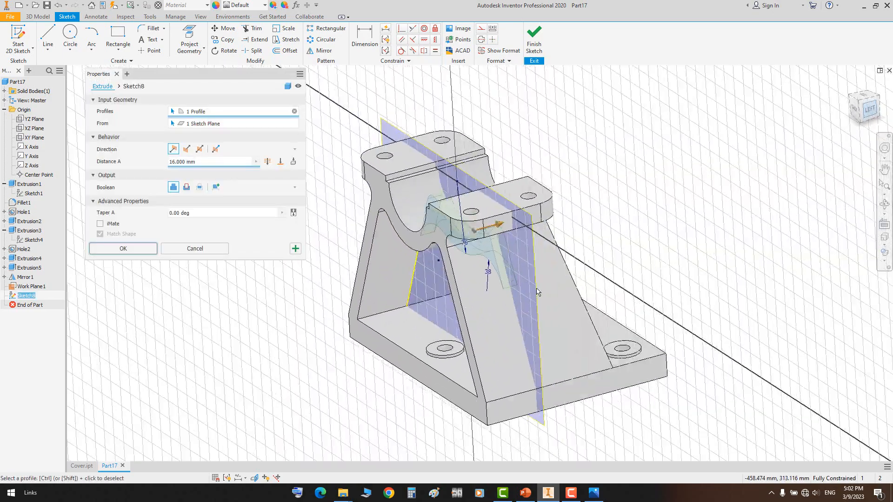
pyautogui.scroll(-5, 462, 220)
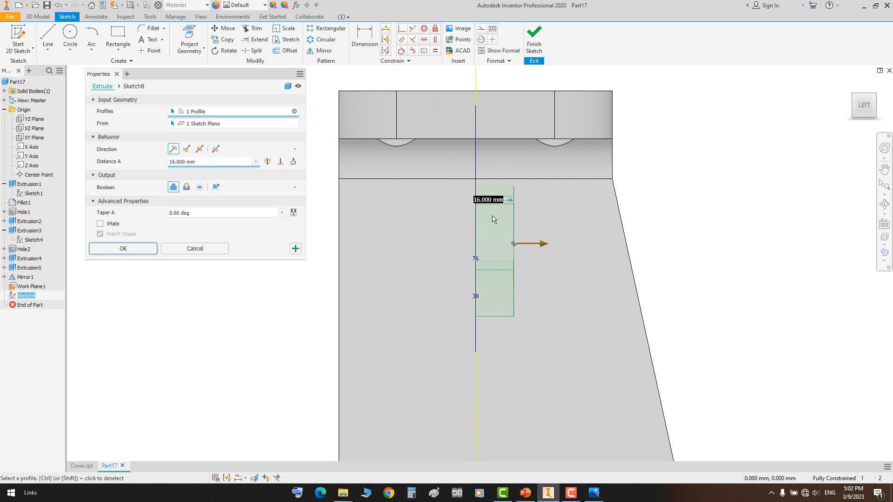
pyautogui.click(186, 149)
pyautogui.click(200, 150)
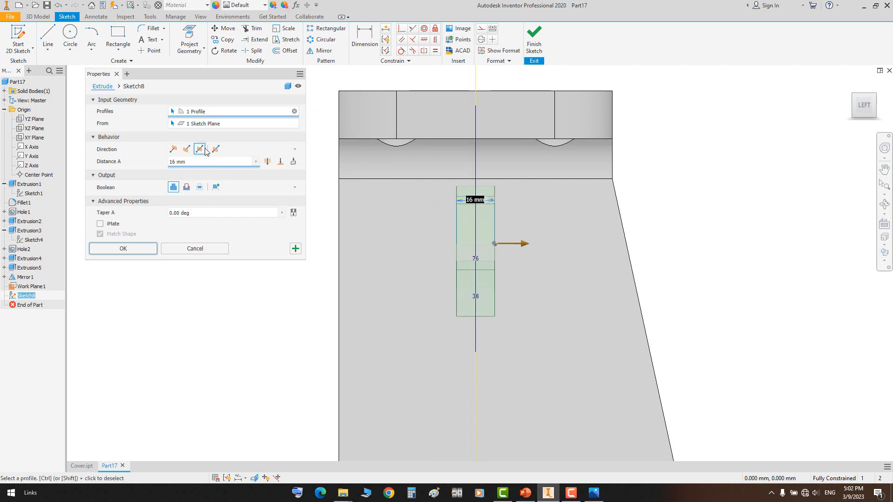
pyautogui.click(594, 493)
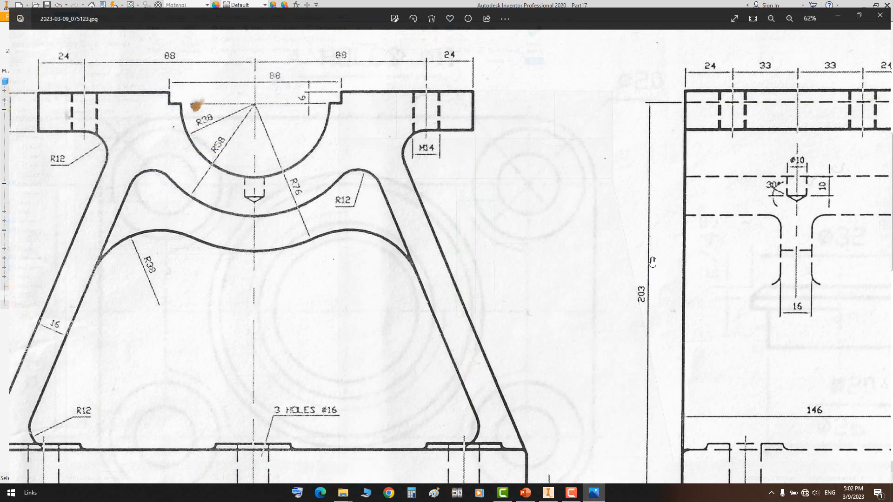
pyautogui.scroll(1, 733, 160)
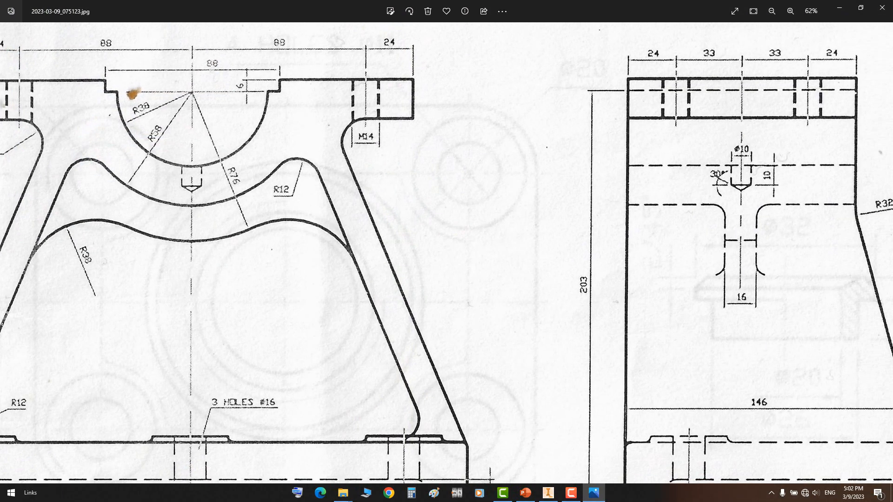
pyautogui.click(604, 498)
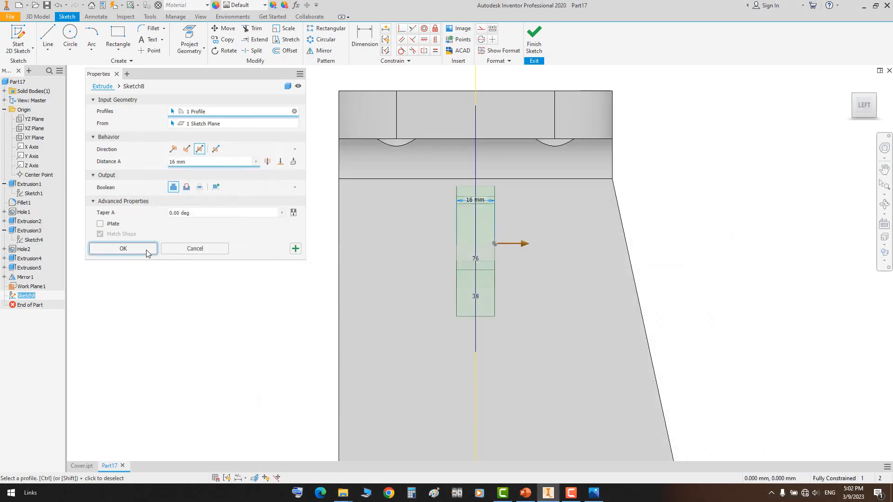
pyautogui.click(123, 248)
# Start a sketch on the work plane through the web and slice the graphics at that plane
pyautogui.click(884, 204)
pyautogui.moveTo(571, 224); pyautogui.dragTo(487, 273)
pyautogui.rightClick(486, 272)
pyautogui.click(504, 278)
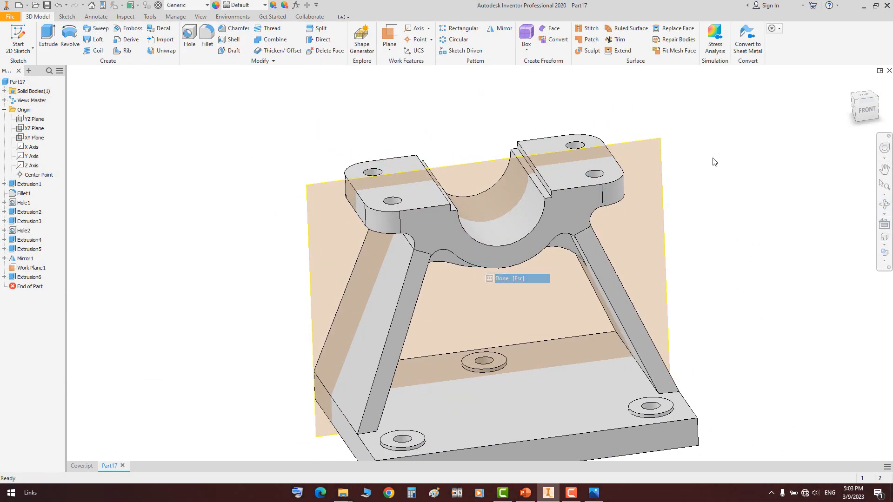
pyautogui.click(667, 140)
pyautogui.press('s')
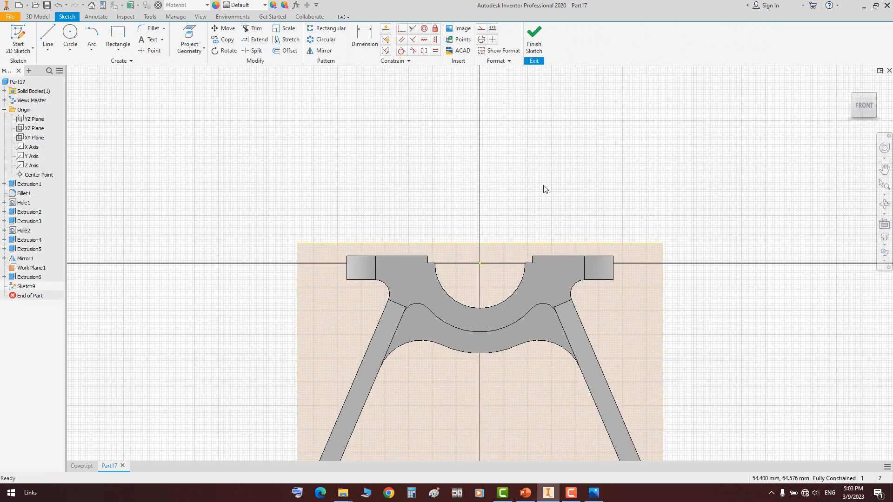
pyautogui.rightClick(481, 124)
pyautogui.click(534, 240)
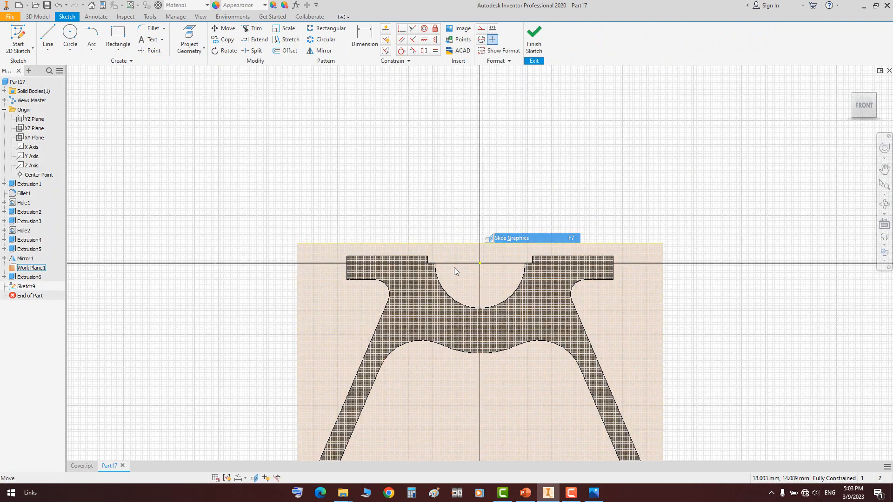
# Sketch a closed narrow profile from the origin down into the saddle, with two vertical sides and a slanted lower end
pyautogui.scroll(-4, 482, 284)
pyautogui.press('l')
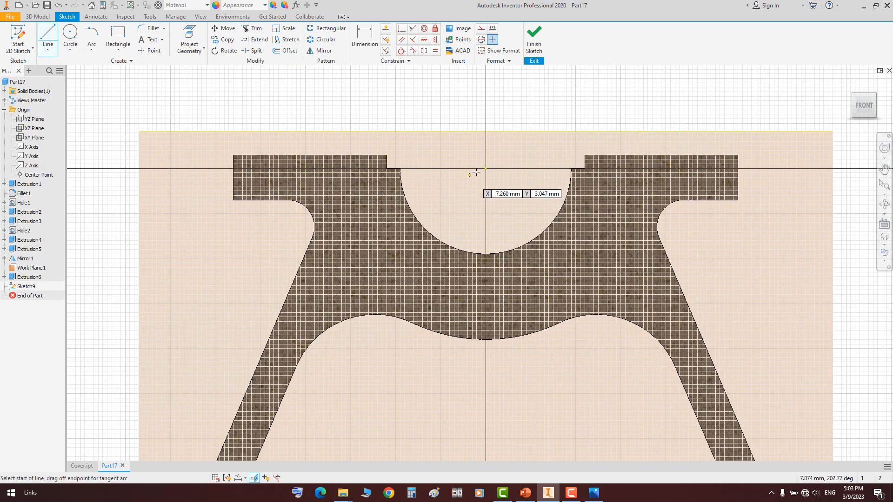
pyautogui.click(486, 168)
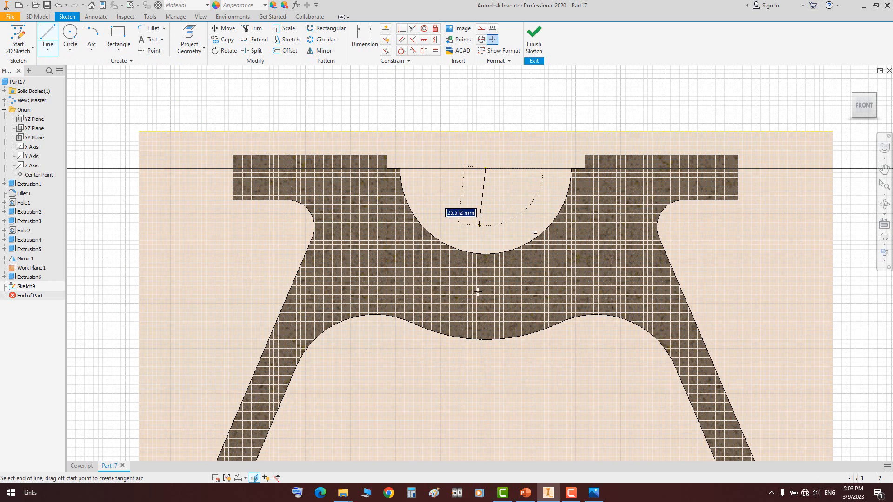
pyautogui.click(486, 316)
pyautogui.scroll(-3, 481, 246)
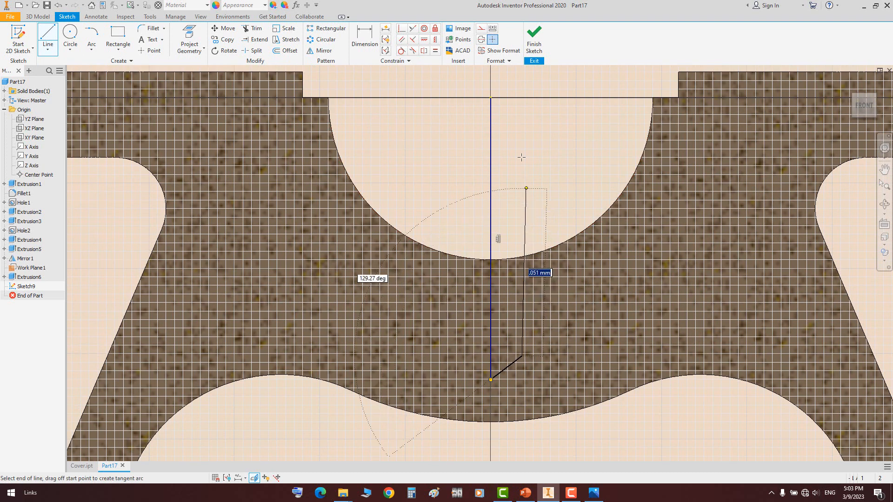
pyautogui.click(521, 97)
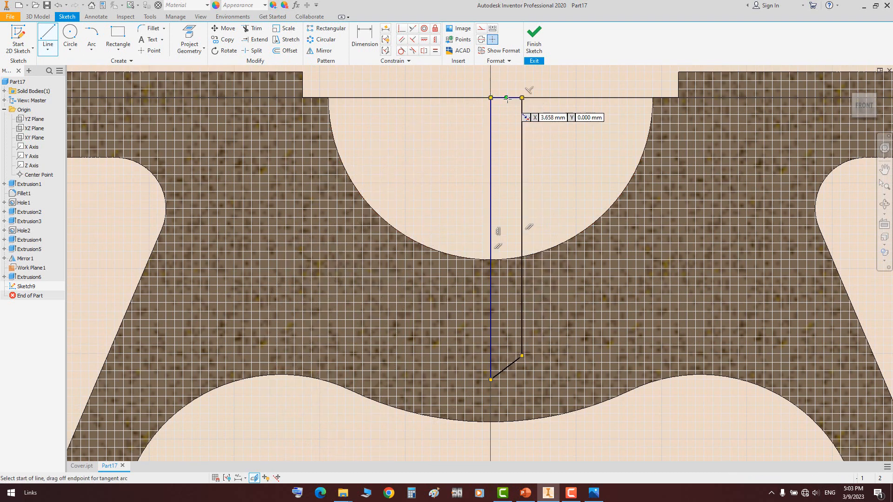
pyautogui.press('Escape')
# Place a sketch point where the profile's outer vertical line crosses the bearing recess arc
pyautogui.hotkey('alt', 'Tab')
pyautogui.hotkey('alt', 'Tab')
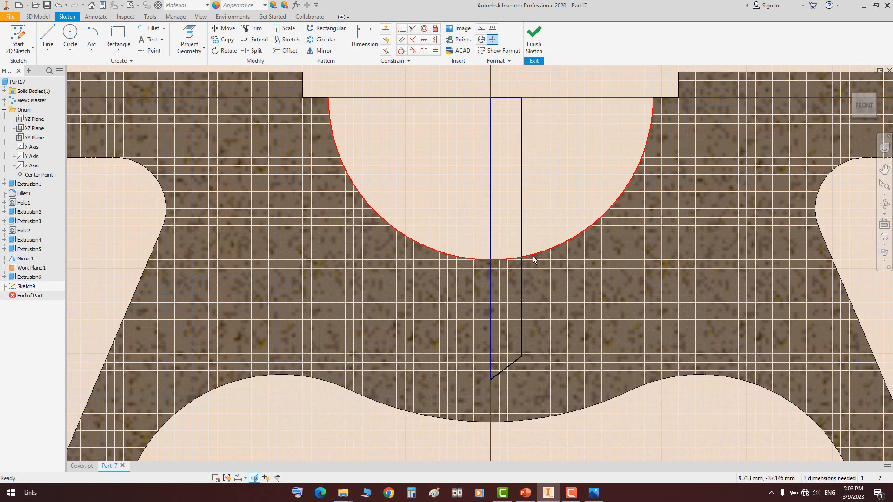
pyautogui.click(150, 51)
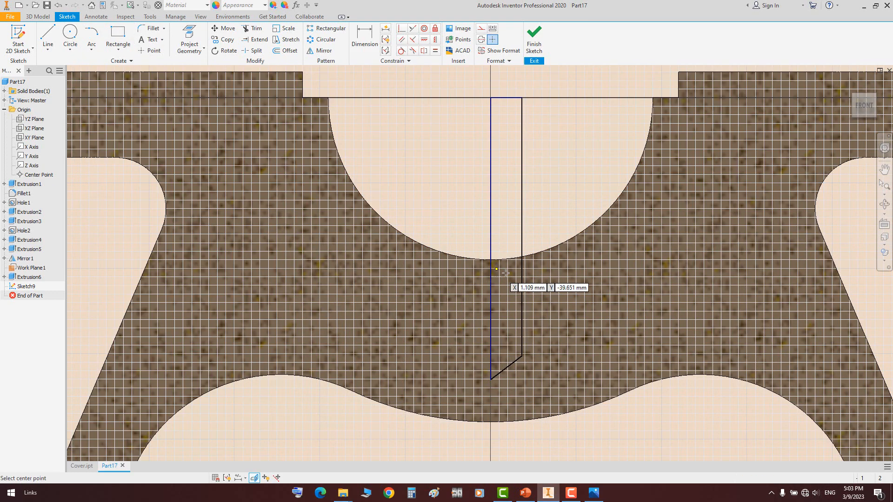
pyautogui.click(522, 256)
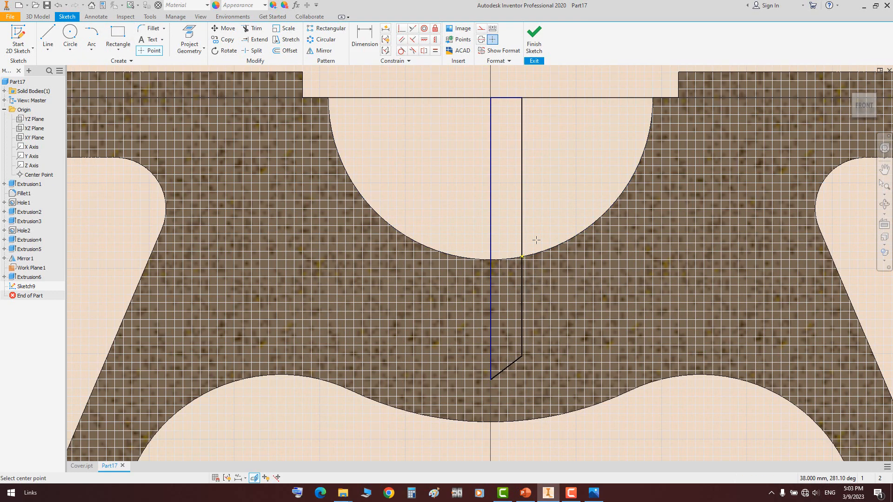
pyautogui.rightClick(538, 219)
pyautogui.click(565, 226)
# Dimension the vertical distance from the sketch point to the profile's lower outer corner as 10 mm
pyautogui.press('d')
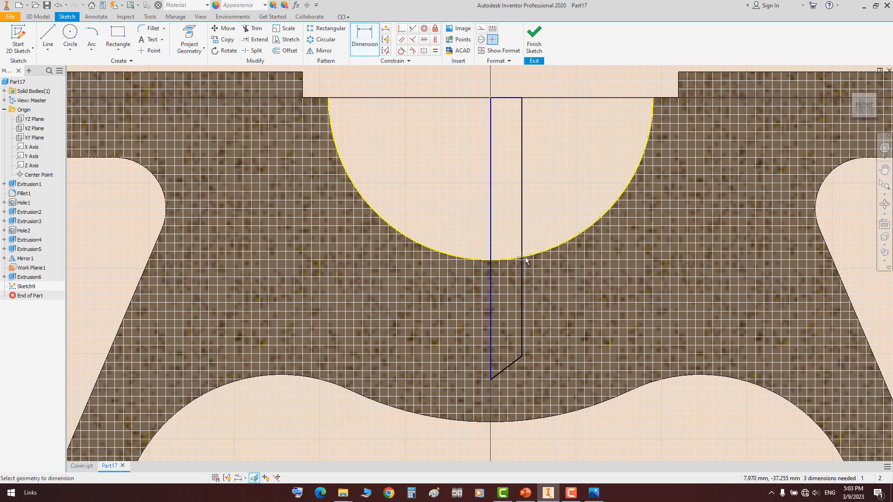
pyautogui.click(522, 256)
pyautogui.click(522, 356)
pyautogui.click(550, 315)
pyautogui.write('10')
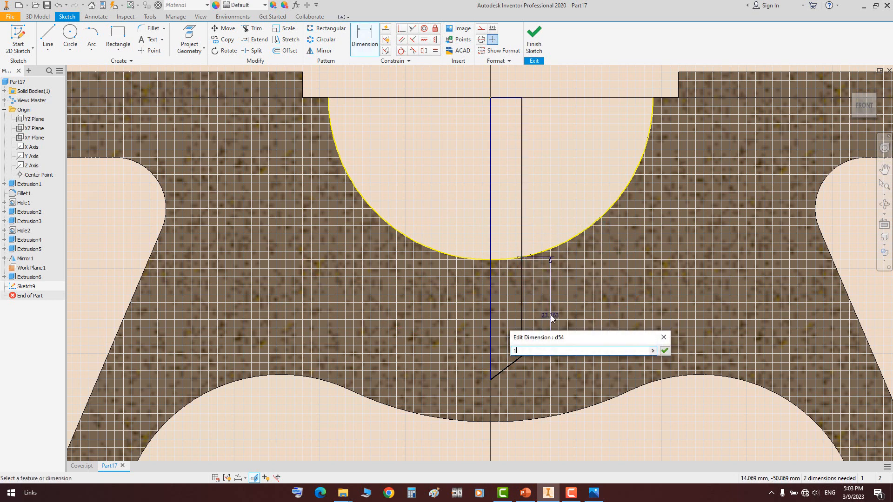
pyautogui.press('Return')
# Try to reposition the profile's lower corners to reach below the recess arc, and undo the moves
pyautogui.scroll(3, 501, 230)
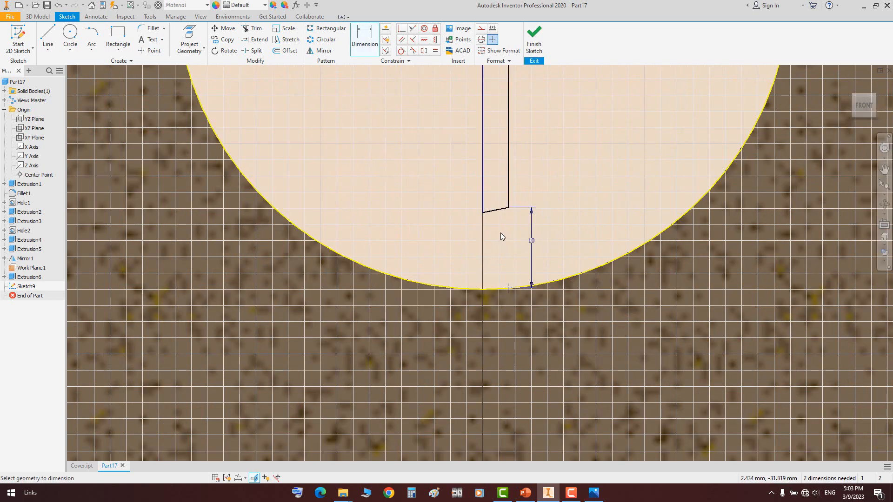
pyautogui.press('Escape')
pyautogui.moveTo(482, 212); pyautogui.dragTo(483, 362)
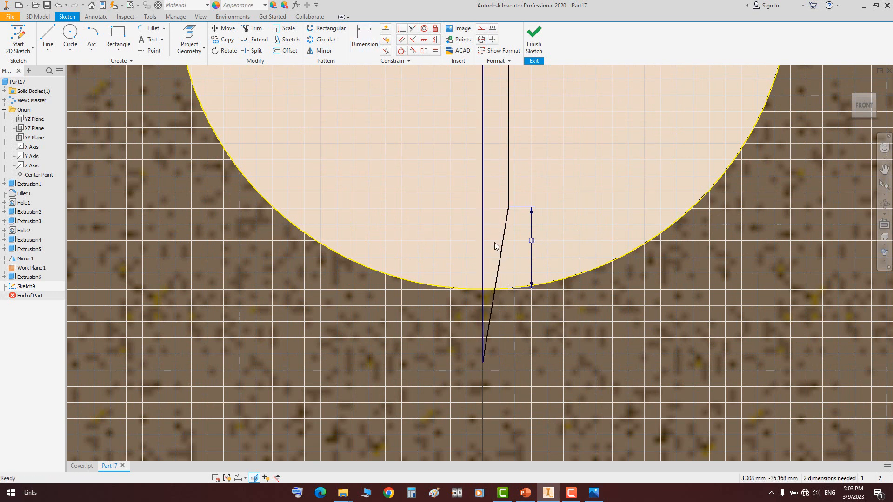
pyautogui.moveTo(508, 207); pyautogui.dragTo(507, 208)
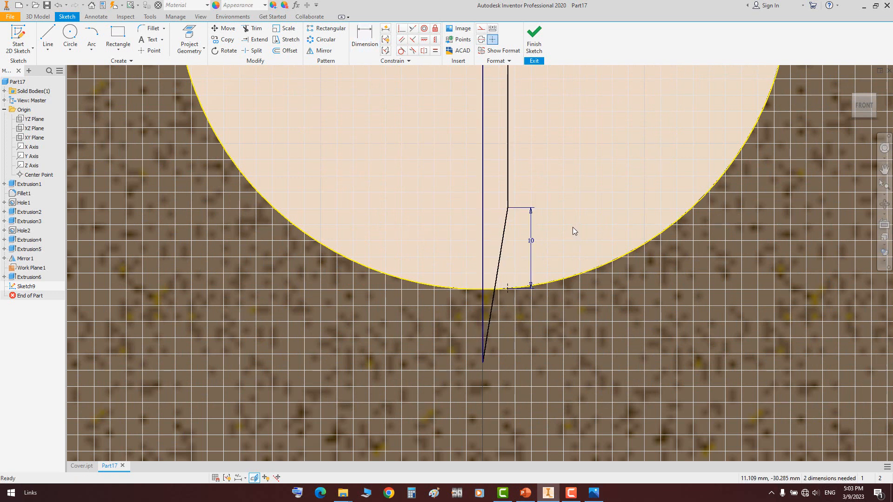
pyautogui.hotkey('ctrl', 'z')
pyautogui.hotkey('ctrl', 'z')
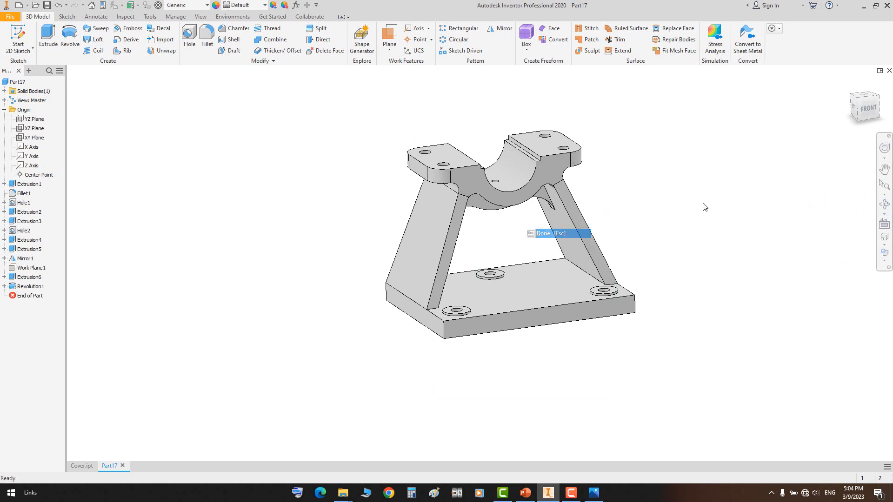
# Fillet the inner and front edges where both tapered legs meet the base plate with a 12 mm radius
pyautogui.click(207, 37)
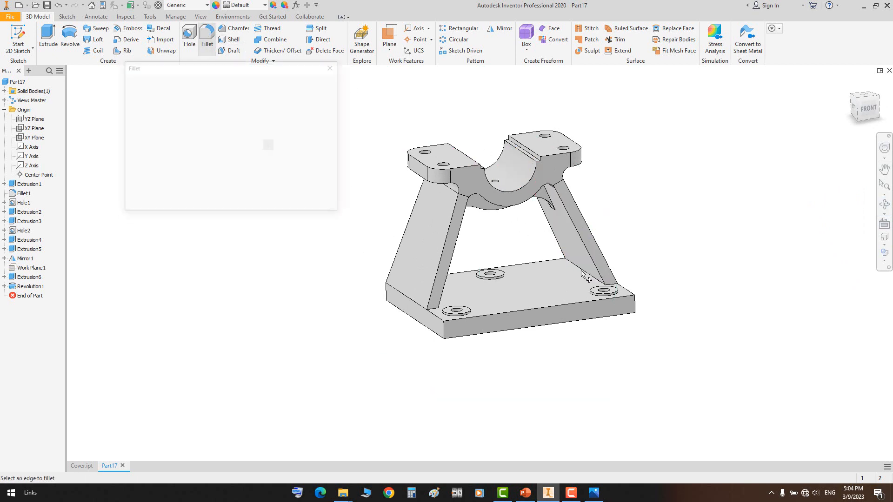
pyautogui.scroll(3, 580, 272)
pyautogui.click(578, 290)
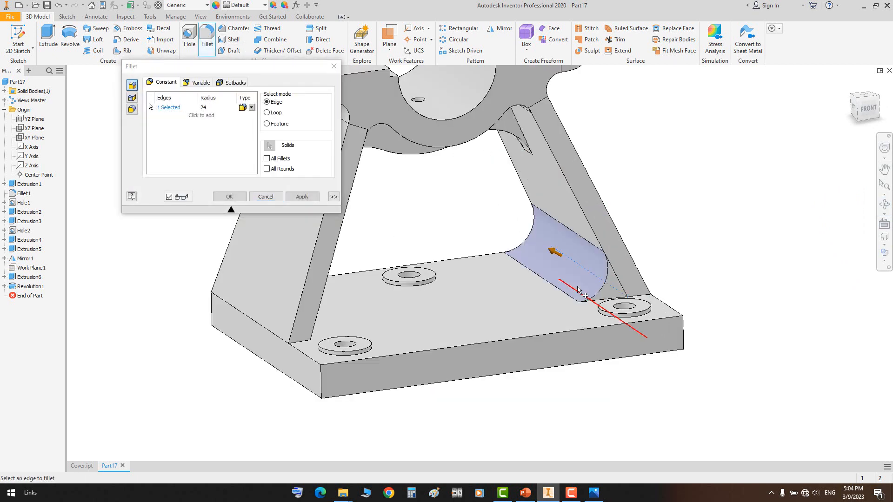
pyautogui.click(598, 496)
pyautogui.scroll(-3, 508, 307)
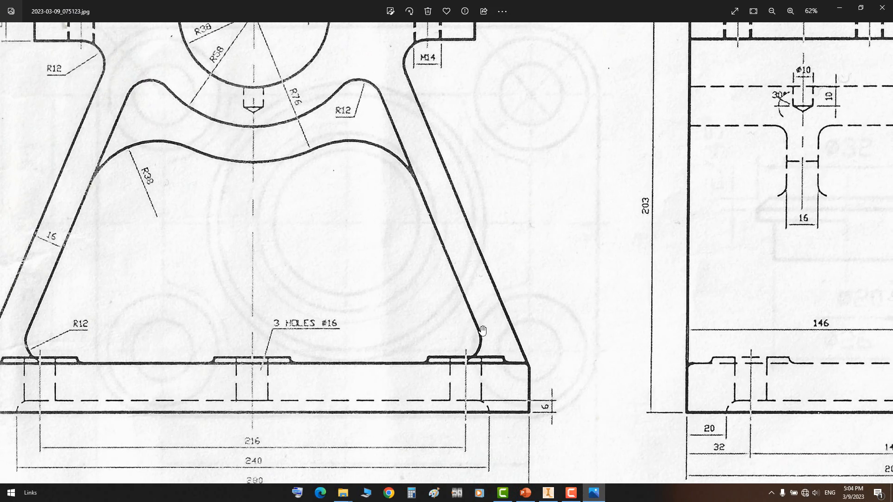
pyautogui.moveTo(86, 327); pyautogui.dragTo(163, 315)
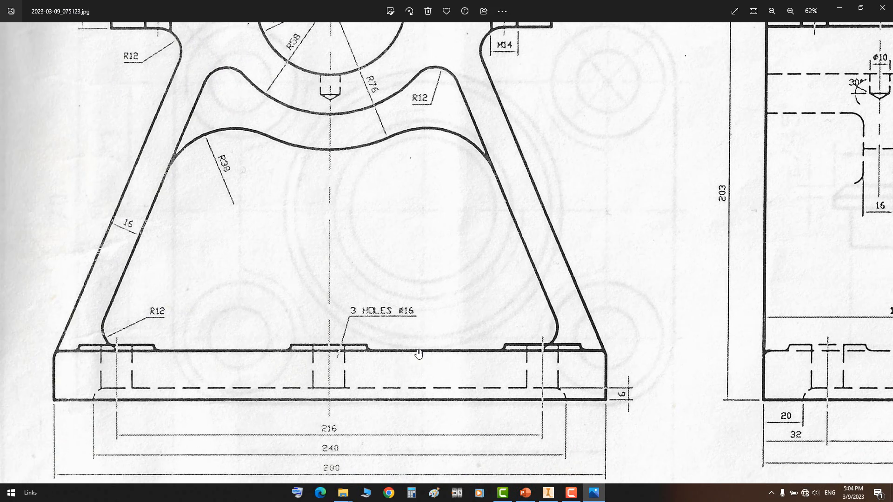
pyautogui.click(597, 494)
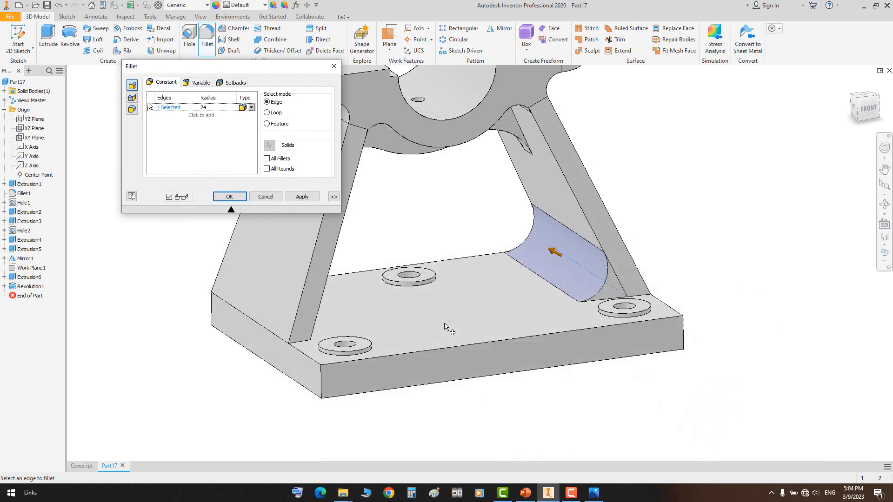
pyautogui.click(304, 336)
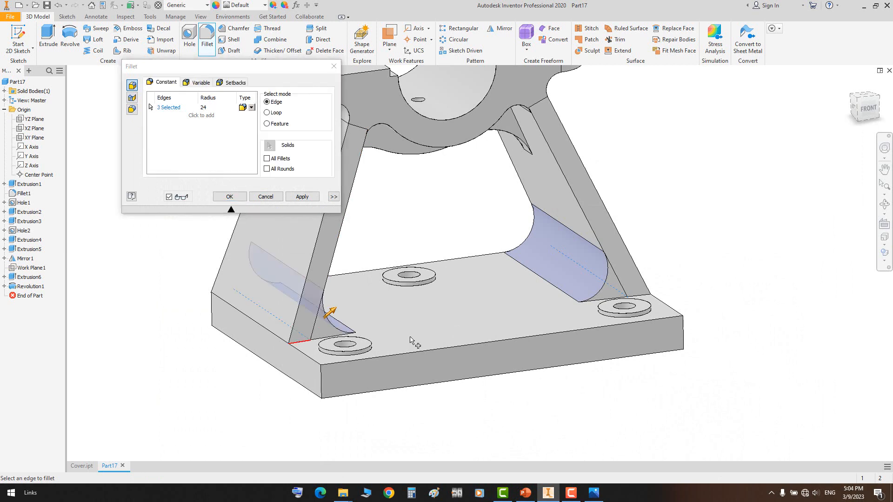
pyautogui.click(642, 298)
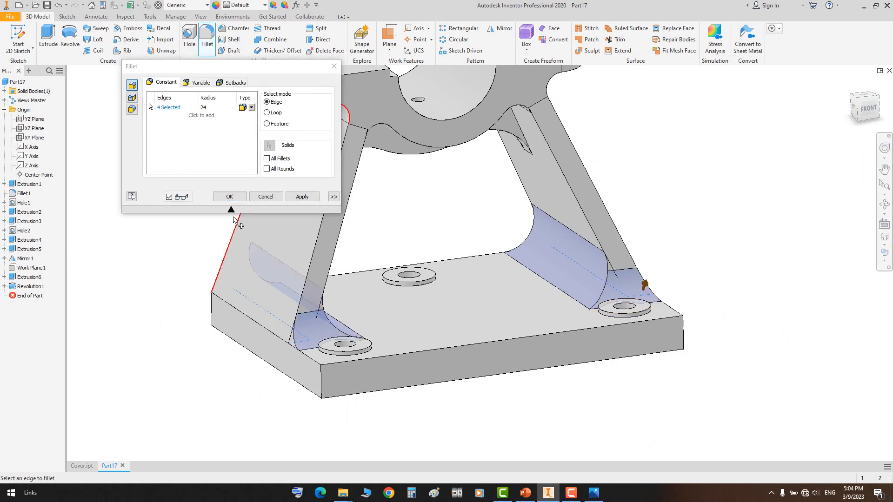
pyautogui.click(210, 108)
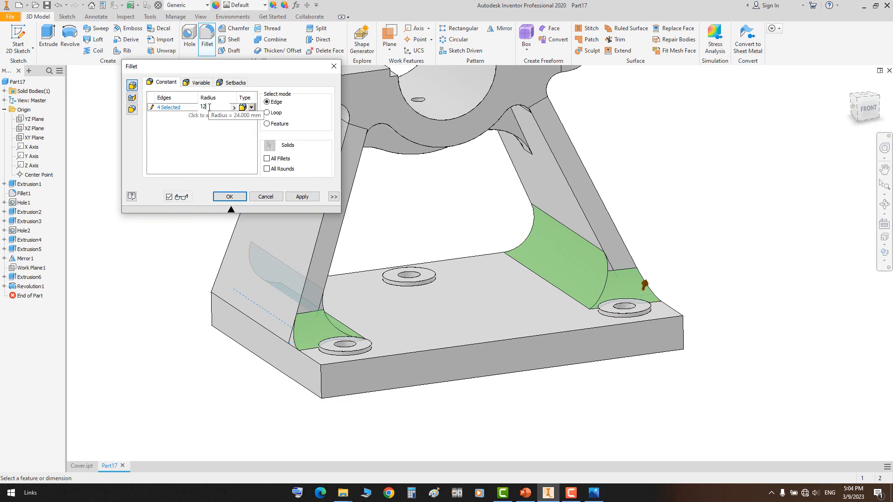
pyautogui.click(302, 196)
# Set up a 5 mm fillet on the complete edge loop around the recess floor under the base plate
pyautogui.click(594, 493)
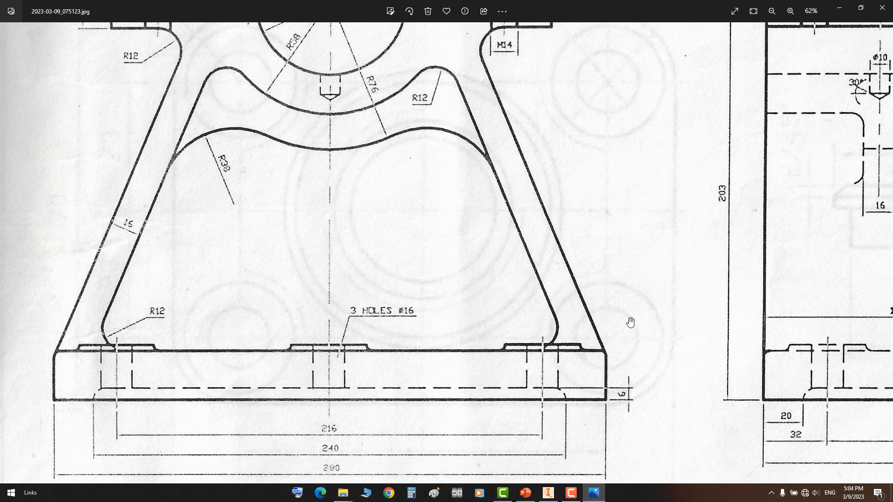
pyautogui.click(599, 491)
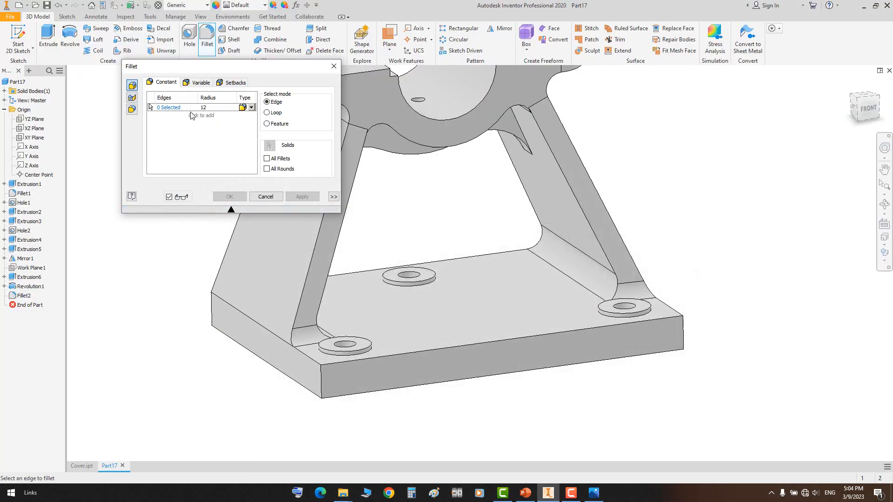
pyautogui.click(883, 204)
pyautogui.moveTo(523, 276); pyautogui.dragTo(474, 195)
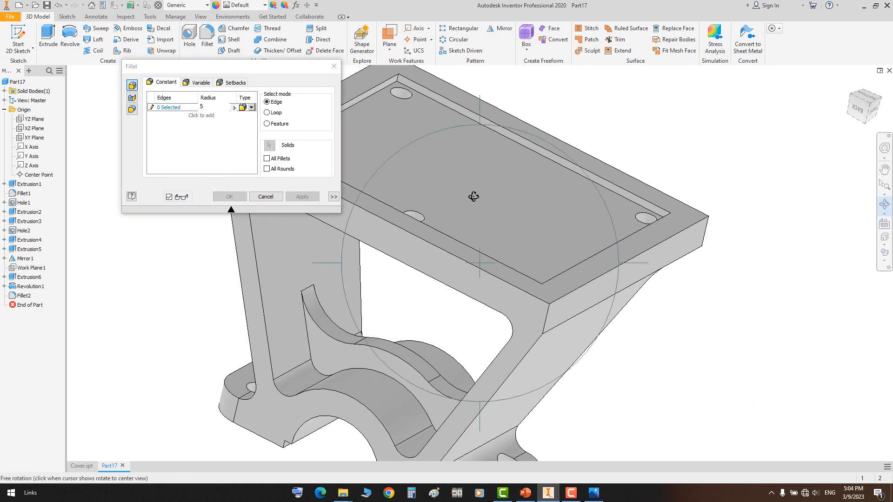
pyautogui.rightClick(474, 196)
pyautogui.click(486, 202)
pyautogui.click(272, 113)
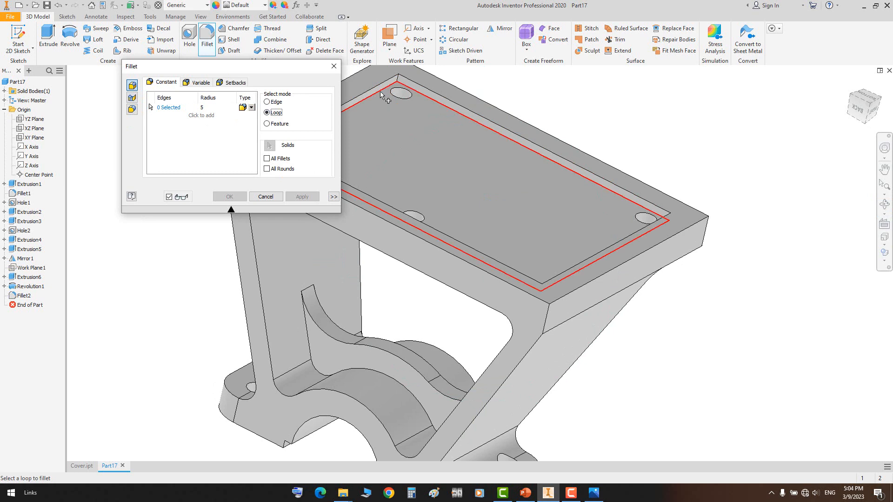
pyautogui.click(381, 99)
pyautogui.moveTo(381, 99); pyautogui.dragTo(419, 132, button='middle')
pyautogui.click(879, 204)
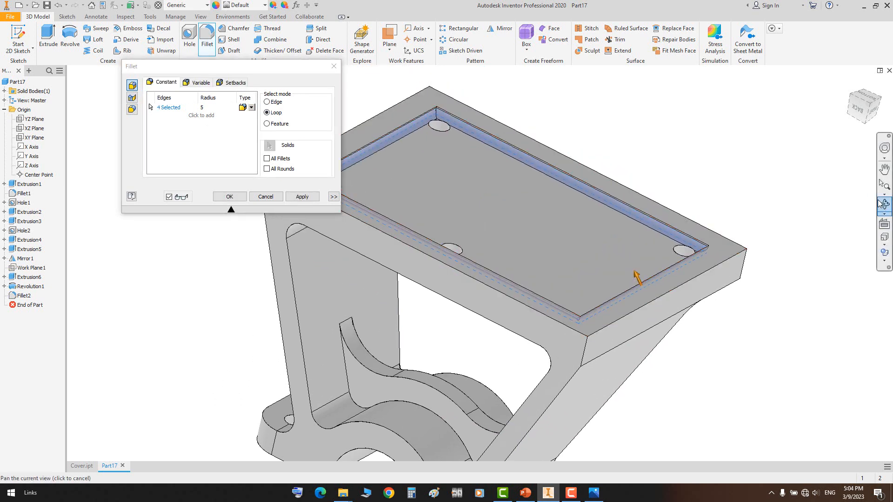
pyautogui.scroll(2, 425, 223)
pyautogui.moveTo(424, 223); pyautogui.dragTo(411, 354)
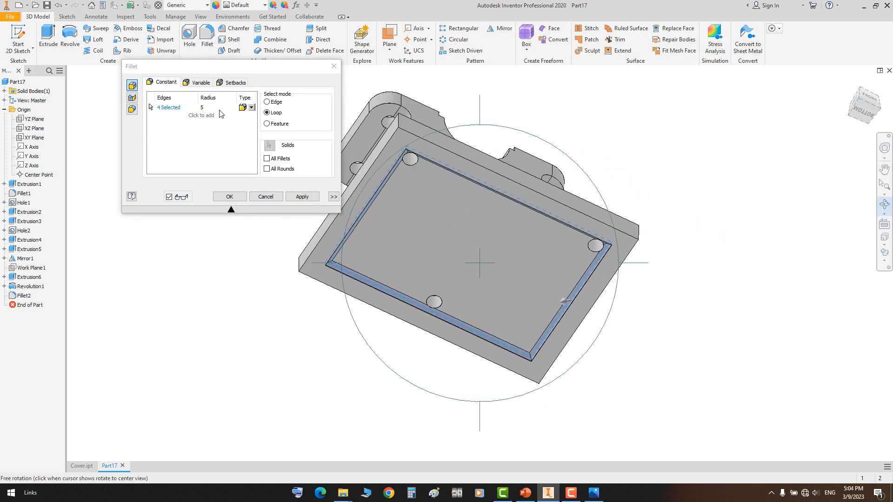
# Set the recess floor fillet's radius to 3 mm, remove the accidentally added web loop from the selection, and create the fillet
pyautogui.click(203, 108)
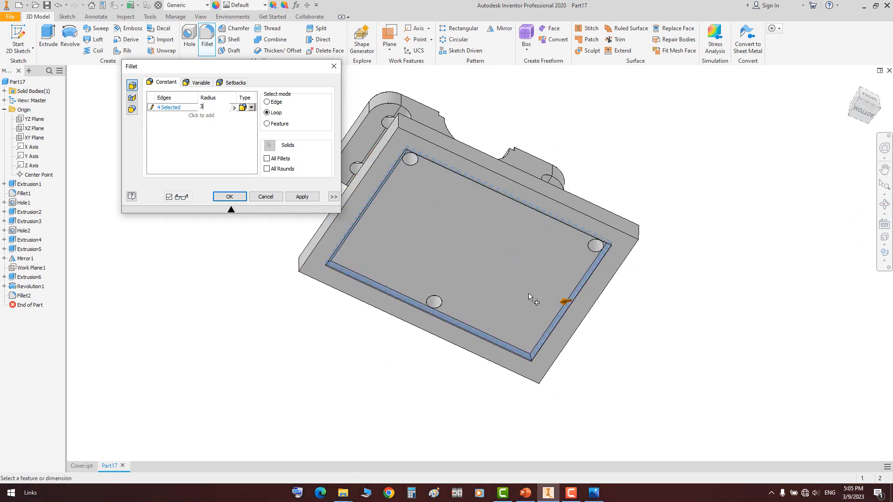
pyautogui.scroll(-6, 528, 293)
pyautogui.scroll(8, 664, 222)
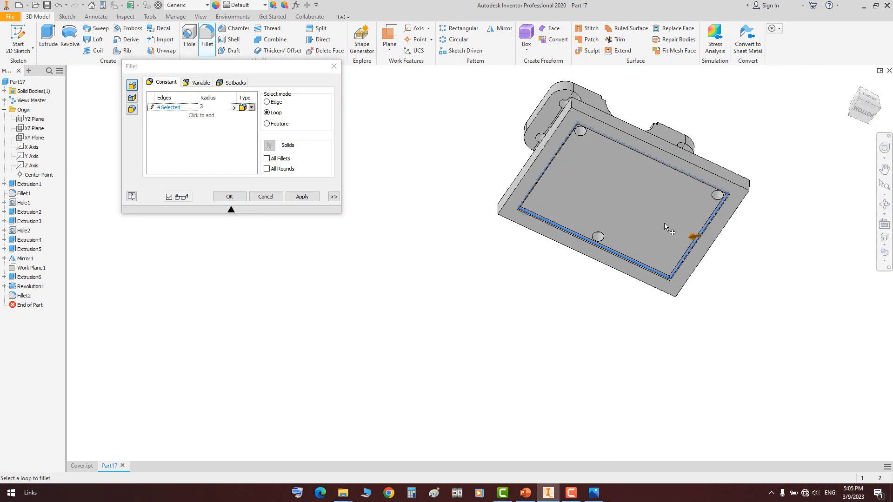
pyautogui.moveTo(664, 222); pyautogui.dragTo(646, 280, button='middle')
pyautogui.click(593, 219)
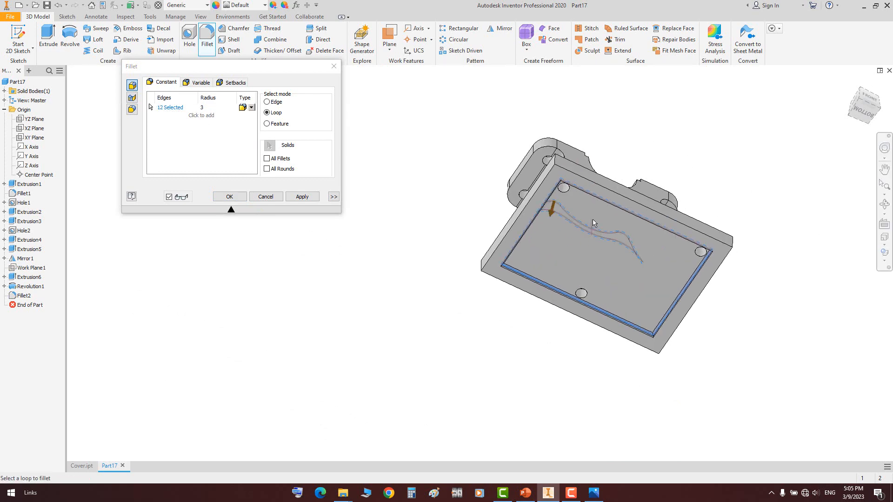
pyautogui.scroll(-3, 598, 241)
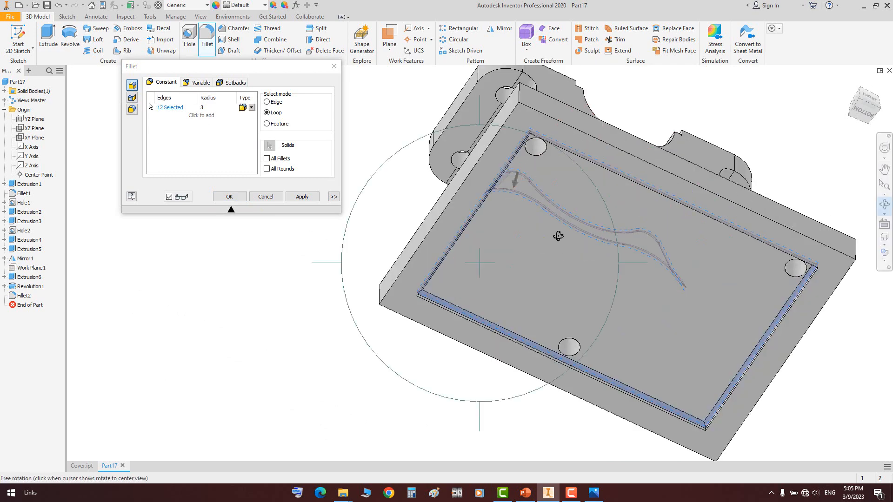
pyautogui.keyDown('shift'); pyautogui.moveTo(560, 233); pyautogui.dragTo(659, 273, button='middle'); pyautogui.keyUp('shift')
pyautogui.moveTo(660, 273); pyautogui.dragTo(669, 242)
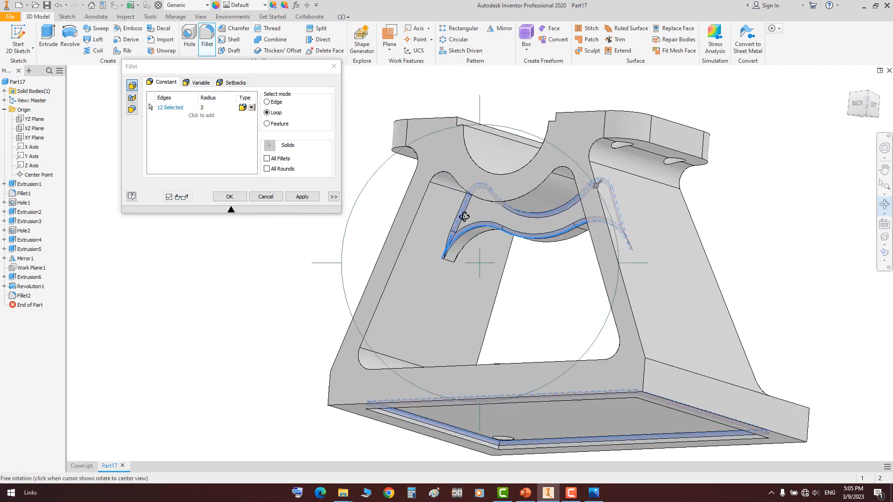
pyautogui.rightClick(456, 217)
pyautogui.click(479, 221)
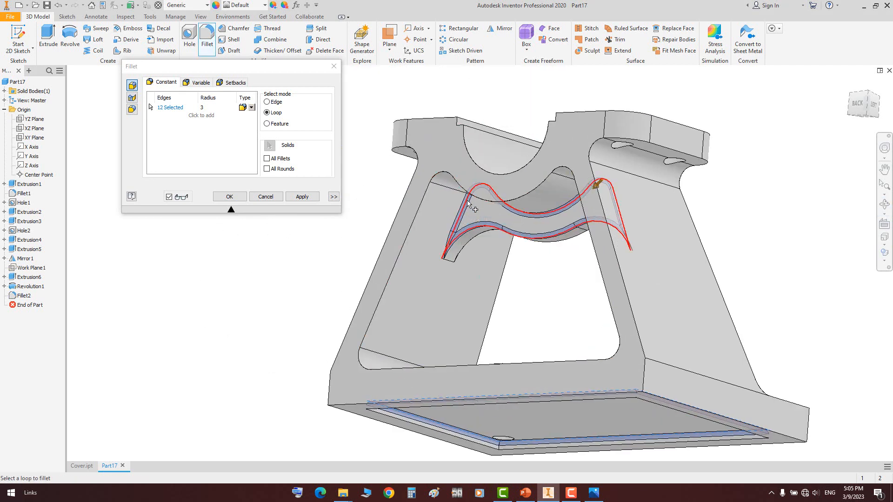
pyautogui.keyDown('ctrl'); pyautogui.click(472, 203); pyautogui.keyUp('ctrl')
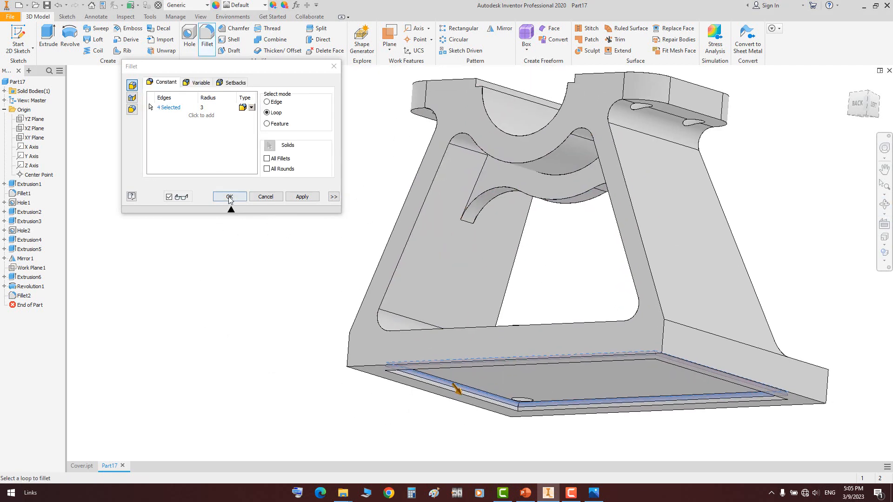
pyautogui.click(229, 197)
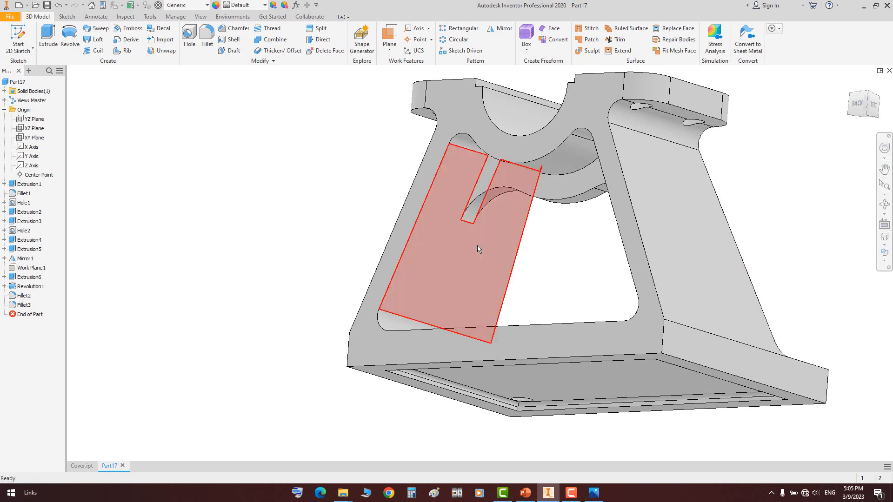
# Fillet the lower circular edges of the three hole bosses on the base plate with a 2 mm radius
pyautogui.scroll(3, 479, 247)
pyautogui.click(884, 204)
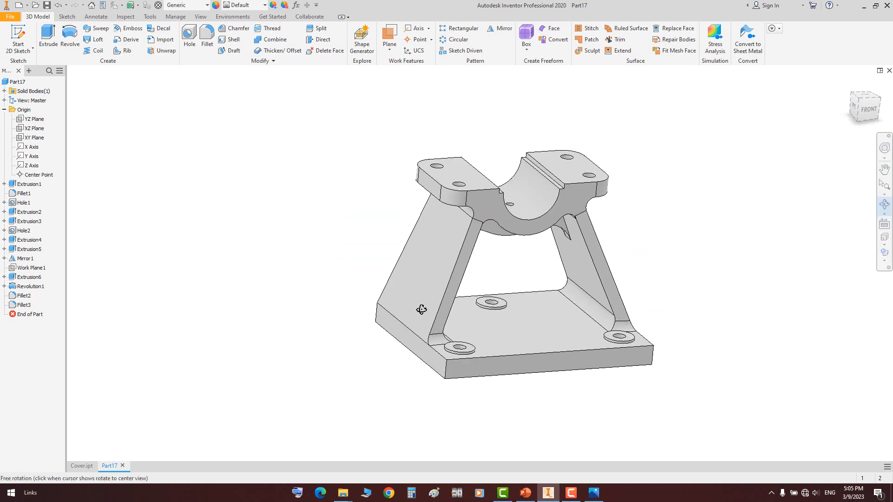
pyautogui.scroll(-4, 479, 234)
pyautogui.rightClick(478, 233)
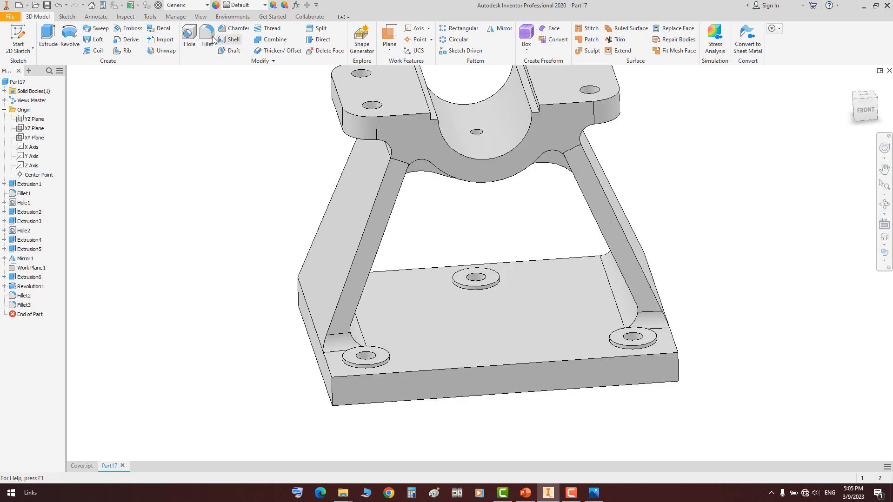
pyautogui.click(471, 287)
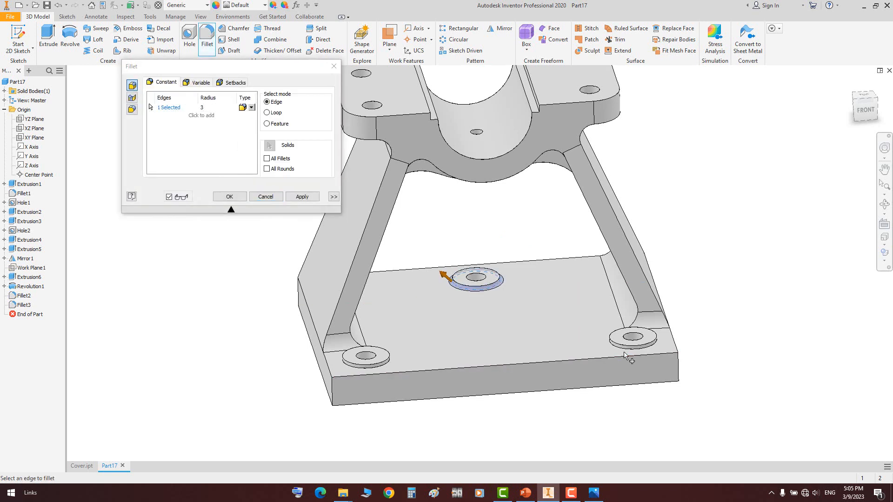
pyautogui.click(625, 354)
pyautogui.click(388, 367)
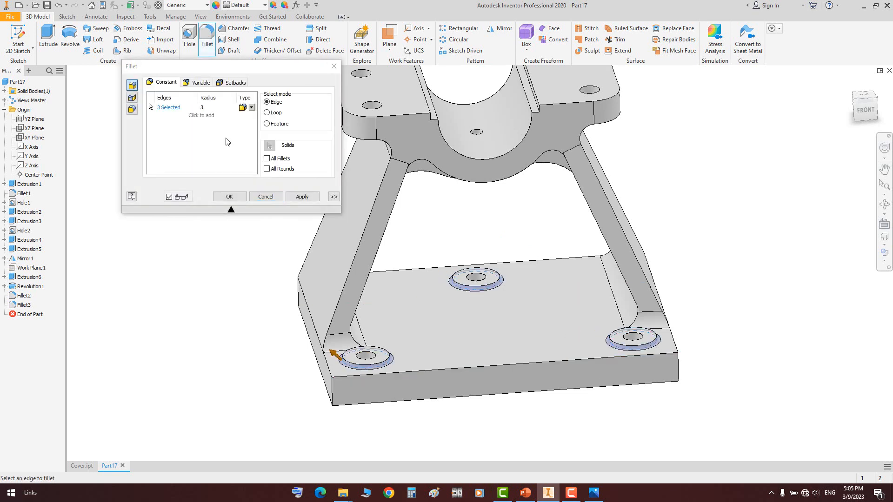
pyautogui.click(211, 108)
pyautogui.write('2')
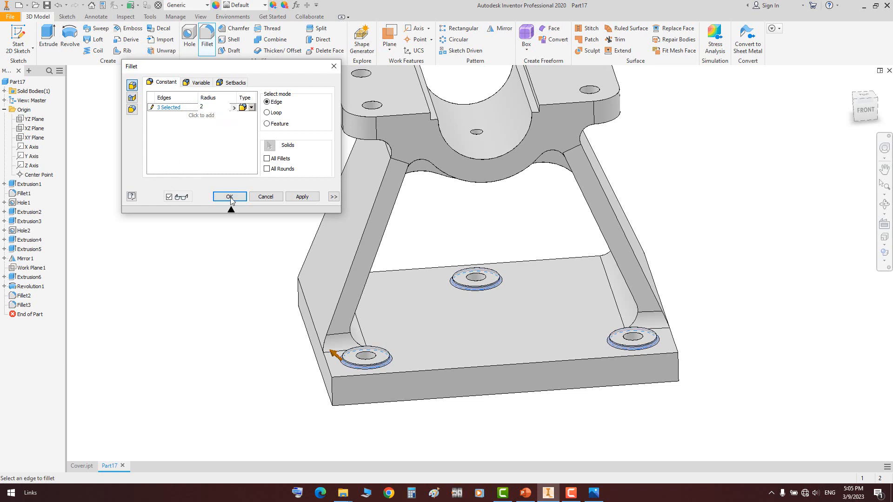
pyautogui.click(229, 196)
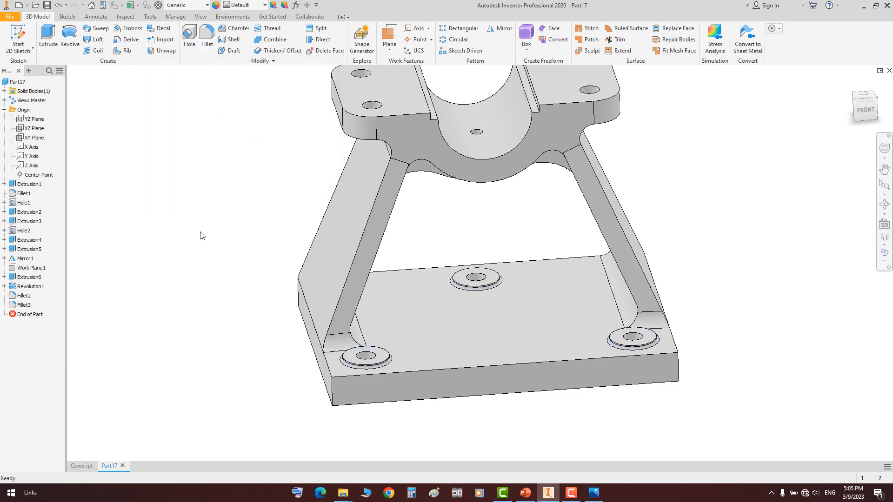
# Save the finished part as Body in the Bearing Bracket folder
pyautogui.click(884, 204)
pyautogui.moveTo(604, 261); pyautogui.dragTo(524, 221)
pyautogui.rightClick(523, 222)
pyautogui.click(537, 226)
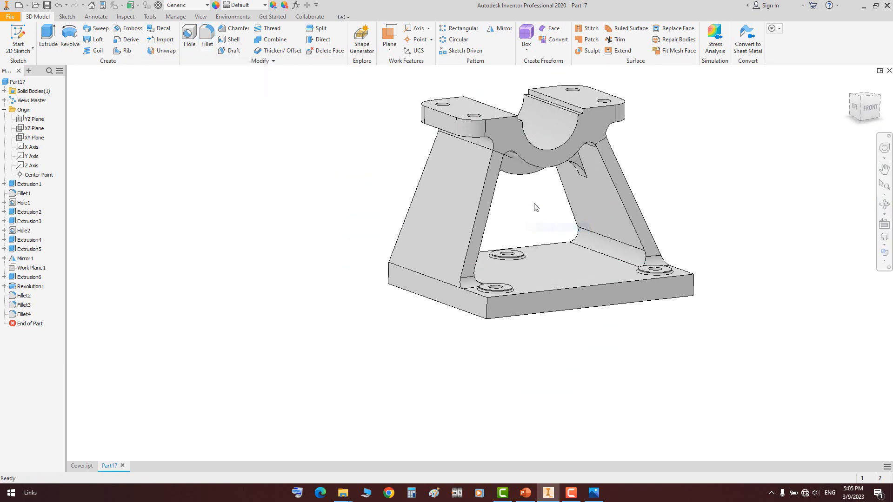
pyautogui.hotkey('ctrl', 's')
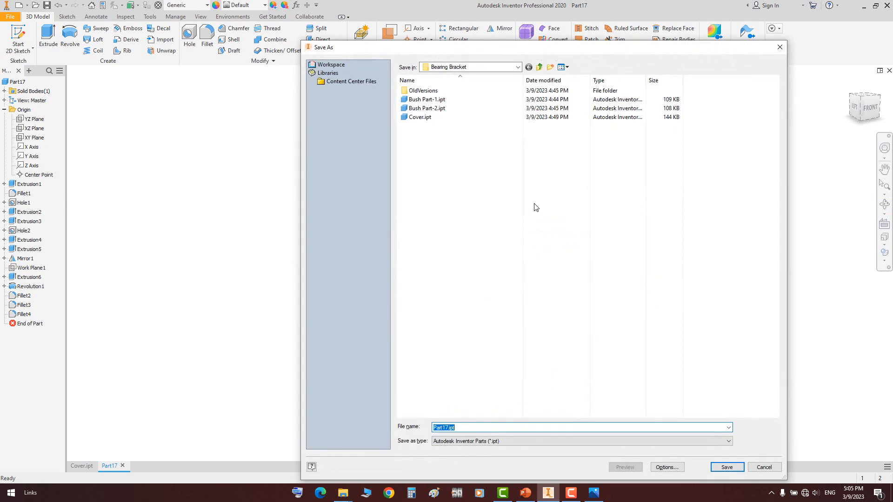
pyautogui.write('Body')
pyautogui.press('Return')
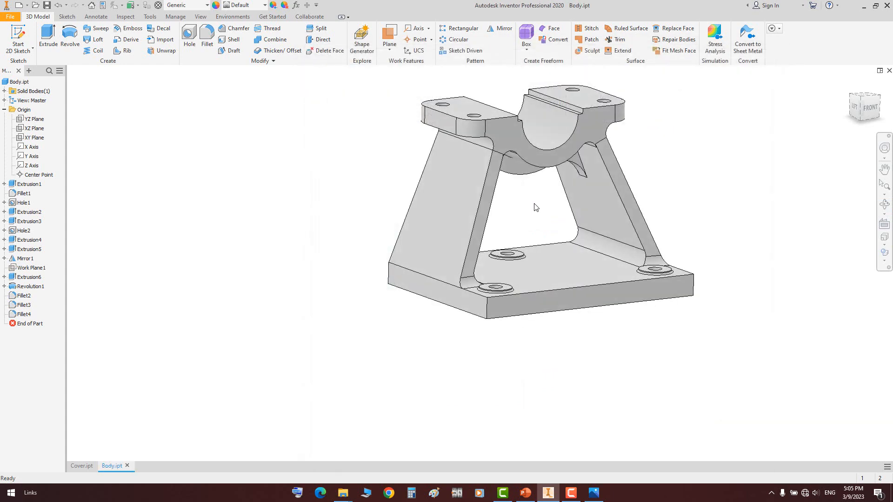
# Create a new assembly from the Standard.iam template and place one Body component from the Bearing Bracket folder grounded at the origin
pyautogui.click(21, 7)
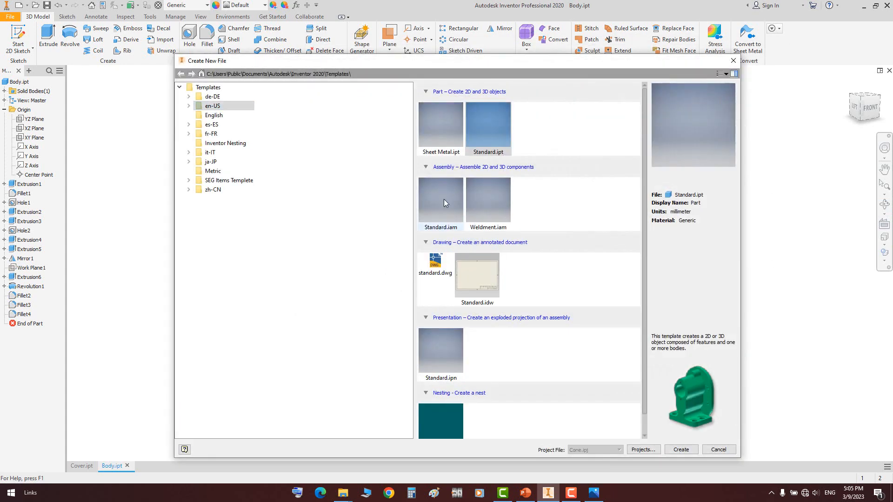
pyautogui.doubleClick(444, 199)
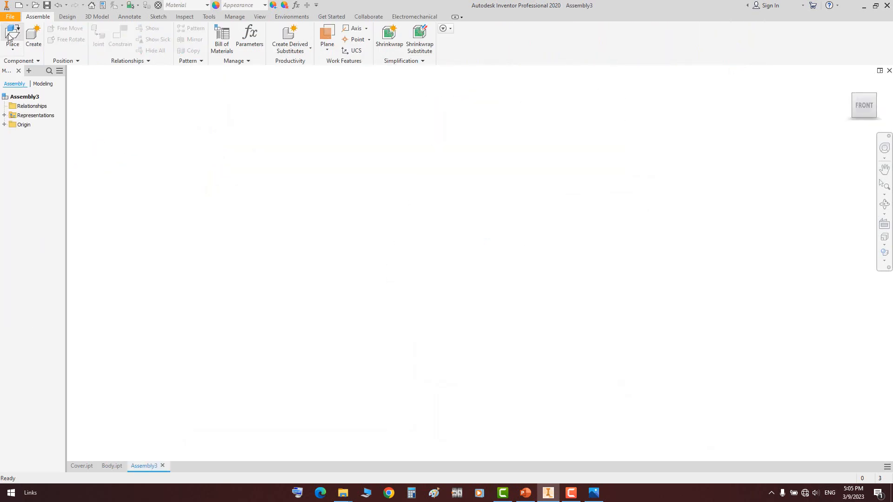
pyautogui.press('p')
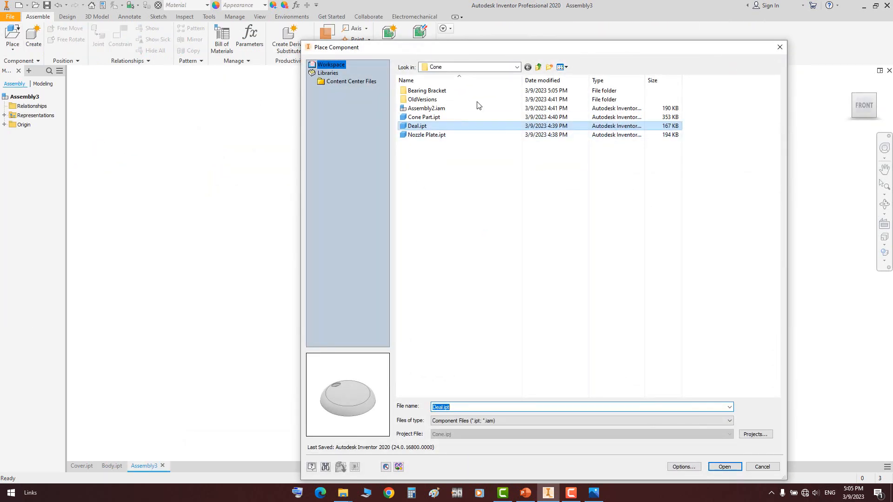
pyautogui.doubleClick(426, 90)
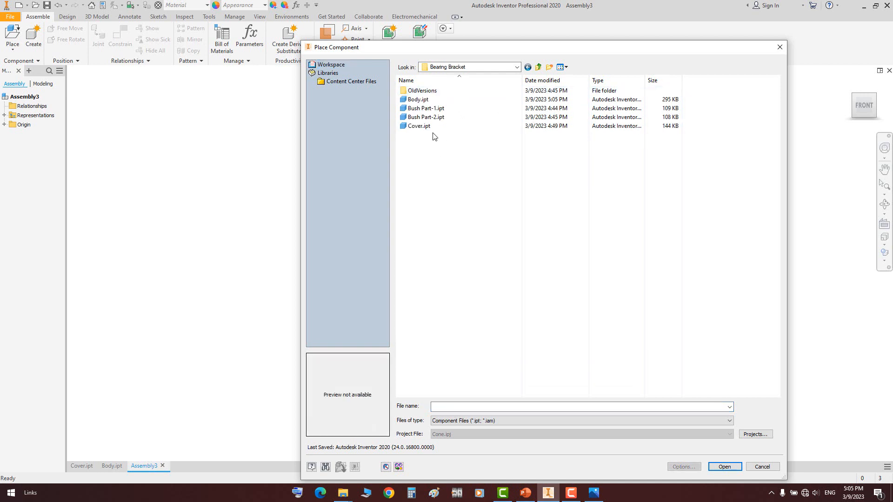
pyautogui.doubleClick(418, 99)
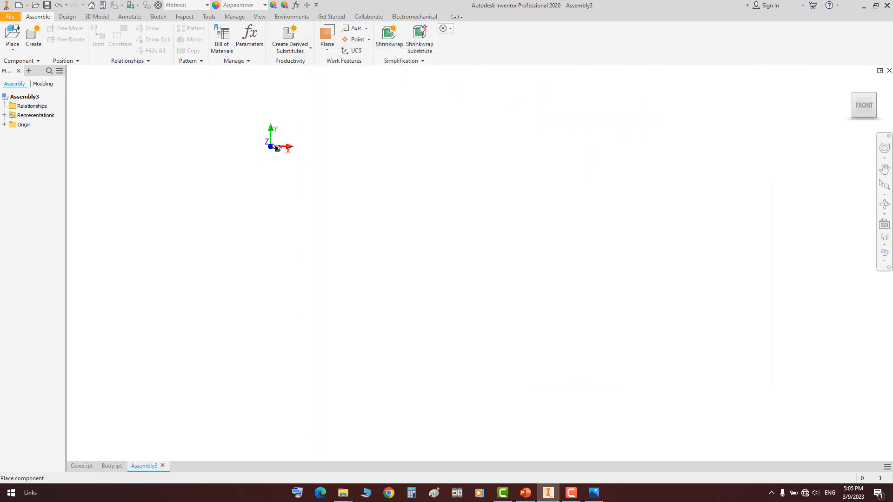
pyautogui.rightClick(272, 145)
pyautogui.click(311, 163)
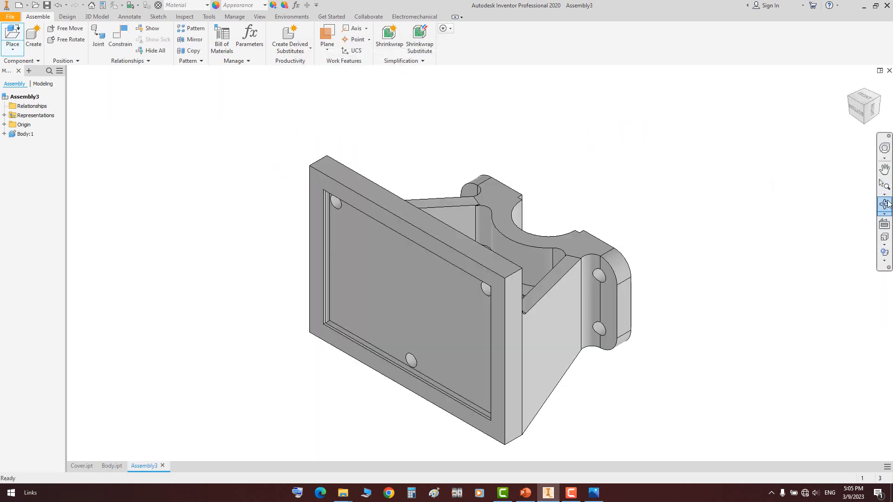
pyautogui.press('F4')
pyautogui.moveTo(550, 237); pyautogui.dragTo(395, 234)
pyautogui.rightClick(396, 234)
pyautogui.click(404, 240)
pyautogui.click(223, 181)
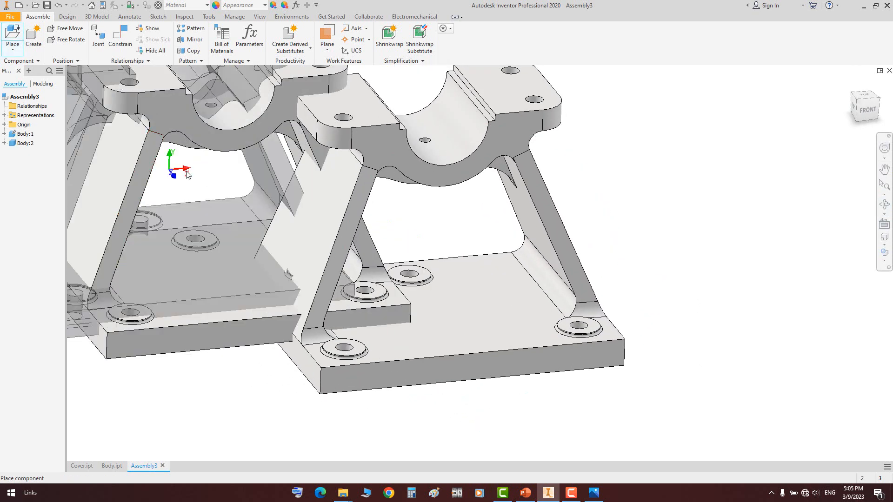
pyautogui.press('Escape')
pyautogui.hotkey('ctrl', 'z')
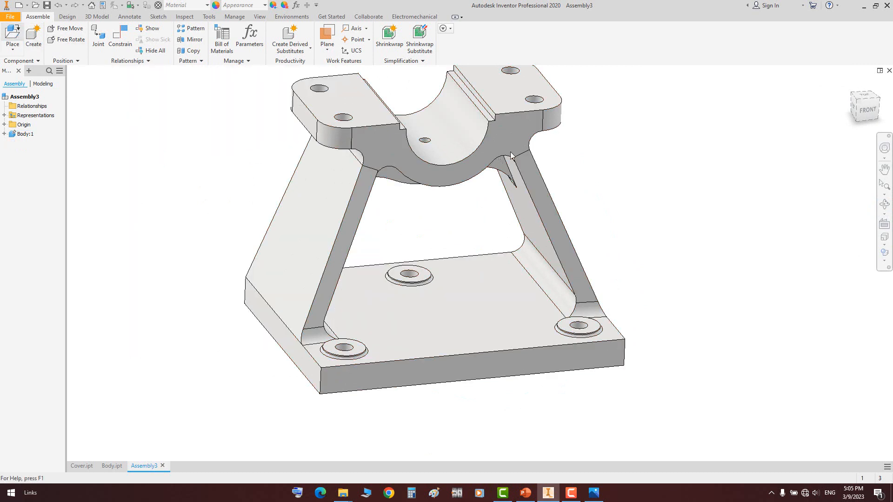
# Place one instance of Bush Part-2 in the free space beside the body
pyautogui.doubleClick(427, 118)
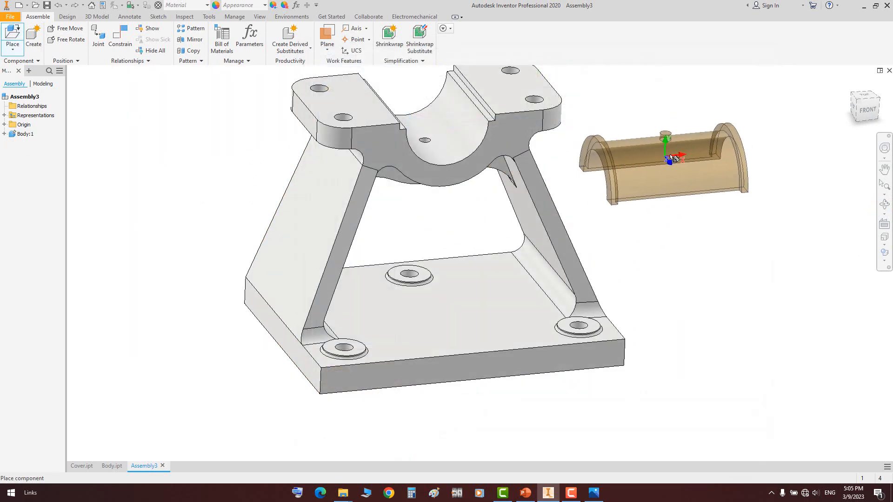
pyautogui.click(683, 158)
pyautogui.rightClick(707, 80)
pyautogui.click(718, 84)
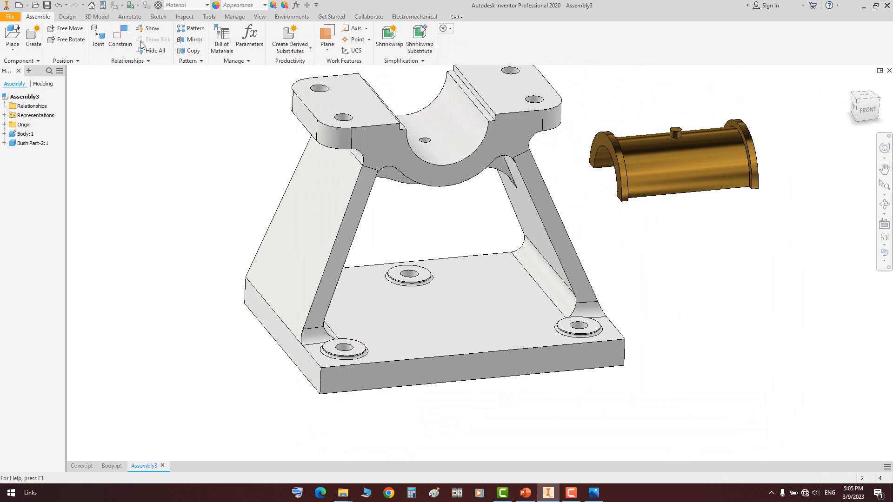
# Apply an Insert constraint between the inner flange edge of Bush Part-2 and the front edge of the body's bore
pyautogui.click(124, 38)
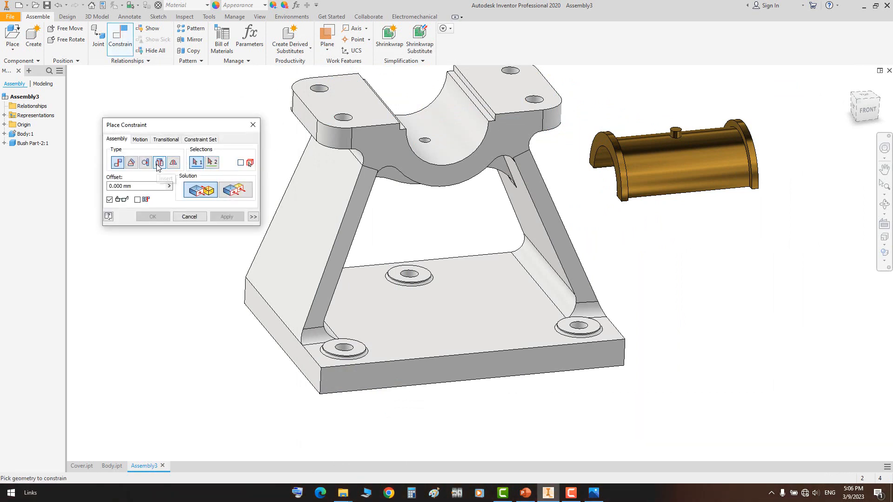
pyautogui.click(159, 162)
pyautogui.click(732, 133)
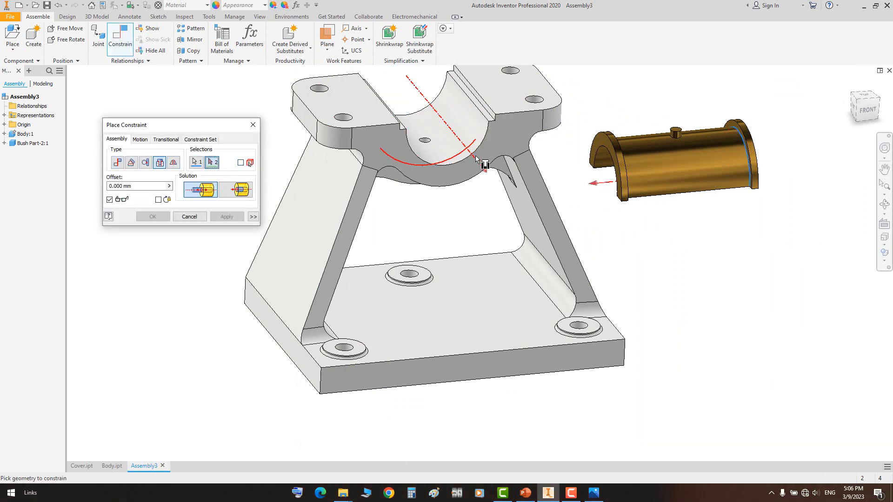
pyautogui.click(484, 165)
pyautogui.moveTo(464, 210); pyautogui.dragTo(486, 267, button='middle')
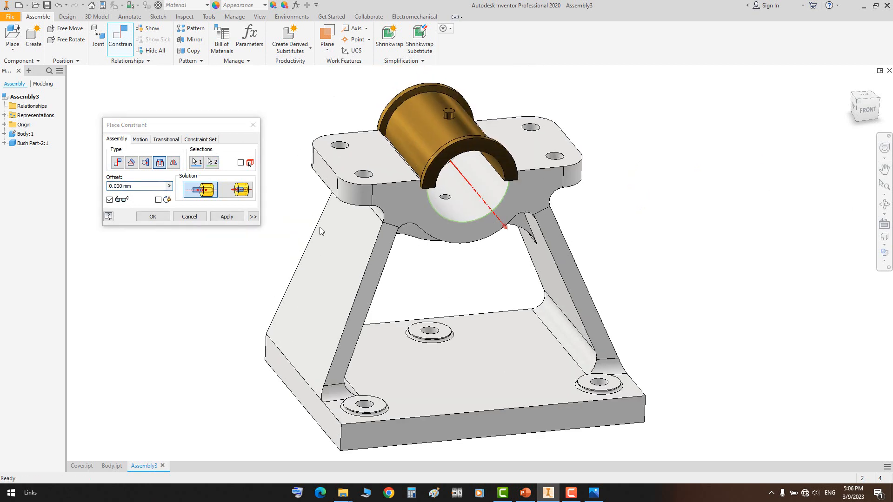
pyautogui.click(217, 217)
pyautogui.press('Escape')
# Rotate the bush down into the bore and display the components' degrees of freedom to check its remaining movement
pyautogui.moveTo(431, 142); pyautogui.dragTo(511, 126)
pyautogui.click(215, 133)
pyautogui.click(259, 17)
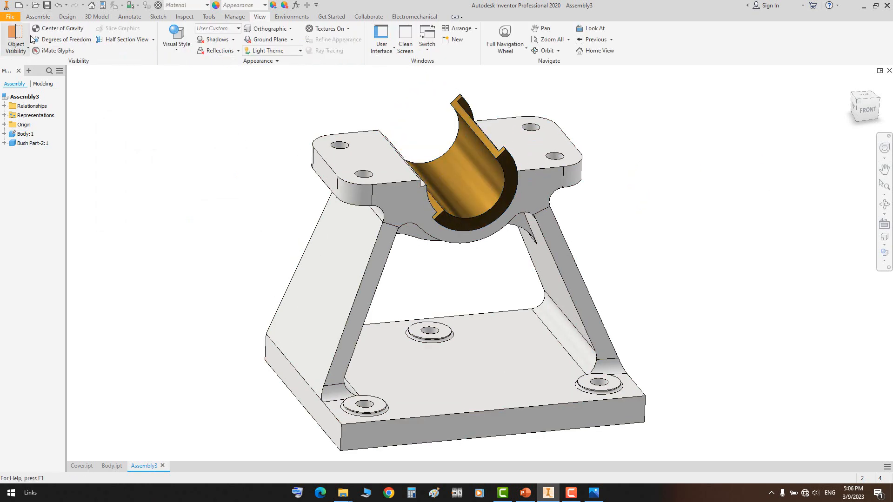
pyautogui.click(61, 39)
pyautogui.moveTo(484, 186); pyautogui.dragTo(506, 185)
pyautogui.click(196, 173)
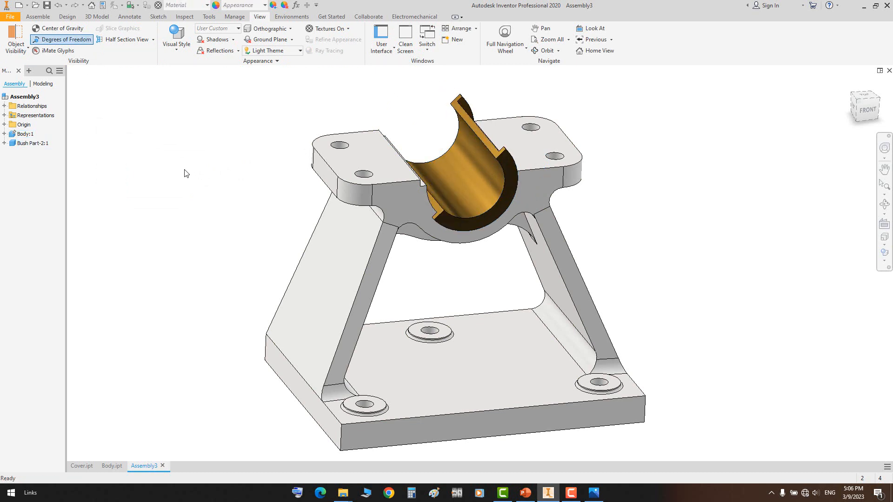
# Undo the bush rotation and its Insert constraint
pyautogui.hotkey('ctrl', 'z')
pyautogui.hotkey('ctrl', 'z')
pyautogui.hotkey('ctrl', 'z')
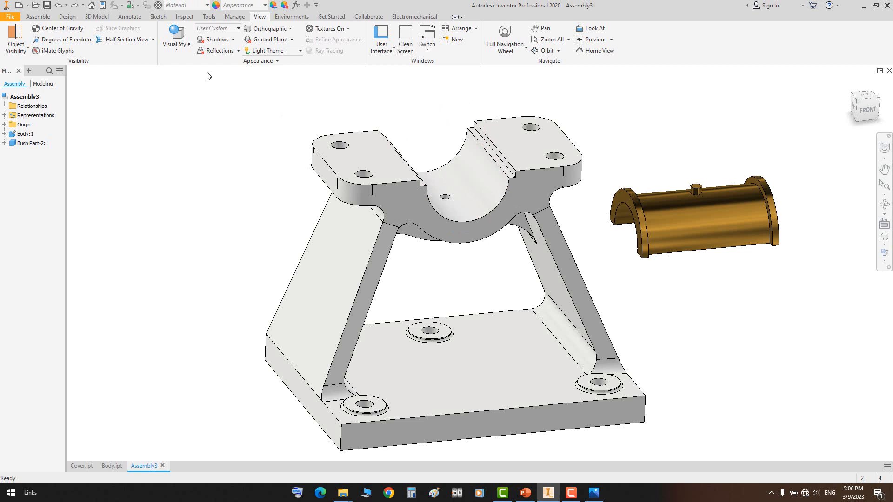
# Turn on the degrees of freedom display and examine the symbol on the unconstrained bush
pyautogui.click(63, 39)
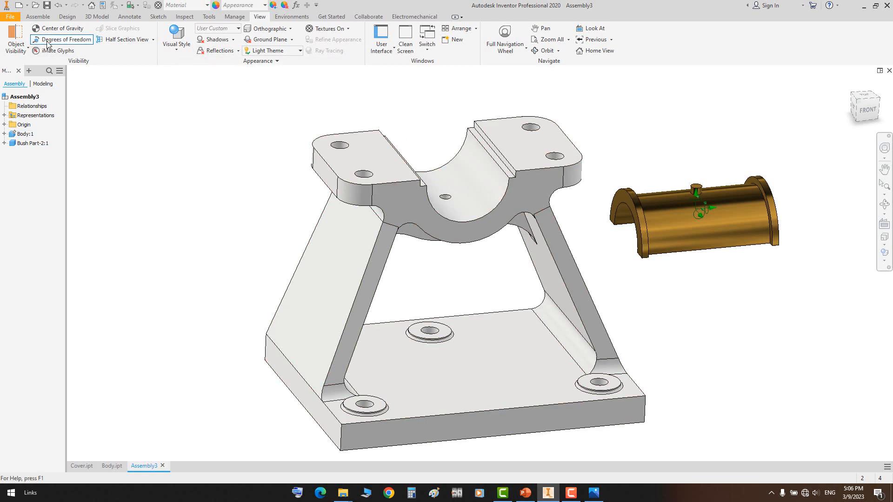
pyautogui.click(665, 222)
pyautogui.scroll(3, 665, 223)
pyautogui.scroll(3, 726, 188)
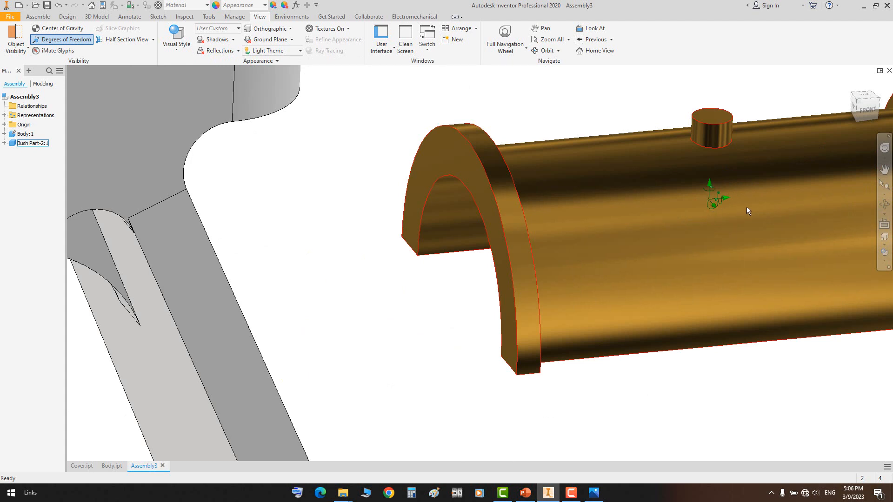
pyautogui.scroll(-5, 721, 199)
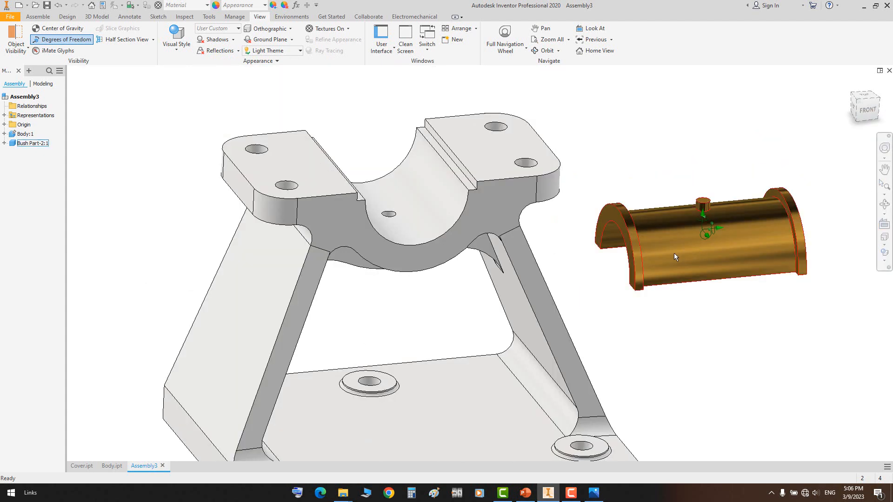
# Insert-constrain the inner flange edge of Bush Part-2 to the body's front bore edge and rotate the bush down into the bore
pyautogui.press('c')
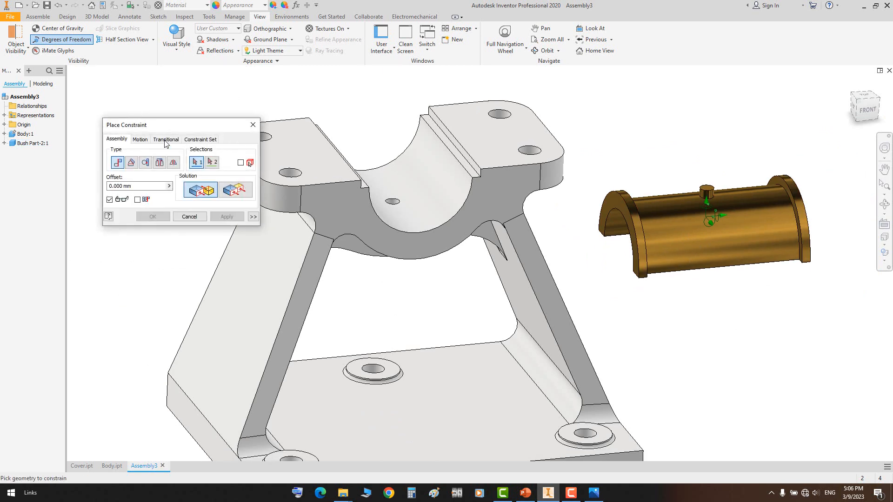
pyautogui.click(159, 166)
pyautogui.click(785, 195)
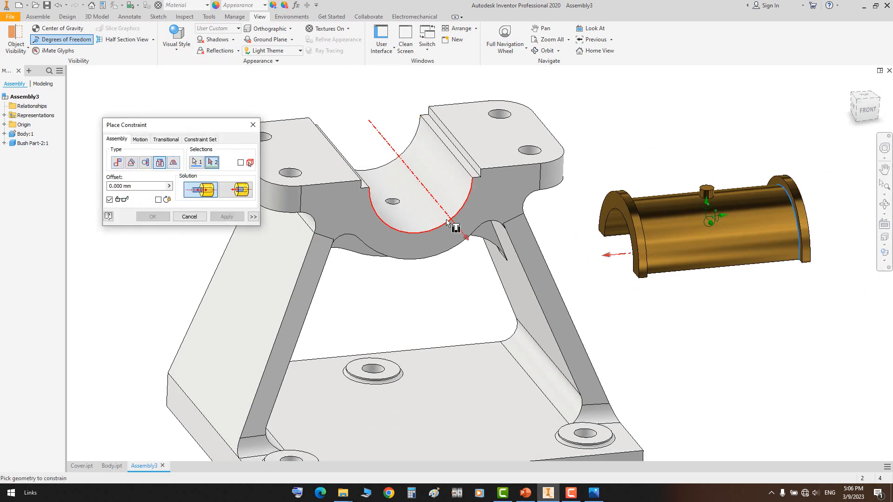
pyautogui.click(455, 230)
pyautogui.click(153, 216)
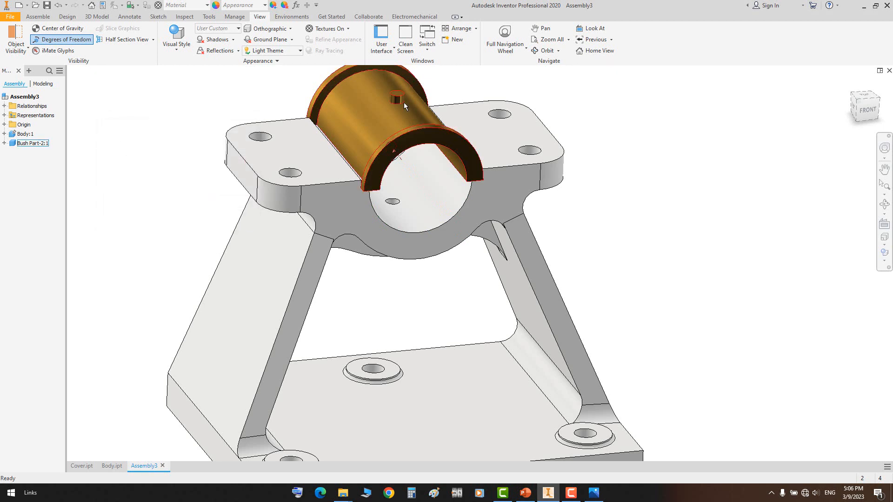
pyautogui.moveTo(403, 103); pyautogui.dragTo(447, 211)
pyautogui.scroll(8, 400, 146)
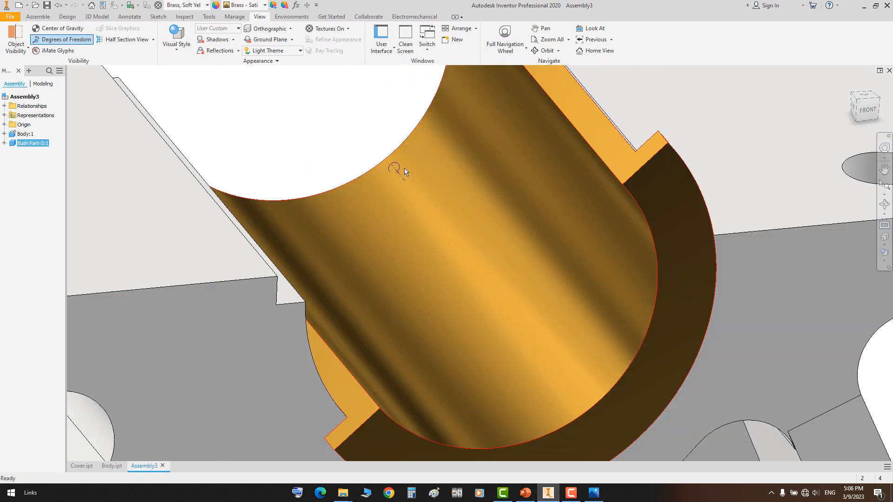
pyautogui.click(358, 138)
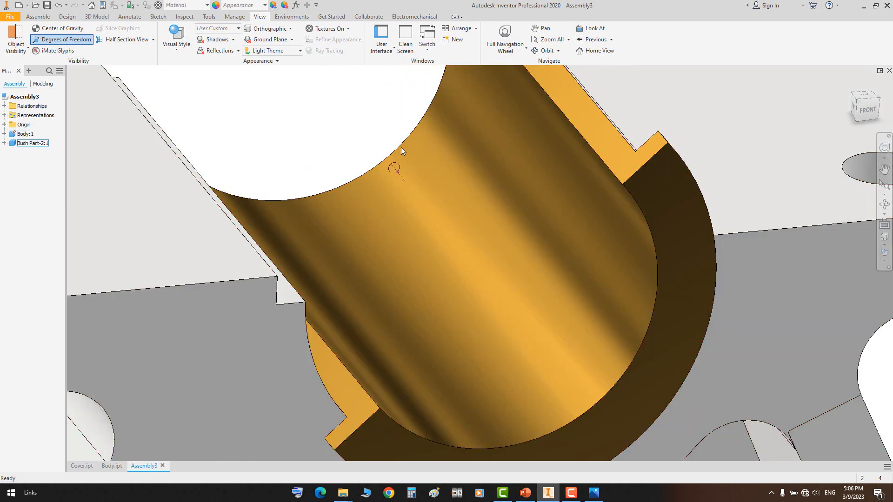
# Make the split face of Bush Part-2 flush with the small step face beside the body's bore at 0 mm offset
pyautogui.press('c')
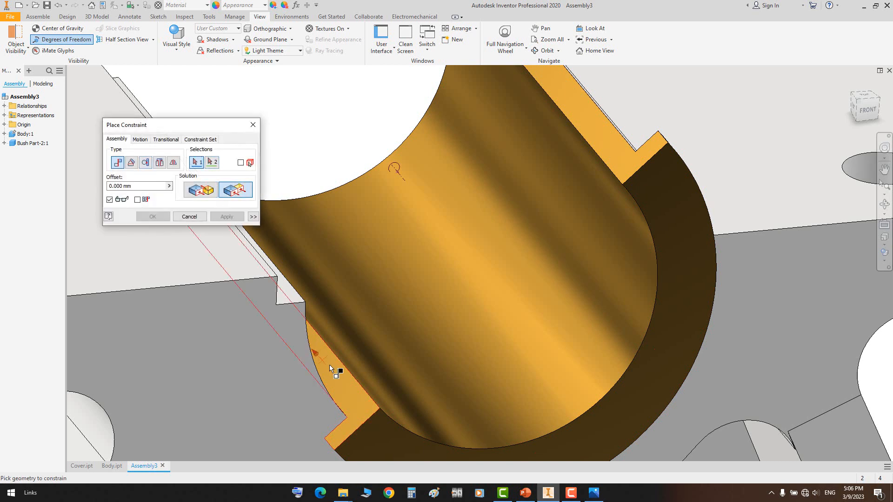
pyautogui.click(329, 365)
pyautogui.click(289, 292)
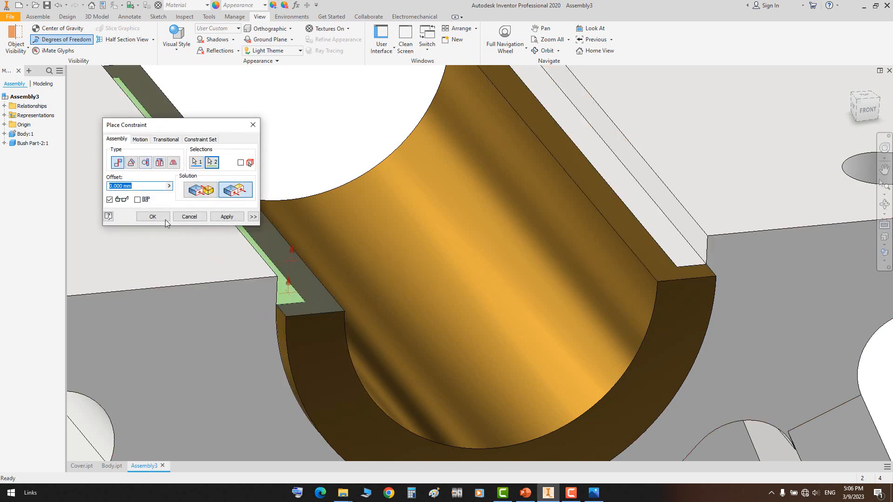
pyautogui.click(154, 216)
pyautogui.scroll(10, 468, 219)
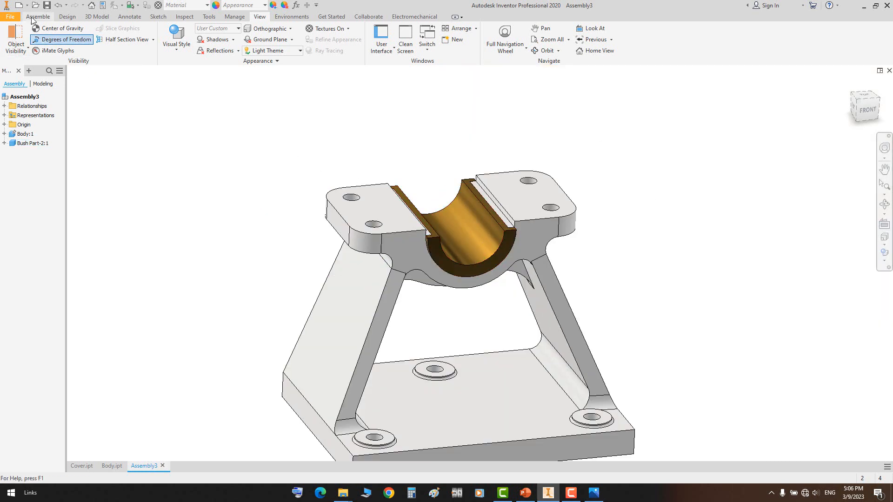
# Place one instance of Bush Part-1 above the body
pyautogui.click(35, 17)
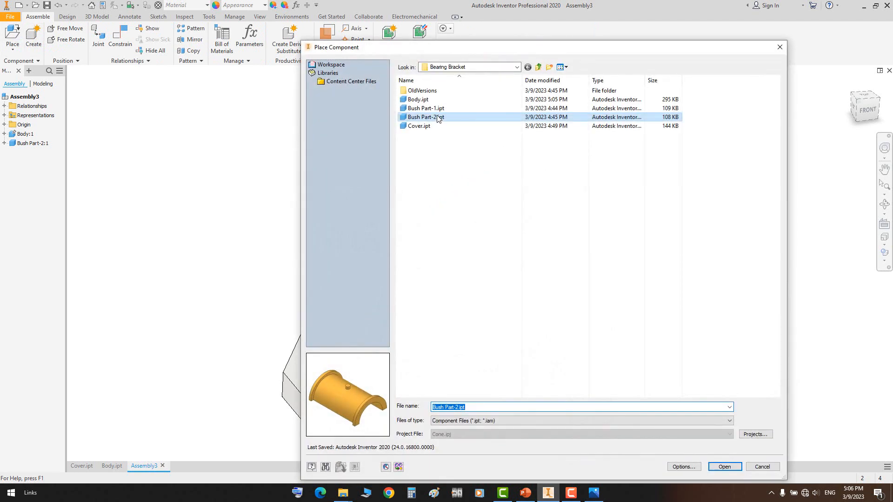
pyautogui.doubleClick(439, 108)
pyautogui.click(427, 98)
pyautogui.rightClick(683, 85)
pyautogui.click(693, 88)
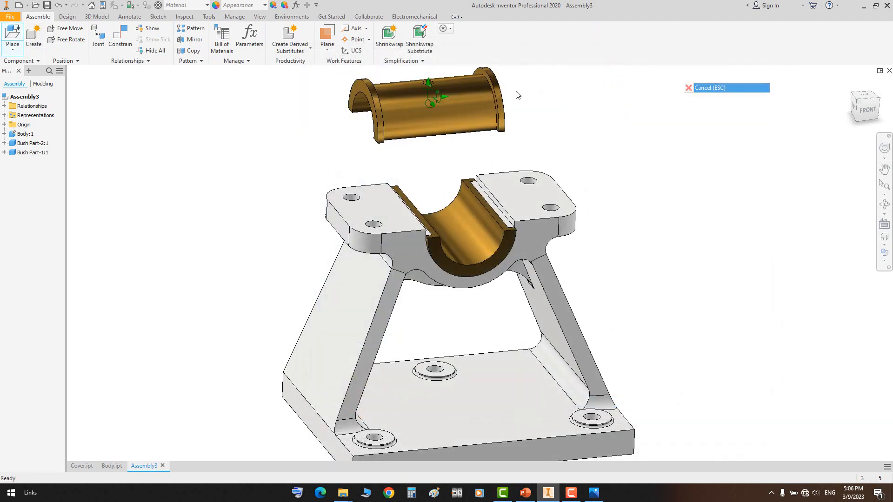
# Mate the cylinder axis of Bush Part-1 to the axis of Bush Part-2 with 0 mm offset
pyautogui.moveTo(506, 104); pyautogui.dragTo(529, 168, button='middle')
pyautogui.scroll(-4, 527, 166)
pyautogui.press('c')
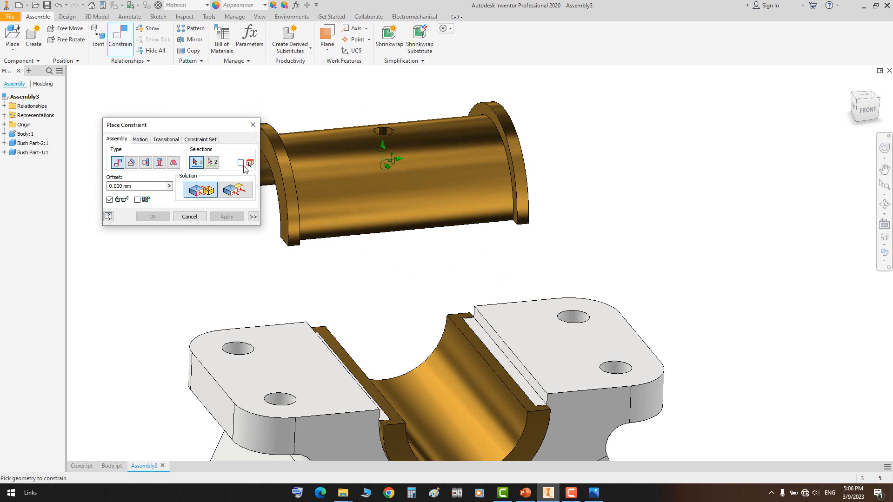
pyautogui.click(352, 174)
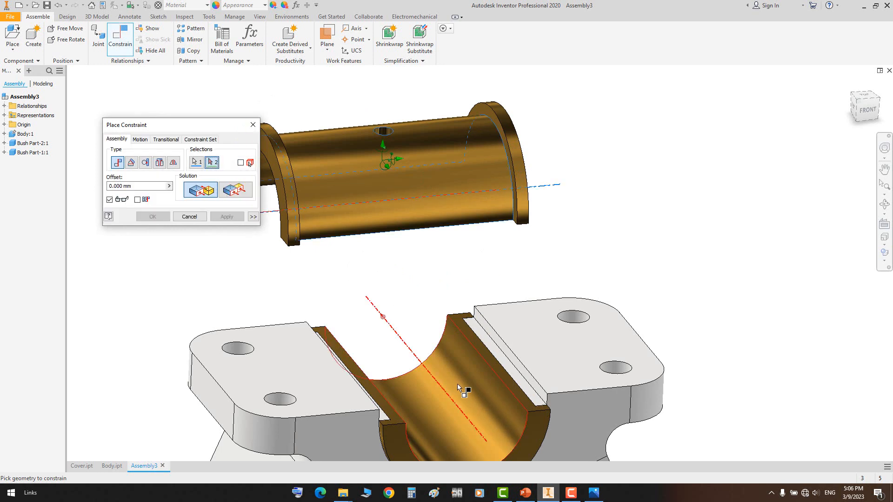
pyautogui.click(457, 383)
pyautogui.moveTo(561, 250); pyautogui.dragTo(579, 201, button='middle')
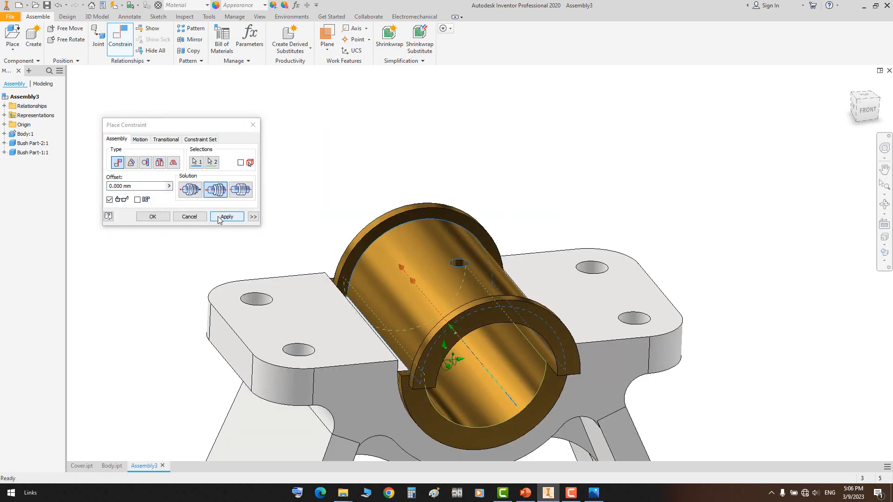
pyautogui.click(225, 217)
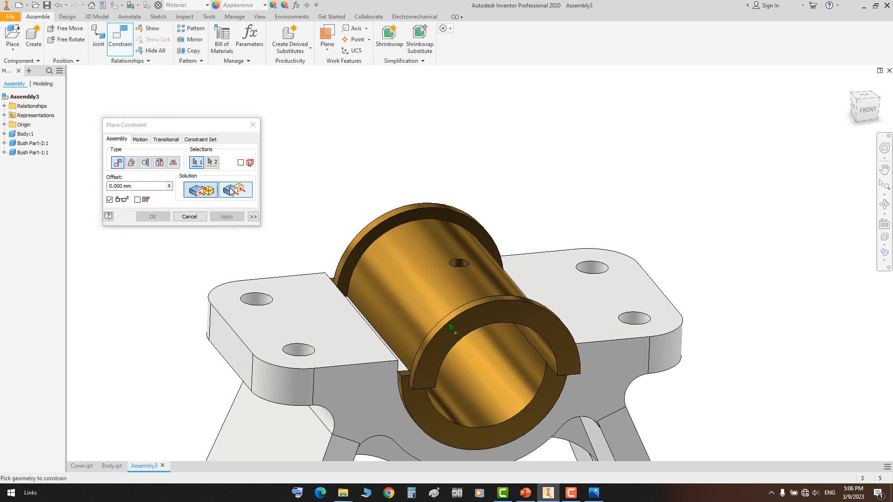
# Make the front flange faces of the two bush halves flush and rotate Bush Part-1 about its axis to test its remaining freedom
pyautogui.click(428, 409)
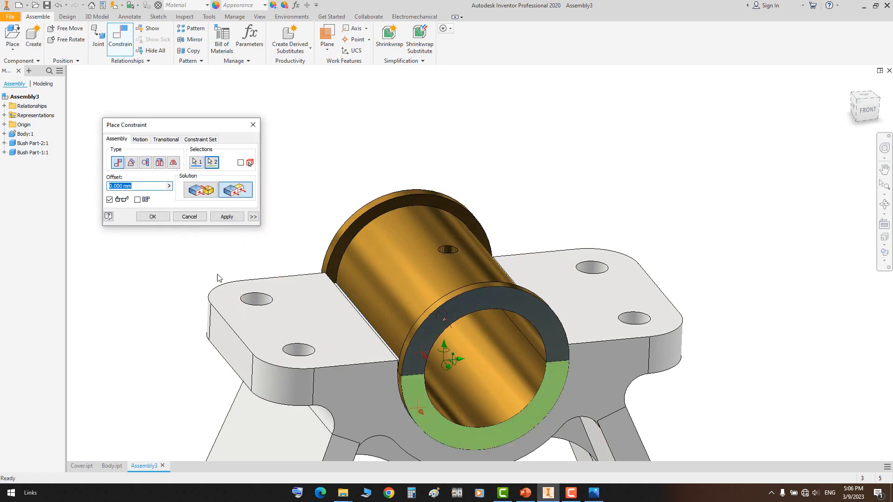
pyautogui.click(159, 219)
pyautogui.moveTo(492, 280); pyautogui.dragTo(563, 170)
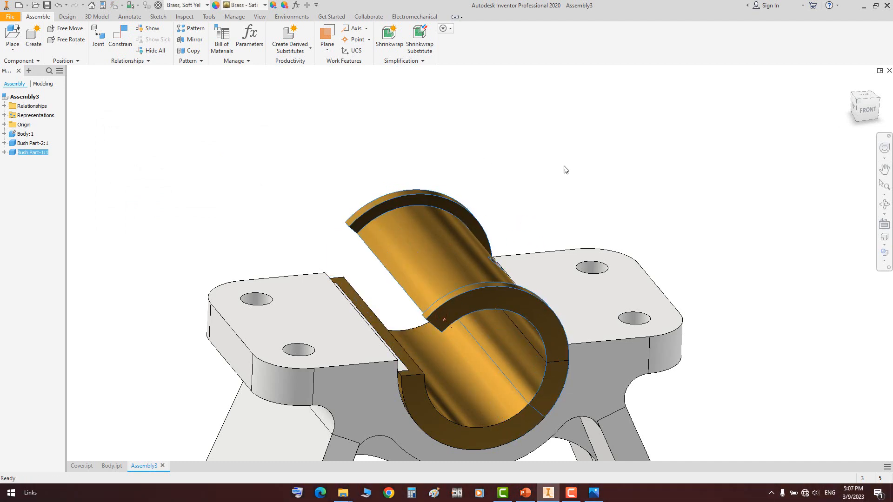
# Mate the split face of Bush Part-1 to the split face of Bush Part-2 with 0 mm offset
pyautogui.press('c')
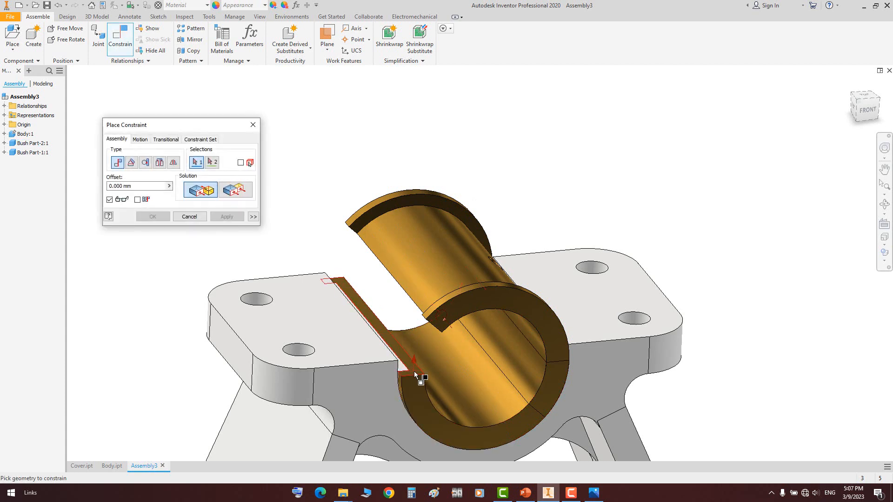
pyautogui.click(415, 374)
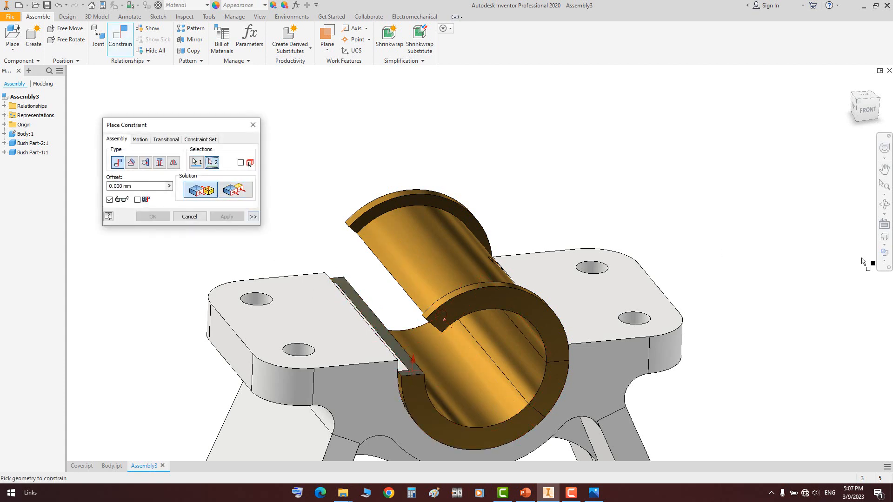
pyautogui.click(885, 204)
pyautogui.moveTo(513, 304); pyautogui.dragTo(516, 244)
pyautogui.rightClick(472, 233)
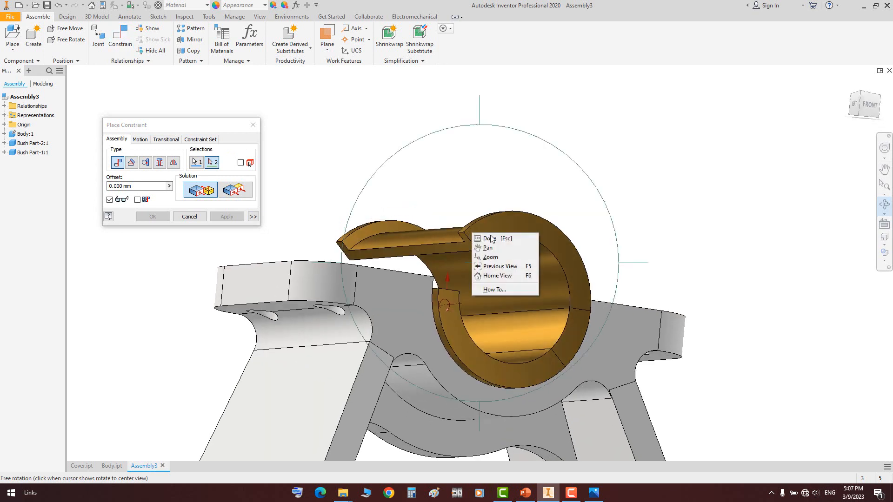
pyautogui.click(490, 239)
pyautogui.click(465, 248)
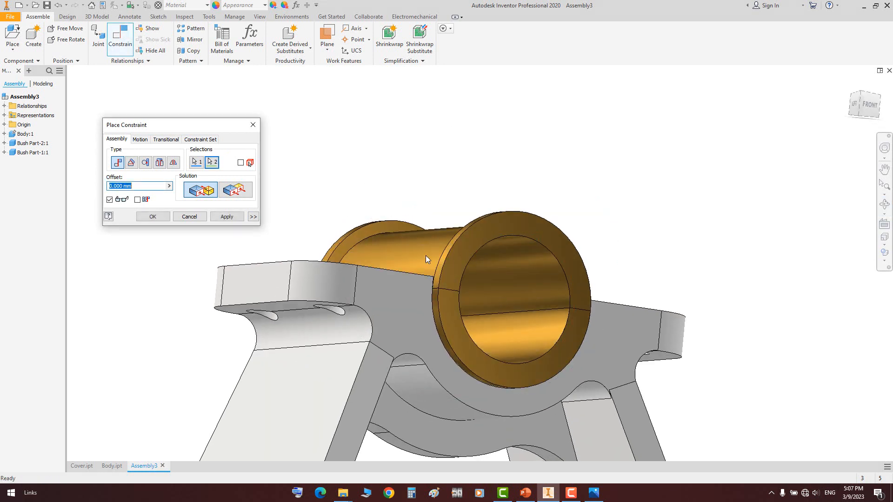
pyautogui.click(149, 215)
pyautogui.press('F6')
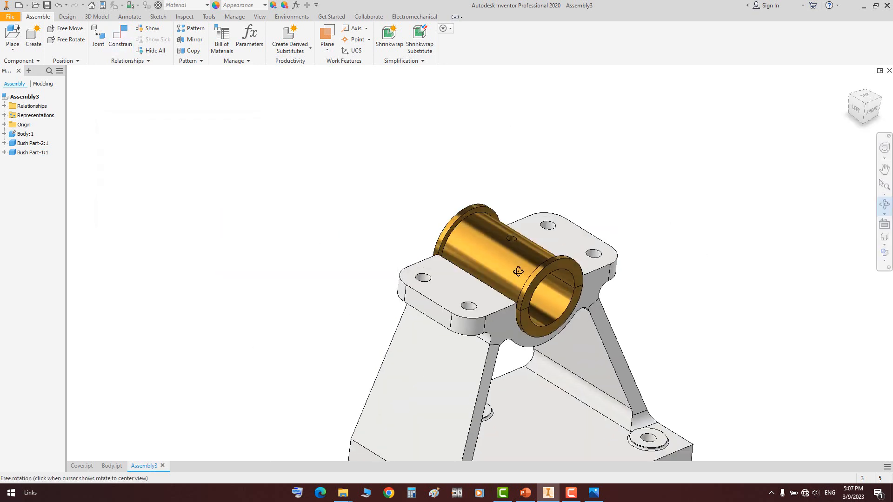
pyautogui.rightClick(494, 227)
pyautogui.click(506, 238)
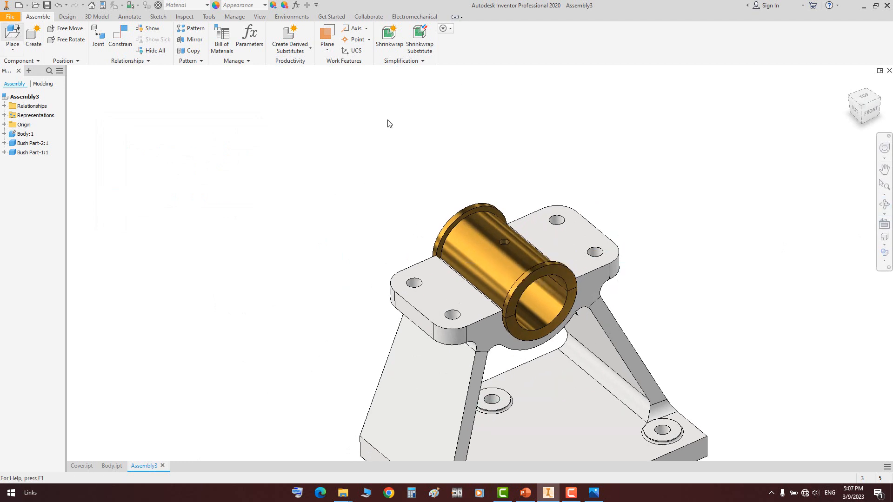
# Place one instance of Cover.ipt above the body
pyautogui.press('p')
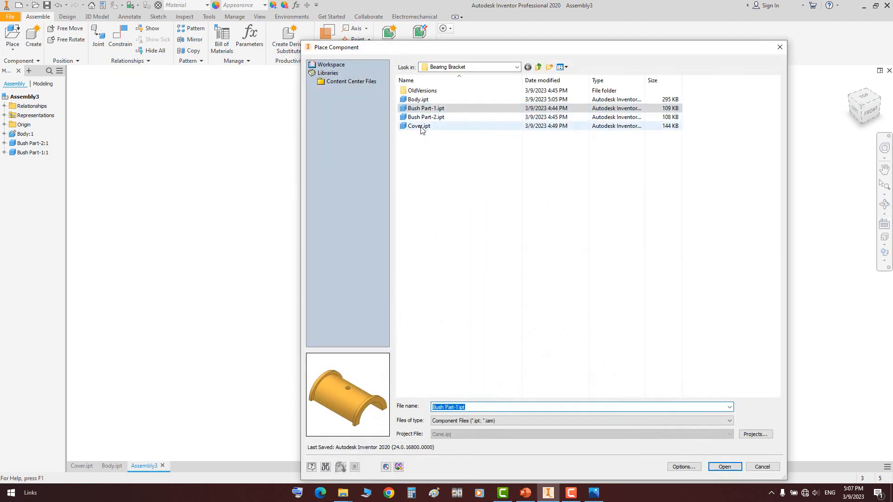
pyautogui.doubleClick(420, 126)
pyautogui.click(421, 128)
pyautogui.rightClick(578, 114)
pyautogui.click(597, 117)
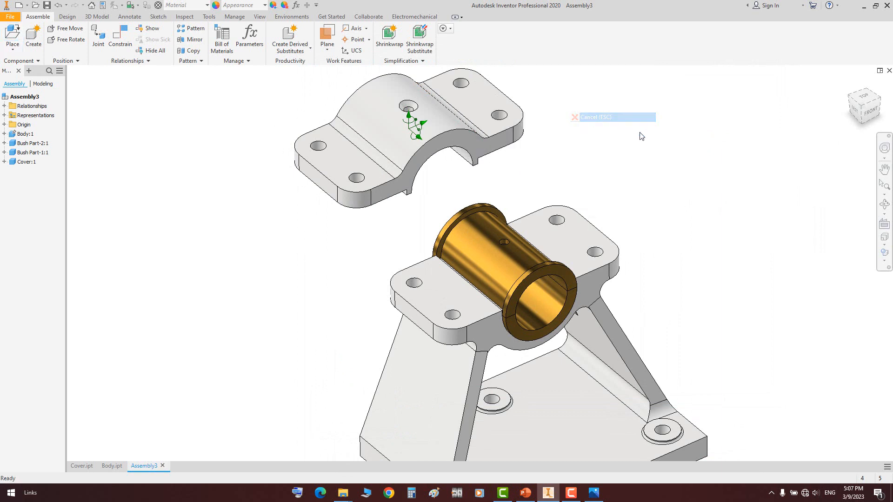
# Add an Insert constraint with 0 mm offset between the cover's bore edge and the inner flange shoulder edge of Bush Part-1
pyautogui.press('c')
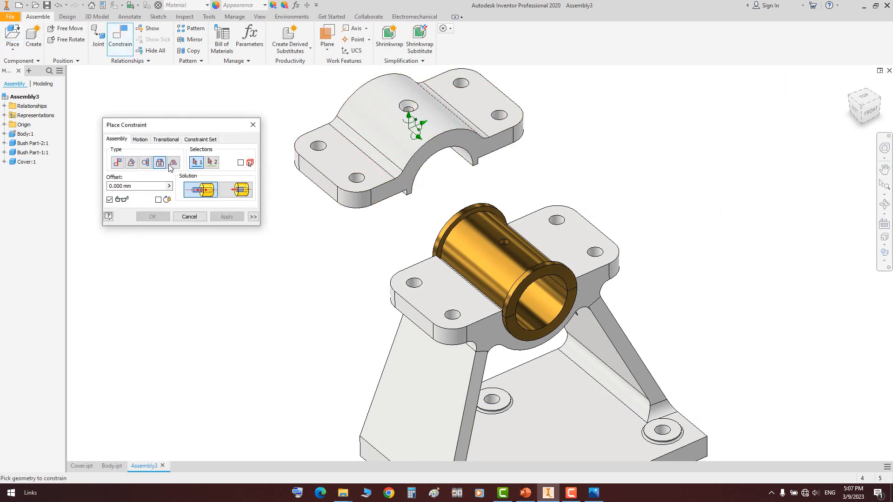
pyautogui.click(437, 157)
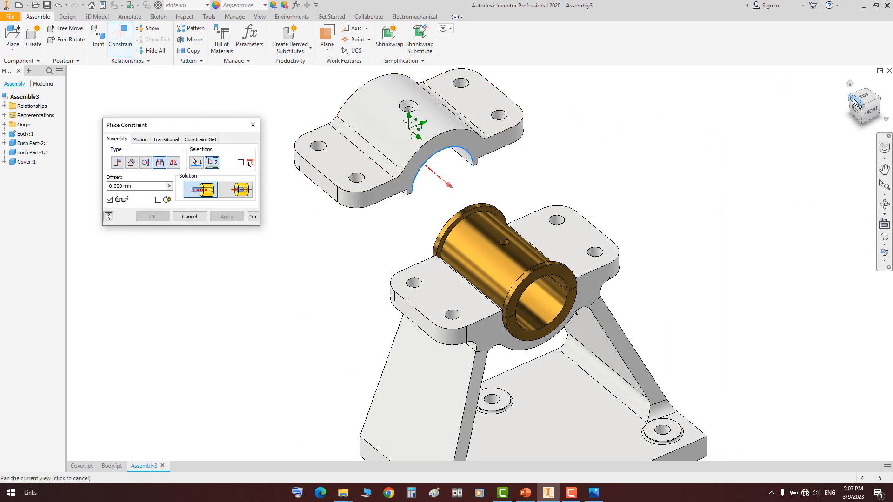
pyautogui.click(850, 98)
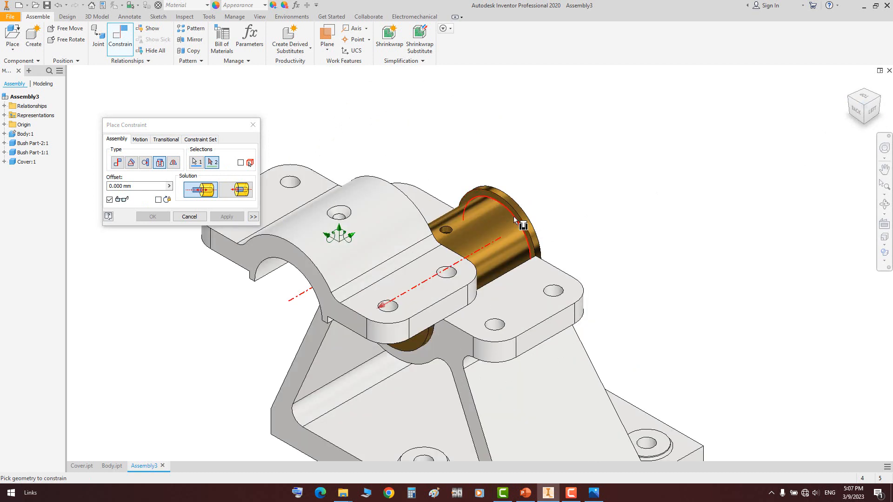
pyautogui.click(514, 220)
pyautogui.click(153, 216)
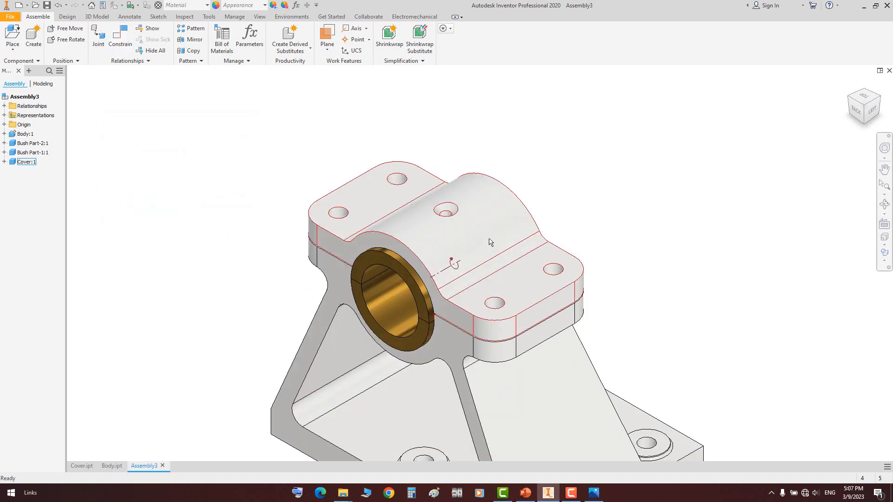
# Rotate the cover about the bush axis, then fix it with a 0 degree angle constraint between the top faces of the cover and body flanges
pyautogui.moveTo(579, 249); pyautogui.dragTo(591, 219)
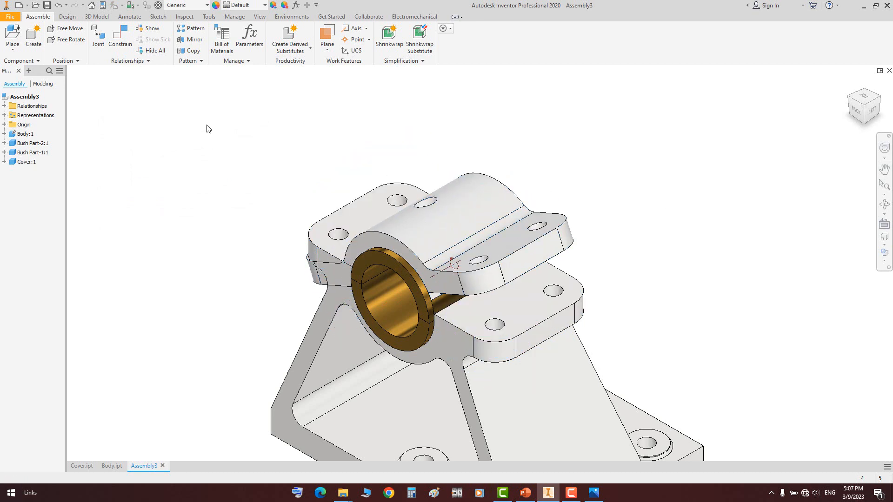
pyautogui.click(120, 39)
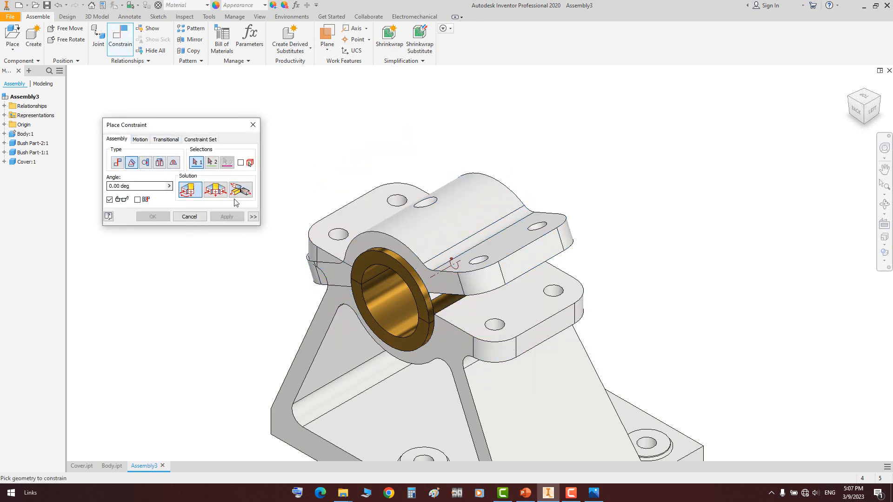
pyautogui.click(506, 257)
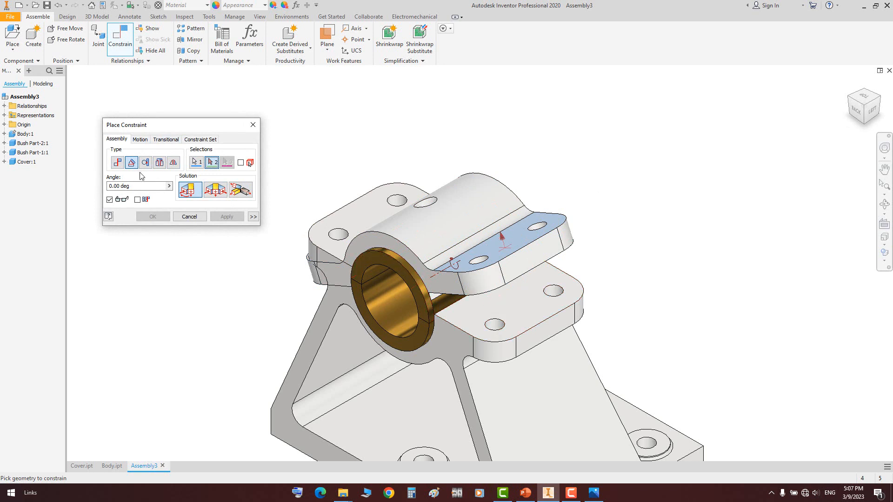
pyautogui.click(543, 320)
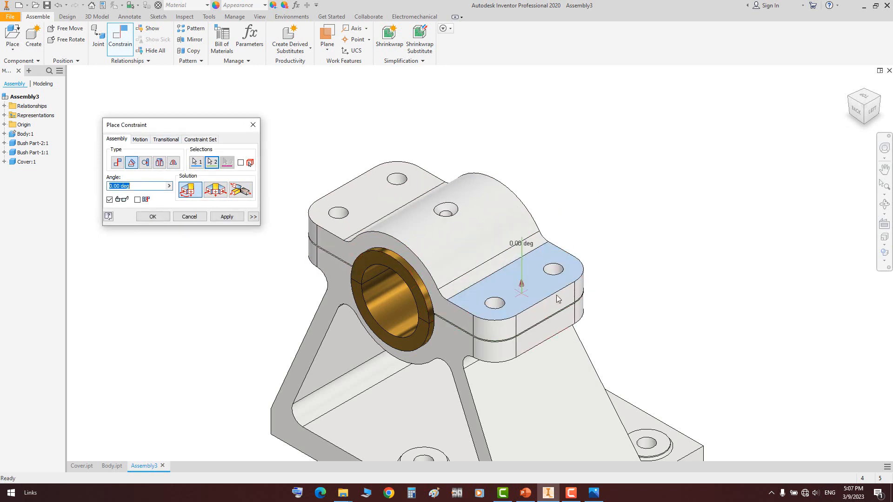
pyautogui.click(153, 216)
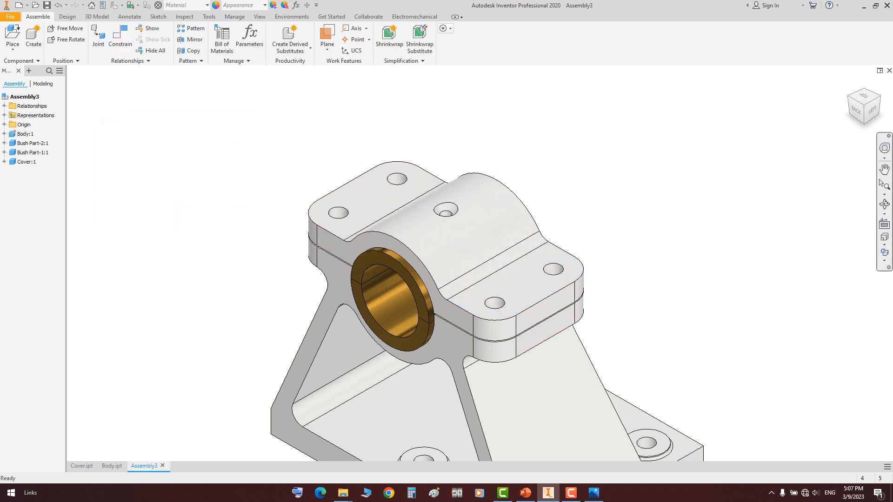
# Save the assembly as Bearing Bracket Assembly in the Bearing Bracket folder
pyautogui.click(884, 205)
pyautogui.scroll(3, 484, 224)
pyautogui.moveTo(504, 235); pyautogui.dragTo(491, 193)
pyautogui.press('Escape')
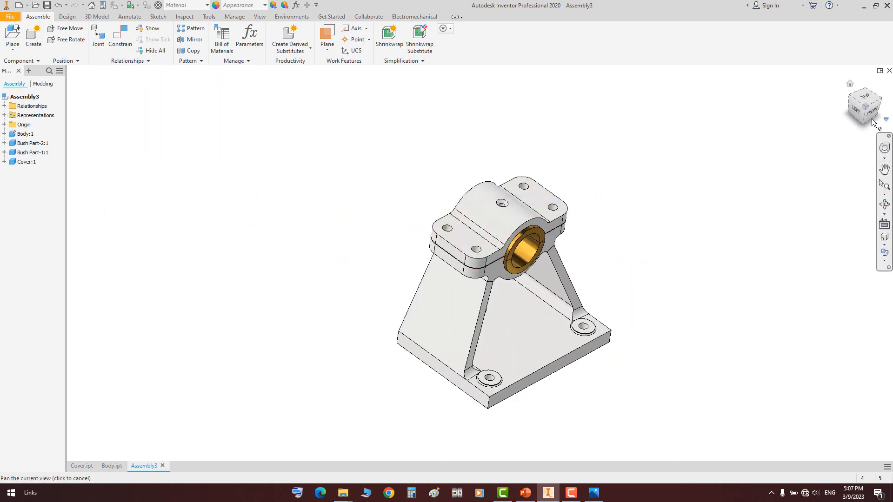
pyautogui.click(864, 109)
pyautogui.hotkey('ctrl', 's')
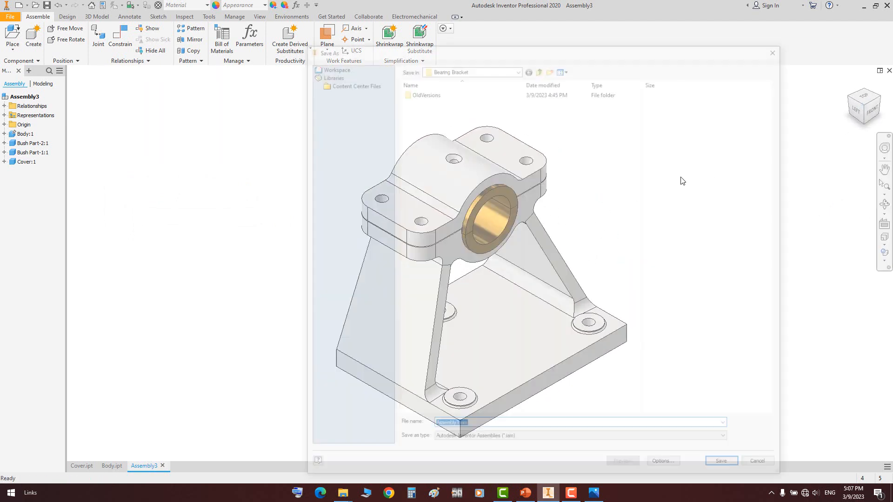
pyautogui.write('Bearing Bracket')
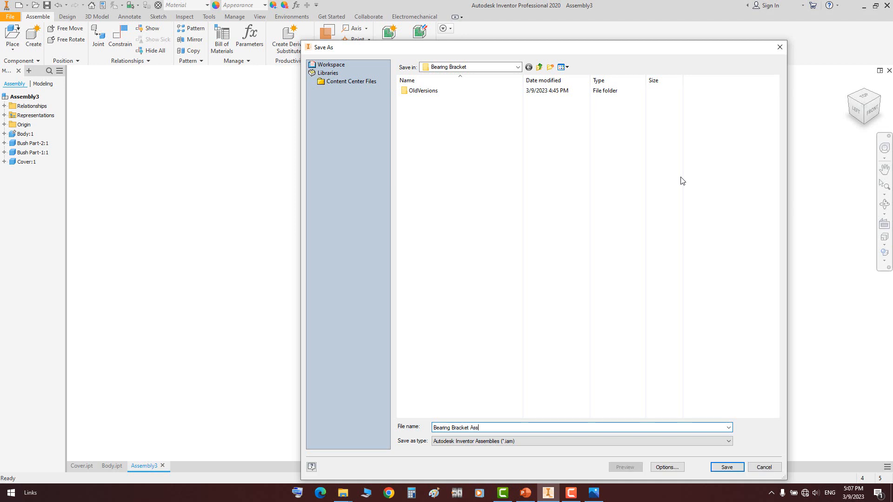
pyautogui.press('Return')
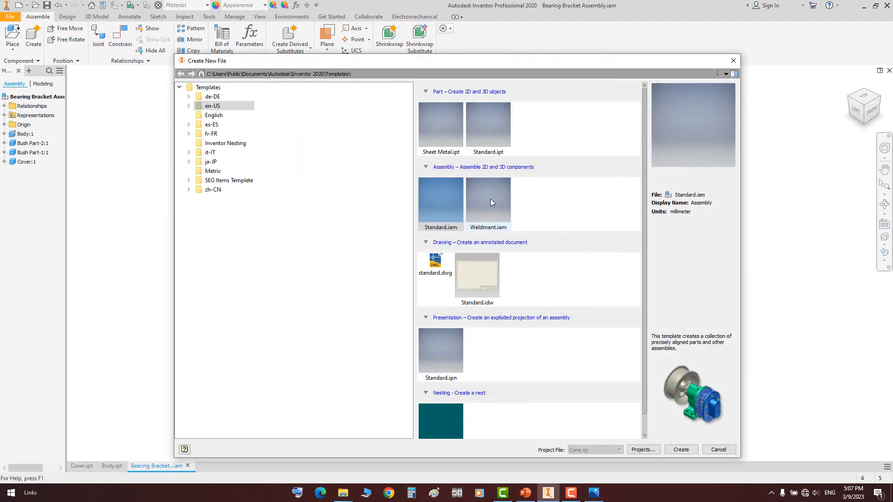
# Start a drawing from Standard.idw and put an enlarged front base view of the assembly in the sheet's upper-left area
pyautogui.doubleClick(479, 278)
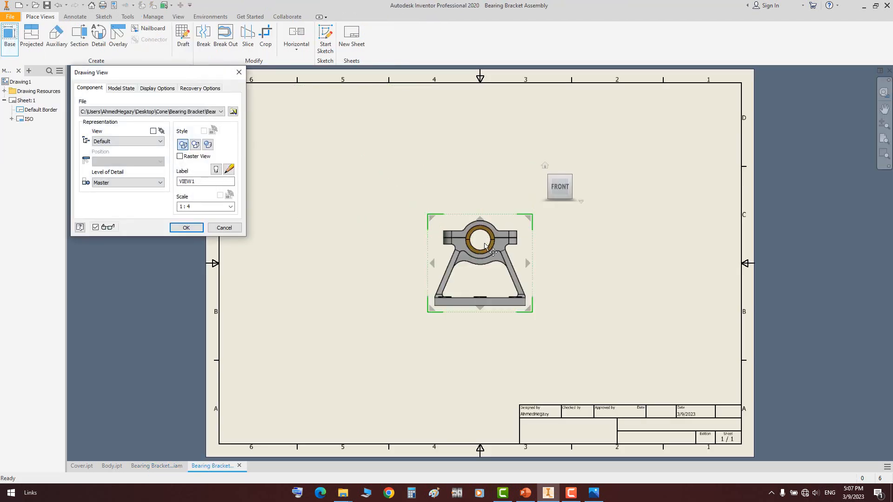
pyautogui.moveTo(491, 251)
pyautogui.mouseDown()
pyautogui.moveTo(400, 209)
pyautogui.moveTo(335, 160)
pyautogui.moveTo(334, 191)
pyautogui.mouseUp()
pyautogui.click(193, 206)
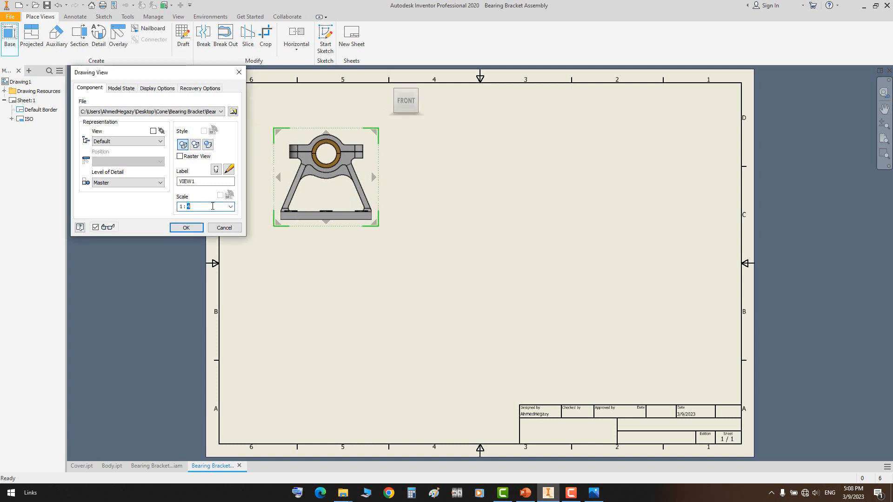
pyautogui.press('Return')
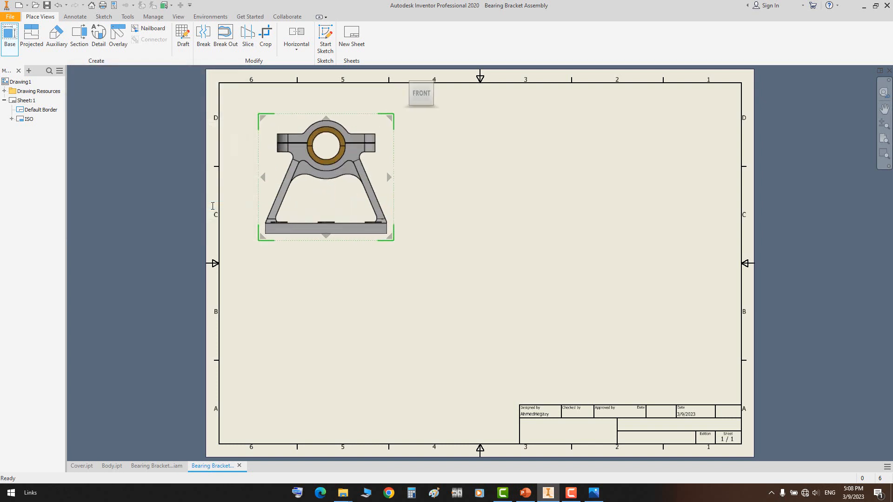
# Project a side view beside the front view, a top view below it and an isometric view at the sheet's lower right
pyautogui.click(31, 37)
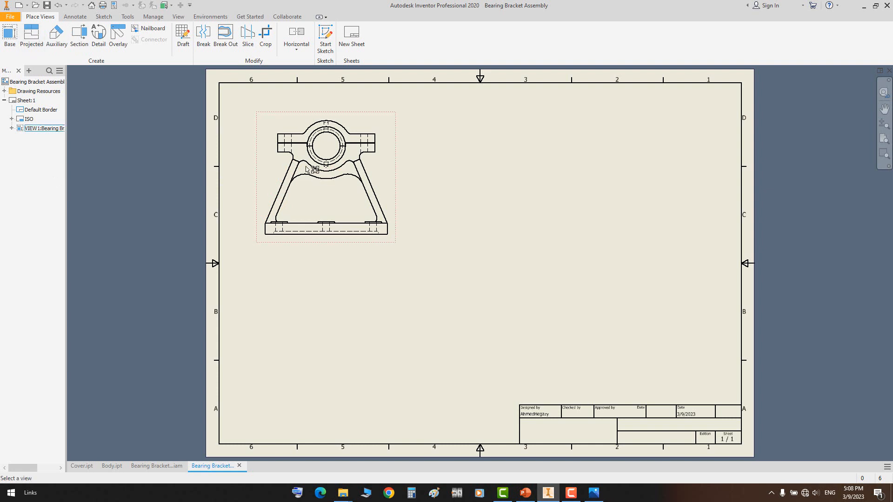
pyautogui.click(388, 174)
pyautogui.click(459, 173)
pyautogui.click(326, 344)
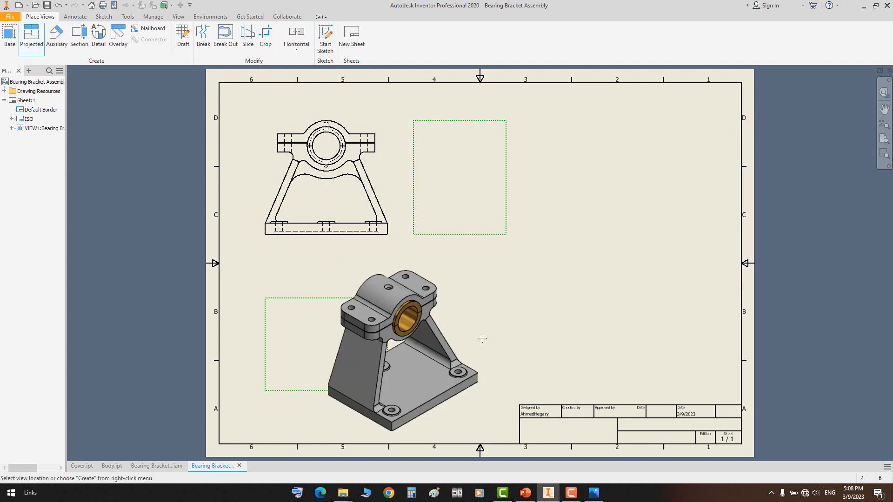
pyautogui.click(644, 301)
pyautogui.rightClick(630, 225)
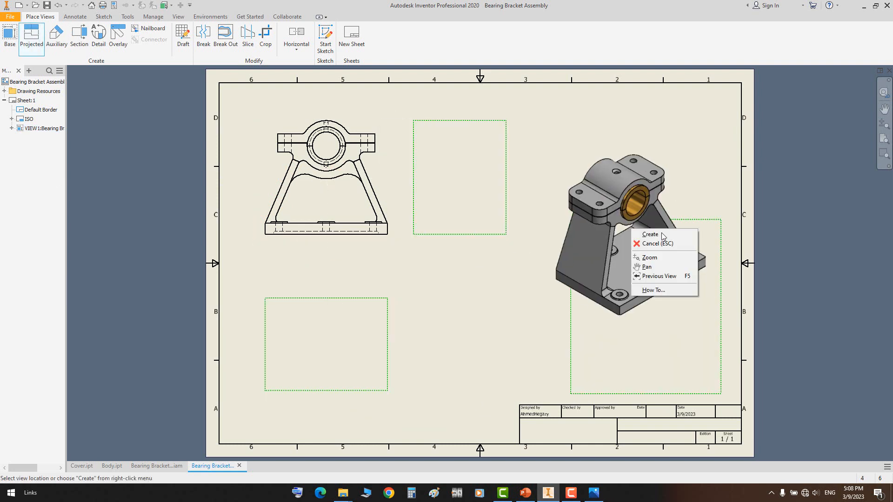
pyautogui.click(644, 235)
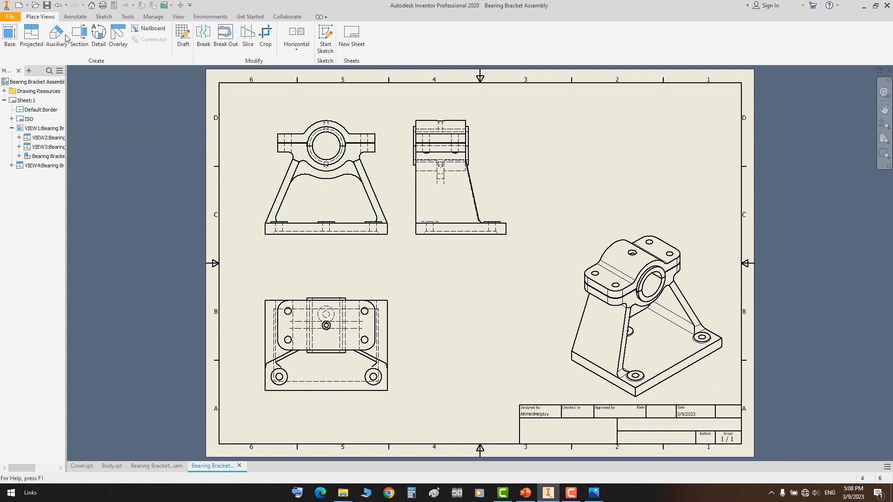
pyautogui.click(75, 16)
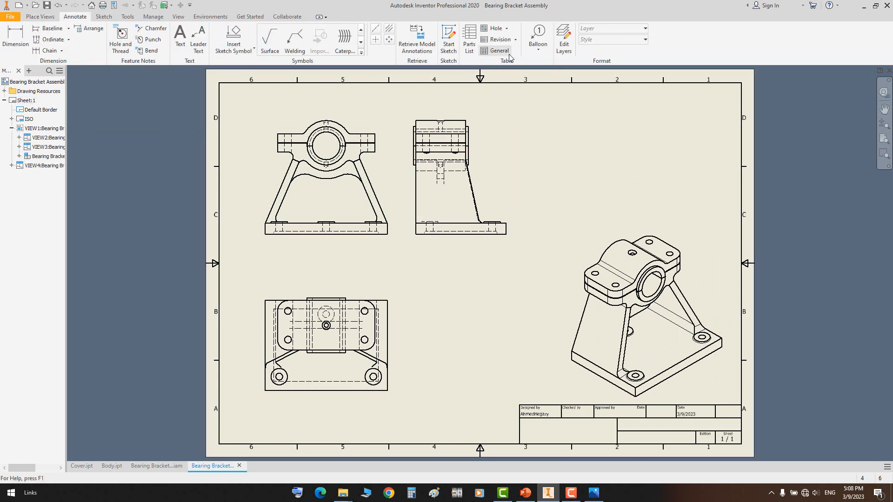
pyautogui.click(496, 51)
pyautogui.click(324, 177)
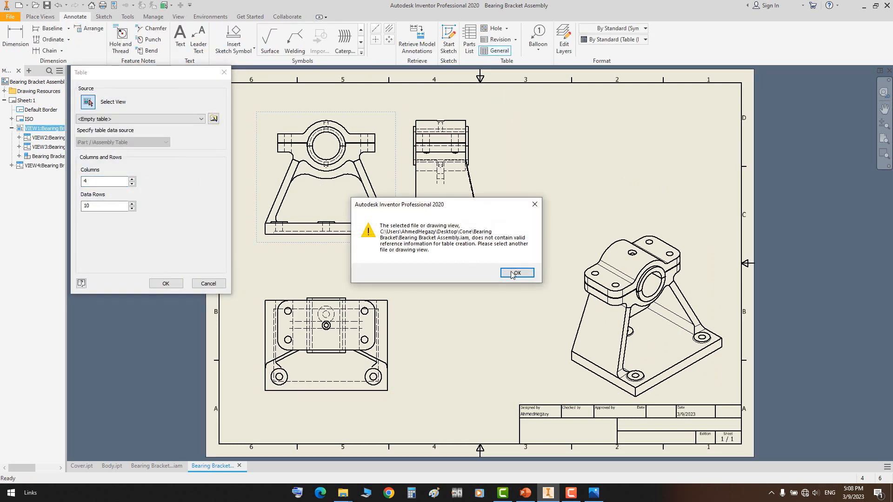
pyautogui.click(539, 206)
pyautogui.click(223, 72)
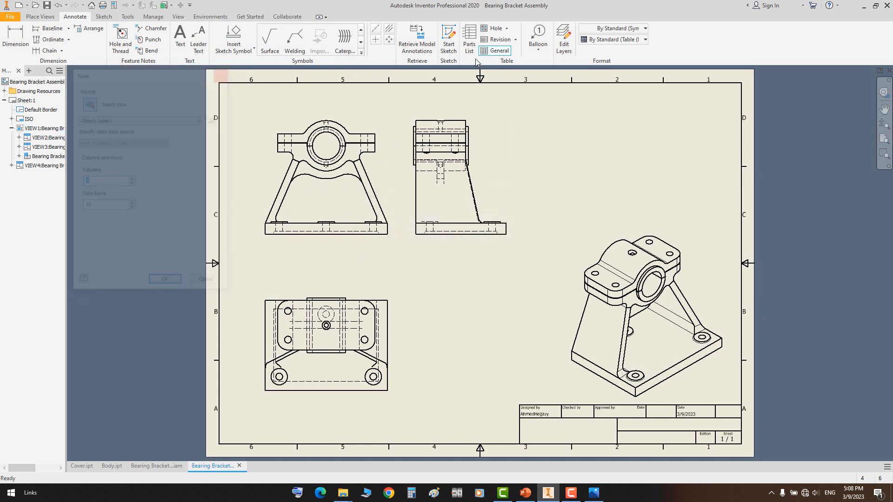
# Create a structured, first-level parts list from the front view and place it in the upper-right corner of the drawing border
pyautogui.click(469, 41)
pyautogui.click(315, 192)
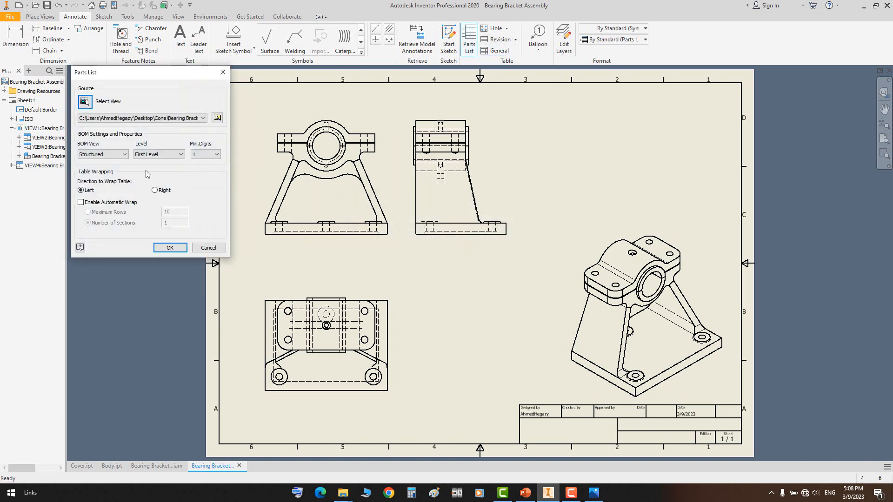
pyautogui.click(99, 155)
pyautogui.click(168, 248)
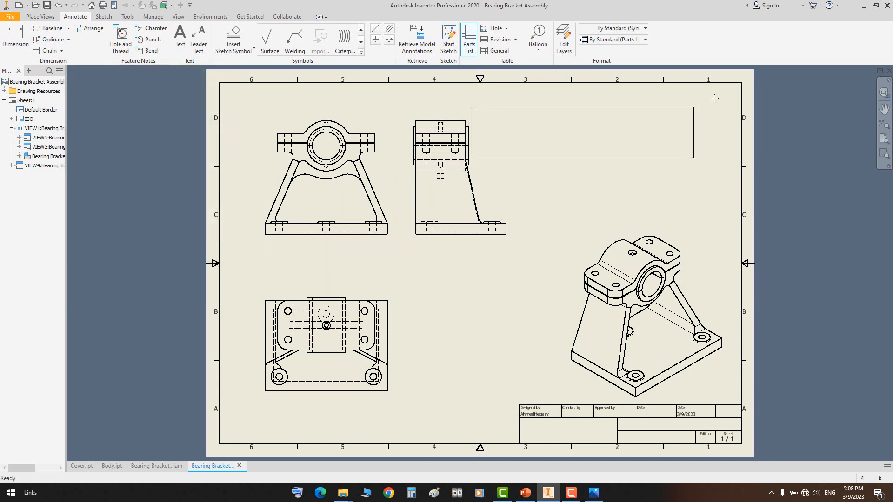
pyautogui.click(743, 83)
# Replace the DESCRIPTION column of the drawing's parts list with MATERIAL and MASS columns
pyautogui.scroll(3, 639, 120)
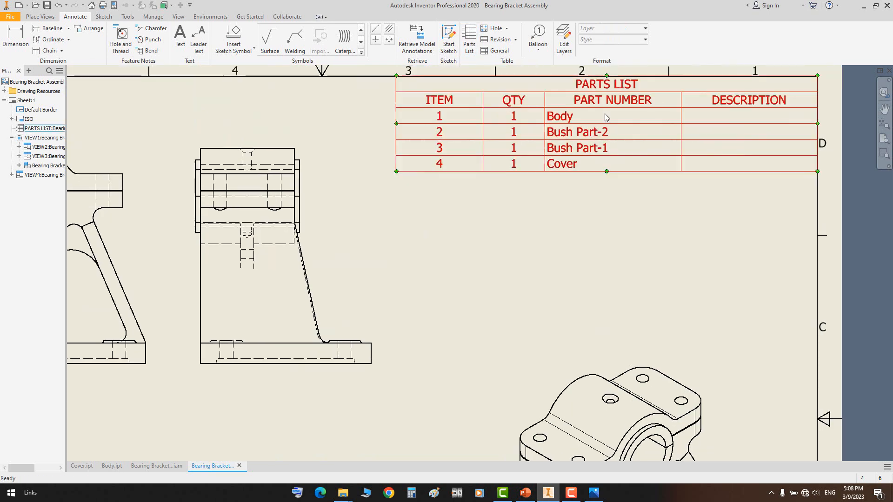
pyautogui.doubleClick(615, 145)
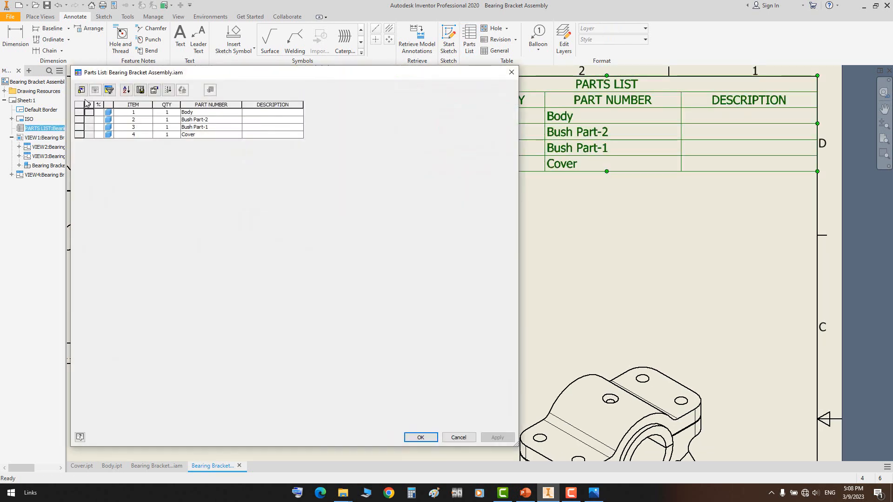
pyautogui.click(81, 90)
pyautogui.click(258, 138)
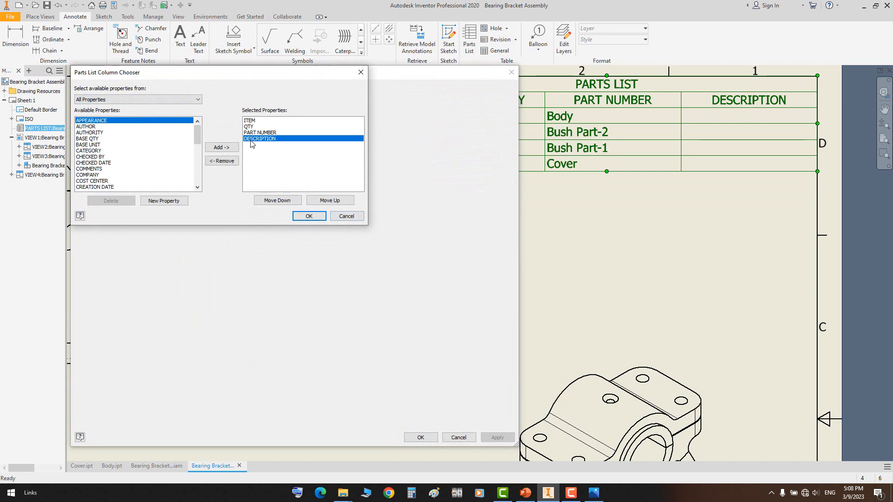
pyautogui.click(234, 161)
pyautogui.click(129, 164)
pyautogui.press('m')
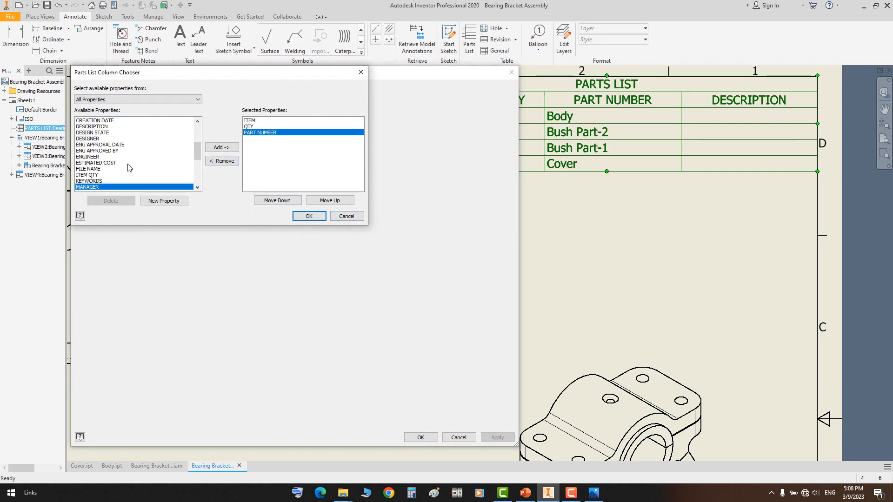
pyautogui.press('m')
pyautogui.press('m')
pyautogui.click(222, 146)
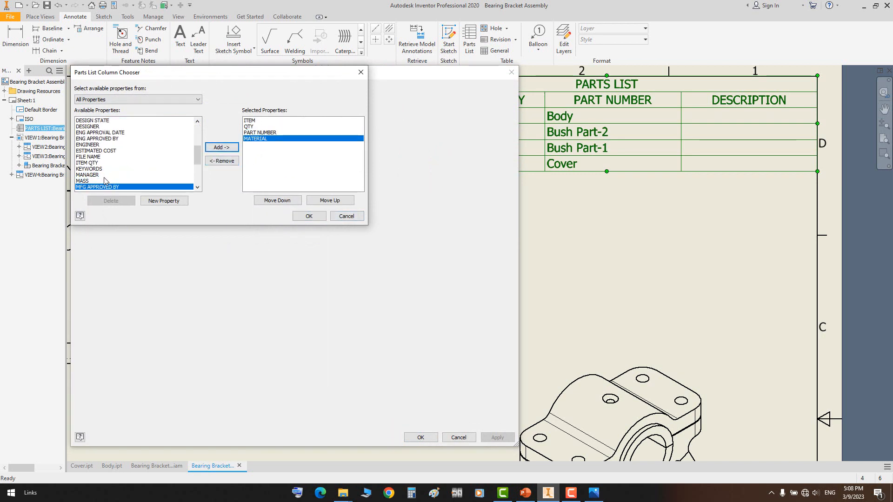
pyautogui.click(105, 180)
pyautogui.click(221, 147)
pyautogui.click(309, 217)
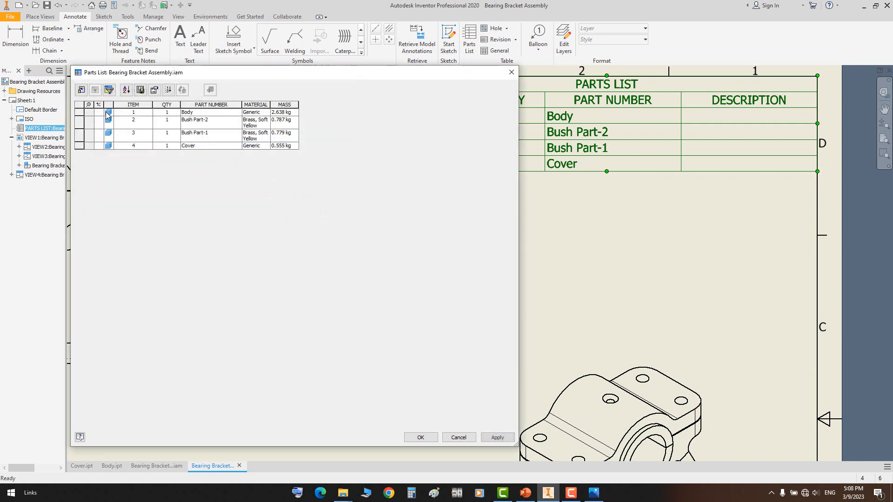
# Narrow the ITEM and QTY columns of the parts list together to one common column width
pyautogui.moveTo(133, 105); pyautogui.dragTo(166, 104)
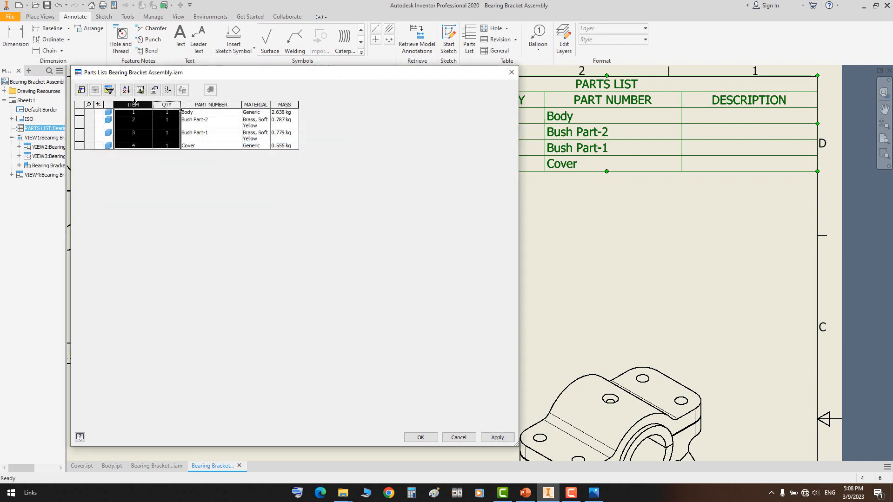
pyautogui.rightClick(166, 113)
pyautogui.click(171, 154)
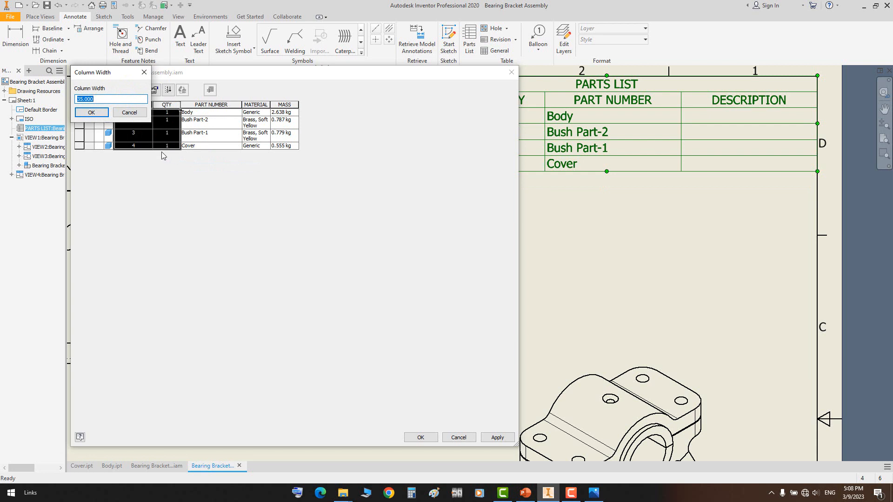
pyautogui.click(105, 114)
# Set the parts list column widths to 30 for PART NUMBER and 40 for MATERIAL
pyautogui.click(176, 106)
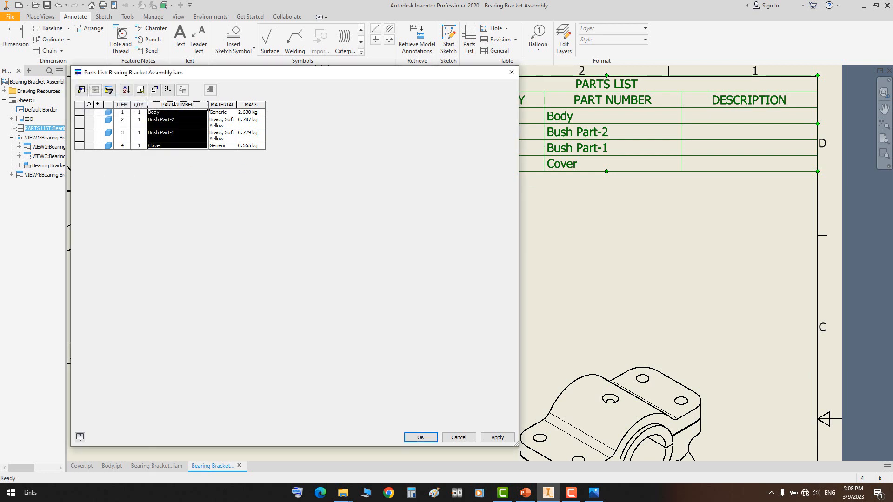
pyautogui.rightClick(176, 106)
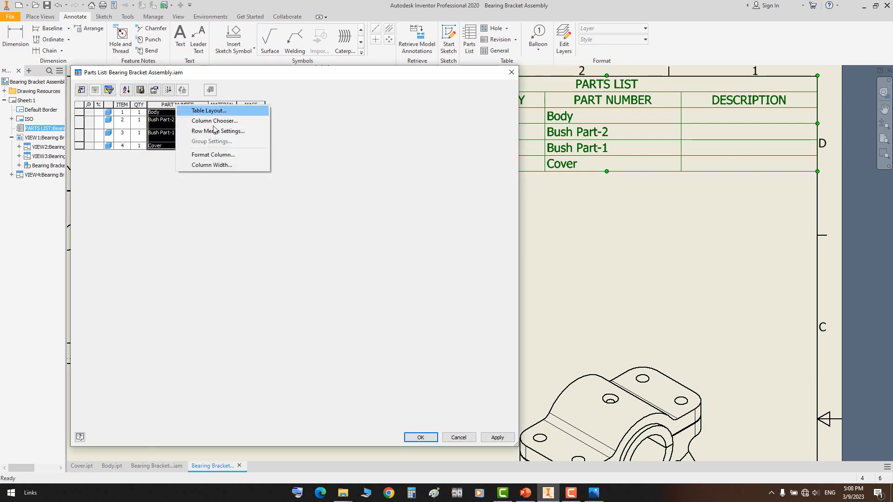
pyautogui.click(220, 166)
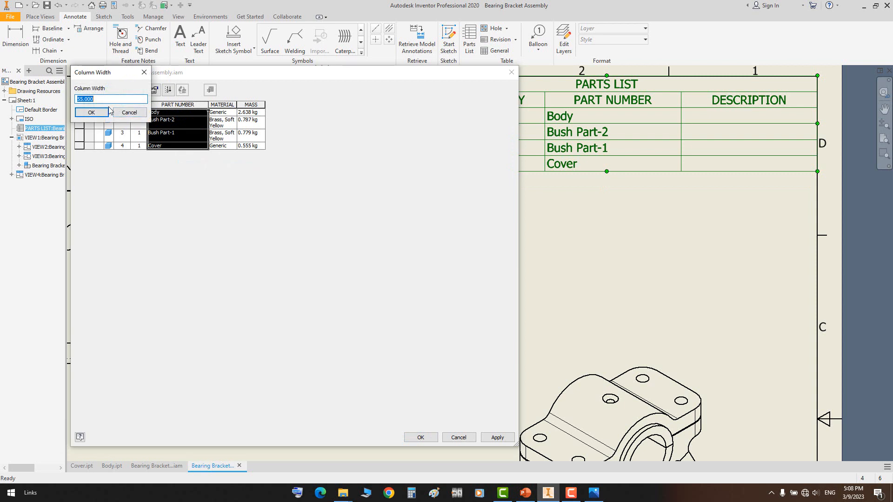
pyautogui.write('30')
pyautogui.click(103, 112)
pyautogui.click(197, 108)
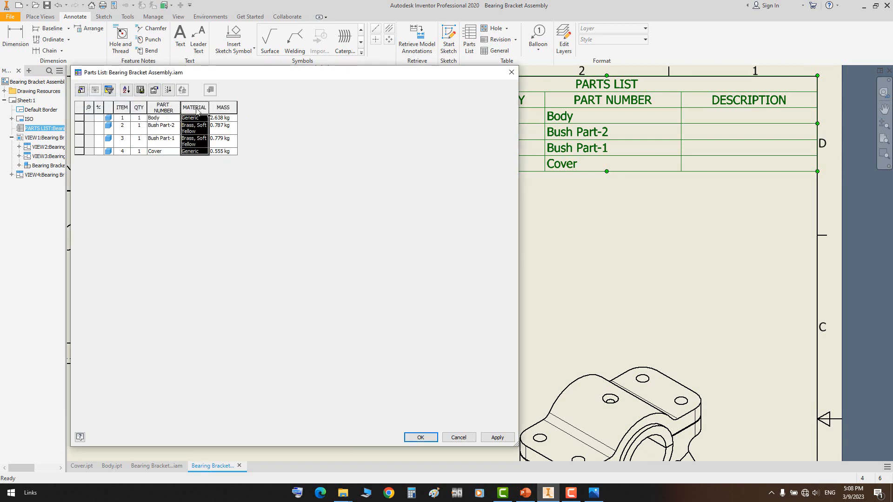
pyautogui.rightClick(197, 111)
pyautogui.click(221, 168)
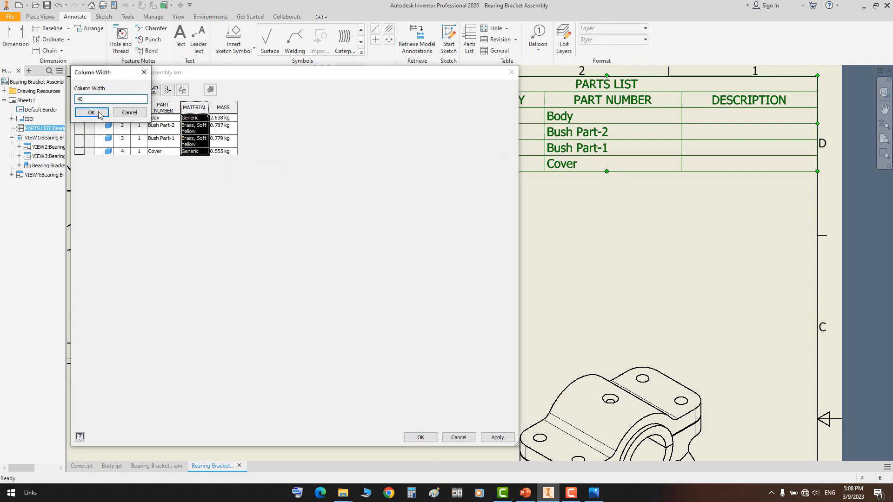
pyautogui.click(99, 114)
# Apply units formatting to the MASS column in kilograms, with a period as decimal marker and no unit string
pyautogui.rightClick(243, 108)
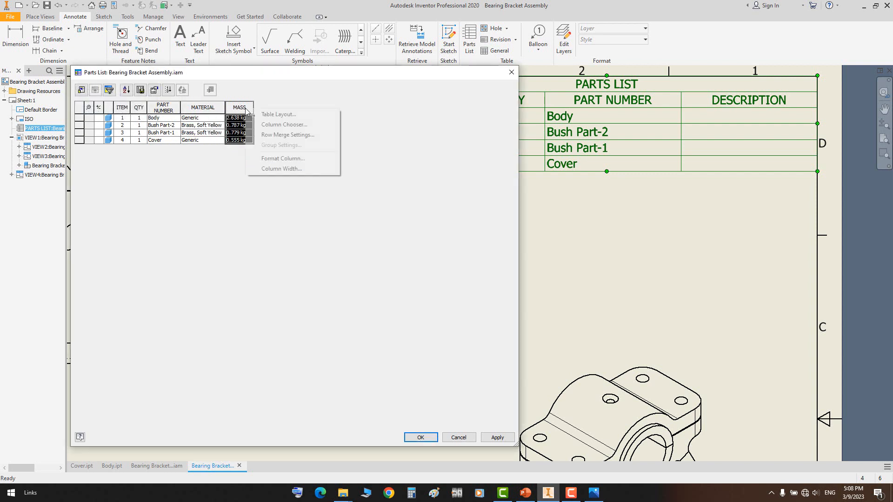
pyautogui.click(279, 158)
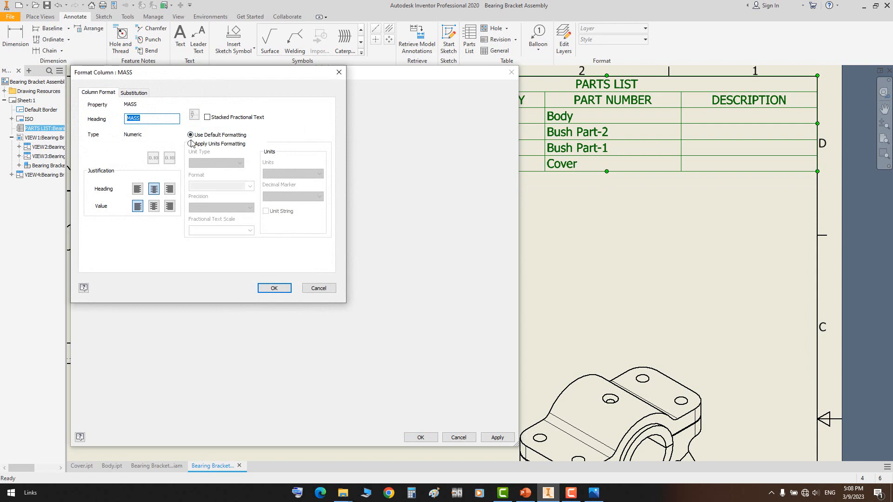
pyautogui.click(191, 144)
pyautogui.click(274, 196)
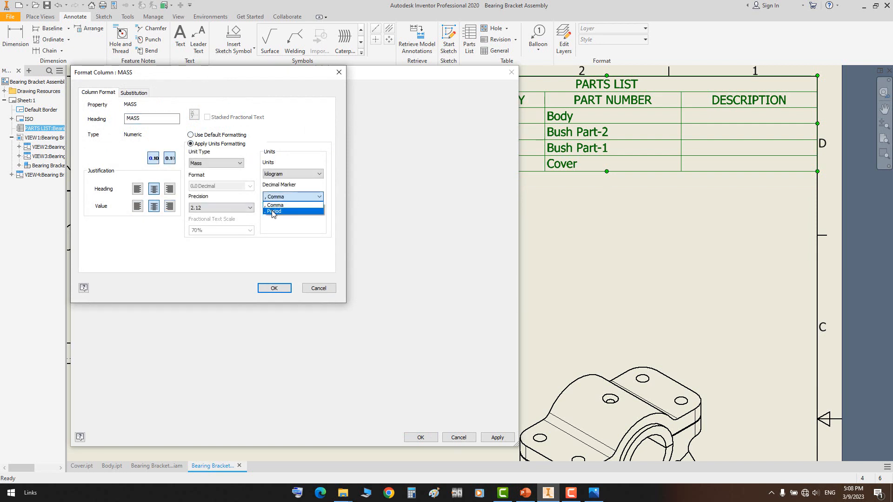
pyautogui.click(273, 212)
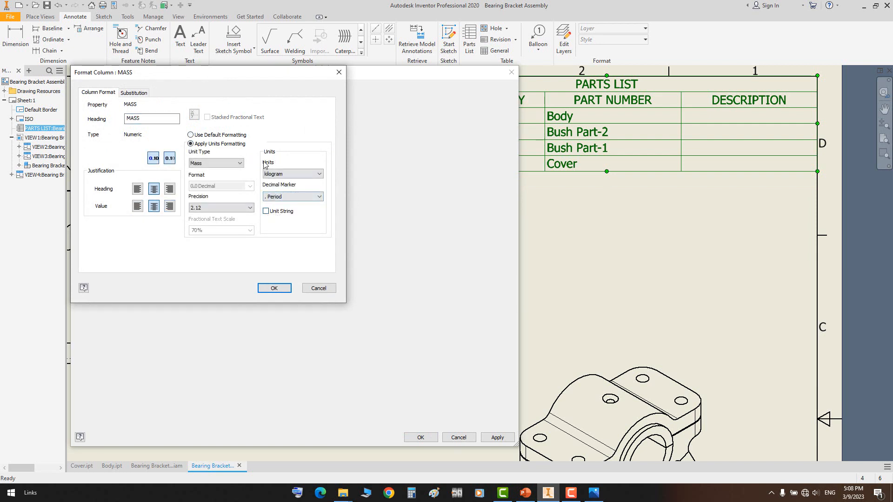
pyautogui.click(274, 289)
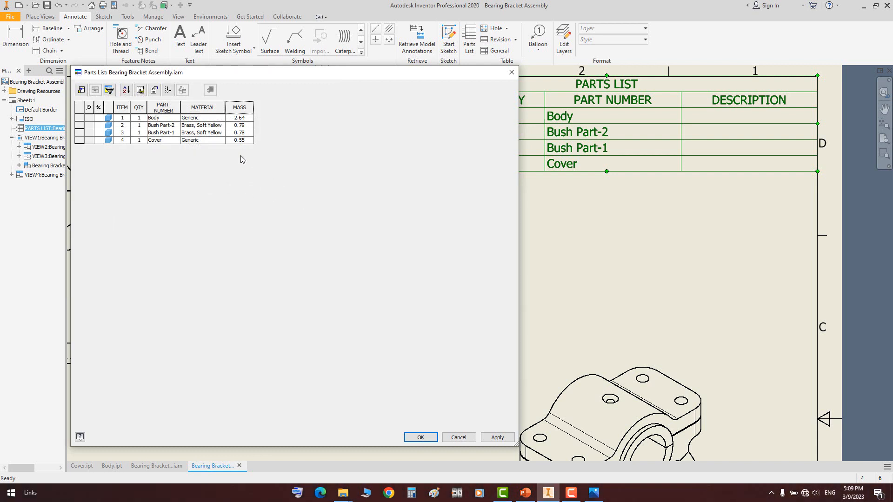
# Narrow the MASS column and apply the edited parts list to the drawing
pyautogui.click(240, 110)
pyautogui.rightClick(242, 107)
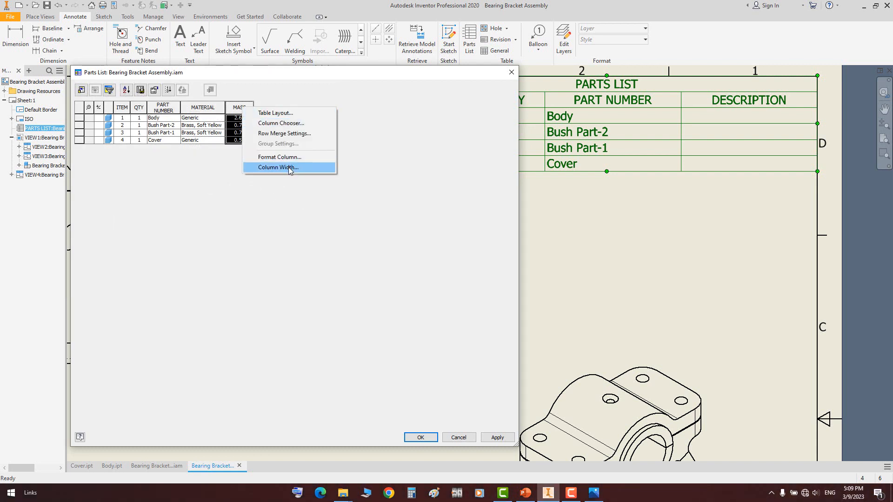
pyautogui.click(279, 168)
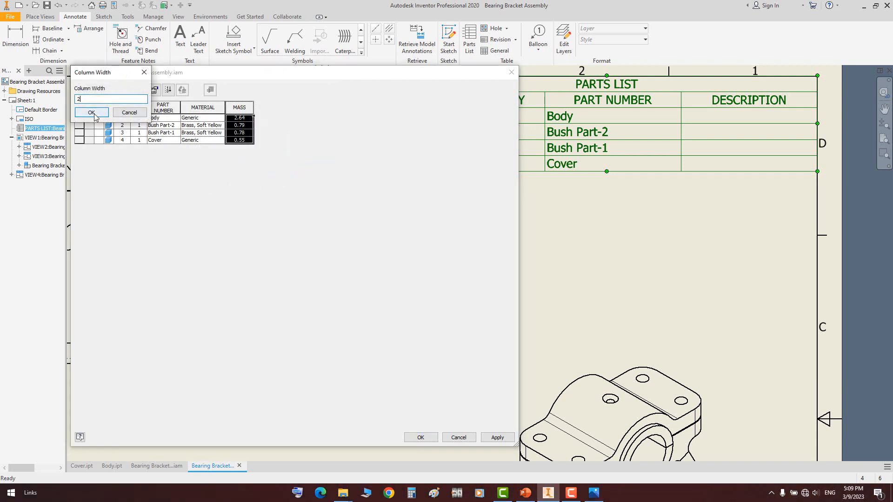
pyautogui.write('2')
pyautogui.click(93, 113)
pyautogui.click(420, 437)
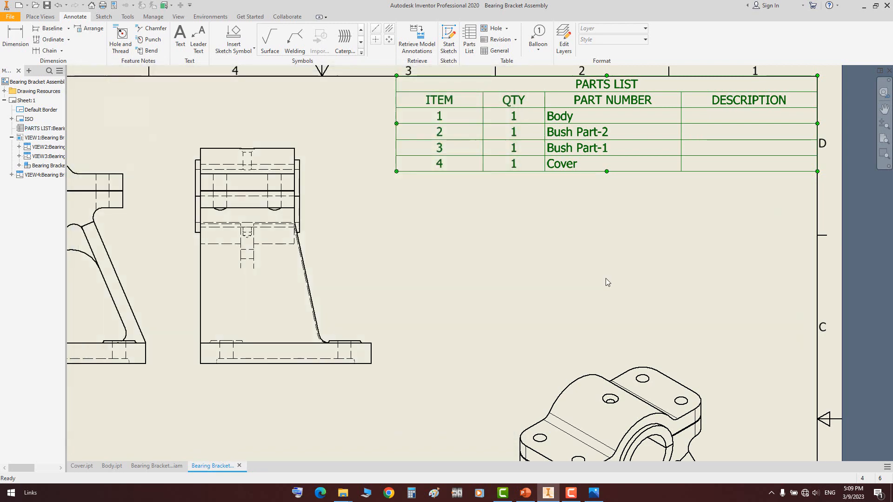
# In Body.ipt, assign Steel from the Inventor Material Library as the material and set the appearance to Steel
pyautogui.scroll(5, 752, 137)
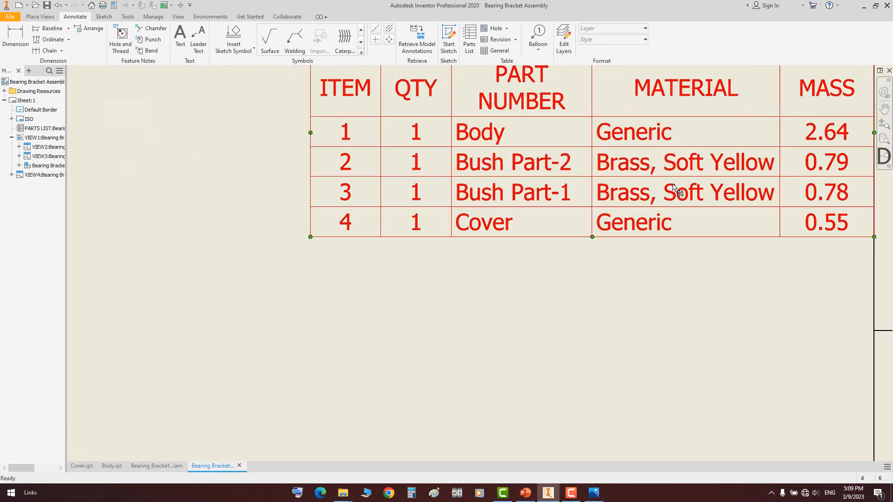
pyautogui.scroll(-4, 674, 190)
pyautogui.moveTo(752, 160); pyautogui.dragTo(643, 191, button='middle')
pyautogui.scroll(4, 643, 194)
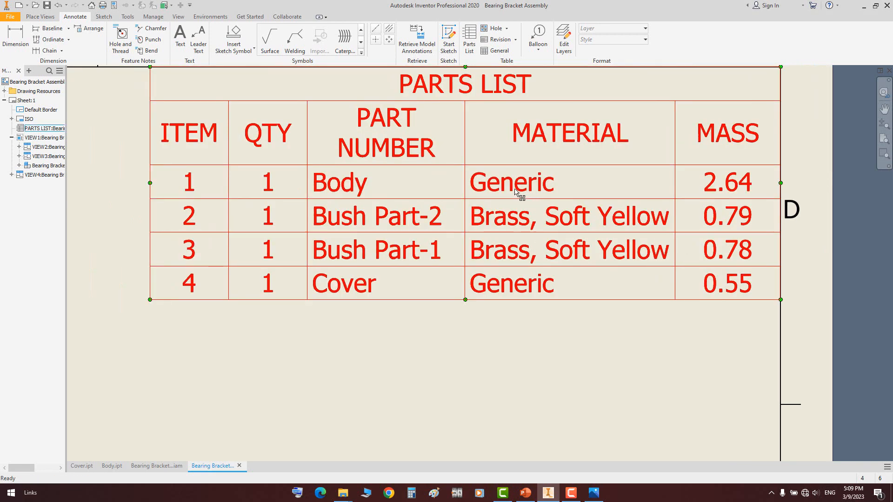
pyautogui.click(143, 469)
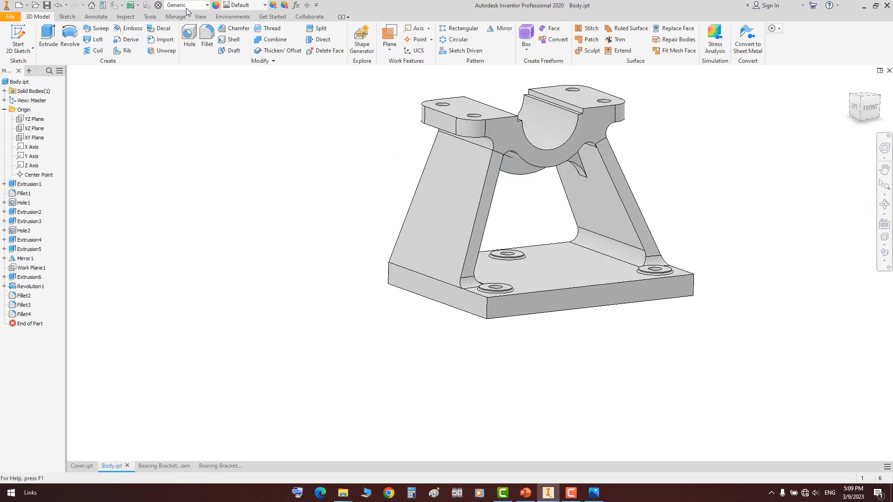
pyautogui.click(186, 8)
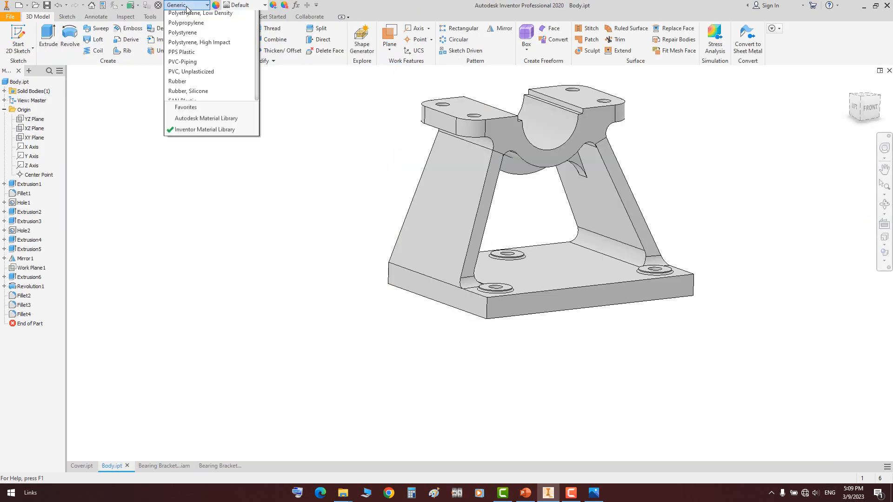
pyautogui.scroll(-3, 209, 163)
pyautogui.click(187, 9)
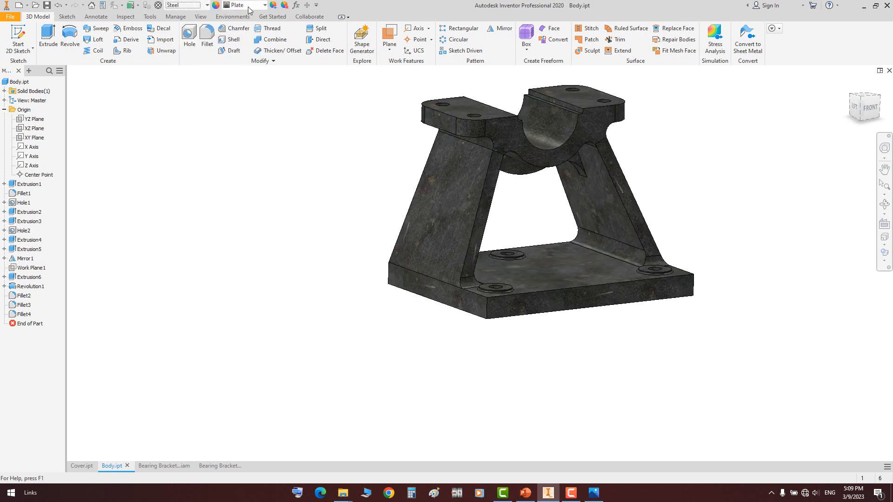
pyautogui.click(248, 8)
pyautogui.click(279, 143)
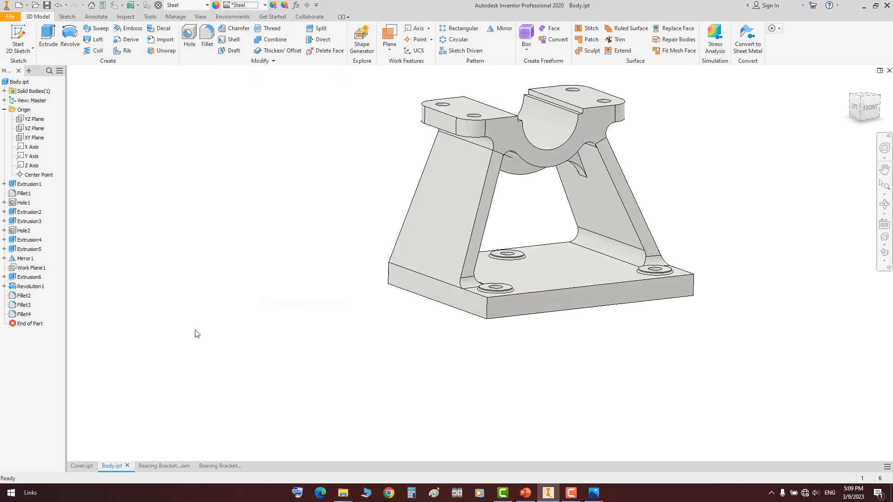
# In Cover.ipt, set both the material and the appearance to Steel
pyautogui.click(82, 465)
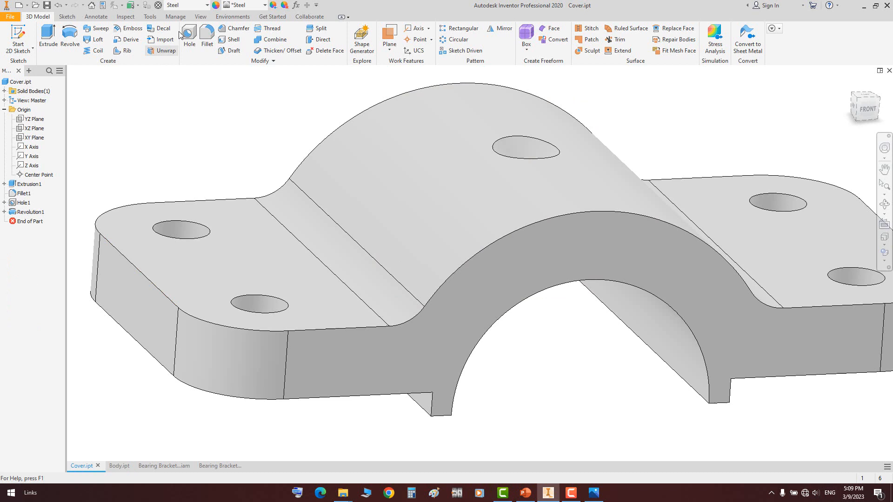
pyautogui.click(184, 6)
pyautogui.scroll(-3, 183, 14)
pyautogui.press('e')
pyautogui.press('Return')
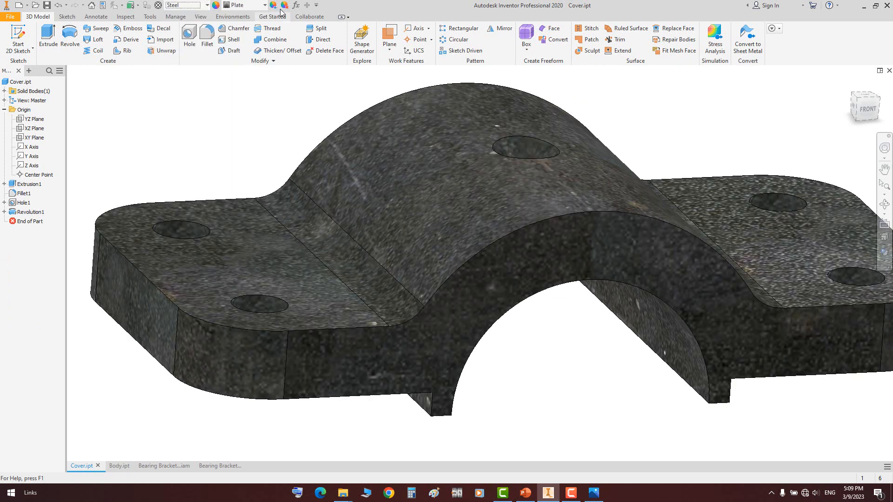
pyautogui.click(245, 6)
pyautogui.write('ste')
pyautogui.press('Return')
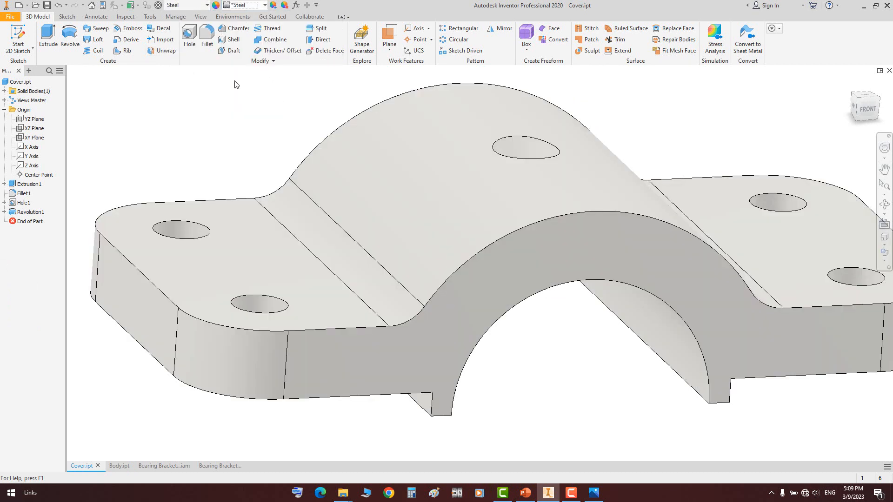
# Return to the assembly drawing and examine the MATERIAL and MASS columns of its parts list
pyautogui.click(173, 466)
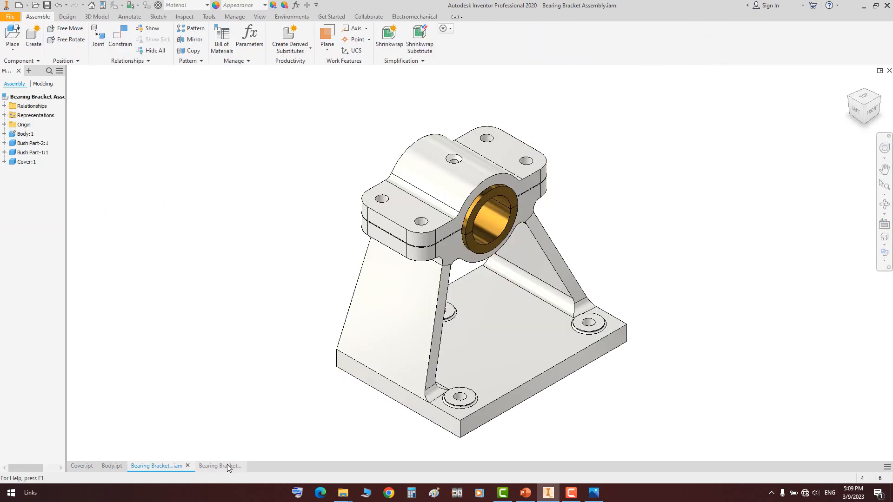
pyautogui.click(219, 466)
pyautogui.scroll(4, 509, 182)
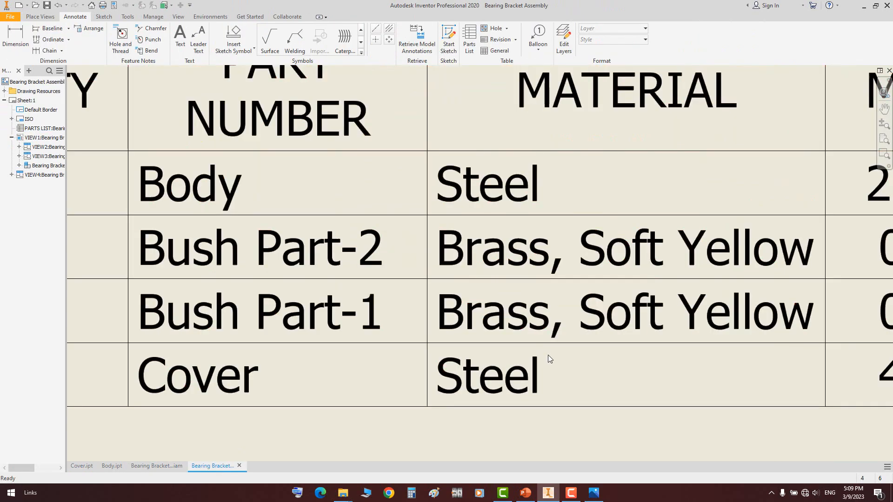
pyautogui.scroll(-3, 548, 355)
pyautogui.moveTo(448, 342); pyautogui.dragTo(304, 332, button='middle')
pyautogui.scroll(3, 640, 258)
pyautogui.scroll(-3, 644, 302)
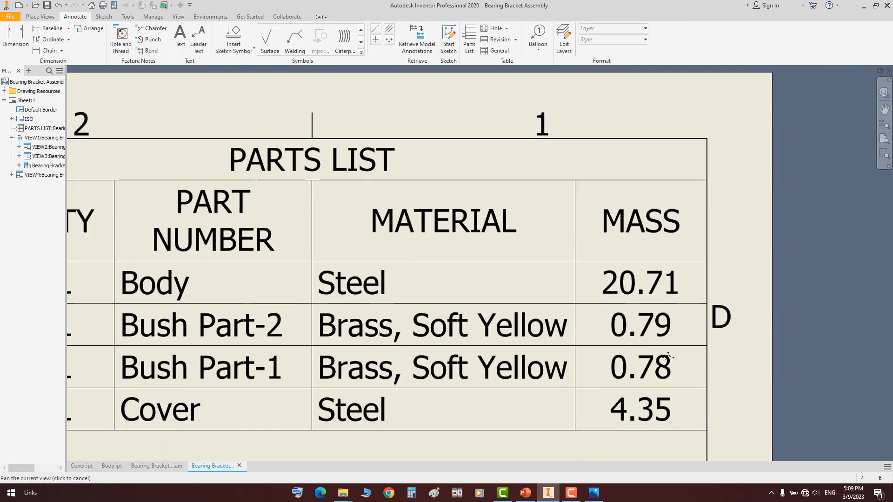
pyautogui.scroll(-5, 643, 384)
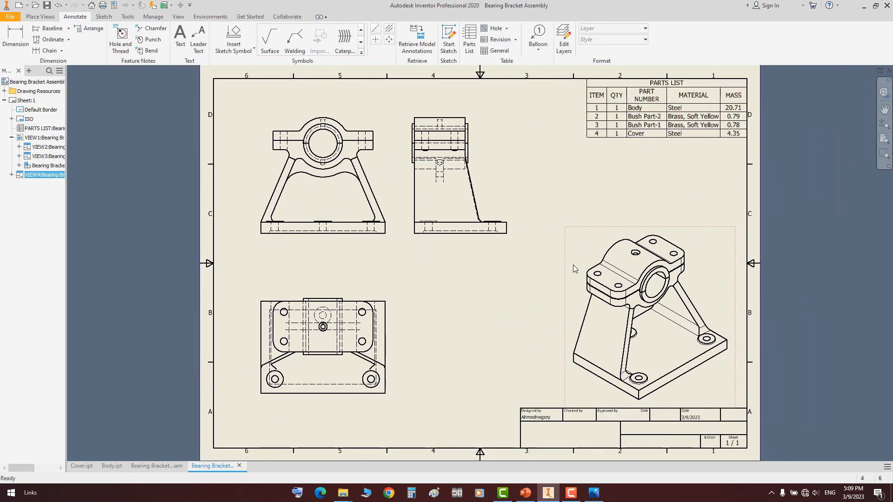
# Save the drawing as Bearing Bracket Assembly.idw in the Bearing Bracket folder, including its changed dependent part files
pyautogui.hotkey('ctrl', 's')
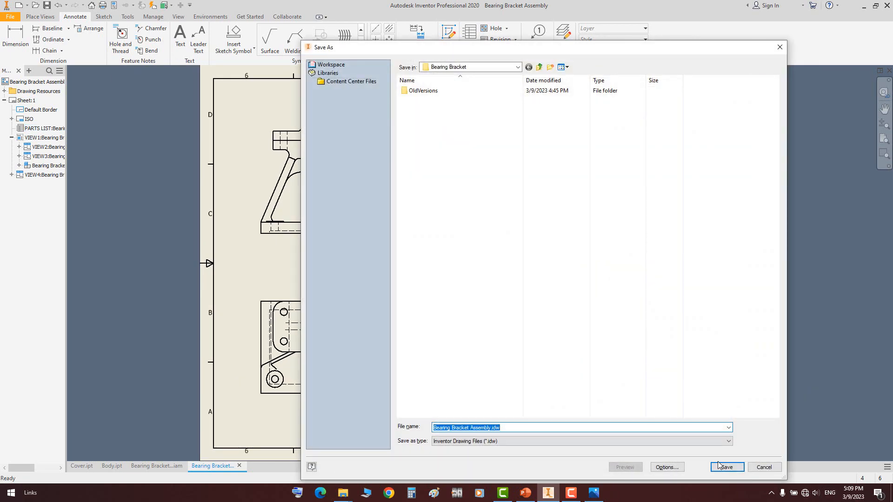
pyautogui.press('Return')
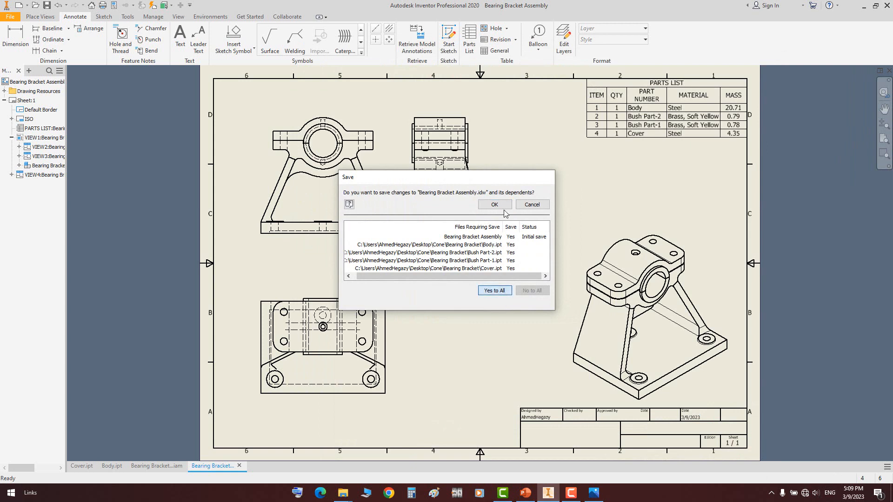
pyautogui.click(502, 204)
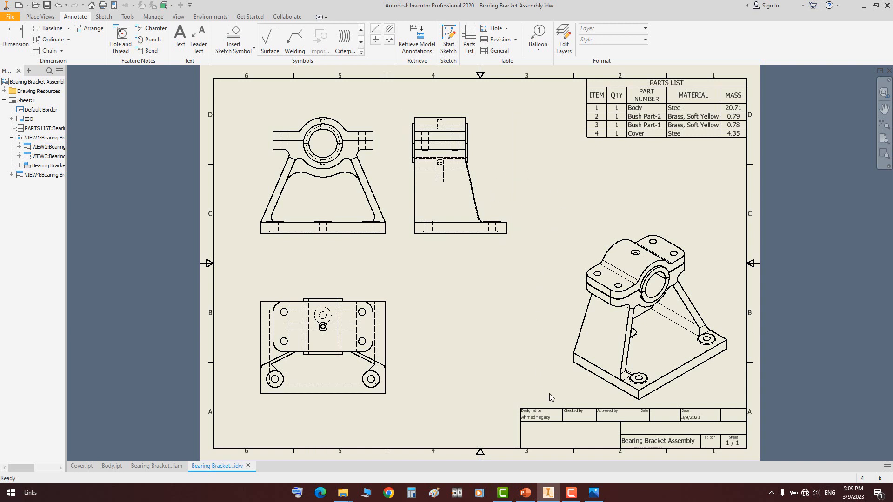
# Move the side view slightly farther away from the front view on the drawing sheet
pyautogui.moveTo(515, 182); pyautogui.dragTo(523, 183)
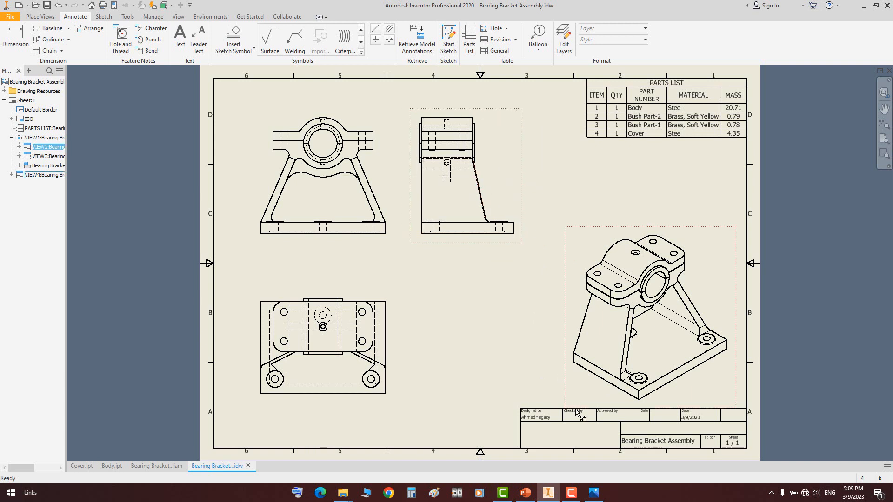